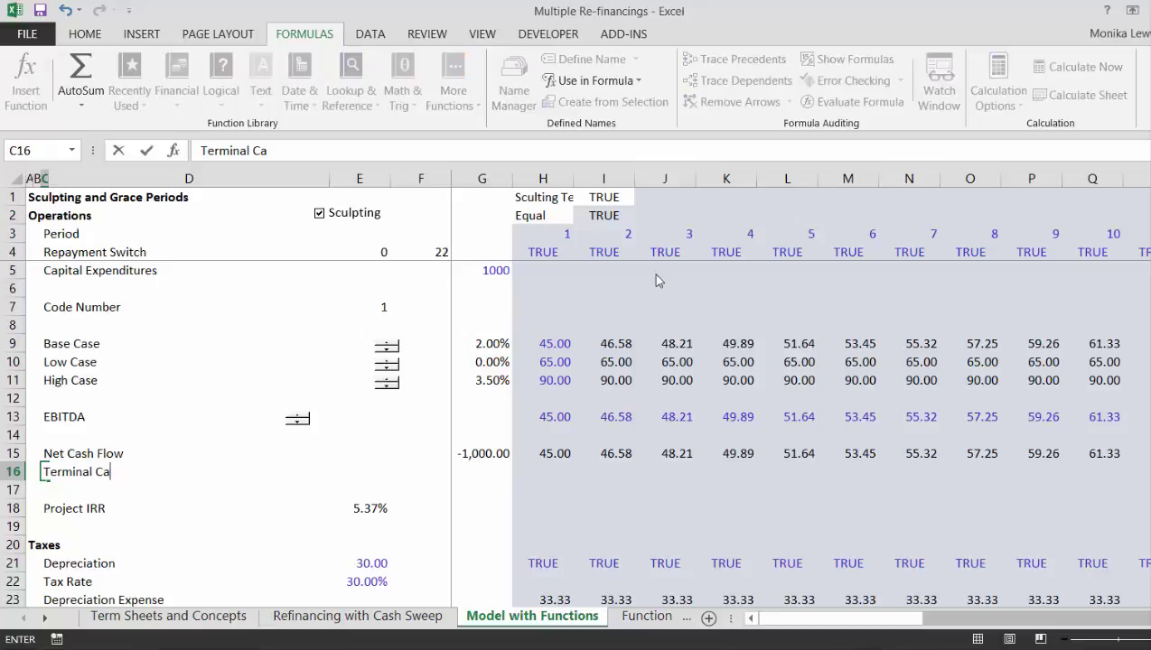
# Step: Finish the label "Terminal Cash Flow" in C16, below Net Cash Flow
pyautogui.write('low')
pyautogui.press('Return')
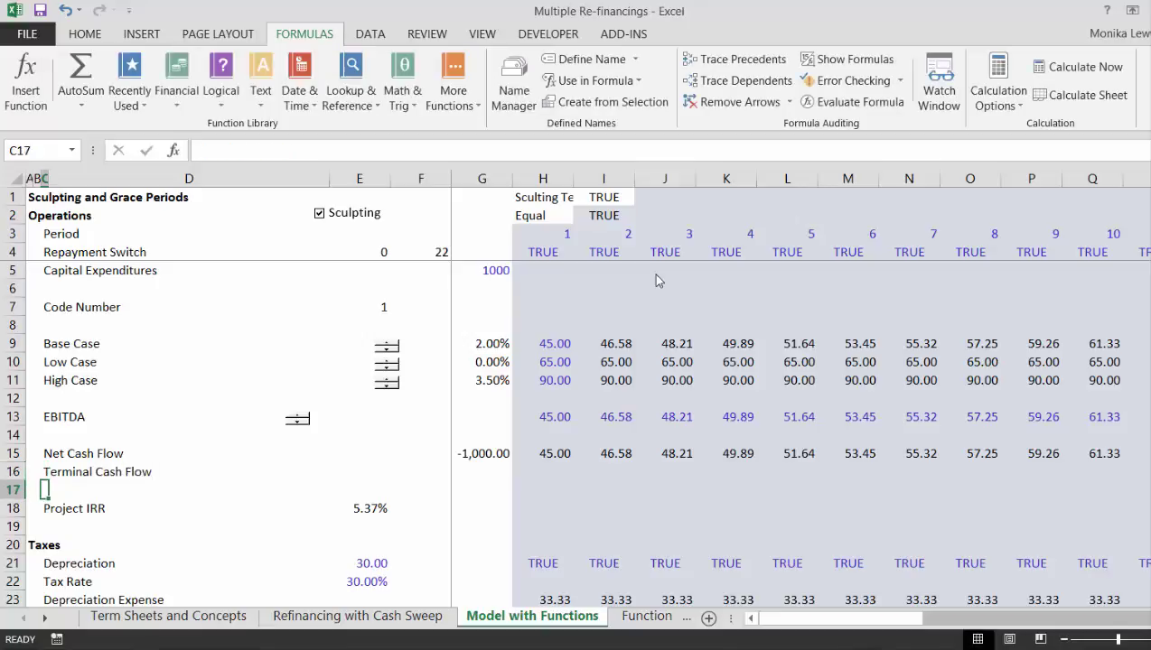
pyautogui.press('Up')
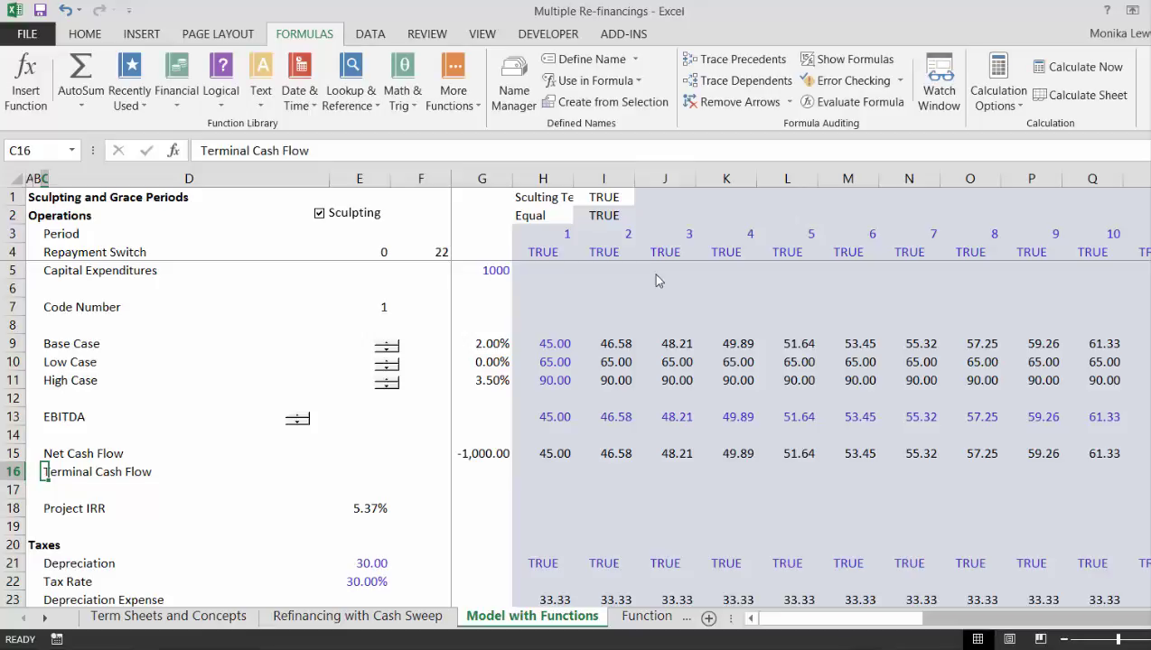
# Step: Rename the Project IRR label in C18 to "Pre-tax IRR"
pyautogui.press('Down')
pyautogui.press('Down')
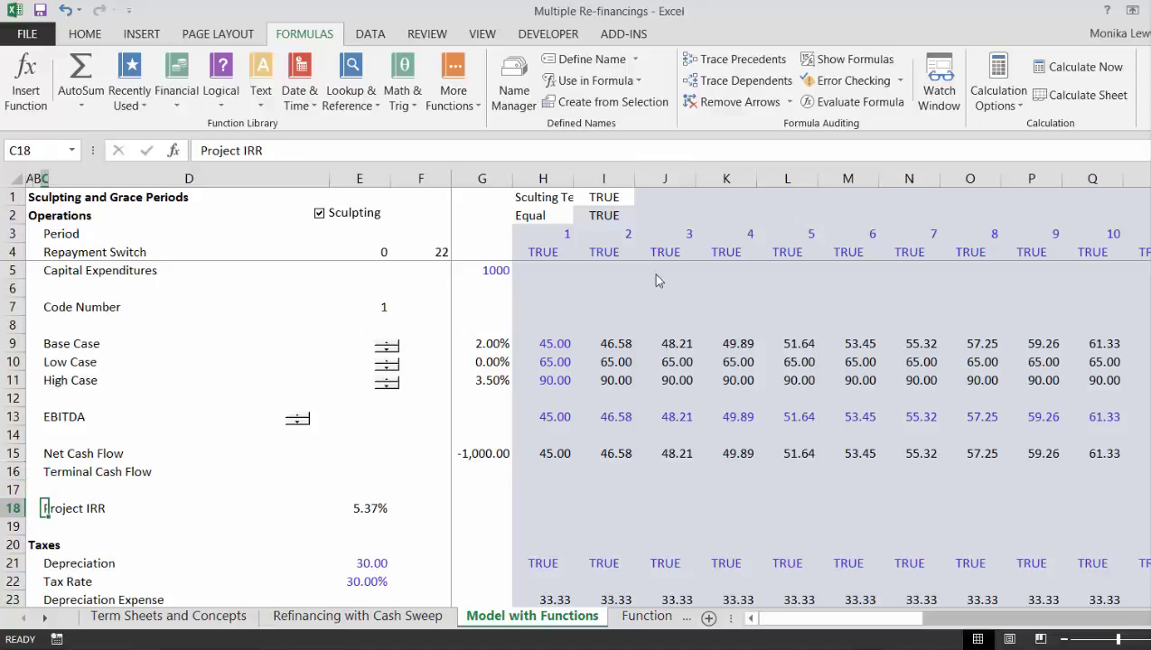
pyautogui.write('Pre')
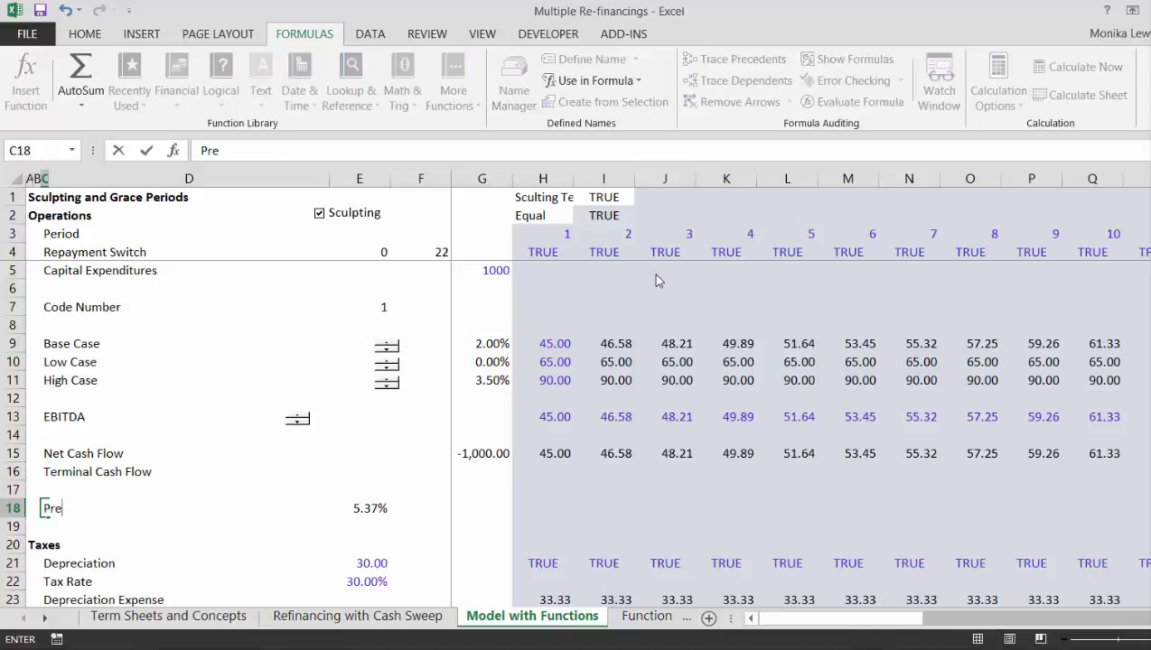
pyautogui.write('-ta')
pyautogui.write('x IRR')
pyautogui.press('Return')
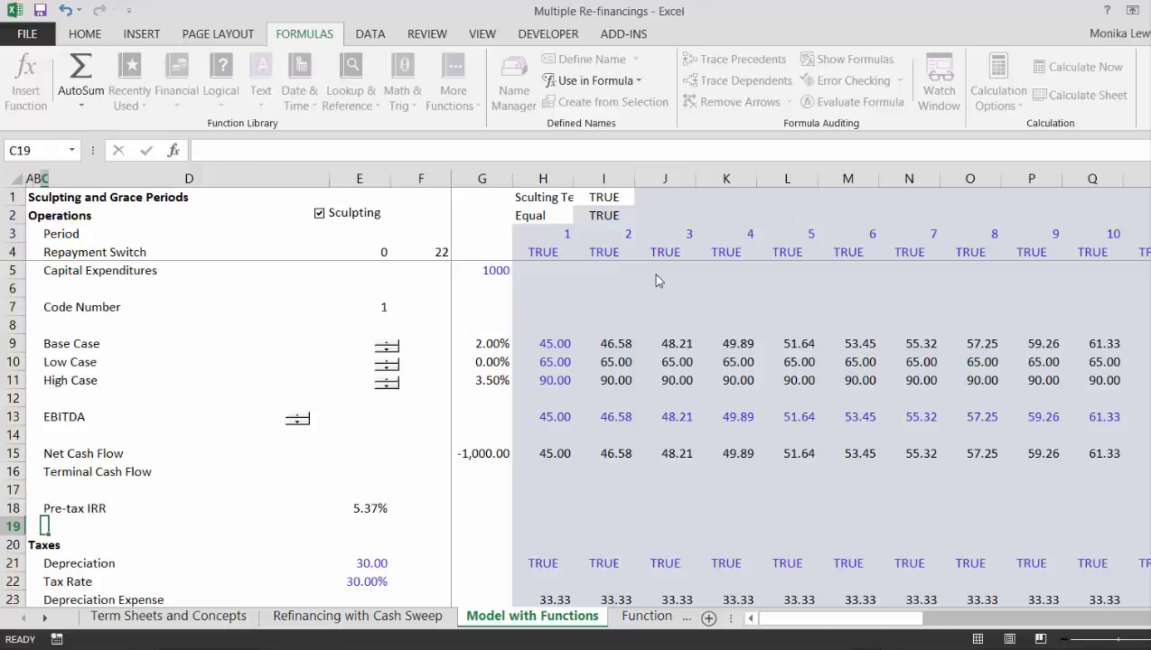
pyautogui.hotkey('shift', 'space')
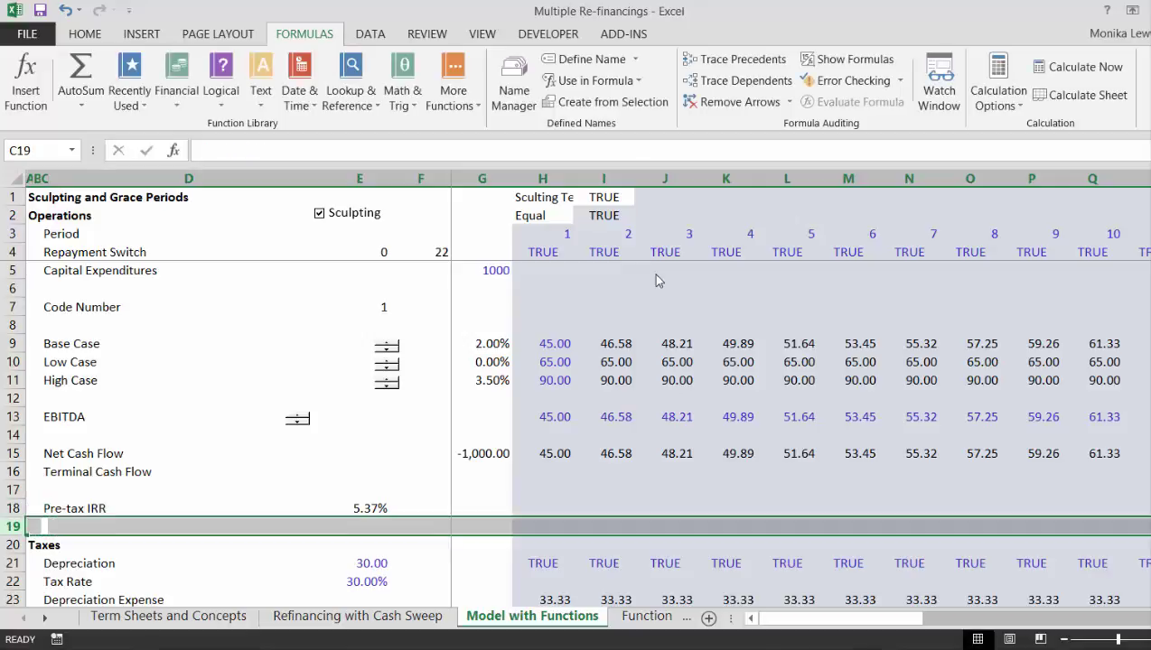
pyautogui.hotkey('ctrl', 'shift', '+')
pyautogui.hotkey('ctrl', 'shift', '+')
pyautogui.hotkey('ctrl', 'shift', '+')
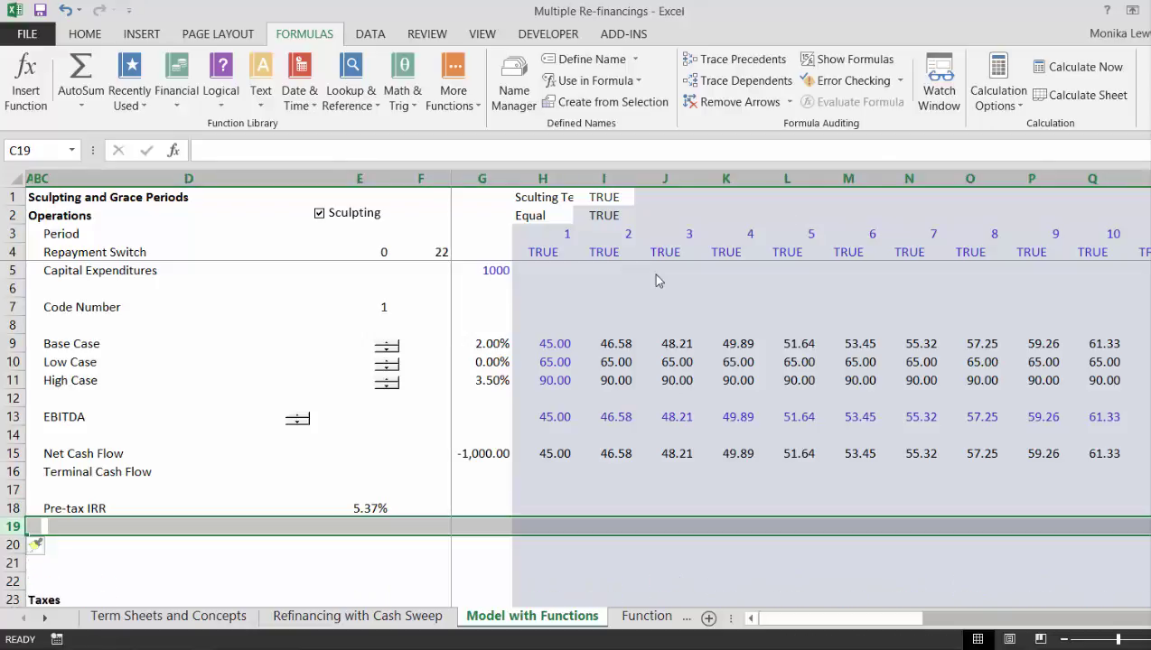
pyautogui.press('Down')
pyautogui.press('Down')
pyautogui.press('Down')
pyautogui.press('Up')
pyautogui.press('Up')
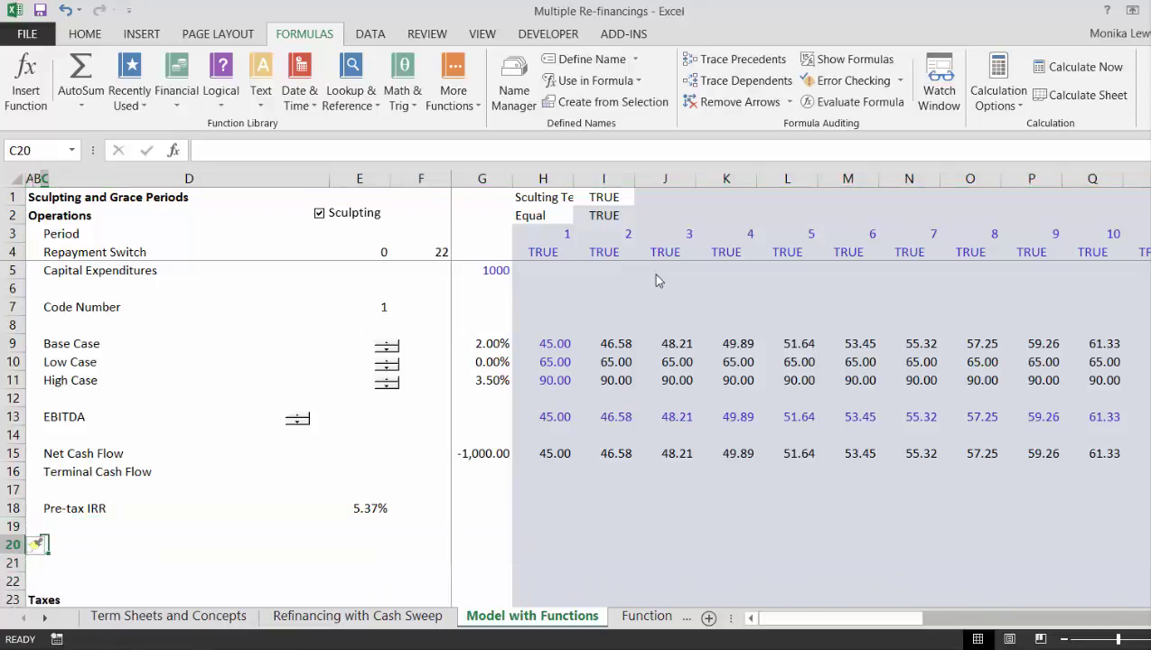
pyautogui.press('Left')
pyautogui.press('Left')
pyautogui.press('Up')
pyautogui.press('Down')
pyautogui.hotkey('shift', 'space')
pyautogui.hotkey('ctrl', '-')
pyautogui.hotkey('ctrl', '-')
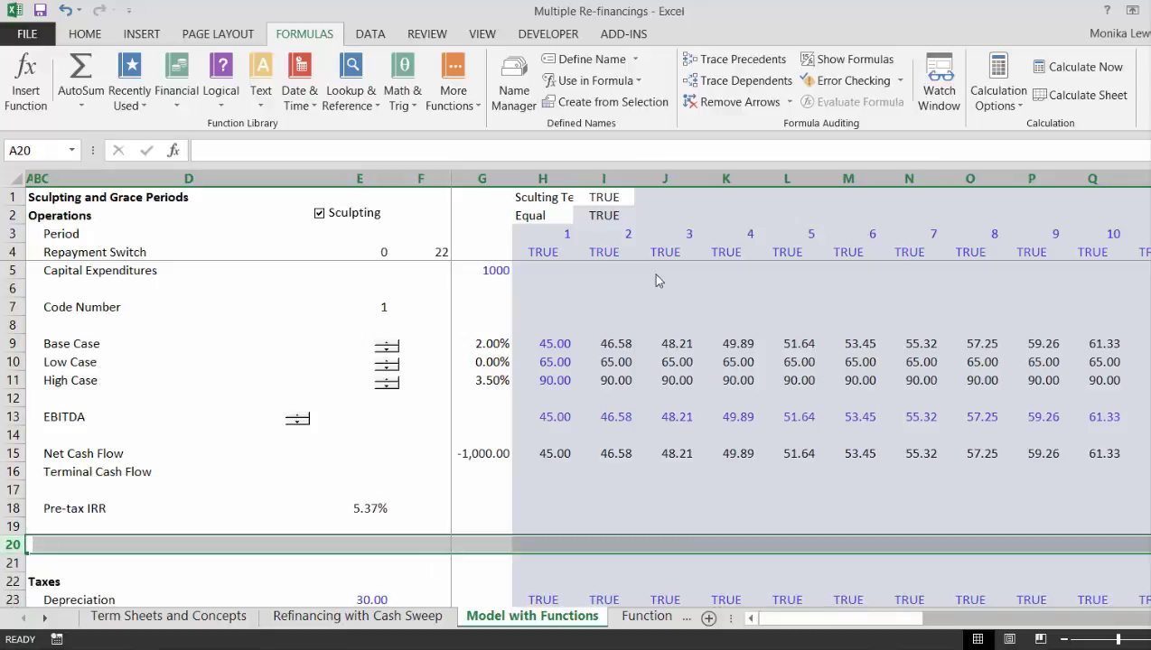
pyautogui.hotkey('ctrl', '-')
pyautogui.hotkey('ctrl', '-')
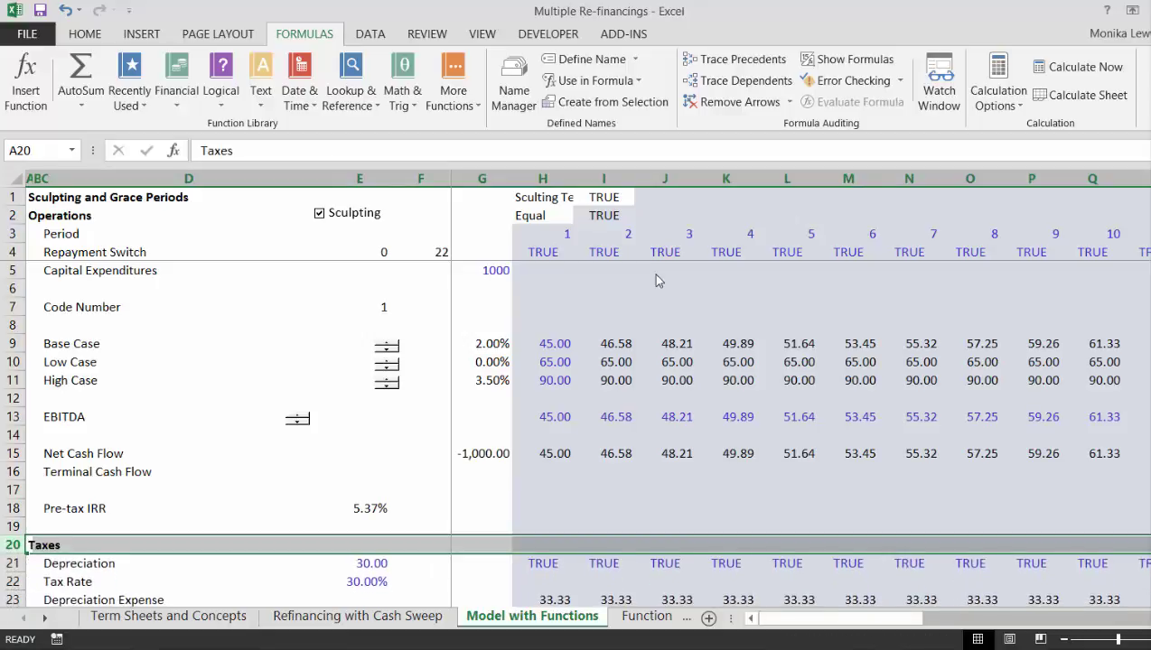
# Step: Insert four blank rows at row 24, between Depreciation Expense and Financing Assumptions
pyautogui.press('Down')
pyautogui.press('Down')
pyautogui.press('Down')
pyautogui.press('Down')
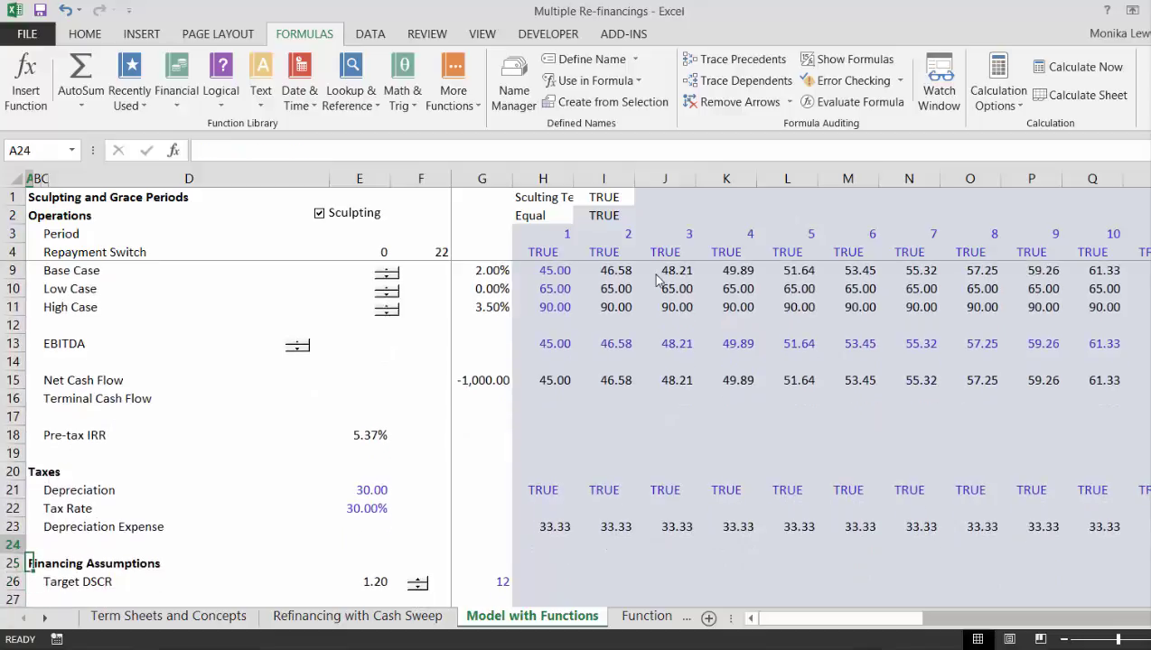
pyautogui.hotkey('shift', 'space')
pyautogui.hotkey('ctrl', '+')
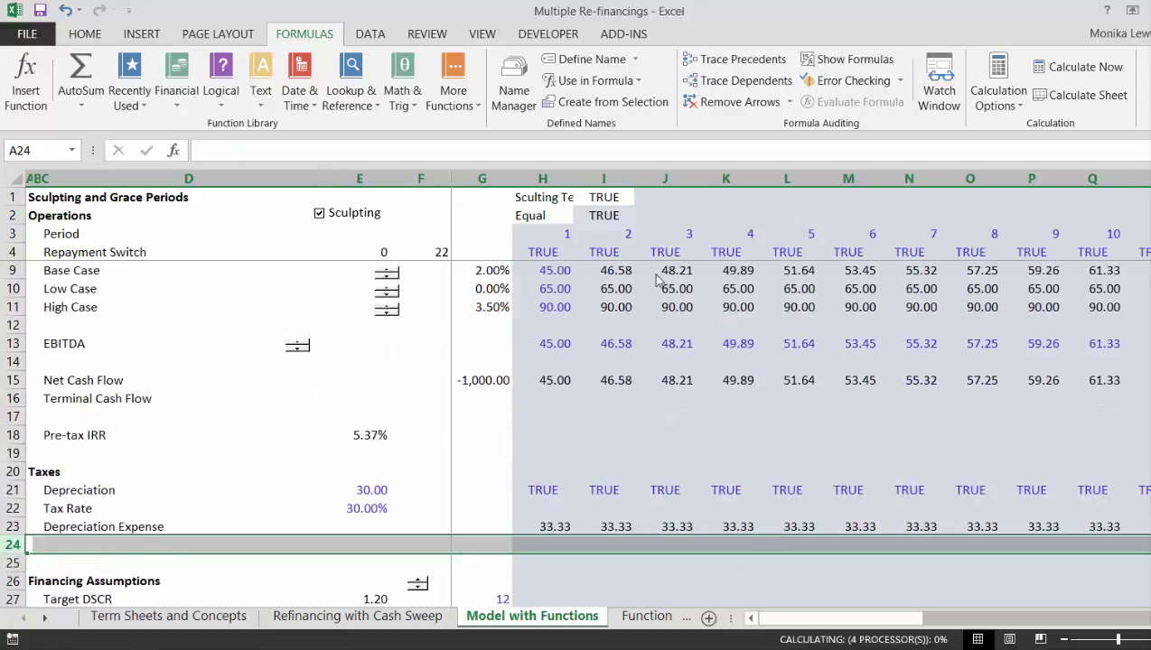
pyautogui.hotkey('ctrl', '+')
pyautogui.hotkey('ctrl', '+')
pyautogui.press('Down')
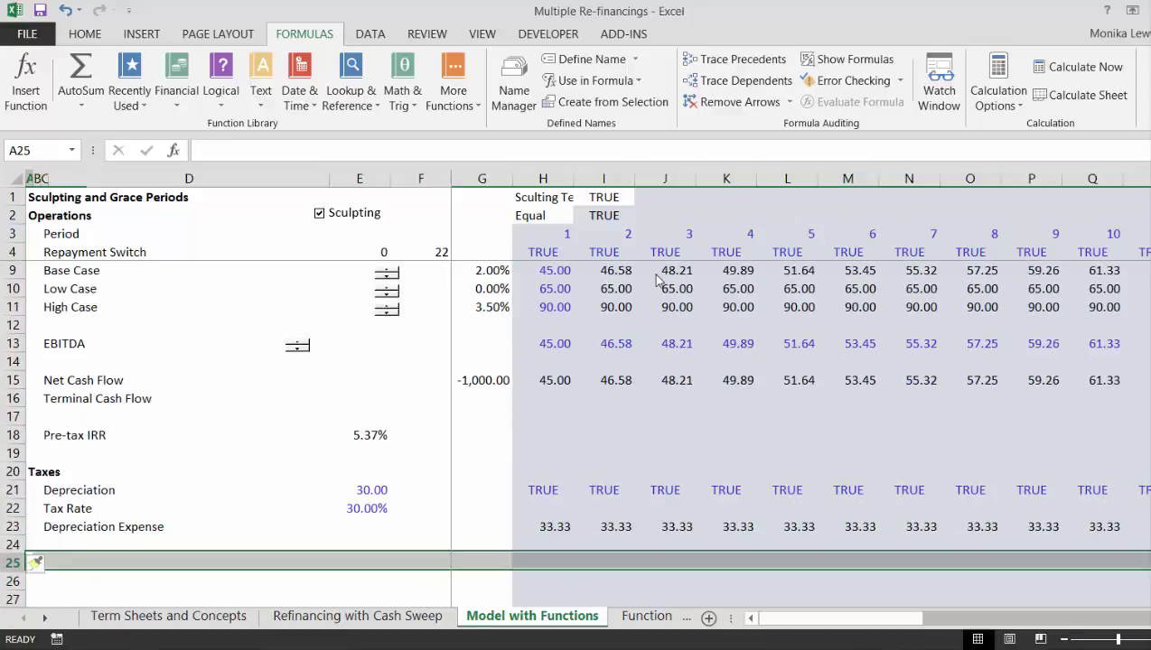
# Step: Label C25 "EBIT" and C26 "Taxes on EBIT" in the Taxes section
pyautogui.press('Right')
pyautogui.press('Right')
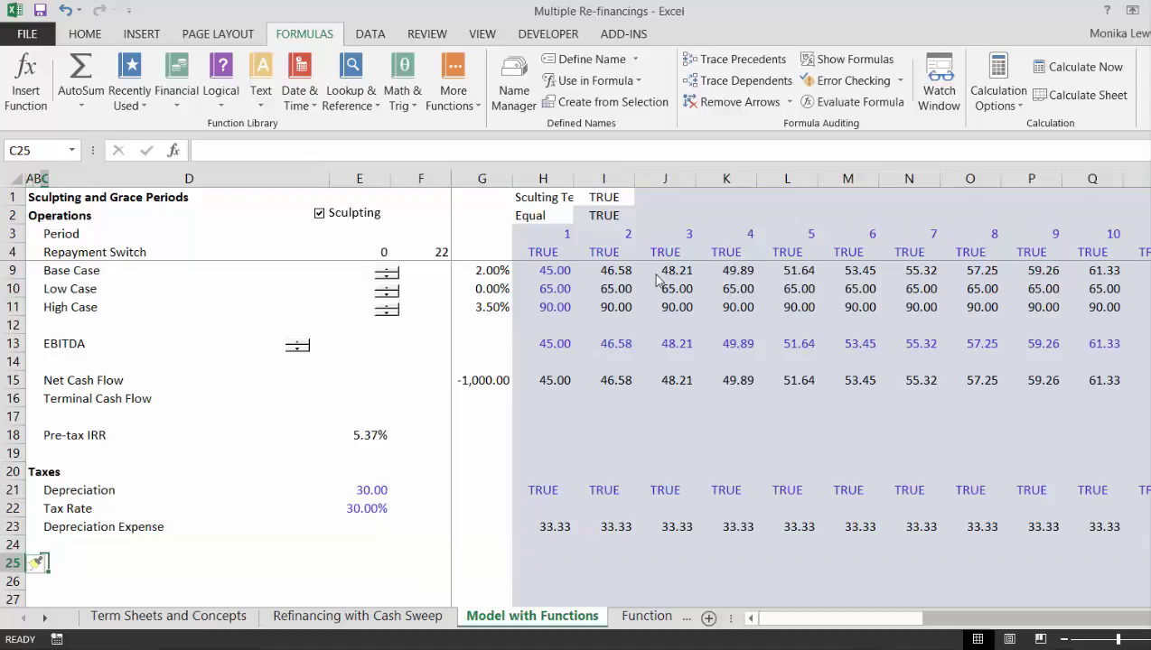
pyautogui.write('EBIT')
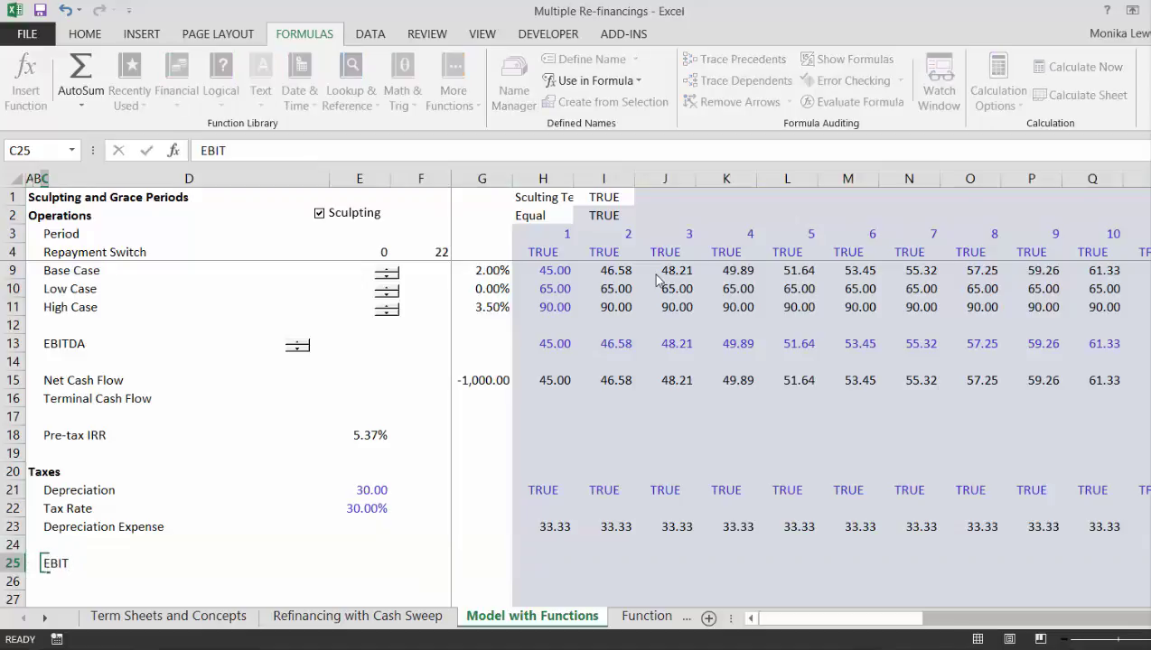
pyautogui.press('Return')
pyautogui.write('Taxess')
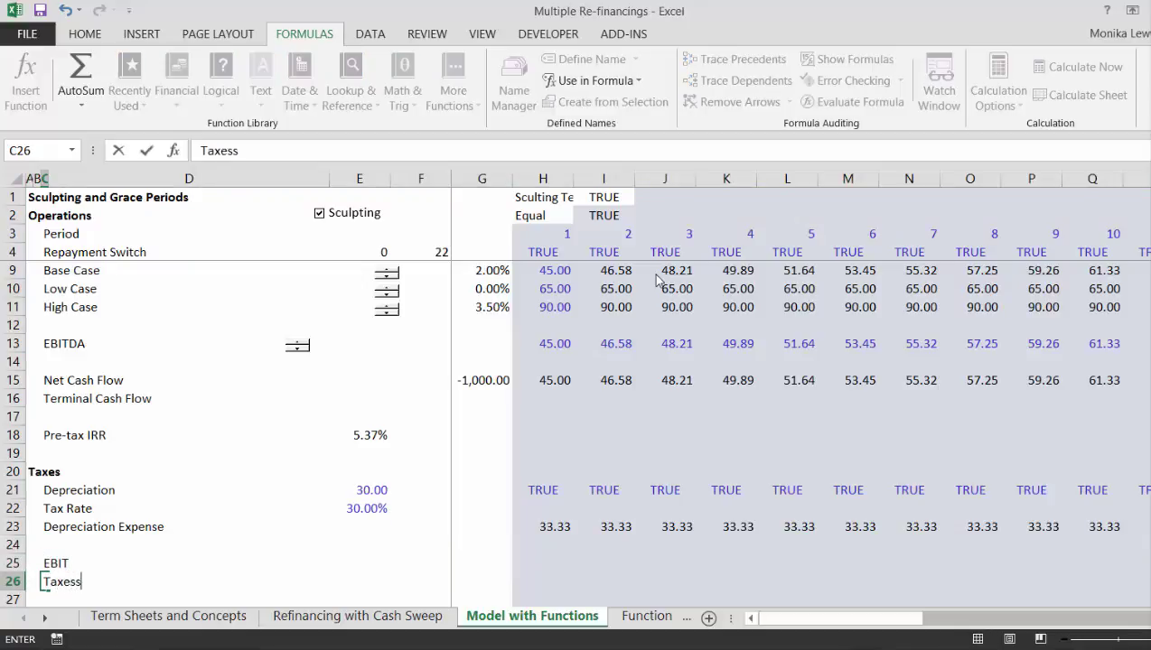
pyautogui.press('BackSpace')
pyautogui.write('on EBIT')
pyautogui.press('Return')
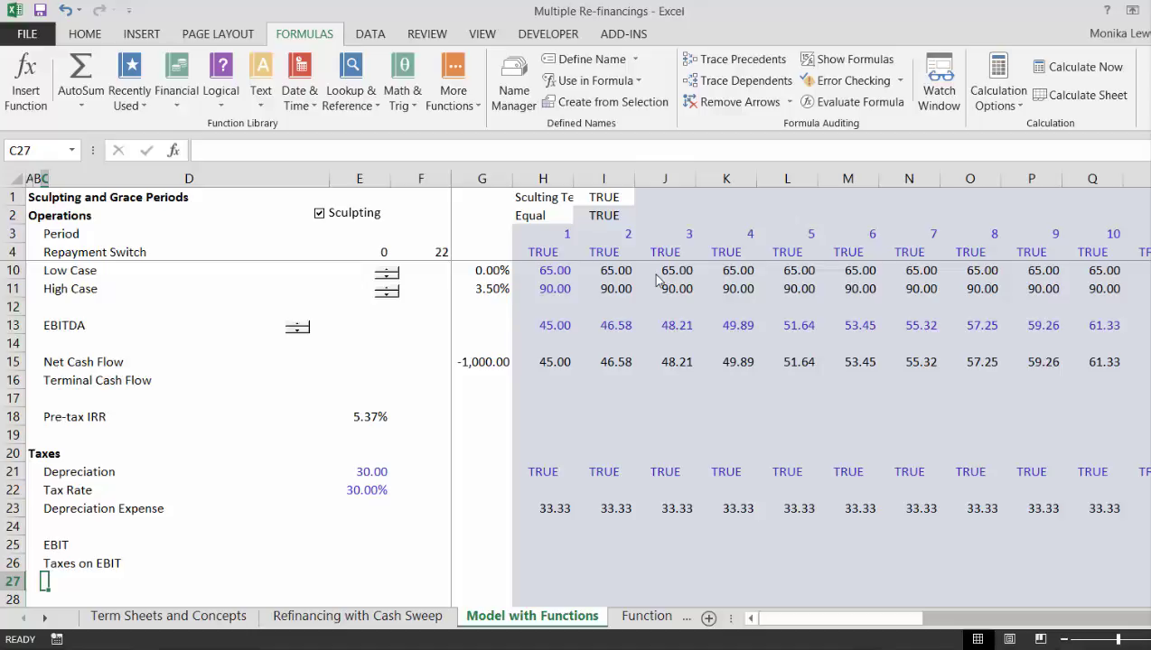
# Step: Label C27 "After Tax Free Cash Flow", below Taxes on EBIT
pyautogui.write('Aft')
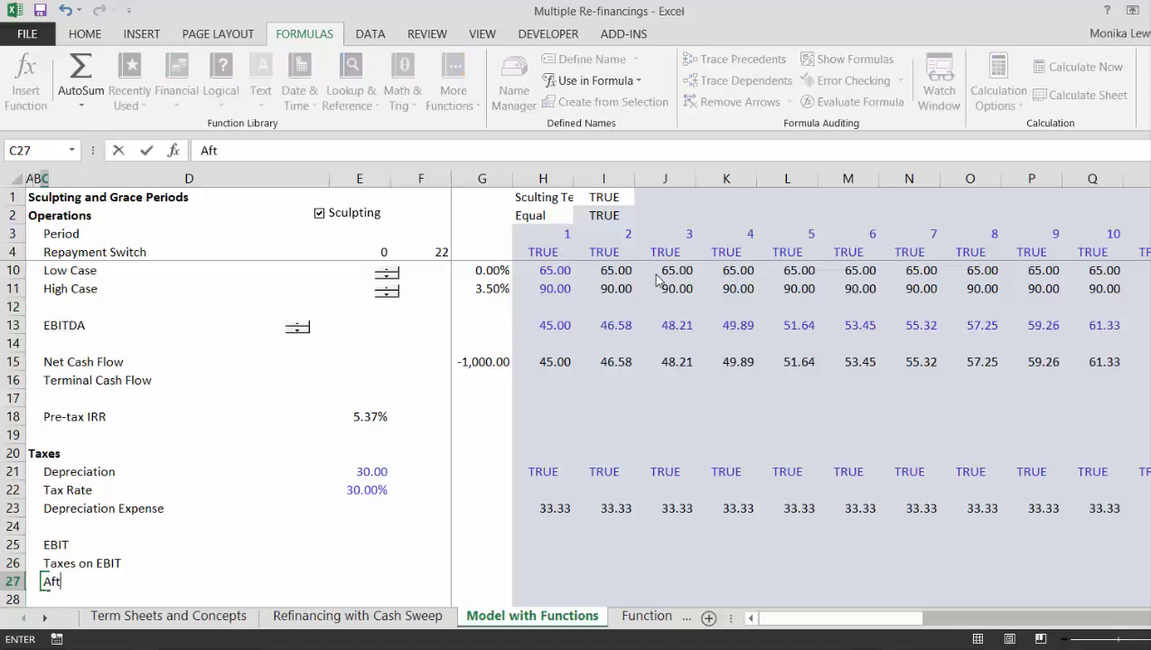
pyautogui.write('er Tax Feree ')
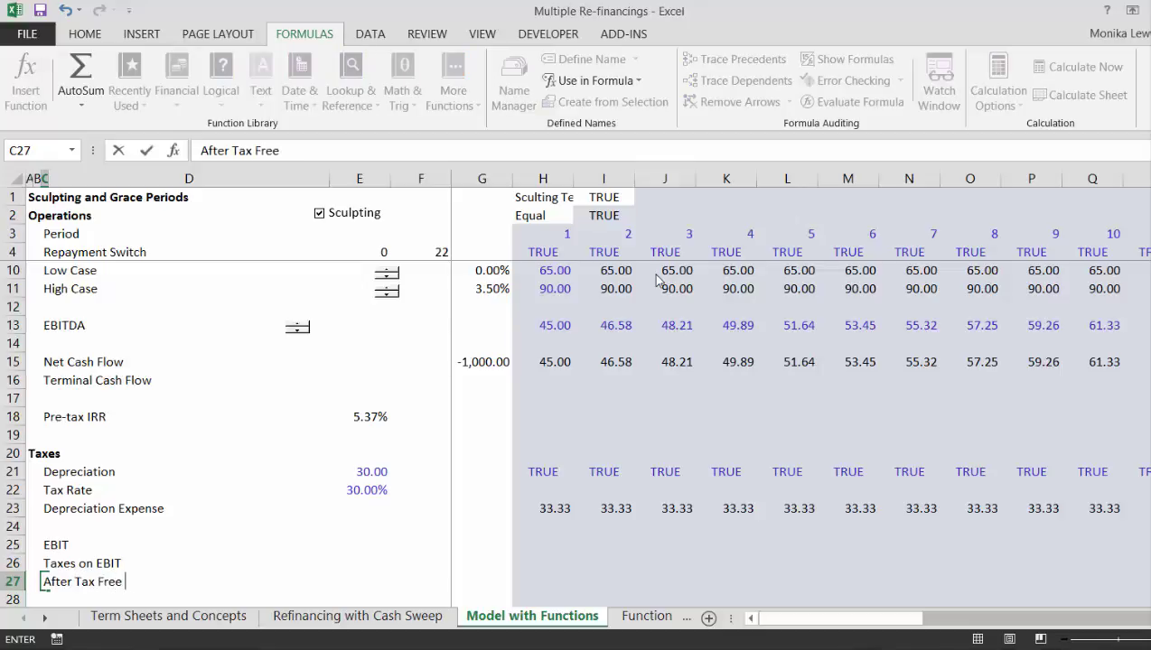
pyautogui.write('Cash Flow')
pyautogui.press('Return')
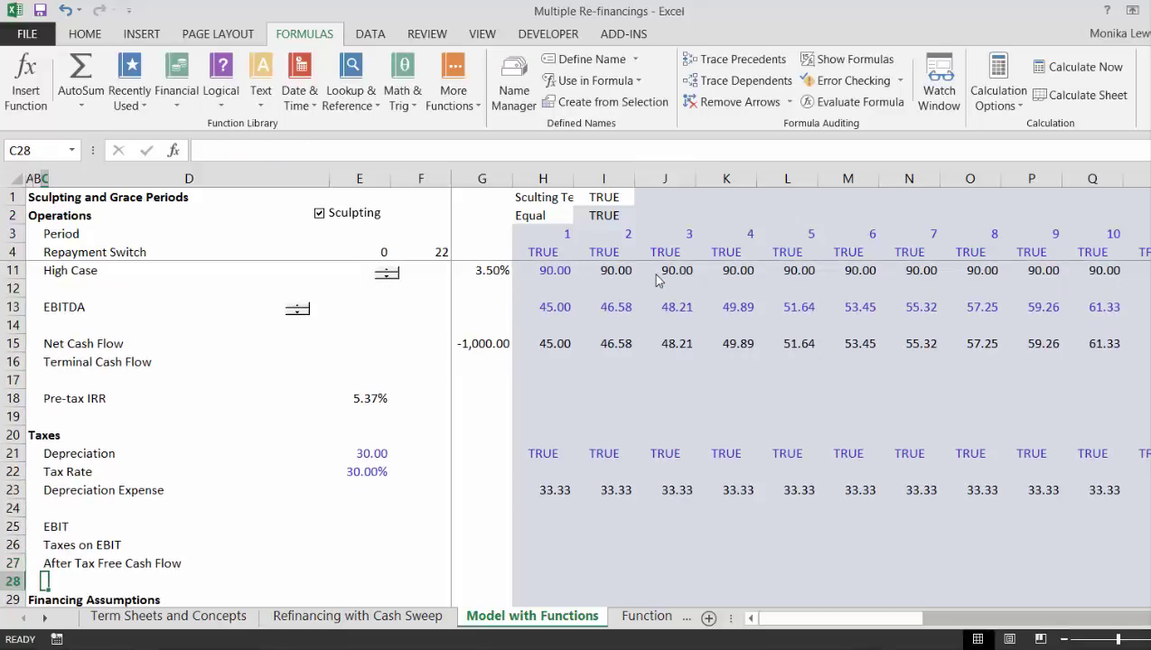
# Step: Insert two blank rows at row 28, below After Tax Free Cash Flow
pyautogui.hotkey('ctrl', 'space')
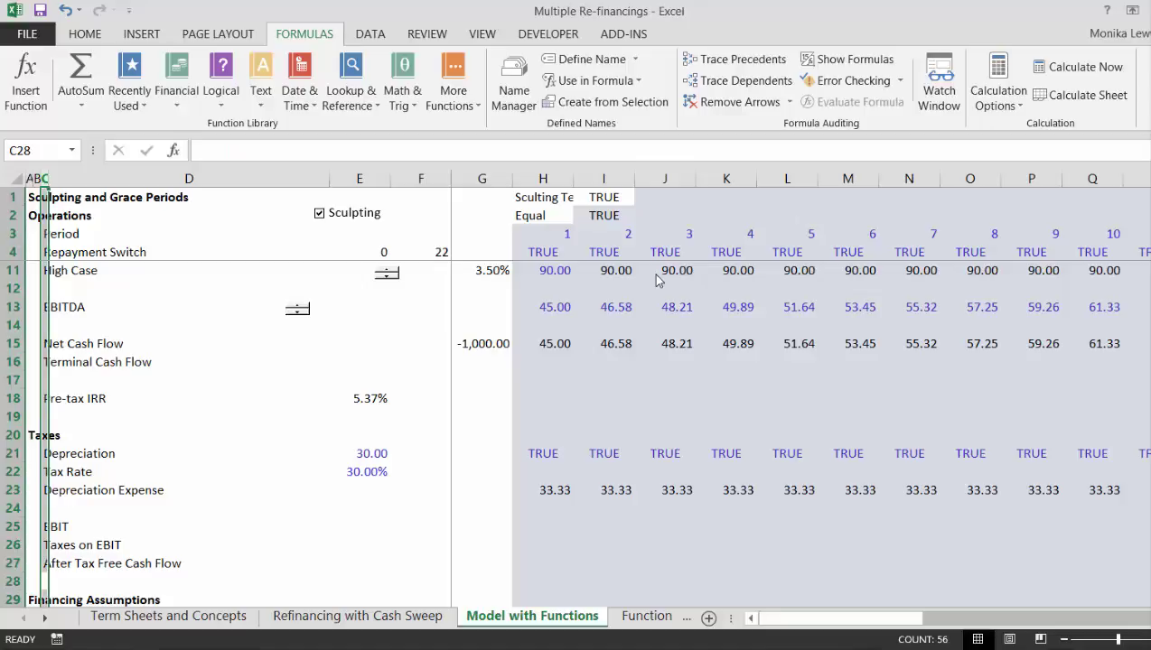
pyautogui.press('Left')
pyautogui.hotkey('shift', 'space')
pyautogui.hotkey('ctrl', 'shift', '+')
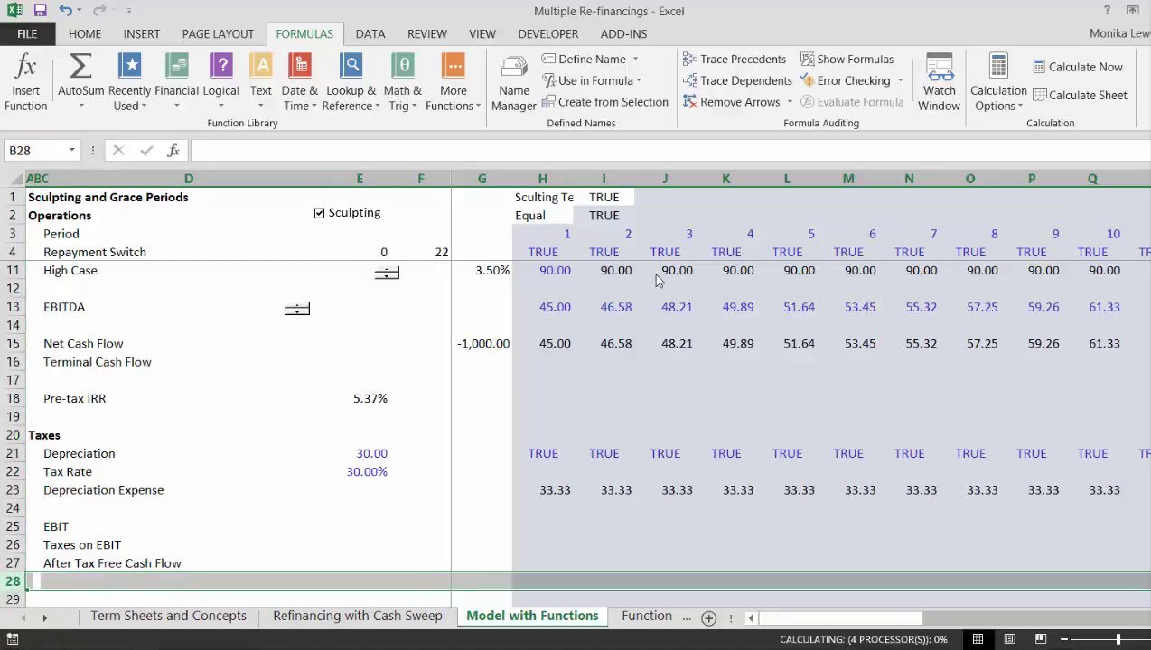
# Step: Move the whole Terminal Cash Flow row from row 16 to row 28, below After Tax Free Cash Flow
pyautogui.press('Up')
pyautogui.press('Up')
pyautogui.press('Up')
pyautogui.press('Up')
pyautogui.press('Up')
pyautogui.press('Up')
pyautogui.press('Up')
pyautogui.press('Up')
pyautogui.press('Up')
pyautogui.press('Up')
pyautogui.press('Up')
pyautogui.press('Up')
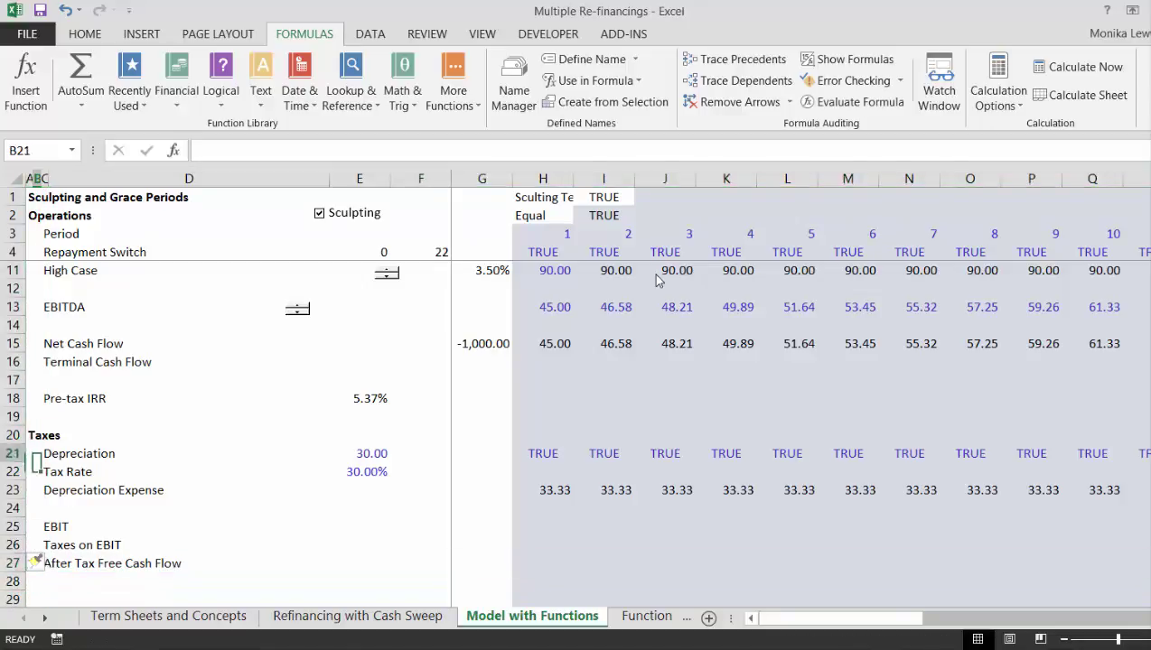
pyautogui.hotkey('shift', 'space')
pyautogui.hotkey('ctrl', 'c')
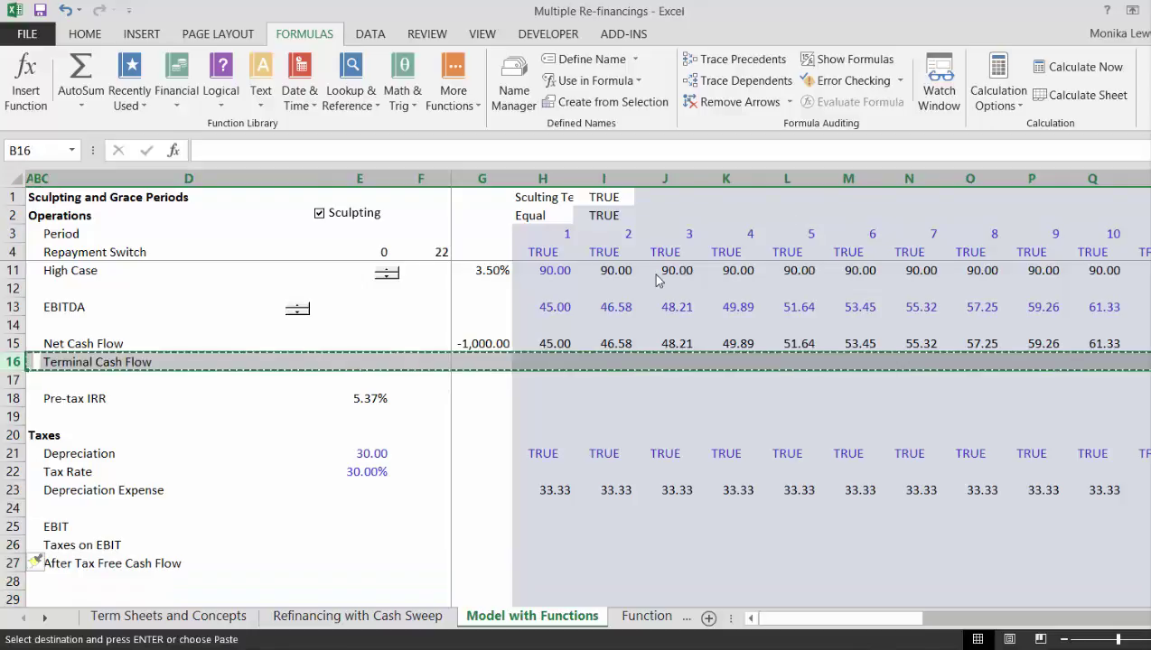
pyautogui.press('Down')
pyautogui.press('Down')
pyautogui.press('Down')
pyautogui.press('Down')
pyautogui.press('Down')
pyautogui.press('Down')
pyautogui.press('Down')
pyautogui.press('Down')
pyautogui.press('Down')
pyautogui.press('Down')
pyautogui.press('Down')
pyautogui.press('Down')
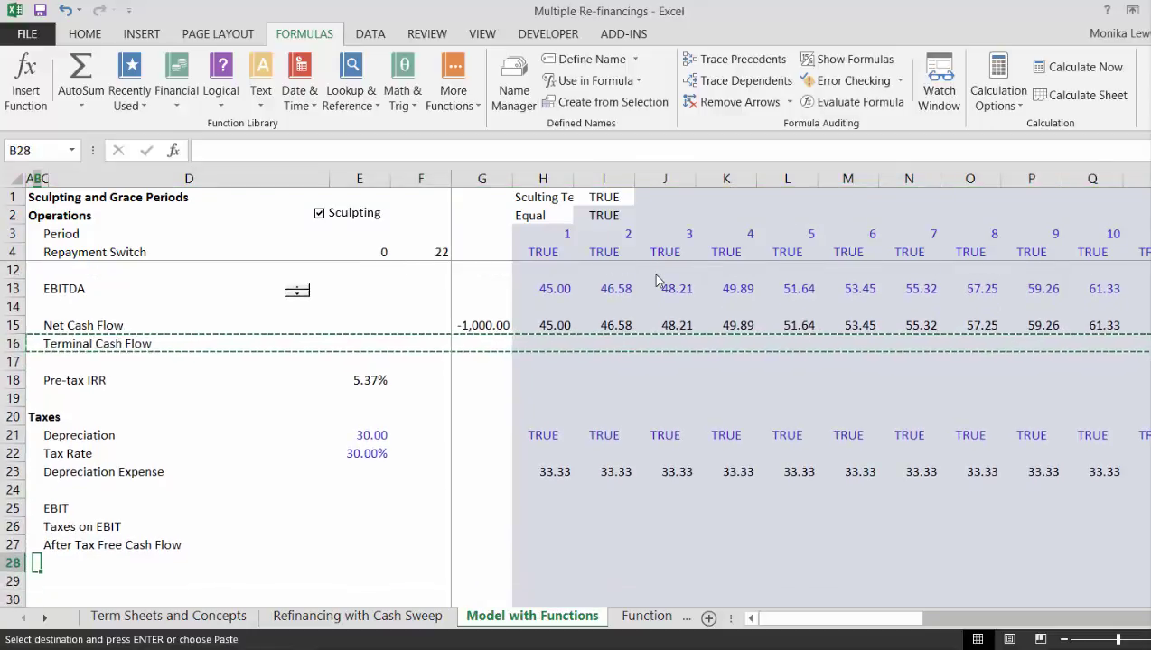
pyautogui.press('Left')
pyautogui.hotkey('shift', 'space')
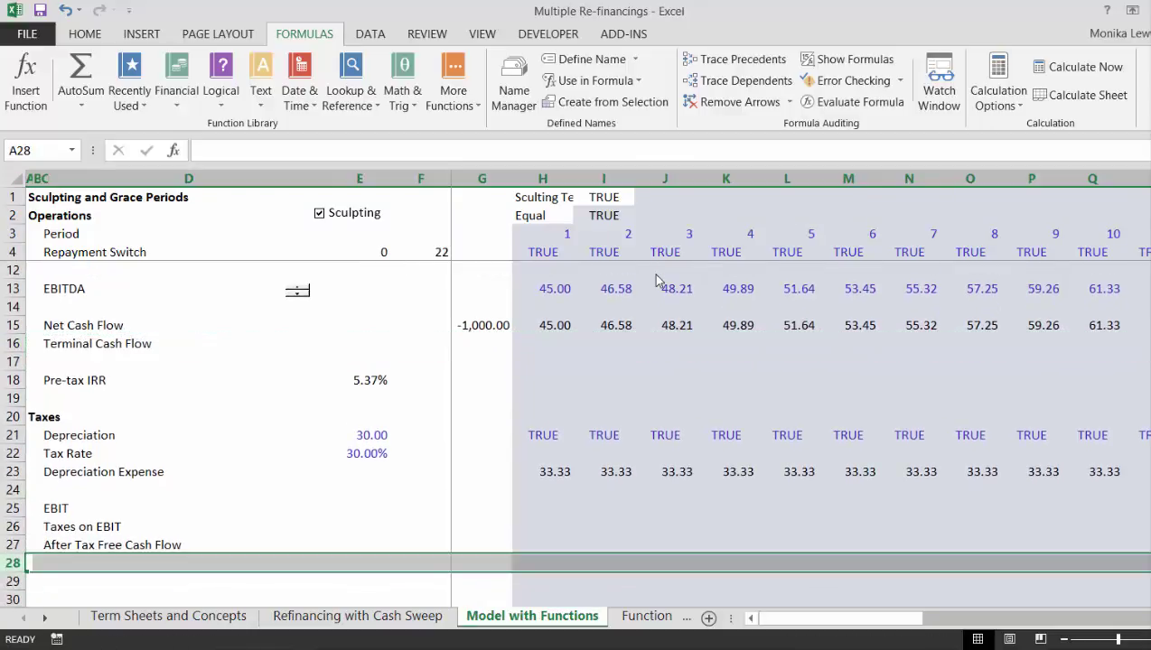
pyautogui.hotkey('ctrl', 'v')
# Step: Delete the emptied row 16 below Net Cash Flow
pyautogui.press('Up')
pyautogui.press('Up')
pyautogui.press('Up')
pyautogui.press('Up')
pyautogui.press('Up')
pyautogui.press('Up')
pyautogui.press('Up')
pyautogui.press('Up')
pyautogui.press('Up')
pyautogui.press('Up')
pyautogui.press('Up')
pyautogui.press('Up')
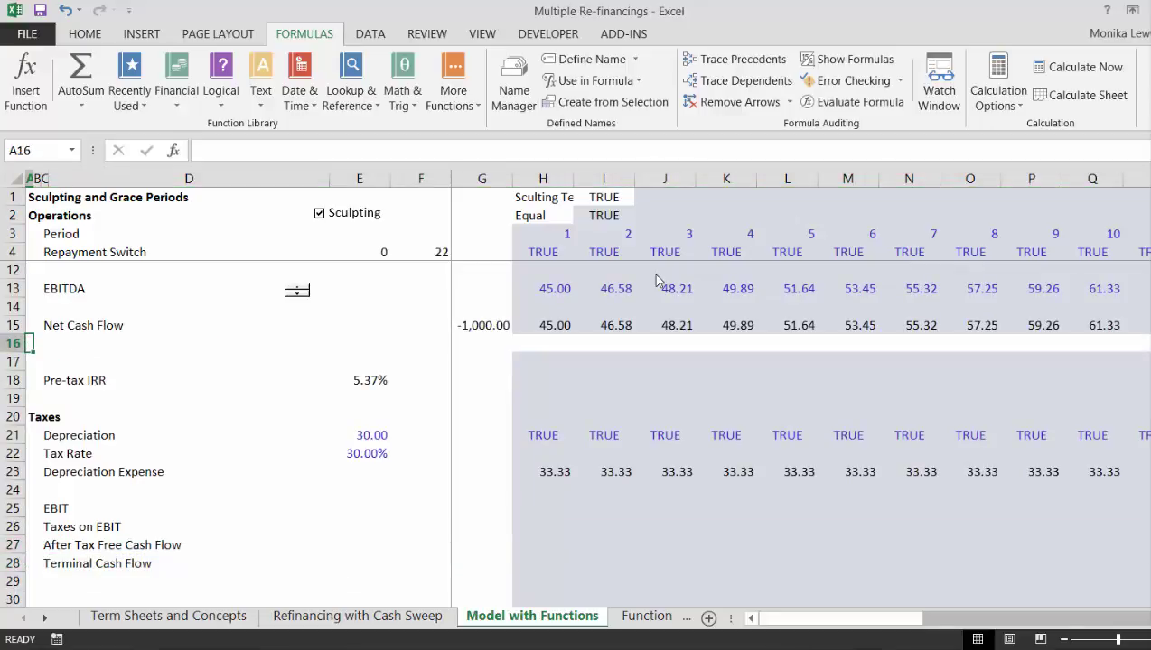
pyautogui.hotkey('shift', 'space')
pyautogui.hotkey('ctrl', '-')
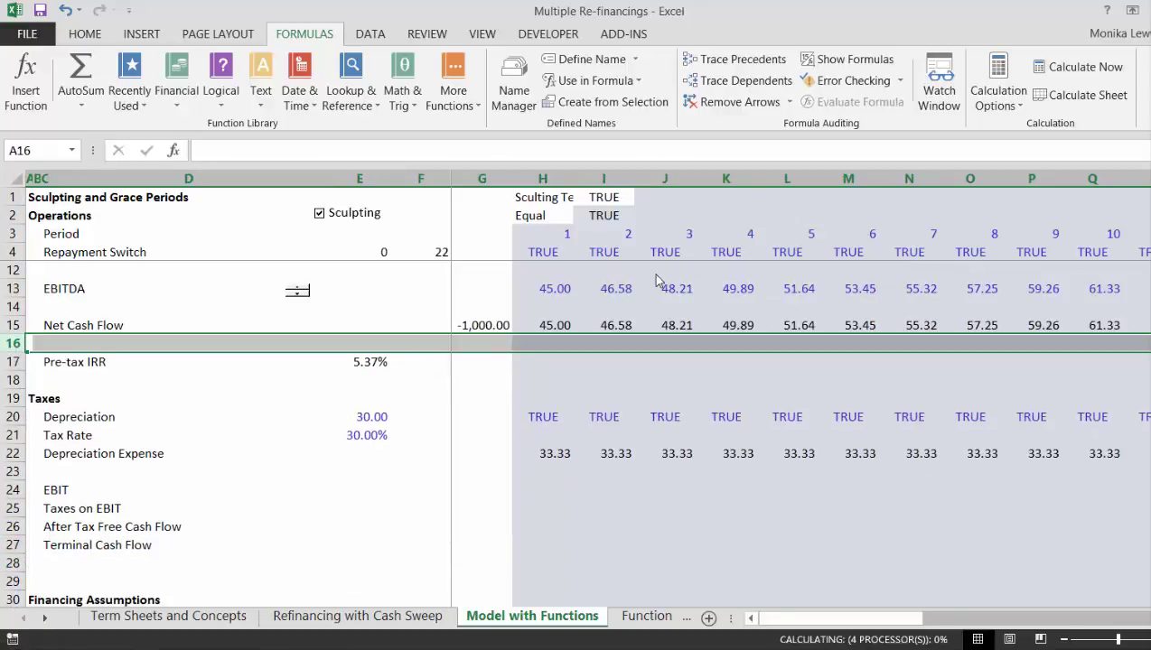
# Step: Insert one blank row at row 28, below Terminal Cash Flow
pyautogui.press('Down')
pyautogui.press('Down')
pyautogui.press('Down')
pyautogui.press('Down')
pyautogui.press('Down')
pyautogui.press('Down')
pyautogui.press('Down')
pyautogui.press('Down')
pyautogui.press('Down')
pyautogui.press('Down')
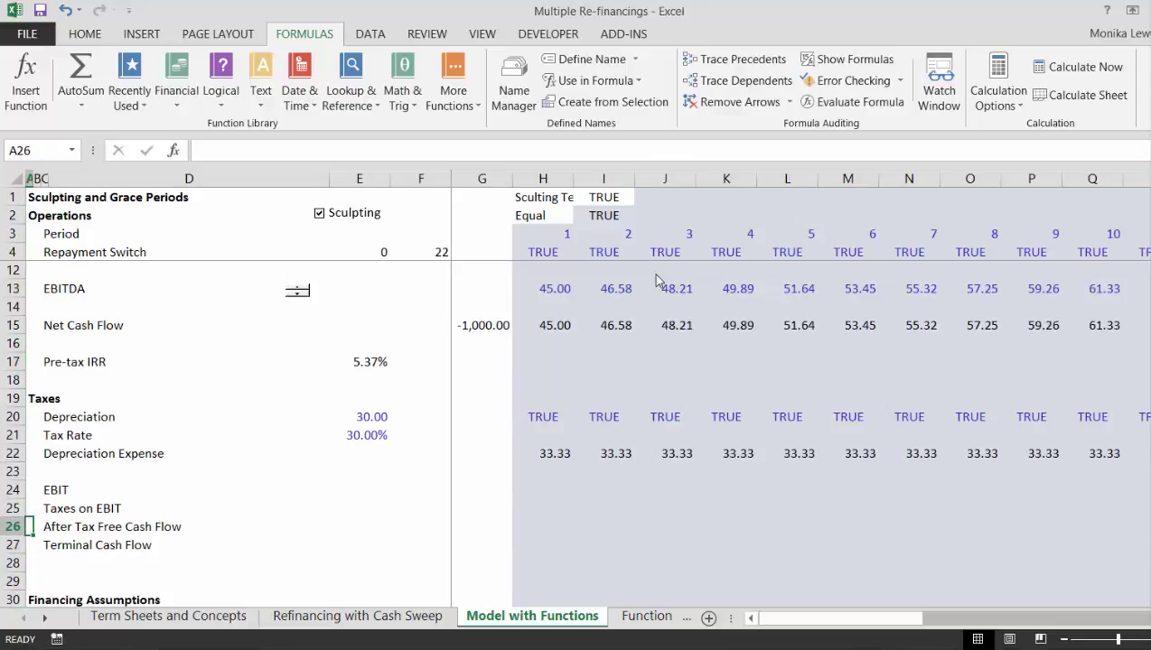
pyautogui.press('Down')
pyautogui.press('Down')
pyautogui.press('Down')
pyautogui.press('Down')
pyautogui.press('Down')
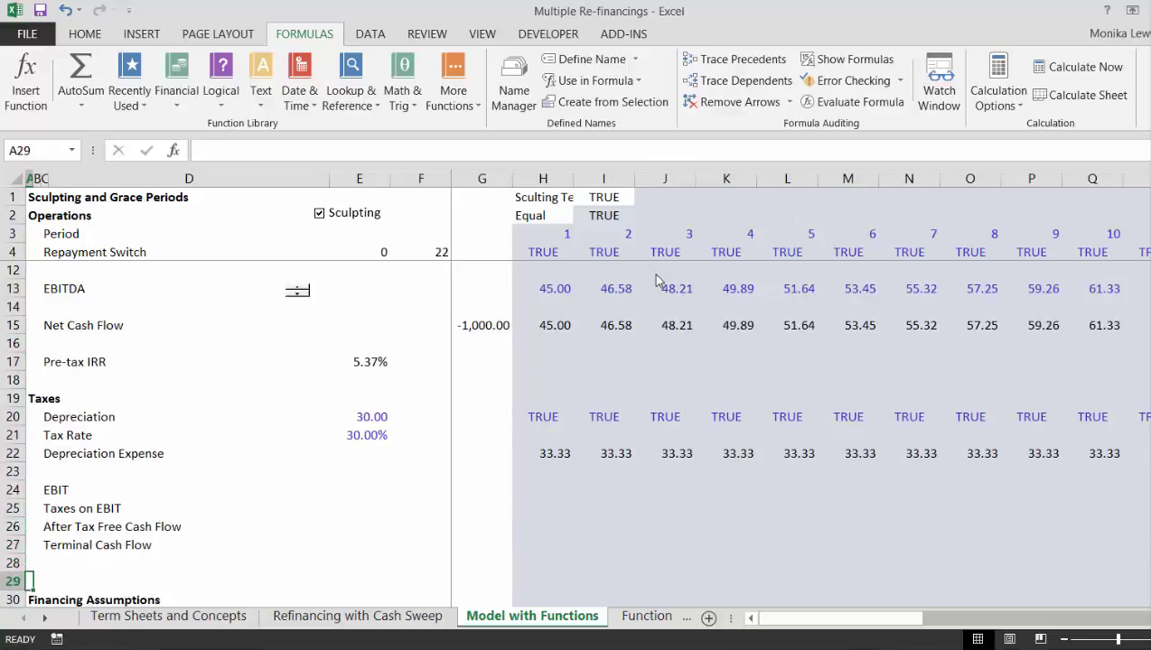
pyautogui.press('Up')
pyautogui.press('Up')
pyautogui.press('Up')
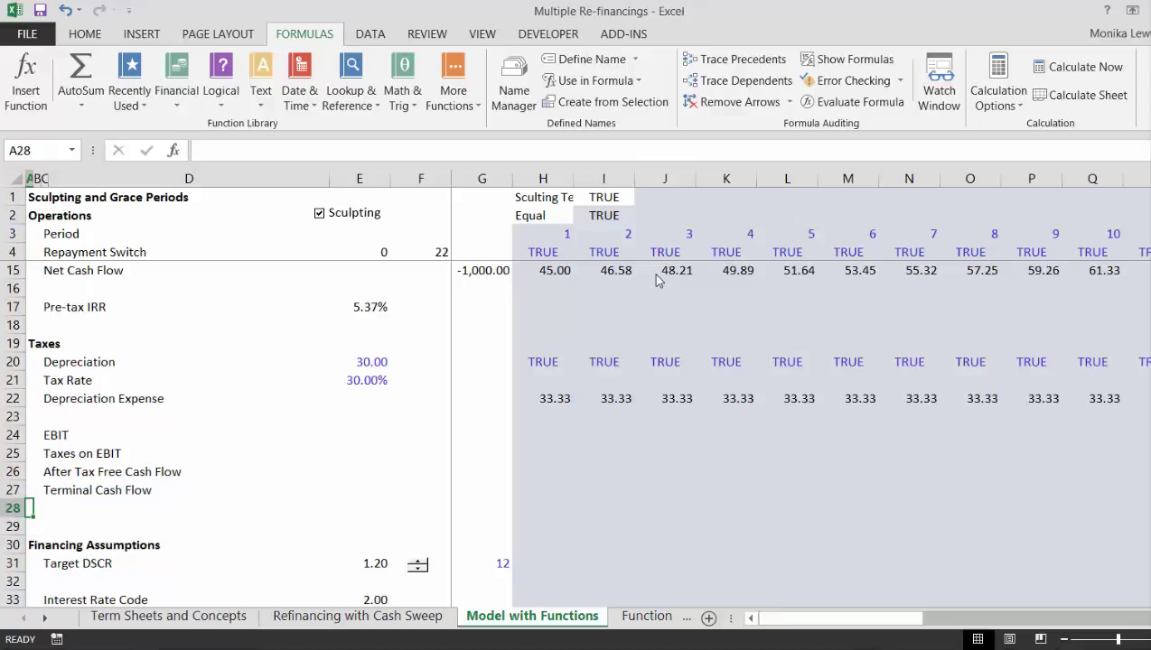
pyautogui.press('Right')
pyautogui.press('Right')
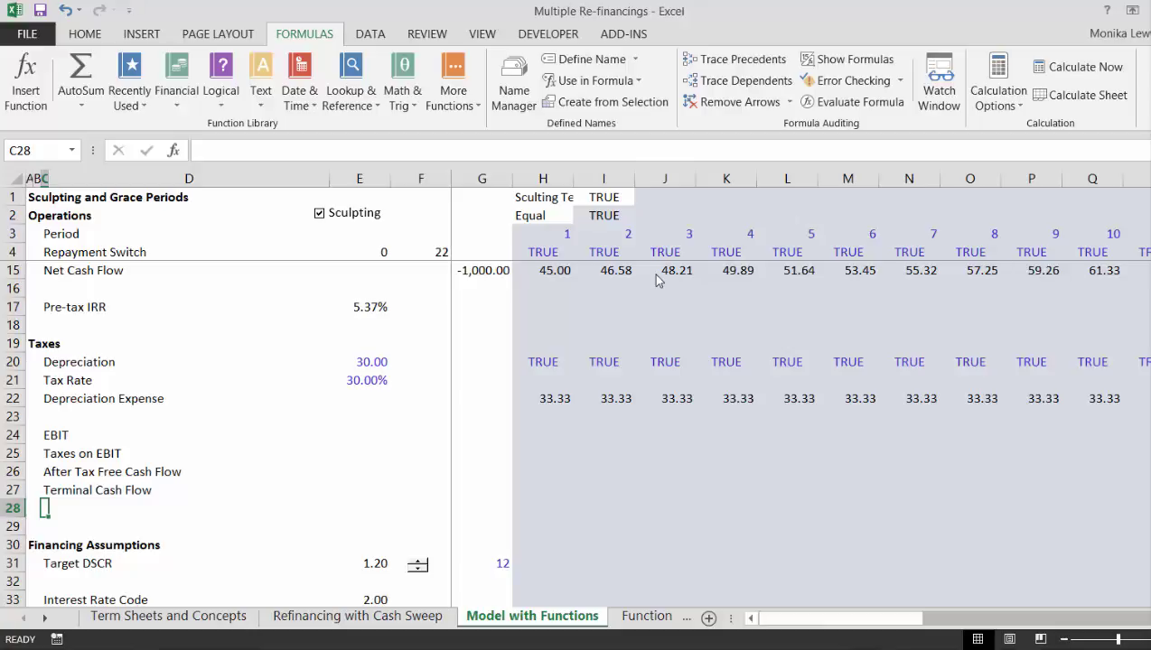
pyautogui.hotkey('shift', 'space')
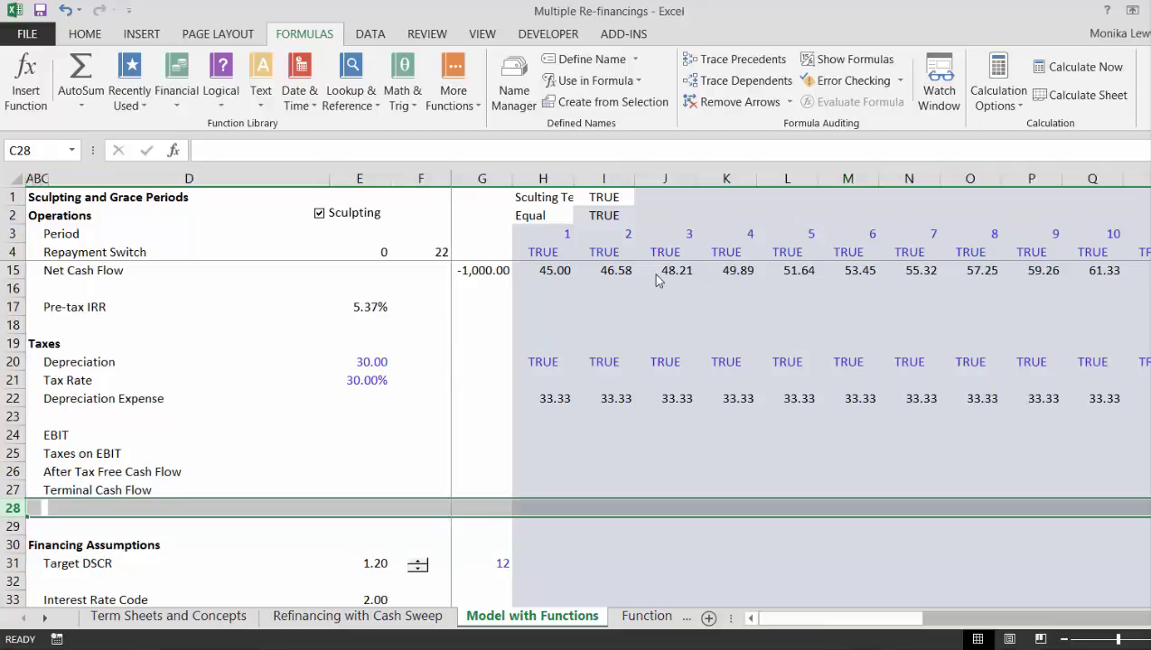
pyautogui.hotkey('ctrl', 'shift', '+')
# Step: Label cell C29, below Terminal Cash Flow, as Debt Discount Rate
pyautogui.press('Down')
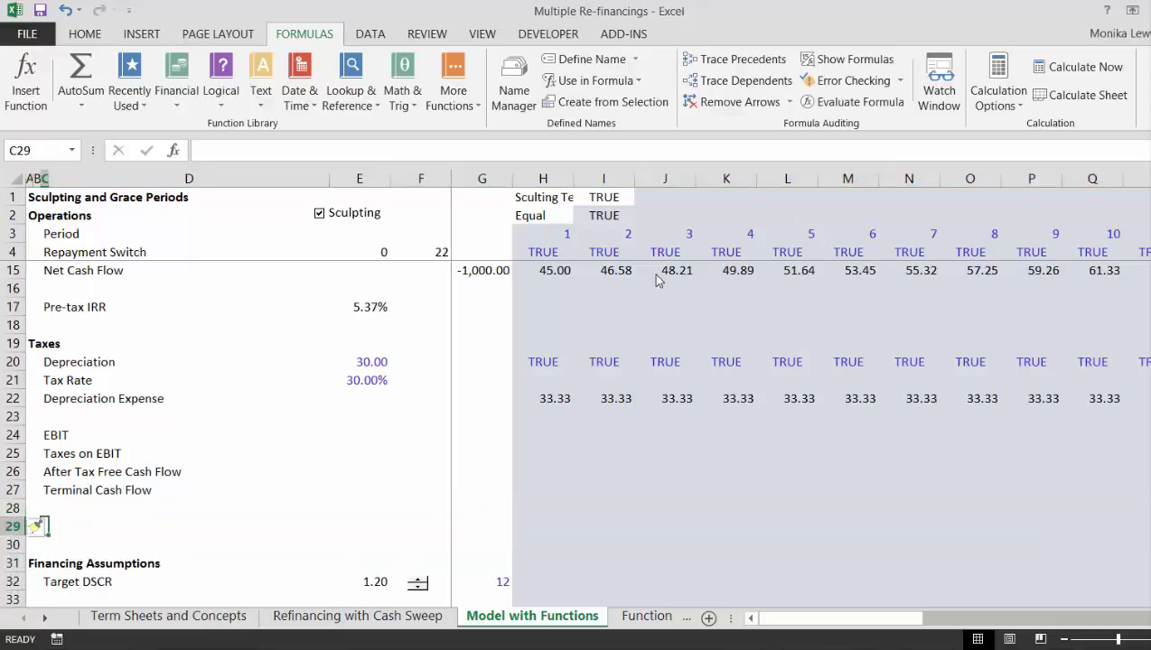
pyautogui.write('Debt D')
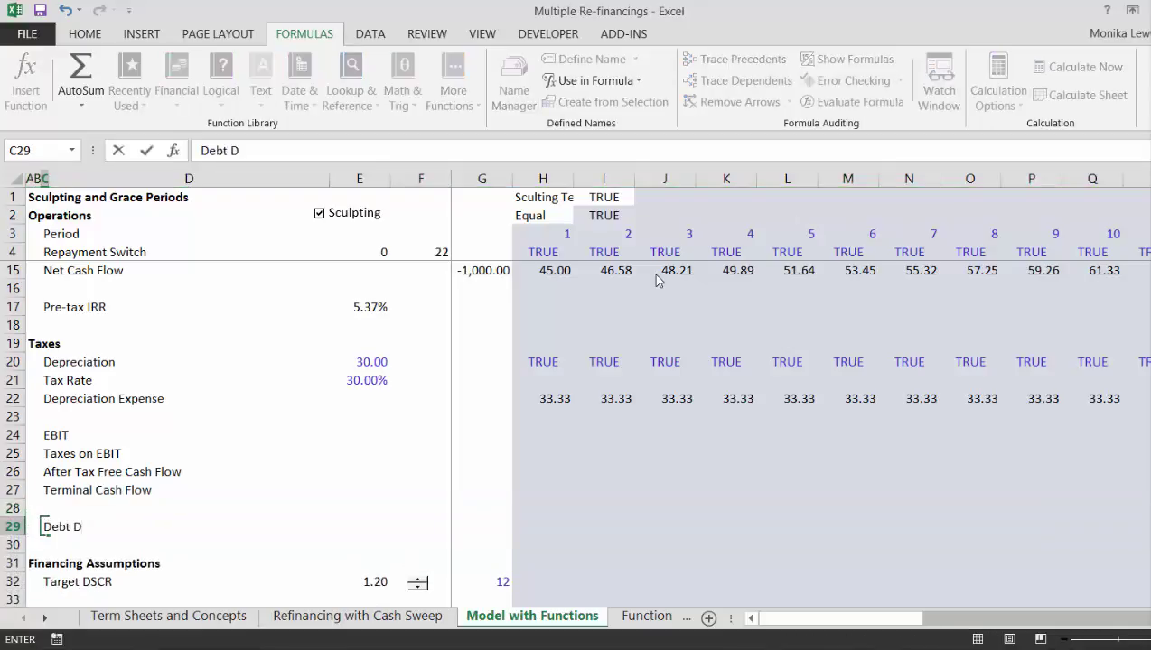
pyautogui.write('iscount Ra')
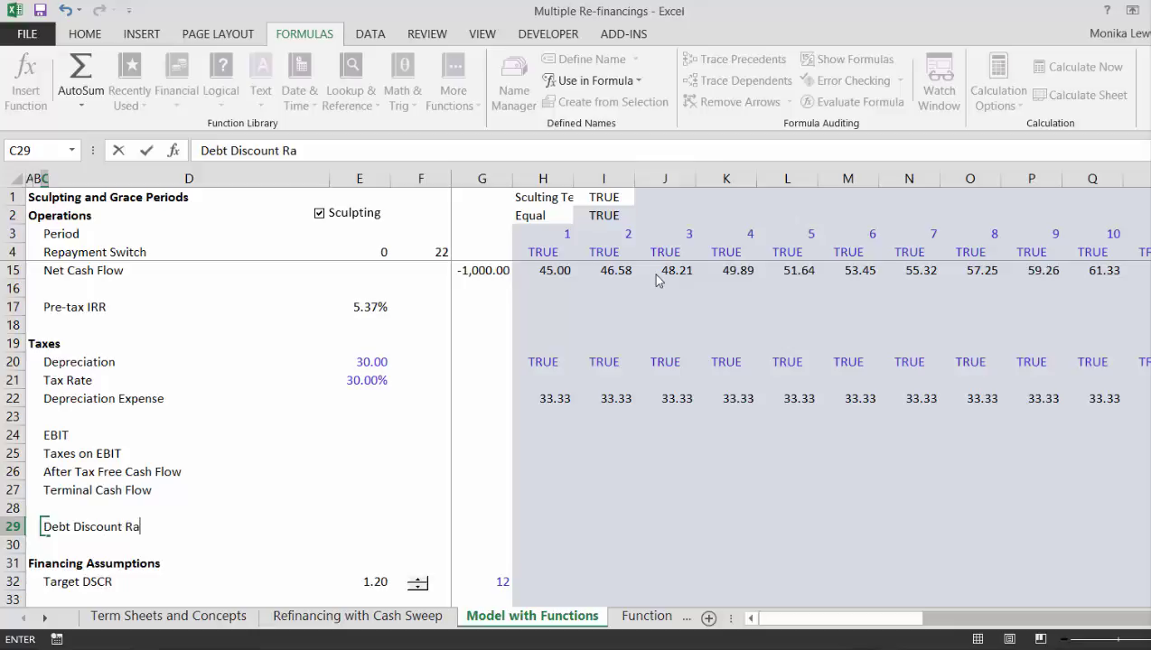
pyautogui.write('te')
pyautogui.press('Return')
# Step: Insert two blank rows at row 30 and label C30 as Project Value at Debt Discount Rate
pyautogui.hotkey('shift', 'space')
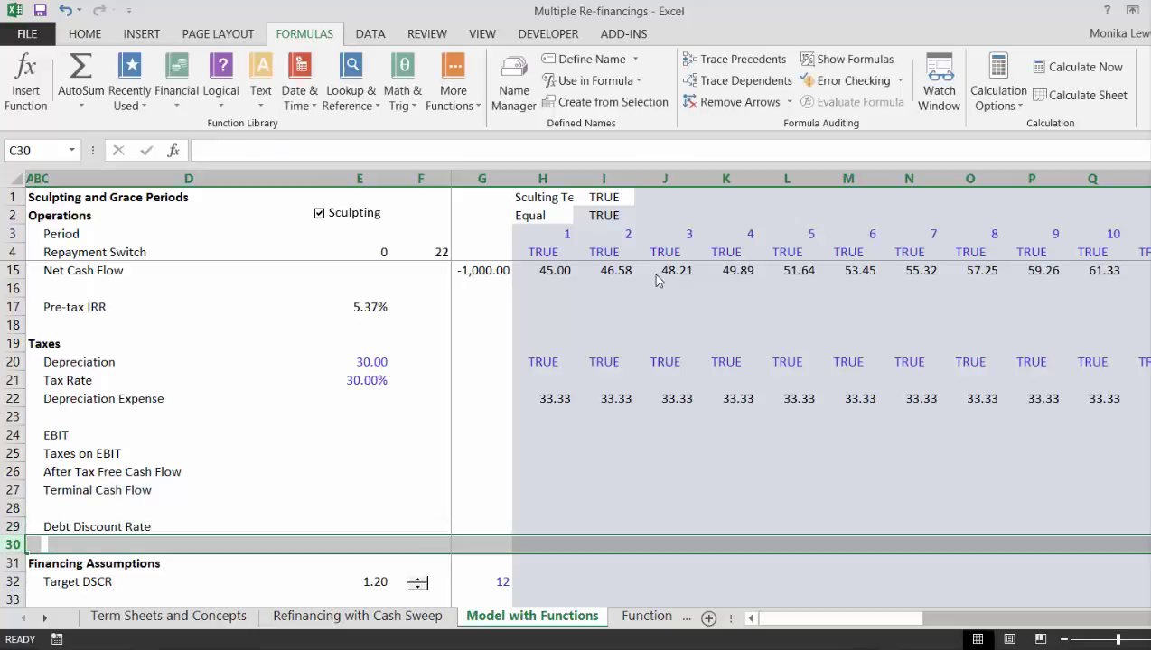
pyautogui.hotkey('ctrl', 'shift', '+')
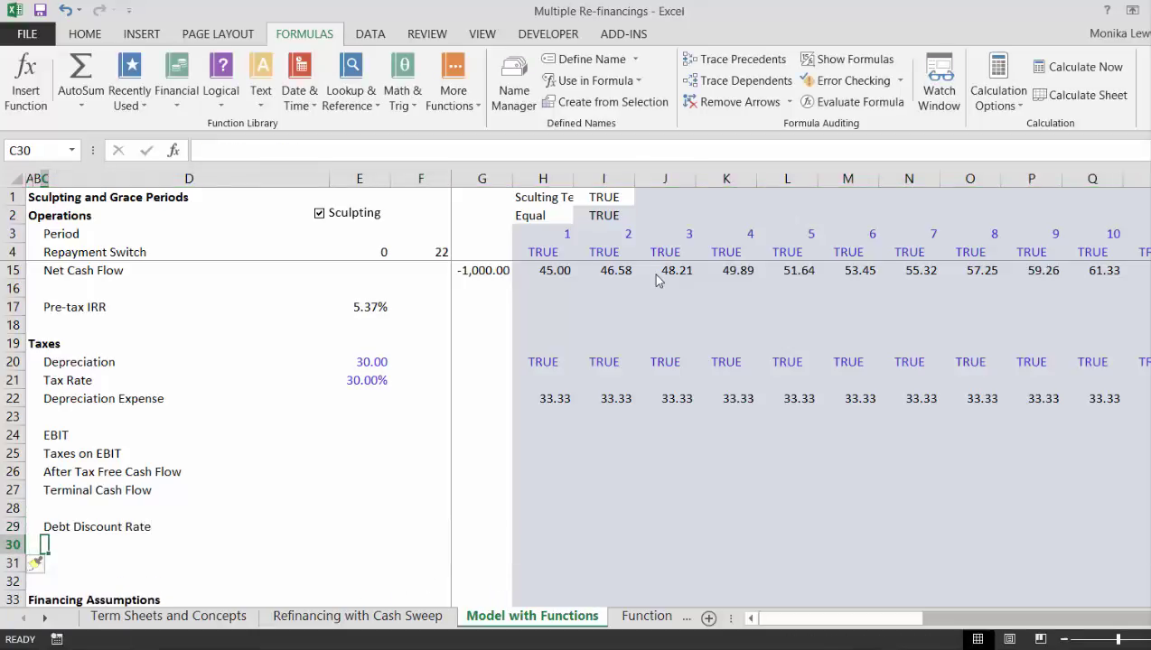
pyautogui.write('Project ')
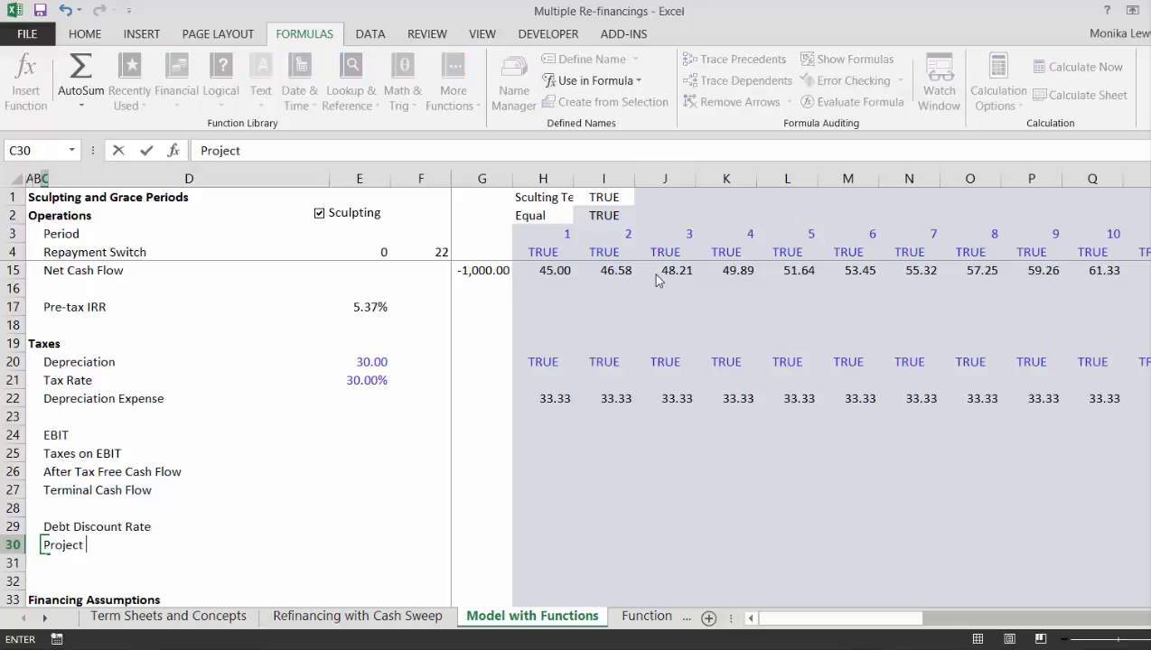
pyautogui.write('Value at Debt D')
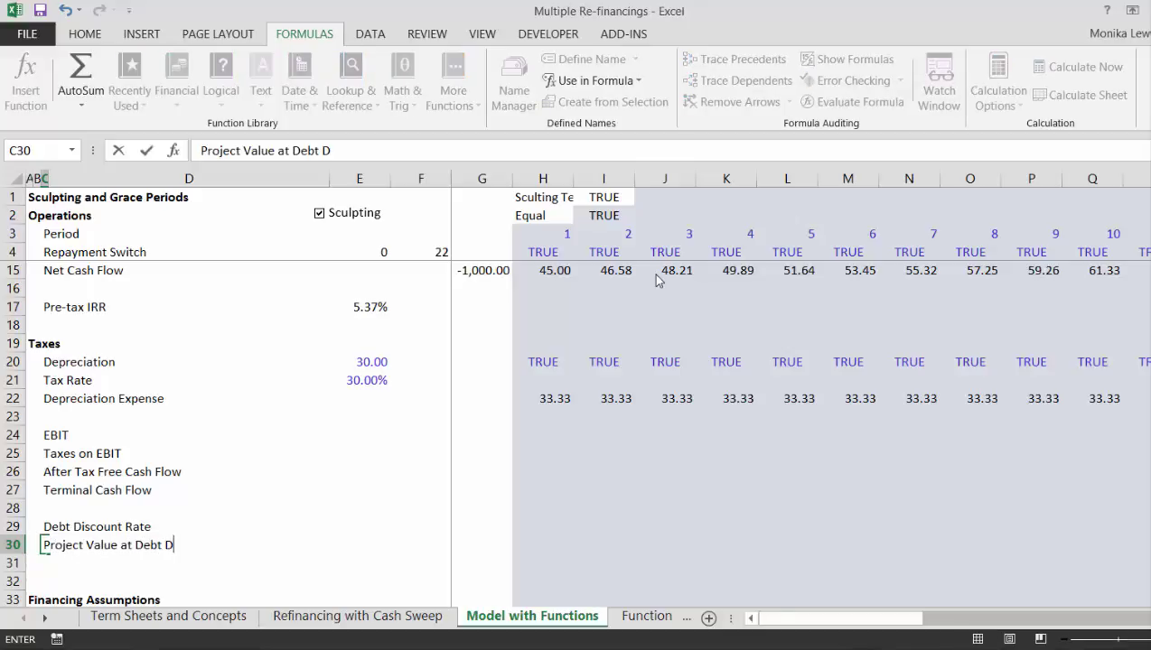
pyautogui.write('iscoun')
pyautogui.write('t')
pyautogui.press('BackSpace')
pyautogui.write('t ')
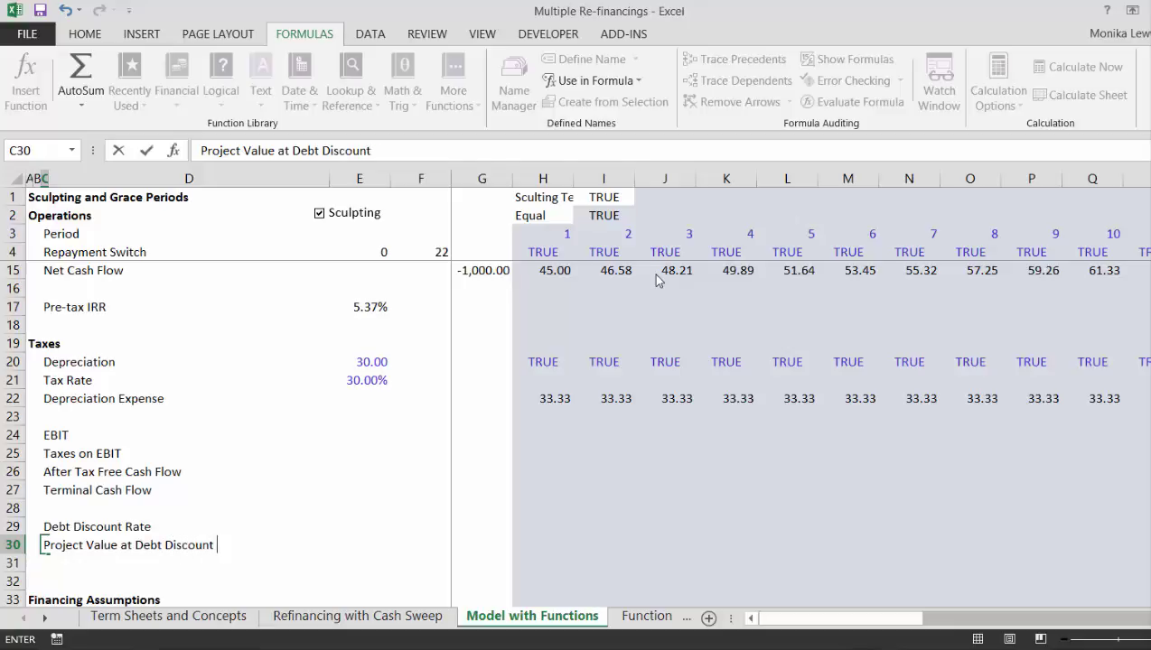
pyautogui.write('Rate')
pyautogui.press('BackSpace')
pyautogui.press('BackSpace')
pyautogui.write('ate')
pyautogui.hotkey('ctrl', 'Return')
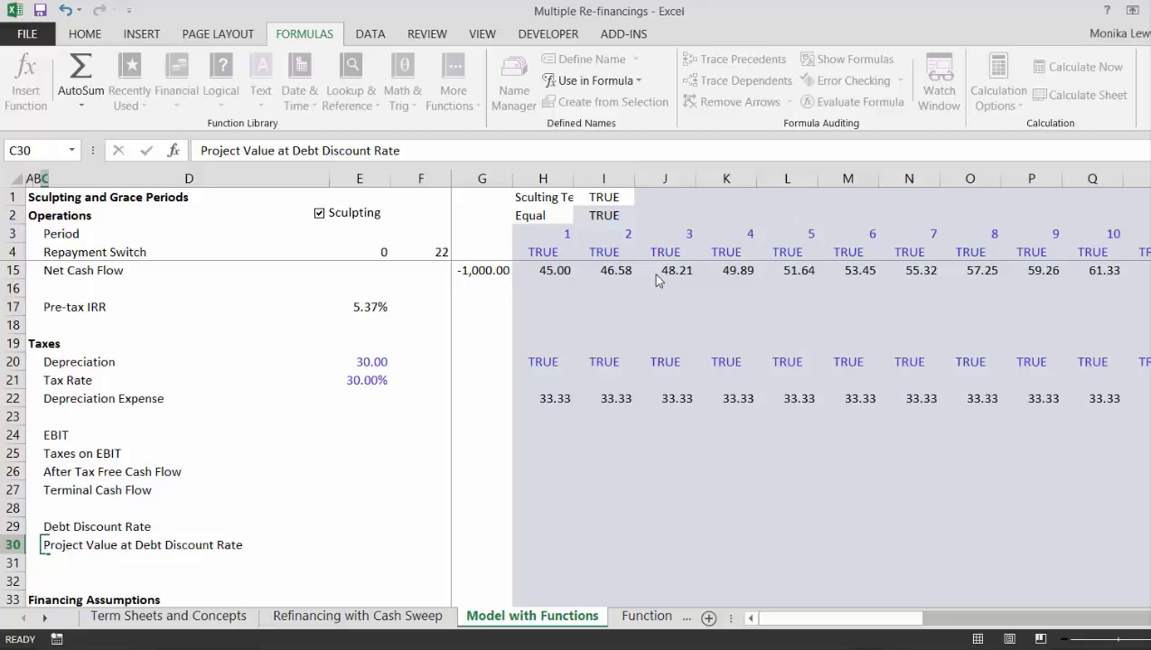
pyautogui.press('Return')
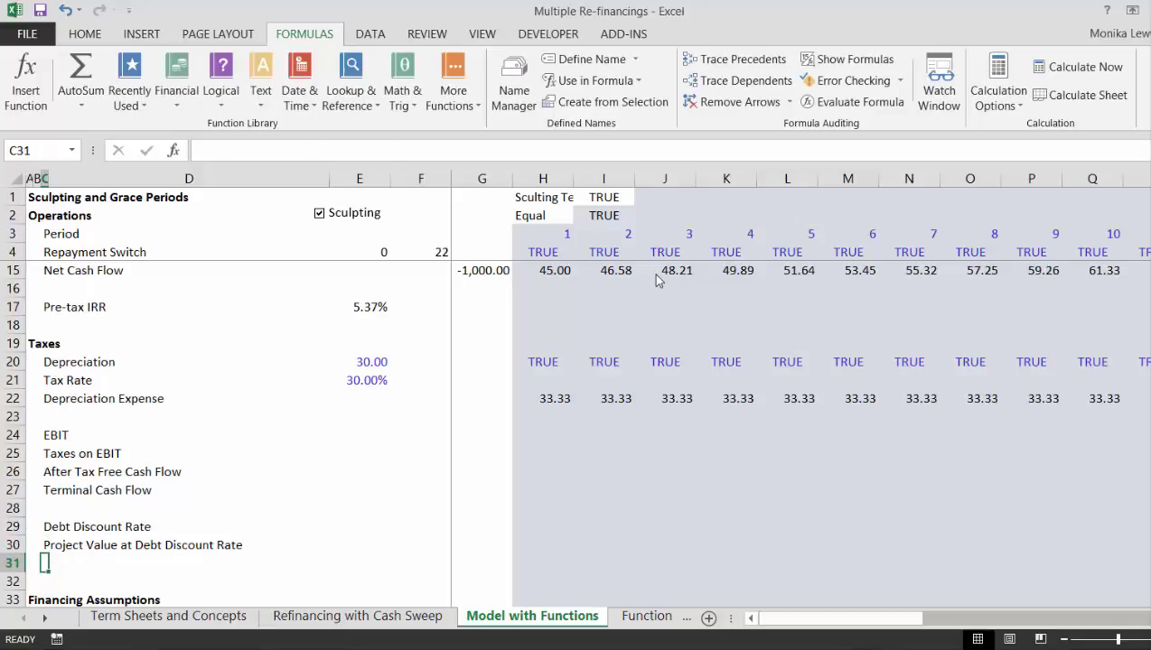
# Step: Label cell C31, below Project Value at Debt Discount Rate, as Loan to Value
pyautogui.write('Loan ')
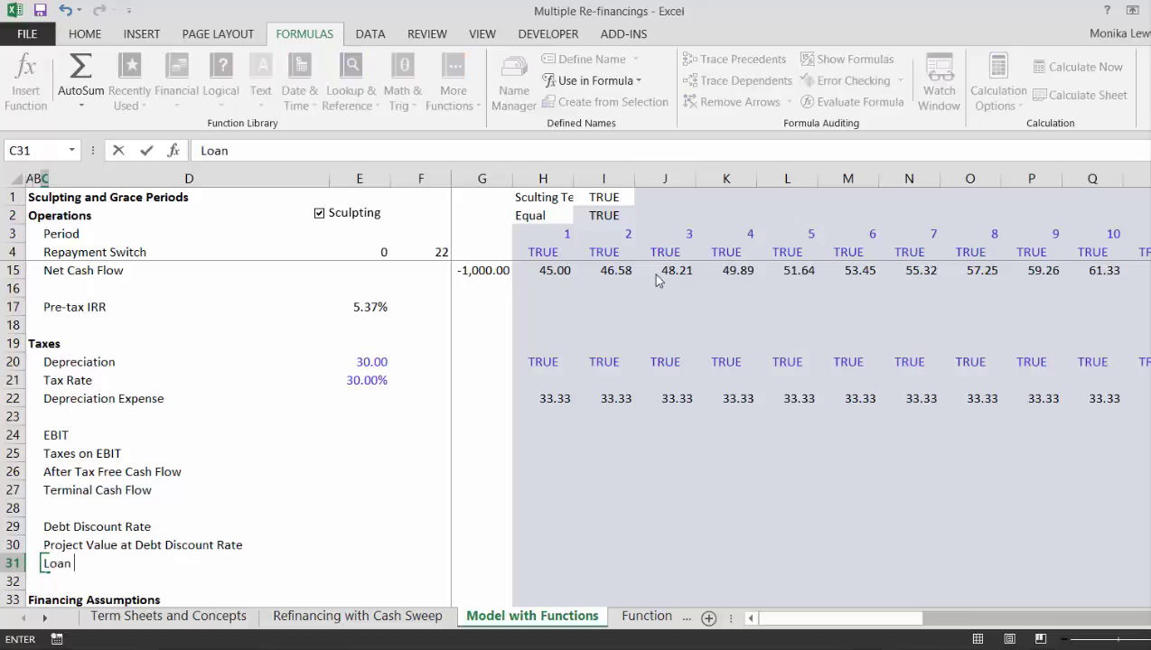
pyautogui.write('to Value')
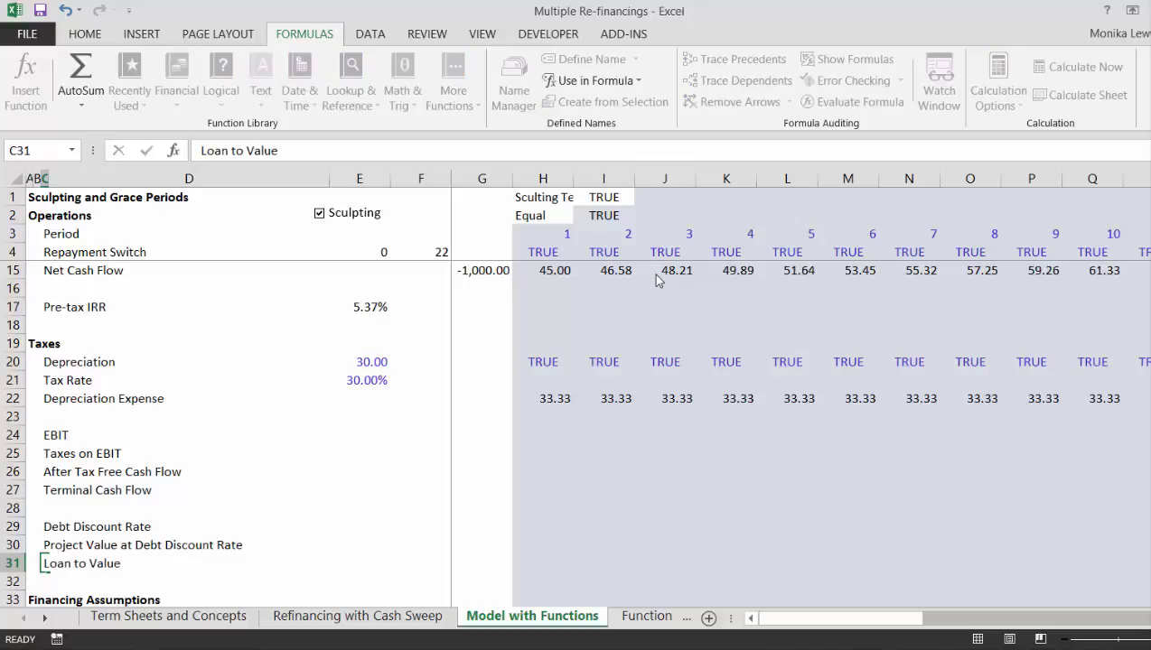
pyautogui.press('Return')
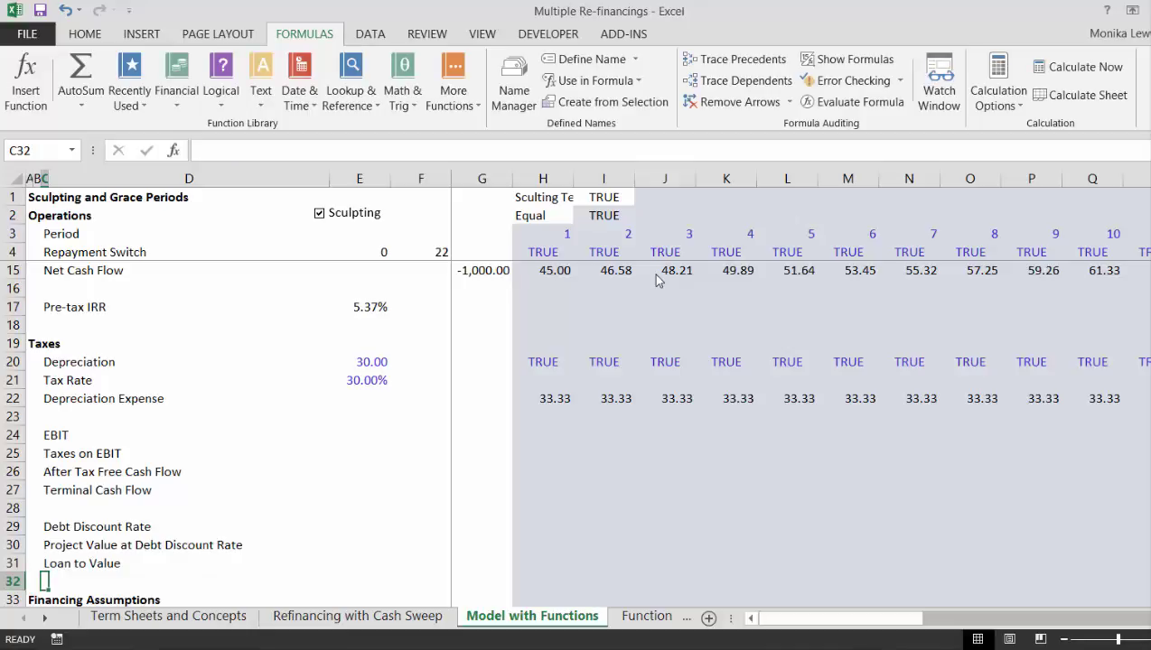
# Step: Replace the label in C31 with Input Loan to Value
pyautogui.press('Up')
pyautogui.press('Up')
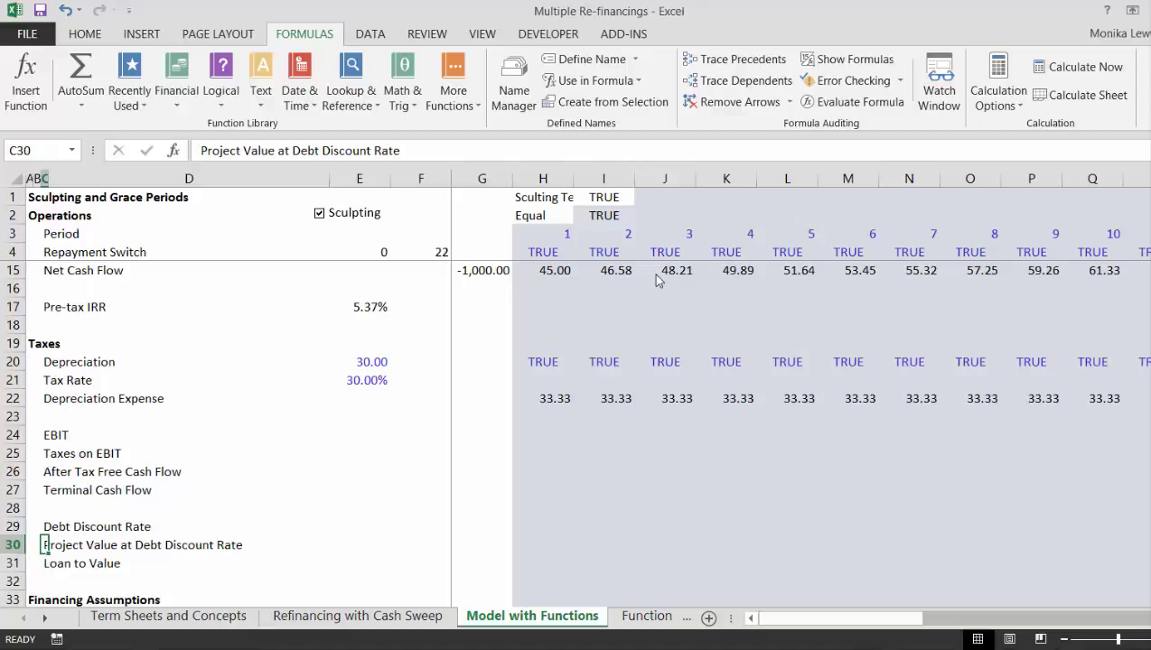
pyautogui.press('Down')
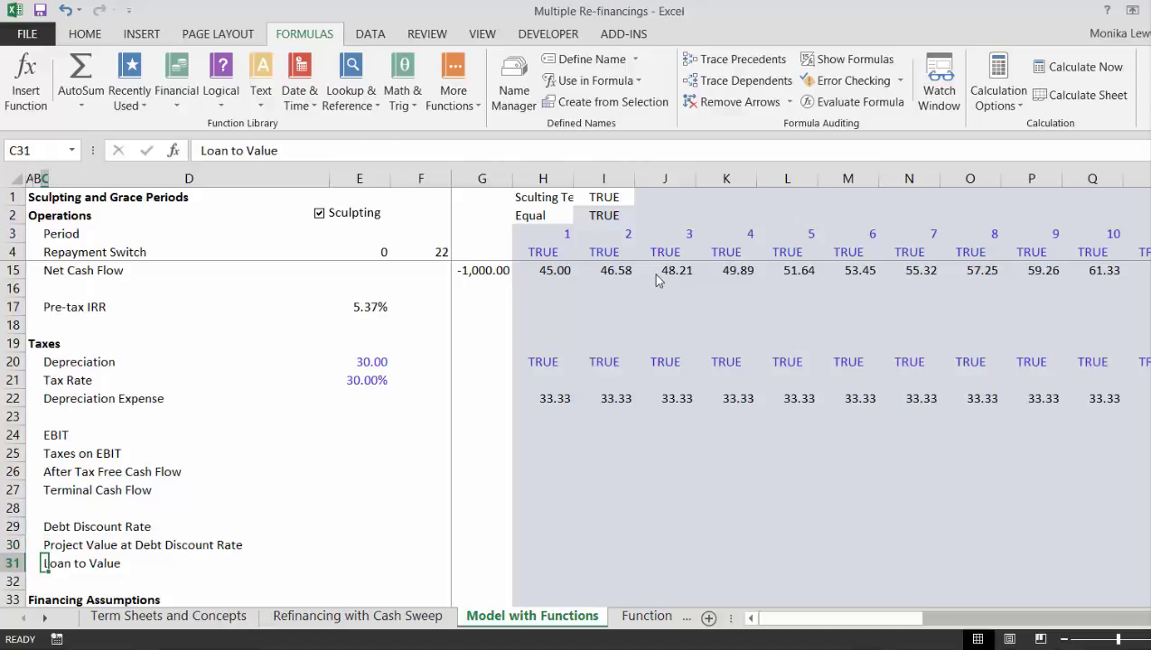
pyautogui.write('Input ')
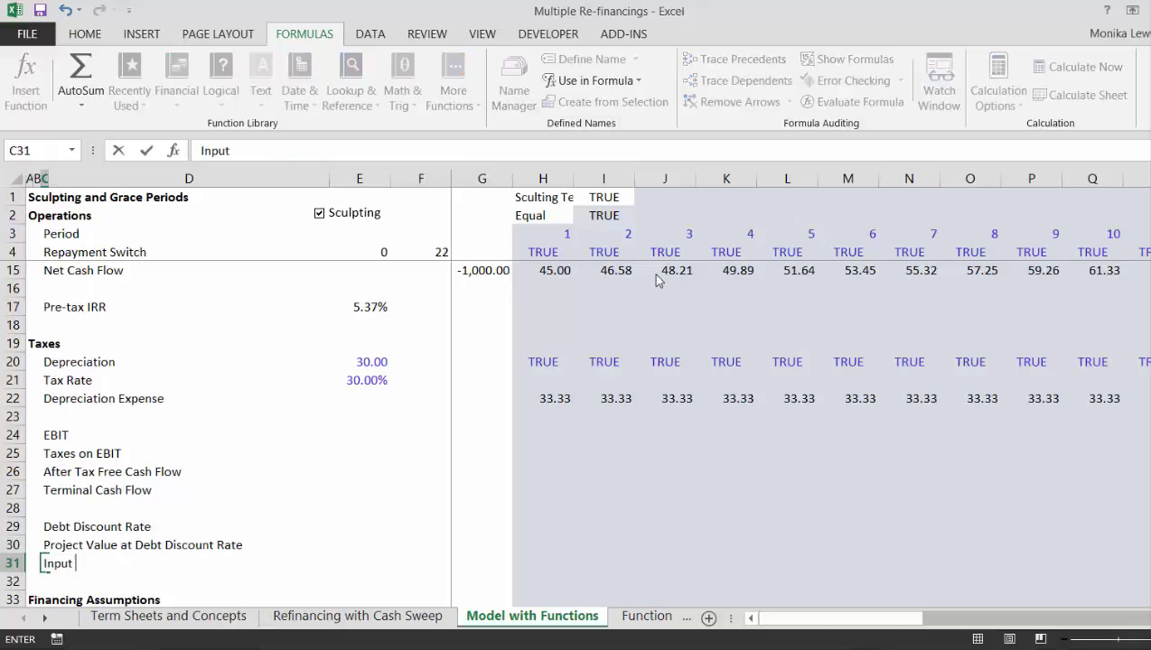
pyautogui.write('Loan to Value')
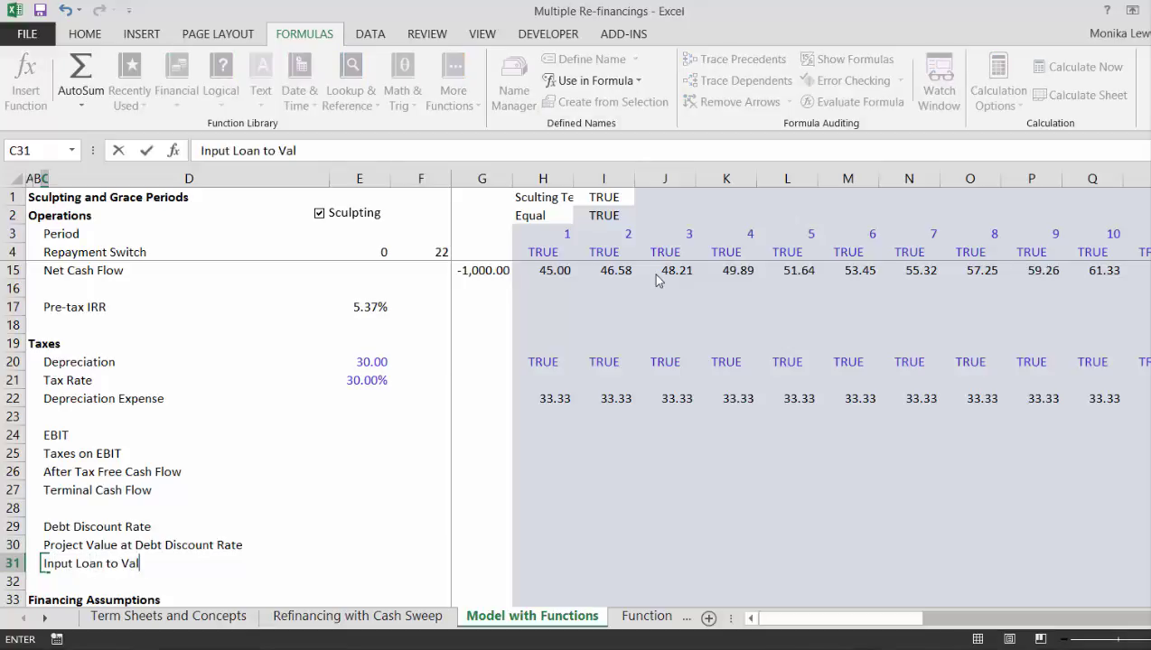
pyautogui.hotkey('ctrl', 'Return')
# Step: Insert two blank rows at row 32 and label C32 as Loan at Refinancing
pyautogui.press('Down')
pyautogui.hotkey('shift', 'space')
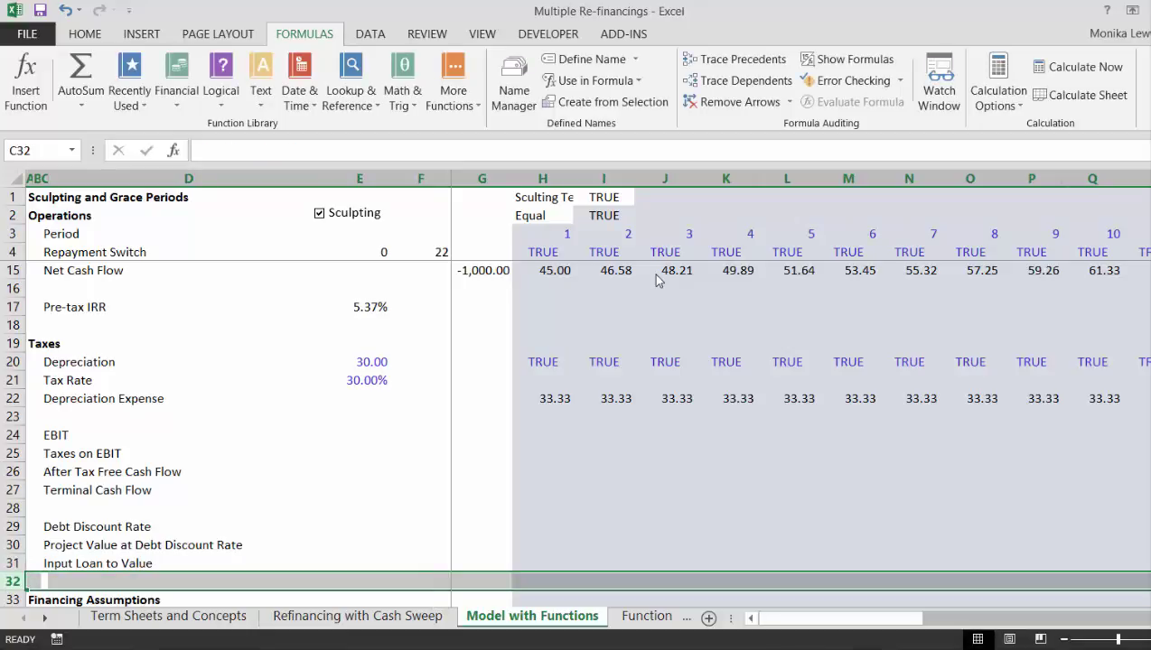
pyautogui.hotkey('ctrl', 'shift', '+')
pyautogui.press('Right')
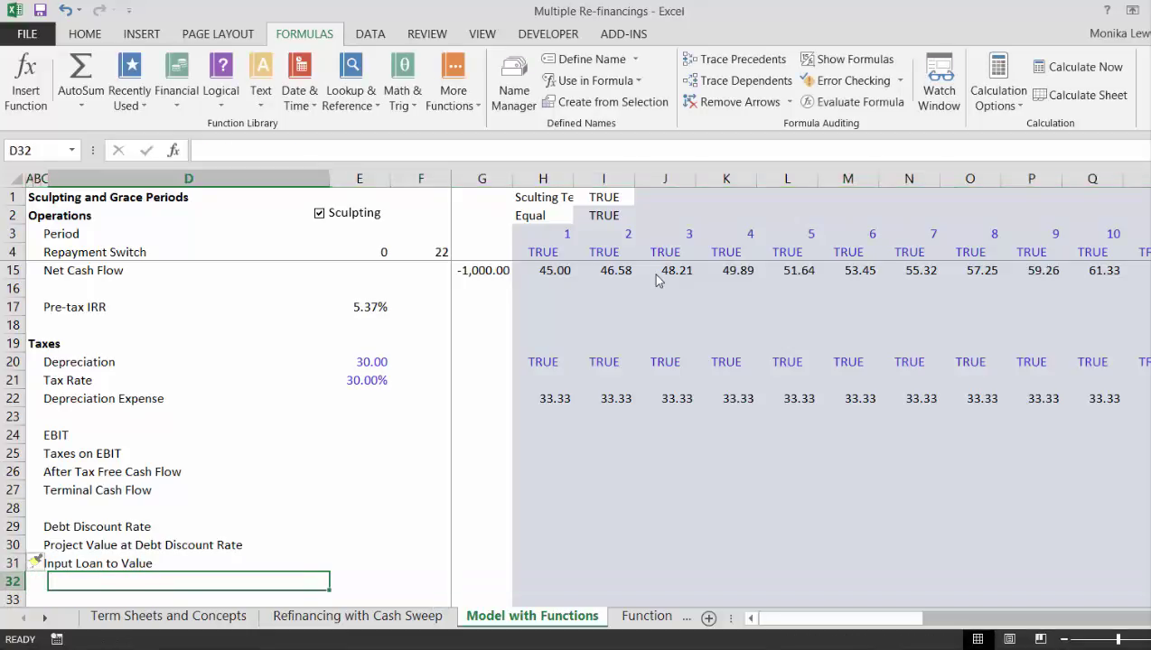
pyautogui.press('Left')
pyautogui.write('Loan')
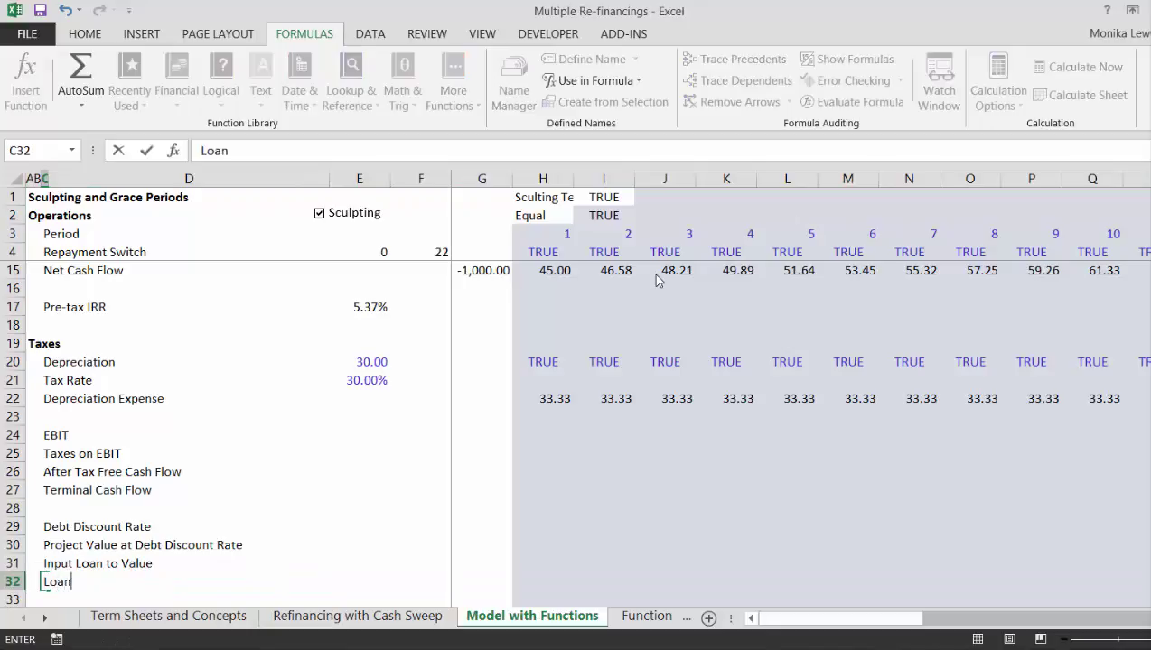
pyautogui.write(' at Refinancing')
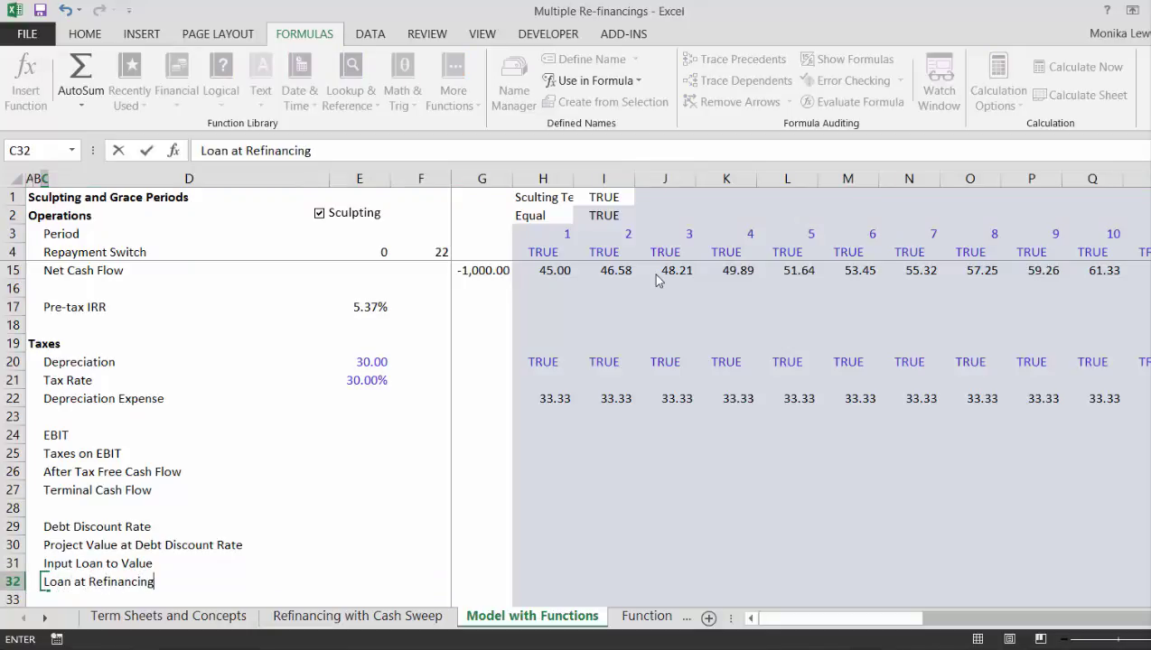
pyautogui.hotkey('ctrl', 'Return')
pyautogui.press('Down')
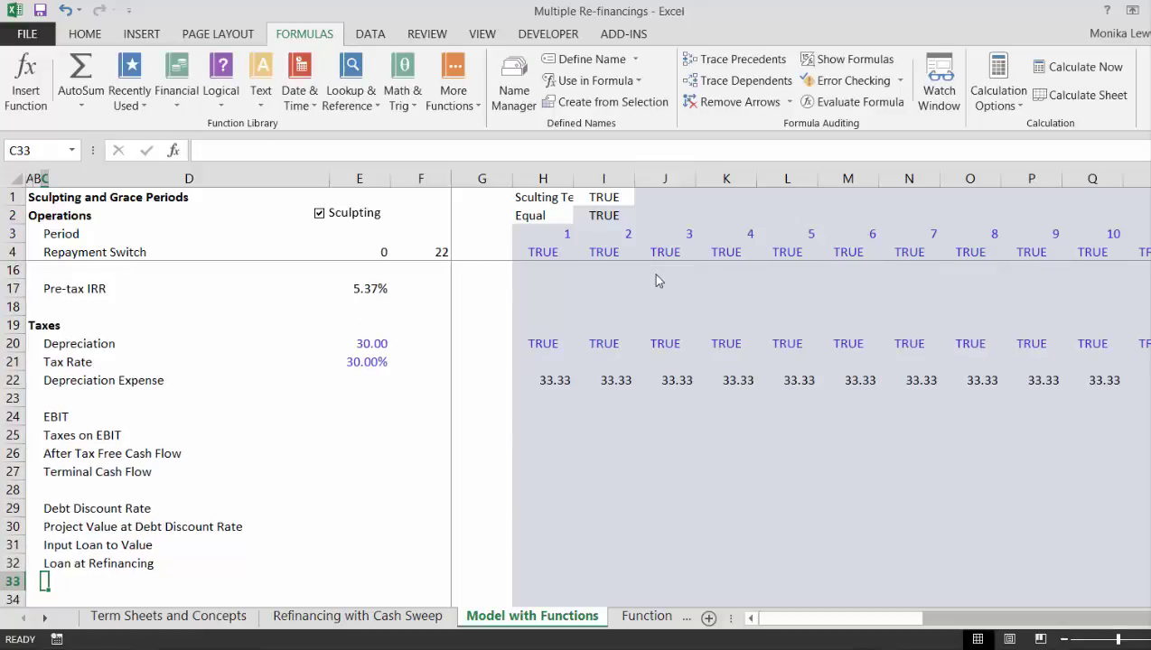
# Step: Review the Operations and Taxes sections above the new refinancing rows, including the scenario cases, EBITDA and Net Cash Flow
pyautogui.press('Up')
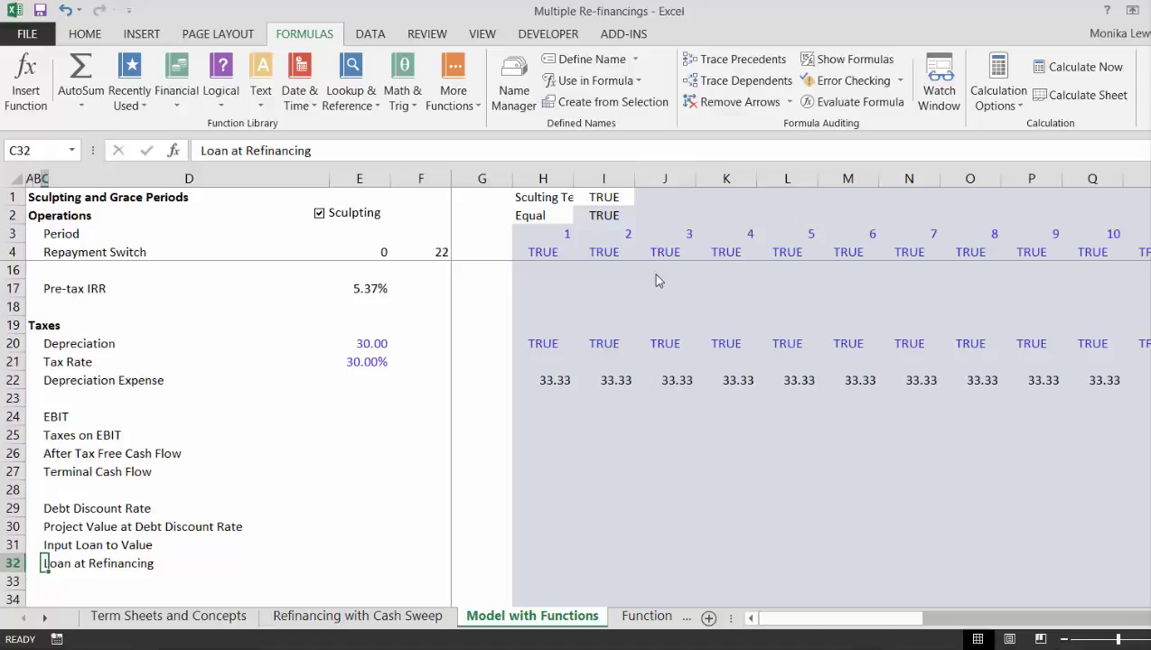
pyautogui.press('Up')
pyautogui.press('Up')
pyautogui.press('Up')
pyautogui.press('Up')
pyautogui.press('Up')
pyautogui.press('Up')
pyautogui.press('Up')
pyautogui.press('Up')
pyautogui.press('Up')
pyautogui.press('Up')
pyautogui.press('Up')
pyautogui.press('Up')
pyautogui.press('Up')
pyautogui.press('Up')
pyautogui.press('Up')
pyautogui.press('Up')
pyautogui.press('Up')
pyautogui.press('Up')
pyautogui.press('Up')
pyautogui.press('Up')
pyautogui.press('Up')
pyautogui.press('Up')
pyautogui.press('Up')
pyautogui.press('Down')
pyautogui.press('Down')
pyautogui.press('Down')
pyautogui.press('Down')
pyautogui.press('Down')
pyautogui.press('Down')
pyautogui.press('Down')
pyautogui.press('Down')
pyautogui.press('Down')
pyautogui.press('Down')
pyautogui.press('Down')
pyautogui.press('Down')
pyautogui.press('Down')
pyautogui.press('Down')
pyautogui.press('Down')
pyautogui.press('Down')
pyautogui.press('Down')
pyautogui.press('Down')
pyautogui.press('Down')
pyautogui.press('Down')
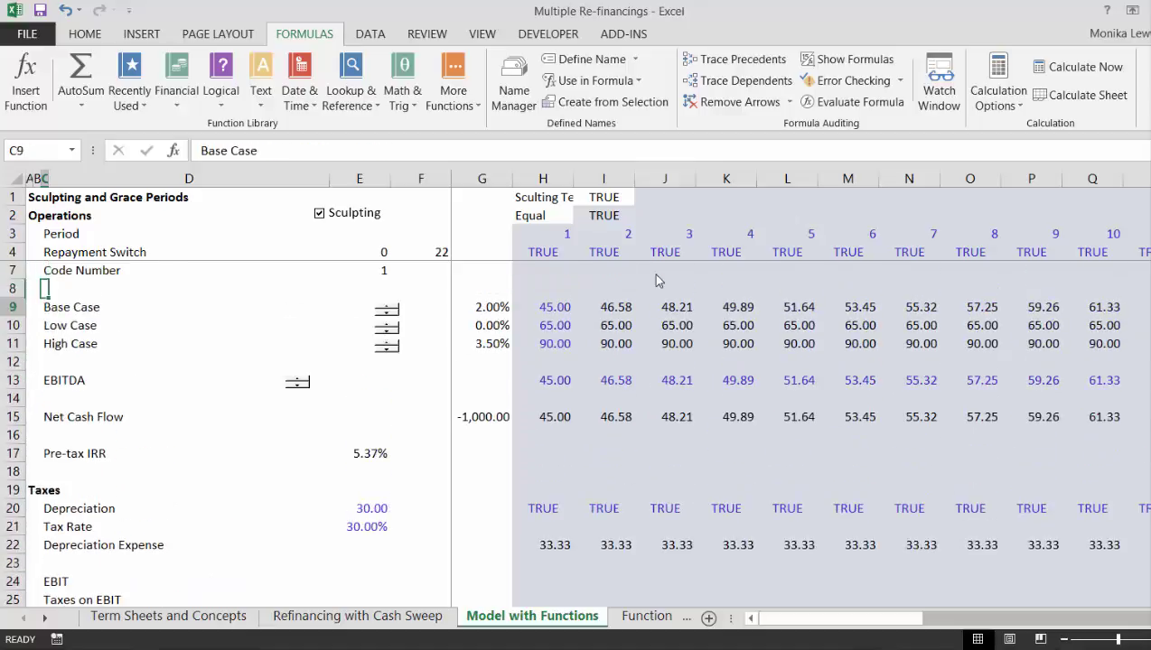
# Step: Examine the Financing Assumptions section from Target DSCR and the interest rates through debt tenor and sculpting down to Debt Size
pyautogui.press('Down')
pyautogui.press('Down')
pyautogui.press('Down')
pyautogui.press('Down')
pyautogui.press('Down')
pyautogui.press('Down')
pyautogui.press('Down')
pyautogui.press('Down')
pyautogui.press('Down')
pyautogui.press('Down')
pyautogui.press('Down')
pyautogui.press('Down')
pyautogui.press('Down')
pyautogui.press('Down')
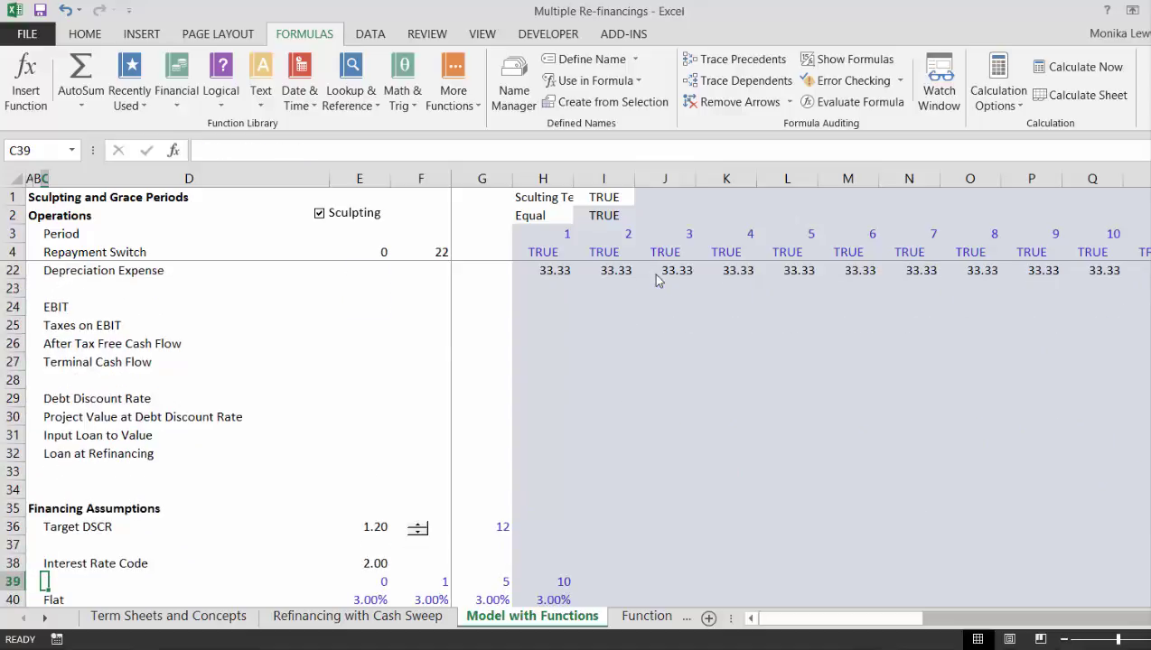
pyautogui.press('Down')
pyautogui.press('Down')
pyautogui.press('Down')
pyautogui.press('Down')
pyautogui.press('Down')
pyautogui.press('Down')
pyautogui.press('Down')
pyautogui.press('Down')
pyautogui.press('Down')
pyautogui.press('Down')
pyautogui.press('Down')
pyautogui.press('Down')
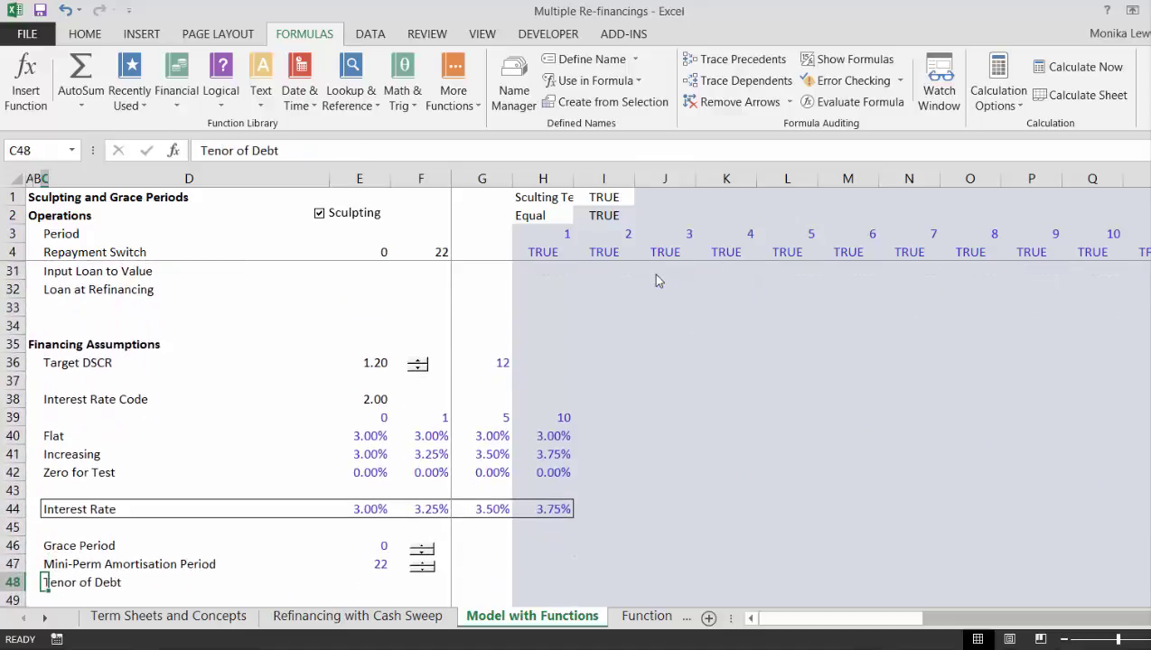
pyautogui.press('Down')
pyautogui.press('Down')
pyautogui.press('Down')
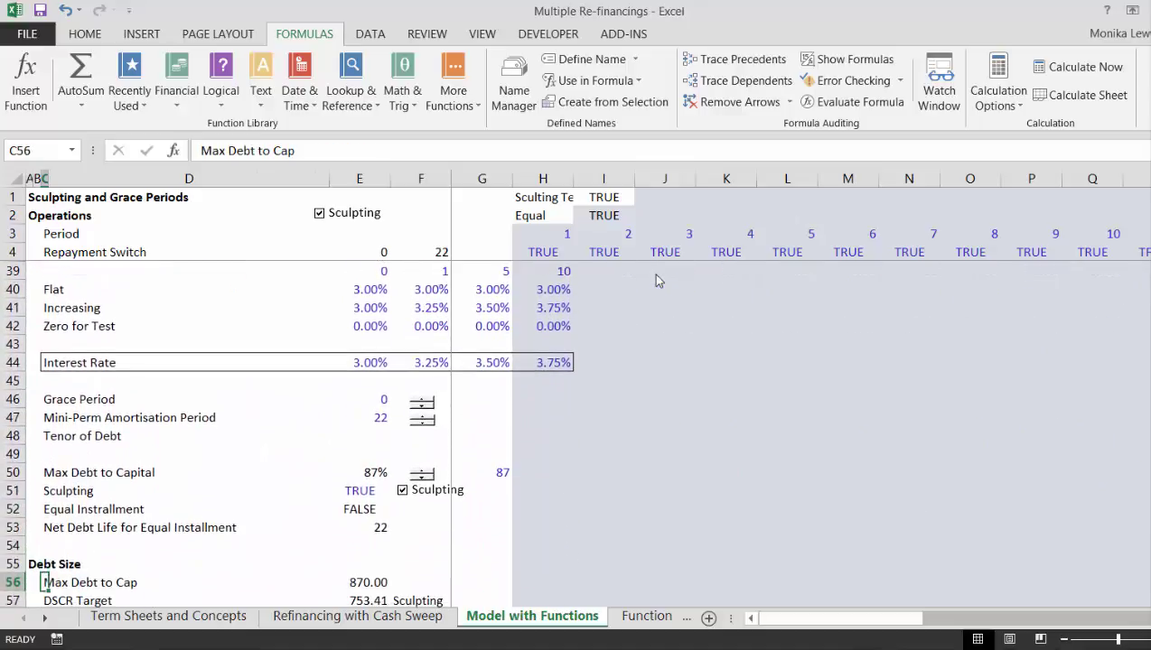
pyautogui.press('Up')
pyautogui.press('Up')
pyautogui.press('Up')
pyautogui.press('Up')
pyautogui.press('Up')
pyautogui.press('Up')
pyautogui.press('Up')
pyautogui.press('Up')
pyautogui.press('Up')
pyautogui.press('Up')
pyautogui.press('Up')
pyautogui.press('Up')
pyautogui.press('Up')
pyautogui.press('Up')
pyautogui.press('Up')
pyautogui.press('Up')
pyautogui.press('Up')
pyautogui.press('Up')
pyautogui.press('Up')
pyautogui.press('Up')
pyautogui.press('Up')
pyautogui.press('Up')
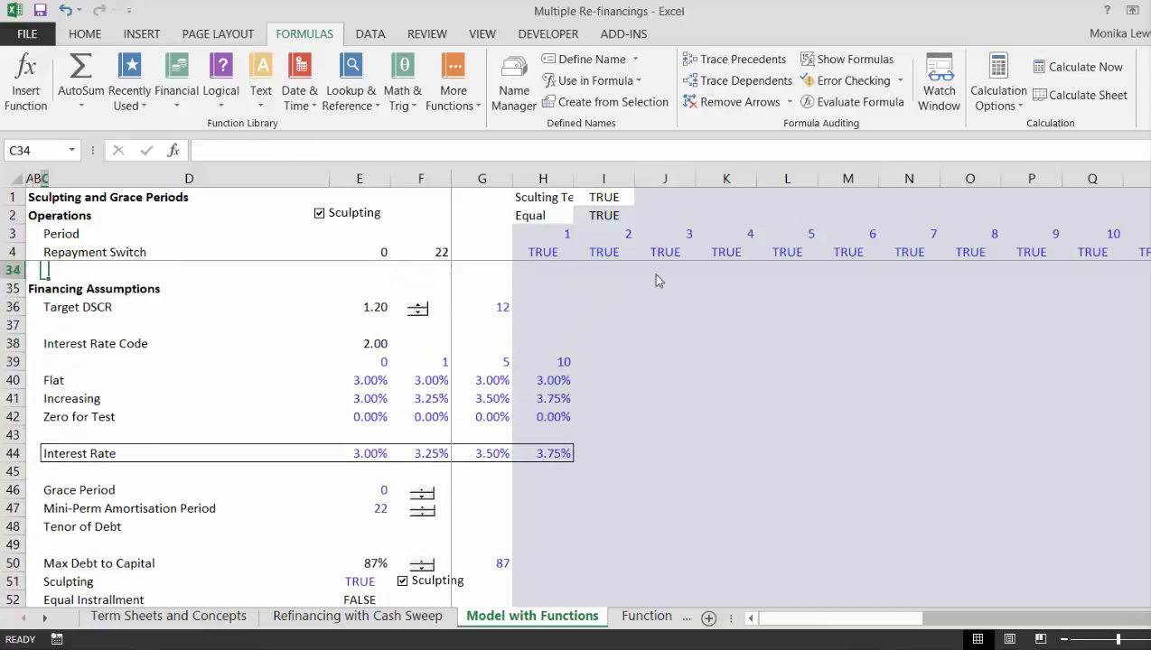
pyautogui.press('Down')
pyautogui.press('Down')
pyautogui.press('Down')
pyautogui.press('Down')
pyautogui.press('Down')
pyautogui.press('Down')
pyautogui.press('Down')
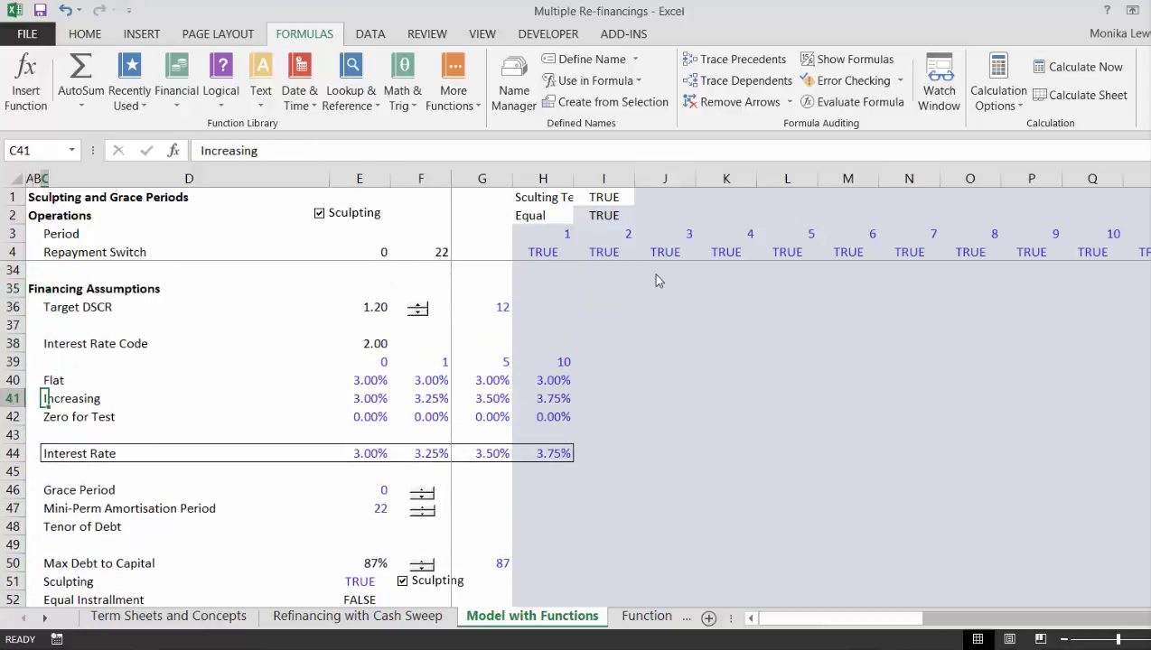
pyautogui.press('Down')
pyautogui.press('Down')
pyautogui.press('Down')
pyautogui.press('Down')
pyautogui.press('Down')
pyautogui.press('Down')
pyautogui.press('Down')
pyautogui.press('Down')
pyautogui.press('Down')
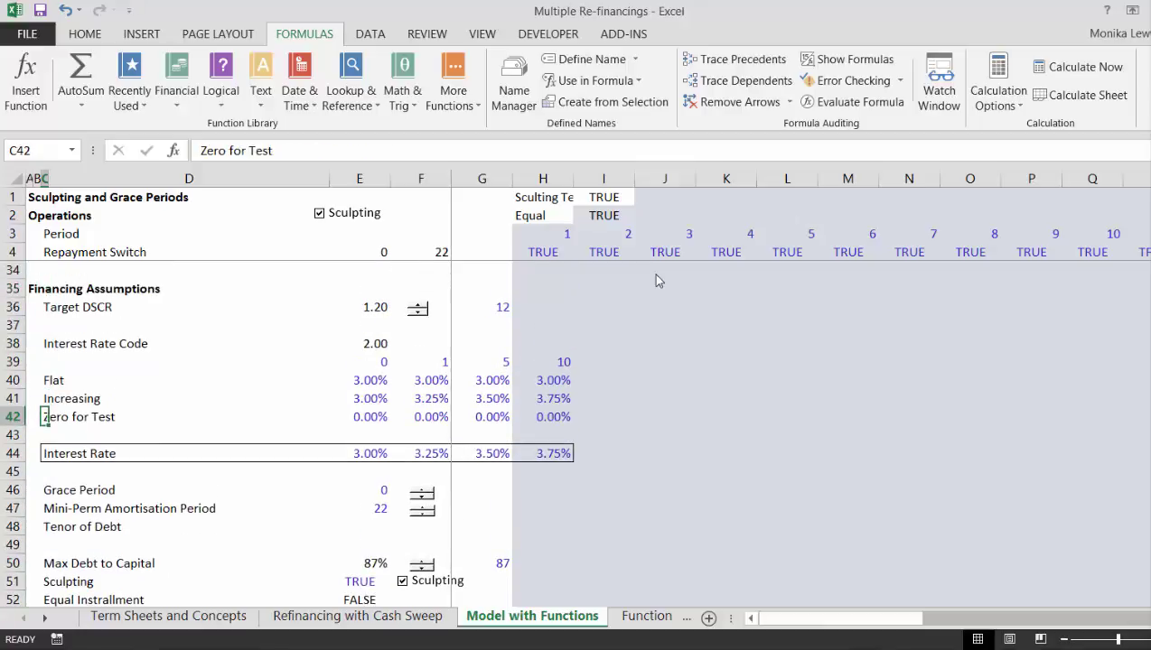
pyautogui.press('Down')
pyautogui.press('Down')
pyautogui.press('Down')
pyautogui.press('Down')
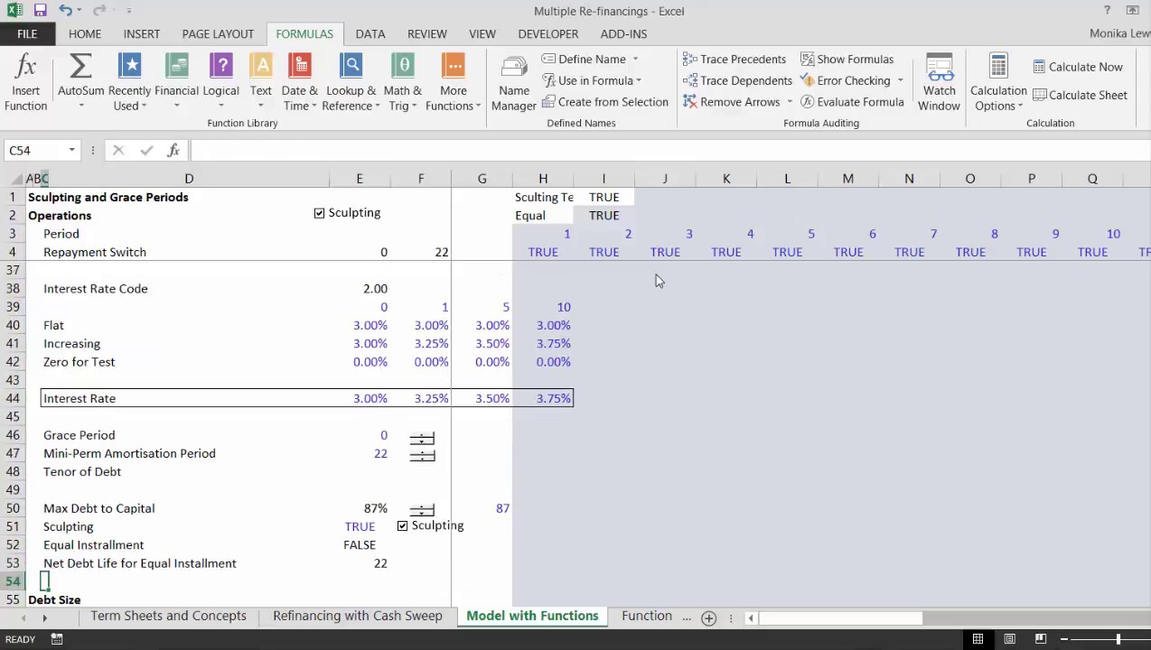
# Step: Raise the Mini-Perm Amortisation Period to 25 with its spinner
pyautogui.press('Up')
pyautogui.press('Up')
pyautogui.press('Up')
pyautogui.press('Up')
pyautogui.press('Up')
pyautogui.press('Up')
pyautogui.press('Up')
pyautogui.press('Up')
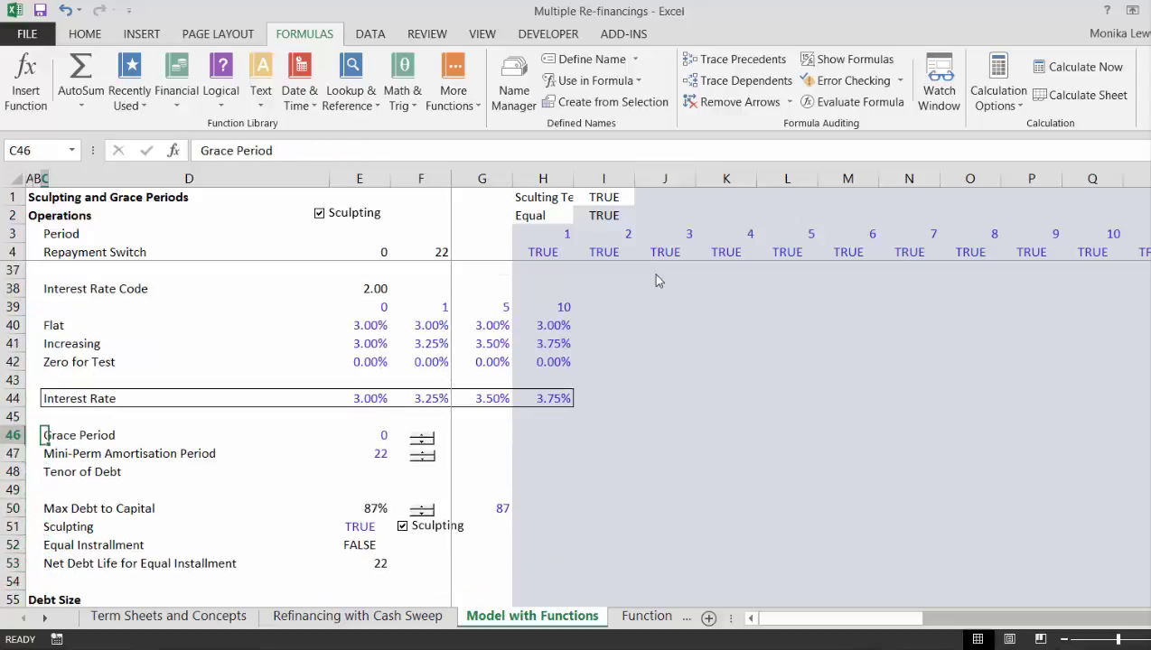
pyautogui.press('Down')
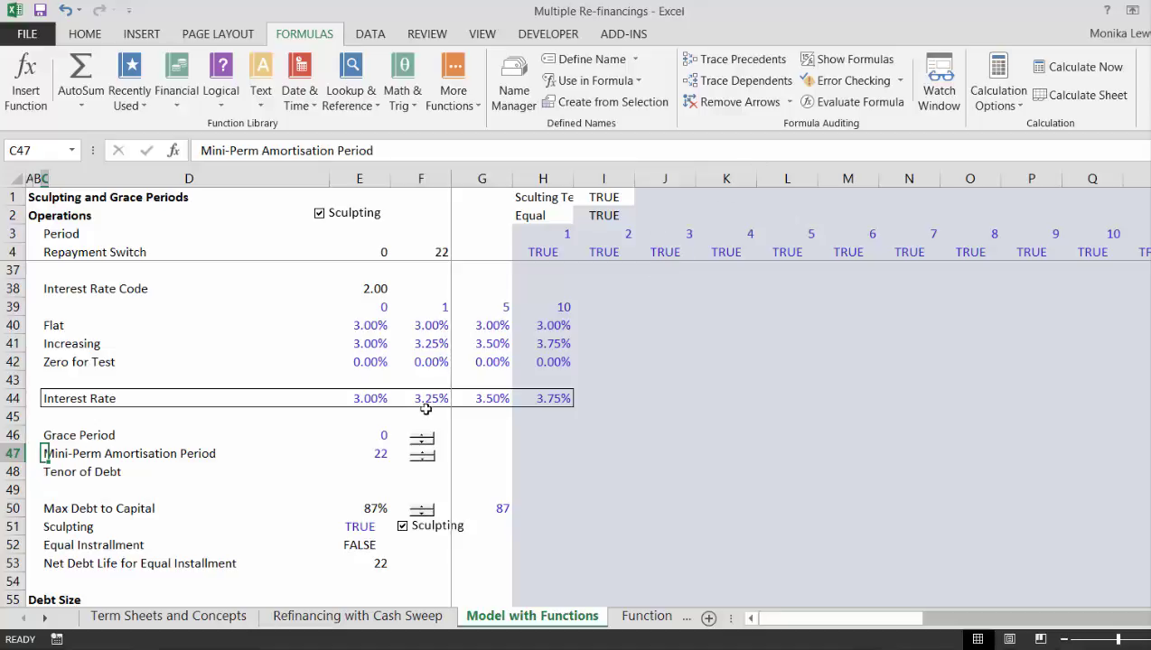
pyautogui.doubleClick(426, 460)
pyautogui.click(425, 461)
# Step: Enter 7 as the Tenor of Debt in E48
pyautogui.click(364, 486)
pyautogui.press('Up')
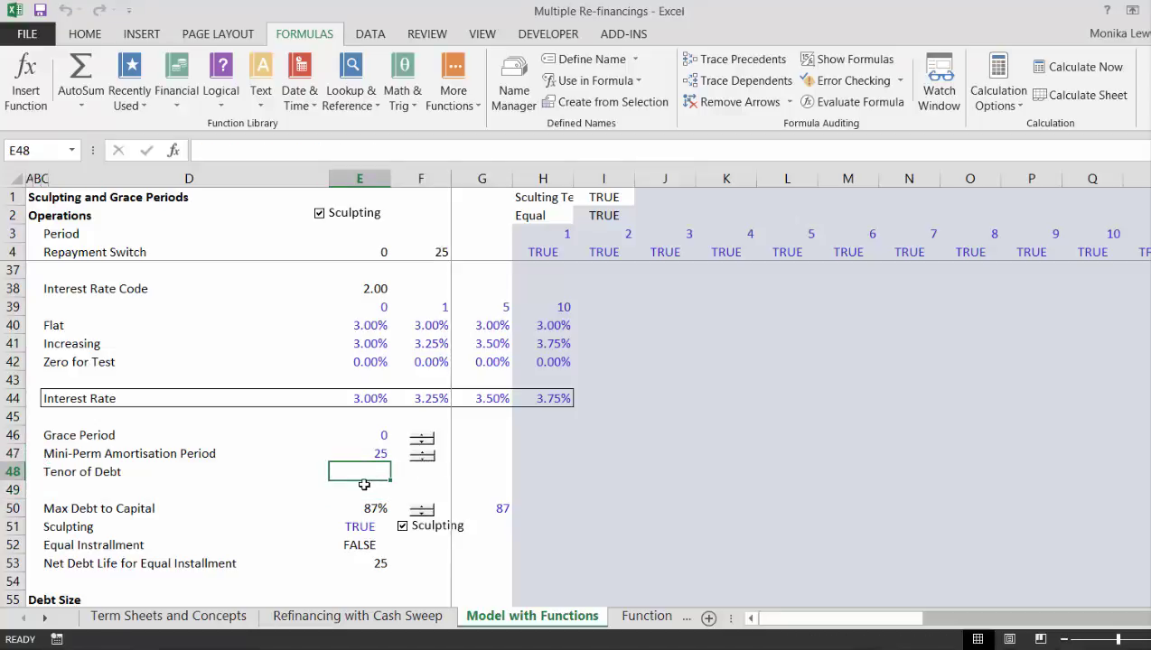
pyautogui.write('7')
pyautogui.press('Return')
pyautogui.press('Up')
# Step: Copy the Mini-Perm Amortisation Period spinner into F48 beside Tenor of Debt
pyautogui.rightClick(418, 460)
pyautogui.click(444, 495)
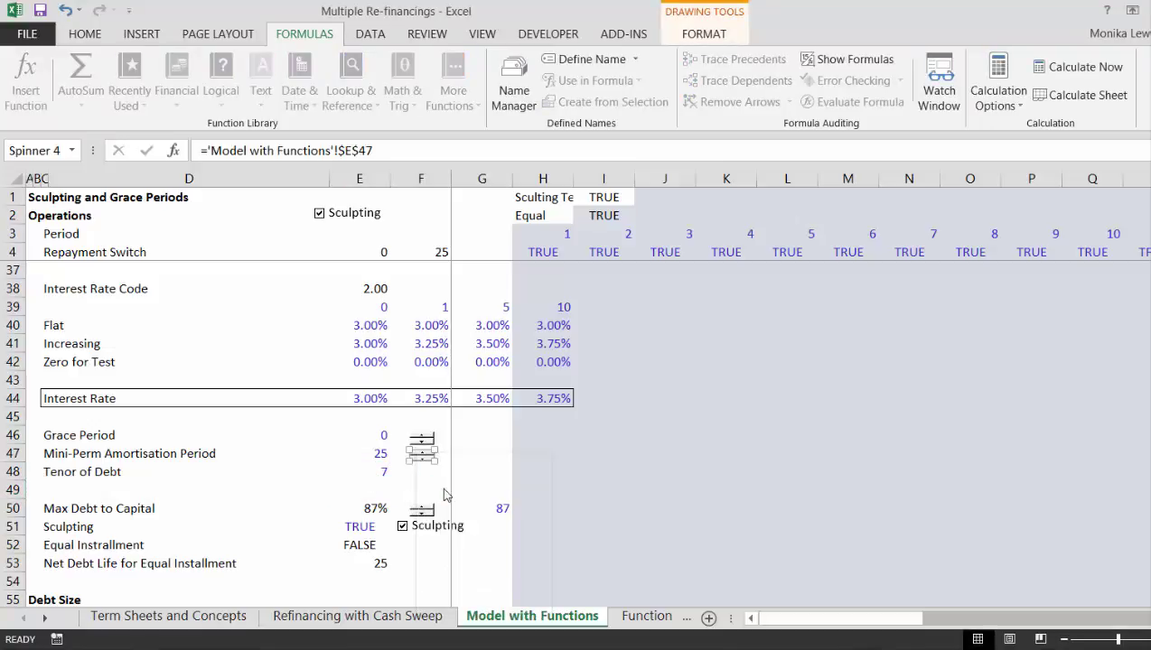
pyautogui.click(424, 469)
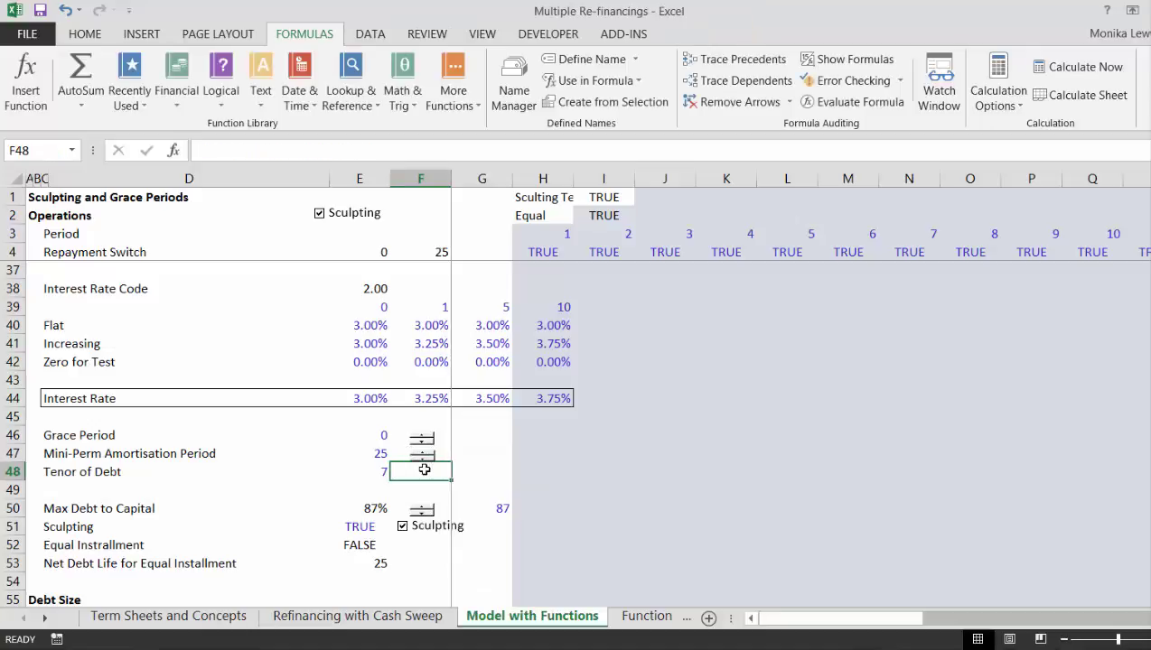
pyautogui.hotkey('ctrl', 'v')
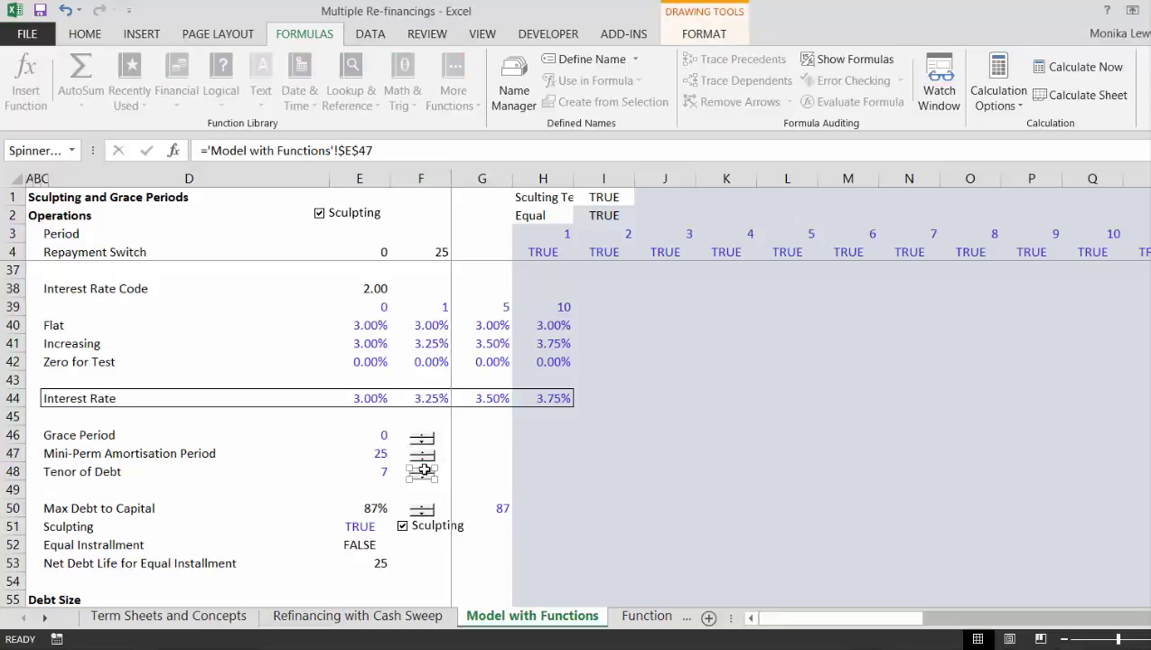
# Step: Relink the copied spinner to cell E48 and test that it changes the Tenor of Debt
pyautogui.click(389, 158)
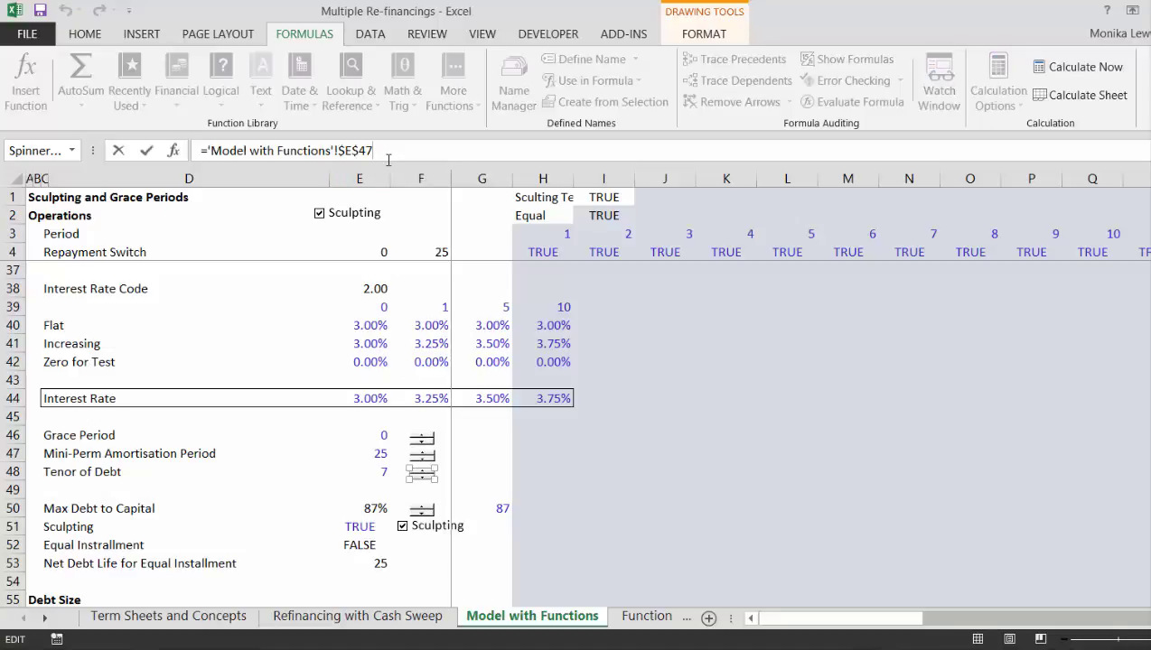
pyautogui.press('BackSpace')
pyautogui.write('8')
pyautogui.click(372, 488)
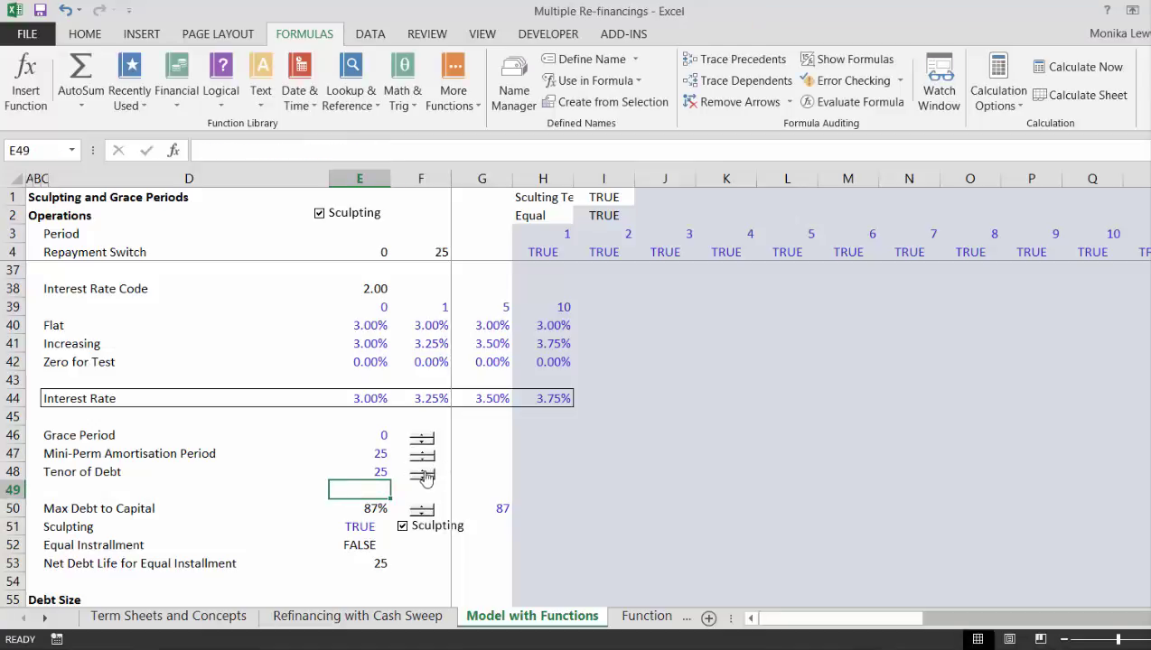
pyautogui.click(422, 479)
pyautogui.click(422, 478)
# Step: Set the Tenor of Debt in E48 to 7
pyautogui.click(379, 473)
pyautogui.write('7')
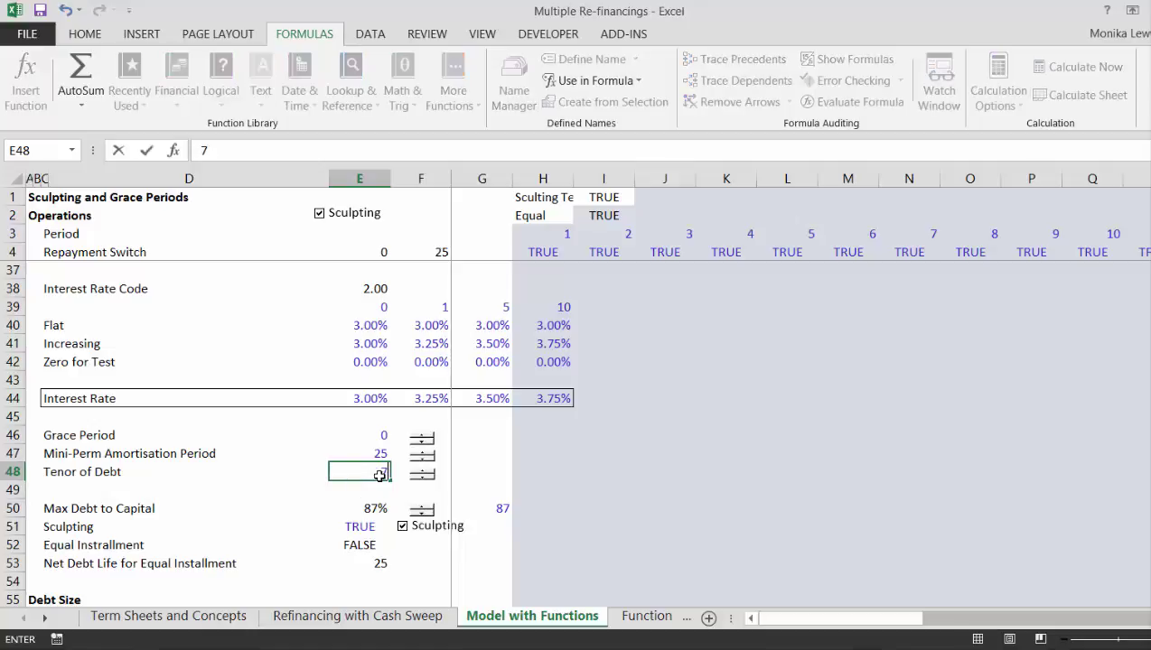
pyautogui.press('Return')
pyautogui.press('Return')
# Step: Review the rows from Max Debt to Capital and Sculpting down through the Debt Size section
pyautogui.press('Down')
pyautogui.press('Down')
pyautogui.press('Down')
pyautogui.press('Down')
pyautogui.press('Down')
pyautogui.press('Down')
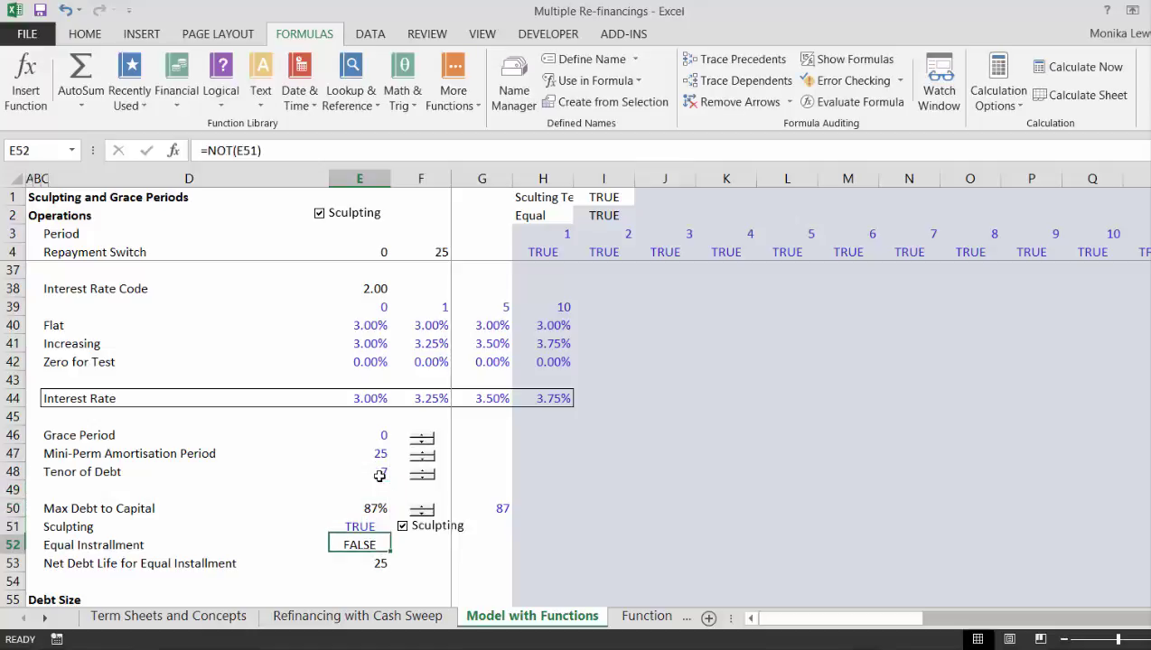
pyautogui.press('Up')
pyautogui.press('Up')
pyautogui.press('Up')
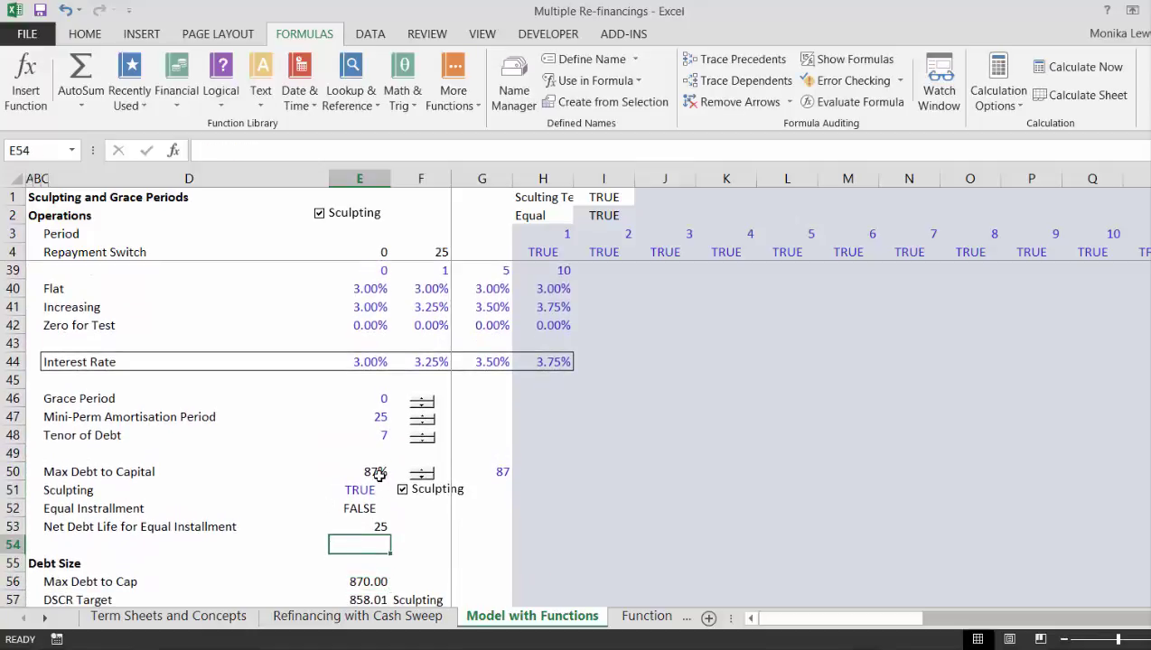
pyautogui.press('Left')
pyautogui.press('Left')
pyautogui.press('Left')
pyautogui.press('Down')
pyautogui.press('Down')
pyautogui.press('Down')
pyautogui.press('Down')
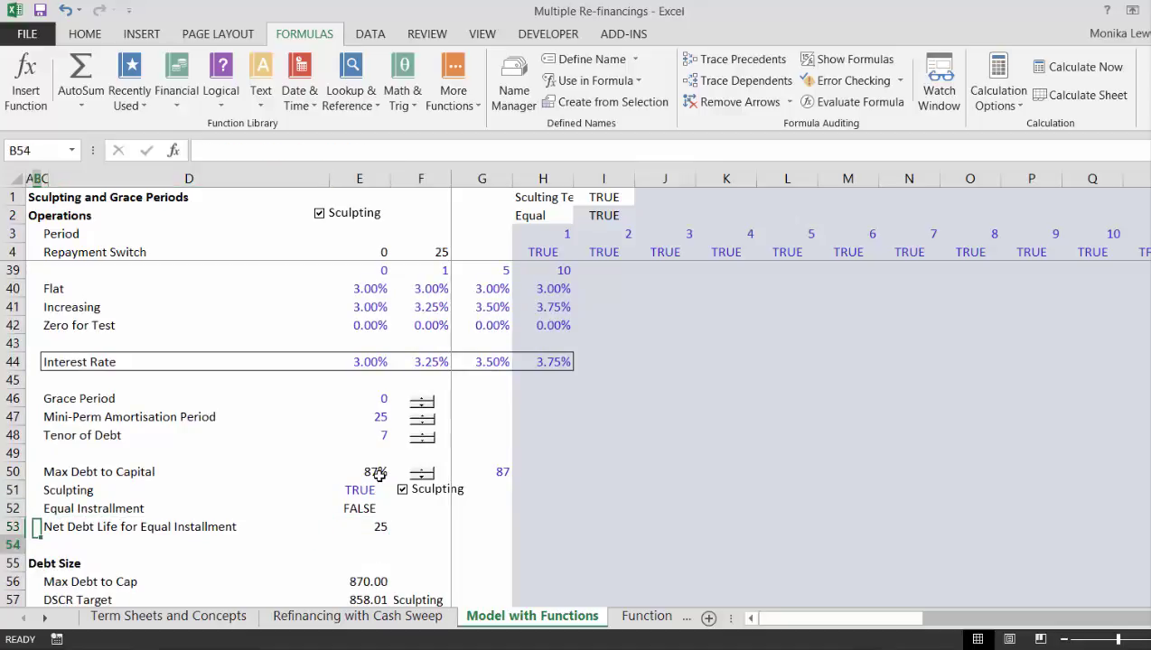
pyautogui.press('Down')
pyautogui.press('Down')
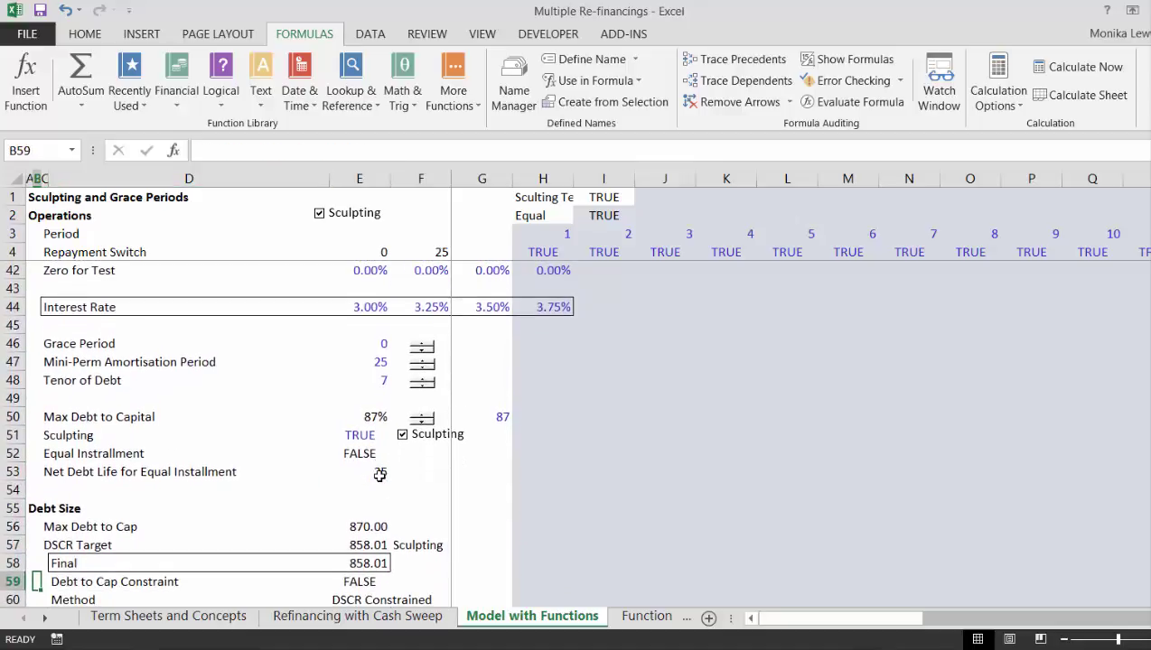
# Step: Insert nine blank rows at row 55, directly above the Debt Size heading
pyautogui.press('Up')
pyautogui.press('Up')
pyautogui.press('Up')
pyautogui.press('Up')
pyautogui.press('Up')
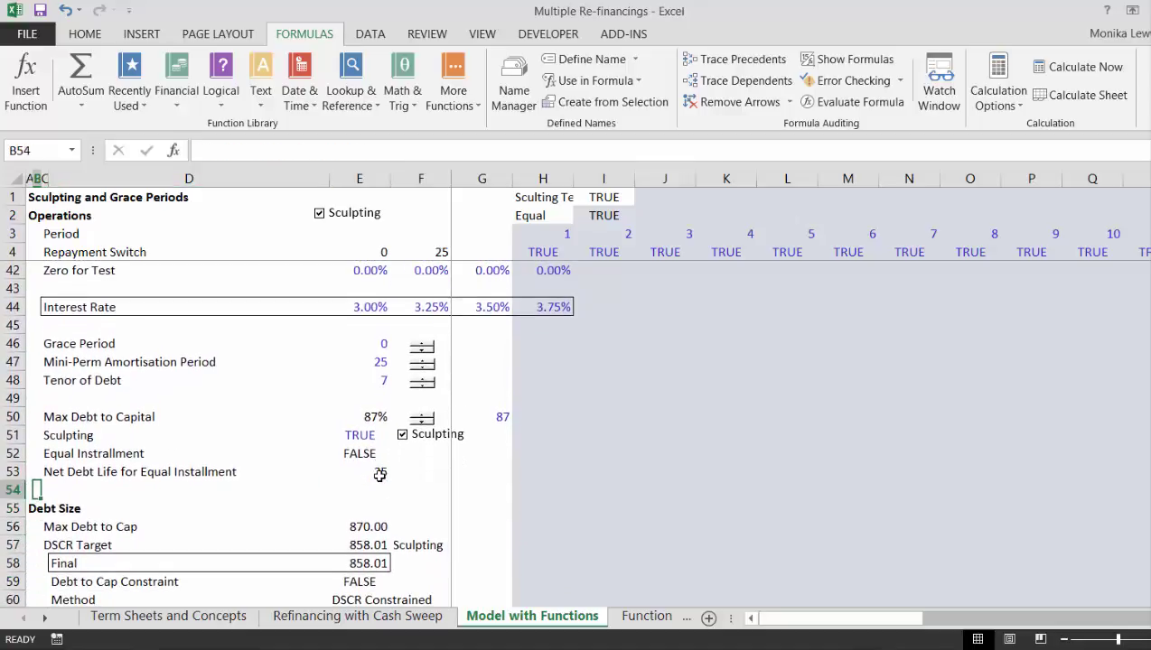
pyautogui.press('Left')
pyautogui.press('Down')
pyautogui.hotkey('shift', 'space')
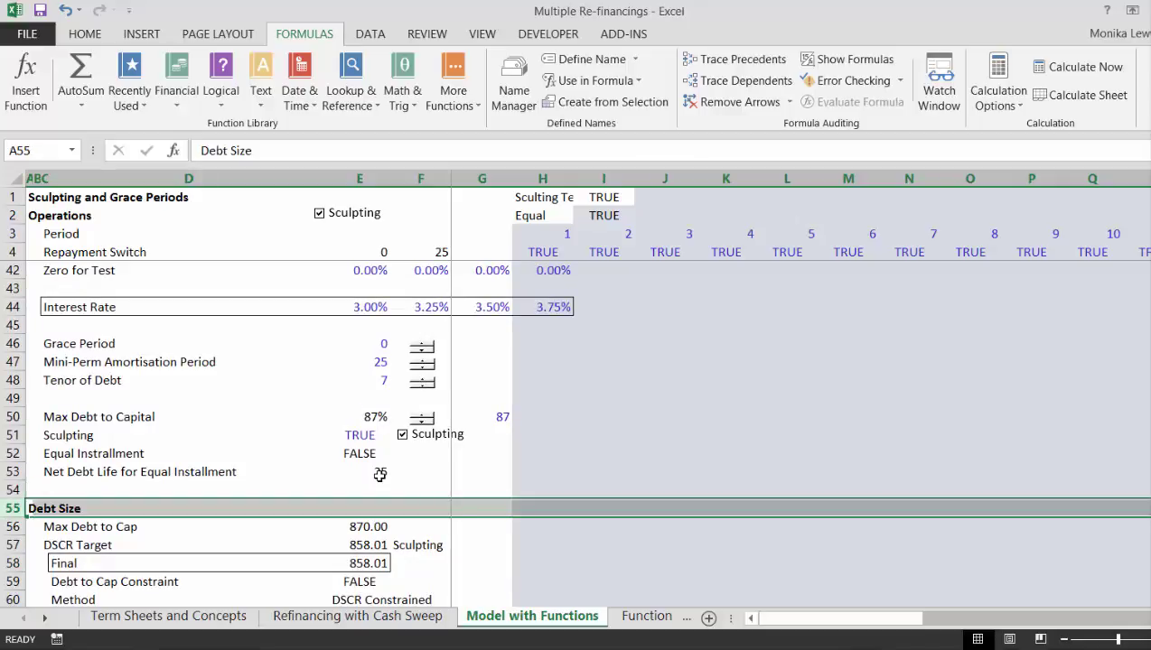
pyautogui.hotkey('shift', 'Down')
pyautogui.hotkey('shift', 'Down')
pyautogui.hotkey('shift', 'Down')
pyautogui.hotkey('shift', 'Down')
pyautogui.hotkey('shift', 'Down')
pyautogui.hotkey('shift', 'Down')
pyautogui.hotkey('shift', 'Down')
pyautogui.hotkey('shift', 'Down')
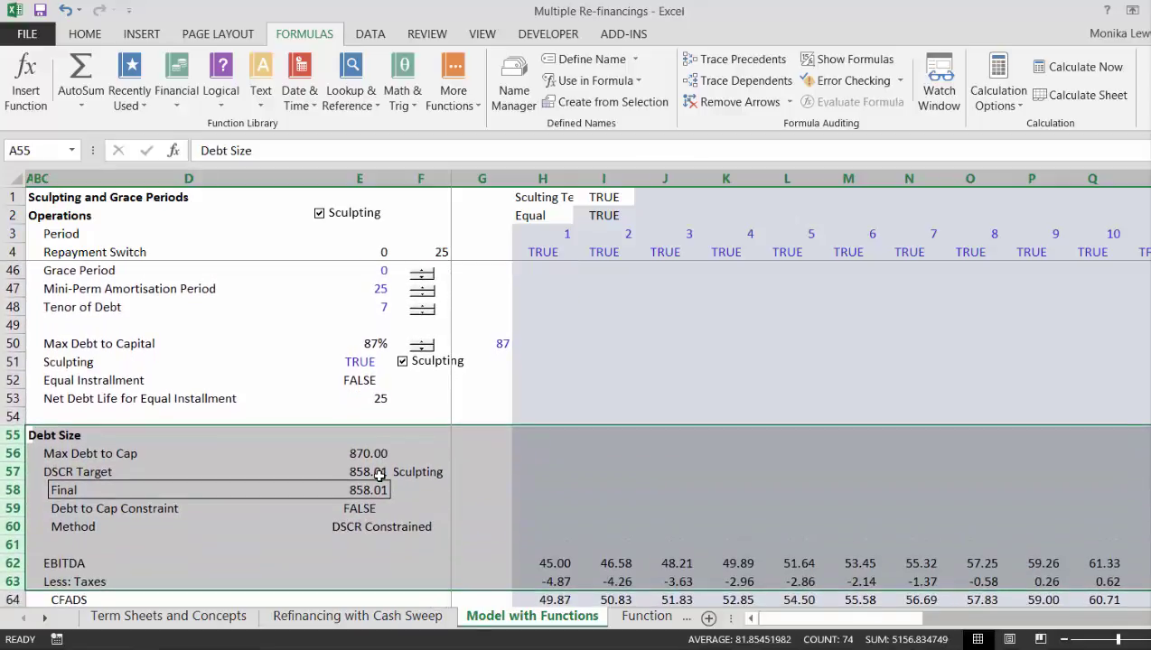
pyautogui.hotkey('ctrl', 'shift', '=')
pyautogui.press('Up')
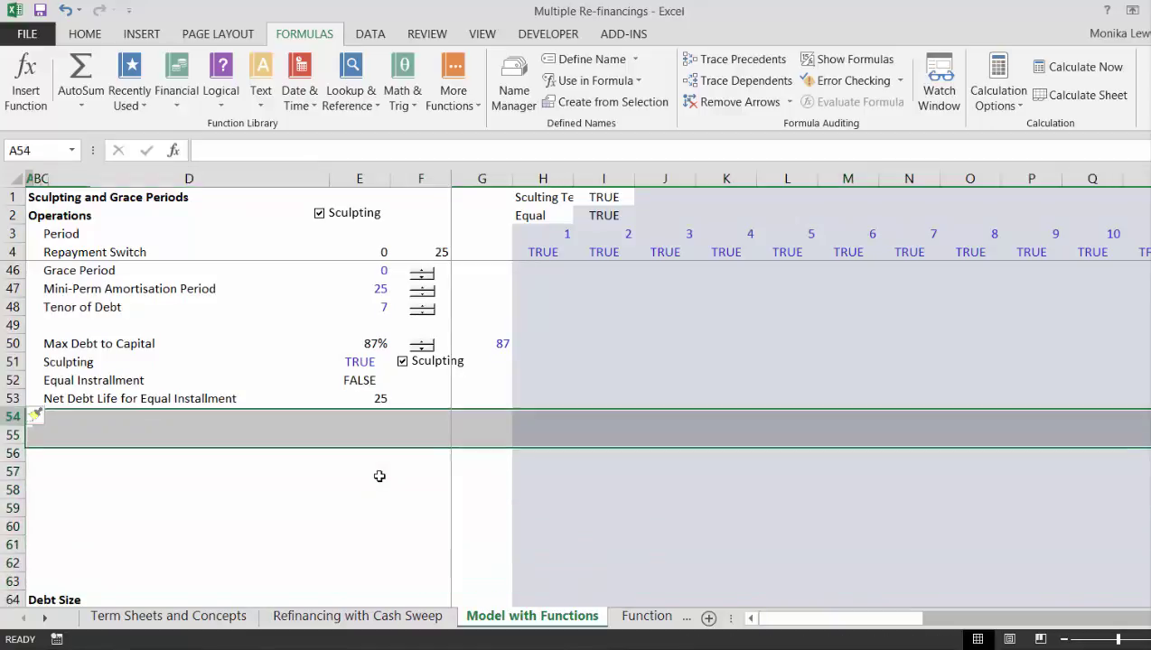
# Step: Add the section heading Re-Financing Assumptions in A55
pyautogui.press('Down')
pyautogui.write('Ref')
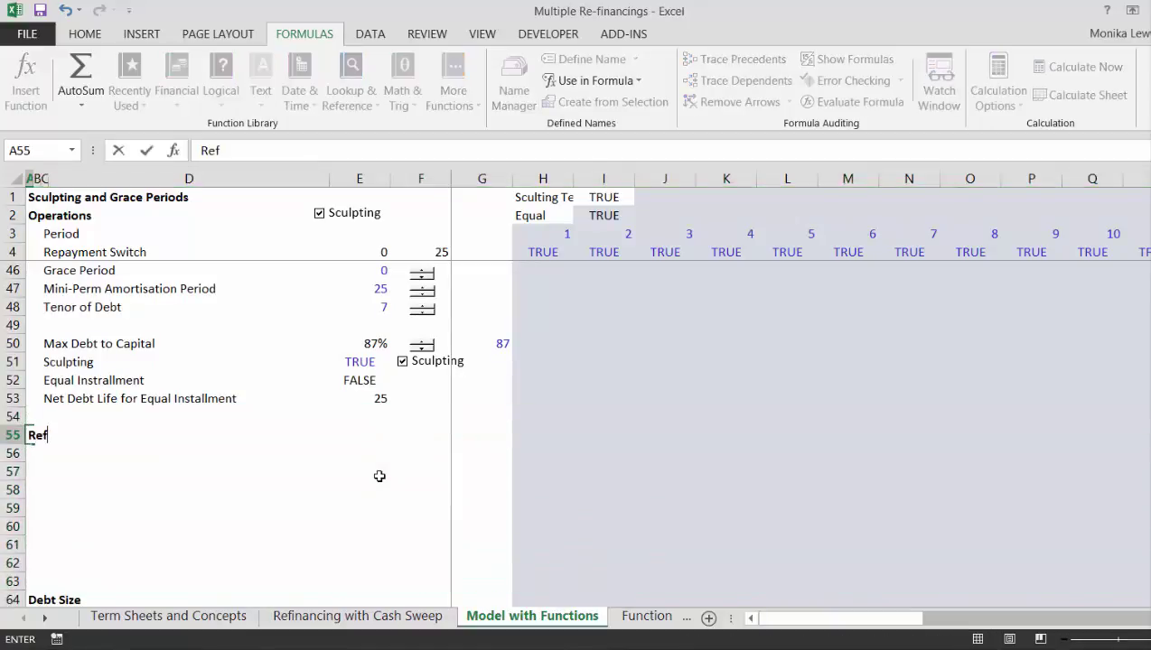
pyautogui.press('BackSpace')
pyautogui.write('-Financing Assu')
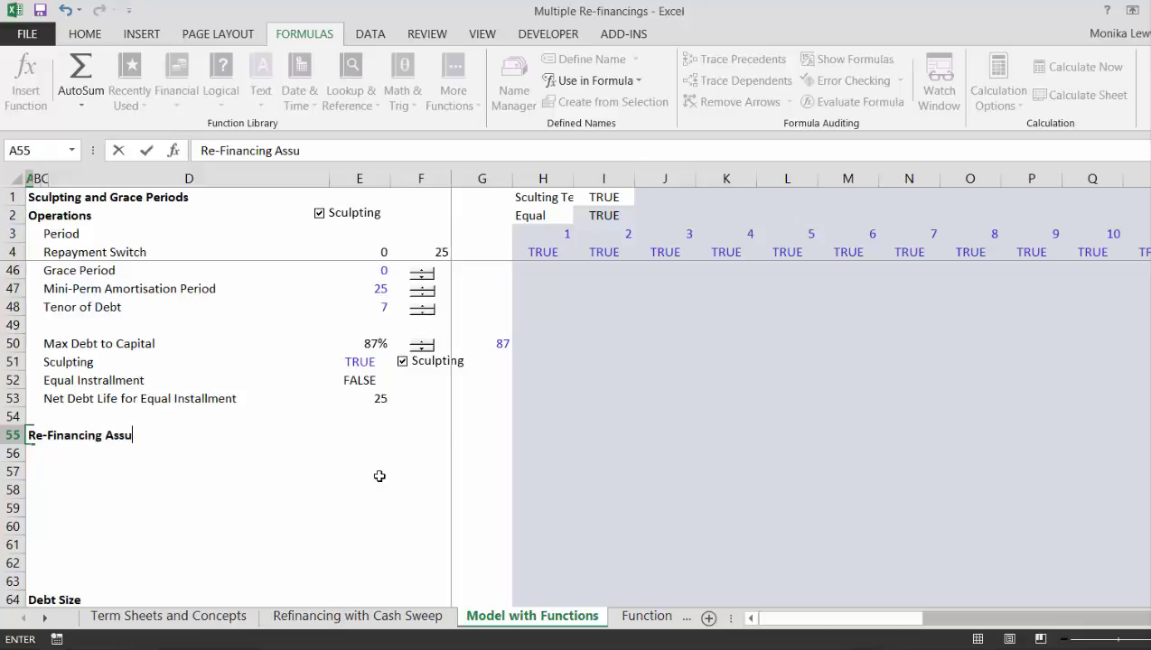
pyautogui.write('mptions')
pyautogui.press('Return')
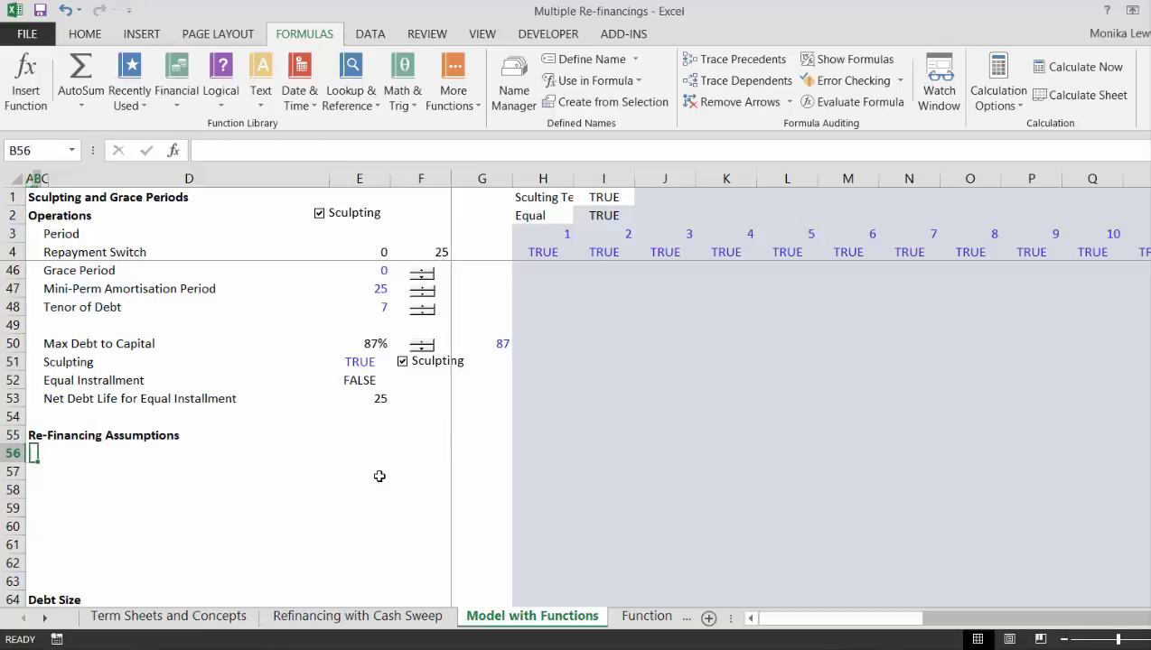
# Step: Label C56 under the new heading as Equity Re-financing
pyautogui.press('Right')
pyautogui.press('Right')
pyautogui.write('Eq')
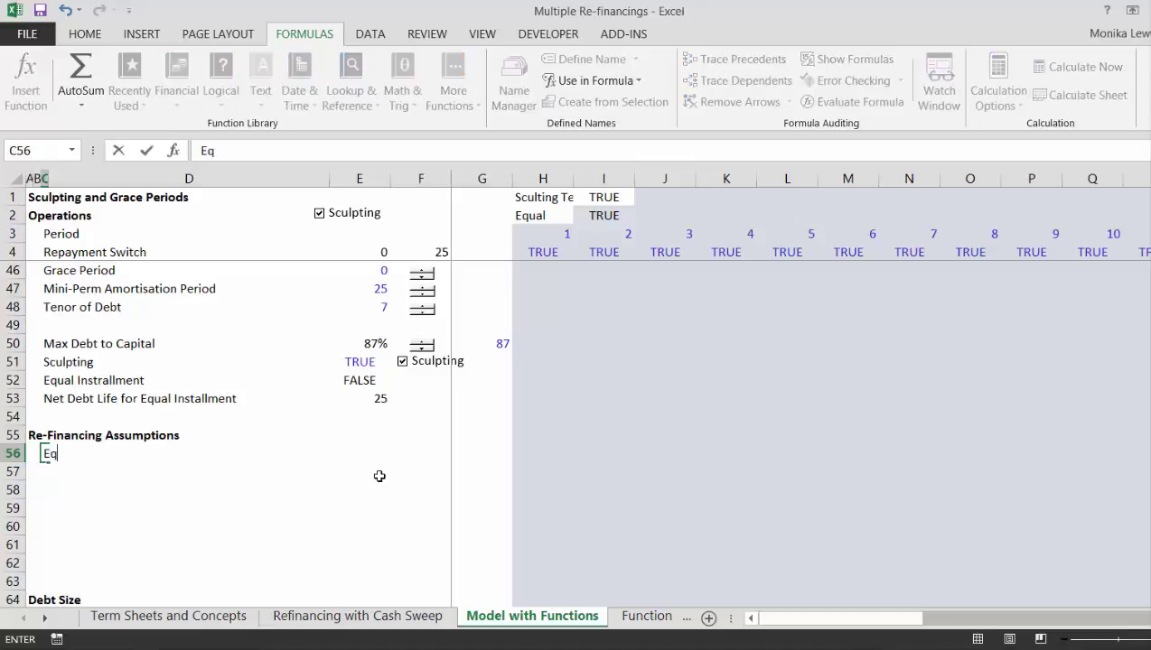
pyautogui.write('uity Re-financing')
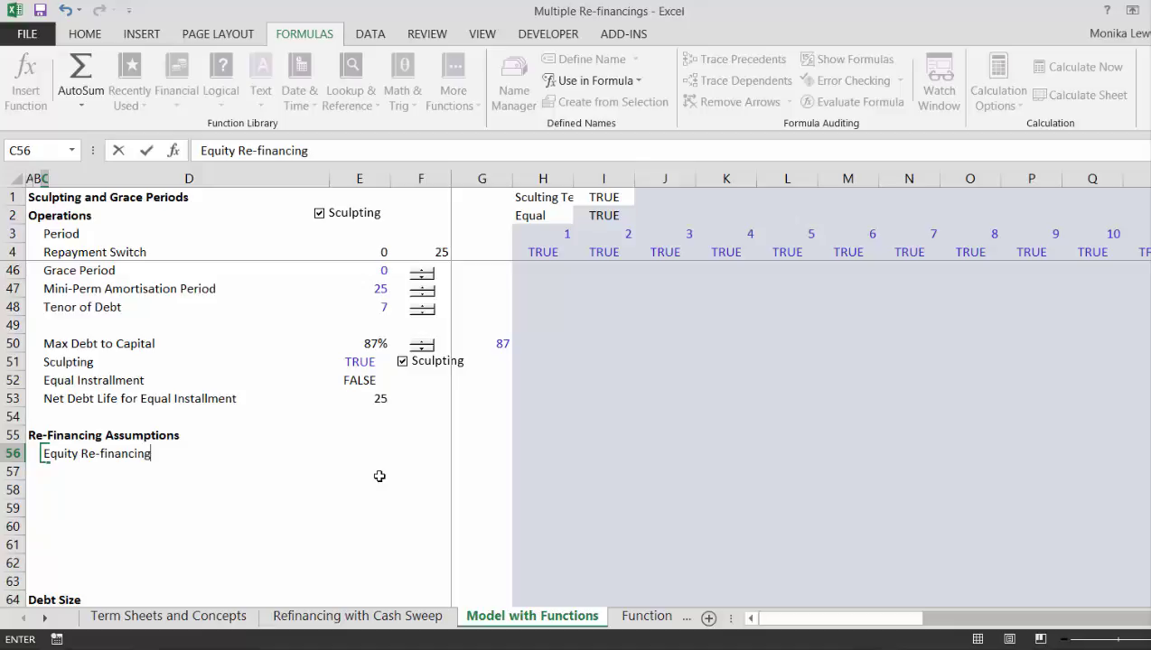
pyautogui.press('Return')
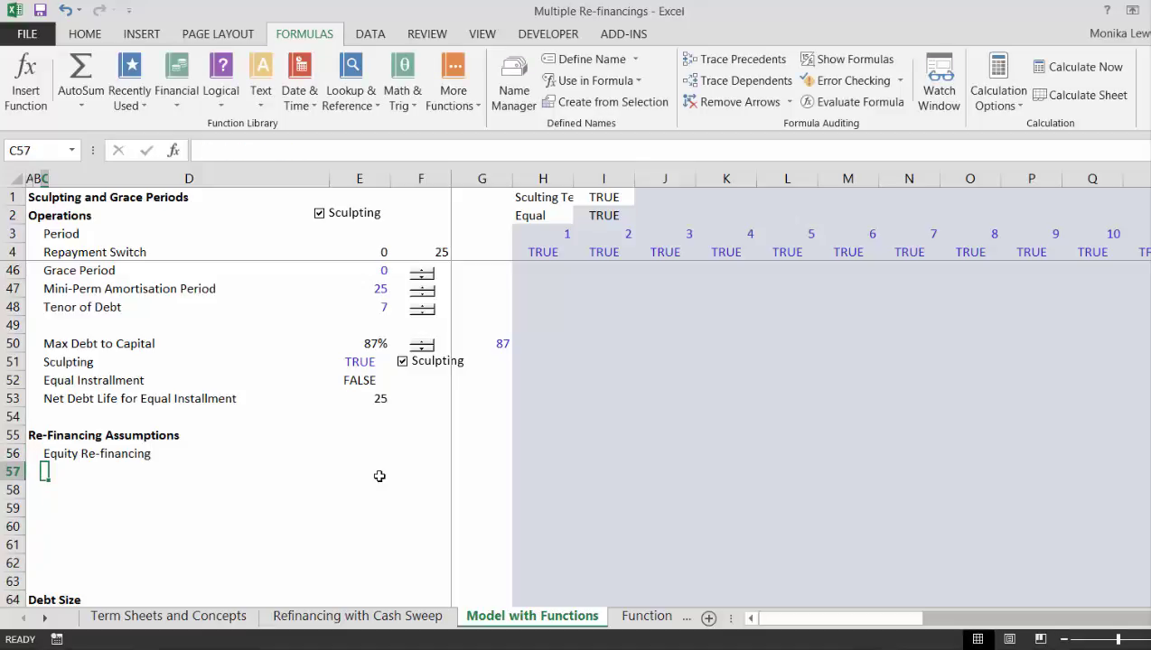
# Step: Add the column heading Debt Amount in E55 of the Re-Financing Assumptions section
pyautogui.press('Up')
pyautogui.press('Right')
pyautogui.press('Right')
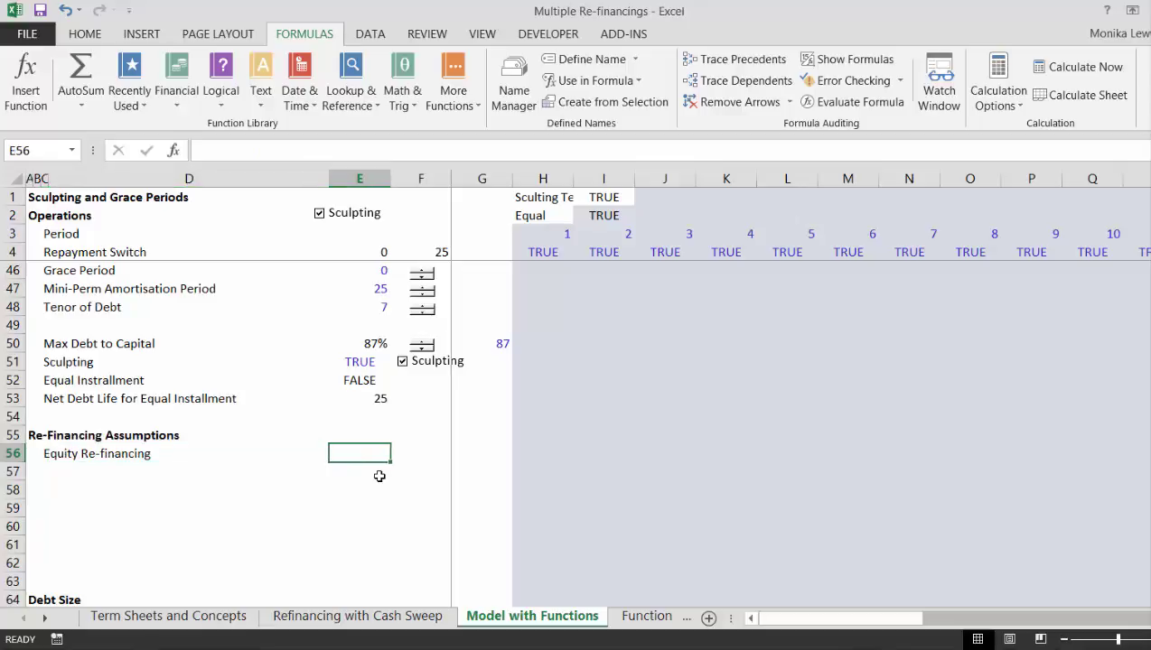
pyautogui.press('Left')
pyautogui.press('Right')
pyautogui.press('Up')
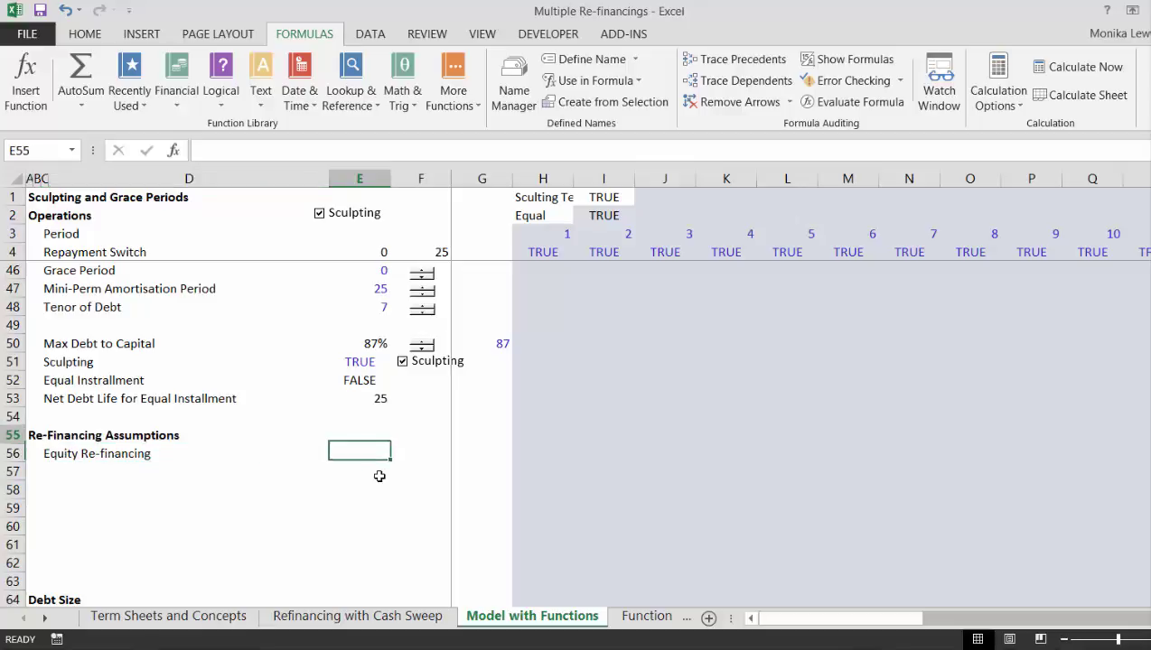
pyautogui.write('Debt')
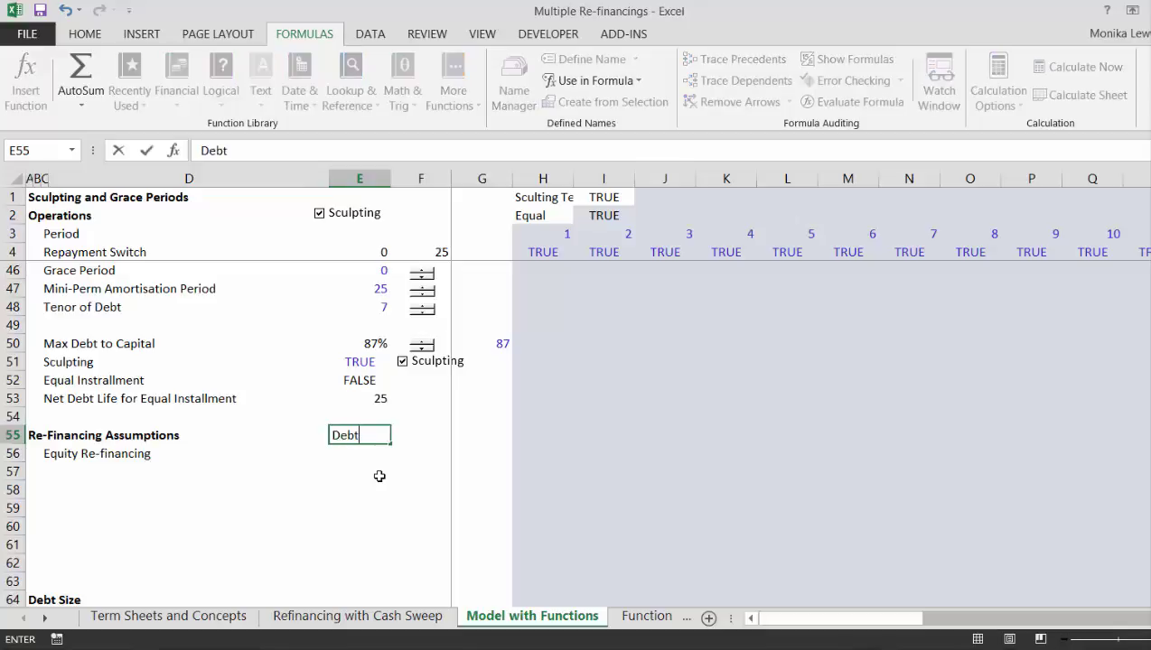
pyautogui.write(' Amount')
pyautogui.press('Return')
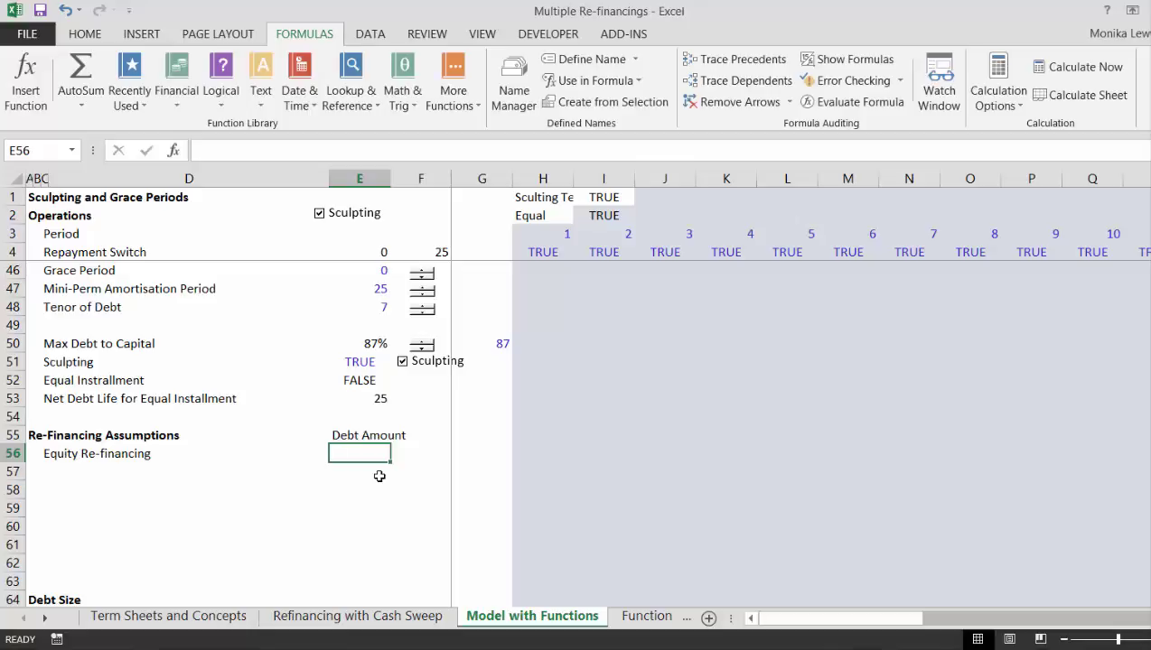
# Step: Label C57, below Equity Re-financing, as Cash Flow Sweep
pyautogui.press('Down')
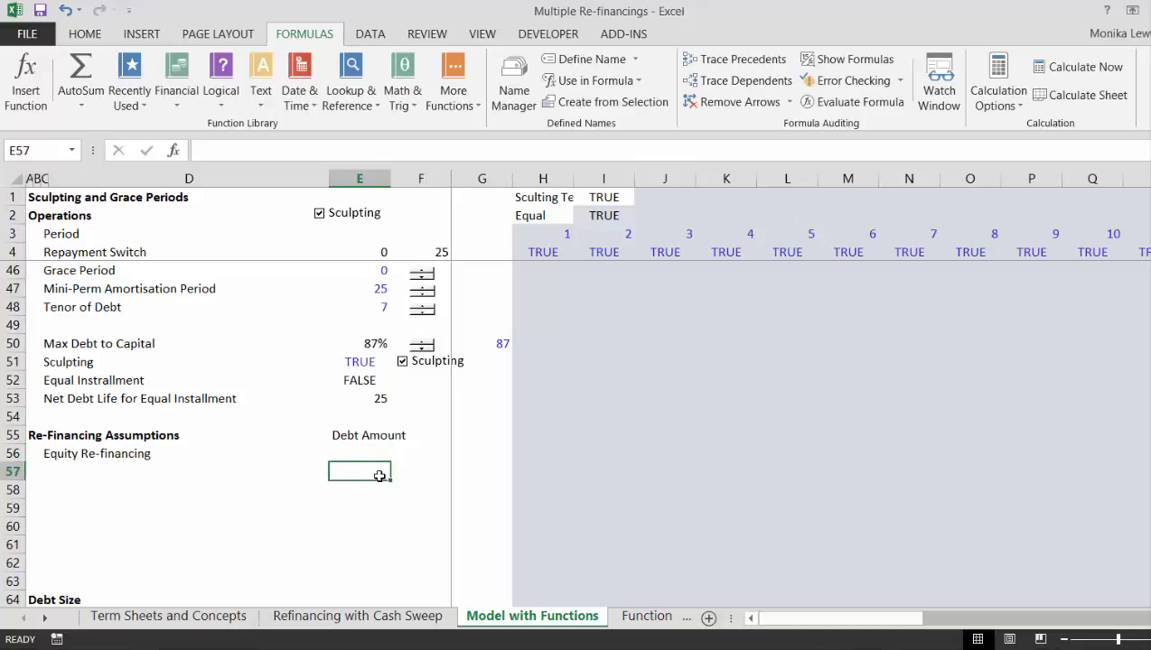
pyautogui.press('Left')
pyautogui.press('Left')
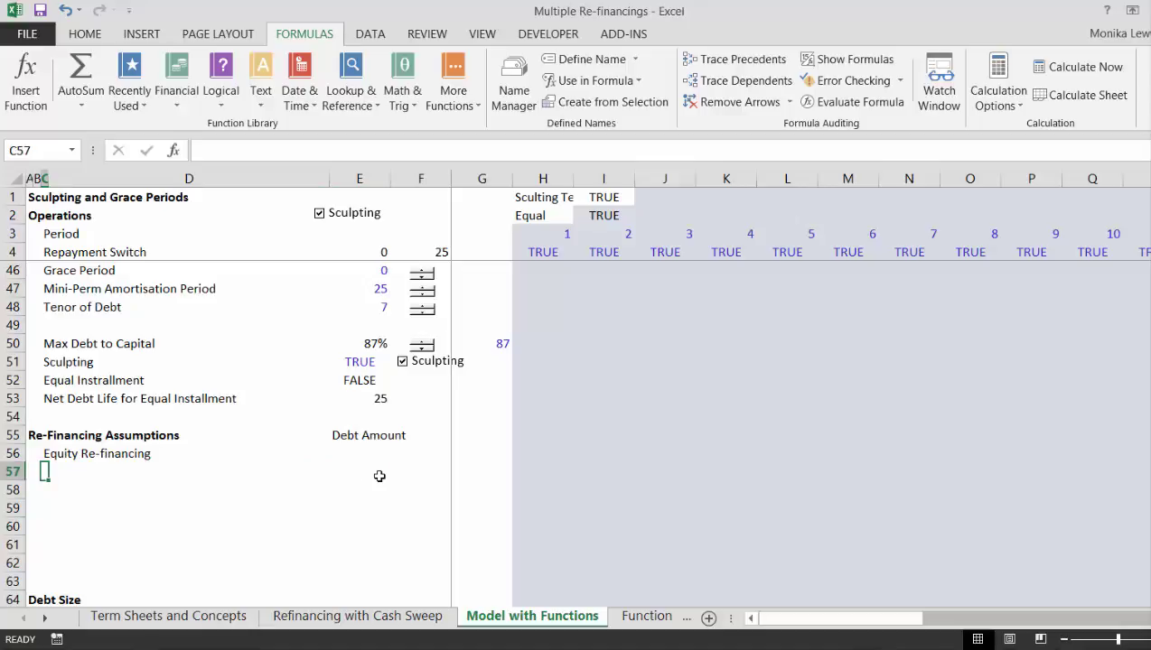
pyautogui.write('Csa')
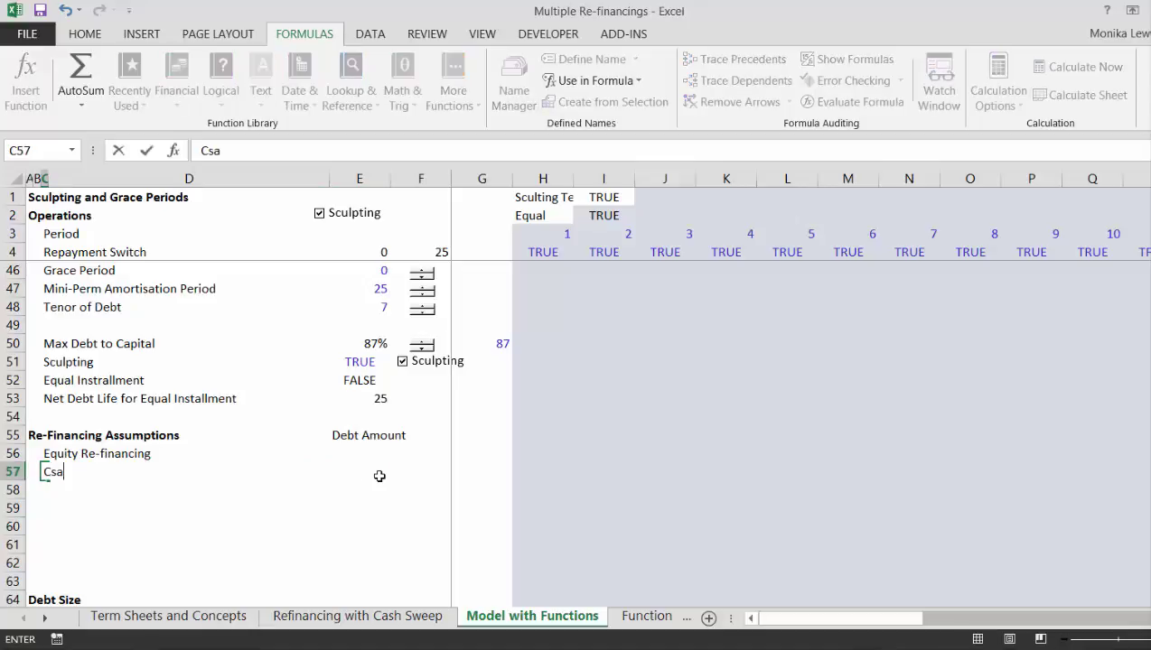
pyautogui.press('BackSpace')
pyautogui.press('BackSpace')
pyautogui.write('ash Flow Sweep')
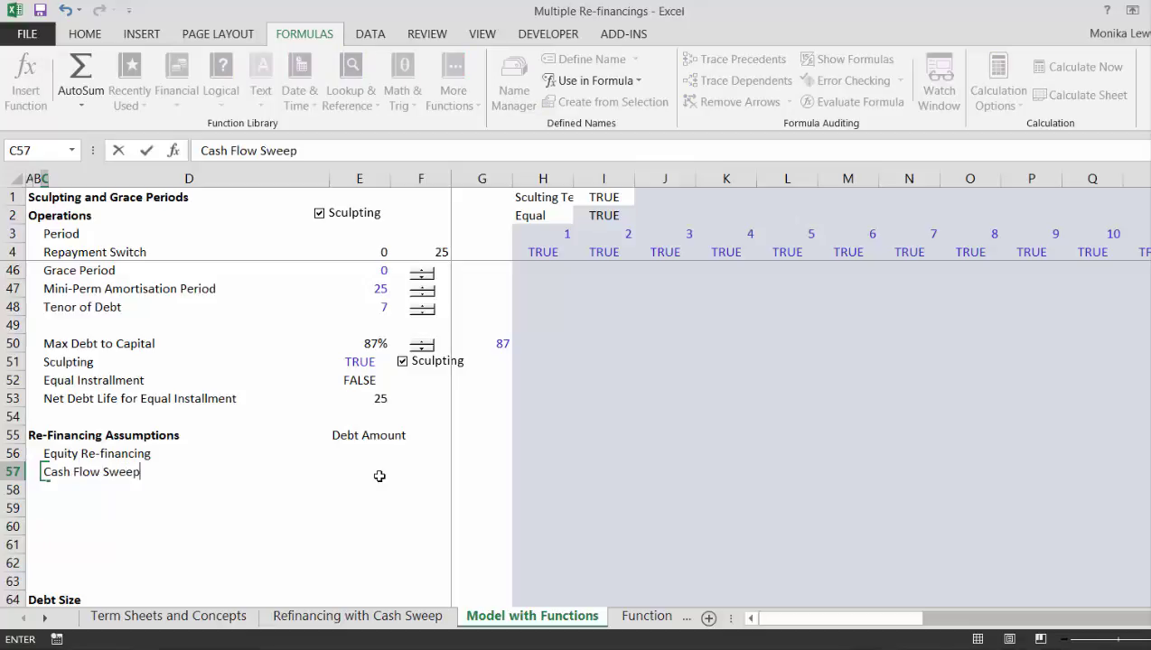
pyautogui.press('Return')
# Step: Add the column heading Cash Sweep in G55 of the Re-Financing Assumptions section
pyautogui.press('Up')
pyautogui.press('Up')
pyautogui.press('Right')
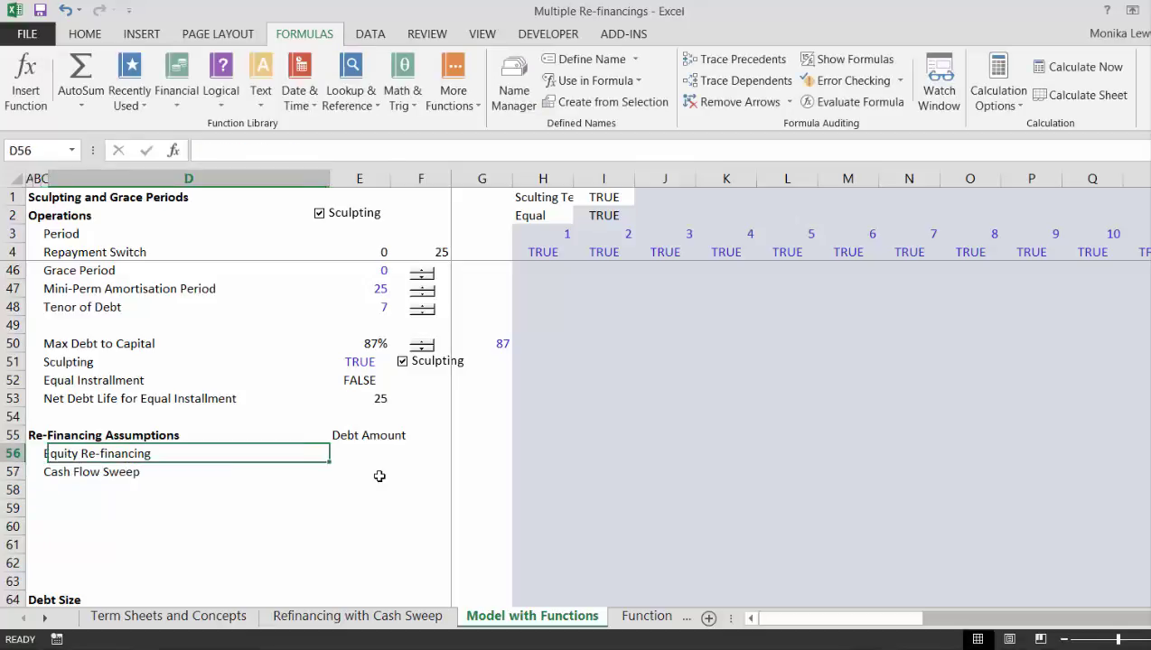
pyautogui.press('Right')
pyautogui.press('Right')
pyautogui.press('Right')
pyautogui.press('Up')
pyautogui.write('C')
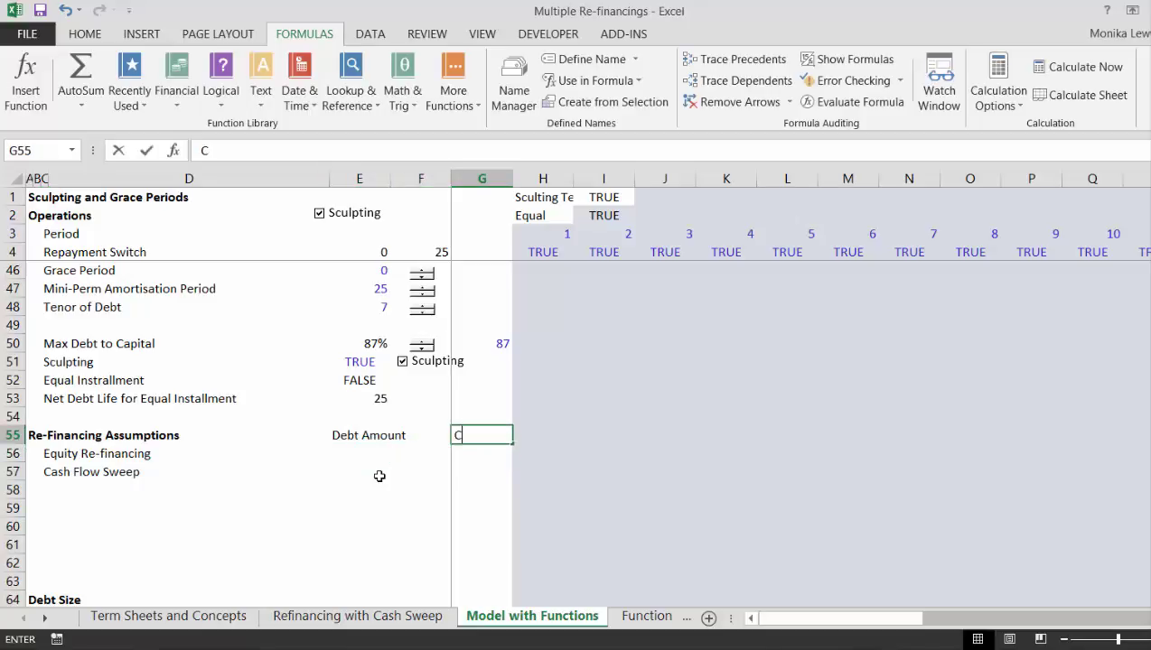
pyautogui.write('ash Swee')
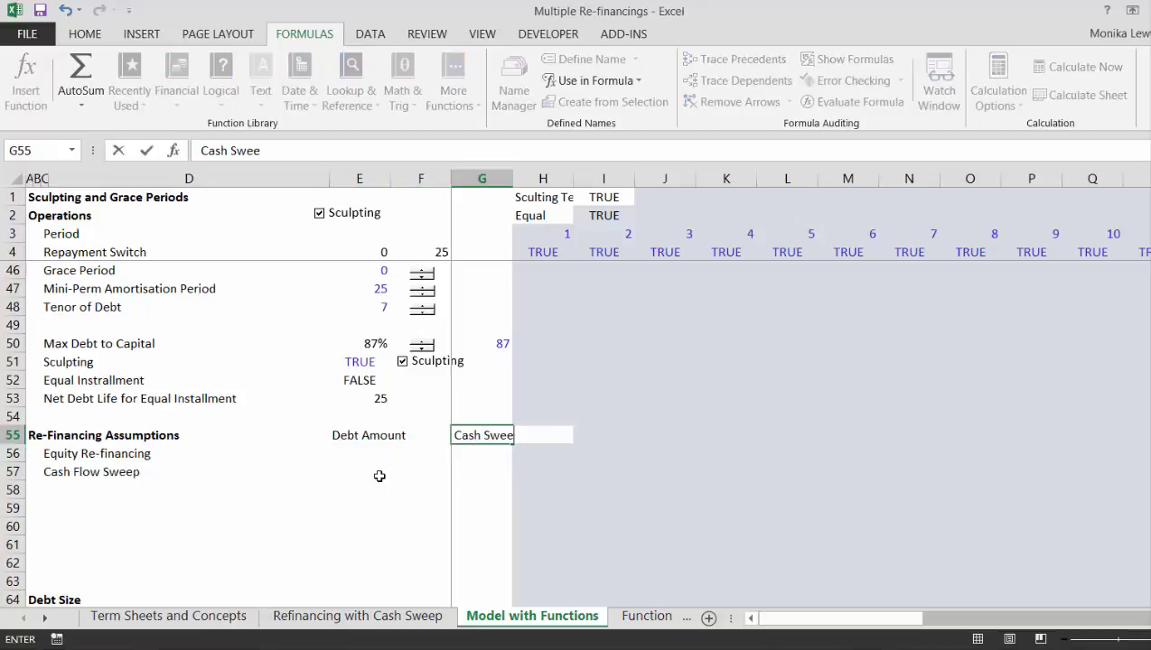
pyautogui.write('p')
pyautogui.press('Return')
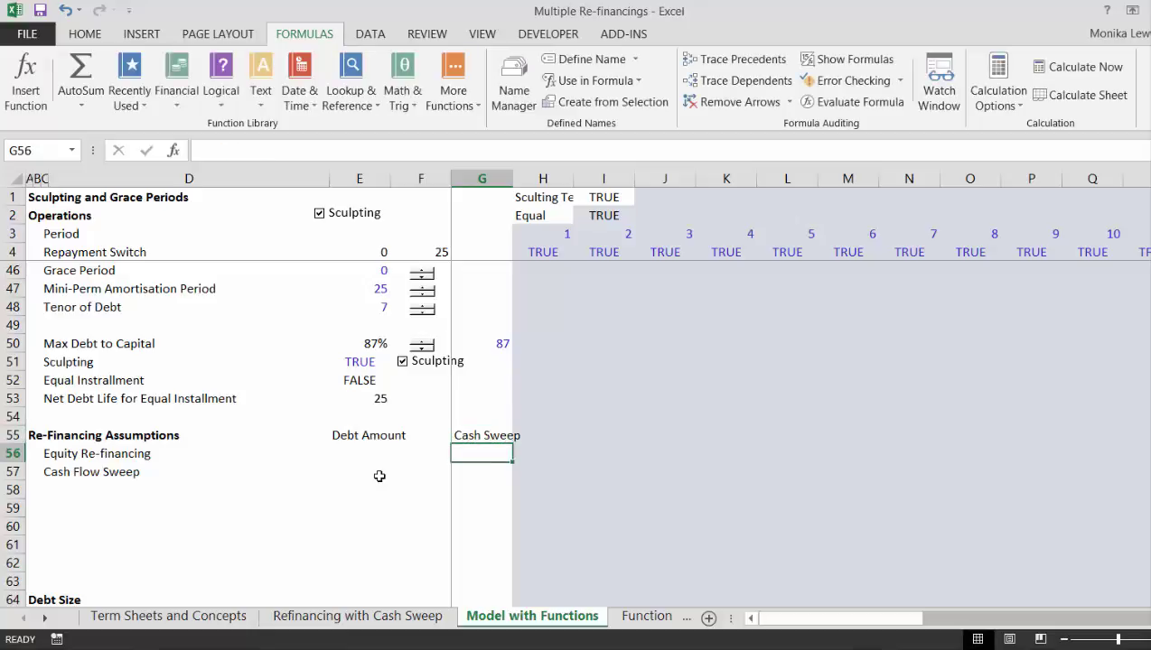
# Step: Set the Cash Sweep value for Cash Flow Sweep in G57 to TRUE
pyautogui.press('Down')
pyautogui.write('true')
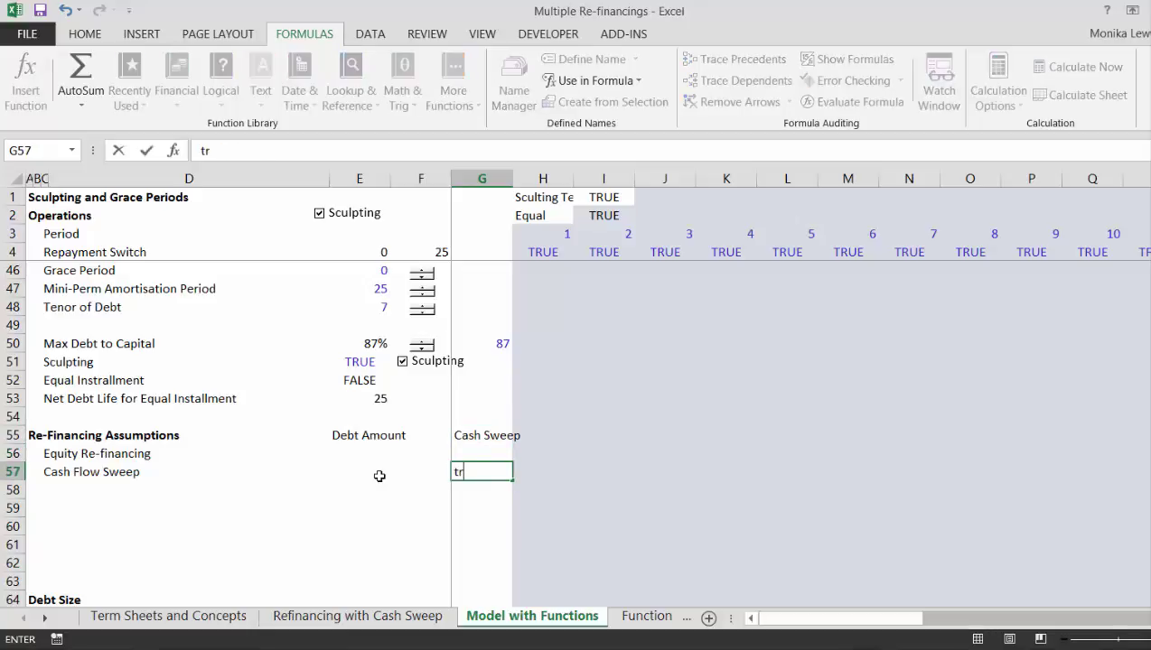
pyautogui.press('Return')
# Step: Label C58, below Cash Flow Sweep, as Re-financing Loan at Debt Tenor
pyautogui.press('Left')
pyautogui.press('Left')
pyautogui.press('Left')
pyautogui.press('Left')
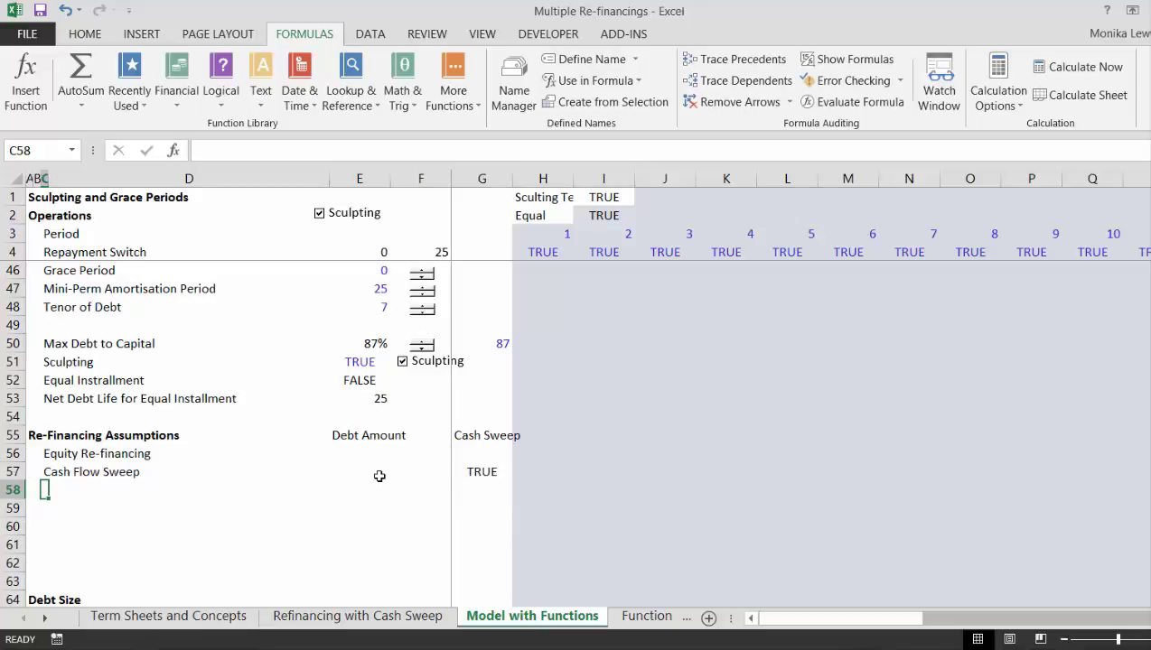
pyautogui.write('Re')
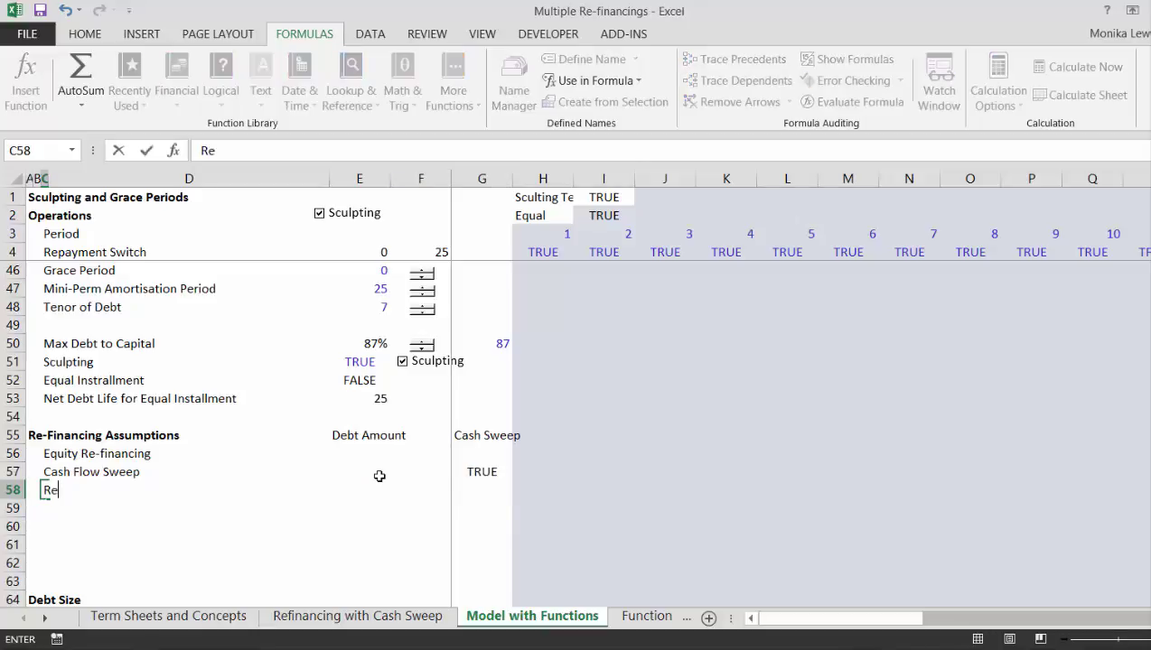
pyautogui.write('-f')
pyautogui.press('BackSpace')
pyautogui.write('-financin')
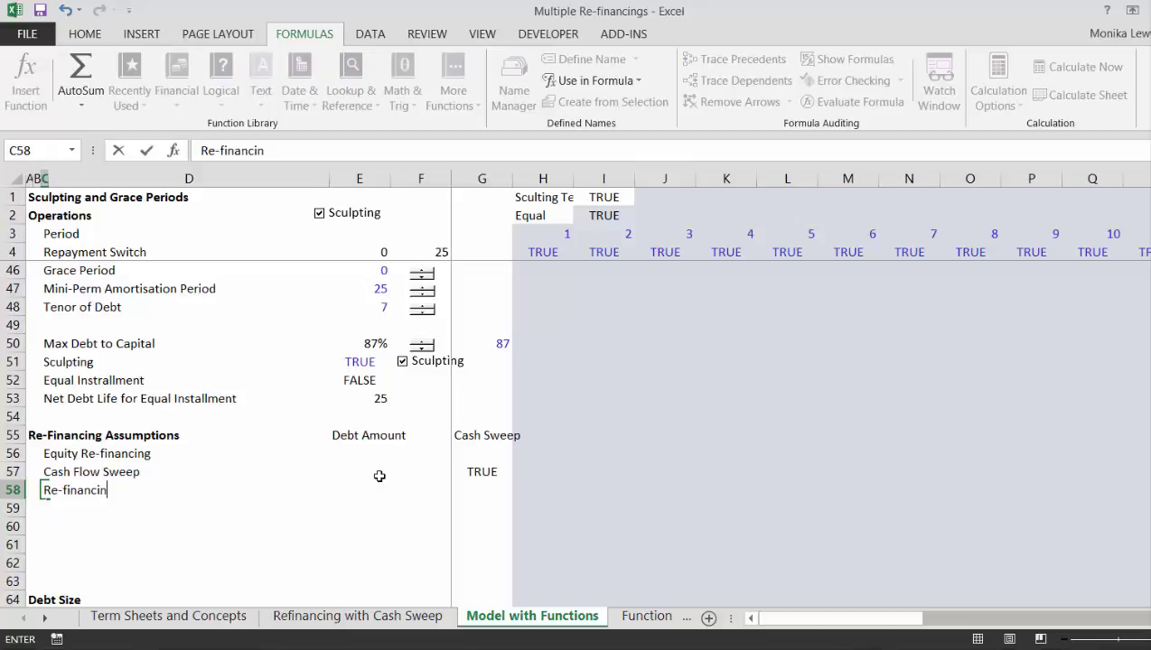
pyautogui.write('g Loa')
pyautogui.write('n')
pyautogui.press('BackSpace')
pyautogui.write('n at')
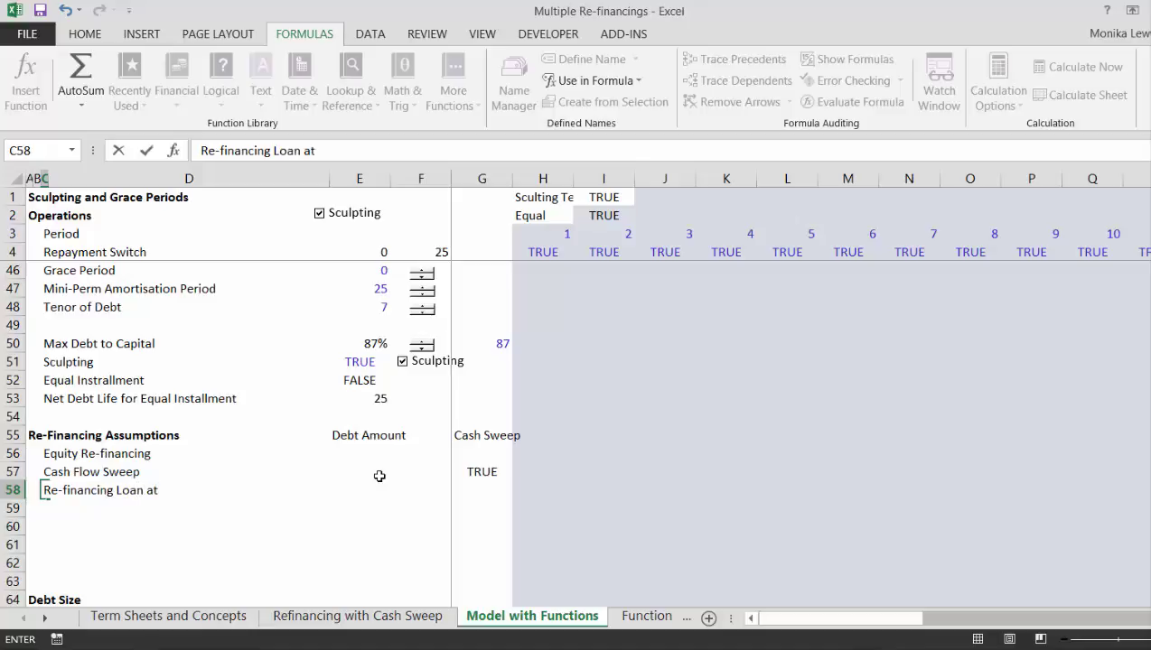
pyautogui.write(' Debt Ten')
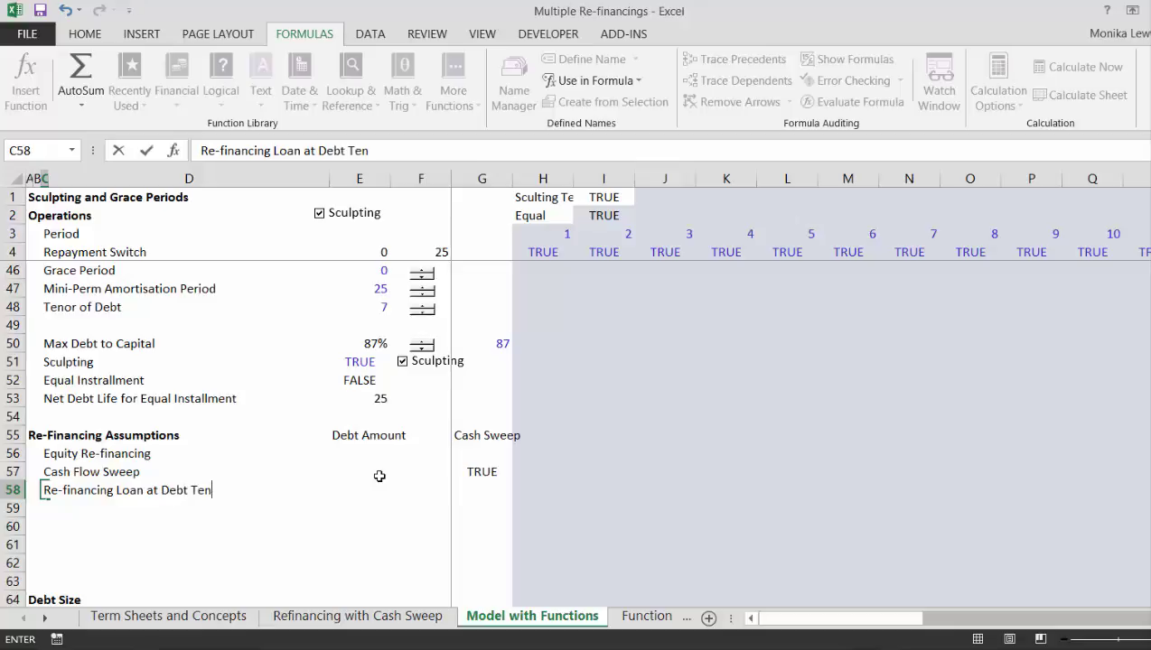
pyautogui.write('or')
pyautogui.press('Return')
# Step: Enter a LOOKUP formula in E58 that finds the debt tenor in E48 within Period row 3 and returns from row 105
pyautogui.press('Up')
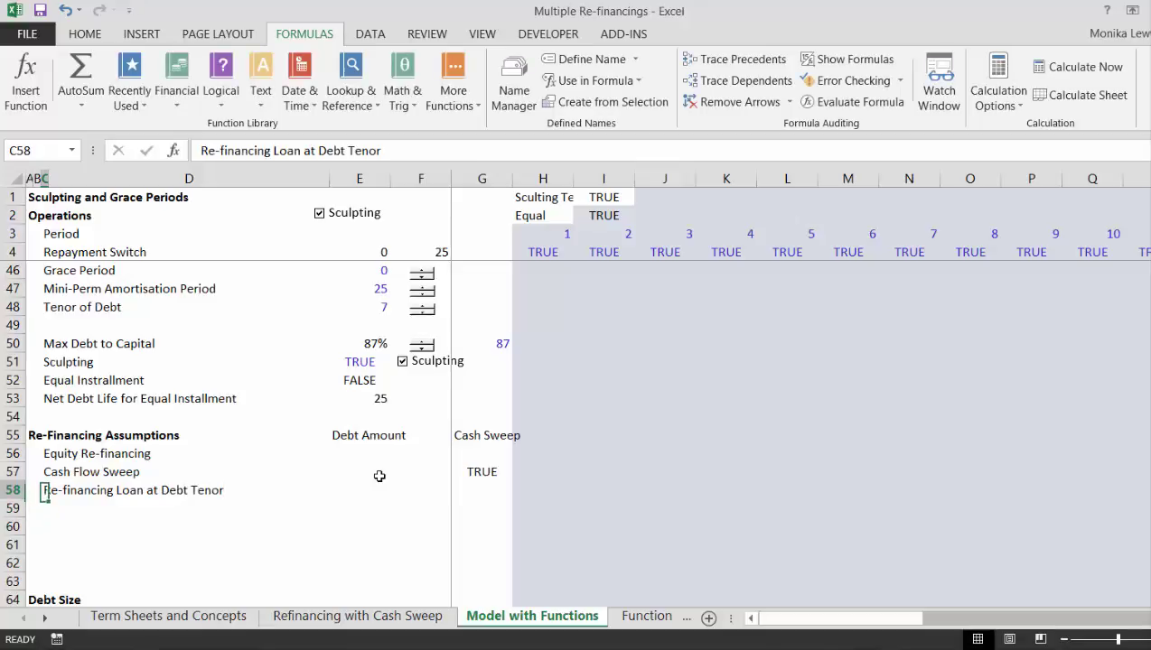
pyautogui.press('Right')
pyautogui.press('Right')
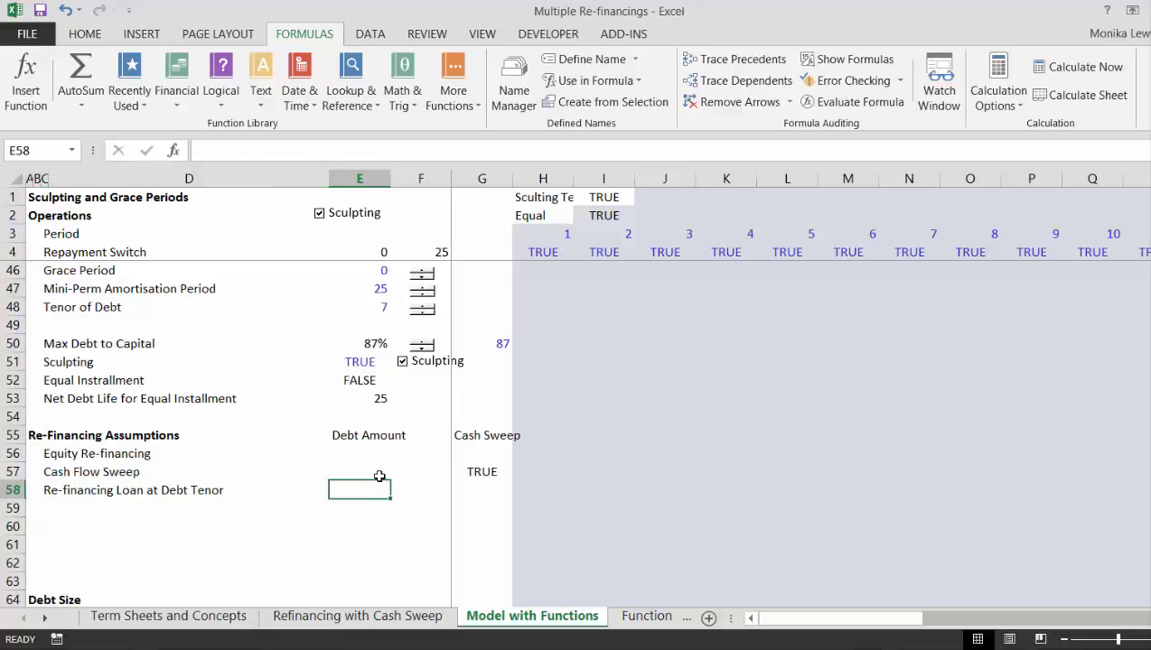
pyautogui.write('=l')
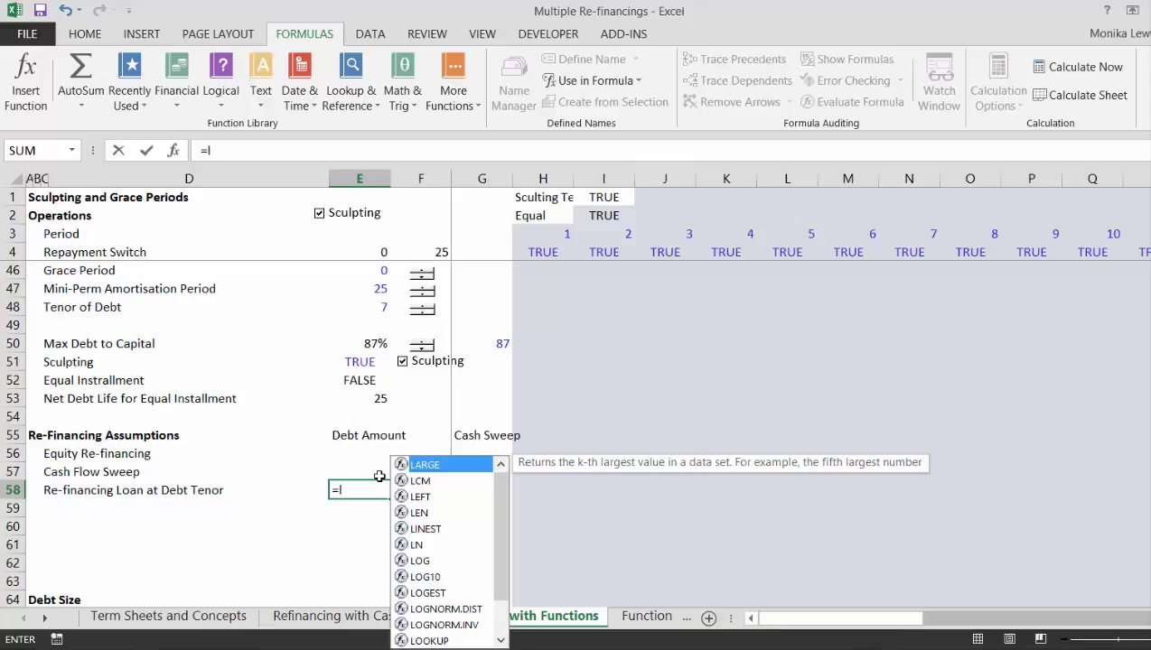
pyautogui.write('oo')
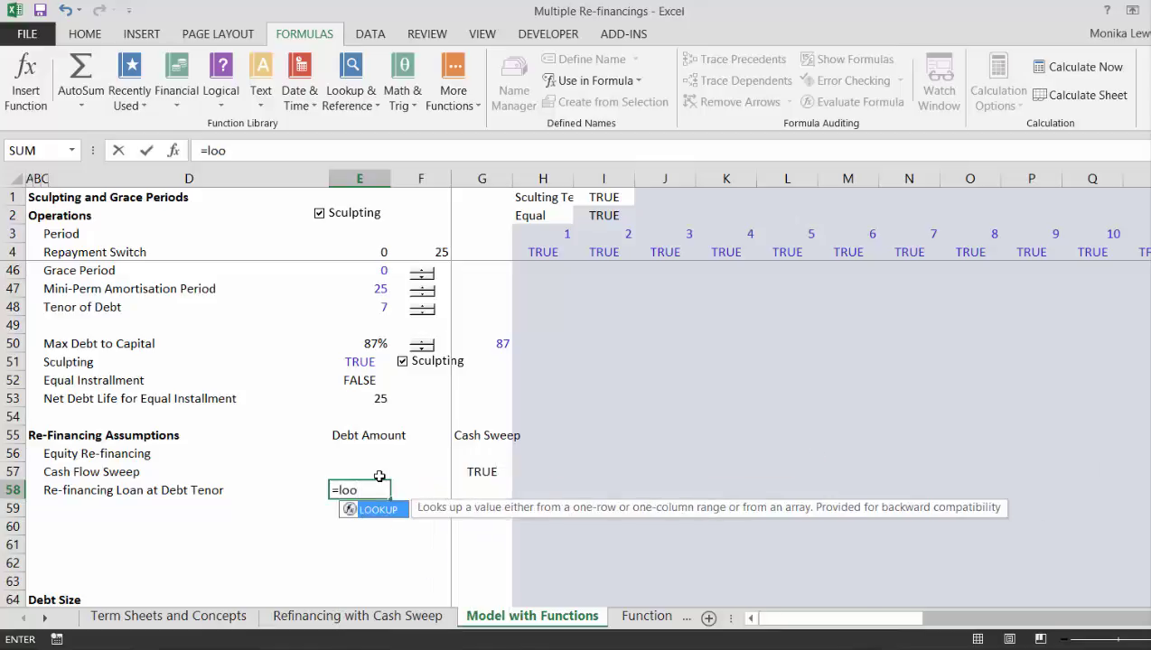
pyautogui.press('Tab')
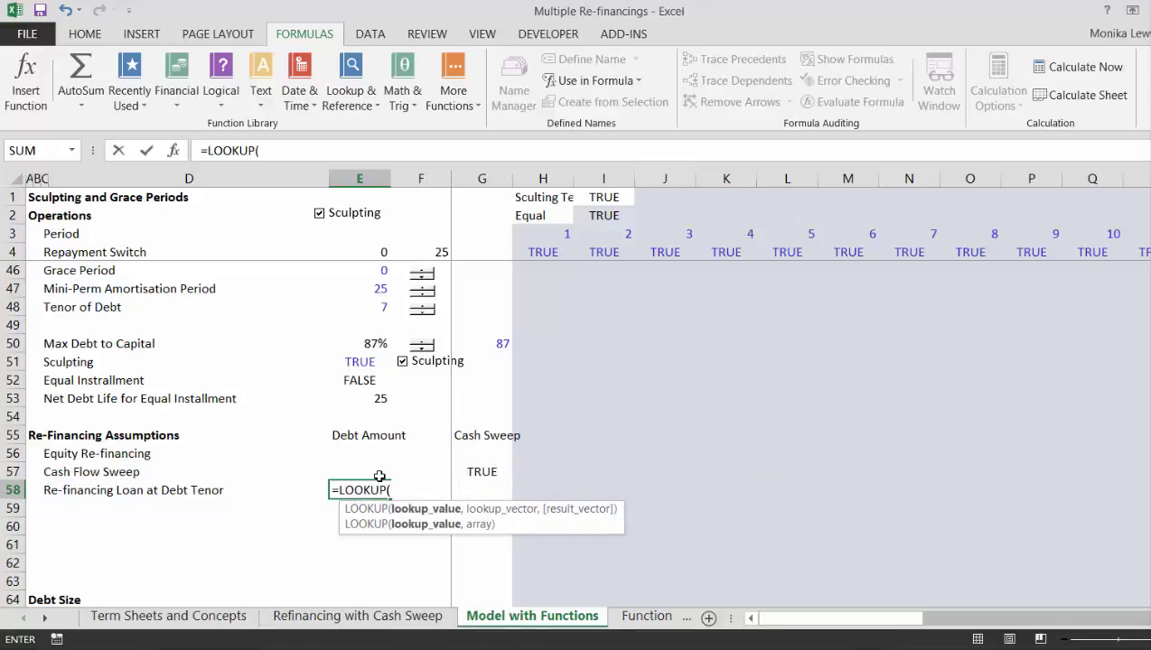
pyautogui.click(373, 307)
pyautogui.write(',')
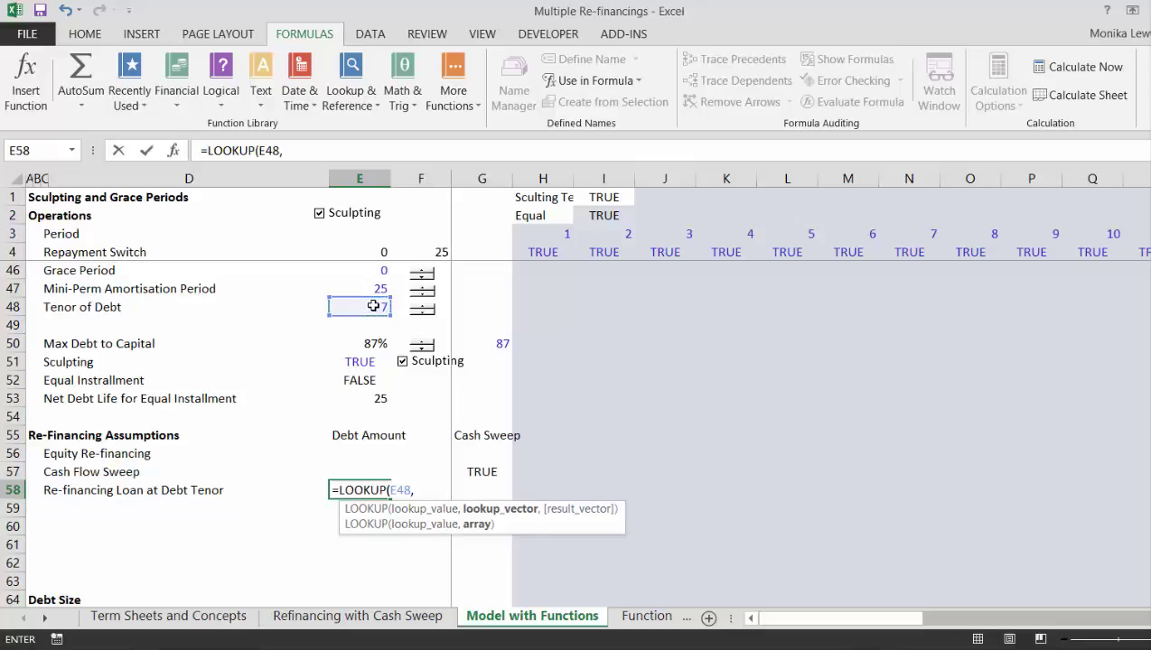
pyautogui.click(14, 234)
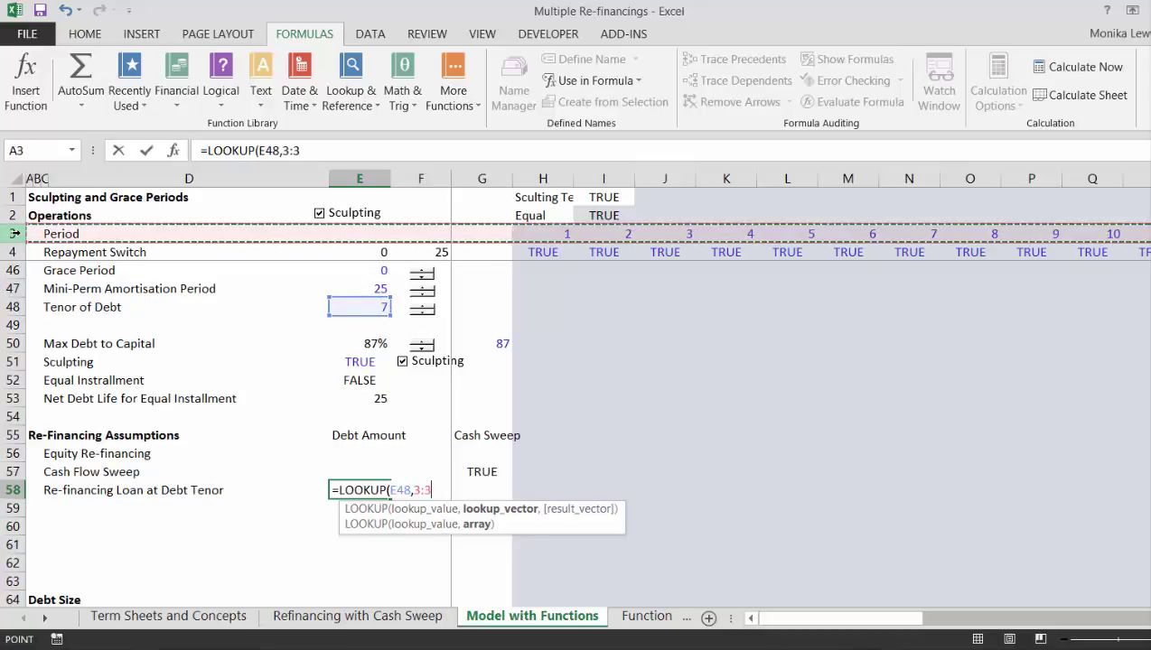
pyautogui.write(',')
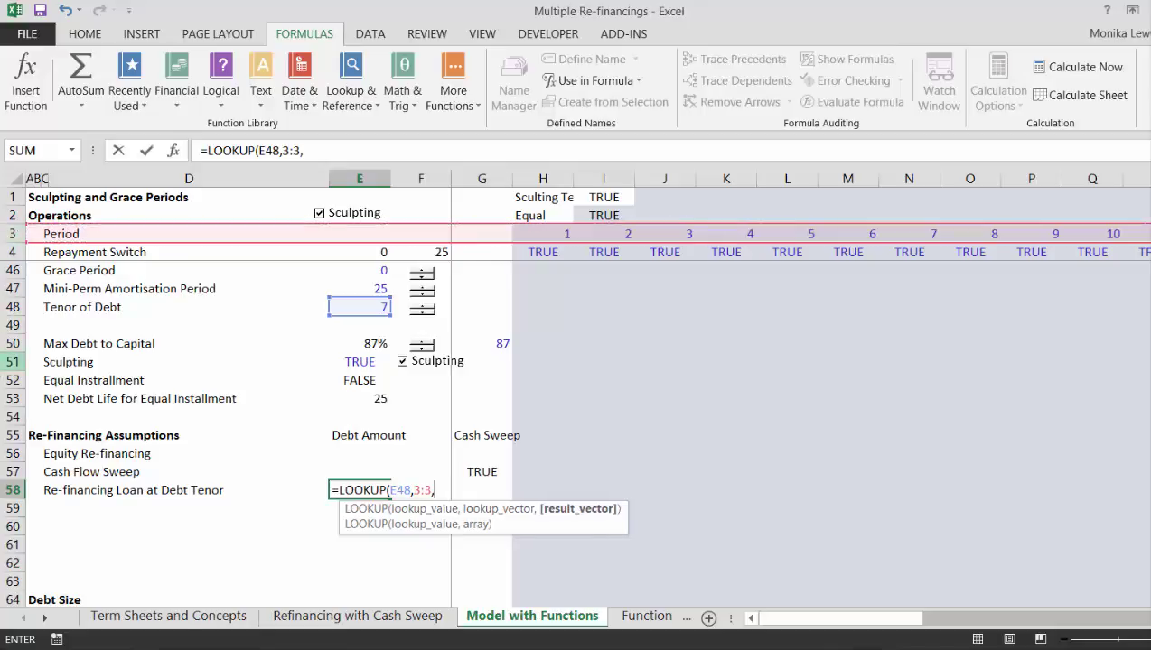
pyautogui.click(195, 580)
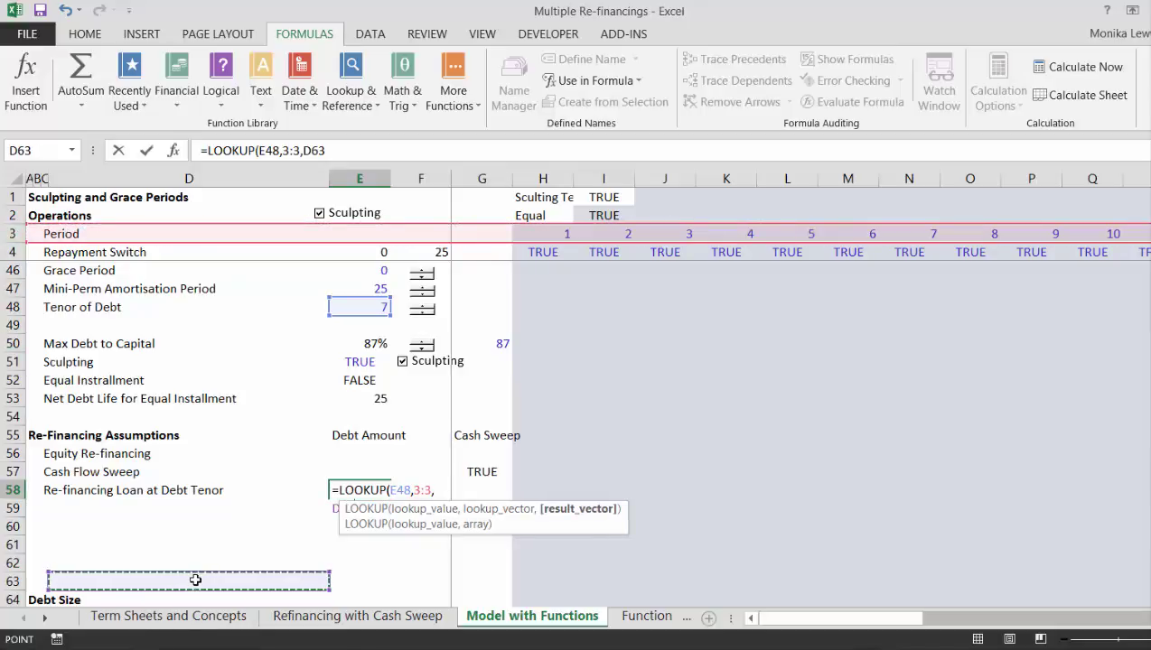
pyautogui.press('Down')
pyautogui.press('Down')
pyautogui.press('Down')
pyautogui.press('Down')
pyautogui.press('Down')
pyautogui.press('Down')
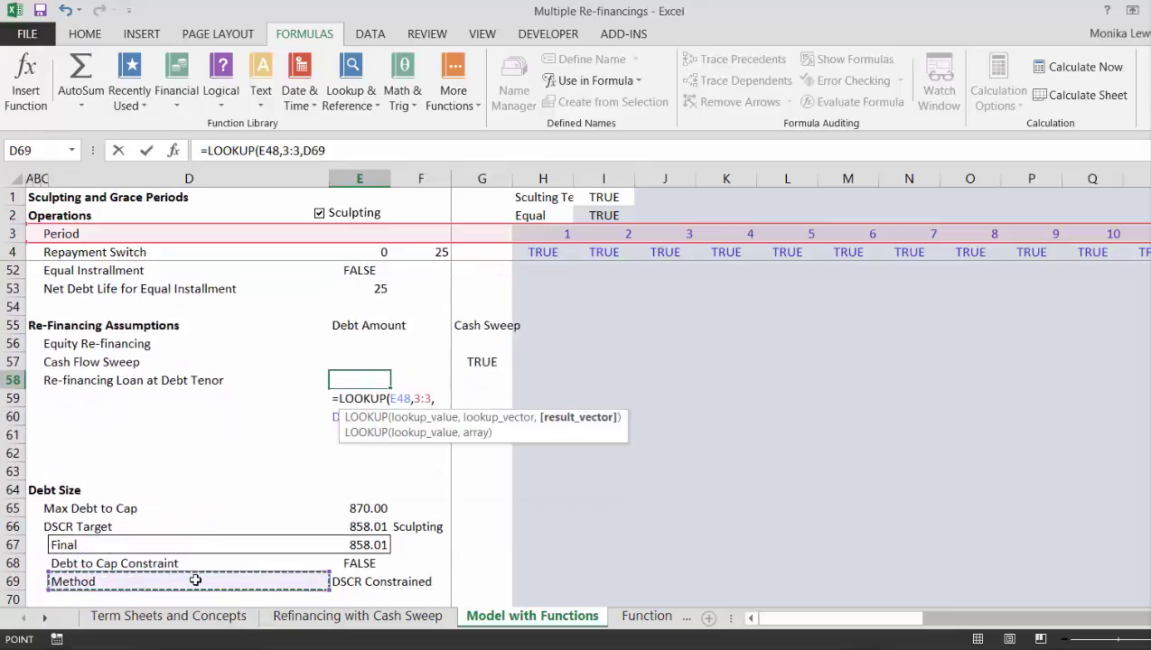
pyautogui.press('Down')
pyautogui.press('Down')
pyautogui.press('Down')
pyautogui.press('Down')
pyautogui.press('Down')
pyautogui.press('Down')
pyautogui.press('Down')
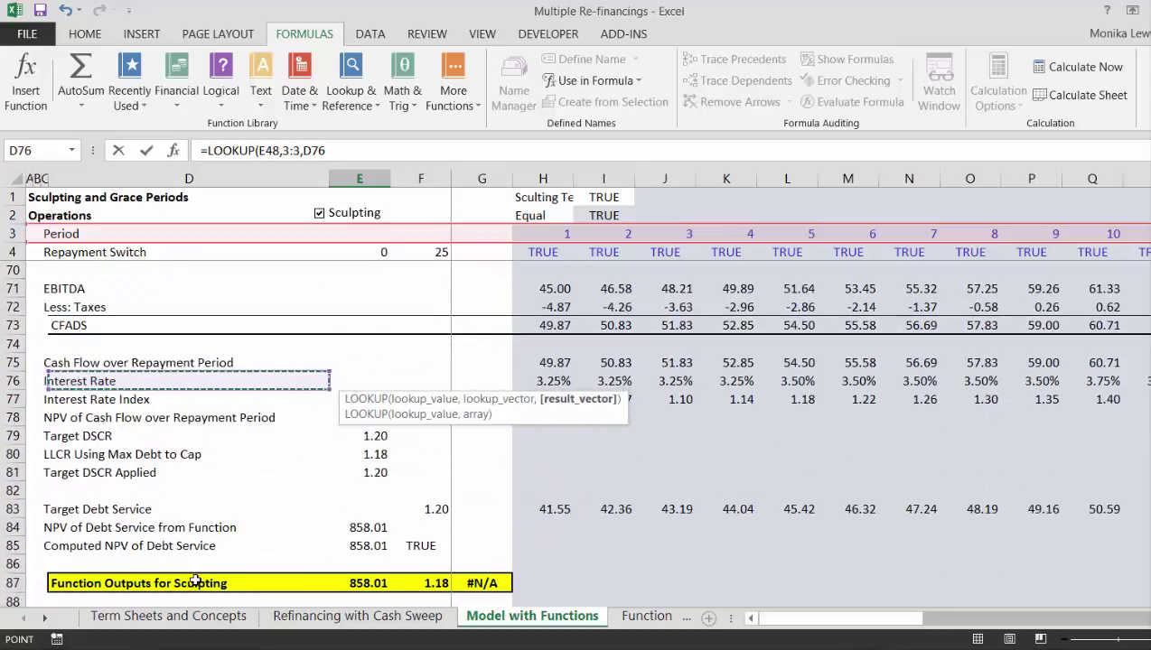
pyautogui.press('Down')
pyautogui.press('Down')
pyautogui.press('Down')
pyautogui.press('Down')
pyautogui.press('Down')
pyautogui.press('Down')
pyautogui.press('Down')
pyautogui.press('Down')
pyautogui.press('Down')
pyautogui.press('Down')
pyautogui.press('Down')
pyautogui.press('Down')
pyautogui.press('Down')
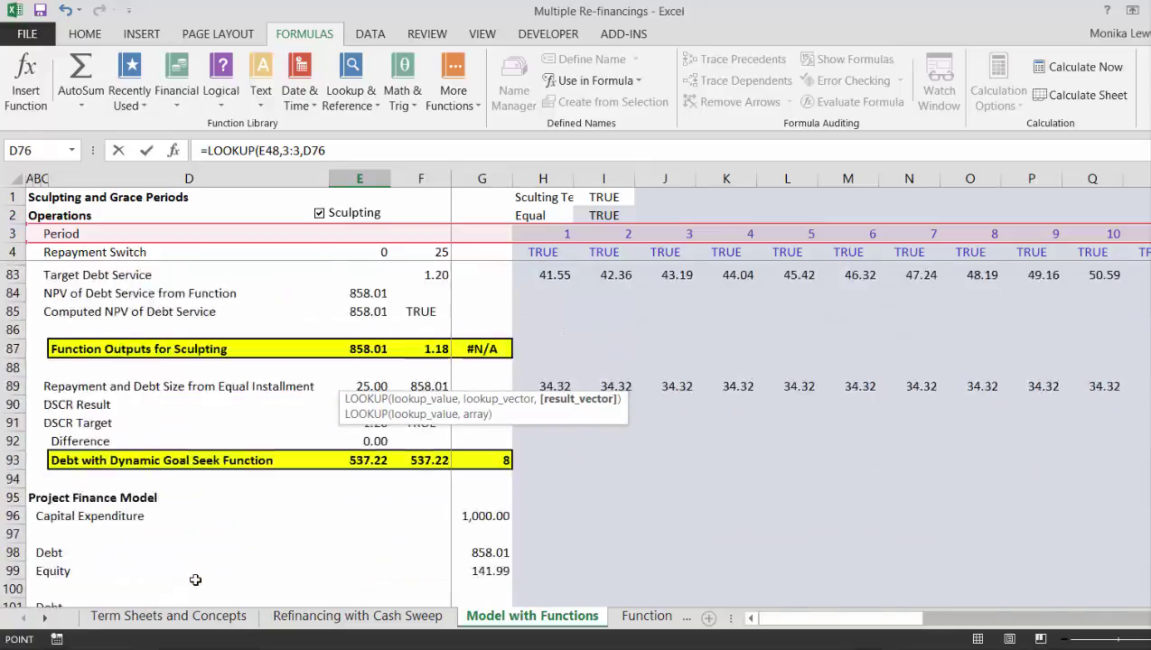
pyautogui.press('Down')
pyautogui.press('Down')
pyautogui.press('Down')
pyautogui.press('Down')
pyautogui.press('Down')
pyautogui.press('Down')
pyautogui.press('Down')
pyautogui.press('Down')
pyautogui.press('Down')
pyautogui.press('Down')
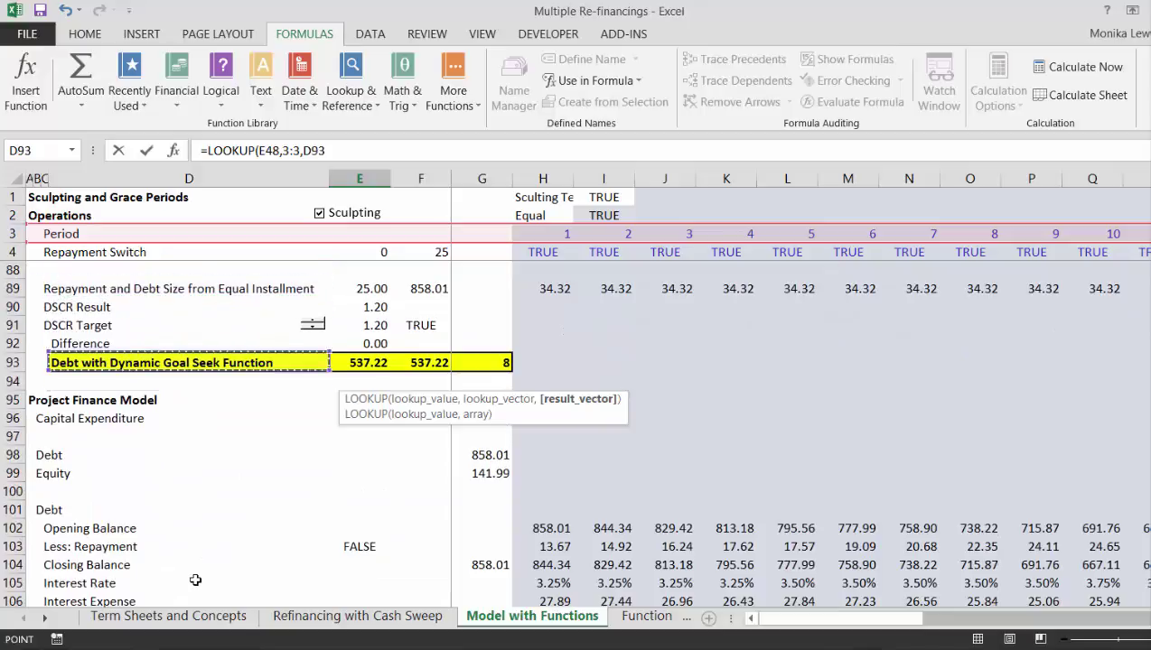
pyautogui.press('Down')
pyautogui.press('Down')
pyautogui.press('Down')
pyautogui.press('Down')
pyautogui.press('Down')
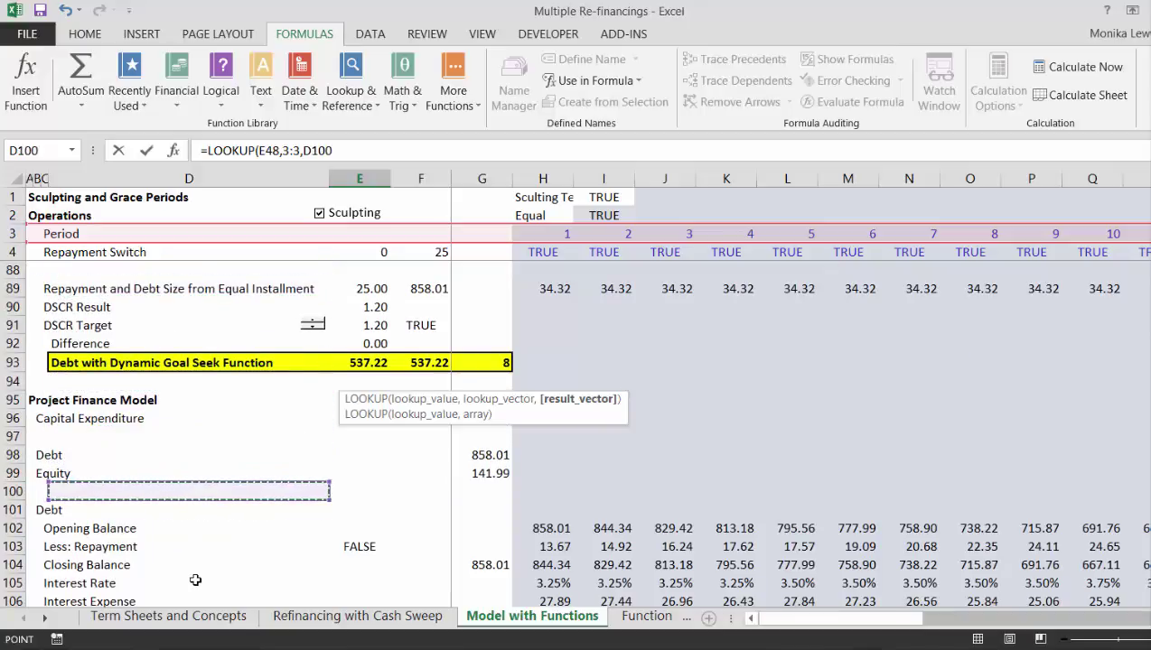
pyautogui.press('Down')
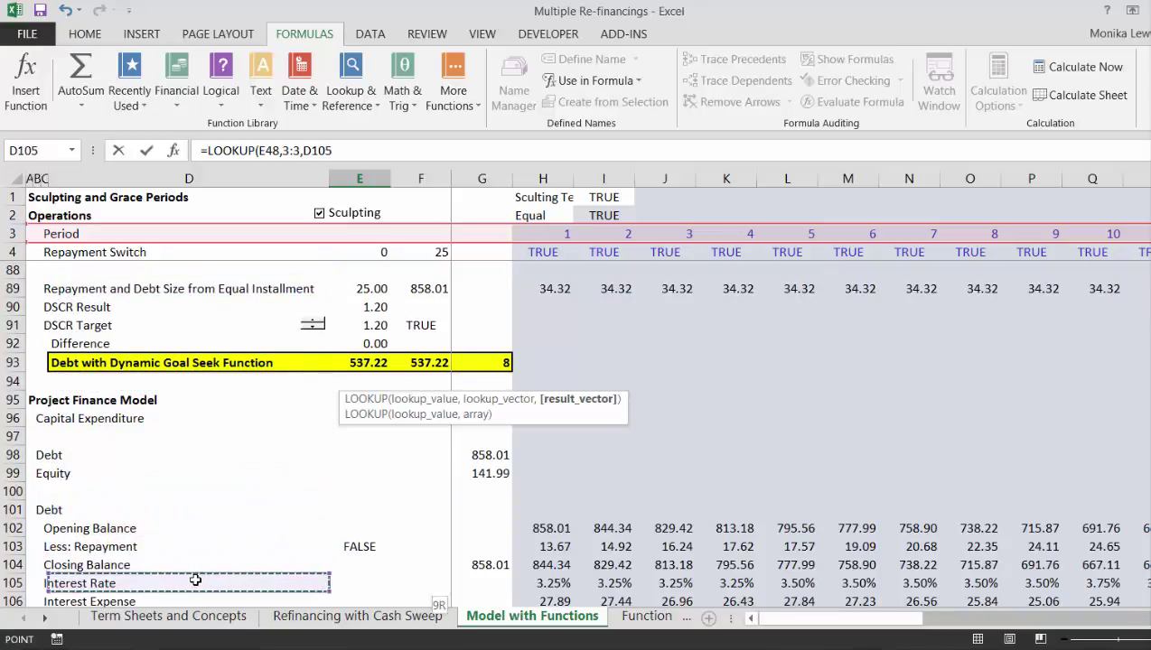
pyautogui.hotkey('shift', 'space')
pyautogui.press('Return')
# Step: Review the Interest Rate assumptions in row 44 and the lookup formula in E58
pyautogui.scroll(2, 196, 580)
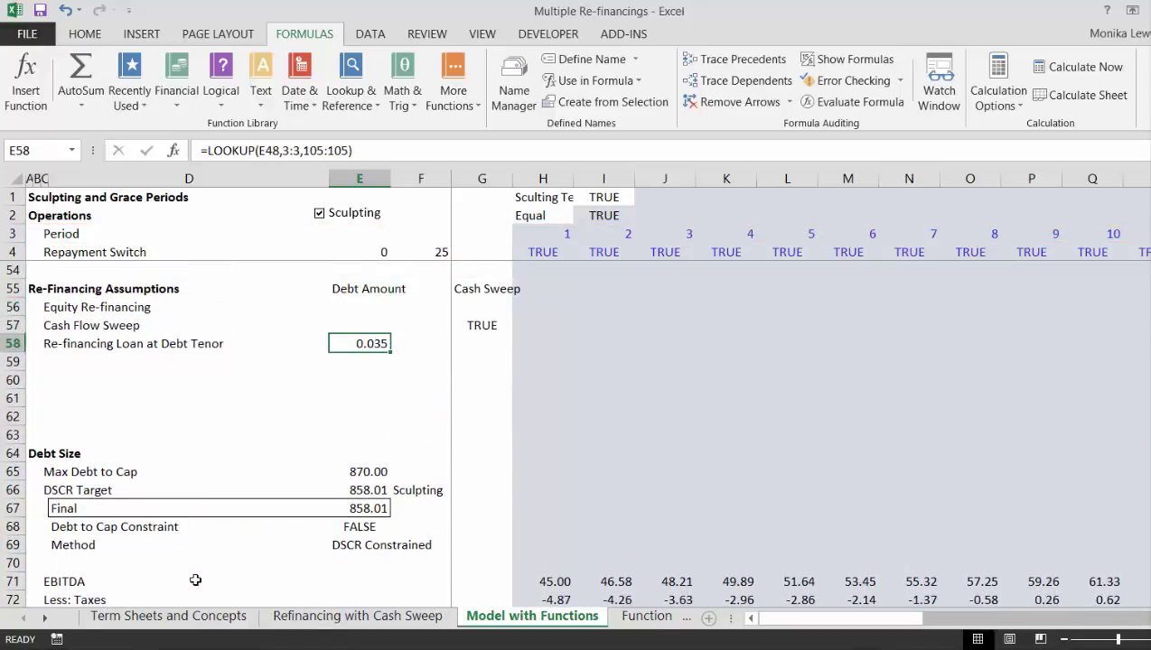
pyautogui.press('Up')
pyautogui.press('Up')
pyautogui.press('Up')
pyautogui.press('Up')
pyautogui.press('Up')
pyautogui.press('Up')
pyautogui.press('Down')
pyautogui.press('Down')
pyautogui.press('Down')
pyautogui.press('Down')
pyautogui.press('Down')
pyautogui.press('Down')
pyautogui.press('Down')
pyautogui.press('Down')
pyautogui.press('Down')
pyautogui.press('Down')
pyautogui.press('Down')
pyautogui.press('Down')
pyautogui.press('Down')
pyautogui.press('Down')
pyautogui.press('Down')
pyautogui.press('Down')
pyautogui.press('Down')
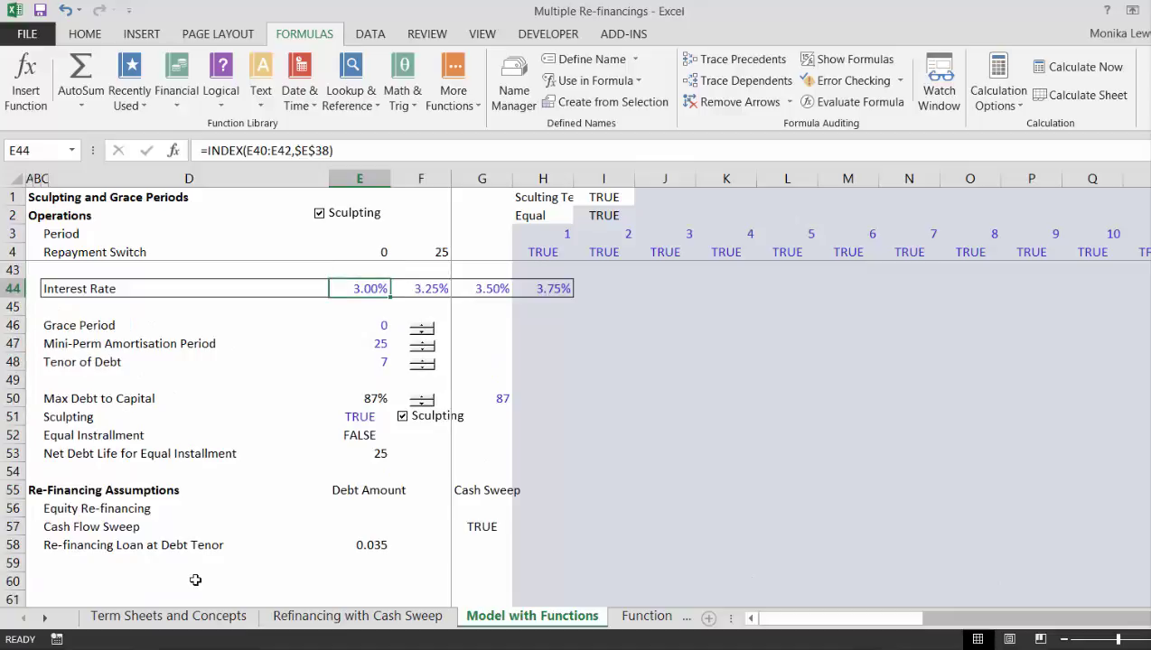
pyautogui.press('Up')
pyautogui.press('Up')
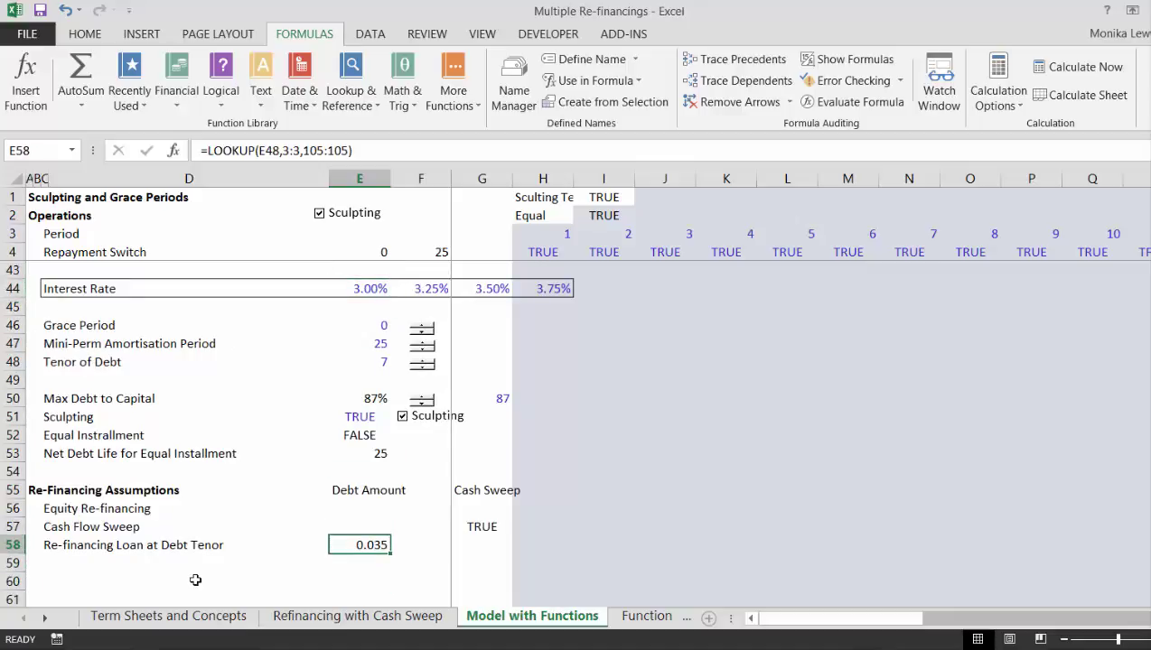
# Step: Change the result range of the E58 LOOKUP formula to the Closing Balance row, 104:104
pyautogui.press('F2')
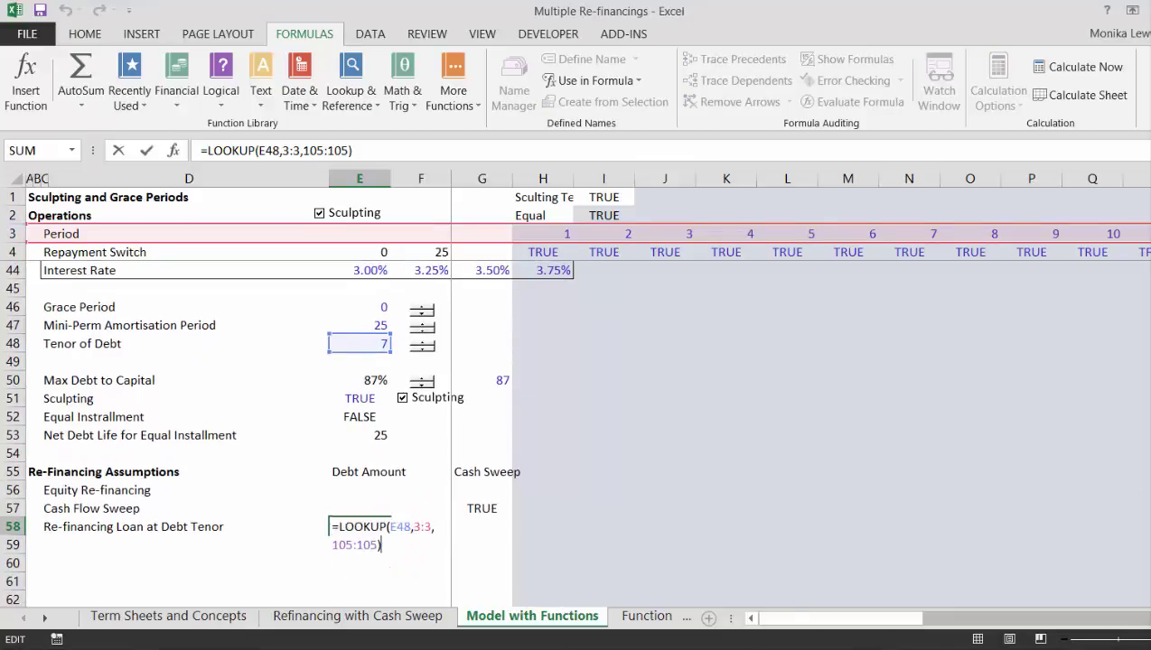
pyautogui.scroll(-4, 286, 432)
pyautogui.scroll(-9, 313, 454)
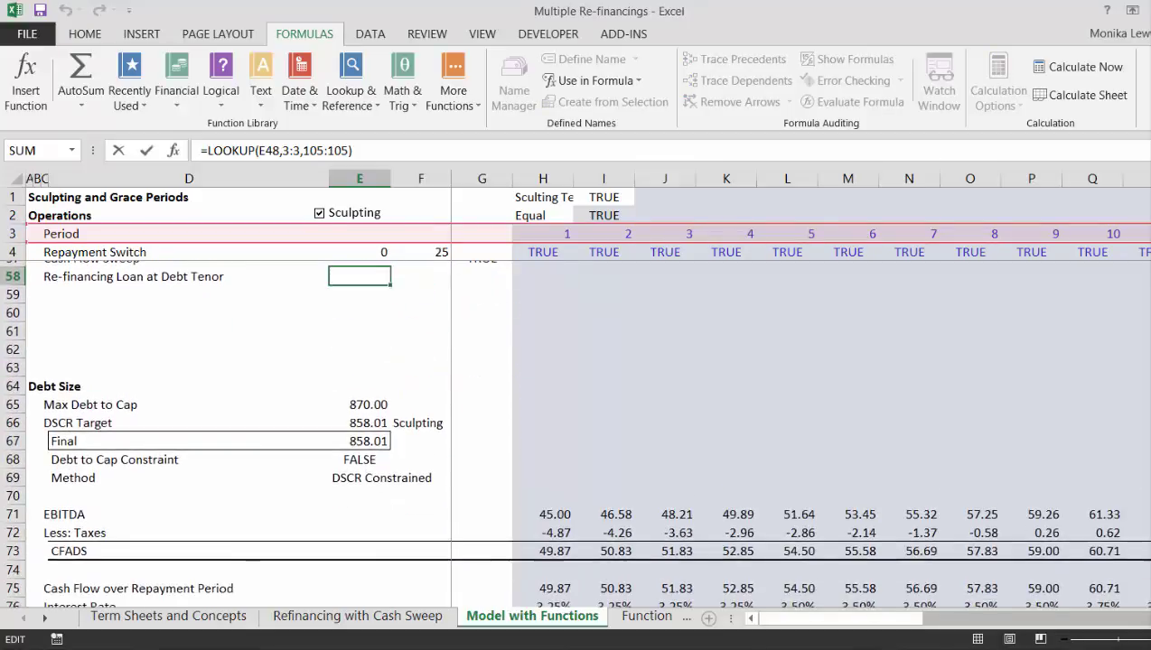
pyautogui.scroll(-4, 312, 454)
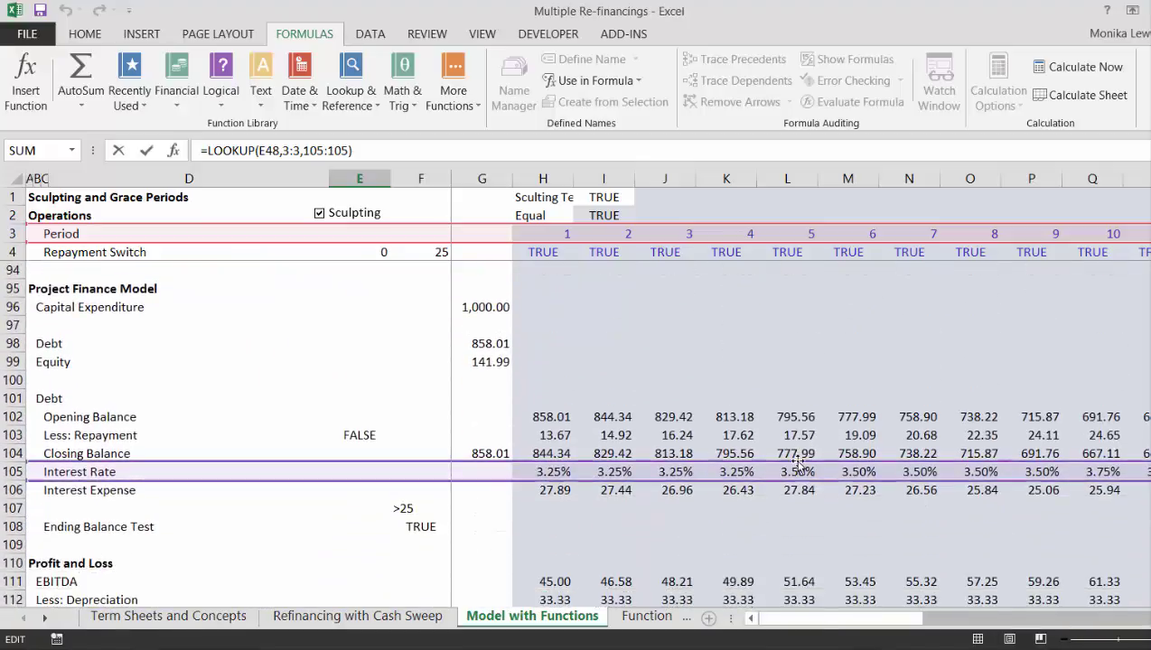
pyautogui.moveTo(799, 464); pyautogui.dragTo(795, 457)
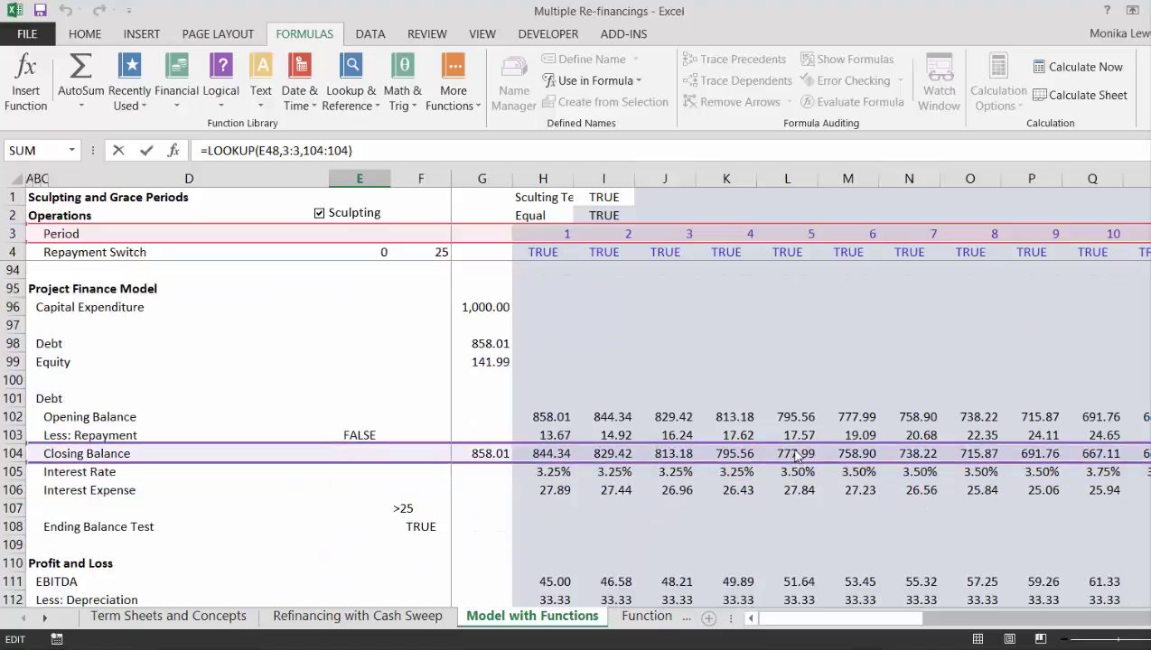
pyautogui.press('Return')
# Step: Format the Re-financing Loan at Debt Tenor amount in E58 as a number with two decimals
pyautogui.press('Up')
pyautogui.press('Up')
pyautogui.press('Up')
pyautogui.press('Up')
pyautogui.press('Up')
pyautogui.press('Up')
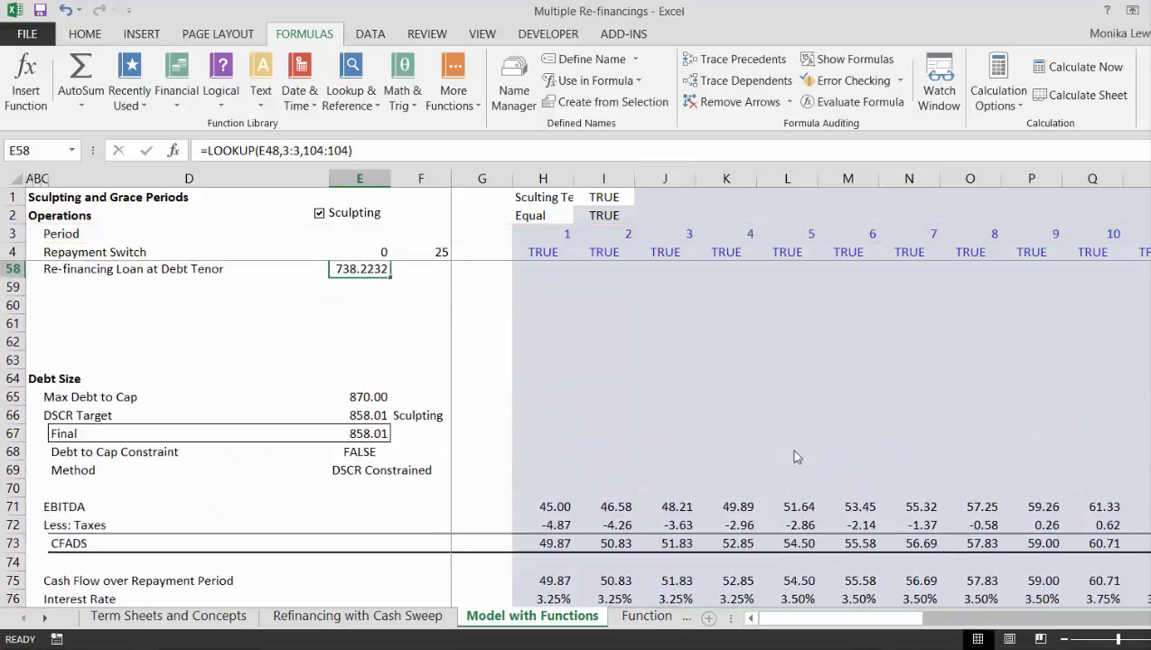
pyautogui.press('Down')
pyautogui.press('Down')
pyautogui.press('Down')
pyautogui.press('Down')
pyautogui.press('Down')
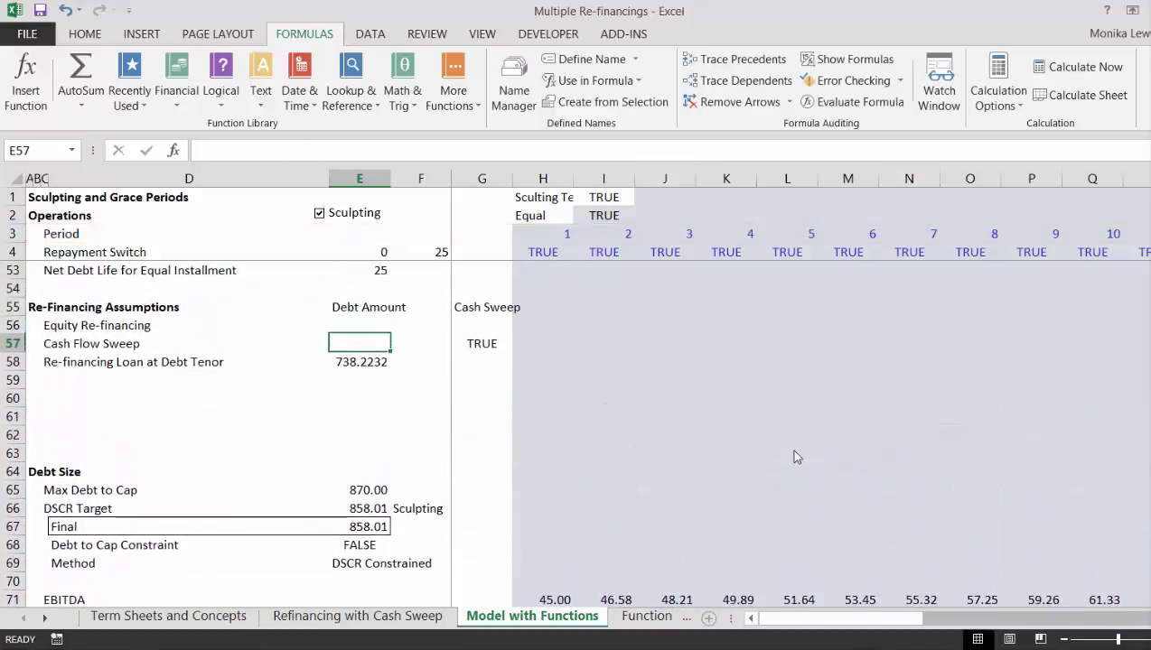
pyautogui.hotkey('ctrl', 'shift', '1')
# Step: Add the row label Re-financing with Cash Sweep in C59, below Re-financing Loan at Debt Tenor
pyautogui.press('Left')
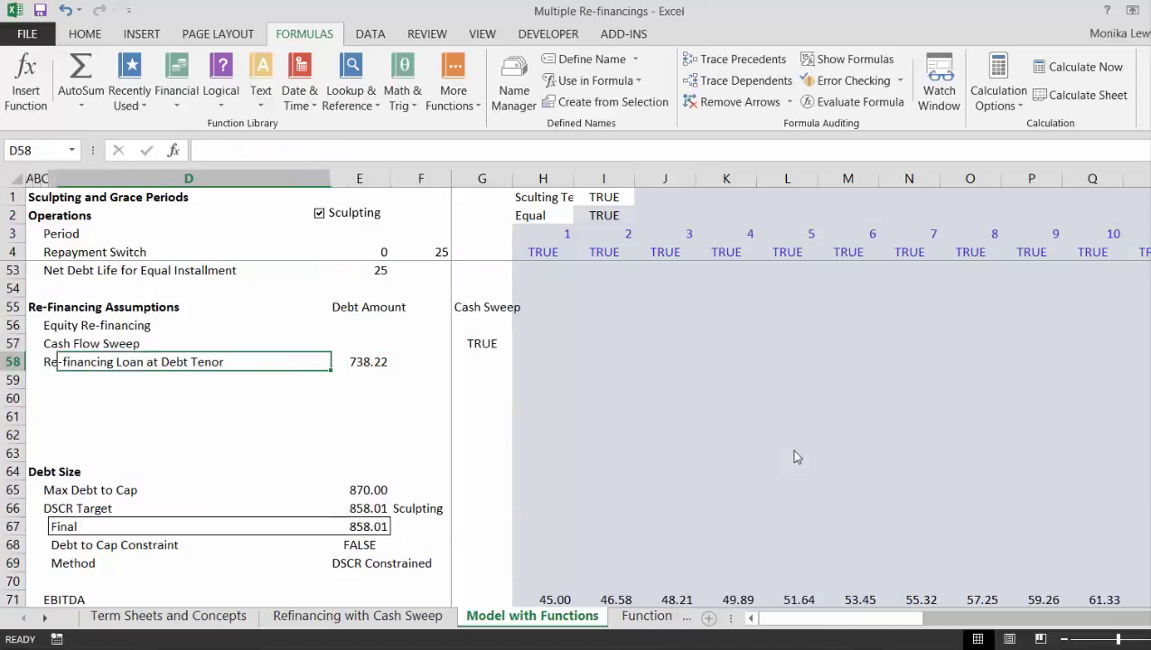
pyautogui.press('Up')
pyautogui.press('Up')
pyautogui.press('Up')
pyautogui.press('Up')
pyautogui.press('Up')
pyautogui.press('Left')
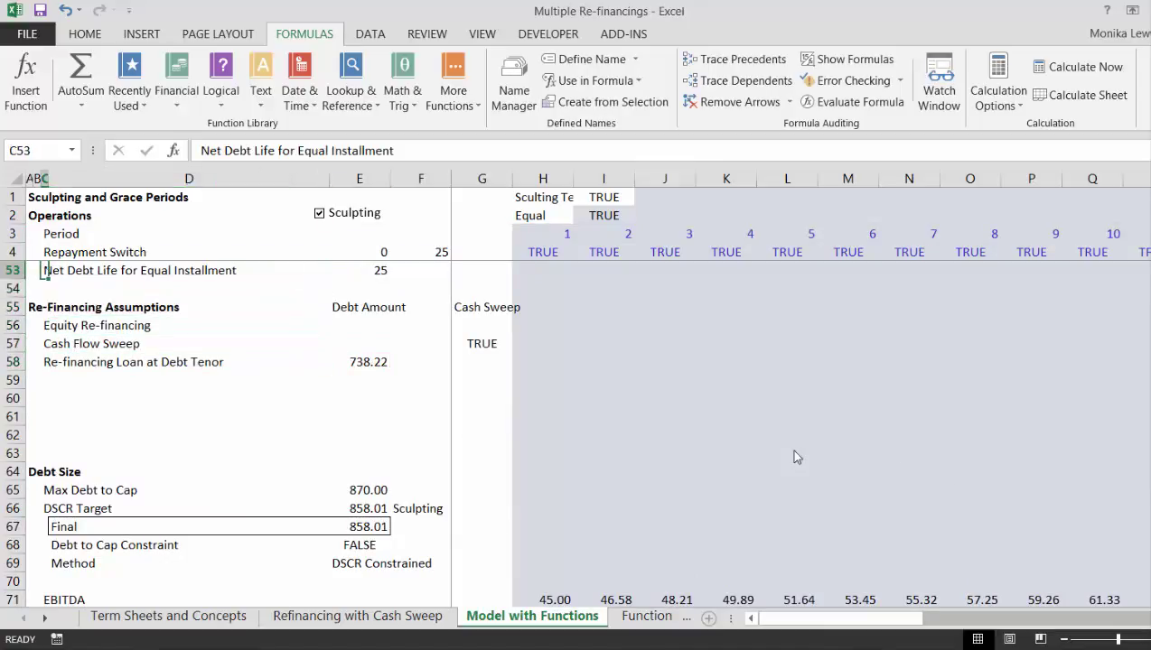
pyautogui.press('Down')
pyautogui.press('Down')
pyautogui.press('Down')
pyautogui.press('Down')
pyautogui.press('Down')
pyautogui.press('Down')
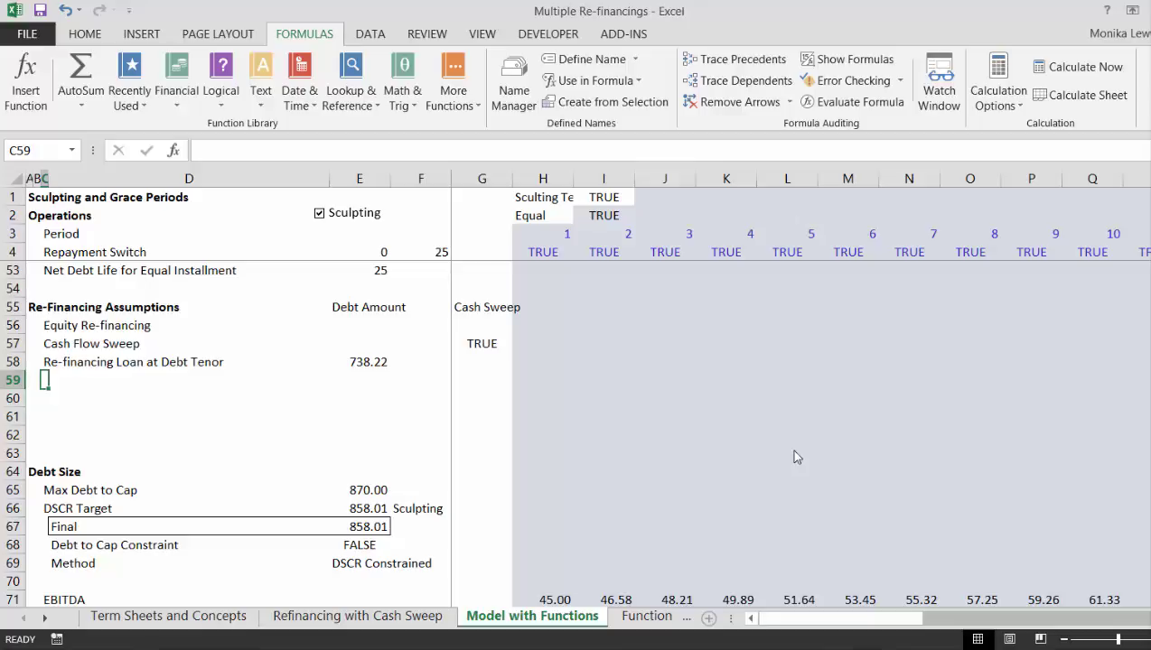
pyautogui.write('Re-fin')
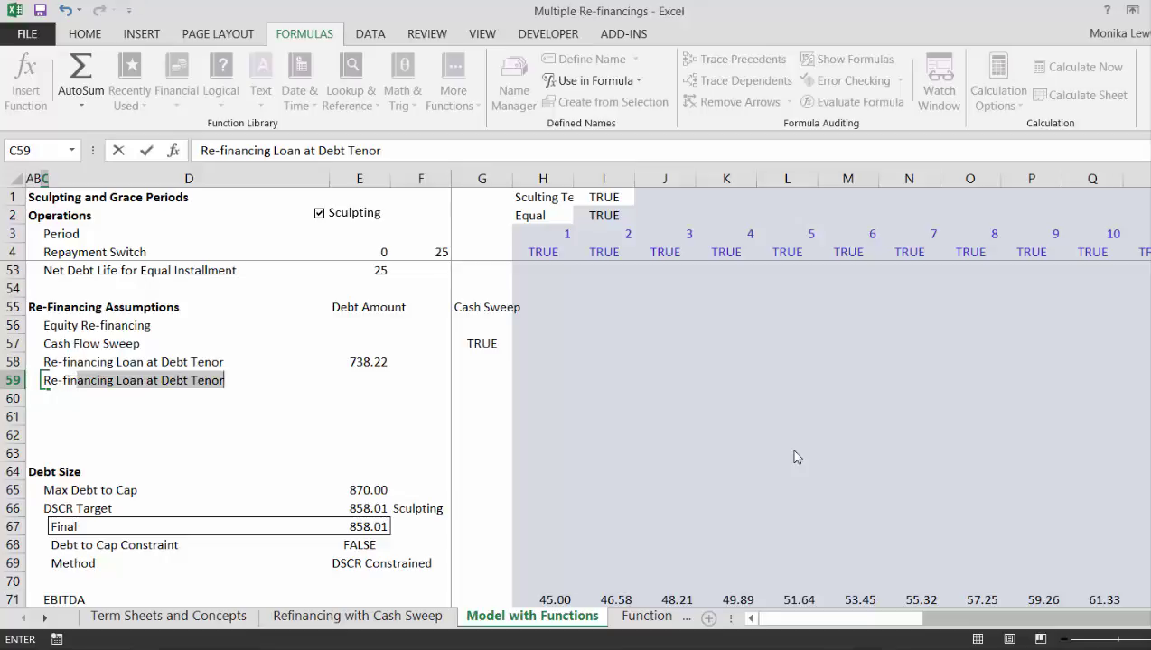
pyautogui.write('ancing wit')
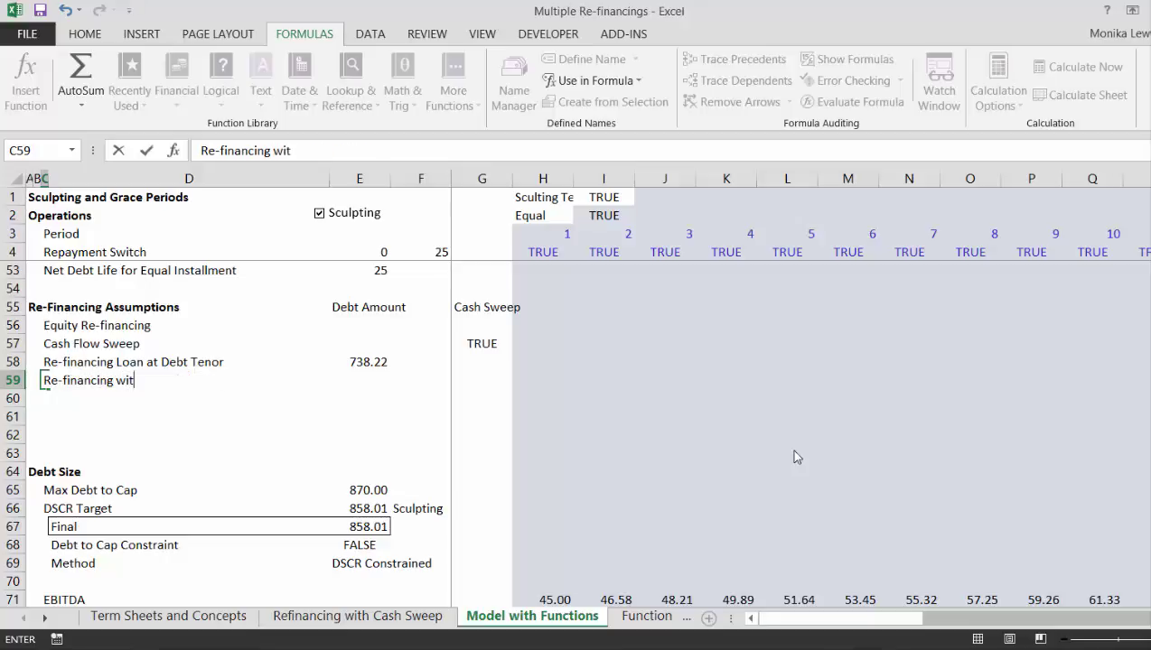
pyautogui.write('h Cash S')
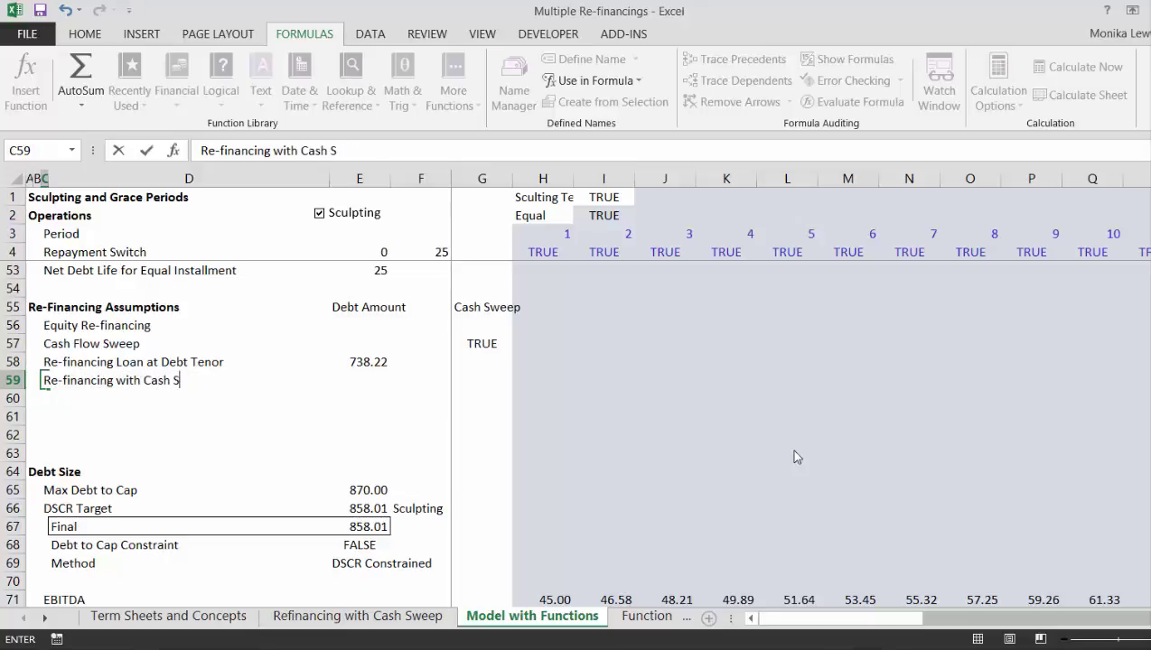
pyautogui.write('weep')
pyautogui.press('Return')
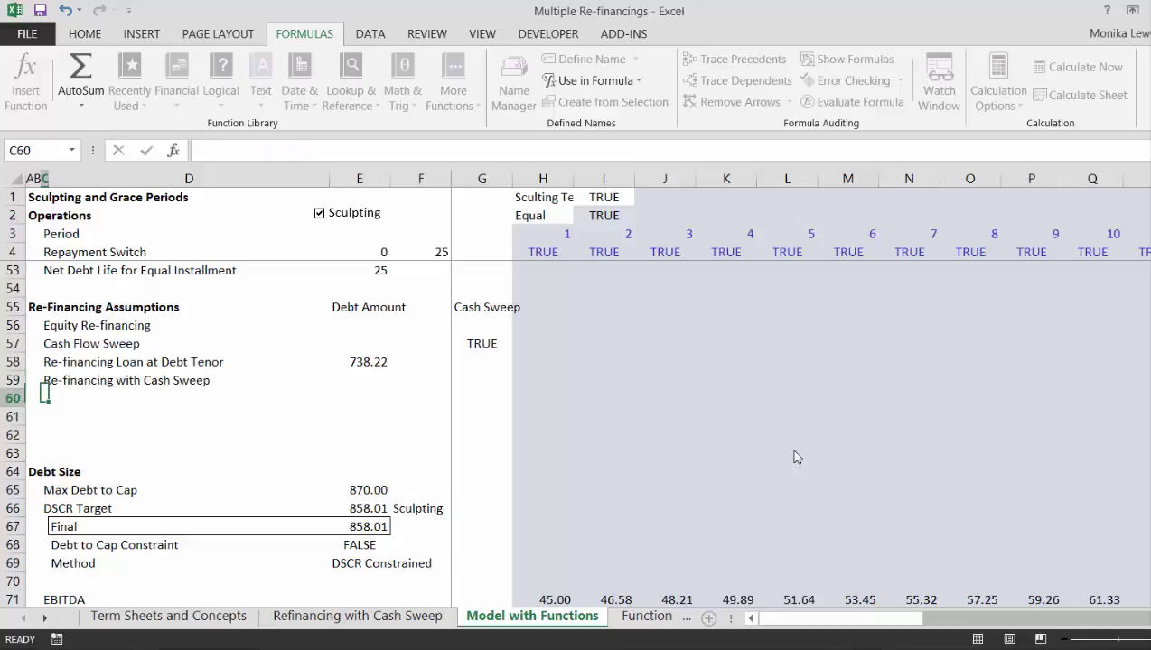
# Step: Review the Cash Sweep clause on the Term Sheets and Concepts sheet
pyautogui.hotkey('ctrl', 'pageup')
pyautogui.hotkey('ctrl', 'pageup')
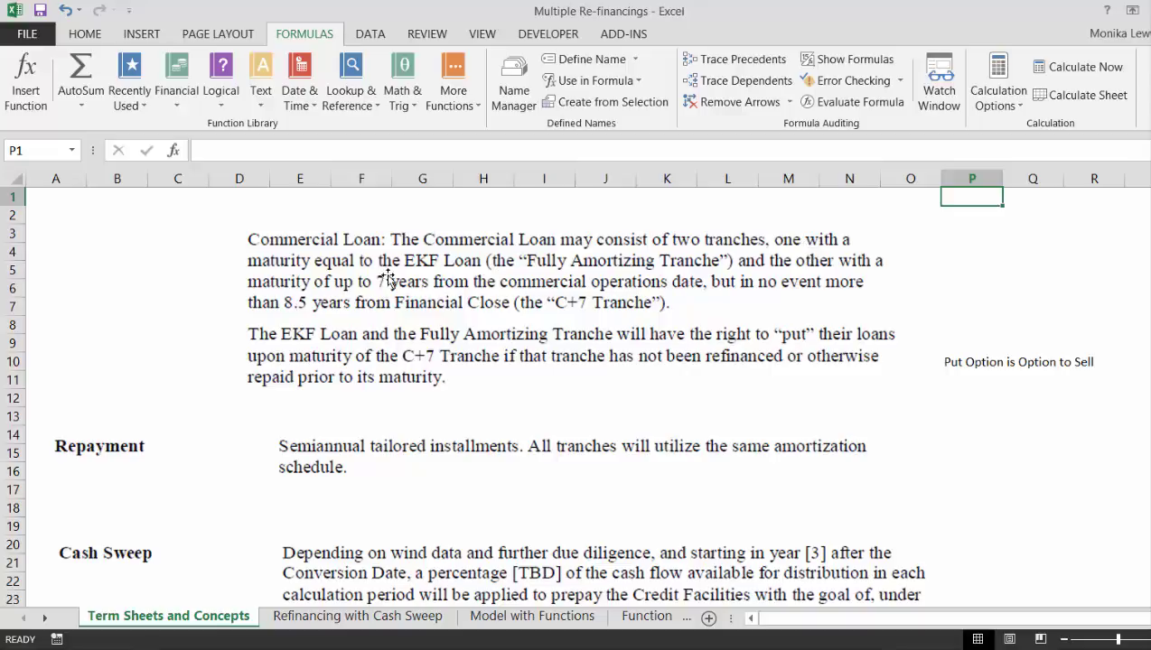
pyautogui.click(434, 506)
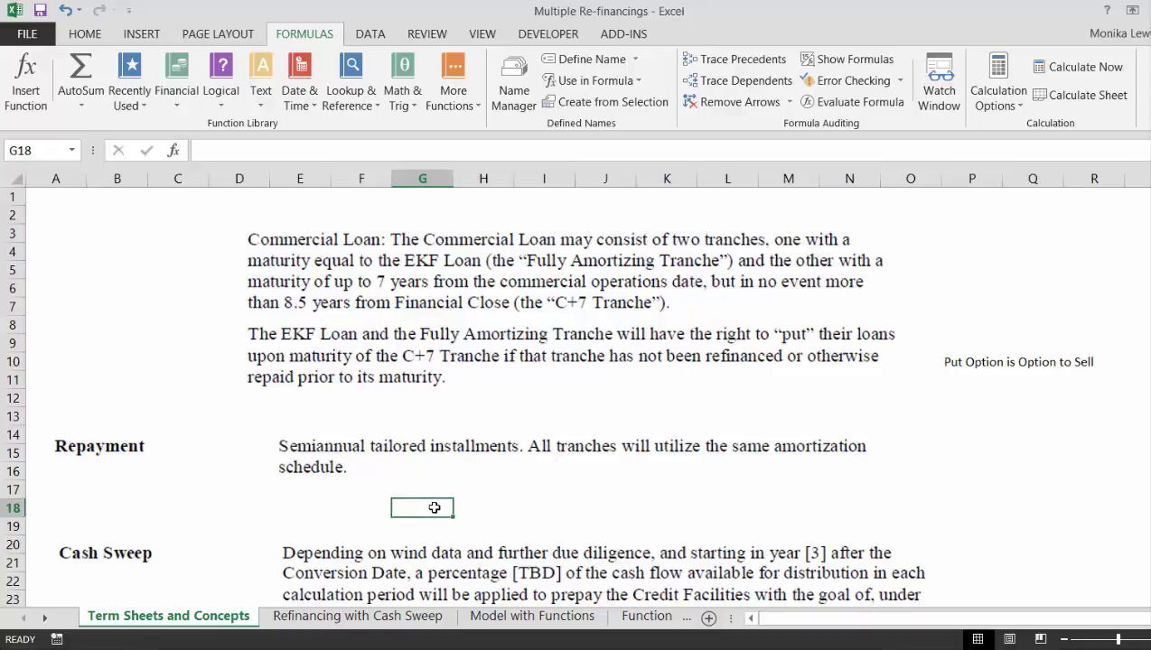
pyautogui.press('Down')
pyautogui.press('Down')
pyautogui.press('Down')
pyautogui.press('Down')
pyautogui.press('Down')
pyautogui.press('Down')
pyautogui.press('Down')
pyautogui.press('Down')
pyautogui.press('Down')
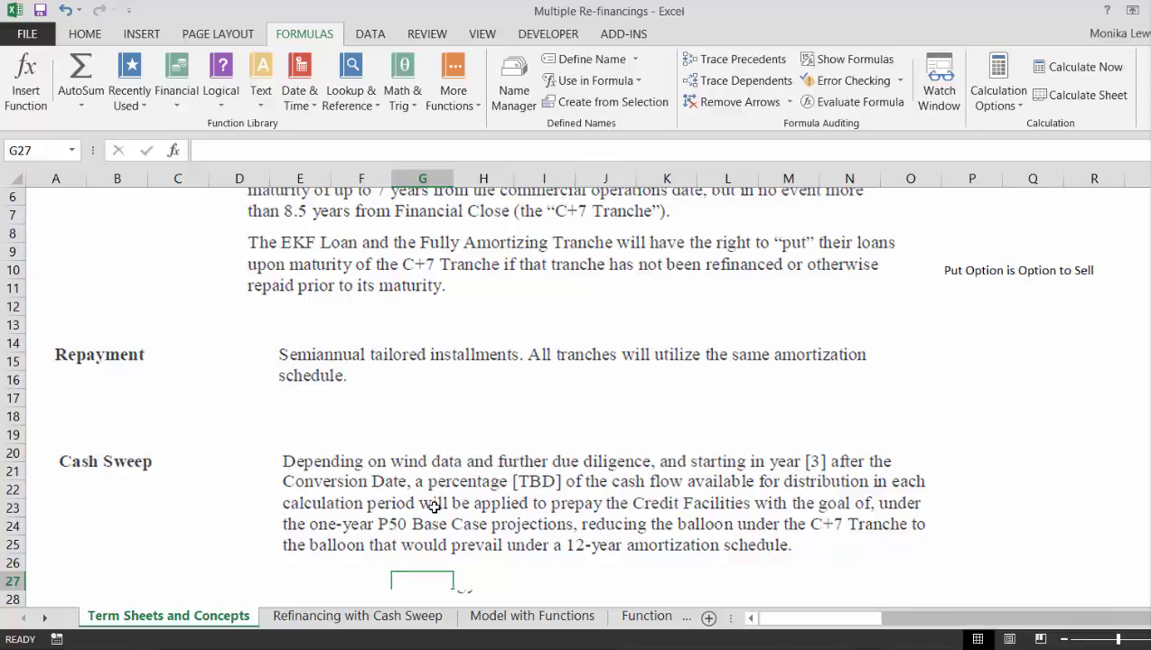
# Step: Return to the Model with Functions sheet and add the heading Target Sweep in H55, beside Cash Sweep
pyautogui.hotkey('ctrl', 'pagedown')
pyautogui.hotkey('ctrl', 'pagedown')
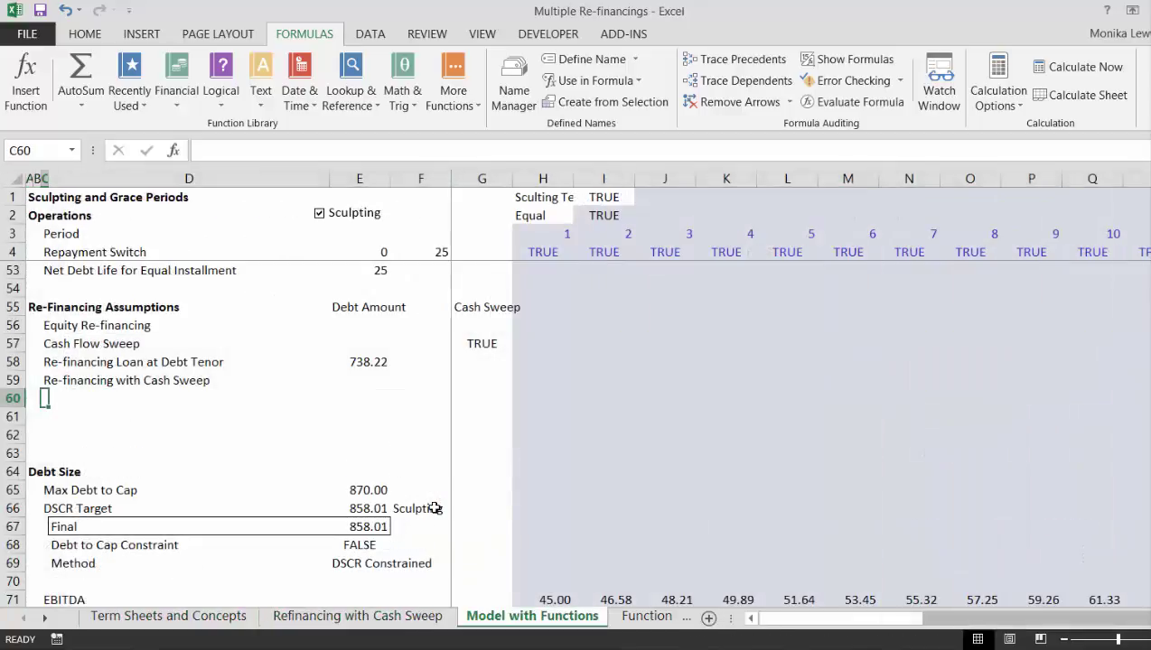
pyautogui.press('Up')
pyautogui.press('Right')
pyautogui.press('Right')
pyautogui.press('Right')
pyautogui.press('Right')
pyautogui.press('Right')
pyautogui.press('Right')
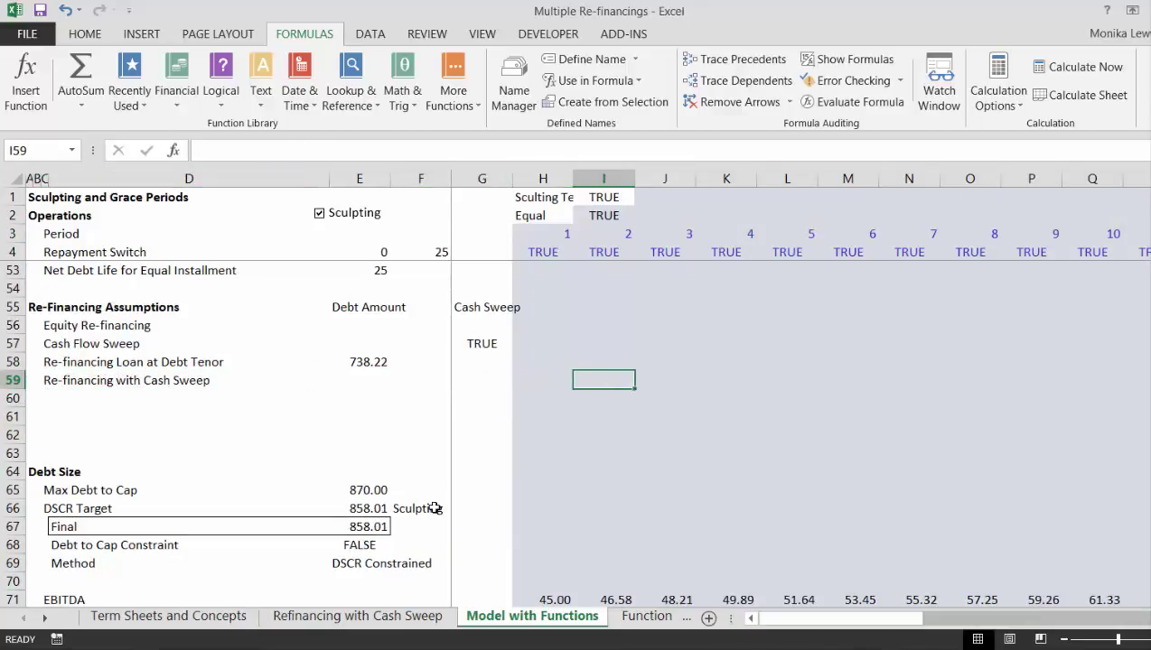
pyautogui.press('Up')
pyautogui.press('Up')
pyautogui.press('Up')
pyautogui.press('Up')
pyautogui.press('Left')
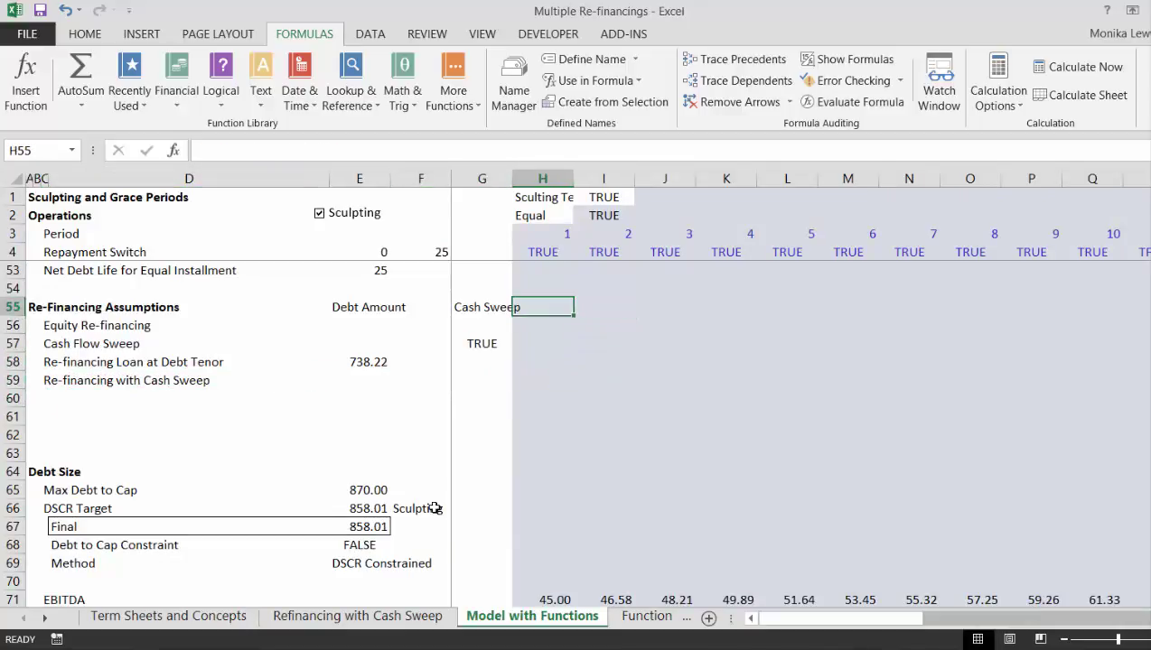
pyautogui.write('Target ')
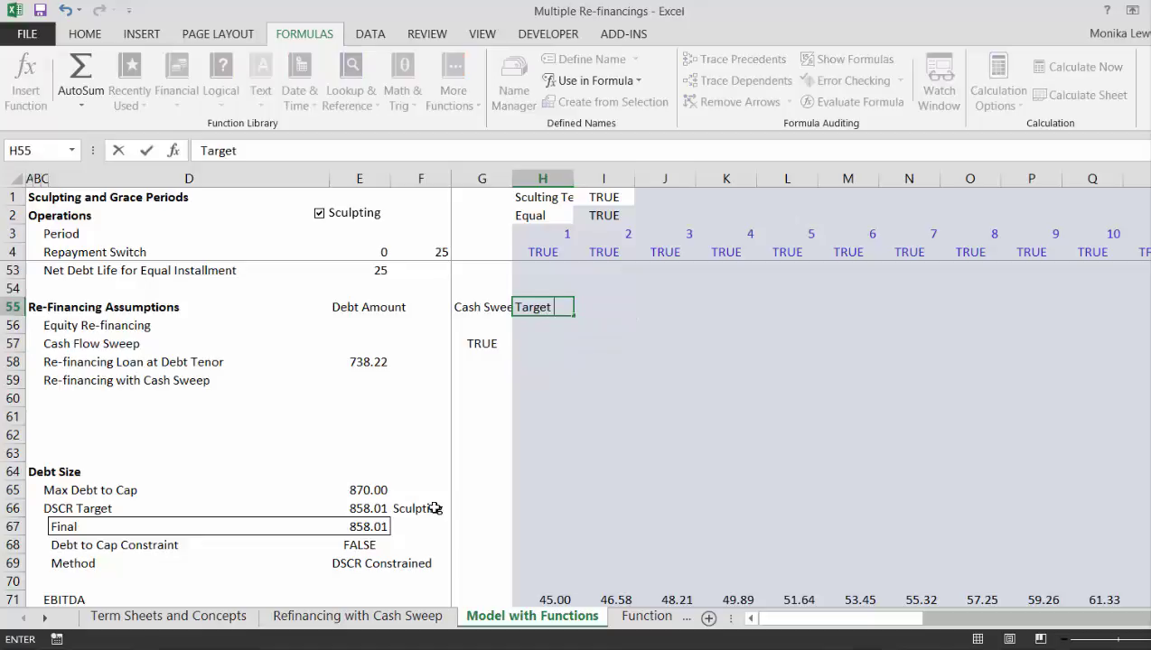
pyautogui.write('Swee')
pyautogui.press('Return')
pyautogui.press('Return')
pyautogui.press('Return')
pyautogui.press('Return')
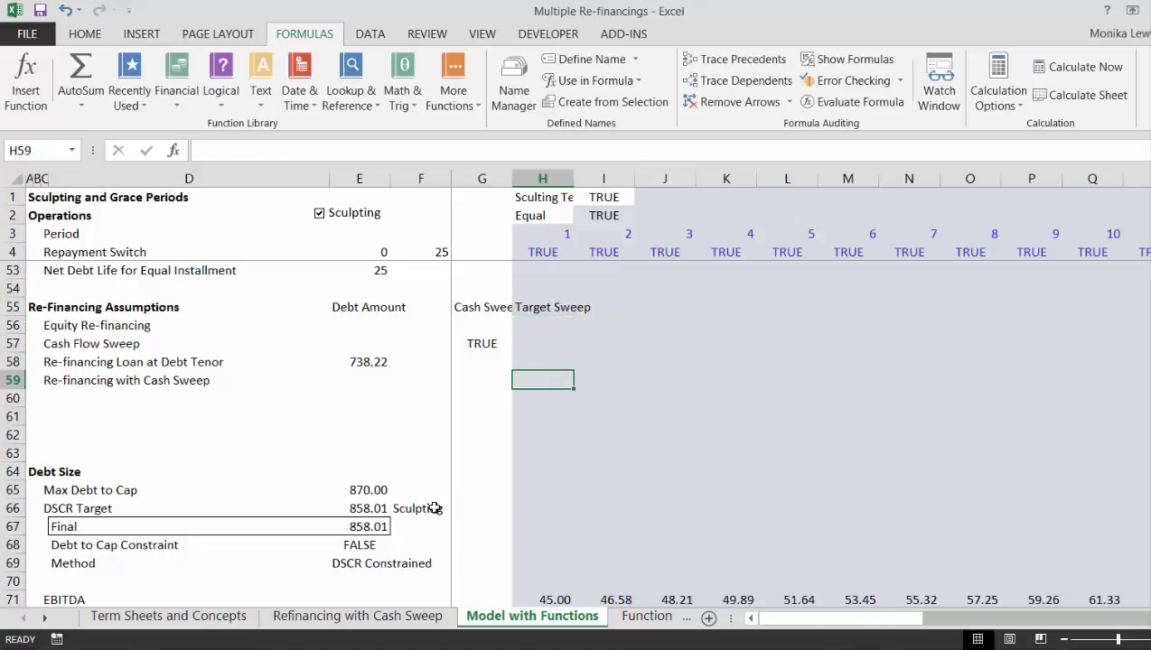
pyautogui.write('=')
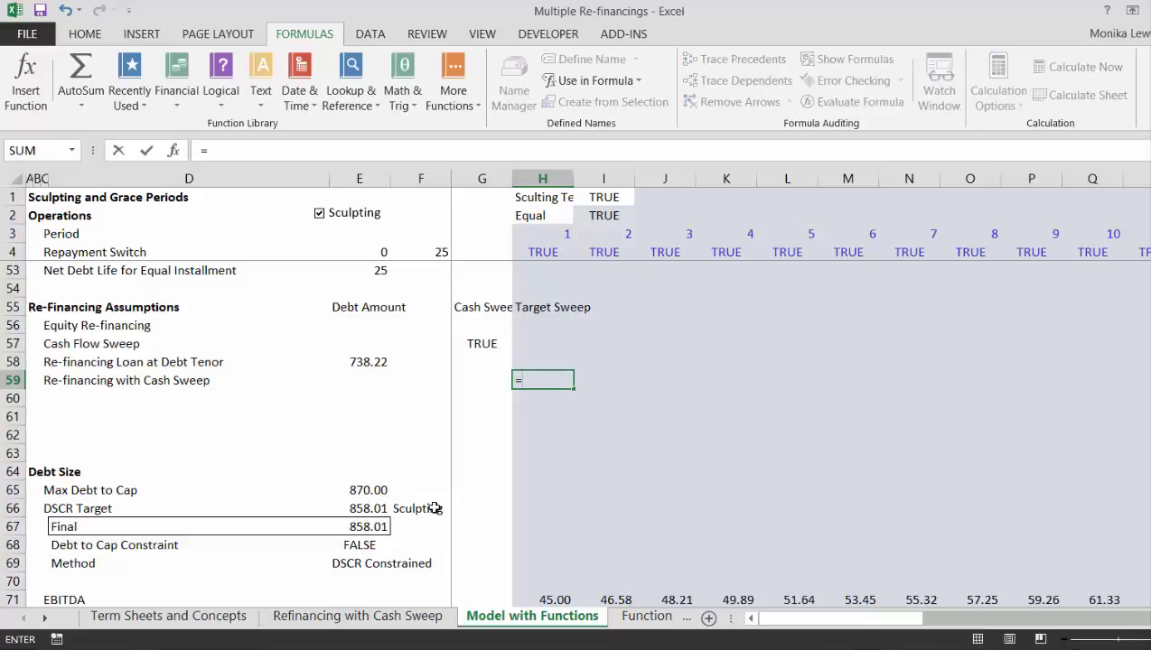
pyautogui.write('lo')
pyautogui.press('Down')
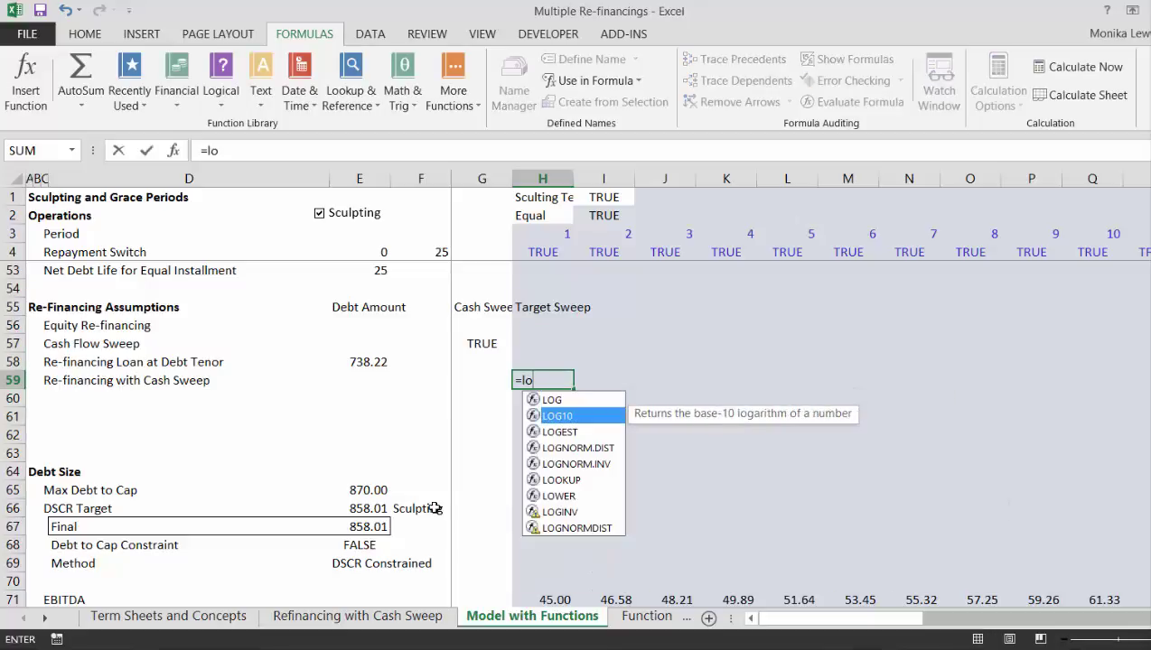
pyautogui.press('Up')
pyautogui.write('ok')
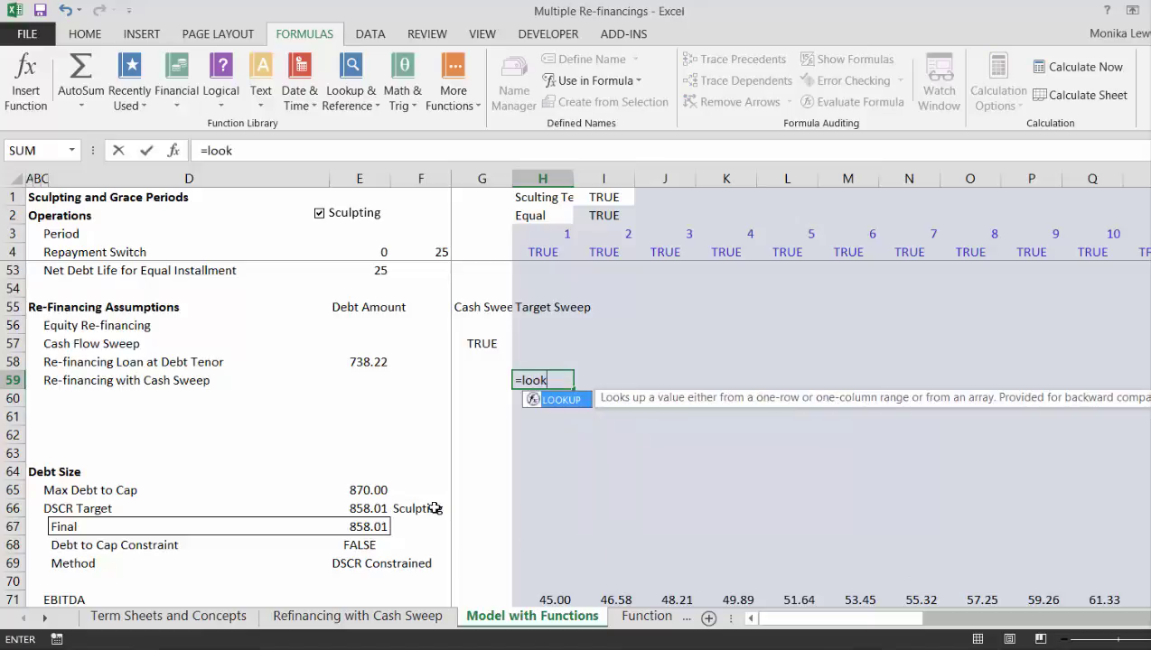
pyautogui.press('Tab')
pyautogui.press('Up')
pyautogui.press('Up')
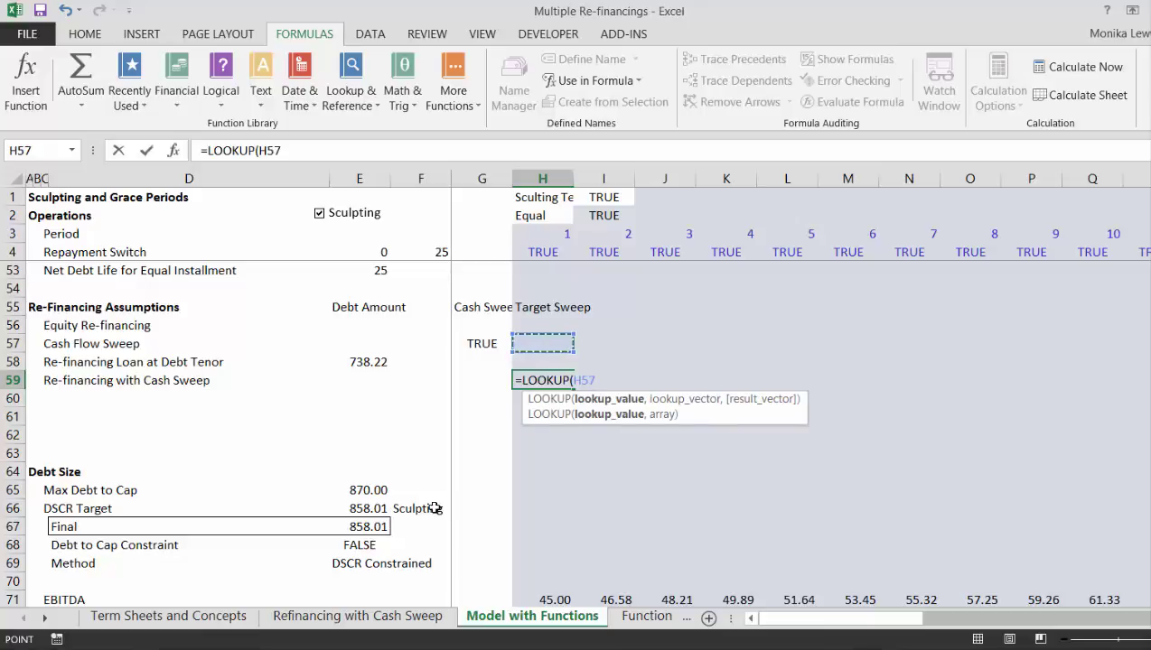
pyautogui.press('Escape')
# Step: Change the heading in H55 to Target Sweep Yr
pyautogui.press('Up')
pyautogui.press('Up')
pyautogui.press('Up')
pyautogui.press('Up')
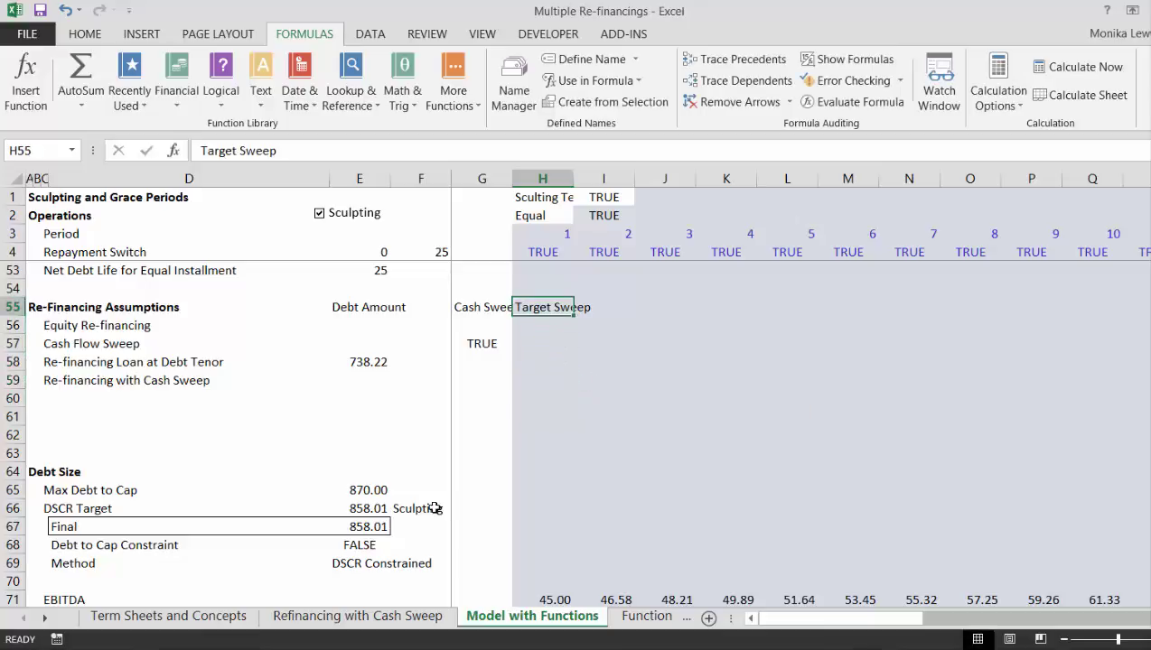
pyautogui.write('Tareg')
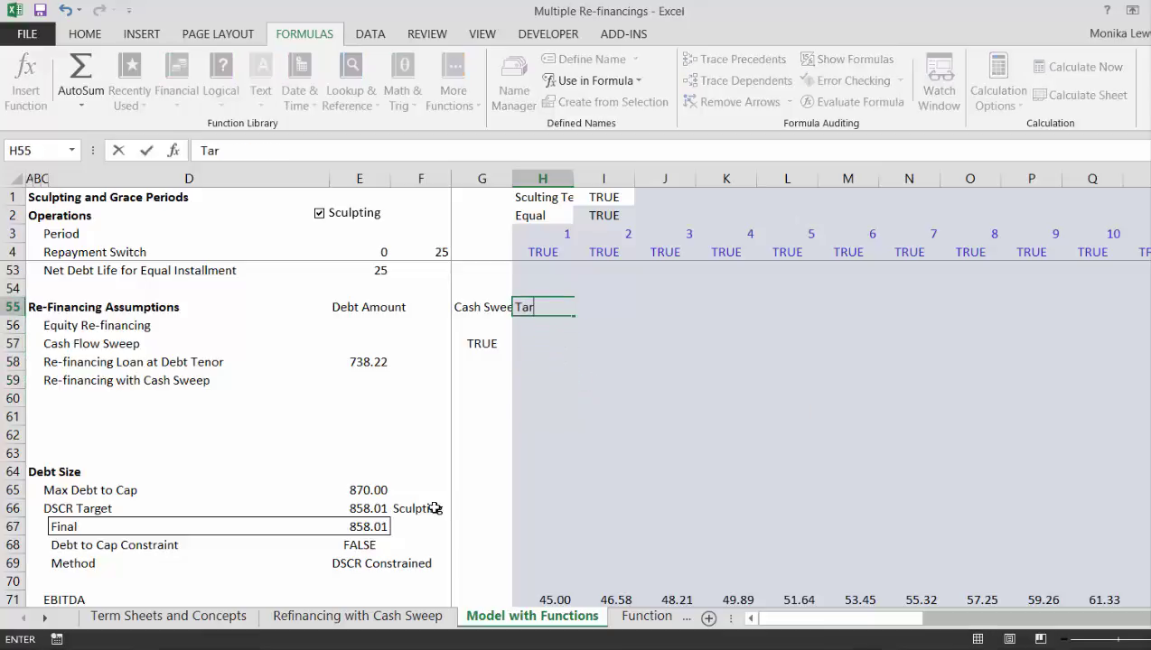
pyautogui.press('BackSpace')
pyautogui.press('BackSpace')
pyautogui.write('get Swwe')
pyautogui.press('BackSpace')
pyautogui.press('BackSpace')
pyautogui.write('e')
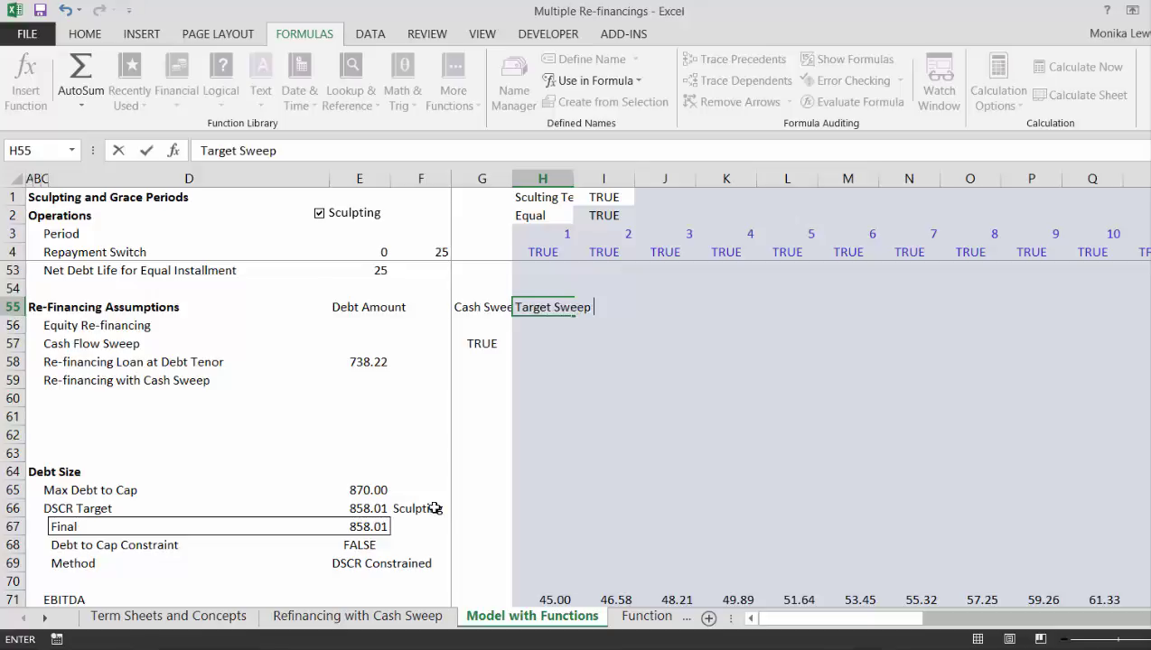
pyautogui.write('ep Yr')
pyautogui.press('Return')
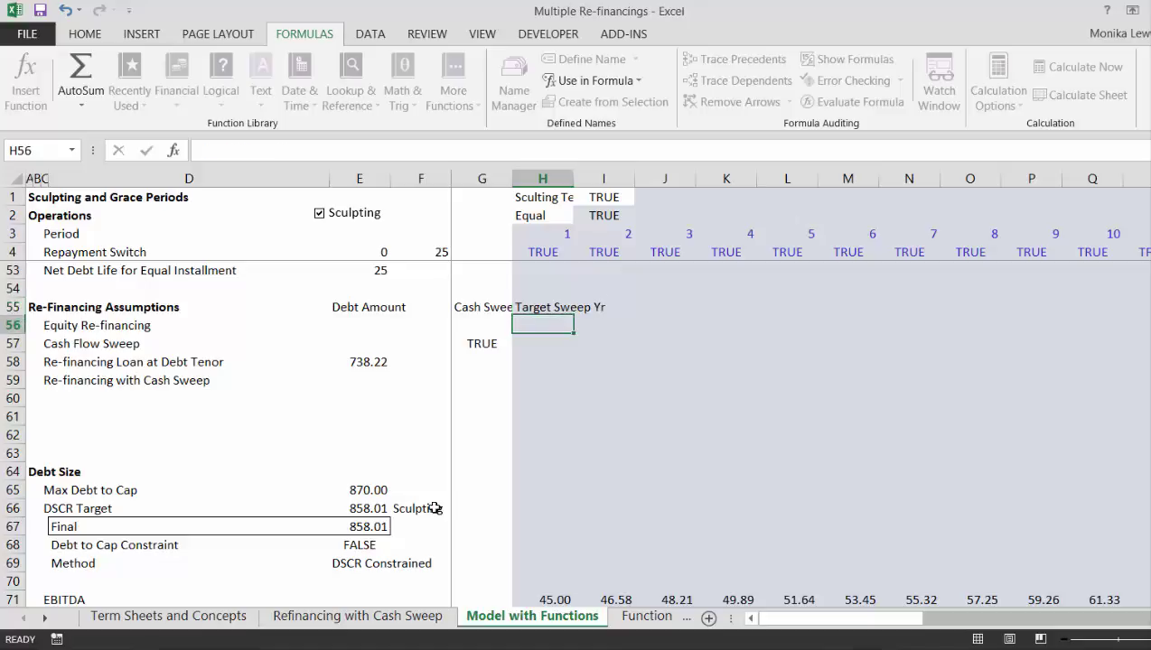
# Step: Enter 12 as the target sweep year in H59 of the Re-financing with Cash Sweep row
pyautogui.press('Return')
pyautogui.press('Return')
pyautogui.press('Return')
pyautogui.press('Return')
pyautogui.press('Up')
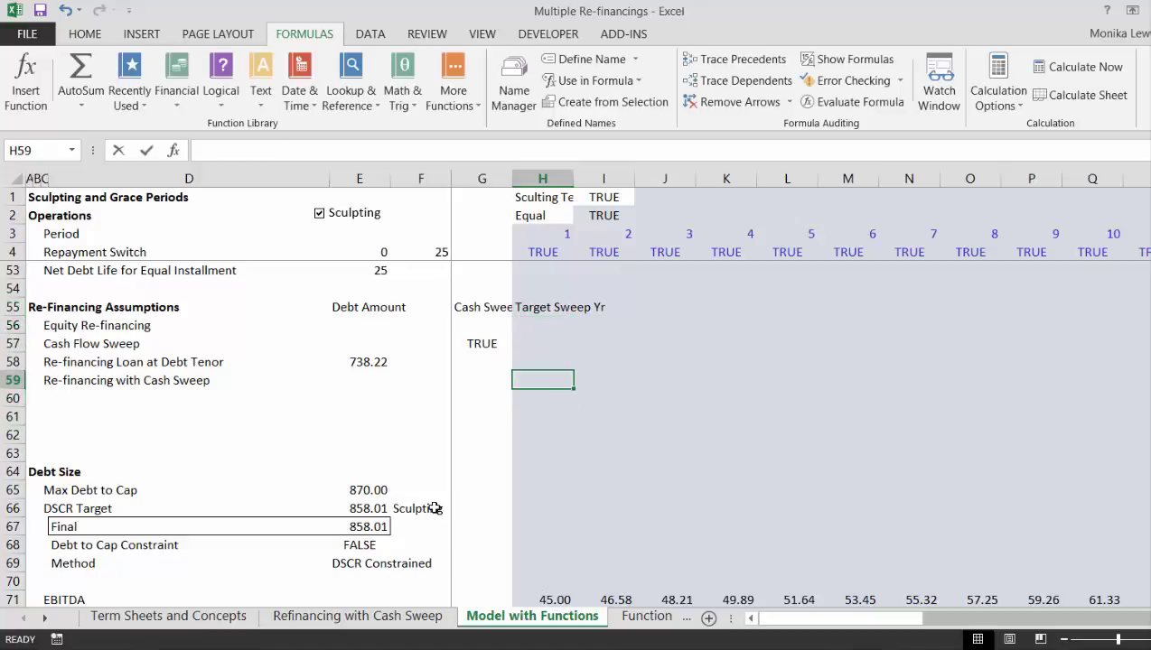
pyautogui.write('12')
pyautogui.press('Return')
# Step: Add the heading Trarget Sweep in I55, beside Target Sweep Yr
pyautogui.press('Up')
pyautogui.press('Up')
pyautogui.press('Up')
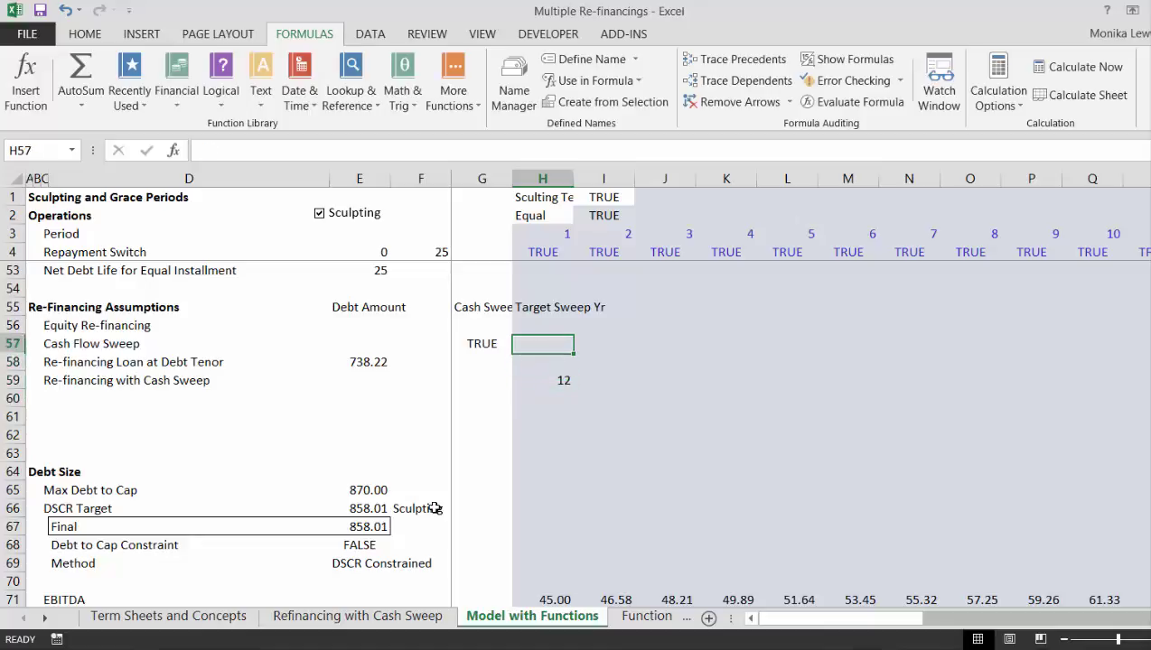
pyautogui.press('Up')
pyautogui.press('Up')
pyautogui.press('Right')
pyautogui.press('Right')
pyautogui.press('Left')
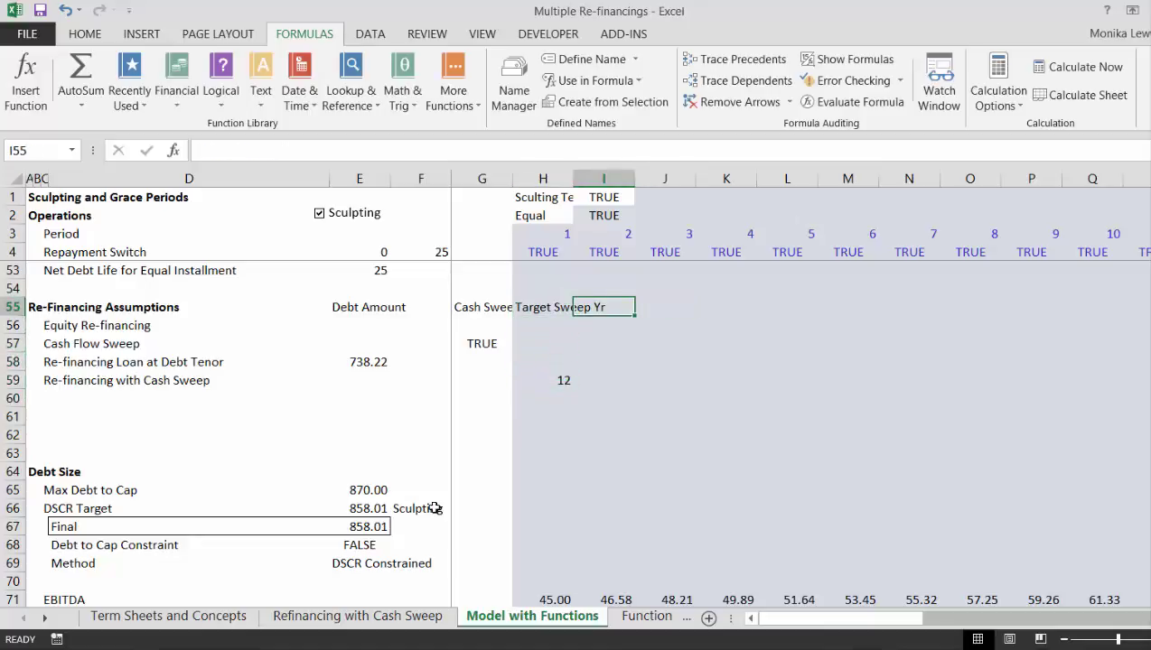
pyautogui.write('Tra')
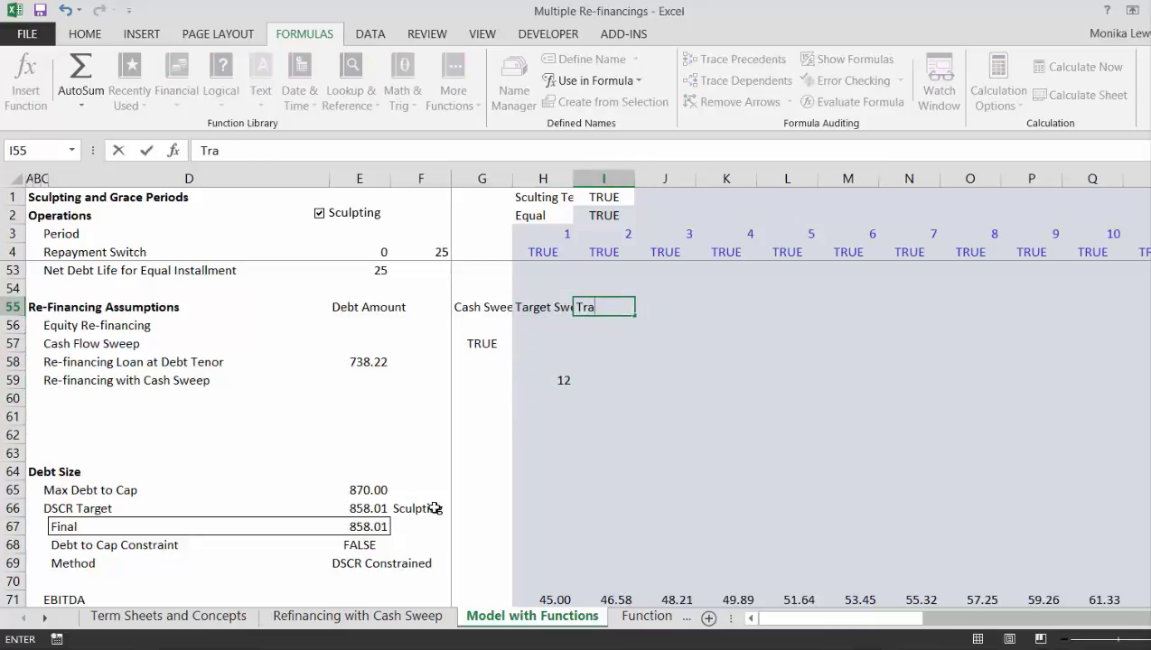
pyautogui.write('get')
pyautogui.press('BackSpace')
pyautogui.press('BackSpace')
pyautogui.press('BackSpace')
pyautogui.write('arget')
pyautogui.press('BackSpace')
pyautogui.press('BackSpace')
pyautogui.press('BackSpace')
pyautogui.write('get Sweep')
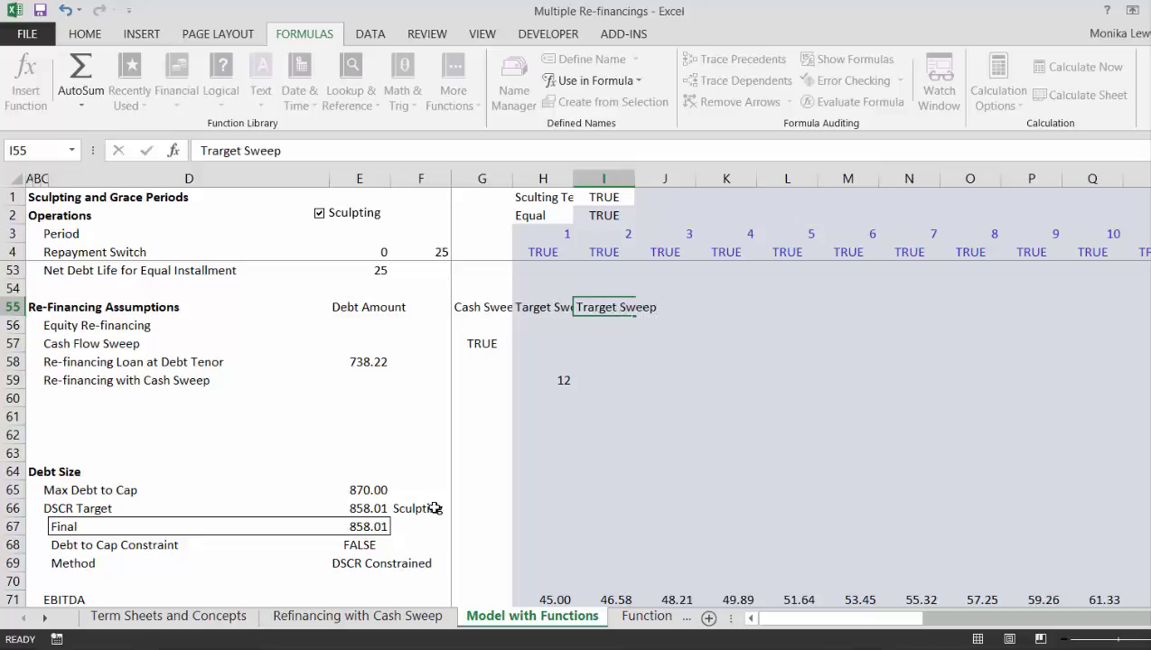
pyautogui.press('Return')
pyautogui.press('Return')
pyautogui.press('Return')
pyautogui.press('Return')
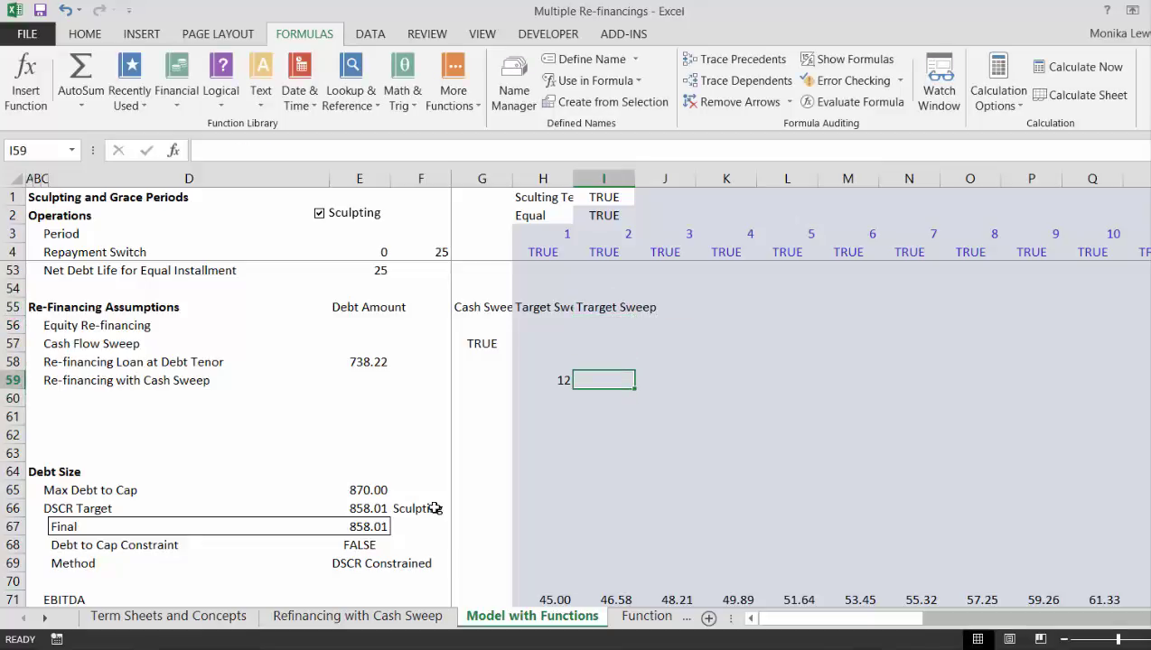
pyautogui.write('=loo')
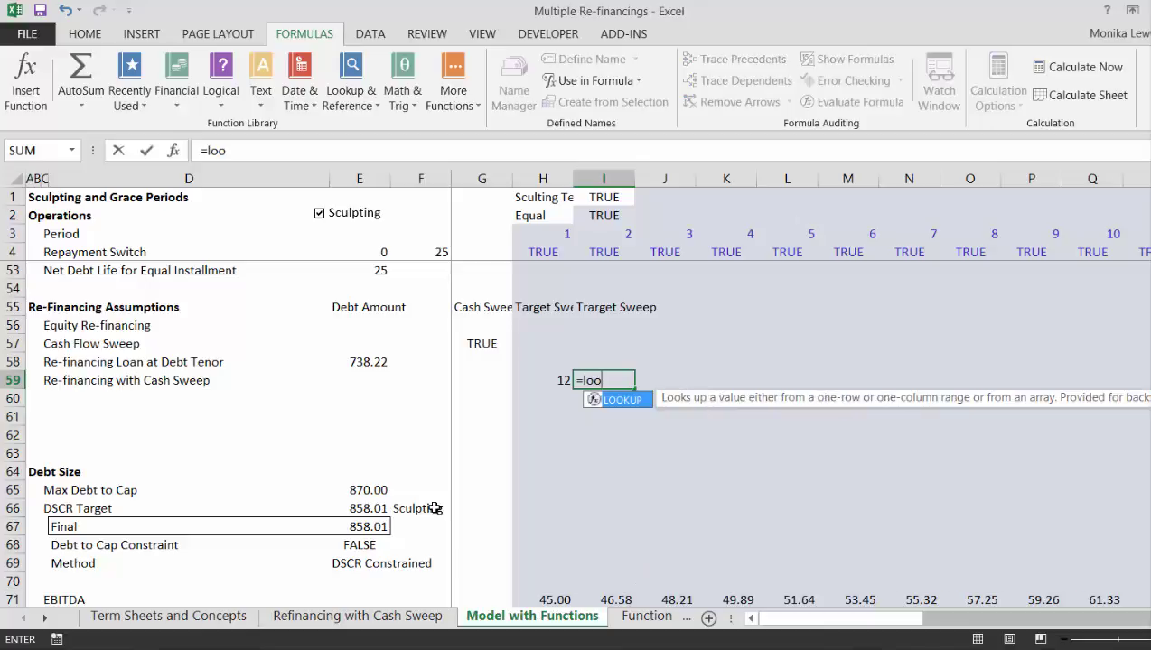
pyautogui.press('Left')
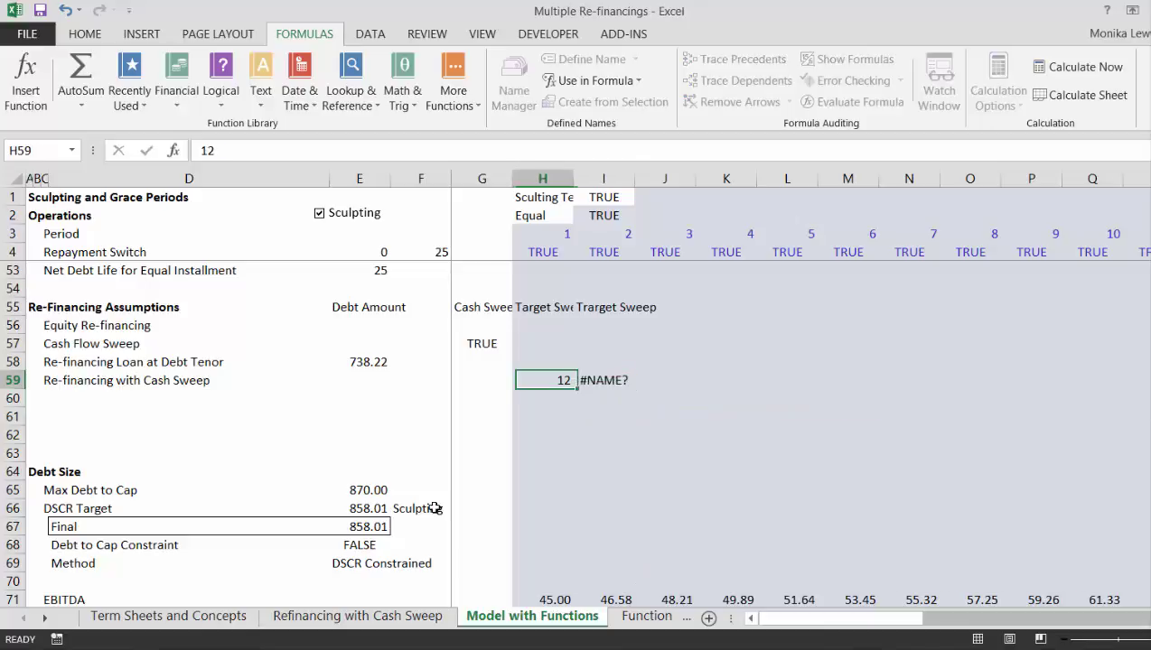
pyautogui.press('Right')
# Step: Enter =LOOKUP(H59,3:3,104:104) in I59 to look up the debt closing balance for the target sweep year
pyautogui.write('=p')
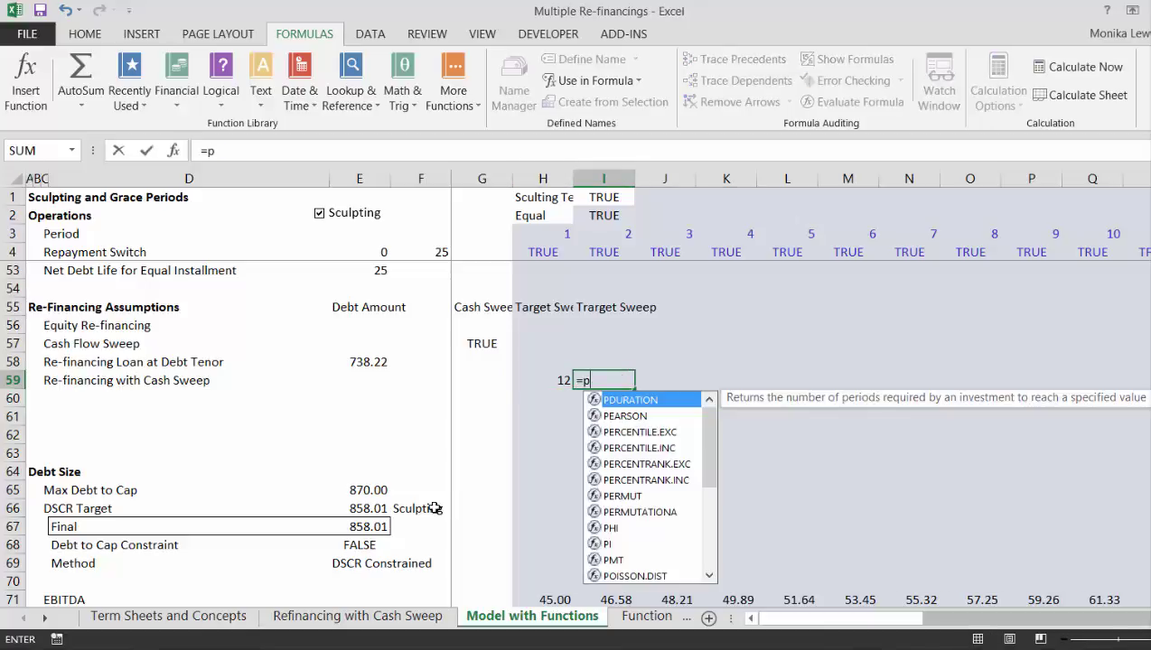
pyautogui.press('BackSpace')
pyautogui.write('loo')
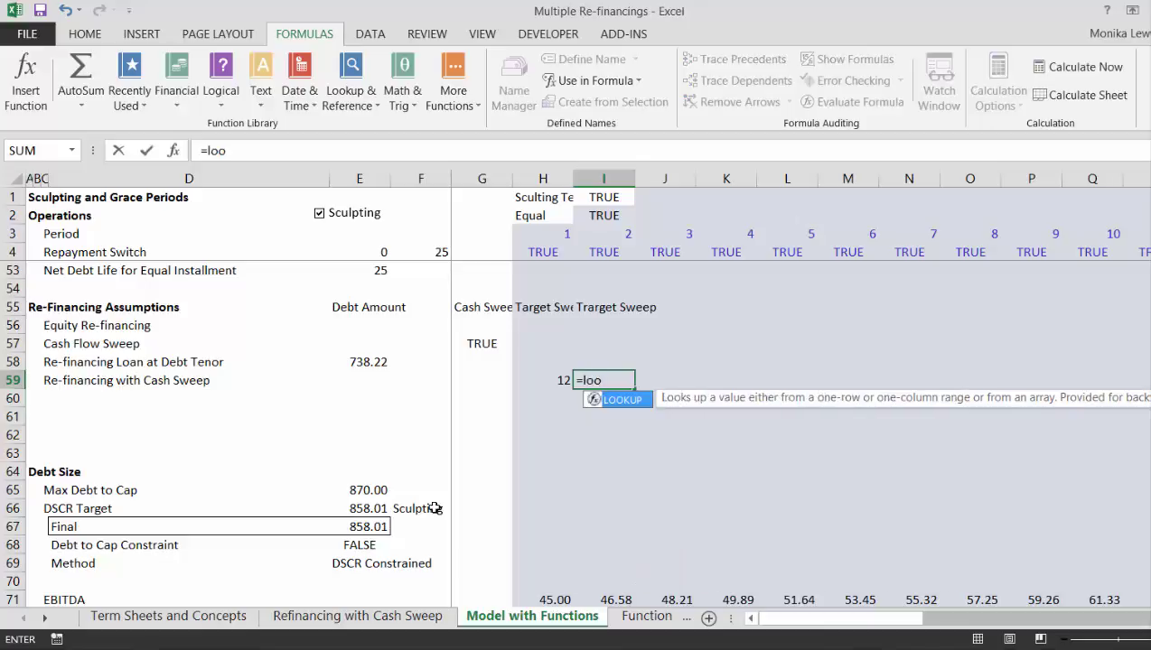
pyautogui.press('Tab')
pyautogui.press('Left')
pyautogui.write(',')
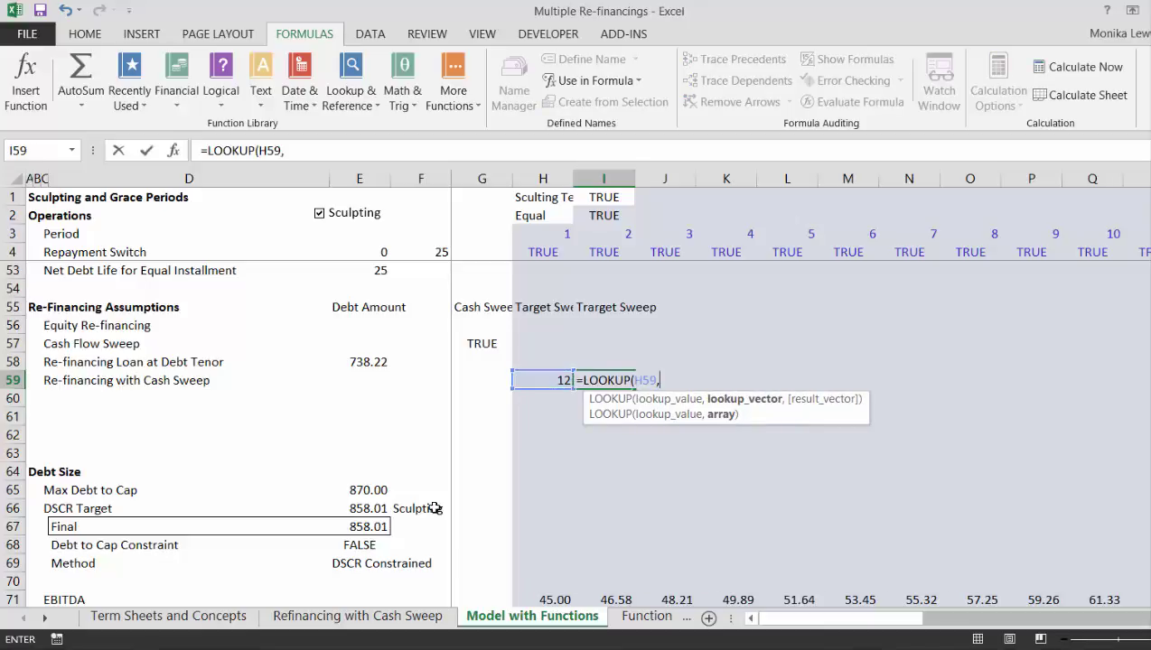
pyautogui.click(13, 233)
pyautogui.write(',')
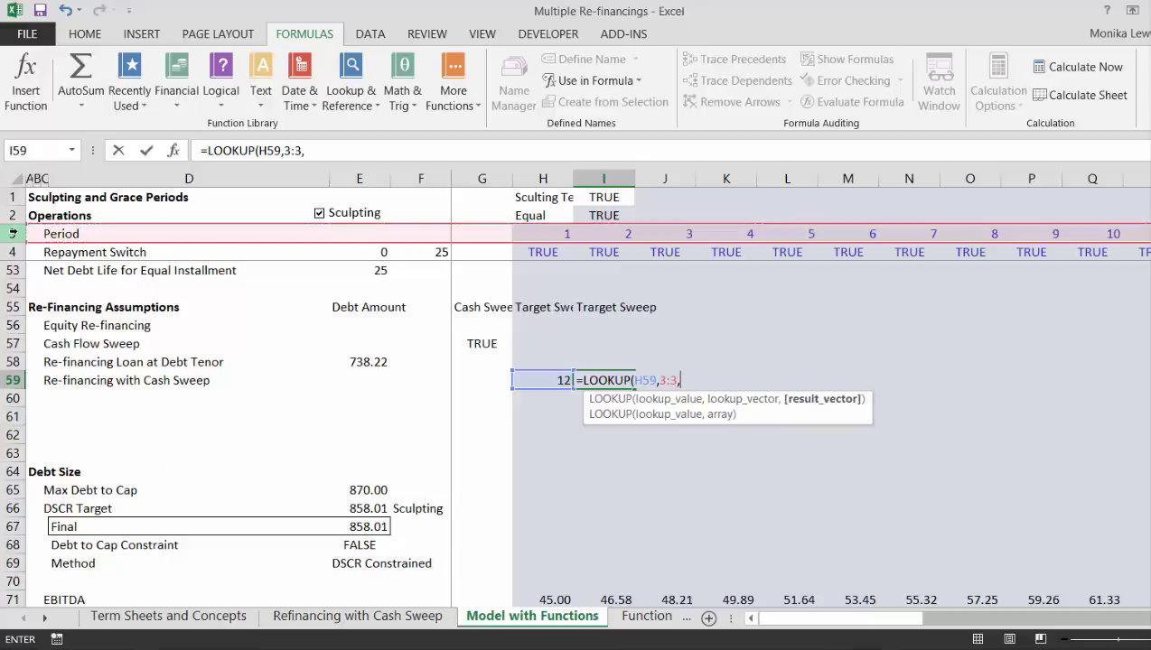
pyautogui.click(68, 437)
pyautogui.press('Down')
pyautogui.press('Down')
pyautogui.press('Down')
pyautogui.press('Down')
pyautogui.press('Down')
pyautogui.press('Down')
pyautogui.press('Down')
pyautogui.press('Down')
pyautogui.press('Down')
pyautogui.press('Down')
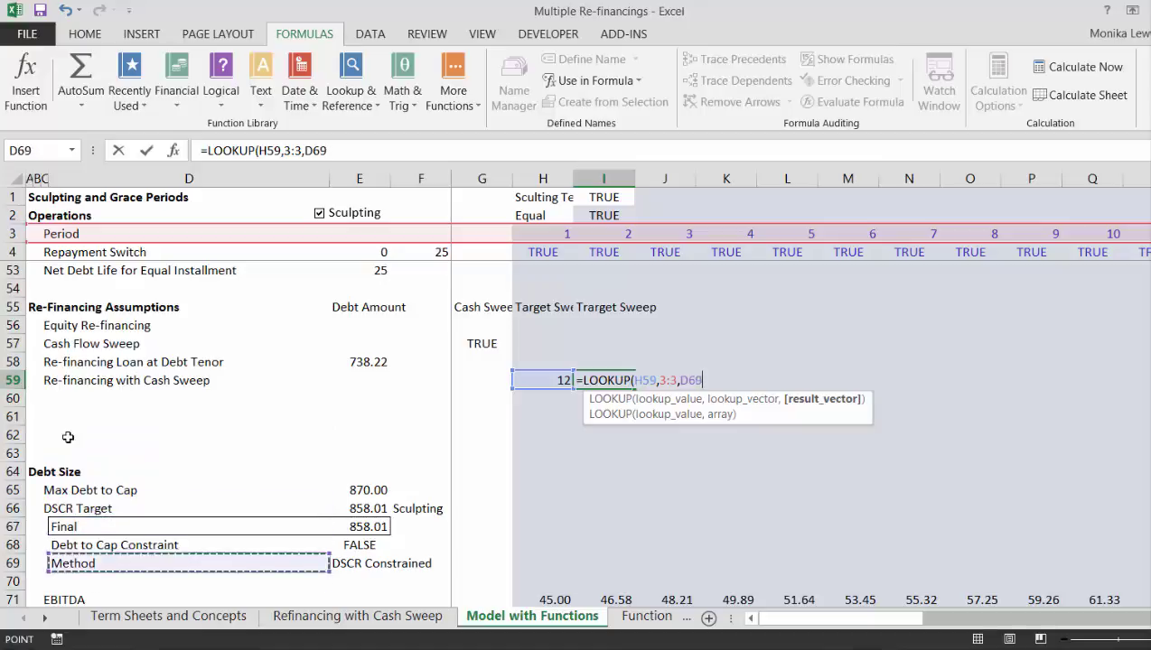
pyautogui.press('Down')
pyautogui.press('Down')
pyautogui.press('Down')
pyautogui.press('Down')
pyautogui.press('Down')
pyautogui.press('Down')
pyautogui.press('Down')
pyautogui.press('Down')
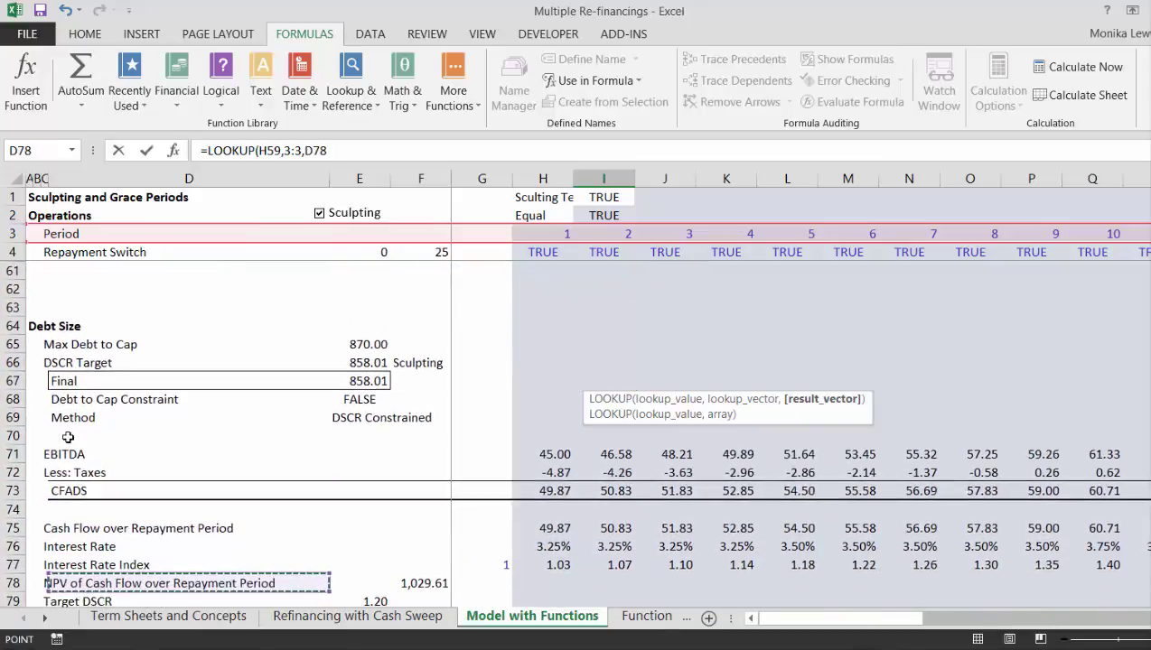
pyautogui.press('Down')
pyautogui.press('Down')
pyautogui.press('Down')
pyautogui.press('Down')
pyautogui.press('Down')
pyautogui.press('Down')
pyautogui.press('Down')
pyautogui.press('Down')
pyautogui.press('Down')
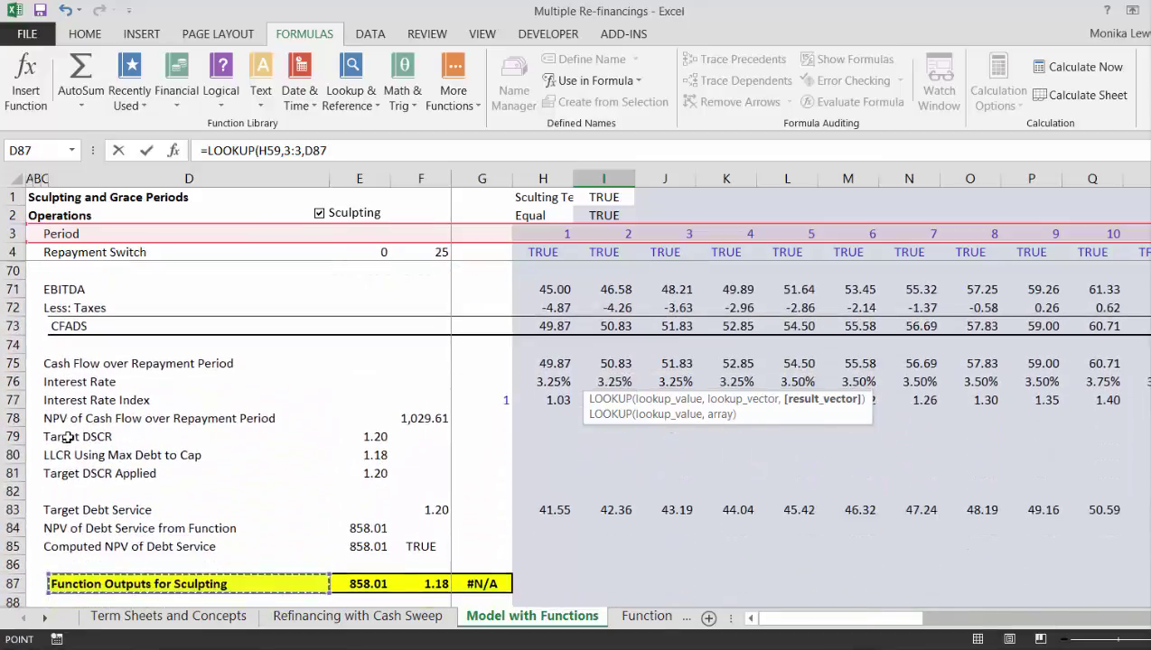
pyautogui.press('Down')
pyautogui.press('Down')
pyautogui.press('Down')
pyautogui.press('Down')
pyautogui.press('Down')
pyautogui.press('Down')
pyautogui.press('Down')
pyautogui.press('Down')
pyautogui.press('Down')
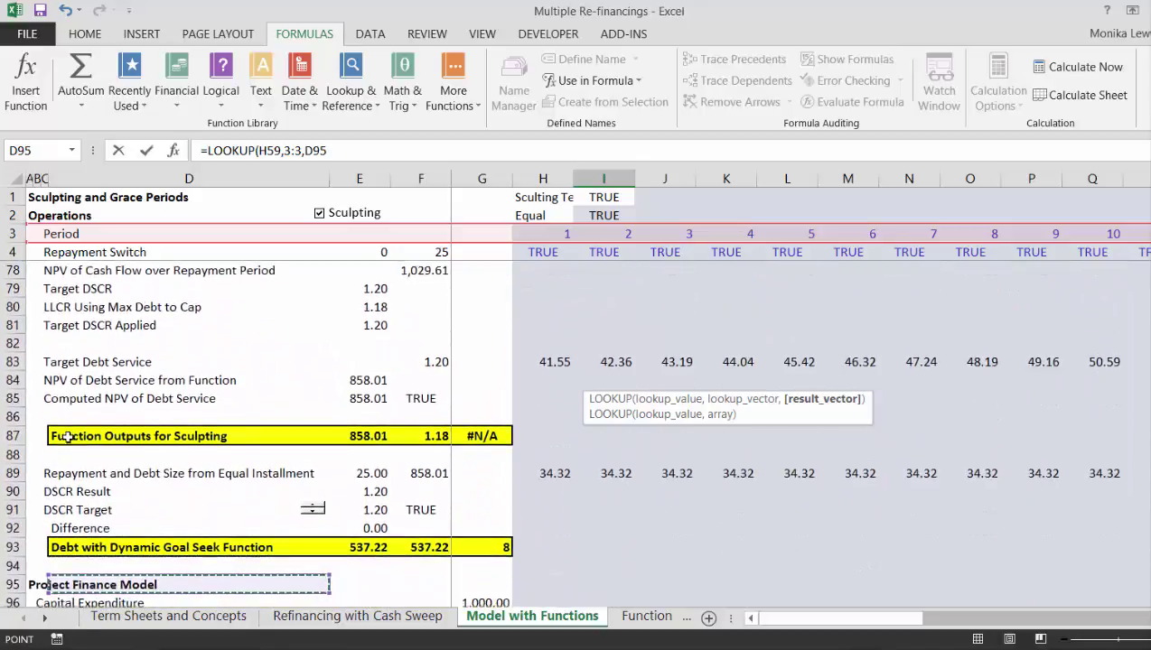
pyautogui.press('Down')
pyautogui.press('Down')
pyautogui.press('Down')
pyautogui.press('Down')
pyautogui.press('Down')
pyautogui.press('Down')
pyautogui.press('Down')
pyautogui.press('Down')
pyautogui.press('Down')
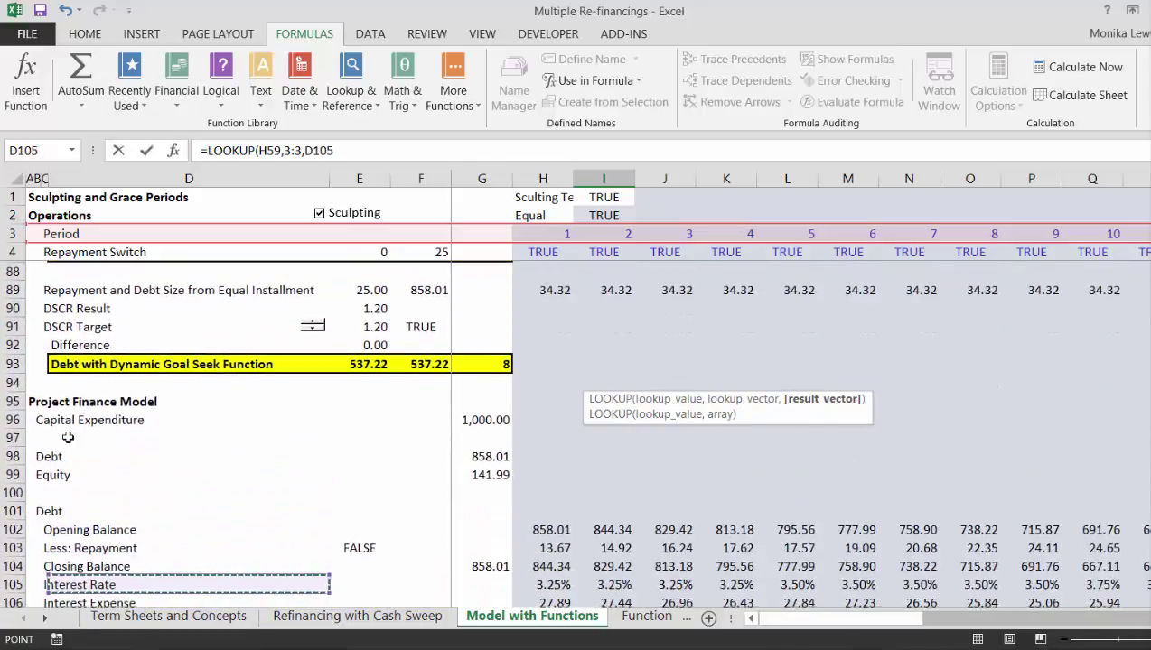
pyautogui.press('Down')
pyautogui.press('Up')
pyautogui.press('Up')
pyautogui.press('Up')
pyautogui.press('Up')
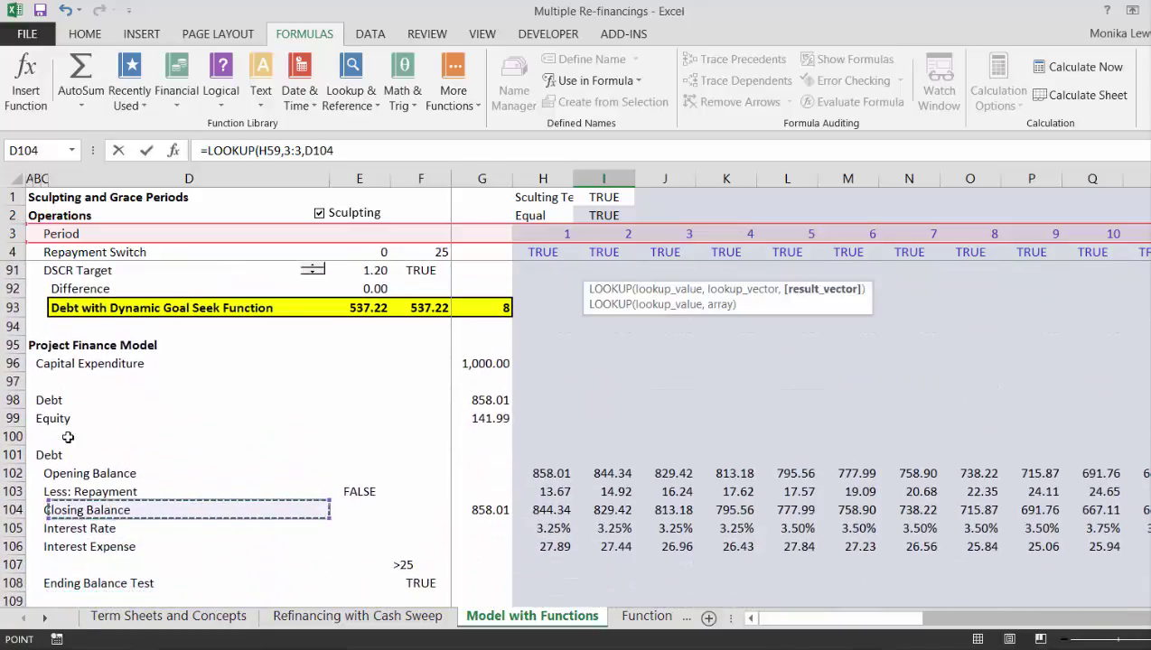
pyautogui.hotkey('shift', 'space')
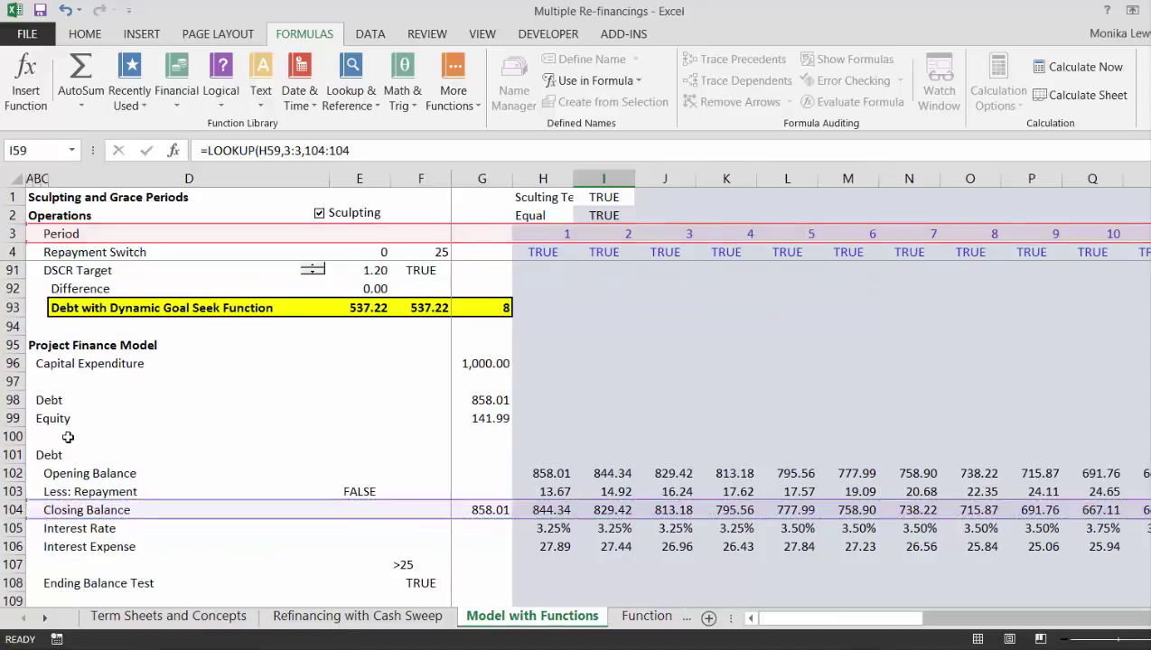
pyautogui.press('Return')
# Step: Format the looked-up closing balance in I59 as a number with two decimals
pyautogui.press('Up')
pyautogui.press('Up')
pyautogui.press('Up')
pyautogui.press('Up')
pyautogui.press('Up')
pyautogui.press('Up')
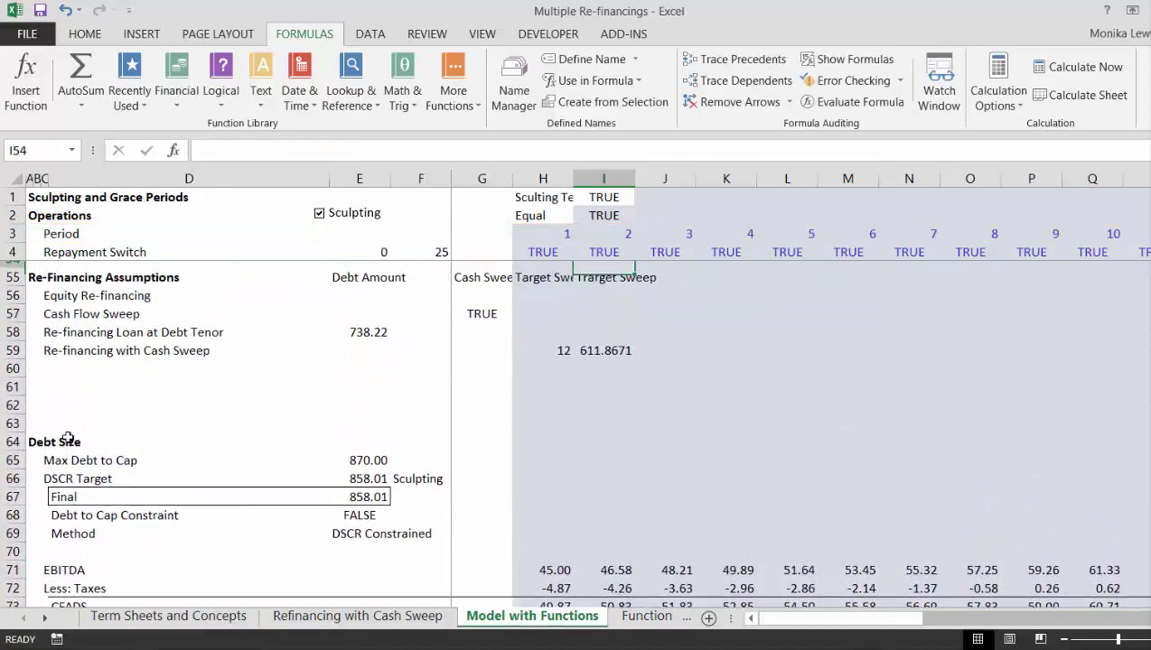
pyautogui.press('Down')
pyautogui.press('Down')
pyautogui.press('Down')
pyautogui.press('Down')
pyautogui.press('Down')
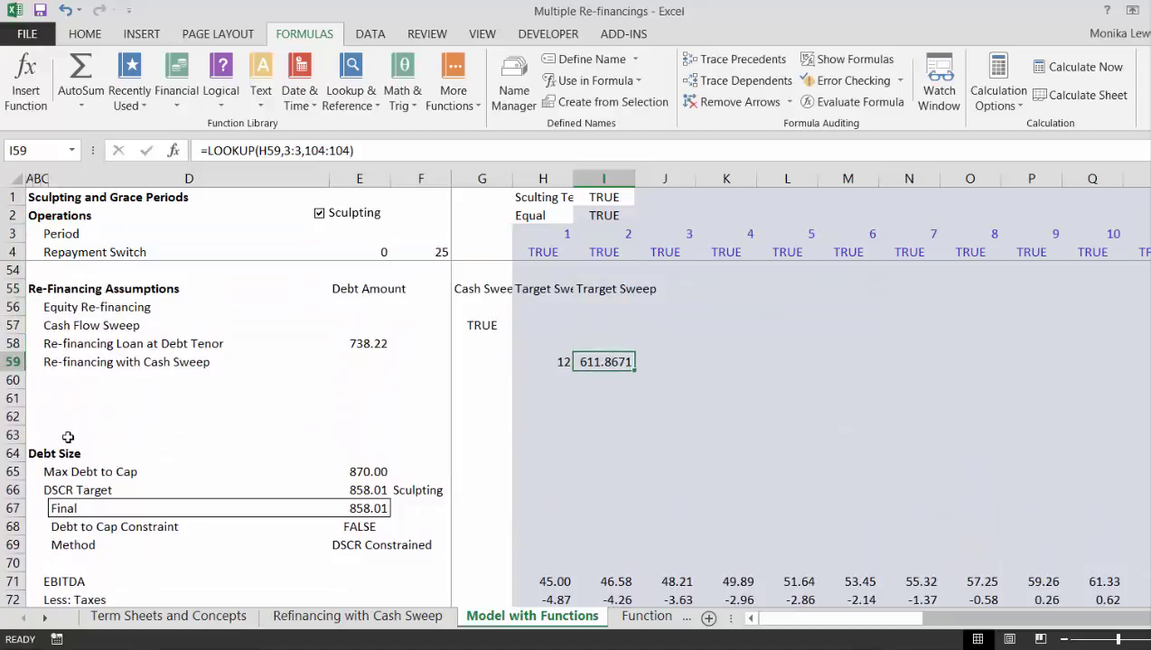
pyautogui.hotkey('ctrl', 'shift', '1')
# Step: Replace the misspelled heading in I55 with Target
pyautogui.press('Up')
pyautogui.press('Up')
pyautogui.press('Up')
pyautogui.press('Up')
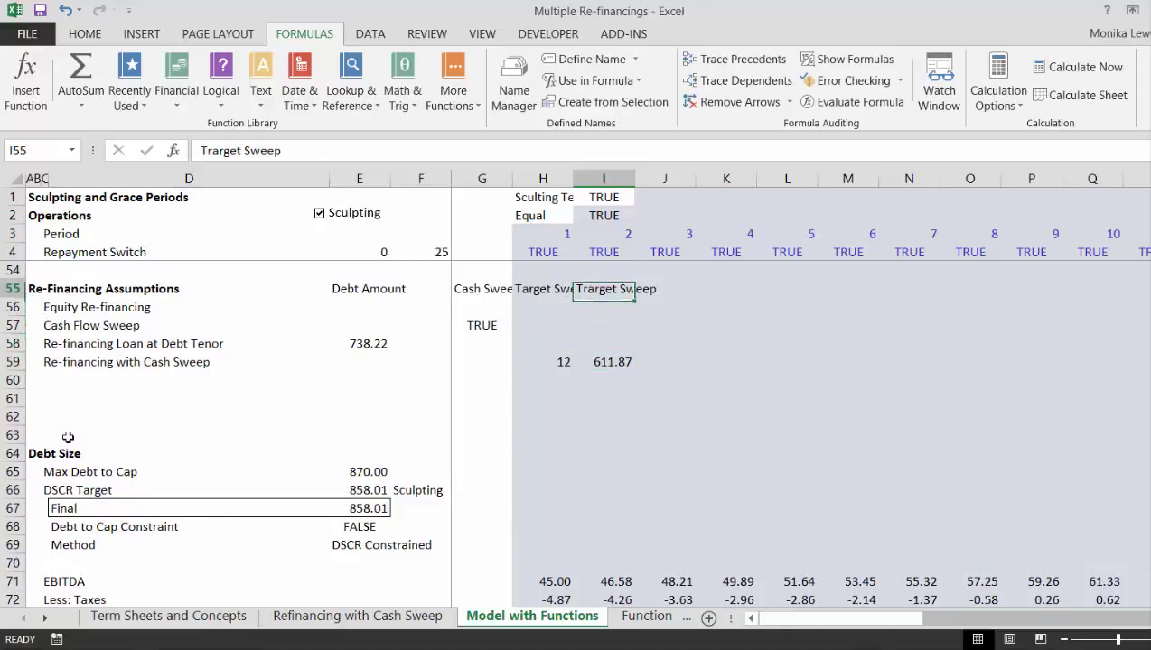
pyautogui.write('T')
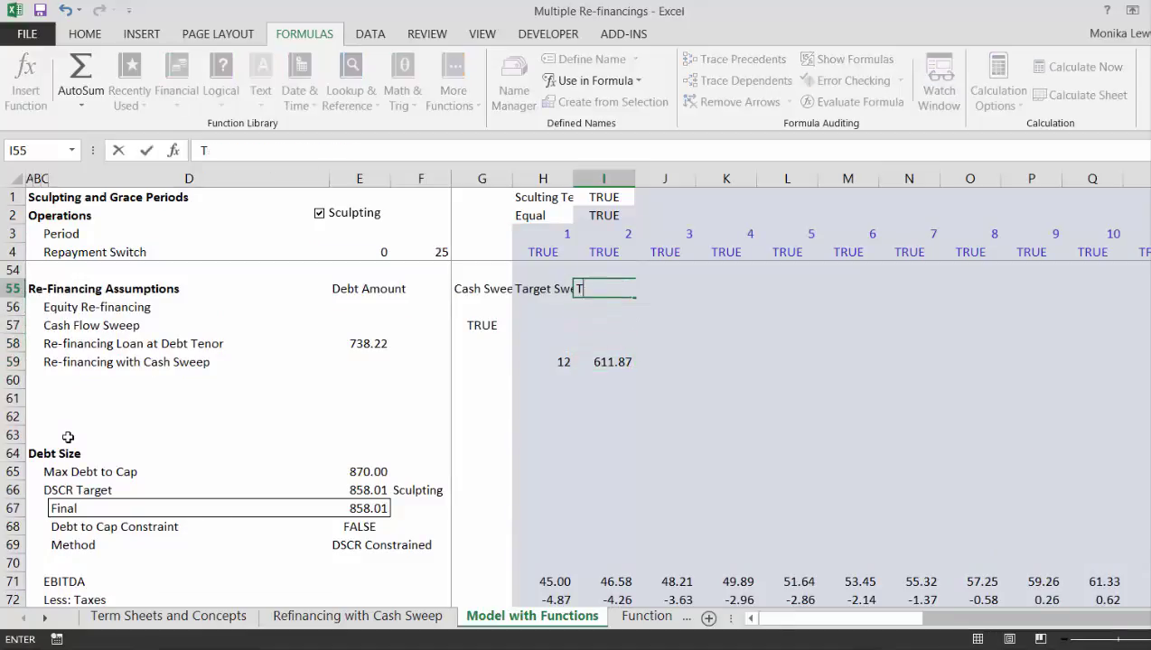
pyautogui.write('rrget')
pyautogui.press('Return')
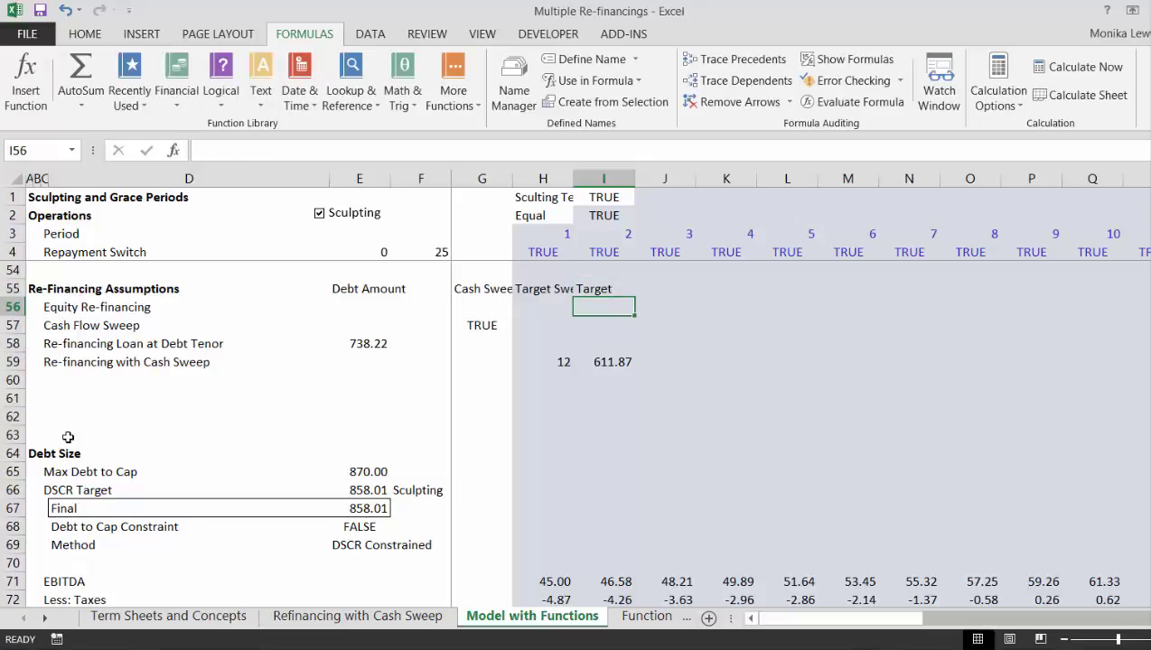
# Step: Add the heading Target Sweep in J55, beside Target
pyautogui.press('Up')
pyautogui.press('Right')
pyautogui.write('Targ')
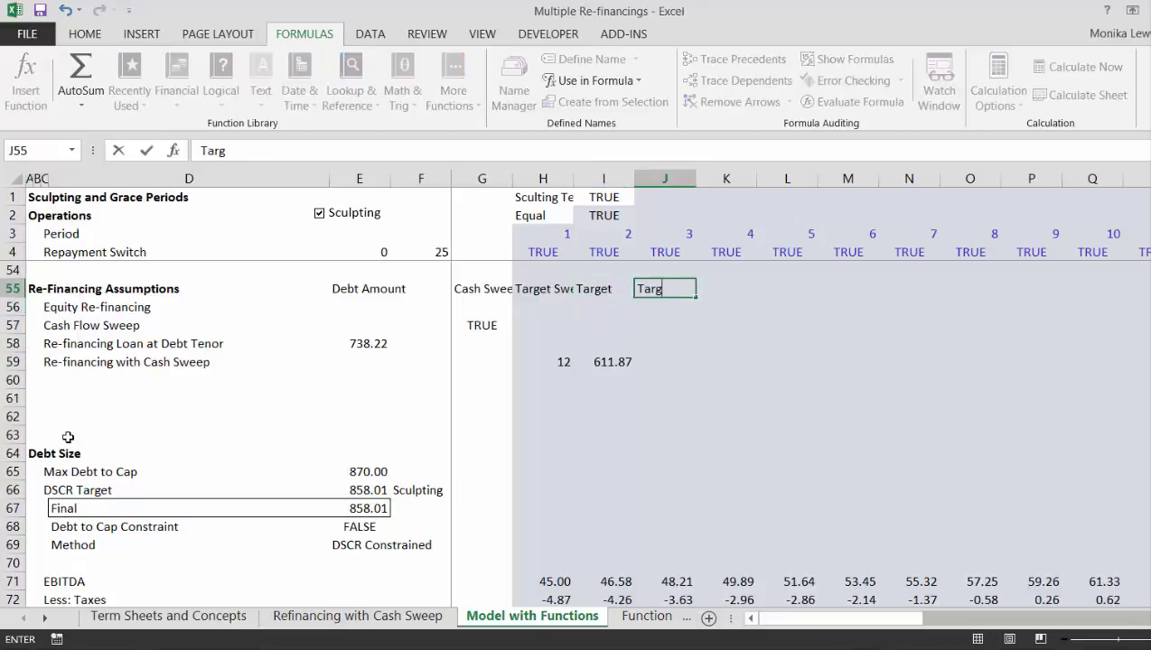
pyautogui.write('et Sweep')
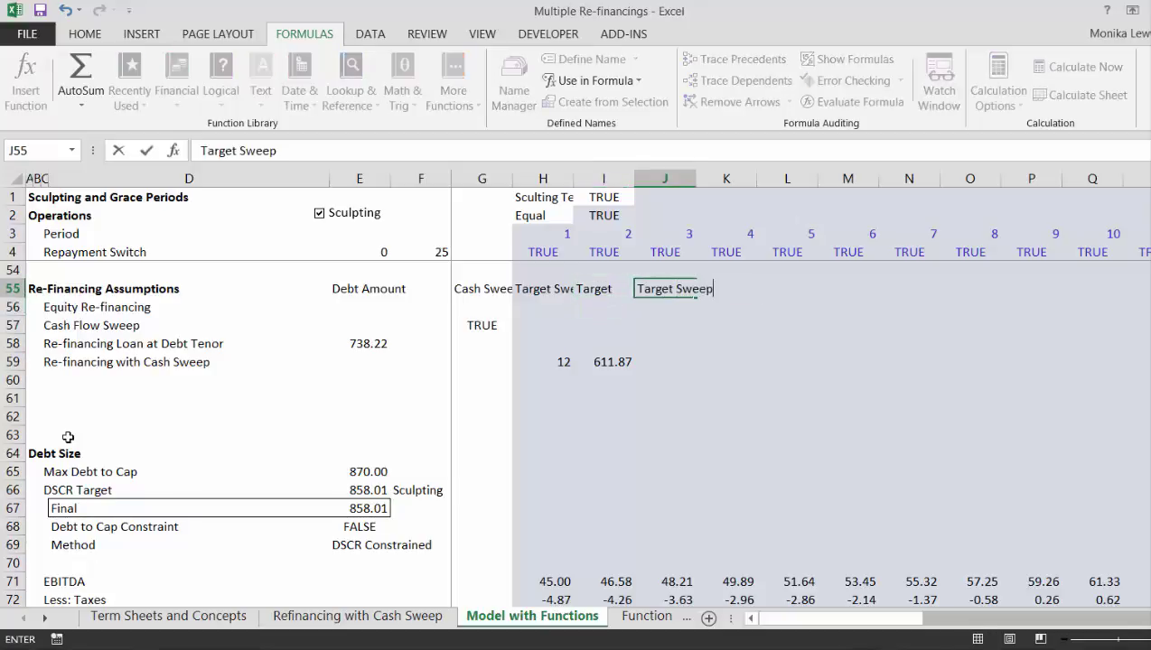
pyautogui.hotkey('ctrl', 'Return')
# Step: Enter =E58-I59 in J59 to calculate the target sweep as the debt-tenor refinancing loan less the target balance
pyautogui.press('Down')
pyautogui.press('Down')
pyautogui.press('Down')
pyautogui.press('Down')
pyautogui.write('=')
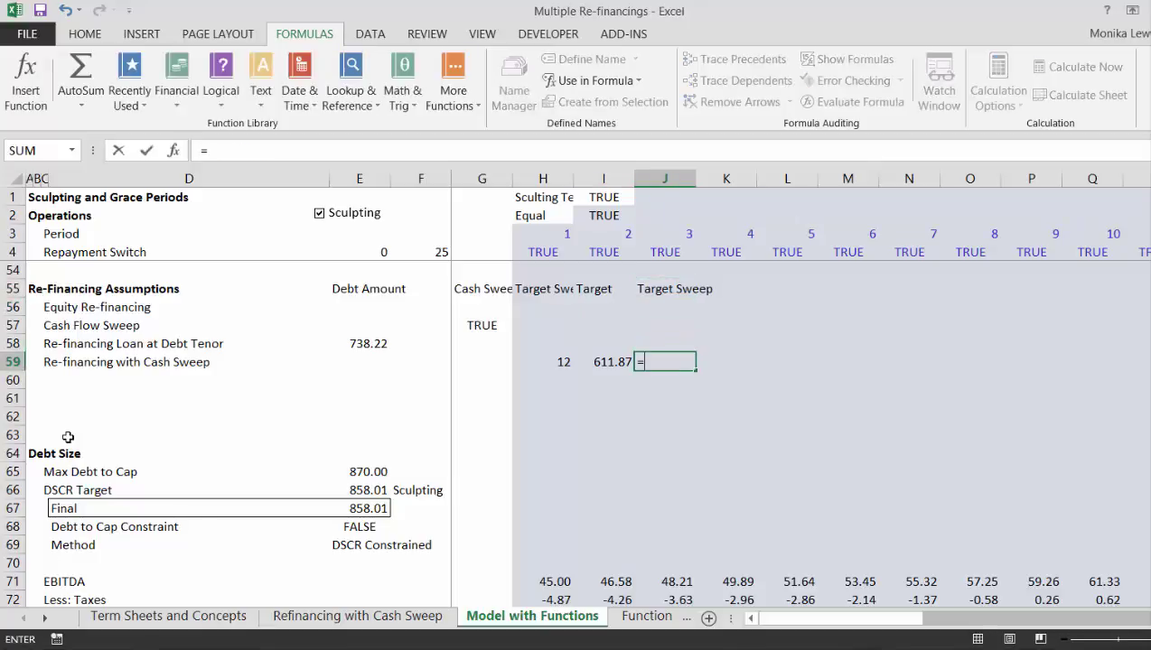
pyautogui.press('Left')
pyautogui.press('Left')
pyautogui.press('Left')
pyautogui.press('Left')
pyautogui.press('Left')
pyautogui.press('Up')
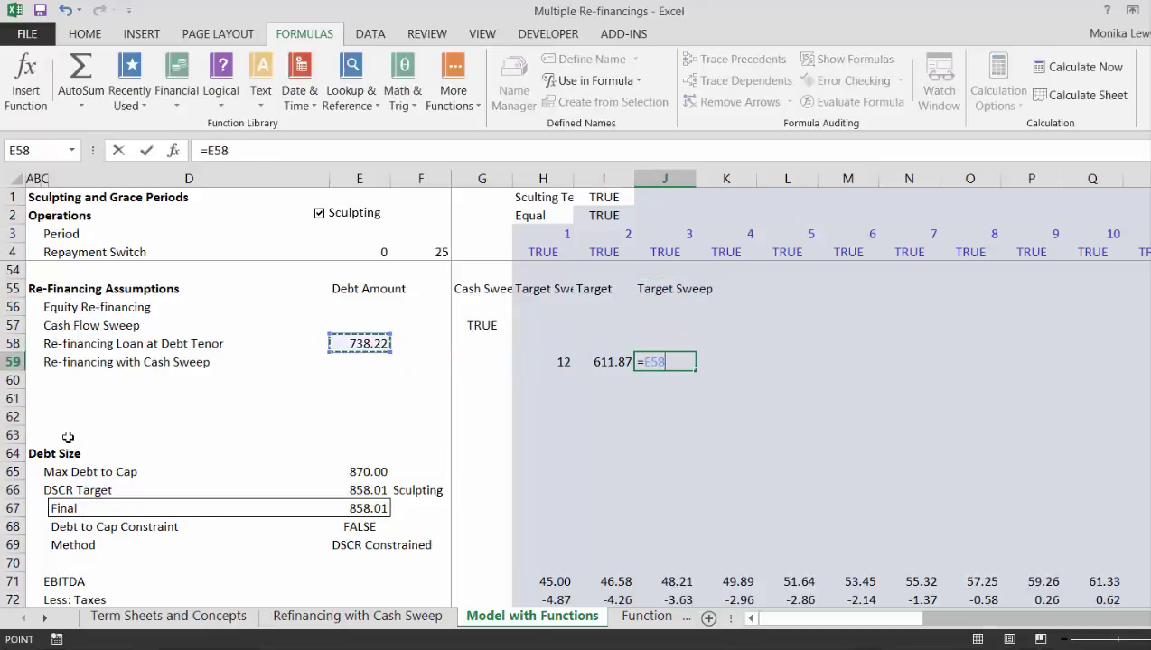
pyautogui.write('-')
pyautogui.press('Left')
pyautogui.press('Return')
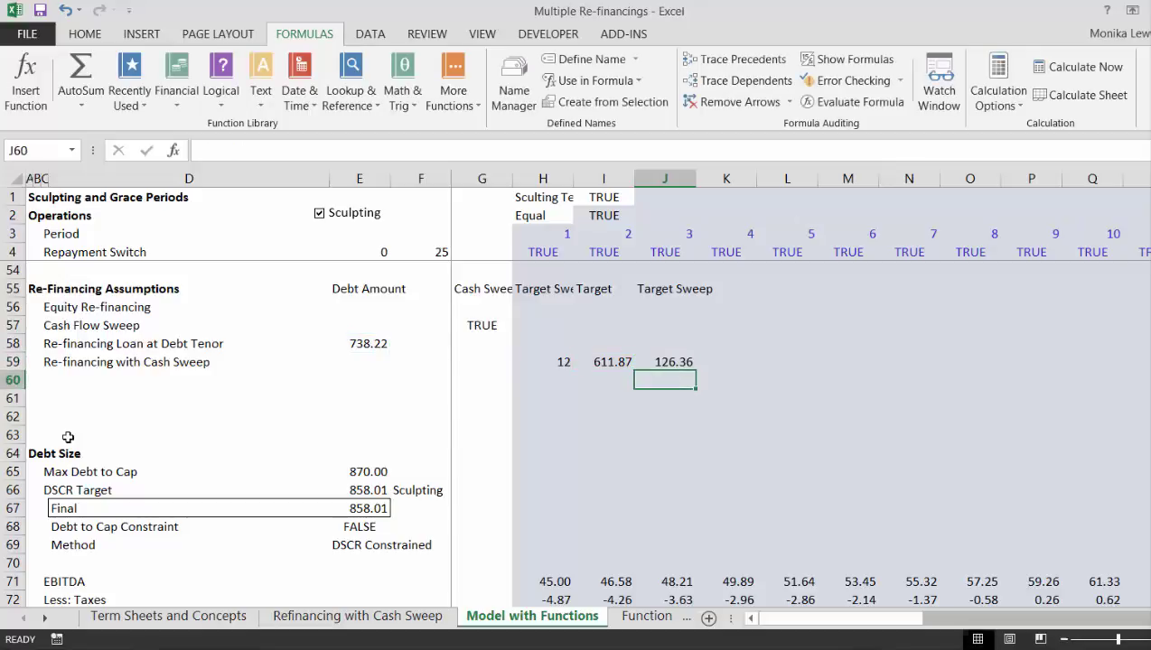
# Step: Add the heading Total Cash Flow in K55, beside Target Sweep
pyautogui.press('Up')
pyautogui.press('Left')
pyautogui.press('Right')
pyautogui.press('Right')
pyautogui.press('Up')
pyautogui.press('Up')
pyautogui.press('Up')
pyautogui.press('Up')
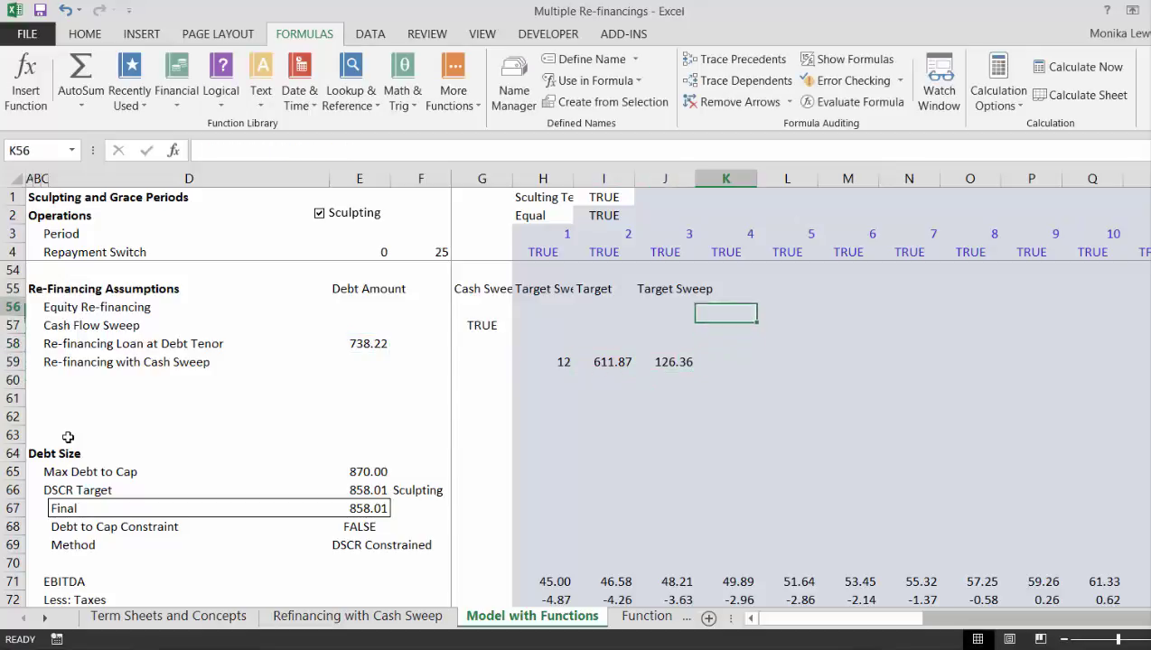
pyautogui.write('Swe')
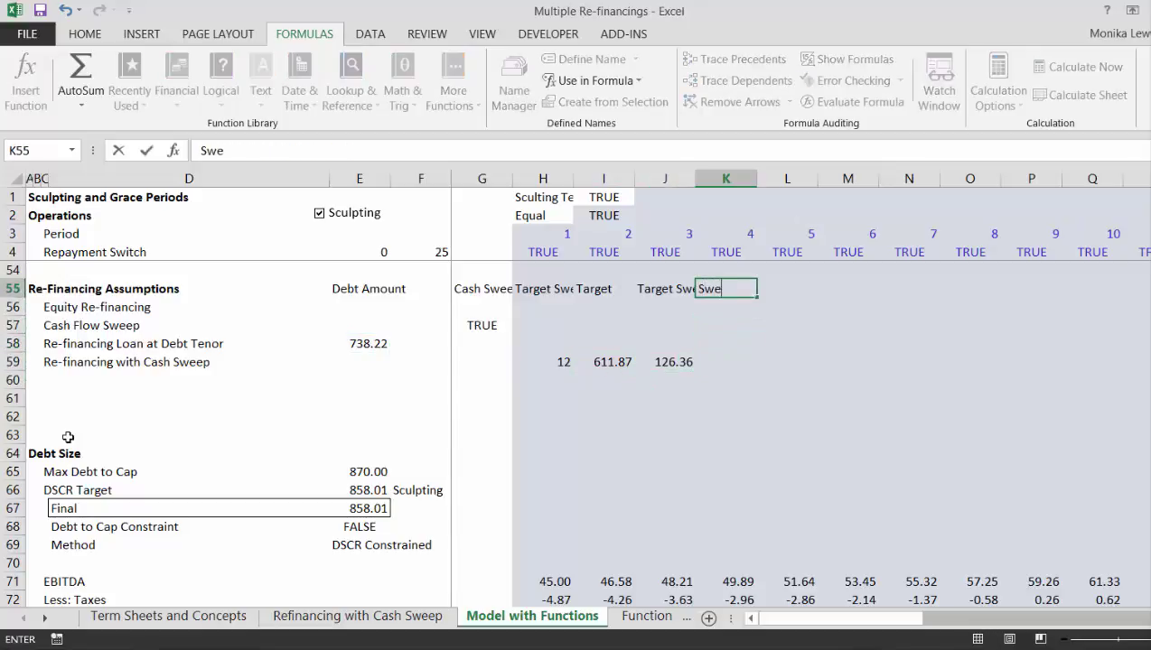
pyautogui.write('ep PCt')
pyautogui.press('BackSpace')
pyautogui.press('BackSpace')
pyautogui.press('BackSpace')
pyautogui.write('Total Ca')
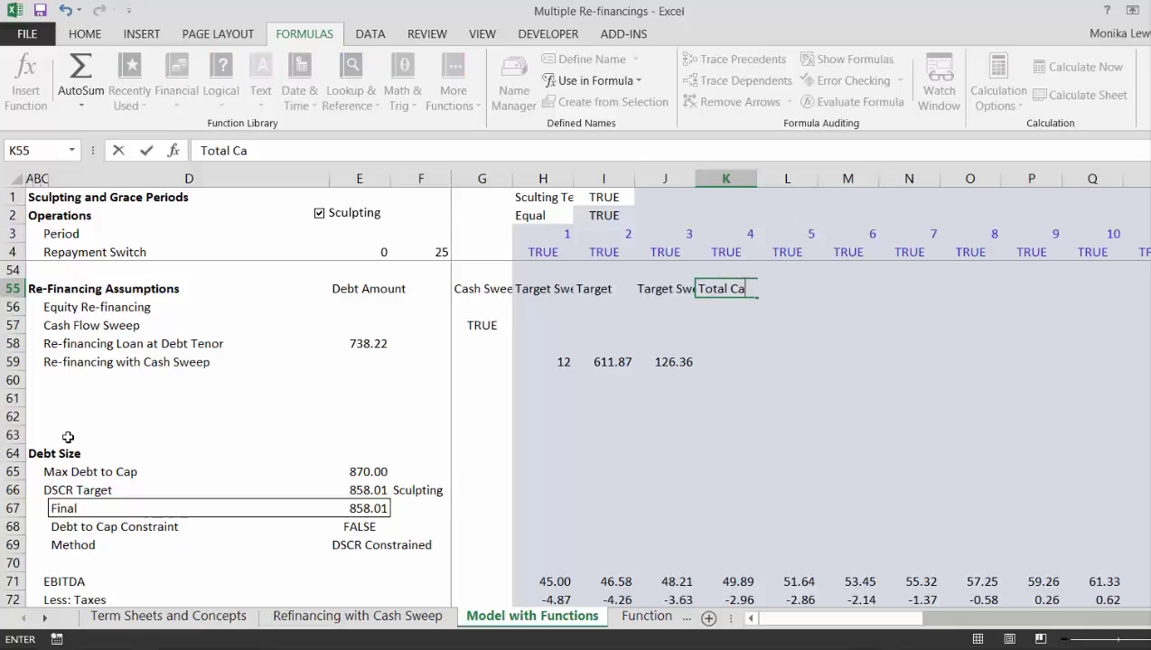
pyautogui.write('sh Flow')
pyautogui.press('Return')
# Step: Enter 8 in K59 under Total Cash Flow, in the Re-financing with Cash Sweep row
pyautogui.press('Return')
pyautogui.press('Return')
pyautogui.press('Return')
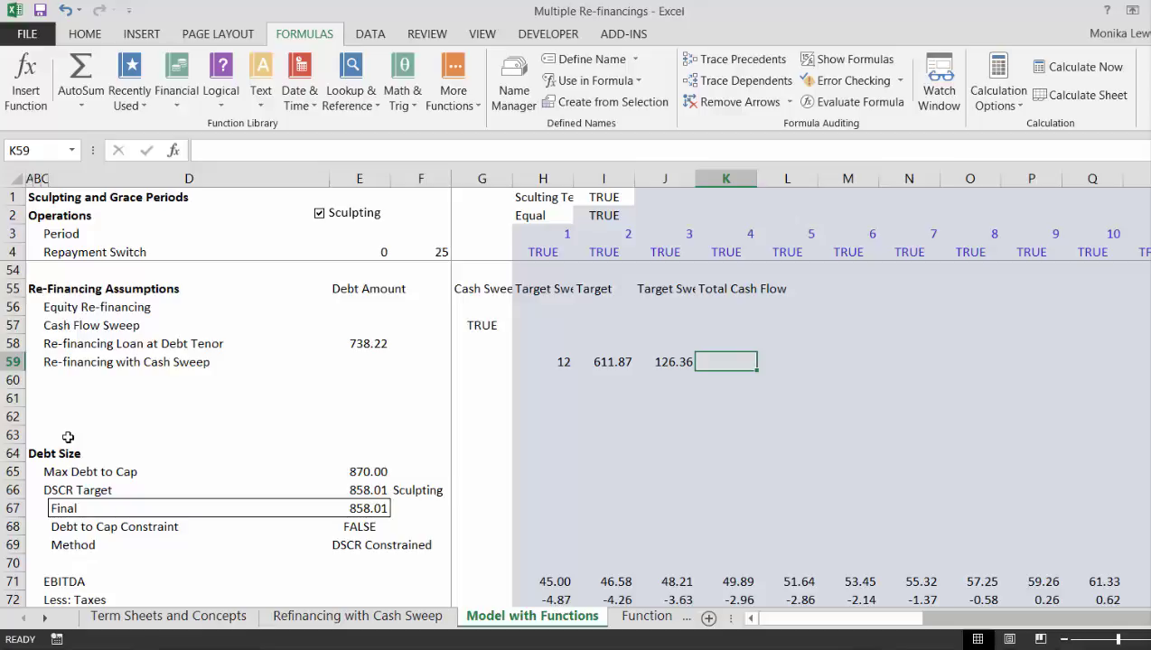
pyautogui.write('8')
pyautogui.press('Tab')
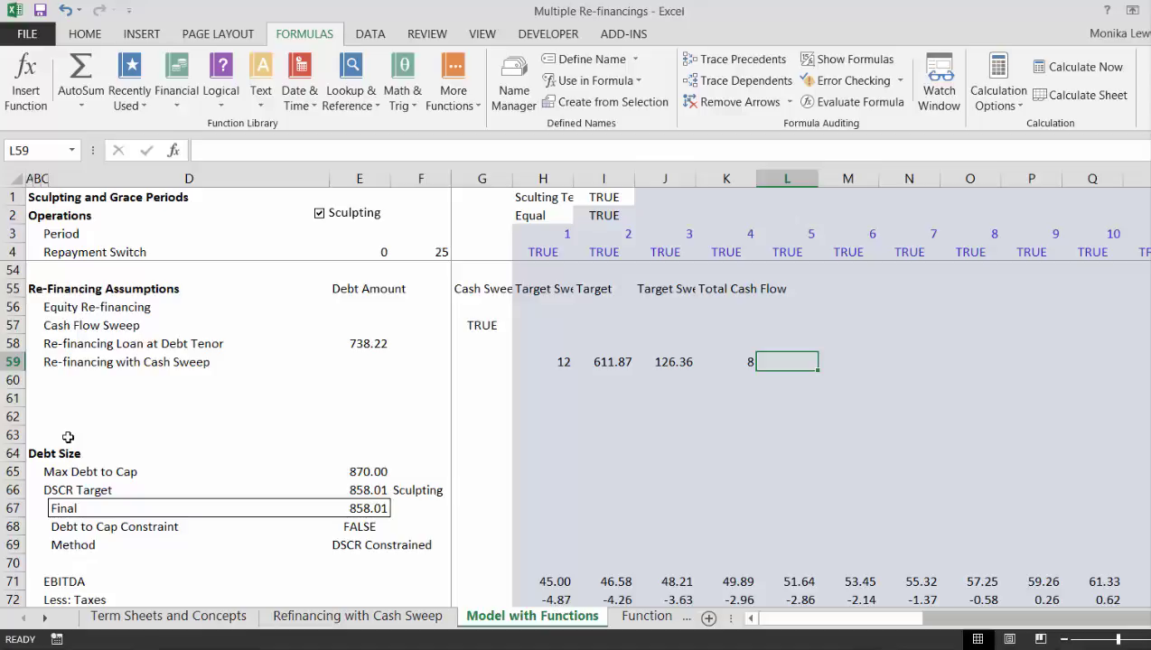
pyautogui.press('Left')
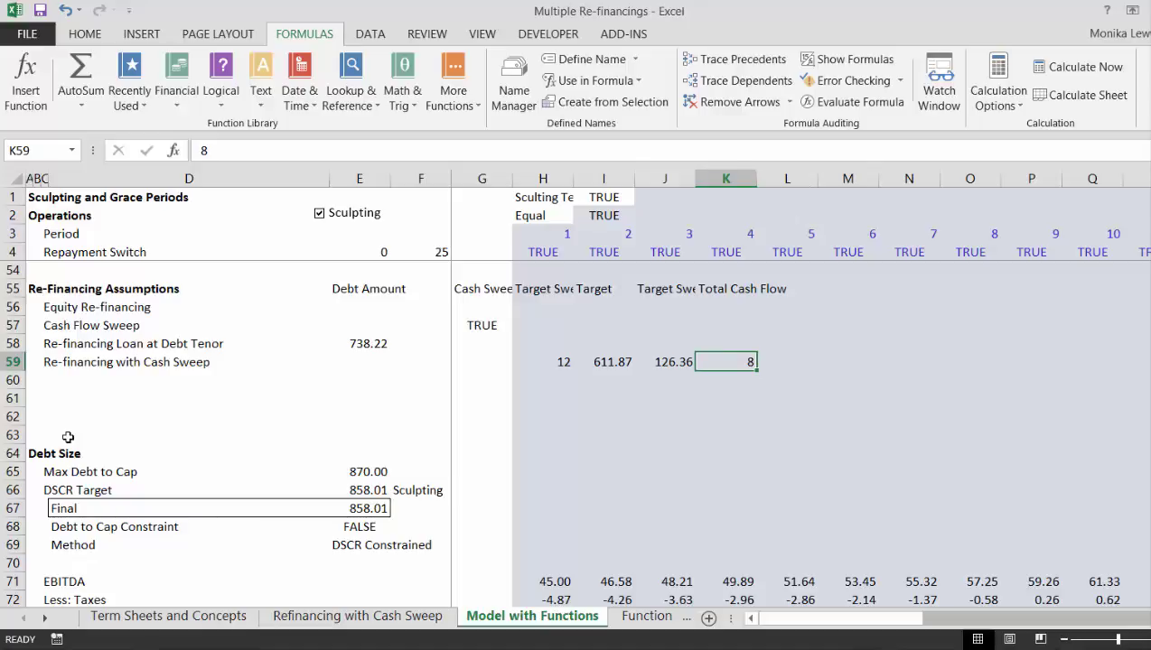
# Step: Examine the CFADS, interest rate and target debt service rows below the re-financing assumptions
pyautogui.press('Right')
pyautogui.write('12')
pyautogui.press('Return')
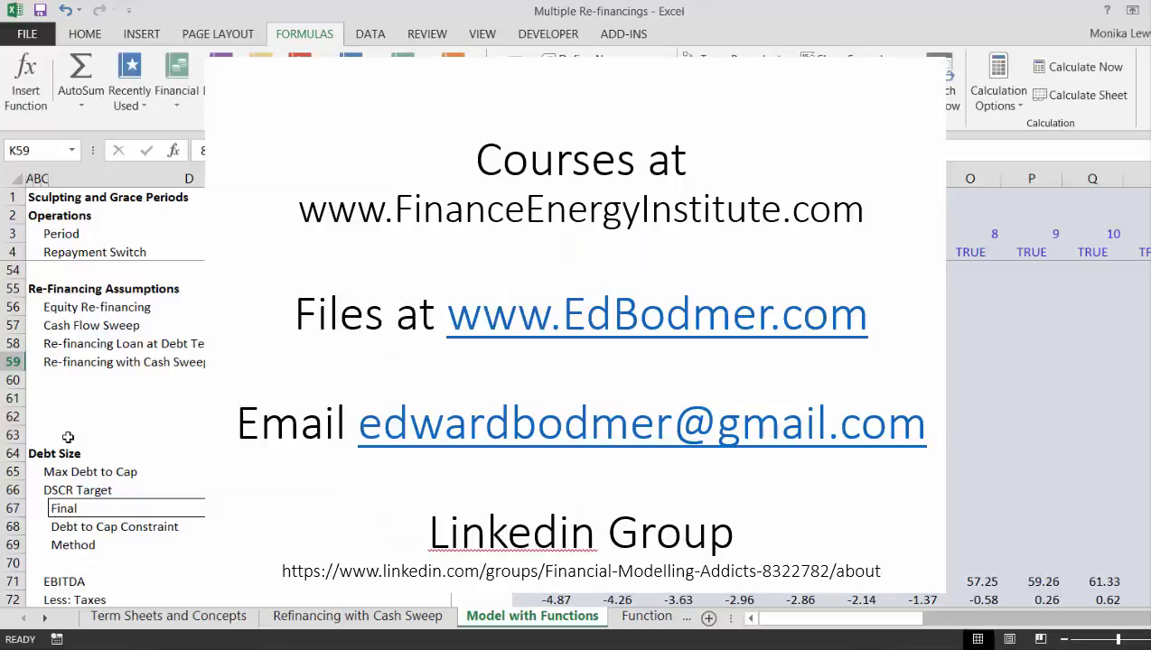
pyautogui.press('pagedown')
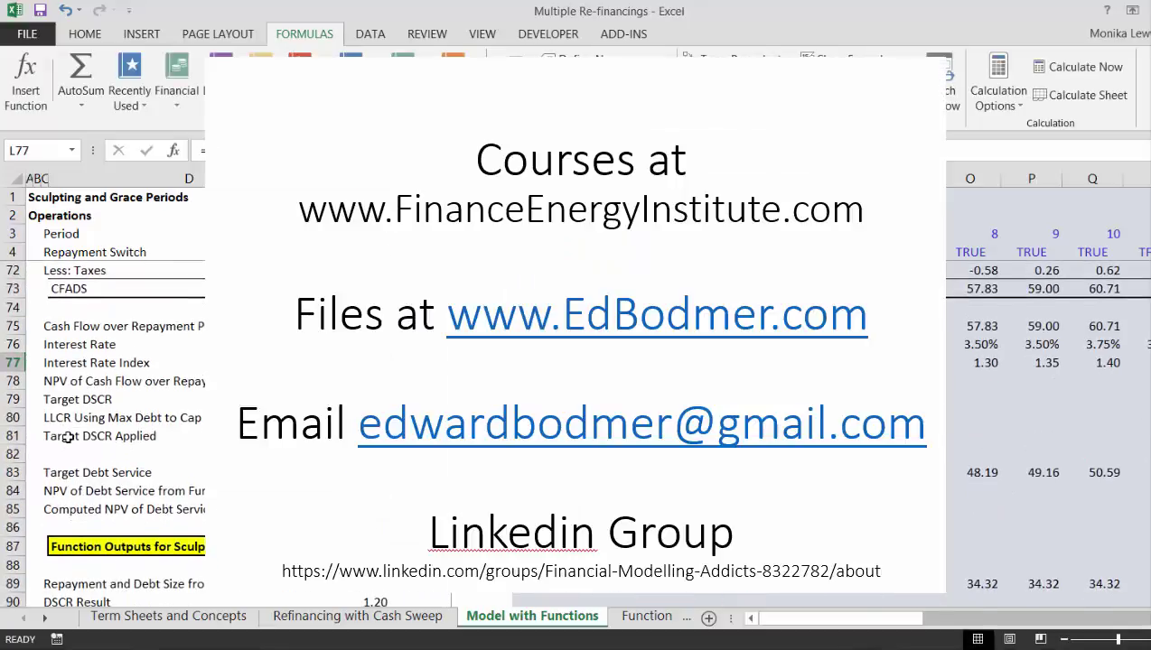
pyautogui.scroll(-6, 68, 437)
pyautogui.scroll(2, 68, 437)
pyautogui.scroll(4, 68, 437)
pyautogui.press('Up')
pyautogui.press('Up')
pyautogui.press('Up')
pyautogui.press('Up')
pyautogui.press('Up')
pyautogui.press('Up')
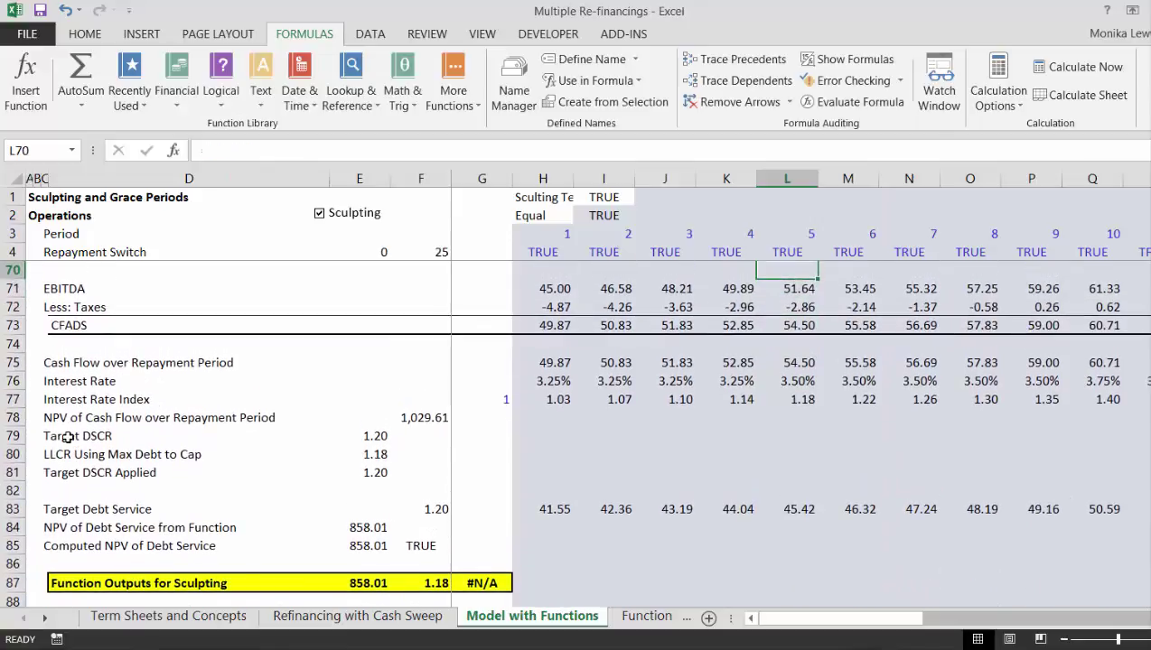
# Step: Examine the sculpting function outputs, equal-installment debt sizing, debt schedule and Profit and Loss rows down to the DSCR section
pyautogui.press('Down')
pyautogui.press('Down')
pyautogui.press('Down')
pyautogui.press('Down')
pyautogui.press('Down')
pyautogui.press('Down')
pyautogui.press('Down')
pyautogui.press('Down')
pyautogui.press('Down')
pyautogui.press('Down')
pyautogui.press('Down')
pyautogui.press('Down')
pyautogui.press('Down')
pyautogui.press('Down')
pyautogui.press('Down')
pyautogui.press('Down')
pyautogui.press('Down')
pyautogui.press('Down')
pyautogui.press('Down')
pyautogui.press('Down')
pyautogui.press('Down')
pyautogui.press('Down')
pyautogui.press('Down')
pyautogui.press('Down')
pyautogui.press('Down')
pyautogui.press('Down')
pyautogui.press('Down')
pyautogui.press('Down')
pyautogui.press('Down')
pyautogui.press('Down')
pyautogui.press('Down')
pyautogui.press('Down')
pyautogui.press('Down')
pyautogui.press('Down')
pyautogui.press('Down')
pyautogui.press('Down')
pyautogui.press('Down')
pyautogui.press('Down')
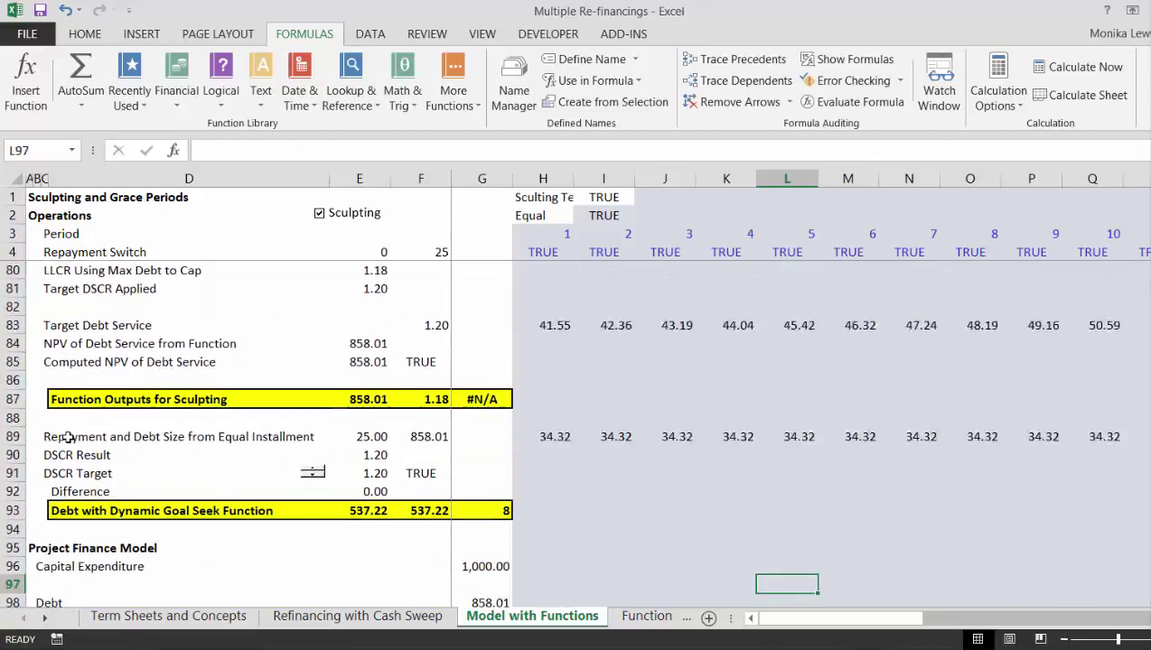
pyautogui.press('Up')
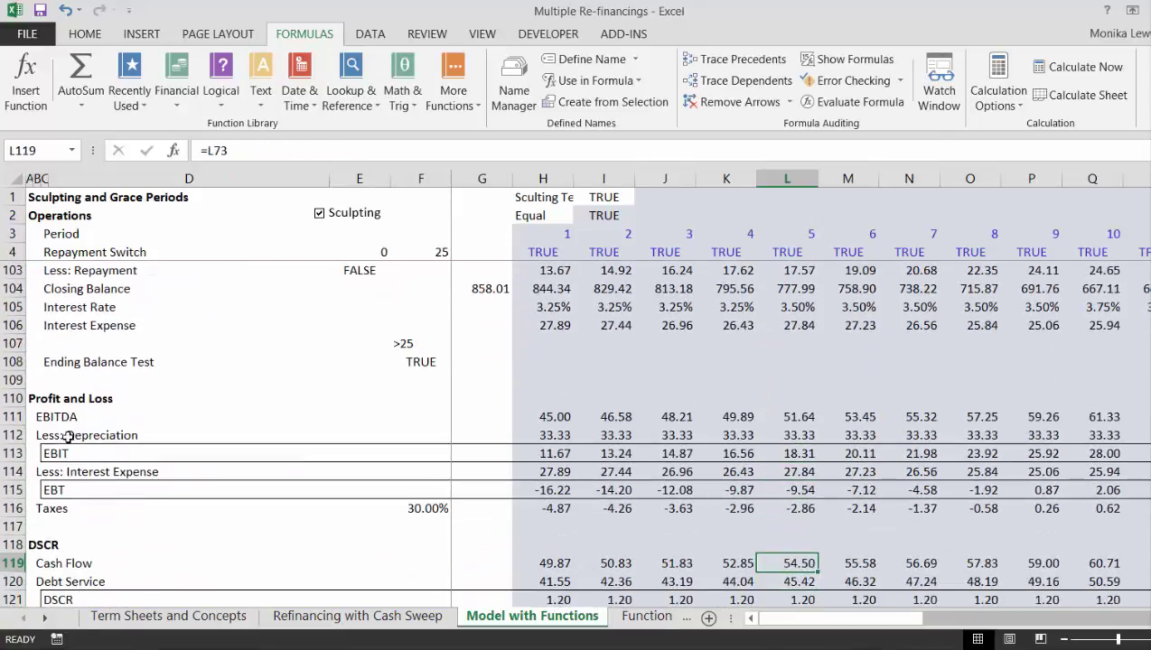
pyautogui.press('Down')
pyautogui.press('Down')
pyautogui.press('Down')
pyautogui.press('Up')
pyautogui.press('Up')
pyautogui.press('Up')
pyautogui.press('Up')
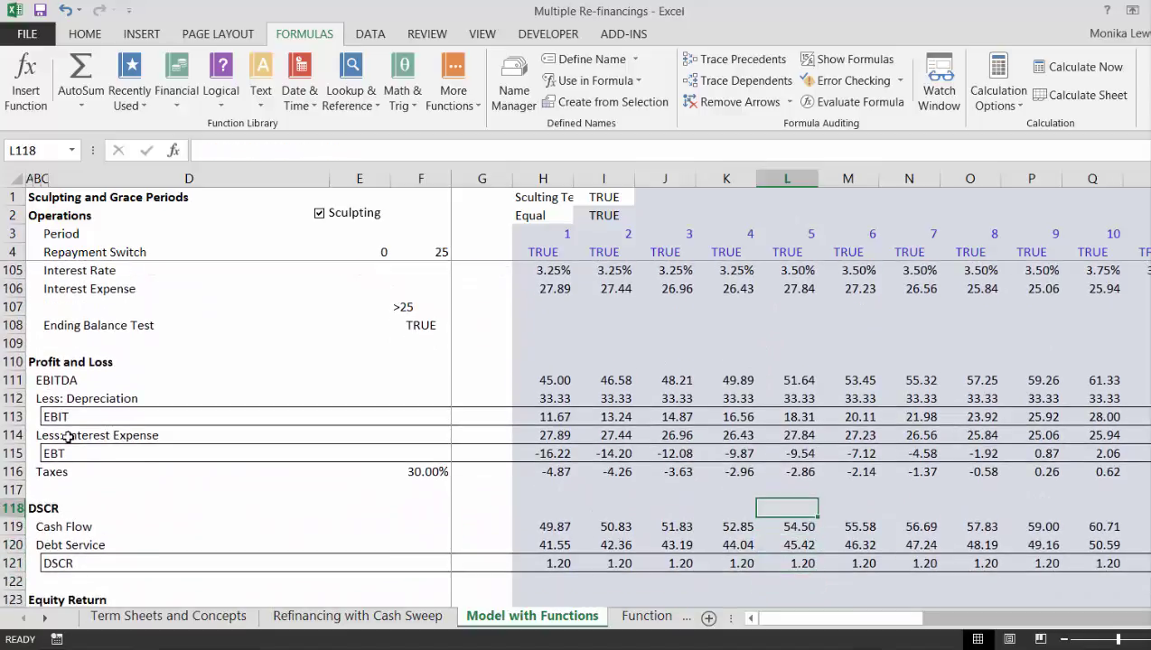
pyautogui.press('Up')
pyautogui.press('Up')
# Step: Examine the Equity Return section with its IRR summary, chart and DSCR, tenor and target IRR settings, then return to Profit and Loss
pyautogui.press('Down')
pyautogui.press('Down')
pyautogui.press('Down')
pyautogui.press('Down')
pyautogui.press('Down')
pyautogui.press('Down')
pyautogui.press('Down')
pyautogui.press('Down')
pyautogui.press('Down')
pyautogui.press('Down')
pyautogui.press('Down')
pyautogui.press('Down')
pyautogui.press('Down')
pyautogui.press('Down')
pyautogui.press('Down')
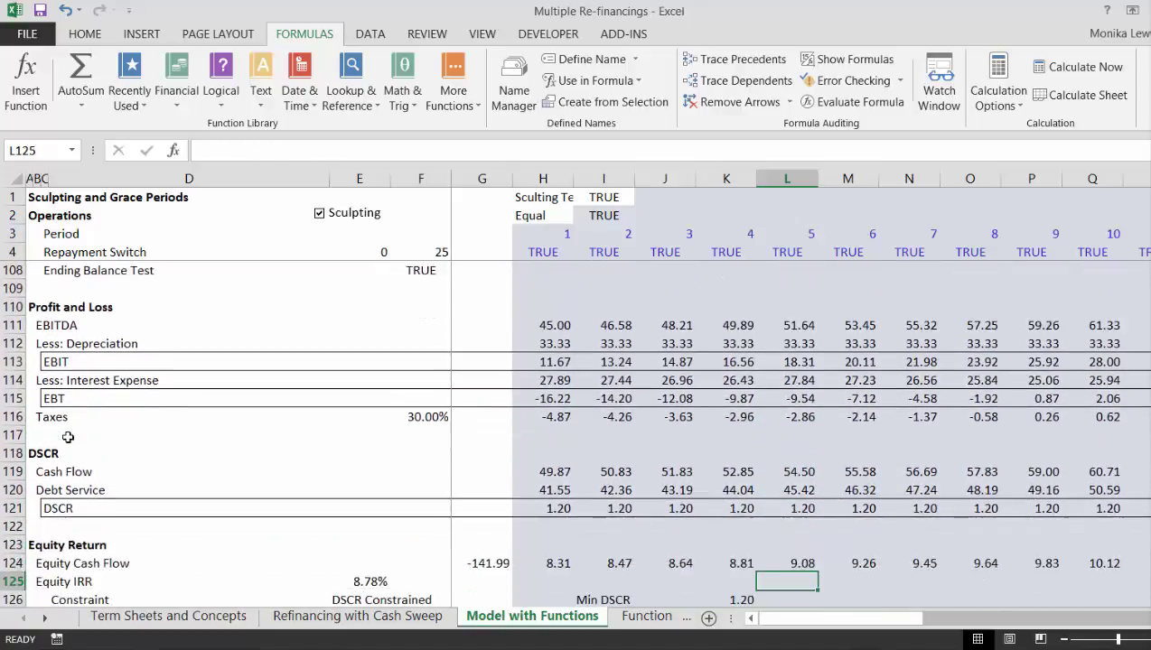
pyautogui.press('Down')
pyautogui.press('Down')
pyautogui.press('Down')
pyautogui.press('Down')
pyautogui.press('Down')
pyautogui.press('Down')
pyautogui.press('Down')
pyautogui.press('Up')
pyautogui.press('Up')
pyautogui.press('Up')
pyautogui.press('Up')
pyautogui.press('Up')
pyautogui.press('Up')
pyautogui.press('Up')
pyautogui.press('Up')
pyautogui.press('Up')
pyautogui.press('Up')
pyautogui.press('Up')
pyautogui.press('Up')
pyautogui.press('Up')
pyautogui.press('Up')
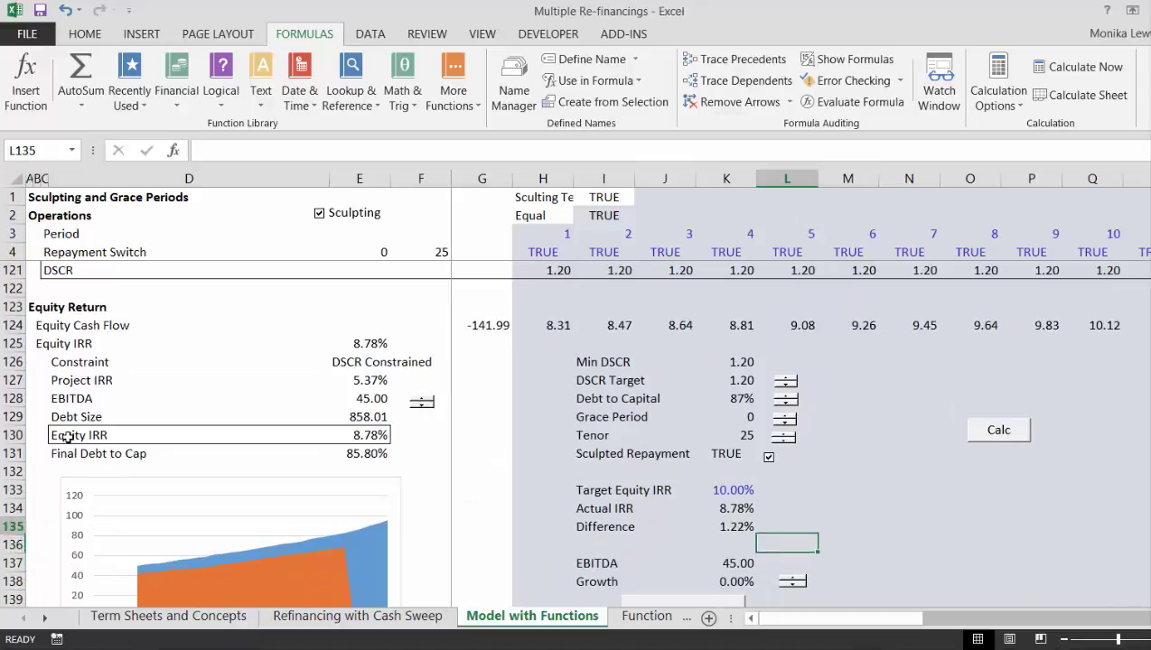
pyautogui.press('Up')
pyautogui.press('Up')
pyautogui.press('Up')
pyautogui.press('Up')
pyautogui.press('Up')
pyautogui.press('Up')
pyautogui.press('Up')
pyautogui.press('Up')
pyautogui.press('Up')
pyautogui.press('Up')
pyautogui.press('Up')
pyautogui.press('Up')
pyautogui.press('Up')
pyautogui.press('Up')
pyautogui.press('Up')
pyautogui.press('Up')
pyautogui.press('Up')
pyautogui.press('Up')
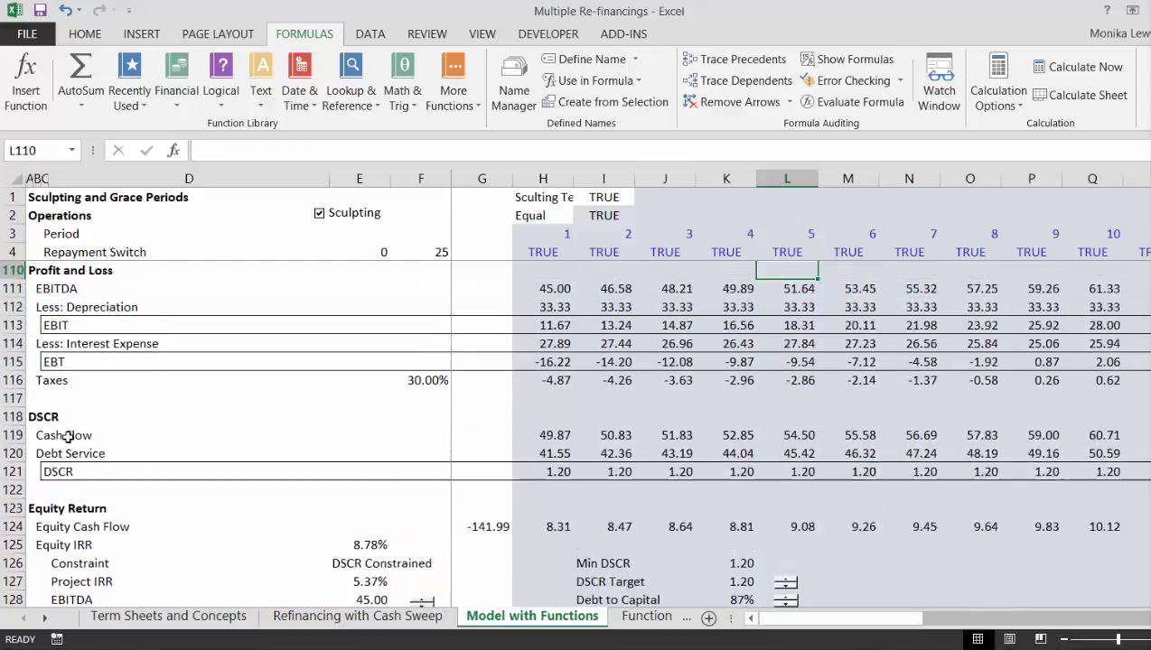
# Step: Find the Equity Cash Flow row under Equity Return and inspect its formulas from period 1 to period 8
pyautogui.press('Down')
pyautogui.press('Down')
pyautogui.press('Down')
pyautogui.press('Down')
pyautogui.press('Down')
pyautogui.press('Down')
pyautogui.press('Down')
pyautogui.press('Down')
pyautogui.press('Down')
pyautogui.press('Down')
pyautogui.press('Down')
pyautogui.press('Down')
pyautogui.press('Down')
pyautogui.press('Down')
pyautogui.press('Down')
pyautogui.press('Down')
pyautogui.press('Down')
pyautogui.press('Down')
pyautogui.press('Down')
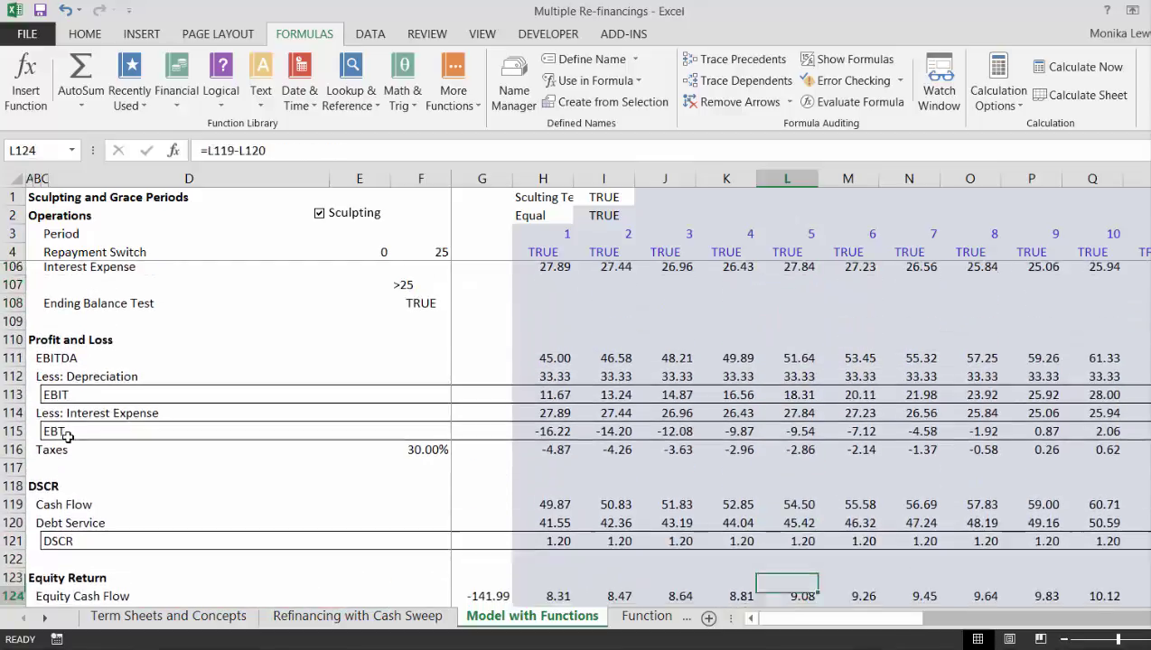
pyautogui.press('Up')
pyautogui.press('Left')
pyautogui.press('Left')
pyautogui.press('Left')
pyautogui.press('Left')
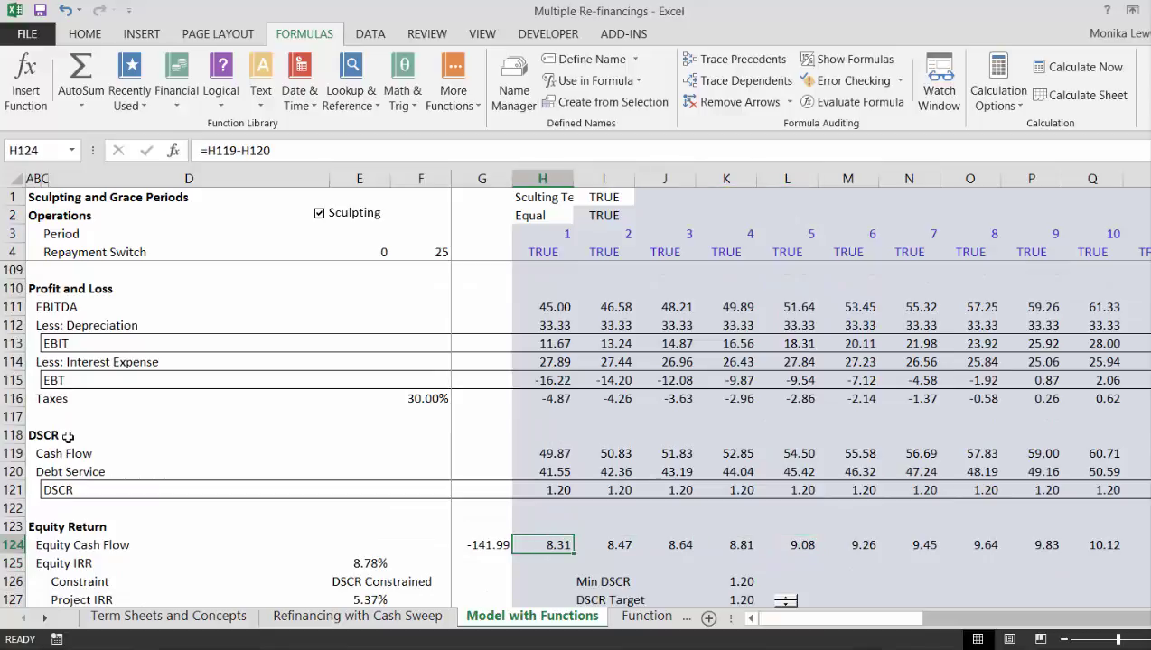
pyautogui.press('Right')
pyautogui.press('Right')
pyautogui.press('Right')
pyautogui.press('Right')
pyautogui.press('Right')
pyautogui.press('Right')
pyautogui.press('Right')
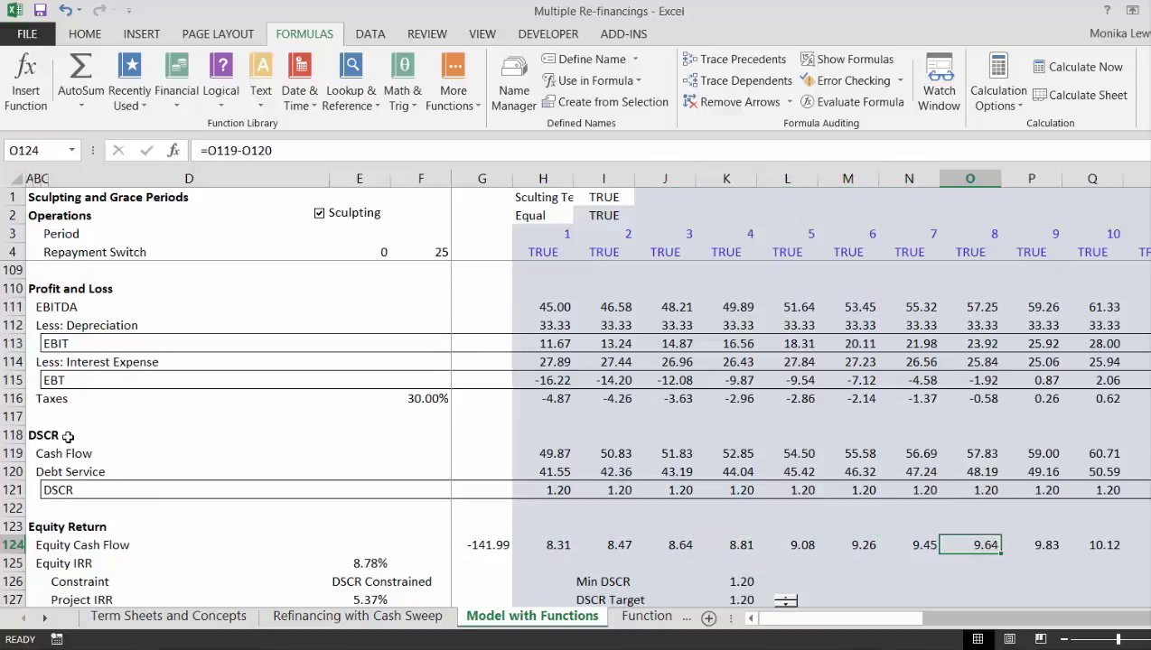
# Step: Check how far the Equity Cash Flow row extends across the periods and return to the period 8 cell, O124
pyautogui.hotkey('ctrl', 'Right')
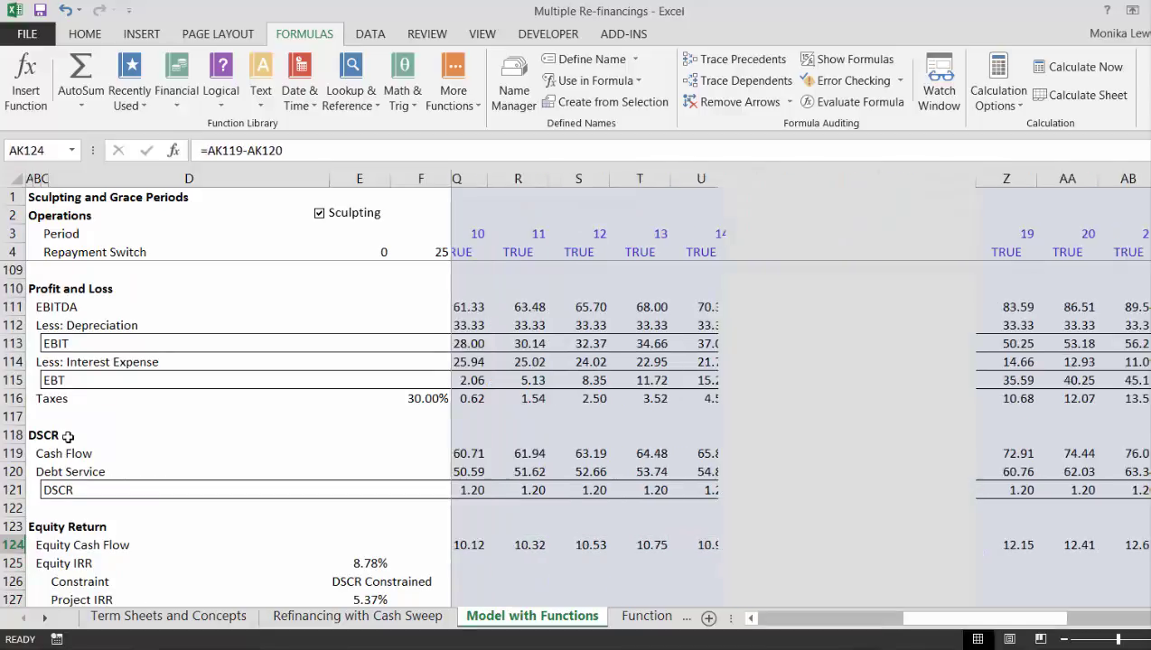
pyautogui.hotkey('ctrl', 'Left')
pyautogui.press('Right')
pyautogui.press('Right')
pyautogui.press('Right')
pyautogui.press('Right')
pyautogui.press('Right')
pyautogui.press('Right')
pyautogui.press('Right')
pyautogui.press('Right')
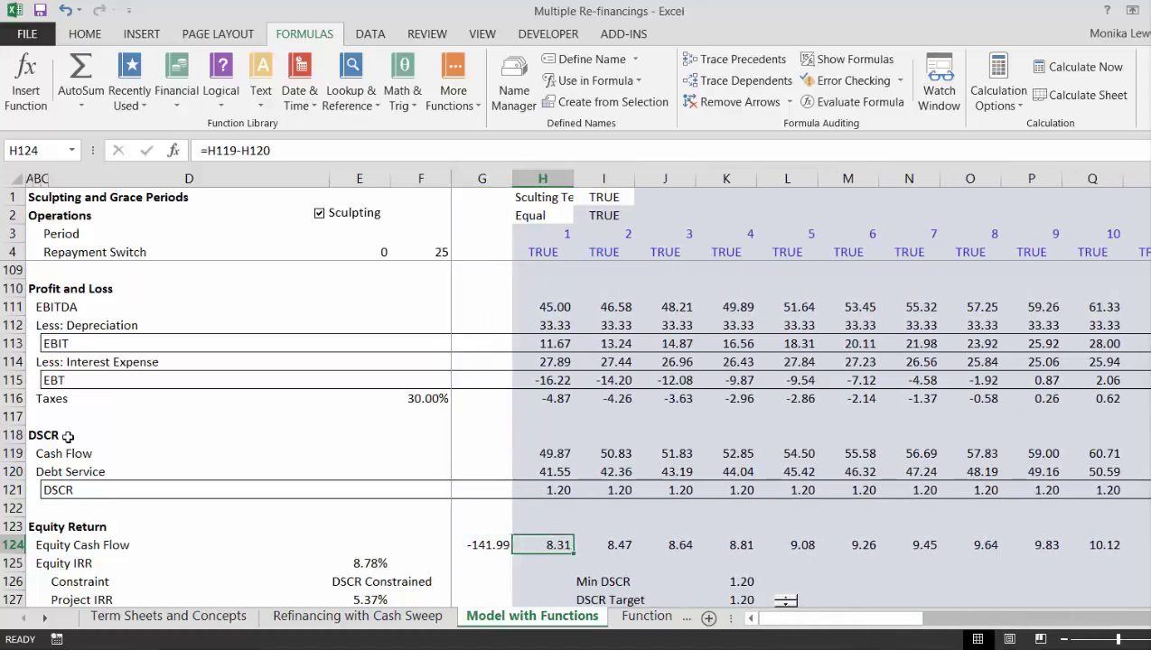
pyautogui.press('Right')
pyautogui.press('Right')
pyautogui.press('Right')
pyautogui.press('Right')
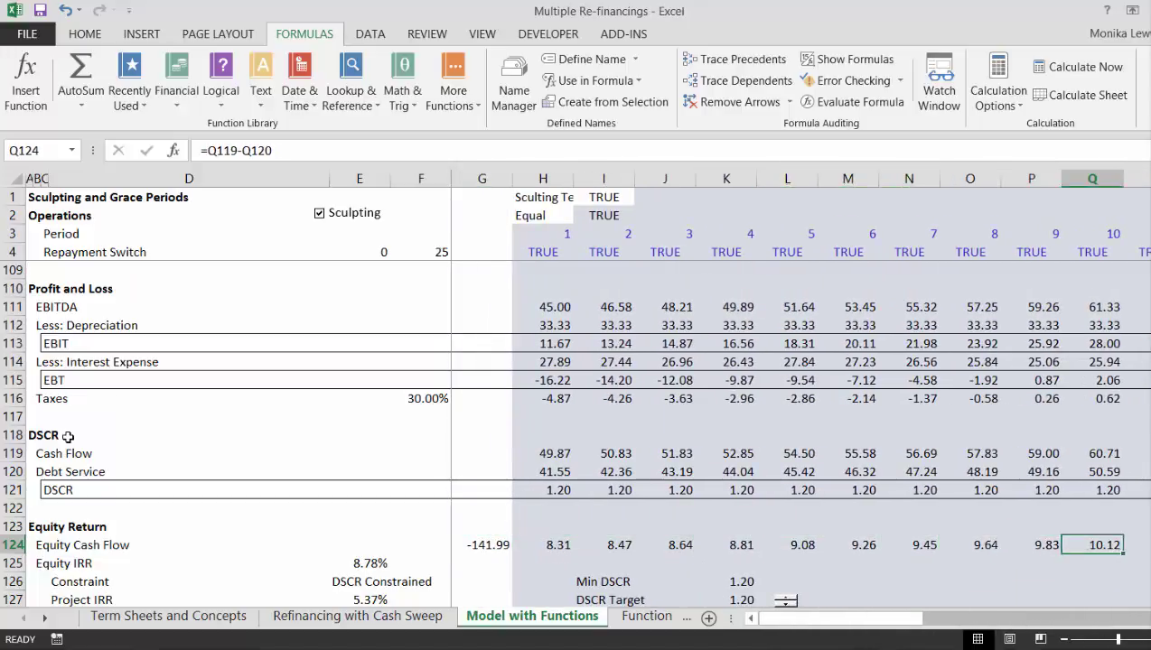
pyautogui.press('Left')
pyautogui.press('Left')
pyautogui.press('Left')
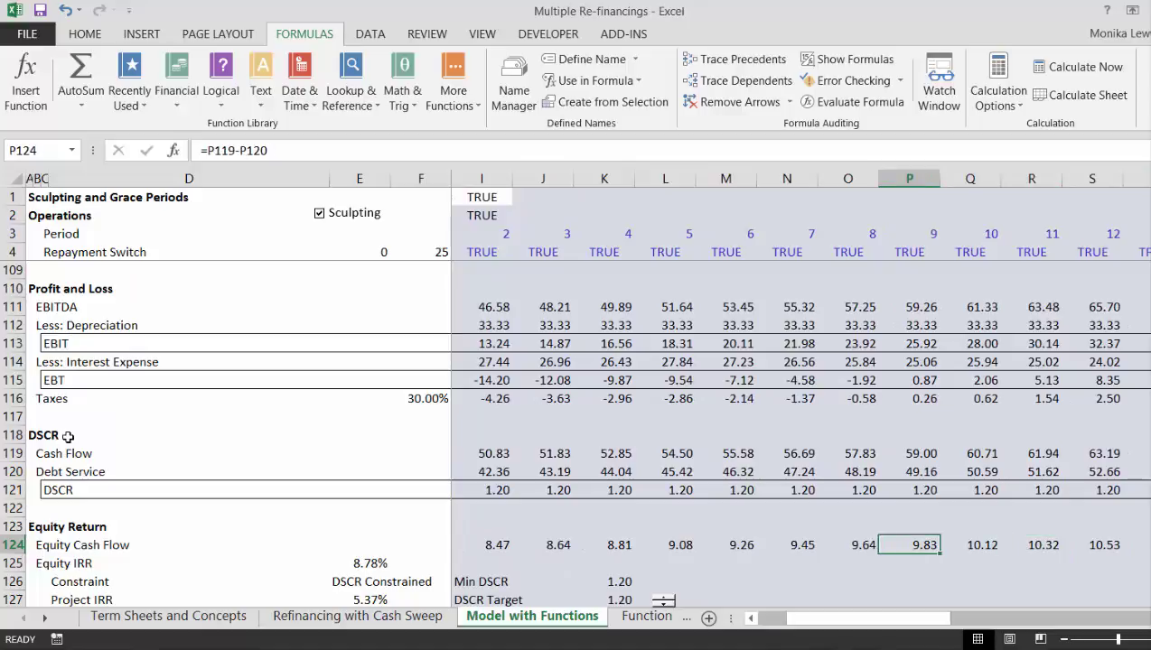
pyautogui.press('Left')
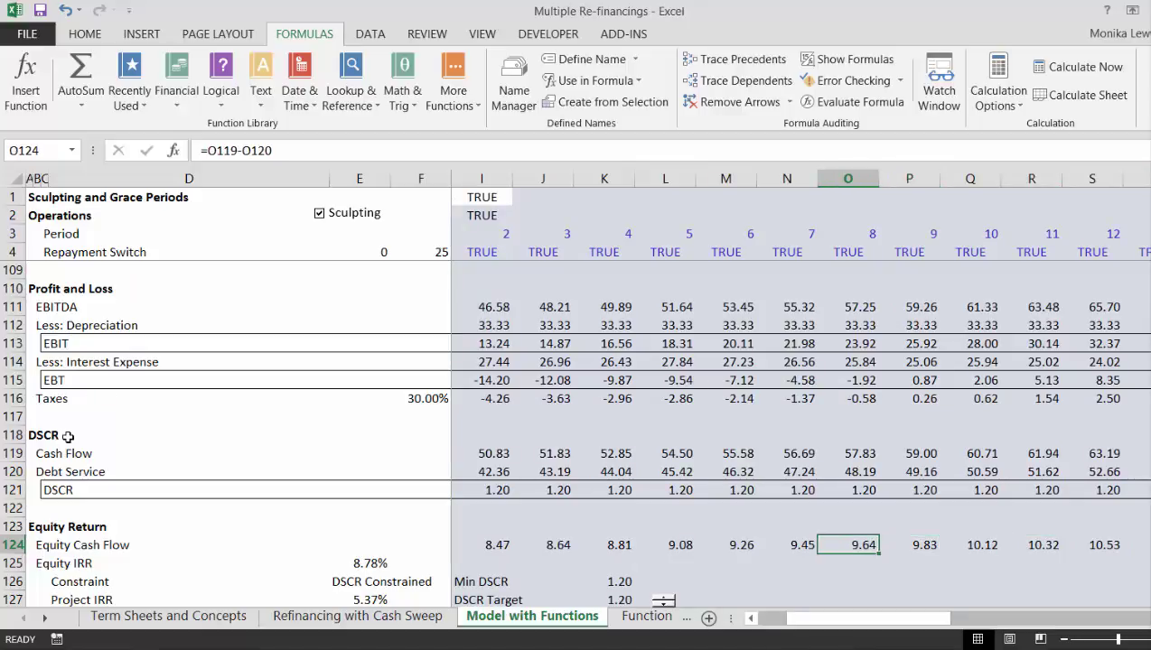
# Step: Select the equity cash flows for periods 8 to 11 in O124:R124, check the section below, and return to O124
pyautogui.hotkey('shift', 'Right')
pyautogui.hotkey('shift', 'Right')
pyautogui.hotkey('shift', 'Right')
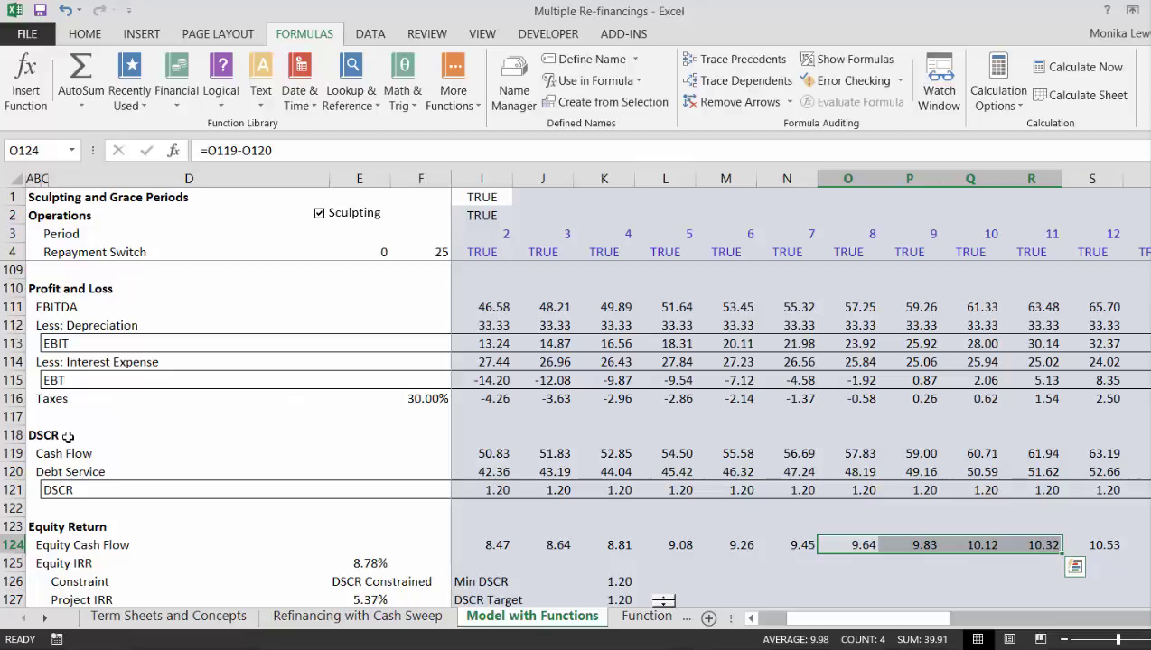
pyautogui.press('Down')
pyautogui.press('pagedown')
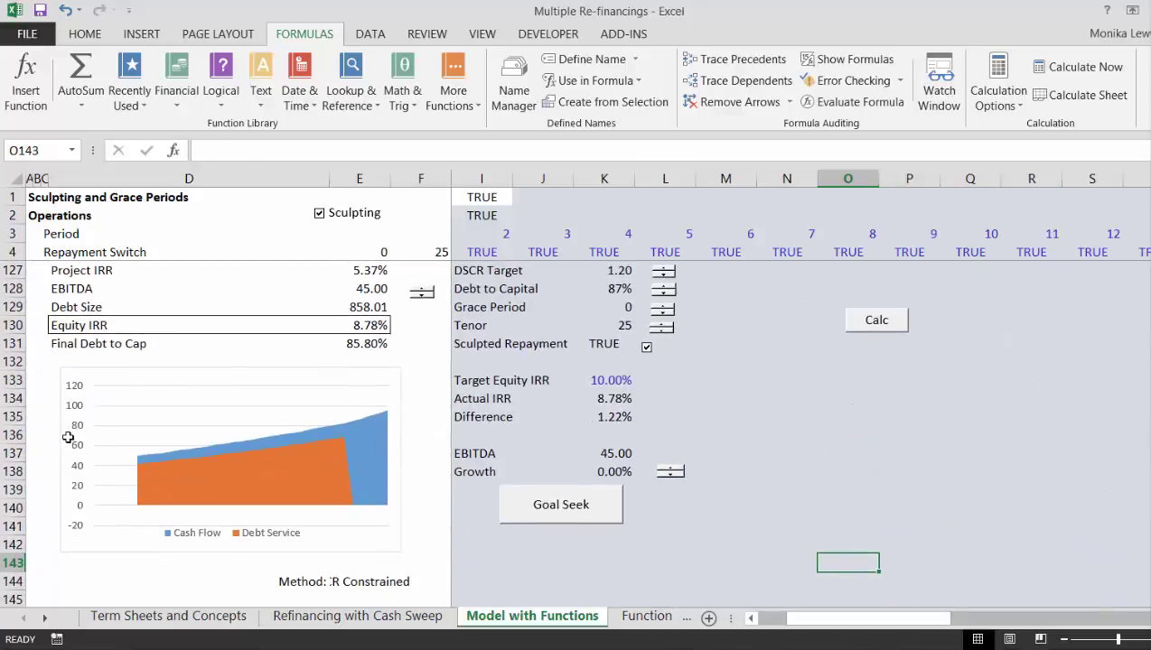
pyautogui.press('pageup')
pyautogui.press('Up')
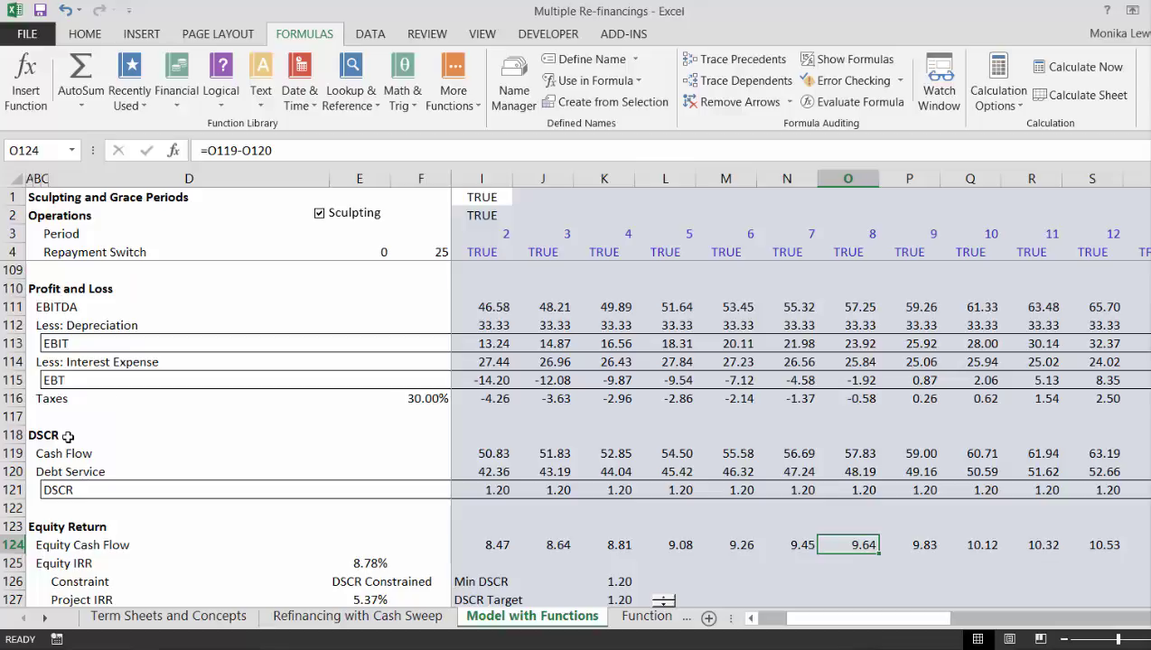
# Step: Return to the Re-Financing Assumptions section and check the cells in the Re-financing with Cash Sweep row up to M59
pyautogui.press('pageup')
pyautogui.press('pageup')
pyautogui.press('pageup')
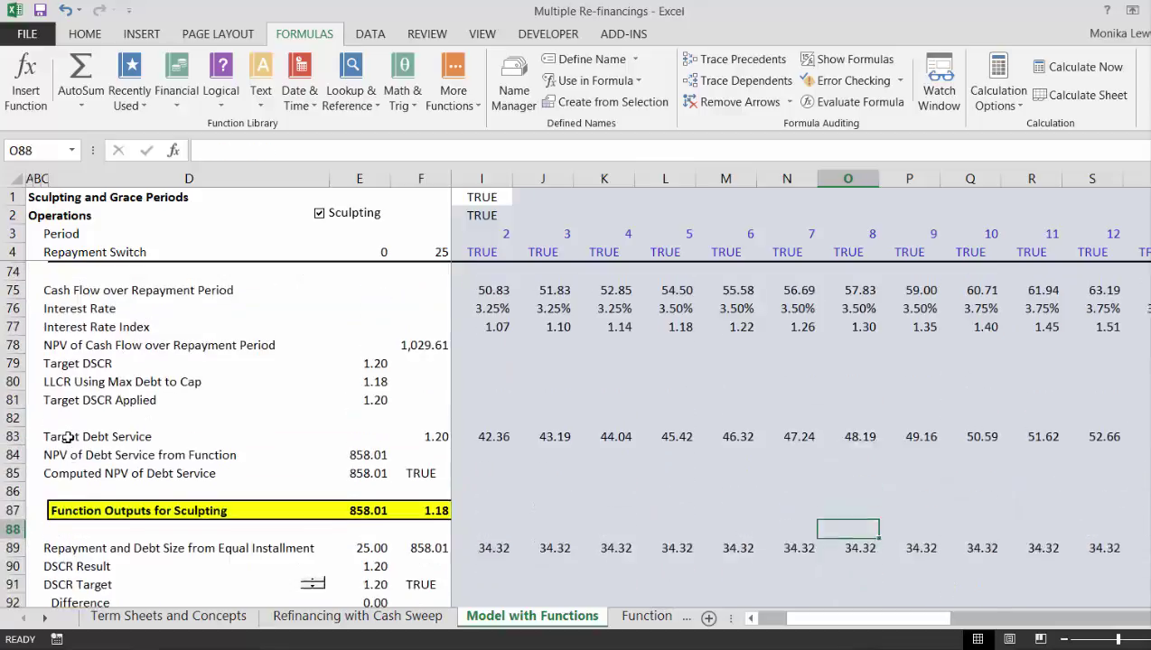
pyautogui.press('Up')
pyautogui.press('Up')
pyautogui.press('Up')
pyautogui.press('Up')
pyautogui.press('Up')
pyautogui.press('Up')
pyautogui.press('Up')
pyautogui.press('Up')
pyautogui.press('Up')
pyautogui.press('Up')
pyautogui.press('Up')
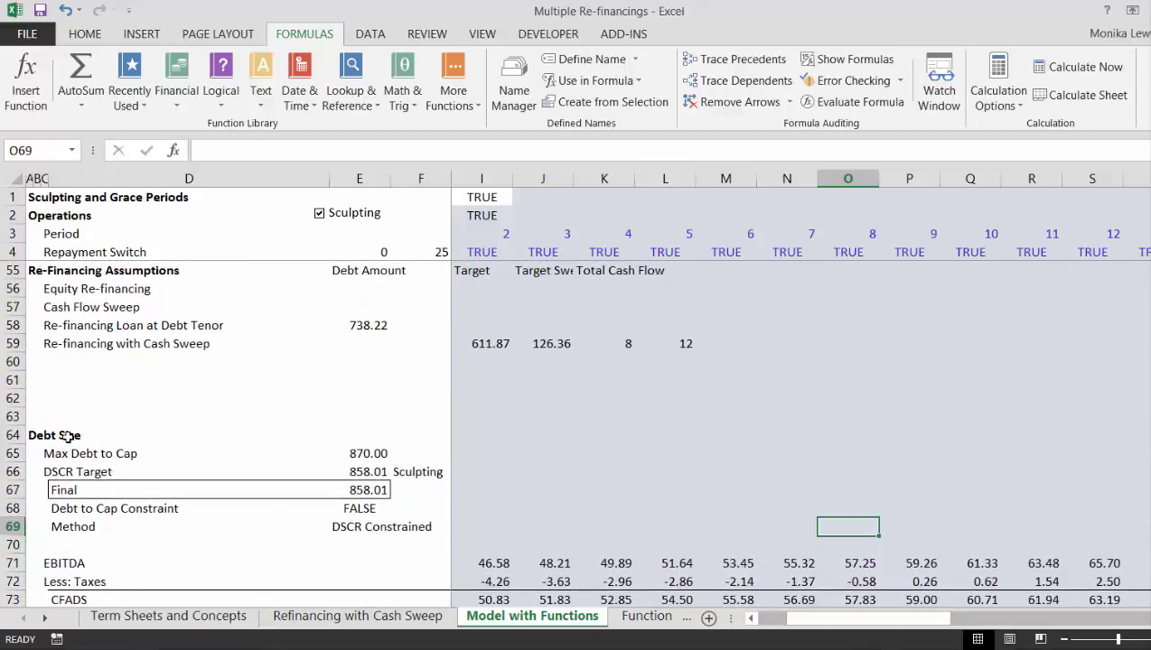
pyautogui.press('Left')
pyautogui.press('Left')
pyautogui.press('Left')
pyautogui.press('Left')
pyautogui.press('Left')
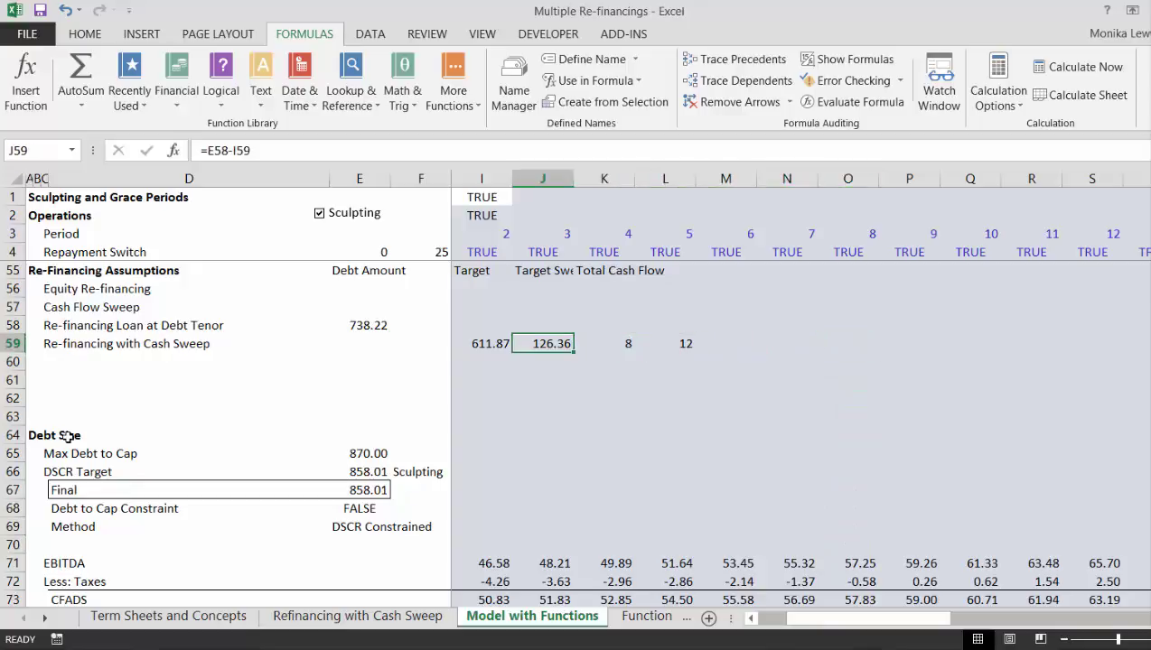
pyautogui.press('Right')
pyautogui.press('Right')
pyautogui.press('Right')
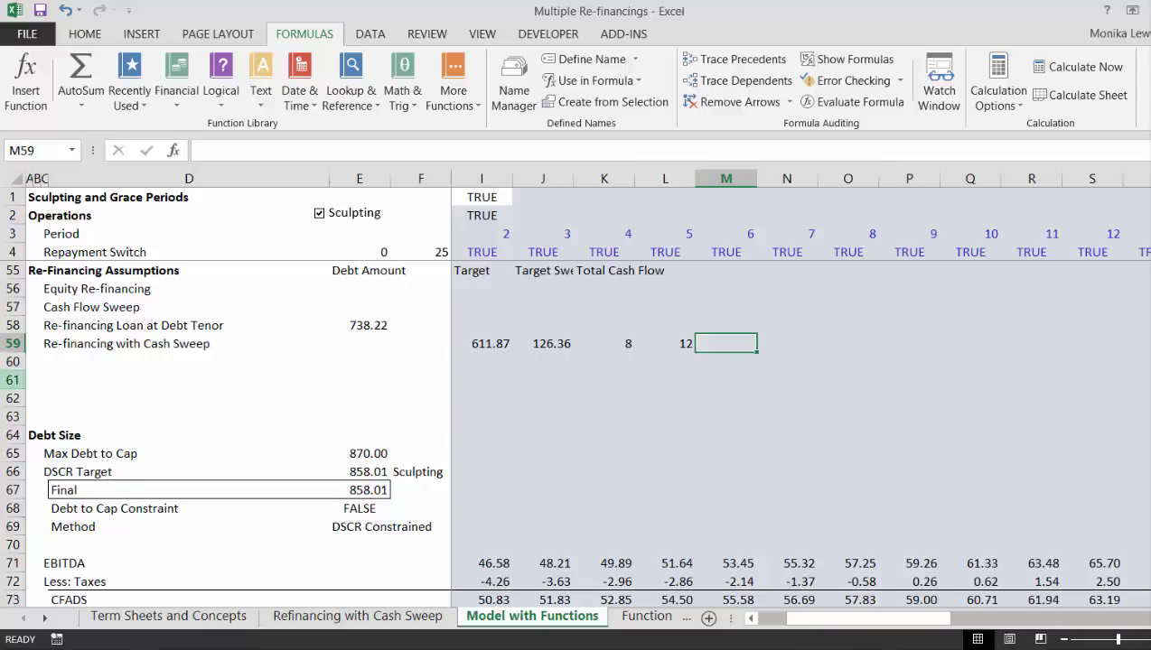
# Step: Insert a blank row above Equity Re-financing, directly below the Re-Financing Assumptions heading
pyautogui.click(46, 361)
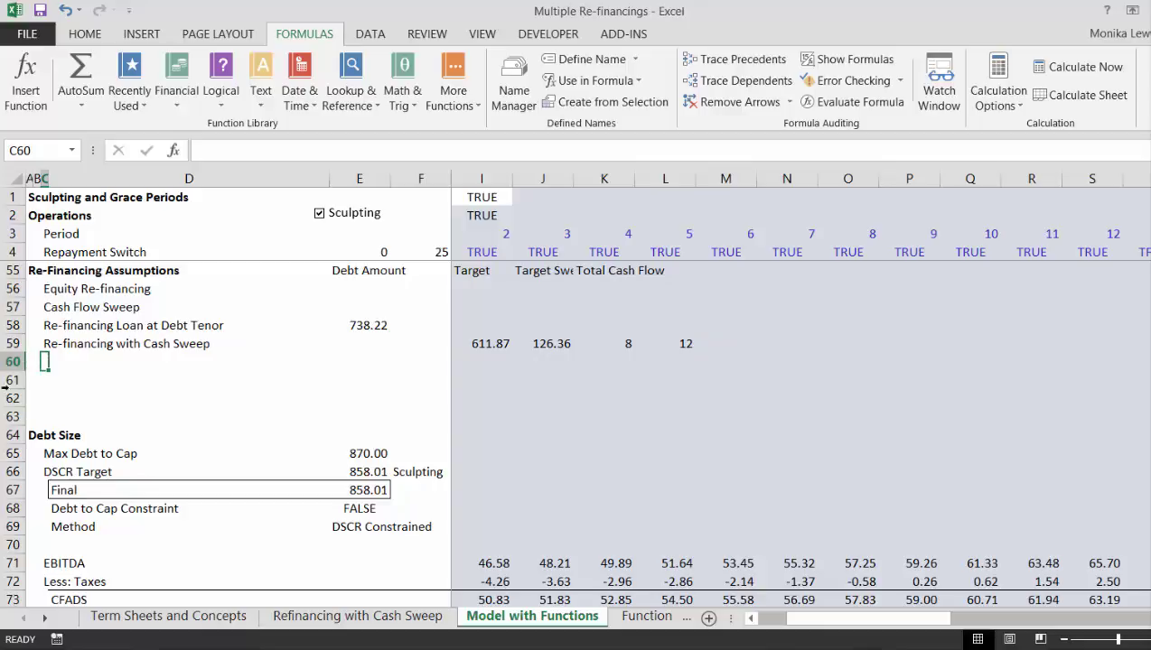
pyautogui.click(13, 288)
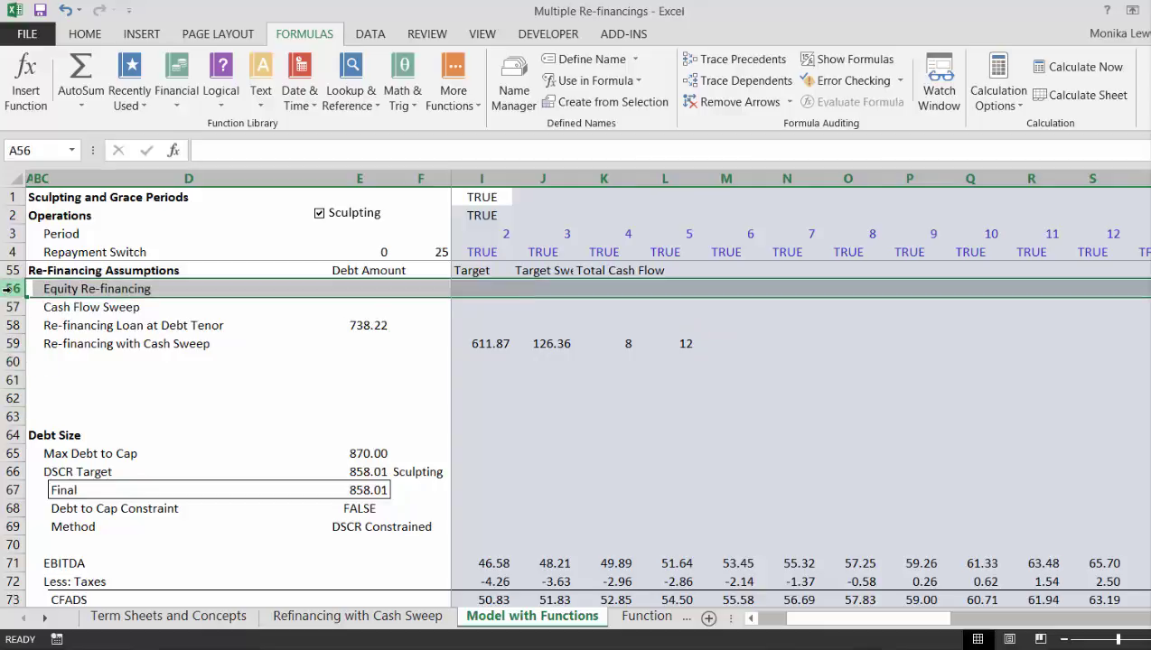
pyautogui.hotkey('ctrl', 'shift', '+')
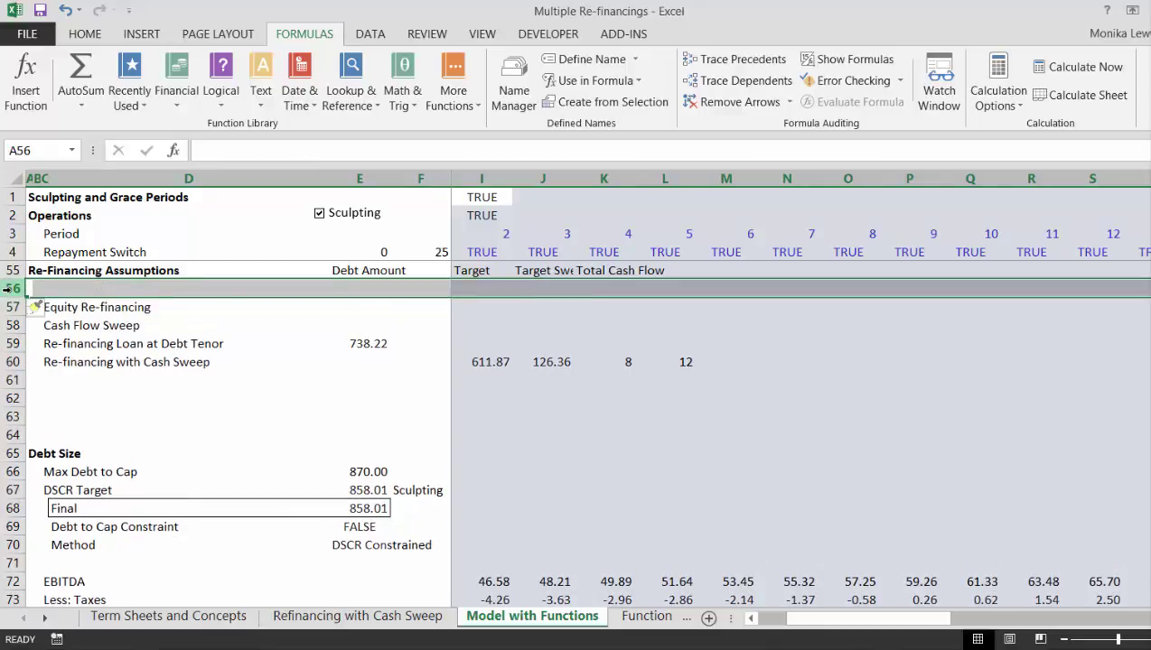
# Step: Move the column headings Debt Amount through Total Cash Flow from E55:K55 down to row 56
pyautogui.press('Right')
pyautogui.press('Right')
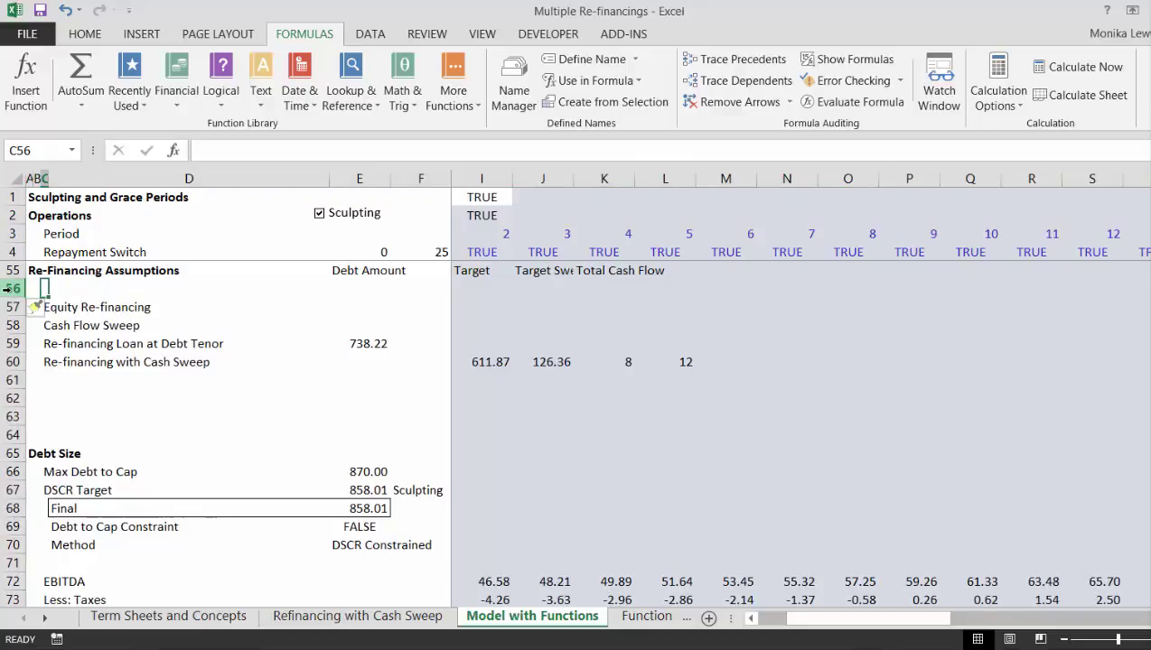
pyautogui.press('Up')
pyautogui.press('Right')
pyautogui.hotkey('shift', 'Right')
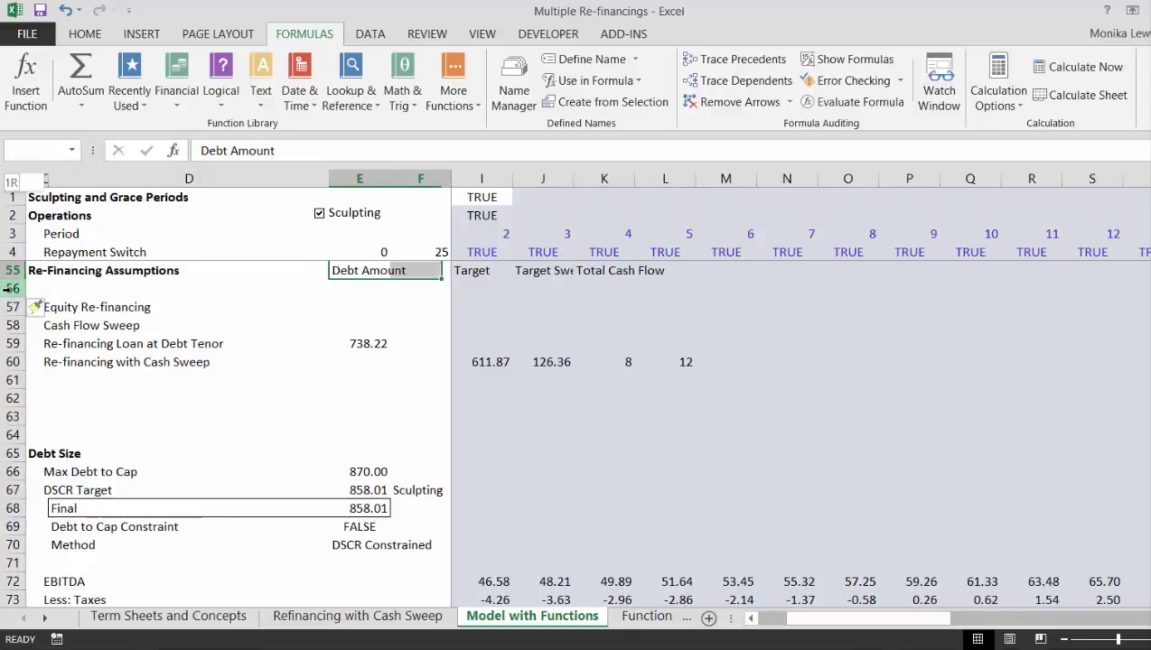
pyautogui.hotkey('shift', 'Right')
pyautogui.hotkey('shift', 'Right')
pyautogui.hotkey('shift', 'Right')
pyautogui.hotkey('shift', 'Right')
pyautogui.hotkey('shift', 'Right')
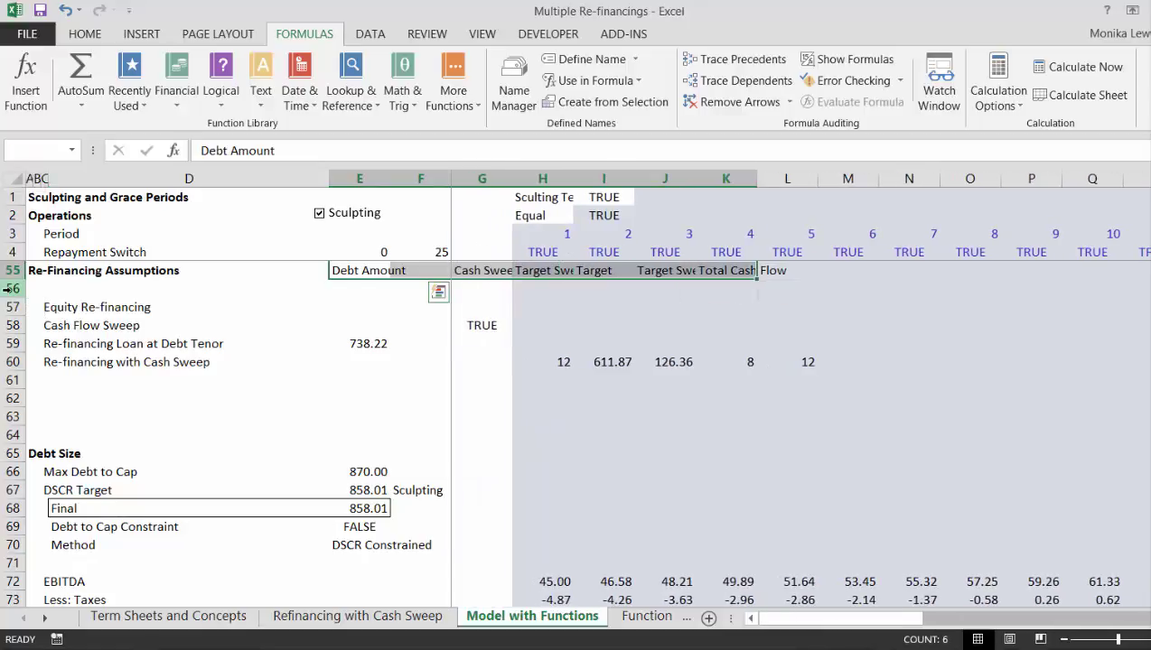
pyautogui.hotkey('ctrl', 'c')
pyautogui.press('Down')
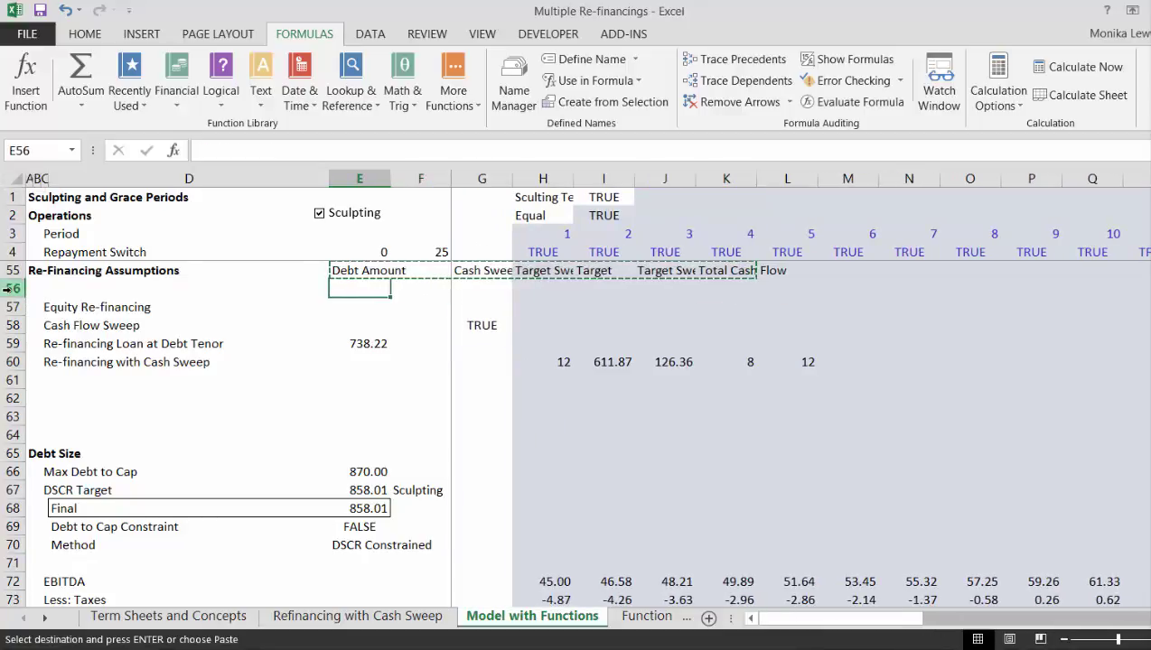
pyautogui.hotkey('ctrl', 'v')
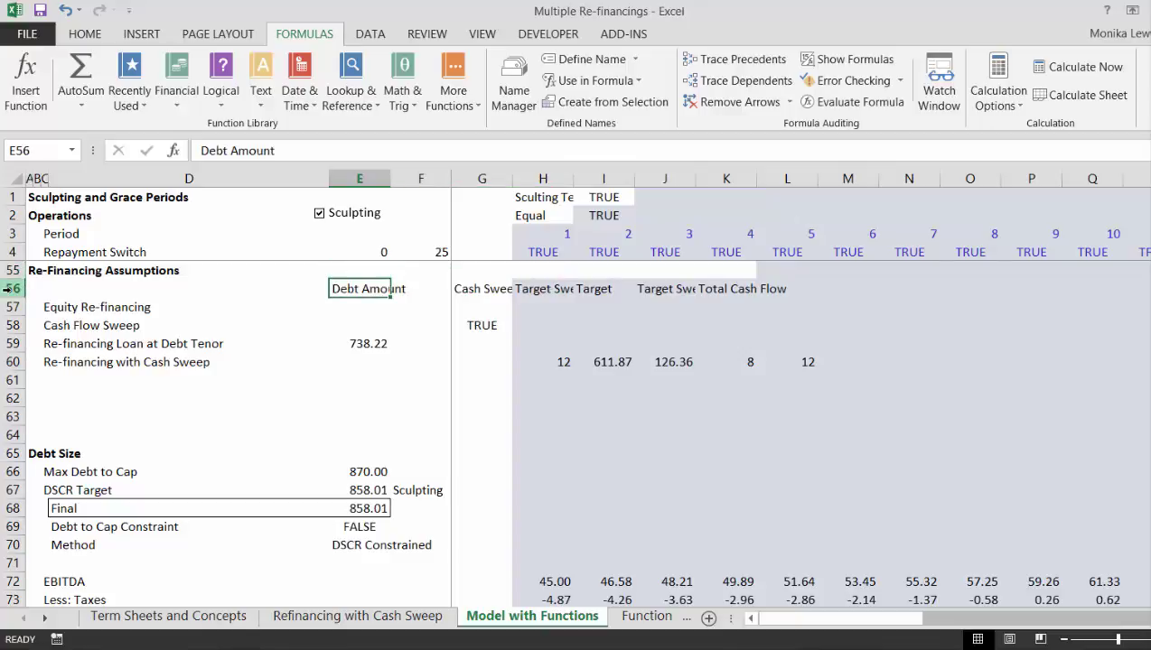
# Step: Insert another blank row above the column headings and label it "Pre-Refinancing Sweep" in C56
pyautogui.click(8, 288)
pyautogui.hotkey('ctrl', 'shift', '+')
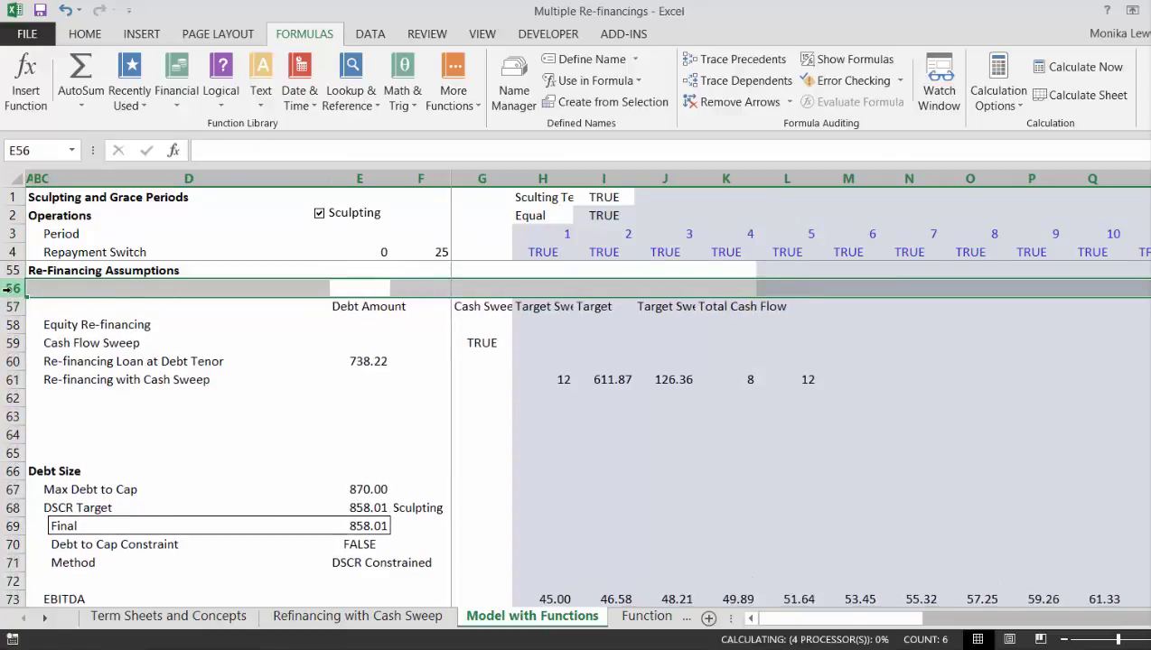
pyautogui.press('Left')
pyautogui.press('Left')
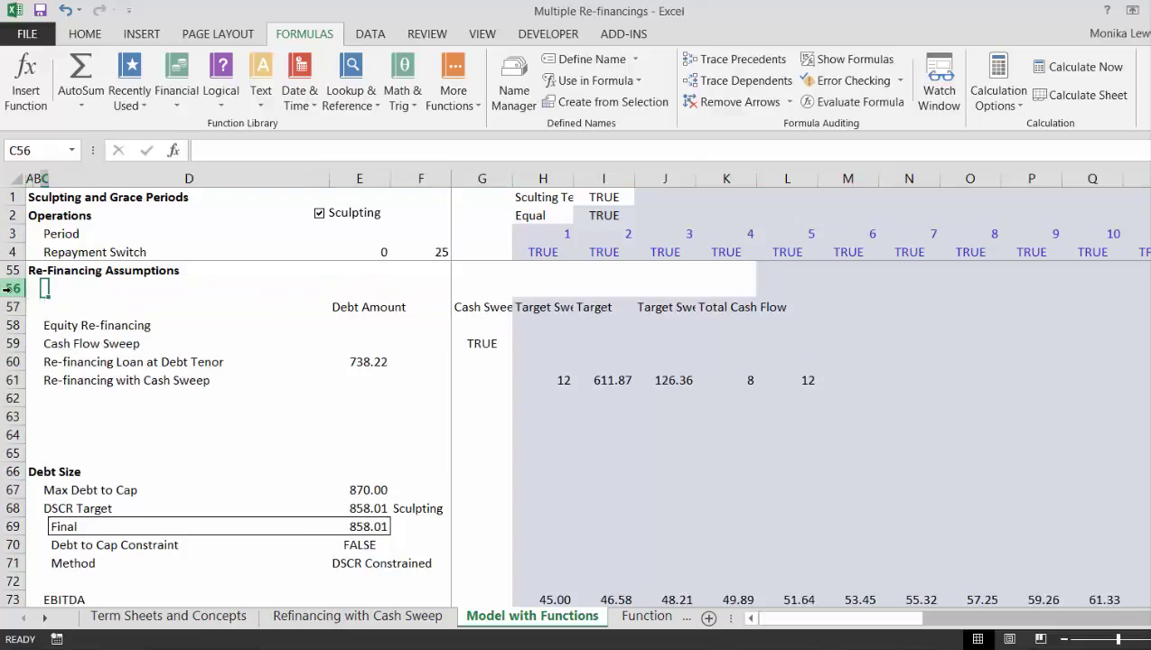
pyautogui.write('Sw')
pyautogui.press('BackSpace')
pyautogui.write('Pr')
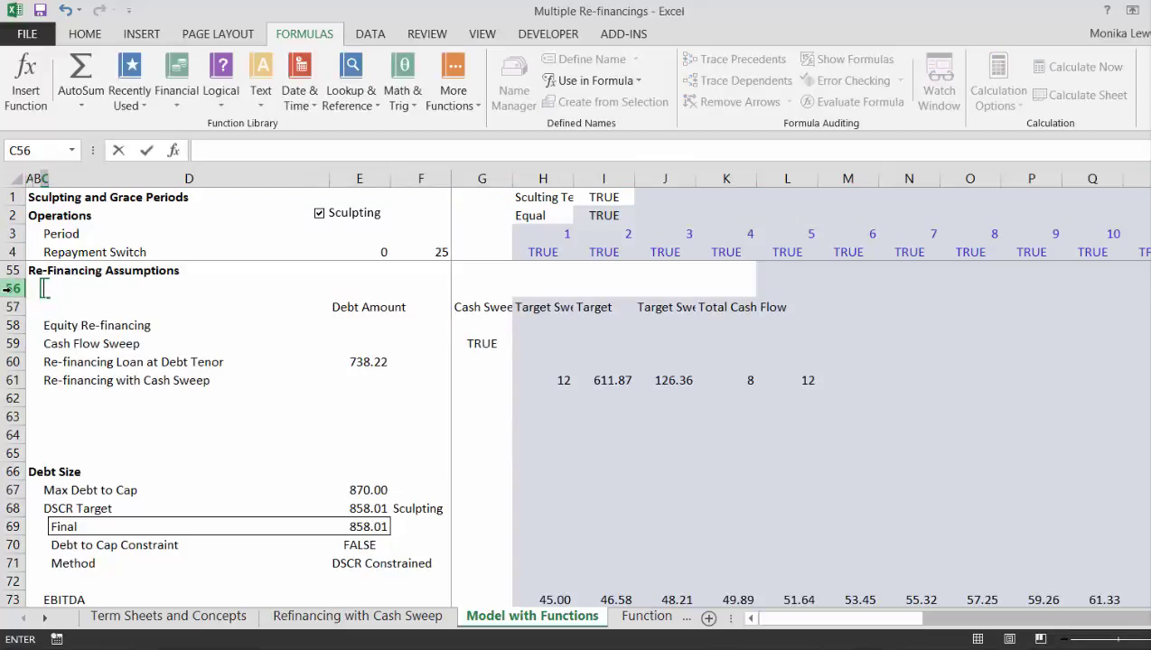
pyautogui.write('e-R')
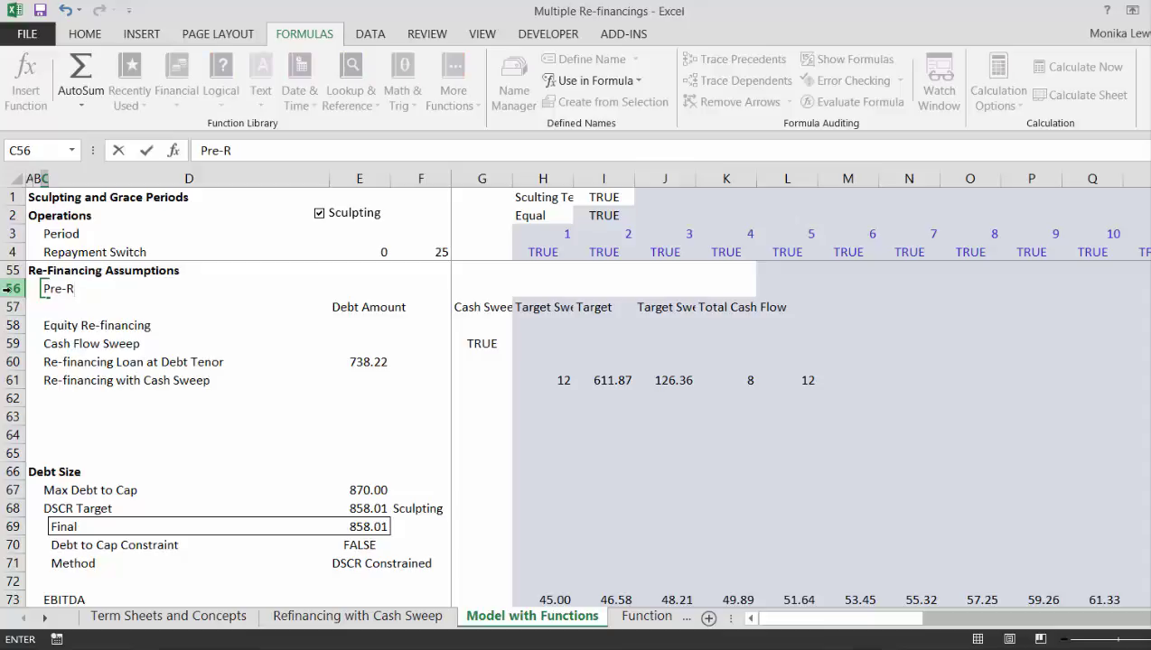
pyautogui.write('efinancing Swee')
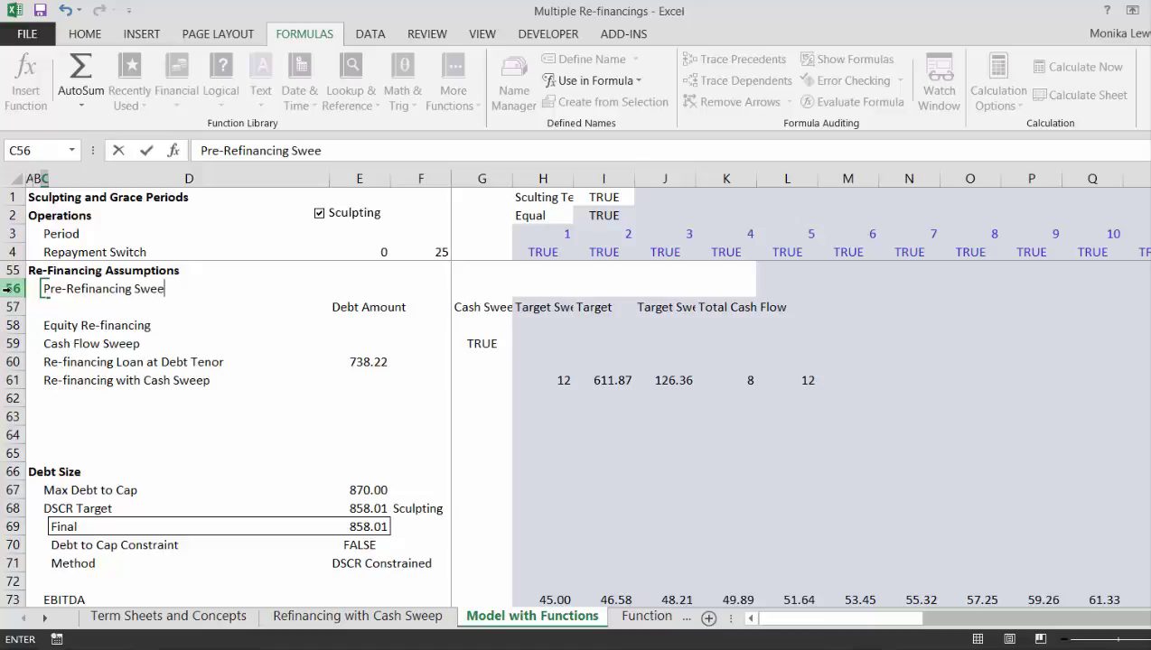
pyautogui.write('p')
pyautogui.press('Return')
# Step: Link E56 in the Pre-Refinancing Sweep row to the start period in K61
pyautogui.press('Up')
pyautogui.press('Right')
pyautogui.press('Right')
pyautogui.press('Right')
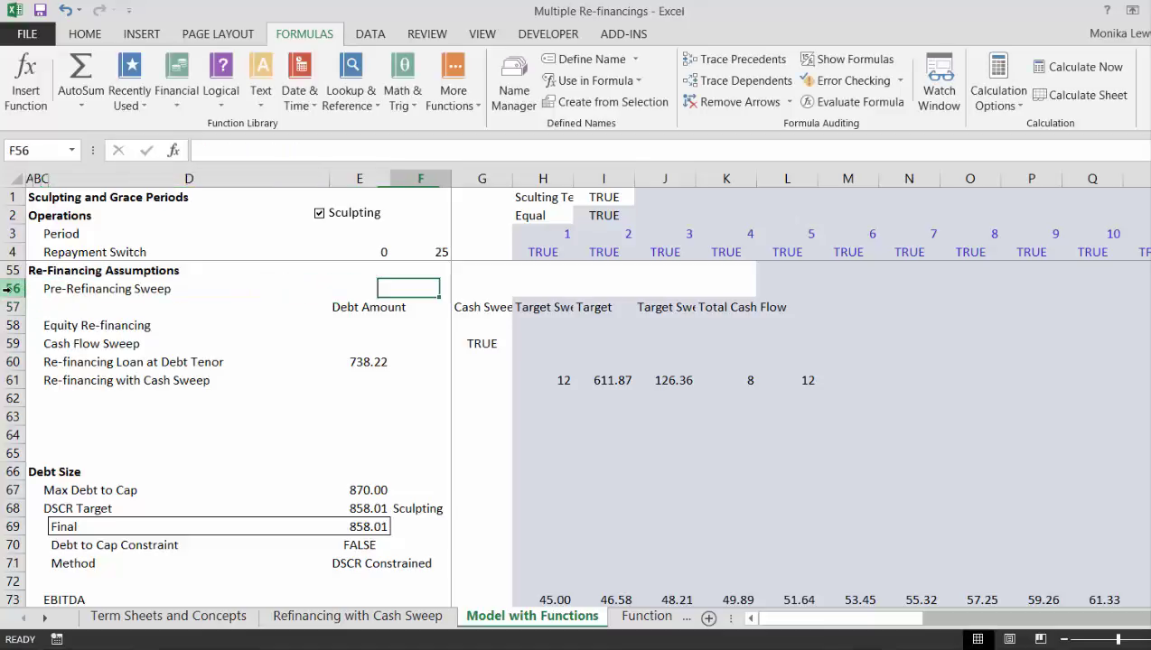
pyautogui.press('Right')
pyautogui.press('Right')
pyautogui.press('Left')
pyautogui.press('Left')
pyautogui.press('Left')
pyautogui.write('=')
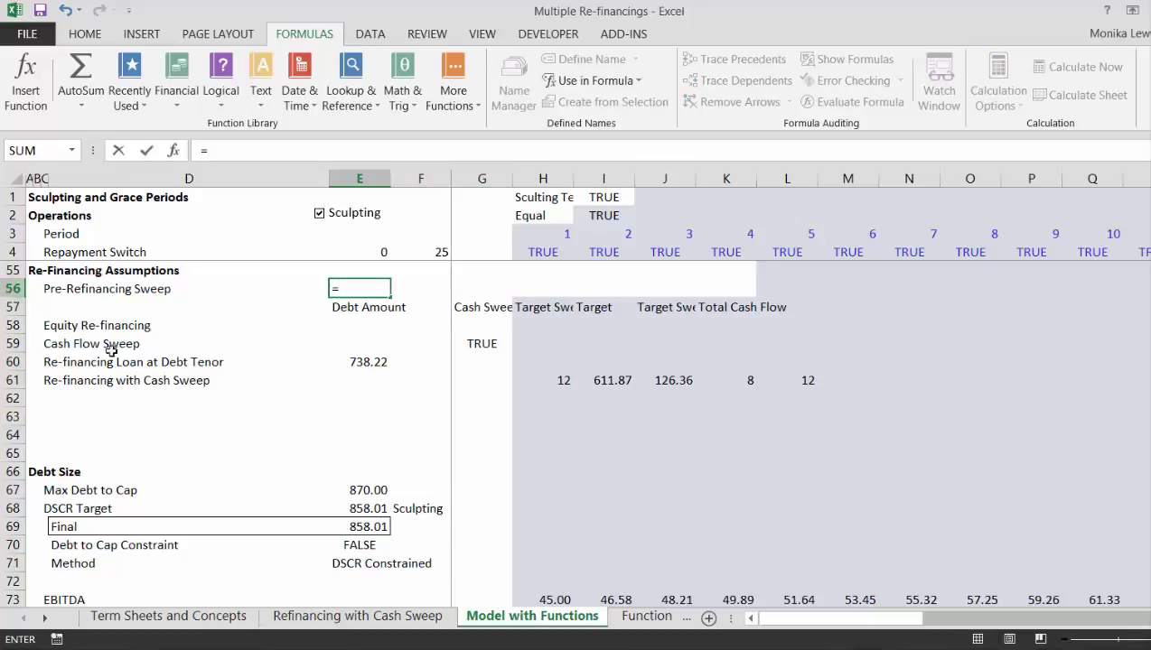
pyautogui.click(749, 382)
pyautogui.press('Return')
# Step: Link F56 in the Pre-Refinancing Sweep row to the end period in L61
pyautogui.press('Right')
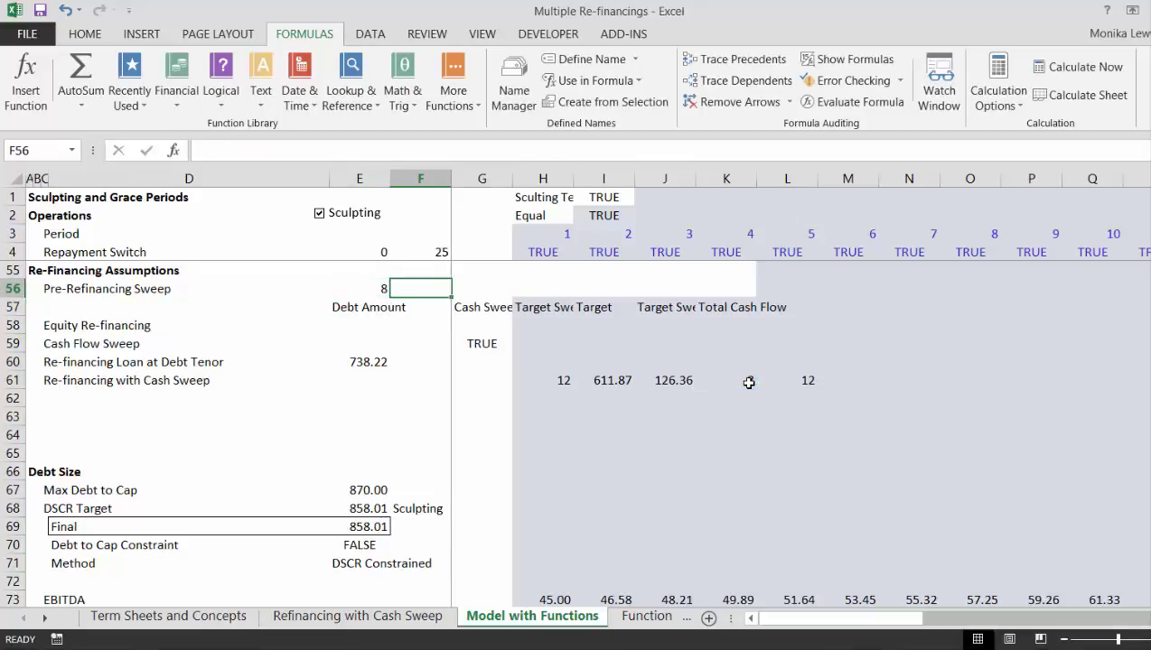
pyautogui.write('=')
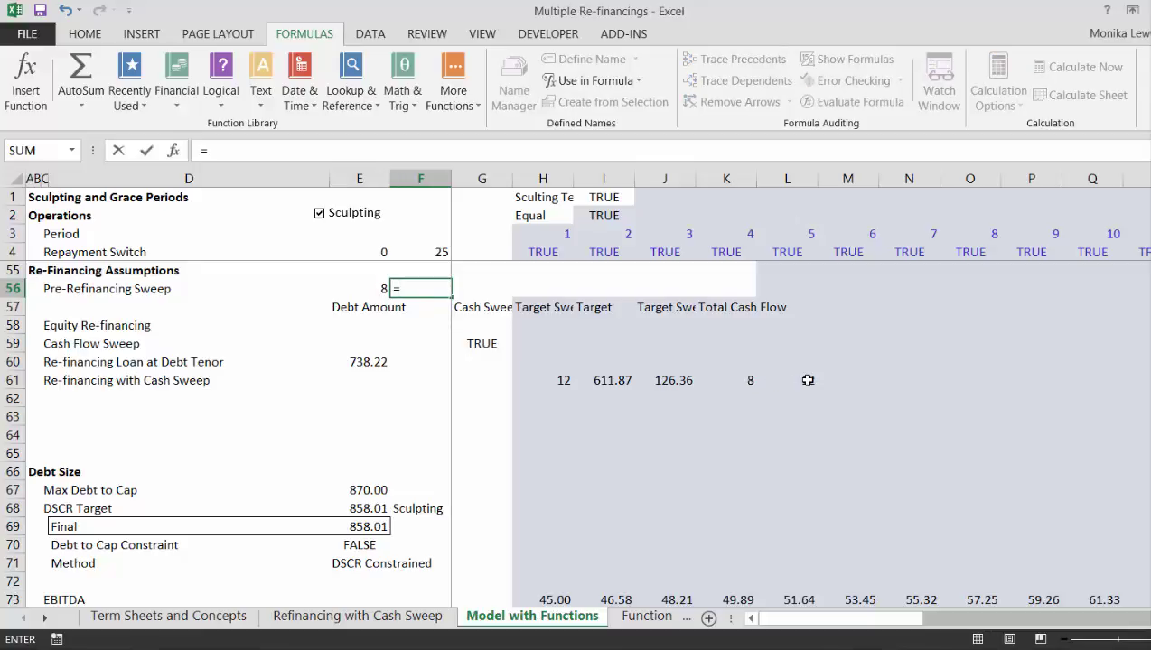
pyautogui.click(808, 380)
pyautogui.press('Return')
# Step: Enter the sweep-period switch =AND(H3>=$E$56,H3<=$F$56) in H56 and fill it across all period columns
pyautogui.press('Up')
pyautogui.press('Right')
pyautogui.press('Right')
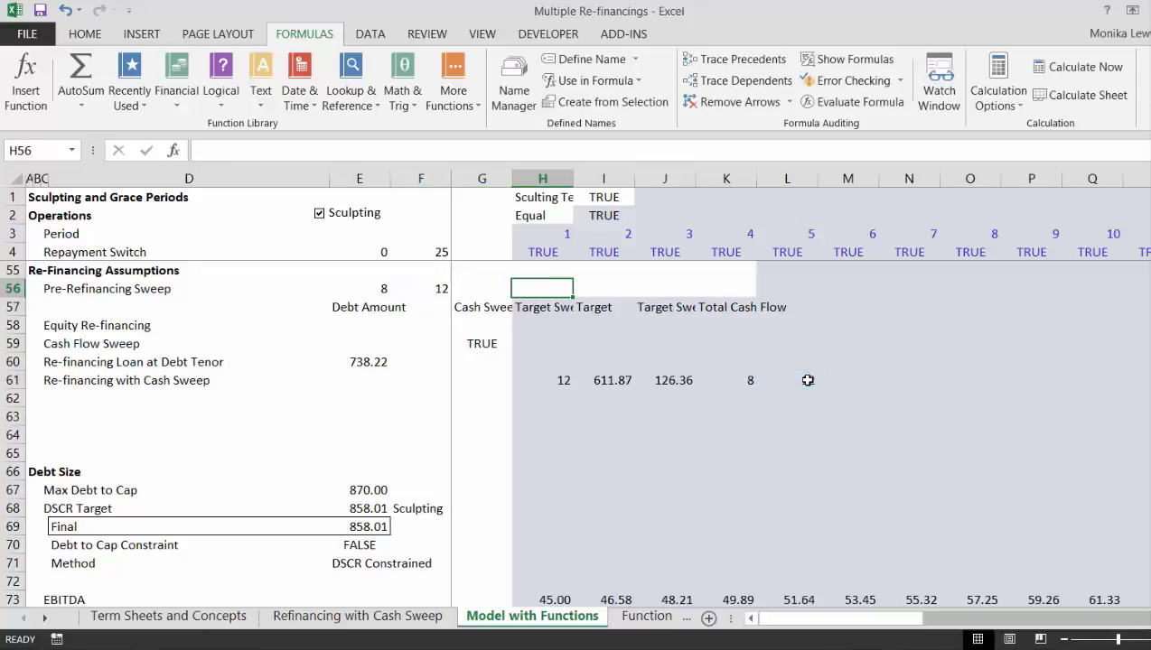
pyautogui.write('=and(')
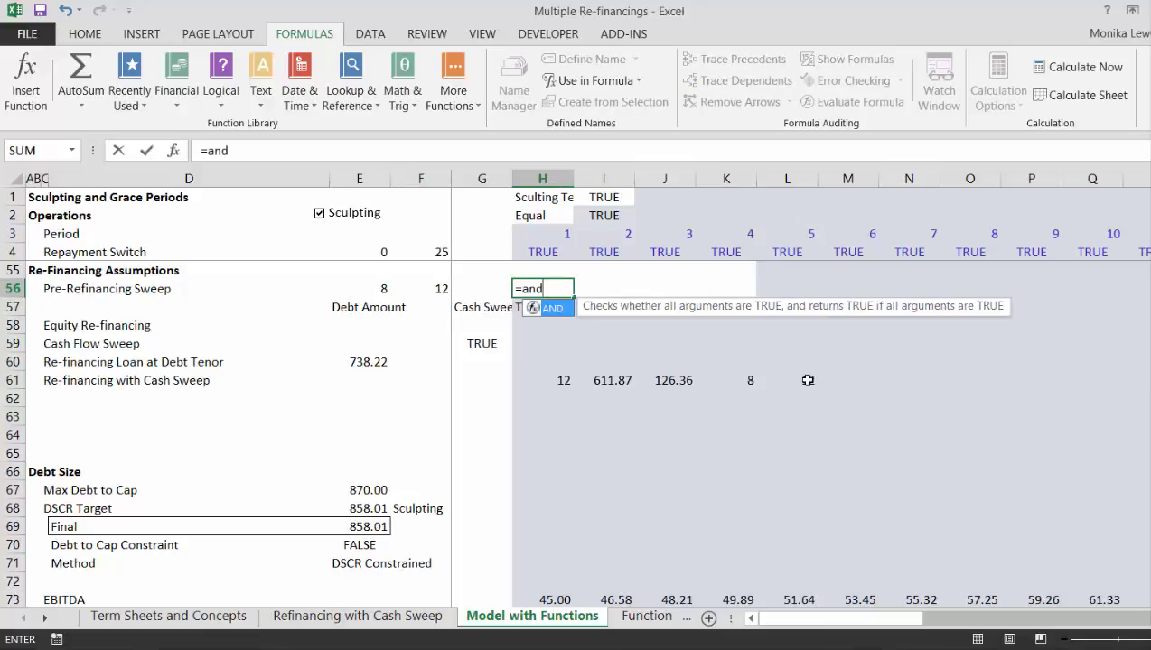
pyautogui.click(562, 232)
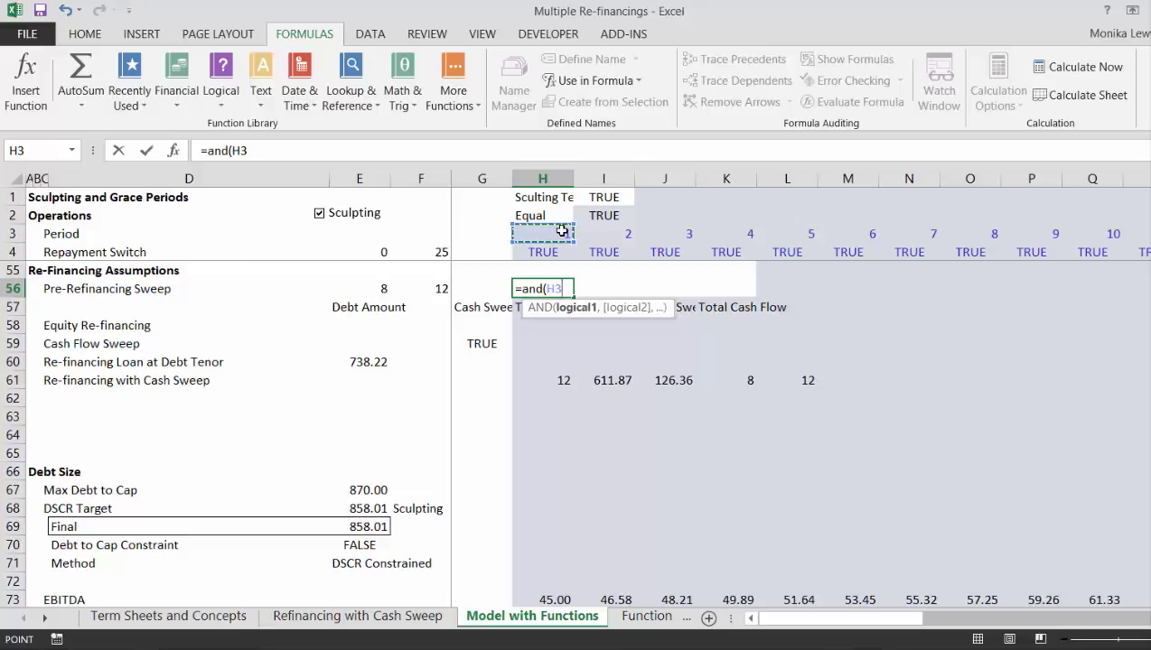
pyautogui.write('>=')
pyautogui.press('Left')
pyautogui.press('Left')
pyautogui.press('Left')
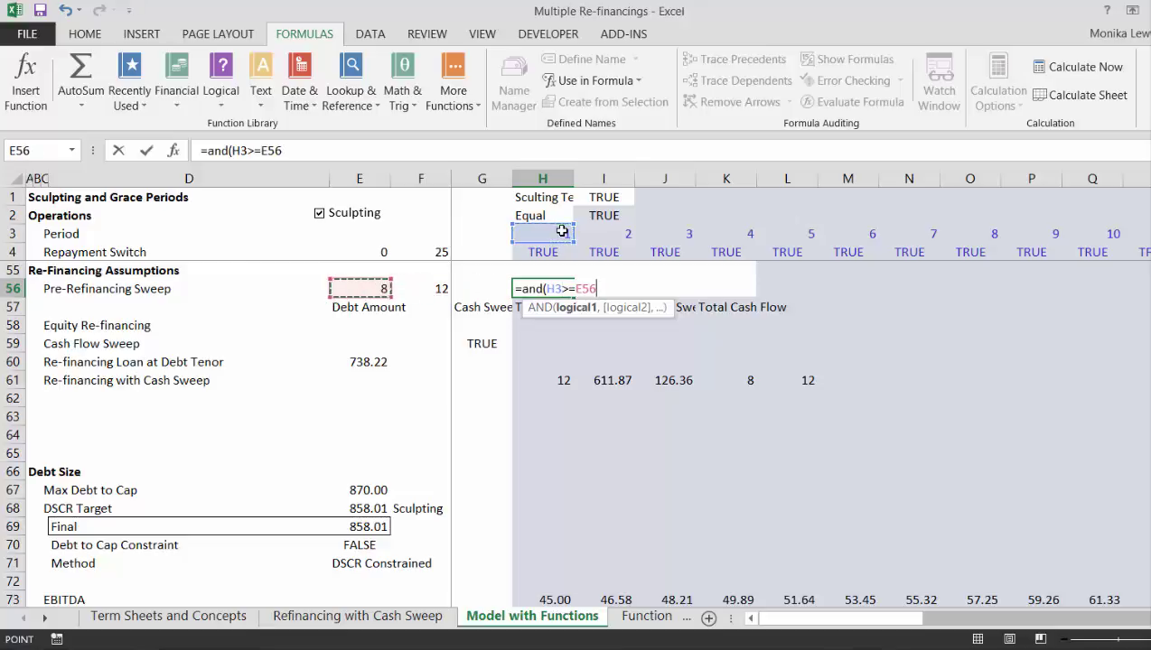
pyautogui.press('F4')
pyautogui.write(',')
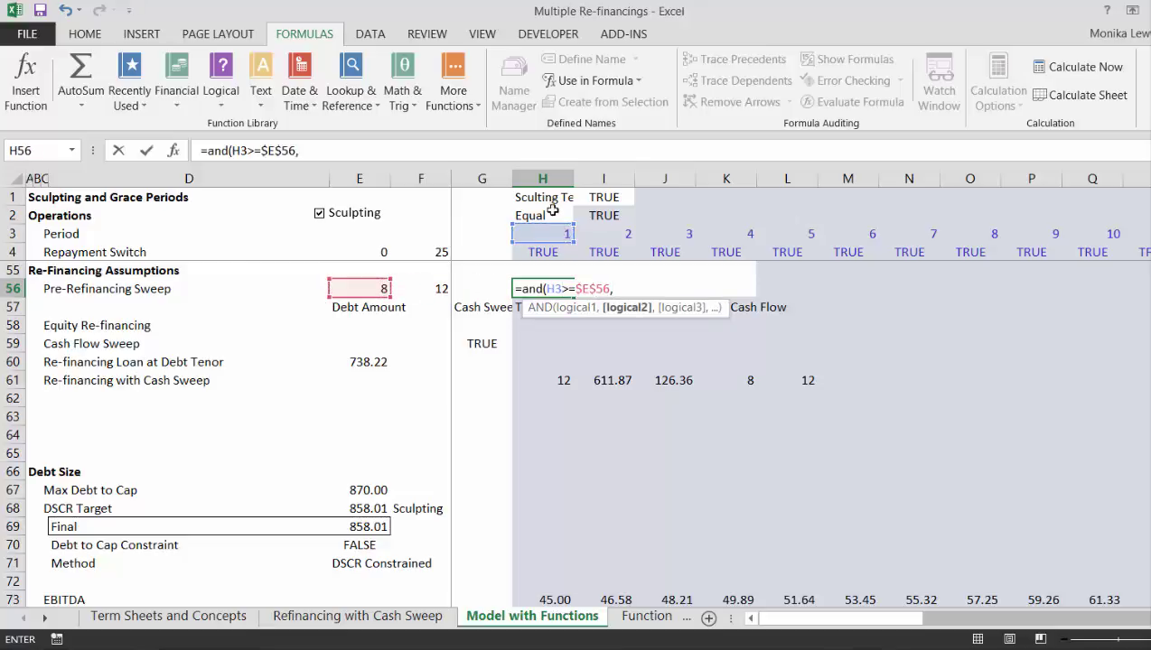
pyautogui.click(544, 231)
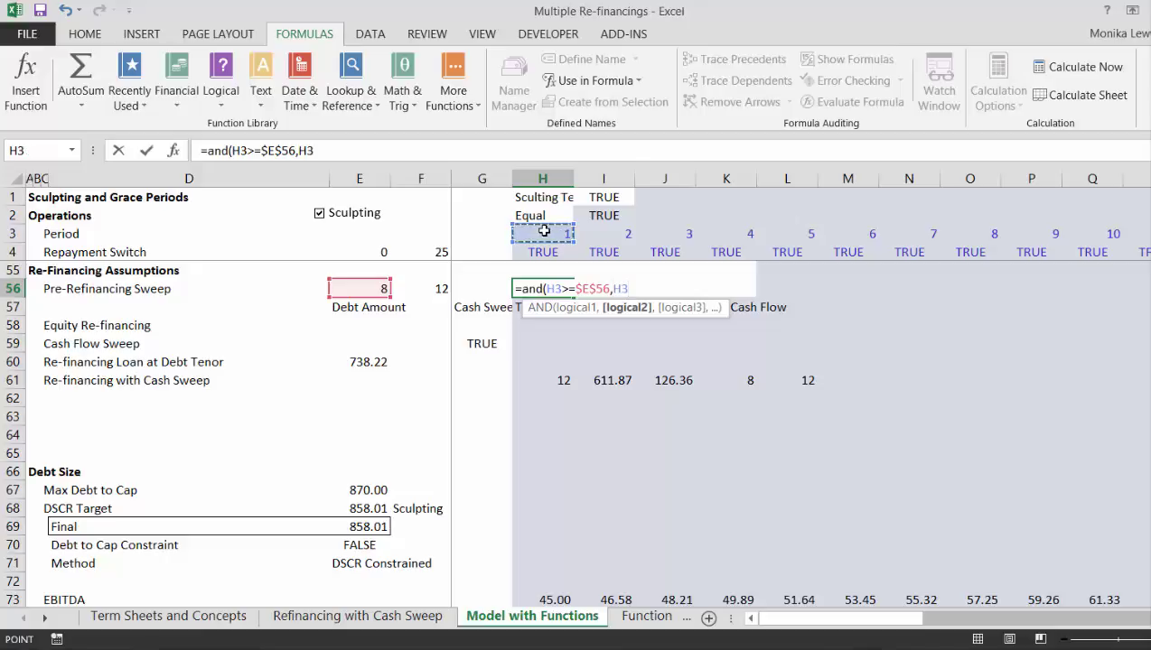
pyautogui.write('<=')
pyautogui.press('Left')
pyautogui.press('Left')
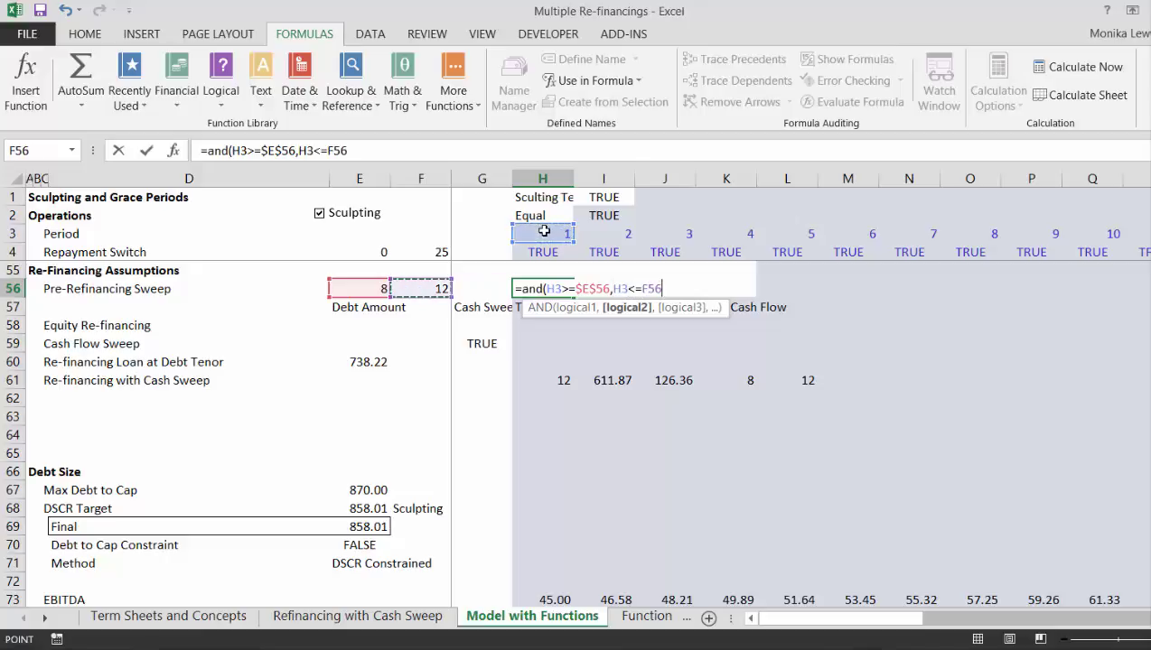
pyautogui.press('F4')
pyautogui.hotkey('ctrl', 'Return')
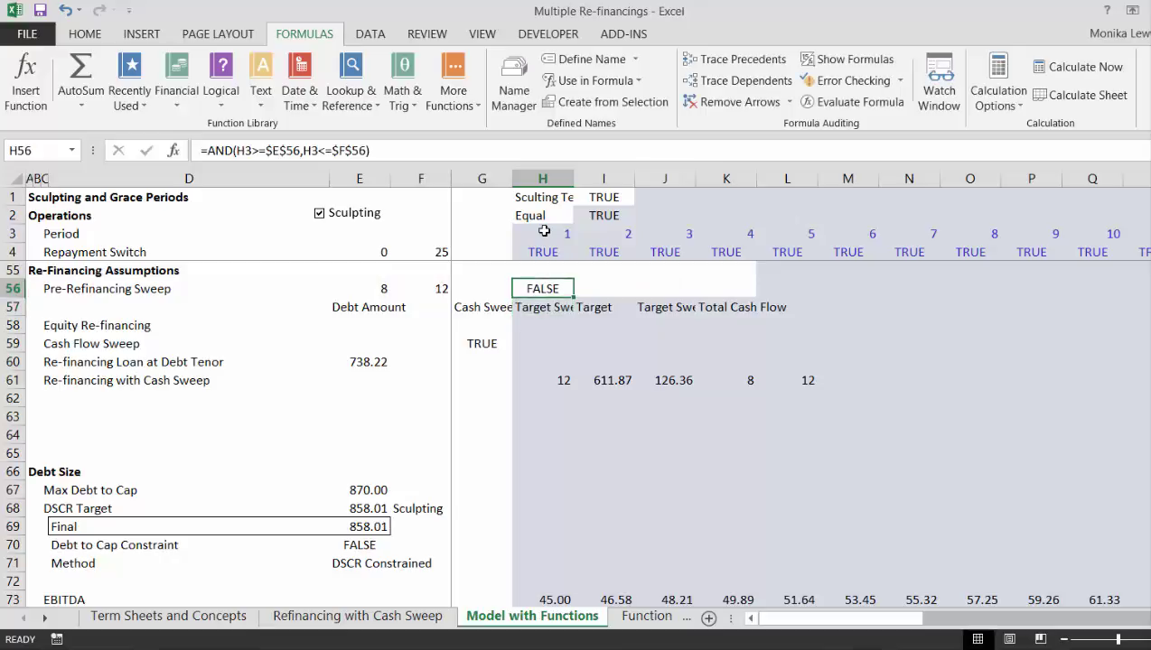
pyautogui.hotkey('ctrl', 'shift', 'r')
# Step: Begin a SUMIF formula in M61 with the Pre-Refinancing Sweep row 56:56 as the range and TRUE as the criterion
pyautogui.press('Down')
pyautogui.press('Down')
pyautogui.press('Down')
pyautogui.press('Down')
pyautogui.press('Down')
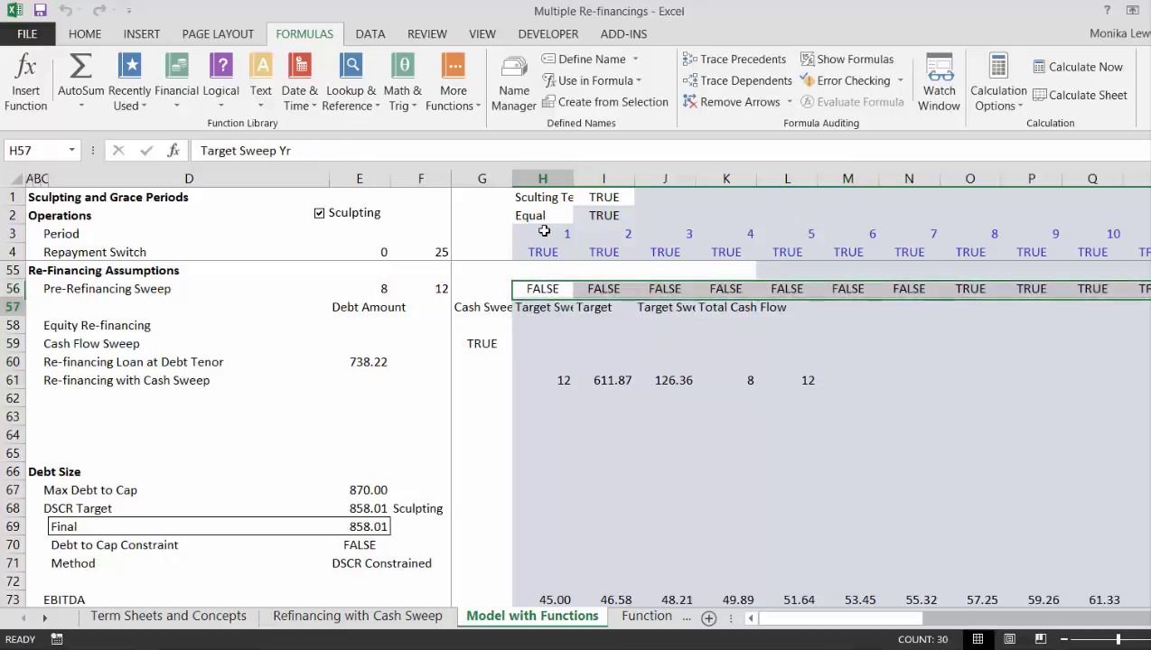
pyautogui.press('Right')
pyautogui.press('Right')
pyautogui.press('Right')
pyautogui.press('Right')
pyautogui.press('Right')
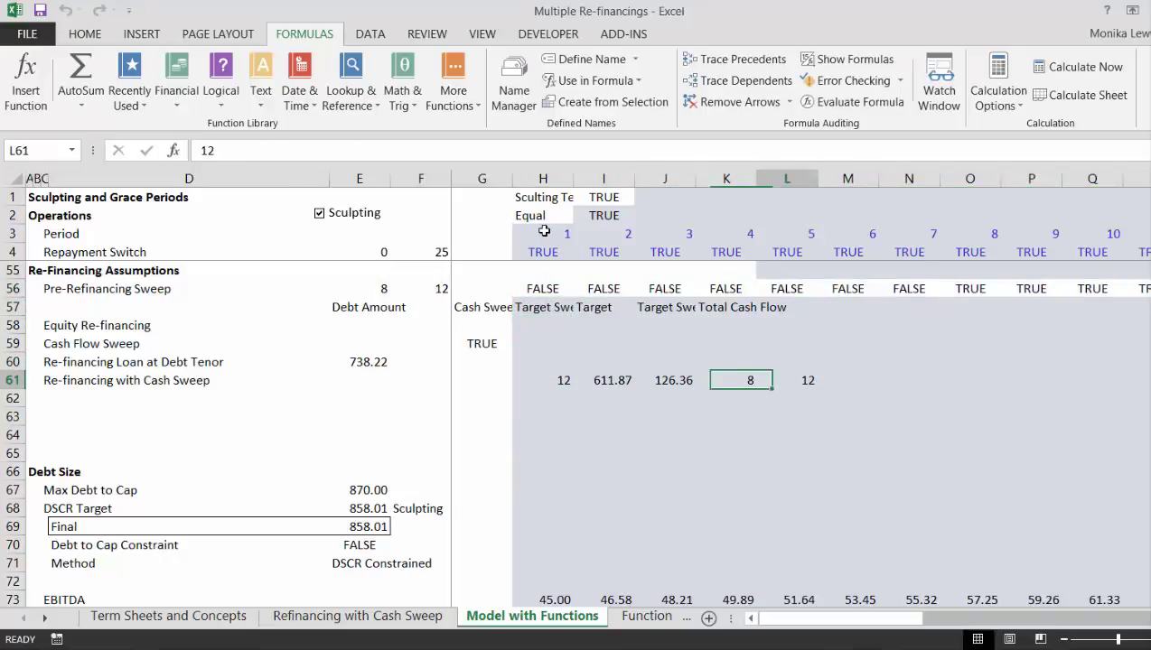
pyautogui.write('=sum')
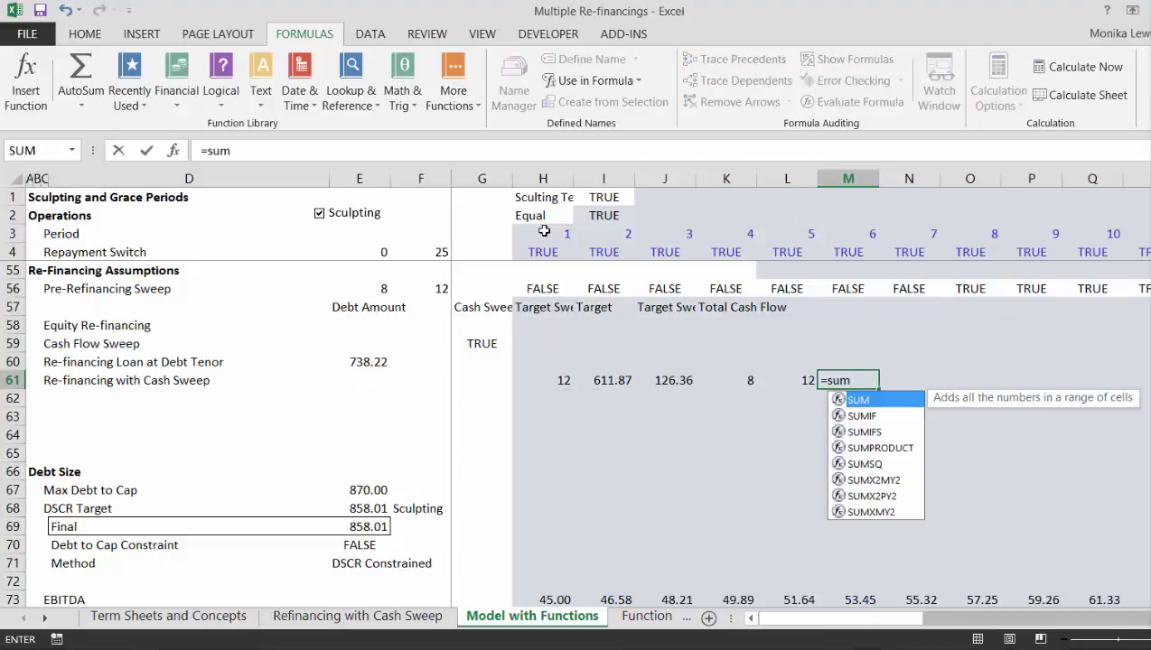
pyautogui.press('Down')
pyautogui.press('Tab')
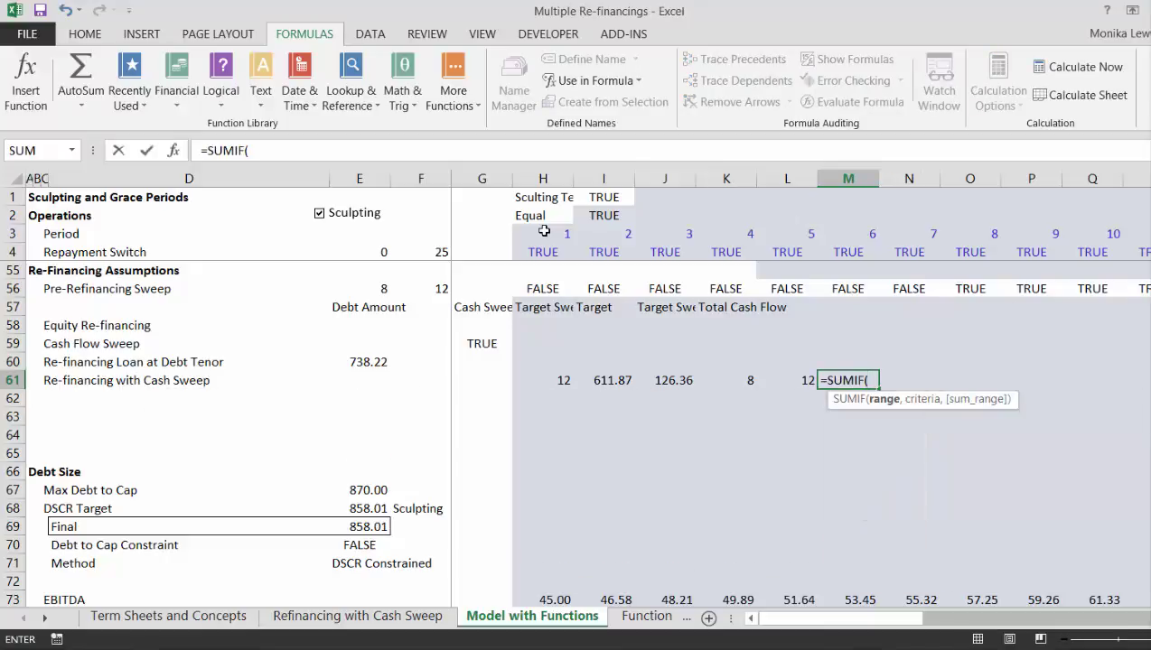
pyautogui.press('Up')
pyautogui.press('Up')
pyautogui.press('Up')
pyautogui.press('Up')
pyautogui.press('Up')
pyautogui.hotkey('shift', 'space')
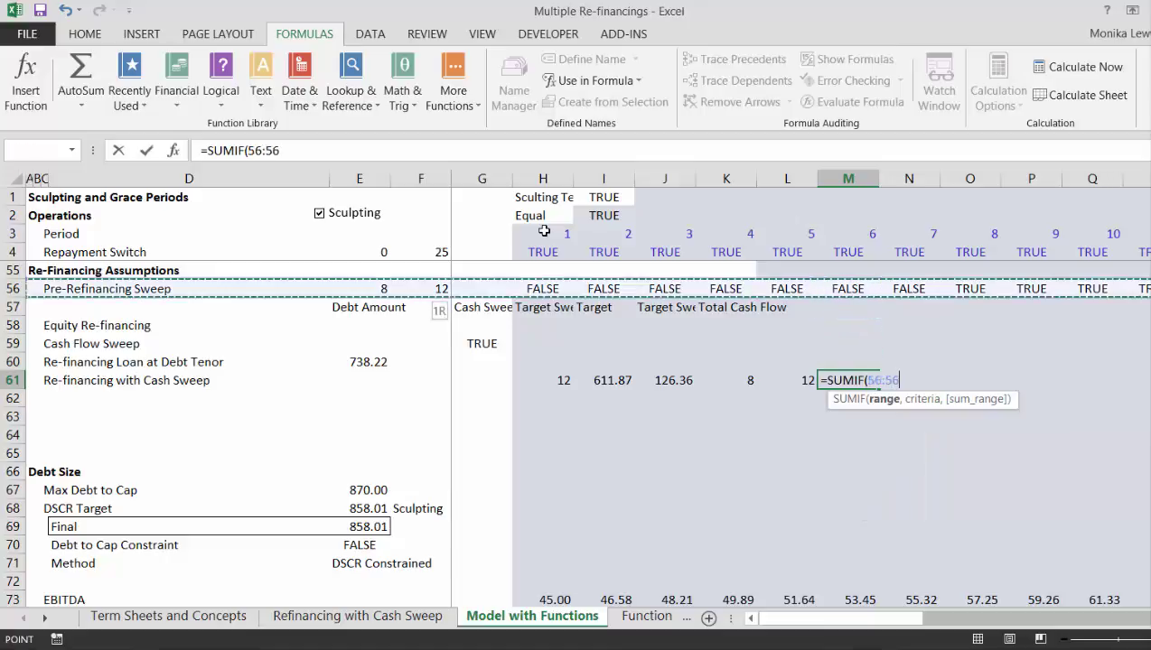
pyautogui.write(',truem')
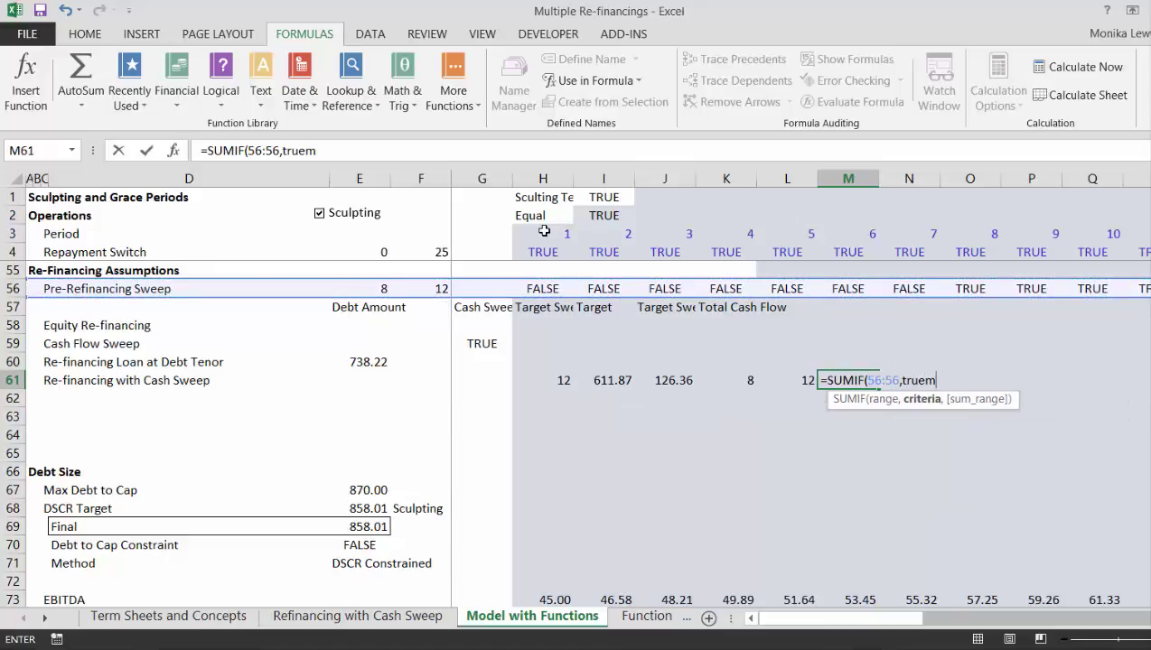
pyautogui.press('BackSpace')
pyautogui.write(',')
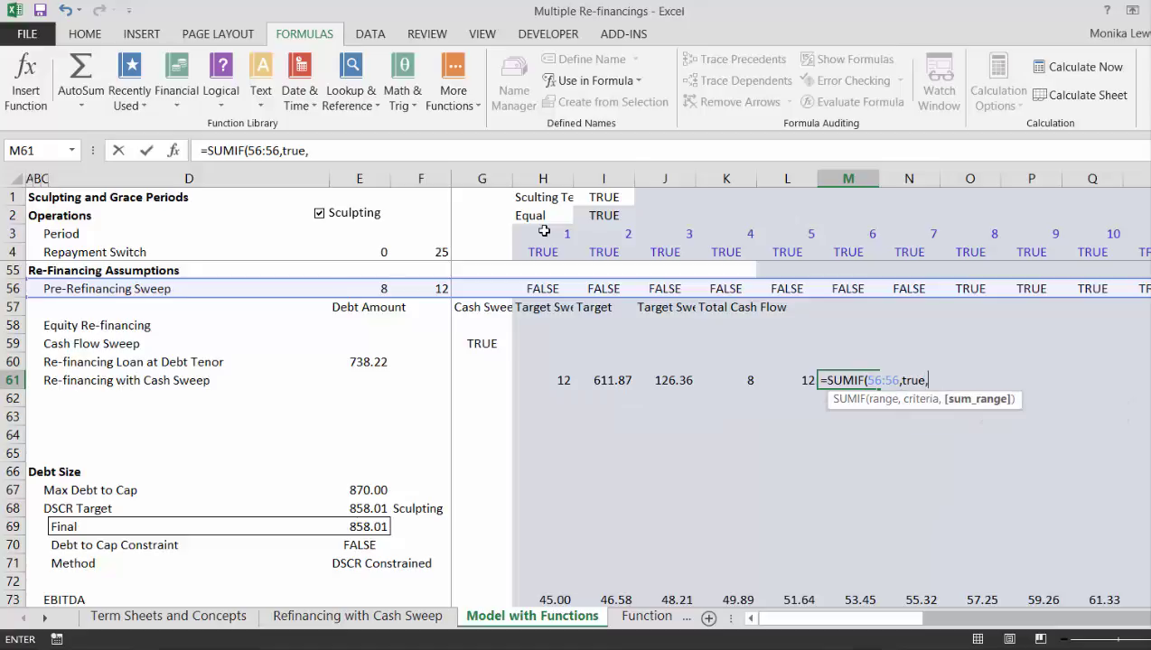
# Step: Complete the M61 formula with the Equity Cash Flow row 126:126 as the sum range and format the result to two decimals
pyautogui.press('Left')
pyautogui.press('Left')
pyautogui.press('Home')
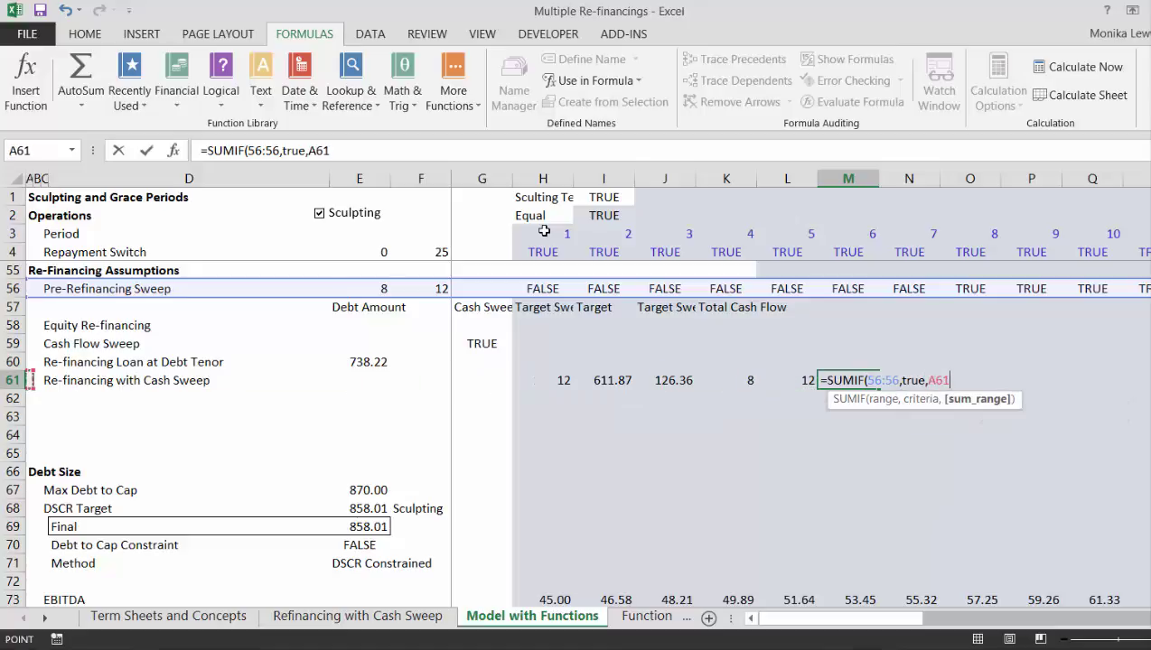
pyautogui.press('pagedown')
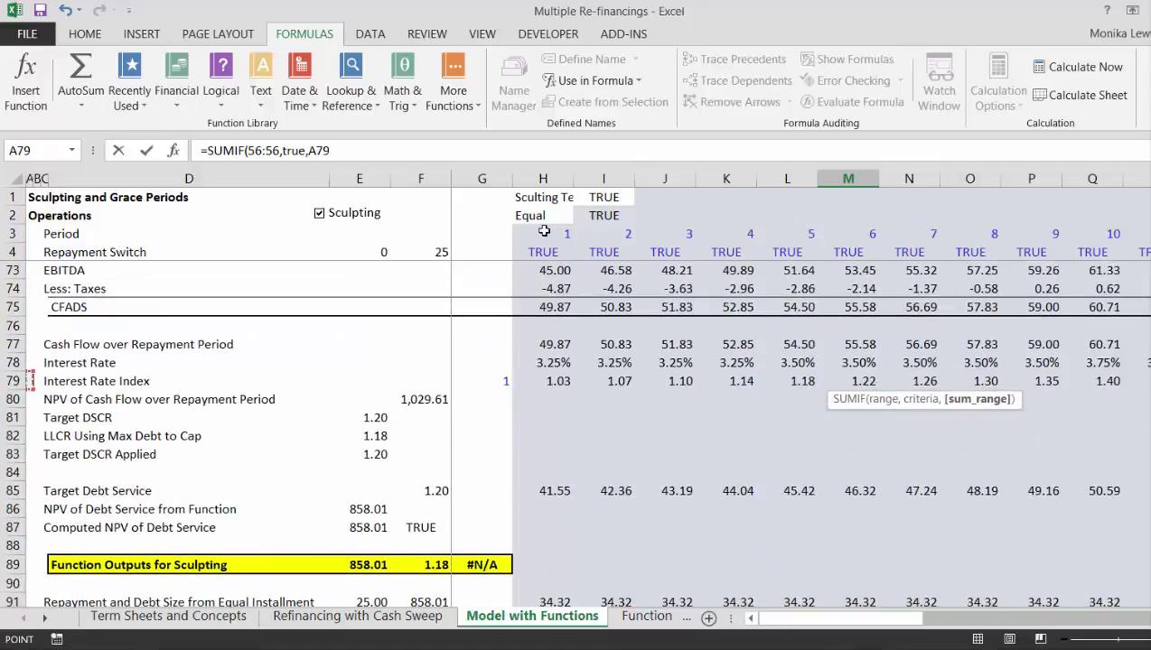
pyautogui.press('pagedown')
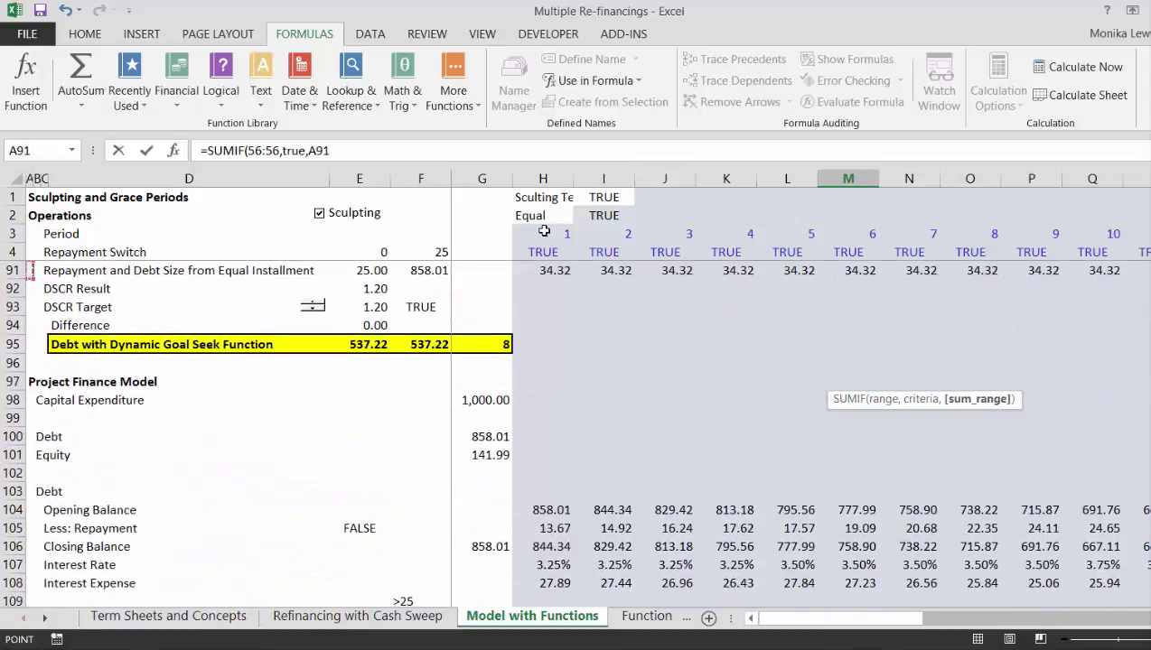
pyautogui.press('Down')
pyautogui.press('Down')
pyautogui.press('Down')
pyautogui.press('Down')
pyautogui.press('Down')
pyautogui.press('Down')
pyautogui.press('Down')
pyautogui.press('Down')
pyautogui.press('Down')
pyautogui.press('Down')
pyautogui.press('Down')
pyautogui.press('Down')
pyautogui.press('Down')
pyautogui.press('Down')
pyautogui.press('Down')
pyautogui.press('Down')
pyautogui.press('Down')
pyautogui.press('Down')
pyautogui.press('Down')
pyautogui.press('Down')
pyautogui.press('Down')
pyautogui.press('Down')
pyautogui.press('Down')
pyautogui.press('Down')
pyautogui.press('Down')
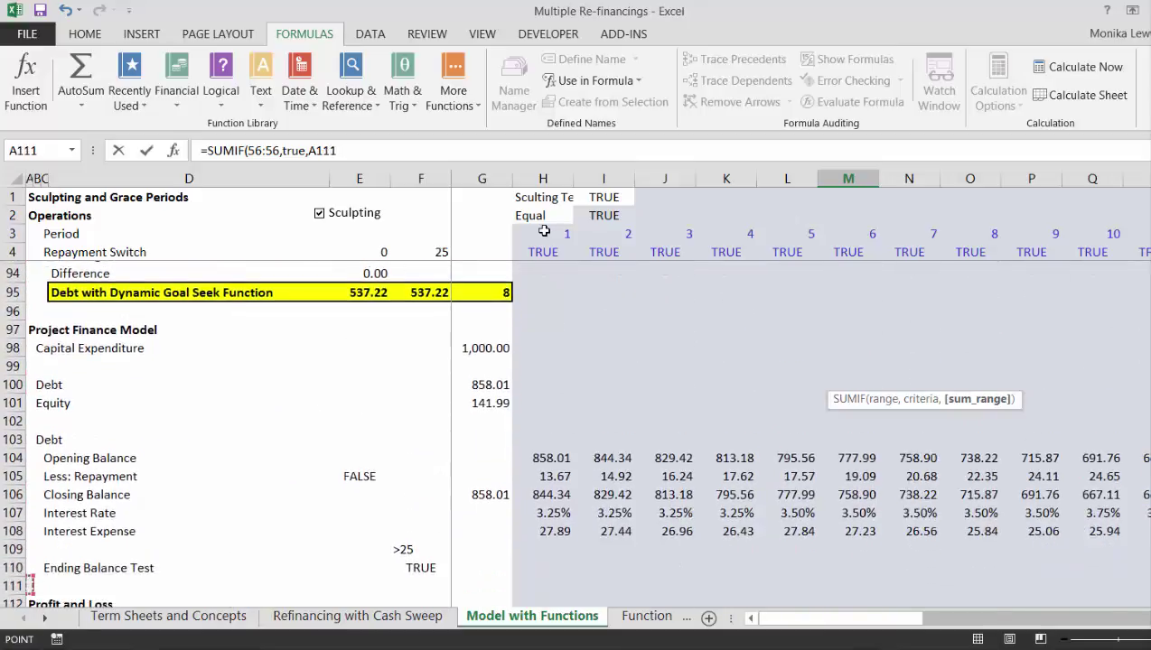
pyautogui.press('Down')
pyautogui.press('Down')
pyautogui.press('Down')
pyautogui.press('Down')
pyautogui.press('Down')
pyautogui.press('Down')
pyautogui.press('Down')
pyautogui.press('Down')
pyautogui.press('Down')
pyautogui.press('Down')
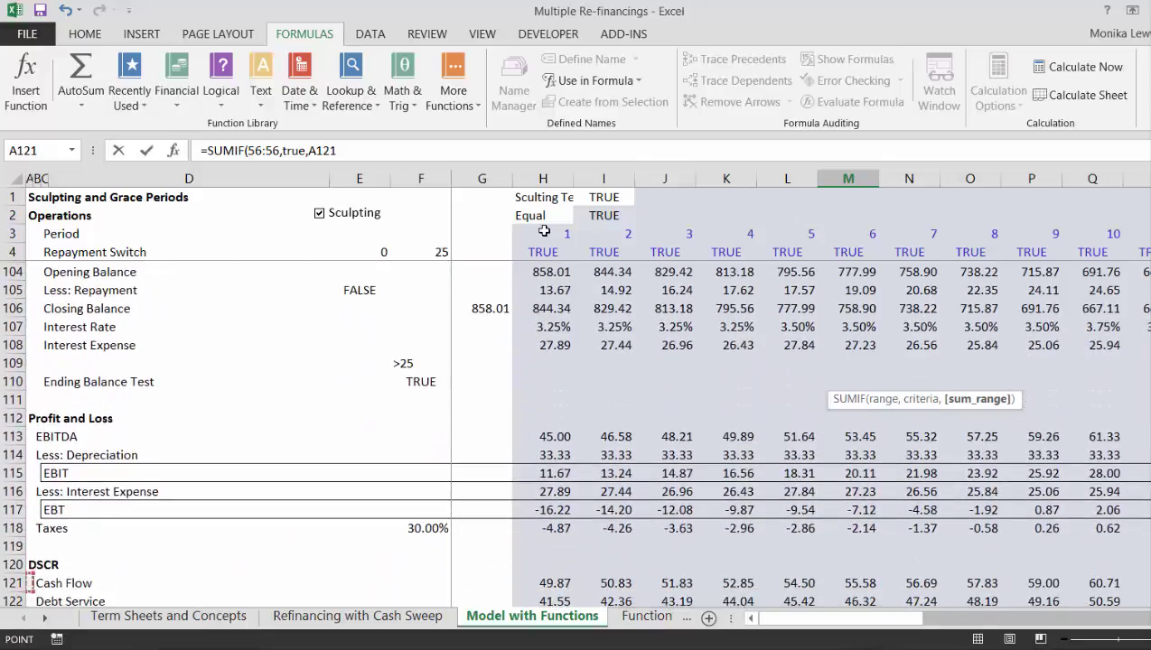
pyautogui.press('Down')
pyautogui.press('Down')
pyautogui.press('Up')
pyautogui.press('Up')
pyautogui.press('Up')
pyautogui.press('Up')
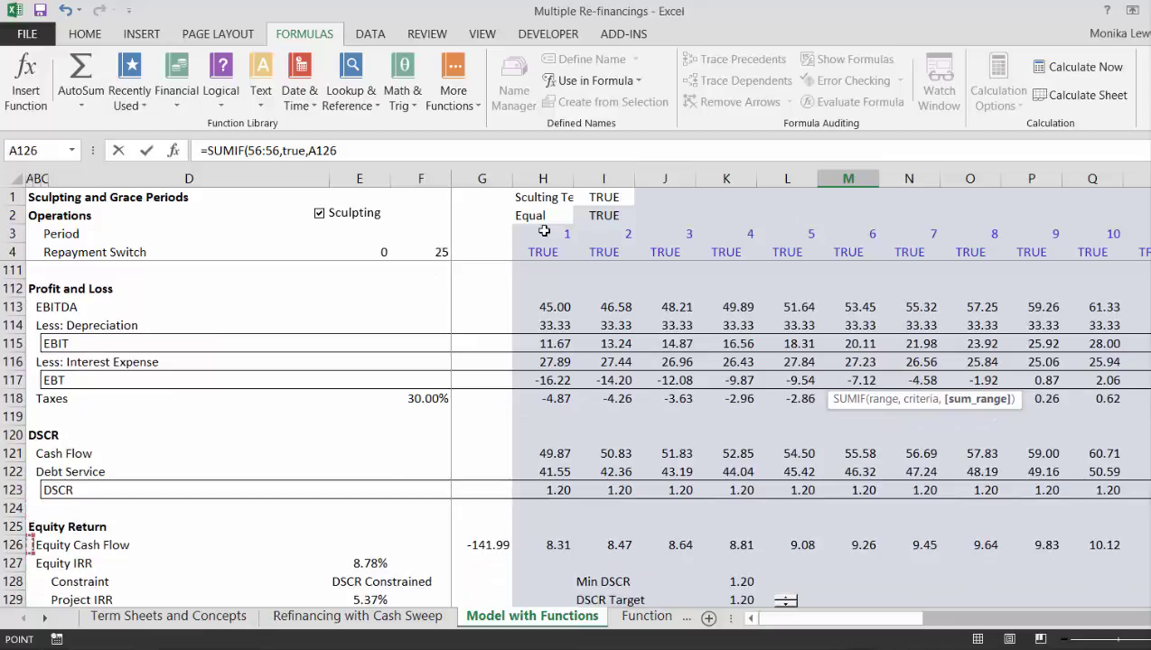
pyautogui.hotkey('shift', 'space')
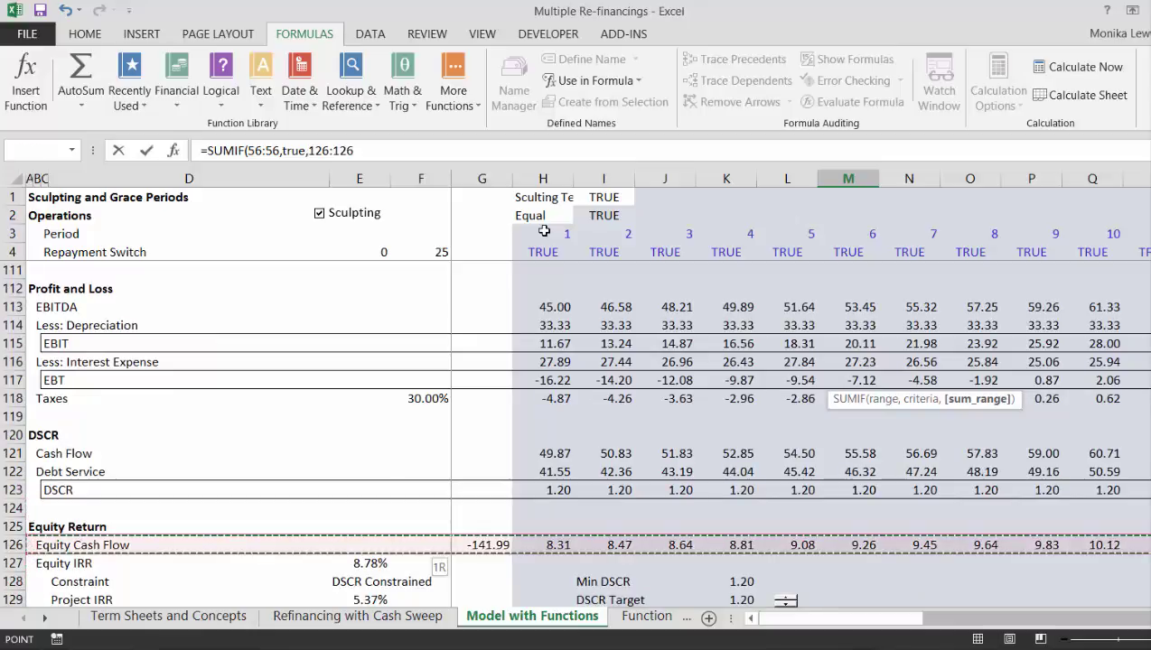
pyautogui.press('Escape')
pyautogui.press('Up')
pyautogui.press('Up')
pyautogui.press('Up')
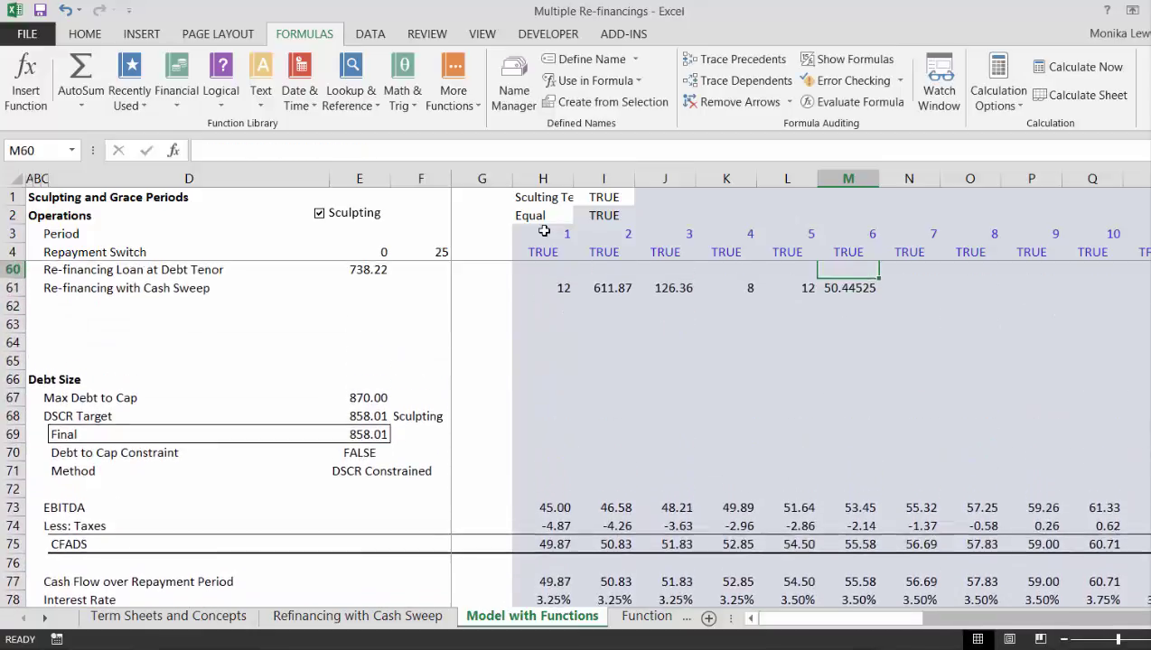
pyautogui.press('Down')
pyautogui.press('Down')
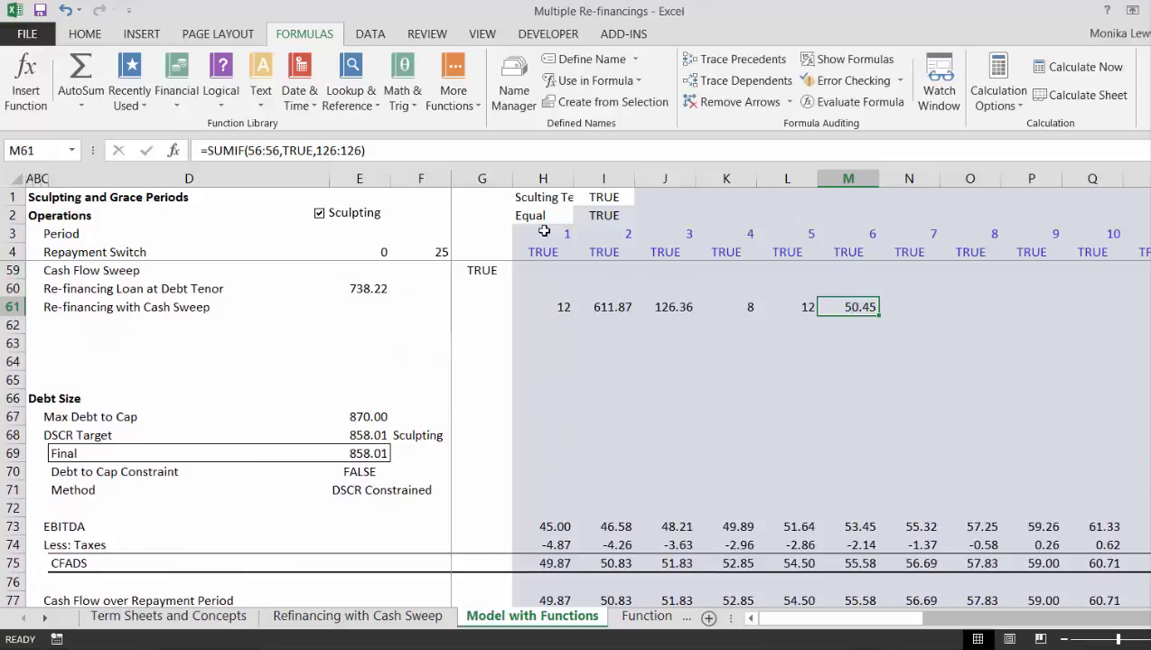
# Step: Enter =J61/M61 in N61 and format it as a percentage with two decimals
pyautogui.press('Right')
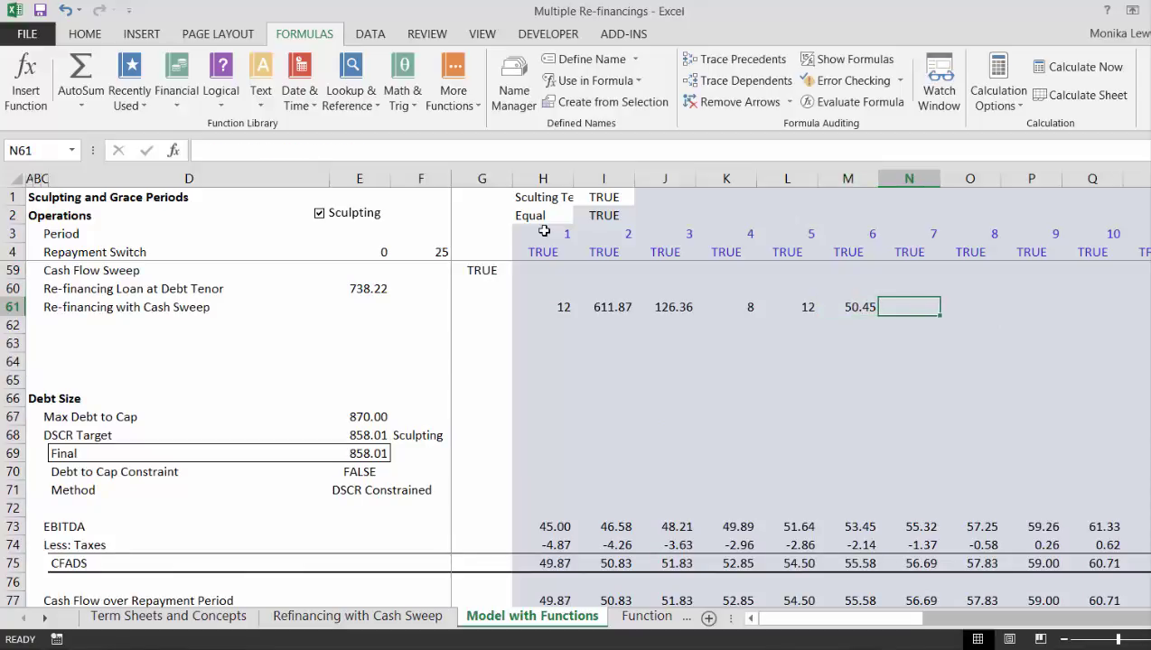
pyautogui.write('=')
pyautogui.press('Left')
pyautogui.press('Left')
pyautogui.press('Left')
pyautogui.press('Left')
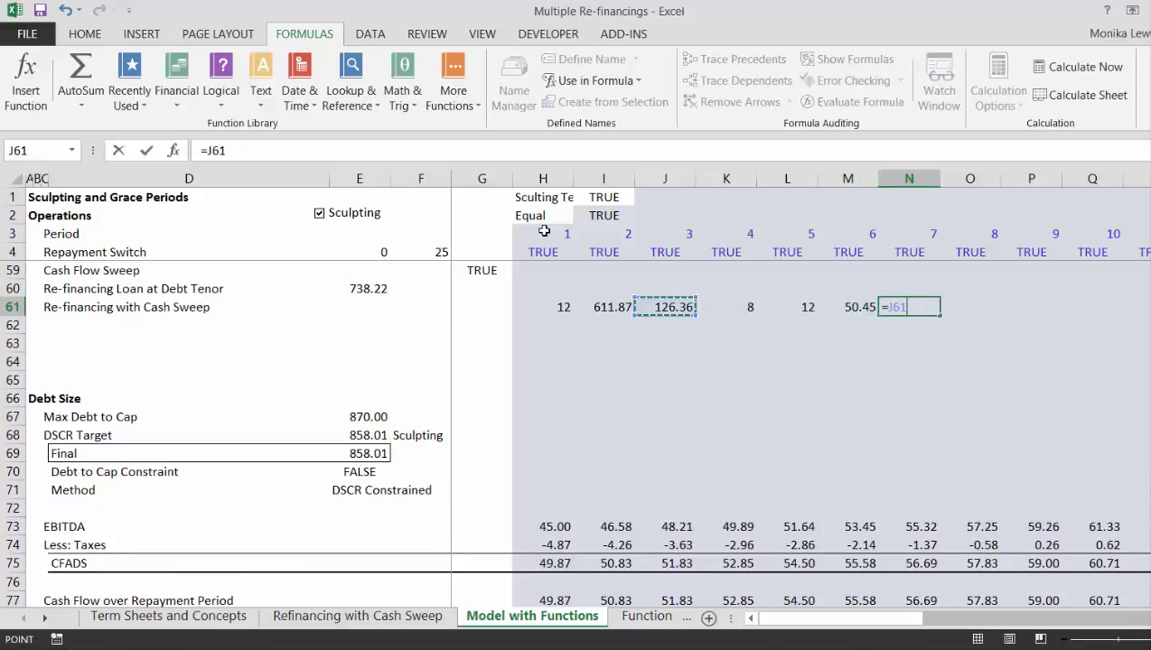
pyautogui.write('/')
pyautogui.press('Left')
pyautogui.hotkey('ctrl', 'Return')
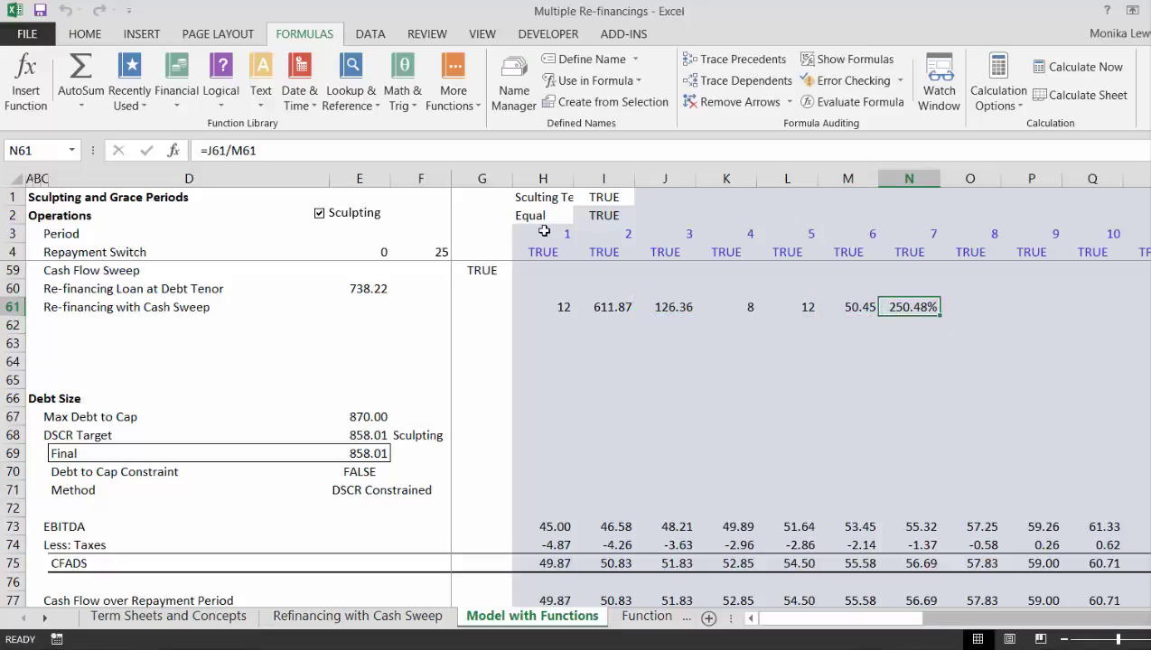
# Step: Set the sweep start period in K61 to 6
pyautogui.press('Left')
pyautogui.press('Left')
pyautogui.press('Left')
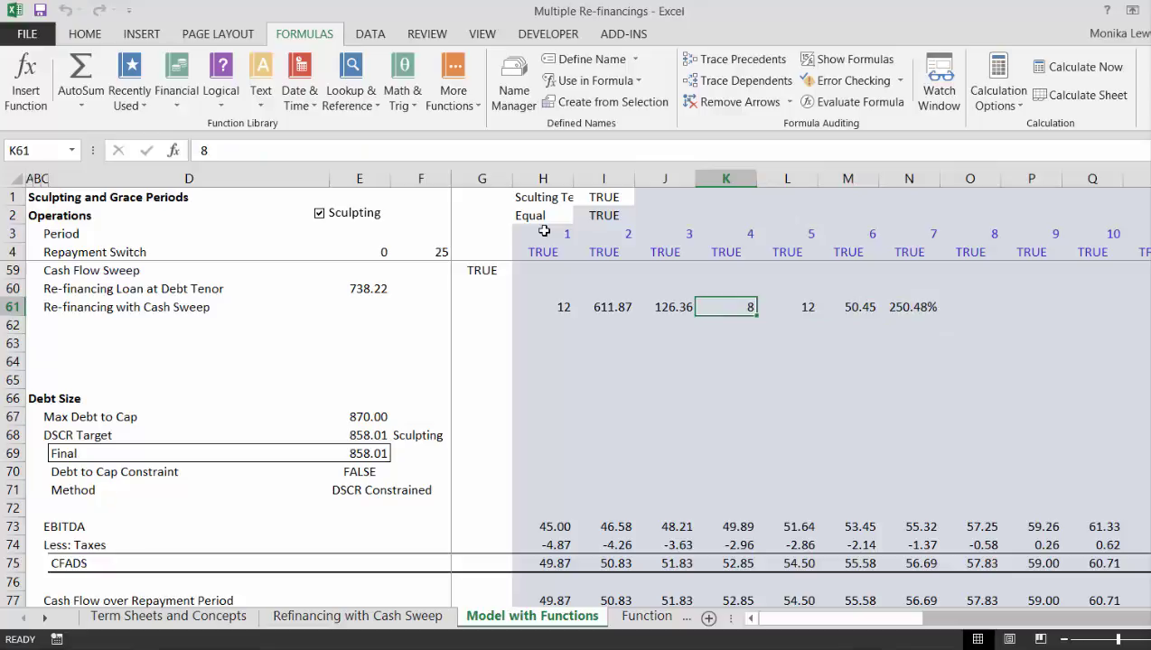
pyautogui.write('6')
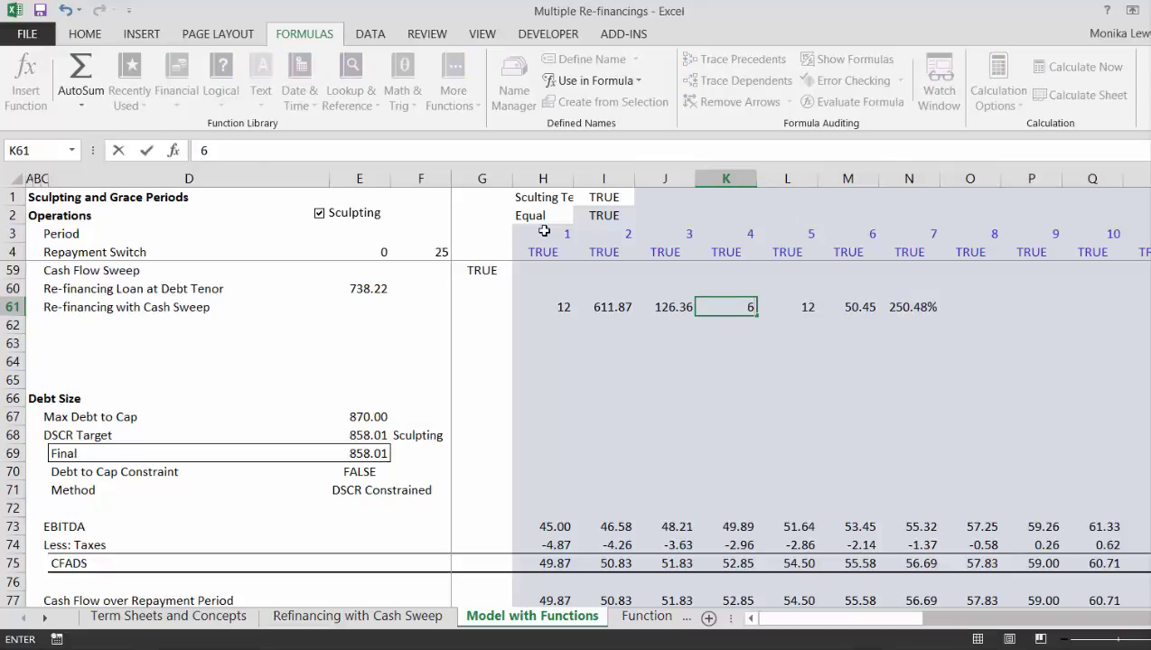
pyautogui.press('Return')
pyautogui.press('Up')
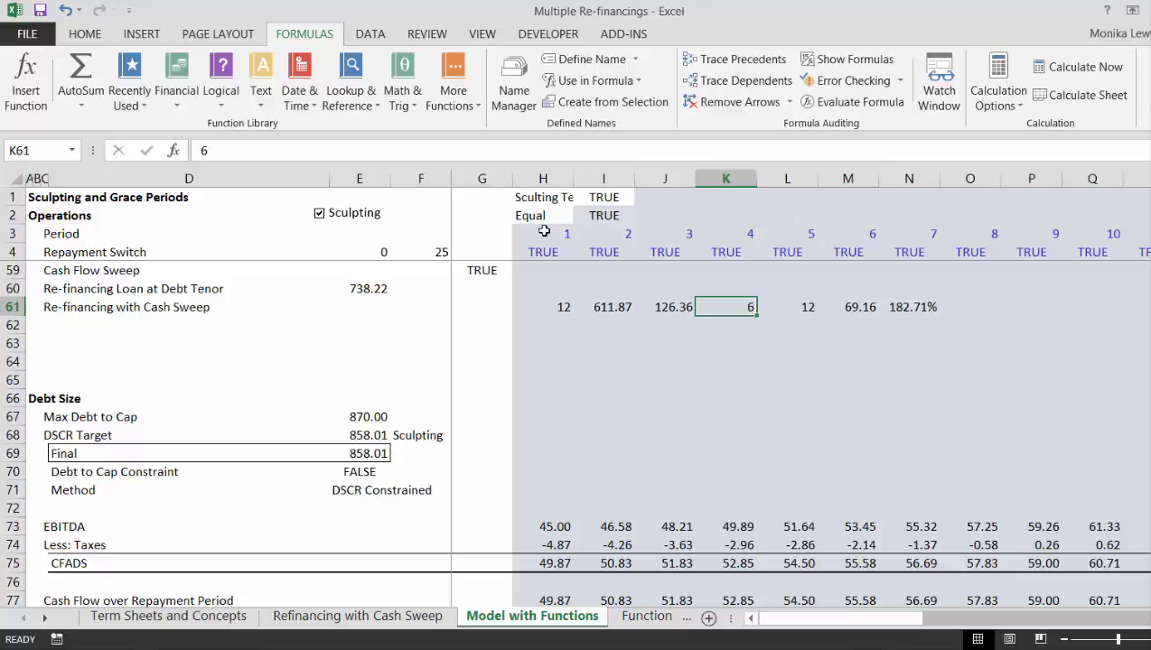
# Step: Set the sweep end period in L61 to 7
pyautogui.press('Right')
pyautogui.press('Left')
pyautogui.press('Right')
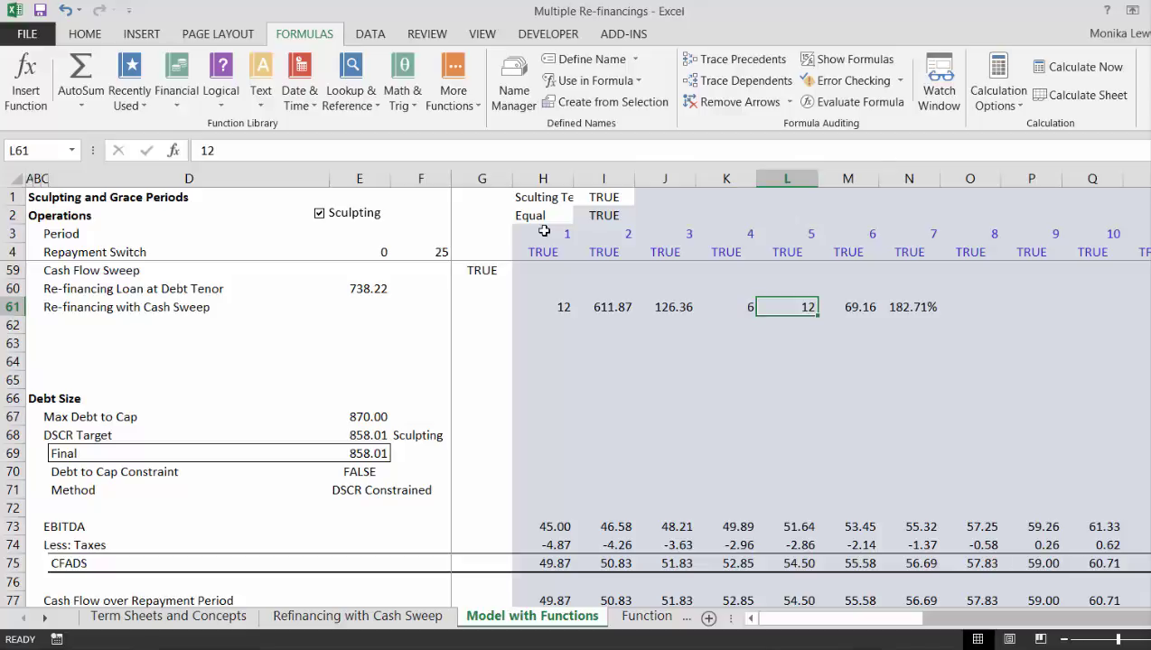
pyautogui.write('7')
pyautogui.press('Return')
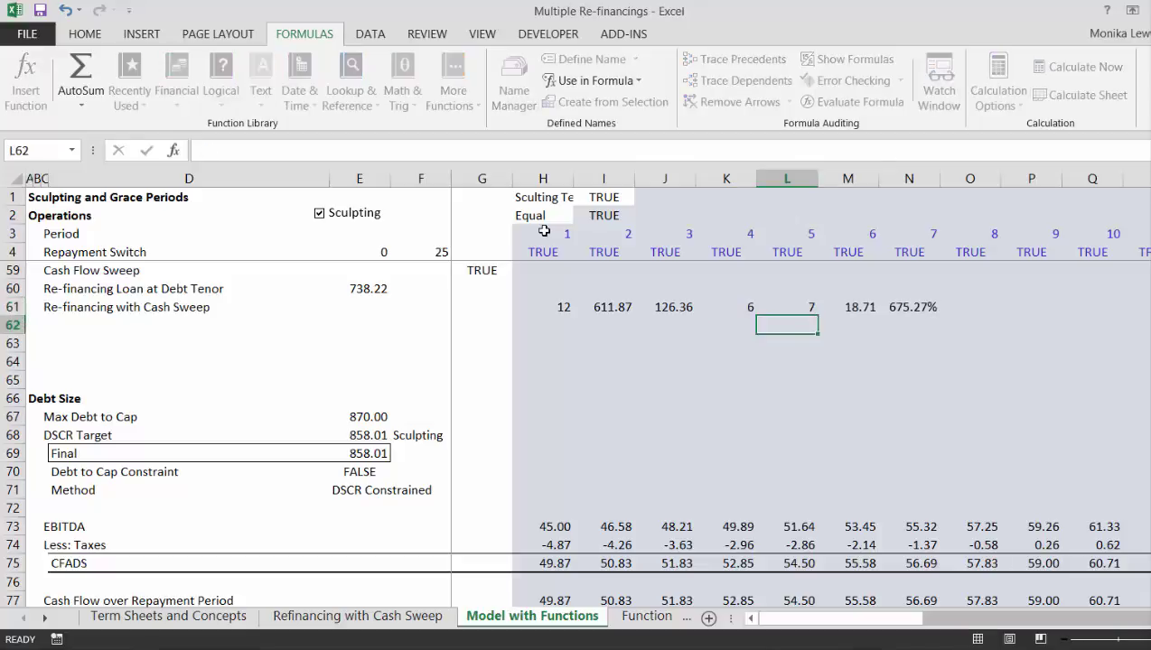
# Step: Try 2 as the sweep start period in K61, and replace it with 1
pyautogui.press('Up')
pyautogui.press('Left')
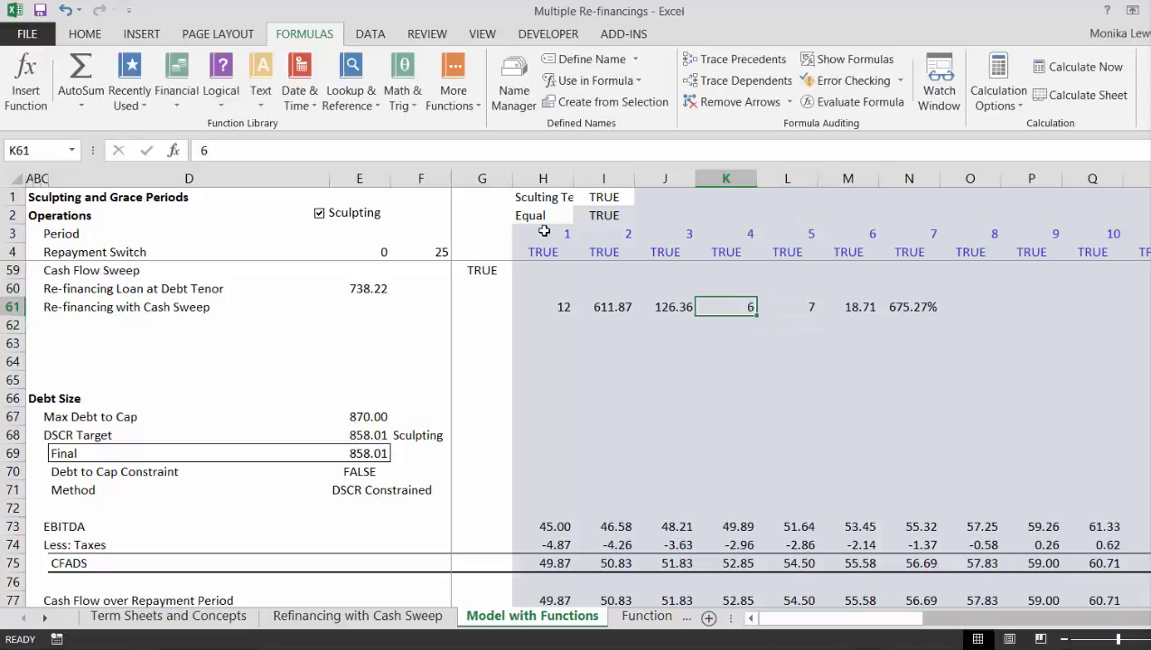
pyautogui.write('2')
pyautogui.press('Return')
pyautogui.press('Up')
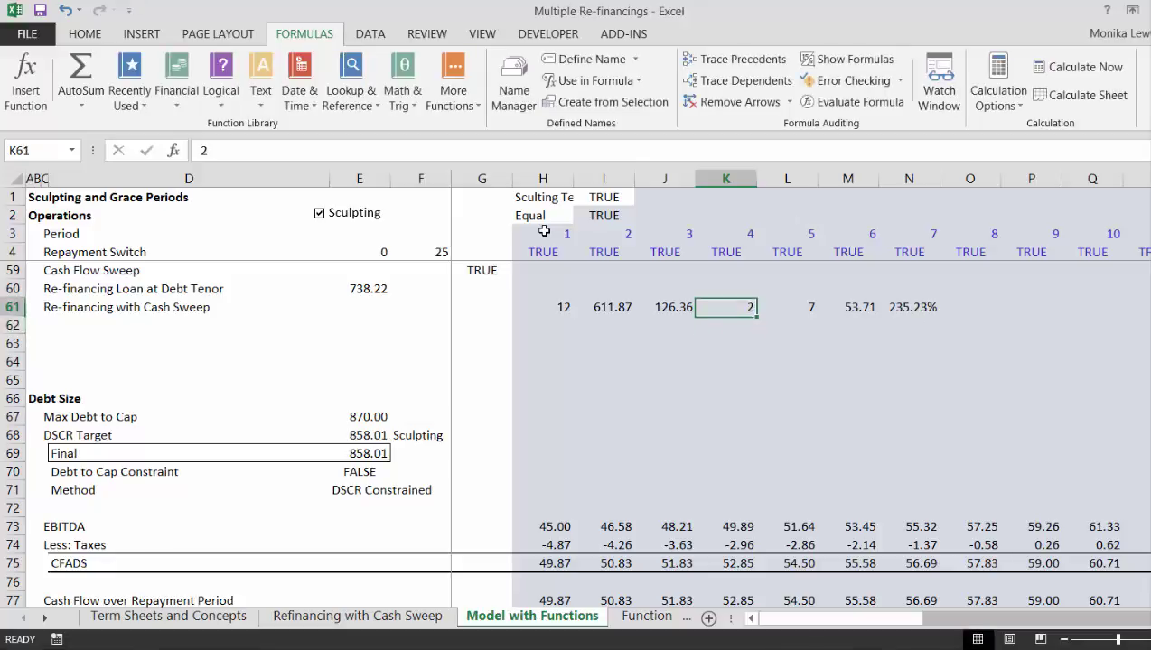
pyautogui.write('21')
pyautogui.press('Return')
pyautogui.press('Up')
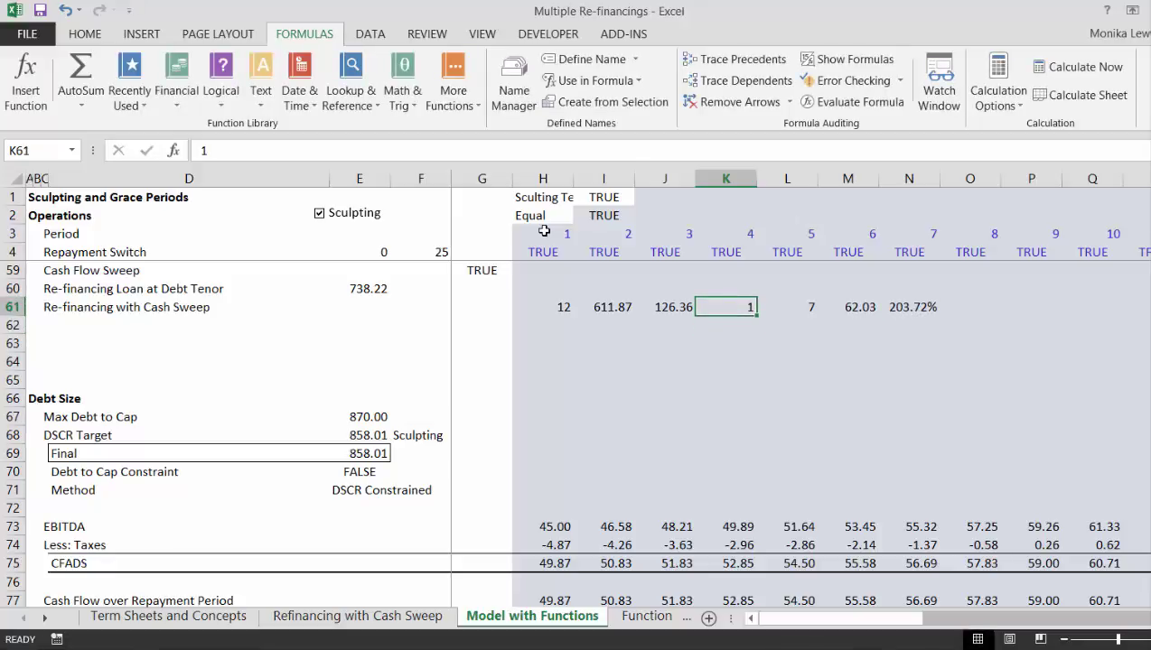
# Step: Review the target balance and required sweep formulas along the Re-financing with Cash Sweep row
pyautogui.press('Left')
pyautogui.press('Left')
pyautogui.press('Right')
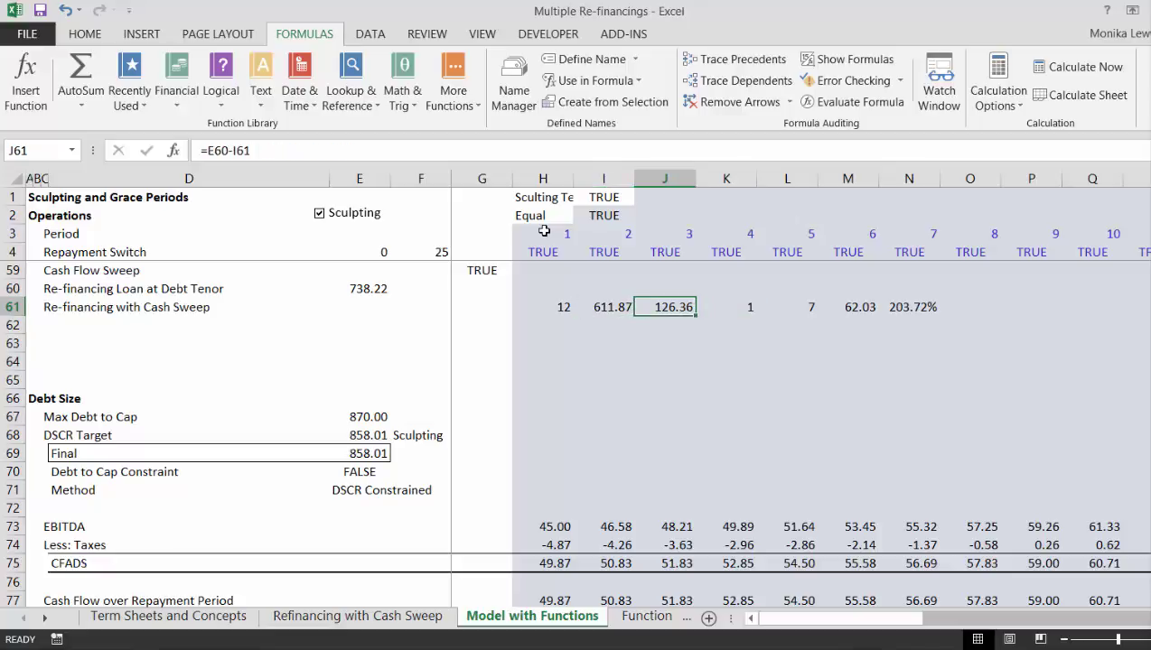
pyautogui.press('Right')
pyautogui.press('Right')
pyautogui.press('Left')
pyautogui.press('Left')
pyautogui.press('Left')
pyautogui.press('Left')
pyautogui.press('Left')
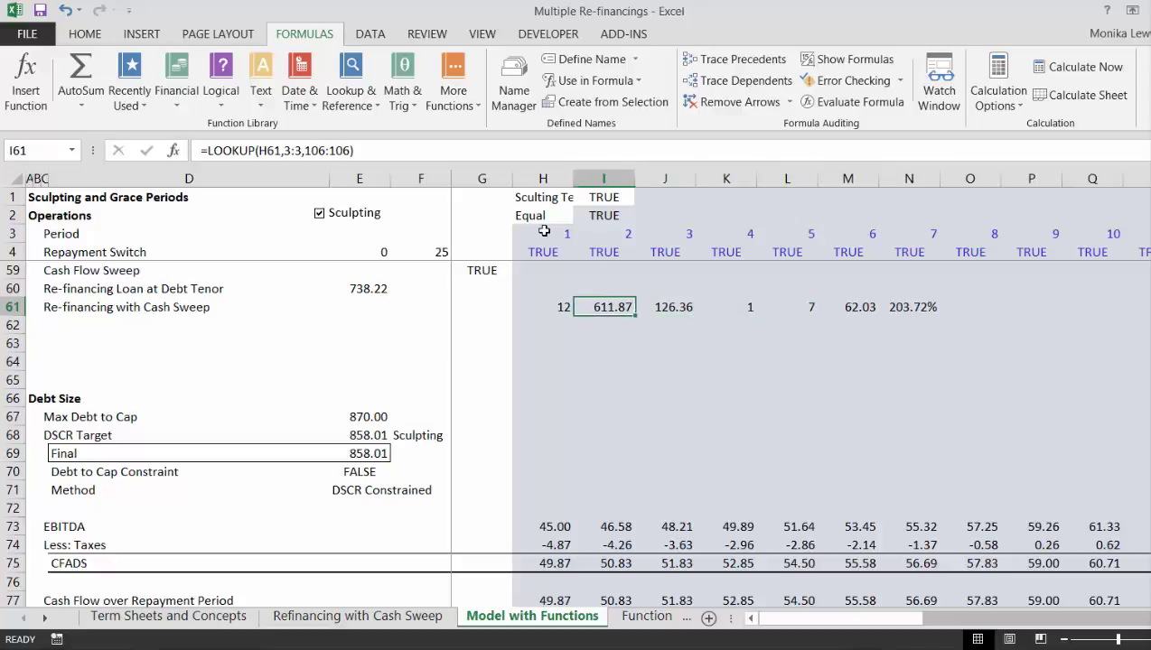
pyautogui.press('Left')
pyautogui.press('Left')
pyautogui.press('Left')
pyautogui.press('Left')
pyautogui.press('Up')
pyautogui.press('Up')
pyautogui.press('Up')
pyautogui.press('Up')
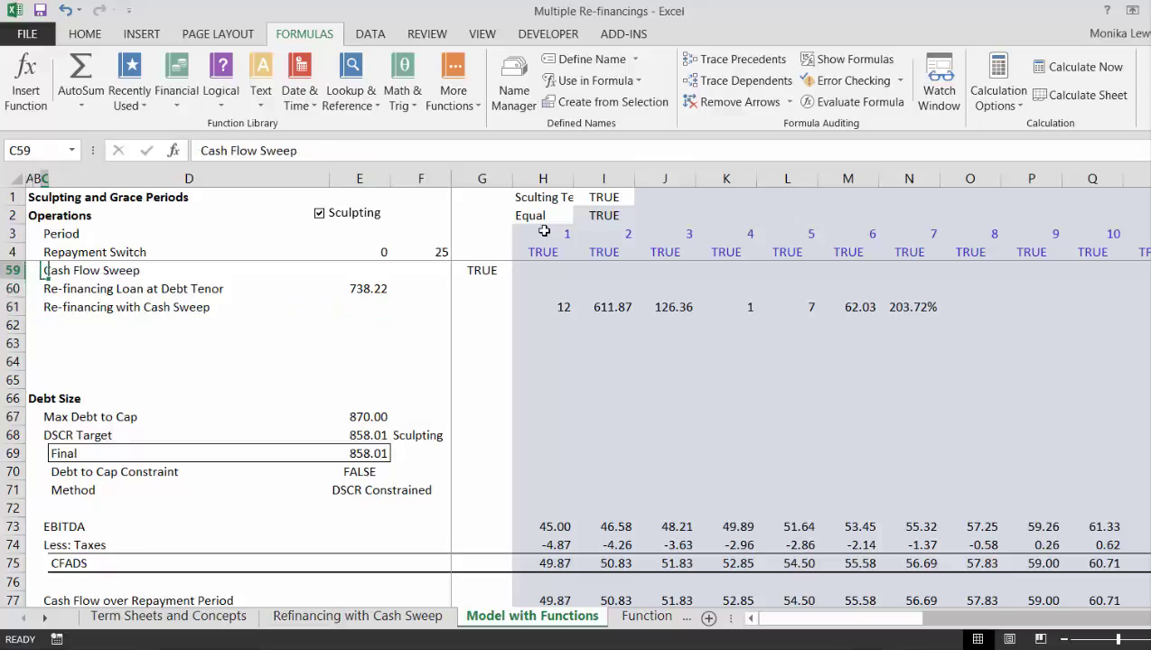
# Step: Raise the DSCR Target in the block below the Equity Cash Flow row to 1.40
pyautogui.press('Down')
pyautogui.press('pagedown')
pyautogui.press('pagedown')
pyautogui.press('pagedown')
pyautogui.press('pagedown')
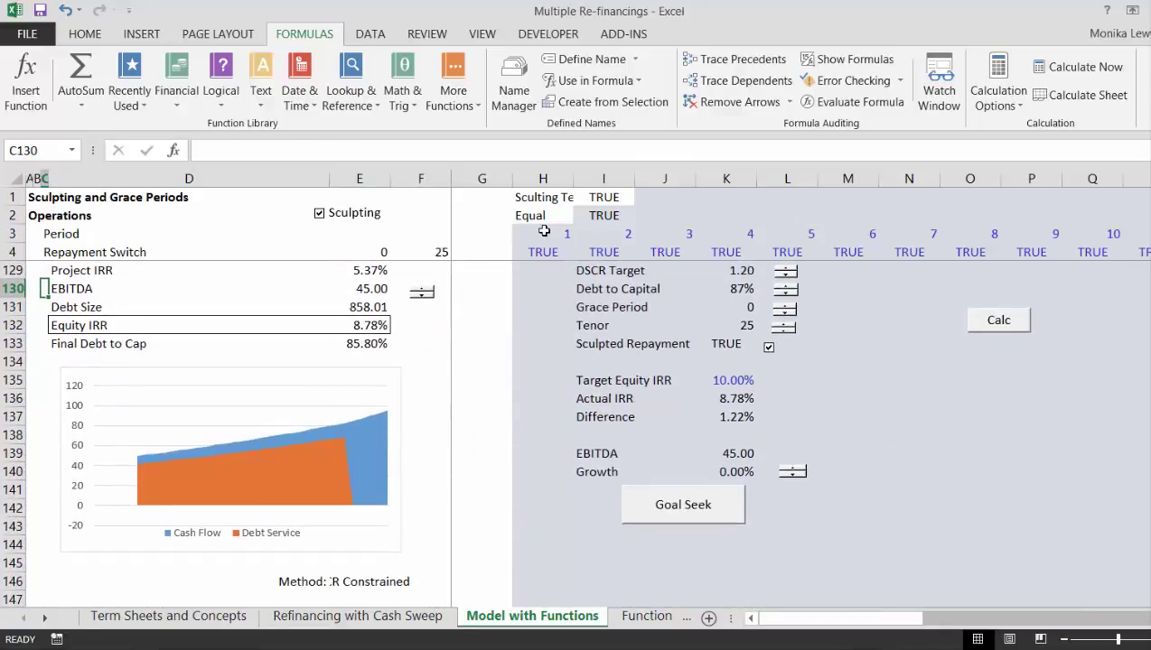
pyautogui.press('Up')
pyautogui.press('Up')
pyautogui.press('Up')
pyautogui.press('Up')
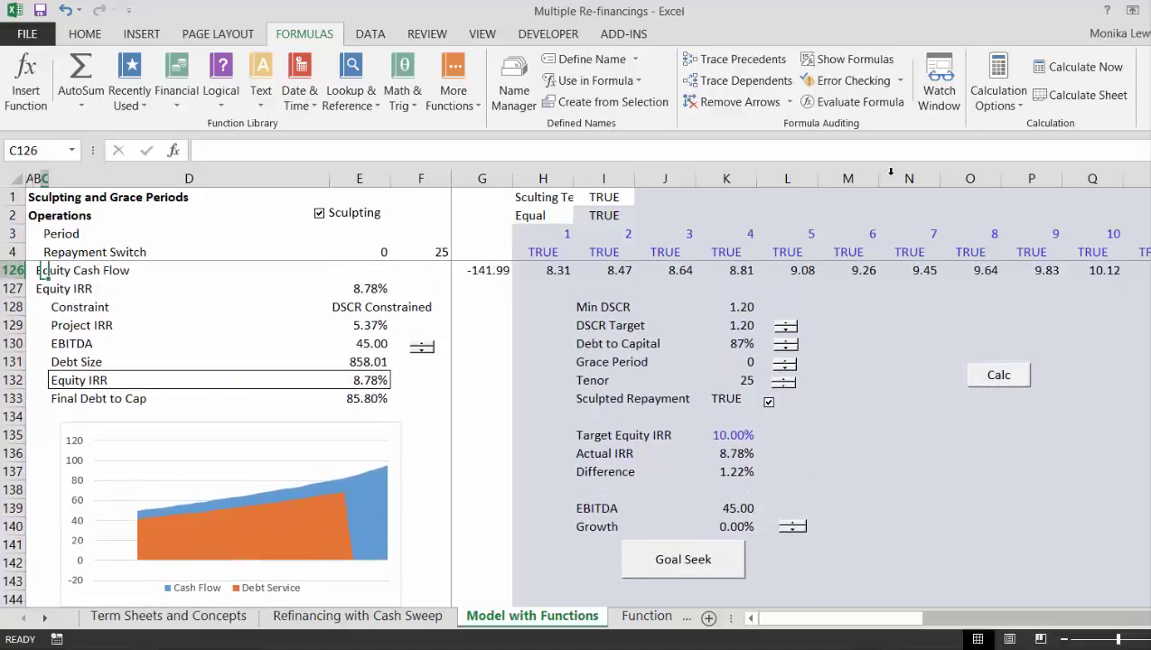
pyautogui.click(787, 324)
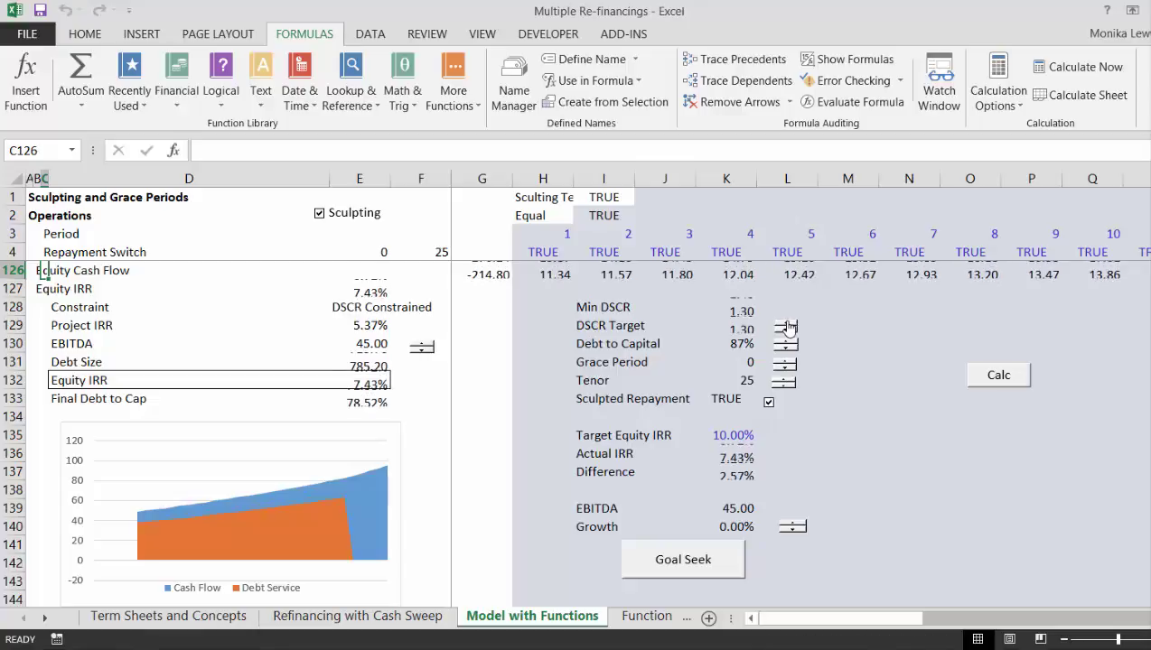
pyautogui.click(786, 324)
# Step: Go back up from the Equity Return block through the debt schedule and sculpting calculations to the re-financing rows
pyautogui.press('pageup')
pyautogui.press('pageup')
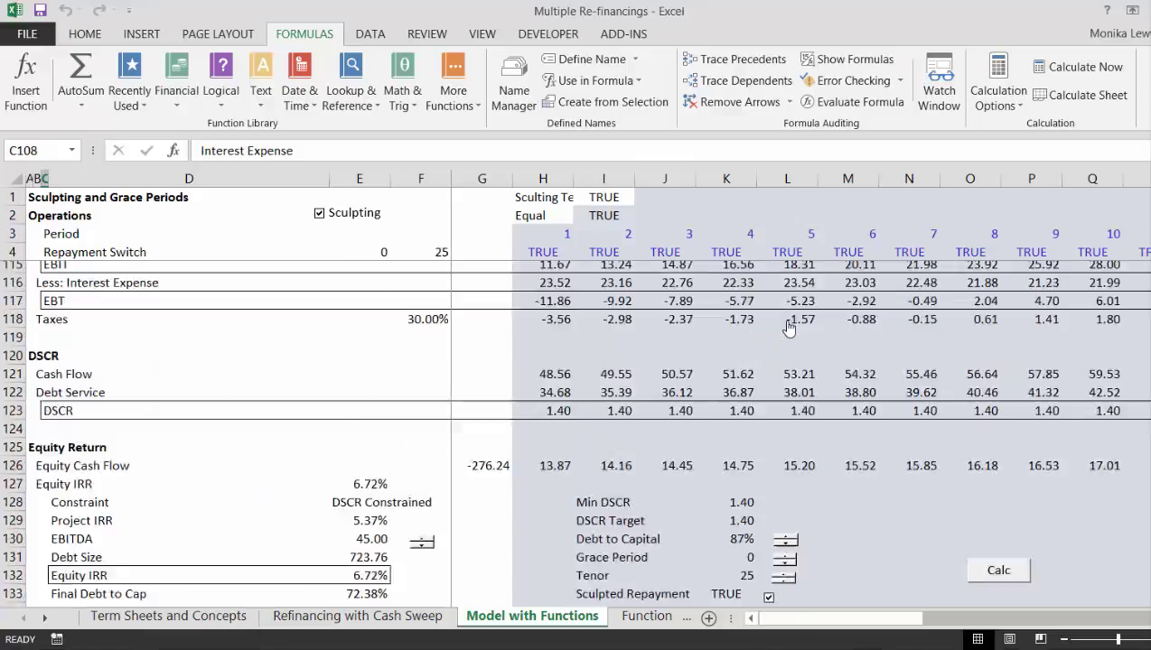
pyautogui.press('Up')
pyautogui.press('Up')
pyautogui.press('Up')
pyautogui.press('Up')
pyautogui.press('Up')
pyautogui.press('Up')
pyautogui.press('Up')
pyautogui.press('Up')
pyautogui.press('Up')
pyautogui.press('Up')
pyautogui.press('Up')
pyautogui.press('Up')
pyautogui.press('Up')
pyautogui.press('Up')
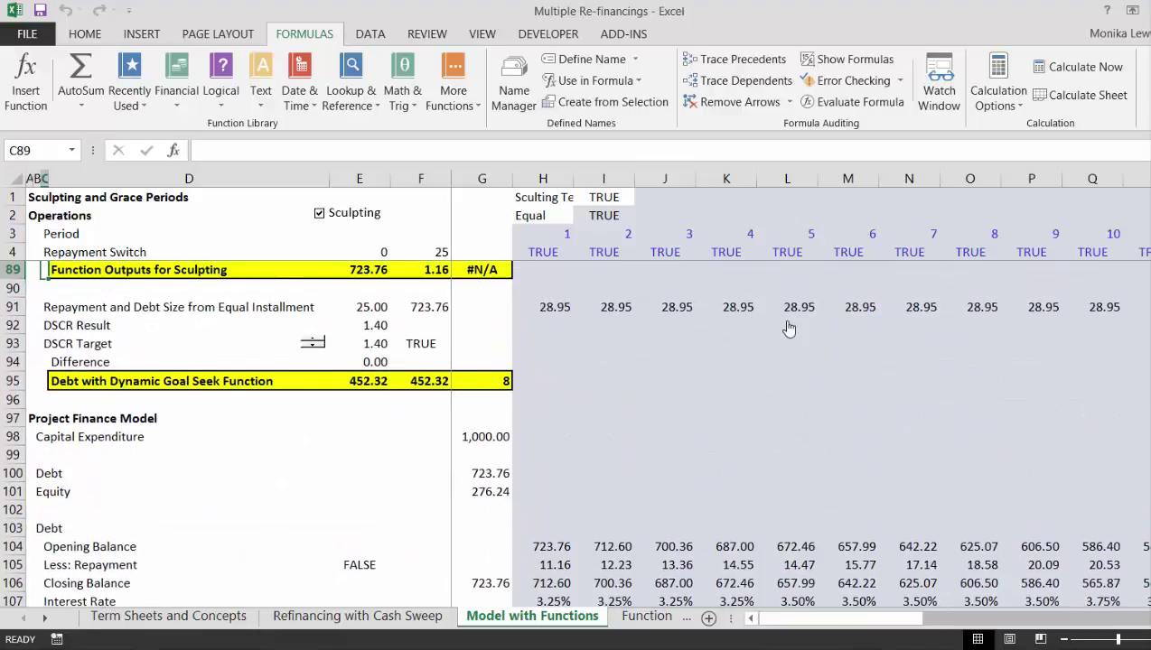
pyautogui.press('Down')
pyautogui.press('Down')
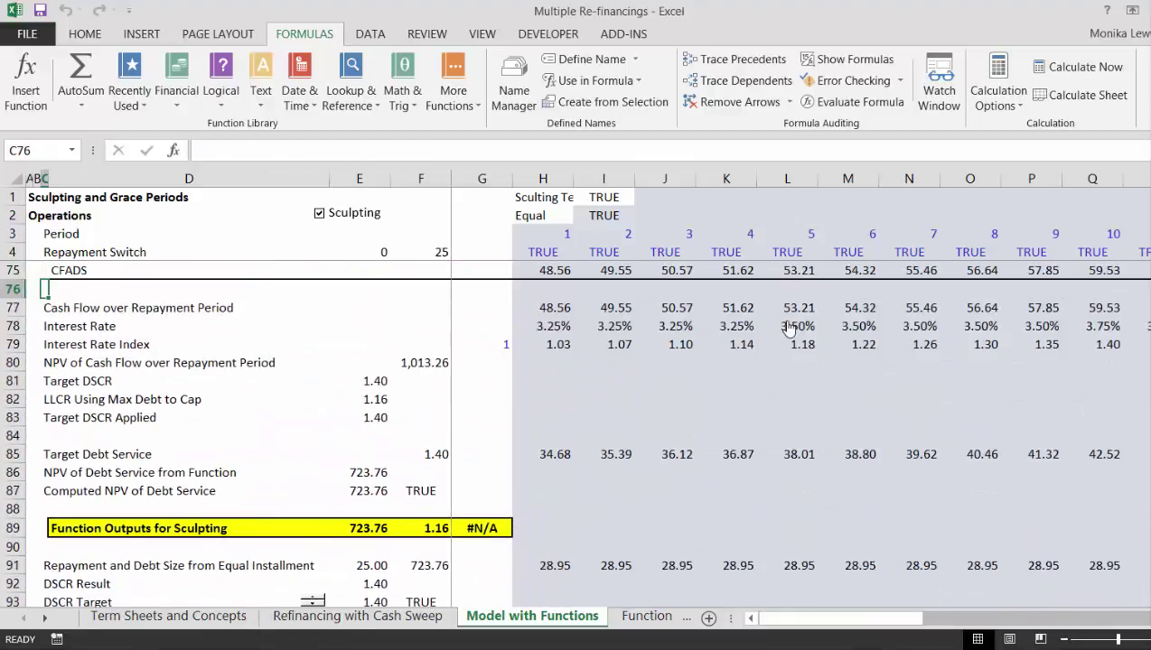
pyautogui.press('Up')
pyautogui.press('Up')
pyautogui.press('Up')
pyautogui.press('Up')
pyautogui.press('Up')
pyautogui.press('Up')
pyautogui.press('Up')
pyautogui.press('Up')
pyautogui.press('Up')
pyautogui.press('Up')
pyautogui.press('Up')
pyautogui.press('Up')
pyautogui.press('Up')
pyautogui.press('Up')
pyautogui.press('Up')
pyautogui.press('Up')
pyautogui.press('Up')
pyautogui.press('Up')
pyautogui.press('Up')
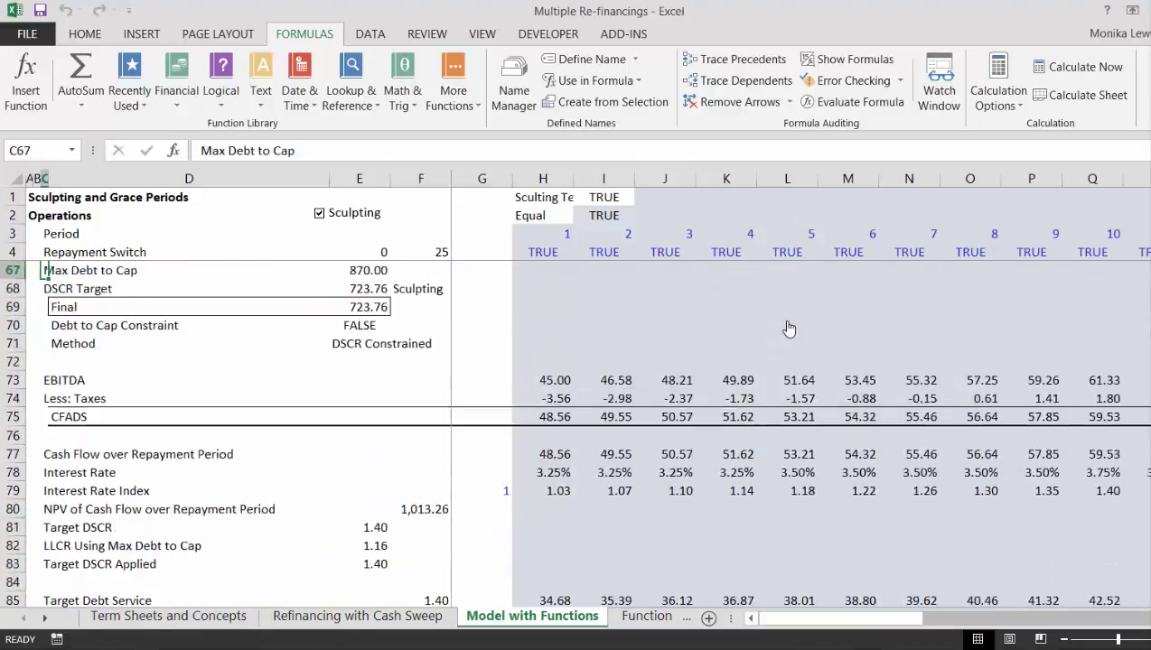
pyautogui.press('Up')
pyautogui.press('Down')
pyautogui.press('Down')
pyautogui.press('Down')
pyautogui.press('Down')
pyautogui.press('Down')
pyautogui.press('Down')
pyautogui.press('Down')
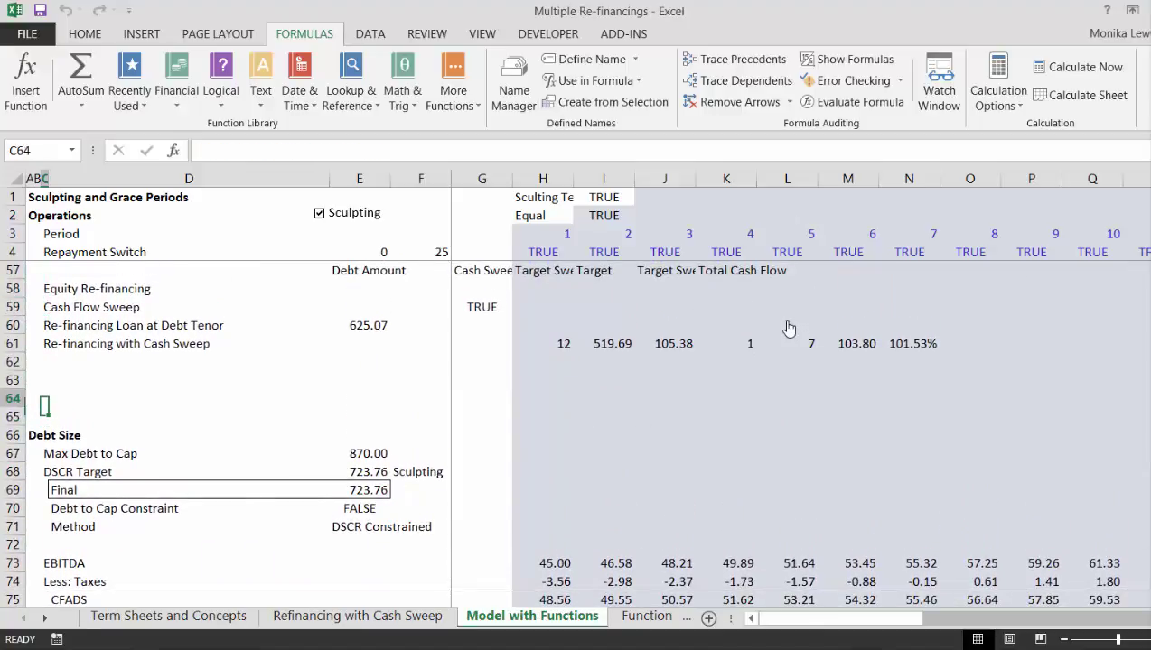
# Step: Check the Re-financing with Cash Sweep row, including the total cash flow formula in M61
pyautogui.press('Up')
pyautogui.press('Right')
pyautogui.press('Right')
pyautogui.press('Right')
pyautogui.press('Right')
pyautogui.press('Right')
pyautogui.press('Up')
pyautogui.press('Up')
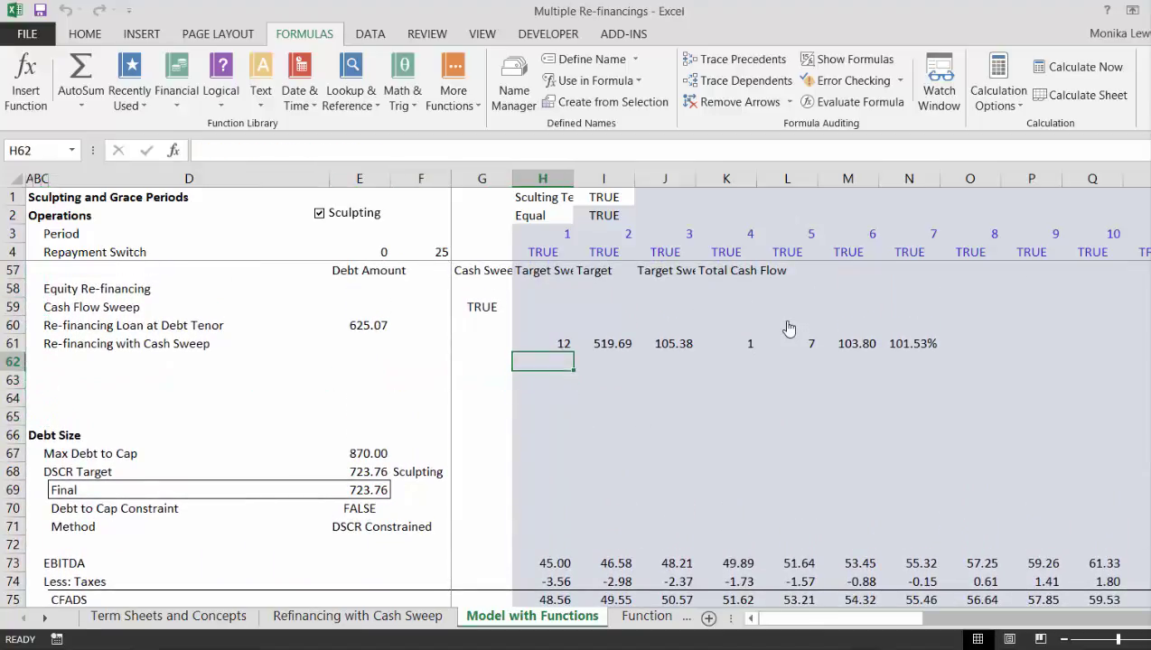
pyautogui.press('Right')
pyautogui.press('Right')
pyautogui.press('Right')
pyautogui.press('Right')
pyautogui.press('Right')
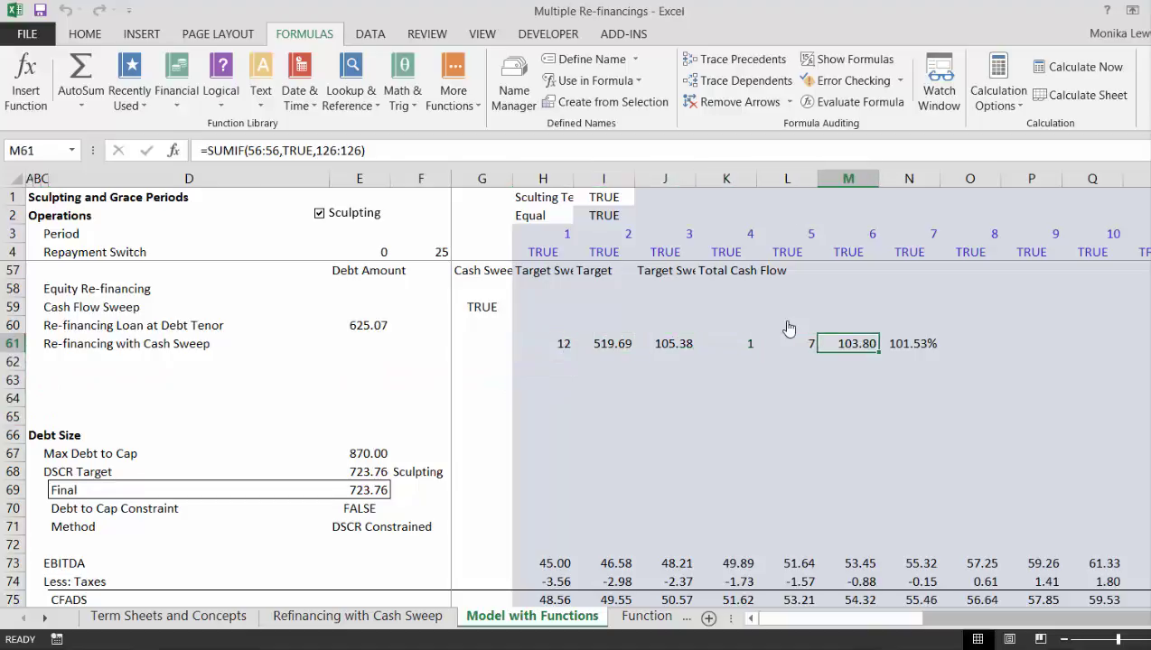
pyautogui.press('Left')
pyautogui.press('Left')
pyautogui.press('Left')
pyautogui.press('Left')
pyautogui.press('Left')
pyautogui.press('Up')
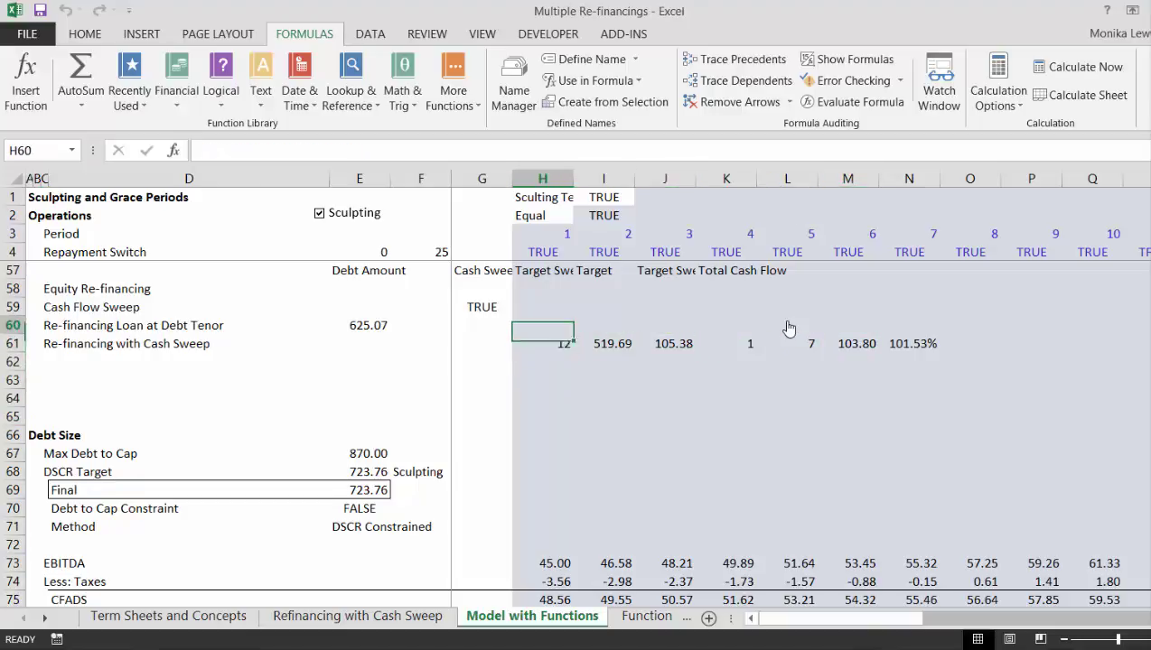
# Step: Link the Re-financing with Cash Sweep debt amount in E61 to the debt tenor loan amount in E60
pyautogui.press('Left')
pyautogui.press('Left')
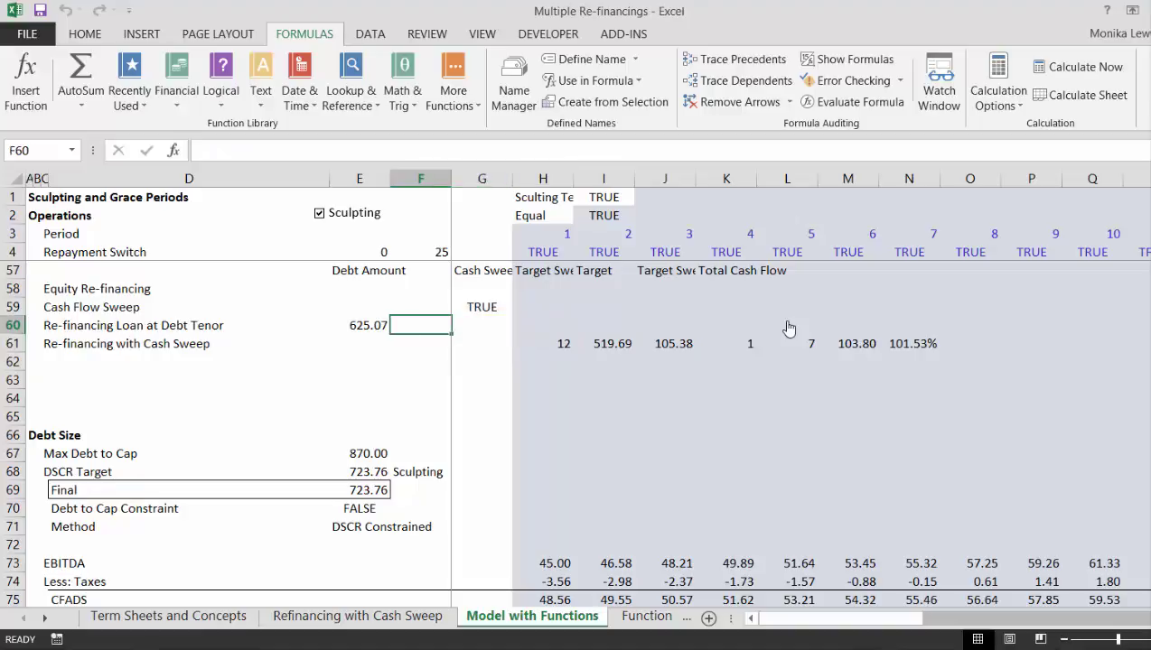
pyautogui.press('Down')
pyautogui.press('Left')
pyautogui.write('=')
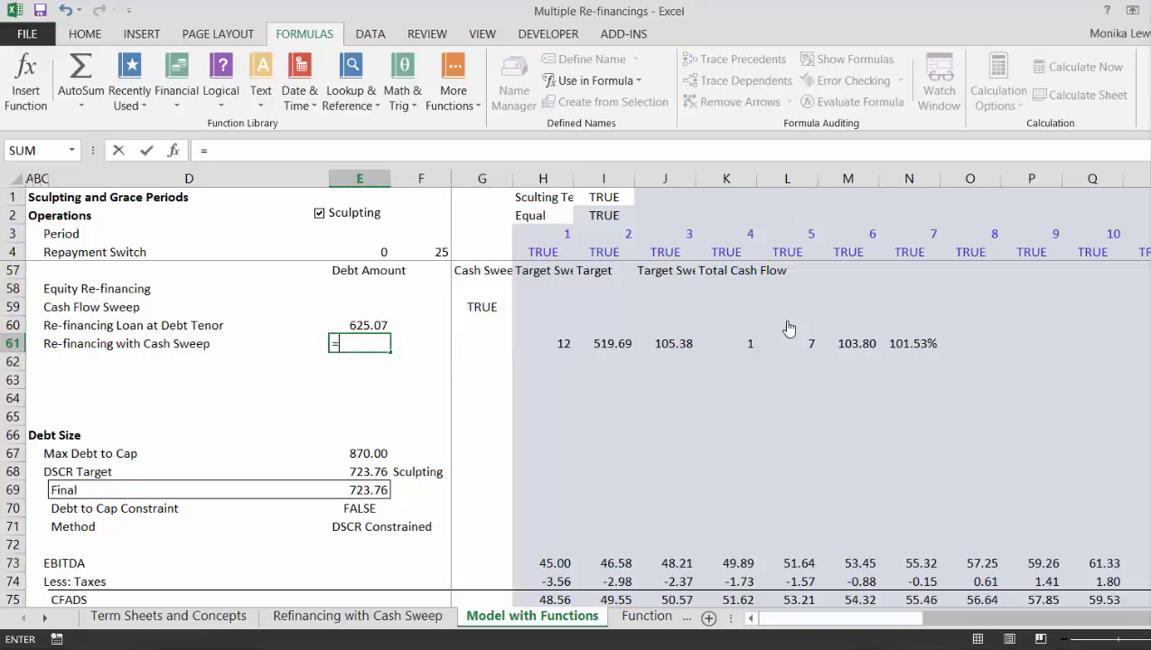
pyautogui.press('Up')
pyautogui.press('Return')
# Step: Fill the entire Re-financing with Cash Sweep row 61 down into row 62
pyautogui.press('Up')
pyautogui.press('Right')
pyautogui.press('Right')
pyautogui.press('Right')
pyautogui.press('Right')
pyautogui.press('Right')
pyautogui.press('Right')
pyautogui.press('Right')
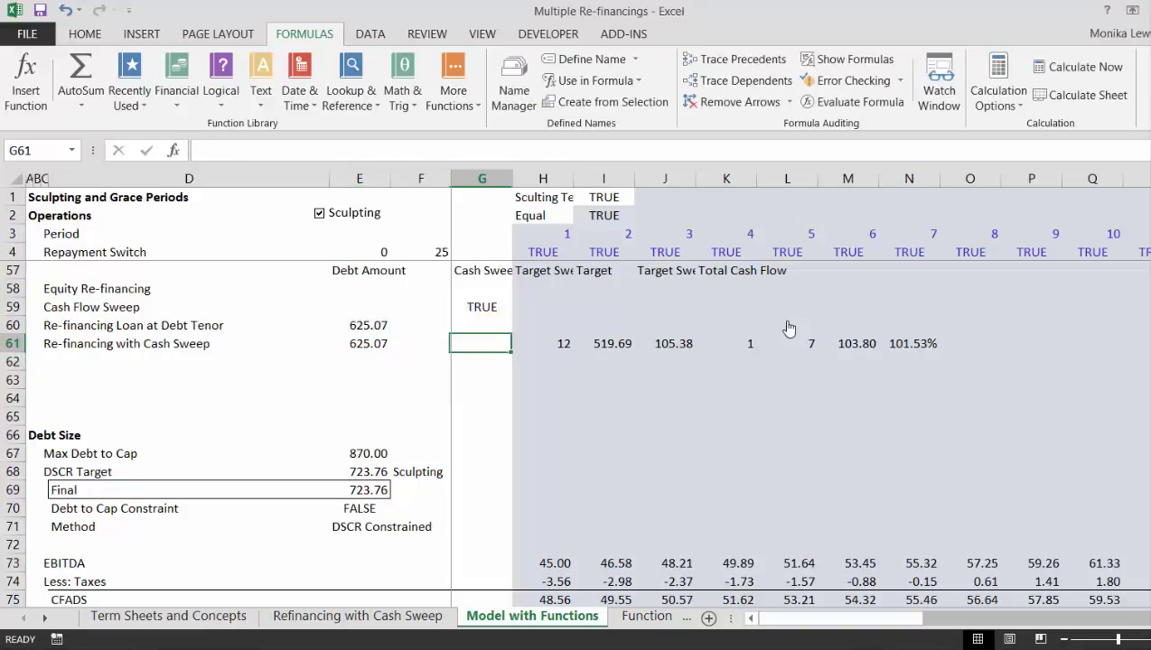
pyautogui.press('Left')
pyautogui.press('Left')
pyautogui.press('Left')
pyautogui.press('Left')
pyautogui.press('Left')
pyautogui.press('Left')
pyautogui.press('Left')
pyautogui.press('Left')
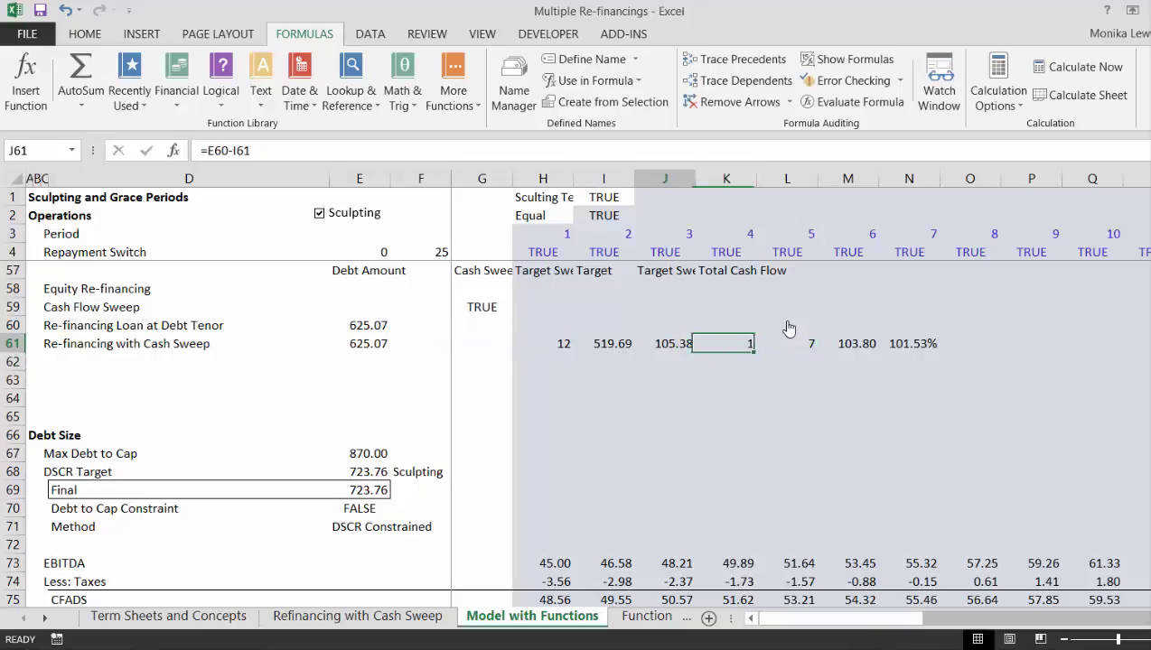
pyautogui.press('Left')
pyautogui.press('Left')
pyautogui.press('Left')
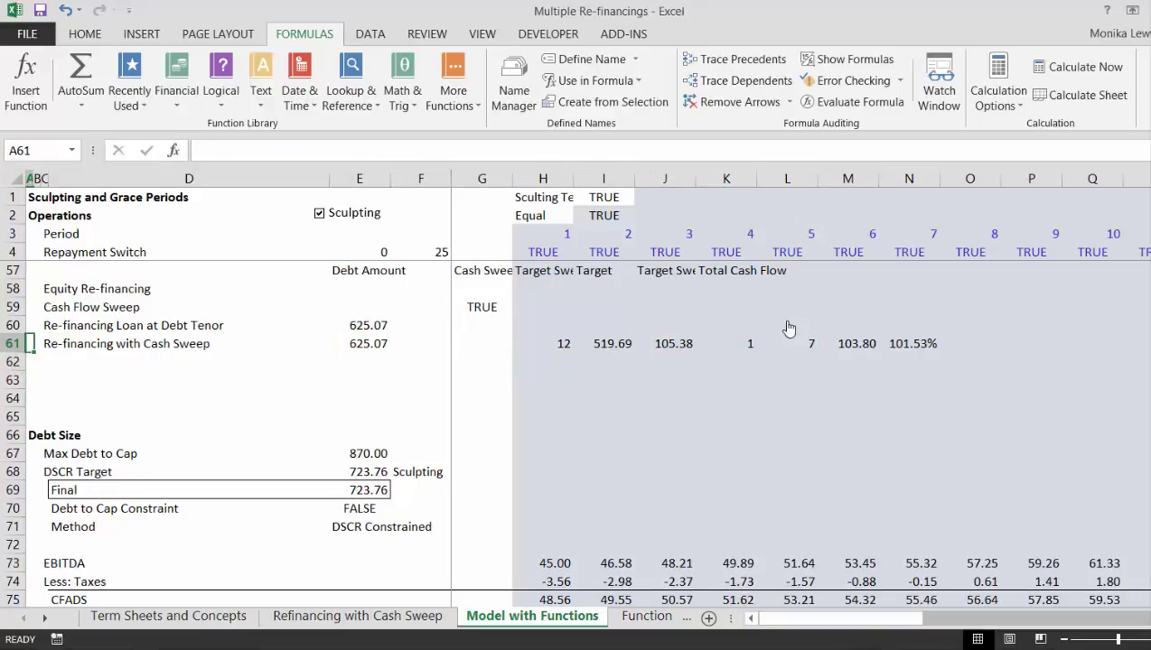
pyautogui.hotkey('shift', 'space')
pyautogui.hotkey('shift', 'Down')
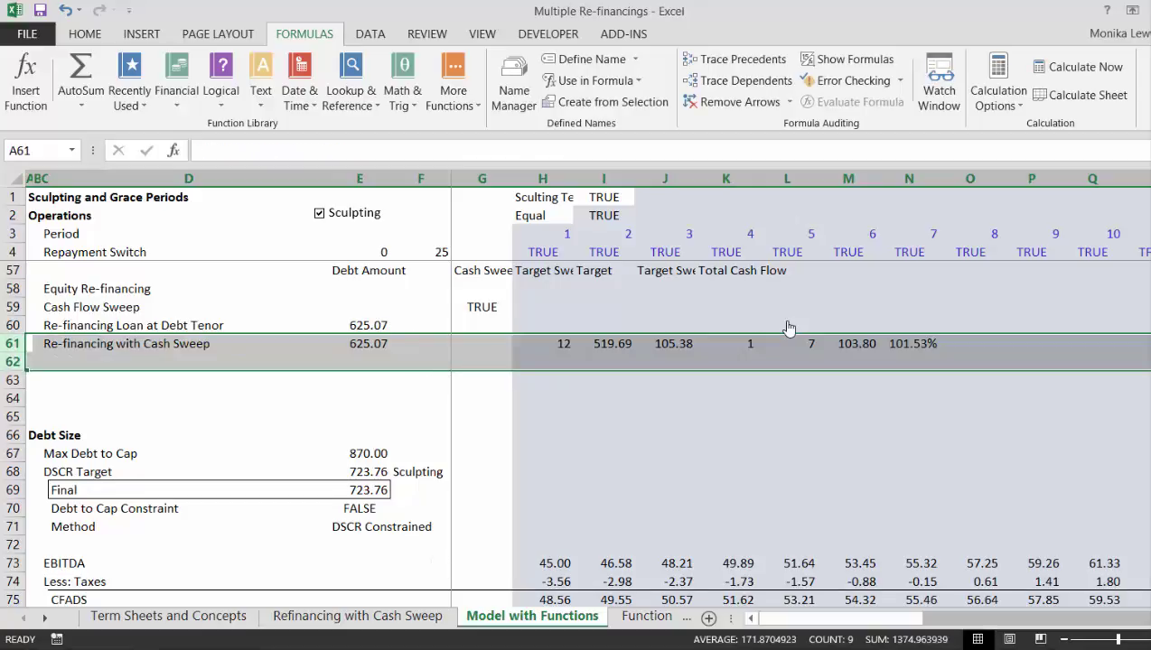
pyautogui.hotkey('ctrl', 'd')
# Step: Set the target sweep period of the copied cash sweep row in H62 to 9
pyautogui.press('Down')
pyautogui.press('Right')
pyautogui.press('Right')
pyautogui.press('Right')
pyautogui.press('Right')
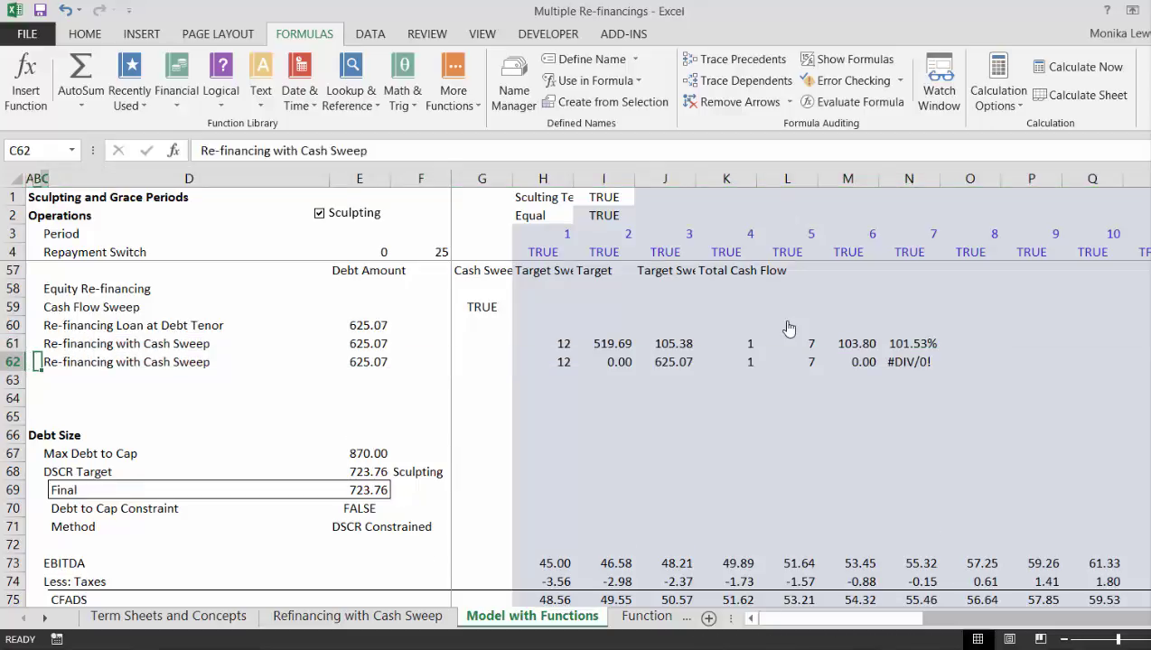
pyautogui.press('Right')
pyautogui.press('Right')
pyautogui.press('Right')
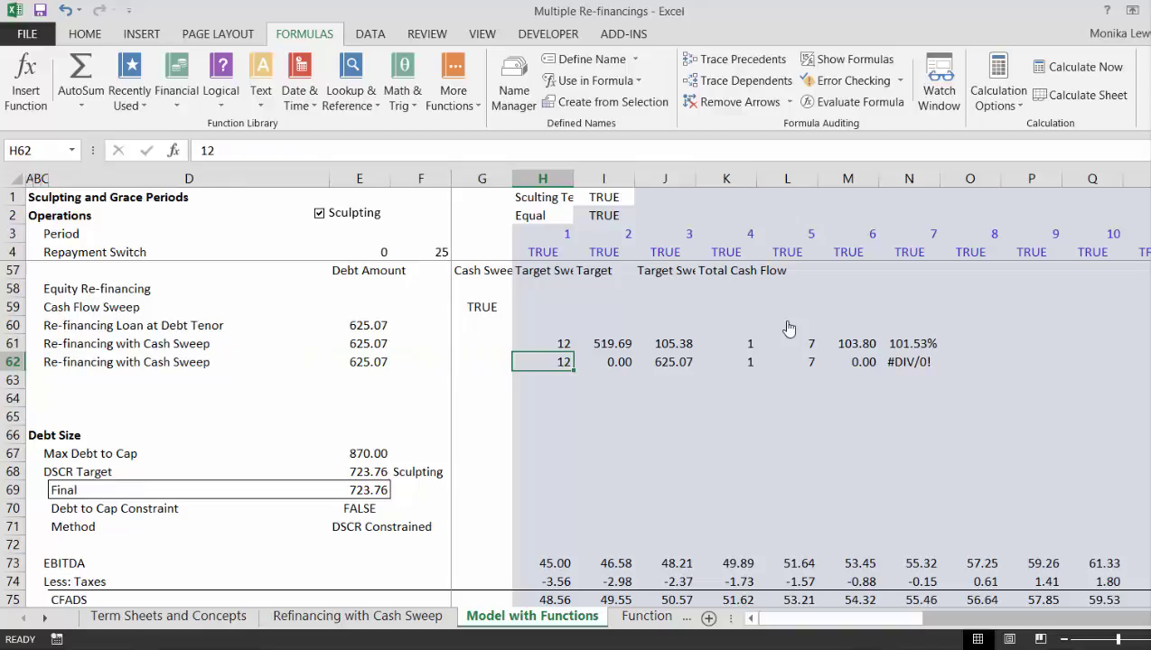
pyautogui.write('9')
pyautogui.press('Return')
# Step: Enter the target balance in I62 as a LOOKUP of H62 in Period row 3, returning the value from Closing Balance row 106
pyautogui.press('Up')
pyautogui.press('Right')
pyautogui.write('=')
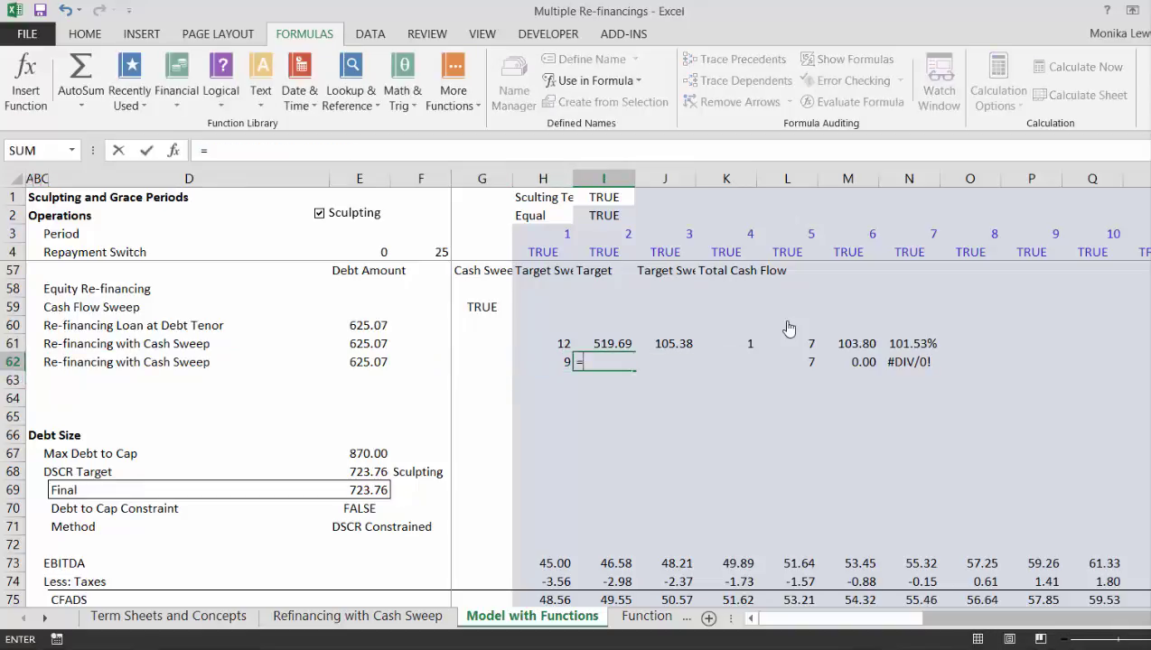
pyautogui.write('lo')
pyautogui.press('Down')
pyautogui.press('Down')
pyautogui.press('Down')
pyautogui.press('Down')
pyautogui.press('Down')
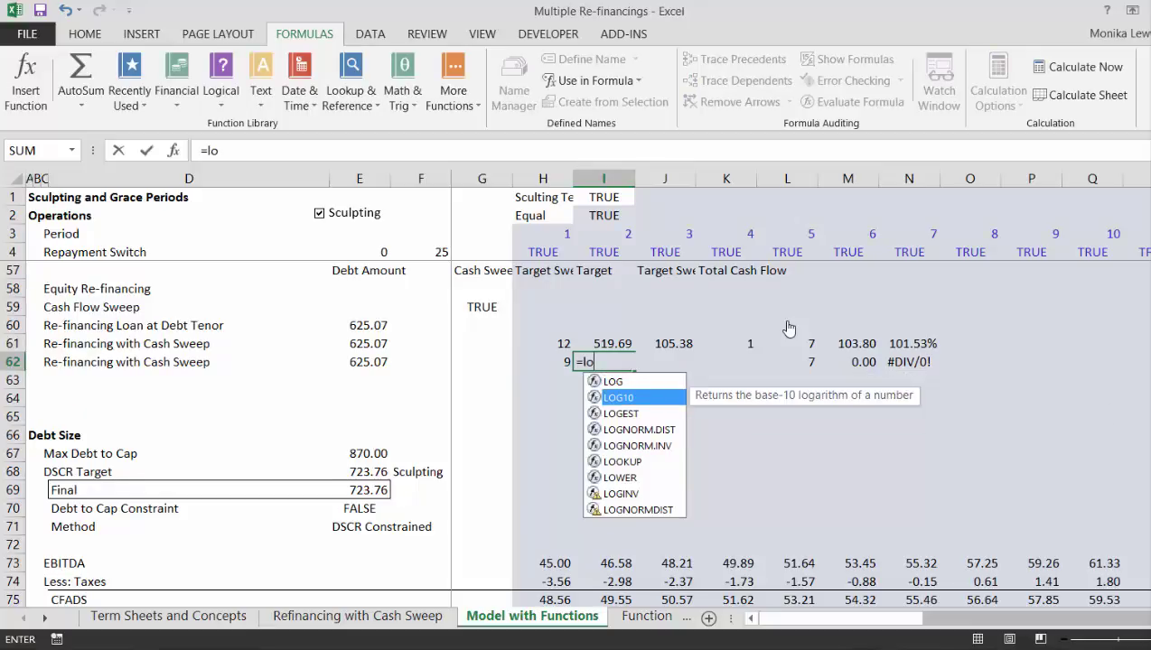
pyautogui.press('Tab')
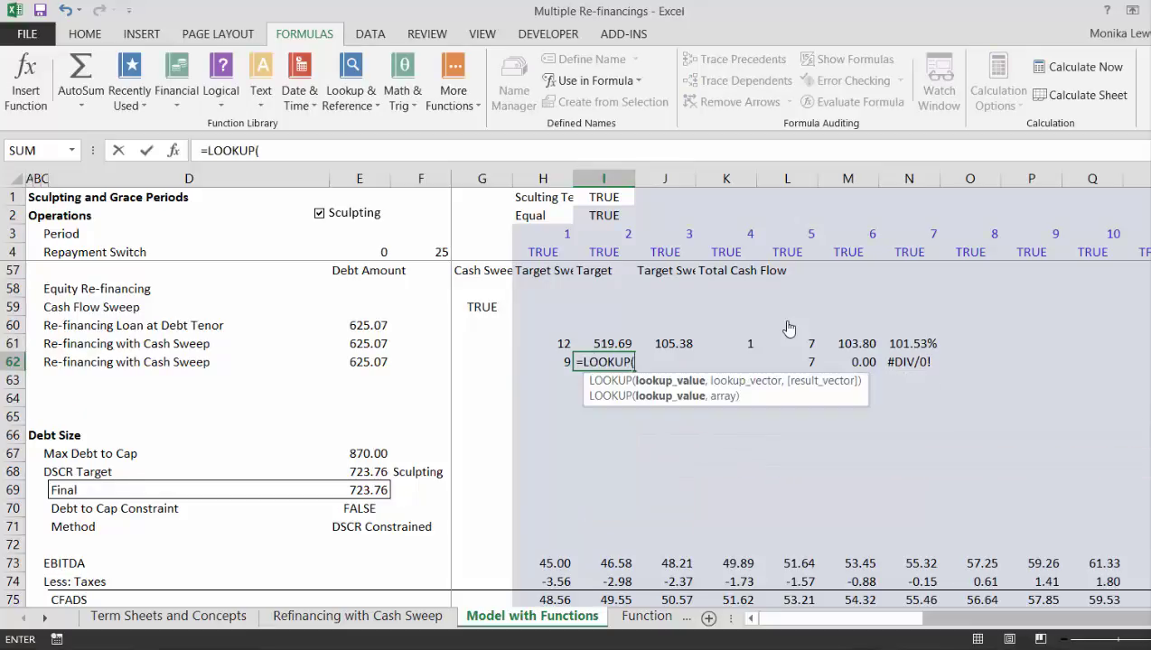
pyautogui.press('Up')
pyautogui.press('Up')
pyautogui.press('Up')
pyautogui.press('Up')
pyautogui.press('Up')
pyautogui.press('Up')
pyautogui.press('Up')
pyautogui.press('Up')
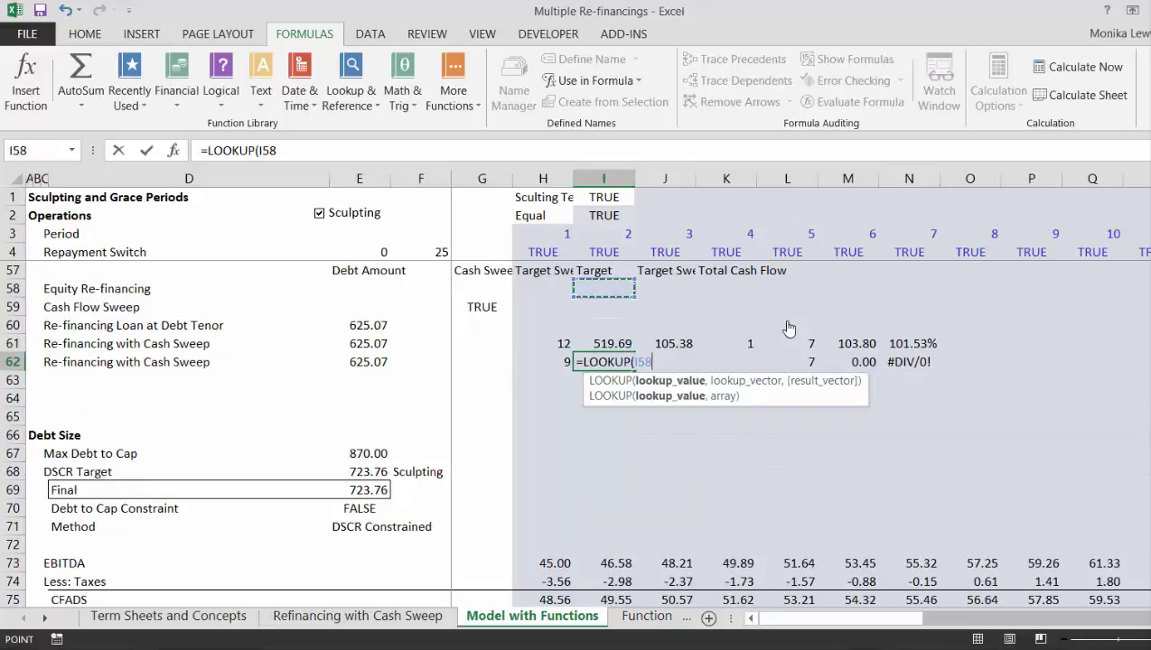
pyautogui.press('Up')
pyautogui.press('Down')
pyautogui.press('Down')
pyautogui.press('Down')
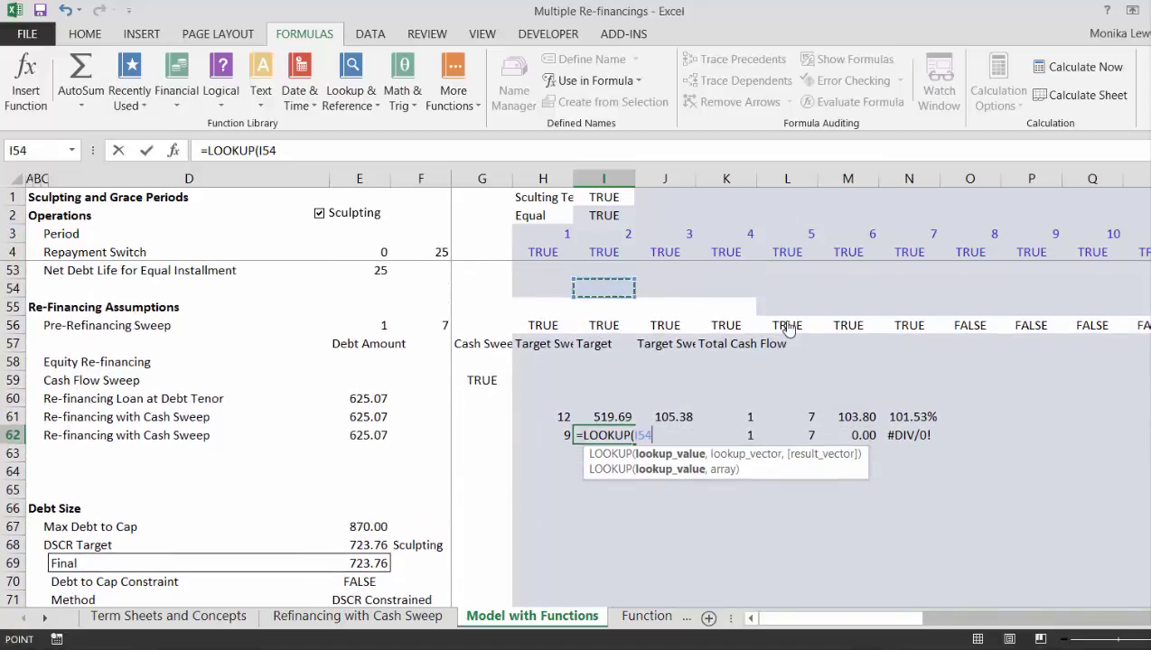
pyautogui.press('Left')
pyautogui.press('Left')
pyautogui.press('Down')
pyautogui.press('Down')
pyautogui.press('Down')
pyautogui.press('Down')
pyautogui.press('Down')
pyautogui.press('Down')
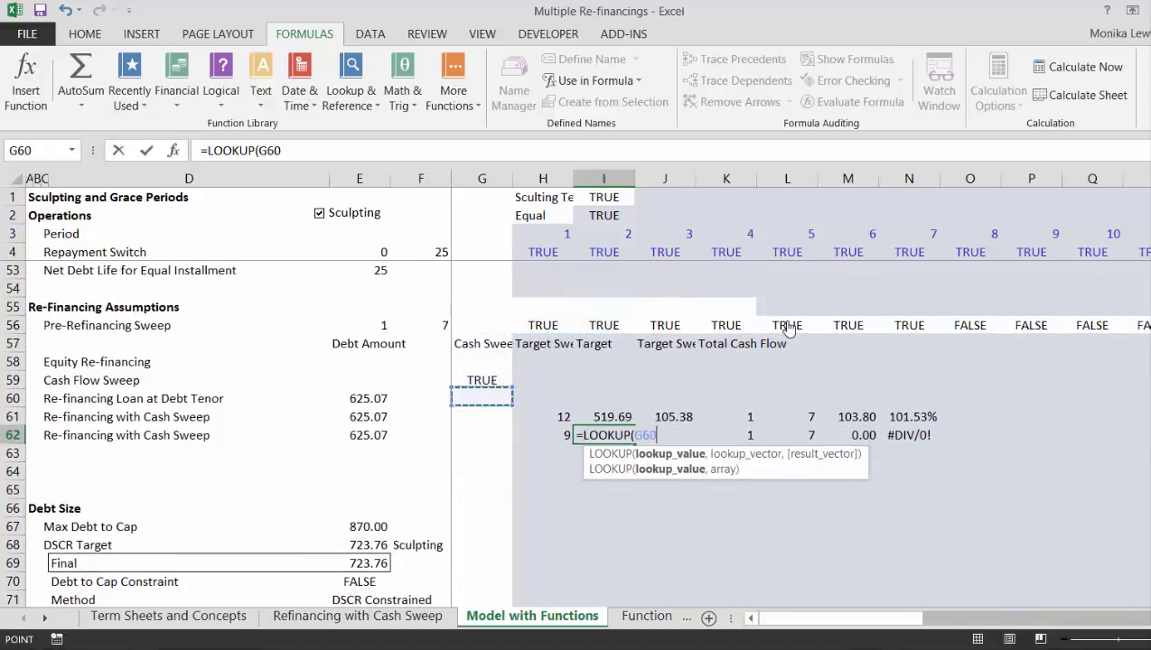
pyautogui.press('Right')
pyautogui.write(',')
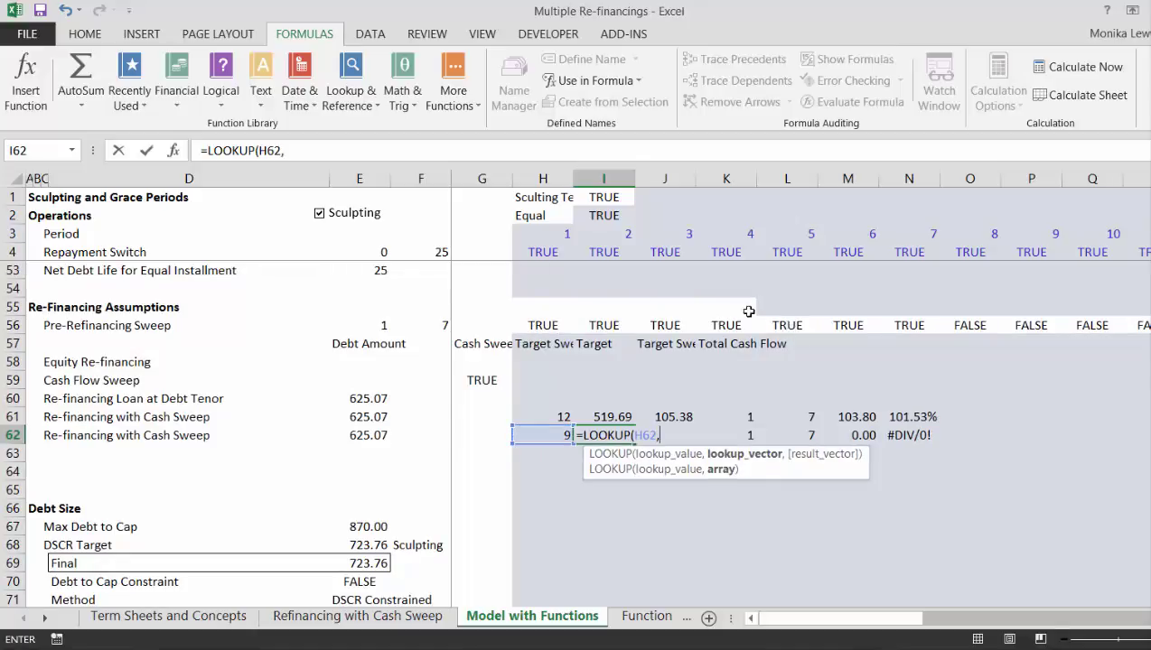
pyautogui.click(11, 233)
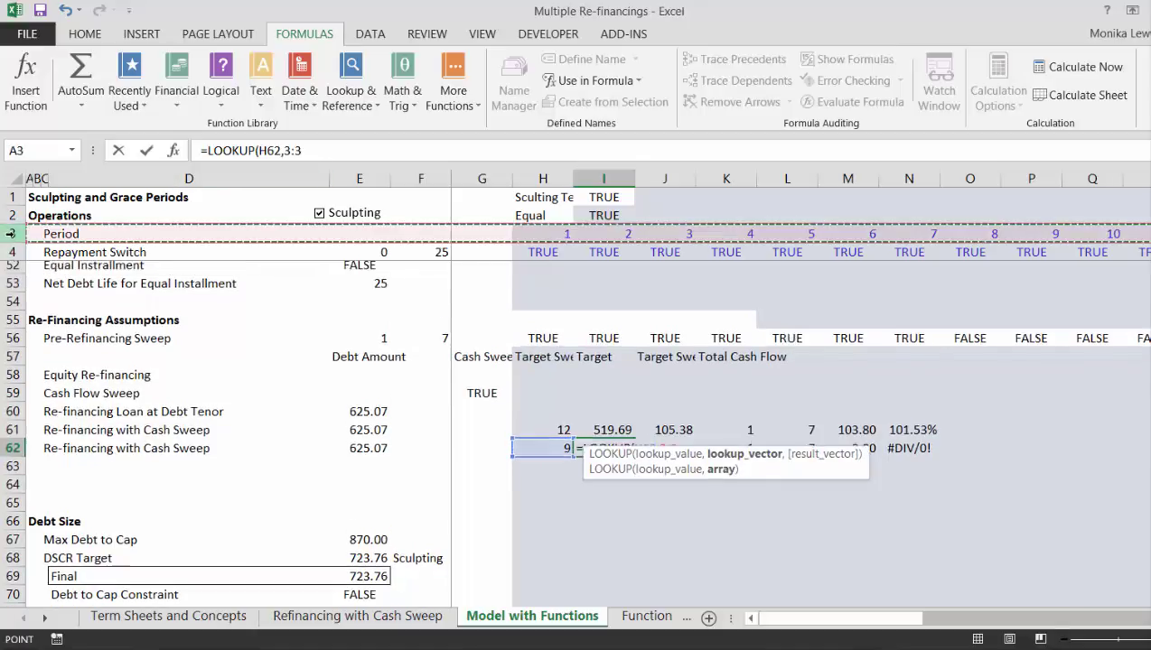
pyautogui.write(',')
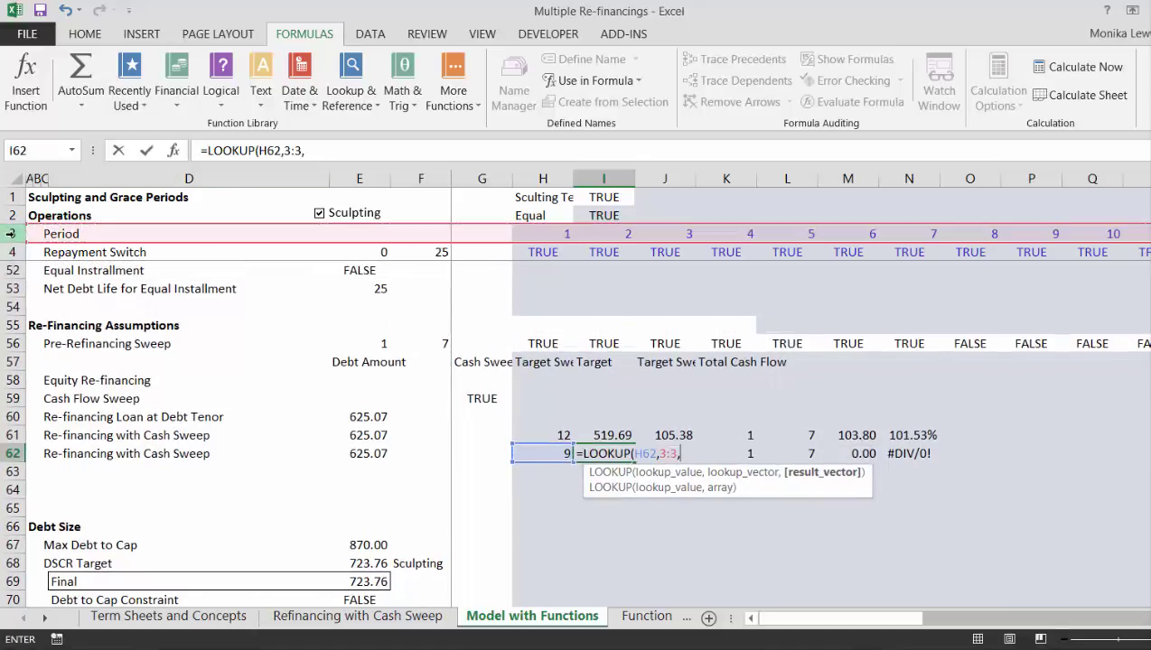
pyautogui.press('Down')
pyautogui.press('Down')
pyautogui.press('Down')
pyautogui.press('Down')
pyautogui.press('Down')
pyautogui.press('Down')
pyautogui.press('Down')
pyautogui.press('Down')
pyautogui.press('Down')
pyautogui.press('Down')
pyautogui.press('Down')
pyautogui.press('Down')
pyautogui.press('Down')
pyautogui.press('Down')
pyautogui.press('Down')
pyautogui.press('Down')
pyautogui.press('Down')
pyautogui.press('Down')
pyautogui.press('Down')
pyautogui.press('Down')
pyautogui.press('Down')
pyautogui.press('Down')
pyautogui.press('Down')
pyautogui.press('Down')
pyautogui.press('Down')
pyautogui.press('Down')
pyautogui.press('Down')
pyautogui.press('Down')
pyautogui.press('Down')
pyautogui.press('Down')
pyautogui.press('Down')
pyautogui.press('Down')
pyautogui.press('Down')
pyautogui.press('Down')
pyautogui.press('Down')
pyautogui.press('Down')
pyautogui.press('Down')
pyautogui.press('Down')
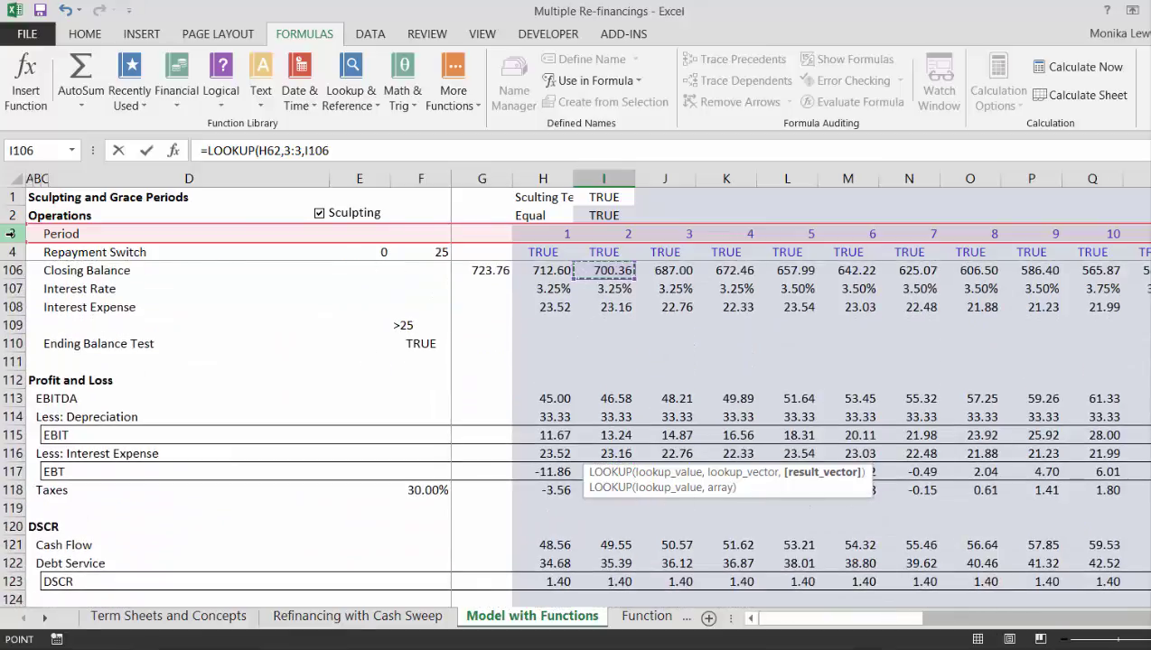
pyautogui.press('Down')
pyautogui.press('Up')
pyautogui.hotkey('shift', 'space')
pyautogui.hotkey('ctrl', 'Return')
# Step: Compare the cash sweep rows 61 and 62, checking the target balance, target sweep amount and sweep period cells
pyautogui.press('Up')
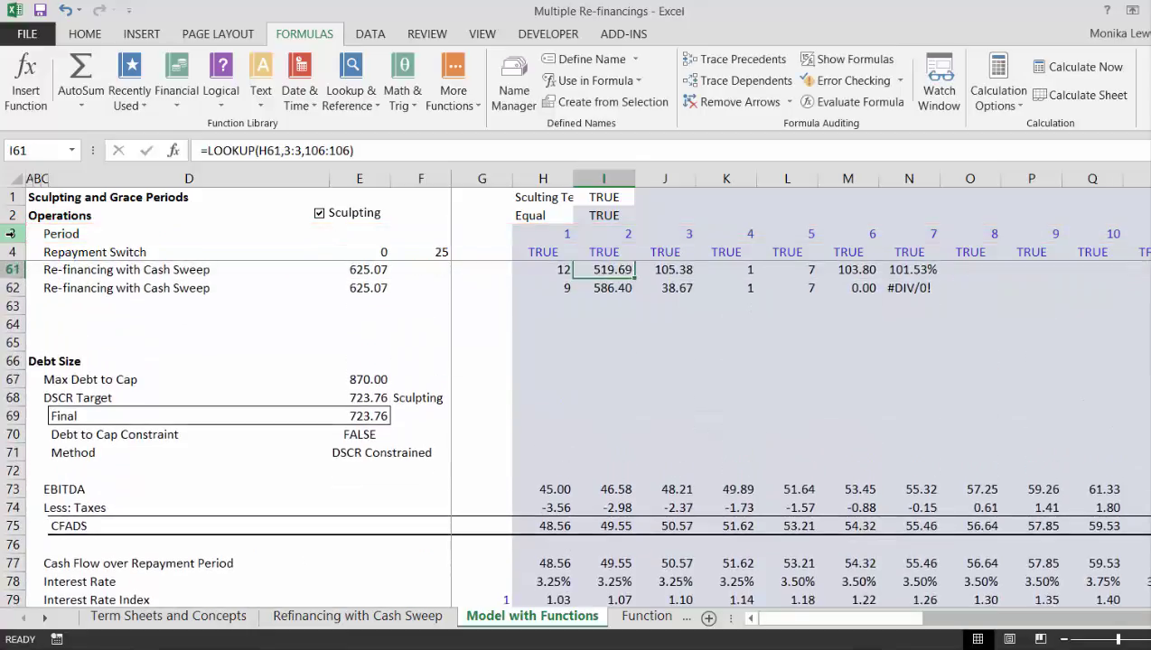
pyautogui.press('Up')
pyautogui.press('Up')
pyautogui.press('Up')
pyautogui.press('Down')
pyautogui.press('Down')
pyautogui.press('Down')
pyautogui.press('Down')
pyautogui.press('Right')
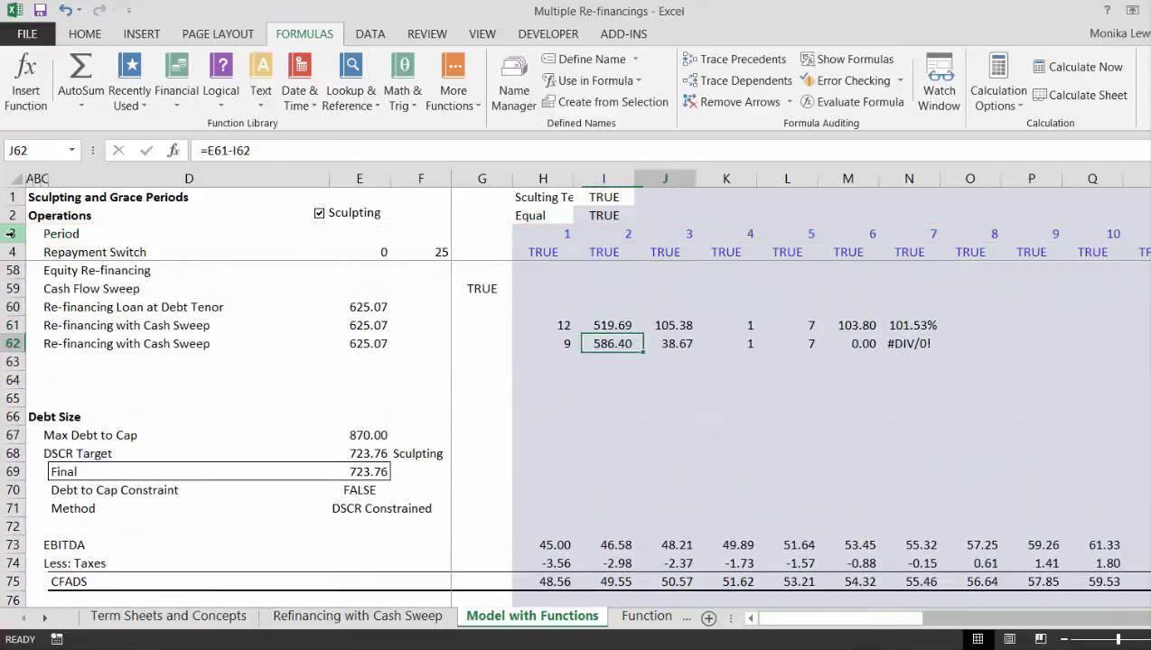
pyautogui.press('Left')
pyautogui.press('Right')
pyautogui.press('Up')
pyautogui.press('Up')
pyautogui.press('Down')
pyautogui.press('Down')
pyautogui.press('Left')
pyautogui.press('Left')
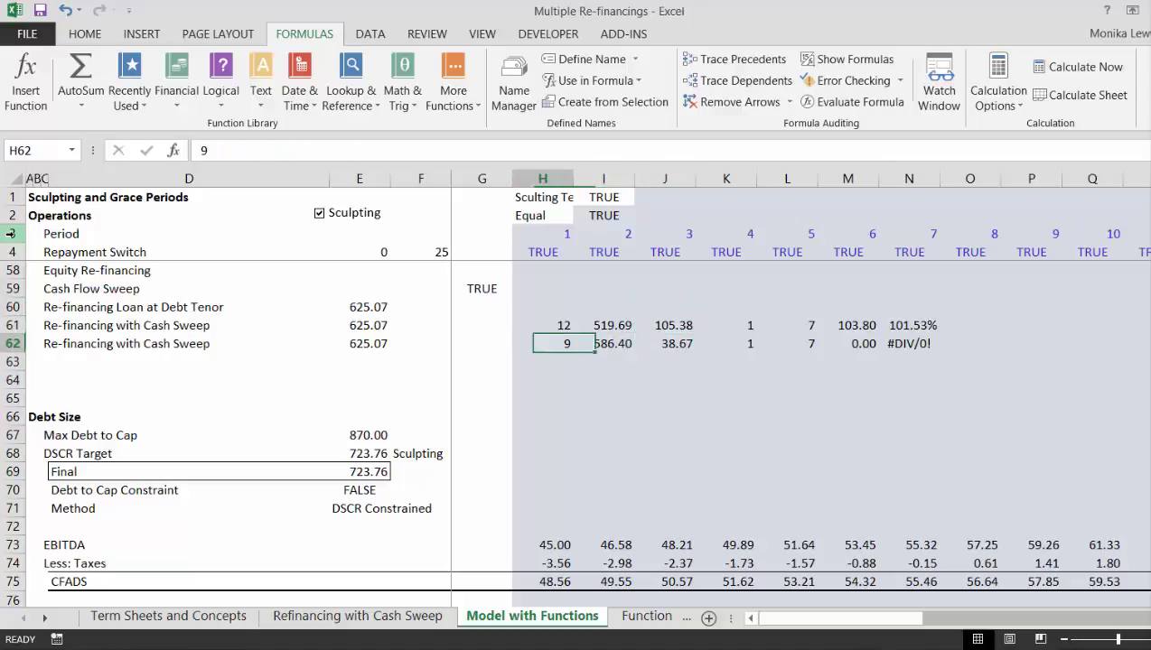
pyautogui.press('Right')
pyautogui.press('Right')
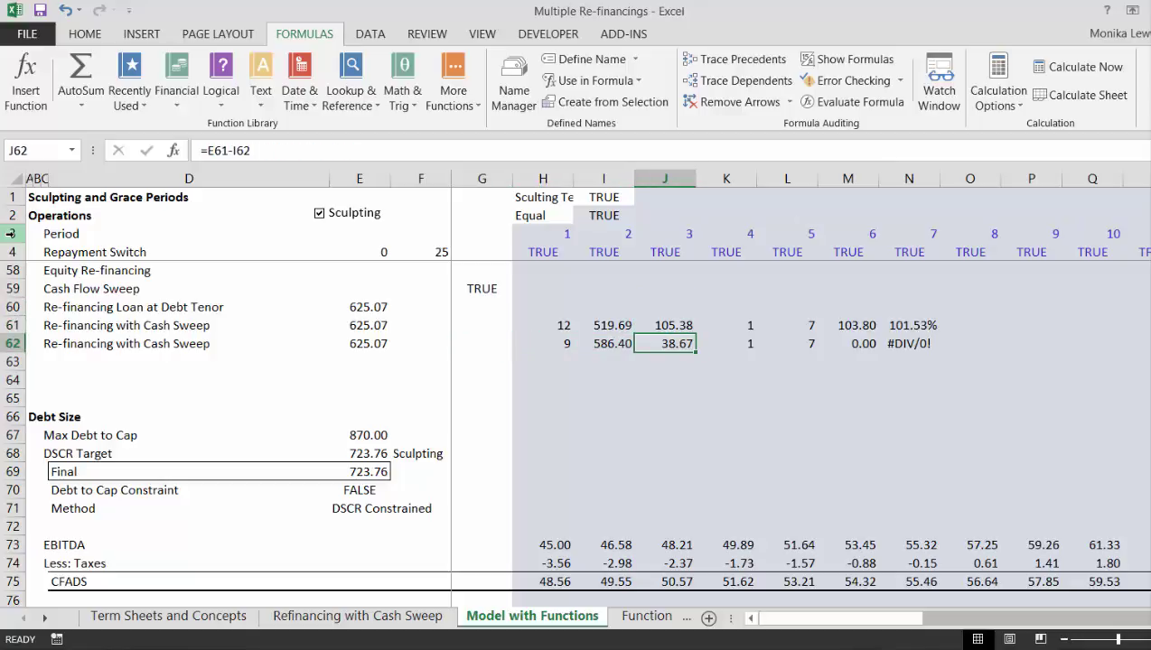
pyautogui.press('Right')
pyautogui.press('Right')
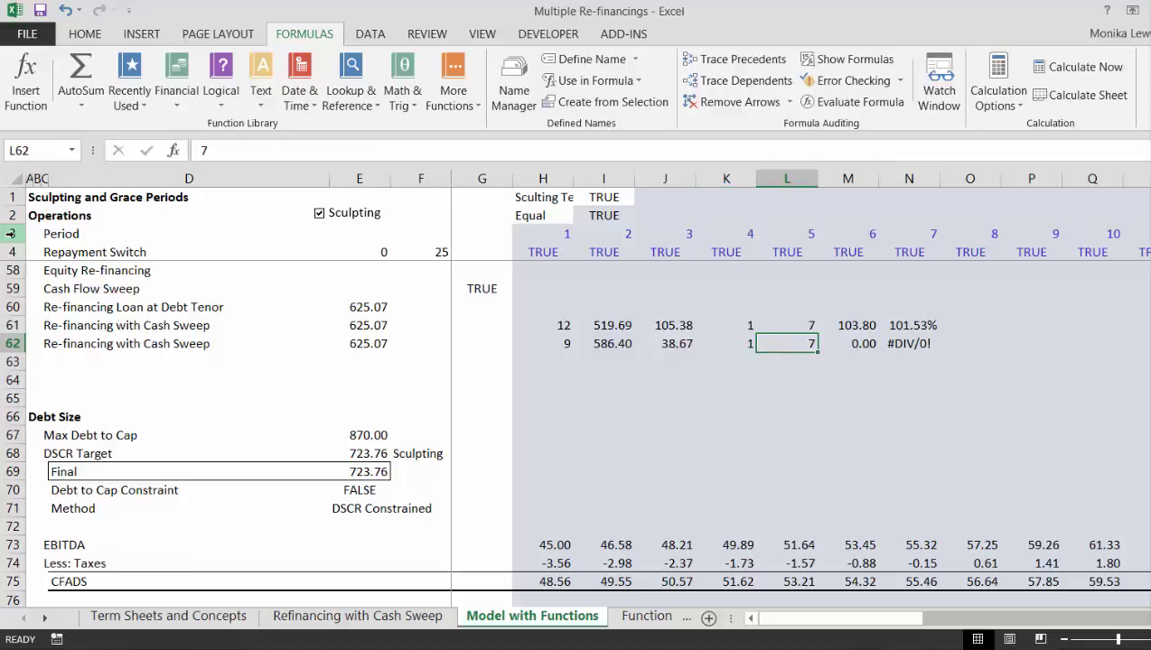
# Step: Replace the total cash flow formula in M62 with a SUMIF over Pre-Refinancing Sweep row 56, criterion TRUE, summing Equity Cash Flow row 126
pyautogui.press('Right')
pyautogui.press('F2')
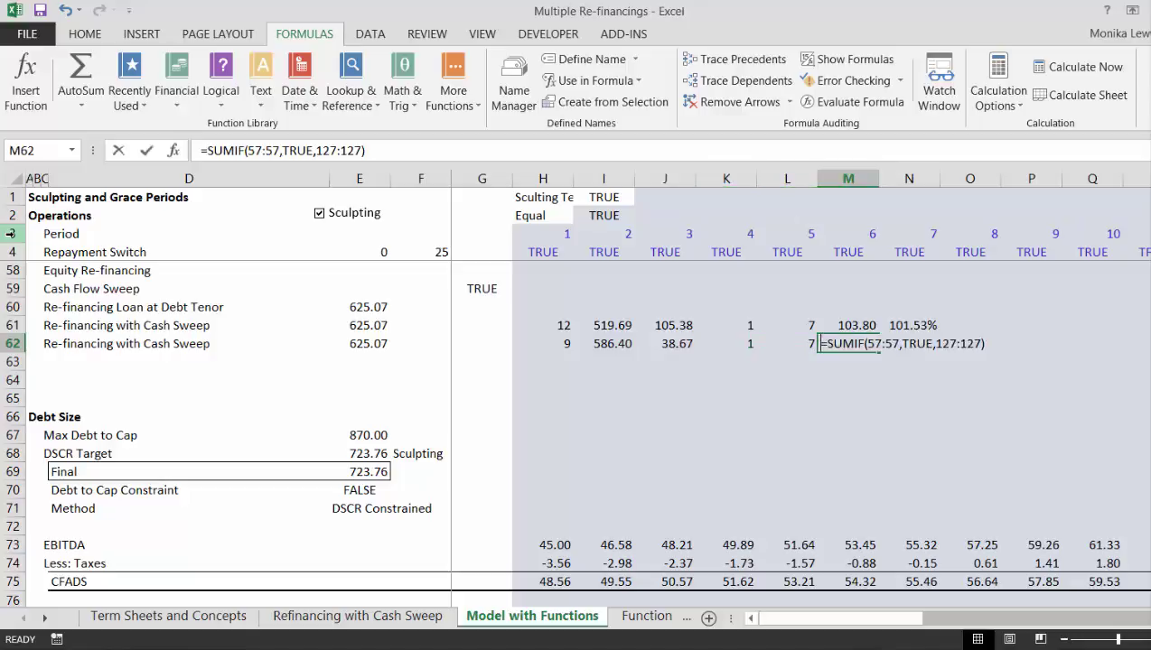
pyautogui.press('Escape')
pyautogui.write('=sum')
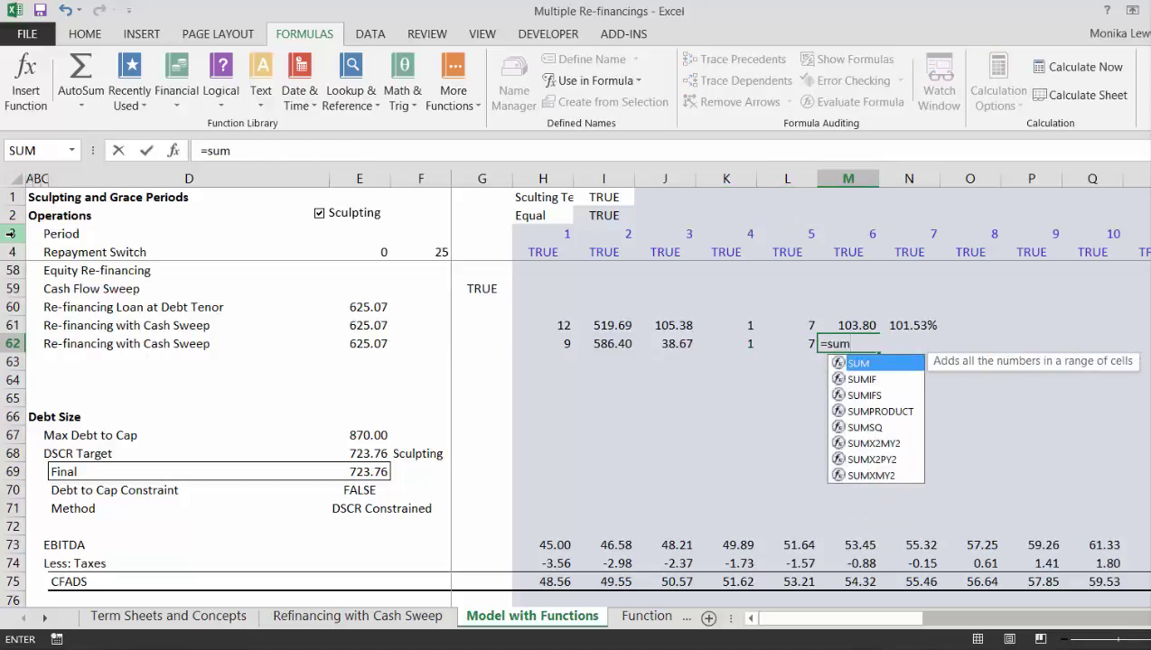
pyautogui.press('Down')
pyautogui.press('Tab')
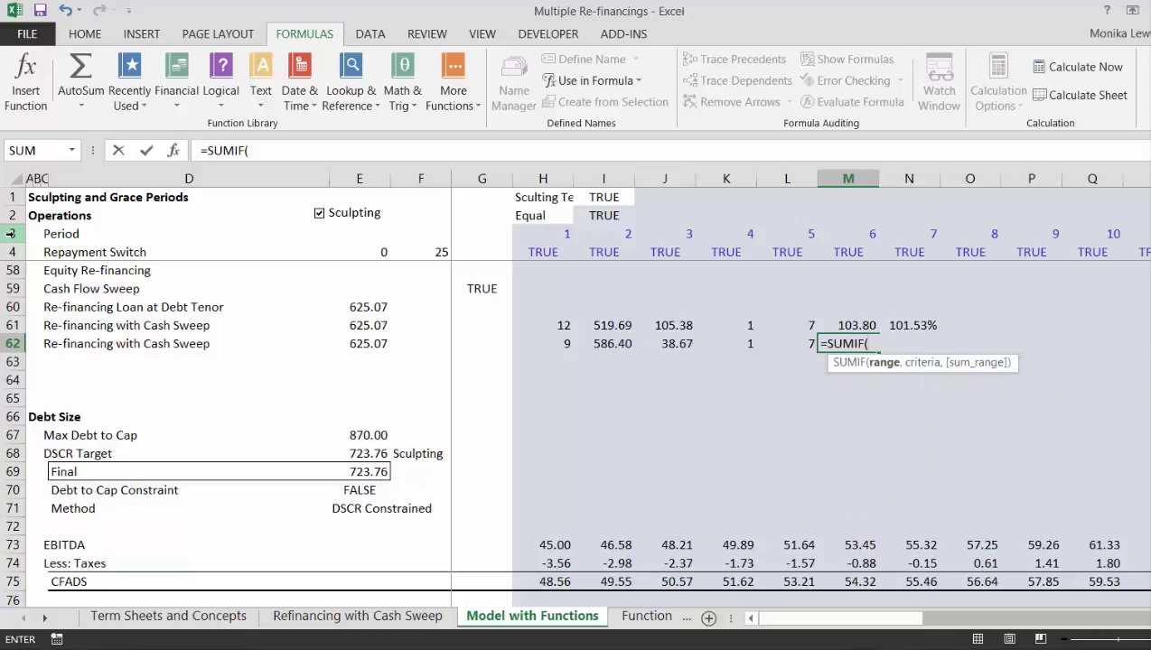
pyautogui.click(69, 284)
pyautogui.press('Up')
pyautogui.press('Up')
pyautogui.press('Up')
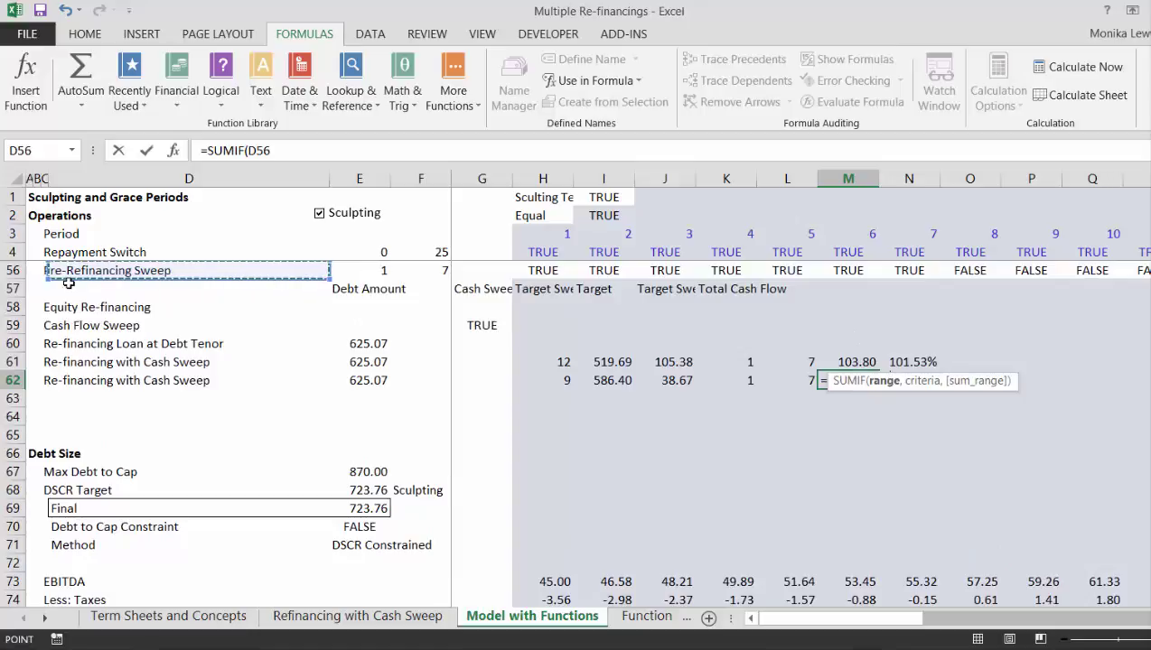
pyautogui.hotkey('shift', 'space')
pyautogui.write(',truem')
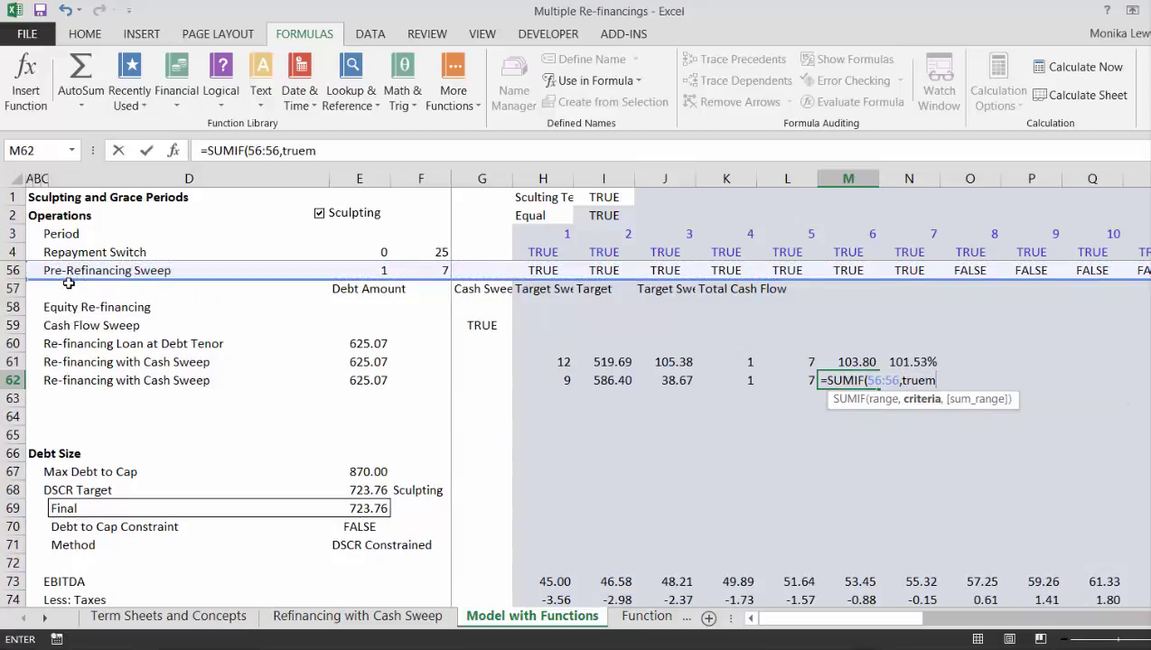
pyautogui.press('BackSpace')
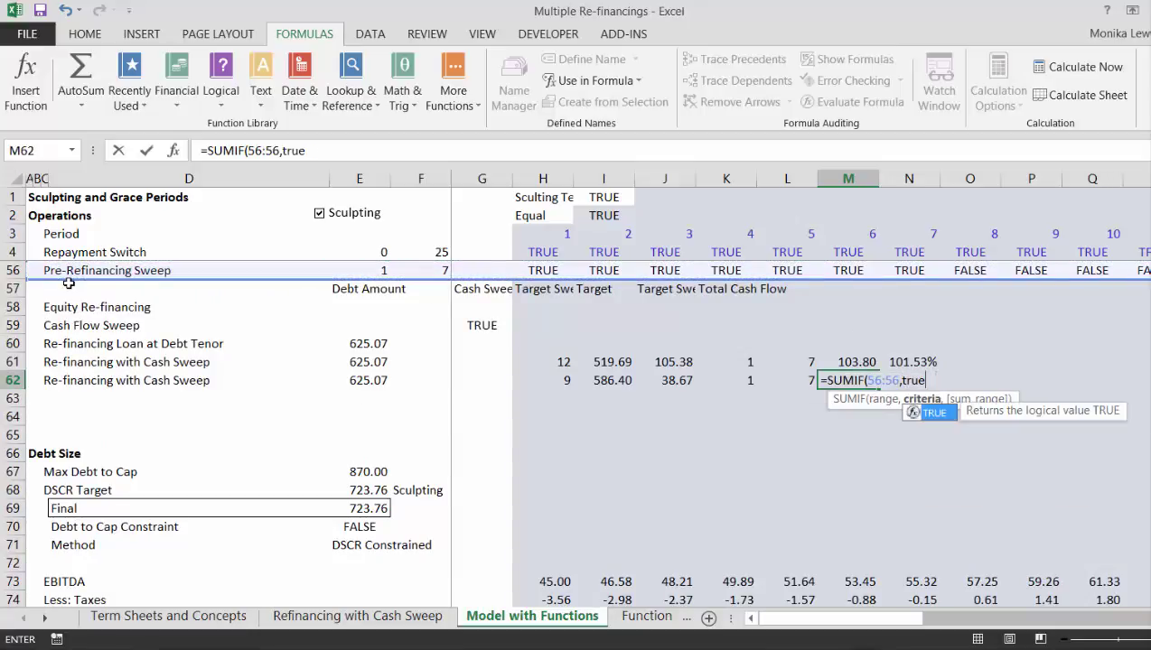
pyautogui.write(',')
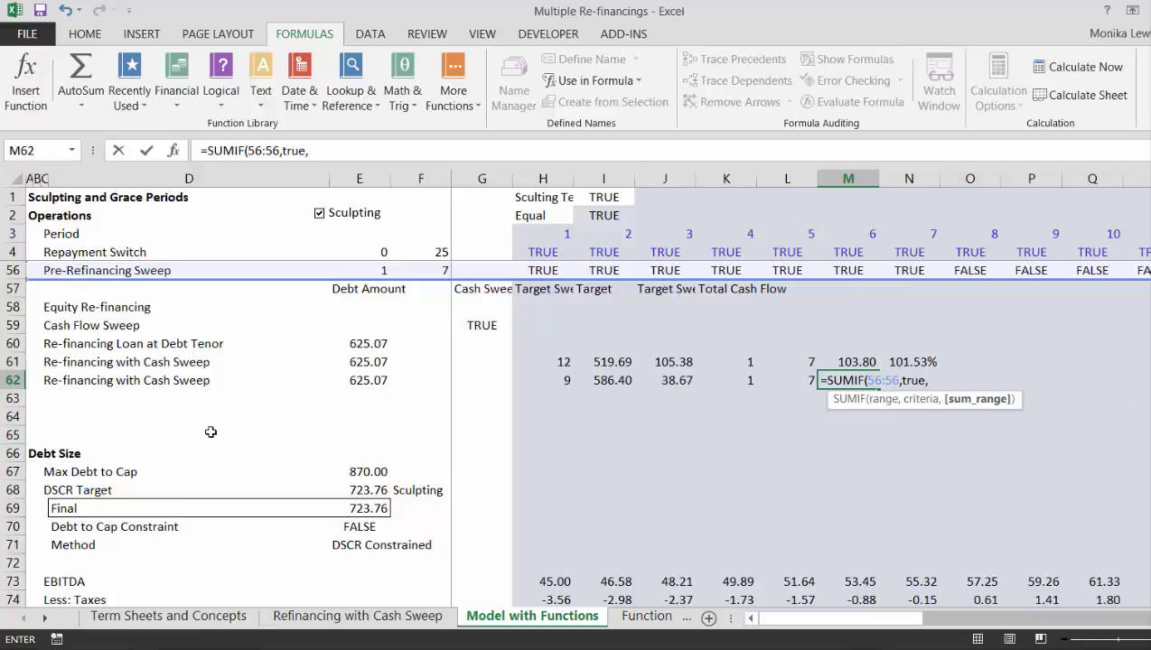
pyautogui.click(183, 419)
pyautogui.press('Down')
pyautogui.press('Down')
pyautogui.press('Down')
pyautogui.press('Down')
pyautogui.press('Down')
pyautogui.press('Down')
pyautogui.press('Down')
pyautogui.press('Down')
pyautogui.press('Down')
pyautogui.press('Down')
pyautogui.press('Down')
pyautogui.press('Down')
pyautogui.press('Down')
pyautogui.press('Down')
pyautogui.press('Down')
pyautogui.press('Down')
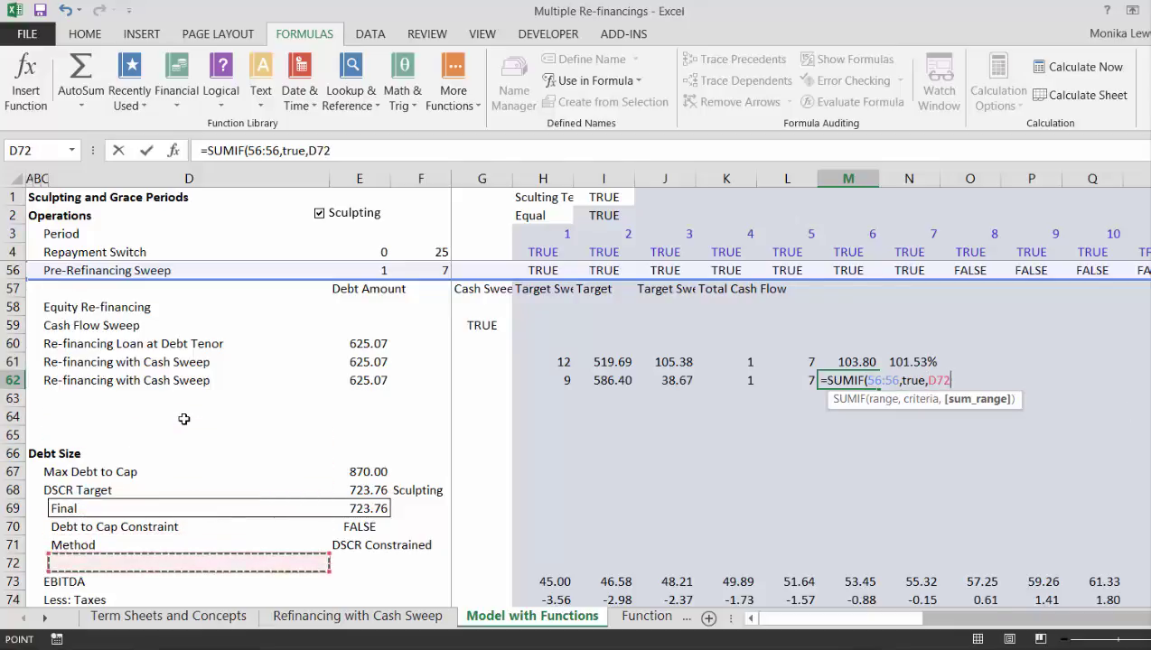
pyautogui.press('Down')
pyautogui.press('Down')
pyautogui.press('Down')
pyautogui.press('Down')
pyautogui.press('Down')
pyautogui.press('Down')
pyautogui.press('Down')
pyautogui.press('Down')
pyautogui.press('Down')
pyautogui.press('Down')
pyautogui.press('Down')
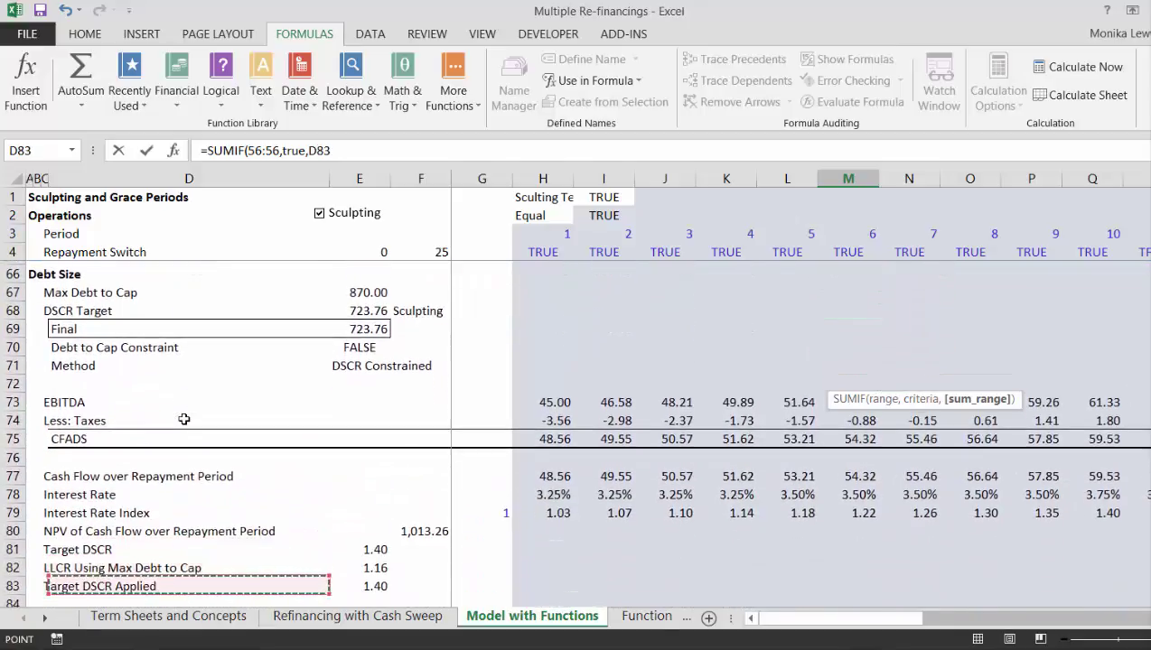
pyautogui.press('Down')
pyautogui.press('Down')
pyautogui.press('Down')
pyautogui.press('Down')
pyautogui.press('Down')
pyautogui.press('Down')
pyautogui.press('Down')
pyautogui.press('Down')
pyautogui.press('Down')
pyautogui.press('Down')
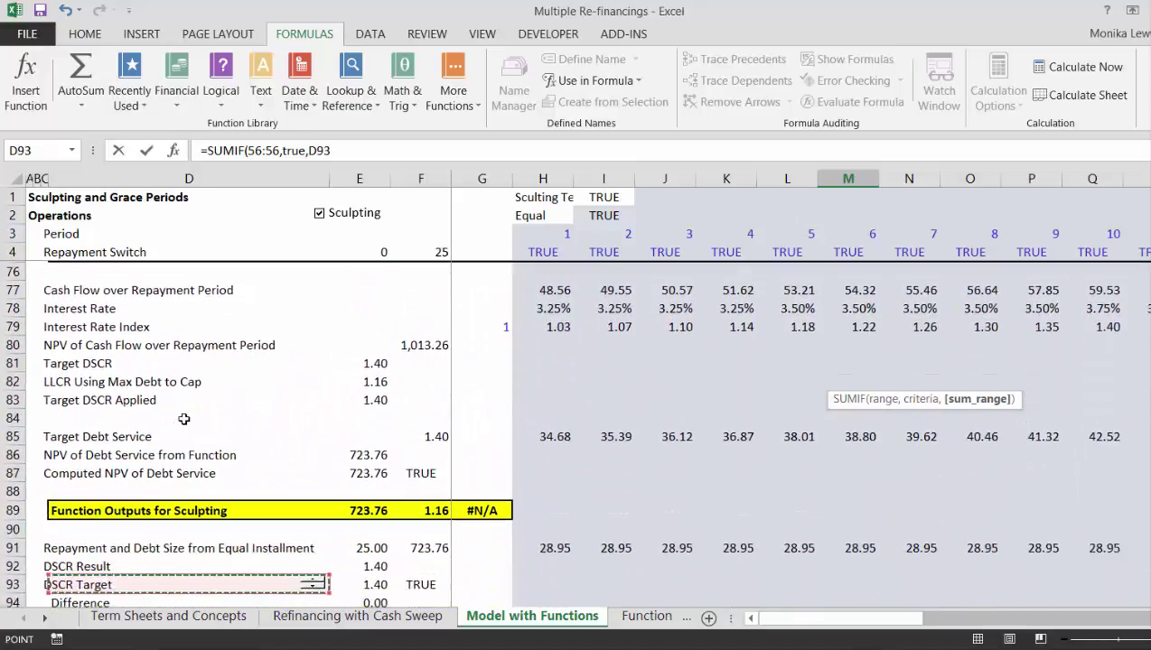
pyautogui.press('Down')
pyautogui.press('Down')
pyautogui.press('Down')
pyautogui.press('Down')
pyautogui.press('Down')
pyautogui.press('Down')
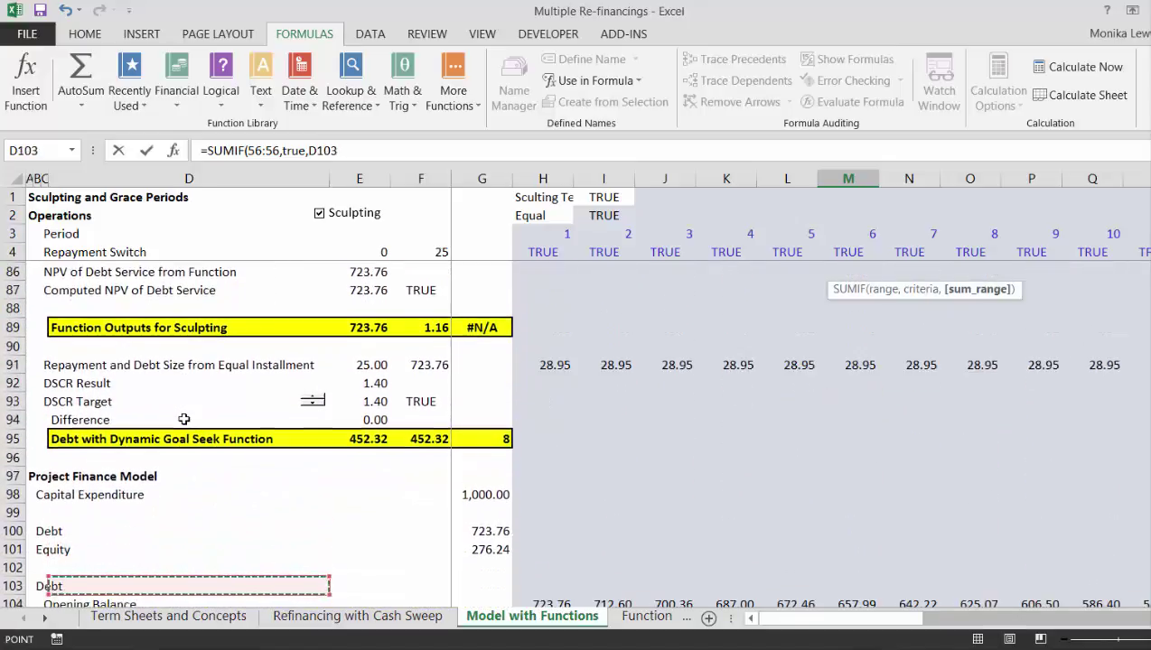
pyautogui.press('Down')
pyautogui.press('Down')
pyautogui.press('Down')
pyautogui.press('Down')
pyautogui.press('Down')
pyautogui.press('Down')
pyautogui.press('Down')
pyautogui.press('Down')
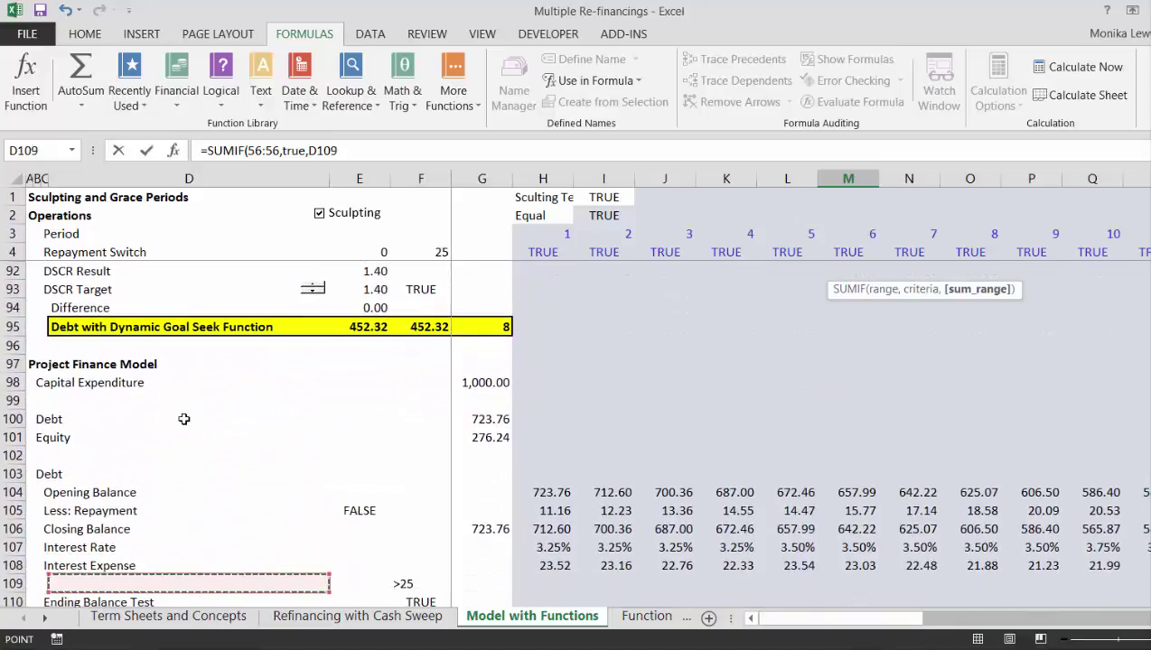
pyautogui.press('Down')
pyautogui.press('Down')
pyautogui.press('Down')
pyautogui.press('Down')
pyautogui.press('Down')
pyautogui.press('Down')
pyautogui.press('Down')
pyautogui.press('Down')
pyautogui.press('Down')
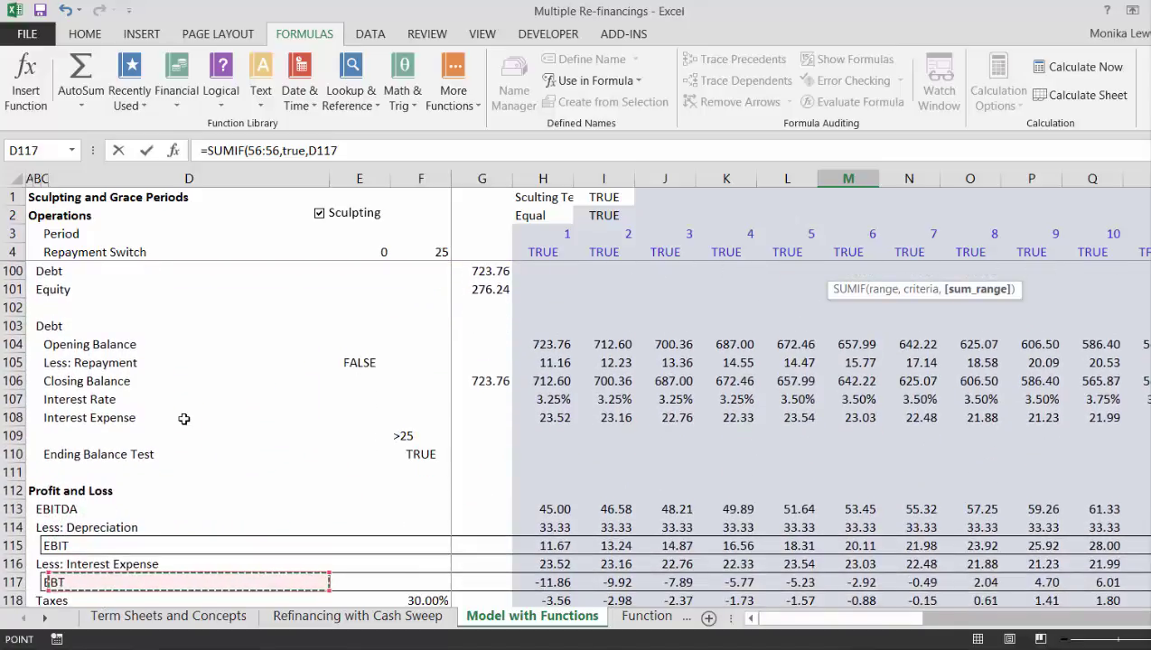
pyautogui.press('Down')
pyautogui.press('Down')
pyautogui.press('Down')
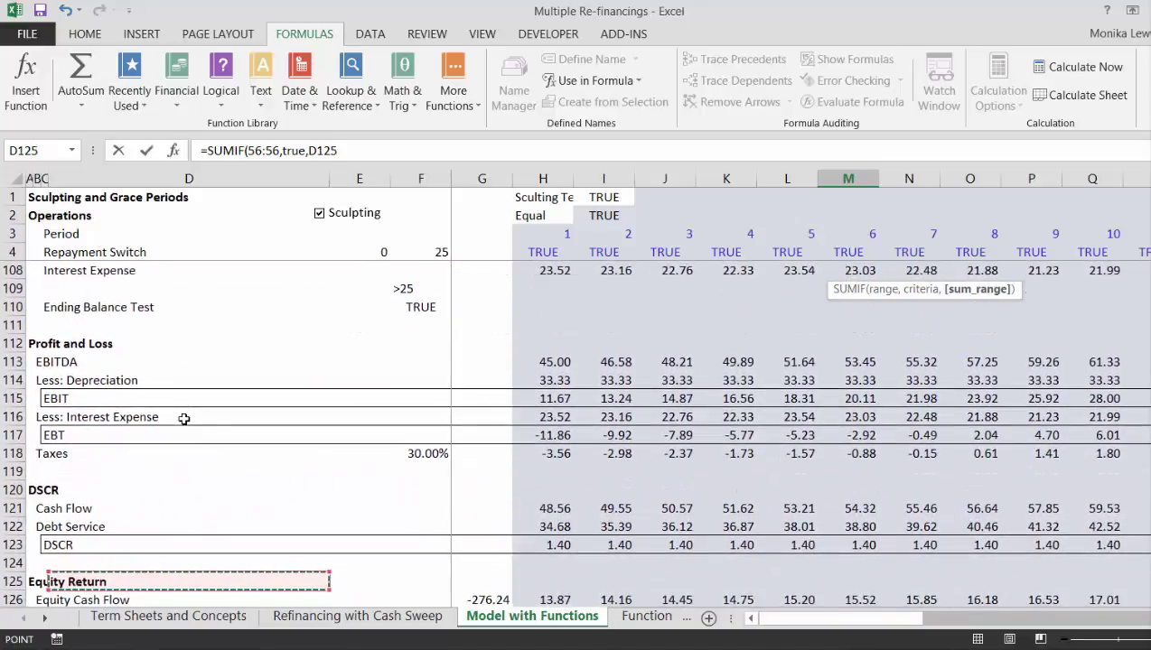
pyautogui.press('Up')
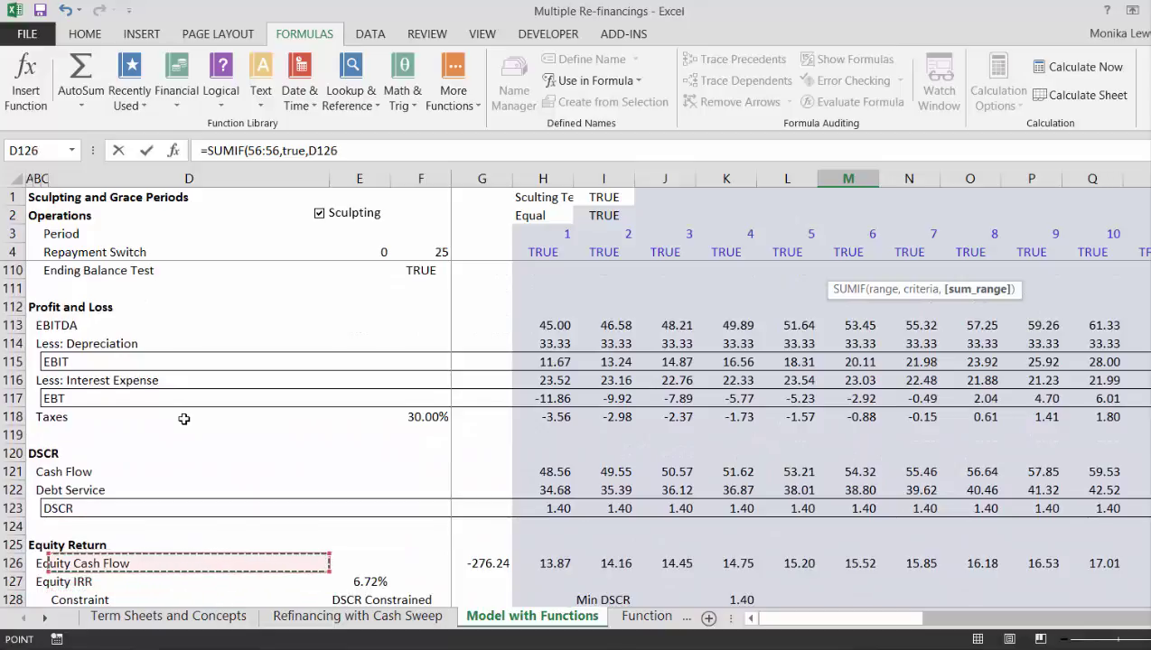
pyautogui.hotkey('shift', 'space')
pyautogui.press('Return')
pyautogui.press('Up')
pyautogui.press('Up')
pyautogui.press('Up')
pyautogui.press('Up')
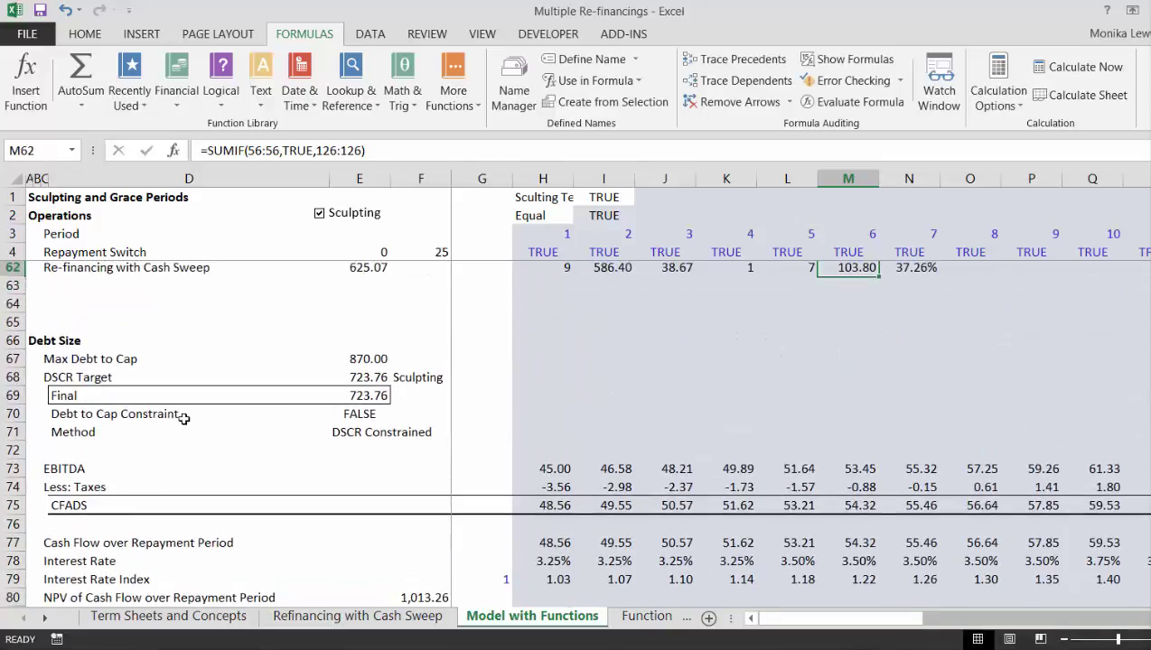
pyautogui.press('Down')
pyautogui.press('Down')
pyautogui.press('Down')
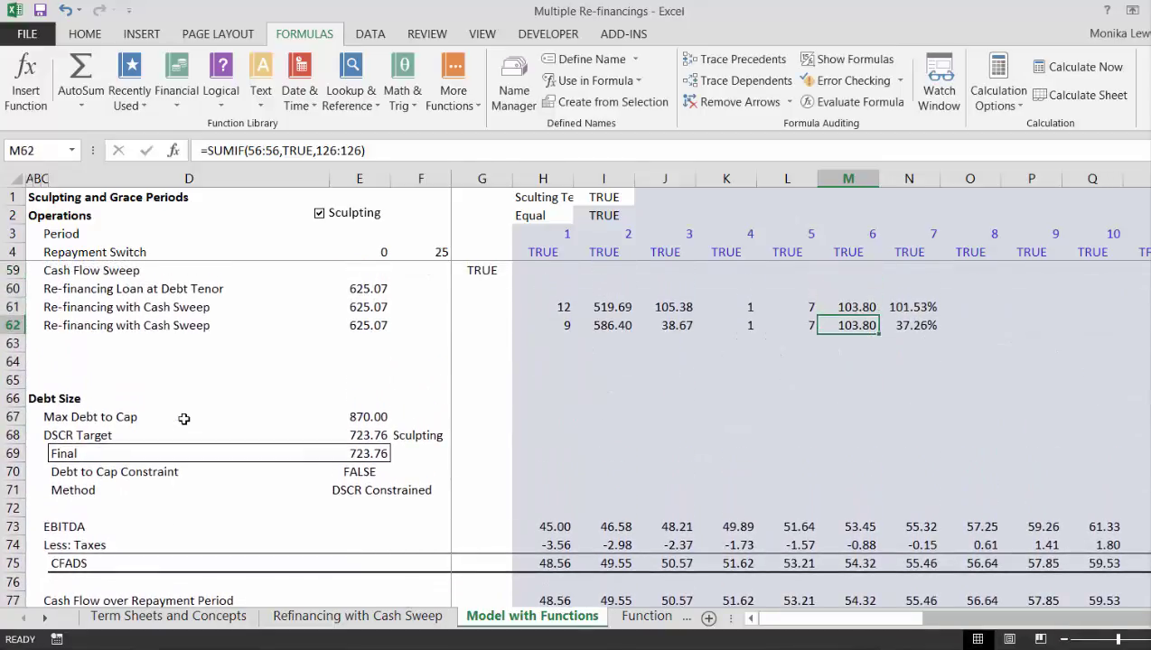
# Step: Review the sweep period, total cash flow and sweep percentage cells of cash sweep row 62
pyautogui.press('Right')
pyautogui.press('Left')
pyautogui.press('Left')
pyautogui.press('Left')
pyautogui.press('Right')
pyautogui.press('Right')
pyautogui.press('Left')
pyautogui.press('Left')
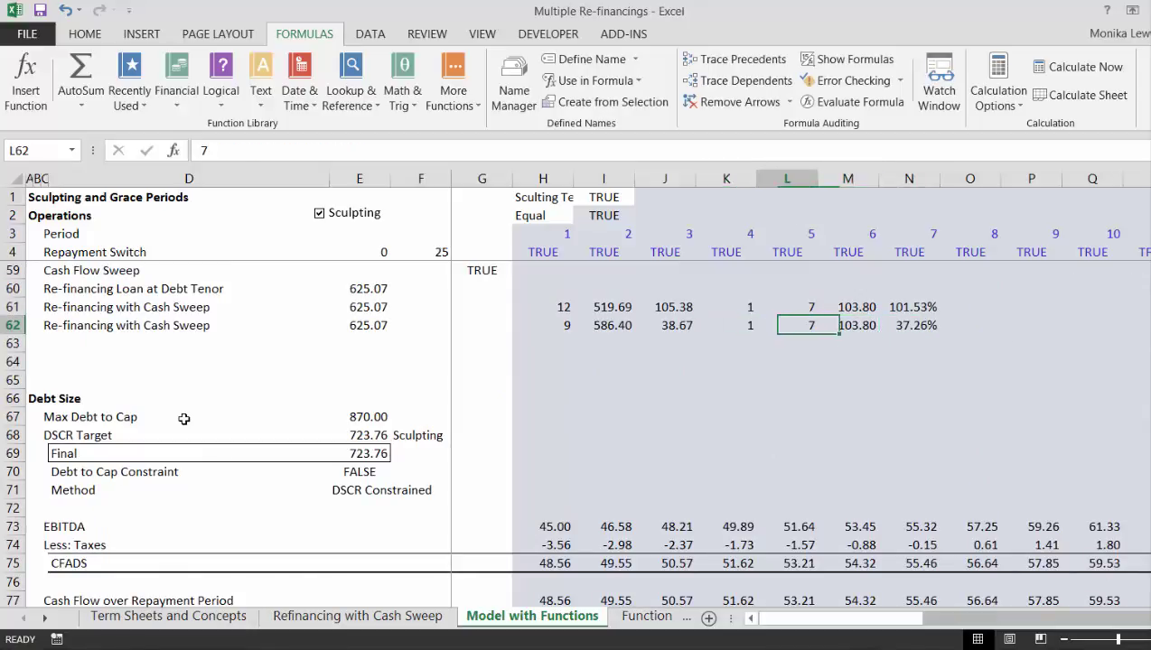
# Step: Set the sweep start period to 4 in both cash sweep rows, K62 and K61
pyautogui.write('4')
pyautogui.press('Return')
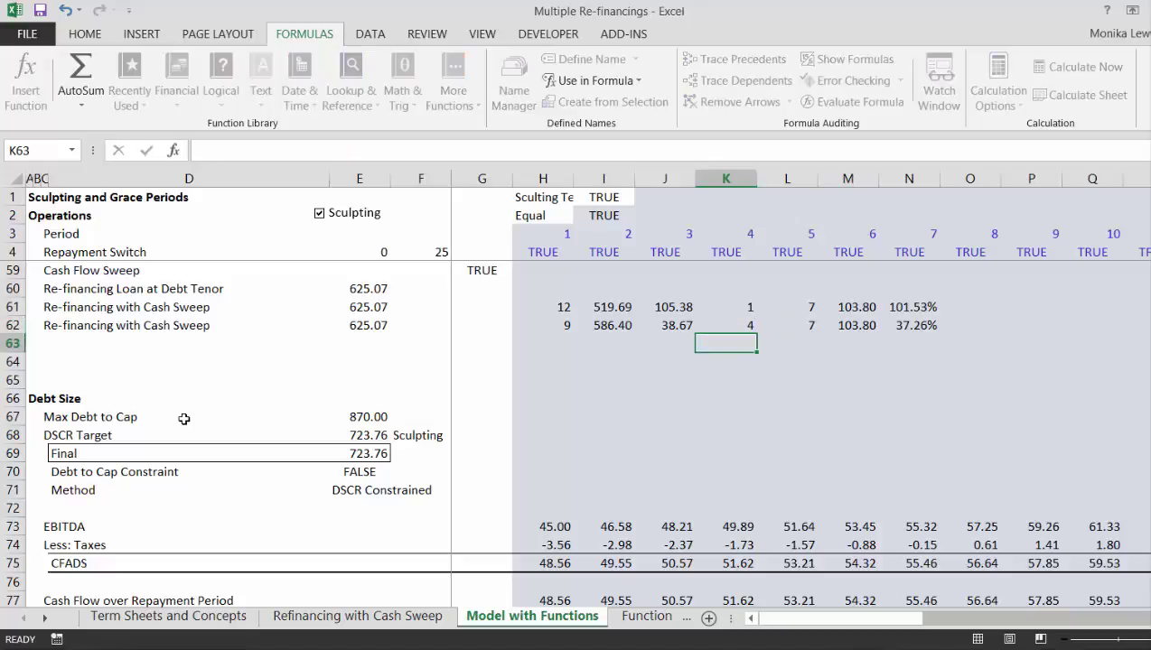
pyautogui.press('Up')
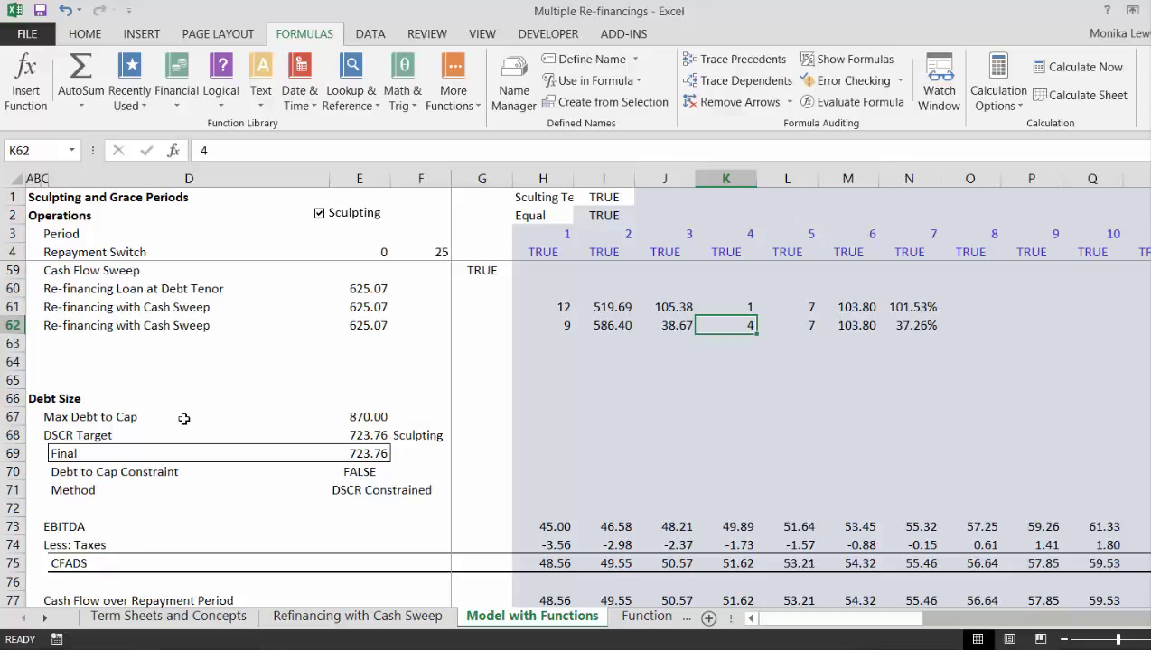
pyautogui.press('Up')
pyautogui.write('4')
pyautogui.press('Return')
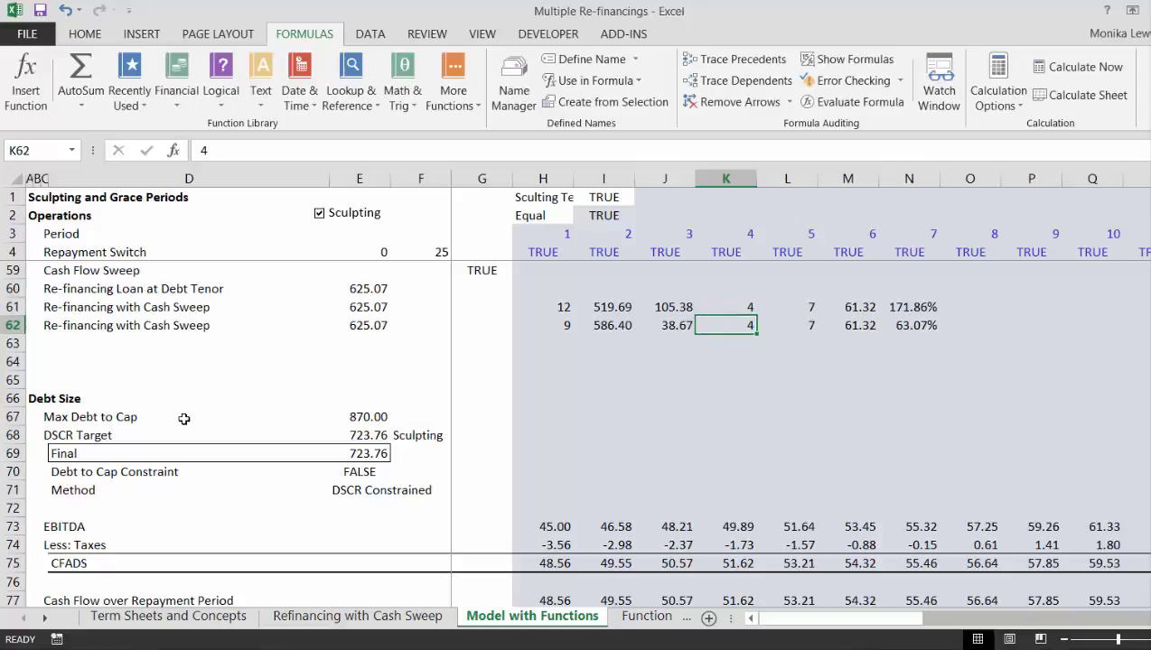
# Step: Try a sweep start period of 5 in K61 and compare the sweep percentages of rows 61 and 62
pyautogui.press('Up')
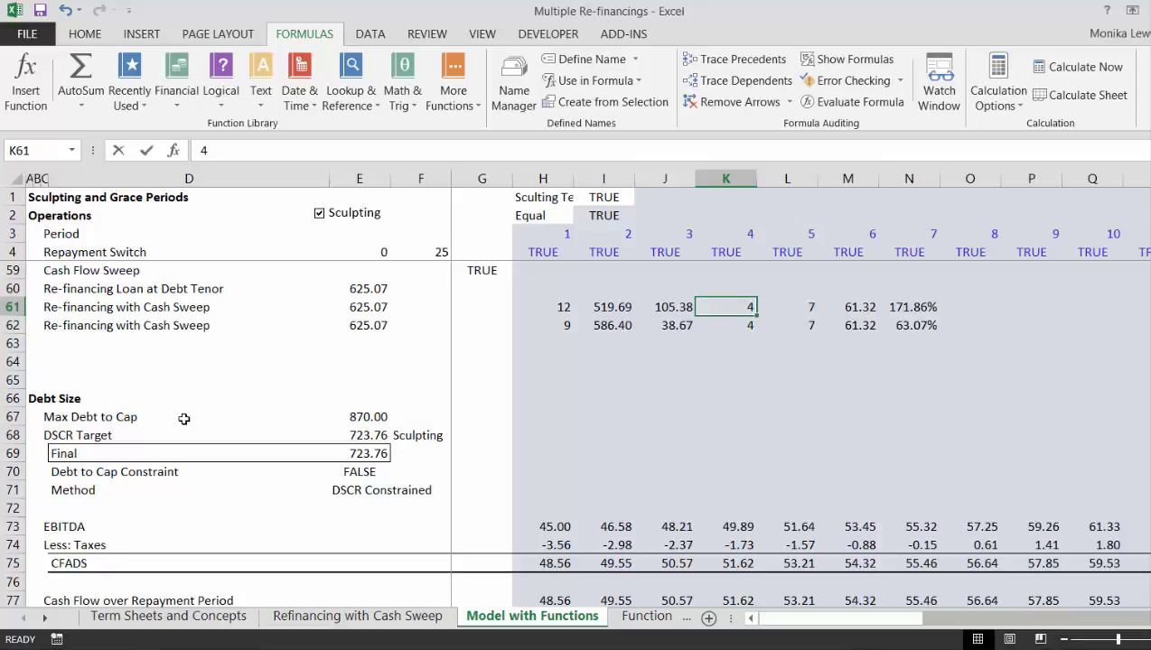
pyautogui.write('5')
pyautogui.press('Return')
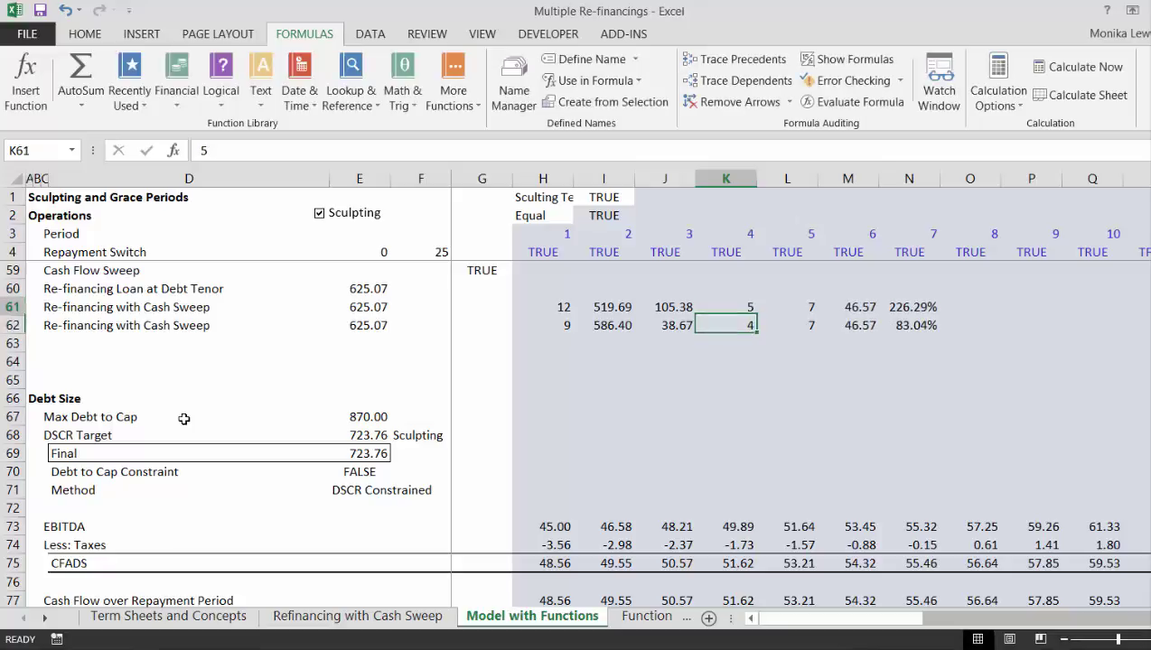
pyautogui.press('Up')
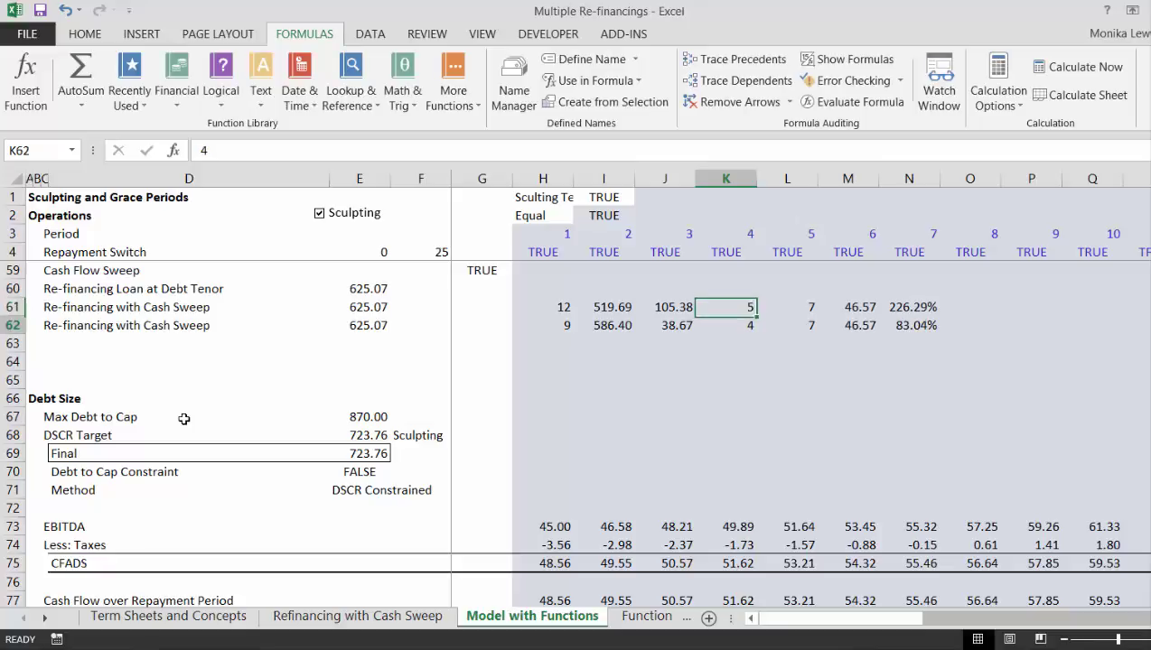
pyautogui.press('Down')
pyautogui.press('Up')
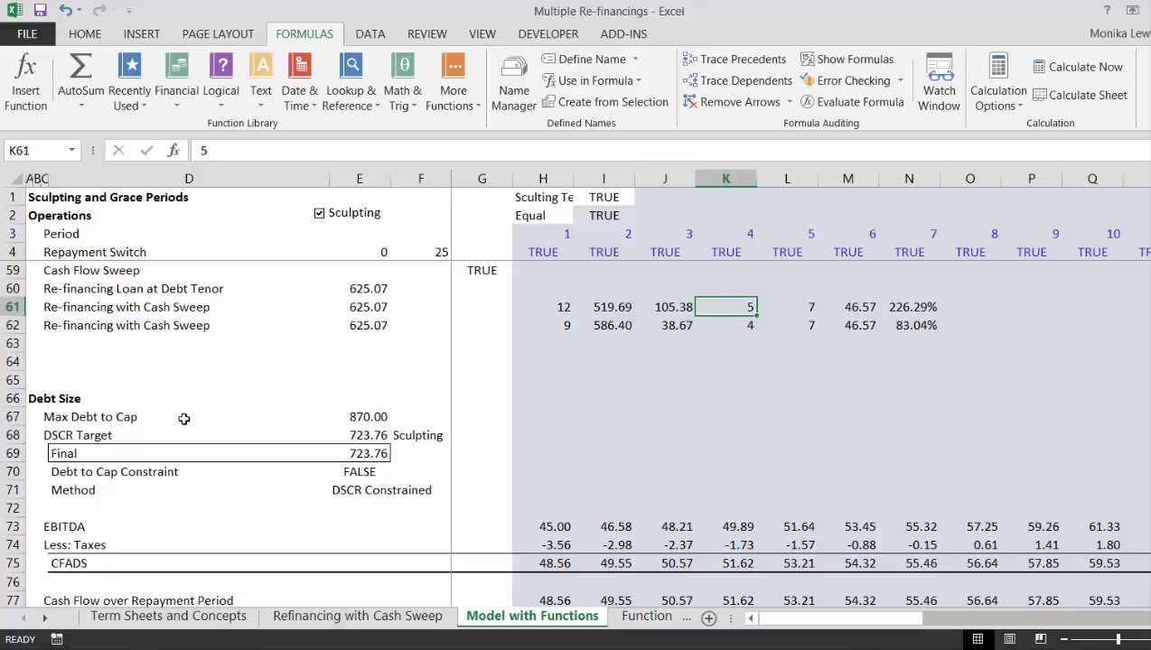
# Step: Try a sweep start period of 6 in K61 and compare both cash sweep rows again
pyautogui.write('6')
pyautogui.hotkey('ctrl', 'Return')
pyautogui.press('Down')
pyautogui.press('Up')
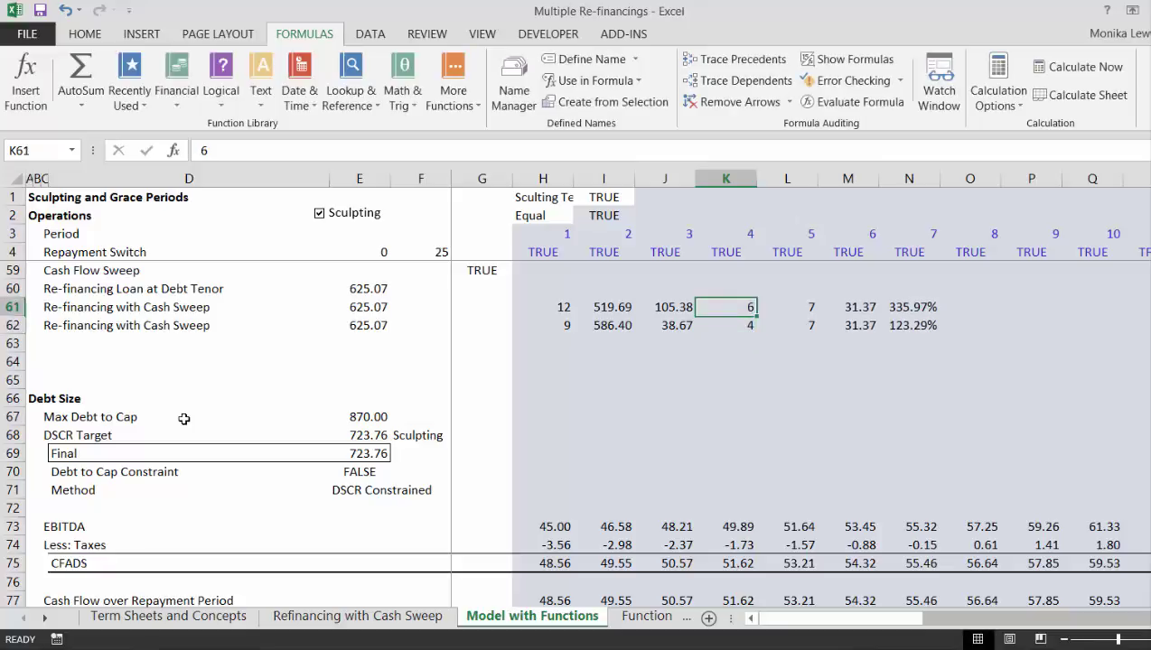
pyautogui.press('Down')
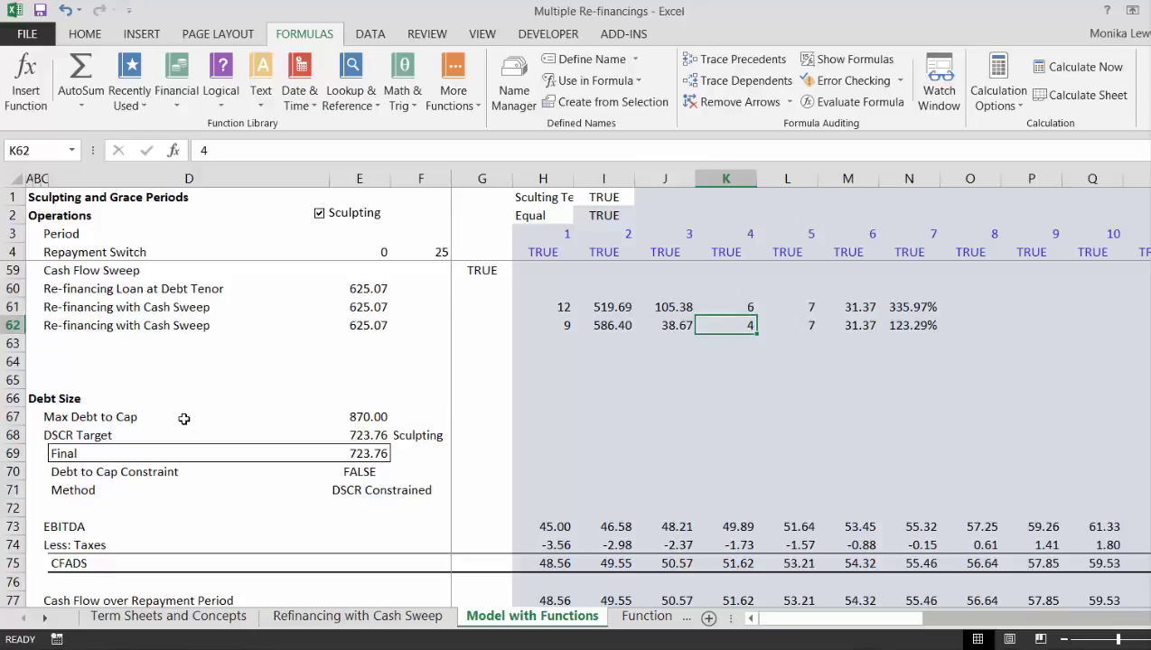
pyautogui.press('Up')
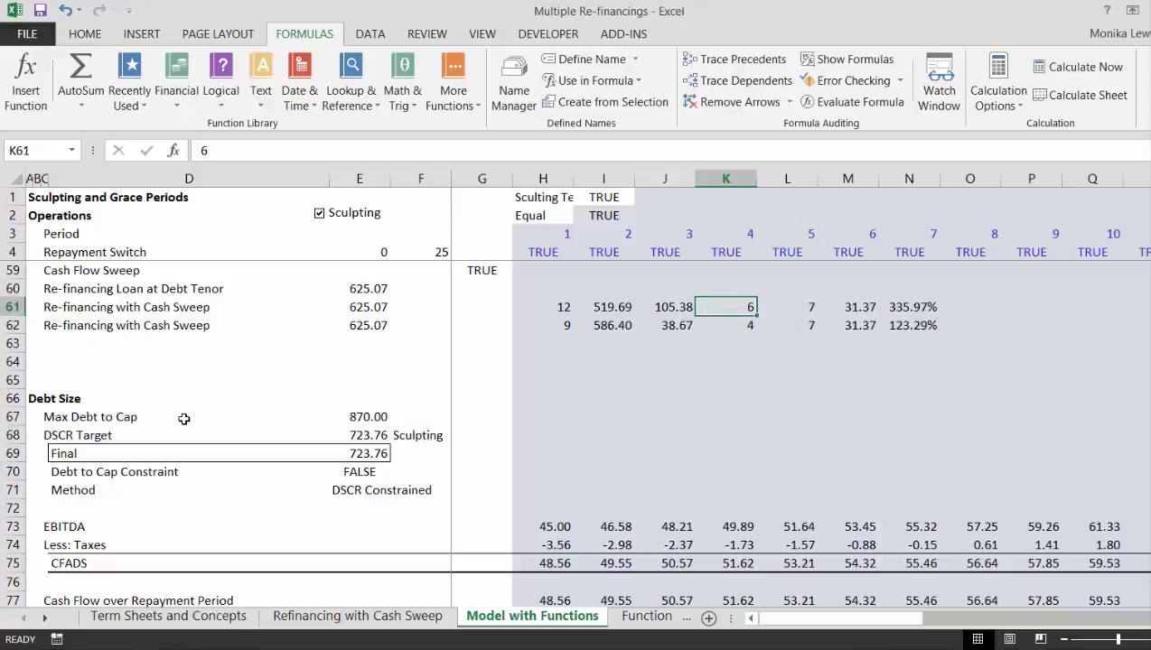
# Step: Test earlier sweep start periods of 4 and 3 in K61
pyautogui.write('4')
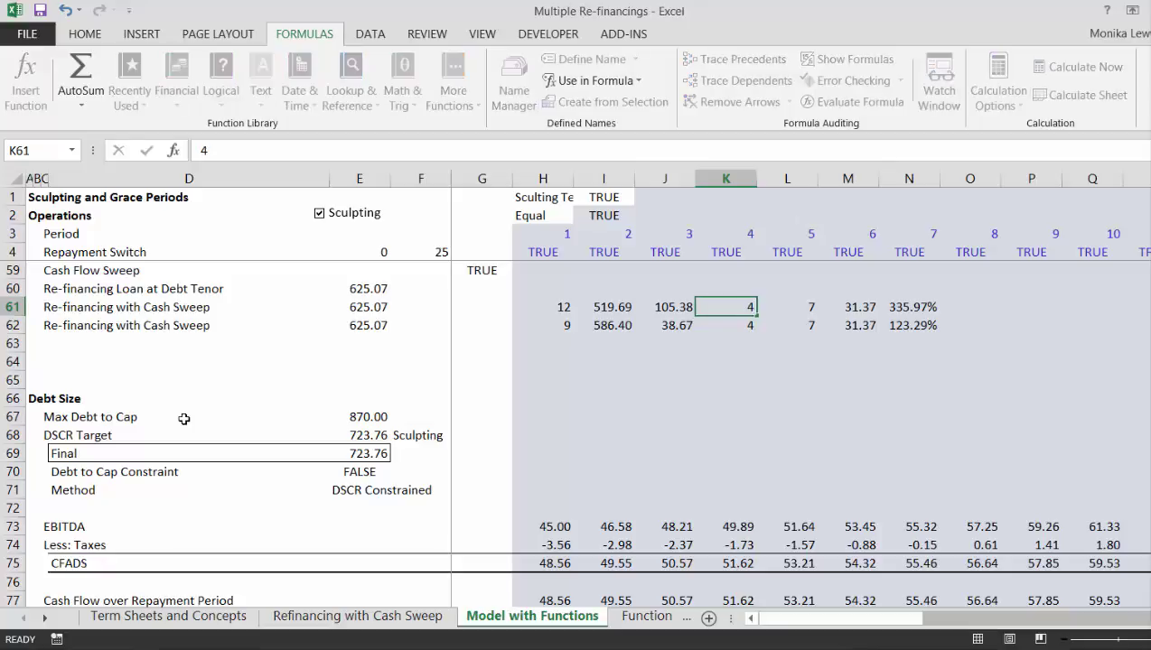
pyautogui.press('Return')
pyautogui.press('Up')
pyautogui.write('3')
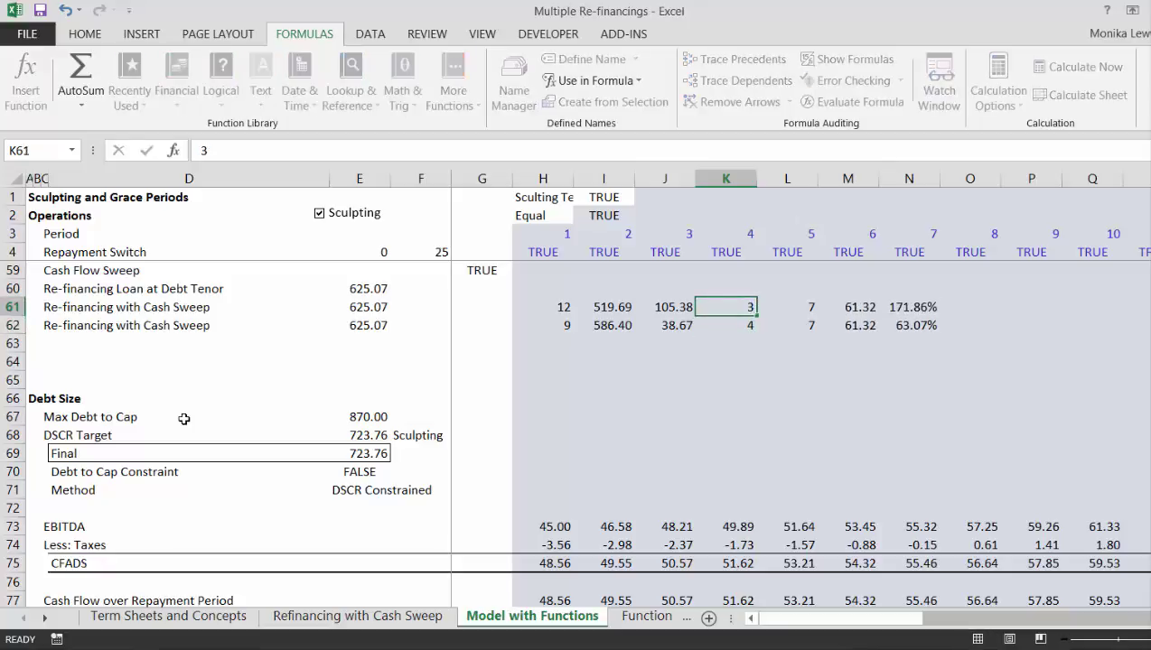
pyautogui.press('Return')
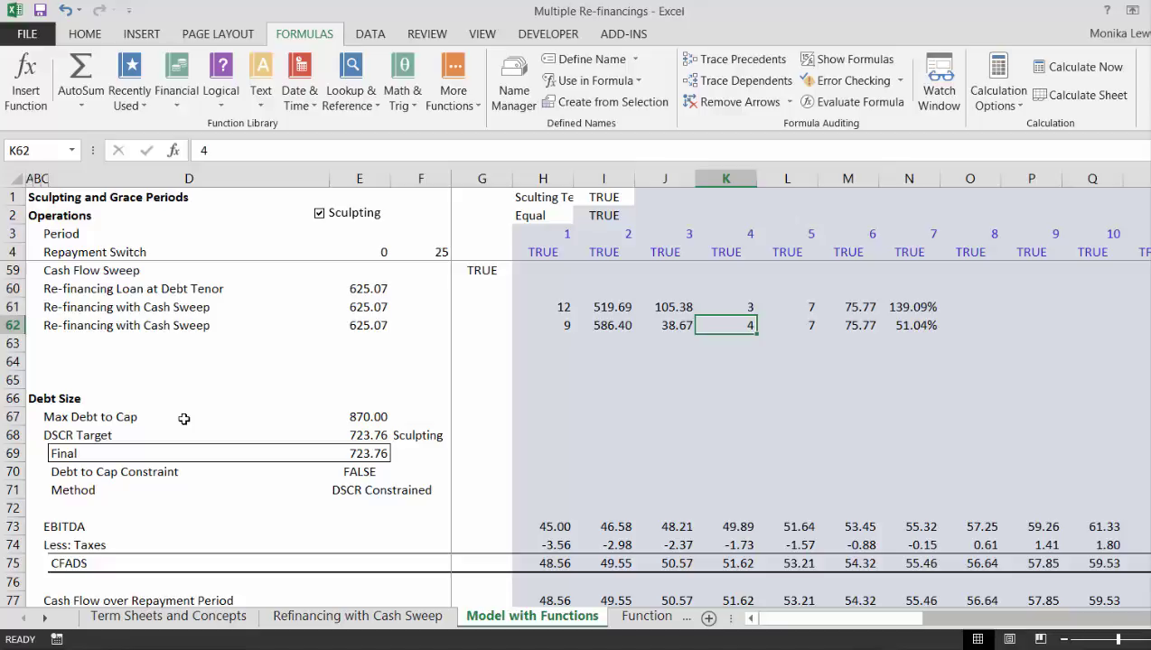
# Step: Set the sweep start period to 2 in both cash sweep rows, K61 and K62
pyautogui.press('Up')
pyautogui.write('2')
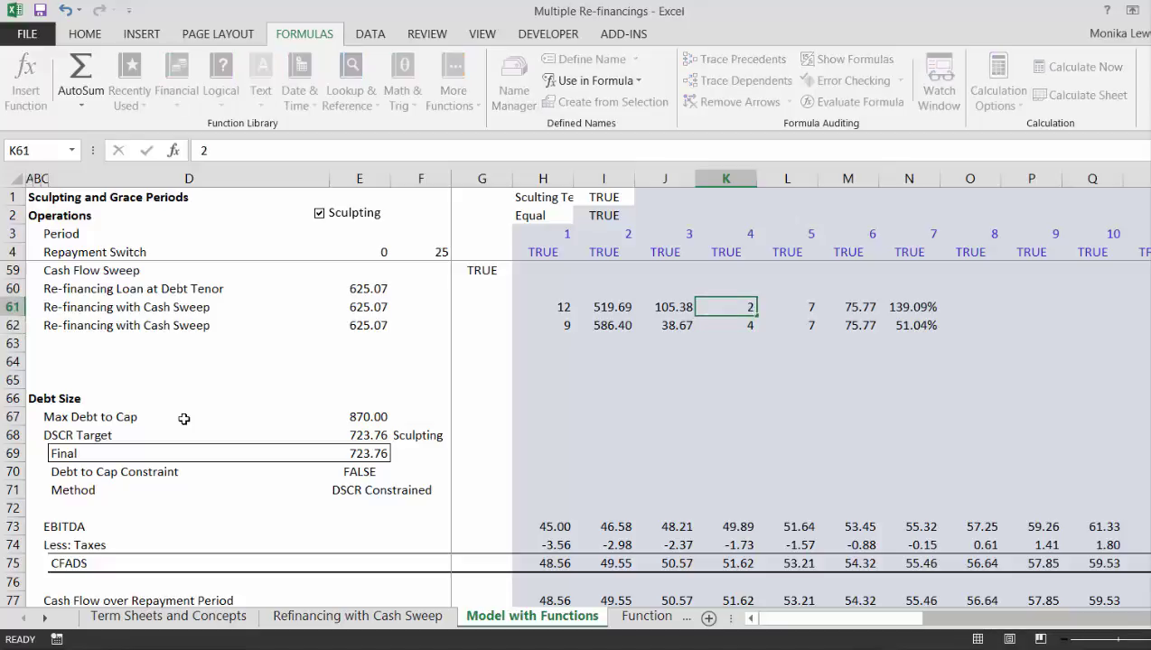
pyautogui.press('Return')
pyautogui.press('Up')
pyautogui.press('Down')
pyautogui.write('2')
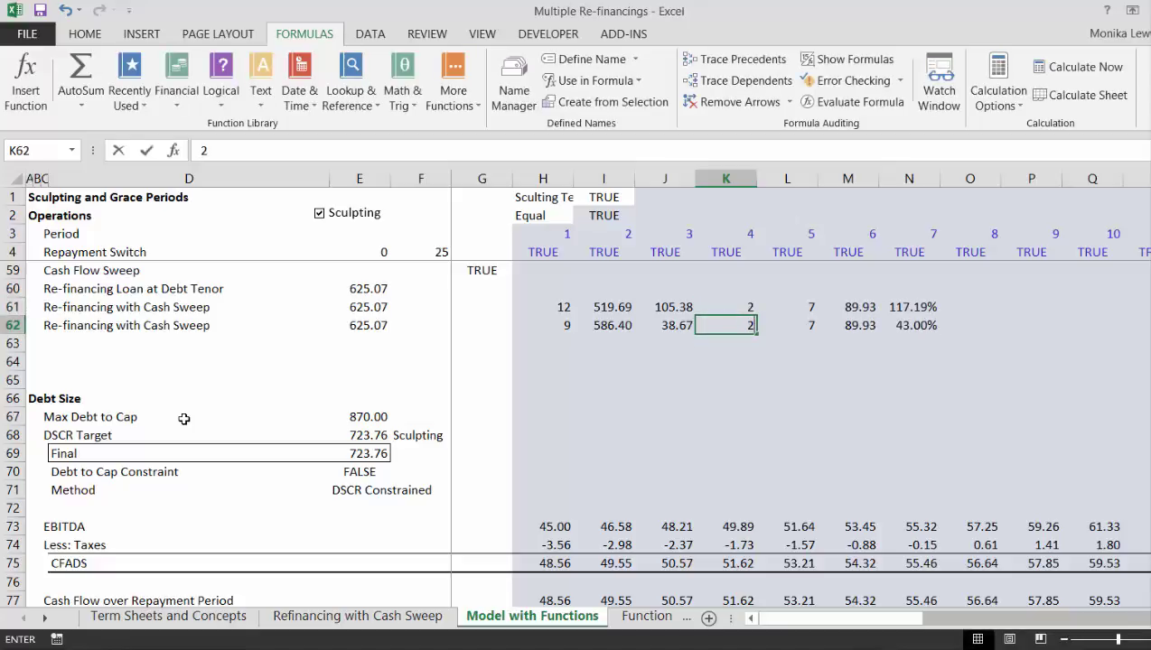
pyautogui.press('Return')
# Step: Set the sweep start period of the first cash sweep row in K61 to 1
pyautogui.press('Up')
pyautogui.press('Up')
pyautogui.write('1')
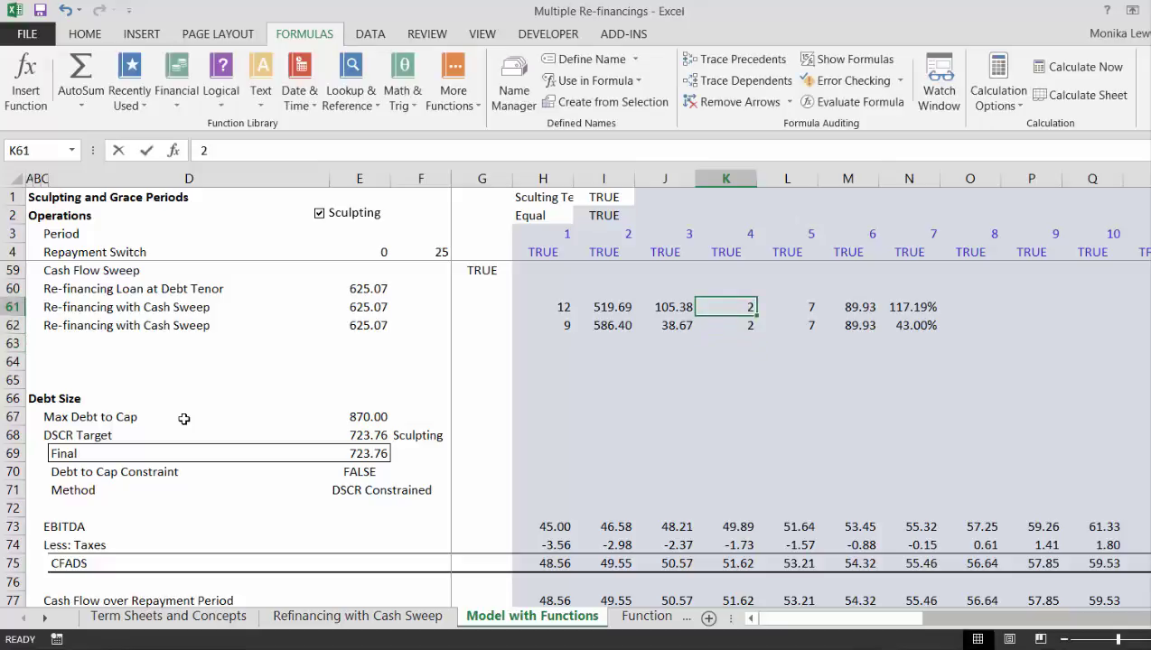
pyautogui.hotkey('ctrl', 'Return')
pyautogui.press('Down')
pyautogui.press('Down')
pyautogui.press('Up')
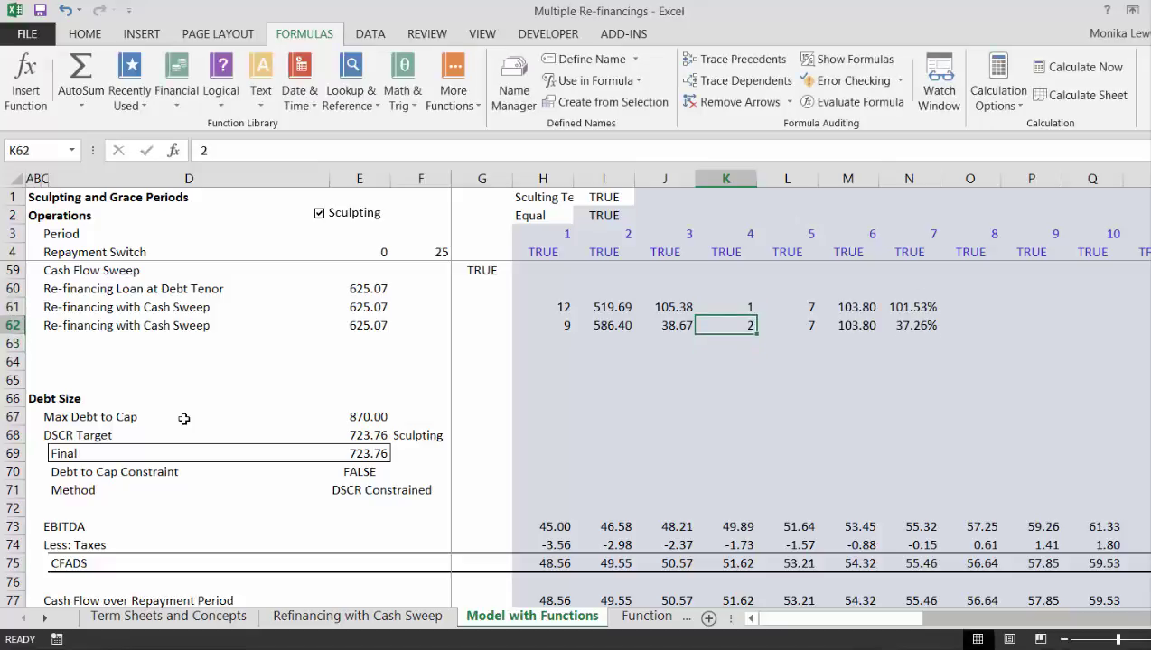
# Step: Set the sweep start period of the second cash sweep row in K62 to 4 and check its required sweep percentage
pyautogui.write('4')
pyautogui.hotkey('ctrl', 'Return')
pyautogui.press('Right')
pyautogui.press('Right')
pyautogui.press('Right')
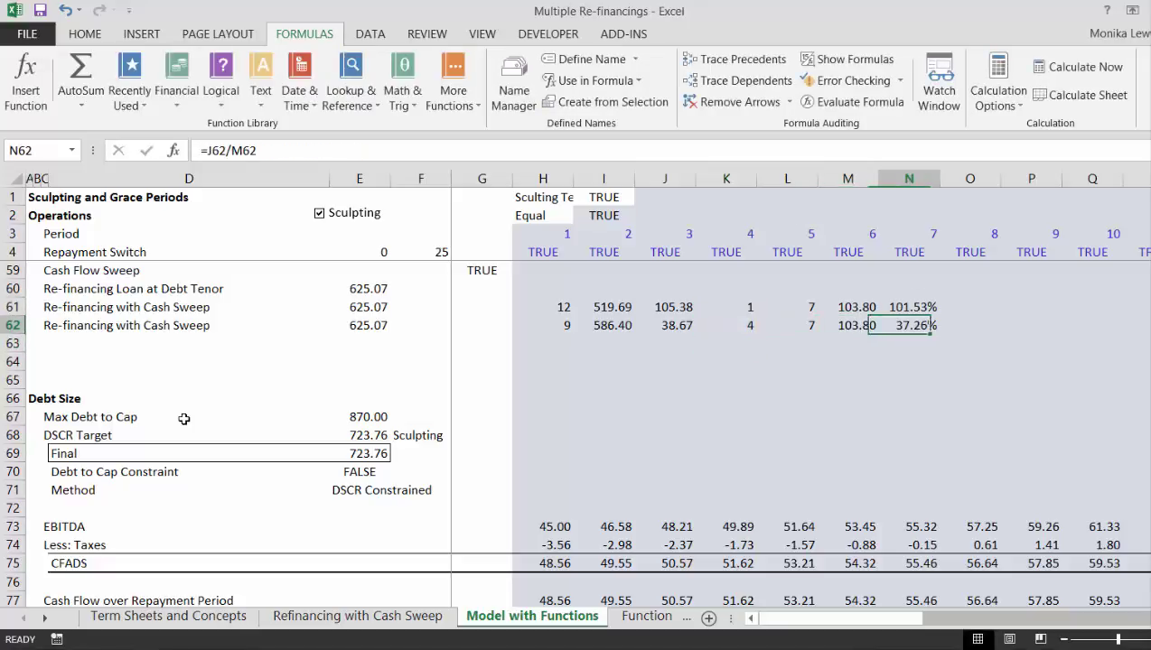
# Step: Examine the period, total cash flow and required sweep percentage cells of the first cash sweep row
pyautogui.press('Up')
pyautogui.press('Left')
pyautogui.press('Right')
pyautogui.press('Left')
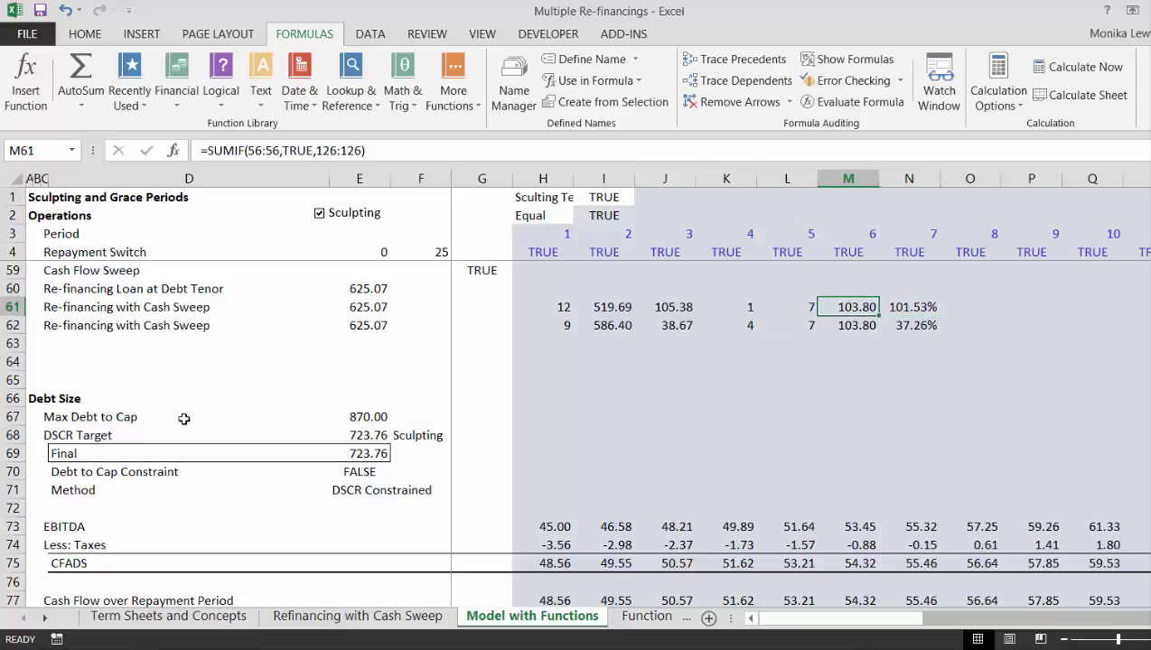
pyautogui.press('Left')
pyautogui.press('Left')
pyautogui.press('Right')
pyautogui.press('Right')
pyautogui.press('Right')
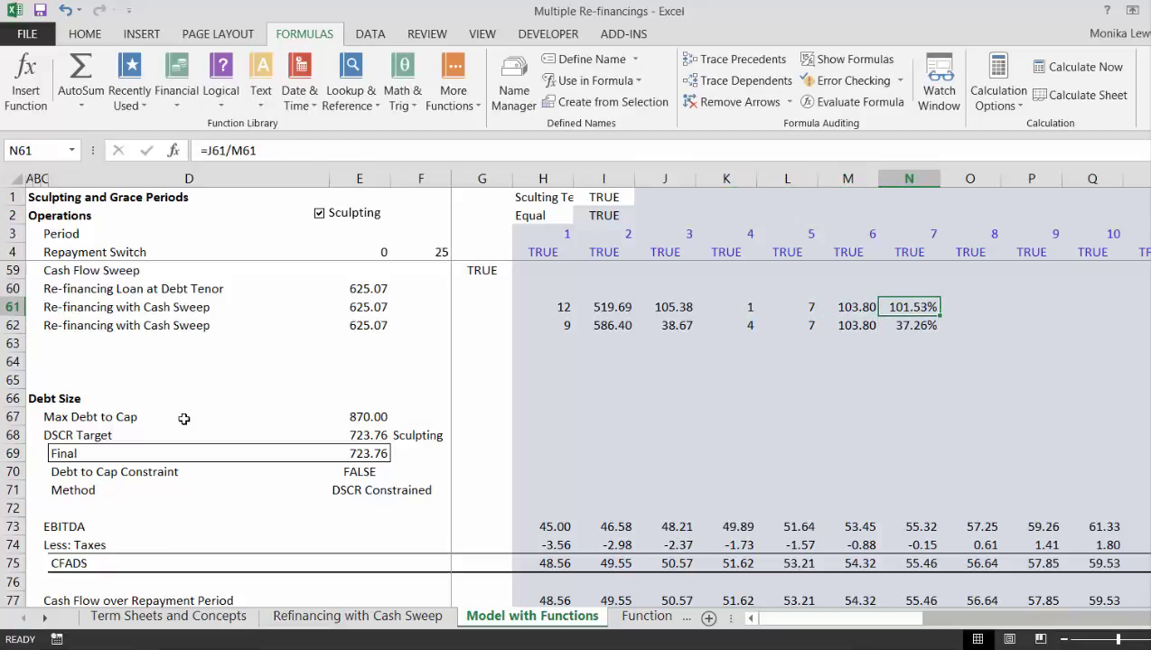
# Step: Enter sweep percentages of 100% in O61 and 50% in O62 beside the required percentages
pyautogui.press('Right')
pyautogui.write('10')
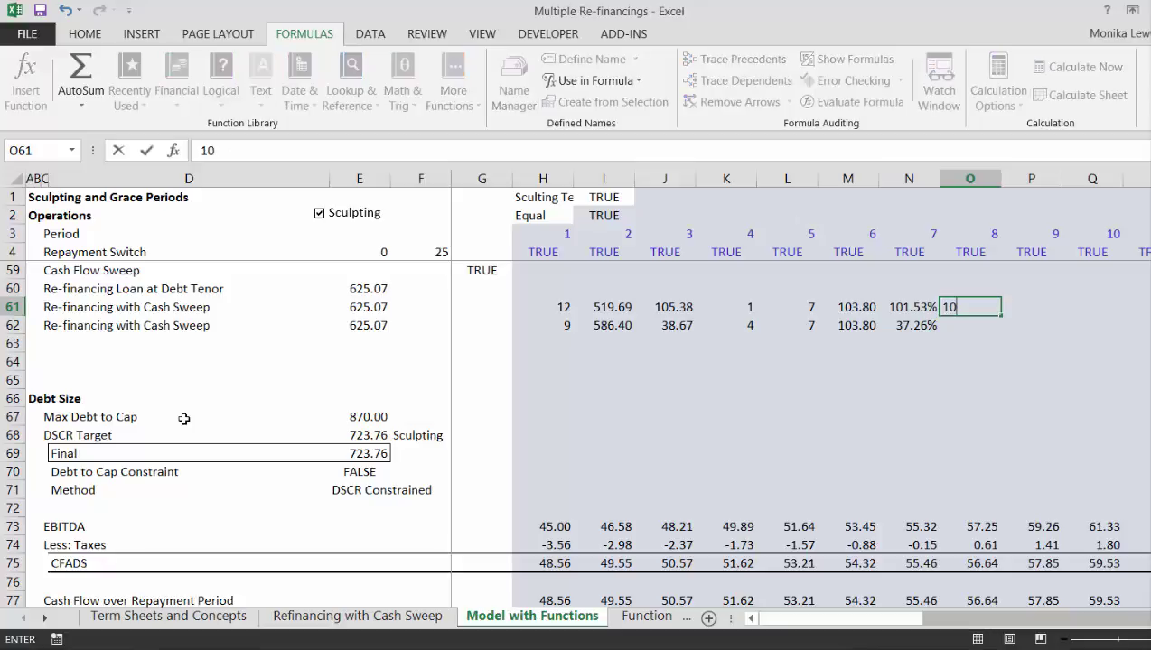
pyautogui.write('0%')
pyautogui.press('Return')
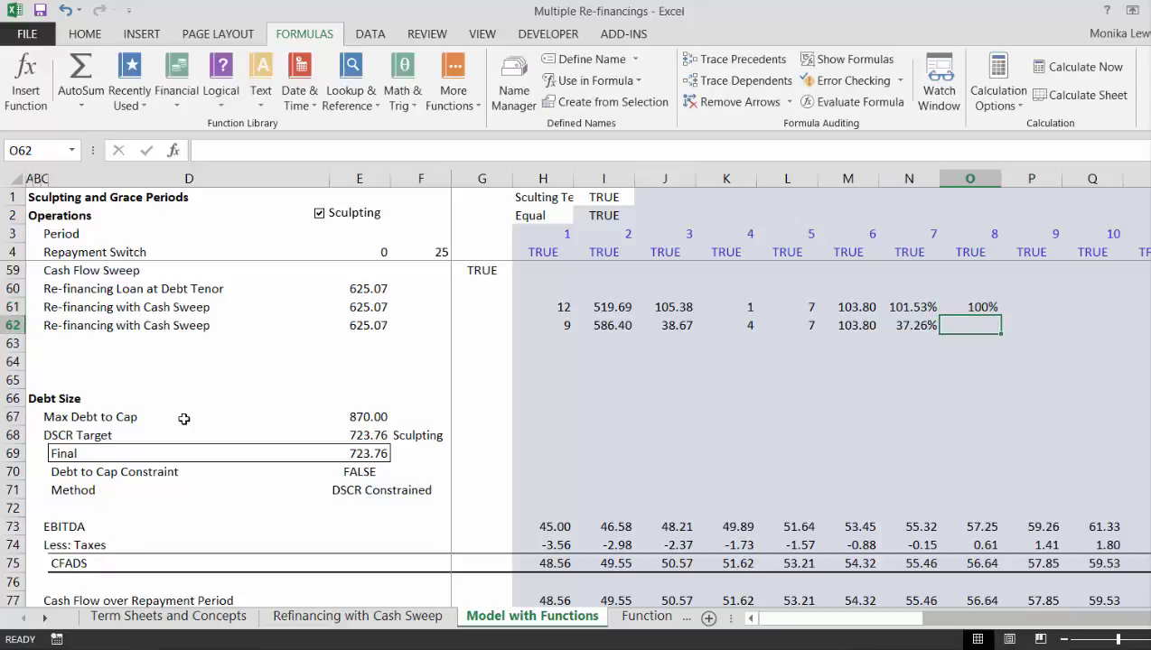
pyautogui.write('50%')
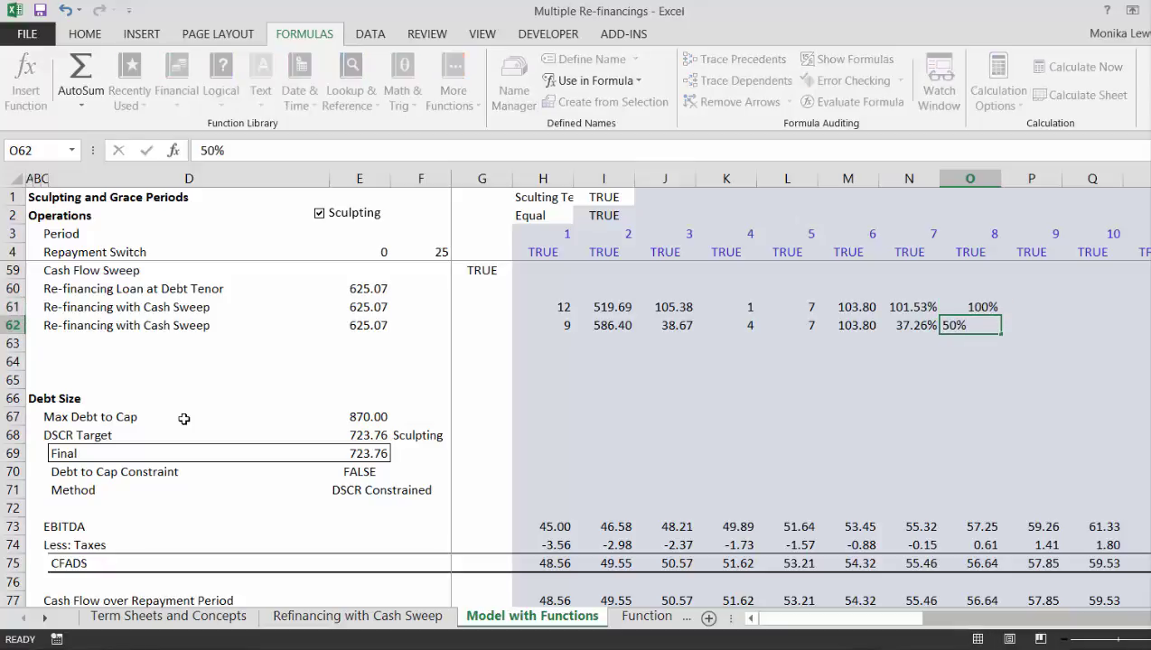
pyautogui.press('Return')
pyautogui.press('Up')
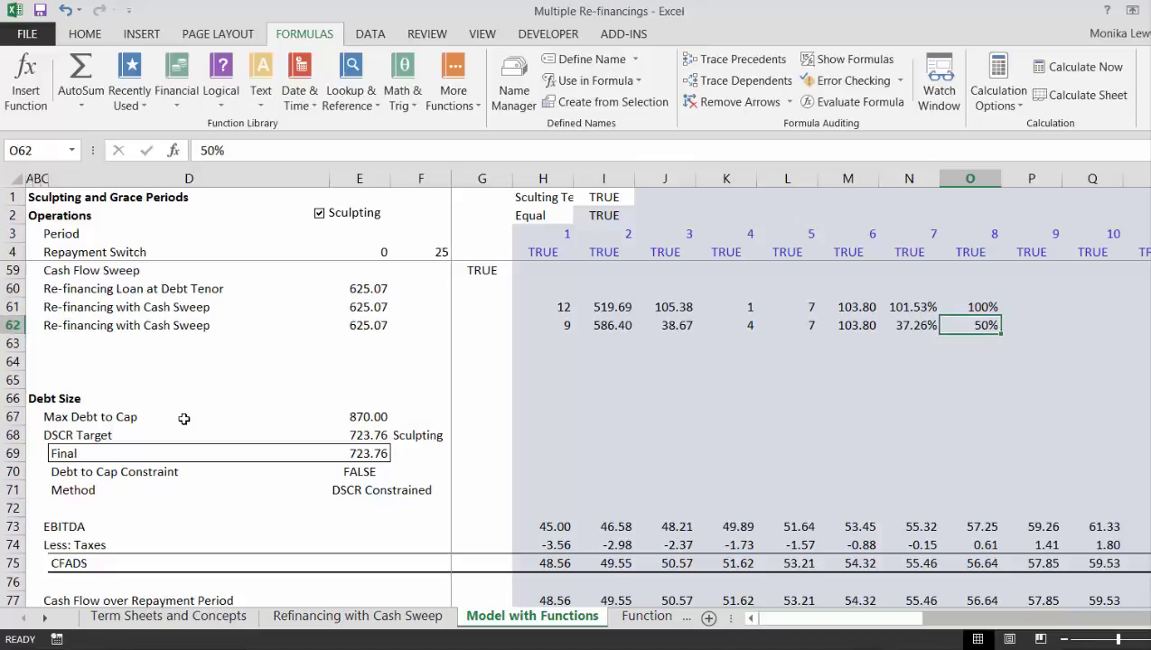
# Step: Review the second cash sweep row's required percentage and the Re-Financing Assumptions block from its heading down
pyautogui.press('Left')
pyautogui.press('Left')
pyautogui.press('Right')
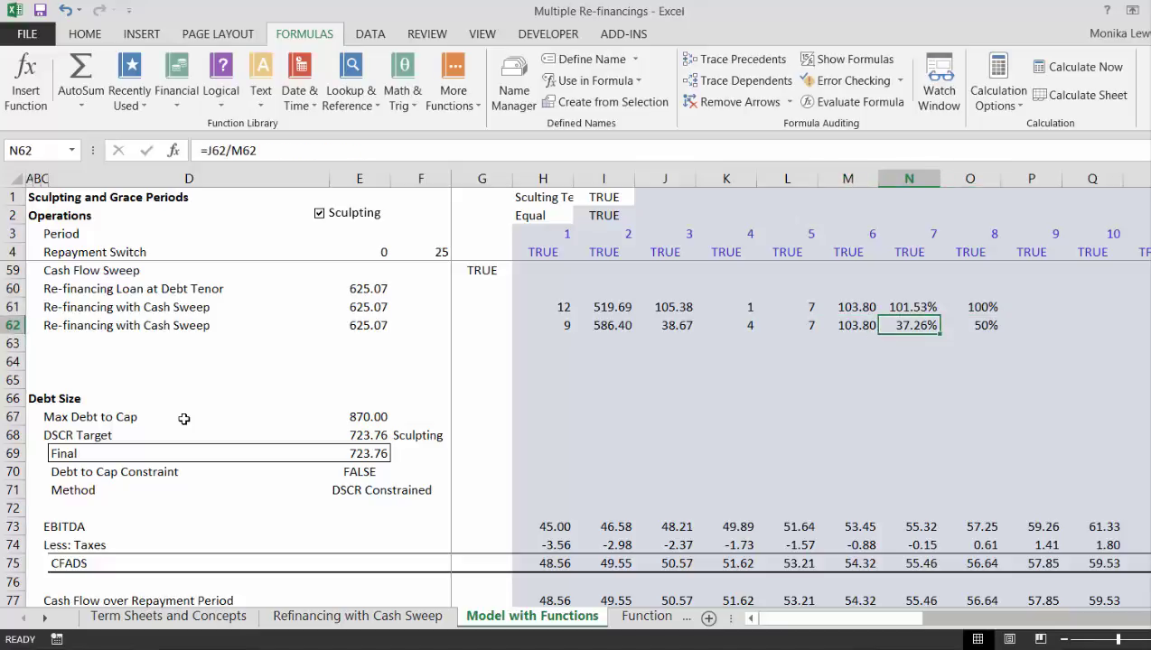
pyautogui.press('Right')
pyautogui.press('Left')
pyautogui.press('Left')
pyautogui.press('Left')
pyautogui.press('Left')
pyautogui.press('Left')
pyautogui.press('Left')
pyautogui.press('Left')
pyautogui.press('Left')
pyautogui.press('Left')
pyautogui.press('Left')
pyautogui.press('Left')
pyautogui.press('Left')
pyautogui.press('Left')
pyautogui.press('Left')
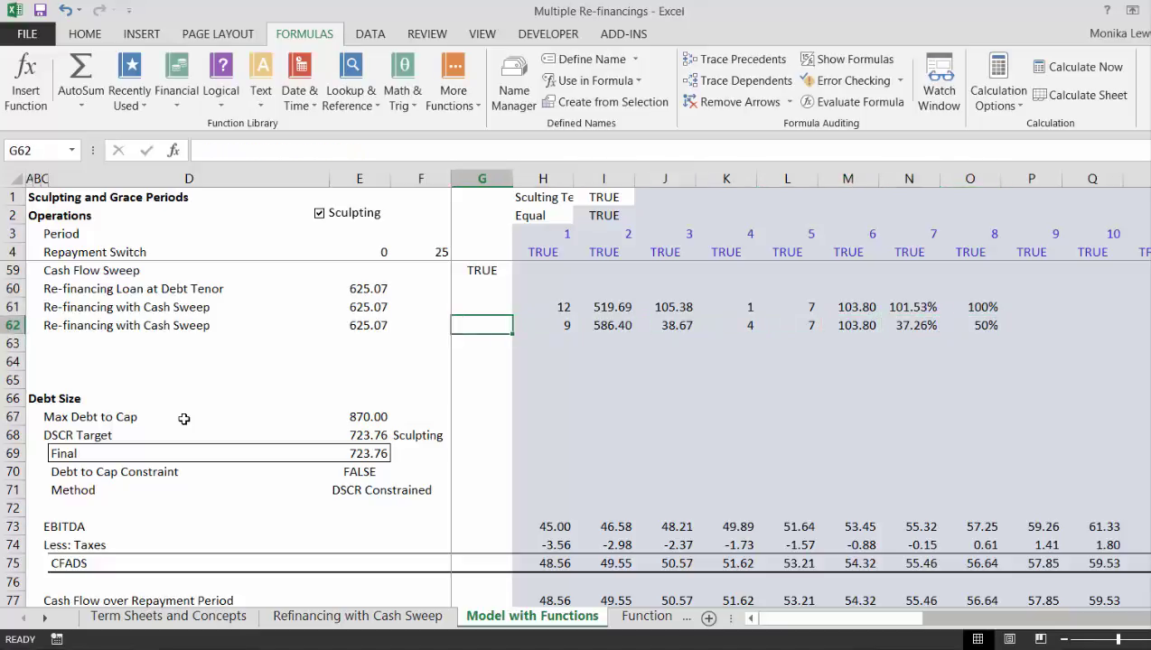
pyautogui.press('Up')
pyautogui.press('Up')
pyautogui.press('Up')
pyautogui.press('Up')
pyautogui.press('Up')
pyautogui.press('Up')
pyautogui.press('Up')
pyautogui.press('Up')
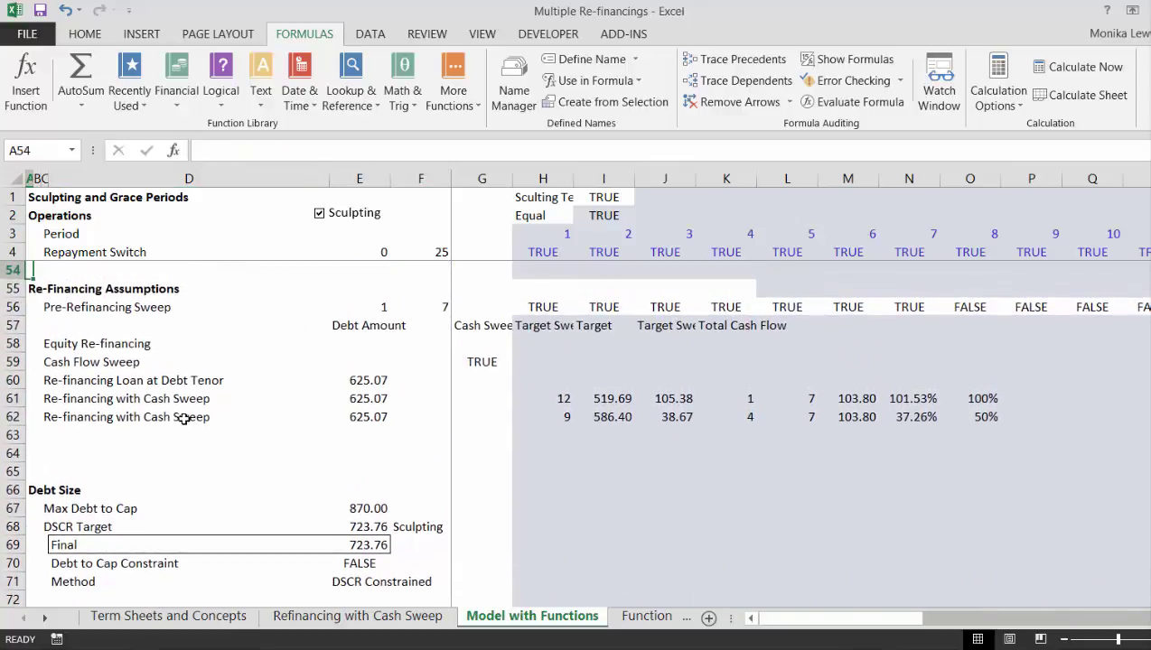
# Step: Insert two blank rows at row 63, directly below the second cash sweep row
pyautogui.press('Down')
pyautogui.press('Down')
pyautogui.press('Down')
pyautogui.press('Down')
pyautogui.press('Down')
pyautogui.press('Down')
pyautogui.press('Down')
pyautogui.press('Down')
pyautogui.press('Down')
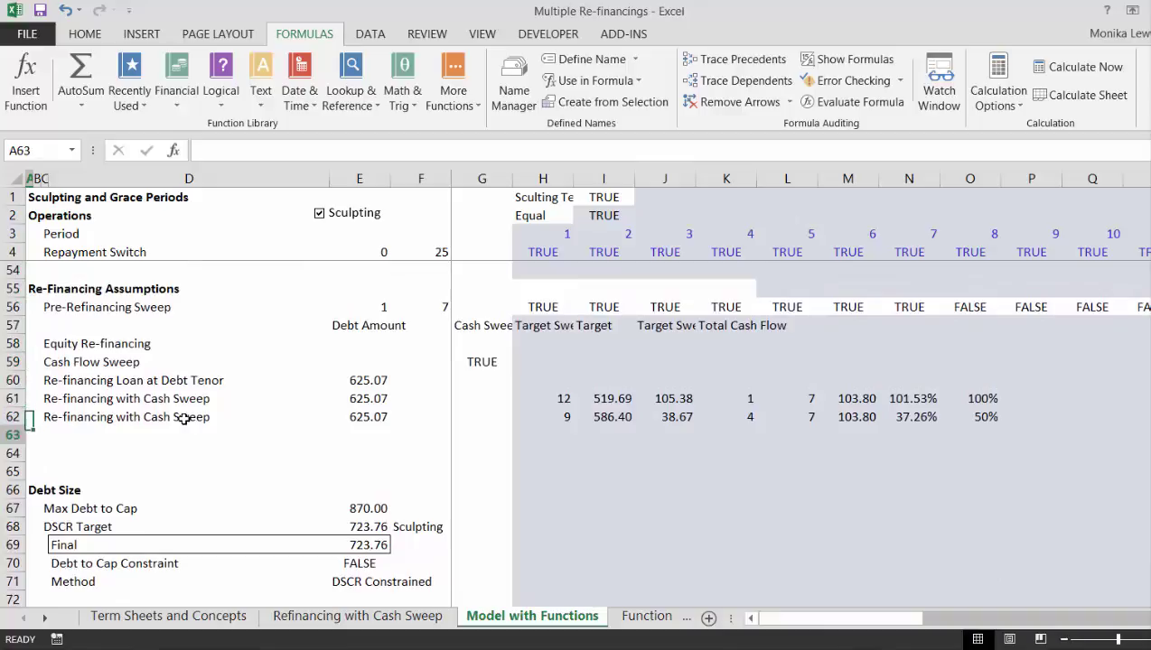
pyautogui.hotkey('shift', 'space')
pyautogui.hotkey('ctrl', 'shift', '+')
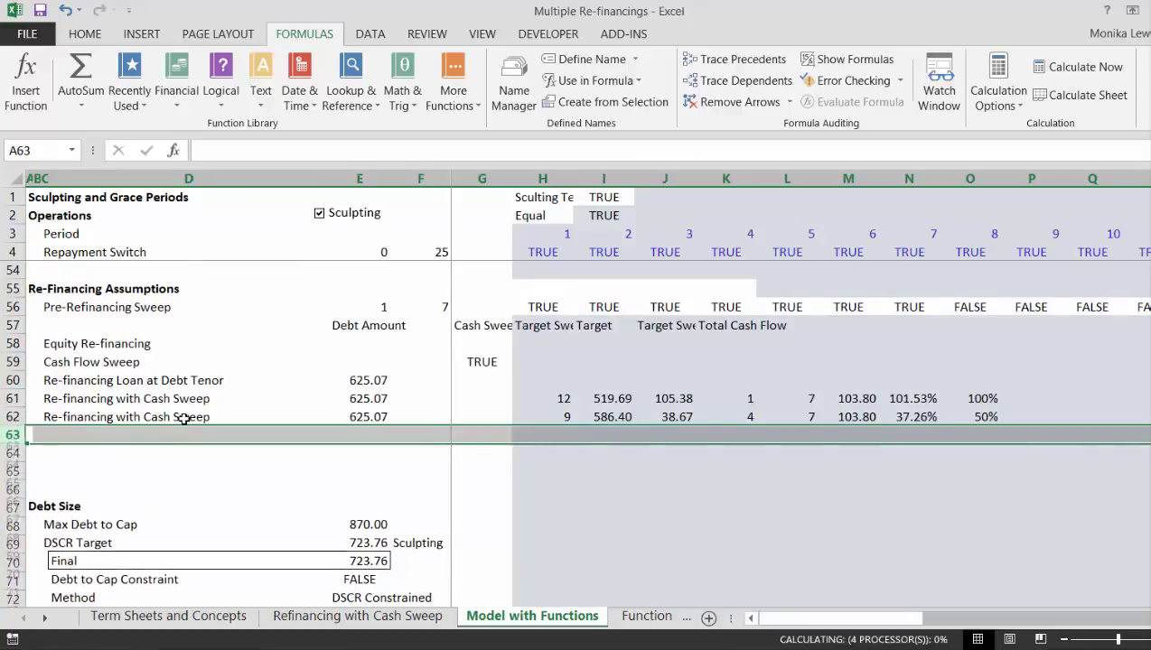
pyautogui.hotkey('ctrl', 'shift', '+')
pyautogui.press('Right')
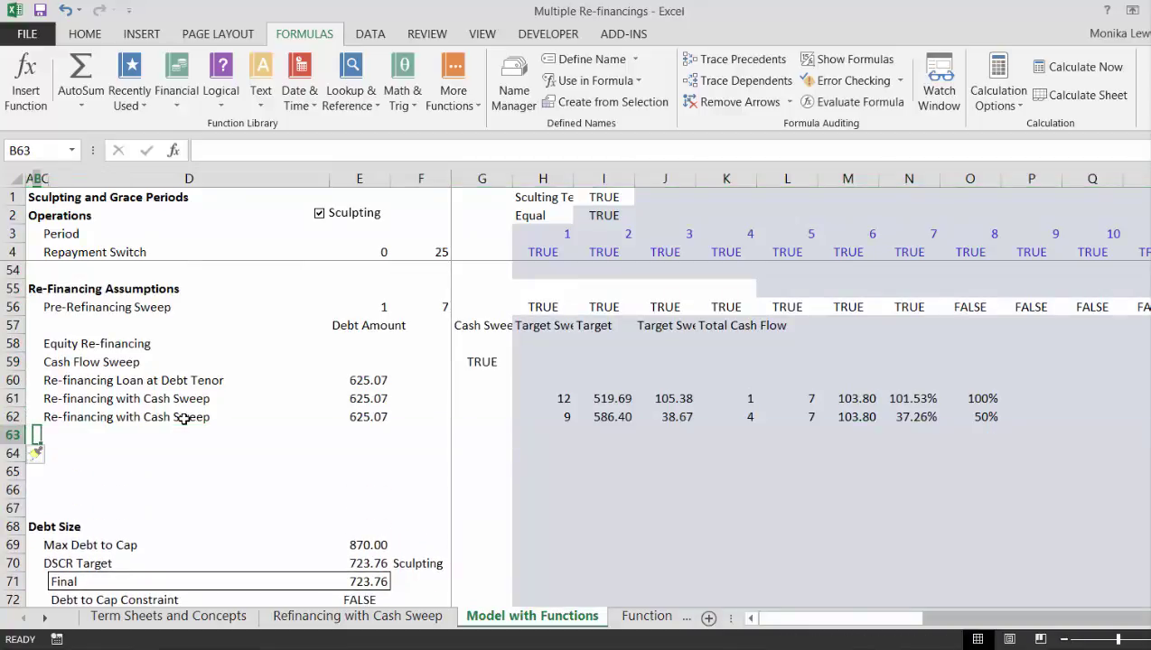
# Step: Rename the labels in C61 and C62 as "Re-financing with Cash Sweep 1" and "Re-financing with Cash Sweep 2"
pyautogui.press('Up')
pyautogui.press('Right')
pyautogui.press('F2')
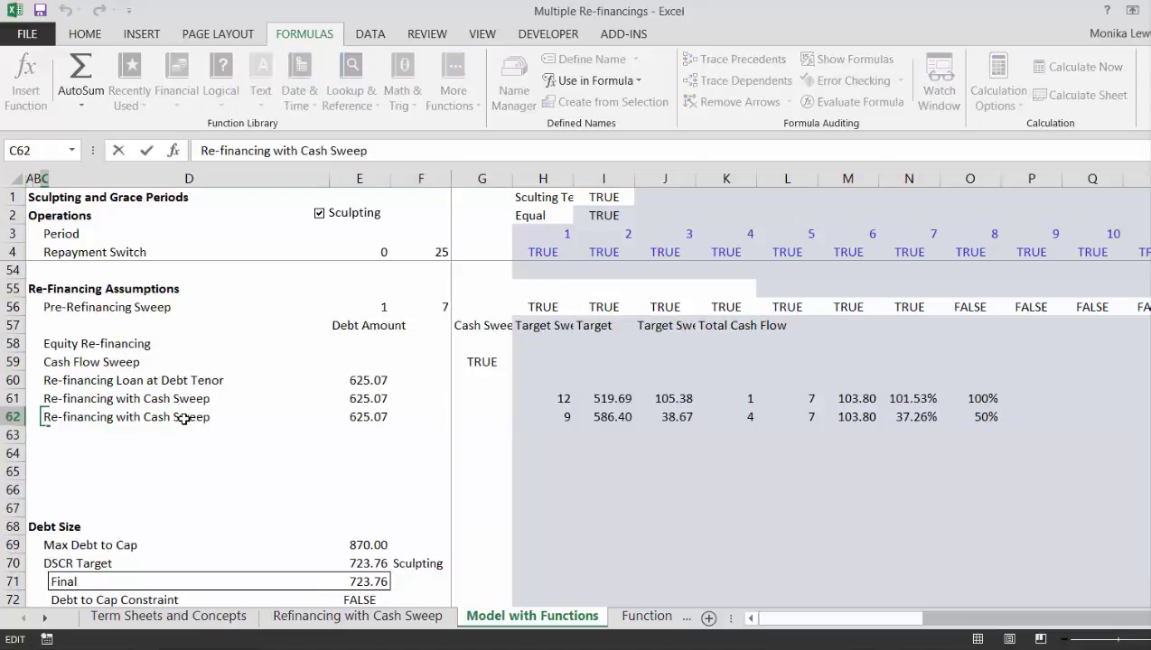
pyautogui.press('Return')
pyautogui.press('Up')
pyautogui.press('Up')
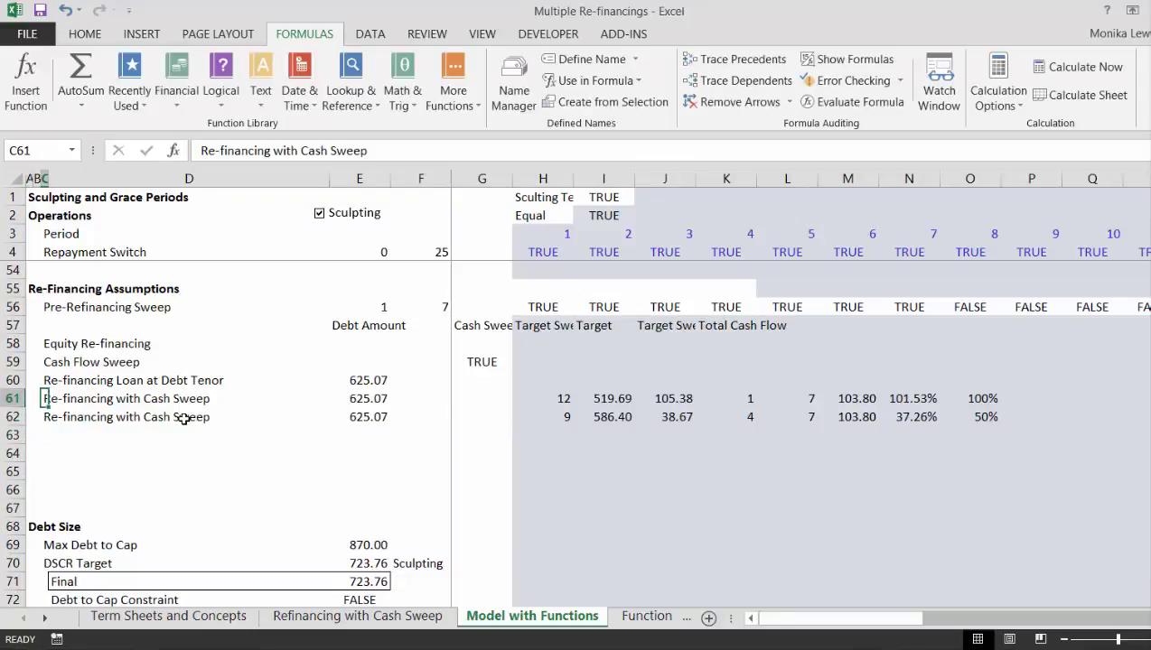
pyautogui.press('F2')
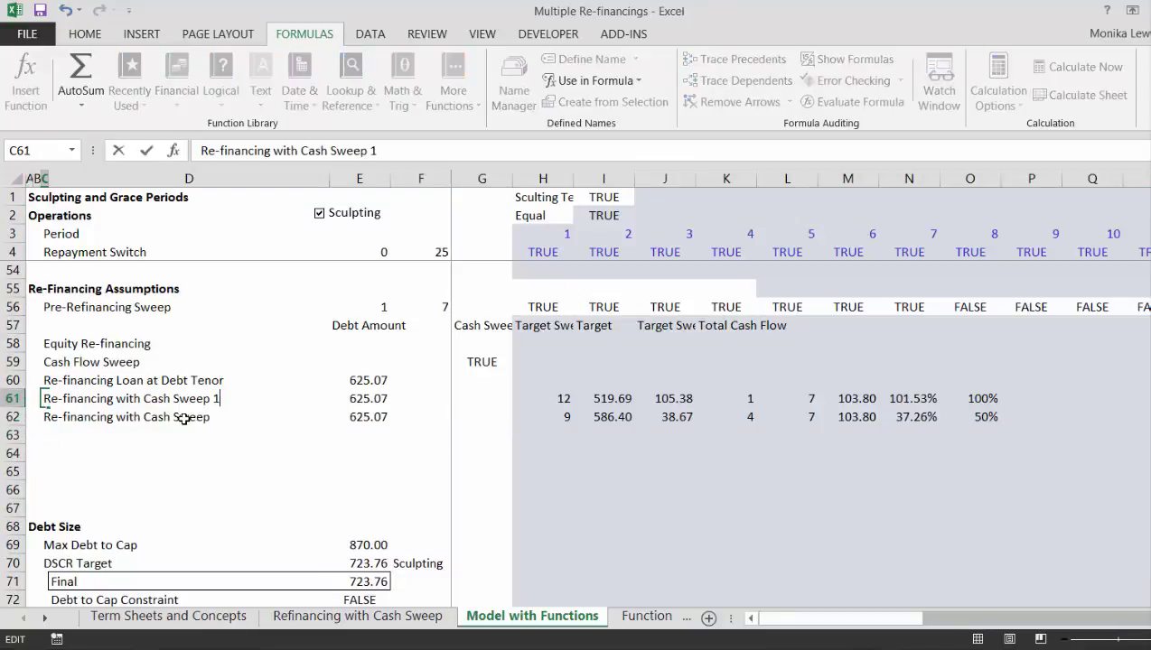
pyautogui.press('Return')
pyautogui.press('F2')
pyautogui.write('1')
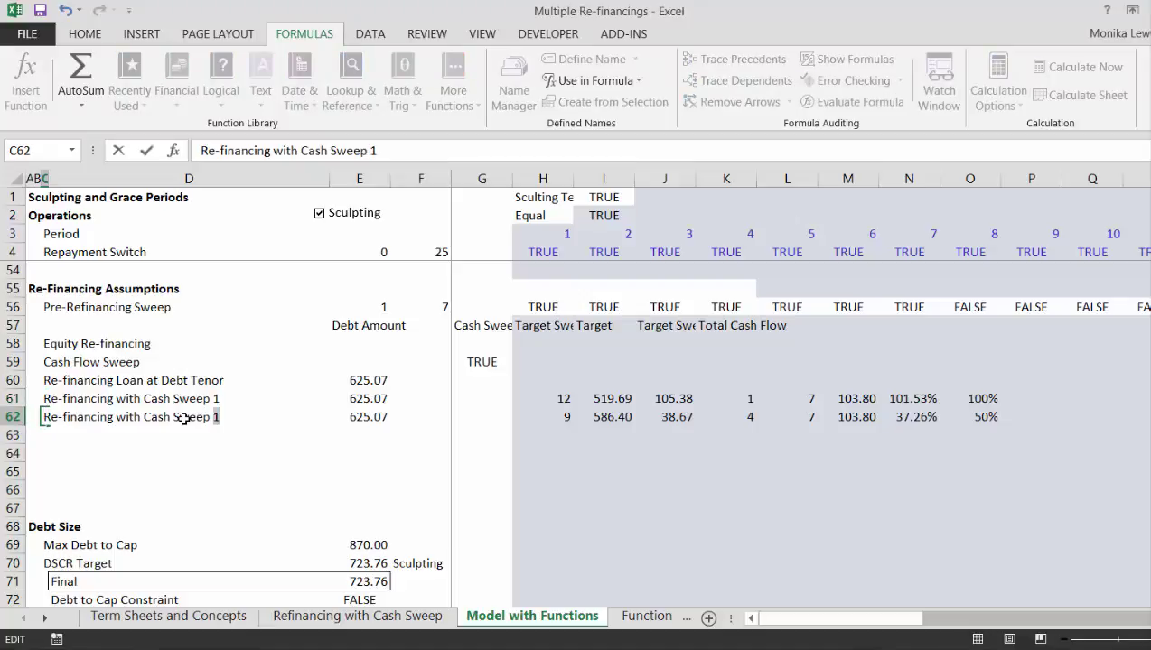
pyautogui.write('2')
pyautogui.press('Return')
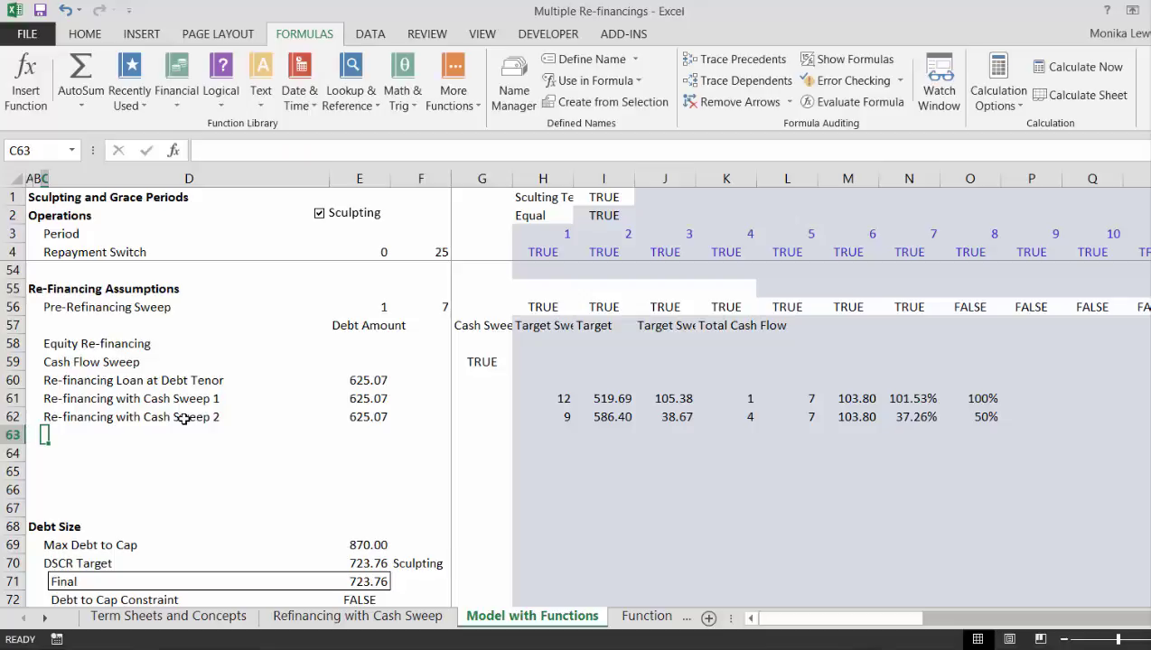
# Step: Add the label "Re-financing with Loan to Value" in C63 below the cash sweep rows
pyautogui.write('Re-f')
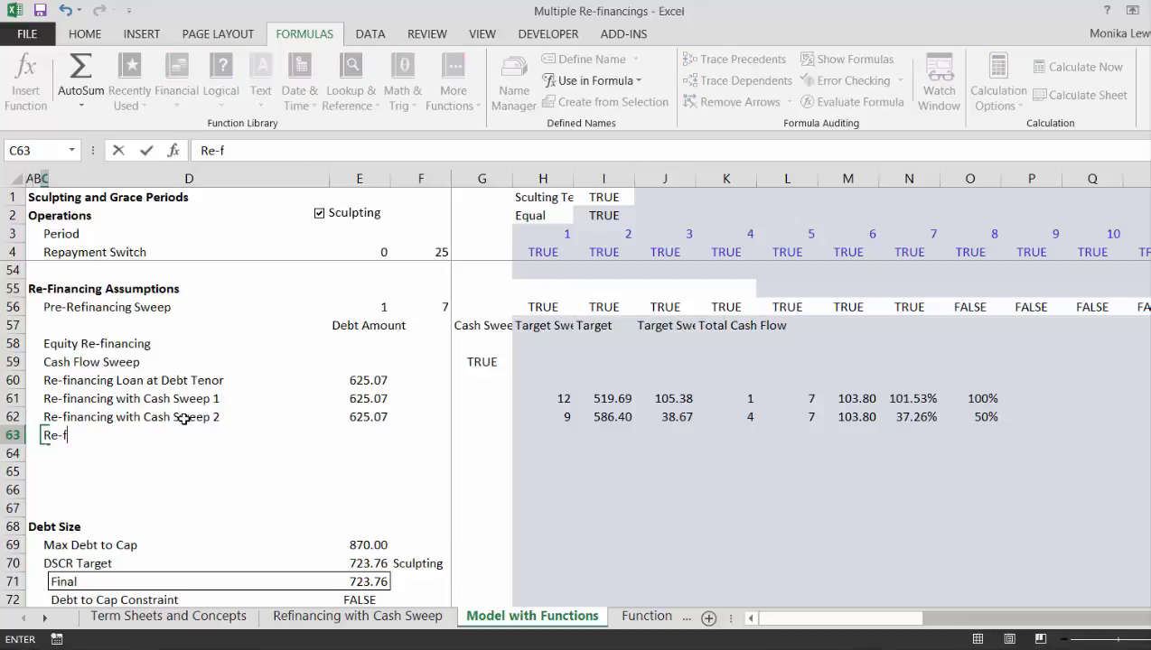
pyautogui.write('inancing W')
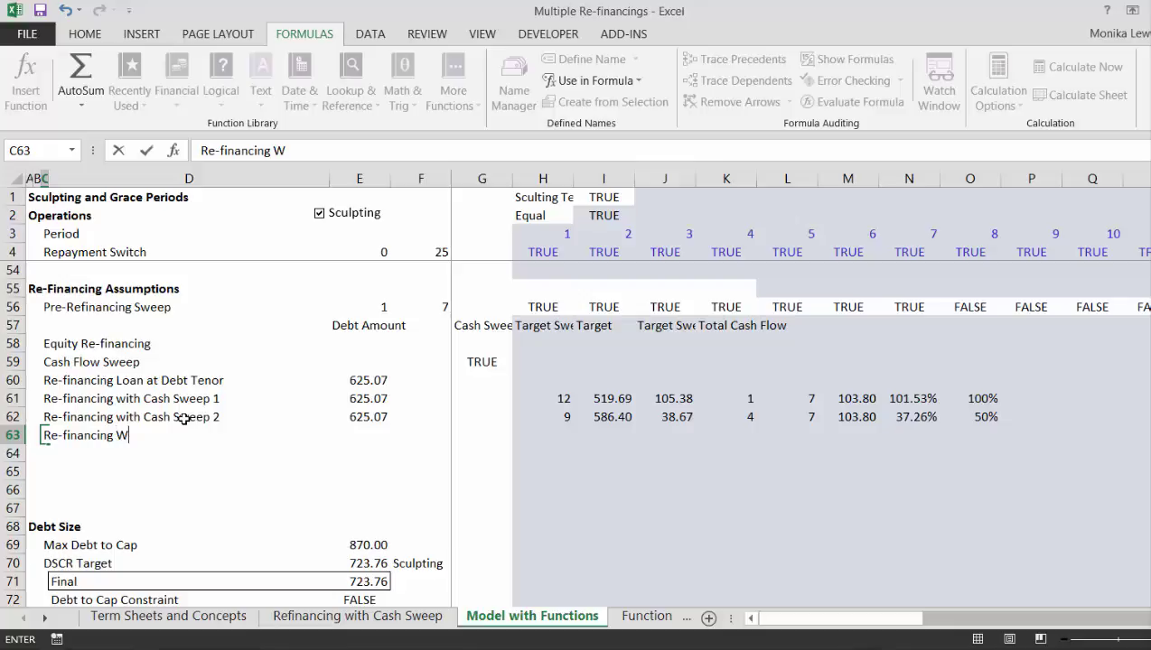
pyautogui.write('i')
pyautogui.press('BackSpace')
pyautogui.press('BackSpace')
pyautogui.write('with Loan t')
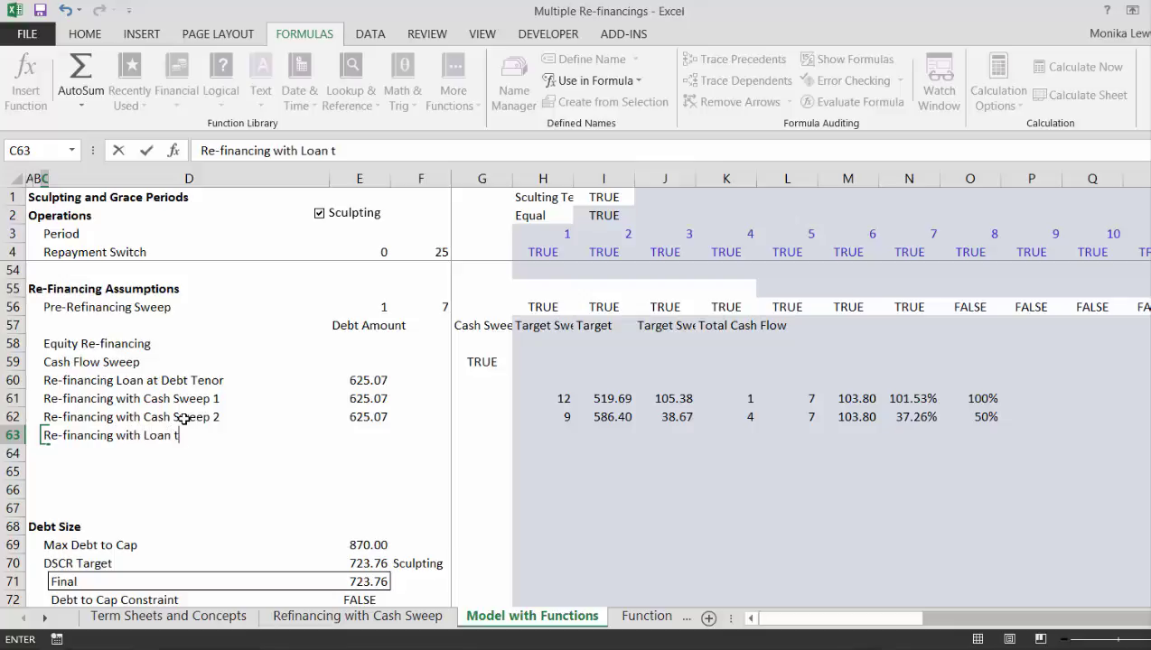
pyautogui.write('o Value')
pyautogui.press('Return')
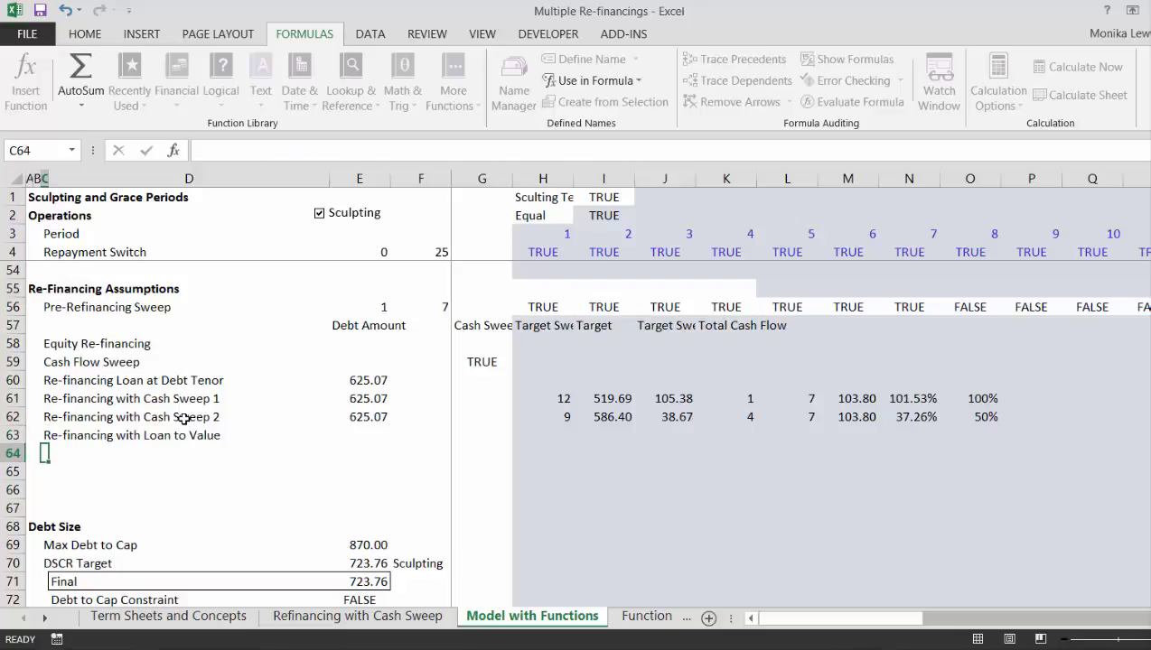
# Step: Go to the empty column P beside the entered sweep percentages in the Re-Financing Assumptions block
pyautogui.press('Up')
pyautogui.press('Right')
pyautogui.press('Right')
pyautogui.press('Right')
pyautogui.press('Right')
pyautogui.press('Right')
pyautogui.press('Right')
pyautogui.press('Right')
pyautogui.press('Right')
pyautogui.press('Right')
pyautogui.press('Right')
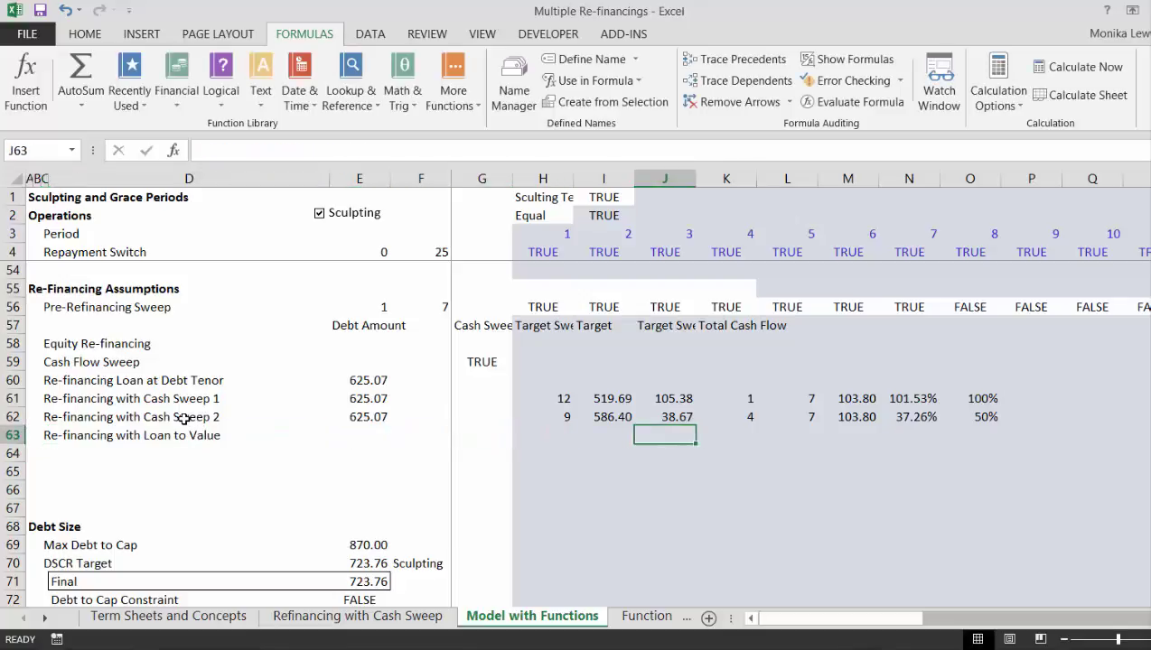
pyautogui.press('Right')
pyautogui.press('Right')
pyautogui.press('Right')
pyautogui.press('Up')
pyautogui.press('Up')
pyautogui.press('Up')
pyautogui.press('Up')
pyautogui.press('Up')
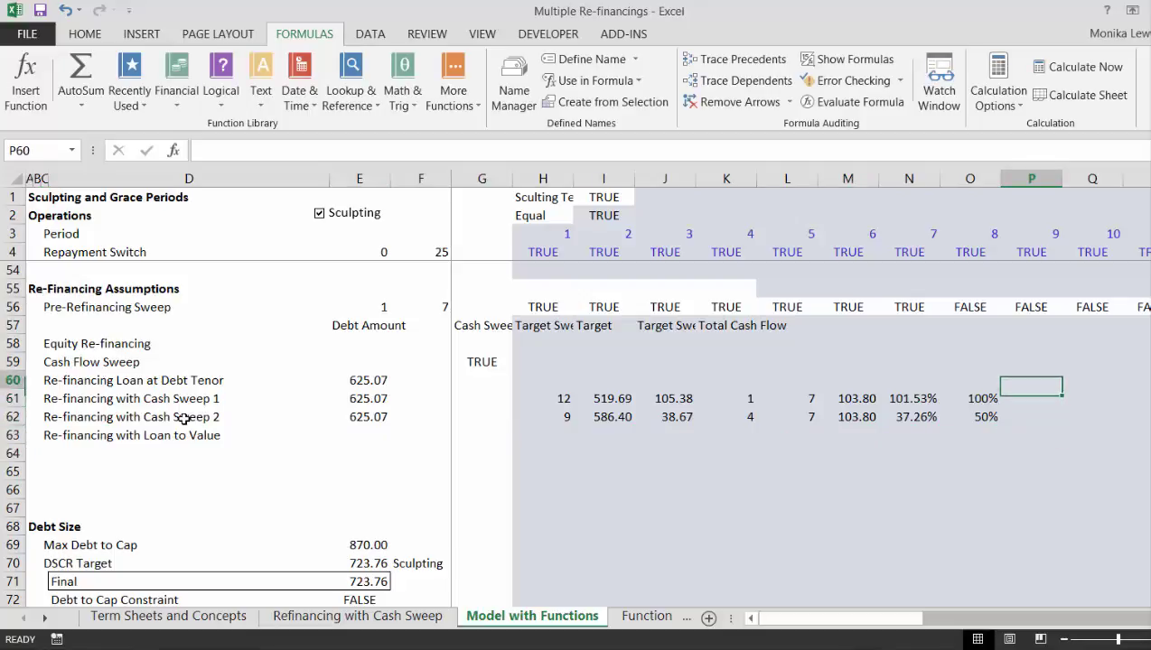
# Step: Add the column heading "Loan to Value" in cell P57 of the re-financing assumptions
pyautogui.press('Up')
pyautogui.write('Loa')
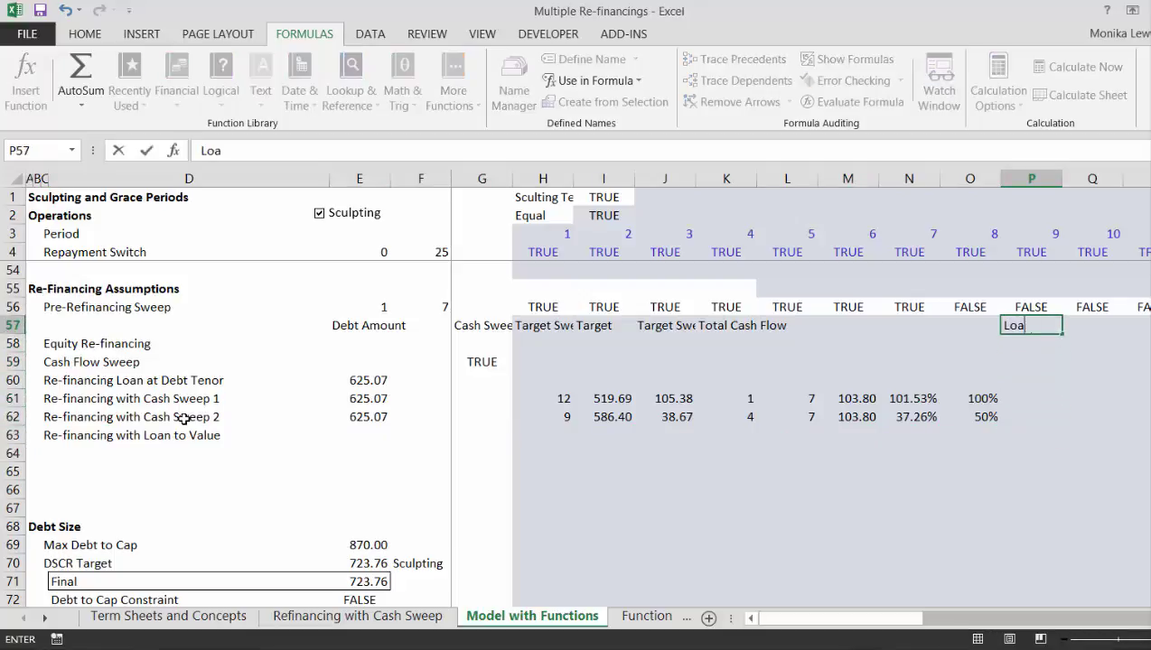
pyautogui.write('n to Valu')
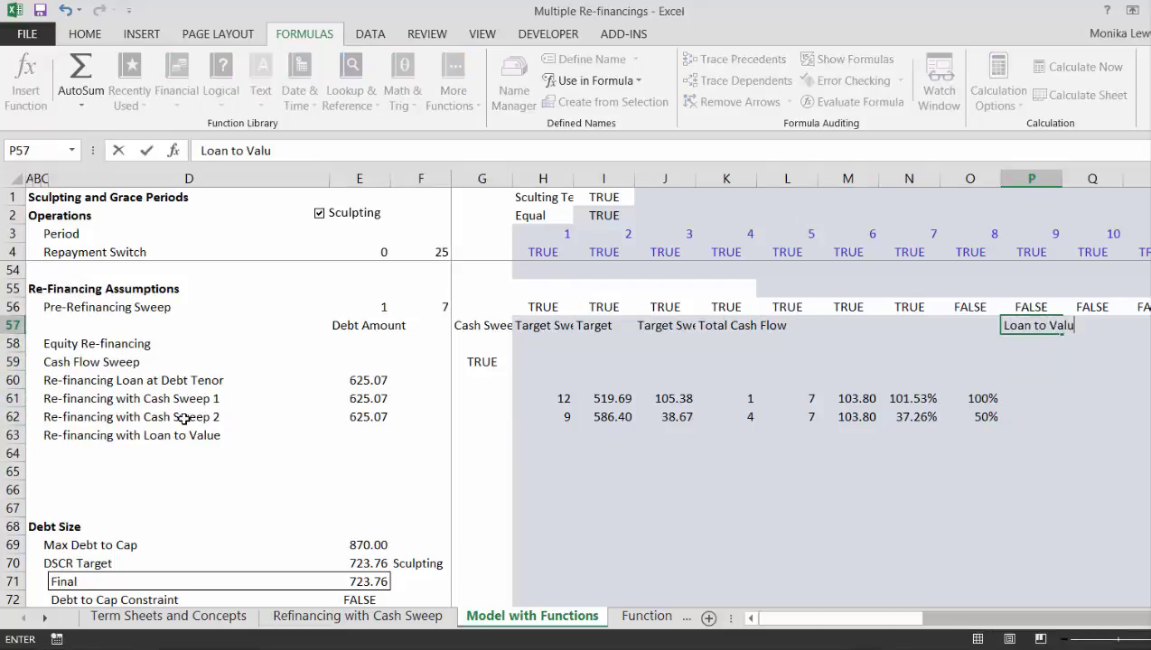
pyautogui.write('e')
pyautogui.press('Return')
# Step: Enter 70% in P63 as the loan to value for the Re-financing with Loan to Value row
pyautogui.press('Down')
pyautogui.press('Down')
pyautogui.press('Down')
pyautogui.press('Down')
pyautogui.press('Down')
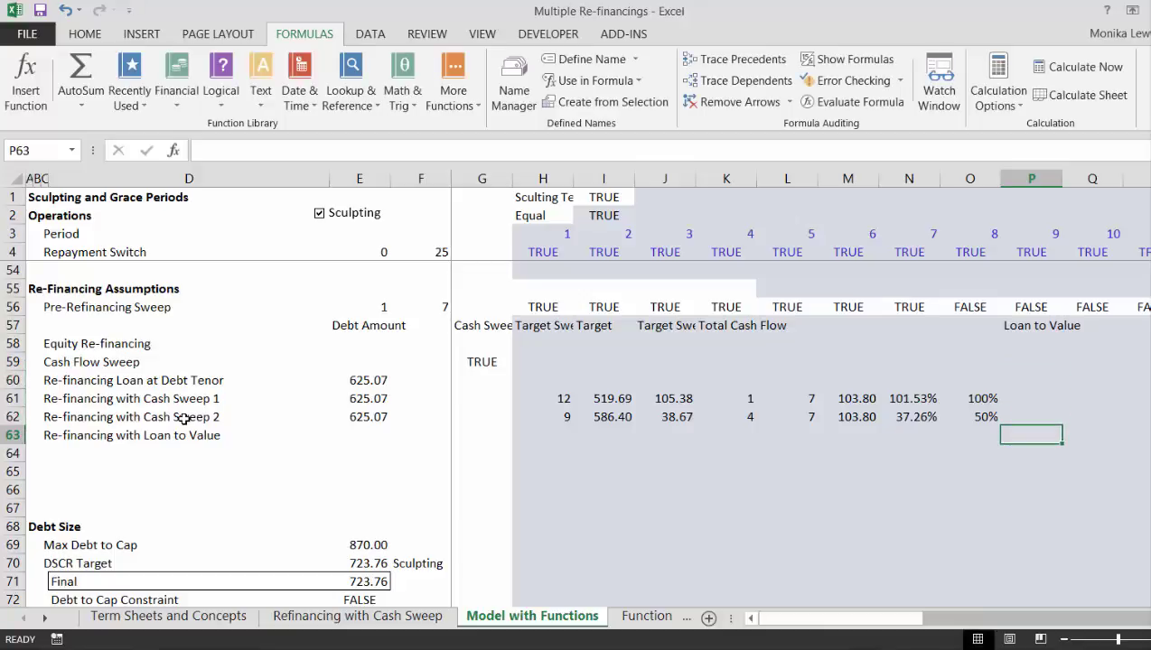
pyautogui.write('70%')
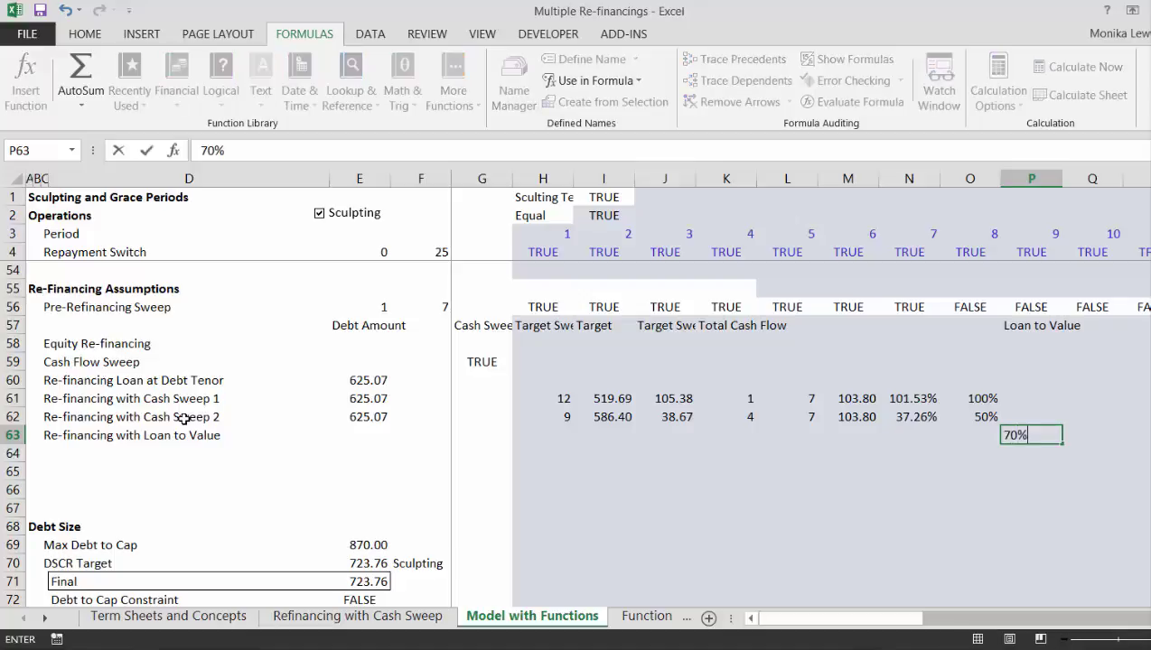
pyautogui.press('Return')
# Step: Change the label in C63 to "Re-financing with Loan to Value 1"
pyautogui.press('Left')
pyautogui.press('Left')
pyautogui.press('Left')
pyautogui.press('Left')
pyautogui.press('Left')
pyautogui.press('Left')
pyautogui.press('Left')
pyautogui.press('Left')
pyautogui.press('Left')
pyautogui.press('Left')
pyautogui.press('Left')
pyautogui.press('Left')
pyautogui.press('Left')
pyautogui.press('Left')
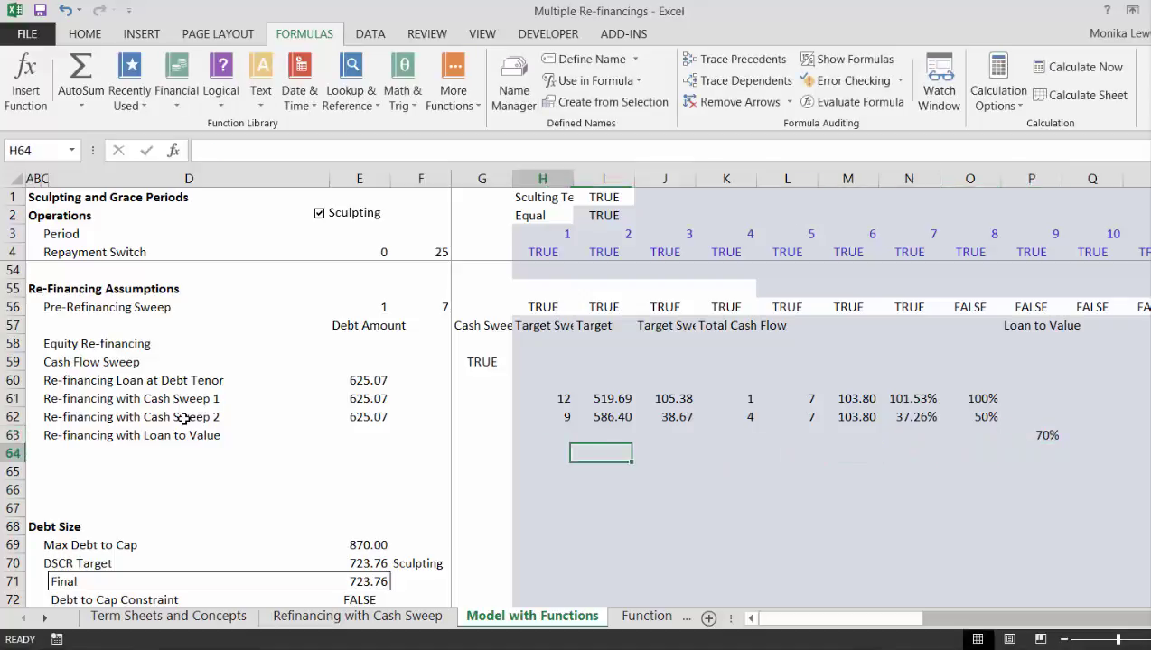
pyautogui.press('Up')
pyautogui.press('Right')
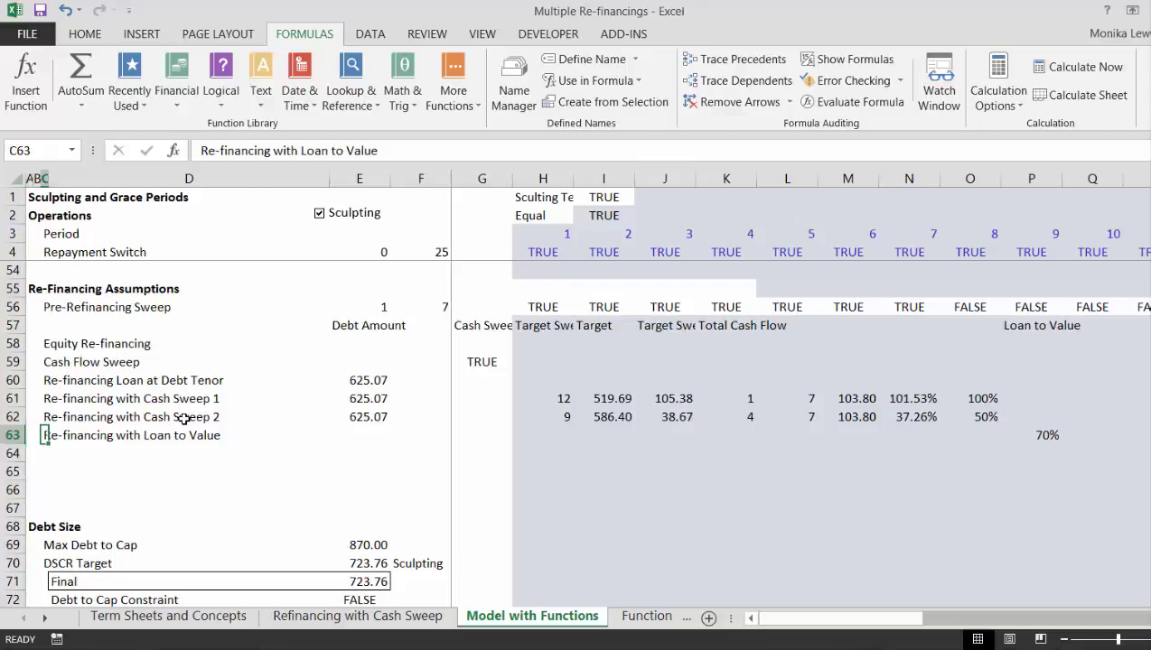
pyautogui.press('F2')
pyautogui.press('Escape')
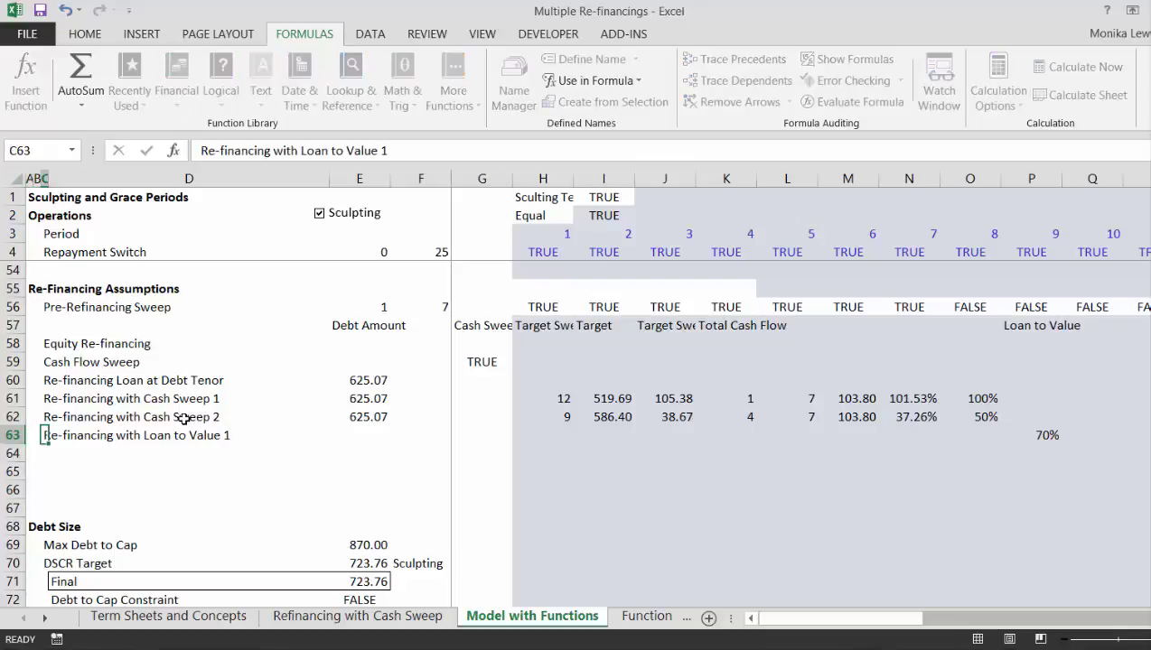
# Step: Copy the "Re-financing with Loan to Value 1" label down into C64 and C65
pyautogui.hotkey('shift', 'Down')
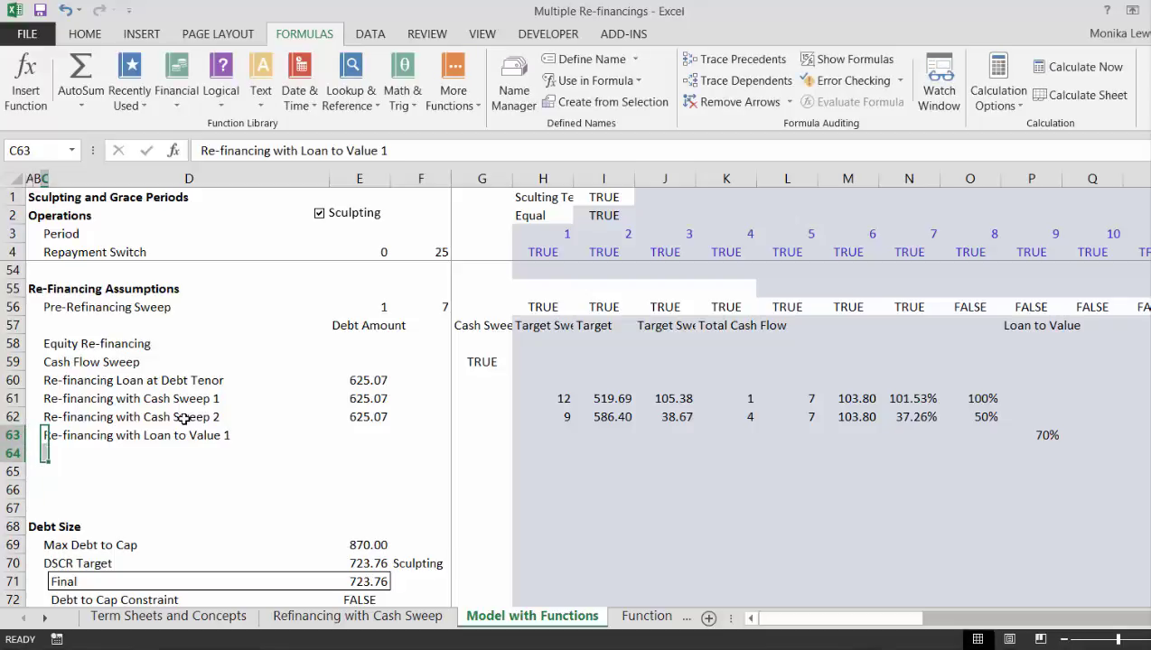
pyautogui.hotkey('ctrl', 'd')
pyautogui.press('Down')
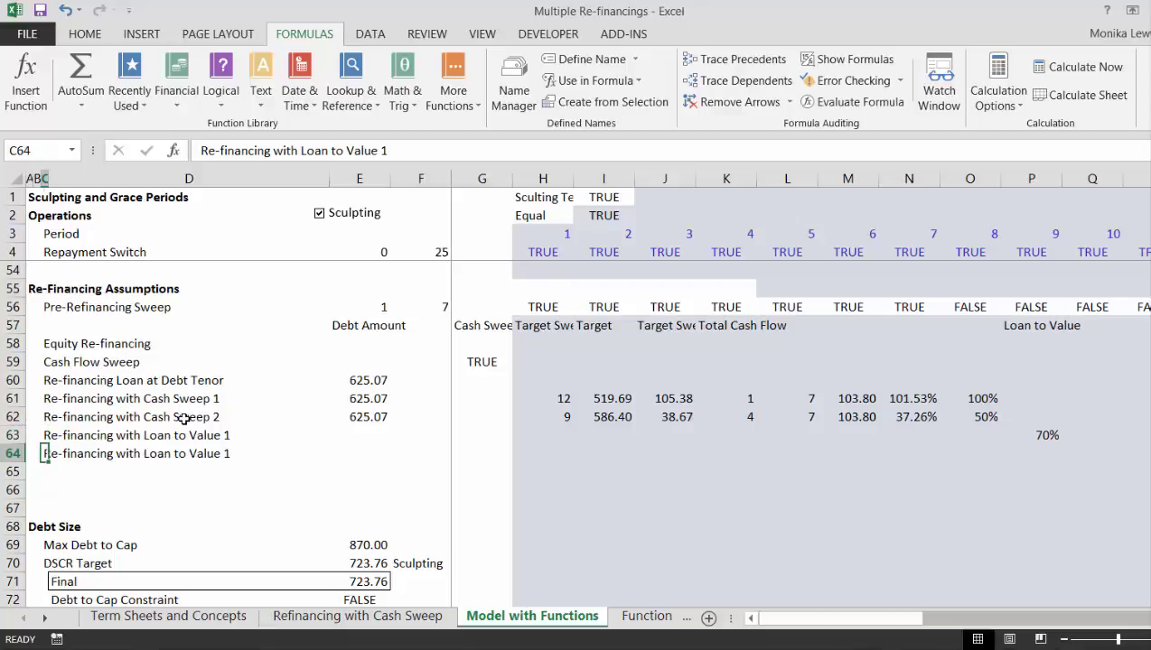
pyautogui.hotkey('shift', 'Down')
pyautogui.hotkey('ctrl', 'd')
pyautogui.press('Up')
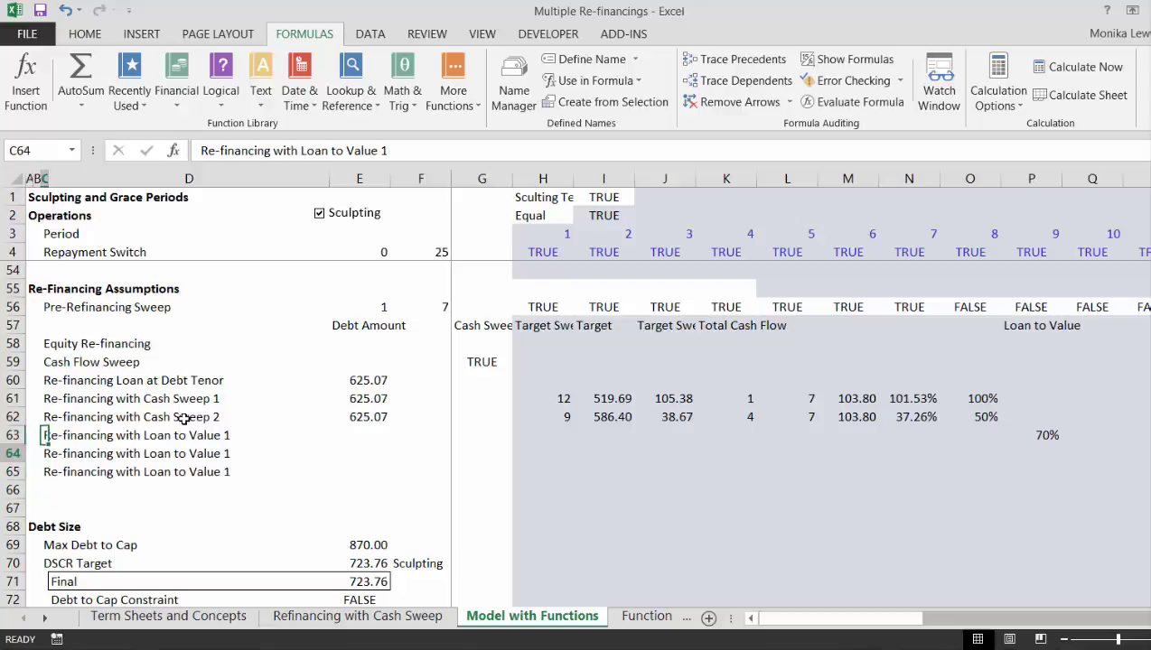
# Step: Renumber the copied labels to "Re-financing with Loan to Value 2" in C64 and "Re-financing with Loan to Value 3" in C65
pyautogui.press('Down')
pyautogui.press('F2')
pyautogui.press('BackSpace')
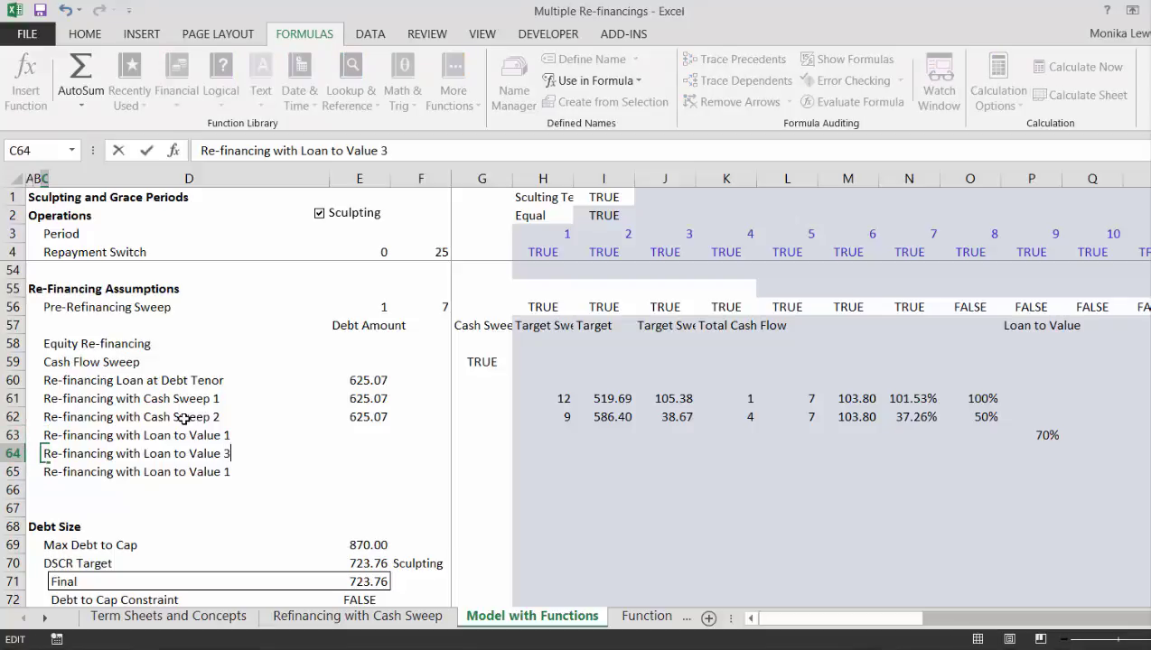
pyautogui.press('Return')
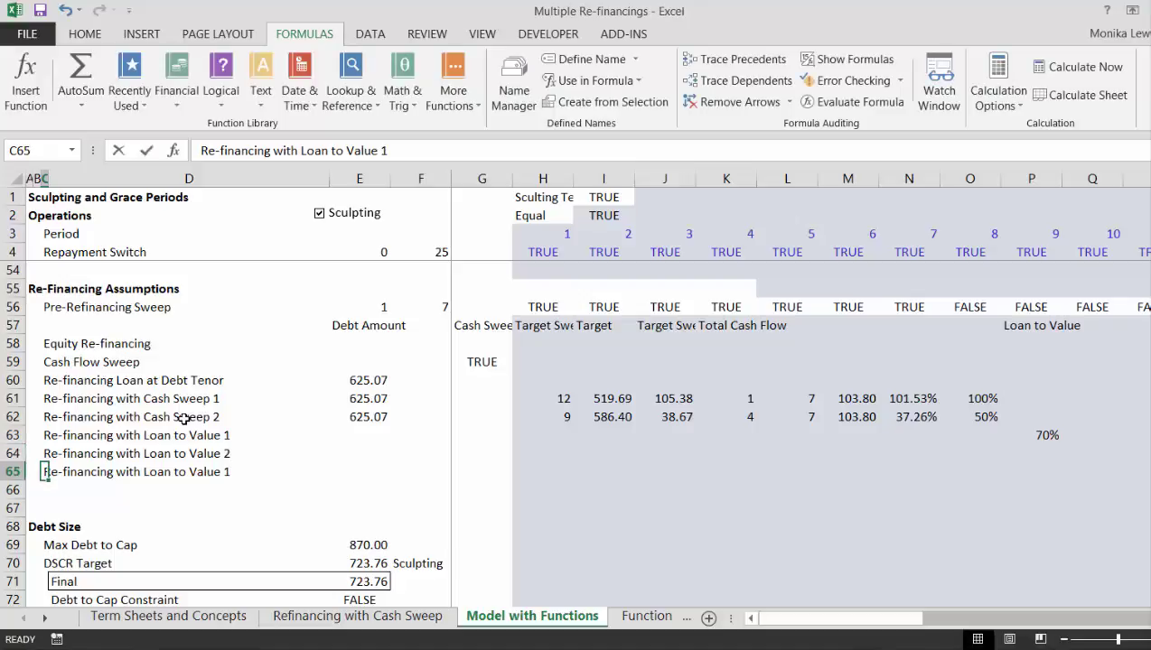
pyautogui.press('F2')
pyautogui.press('BackSpace')
pyautogui.press('Return')
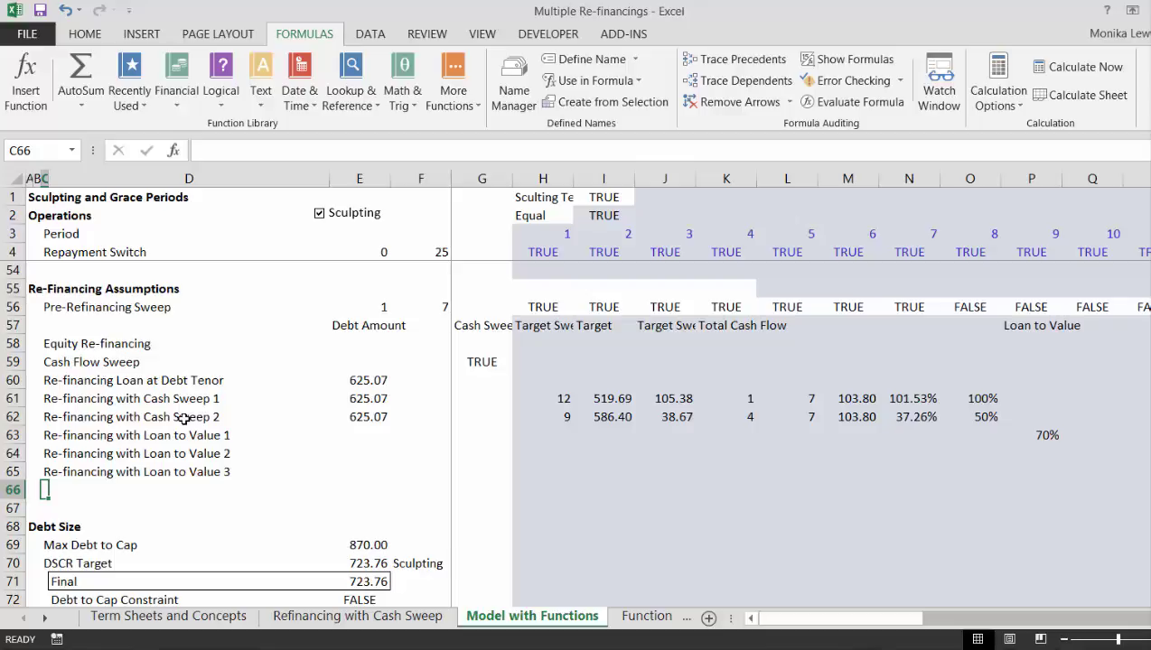
# Step: Enter loan-to-value percentages of 80% in P64 and 60% in P65
pyautogui.press('Up')
pyautogui.press('Up')
pyautogui.press('Right')
pyautogui.press('Right')
pyautogui.press('Right')
pyautogui.press('Right')
pyautogui.press('Right')
pyautogui.press('Right')
pyautogui.press('Right')
pyautogui.press('Right')
pyautogui.press('Right')
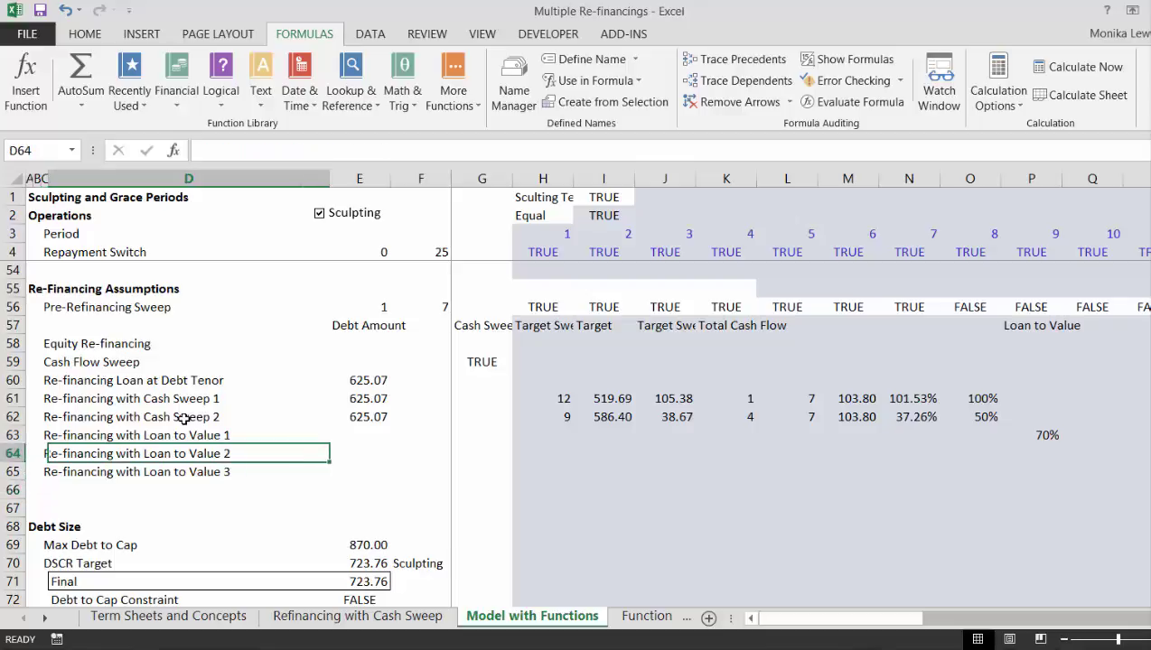
pyautogui.press('Right')
pyautogui.press('Right')
pyautogui.press('Right')
pyautogui.press('Right')
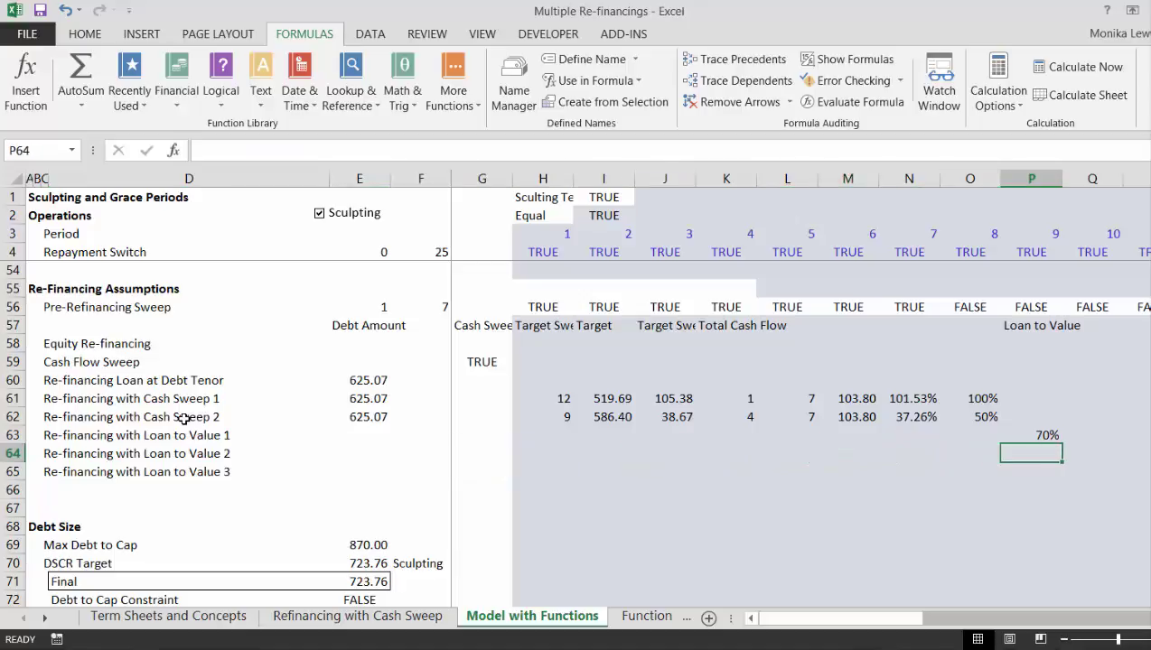
pyautogui.write('80')
pyautogui.press('Return')
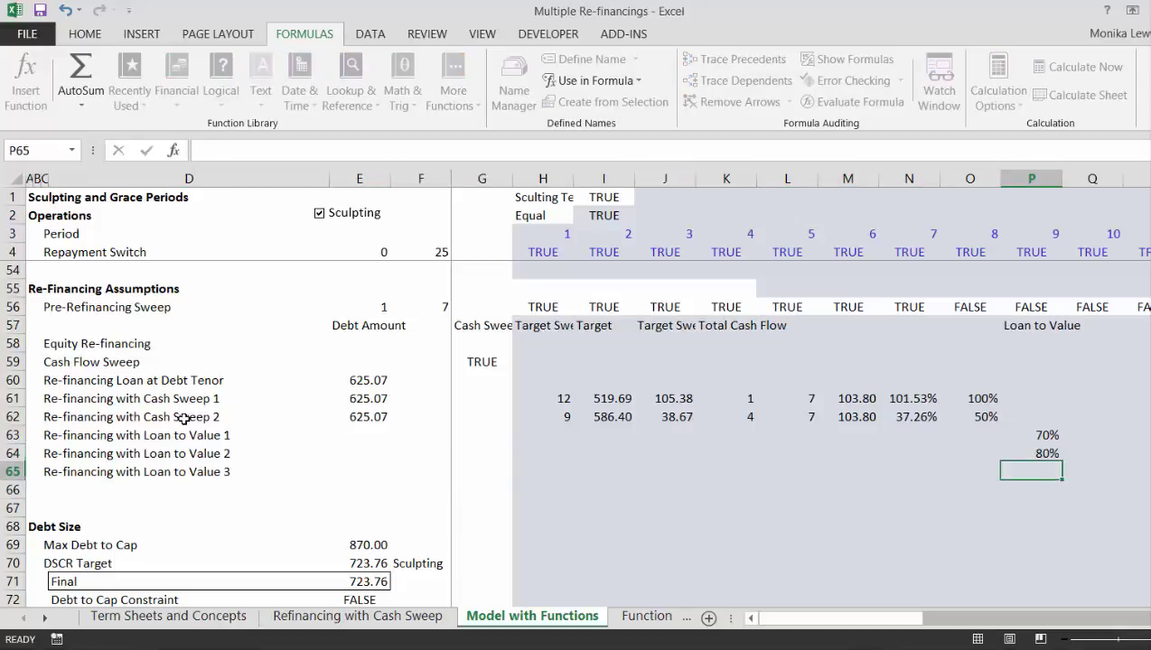
pyautogui.write('60')
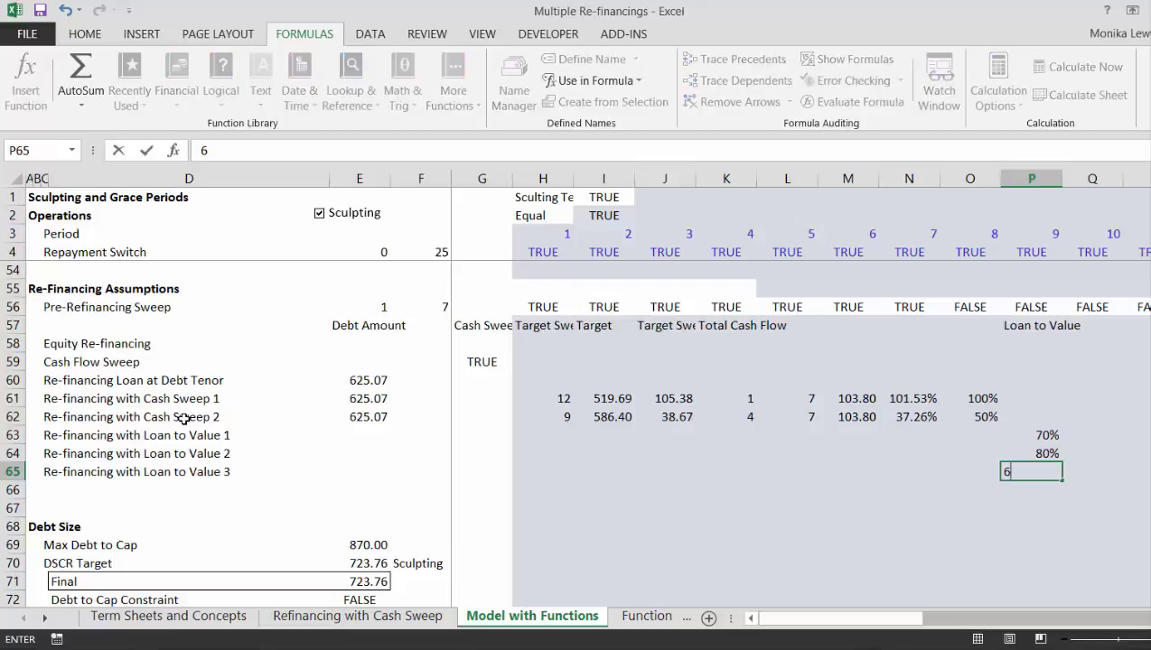
pyautogui.press('Return')
# Step: Insert four blank rows at row 66, above the Debt Size section
pyautogui.press('Left')
pyautogui.press('Left')
pyautogui.press('Left')
pyautogui.press('Left')
pyautogui.press('Left')
pyautogui.press('Left')
pyautogui.press('Left')
pyautogui.press('Left')
pyautogui.press('Left')
pyautogui.press('Left')
pyautogui.press('Left')
pyautogui.press('Left')
pyautogui.press('Left')
pyautogui.press('Left')
pyautogui.press('Left')
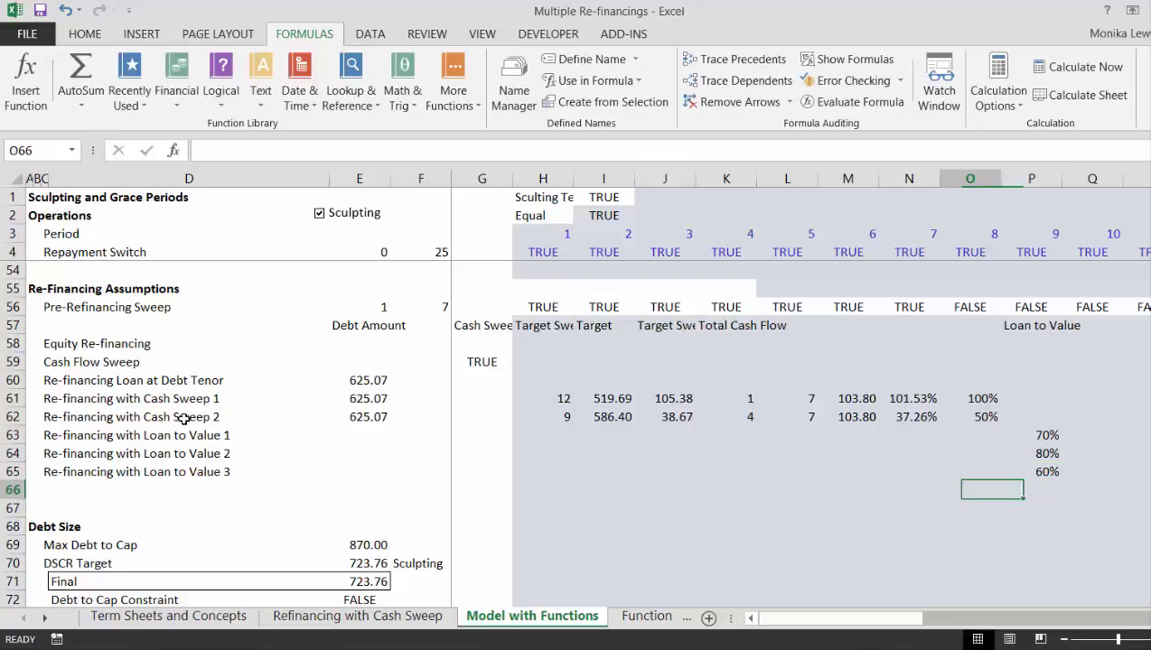
pyautogui.hotkey('shift', 'space')
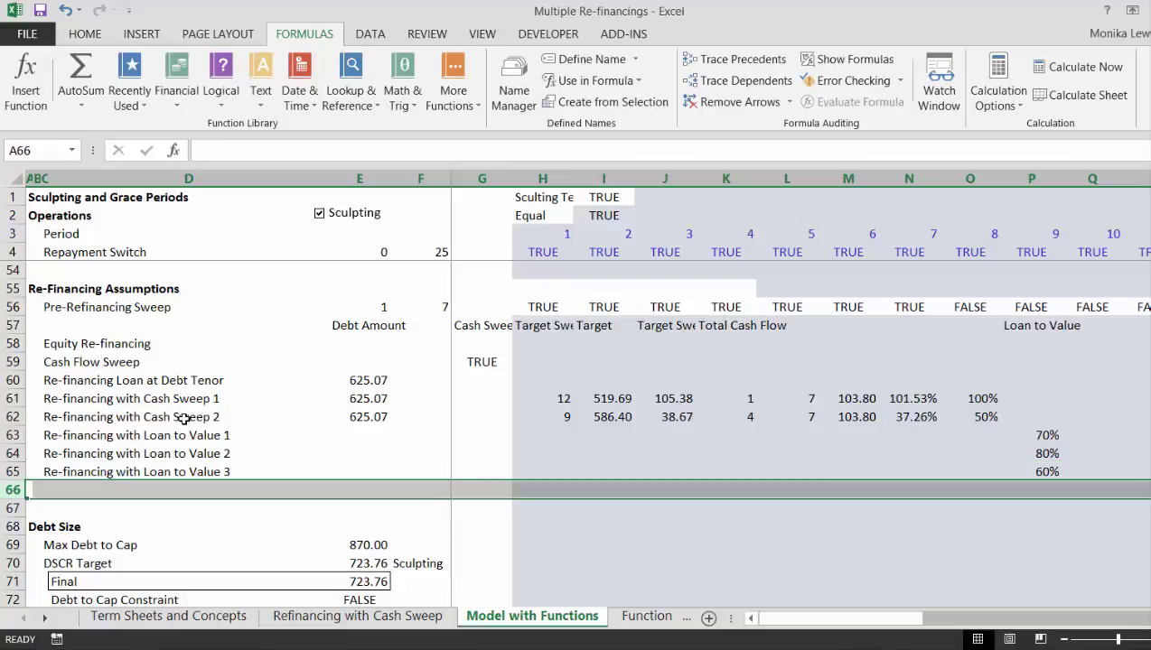
pyautogui.hotkey('ctrl', '+')
pyautogui.hotkey('ctrl', '+')
pyautogui.hotkey('ctrl', '+')
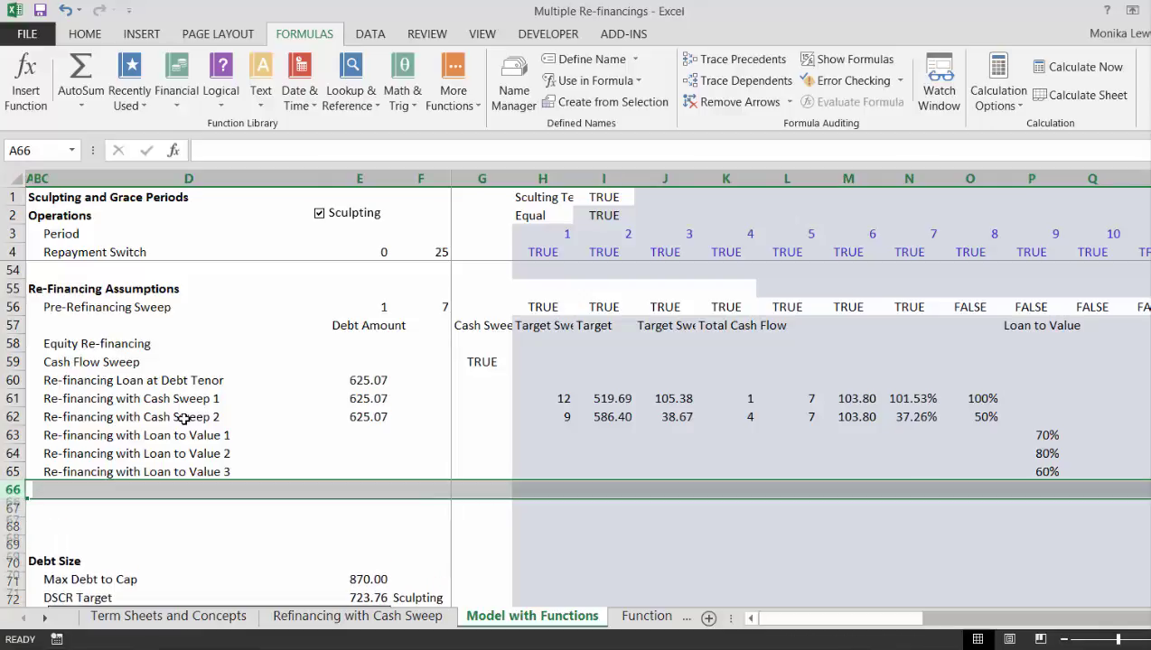
pyautogui.hotkey('ctrl', '+')
# Step: Copy the "Re-financing with Loan to Value 3" label from C65 down into C66
pyautogui.press('Up')
pyautogui.press('Up')
pyautogui.press('Up')
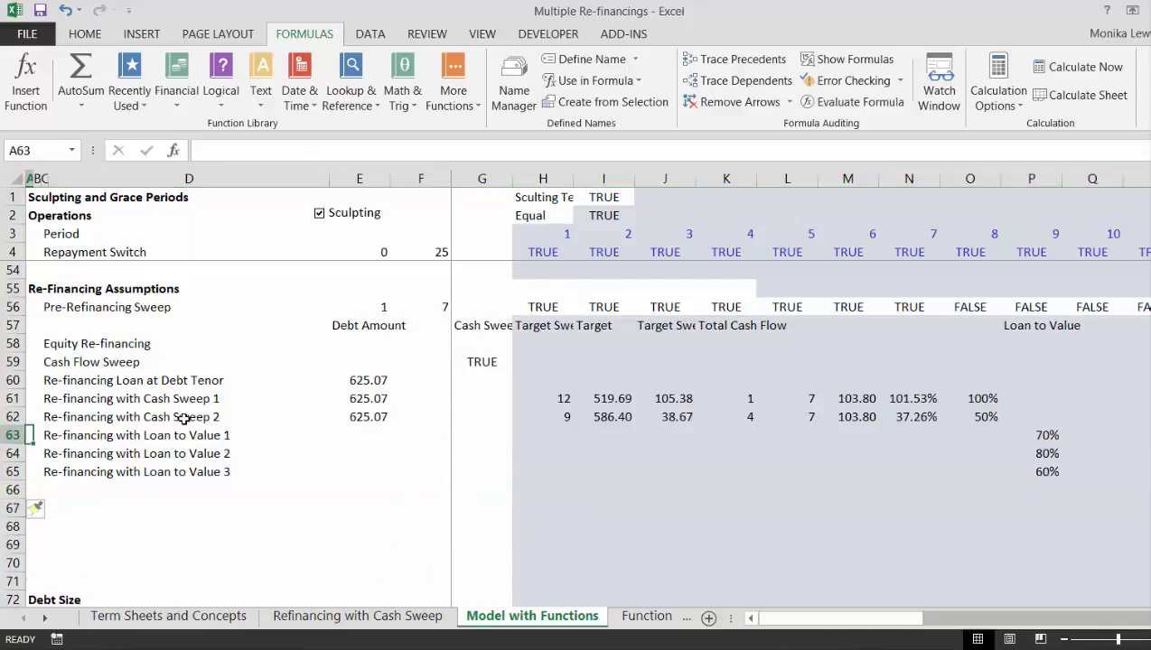
pyautogui.press('Right')
pyautogui.press('Right')
pyautogui.press('Down')
pyautogui.press('Down')
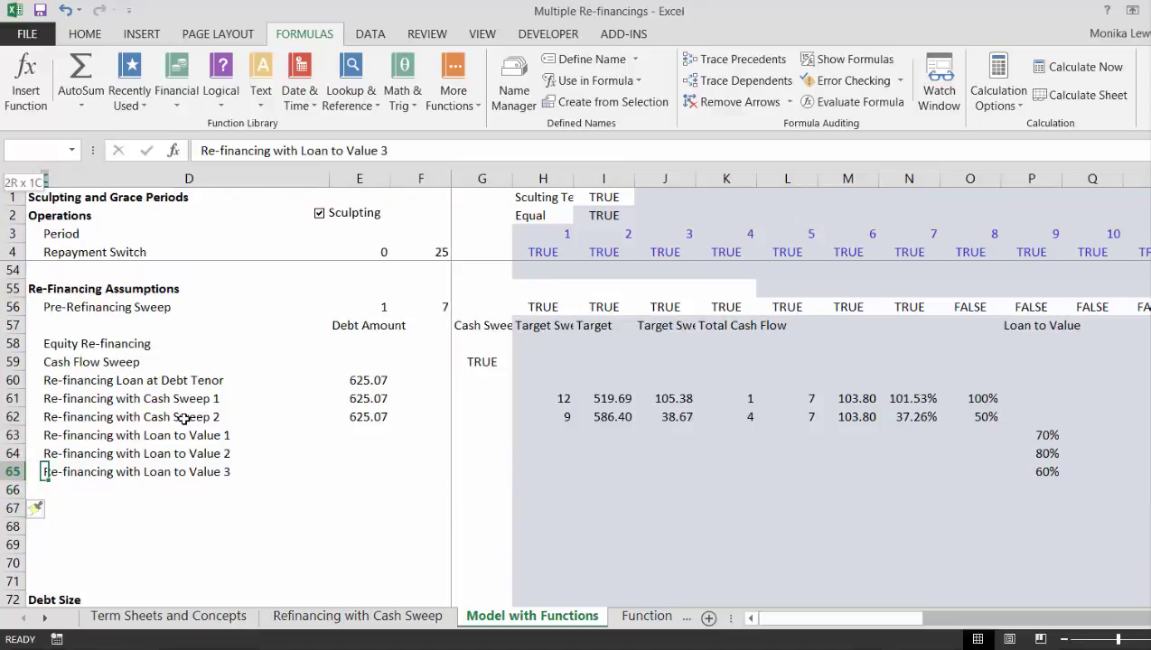
pyautogui.hotkey('shift', 'Down')
pyautogui.hotkey('shift', 'Down')
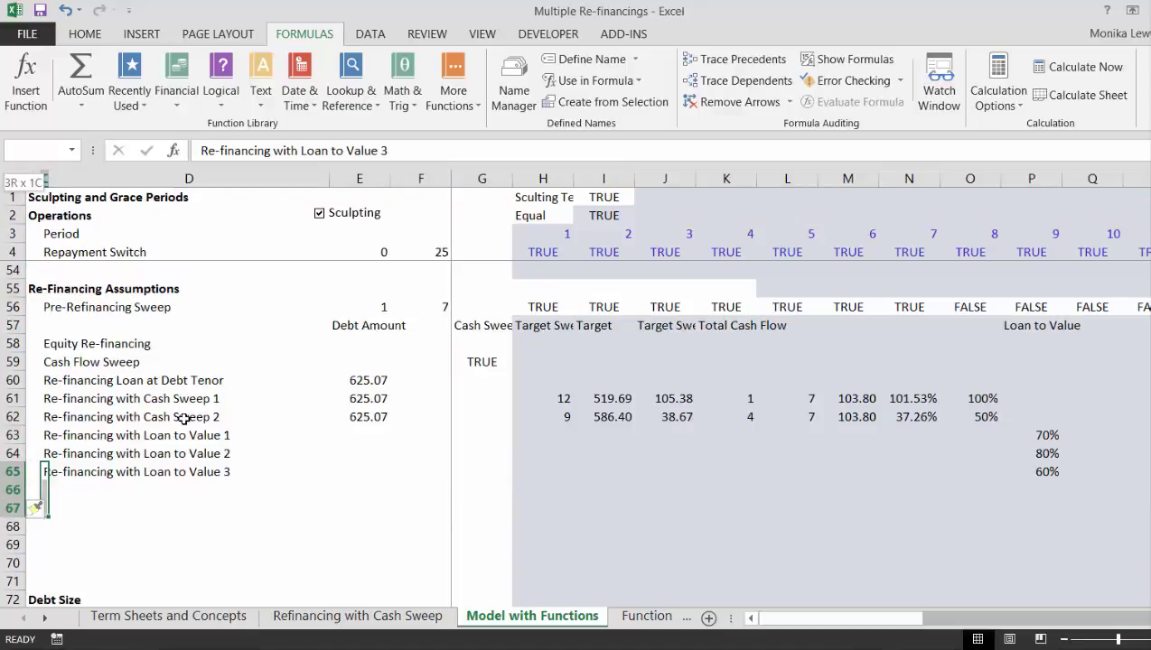
pyautogui.hotkey('shift', 'Up')
pyautogui.hotkey('ctrl', 'd')
pyautogui.press('Down')
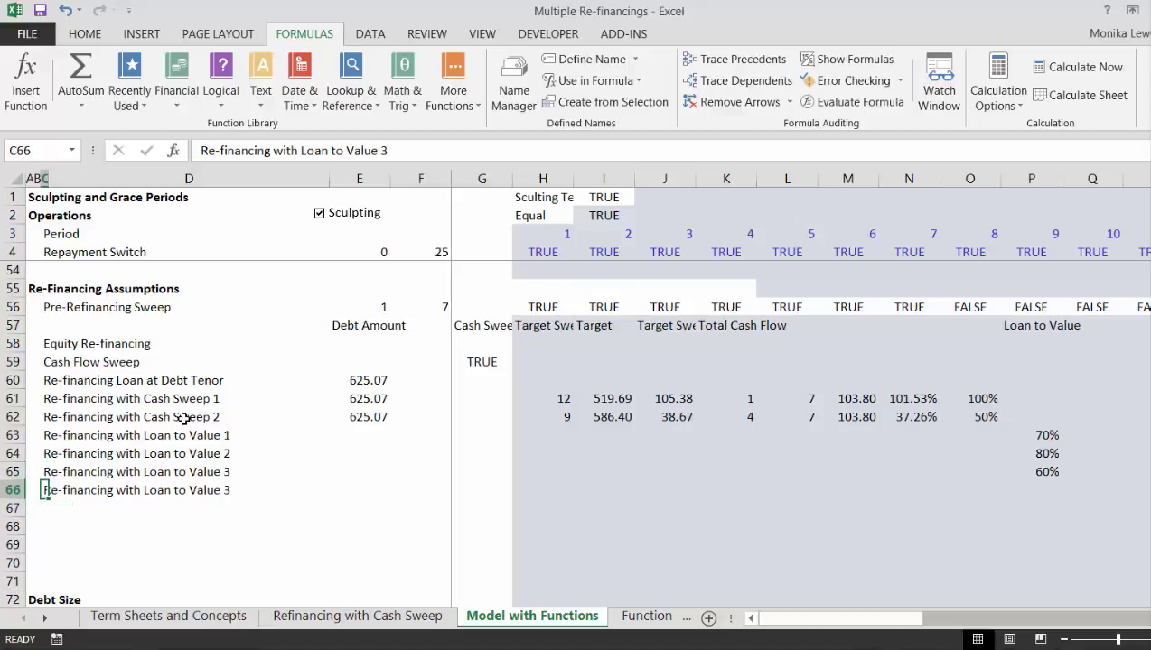
# Step: Extend the label in C66 to "Re-financing with Loan to Value 3 and Cash Sweep 1"
pyautogui.press('F2')
pyautogui.write('and Ca')
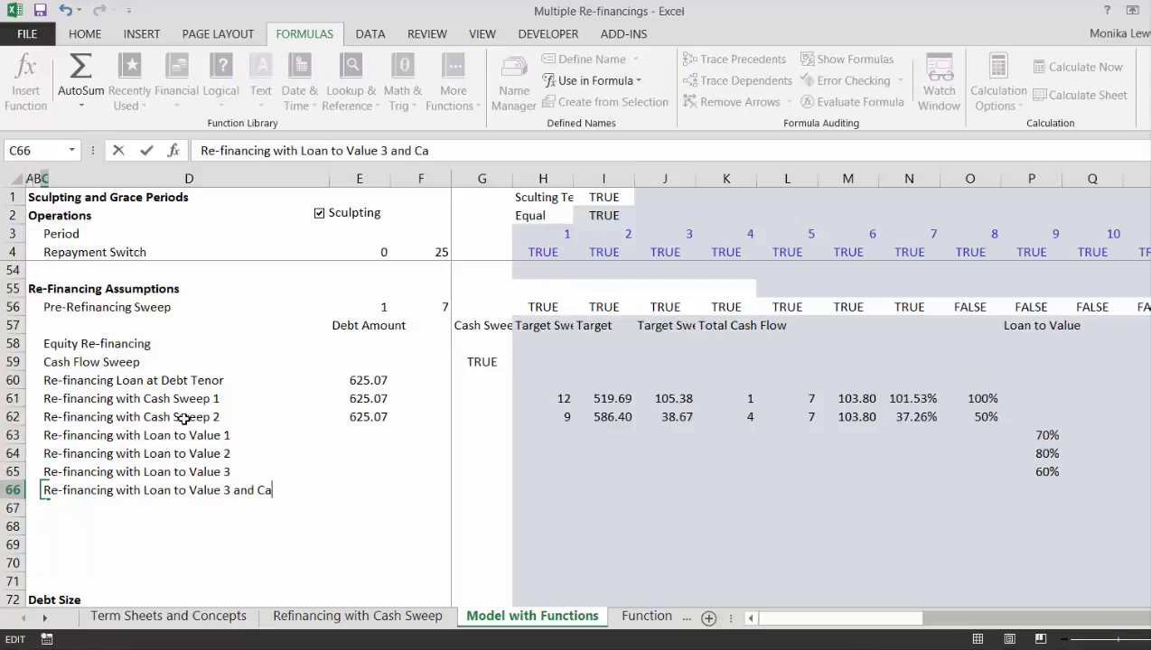
pyautogui.write('sh Sweep ')
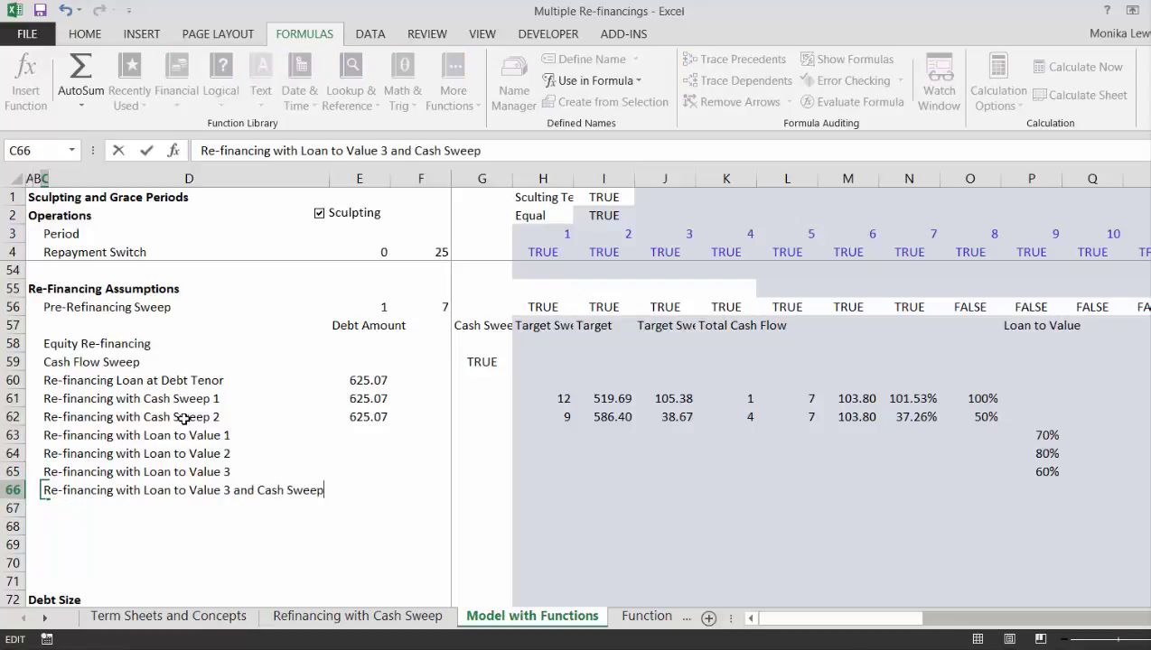
pyautogui.write('1')
pyautogui.press('Return')
# Step: Copy the "Re-financing with Loan to Value 3 and Cash Sweep 1" label down into C67
pyautogui.press('Up')
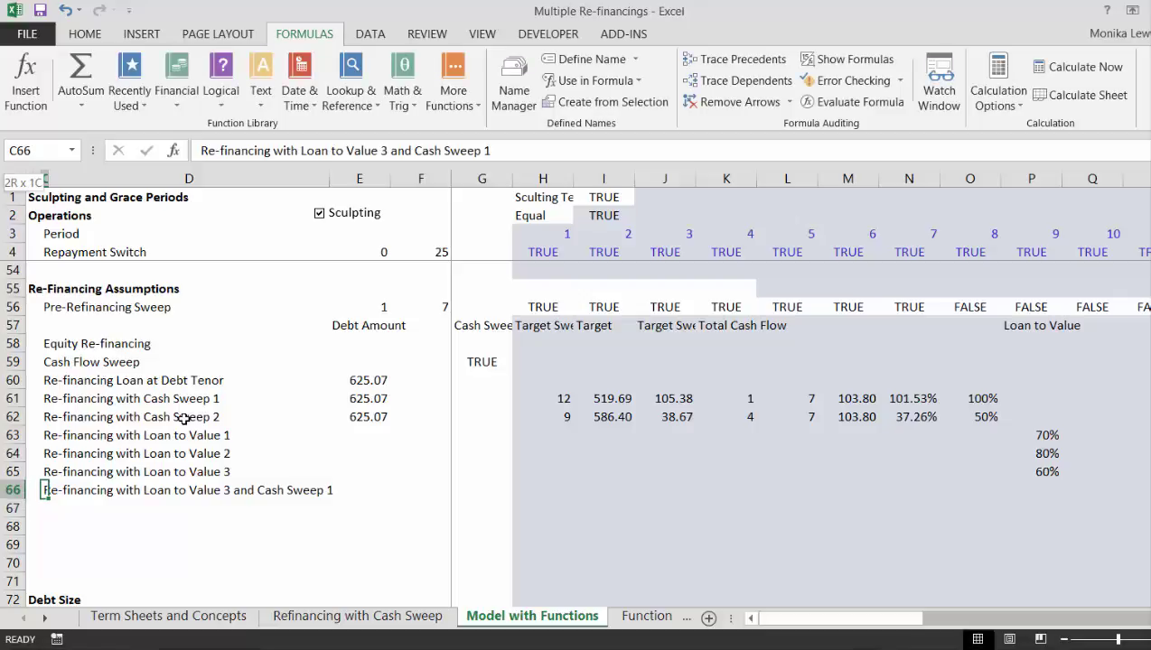
pyautogui.hotkey('shift', 'Down')
pyautogui.hotkey('shift', 'Down')
pyautogui.hotkey('shift', 'Up')
pyautogui.hotkey('ctrl', 'd')
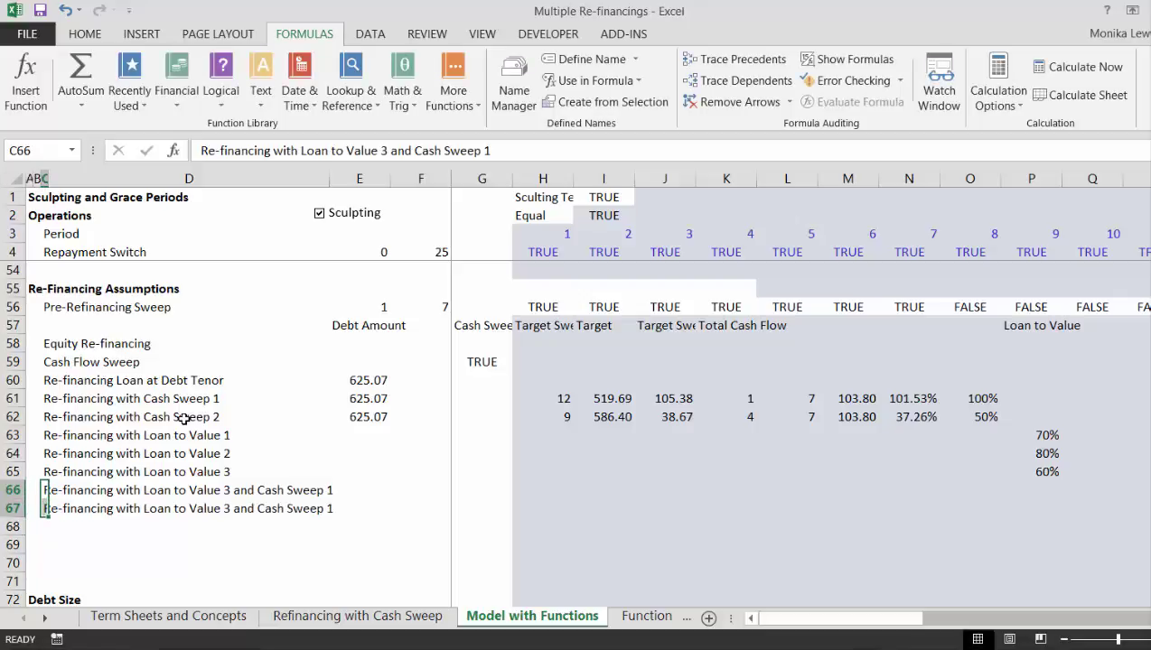
# Step: Set the loan to value in P63 for Re-financing with Loan to Value 1 to 60%
pyautogui.press('Up')
pyautogui.press('Right')
pyautogui.press('Right')
pyautogui.press('Right')
pyautogui.press('Right')
pyautogui.press('Right')
pyautogui.press('Right')
pyautogui.press('Right')
pyautogui.press('Right')
pyautogui.press('Right')
pyautogui.press('Right')
pyautogui.press('Right')
pyautogui.press('Right')
pyautogui.press('Right')
pyautogui.press('Right')
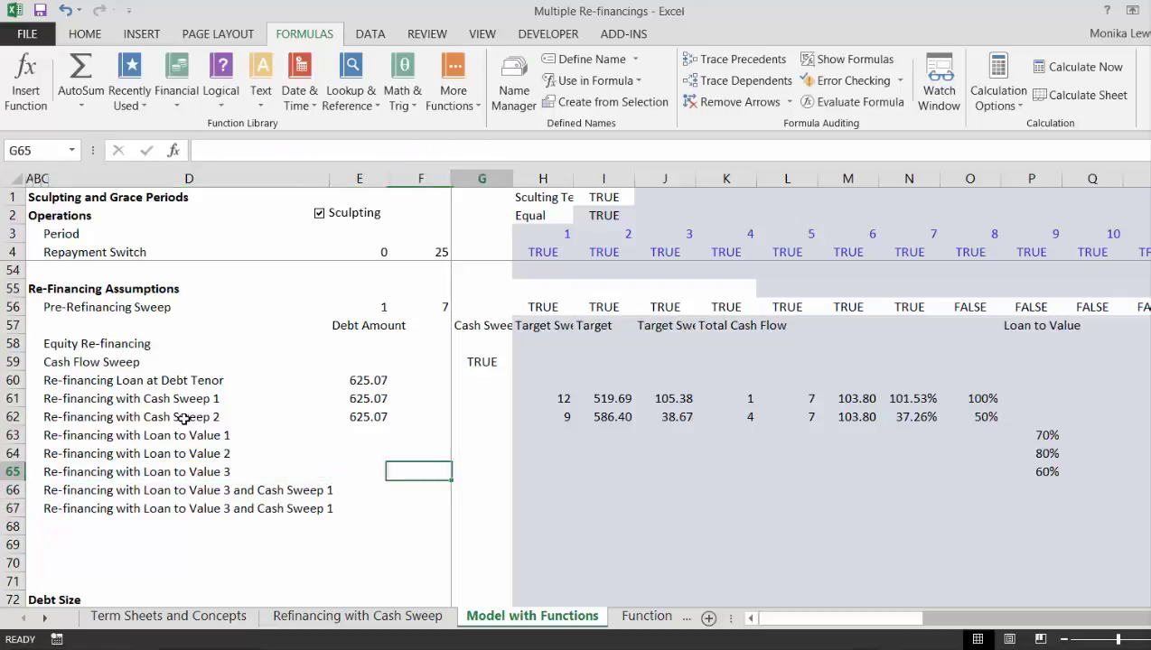
pyautogui.press('Left')
pyautogui.press('Left')
pyautogui.press('Up')
pyautogui.press('Up')
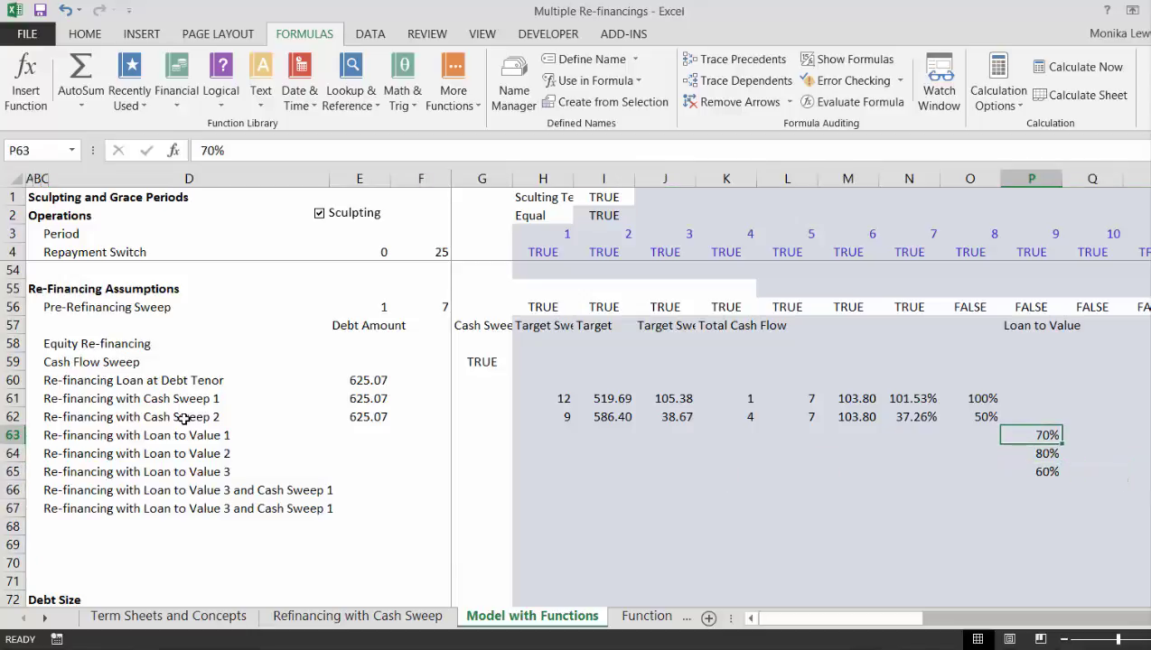
pyautogui.write('60')
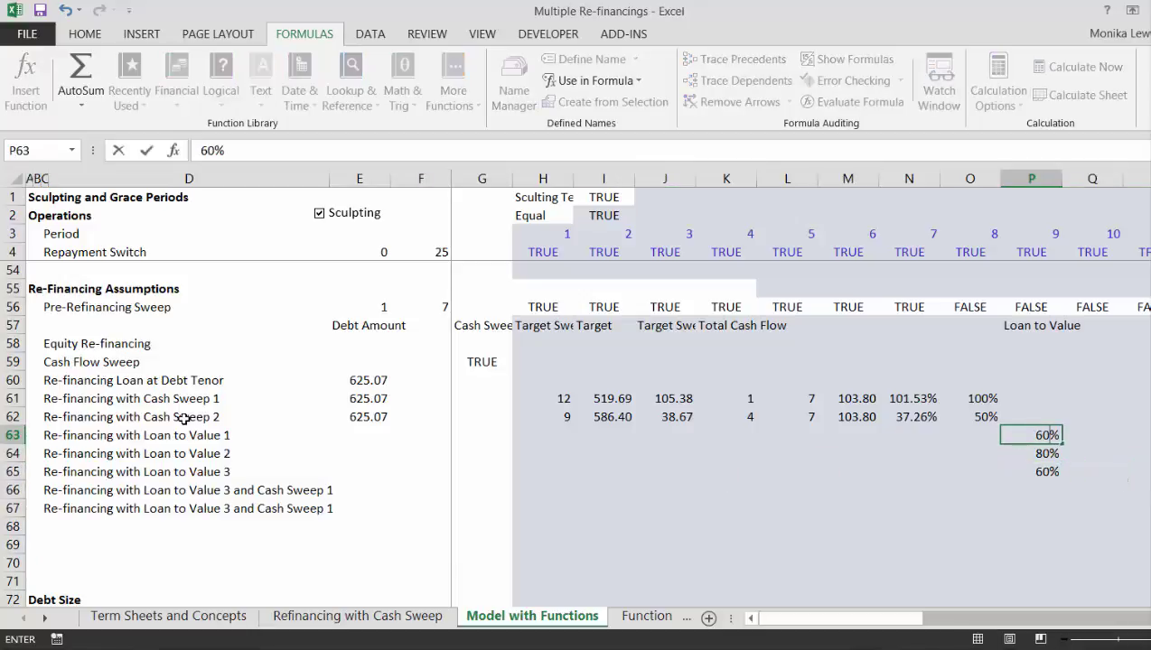
pyautogui.press('Return')
# Step: Set the loan to value in P65 for Re-financing with Loan to Value 3 to 70%
pyautogui.press('Down')
pyautogui.press('Down')
pyautogui.write('7')
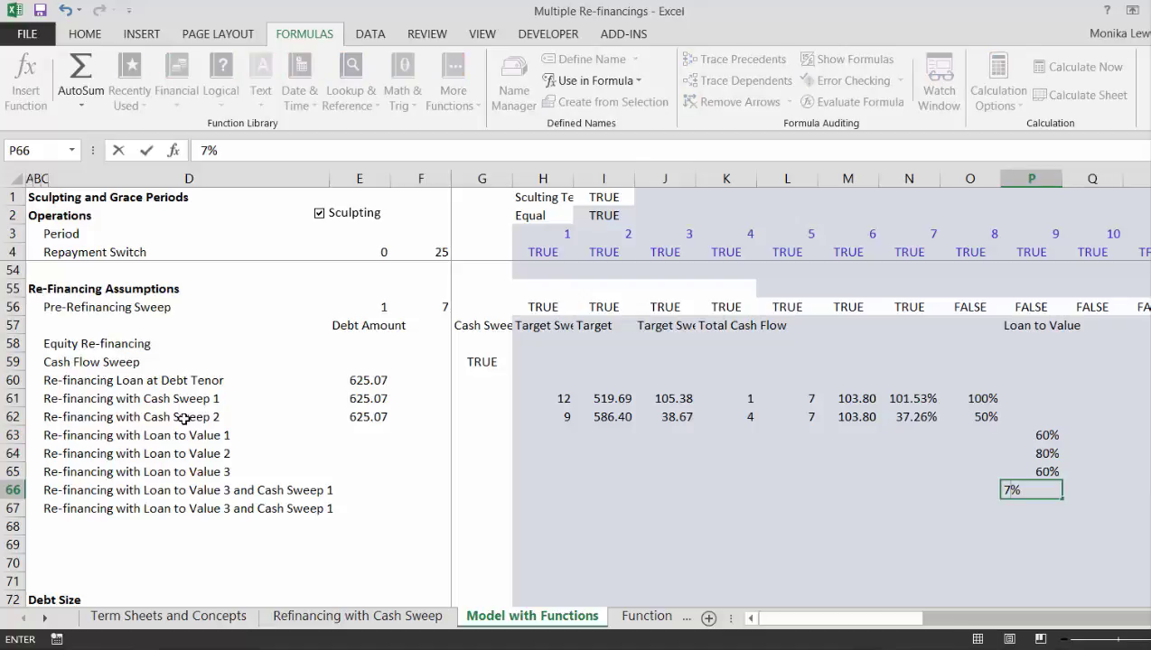
pyautogui.press('Escape')
pyautogui.press('Up')
pyautogui.write('7')
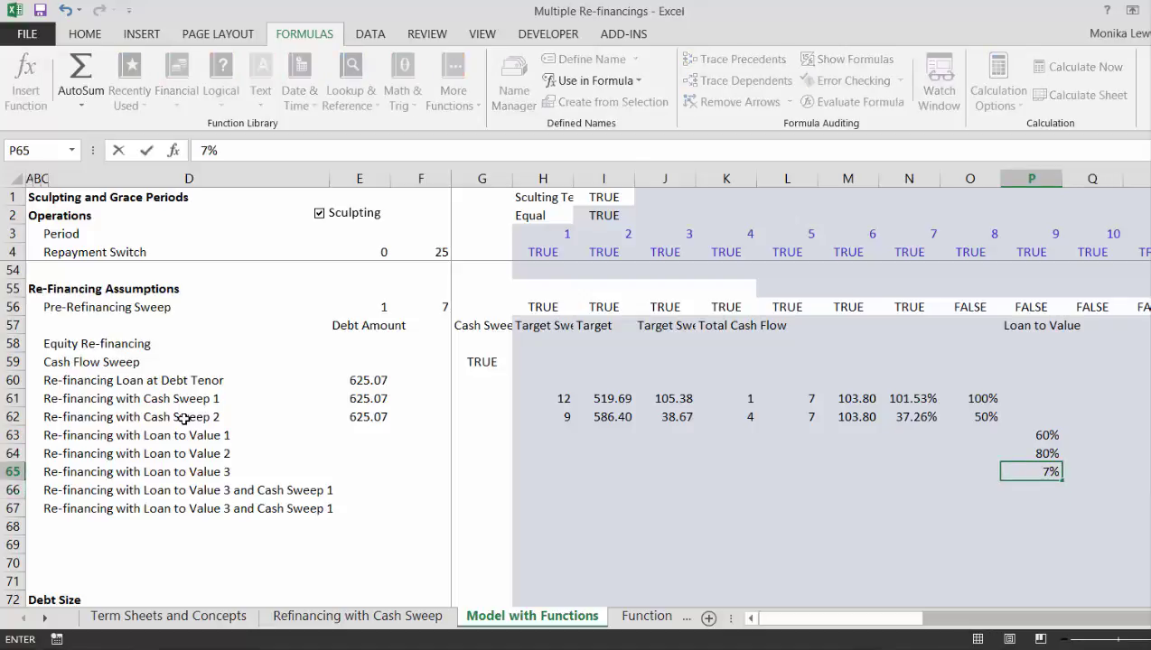
pyautogui.write('0')
pyautogui.press('Return')
# Step: Set the loan to value in P66 and P67 for the two combined Loan to Value 3 and Cash Sweep scenarios to 70%
pyautogui.write('7')
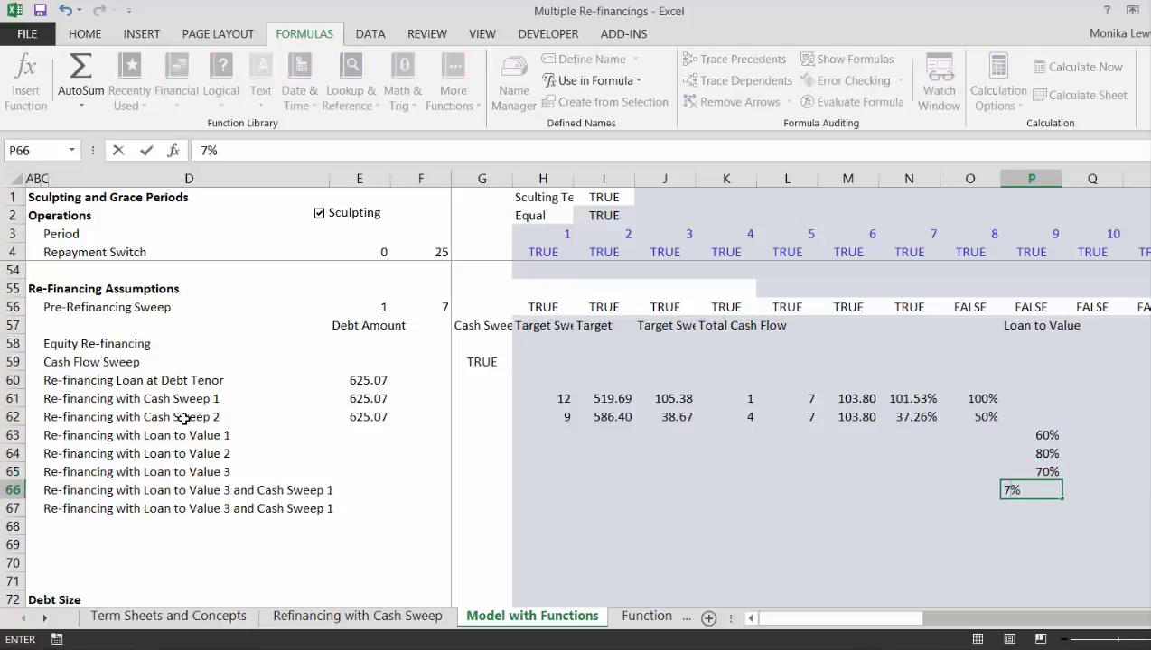
pyautogui.write('0')
pyautogui.press('Return')
pyautogui.write('70')
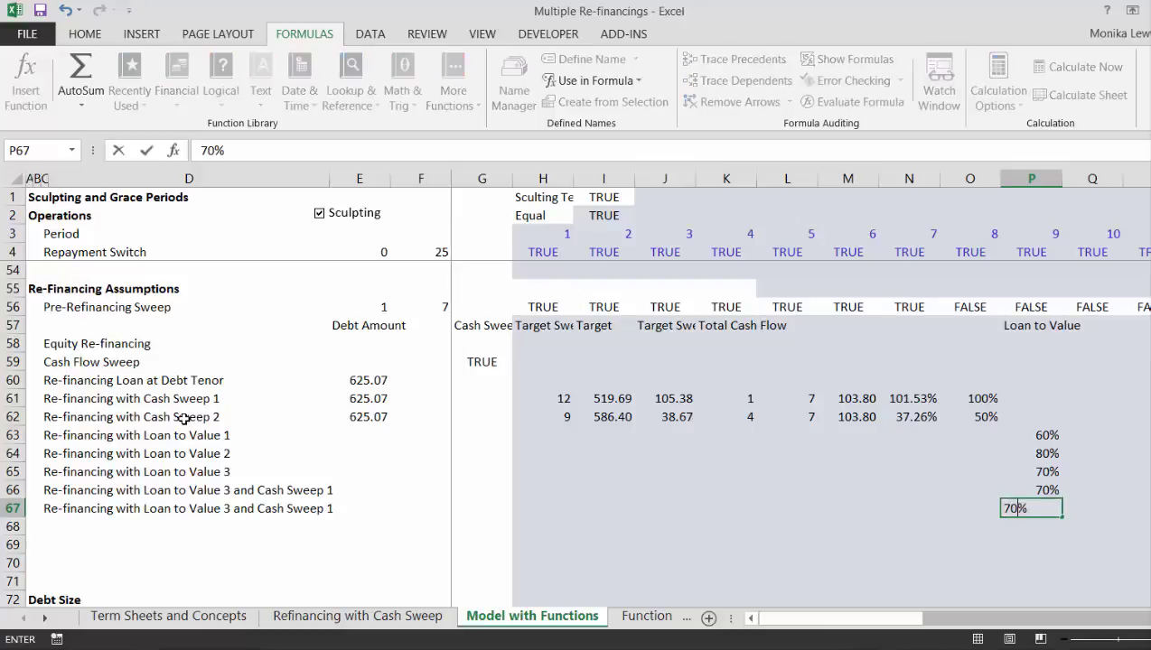
pyautogui.press('Return')
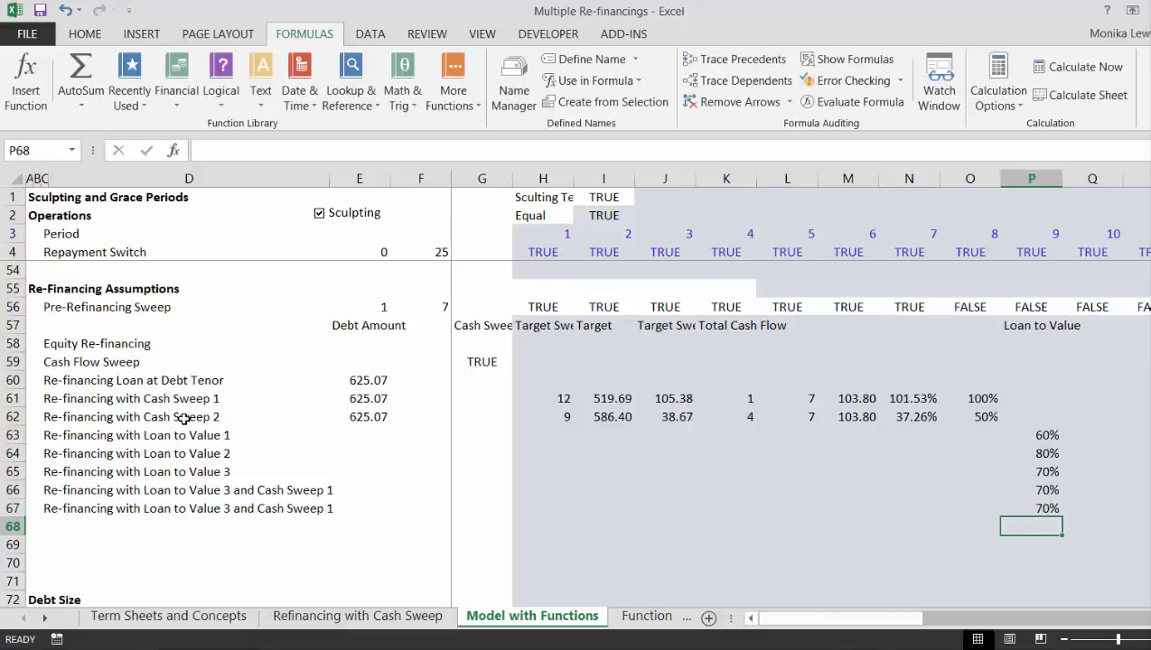
# Step: Change the label in C67 to "Re-financing with Loan to Value 3 and Cash Sweep 2"
pyautogui.press('Up')
pyautogui.press('Left')
pyautogui.press('Left')
pyautogui.press('Left')
pyautogui.press('Left')
pyautogui.press('Left')
pyautogui.press('Left')
pyautogui.press('Left')
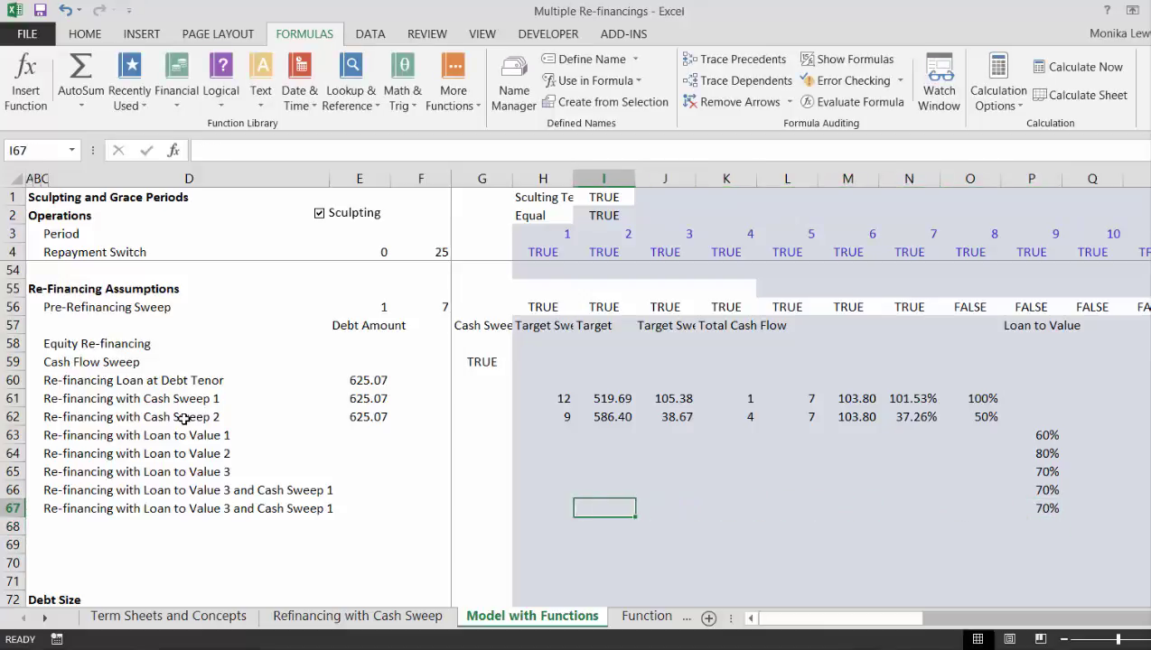
pyautogui.press('Left')
pyautogui.press('Left')
pyautogui.press('Left')
pyautogui.press('Left')
pyautogui.press('Left')
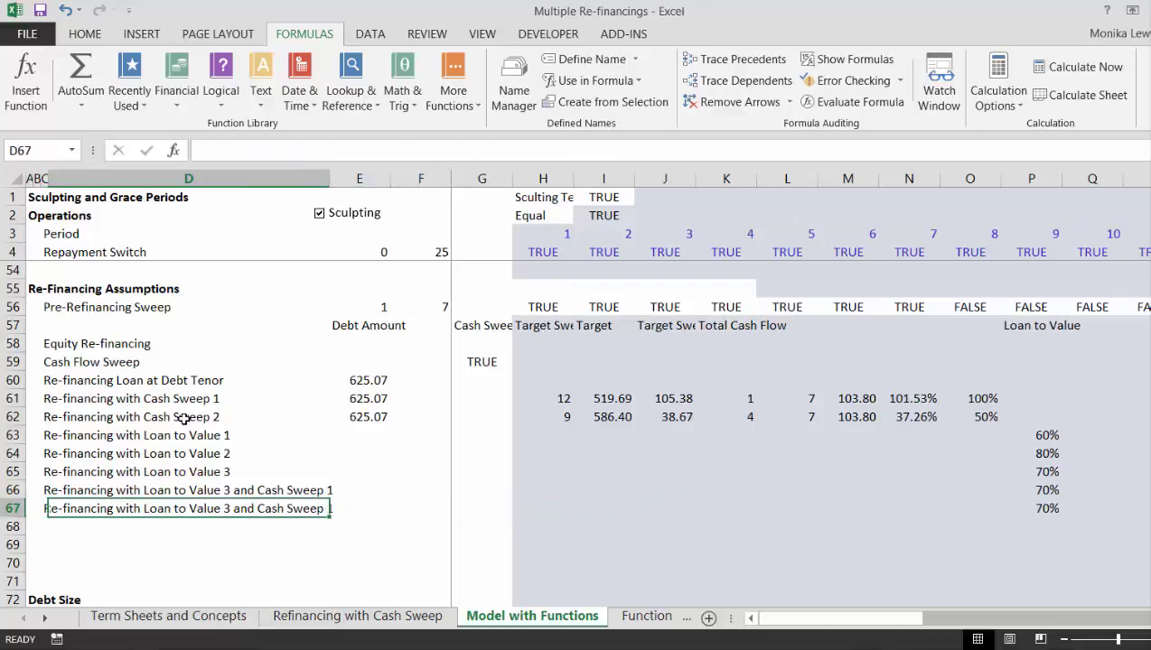
pyautogui.press('Left')
pyautogui.press('F2')
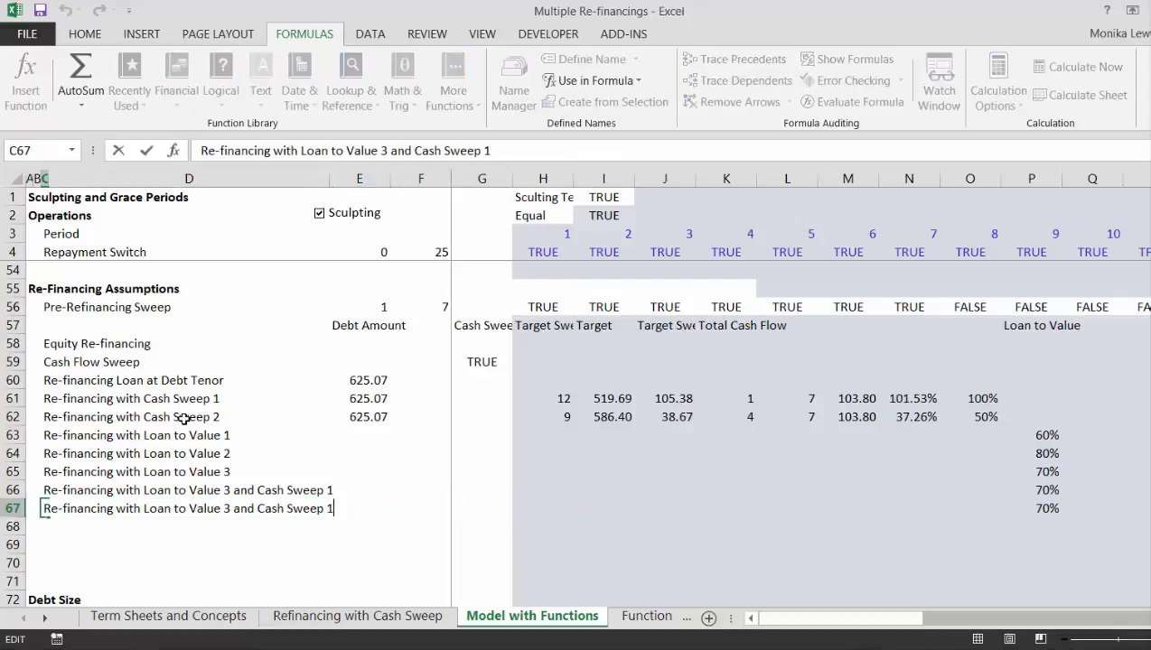
pyautogui.press('BackSpace')
pyautogui.write('2')
pyautogui.press('Return')
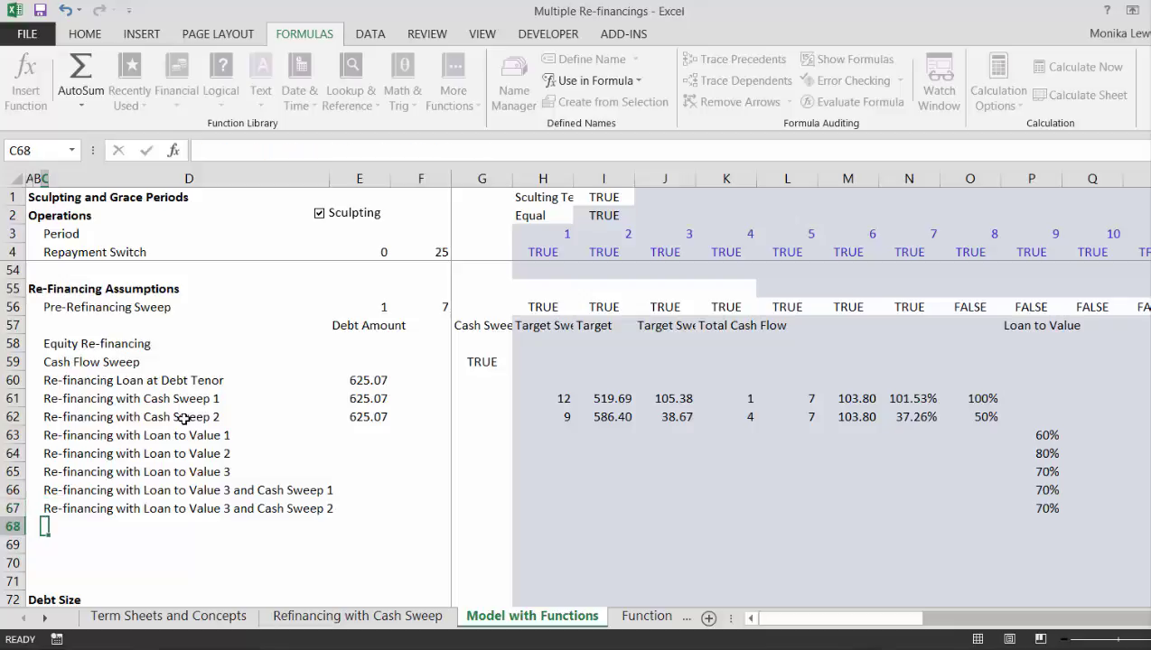
# Step: Set the sweep percentages of the combined loan-to-value and cash sweep scenarios to 100% in O66 and 50% in O67
pyautogui.press('Up')
pyautogui.press('Up')
pyautogui.press('Right')
pyautogui.press('Right')
pyautogui.press('Right')
pyautogui.press('Right')
pyautogui.press('Right')
pyautogui.press('Right')
pyautogui.press('Right')
pyautogui.press('Right')
pyautogui.press('Right')
pyautogui.press('Right')
pyautogui.press('Right')
pyautogui.press('Right')
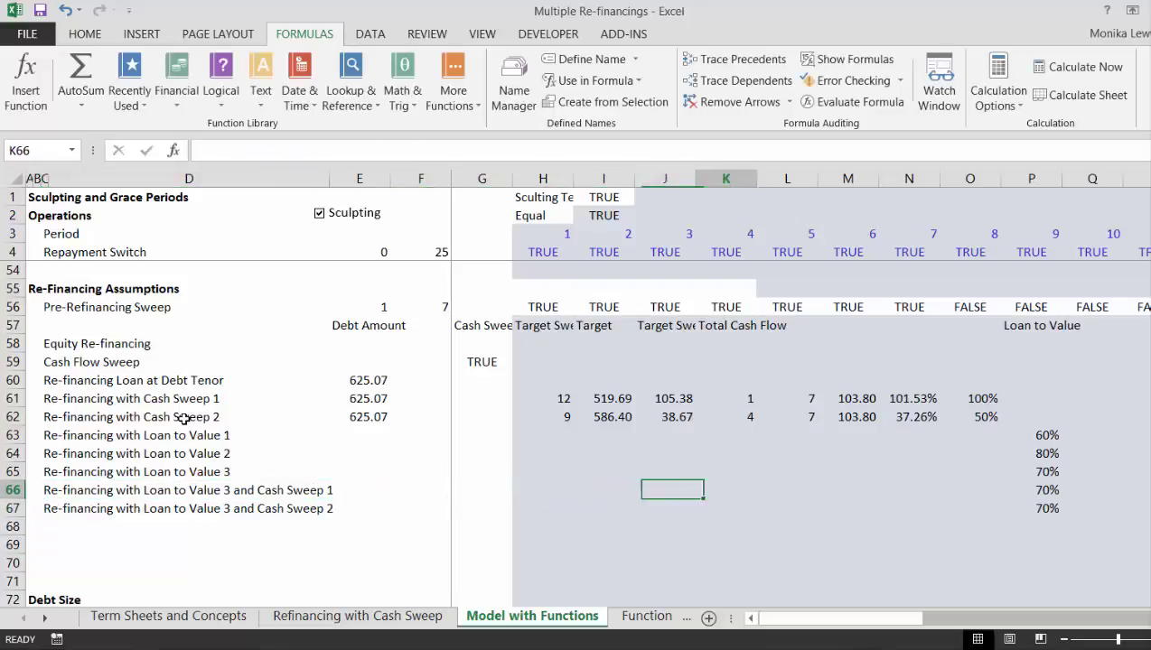
pyautogui.write('100%')
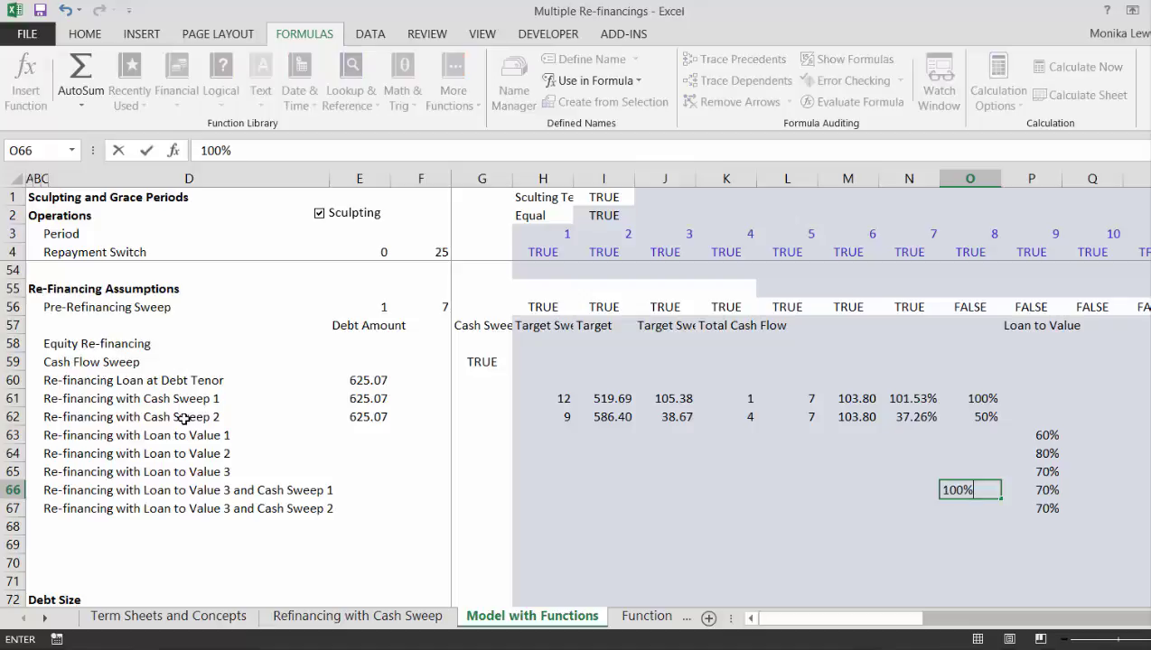
pyautogui.hotkey('ctrl', 'Return')
pyautogui.press('Down')
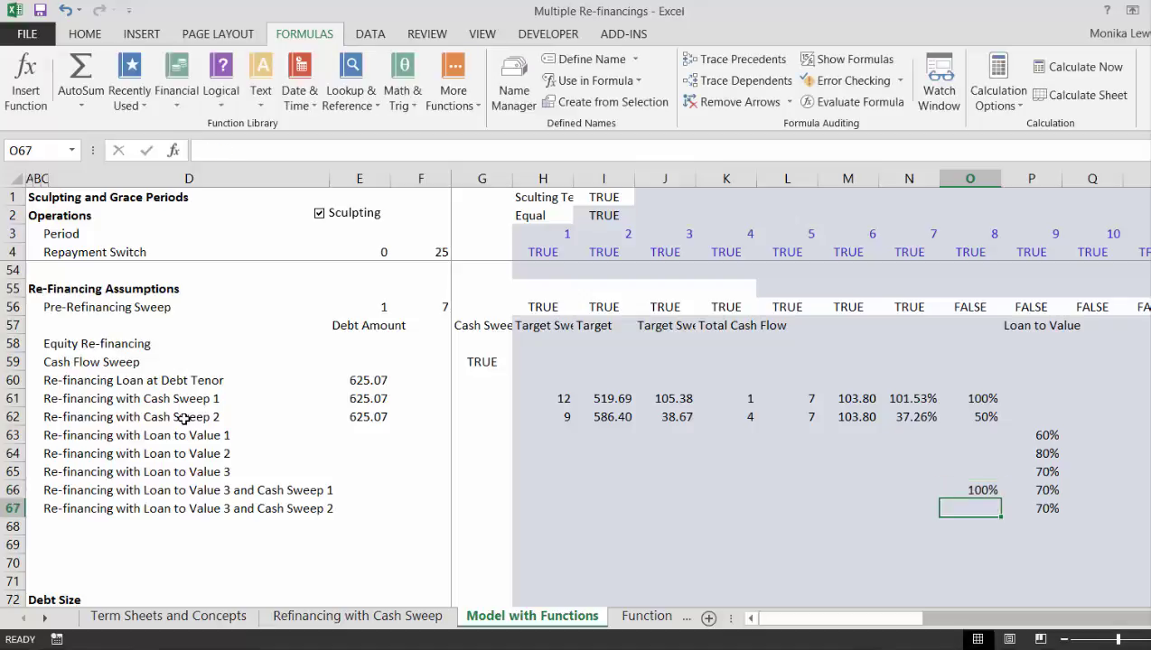
pyautogui.write('50%')
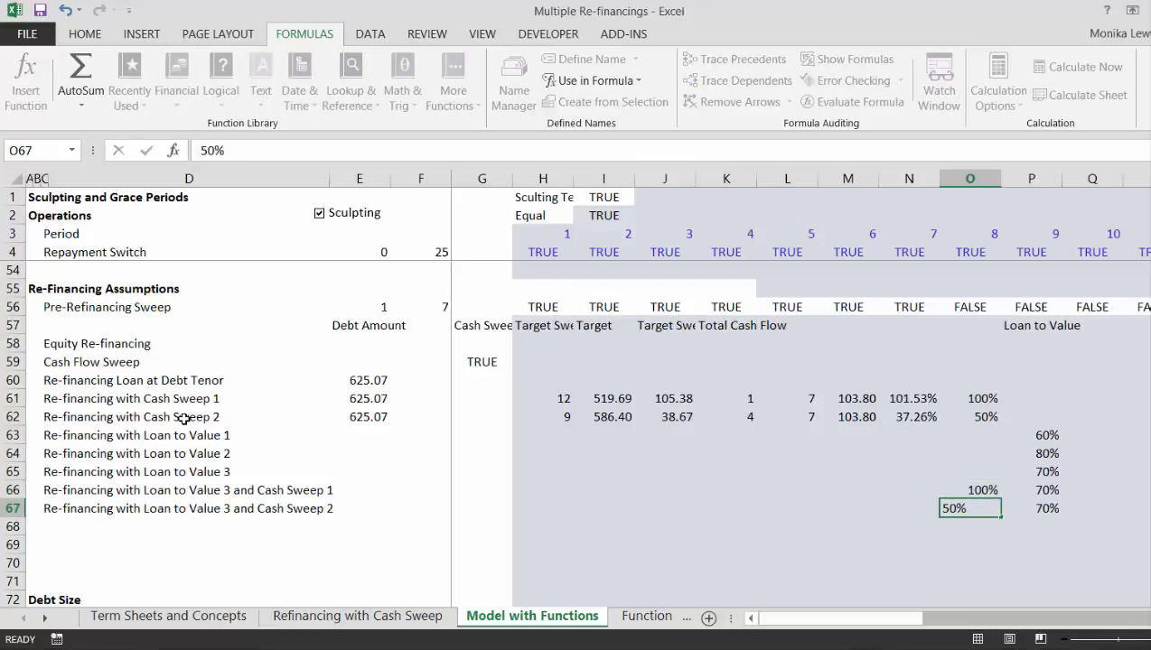
pyautogui.hotkey('ctrl', 'Return')
# Step: Enter 1 as the sweep start period in K66 for Loan to Value 3 and Cash Sweep 1
pyautogui.press('Up')
pyautogui.press('Left')
pyautogui.press('Left')
pyautogui.press('Left')
pyautogui.press('Left')
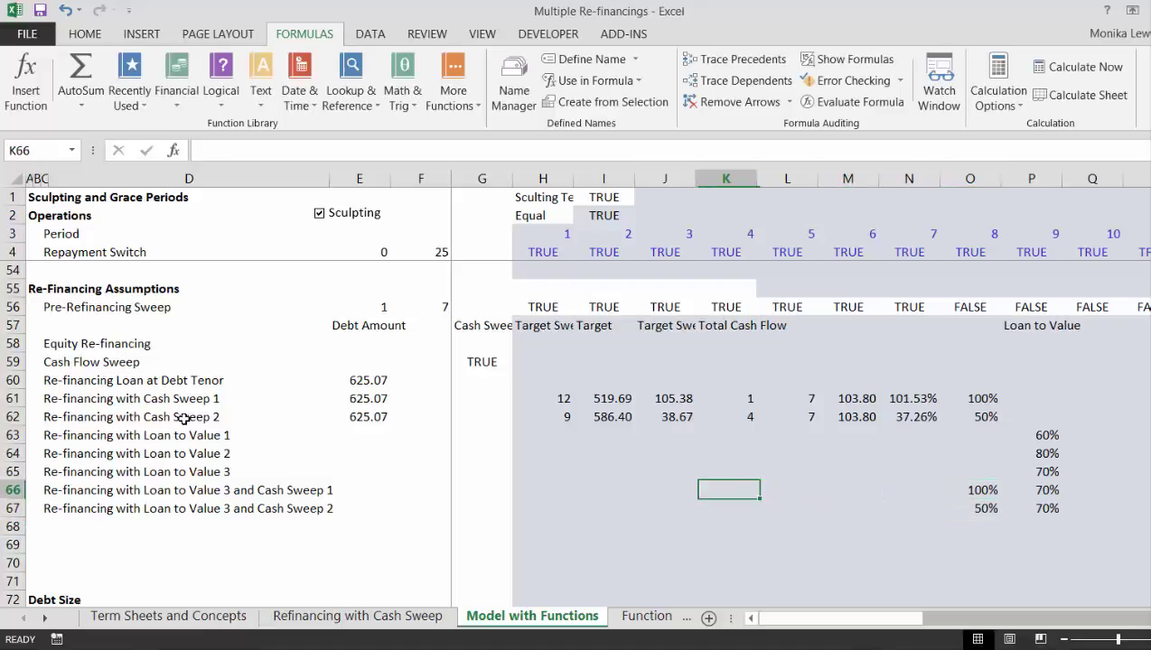
pyautogui.write('1')
pyautogui.press('Right')
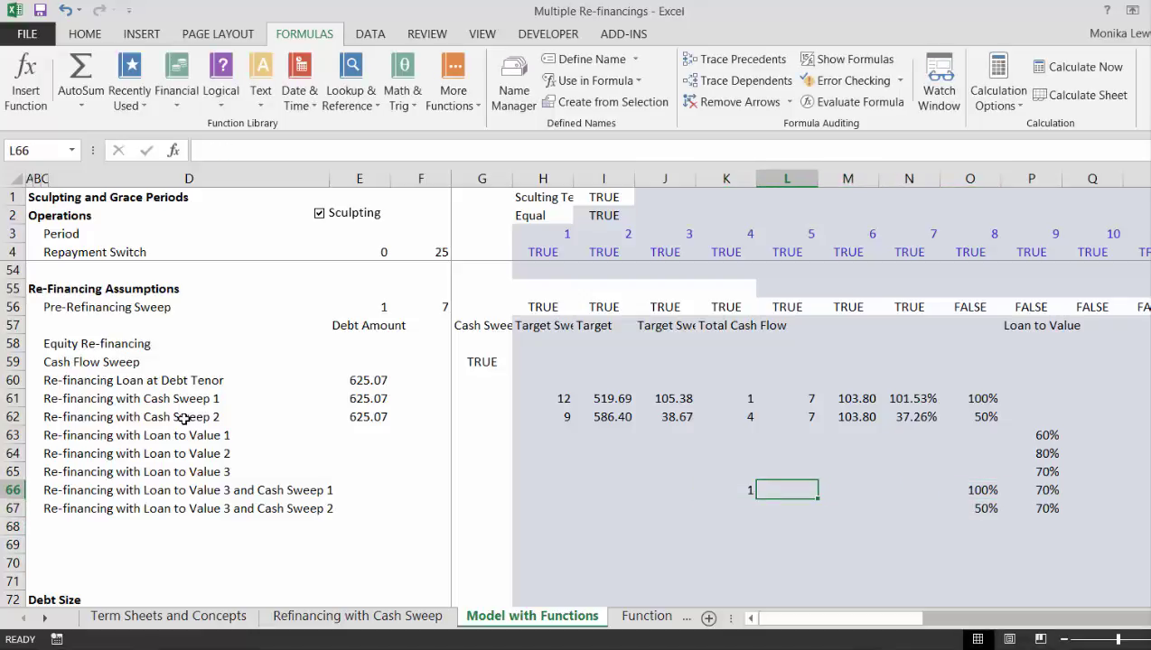
# Step: Set the sweep start period to 4 in K61 for Cash Sweep 1 and 5 in K62 for Cash Sweep 2
pyautogui.press('Left')
pyautogui.press('Up')
pyautogui.press('Up')
pyautogui.press('Up')
pyautogui.press('Up')
pyautogui.press('Up')
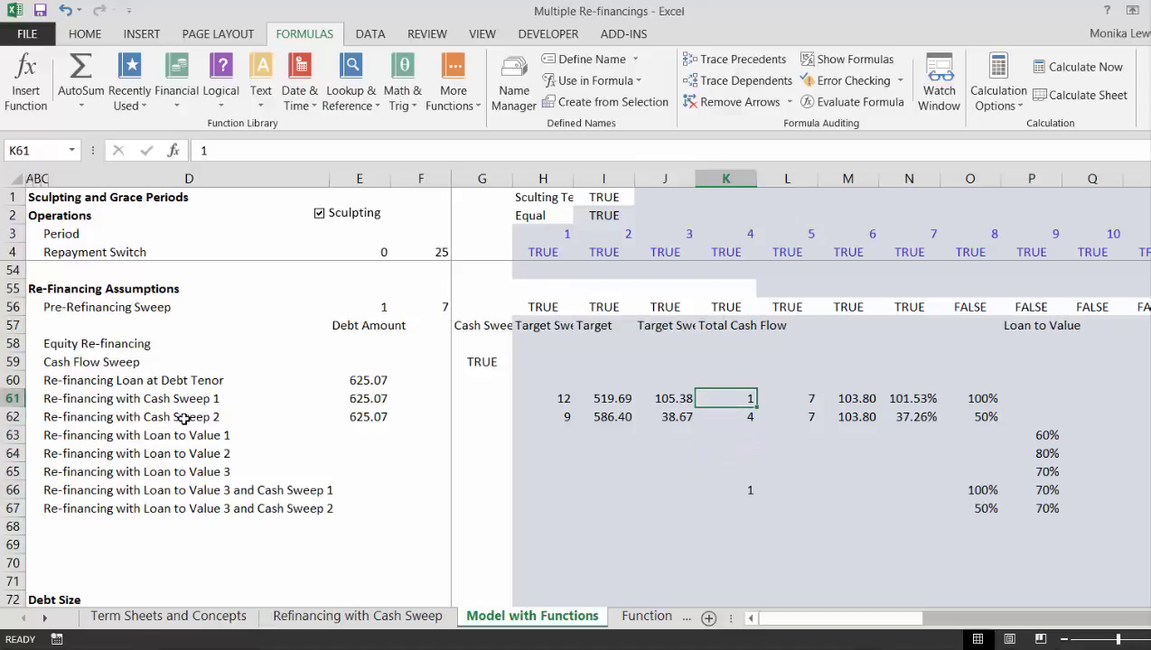
pyautogui.write('4')
pyautogui.press('Return')
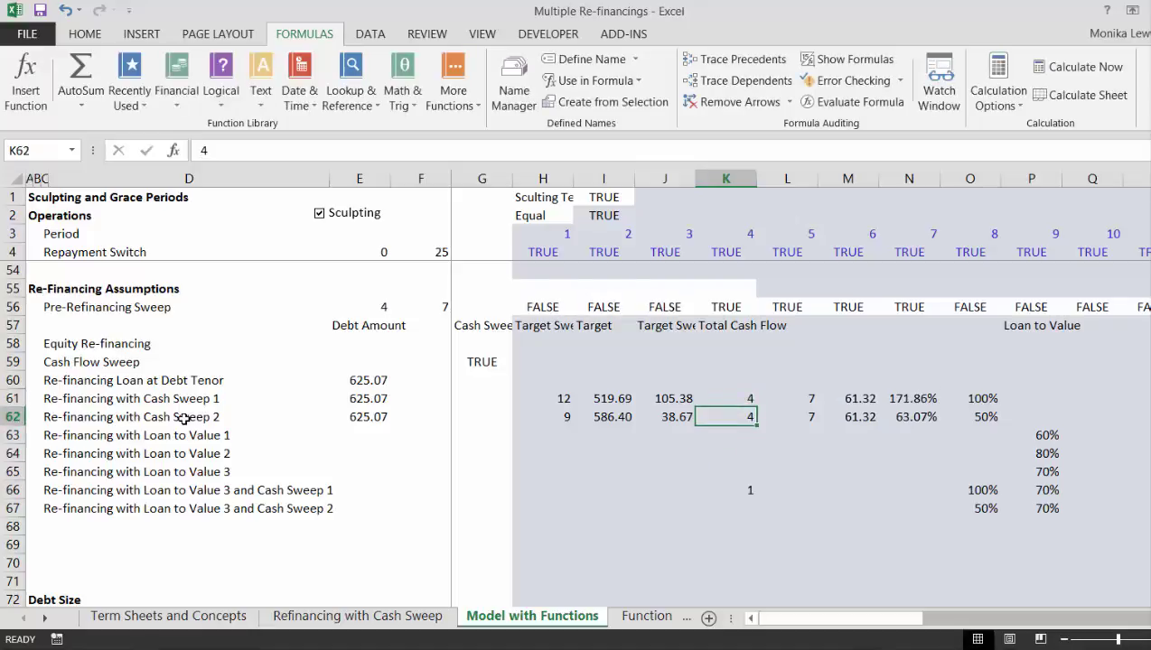
pyautogui.write('5')
pyautogui.press('Return')
# Step: Set the sweep period for Loan to Value 3 and Cash Sweep 1 to start at 4 in K66 and end at 7 in L66
pyautogui.press('Down')
pyautogui.press('Down')
pyautogui.press('Down')
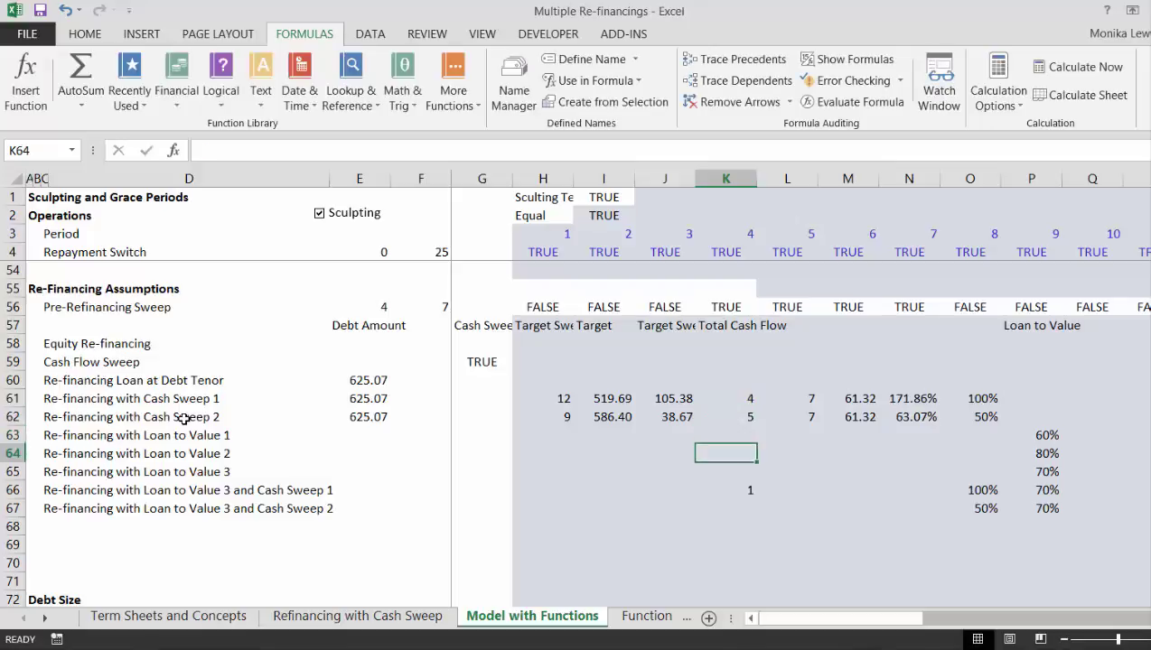
pyautogui.write('5')
pyautogui.hotkey('ctrl', 'Return')
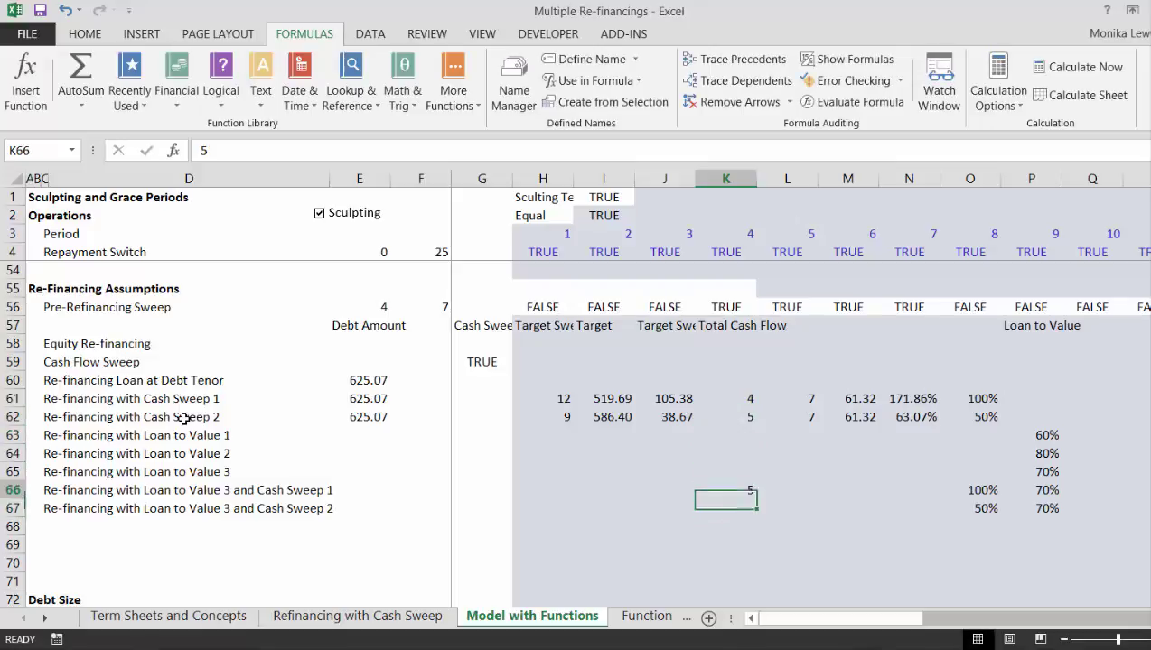
pyautogui.write('4')
pyautogui.hotkey('ctrl', 'Return')
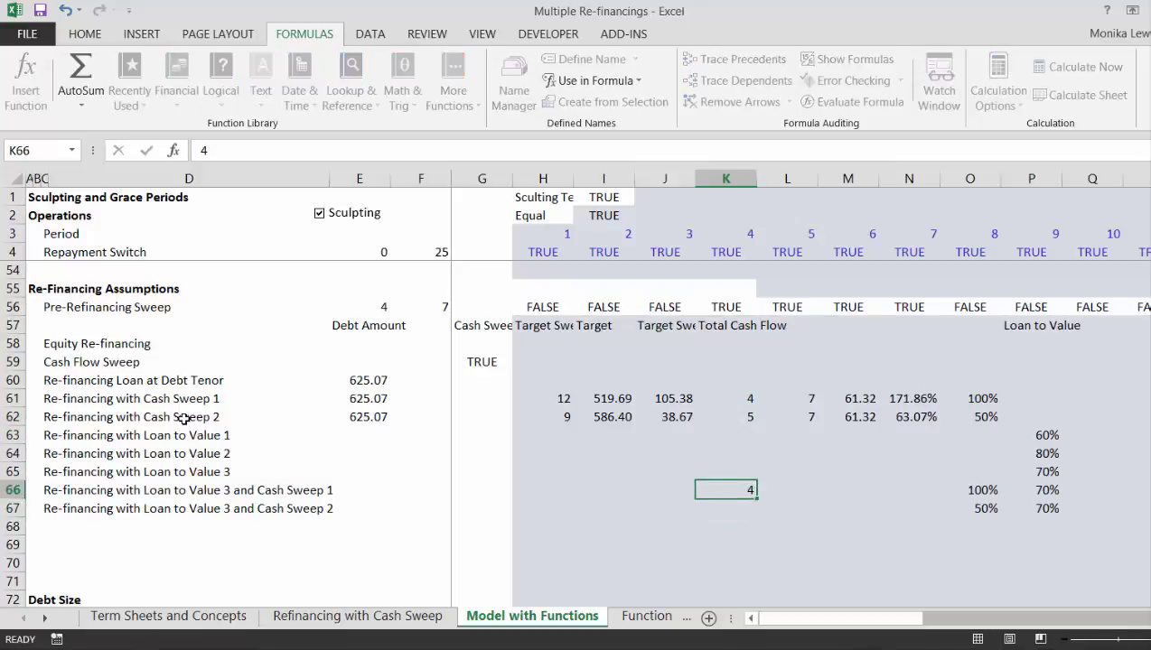
pyautogui.press('Right')
pyautogui.write('7')
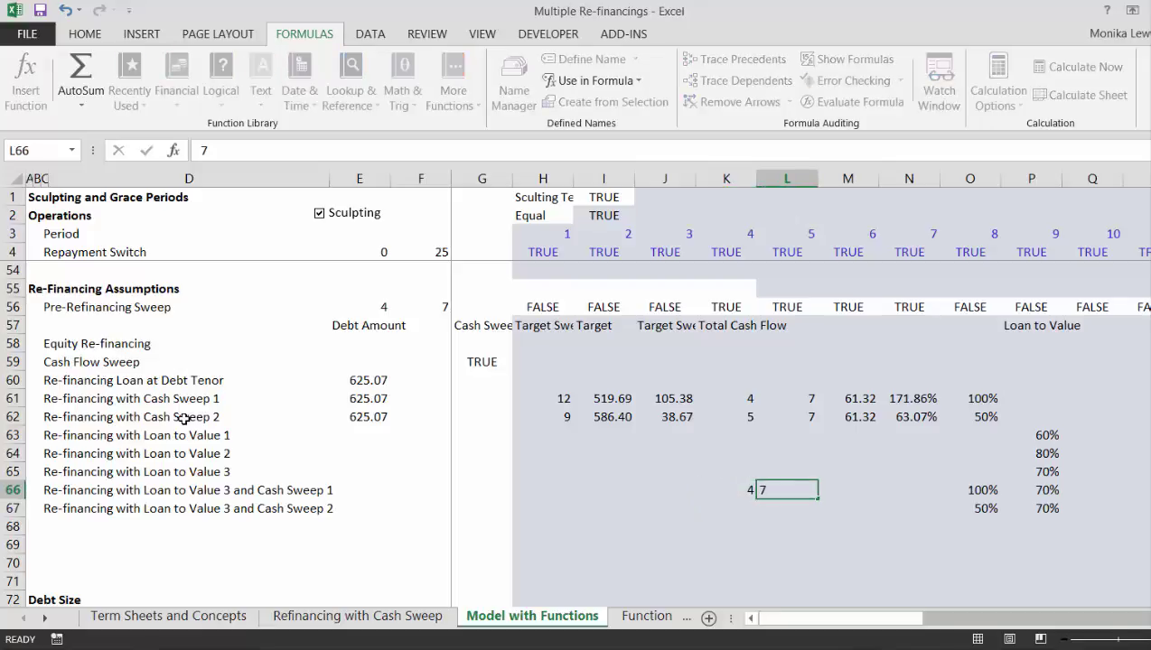
pyautogui.press('Return')
# Step: Set the sweep period for Loan to Value 3 and Cash Sweep 2 to start at 5 in K67 and end at 7 in L67
pyautogui.press('Up')
pyautogui.press('Down')
pyautogui.press('Left')
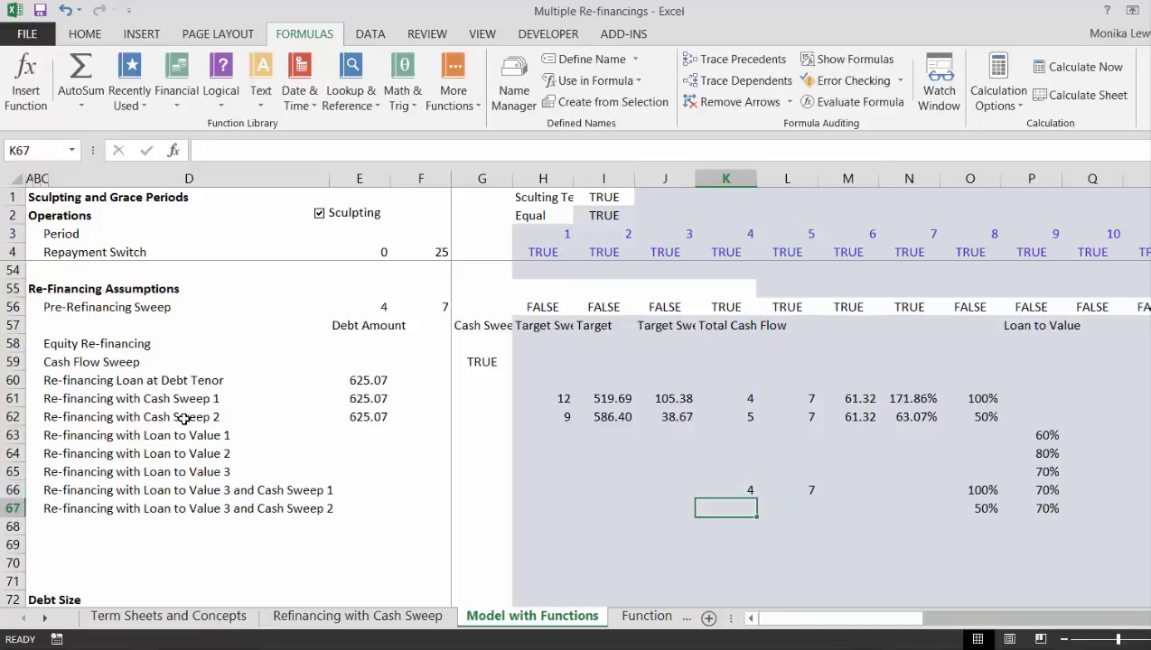
pyautogui.write('5')
pyautogui.press('Up')
pyautogui.press('Right')
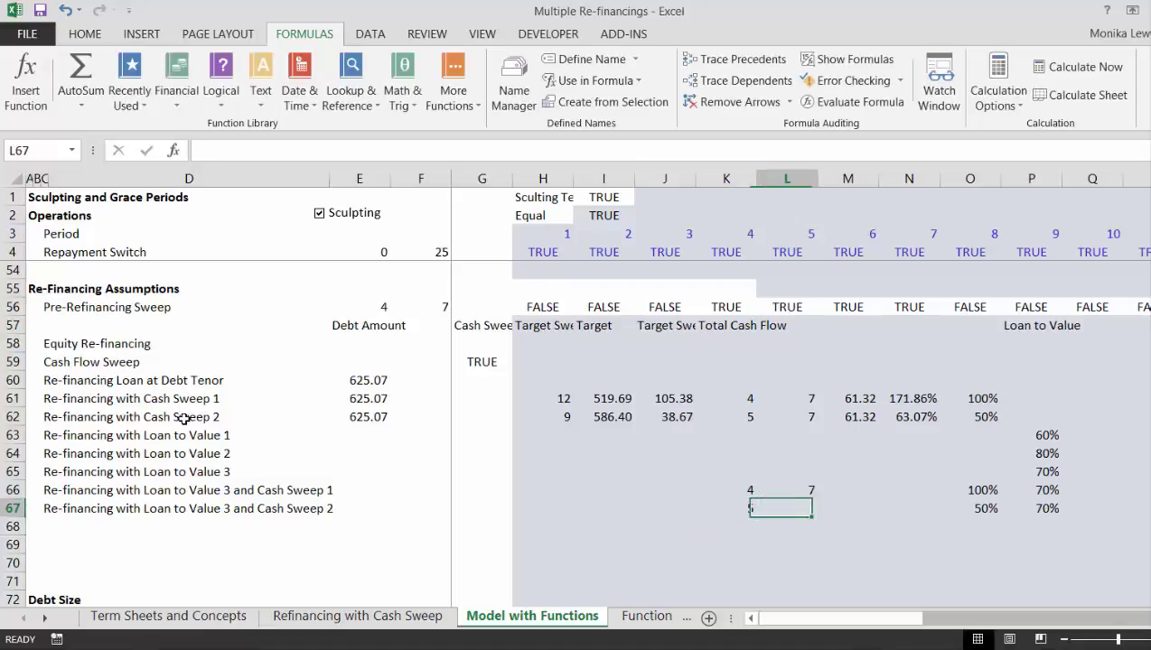
pyautogui.write('7')
pyautogui.press('Return')
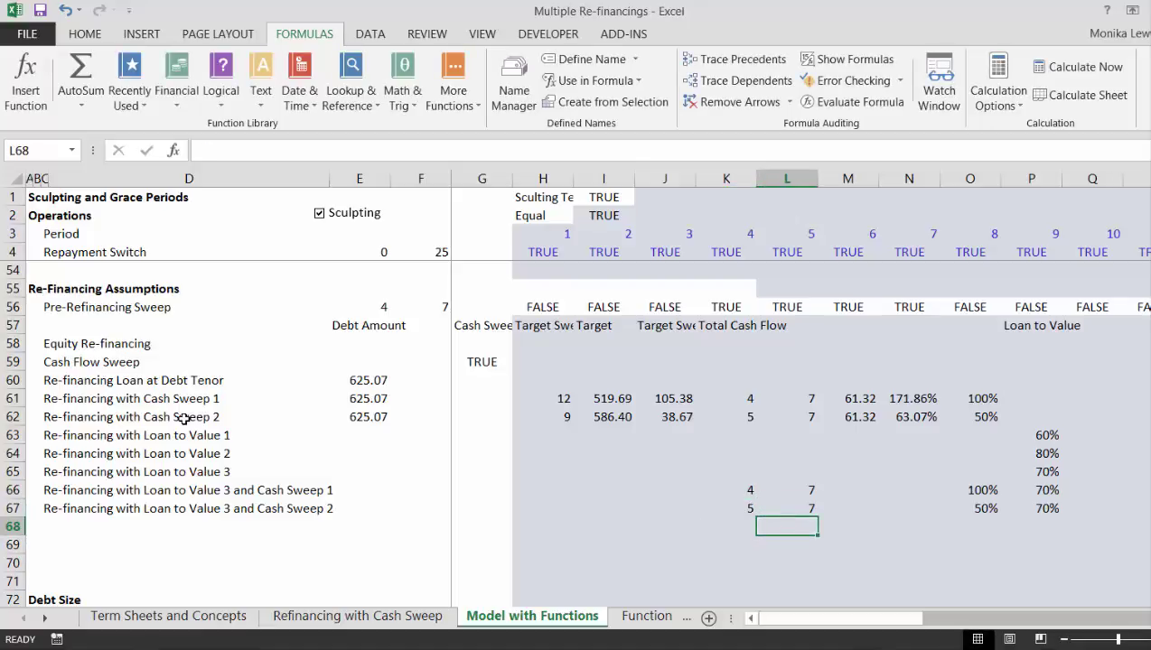
# Step: Delete the three surplus blank rows starting at row 69, above the Debt Size section
pyautogui.press('Left')
pyautogui.press('Left')
pyautogui.press('Left')
pyautogui.press('Left')
pyautogui.press('Left')
pyautogui.press('Left')
pyautogui.press('Left')
pyautogui.press('Left')
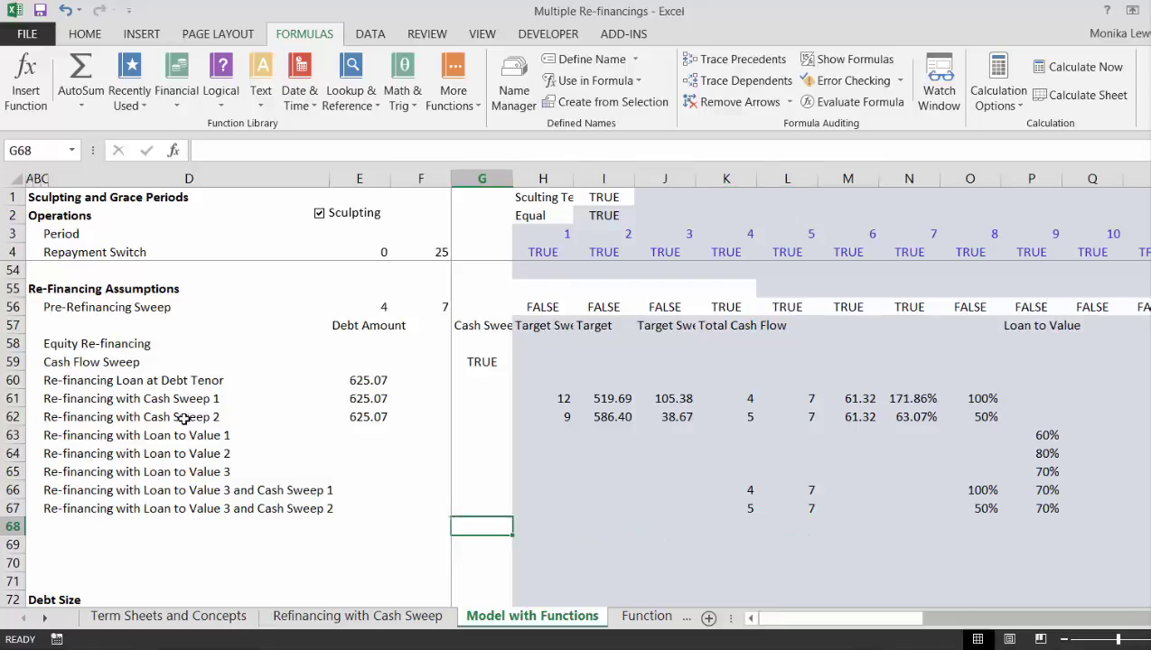
pyautogui.press('Left')
pyautogui.press('Left')
pyautogui.press('Left')
pyautogui.press('Down')
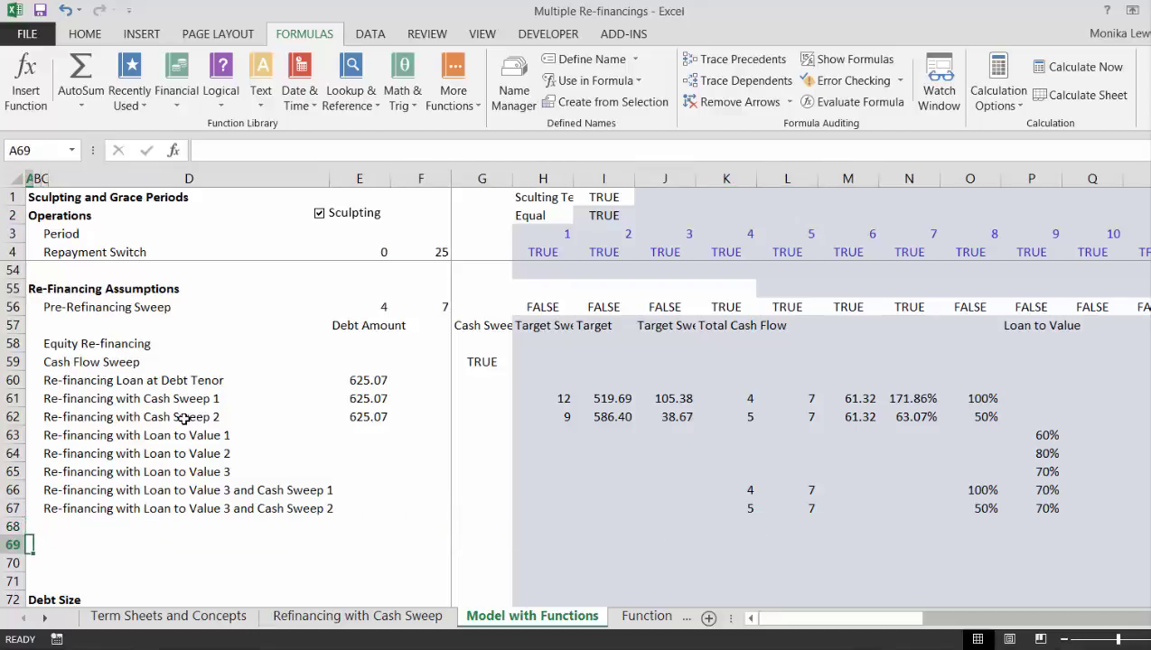
pyautogui.press('Escape')
pyautogui.hotkey('shift', 'space')
pyautogui.hotkey('ctrl', '-')
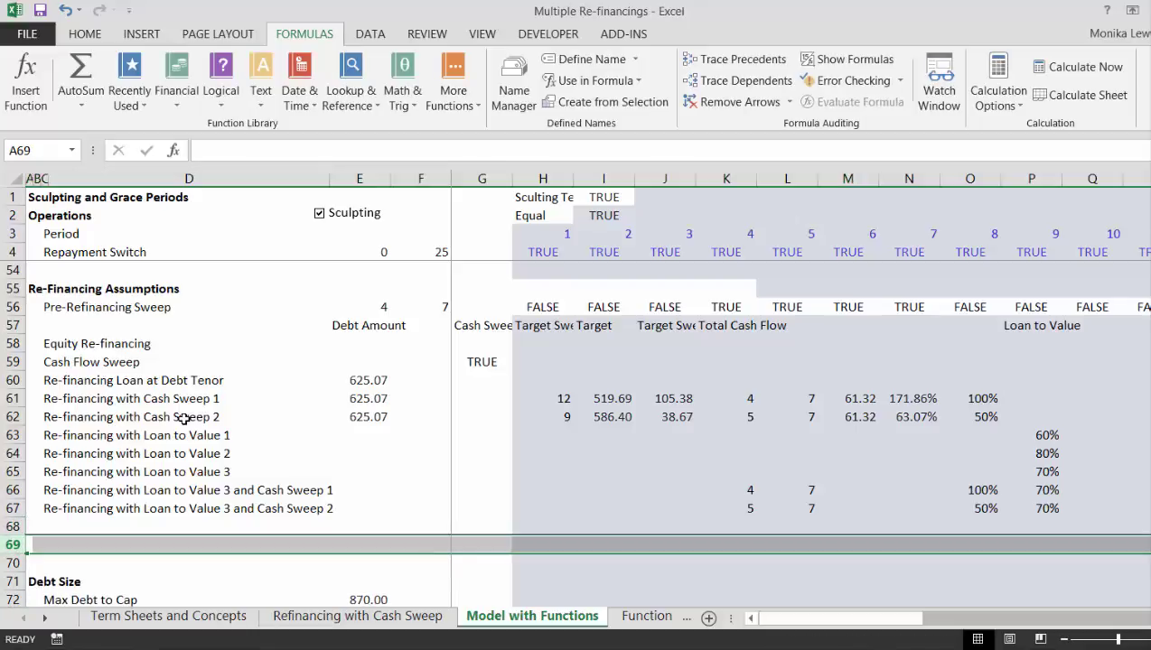
pyautogui.hotkey('ctrl', '-')
pyautogui.hotkey('ctrl', '-')
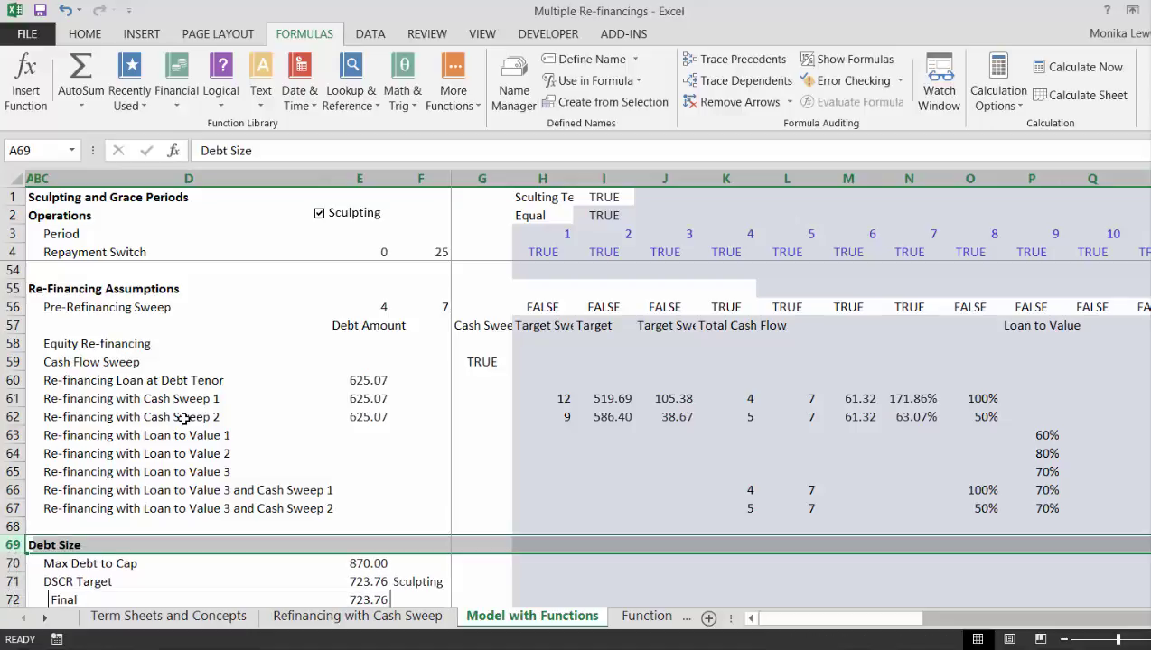
# Step: Review the Debt Size section, including the sculpting and goal seek calculations, down to the start of the Project Finance Model
pyautogui.press('Down')
pyautogui.press('Down')
pyautogui.press('Down')
pyautogui.press('Down')
pyautogui.press('Down')
pyautogui.press('Down')
pyautogui.press('Down')
pyautogui.press('Down')
pyautogui.press('Down')
pyautogui.press('Down')
pyautogui.press('Down')
pyautogui.press('Down')
pyautogui.press('Down')
pyautogui.press('Down')
pyautogui.press('Down')
pyautogui.press('Down')
pyautogui.press('Down')
pyautogui.press('Down')
pyautogui.press('Down')
pyautogui.press('Down')
pyautogui.press('Down')
pyautogui.press('Down')
pyautogui.press('Down')
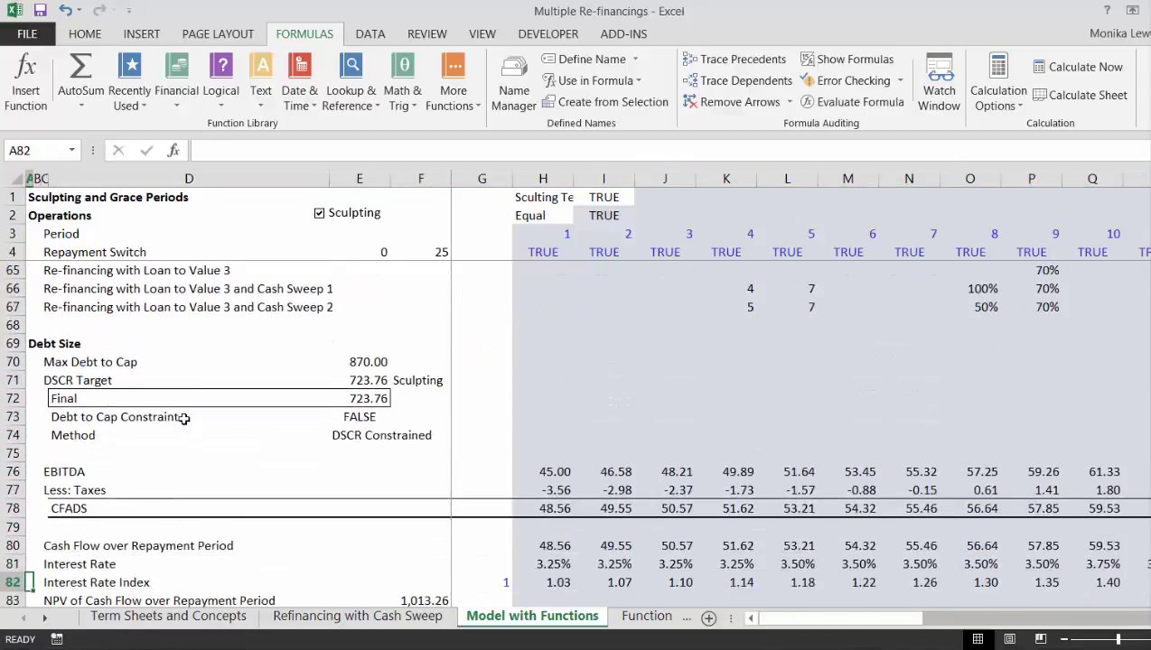
pyautogui.press('Down')
pyautogui.press('Down')
pyautogui.press('Down')
pyautogui.press('Down')
pyautogui.press('Down')
pyautogui.press('Down')
pyautogui.press('Down')
pyautogui.press('Down')
pyautogui.press('Down')
pyautogui.press('Down')
pyautogui.press('Down')
pyautogui.press('Down')
pyautogui.press('Down')
pyautogui.press('Down')
pyautogui.press('Down')
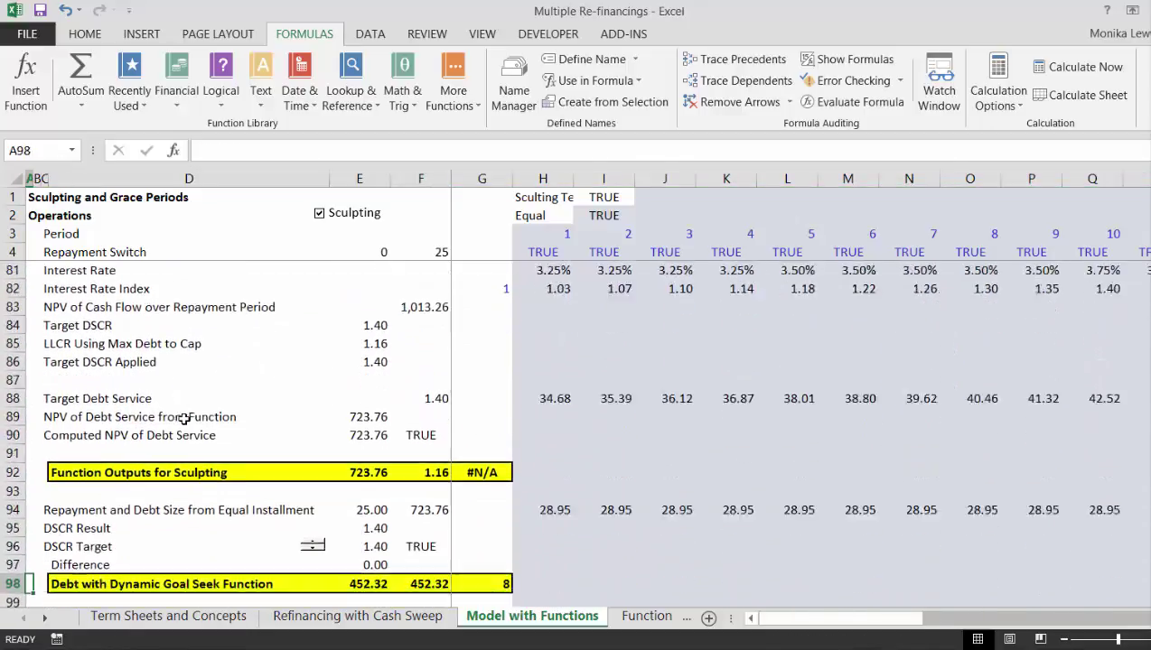
pyautogui.press('Up')
pyautogui.press('Up')
pyautogui.press('Up')
pyautogui.press('Up')
pyautogui.press('Up')
pyautogui.press('Up')
pyautogui.press('Up')
pyautogui.press('Up')
pyautogui.press('Up')
pyautogui.press('Up')
pyautogui.press('Up')
pyautogui.press('Up')
pyautogui.press('Up')
pyautogui.press('Up')
pyautogui.press('Up')
pyautogui.press('Up')
pyautogui.press('Up')
pyautogui.press('Up')
pyautogui.press('Up')
pyautogui.press('Up')
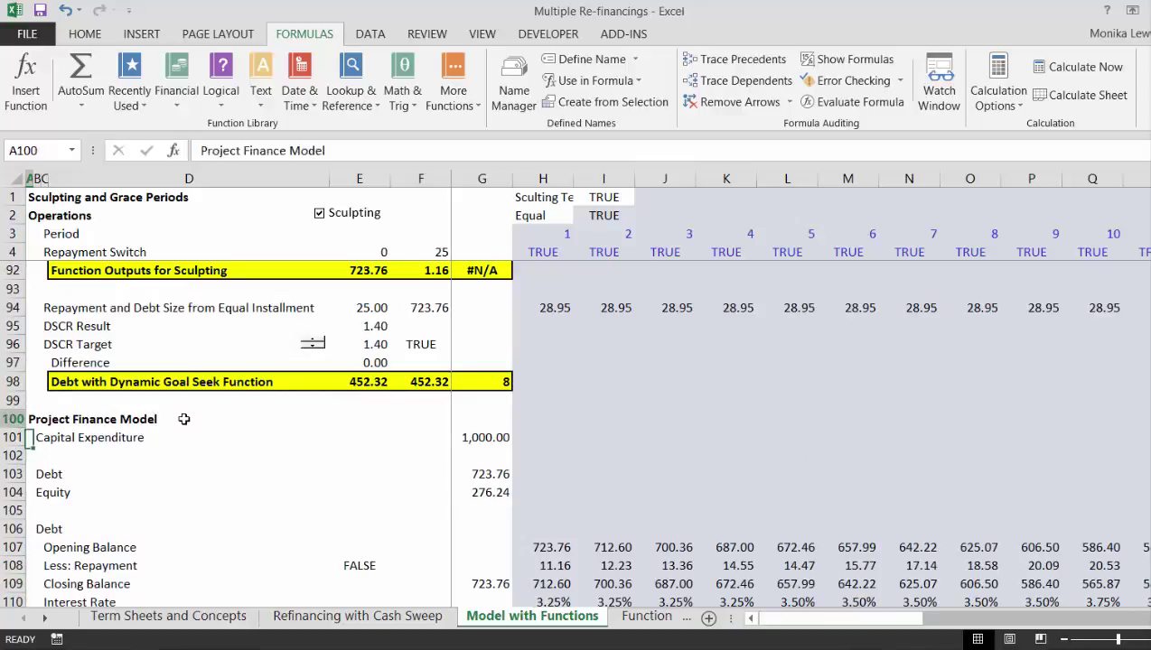
pyautogui.press('Up')
pyautogui.press('Up')
pyautogui.press('Up')
pyautogui.press('Up')
pyautogui.press('Up')
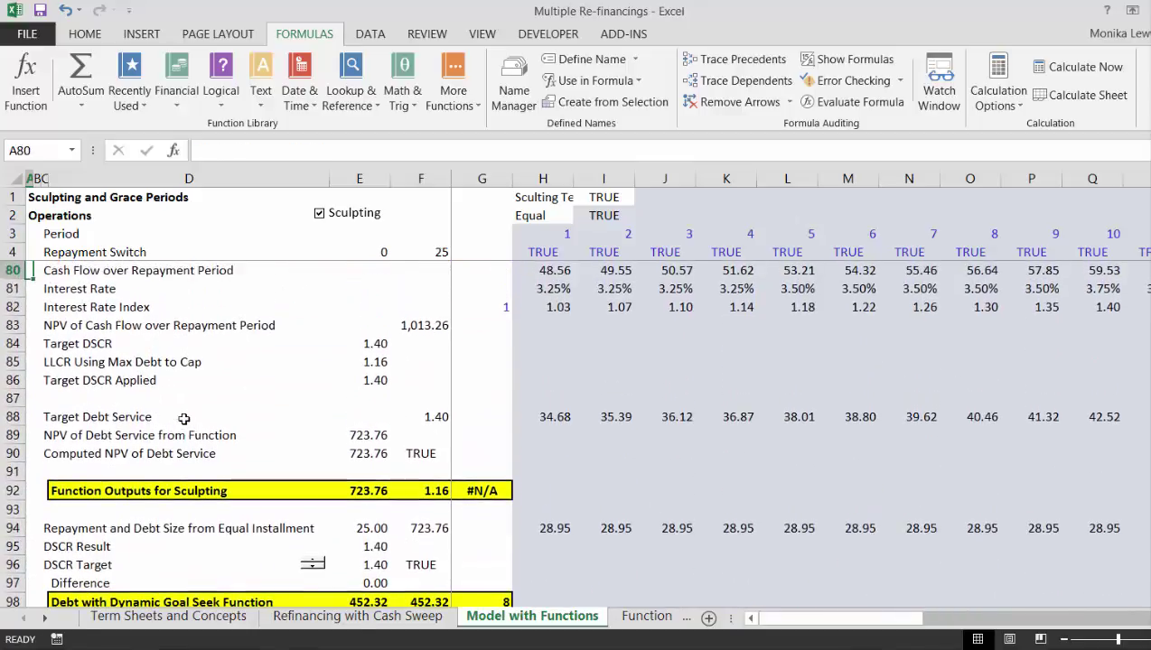
# Step: Rename the Debt Size heading in A69 as "Debt Sizing with Fully Amortising Assumption"
pyautogui.press('Up')
pyautogui.press('Up')
pyautogui.press('Up')
pyautogui.press('Up')
pyautogui.press('Up')
pyautogui.press('Up')
pyautogui.press('Up')
pyautogui.press('Up')
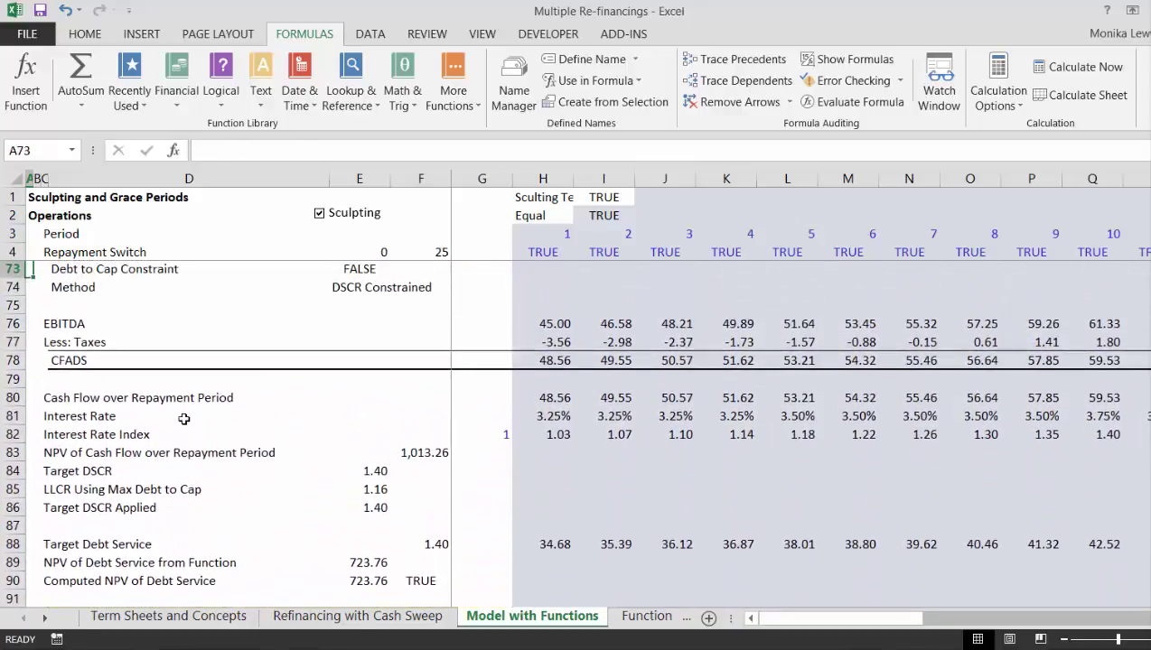
pyautogui.press('Up')
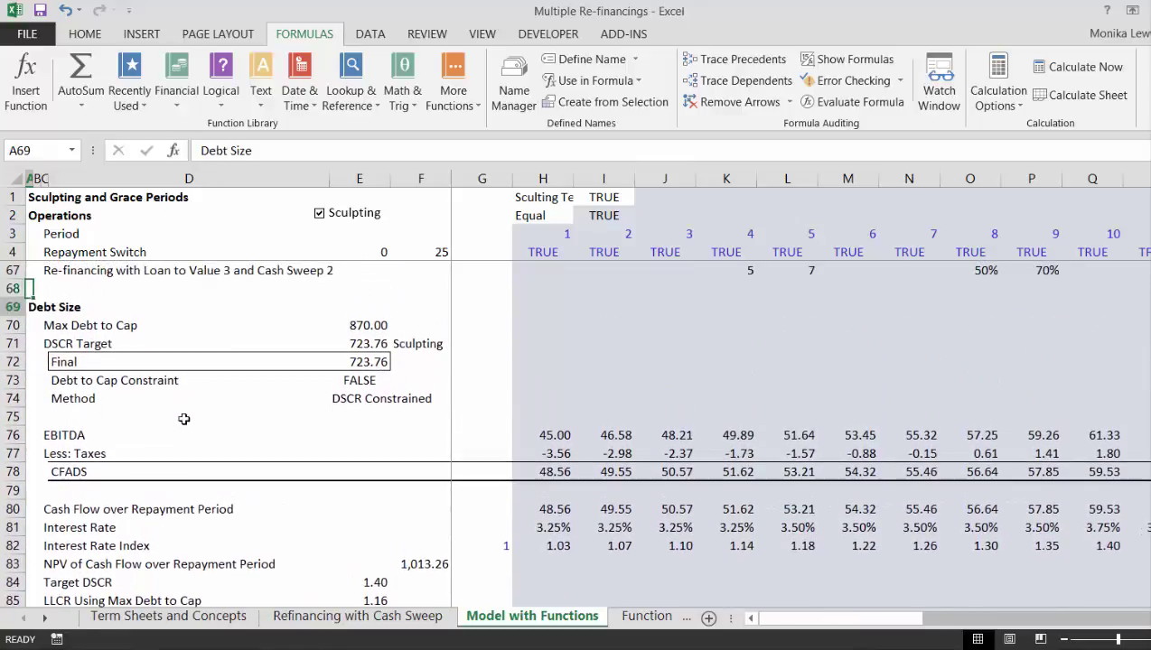
pyautogui.write('Debt')
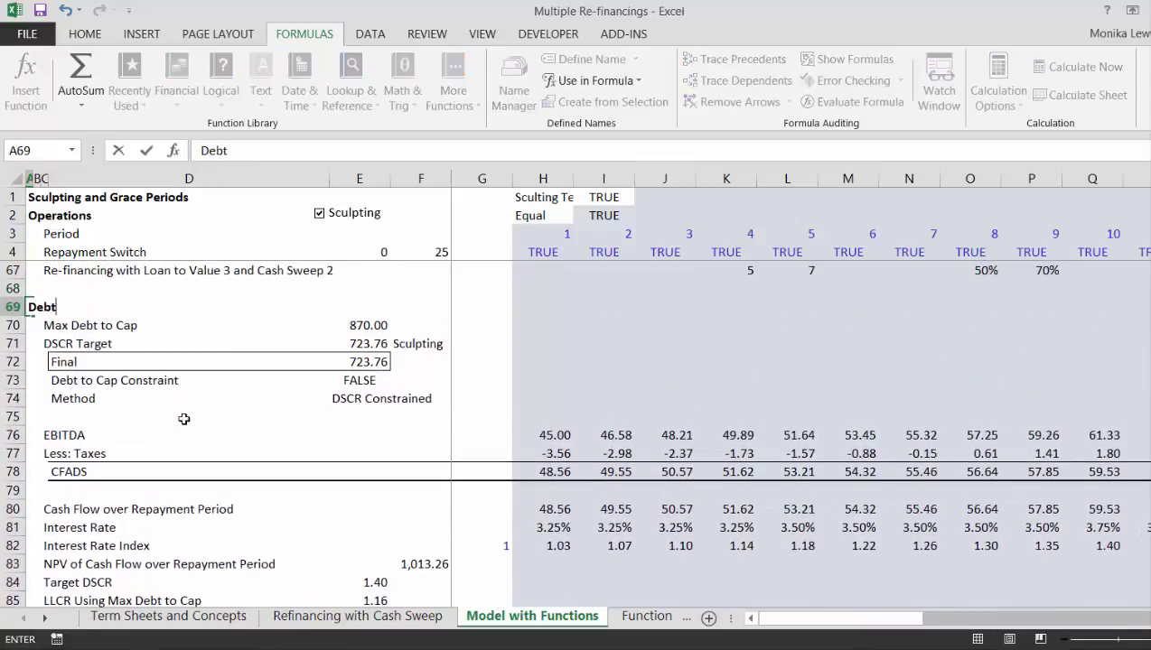
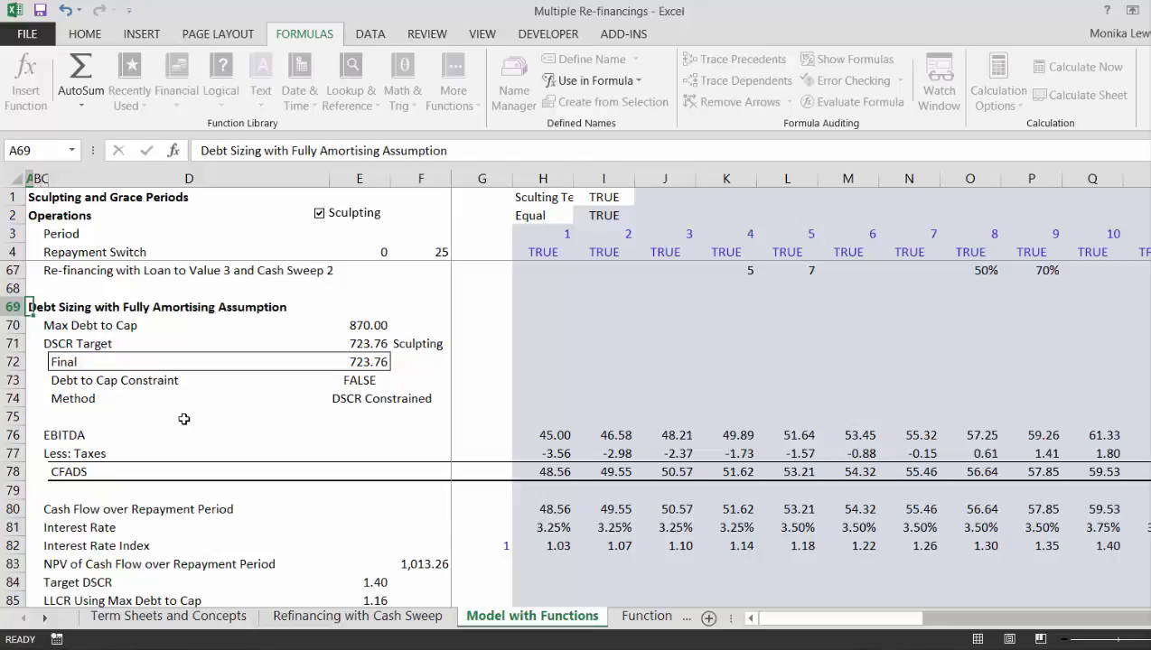
# Step: Review the debt sizing, Project Finance Model, Profit and Loss and DSCR sections down to the Equity Return section
pyautogui.press('Down')
pyautogui.press('Down')
pyautogui.press('Down')
pyautogui.press('Down')
pyautogui.press('Down')
pyautogui.press('Down')
pyautogui.press('Down')
pyautogui.press('Down')
pyautogui.press('Down')
pyautogui.press('Down')
pyautogui.press('Down')
pyautogui.press('Down')
pyautogui.press('Down')
pyautogui.press('Down')
pyautogui.press('Down')
pyautogui.press('Down')
pyautogui.press('Down')
pyautogui.press('Down')
pyautogui.press('Down')
pyautogui.press('Down')
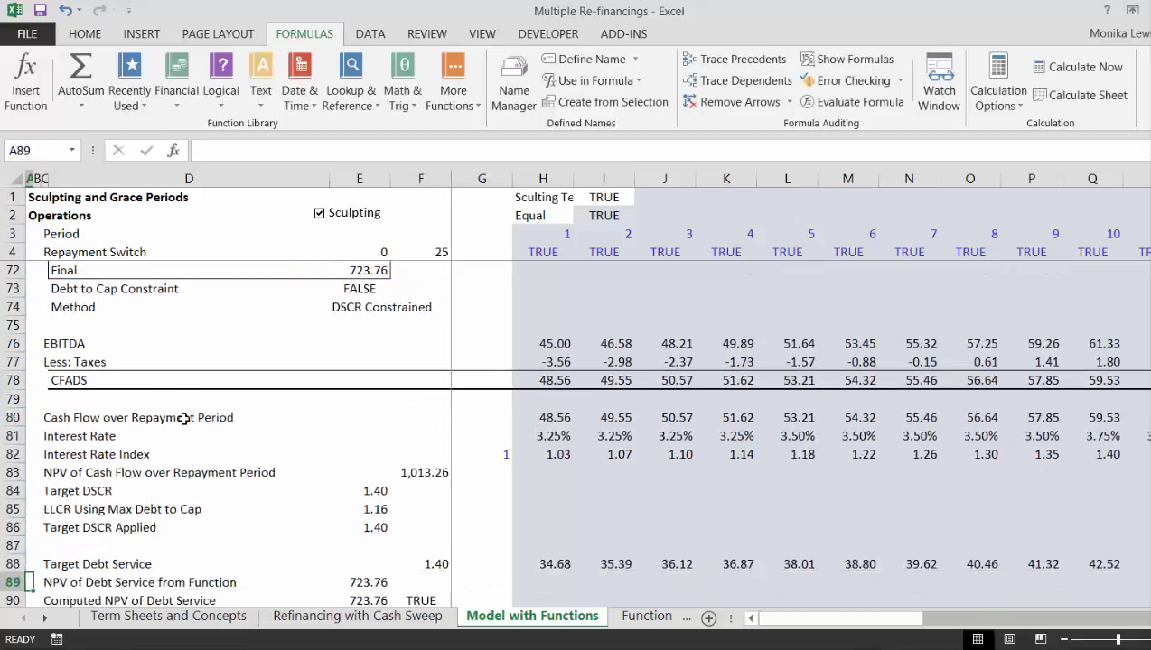
pyautogui.press('Down')
pyautogui.press('Down')
pyautogui.press('Down')
pyautogui.press('Down')
pyautogui.press('Down')
pyautogui.press('Down')
pyautogui.press('Down')
pyautogui.press('Down')
pyautogui.press('Down')
pyautogui.press('Down')
pyautogui.press('Down')
pyautogui.press('Down')
pyautogui.press('Down')
pyautogui.press('Down')
pyautogui.press('Down')
pyautogui.press('Down')
pyautogui.press('Down')
pyautogui.press('Down')
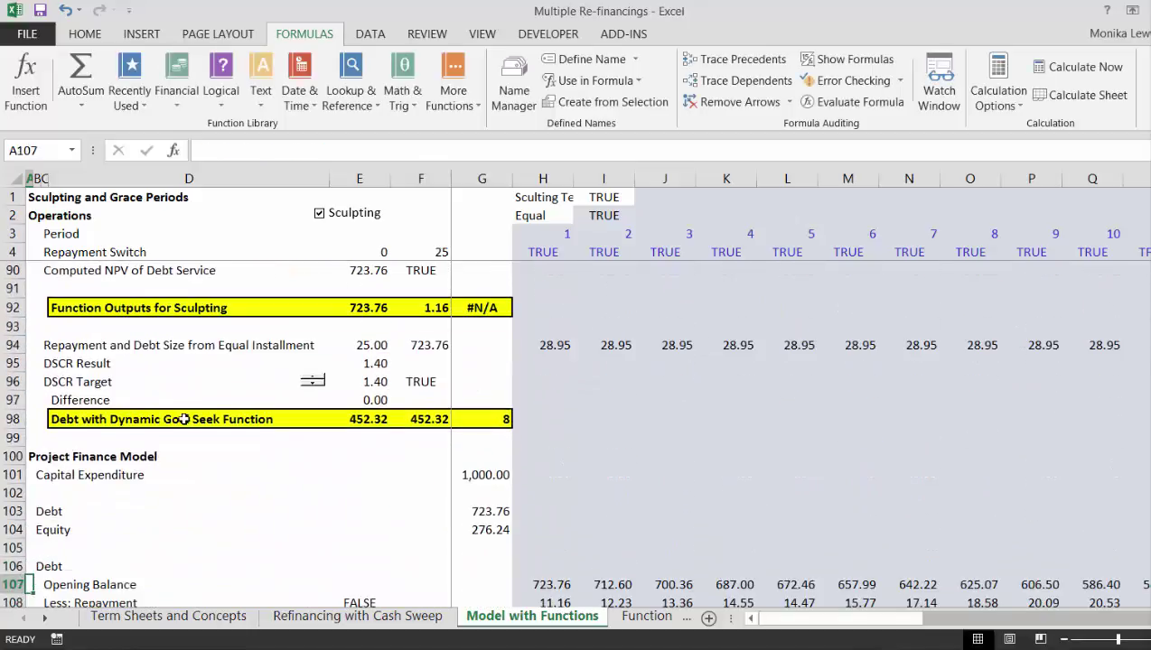
pyautogui.press('Down')
pyautogui.press('Down')
pyautogui.press('Down')
pyautogui.press('Down')
pyautogui.press('Down')
pyautogui.press('Down')
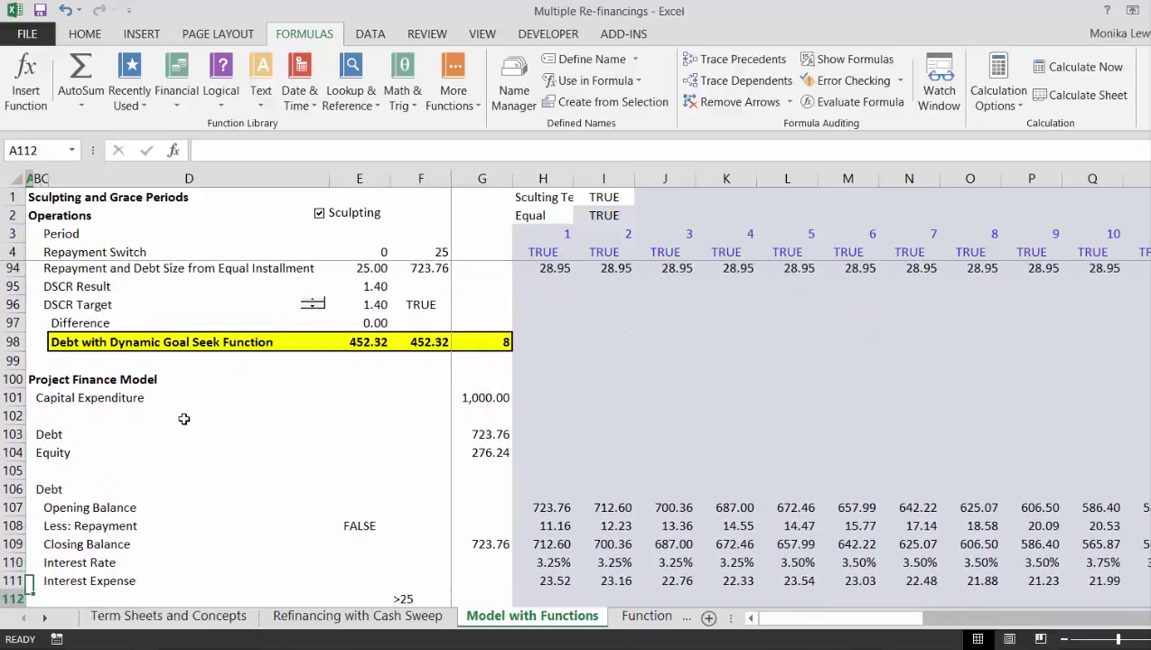
pyautogui.press('Down')
pyautogui.press('Down')
pyautogui.press('Down')
pyautogui.press('Down')
pyautogui.press('Down')
pyautogui.press('Down')
pyautogui.press('Down')
pyautogui.press('Down')
pyautogui.press('Down')
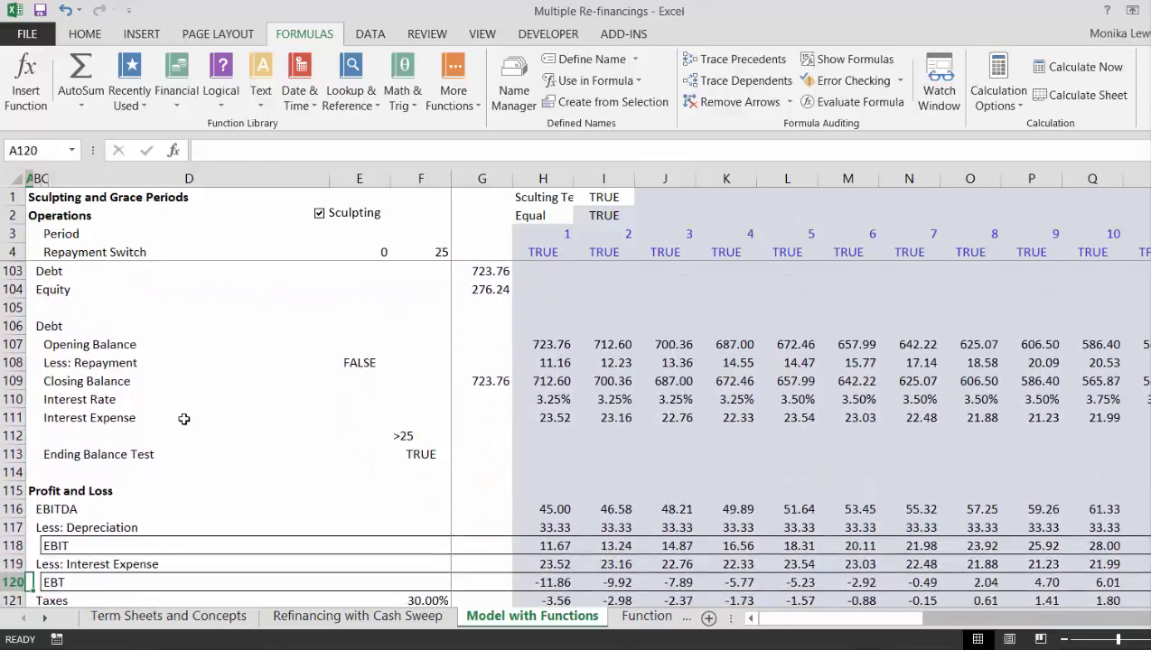
pyautogui.press('Down')
pyautogui.press('Down')
pyautogui.press('Down')
pyautogui.press('Down')
pyautogui.press('Down')
pyautogui.press('Down')
pyautogui.press('Down')
pyautogui.press('Down')
pyautogui.press('Down')
pyautogui.press('Down')
pyautogui.press('Down')
pyautogui.press('Down')
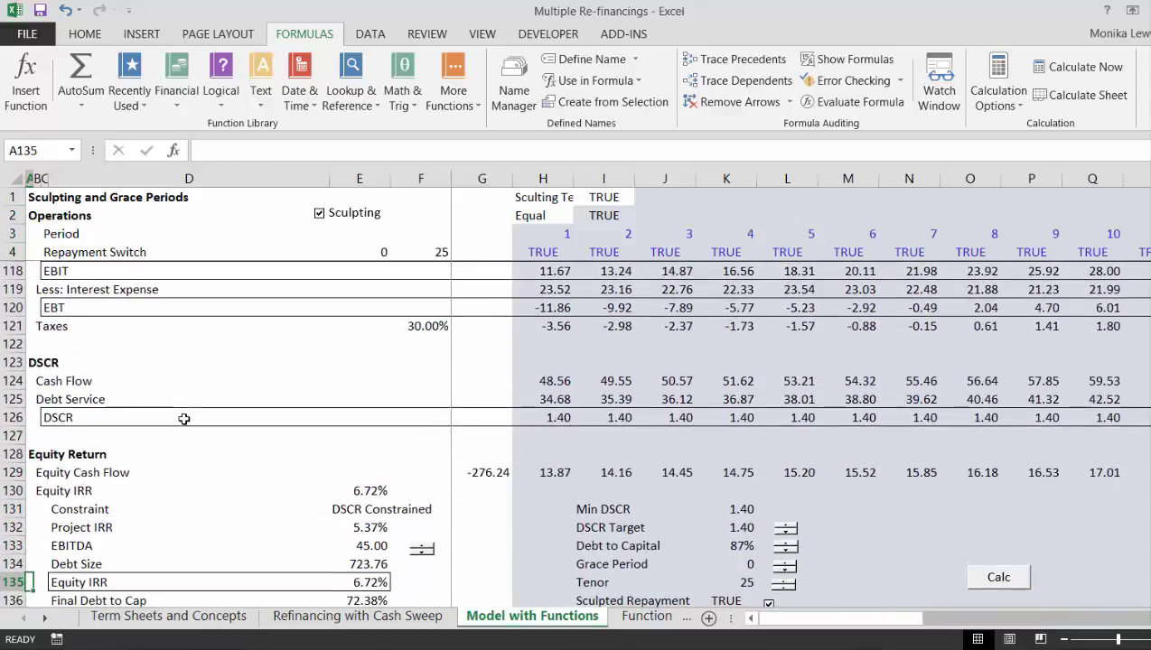
# Step: Insert nine blank rows at row 131, between the Equity IRR row and the Constraint results summary
pyautogui.hotkey('ctrl', 'Up')
pyautogui.press('Down')
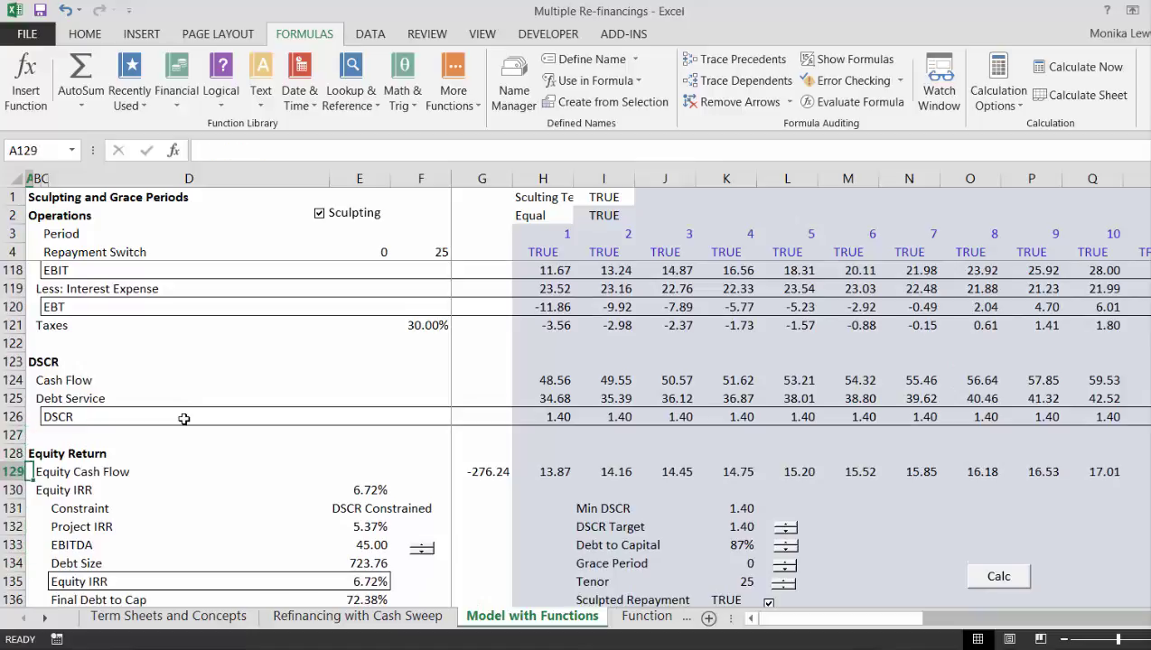
pyautogui.hotkey('shift', 'space')
pyautogui.press('Down')
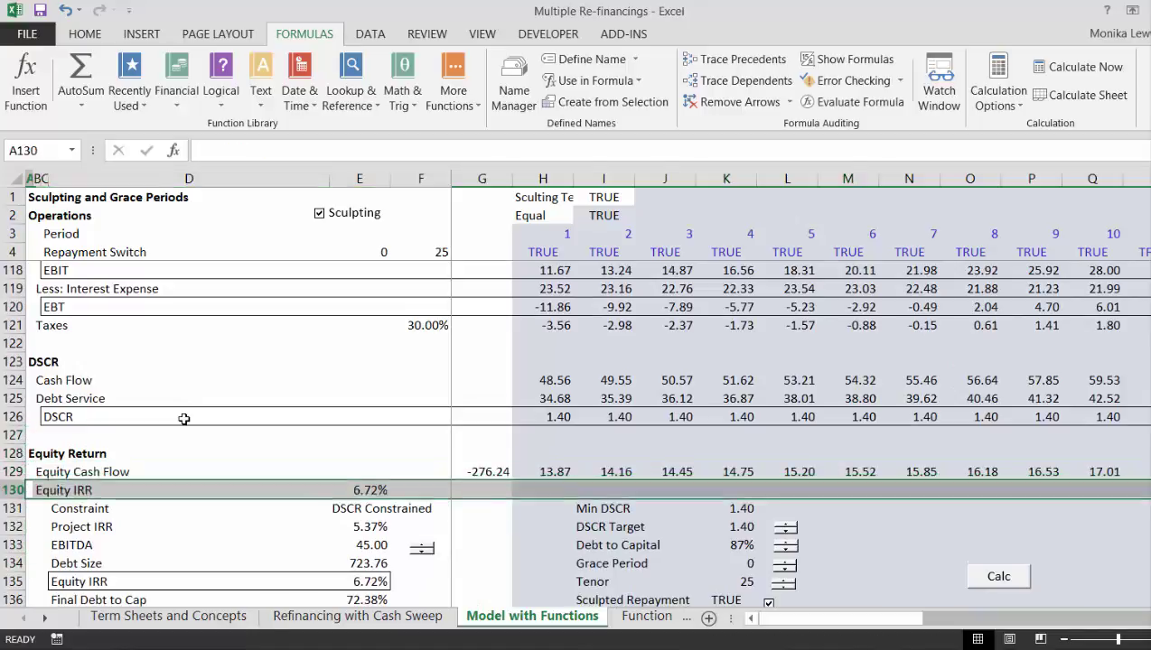
pyautogui.hotkey('shift', 'space')
pyautogui.press('Down')
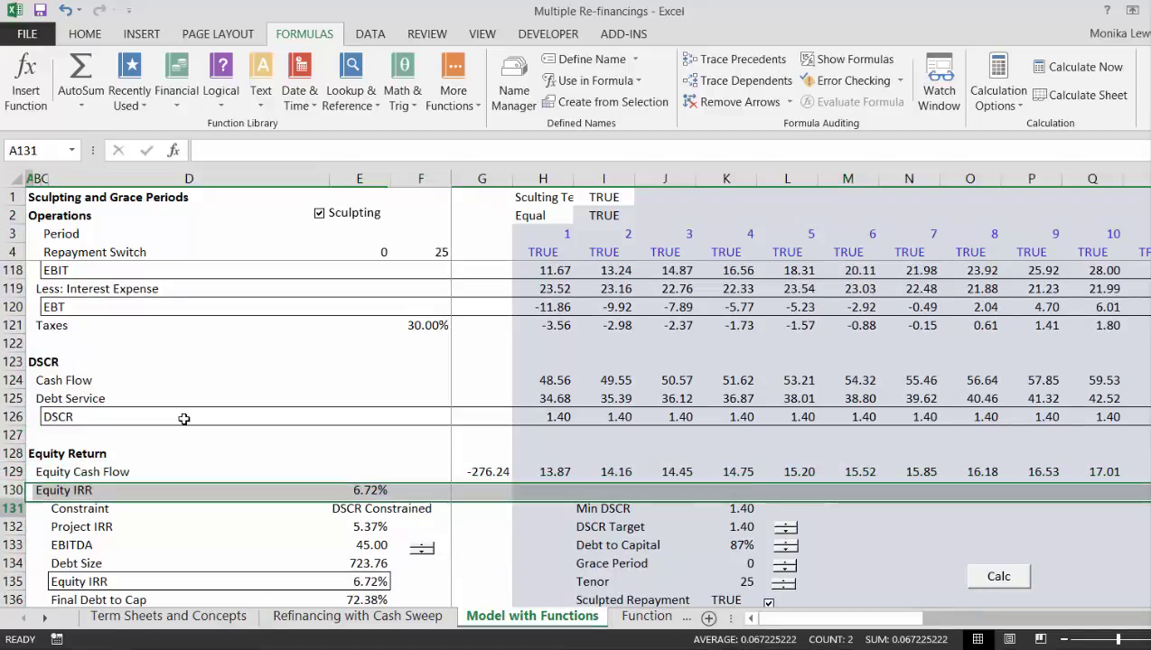
pyautogui.hotkey('shift', 'space')
pyautogui.hotkey('ctrl', '+')
pyautogui.hotkey('ctrl', '+')
pyautogui.hotkey('ctrl', '+')
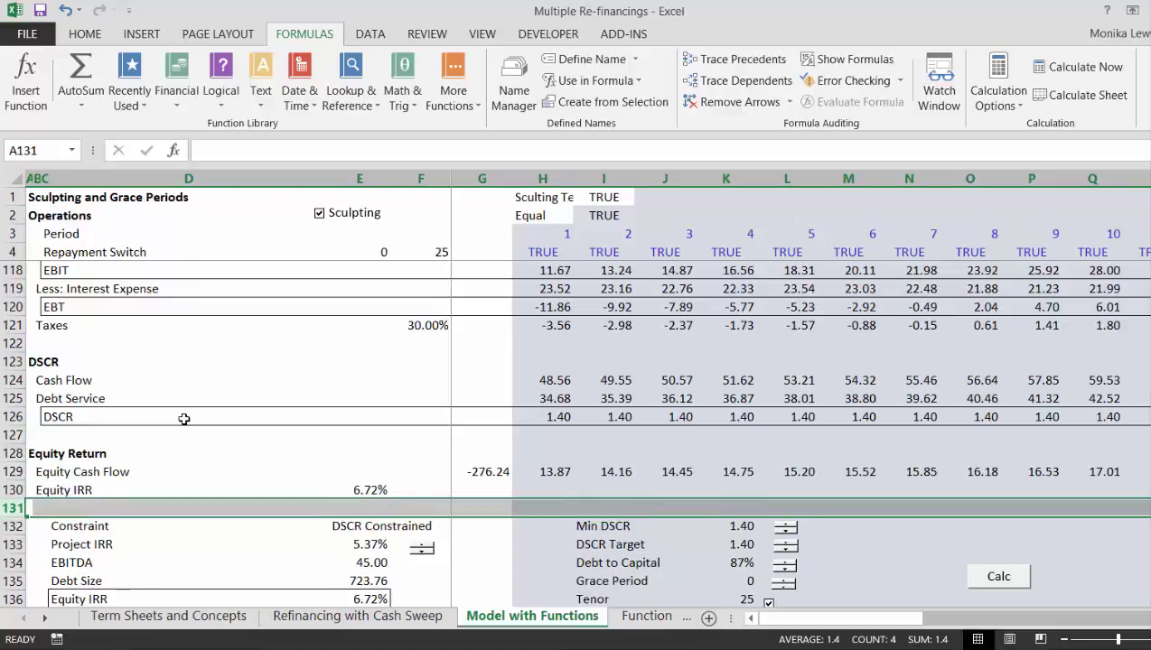
pyautogui.hotkey('ctrl', '+')
pyautogui.hotkey('ctrl', '+')
pyautogui.hotkey('ctrl', '+')
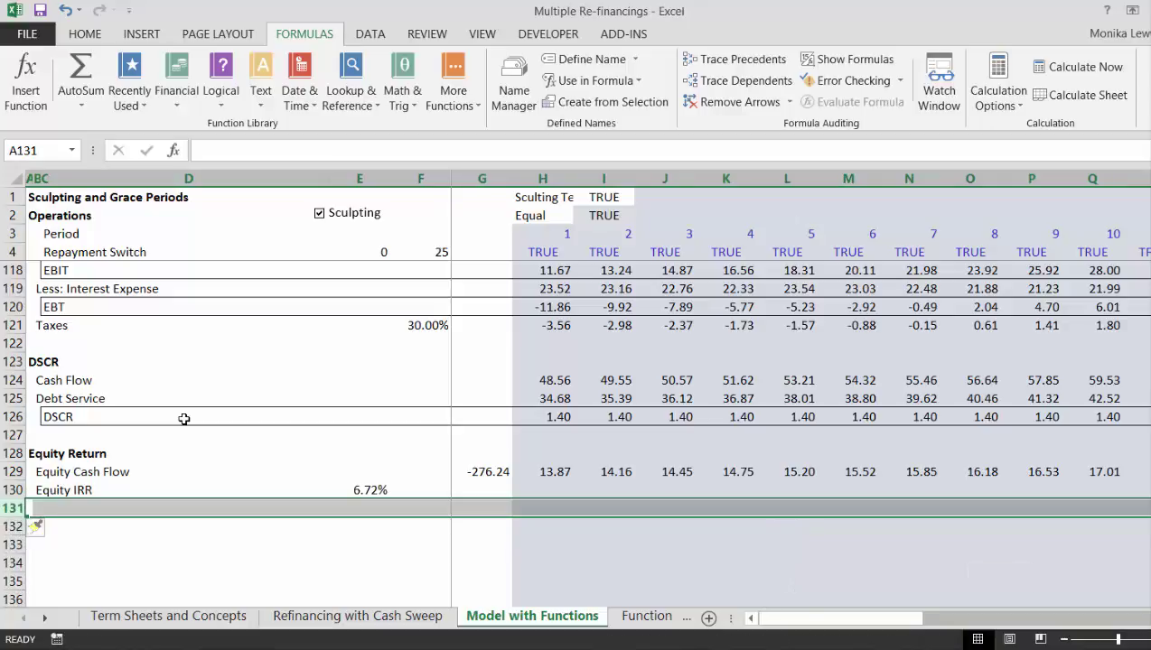
# Step: Check the blank space below Equity IRR and the results summary beneath it
pyautogui.press('Down')
pyautogui.press('Down')
pyautogui.press('Down')
pyautogui.press('Down')
pyautogui.press('Down')
pyautogui.press('Down')
pyautogui.press('Down')
pyautogui.press('Down')
pyautogui.press('Down')
pyautogui.press('Down')
pyautogui.press('Down')
pyautogui.press('Down')
pyautogui.press('Down')
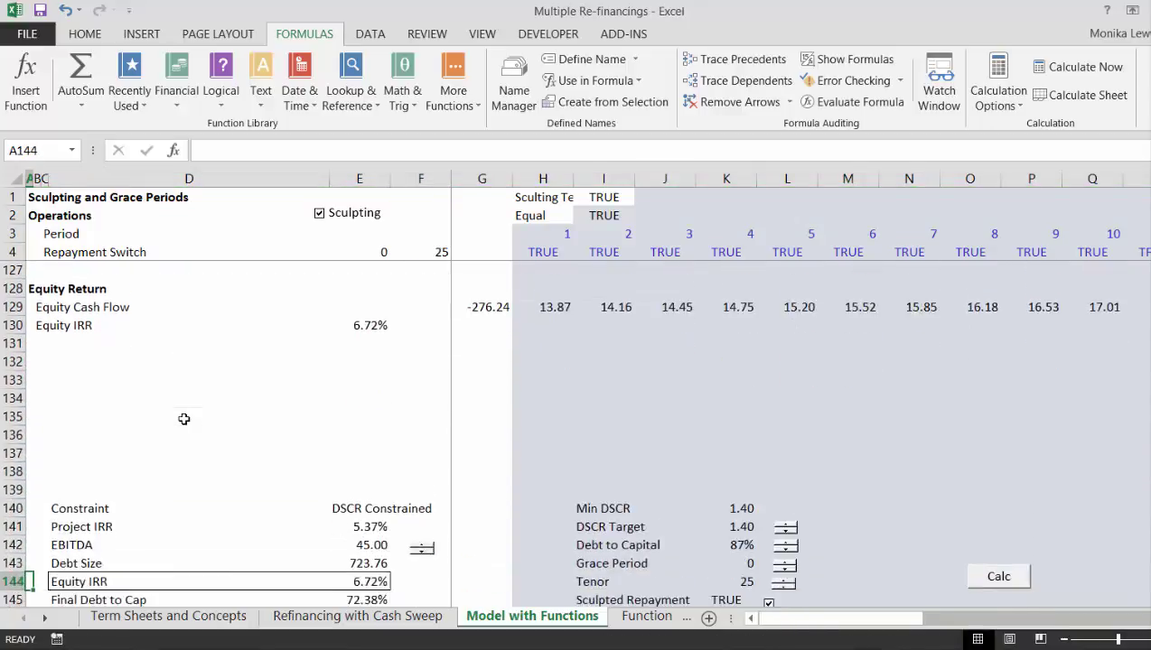
pyautogui.press('Down')
pyautogui.press('Down')
pyautogui.press('Down')
pyautogui.press('Up')
pyautogui.press('Up')
pyautogui.press('Up')
pyautogui.press('Up')
pyautogui.press('Up')
pyautogui.press('Up')
pyautogui.press('Up')
pyautogui.press('Up')
pyautogui.press('Up')
pyautogui.press('Up')
pyautogui.press('Up')
pyautogui.press('Up')
pyautogui.press('Up')
pyautogui.press('Up')
pyautogui.press('Up')
pyautogui.press('Up')
pyautogui.press('Up')
pyautogui.press('Up')
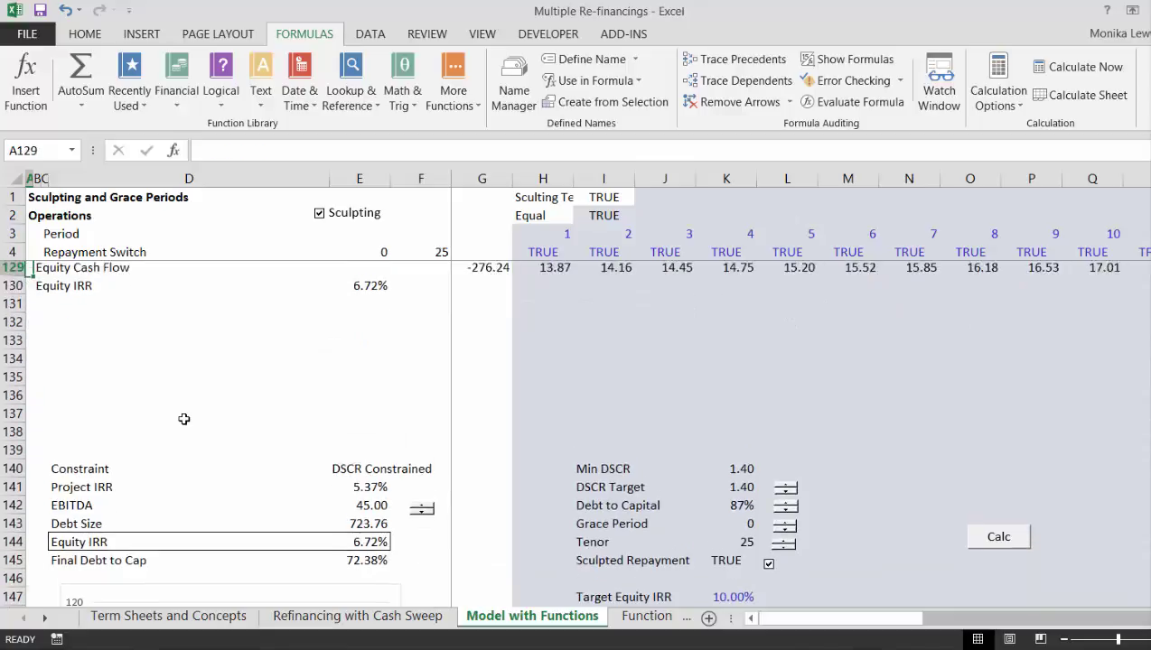
pyautogui.press('Up')
pyautogui.press('Up')
pyautogui.press('Up')
pyautogui.press('Up')
pyautogui.press('Down')
pyautogui.press('Down')
pyautogui.press('Down')
pyautogui.press('Down')
pyautogui.press('Down')
pyautogui.press('Down')
pyautogui.press('Down')
pyautogui.press('Down')
pyautogui.press('Down')
pyautogui.press('Up')
pyautogui.press('Up')
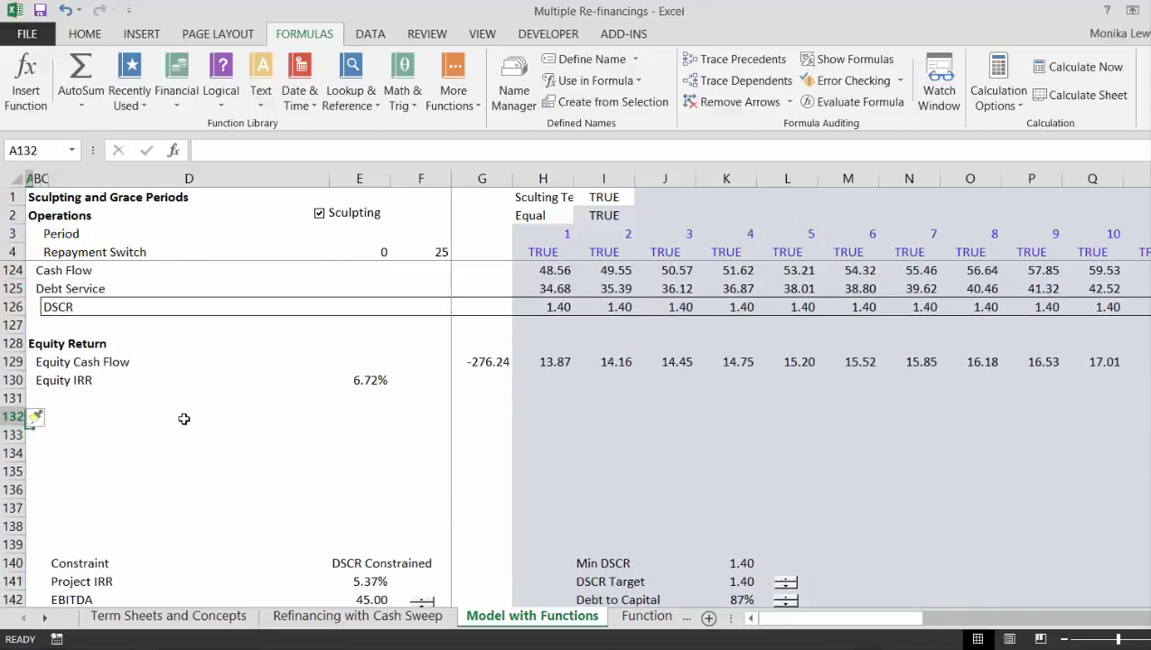
# Step: Insert further blank rows at row 132, using rows 132 to 142 as the block size
pyautogui.press('Up')
pyautogui.press('Down')
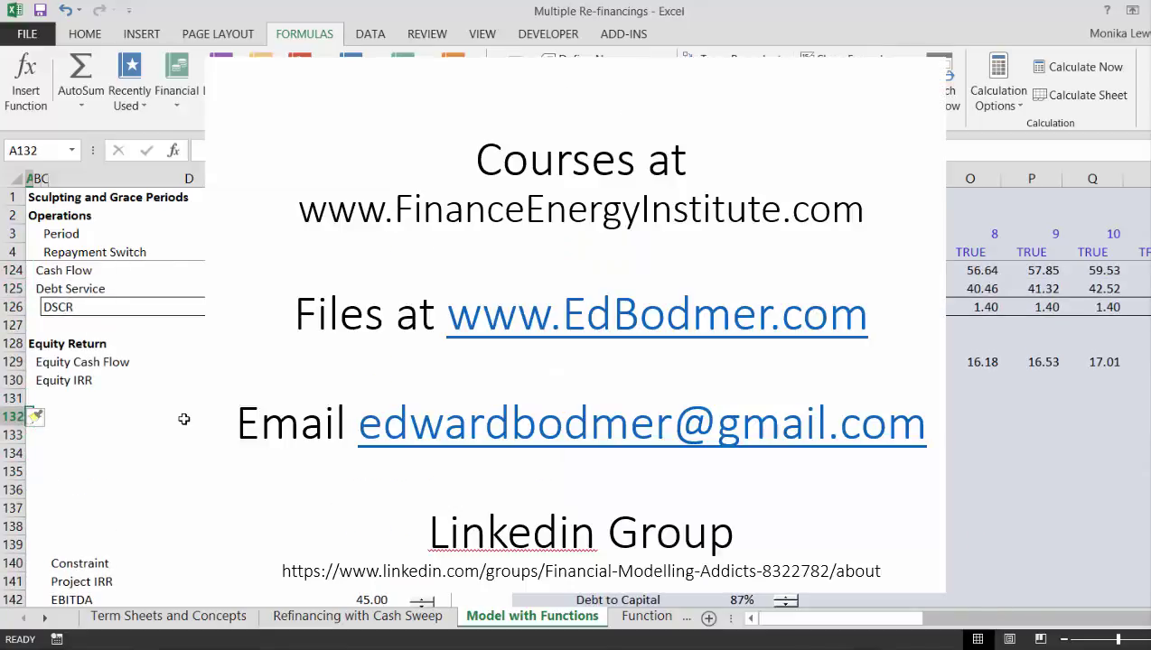
pyautogui.hotkey('shift', 'Down')
pyautogui.hotkey('shift', 'Down')
pyautogui.hotkey('shift', 'Down')
pyautogui.hotkey('shift', 'Down')
pyautogui.hotkey('shift', 'Down')
pyautogui.hotkey('shift', 'Down')
pyautogui.hotkey('shift', 'Down')
pyautogui.hotkey('shift', 'Down')
pyautogui.hotkey('shift', 'Down')
pyautogui.hotkey('shift', 'Down')
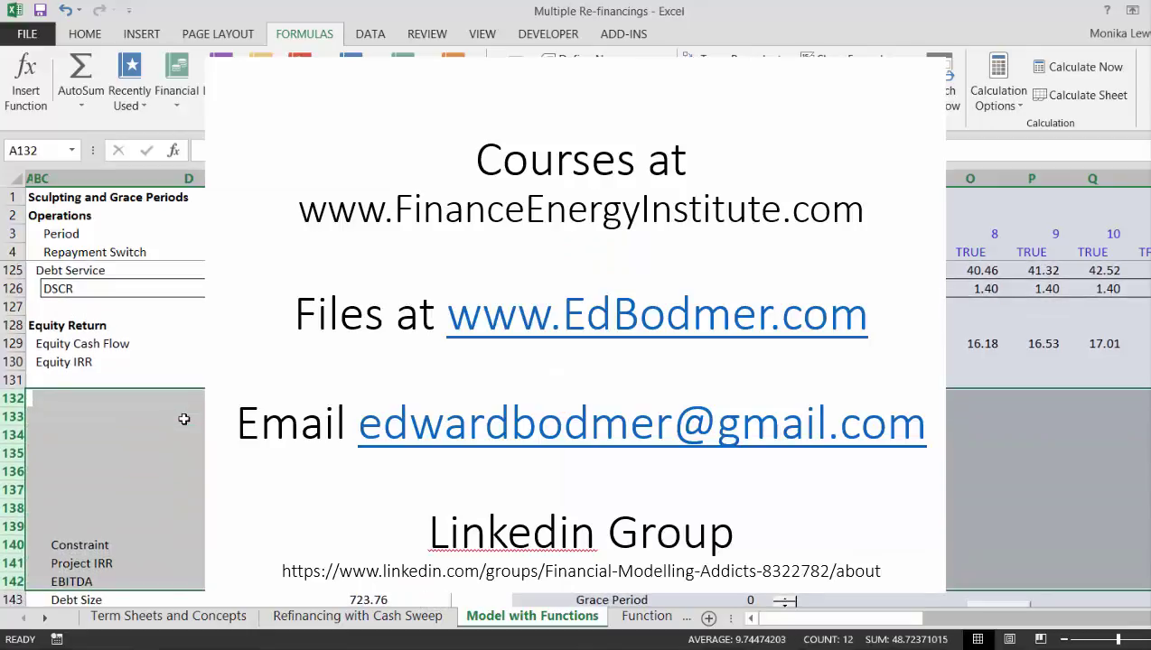
pyautogui.hotkey('ctrl', 'shift', '+')
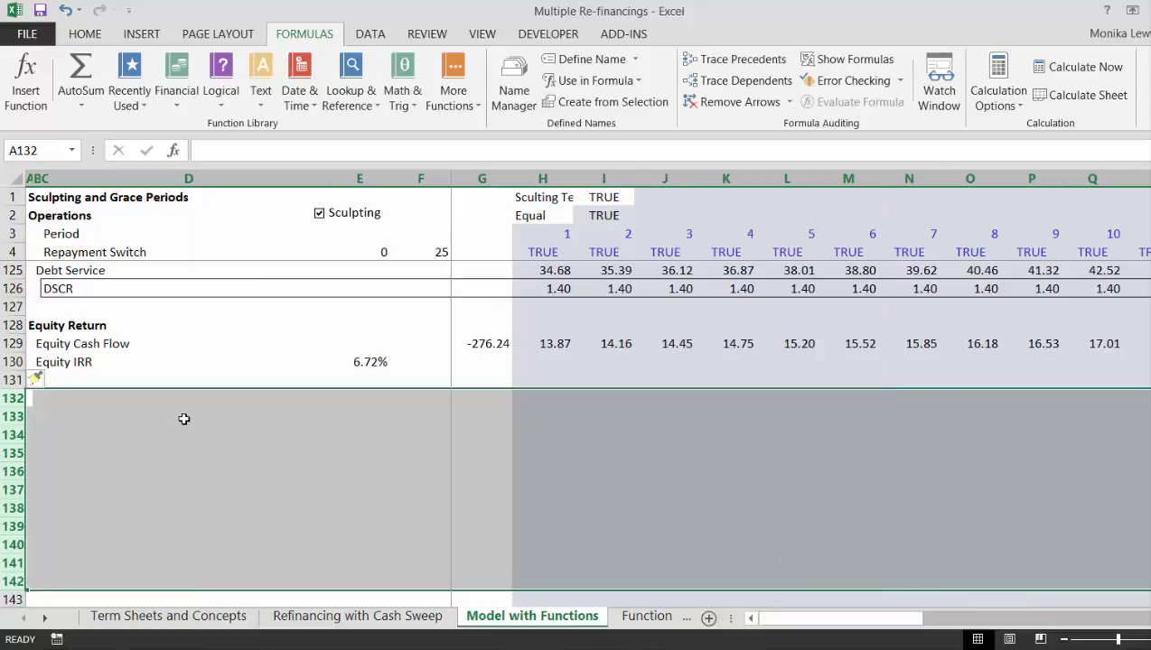
pyautogui.hotkey('ctrl', 'shift', '+')
# Step: Enter the section heading "Analysis of Re-financing" in A132
pyautogui.press('Up')
pyautogui.press('Down')
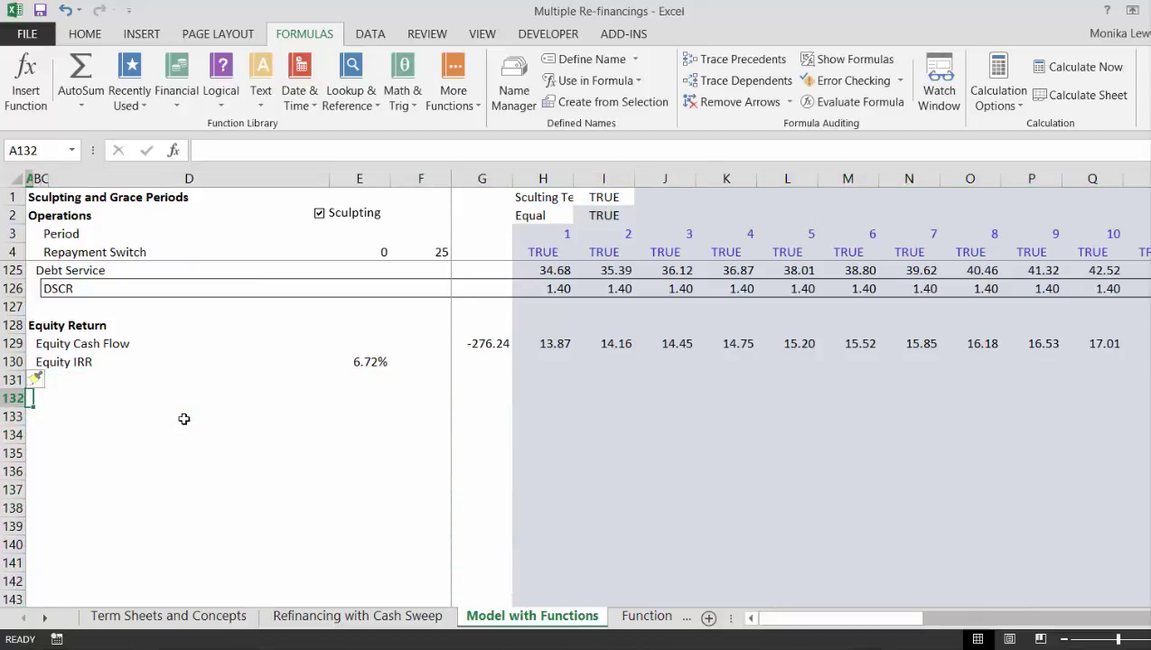
pyautogui.write('Re')
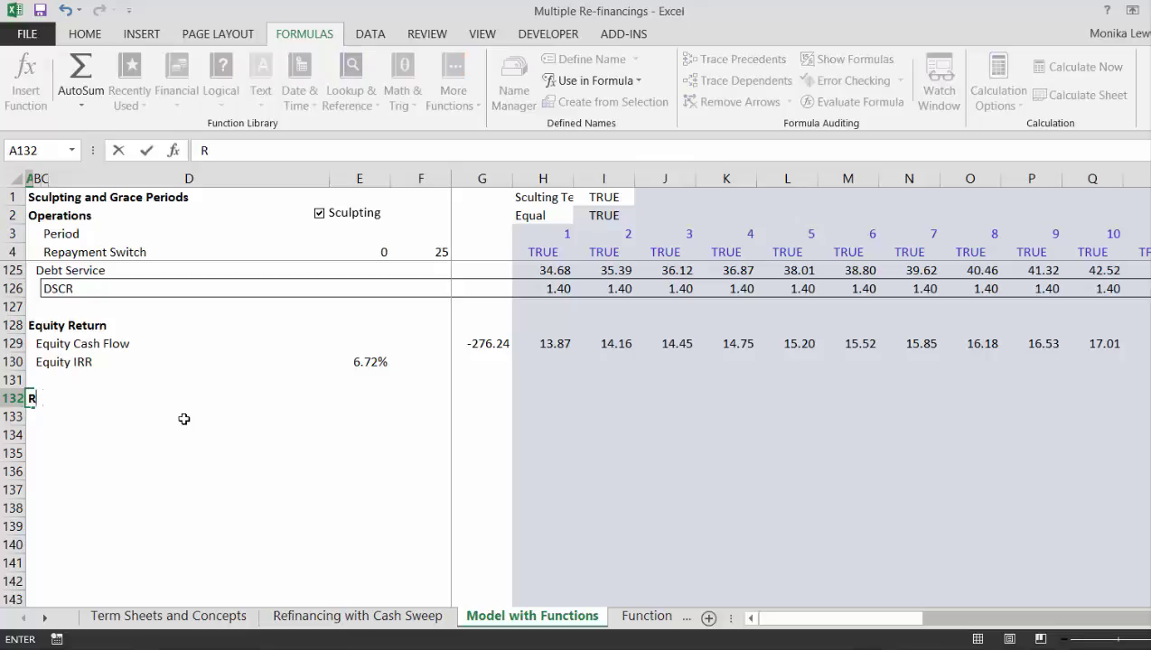
pyautogui.press('BackSpace')
pyautogui.write('Analysis of Re-financing')
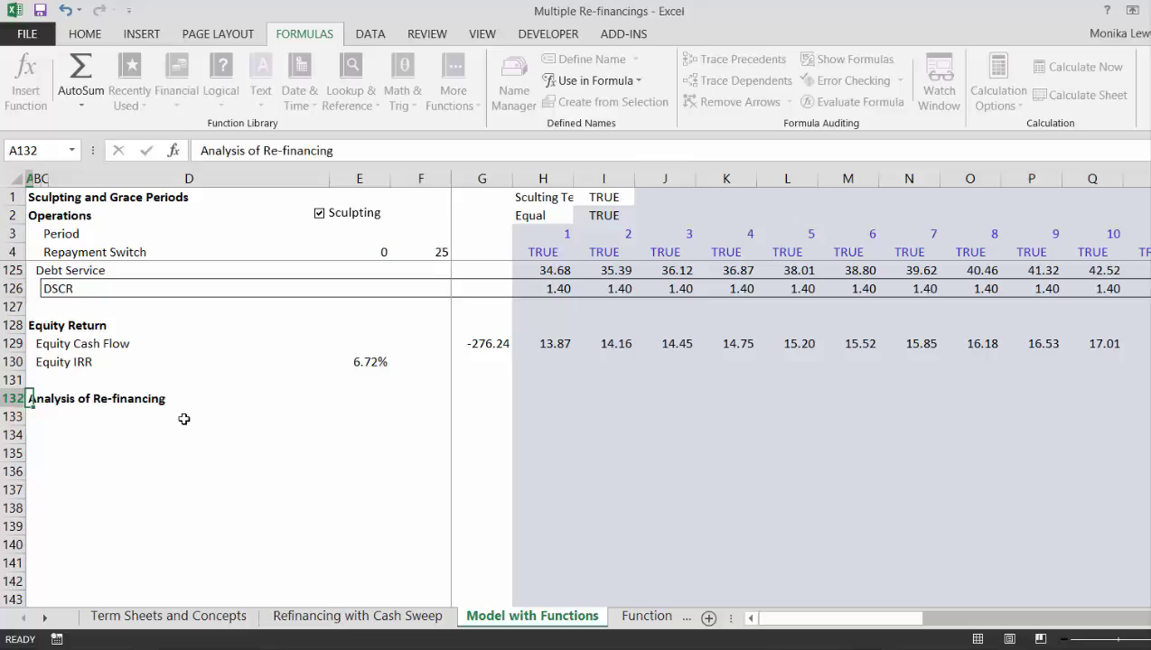
pyautogui.press('Return')
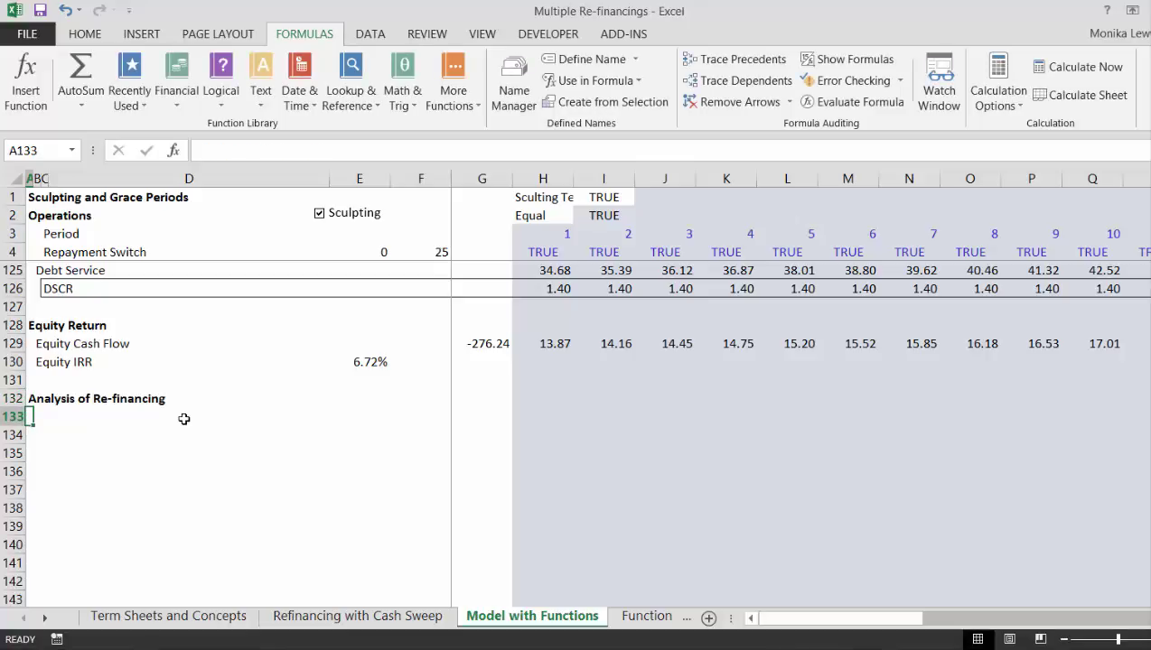
# Step: Link the first-period EBITDA in H76 of the Debt Sizing with Fully Amortising Assumption section to the Base Case value with =H9
pyautogui.press('Up')
pyautogui.press('Up')
pyautogui.press('Up')
pyautogui.press('Up')
pyautogui.press('Up')
pyautogui.press('Up')
pyautogui.press('Up')
pyautogui.press('Up')
pyautogui.press('Up')
pyautogui.press('Up')
pyautogui.press('Up')
pyautogui.press('Up')
pyautogui.press('Up')
pyautogui.press('Up')
pyautogui.press('Up')
pyautogui.press('Up')
pyautogui.press('Up')
pyautogui.press('Up')
pyautogui.press('Up')
pyautogui.press('Up')
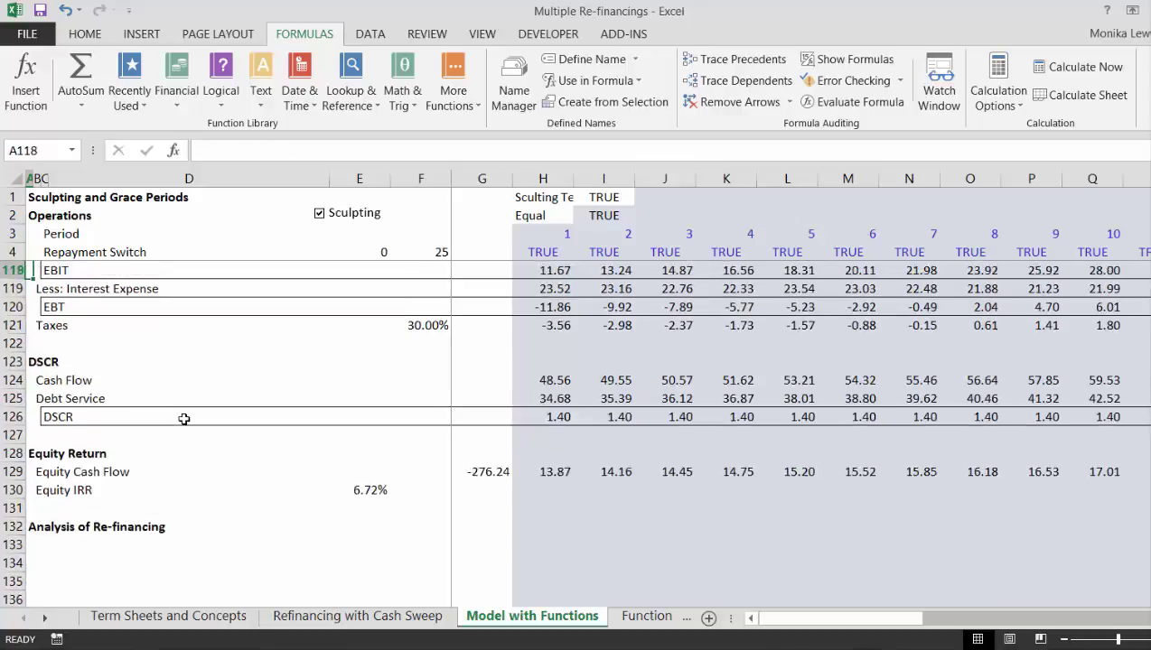
pyautogui.press('Up')
pyautogui.press('Up')
pyautogui.press('Up')
pyautogui.press('Up')
pyautogui.press('Up')
pyautogui.press('Up')
pyautogui.press('Up')
pyautogui.press('Up')
pyautogui.press('Up')
pyautogui.press('Up')
pyautogui.press('Up')
pyautogui.press('Up')
pyautogui.press('Up')
pyautogui.press('Up')
pyautogui.press('Up')
pyautogui.press('Up')
pyautogui.press('Up')
pyautogui.press('Up')
pyautogui.press('Up')
pyautogui.press('Up')
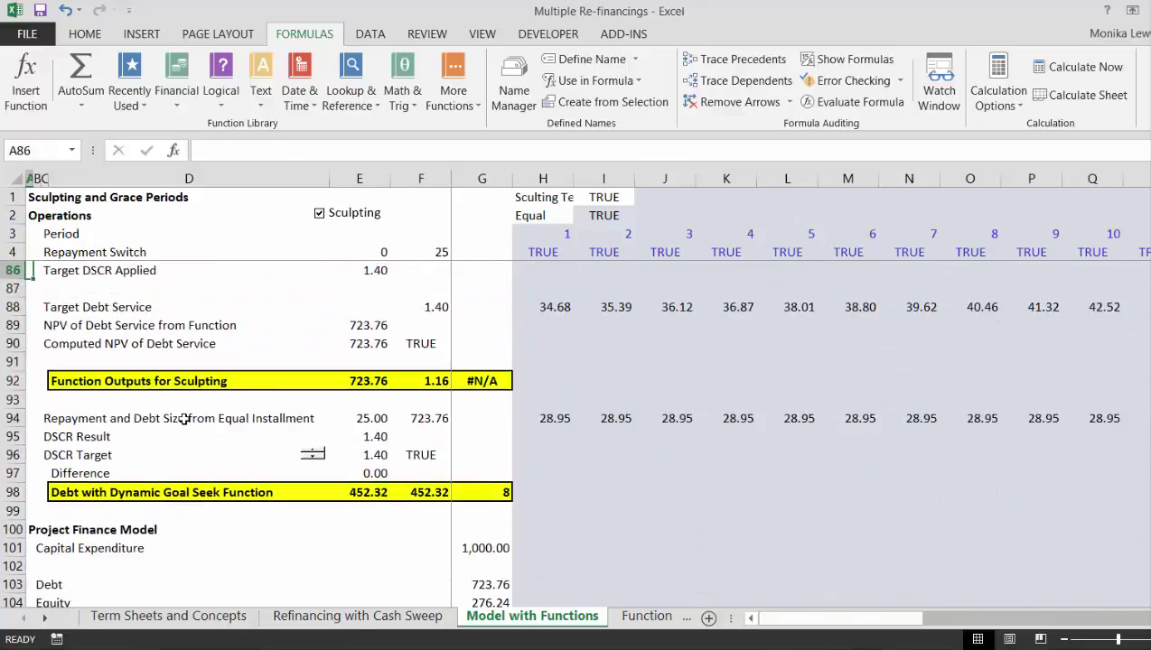
pyautogui.press('Up')
pyautogui.press('Up')
pyautogui.press('Up')
pyautogui.press('Up')
pyautogui.press('Up')
pyautogui.press('Up')
pyautogui.press('Up')
pyautogui.press('Up')
pyautogui.press('Up')
pyautogui.press('Up')
pyautogui.press('Up')
pyautogui.press('Up')
pyautogui.press('Down')
pyautogui.press('Down')
pyautogui.press('Down')
pyautogui.press('Down')
pyautogui.press('Down')
pyautogui.press('Down')
pyautogui.press('Down')
pyautogui.press('Down')
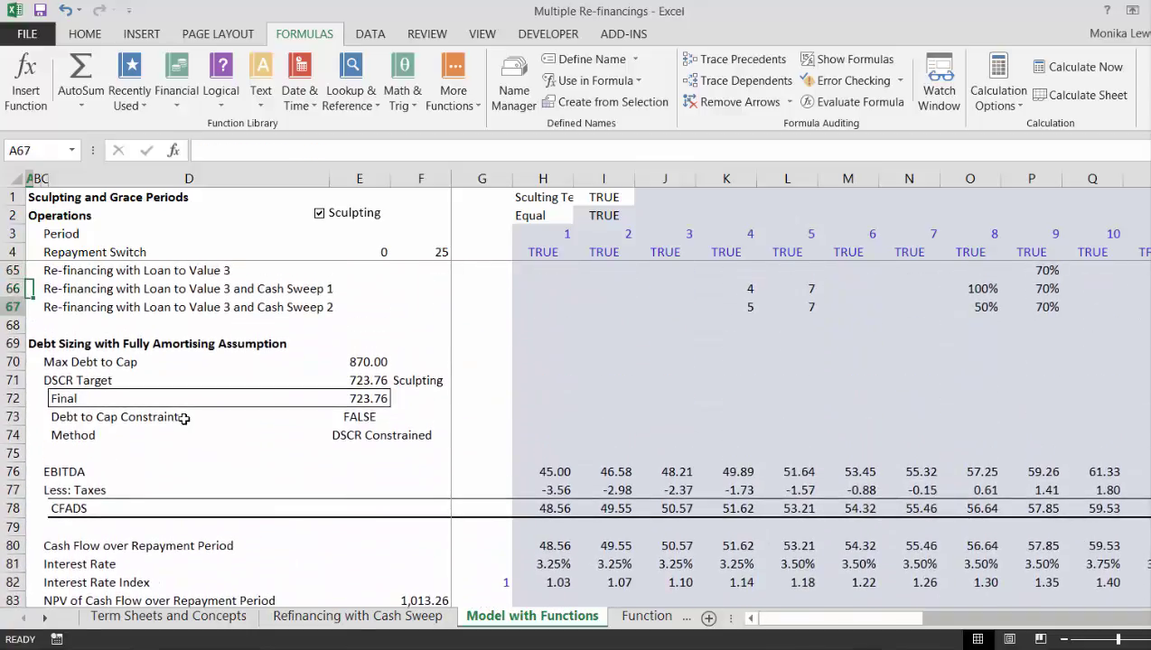
pyautogui.press('Down')
pyautogui.press('Down')
pyautogui.press('Down')
pyautogui.press('Down')
pyautogui.press('Up')
pyautogui.press('Right')
pyautogui.press('Right')
pyautogui.press('Right')
pyautogui.press('Right')
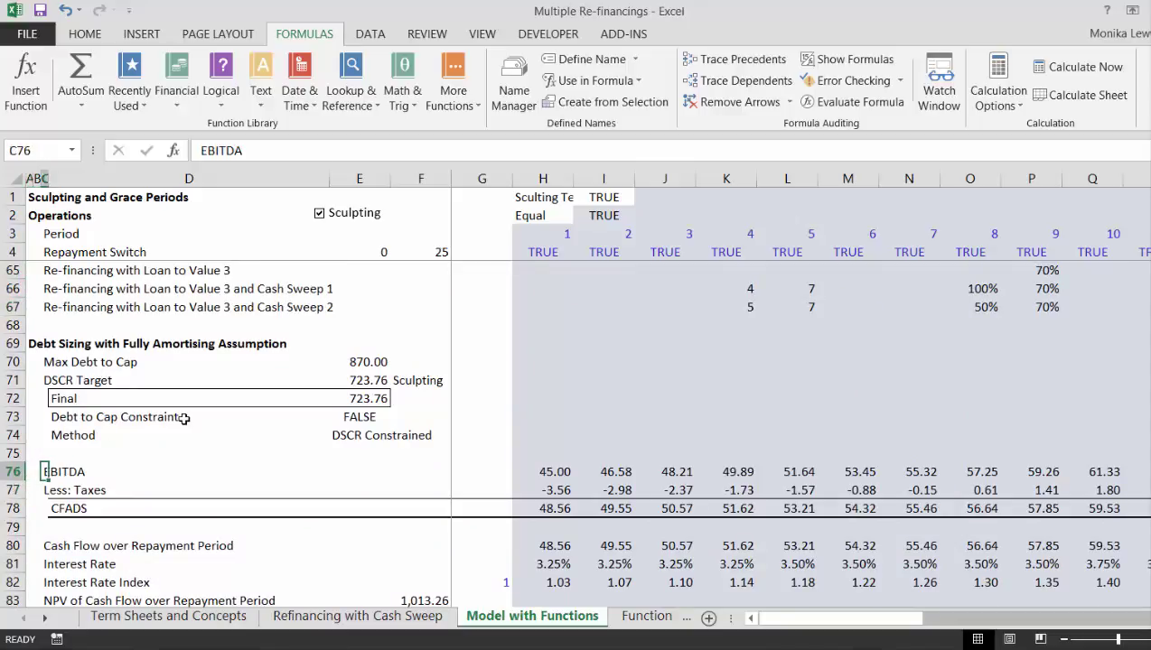
pyautogui.press('Right')
pyautogui.press('Right')
pyautogui.press('Right')
pyautogui.write('=')
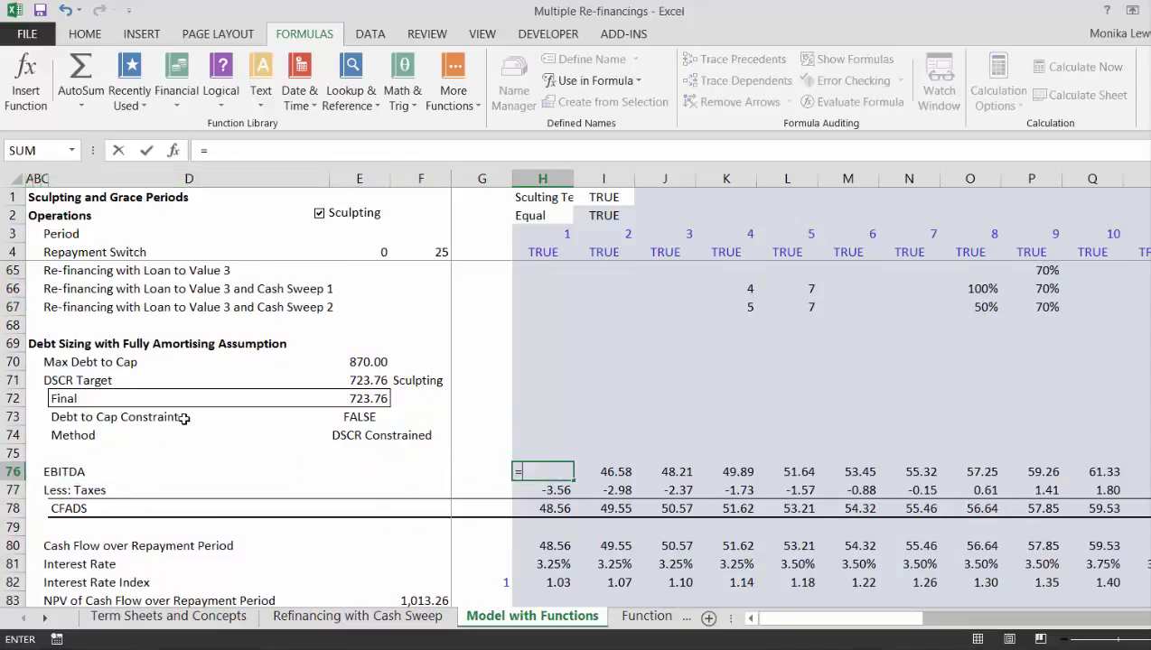
pyautogui.press('Up')
pyautogui.press('Up')
pyautogui.press('Up')
pyautogui.press('Up')
pyautogui.press('Up')
pyautogui.press('Up')
pyautogui.press('Up')
pyautogui.press('Up')
pyautogui.press('Up')
pyautogui.press('Up')
pyautogui.press('Up')
pyautogui.press('Up')
pyautogui.press('Up')
pyautogui.press('Up')
pyautogui.press('Up')
pyautogui.press('Up')
pyautogui.press('Up')
pyautogui.press('Up')
pyautogui.press('Up')
pyautogui.press('Up')
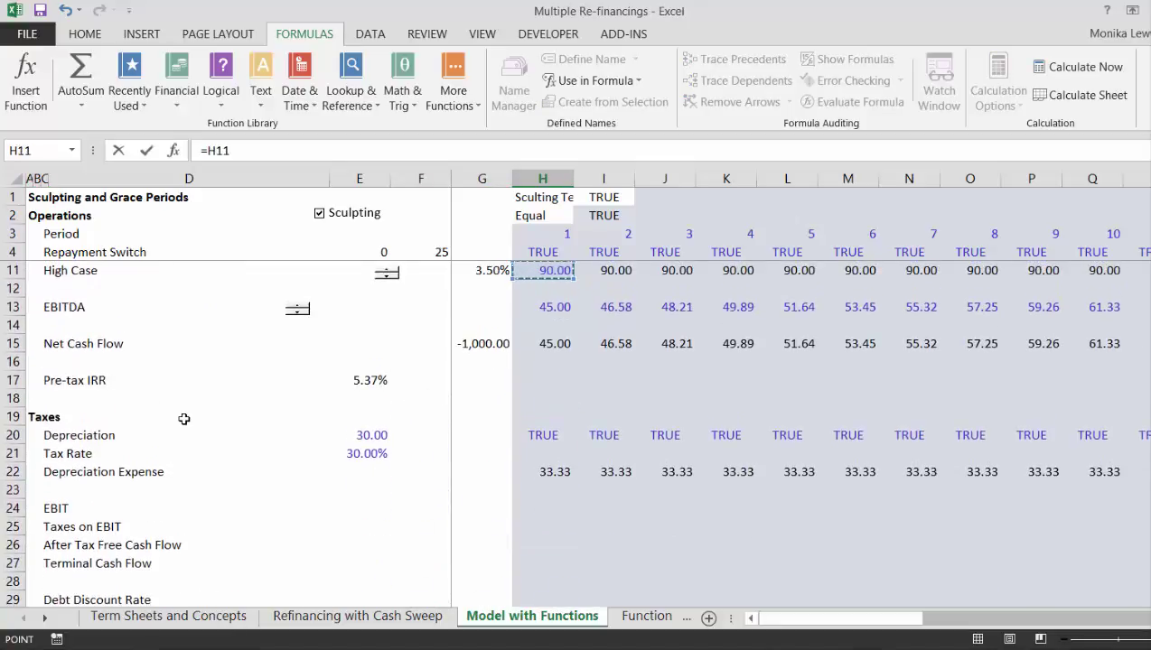
pyautogui.press('Up')
pyautogui.press('Up')
pyautogui.press('Up')
pyautogui.press('Up')
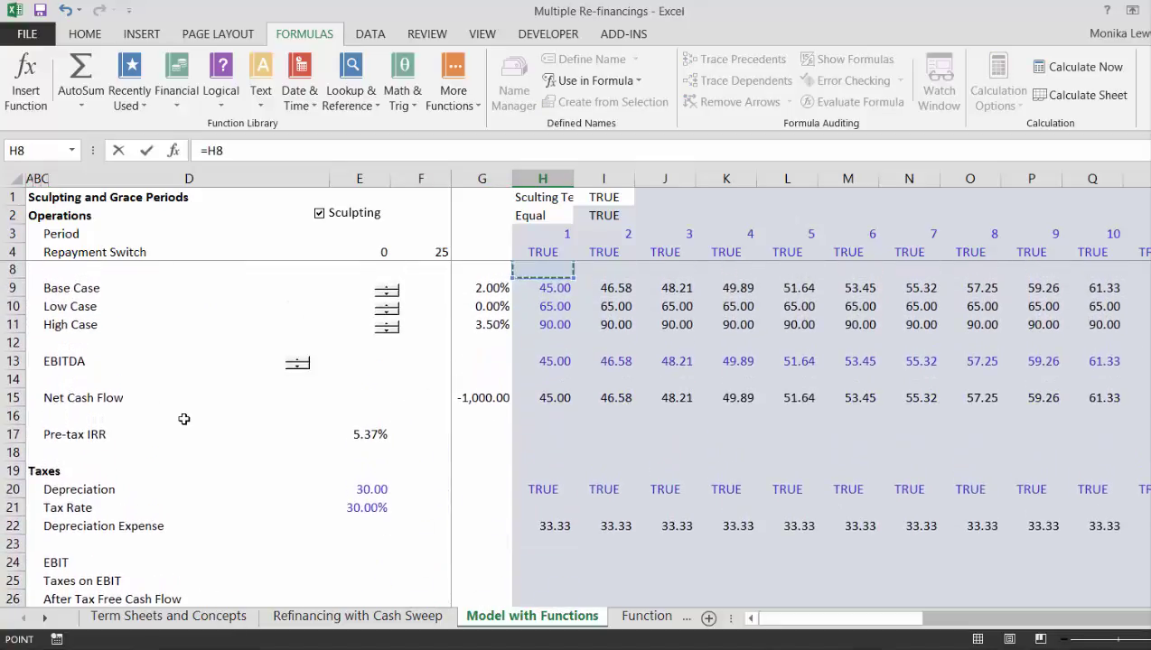
pyautogui.press('Down')
pyautogui.press('Down')
pyautogui.press('Return')
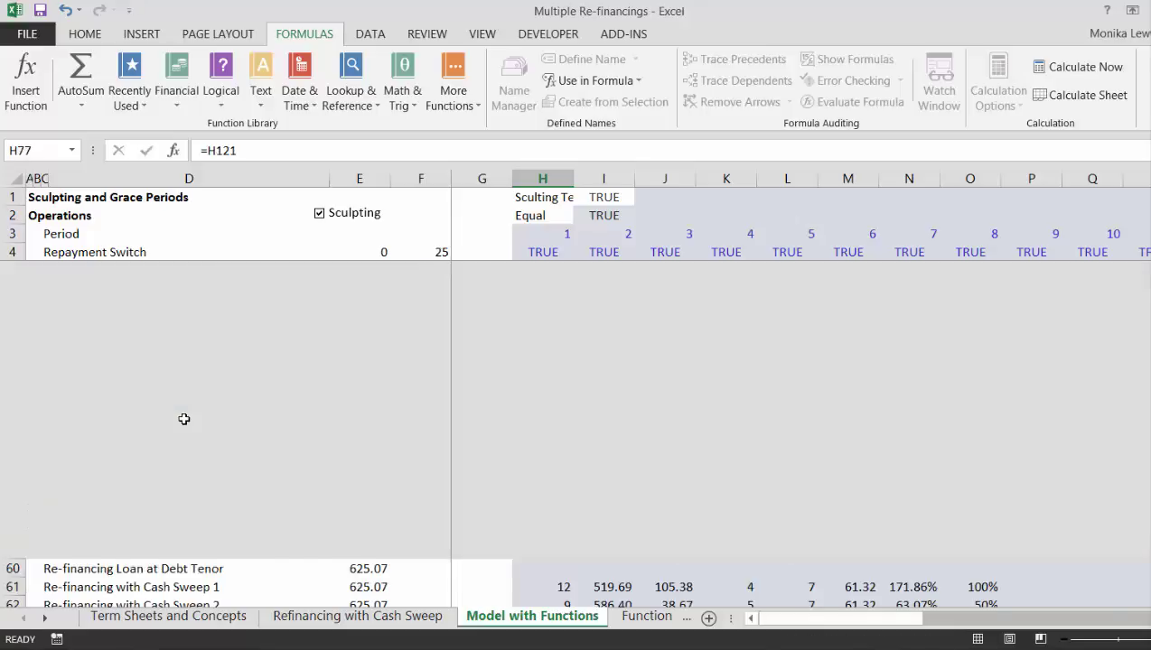
pyautogui.press('Up')
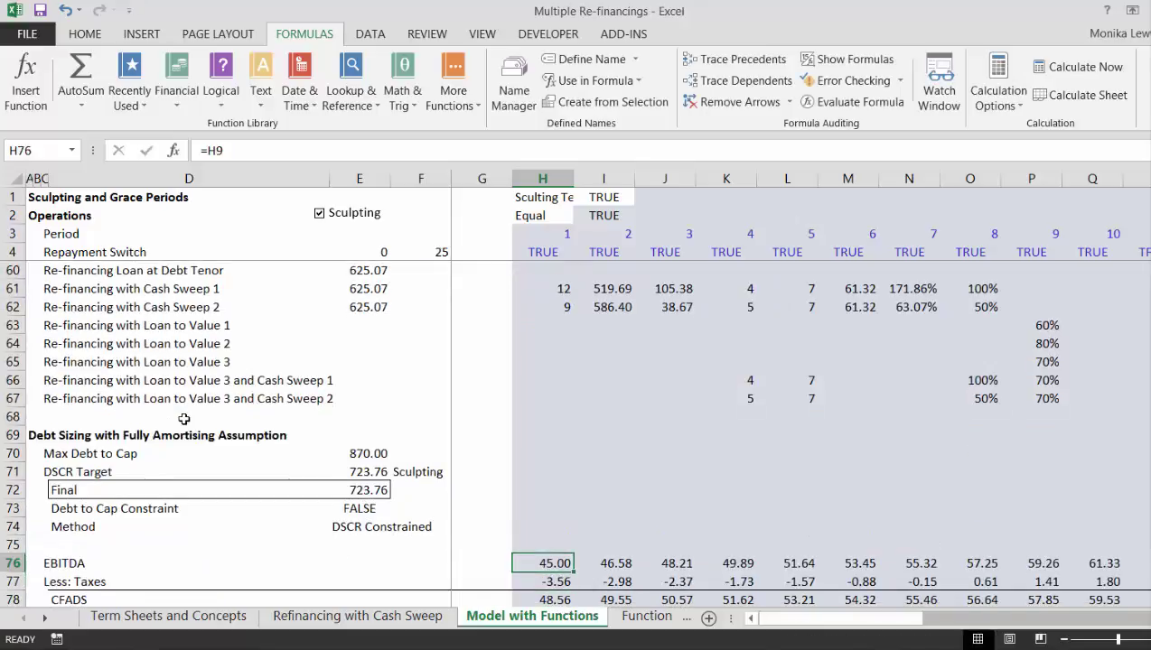
# Step: Examine the first-period tax, CFADS and cash flow over repayment period formulas beneath the EBITDA row
pyautogui.press('Down')
pyautogui.press('Down')
pyautogui.press('Down')
pyautogui.press('Down')
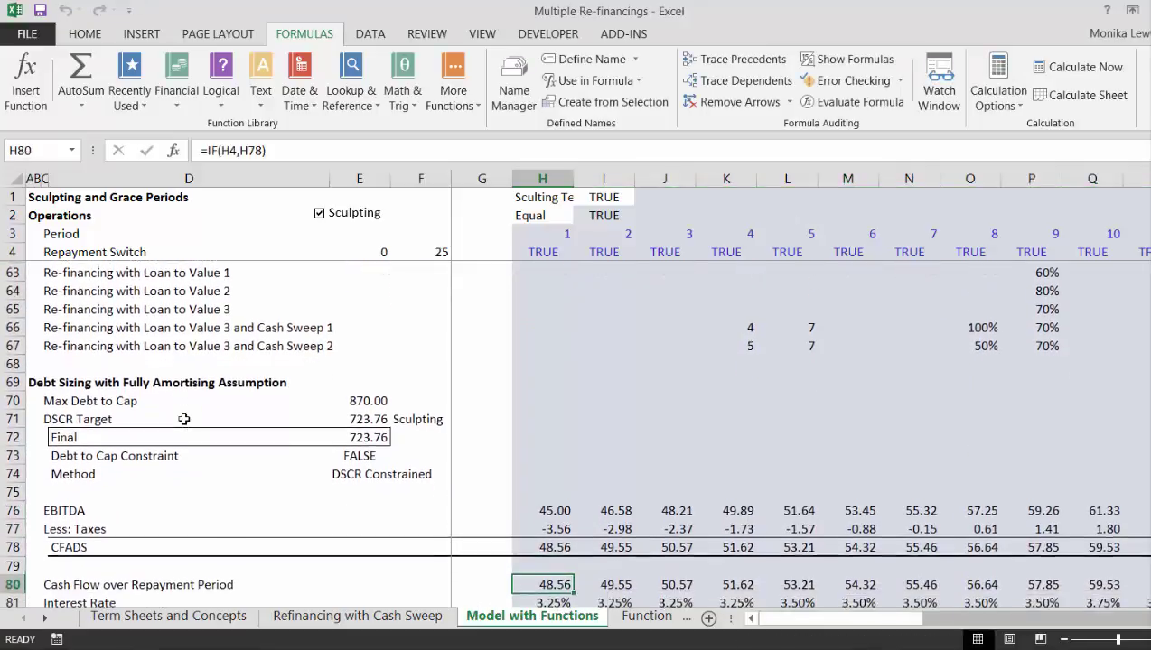
pyautogui.press('Down')
pyautogui.press('Down')
pyautogui.press('Down')
pyautogui.press('Down')
pyautogui.press('Up')
pyautogui.press('Up')
pyautogui.press('Up')
pyautogui.press('Up')
pyautogui.press('Up')
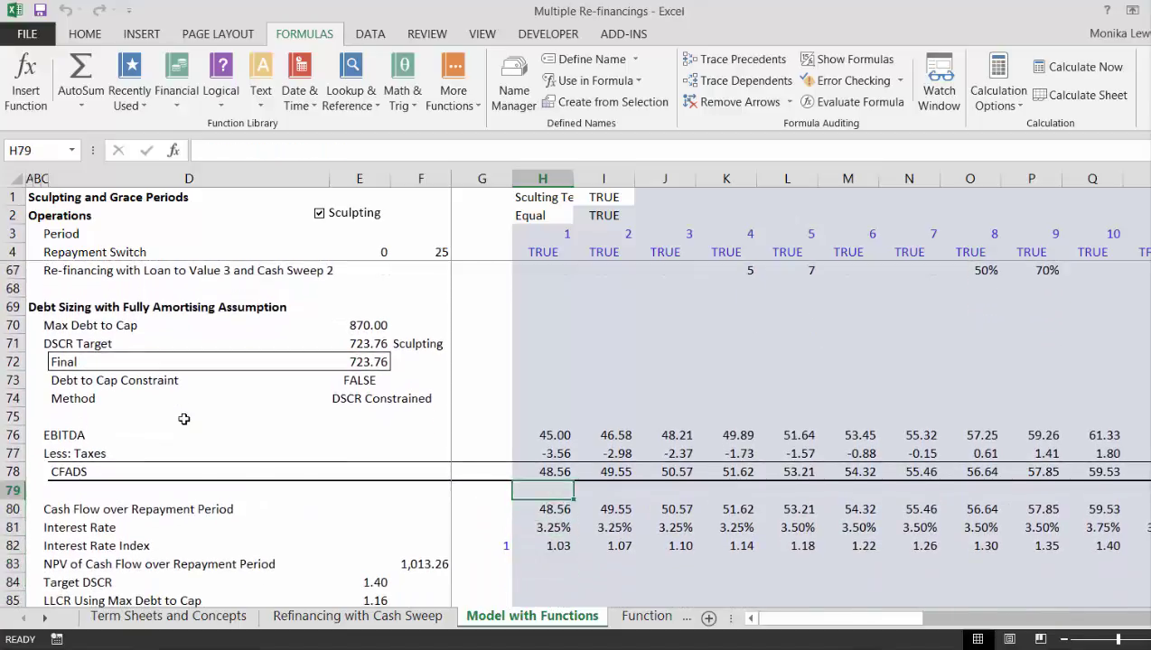
pyautogui.press('Up')
pyautogui.press('Up')
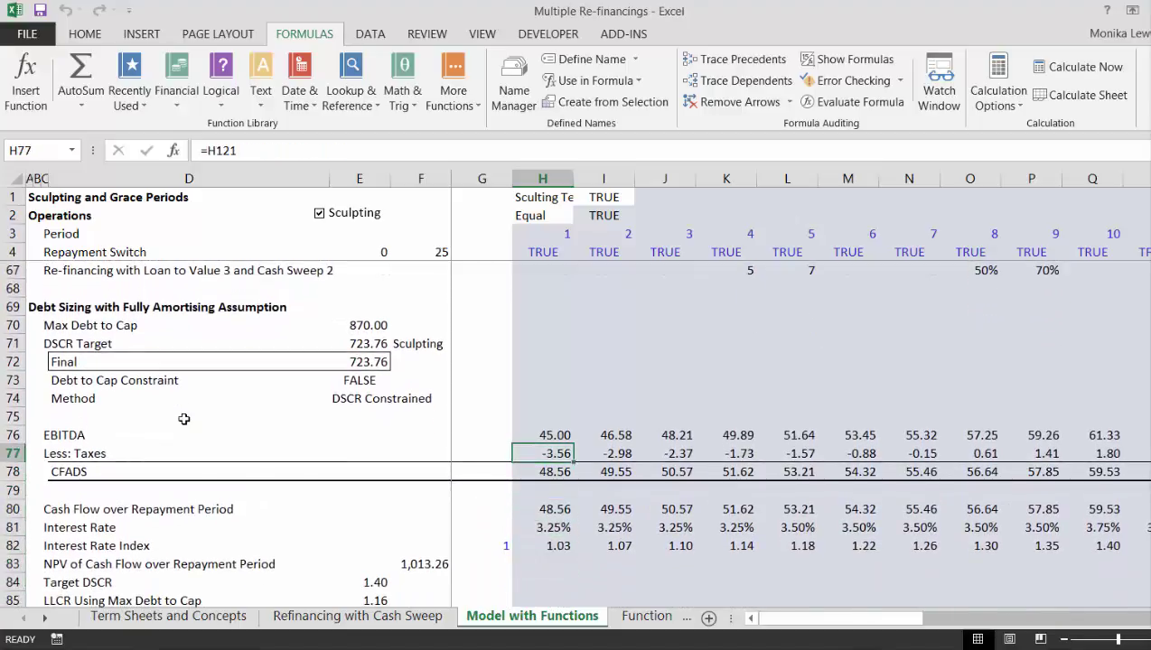
# Step: Examine the Target Debt Service and sculpting outputs, the equal installment repayment formula in H94, and the DSCR rows beneath it
pyautogui.press('Down')
pyautogui.press('Down')
pyautogui.press('Down')
pyautogui.press('Down')
pyautogui.press('Down')
pyautogui.press('Down')
pyautogui.press('Down')
pyautogui.press('Down')
pyautogui.press('Down')
pyautogui.press('Down')
pyautogui.press('Down')
pyautogui.press('Down')
pyautogui.press('Down')
pyautogui.press('Down')
pyautogui.press('Down')
pyautogui.press('Down')
pyautogui.press('Down')
pyautogui.press('Down')
pyautogui.press('Down')
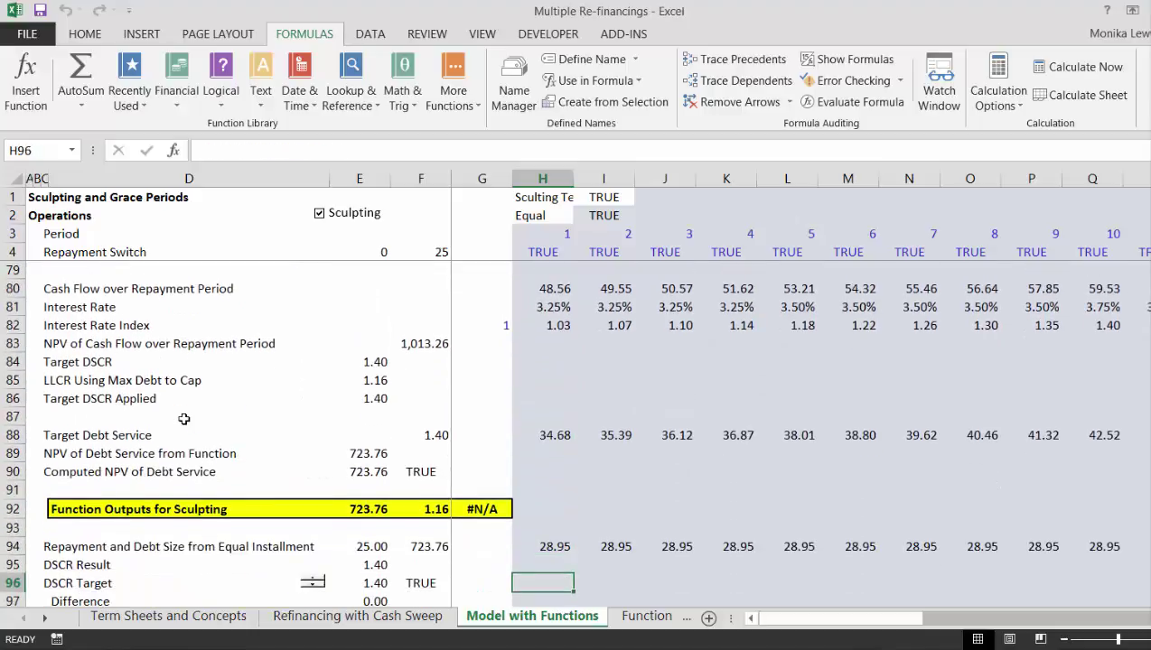
pyautogui.press('Up')
pyautogui.press('Up')
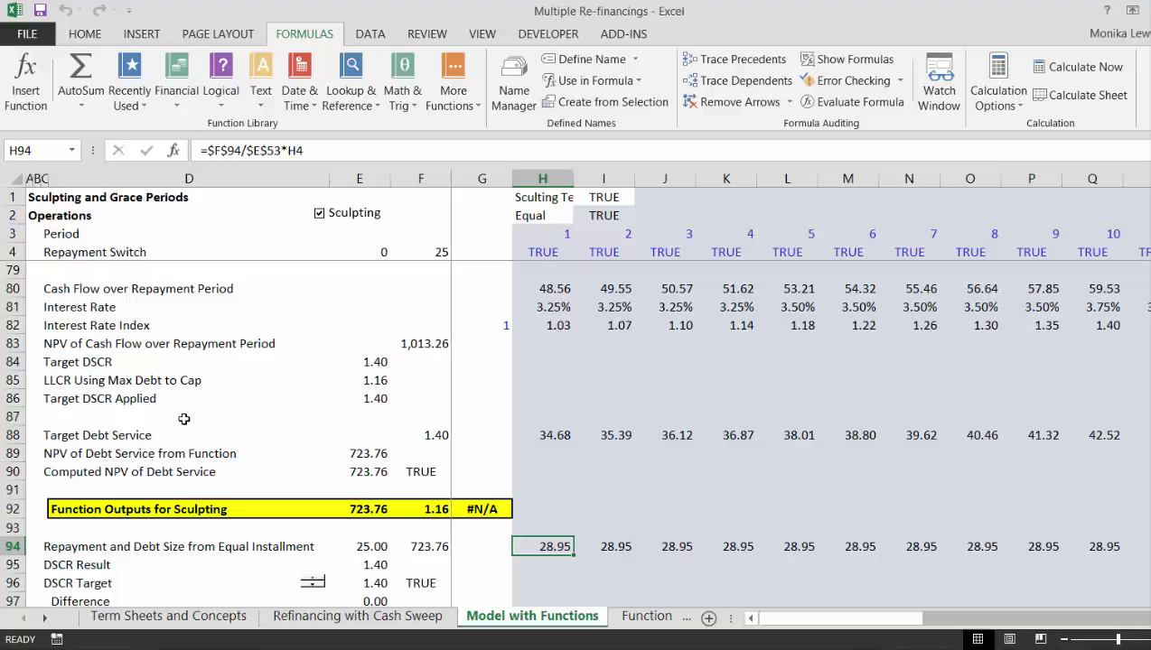
pyautogui.press('Up')
pyautogui.press('Up')
pyautogui.press('Up')
pyautogui.press('Up')
pyautogui.press('Up')
pyautogui.press('Up')
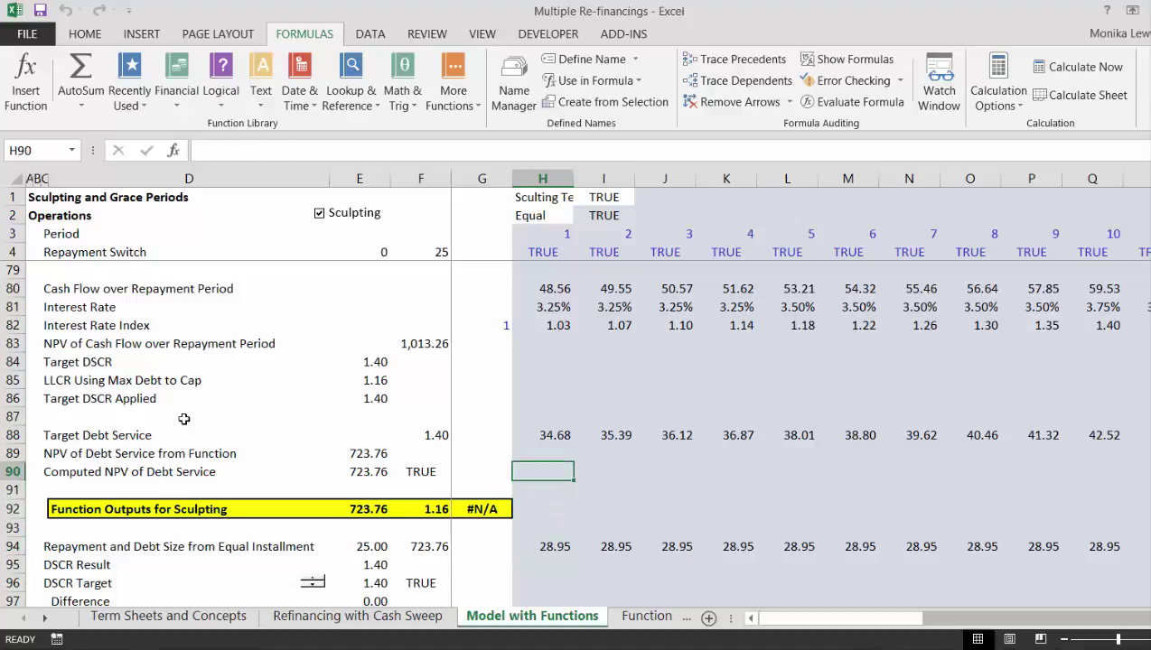
pyautogui.press('Down')
pyautogui.press('Down')
pyautogui.press('Down')
pyautogui.press('Down')
pyautogui.press('Down')
pyautogui.press('Down')
pyautogui.press('Down')
pyautogui.press('Down')
pyautogui.press('Down')
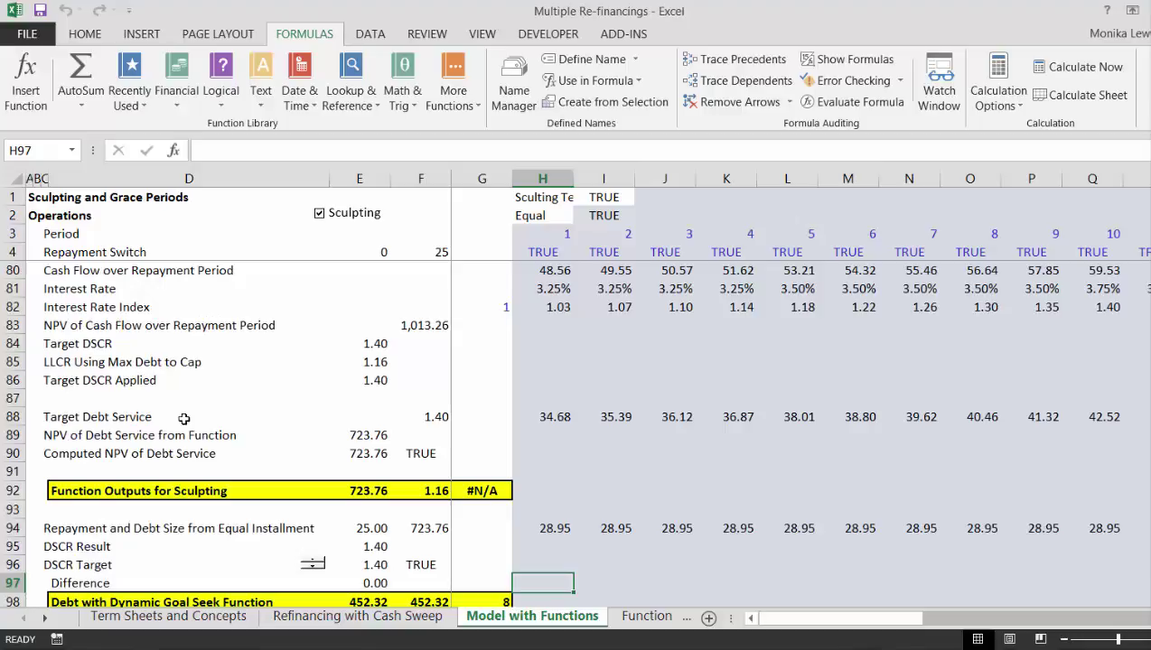
# Step: Examine the Project Finance Model rows, covering the debt schedule and the Profit and Loss section
pyautogui.press('Down')
pyautogui.press('Down')
pyautogui.press('Down')
pyautogui.press('Down')
pyautogui.press('Down')
pyautogui.press('Down')
pyautogui.press('Down')
pyautogui.press('Down')
pyautogui.press('Down')
pyautogui.press('Down')
pyautogui.press('Down')
pyautogui.press('Down')
pyautogui.press('Down')
pyautogui.press('Down')
pyautogui.press('Down')
pyautogui.press('Down')
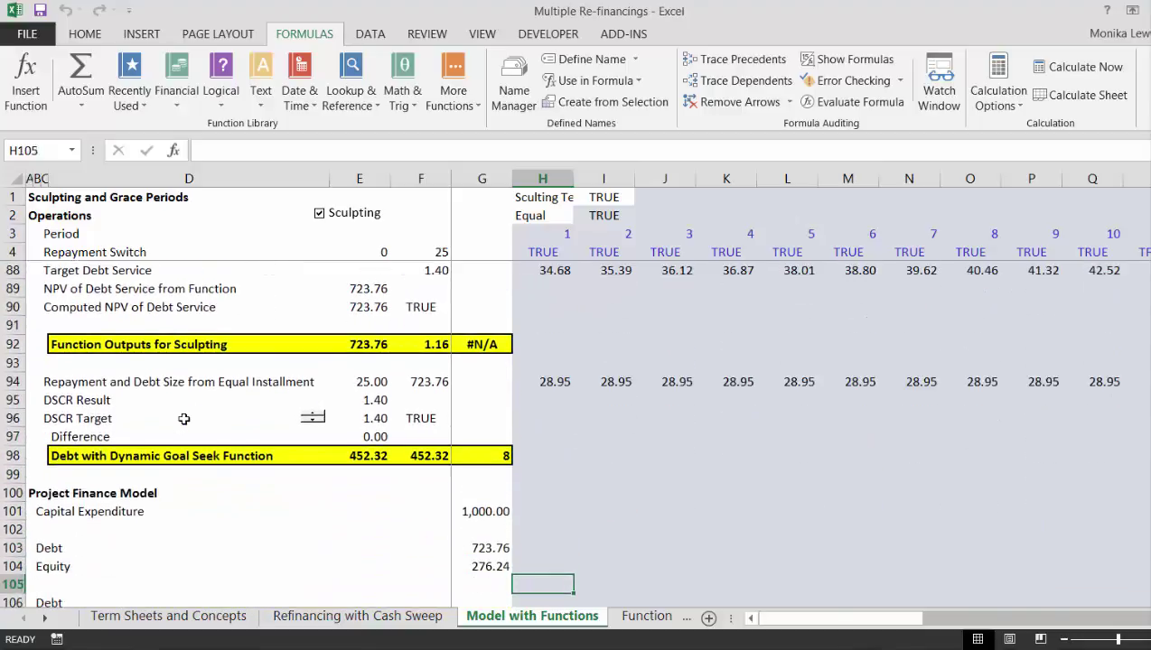
pyautogui.press('Down')
pyautogui.press('Down')
pyautogui.press('Down')
pyautogui.press('Down')
pyautogui.press('Down')
pyautogui.press('Down')
pyautogui.press('Down')
pyautogui.press('Down')
pyautogui.press('Down')
pyautogui.press('Down')
pyautogui.press('Down')
pyautogui.press('Down')
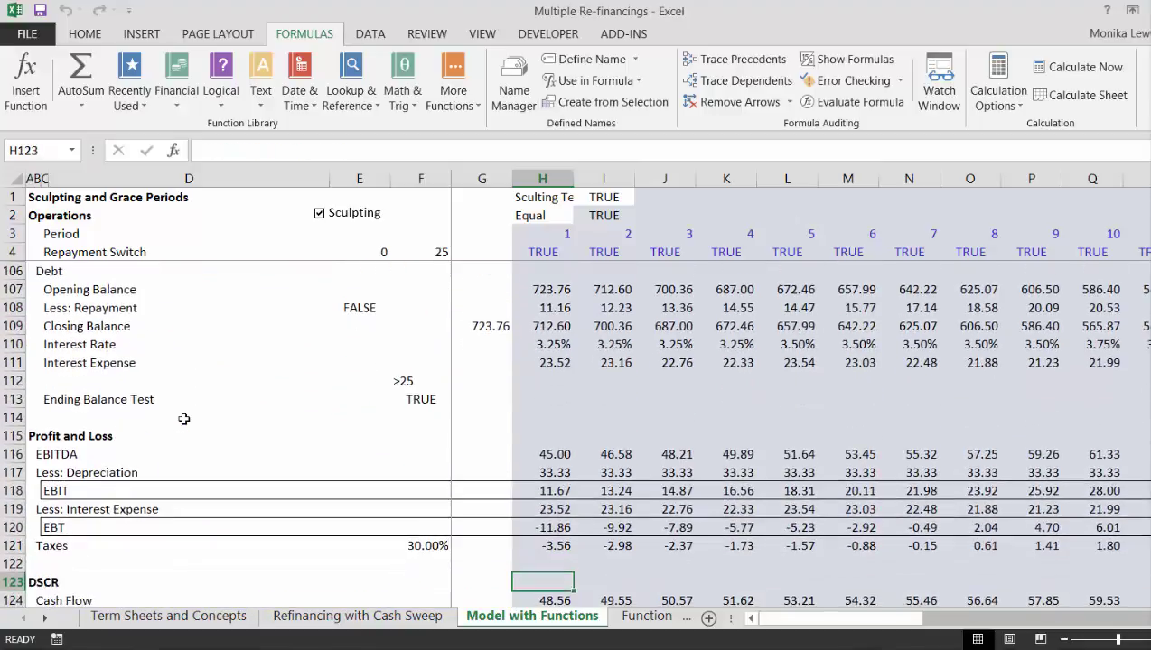
# Step: Examine the first-period formulas for debt service, Equity Cash Flow in H129 and the DSCR section's Cash Flow in H124
pyautogui.press('Down')
pyautogui.press('Down')
pyautogui.press('Up')
pyautogui.press('Up')
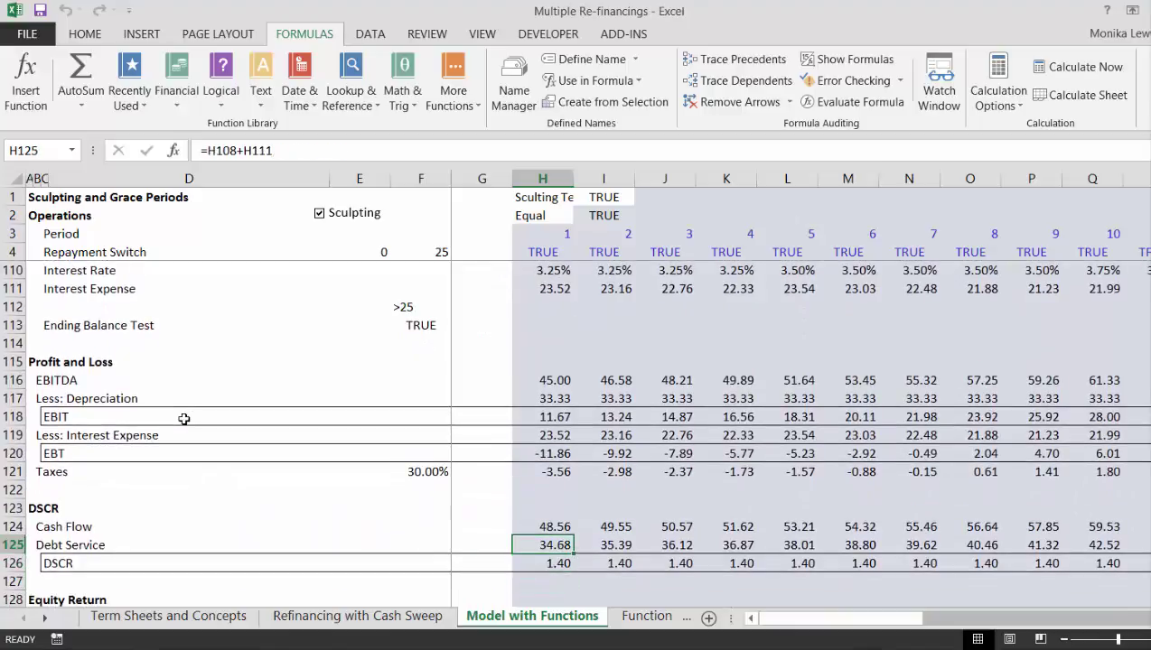
pyautogui.press('Down')
pyautogui.press('Down')
pyautogui.press('Down')
pyautogui.press('Down')
pyautogui.press('F2')
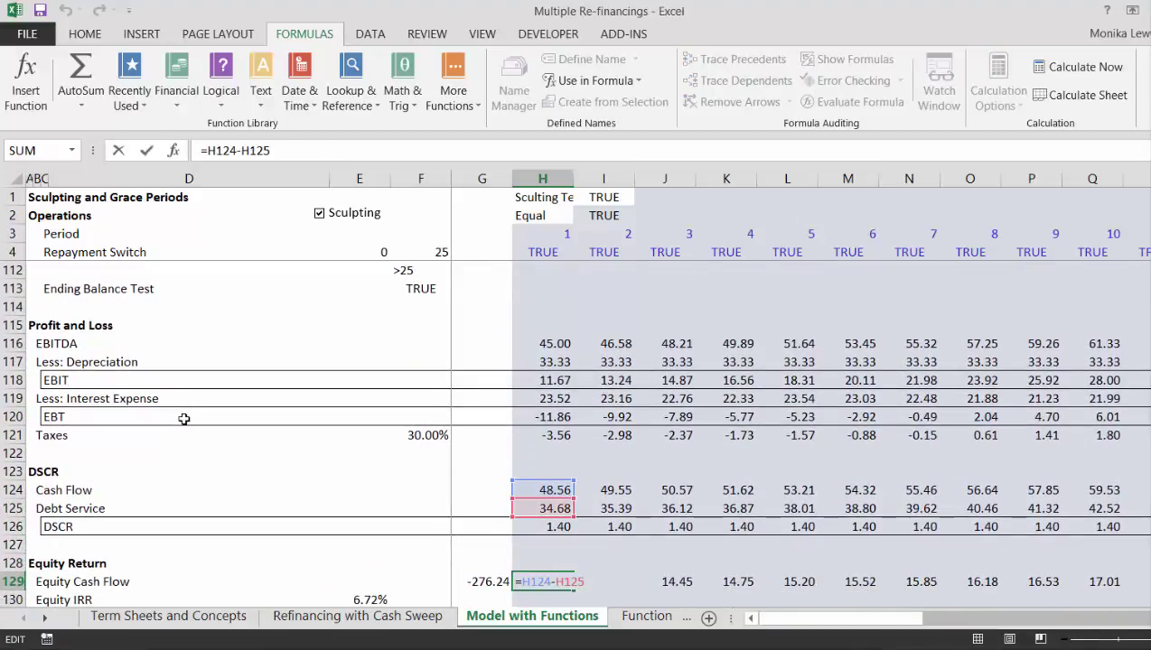
pyautogui.press('Return')
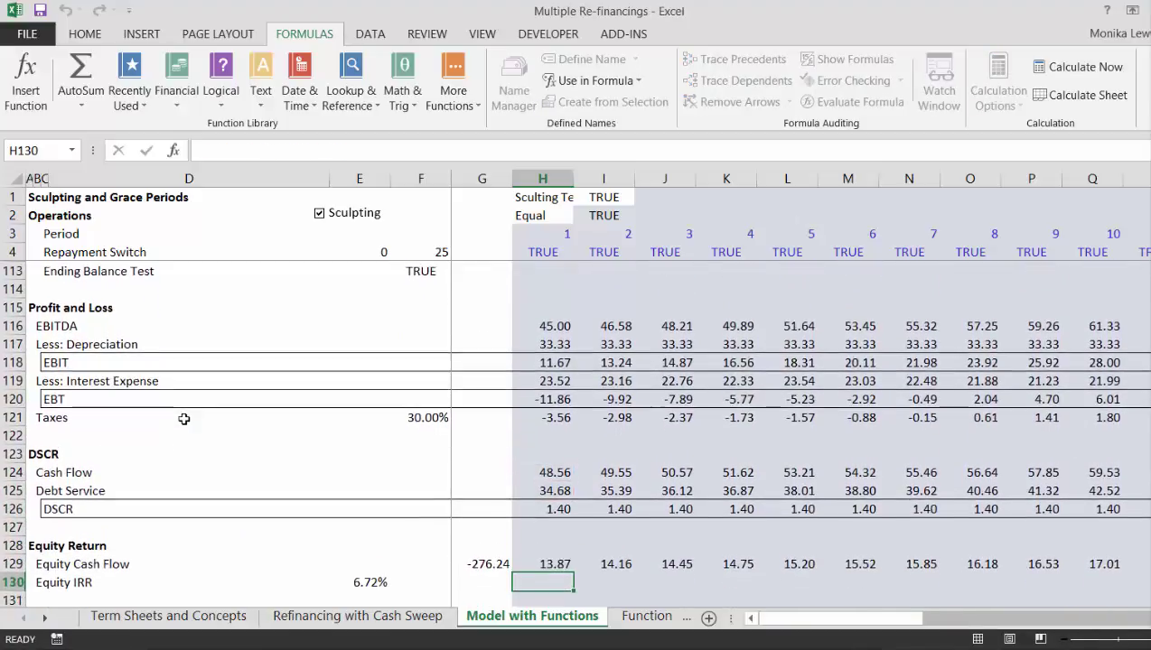
pyautogui.press('Up')
pyautogui.press('Up')
pyautogui.press('Up')
pyautogui.press('Up')
pyautogui.press('Up')
pyautogui.press('Up')
pyautogui.press('F2')
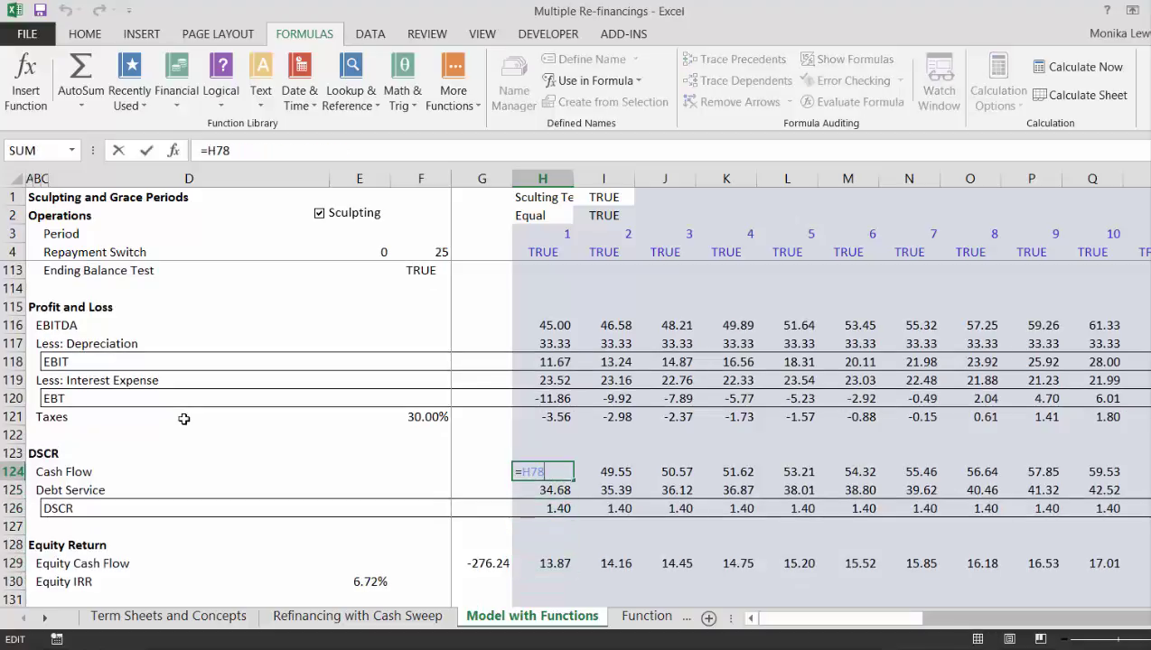
pyautogui.press('Escape')
# Step: Link the DSCR section's first-period Cash Flow in H124 to CFADS with =H78 and fill it across the row
pyautogui.write('=')
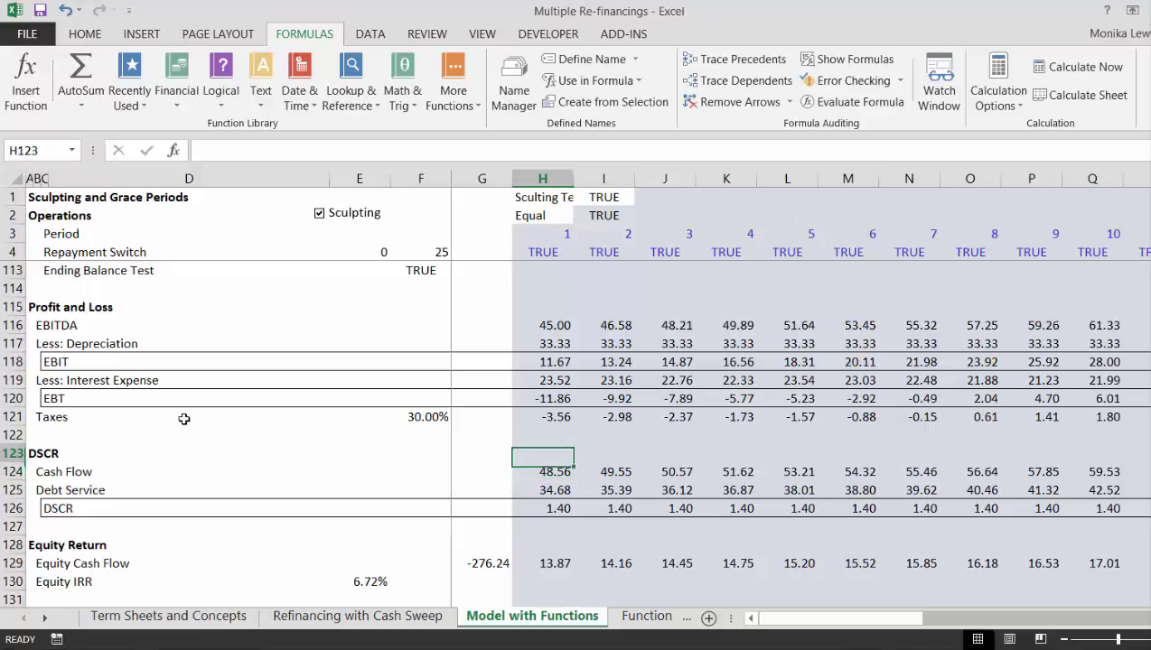
pyautogui.press('Up')
pyautogui.press('F2')
pyautogui.press('Escape')
pyautogui.write('=')
pyautogui.press('Up')
pyautogui.press('Up')
pyautogui.press('Up')
pyautogui.press('Up')
pyautogui.press('Up')
pyautogui.press('Up')
pyautogui.press('Up')
pyautogui.press('Up')
pyautogui.press('Up')
pyautogui.press('Up')
pyautogui.press('Up')
pyautogui.press('Up')
pyautogui.press('Up')
pyautogui.press('Up')
pyautogui.press('Up')
pyautogui.press('Up')
pyautogui.press('Up')
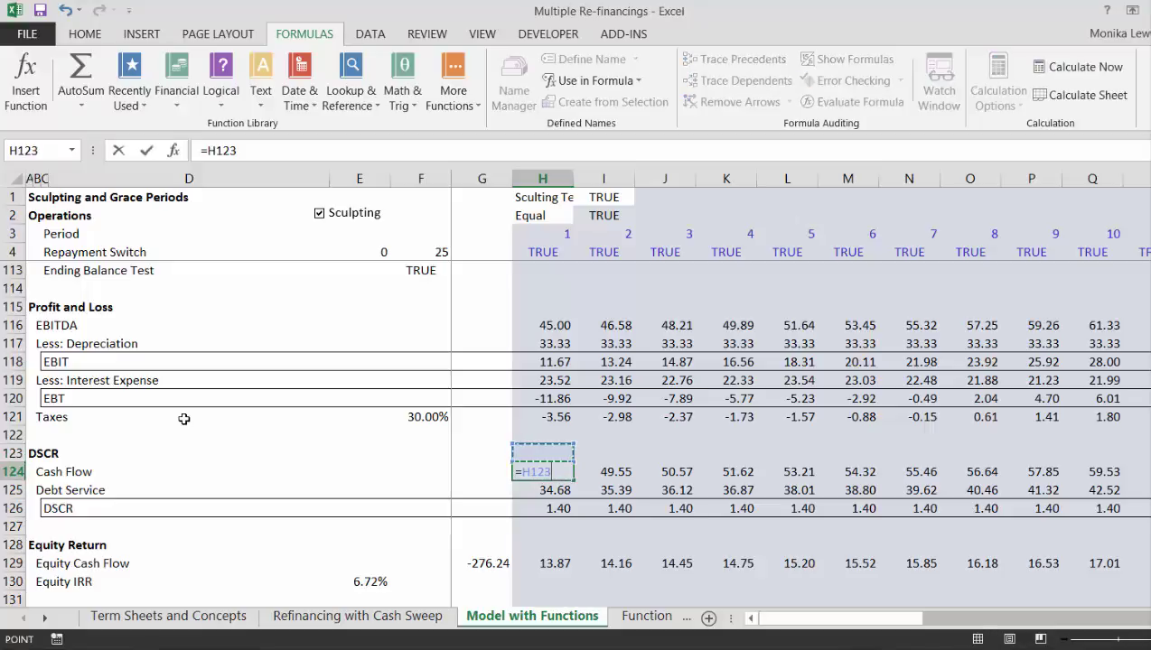
pyautogui.press('Up')
pyautogui.press('Up')
pyautogui.press('Up')
pyautogui.press('Up')
pyautogui.press('Up')
pyautogui.press('Up')
pyautogui.press('Up')
pyautogui.press('Up')
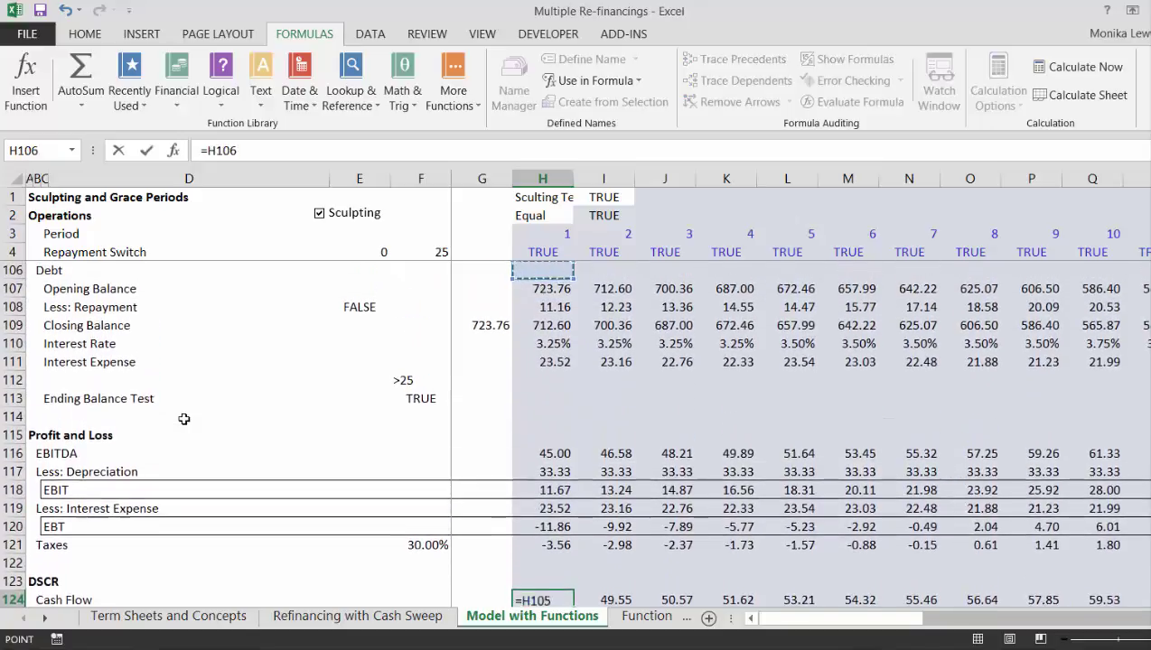
pyautogui.press('Up')
pyautogui.press('Up')
pyautogui.press('Up')
pyautogui.press('Up')
pyautogui.press('Up')
pyautogui.press('Up')
pyautogui.press('Up')
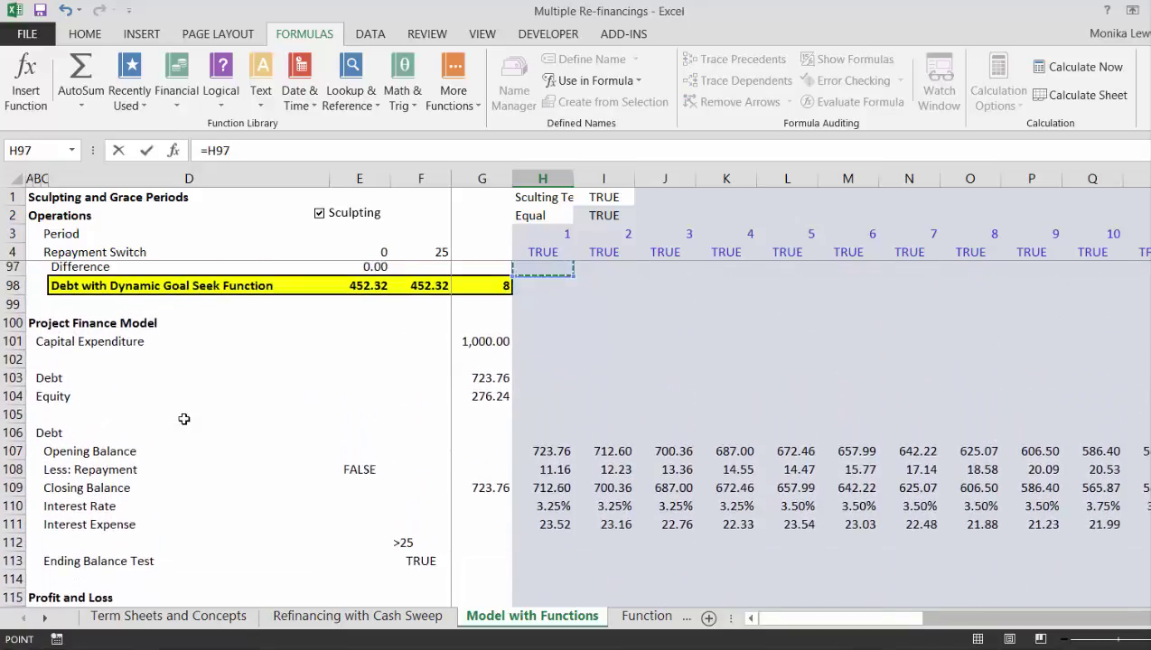
pyautogui.press('Up')
pyautogui.press('Up')
pyautogui.press('Up')
pyautogui.press('Up')
pyautogui.press('Up')
pyautogui.press('Up')
pyautogui.press('Up')
pyautogui.press('Up')
pyautogui.press('Up')
pyautogui.press('Up')
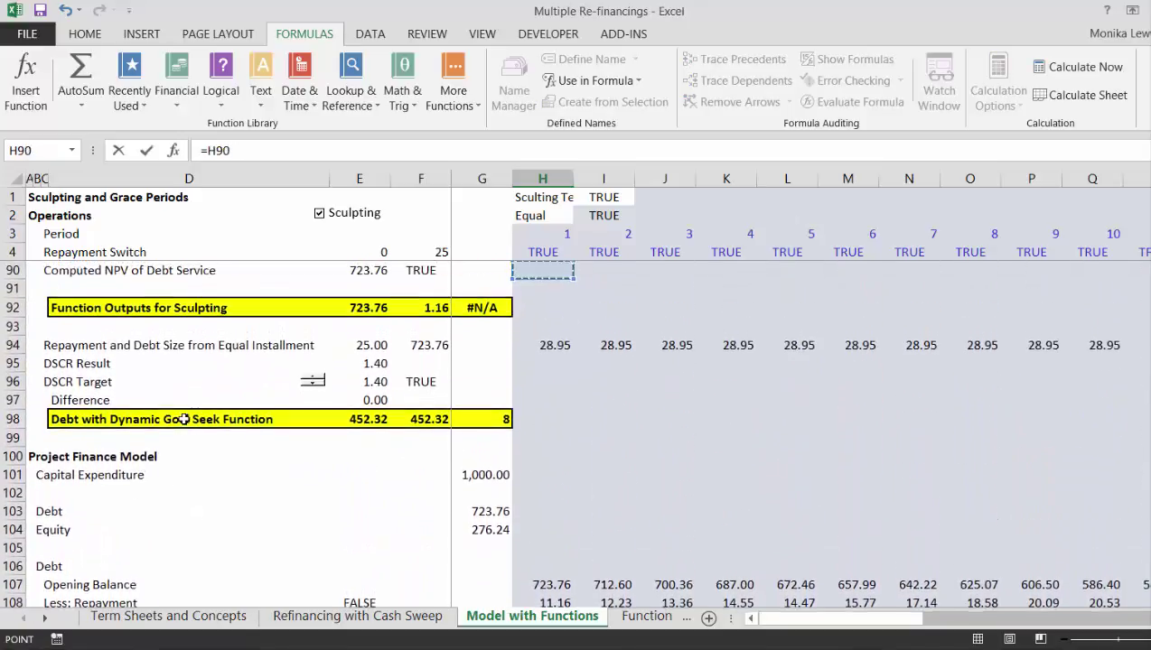
pyautogui.press('Up')
pyautogui.press('Up')
pyautogui.press('Up')
pyautogui.press('Up')
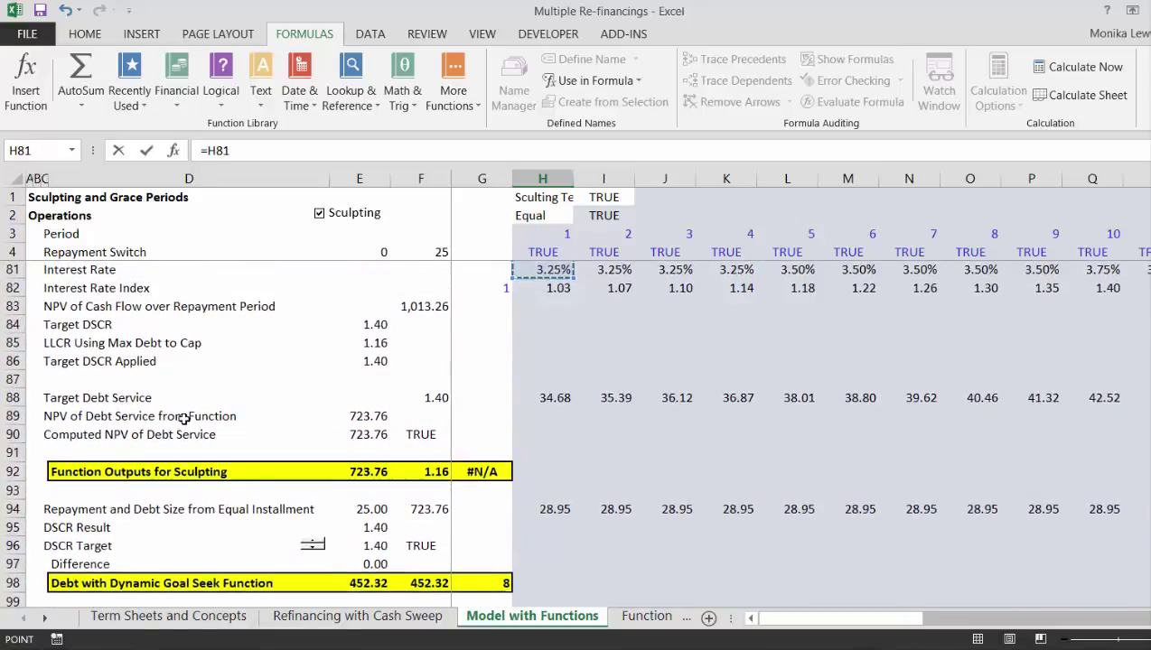
pyautogui.press('Down')
pyautogui.press('Down')
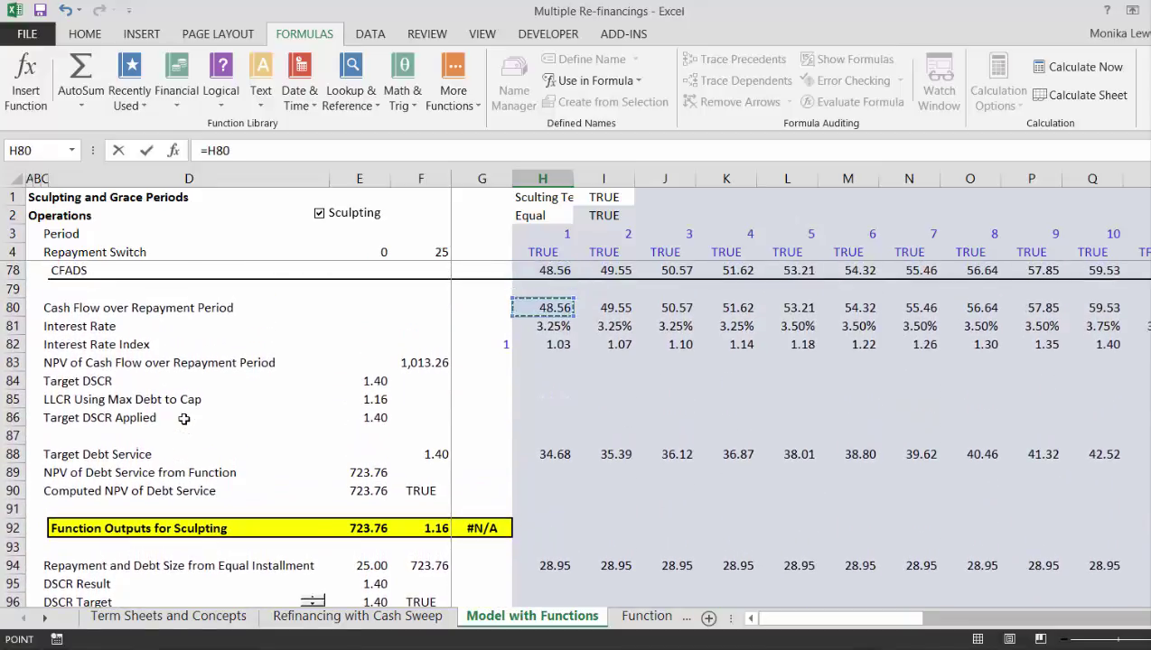
pyautogui.press('Down')
pyautogui.press('Up')
pyautogui.press('Up')
pyautogui.press('Up')
pyautogui.press('Up')
pyautogui.press('Up')
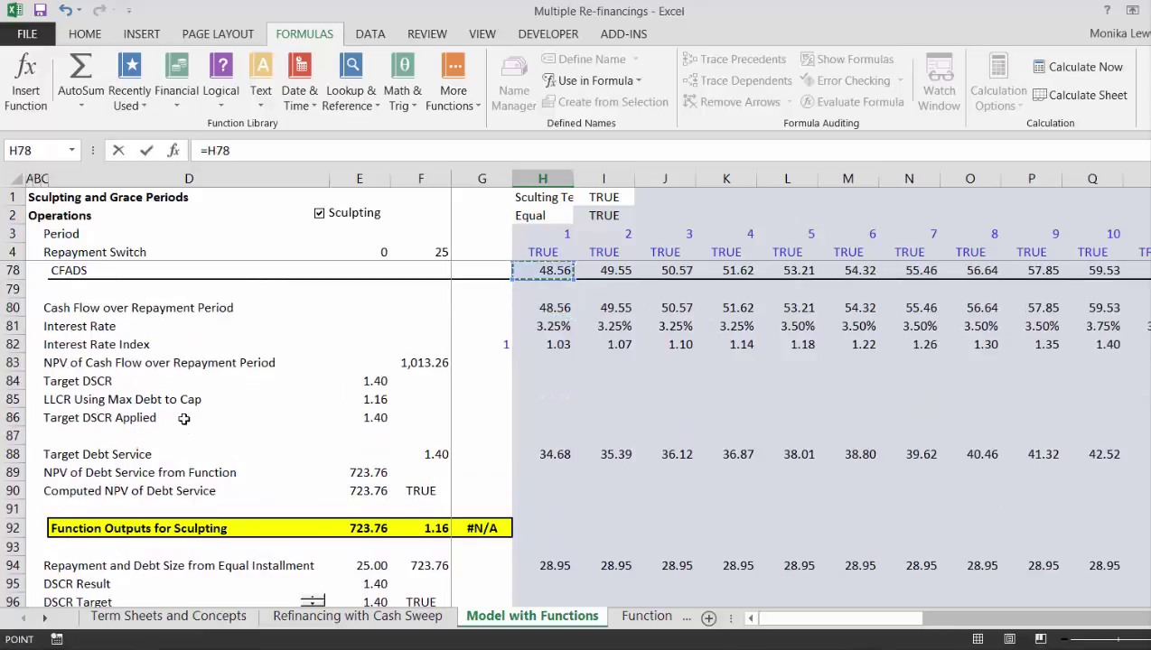
pyautogui.press('Down')
pyautogui.press('Down')
pyautogui.press('Return')
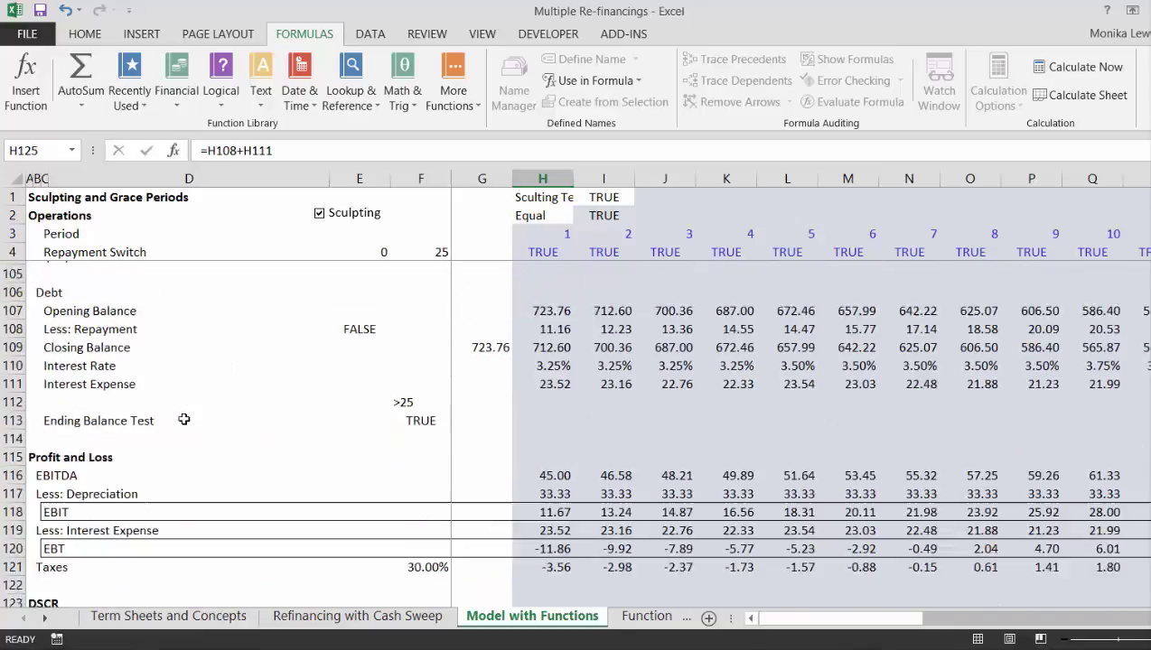
pyautogui.press('Up')
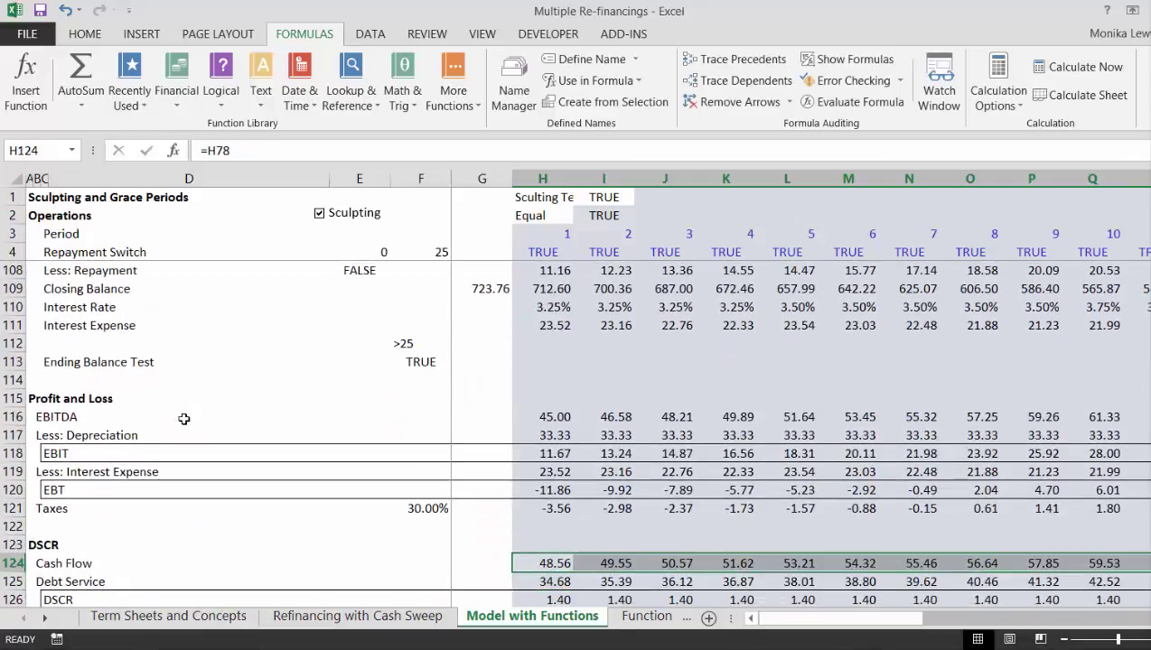
# Step: Rename the Equity Cash Flow label in B129 to "Cash Flow After Debt Service"
pyautogui.press('Down')
pyautogui.press('Down')
pyautogui.press('Down')
pyautogui.press('Down')
pyautogui.press('Down')
pyautogui.scroll(-2, 184, 419)
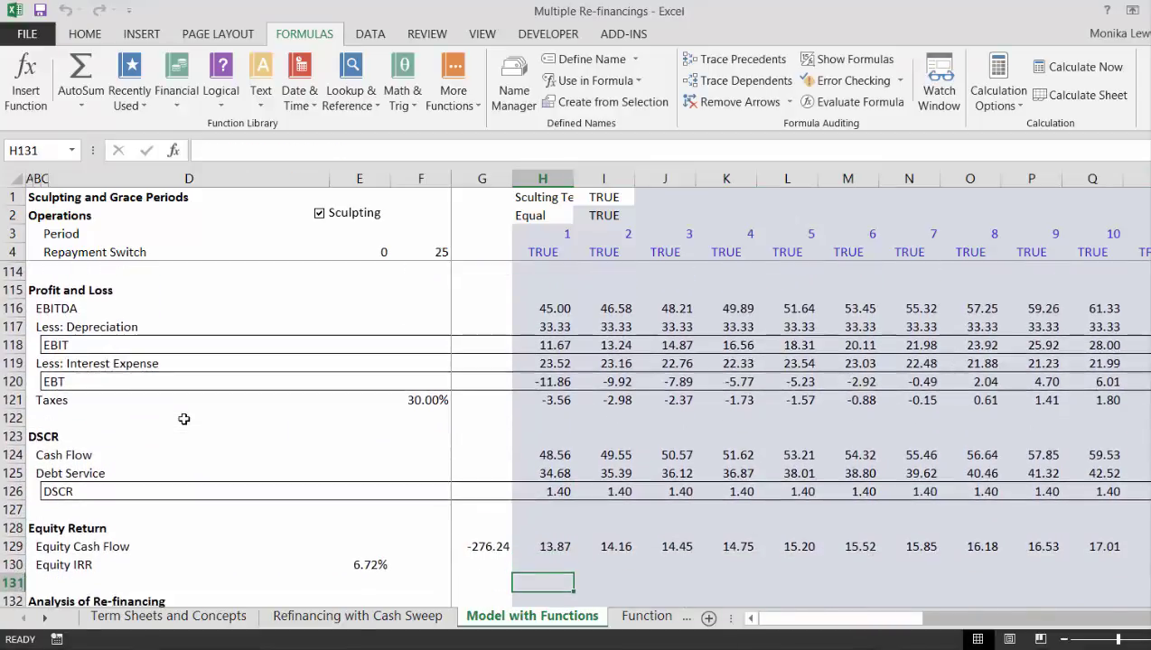
pyautogui.press('Down')
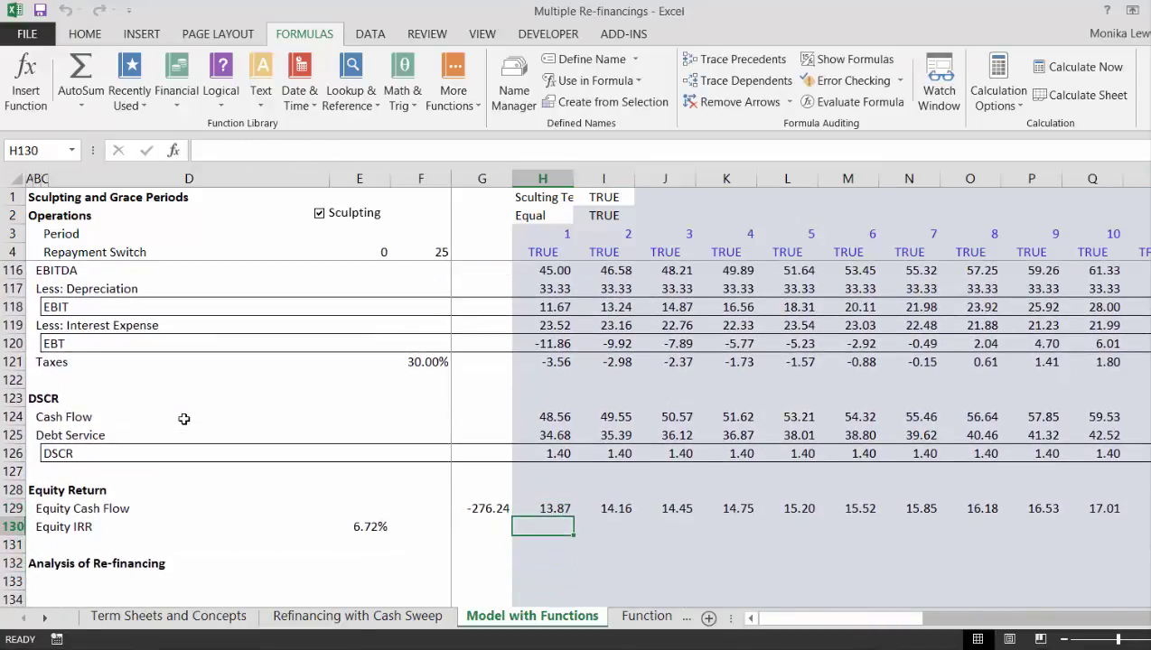
pyautogui.press('Up')
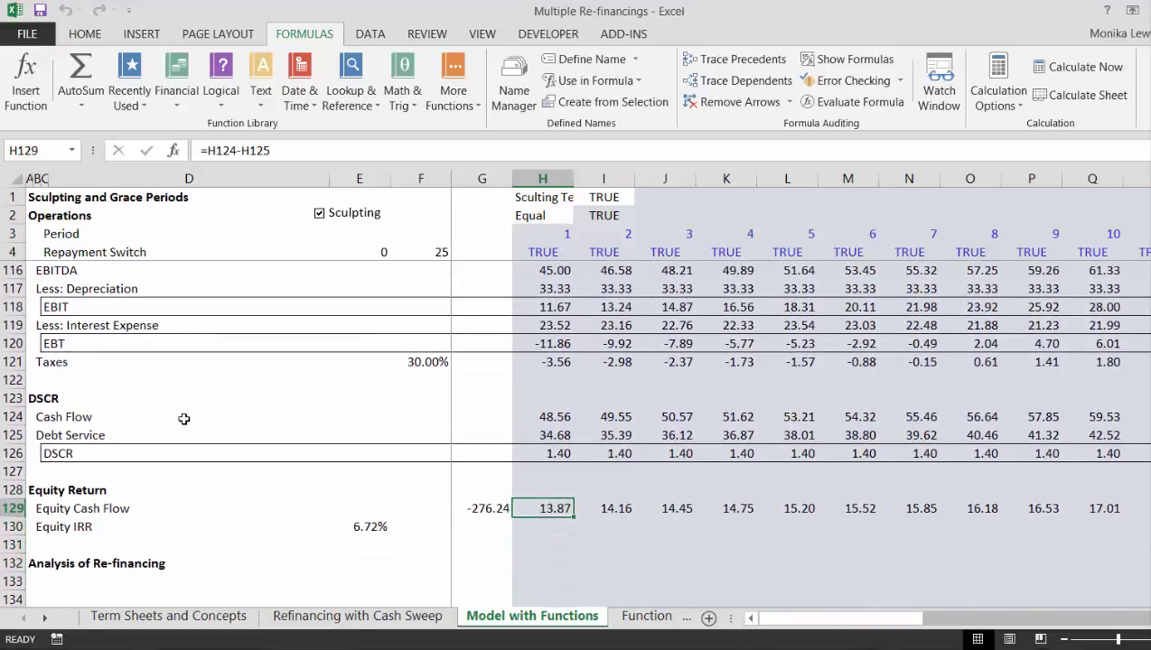
pyautogui.press('Left')
pyautogui.press('Left')
pyautogui.press('Left')
pyautogui.press('Left')
pyautogui.press('Left')
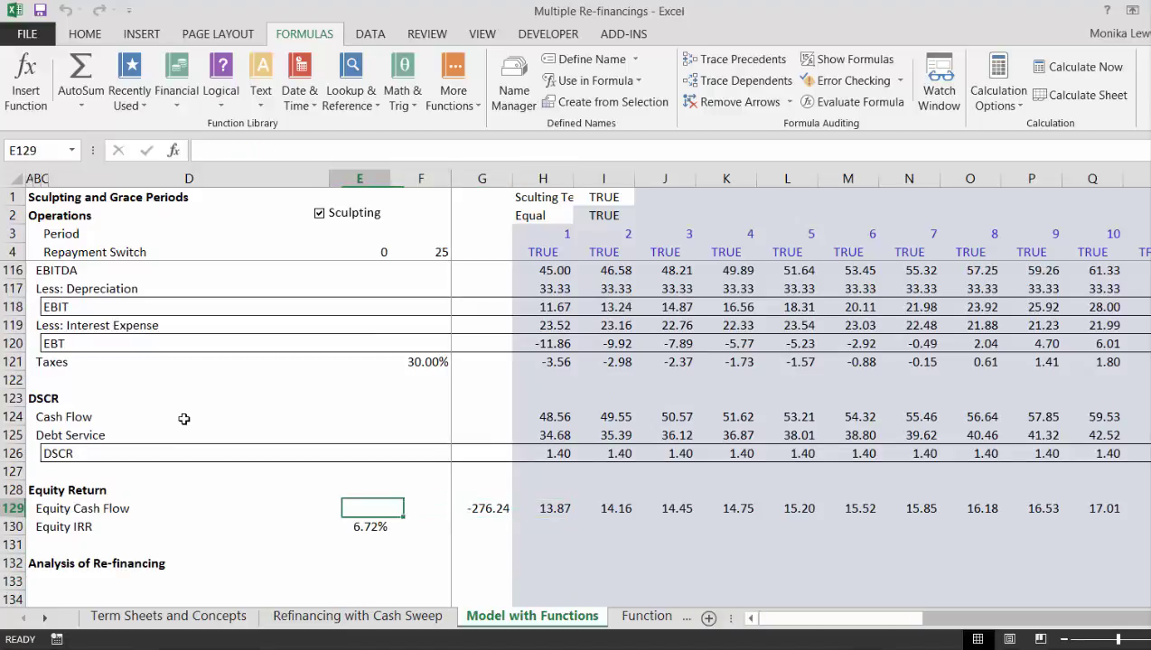
pyautogui.press('Left')
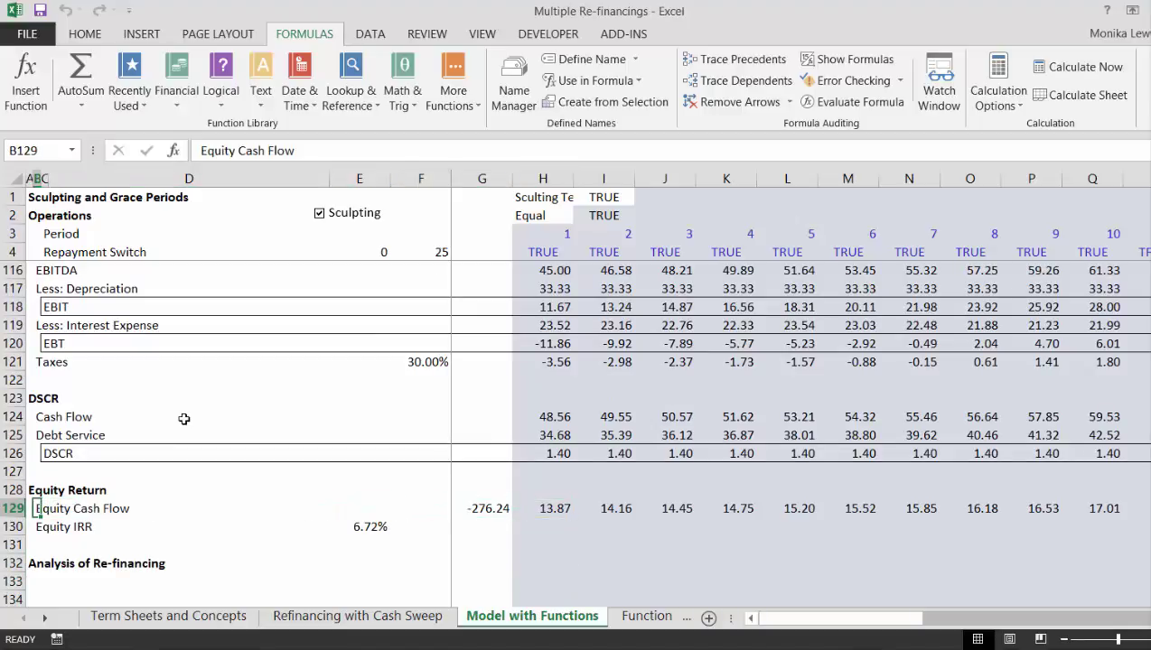
pyautogui.write('Cash')
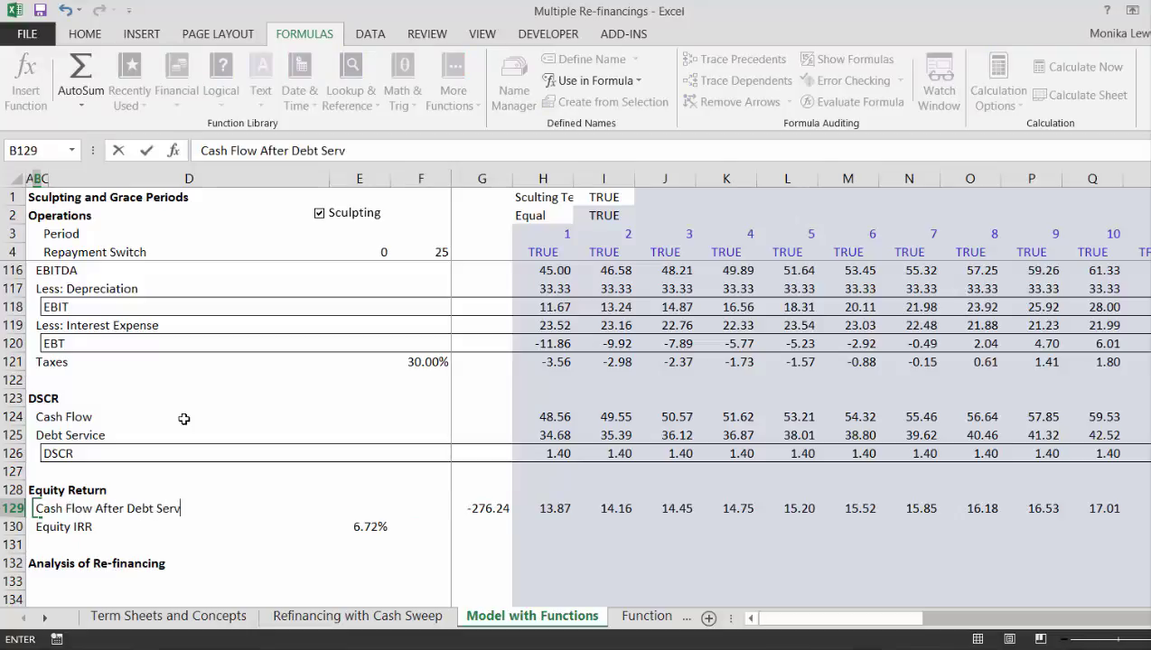
pyautogui.write('Flow After Debt Service')
pyautogui.press('Return')
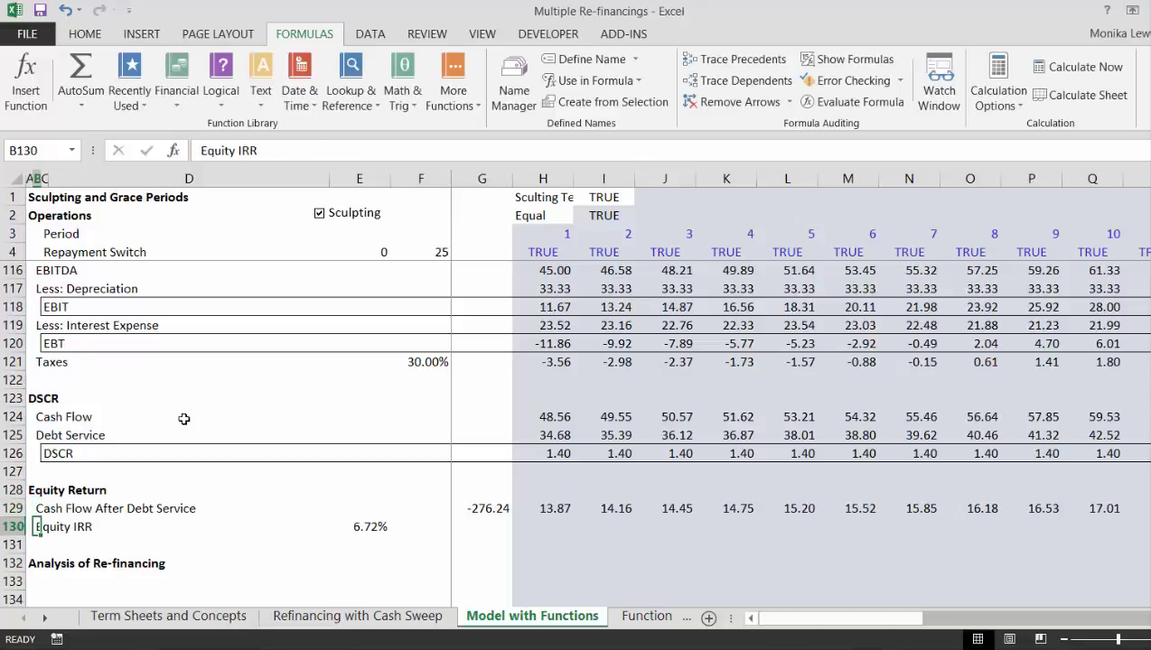
# Step: Rename the Equity IRR label in B130 to "Equity IRR no Sweep and No Re-financing"
pyautogui.write('Equi')
pyautogui.write('RR nw')
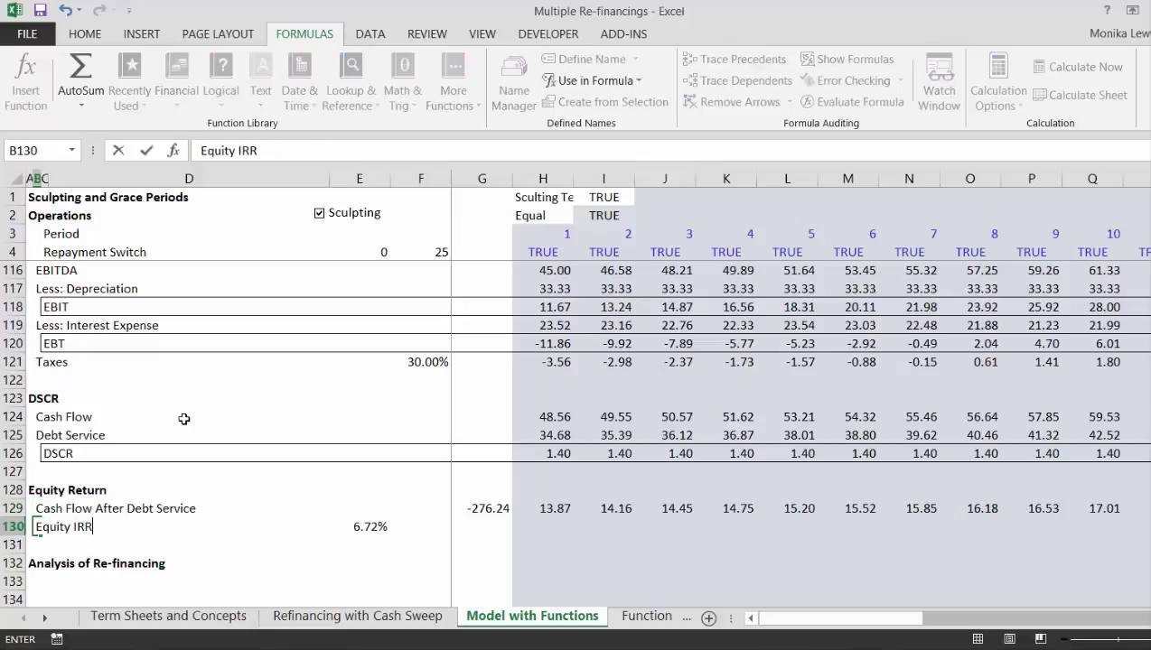
pyautogui.press('BackSpace')
pyautogui.write('o W')
pyautogui.press('BackSpace')
pyautogui.write('Sweep and No')
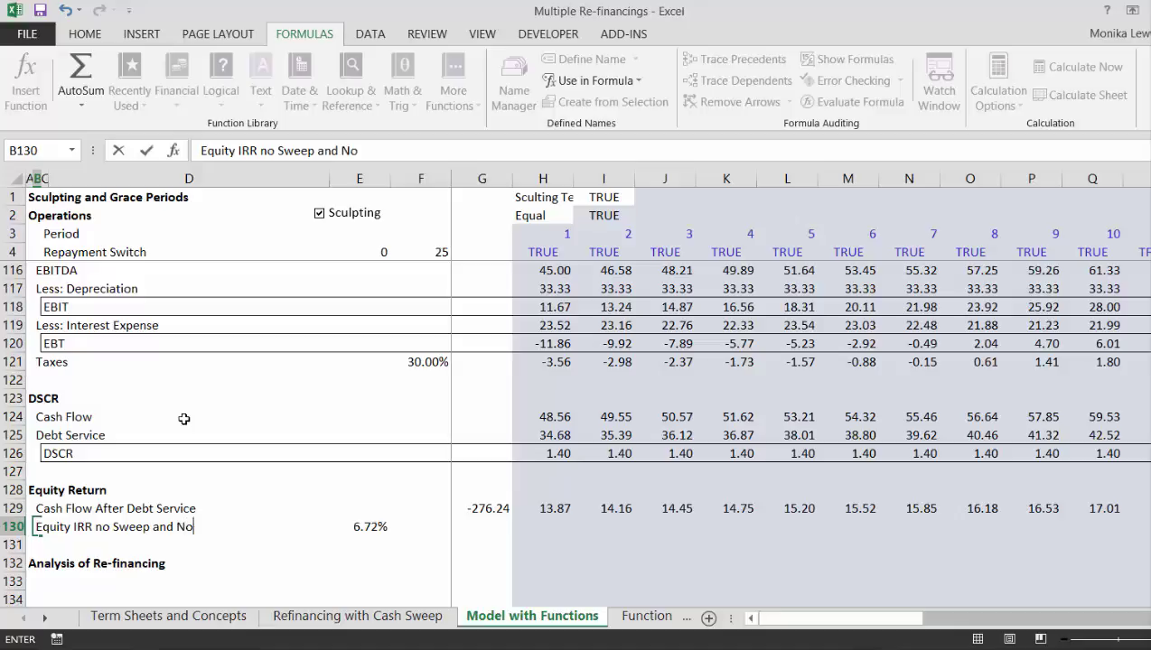
pyautogui.write(' Re-finfnaicn')
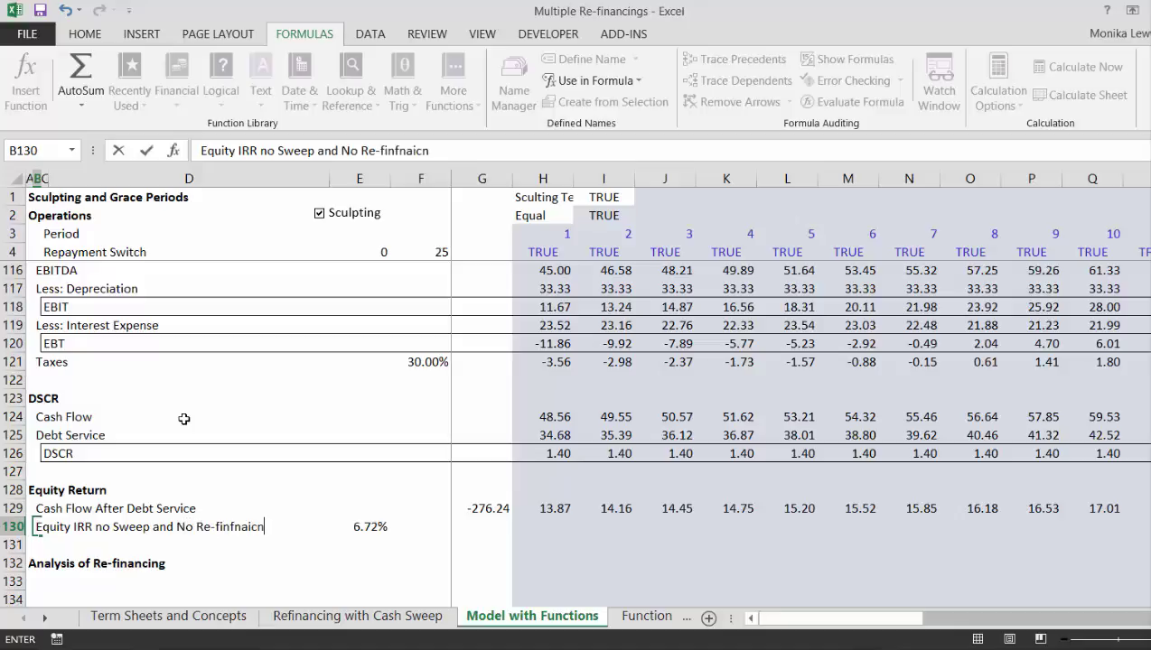
pyautogui.press('BackSpace')
pyautogui.press('BackSpace')
pyautogui.press('BackSpace')
pyautogui.press('BackSpace')
pyautogui.press('BackSpace')
pyautogui.press('BackSpace')
pyautogui.press('BackSpace')
pyautogui.press('BackSpace')
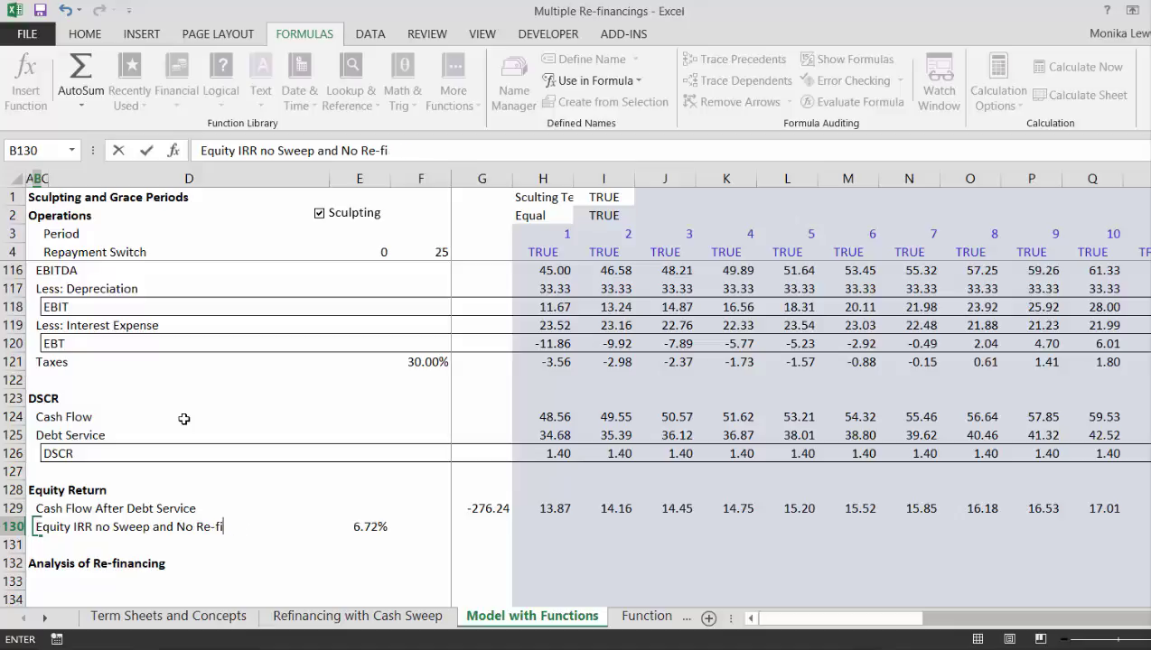
pyautogui.write('inancing')
pyautogui.press('Return')
# Step: Extend the section heading in A132 to "Analysis of Re-financing and Sweep"
pyautogui.press('Down')
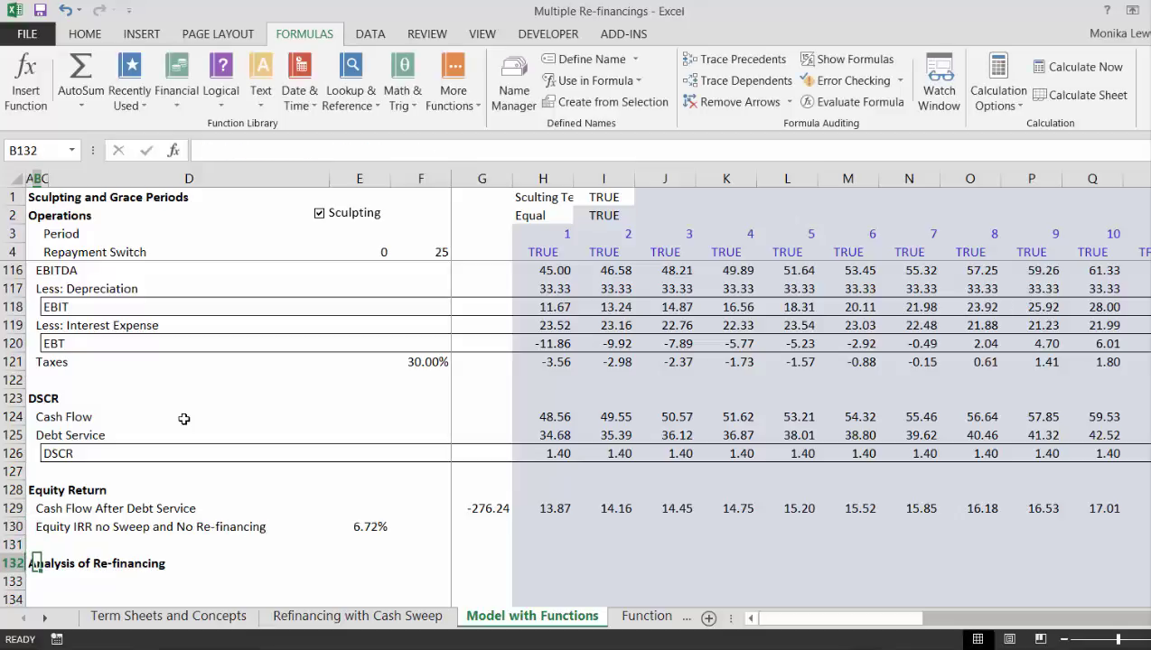
pyautogui.press('Left')
pyautogui.press('F2')
pyautogui.write('and ')
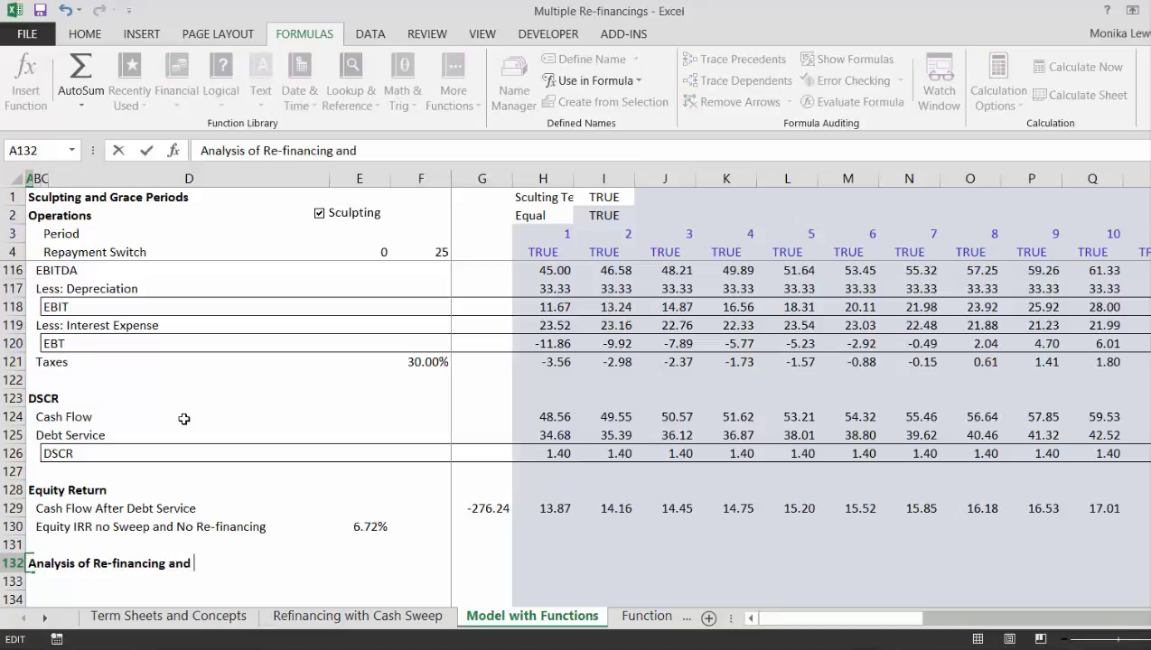
pyautogui.write('Sweep')
pyautogui.press('Return')
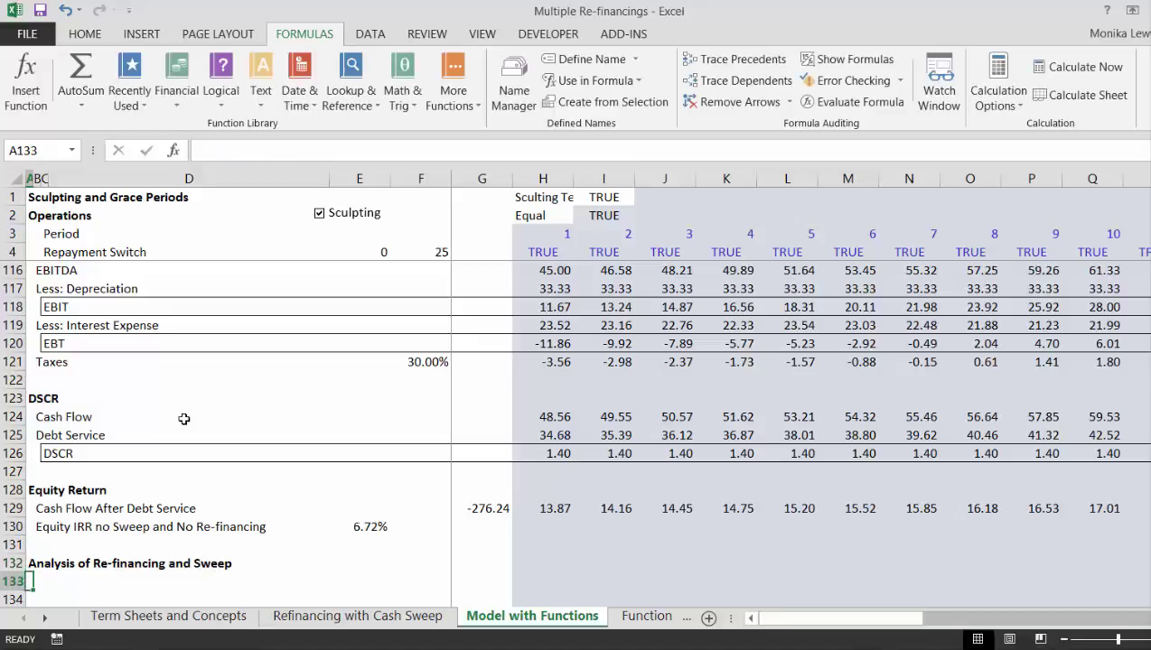
pyautogui.press('Return')
pyautogui.press('Return')
pyautogui.press('Up')
pyautogui.press('Up')
pyautogui.press('Up')
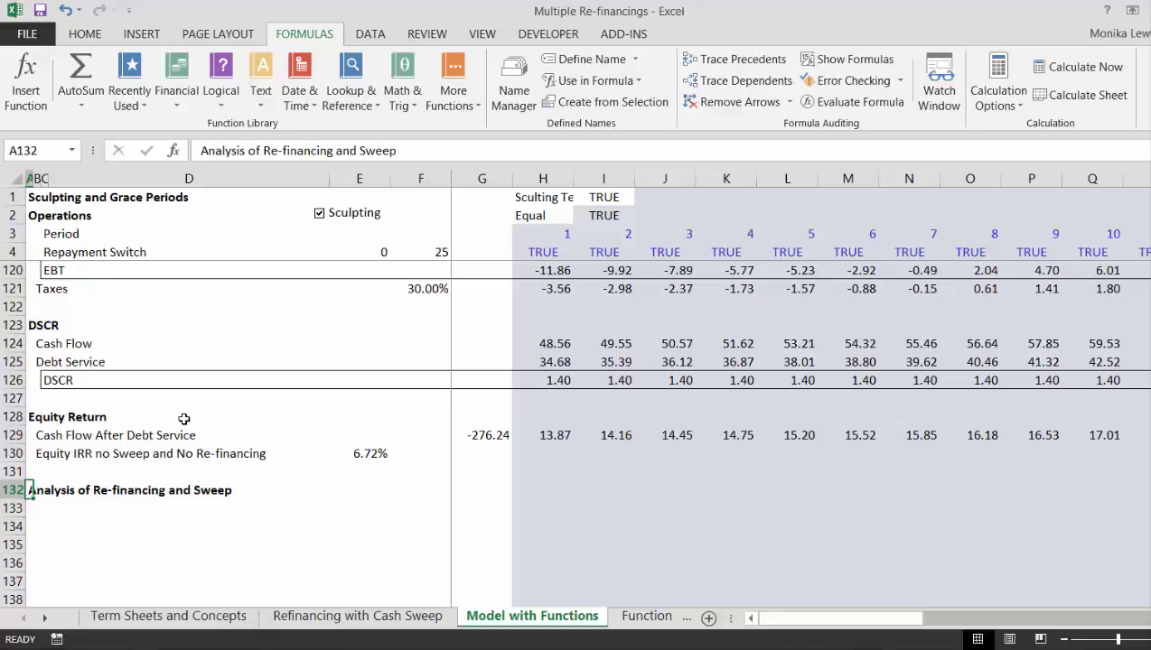
pyautogui.press('Down')
pyautogui.press('Down')
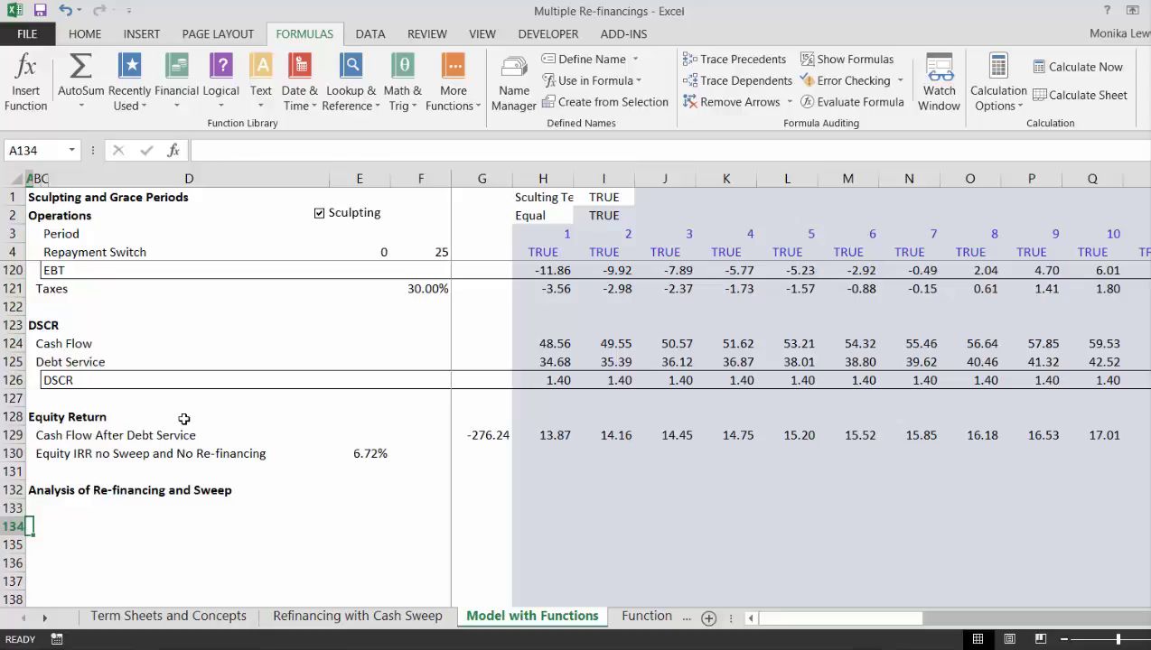
pyautogui.press('Up')
pyautogui.press('Up')
pyautogui.press('Down')
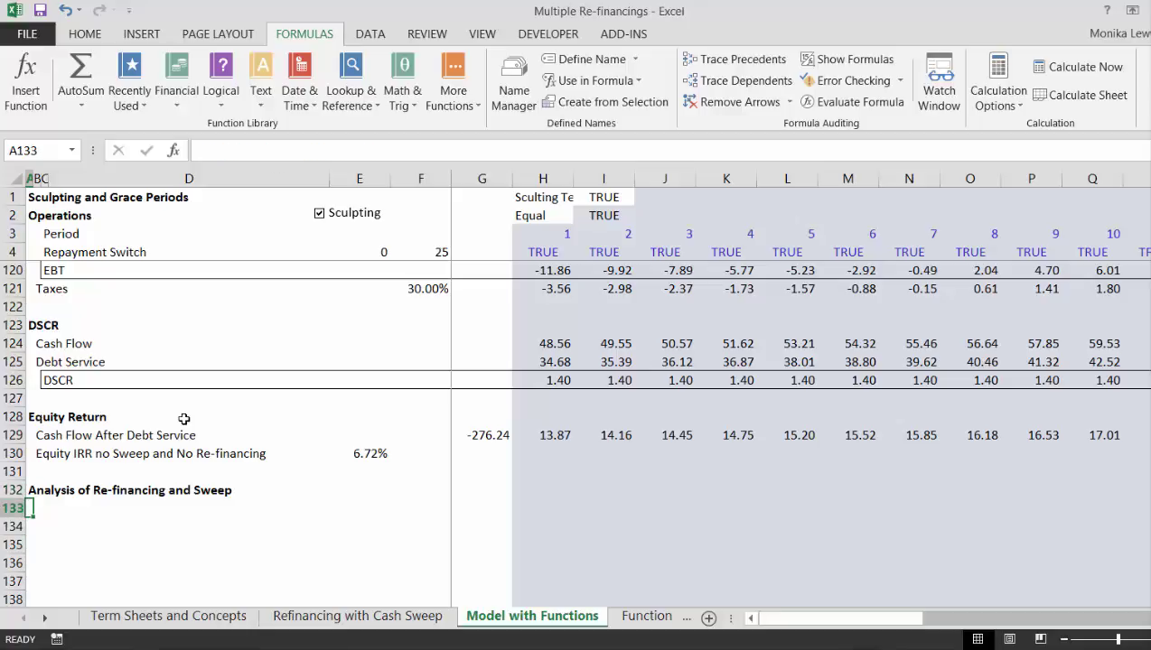
# Step: Add a "Debt Balance" subheading in B133 and an "Opening Balance" line label in C134
pyautogui.press('Right')
pyautogui.write('Debt B')
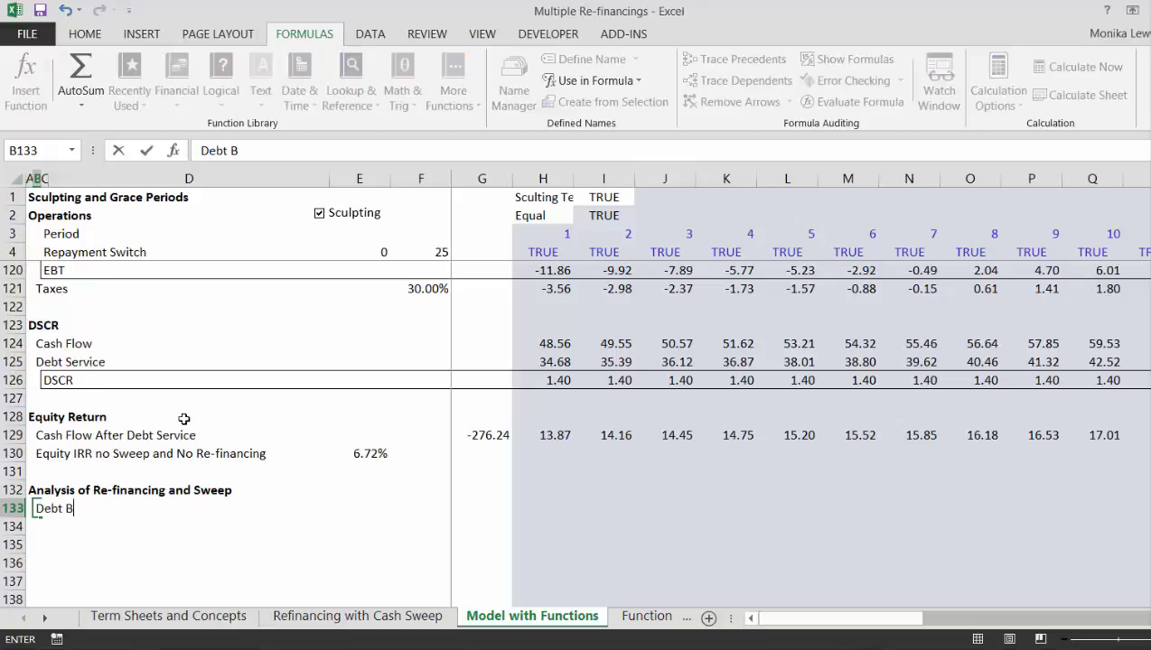
pyautogui.write('alance')
pyautogui.press('Return')
pyautogui.press('Right')
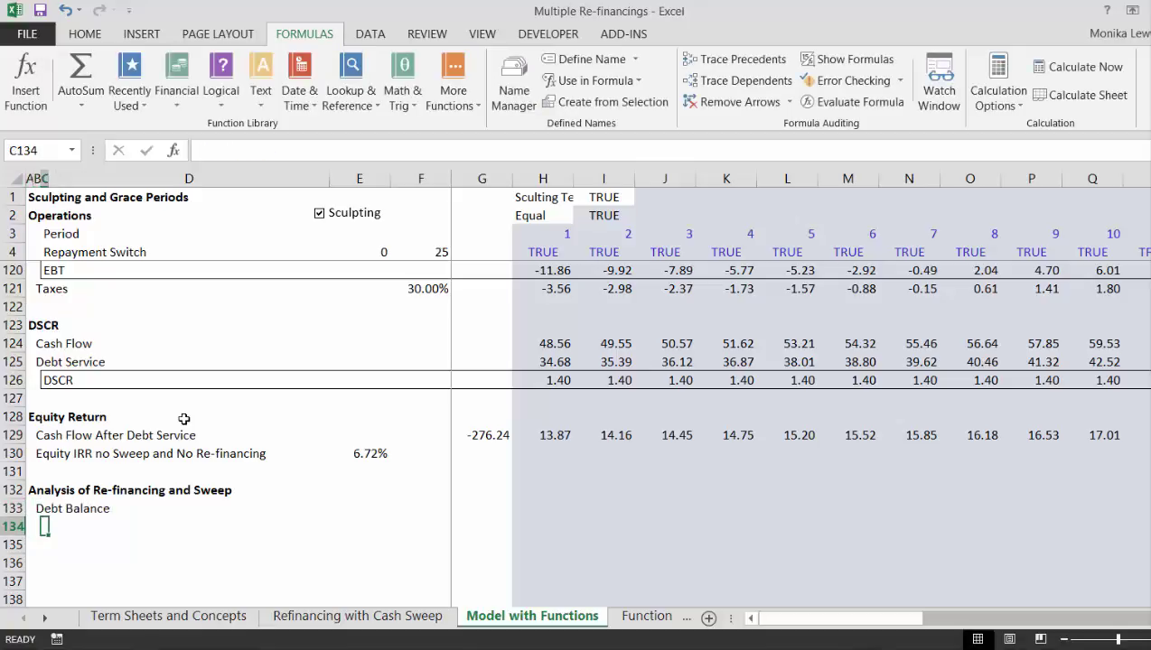
pyautogui.write('Opening Ba')
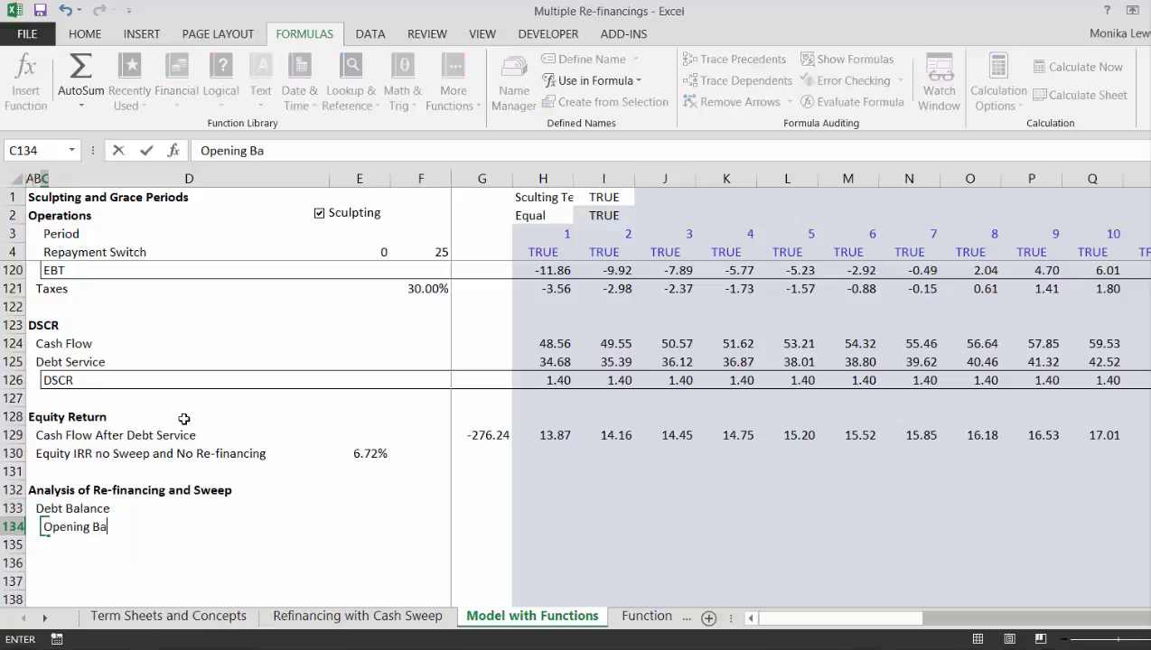
pyautogui.write('lance')
pyautogui.press('Return')
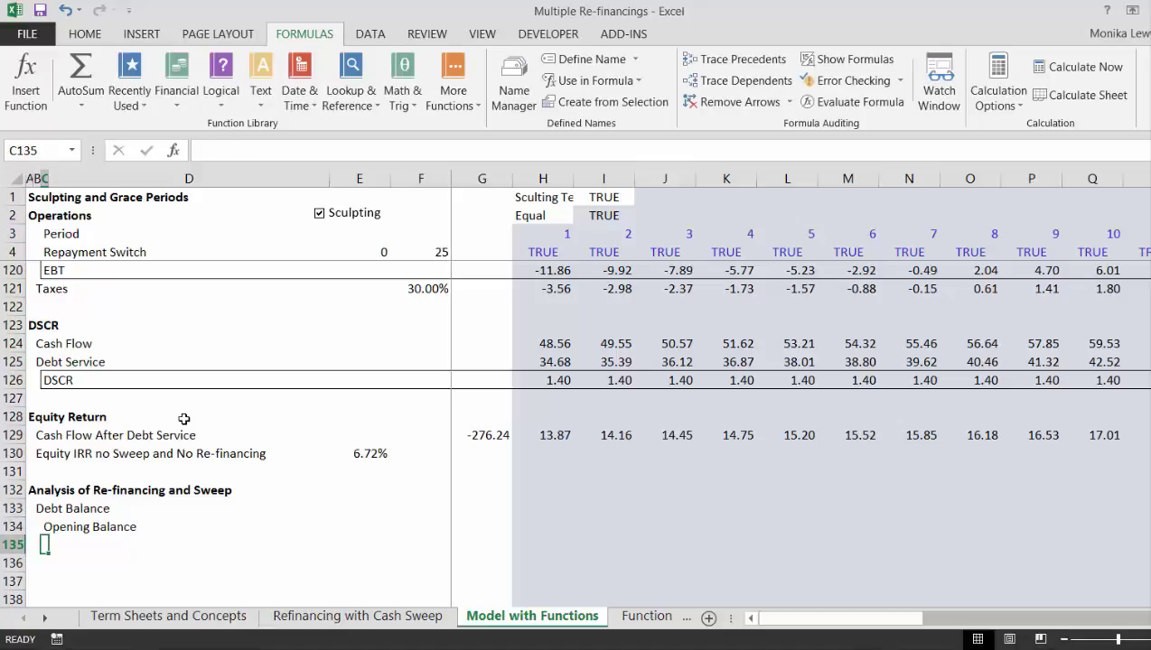
# Step: Label the line below Opening Balance, in C135, as "Add: New Debt Re-financed"
pyautogui.write('Add: New')
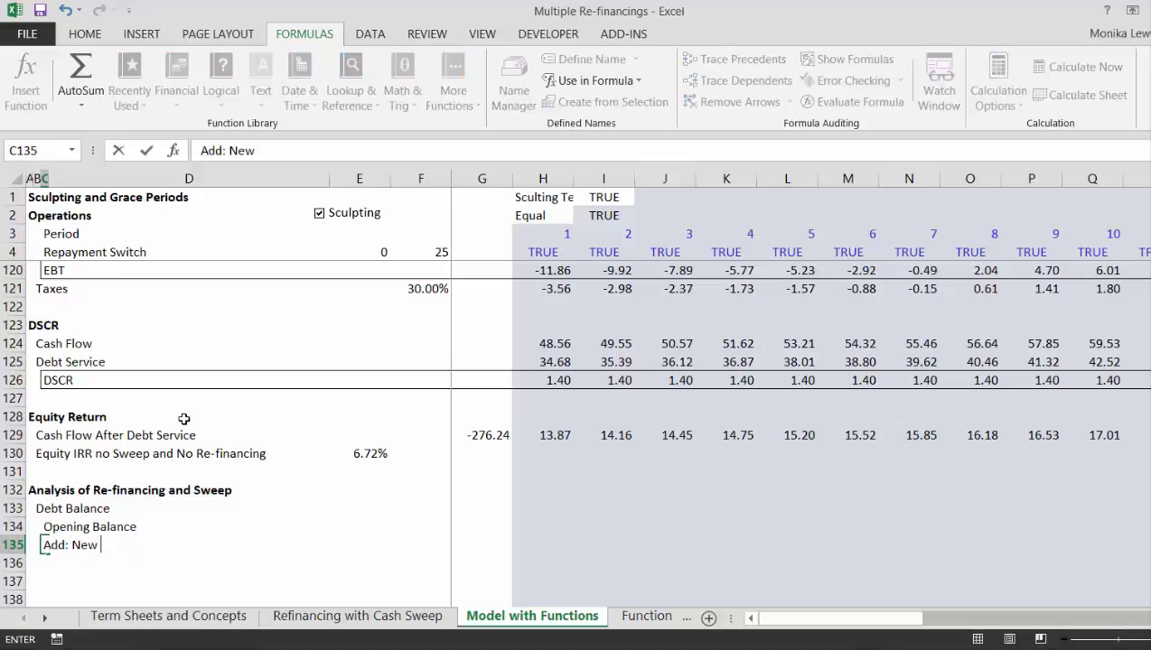
pyautogui.write(' Debt Re-fi')
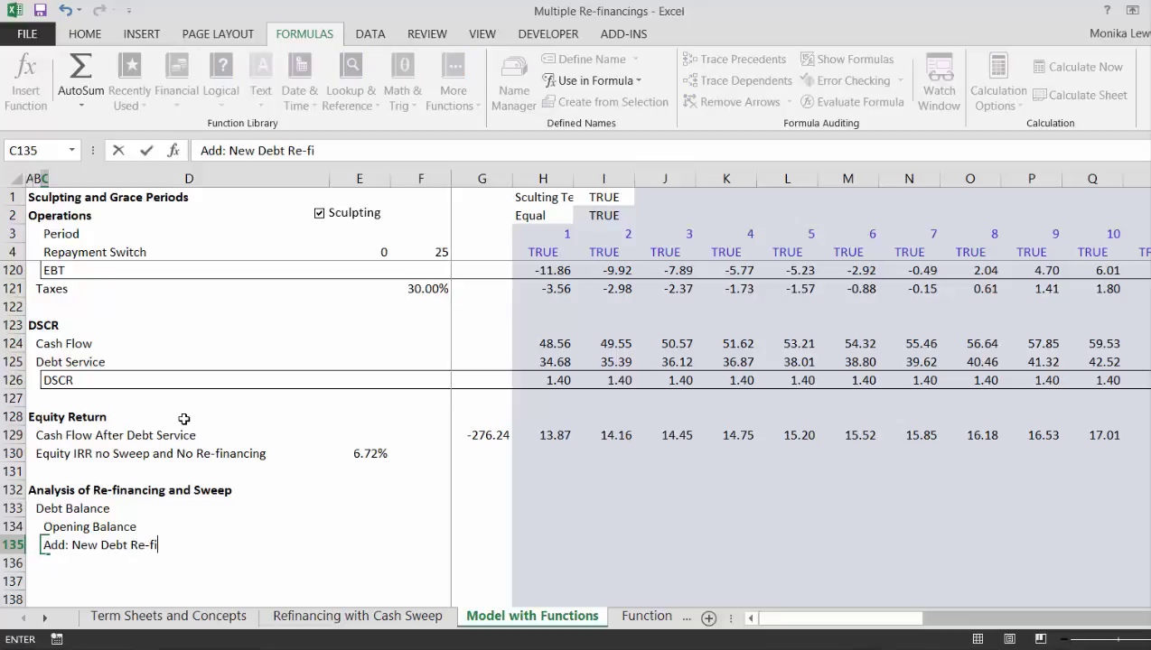
pyautogui.write('nancin')
pyautogui.press('BackSpace')
pyautogui.press('BackSpace')
pyautogui.write('ed')
pyautogui.hotkey('ctrl', 'Return')
pyautogui.press('Return')
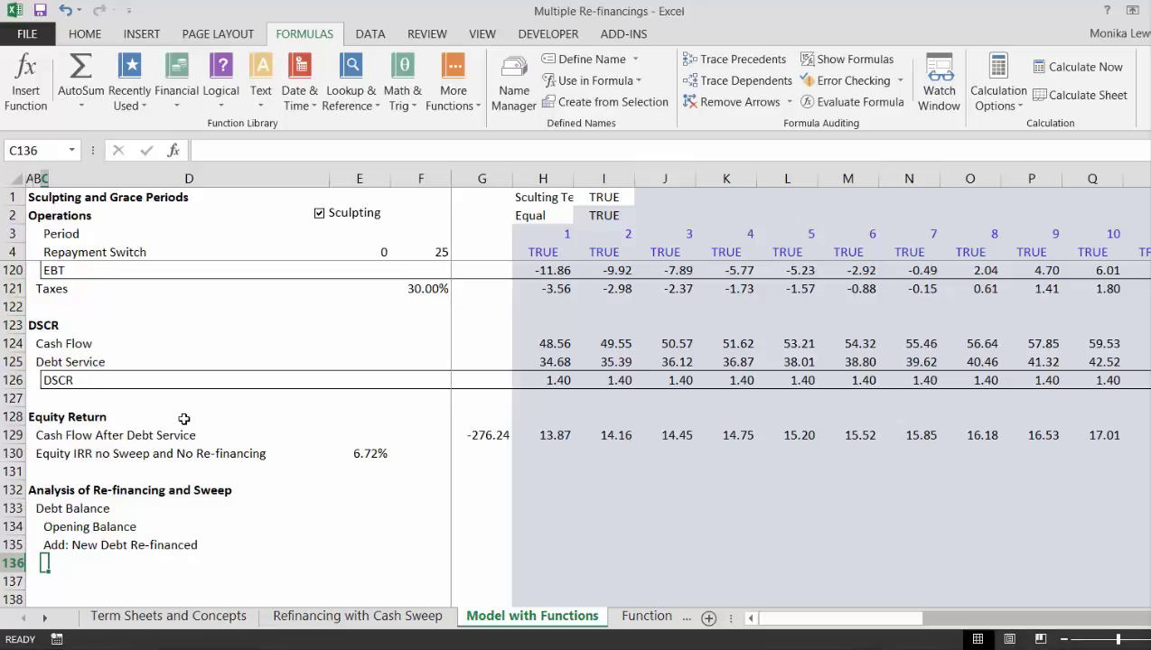
pyautogui.write('Les')
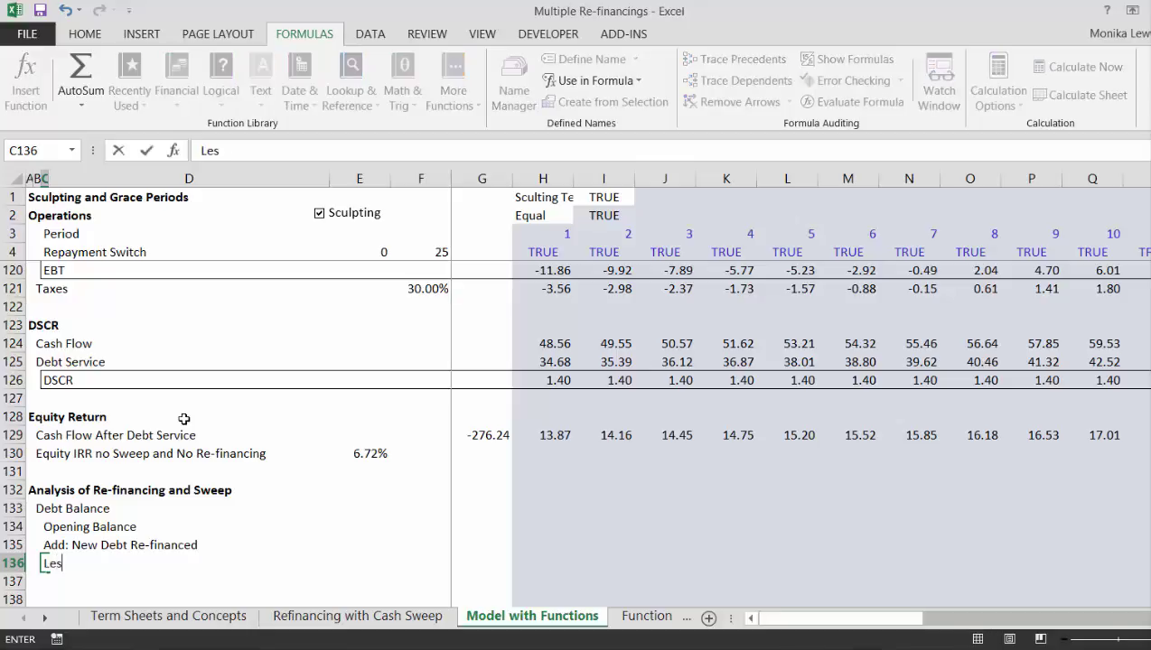
pyautogui.write('s: ')
pyautogui.write('s')
pyautogui.press('BackSpace')
pyautogui.press('BackSpace')
pyautogui.press('BackSpace')
pyautogui.press('BackSpace')
pyautogui.press('BackSpace')
pyautogui.press('BackSpace')
pyautogui.press('BackSpace')
pyautogui.press('Up')
# Step: Replace the label in C135 with "Less: Scheduled Repayments over Mini Perm Period"
pyautogui.write('Less')
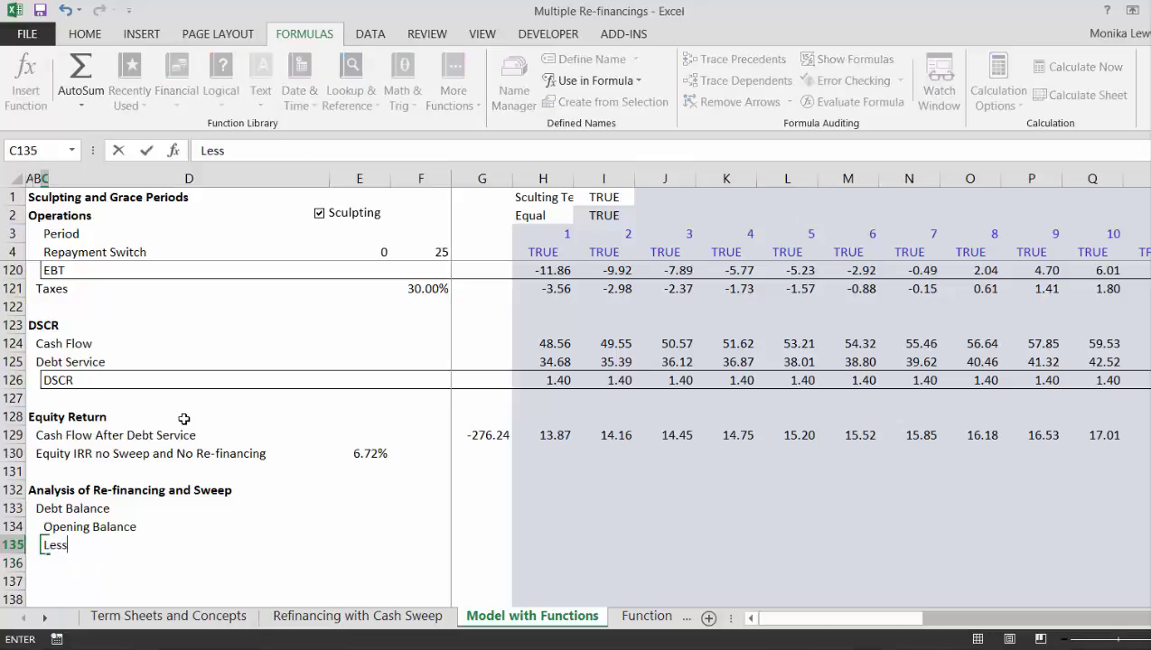
pyautogui.write(': Schedu')
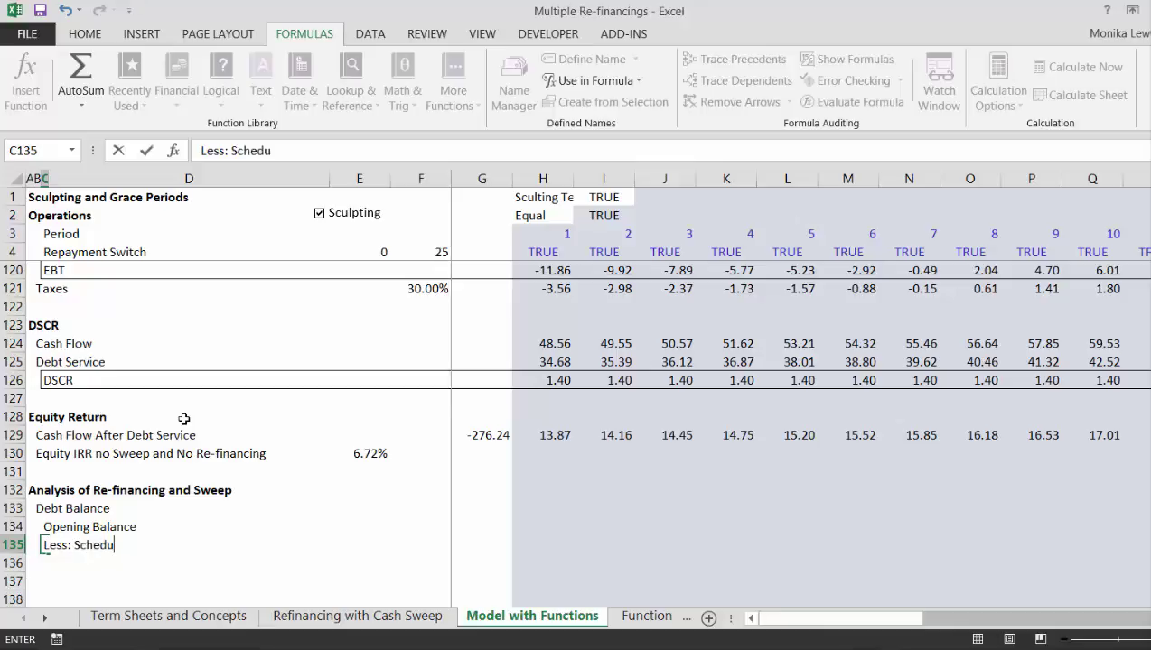
pyautogui.write('led Repay')
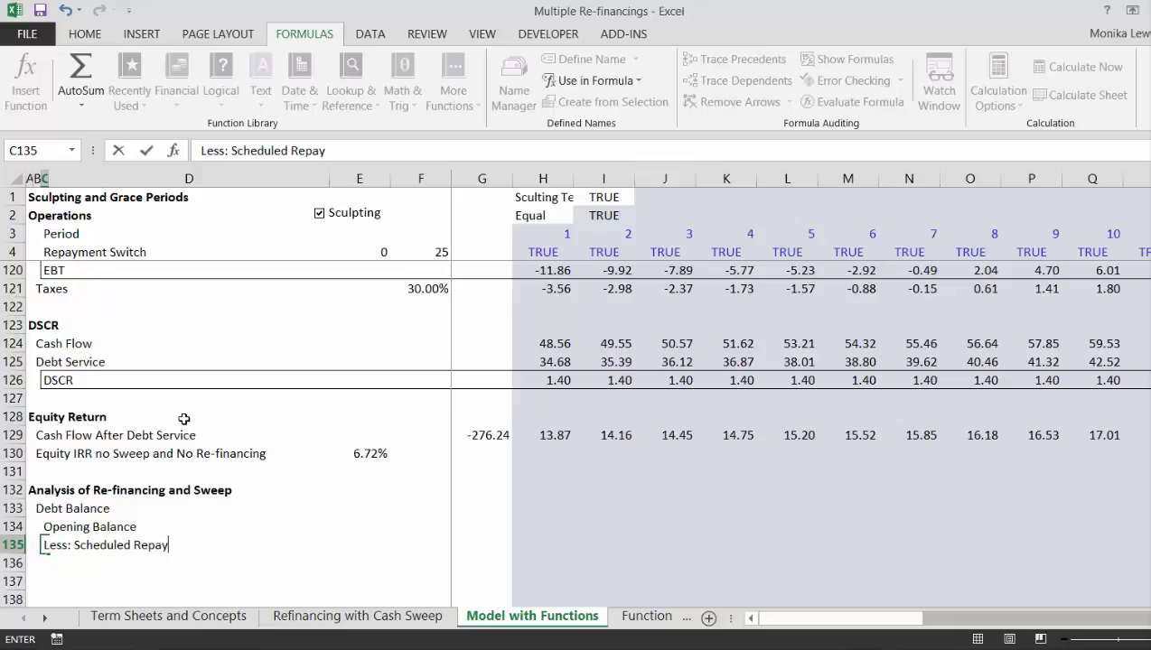
pyautogui.write('ments Before')
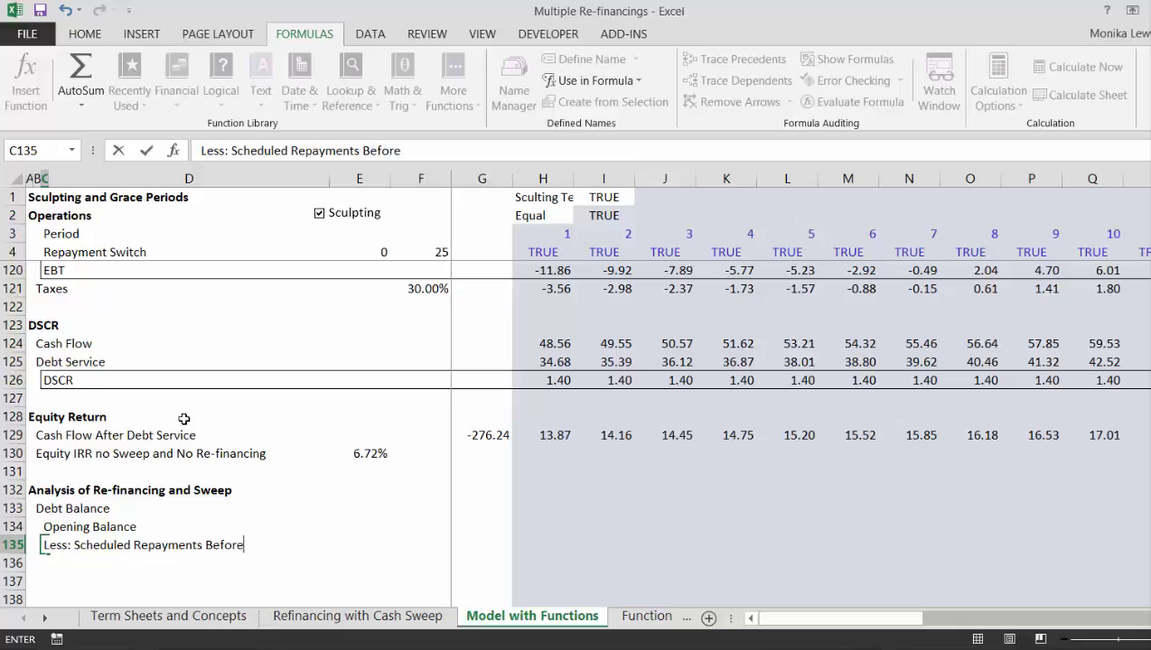
pyautogui.press('BackSpace')
pyautogui.press('BackSpace')
pyautogui.press('BackSpace')
pyautogui.press('BackSpace')
pyautogui.press('BackSpace')
pyautogui.press('BackSpace')
pyautogui.press('BackSpace')
pyautogui.write('over Mini')
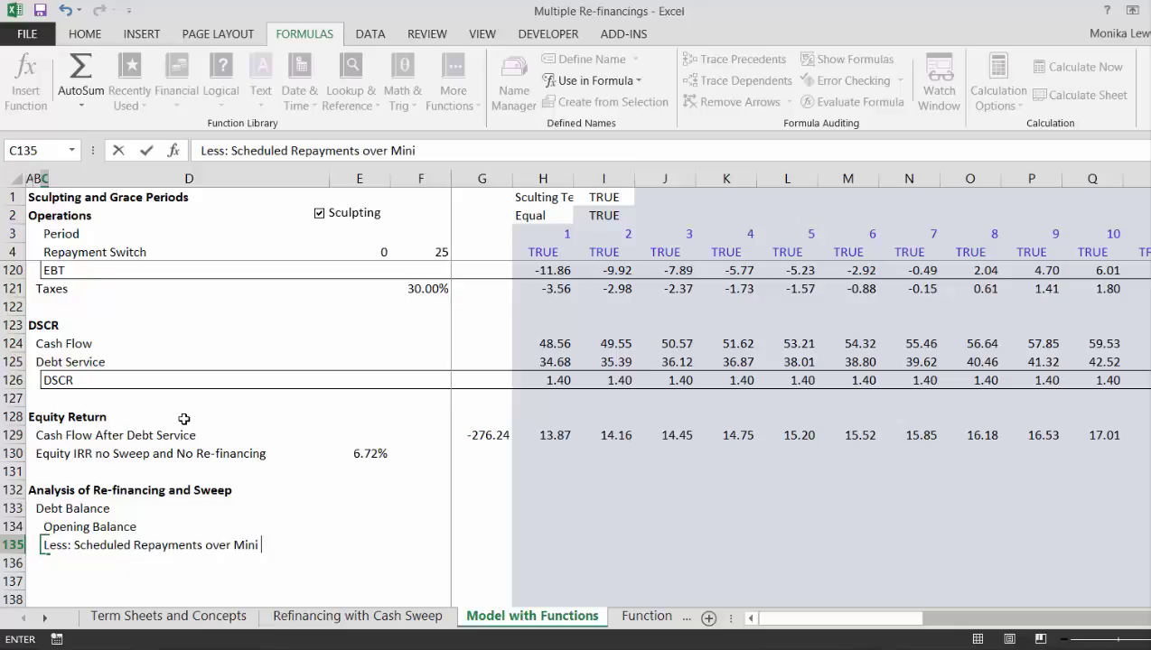
pyautogui.write(' Perm Pe')
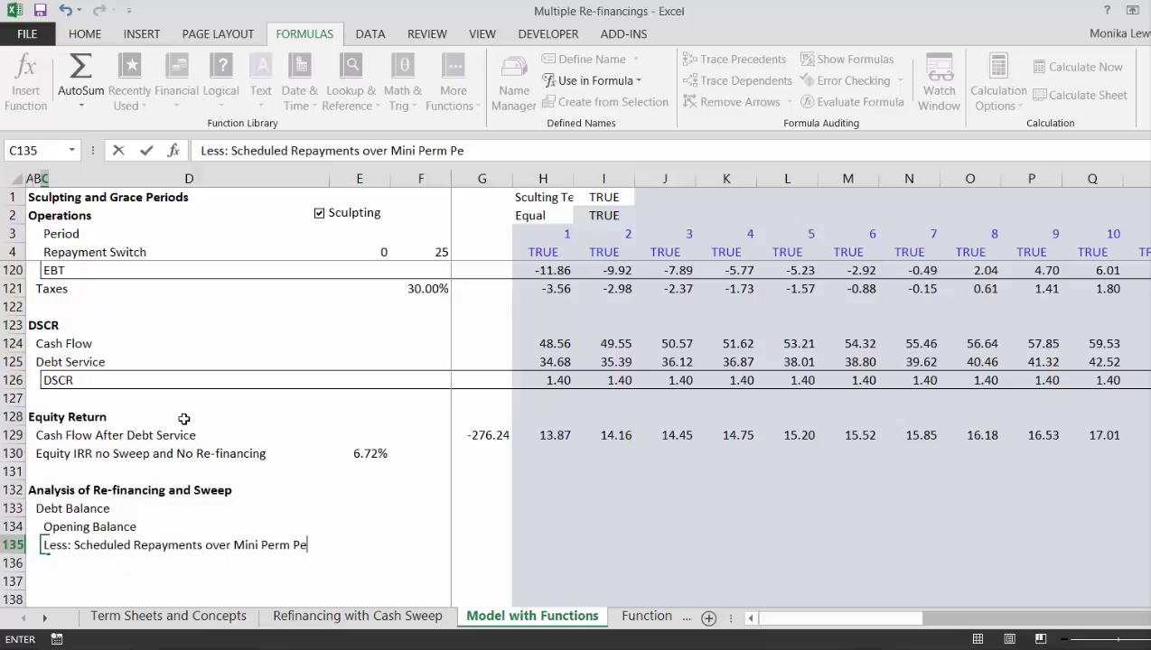
pyautogui.write('riod')
pyautogui.press('Return')
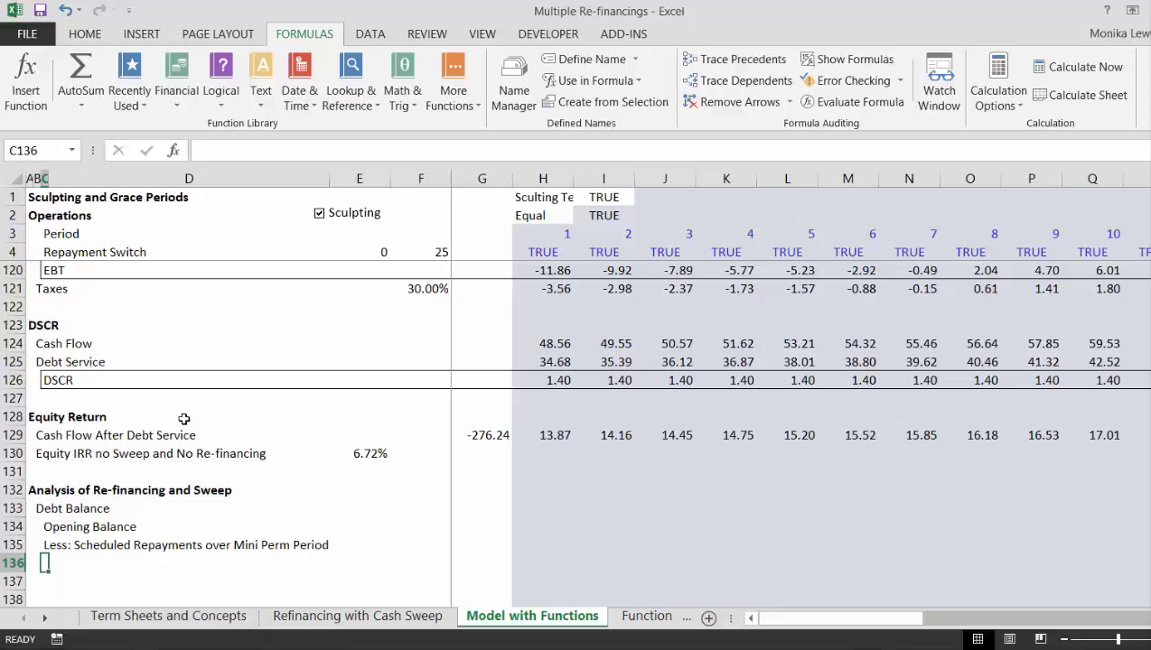
# Step: Add the labels "Add: Re-financed Debt" in C136 and "Less: Repayments on Re-financed Debt" in C137
pyautogui.write('Ad')
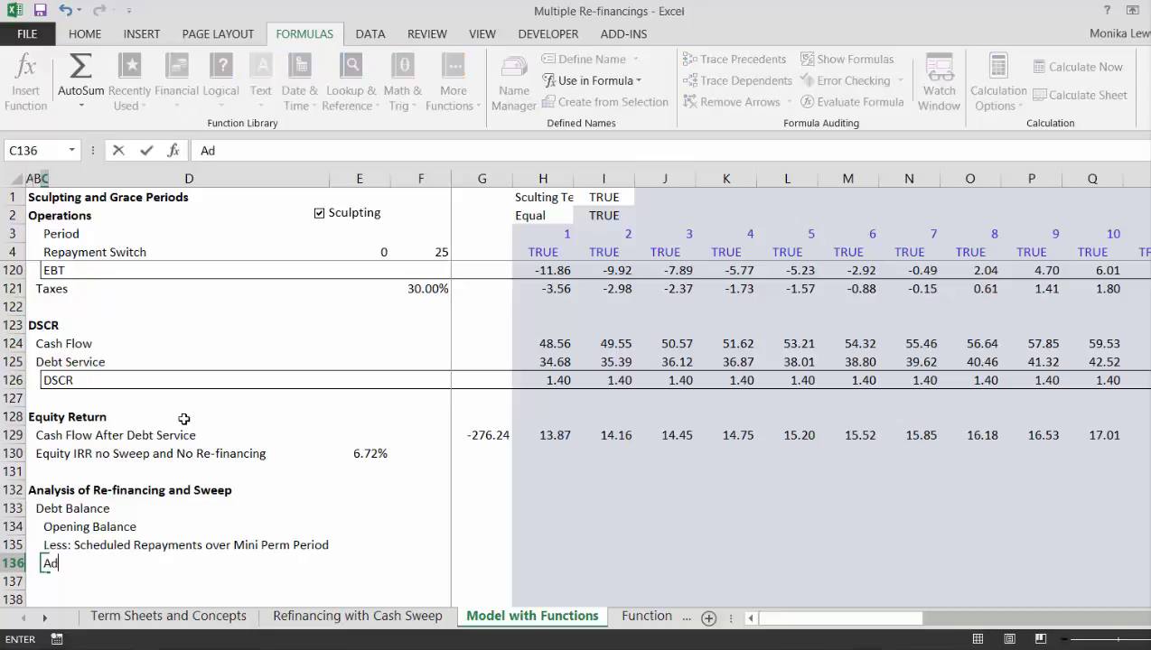
pyautogui.write('d: Re-fin')
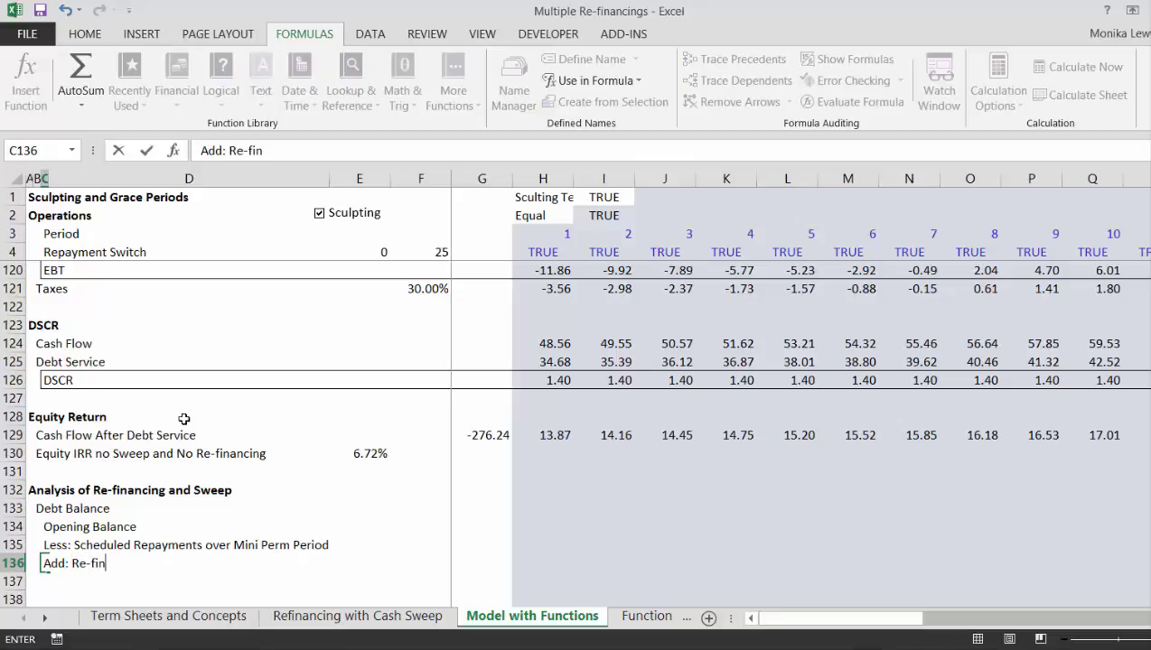
pyautogui.write('anced Debt')
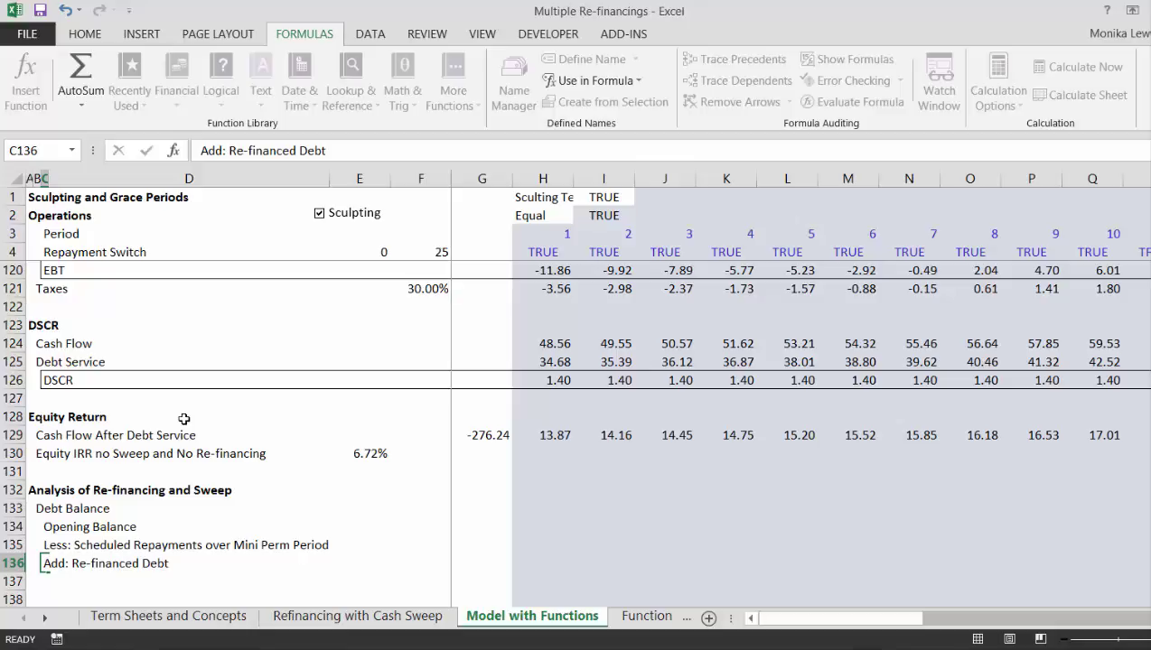
pyautogui.press('Return')
pyautogui.write('Less: Rep')
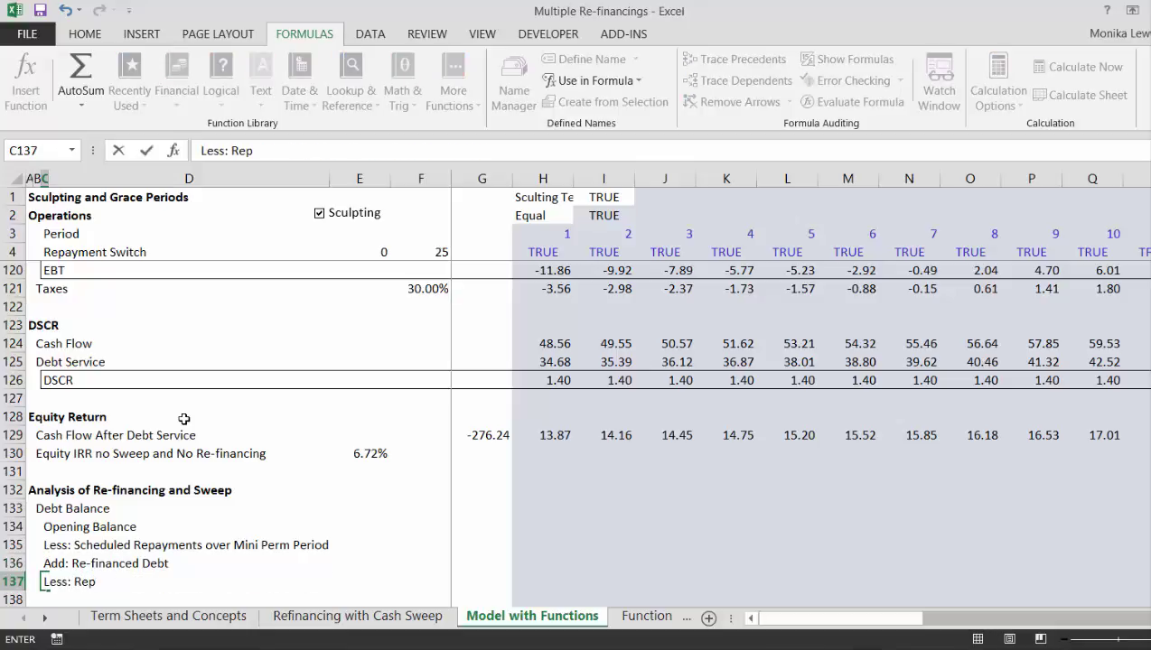
pyautogui.write('ayment')
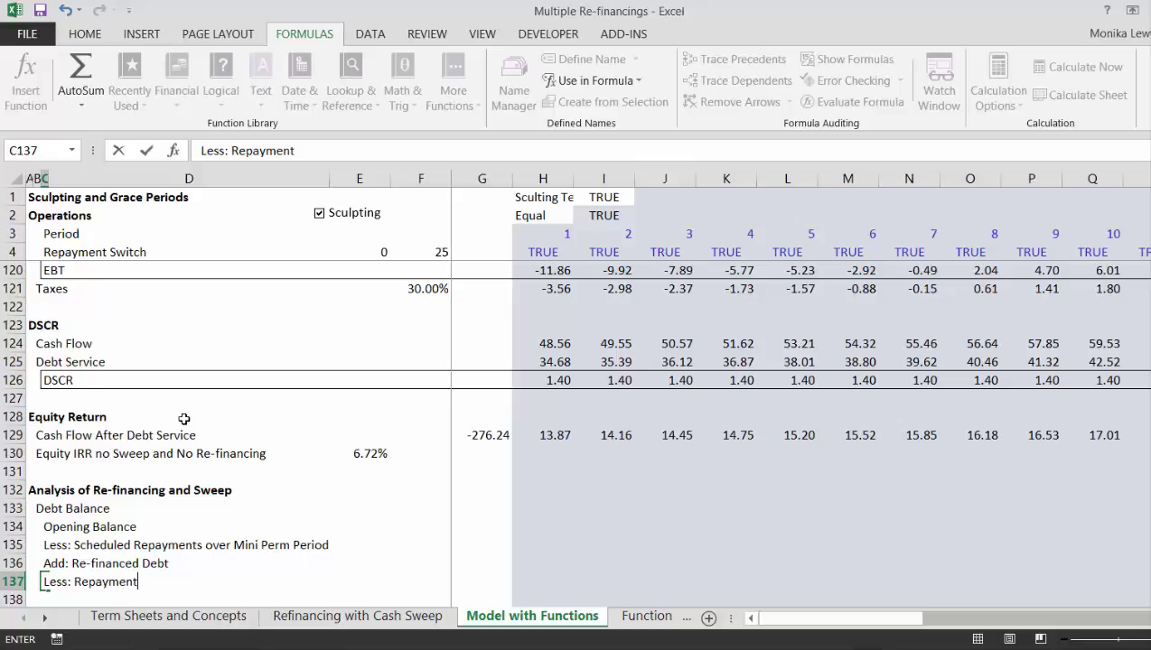
pyautogui.write('s on Re-financed Debt')
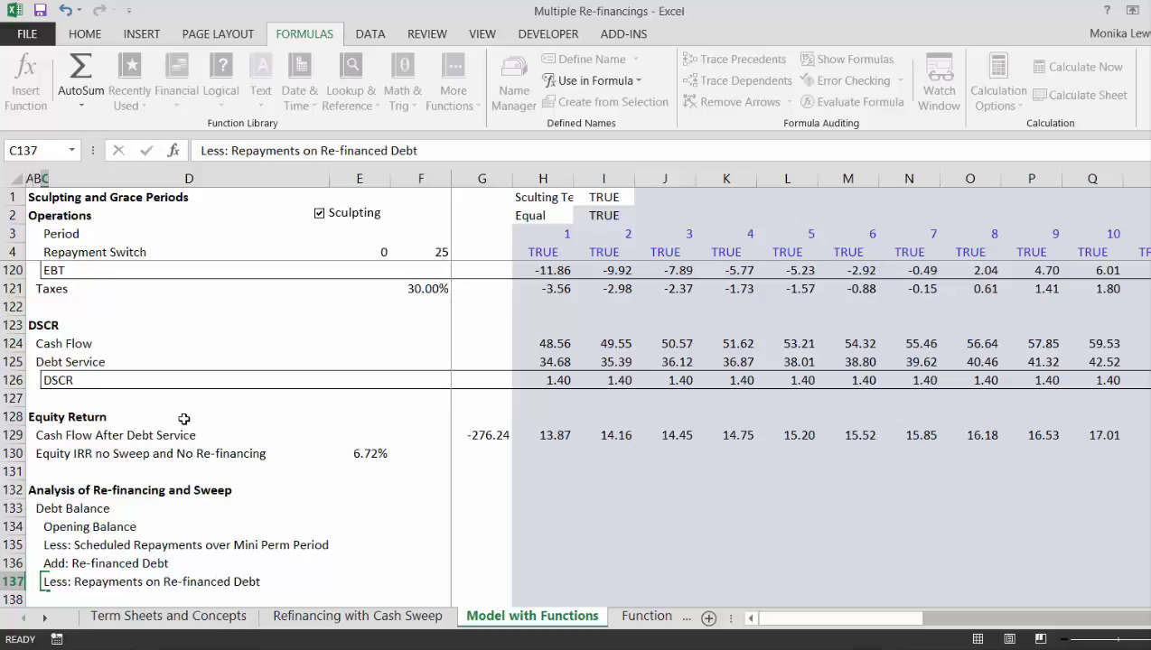
pyautogui.press('Return')
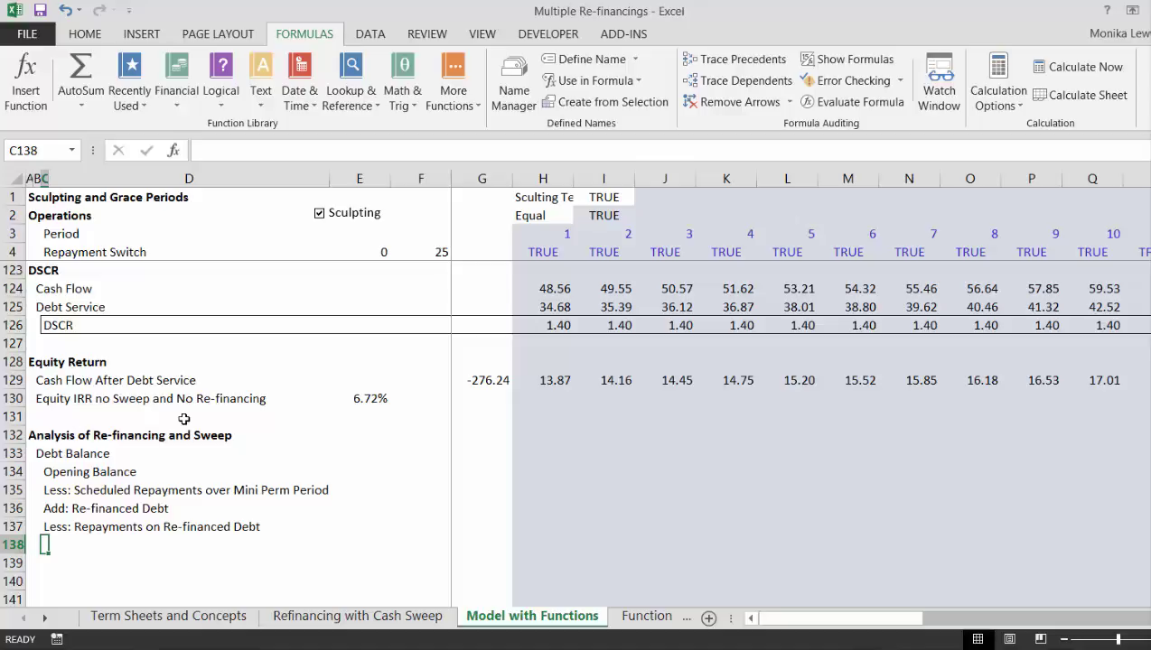
# Step: Add the line label "Less: Cash Sweep over Mini Perm Period" in C138 of the debt balance block
pyautogui.write('Less: Ca')
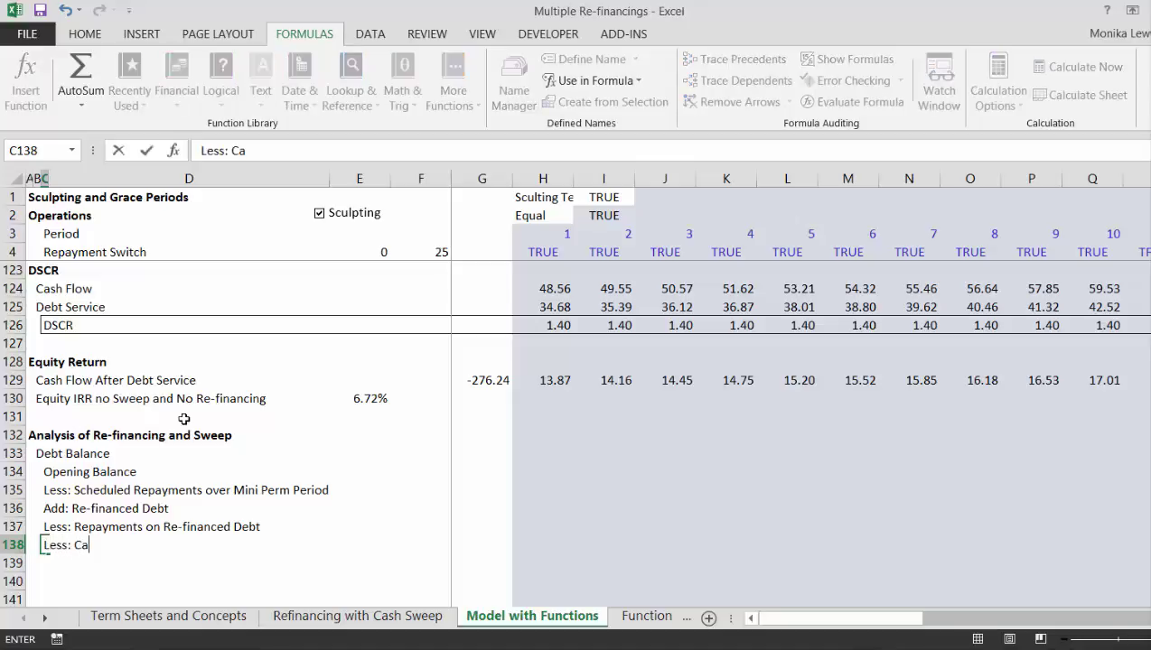
pyautogui.write('sh Swee D')
pyautogui.press('BackSpace')
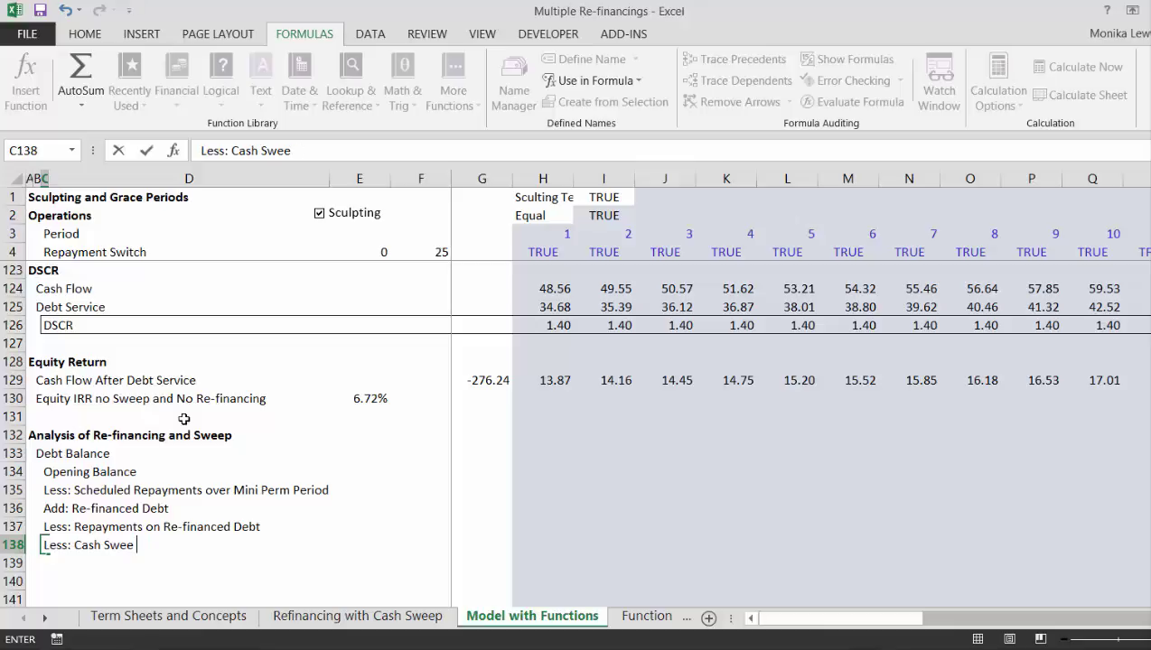
pyautogui.write('On')
pyautogui.press('BackSpace')
pyautogui.press('BackSpace')
pyautogui.press('BackSpace')
pyautogui.write('o')
pyautogui.press('BackSpace')
pyautogui.press('BackSpace')
pyautogui.write('p over Mini')
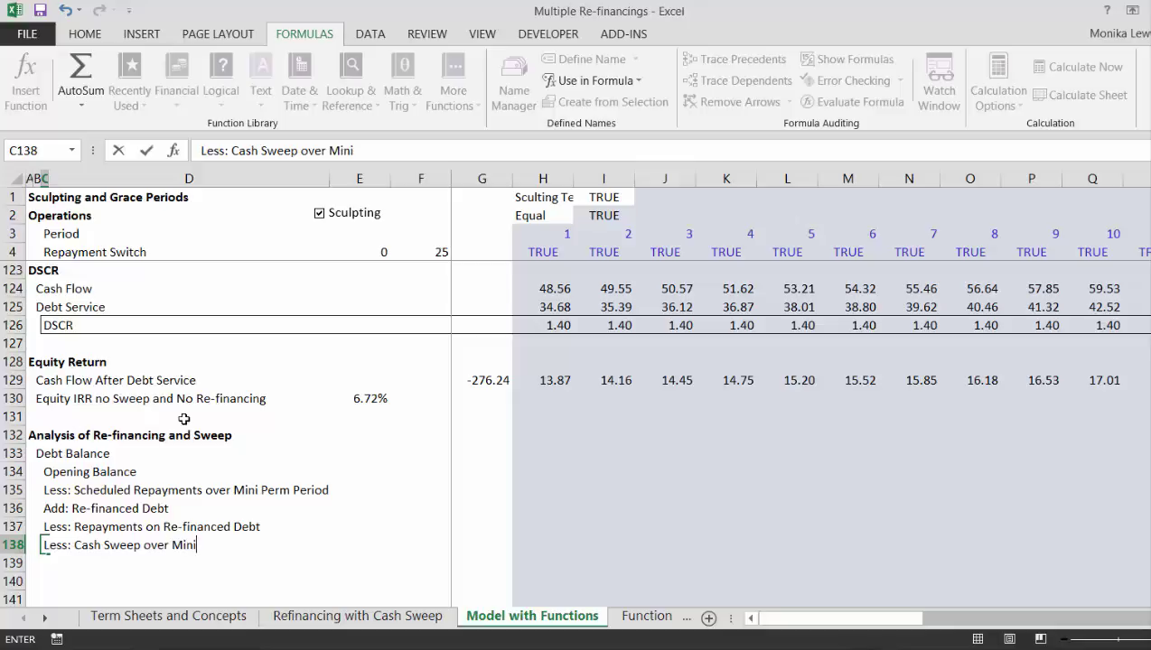
pyautogui.write(' Per')
pyautogui.press('BackSpace')
pyautogui.write('erm Period')
pyautogui.hotkey('ctrl', 'Return')
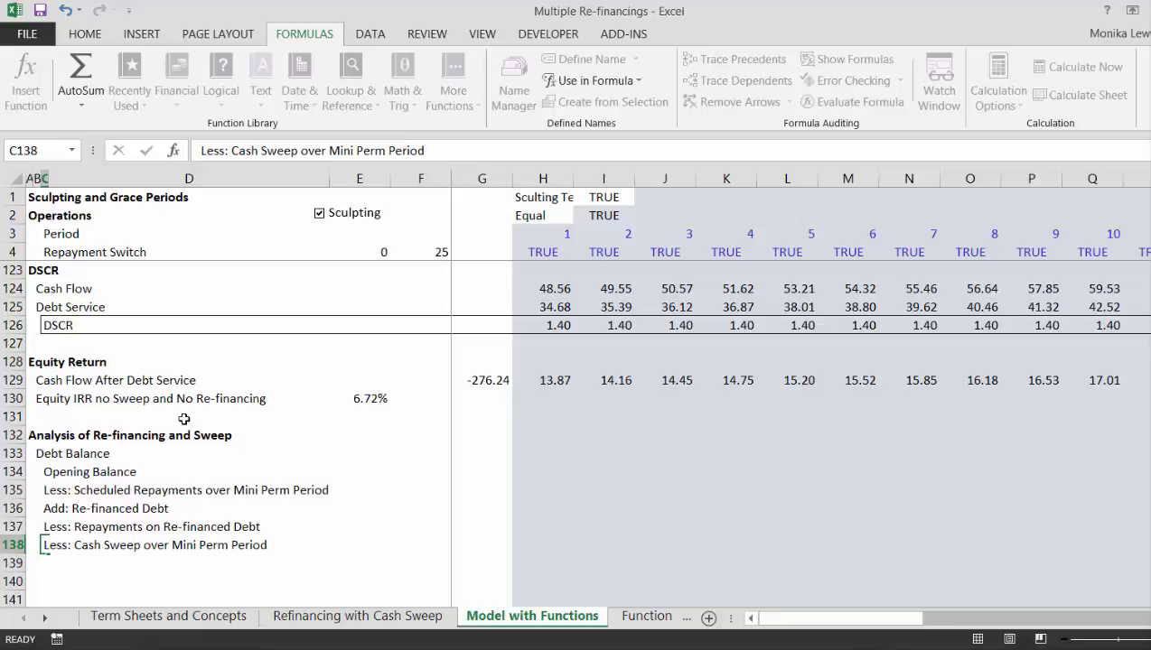
# Step: Add the line label "Less: Cash Sweep over Post Miniperm Period" in C139
pyautogui.press('Down')
pyautogui.write('Less: ')
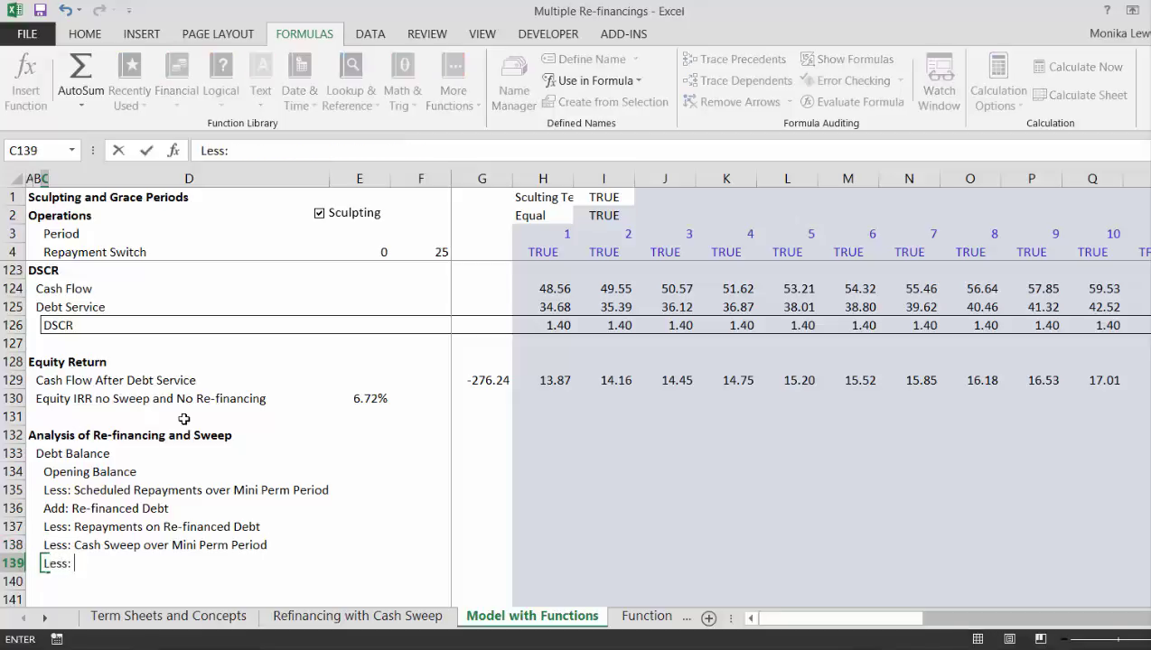
pyautogui.write('Cash Swee ')
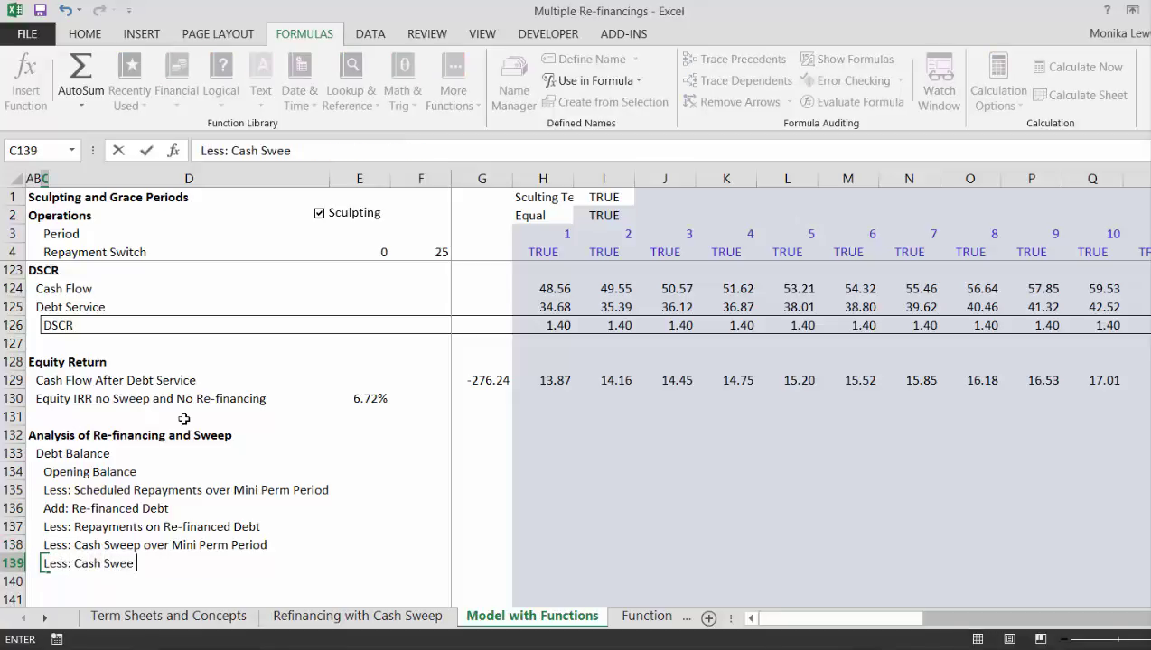
pyautogui.write('p o')
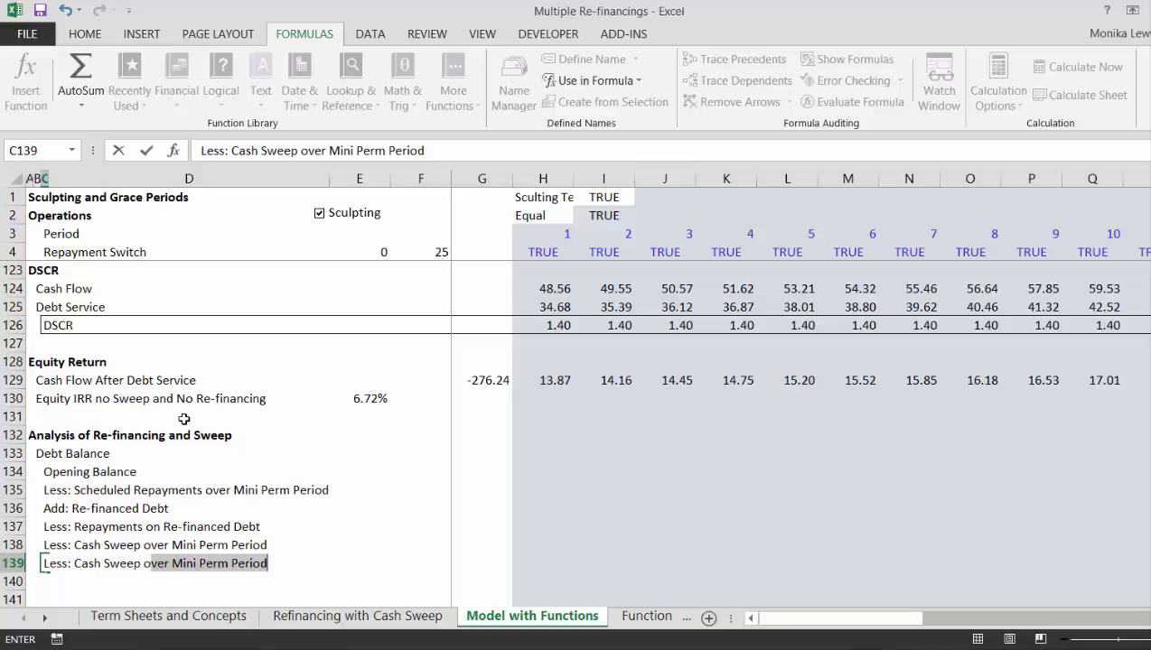
pyautogui.write('ver Post Min')
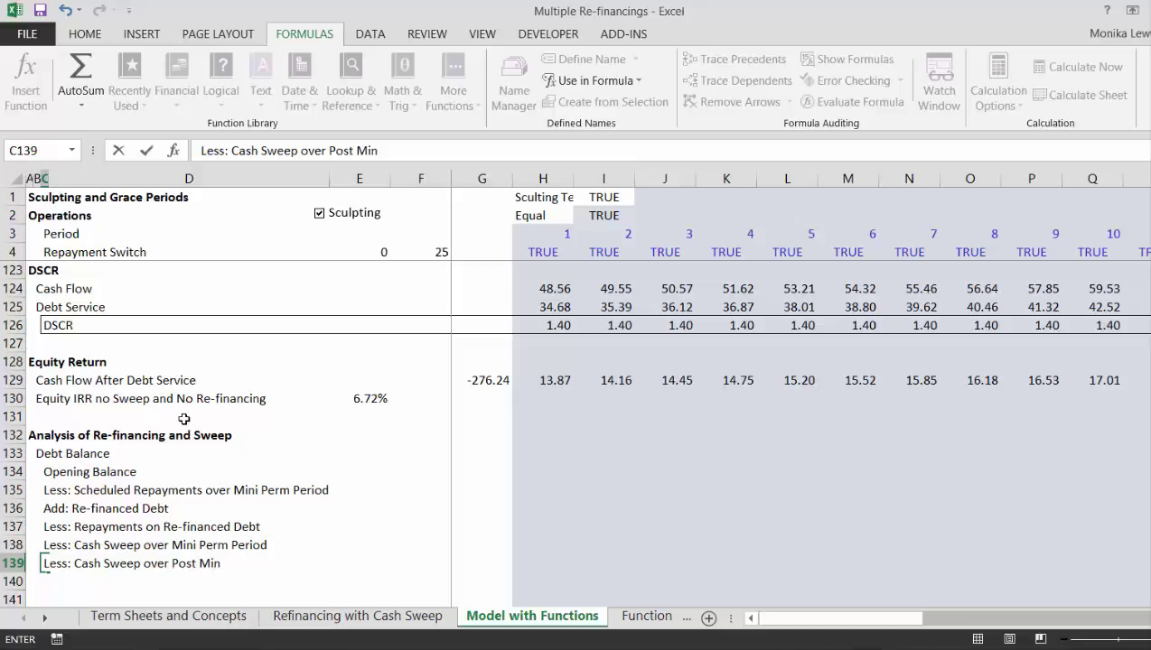
pyautogui.write('iperm Period')
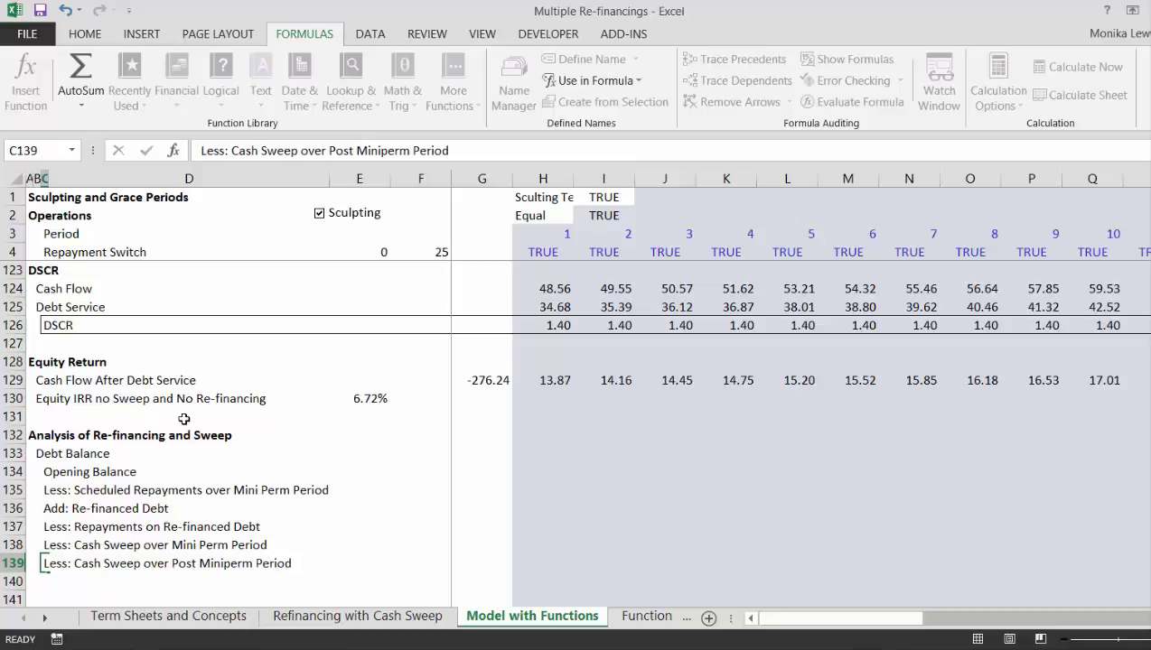
pyautogui.press('Return')
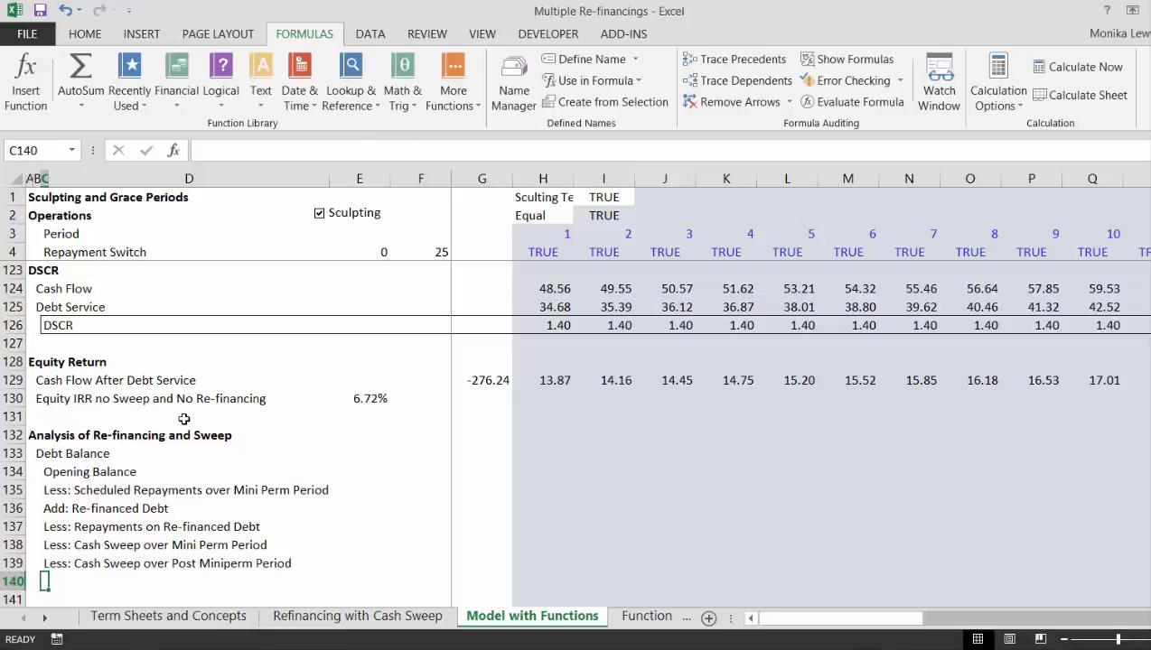
# Step: Finish the debt balance block's labels with "Closing Balance" in C140
pyautogui.write('Closing B')
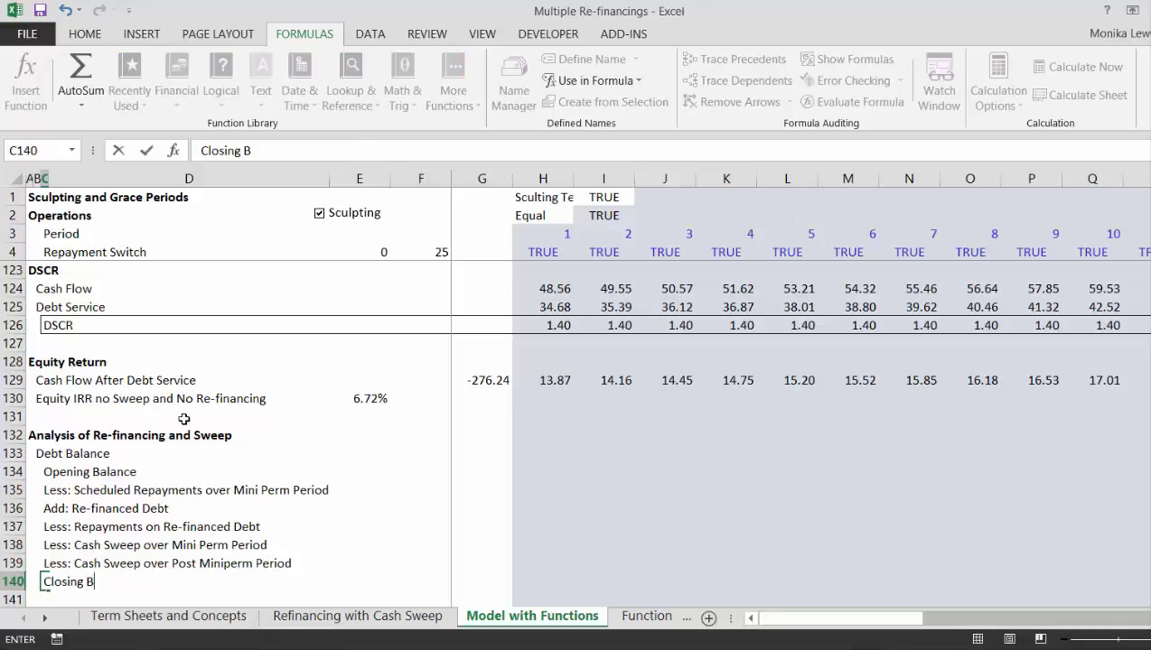
pyautogui.write('alance')
pyautogui.press('Home')
pyautogui.press('Return')
pyautogui.press('Return')
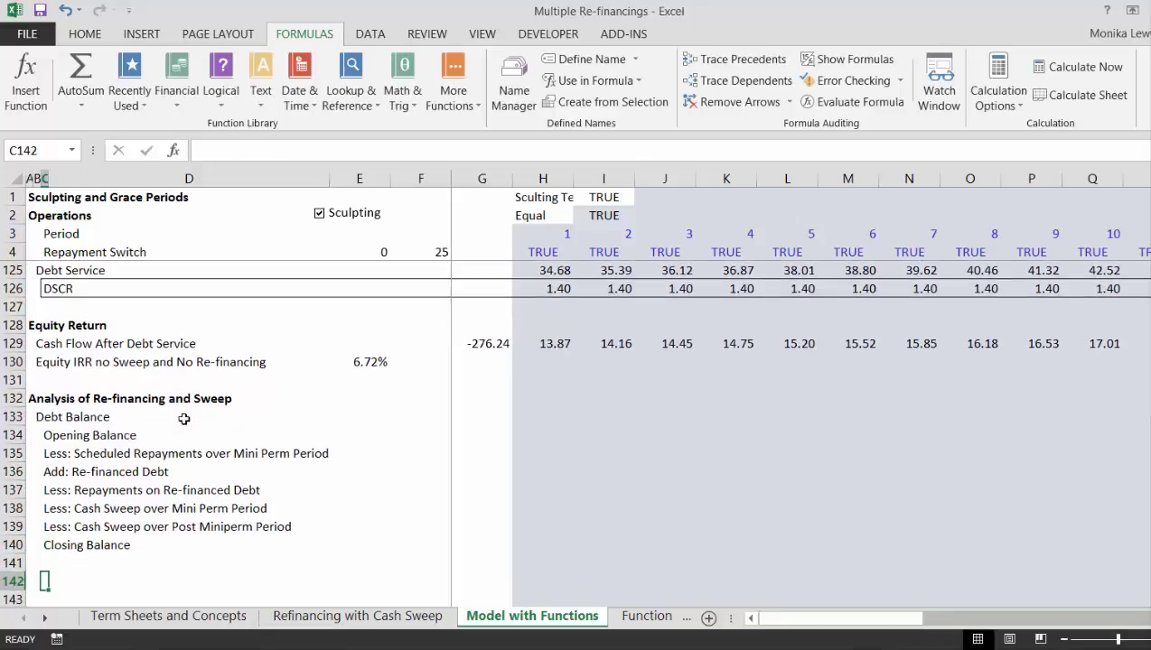
pyautogui.press('Up')
pyautogui.press('Up')
pyautogui.press('Up')
pyautogui.press('Up')
pyautogui.press('Up')
pyautogui.press('Up')
pyautogui.press('Up')
pyautogui.press('Up')
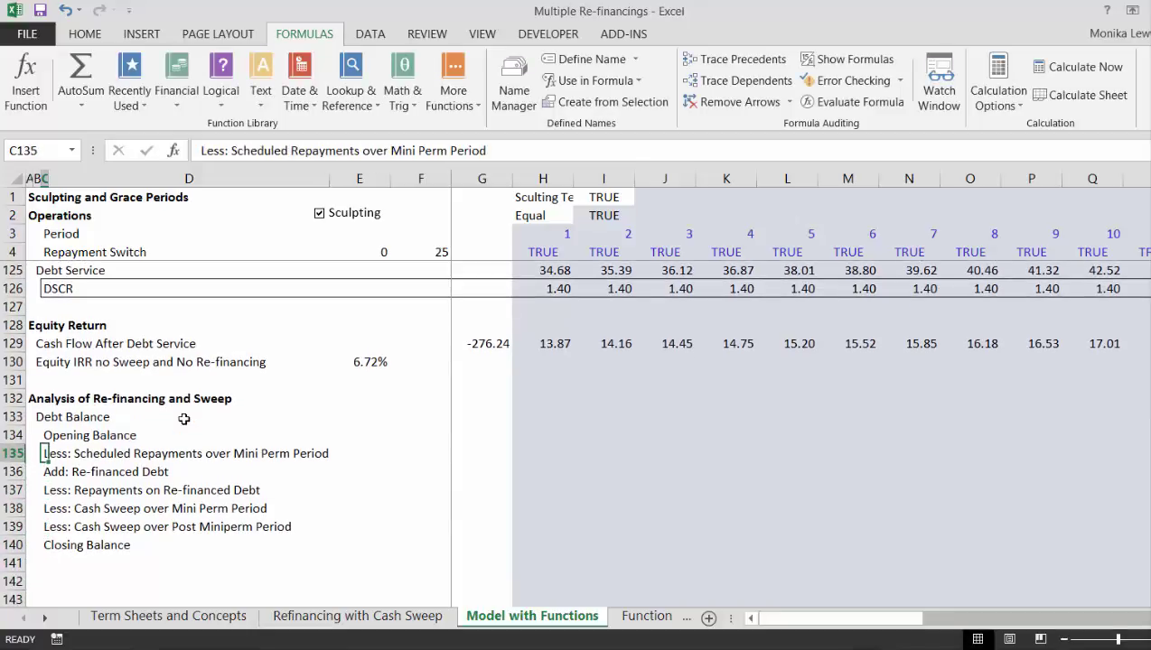
# Step: Link the initial Closing Balance in G140 of the new debt block to the original debt's closing balance with =G109
pyautogui.press('Right')
pyautogui.press('Right')
pyautogui.press('Right')
pyautogui.press('Right')
pyautogui.press('Right')
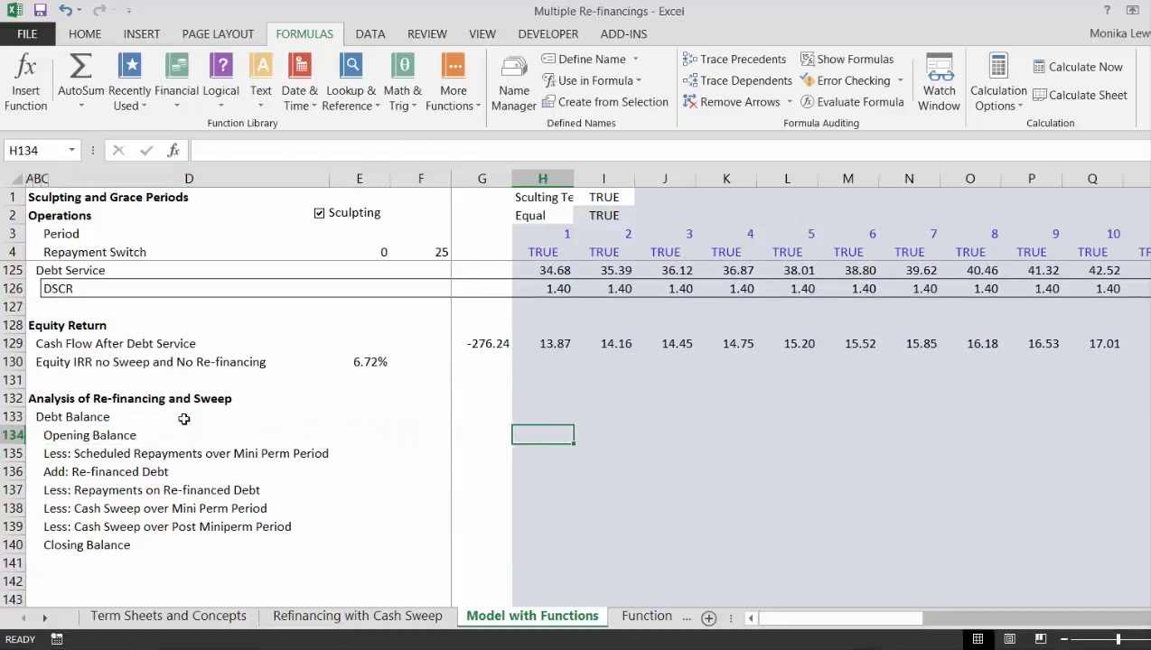
pyautogui.press('Down')
pyautogui.press('Down')
pyautogui.press('Down')
pyautogui.press('Down')
pyautogui.press('Down')
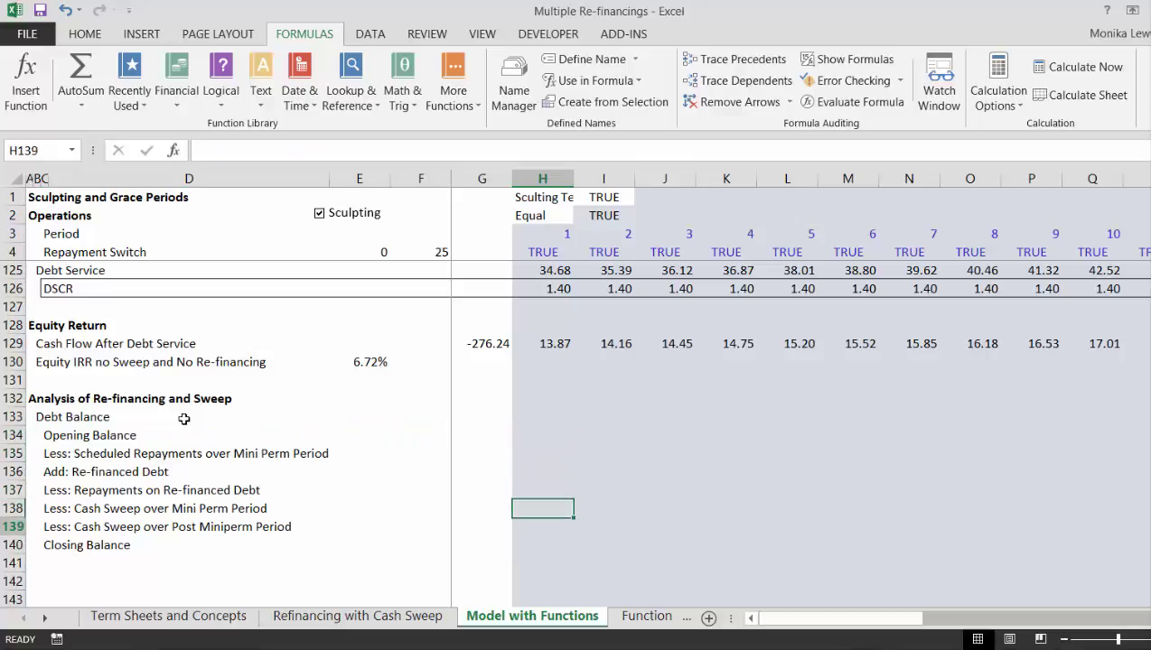
pyautogui.press('Left')
pyautogui.press('Down')
pyautogui.write('=')
pyautogui.press('Up')
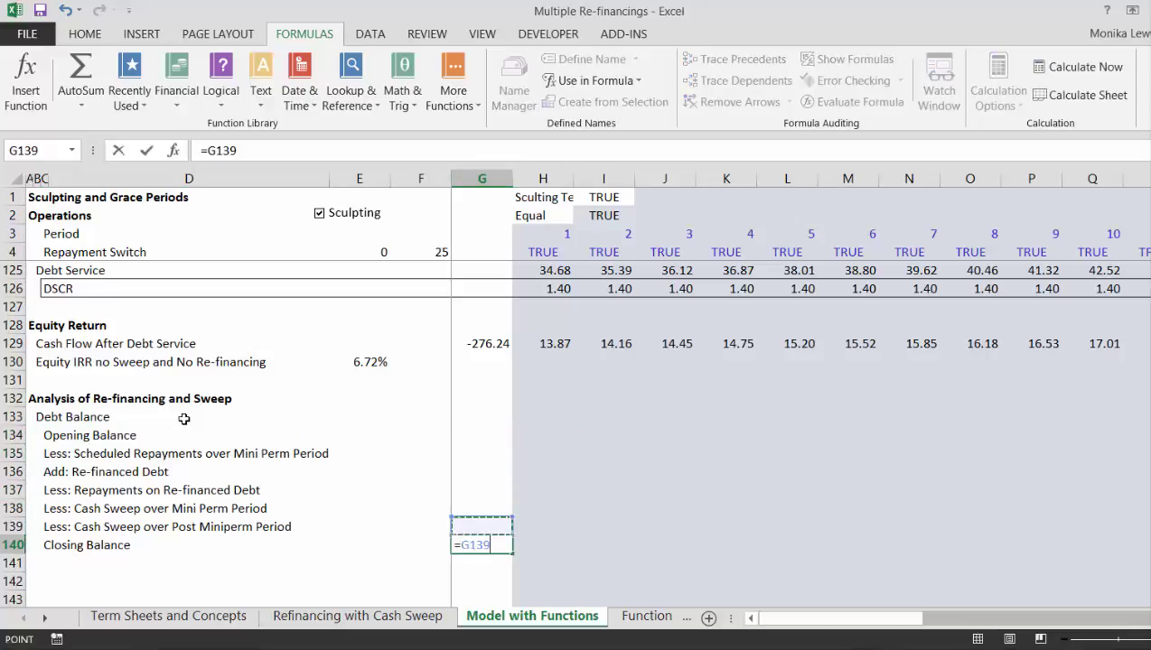
pyautogui.press('Up')
pyautogui.press('Up')
pyautogui.press('Up')
pyautogui.press('Up')
pyautogui.press('Up')
pyautogui.press('Up')
pyautogui.press('Up')
pyautogui.press('Up')
pyautogui.press('Up')
pyautogui.press('Up')
pyautogui.press('Up')
pyautogui.press('Up')
pyautogui.press('Up')
pyautogui.press('Up')
pyautogui.press('Up')
pyautogui.press('Up')
pyautogui.press('Up')
pyautogui.press('Up')
pyautogui.press('Up')
pyautogui.press('Up')
pyautogui.press('Up')
pyautogui.press('Up')
pyautogui.press('Up')
pyautogui.press('Up')
pyautogui.press('Up')
pyautogui.press('Up')
pyautogui.press('Up')
pyautogui.press('Up')
pyautogui.press('Up')
pyautogui.press('Up')
pyautogui.press('Up')
pyautogui.press('Up')
pyautogui.press('Up')
pyautogui.press('Up')
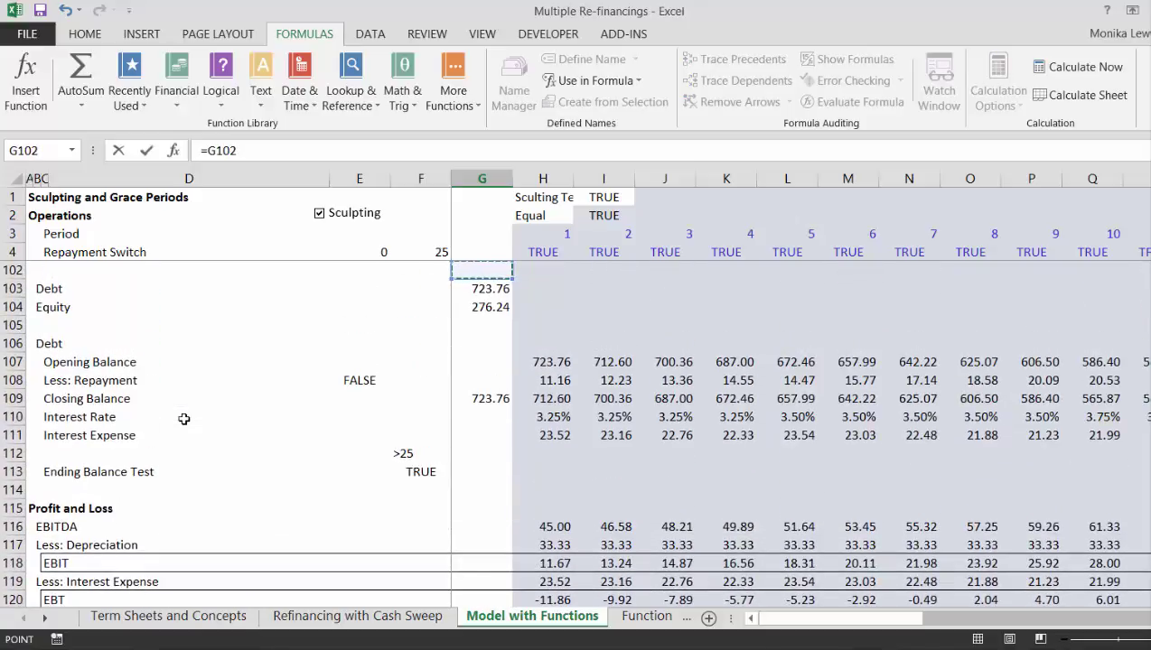
pyautogui.press('Down')
pyautogui.press('Down')
pyautogui.press('Down')
pyautogui.press('Down')
pyautogui.press('Down')
pyautogui.press('Down')
pyautogui.press('Down')
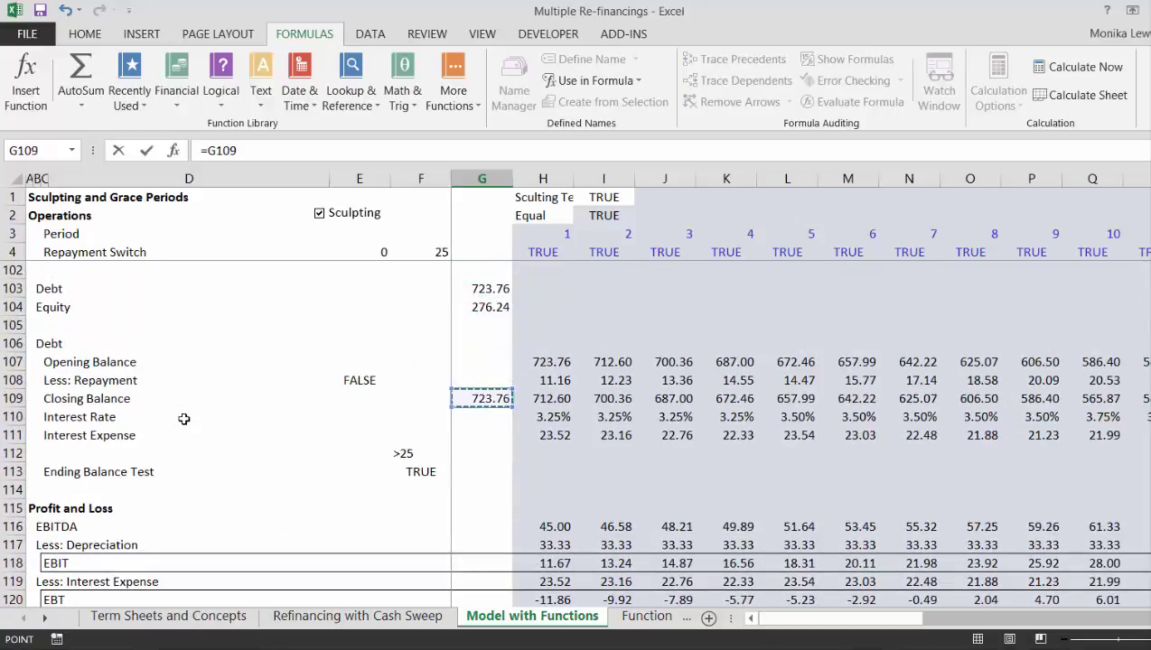
pyautogui.press('Return')
# Step: Set the first period's Opening Balance in H134 equal to the prior Closing Balance in G140
pyautogui.press('Up')
pyautogui.press('Up')
pyautogui.press('Up')
pyautogui.press('Up')
pyautogui.press('Up')
pyautogui.press('Up')
pyautogui.press('Up')
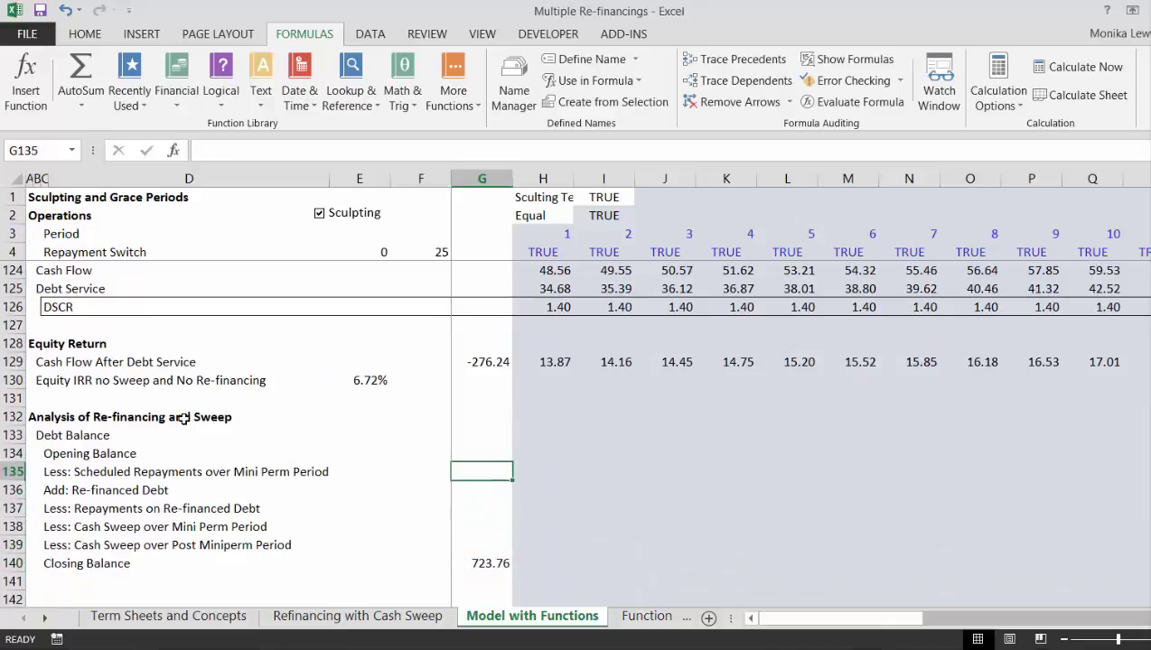
pyautogui.press('Right')
pyautogui.write('=')
pyautogui.press('Down')
pyautogui.press('Down')
pyautogui.press('Down')
pyautogui.press('Down')
pyautogui.press('Down')
pyautogui.press('Down')
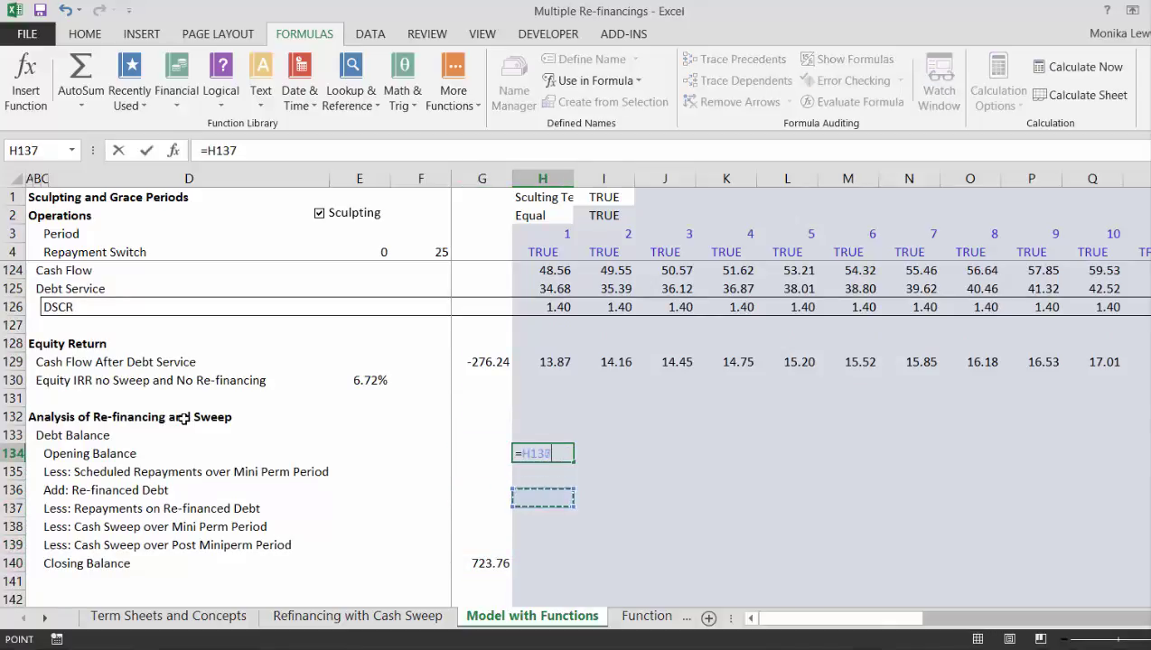
pyautogui.press('Left')
pyautogui.press('Return')
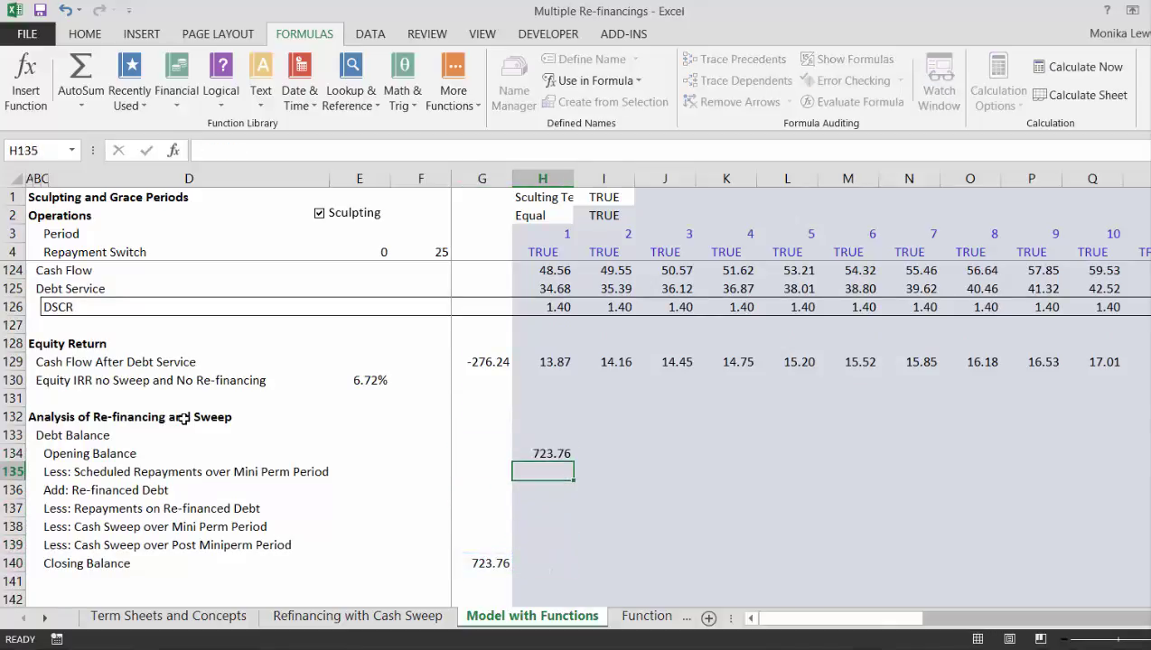
pyautogui.press('Left')
pyautogui.press('Right')
pyautogui.write('=')
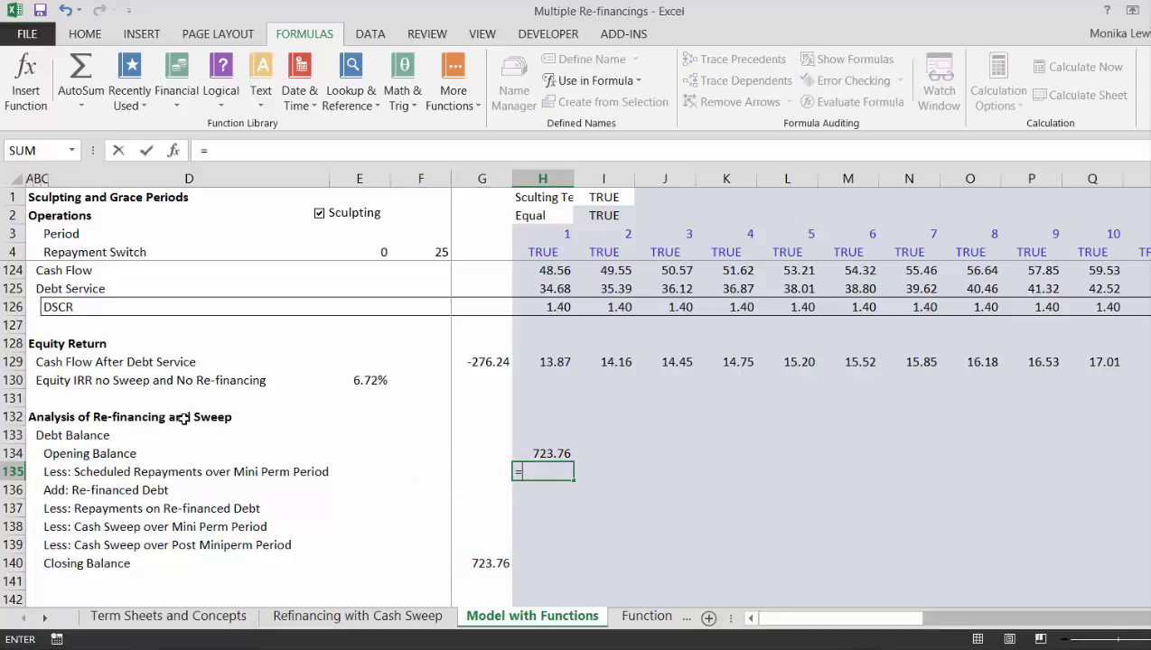
pyautogui.press('Escape')
# Step: Insert a blank row above the Debt Balance heading in row 133
pyautogui.press('Up')
pyautogui.press('Up')
pyautogui.hotkey('shift', 'space')
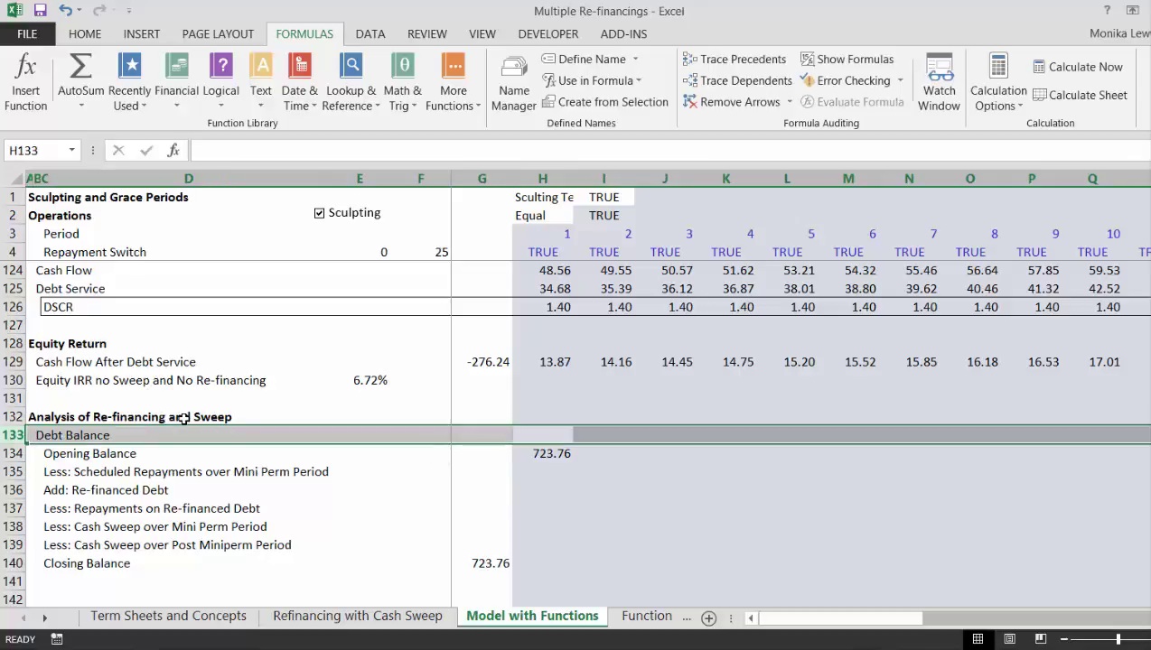
pyautogui.hotkey('ctrl', 'shift', '+')
# Step: Enter the label "Mini Perm Period" in B133 of the inserted row
pyautogui.press('Left')
pyautogui.press('Left')
pyautogui.press('Left')
pyautogui.press('Left')
pyautogui.press('Left')
pyautogui.press('Left')
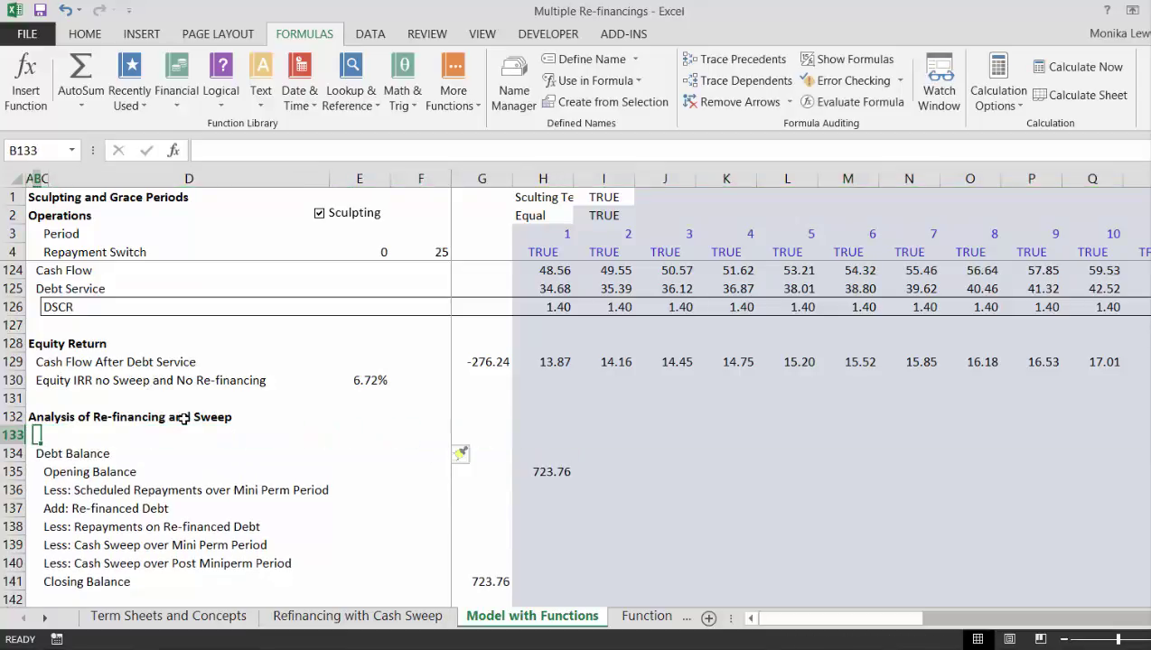
pyautogui.write('Mini Perm Peri')
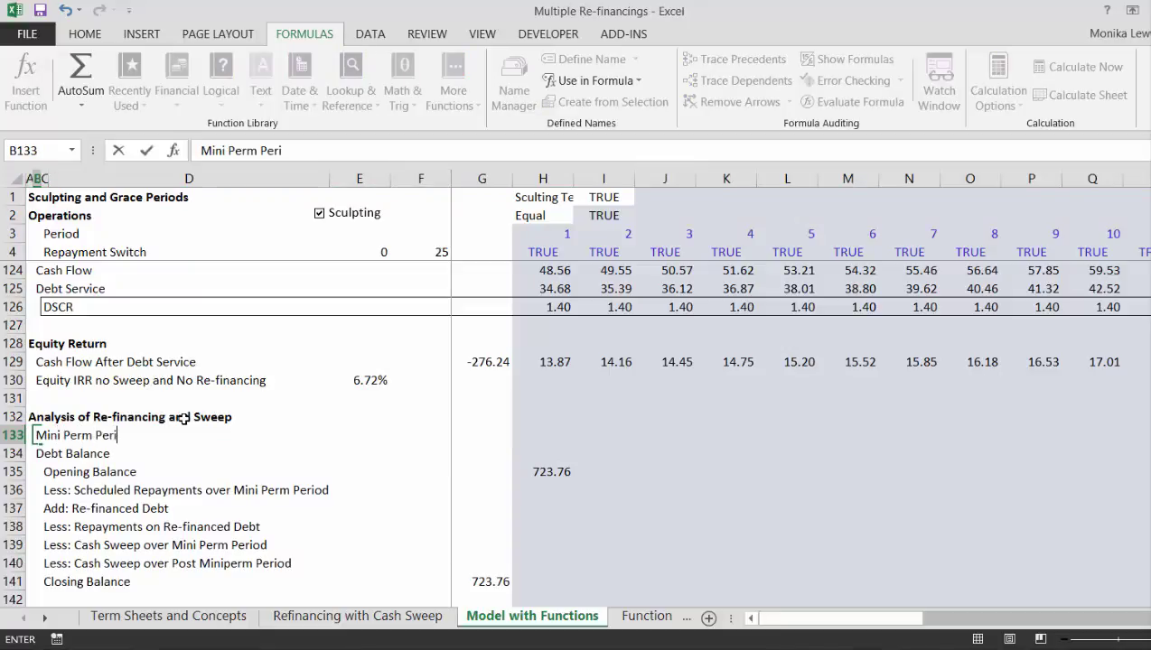
pyautogui.write('od')
pyautogui.press('Return')
# Step: Link the Mini Perm Period length in F133 to the Tenor of Debt assumption with =E48
pyautogui.press('Up')
pyautogui.press('Right')
pyautogui.press('Right')
pyautogui.press('Right')
pyautogui.press('Right')
pyautogui.press('Right')
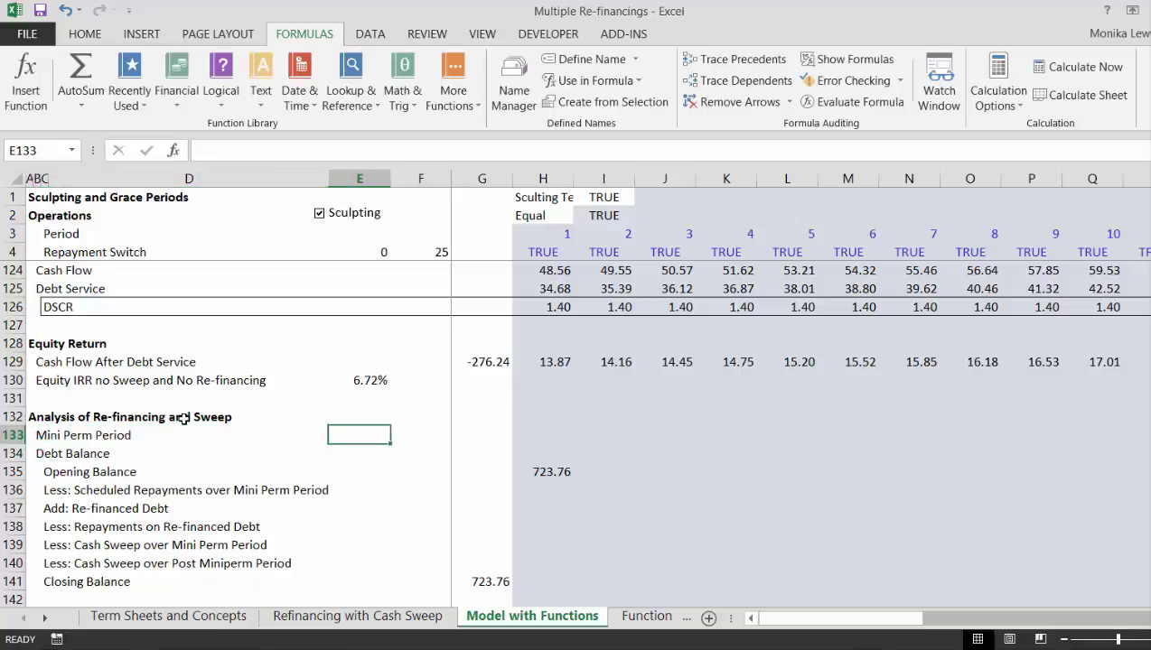
pyautogui.press('Left')
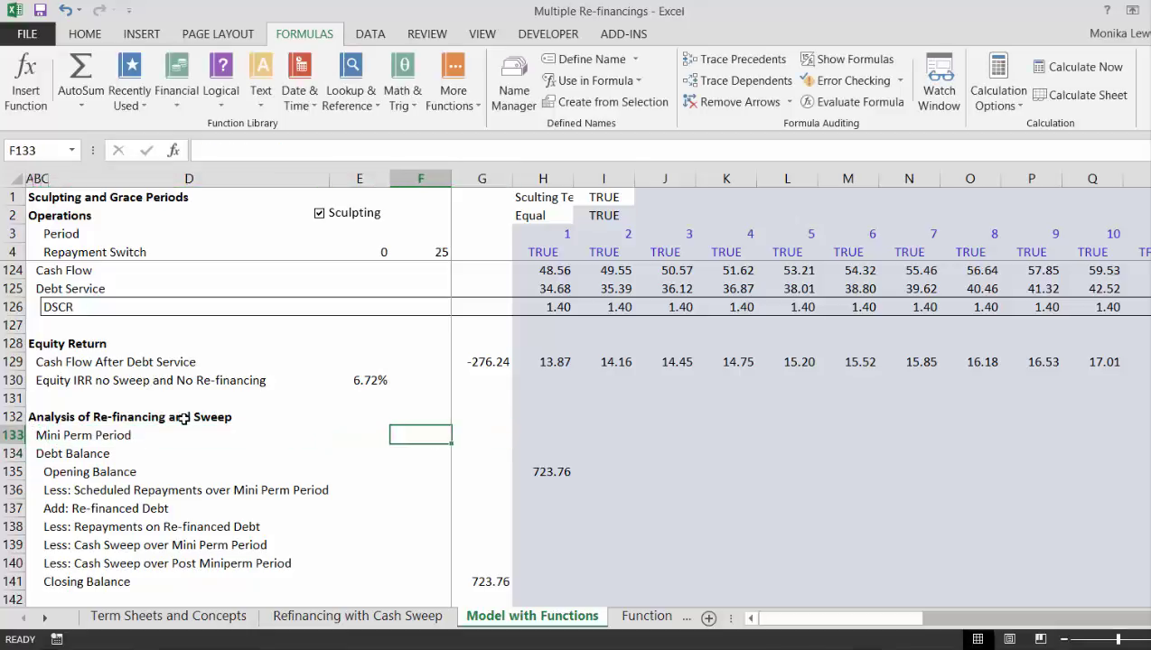
pyautogui.write('=')
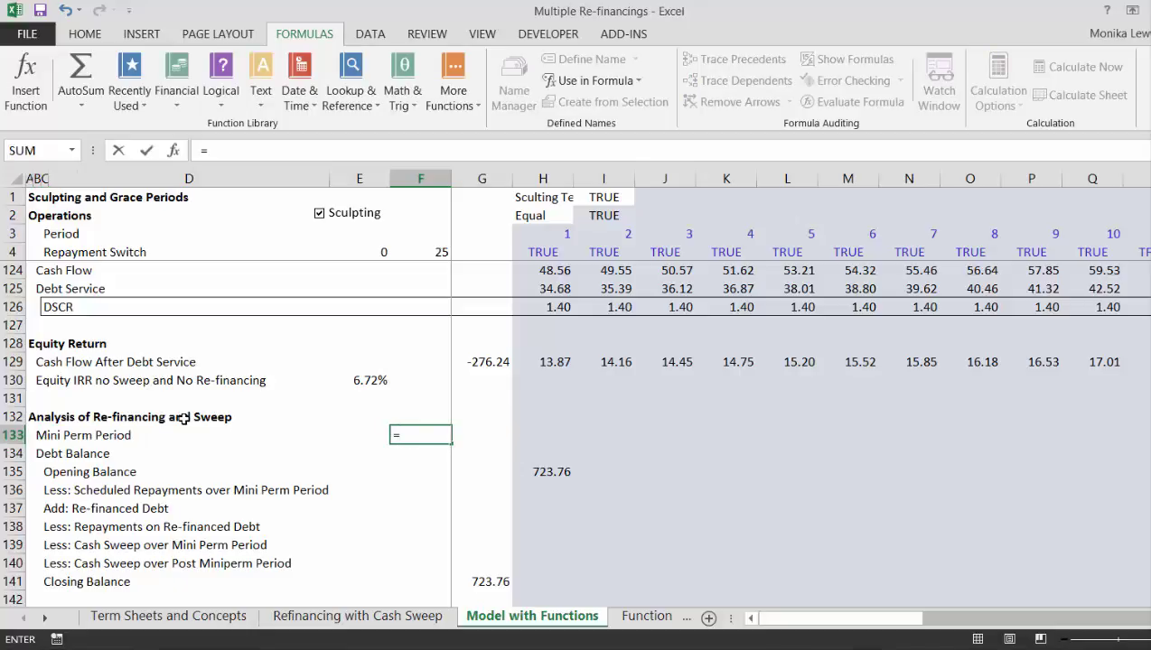
pyautogui.press('Up')
pyautogui.press('Up')
pyautogui.press('Up')
pyautogui.press('Up')
pyautogui.press('Up')
pyautogui.press('Up')
pyautogui.press('Up')
pyautogui.press('Up')
pyautogui.press('Up')
pyautogui.press('Up')
pyautogui.press('Up')
pyautogui.press('Up')
pyautogui.press('Up')
pyautogui.press('Up')
pyautogui.press('Up')
pyautogui.press('Up')
pyautogui.press('Up')
pyautogui.press('Up')
pyautogui.press('Up')
pyautogui.press('Up')
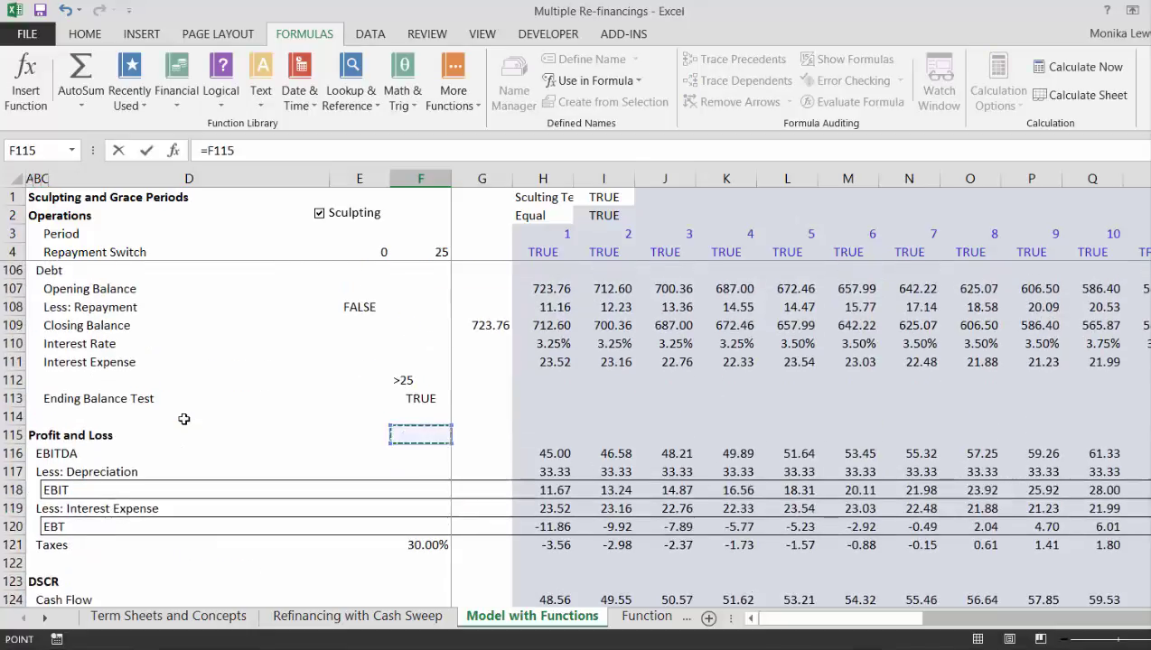
pyautogui.press('Up')
pyautogui.press('Up')
pyautogui.press('Up')
pyautogui.press('Up')
pyautogui.press('Up')
pyautogui.press('Up')
pyautogui.press('Up')
pyautogui.press('Up')
pyautogui.press('Up')
pyautogui.press('Up')
pyautogui.press('Up')
pyautogui.press('Up')
pyautogui.press('Up')
pyautogui.press('Up')
pyautogui.press('Up')
pyautogui.press('Up')
pyautogui.press('Up')
pyautogui.press('Up')
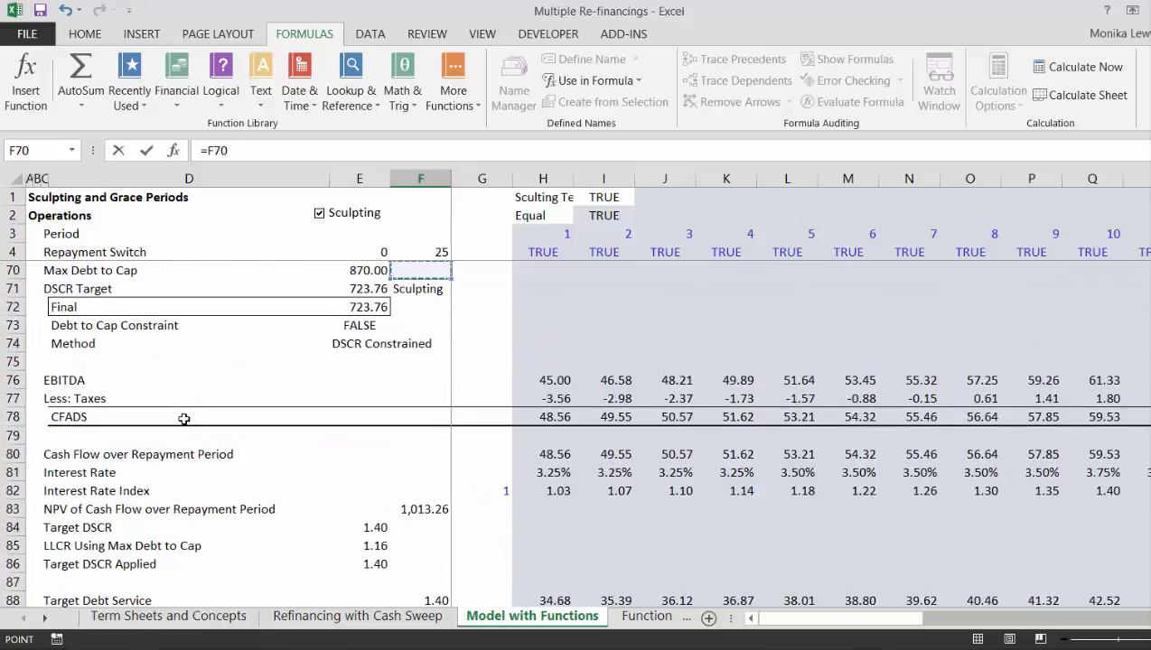
pyautogui.press('Up')
pyautogui.press('Up')
pyautogui.press('Up')
pyautogui.press('Up')
pyautogui.press('Up')
pyautogui.press('Up')
pyautogui.press('Up')
pyautogui.press('Up')
pyautogui.press('Up')
pyautogui.press('Up')
pyautogui.press('Up')
pyautogui.press('Up')
pyautogui.press('Up')
pyautogui.press('Up')
pyautogui.press('Up')
pyautogui.press('Up')
pyautogui.press('Up')
pyautogui.press('Up')
pyautogui.press('Down')
pyautogui.press('Up')
pyautogui.press('Up')
pyautogui.press('Up')
pyautogui.press('Up')
pyautogui.press('Up')
pyautogui.press('Up')
pyautogui.press('Up')
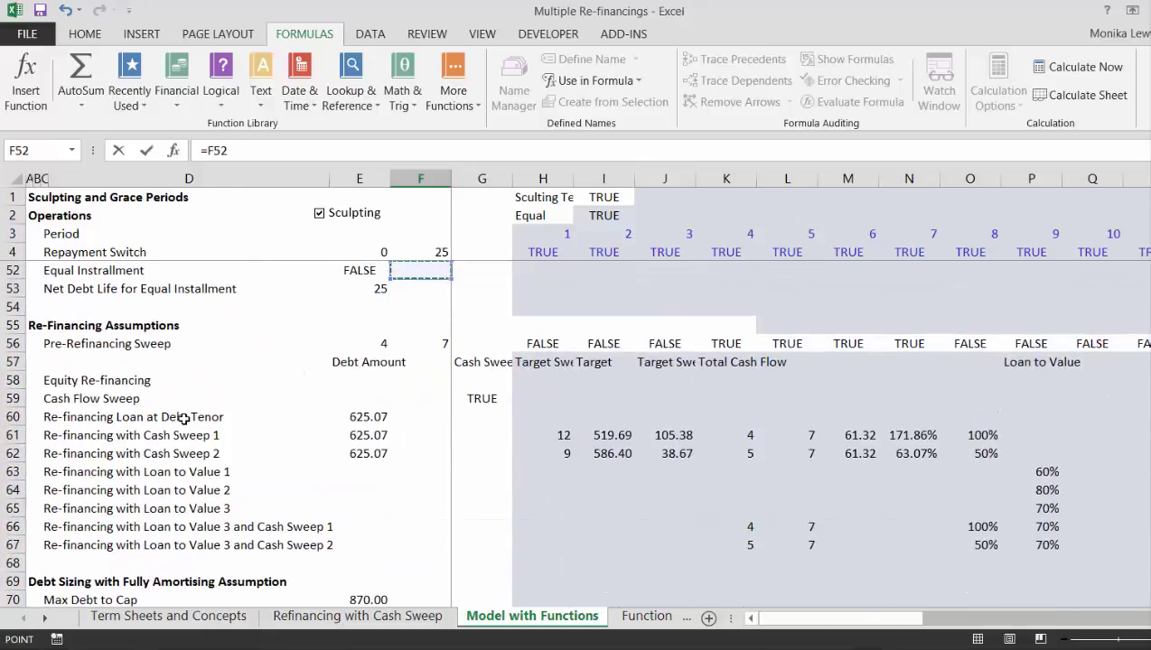
pyautogui.press('Up')
pyautogui.press('Up')
pyautogui.press('Up')
pyautogui.press('Up')
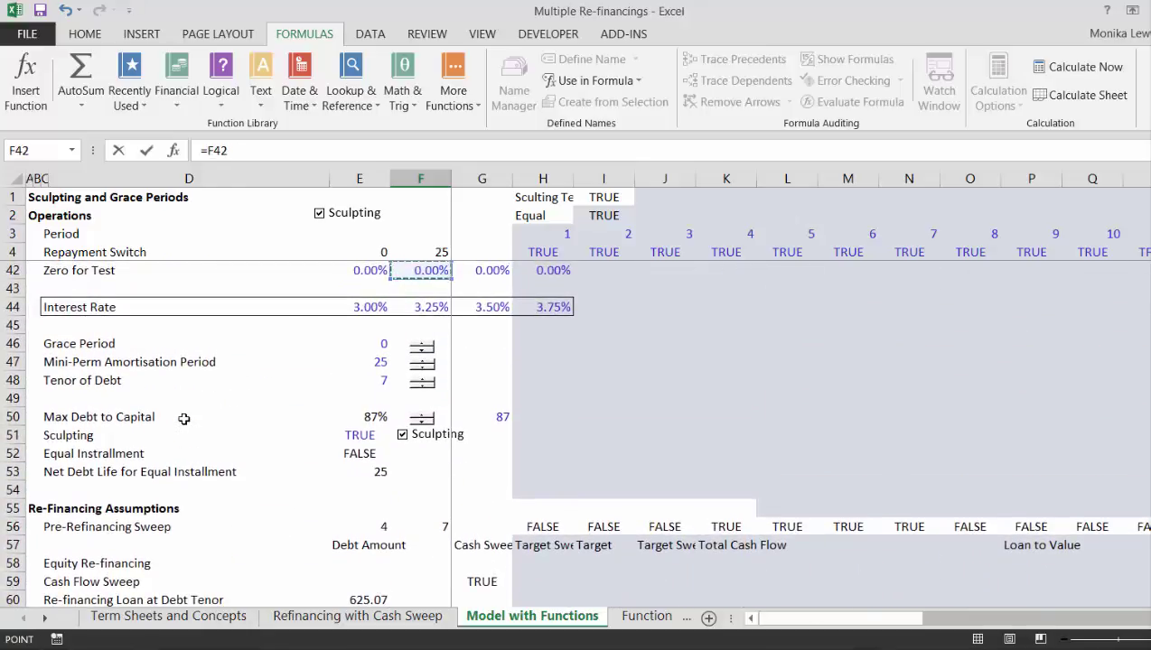
pyautogui.press('Down')
pyautogui.press('Down')
pyautogui.press('Down')
pyautogui.press('Down')
pyautogui.press('Down')
pyautogui.press('Down')
pyautogui.press('Left')
pyautogui.press('Return')
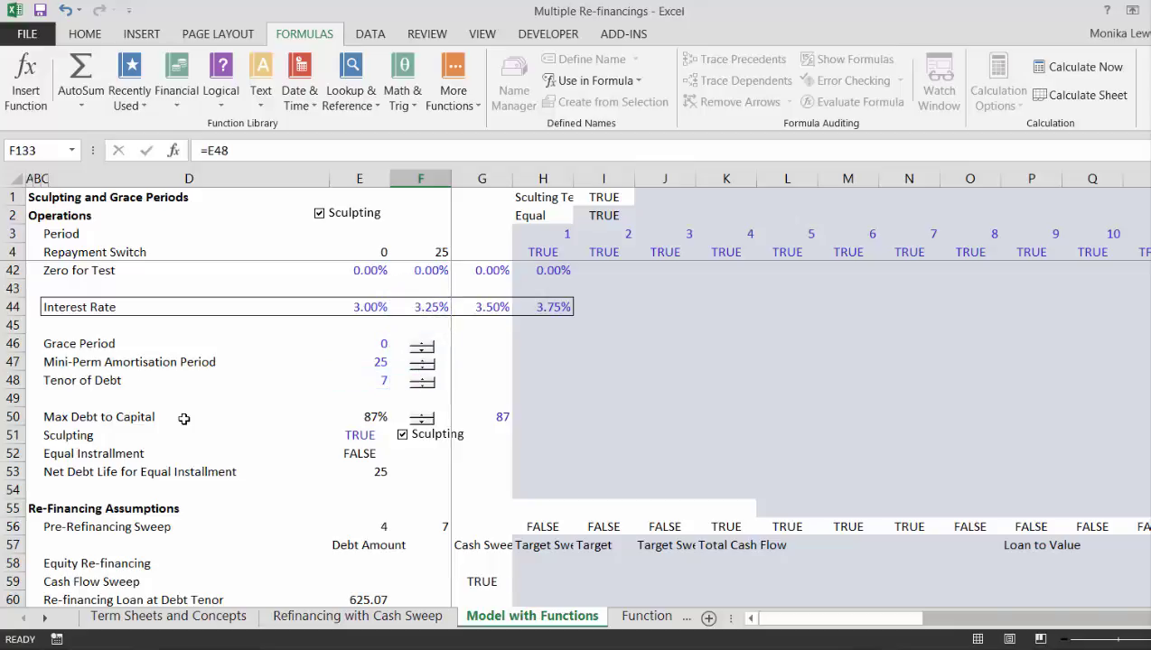
# Step: Enter the first period's Mini Perm Period test in H133 as =H3<=$F$133
pyautogui.press('Up')
pyautogui.press('Right')
pyautogui.press('Right')
pyautogui.press('Left')
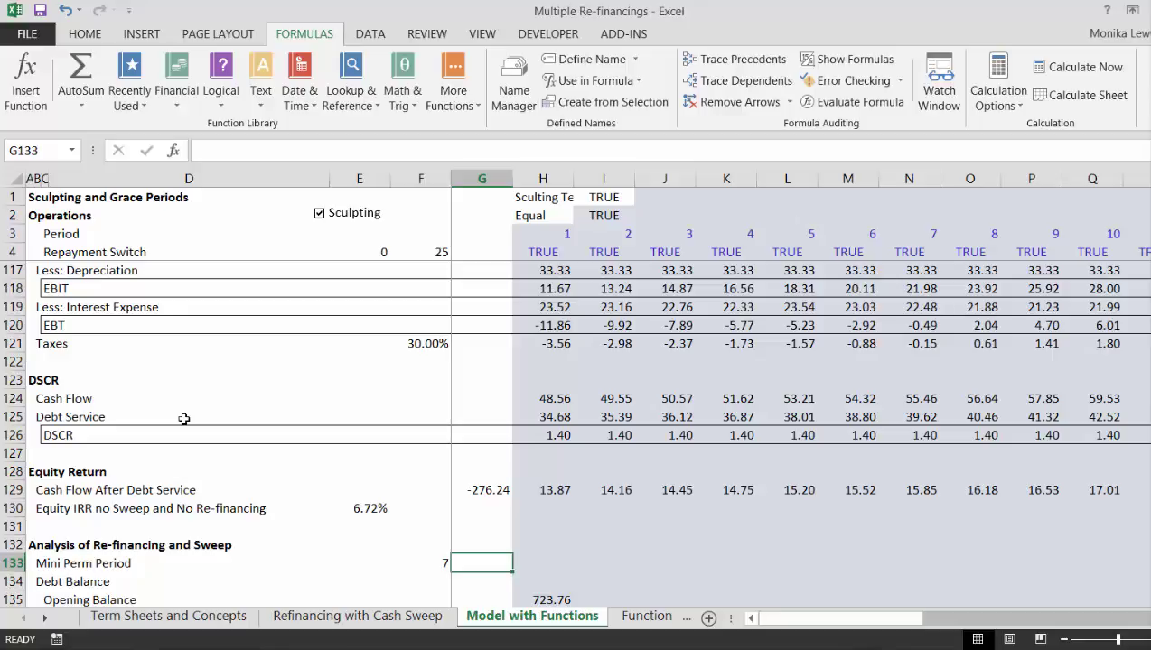
pyautogui.press('Right')
pyautogui.write('=')
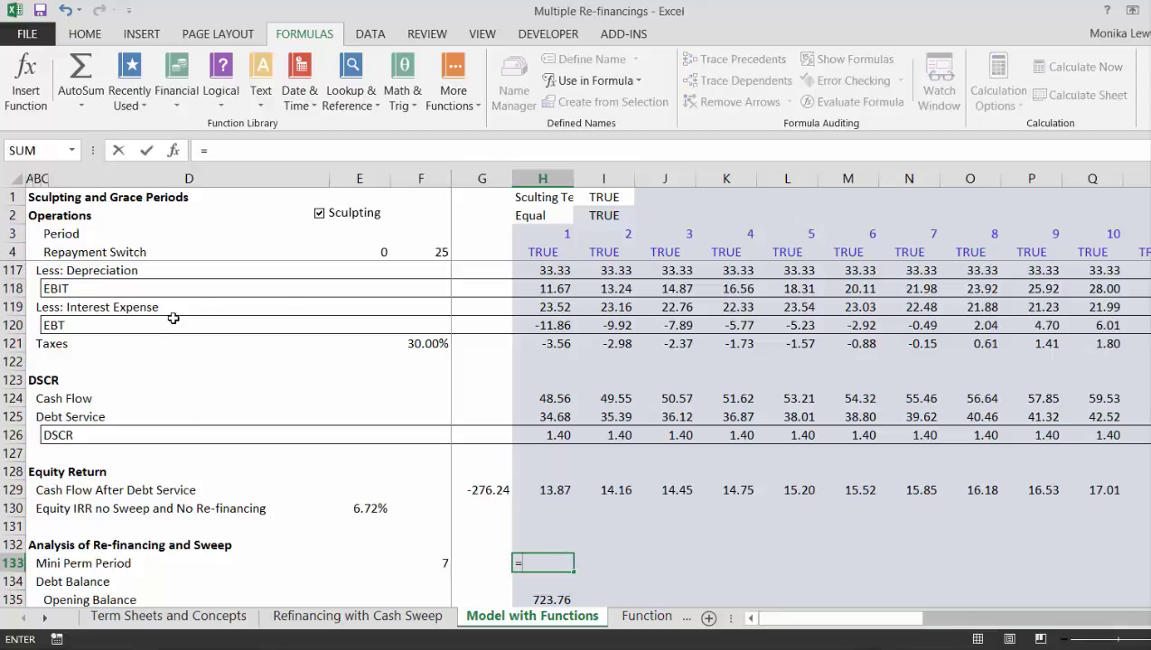
pyautogui.click(549, 236)
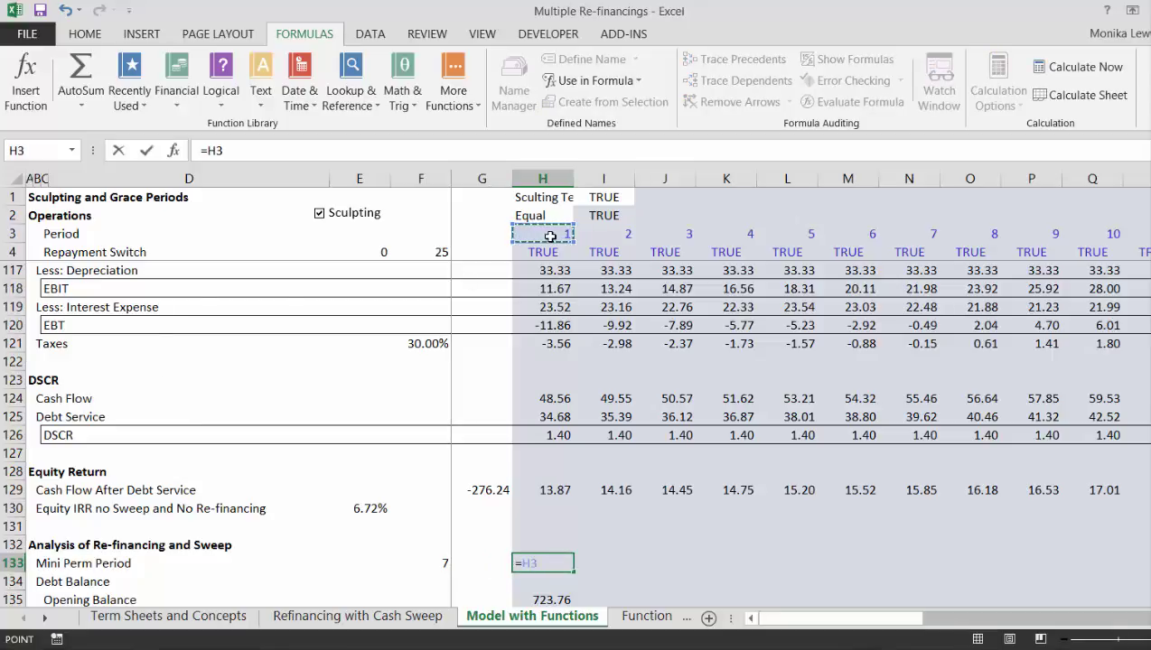
pyautogui.write('<=')
pyautogui.press('Left')
pyautogui.press('Left')
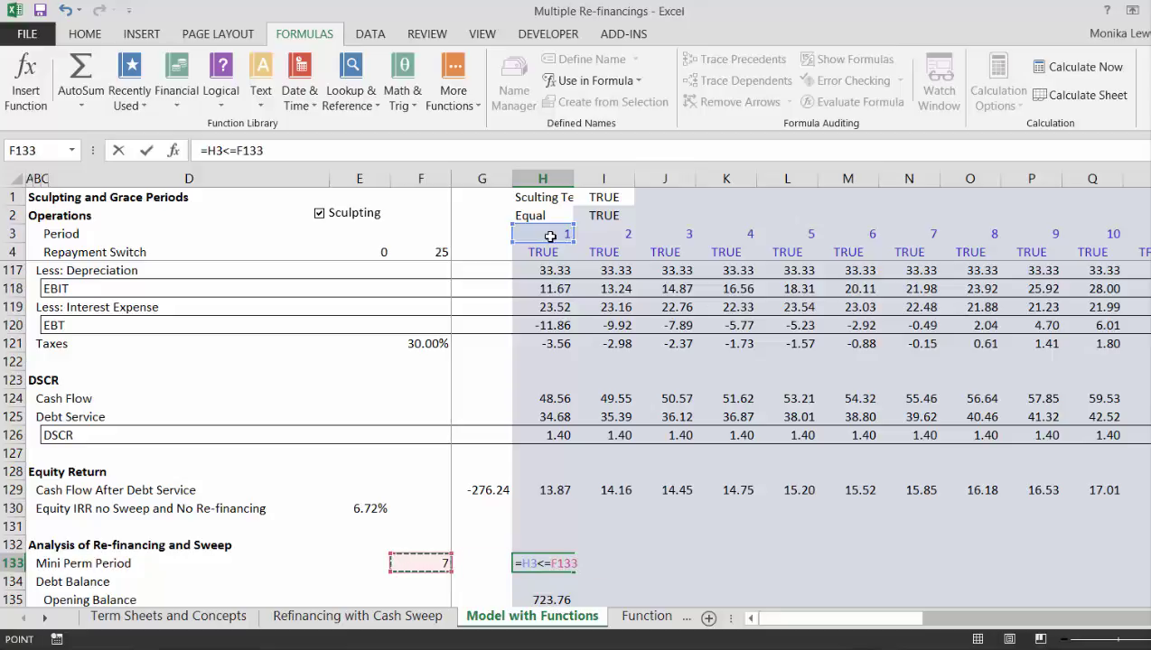
pyautogui.press('F4')
pyautogui.press('Return')
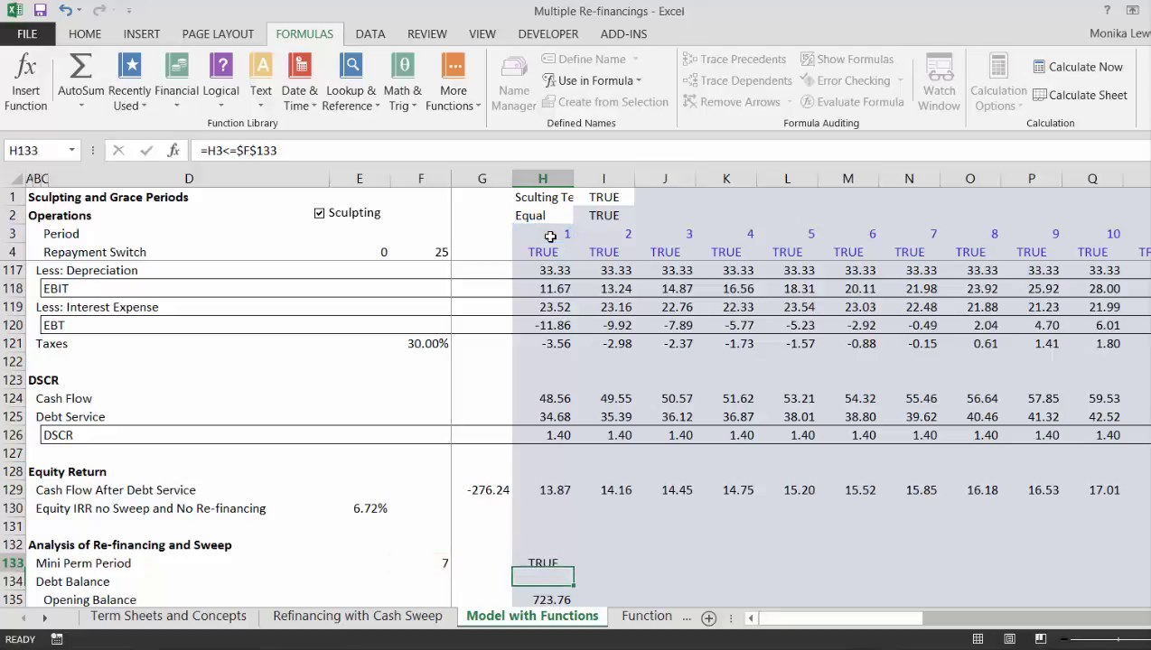
# Step: Copy the Mini Perm Period test from H133 across all the remaining period columns of the row
pyautogui.press('Up')
pyautogui.hotkey('ctrl', 'shift', 'Right')
pyautogui.hotkey('ctrl', 'r')
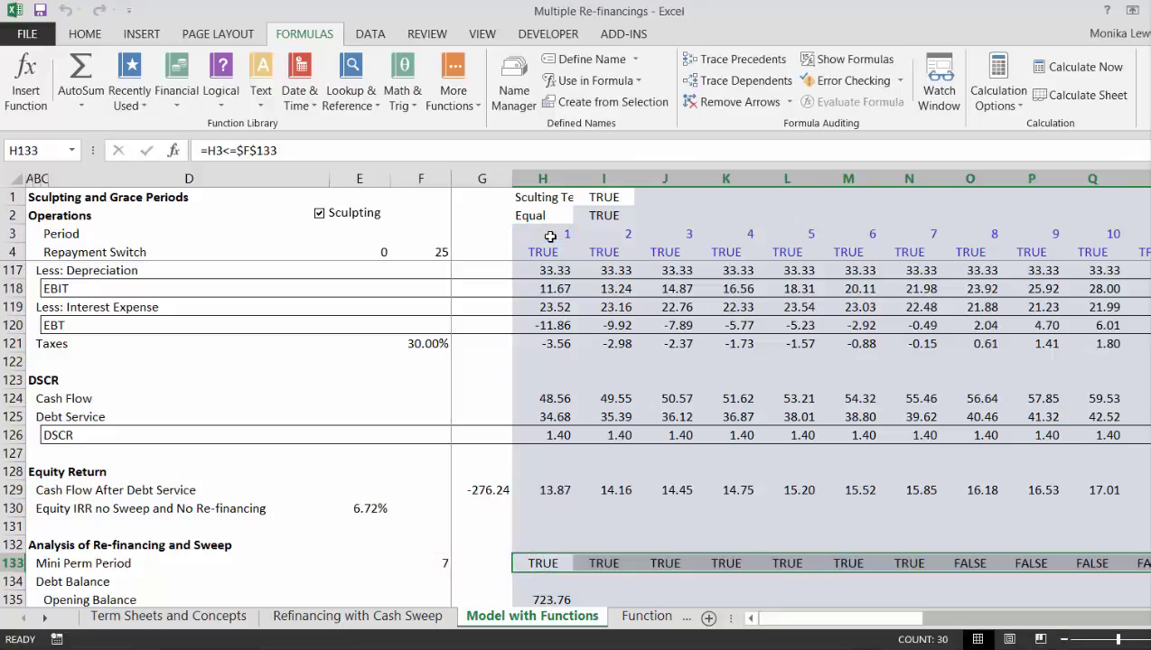
# Step: Calculate the first period's Scheduled Repayments over Mini Perm Period in H136 as =H133*H108, the period test times the original debt repayment
pyautogui.press('Down')
pyautogui.press('Down')
pyautogui.press('Down')
pyautogui.press('Down')
pyautogui.press('Down')
pyautogui.press('Down')
pyautogui.press('Down')
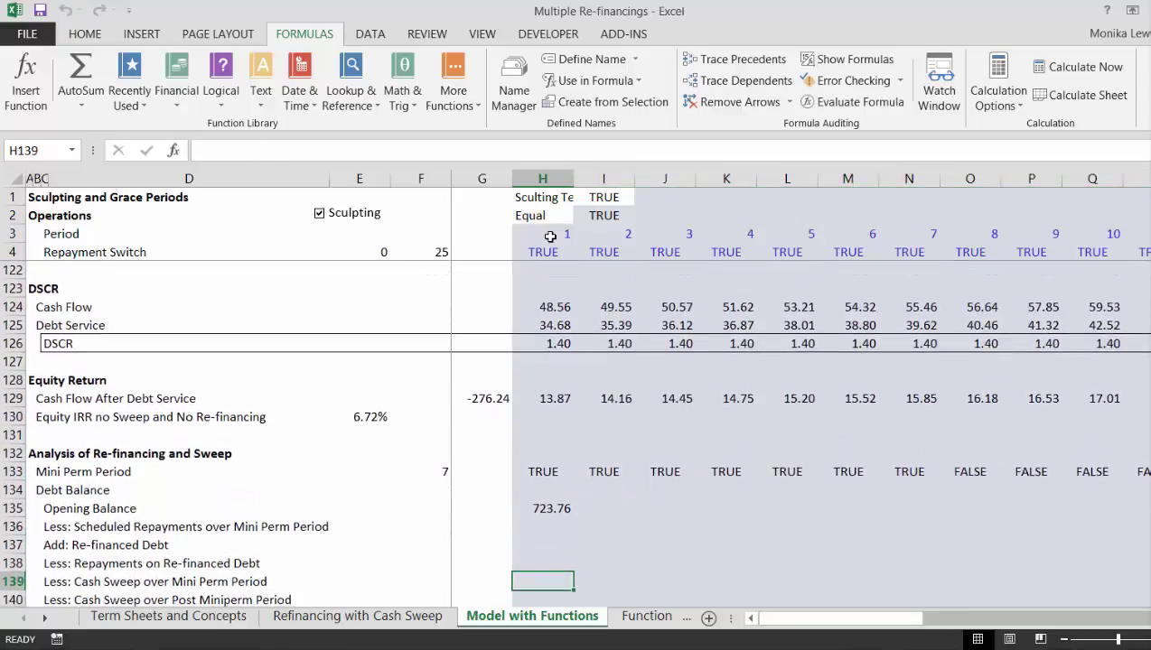
pyautogui.press('Up')
pyautogui.press('Up')
pyautogui.press('Up')
pyautogui.press('Up')
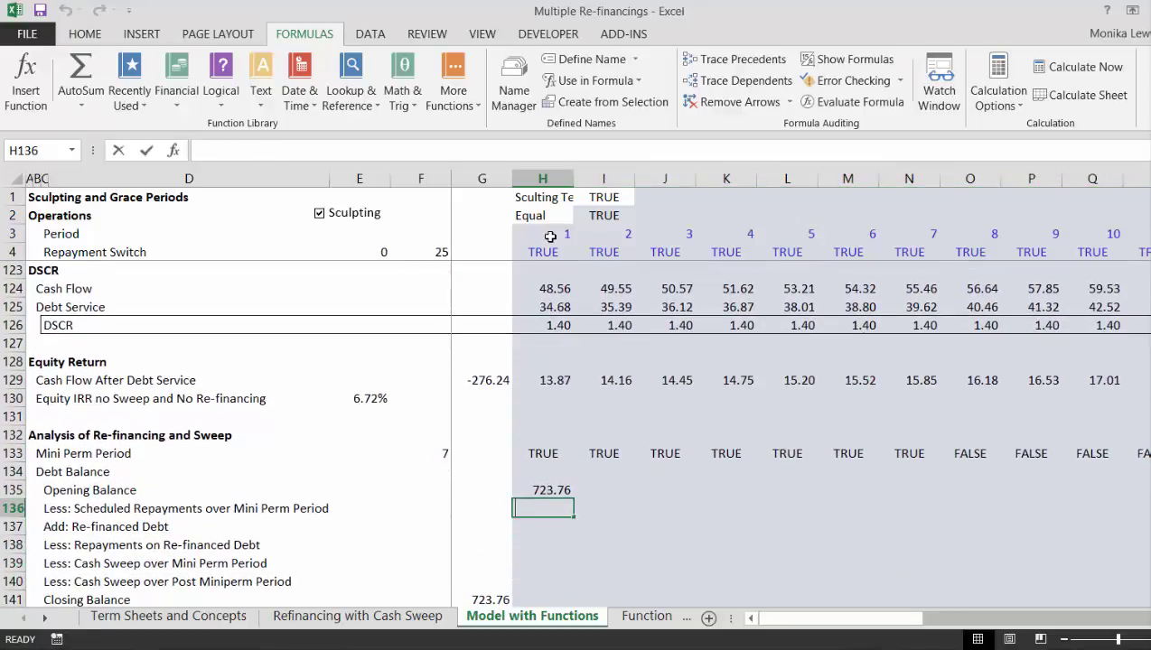
pyautogui.write('=')
pyautogui.press('Up')
pyautogui.press('Up')
pyautogui.press('Up')
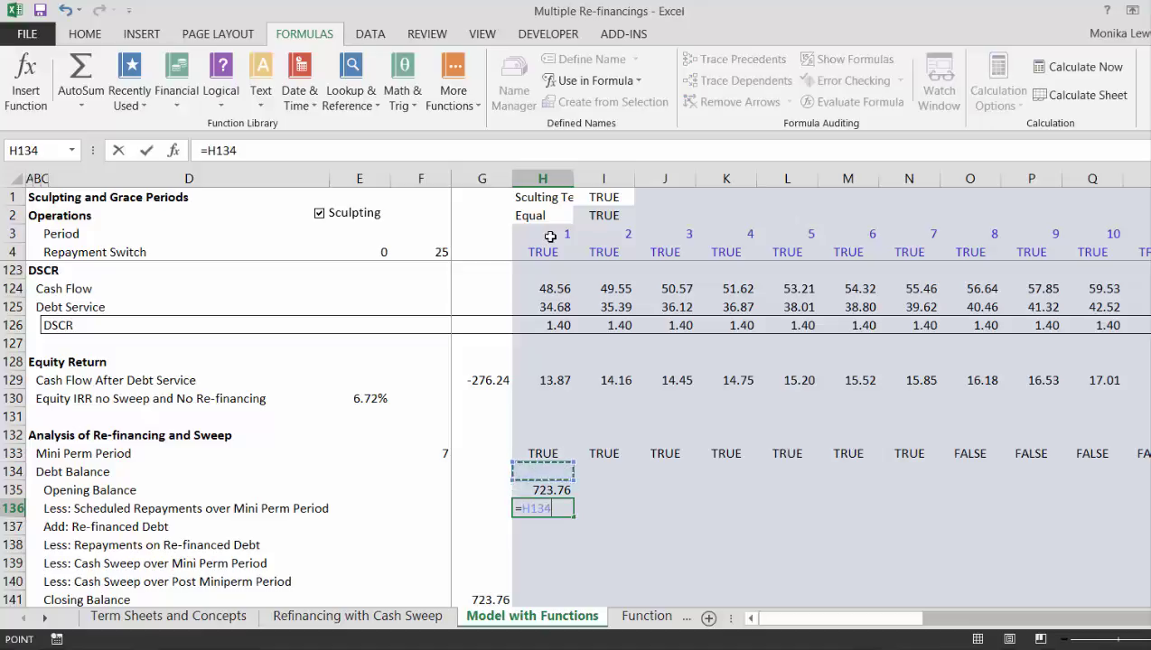
pyautogui.write('*')
pyautogui.press('Up')
pyautogui.press('Up')
pyautogui.press('Up')
pyautogui.press('Up')
pyautogui.press('Up')
pyautogui.press('Up')
pyautogui.press('Up')
pyautogui.press('Up')
pyautogui.press('Up')
pyautogui.press('Up')
pyautogui.press('Up')
pyautogui.press('Up')
pyautogui.press('Up')
pyautogui.press('Up')
pyautogui.press('Up')
pyautogui.press('Up')
pyautogui.press('Up')
pyautogui.press('Up')
pyautogui.press('Up')
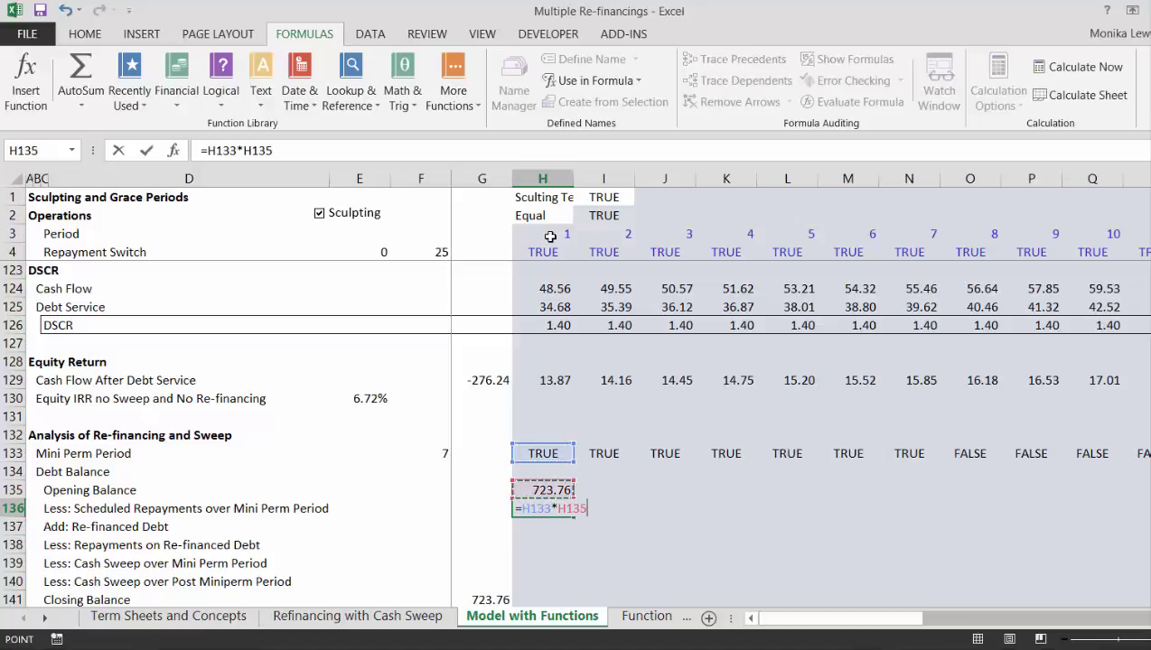
pyautogui.press('Up')
pyautogui.press('Up')
pyautogui.press('Up')
pyautogui.press('Up')
pyautogui.press('Up')
pyautogui.press('Up')
pyautogui.press('Up')
pyautogui.press('Up')
pyautogui.press('Up')
pyautogui.press('Up')
pyautogui.press('Up')
pyautogui.press('Up')
pyautogui.press('Up')
pyautogui.press('Up')
pyautogui.press('Up')
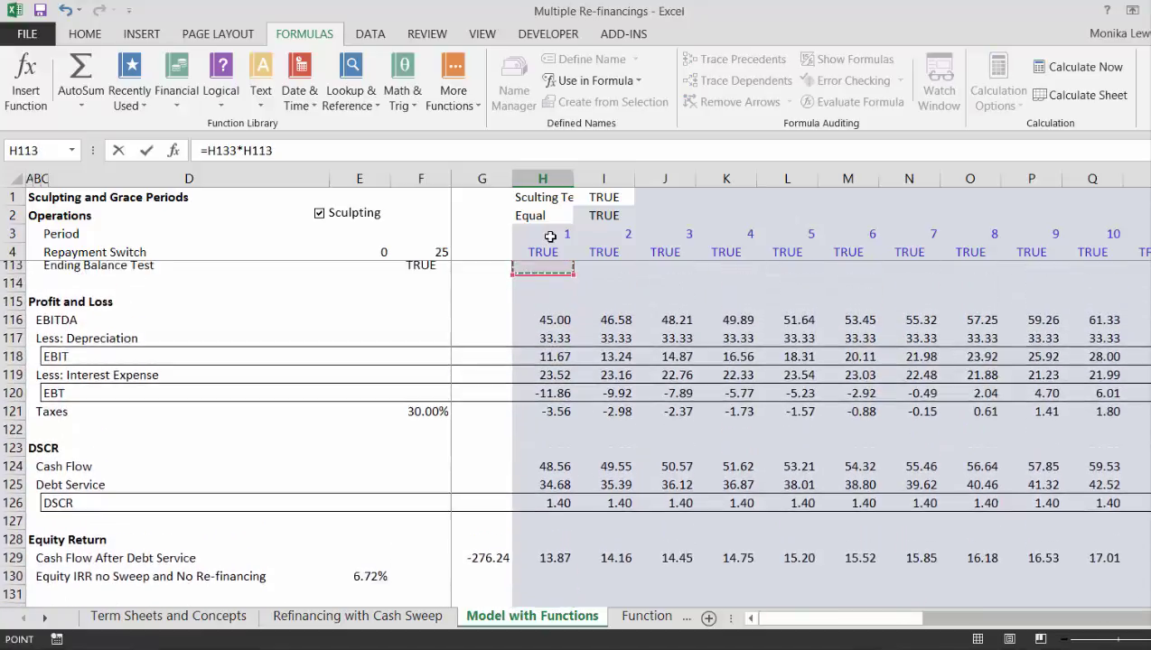
pyautogui.press('Down')
pyautogui.press('Down')
pyautogui.press('Down')
pyautogui.press('Down')
pyautogui.press('Down')
pyautogui.press('Down')
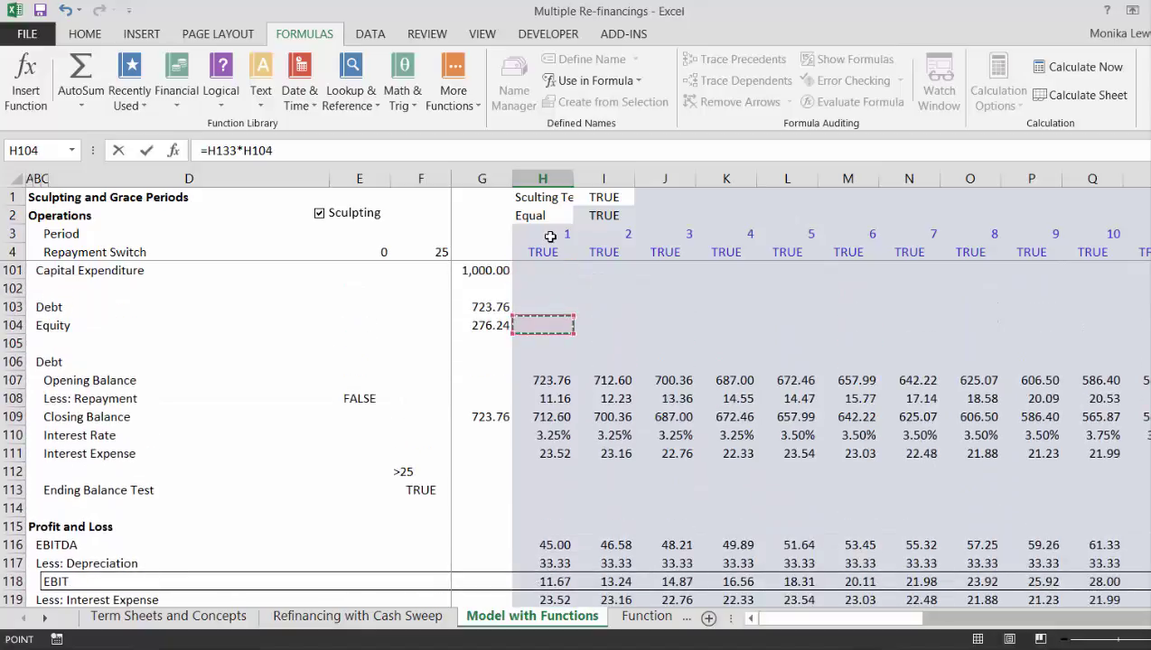
pyautogui.press('Return')
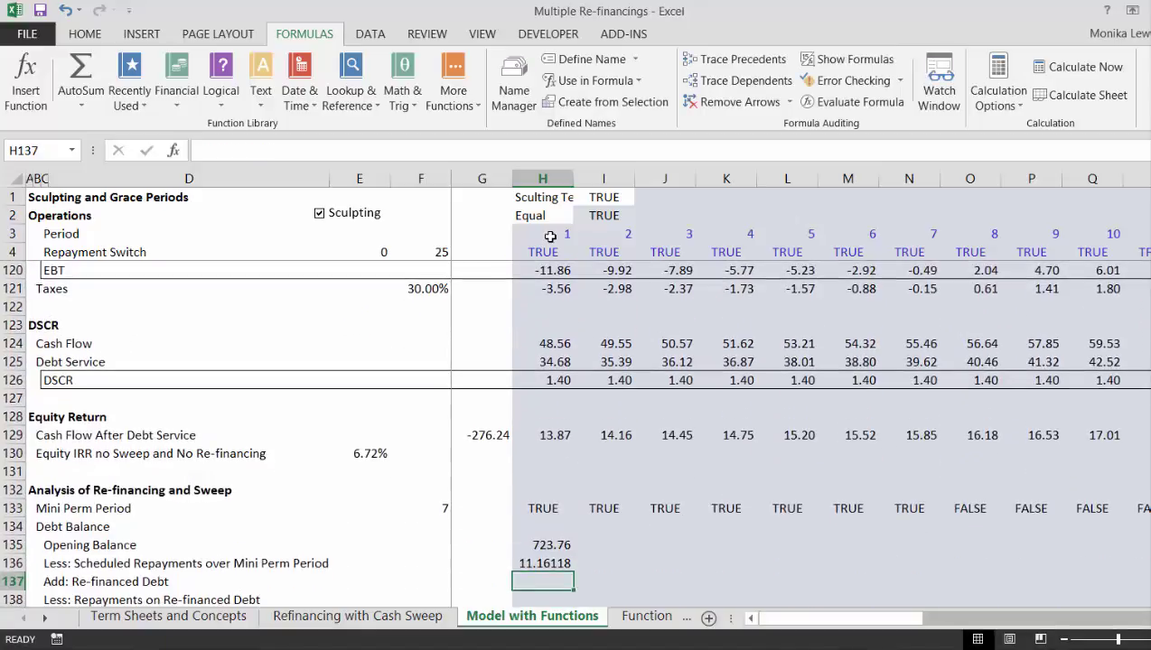
pyautogui.press('Up')
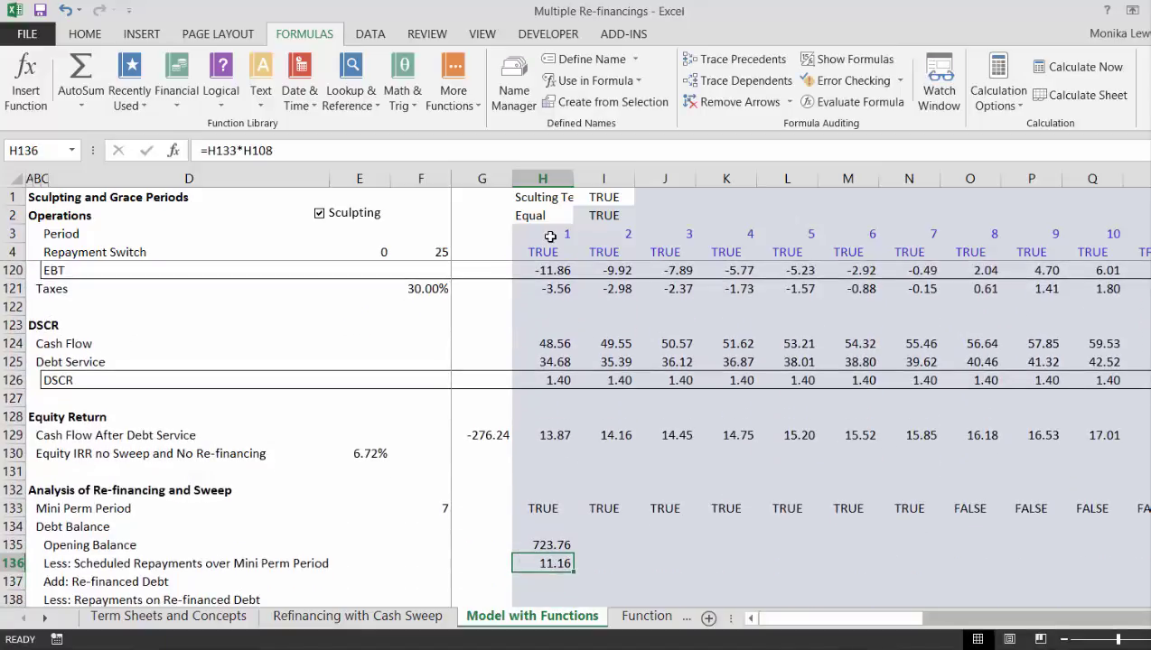
pyautogui.press('Down')
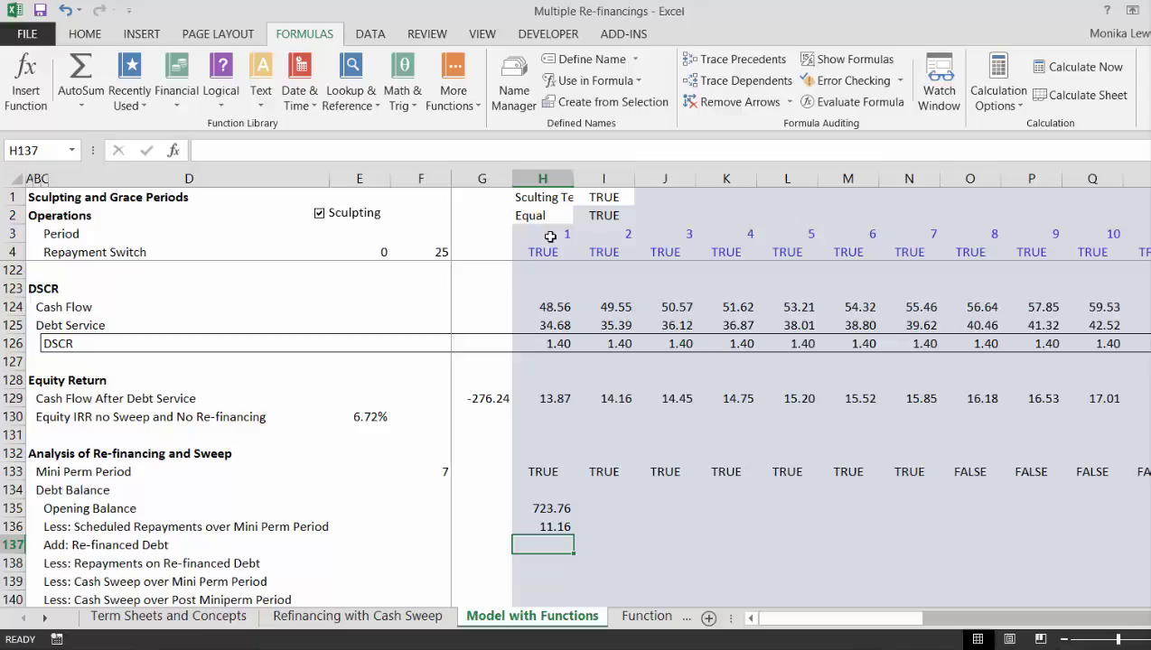
# Step: Insert a blank row 134 between Mini Perm Period and Debt Balance and label it "Re-financing Period" in B134
pyautogui.press('Up')
pyautogui.press('Up')
pyautogui.press('Up')
pyautogui.press('Up')
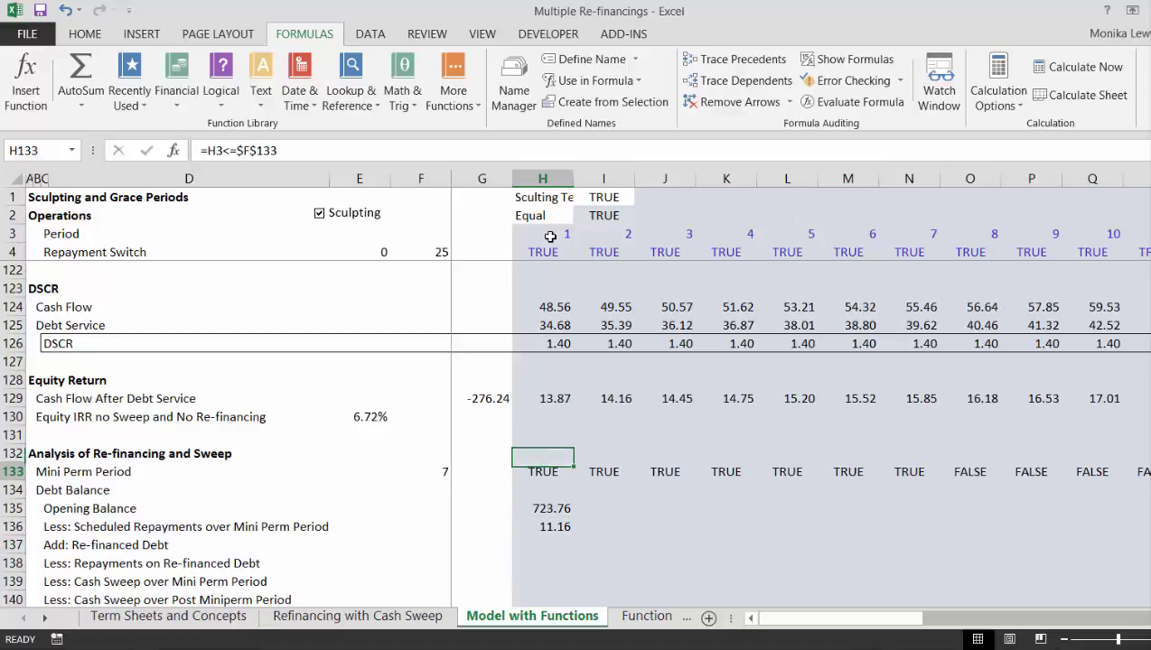
pyautogui.press('Down')
pyautogui.hotkey('shift', 'space')
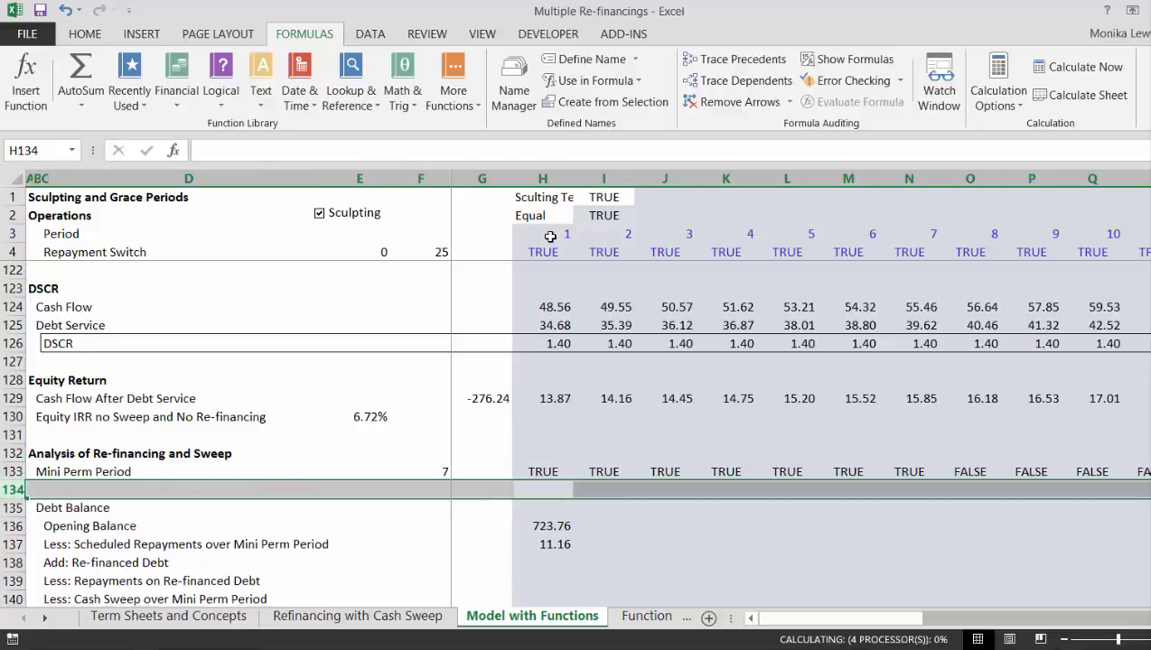
pyautogui.hotkey('ctrl', 'shift', '+')
pyautogui.press('Left')
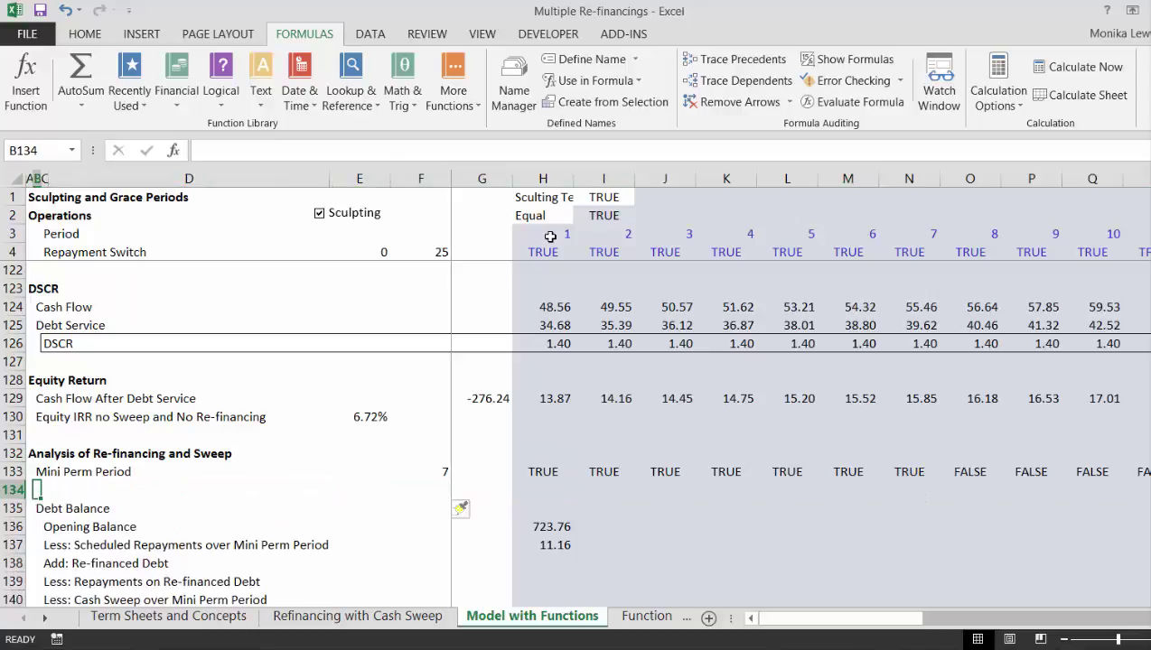
pyautogui.write('Re-financing PEri')
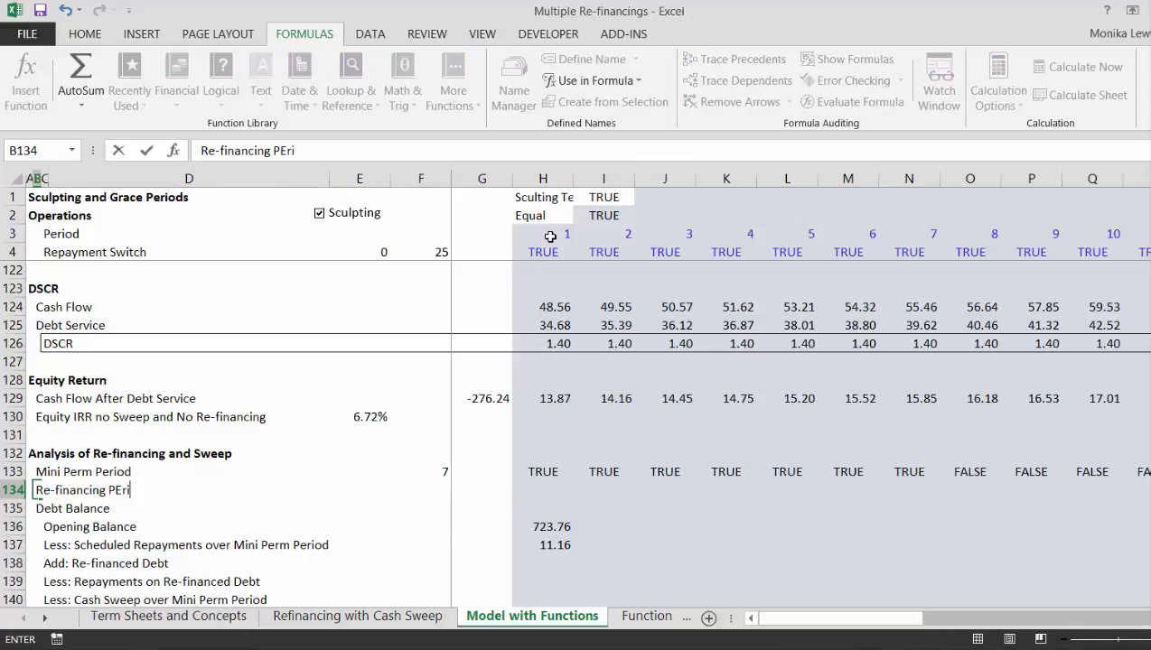
pyautogui.write('od')
pyautogui.press('Return')
# Step: Link the Re-financing Period value in F134 to the Tenor of Debt assumption with =E48
pyautogui.press('Up')
pyautogui.press('Right')
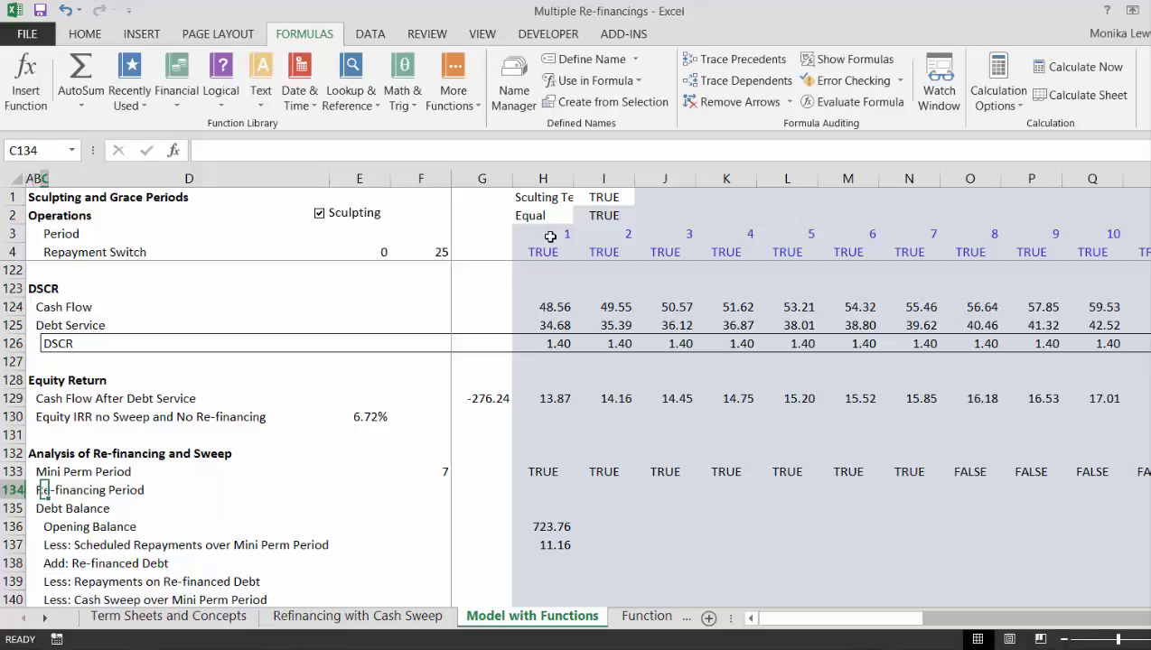
pyautogui.press('Right')
pyautogui.press('Right')
pyautogui.press('Right')
pyautogui.write('=')
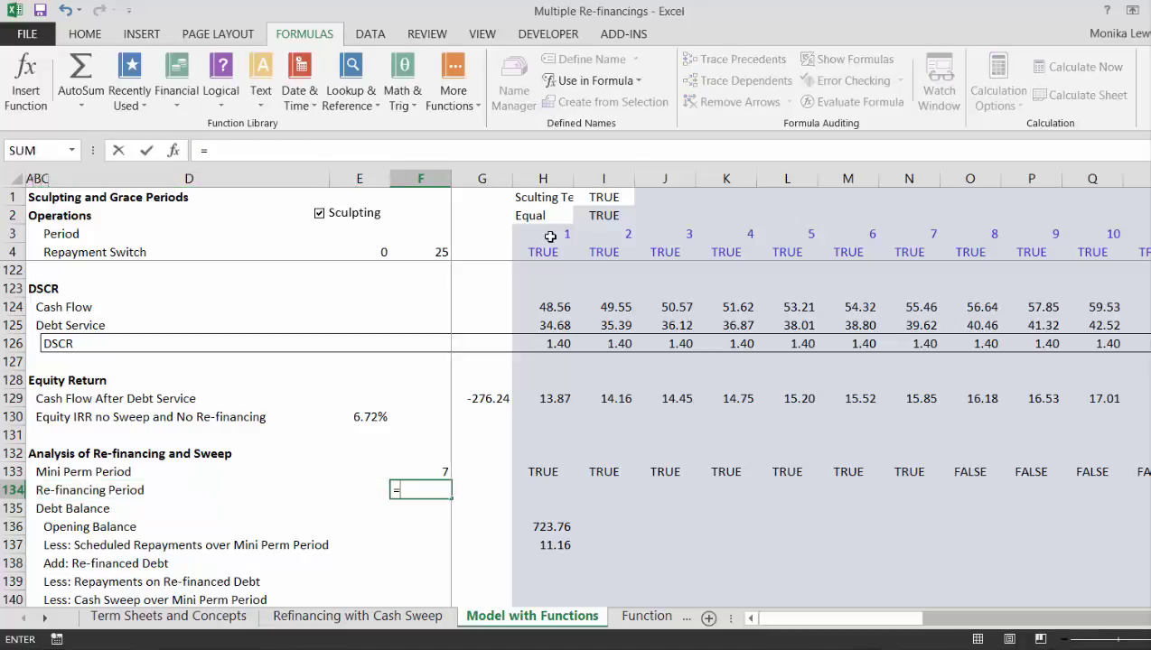
pyautogui.press('Up')
pyautogui.press('Up')
pyautogui.press('Up')
pyautogui.press('Up')
pyautogui.press('Up')
pyautogui.press('Up')
pyautogui.press('Up')
pyautogui.press('Up')
pyautogui.press('Up')
pyautogui.press('Up')
pyautogui.press('Up')
pyautogui.press('Up')
pyautogui.press('Up')
pyautogui.press('Up')
pyautogui.press('Up')
pyautogui.press('Up')
pyautogui.press('Up')
pyautogui.press('Up')
pyautogui.press('Up')
pyautogui.press('Up')
pyautogui.press('Up')
pyautogui.press('Up')
pyautogui.press('Up')
pyautogui.press('Up')
pyautogui.press('Up')
pyautogui.press('Up')
pyautogui.press('Up')
pyautogui.press('Up')
pyautogui.press('Up')
pyautogui.press('Up')
pyautogui.press('Up')
pyautogui.press('Up')
pyautogui.press('Up')
pyautogui.press('Up')
pyautogui.press('Up')
pyautogui.press('Up')
pyautogui.press('Up')
pyautogui.press('Up')
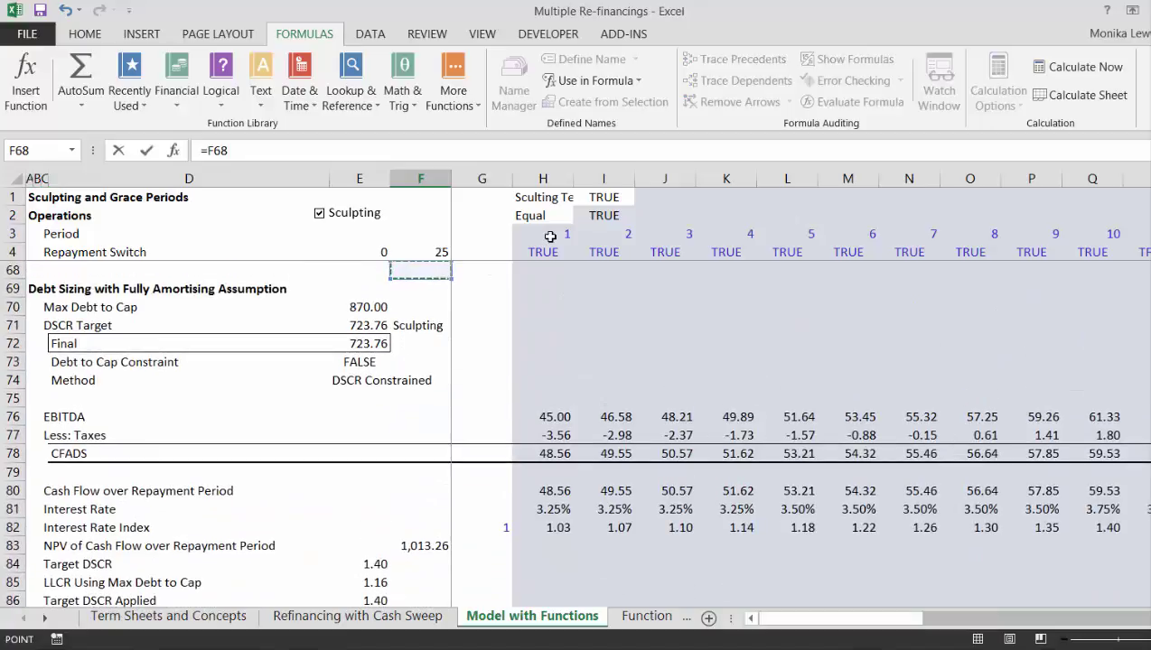
pyautogui.press('Up')
pyautogui.press('Up')
pyautogui.press('Up')
pyautogui.press('Up')
pyautogui.press('Up')
pyautogui.press('Up')
pyautogui.press('Up')
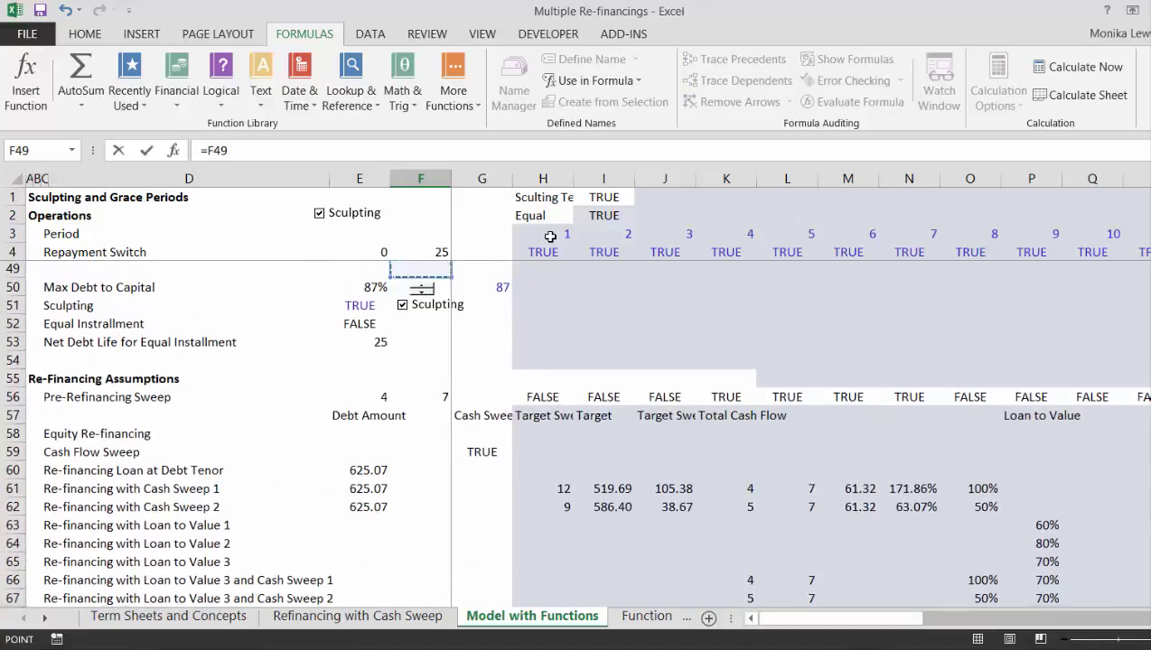
pyautogui.press('Down')
pyautogui.press('Down')
pyautogui.press('Down')
pyautogui.press('Down')
pyautogui.press('Down')
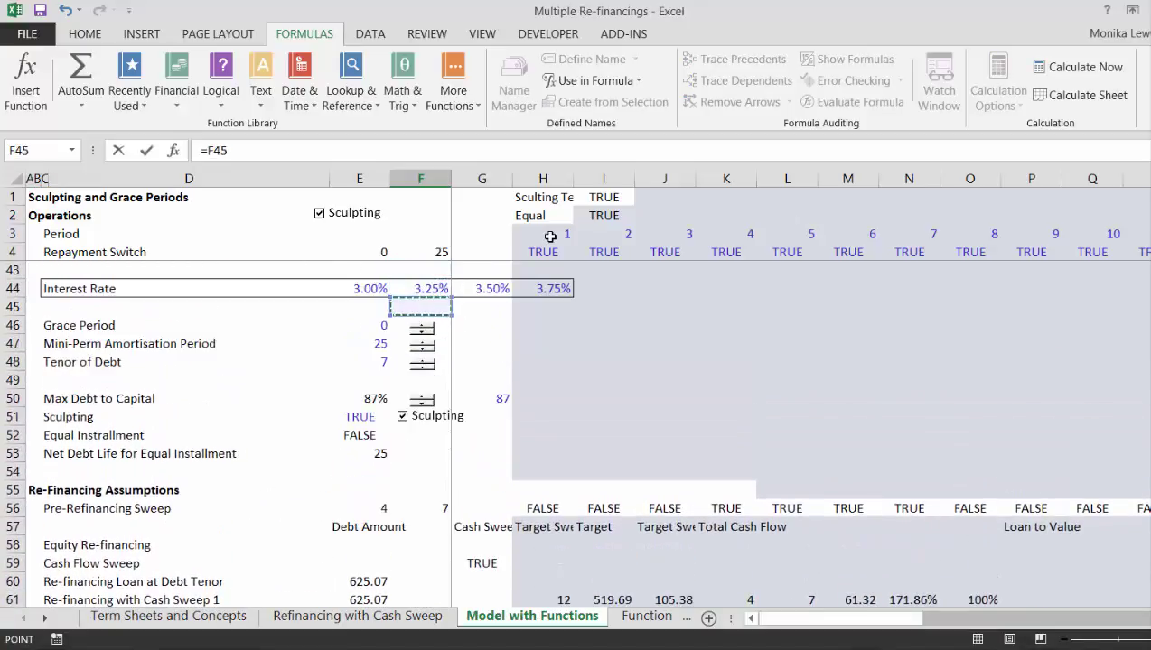
pyautogui.press('Left')
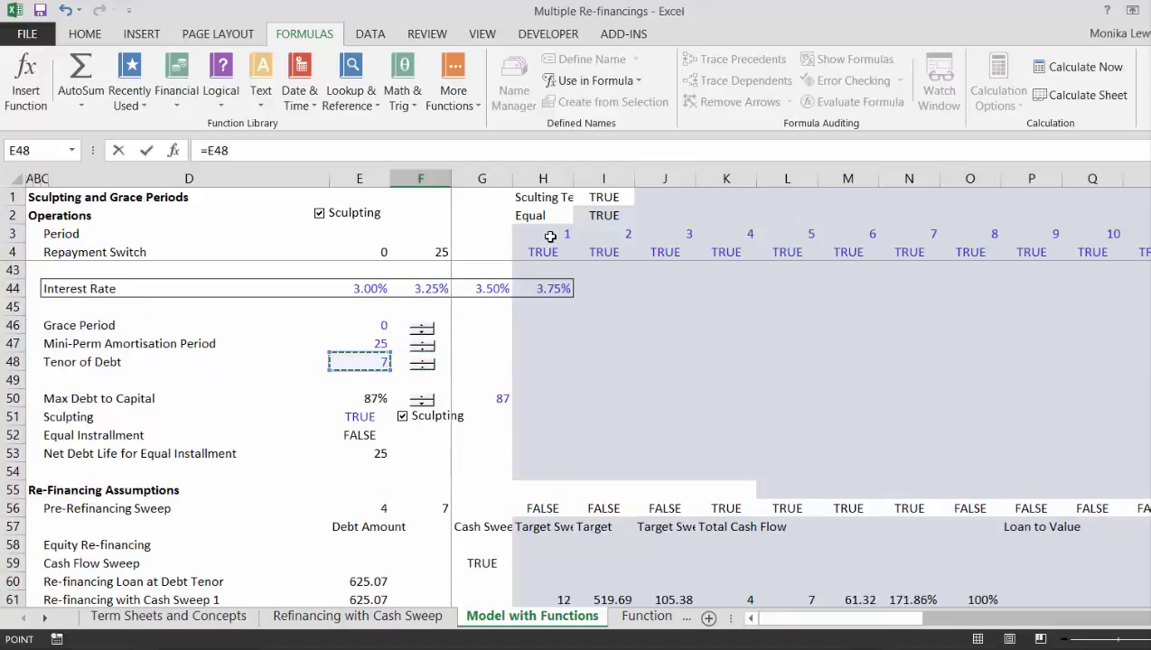
pyautogui.press('Return')
# Step: Enter the first period's Re-financing Period test in H134 as =H3=$F$134
pyautogui.press('Up')
pyautogui.press('Right')
pyautogui.press('Right')
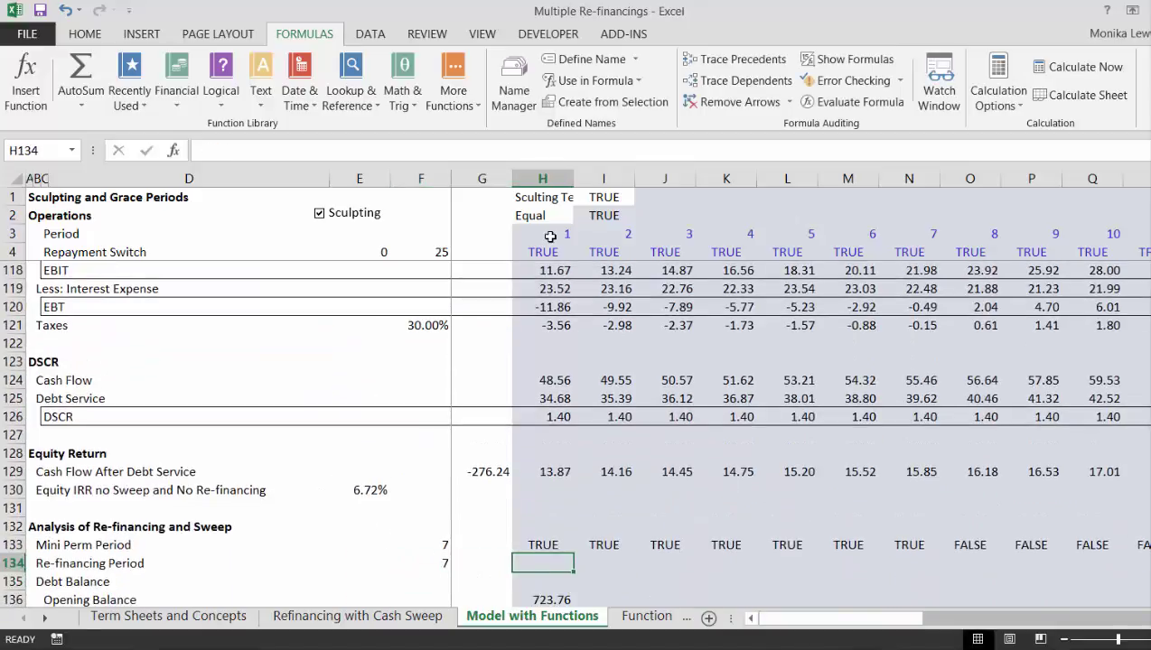
pyautogui.write('=')
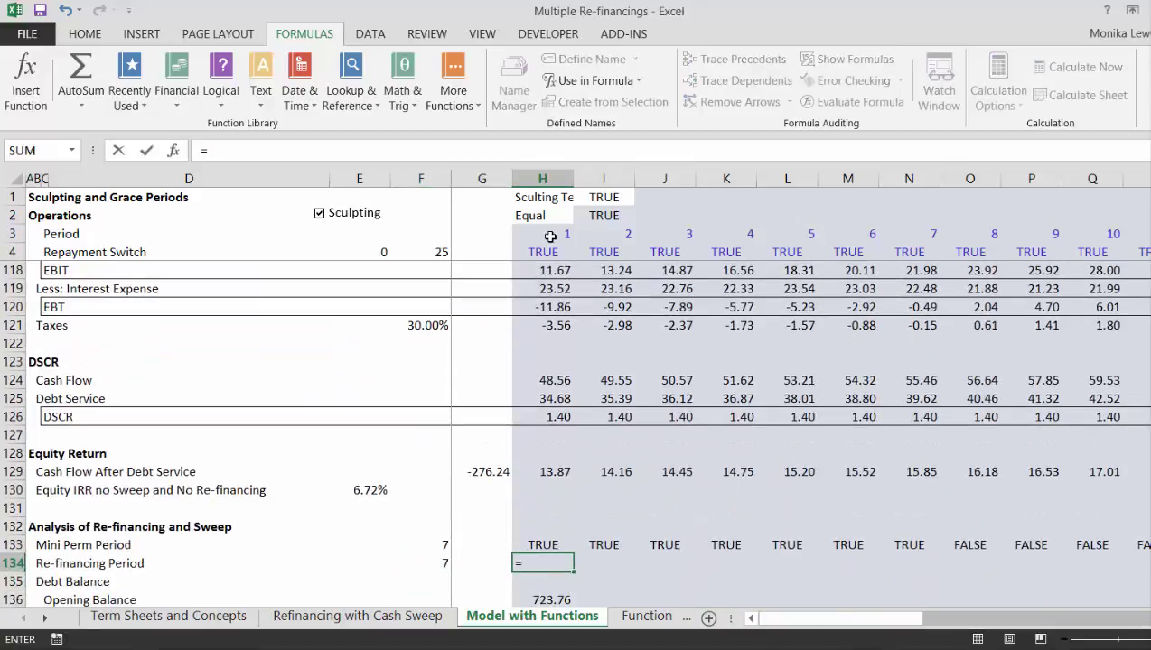
pyautogui.click(550, 235)
pyautogui.write('=')
pyautogui.press('Left')
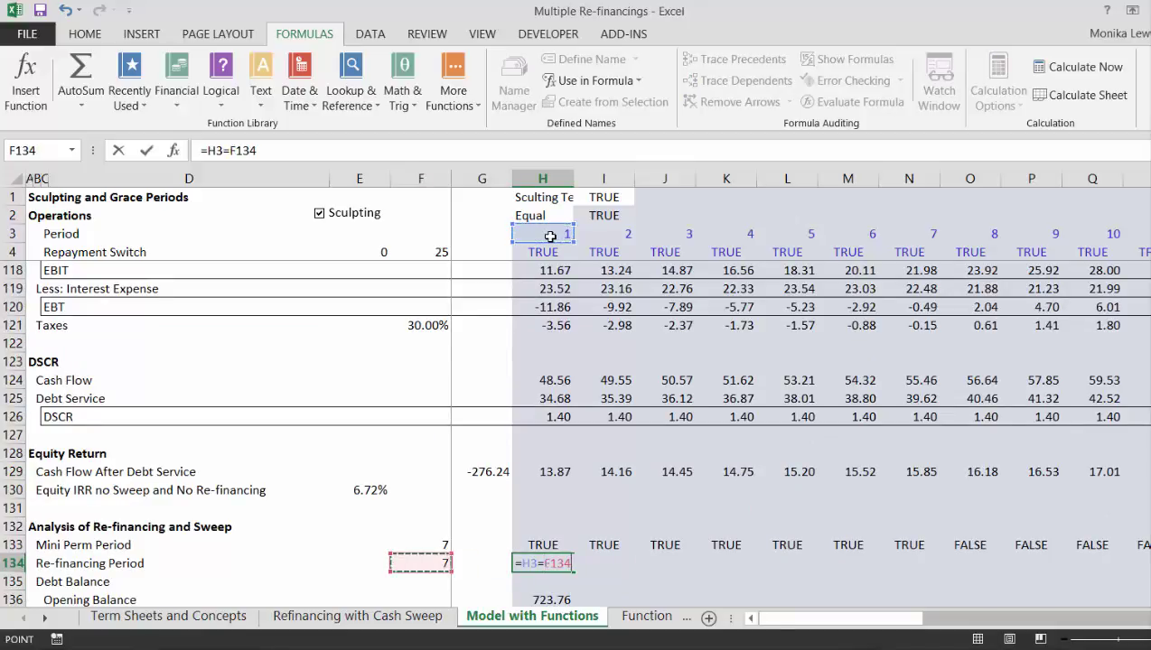
pyautogui.press('F4')
pyautogui.press('Return')
# Step: Copy the Re-financing Period test from H134 across all the remaining period columns of the row
pyautogui.press('Up')
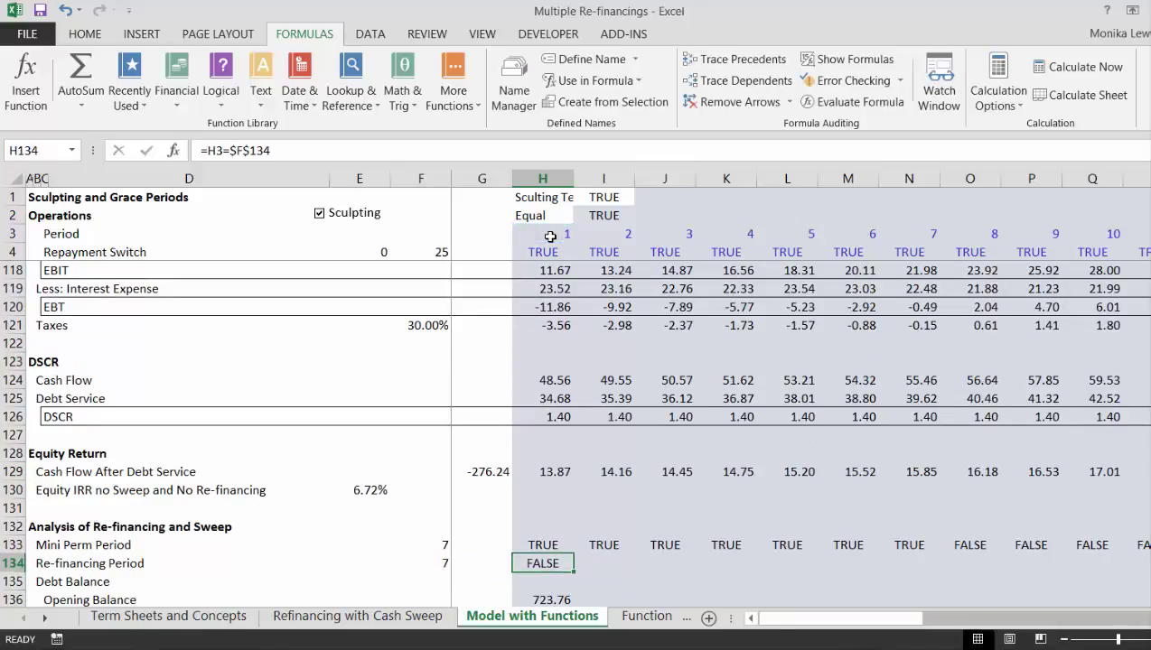
pyautogui.hotkey('ctrl', 'shift', 'Right')
pyautogui.hotkey('ctrl', 'r')
# Step: Trace back from the Add: Re-financed Debt row to the Re-Financing Assumptions section and examine its debt amounts and scenarios
pyautogui.press('Down')
pyautogui.press('Down')
pyautogui.press('Down')
pyautogui.press('Down')
pyautogui.press('Down')
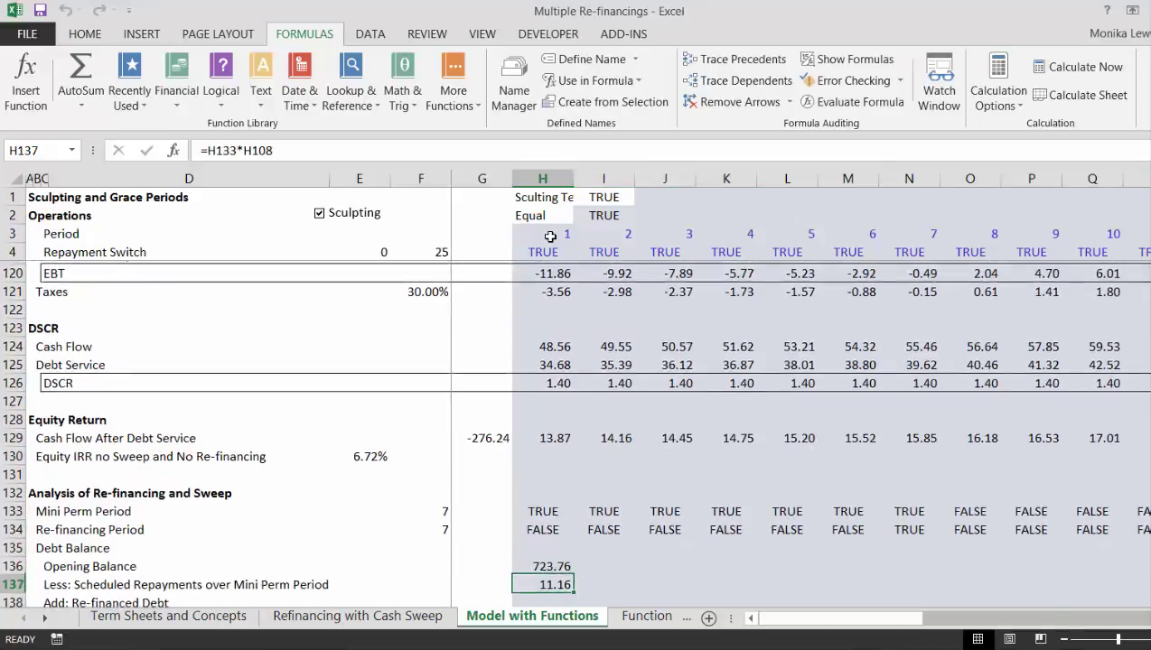
pyautogui.press('Down')
pyautogui.press('Up')
pyautogui.press('Up')
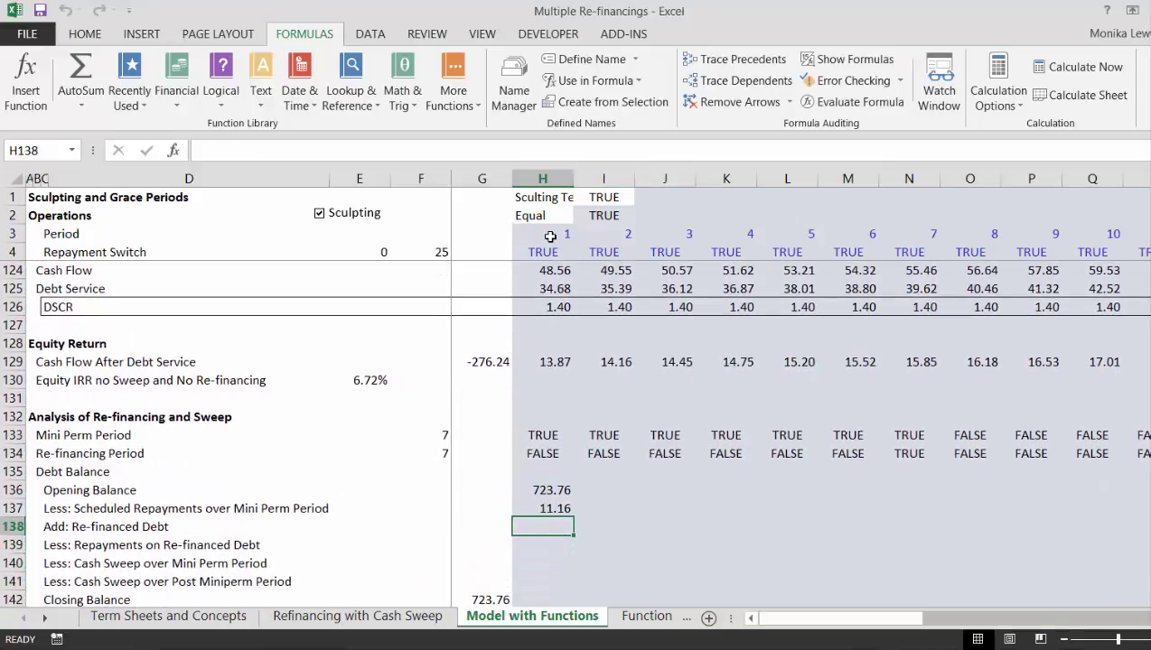
pyautogui.press('Up')
pyautogui.press('Up')
pyautogui.press('Up')
pyautogui.press('Up')
pyautogui.press('Up')
pyautogui.press('Up')
pyautogui.press('Up')
pyautogui.press('Up')
pyautogui.press('Up')
pyautogui.press('Up')
pyautogui.press('Up')
pyautogui.press('Up')
pyautogui.press('Up')
pyautogui.press('Up')
pyautogui.press('Up')
pyautogui.press('Up')
pyautogui.press('Up')
pyautogui.press('Up')
pyautogui.press('Up')
pyautogui.press('Up')
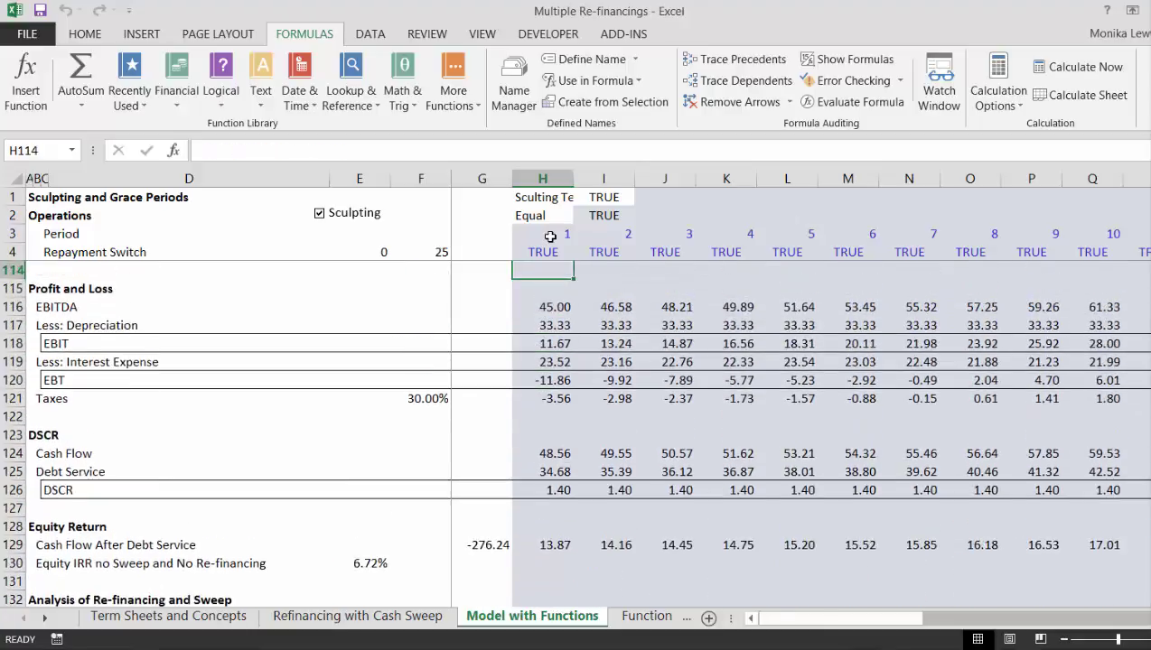
pyautogui.press('Up')
pyautogui.press('Up')
pyautogui.press('Up')
pyautogui.press('Up')
pyautogui.press('Up')
pyautogui.press('Up')
pyautogui.press('Up')
pyautogui.press('Up')
pyautogui.press('Up')
pyautogui.press('Up')
pyautogui.press('Up')
pyautogui.press('Up')
pyautogui.press('Up')
pyautogui.press('Up')
pyautogui.press('Up')
pyautogui.press('Up')
pyautogui.press('Up')
pyautogui.press('Up')
pyautogui.press('Up')
pyautogui.press('Up')
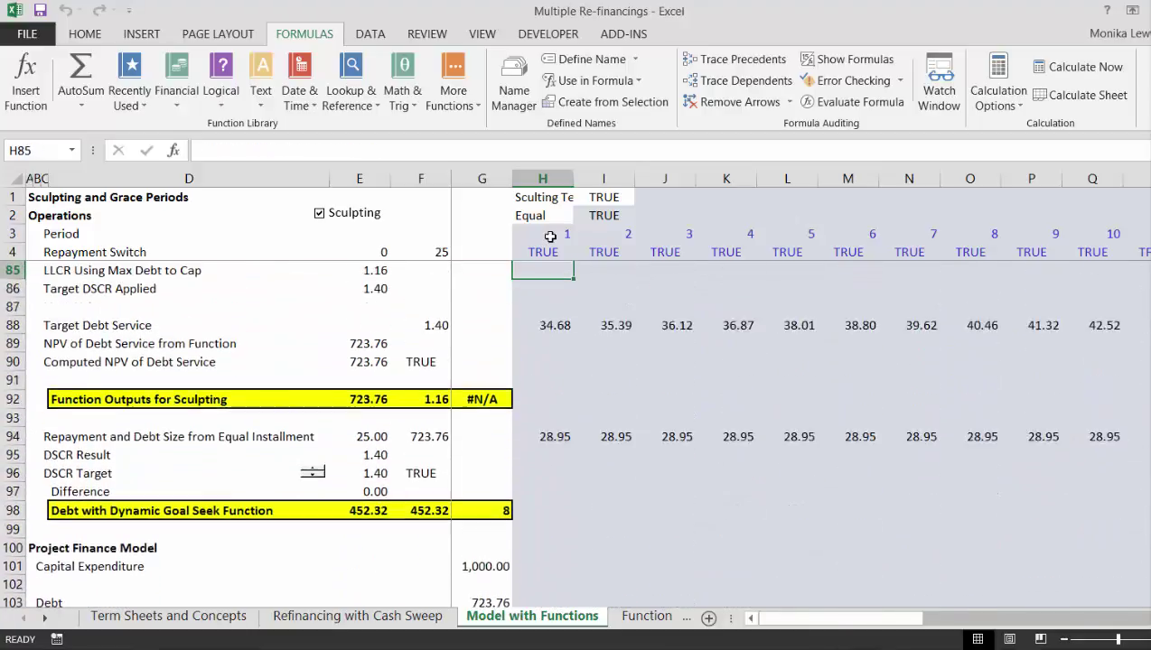
pyautogui.press('Up')
pyautogui.press('Up')
pyautogui.press('Up')
pyautogui.press('Up')
pyautogui.press('Up')
pyautogui.press('Up')
pyautogui.press('Up')
pyautogui.press('Up')
pyautogui.press('Up')
pyautogui.press('Up')
pyautogui.press('Up')
pyautogui.press('Up')
pyautogui.press('Up')
pyautogui.press('Up')
pyautogui.press('Up')
pyautogui.press('Up')
pyautogui.press('Up')
pyautogui.press('Up')
pyautogui.press('Up')
pyautogui.press('Up')
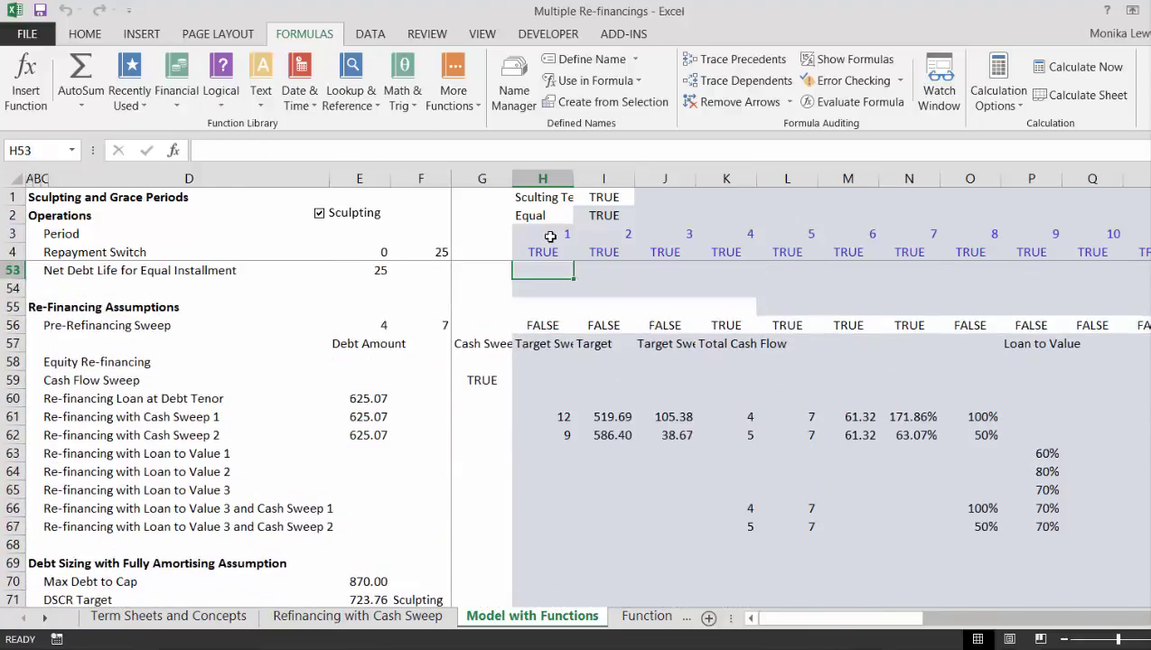
# Step: Examine the re-financing scenarios in the Re-Financing Assumptions section, including their debt amounts, cash sweep and loan to value inputs
pyautogui.press('Down')
pyautogui.press('Down')
pyautogui.press('Down')
pyautogui.press('Down')
pyautogui.press('Down')
pyautogui.press('Down')
pyautogui.press('Down')
pyautogui.press('Down')
pyautogui.press('Down')
pyautogui.press('Down')
pyautogui.press('Down')
pyautogui.press('Down')
pyautogui.press('Down')
pyautogui.press('Down')
pyautogui.press('Down')
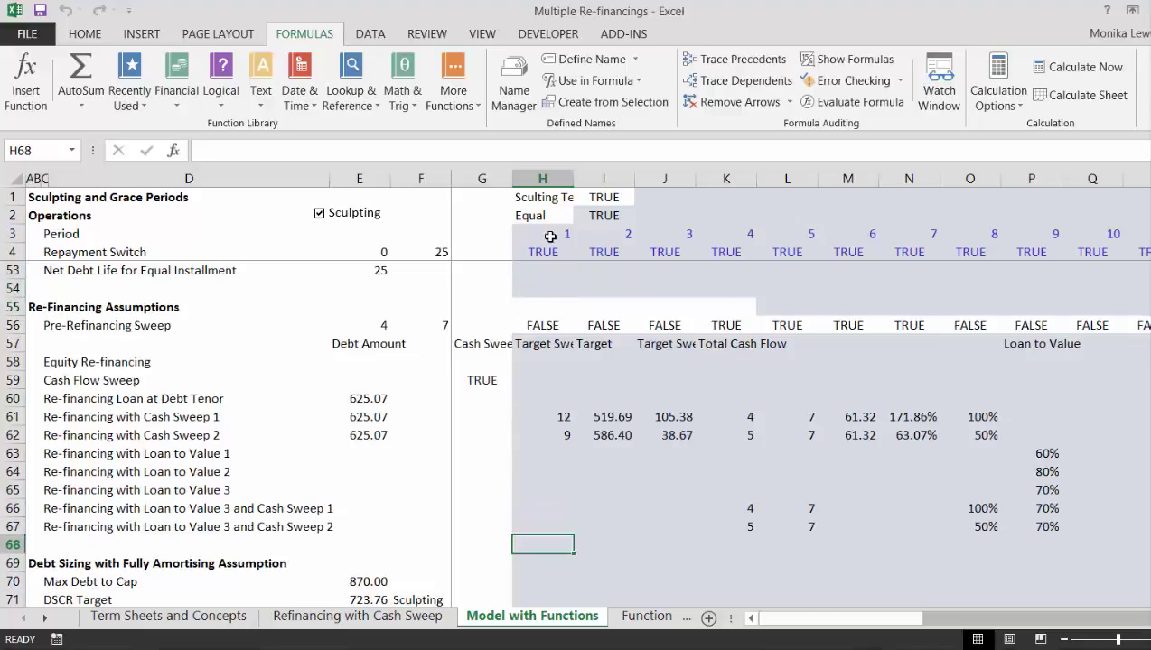
pyautogui.press('Up')
pyautogui.press('Up')
pyautogui.press('Up')
pyautogui.press('Up')
pyautogui.press('Up')
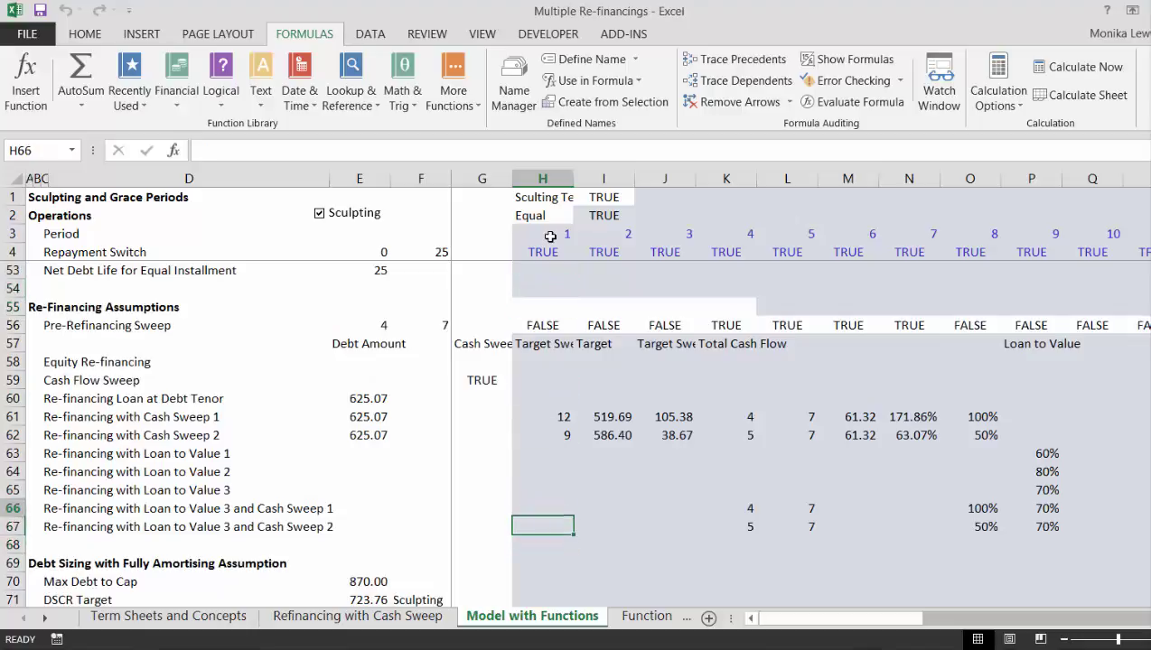
pyautogui.press('Left')
pyautogui.press('Left')
pyautogui.press('Left')
pyautogui.press('Left')
pyautogui.press('Left')
pyautogui.press('Left')
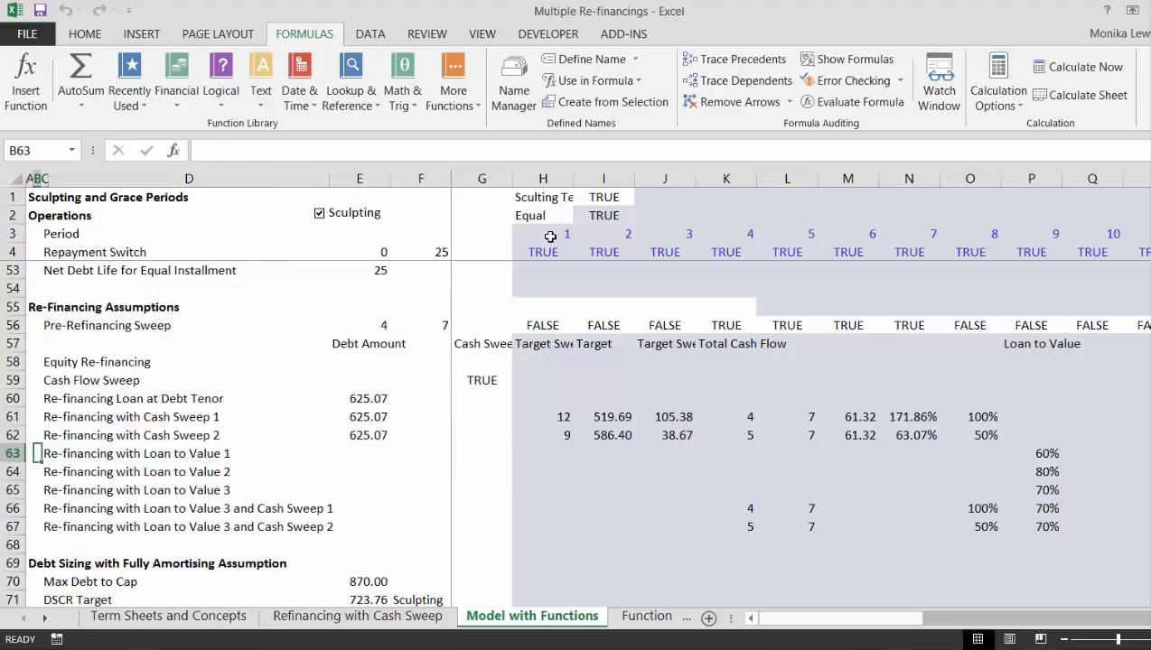
pyautogui.press('Right')
pyautogui.press('Right')
pyautogui.press('Right')
pyautogui.press('Right')
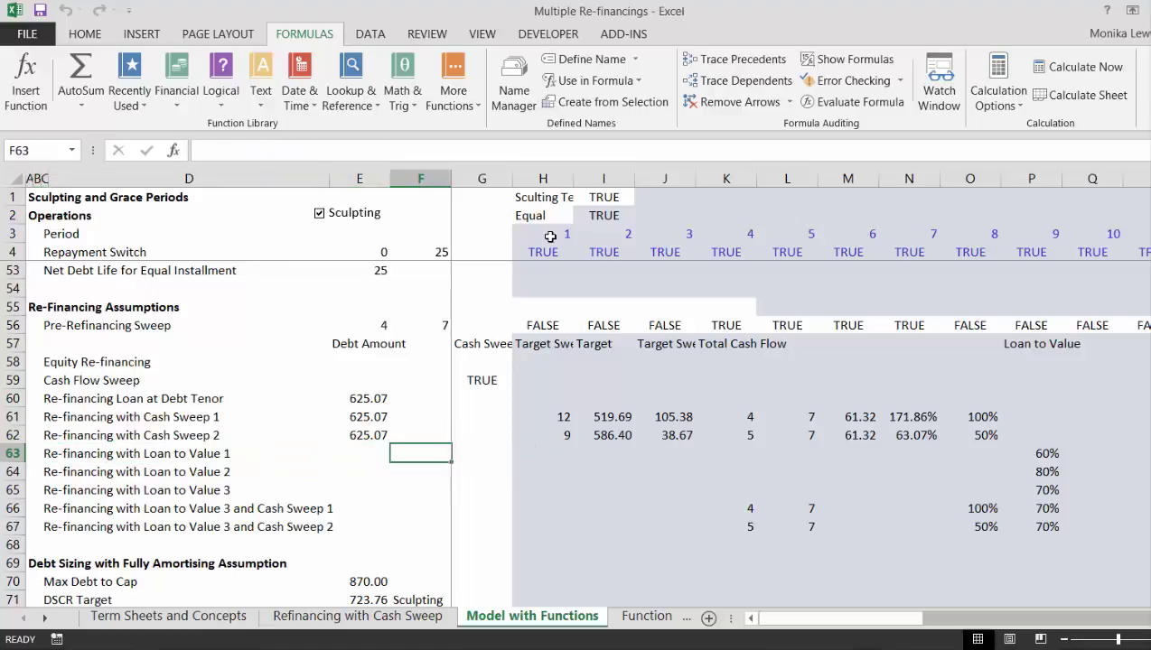
pyautogui.press('Down')
pyautogui.press('Down')
pyautogui.press('Left')
pyautogui.press('Up')
pyautogui.press('Up')
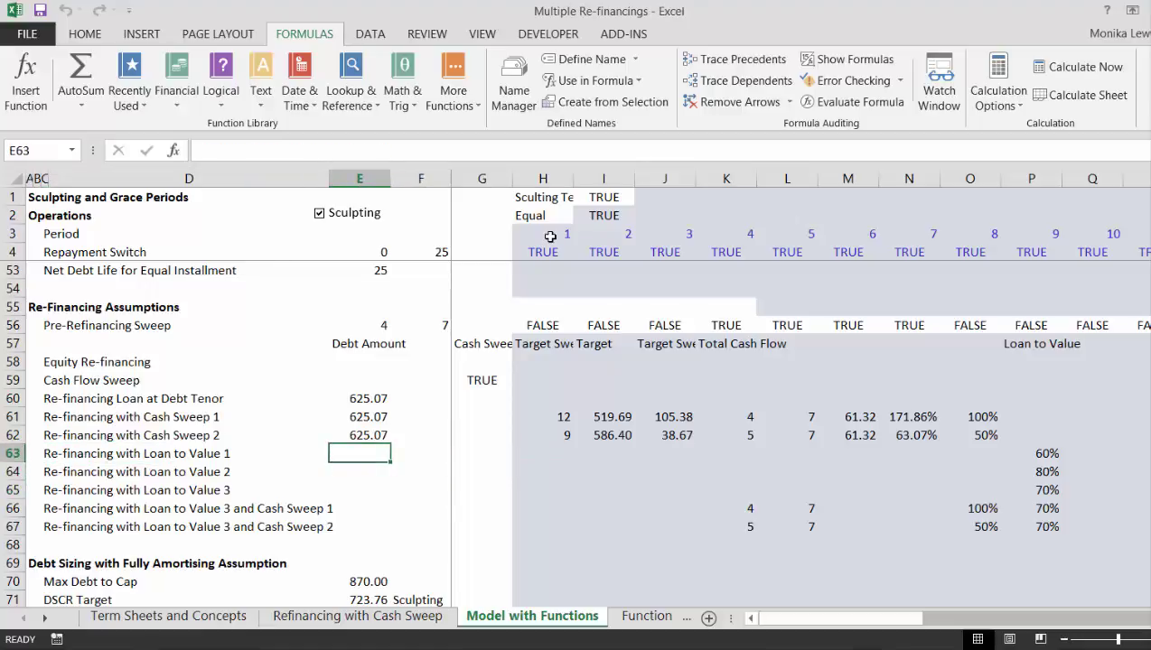
# Step: Review the model rows above the Re-Financing Assumptions, from the debt tenor inputs back up to the Taxes and Pre-tax IRR rows
pyautogui.press('Up')
pyautogui.press('Up')
pyautogui.press('Up')
pyautogui.press('Up')
pyautogui.press('Up')
pyautogui.press('Up')
pyautogui.press('Up')
pyautogui.press('Up')
pyautogui.press('Up')
pyautogui.press('Up')
pyautogui.press('Up')
pyautogui.press('Up')
pyautogui.press('Up')
pyautogui.press('Up')
pyautogui.press('Up')
pyautogui.press('Up')
pyautogui.press('Up')
pyautogui.press('Up')
pyautogui.press('Up')
pyautogui.press('Up')
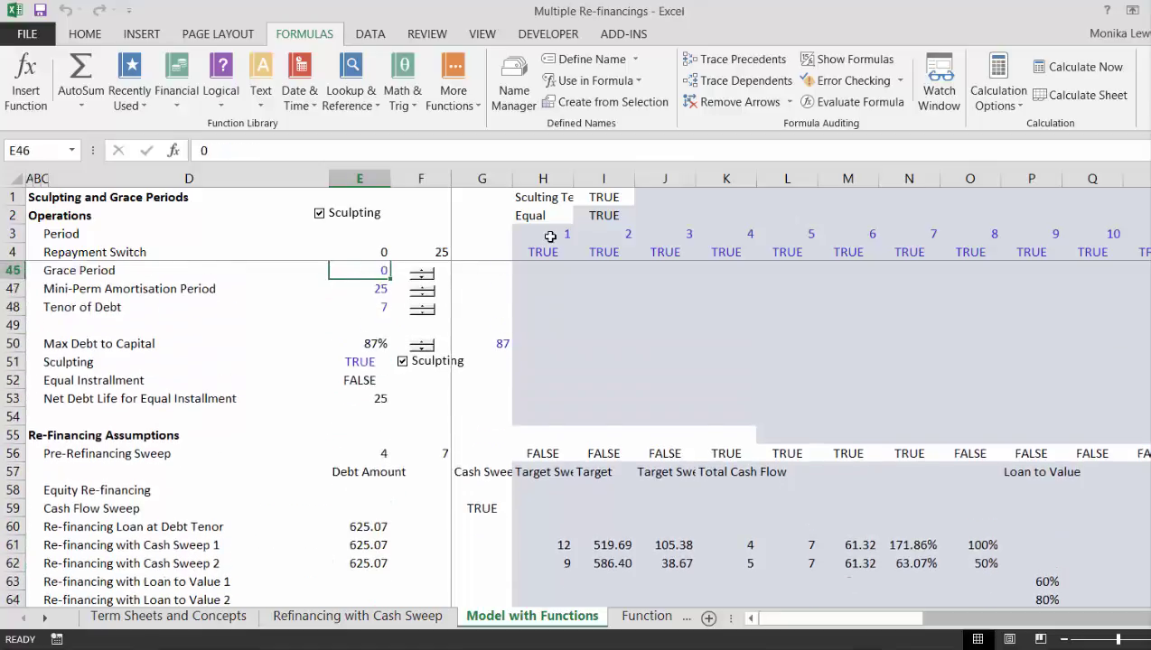
pyautogui.press('Up')
pyautogui.press('Up')
pyautogui.press('Up')
pyautogui.press('Up')
pyautogui.press('Up')
pyautogui.press('Up')
pyautogui.press('Up')
pyautogui.press('Up')
pyautogui.press('Up')
pyautogui.press('Up')
pyautogui.press('Up')
pyautogui.press('Up')
pyautogui.press('Up')
pyautogui.press('Up')
pyautogui.press('Up')
pyautogui.press('Up')
pyautogui.press('Up')
pyautogui.press('Up')
pyautogui.press('Up')
pyautogui.press('Up')
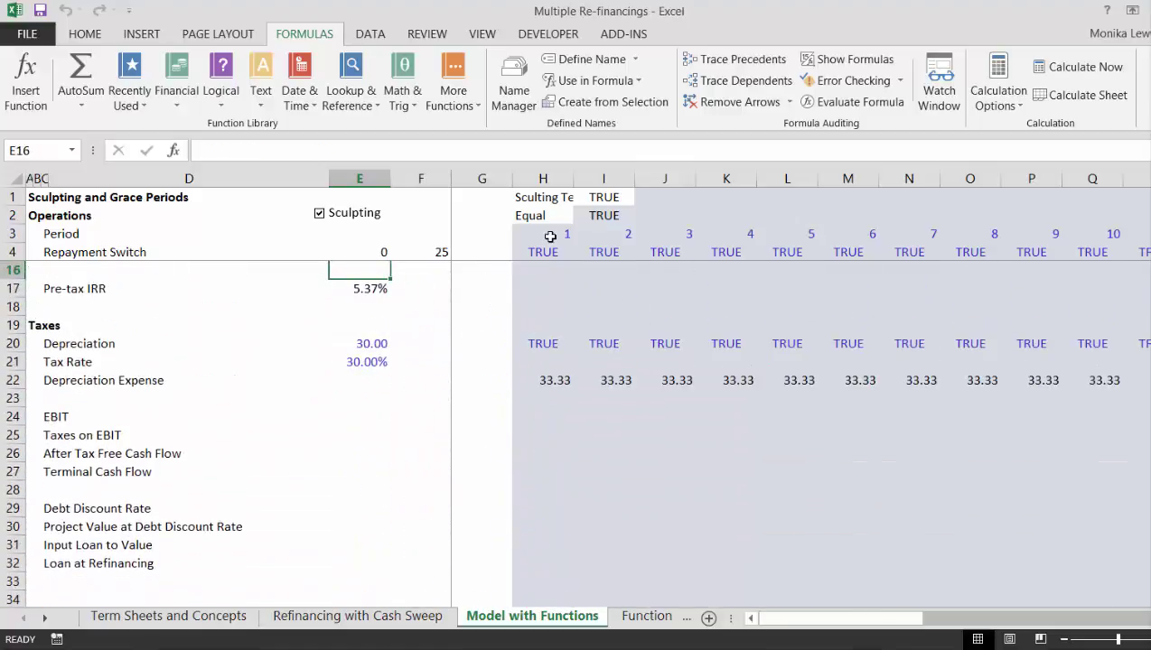
# Step: Delete the conditional formatting rule =A$4=TRUE that applies to rows $9:$11, managing the rules for the whole sheet
pyautogui.click(15, 178)
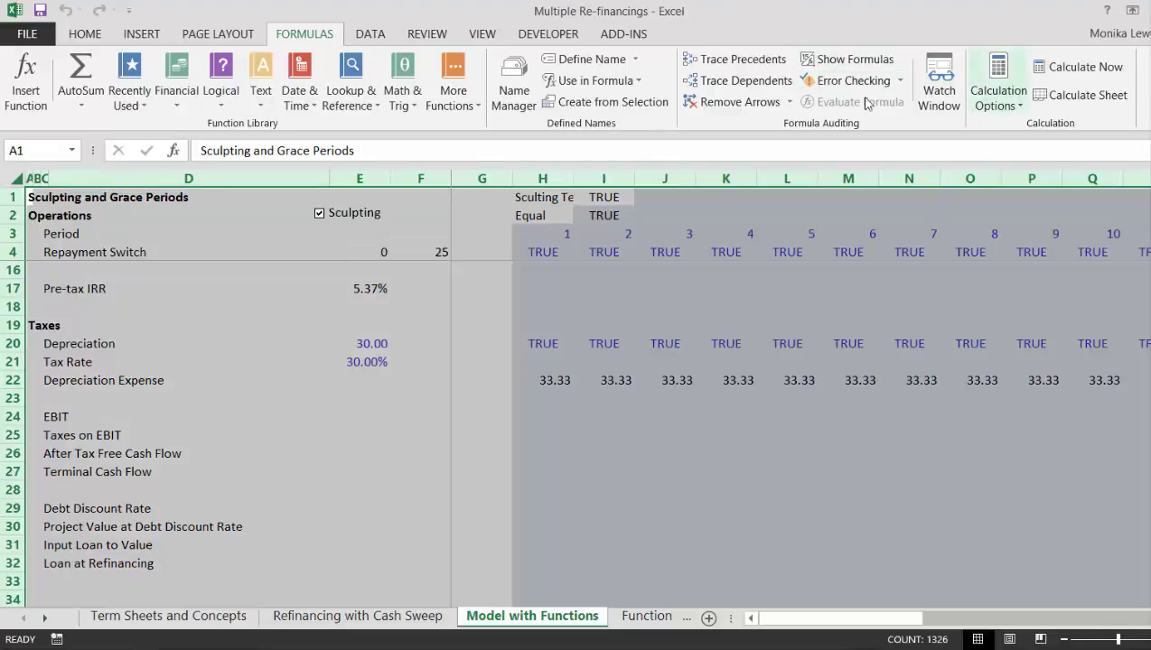
pyautogui.click(81, 37)
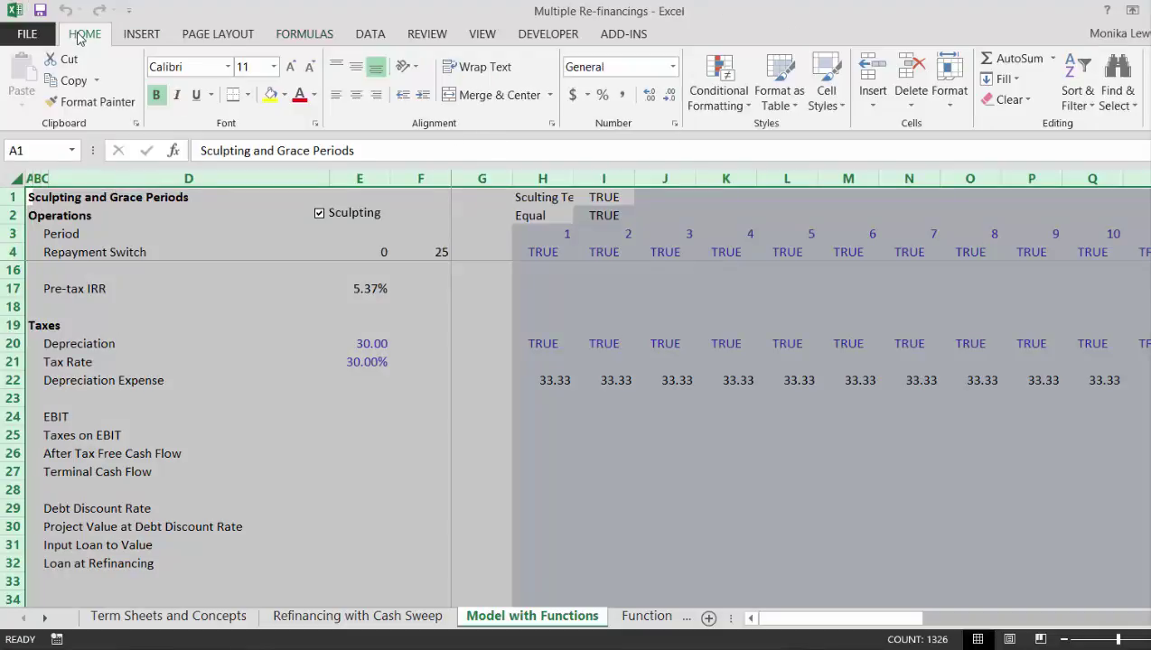
pyautogui.click(742, 98)
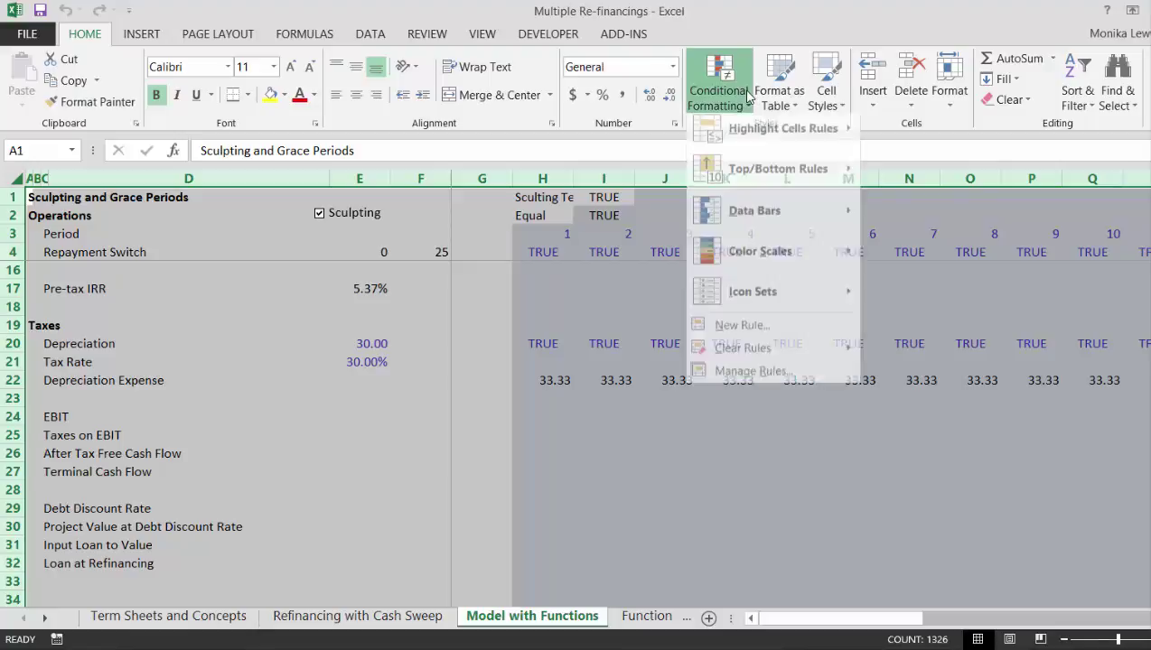
pyautogui.click(735, 378)
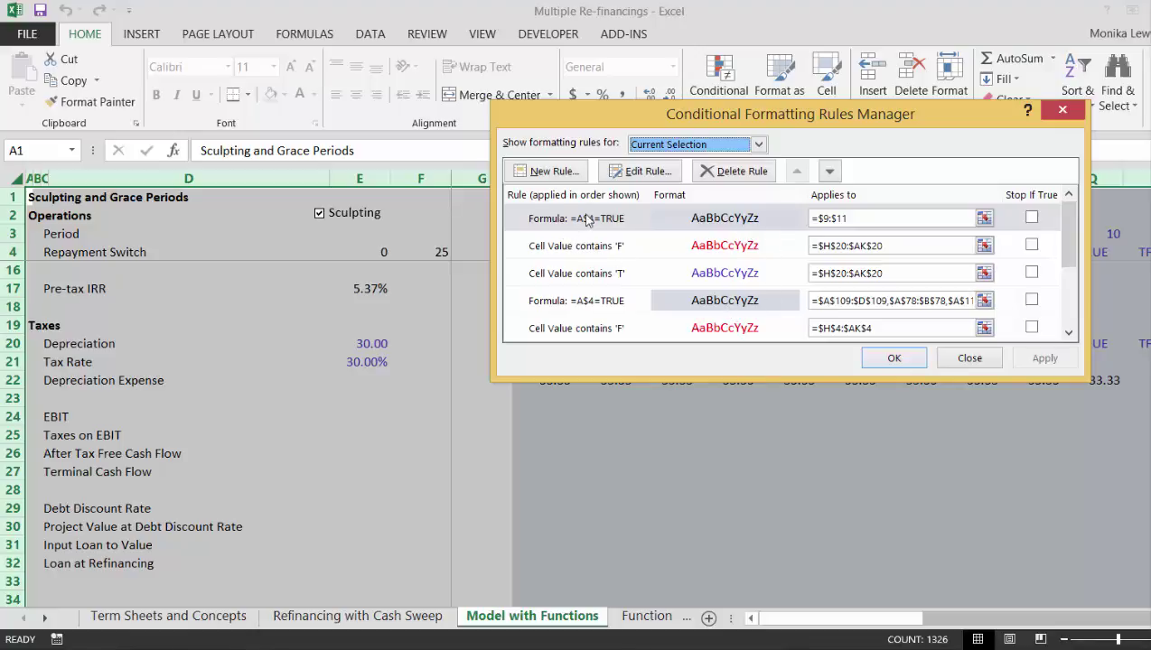
pyautogui.click(734, 171)
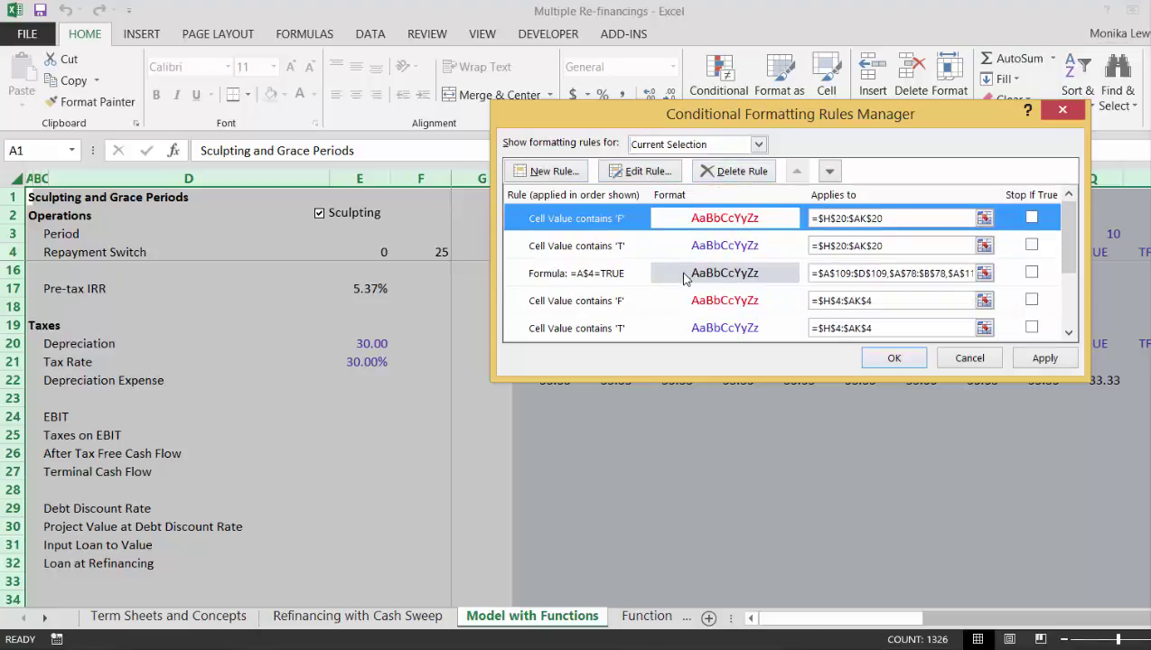
# Step: Extend the remaining =A$4=TRUE conditional formatting rule to the entire sheet, =$1:$1048576, and save the rule changes
pyautogui.click(684, 275)
pyautogui.click(983, 273)
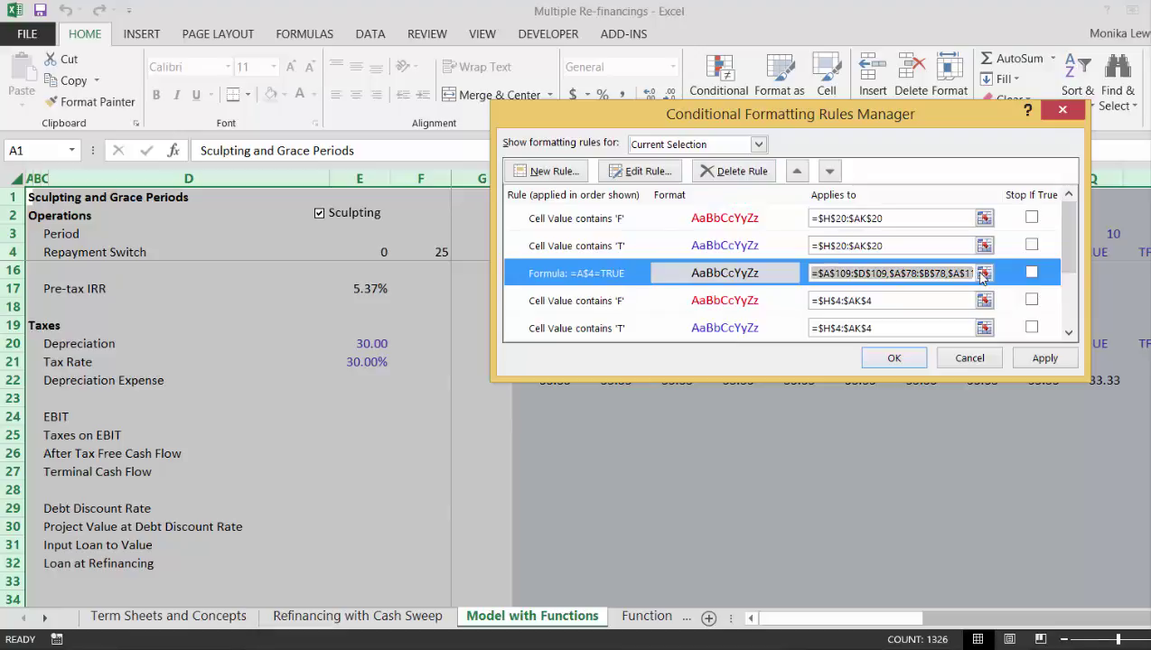
pyautogui.click(12, 178)
pyautogui.press('Return')
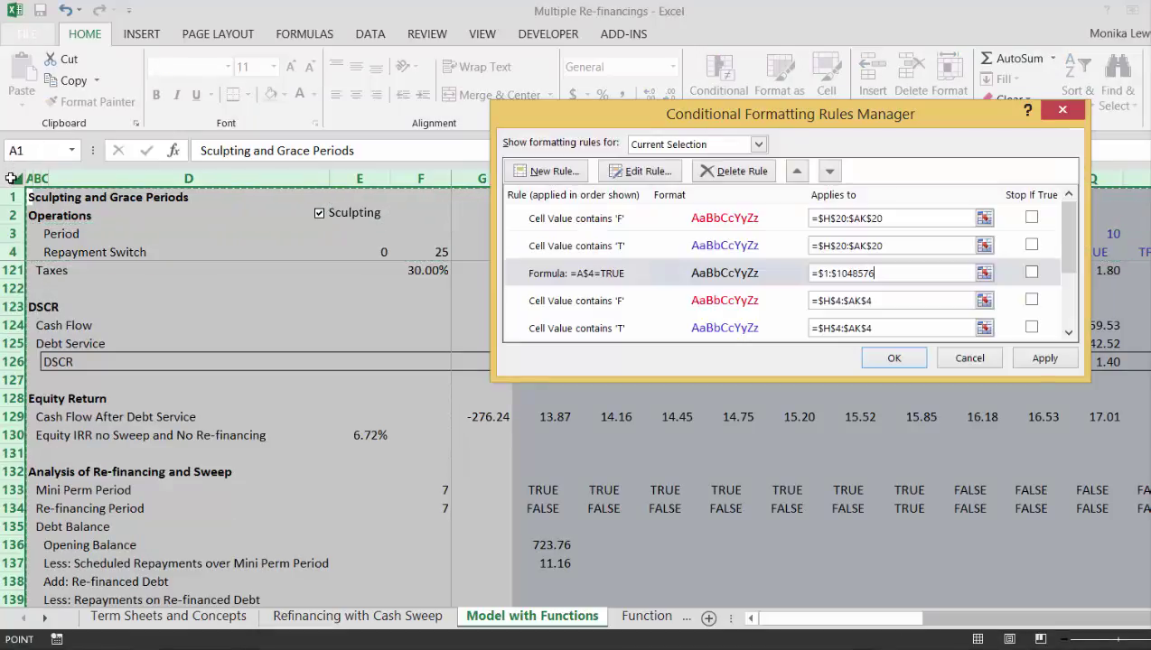
pyautogui.click(889, 362)
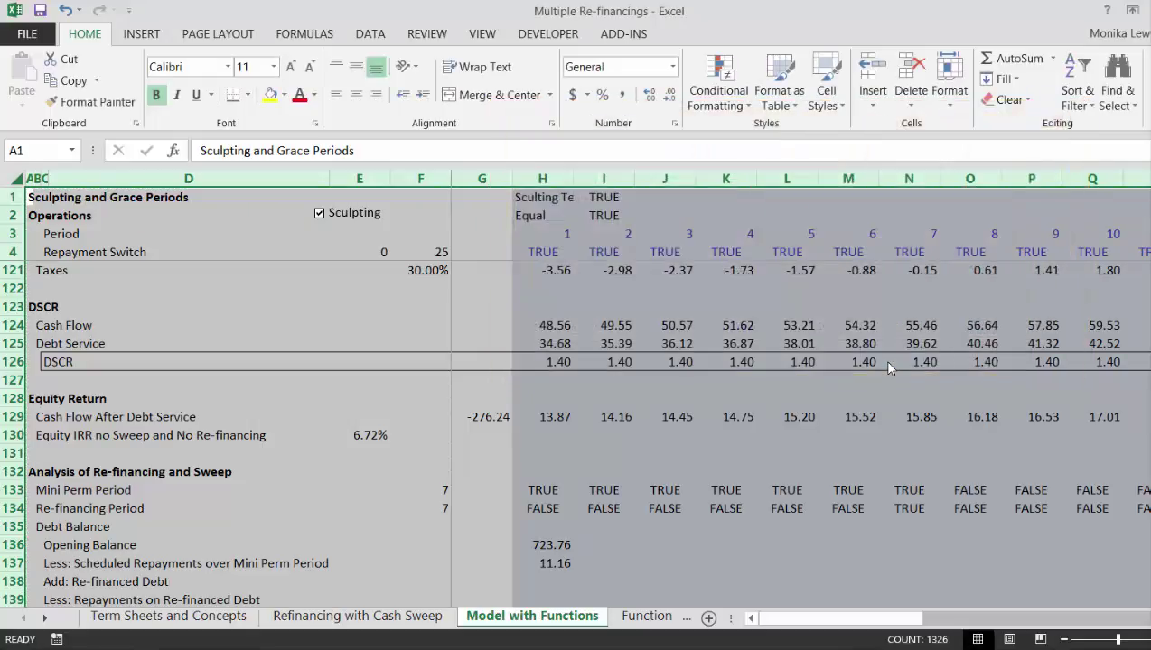
# Step: Check the period-column shading from the Operations section down to the Debt Amount column of the Re-Financing Assumptions
pyautogui.press('Down')
pyautogui.press('Down')
pyautogui.press('Down')
pyautogui.press('Down')
pyautogui.press('Down')
pyautogui.press('Down')
pyautogui.press('Down')
pyautogui.press('Down')
pyautogui.press('Down')
pyautogui.press('Down')
pyautogui.press('Down')
pyautogui.press('Down')
pyautogui.press('Down')
pyautogui.press('Down')
pyautogui.press('Down')
pyautogui.press('Down')
pyautogui.press('Down')
pyautogui.press('Down')
pyautogui.press('Down')
pyautogui.press('Down')
pyautogui.press('Down')
pyautogui.press('Down')
pyautogui.press('Down')
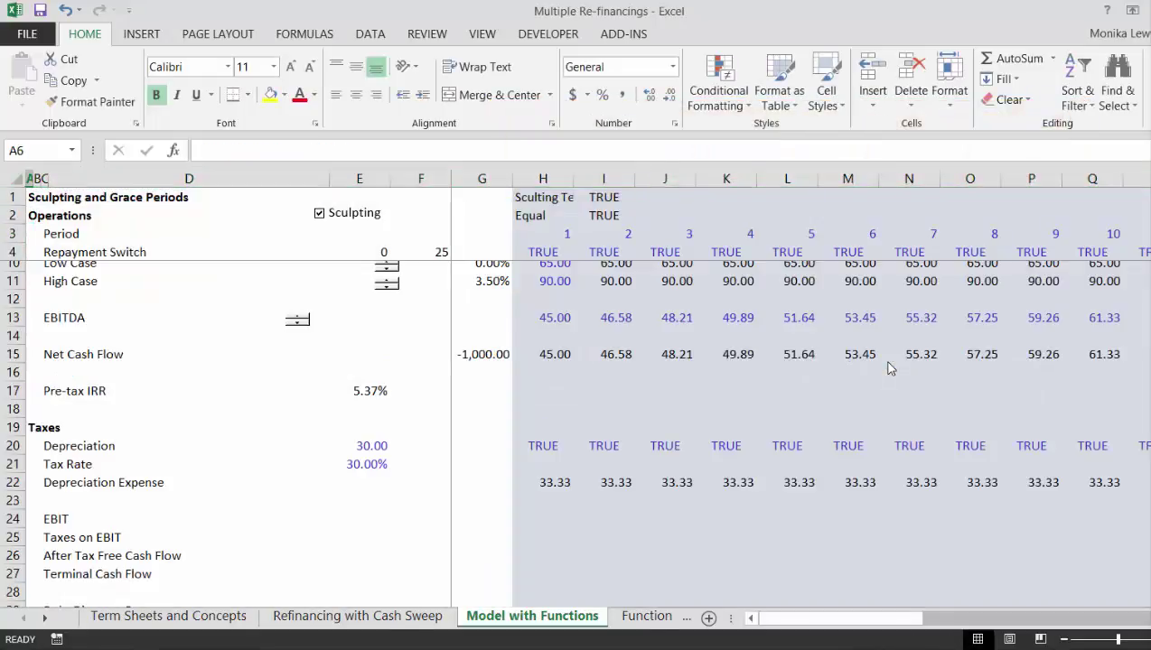
pyautogui.press('Down')
pyautogui.press('Down')
pyautogui.press('Down')
pyautogui.press('Down')
pyautogui.press('Down')
pyautogui.press('Down')
pyautogui.press('Down')
pyautogui.press('Down')
pyautogui.press('Down')
pyautogui.press('Down')
pyautogui.press('Down')
pyautogui.press('Down')
pyautogui.press('Down')
pyautogui.press('Down')
pyautogui.press('Down')
pyautogui.press('Down')
pyautogui.press('Down')
pyautogui.press('Down')
pyautogui.press('Down')
pyautogui.press('Down')
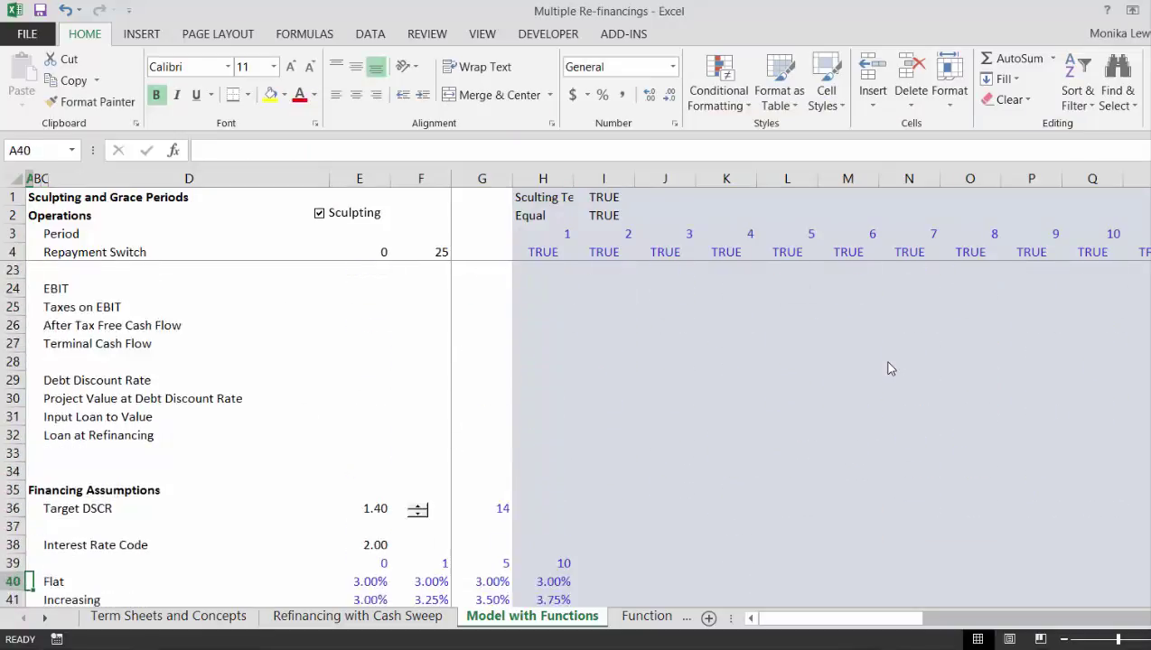
pyautogui.press('Down')
pyautogui.press('Down')
pyautogui.press('Down')
pyautogui.press('Down')
pyautogui.press('Down')
pyautogui.press('Down')
pyautogui.press('Down')
pyautogui.press('Down')
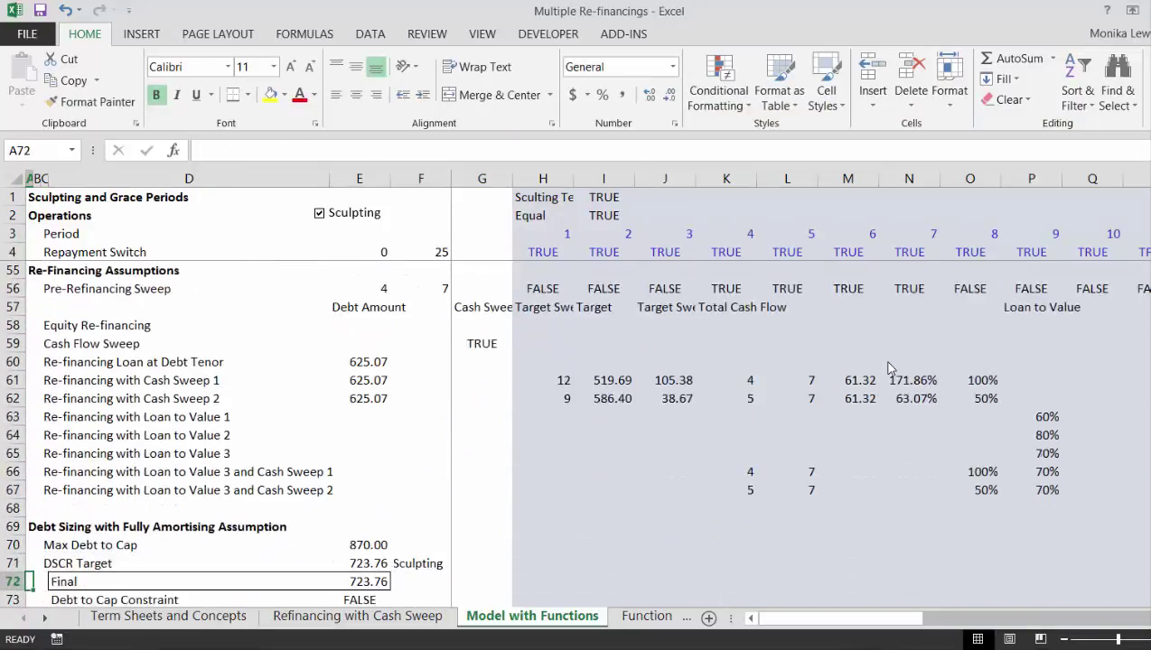
pyautogui.press('Up')
pyautogui.press('Up')
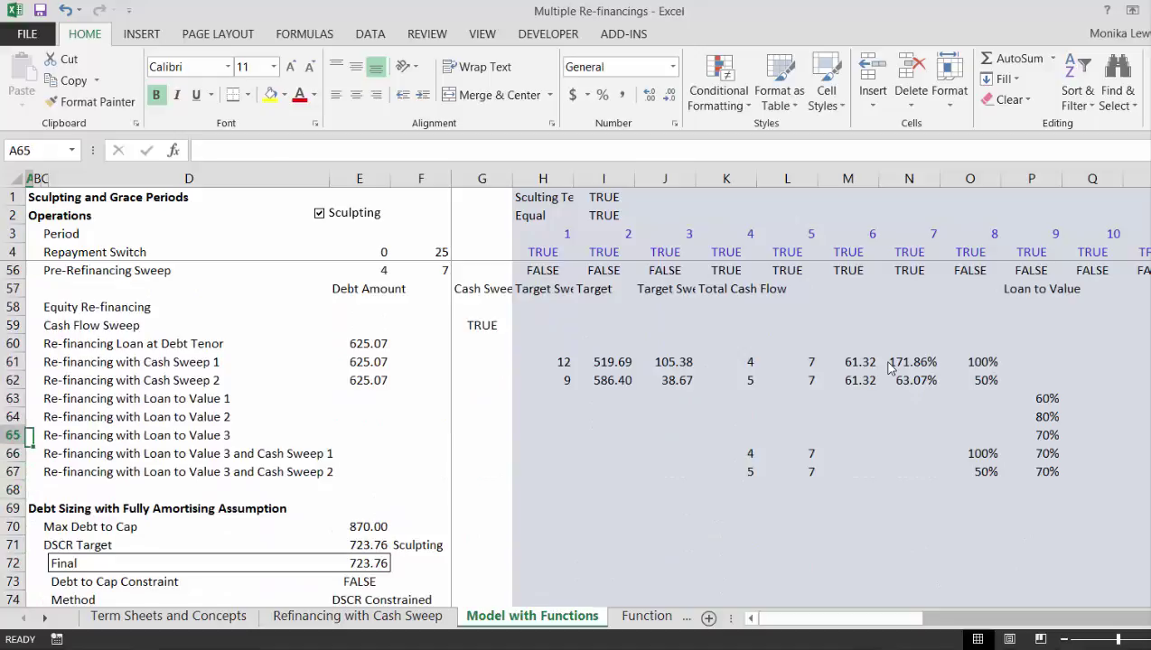
pyautogui.press('Right')
pyautogui.press('Right')
pyautogui.press('Right')
pyautogui.press('Right')
pyautogui.press('Up')
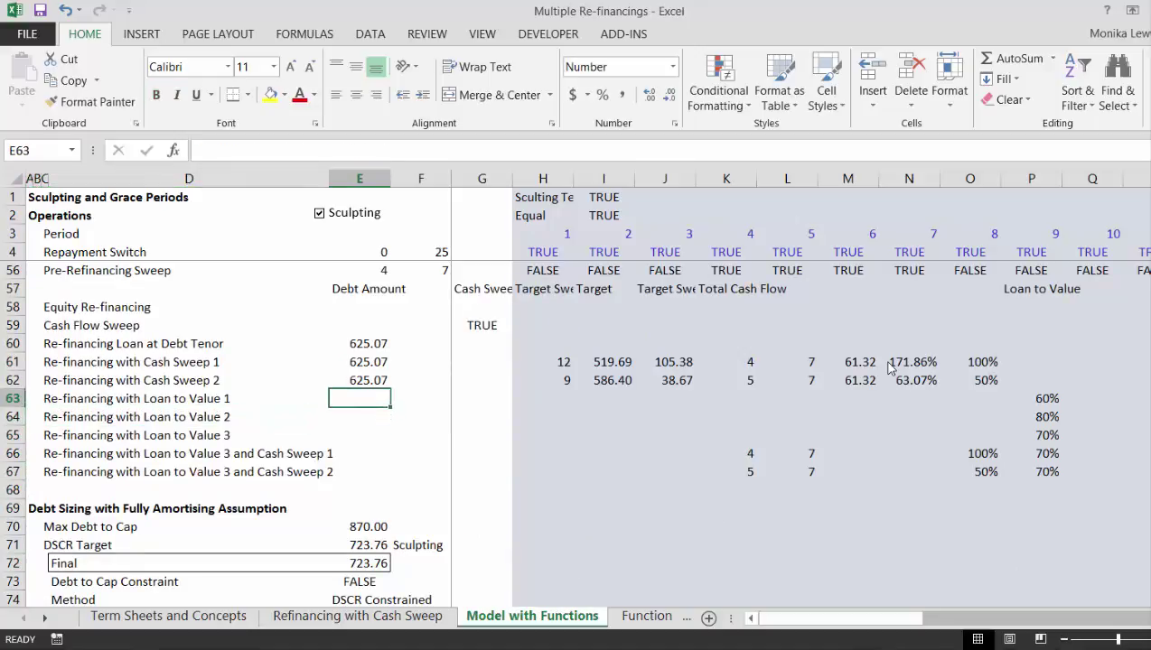
# Step: Delete the blank row 16 between Net Cash Flow and Pre-tax IRR
pyautogui.press('pageup')
pyautogui.press('pageup')
pyautogui.press('pageup')
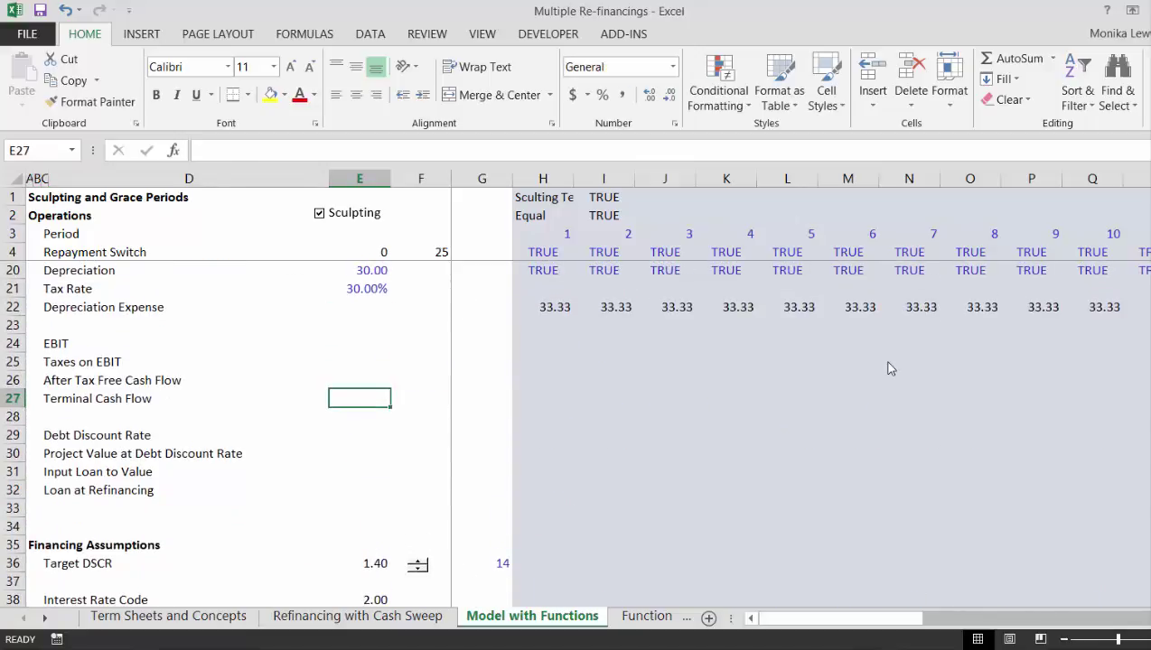
pyautogui.press('Down')
pyautogui.press('Down')
pyautogui.press('Down')
pyautogui.press('Down')
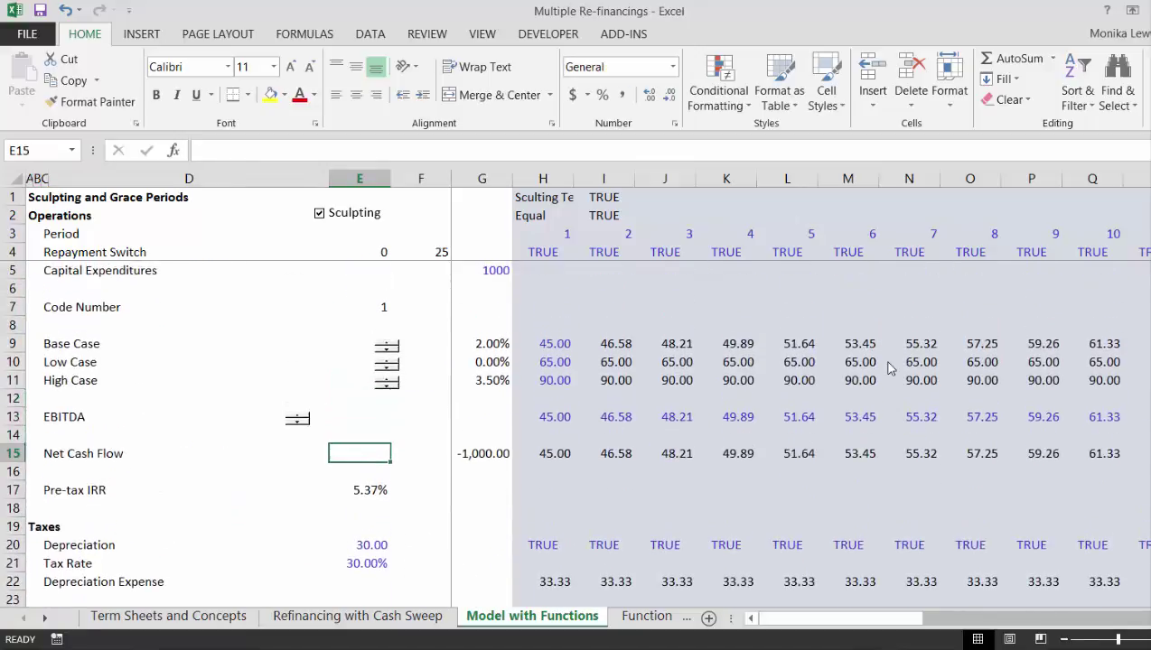
pyautogui.press('Left')
pyautogui.press('Left')
pyautogui.press('Left')
pyautogui.press('Left')
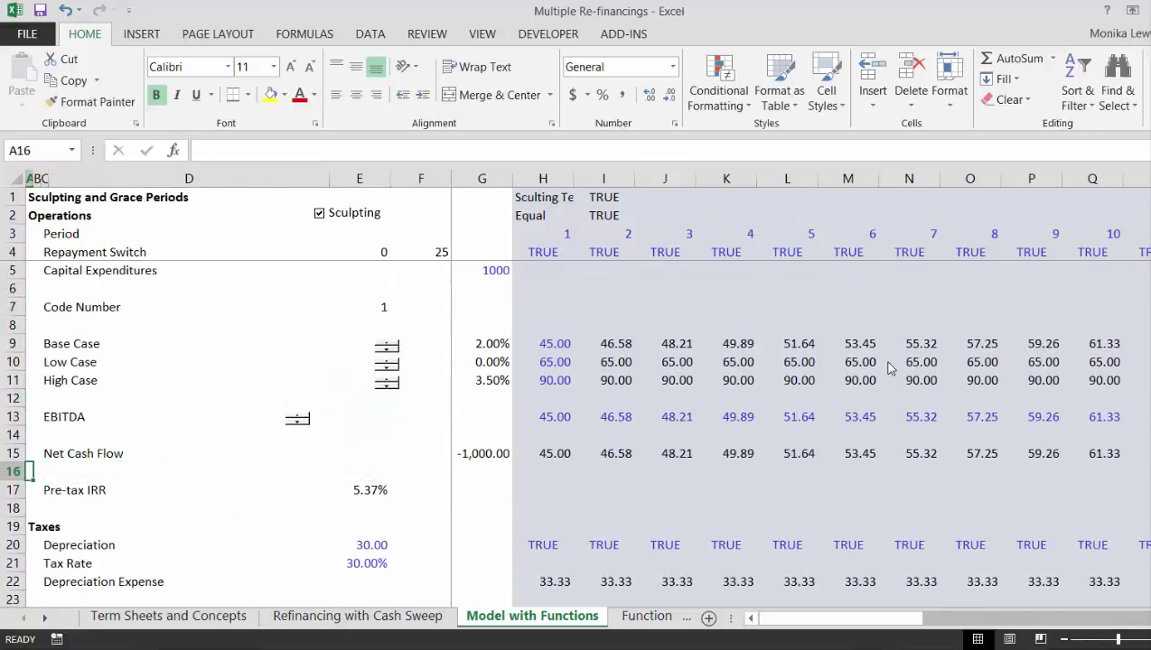
pyautogui.hotkey('shift', 'space')
pyautogui.hotkey('ctrl', '-')
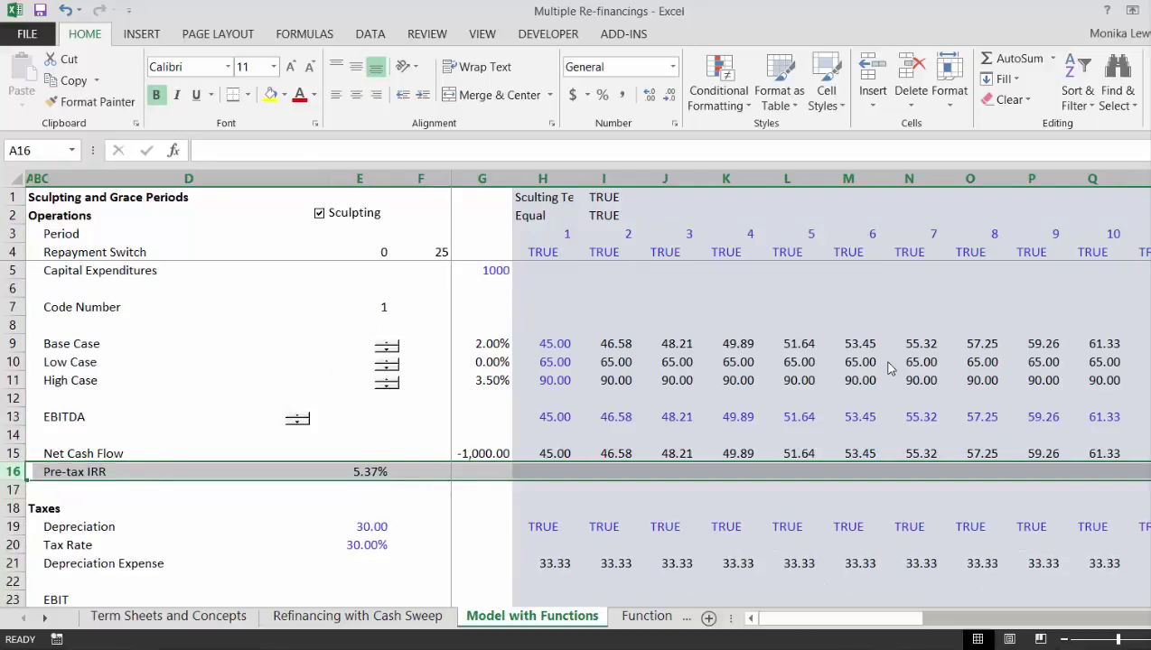
# Step: Calculate EBIT in row 23 as EBITDA minus Depreciation Expense, entering =ebitda-H21 in H23, and copy it across all period columns
pyautogui.press('Down')
pyautogui.press('Down')
pyautogui.press('Down')
pyautogui.press('Down')
pyautogui.press('Down')
pyautogui.press('Down')
pyautogui.press('Down')
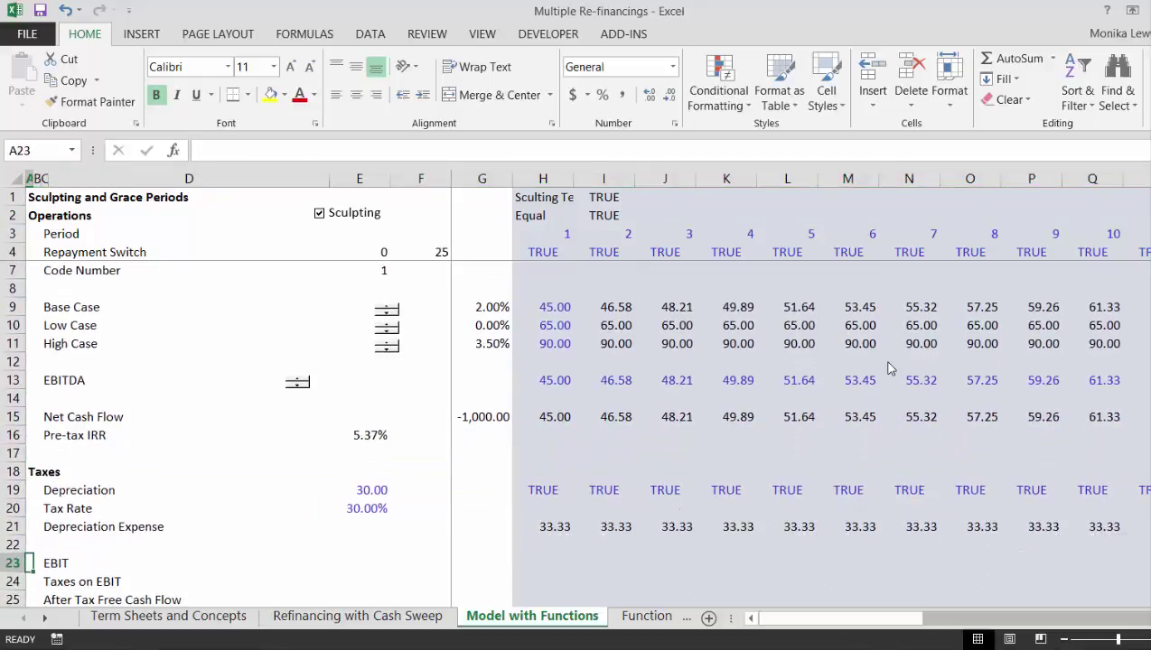
pyautogui.press('Right')
pyautogui.press('Right')
pyautogui.press('Right')
pyautogui.press('Right')
pyautogui.press('Right')
pyautogui.press('Right')
pyautogui.press('Right')
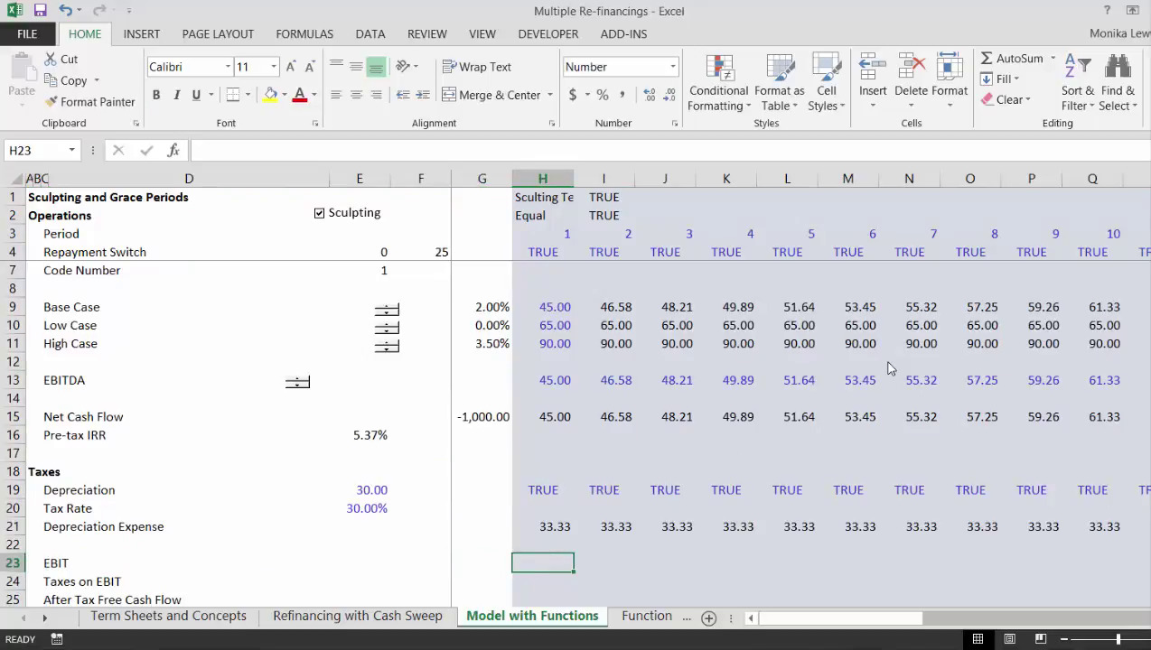
pyautogui.write('=')
pyautogui.press('Up')
pyautogui.press('Up')
pyautogui.press('Up')
pyautogui.press('Up')
pyautogui.press('Up')
pyautogui.press('Up')
pyautogui.press('Up')
pyautogui.press('Up')
pyautogui.press('Up')
pyautogui.press('Up')
pyautogui.press('Up')
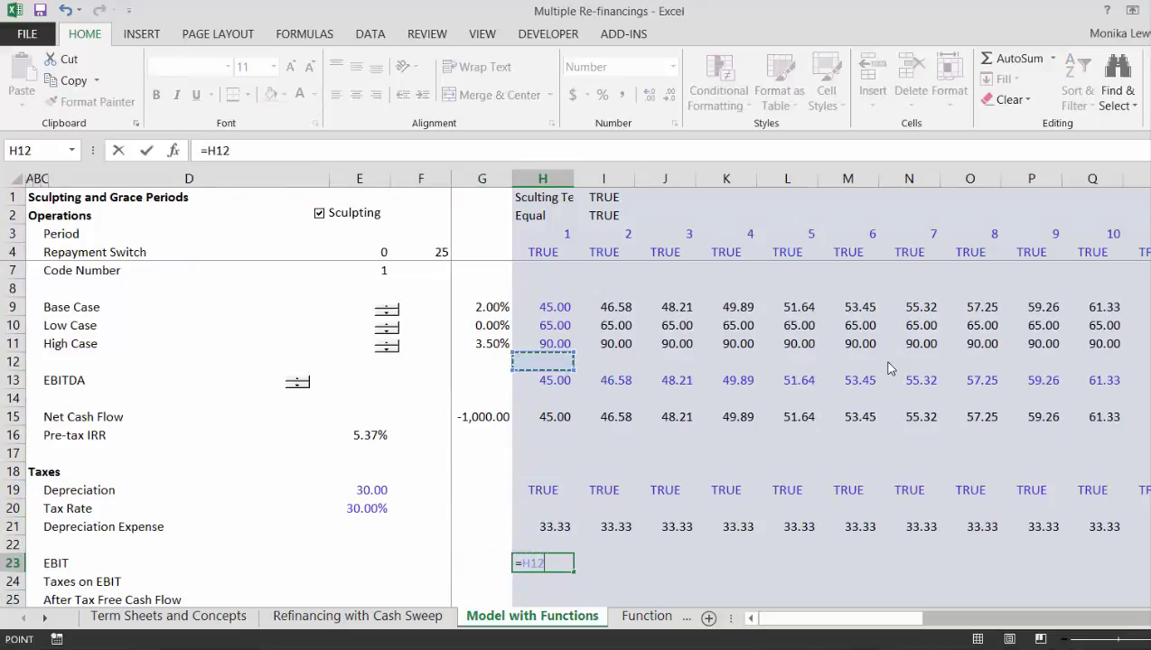
pyautogui.press('Down')
pyautogui.write('-')
pyautogui.press('Up')
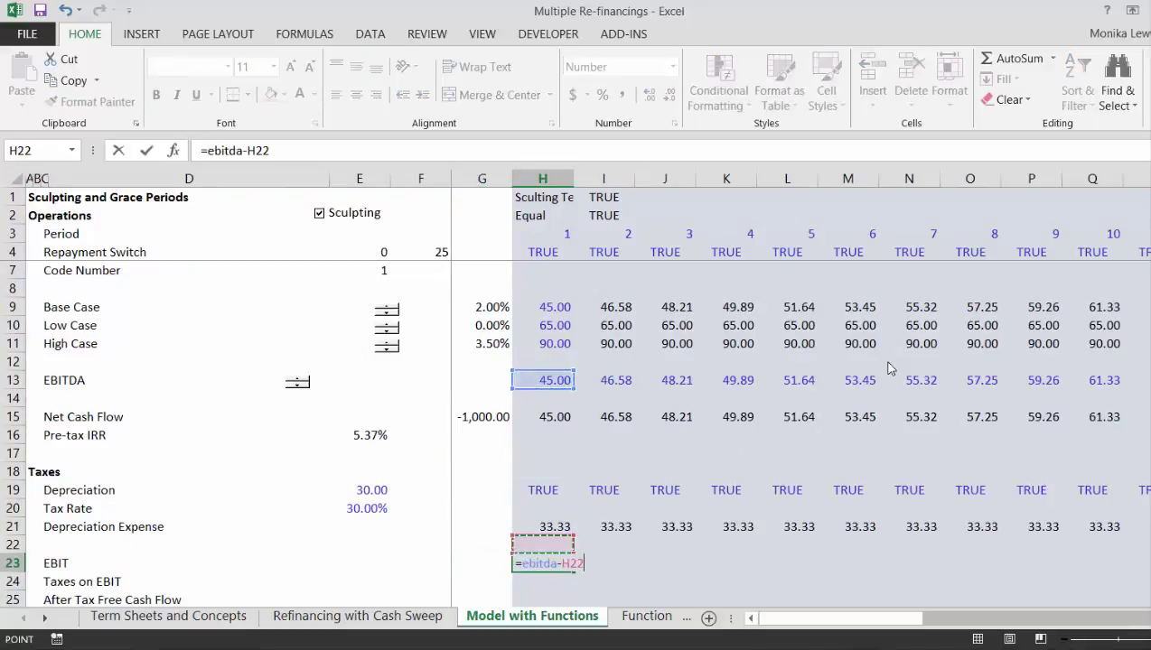
pyautogui.press('Up')
pyautogui.press('Return')
pyautogui.press('Up')
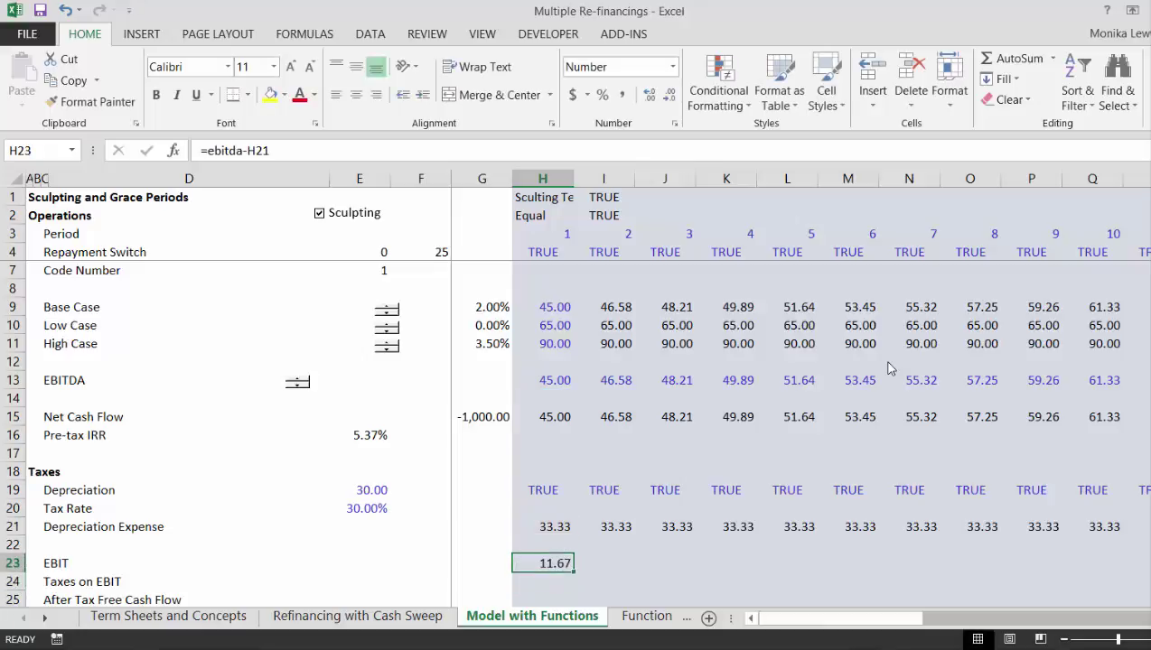
pyautogui.hotkey('ctrl', 'shift', 'Right')
pyautogui.hotkey('ctrl', 'r')
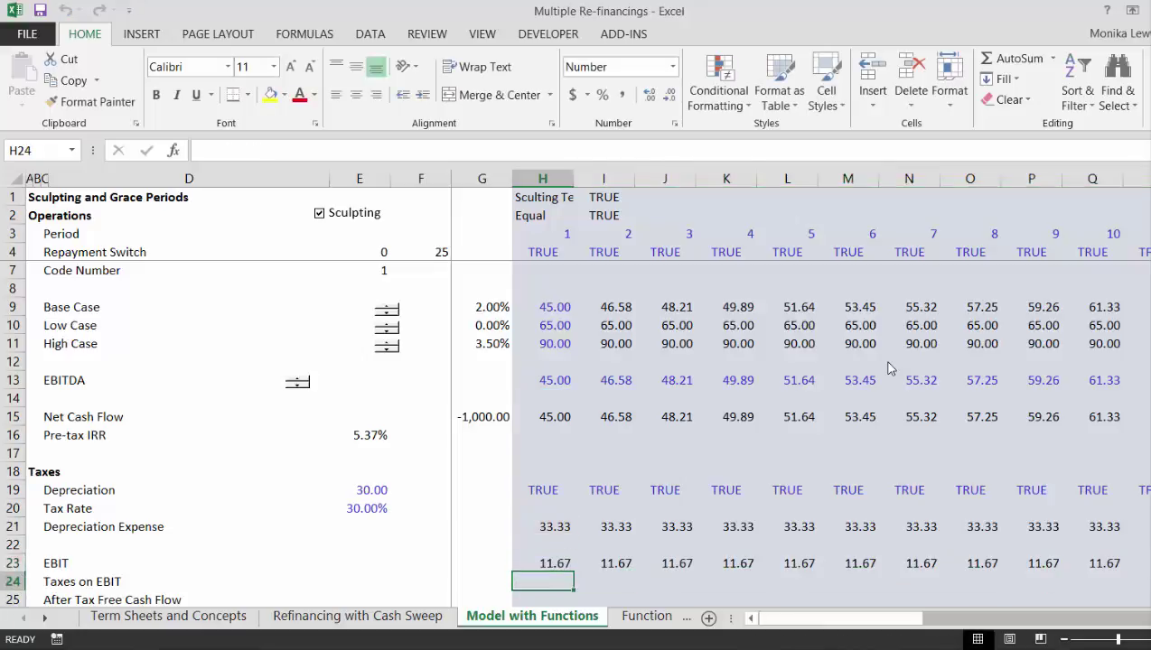
pyautogui.write('=')
pyautogui.press('Up')
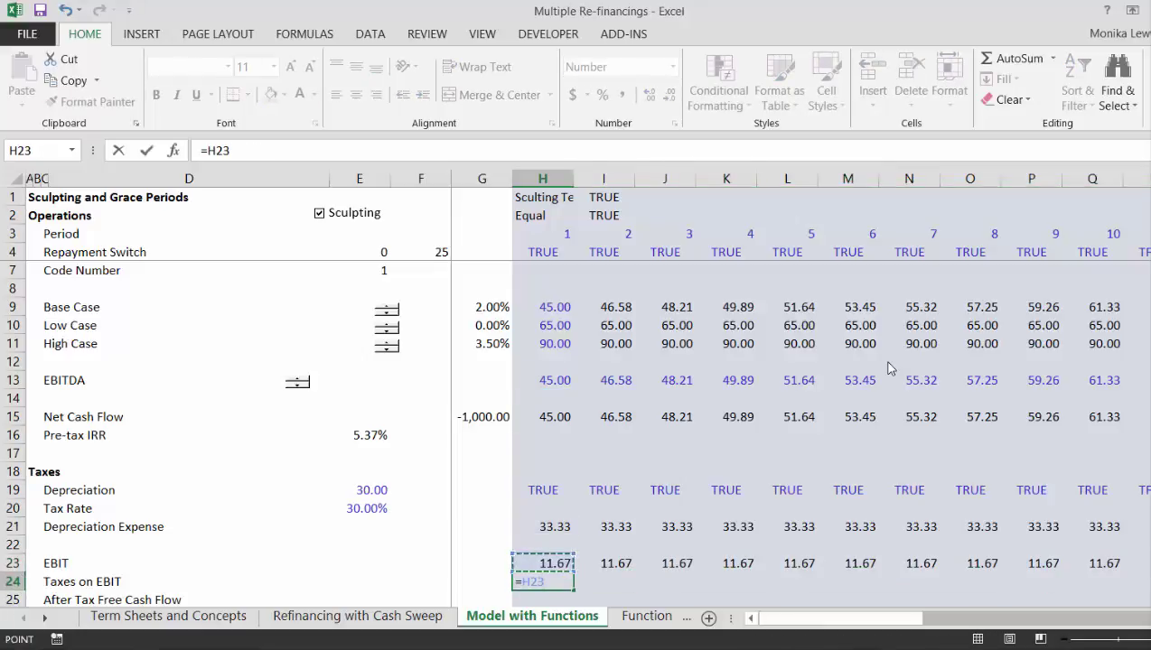
pyautogui.press('Escape')
# Step: Link cell E24 in the Taxes on EBIT row to the Tax Rate input in E20
pyautogui.press('Left')
pyautogui.press('Left')
pyautogui.press('Left')
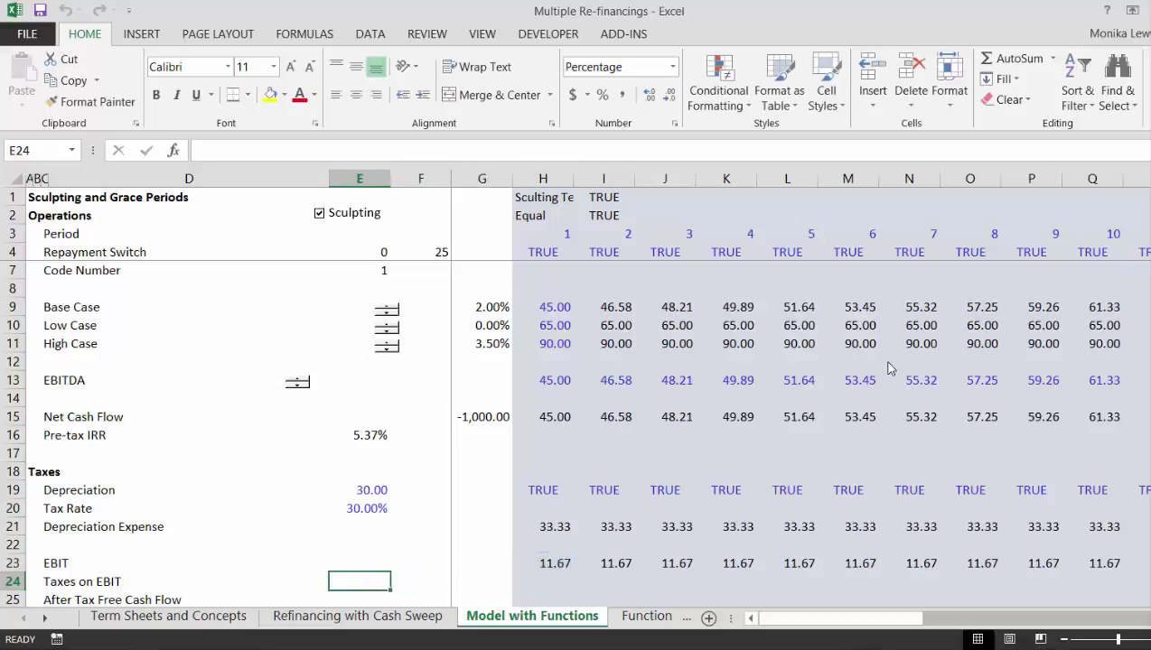
pyautogui.write('=')
pyautogui.press('Up')
pyautogui.press('Up')
pyautogui.press('Up')
pyautogui.press('Up')
pyautogui.press('Return')
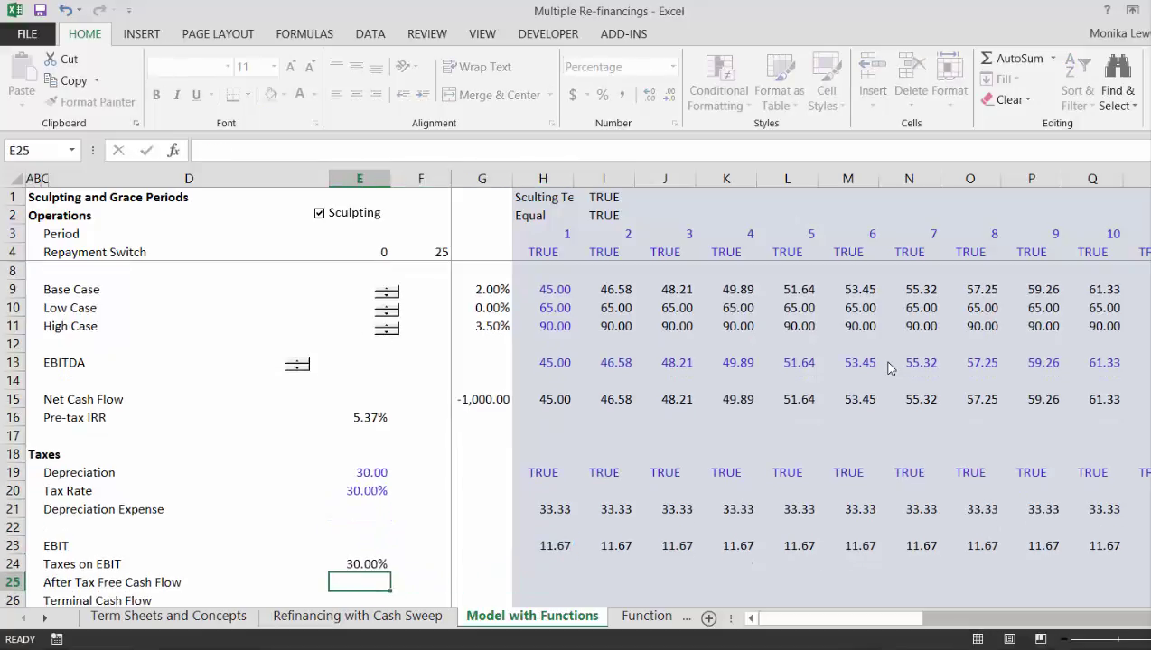
# Step: Calculate Taxes on EBIT with =H23*$E$24 in H24 and copy the formula across all period columns
pyautogui.press('Up')
pyautogui.press('Right')
pyautogui.press('Right')
pyautogui.press('Right')
pyautogui.write('=')
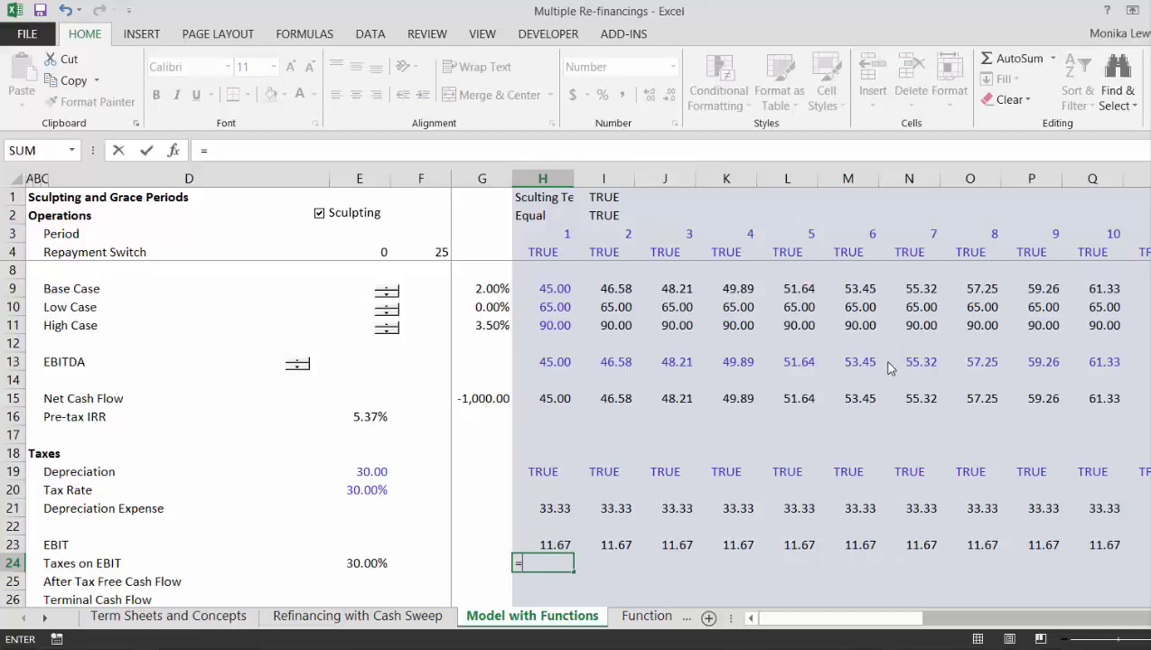
pyautogui.press('Up')
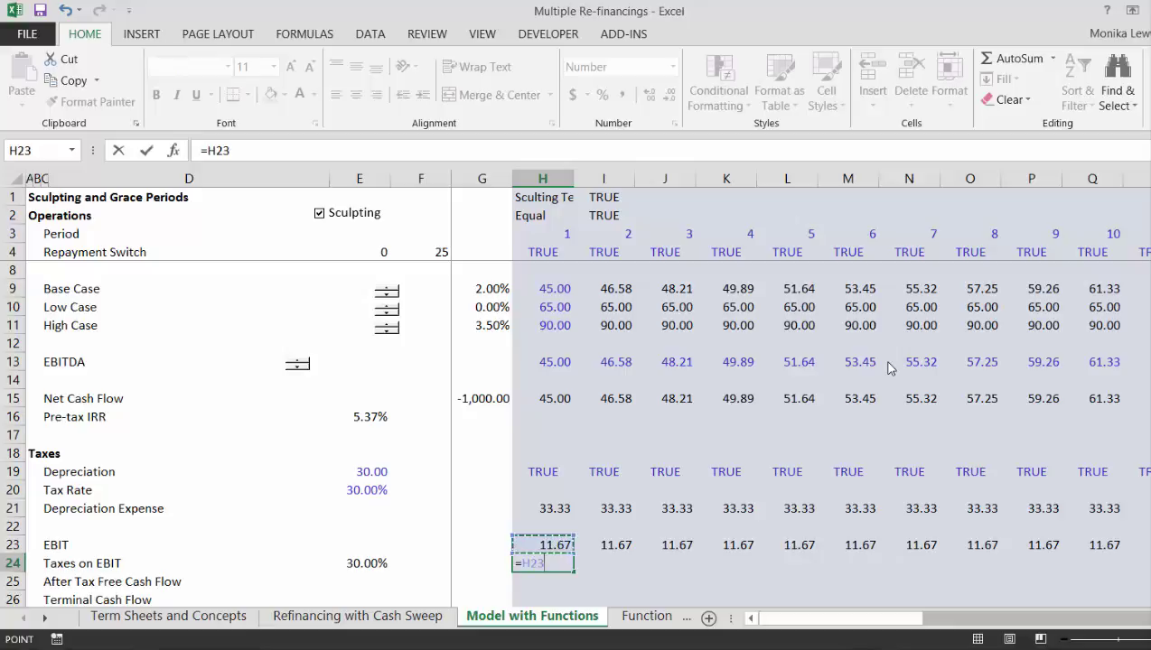
pyautogui.write('*')
pyautogui.press('Left')
pyautogui.press('Left')
pyautogui.press('Left')
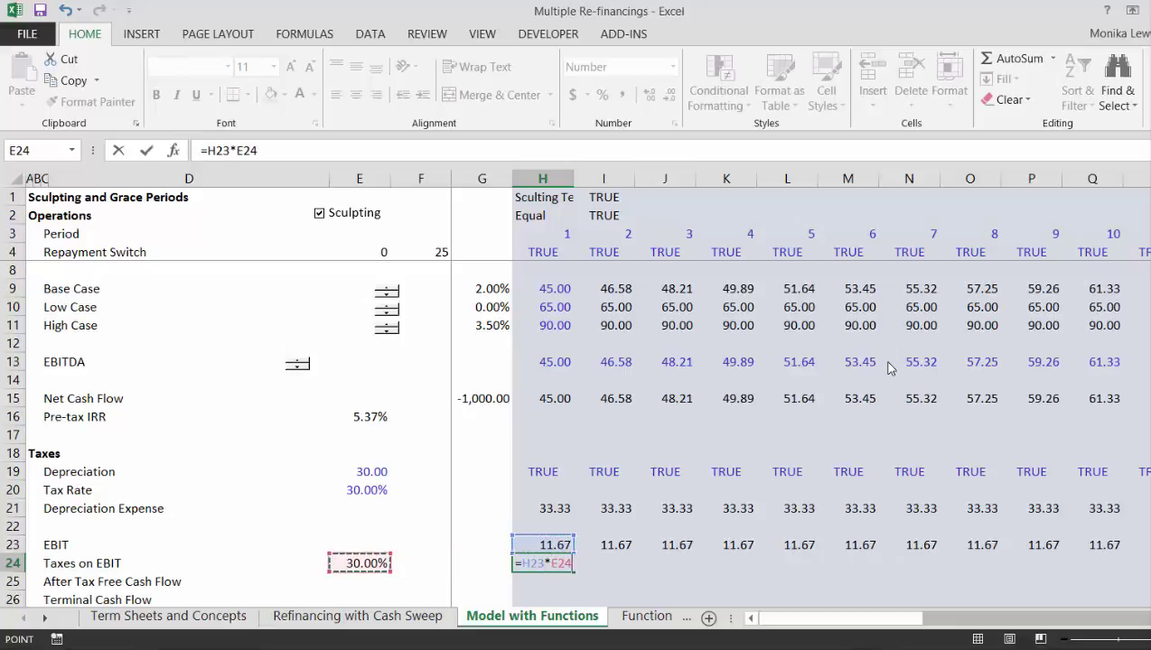
pyautogui.press('F4')
pyautogui.press('Return')
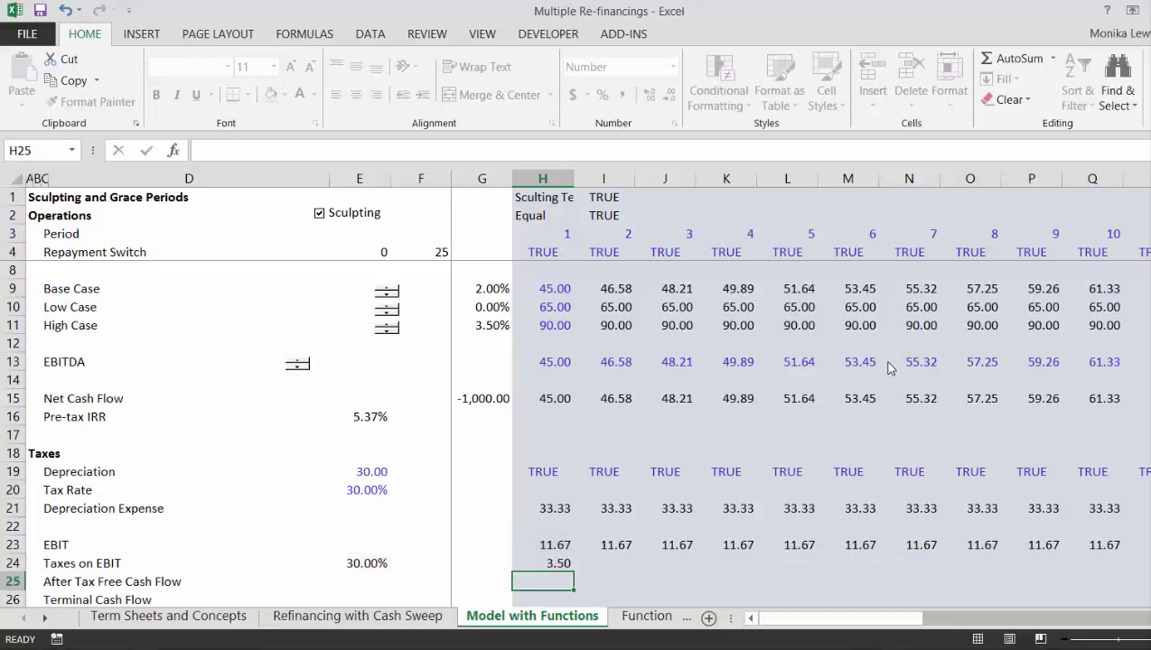
pyautogui.press('Up')
pyautogui.hotkey('ctrl', 'shift', 'Right')
pyautogui.hotkey('ctrl', 'r')
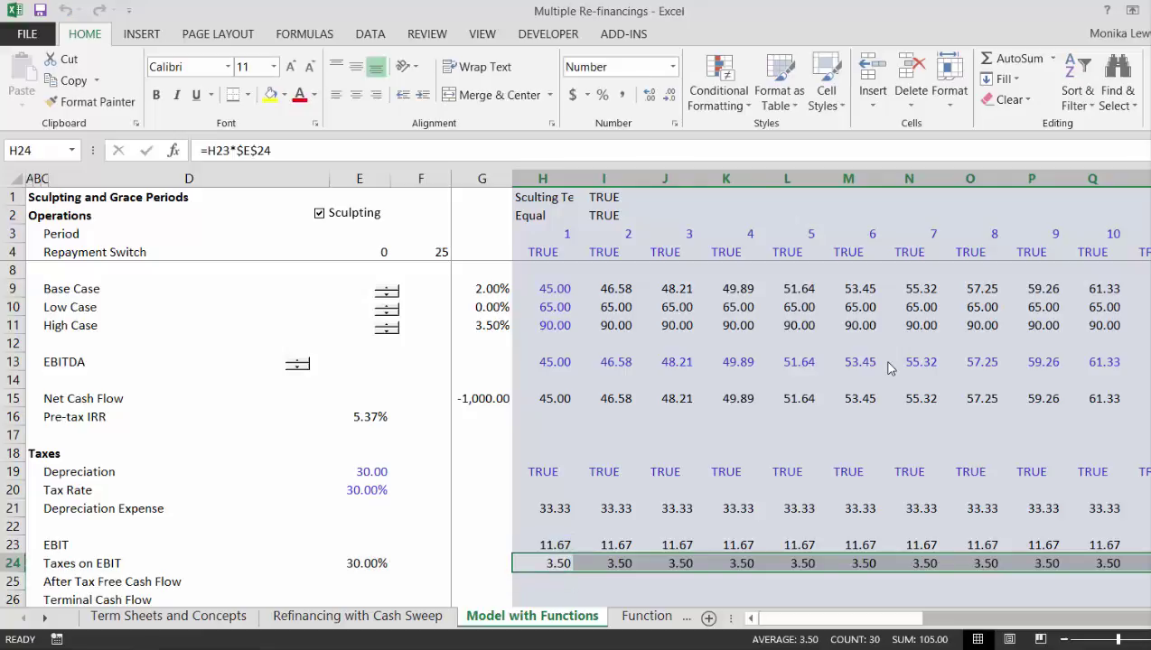
# Step: Calculate the first period's After Tax Free Cash Flow in H25 as Net Cash Flow minus Taxes on EBIT, =H15-H24
pyautogui.press('Down')
pyautogui.write('=')
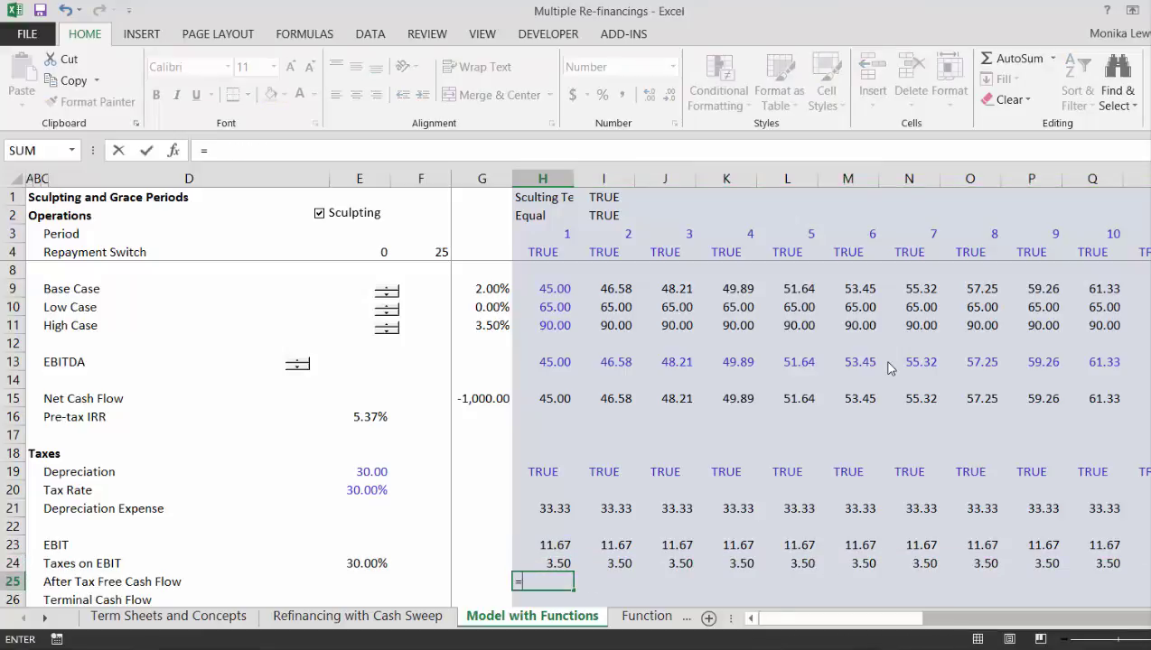
pyautogui.press('Up')
pyautogui.press('Up')
pyautogui.press('Up')
pyautogui.press('Up')
pyautogui.press('Up')
pyautogui.press('Up')
pyautogui.press('Up')
pyautogui.press('Up')
pyautogui.press('Up')
pyautogui.press('Up')
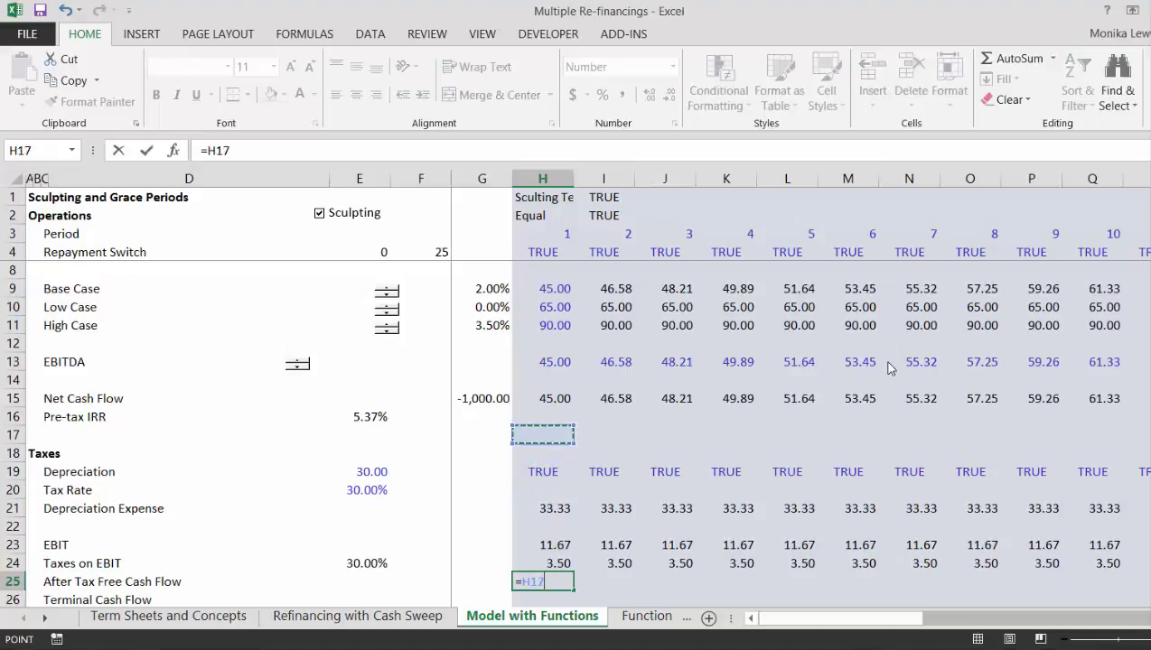
pyautogui.write('-')
pyautogui.press('Up')
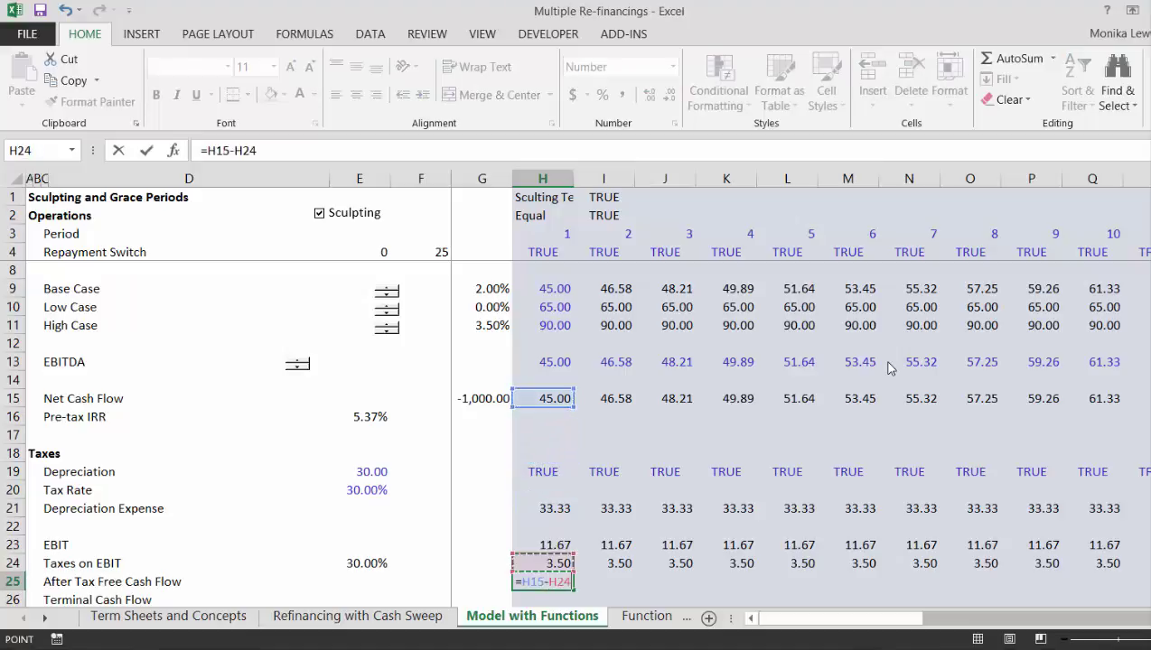
pyautogui.press('Return')
# Step: Link the initial After Tax Free Cash Flow in G25 to the Net Cash Flow in G15
pyautogui.press('Left')
pyautogui.press('Up')
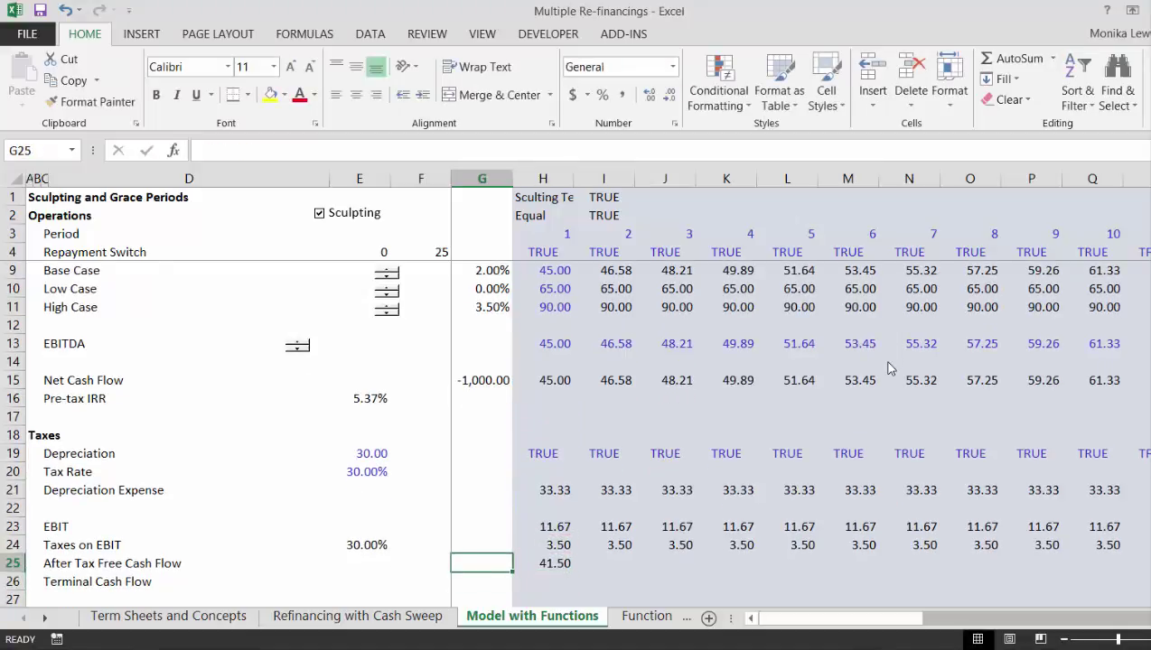
pyautogui.write('=')
pyautogui.press('Up')
pyautogui.press('Up')
pyautogui.press('Up')
pyautogui.press('Up')
pyautogui.press('Up')
pyautogui.press('Up')
pyautogui.press('Up')
pyautogui.press('Up')
pyautogui.press('Up')
pyautogui.press('Up')
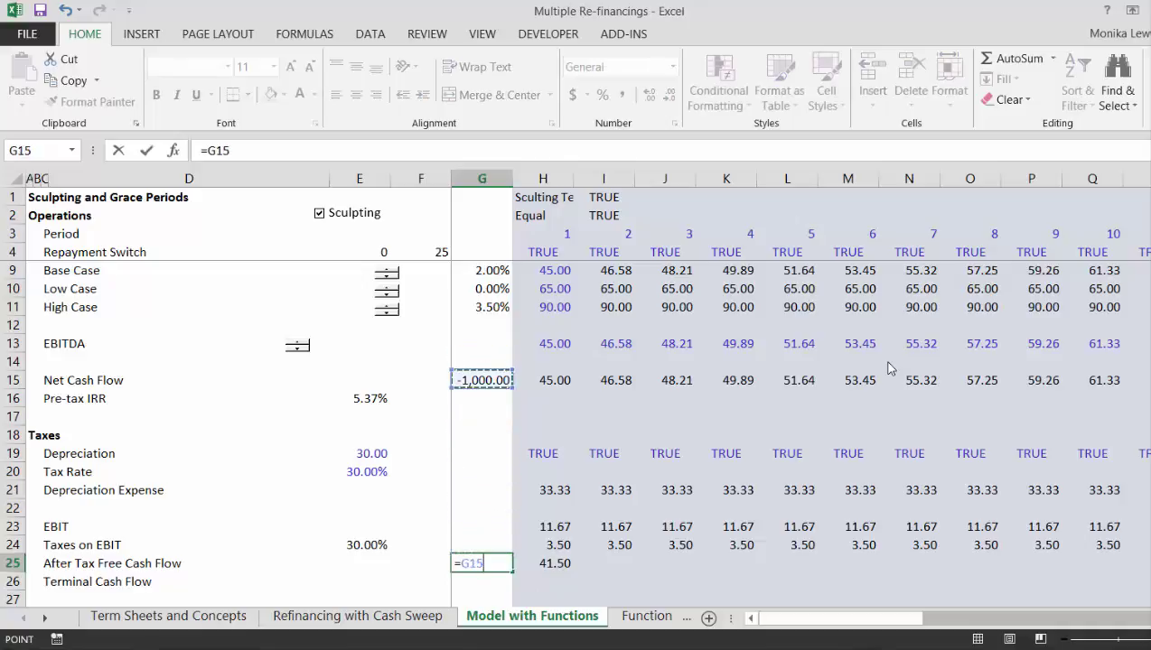
pyautogui.press('Return')
# Step: Copy the After Tax Free Cash Flow formula from H25 across all period columns
pyautogui.press('Up')
pyautogui.press('Right')
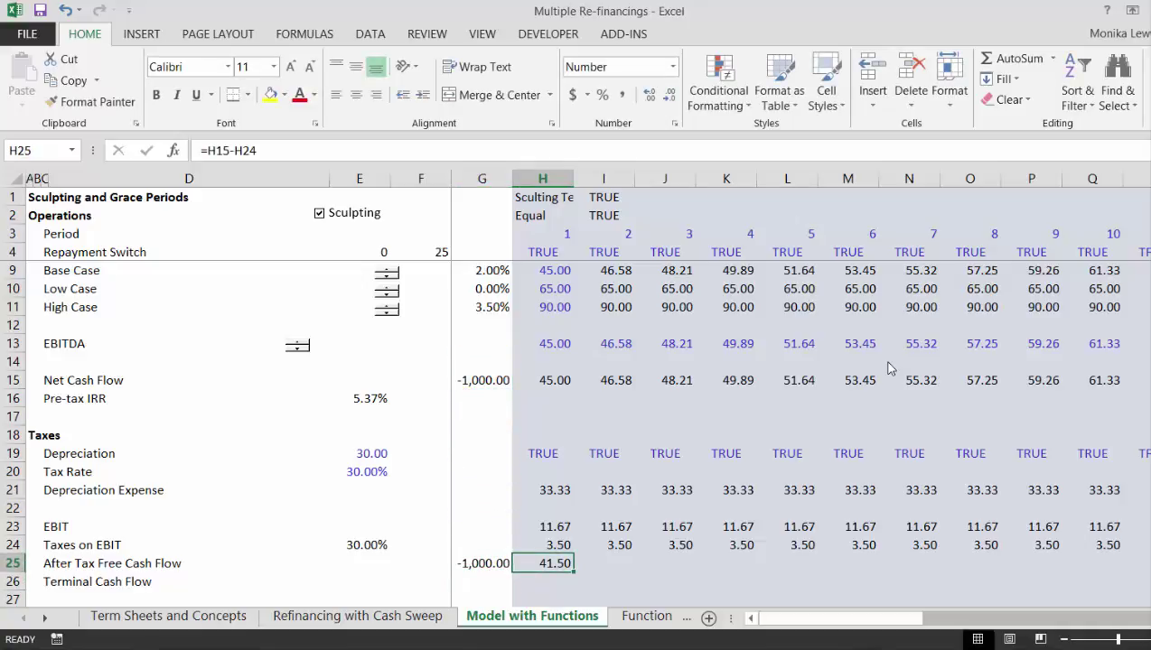
pyautogui.hotkey('ctrl', 'shift', 'Right')
pyautogui.hotkey('ctrl', 'r')
# Step: Insert three blank rows between After Tax Free Cash Flow and Terminal Cash Flow
pyautogui.press('Down')
pyautogui.hotkey('shift', 'space')
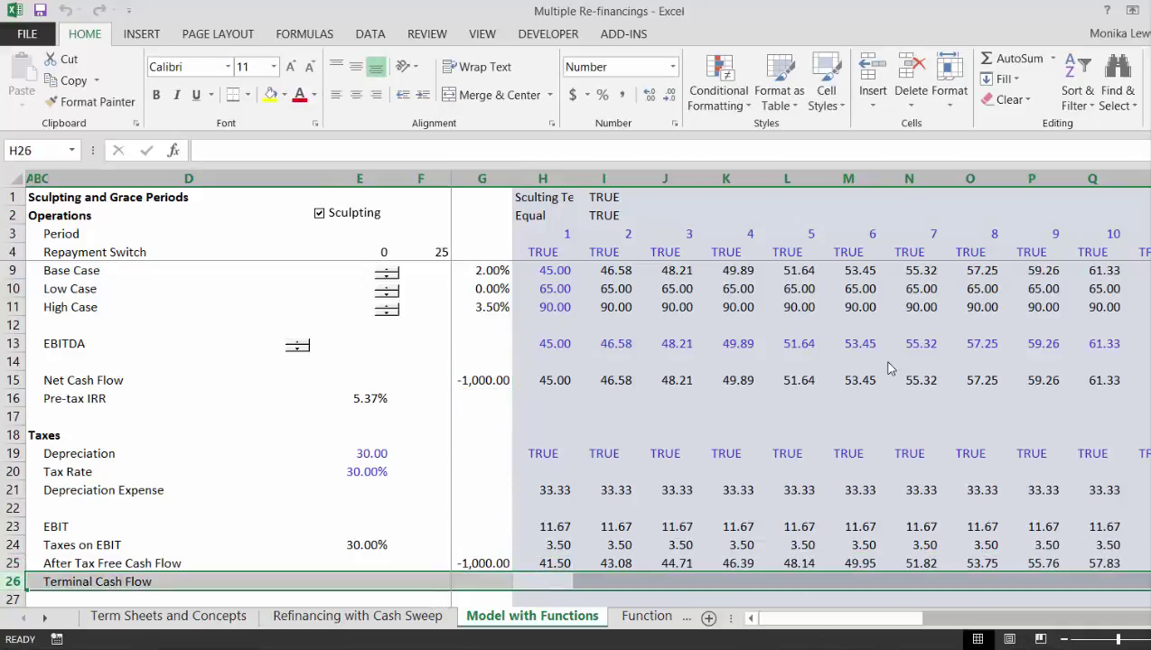
pyautogui.hotkey('ctrl', 'shift', '+')
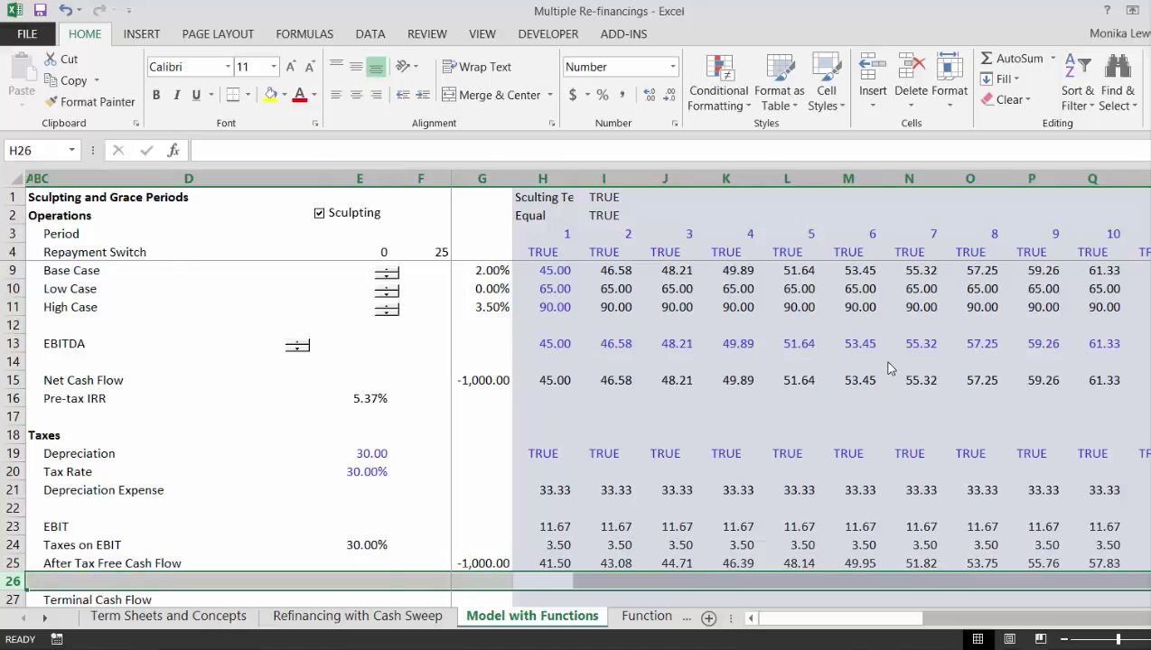
pyautogui.press('Down')
pyautogui.press('Down')
pyautogui.press('Up')
pyautogui.press('Up')
pyautogui.press('Left')
pyautogui.hotkey('shift', 'space')
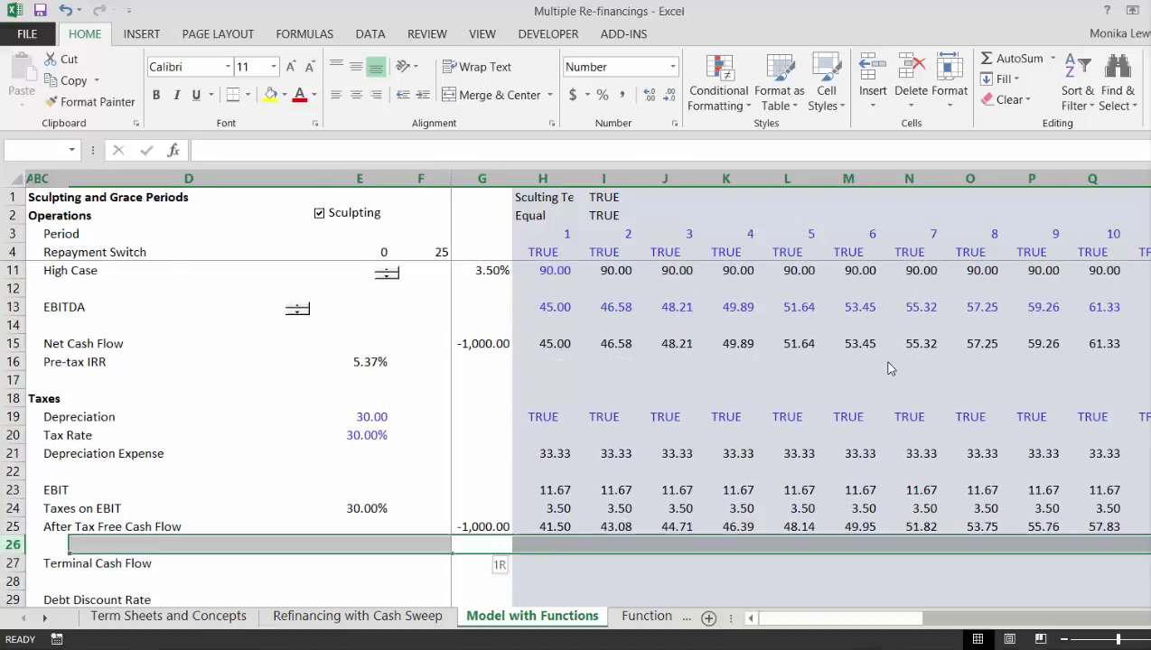
pyautogui.hotkey('ctrl', 'shift', '+')
pyautogui.hotkey('ctrl', 'shift', '+')
# Step: Label row 26 "After Tax IRR" in cell C26, below After Tax Free Cash Flow
pyautogui.press('Left')
pyautogui.press('Left')
pyautogui.press('Left')
pyautogui.press('Left')
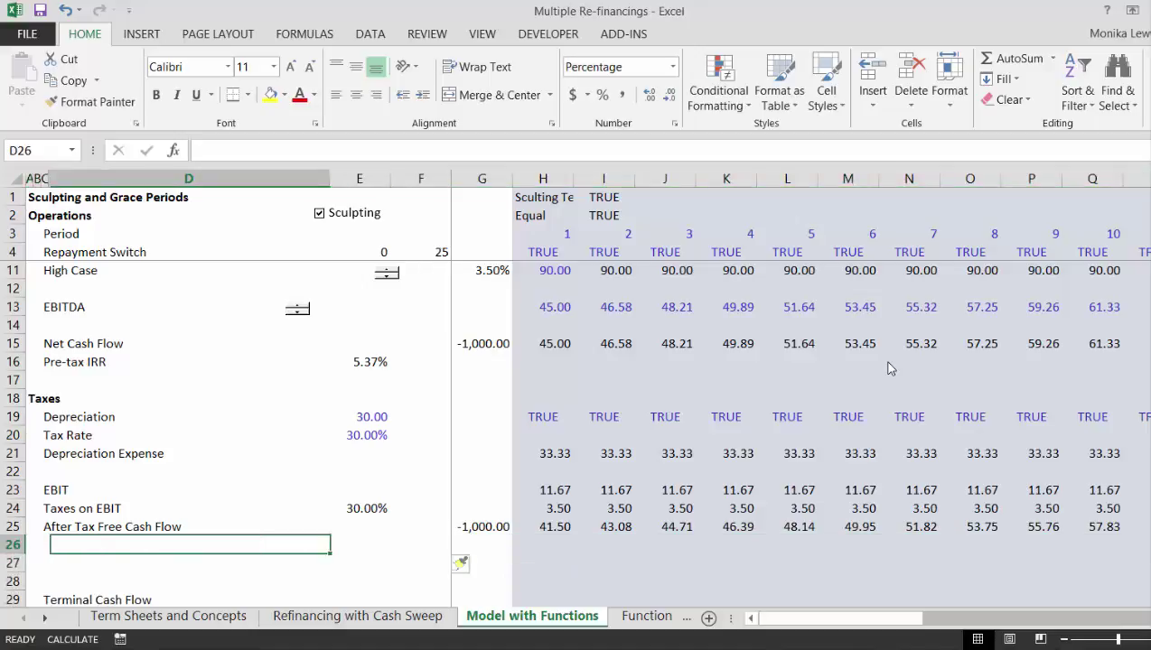
pyautogui.write('After')
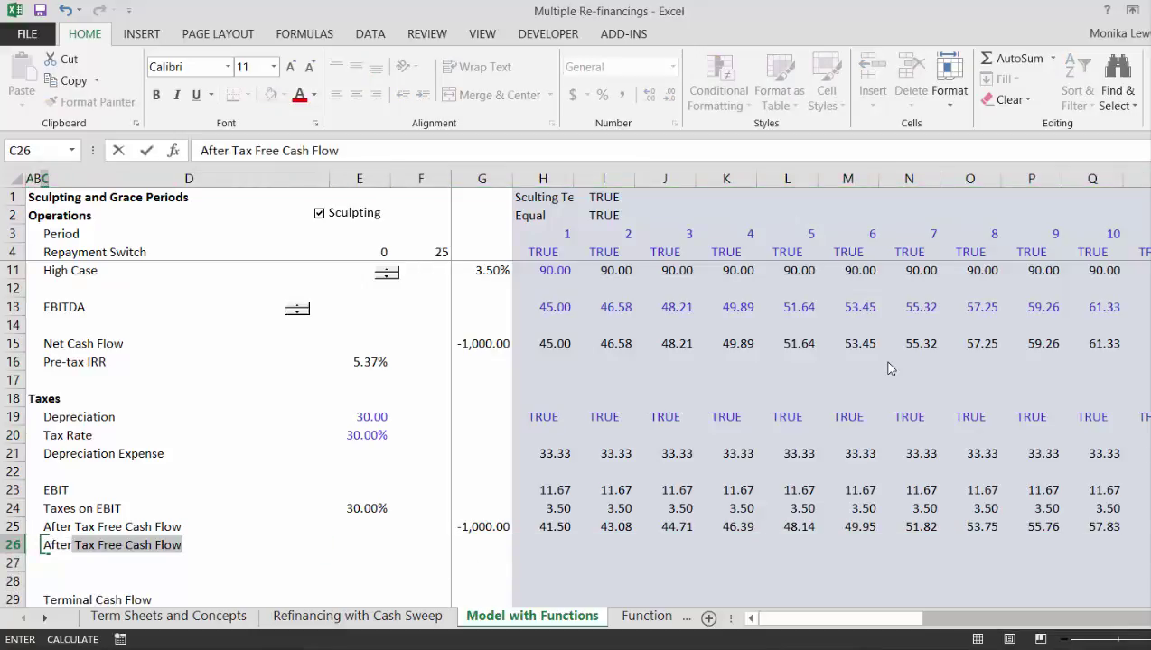
pyautogui.write(' Tax IRR')
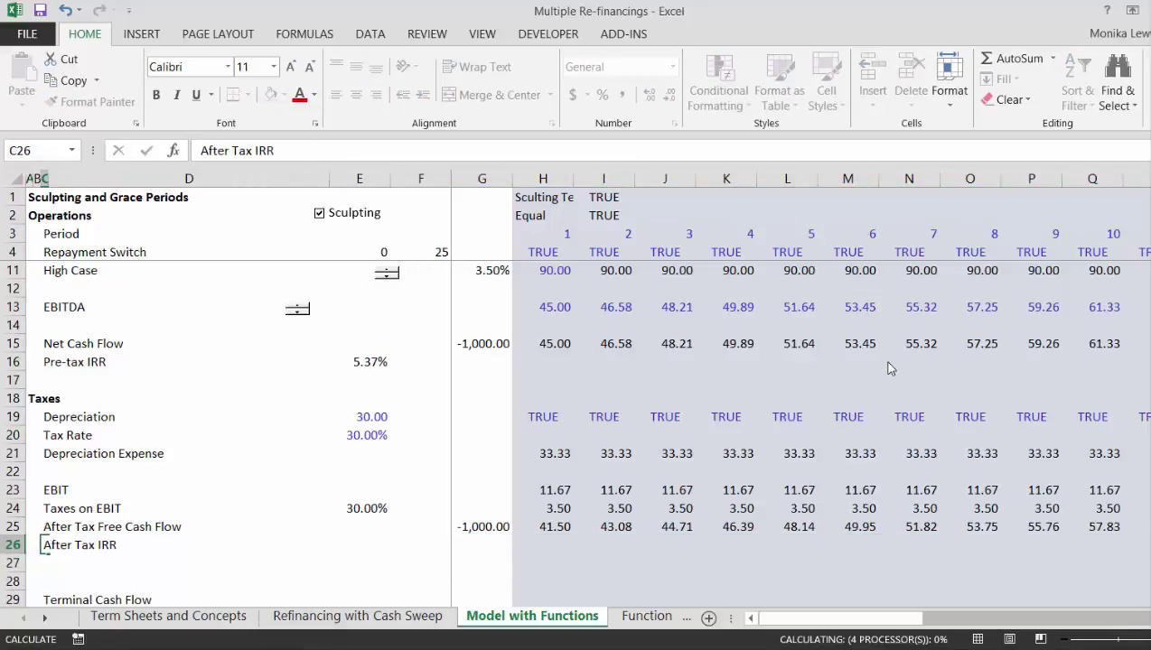
pyautogui.press('Return')
# Step: Calculate the After Tax IRR in E26 from the whole After Tax Free Cash Flow row with =IRR(25:25)
pyautogui.press('Up')
pyautogui.press('Right')
pyautogui.press('Right')
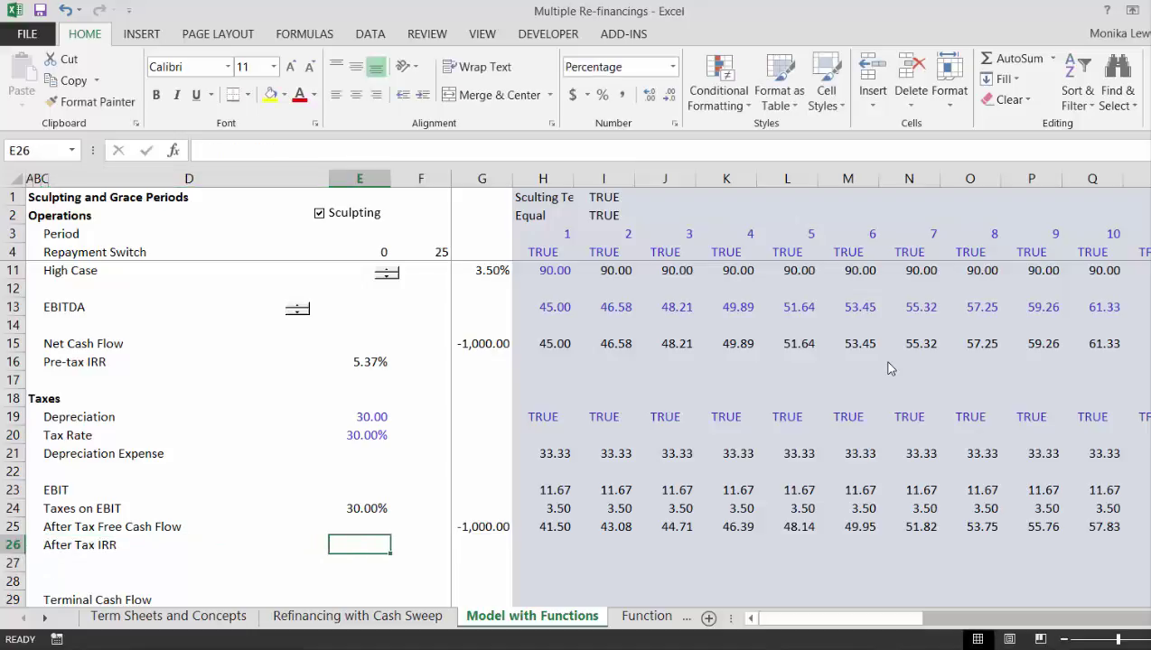
pyautogui.write('=irr(')
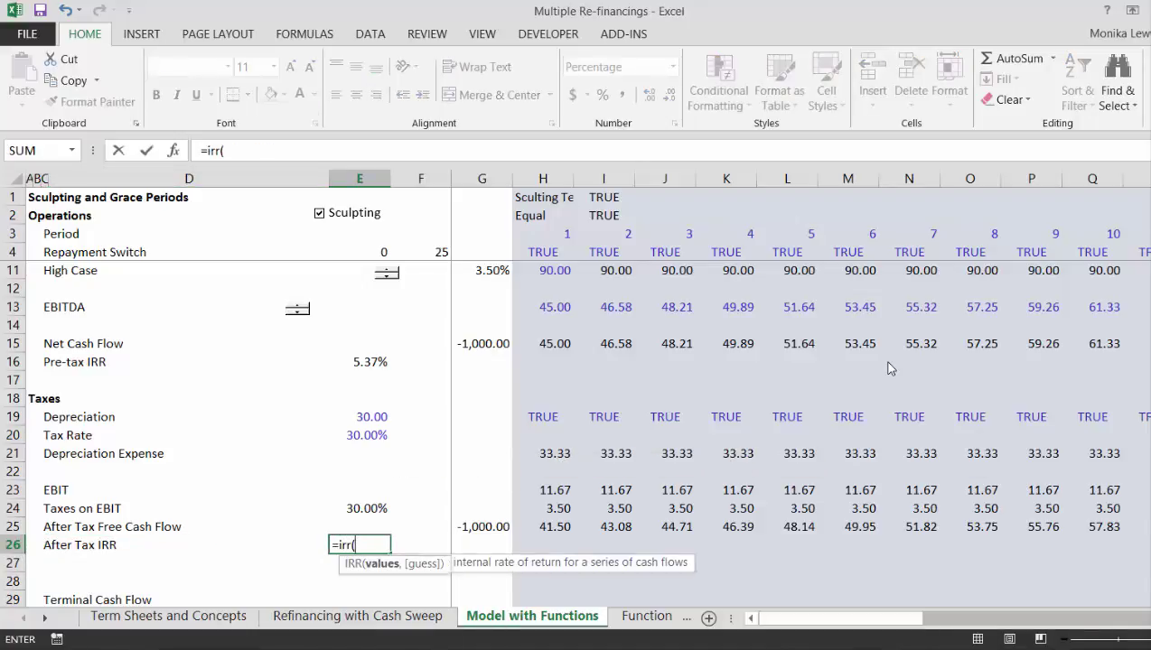
pyautogui.press('Up')
pyautogui.hotkey('shift', 'space')
pyautogui.write(')')
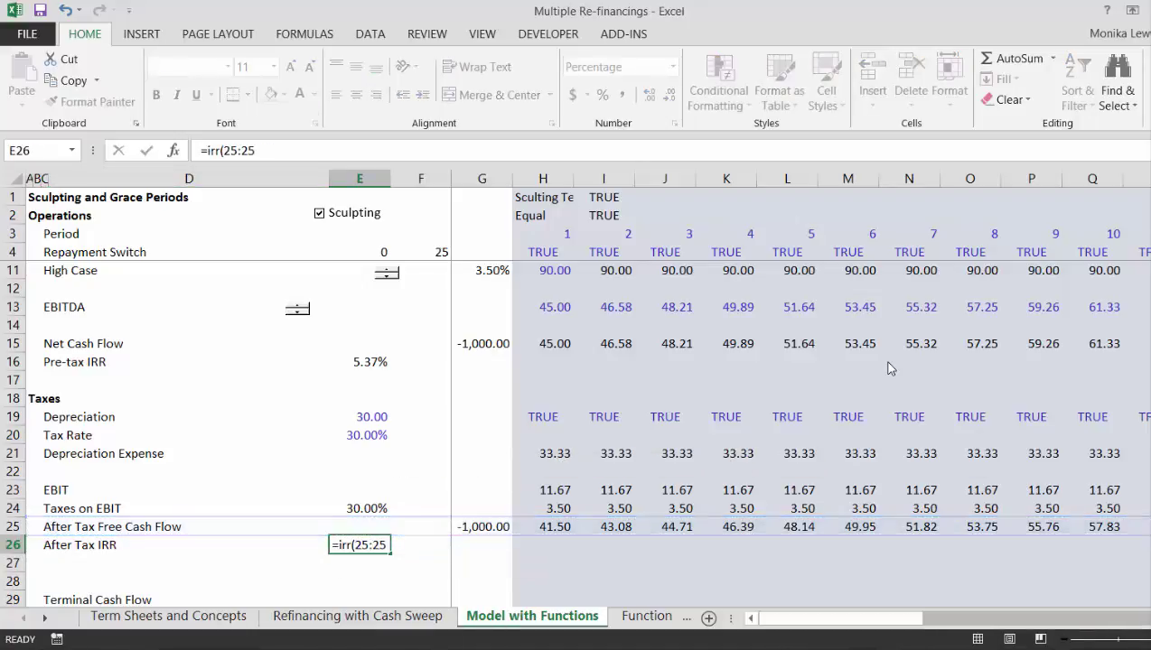
pyautogui.press('Return')
# Step: Insert three blank rows between After Tax Free Cash Flow and After Tax IRR
pyautogui.press('Up')
pyautogui.press('Down')
pyautogui.press('Down')
pyautogui.press('Down')
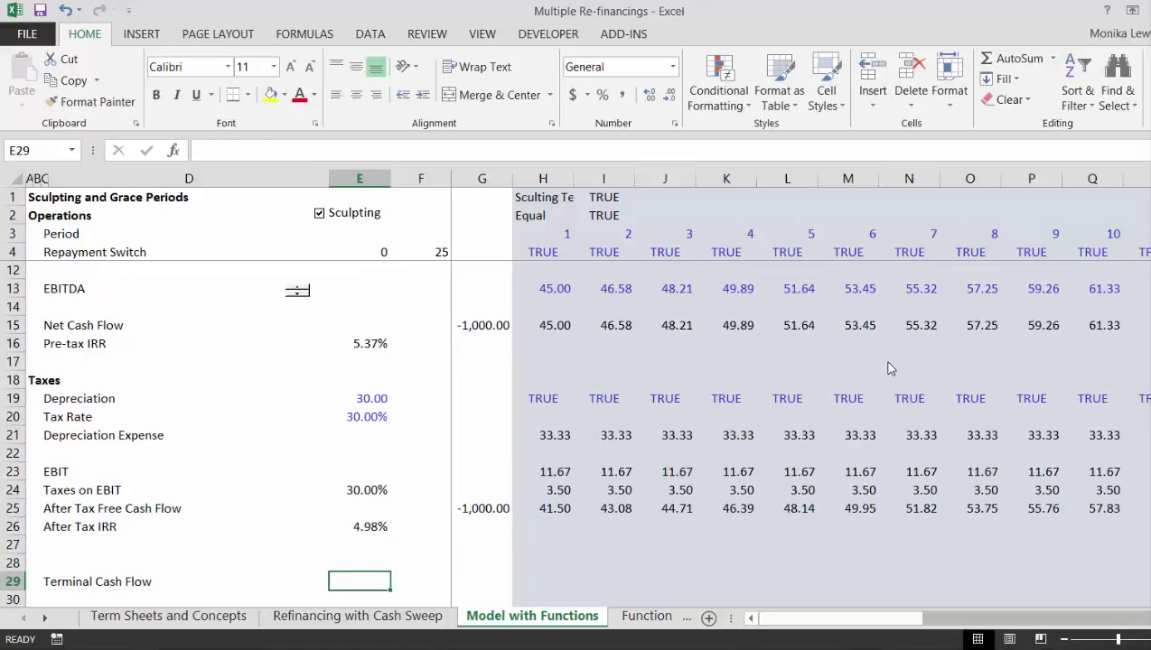
pyautogui.press('Up')
pyautogui.press('Up')
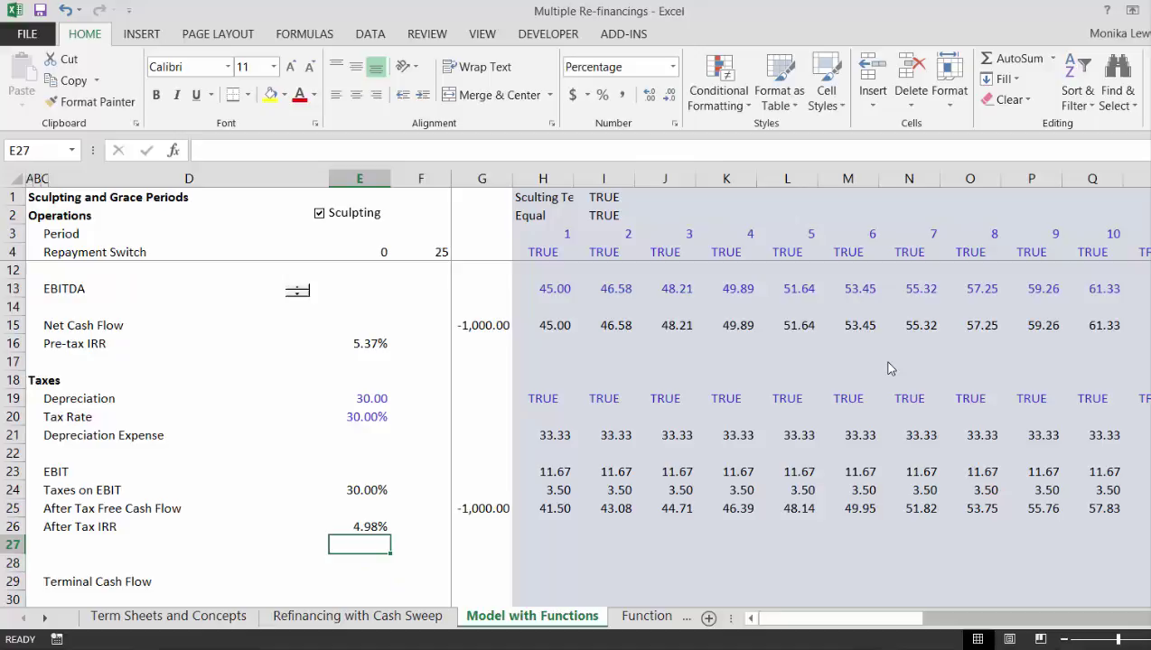
pyautogui.press('Up')
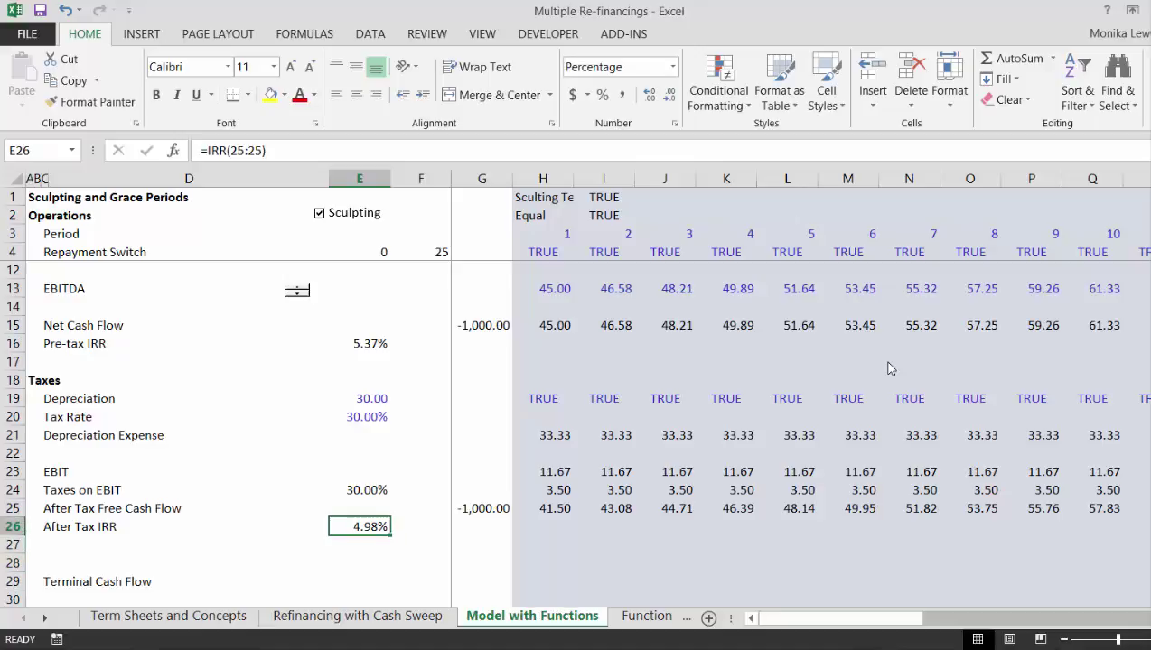
pyautogui.hotkey('shift', 'space')
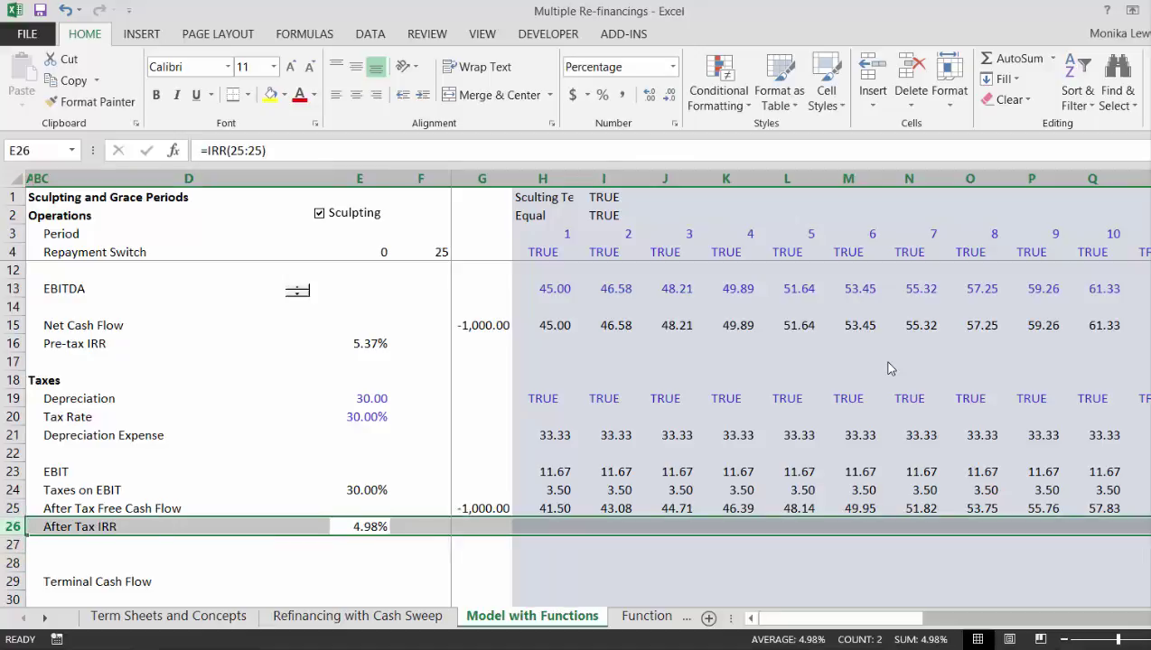
pyautogui.hotkey('ctrl', 'shift', '+')
pyautogui.hotkey('ctrl', 'shift', '+')
pyautogui.hotkey('ctrl', 'shift', '+')
# Step: Move the Terminal Cash Flow label from C32 to C26, directly below After Tax Free Cash Flow
pyautogui.press('Down')
pyautogui.press('Down')
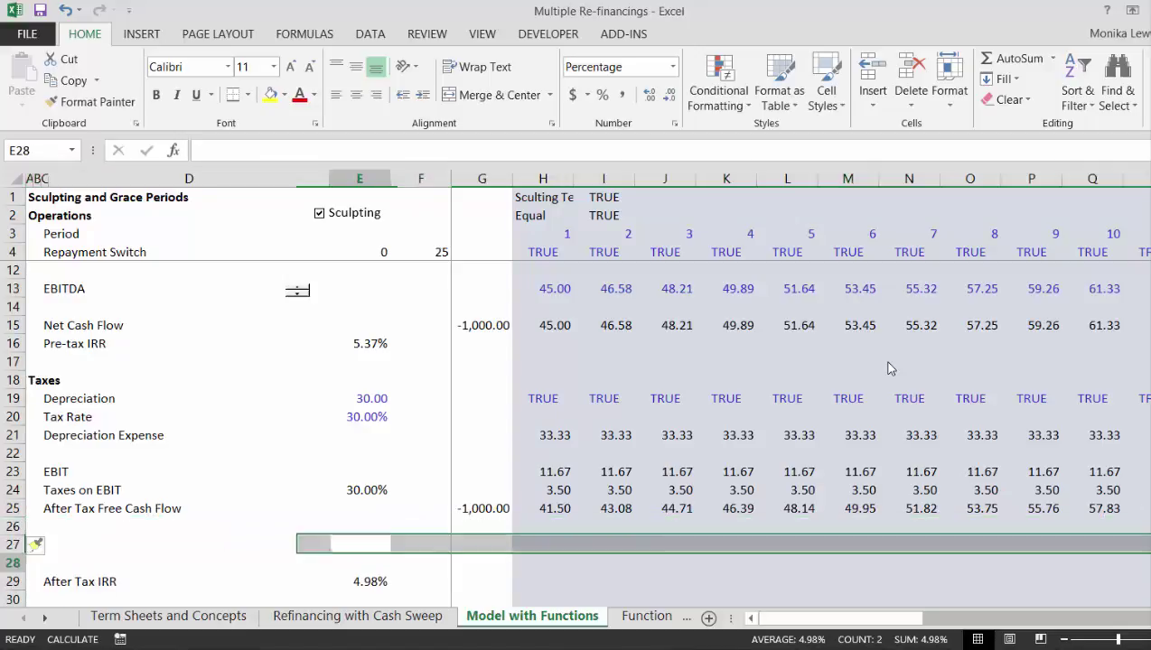
pyautogui.press('Down')
pyautogui.press('Down')
pyautogui.press('Down')
pyautogui.press('Down')
pyautogui.press('Left')
pyautogui.press('Left')
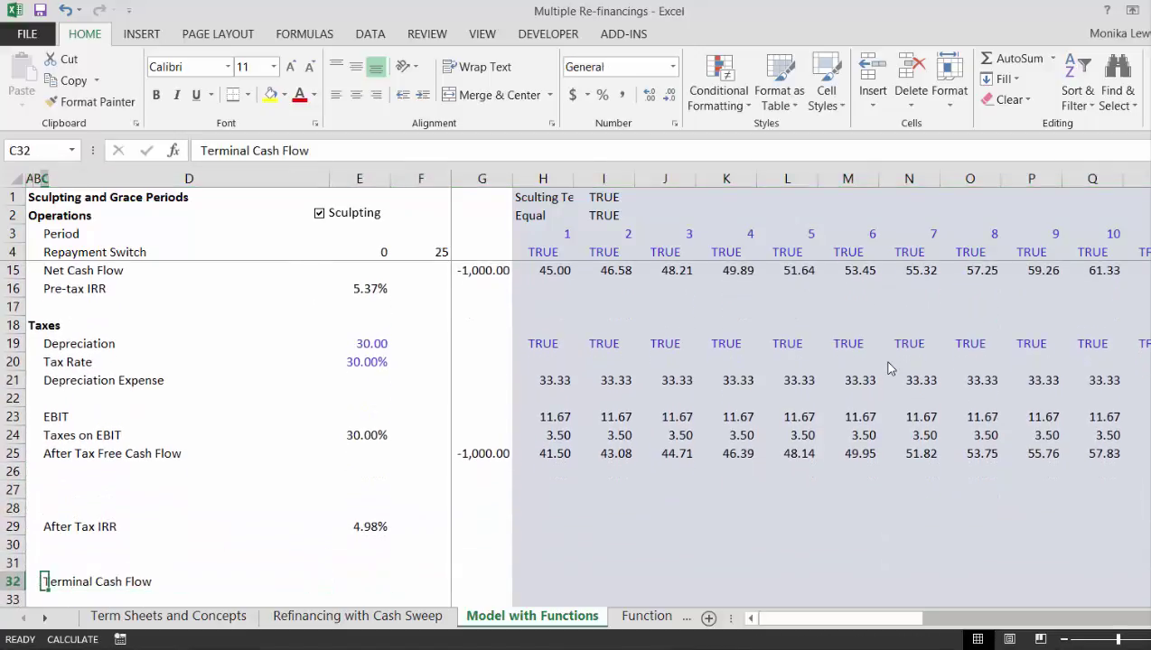
pyautogui.hotkey('ctrl', 'x')
pyautogui.press('Up')
pyautogui.press('Up')
pyautogui.press('Up')
pyautogui.press('Up')
pyautogui.press('Up')
pyautogui.press('Up')
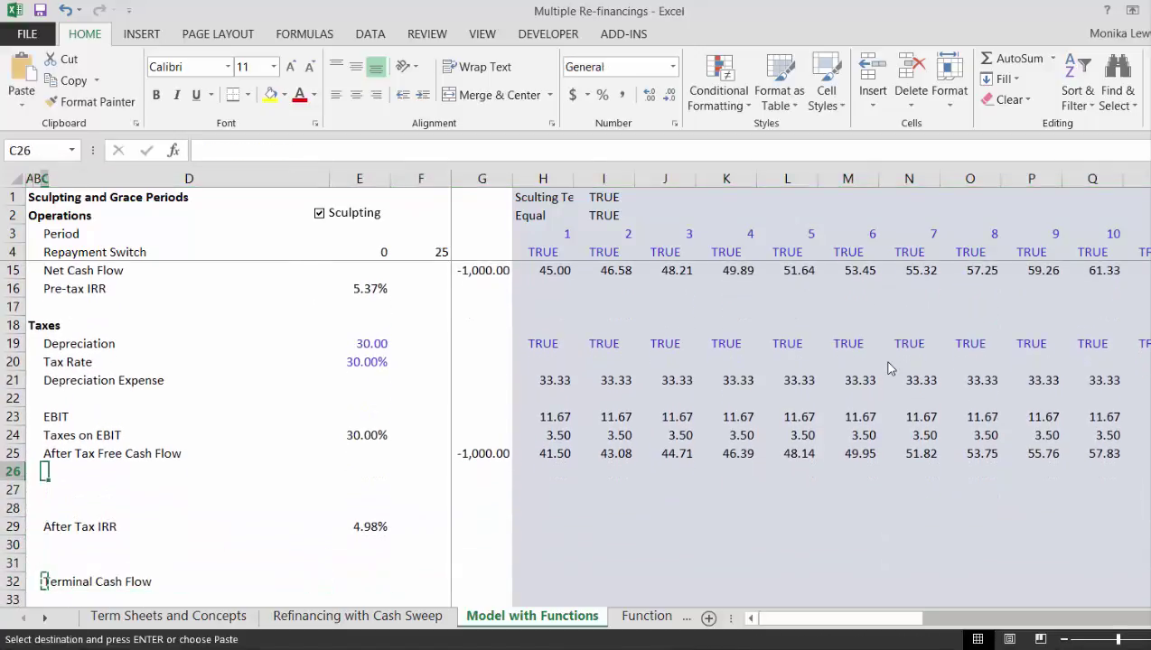
pyautogui.press('Return')
# Step: Label row 27 "Periods" in cell C27, below Terminal Cash Flow
pyautogui.press('Right')
pyautogui.press('Right')
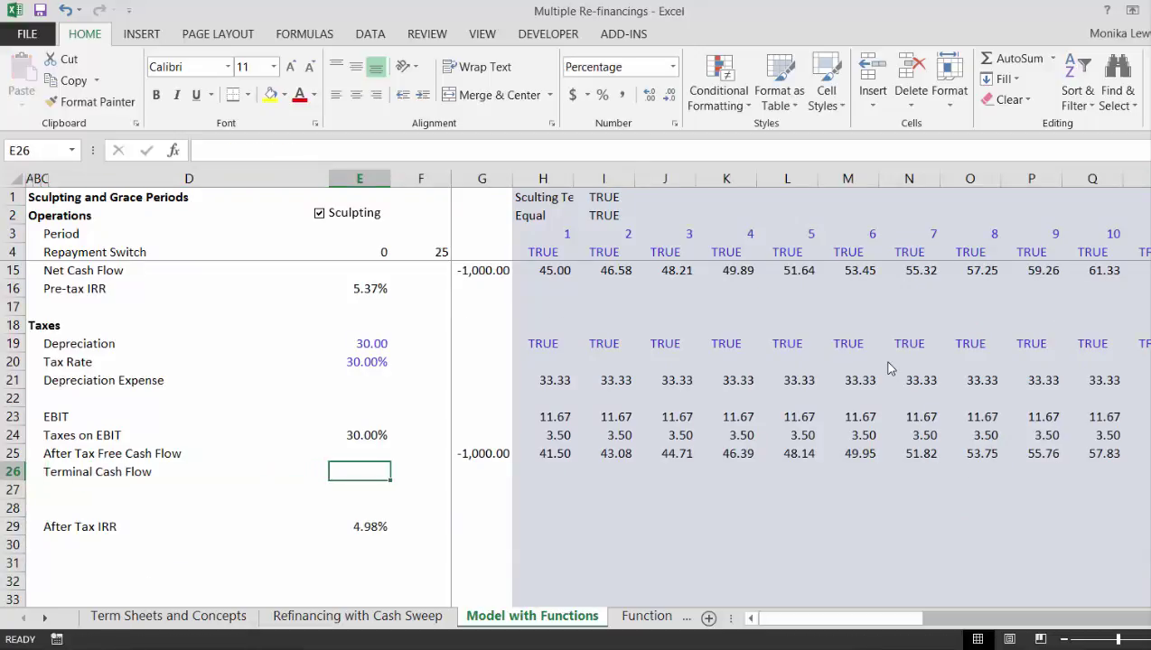
pyautogui.hotkey('shift', 'Left')
pyautogui.hotkey('shift', 'Right')
pyautogui.press('Down')
pyautogui.press('Left')
pyautogui.press('Left')
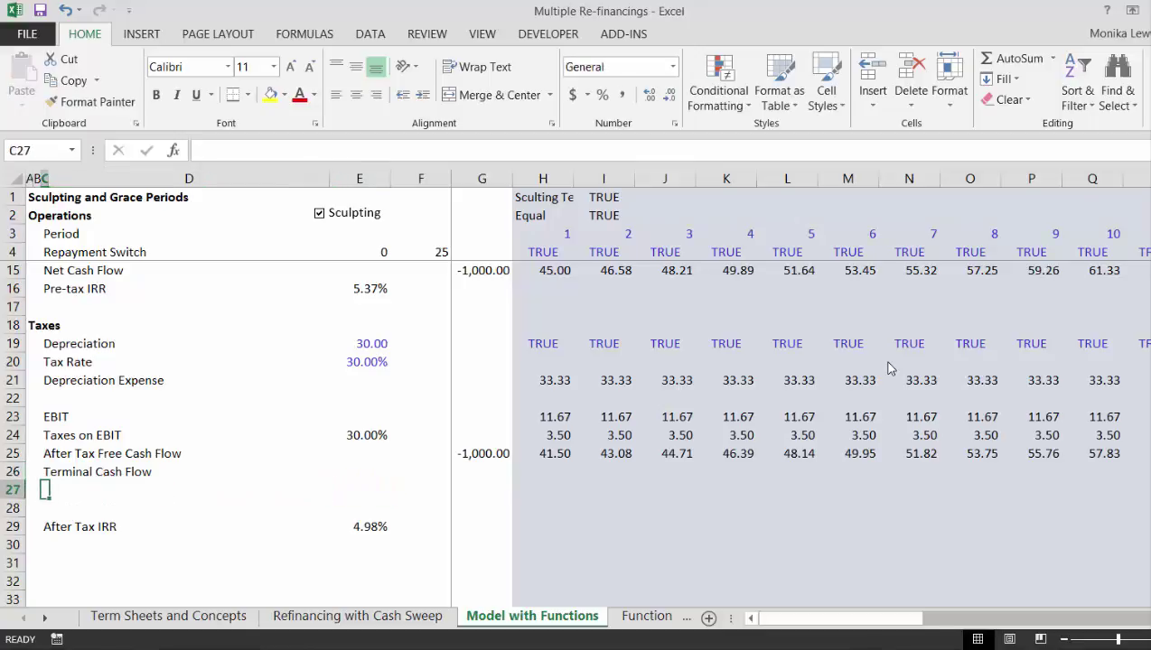
pyautogui.write('Period')
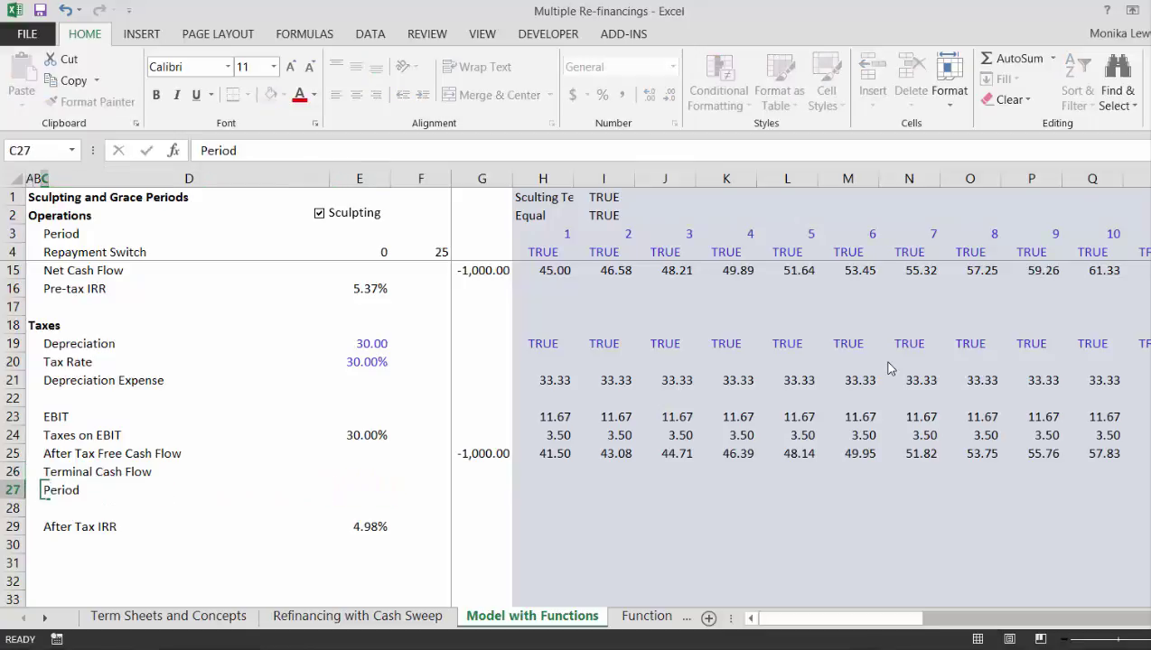
pyautogui.press('Return')
pyautogui.press('Up')
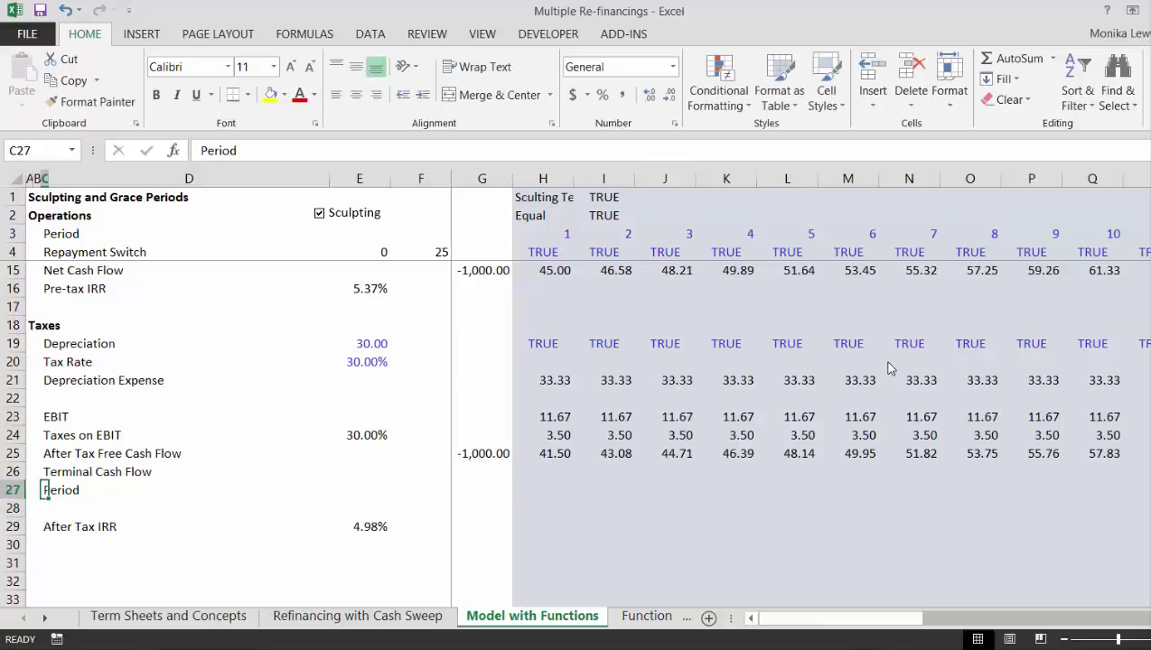
pyautogui.press('F2')
pyautogui.write('s')
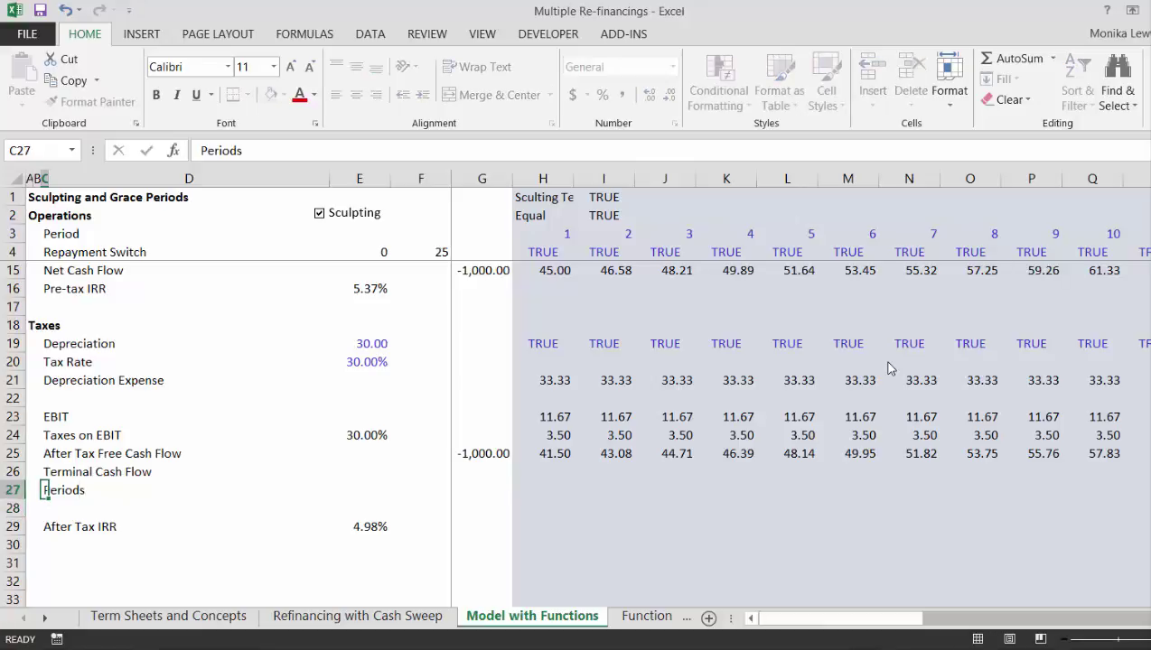
# Step: Set the Periods value in E27 to 15, formatted as a number with two decimals
pyautogui.press('Tab')
pyautogui.press('Tab')
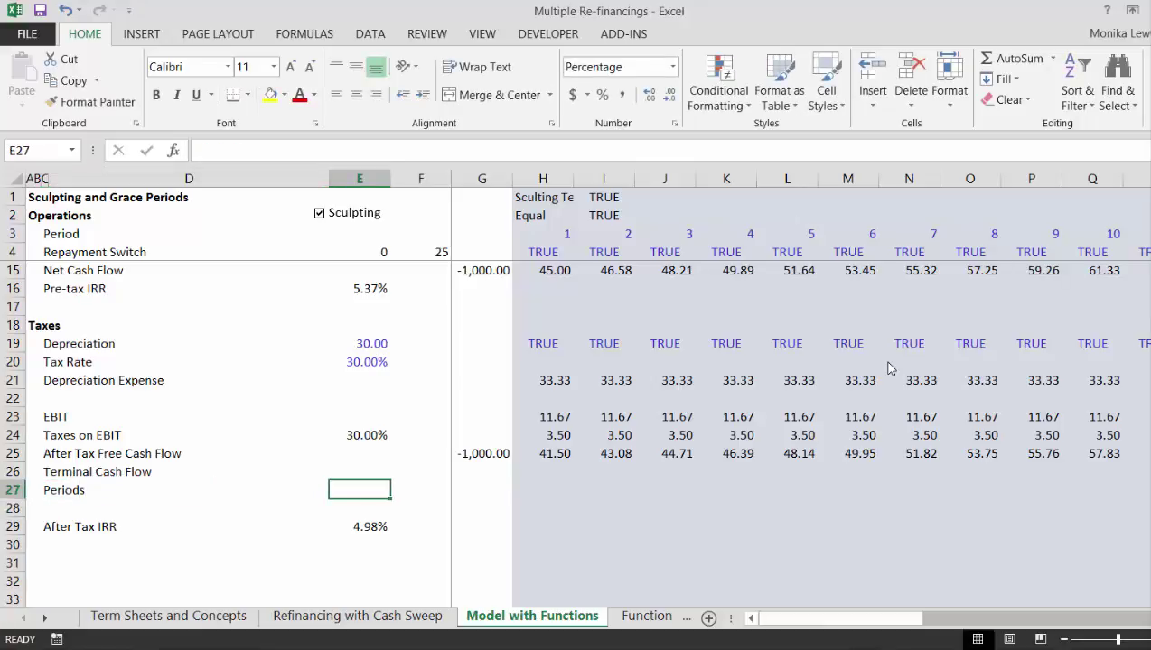
pyautogui.write('25')
pyautogui.press('BackSpace')
pyautogui.press('Escape')
pyautogui.write('15%')
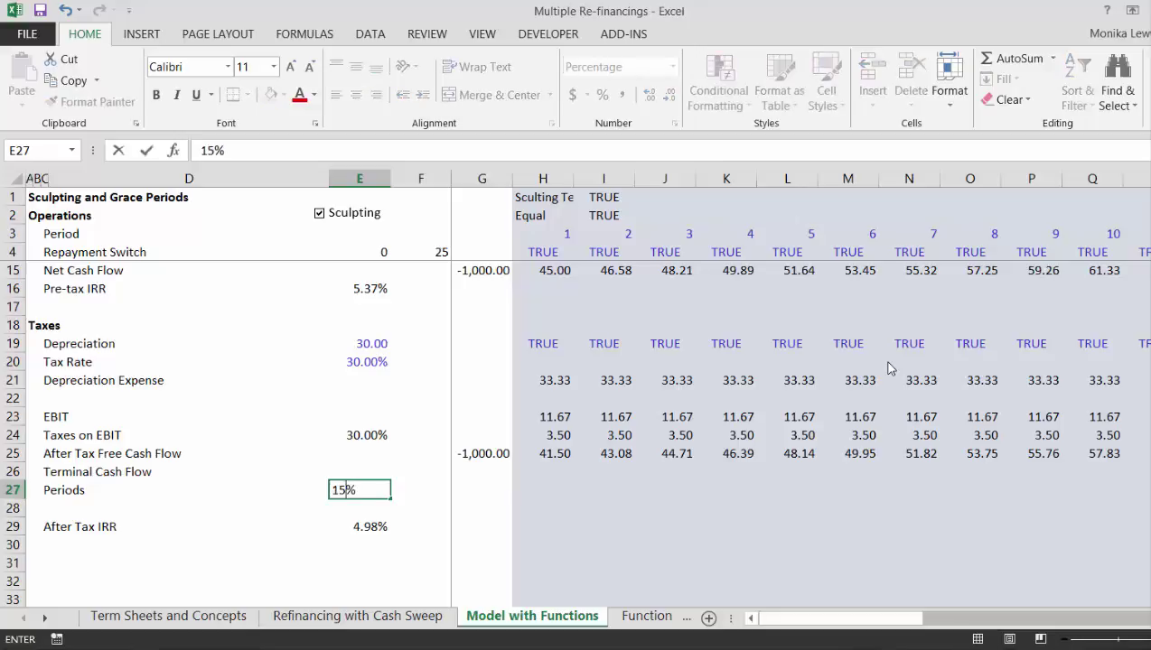
pyautogui.press('Return')
pyautogui.press('Up')
pyautogui.hotkey('ctrl', 'shift', '1')
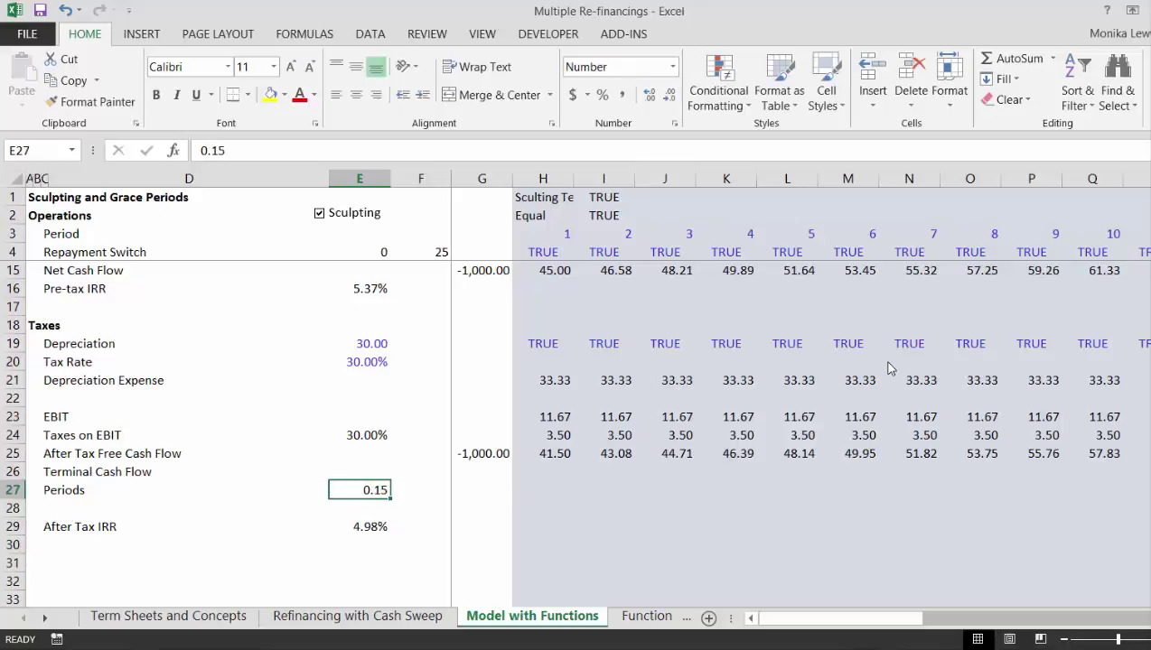
pyautogui.write('15')
pyautogui.press('Return')
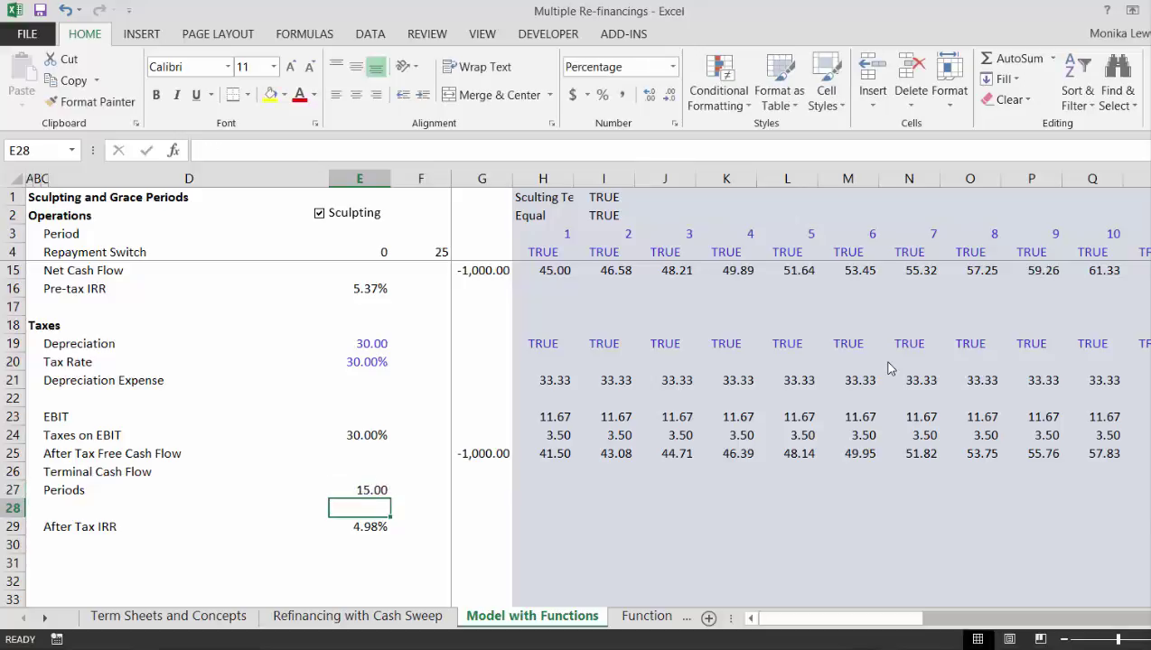
# Step: Insert a blank row below Periods and label it "Discount Rate" in C28
pyautogui.hotkey('shift', 'space')
pyautogui.hotkey('ctrl', 'shift', '+')
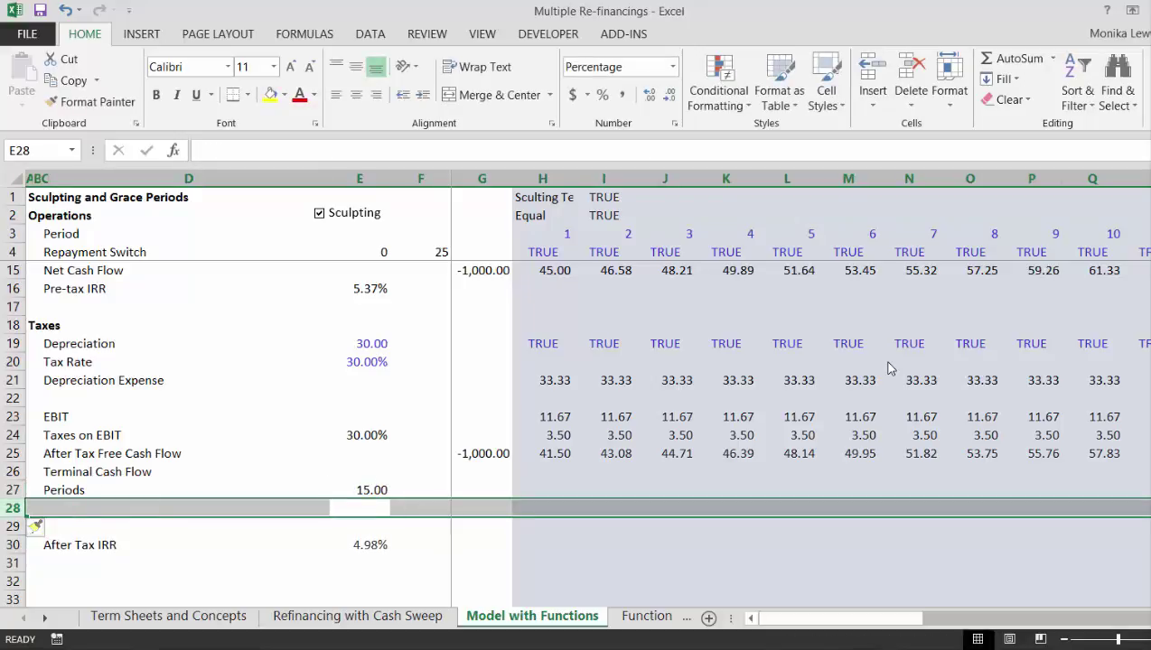
pyautogui.press('Left')
pyautogui.press('Left')
pyautogui.hotkey('shift', 'Right')
pyautogui.hotkey('shift', 'Left')
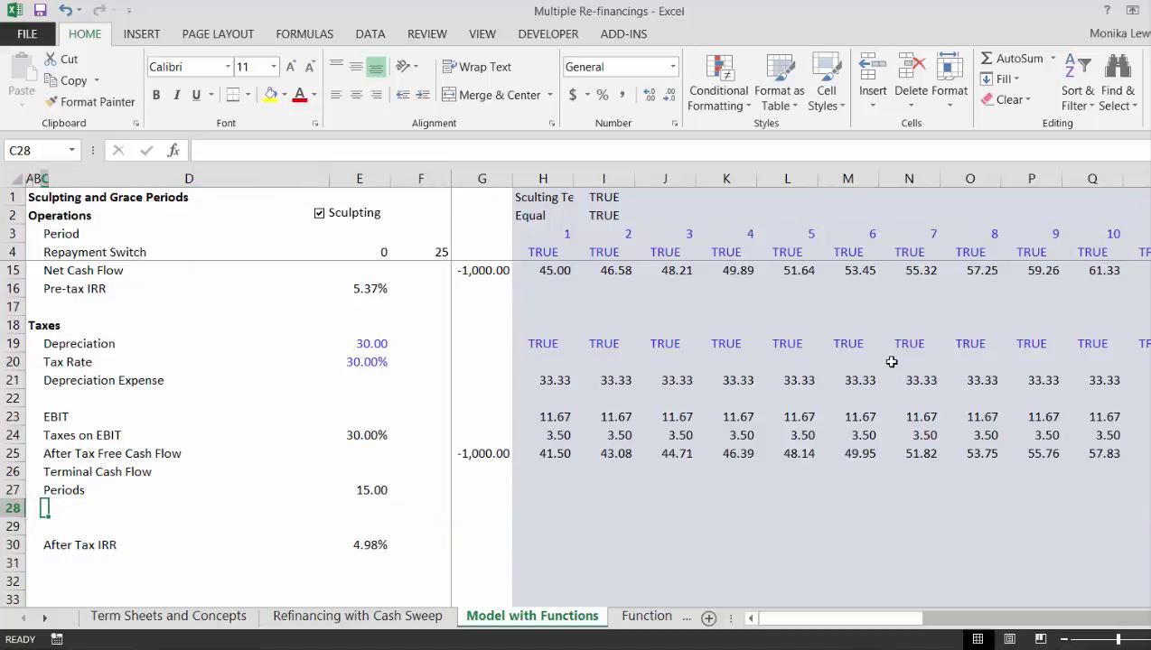
pyautogui.write('Discount')
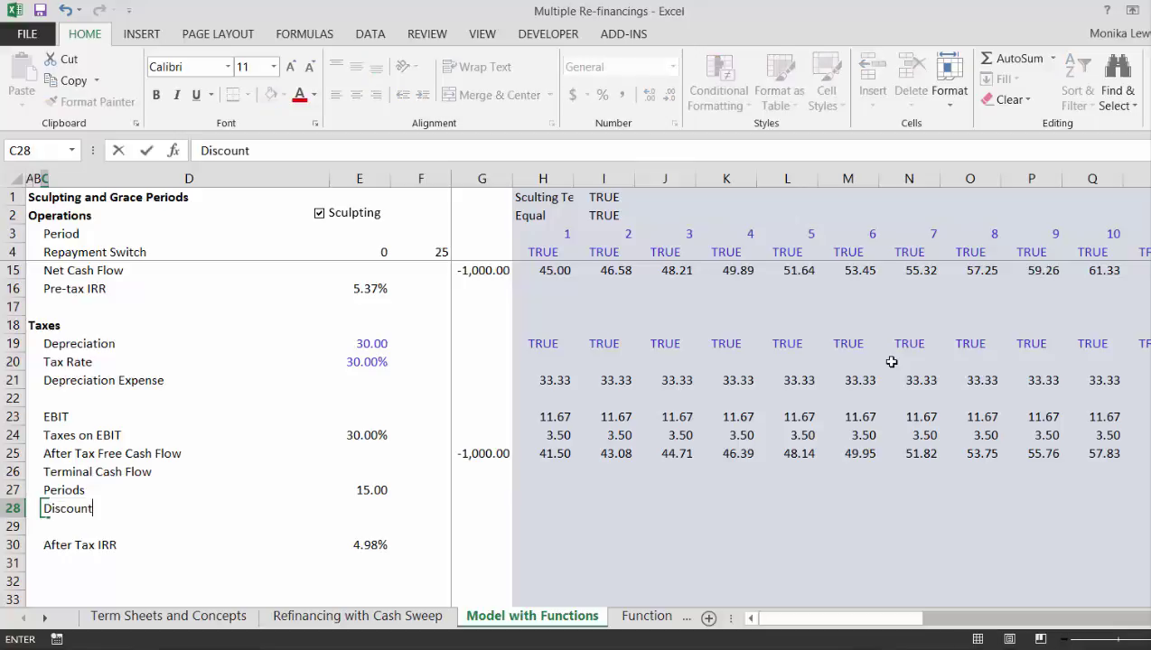
pyautogui.write(' Rate')
pyautogui.press('Return')
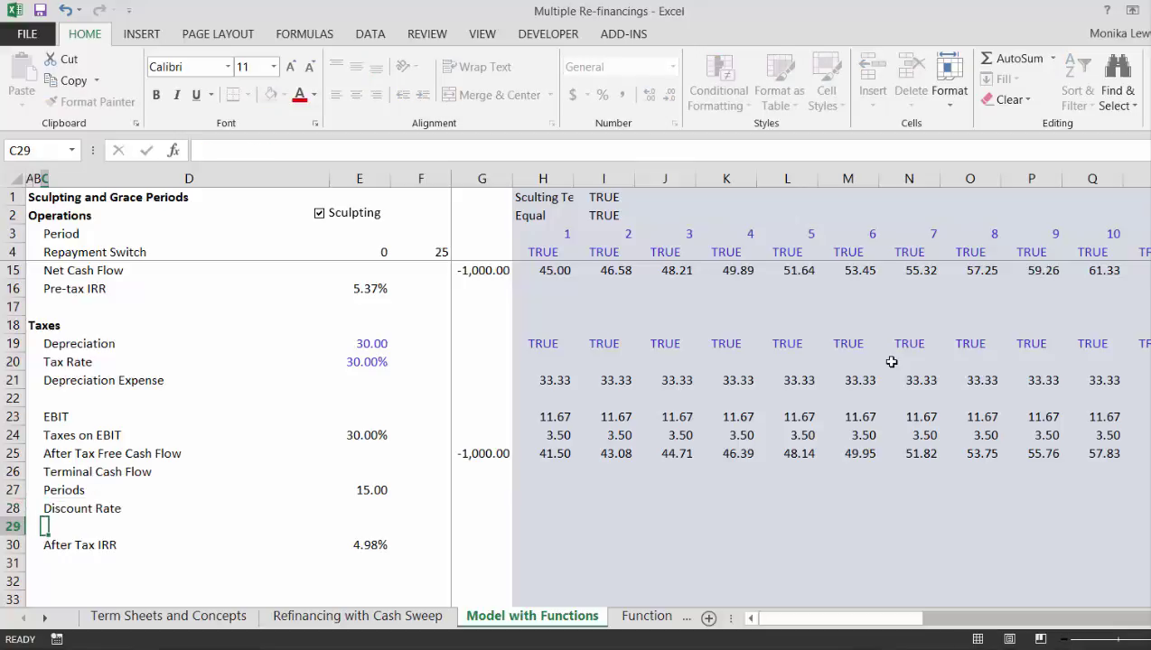
# Step: Set the Discount Rate in E28 to 10% with a two-decimal percentage format
pyautogui.press('Up')
pyautogui.press('Right')
pyautogui.press('Right')
pyautogui.write('1')
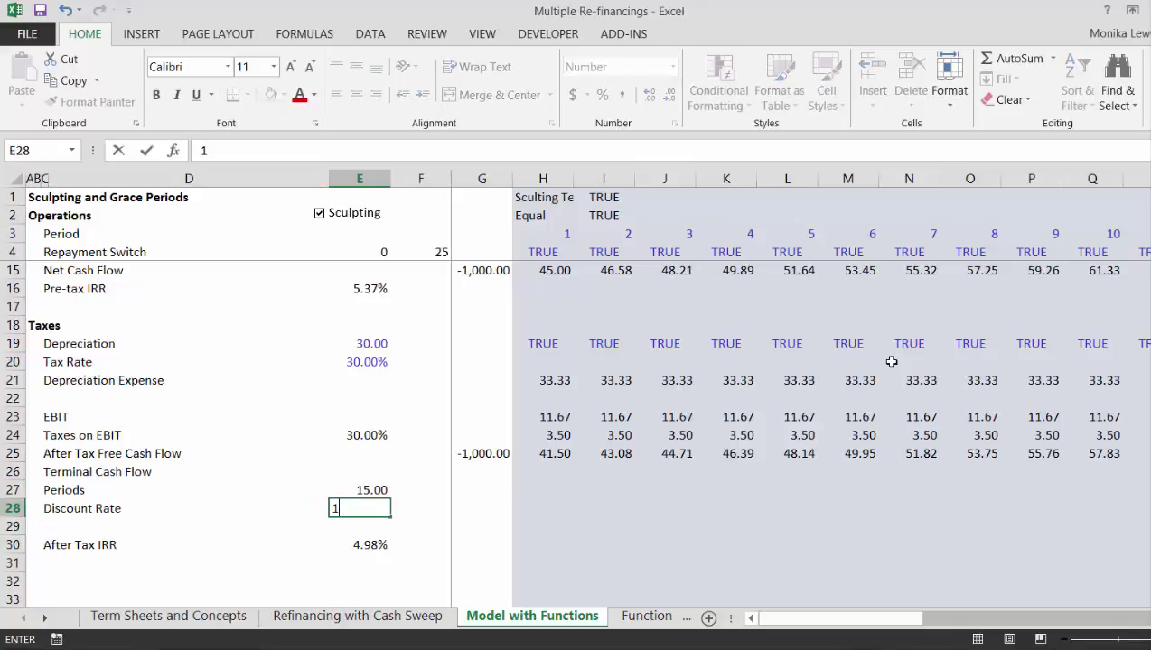
pyautogui.write('0%')
pyautogui.press('Return')
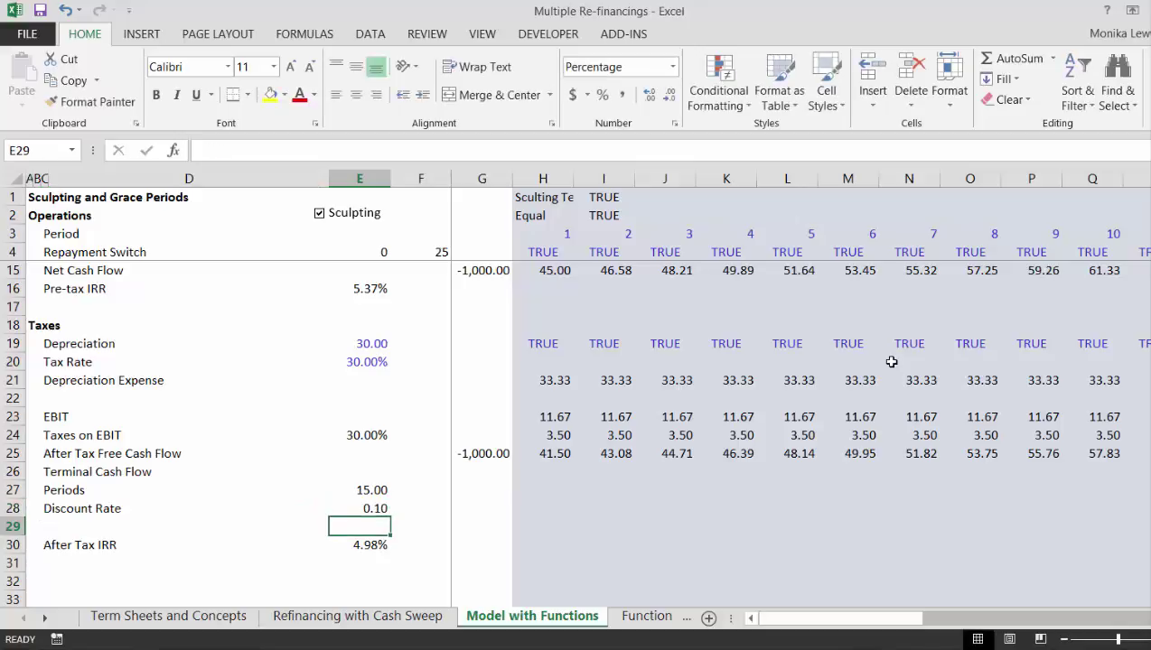
pyautogui.press('Up')
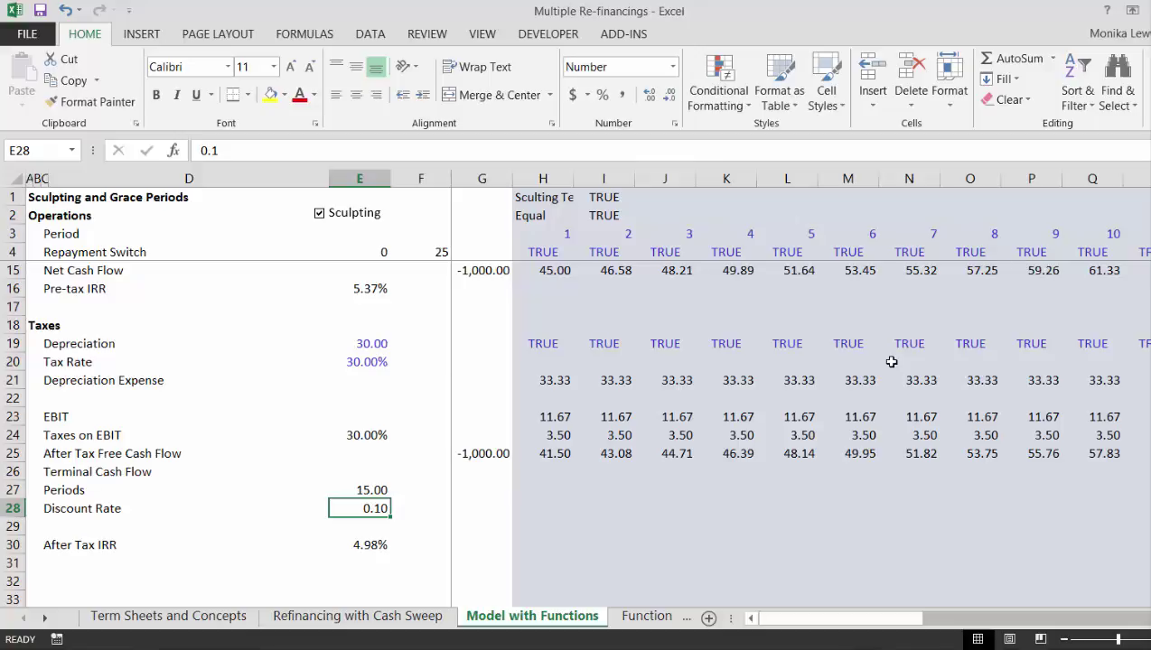
pyautogui.hotkey('ctrl', 'shift', '5')
# Step: Insert a blank row below Discount Rate and label it "Value" in C29
pyautogui.press('Down')
pyautogui.hotkey('shift', 'space')
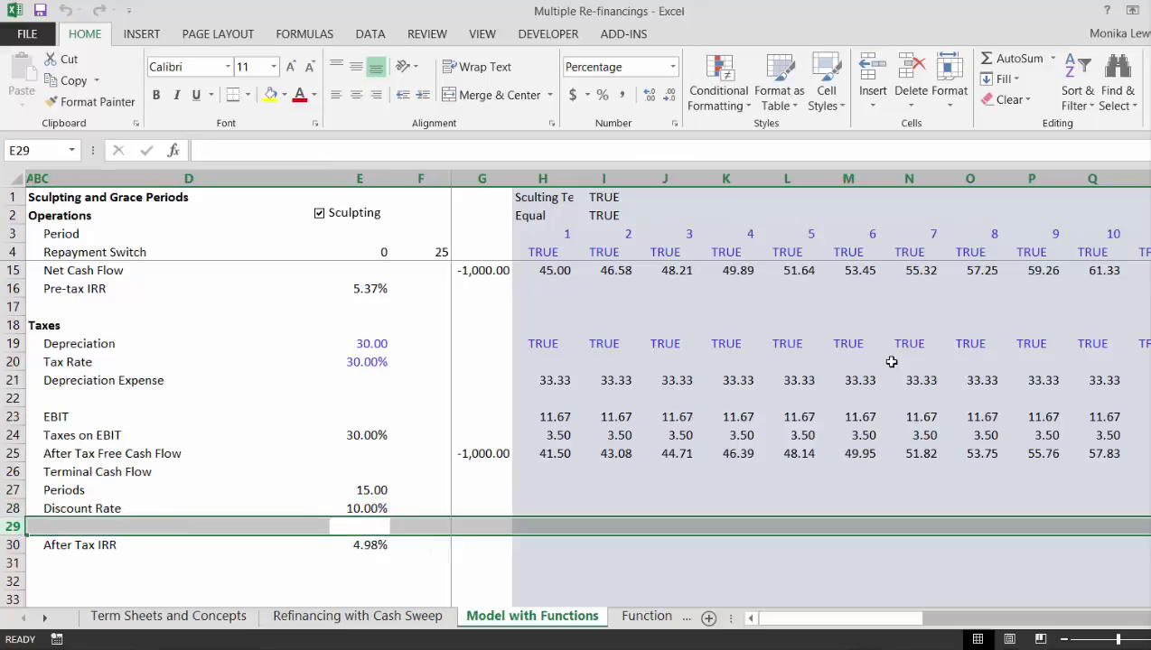
pyautogui.hotkey('ctrl', 'shift', '=')
pyautogui.press('Left')
pyautogui.press('Left')
pyautogui.press('Left')
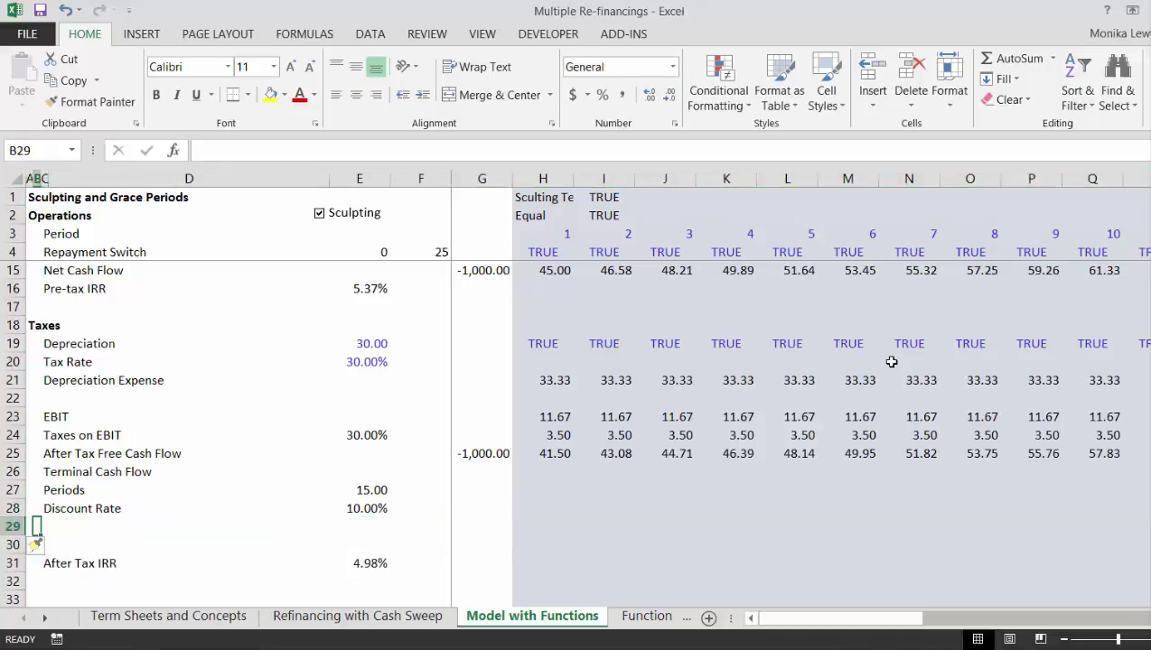
pyautogui.press('Right')
pyautogui.write('Value')
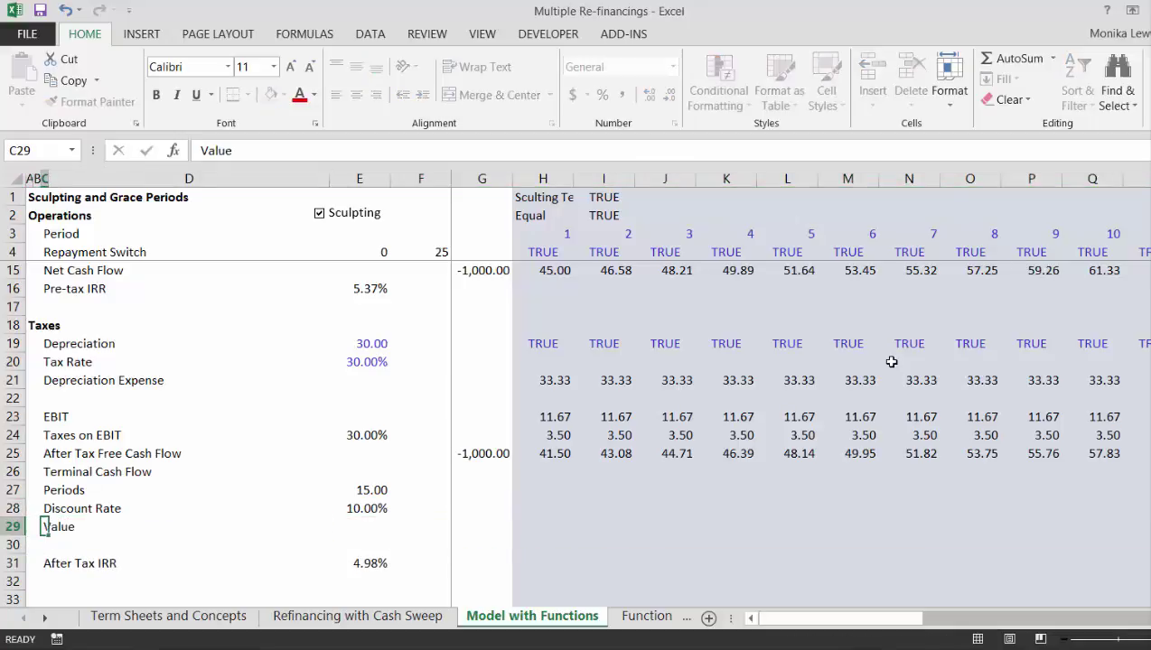
# Step: Calculate the Value in E29 from the discount rate, periods and final-period After Tax Free Cash Flow with =PV(E28,E27,AK25)
pyautogui.press('Right')
pyautogui.press('Right')
pyautogui.write('=')
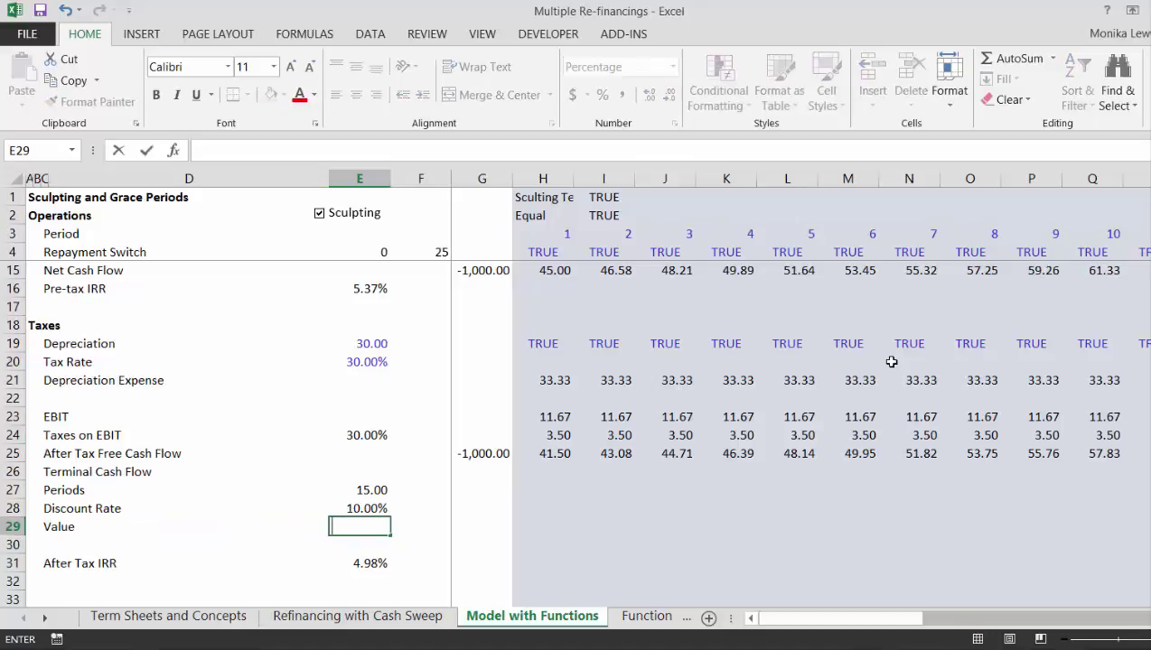
pyautogui.write('=pv')
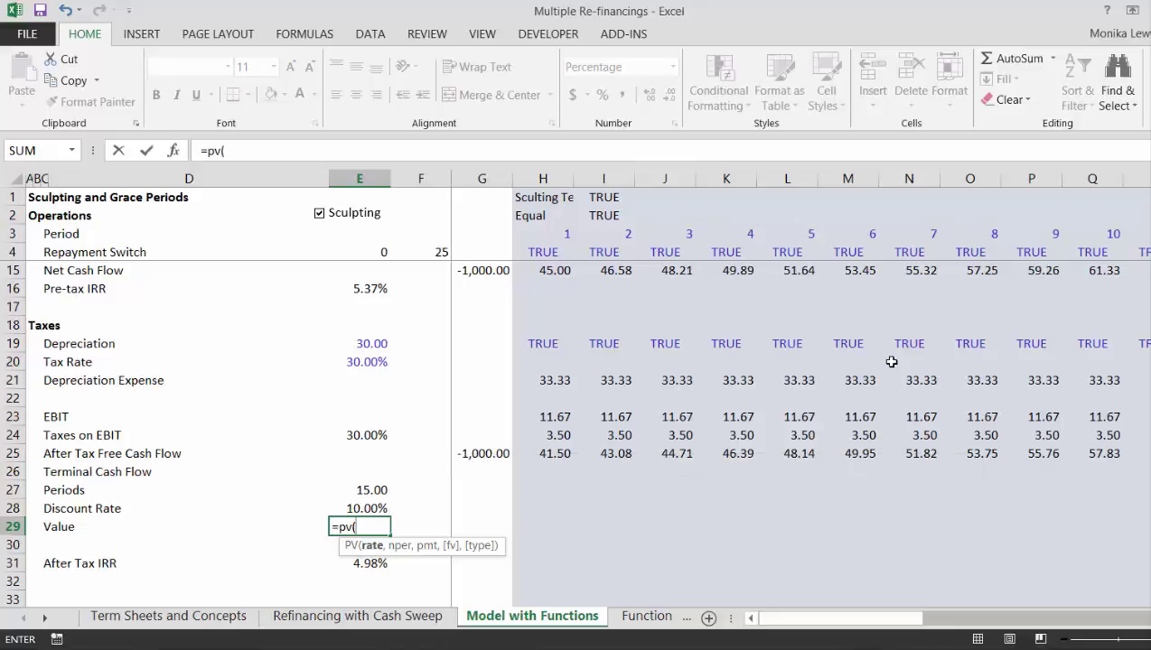
pyautogui.write('(')
pyautogui.press('Up')
pyautogui.write(',')
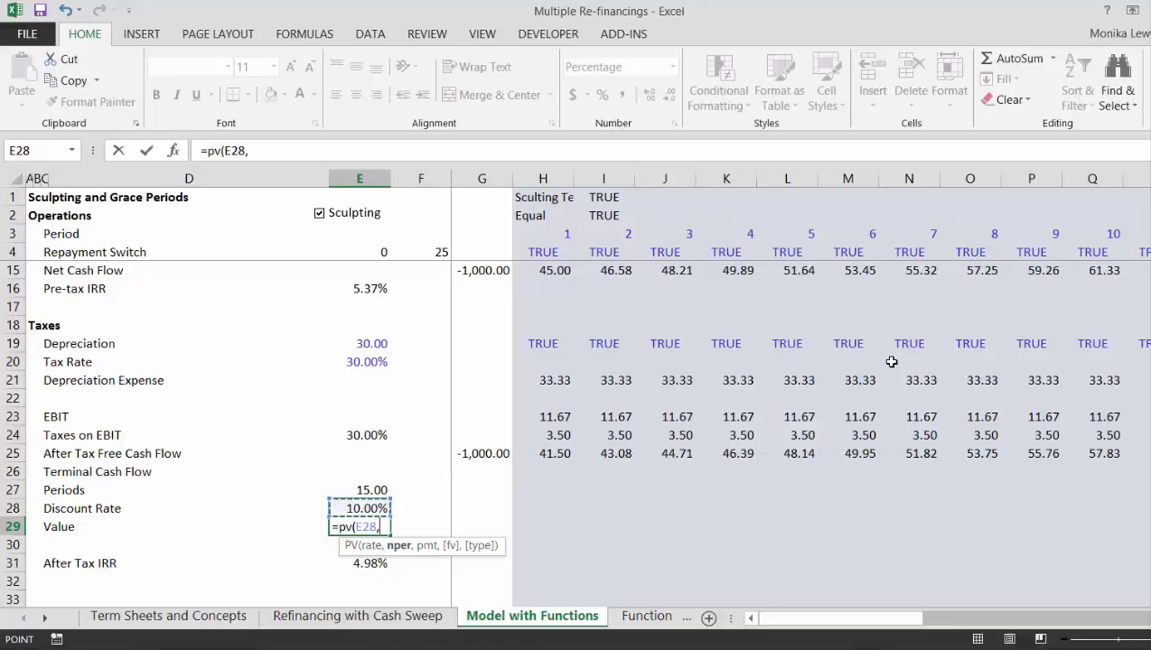
pyautogui.press('Up')
pyautogui.press('Up')
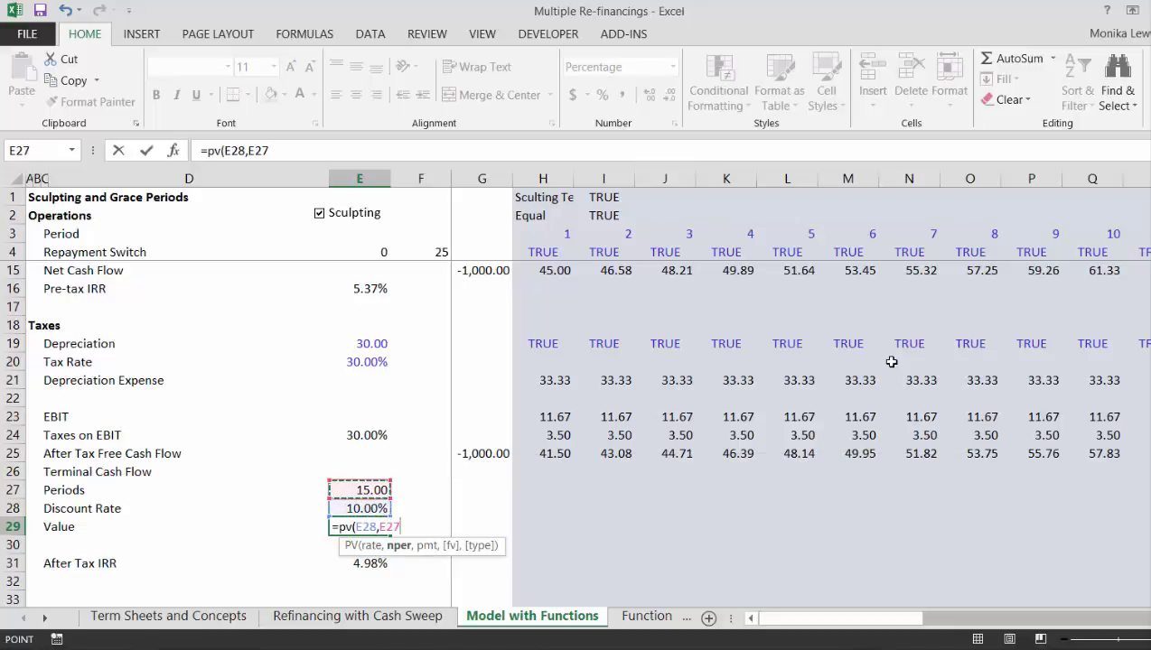
pyautogui.write(',')
pyautogui.press('Up')
pyautogui.press('Up')
pyautogui.press('Up')
pyautogui.press('Up')
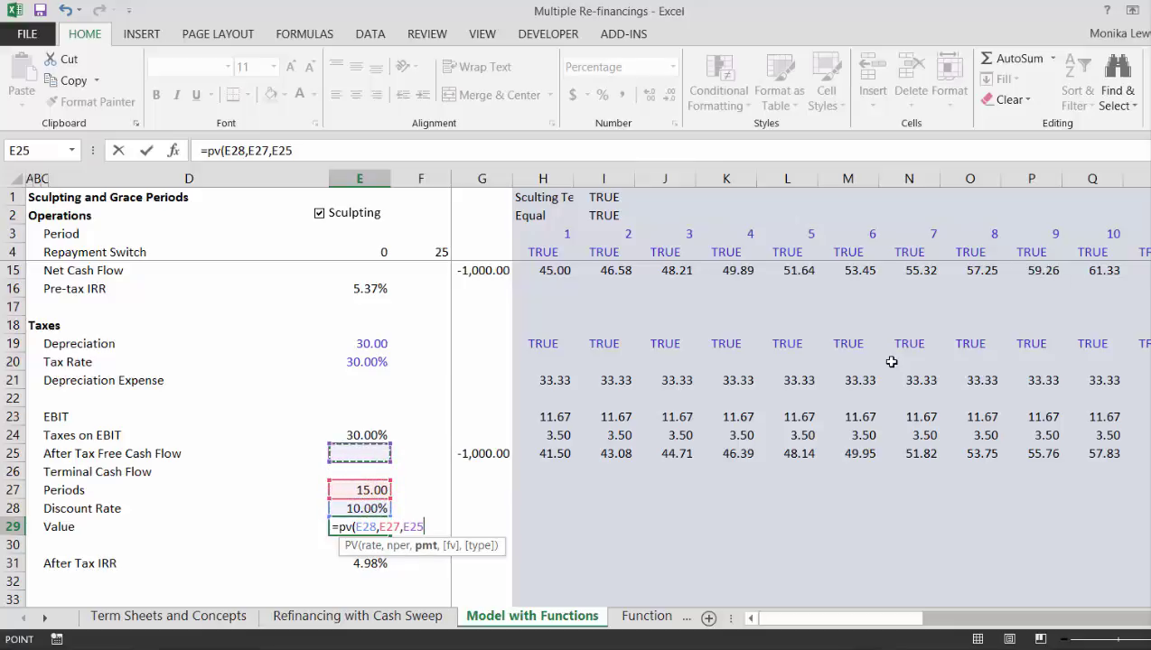
pyautogui.press('Right')
pyautogui.press('Right')
pyautogui.press('Right')
pyautogui.hotkey('ctrl', 'shift', 'Right')
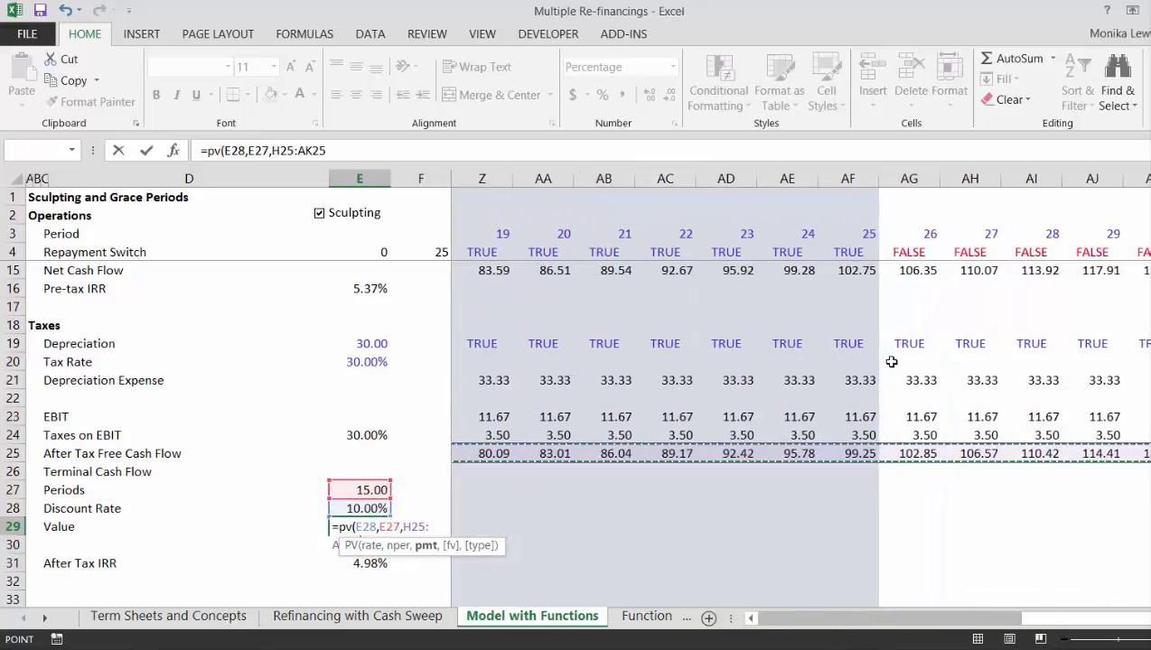
pyautogui.press('Right')
pyautogui.press('Right')
pyautogui.hotkey('ctrl', 'Right')
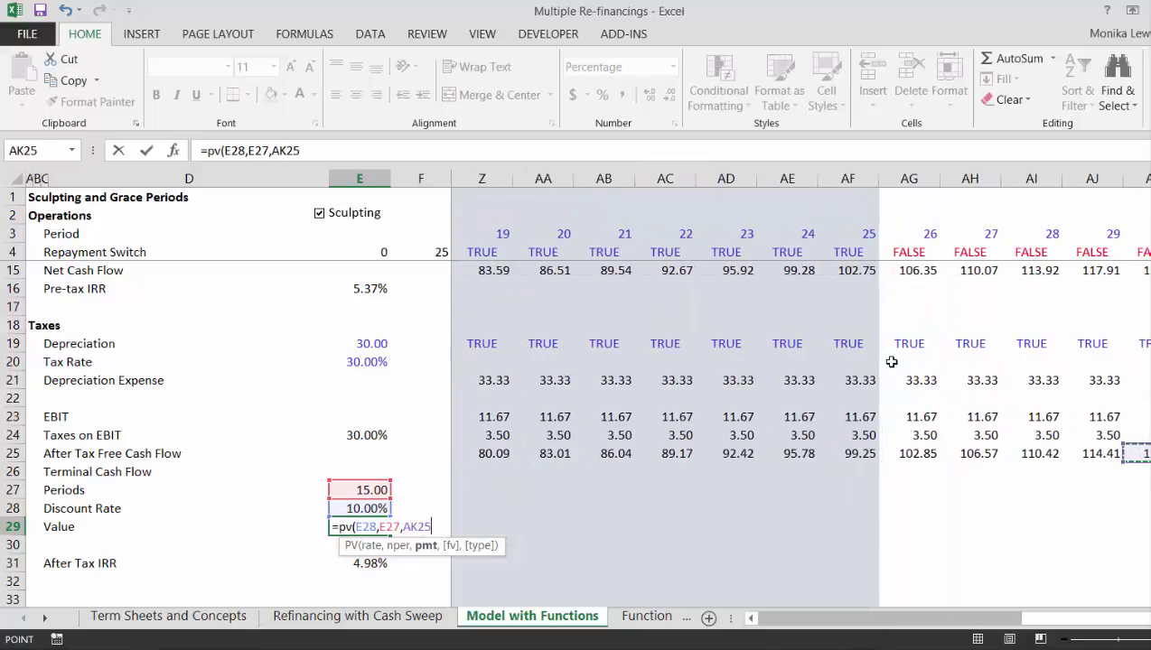
pyautogui.press('Return')
# Step: Reverse the sign of the present value formula in E29 by adding a minus sign
pyautogui.press('Up')
pyautogui.hotkey('shift', 'Left')
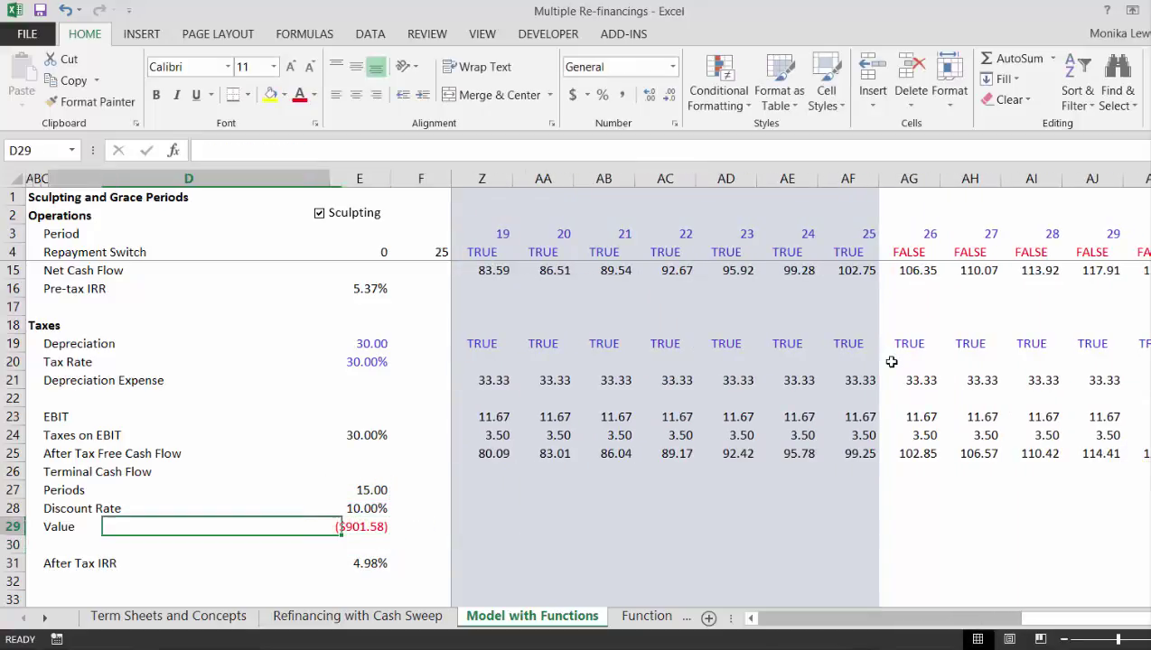
pyautogui.hotkey('shift', 'Right')
pyautogui.press('F2')
pyautogui.press('Left')
pyautogui.press('Left')
pyautogui.press('Left')
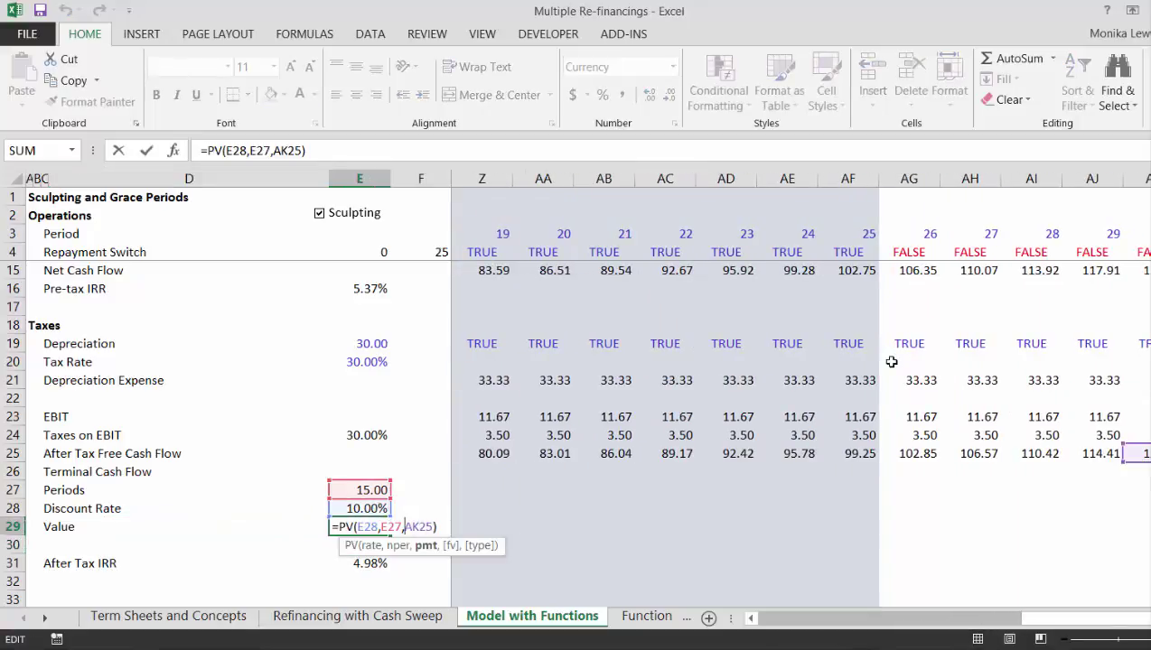
pyautogui.press('Left')
pyautogui.press('Left')
pyautogui.write('-')
pyautogui.press('Return')
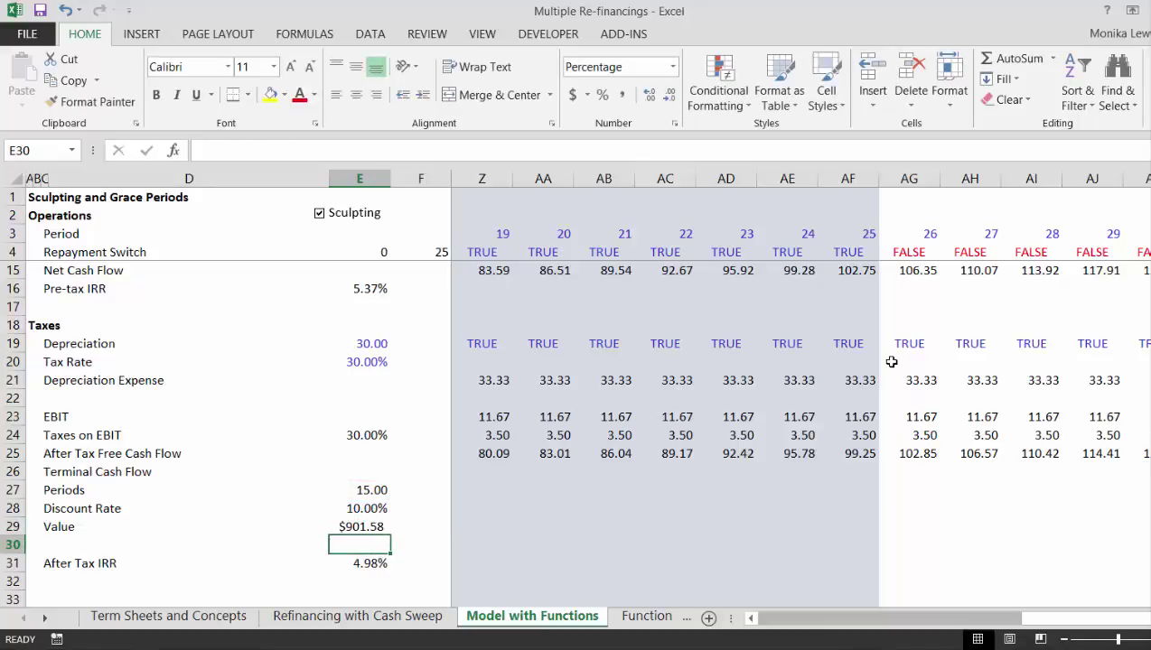
pyautogui.press('Up')
pyautogui.press('Up')
pyautogui.press('Up')
pyautogui.press('Up')
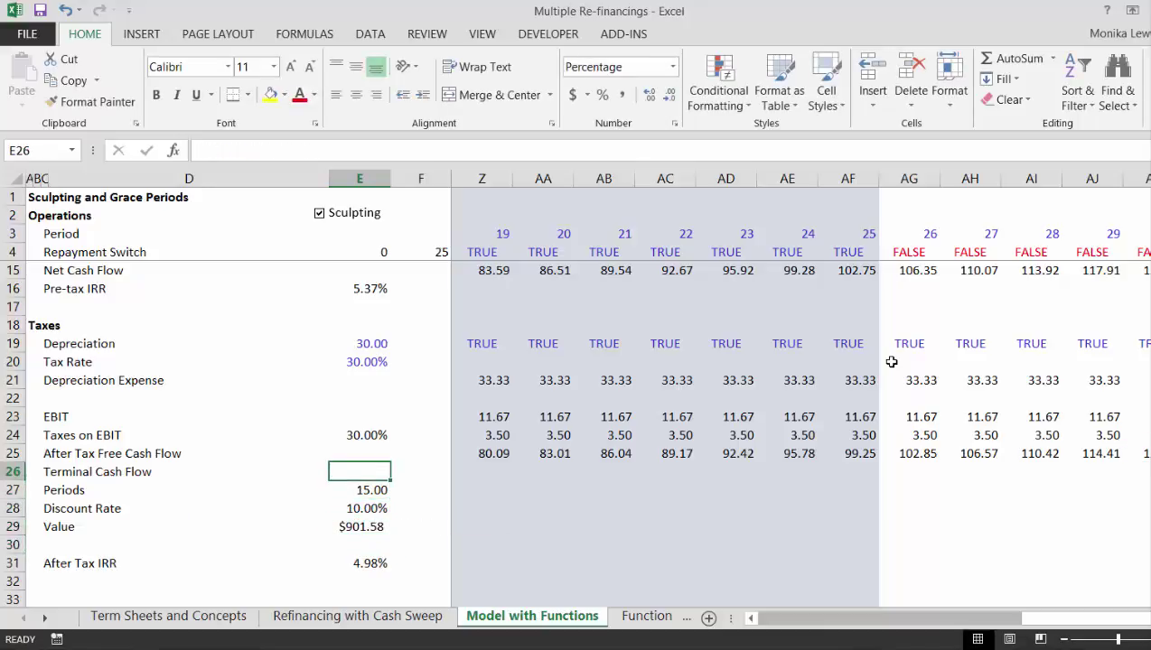
pyautogui.press('Left')
pyautogui.press('Left')
pyautogui.press('Down')
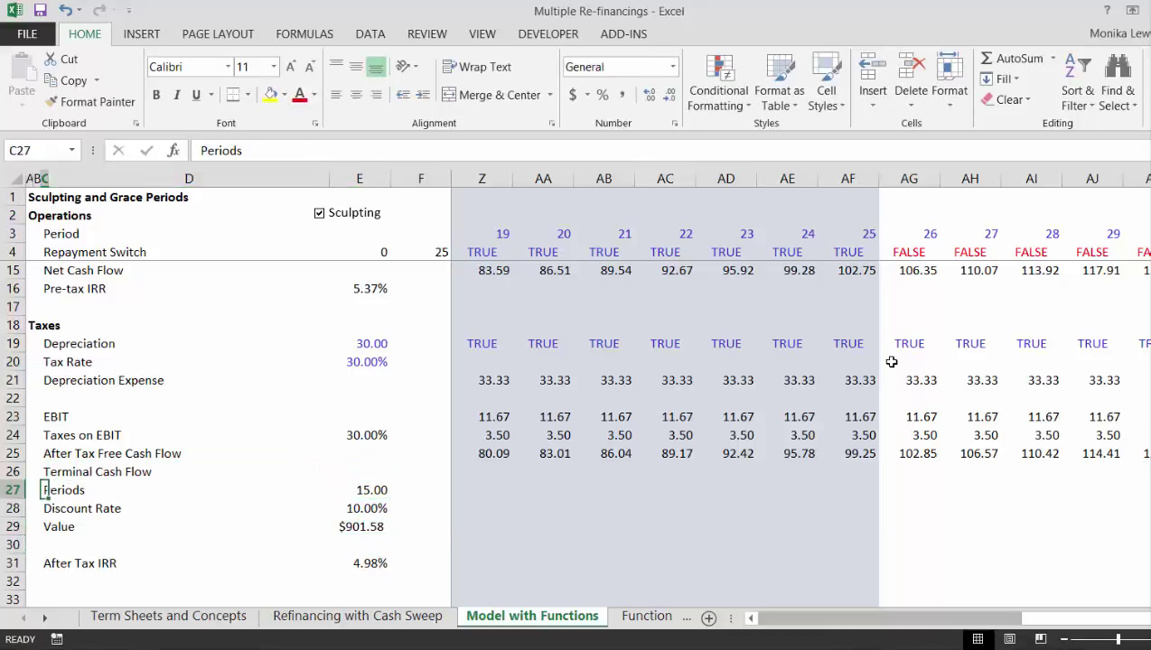
pyautogui.press('Right')
pyautogui.press('Left')
pyautogui.press('Up')
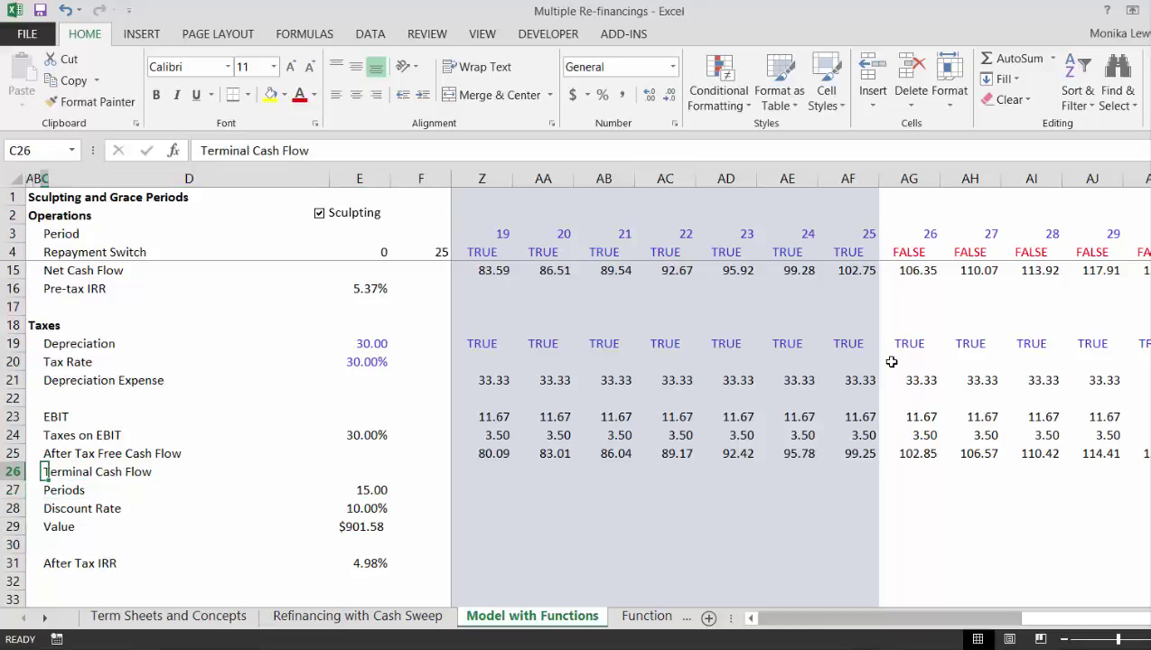
# Step: Move the "Terminal Cash Flow" label from C26 to A26 and make it bold
pyautogui.hotkey('ctrl', 'x')
pyautogui.press('Left')
pyautogui.press('Left')
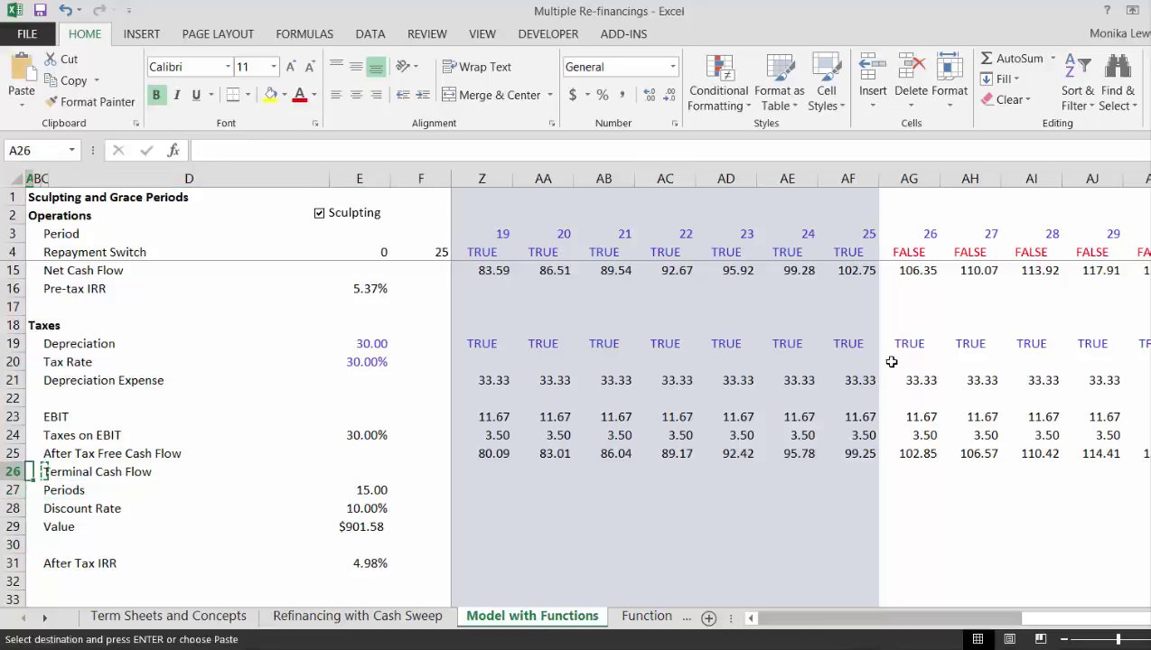
pyautogui.hotkey('ctrl', 'v')
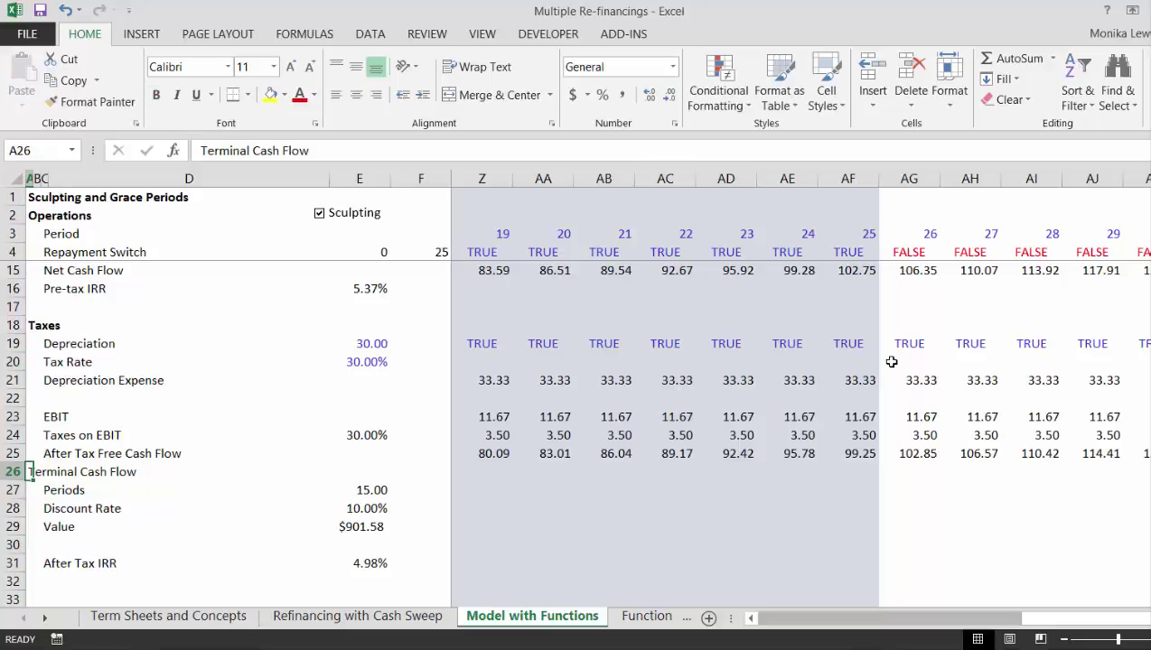
pyautogui.hotkey('ctrl', 'b')
# Step: Insert two blank rows above the After Tax IRR row
pyautogui.press('Down')
pyautogui.press('Down')
pyautogui.press('Down')
pyautogui.press('Down')
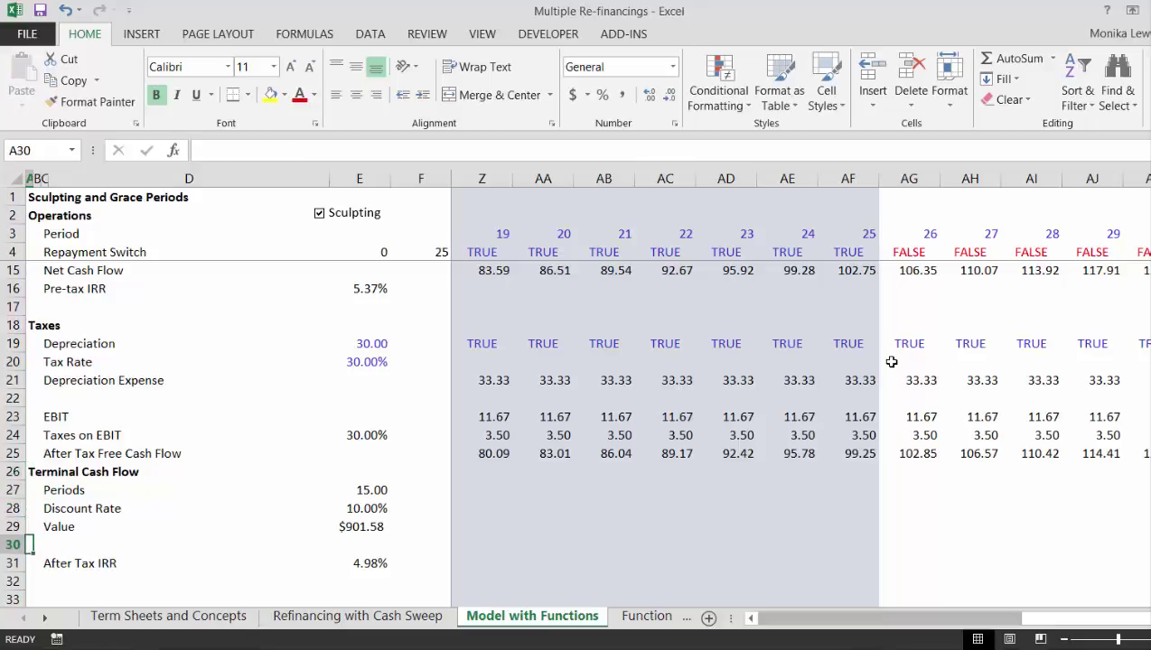
pyautogui.press('Right')
pyautogui.press('Right')
pyautogui.press('Down')
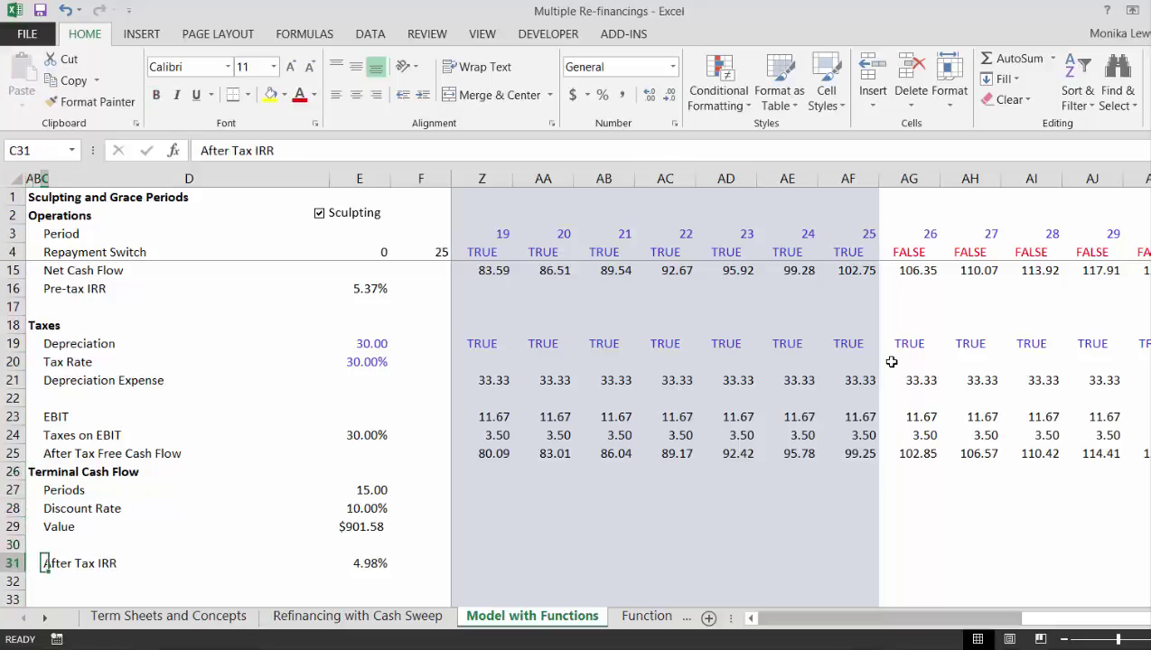
pyautogui.hotkey('shift', 'space')
pyautogui.hotkey('ctrl', 'shift', '=')
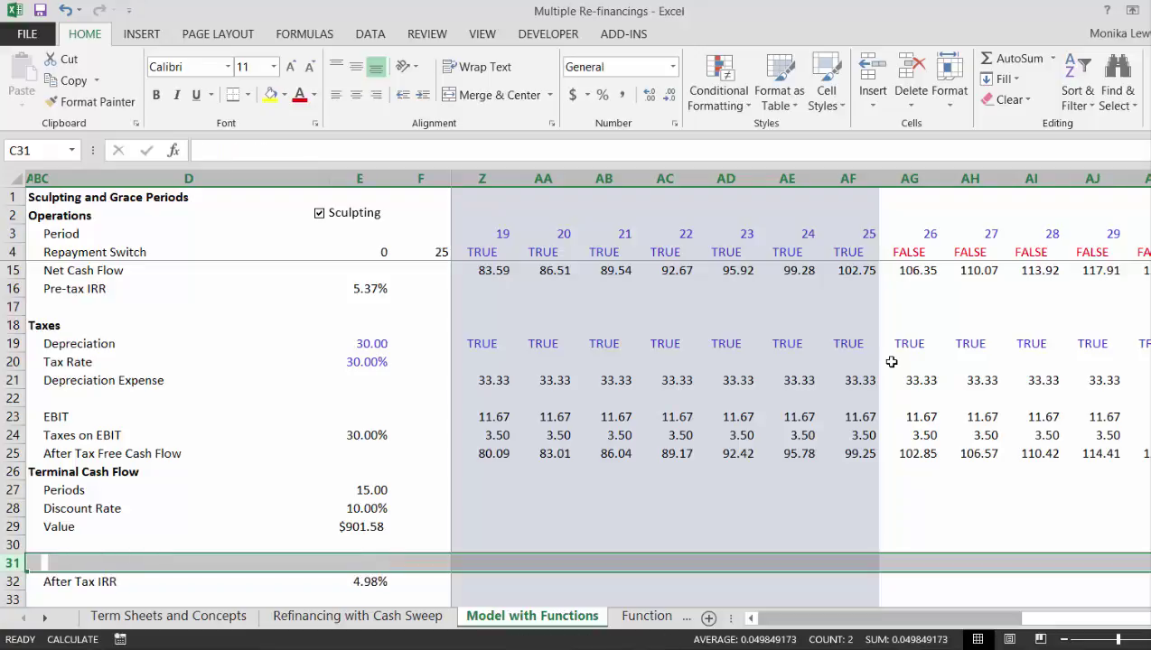
pyautogui.hotkey('ctrl', 'shift', '=')
# Step: Insert a blank row above the Terminal Cash Flow heading
pyautogui.press('Up')
pyautogui.press('Up')
pyautogui.press('Up')
pyautogui.press('Up')
pyautogui.press('Up')
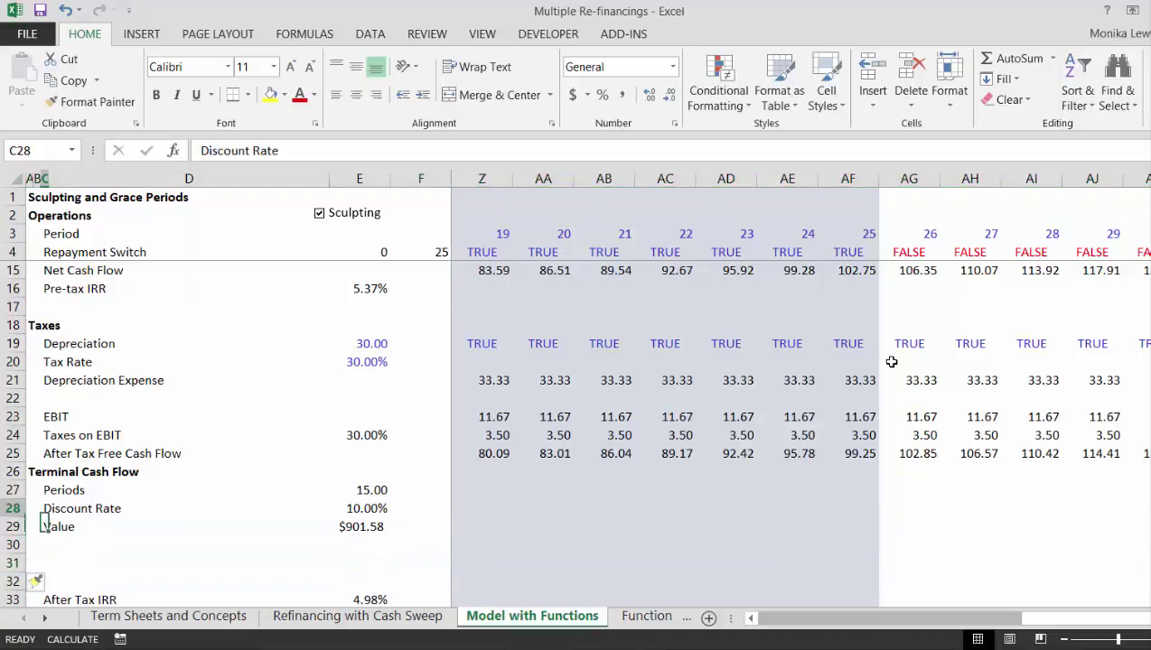
pyautogui.hotkey('shift', 'space')
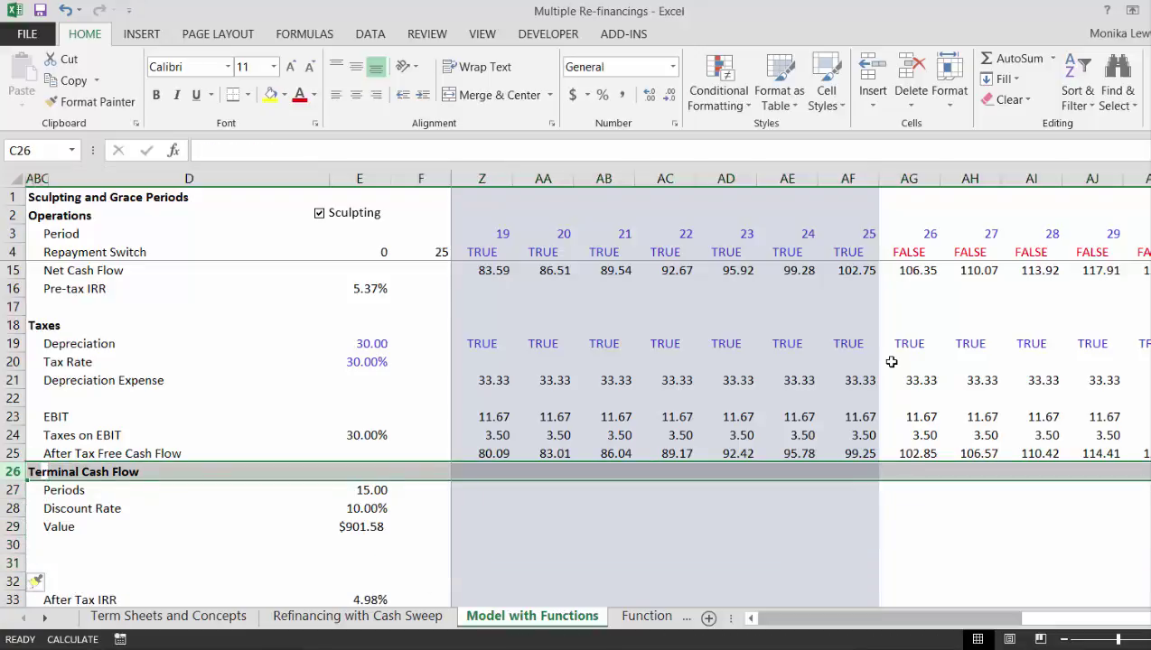
pyautogui.hotkey('ctrl', 'shift', '=')
# Step: Move the After Tax IRR label and its value to row 26, directly below After Tax Free Cash Flow
pyautogui.press('Down')
pyautogui.press('Down')
pyautogui.press('Down')
pyautogui.press('Down')
pyautogui.press('Down')
pyautogui.press('Down')
pyautogui.press('Down')
pyautogui.press('Down')
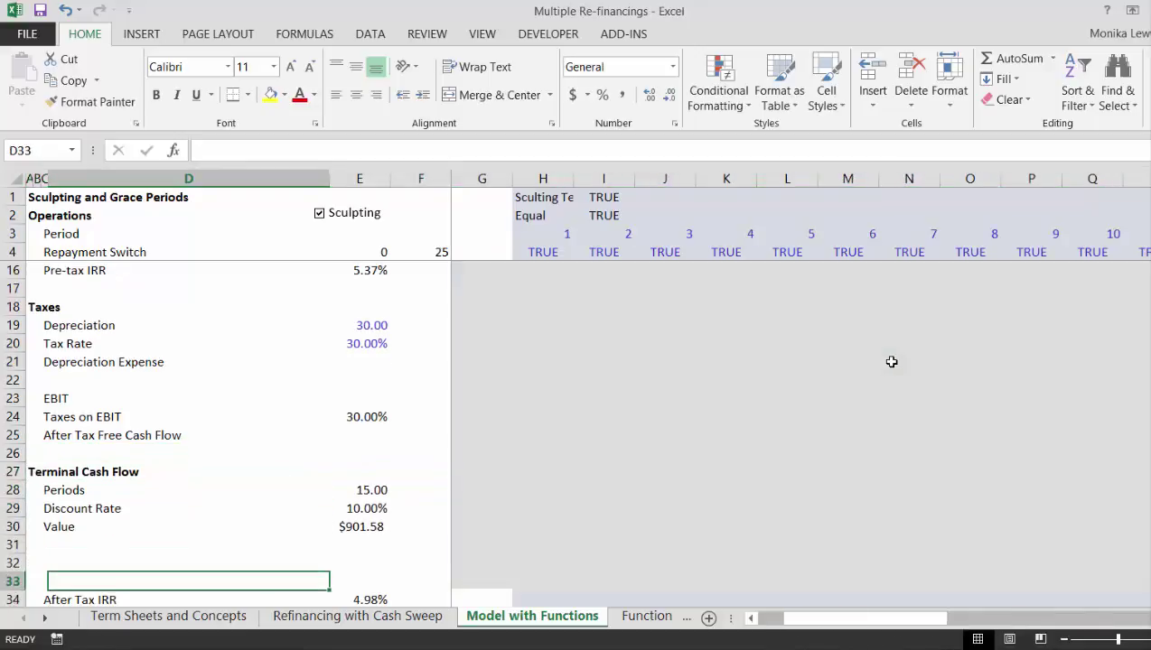
pyautogui.hotkey('shift', 'Right')
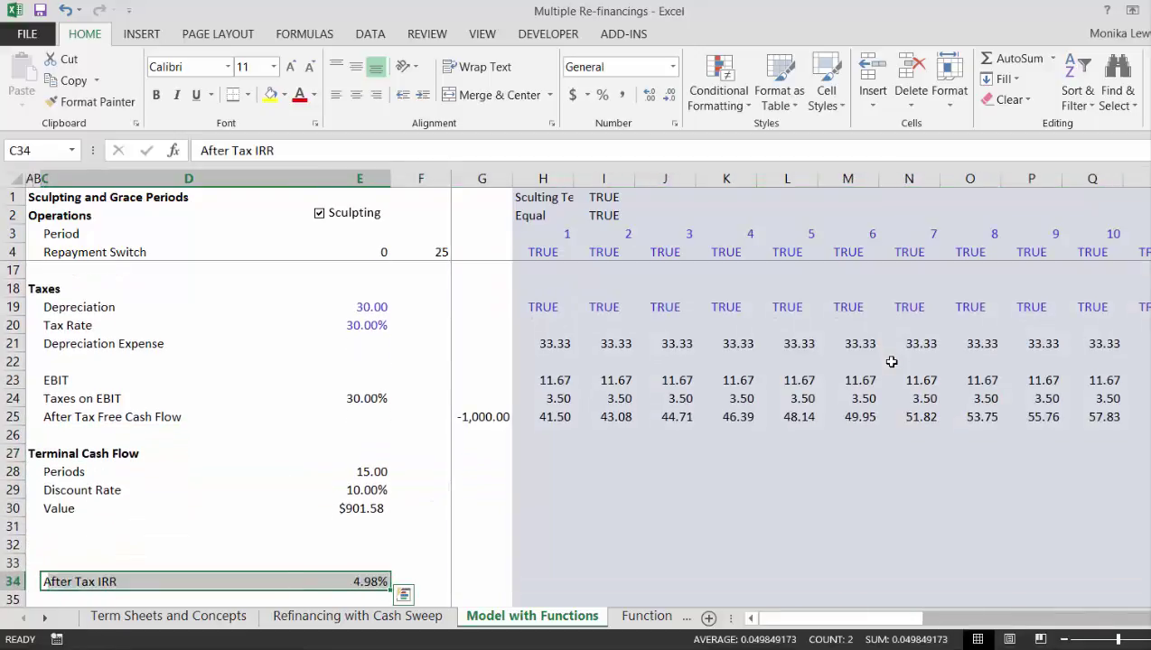
pyautogui.hotkey('ctrl', 'c')
pyautogui.press('Up')
pyautogui.press('Up')
pyautogui.press('Up')
pyautogui.press('Up')
pyautogui.press('Up')
pyautogui.press('Up')
pyautogui.press('Up')
pyautogui.press('Up')
pyautogui.press('Up')
pyautogui.press('Down')
pyautogui.press('Down')
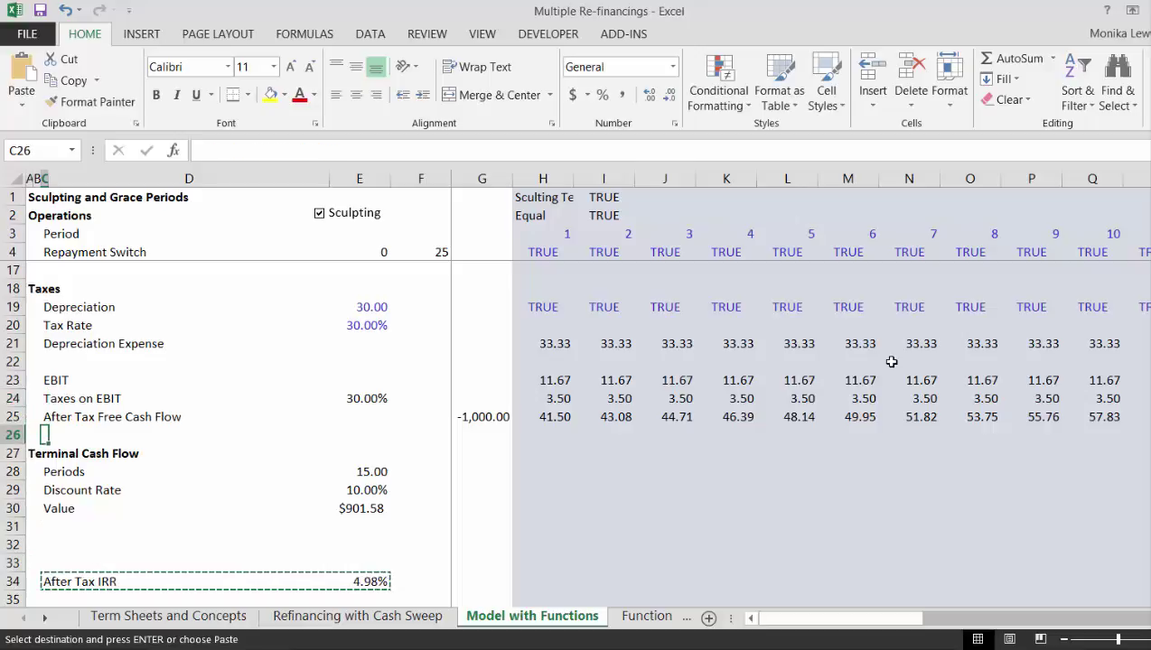
pyautogui.press('Return')
# Step: Label C31 "After Tax Free Cash with Terminal Value" below the Value row
pyautogui.press('Down')
pyautogui.press('Down')
pyautogui.press('Down')
pyautogui.press('Down')
pyautogui.press('Down')
pyautogui.press('Down')
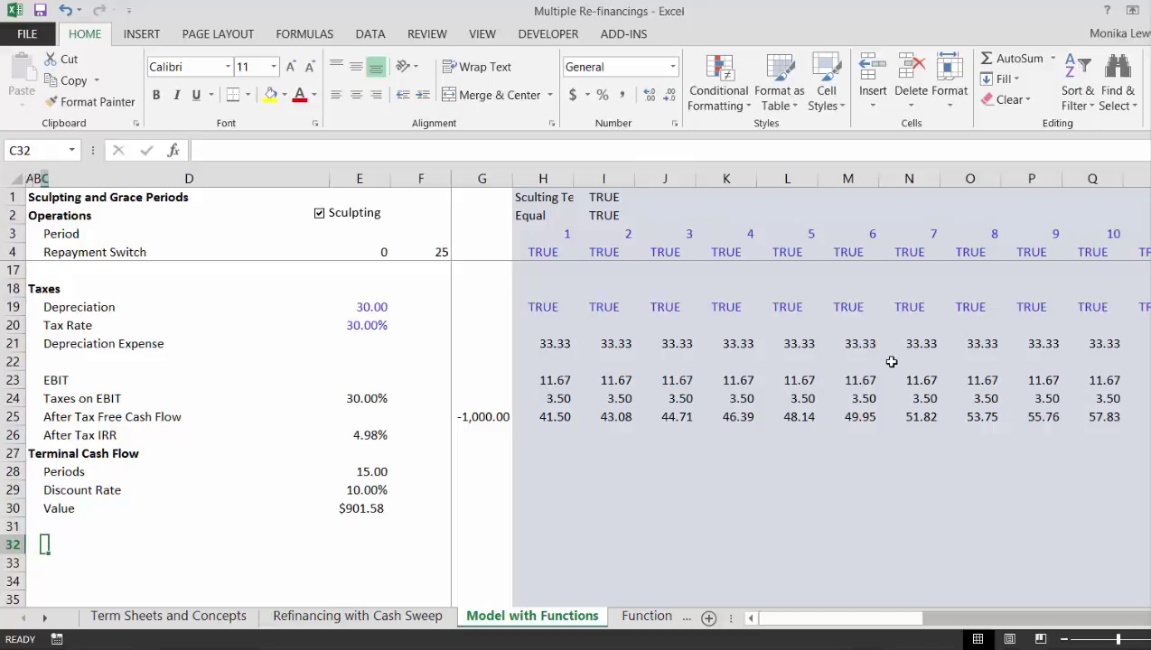
pyautogui.press('Up')
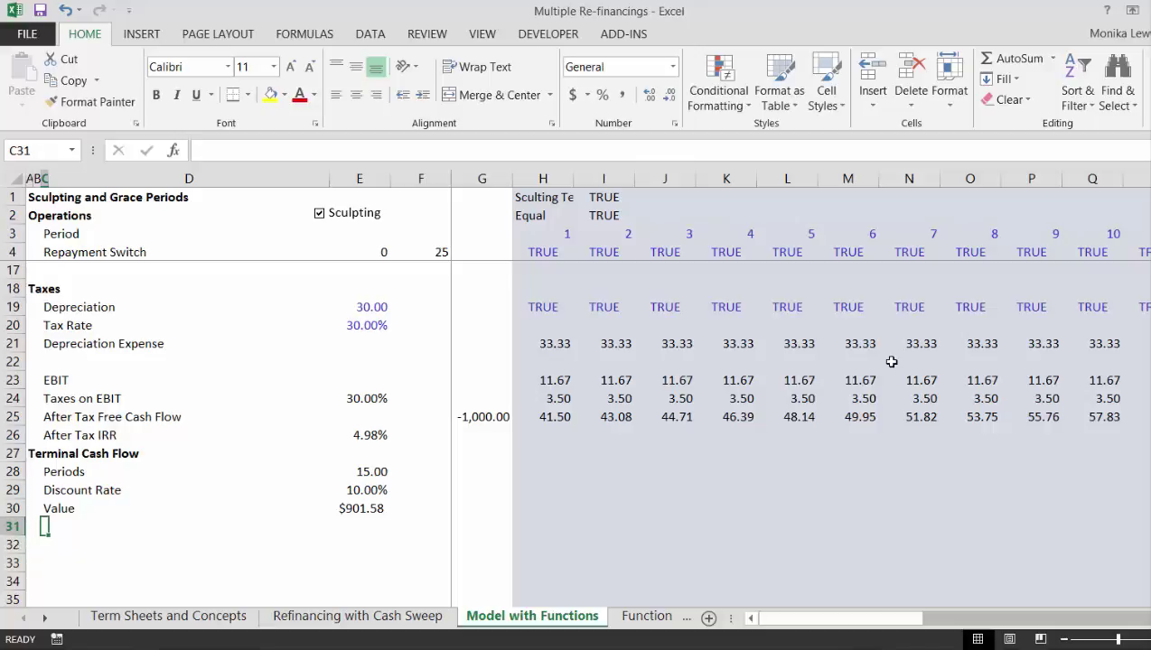
pyautogui.write('Afte')
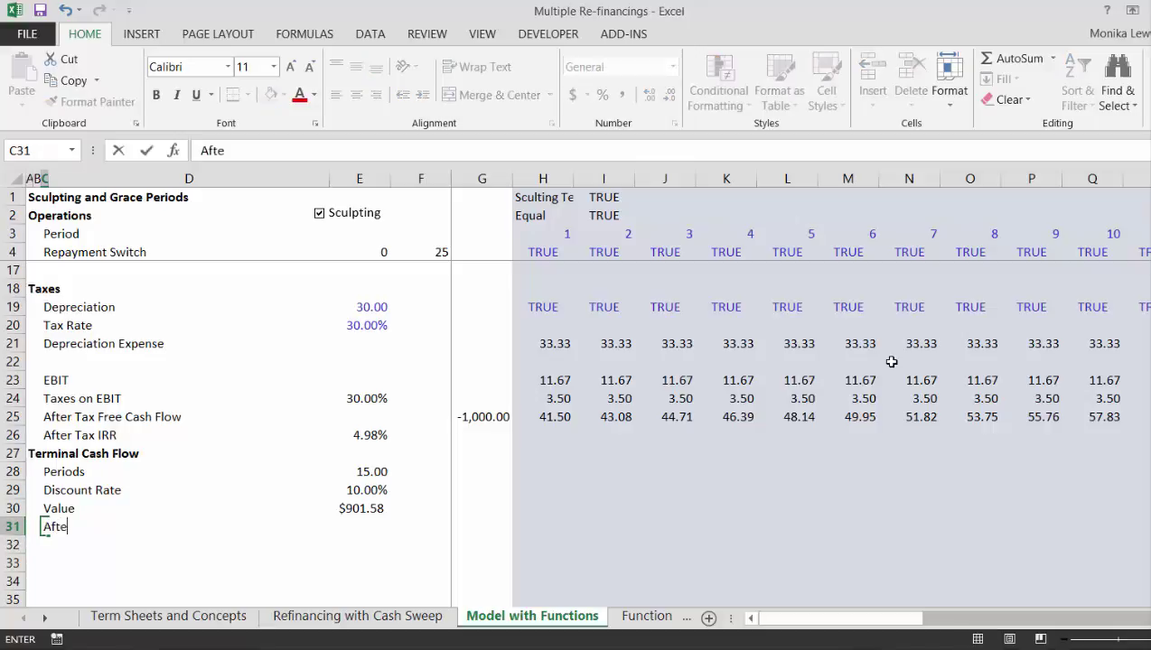
pyautogui.write('r Tax Fe')
pyautogui.press('BackSpace')
pyautogui.press('BackSpace')
pyautogui.write('ree Cash w')
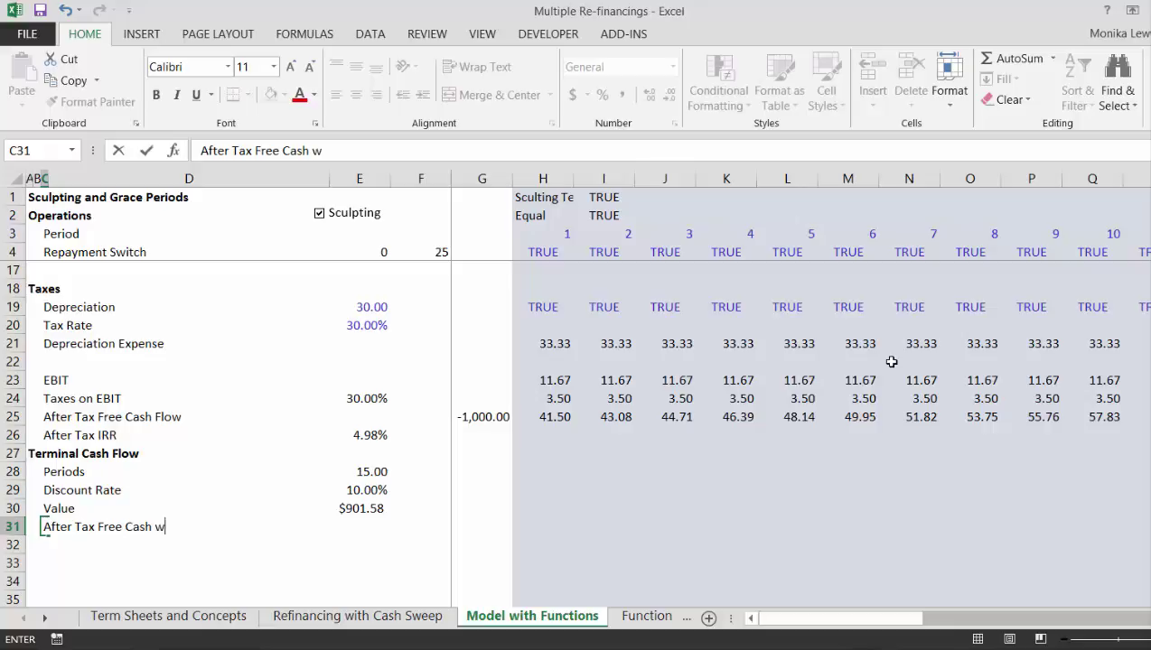
pyautogui.write('ith Term')
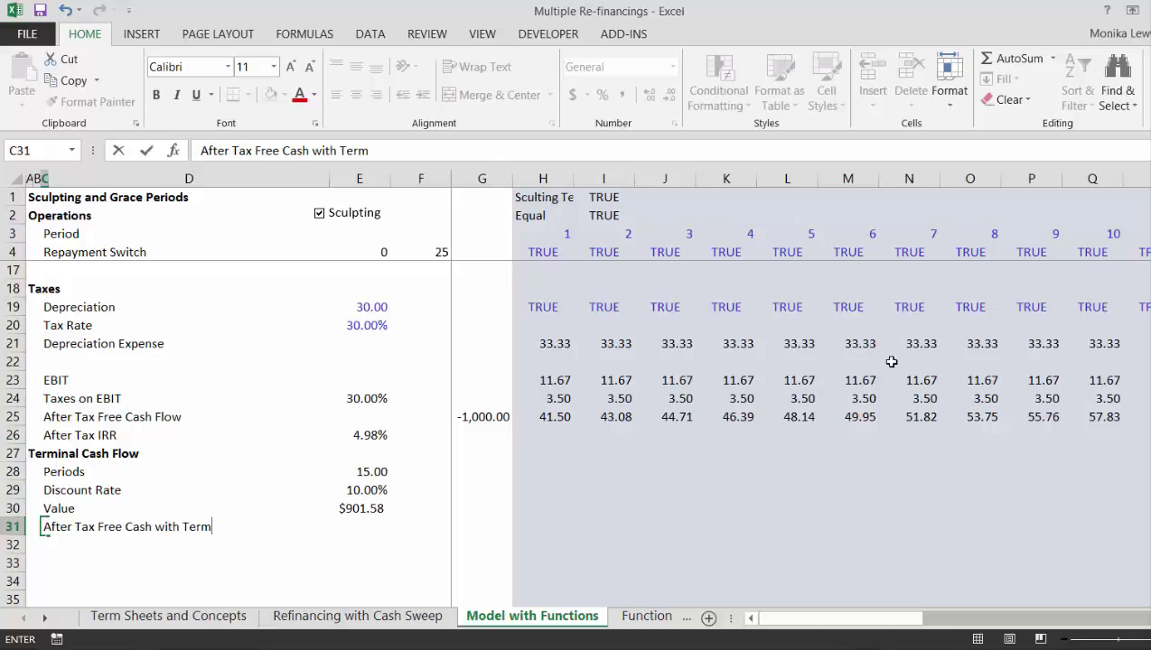
pyautogui.write('inal Value')
pyautogui.press('Return')
# Step: Apply the Number format to the Value in E30 and multiply its PV formula by (1-E24) to account for tax
pyautogui.press('Up')
pyautogui.press('Up')
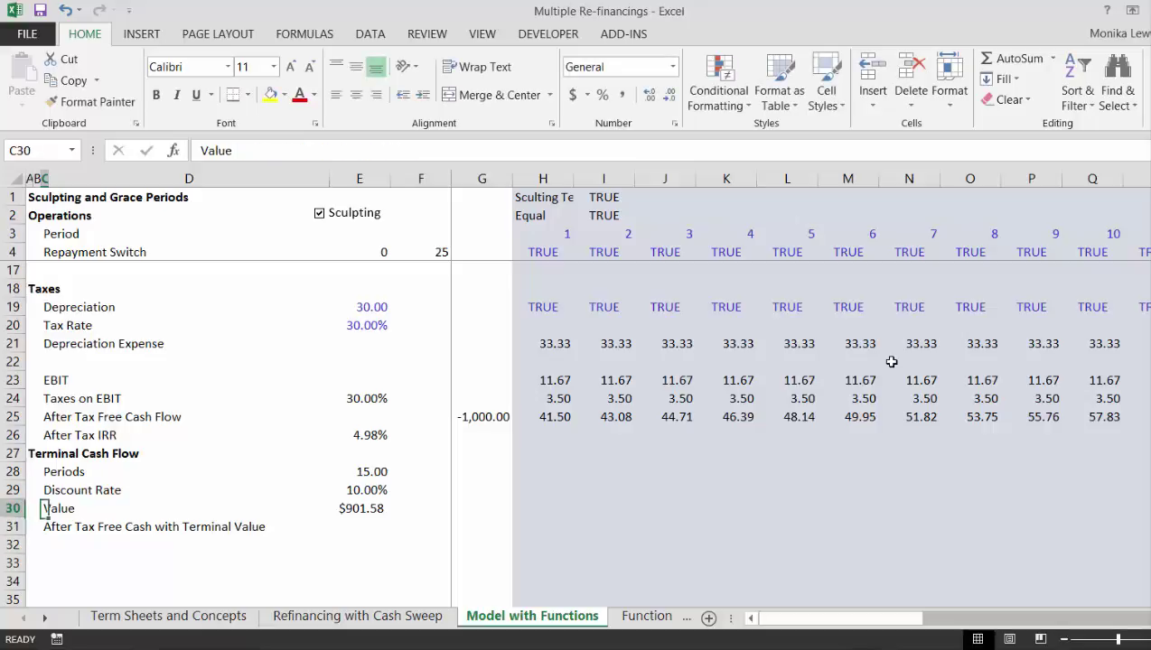
pyautogui.press('Right')
pyautogui.press('Right')
pyautogui.hotkey('ctrl', 'shift', '1')
pyautogui.press('F2')
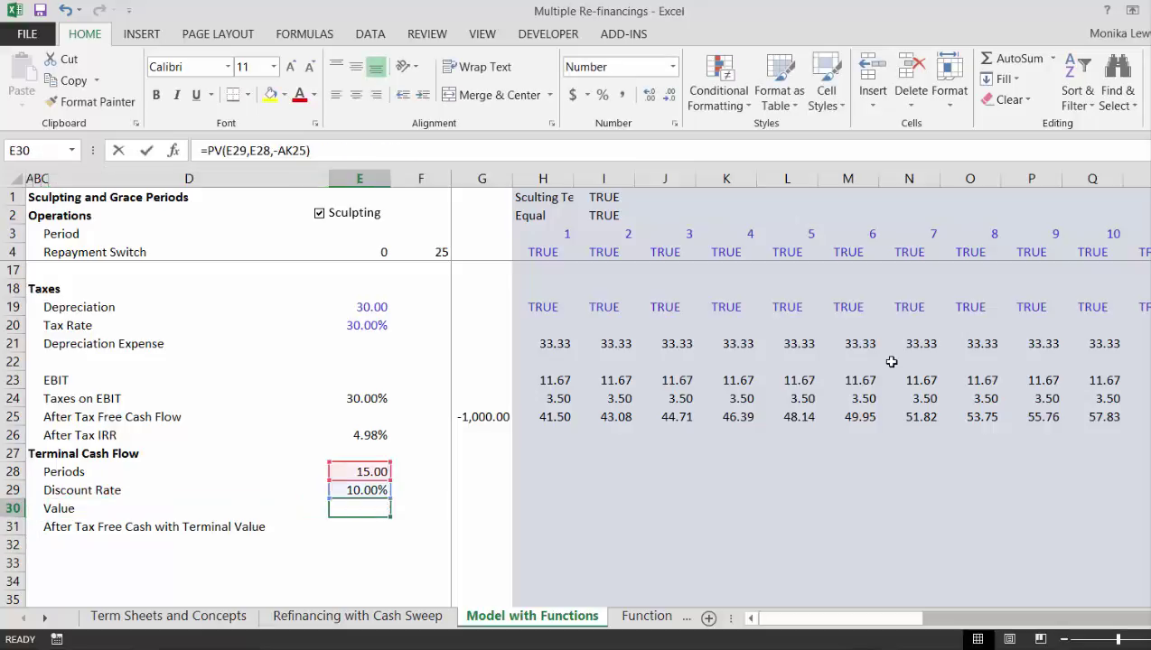
pyautogui.write('*(1-')
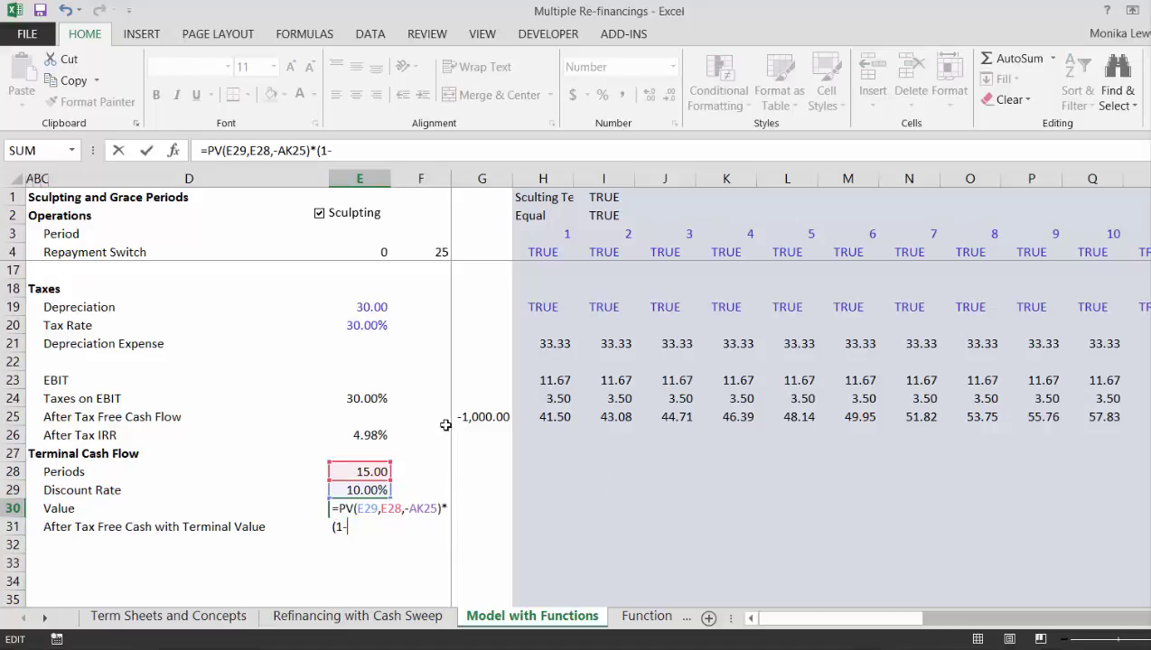
pyautogui.click(349, 398)
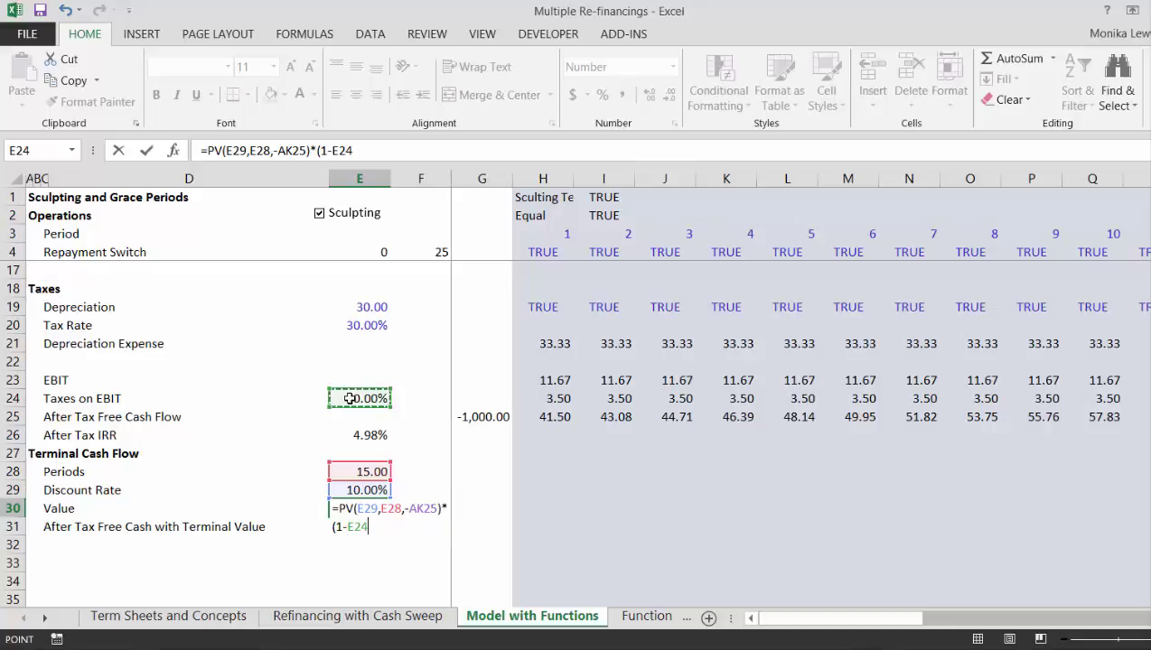
pyautogui.press('Return')
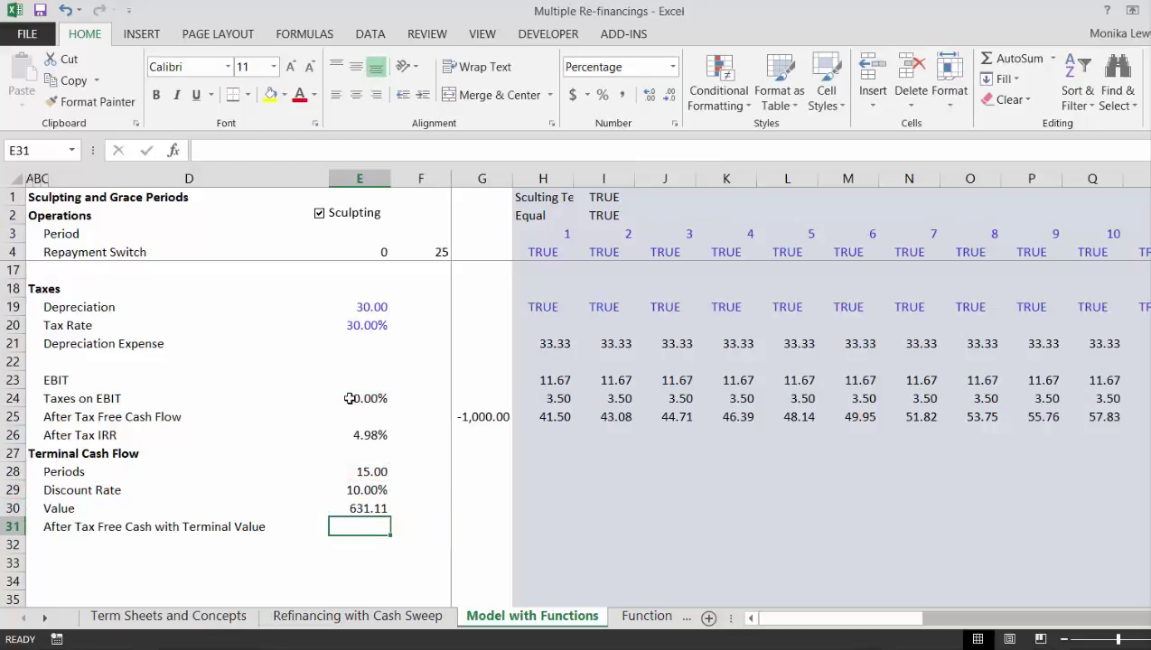
# Step: Link G31 to the initial After Tax Free Cash Flow with =G25
pyautogui.press('Right')
pyautogui.press('Right')
pyautogui.press('Right')
pyautogui.write('=')
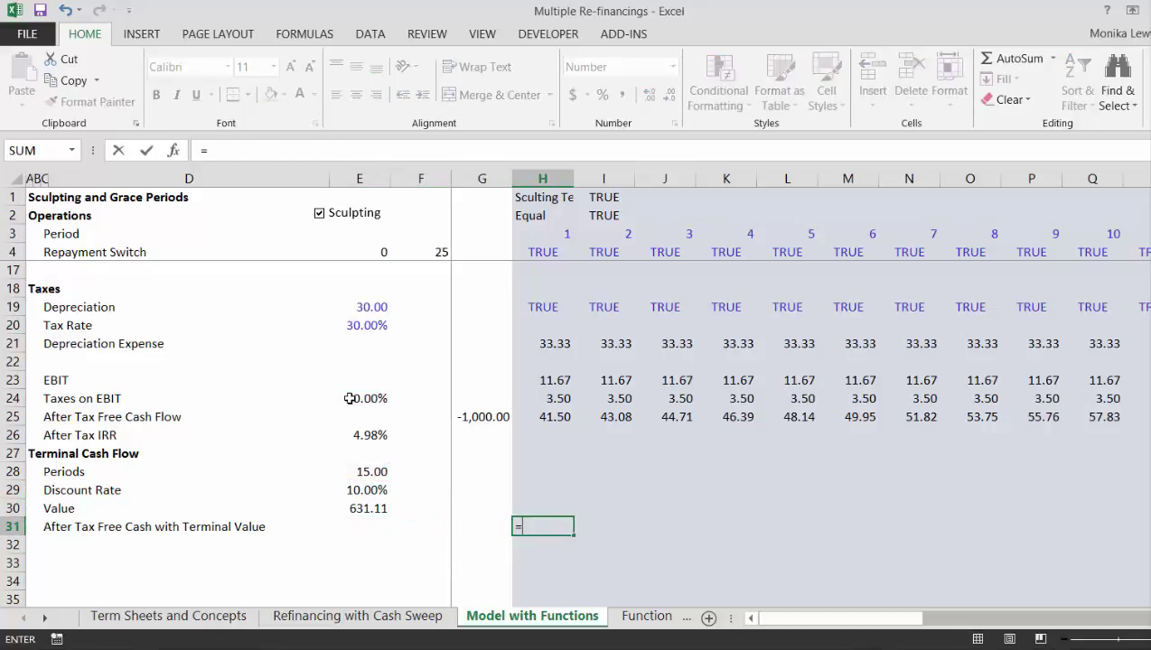
pyautogui.press('Escape')
pyautogui.press('Left')
pyautogui.write('=')
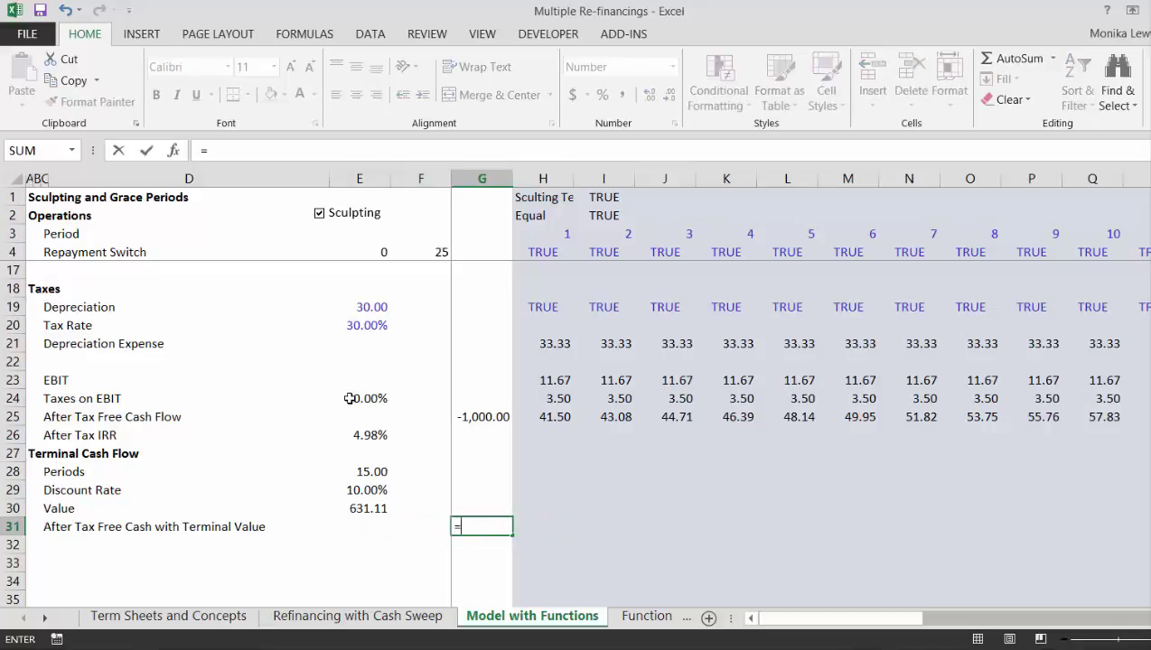
pyautogui.press('Up')
pyautogui.press('Up')
pyautogui.press('Up')
pyautogui.press('Up')
pyautogui.press('Up')
pyautogui.press('Up')
pyautogui.press('Return')
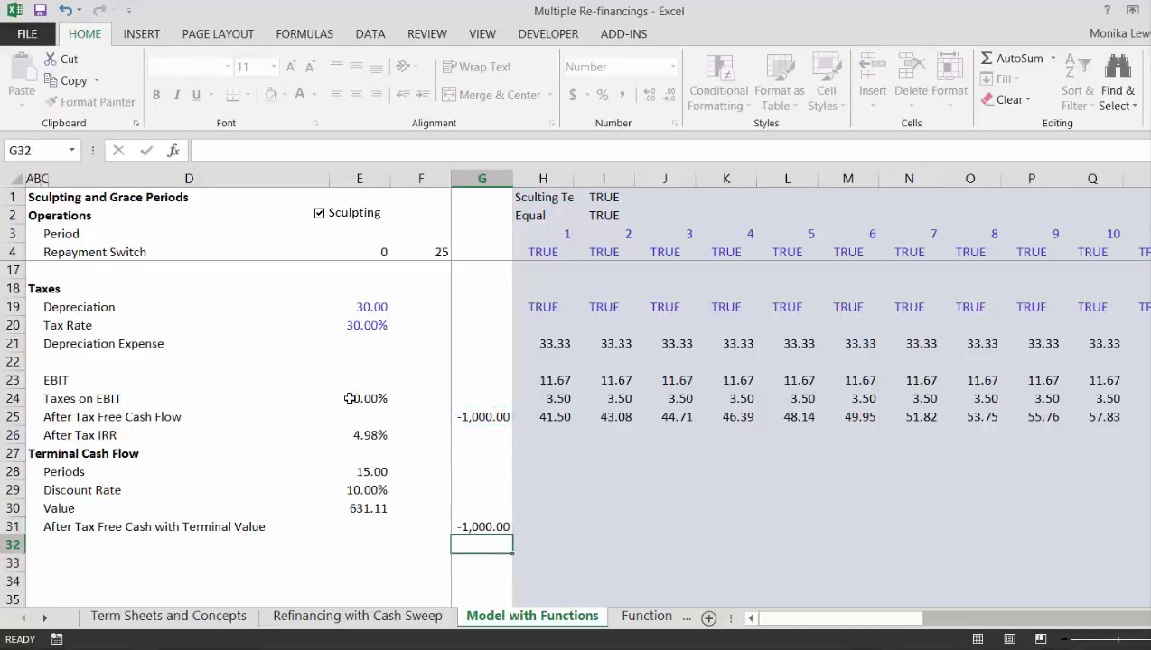
# Step: Link H31 to the first period's After Tax Free Cash Flow with =H25 and fill the formula across to AK31
pyautogui.press('Up')
pyautogui.press('Right')
pyautogui.write('=')
pyautogui.press('Up')
pyautogui.press('Up')
pyautogui.press('Up')
pyautogui.press('Up')
pyautogui.press('Up')
pyautogui.press('Up')
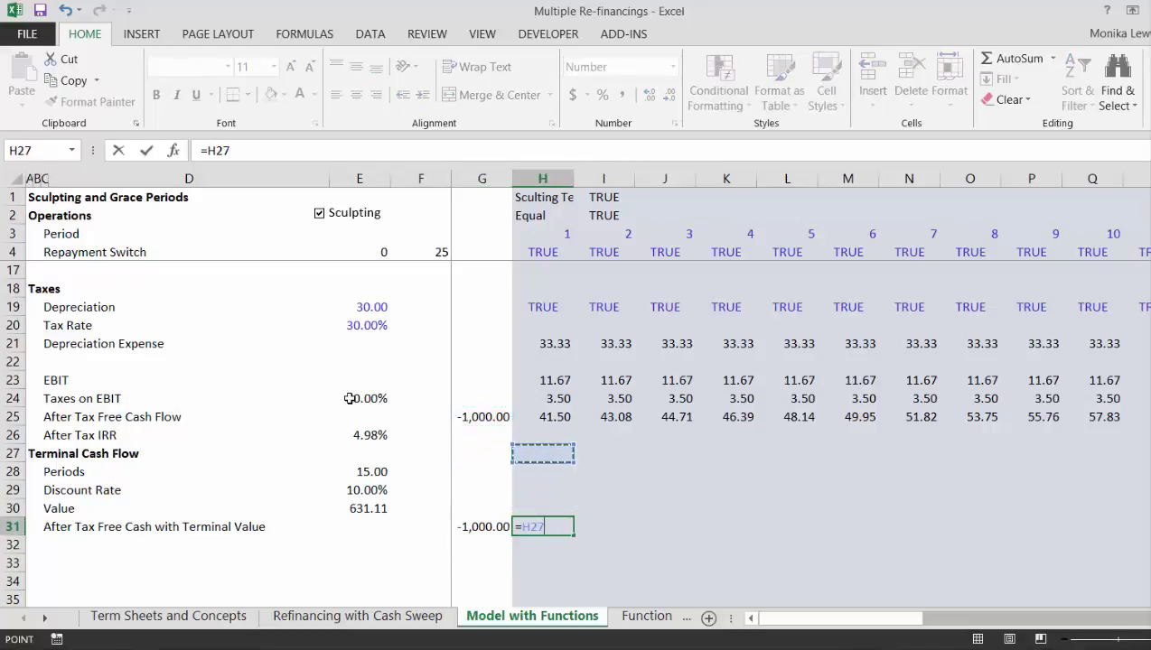
pyautogui.press('Return')
pyautogui.press('Up')
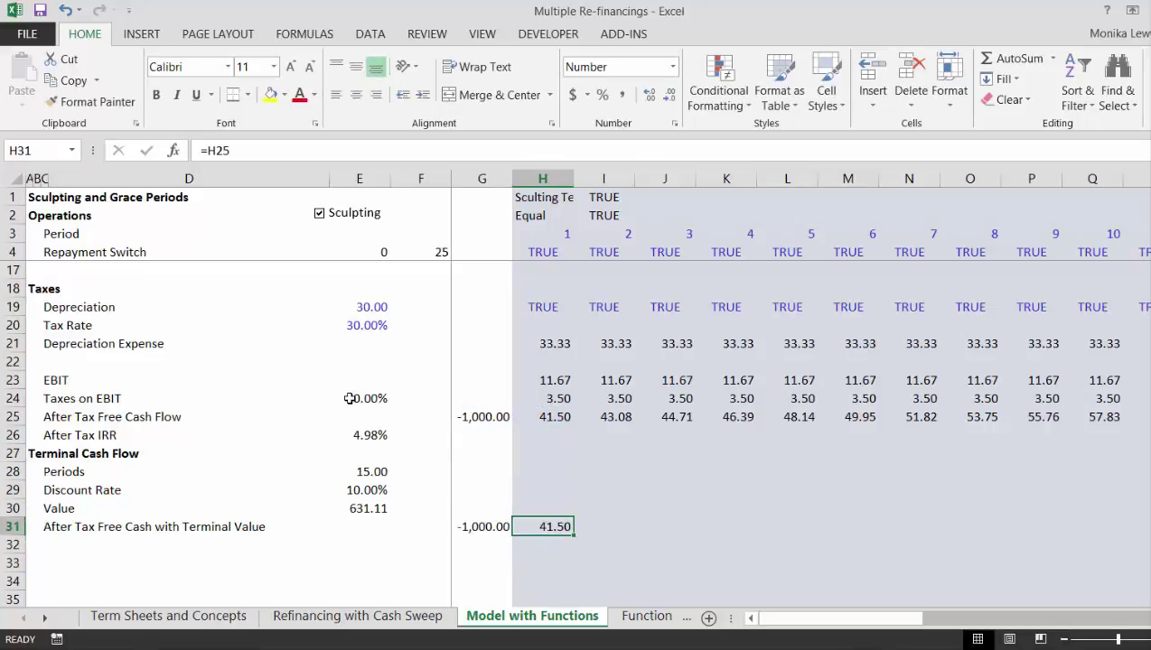
pyautogui.hotkey('ctrl', 'shift', 'r')
# Step: Add the terminal Value in E30 to the final-period cash flow in AK31, making the formula =AK25+E30
pyautogui.press('Right')
pyautogui.hotkey('ctrl', 'Right')
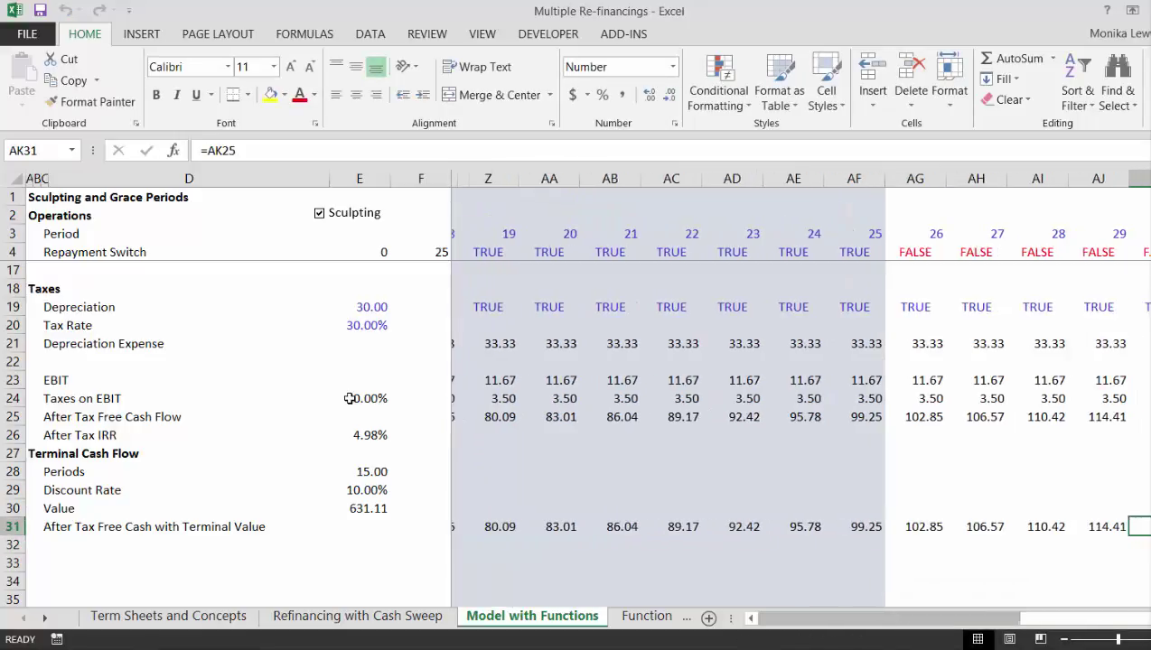
pyautogui.press('F2')
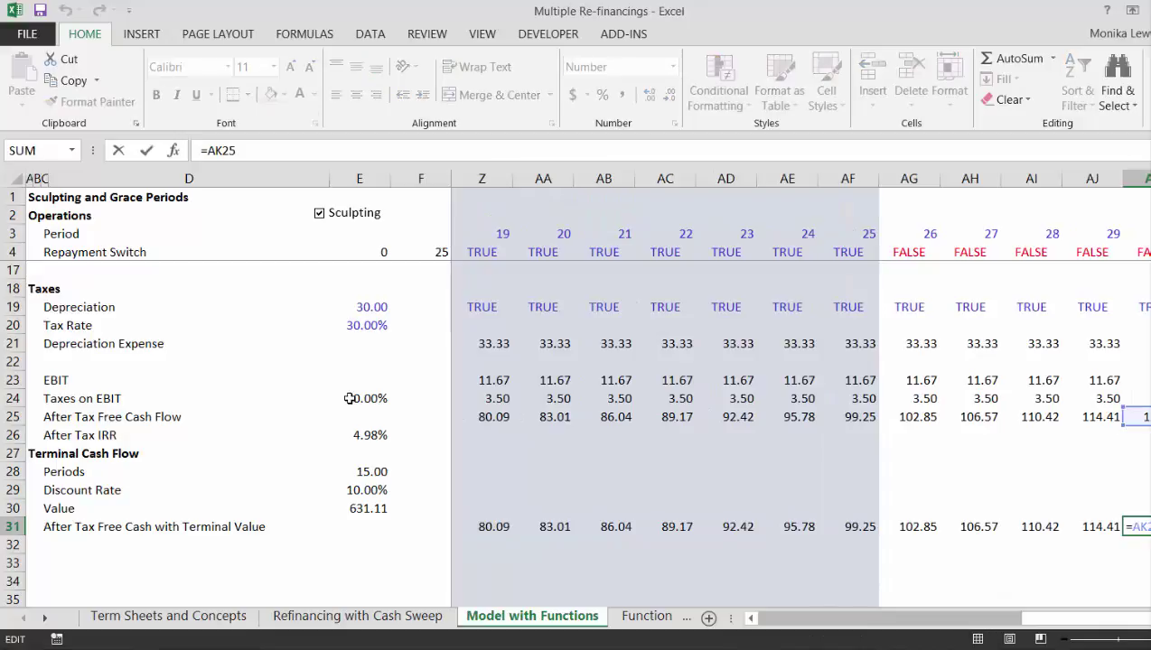
pyautogui.write('+')
pyautogui.click(359, 513)
pyautogui.hotkey('ctrl', 'Return')
# Step: Label C32 "After Tax IRR with Terminal Value", adapting the label from the row above
pyautogui.press('Down')
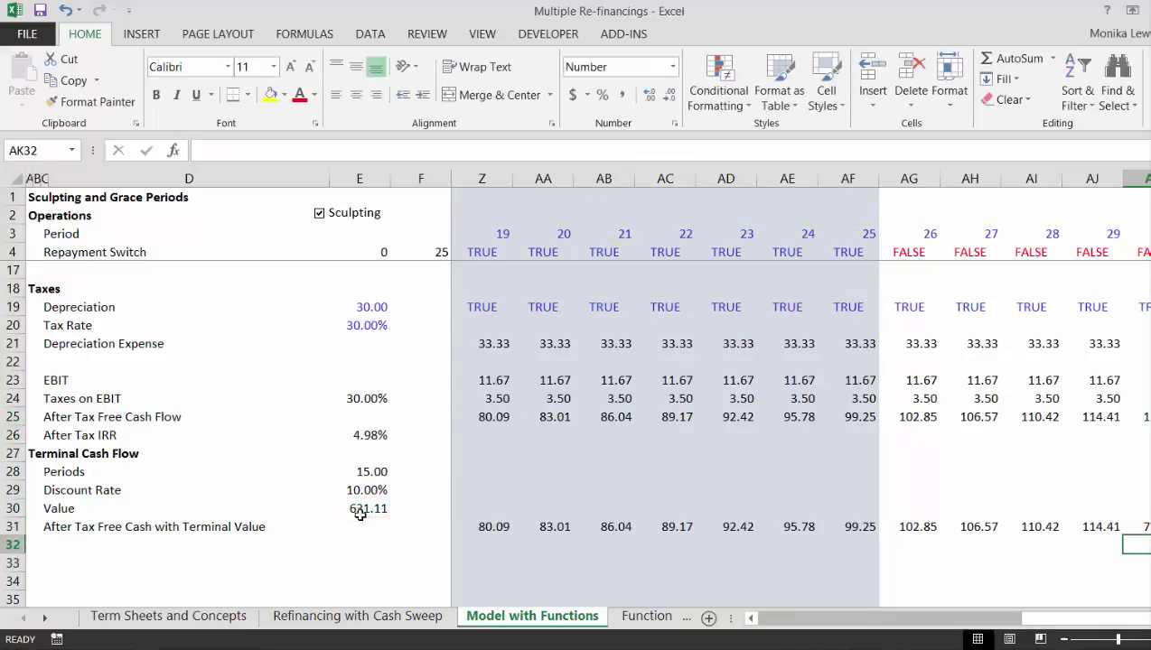
pyautogui.press('Left')
pyautogui.press('Left')
pyautogui.press('Left')
pyautogui.press('Left')
pyautogui.press('Left')
pyautogui.press('Left')
pyautogui.press('Left')
pyautogui.press('Left')
pyautogui.press('Left')
pyautogui.press('Left')
pyautogui.press('Left')
pyautogui.press('Left')
pyautogui.press('Left')
pyautogui.press('Left')
pyautogui.press('Left')
pyautogui.press('Left')
pyautogui.press('Left')
pyautogui.press('Left')
pyautogui.press('Left')
pyautogui.press('Left')
pyautogui.press('Left')
pyautogui.press('Left')
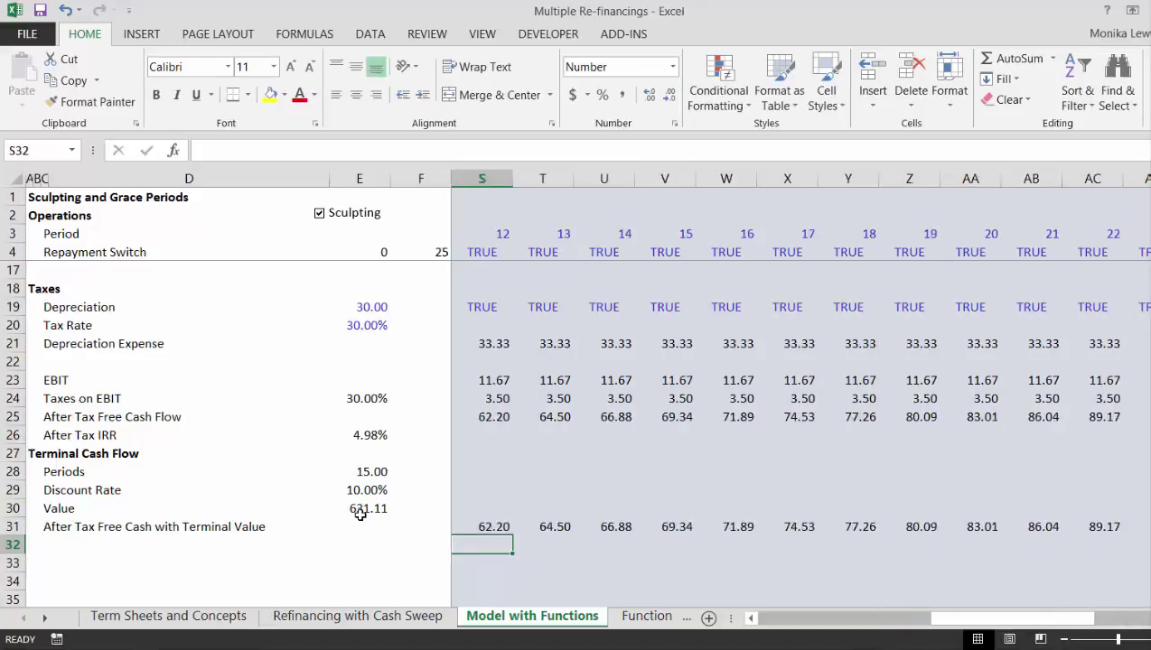
pyautogui.hotkey('ctrl', 'Left')
pyautogui.press('Right')
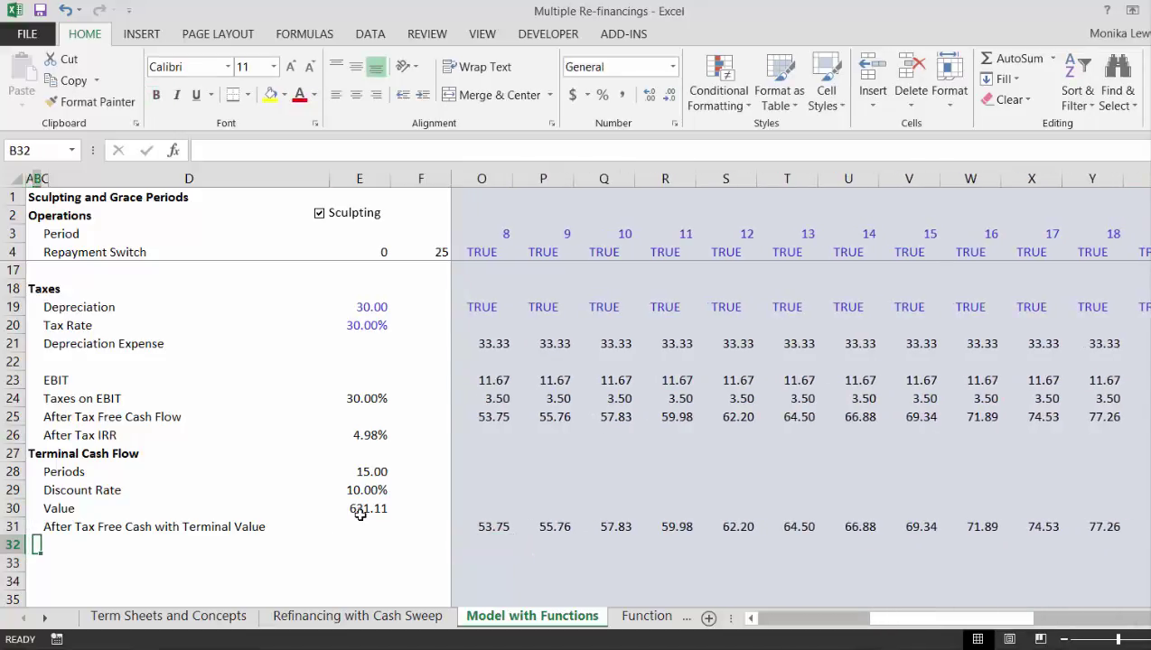
pyautogui.press('Right')
pyautogui.hotkey('ctrl', "'")
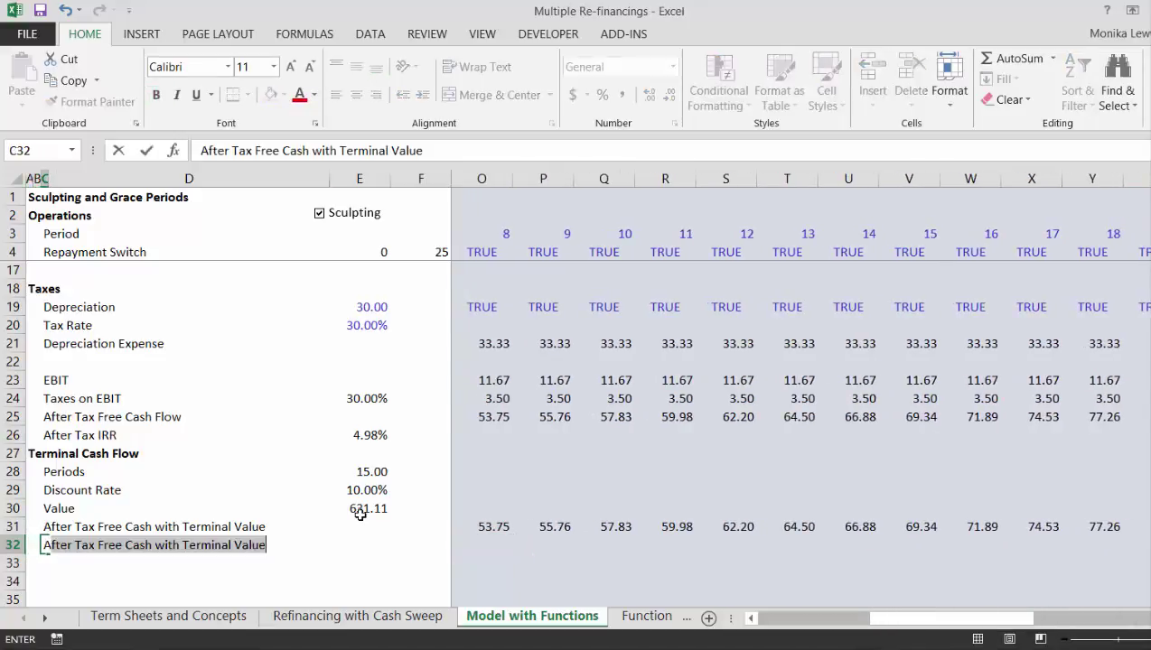
pyautogui.hotkey('shift', 'Right')
pyautogui.hotkey('shift', 'Right')
pyautogui.hotkey('shift', 'Right')
pyautogui.hotkey('shift', 'Right')
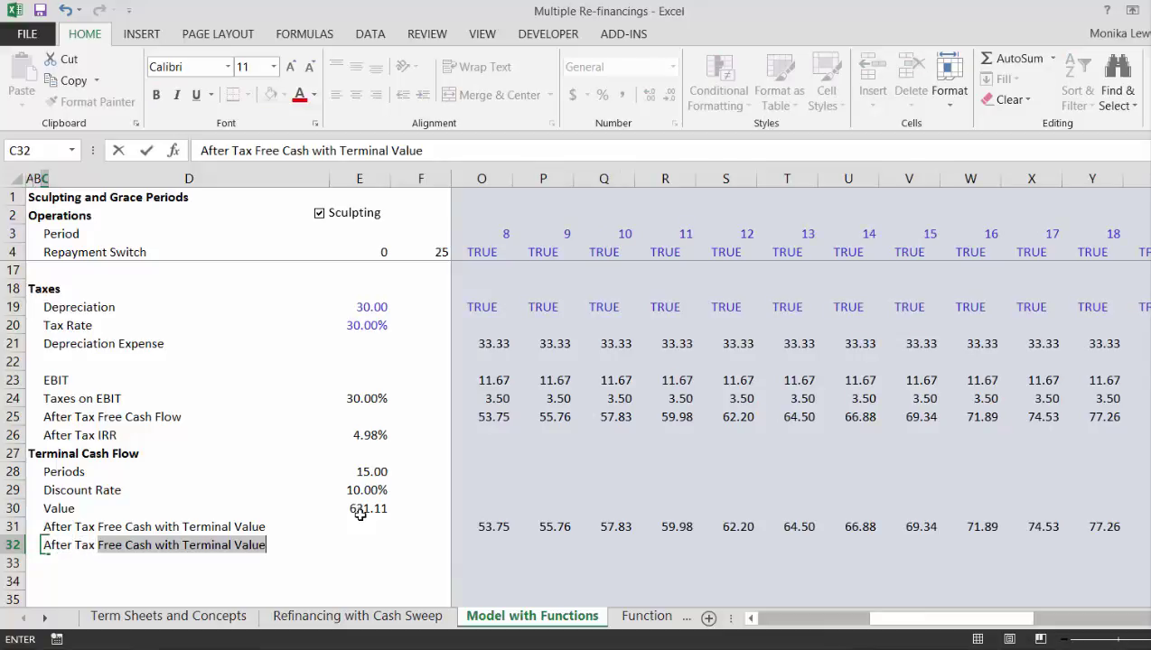
pyautogui.write('IRR with T')
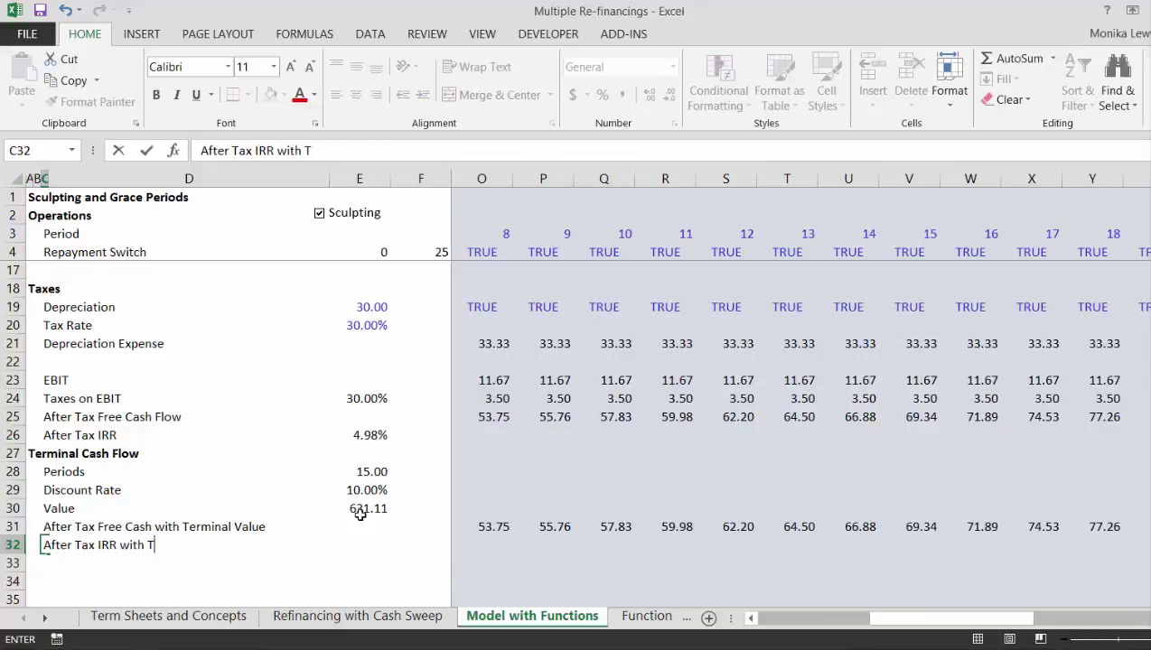
pyautogui.write('erminal')
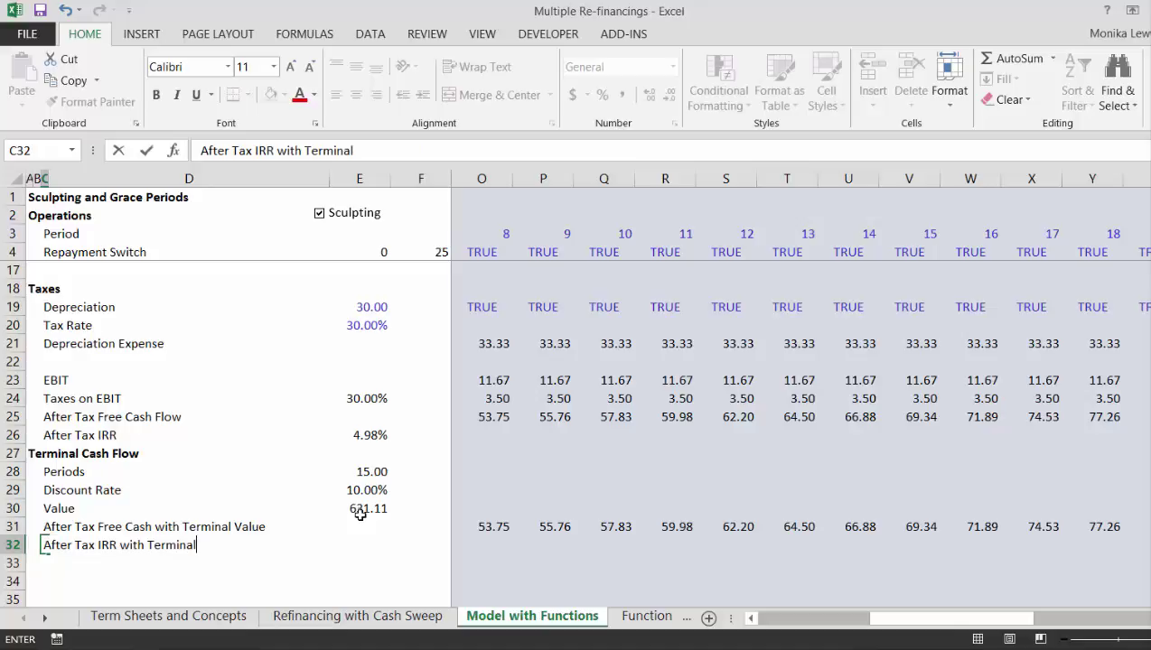
pyautogui.write(' Value')
pyautogui.press('Return')
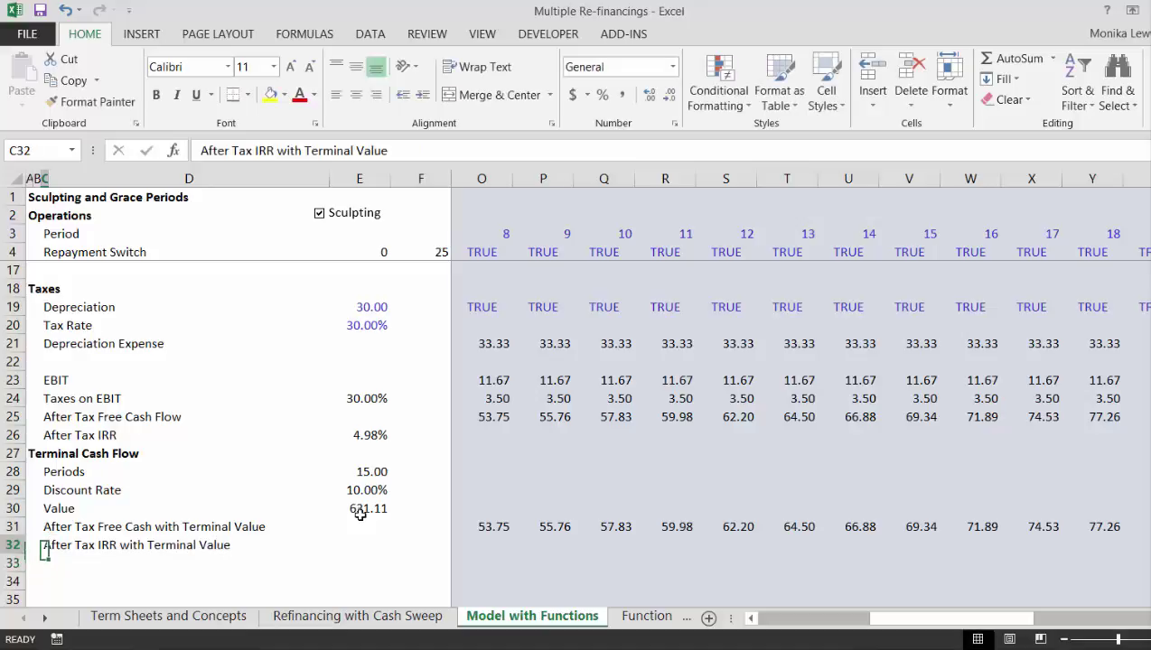
# Step: Calculate the After Tax IRR with Terminal Value in E32 from the whole of row 31 with =IRR(31:31)
pyautogui.press('Up')
pyautogui.press('Right')
pyautogui.press('Right')
pyautogui.write('=irr(')
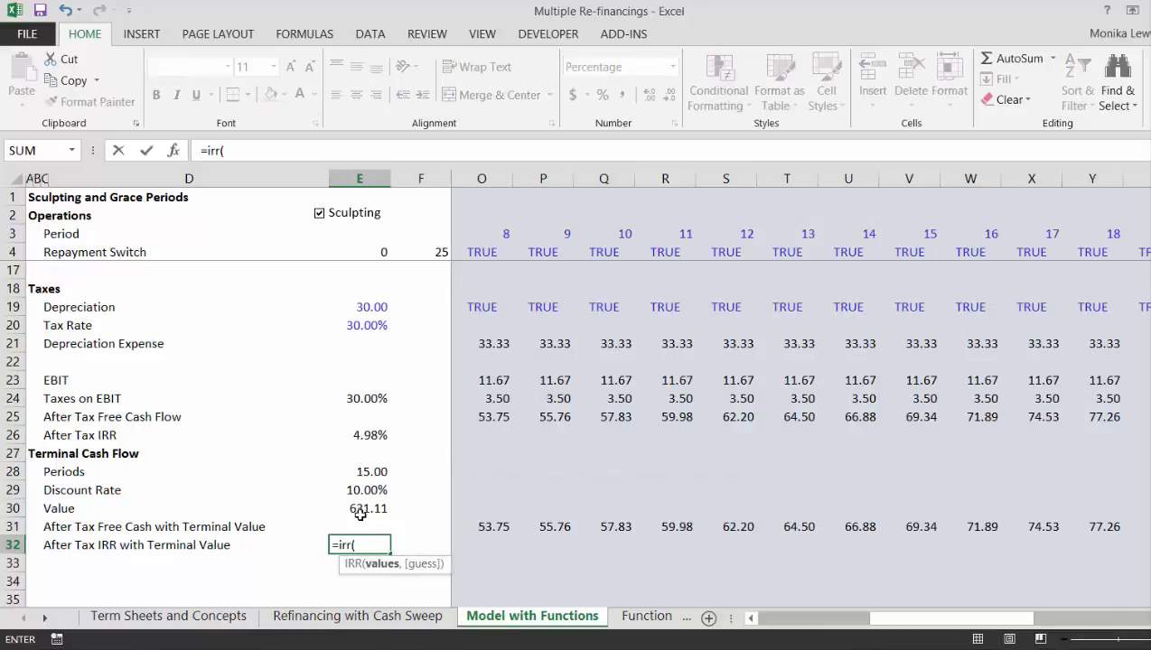
pyautogui.press('Up')
pyautogui.hotkey('ctrl', 'shift', 'Right')
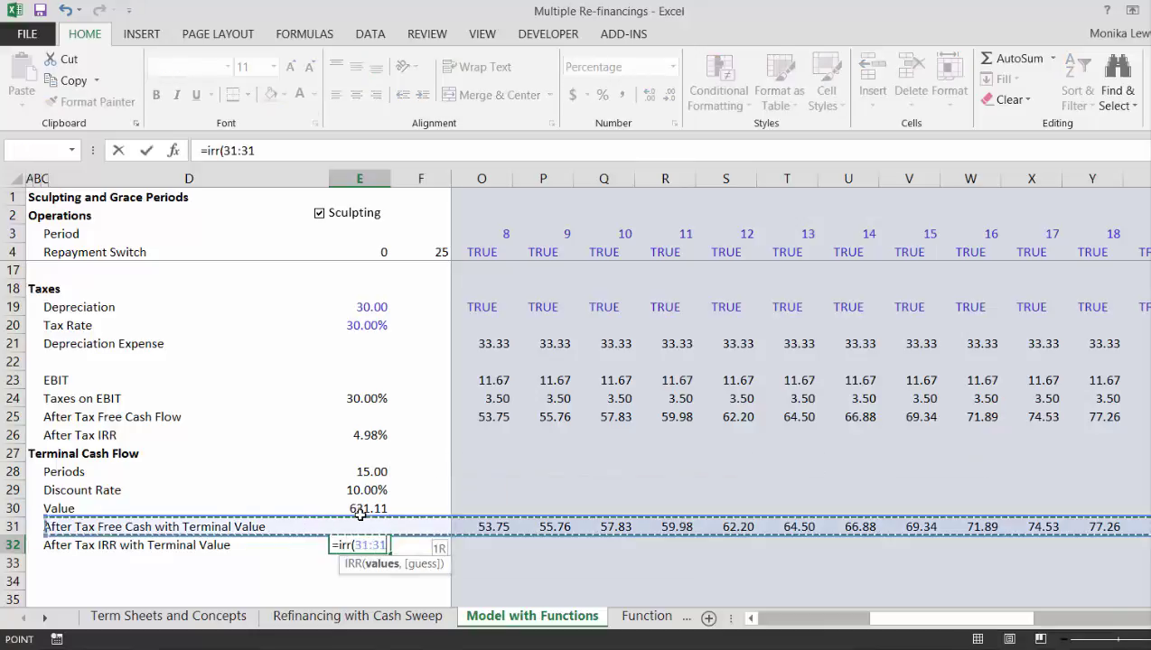
pyautogui.write(')')
pyautogui.press('Return')
pyautogui.press('Up')
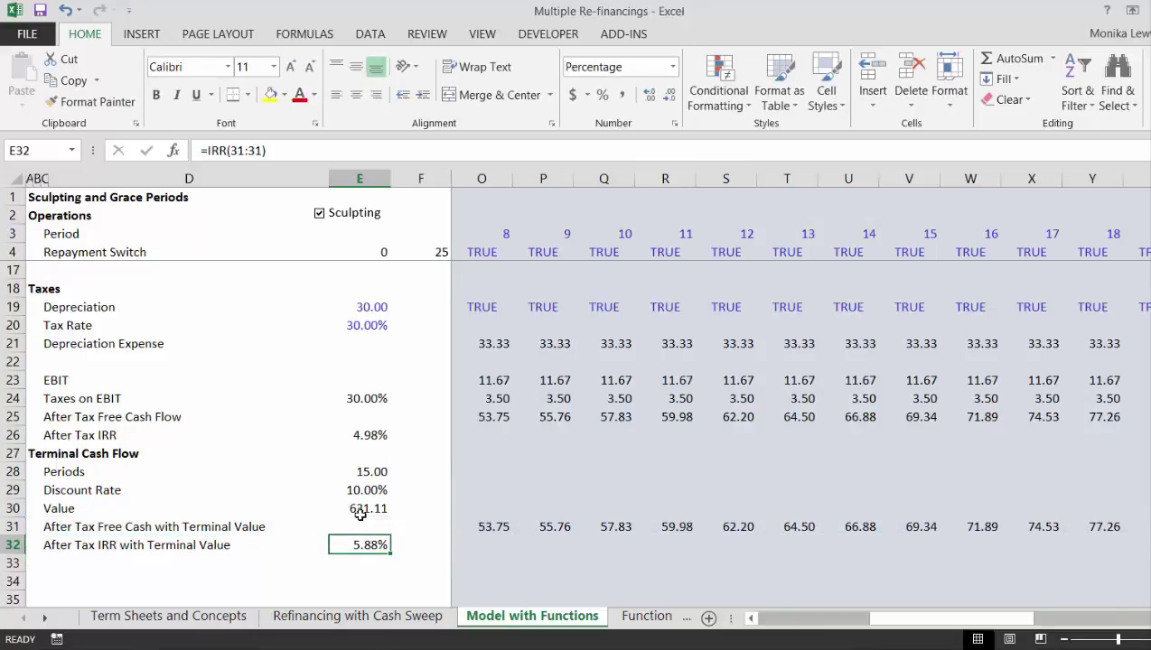
# Step: Open the format control settings of the Base Case spinner in row 9
pyautogui.press('Up')
pyautogui.press('Up')
pyautogui.press('Up')
pyautogui.press('Up')
pyautogui.press('Up')
pyautogui.press('Up')
pyautogui.press('Up')
pyautogui.press('Up')
pyautogui.press('Up')
pyautogui.press('Up')
pyautogui.press('Up')
pyautogui.press('Up')
pyautogui.press('Up')
pyautogui.press('Up')
pyautogui.press('Up')
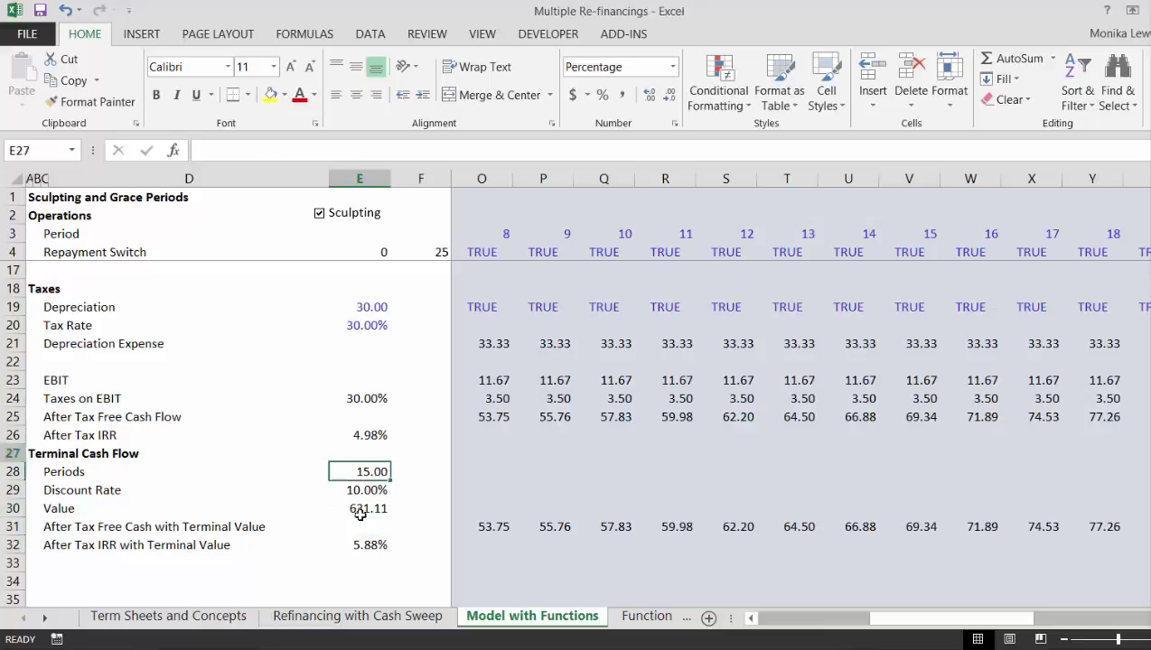
pyautogui.press('Up')
pyautogui.press('Up')
pyautogui.press('Up')
pyautogui.press('Up')
pyautogui.press('Up')
pyautogui.press('Up')
pyautogui.press('Up')
pyautogui.press('Up')
pyautogui.press('Up')
pyautogui.press('Up')
pyautogui.press('Up')
pyautogui.press('Up')
pyautogui.press('Up')
pyautogui.press('Up')
pyautogui.press('Up')
pyautogui.press('Up')
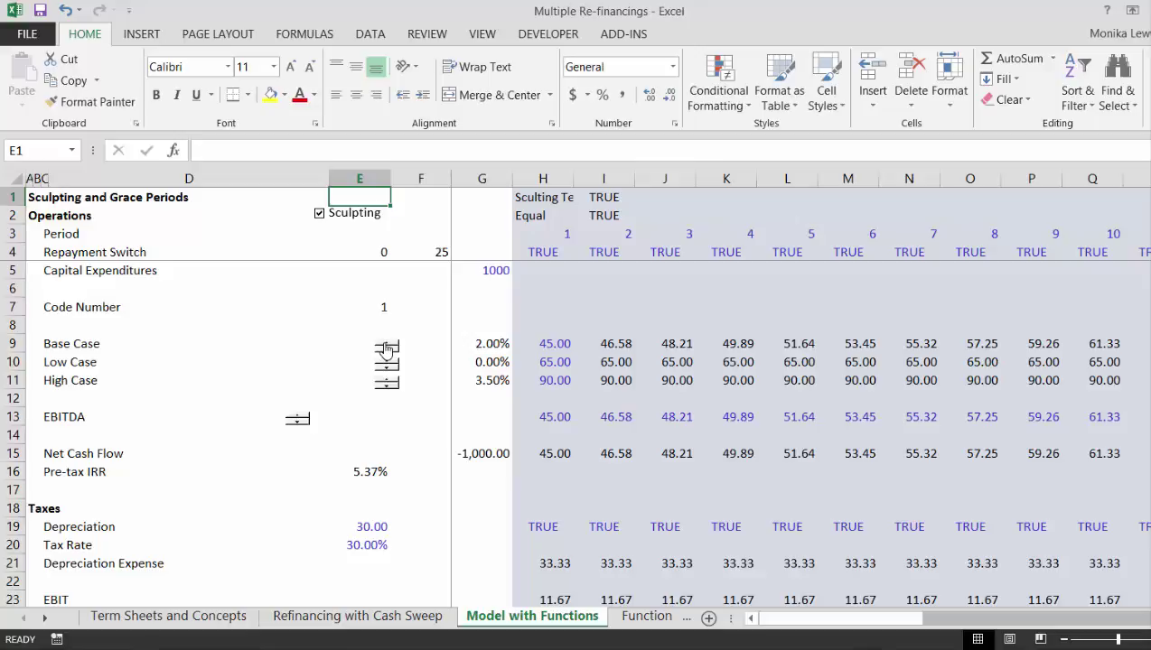
pyautogui.rightClick(386, 349)
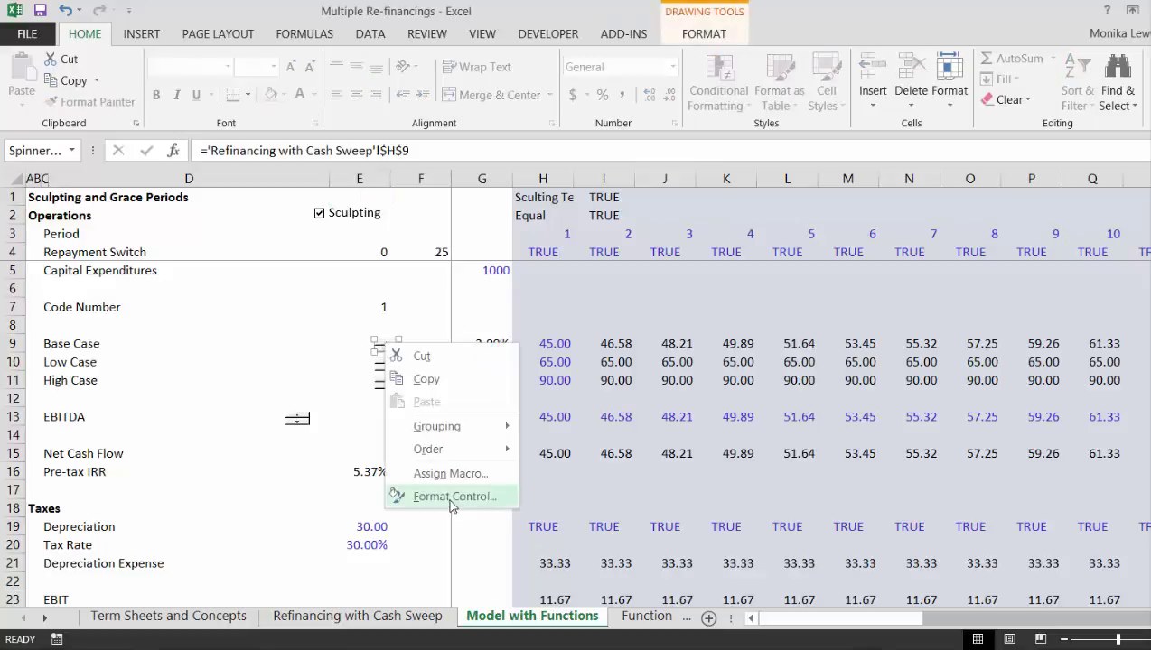
pyautogui.click(453, 497)
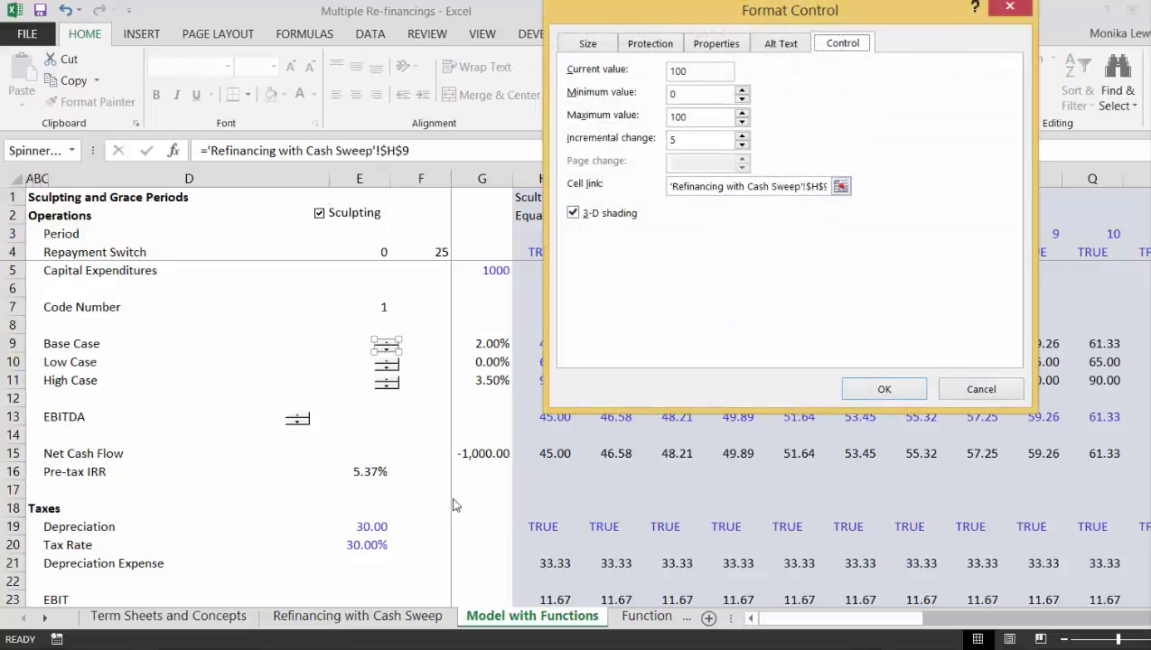
pyautogui.click(841, 187)
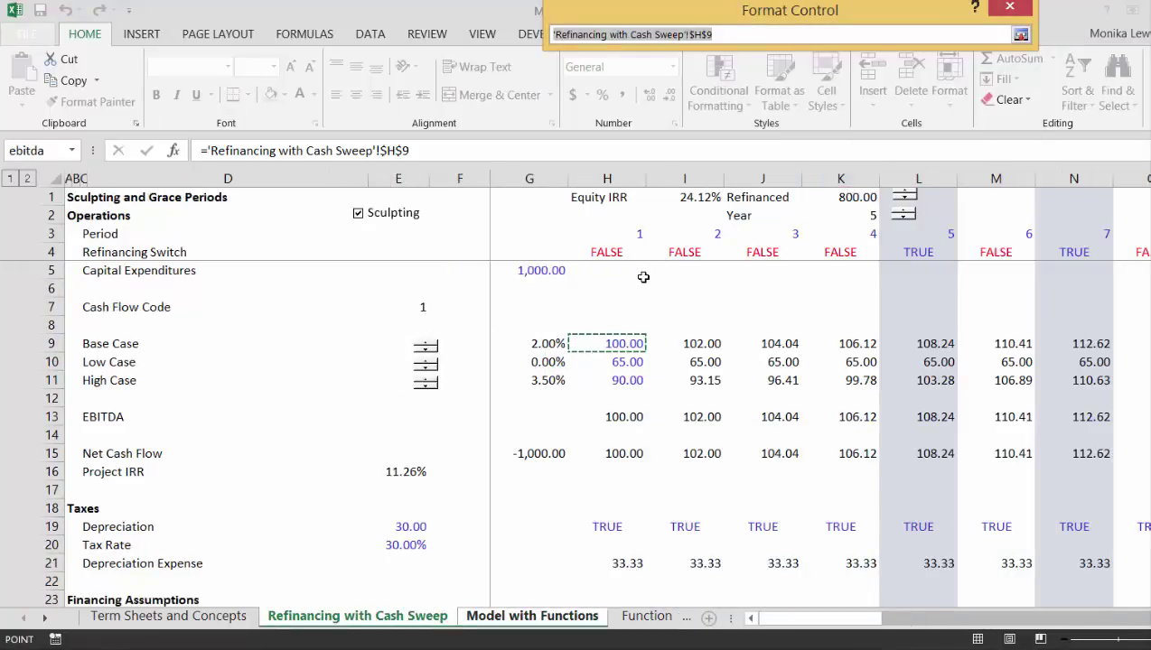
pyautogui.click(643, 274)
pyautogui.press('Return')
pyautogui.press('Return')
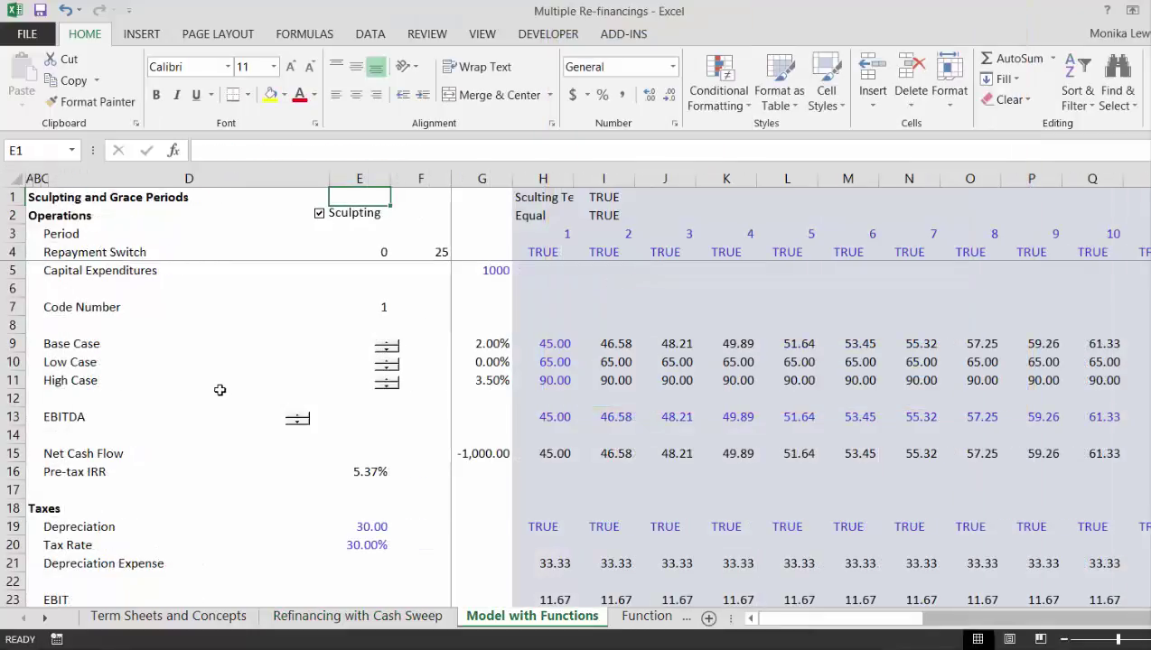
# Step: Relink the Base Case spinner to cell H9 on the Model with Functions sheet
pyautogui.rightClick(386, 345)
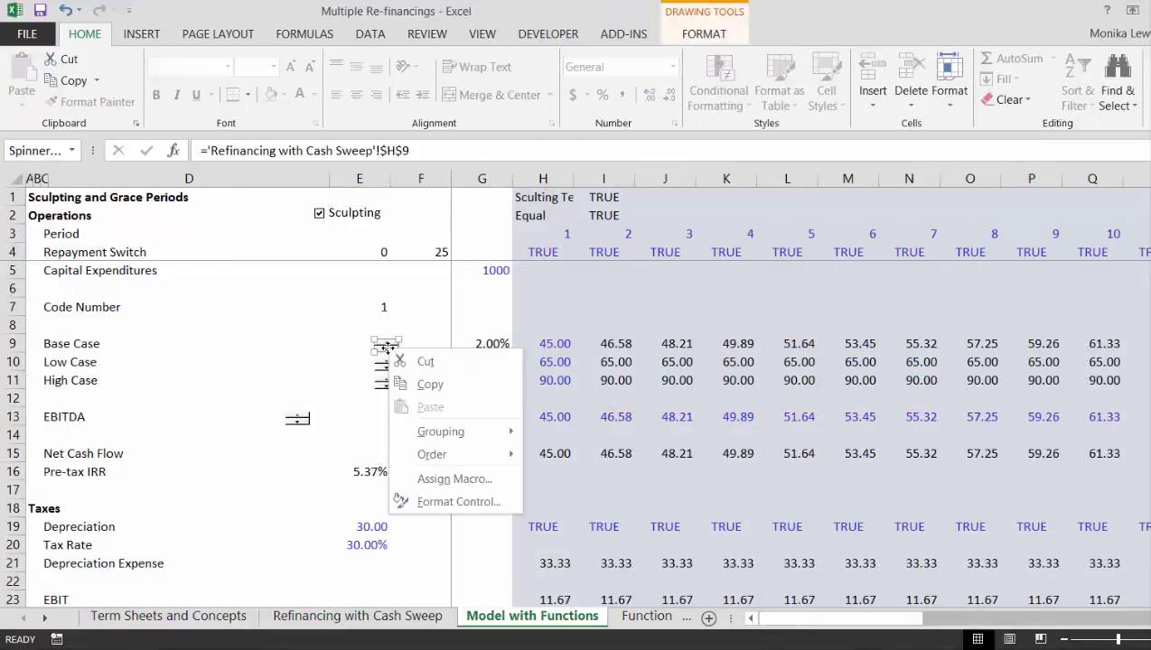
pyautogui.click(419, 495)
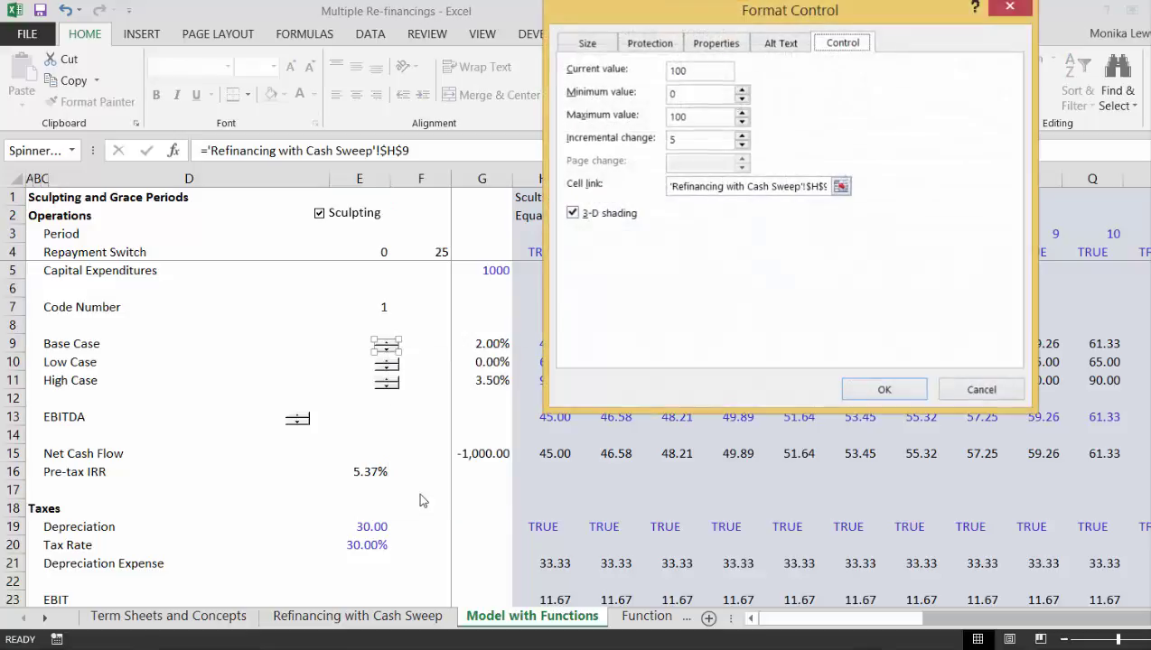
pyautogui.click(842, 186)
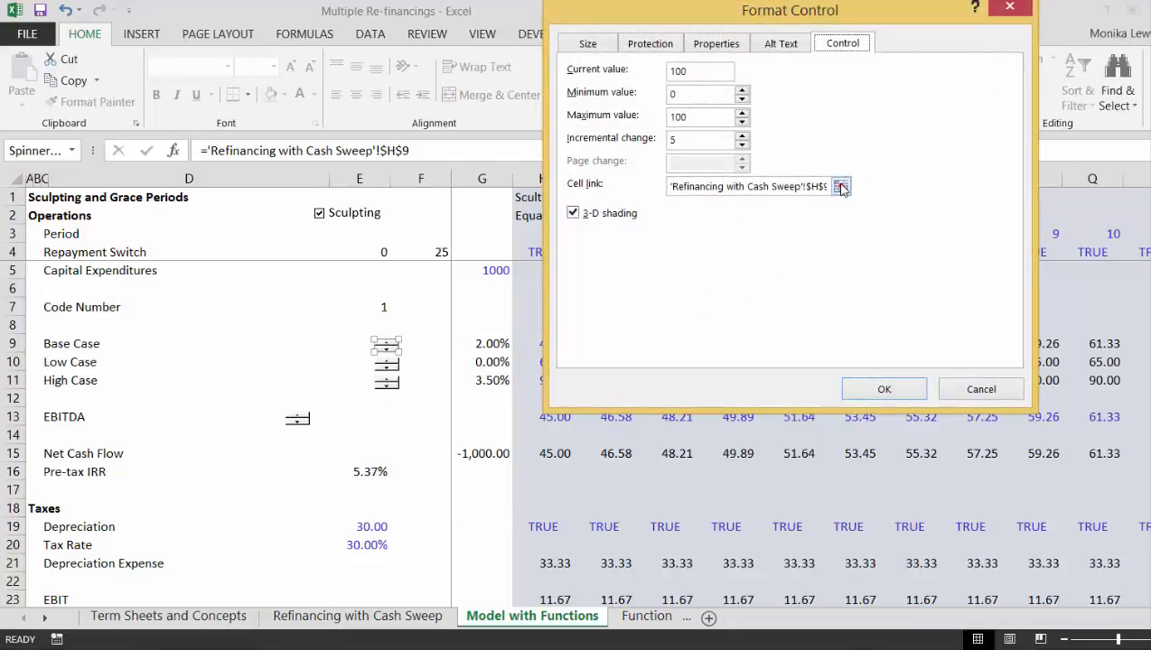
pyautogui.click(488, 617)
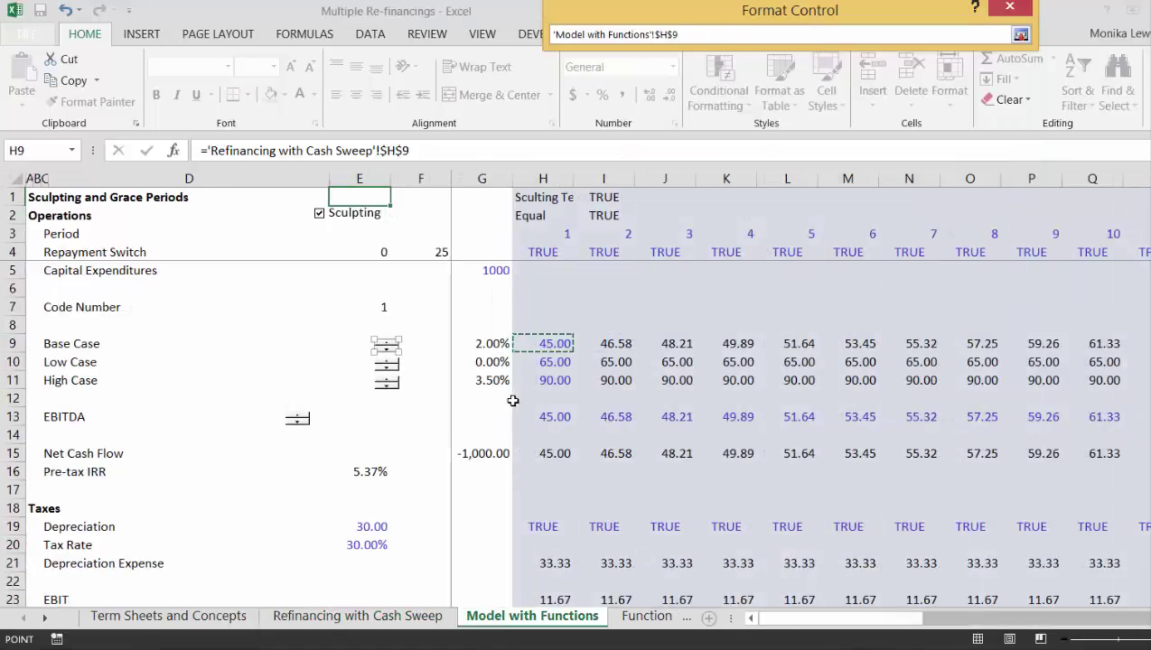
pyautogui.press('Return')
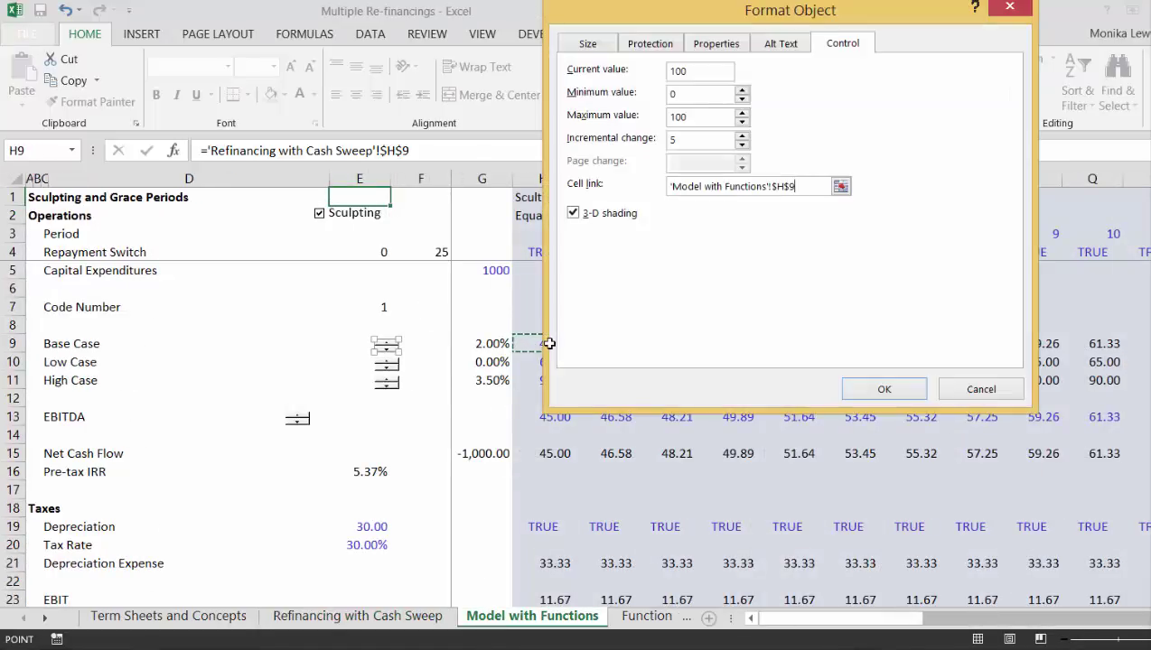
pyautogui.click(875, 396)
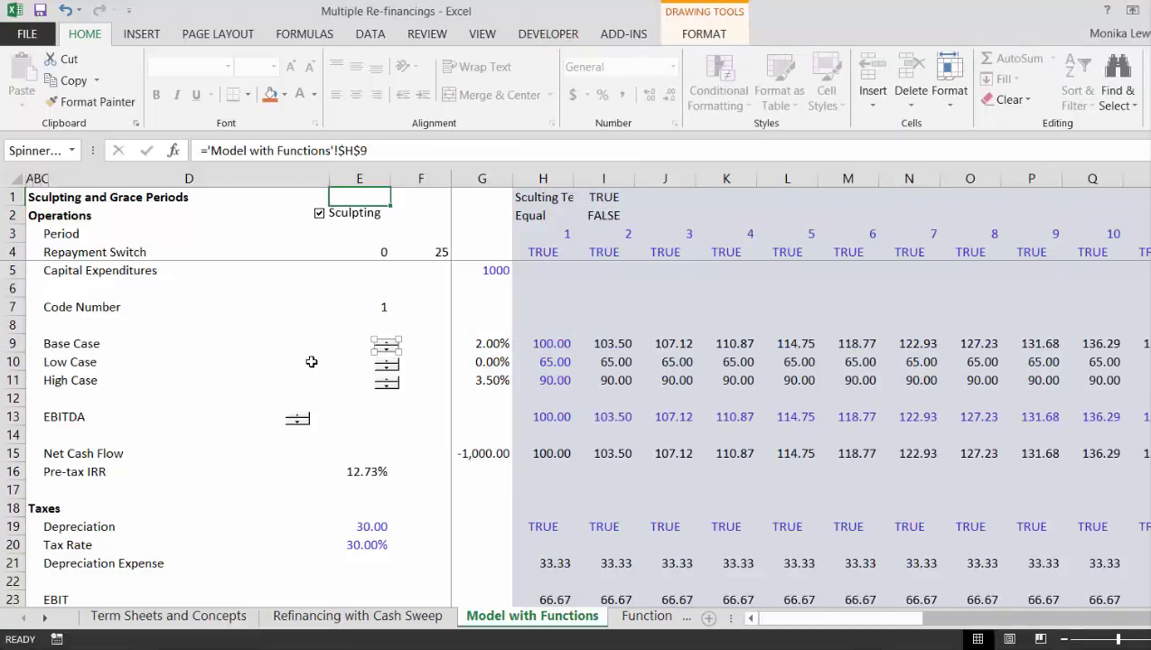
pyautogui.click(311, 362)
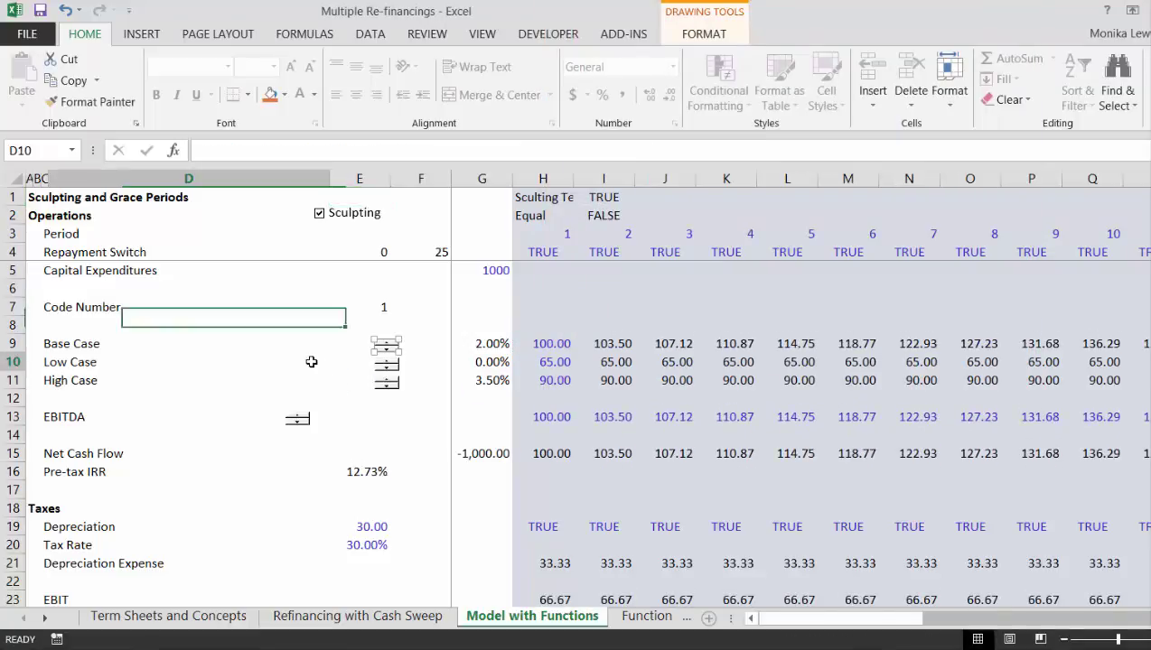
# Step: Lower the first-period Base Case value to 85 with its spinner
pyautogui.click(387, 354)
pyautogui.click(386, 353)
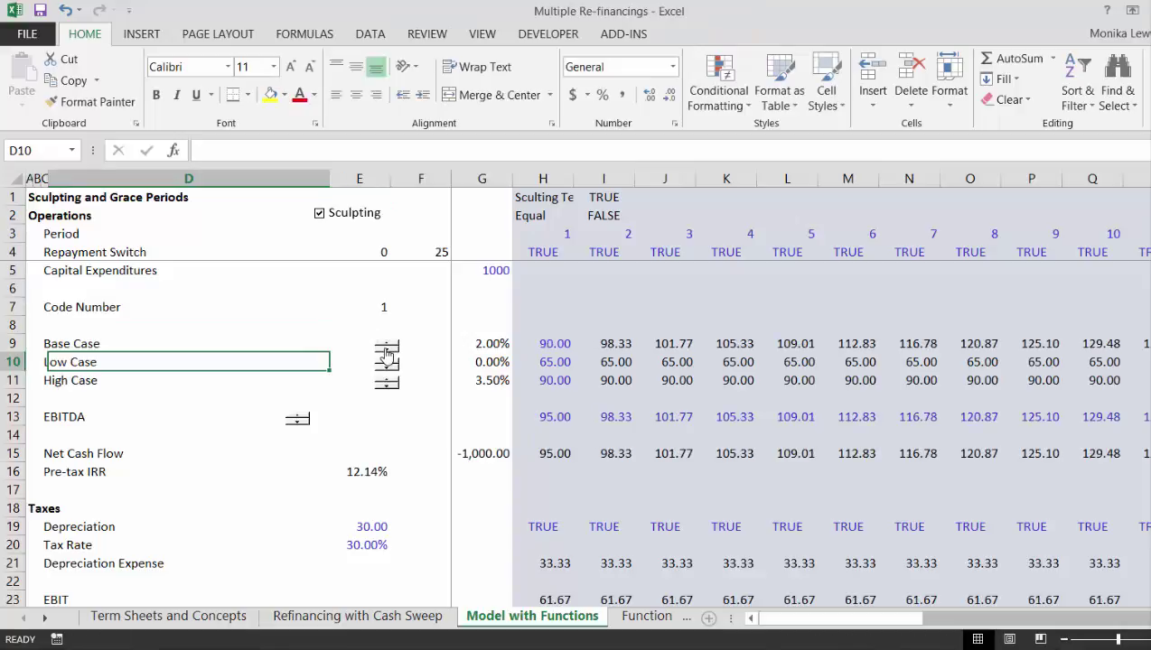
pyautogui.click(387, 353)
# Step: Examine the After Tax IRR and the After Tax IRR with Terminal Value, including their formulas
pyautogui.press('Down')
pyautogui.press('Down')
pyautogui.press('Down')
pyautogui.press('Down')
pyautogui.press('Down')
pyautogui.press('Down')
pyautogui.press('Down')
pyautogui.press('Down')
pyautogui.press('Down')
pyautogui.press('Down')
pyautogui.press('Down')
pyautogui.press('Down')
pyautogui.press('Down')
pyautogui.press('Down')
pyautogui.press('Down')
pyautogui.press('Down')
pyautogui.press('Down')
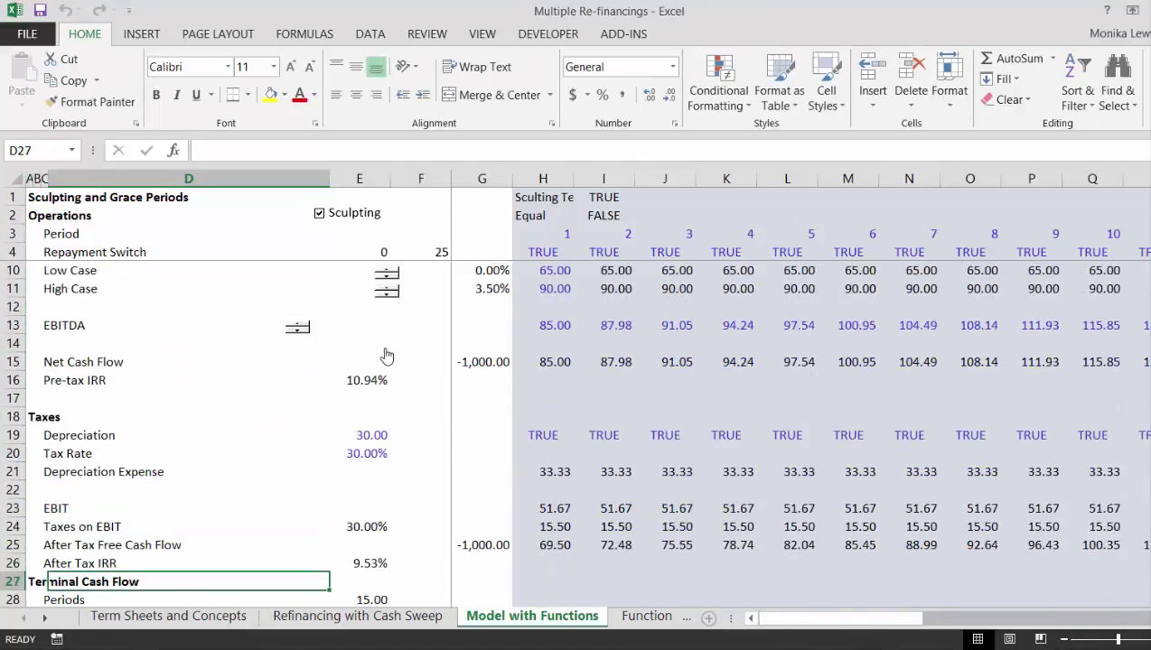
pyautogui.press('Down')
pyautogui.press('Down')
pyautogui.press('Down')
pyautogui.press('Down')
pyautogui.press('Down')
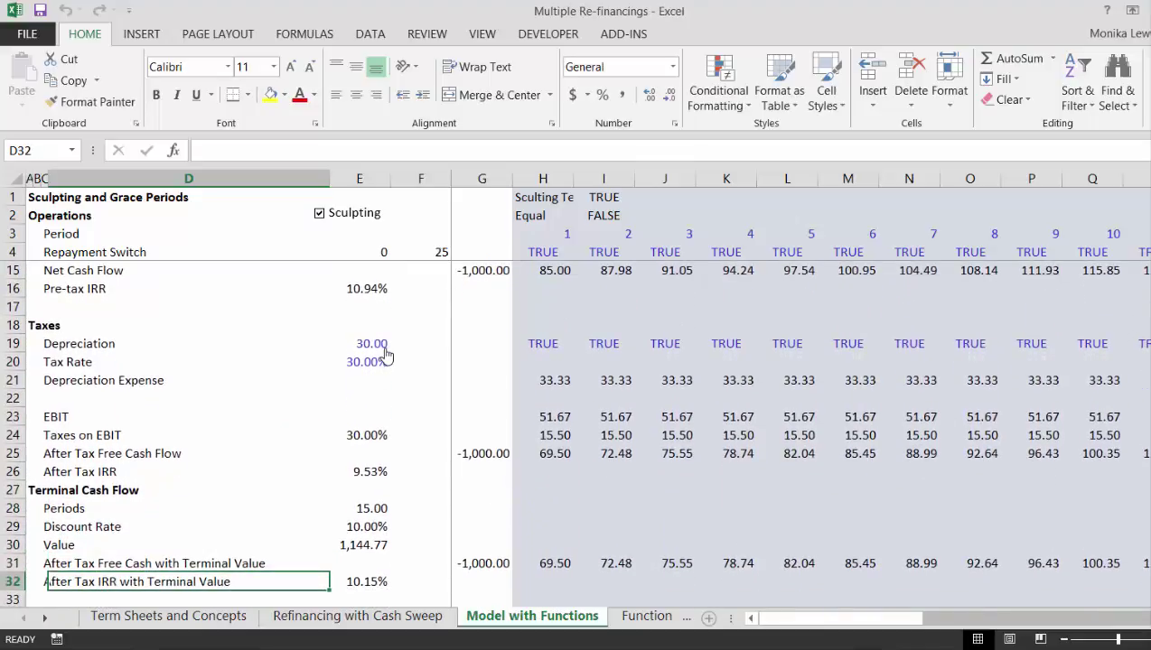
pyautogui.press('Up')
pyautogui.press('Up')
pyautogui.press('Up')
pyautogui.press('Up')
pyautogui.press('Up')
pyautogui.press('Up')
pyautogui.press('Right')
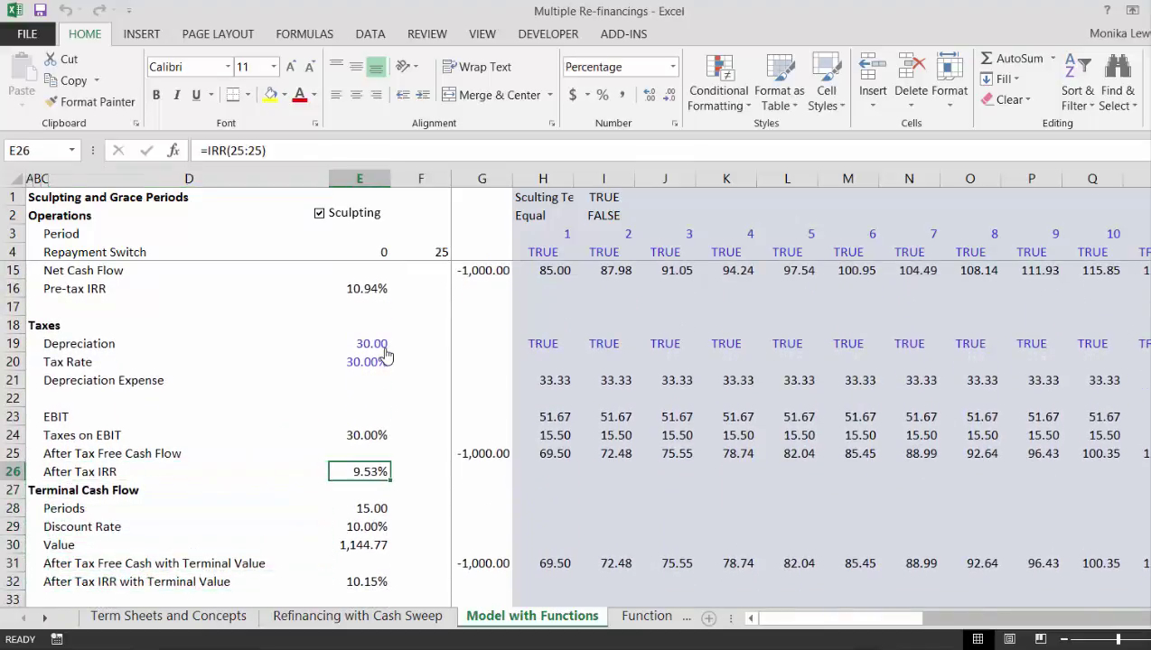
pyautogui.press('Down')
pyautogui.press('Down')
pyautogui.press('Down')
pyautogui.press('Down')
pyautogui.press('Down')
pyautogui.press('Down')
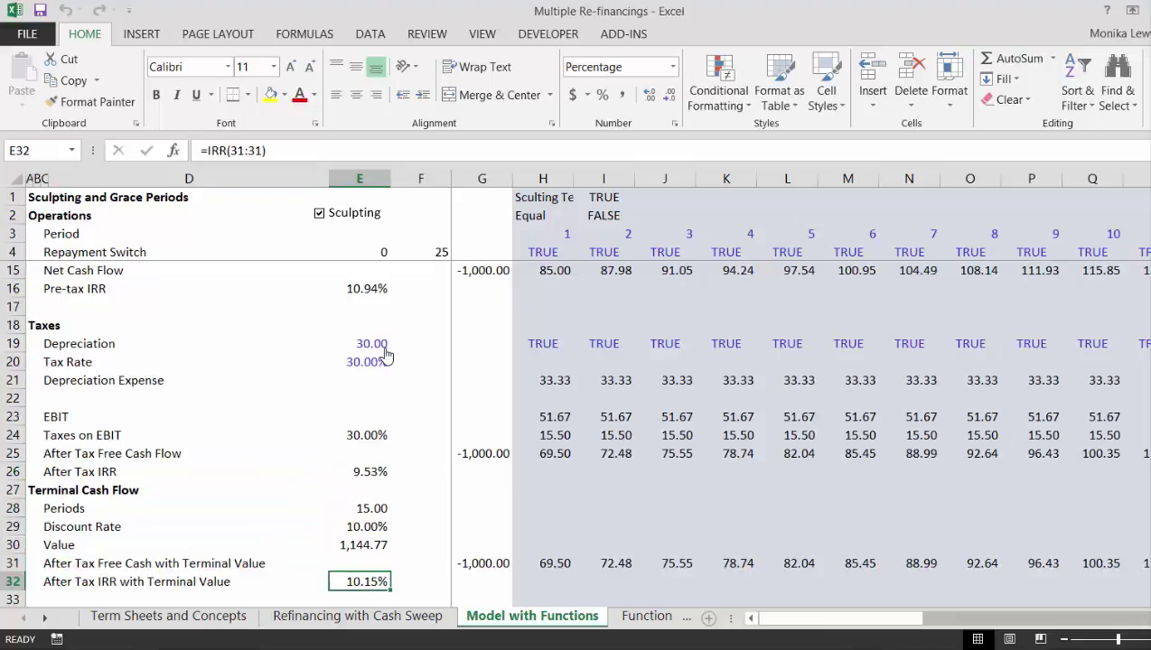
# Step: Review the operations, taxes and terminal cash flow sections of the model from the period row through row 34
pyautogui.press('Up')
pyautogui.press('Up')
pyautogui.press('Up')
pyautogui.press('Up')
pyautogui.press('Up')
pyautogui.press('Up')
pyautogui.press('Up')
pyautogui.press('Up')
pyautogui.press('Up')
pyautogui.press('Up')
pyautogui.press('Up')
pyautogui.press('Up')
pyautogui.press('Up')
pyautogui.press('Up')
pyautogui.press('Up')
pyautogui.press('Up')
pyautogui.press('Up')
pyautogui.press('Up')
pyautogui.press('Up')
pyautogui.press('Up')
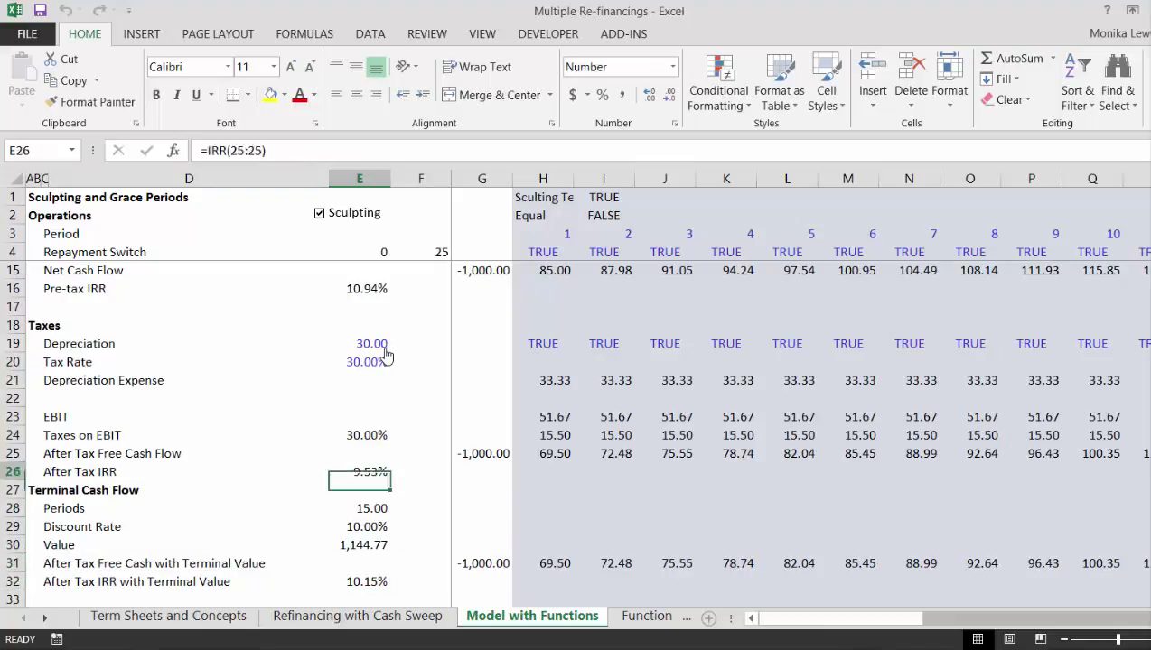
pyautogui.press('Up')
pyautogui.press('Up')
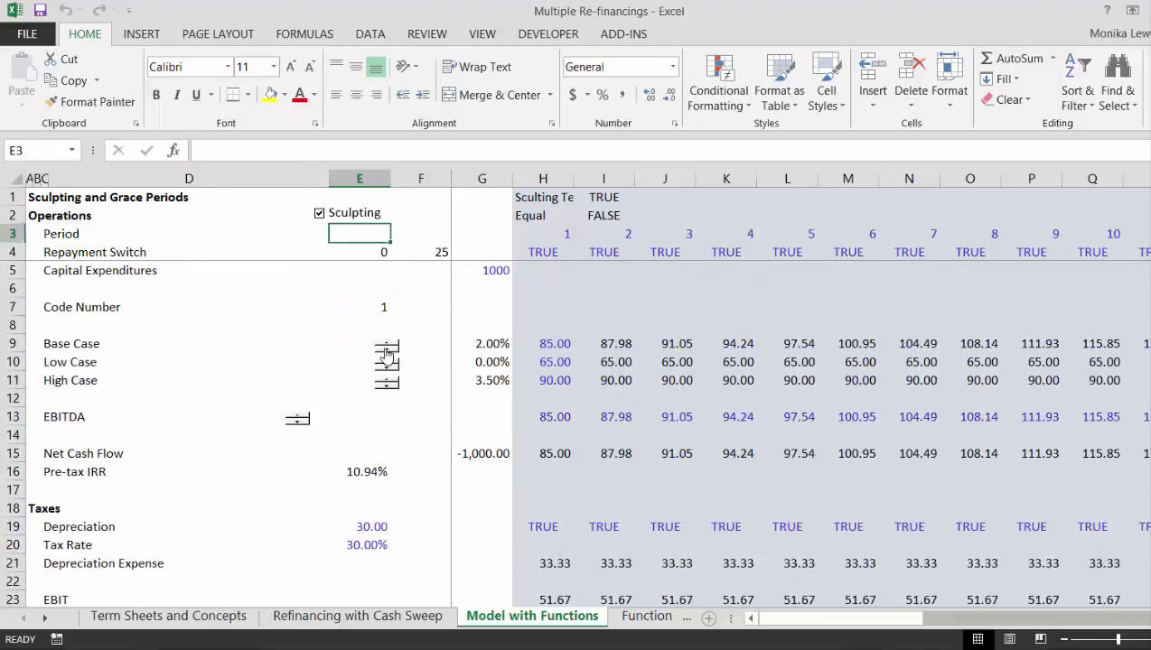
pyautogui.press('Up')
pyautogui.press('Down')
pyautogui.press('Down')
pyautogui.press('Down')
pyautogui.press('Down')
pyautogui.press('Down')
pyautogui.press('Down')
pyautogui.press('Down')
pyautogui.press('Down')
pyautogui.press('Down')
pyautogui.press('Down')
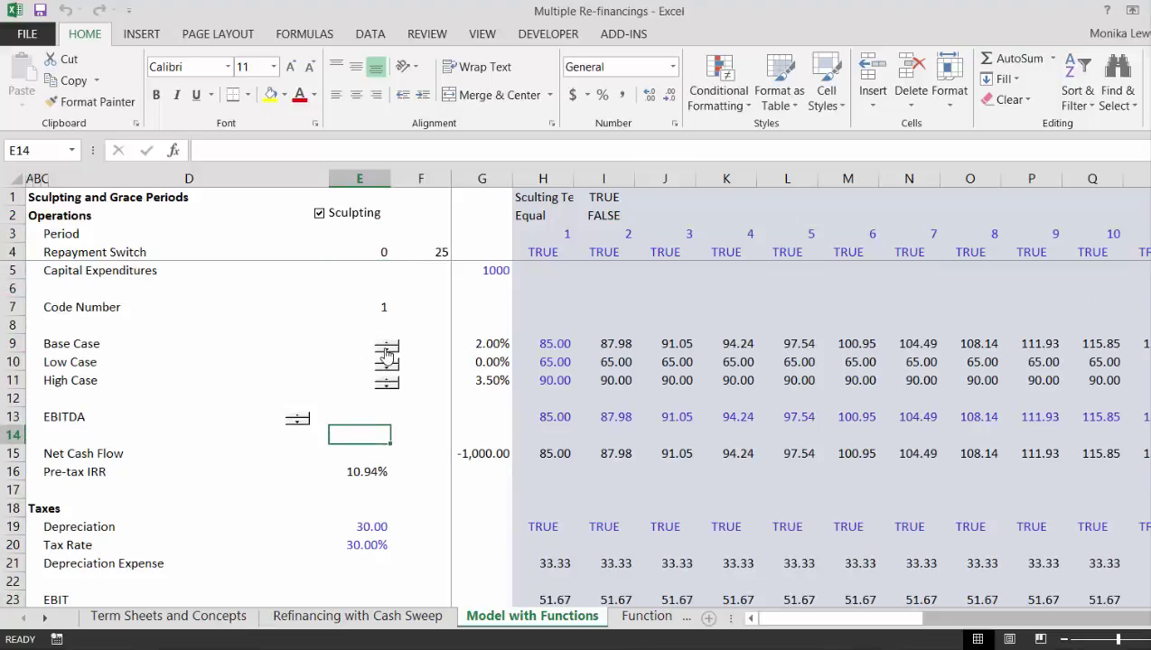
pyautogui.press('Down')
pyautogui.press('Down')
pyautogui.press('Down')
pyautogui.press('Down')
pyautogui.press('Down')
pyautogui.press('Down')
pyautogui.press('Down')
pyautogui.press('Down')
pyautogui.press('Down')
pyautogui.press('Down')
pyautogui.press('Down')
pyautogui.press('Down')
pyautogui.press('Down')
pyautogui.press('Down')
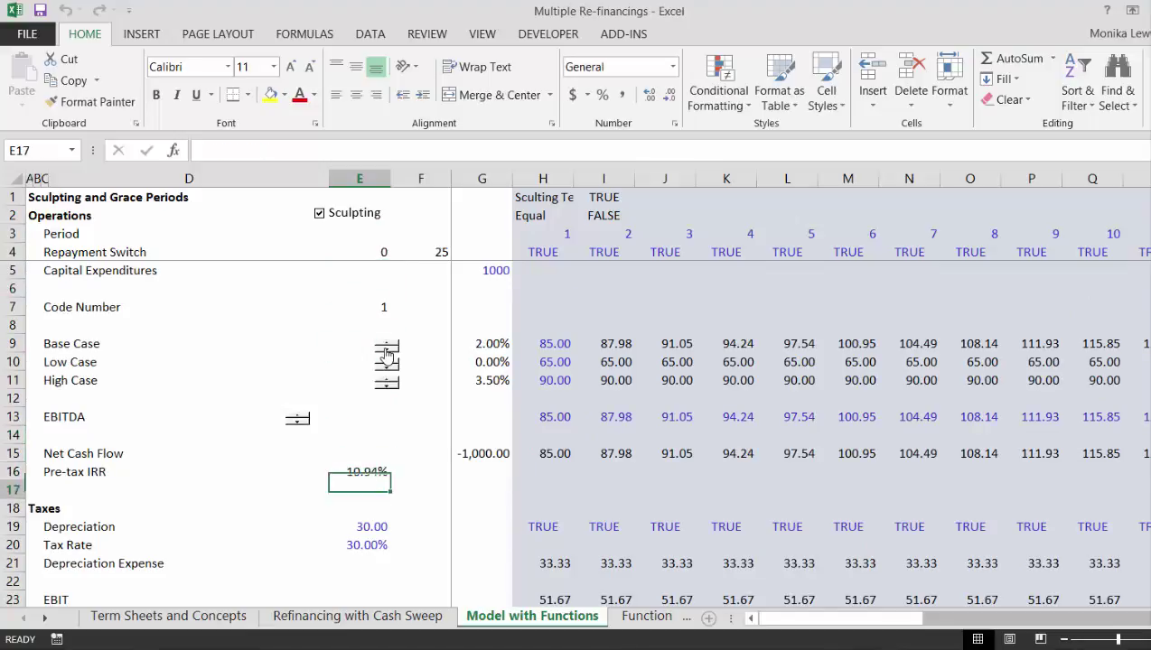
pyautogui.press('Down')
pyautogui.press('Down')
pyautogui.press('Down')
pyautogui.press('Down')
pyautogui.press('Down')
pyautogui.press('Down')
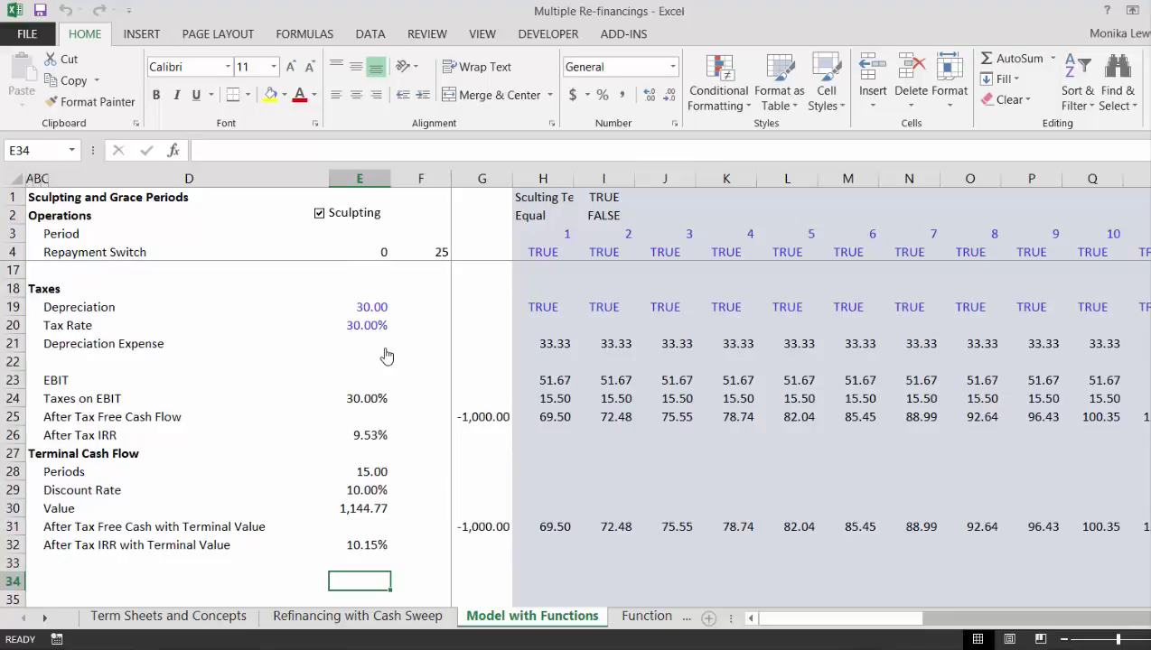
# Step: Enter the label "Debt Cost" in C34, below the terminal cash flow section
pyautogui.press('Up')
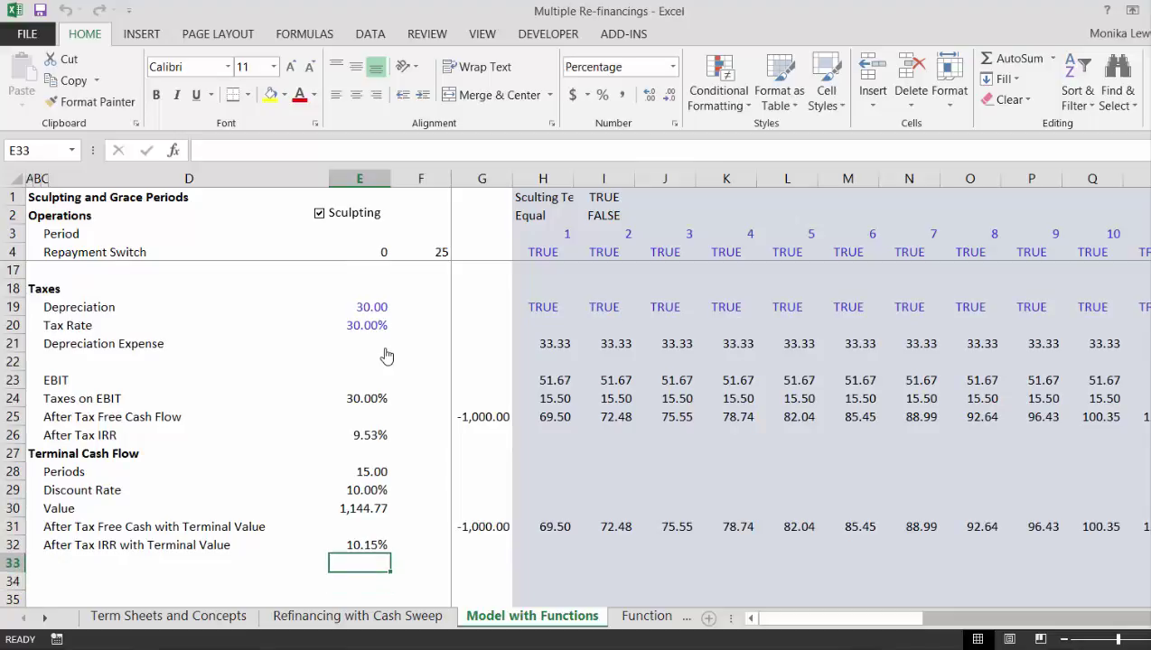
pyautogui.press('Left')
pyautogui.press('Left')
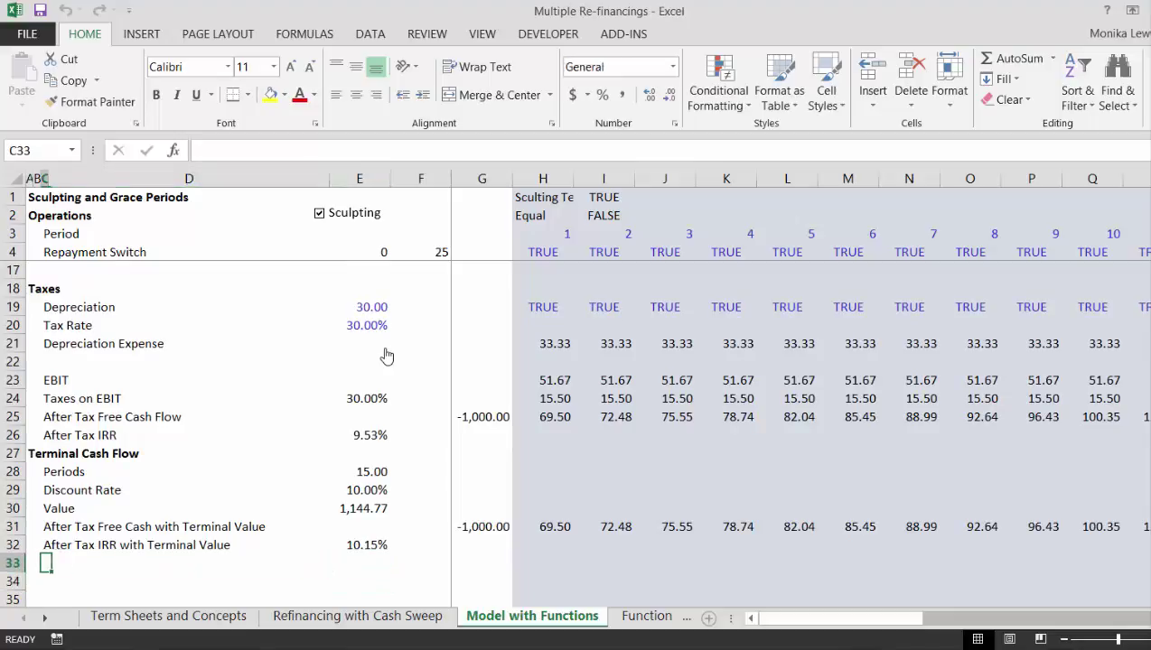
pyautogui.press('Down')
pyautogui.press('Down')
pyautogui.press('Up')
pyautogui.press('Up')
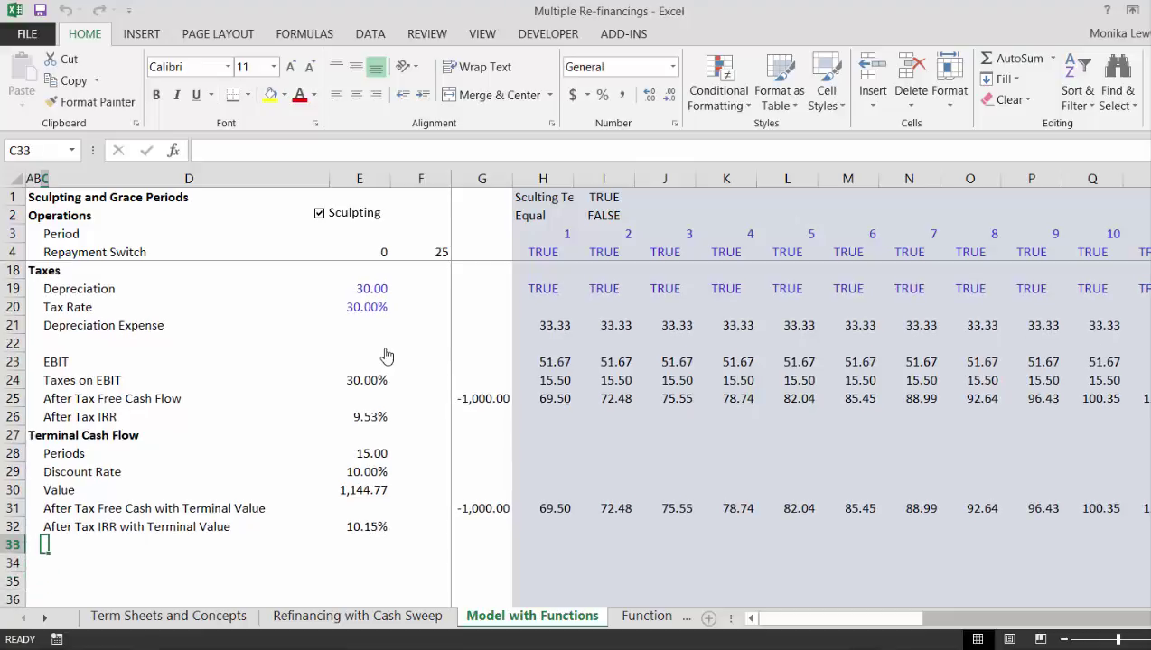
pyautogui.press('Down')
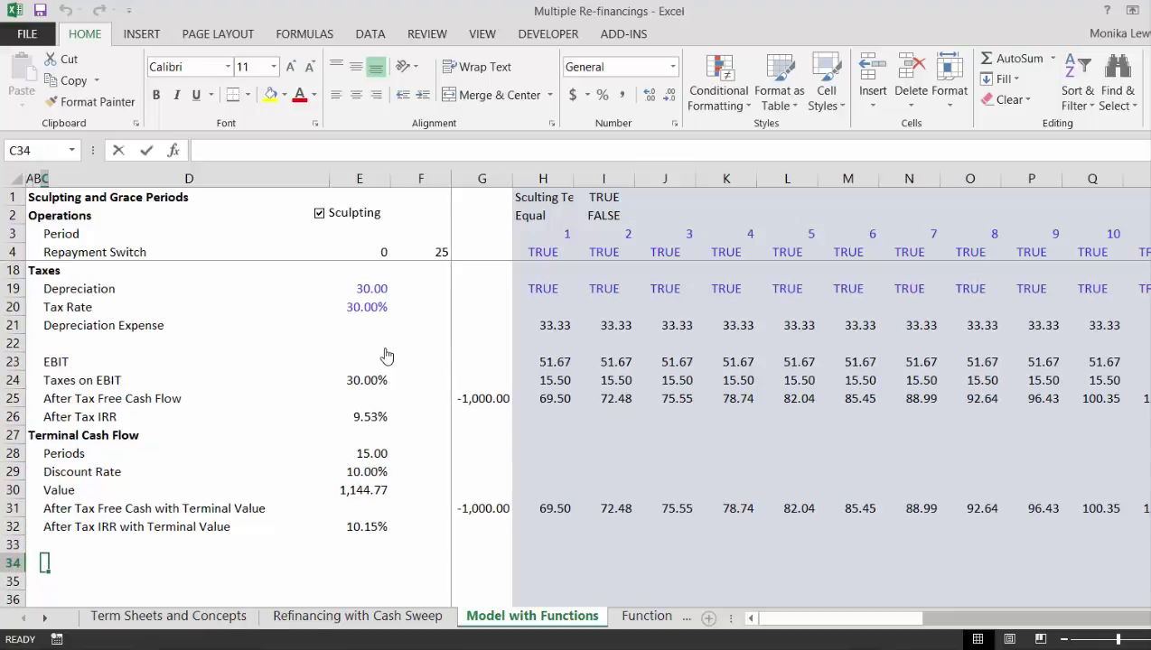
pyautogui.write('Debt C')
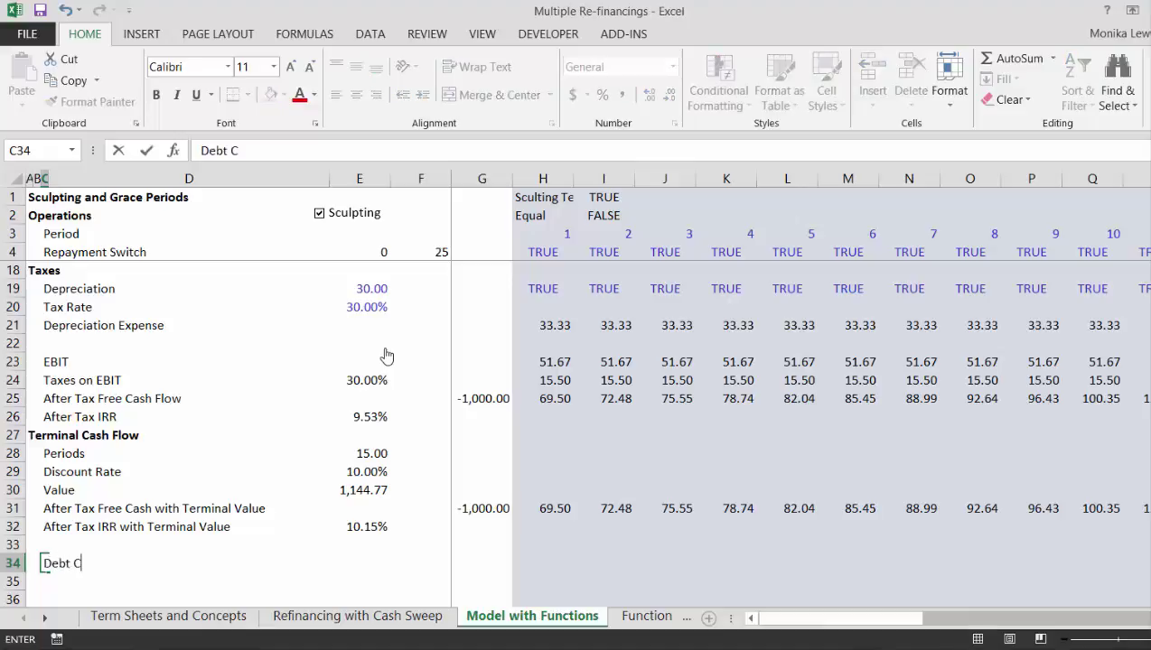
pyautogui.write('ost')
pyautogui.press('Return')
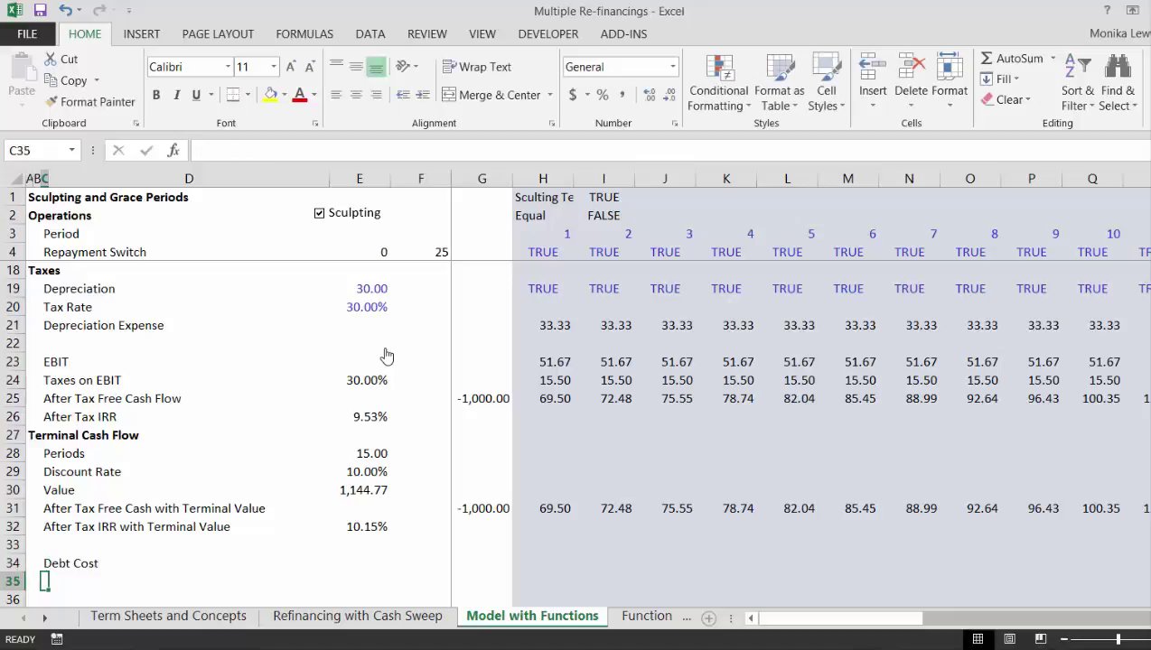
# Step: Replace the label in C34 with "Debt Interest Rate"
pyautogui.press('Up')
pyautogui.write('Deb')
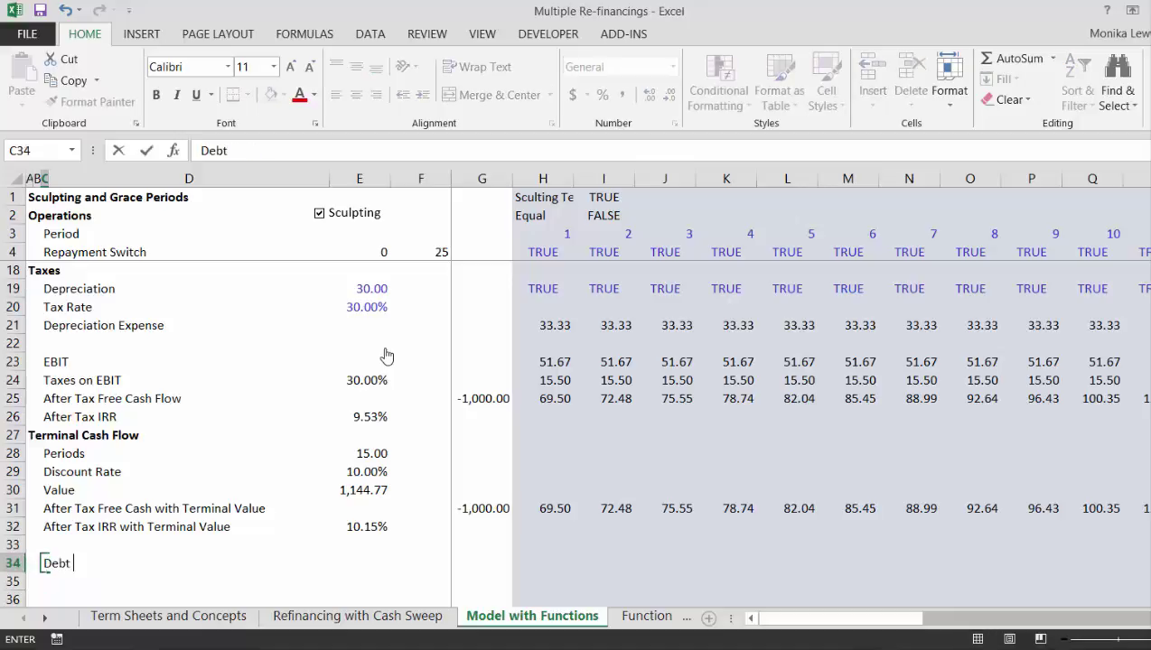
pyautogui.write('t Interest R')
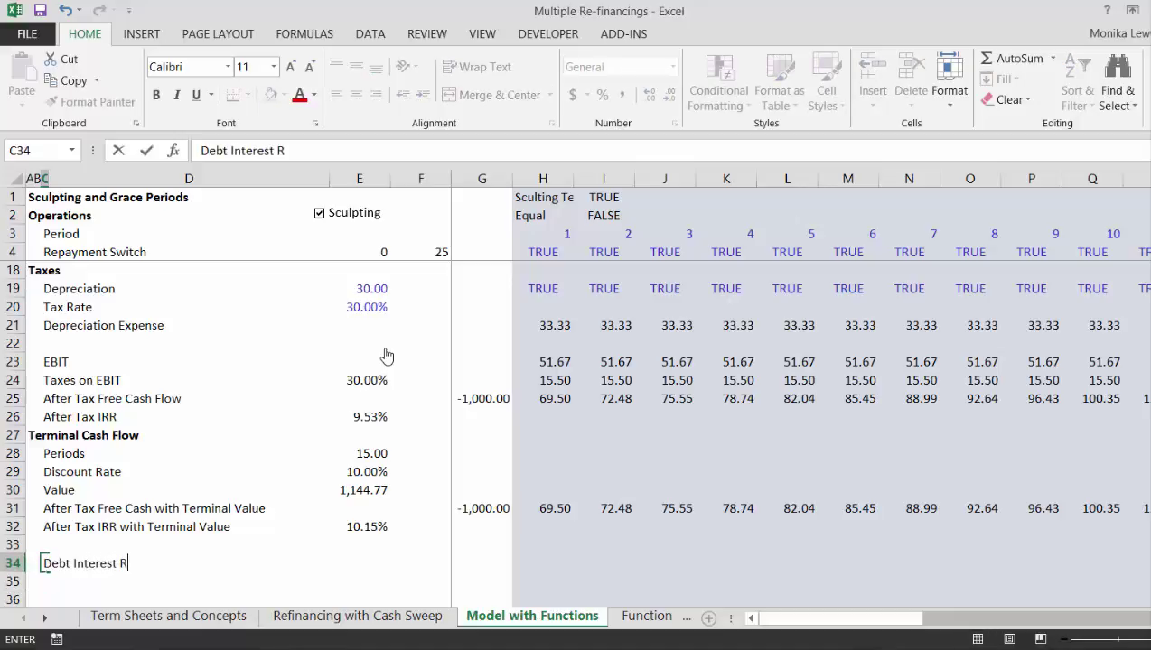
pyautogui.write('Ate')
pyautogui.press('Return')
# Step: Link H34 in the Debt Interest Rate row to the debt schedule's interest rate in H120 and format it as a percentage
pyautogui.press('Up')
pyautogui.press('Right')
pyautogui.press('Right')
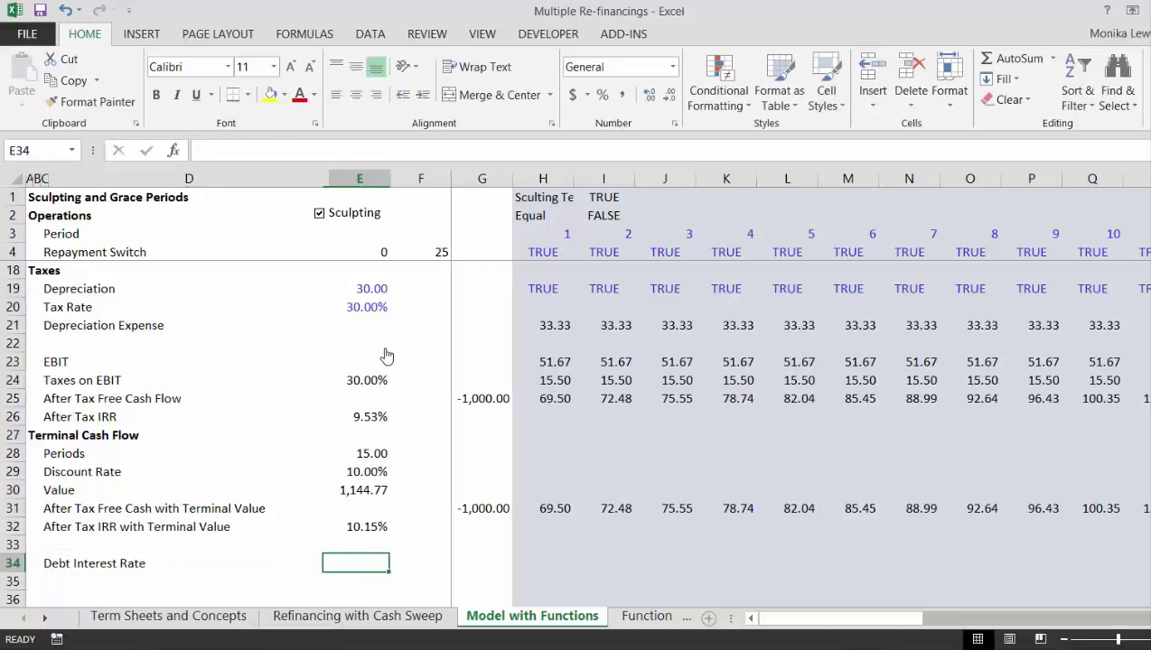
pyautogui.press('Right')
pyautogui.press('Right')
pyautogui.press('Right')
pyautogui.write('=')
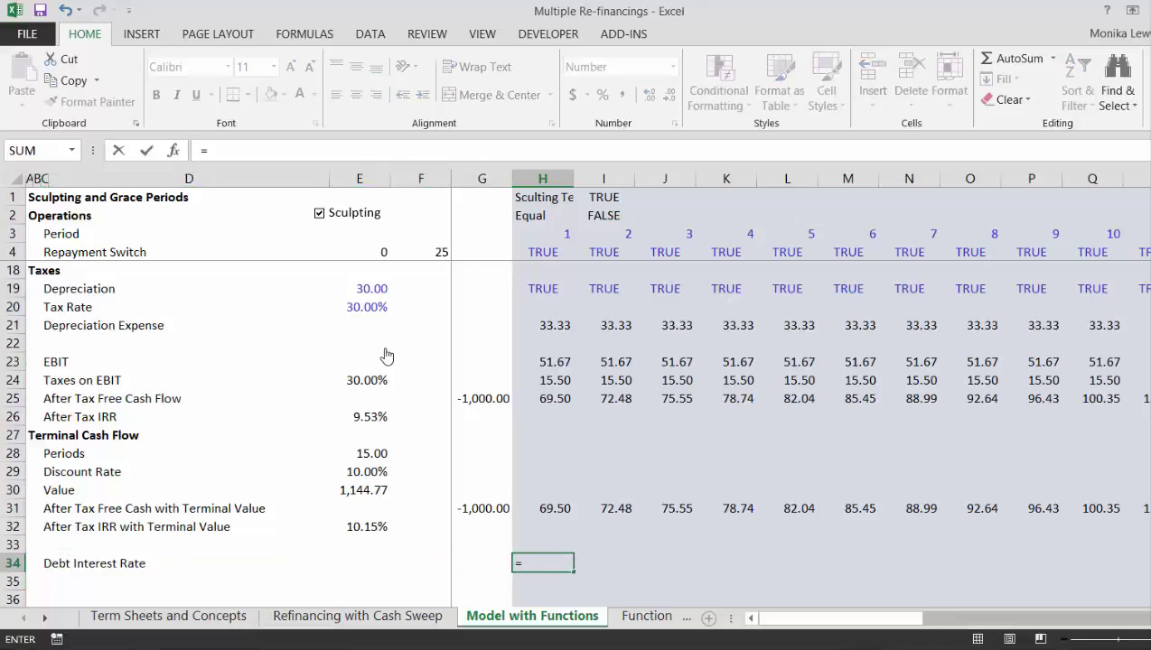
pyautogui.hotkey('ctrl', 'Down')
pyautogui.hotkey('ctrl', 'Down')
pyautogui.hotkey('ctrl', 'Down')
pyautogui.hotkey('ctrl', 'Down')
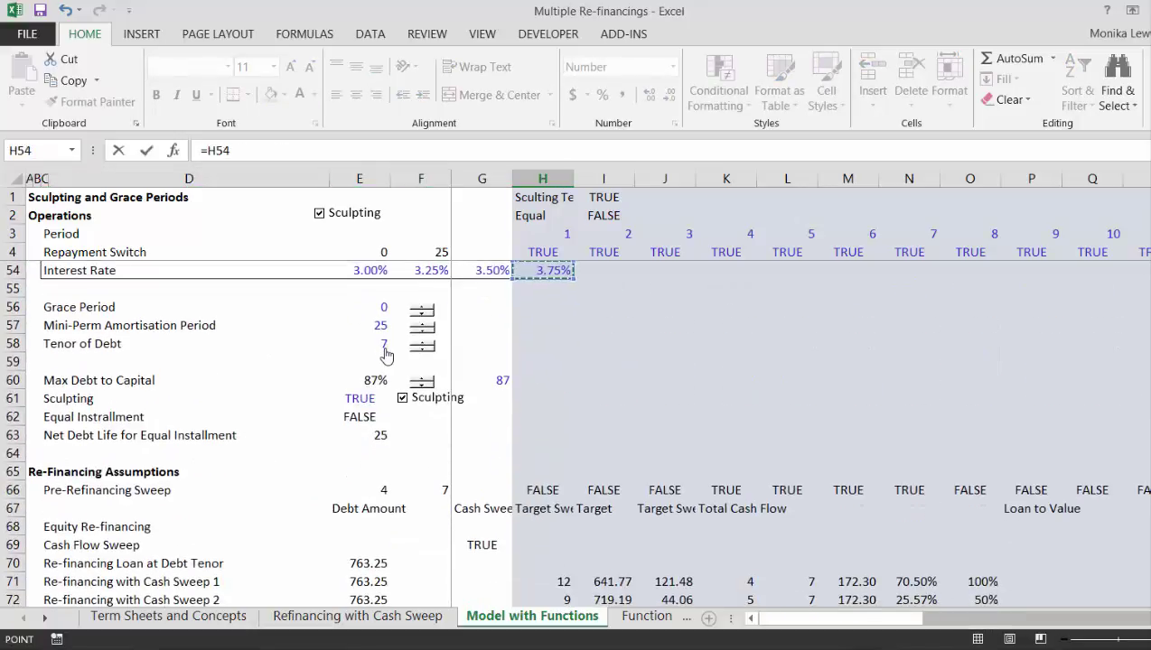
pyautogui.hotkey('ctrl', 'Down')
pyautogui.hotkey('ctrl', 'Down')
pyautogui.hotkey('ctrl', 'Down')
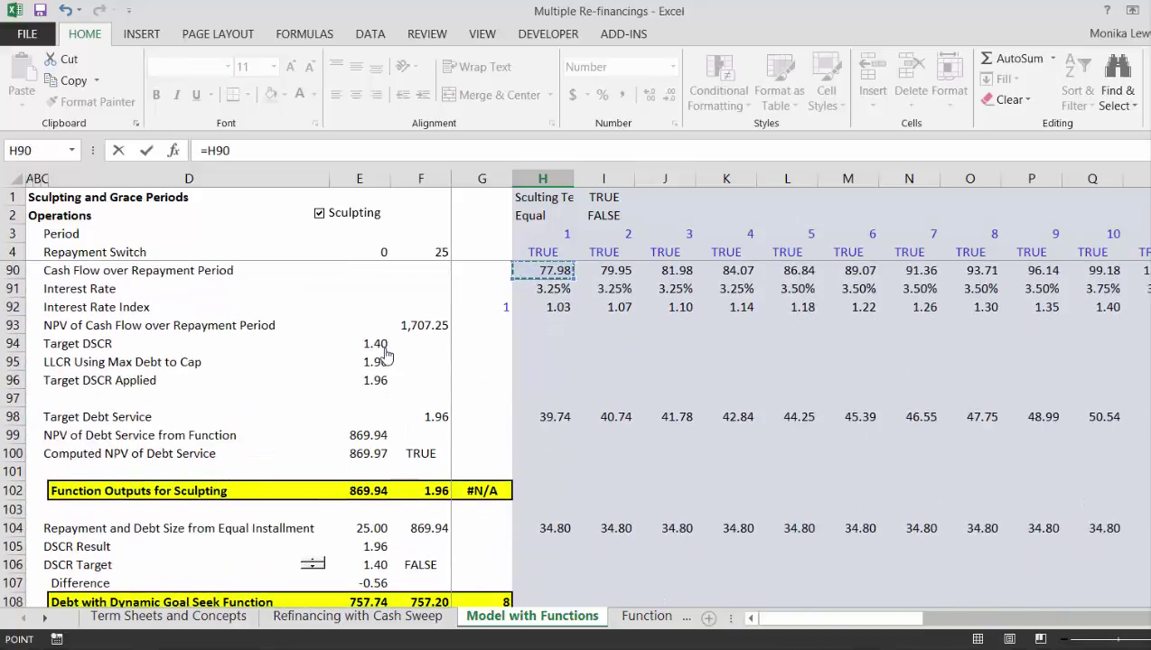
pyautogui.hotkey('ctrl', 'Down')
pyautogui.hotkey('ctrl', 'Down')
pyautogui.hotkey('ctrl', 'Down')
pyautogui.hotkey('ctrl', 'Down')
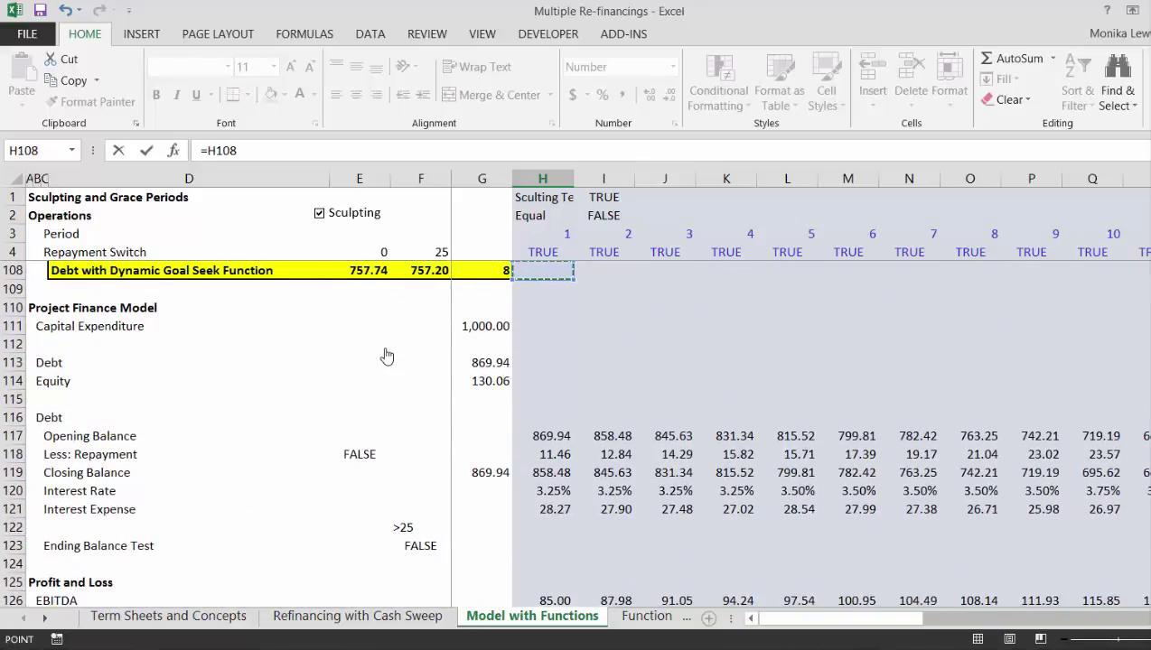
pyautogui.press('Down')
pyautogui.press('Down')
pyautogui.press('Down')
pyautogui.press('Down')
pyautogui.press('Down')
pyautogui.press('Down')
pyautogui.press('Down')
pyautogui.press('Down')
pyautogui.press('Down')
pyautogui.press('Down')
pyautogui.press('Down')
pyautogui.press('Down')
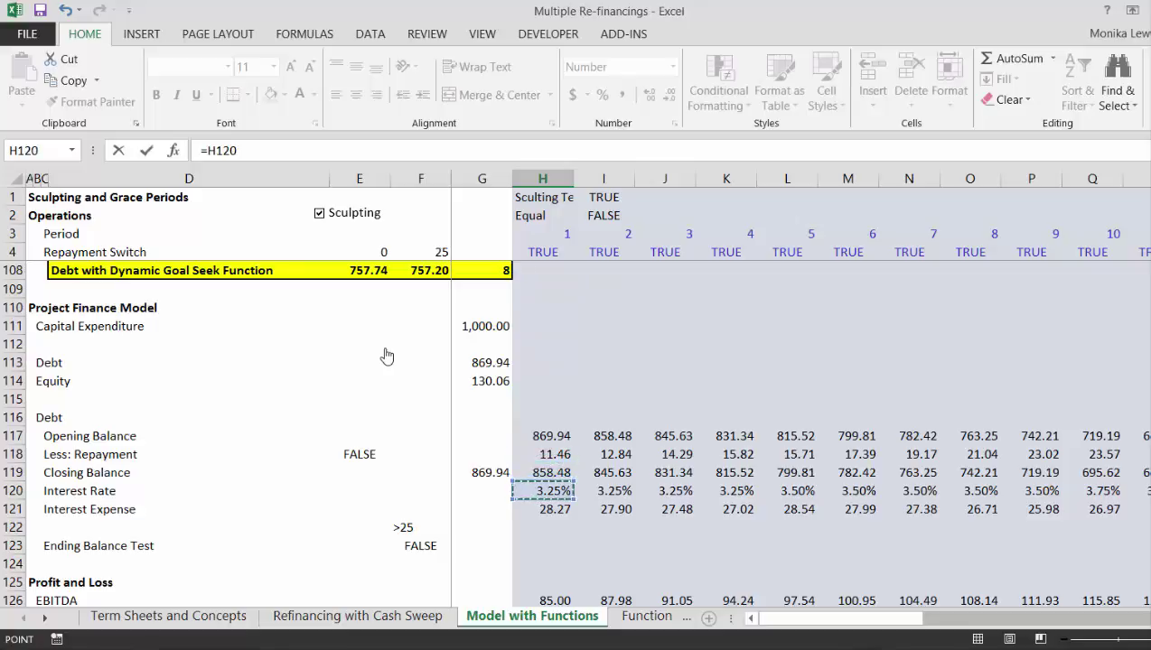
pyautogui.hotkey('ctrl', 'Return')
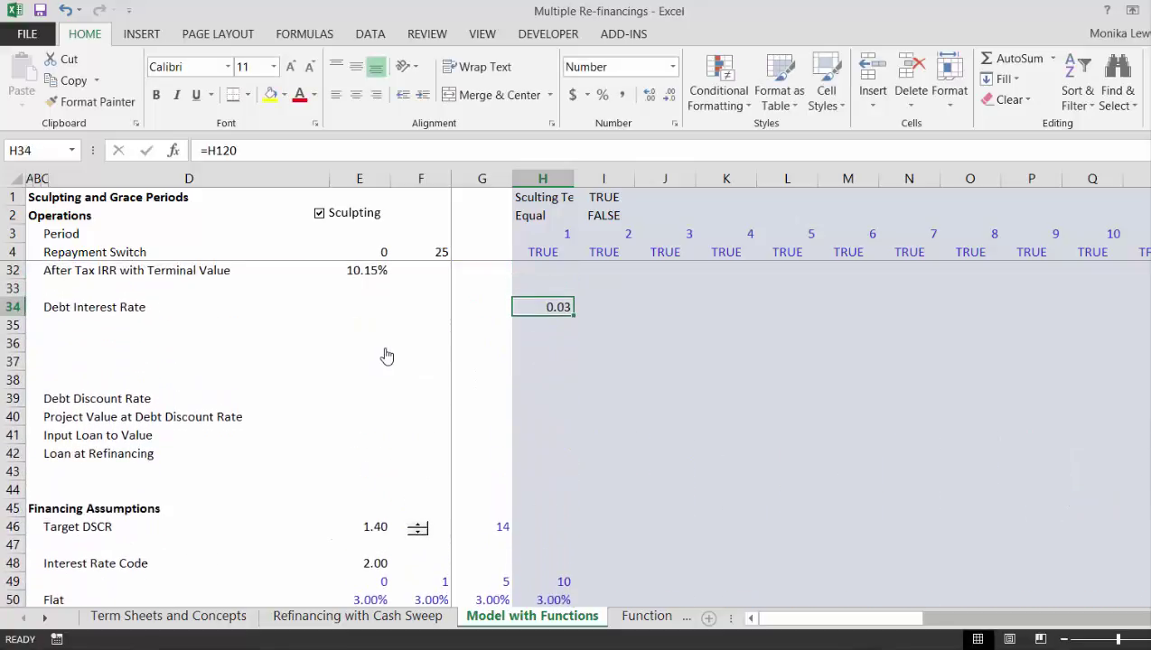
pyautogui.hotkey('ctrl', 'shift', '5')
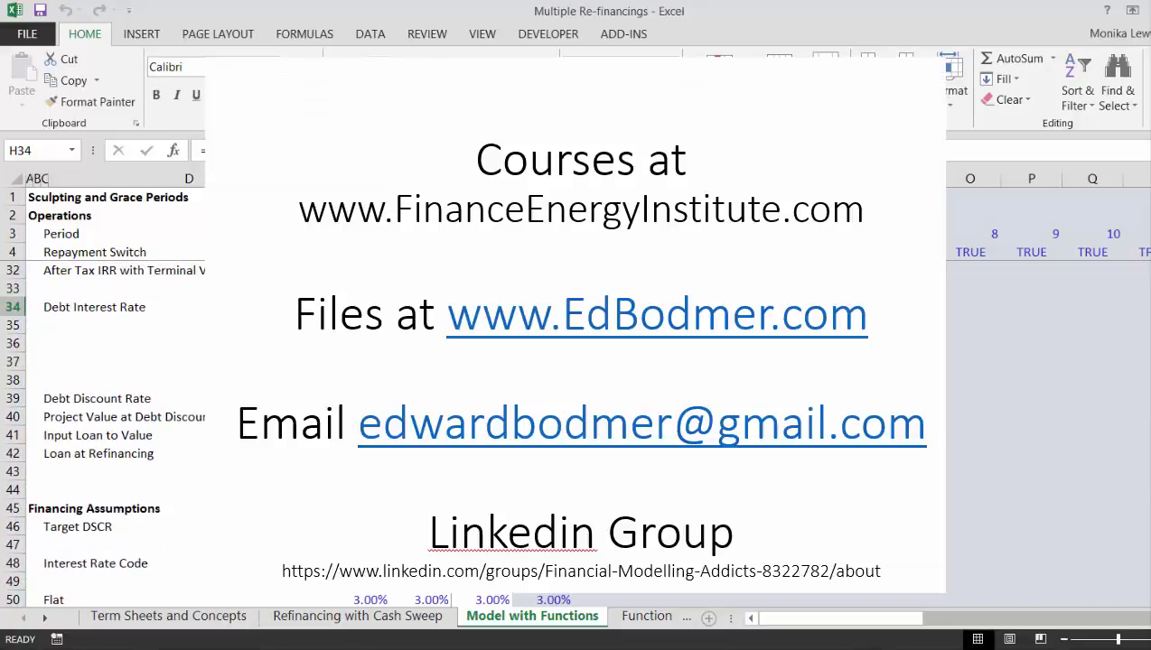
# Step: Copy the debt interest rate link across all periods in row 34 and label C35 "Value of Project at Debt Discount Rate"
pyautogui.hotkey('ctrl', 'shift', 'r')
pyautogui.press('Down')
pyautogui.press('Left')
pyautogui.press('Left')
pyautogui.press('Left')
pyautogui.press('Left')
pyautogui.press('Left')
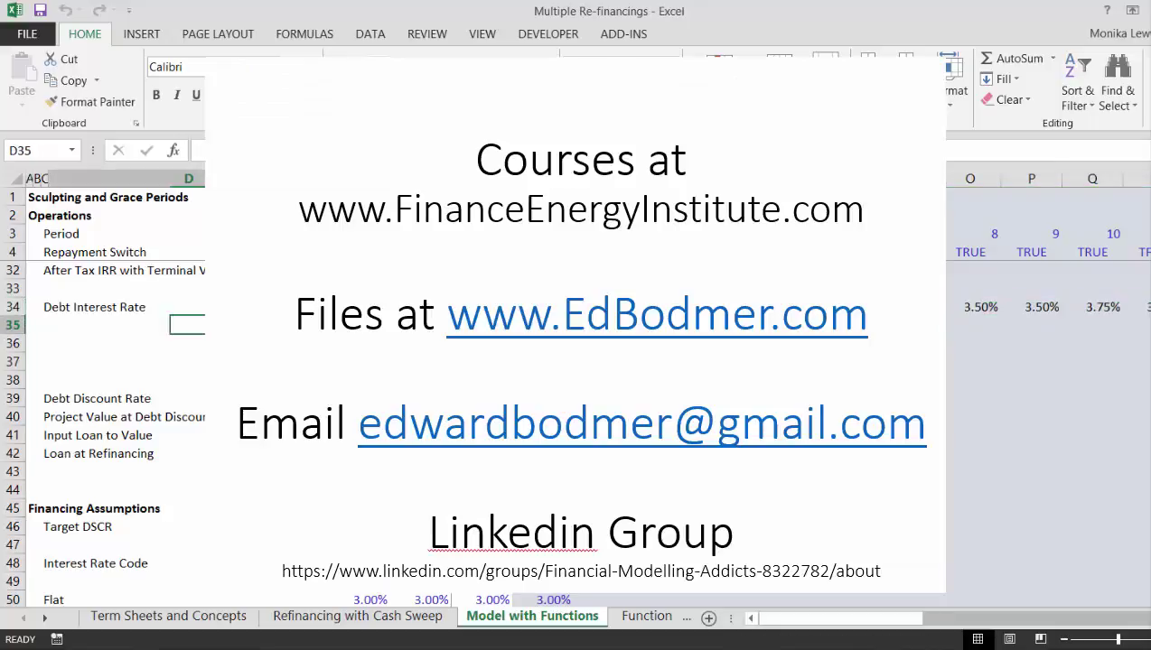
pyautogui.write('Value')
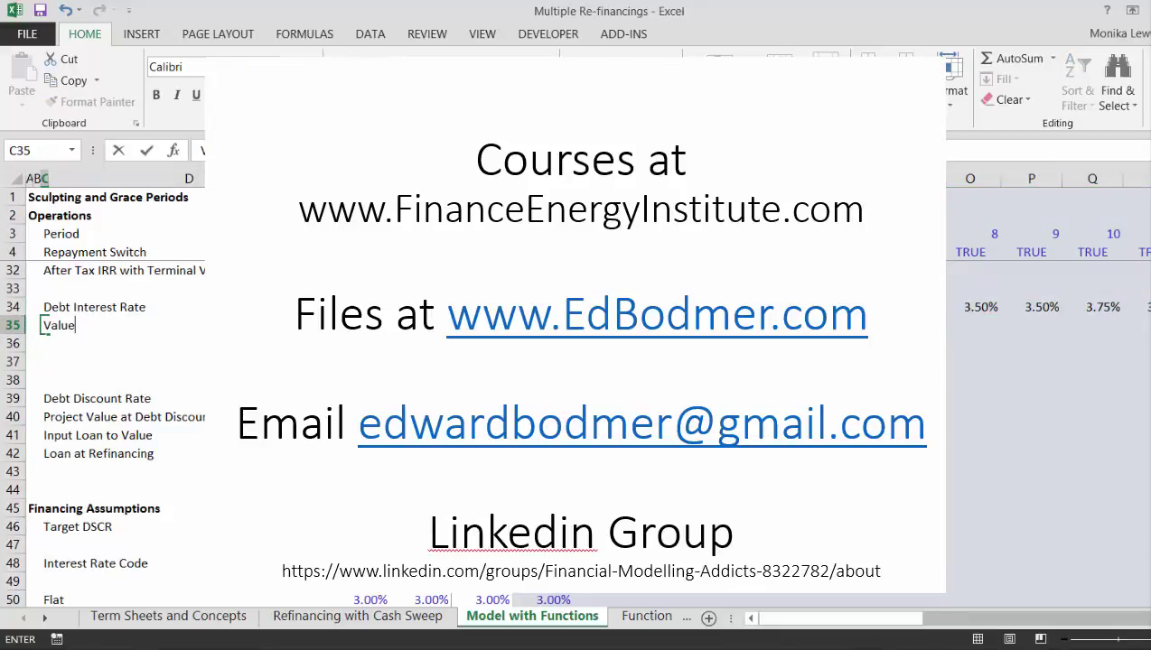
pyautogui.write(' of Project ')
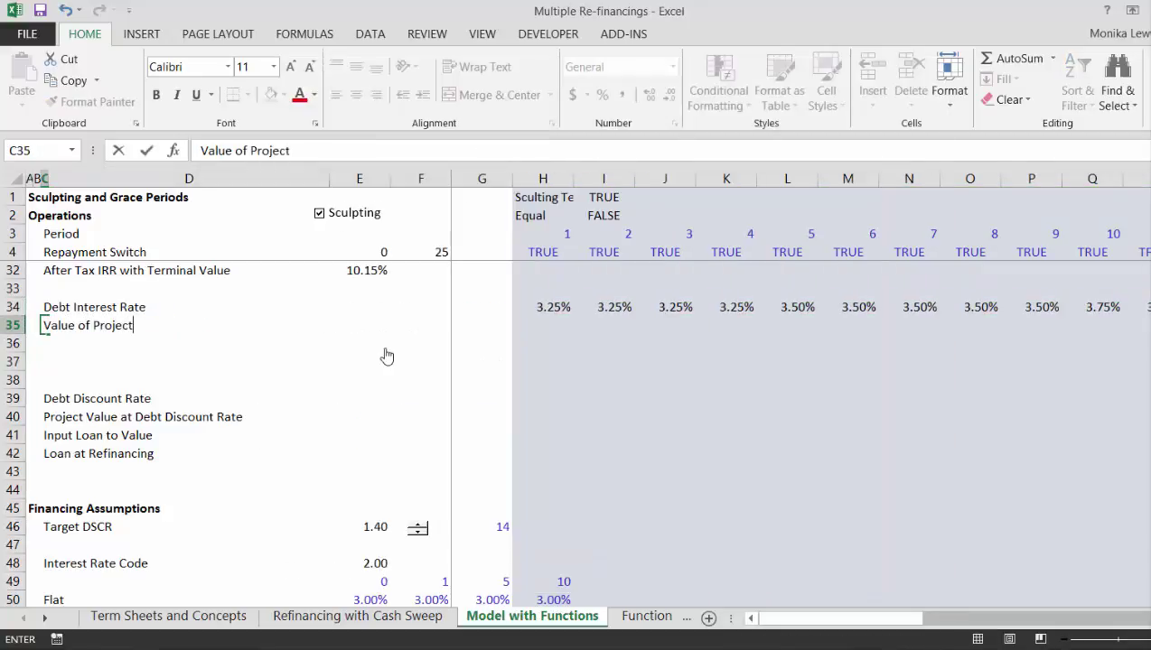
pyautogui.write('at Debt Discou')
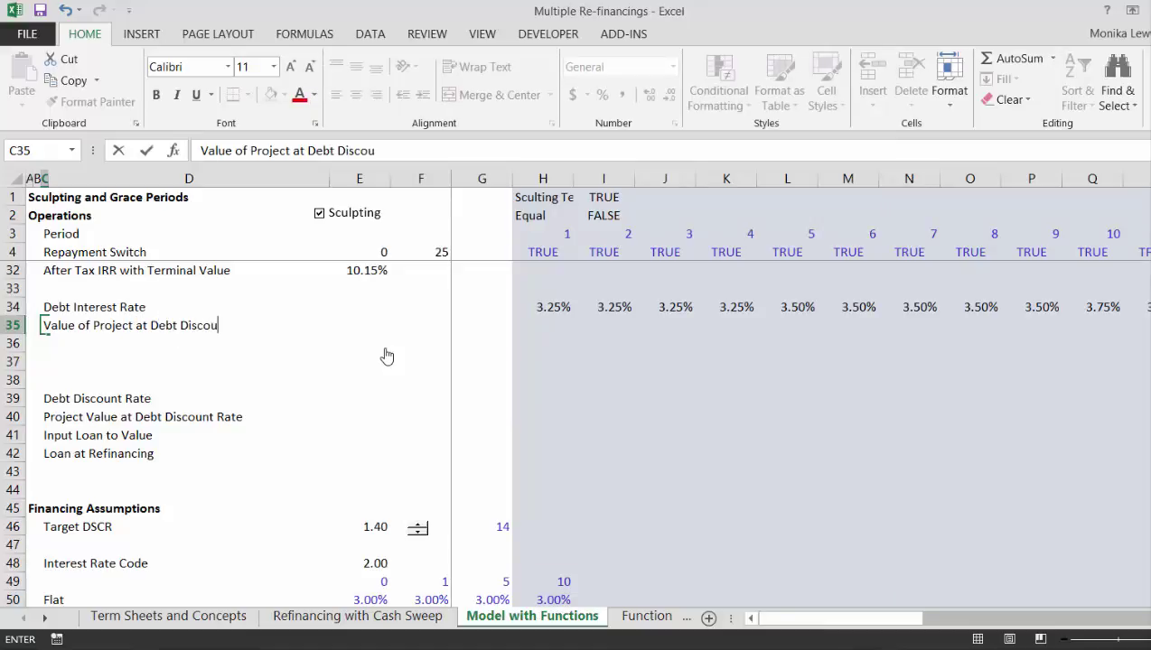
pyautogui.write('nt Rate')
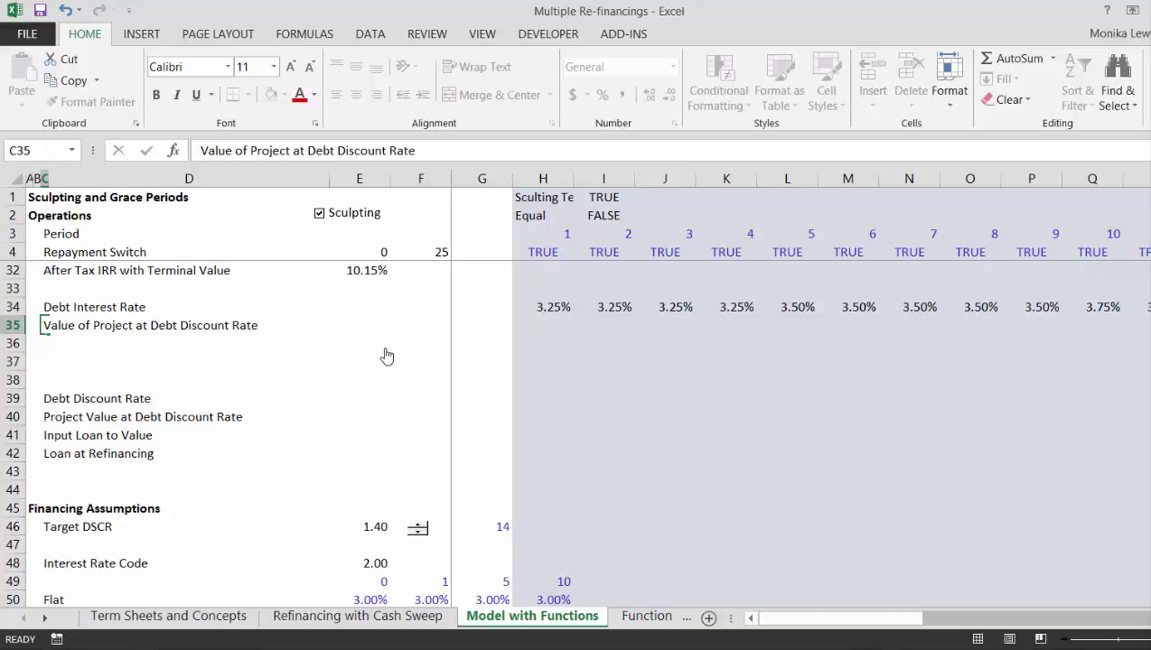
pyautogui.press('Return')
# Step: Enter =NPV(H34,H31:AK31) in H35 to discount the after-tax free cash with terminal value at the debt interest rate
pyautogui.press('Up')
pyautogui.press('Right')
pyautogui.press('Right')
pyautogui.press('Right')
pyautogui.press('Right')
pyautogui.press('Right')
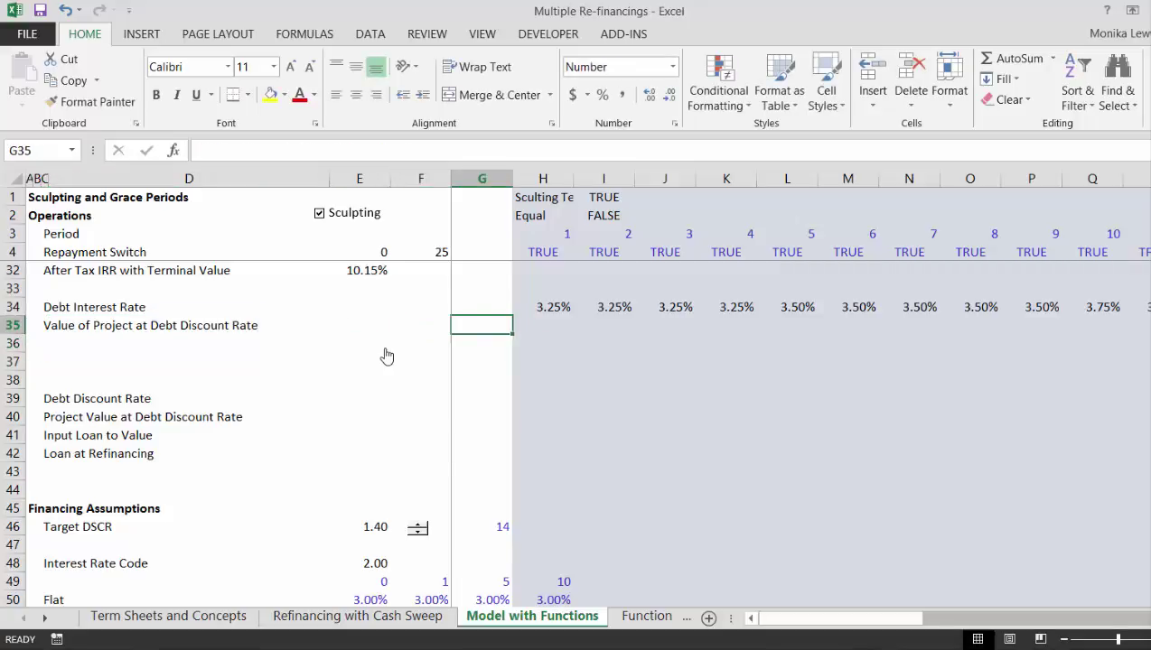
pyautogui.write('=np')
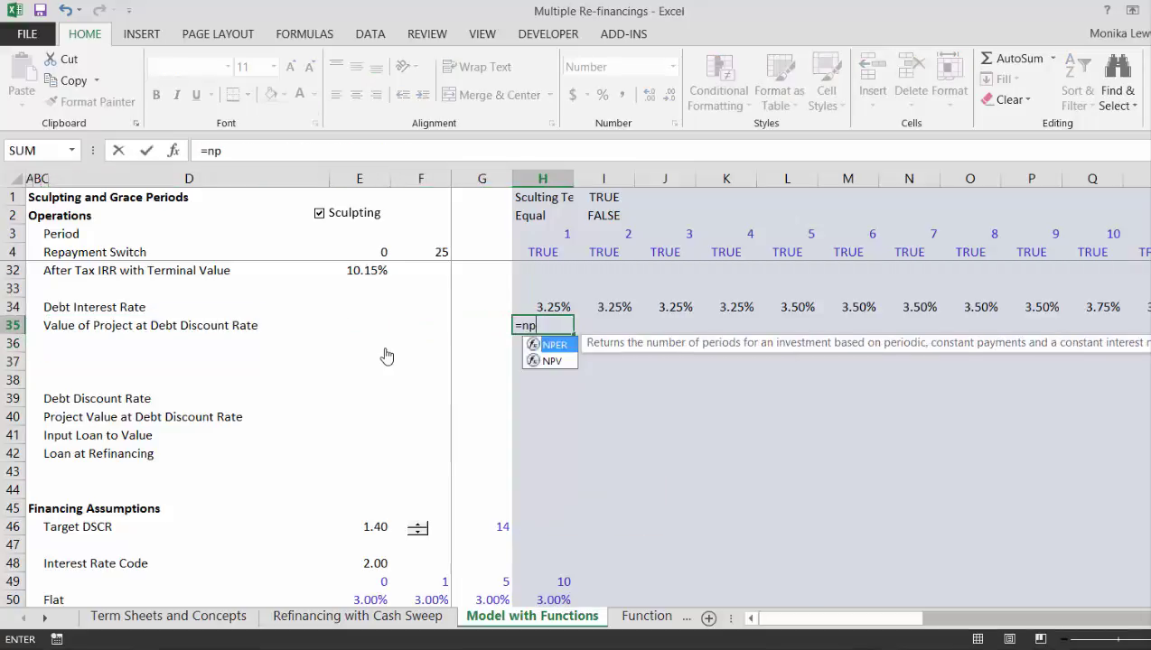
pyautogui.write('v(')
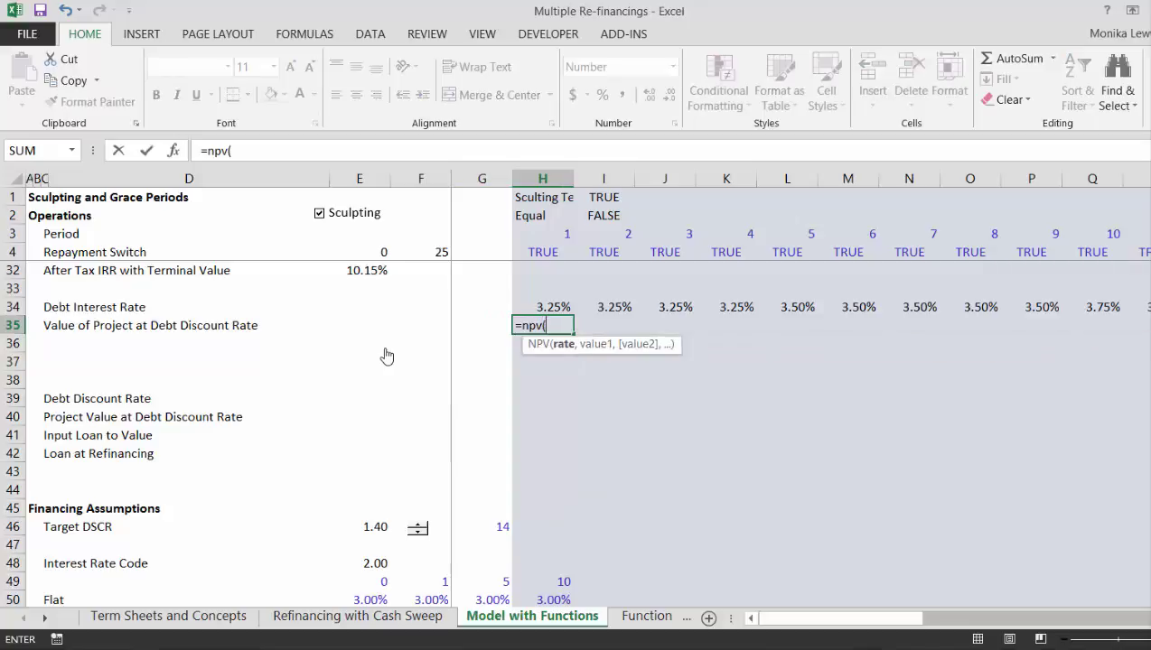
pyautogui.press('Up')
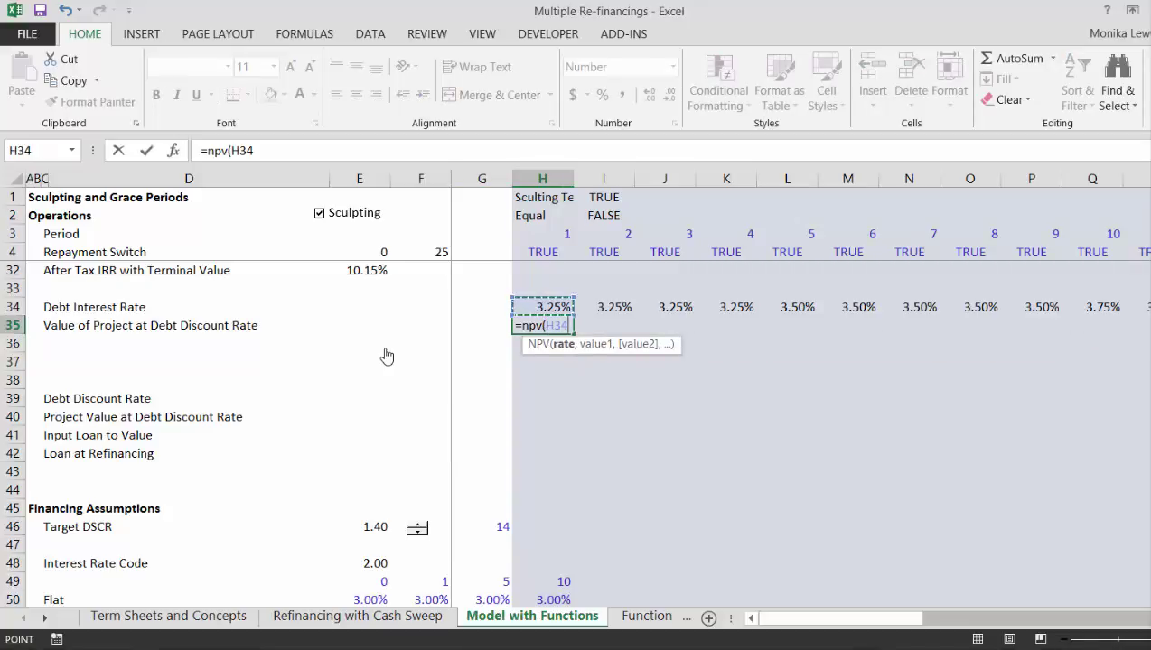
pyautogui.write(',')
pyautogui.press('Up')
pyautogui.press('Up')
pyautogui.press('Up')
pyautogui.press('Up')
pyautogui.press('Up')
pyautogui.press('Up')
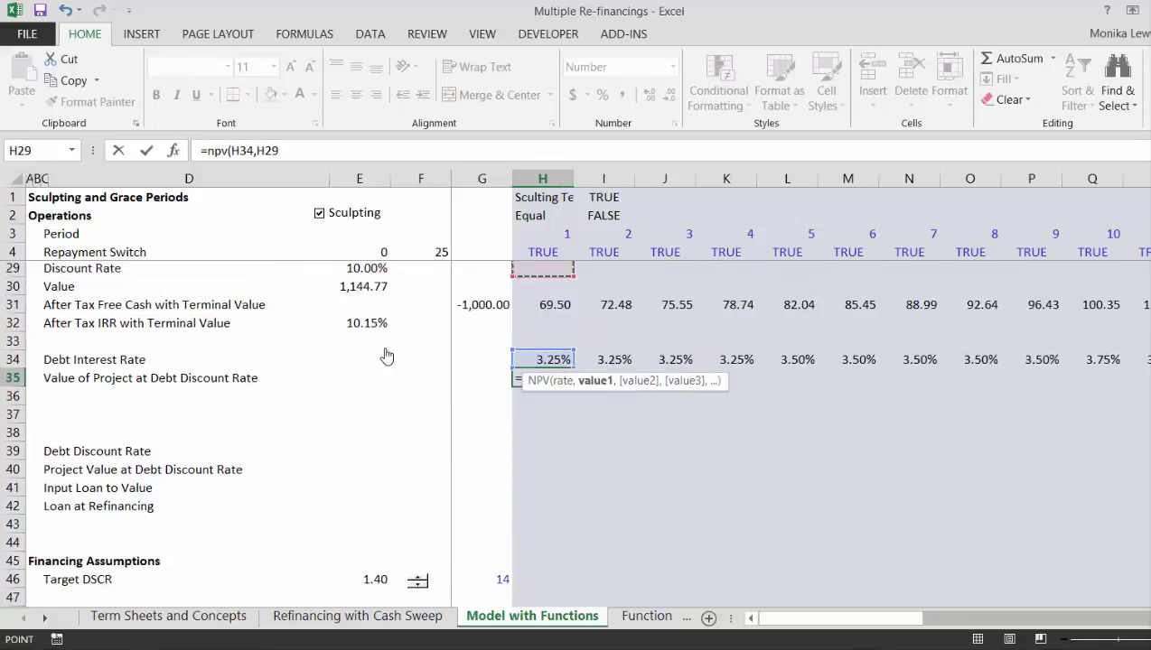
pyautogui.press('Down')
pyautogui.press('Down')
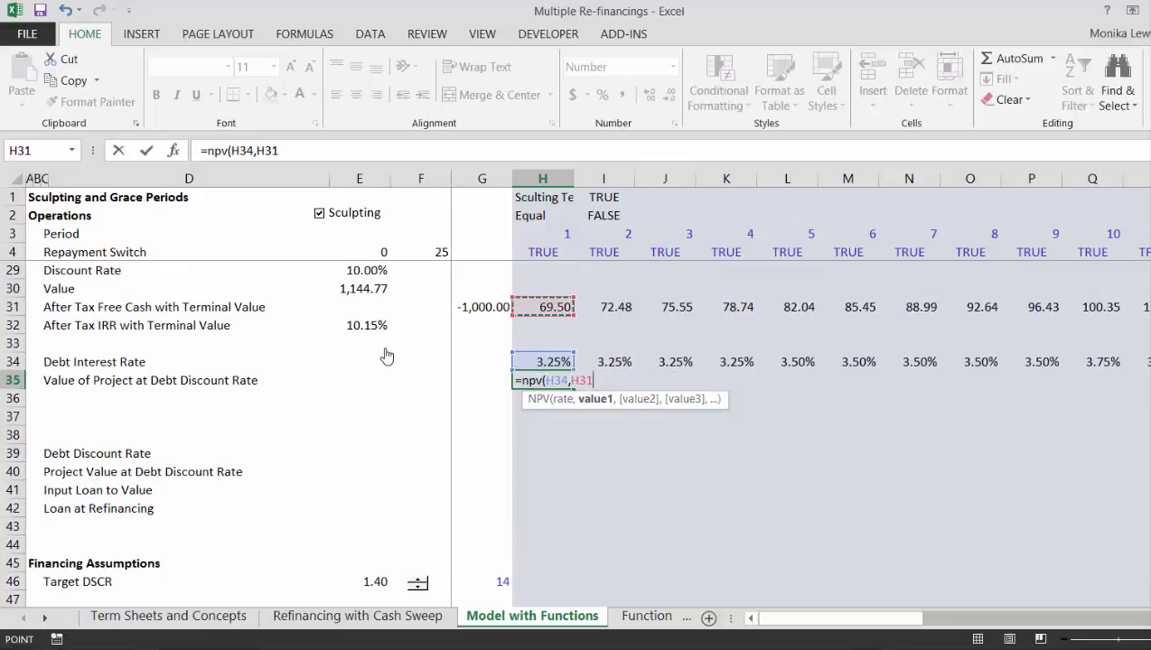
pyautogui.hotkey('ctrl', 'shift', 'Right')
pyautogui.press('Return')
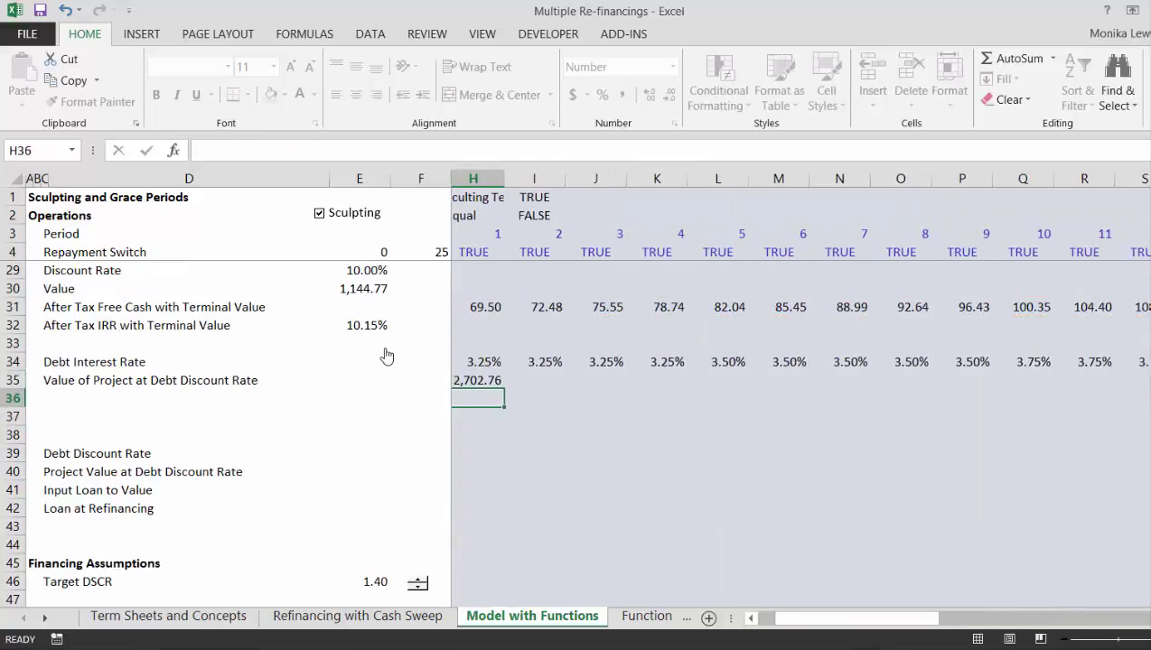
# Step: Copy the NPV formula in H35 across all periods of row 35
pyautogui.press('Up')
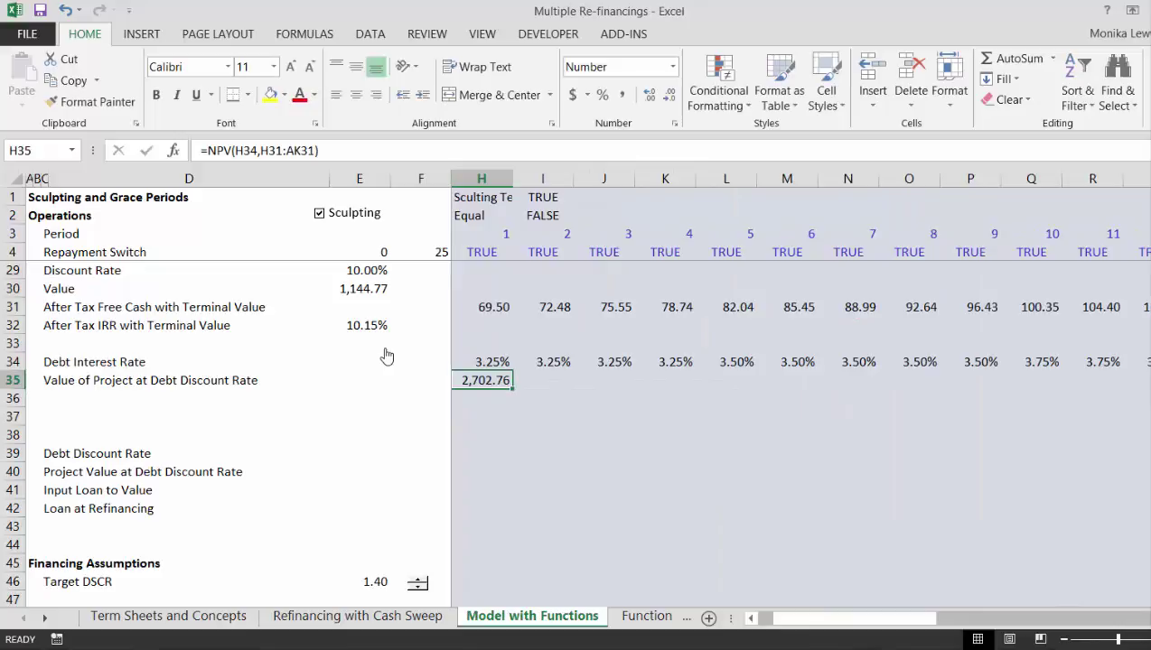
pyautogui.hotkey('ctrl', 'shift', 'Right')
pyautogui.hotkey('ctrl', 'r')
pyautogui.press('Right')
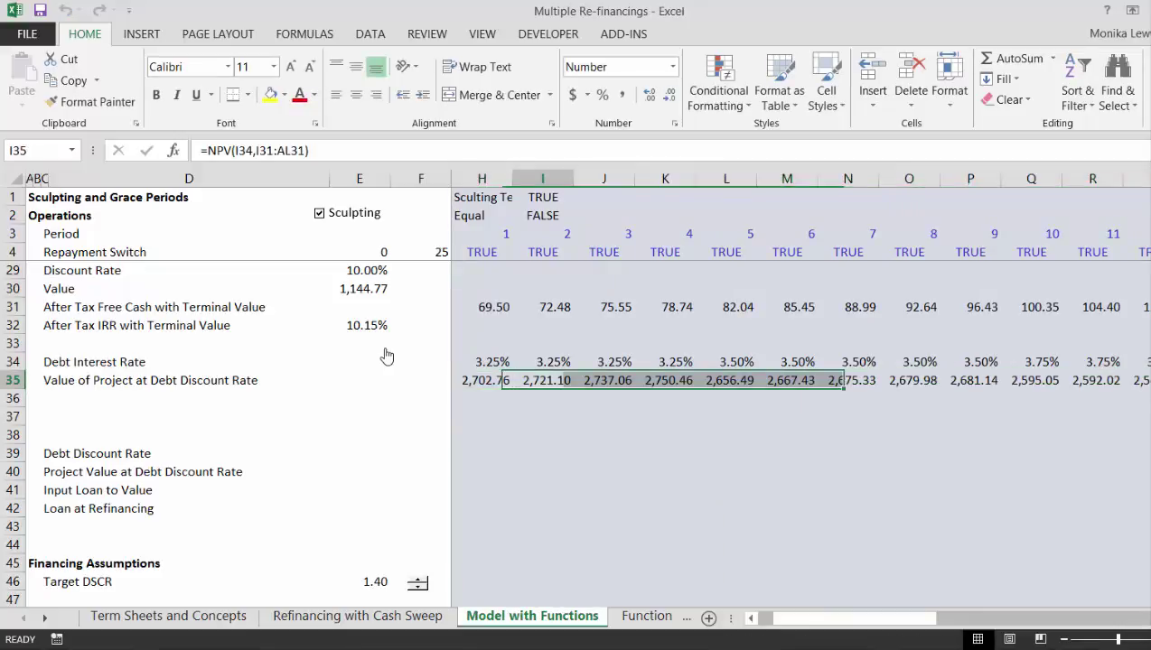
# Step: Check the project value formulas in the final periods of row 35 against the terminal cash flow in row 31
pyautogui.press('Right')
pyautogui.press('Right')
pyautogui.press('Right')
pyautogui.press('Right')
pyautogui.press('Right')
pyautogui.press('Right')
pyautogui.press('Right')
pyautogui.press('Right')
pyautogui.press('Right')
pyautogui.press('Right')
pyautogui.press('Right')
pyautogui.press('Right')
pyautogui.press('Right')
pyautogui.press('Right')
pyautogui.press('Right')
pyautogui.press('Right')
pyautogui.press('Right')
pyautogui.press('Right')
pyautogui.press('Right')
pyautogui.press('Right')
pyautogui.press('Right')
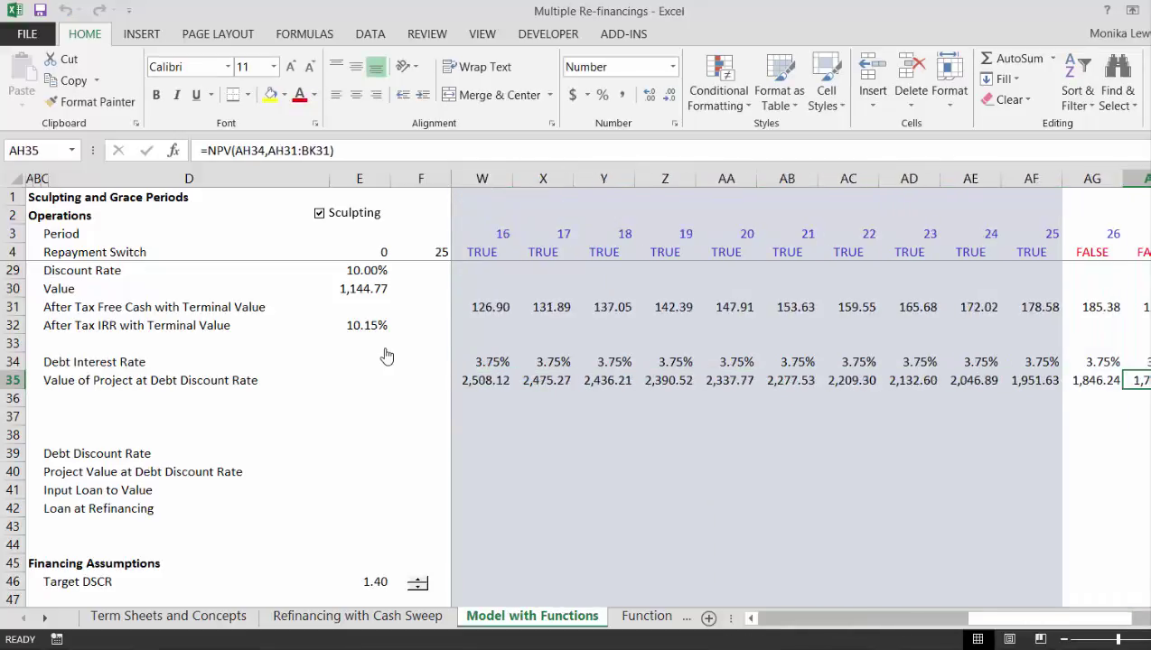
pyautogui.press('Right')
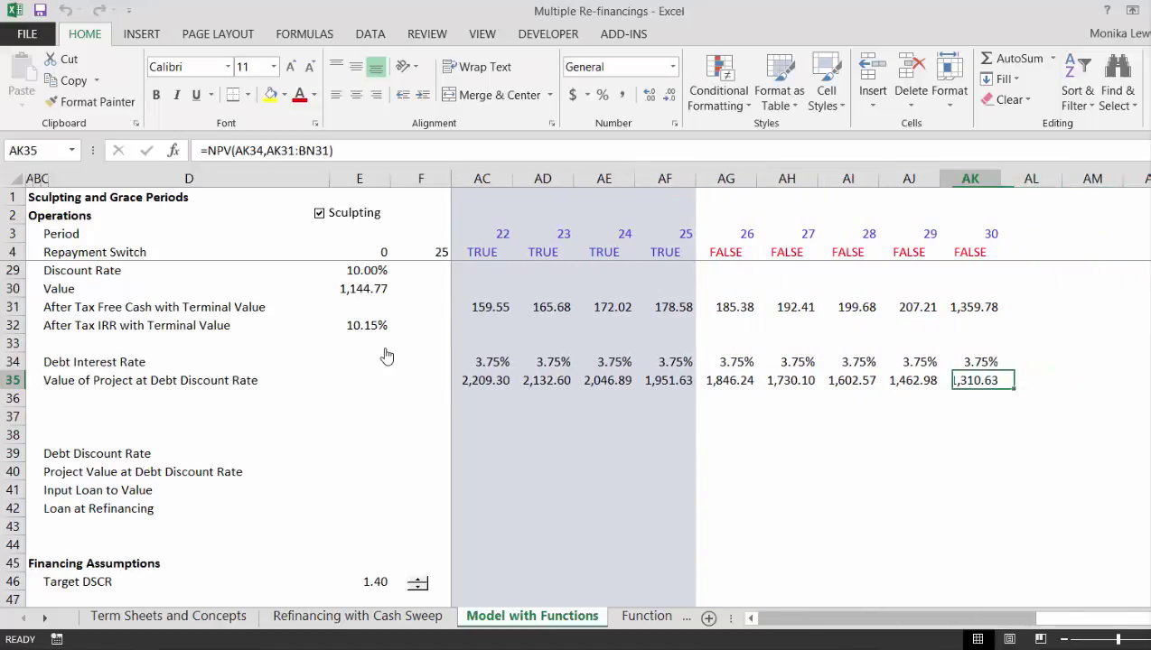
pyautogui.press('Left')
pyautogui.press('Right')
pyautogui.press('Up')
pyautogui.press('Up')
pyautogui.press('Up')
pyautogui.press('Up')
pyautogui.press('Up')
pyautogui.press('Up')
pyautogui.press('Up')
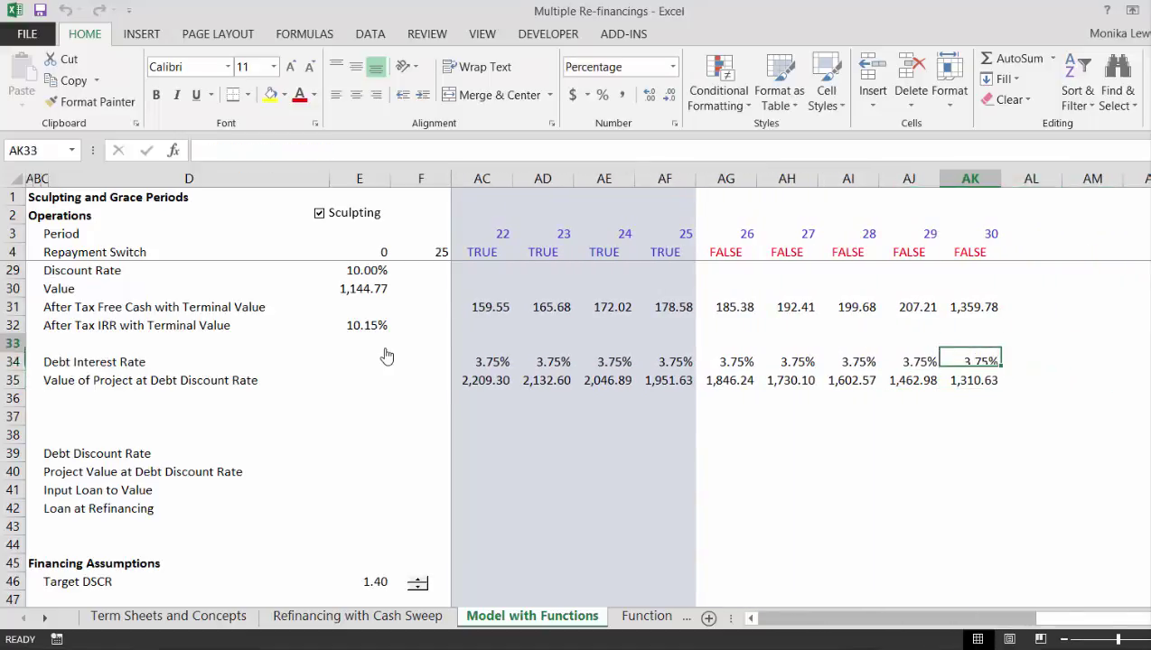
pyautogui.press('Up')
pyautogui.press('Down')
pyautogui.press('Down')
pyautogui.press('Down')
pyautogui.press('Down')
pyautogui.press('Down')
pyautogui.press('Down')
pyautogui.press('Down')
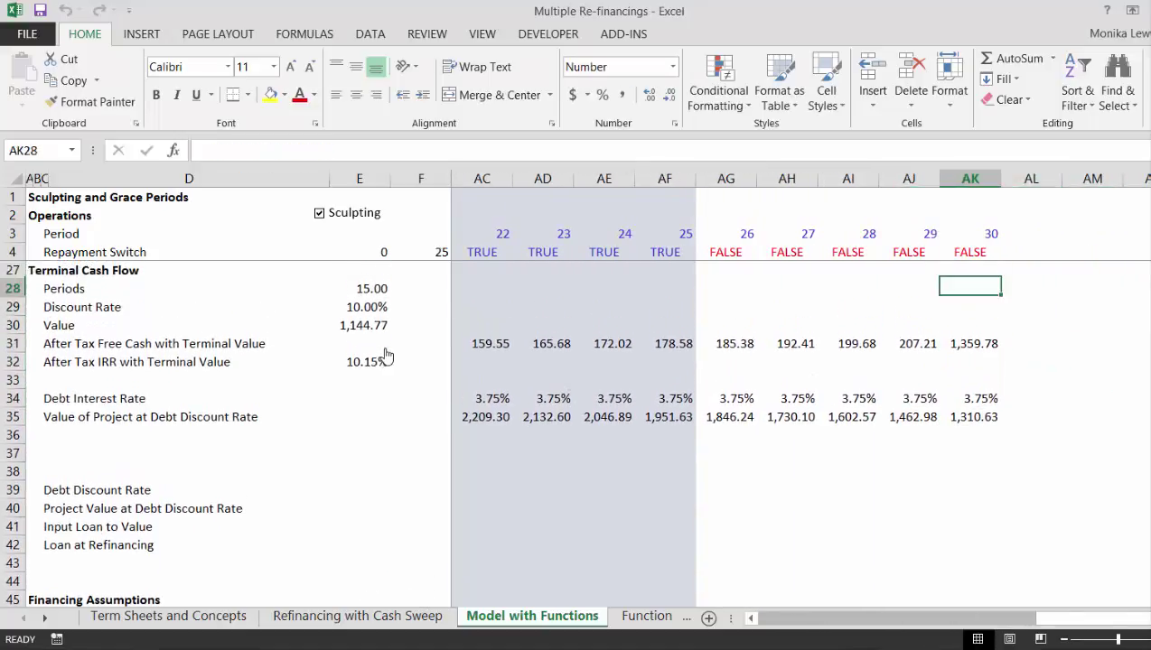
pyautogui.press('Down')
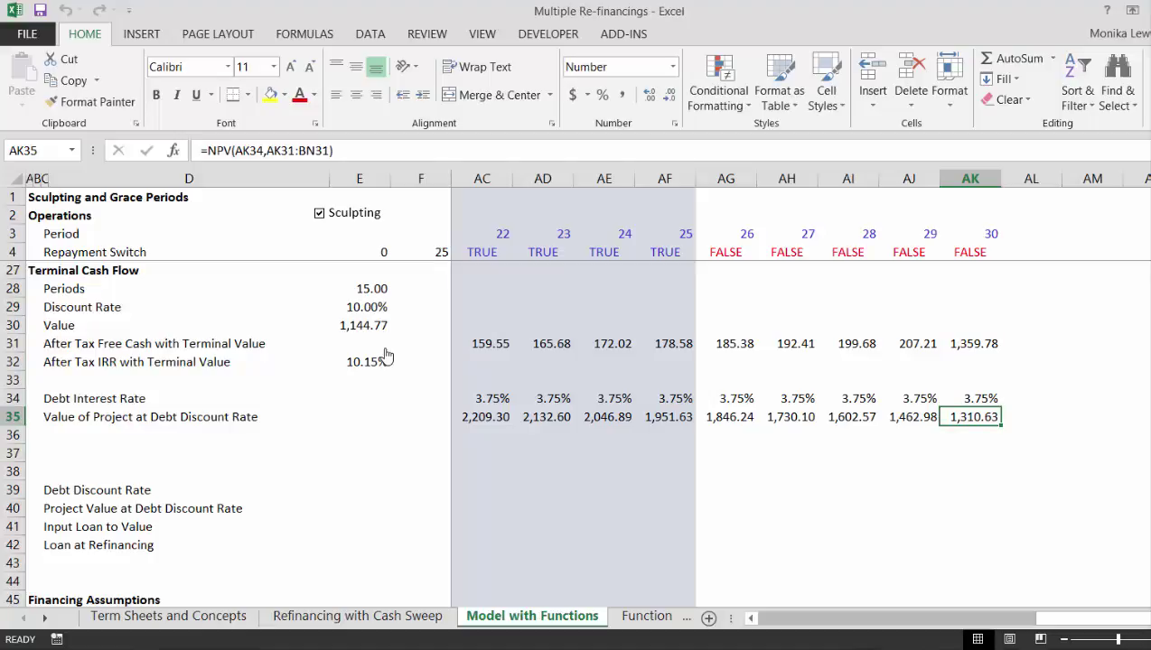
# Step: Shift the cash flow range in H35 one period forward to I31:AL31, copy it across row 35 and inspect the final periods
pyautogui.hotkey('ctrl', 'Left')
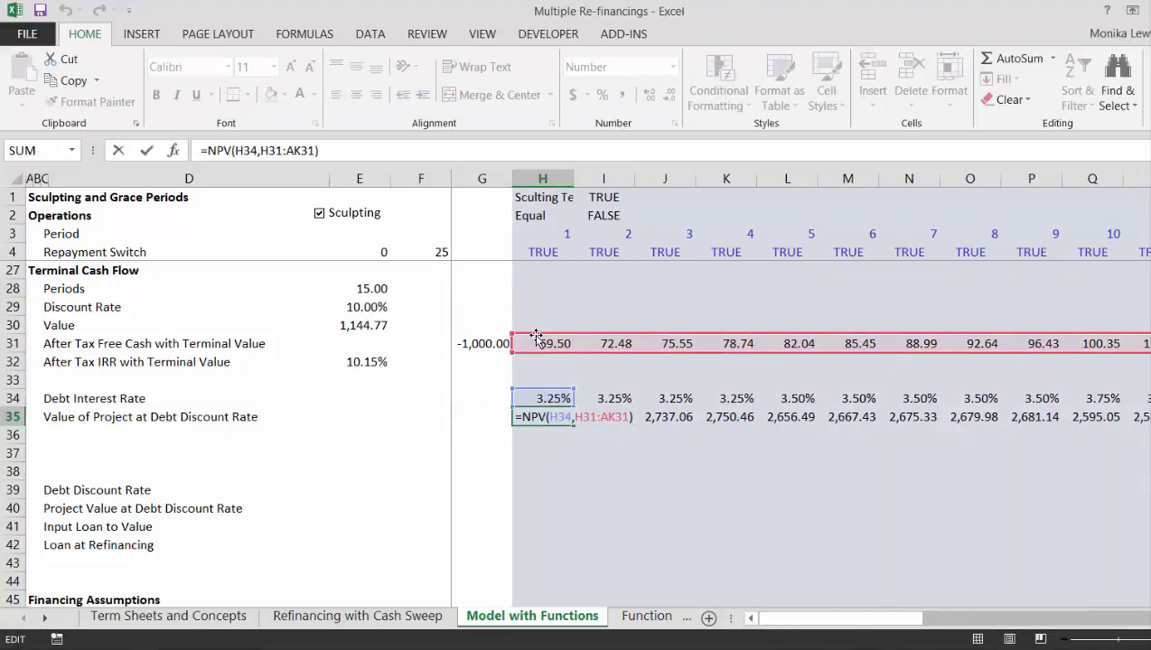
pyautogui.moveTo(573, 339); pyautogui.dragTo(588, 338)
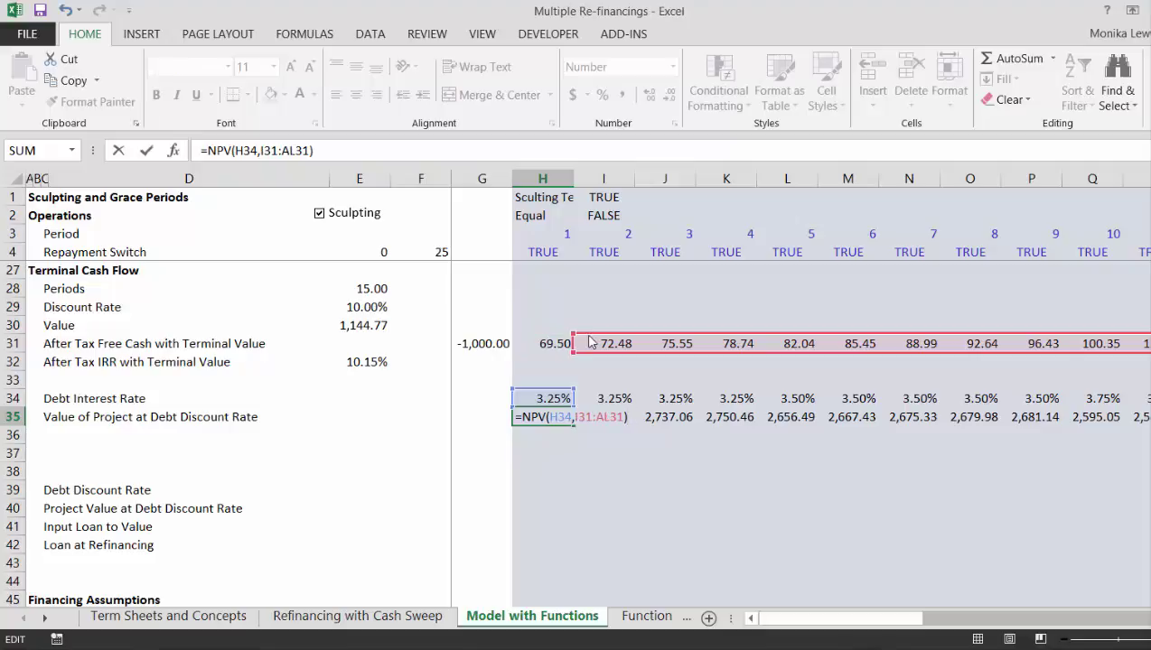
pyautogui.press('Return')
pyautogui.press('Up')
pyautogui.hotkey('ctrl', 'shift', 'Right')
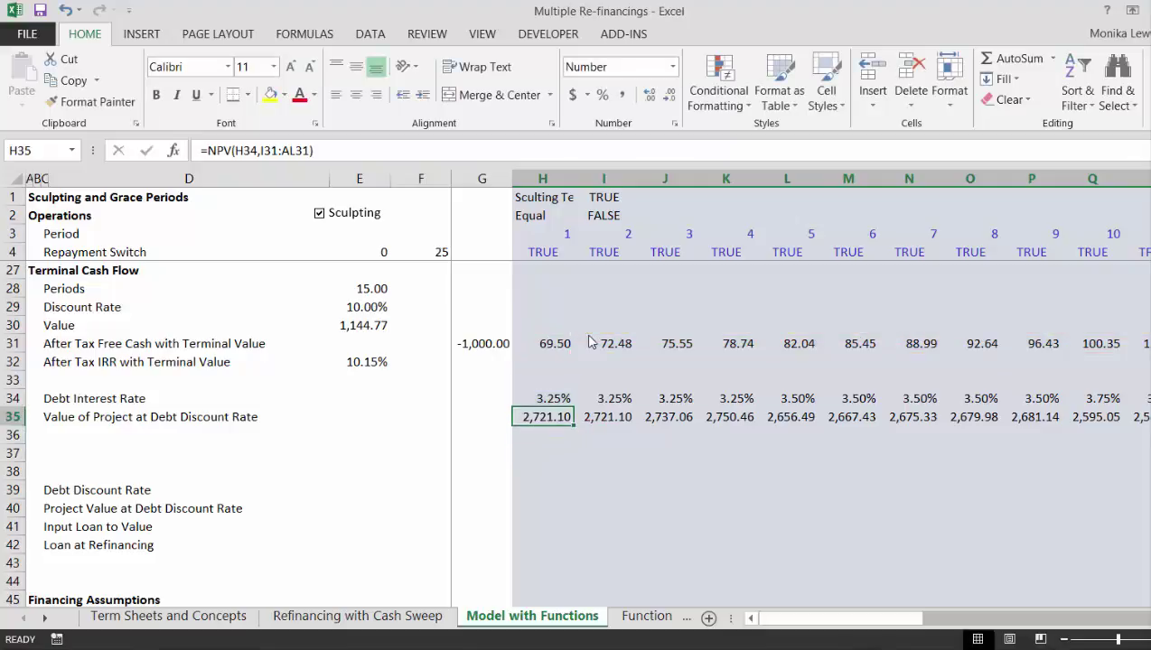
pyautogui.hotkey('ctrl', 'r')
pyautogui.press('Right')
pyautogui.hotkey('ctrl', 'Right')
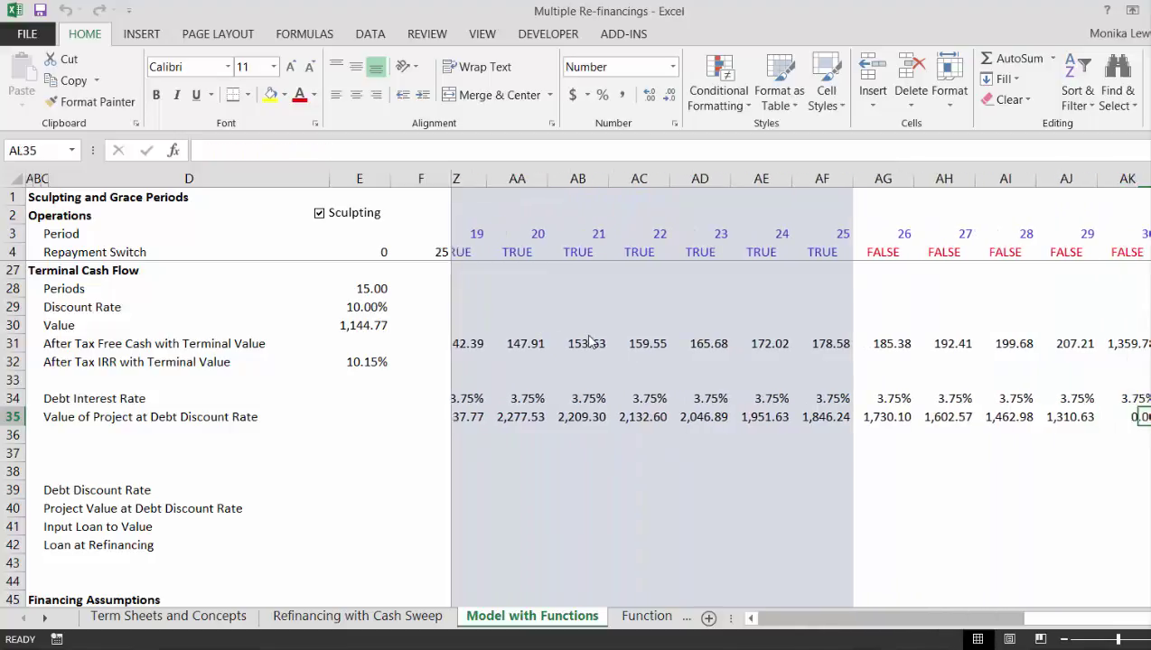
pyautogui.press('Left')
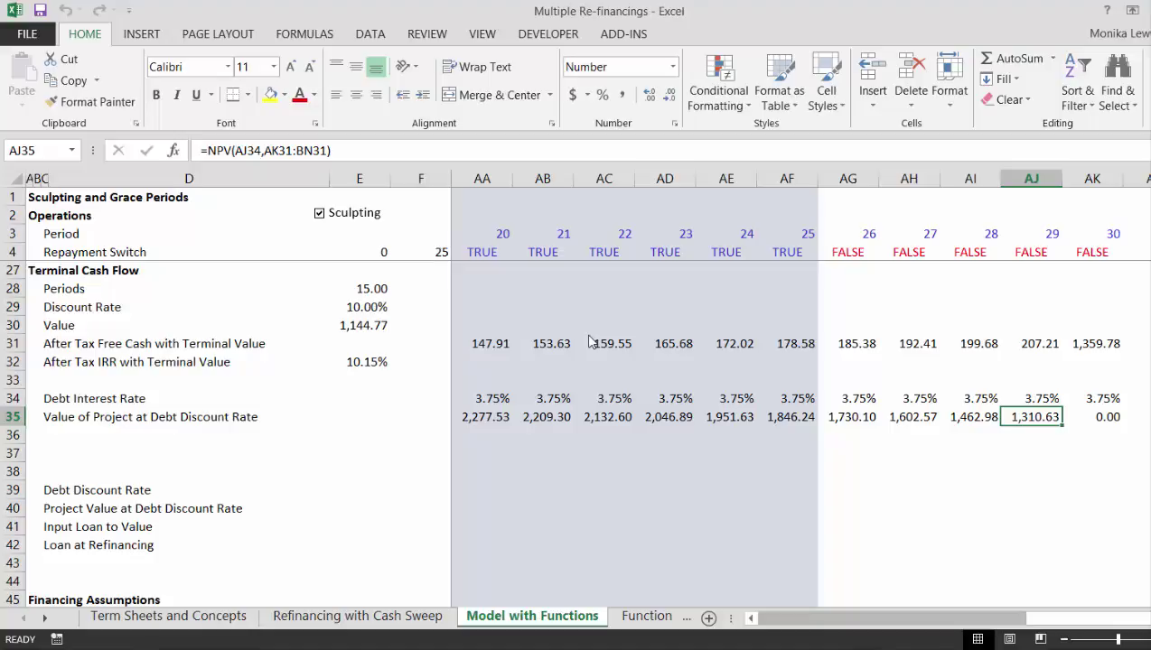
# Step: Set the cash flow range in H35 back to H31:AK31 and copy the NPV formula across row 35
pyautogui.press('Left')
pyautogui.hotkey('ctrl', 'Left')
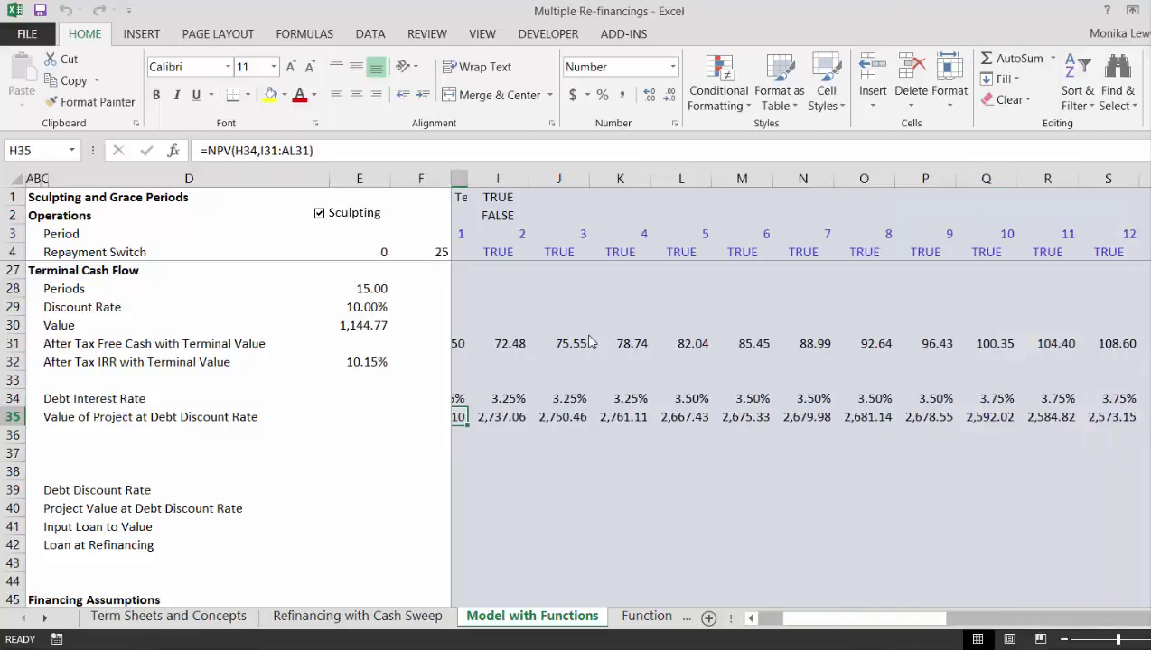
pyautogui.press('F2')
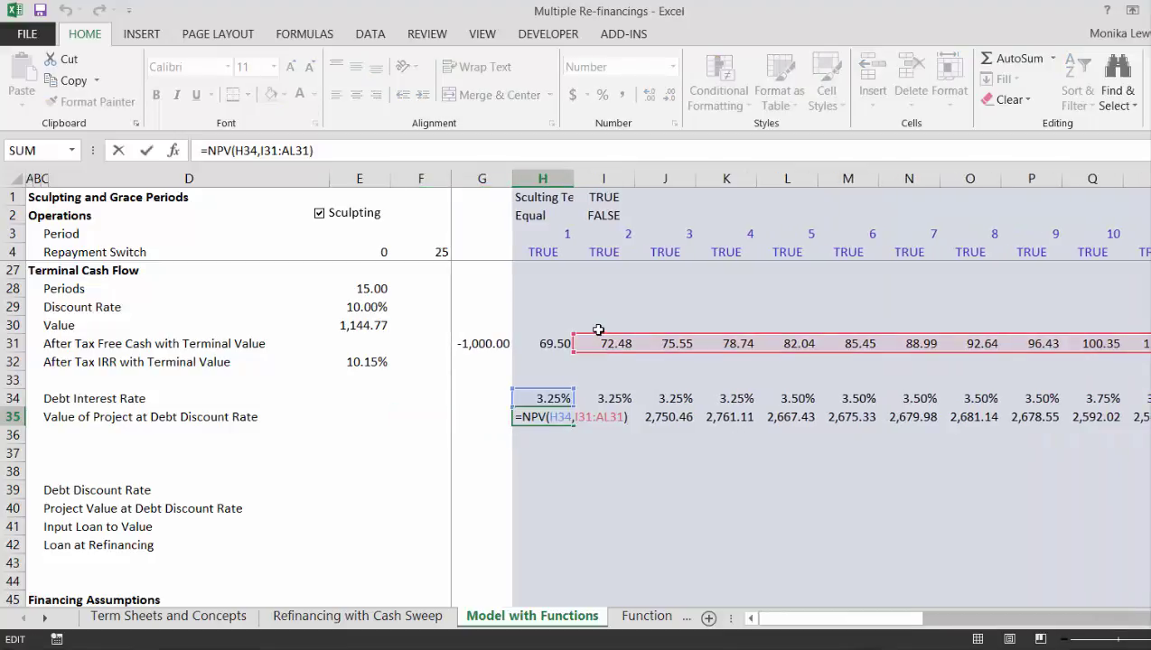
pyautogui.moveTo(592, 340); pyautogui.dragTo(562, 344)
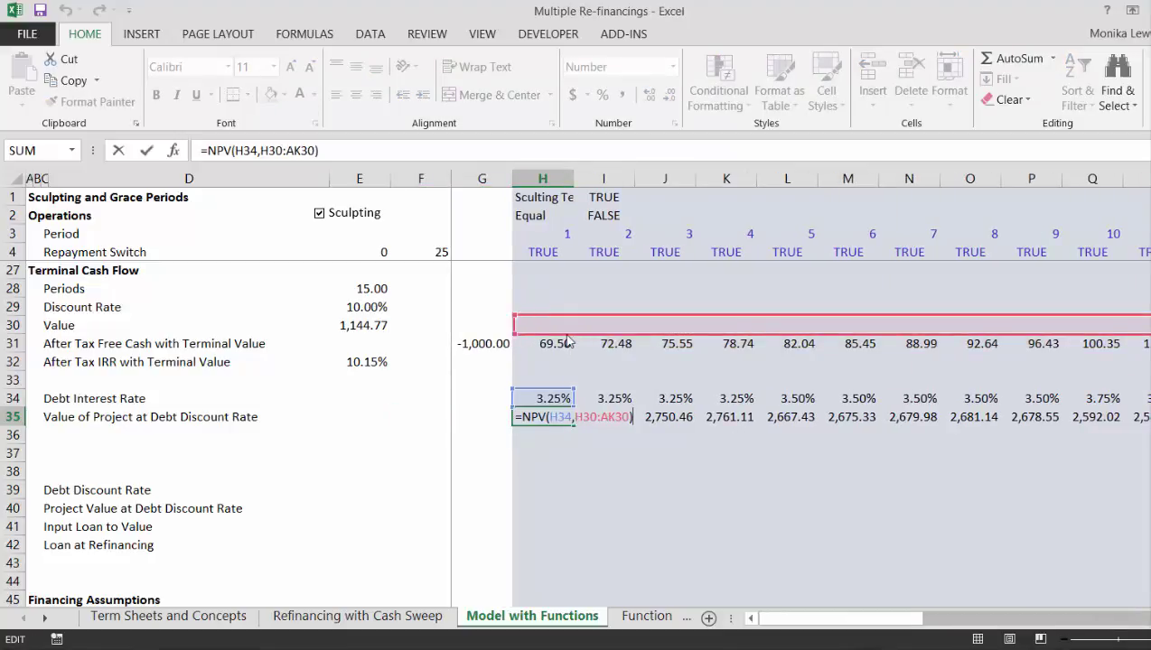
pyautogui.press('Return')
pyautogui.press('Up')
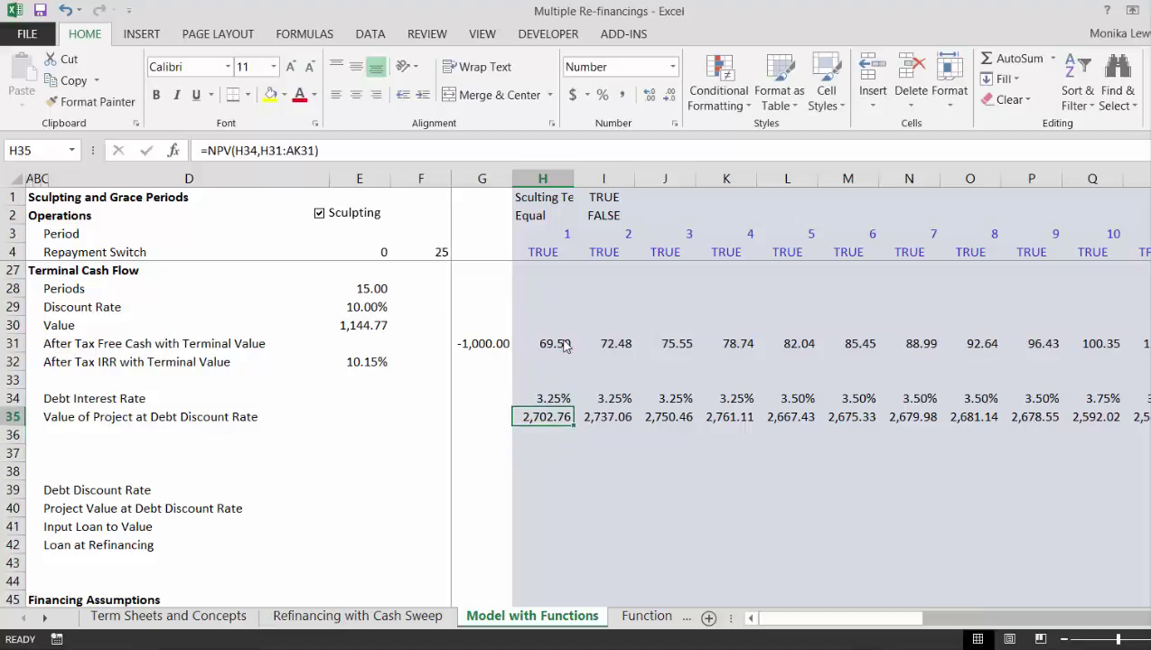
pyautogui.hotkey('ctrl', 'shift', 'Right')
pyautogui.hotkey('ctrl', 'r')
# Step: Delete rows 37 to 43 with the old debt discount rate and loan lines, plus the extra blank row above Financing Assumptions
pyautogui.press('Down')
pyautogui.press('Down')
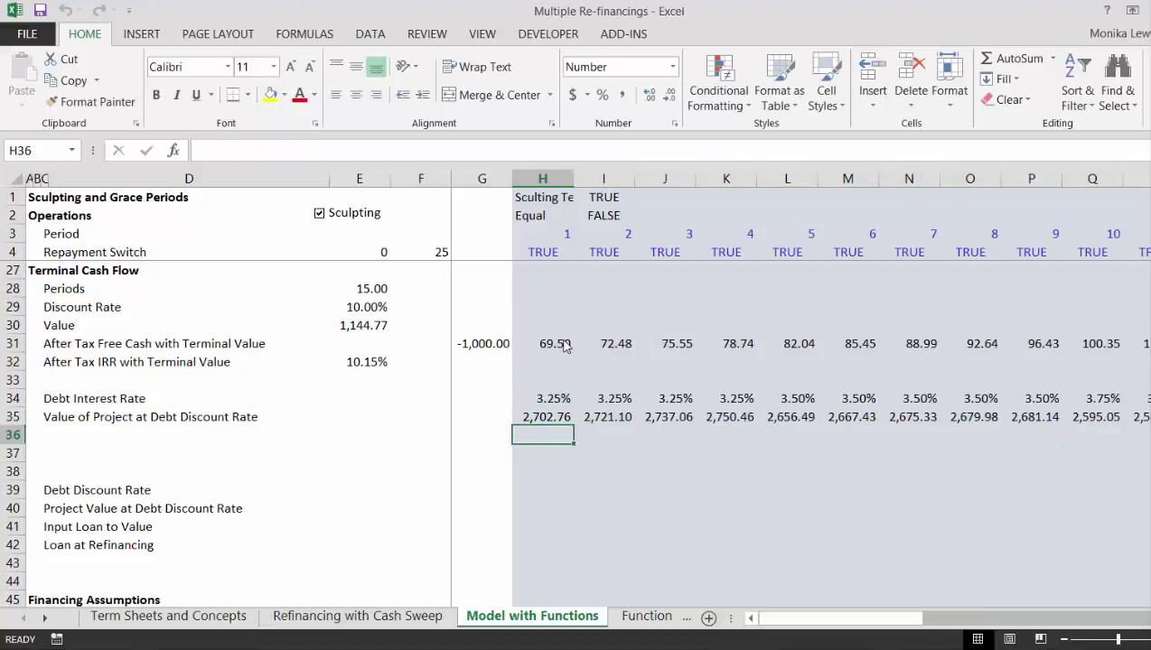
pyautogui.press('Home')
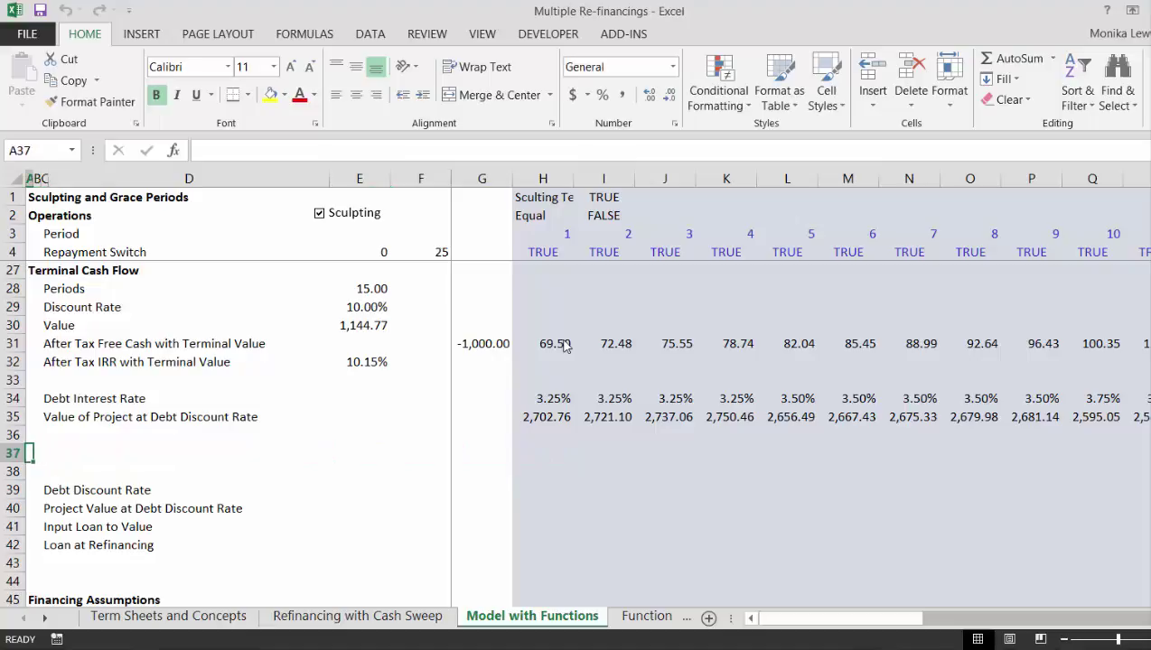
pyautogui.hotkey('shift', 'space')
pyautogui.hotkey('shift', 'Down')
pyautogui.hotkey('shift', 'Down')
pyautogui.hotkey('shift', 'Down')
pyautogui.hotkey('shift', 'Down')
pyautogui.hotkey('shift', 'Down')
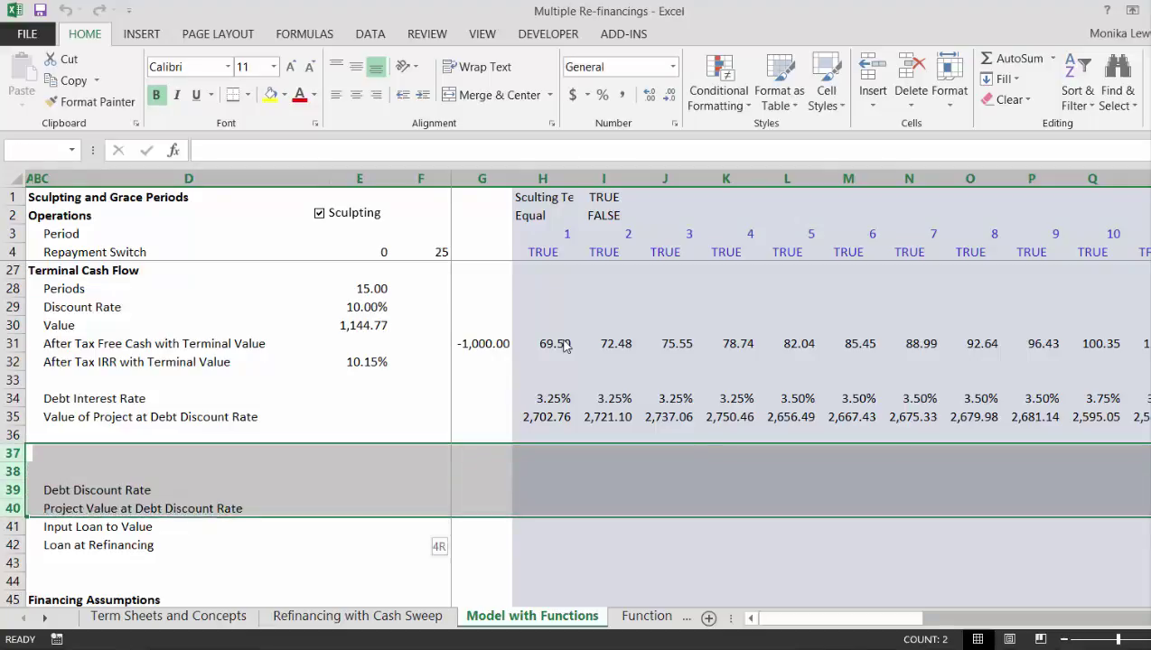
pyautogui.hotkey('shift', 'Down')
pyautogui.hotkey('ctrl', '-')
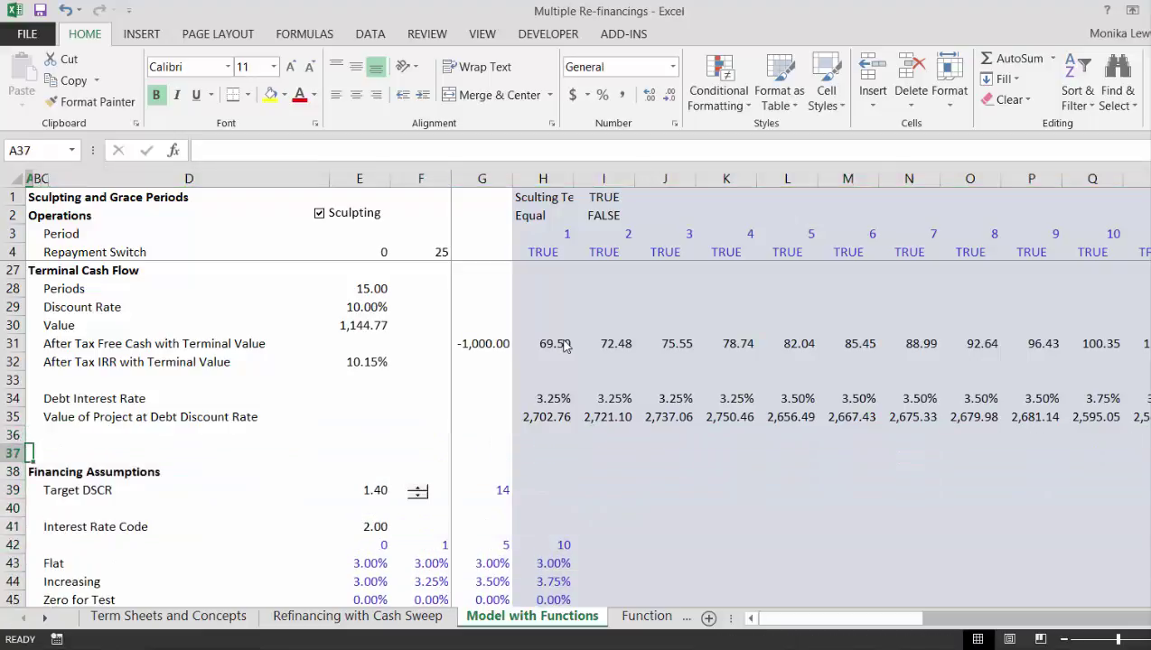
pyautogui.hotkey('shift', 'space')
pyautogui.hotkey('ctrl', '-')
# Step: Review the Financing Assumptions and Re-Financing Assumptions, including the cash sweep loan amounts and the loan to value percentages
pyautogui.press('Down')
pyautogui.press('Down')
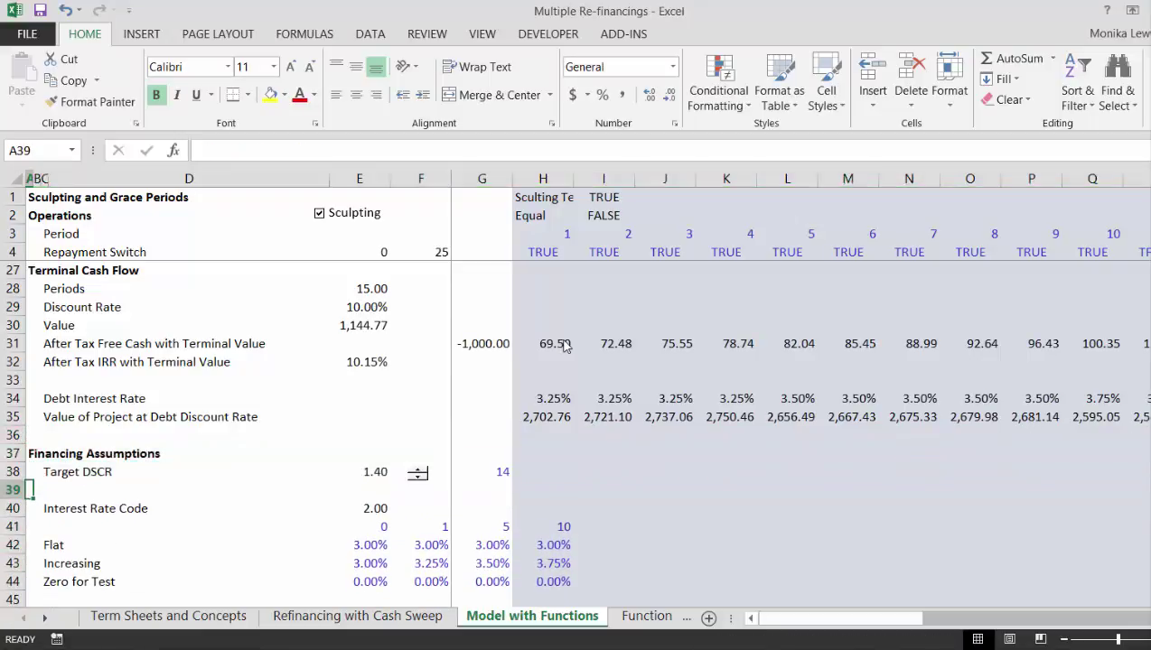
pyautogui.press('Down')
pyautogui.press('Down')
pyautogui.press('Down')
pyautogui.press('Down')
pyautogui.press('Down')
pyautogui.press('Down')
pyautogui.press('Down')
pyautogui.press('Down')
pyautogui.press('Down')
pyautogui.press('Down')
pyautogui.press('Down')
pyautogui.press('Down')
pyautogui.press('Down')
pyautogui.press('Down')
pyautogui.press('Down')
pyautogui.press('Down')
pyautogui.press('Down')
pyautogui.press('Down')
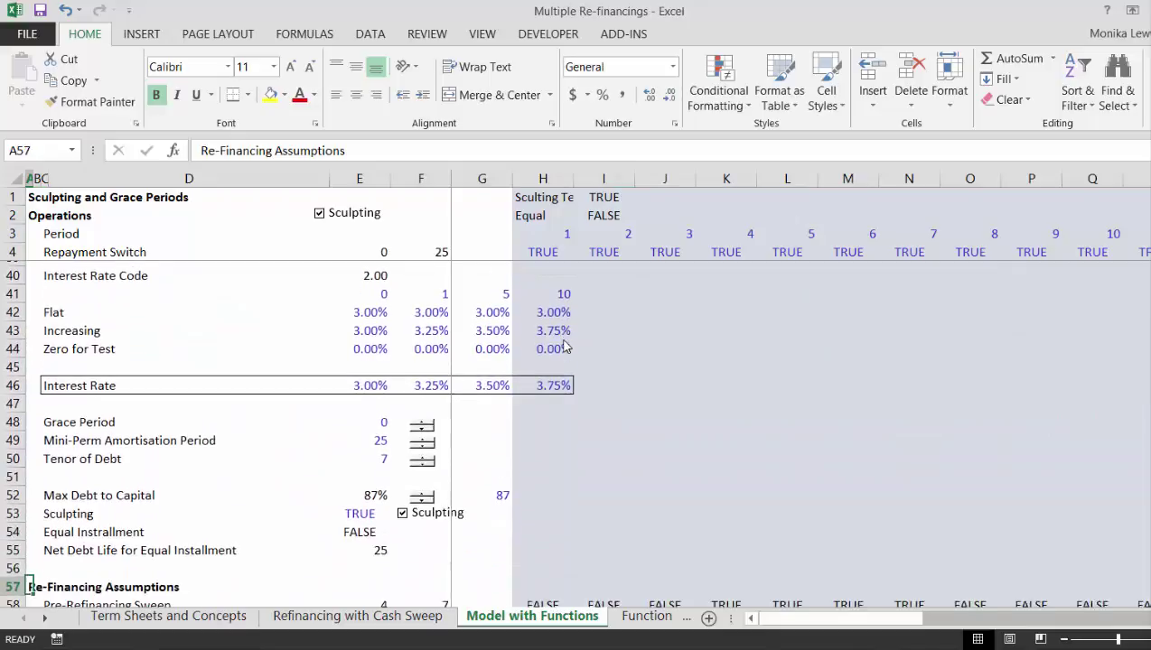
pyautogui.press('Down')
pyautogui.press('Down')
pyautogui.press('Down')
pyautogui.press('Down')
pyautogui.press('Down')
pyautogui.press('Down')
pyautogui.press('Down')
pyautogui.press('Down')
pyautogui.press('Down')
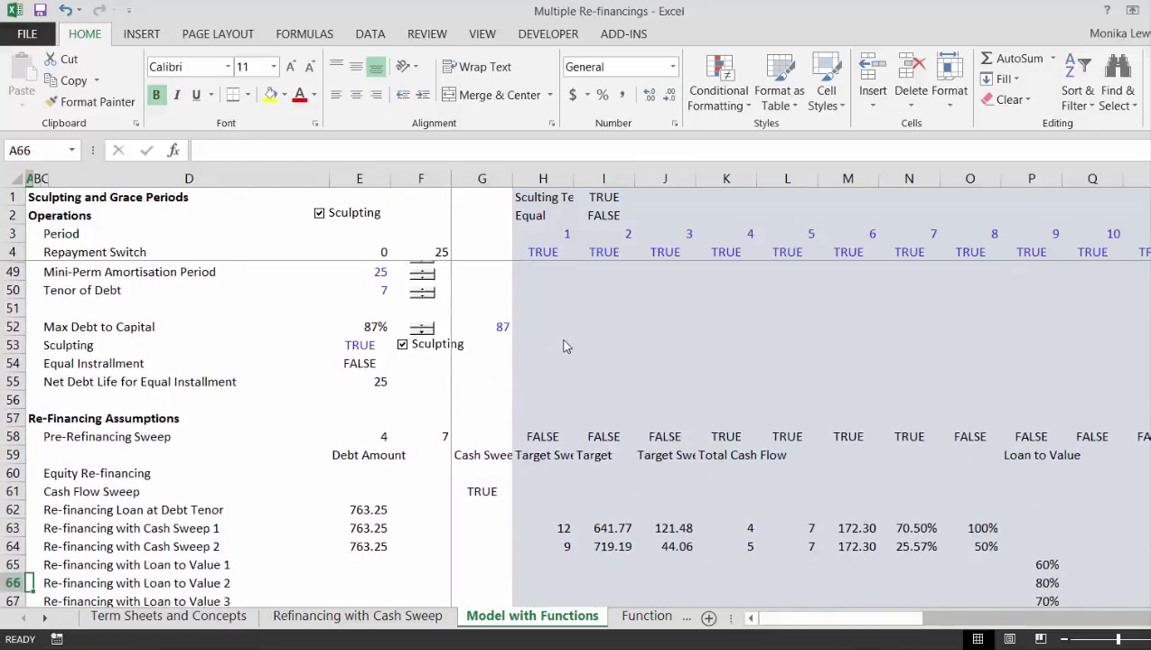
pyautogui.press('Down')
pyautogui.press('Down')
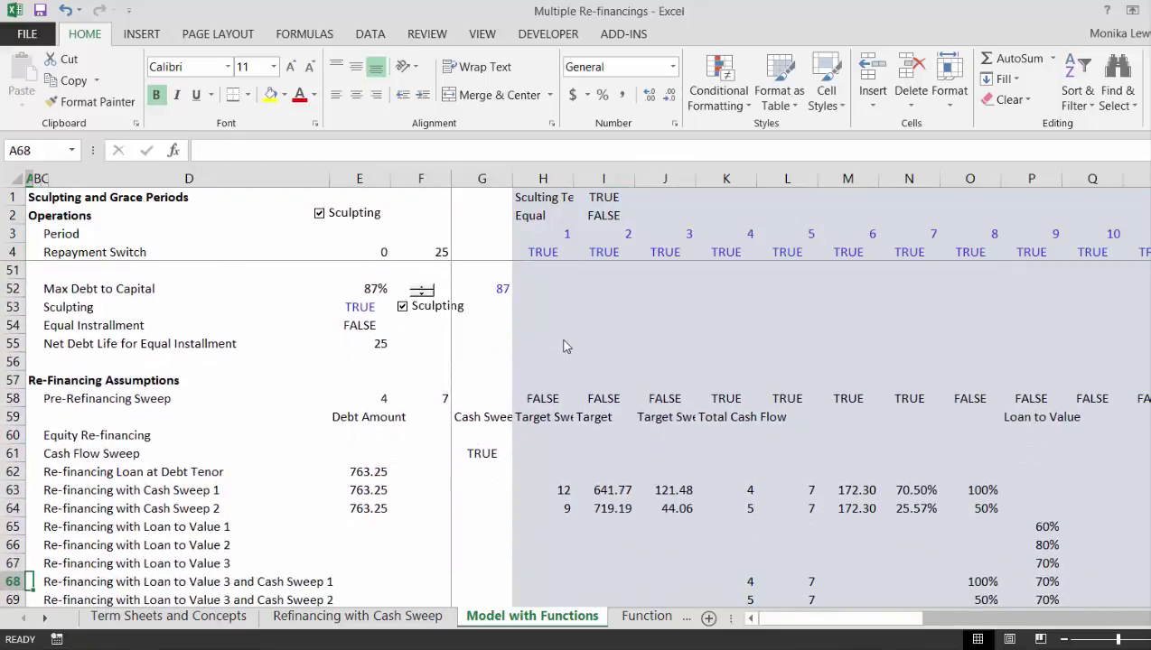
pyautogui.press('Up')
pyautogui.press('Up')
pyautogui.press('Up')
pyautogui.press('Right')
pyautogui.press('Right')
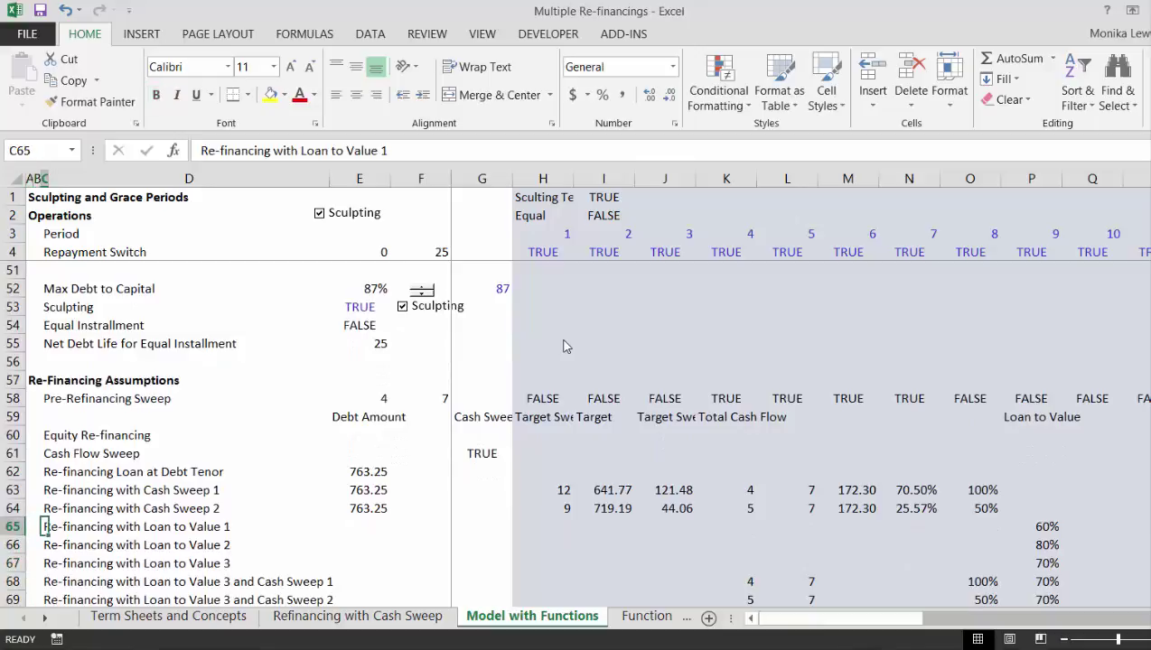
pyautogui.press('Down')
pyautogui.press('Down')
pyautogui.press('Down')
pyautogui.scroll(-2, 563, 346)
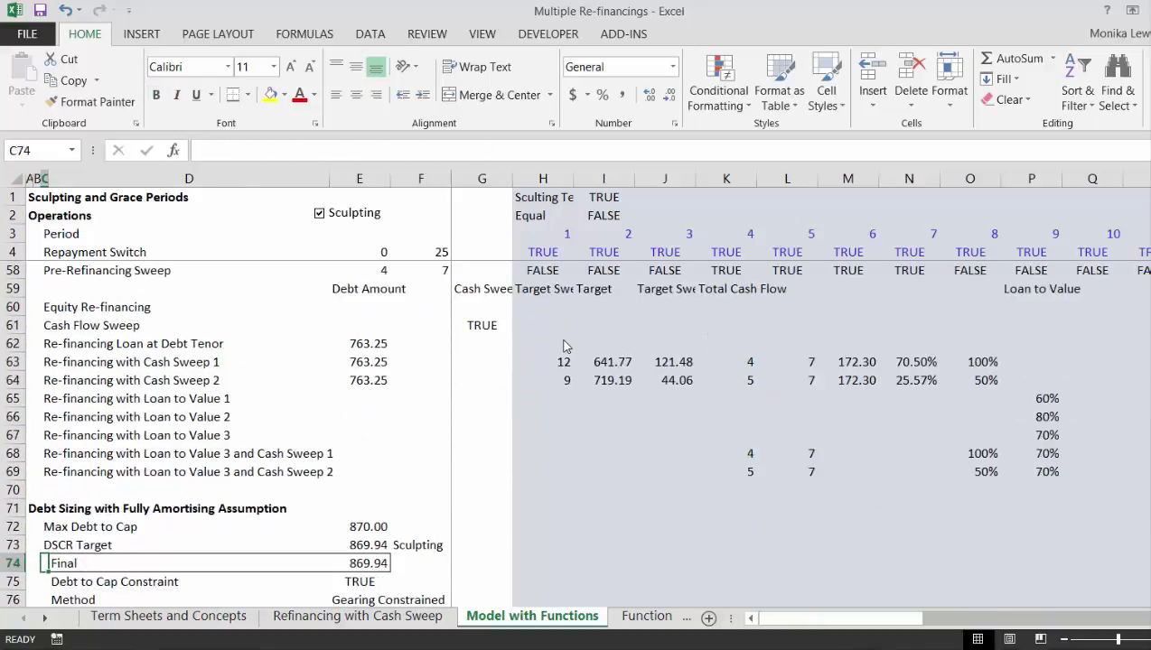
pyautogui.press('Up')
pyautogui.press('Right')
pyautogui.press('Right')
pyautogui.press('Right')
pyautogui.press('Right')
pyautogui.press('Right')
pyautogui.press('Right')
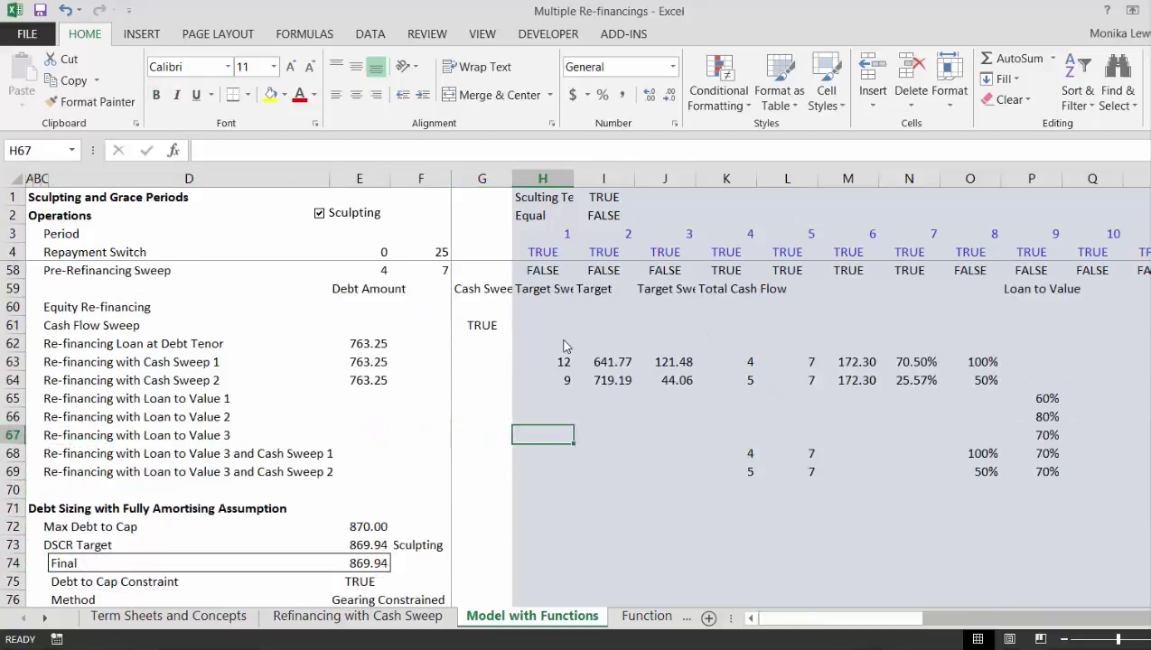
pyautogui.press('Right')
pyautogui.press('Up')
pyautogui.press('Up')
pyautogui.press('Up')
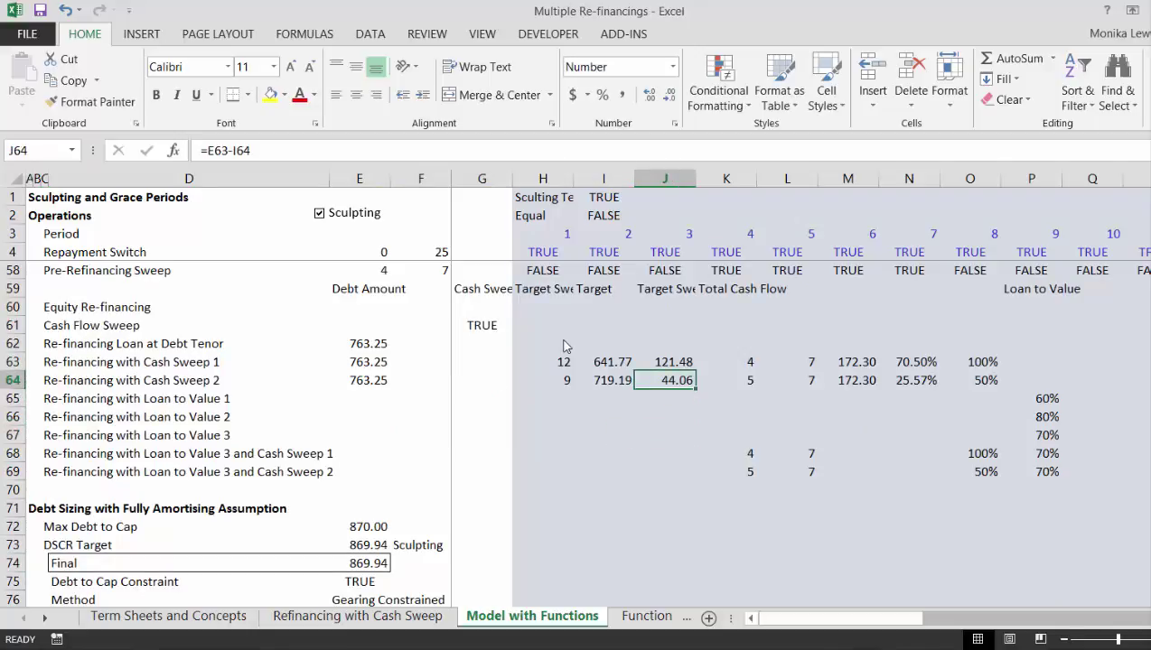
pyautogui.press('Left')
pyautogui.press('Left')
pyautogui.press('Left')
pyautogui.press('Left')
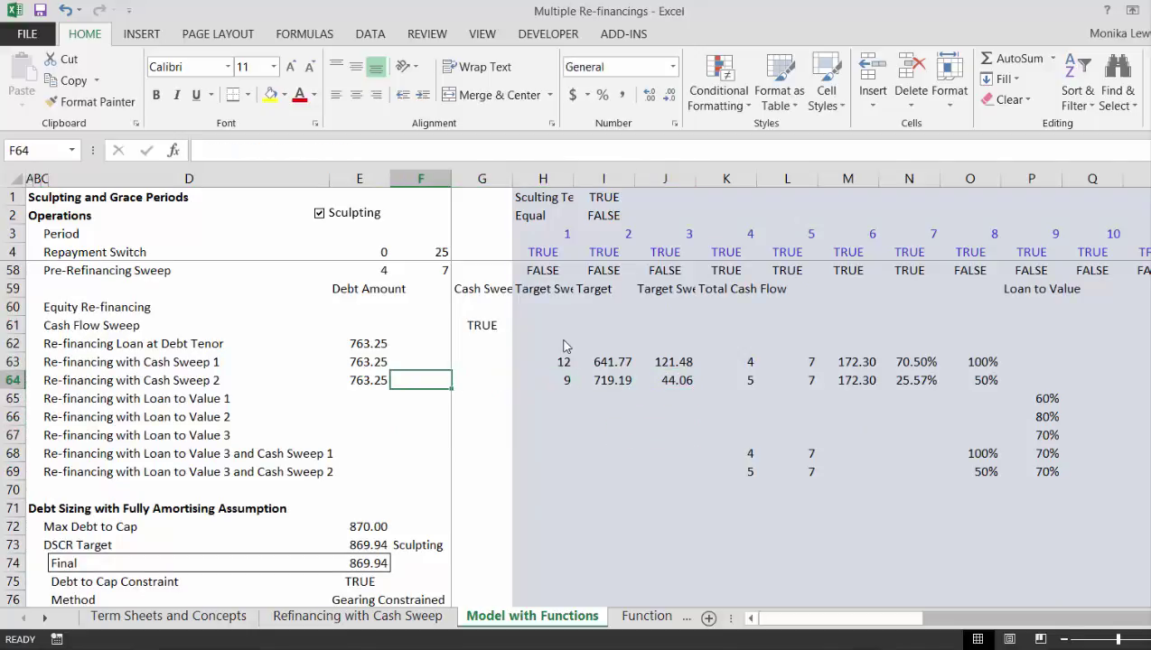
# Step: Start a LOOKUP formula in E65 for Re-financing with Loan to Value 1, with the Tenor of Debt in E50 as lookup value
pyautogui.press('Down')
pyautogui.press('Down')
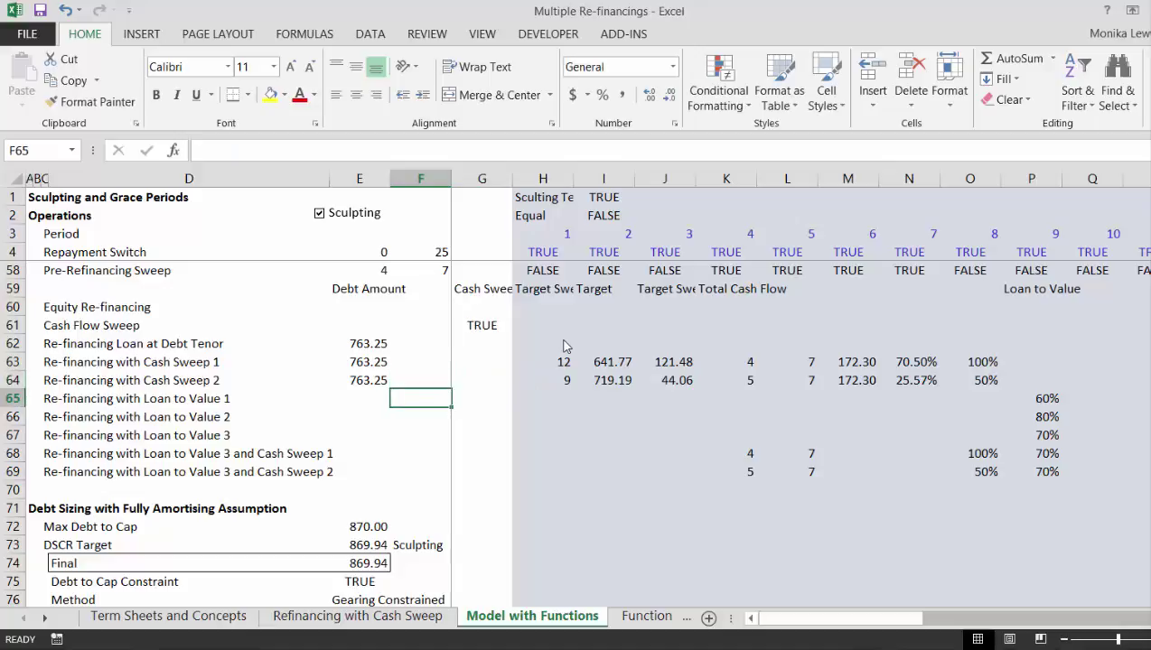
pyautogui.press('Left')
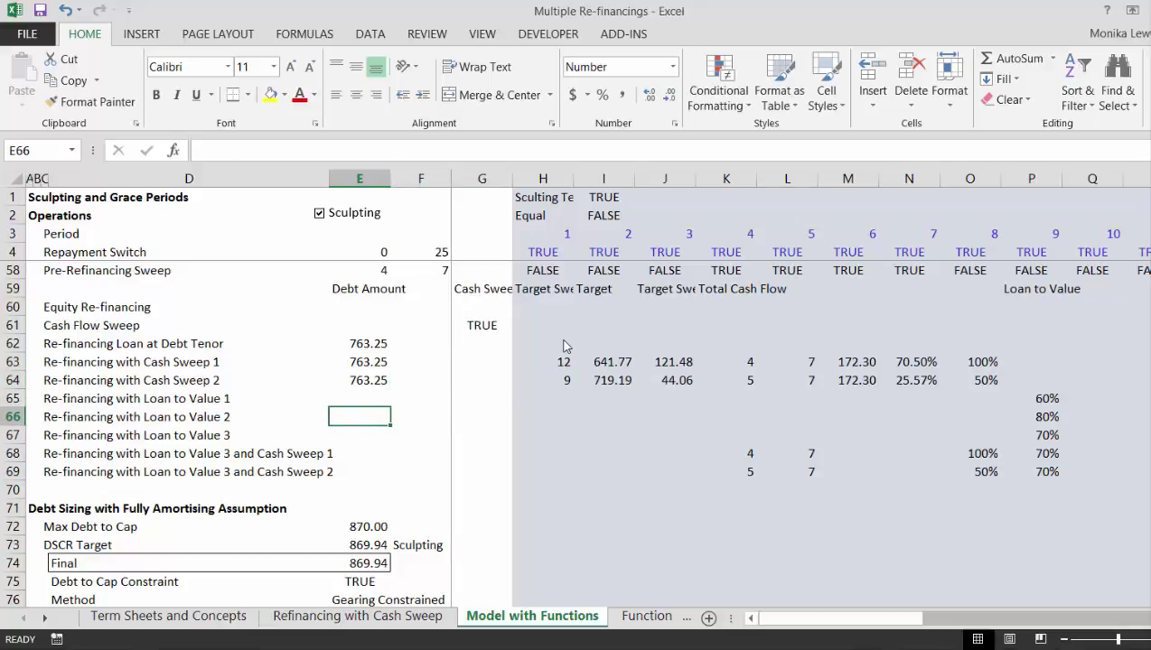
pyautogui.press('Down')
pyautogui.press('Up')
pyautogui.press('Up')
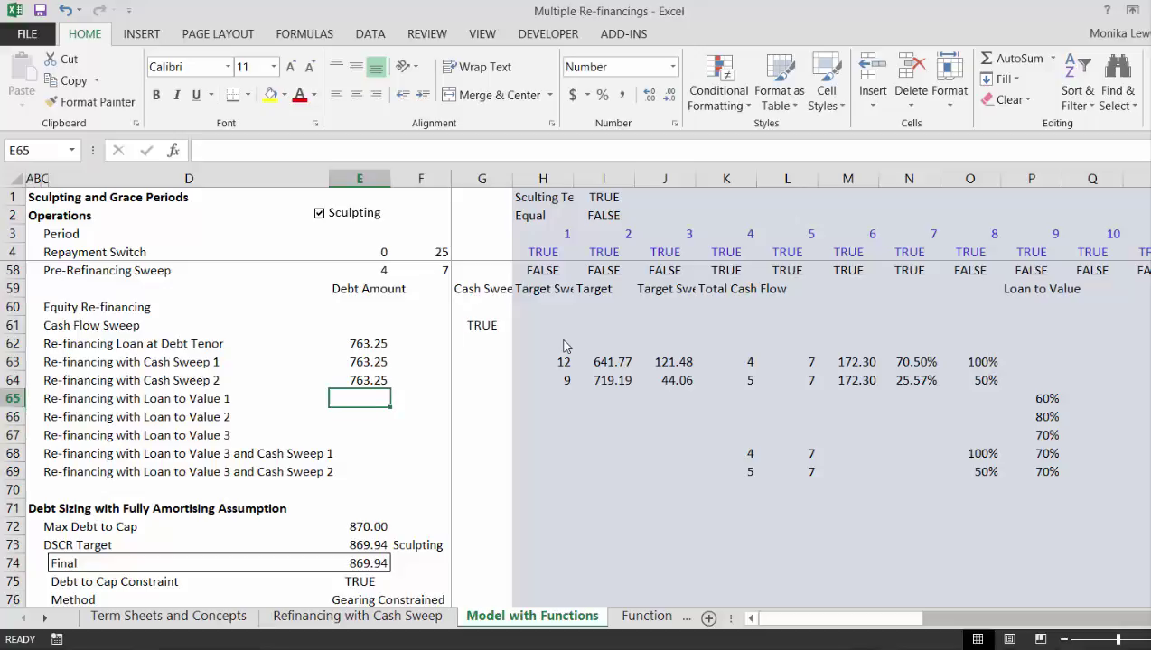
pyautogui.write('=')
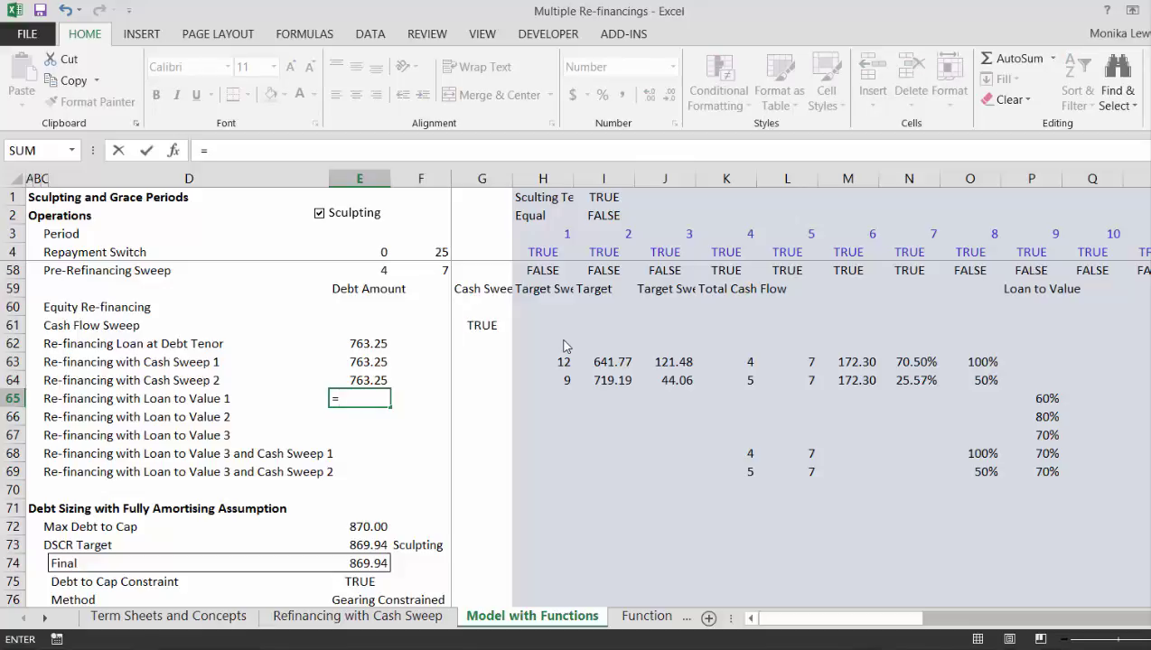
pyautogui.write('lo')
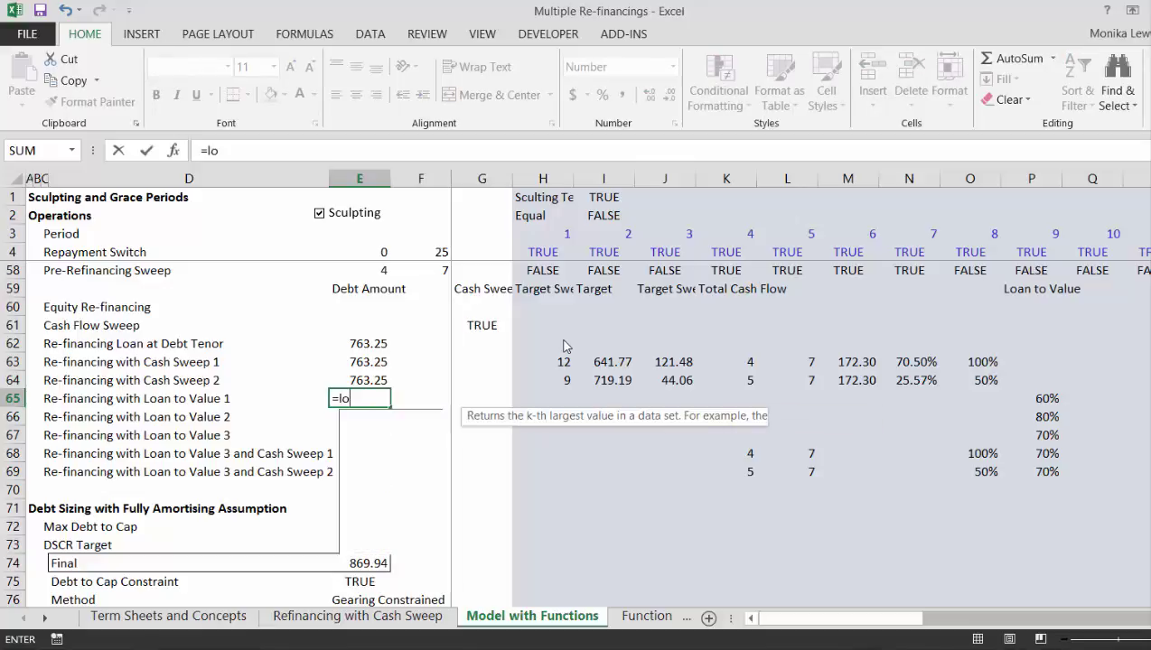
pyautogui.write('ok')
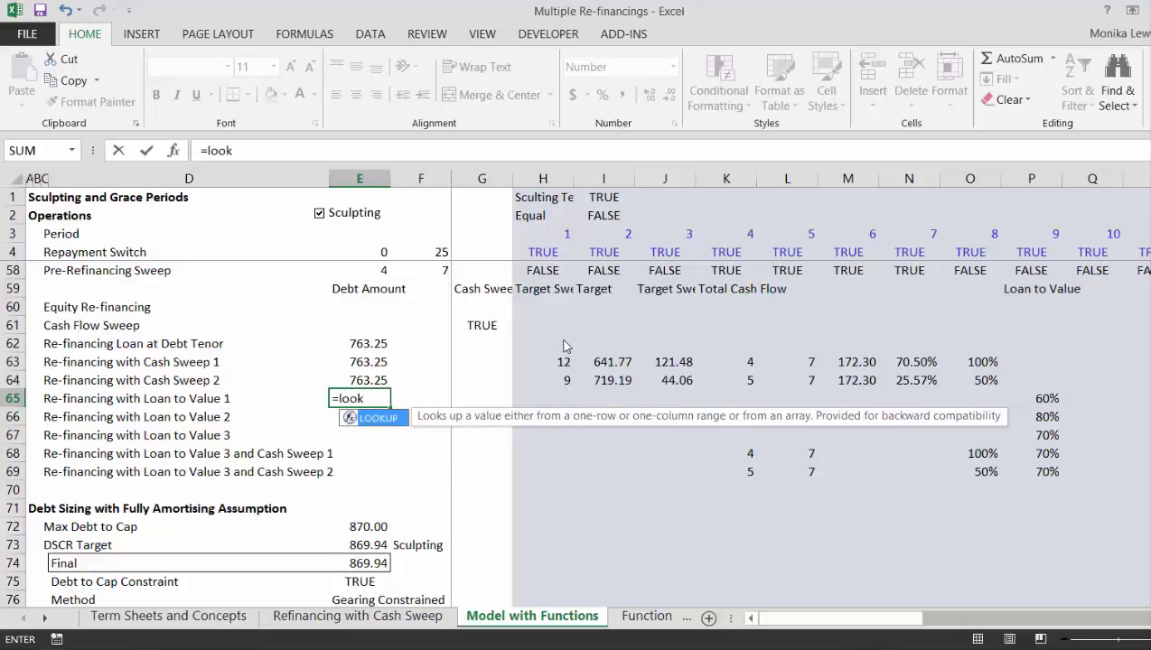
pyautogui.press('Tab')
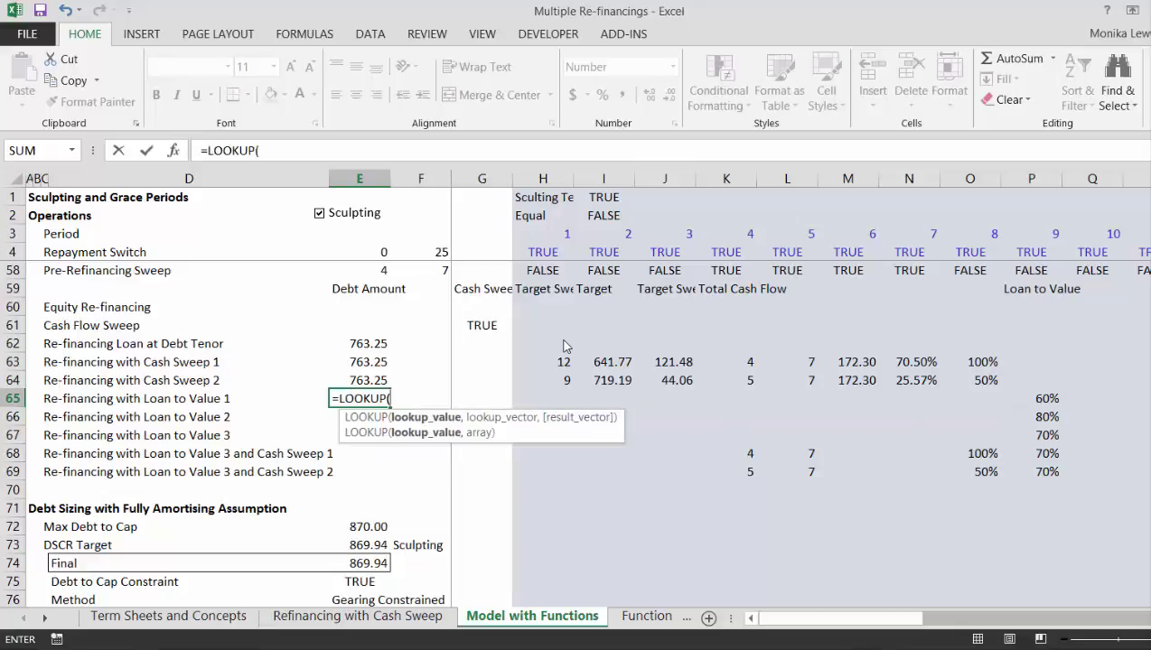
pyautogui.press('Up')
pyautogui.press('Up')
pyautogui.press('Up')
pyautogui.press('Up')
pyautogui.press('Up')
pyautogui.press('Up')
pyautogui.press('Up')
pyautogui.press('Up')
pyautogui.press('Up')
pyautogui.press('Up')
pyautogui.press('Up')
pyautogui.press('Up')
pyautogui.press('Up')
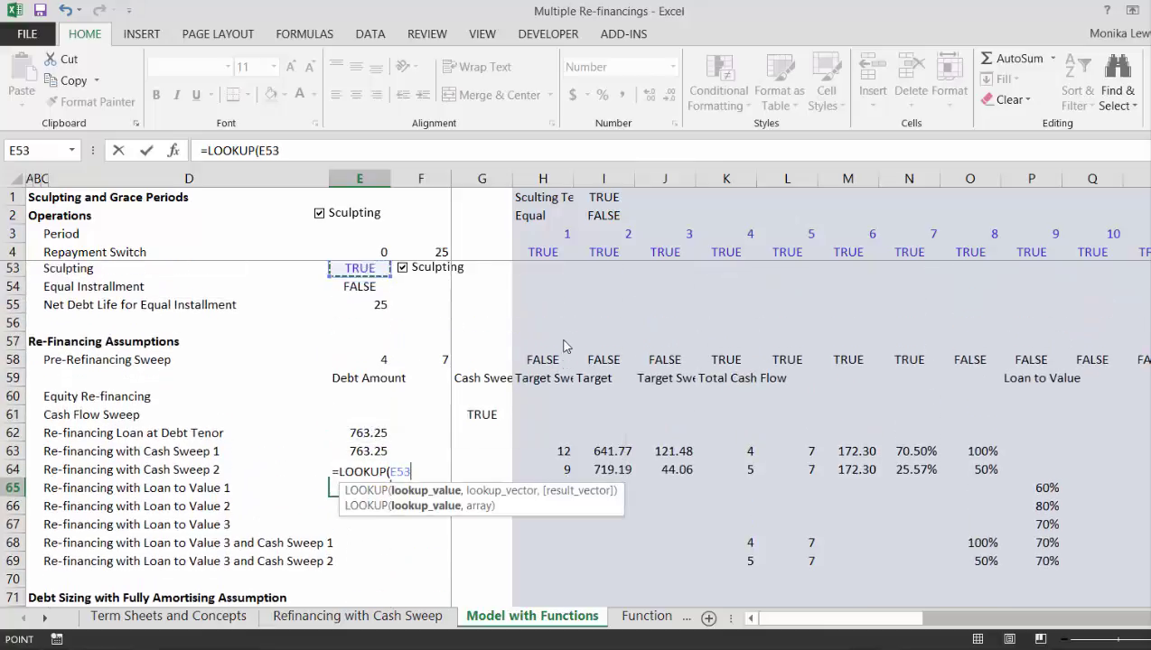
pyautogui.press('Up')
pyautogui.press('Up')
pyautogui.press('Up')
pyautogui.press('Up')
pyautogui.press('Down')
pyautogui.press('Down')
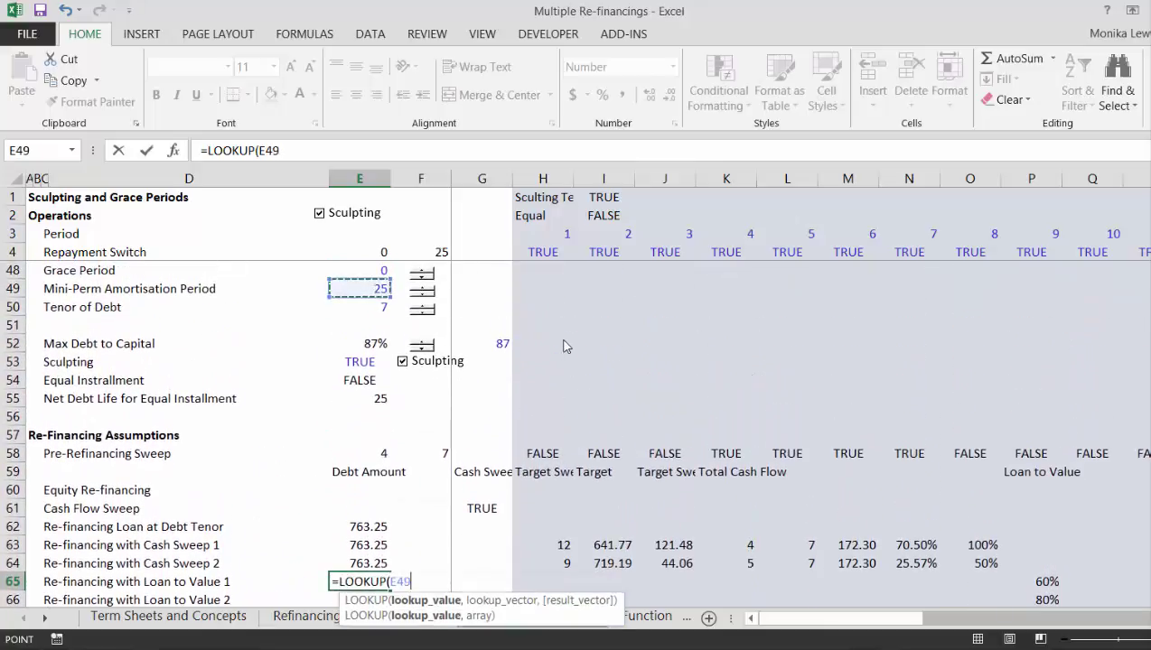
# Step: Use the Period row $3:$3 as lookup vector and the Value of Project at Debt Discount Rate row $35:$35 as result vector
pyautogui.write(',')
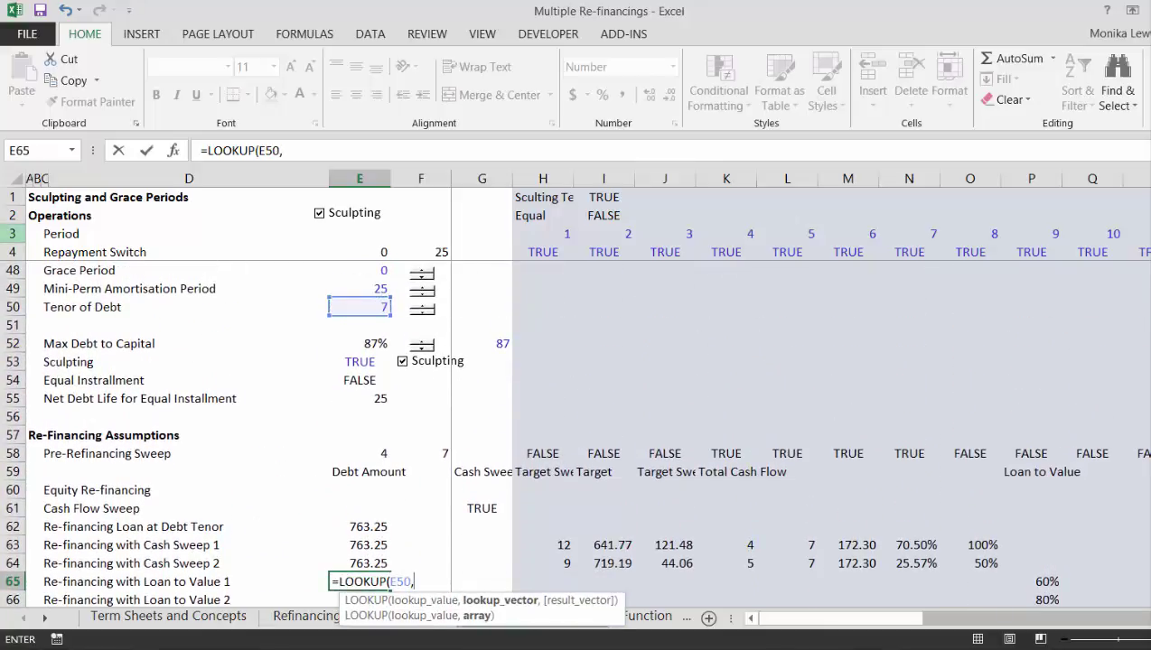
pyautogui.click(11, 233)
pyautogui.press('F4')
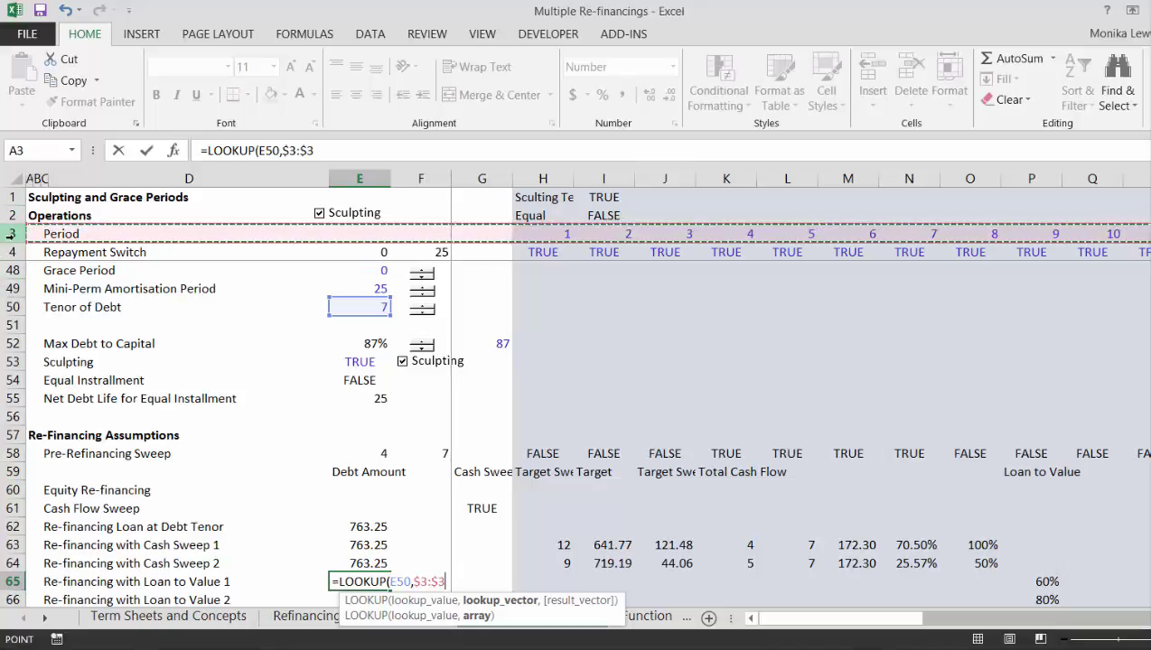
pyautogui.write(',')
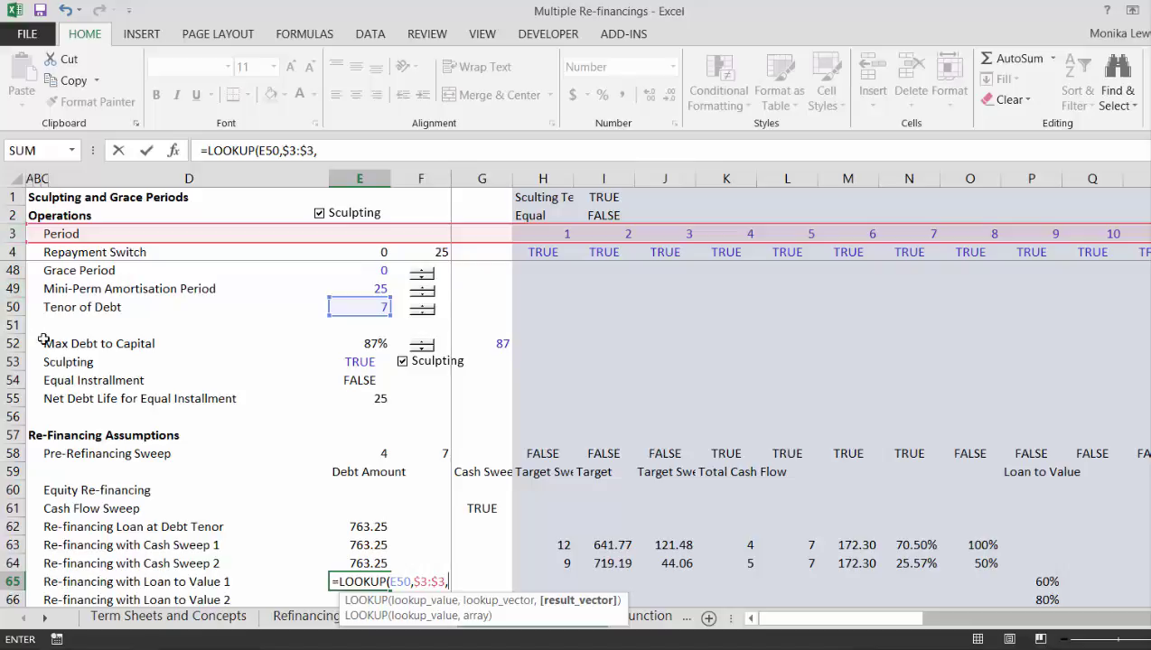
pyautogui.click(49, 323)
pyautogui.press('Down')
pyautogui.press('Down')
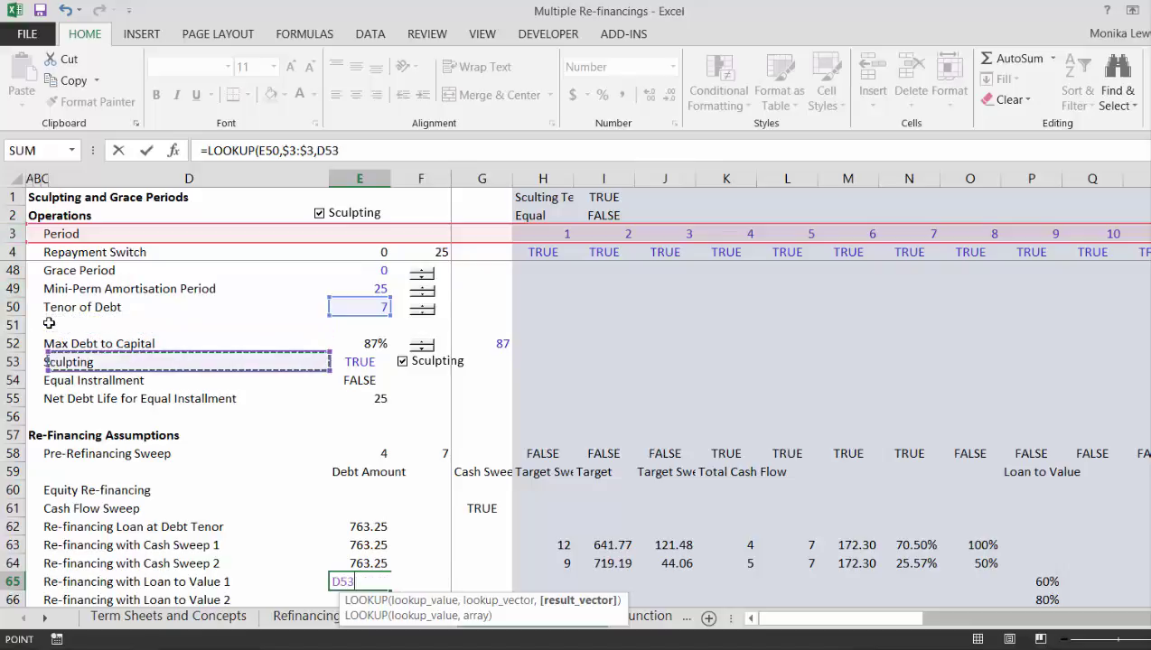
pyautogui.press('Up')
pyautogui.press('Up')
pyautogui.press('Up')
pyautogui.press('Up')
pyautogui.press('Up')
pyautogui.press('Up')
pyautogui.press('Up')
pyautogui.press('Up')
pyautogui.press('Up')
pyautogui.press('Up')
pyautogui.press('Up')
pyautogui.press('Up')
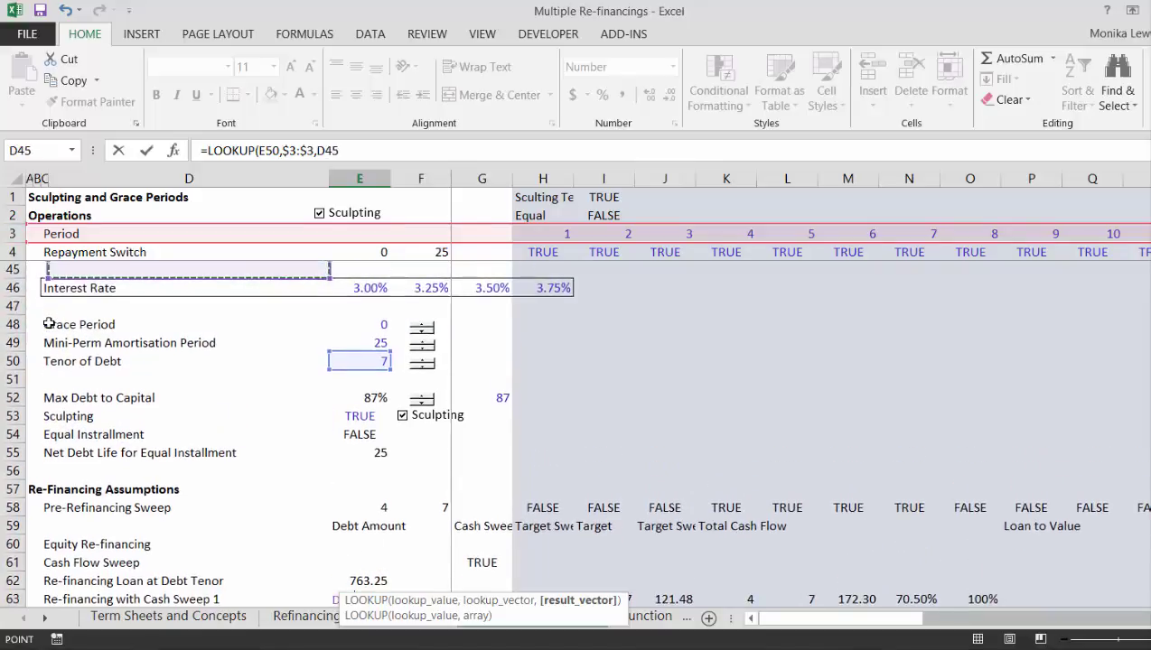
pyautogui.press('Up')
pyautogui.press('Up')
pyautogui.press('Up')
pyautogui.press('Up')
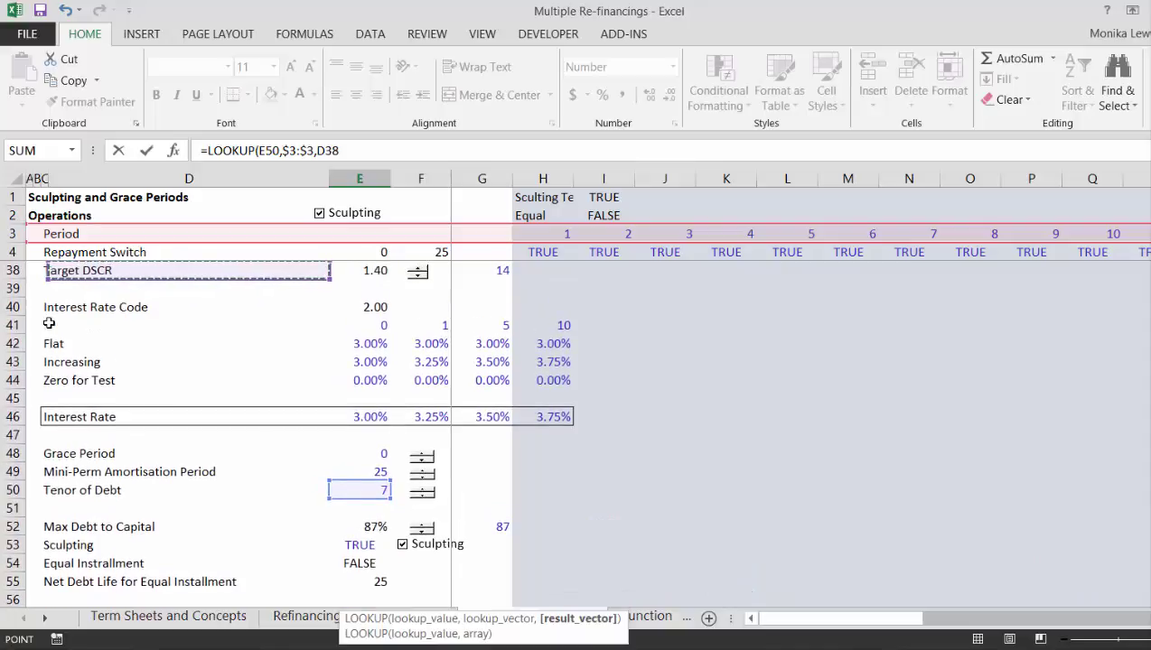
pyautogui.press('Up')
pyautogui.press('Up')
pyautogui.press('Up')
pyautogui.press('Up')
pyautogui.press('Up')
pyautogui.press('Down')
pyautogui.press('Down')
pyautogui.press('Down')
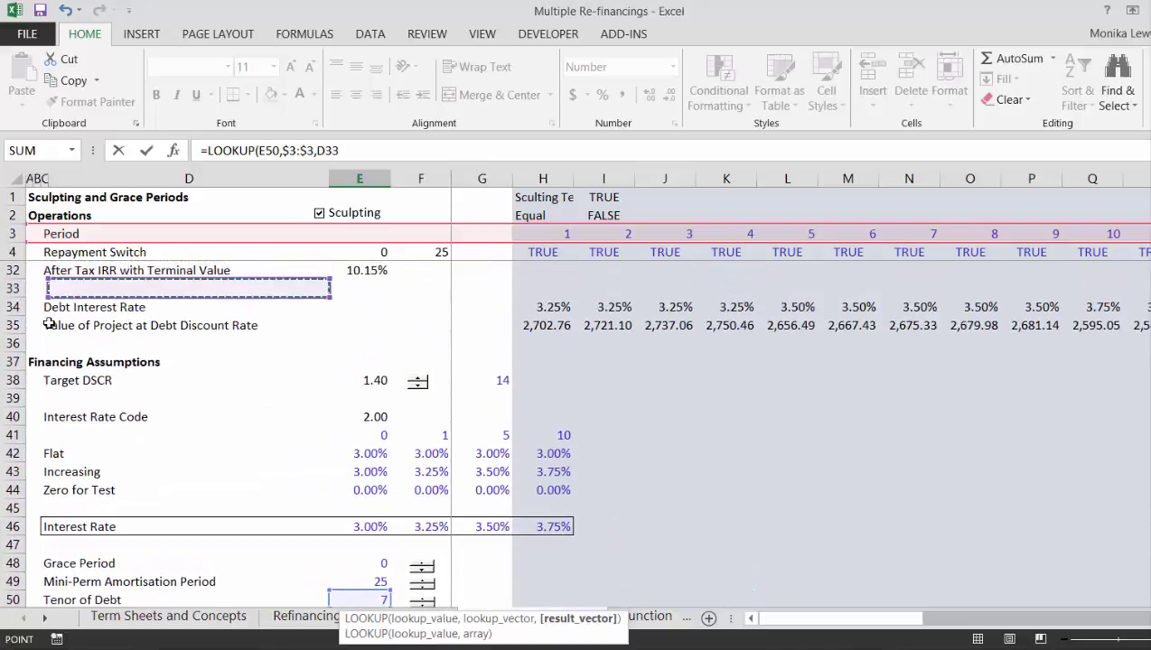
pyautogui.hotkey('shift', 'space')
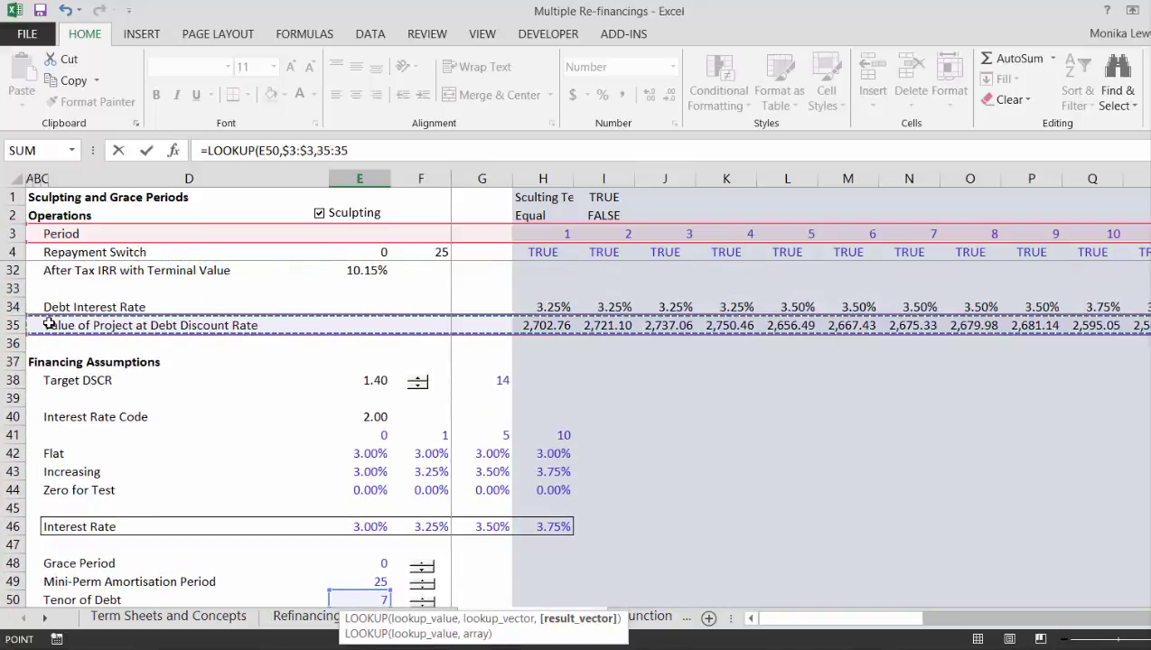
pyautogui.press('F4')
# Step: Close the LOOKUP, multiply it by Q65 and enter the formula in E65
pyautogui.write(')*')
pyautogui.press('Right')
pyautogui.press('Right')
pyautogui.press('Right')
pyautogui.press('Right')
pyautogui.press('Right')
pyautogui.press('Right')
pyautogui.press('Right')
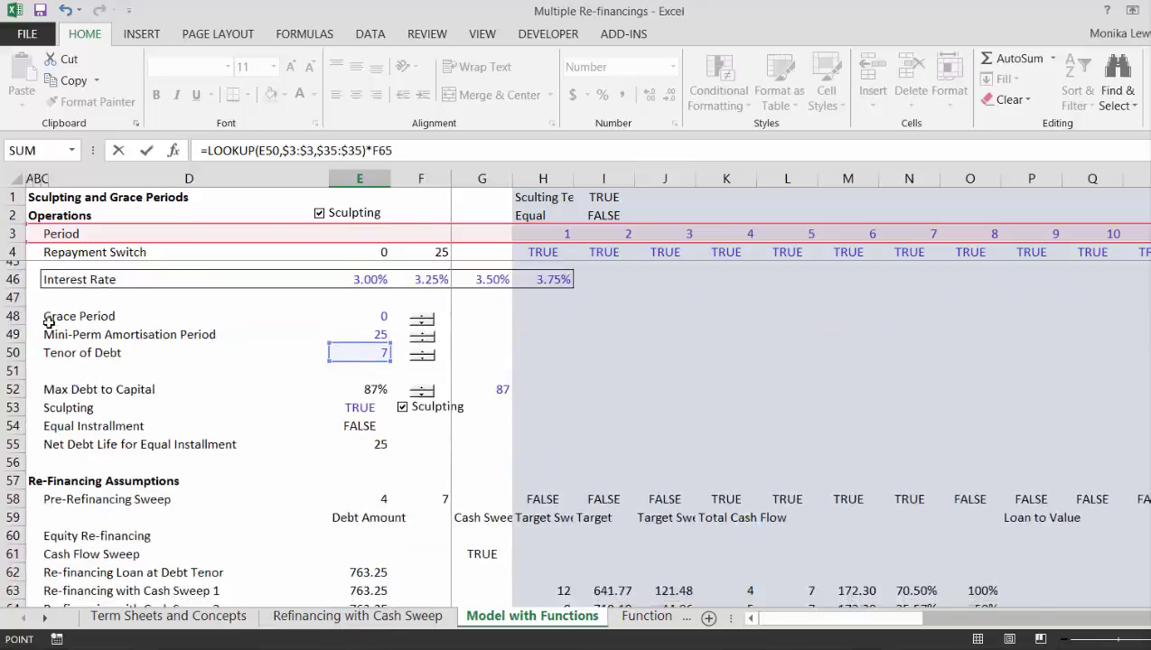
pyautogui.press('Right')
pyautogui.press('Right')
pyautogui.press('Right')
pyautogui.press('Right')
pyautogui.press('Right')
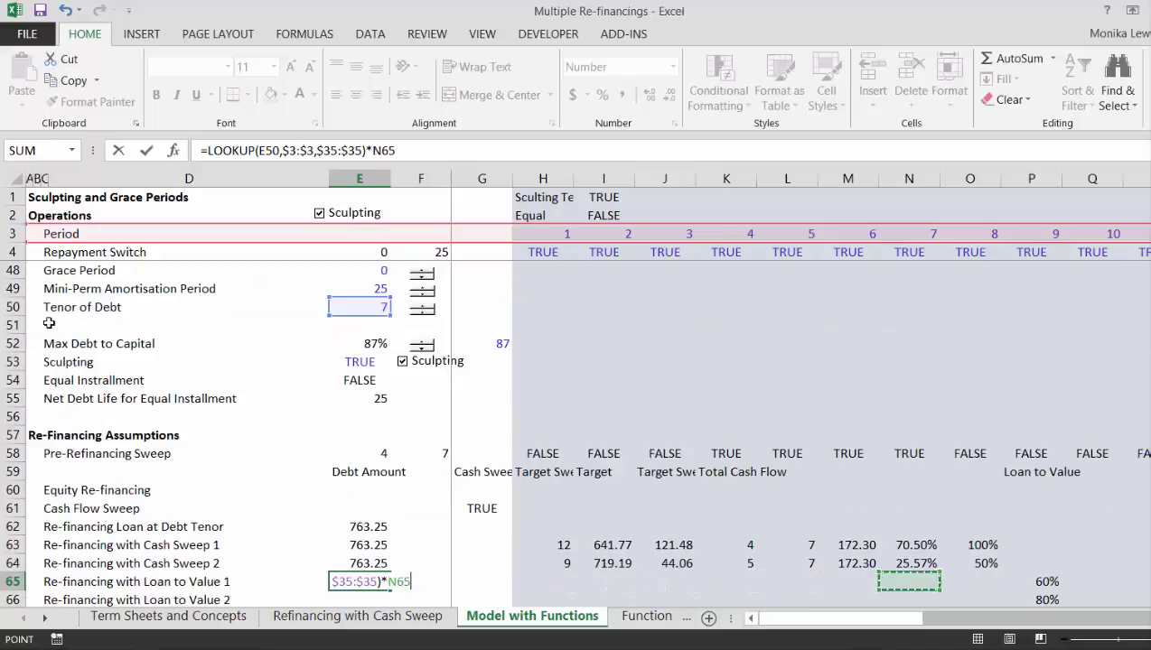
pyautogui.press('Return')
pyautogui.press('Up')
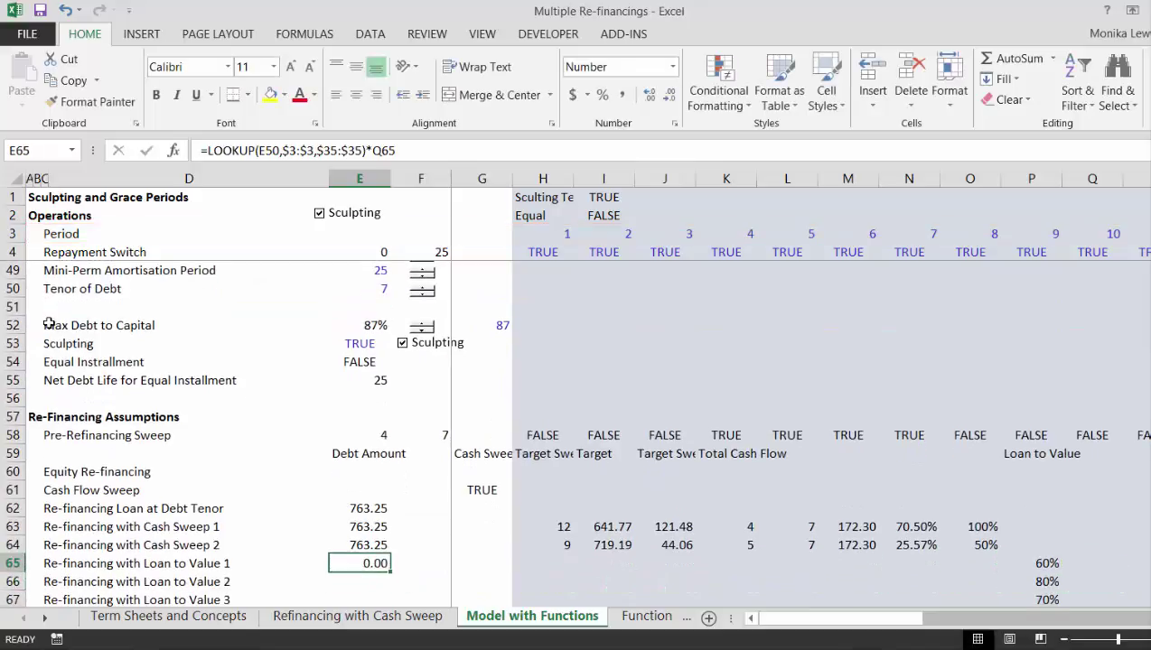
# Step: Replace the Q65 reference in the E65 formula with the 60% loan to value in P65
pyautogui.press('F2')
pyautogui.press('BackSpace')
pyautogui.press('BackSpace')
pyautogui.press('BackSpace')
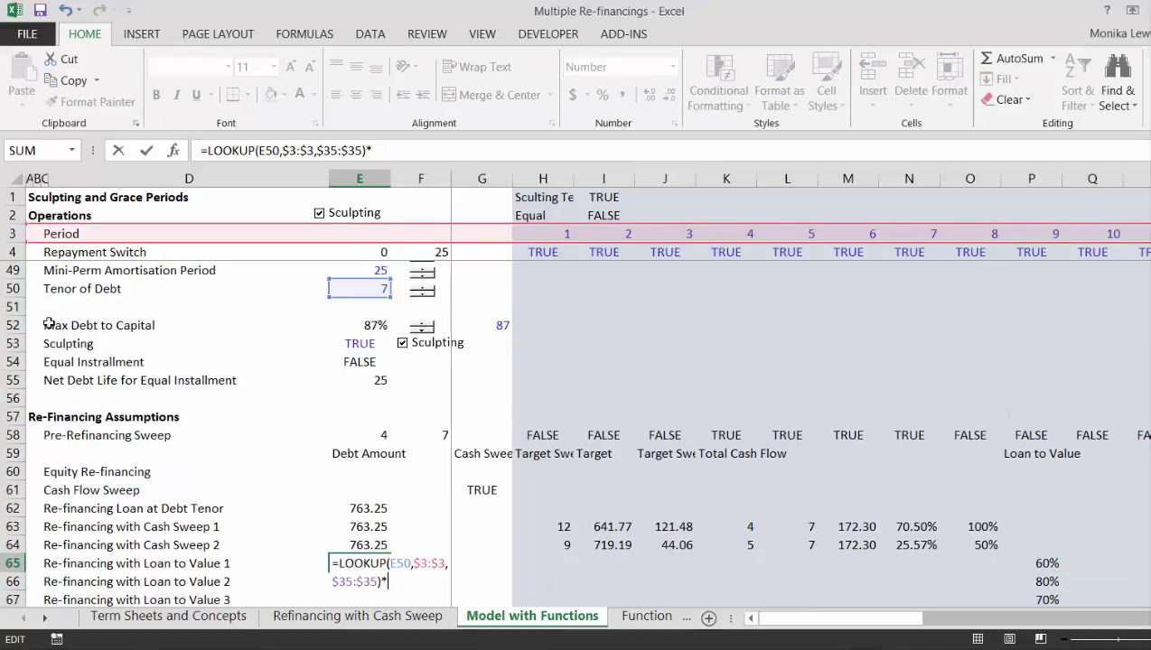
pyautogui.click(1043, 565)
pyautogui.press('Return')
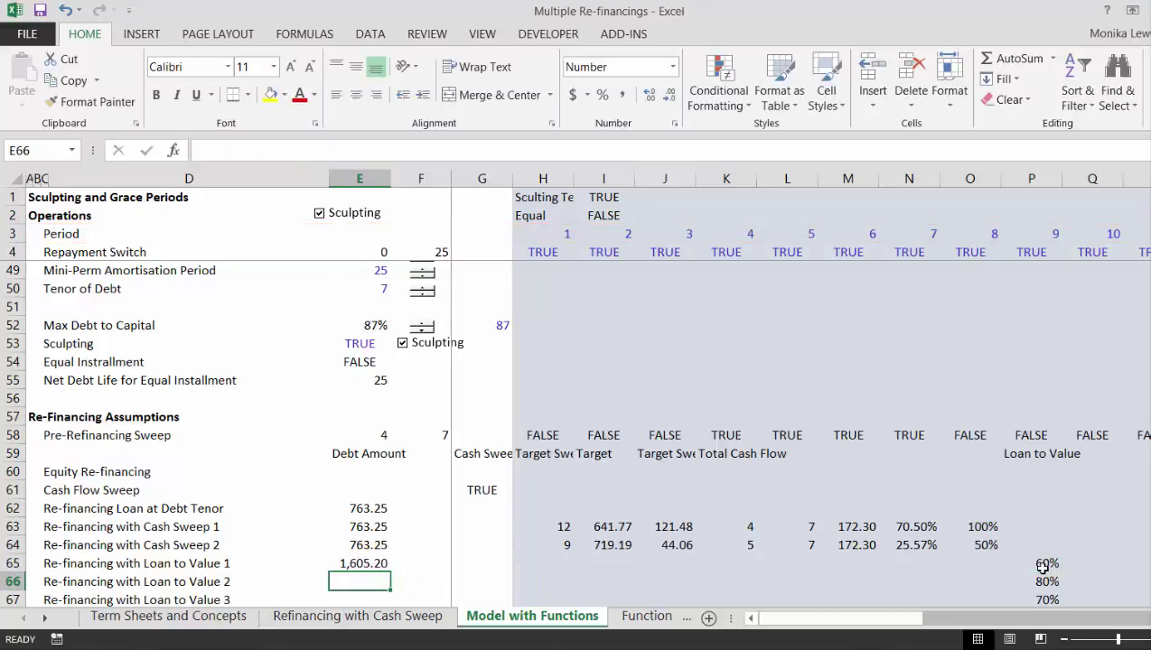
# Step: Copy the E65 formula down to the Loan to Value 2 and 3 rows, E66 and E67
pyautogui.press('Up')
pyautogui.hotkey('shift', 'Down')
pyautogui.hotkey('shift', 'Down')
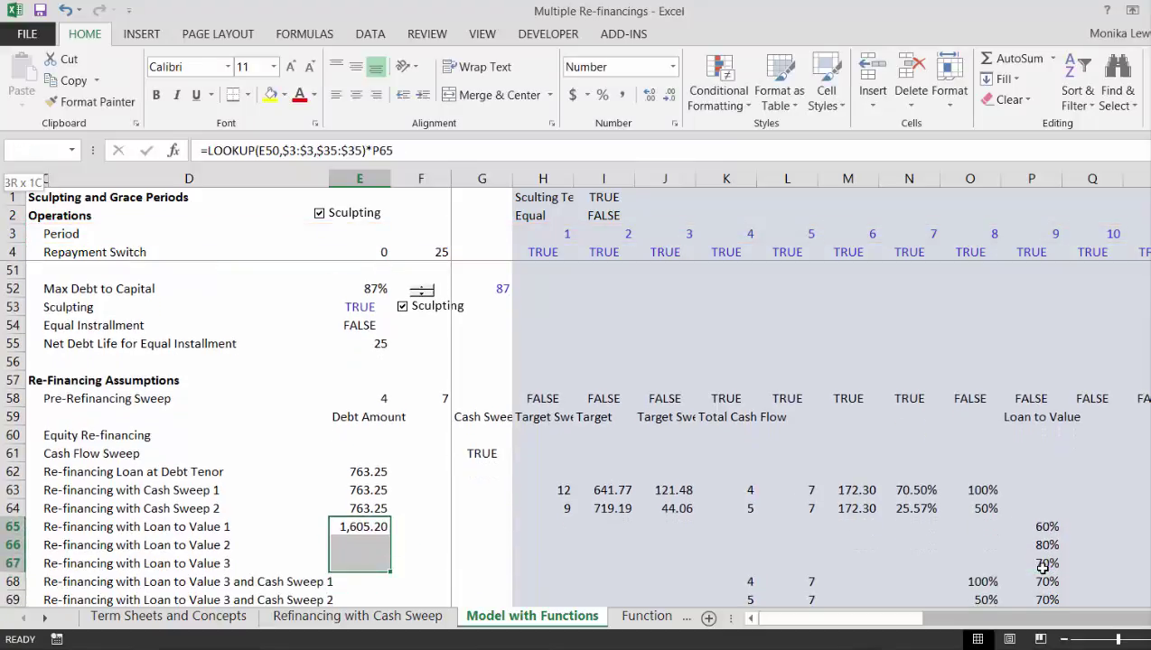
pyautogui.press('Down')
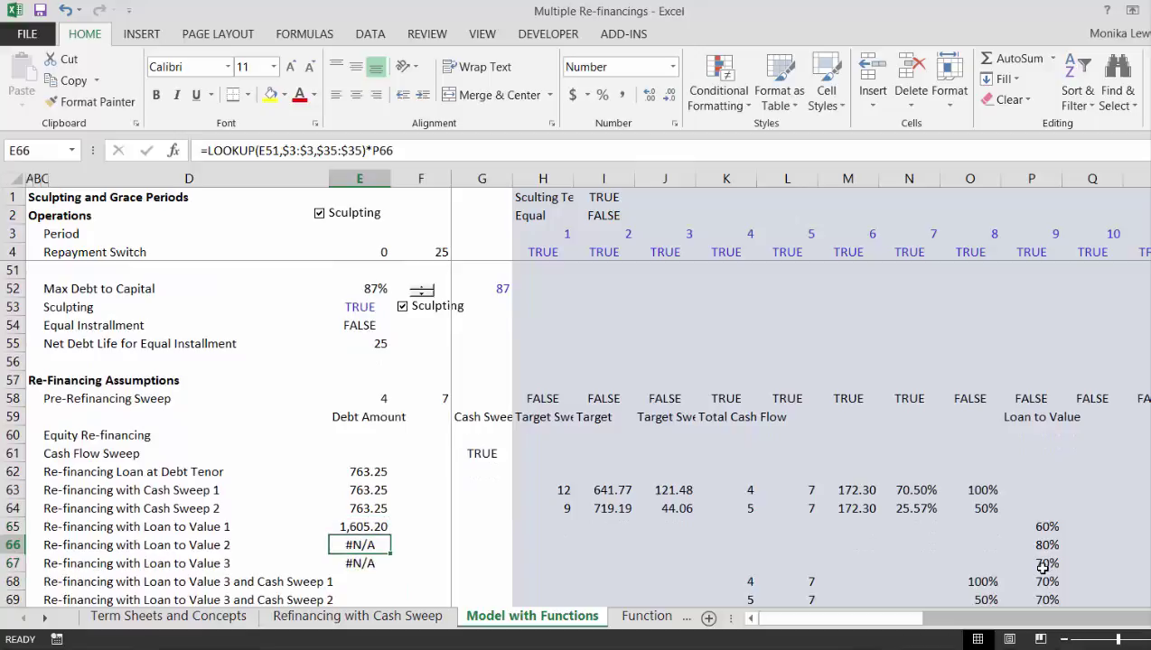
# Step: Make the Tenor of Debt reference E50 absolute in the E65 LOOKUP formula
pyautogui.press('Up')
pyautogui.press('F2')
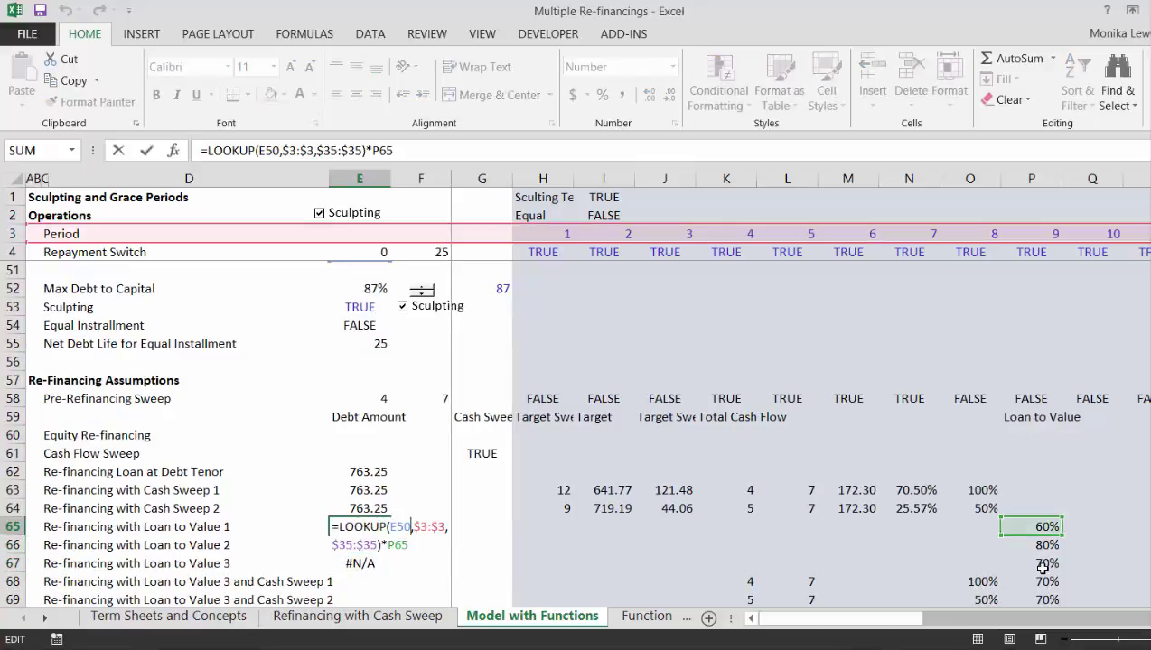
pyautogui.press('Left')
pyautogui.press('F4')
pyautogui.press('Return')
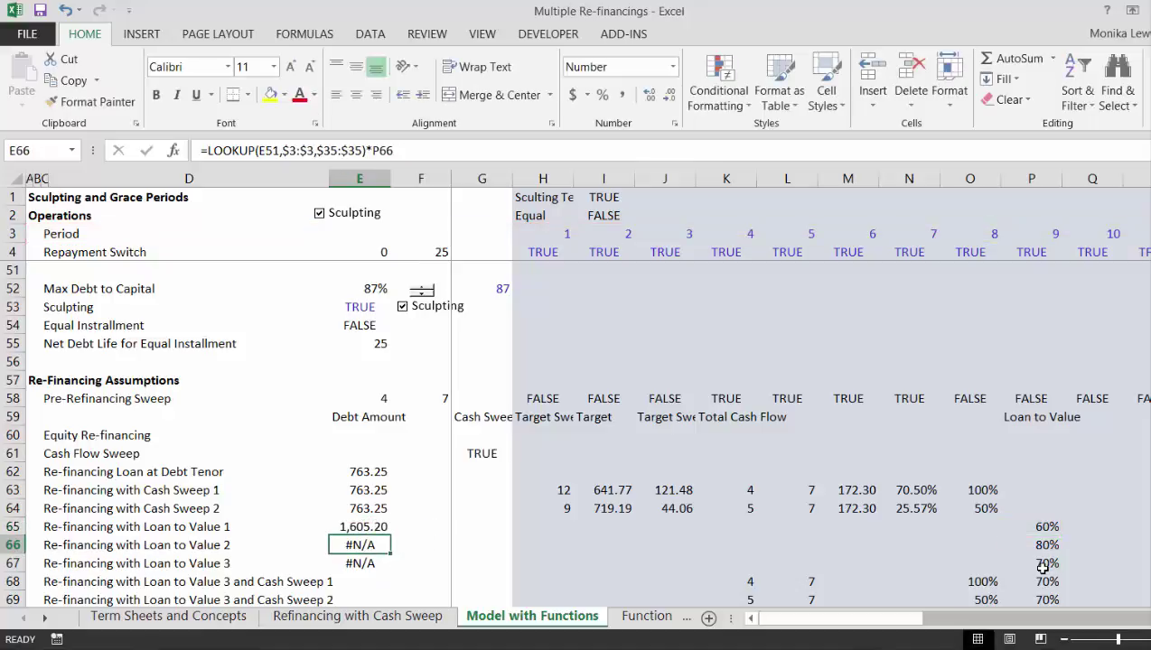
# Step: Copy the corrected E65 formula down to the Loan to Value 2 and 3 rows, E66:E67
pyautogui.press('Up')
pyautogui.hotkey('shift', 'Down')
pyautogui.hotkey('shift', 'Down')
pyautogui.hotkey('ctrl', 'd')
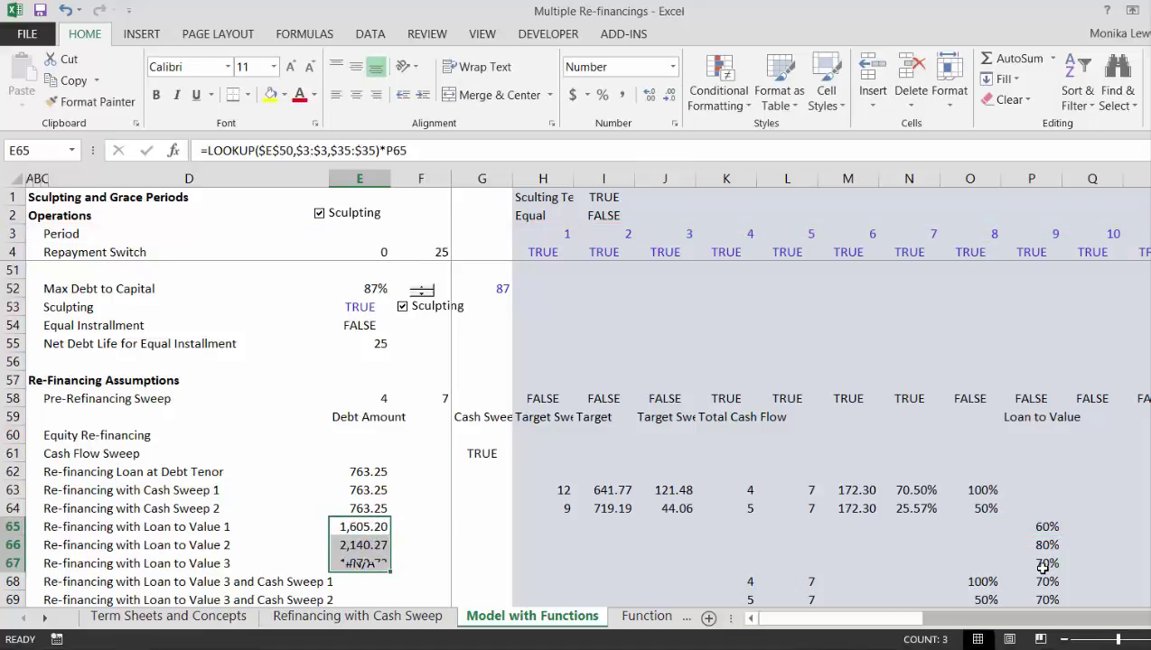
# Step: Copy the E67 loan to value formula down to the two Loan to Value 3 and Cash Sweep rows, E68:E69
pyautogui.press('Down')
pyautogui.press('Down')
pyautogui.press('Down')
pyautogui.press('Down')
pyautogui.press('Down')
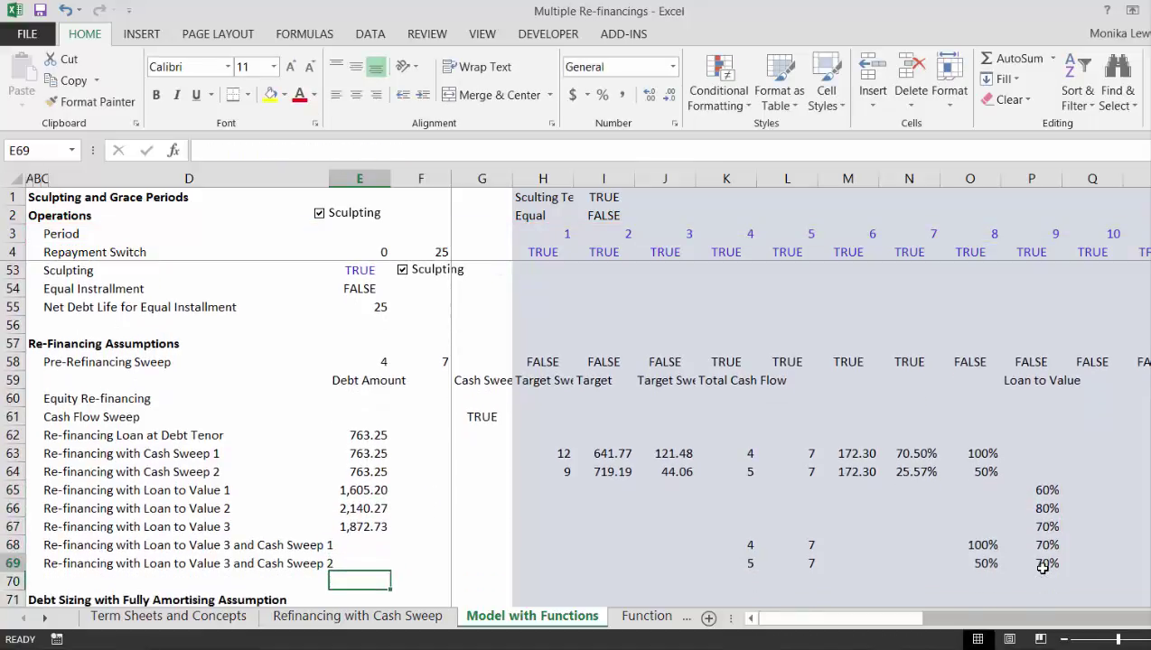
pyautogui.press('Up')
pyautogui.press('Up')
pyautogui.press('Up')
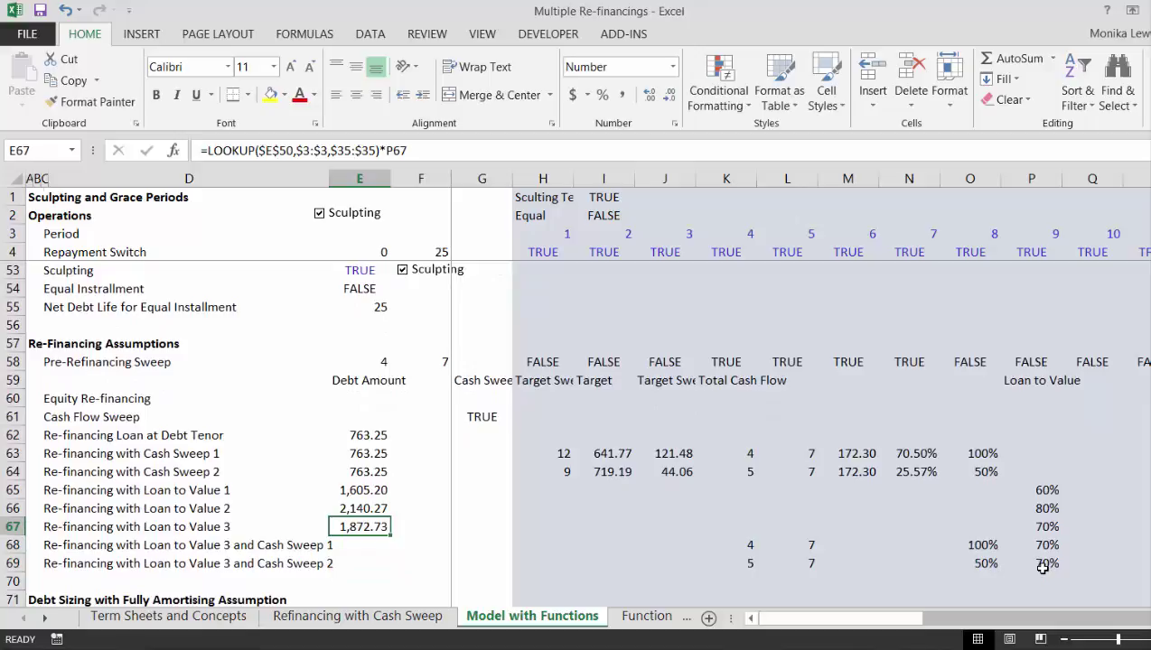
pyautogui.hotkey('shift', 'Down')
pyautogui.hotkey('shift', 'Down')
pyautogui.hotkey('ctrl', 'd')
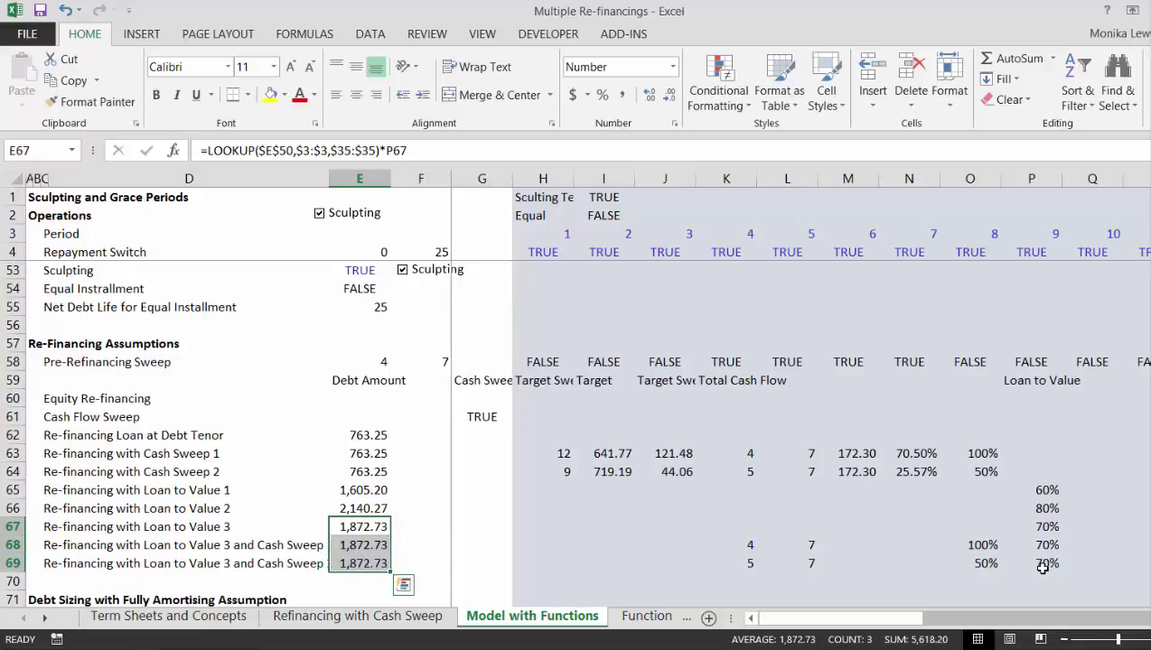
# Step: Widen column D so the full refinancing labels fit
pyautogui.press('Right')
pyautogui.press('Left')
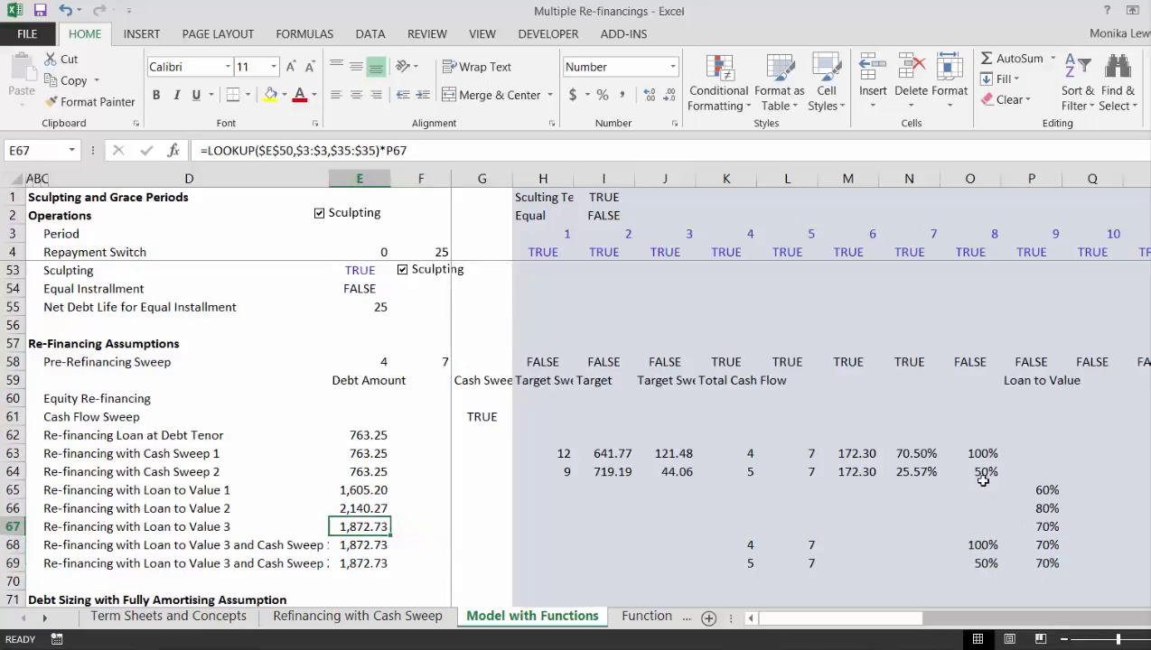
pyautogui.moveTo(332, 173); pyautogui.dragTo(354, 173)
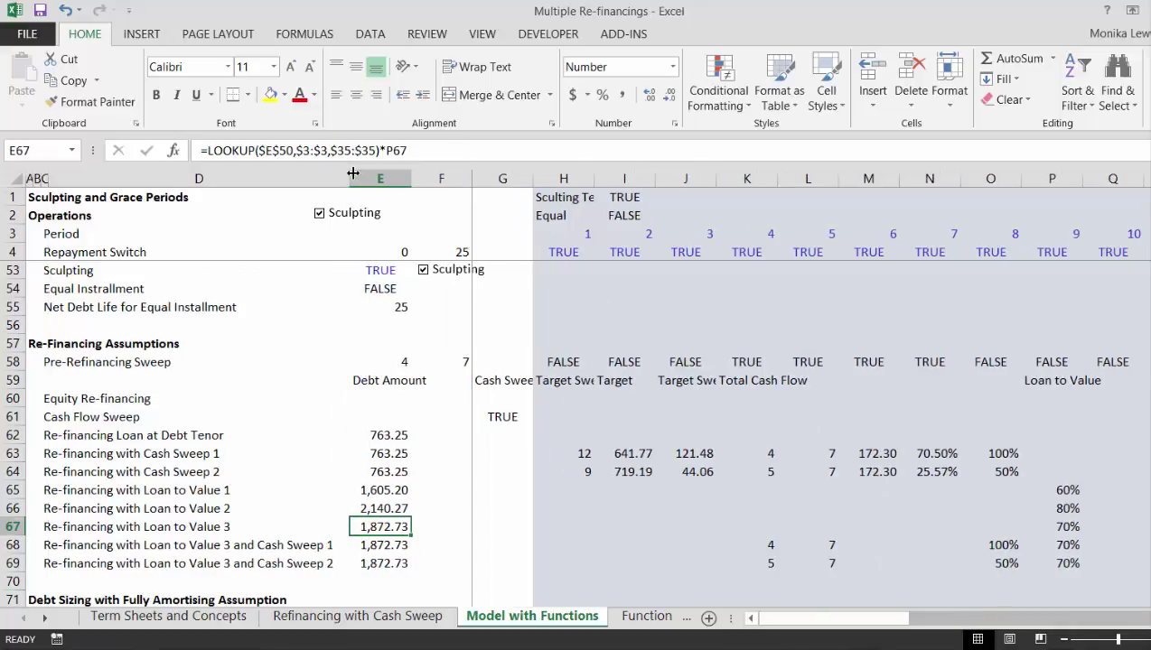
# Step: Insert three blank rows at row 71, above the Debt Sizing with Fully Amortising Assumption heading
pyautogui.press('Down')
pyautogui.press('Down')
pyautogui.press('Down')
pyautogui.press('Down')
pyautogui.press('Down')
pyautogui.press('Down')
pyautogui.press('Down')
pyautogui.press('Up')
pyautogui.press('Up')
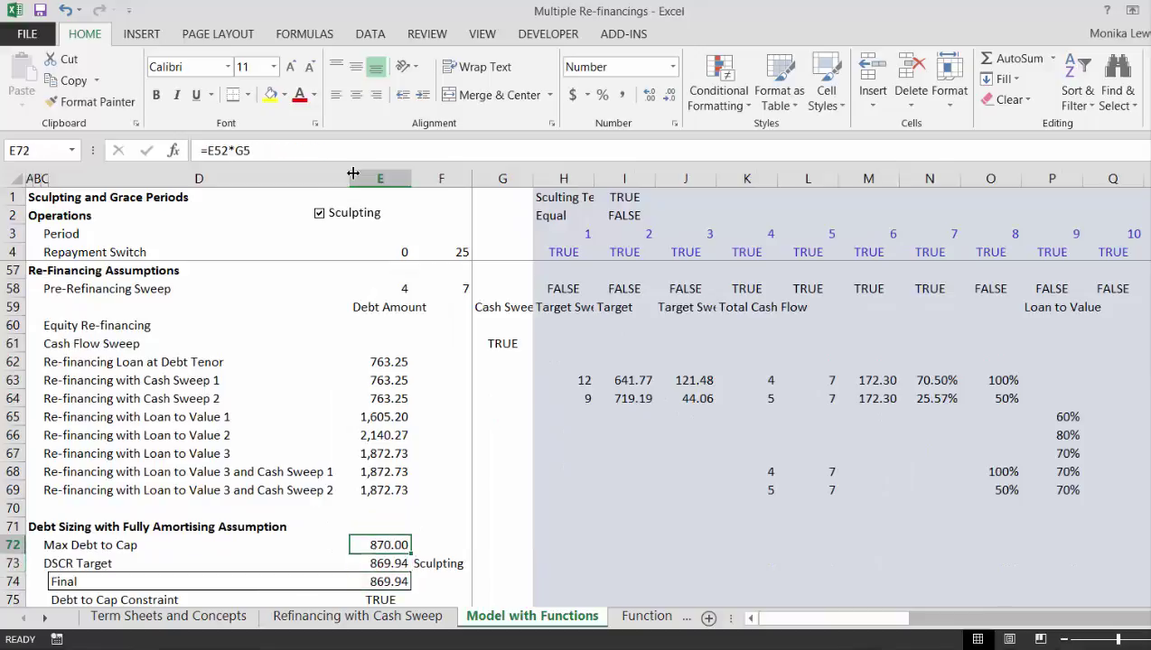
pyautogui.press('Up')
pyautogui.press('Up')
pyautogui.press('Up')
pyautogui.press('Down')
pyautogui.press('Down')
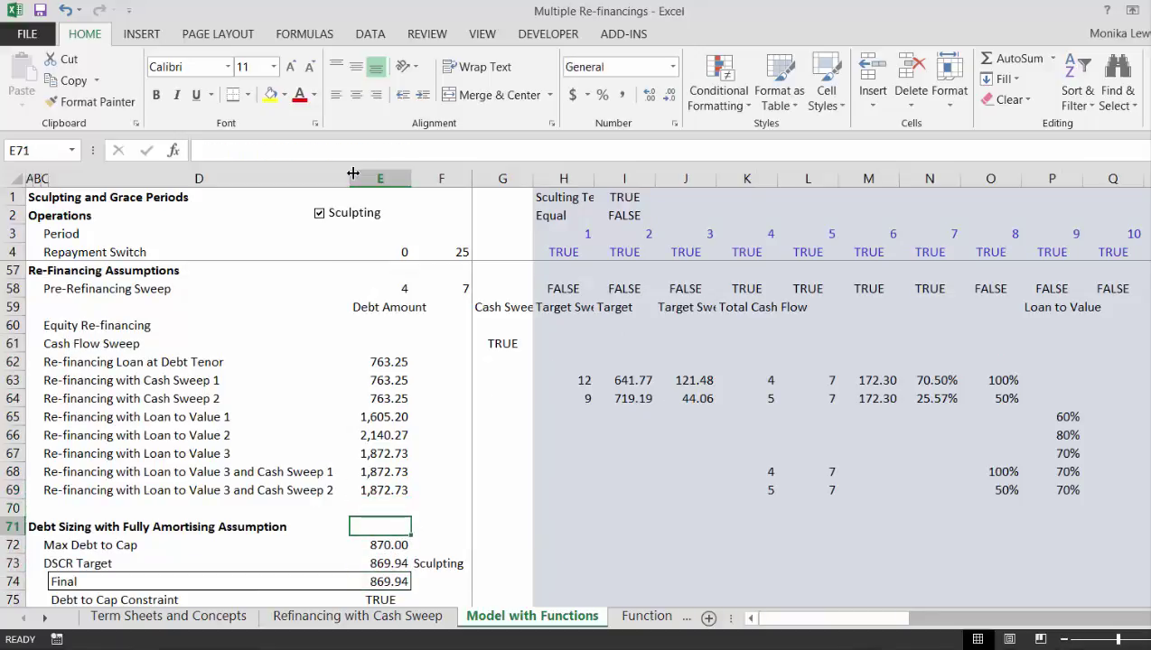
pyautogui.hotkey('shift', 'space')
pyautogui.hotkey('ctrl', 'shift', '+')
pyautogui.hotkey('ctrl', 'shift', '+')
pyautogui.hotkey('ctrl', 'shift', '+')
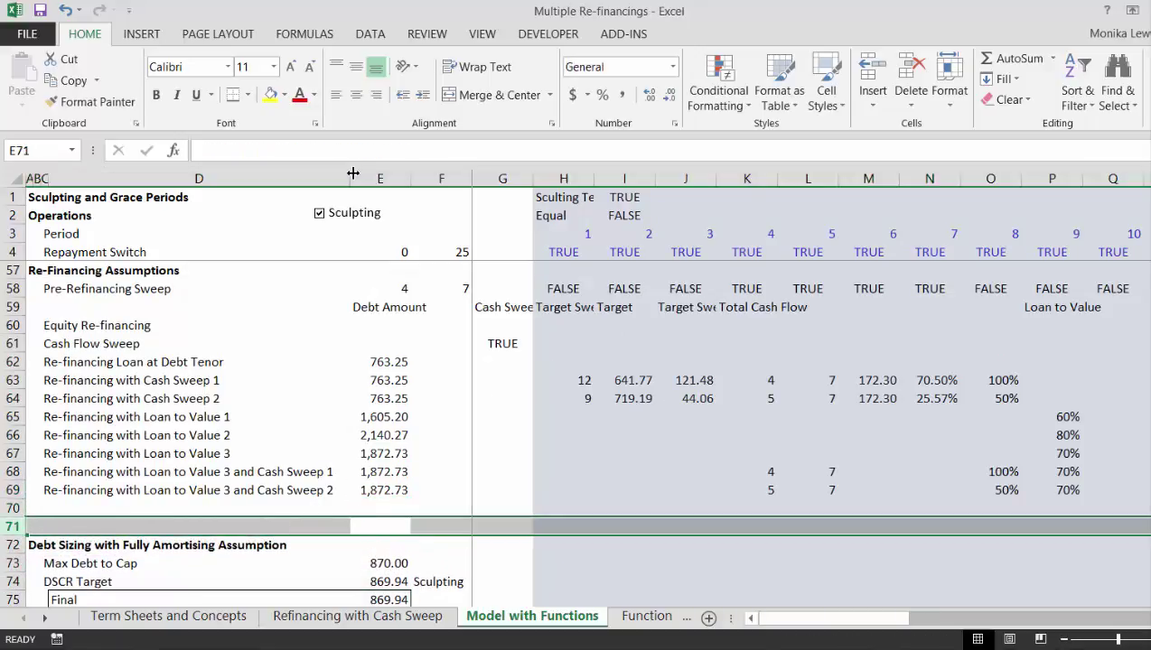
pyautogui.press('Left')
pyautogui.press('Left')
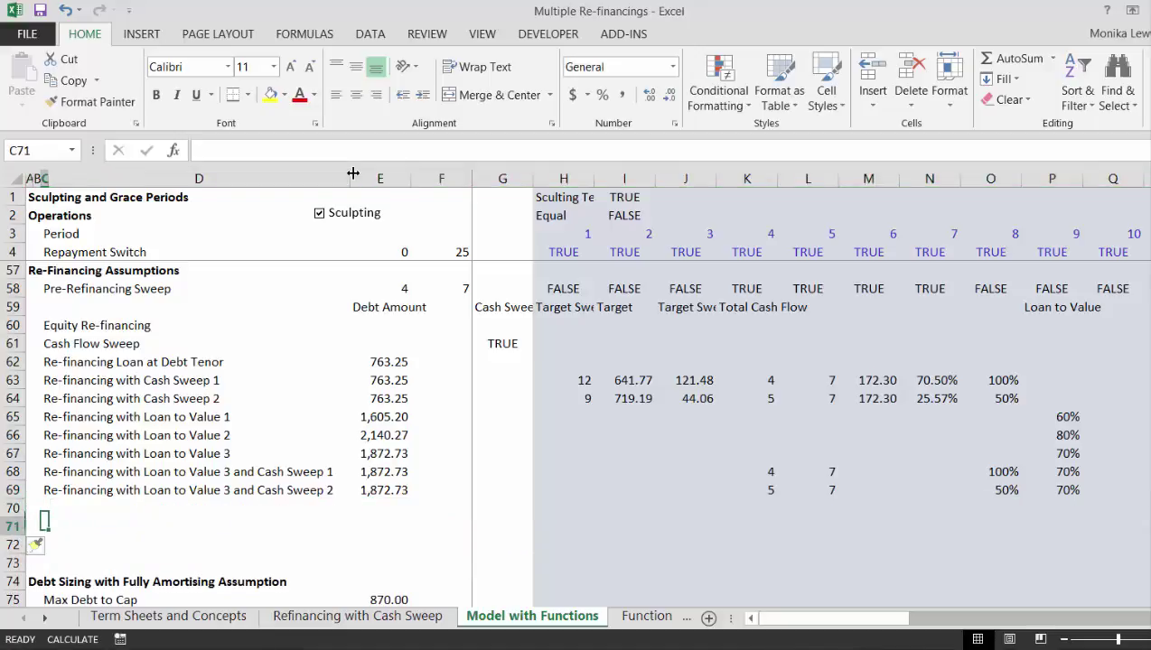
# Step: Delete one of the blank rows, row 71, above the Debt Sizing heading
pyautogui.hotkey('shift', 'space')
pyautogui.hotkey('ctrl', '-')
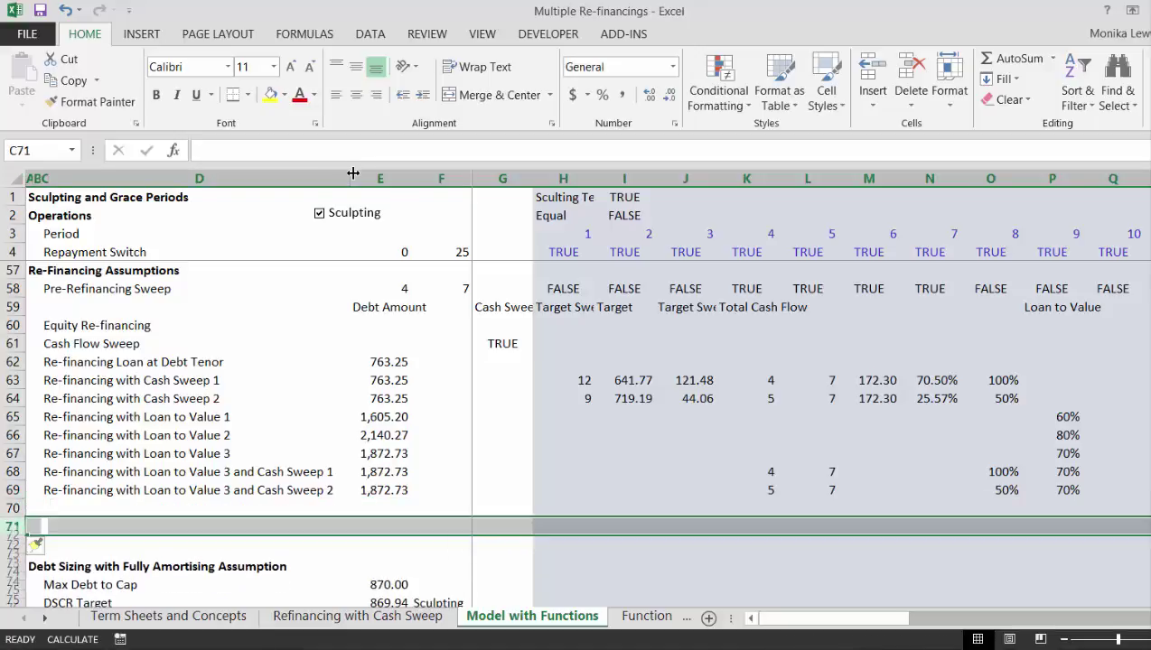
pyautogui.press('Left')
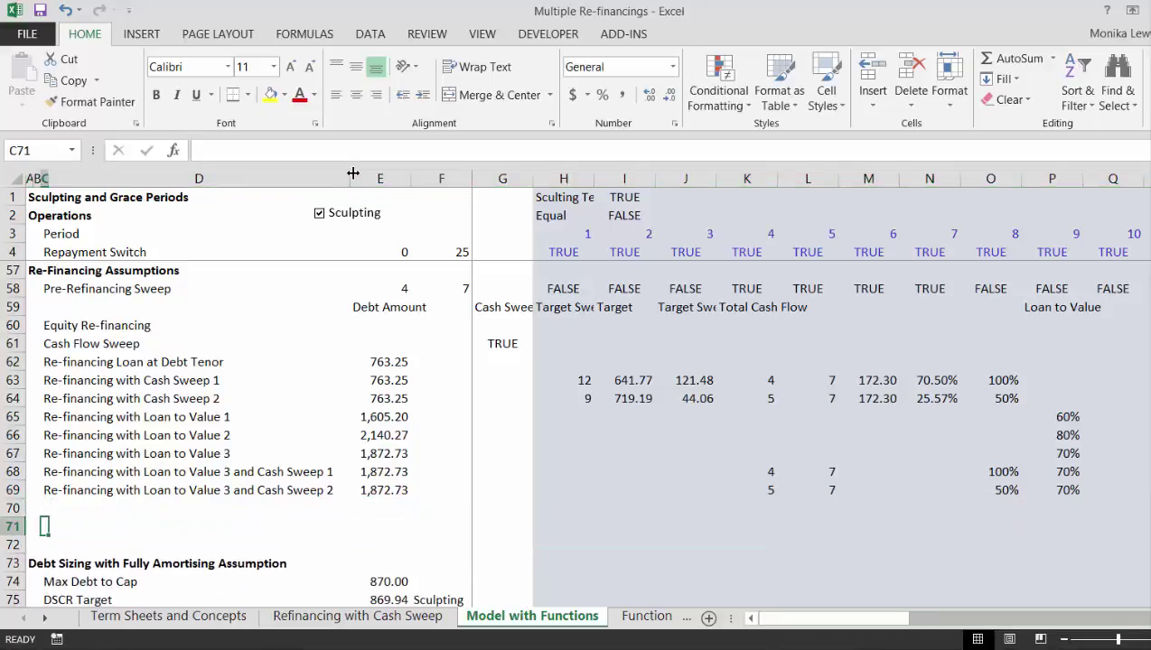
# Step: Try inserting two blank rows at row 60, above Equity Re-financing, and undo the insertion
pyautogui.press('Up')
pyautogui.press('Up')
pyautogui.press('Up')
pyautogui.press('Up')
pyautogui.press('Up')
pyautogui.press('Up')
pyautogui.press('Up')
pyautogui.press('Up')
pyautogui.press('Up')
pyautogui.press('Up')
pyautogui.press('Up')
pyautogui.press('Up')
pyautogui.press('Up')
pyautogui.press('Up')
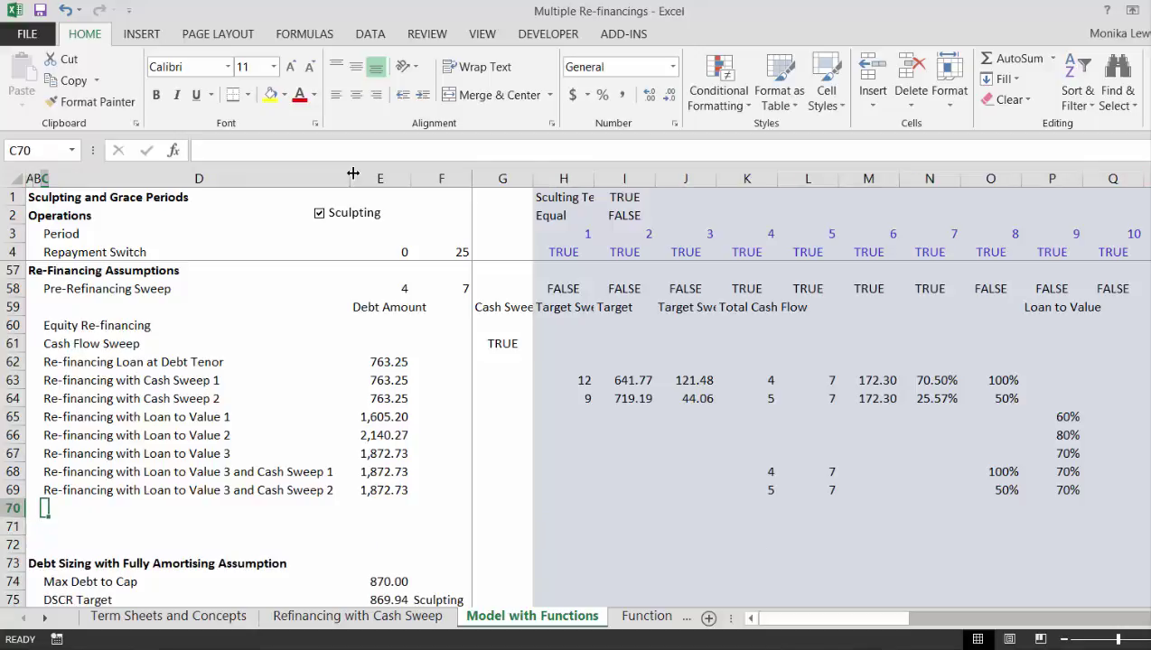
pyautogui.press('Down')
pyautogui.press('Right')
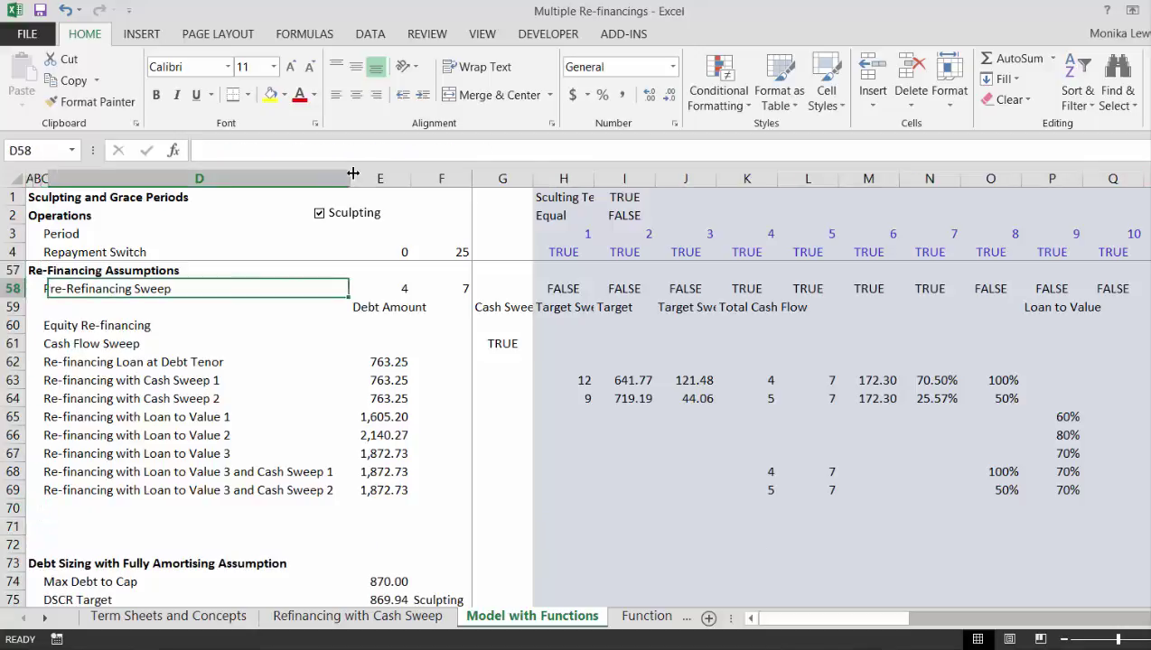
pyautogui.press('Down')
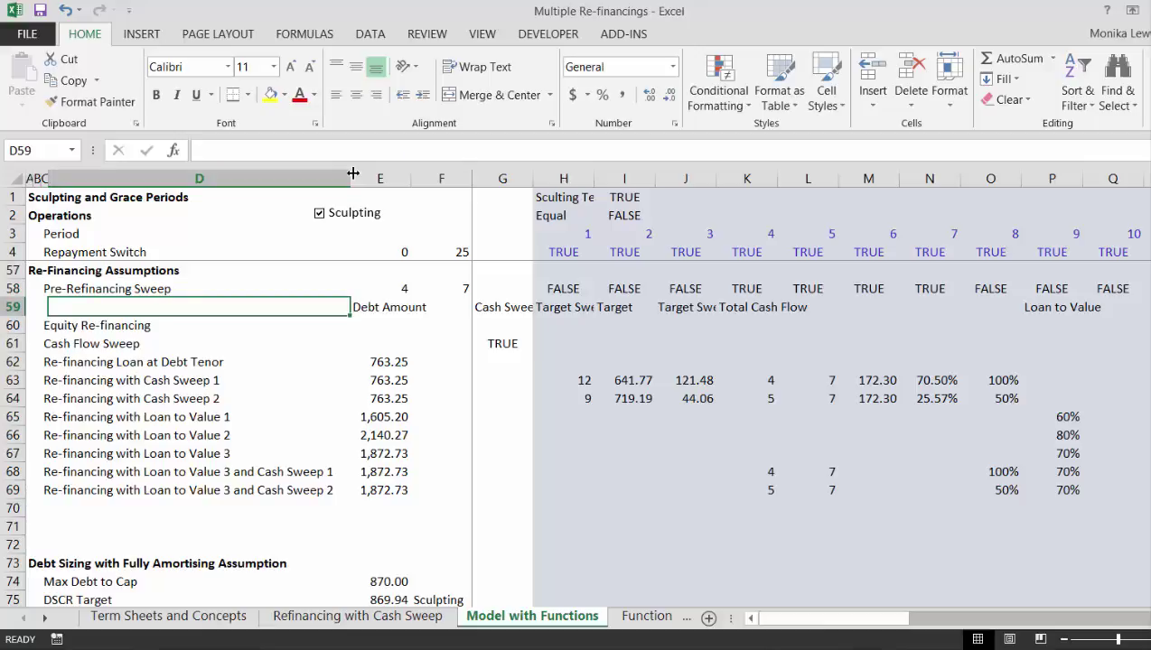
pyautogui.press('Down')
pyautogui.press('Left')
pyautogui.press('Left')
pyautogui.press('Left')
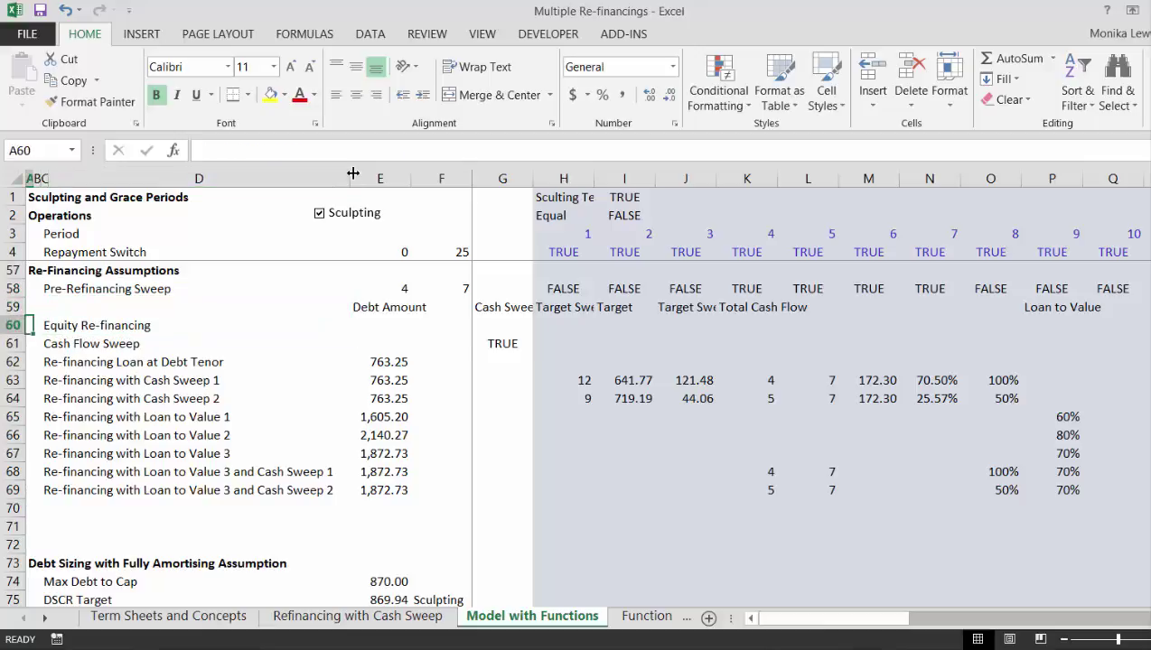
pyautogui.hotkey('shift', 'space')
pyautogui.hotkey('ctrl', 'shift', '+')
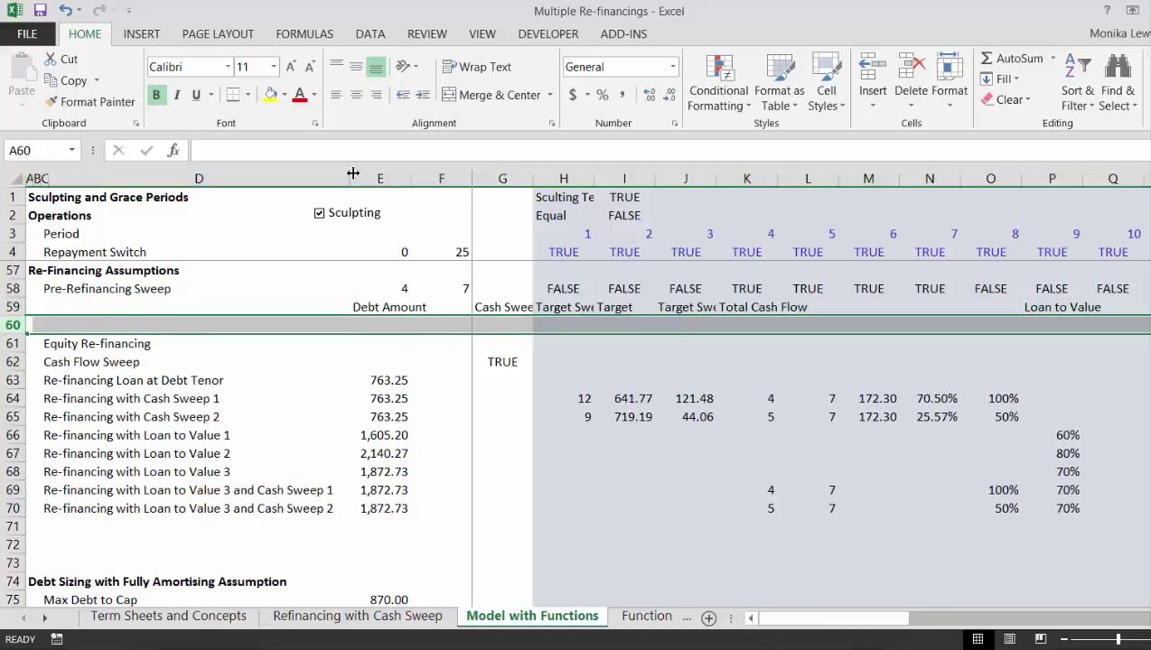
pyautogui.hotkey('ctrl', 'shift', '+')
pyautogui.press('Right')
pyautogui.press('Right')
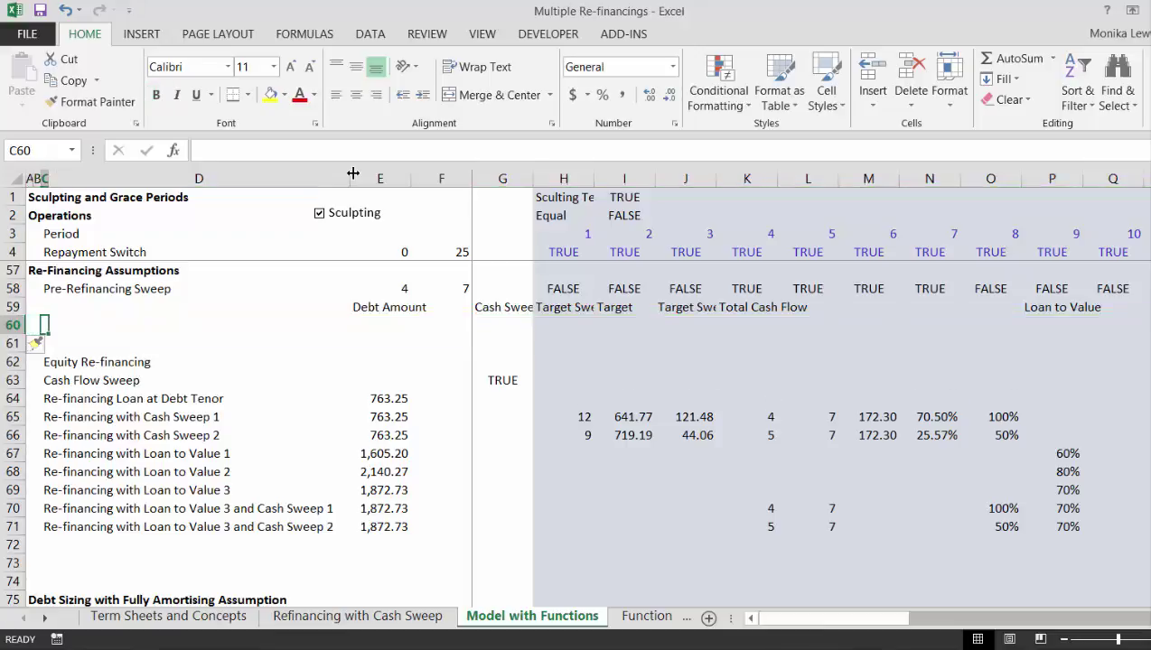
pyautogui.hotkey('ctrl', 'z')
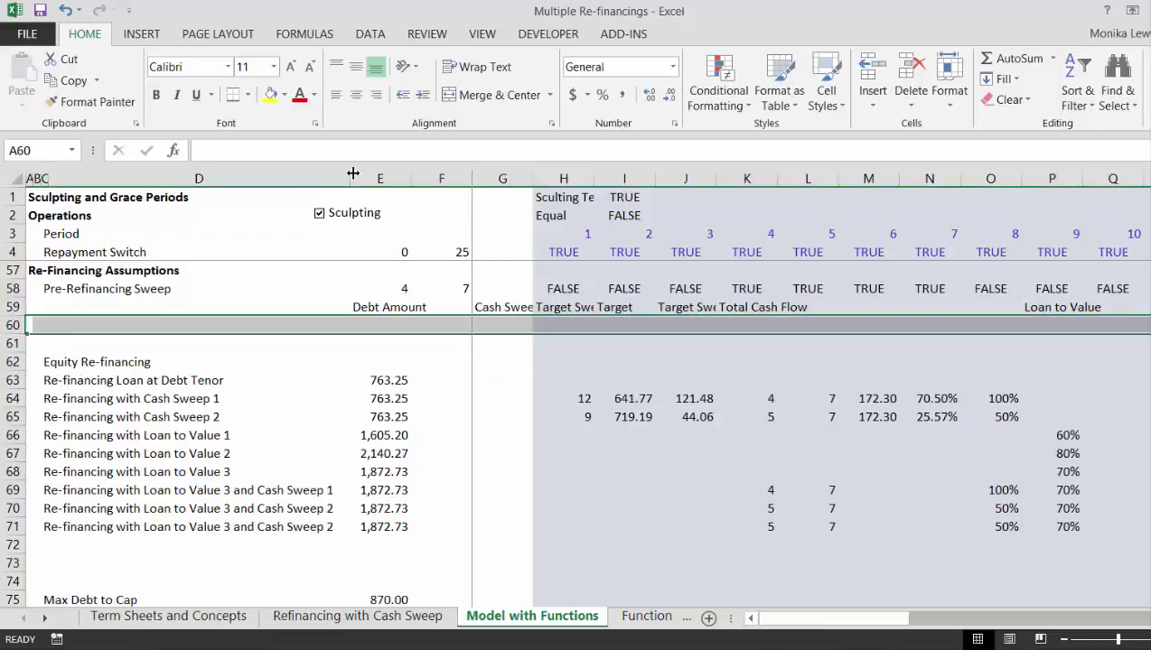
pyautogui.hotkey('ctrl', 'z')
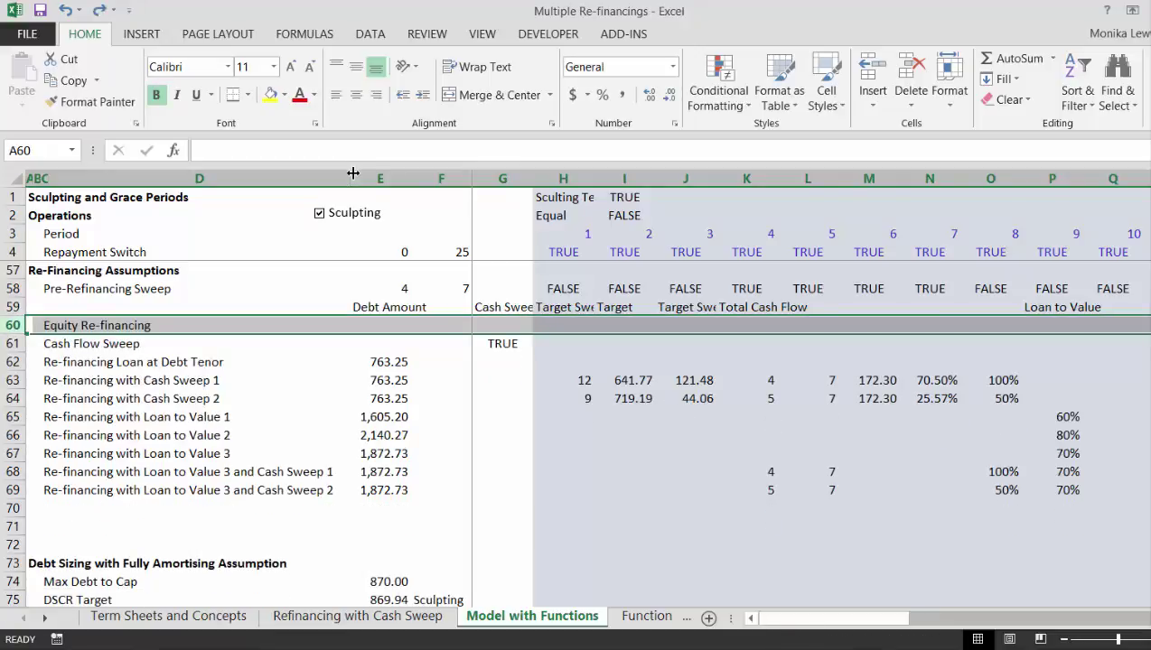
# Step: Insert two blank rows at row 59, above the Debt Amount and Loan to Value column headings
pyautogui.hotkey('shift', 'space')
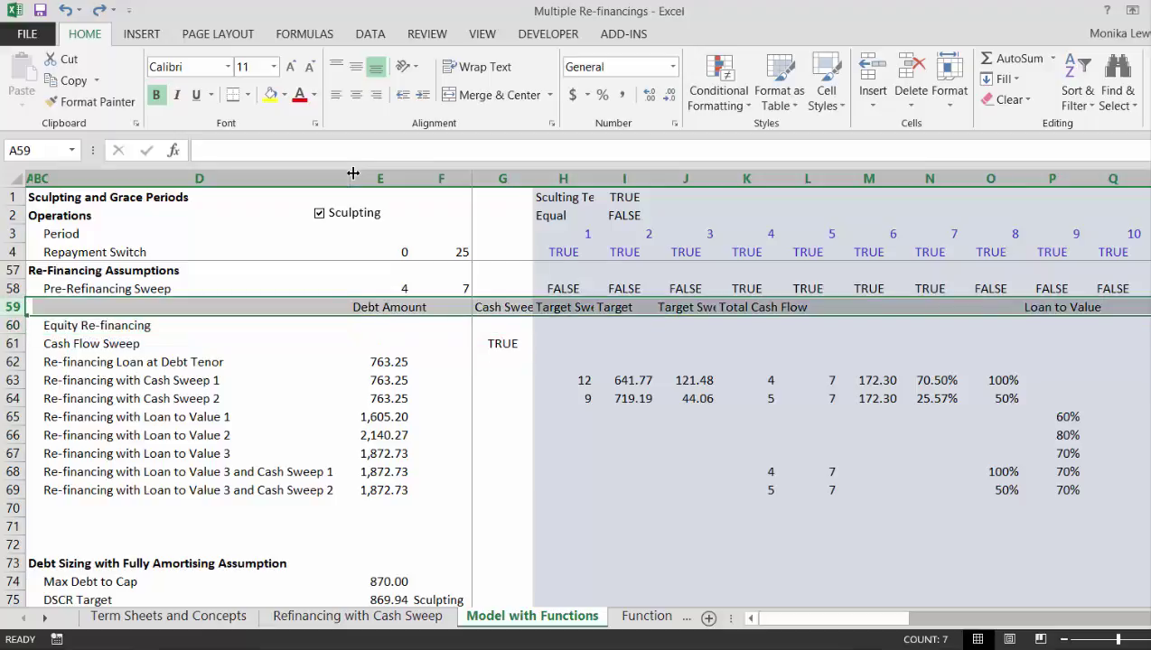
pyautogui.hotkey('ctrl', 'y')
pyautogui.hotkey('ctrl', 'y')
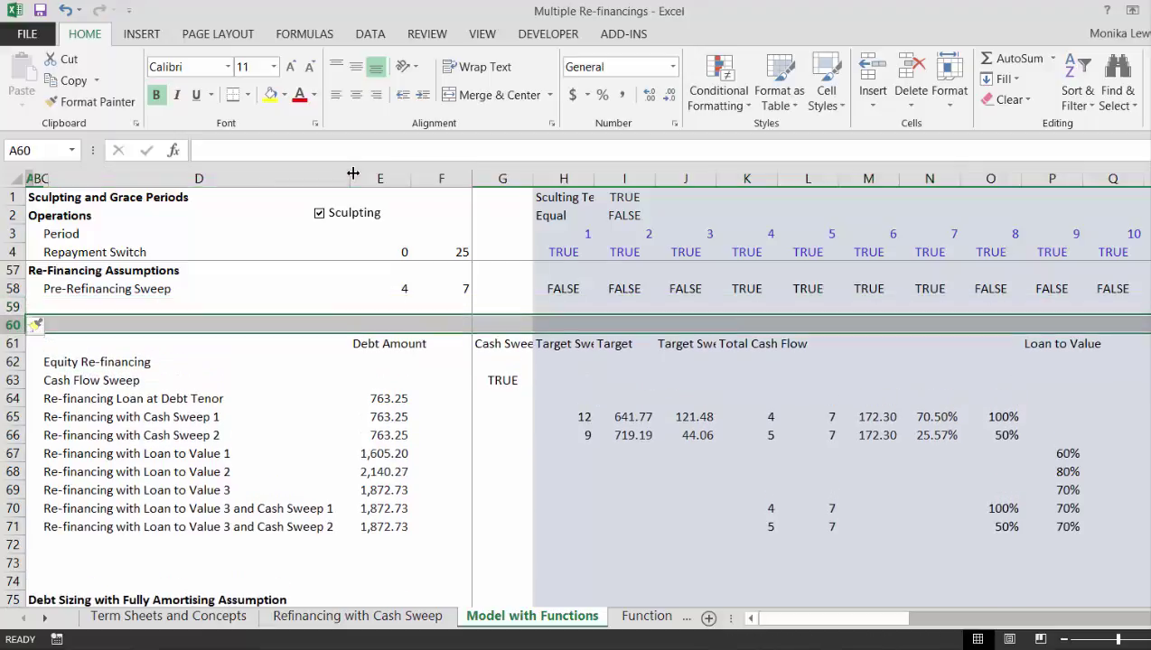
# Step: Label B60 "Re-financing Code" and enter the code 1 in E60
pyautogui.press('Right')
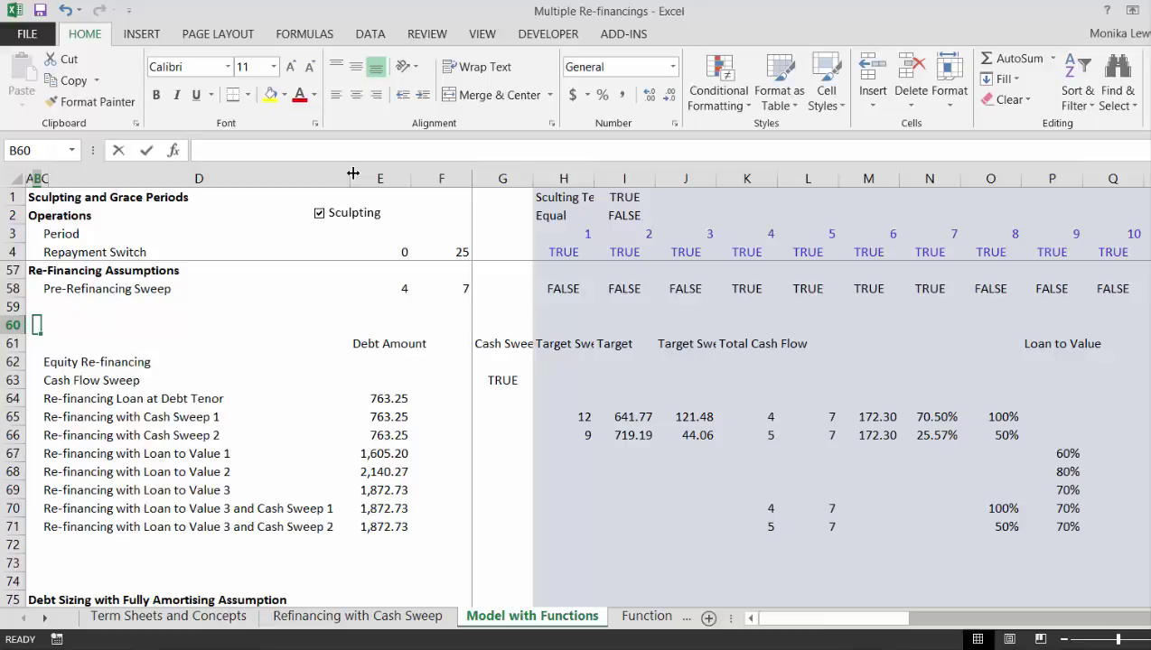
pyautogui.write('Re-financing Code')
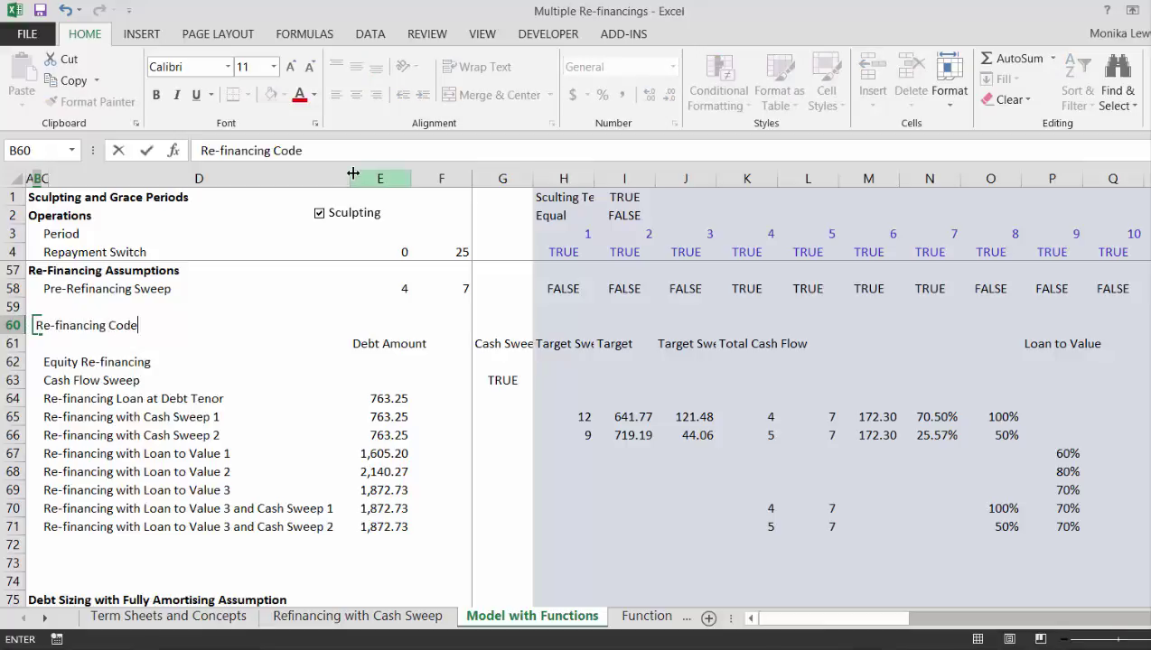
pyautogui.press('Tab')
pyautogui.press('Tab')
pyautogui.press('Tab')
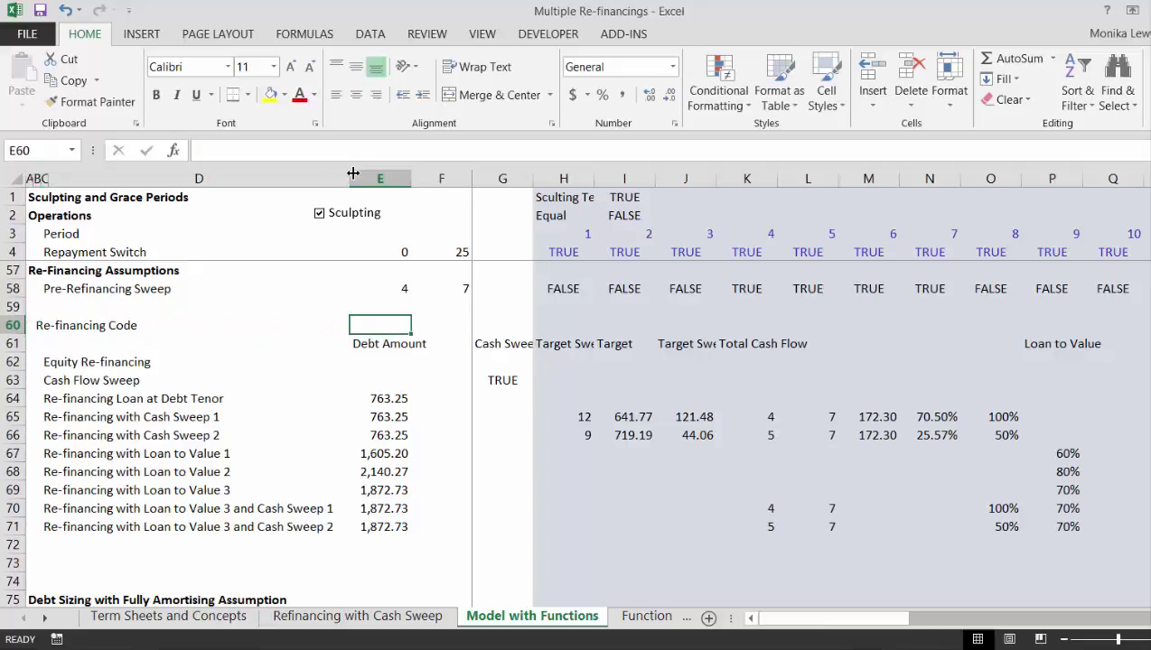
pyautogui.write('1')
pyautogui.press('Return')
# Step: Begin an INDEX formula in C73 below the refinancing options, using the option names C62:C71 as the array
pyautogui.press('Down')
pyautogui.press('Down')
pyautogui.press('Down')
pyautogui.press('Down')
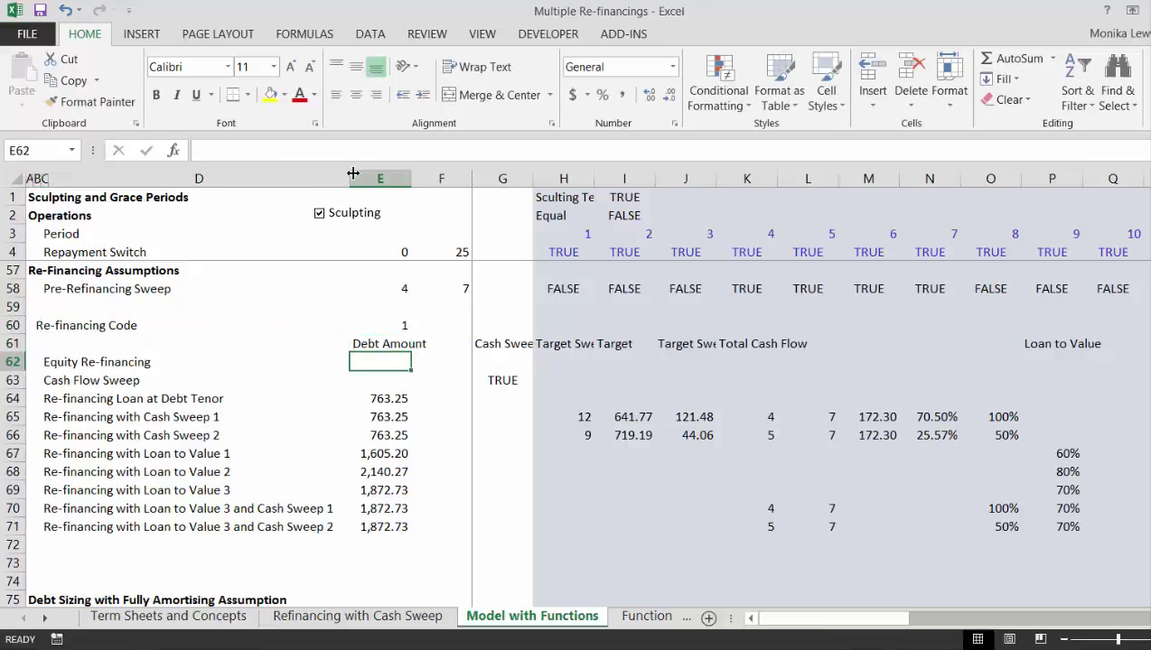
pyautogui.press('Down')
pyautogui.press('Down')
pyautogui.press('Down')
pyautogui.press('Down')
pyautogui.press('Down')
pyautogui.press('Down')
pyautogui.press('Down')
pyautogui.press('Down')
pyautogui.press('Left')
pyautogui.press('Left')
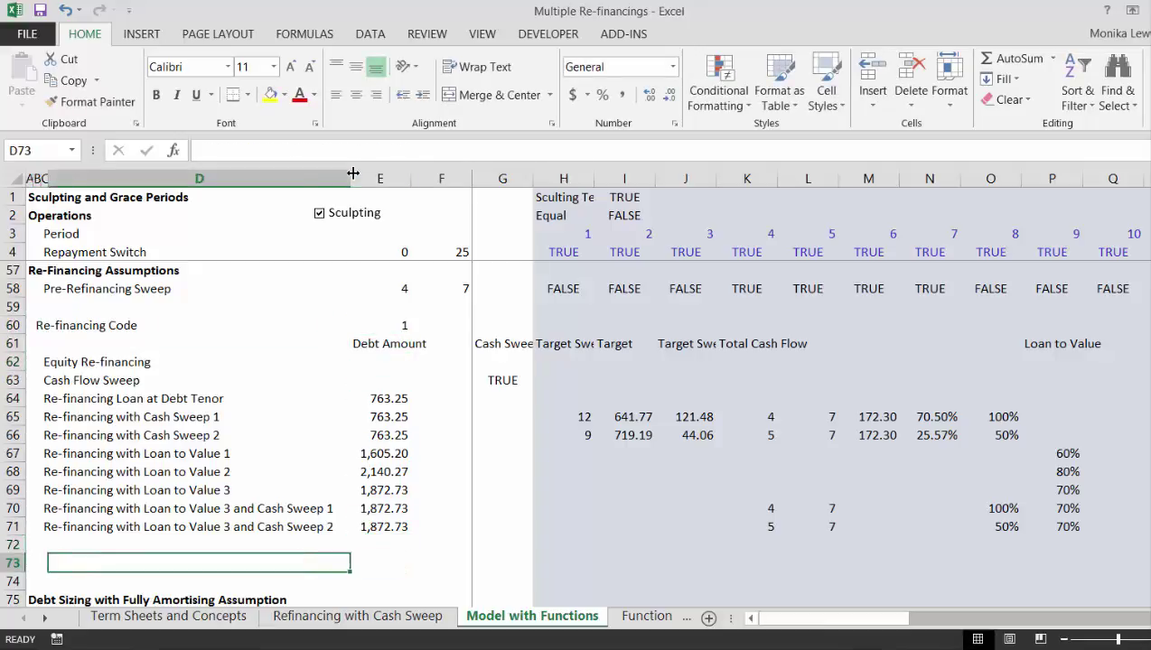
pyautogui.write('=i')
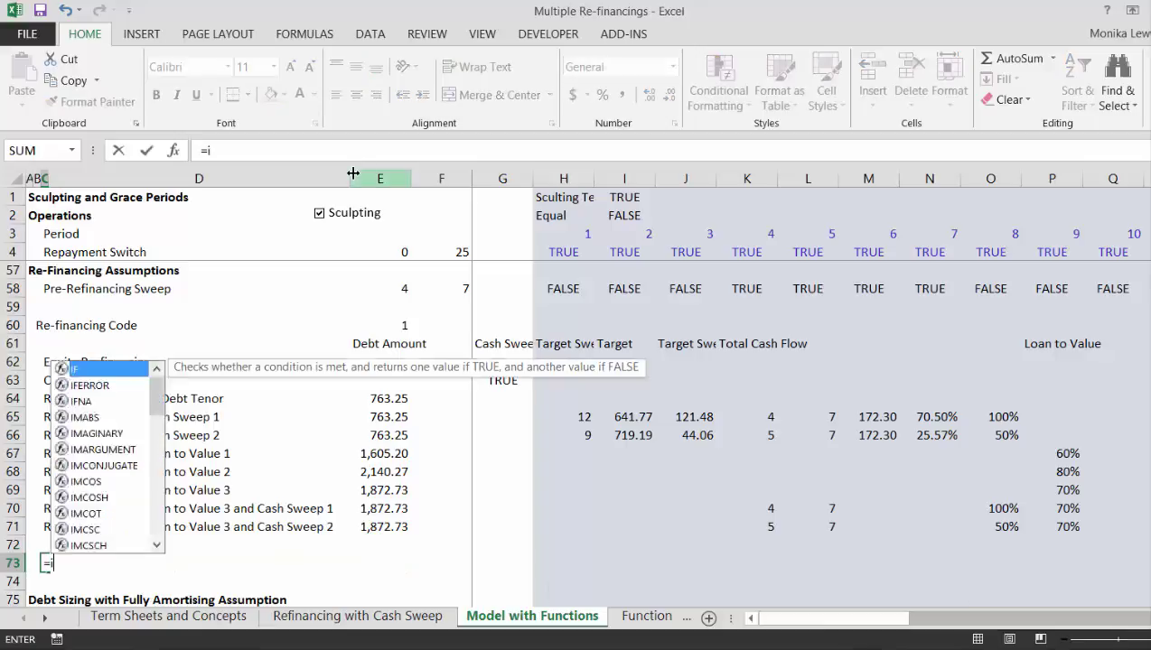
pyautogui.write('ndex(')
pyautogui.press('Up')
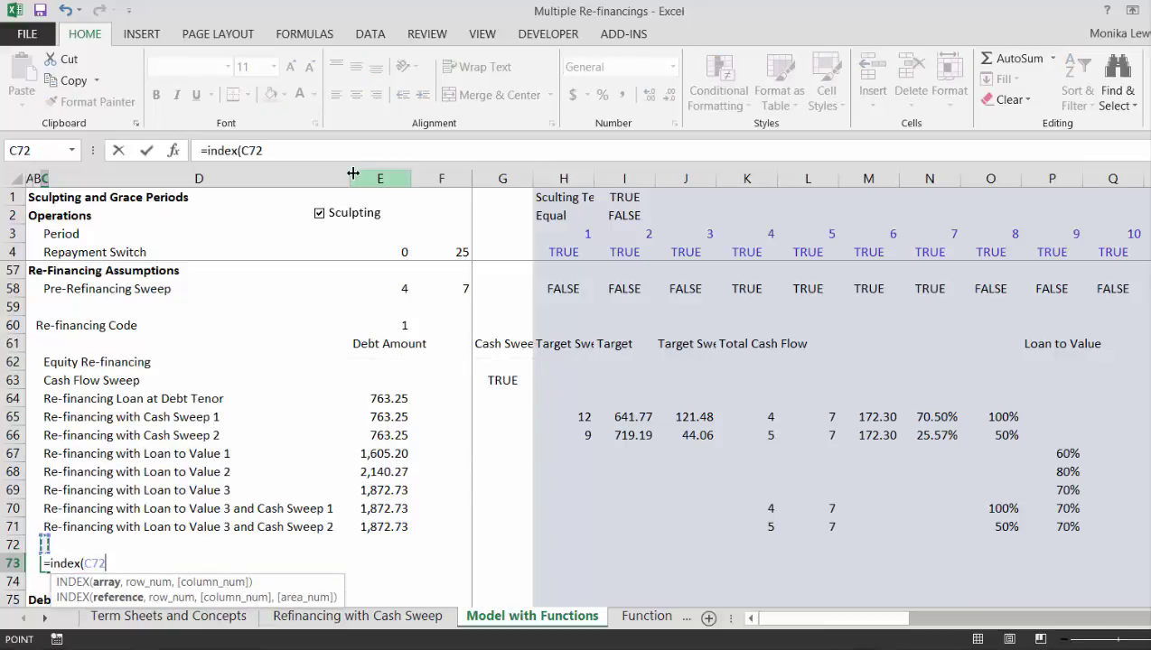
pyautogui.press('Up')
pyautogui.hotkey('shift', 'Up')
pyautogui.hotkey('shift', 'Up')
pyautogui.hotkey('shift', 'Up')
pyautogui.hotkey('shift', 'Up')
pyautogui.hotkey('shift', 'Up')
pyautogui.hotkey('shift', 'Up')
pyautogui.hotkey('shift', 'Up')
pyautogui.hotkey('shift', 'Up')
pyautogui.hotkey('shift', 'Up')
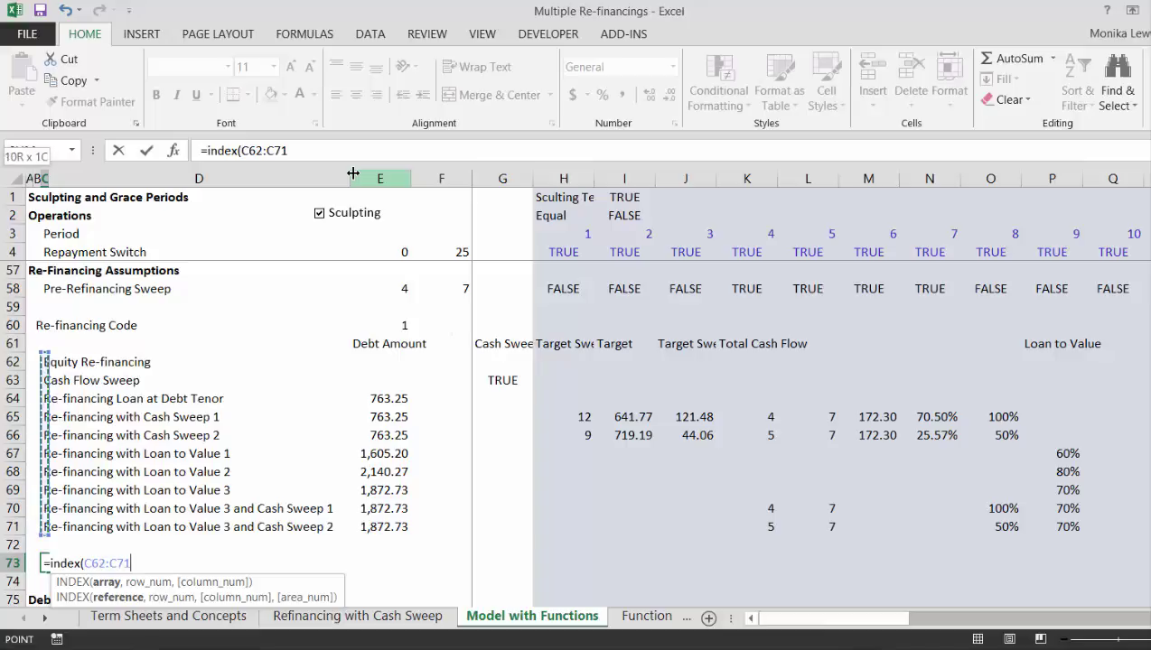
# Step: Use the Re-financing Code cell as the absolute row number $E$60 and enter the INDEX formula in C73
pyautogui.write(',')
pyautogui.press('Up')
pyautogui.press('Up')
pyautogui.press('Up')
pyautogui.press('Up')
pyautogui.press('Up')
pyautogui.press('Up')
pyautogui.press('Up')
pyautogui.press('Up')
pyautogui.press('Up')
pyautogui.press('Up')
pyautogui.press('Up')
pyautogui.press('Up')
pyautogui.press('Up')
pyautogui.press('Up')
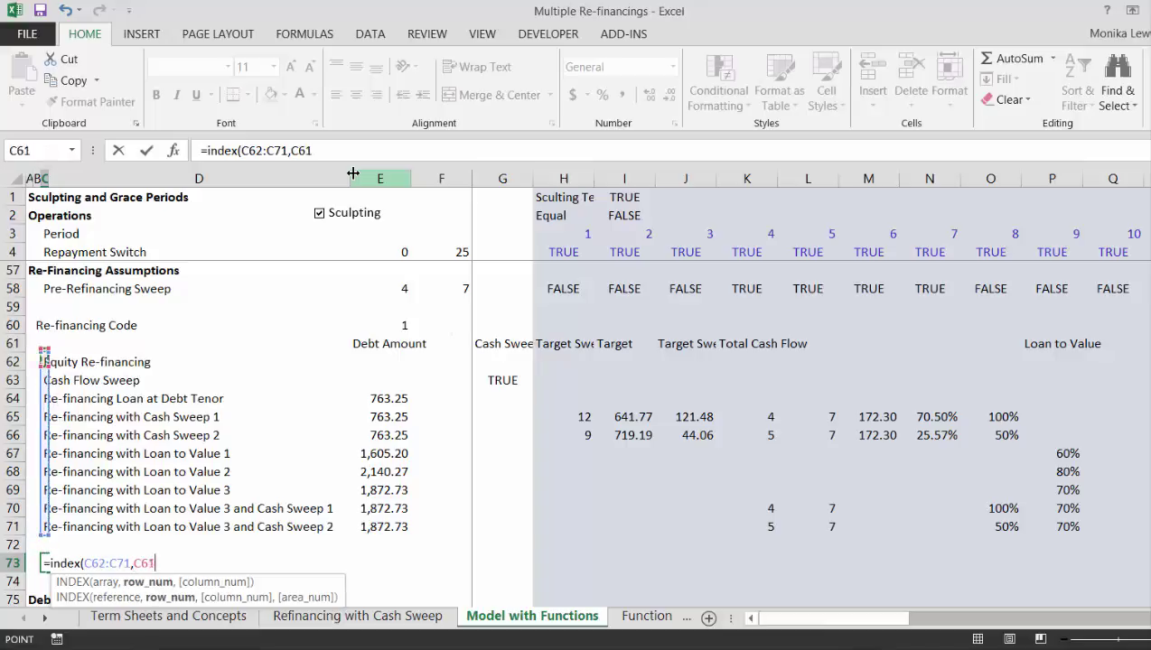
pyautogui.press('Right')
pyautogui.press('Right')
pyautogui.press('Down')
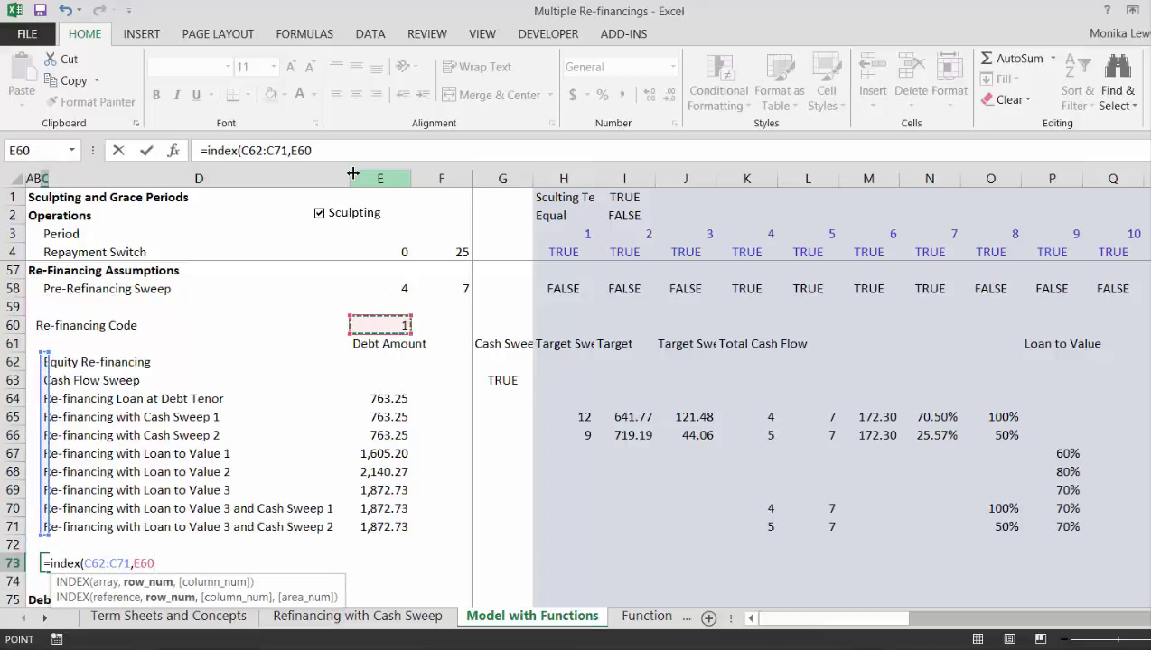
pyautogui.press('F4')
pyautogui.press('Return')
# Step: Copy the C73 INDEX formula across row 73 through the Loan to Value column P
pyautogui.press('Up')
pyautogui.hotkey('shift', 'Right')
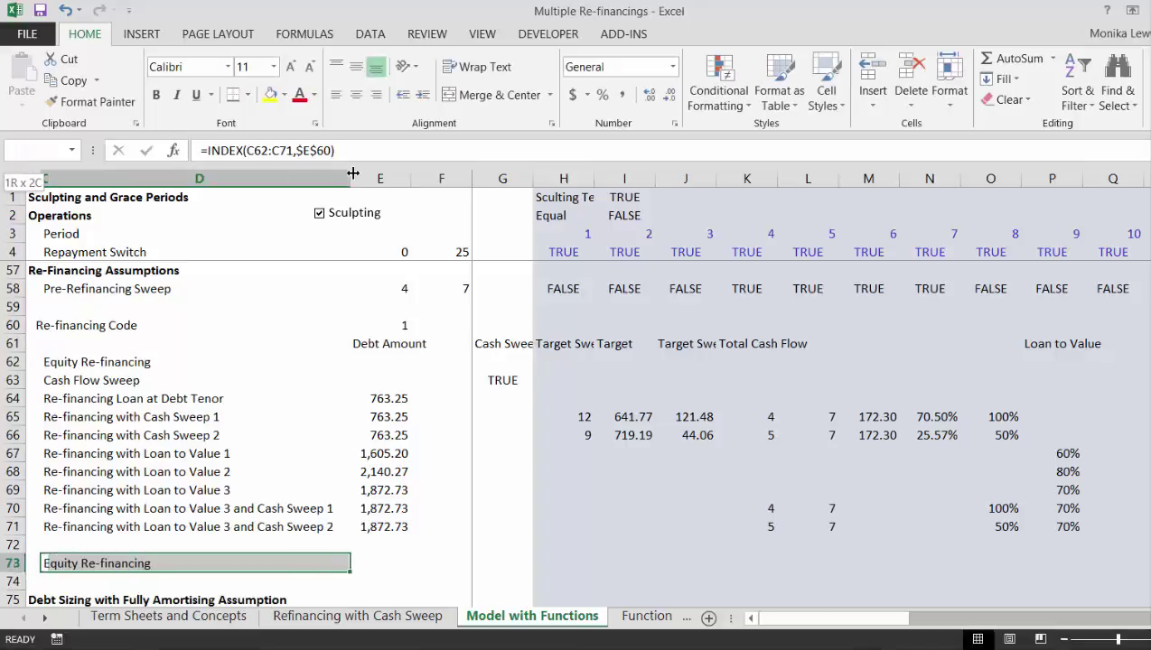
pyautogui.hotkey('shift', 'Right')
pyautogui.hotkey('shift', 'Right')
pyautogui.hotkey('shift', 'Right')
pyautogui.hotkey('shift', 'Right')
pyautogui.hotkey('shift', 'Right')
pyautogui.hotkey('shift', 'Right')
pyautogui.hotkey('shift', 'Right')
pyautogui.hotkey('shift', 'Right')
pyautogui.hotkey('shift', 'Right')
pyautogui.hotkey('shift', 'Right')
pyautogui.hotkey('shift', 'Right')
pyautogui.hotkey('shift', 'Right')
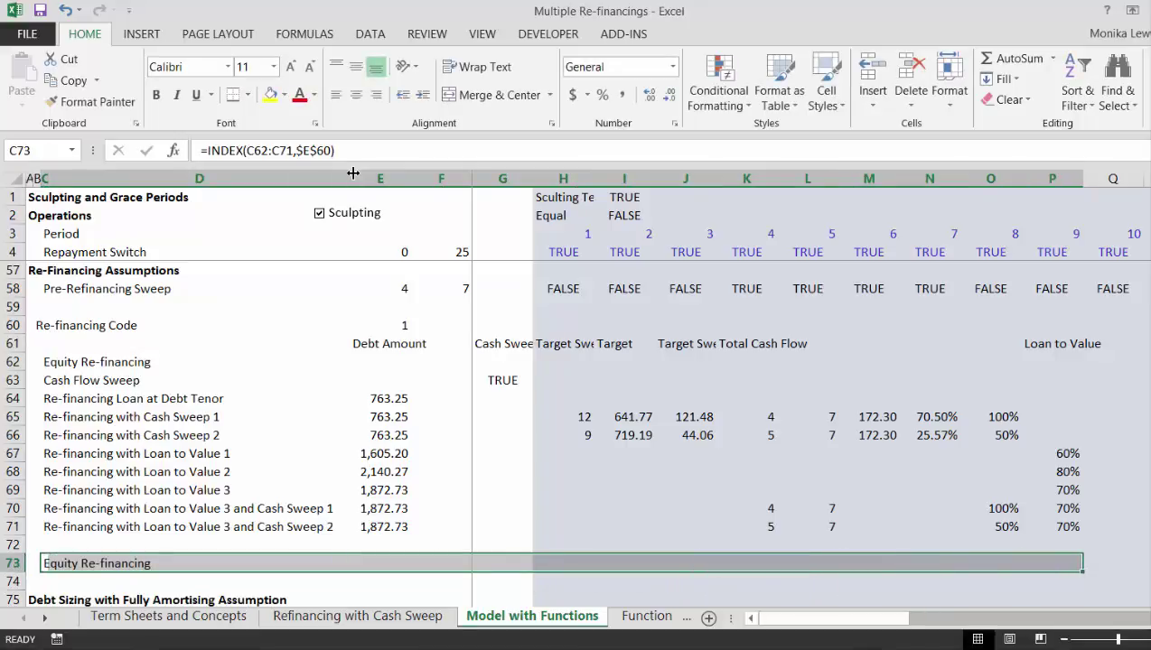
pyautogui.hotkey('ctrl', 'r')
pyautogui.press('Right')
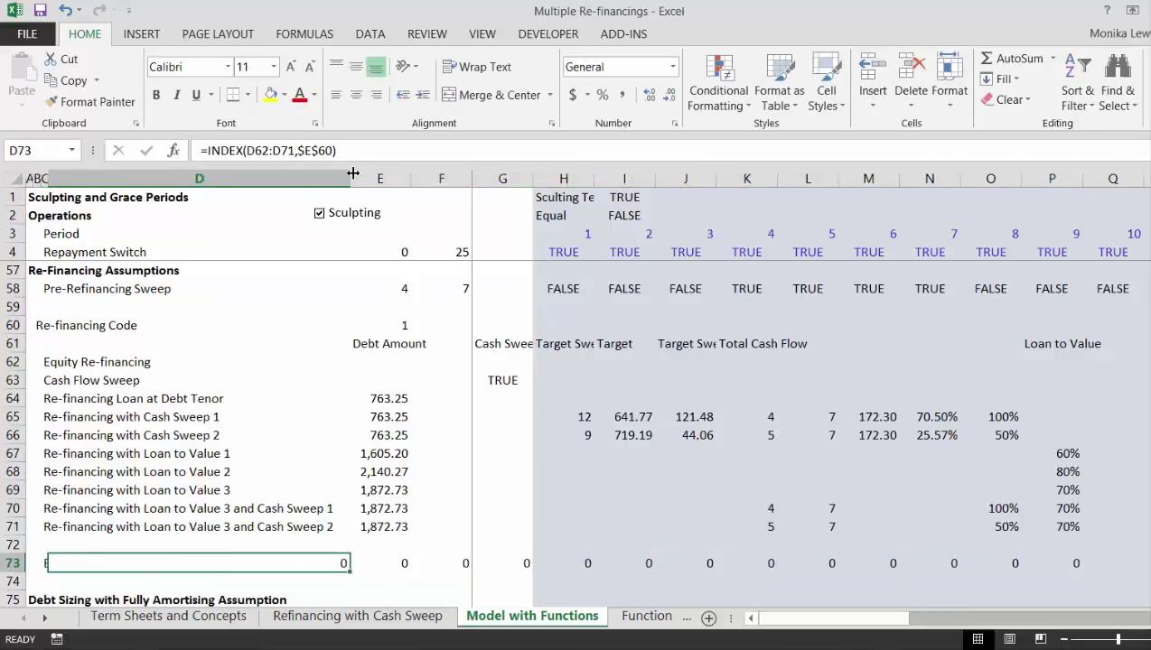
# Step: Clear the copied INDEX formula from D73 and check the ranges referenced by the Debt Amount formula in E73
pyautogui.press('Delete')
pyautogui.press('Right')
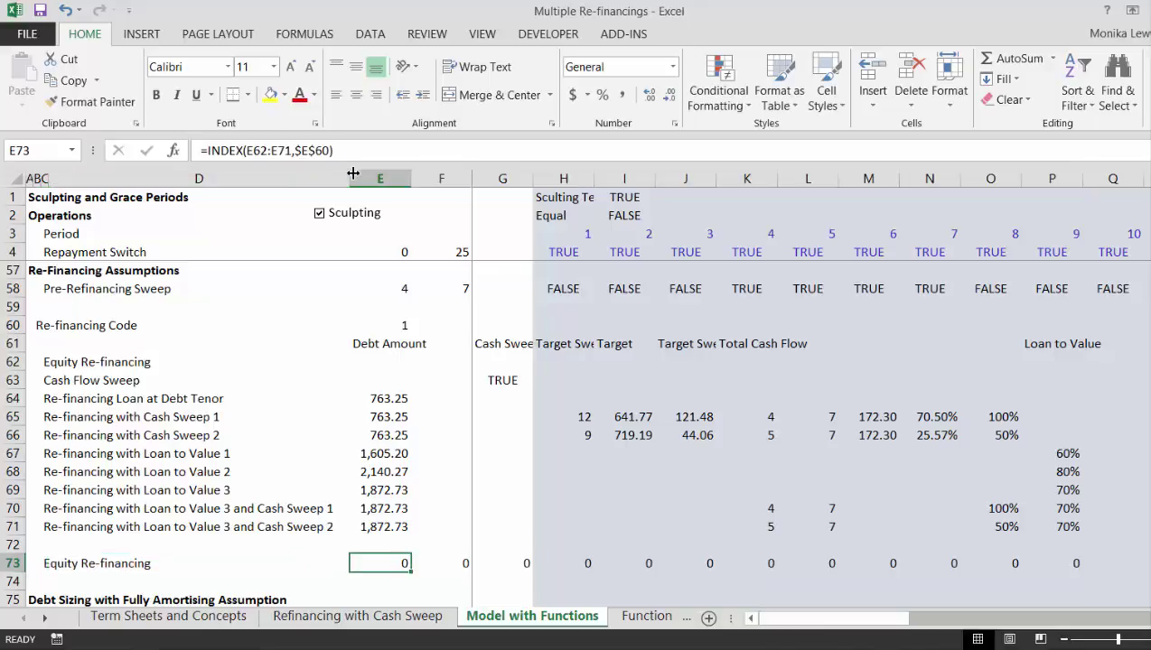
pyautogui.press('F2')
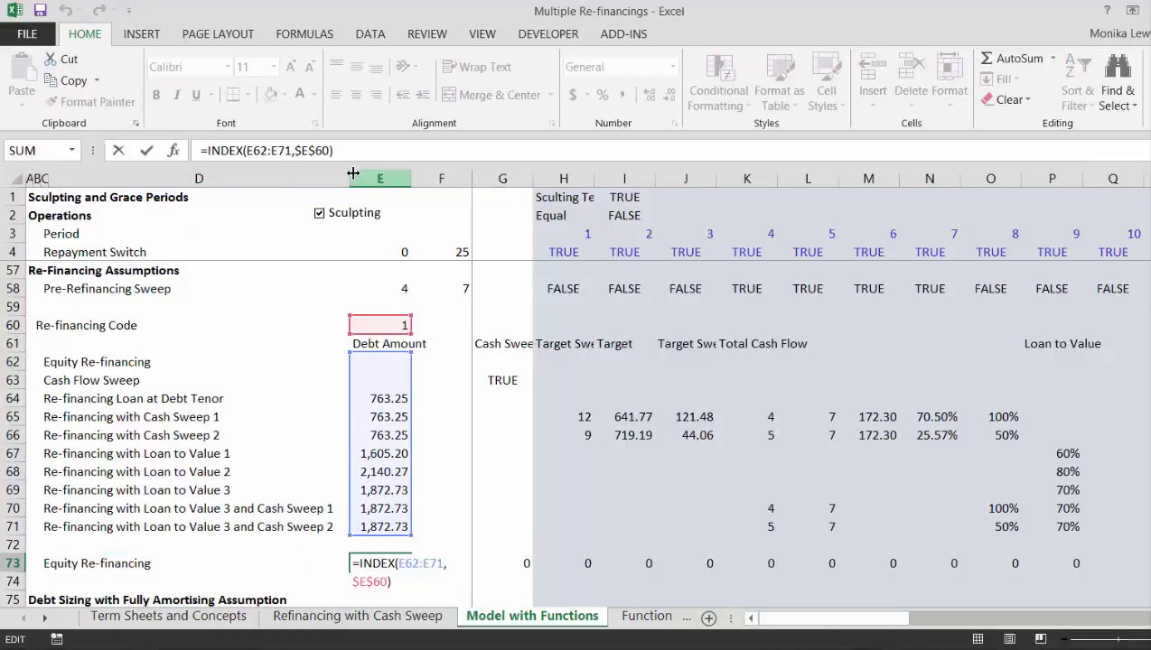
pyautogui.press('Escape')
# Step: Link the Debt Amount cells E62 and E63 for Equity Re-financing and Cash Flow Sweep to E64
pyautogui.press('Up')
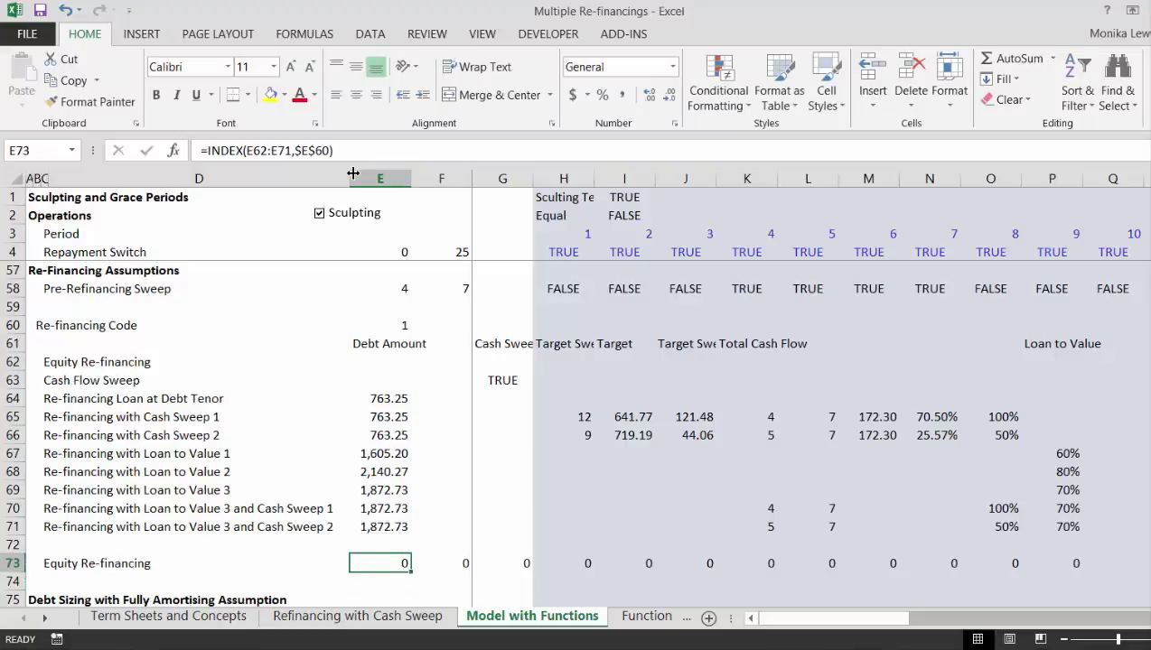
pyautogui.press('Up')
pyautogui.press('Up')
pyautogui.press('Up')
pyautogui.press('Up')
pyautogui.press('Up')
pyautogui.press('Up')
pyautogui.press('Up')
pyautogui.press('Up')
pyautogui.press('Up')
pyautogui.press('Up')
pyautogui.press('Up')
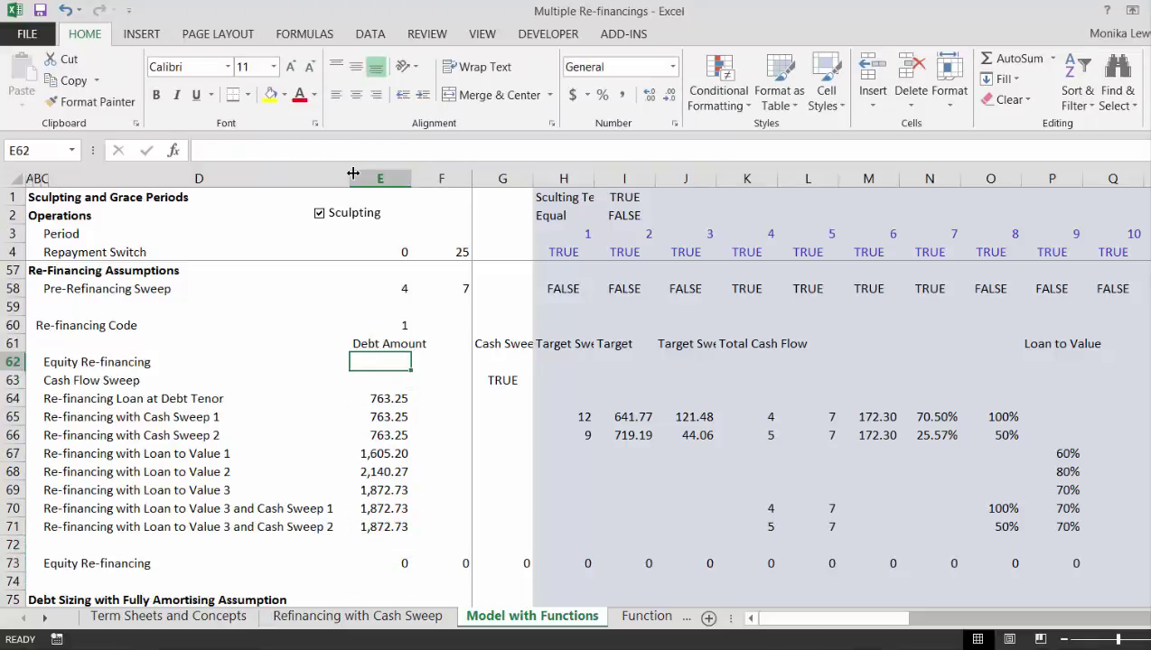
pyautogui.write('=')
pyautogui.press('Down')
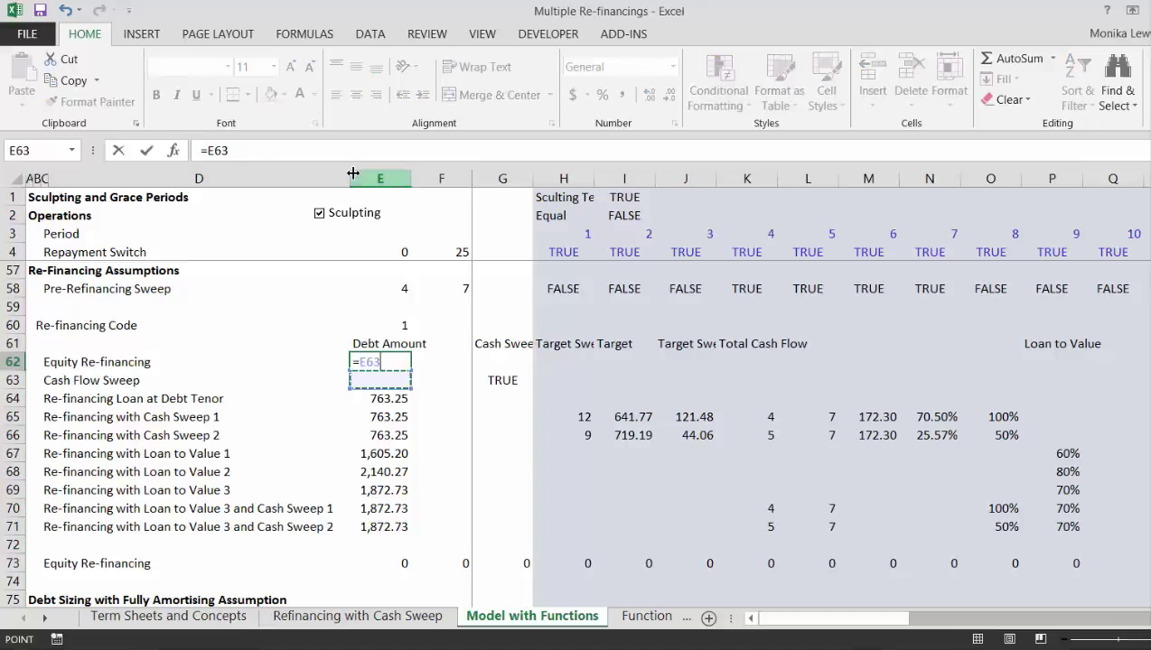
pyautogui.press('Down')
pyautogui.press('Return')
pyautogui.write('=')
pyautogui.press('Down')
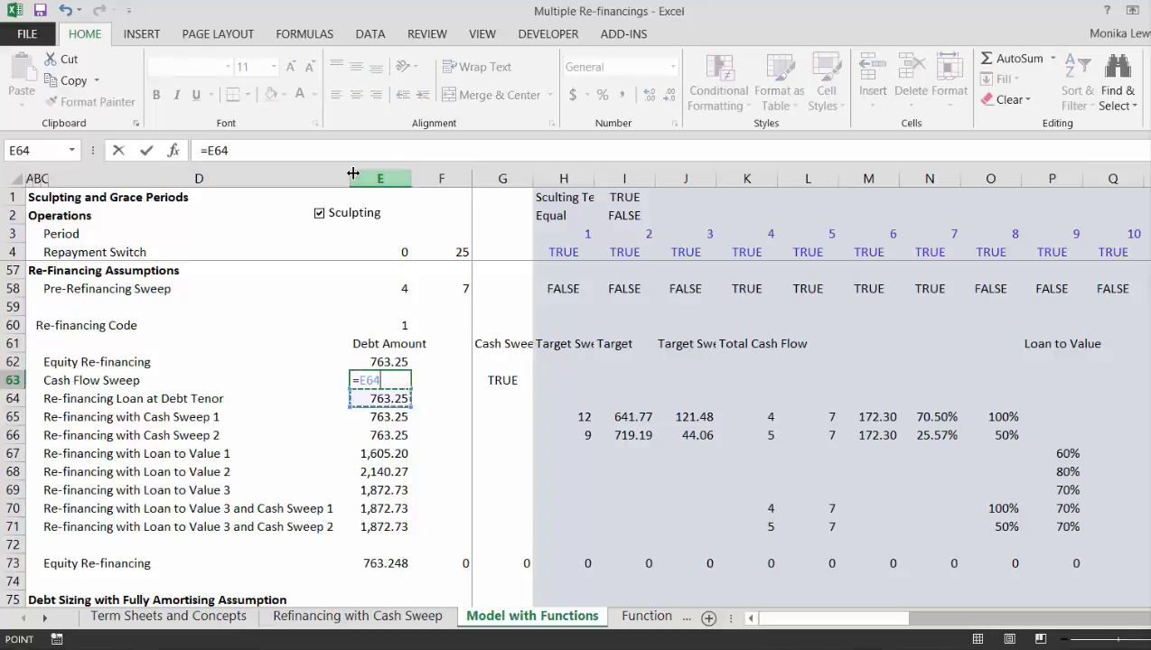
pyautogui.press('Return')
# Step: Clear the copied INDEX formula from F73, which sits under an empty column
pyautogui.press('Down')
pyautogui.press('Down')
pyautogui.press('Down')
pyautogui.press('Down')
pyautogui.press('Down')
pyautogui.press('Down')
pyautogui.press('Down')
pyautogui.press('Down')
pyautogui.press('Down')
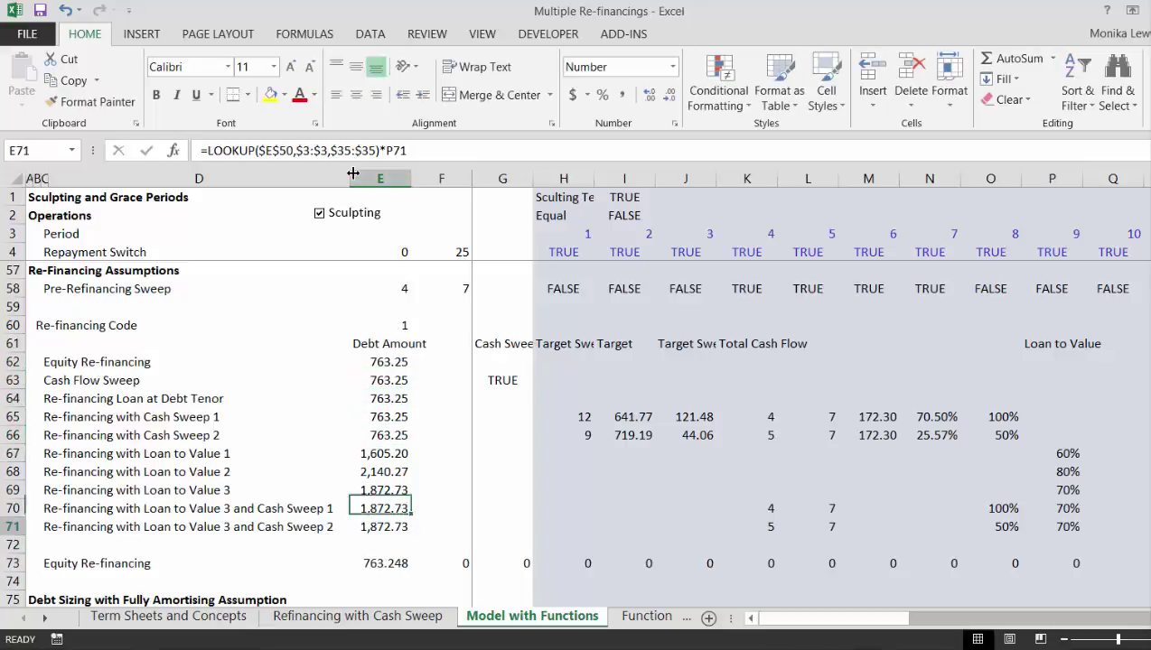
pyautogui.press('Right')
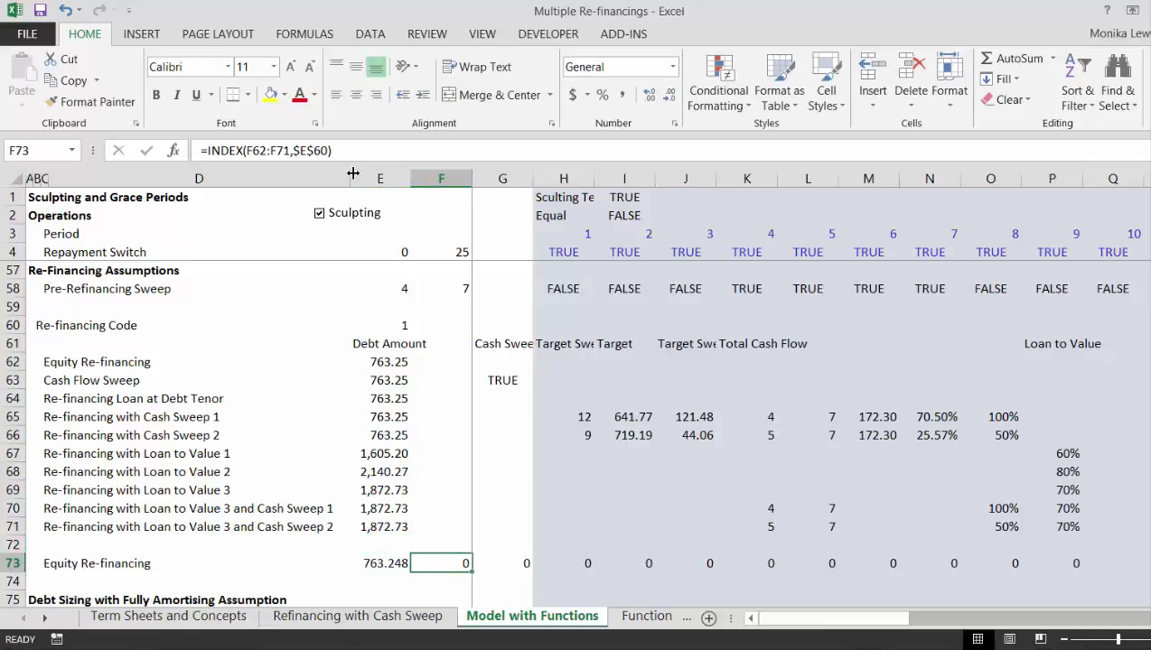
pyautogui.press('F2')
pyautogui.press('Escape')
pyautogui.press('Right')
pyautogui.press('Right')
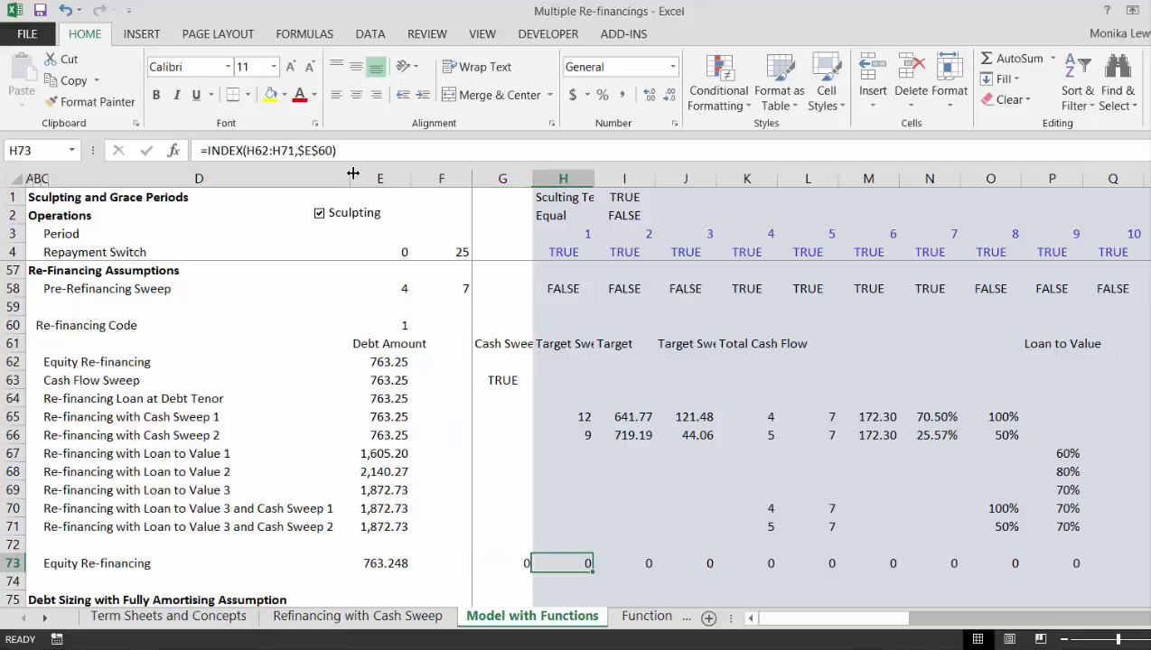
# Step: Enter FALSE as the Cash Sweep setting for Equity Re-financing in G62
pyautogui.press('Left')
pyautogui.press('Up')
pyautogui.press('Up')
pyautogui.press('Up')
pyautogui.press('Up')
pyautogui.press('Up')
pyautogui.press('Up')
pyautogui.press('Up')
pyautogui.press('Up')
pyautogui.press('Up')
pyautogui.press('Up')
pyautogui.press('Up')
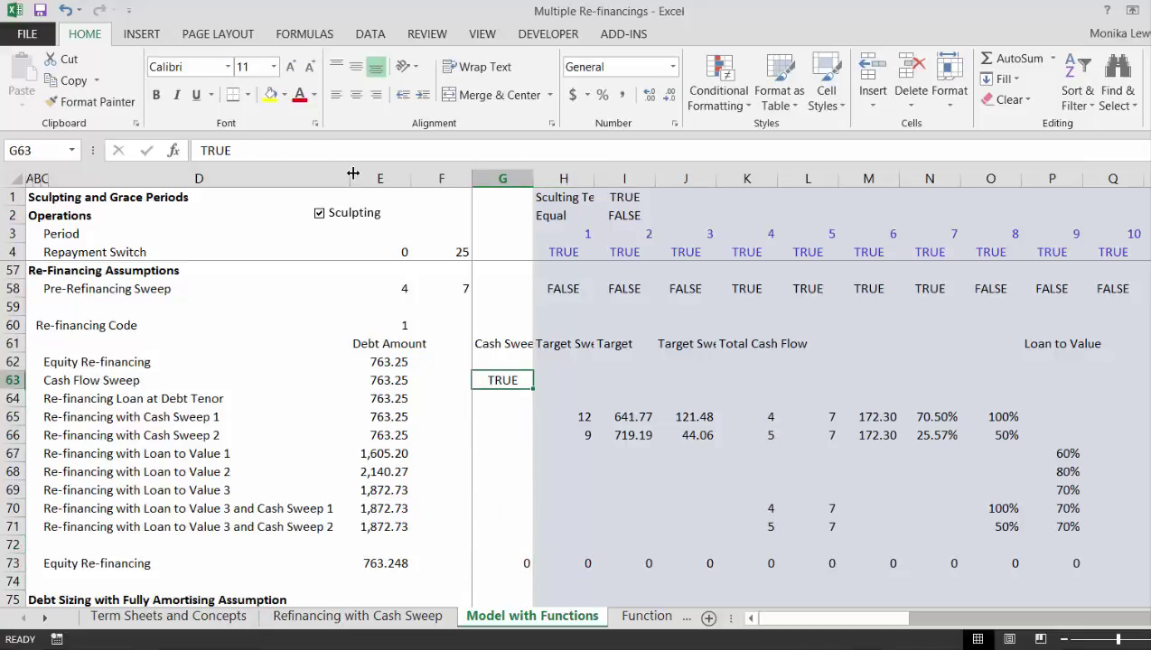
pyautogui.write('false')
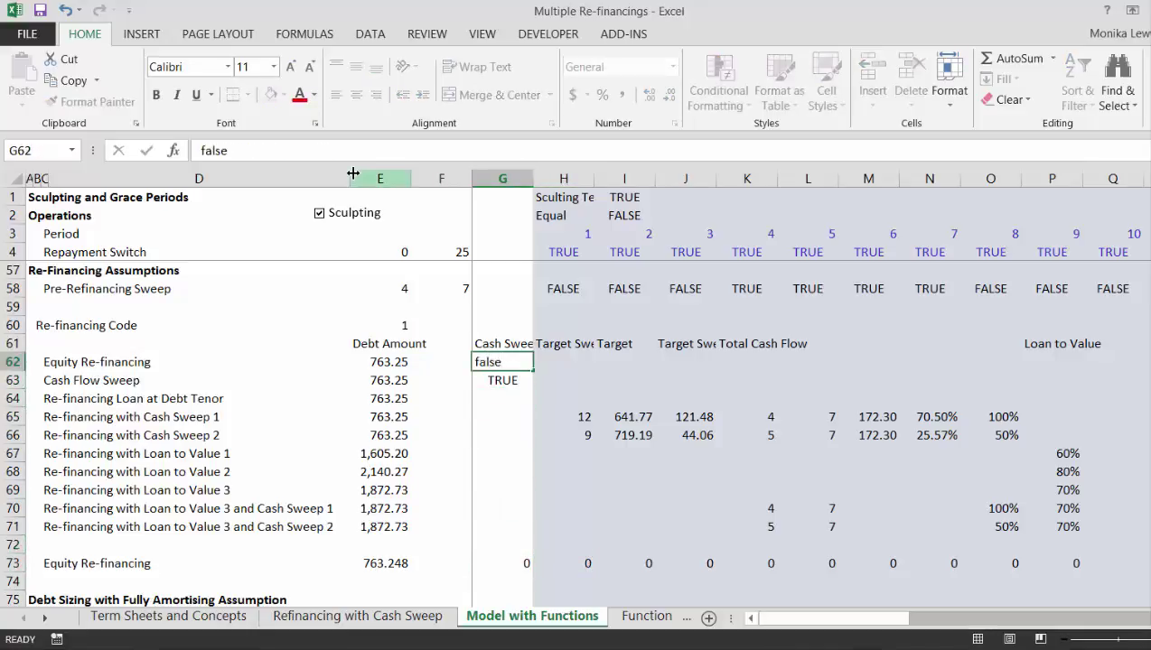
pyautogui.press('Return')
# Step: Enter FALSE in G64 and fill it down the Cash Sweep column through G71
pyautogui.press('Down')
pyautogui.write('fal')
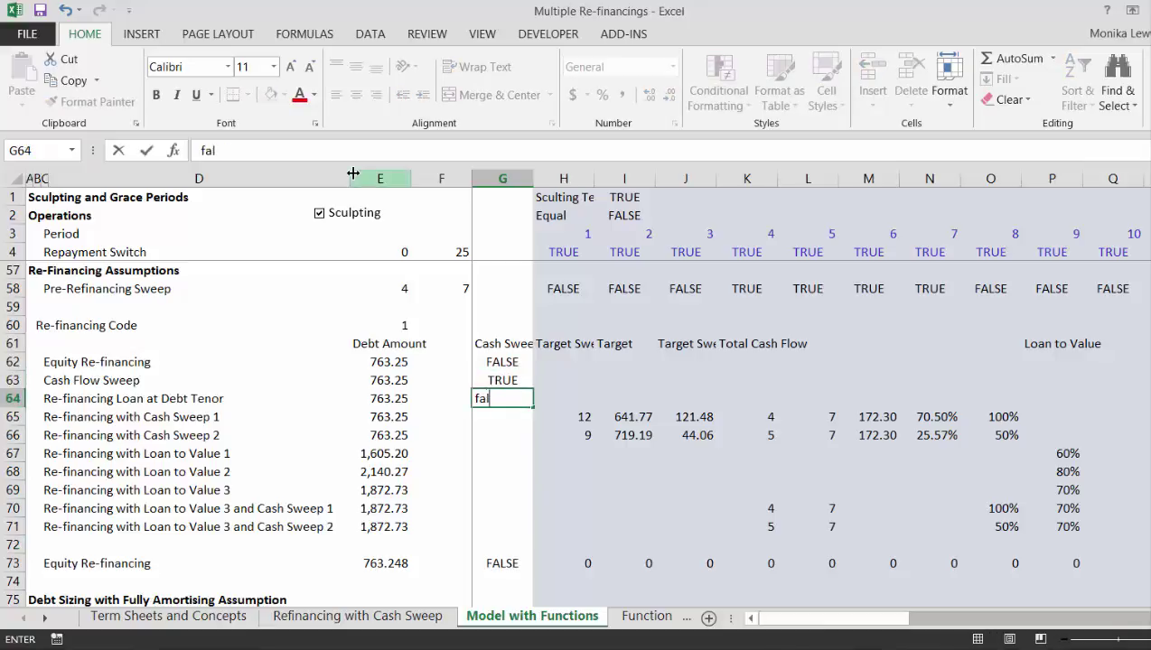
pyautogui.press('Return')
pyautogui.press('Up')
pyautogui.hotkey('shift', 'Down')
pyautogui.hotkey('shift', 'Down')
pyautogui.hotkey('shift', 'Down')
pyautogui.hotkey('shift', 'Down')
pyautogui.hotkey('shift', 'Down')
pyautogui.hotkey('shift', 'Down')
pyautogui.hotkey('shift', 'Down')
pyautogui.hotkey('shift', 'Down')
pyautogui.hotkey('shift', 'Down')
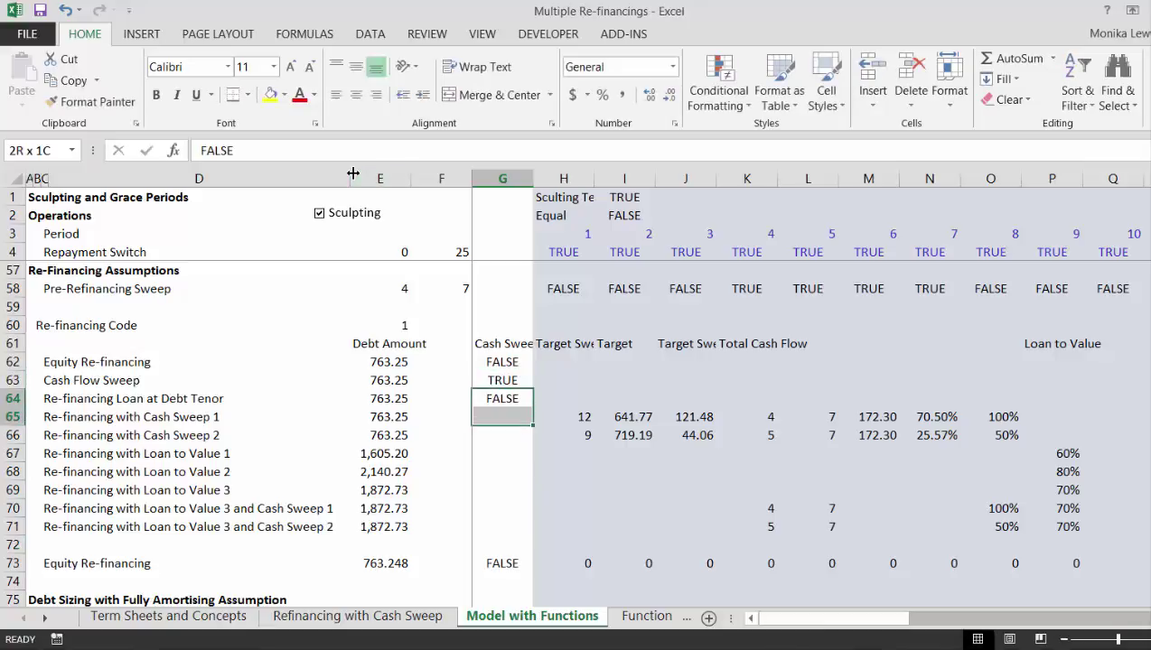
pyautogui.hotkey('shift', 'Up')
pyautogui.hotkey('shift', 'Up')
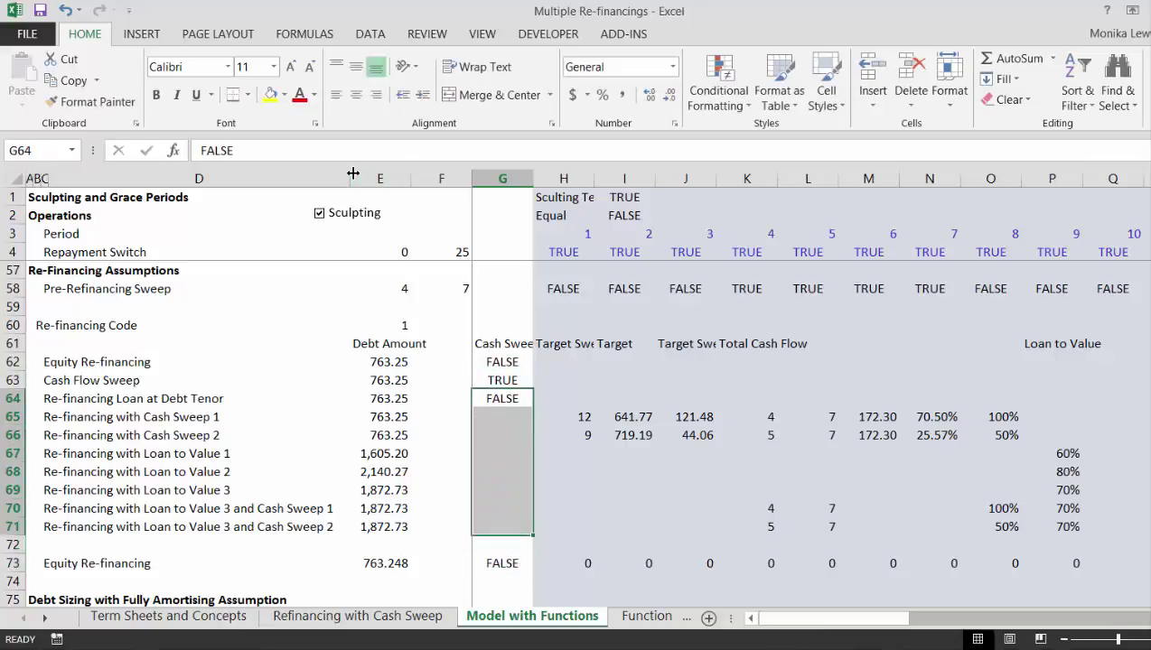
pyautogui.hotkey('ctrl', 'd')
# Step: Examine the INDEX formulas in row 73 across the cash flow and loan to value columns K to P
pyautogui.press('Down')
pyautogui.press('Down')
pyautogui.press('Down')
pyautogui.press('Down')
pyautogui.press('Right')
pyautogui.press('Right')
pyautogui.press('Right')
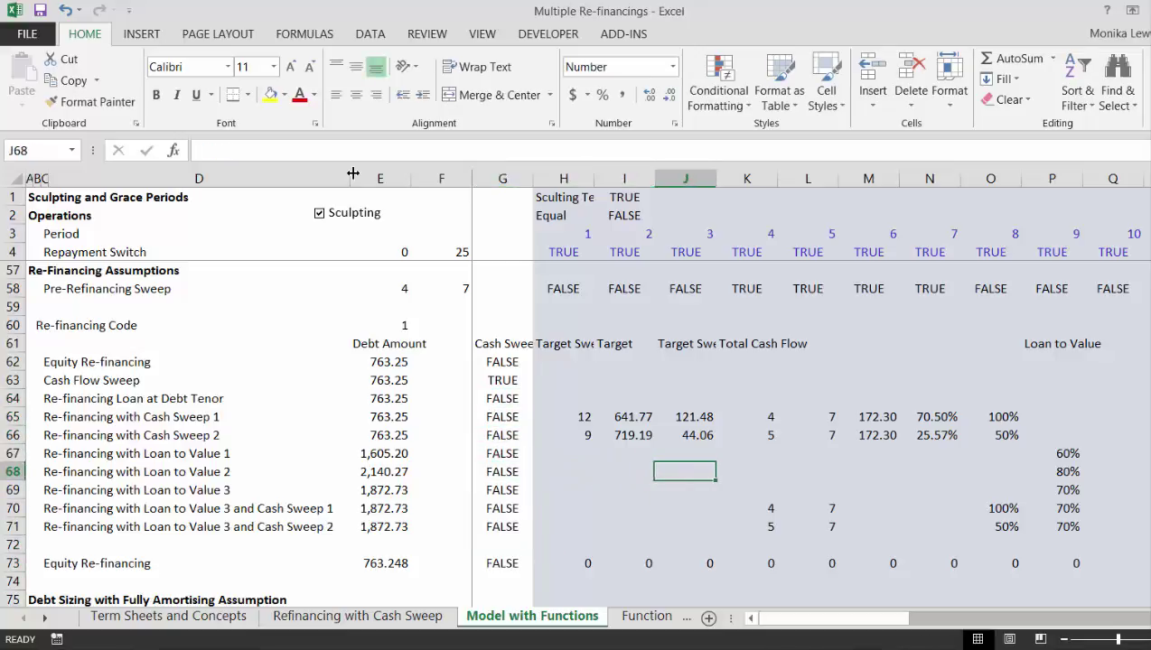
pyautogui.press('Right')
pyautogui.press('Right')
pyautogui.press('Right')
pyautogui.press('Down')
pyautogui.press('Down')
pyautogui.press('Down')
pyautogui.press('Down')
pyautogui.press('Down')
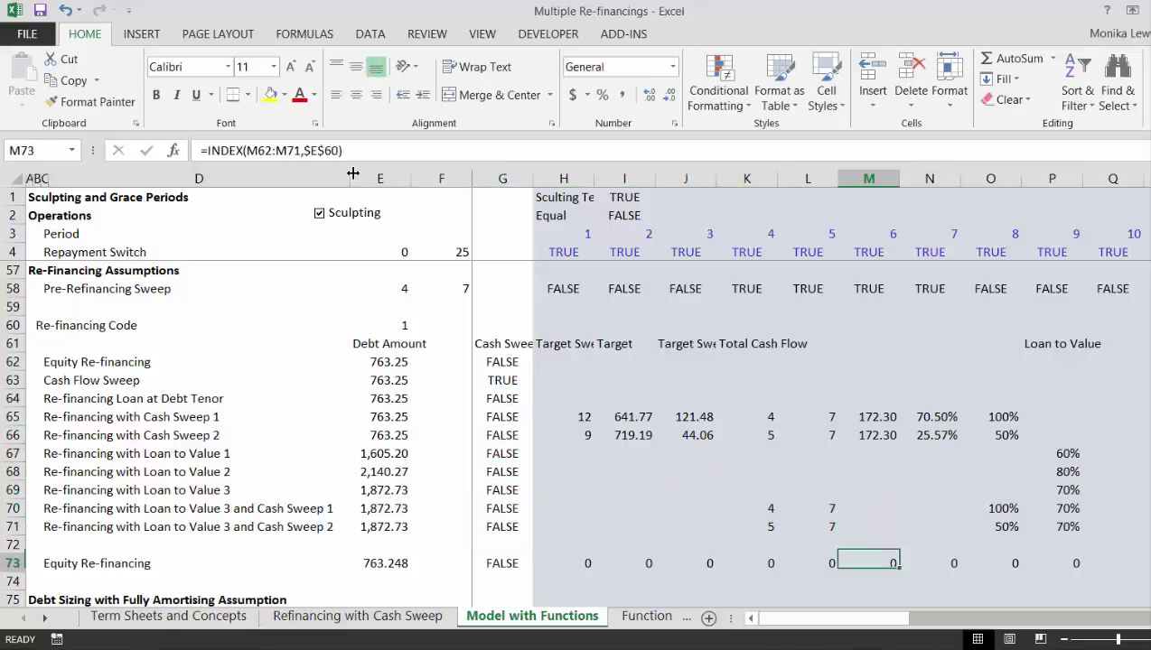
pyautogui.press('Right')
pyautogui.press('Right')
pyautogui.press('Right')
pyautogui.press('Left')
pyautogui.press('Left')
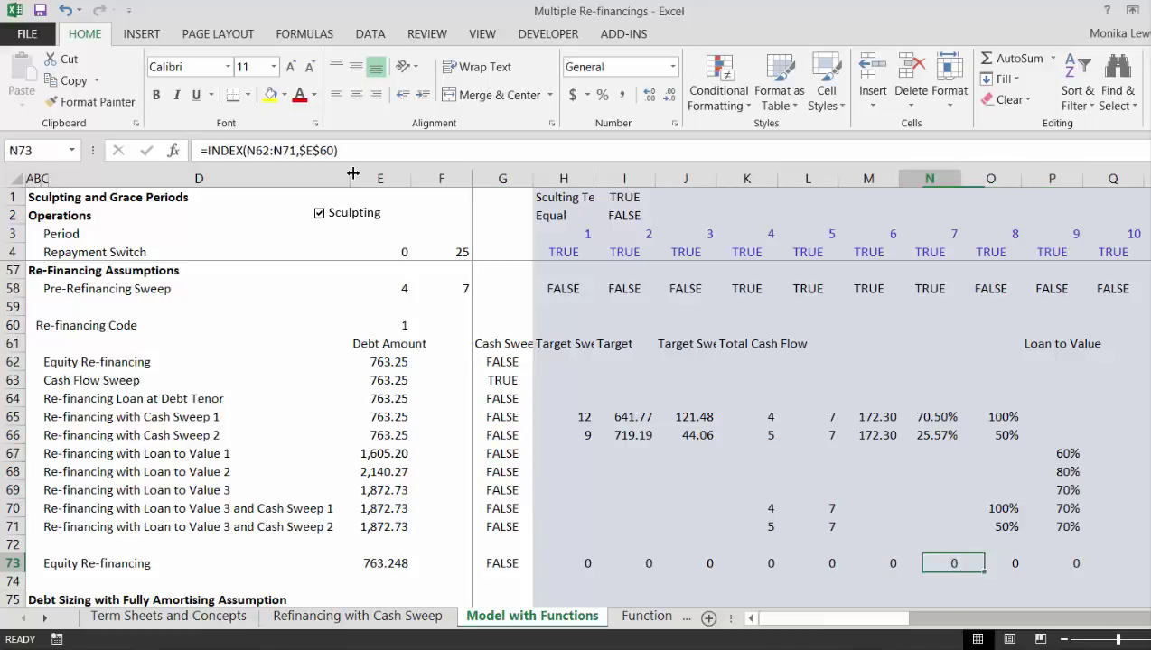
pyautogui.press('Left')
pyautogui.press('Left')
pyautogui.press('Left')
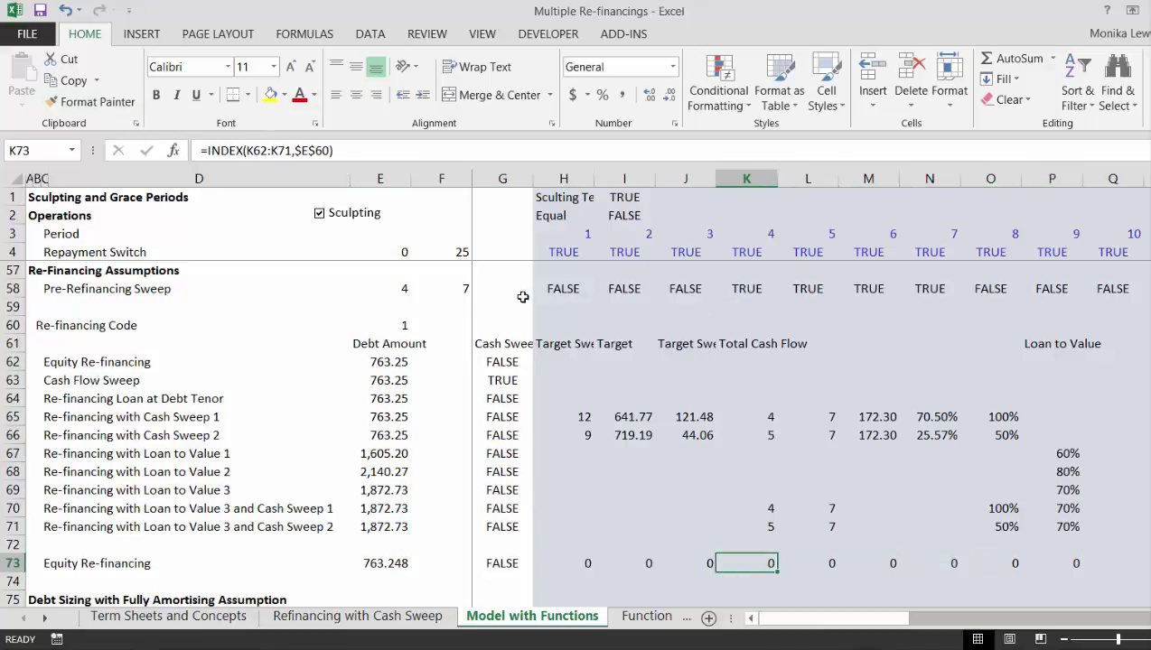
# Step: Draw a form-control combo box over about H59:J60 beside the Re-financing Code and open its Format Control settings
pyautogui.click(544, 36)
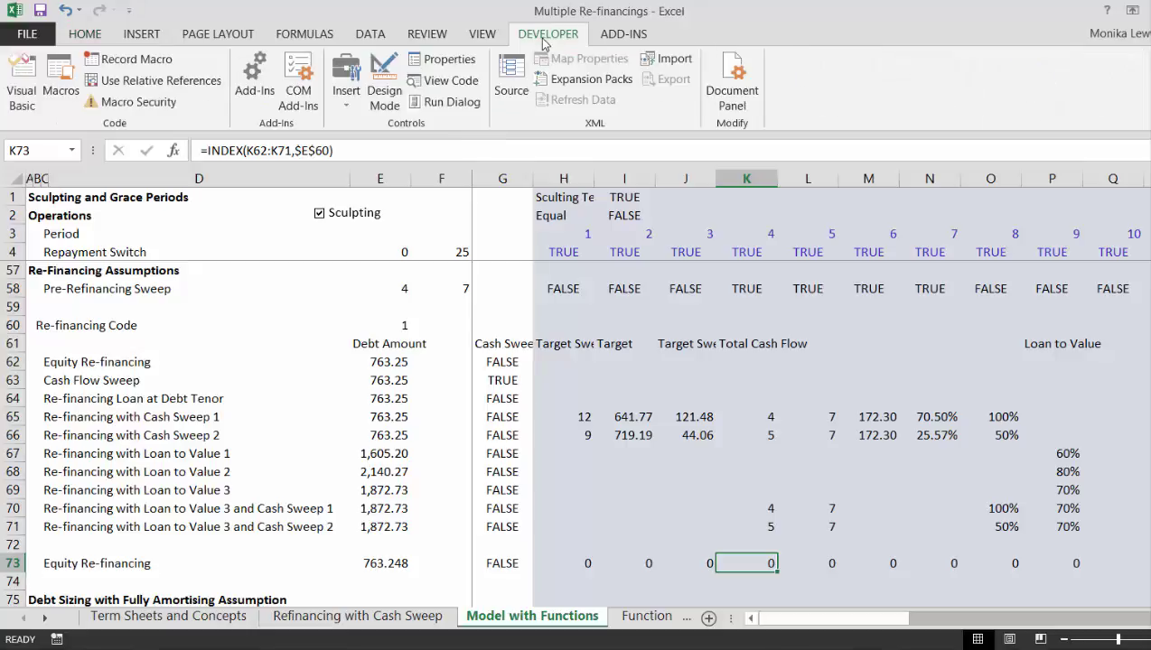
pyautogui.click(346, 97)
pyautogui.click(355, 146)
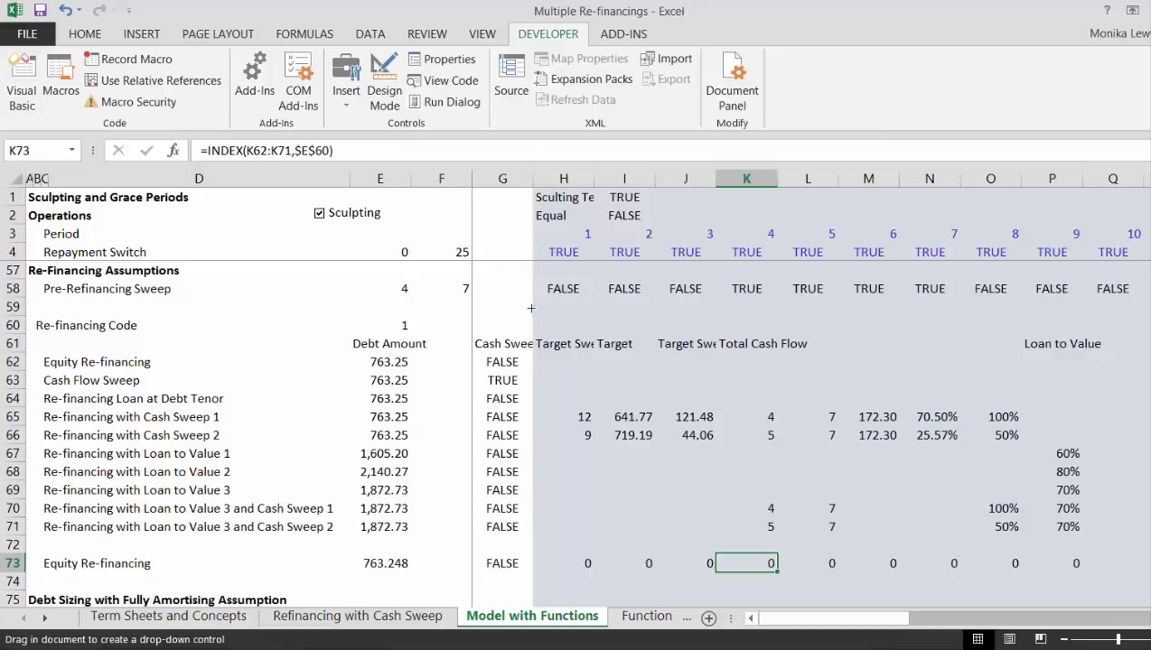
pyautogui.moveTo(532, 310); pyautogui.dragTo(691, 327)
pyautogui.rightClick(648, 322)
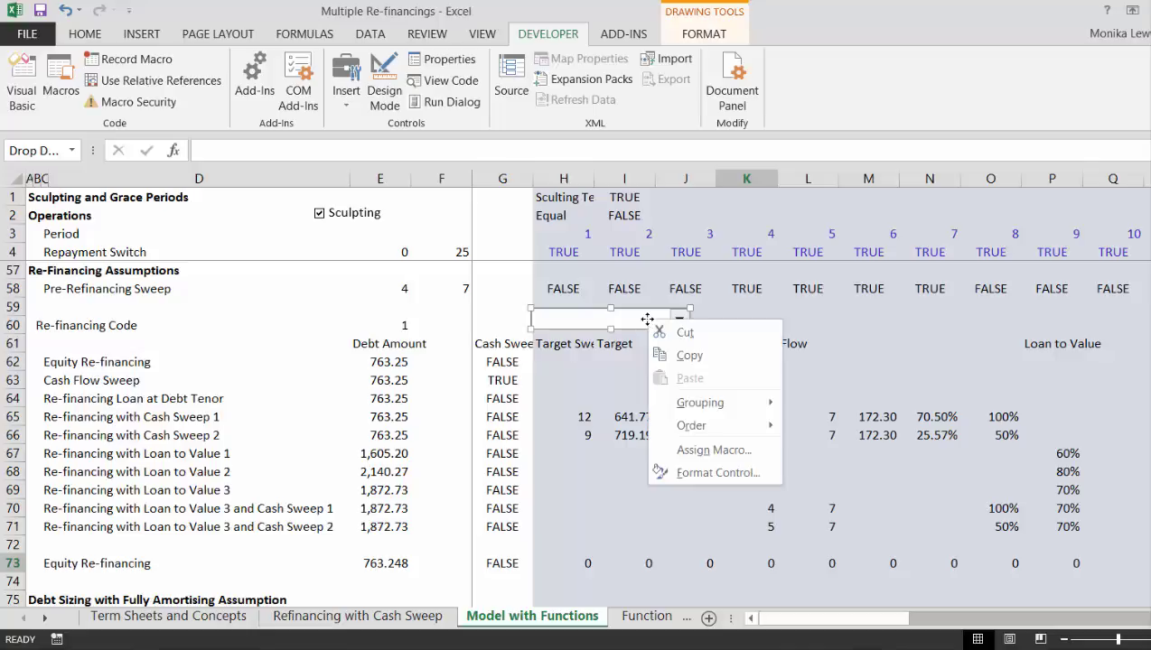
pyautogui.click(673, 476)
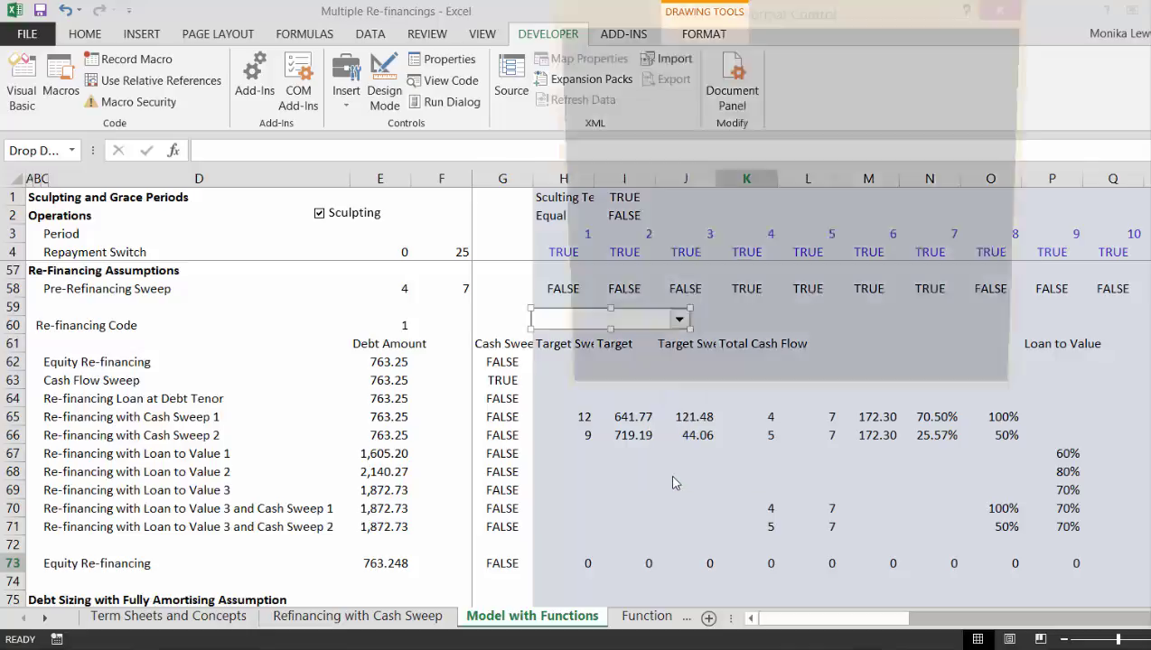
# Step: Try to set the combo box's input range to C62:C71 together with the code cell E60
pyautogui.click(862, 74)
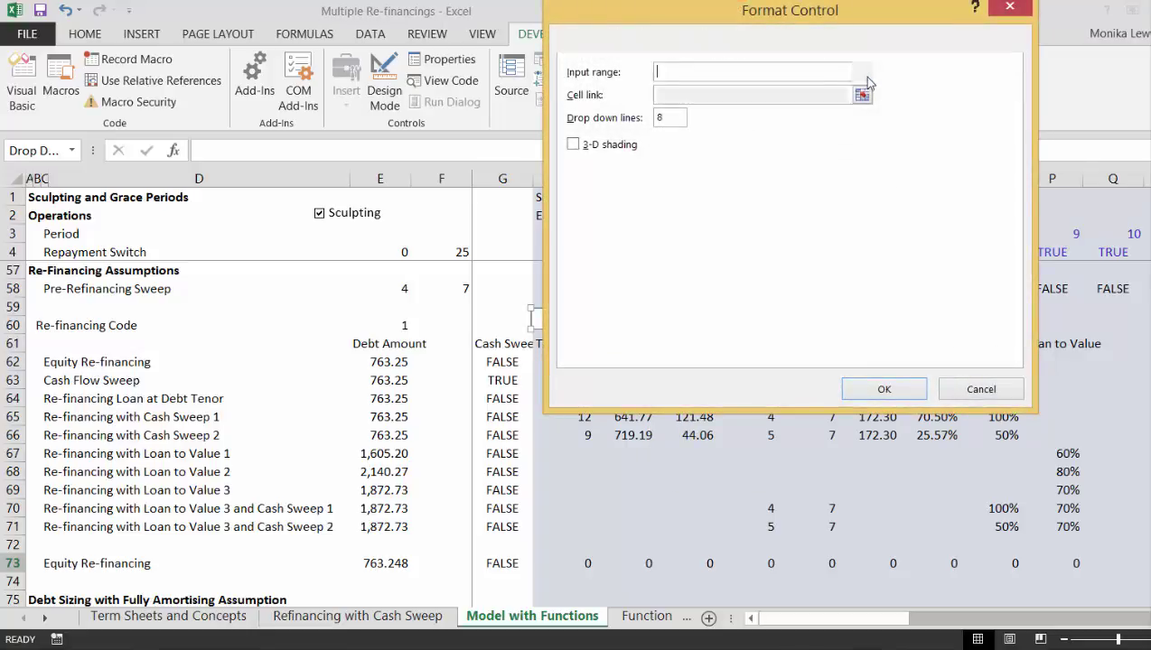
pyautogui.click(399, 617)
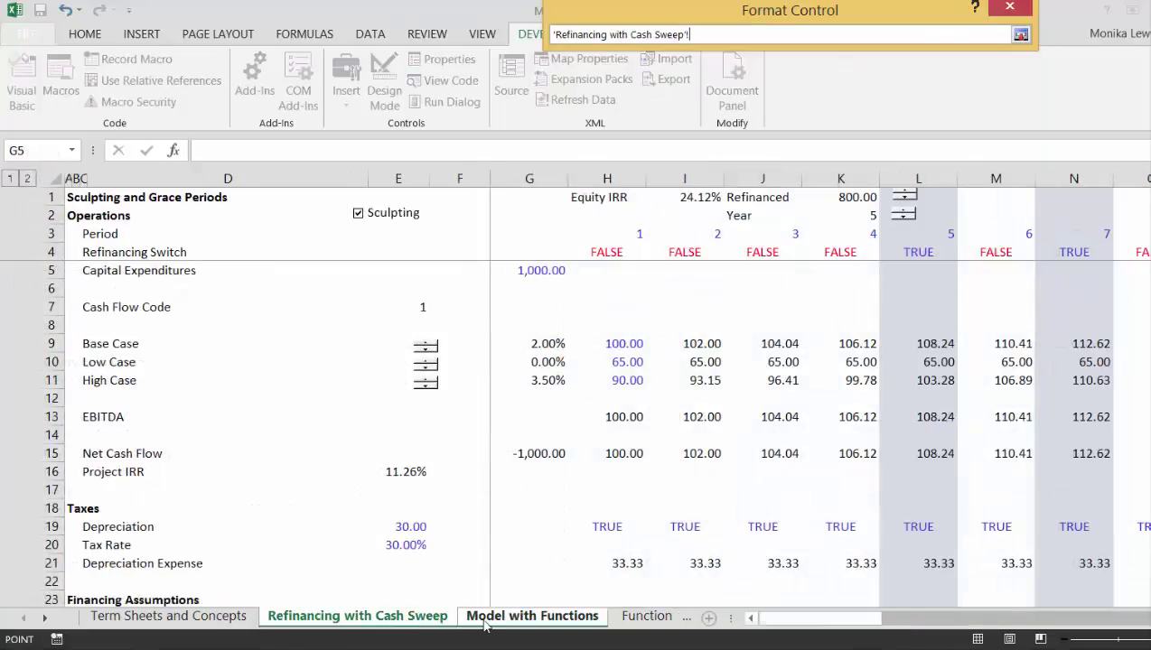
pyautogui.click(485, 618)
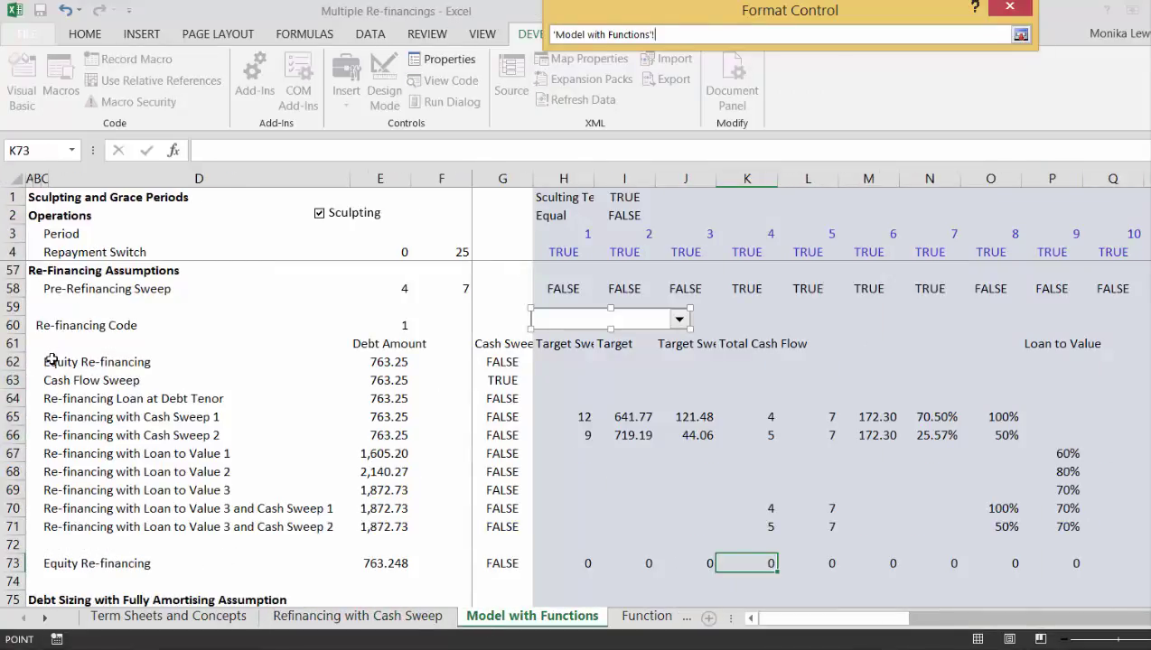
pyautogui.moveTo(52, 359); pyautogui.dragTo(50, 435)
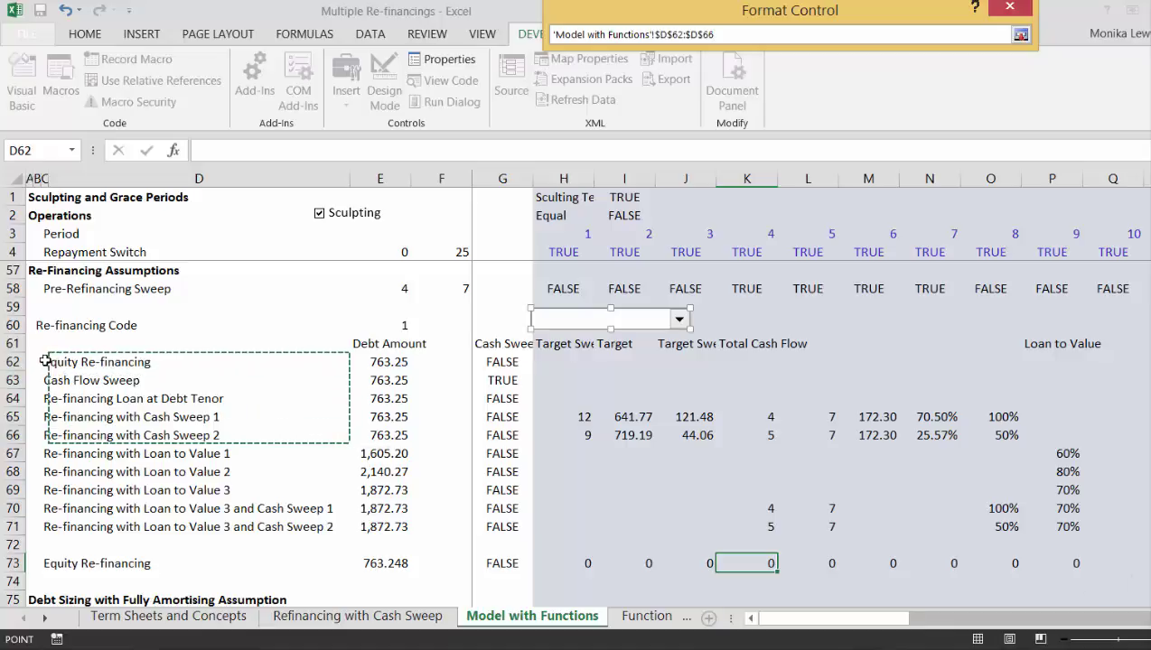
pyautogui.moveTo(45, 361); pyautogui.dragTo(46, 529)
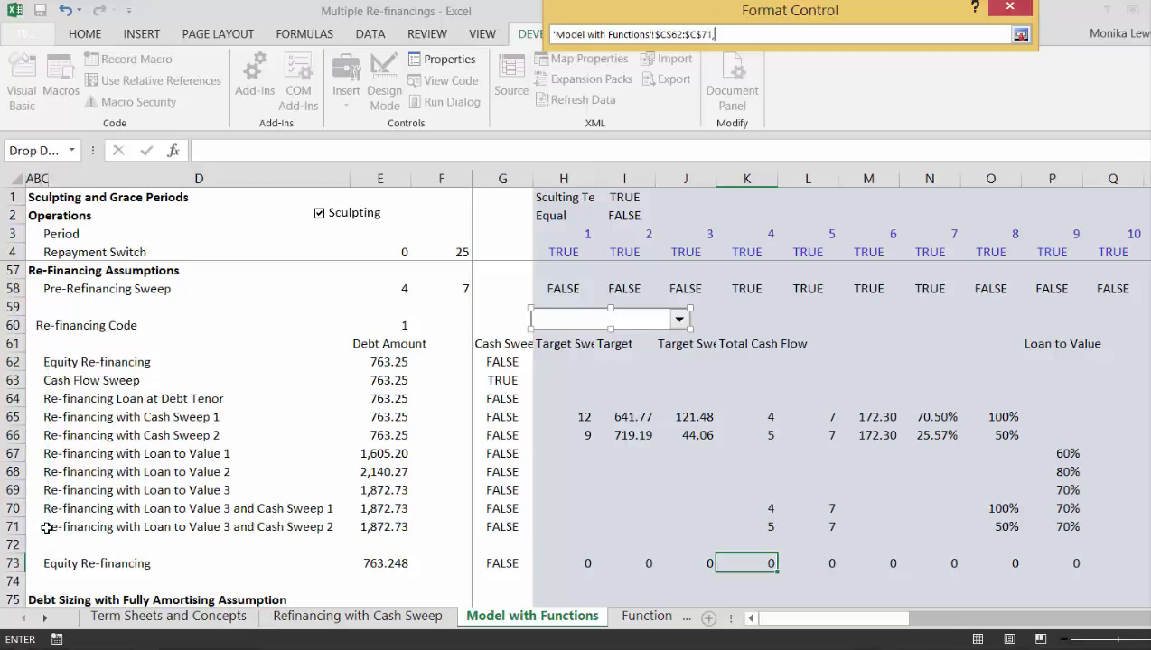
pyautogui.click(387, 328)
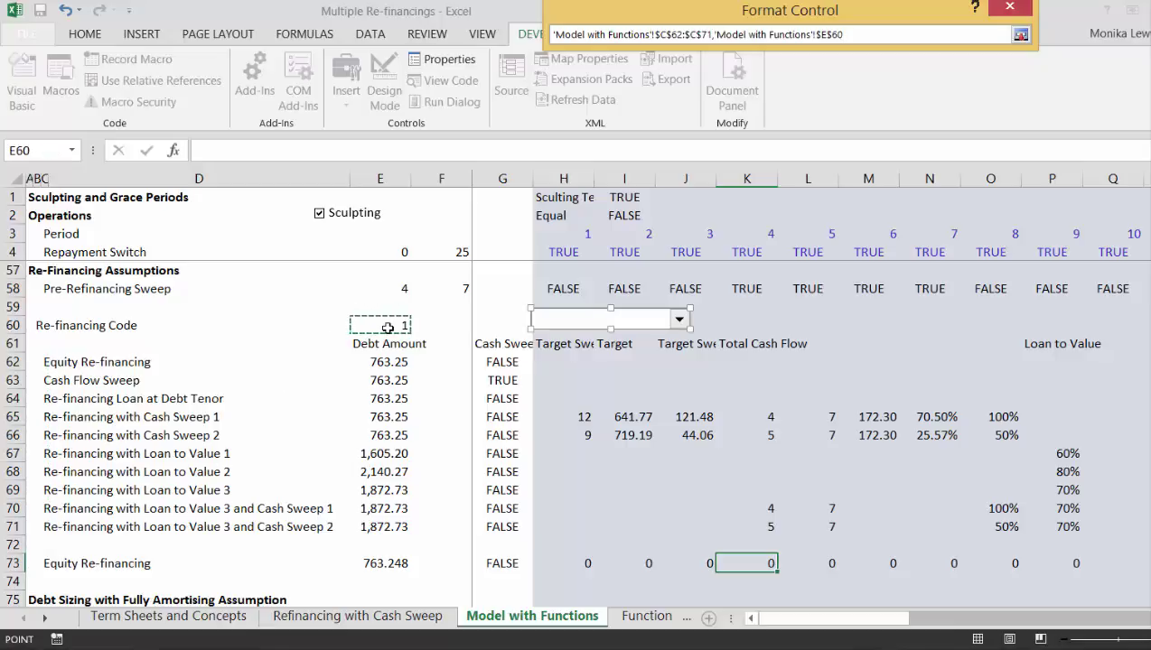
pyautogui.press('Return')
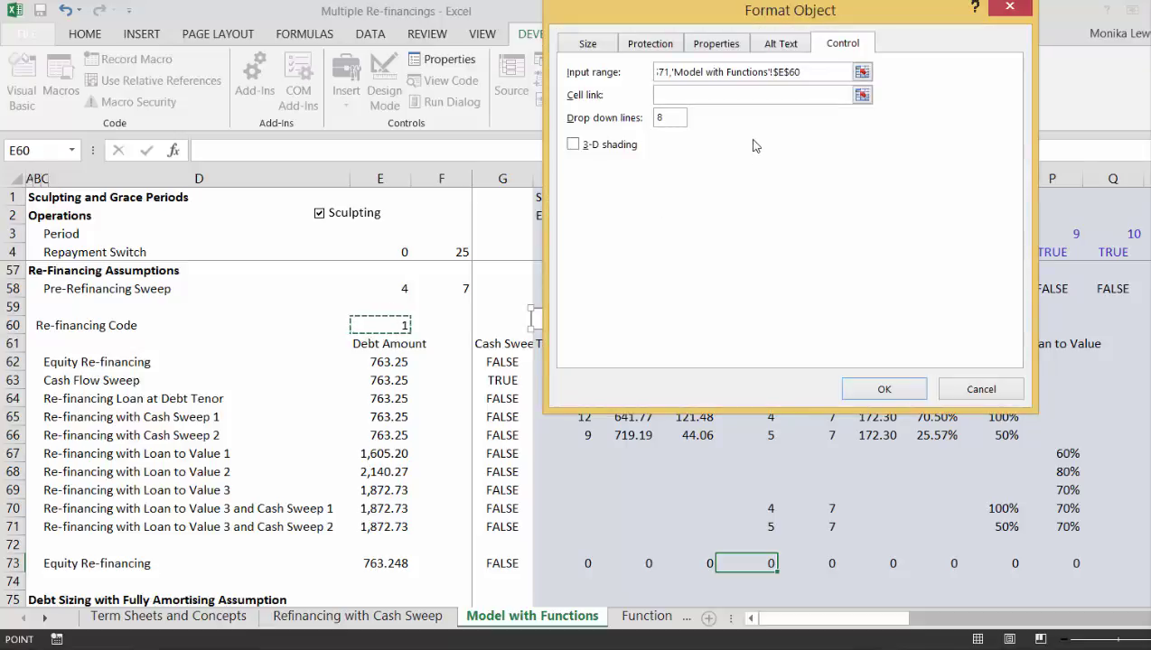
# Step: Set the combo box's input range to the refinancing option names in C62:C71
pyautogui.click(862, 72)
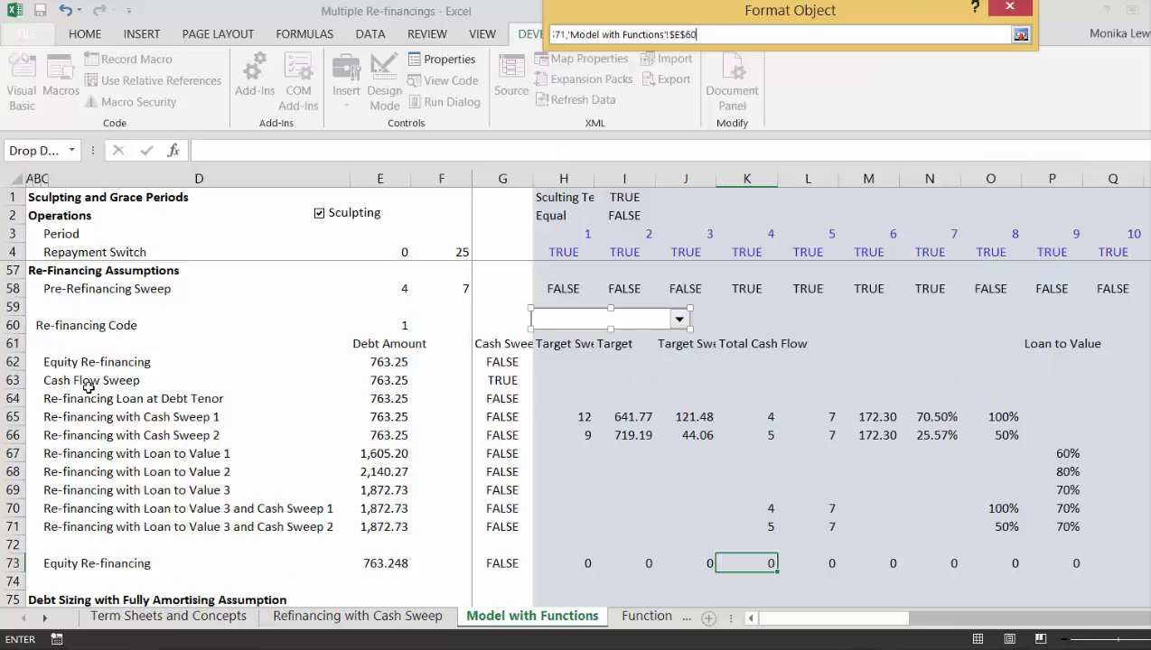
pyautogui.moveTo(46, 364); pyautogui.dragTo(45, 528)
pyautogui.press('Return')
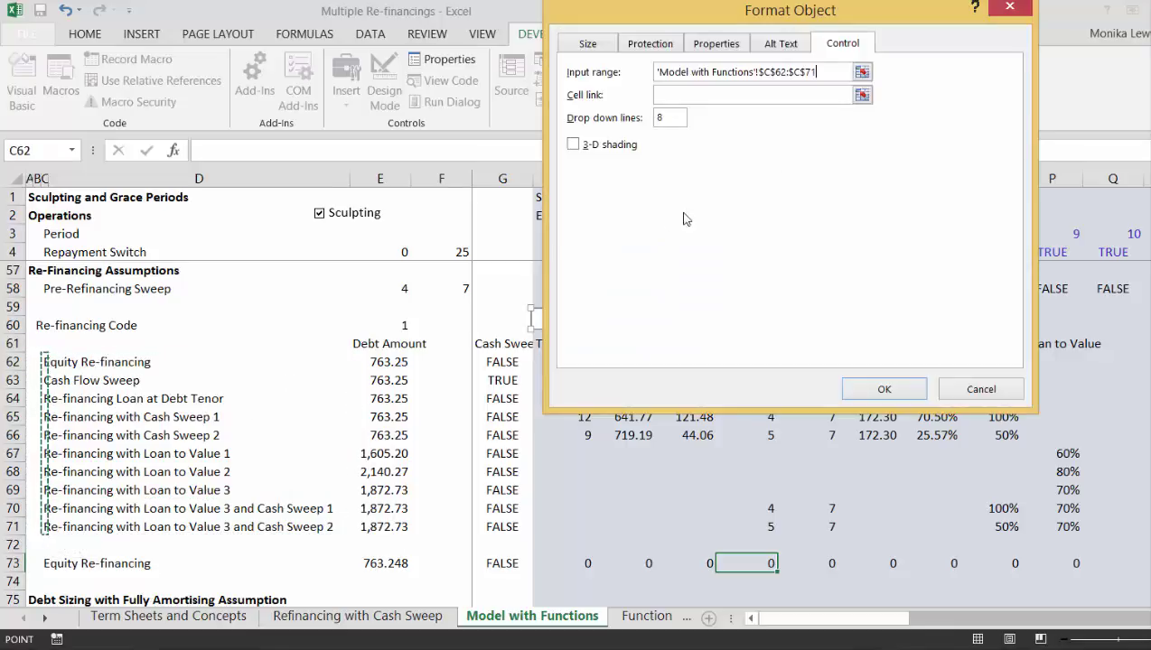
# Step: Link the combo box to the Re-financing Code cell E60 and apply the control settings
pyautogui.click(863, 95)
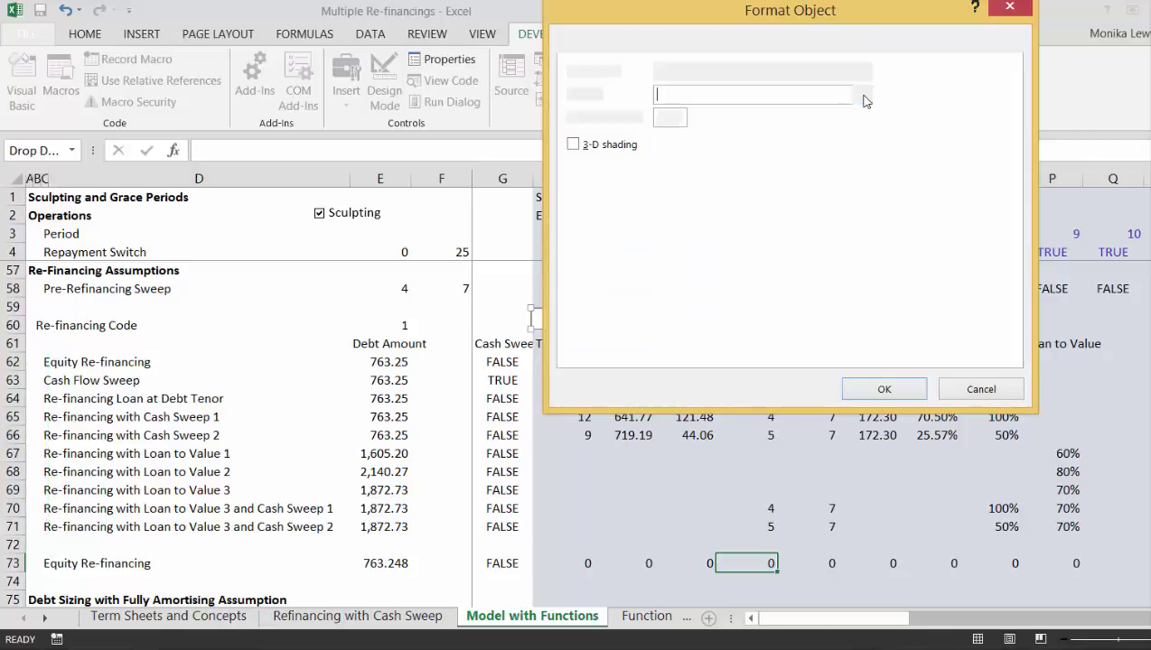
pyautogui.click(626, 616)
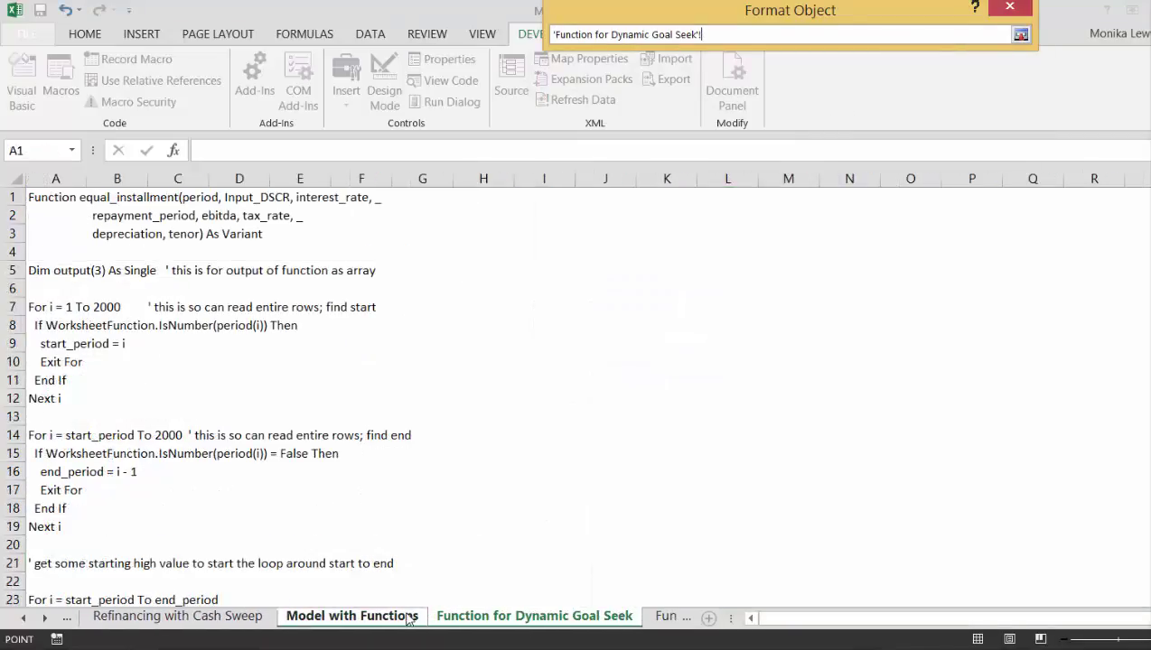
pyautogui.click(408, 617)
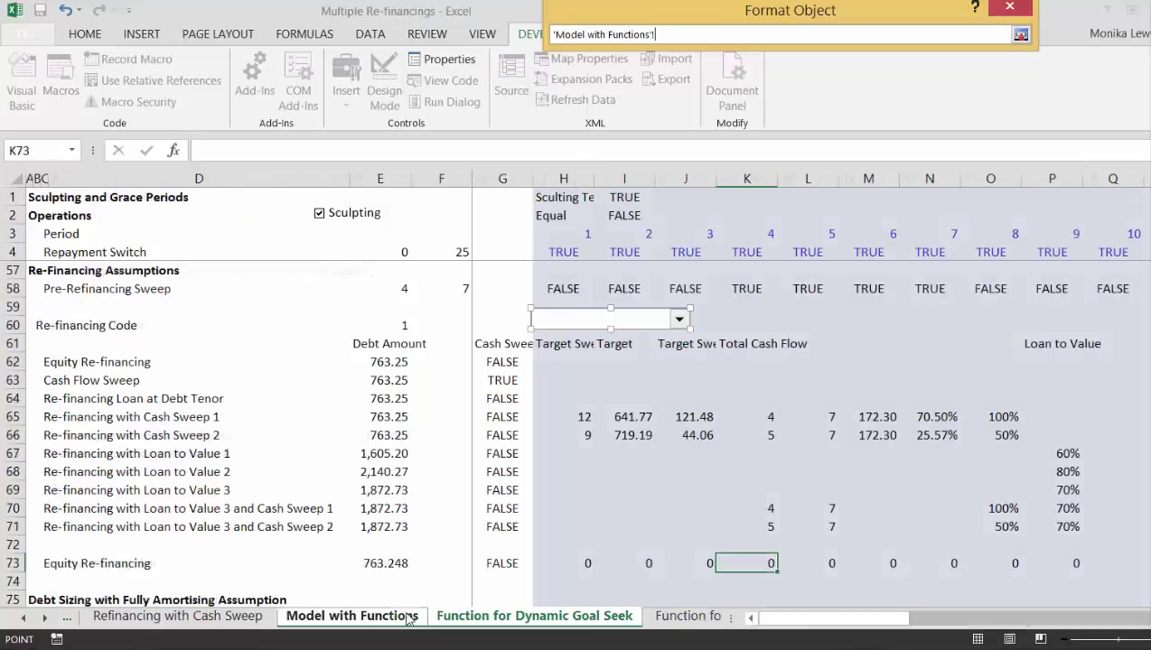
pyautogui.click(386, 317)
pyautogui.press('Return')
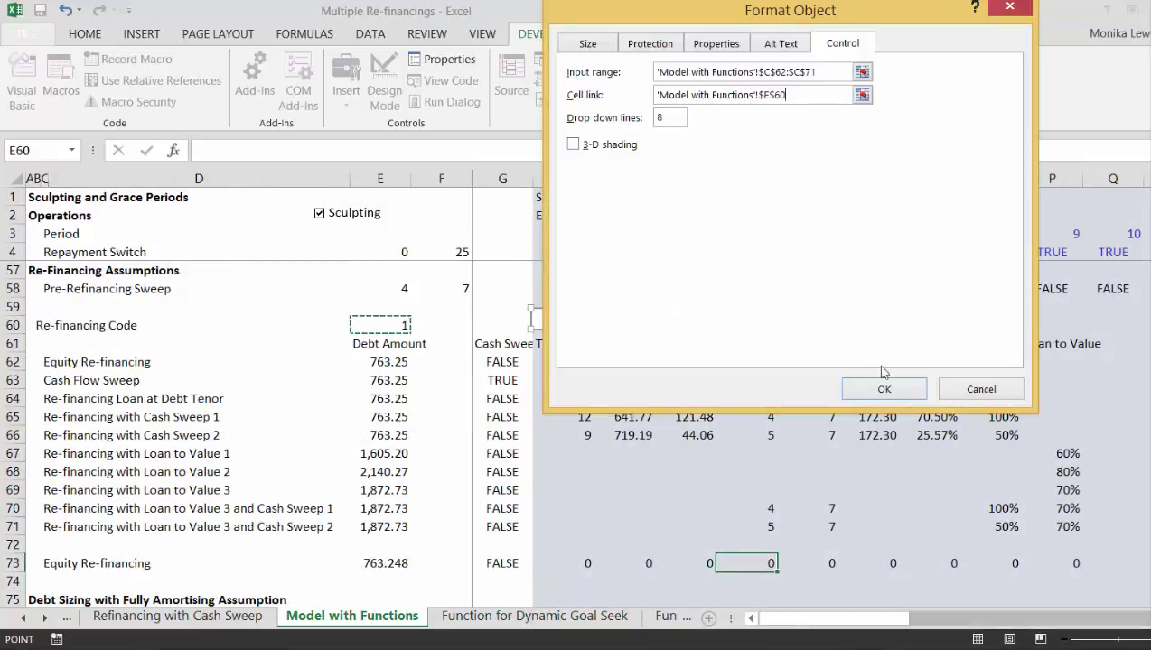
pyautogui.click(884, 389)
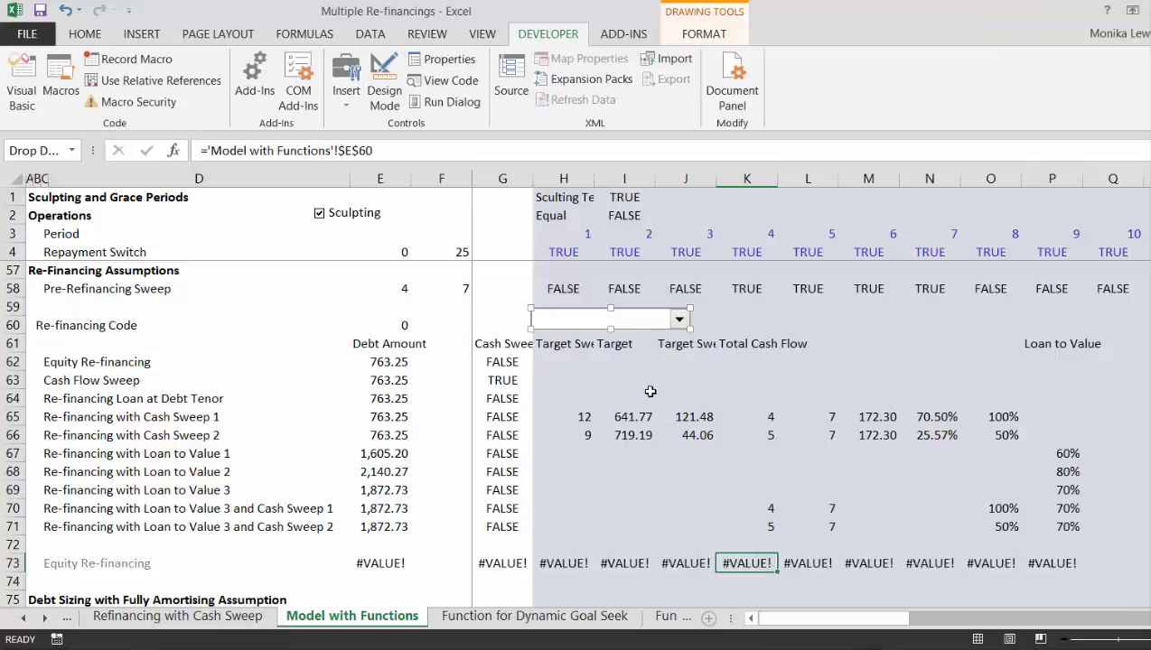
# Step: Test the combo box with Cash Flow Sweep and switch it to Re-financing with Loan to Value 1
pyautogui.click(669, 398)
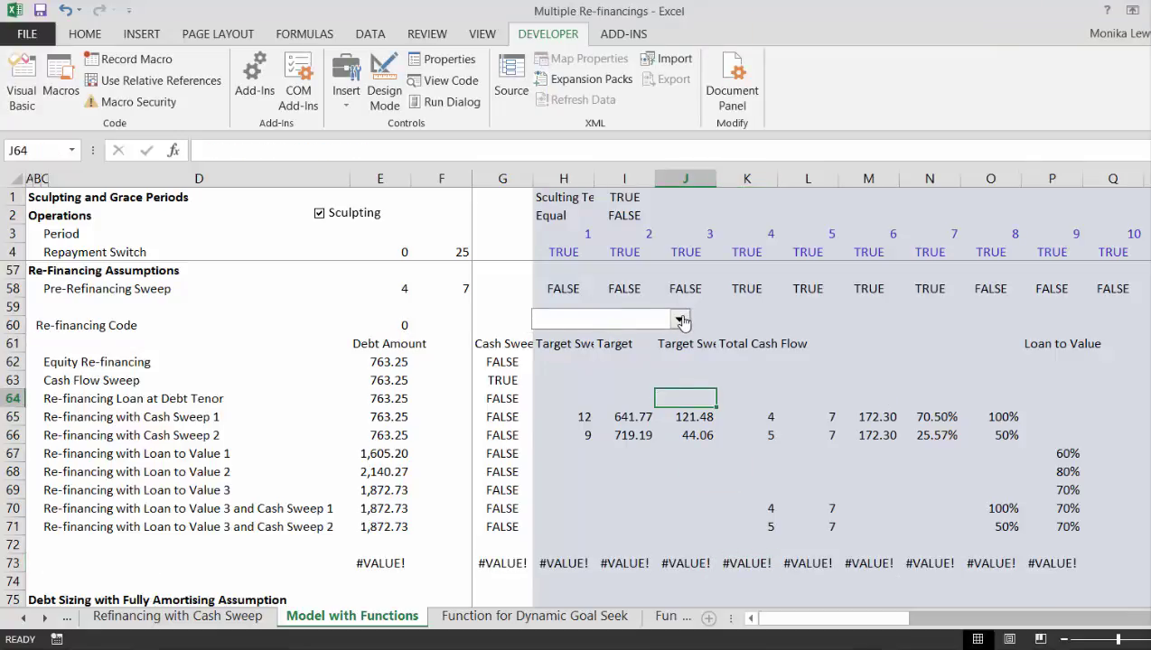
pyautogui.click(679, 320)
pyautogui.click(658, 341)
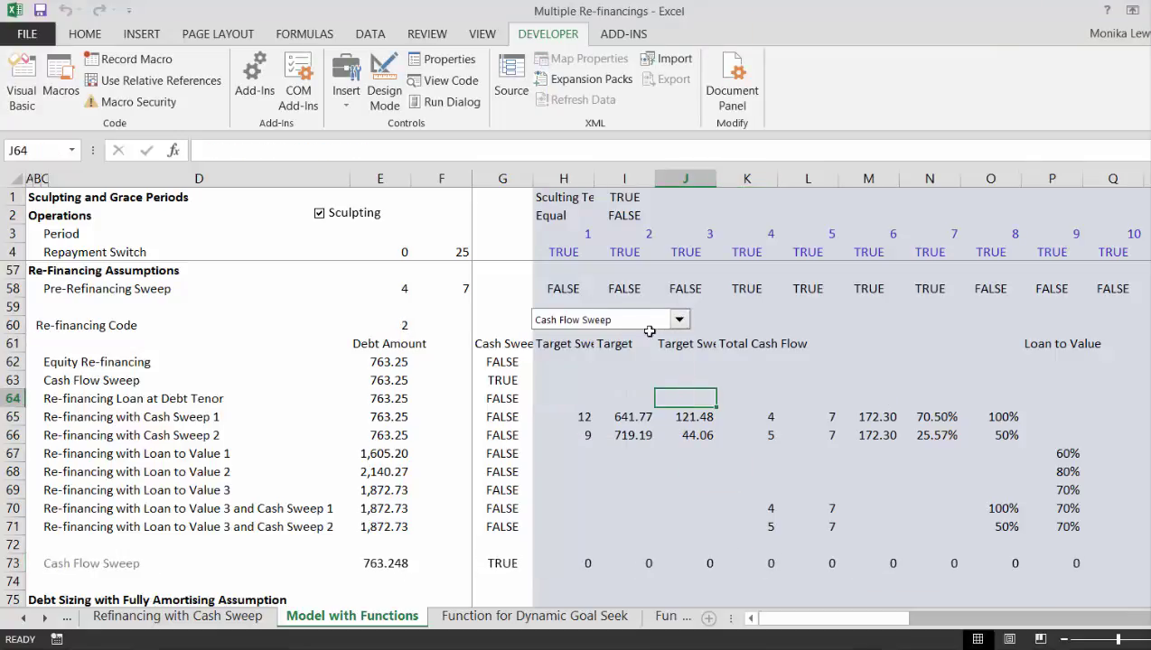
pyautogui.click(680, 320)
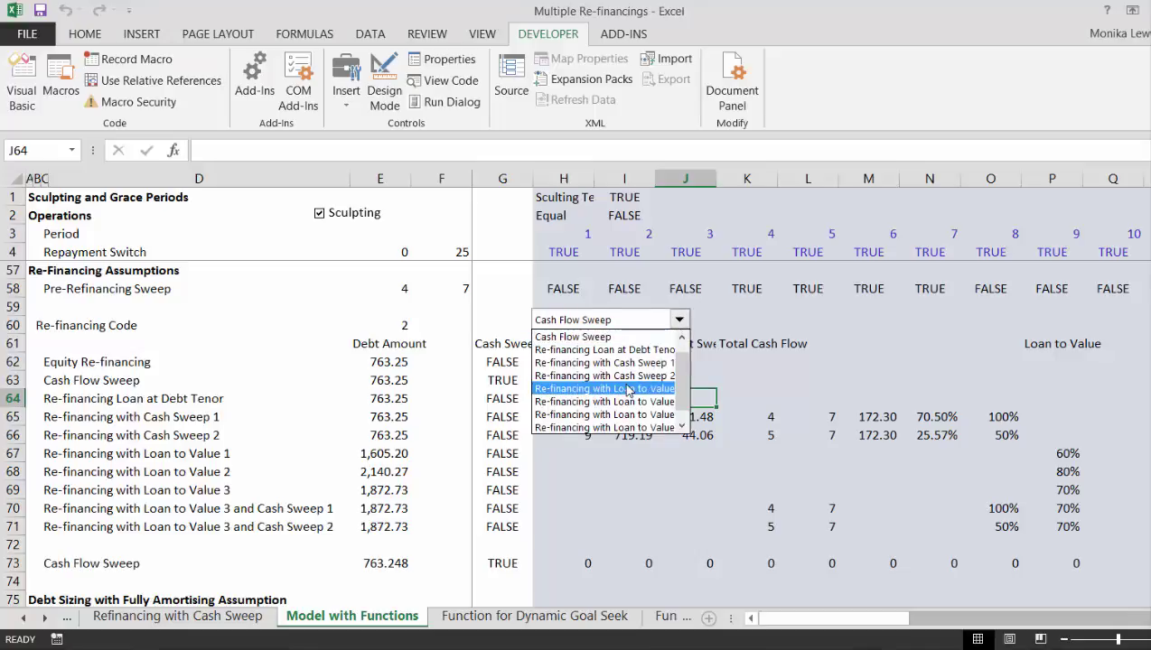
pyautogui.click(630, 387)
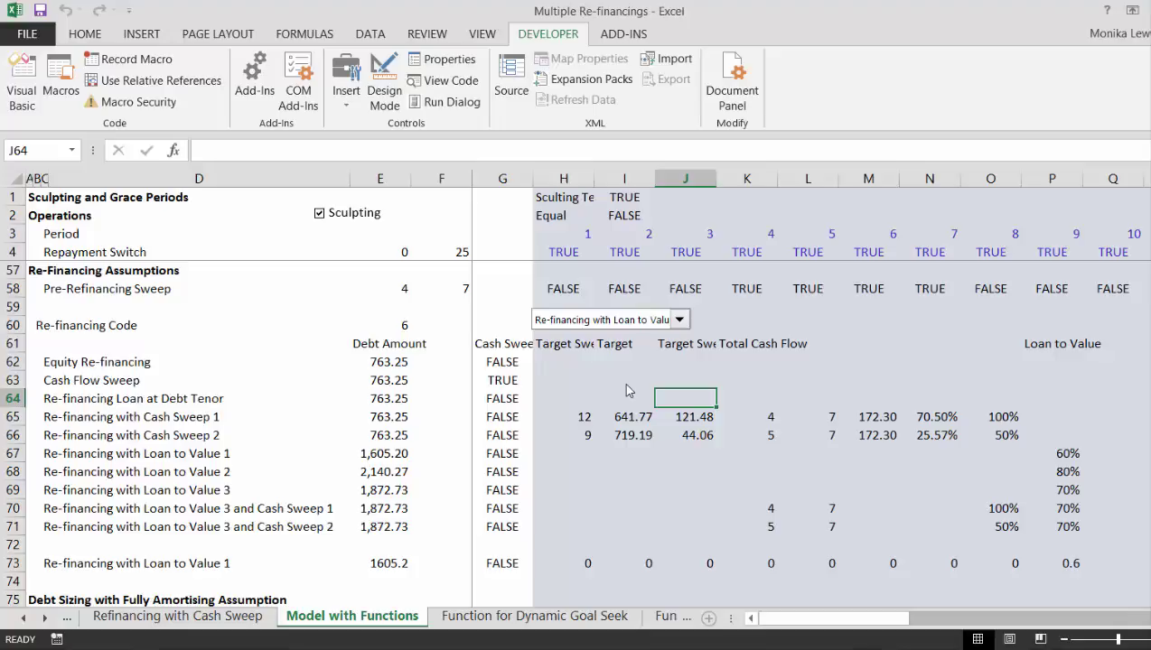
# Step: Review the retrieved refinancing assumptions in row 73 and the debt sizing section, including the sculpting and dynamic goal seek function outputs
pyautogui.press('Down')
pyautogui.press('Down')
pyautogui.press('Down')
pyautogui.press('Down')
pyautogui.press('Down')
pyautogui.press('Down')
pyautogui.press('Down')
pyautogui.press('Down')
pyautogui.press('Down')
pyautogui.press('Down')
pyautogui.press('Down')
pyautogui.press('Down')
pyautogui.press('Down')
pyautogui.press('Down')
pyautogui.press('Down')
pyautogui.press('Down')
pyautogui.press('Down')
pyautogui.press('Down')
pyautogui.press('Down')
pyautogui.press('Down')
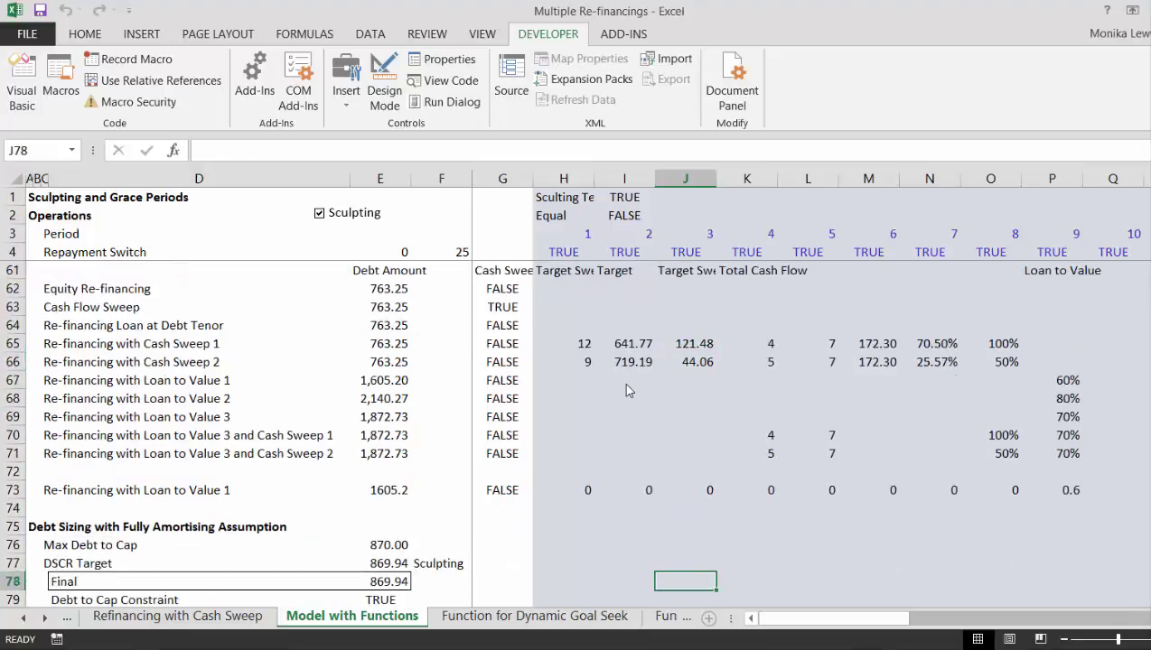
pyautogui.press('Down')
pyautogui.press('Down')
pyautogui.press('Down')
pyautogui.press('Down')
pyautogui.press('Down')
pyautogui.press('Down')
pyautogui.press('Down')
pyautogui.press('Down')
pyautogui.press('Down')
pyautogui.press('Down')
pyautogui.press('Down')
pyautogui.press('Down')
pyautogui.press('Down')
pyautogui.press('Down')
pyautogui.press('Down')
pyautogui.press('Down')
pyautogui.press('Down')
pyautogui.press('Down')
pyautogui.press('Down')
pyautogui.press('Down')
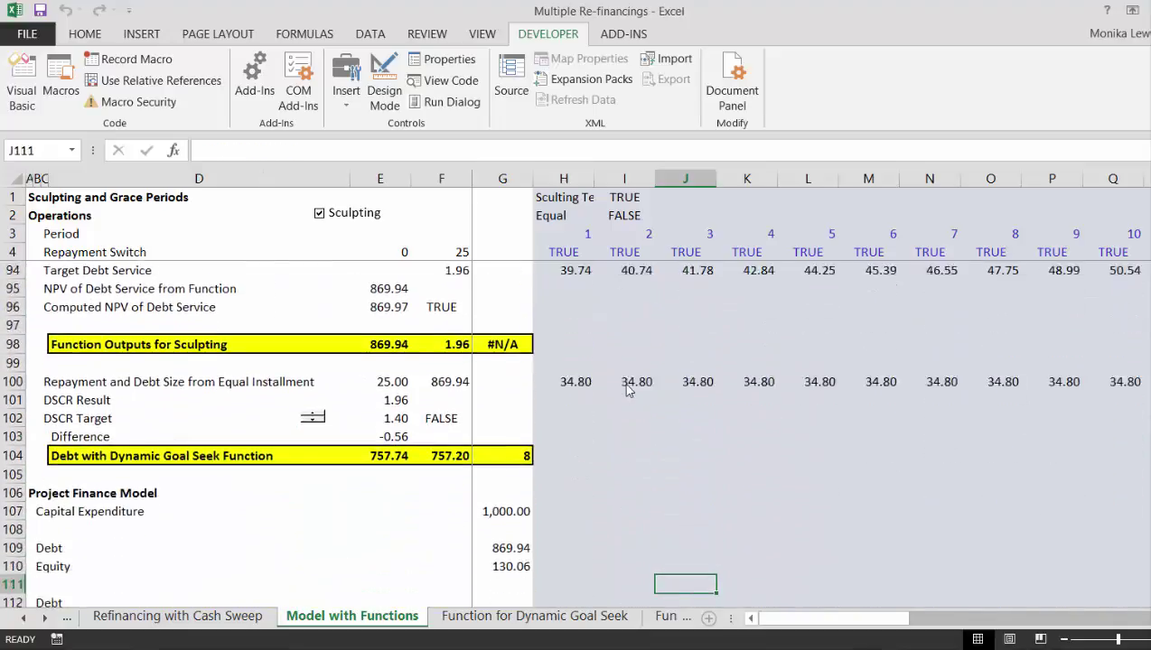
# Step: Examine the Project Finance Model's debt schedule, profit and loss, DSCR and equity return sections
pyautogui.press('Up')
pyautogui.press('Up')
pyautogui.press('Up')
pyautogui.press('Up')
pyautogui.press('Up')
pyautogui.press('Up')
pyautogui.press('Up')
pyautogui.press('Up')
pyautogui.press('Up')
pyautogui.press('Up')
pyautogui.press('Up')
pyautogui.press('Up')
pyautogui.press('Up')
pyautogui.press('Left')
pyautogui.press('Left')
pyautogui.press('Left')
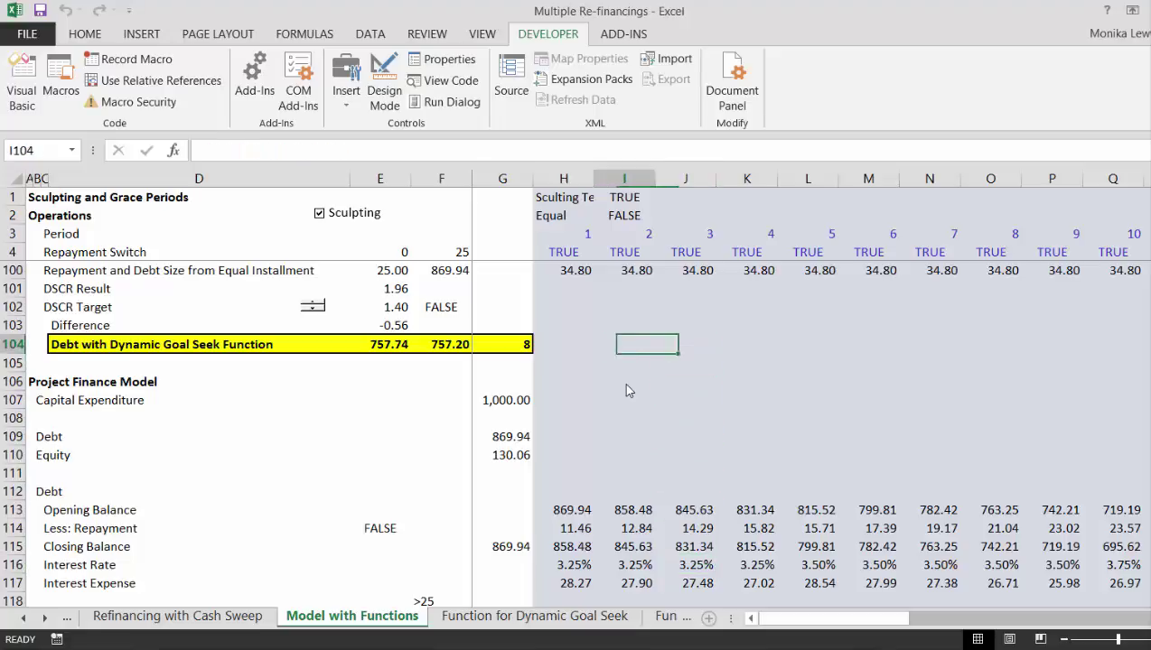
pyautogui.press('Left')
pyautogui.press('Left')
pyautogui.press('Left')
pyautogui.press('Down')
pyautogui.press('Down')
pyautogui.press('Down')
pyautogui.press('Down')
pyautogui.press('Down')
pyautogui.press('Down')
pyautogui.press('Down')
pyautogui.press('Down')
pyautogui.press('Down')
pyautogui.press('Down')
pyautogui.press('Down')
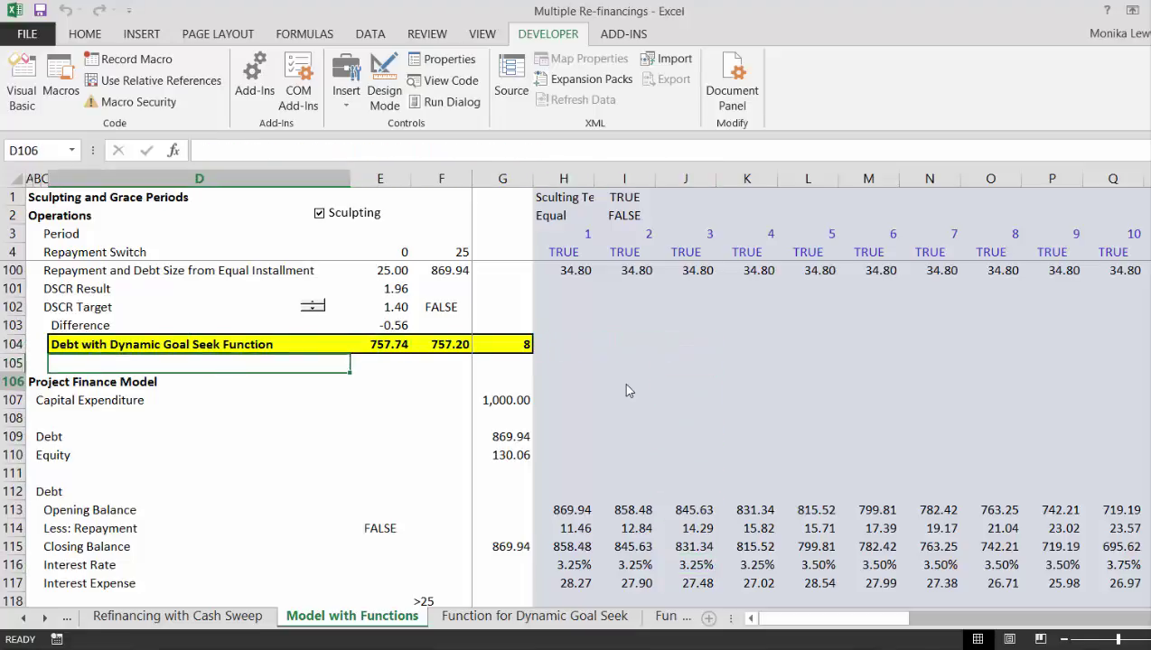
pyautogui.press('Down')
pyautogui.press('Down')
pyautogui.press('Down')
pyautogui.press('Down')
pyautogui.press('Down')
pyautogui.press('Down')
pyautogui.press('Down')
pyautogui.press('Down')
pyautogui.press('Down')
pyautogui.press('Down')
pyautogui.press('Down')
pyautogui.press('Down')
pyautogui.press('Down')
pyautogui.press('Down')
pyautogui.press('Down')
pyautogui.press('Down')
pyautogui.press('Down')
pyautogui.press('Down')
pyautogui.press('Down')
pyautogui.press('Down')
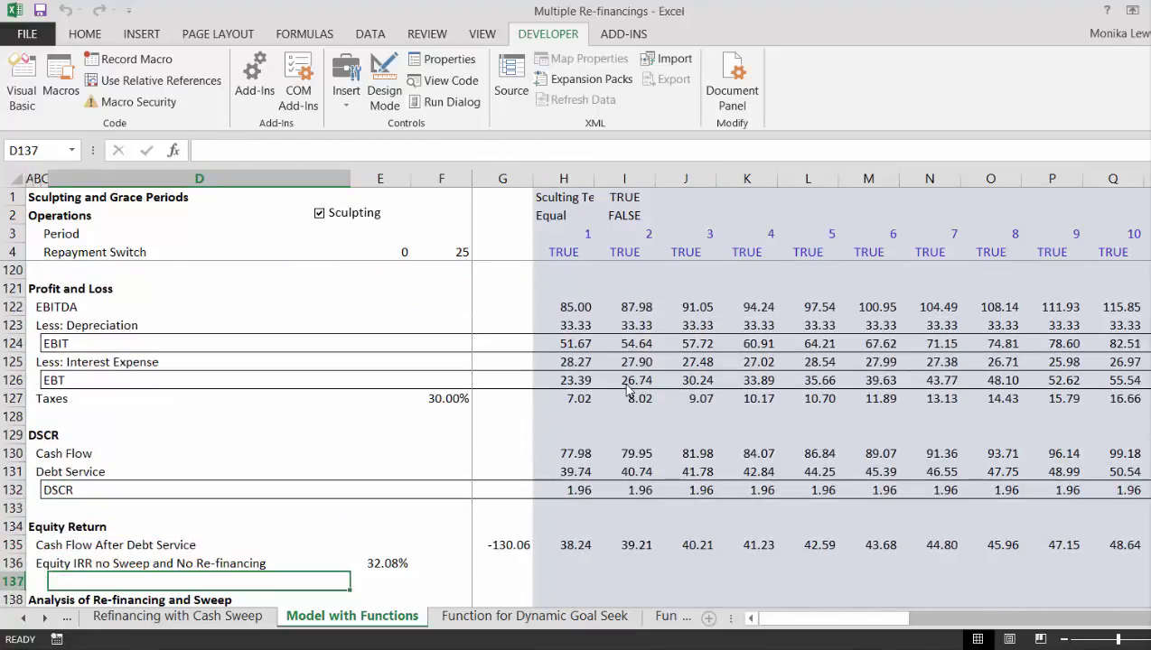
# Step: Review the Analysis of Re-financing and Sweep section with its debt balance rows down to the closing balance
pyautogui.press('Down')
pyautogui.press('Down')
pyautogui.press('Down')
pyautogui.press('Down')
pyautogui.press('Down')
pyautogui.press('Down')
pyautogui.press('Down')
pyautogui.press('Down')
pyautogui.press('Down')
pyautogui.press('Down')
pyautogui.press('Down')
pyautogui.press('Down')
pyautogui.press('Down')
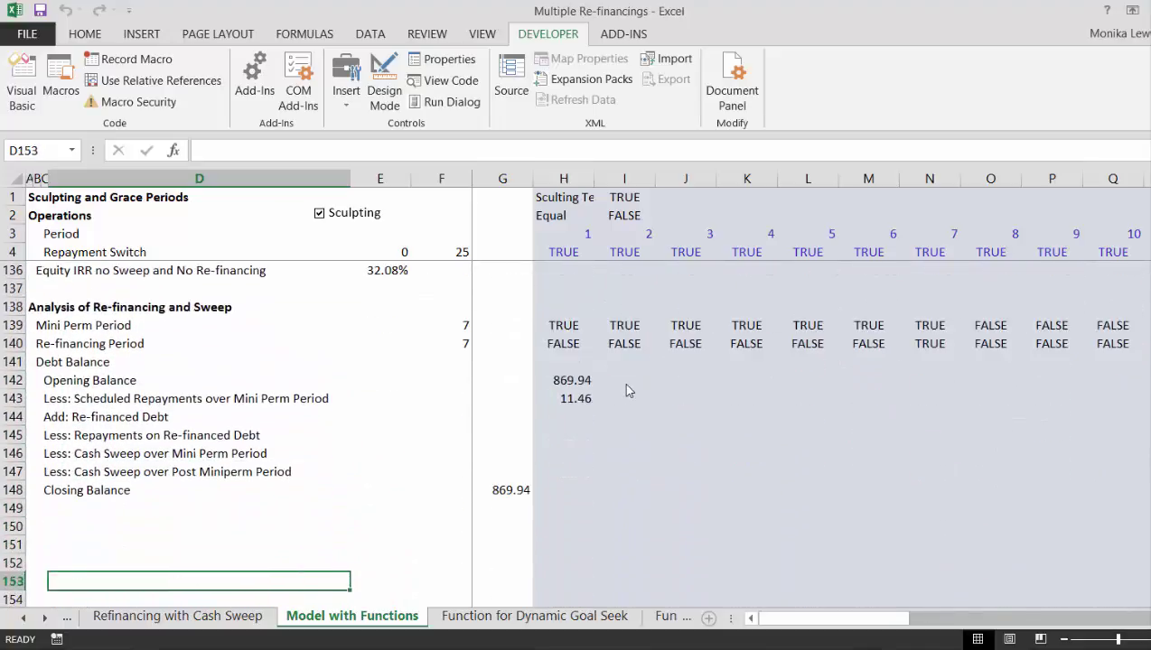
# Step: Check the IRR formula in E136 for the equity return without sweep or refinancing
pyautogui.press('Up')
pyautogui.press('Up')
pyautogui.press('Up')
pyautogui.press('Up')
pyautogui.press('Up')
pyautogui.press('Up')
pyautogui.press('Up')
pyautogui.press('Up')
pyautogui.press('Up')
pyautogui.press('Up')
pyautogui.press('Up')
pyautogui.press('Up')
pyautogui.press('Up')
pyautogui.press('Up')
pyautogui.press('Up')
pyautogui.press('Up')
pyautogui.press('Up')
pyautogui.press('Up')
pyautogui.press('Up')
pyautogui.press('Up')
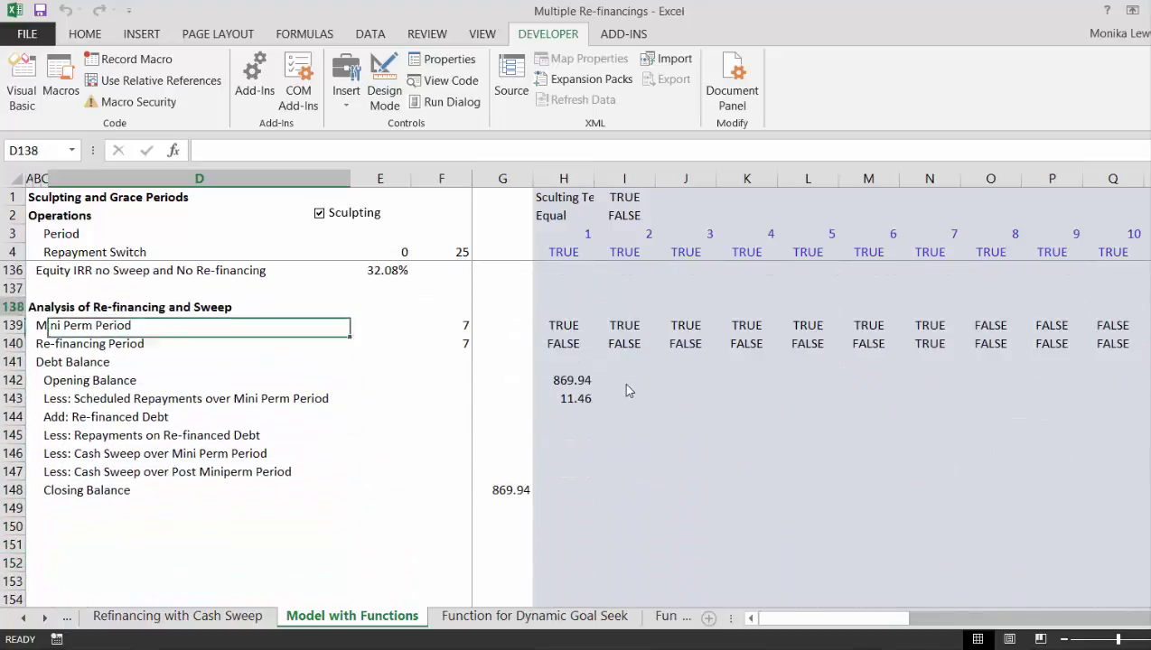
pyautogui.press('Up')
pyautogui.press('Down')
pyautogui.press('Down')
pyautogui.press('Down')
pyautogui.press('Down')
pyautogui.press('Down')
pyautogui.press('Down')
pyautogui.press('Down')
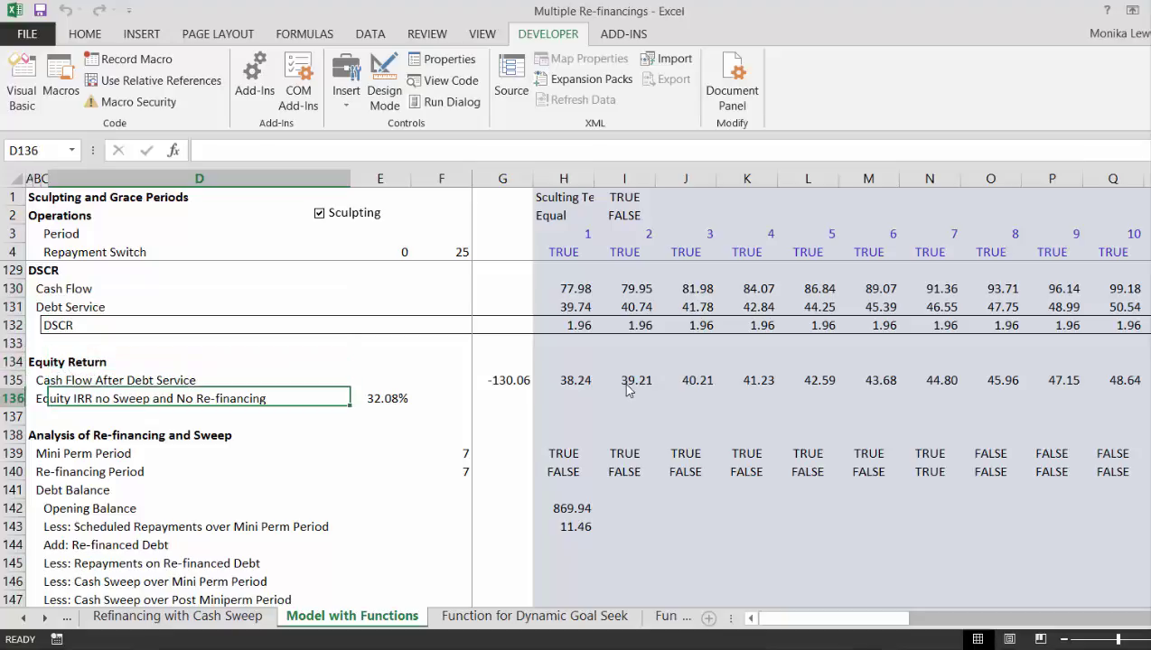
pyautogui.press('Right')
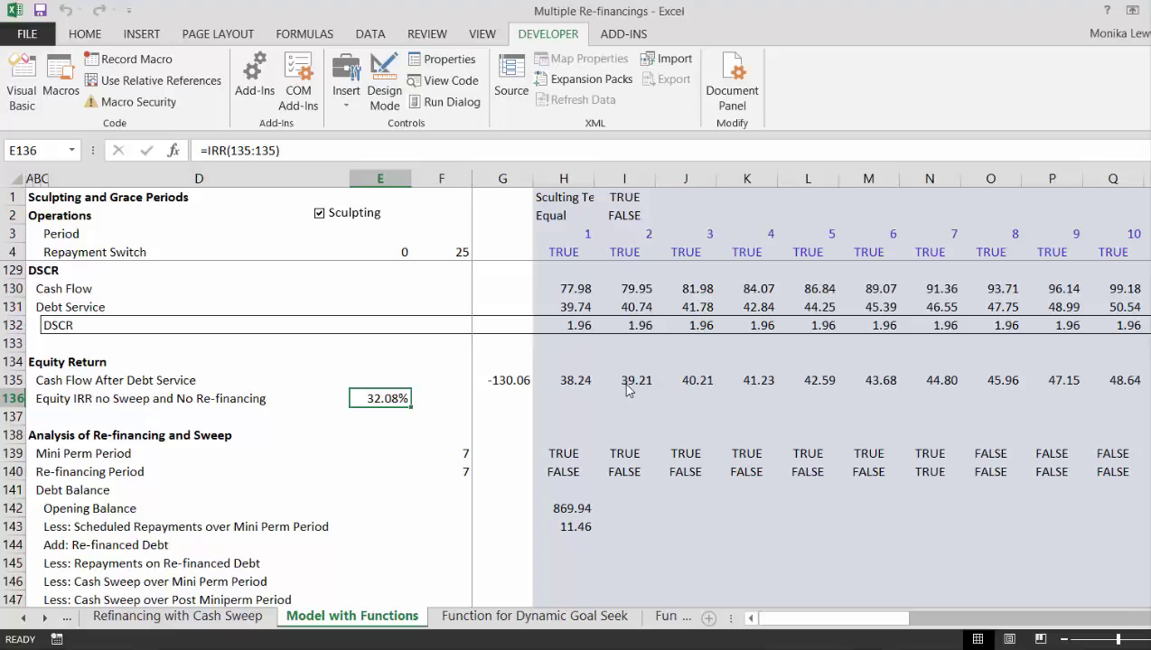
# Step: Enter the formula =H140*$E$73 in H144 to compute the first period's re-financed debt from the refinancing period flag and retrieved amount
pyautogui.press('Down')
pyautogui.press('Down')
pyautogui.press('Down')
pyautogui.press('Down')
pyautogui.press('Down')
pyautogui.press('Down')
pyautogui.press('Down')
pyautogui.press('Down')
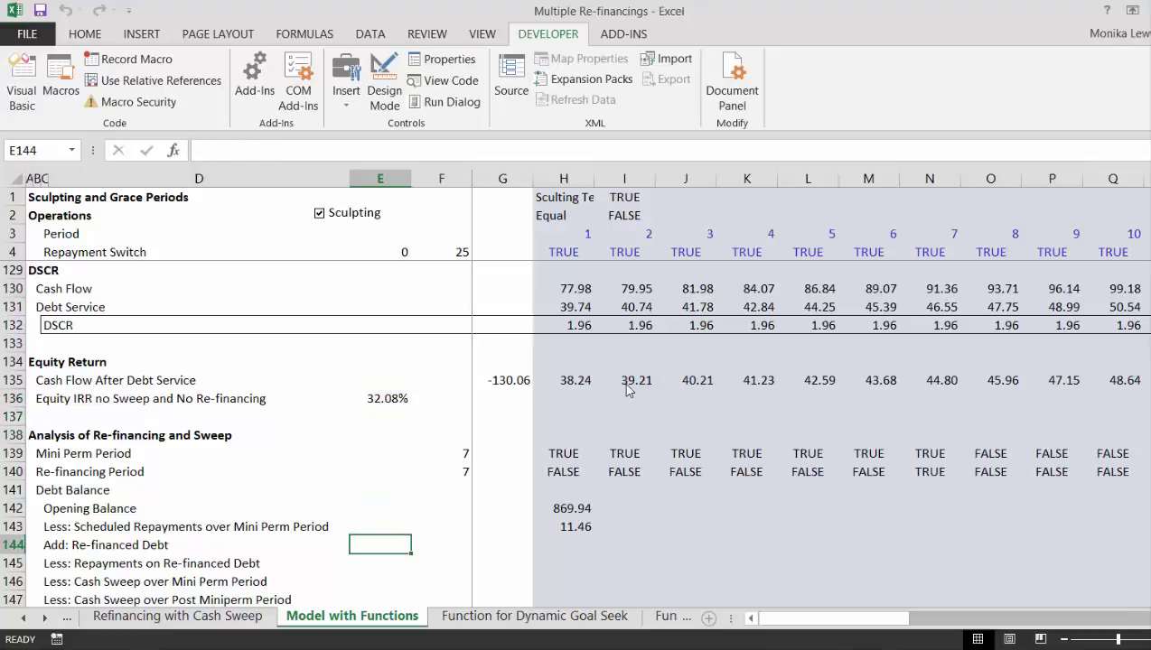
pyautogui.press('Right')
pyautogui.press('Right')
pyautogui.press('Right')
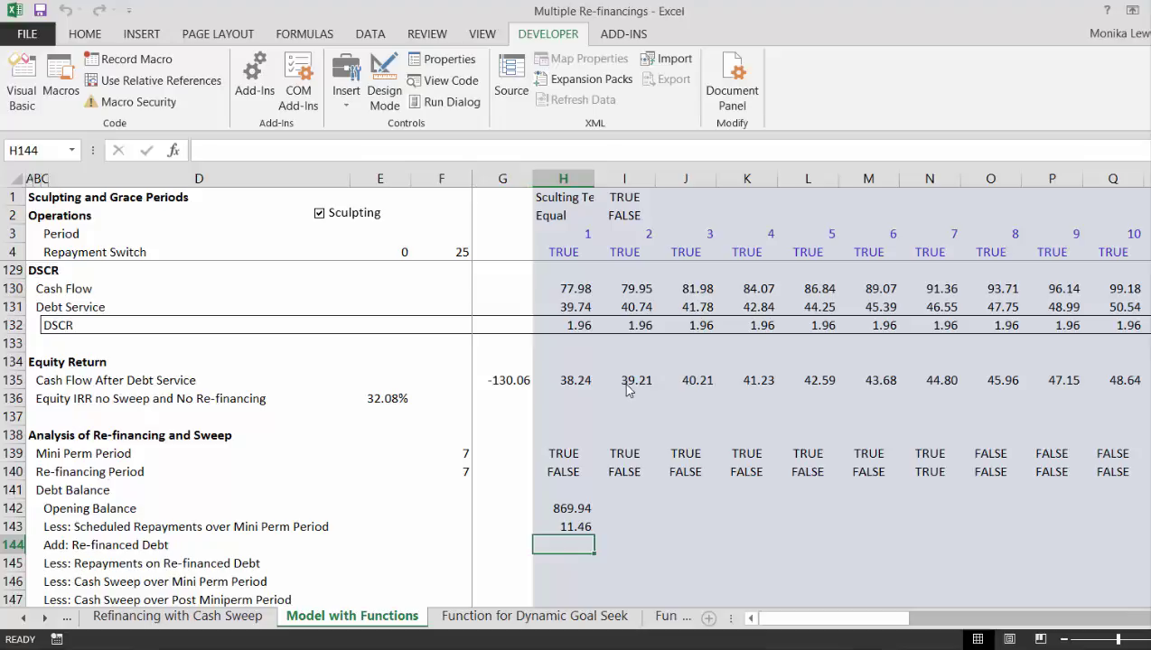
pyautogui.write('=')
pyautogui.press('Up')
pyautogui.press('Up')
pyautogui.press('Up')
pyautogui.press('Up')
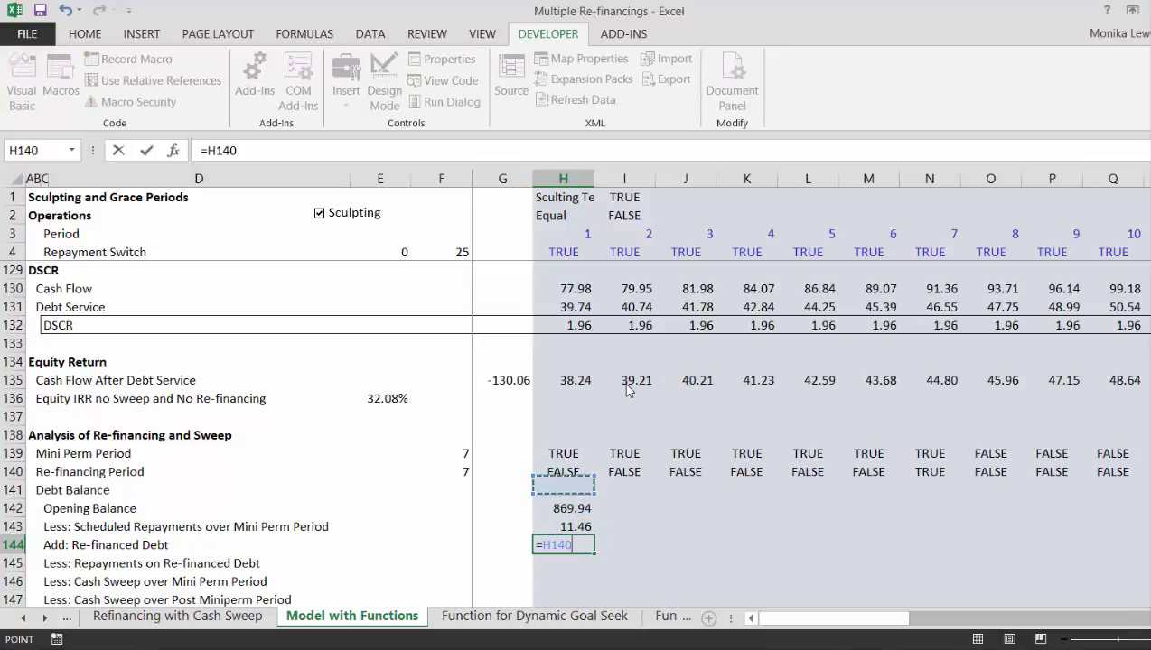
pyautogui.write('*')
pyautogui.press('Up')
pyautogui.press('Up')
pyautogui.press('Up')
pyautogui.press('Up')
pyautogui.press('Up')
pyautogui.press('Up')
pyautogui.press('Up')
pyautogui.press('Up')
pyautogui.press('Up')
pyautogui.press('Up')
pyautogui.press('Up')
pyautogui.press('Up')
pyautogui.press('Up')
pyautogui.press('Up')
pyautogui.press('Up')
pyautogui.press('Up')
pyautogui.press('Up')
pyautogui.press('Up')
pyautogui.press('Up')
pyautogui.press('Up')
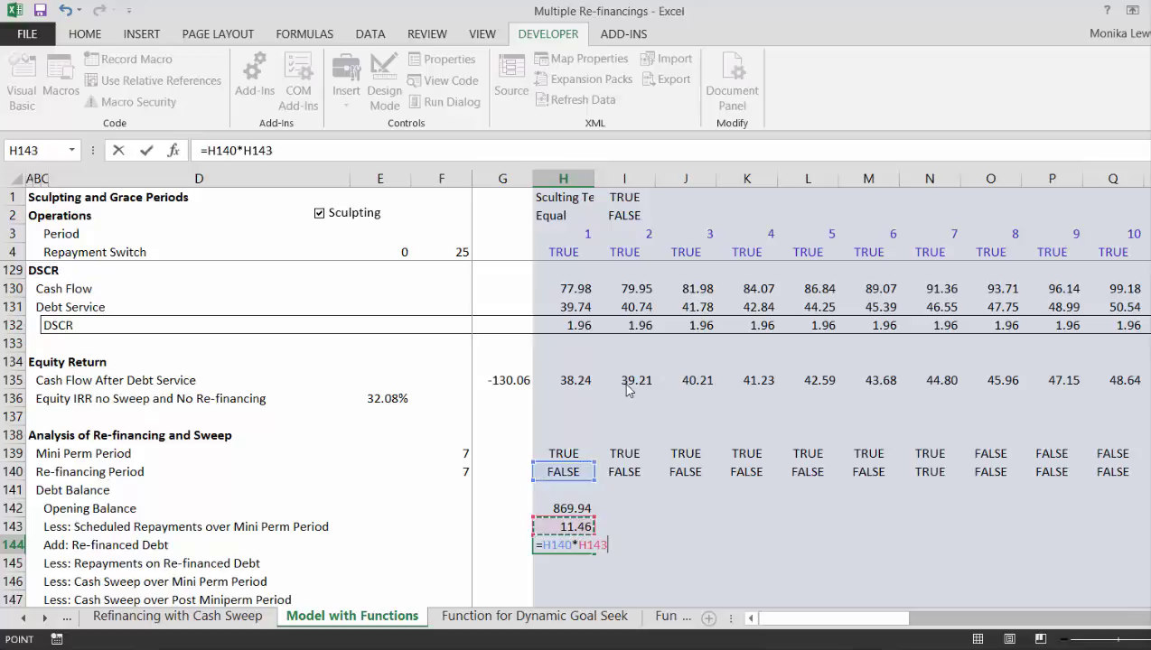
pyautogui.press('Up')
pyautogui.press('Up')
pyautogui.press('Up')
pyautogui.press('Up')
pyautogui.press('Up')
pyautogui.press('Up')
pyautogui.press('Up')
pyautogui.press('Up')
pyautogui.press('Up')
pyautogui.press('Up')
pyautogui.press('Up')
pyautogui.press('Up')
pyautogui.press('Up')
pyautogui.press('Up')
pyautogui.press('Up')
pyautogui.press('Up')
pyautogui.press('Up')
pyautogui.press('Up')
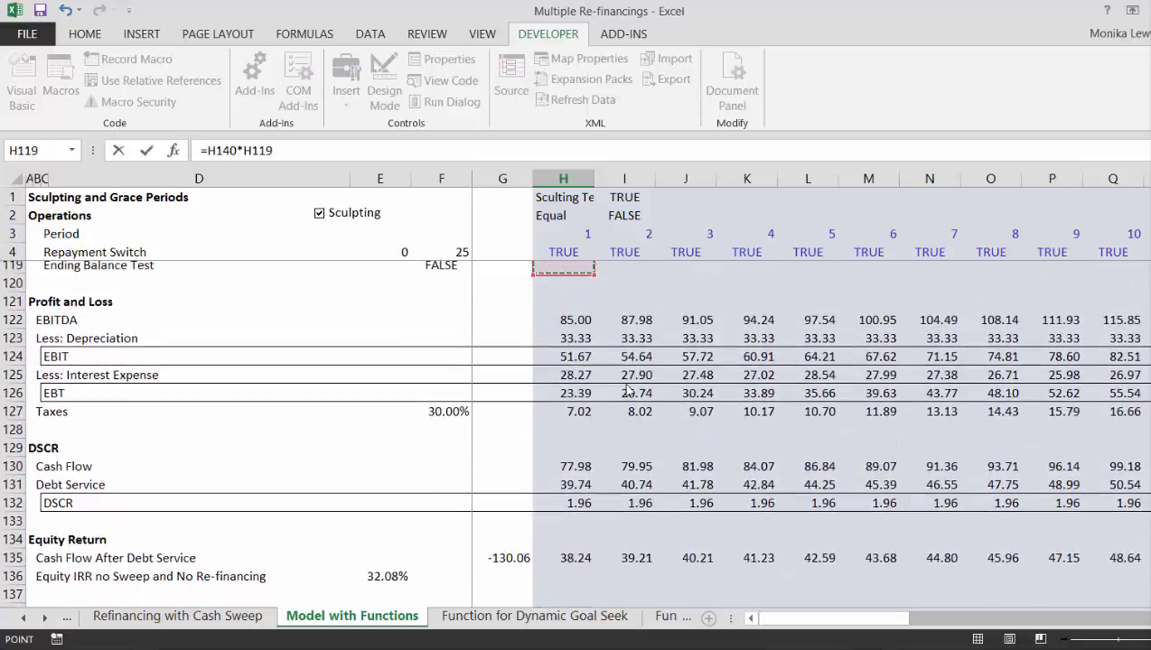
pyautogui.press('Up')
pyautogui.press('Up')
pyautogui.press('Up')
pyautogui.press('Up')
pyautogui.press('Up')
pyautogui.press('Up')
pyautogui.press('Up')
pyautogui.press('Up')
pyautogui.press('Up')
pyautogui.press('Up')
pyautogui.press('Up')
pyautogui.press('Up')
pyautogui.press('Up')
pyautogui.press('Up')
pyautogui.press('Up')
pyautogui.press('Up')
pyautogui.press('Up')
pyautogui.press('Up')
pyautogui.press('Up')
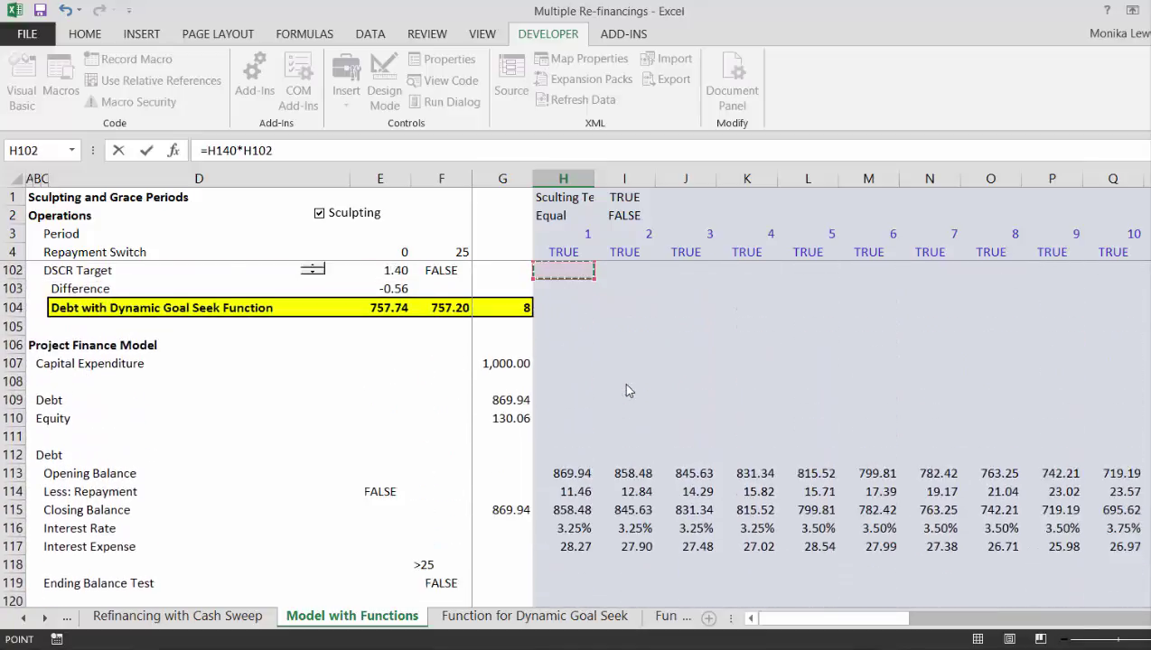
pyautogui.press('Up')
pyautogui.press('Up')
pyautogui.press('Up')
pyautogui.press('Up')
pyautogui.press('Up')
pyautogui.press('Up')
pyautogui.press('Up')
pyautogui.press('Up')
pyautogui.press('Up')
pyautogui.press('Up')
pyautogui.press('Up')
pyautogui.press('Up')
pyautogui.press('Up')
pyautogui.press('Up')
pyautogui.press('Up')
pyautogui.press('Up')
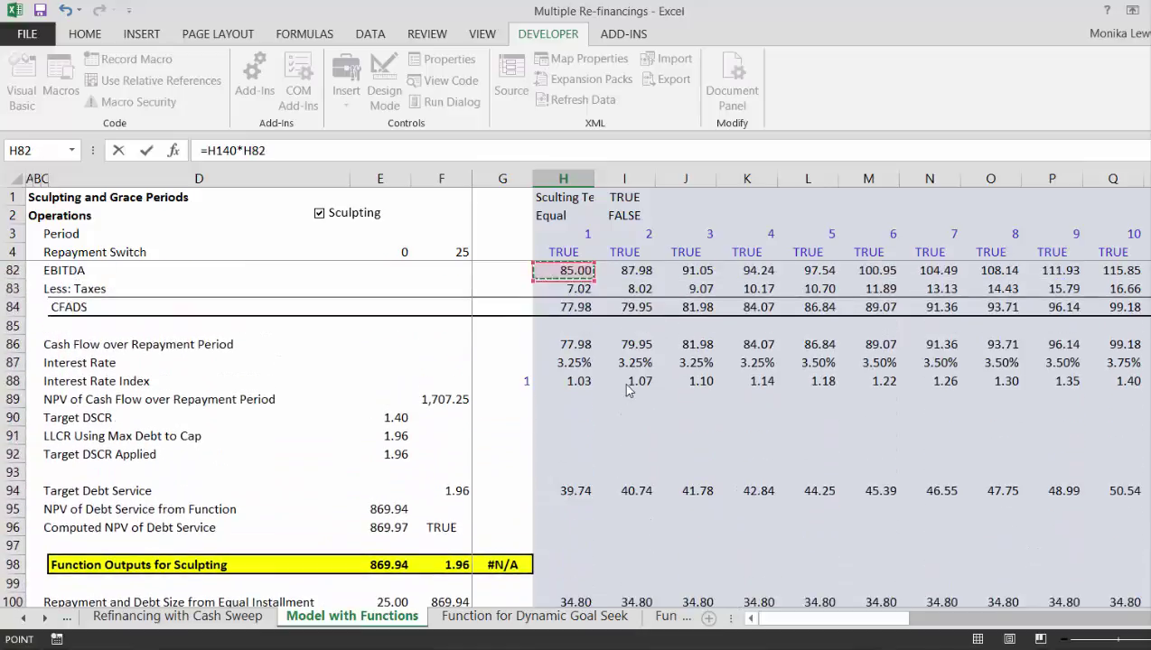
pyautogui.press('Up')
pyautogui.press('Up')
pyautogui.press('Up')
pyautogui.press('Up')
pyautogui.press('Up')
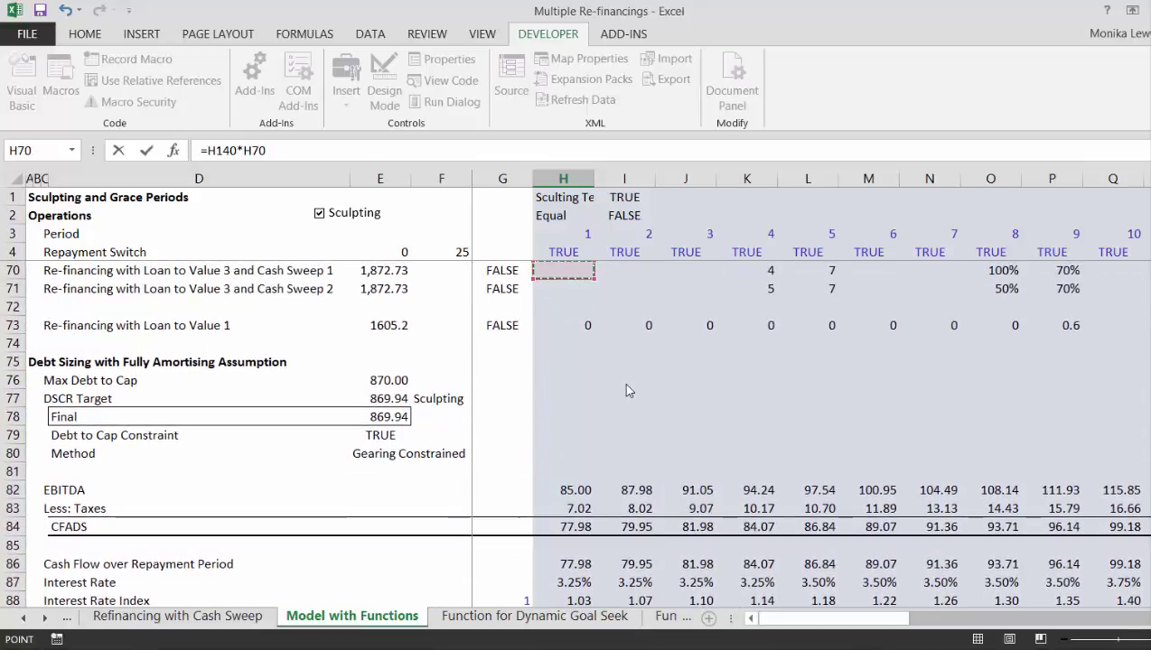
pyautogui.press('Down')
pyautogui.press('Down')
pyautogui.press('Down')
pyautogui.press('Down')
pyautogui.press('Down')
pyautogui.press('Down')
pyautogui.press('Down')
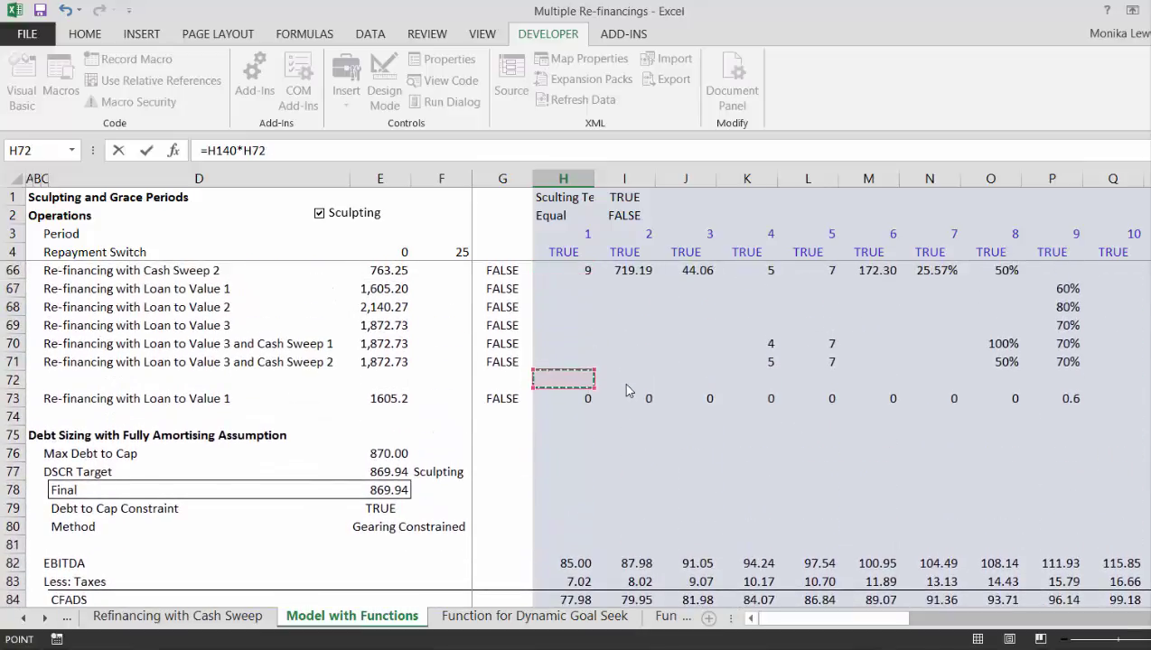
pyautogui.press('Left')
pyautogui.press('Left')
pyautogui.press('Left')
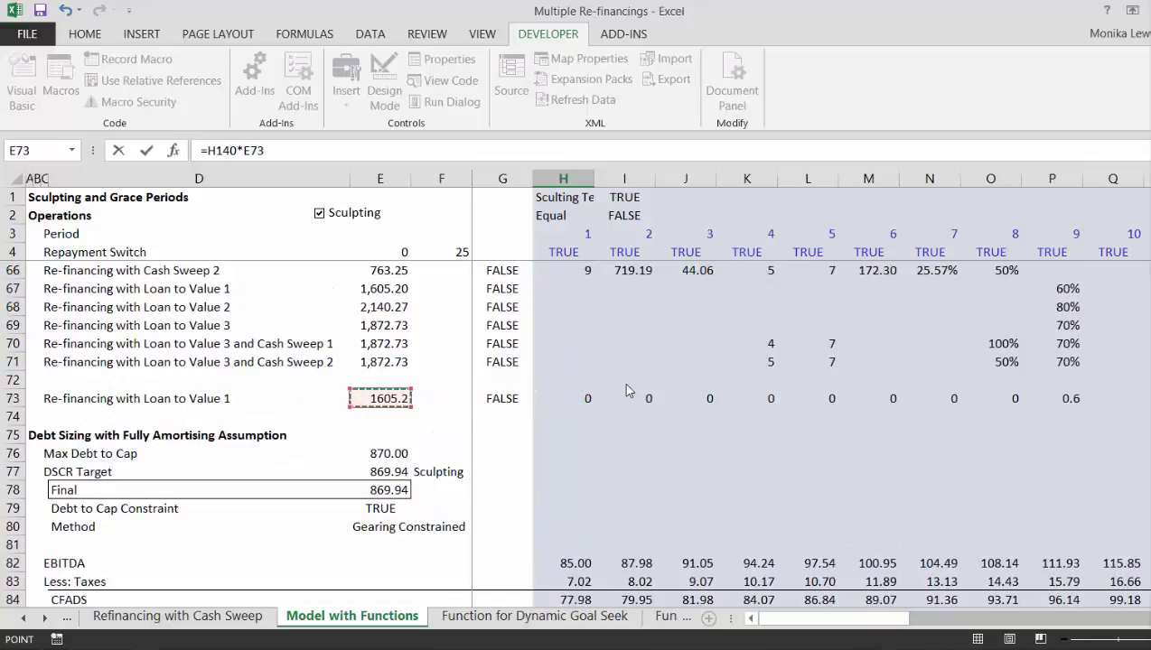
pyautogui.press('F4')
pyautogui.press('Return')
# Step: Link F144 in the Add: Re-financed Debt row to the selected refinancing option's retrieved debt amount with =E73
pyautogui.press('Up')
pyautogui.press('Left')
pyautogui.press('Left')
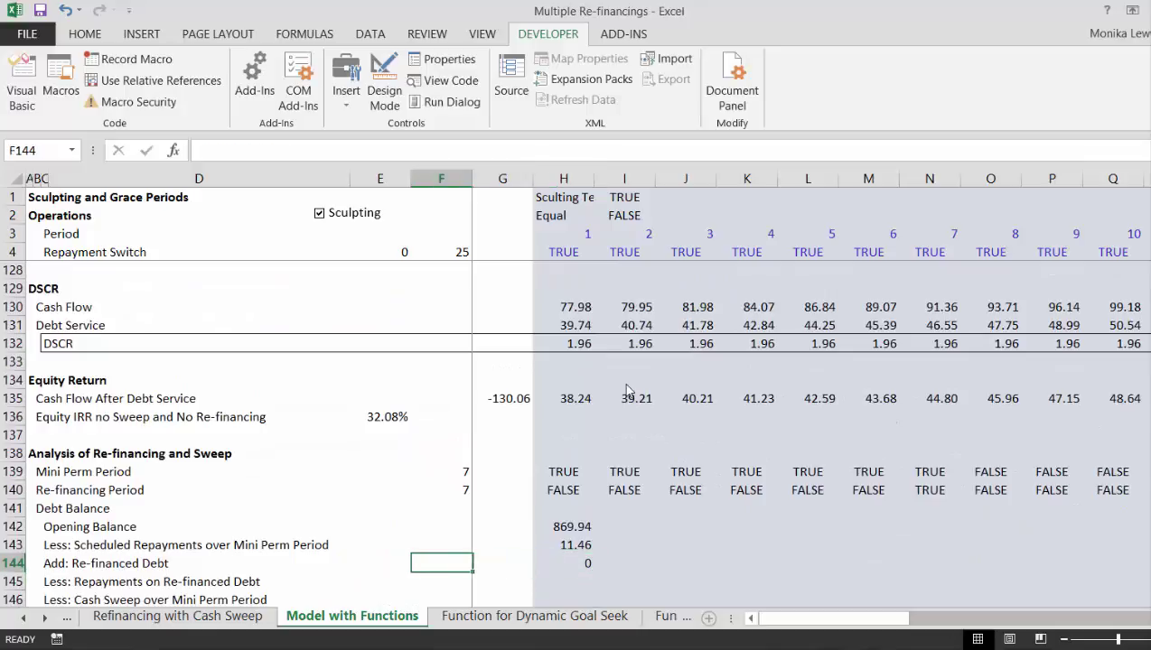
pyautogui.write('=')
pyautogui.press('Up')
pyautogui.press('Up')
pyautogui.press('Up')
pyautogui.press('Up')
pyautogui.press('Up')
pyautogui.press('Up')
pyautogui.press('Up')
pyautogui.press('Up')
pyautogui.press('Up')
pyautogui.press('Up')
pyautogui.press('Up')
pyautogui.press('Up')
pyautogui.press('Up')
pyautogui.press('Up')
pyautogui.press('Up')
pyautogui.press('Up')
pyautogui.press('Up')
pyautogui.press('Up')
pyautogui.press('Up')
pyautogui.press('Up')
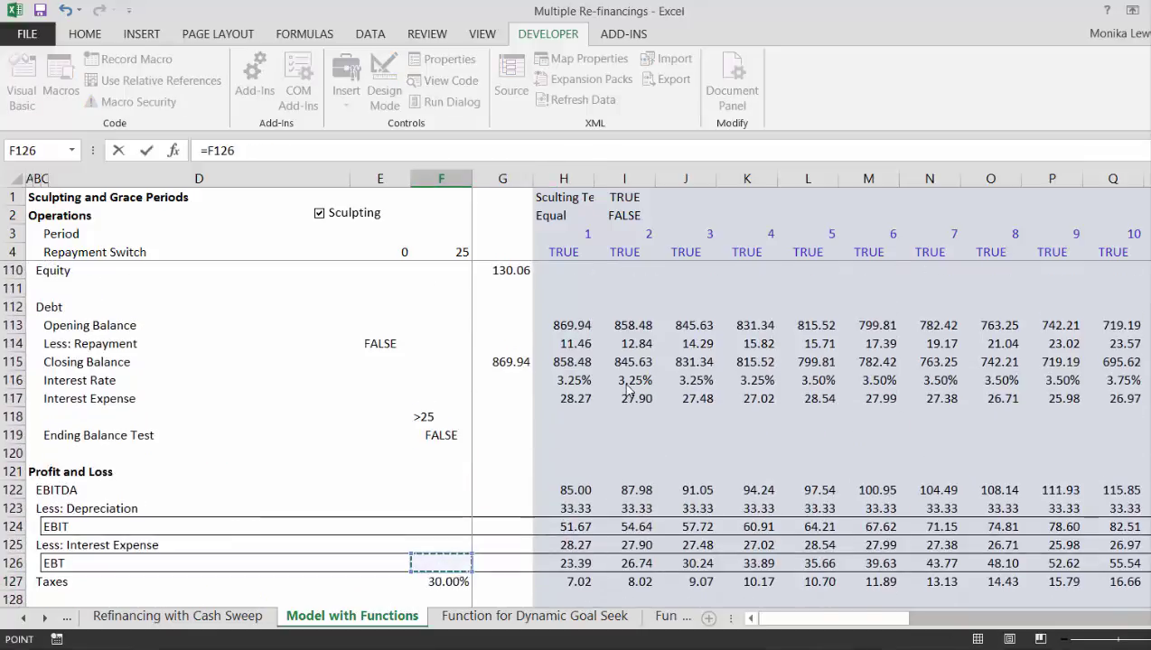
pyautogui.press('Up')
pyautogui.press('Up')
pyautogui.press('Up')
pyautogui.press('Up')
pyautogui.press('Up')
pyautogui.press('Up')
pyautogui.press('Up')
pyautogui.press('Up')
pyautogui.press('Up')
pyautogui.press('Up')
pyautogui.press('Up')
pyautogui.press('Up')
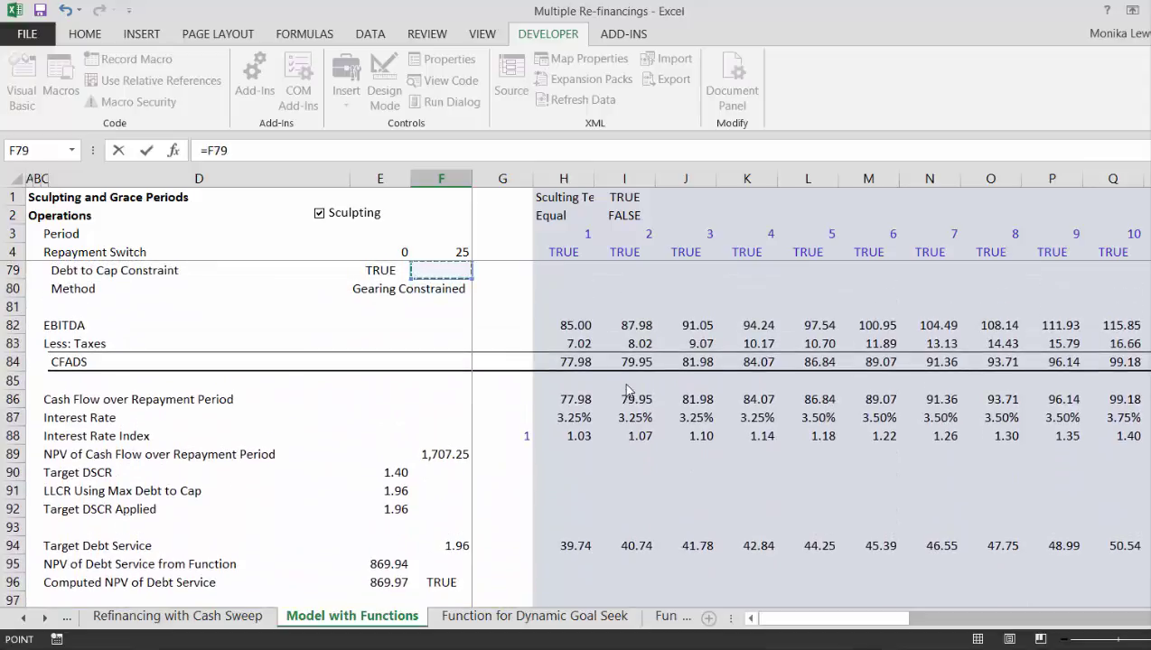
pyautogui.press('Up')
pyautogui.press('Up')
pyautogui.press('Up')
pyautogui.press('Up')
pyautogui.press('Up')
pyautogui.press('Up')
pyautogui.press('Up')
pyautogui.press('Up')
pyautogui.press('Up')
pyautogui.press('Up')
pyautogui.press('Up')
pyautogui.press('Up')
pyautogui.press('Up')
pyautogui.press('Up')
pyautogui.press('Up')
pyautogui.press('Up')
pyautogui.press('Up')
pyautogui.press('Up')
pyautogui.press('Down')
pyautogui.press('Down')
pyautogui.press('Down')
pyautogui.press('Down')
pyautogui.press('Down')
pyautogui.press('Down')
pyautogui.press('Down')
pyautogui.press('Down')
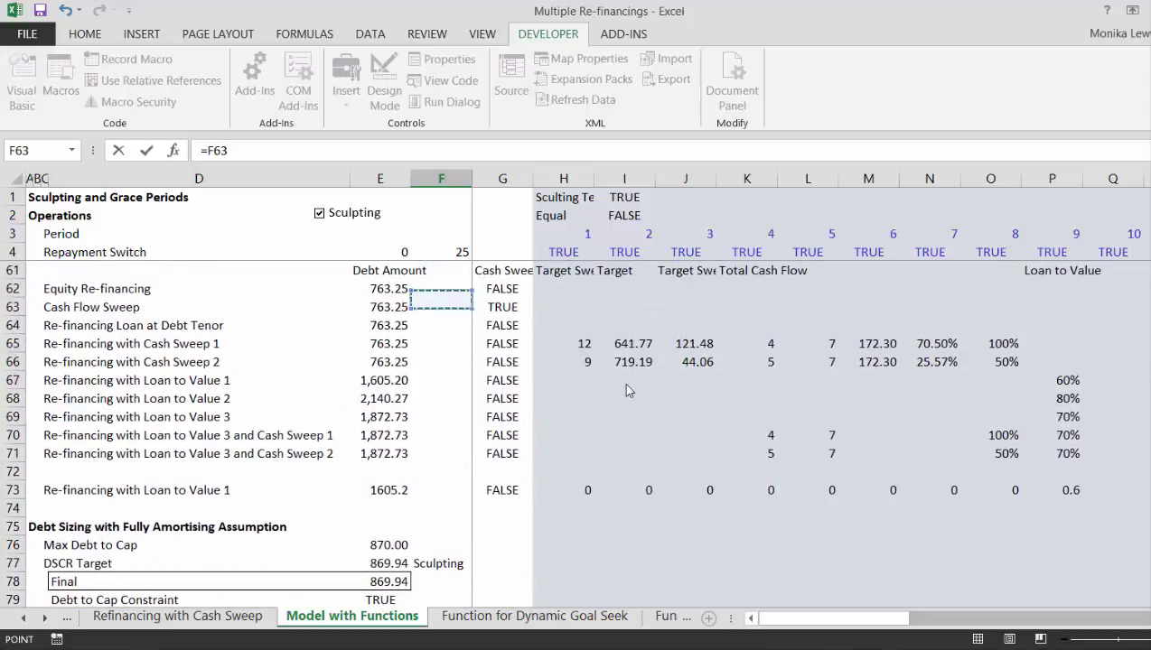
pyautogui.press('Down')
pyautogui.press('Down')
pyautogui.press('Down')
pyautogui.press('Down')
pyautogui.press('Down')
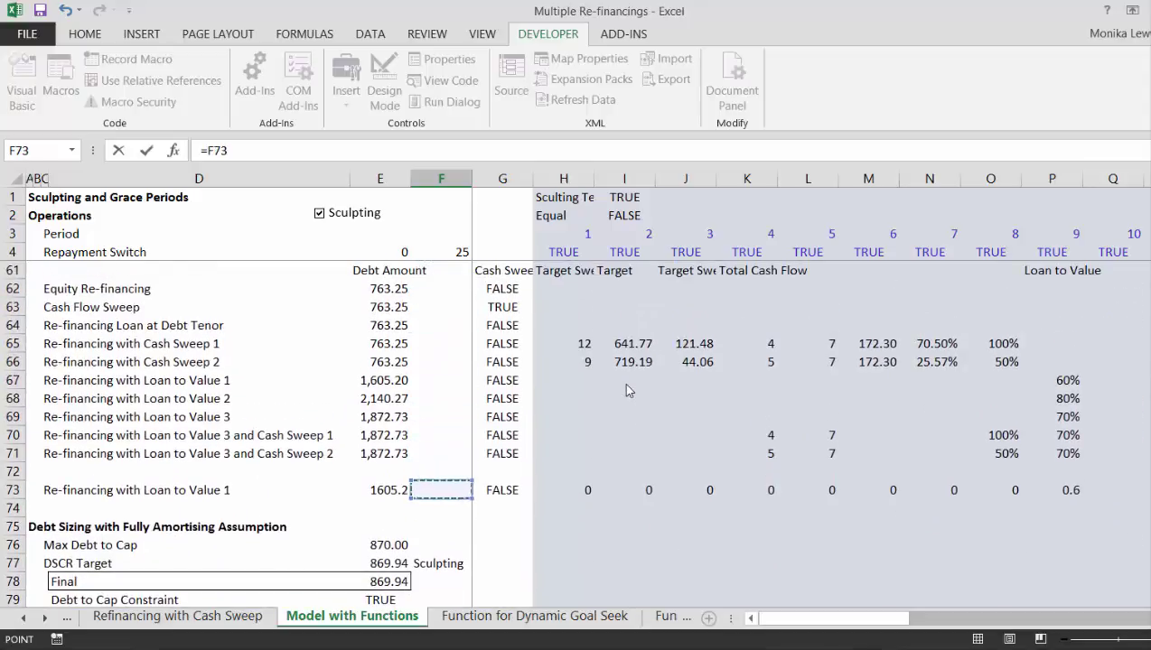
pyautogui.press('Left')
pyautogui.press('Up')
pyautogui.press('Return')
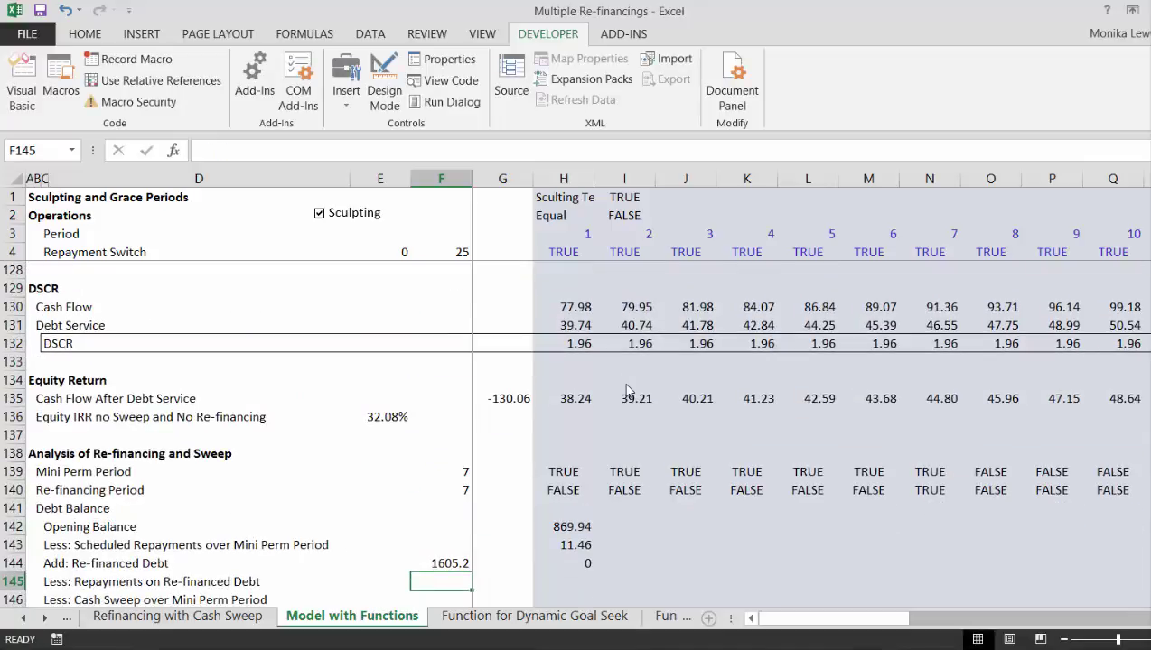
# Step: Put an outline border around the retrieved refinancing assumptions in C73:P73
pyautogui.press('Up')
pyautogui.press('Up')
pyautogui.press('Up')
pyautogui.press('Up')
pyautogui.press('Up')
pyautogui.press('Up')
pyautogui.press('Up')
pyautogui.press('Up')
pyautogui.press('Up')
pyautogui.press('Up')
pyautogui.press('Up')
pyautogui.press('Up')
pyautogui.press('Up')
pyautogui.press('Up')
pyautogui.press('Up')
pyautogui.press('Up')
pyautogui.press('Up')
pyautogui.press('Up')
pyautogui.press('Up')
pyautogui.press('Up')
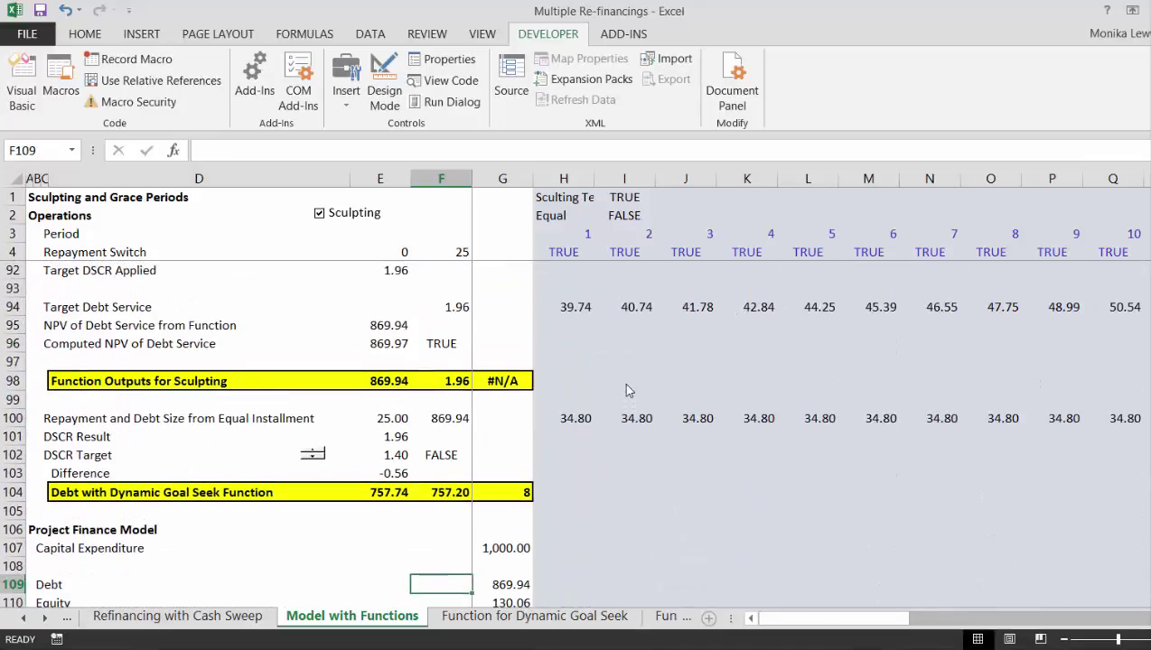
pyautogui.press('Up')
pyautogui.press('Up')
pyautogui.press('Up')
pyautogui.press('Up')
pyautogui.press('Up')
pyautogui.press('Up')
pyautogui.press('Up')
pyautogui.press('Up')
pyautogui.press('Up')
pyautogui.press('Up')
pyautogui.press('Up')
pyautogui.press('Up')
pyautogui.press('Up')
pyautogui.press('Up')
pyautogui.press('Up')
pyautogui.press('Up')
pyautogui.press('Up')
pyautogui.press('Up')
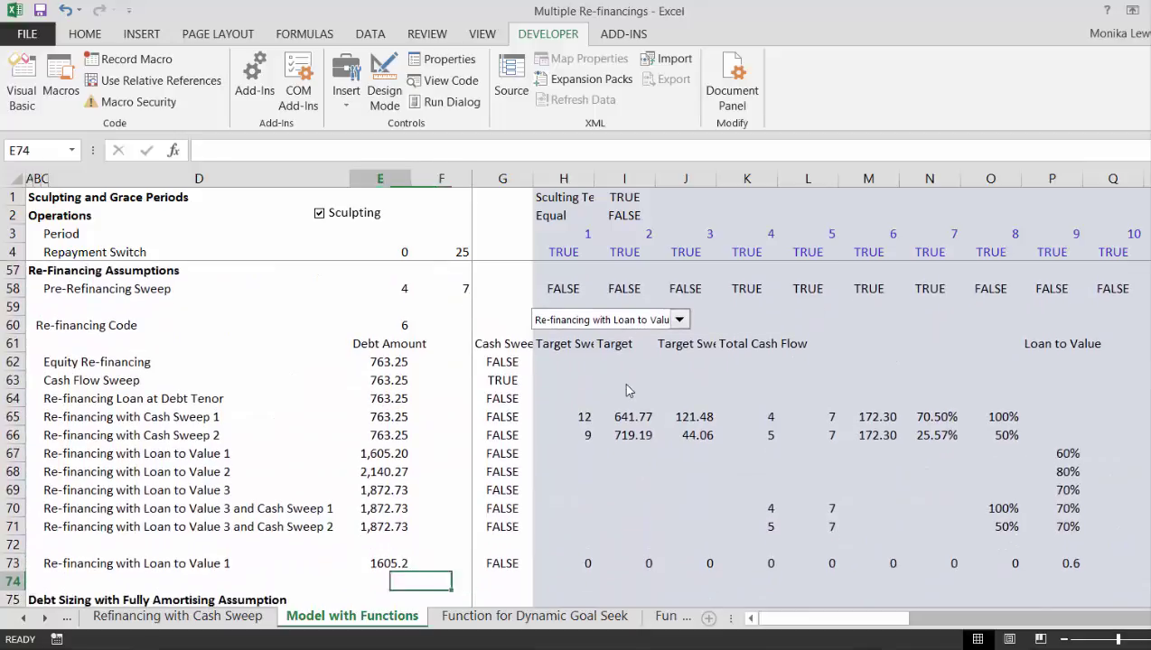
pyautogui.press('Left')
pyautogui.press('Left')
pyautogui.press('Left')
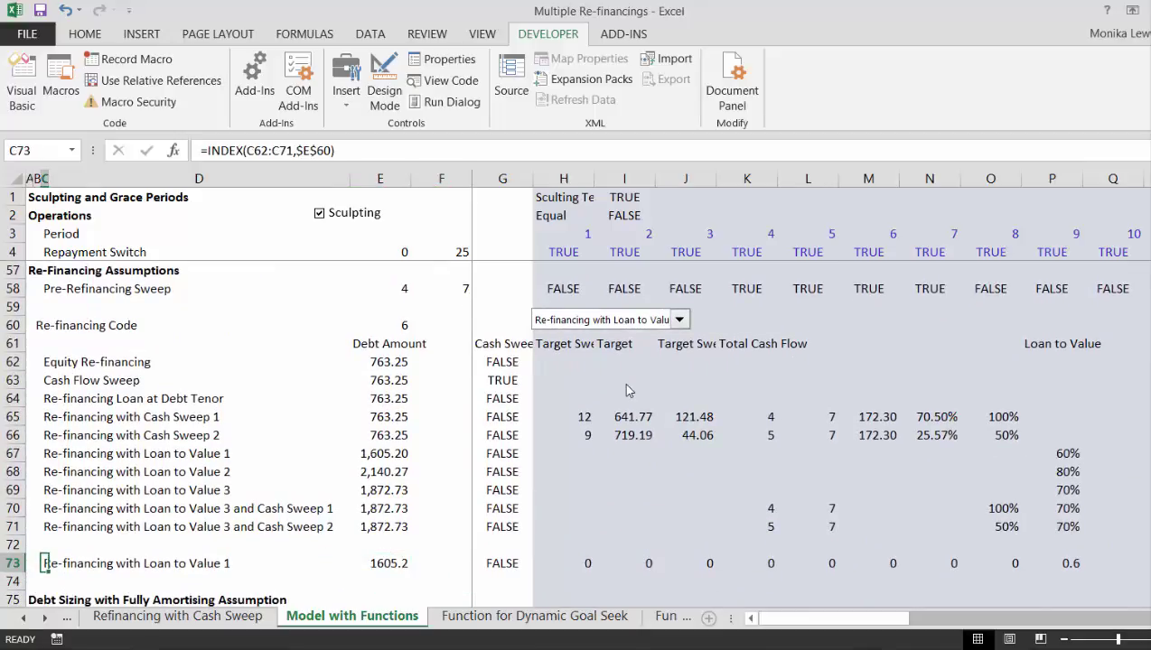
pyautogui.hotkey('ctrl', 'shift', 'Right')
pyautogui.hotkey('ctrl', 'shift', 'Right')
pyautogui.hotkey('ctrl', 'shift', 'Right')
pyautogui.hotkey('ctrl', 'shift', 'Right')
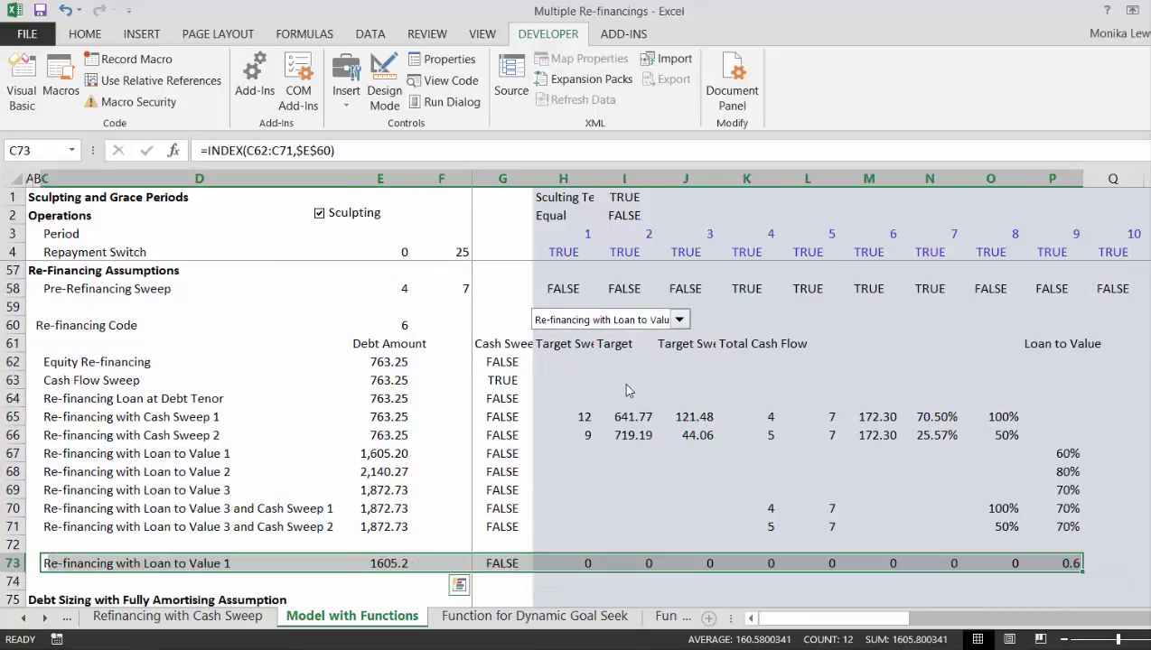
# Step: Format the retrieved loan-to-value figure in P73 as a percentage with two decimals
pyautogui.press('Right')
pyautogui.press('Right')
pyautogui.press('Right')
pyautogui.press('Right')
pyautogui.press('Right')
pyautogui.press('Right')
pyautogui.press('Right')
pyautogui.press('Right')
pyautogui.press('Right')
pyautogui.press('Right')
pyautogui.press('Right')
pyautogui.press('Right')
pyautogui.press('Right')
pyautogui.press('Right')
pyautogui.press('Right')
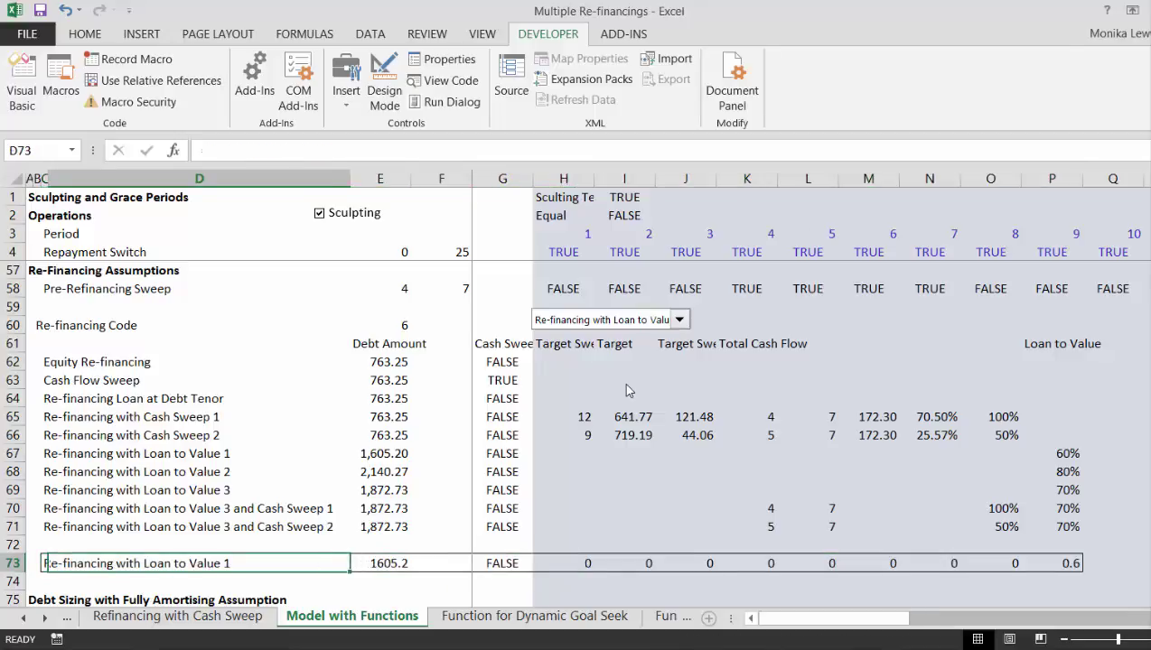
pyautogui.press('Left')
pyautogui.press('Left')
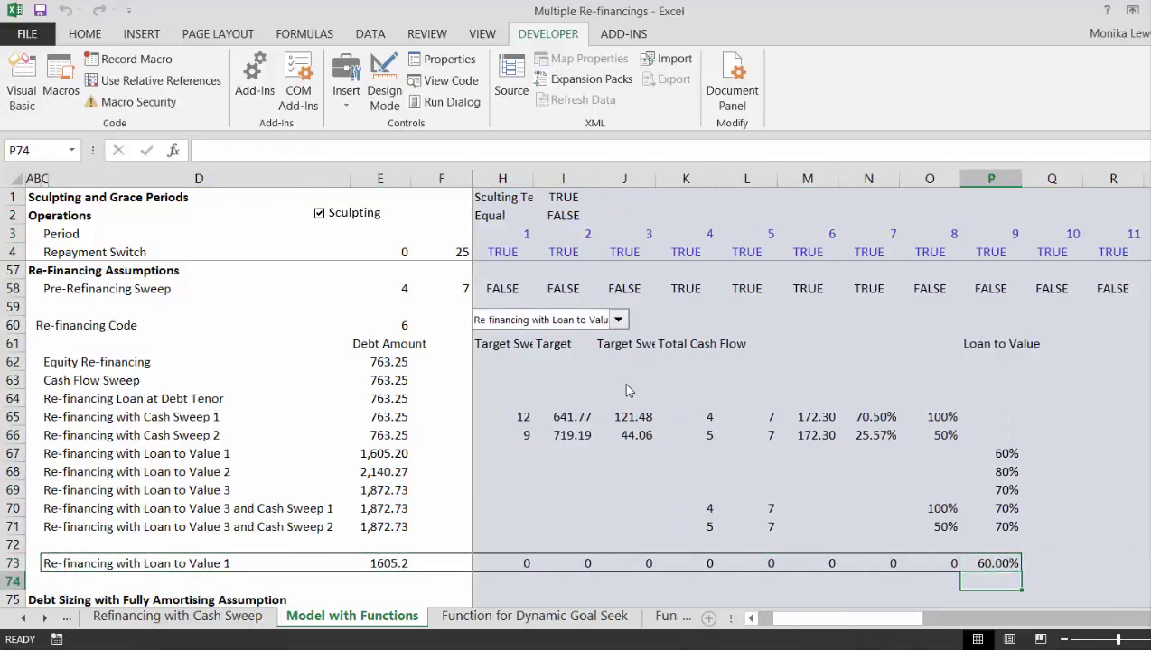
# Step: Examine the debt balance rows in the Analysis of Re-financing and Sweep section, from the opening balance to the closing balance
pyautogui.press('Down')
pyautogui.press('Down')
pyautogui.press('Left')
pyautogui.press('Left')
pyautogui.press('Left')
pyautogui.press('Left')
pyautogui.press('Left')
pyautogui.press('Left')
pyautogui.press('Left')
pyautogui.press('Left')
pyautogui.press('Left')
pyautogui.press('Left')
pyautogui.press('Left')
pyautogui.press('Left')
pyautogui.press('Left')
pyautogui.press('Left')
pyautogui.press('Left')
pyautogui.press('Down')
pyautogui.press('Down')
pyautogui.press('Down')
pyautogui.press('Down')
pyautogui.press('Down')
pyautogui.press('Down')
pyautogui.press('Down')
pyautogui.press('Down')
pyautogui.press('Down')
pyautogui.press('Down')
pyautogui.press('Down')
pyautogui.press('Down')
pyautogui.press('Down')
pyautogui.press('Down')
pyautogui.press('Down')
pyautogui.press('Down')
pyautogui.press('Down')
pyautogui.press('Down')
pyautogui.press('Down')
pyautogui.press('Down')
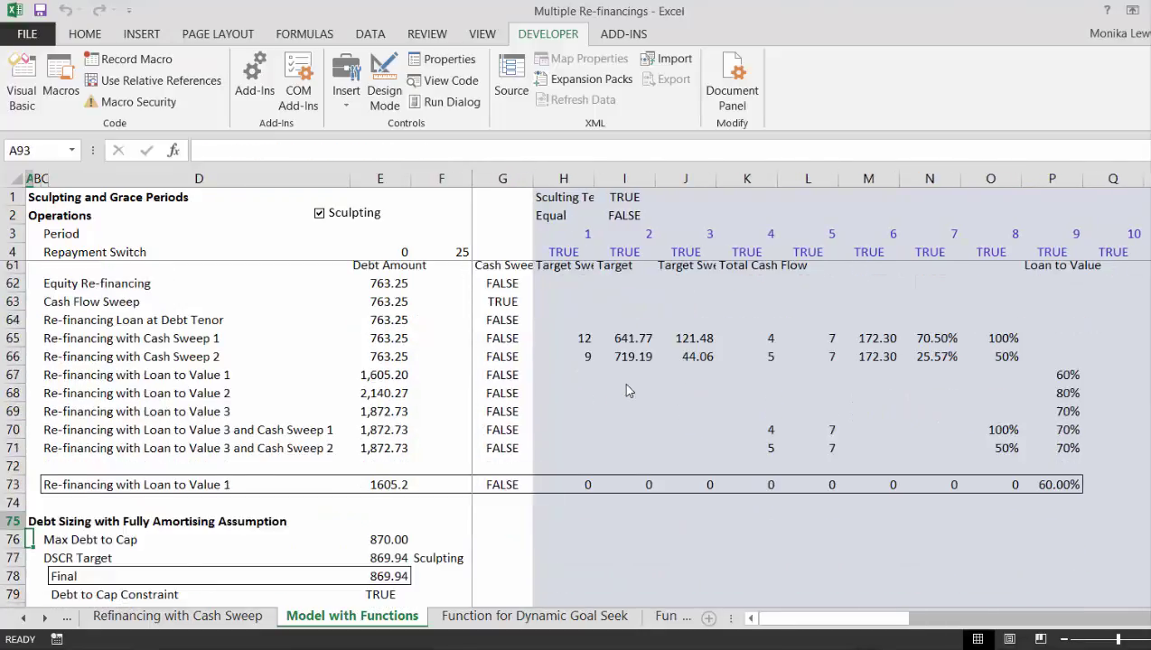
pyautogui.press('Down')
pyautogui.press('Down')
pyautogui.press('Down')
pyautogui.press('Down')
pyautogui.press('Down')
pyautogui.press('Down')
pyautogui.press('Down')
pyautogui.press('Down')
pyautogui.press('Down')
pyautogui.press('Down')
pyautogui.press('Down')
pyautogui.press('Down')
pyautogui.press('Down')
pyautogui.press('Down')
pyautogui.press('Down')
pyautogui.press('Down')
pyautogui.press('Down')
pyautogui.press('Down')
pyautogui.press('Down')
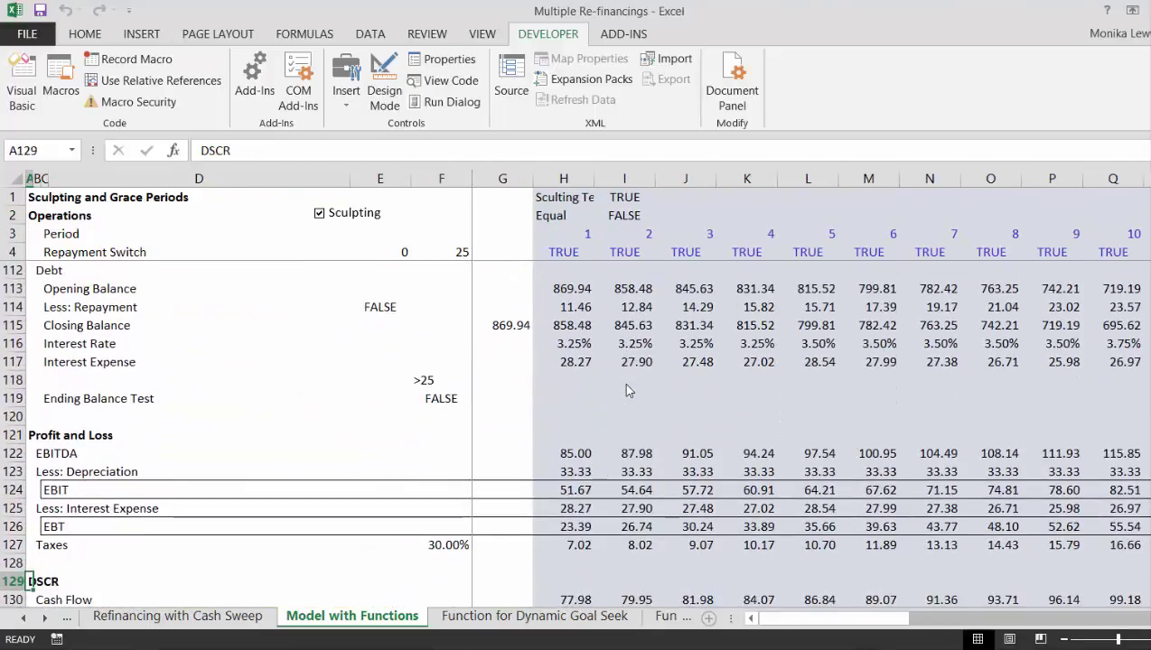
pyautogui.press('Down')
pyautogui.press('Down')
pyautogui.press('Down')
pyautogui.press('Down')
pyautogui.press('Down')
pyautogui.press('Down')
pyautogui.press('Down')
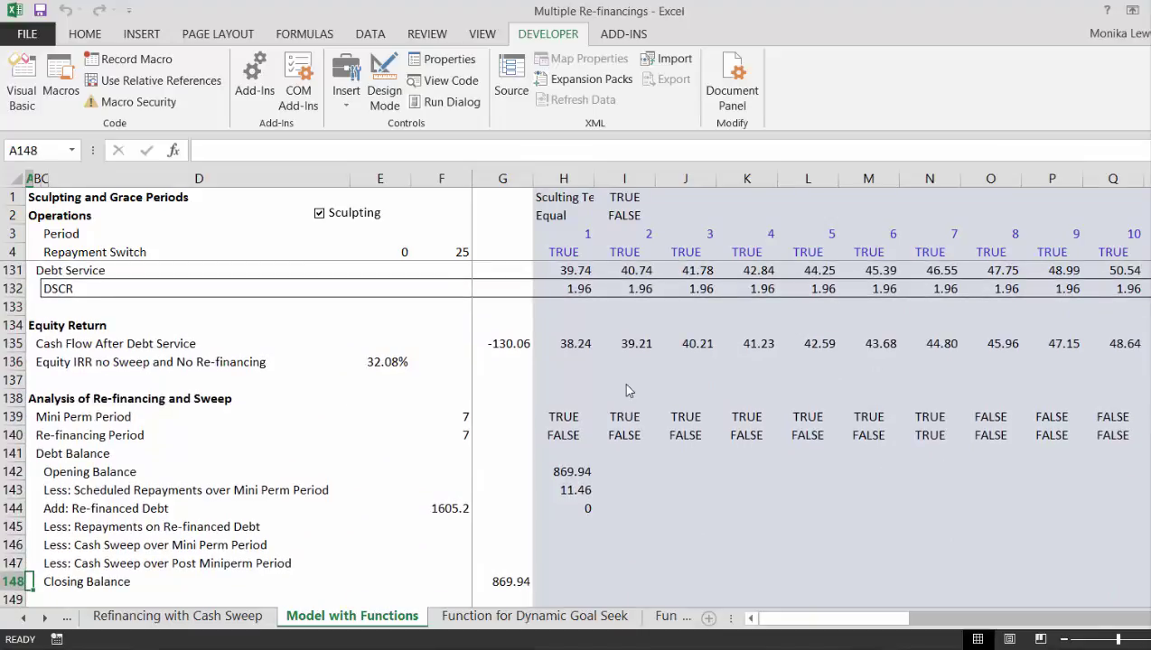
pyautogui.press('Up')
pyautogui.press('Up')
pyautogui.press('Up')
pyautogui.press('Up')
pyautogui.press('Up')
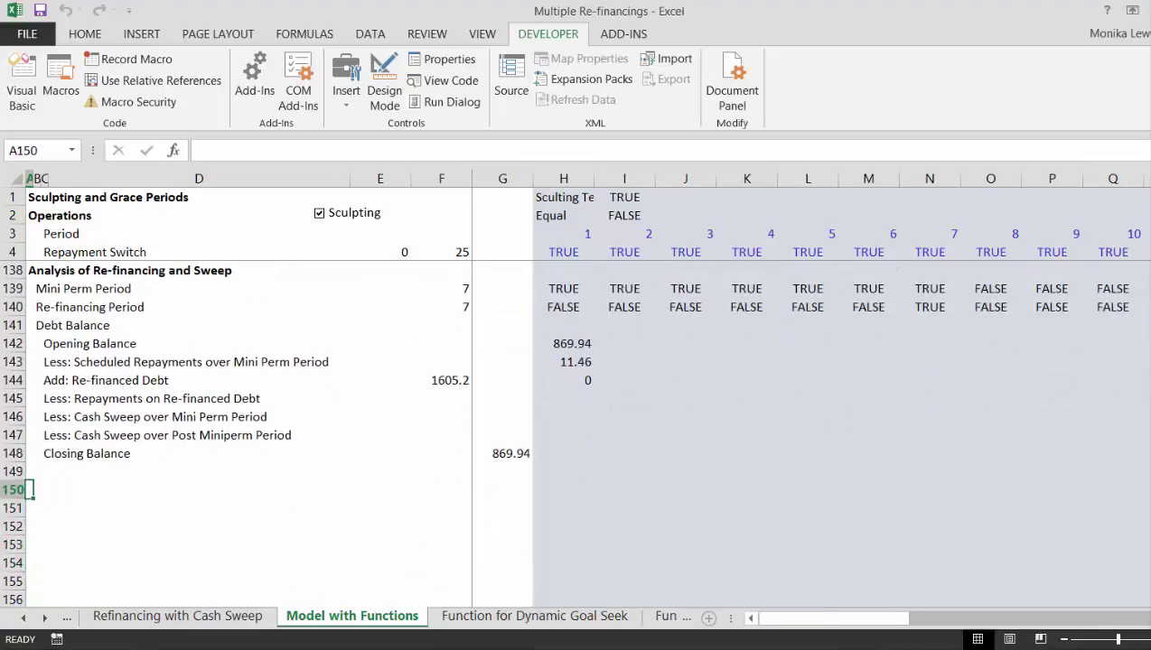
pyautogui.hotkey('alt', 'Tab')
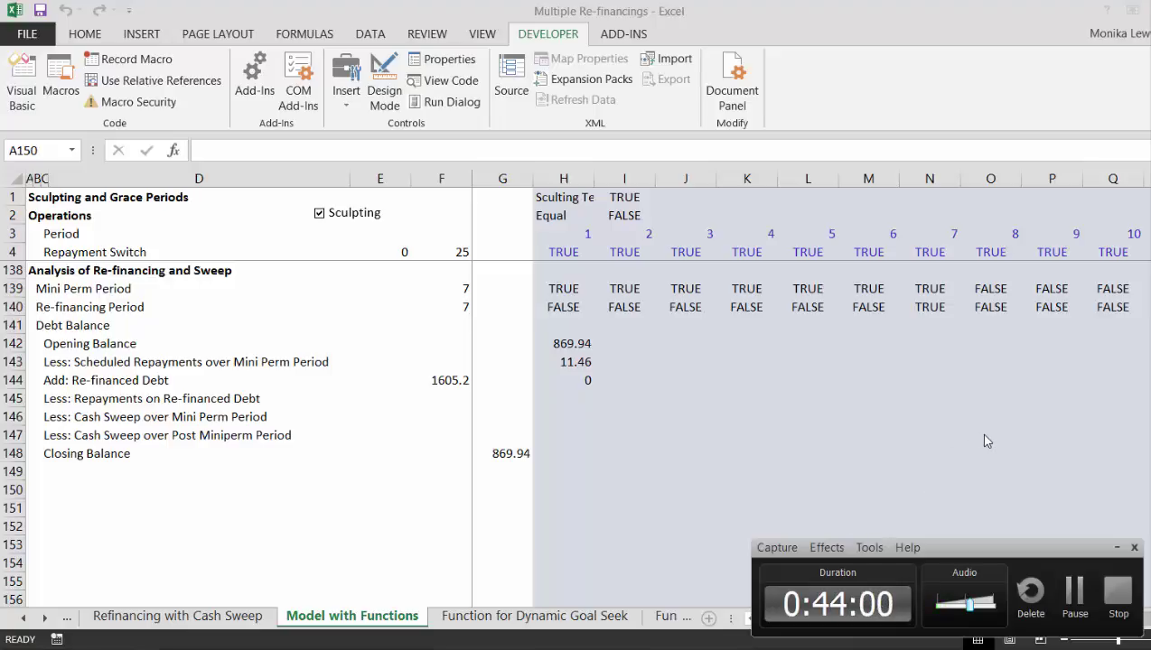
pyautogui.click(1074, 596)
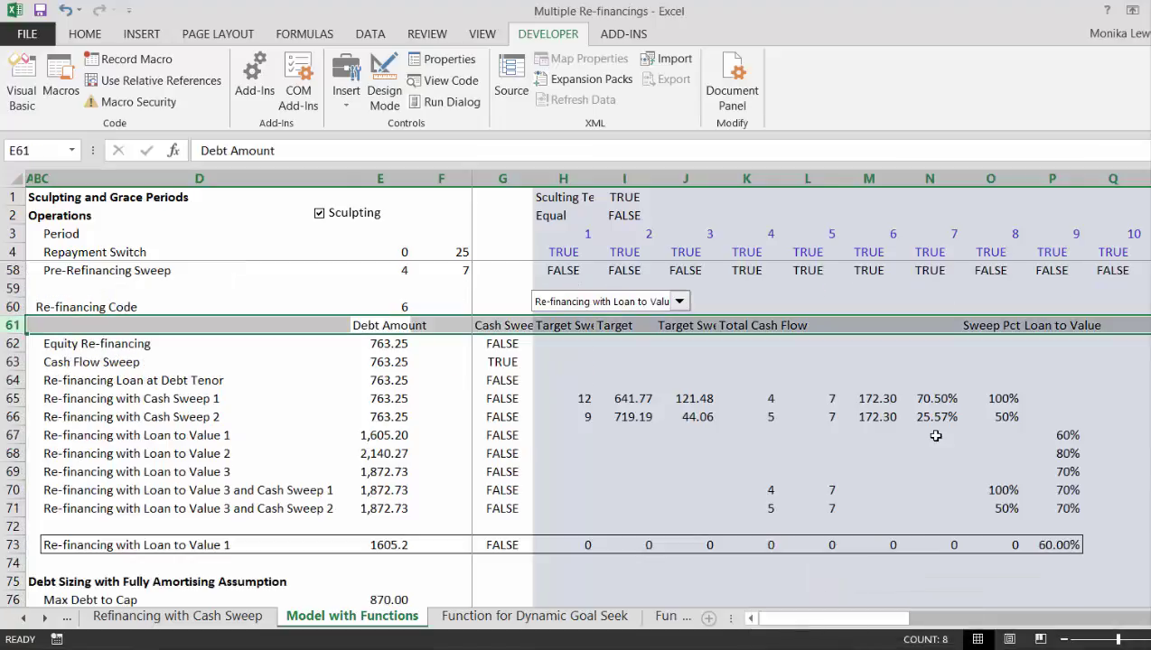
# Step: Insert two blank rows at row 61, between the Re-financing Code row and the Debt Amount header row
pyautogui.click(936, 435)
pyautogui.press('Up')
pyautogui.press('Up')
pyautogui.press('Up')
pyautogui.press('Up')
pyautogui.press('Up')
pyautogui.press('Up')
pyautogui.press('Up')
pyautogui.press('Up')
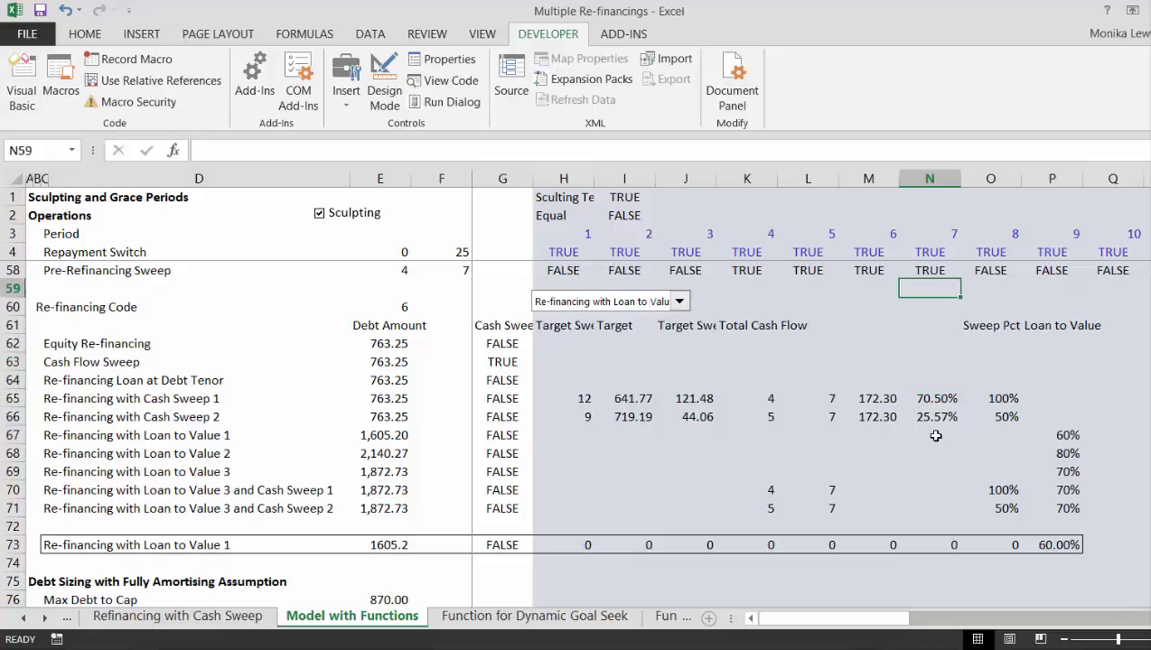
pyautogui.press('Down')
pyautogui.press('Down')
pyautogui.press('Left')
pyautogui.press('Left')
pyautogui.press('Left')
pyautogui.press('Left')
pyautogui.press('Left')
pyautogui.press('Left')
pyautogui.press('Left')
pyautogui.press('Left')
pyautogui.press('Left')
pyautogui.press('Left')
pyautogui.press('Left')
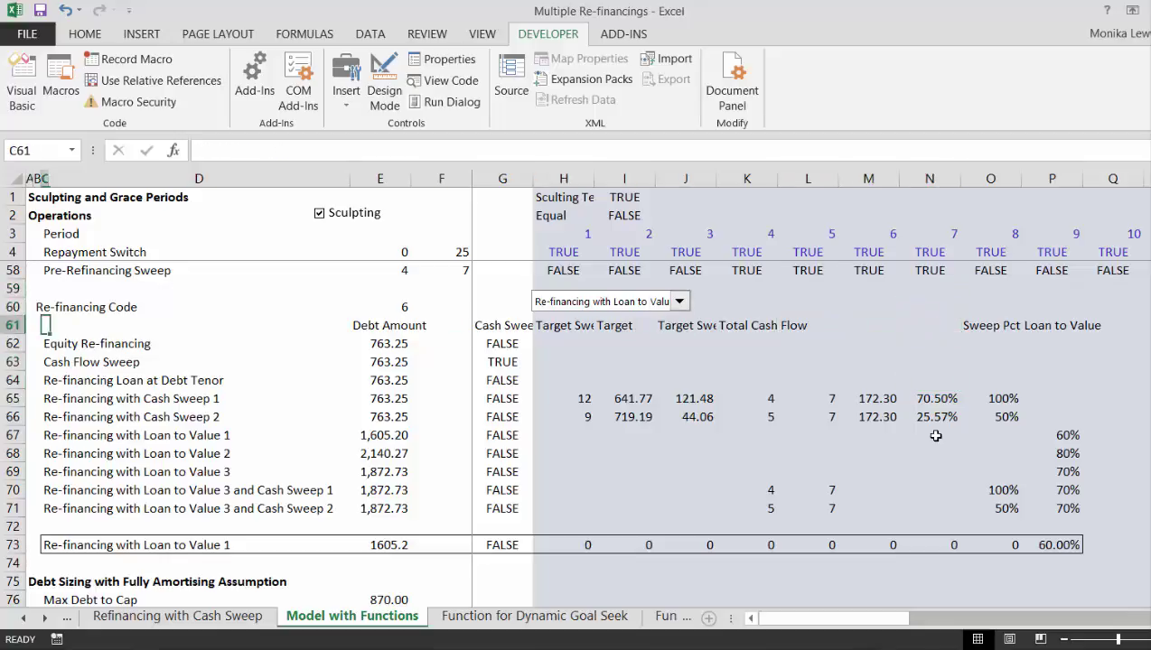
pyautogui.press('Left')
pyautogui.press('Left')
pyautogui.hotkey('shift', 'space')
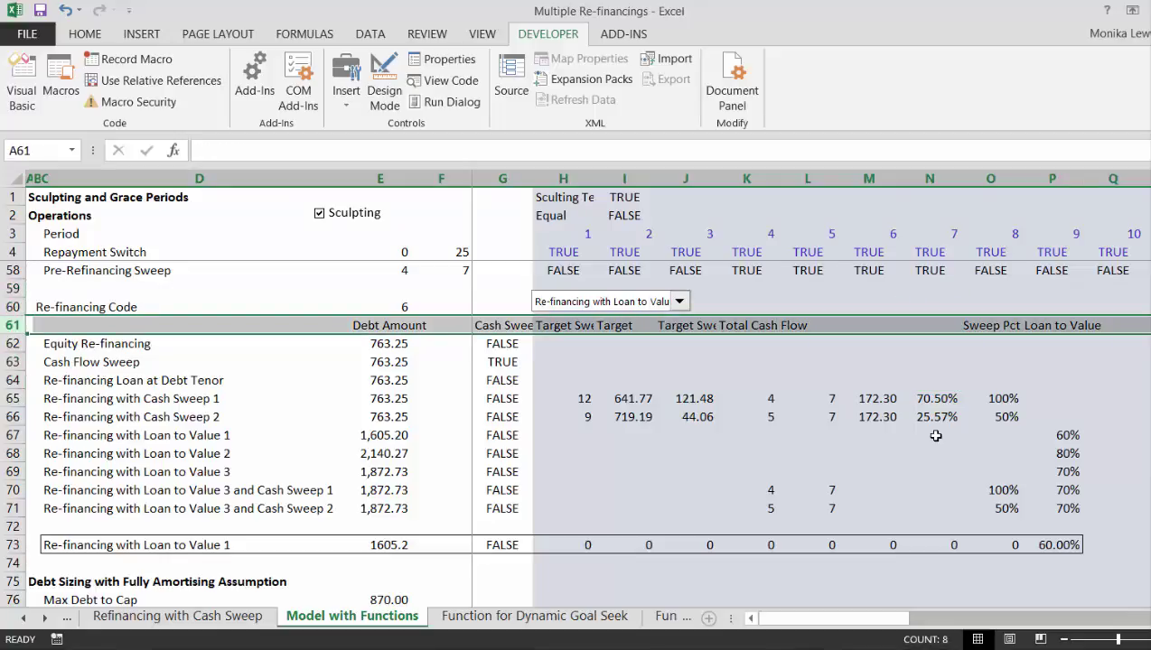
pyautogui.hotkey('ctrl', 'shift', '+')
pyautogui.hotkey('ctrl', 'shift', '+')
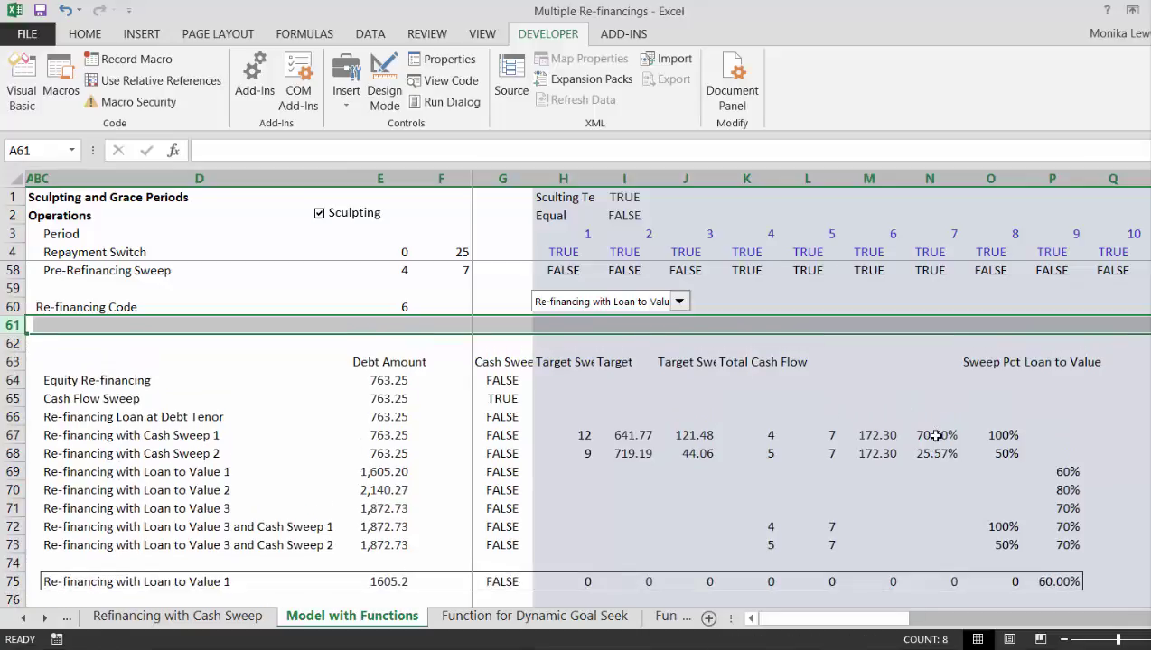
# Step: Add a Tail assumption beneath the Re-financing Code, with the label Tail in B61 and the value 2 in E61
pyautogui.press('Right')
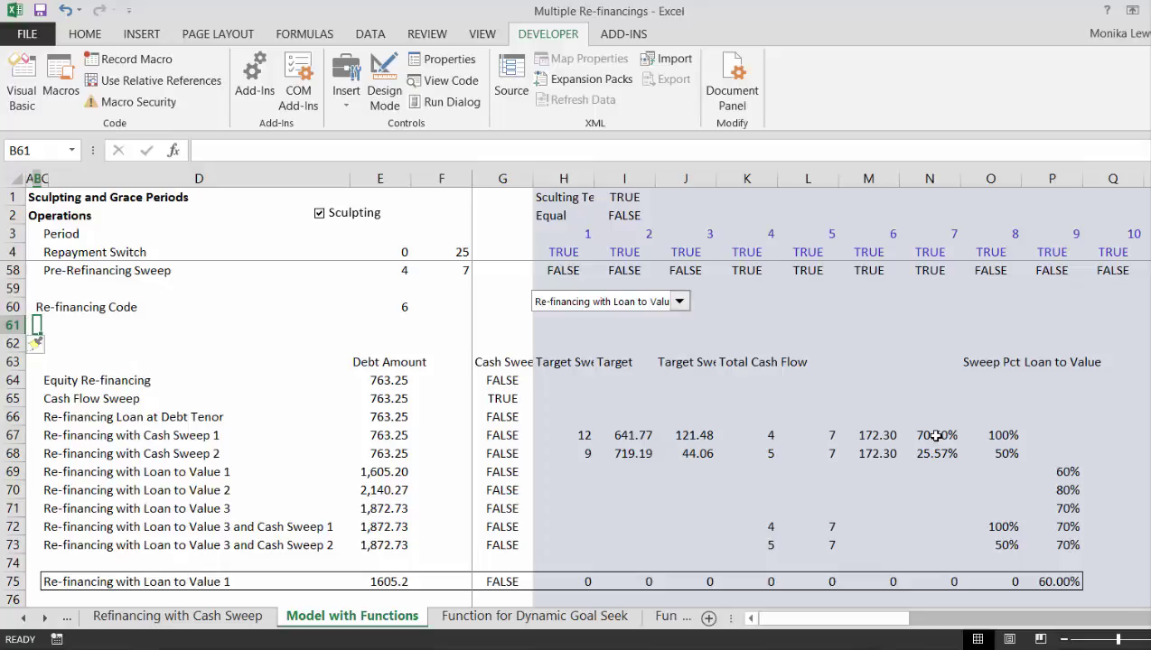
pyautogui.write('Ta')
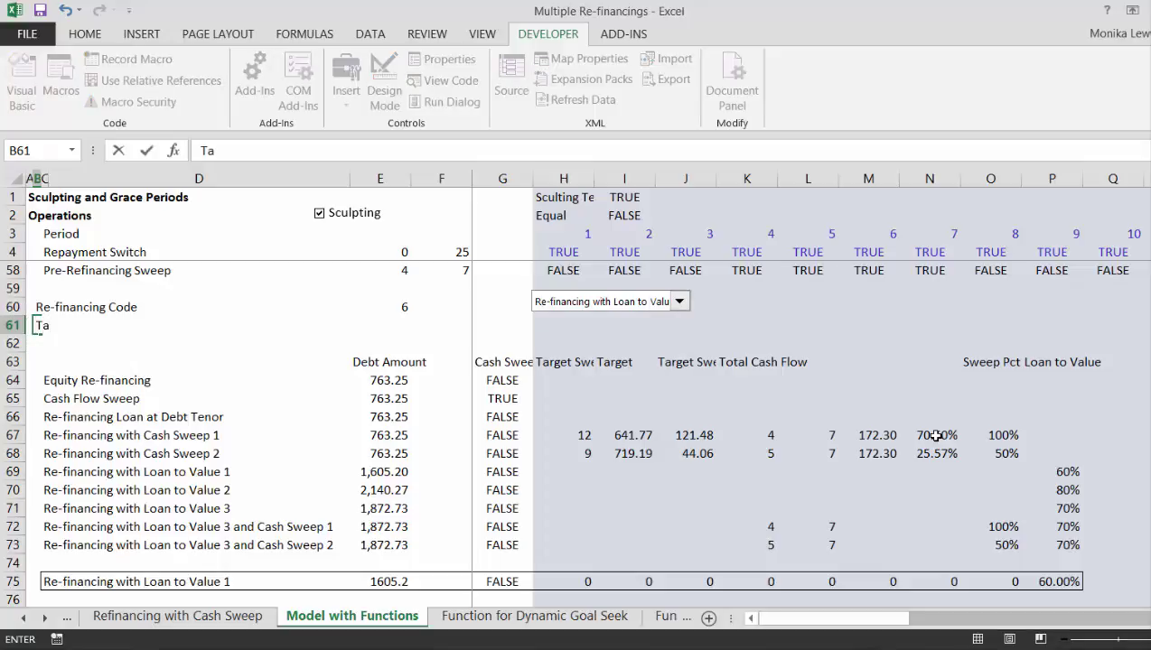
pyautogui.press('Return')
pyautogui.press('Up')
pyautogui.press('Right')
pyautogui.press('Right')
pyautogui.press('Right')
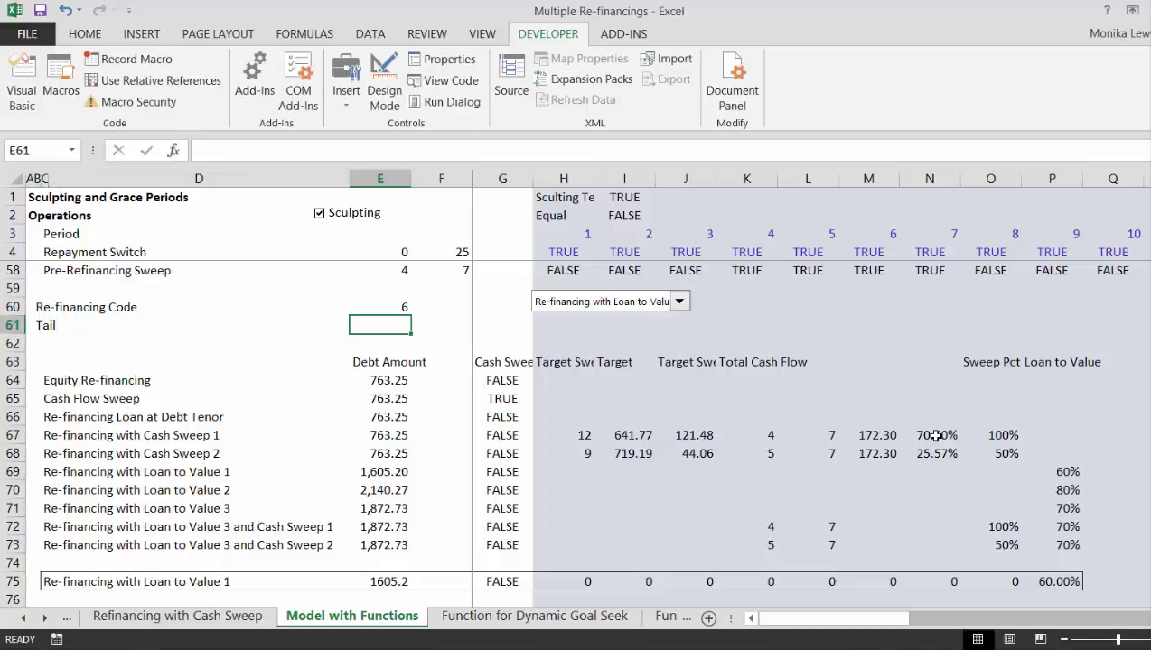
pyautogui.write('2')
pyautogui.press('Return')
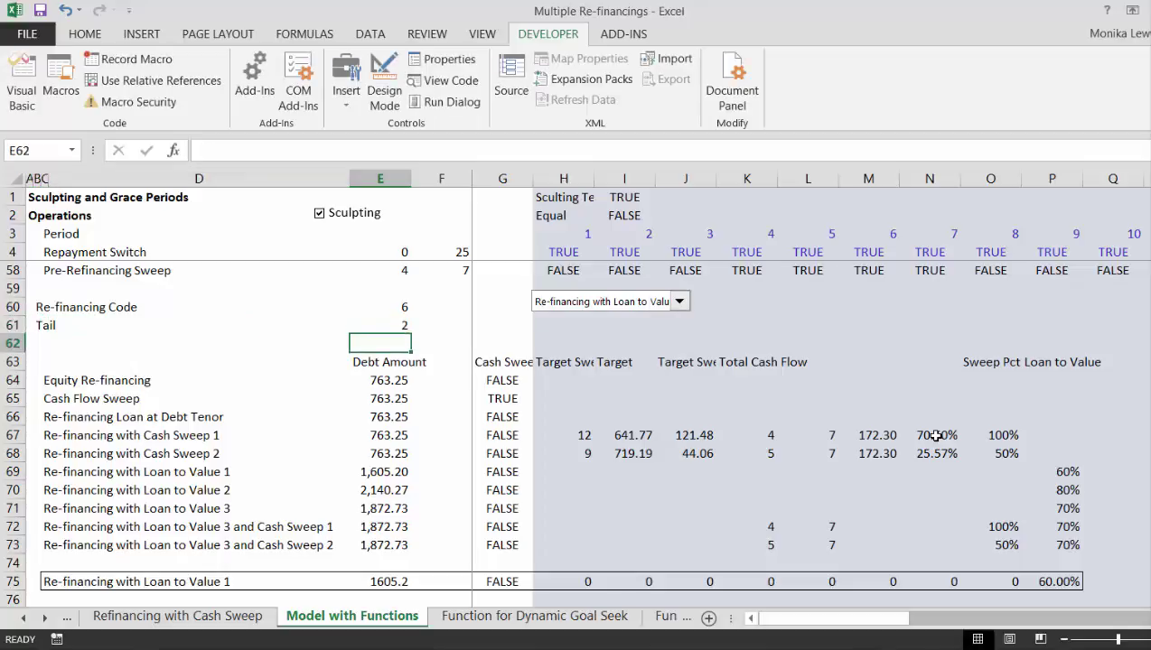
# Step: Insert another row at row 62 beneath Tail and label it "Re-finanining Tenor" in B62
pyautogui.hotkey('shift', 'space')
pyautogui.hotkey('ctrl', 'shift', '+')
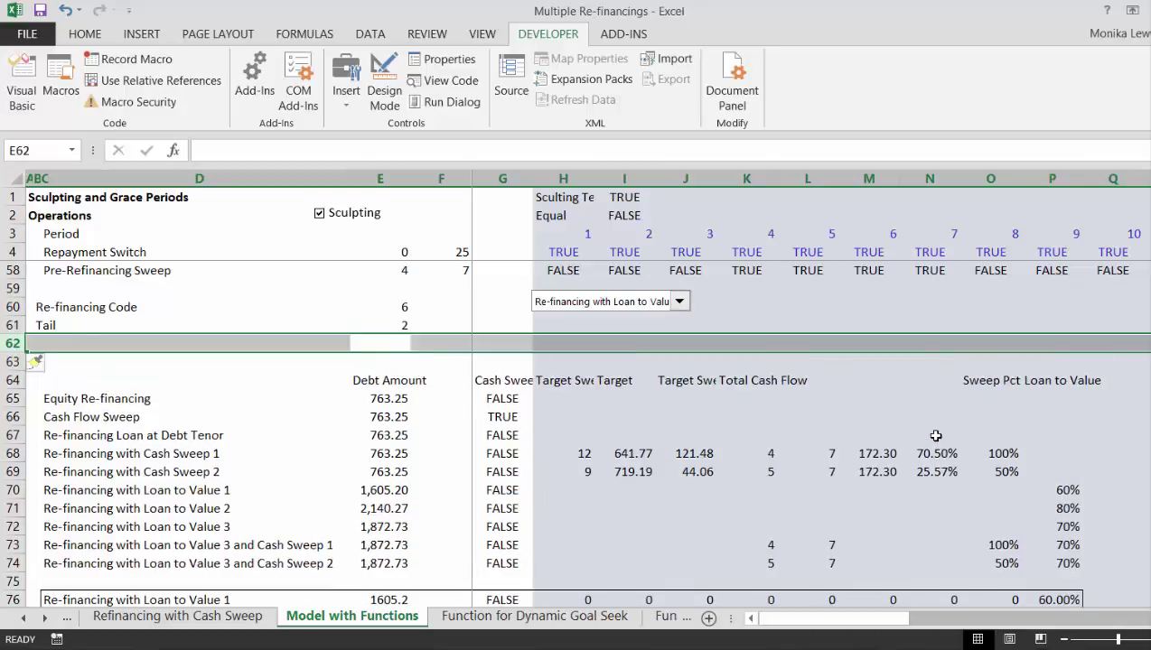
pyautogui.press('Left')
pyautogui.press('Left')
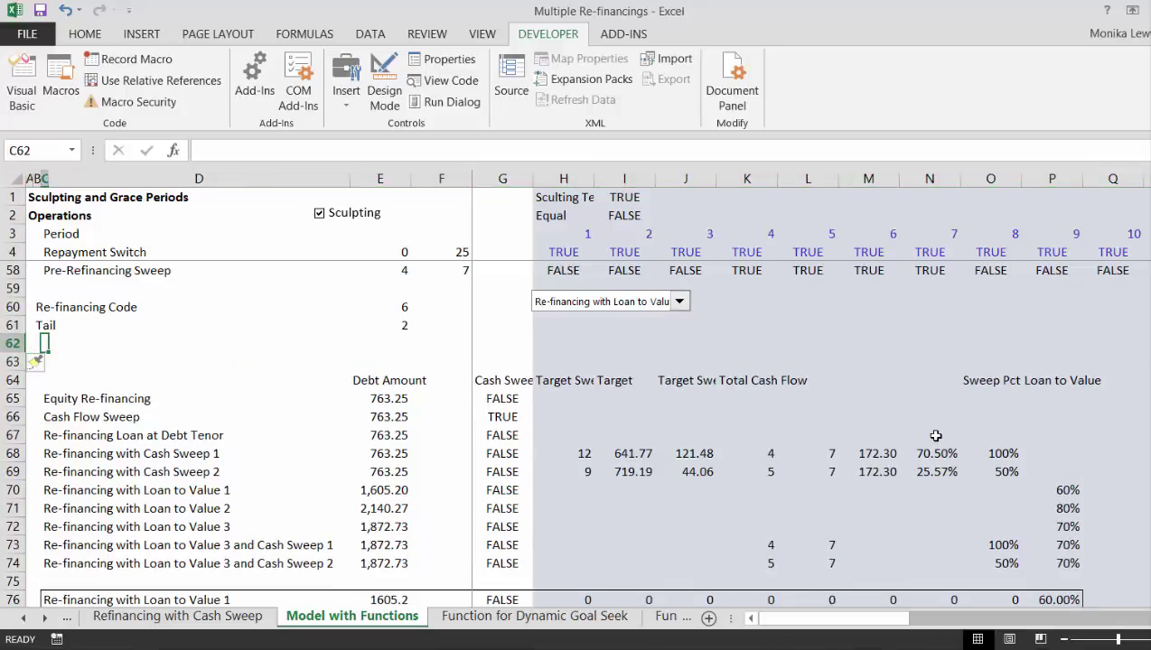
pyautogui.press('Left')
pyautogui.write('R')
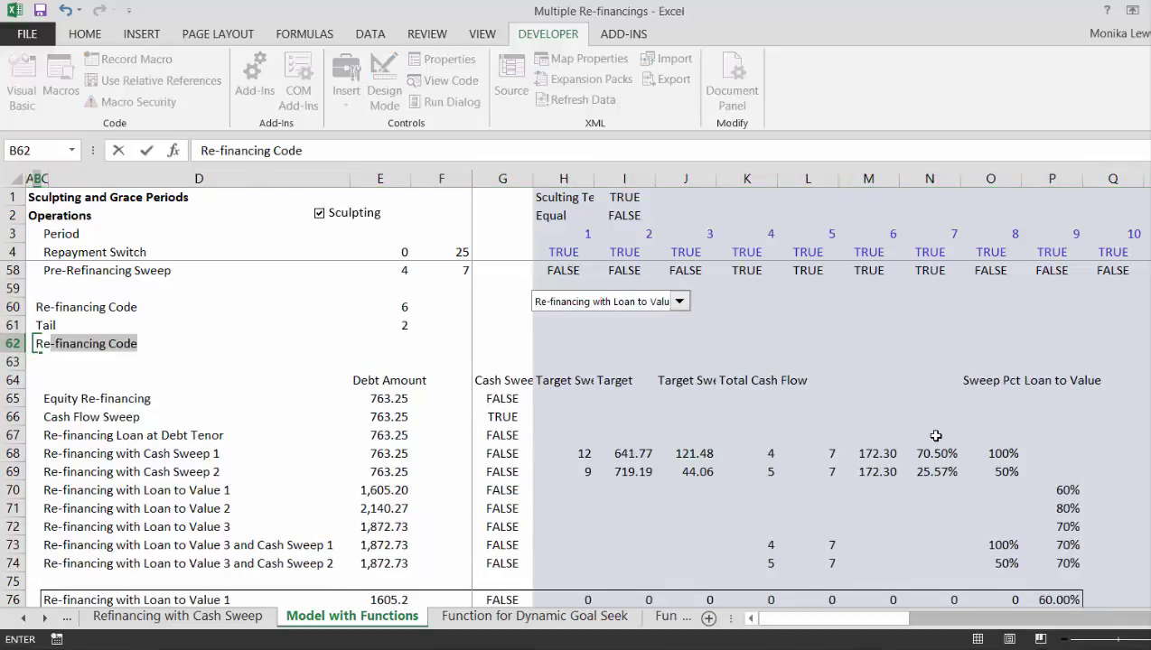
pyautogui.write('e-finaninc')
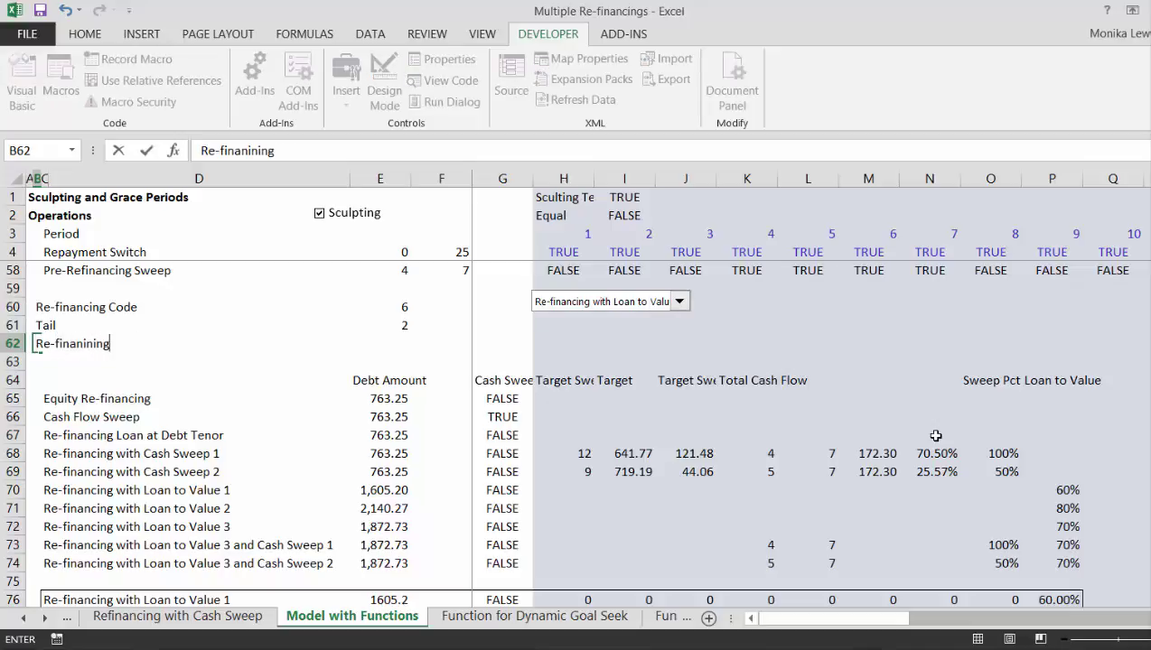
pyautogui.write('Tenor')
pyautogui.press('Return')
pyautogui.press('Up')
pyautogui.press('Right')
pyautogui.press('Right')
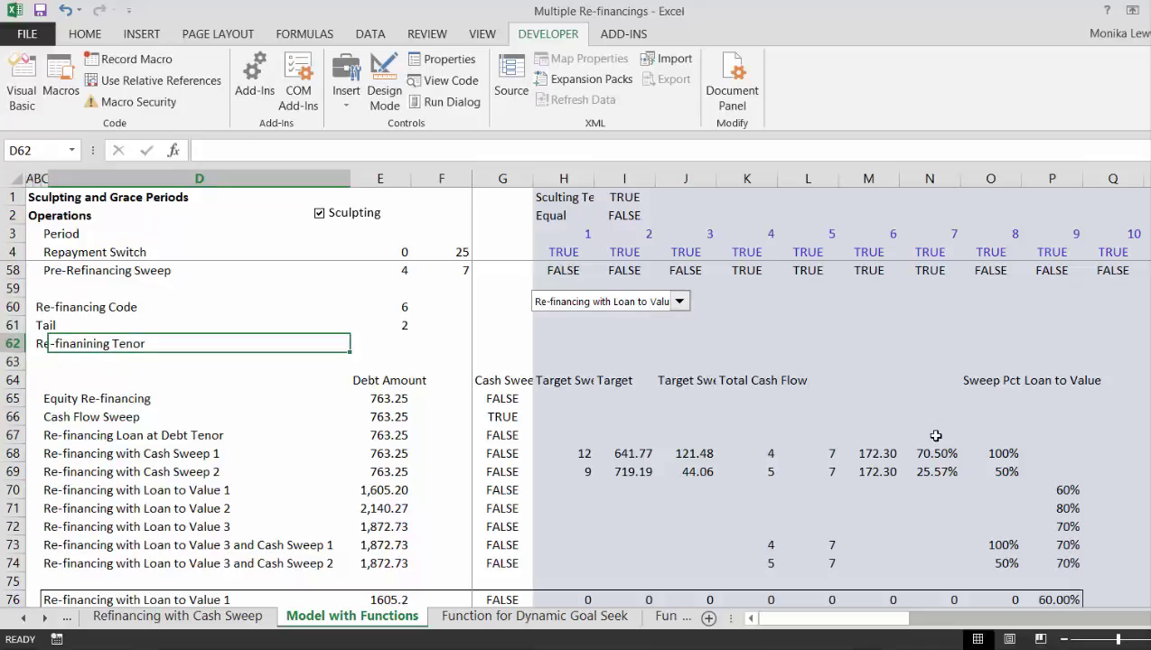
pyautogui.press('Right')
pyautogui.write('=')
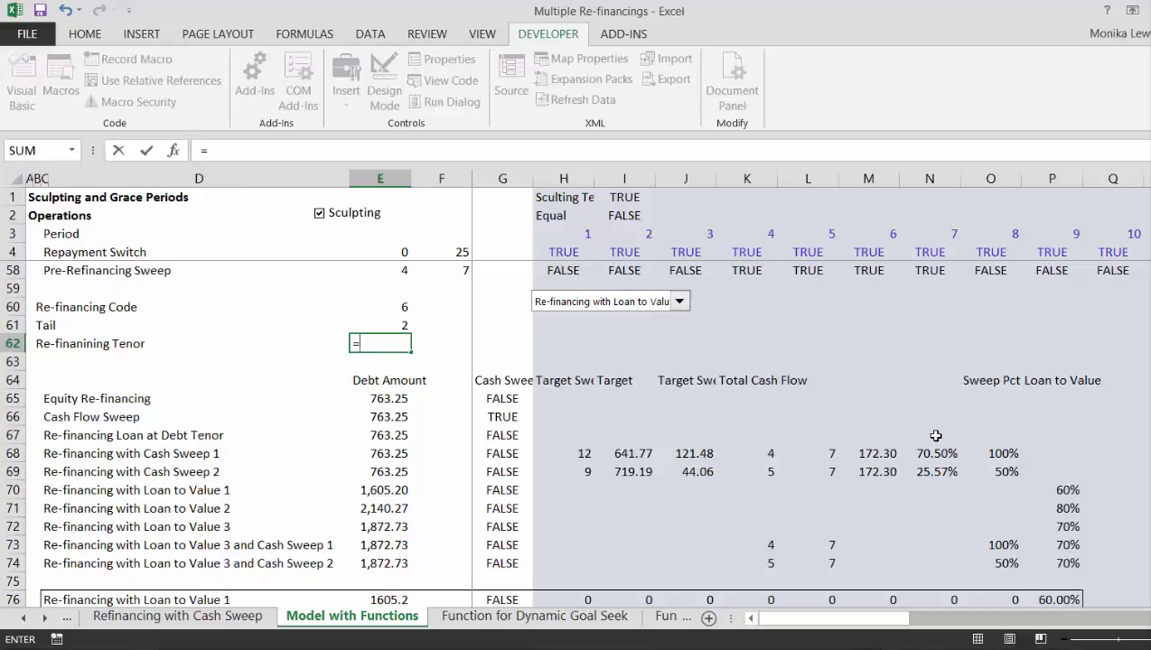
pyautogui.press('Up')
pyautogui.press('Up')
pyautogui.press('Up')
pyautogui.press('Up')
pyautogui.press('Up')
pyautogui.press('Up')
pyautogui.press('Up')
pyautogui.press('Up')
pyautogui.press('Up')
pyautogui.press('Up')
pyautogui.press('Up')
pyautogui.press('Up')
pyautogui.press('Up')
pyautogui.press('Up')
pyautogui.press('Up')
pyautogui.press('Up')
pyautogui.press('Up')
pyautogui.press('Up')
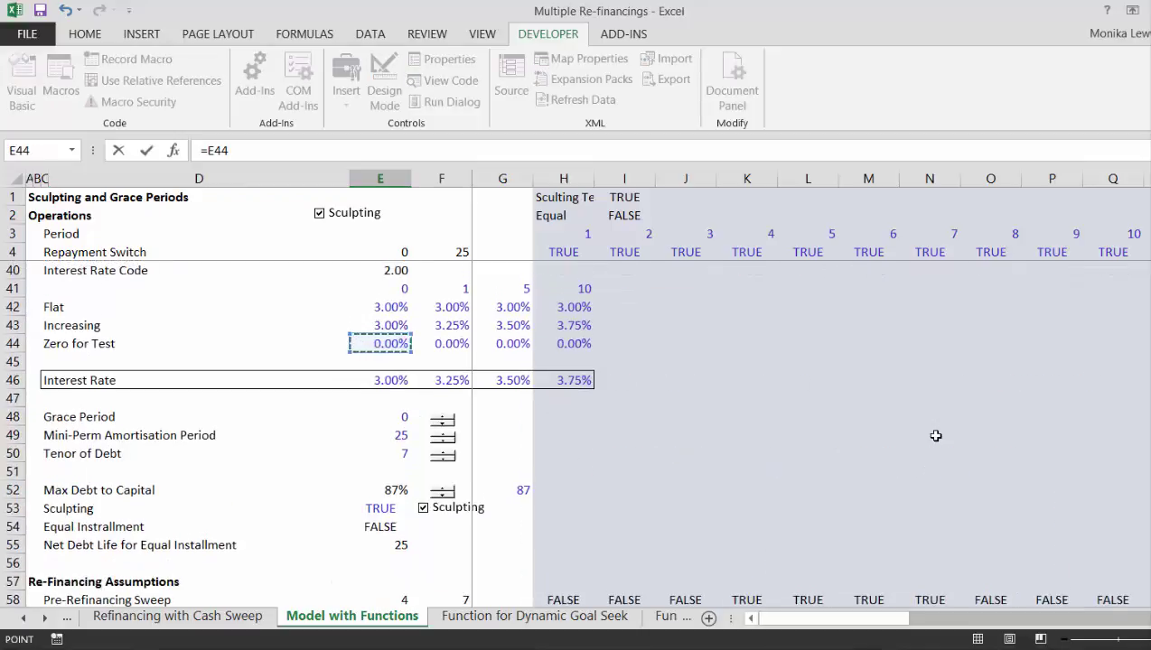
pyautogui.press('Escape')
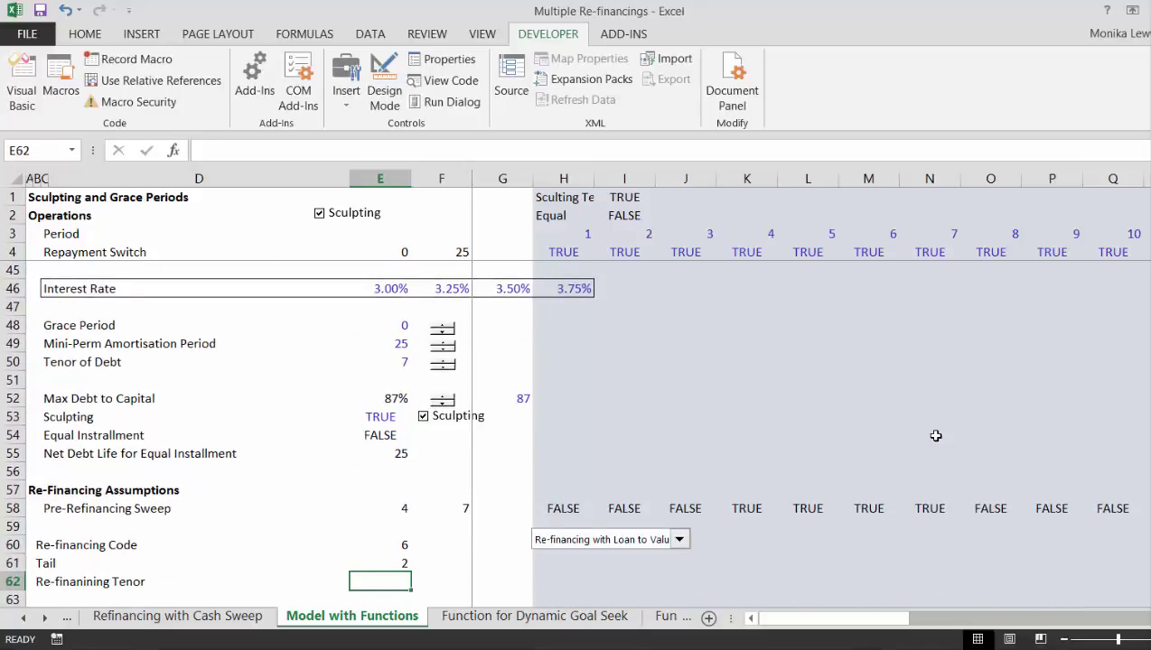
# Step: Calculate the Re-financing Tenor in E62 as the last period in AK3 minus the Tail in E61, with the formula =AK3-E61
pyautogui.write('=')
pyautogui.press('Up')
pyautogui.press('Up')
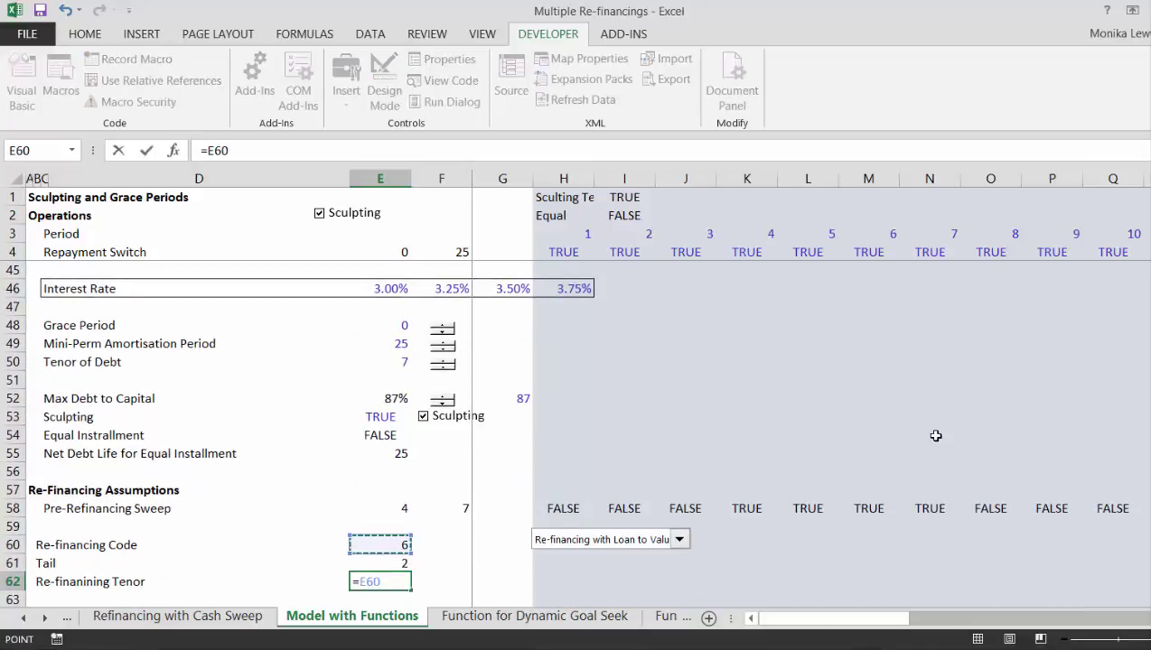
pyautogui.press('Up')
pyautogui.press('Up')
pyautogui.press('Up')
pyautogui.press('Up')
pyautogui.press('Up')
pyautogui.press('Up')
pyautogui.press('Up')
pyautogui.press('Up')
pyautogui.press('Up')
pyautogui.press('Up')
pyautogui.press('Up')
pyautogui.press('Up')
pyautogui.press('Up')
pyautogui.press('Up')
pyautogui.press('Up')
pyautogui.press('Up')
pyautogui.press('Up')
pyautogui.press('Up')
pyautogui.press('Up')
pyautogui.press('Up')
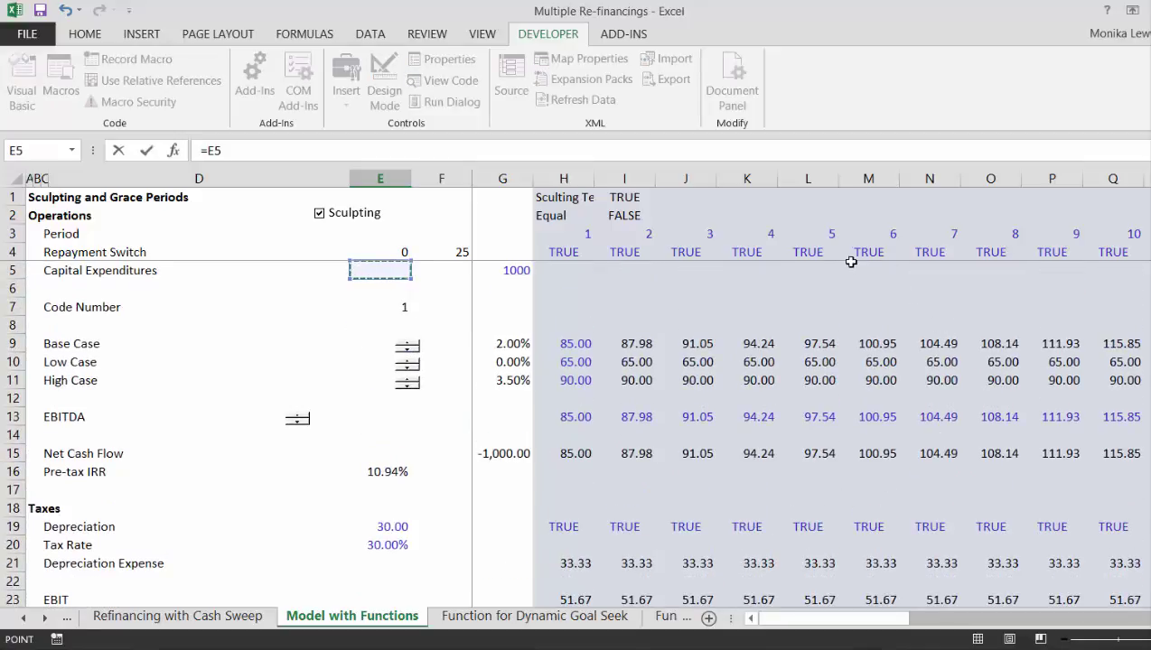
pyautogui.click(833, 233)
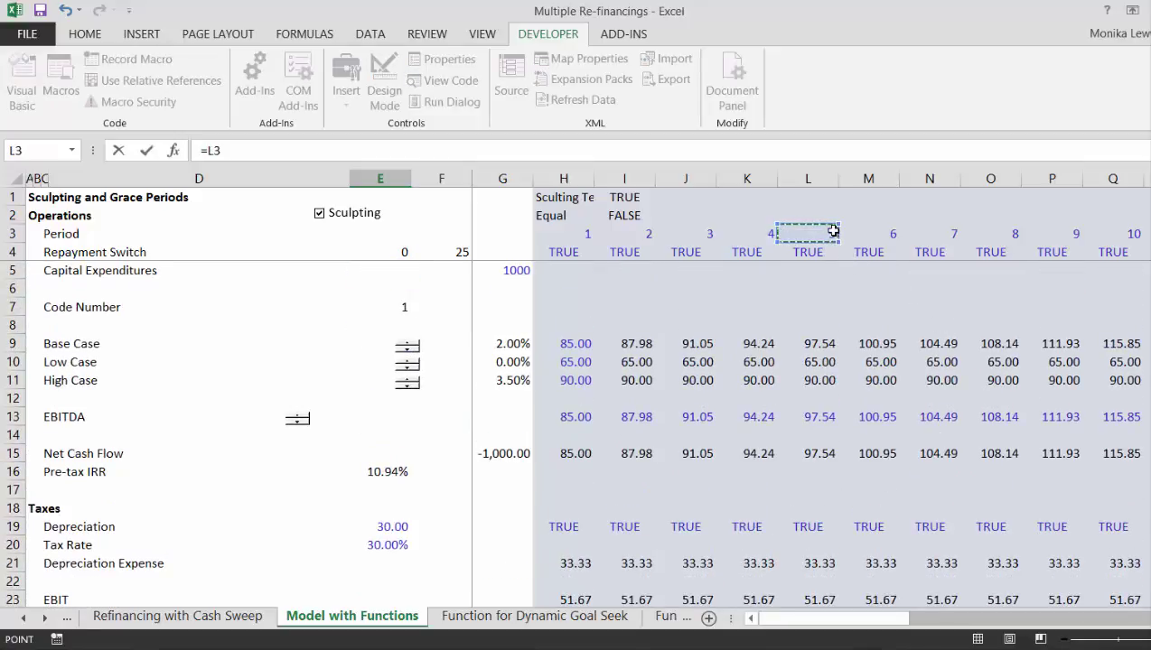
pyautogui.hotkey('ctrl', 'Right')
pyautogui.write('-')
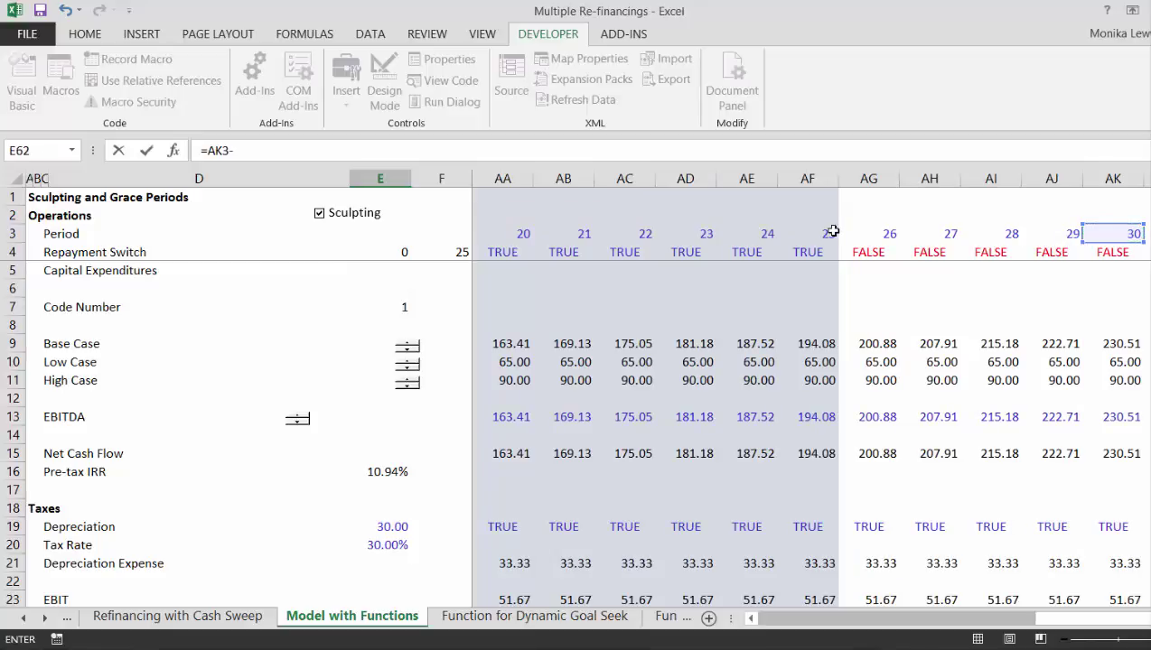
pyautogui.press('Left')
pyautogui.press('Left')
pyautogui.press('Left')
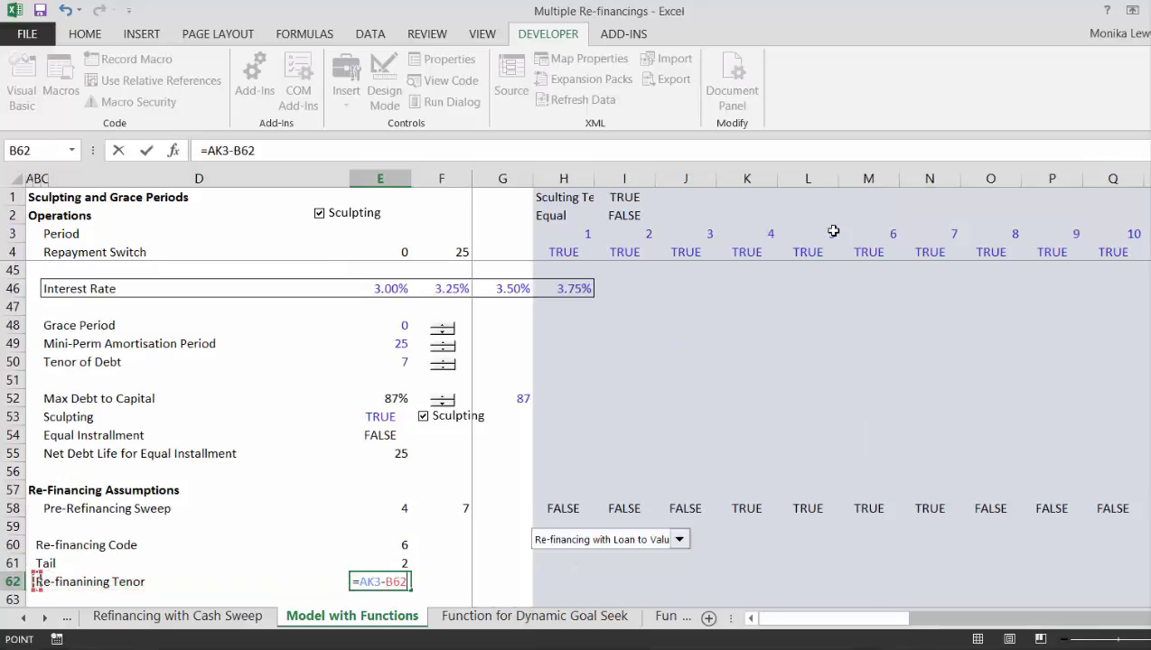
pyautogui.press('Up')
pyautogui.press('Right')
pyautogui.press('Right')
pyautogui.press('Right')
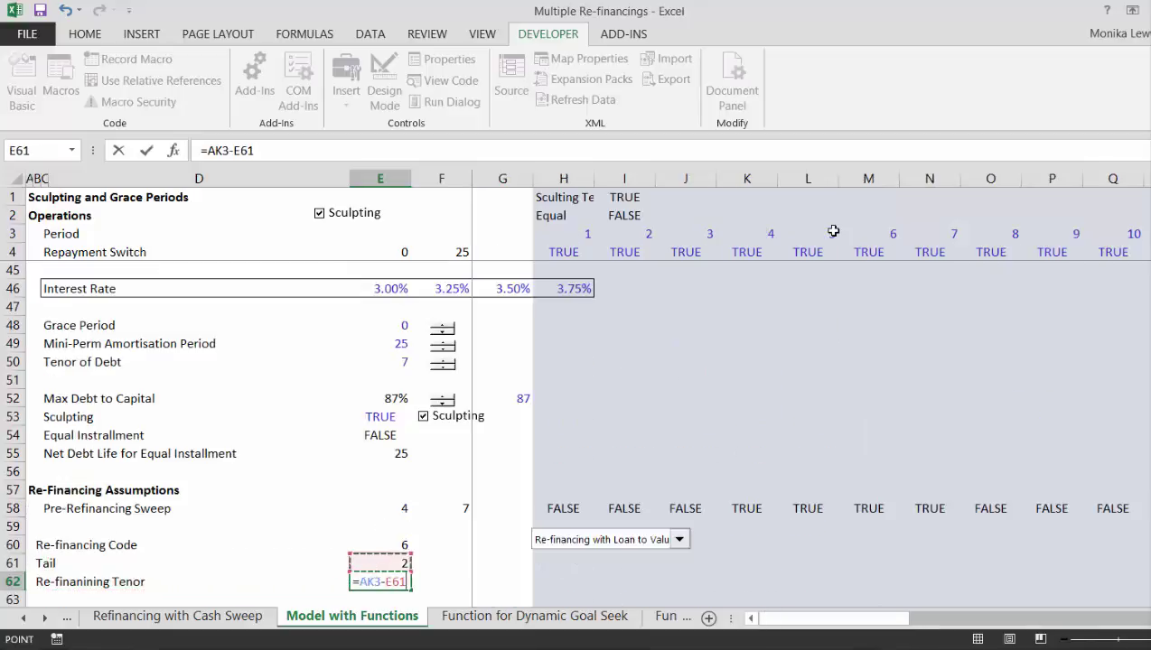
pyautogui.hotkey('ctrl', 'Return')
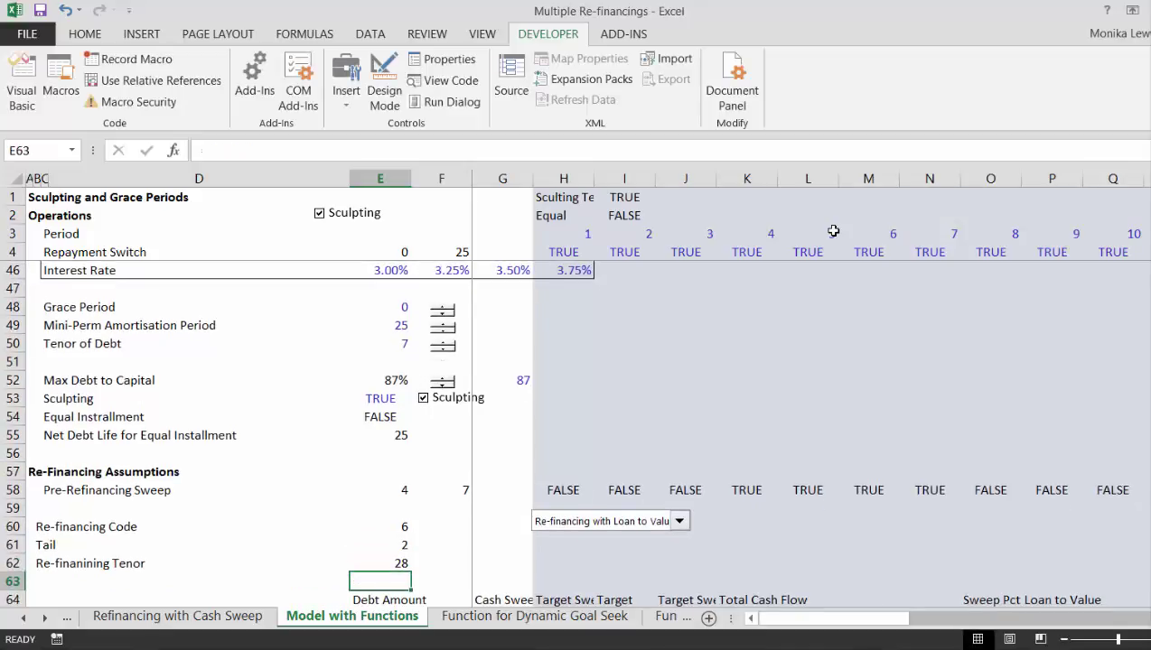
# Step: Extend the Re-financing Tenor formula in E62 to also subtract the Tenor of Debt, making it =AK3-E61-E50
pyautogui.press('Up')
pyautogui.press('F2')
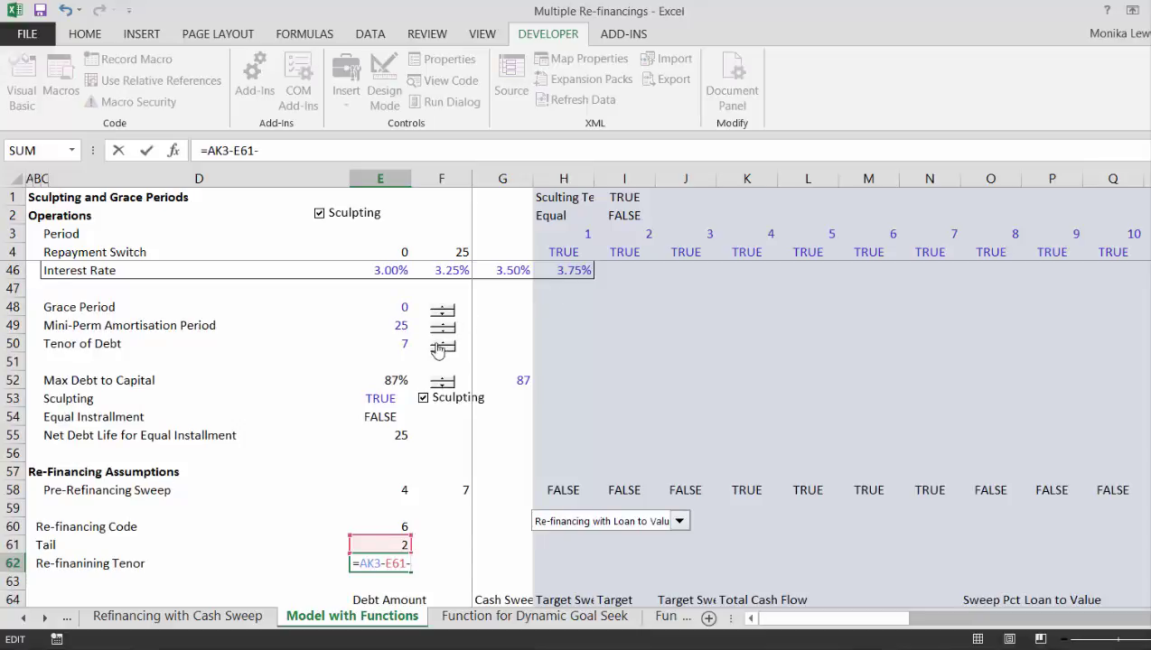
pyautogui.click(409, 344)
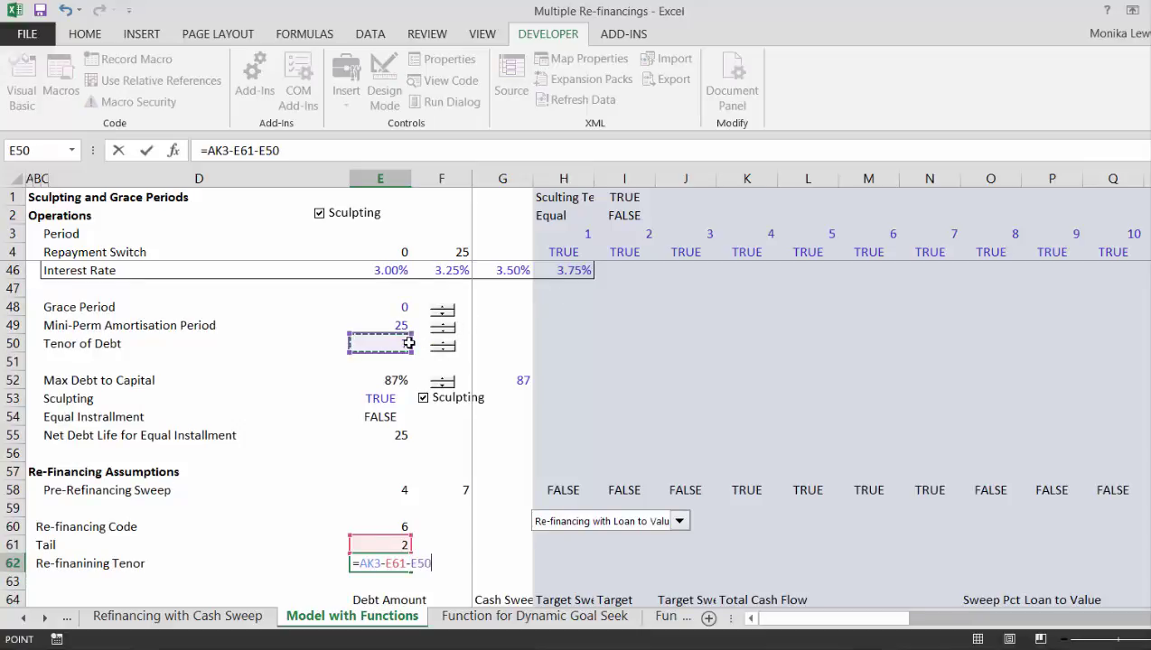
pyautogui.press('Return')
pyautogui.press('Down')
pyautogui.press('Down')
pyautogui.press('Down')
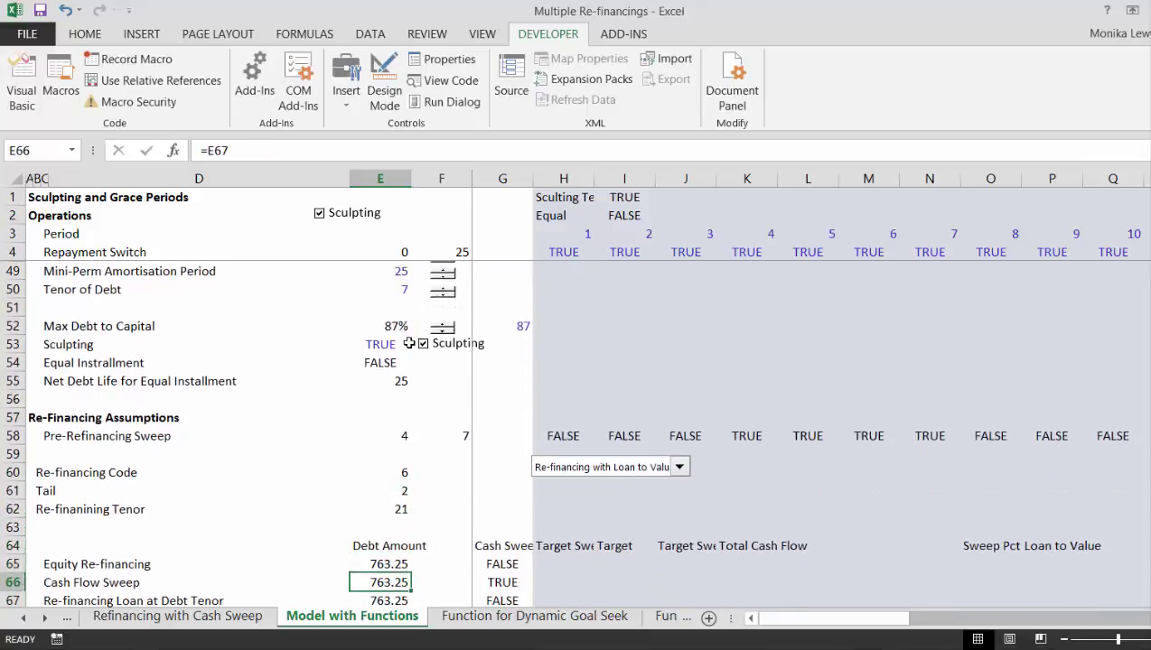
# Step: Try a Tail value of 5 in E61 to test the Re-financing Tenor formula
pyautogui.press('Up')
pyautogui.press('Up')
pyautogui.press('Up')
pyautogui.press('Up')
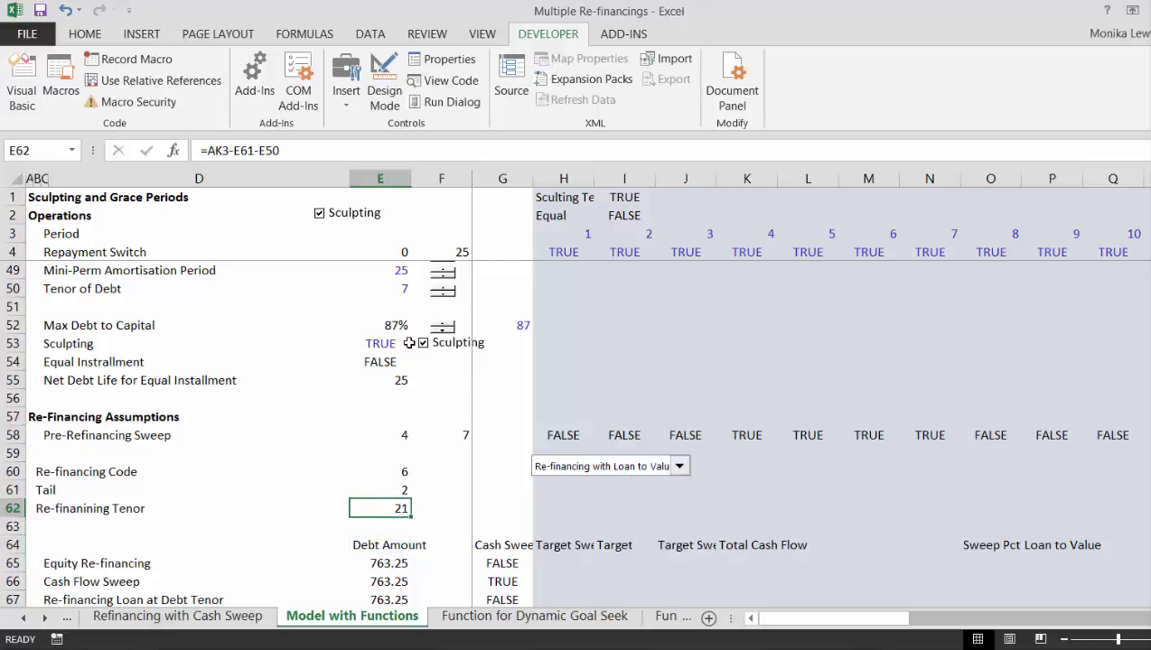
pyautogui.press('Up')
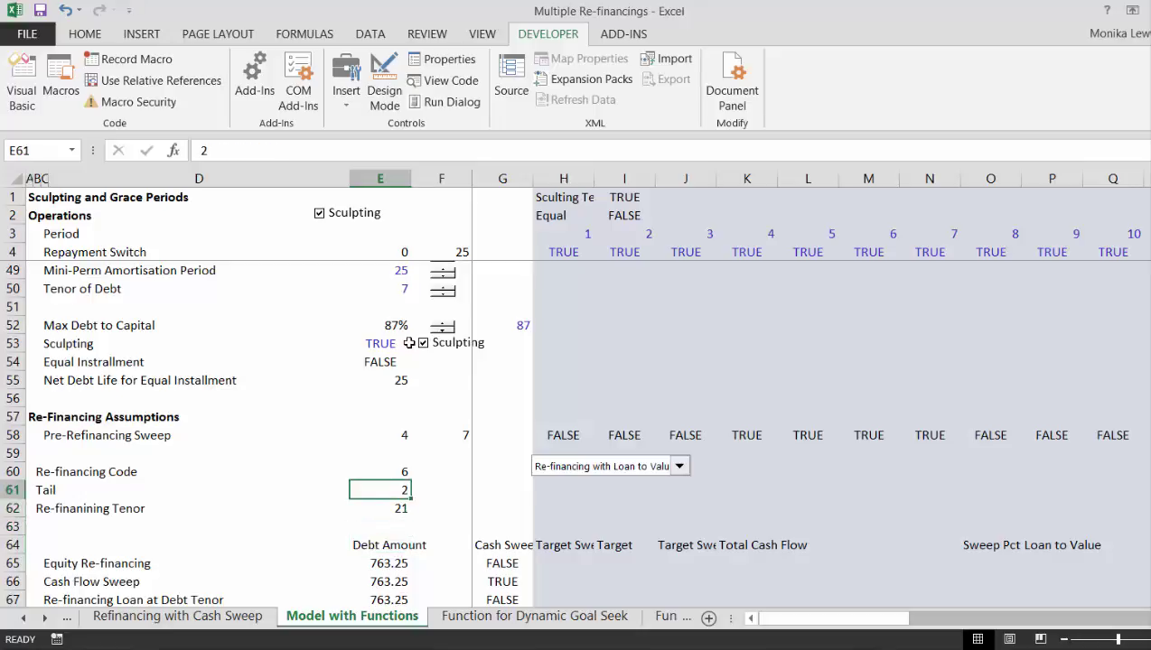
pyautogui.write('5')
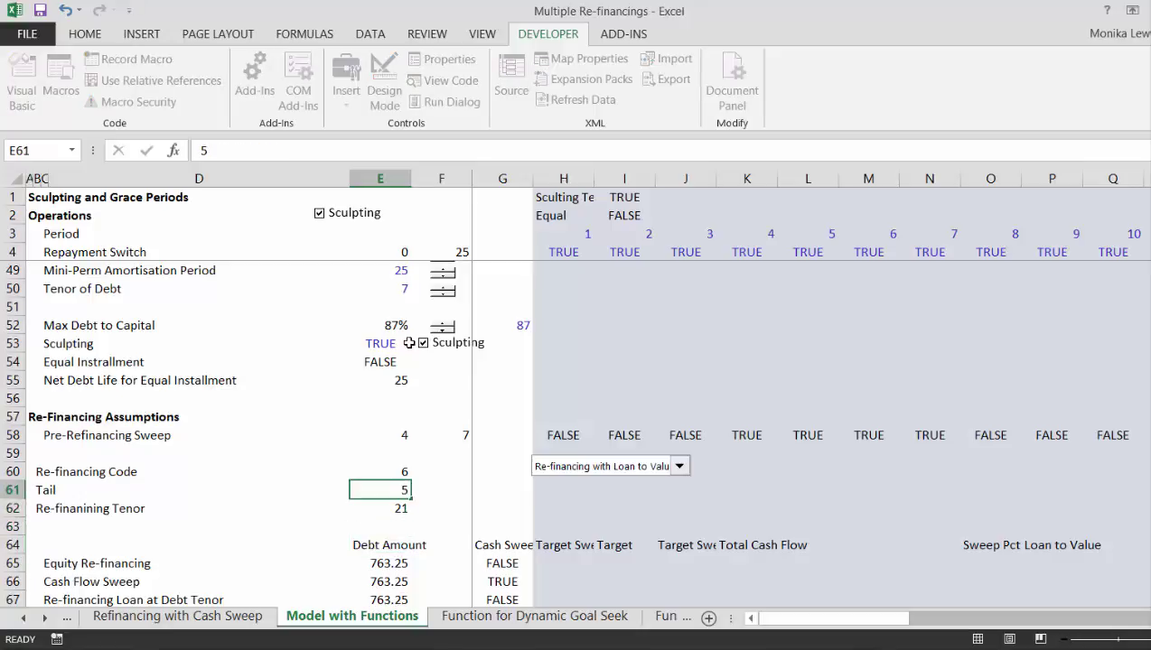
pyautogui.press('Return')
# Step: Set the Tail assumption in E61 to 3
pyautogui.press('Up')
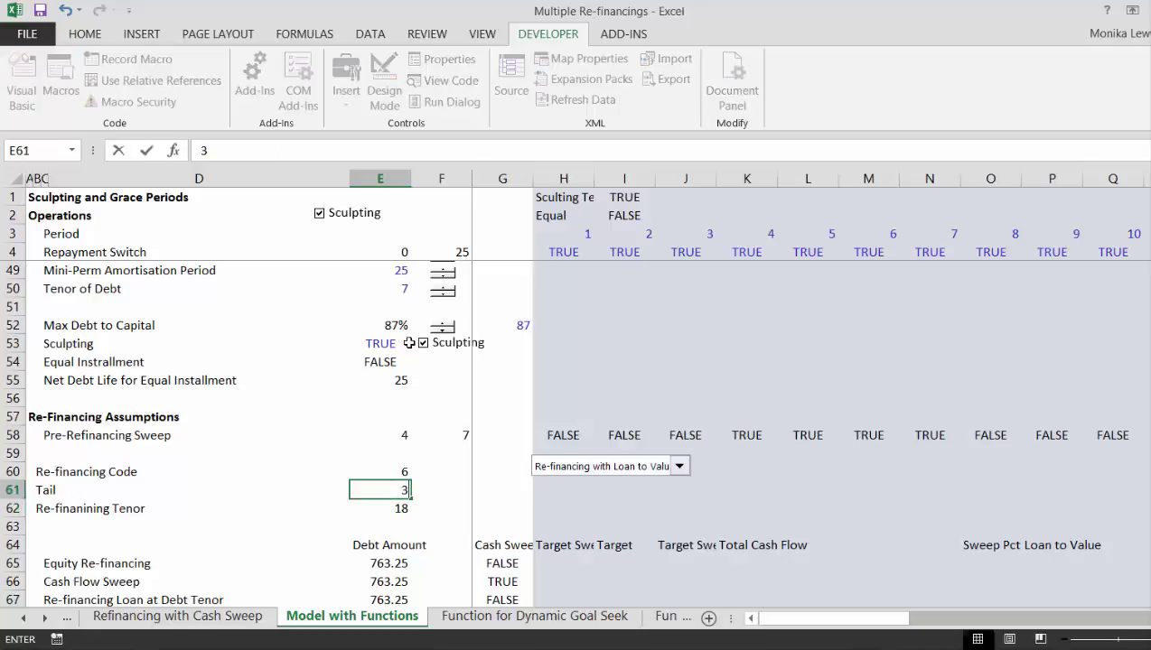
pyautogui.write('3')
pyautogui.press('Return')
# Step: Examine the re-financing options table across its columns to Loan to Value and down to the selected-option row
pyautogui.press('Down')
pyautogui.press('Down')
pyautogui.press('Down')
pyautogui.press('Down')
pyautogui.press('Down')
pyautogui.press('Down')
pyautogui.press('Down')
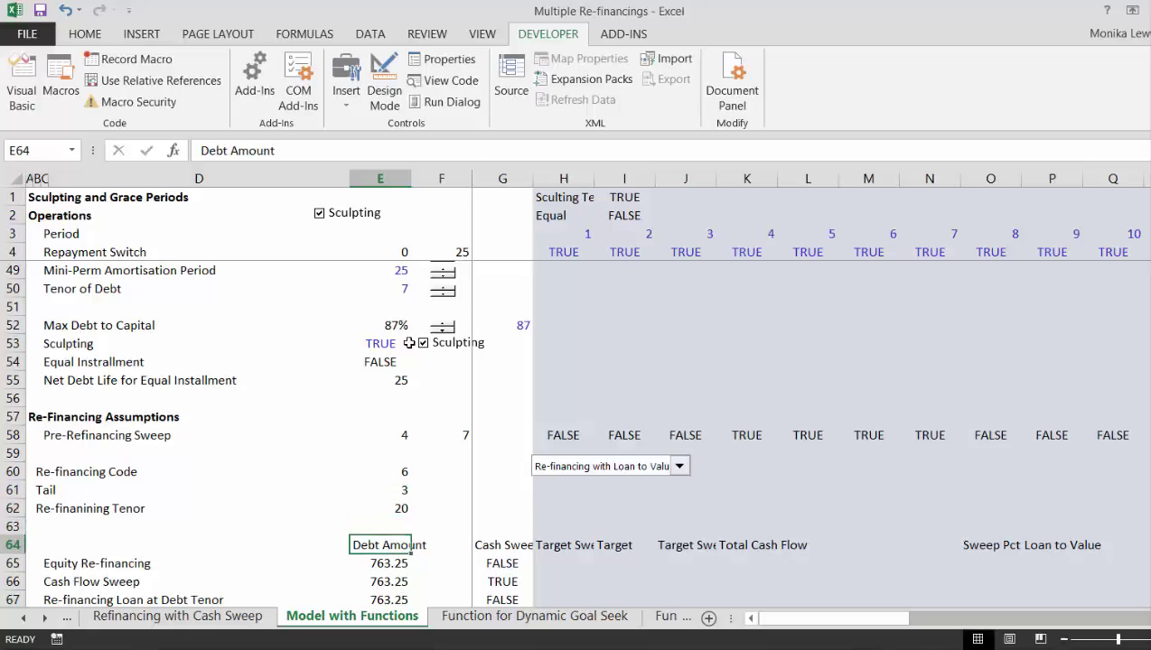
pyautogui.press('Down')
pyautogui.press('Down')
pyautogui.press('Down')
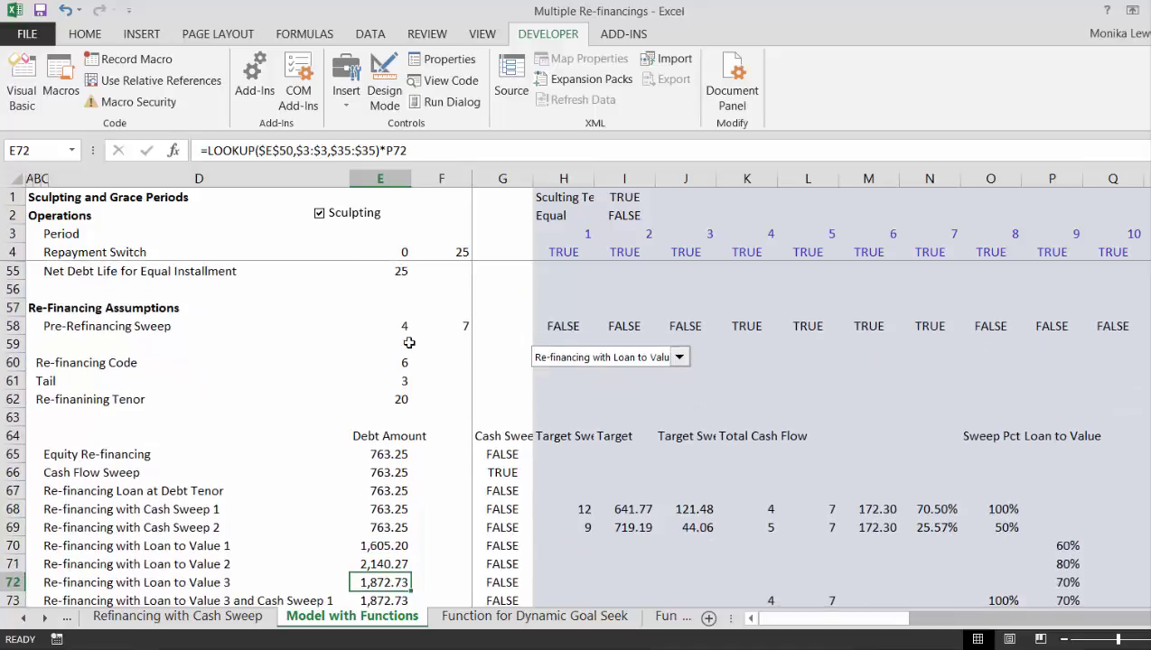
pyautogui.press('Right')
pyautogui.press('Right')
pyautogui.press('Right')
pyautogui.press('Right')
pyautogui.press('Right')
pyautogui.press('Right')
pyautogui.press('Right')
pyautogui.press('Right')
pyautogui.press('Right')
pyautogui.press('Right')
pyautogui.press('Right')
pyautogui.press('Right')
pyautogui.press('Right')
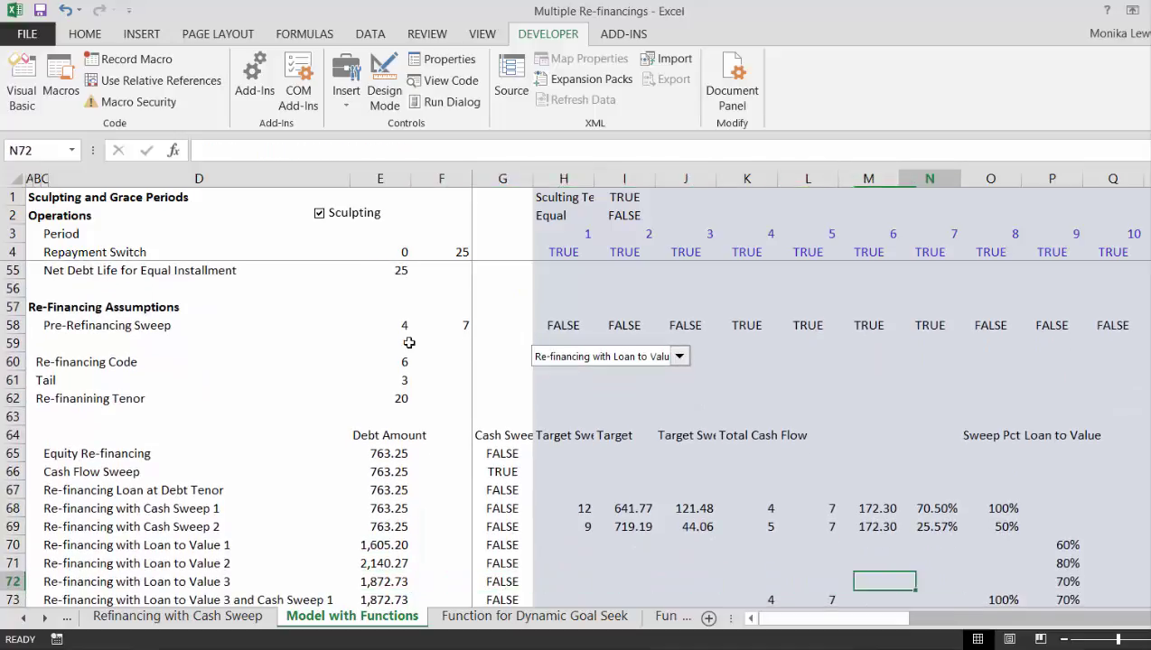
pyautogui.press('Right')
pyautogui.press('Right')
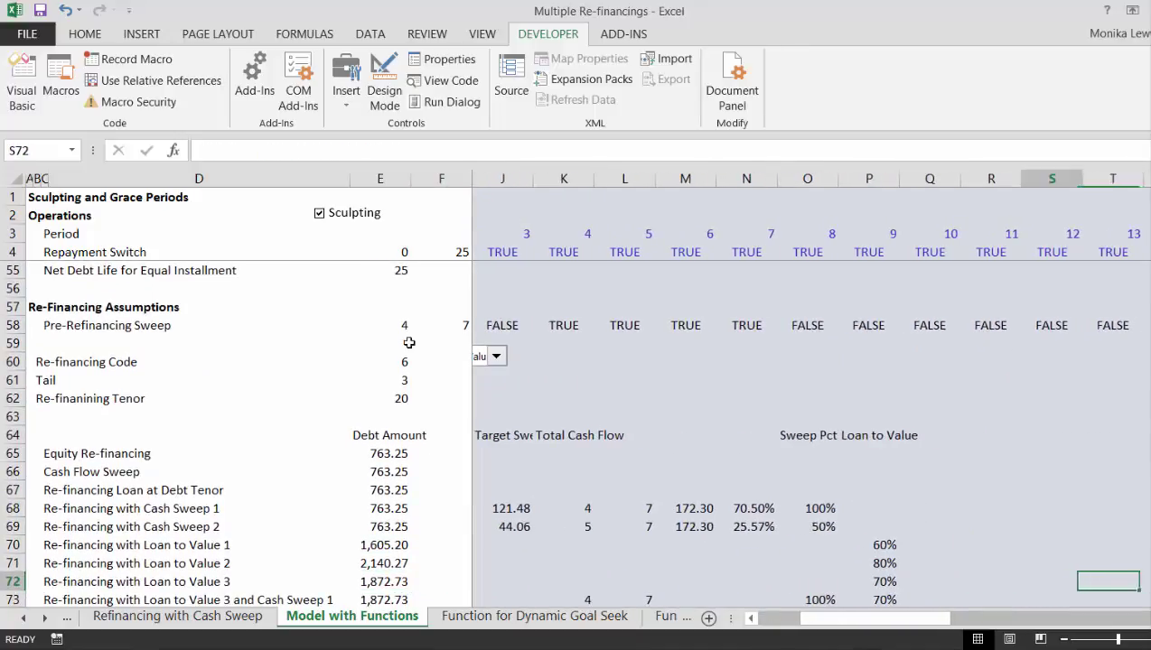
pyautogui.press('Left')
pyautogui.press('Left')
pyautogui.press('Left')
pyautogui.press('Down')
pyautogui.press('Down')
pyautogui.press('Down')
pyautogui.press('Down')
pyautogui.press('Down')
pyautogui.press('Down')
pyautogui.press('Down')
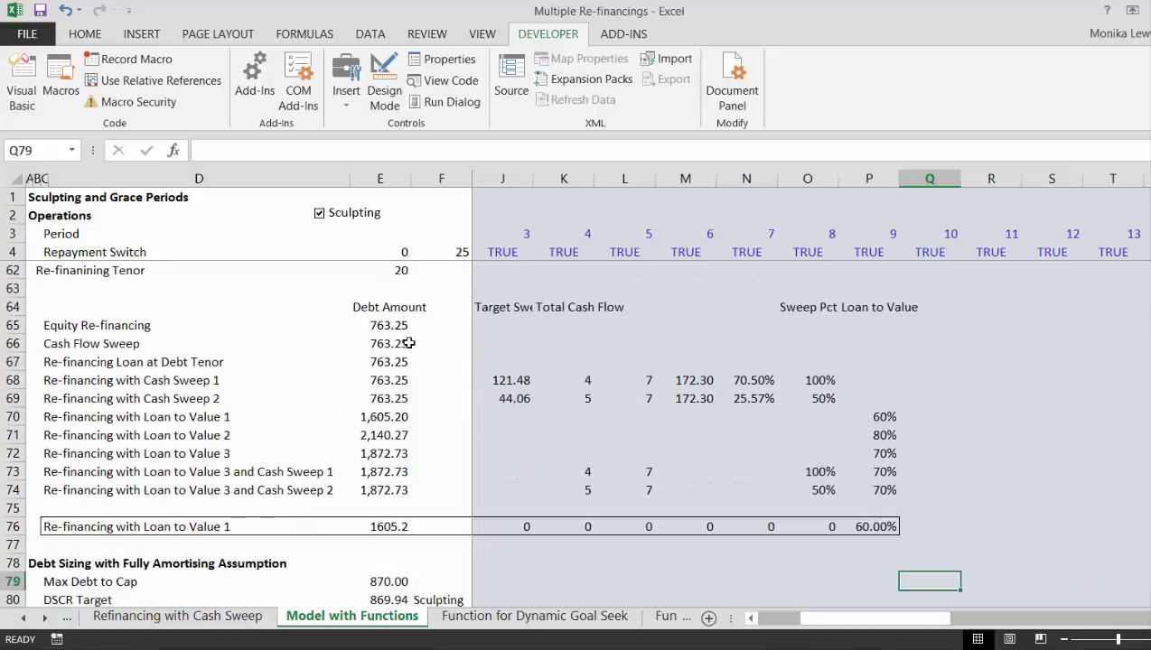
pyautogui.press('Up')
pyautogui.press('Up')
pyautogui.press('Up')
pyautogui.press('Up')
pyautogui.press('Up')
pyautogui.press('Up')
pyautogui.press('Up')
pyautogui.press('Up')
pyautogui.press('Up')
pyautogui.press('Up')
pyautogui.press('Up')
pyautogui.press('Up')
pyautogui.press('Up')
pyautogui.press('Up')
pyautogui.press('Up')
pyautogui.press('Up')
pyautogui.press('Up')
pyautogui.press('Up')
pyautogui.press('Up')
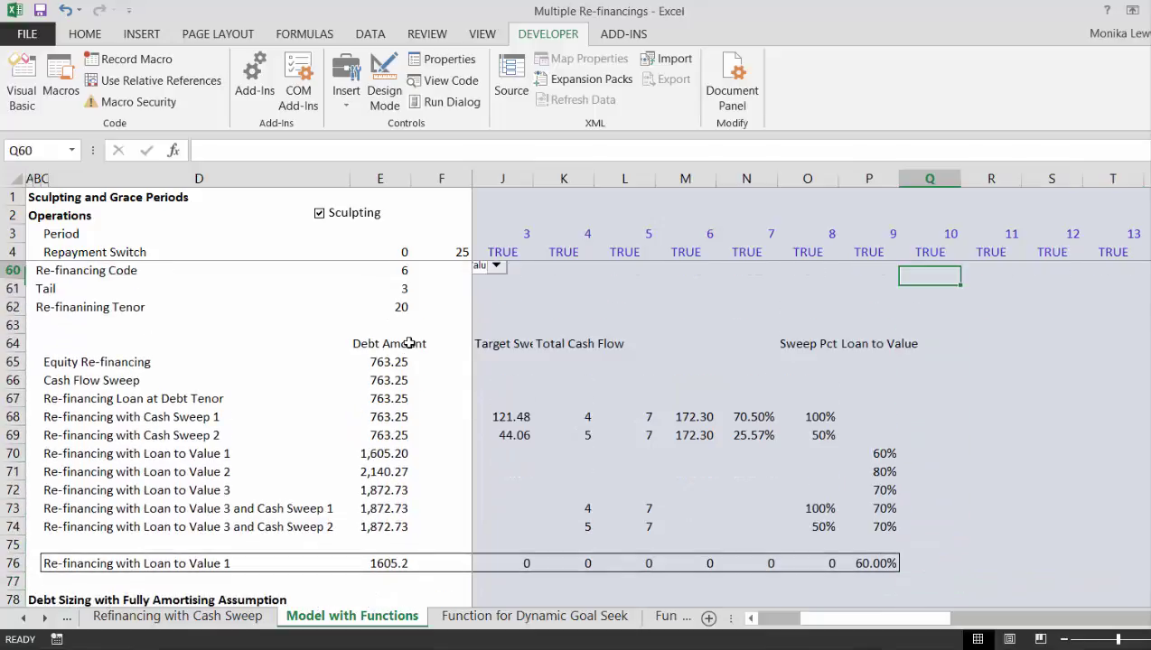
# Step: Shorten the Loan to Value header in P64 to LTV and centre it in its cell
pyautogui.press('Down')
pyautogui.press('Down')
pyautogui.press('Down')
pyautogui.press('Down')
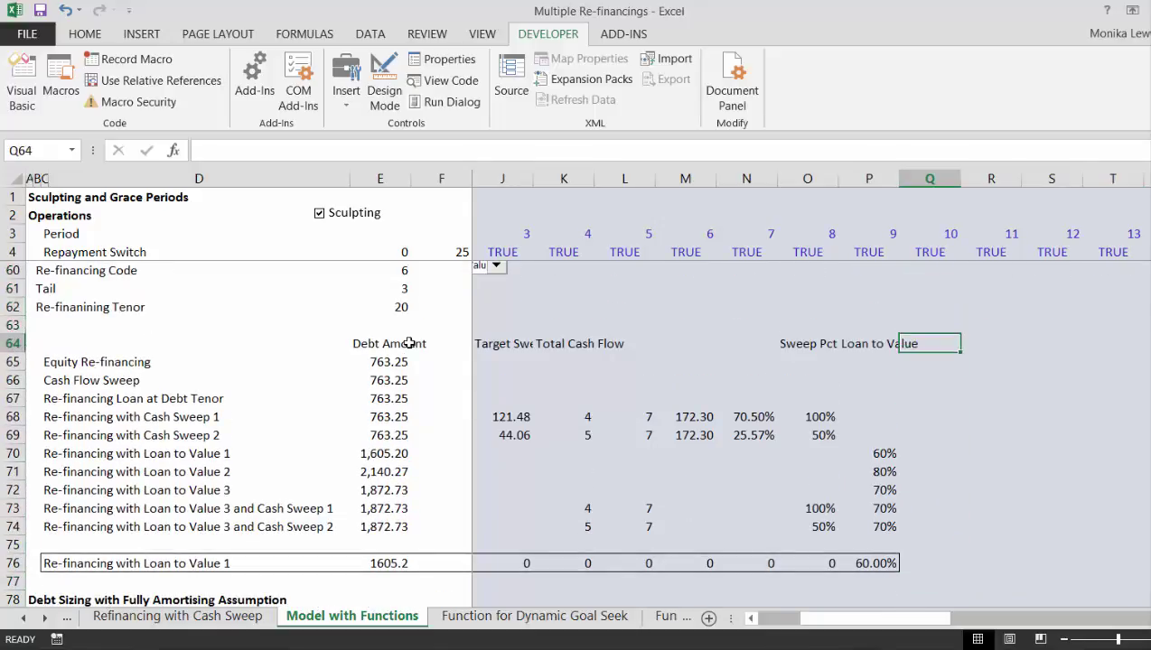
pyautogui.press('Left')
pyautogui.write('L')
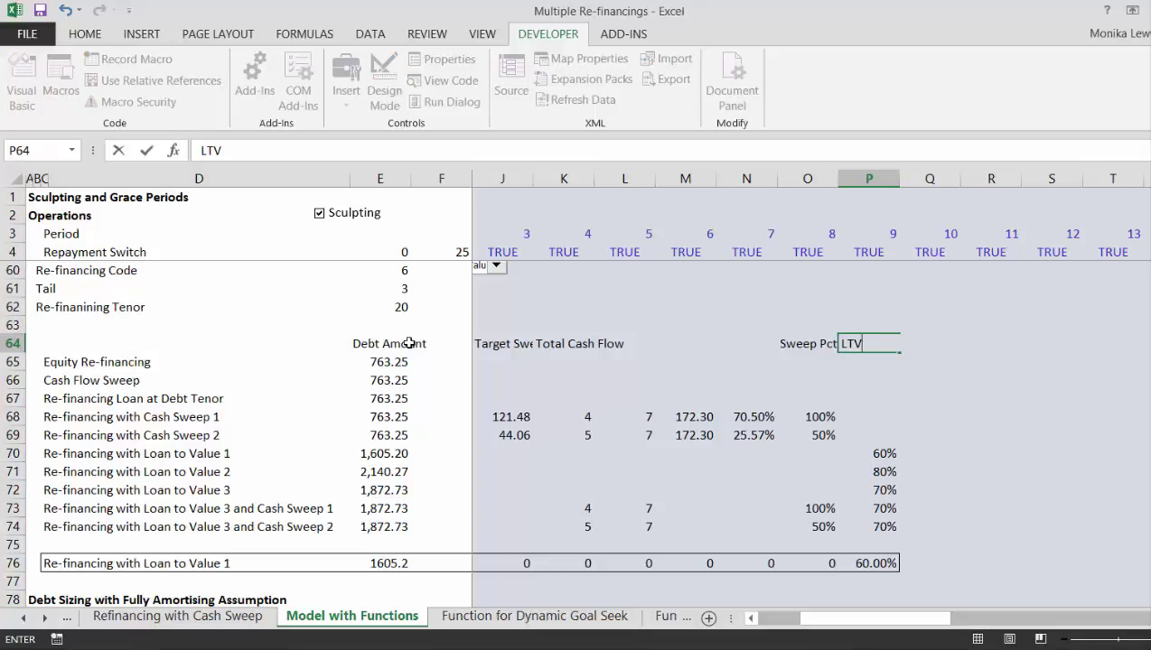
pyautogui.write('TV')
pyautogui.press('Return')
pyautogui.press('Up')
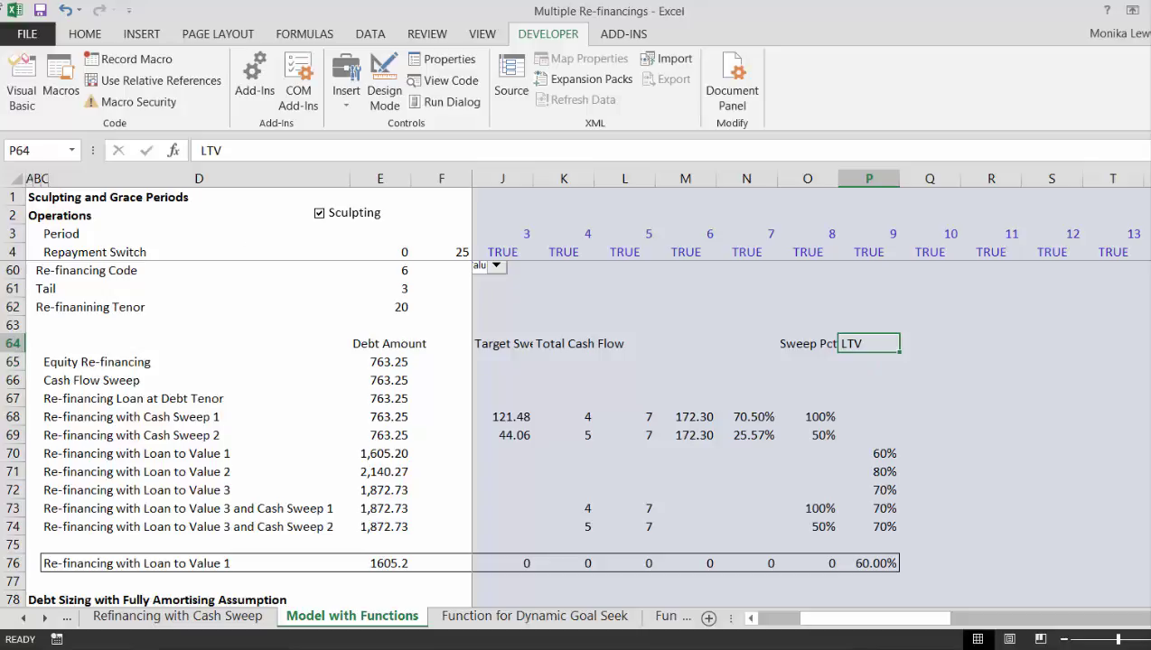
pyautogui.click(85, 34)
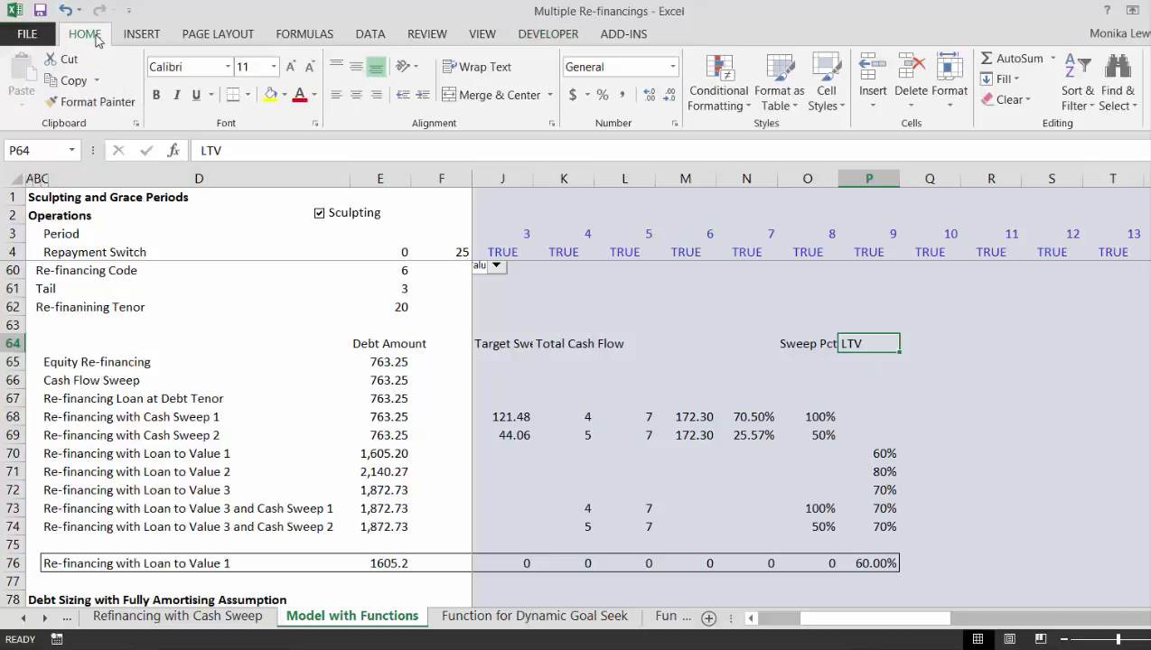
pyautogui.click(363, 103)
# Step: Add the column header Tenor in Q64, beside LTV
pyautogui.press('Right')
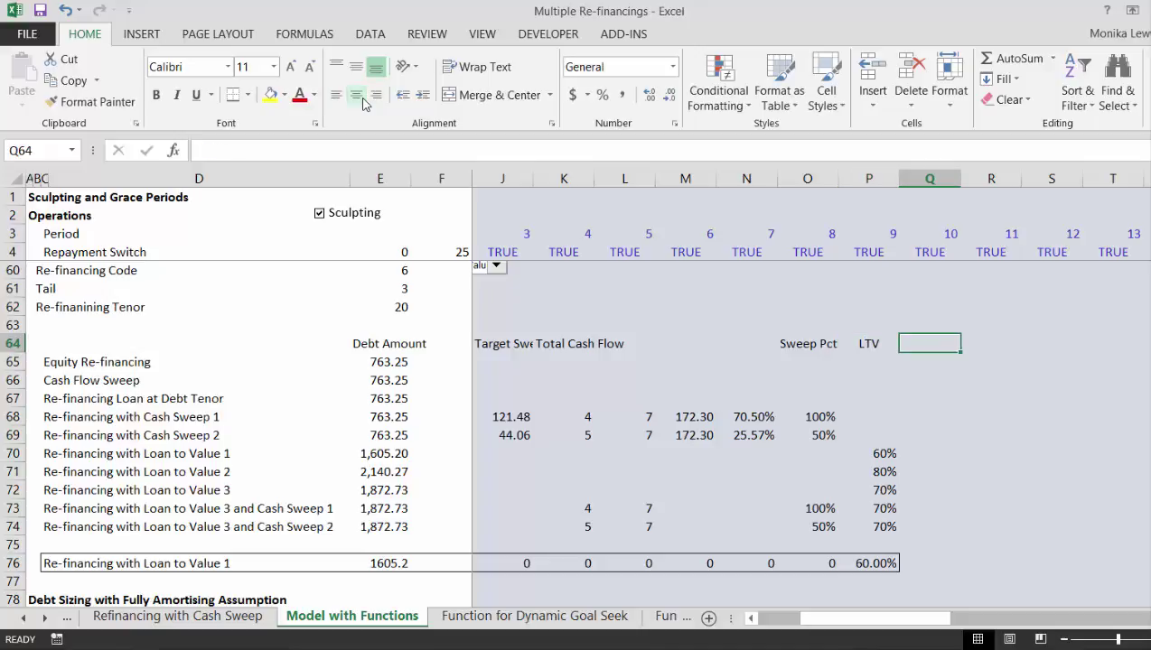
pyautogui.write('Tenor')
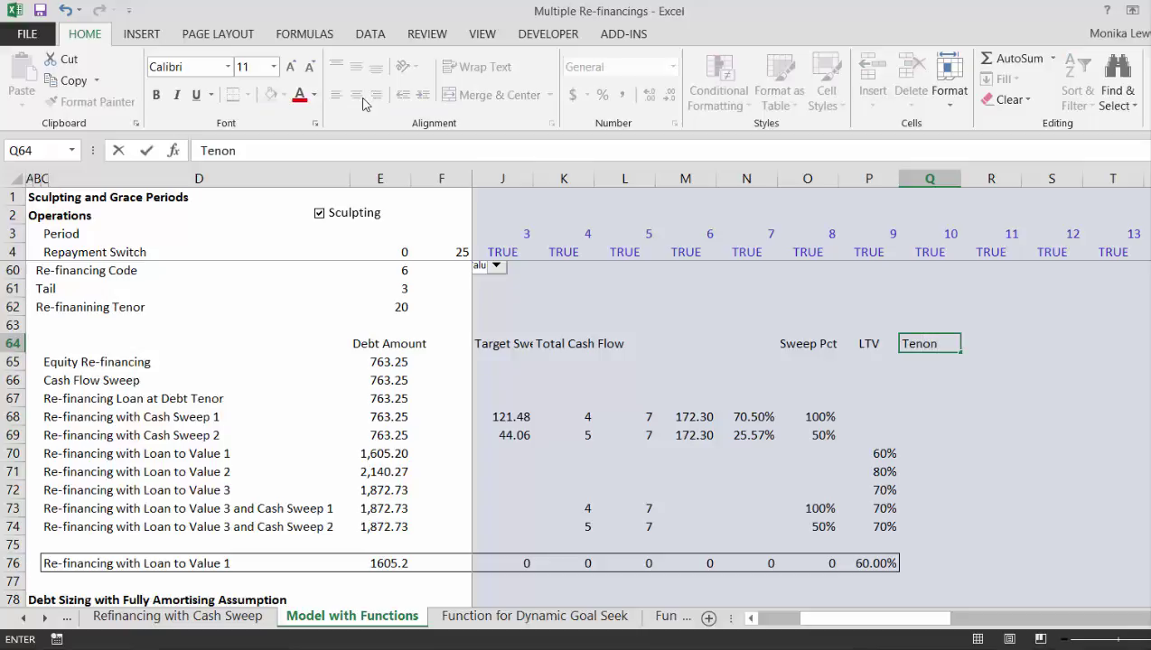
pyautogui.press('Return')
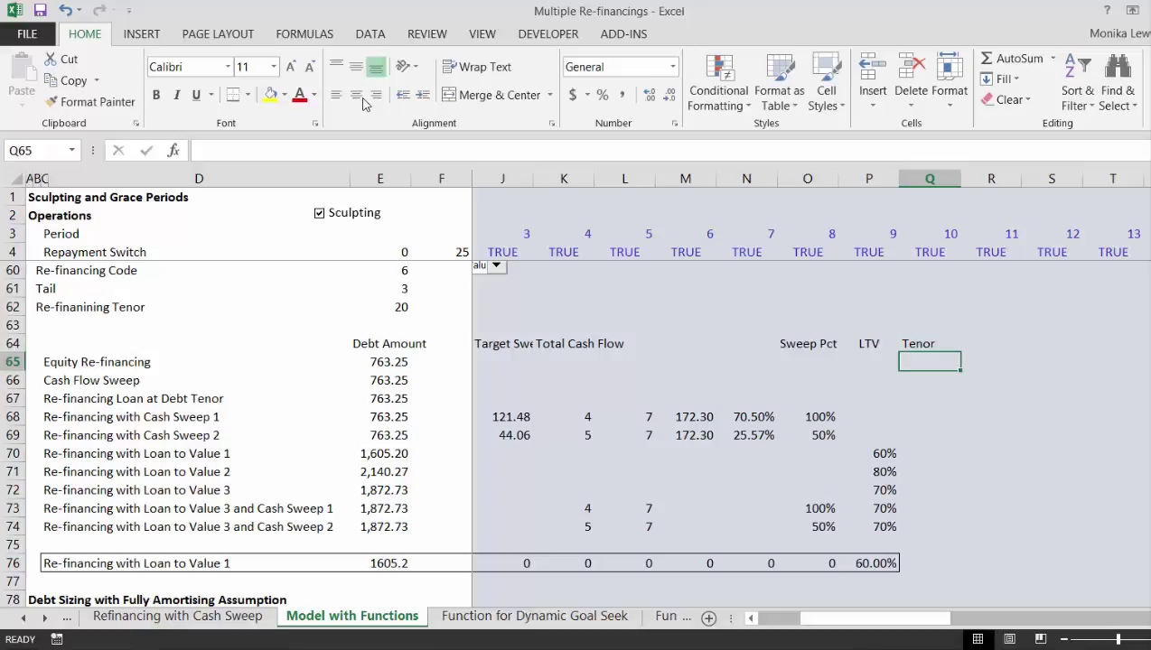
# Step: Link the Tenor of Re-financing Loan at Debt Tenor in Q67 to the calculated Re-financing Tenor with =E62
pyautogui.press('Down')
pyautogui.press('Down')
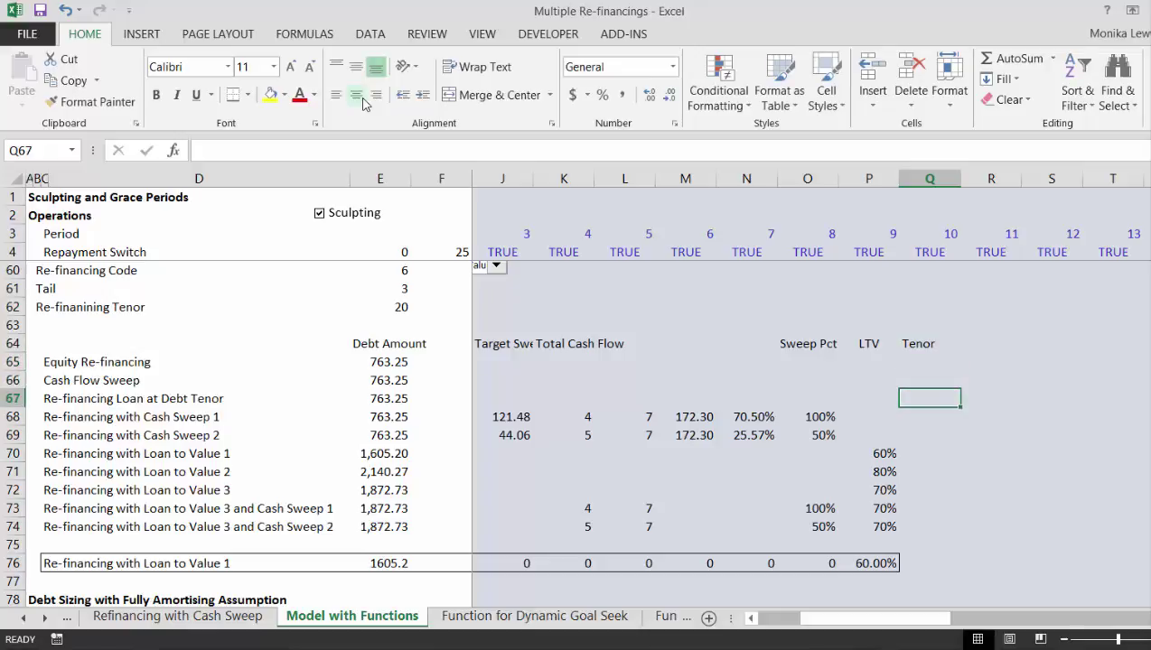
pyautogui.write('=')
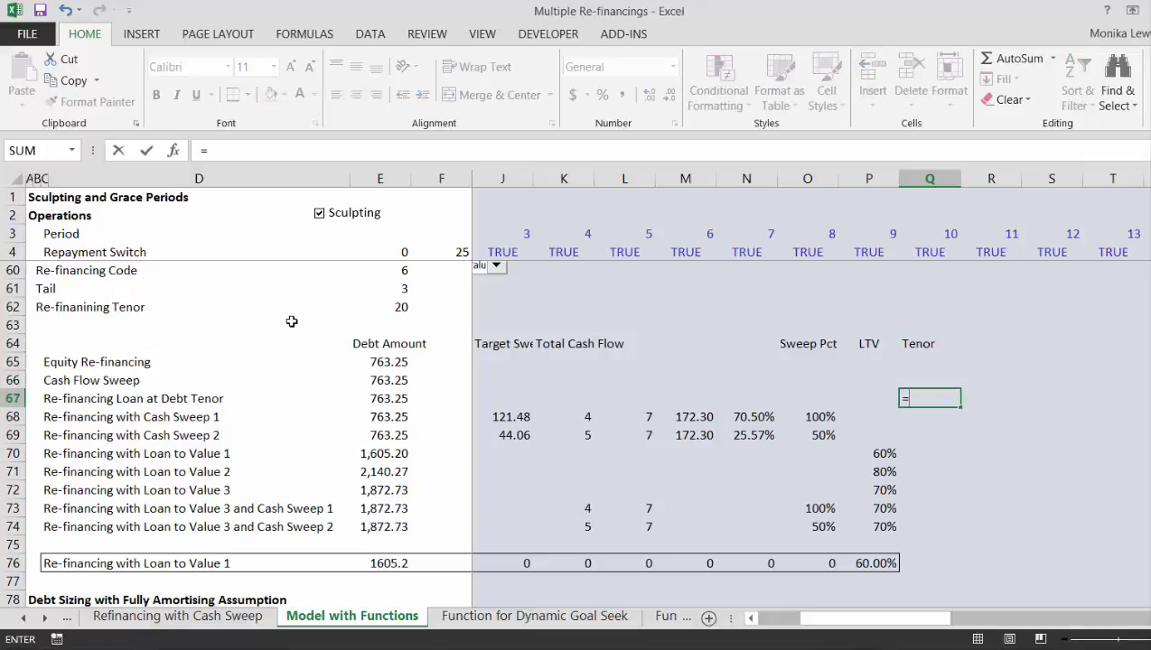
pyautogui.click(383, 308)
pyautogui.press('Return')
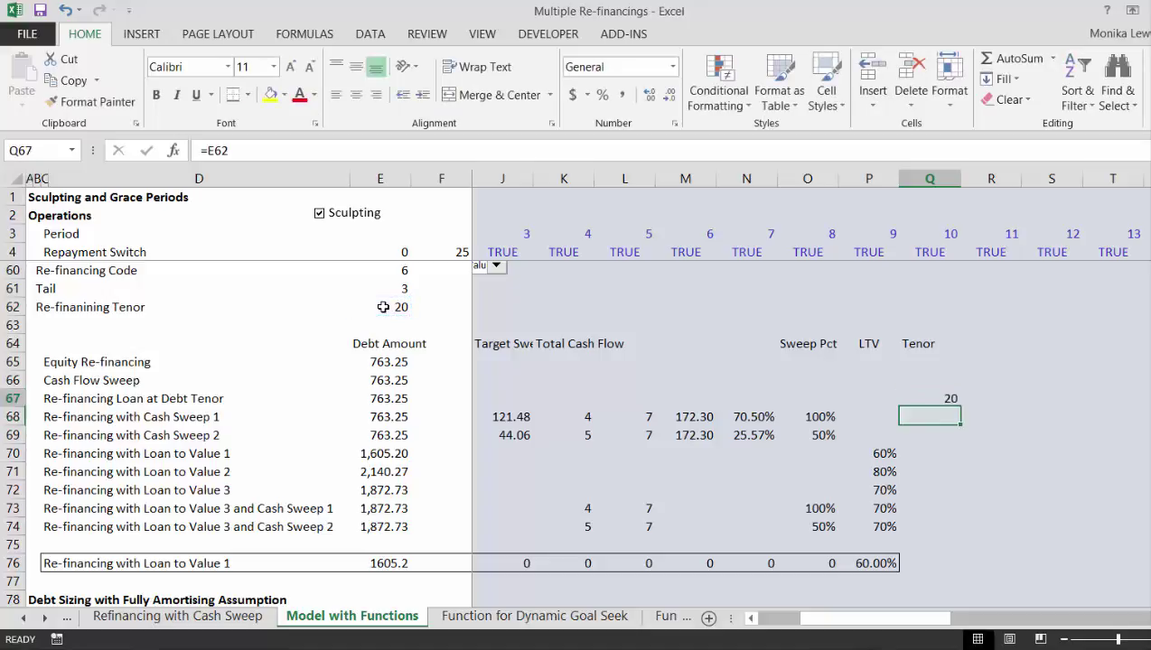
pyautogui.press('Up')
pyautogui.press('Left')
pyautogui.press('Left')
pyautogui.press('Right')
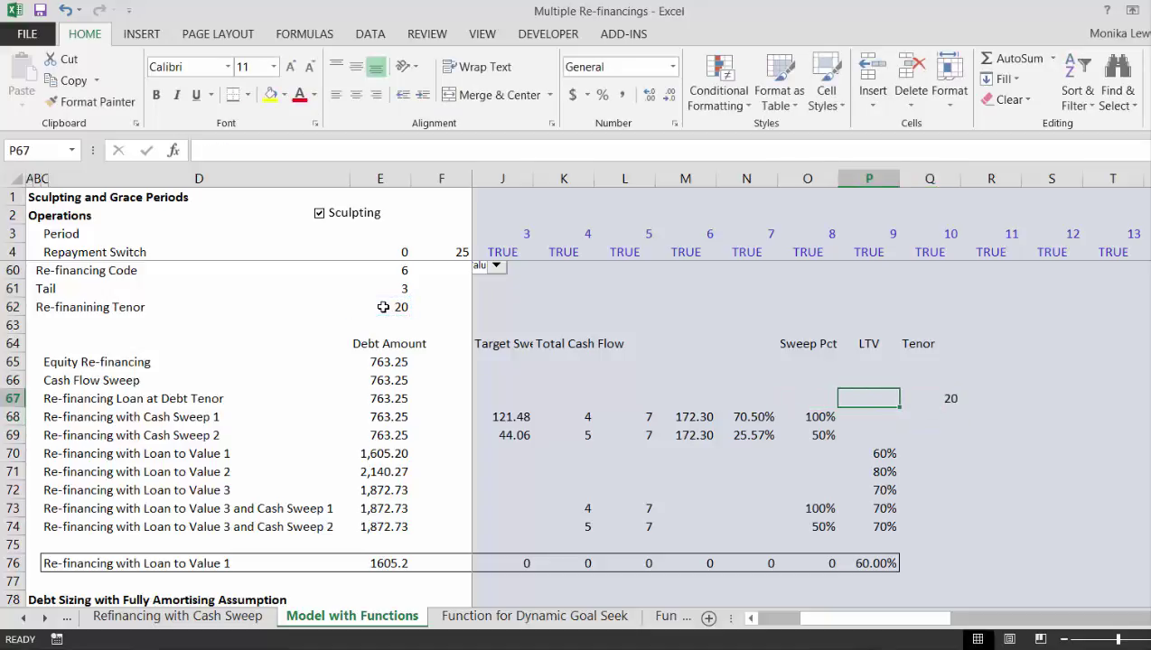
pyautogui.press('Right')
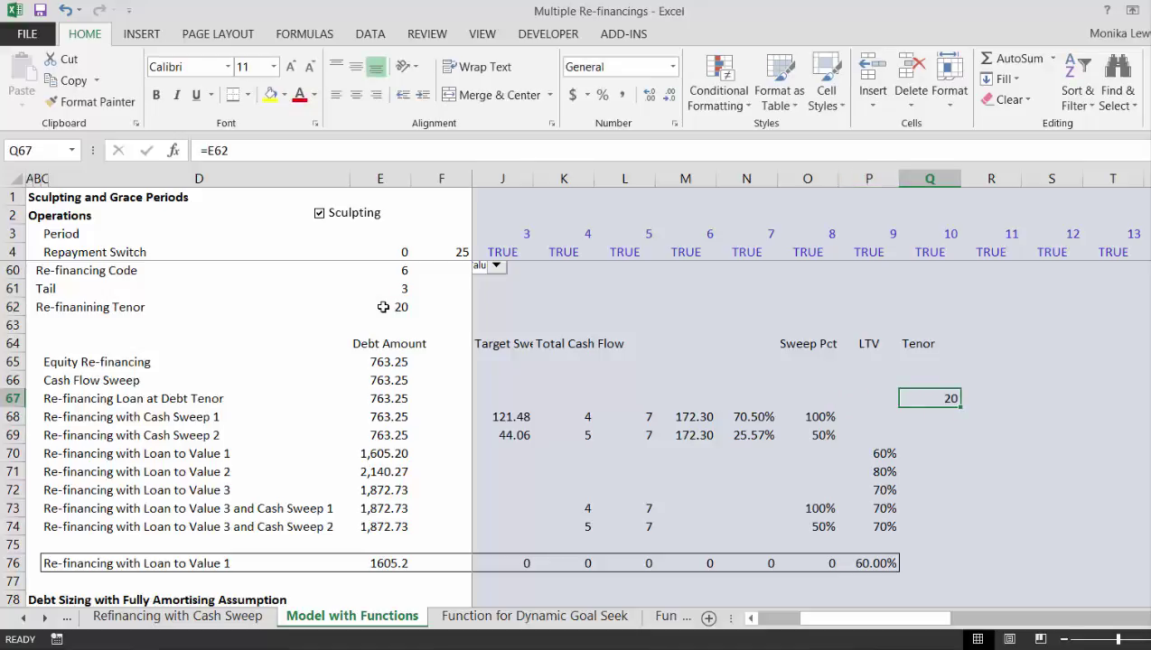
pyautogui.hotkey('shift', 'Down')
pyautogui.hotkey('shift', 'Down')
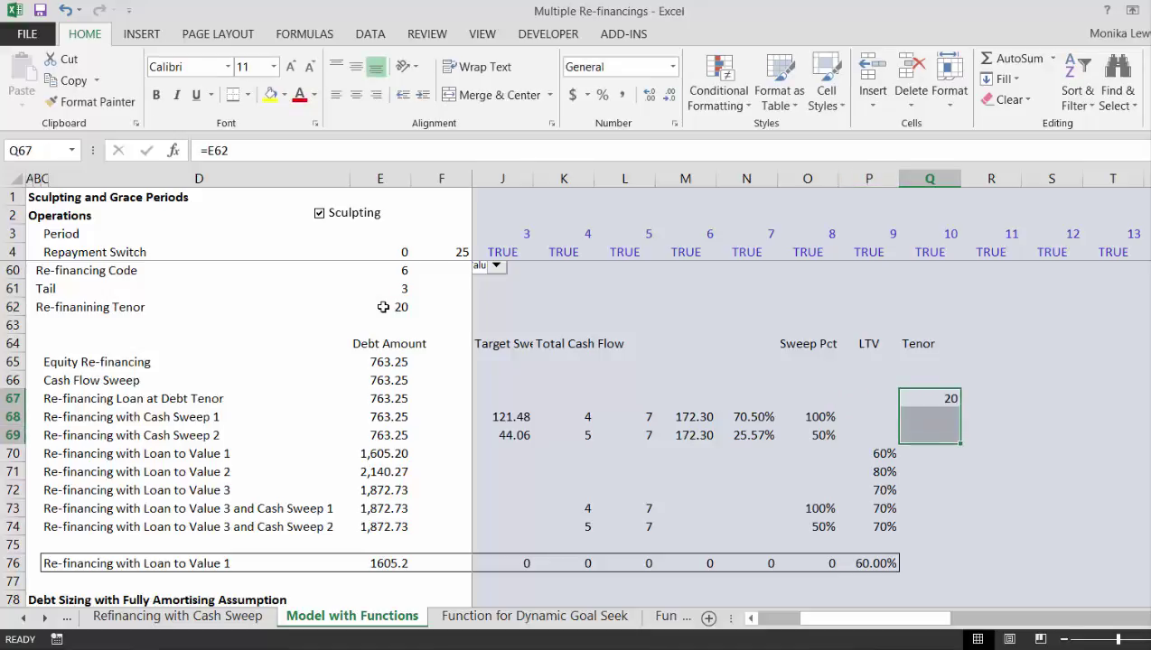
pyautogui.press('Down')
pyautogui.press('Up')
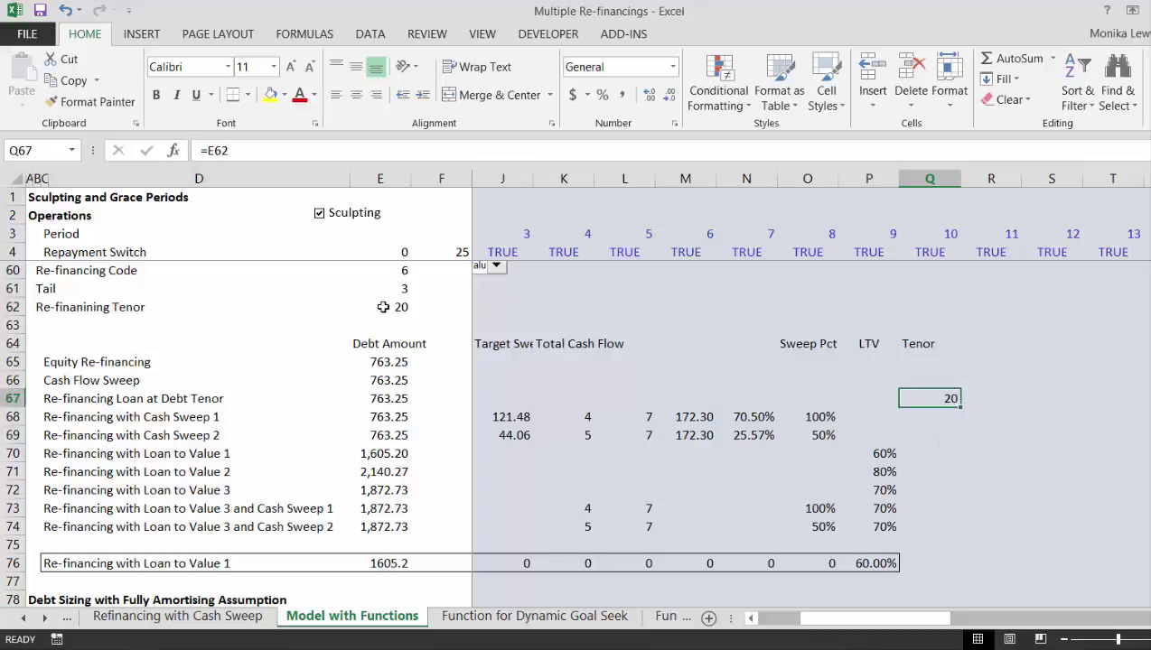
# Step: Link the Tenor of both Re-financing with Cash Sweep options to the row above, with =Q67 in Q68 and =Q68 in Q69
pyautogui.press('Down')
pyautogui.write('=')
pyautogui.press('Up')
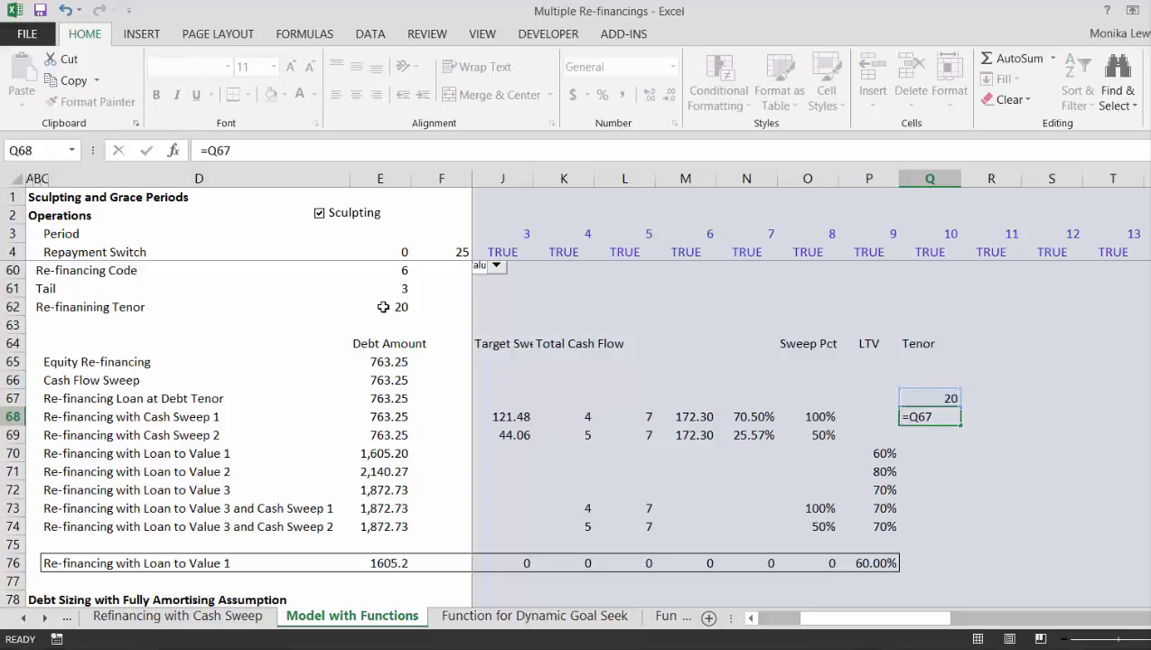
pyautogui.press('Return')
pyautogui.write('=')
pyautogui.press('Up')
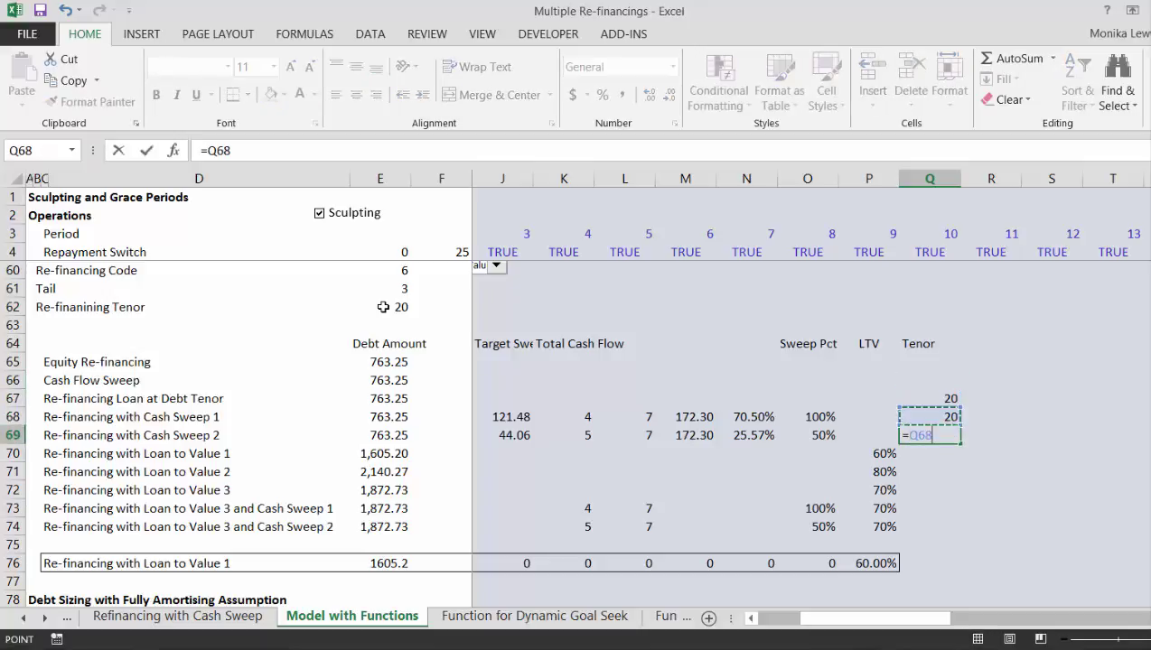
pyautogui.press('Return')
# Step: Replace the Tenor formula in Q67 with Mini-Perm Amortisation Period minus Tenor of Debt, =E49-E50
pyautogui.press('Up')
pyautogui.press('Up')
pyautogui.press('Up')
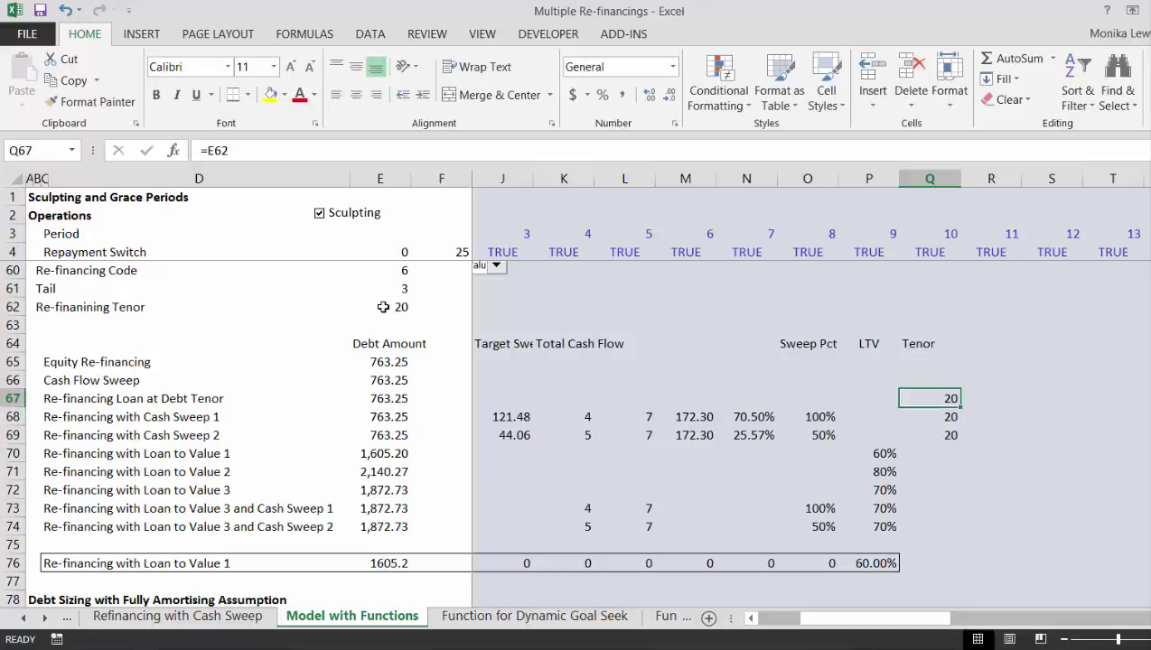
pyautogui.press('Left')
pyautogui.press('Right')
pyautogui.write('=')
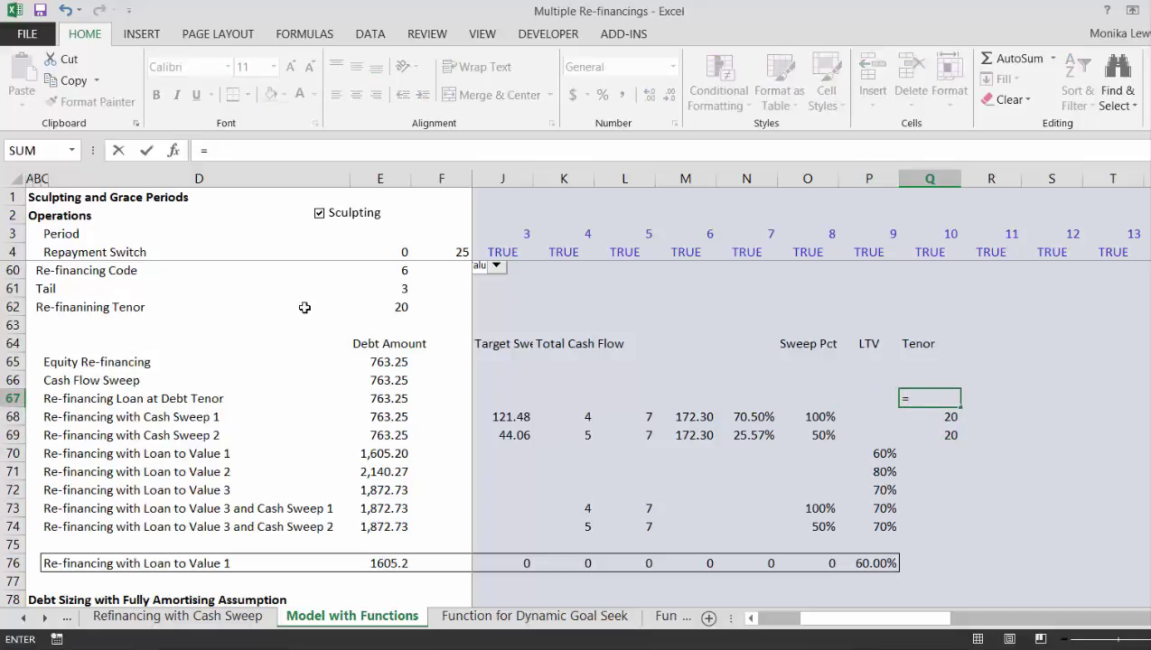
pyautogui.click(352, 305)
pyautogui.press('Up')
pyautogui.press('Up')
pyautogui.press('Up')
pyautogui.press('Up')
pyautogui.press('Up')
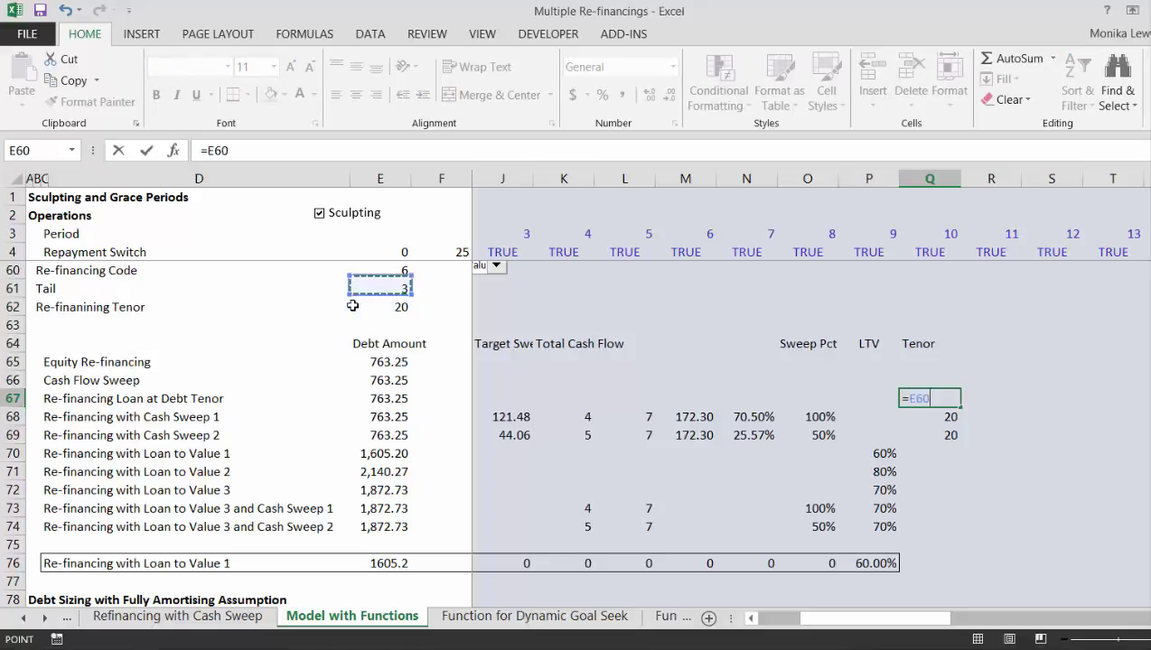
pyautogui.press('Up')
pyautogui.press('Up')
pyautogui.press('Up')
pyautogui.press('Up')
pyautogui.press('Up')
pyautogui.press('Up')
pyautogui.press('Up')
pyautogui.press('Up')
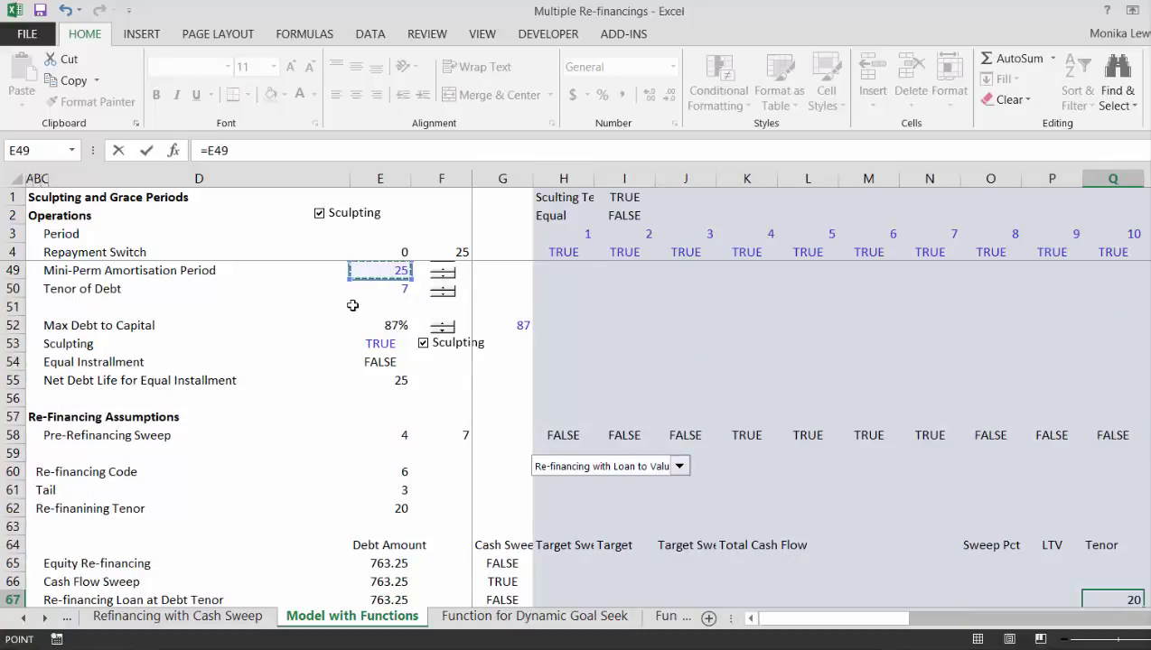
pyautogui.press('Up')
pyautogui.press('Up')
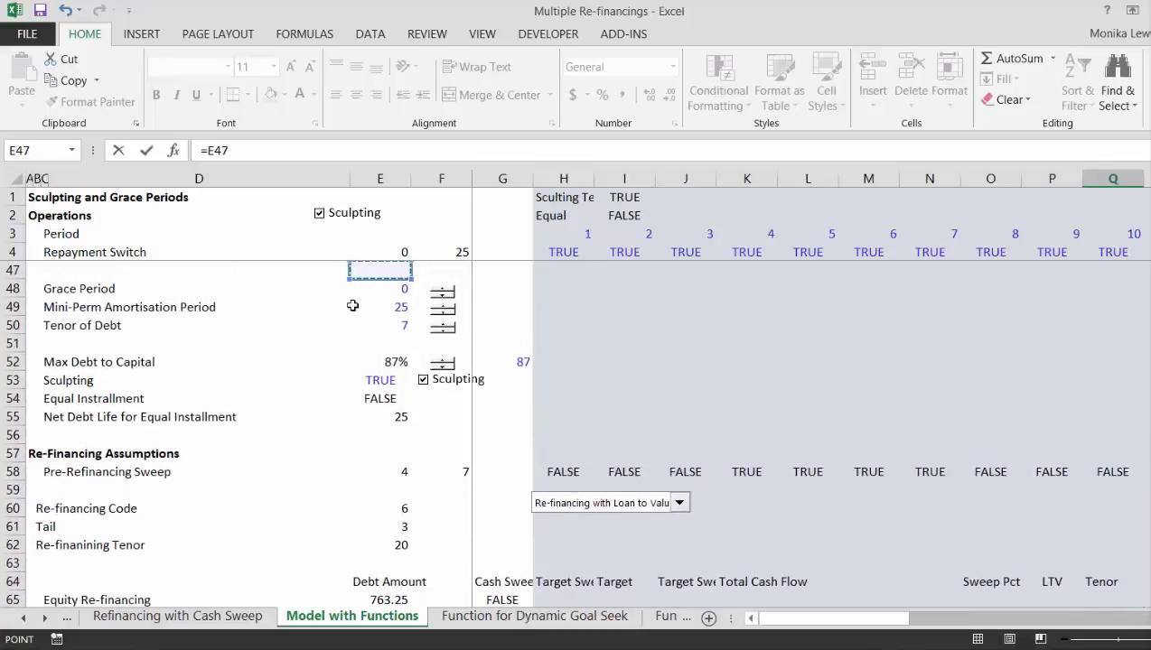
pyautogui.press('Down')
pyautogui.press('Down')
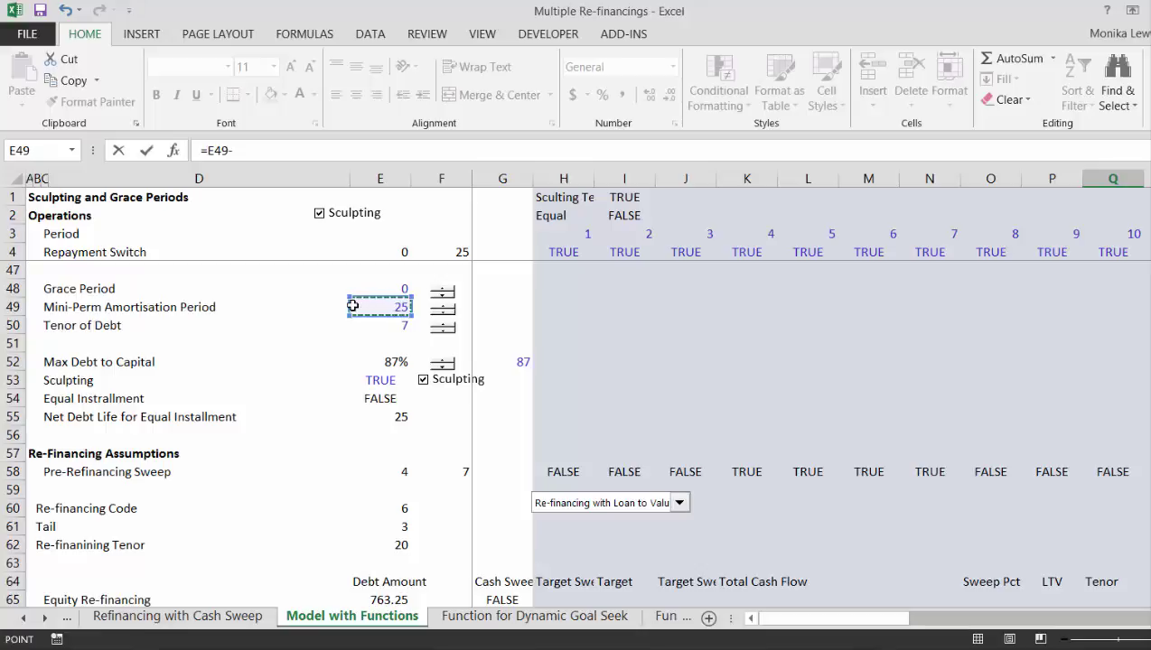
pyautogui.write('-')
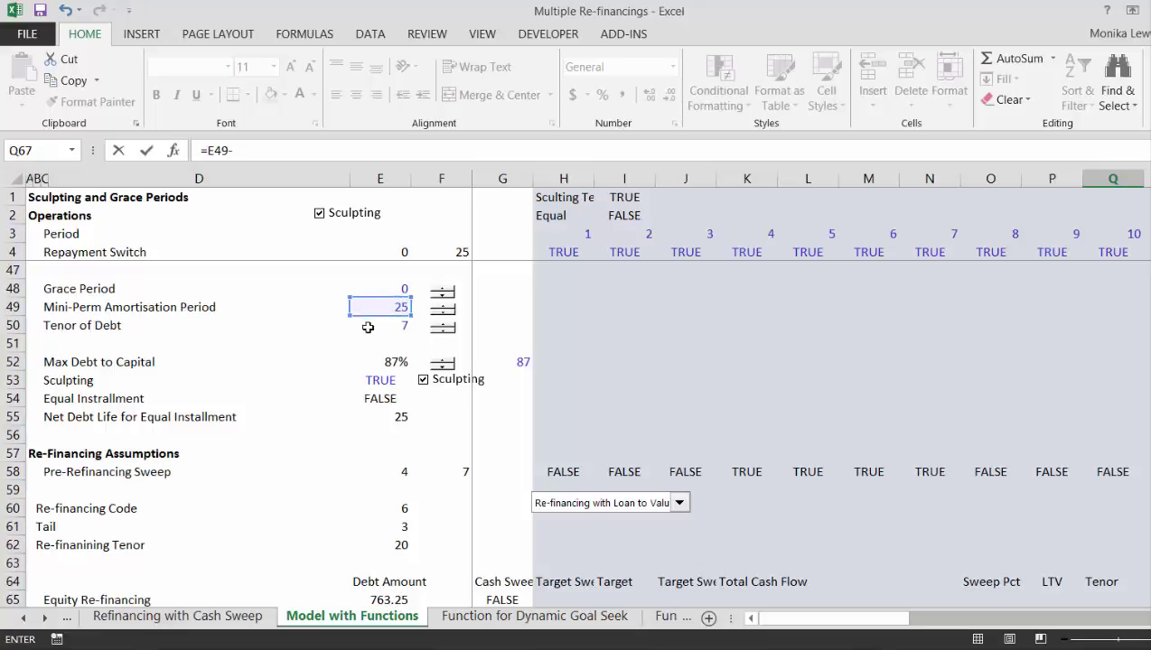
pyautogui.click(368, 327)
pyautogui.press('Return')
pyautogui.press('Return')
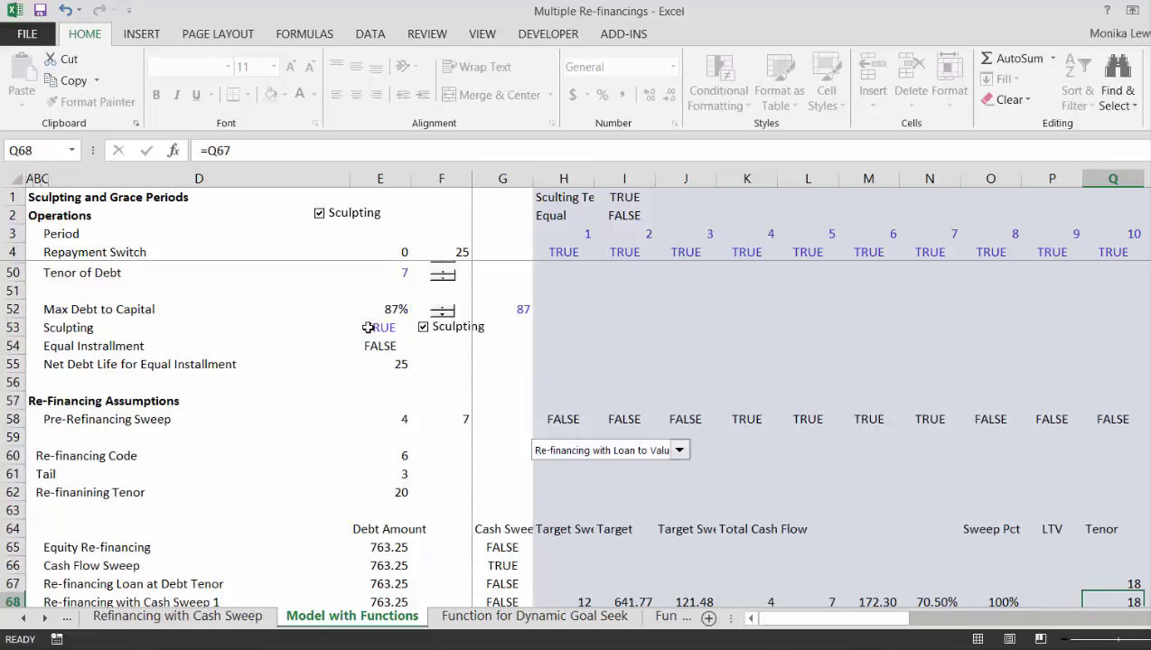
pyautogui.press('Up')
pyautogui.press('Up')
pyautogui.press('Up')
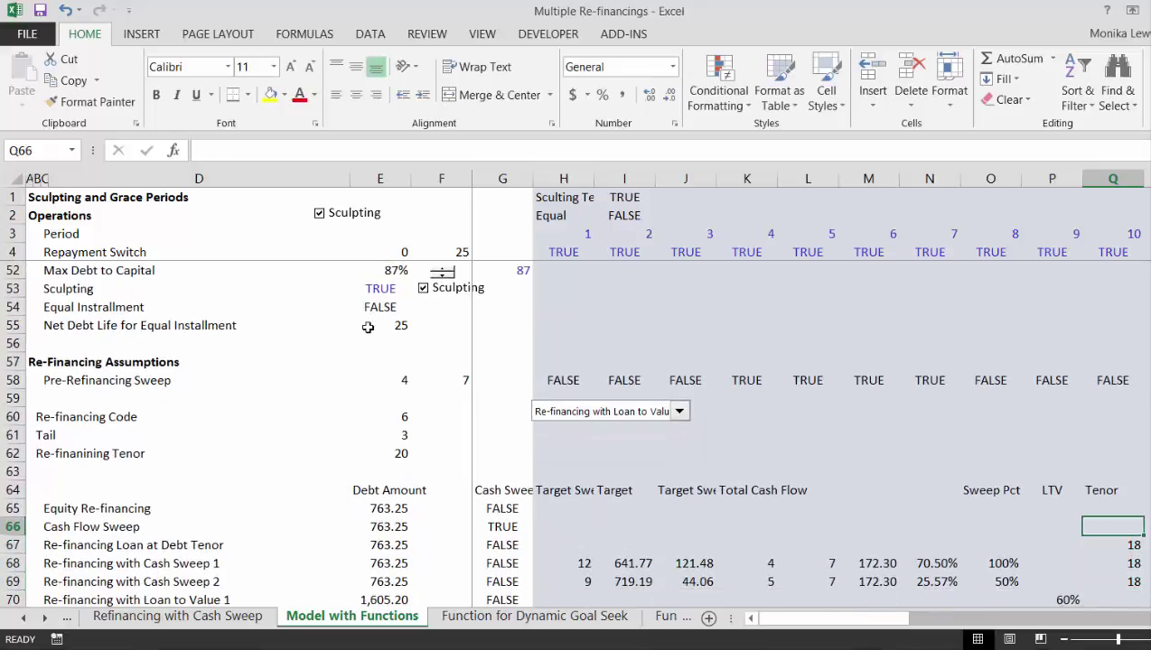
pyautogui.press('Down')
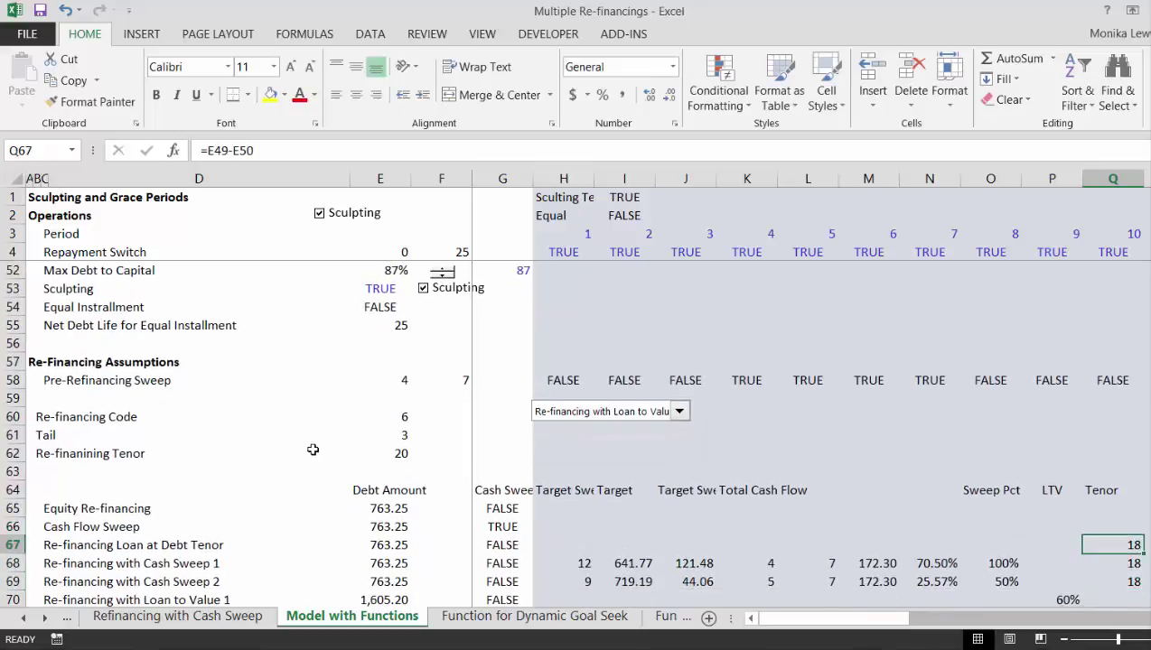
# Step: Try a Tail of 2 in E61 and check the Re-financing Tenor and the debt amounts below it
pyautogui.click(344, 440)
pyautogui.press('Right')
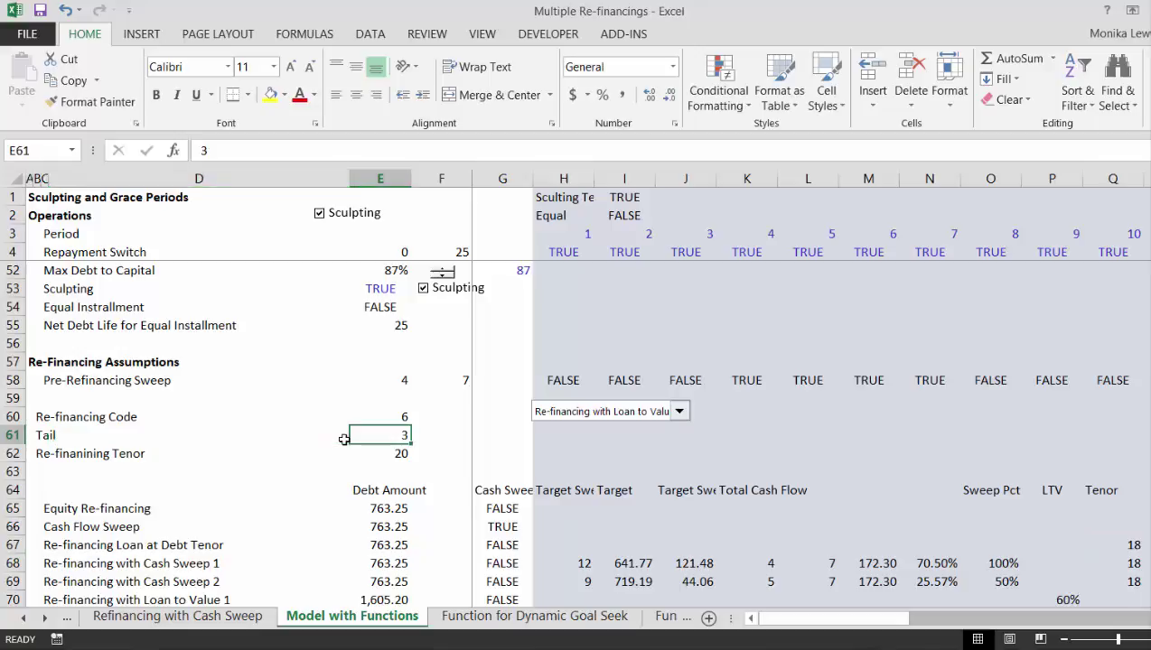
pyautogui.write('2')
pyautogui.press('Return')
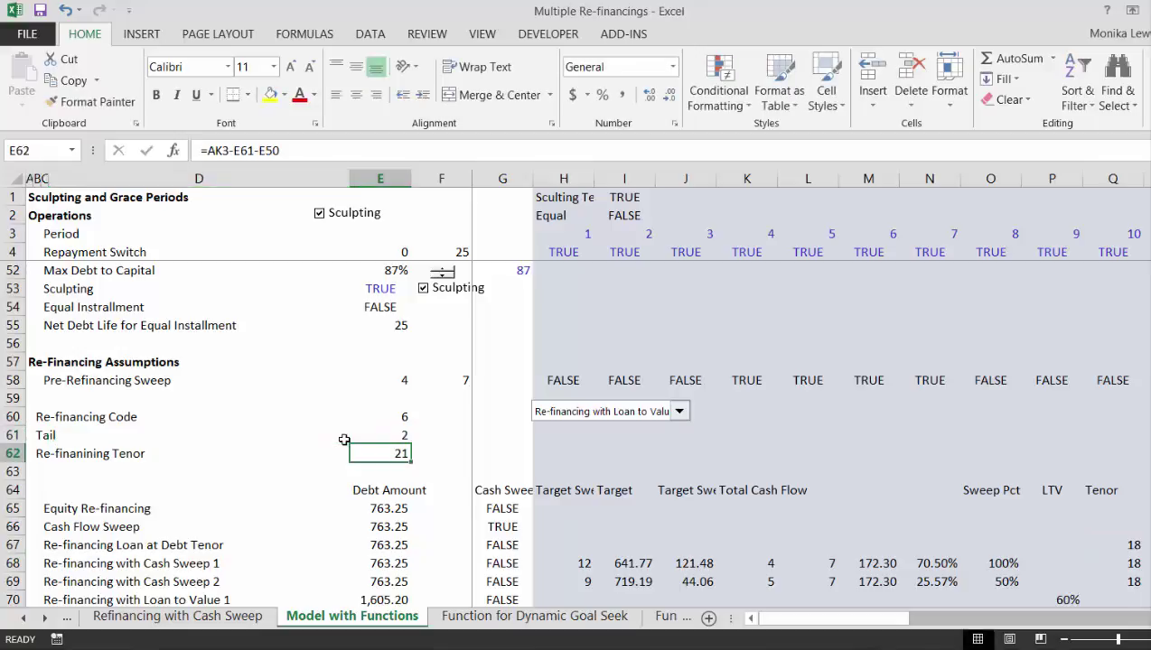
pyautogui.press('Down')
pyautogui.press('Down')
pyautogui.press('Down')
pyautogui.press('Down')
pyautogui.press('Down')
pyautogui.press('Down')
pyautogui.press('Down')
pyautogui.press('Down')
pyautogui.press('Up')
pyautogui.press('Up')
pyautogui.press('Up')
pyautogui.press('Up')
pyautogui.press('Up')
pyautogui.press('Up')
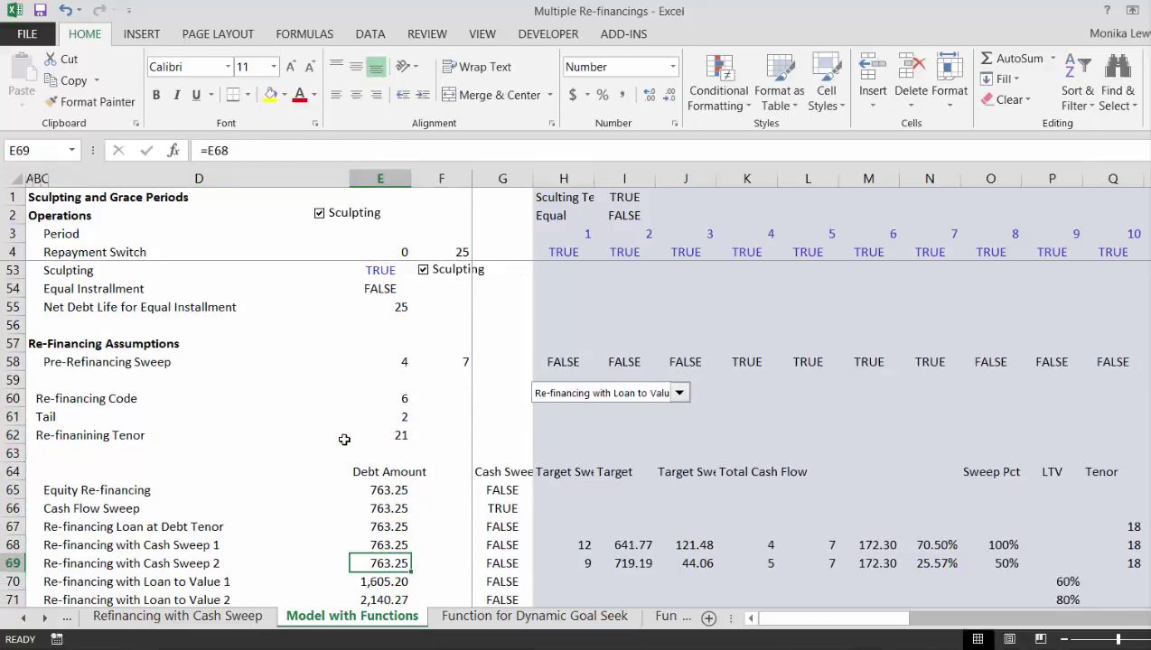
# Step: Set the Tail in E61 back to 3
pyautogui.press('Up')
pyautogui.press('Up')
pyautogui.press('Up')
pyautogui.press('Up')
pyautogui.press('Down')
pyautogui.write('3')
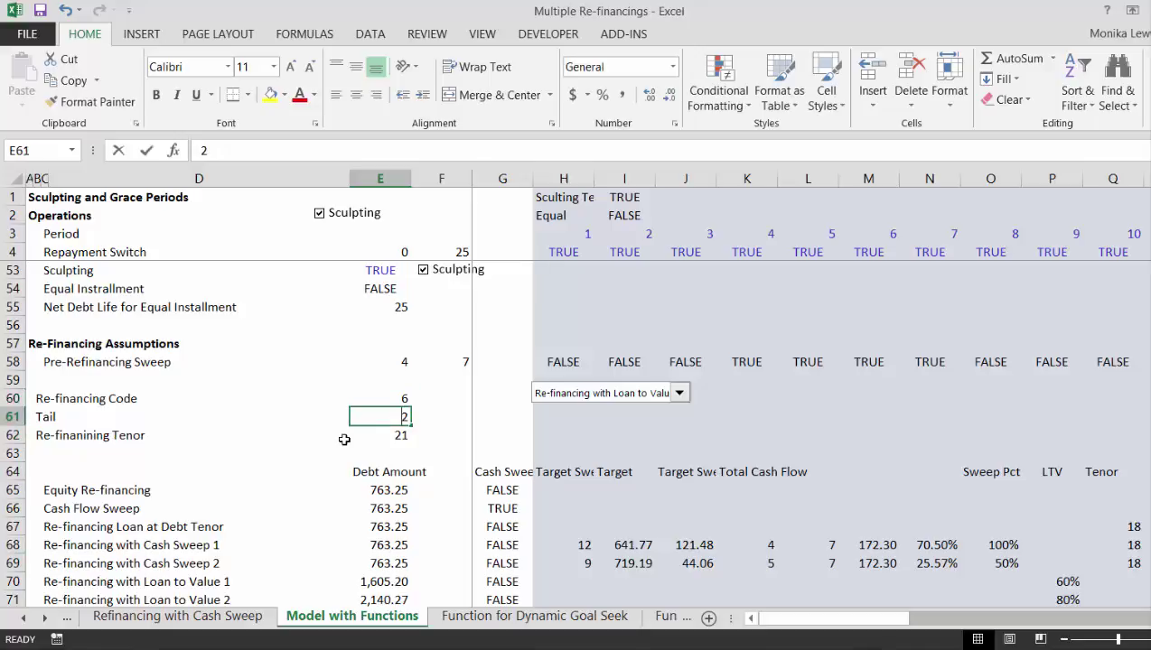
pyautogui.press('Down')
# Step: Link the Tenor of Re-financing with Loan to Value 1 in Q70 to the Re-financing Tenor with the absolute reference =$E$62
pyautogui.press('Down')
pyautogui.press('Down')
pyautogui.press('Down')
pyautogui.press('Down')
pyautogui.press('Down')
pyautogui.press('Down')
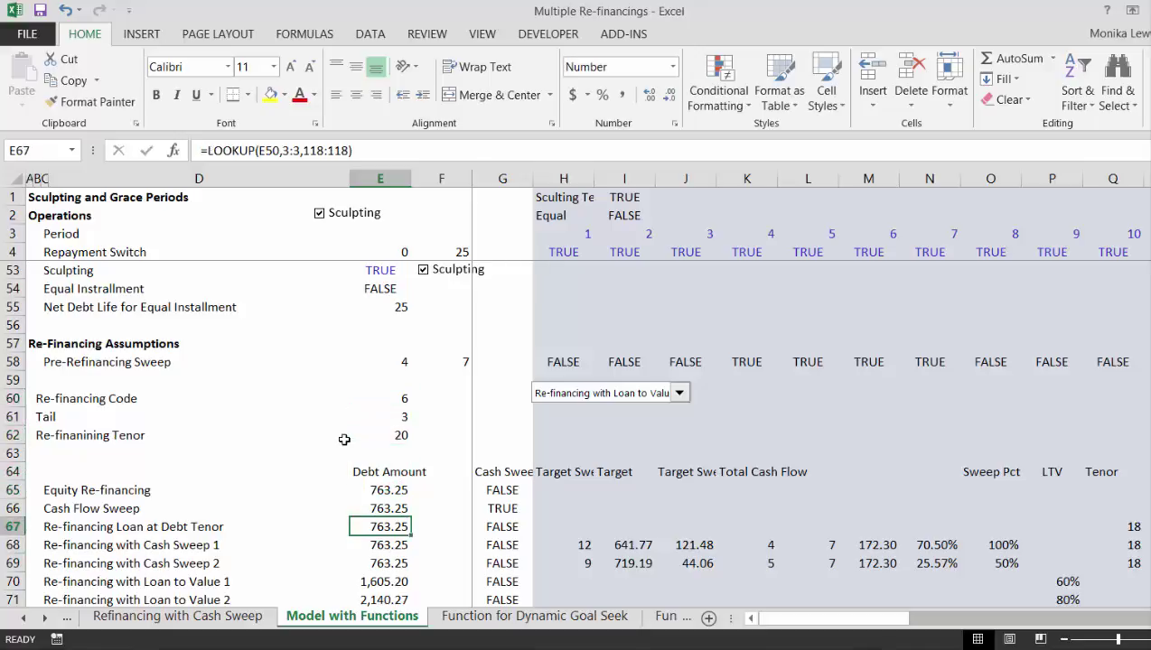
pyautogui.press('Right')
pyautogui.press('Right')
pyautogui.press('Up')
pyautogui.press('Right')
pyautogui.press('Right')
pyautogui.press('Right')
pyautogui.press('Right')
pyautogui.press('Right')
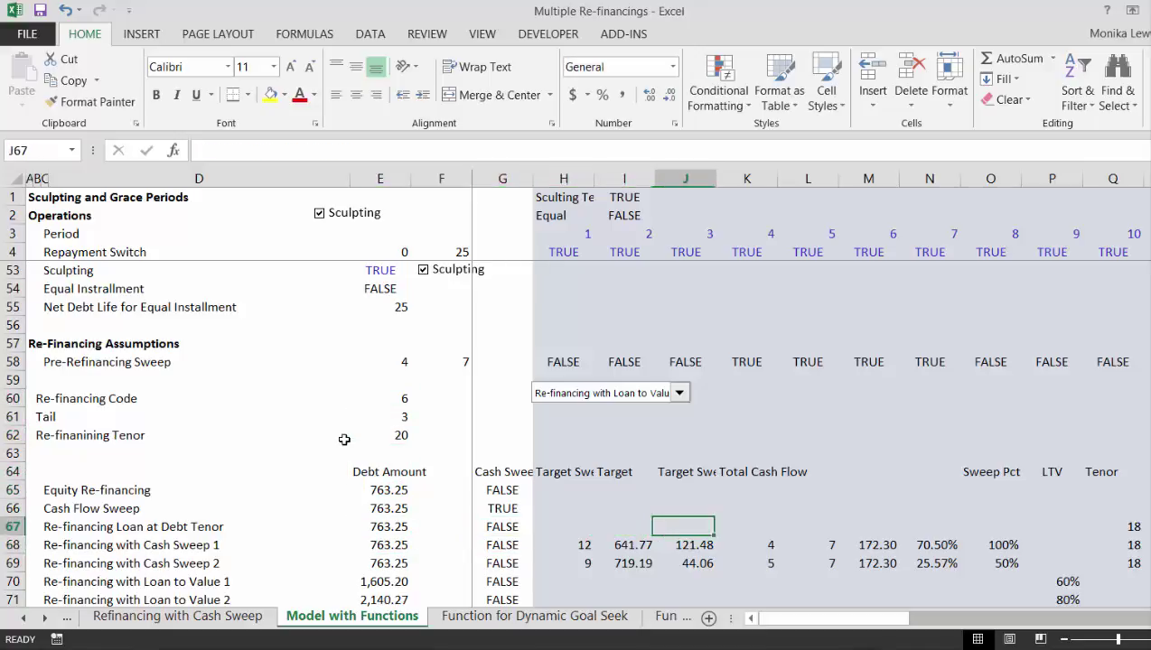
pyautogui.press('Right')
pyautogui.press('Right')
pyautogui.press('Down')
pyautogui.press('Right')
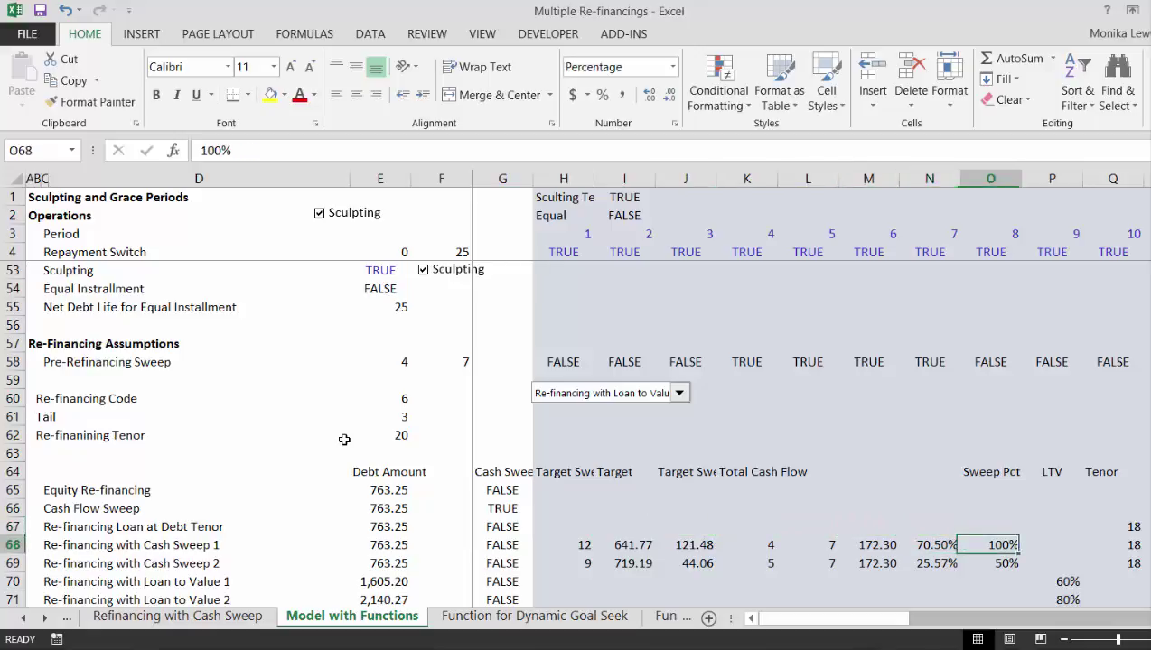
pyautogui.press('Right')
pyautogui.press('Right')
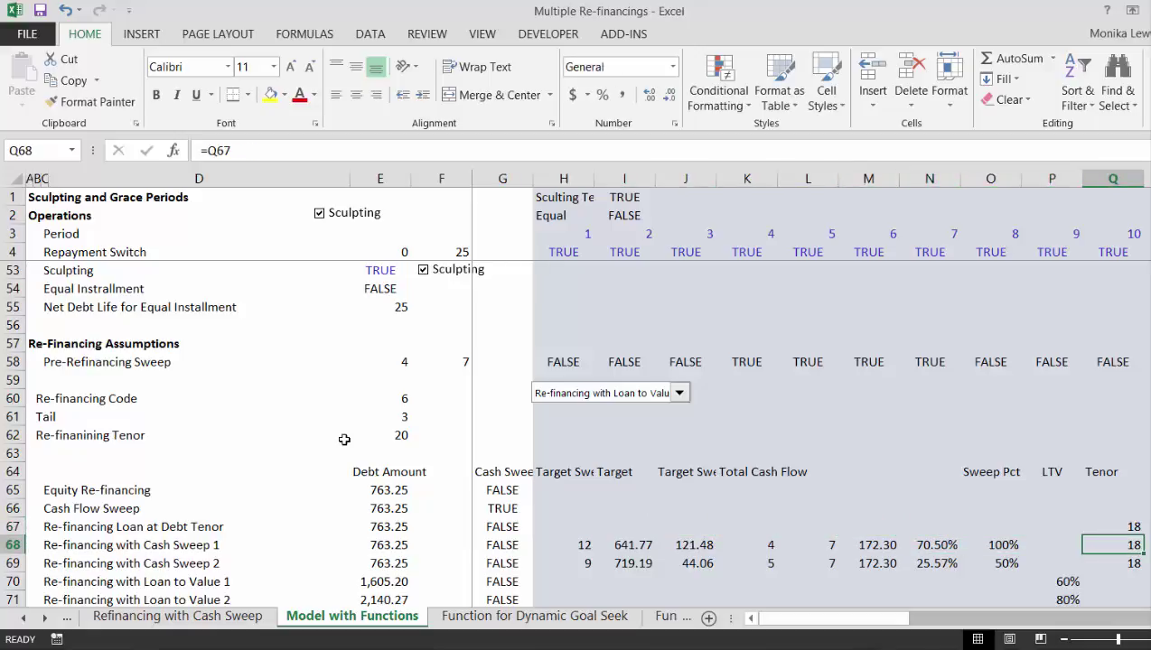
pyautogui.press('Down')
pyautogui.press('Down')
pyautogui.press('Down')
pyautogui.press('Down')
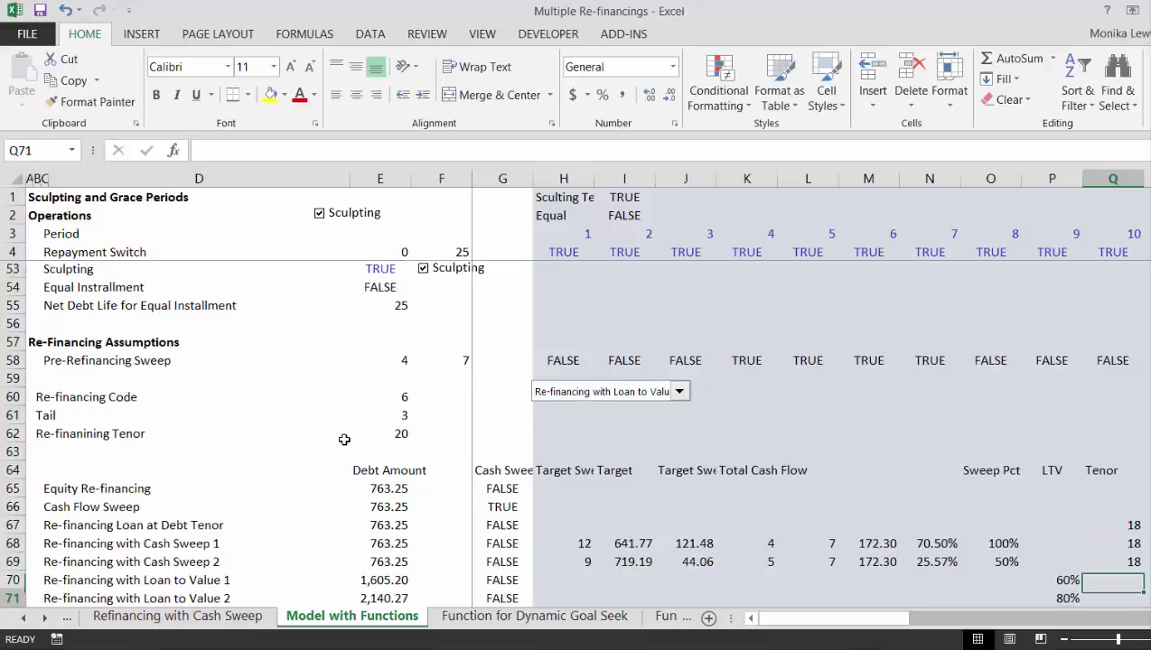
pyautogui.press('Down')
pyautogui.press('Down')
pyautogui.press('Up')
pyautogui.press('Up')
pyautogui.press('Up')
pyautogui.press('Up')
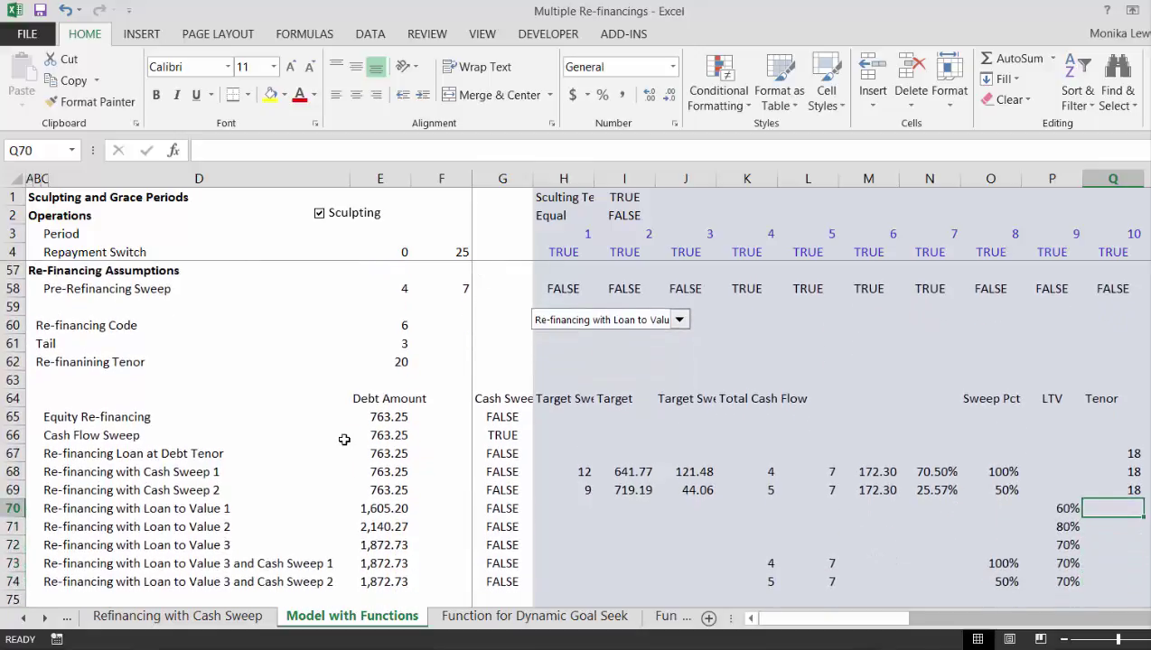
pyautogui.write('=')
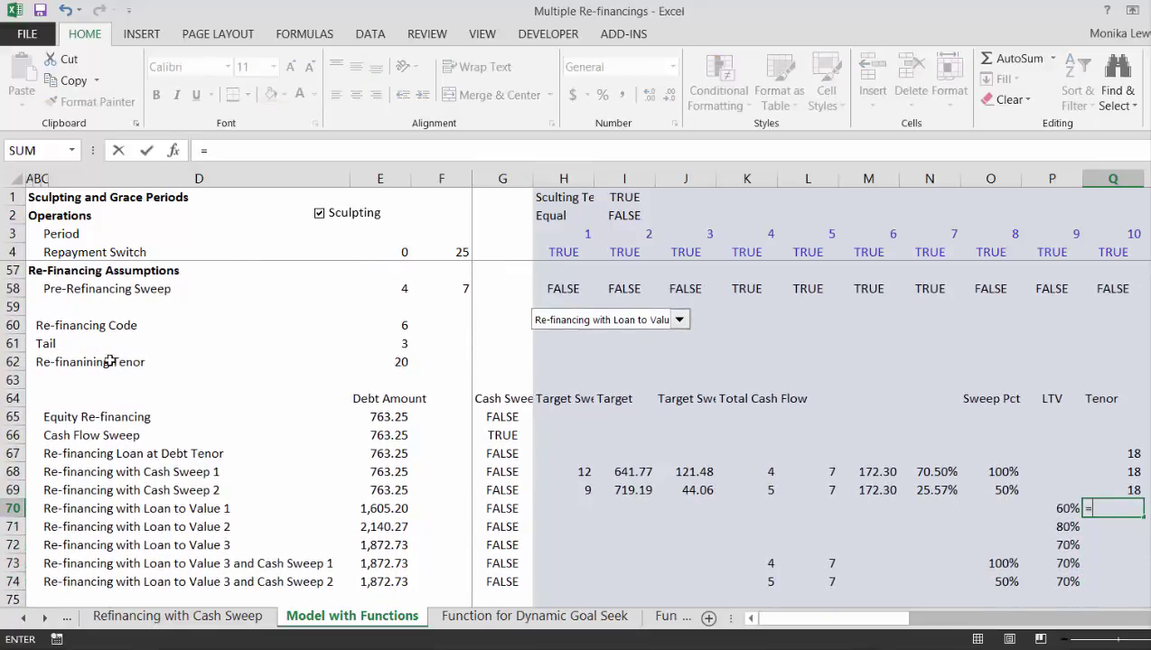
pyautogui.click(392, 361)
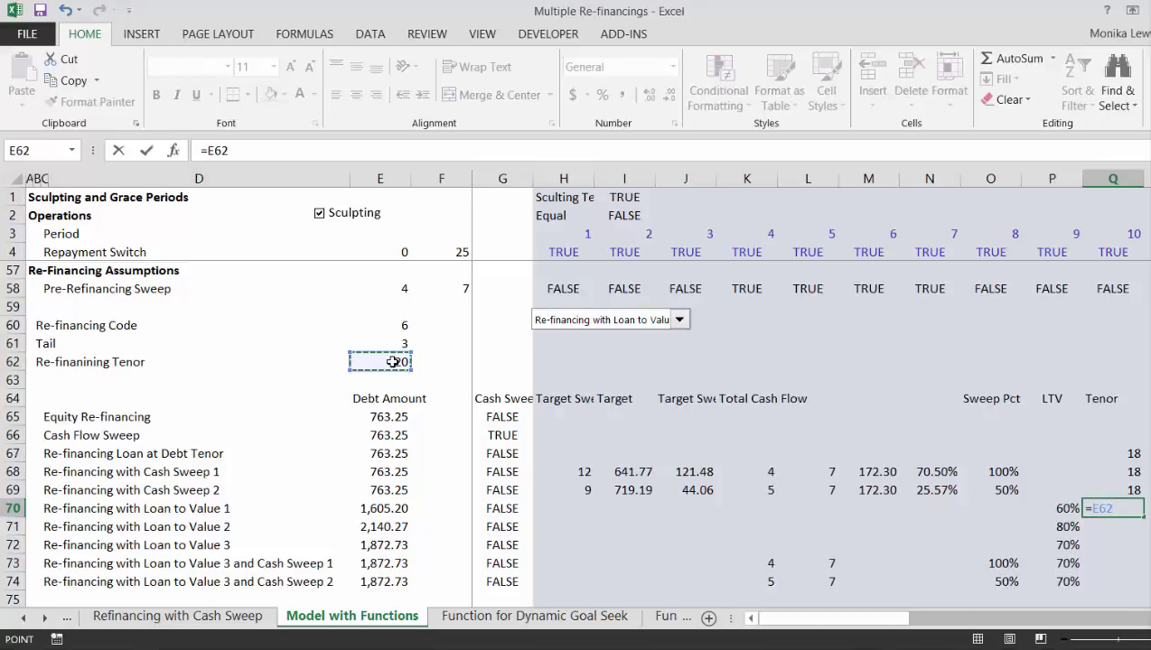
pyautogui.press('F4')
pyautogui.press('Return')
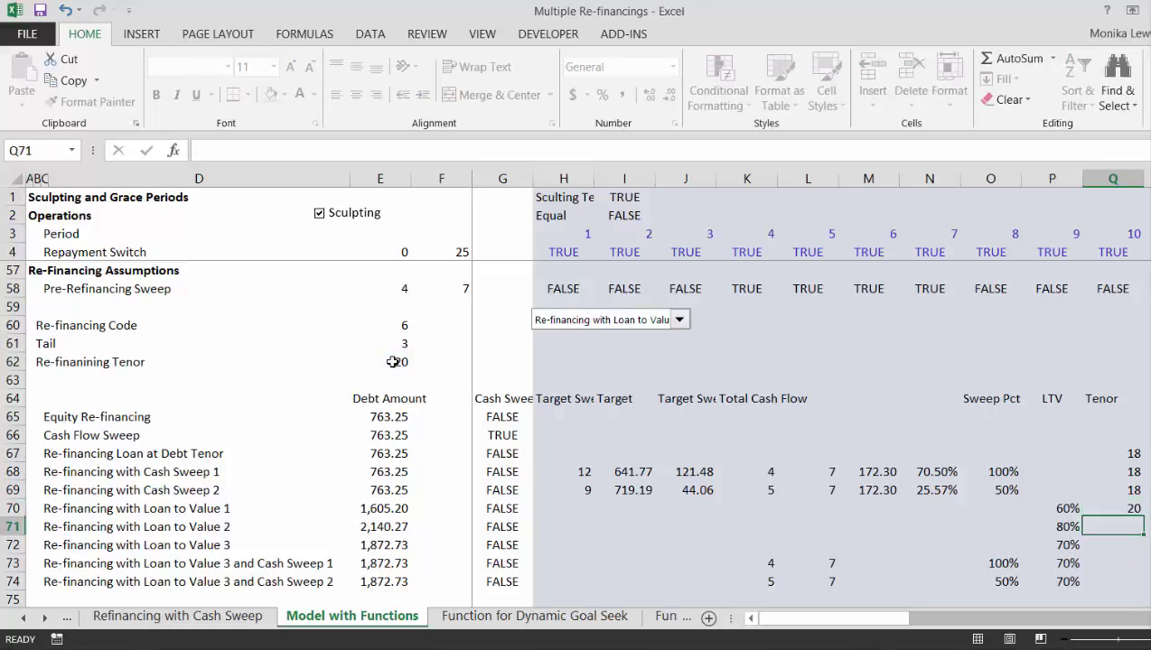
# Step: Fill the Tenor formula in Q70 down to Q74 for the remaining Loan to Value options
pyautogui.press('Up')
pyautogui.hotkey('shift', 'Down')
pyautogui.hotkey('shift', 'Down')
pyautogui.hotkey('shift', 'Down')
pyautogui.hotkey('shift', 'Down')
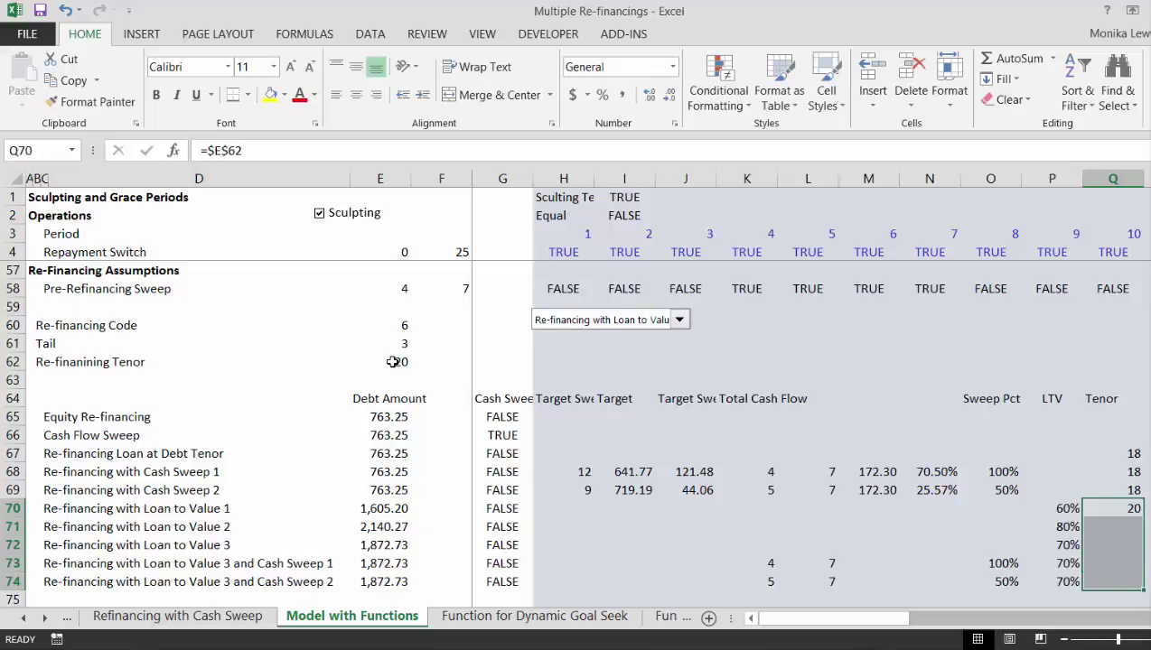
pyautogui.hotkey('ctrl', 'd')
# Step: Add the column header Total PMT in R64, beside Tenor
pyautogui.press('Right')
pyautogui.press('Right')
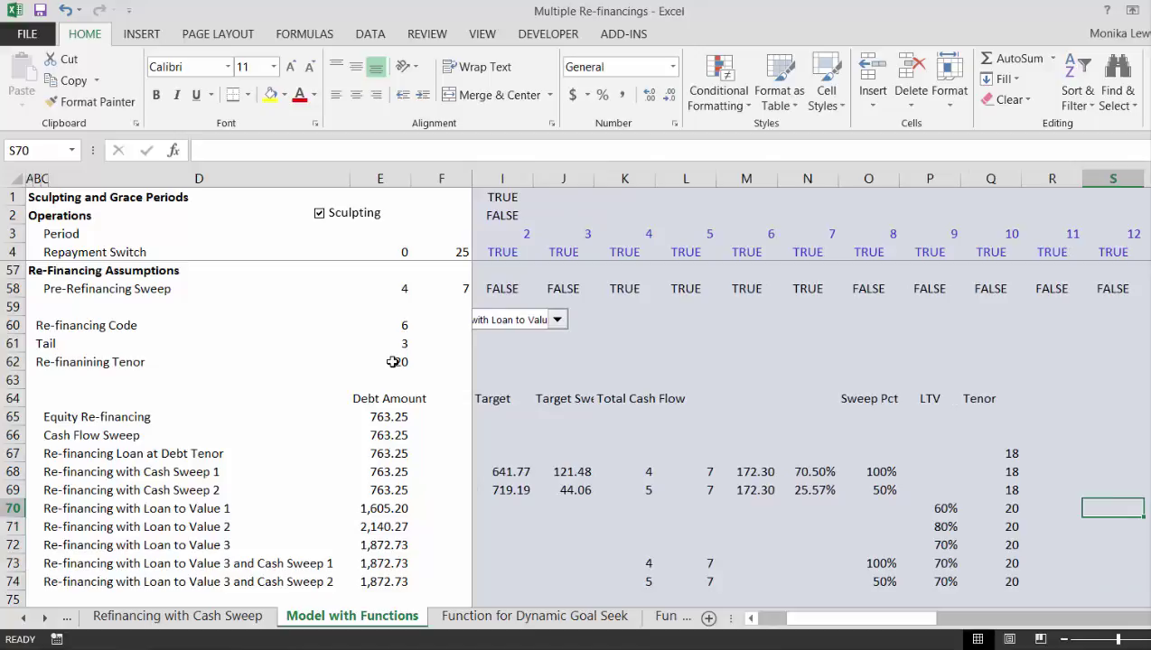
pyautogui.press('Up')
pyautogui.press('Up')
pyautogui.press('Up')
pyautogui.press('Up')
pyautogui.press('Up')
pyautogui.press('Up')
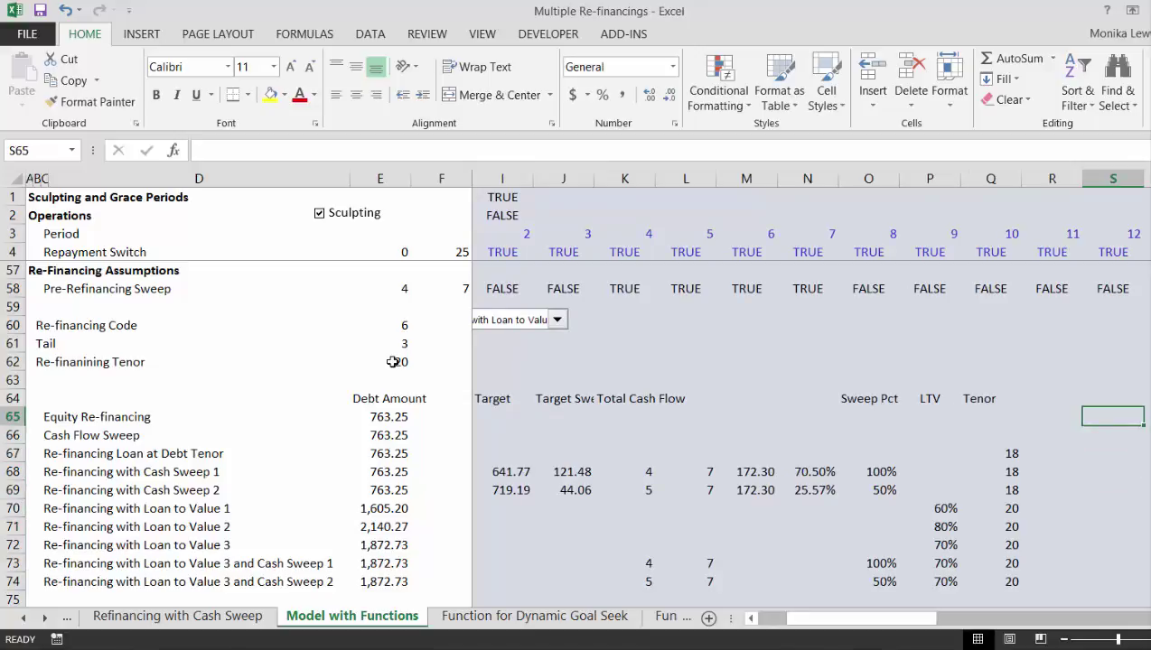
pyautogui.press('Left')
pyautogui.write('To')
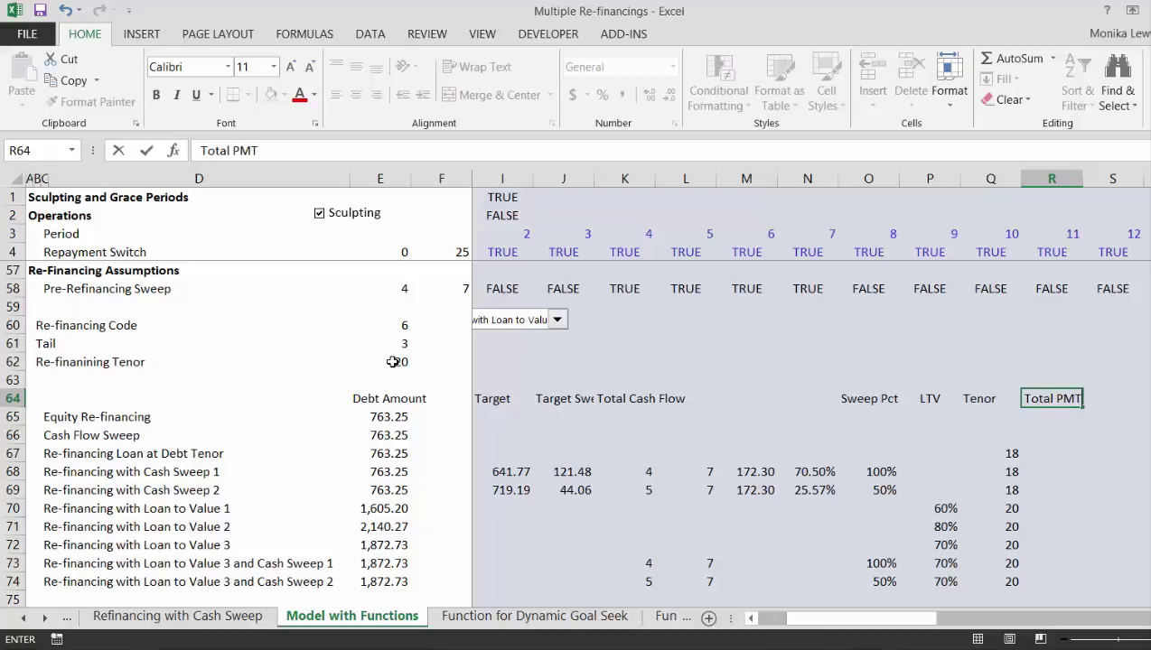
pyautogui.press('Return')
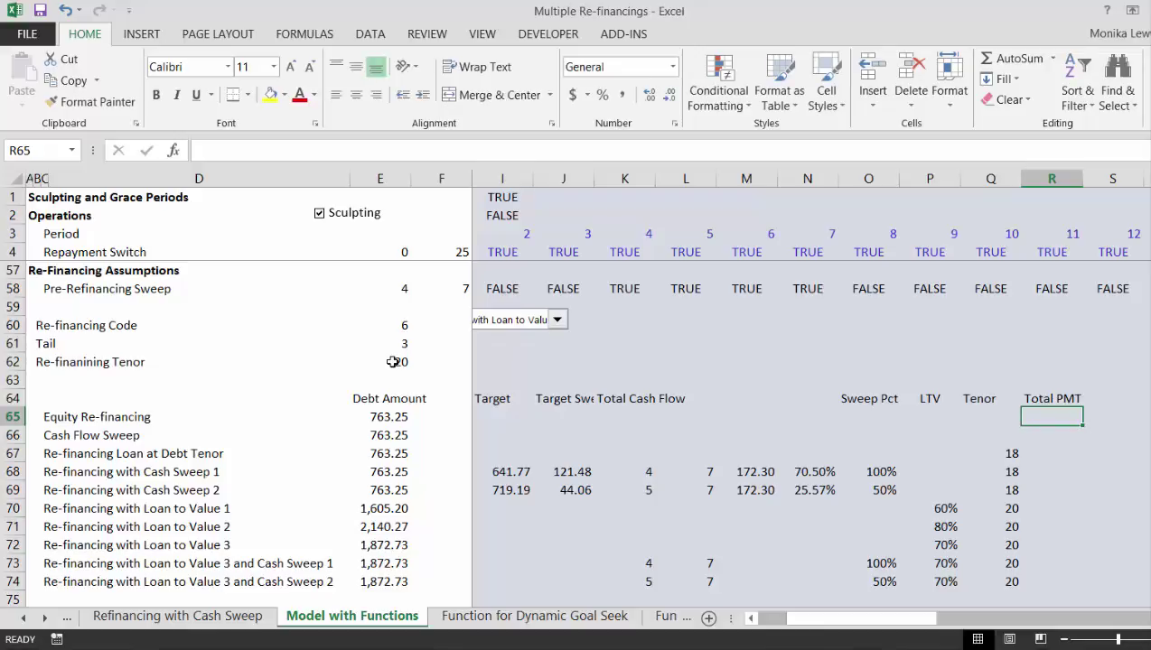
# Step: Start a PMT formula in R67 for Re-financing Loan at Debt Tenor, using the last Interest Rate with the absolute reference $H$46 as the rate
pyautogui.press('Down')
pyautogui.press('Down')
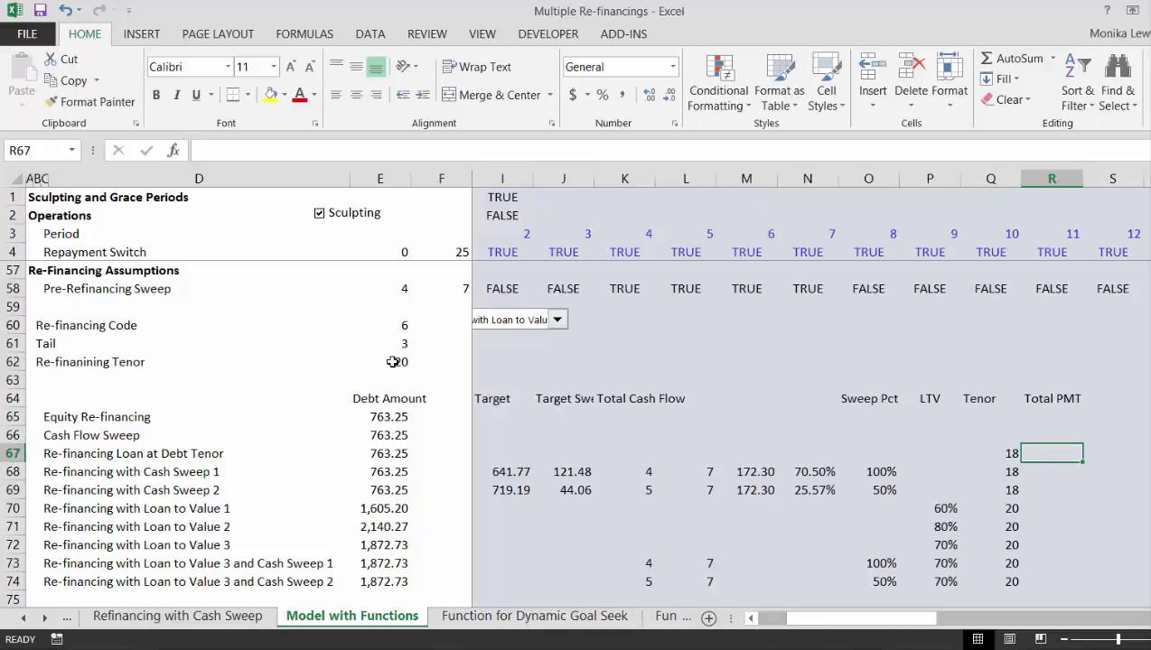
pyautogui.write('=pmt')
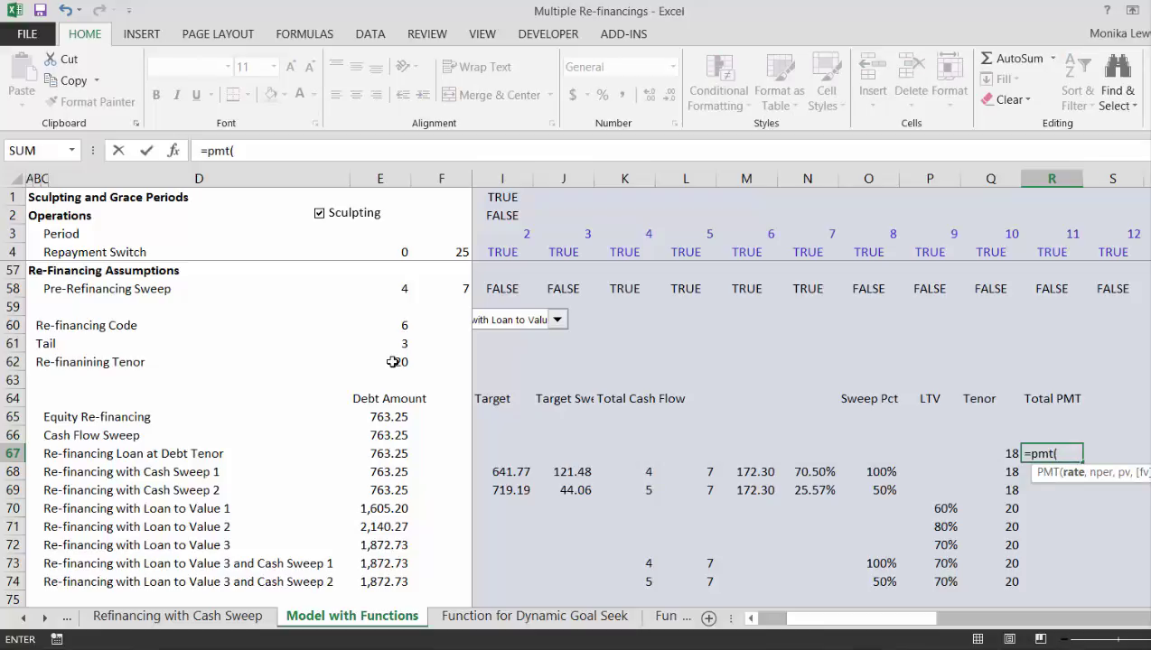
pyautogui.write('(')
pyautogui.press('Up')
pyautogui.press('Up')
pyautogui.press('Up')
pyautogui.press('Up')
pyautogui.press('Up')
pyautogui.press('Up')
pyautogui.press('Up')
pyautogui.press('Up')
pyautogui.press('Up')
pyautogui.press('Up')
pyautogui.press('Up')
pyautogui.press('Up')
pyautogui.press('Up')
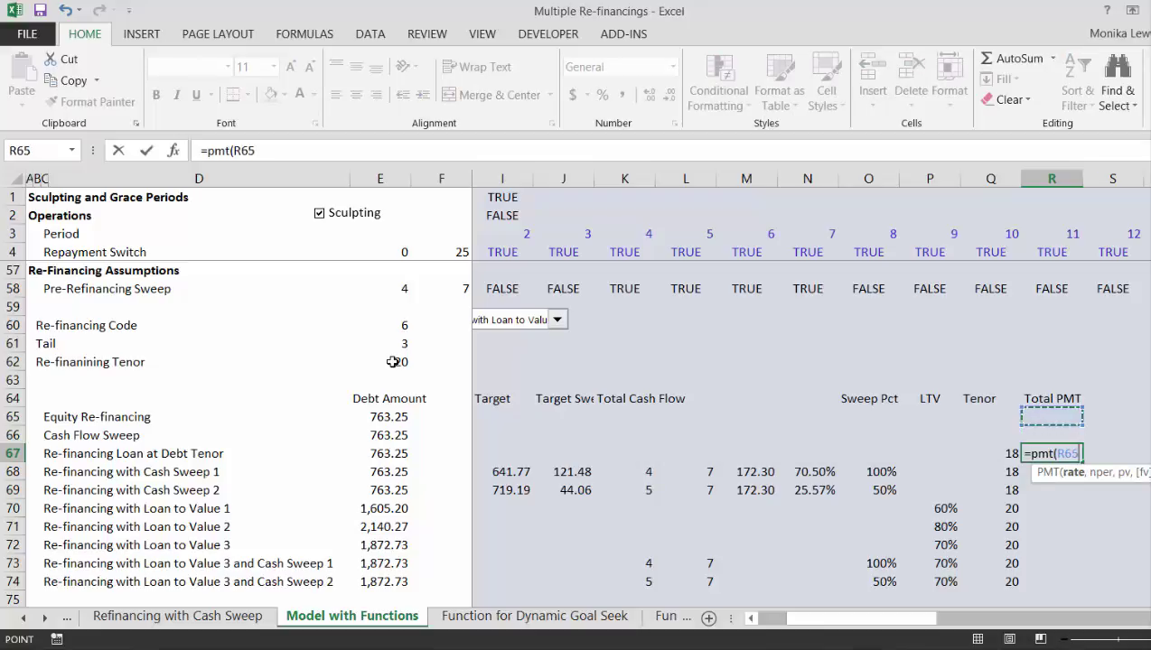
pyautogui.press('Up')
pyautogui.press('Up')
pyautogui.press('Up')
pyautogui.press('Up')
pyautogui.press('Up')
pyautogui.press('Up')
pyautogui.press('Up')
pyautogui.press('Up')
pyautogui.press('Up')
pyautogui.press('Up')
pyautogui.press('Up')
pyautogui.press('Up')
pyautogui.press('Up')
pyautogui.press('Up')
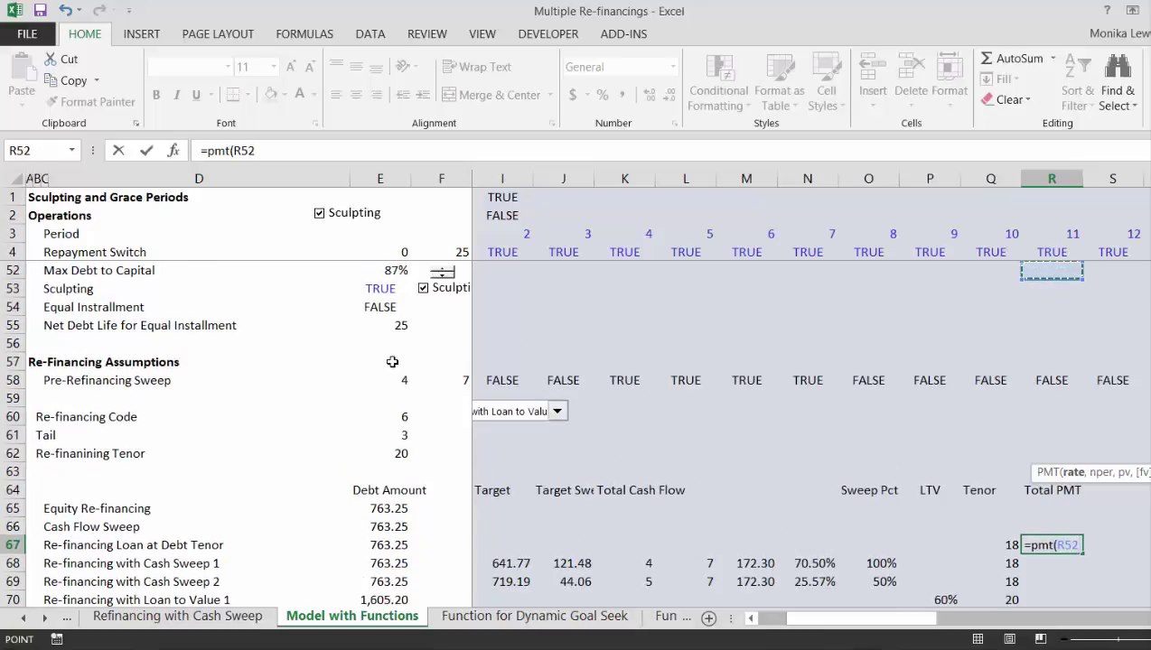
pyautogui.press('Up')
pyautogui.press('Left')
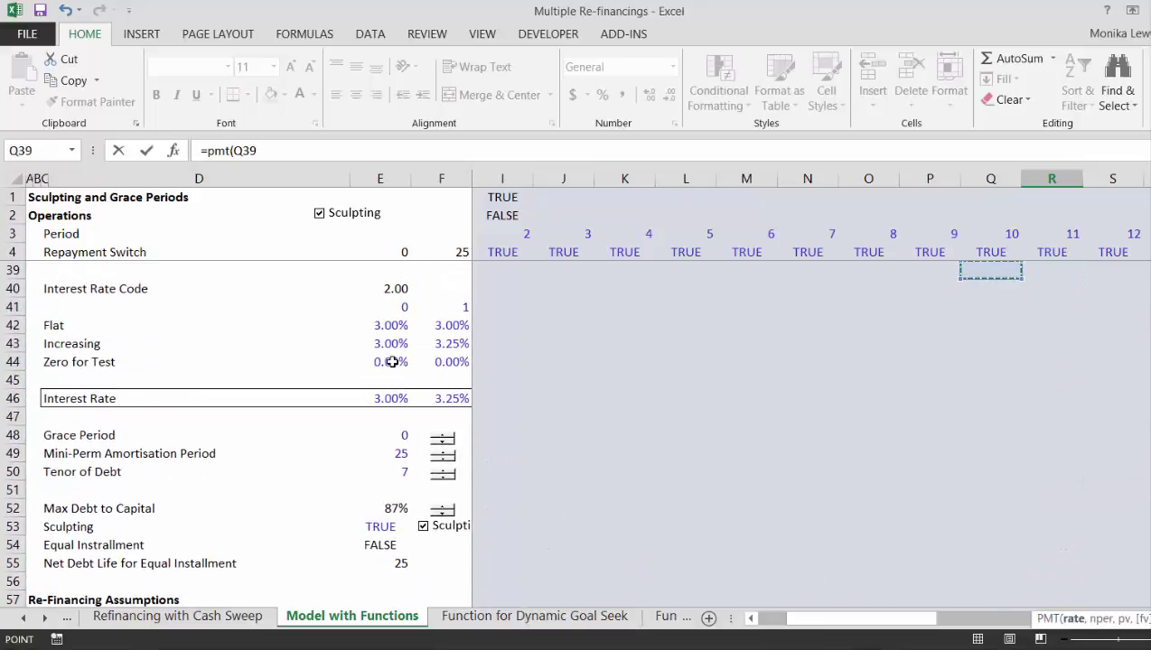
pyautogui.press('Down')
pyautogui.press('Down')
pyautogui.press('Down')
pyautogui.press('Down')
pyautogui.press('Left')
pyautogui.press('Left')
pyautogui.press('Left')
pyautogui.press('Left')
pyautogui.press('Left')
pyautogui.press('Left')
pyautogui.press('Left')
pyautogui.press('Left')
pyautogui.press('Left')
pyautogui.press('Left')
pyautogui.press('Left')
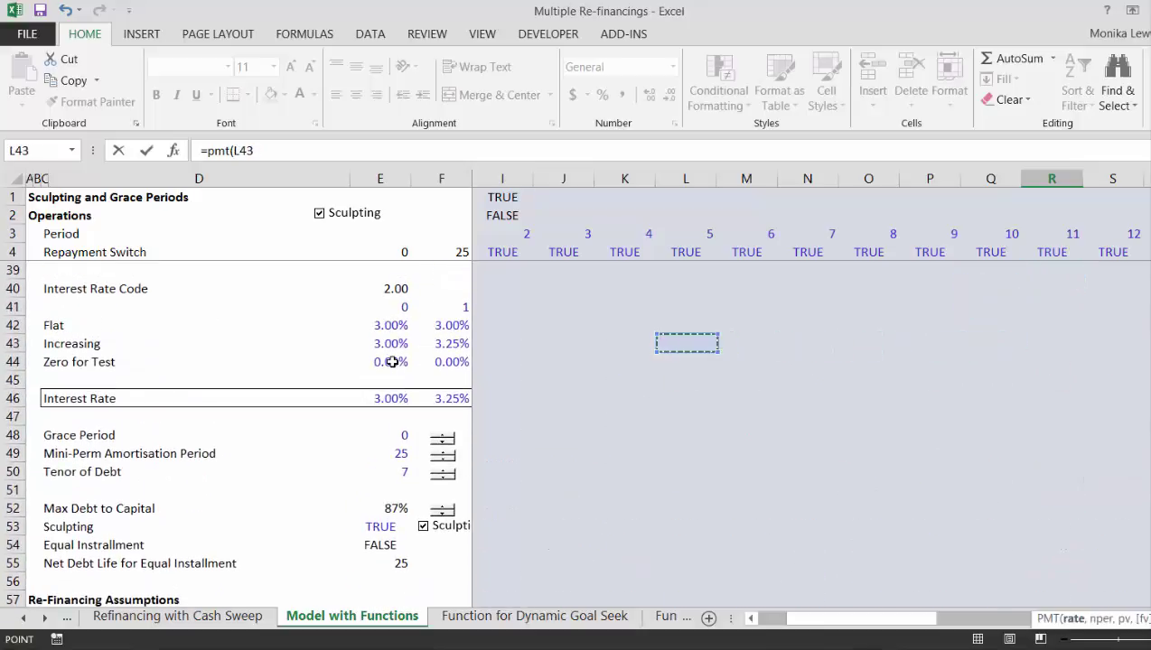
pyautogui.press('Down')
pyautogui.press('Down')
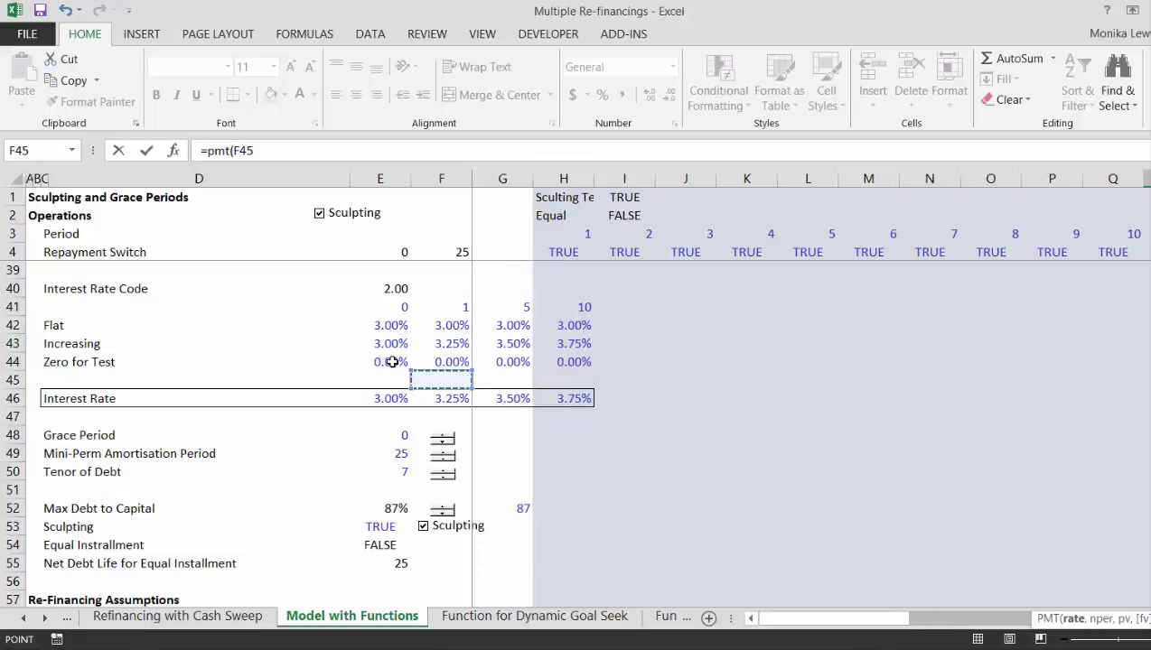
pyautogui.press('Right')
pyautogui.press('Down')
pyautogui.press('Right')
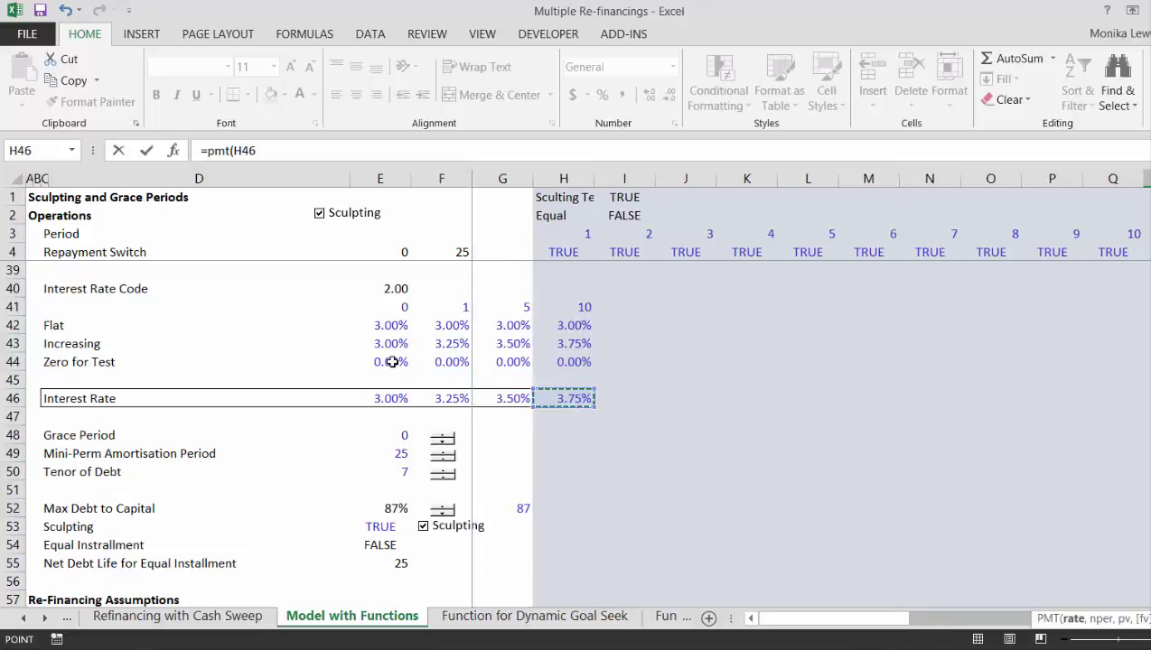
pyautogui.press('F4')
pyautogui.write(',')
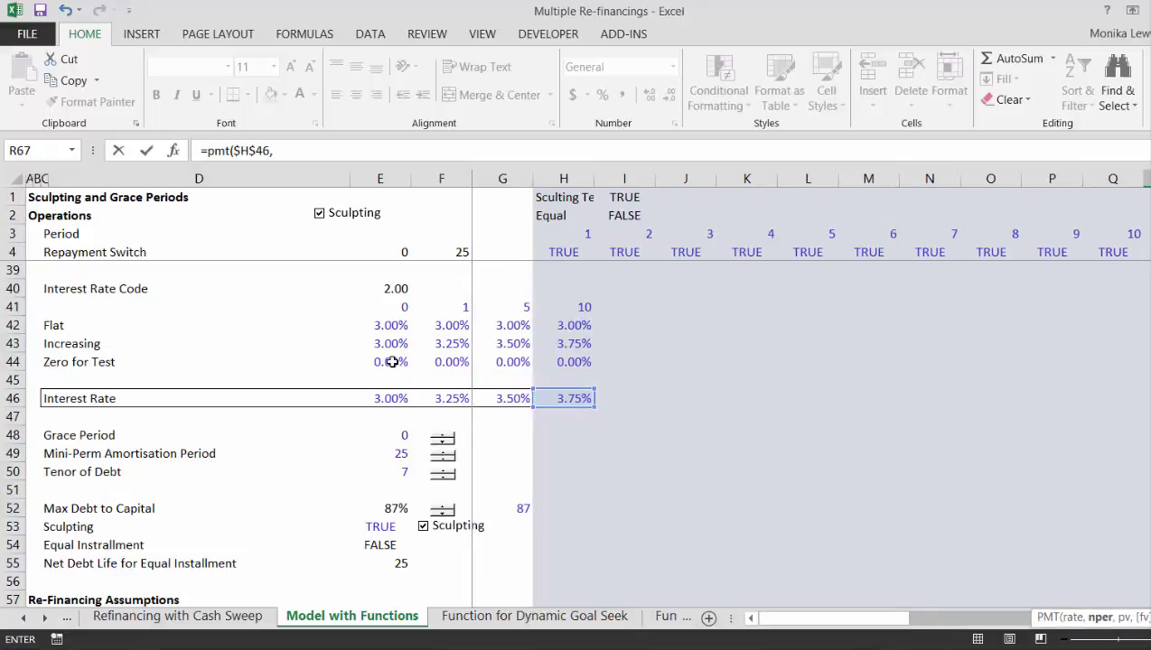
# Step: Complete the Total PMT formula in R67 with the Tenor Q67 as periods and the negative Debt Amount -E67 as present value
pyautogui.press('Left')
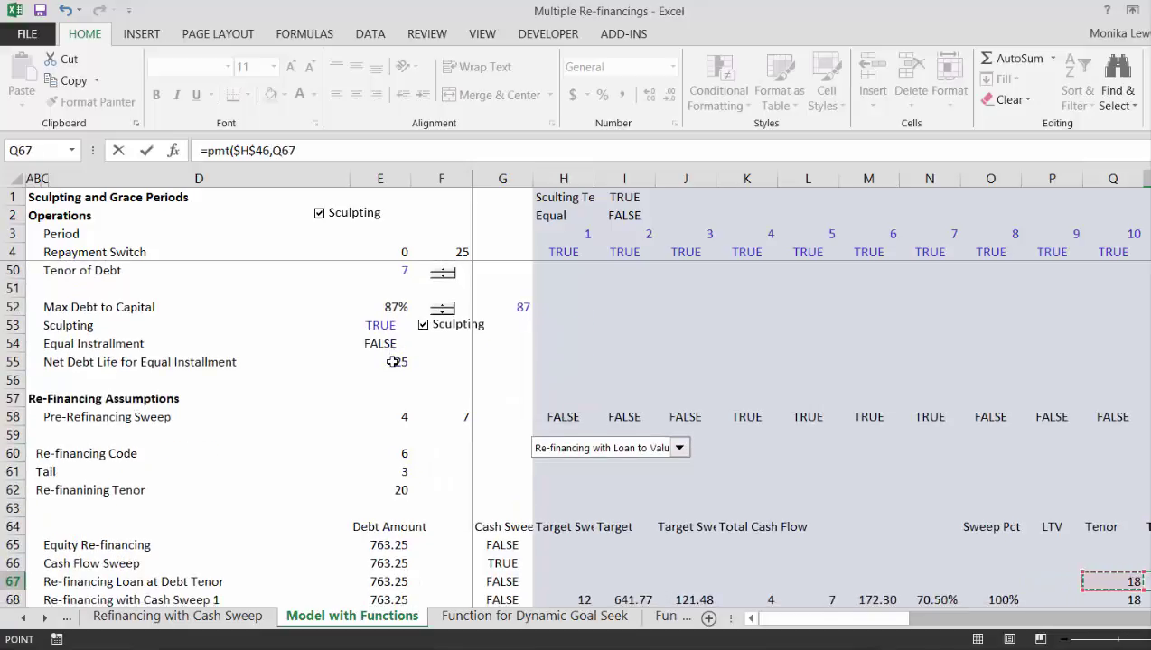
pyautogui.press('Right')
pyautogui.press('Right')
pyautogui.press('Right')
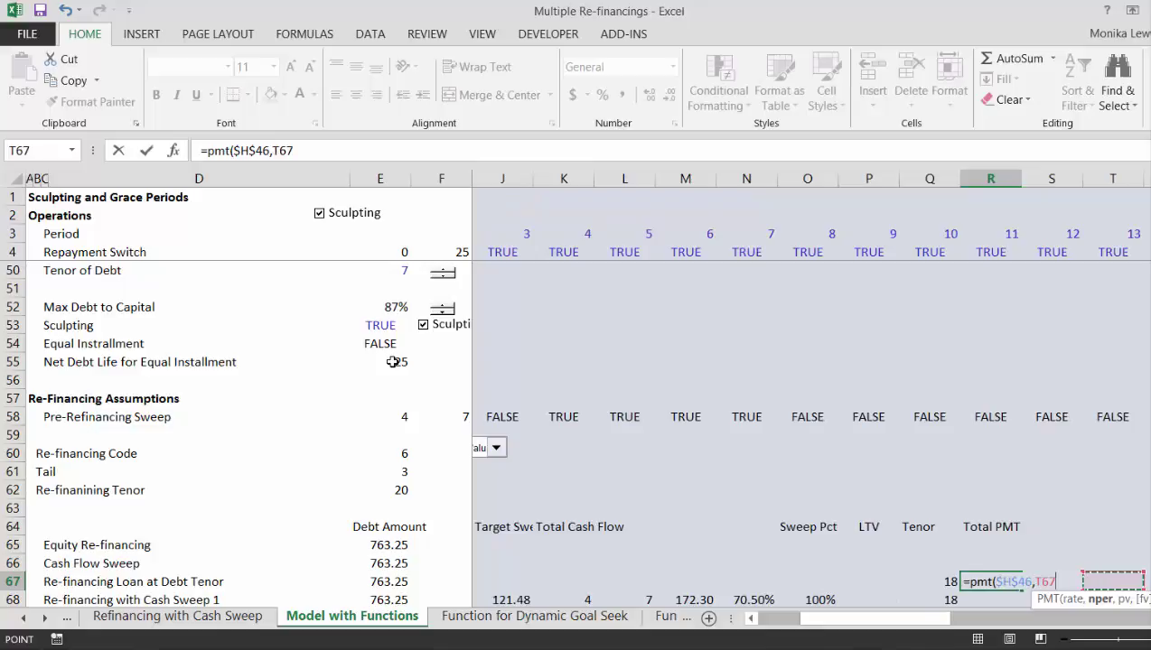
pyautogui.press('Left')
pyautogui.press('Left')
pyautogui.press('Left')
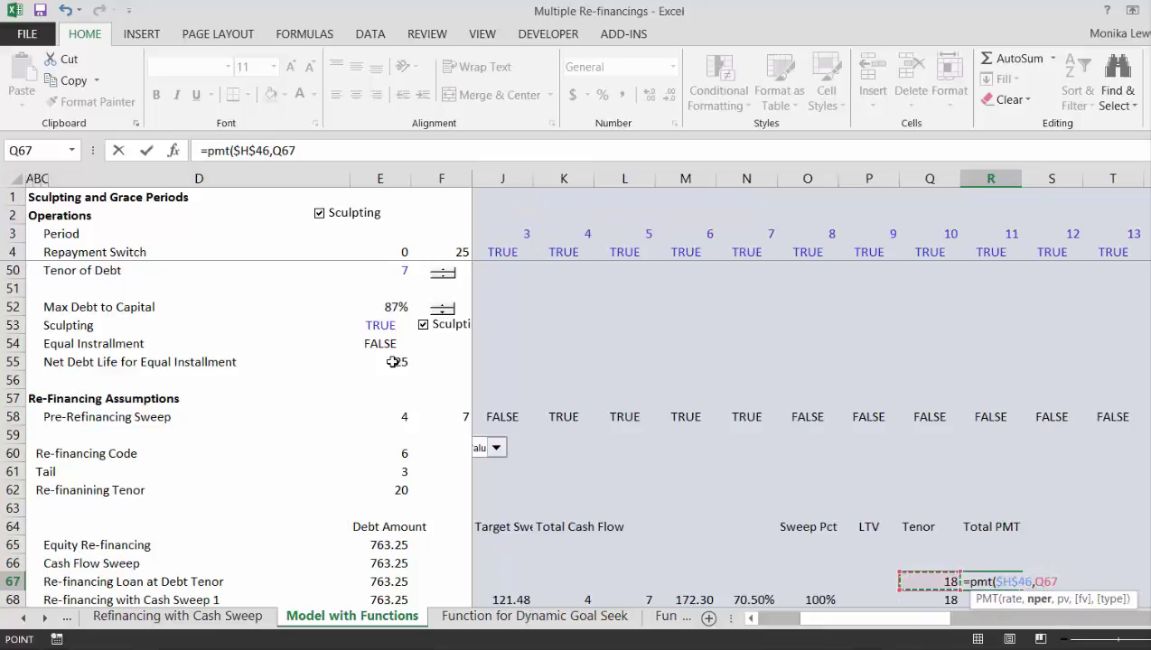
pyautogui.write(',')
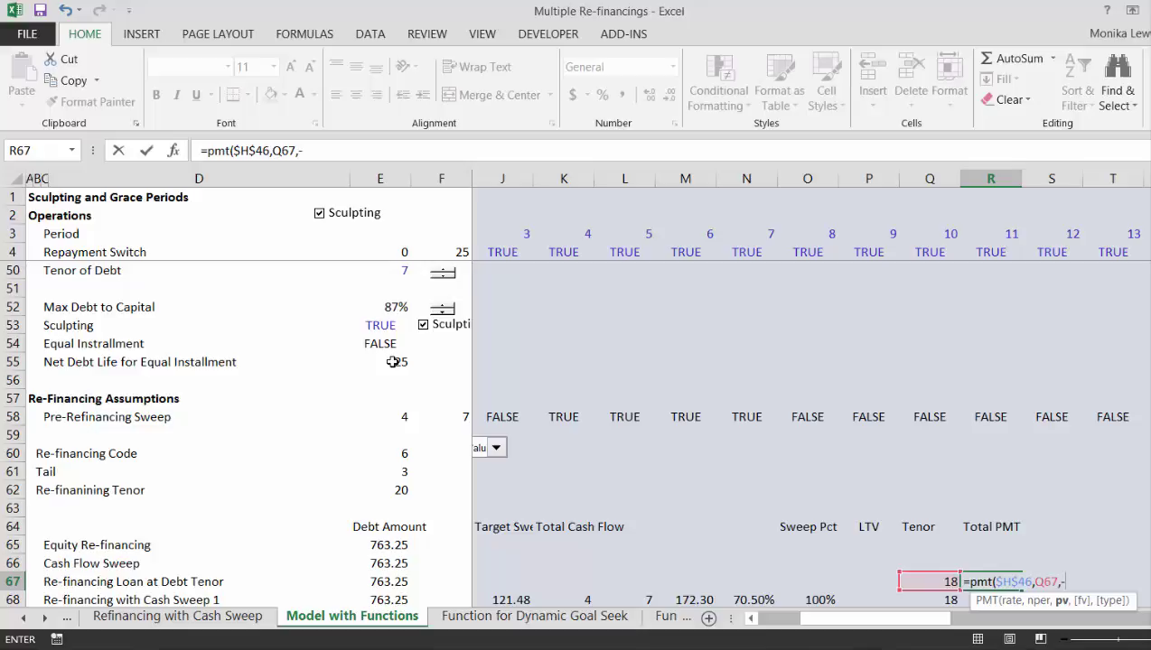
pyautogui.write('-')
pyautogui.press('Left')
pyautogui.press('Left')
pyautogui.press('Left')
pyautogui.press('Left')
pyautogui.press('Left')
pyautogui.press('Left')
pyautogui.press('Left')
pyautogui.press('Left')
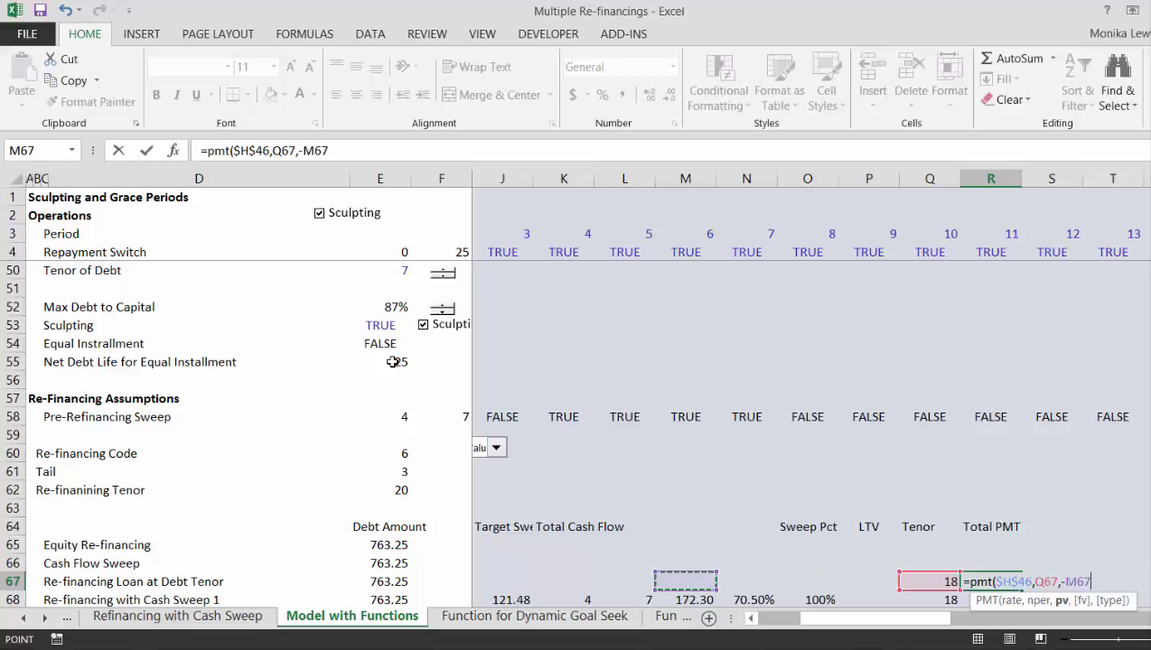
pyautogui.press('Left')
pyautogui.press('Left')
pyautogui.press('Left')
pyautogui.press('Left')
pyautogui.press('Left')
pyautogui.press('Left')
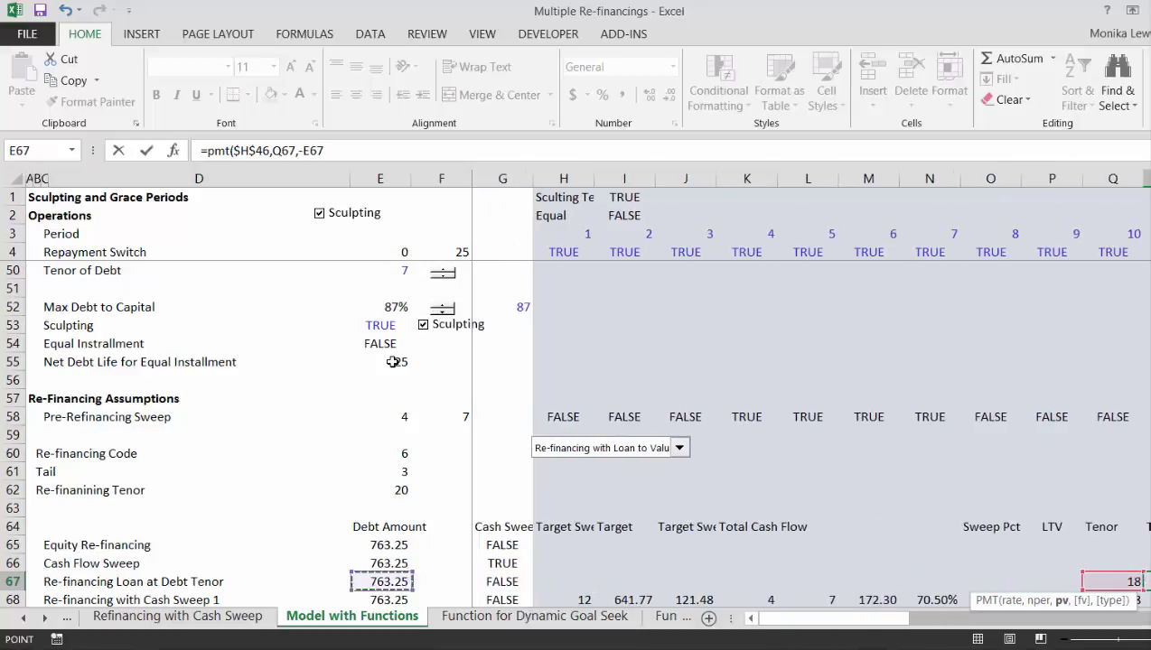
pyautogui.press('Right')
pyautogui.press('Return')
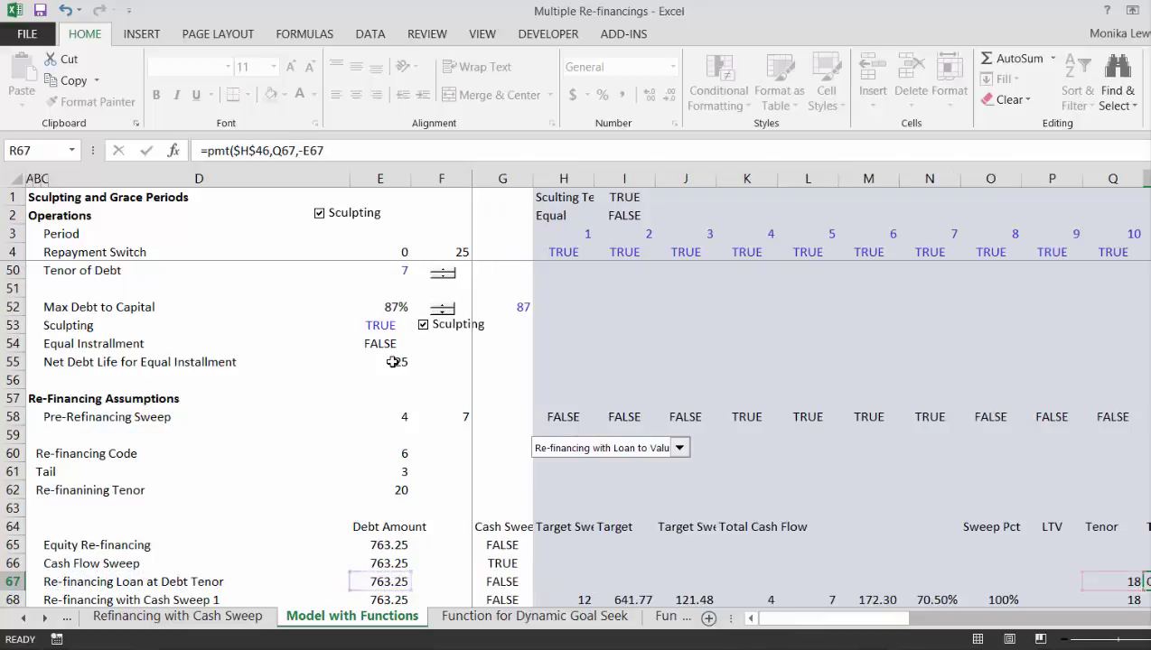
# Step: Format the Total PMT in R67 as a plain number with two decimals instead of currency
pyautogui.press('Down')
pyautogui.press('Down')
pyautogui.press('Down')
pyautogui.press('Down')
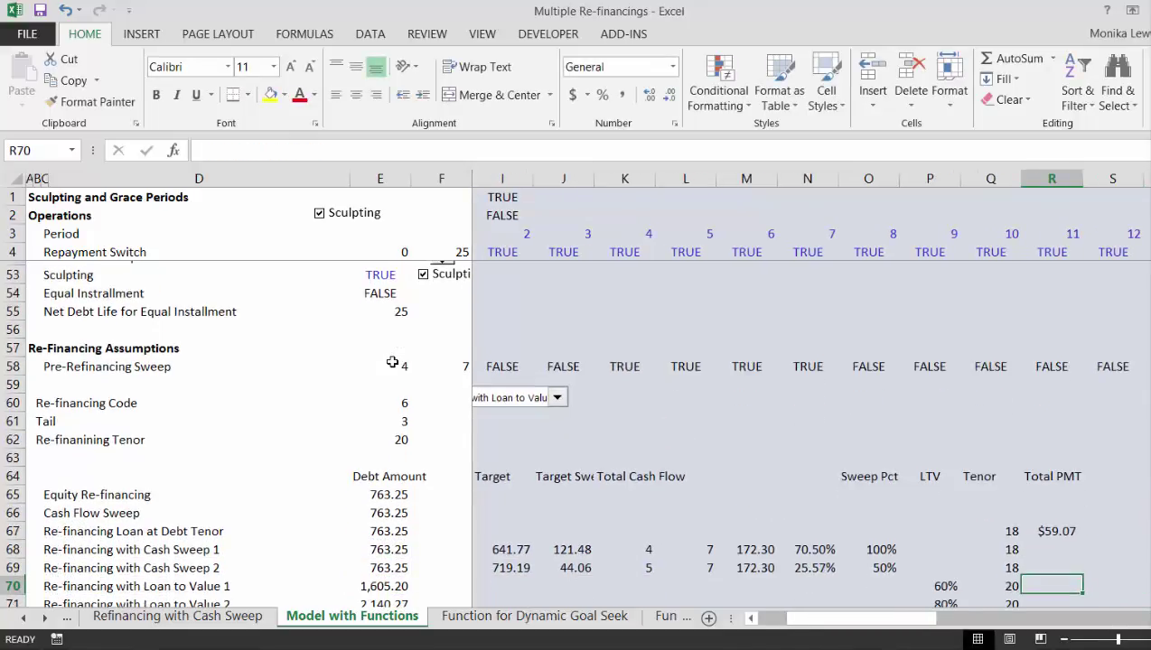
pyautogui.press('Down')
pyautogui.press('Down')
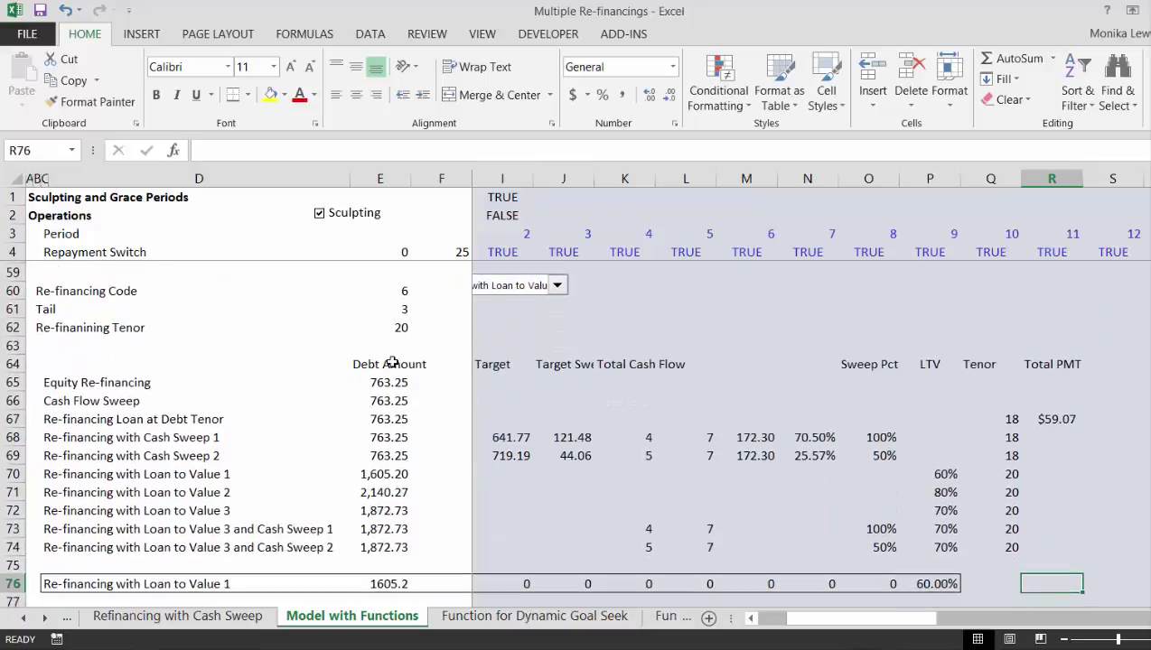
pyautogui.press('Up')
pyautogui.press('Up')
pyautogui.press('Up')
pyautogui.press('Up')
pyautogui.press('Up')
pyautogui.press('Up')
pyautogui.press('Up')
pyautogui.press('Up')
pyautogui.press('Up')
pyautogui.press('Up')
pyautogui.press('Up')
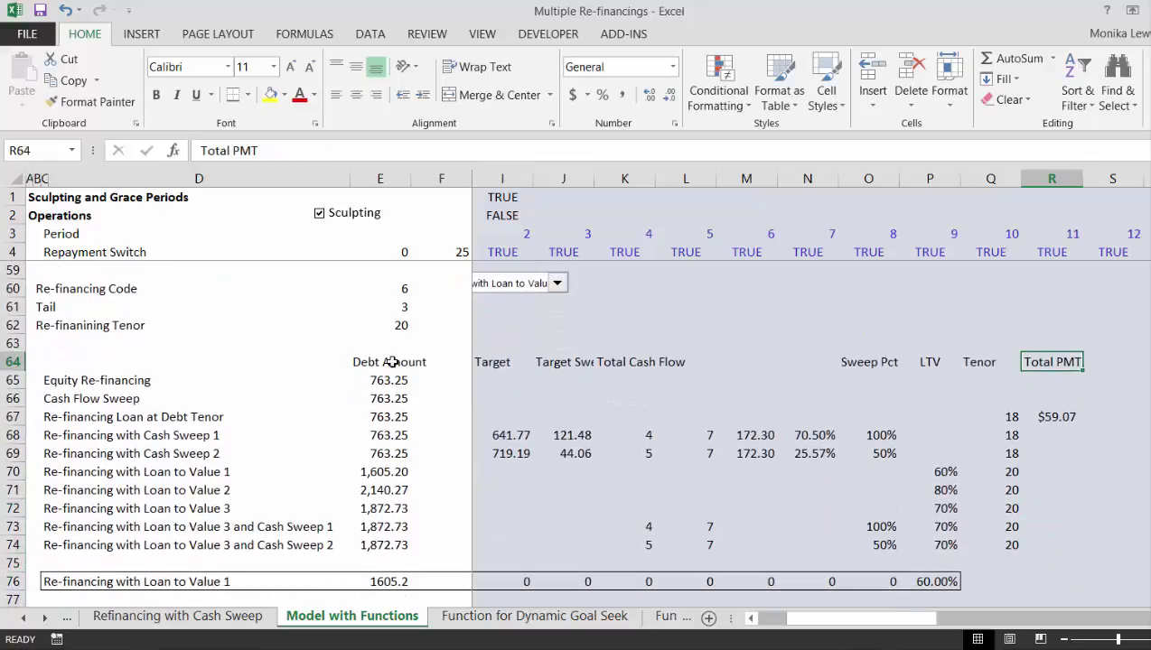
pyautogui.press('Down')
pyautogui.press('Down')
pyautogui.press('Down')
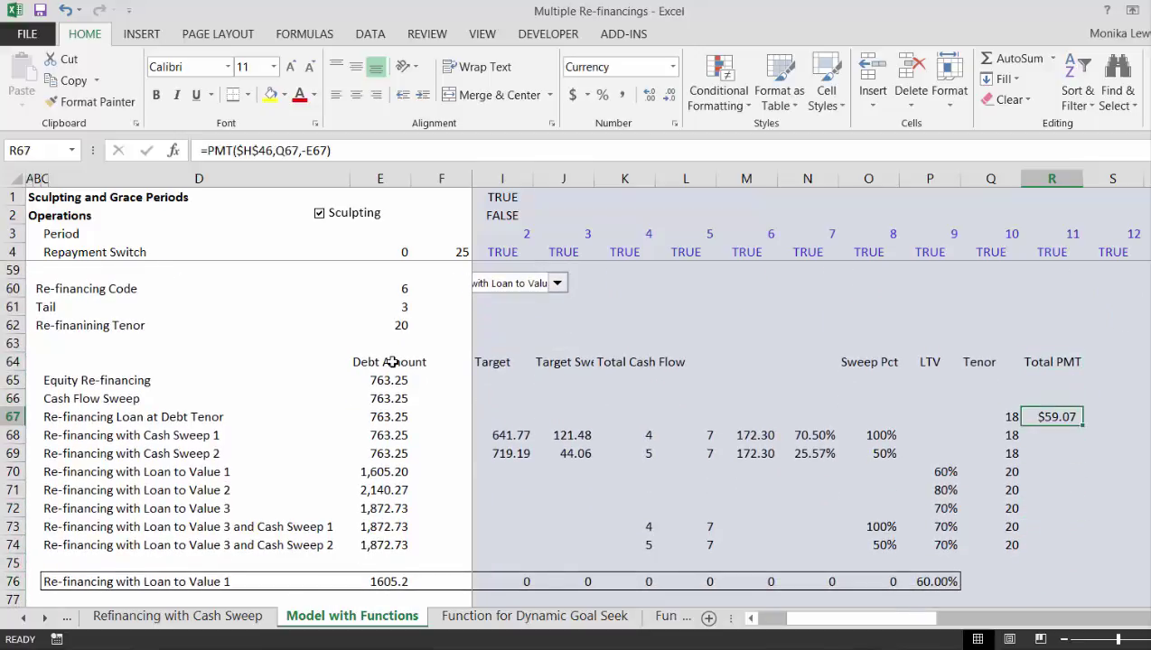
pyautogui.hotkey('ctrl', 'shift', '1')
# Step: Fill the Total PMT formula from R67 down to R74 for the remaining re-financing options
pyautogui.hotkey('shift', 'Down')
pyautogui.hotkey('shift', 'Down')
pyautogui.hotkey('shift', 'Down')
pyautogui.hotkey('shift', 'Down')
pyautogui.hotkey('shift', 'Down')
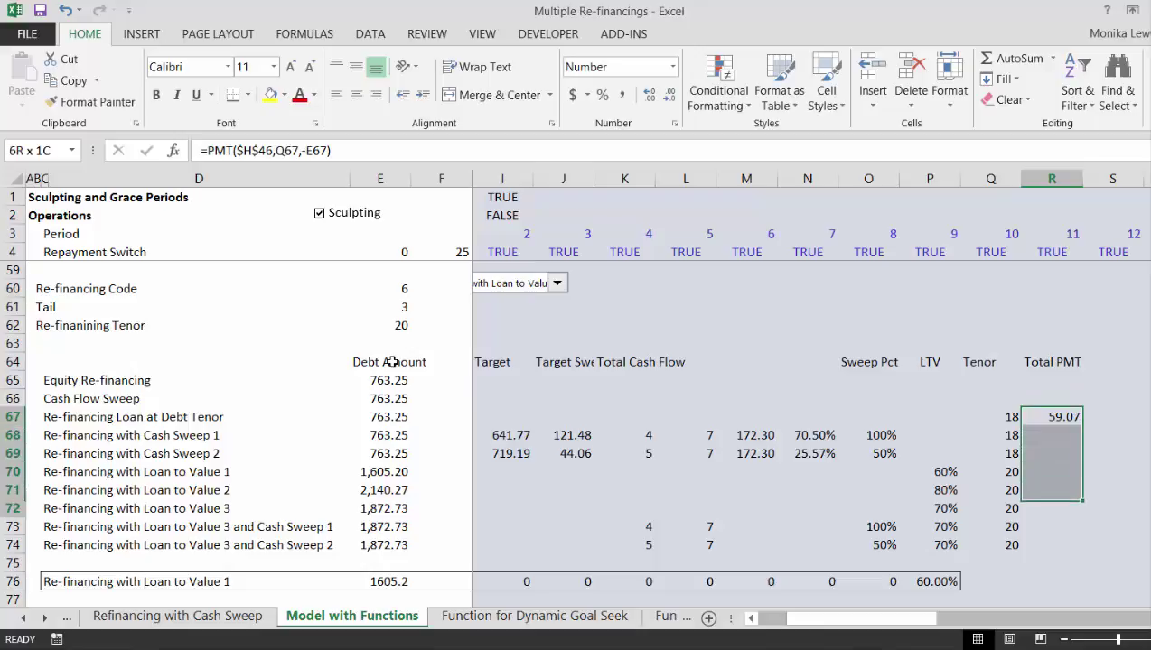
pyautogui.hotkey('shift', 'Down')
pyautogui.hotkey('shift', 'Down')
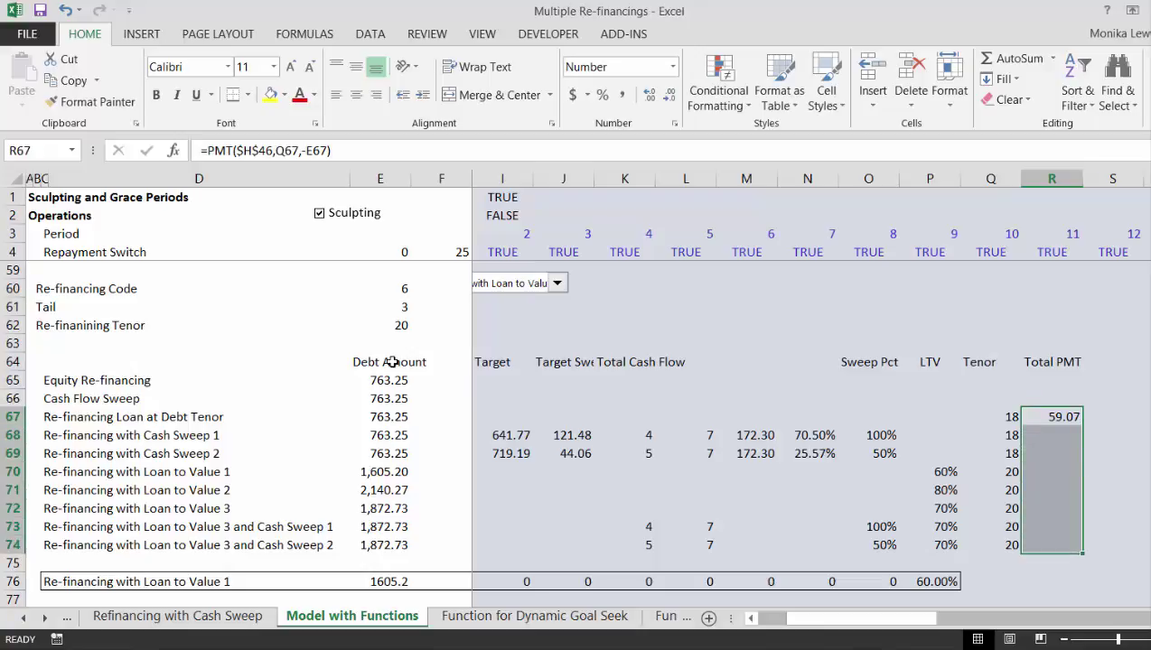
pyautogui.hotkey('ctrl', 'd')
# Step: Fill the selected-option INDEX formula in P76 across to Q76 and R76 to cover Tenor and Total PMT
pyautogui.press('Down')
pyautogui.press('Down')
pyautogui.press('Down')
pyautogui.press('Down')
pyautogui.press('Down')
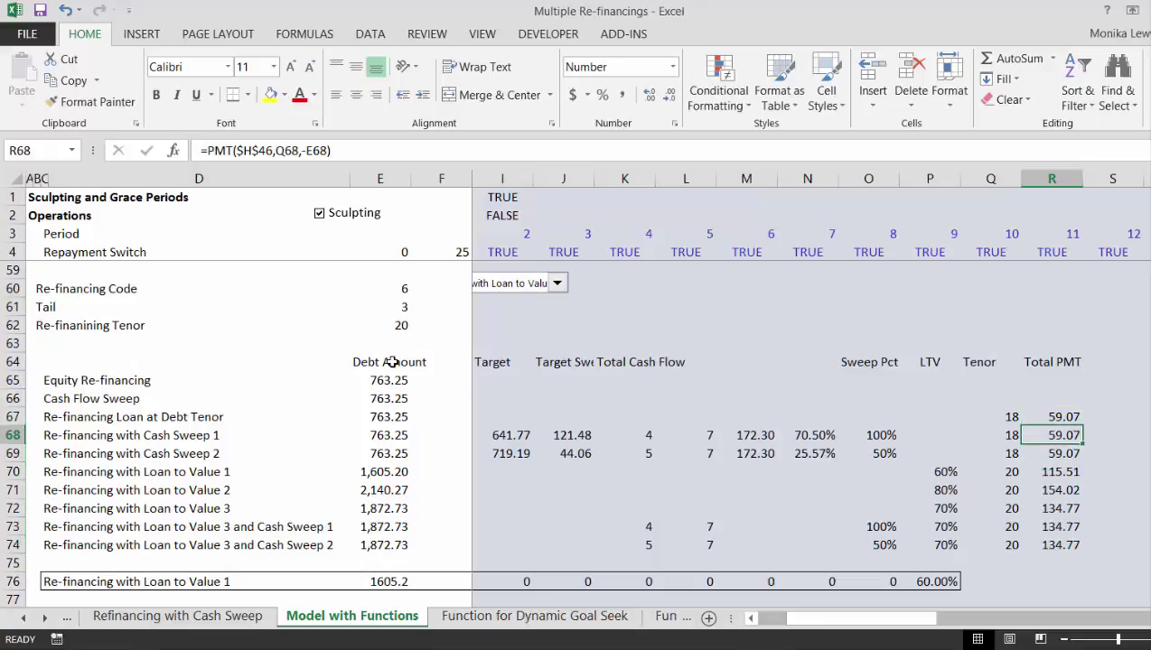
pyautogui.press('Down')
pyautogui.press('Down')
pyautogui.press('Down')
pyautogui.press('Down')
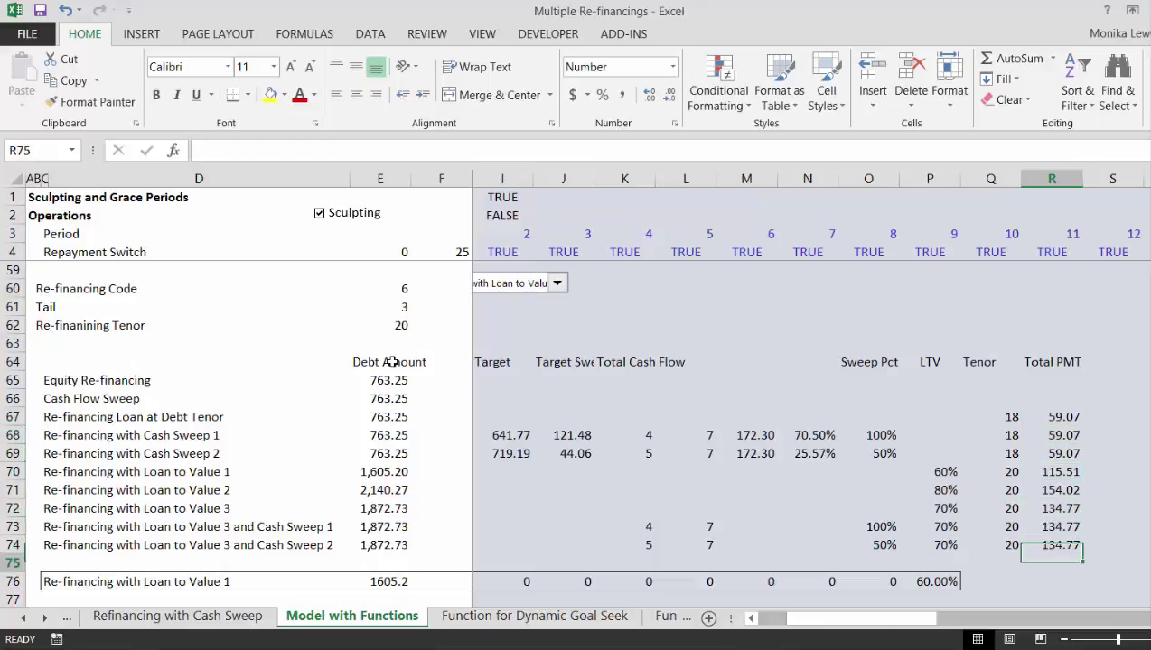
pyautogui.press('Left')
pyautogui.press('Left')
pyautogui.press('Down')
pyautogui.press('Up')
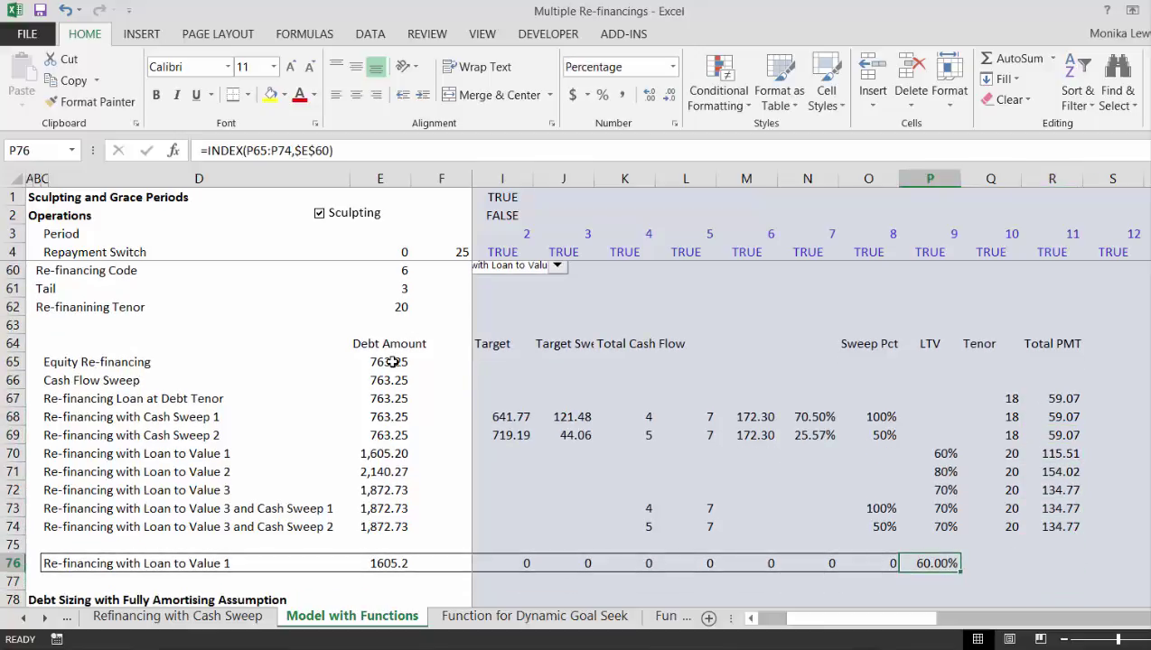
pyautogui.hotkey('shift', 'Right')
pyautogui.hotkey('shift', 'Right')
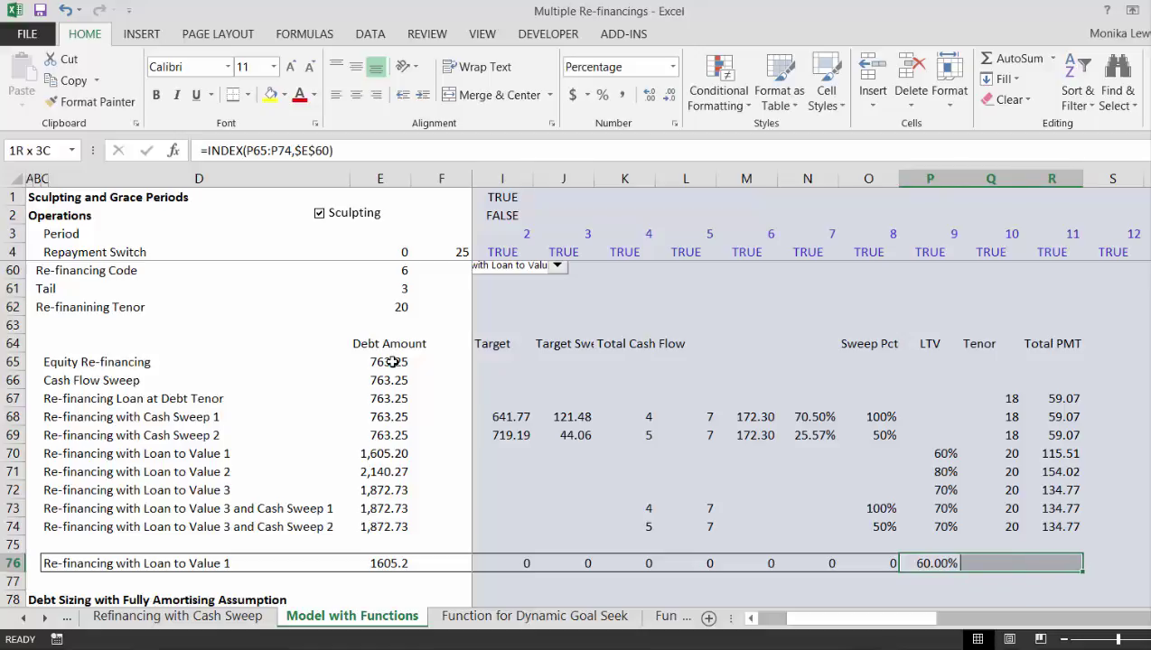
pyautogui.hotkey('ctrl', 'r')
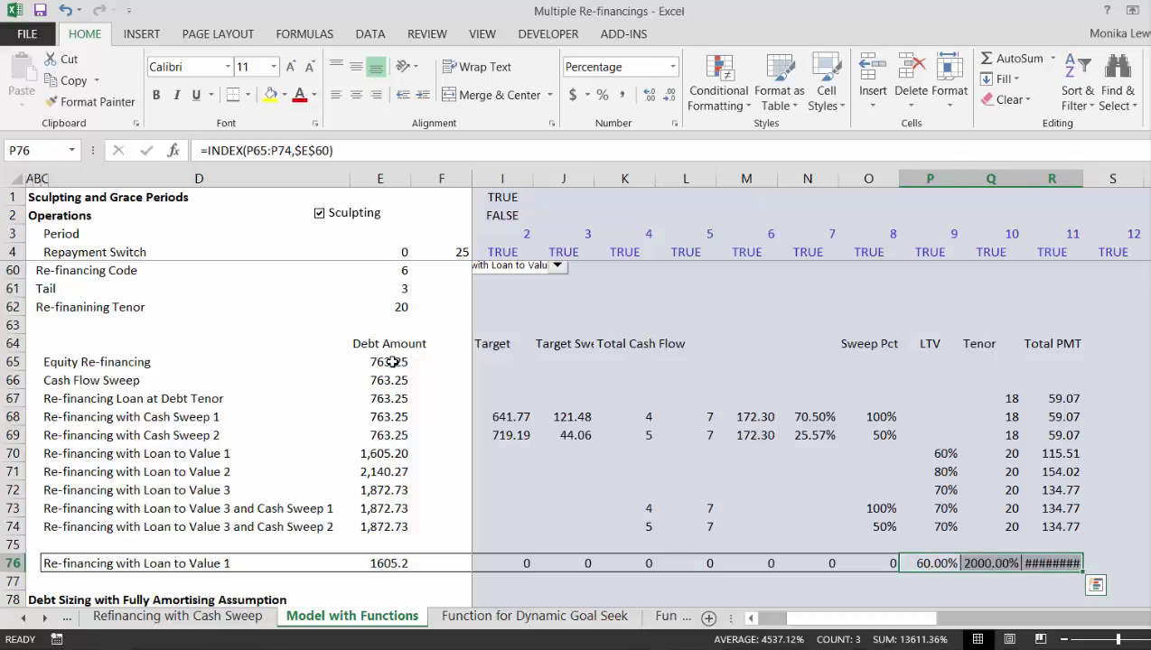
# Step: Format the selected Tenor and Total PMT in Q76:R76 as numbers with two decimals
pyautogui.press('Right')
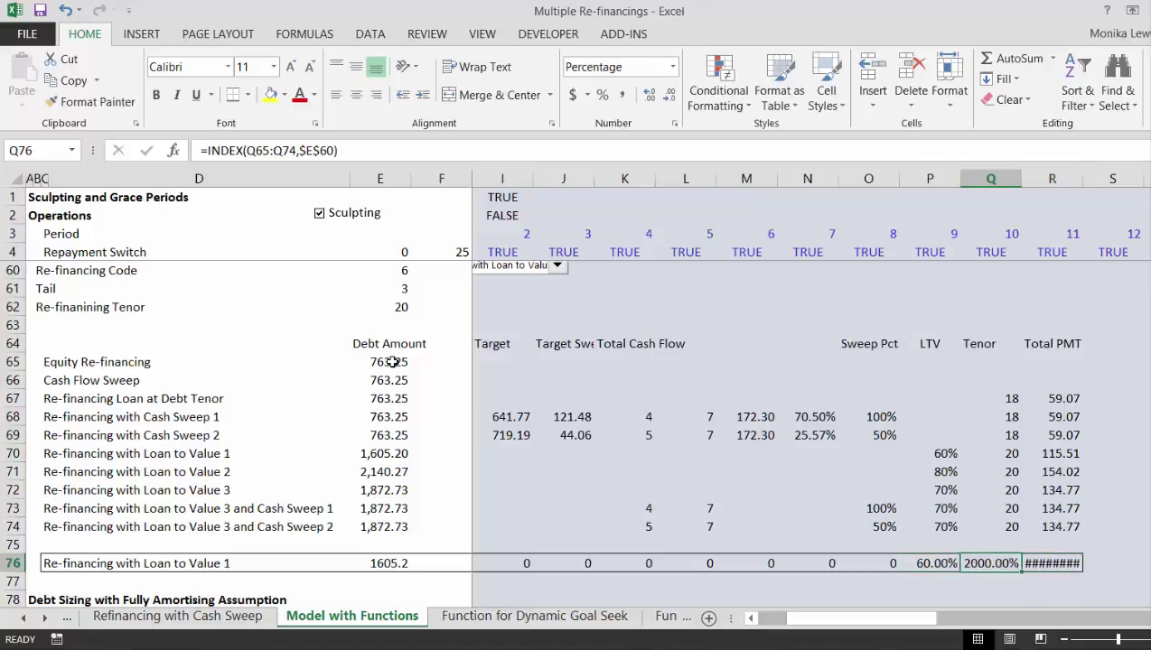
pyautogui.hotkey('shift', 'Right')
pyautogui.hotkey('ctrl', 'shift', '1')
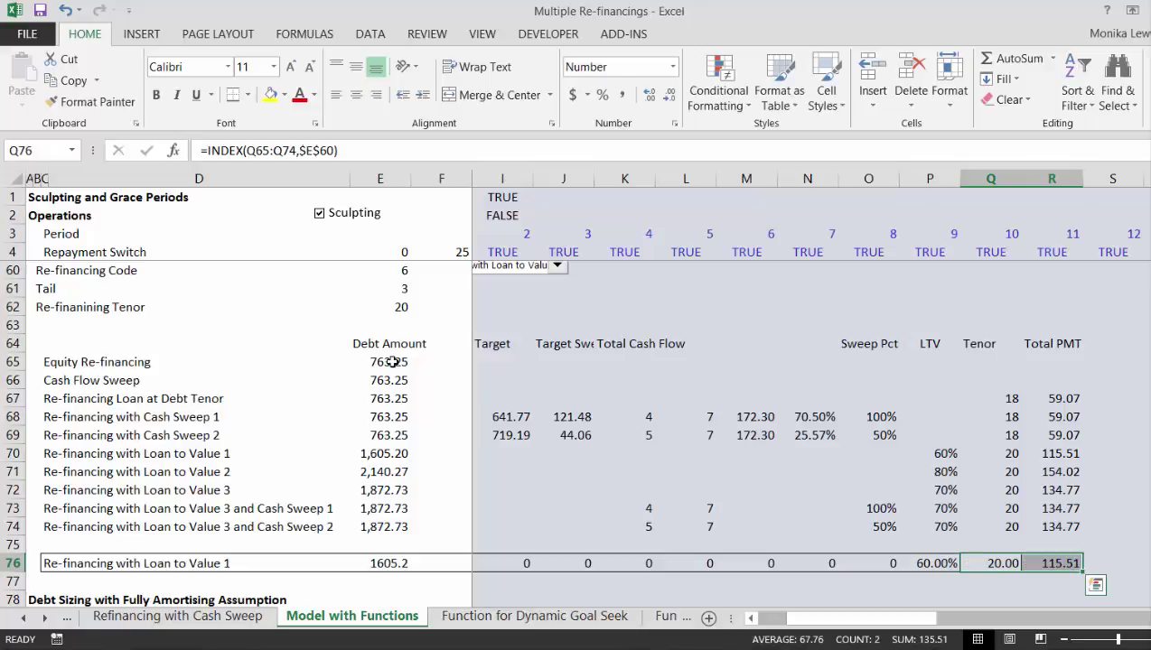
pyautogui.press('Left')
pyautogui.press('Down')
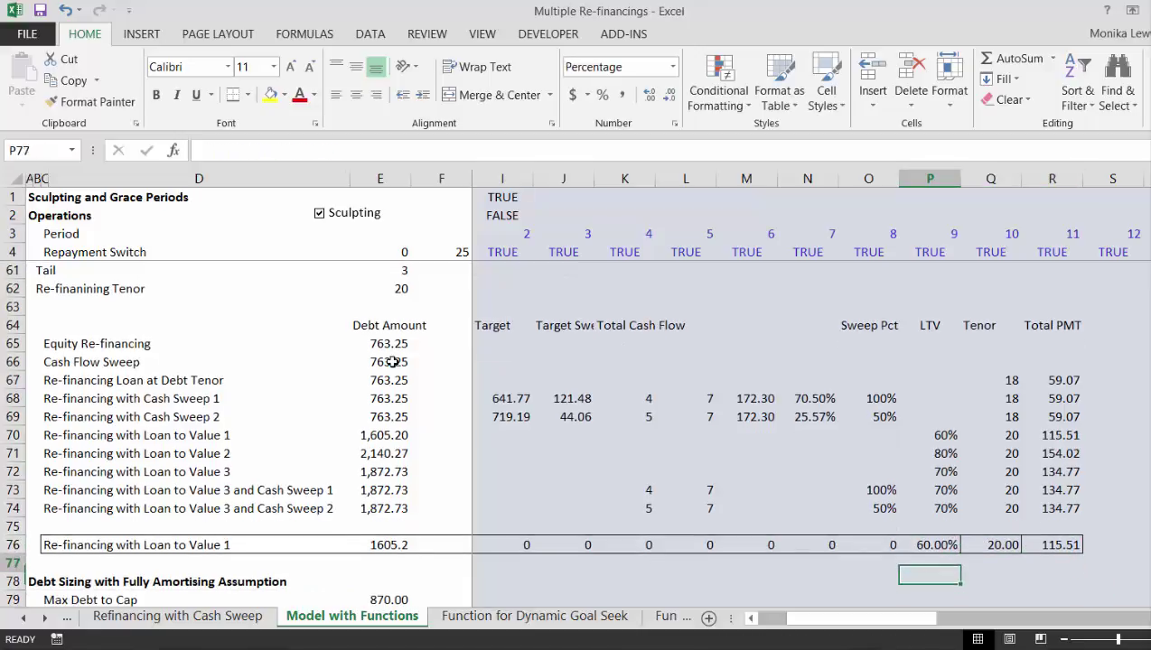
pyautogui.press('Up')
pyautogui.press('Down')
pyautogui.press('Down')
pyautogui.press('Down')
pyautogui.press('Down')
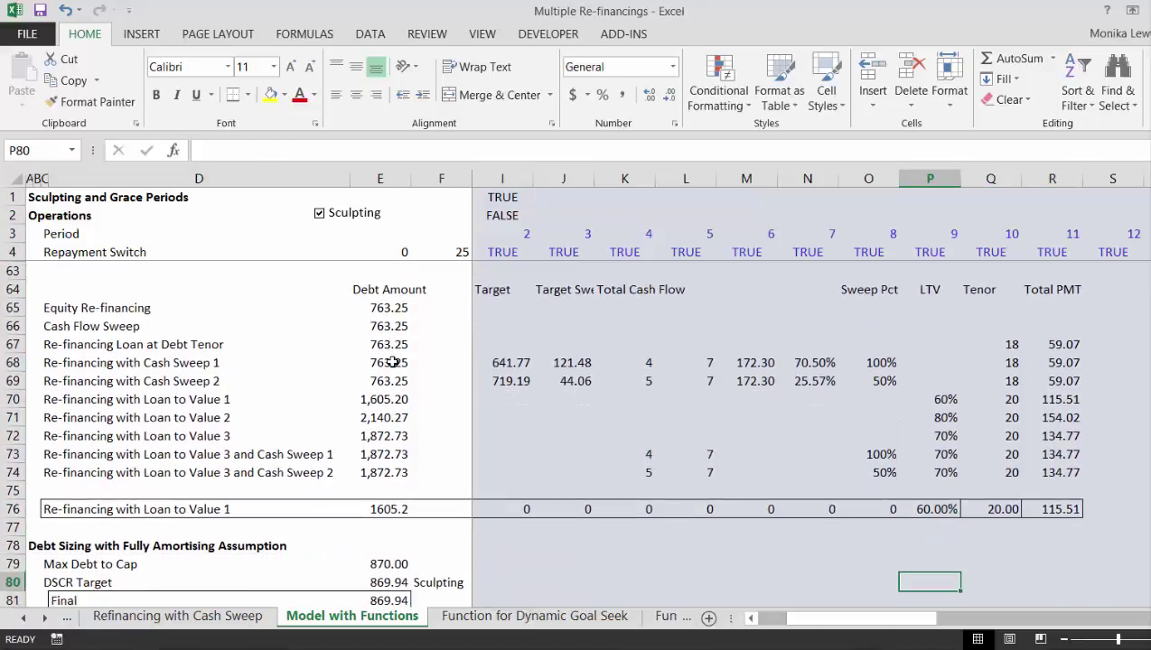
pyautogui.press('Left')
pyautogui.press('Left')
pyautogui.press('Left')
pyautogui.press('Left')
pyautogui.press('Left')
pyautogui.press('Left')
pyautogui.press('Left')
pyautogui.press('Left')
pyautogui.press('Left')
pyautogui.press('Left')
pyautogui.press('Left')
pyautogui.press('Left')
pyautogui.press('Left')
pyautogui.press('Left')
pyautogui.press('Left')
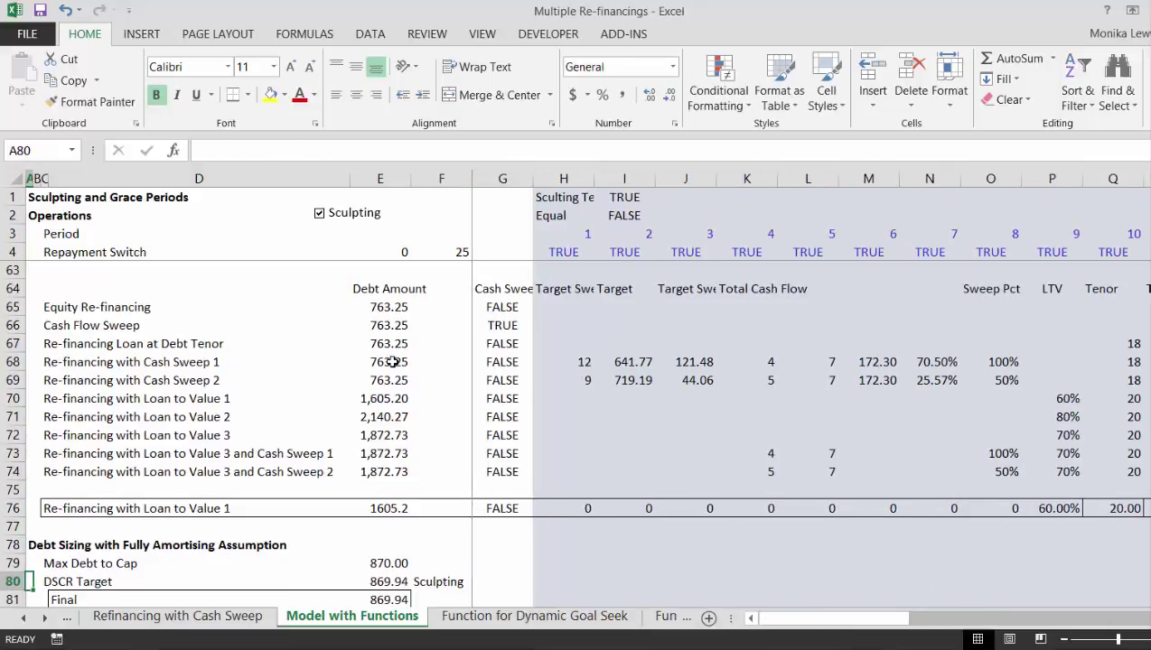
# Step: Link the Less: Repayments on Re-financed Debt input in F148 to the selected option's Total PMT with =R76
pyautogui.press('Down')
pyautogui.press('Down')
pyautogui.press('Down')
pyautogui.press('Down')
pyautogui.press('Down')
pyautogui.press('Down')
pyautogui.press('Down')
pyautogui.press('Down')
pyautogui.press('Down')
pyautogui.press('Down')
pyautogui.press('Down')
pyautogui.press('Down')
pyautogui.press('Down')
pyautogui.press('Down')
pyautogui.press('Down')
pyautogui.press('Down')
pyautogui.press('Down')
pyautogui.press('Down')
pyautogui.press('Down')
pyautogui.press('Down')
pyautogui.press('Down')
pyautogui.press('Down')
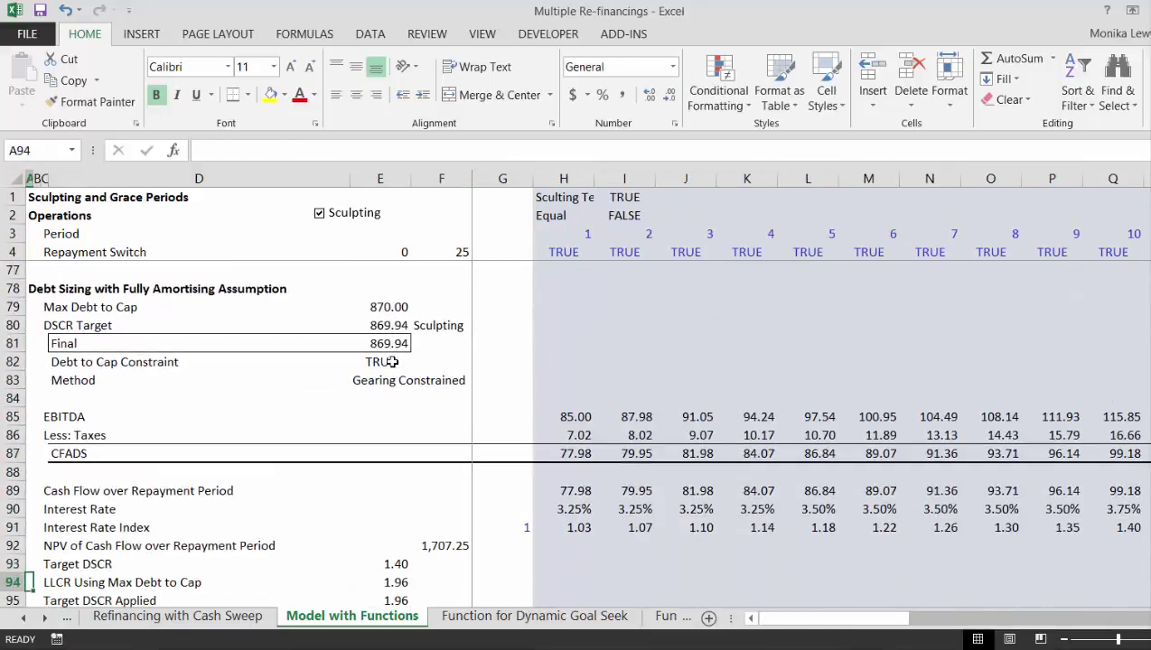
pyautogui.press('Down')
pyautogui.press('Down')
pyautogui.press('Down')
pyautogui.press('Down')
pyautogui.press('Down')
pyautogui.press('Down')
pyautogui.press('Down')
pyautogui.press('Down')
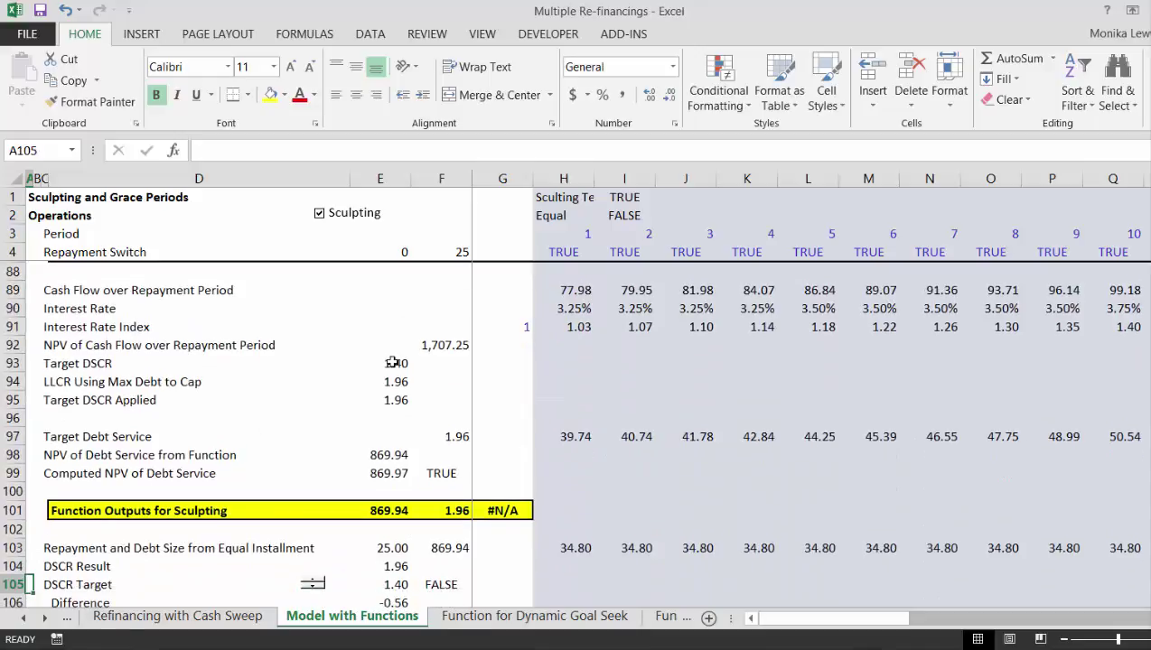
pyautogui.press('Down')
pyautogui.press('Down')
pyautogui.press('Down')
pyautogui.press('Down')
pyautogui.press('Down')
pyautogui.press('Down')
pyautogui.press('Down')
pyautogui.press('Down')
pyautogui.press('Down')
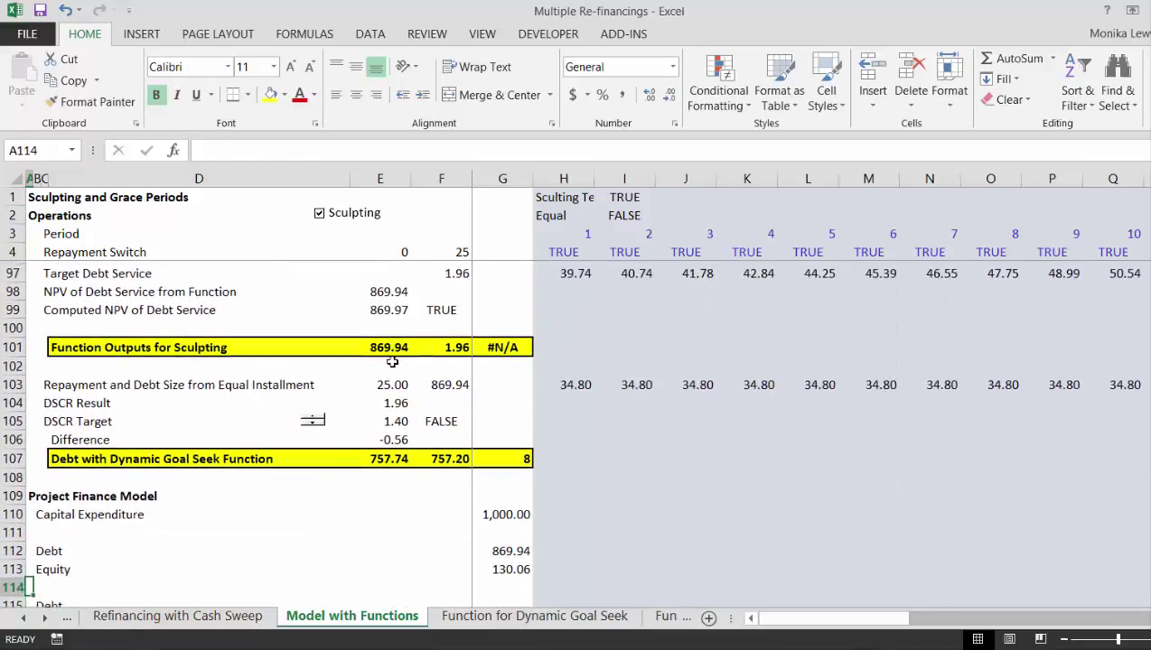
pyautogui.press('Down')
pyautogui.press('Down')
pyautogui.press('Down')
pyautogui.press('Down')
pyautogui.press('Down')
pyautogui.press('Down')
pyautogui.press('Down')
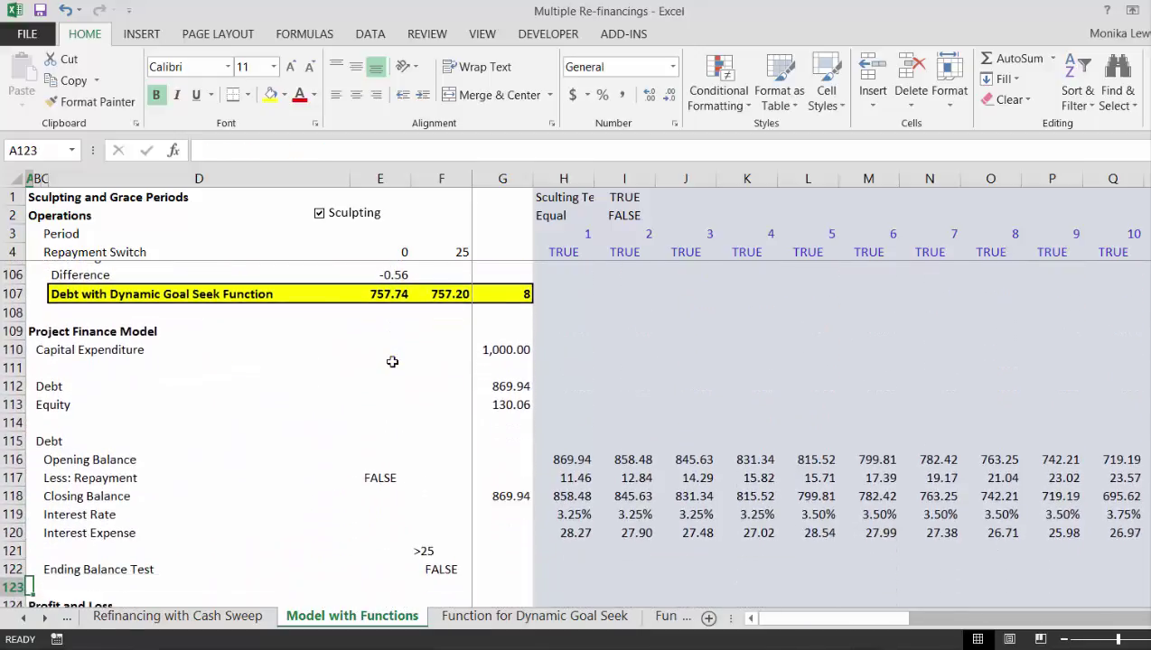
pyautogui.press('Down')
pyautogui.press('Down')
pyautogui.press('Down')
pyautogui.press('Down')
pyautogui.press('Down')
pyautogui.press('Down')
pyautogui.press('Down')
pyautogui.press('Down')
pyautogui.press('Down')
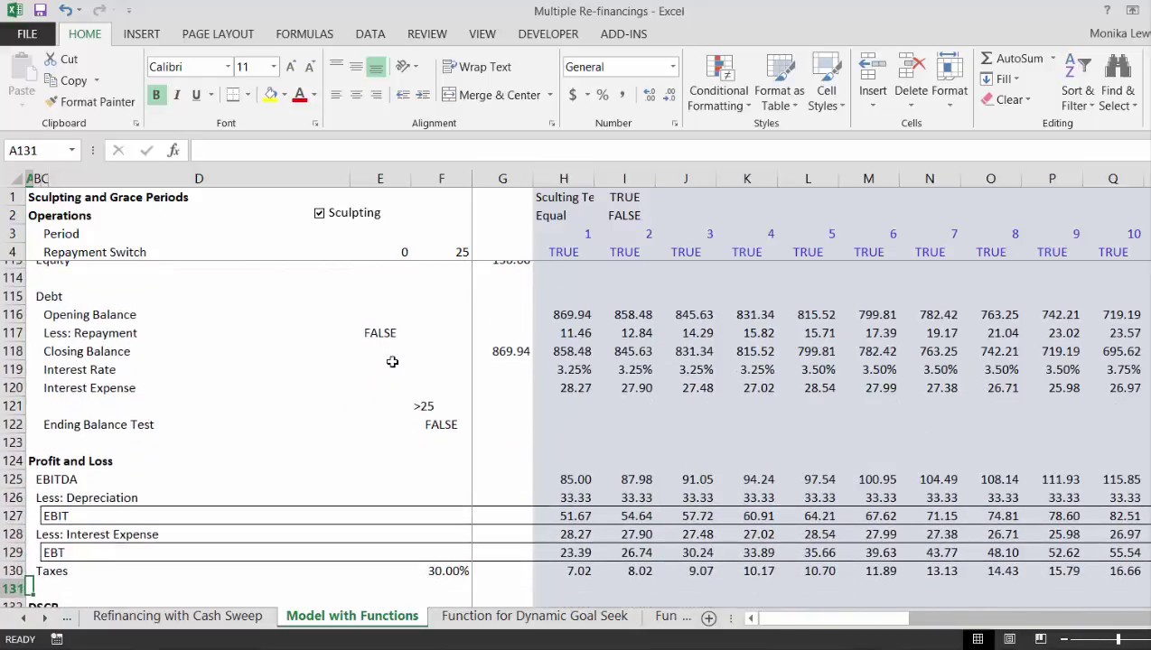
pyautogui.press('Down')
pyautogui.press('Down')
pyautogui.press('Down')
pyautogui.press('Down')
pyautogui.press('Down')
pyautogui.press('Down')
pyautogui.press('Down')
pyautogui.press('Down')
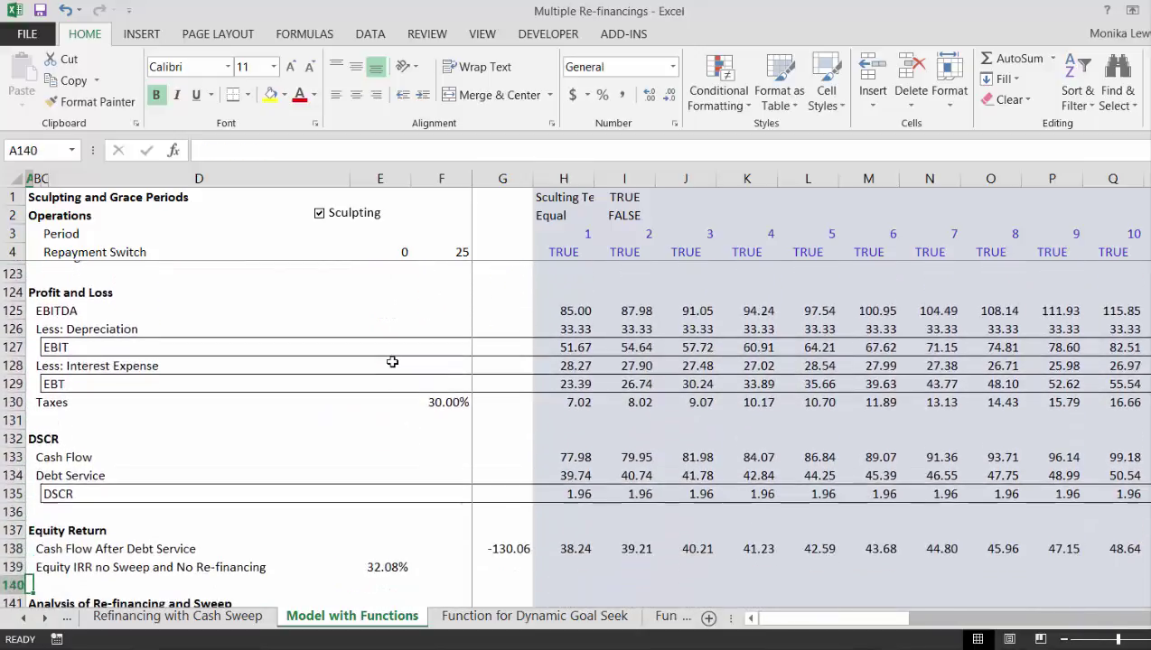
pyautogui.press('Down')
pyautogui.press('Down')
pyautogui.press('Down')
pyautogui.press('Down')
pyautogui.press('Down')
pyautogui.press('Down')
pyautogui.press('Down')
pyautogui.press('Down')
pyautogui.press('Down')
pyautogui.press('Down')
pyautogui.press('Down')
pyautogui.press('Down')
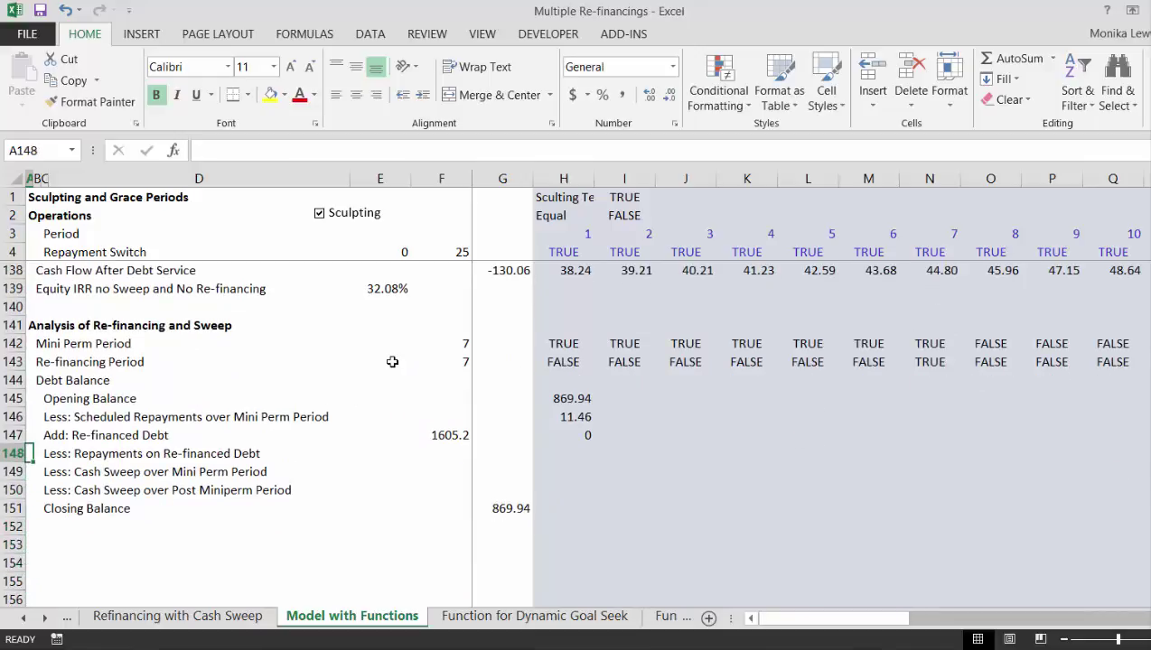
pyautogui.press('Right')
pyautogui.press('Right')
pyautogui.press('Right')
pyautogui.press('Right')
pyautogui.press('Right')
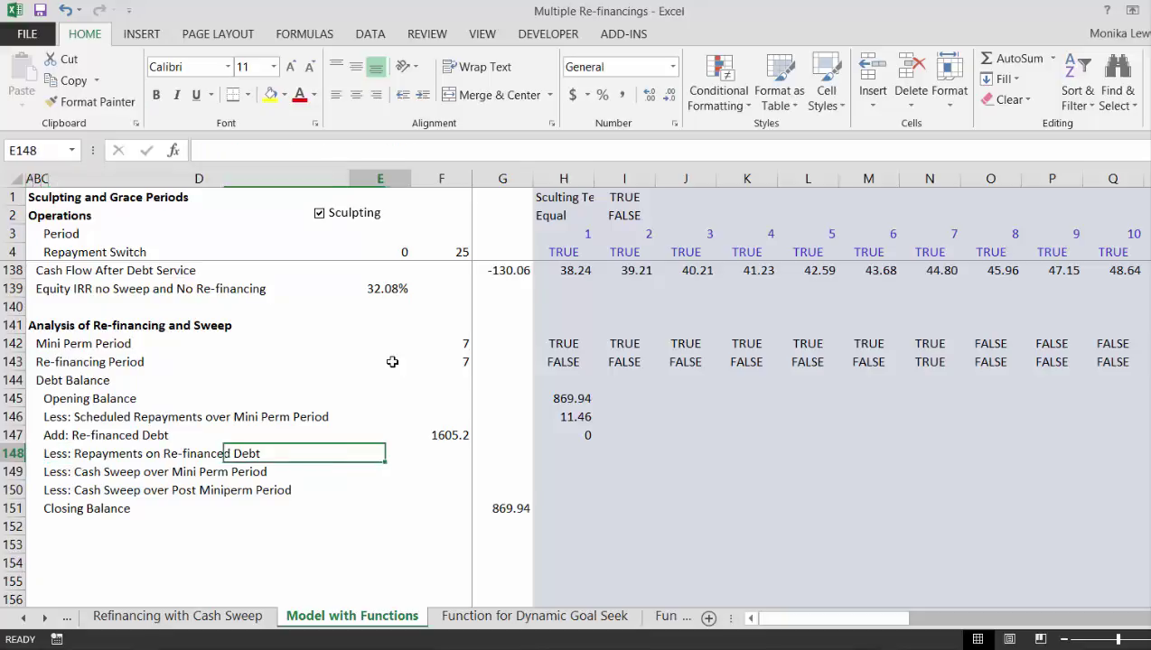
pyautogui.write('=')
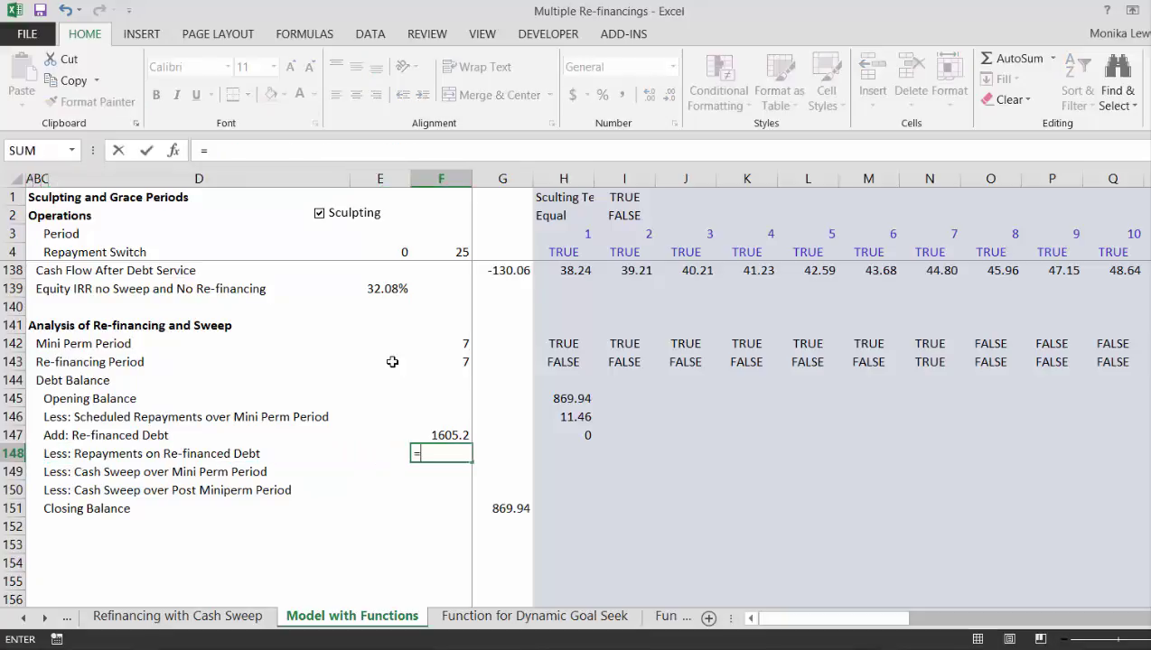
pyautogui.press('Up')
pyautogui.press('Up')
pyautogui.press('Up')
pyautogui.press('Up')
pyautogui.press('Up')
pyautogui.press('Up')
pyautogui.press('Up')
pyautogui.press('Up')
pyautogui.press('Up')
pyautogui.press('Up')
pyautogui.press('Up')
pyautogui.press('Up')
pyautogui.press('Up')
pyautogui.press('Up')
pyautogui.press('Up')
pyautogui.press('Up')
pyautogui.press('Up')
pyautogui.press('Up')
pyautogui.press('Up')
pyautogui.press('Up')
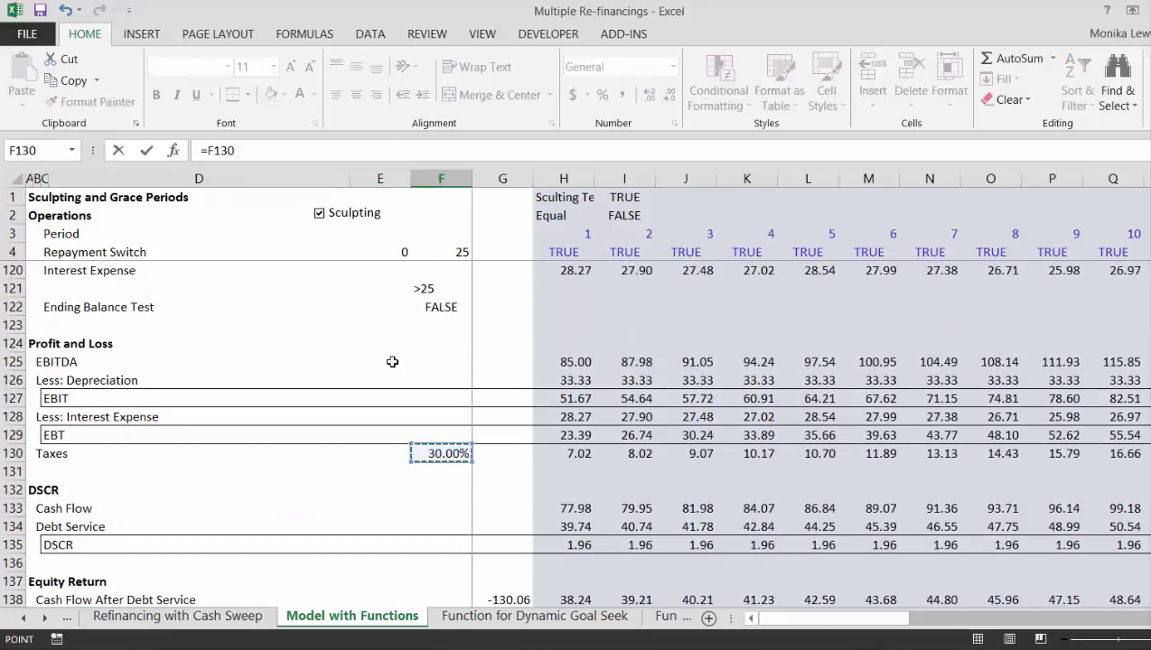
pyautogui.press('Up')
pyautogui.press('Up')
pyautogui.press('Up')
pyautogui.press('Up')
pyautogui.press('Up')
pyautogui.press('Up')
pyautogui.press('Up')
pyautogui.press('Up')
pyautogui.press('Up')
pyautogui.press('Up')
pyautogui.press('Up')
pyautogui.press('Up')
pyautogui.press('Up')
pyautogui.press('Up')
pyautogui.press('Up')
pyautogui.press('Up')
pyautogui.press('Up')
pyautogui.press('Up')
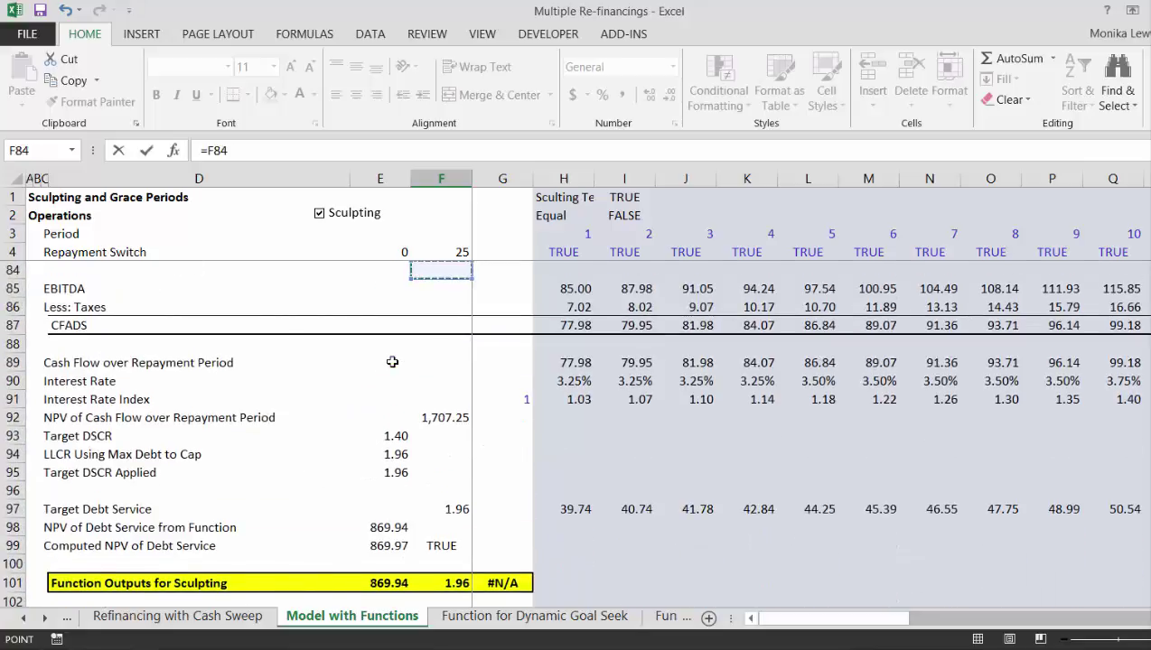
pyautogui.press('Up')
pyautogui.press('Up')
pyautogui.press('Up')
pyautogui.press('Up')
pyautogui.press('Up')
pyautogui.press('Up')
pyautogui.press('Up')
pyautogui.press('Up')
pyautogui.press('Up')
pyautogui.press('Up')
pyautogui.press('Up')
pyautogui.press('Up')
pyautogui.press('Up')
pyautogui.press('Up')
pyautogui.press('Up')
pyautogui.press('Up')
pyautogui.press('Up')
pyautogui.press('Up')
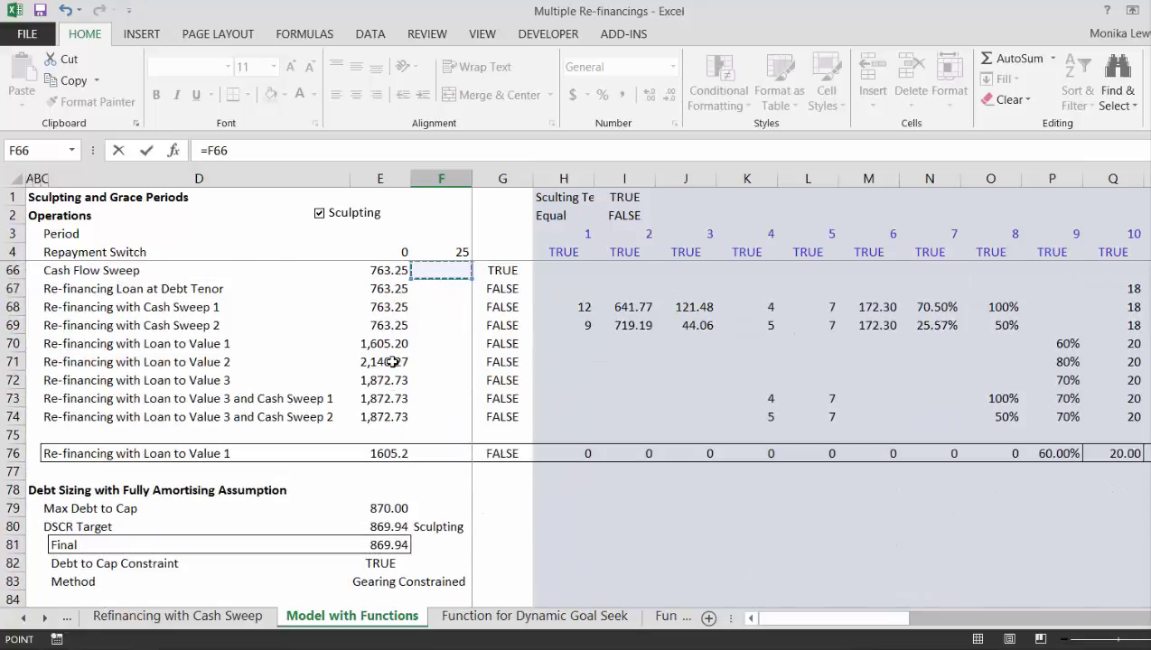
pyautogui.press('Right')
pyautogui.press('Right')
pyautogui.press('Right')
pyautogui.press('Right')
pyautogui.press('Right')
pyautogui.press('Right')
pyautogui.press('Right')
pyautogui.press('Right')
pyautogui.press('Right')
pyautogui.press('Right')
pyautogui.press('Right')
pyautogui.press('Right')
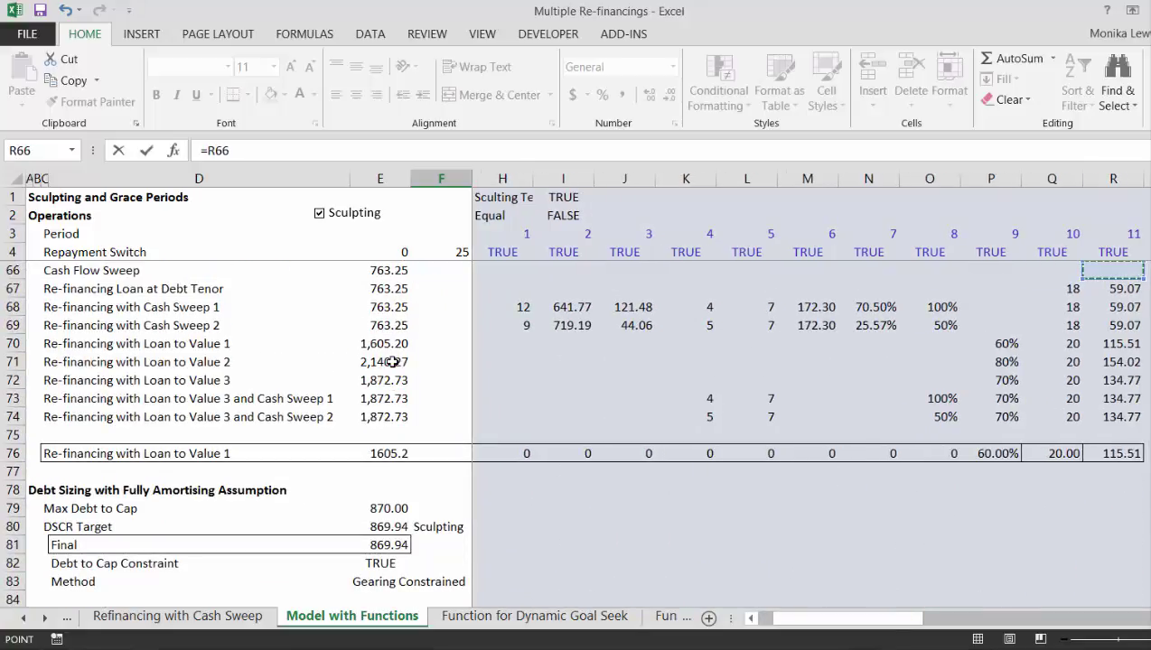
pyautogui.press('Down')
pyautogui.press('Down')
pyautogui.press('Down')
pyautogui.press('Down')
pyautogui.press('Down')
pyautogui.press('Down')
pyautogui.press('Down')
pyautogui.press('Down')
pyautogui.press('Down')
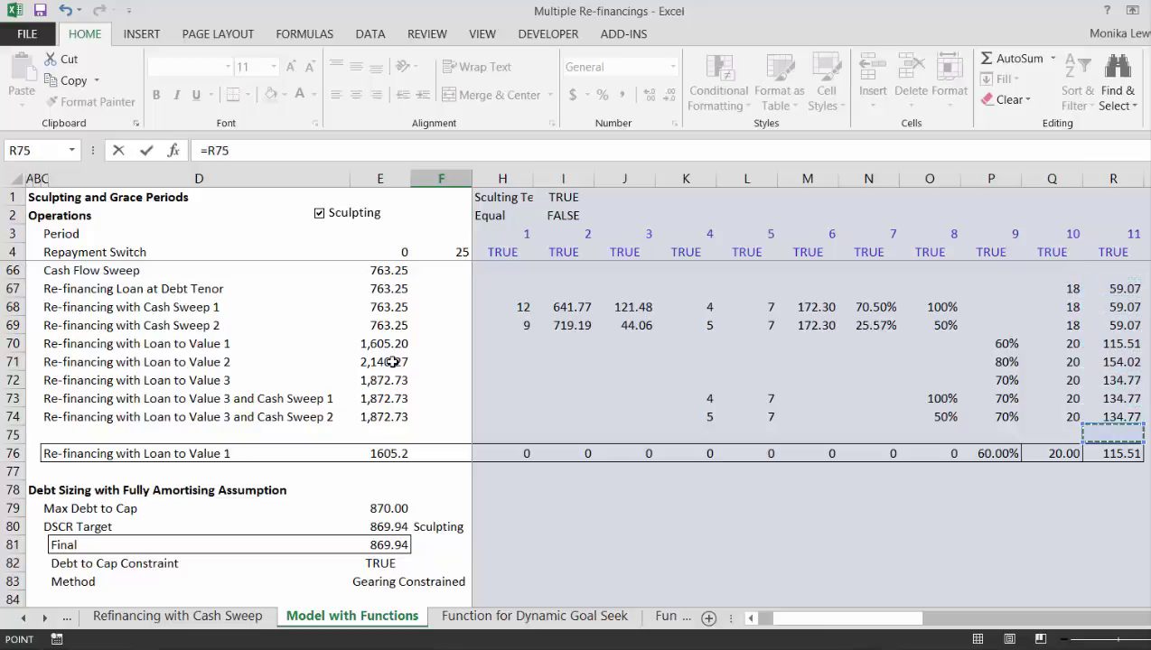
pyautogui.press('Down')
pyautogui.press('Return')
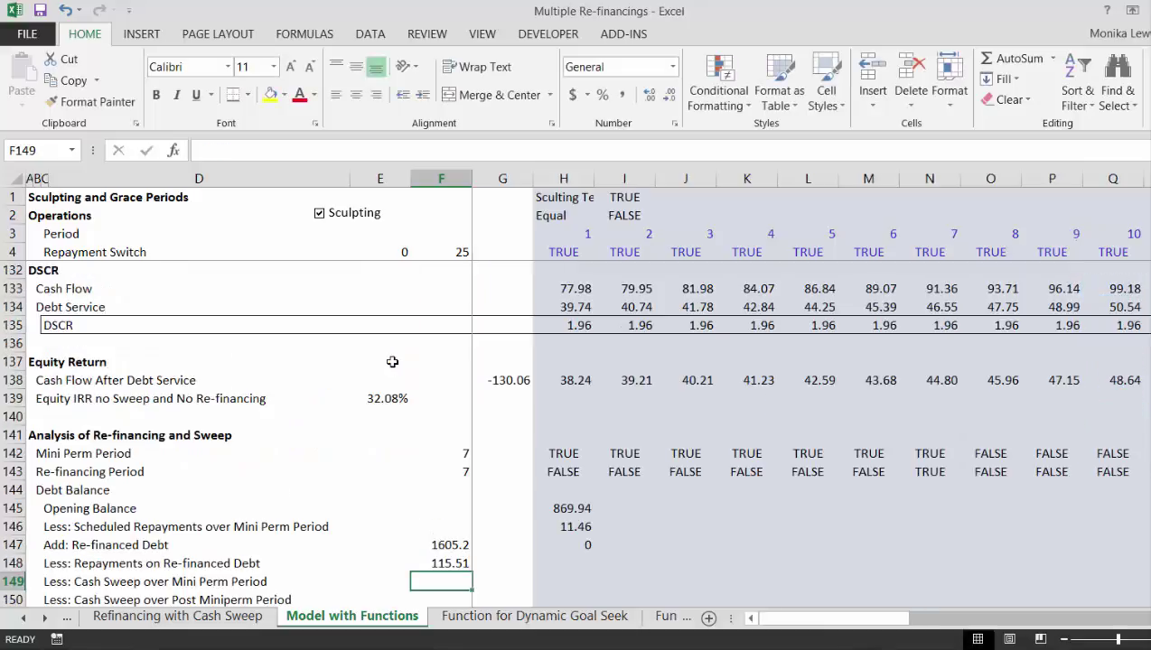
# Step: Enter the first-period Less: Repayments on Re-financed Debt formula in H148 as =$F$148-H152
pyautogui.press('Down')
pyautogui.press('Up')
pyautogui.press('Up')
pyautogui.press('Right')
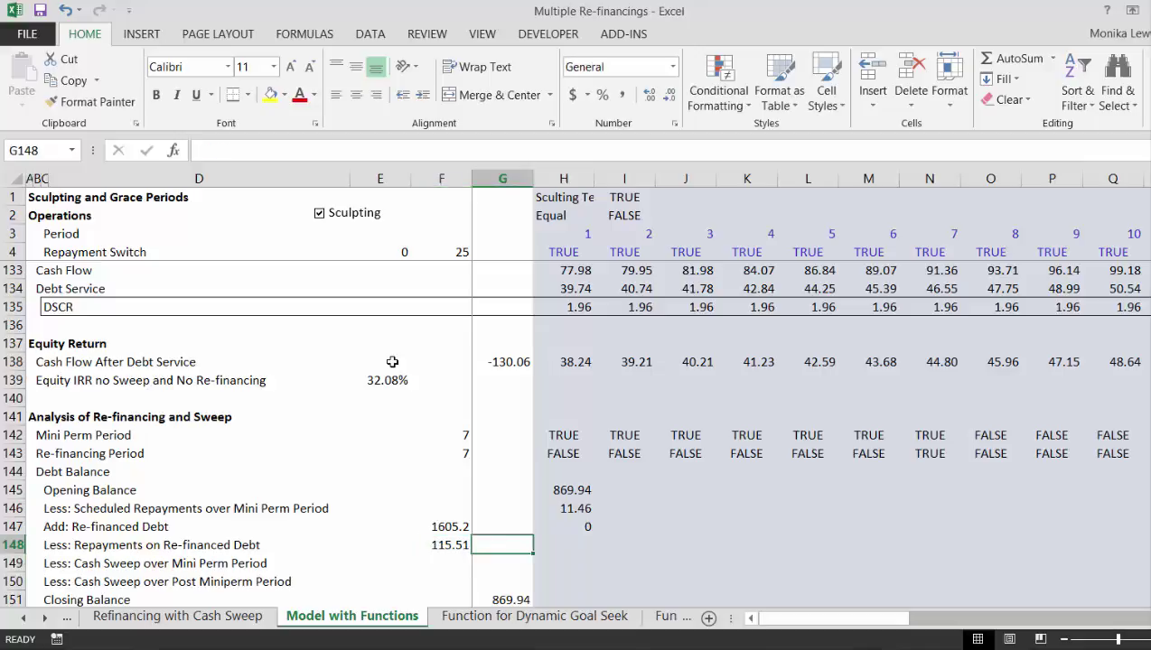
pyautogui.press('Right')
pyautogui.press('Left')
pyautogui.press('Left')
pyautogui.press('Right')
pyautogui.press('Right')
pyautogui.press('Down')
pyautogui.press('Down')
pyautogui.press('Down')
pyautogui.press('Down')
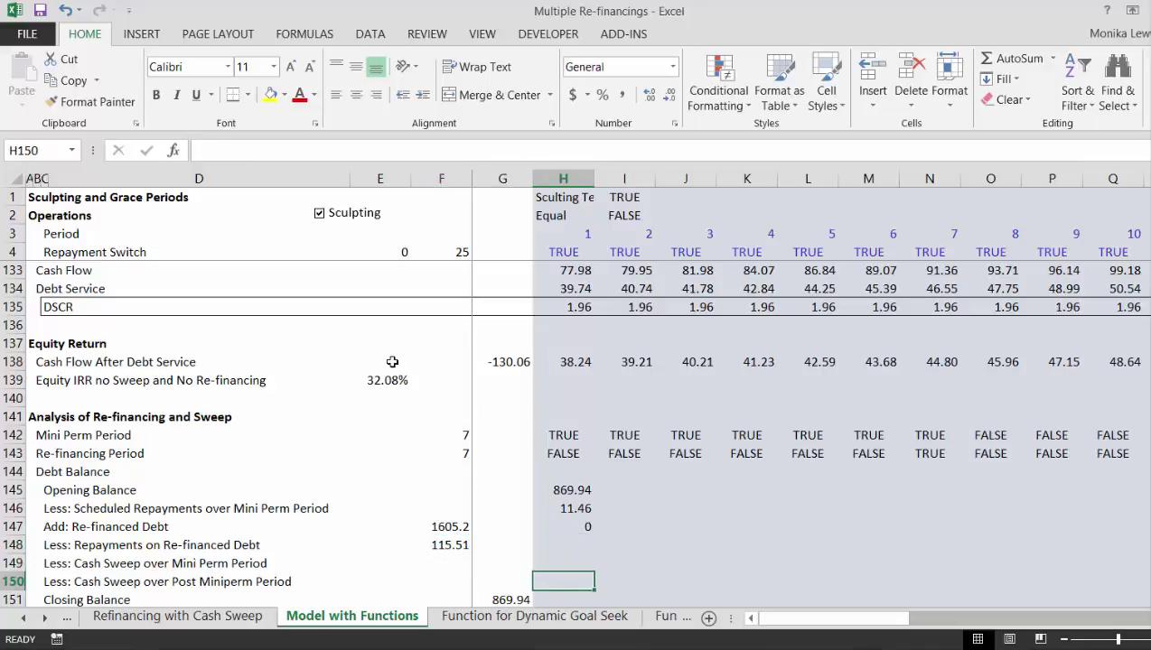
pyautogui.press('Up')
pyautogui.press('Up')
pyautogui.press('Up')
pyautogui.press('Up')
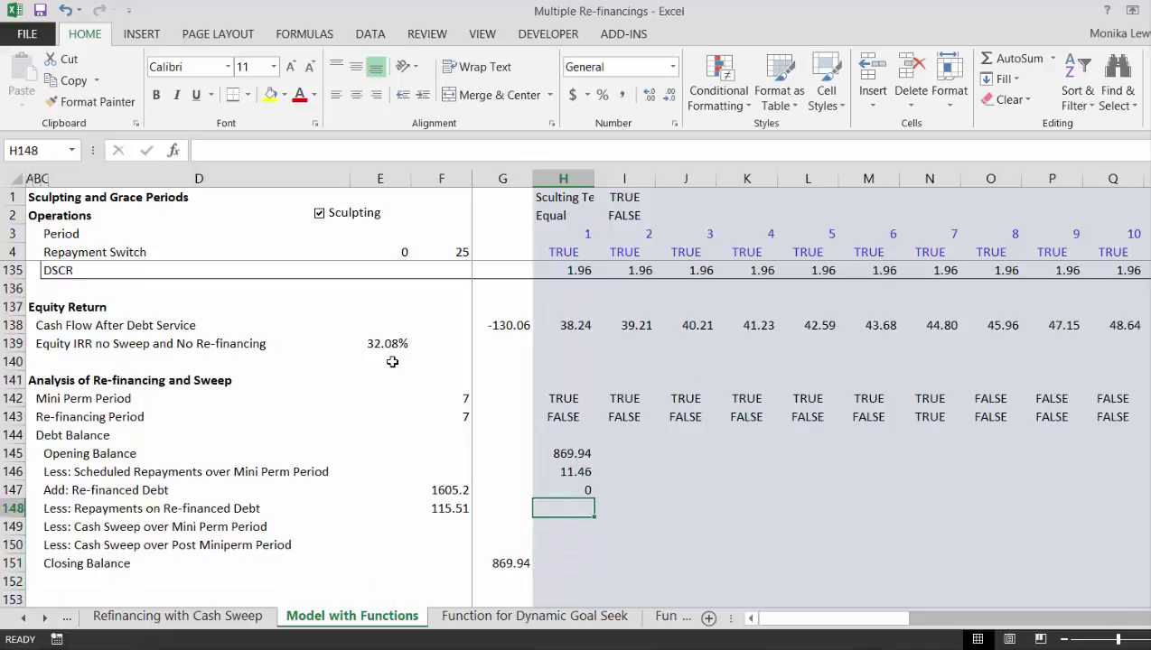
pyautogui.write('=')
pyautogui.press('Left')
pyautogui.press('F4')
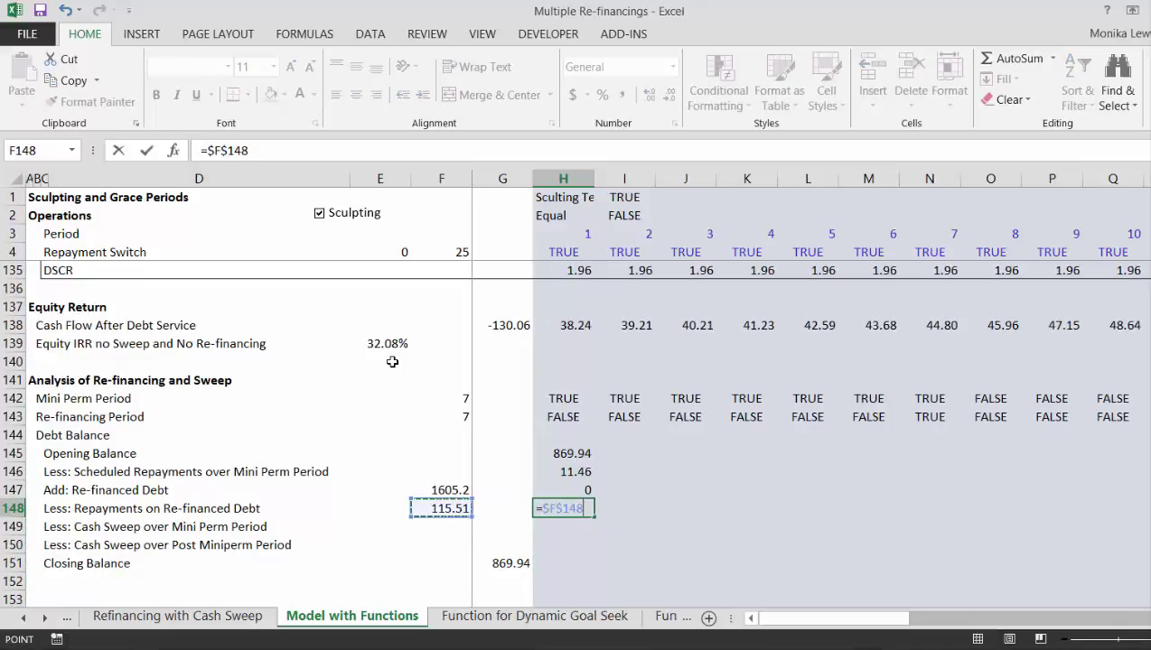
pyautogui.write('-')
pyautogui.press('Down')
pyautogui.press('Down')
pyautogui.press('Down')
pyautogui.press('Down')
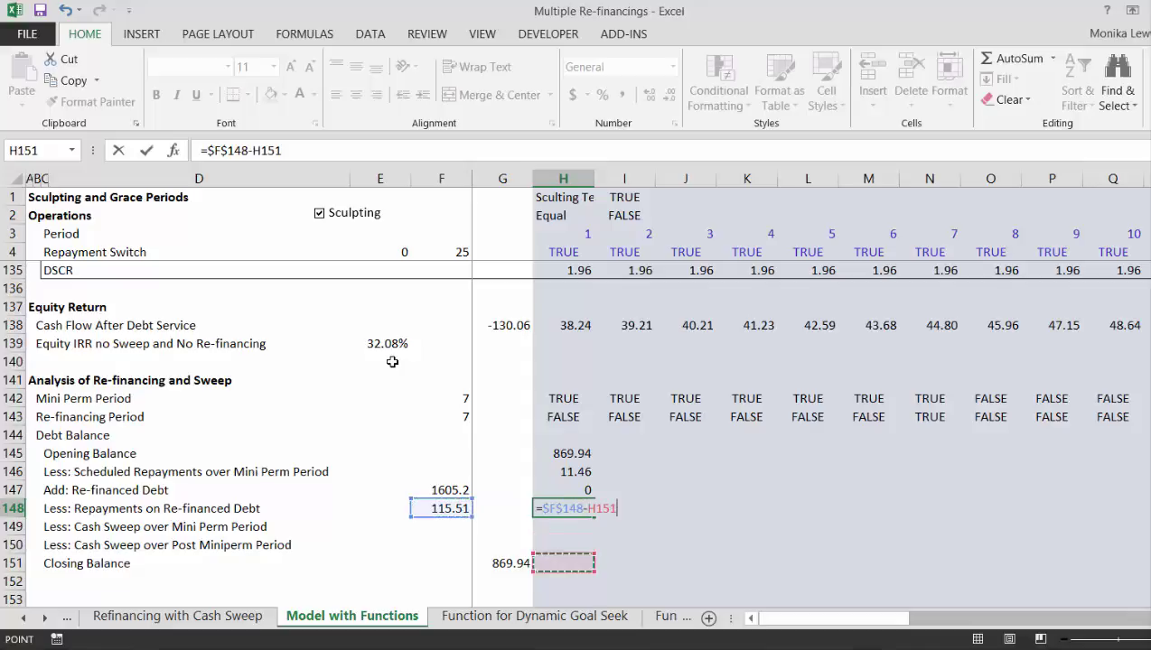
pyautogui.press('Return')
# Step: Add the row labels Interest Rate in C152 and Interest Expense in C153 below Closing Balance
pyautogui.press('Down')
pyautogui.press('Down')
pyautogui.press('Down')
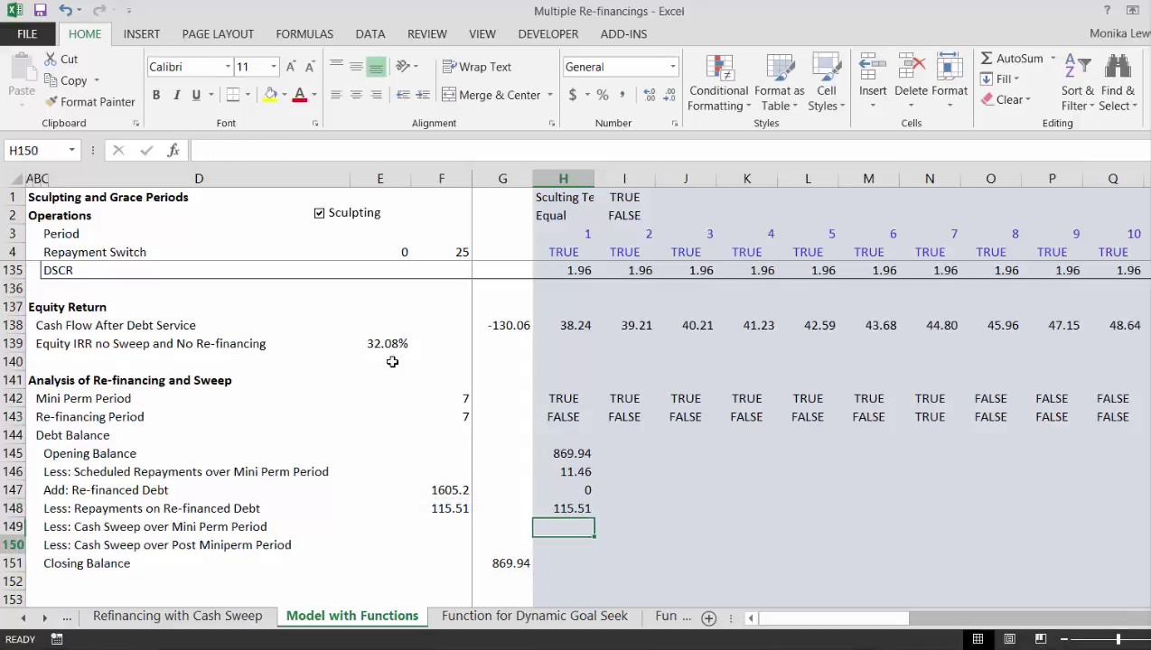
pyautogui.press('Left')
pyautogui.press('Left')
pyautogui.press('Left')
pyautogui.press('Left')
pyautogui.press('Left')
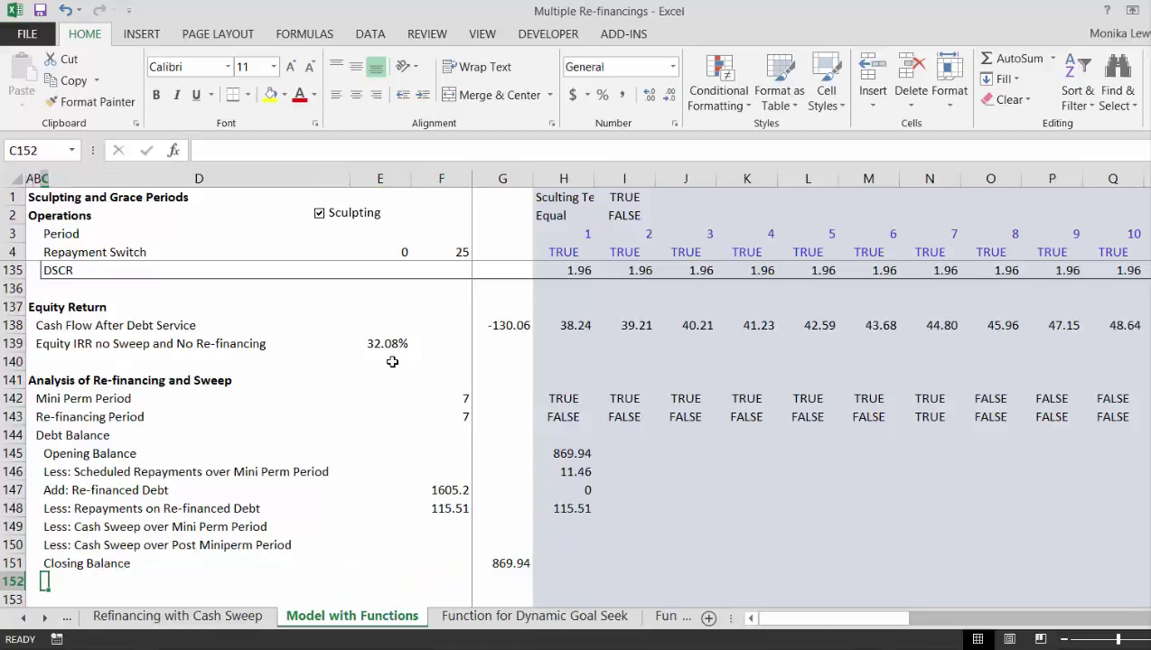
pyautogui.write('Inter')
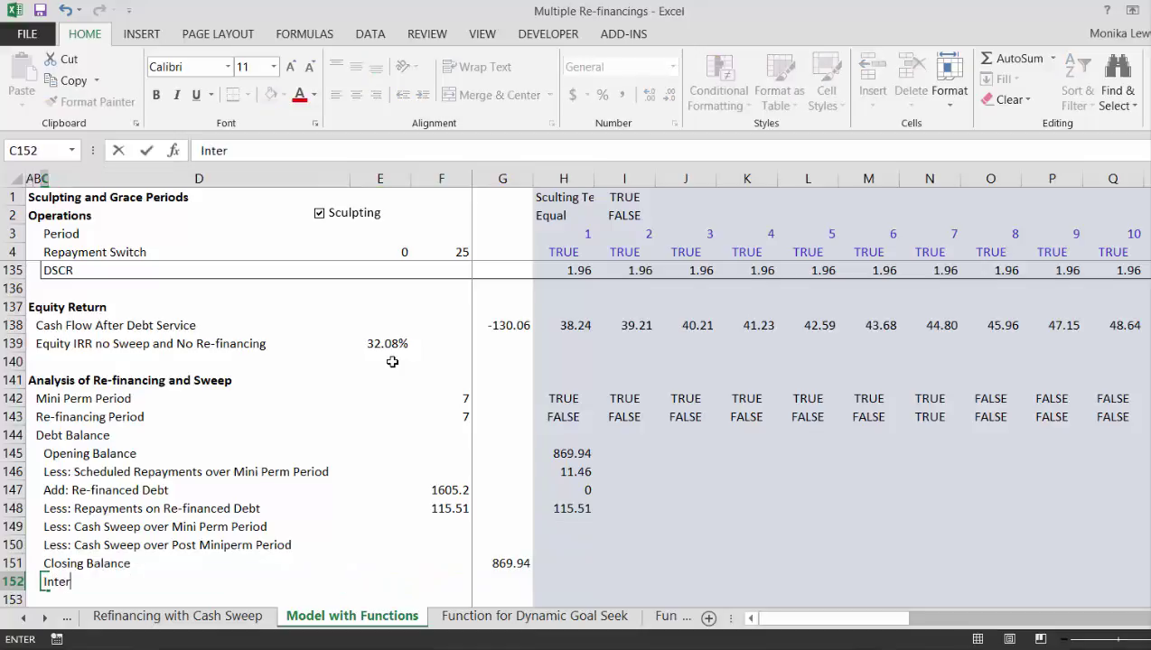
pyautogui.write('est Rate')
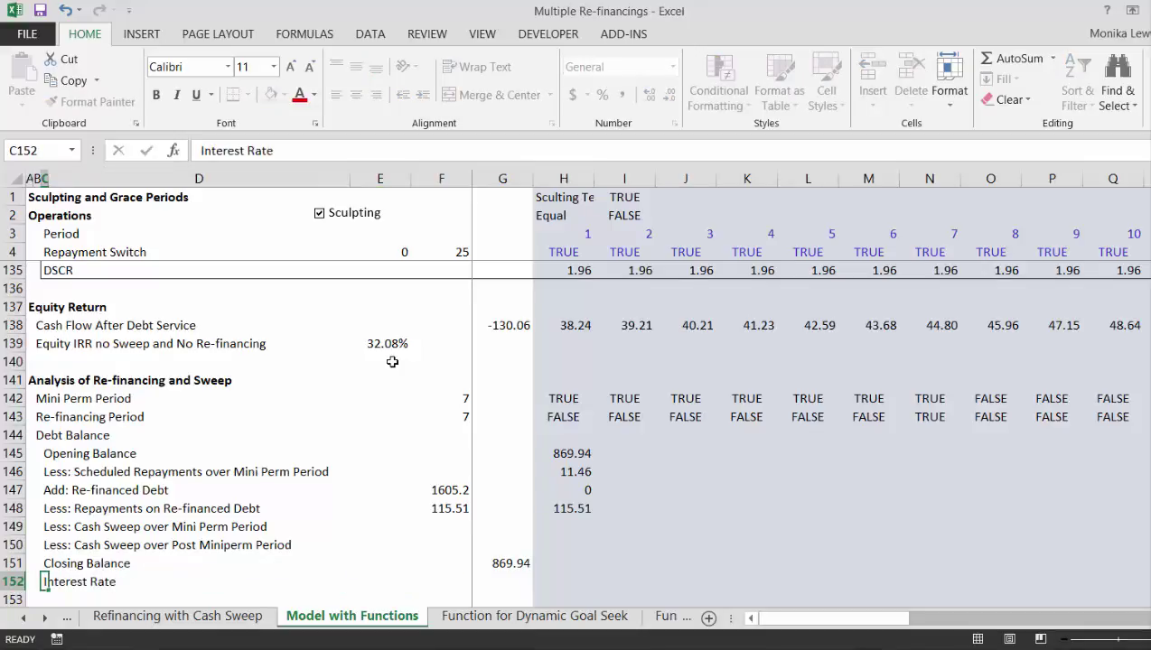
pyautogui.press('Return')
pyautogui.write('Ine')
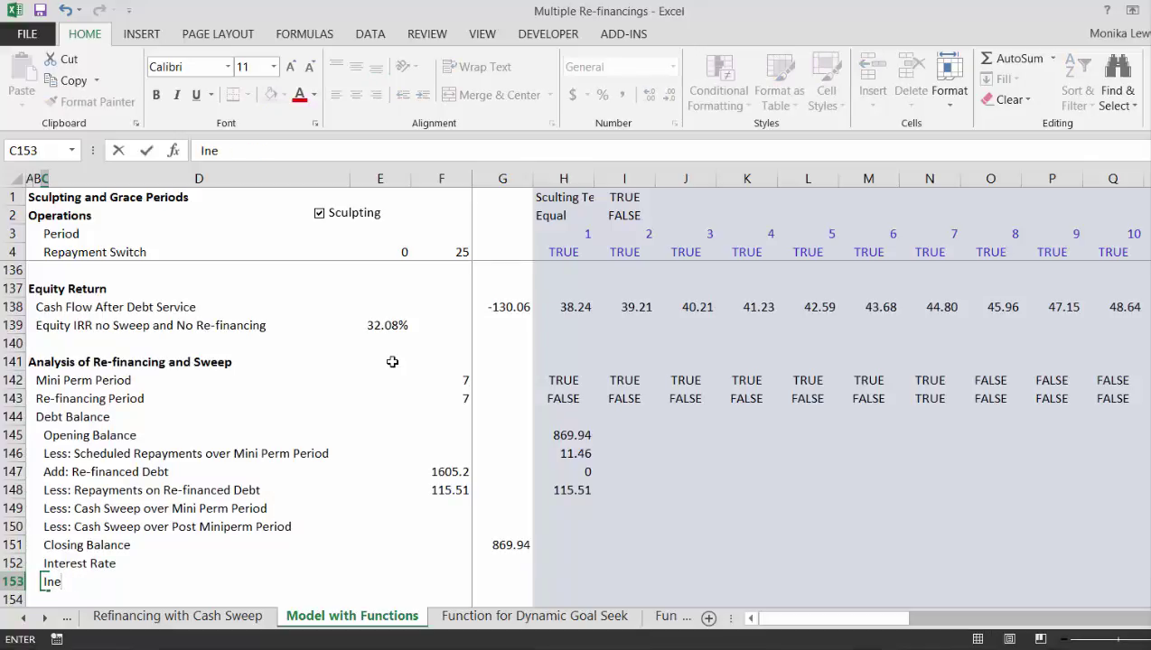
pyautogui.write('renterest ')
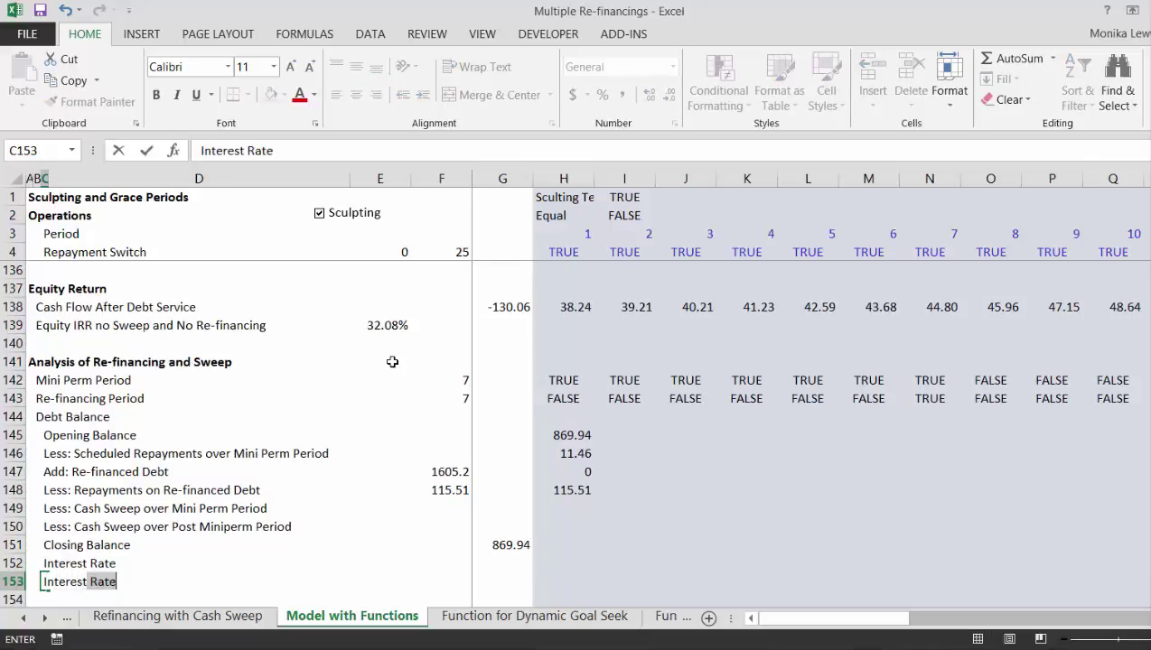
pyautogui.write('Expense')
pyautogui.press('Return')
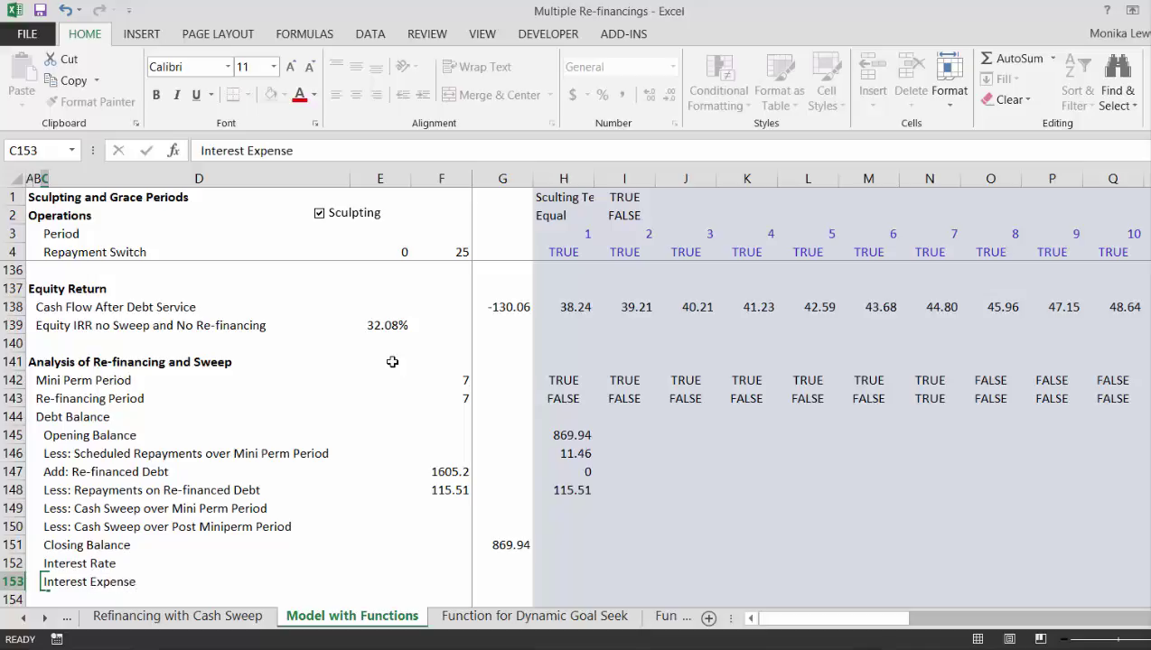
# Step: Link the first-period Interest Rate in H152 to the Interest Rate row of the existing debt schedule above
pyautogui.press('Up')
pyautogui.press('Up')
pyautogui.press('Right')
pyautogui.press('Right')
pyautogui.press('Right')
pyautogui.press('Right')
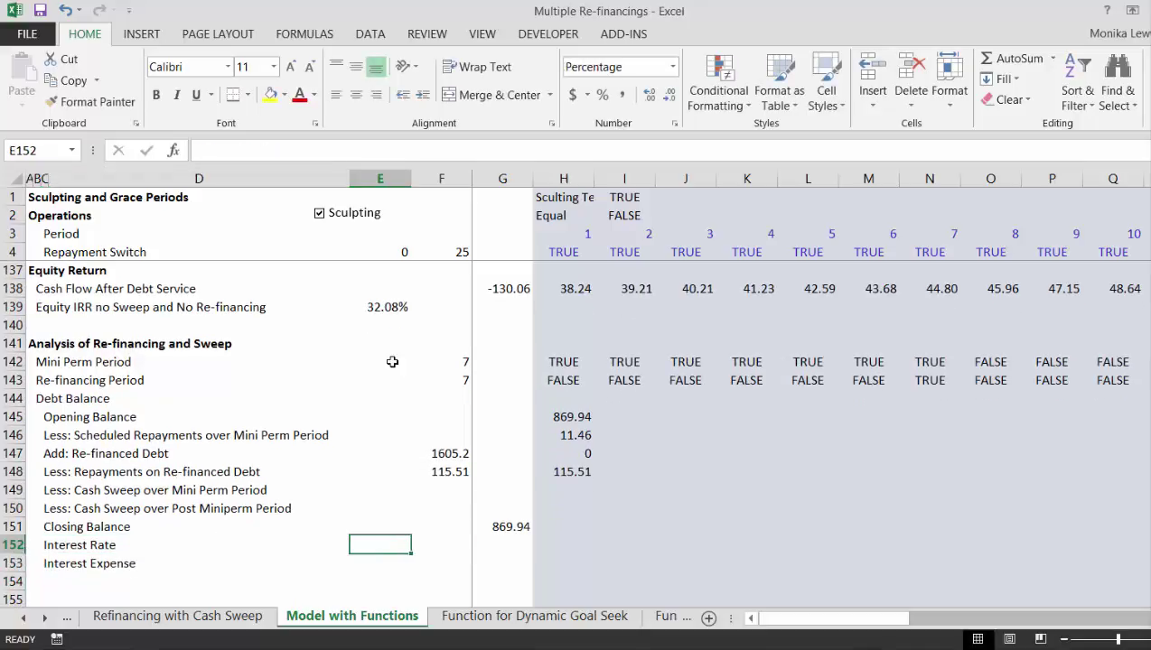
pyautogui.write('=')
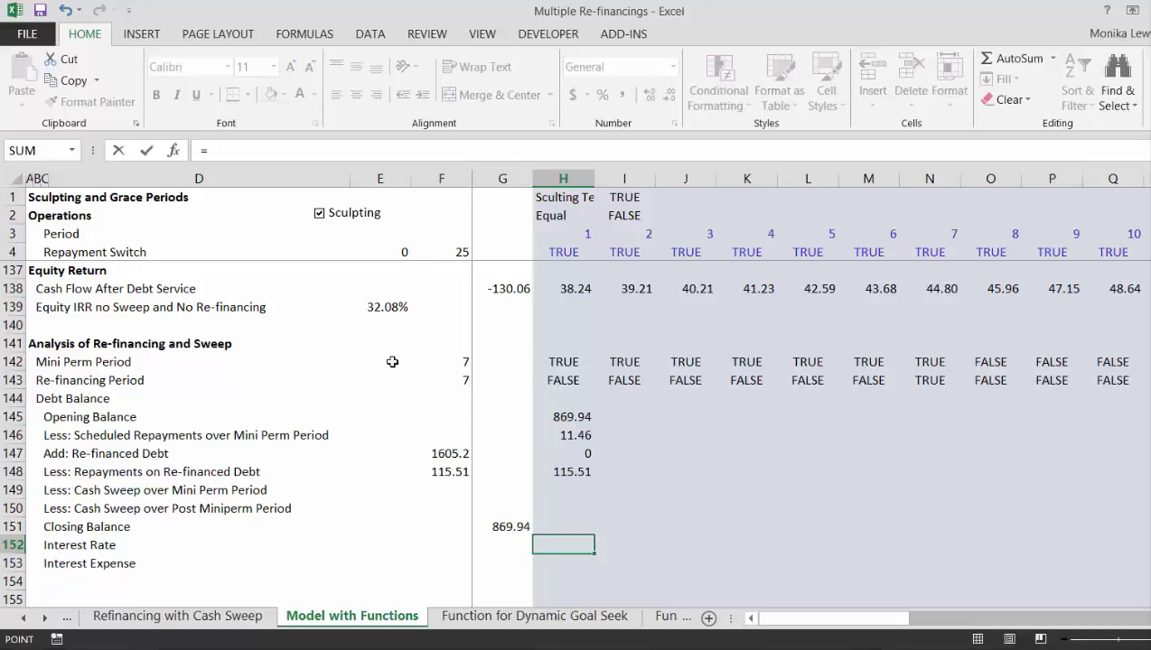
pyautogui.press('Up')
pyautogui.press('Up')
pyautogui.press('Up')
pyautogui.press('Up')
pyautogui.press('Up')
pyautogui.press('Up')
pyautogui.press('Up')
pyautogui.press('Up')
pyautogui.press('Up')
pyautogui.press('Up')
pyautogui.press('Up')
pyautogui.press('Up')
pyautogui.press('Up')
pyautogui.press('Up')
pyautogui.press('Up')
pyautogui.press('Up')
pyautogui.press('Up')
pyautogui.press('Up')
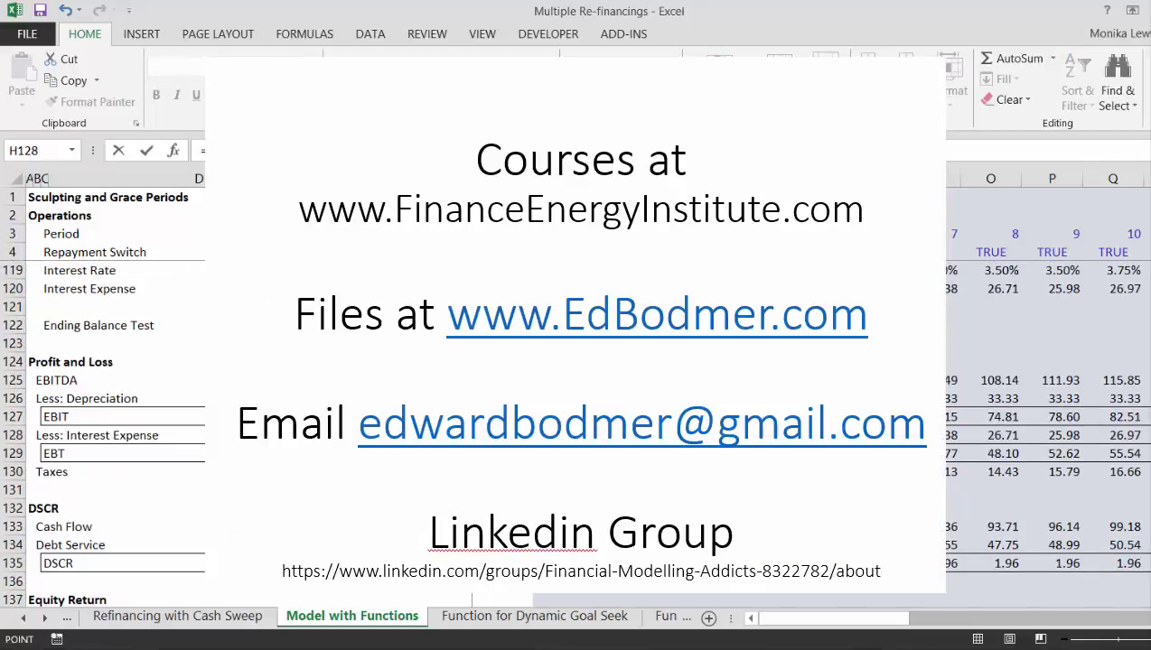
pyautogui.press('Up')
pyautogui.press('Up')
pyautogui.press('Up')
pyautogui.press('Up')
pyautogui.press('Up')
pyautogui.press('Up')
pyautogui.press('Up')
pyautogui.press('Up')
pyautogui.press('Up')
pyautogui.press('Up')
pyautogui.press('Up')
pyautogui.press('Return')
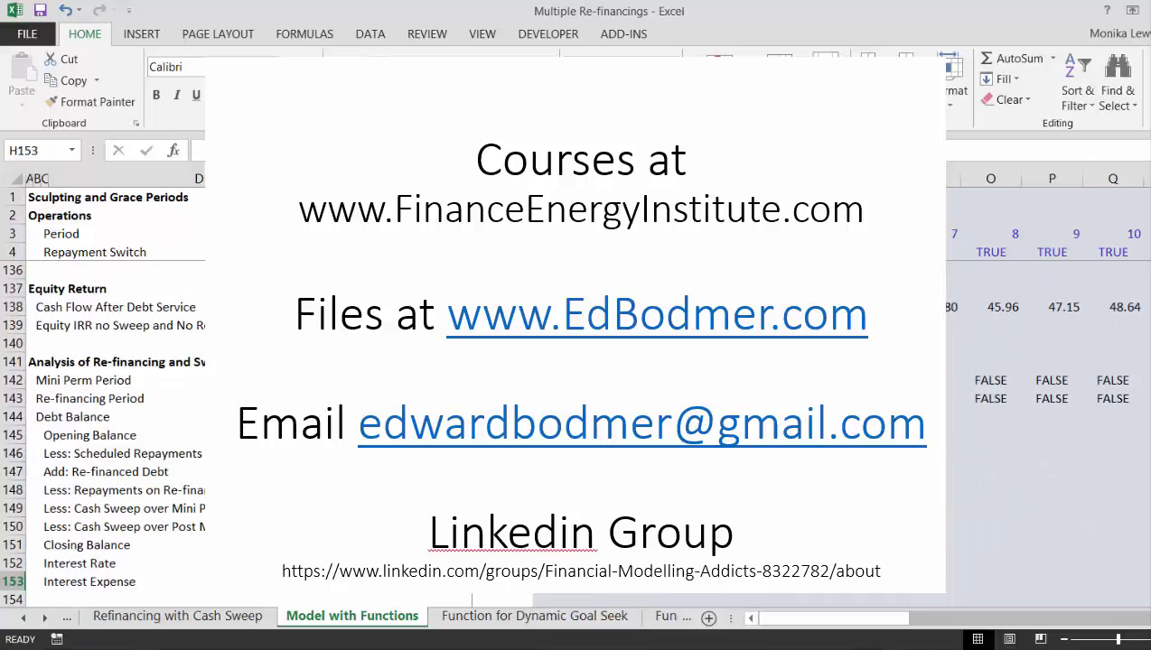
# Step: Calculate the first-period Interest Expense in H153 from the interest rate and opening balance with =H152*H145
pyautogui.write('=')
pyautogui.press('Up')
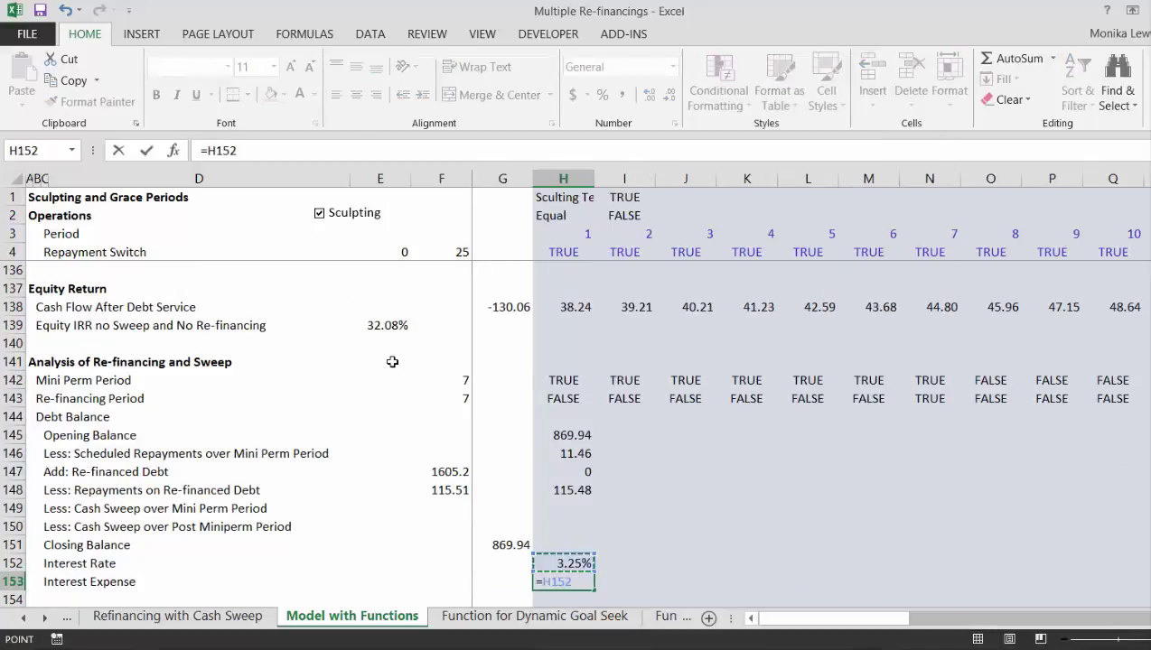
pyautogui.write('*')
pyautogui.press('Up')
pyautogui.press('Up')
pyautogui.press('Up')
pyautogui.press('Up')
pyautogui.press('Up')
pyautogui.press('Up')
pyautogui.press('Up')
pyautogui.press('Up')
pyautogui.press('Up')
pyautogui.press('Up')
pyautogui.press('Up')
pyautogui.press('Up')
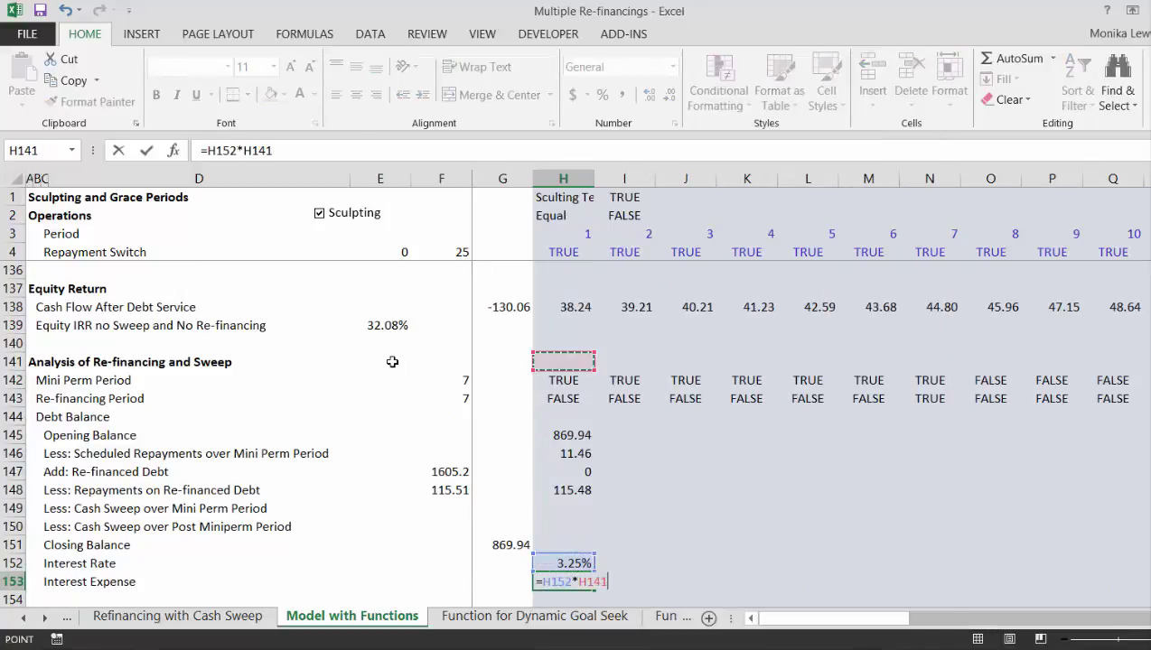
pyautogui.press('Down')
pyautogui.press('Down')
pyautogui.press('Down')
pyautogui.press('Down')
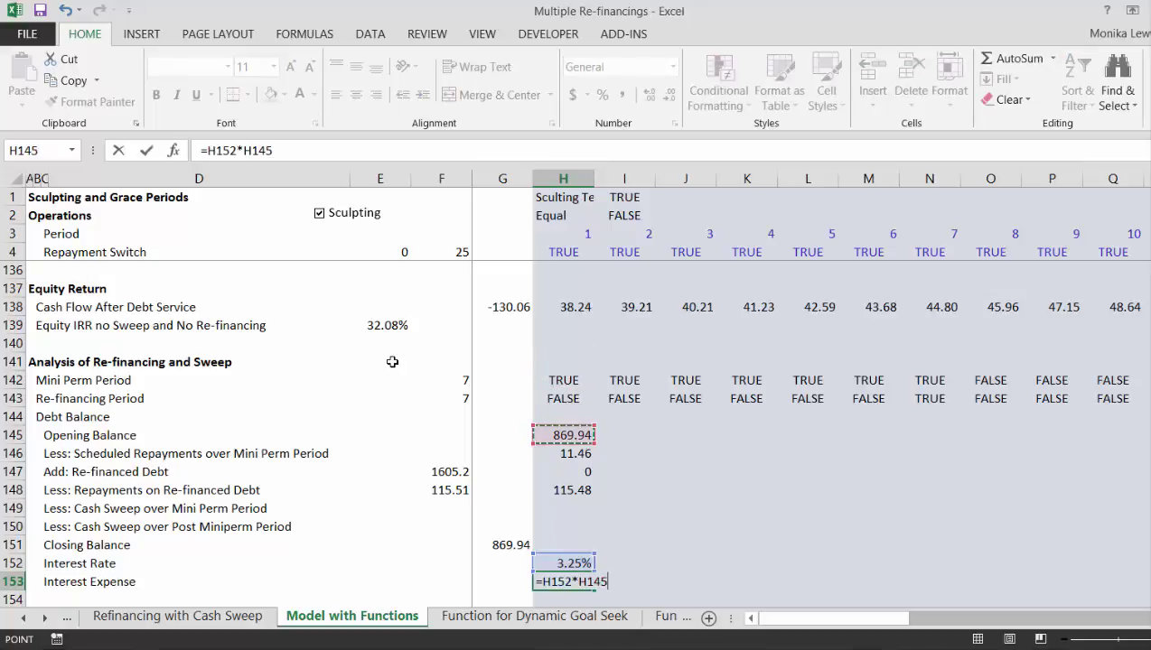
# Step: Complete the first-period Interest Expense formula as =H152*H145, multiplying the interest rate by the opening balance
pyautogui.press('Return')
pyautogui.press('Up')
pyautogui.press('Up')
pyautogui.press('Down')
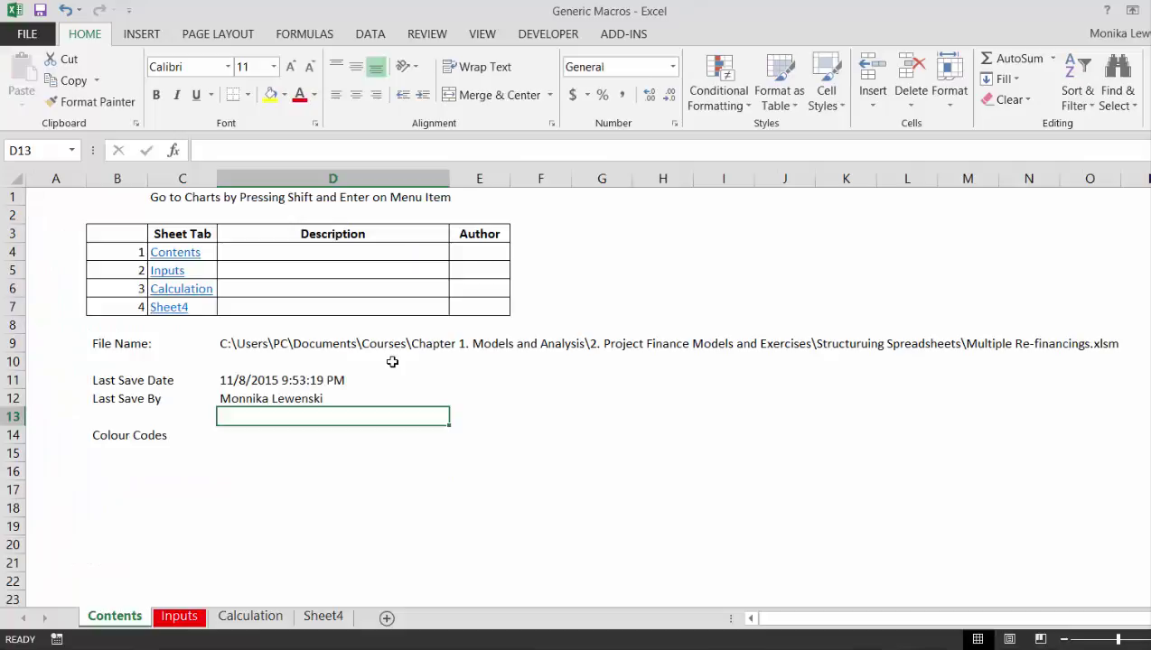
pyautogui.hotkey('ctrl', 'Tab')
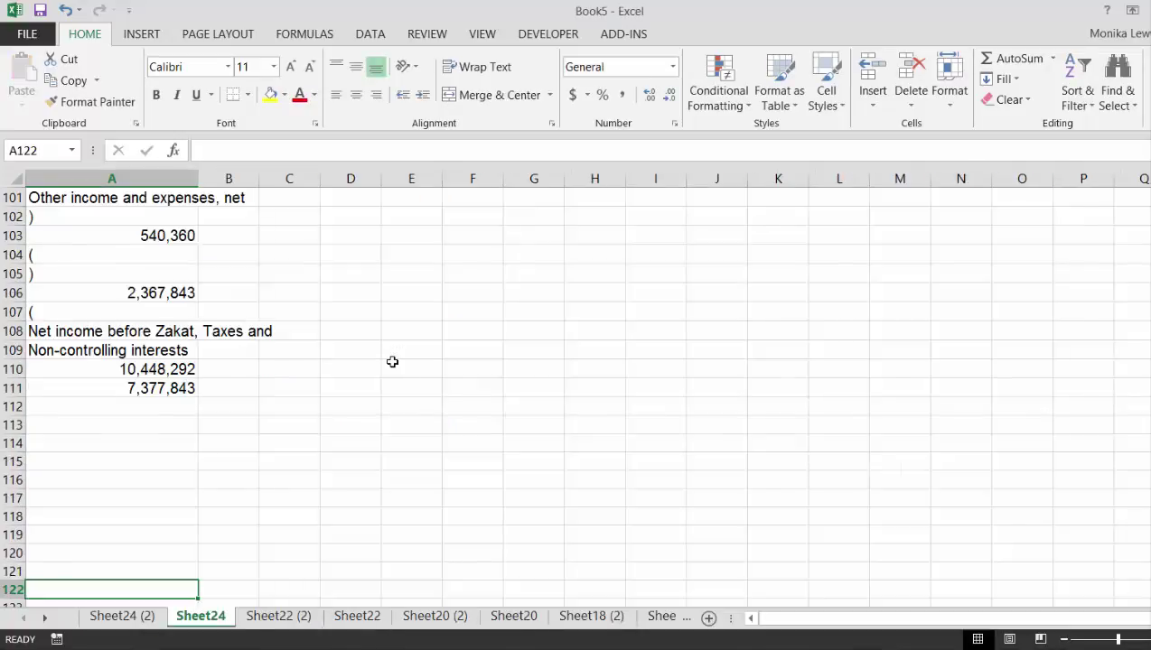
pyautogui.hotkey('ctrl', 'Tab')
pyautogui.hotkey('ctrl', 'Tab')
pyautogui.hotkey('ctrl', 'Tab')
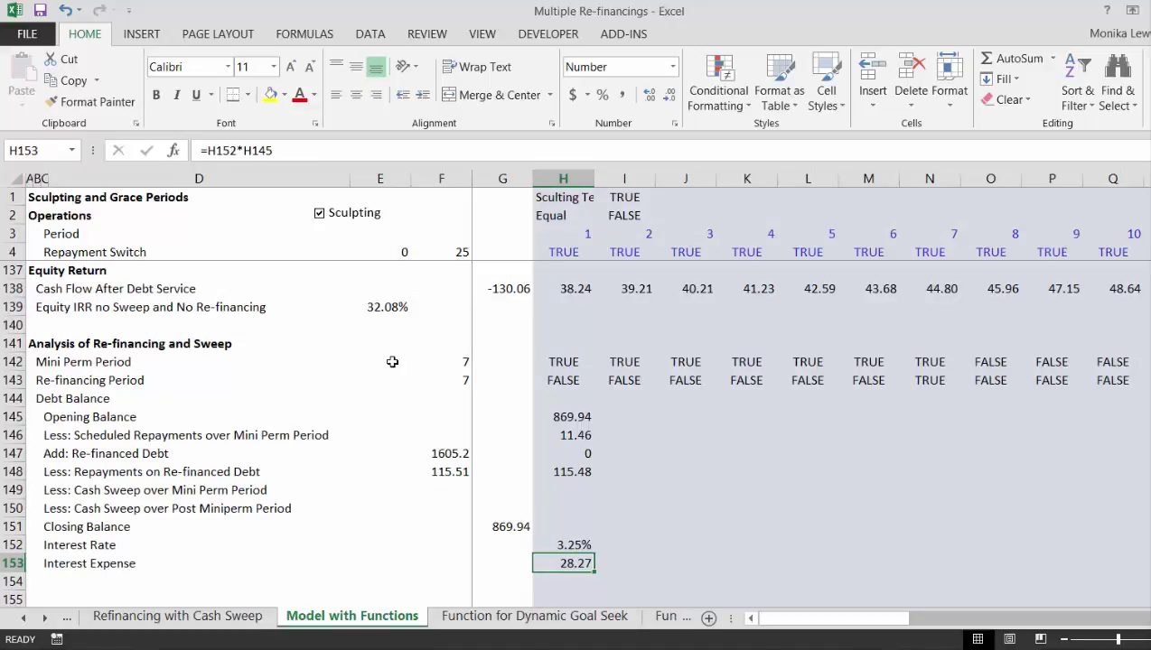
# Step: Insert a blank row at row 144, between Re-financing Period and the Debt Balance heading
pyautogui.press('Up')
pyautogui.press('Up')
pyautogui.press('Up')
pyautogui.press('Up')
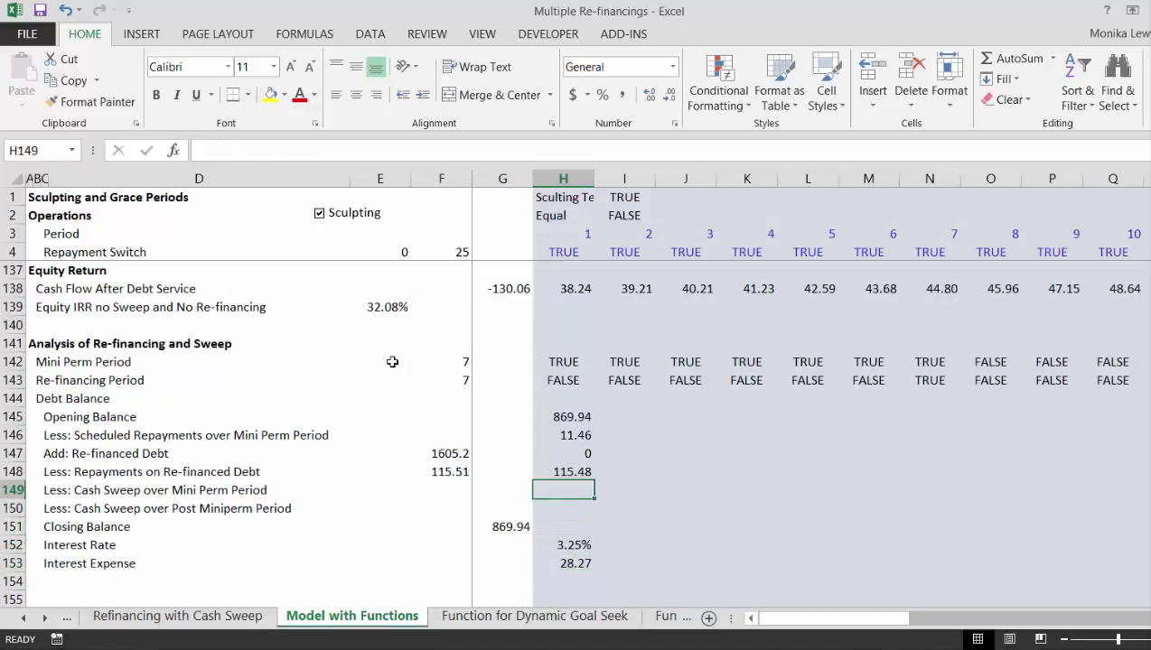
pyautogui.press('Up')
pyautogui.press('Down')
pyautogui.press('Up')
pyautogui.press('Up')
pyautogui.press('Up')
pyautogui.press('Up')
pyautogui.press('Up')
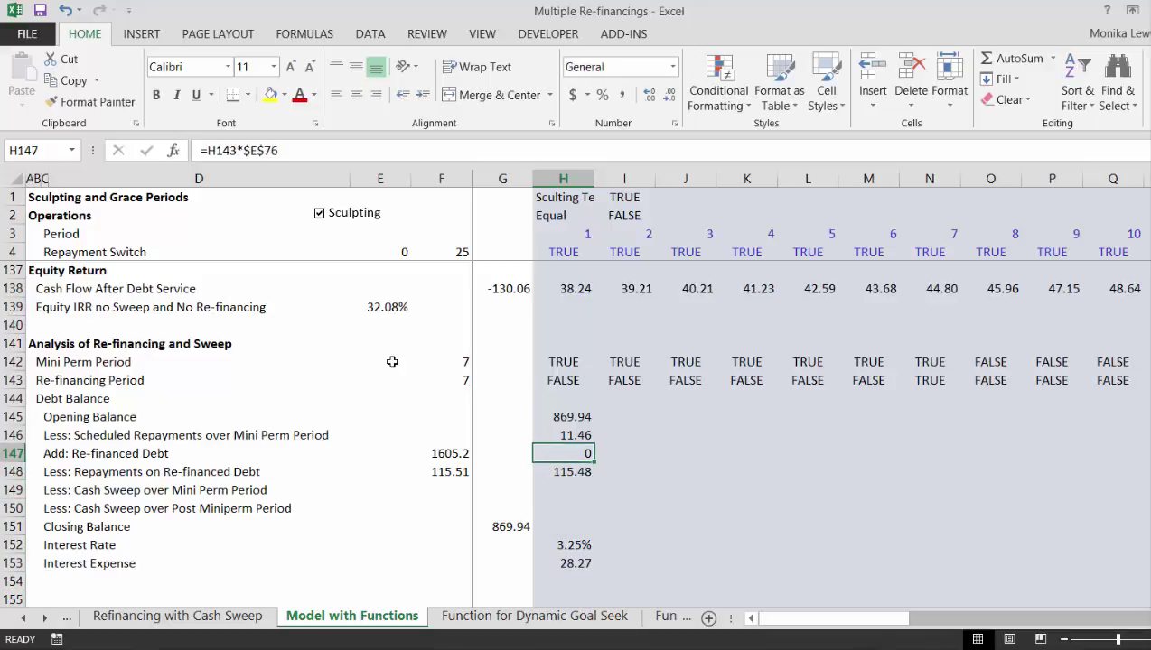
pyautogui.hotkey('shift', 'space')
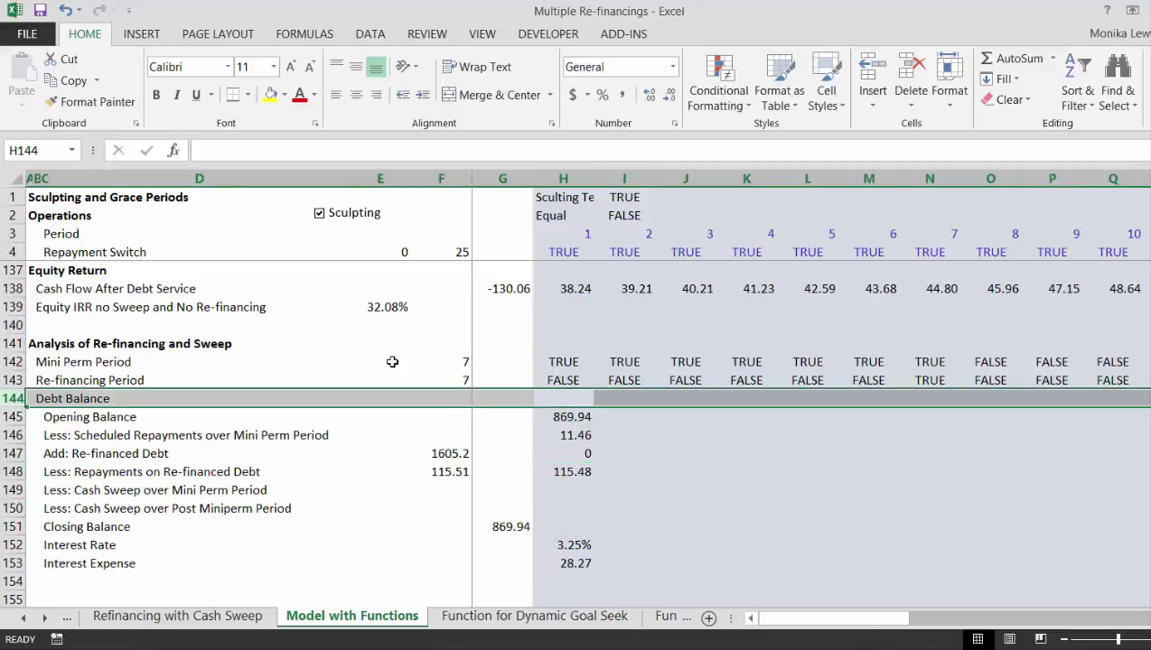
pyautogui.hotkey('ctrl', 'shift', '+')
# Step: Insert a second blank row directly above the Debt Balance heading, at row 145
pyautogui.press('Left')
pyautogui.press('Left')
pyautogui.press('Left')
pyautogui.press('Left')
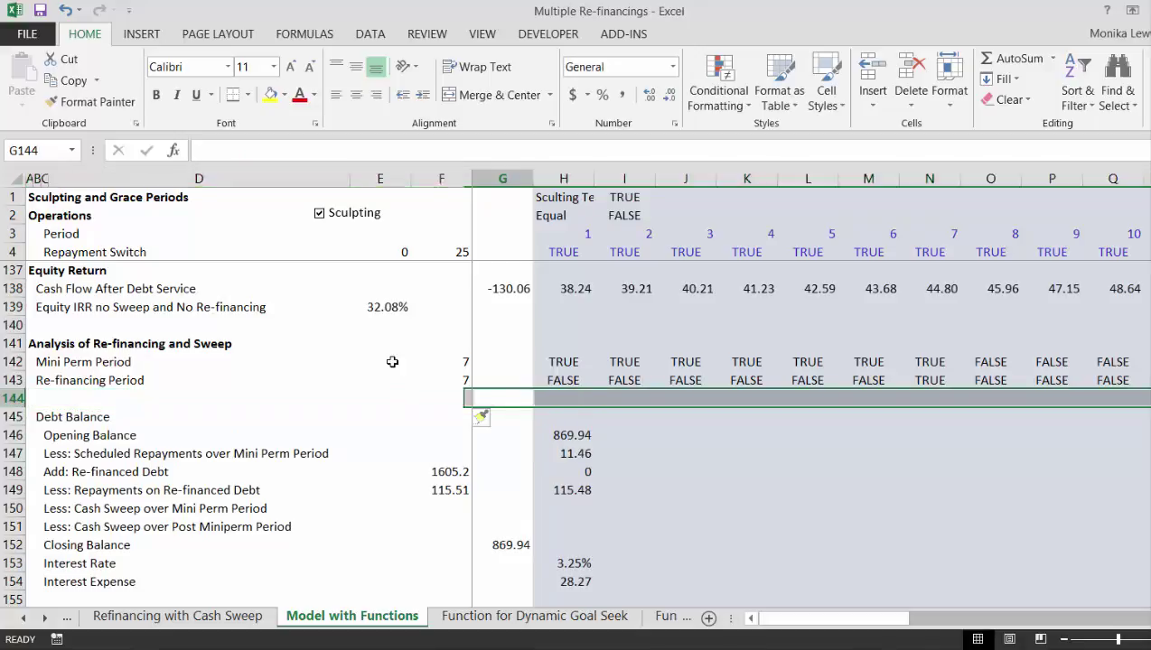
pyautogui.press('Left')
pyautogui.press('Left')
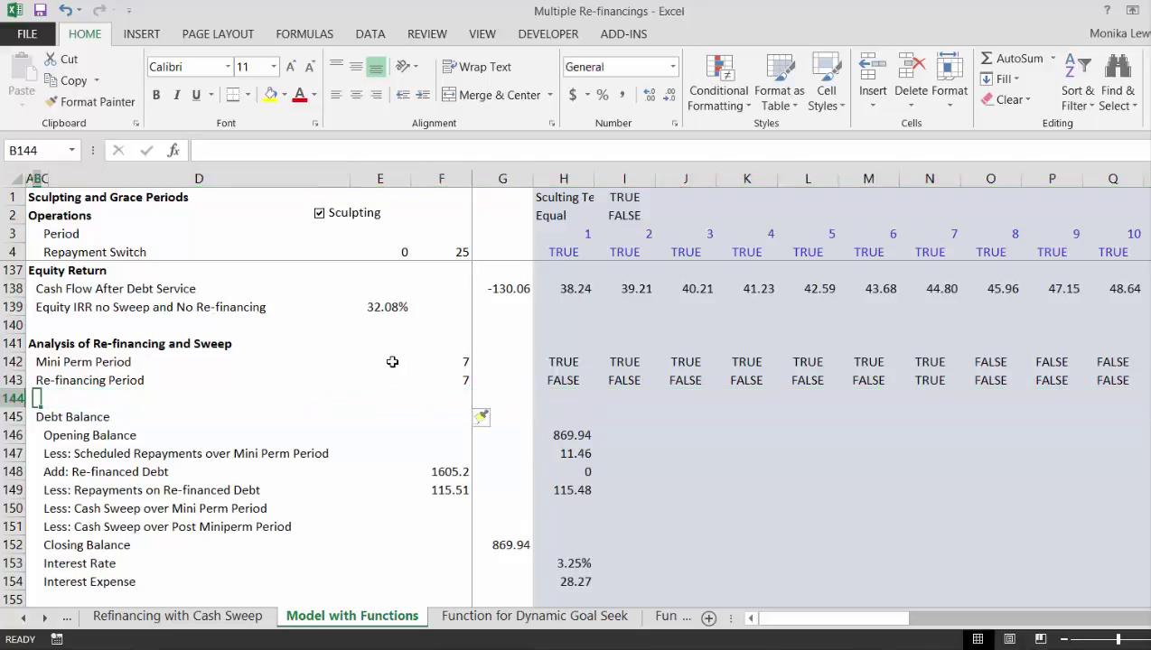
pyautogui.press('Down')
pyautogui.press('Left')
pyautogui.hotkey('shift', 'space')
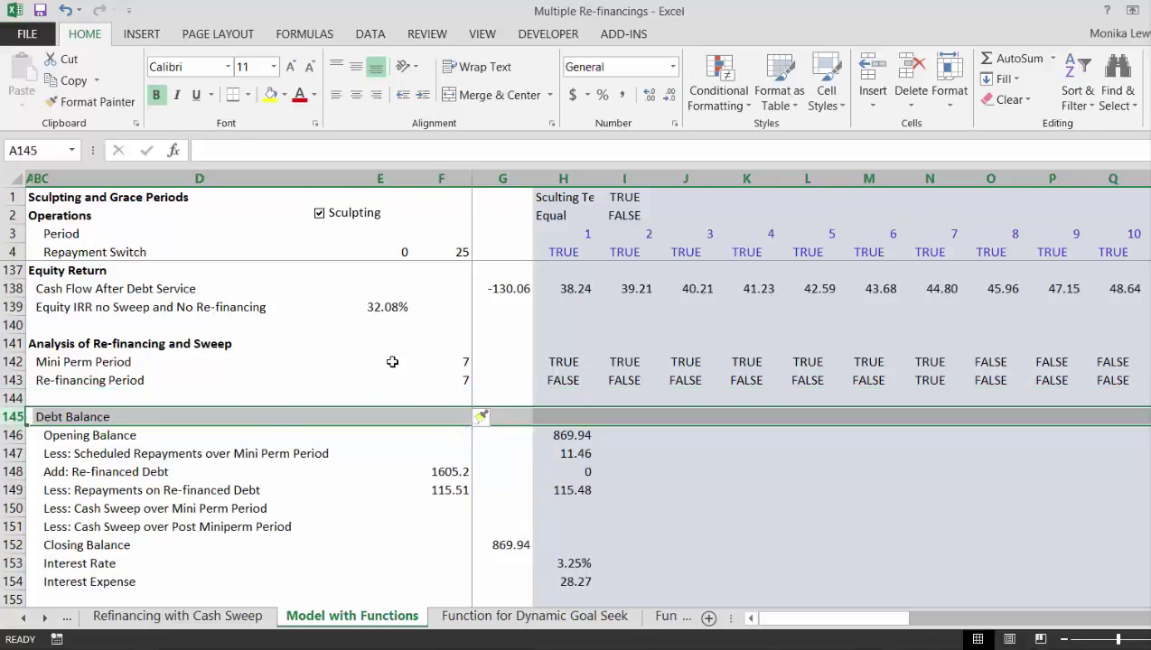
pyautogui.hotkey('ctrl', 'shift', '+')
# Step: Label the new row 144 "Post-Refinancing Repayment" in column B
pyautogui.press('Up')
pyautogui.press('Right')
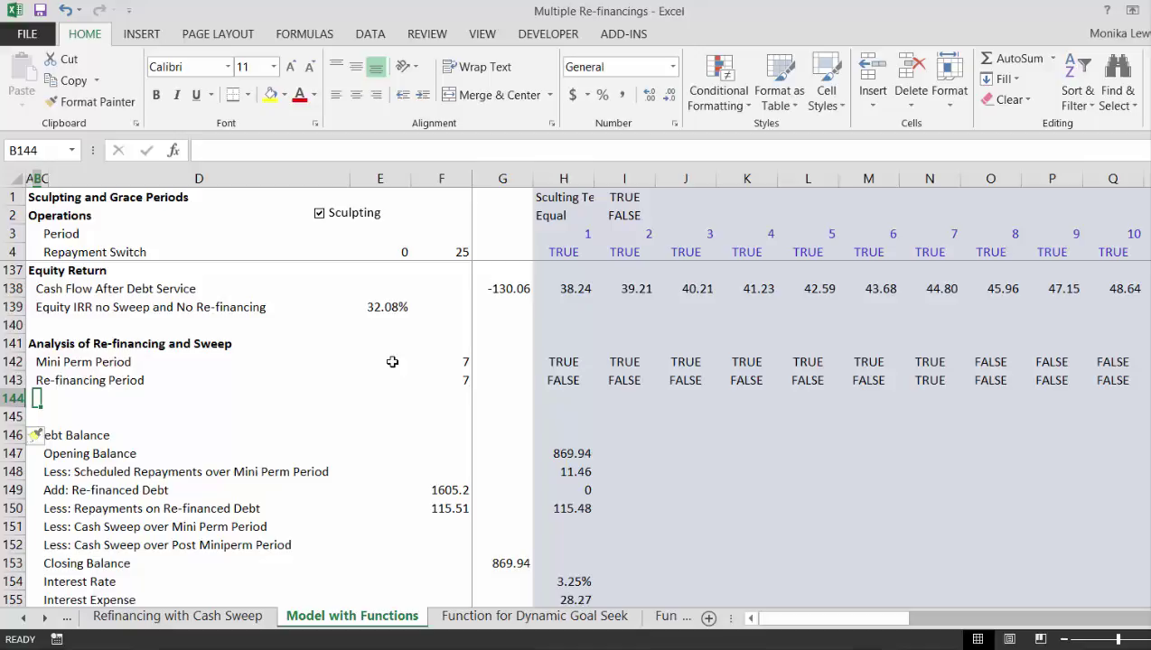
pyautogui.press('Up')
pyautogui.press('Down')
pyautogui.write('Post-')
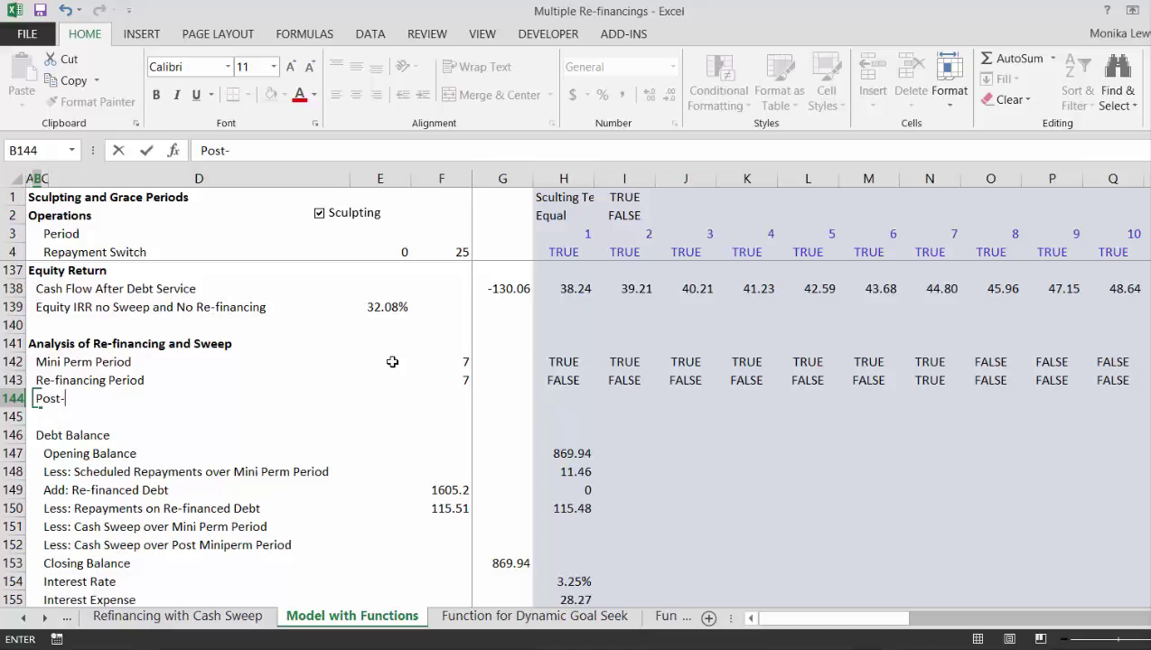
pyautogui.write('Refinancing Per')
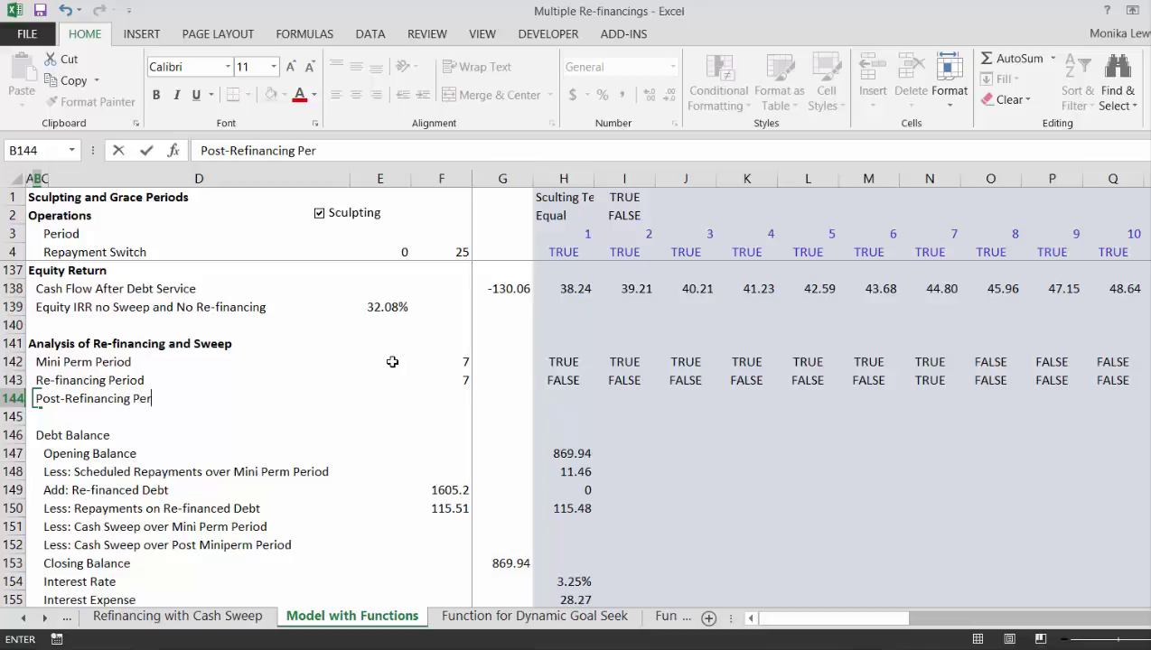
pyautogui.press('BackSpace')
pyautogui.press('BackSpace')
pyautogui.press('BackSpace')
pyautogui.write('RE')
pyautogui.press('BackSpace')
pyautogui.write('epayment')
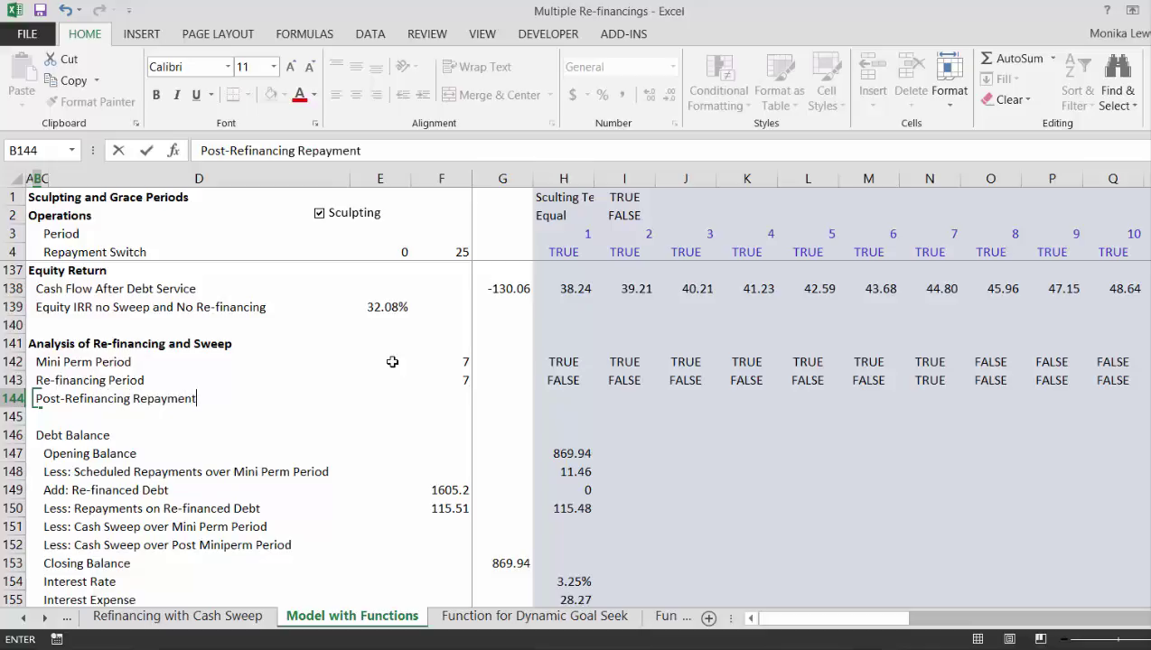
pyautogui.press('Return')
# Step: Calculate the start period of the Post-Refinancing Repayment in F144 with =F143+1
pyautogui.press('Right')
pyautogui.press('Right')
pyautogui.press('Right')
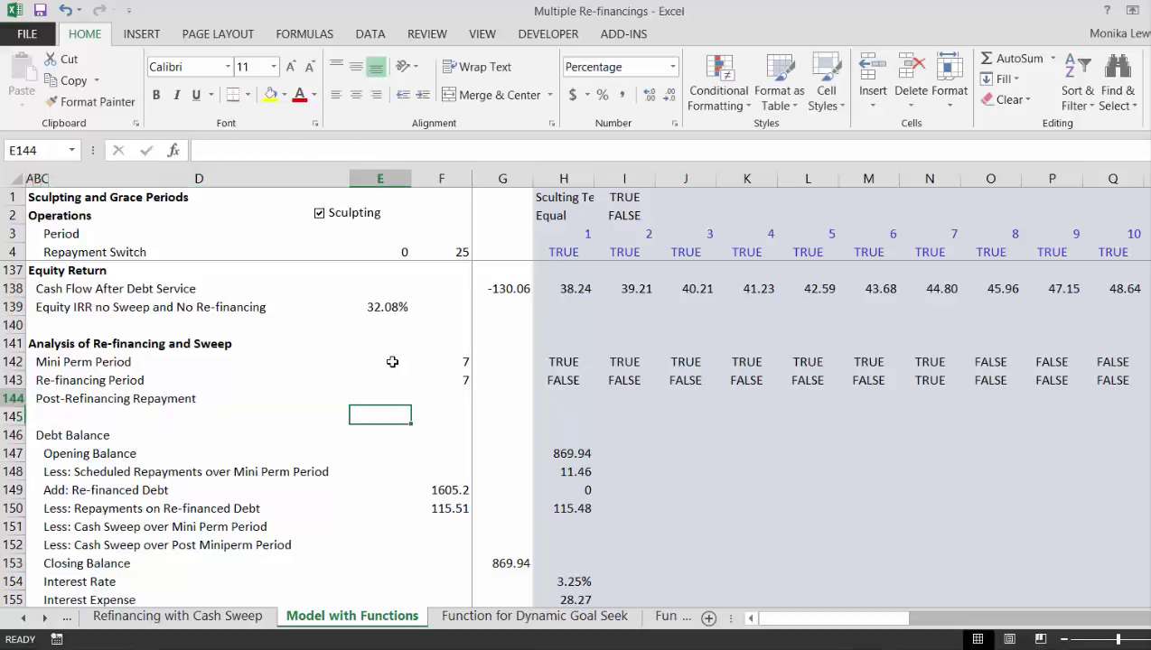
pyautogui.press('Up')
pyautogui.press('Right')
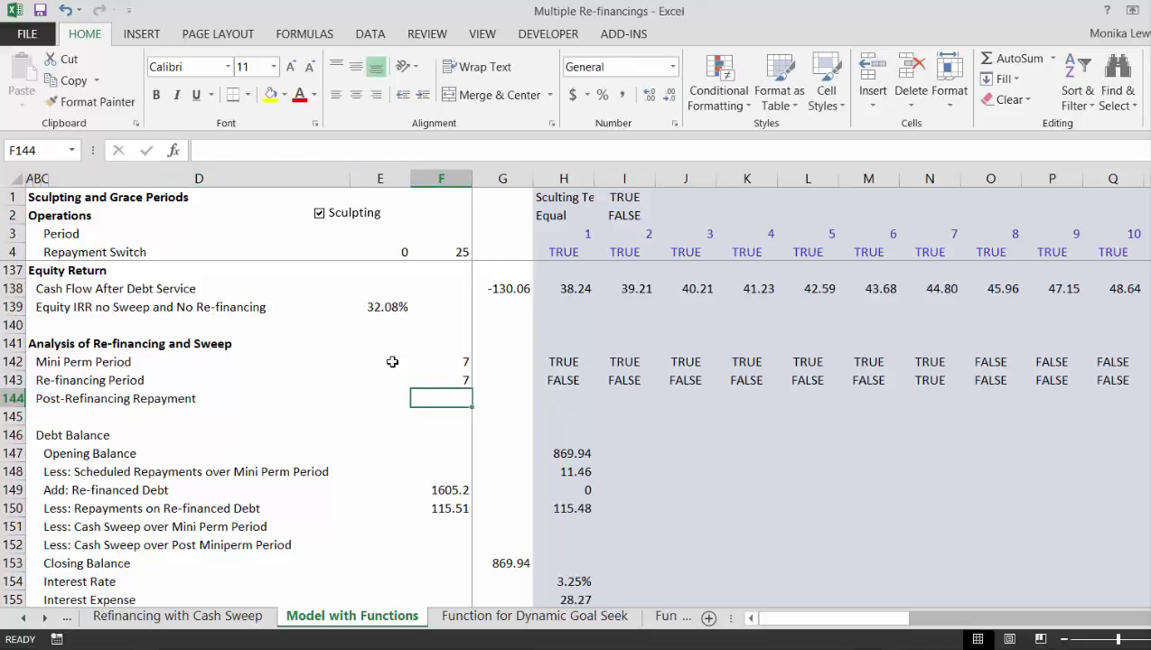
pyautogui.write('=')
pyautogui.press('Up')
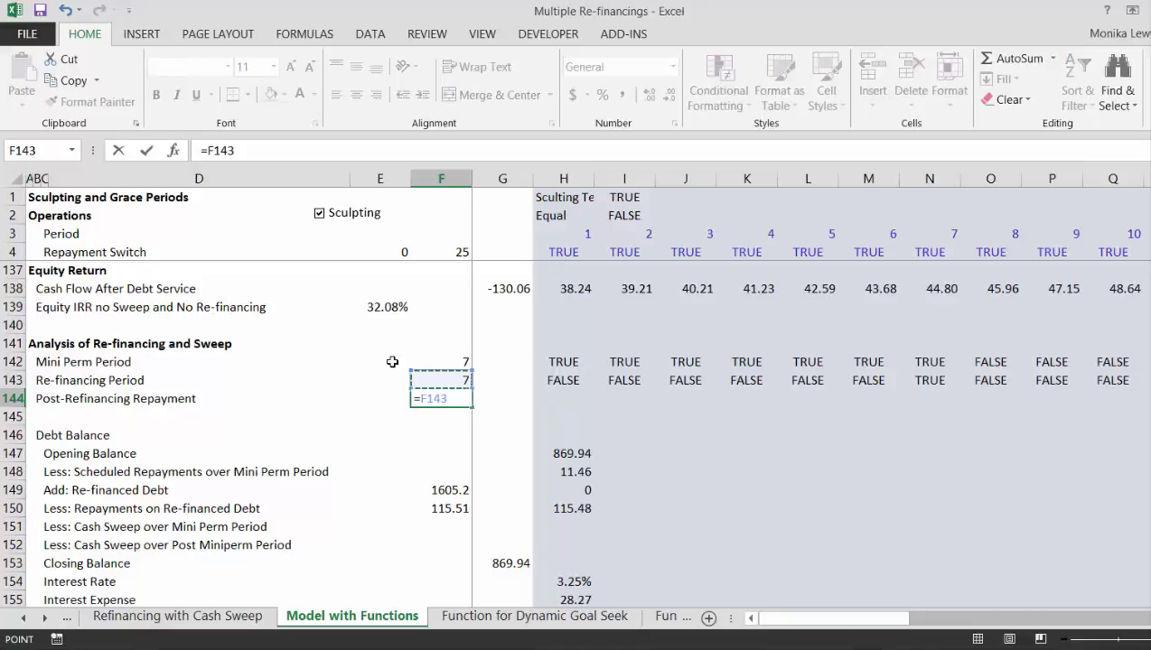
pyautogui.write('+1')
pyautogui.hotkey('ctrl', 'Return')
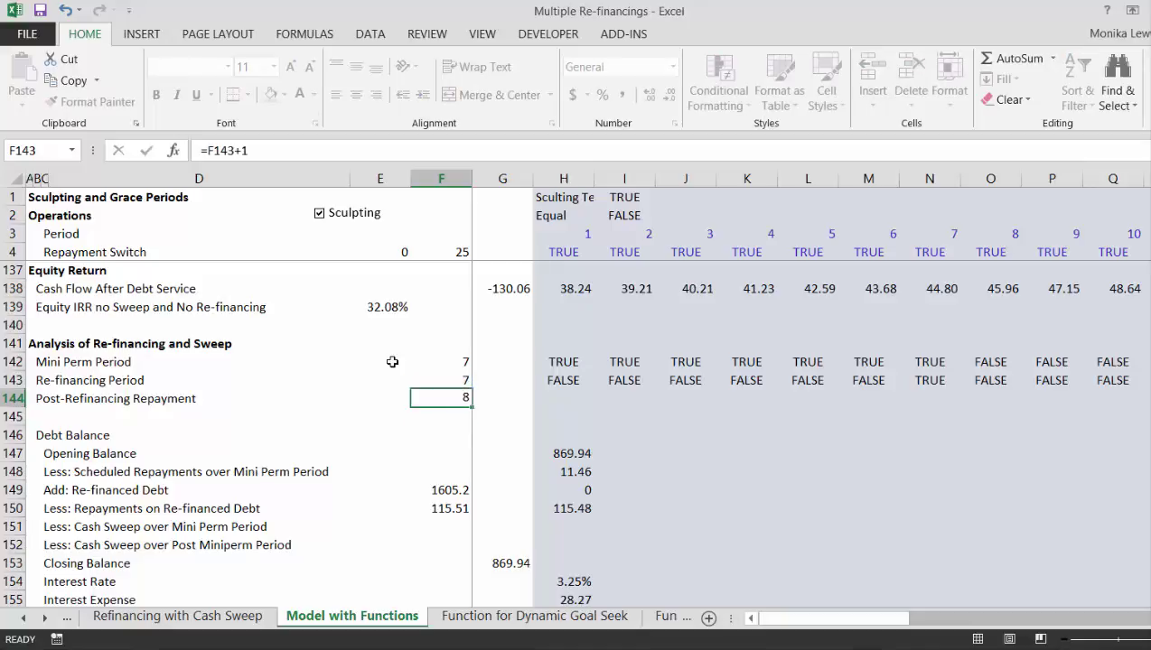
# Step: Calculate the end period of the Post-Refinancing Repayment in G144 with =Q76+F144, using the selected case's 20-period value
pyautogui.press('Right')
pyautogui.write('=')
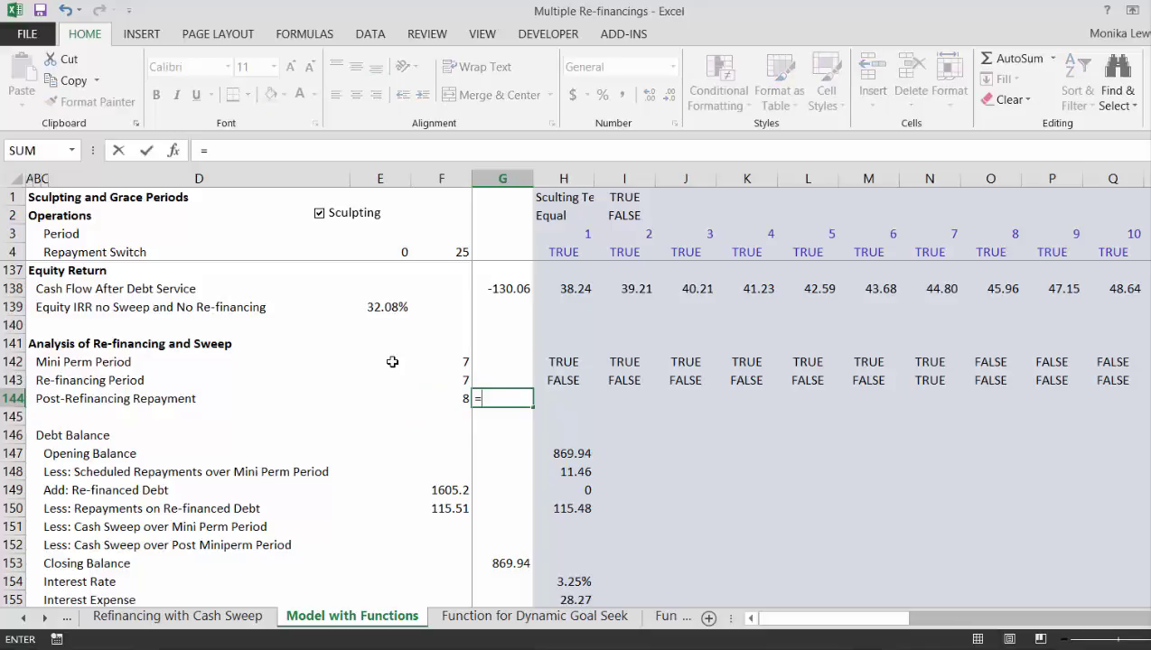
pyautogui.press('Up')
pyautogui.press('Up')
pyautogui.press('Up')
pyautogui.press('Up')
pyautogui.press('Up')
pyautogui.press('Up')
pyautogui.press('Up')
pyautogui.press('Up')
pyautogui.press('Up')
pyautogui.press('Up')
pyautogui.press('Up')
pyautogui.press('Up')
pyautogui.press('Up')
pyautogui.press('Up')
pyautogui.press('Up')
pyautogui.press('Up')
pyautogui.press('Up')
pyautogui.press('Up')
pyautogui.press('pageup')
pyautogui.press('pageup')
pyautogui.press('pageup')
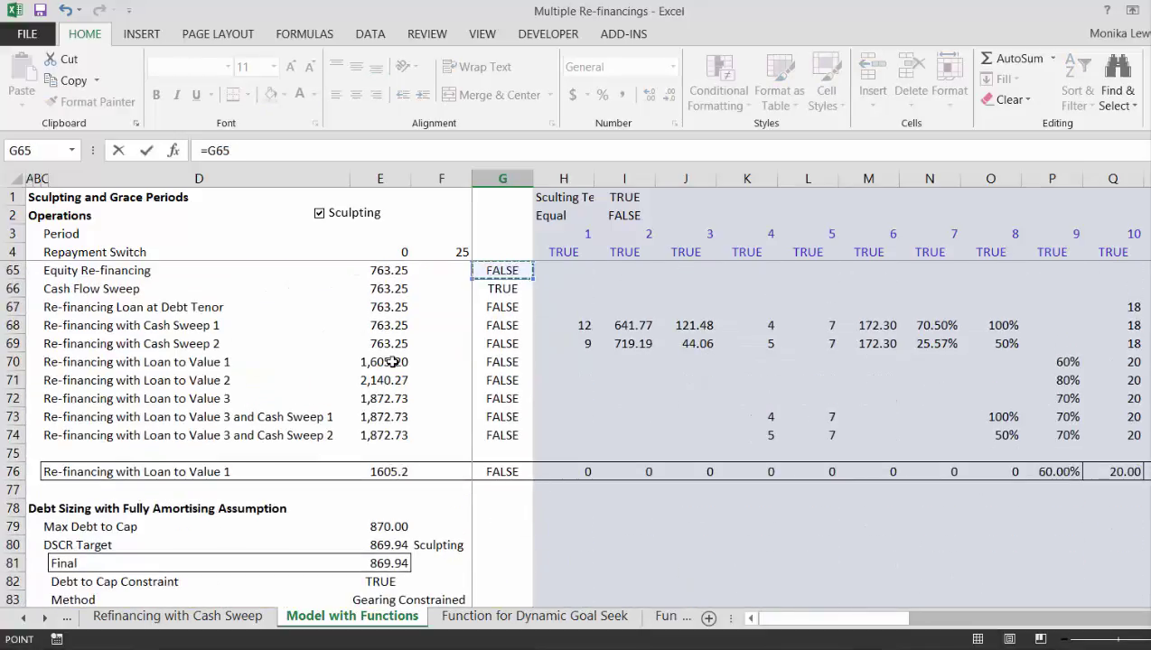
pyautogui.press('Down')
pyautogui.press('Down')
pyautogui.press('Down')
pyautogui.press('Down')
pyautogui.press('Down')
pyautogui.press('Down')
pyautogui.press('Down')
pyautogui.press('Down')
pyautogui.press('Down')
pyautogui.press('Down')
pyautogui.press('Down')
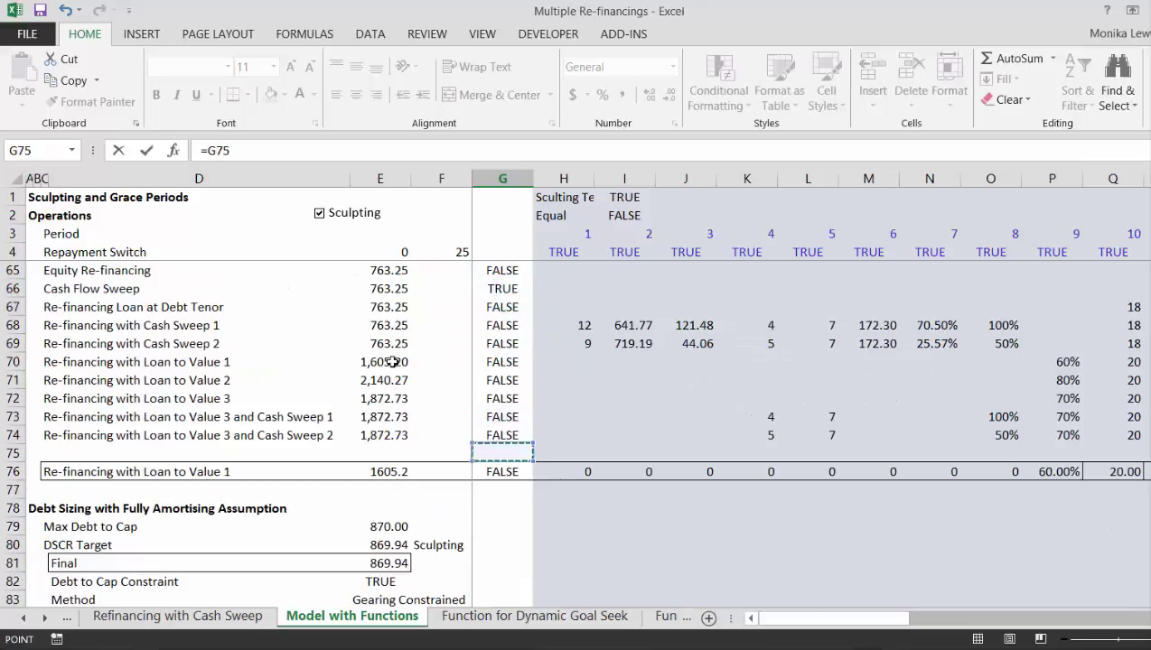
pyautogui.press('Right')
pyautogui.press('Right')
pyautogui.press('Right')
pyautogui.press('Right')
pyautogui.press('Right')
pyautogui.press('Right')
pyautogui.press('Right')
pyautogui.press('Right')
pyautogui.press('Right')
pyautogui.press('Right')
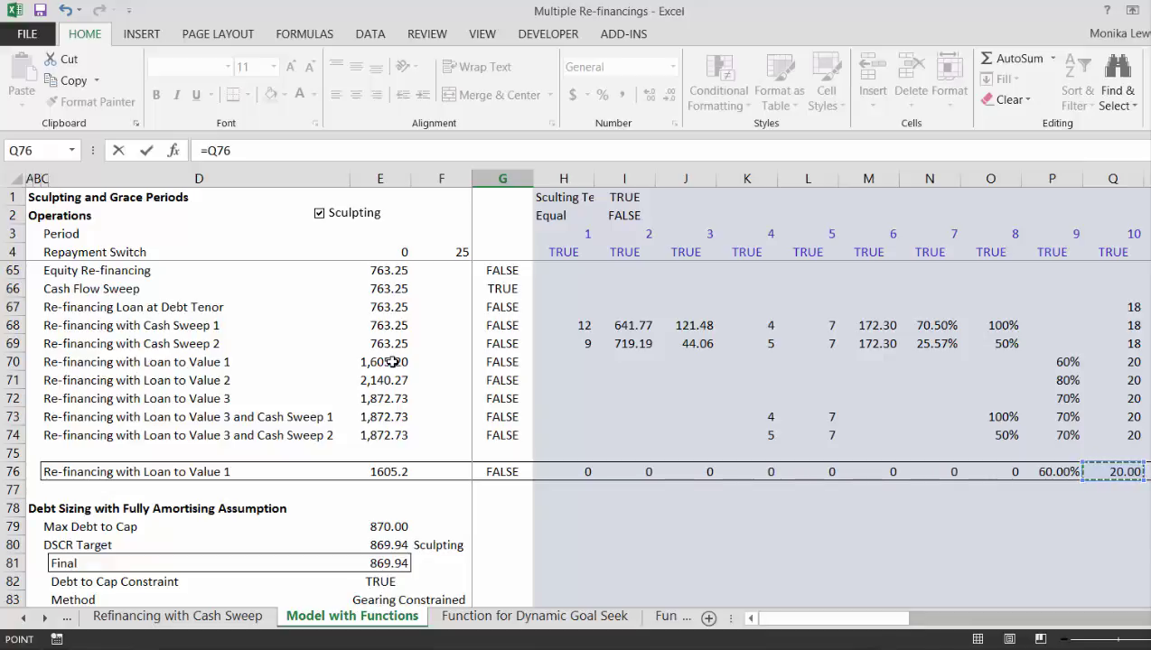
pyautogui.write('+')
pyautogui.press('Left')
pyautogui.press('Left')
pyautogui.press('Right')
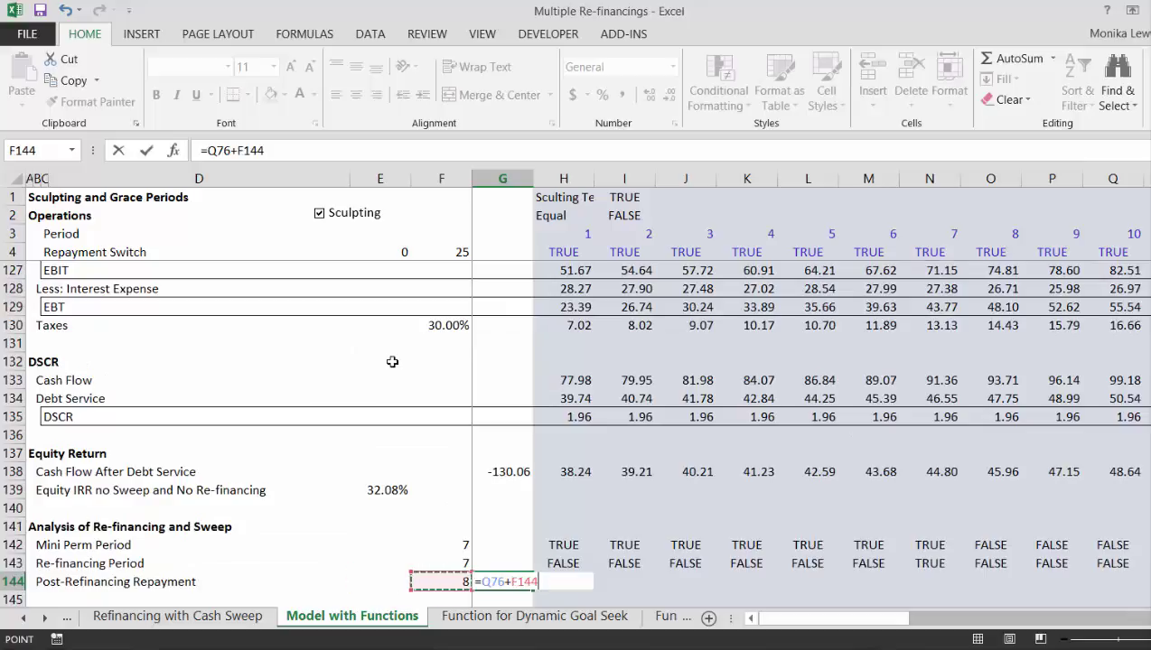
pyautogui.press('Return')
# Step: Enter the Post-Refinancing Repayment switch =AND(H3>=F144,H3<=$G$144) in H144 and fill it across all period columns
pyautogui.press('Up')
pyautogui.press('Right')
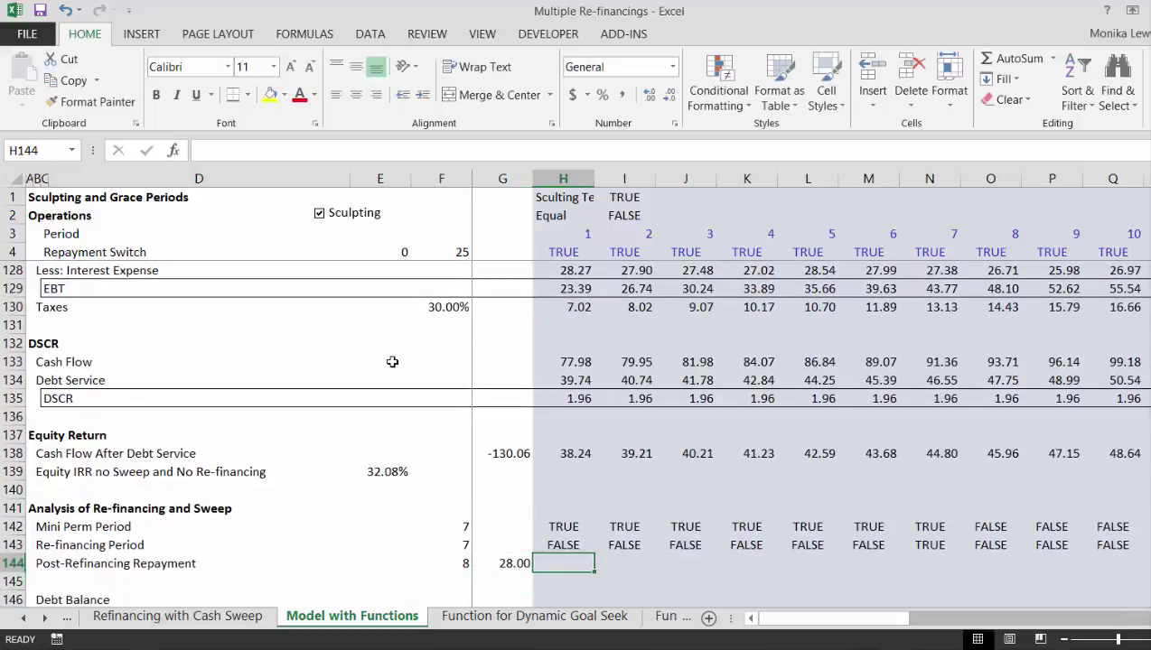
pyautogui.write('=')
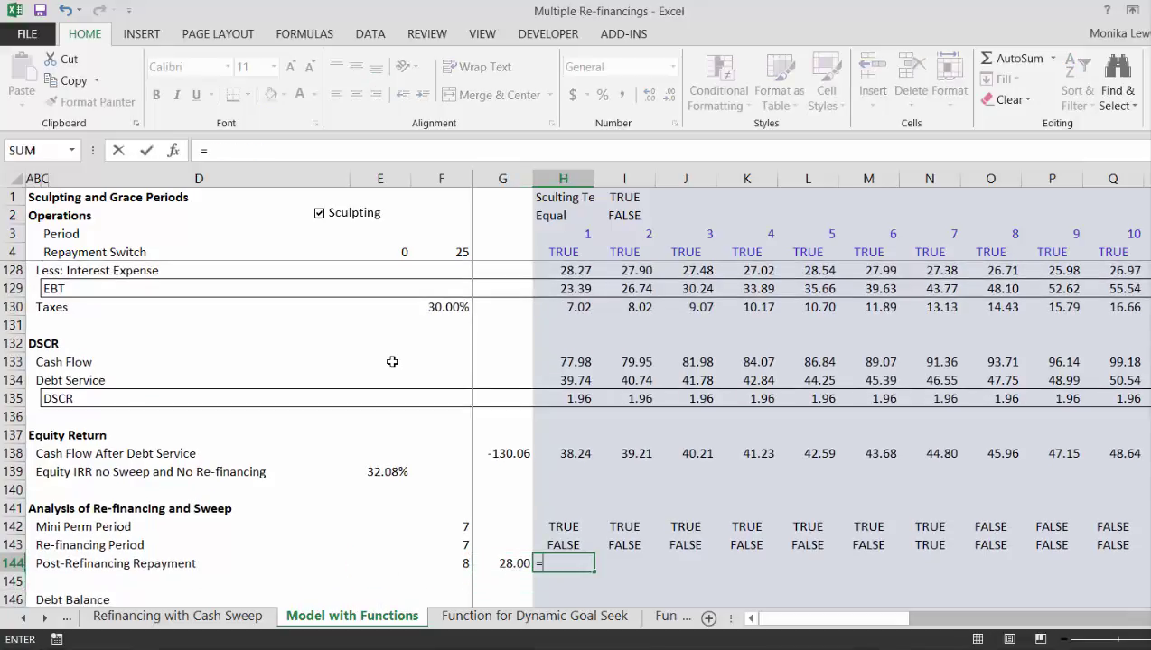
pyautogui.write('and(')
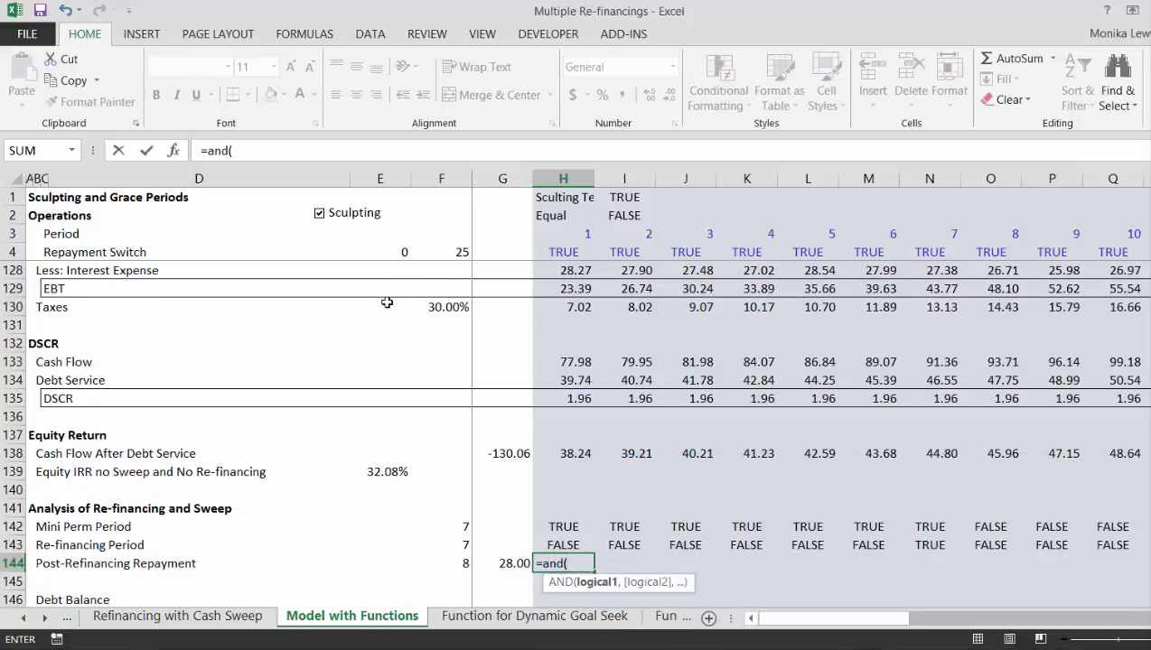
pyautogui.click(568, 234)
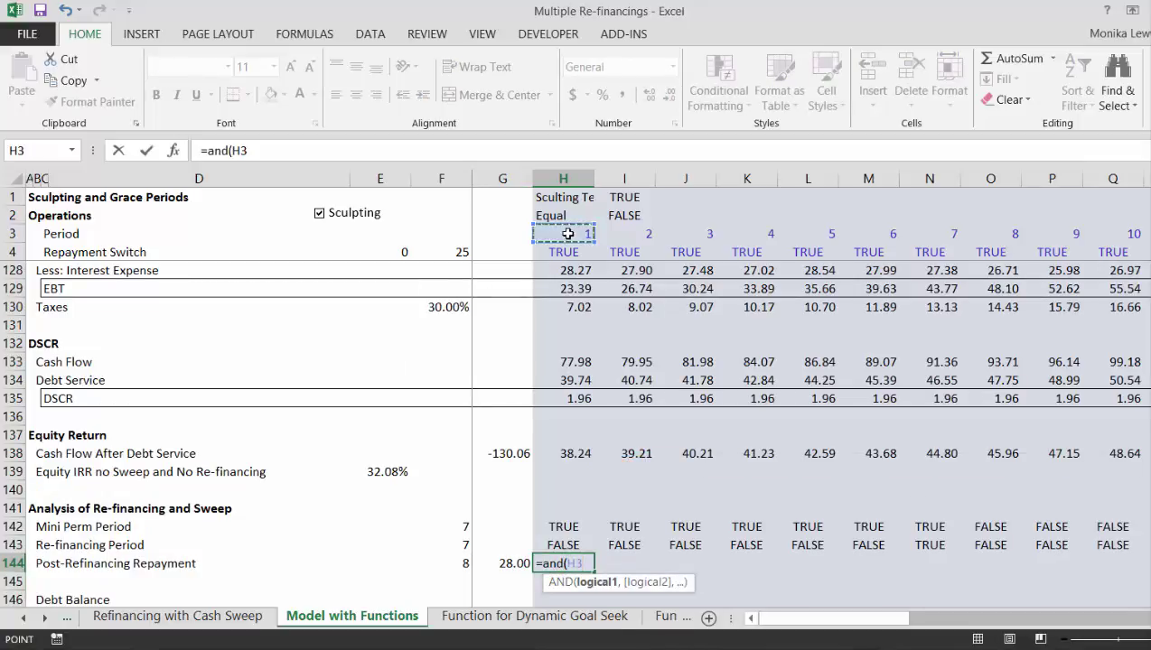
pyautogui.write('>=')
pyautogui.press('Left')
pyautogui.press('Left')
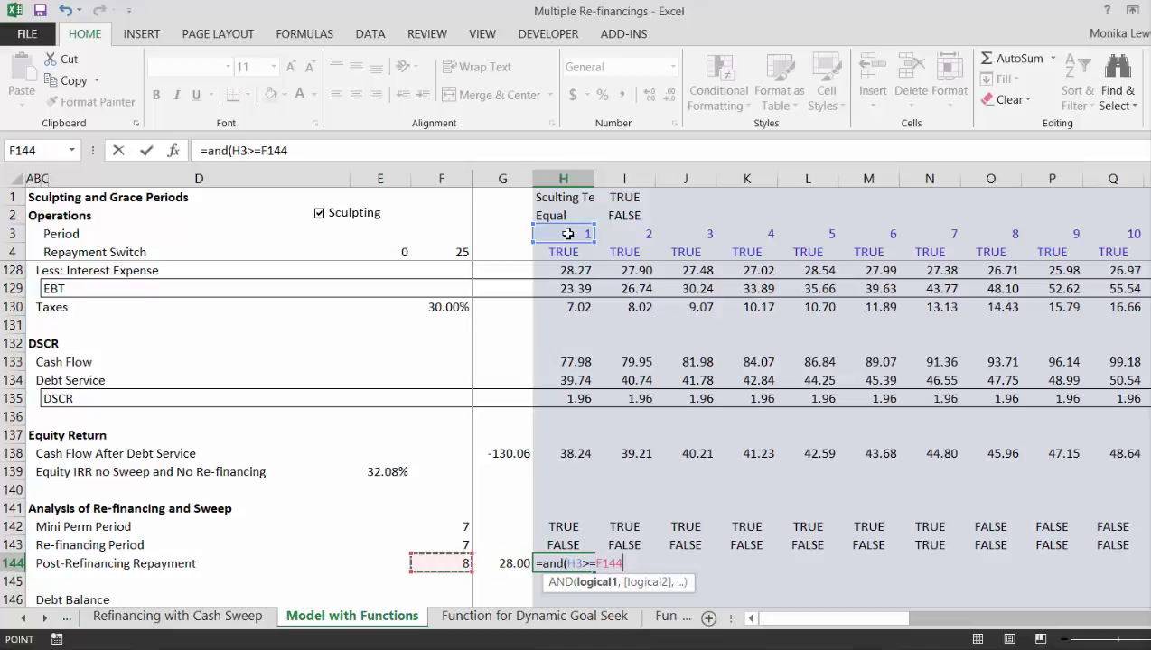
pyautogui.write(',')
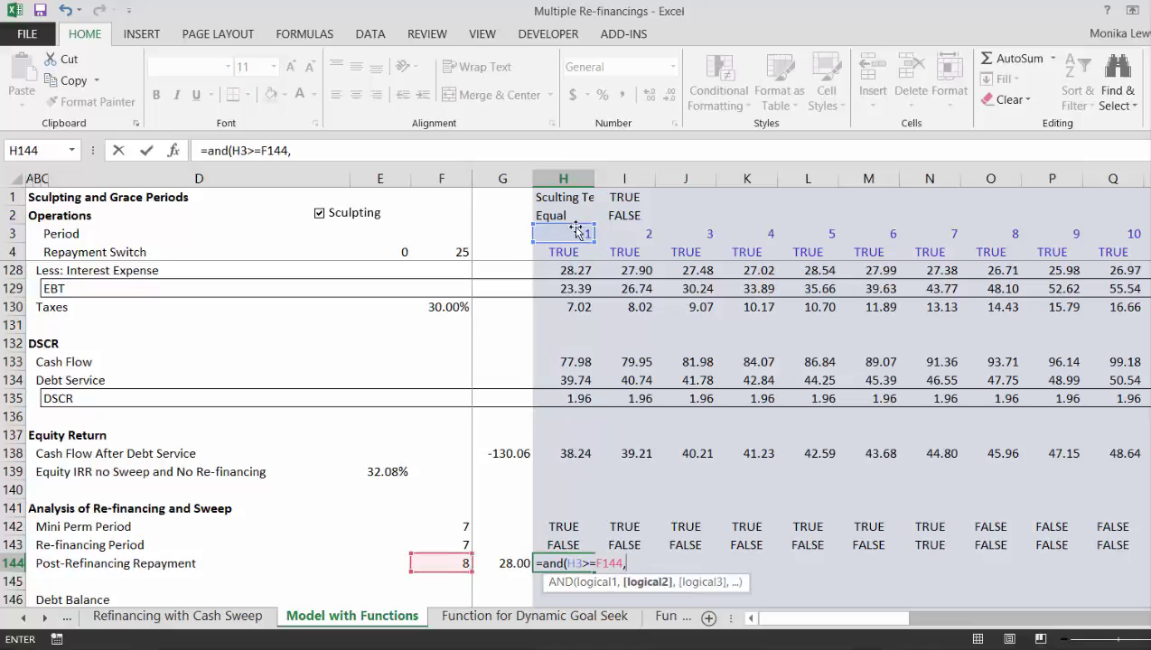
pyautogui.click(576, 233)
pyautogui.write('<')
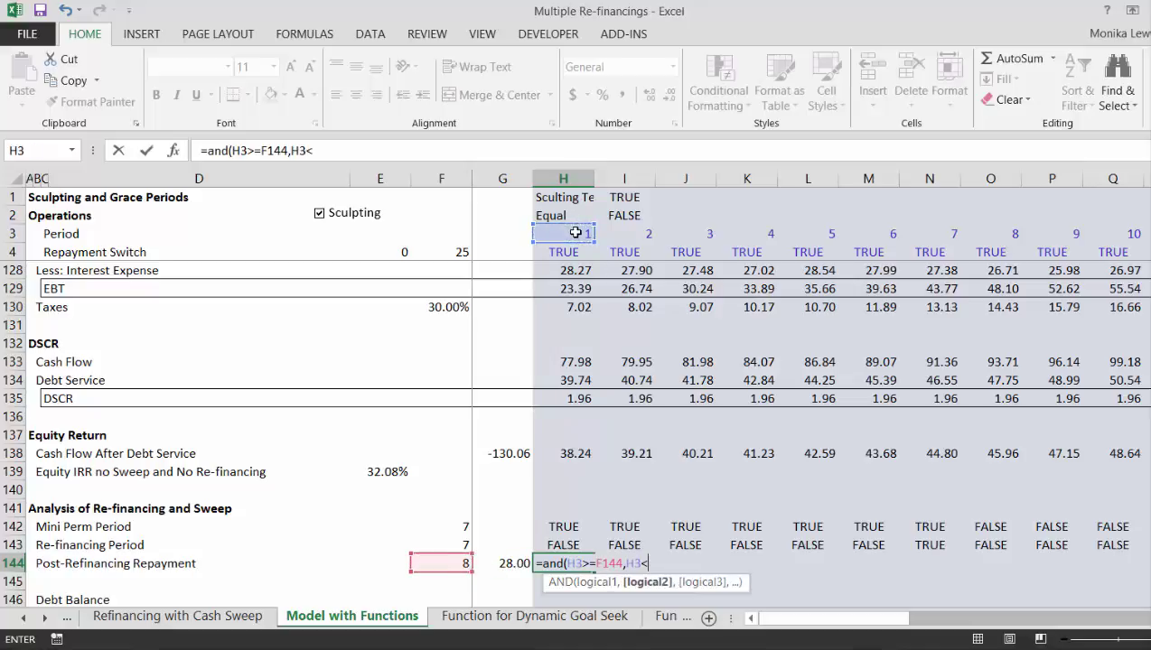
pyautogui.write('=')
pyautogui.press('Left')
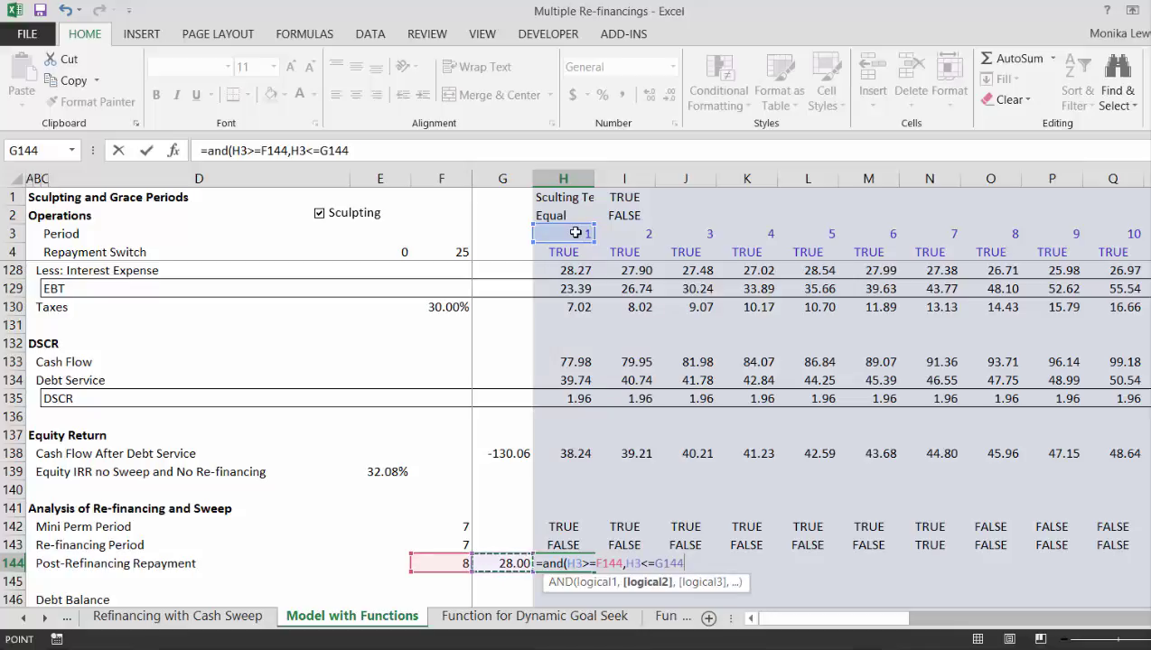
pyautogui.press('F4')
pyautogui.press('Return')
pyautogui.press('Up')
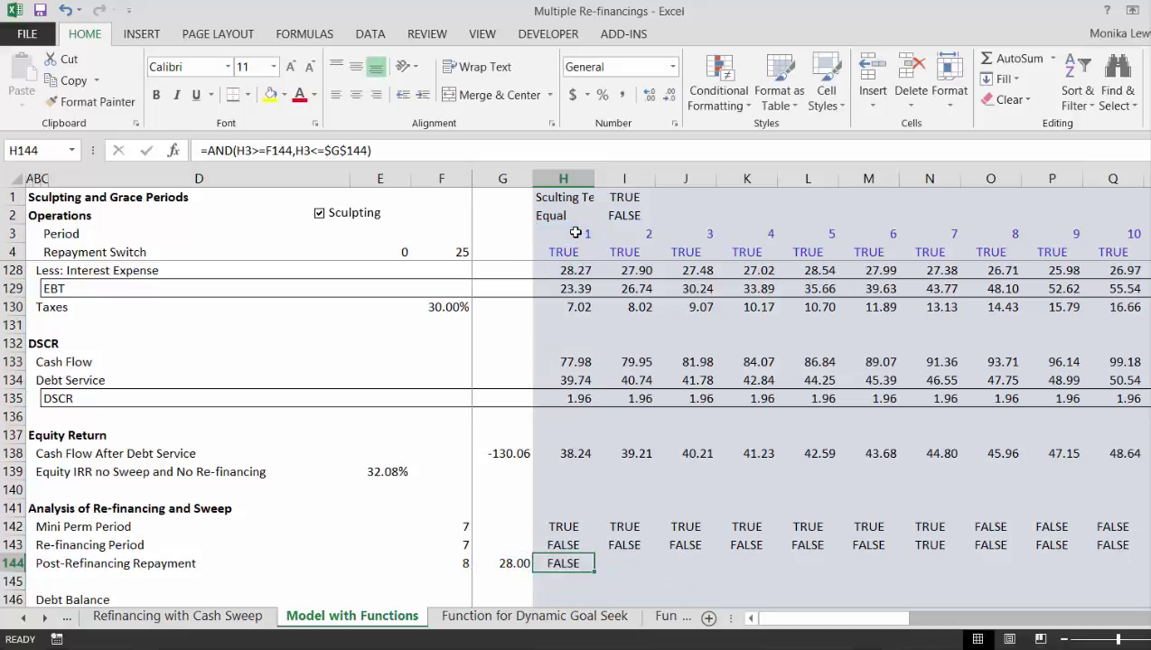
pyautogui.hotkey('ctrl', 'shift', 'Right')
pyautogui.hotkey('ctrl', 'r')
# Step: Change the Repayments on Re-financed Debt formula in H150 to =($F$150-H154)*H144 so it follows the Post-Refinancing Repayment switch
pyautogui.press('Down')
pyautogui.press('Down')
pyautogui.press('Down')
pyautogui.press('Down')
pyautogui.press('Down')
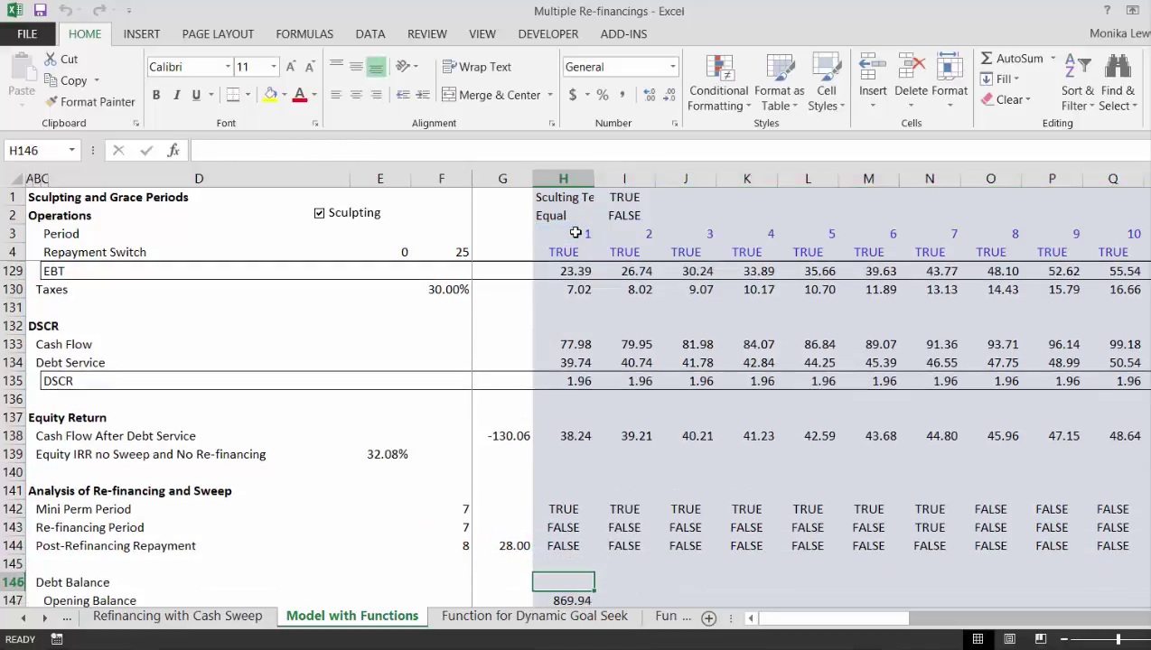
pyautogui.press('Down')
pyautogui.press('Down')
pyautogui.press('Down')
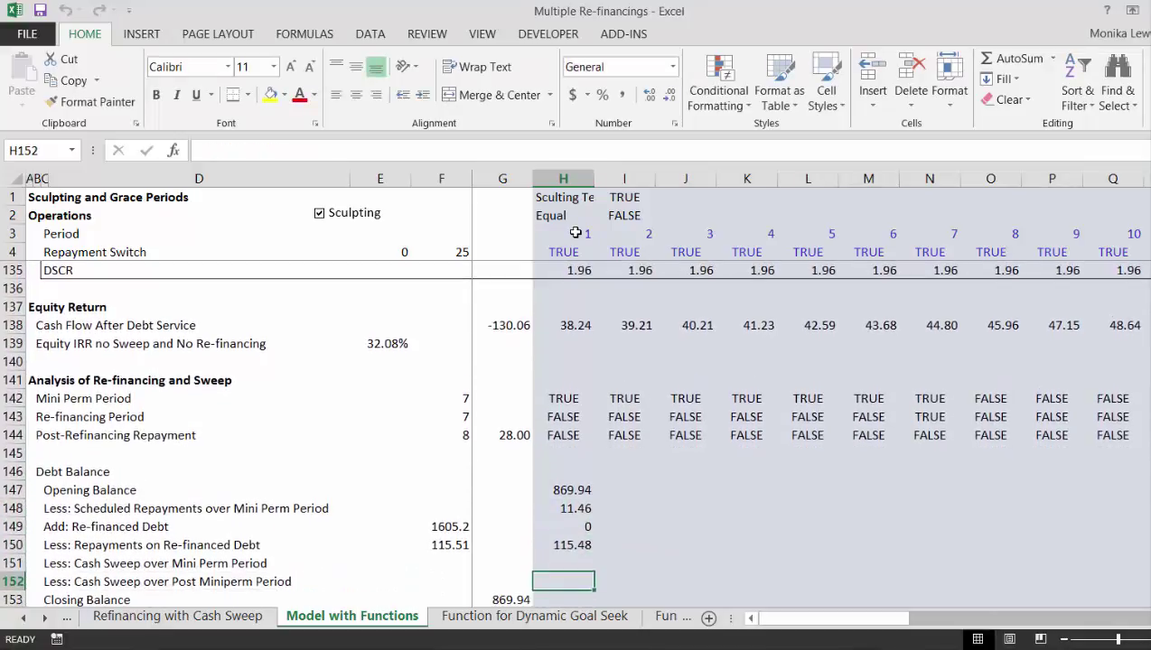
pyautogui.press('Up')
pyautogui.press('Up')
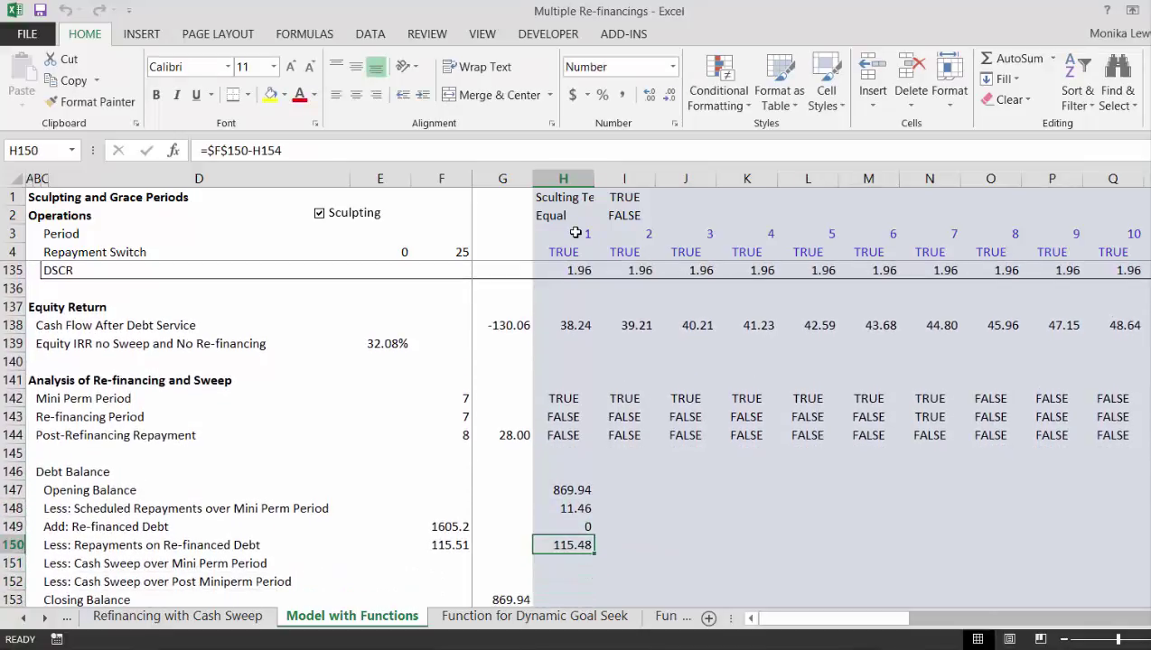
pyautogui.press('F2')
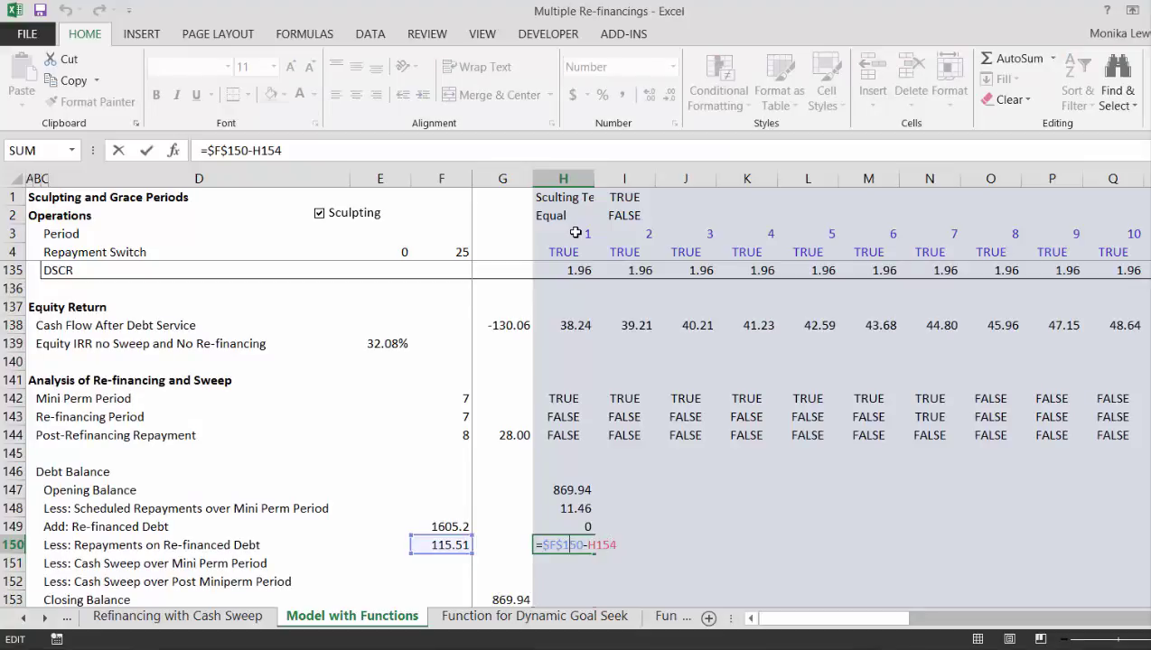
pyautogui.write('*')
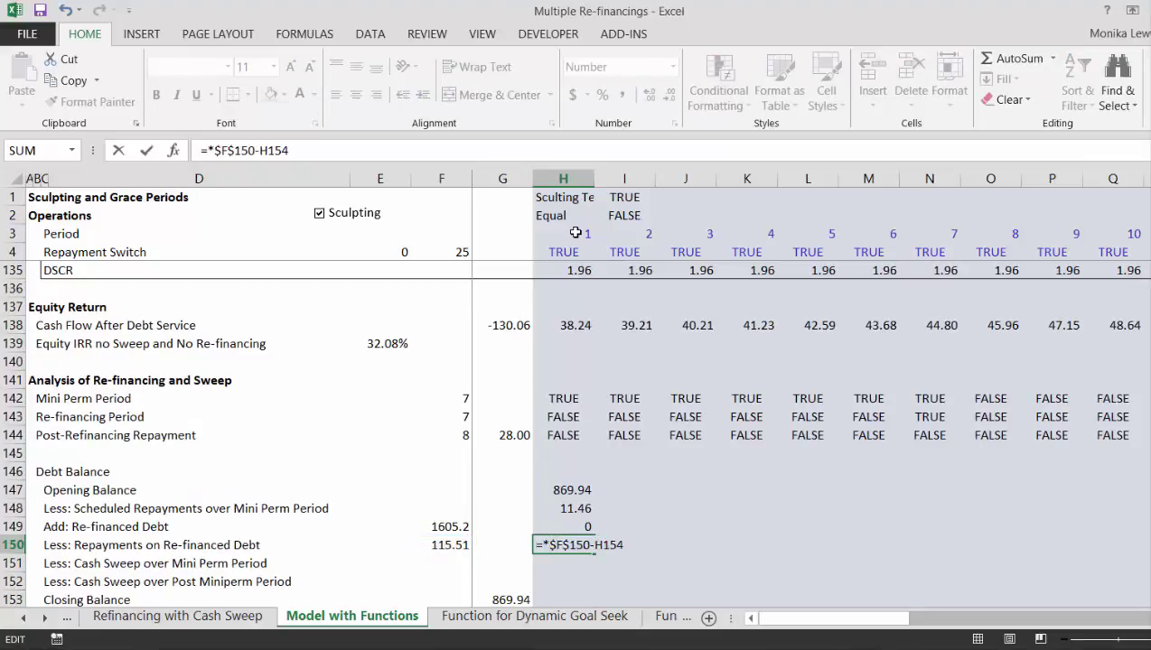
pyautogui.press('BackSpace')
pyautogui.write('(')
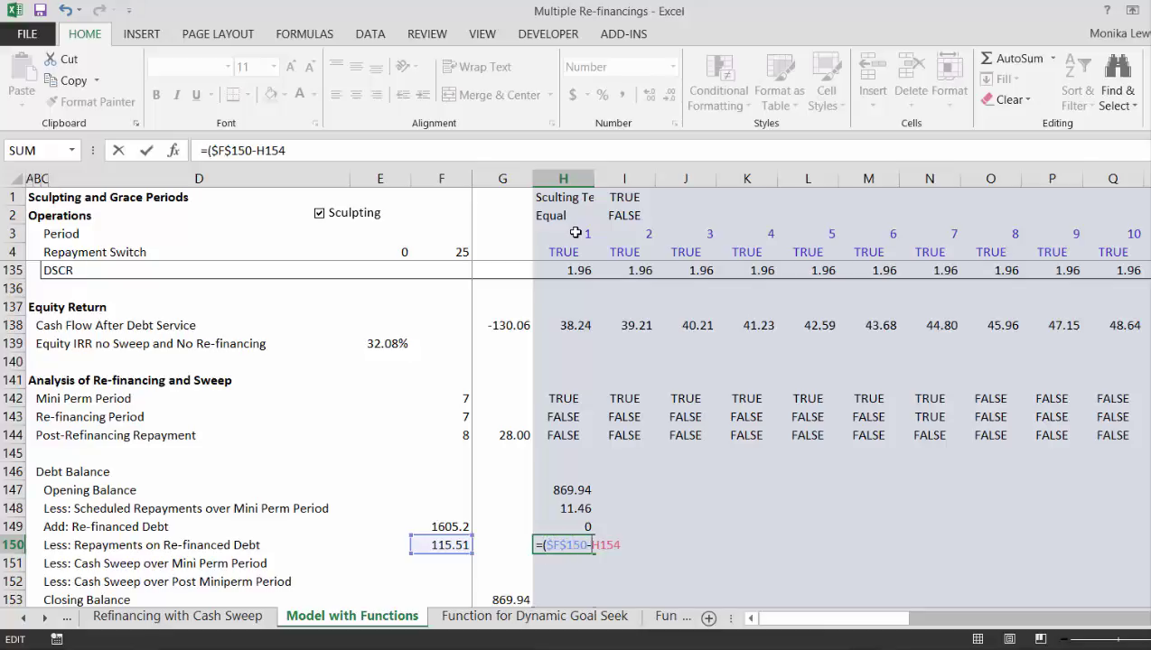
pyautogui.write('*')
pyautogui.click(549, 439)
pyautogui.hotkey('ctrl', 'Return')
# Step: Format the Re-financed Debt value in H149 as a number with two decimals
pyautogui.press('Down')
pyautogui.press('Down')
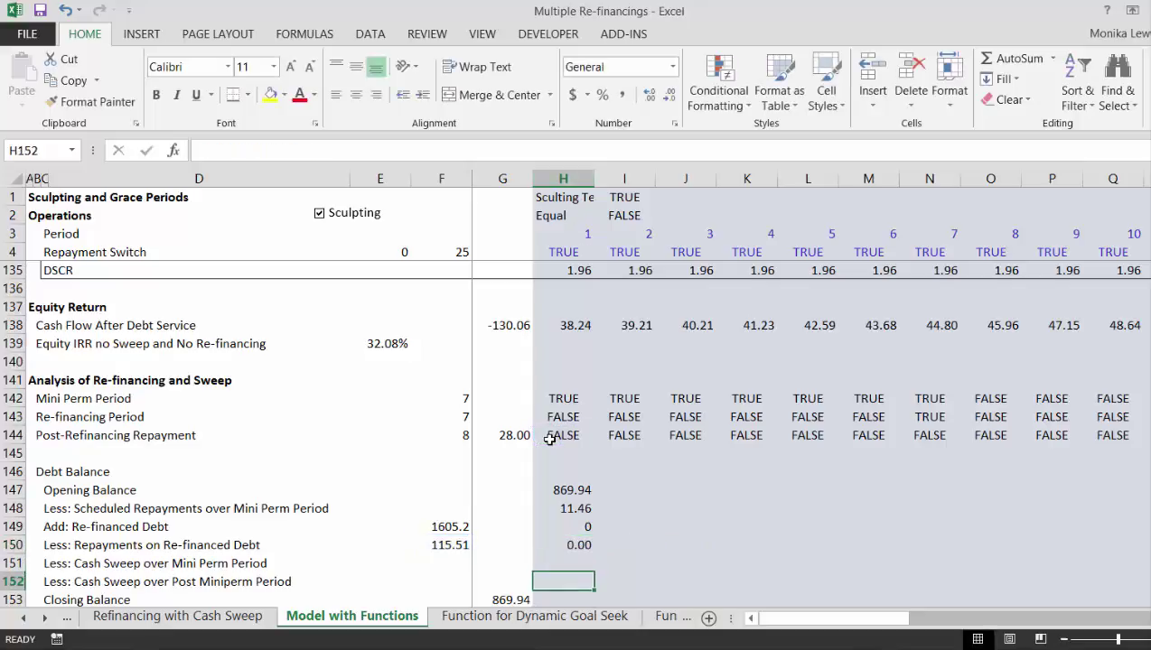
pyautogui.press('Up')
pyautogui.press('Up')
pyautogui.press('Up')
pyautogui.hotkey('ctrl', 'shift', '1')
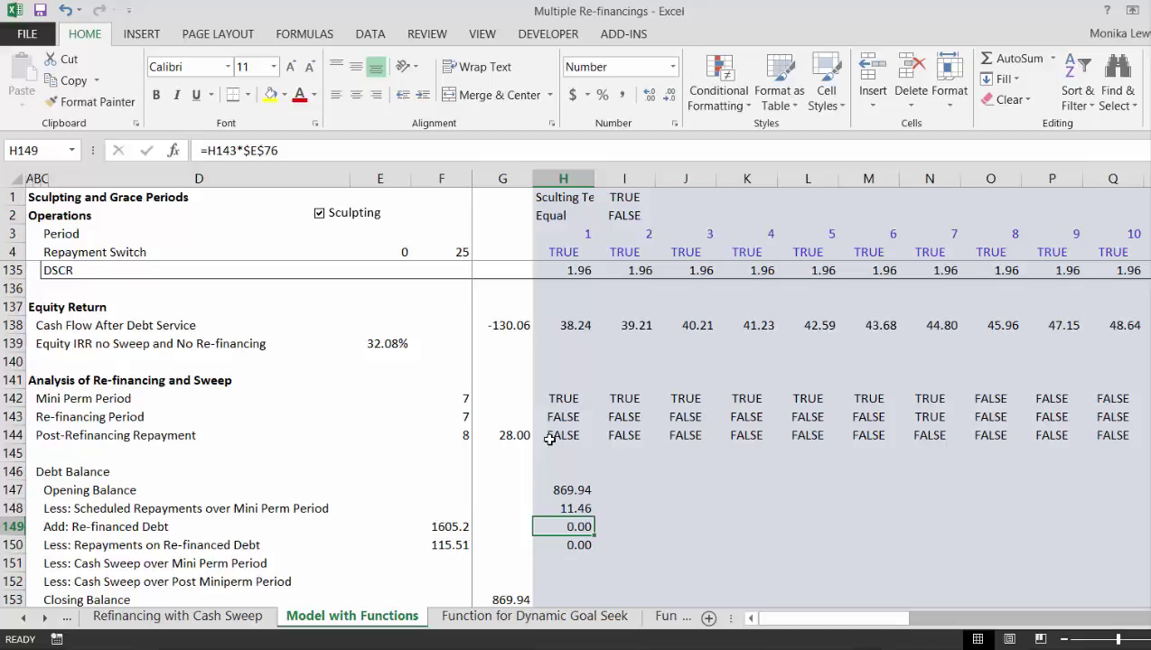
# Step: Review the cash sweep, closing balance, interest rate and interest expense rows of the debt balance in column H
pyautogui.press('Down')
pyautogui.press('Down')
pyautogui.press('Down')
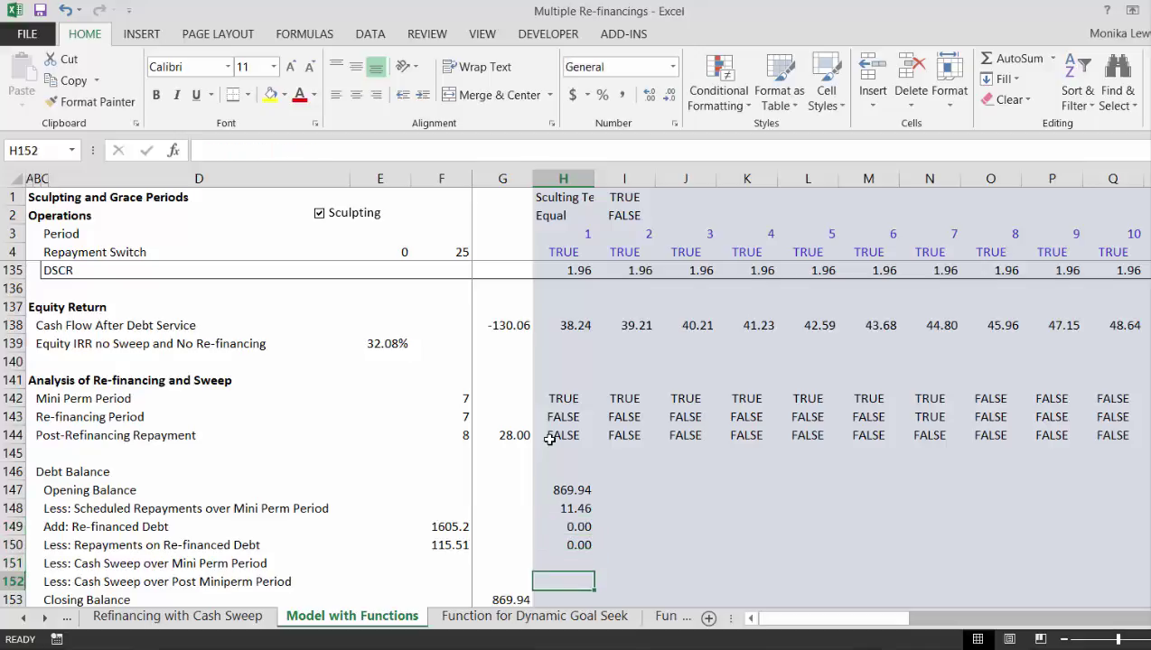
pyautogui.press('Up')
pyautogui.press('Down')
pyautogui.press('Down')
pyautogui.press('Down')
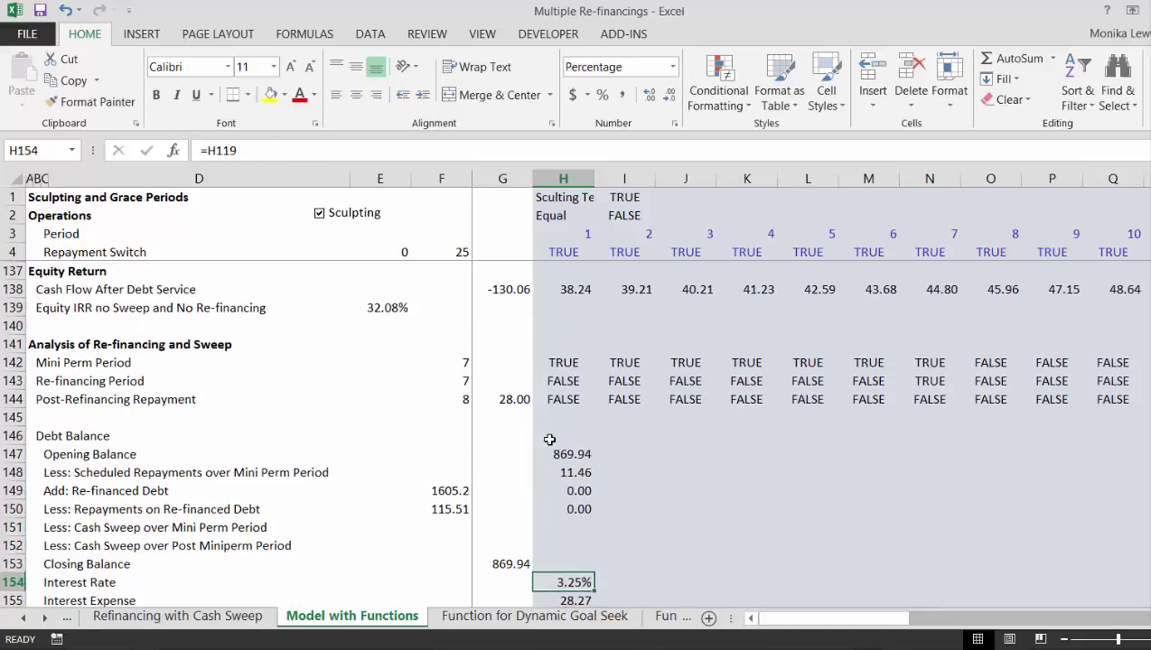
pyautogui.press('Up')
pyautogui.press('Up')
pyautogui.press('Up')
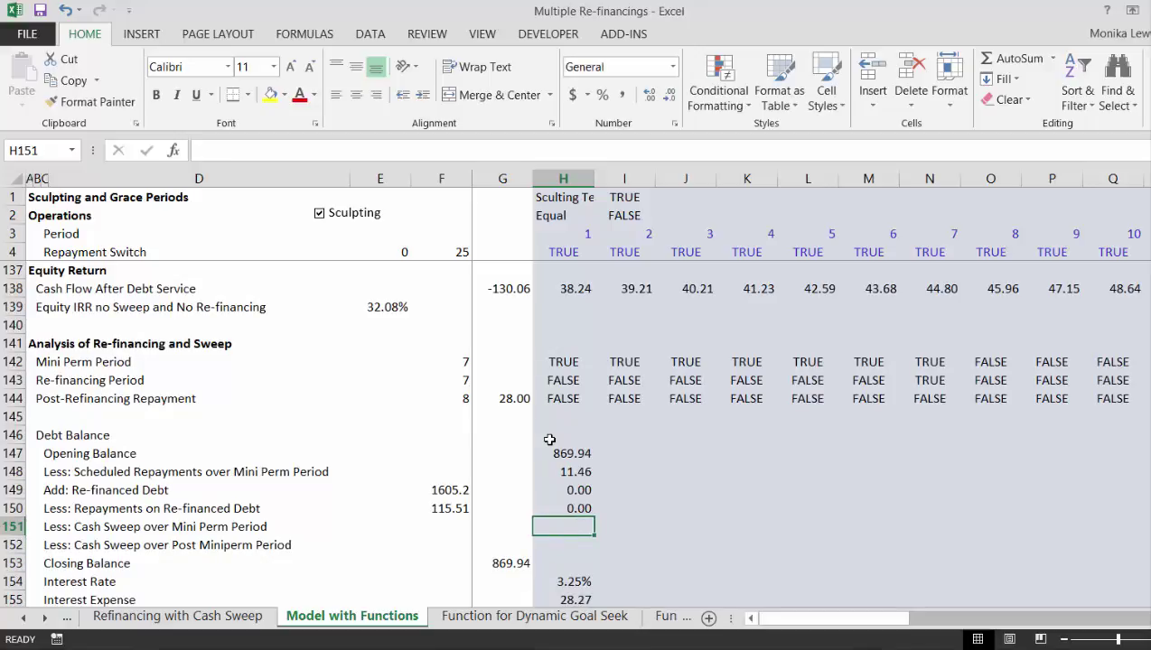
pyautogui.press('Down')
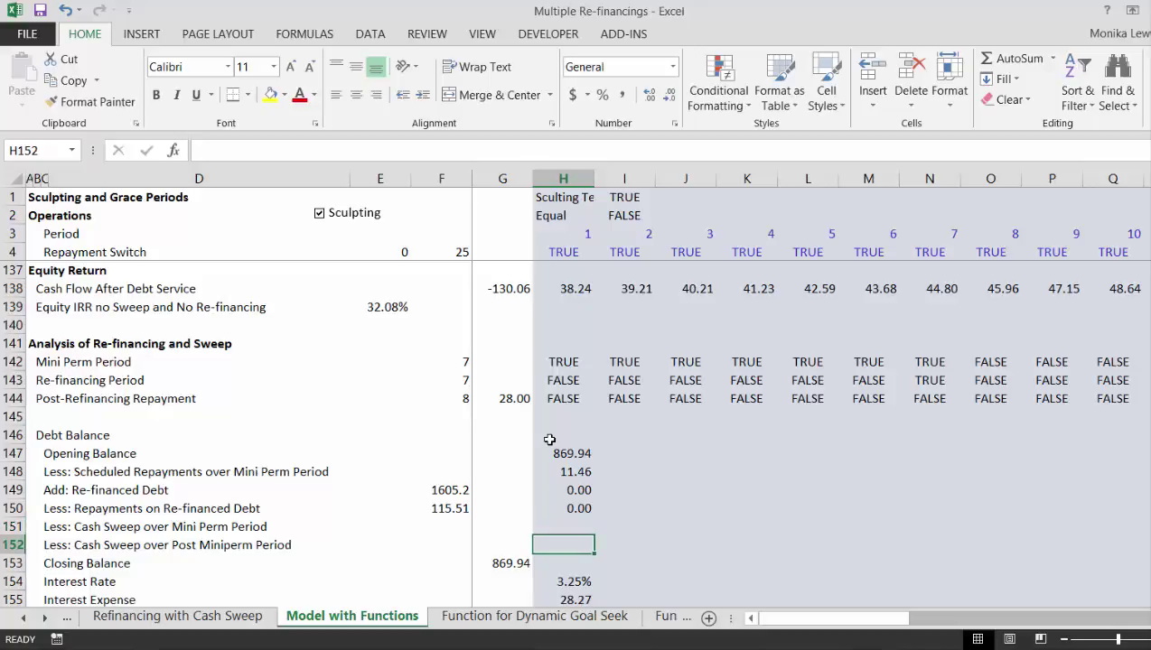
pyautogui.press('Down')
pyautogui.press('Down')
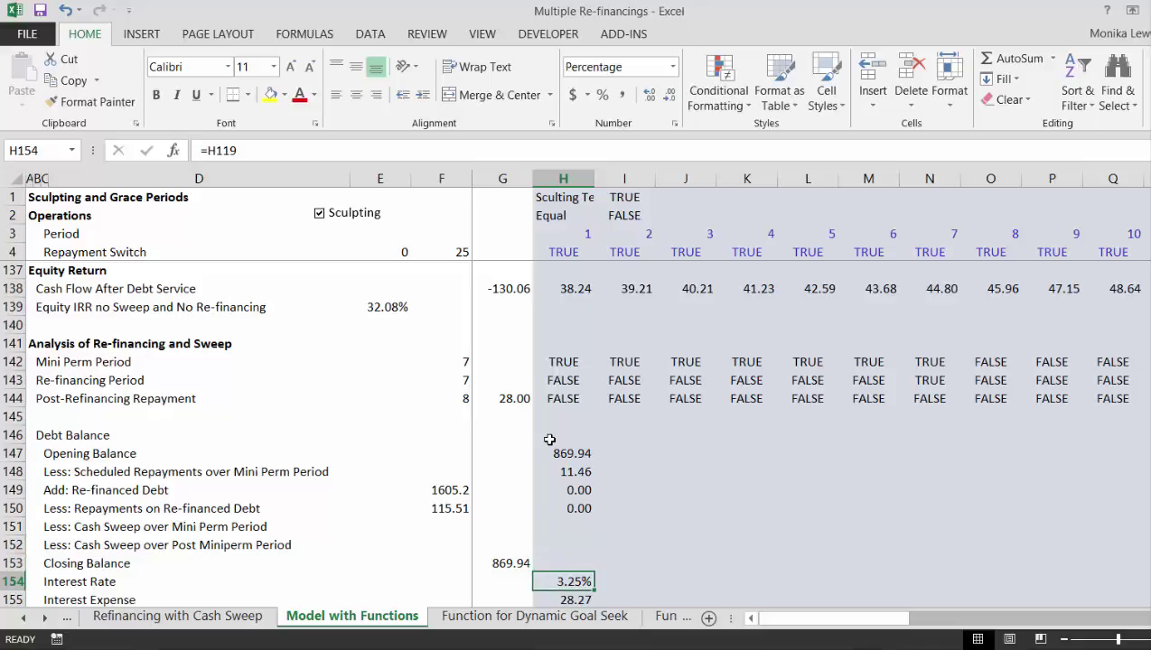
pyautogui.press('Down')
pyautogui.press('Down')
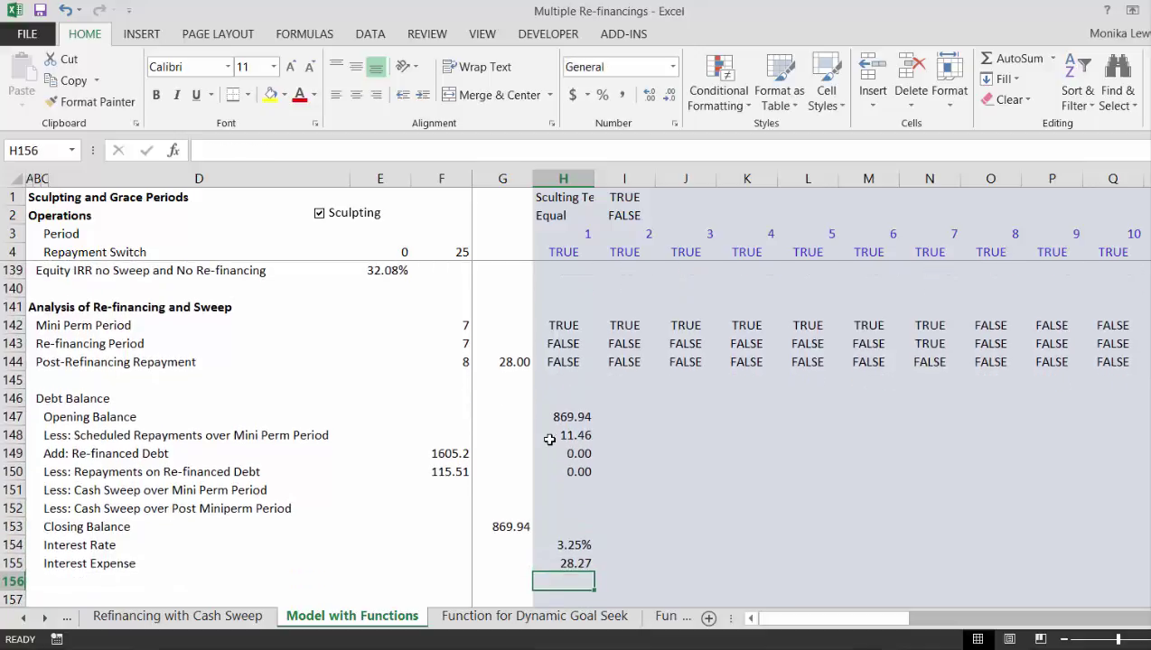
# Step: Begin the Closing Balance formula in H153 with a reference to the Opening Balance in H147
pyautogui.press('Up')
pyautogui.press('Up')
pyautogui.press('Up')
pyautogui.press('Up')
pyautogui.press('Down')
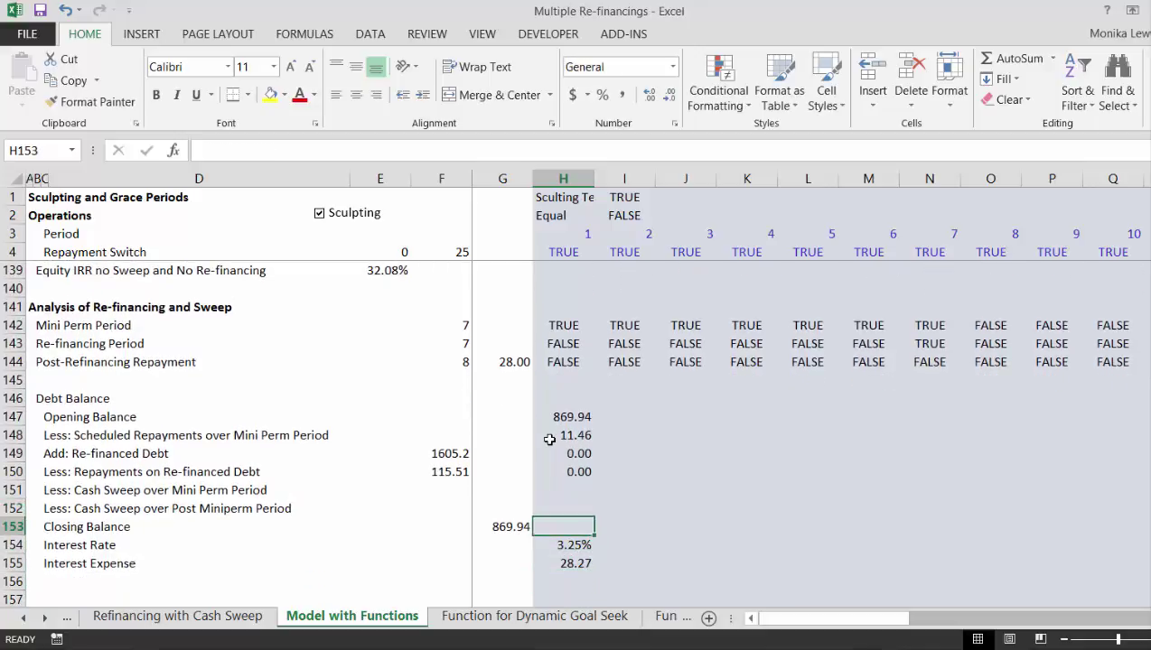
pyautogui.write('=')
pyautogui.press('Up')
pyautogui.press('Up')
pyautogui.press('Up')
pyautogui.press('Up')
pyautogui.press('Up')
pyautogui.press('Up')
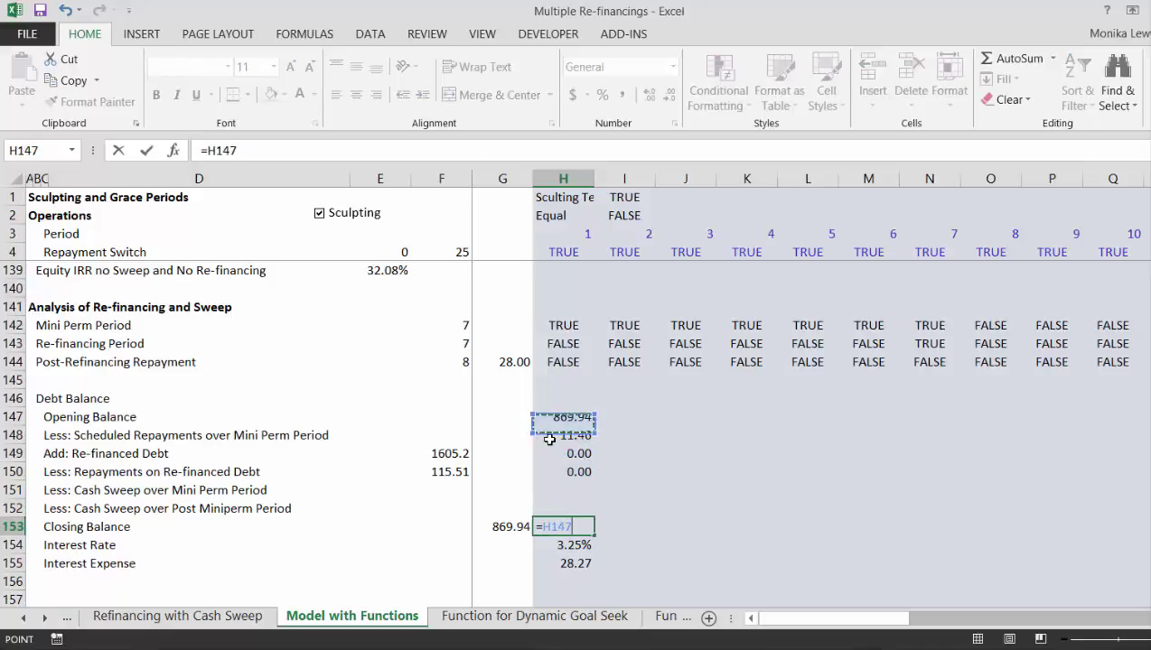
pyautogui.write('+')
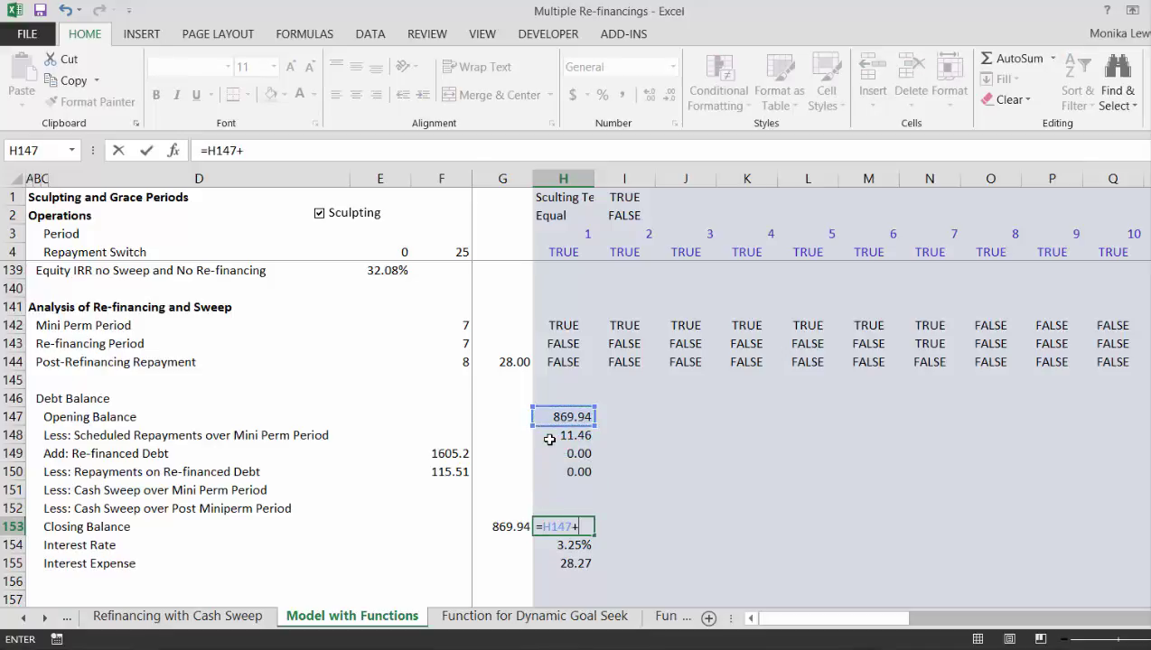
pyautogui.press('Up')
pyautogui.press('Up')
pyautogui.press('Up')
pyautogui.press('Up')
pyautogui.press('Up')
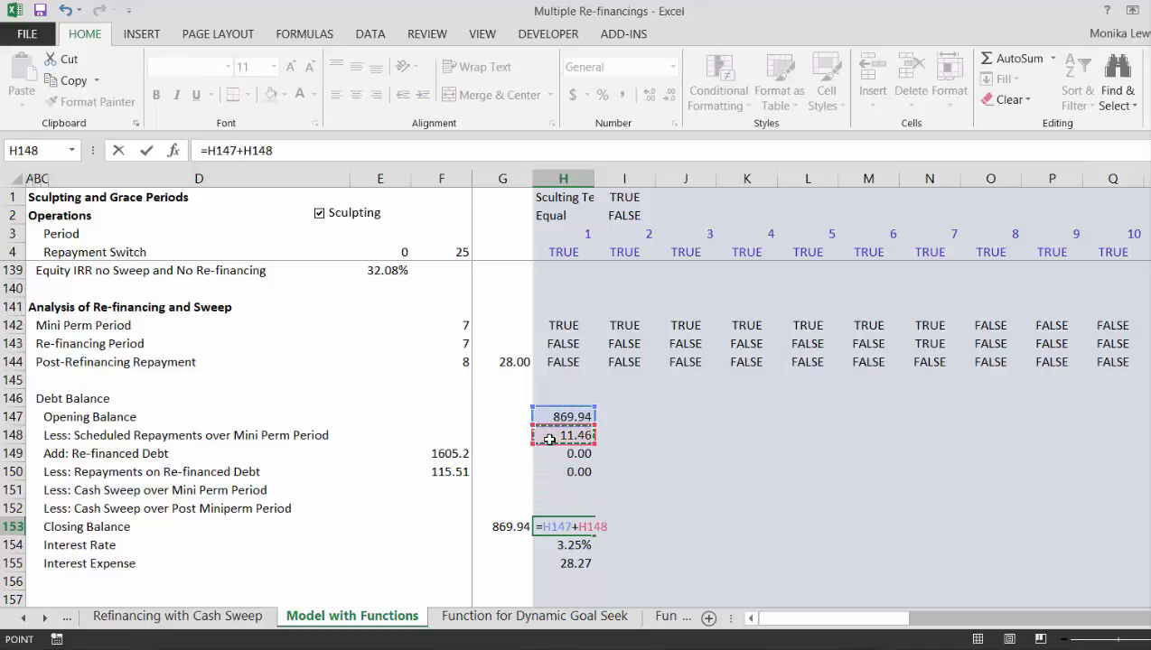
pyautogui.press('BackSpace')
pyautogui.press('BackSpace')
pyautogui.press('BackSpace')
pyautogui.press('BackSpace')
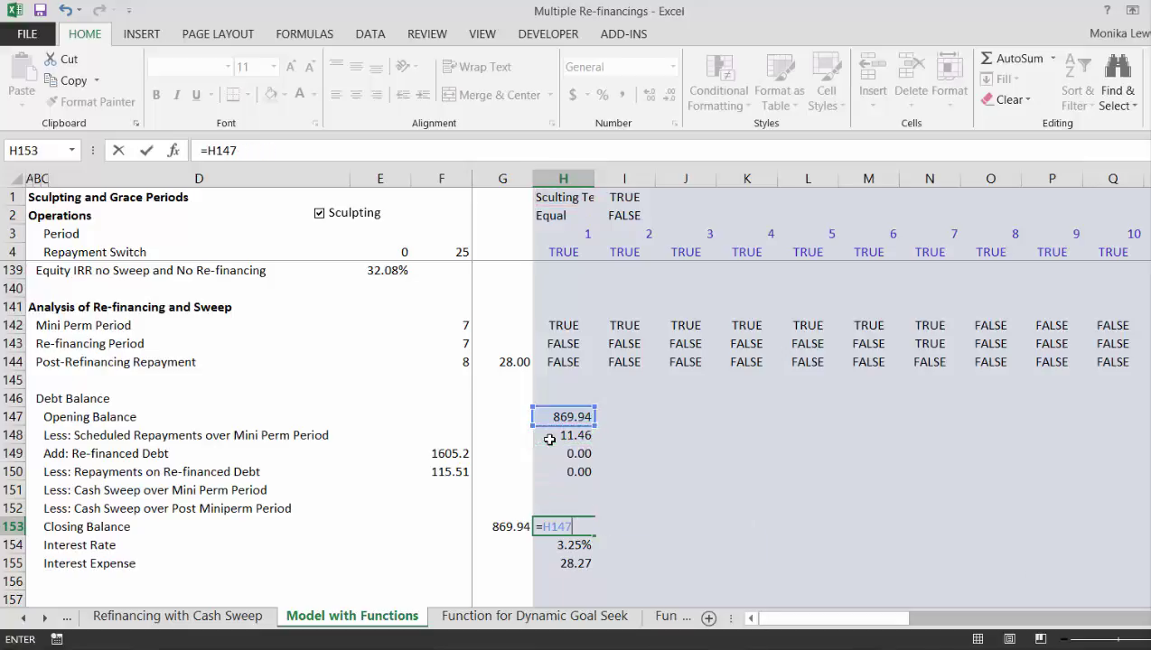
# Step: Complete the Closing Balance formula in H153 as =H147-H148+H149-H150-H151-H152
pyautogui.write('-')
pyautogui.press('Up')
pyautogui.press('Up')
pyautogui.press('Up')
pyautogui.press('Up')
pyautogui.press('Up')
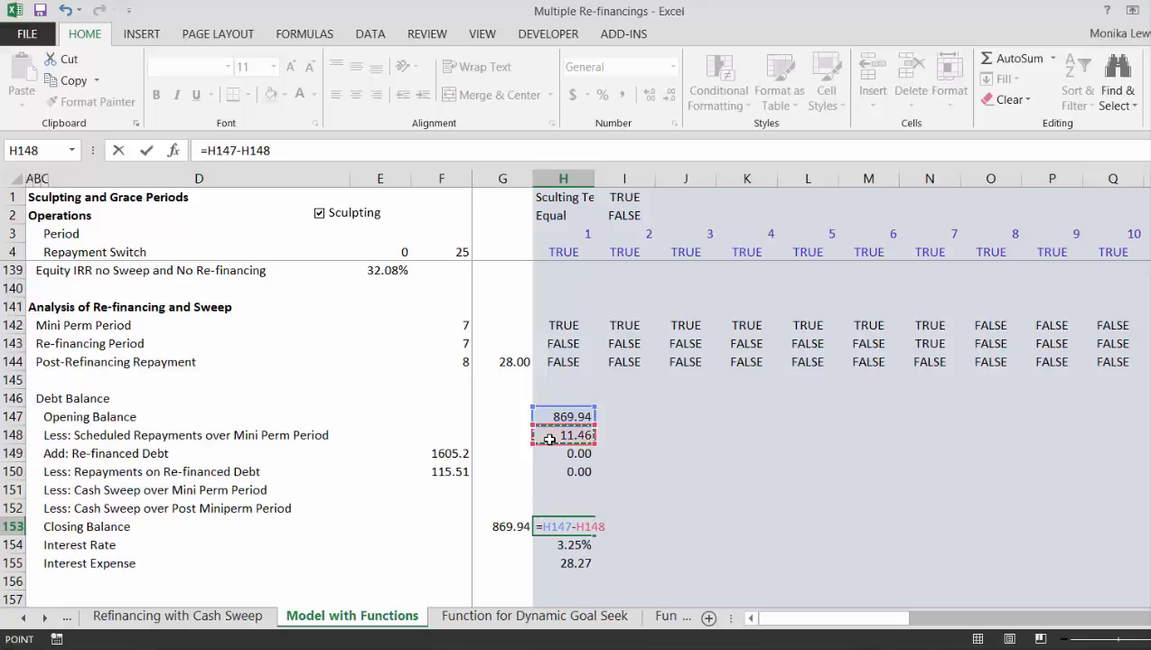
pyautogui.write('+')
pyautogui.press('Up')
pyautogui.press('Up')
pyautogui.press('Up')
pyautogui.press('Up')
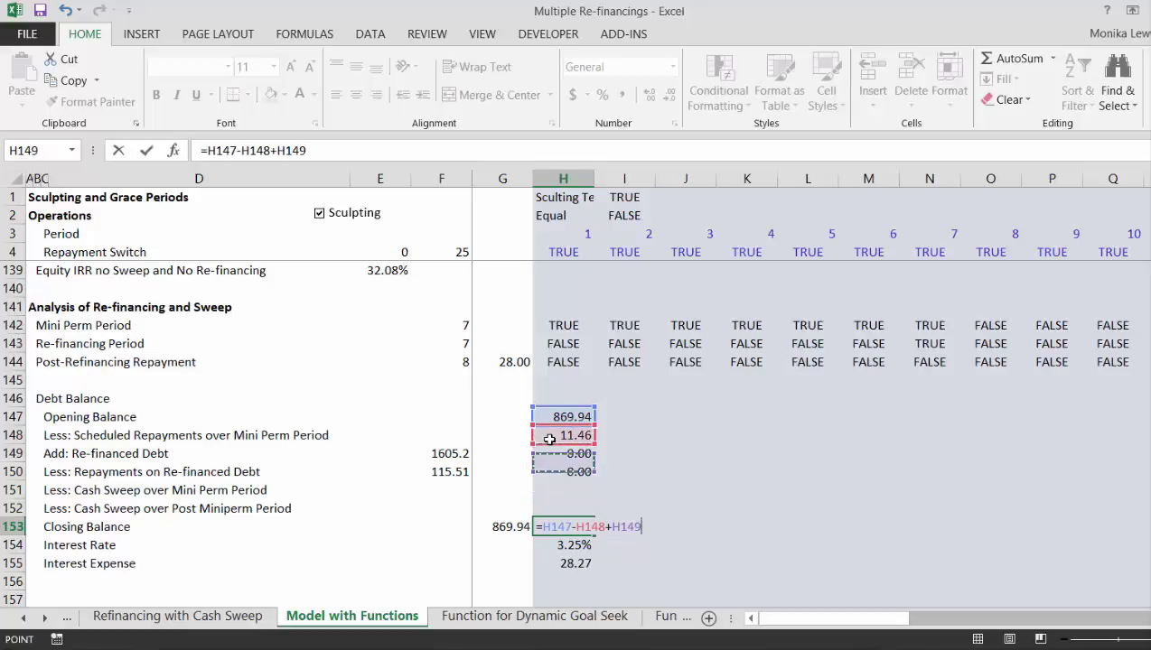
pyautogui.write('-')
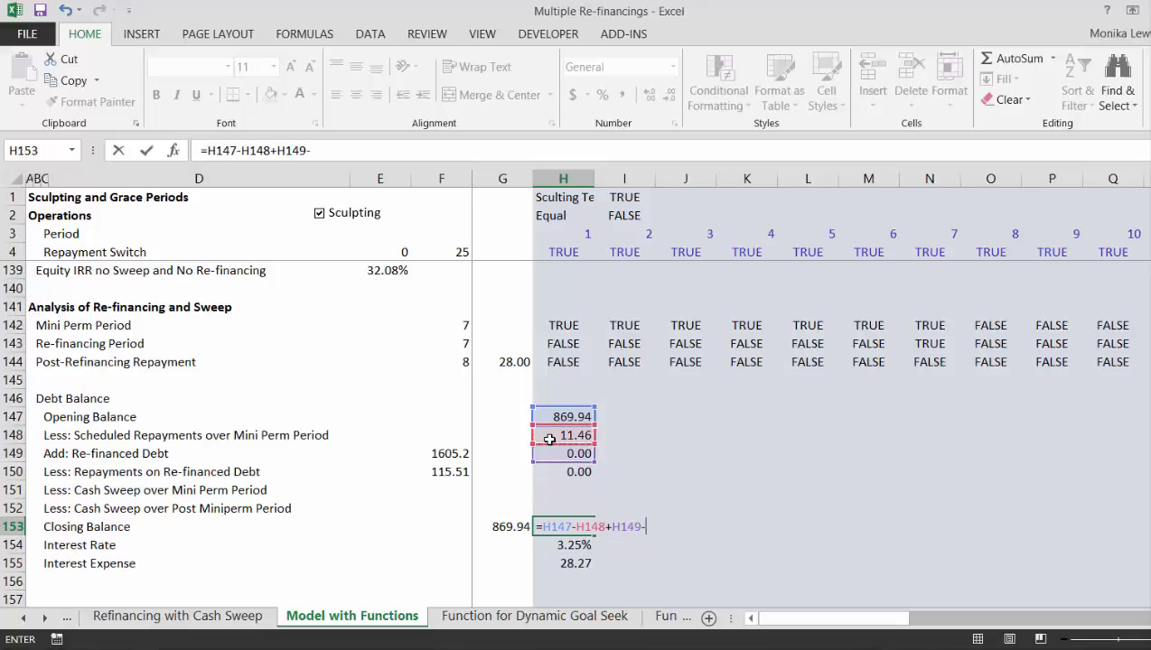
pyautogui.press('Up')
pyautogui.press('Up')
pyautogui.press('Up')
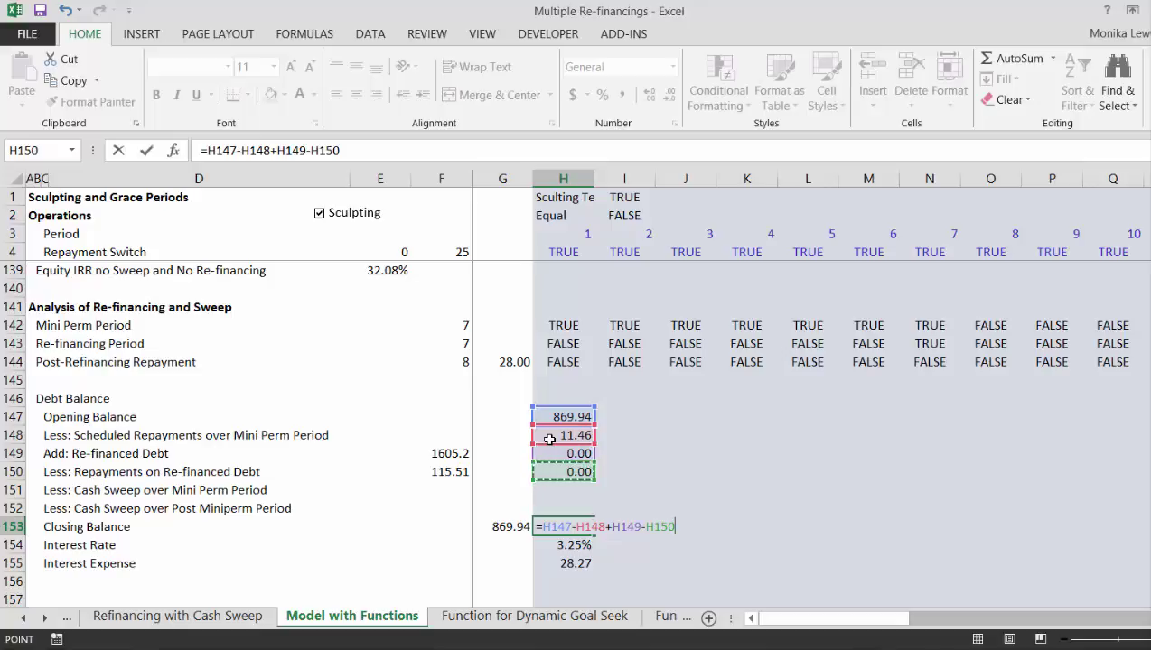
pyautogui.write('-')
pyautogui.press('Up')
pyautogui.press('Up')
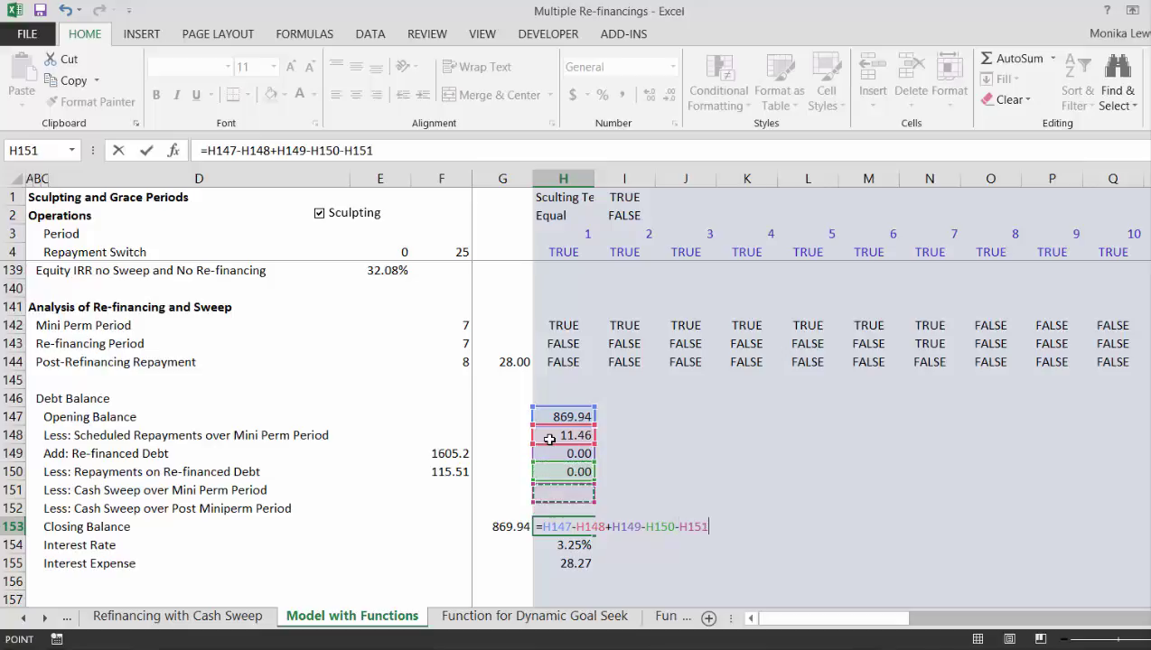
pyautogui.write('-')
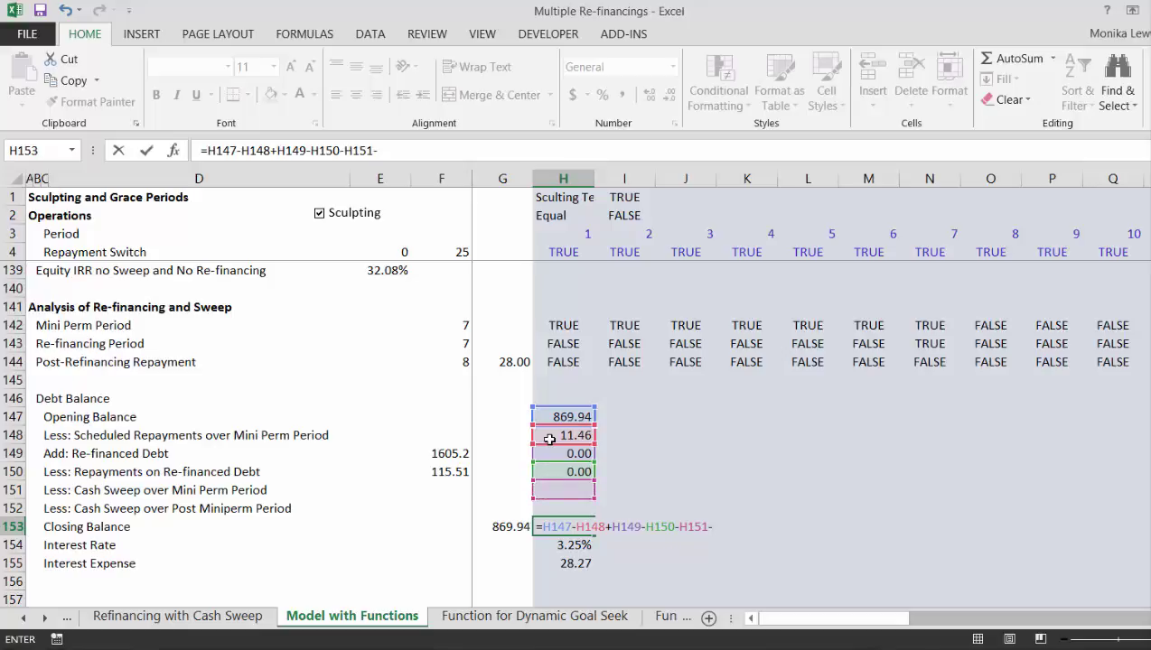
pyautogui.press('Up')
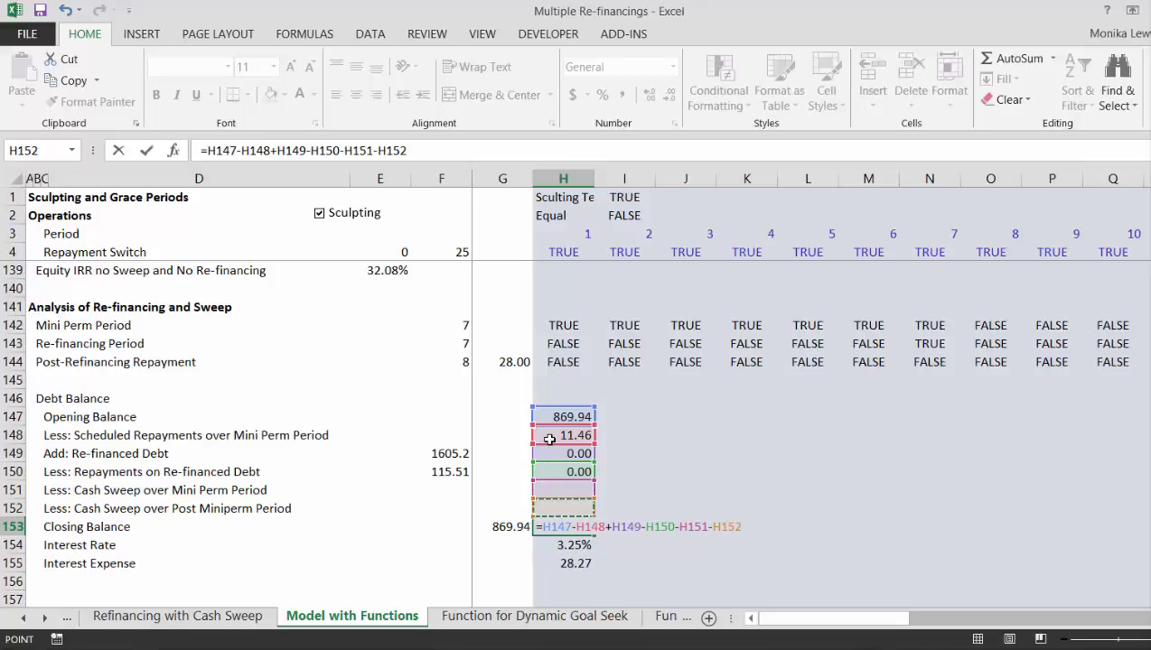
pyautogui.press('Return')
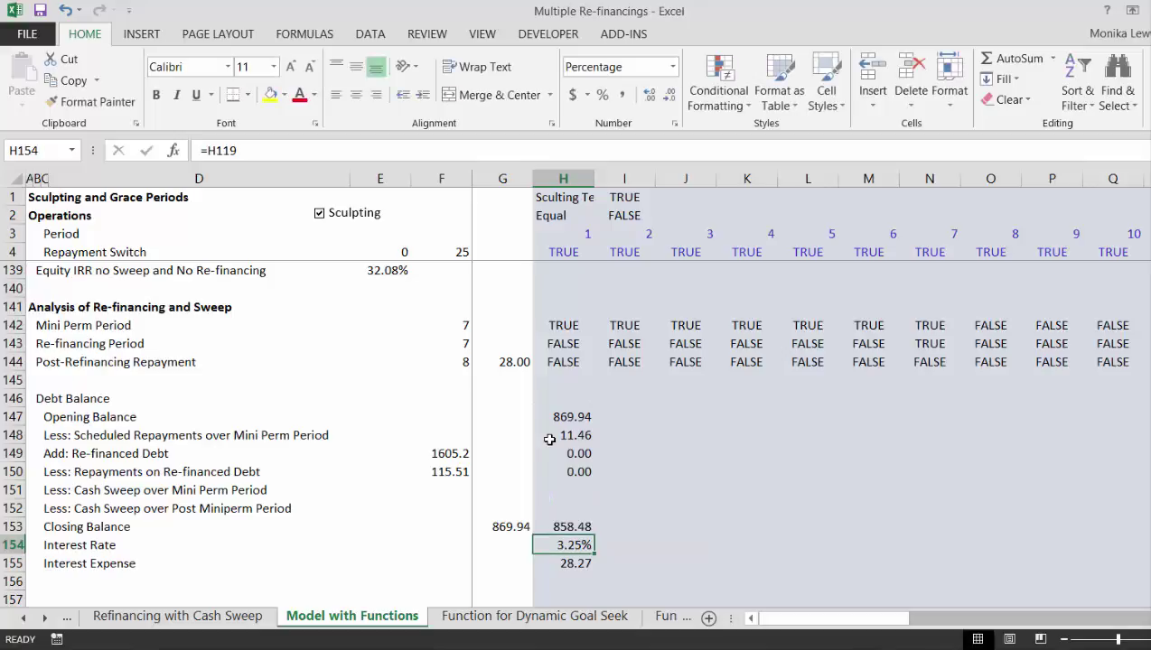
# Step: Review the Repayments on Re-financed Debt formula in H150
pyautogui.press('Up')
pyautogui.press('Up')
pyautogui.press('Up')
pyautogui.press('Up')
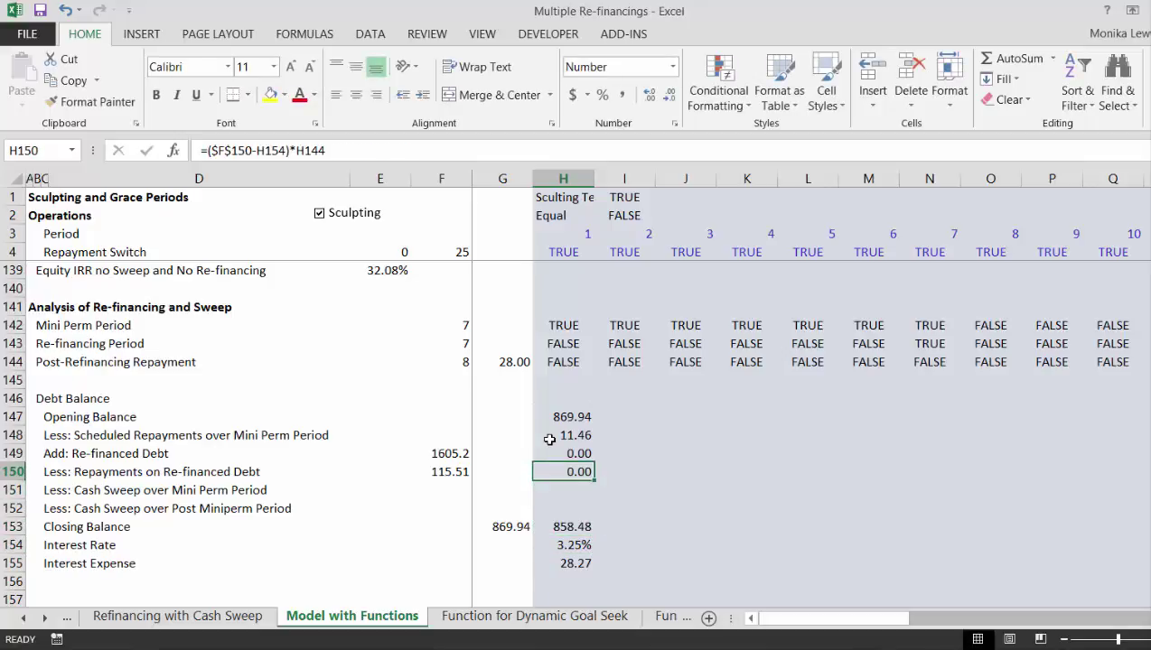
pyautogui.press('F2')
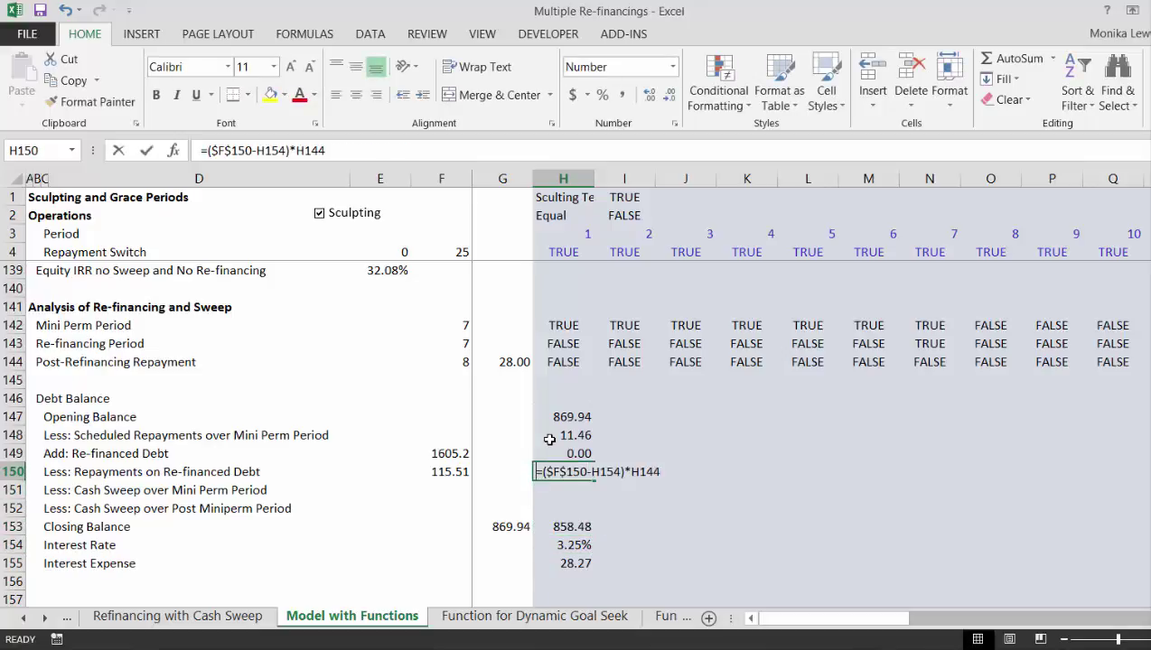
pyautogui.press('Escape')
pyautogui.press('BackSpace')
pyautogui.press('Escape')
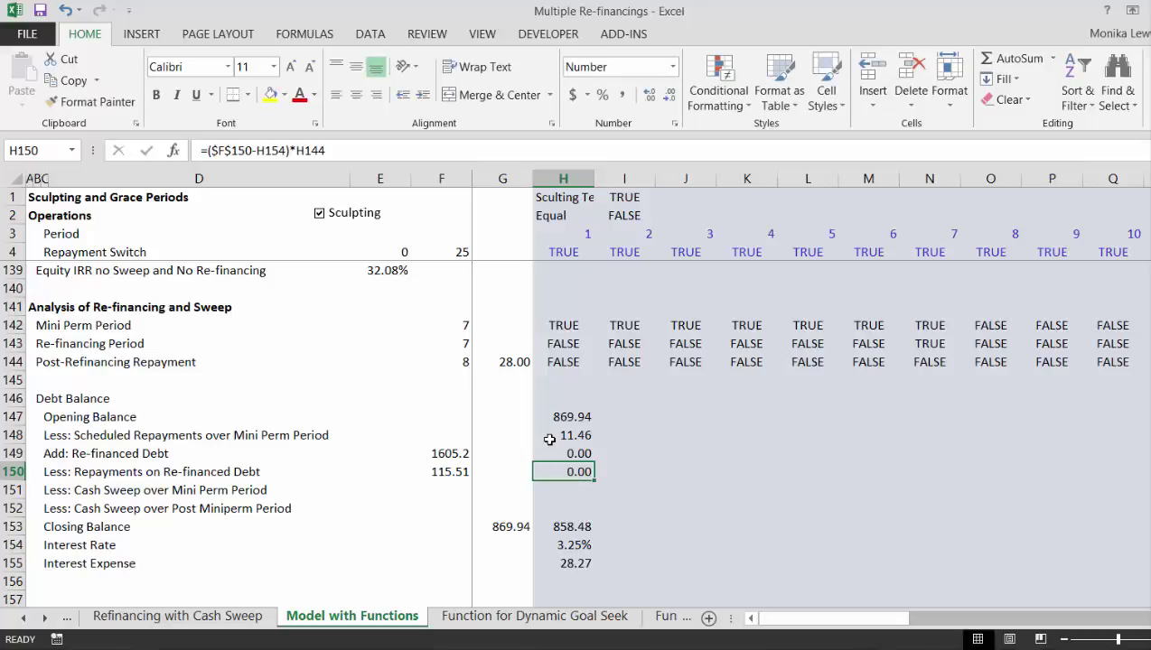
# Step: Insert a row above Repayments on Re-financed Debt and label it "Less: Debt Repaid at Mini Perm Date" in C150
pyautogui.hotkey('shift', 'space')
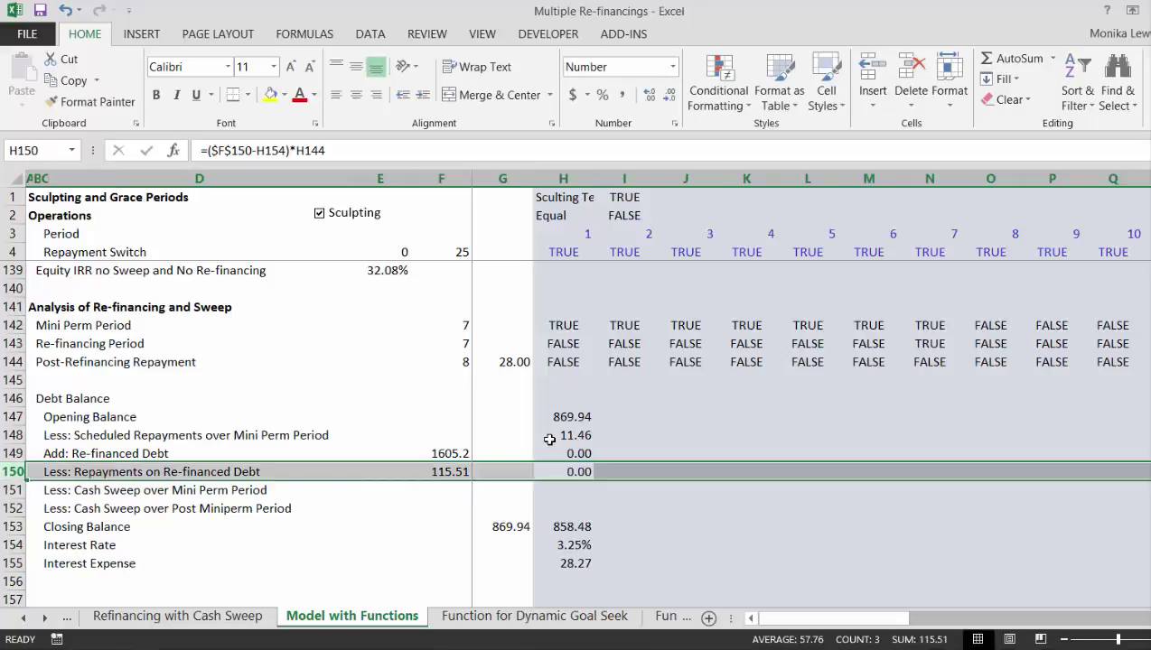
pyautogui.hotkey('ctrl', 'shift', '+')
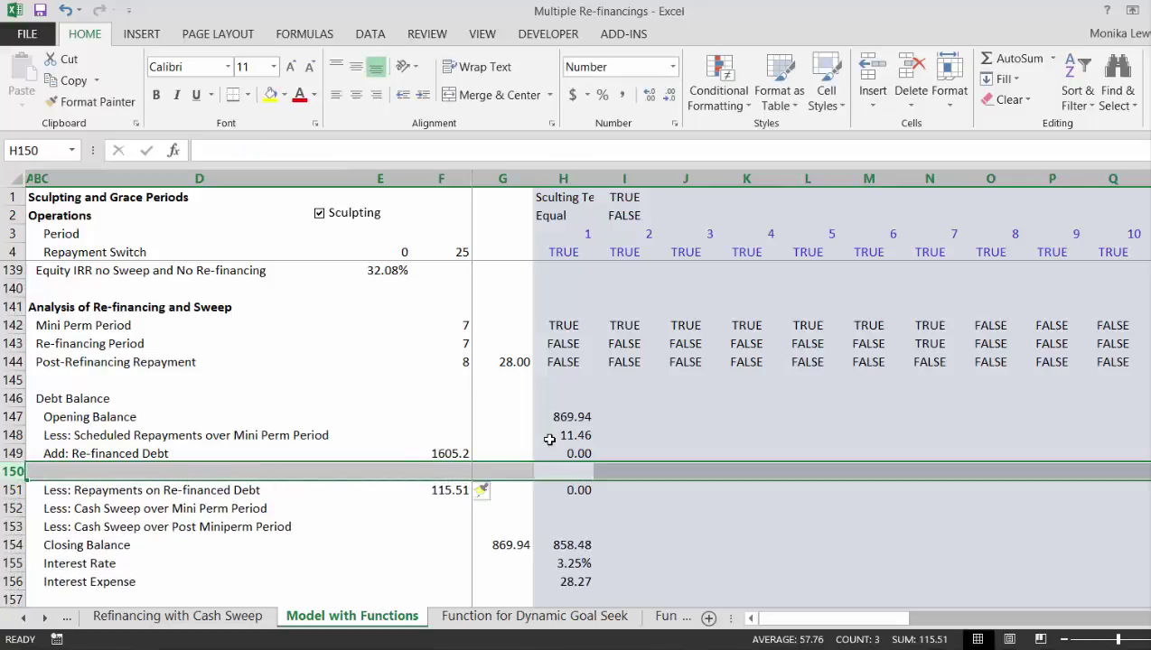
pyautogui.press('Left')
pyautogui.press('Left')
pyautogui.press('Left')
pyautogui.press('Left')
pyautogui.press('Left')
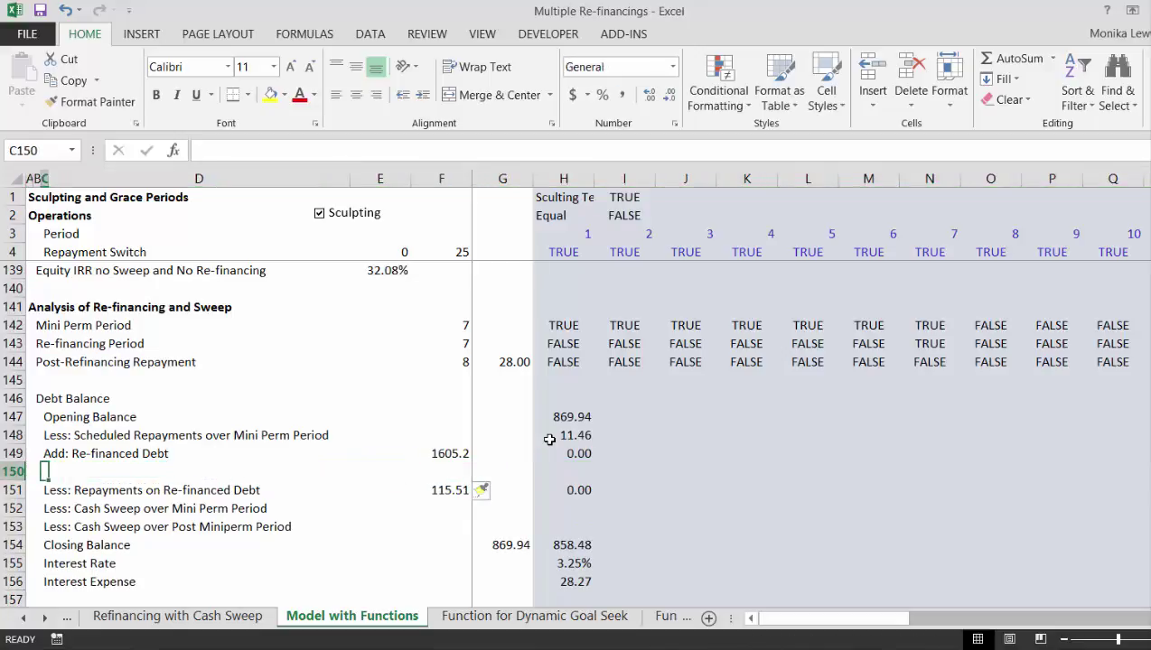
pyautogui.write('Less: ')
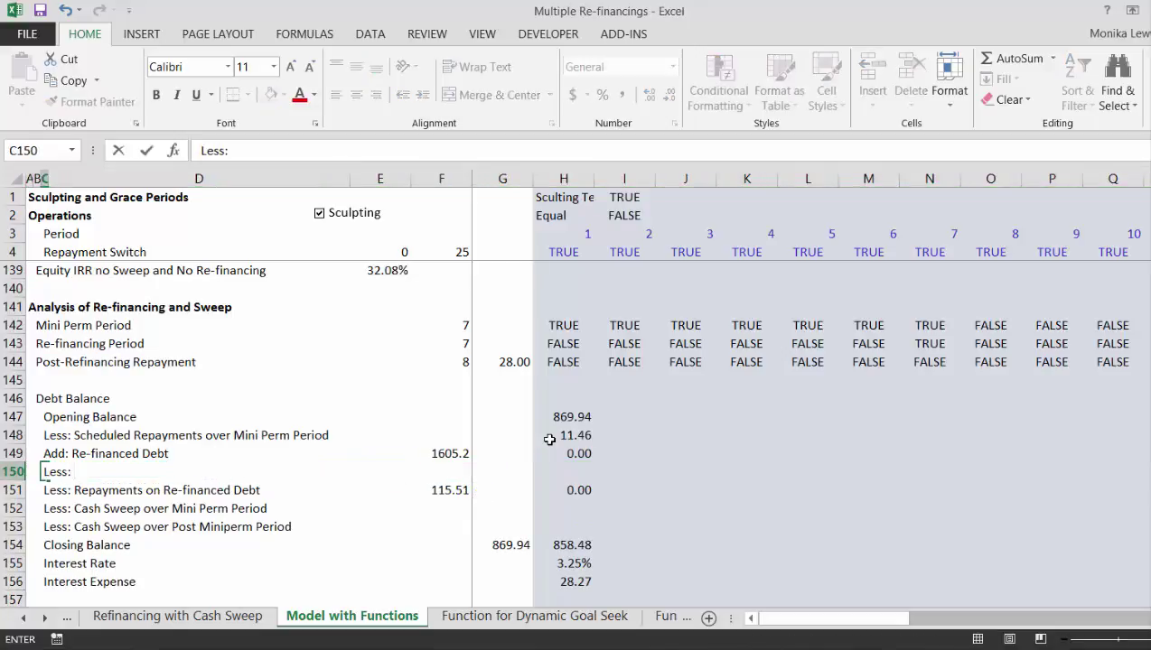
pyautogui.write('Debt Re')
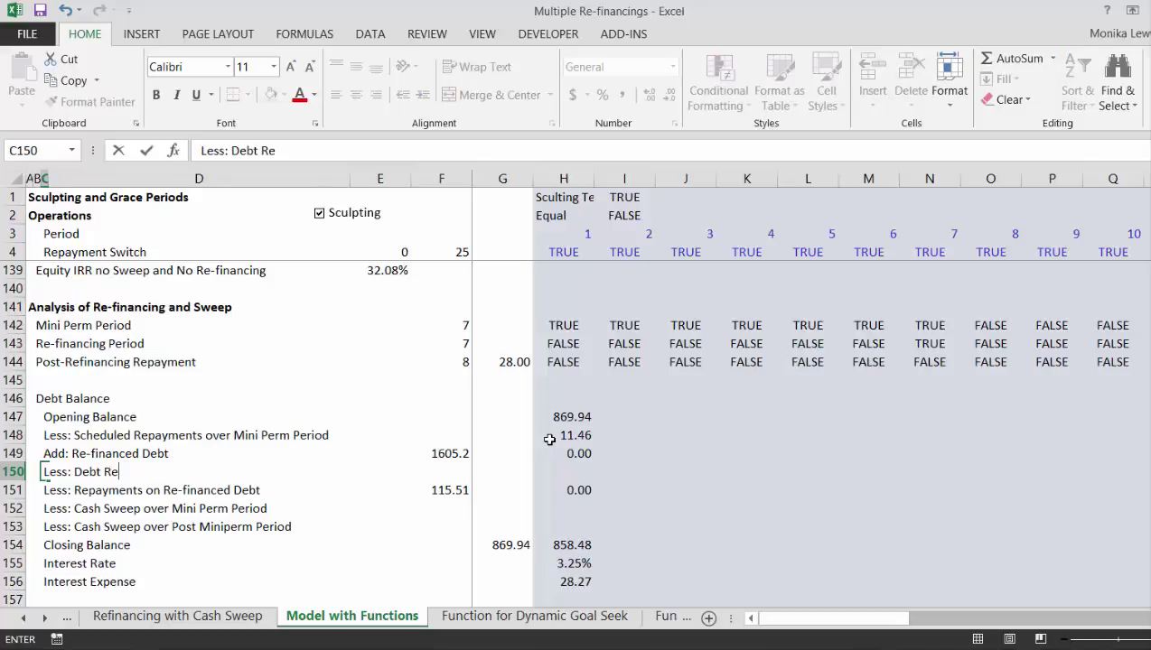
pyautogui.write('pait ')
pyautogui.write('d a')
pyautogui.write('t')
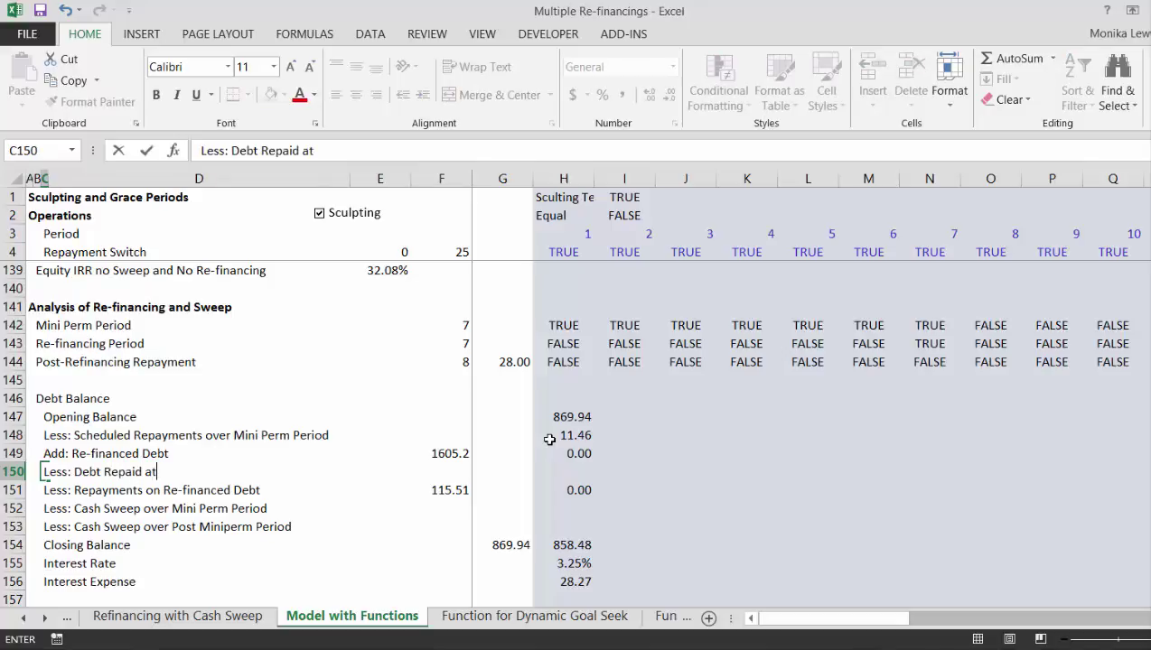
pyautogui.write(' Mim')
pyautogui.press('BackSpace')
pyautogui.write('n')
pyautogui.write('per')
pyautogui.write('erm')
pyautogui.write(' dat')
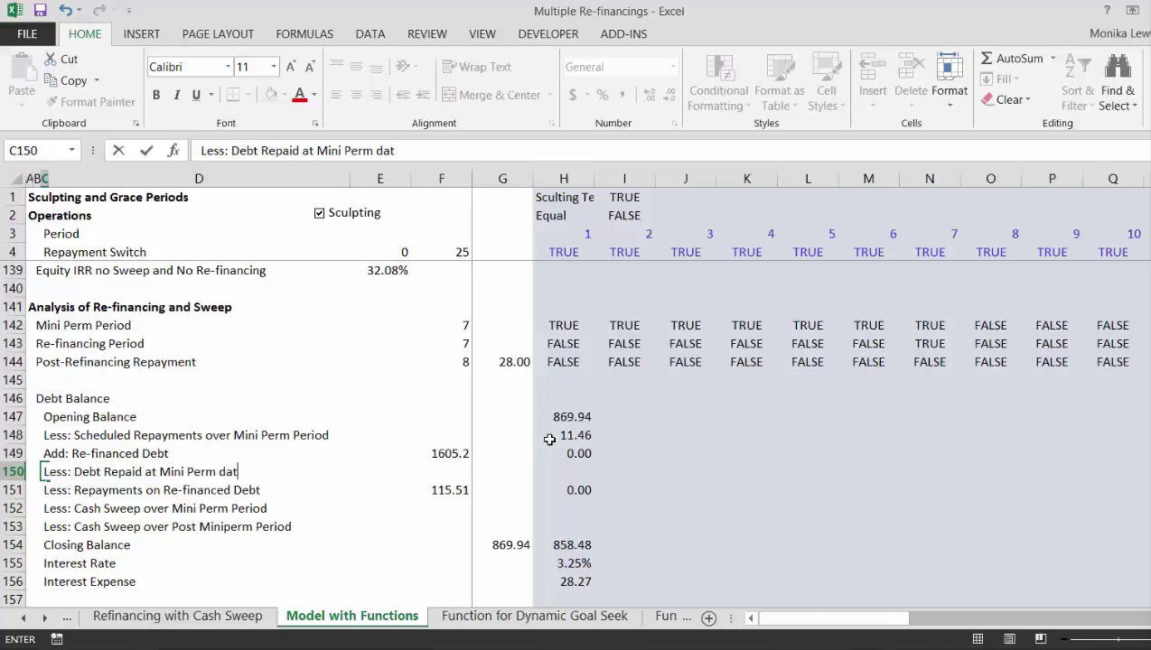
pyautogui.press('BackSpace')
pyautogui.press('BackSpace')
pyautogui.write('Date')
pyautogui.press('Return')
pyautogui.press('Down')
pyautogui.press('Right')
pyautogui.press('Right')
pyautogui.press('Right')
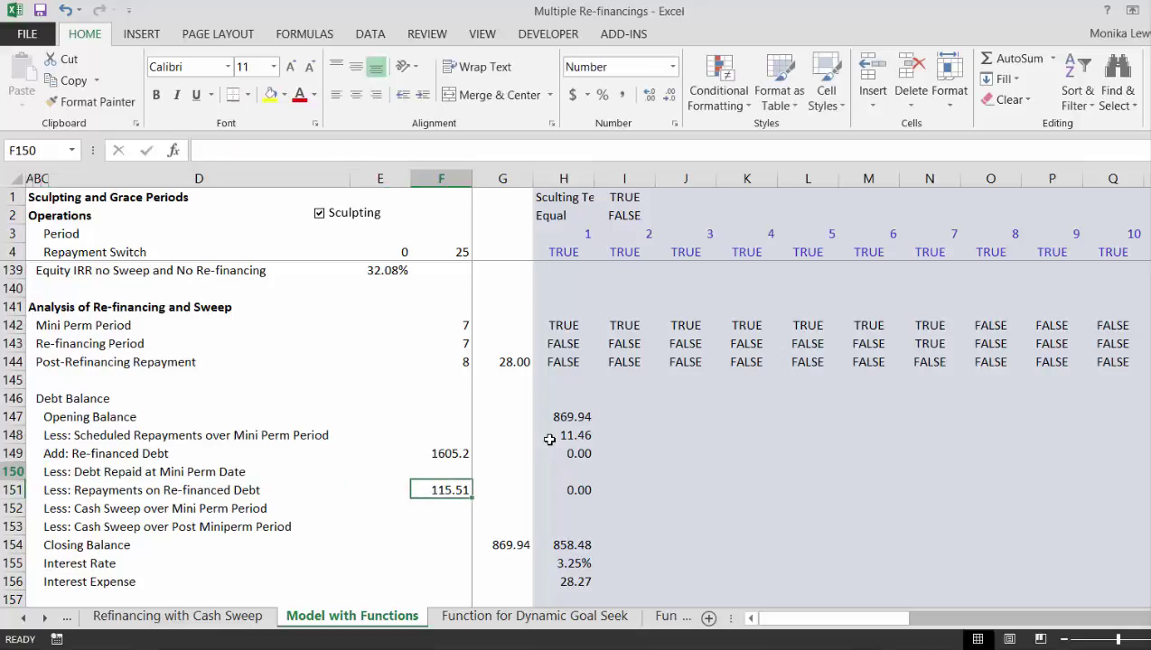
pyautogui.press('Up')
pyautogui.press('Right')
pyautogui.press('Right')
pyautogui.write('=(')
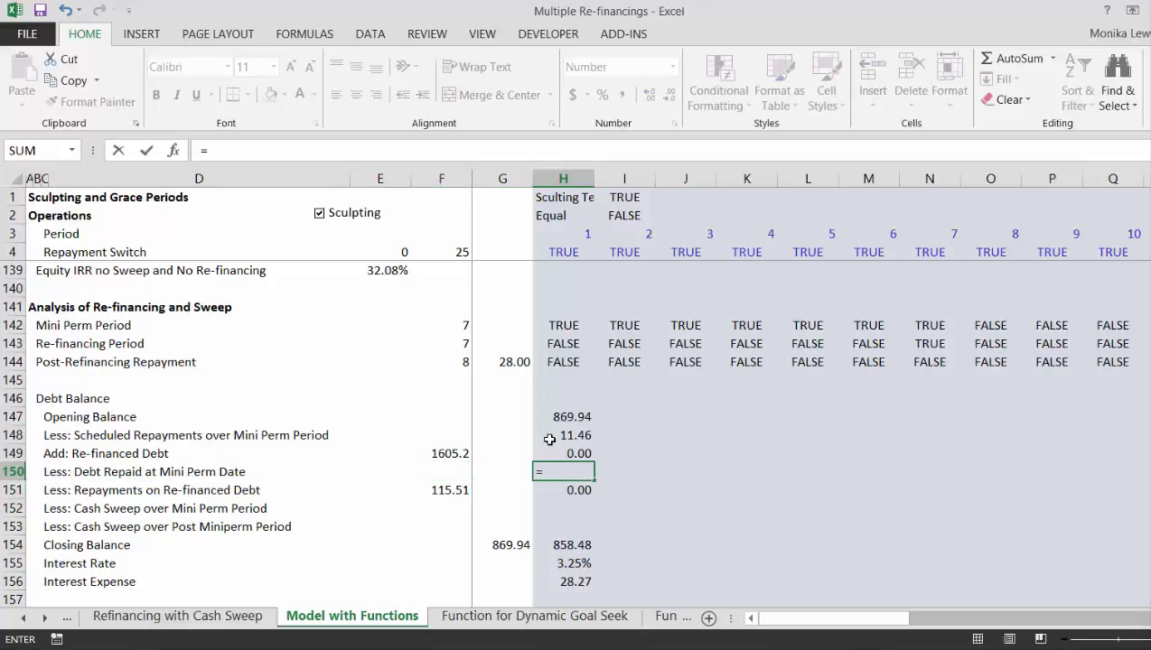
pyautogui.press('Up')
pyautogui.press('Up')
pyautogui.press('Up')
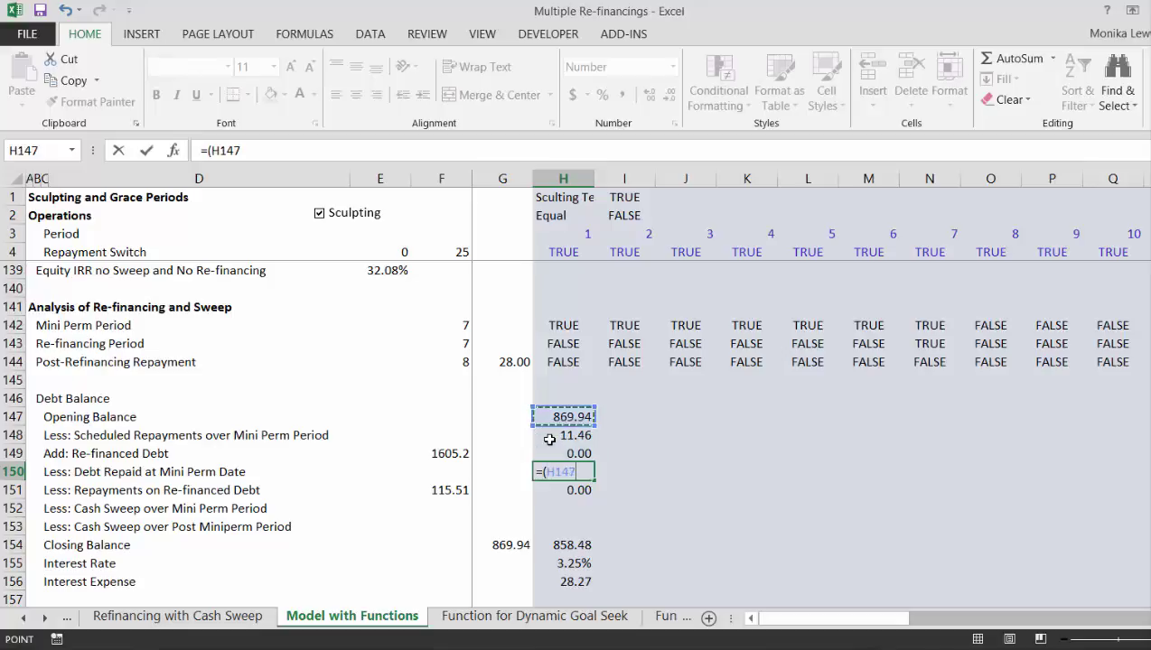
pyautogui.write('-')
pyautogui.press('Up')
pyautogui.press('Up')
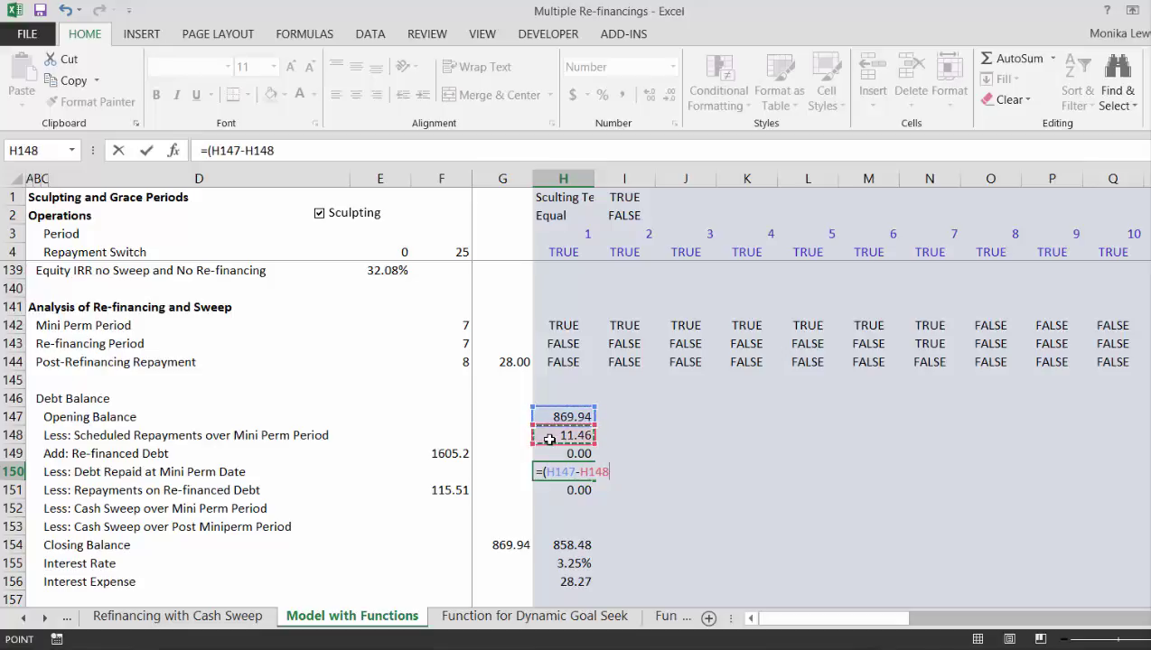
pyautogui.press('Escape')
# Step: Insert a blank row above the Add: Re-financed Debt row, directly below the scheduled repayments
pyautogui.press('Down')
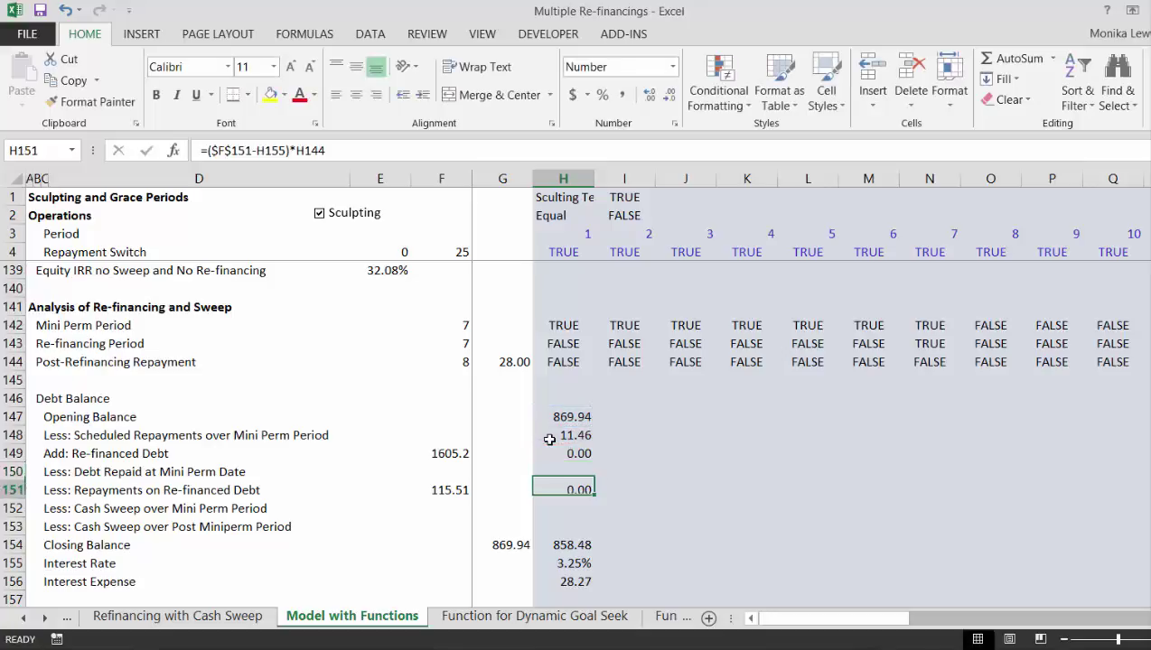
pyautogui.press('Left')
pyautogui.press('Left')
pyautogui.press('Left')
pyautogui.press('Down')
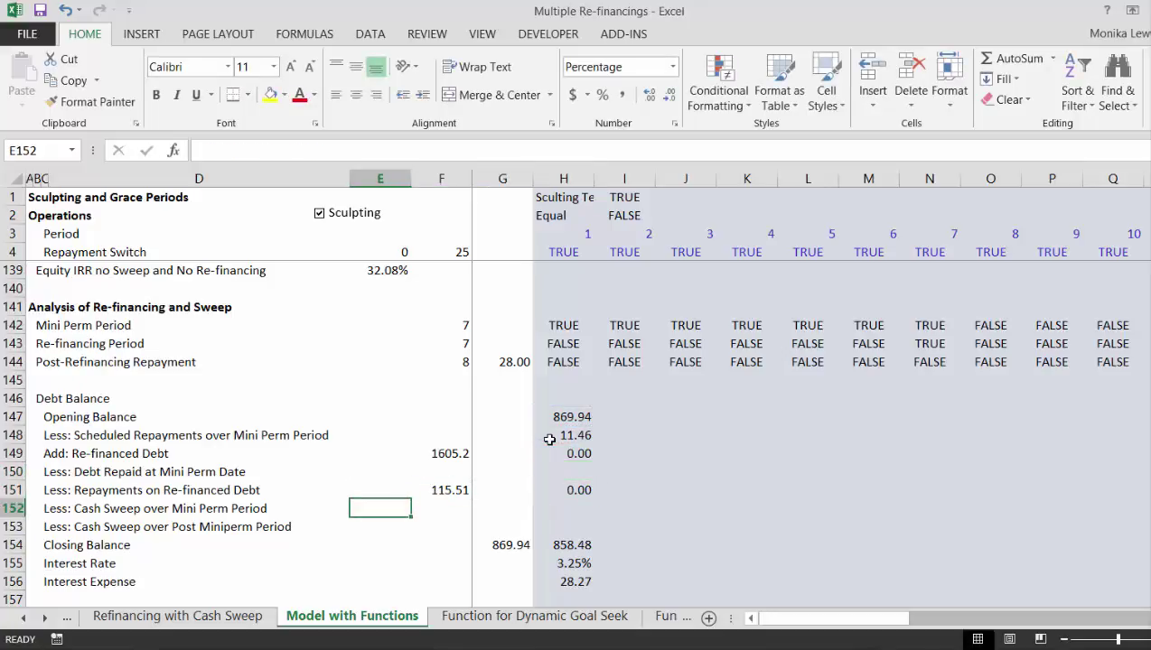
pyautogui.press('Left')
pyautogui.press('Left')
pyautogui.press('Up')
pyautogui.press('Up')
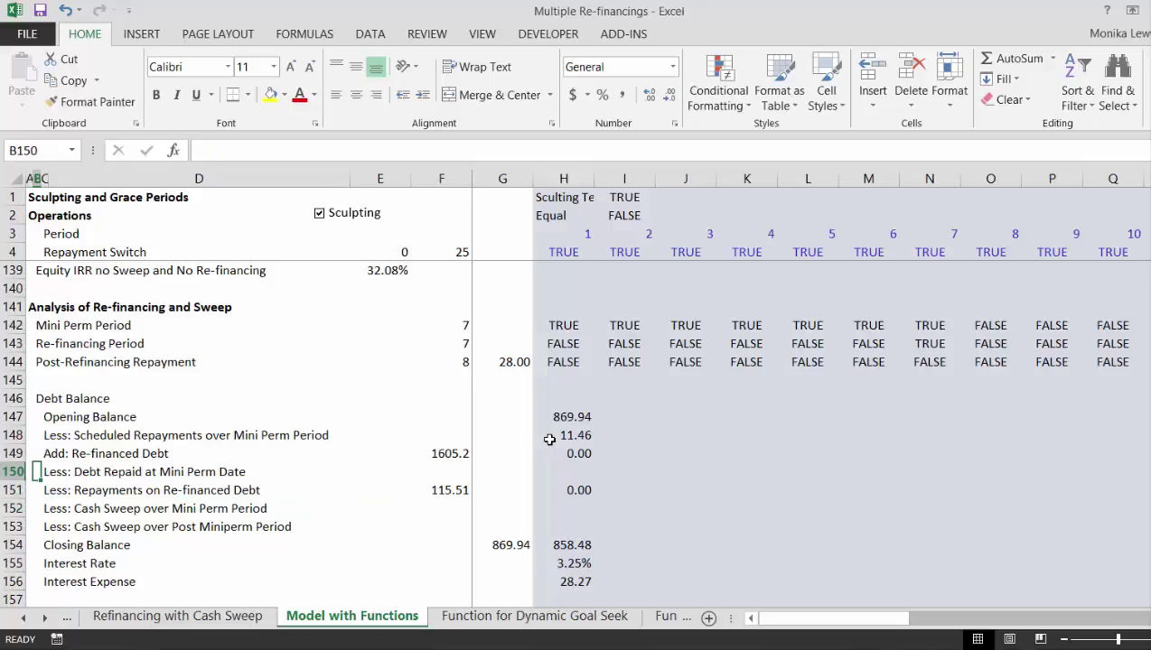
pyautogui.press('Up')
pyautogui.hotkey('shift', 'space')
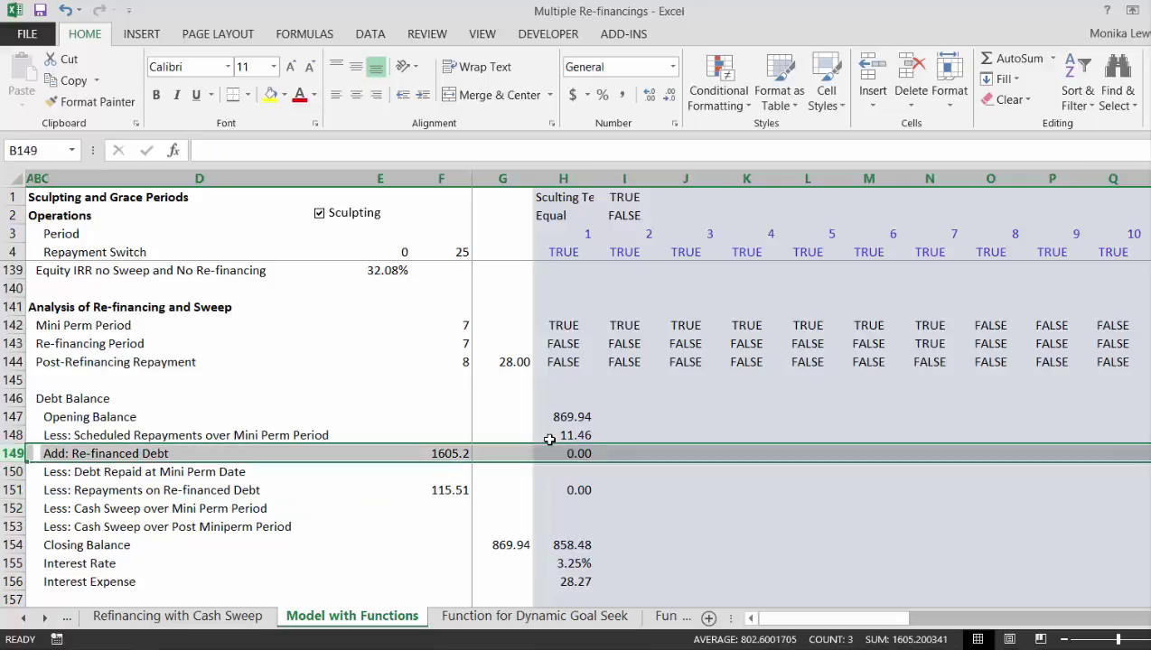
pyautogui.hotkey('ctrl', 'shift', '+')
# Step: Move the Cash Sweep over Mini Perm Period row from row 153 into the blank row 149
pyautogui.press('Down')
pyautogui.press('Down')
pyautogui.press('Down')
pyautogui.press('Down')
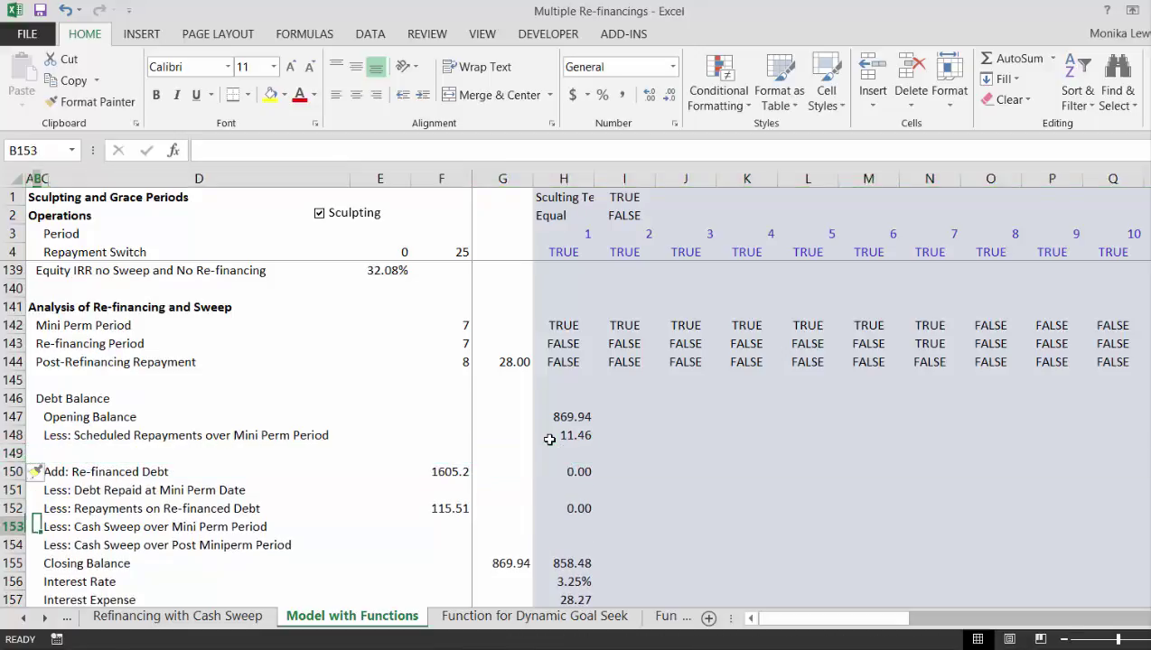
pyautogui.hotkey('shift', 'space')
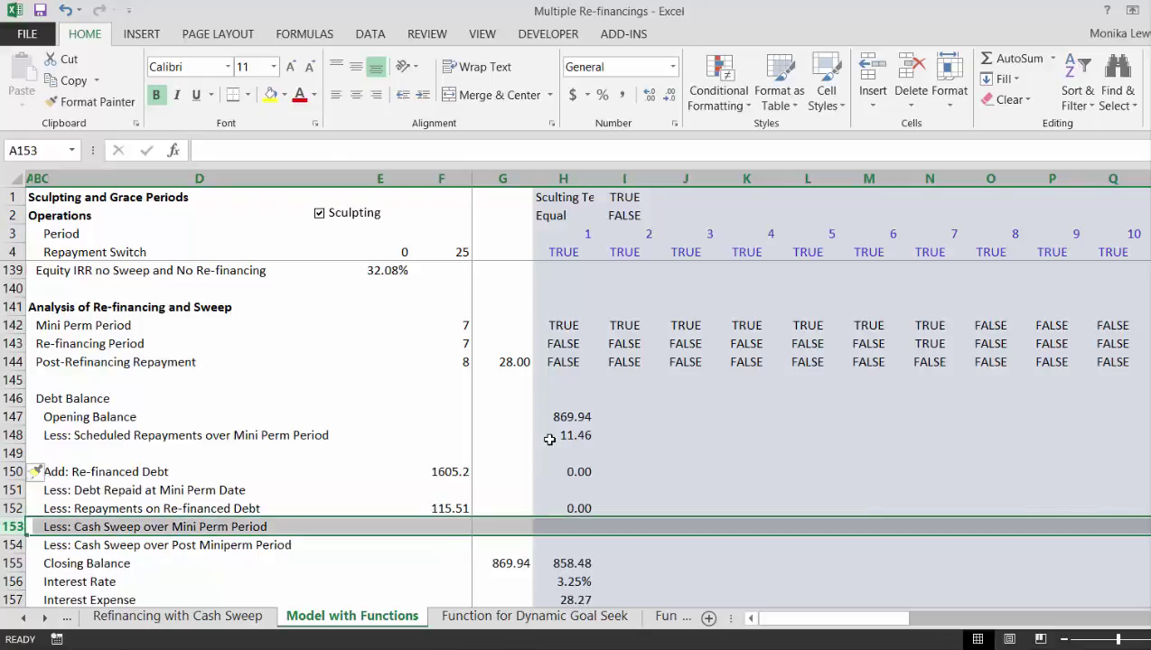
pyautogui.hotkey('ctrl', 'x')
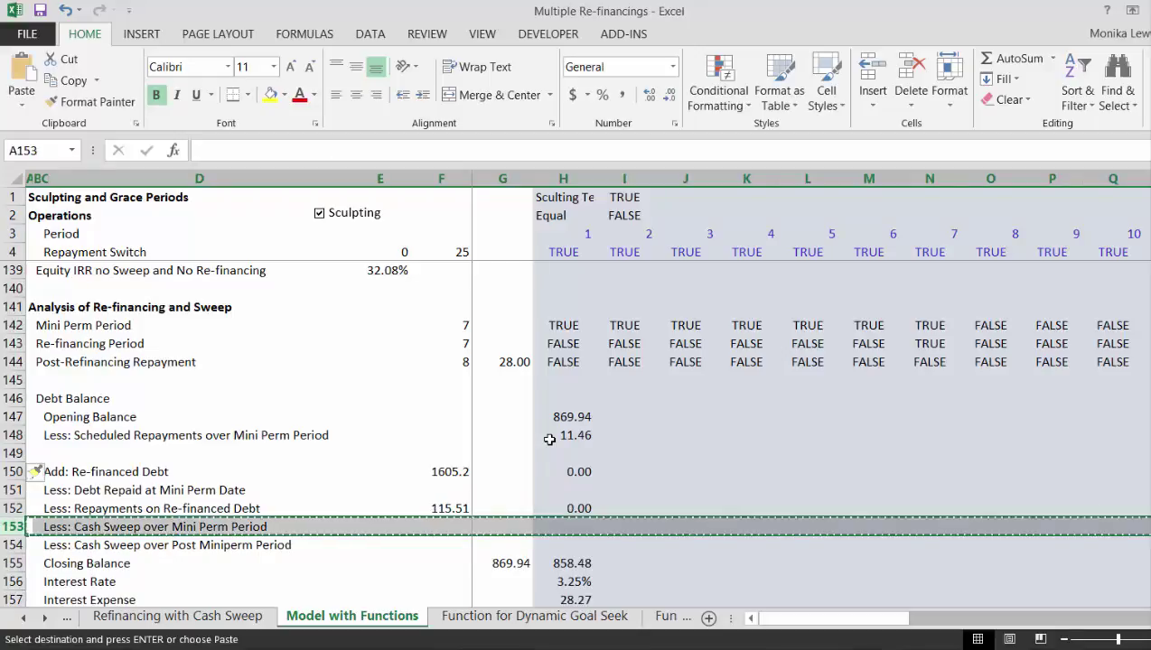
pyautogui.press('Up')
pyautogui.press('Up')
pyautogui.press('Up')
pyautogui.press('Up')
pyautogui.press('Escape')
pyautogui.hotkey('shift', 'space')
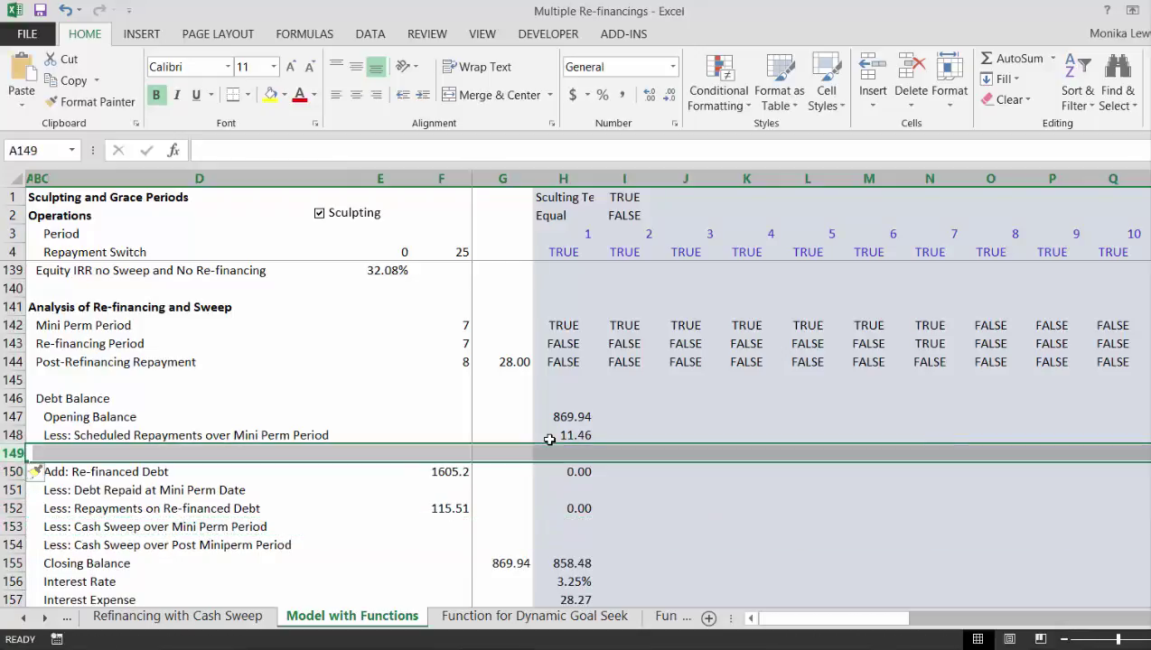
pyautogui.hotkey('ctrl', 'v')
# Step: Delete the emptied row 153 above Cash Sweep over Post Miniperm Period
pyautogui.press('Down')
pyautogui.press('Down')
pyautogui.press('Down')
pyautogui.press('Down')
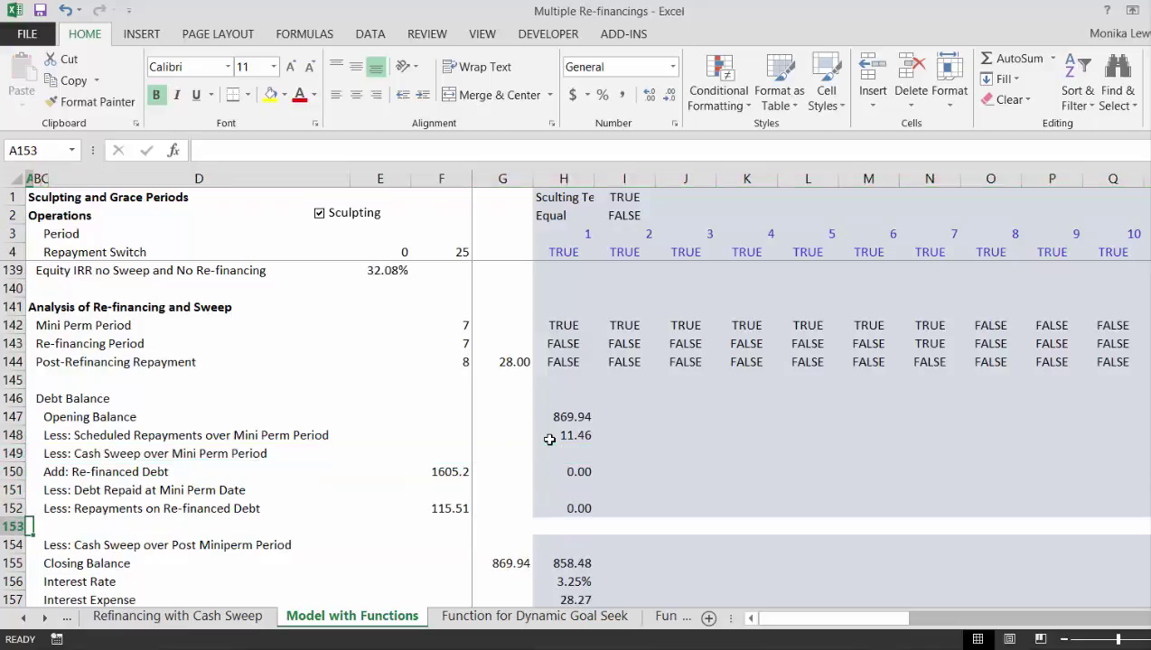
pyautogui.hotkey('shift', 'space')
pyautogui.hotkey('ctrl', '-')
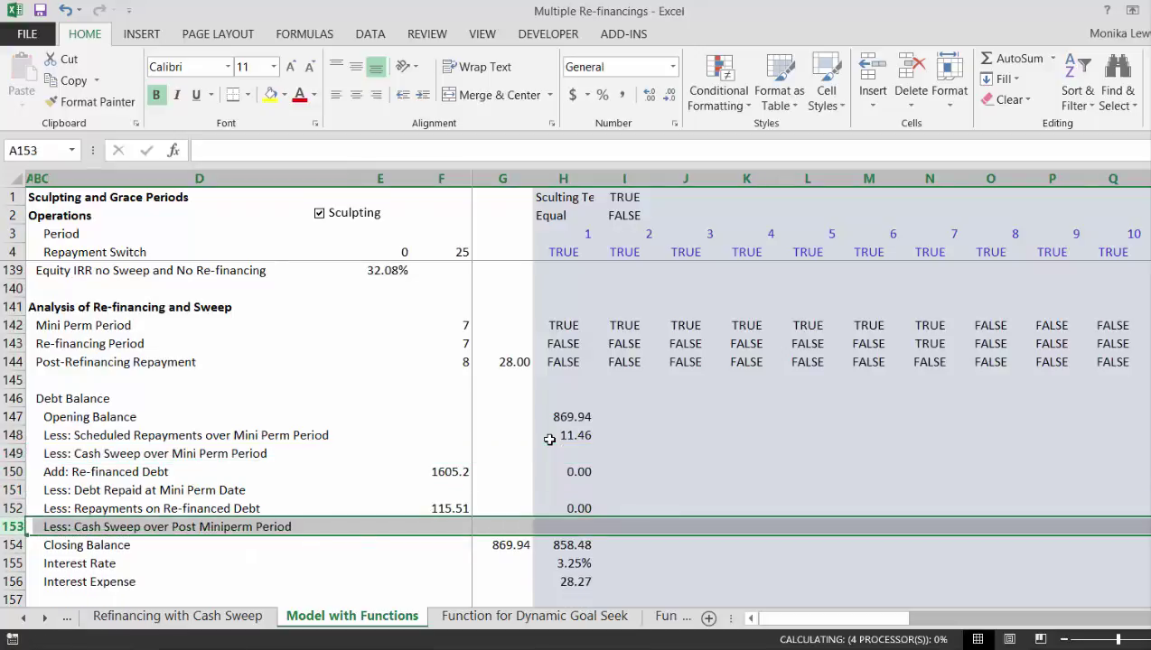
# Step: Review the reordered debt balance rows in column H, up to the Scheduled Repayments formula in H148
pyautogui.hotkey('ctrl', 'Right')
pyautogui.press('Right')
pyautogui.press('Right')
pyautogui.press('Right')
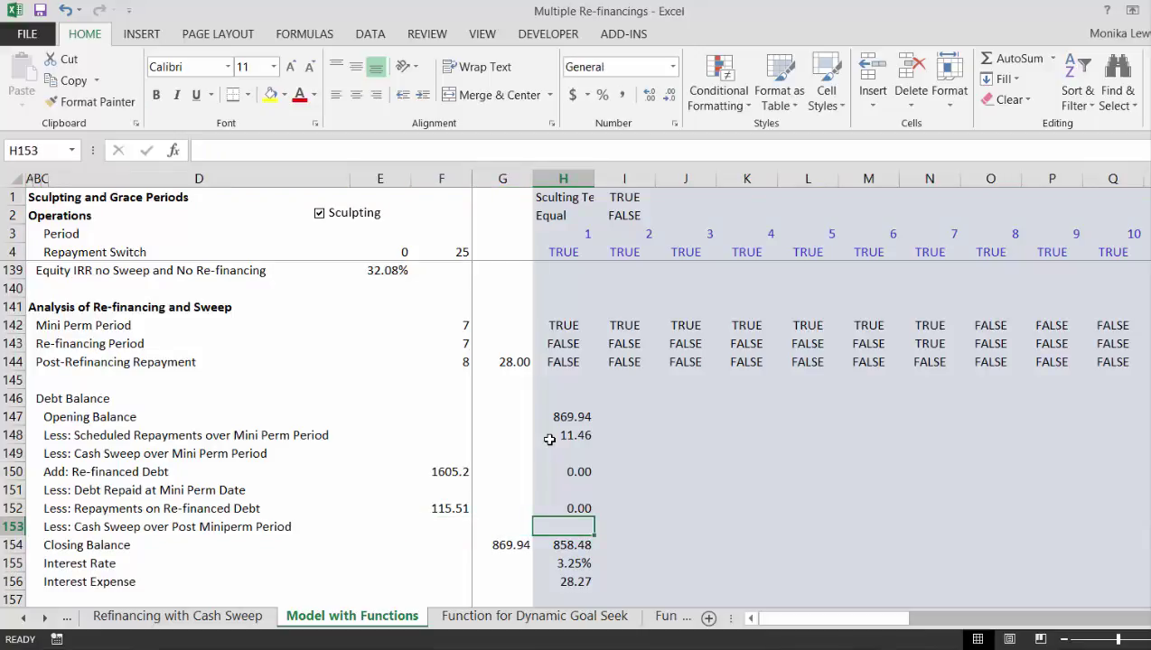
pyautogui.press('Up')
pyautogui.press('Up')
pyautogui.press('Up')
pyautogui.press('Up')
pyautogui.press('Up')
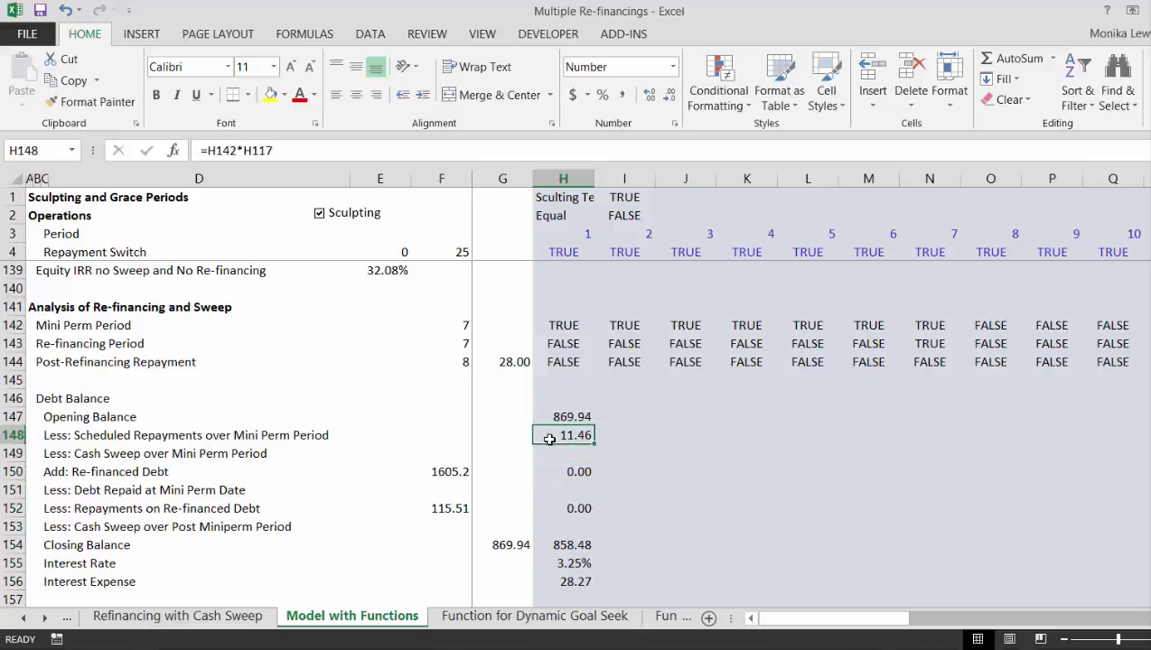
# Step: Begin the Debt Repaid at Mini Perm Date formula in H151 with Opening Balance minus Scheduled Repayments, =(H147-H148
pyautogui.press('Down')
pyautogui.press('Down')
pyautogui.press('Down')
pyautogui.press('Left')
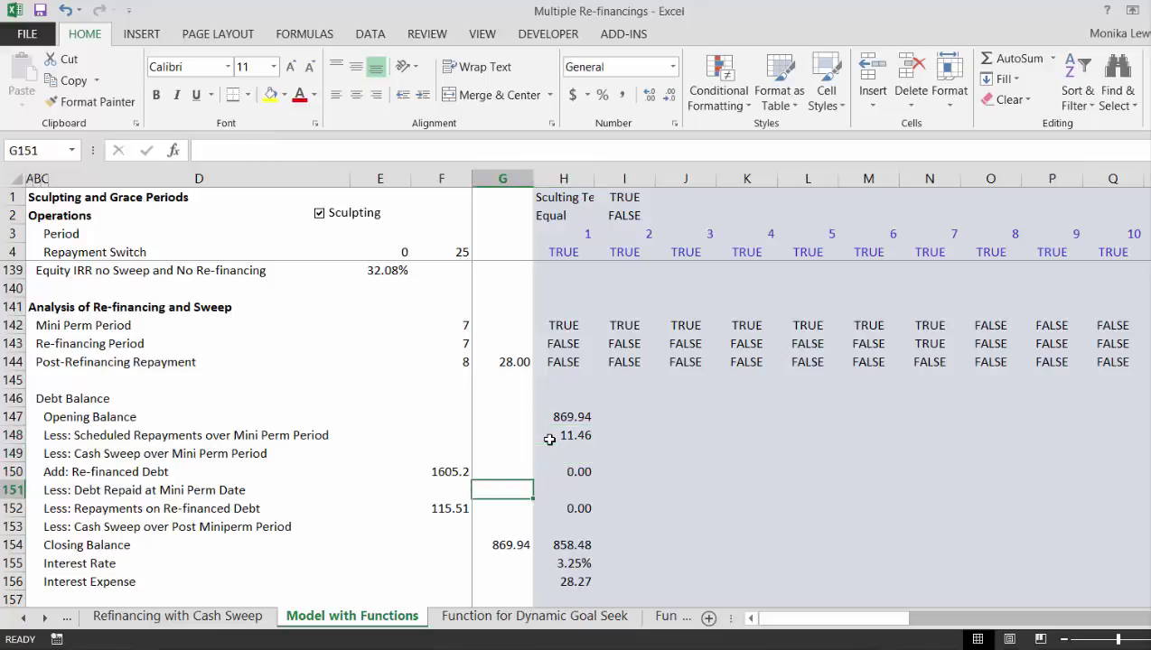
pyautogui.press('Left')
pyautogui.press('Left')
pyautogui.press('Right')
pyautogui.press('Right')
pyautogui.press('Right')
pyautogui.write('=(')
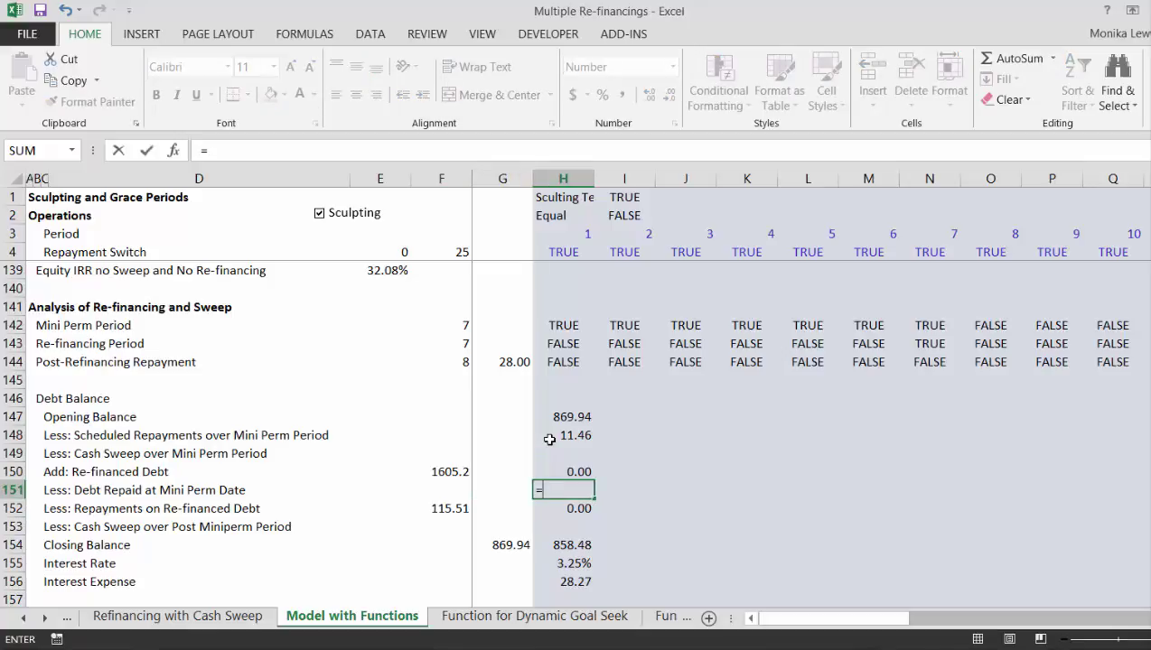
pyautogui.press('Up')
pyautogui.press('Up')
pyautogui.press('Up')
pyautogui.press('Up')
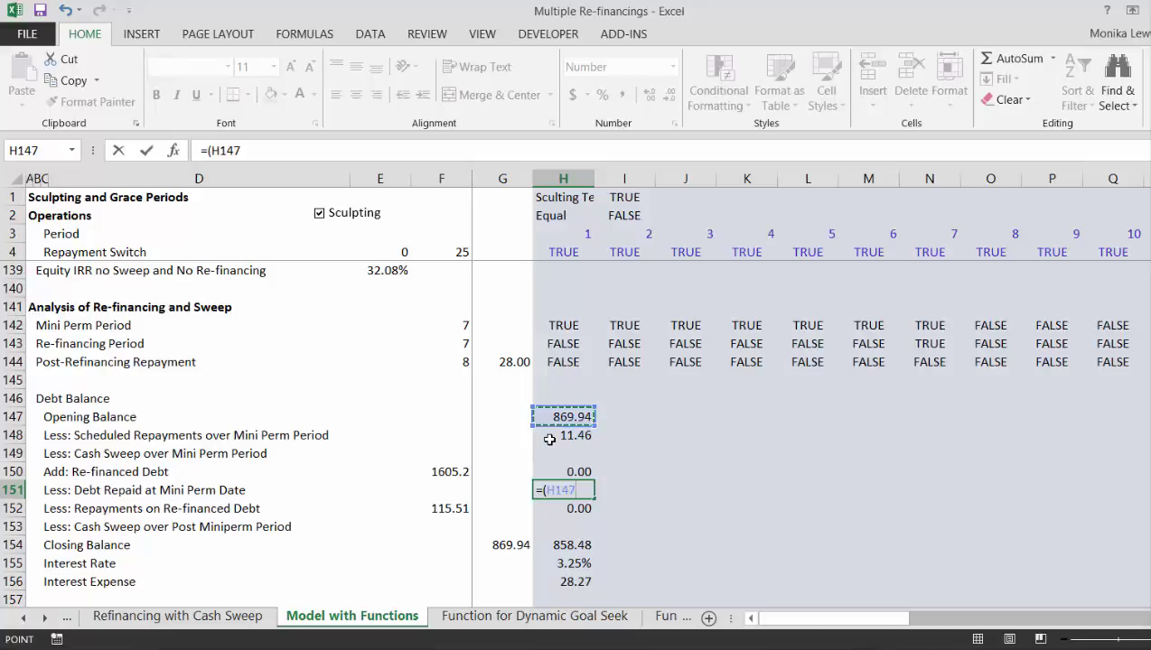
pyautogui.write('-')
pyautogui.press('Up')
pyautogui.press('Up')
pyautogui.press('Up')
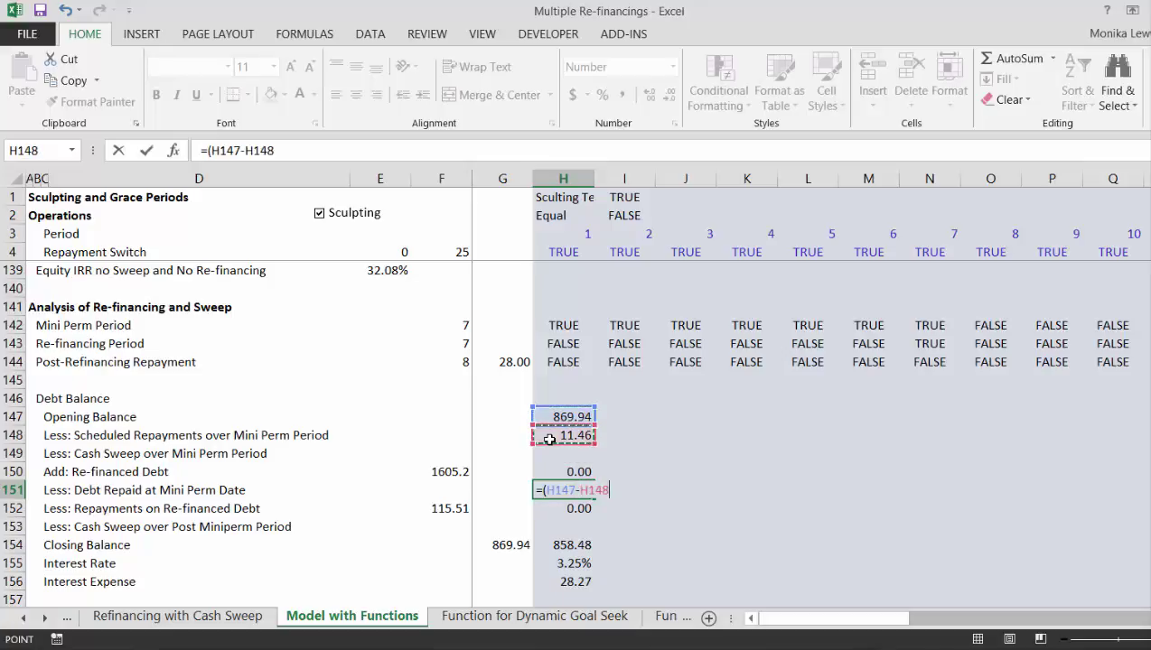
# Step: Complete the H151 formula as =(H147-H148-H149)*H143, deducting the cash sweep and applying the Re-financing Period switch
pyautogui.write('-')
pyautogui.press('Up')
pyautogui.press('Up')
pyautogui.write(')*')
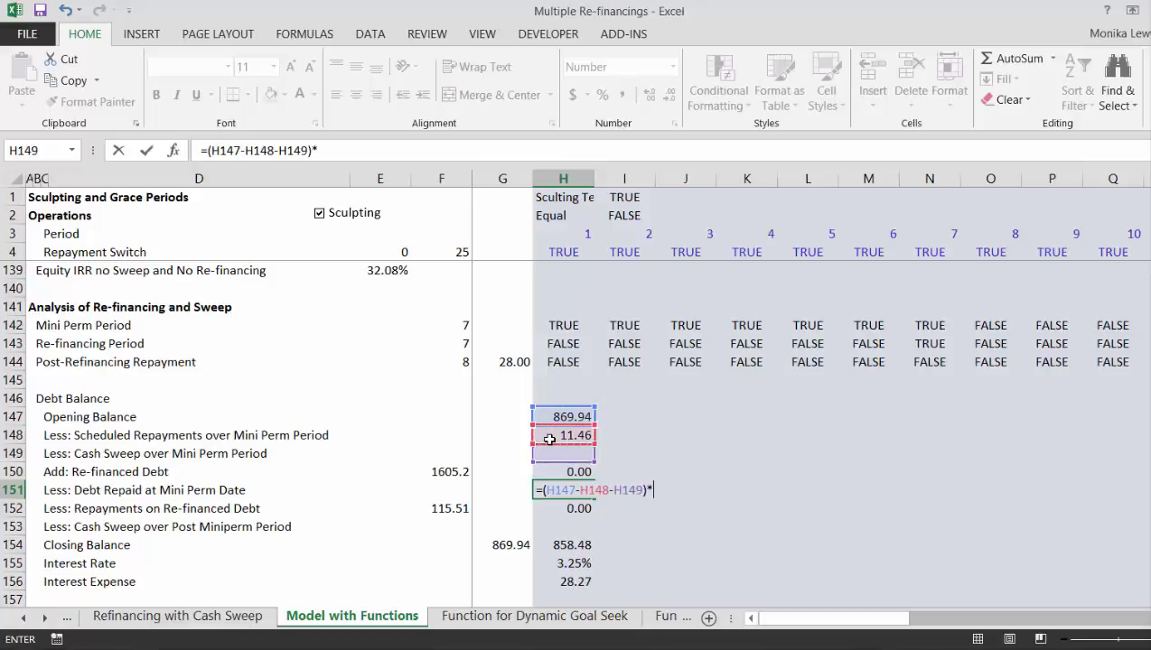
pyautogui.press('Up')
pyautogui.press('Up')
pyautogui.press('Up')
pyautogui.press('Up')
pyautogui.press('Up')
pyautogui.press('Up')
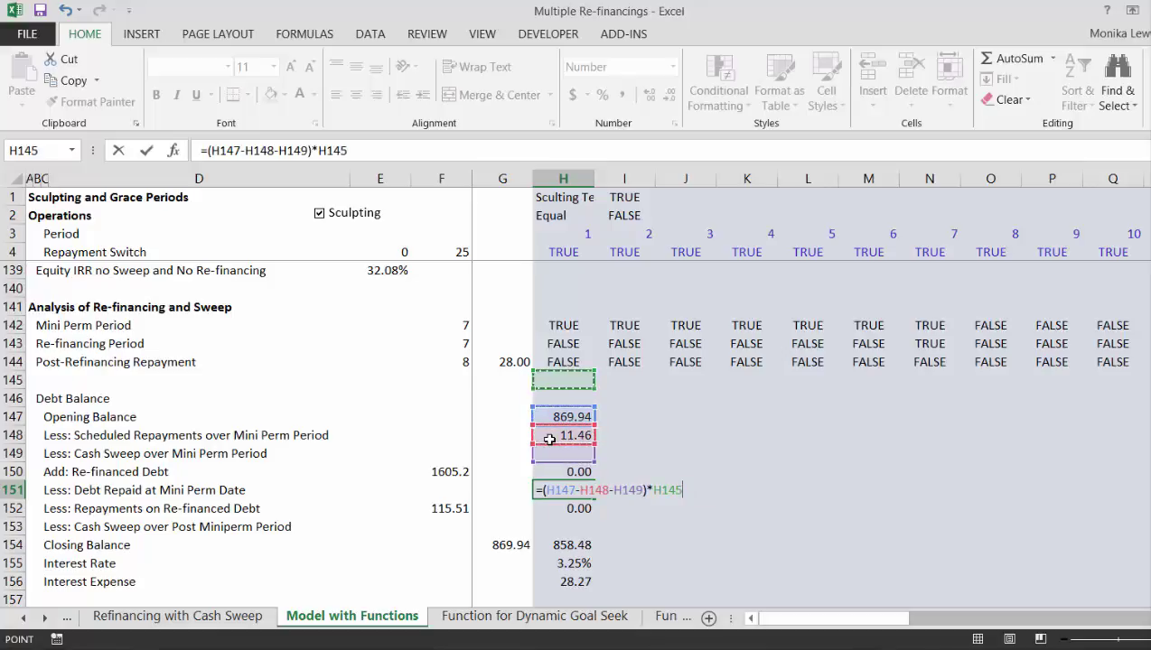
pyautogui.press('Up')
pyautogui.press('Up')
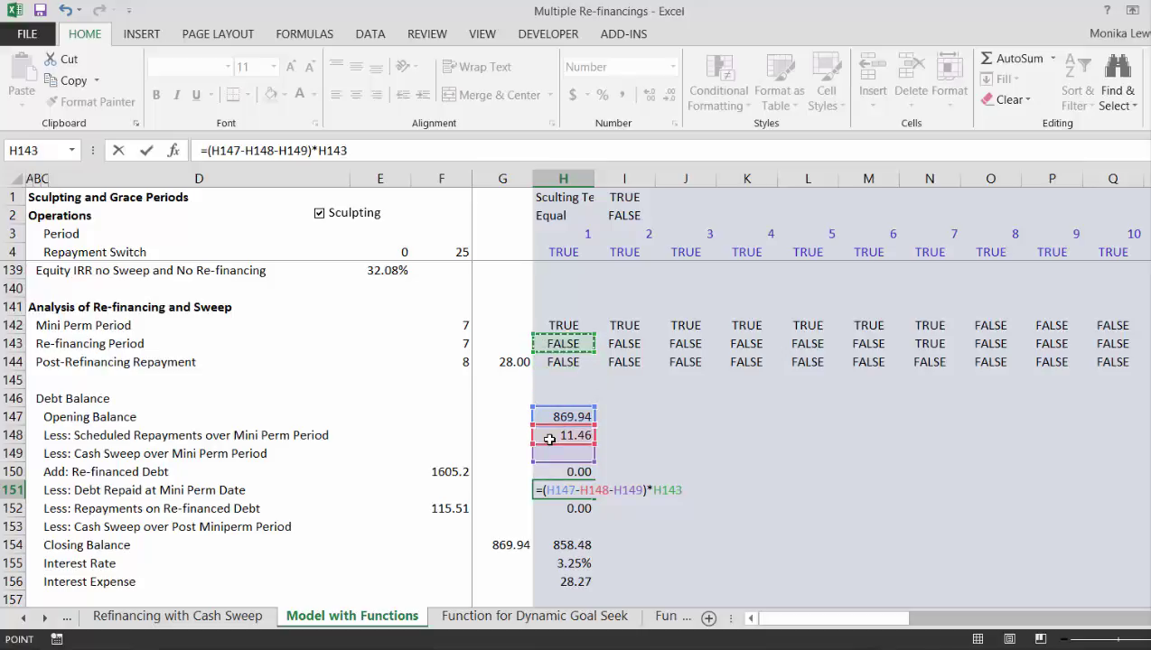
pyautogui.press('Return')
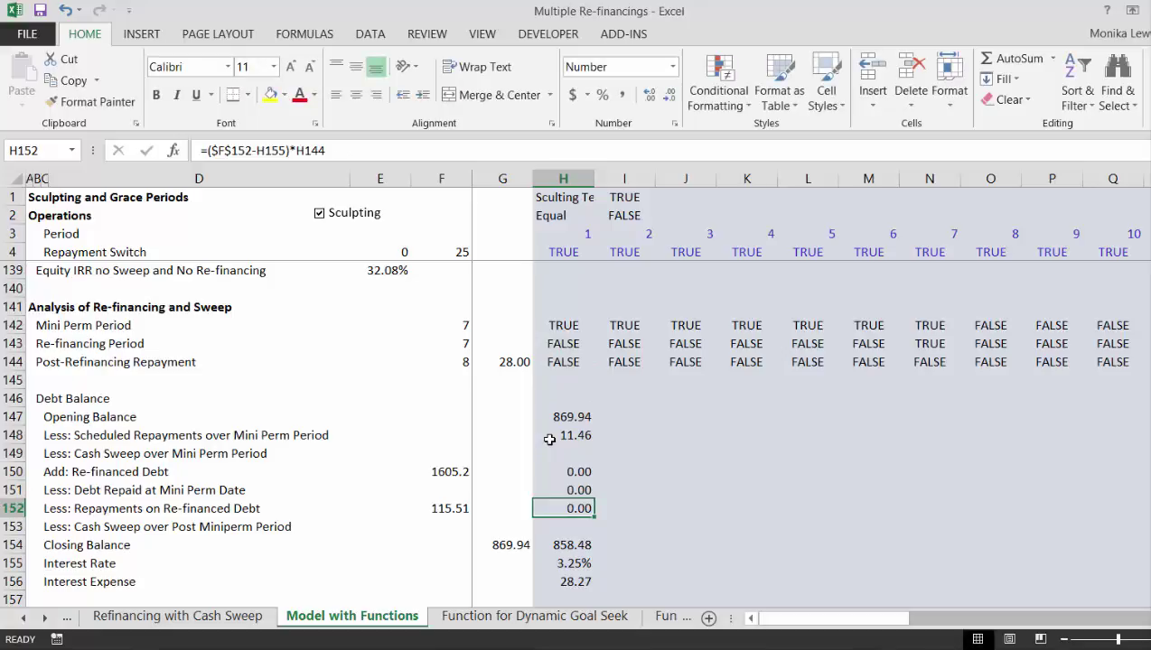
# Step: Rename the Re-financing Period label in B143 as Mini Perm Date
pyautogui.click(214, 348)
pyautogui.press('Left')
pyautogui.press('Left')
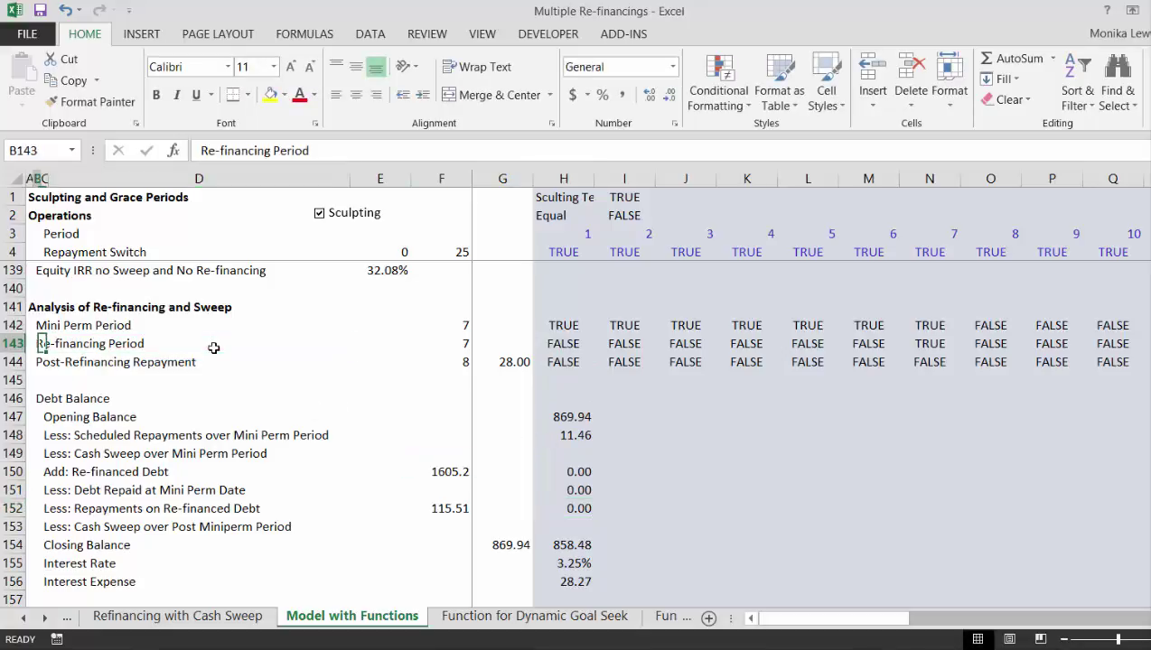
pyautogui.press('F2')
pyautogui.write('Minim')
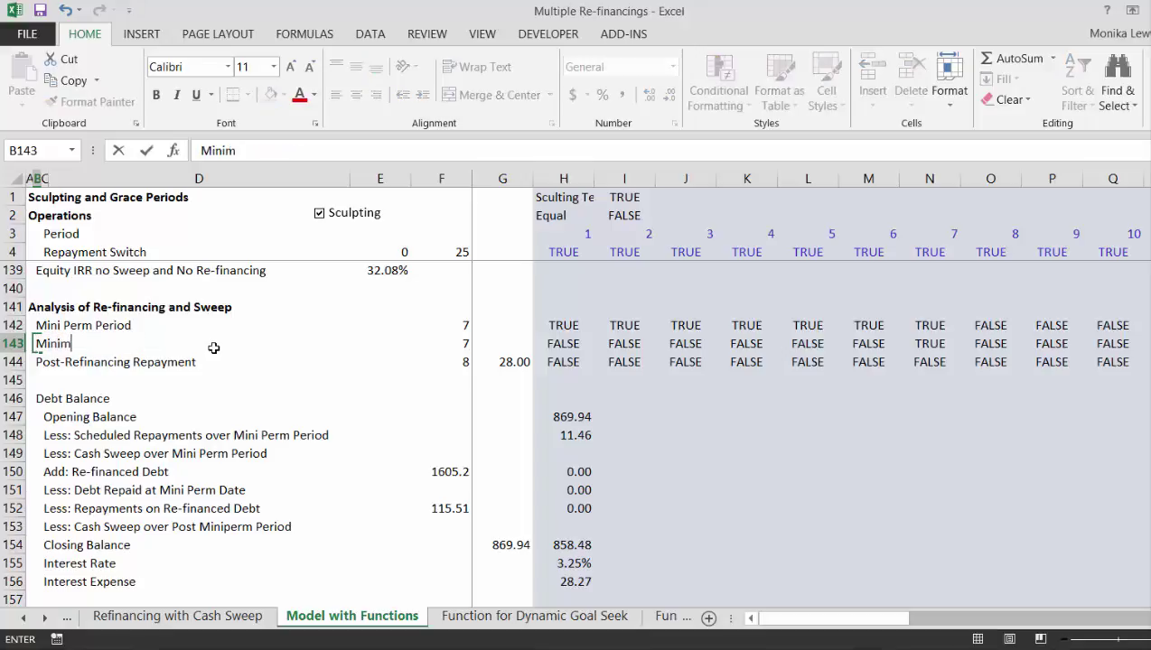
pyautogui.press('BackSpace')
pyautogui.write('Perm ')
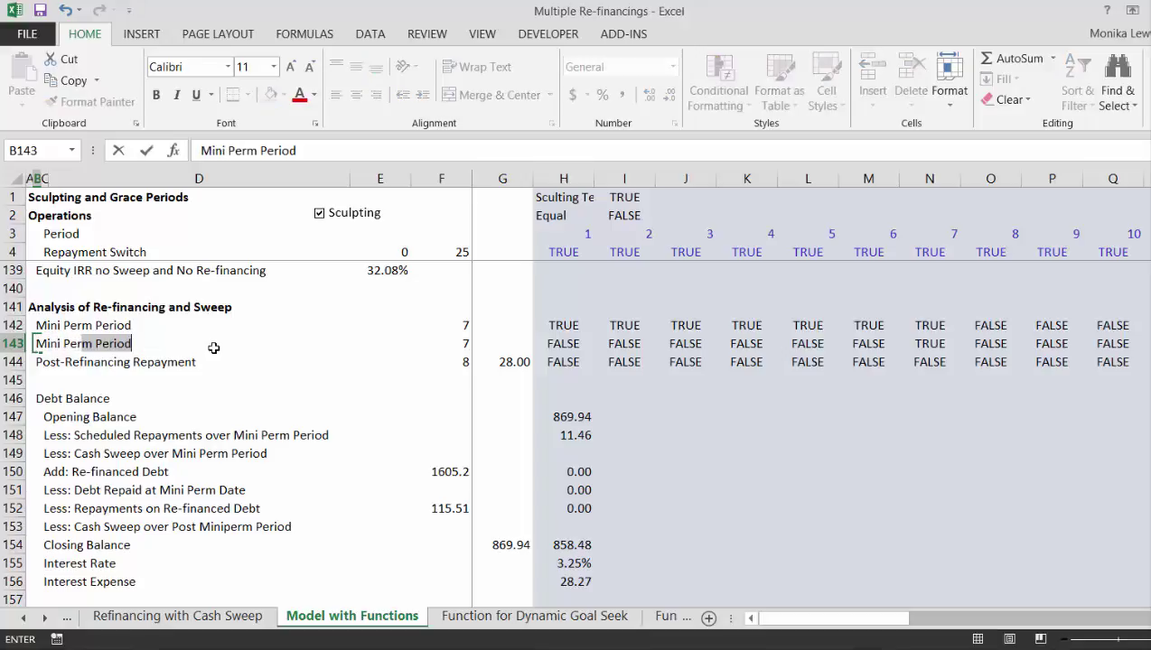
pyautogui.write('Date')
pyautogui.hotkey('ctrl', 'Return')
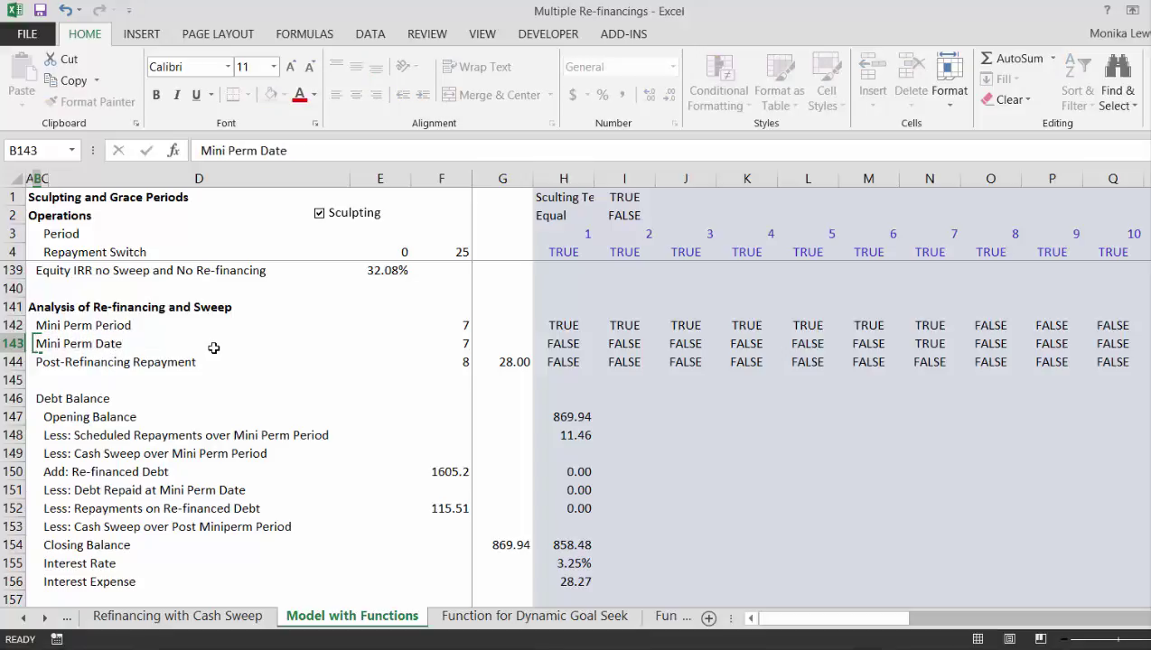
# Step: Copy the debt balance formulas in H147:H156, from Opening Balance to Interest Expense, across all periods
pyautogui.press('Down')
pyautogui.press('Down')
pyautogui.press('Down')
pyautogui.press('Down')
pyautogui.press('Down')
pyautogui.press('Down')
pyautogui.press('Down')
pyautogui.press('Down')
pyautogui.press('Down')
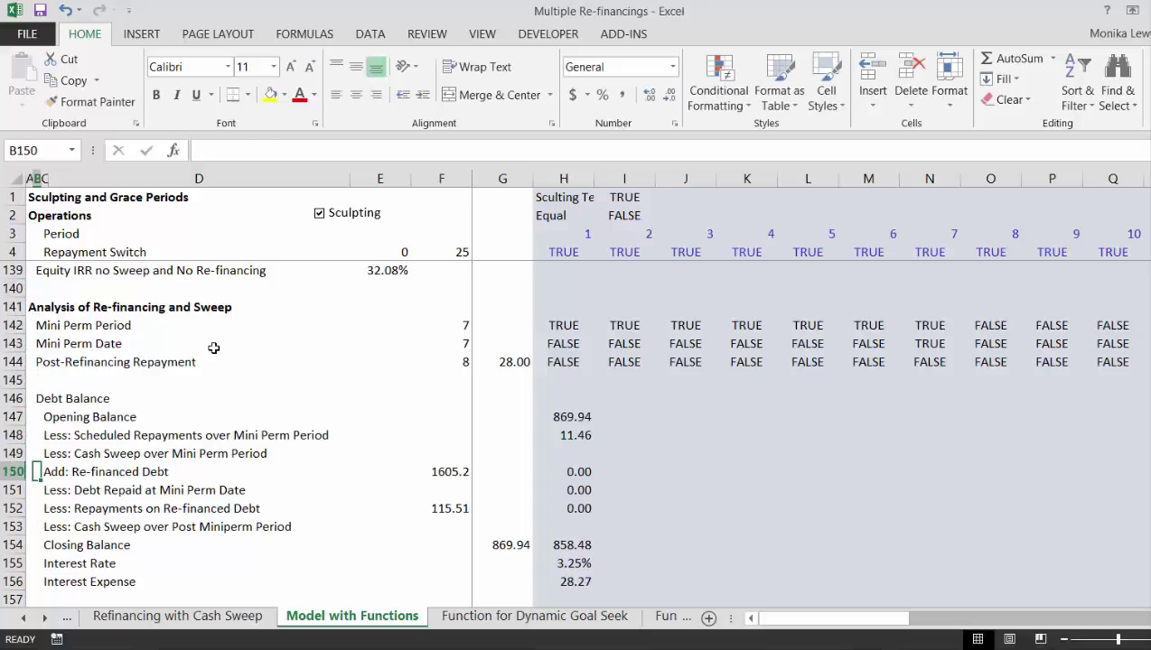
pyautogui.press('Right')
pyautogui.press('Right')
pyautogui.press('Right')
pyautogui.press('Right')
pyautogui.press('Right')
pyautogui.press('Right')
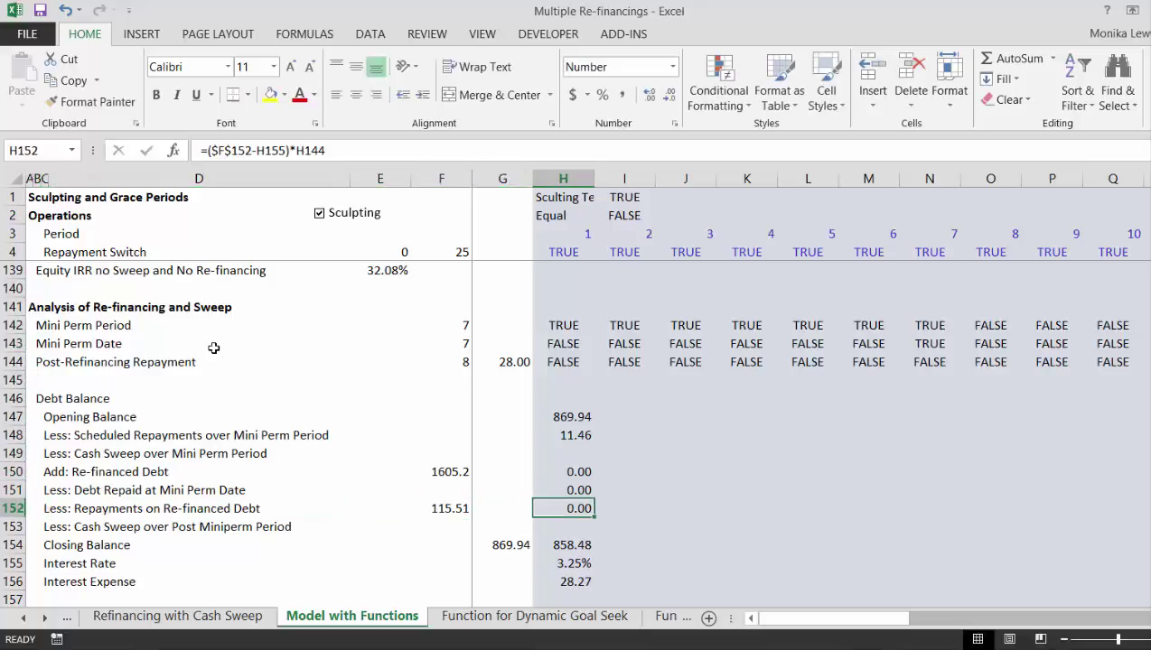
pyautogui.press('Up')
pyautogui.press('Up')
pyautogui.press('Up')
pyautogui.press('Up')
pyautogui.press('Up')
pyautogui.hotkey('shift', 'Down')
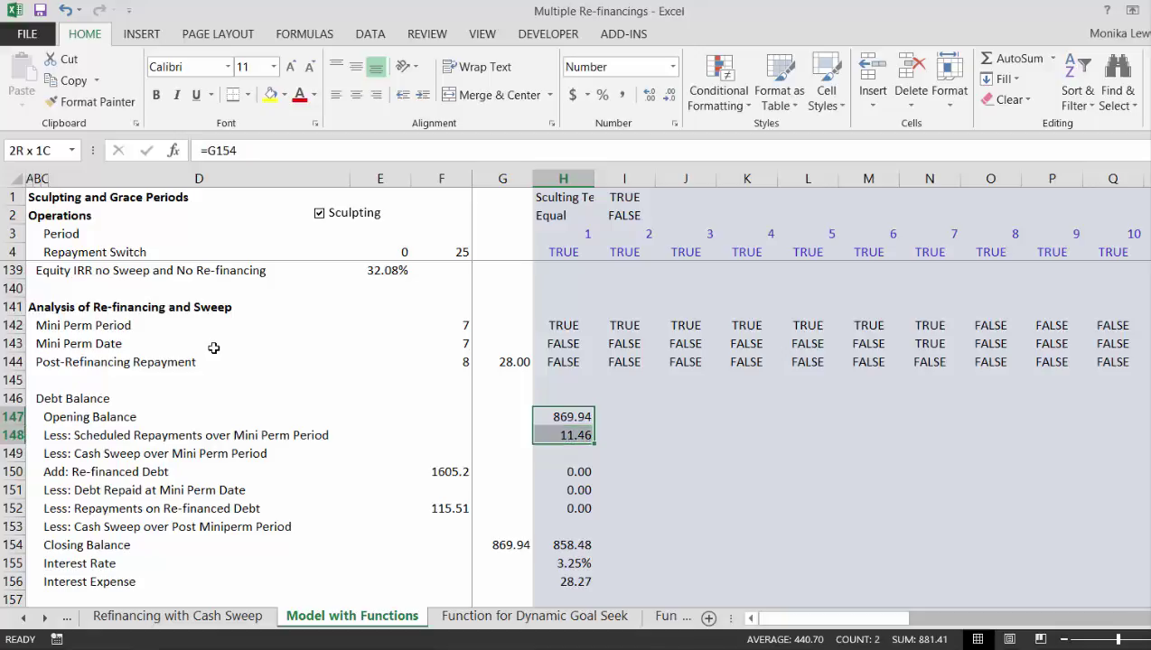
pyautogui.hotkey('shift', 'Down')
pyautogui.hotkey('shift', 'Down')
pyautogui.hotkey('shift', 'Down')
pyautogui.hotkey('shift', 'Down')
pyautogui.hotkey('shift', 'Down')
pyautogui.hotkey('shift', 'Down')
pyautogui.hotkey('shift', 'Down')
pyautogui.hotkey('shift', 'Down')
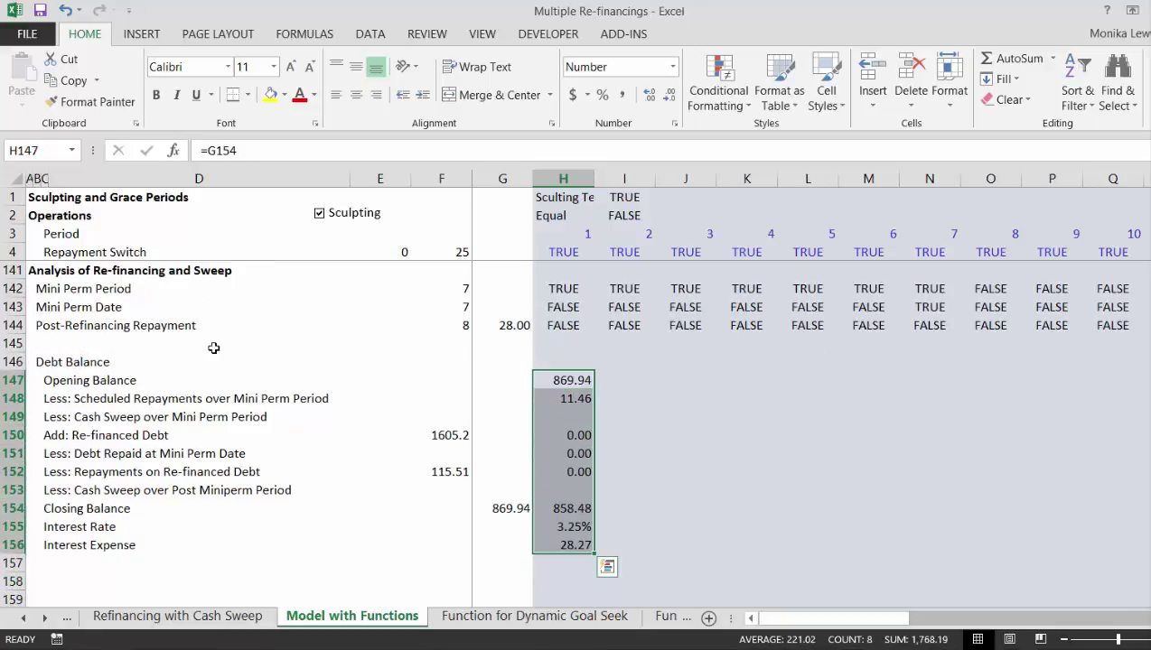
pyautogui.hotkey('ctrl', 'shift', 'r')
# Step: Examine the copied Opening Balance row 147 across the periods to period 30 and back to the first column
pyautogui.press('Right')
pyautogui.press('Right')
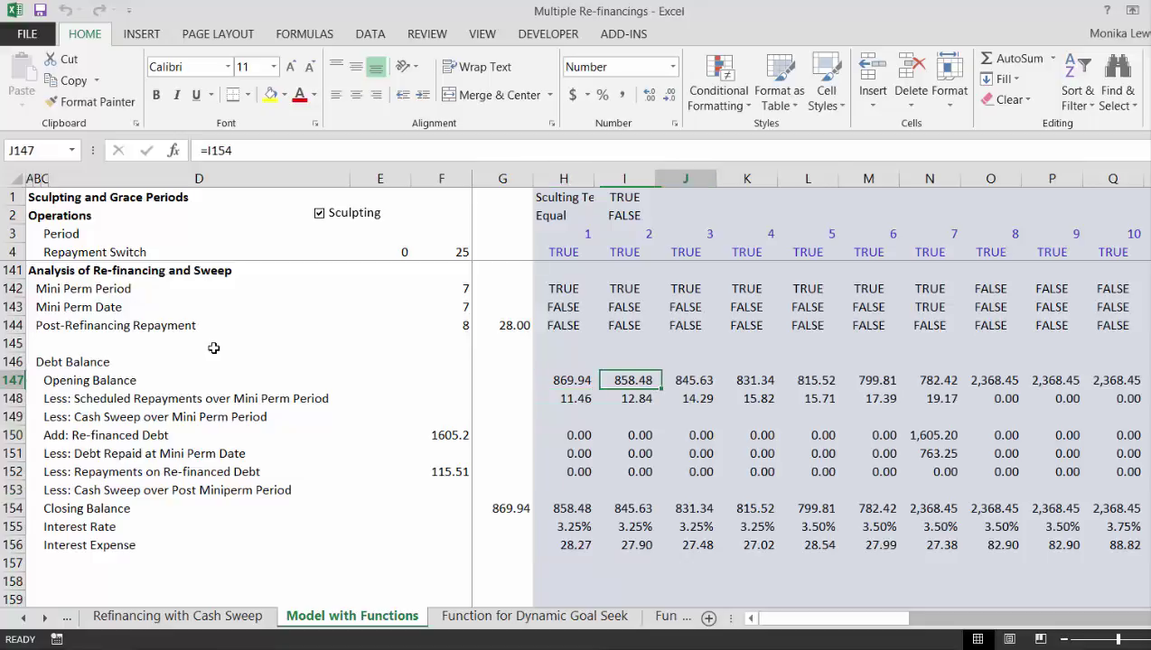
pyautogui.press('Right')
pyautogui.press('Right')
pyautogui.press('Right')
pyautogui.press('Right')
pyautogui.press('Right')
pyautogui.press('Right')
pyautogui.press('Right')
pyautogui.press('Right')
pyautogui.press('Right')
pyautogui.press('Right')
pyautogui.press('Right')
pyautogui.press('Right')
pyautogui.press('Right')
pyautogui.press('Right')
pyautogui.press('Right')
pyautogui.press('Right')
pyautogui.press('Right')
pyautogui.press('Right')
pyautogui.press('Right')
pyautogui.press('Right')
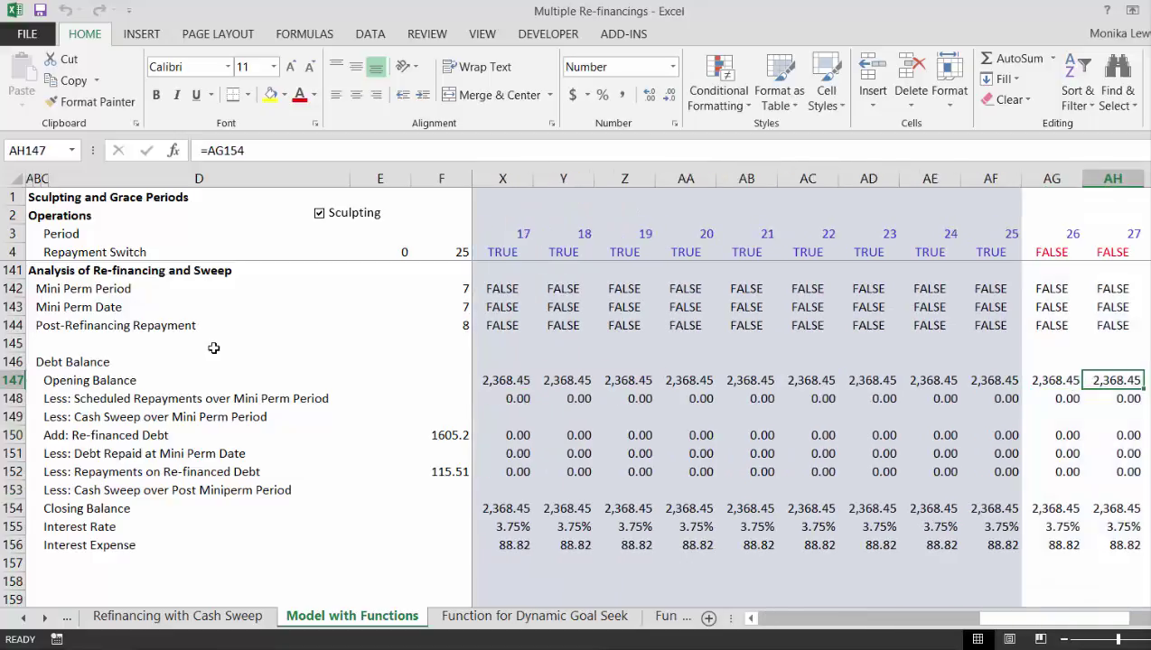
pyautogui.press('Right')
pyautogui.press('Right')
pyautogui.press('Right')
pyautogui.press('Right')
pyautogui.press('Right')
pyautogui.press('Right')
pyautogui.press('Right')
pyautogui.press('Right')
pyautogui.press('Right')
pyautogui.press('Right')
pyautogui.press('Left')
pyautogui.press('Left')
pyautogui.press('Left')
pyautogui.press('Left')
pyautogui.press('Left')
pyautogui.press('Left')
pyautogui.press('Left')
pyautogui.press('Left')
pyautogui.press('Left')
pyautogui.press('Left')
pyautogui.press('Left')
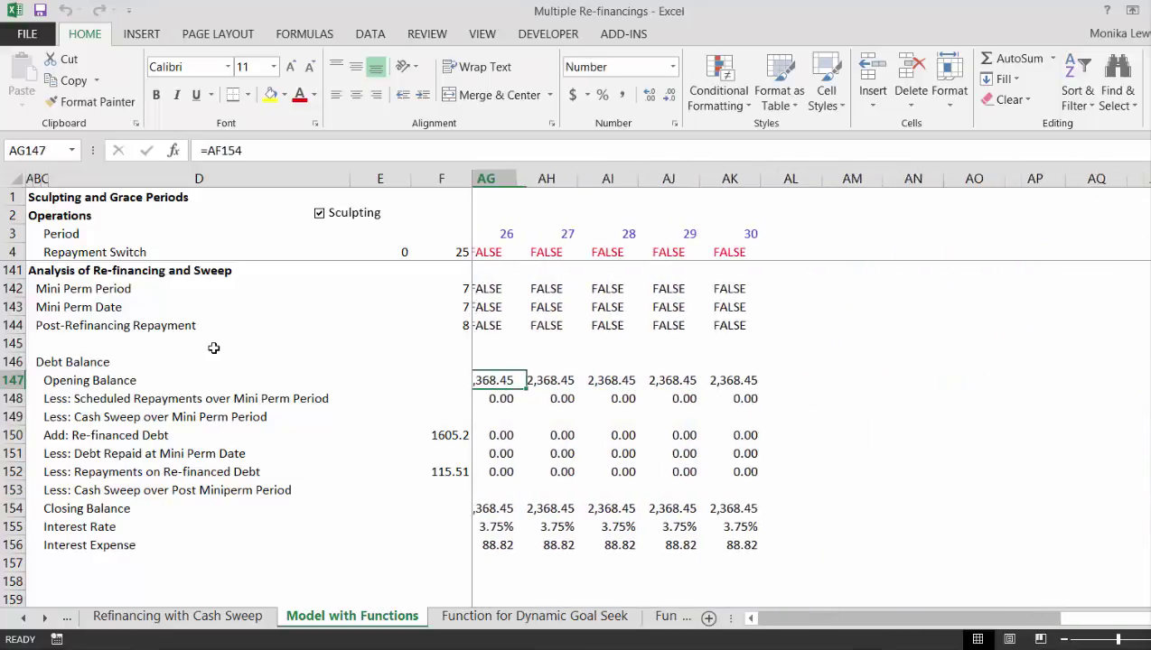
pyautogui.press('Left')
pyautogui.press('Left')
pyautogui.press('Left')
pyautogui.press('Left')
pyautogui.press('Left')
pyautogui.press('Left')
pyautogui.press('Left')
pyautogui.press('Left')
pyautogui.press('Left')
pyautogui.press('Left')
pyautogui.press('Left')
pyautogui.press('Left')
pyautogui.press('Left')
pyautogui.press('Left')
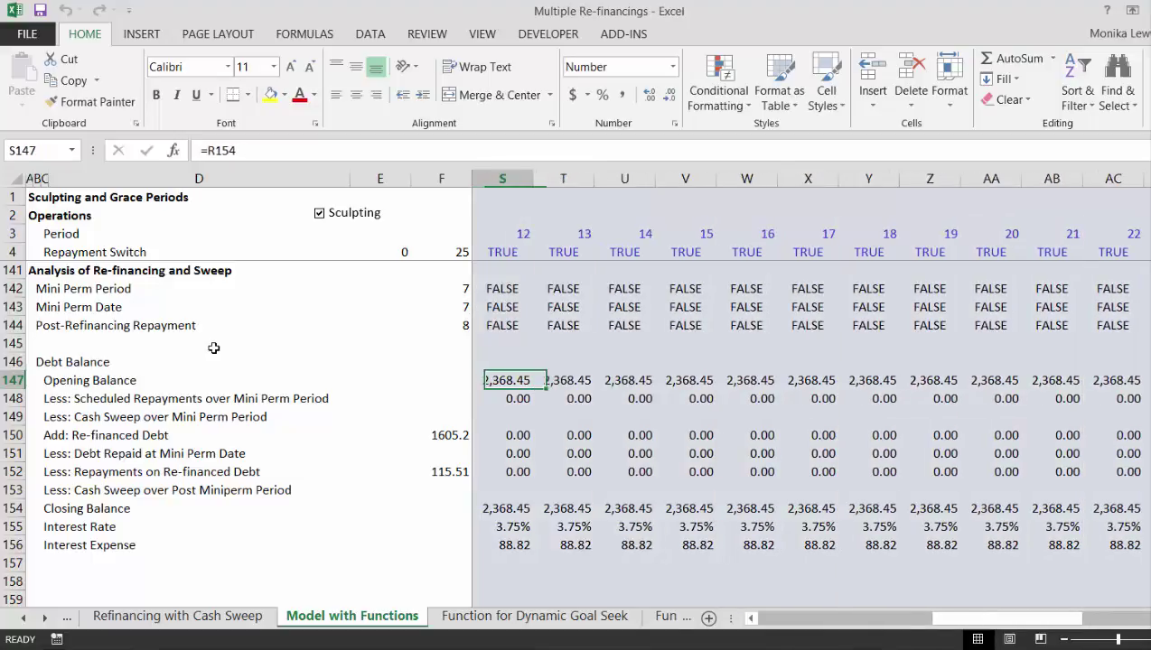
pyautogui.press('Left')
pyautogui.press('Left')
pyautogui.press('Left')
pyautogui.press('Left')
pyautogui.press('Left')
pyautogui.press('Left')
pyautogui.press('Left')
pyautogui.press('Left')
pyautogui.press('Left')
pyautogui.press('Left')
pyautogui.press('Left')
pyautogui.press('Left')
pyautogui.press('Left')
pyautogui.press('Left')
pyautogui.press('Left')
pyautogui.press('Left')
pyautogui.press('Left')
pyautogui.press('Left')
# Step: Review the debt balance rows from Scheduled Repayments down to Interest Expense and back up to the mini perm cash sweep
pyautogui.press('Down')
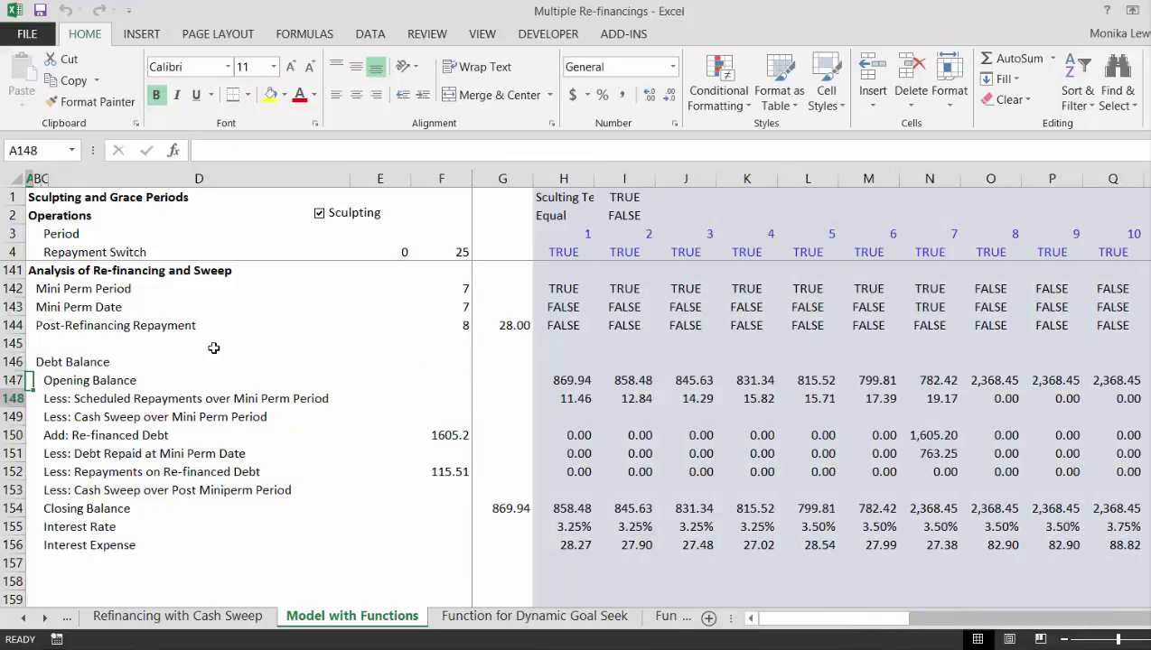
pyautogui.press('Down')
pyautogui.press('Down')
pyautogui.press('Down')
pyautogui.press('Down')
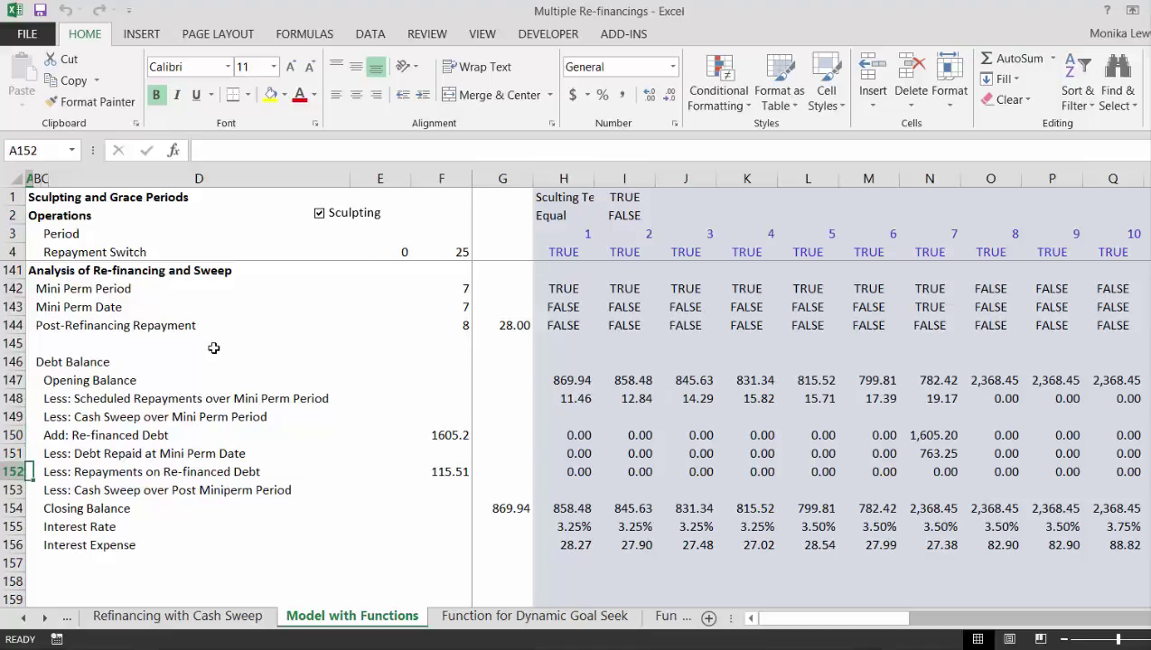
pyautogui.press('Down')
pyautogui.press('Down')
pyautogui.press('Down')
pyautogui.press('Down')
pyautogui.press('Down')
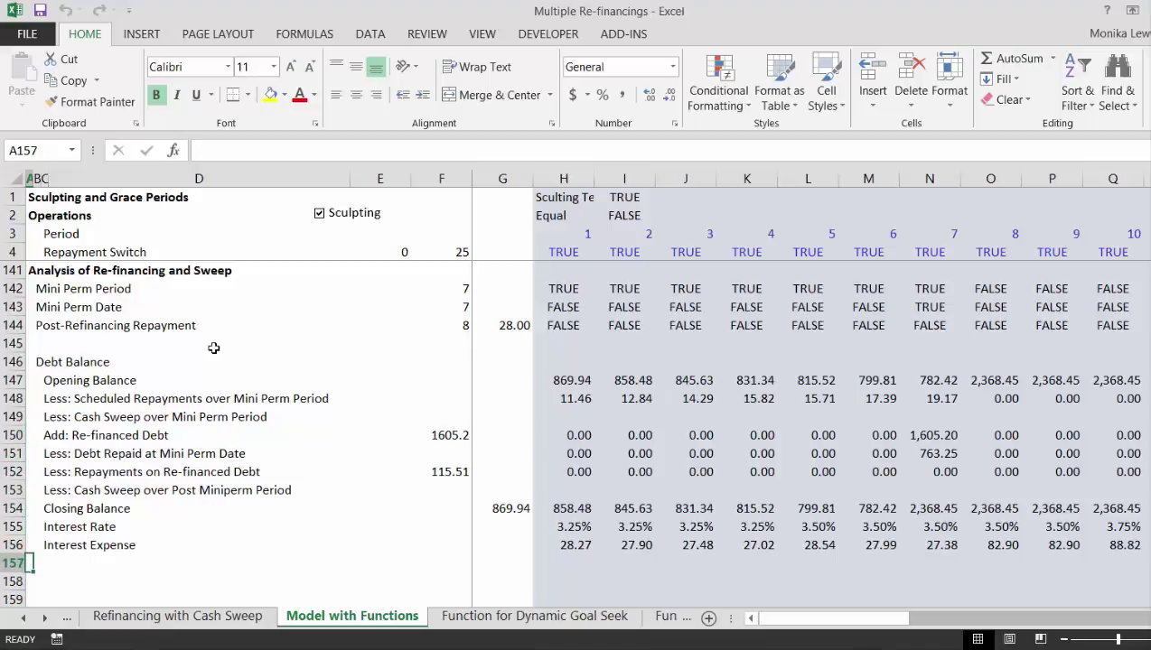
pyautogui.press('Up')
pyautogui.press('Up')
pyautogui.press('Up')
pyautogui.press('Up')
pyautogui.press('Up')
pyautogui.press('Up')
pyautogui.press('Up')
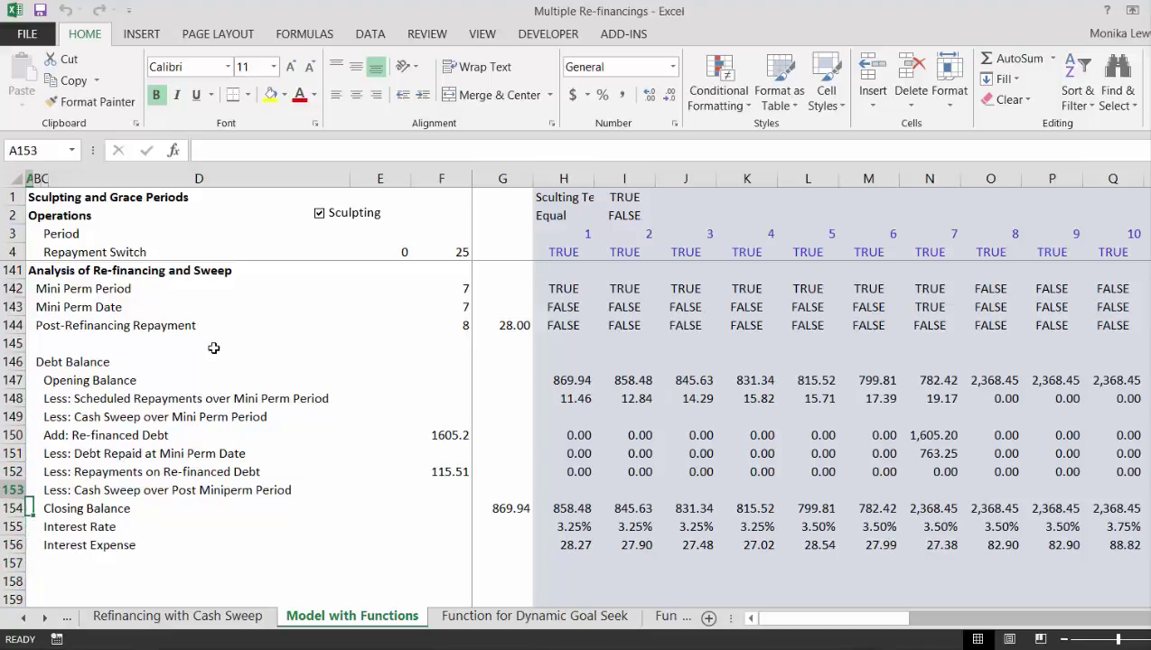
pyautogui.press('Up')
# Step: Examine the period 7 entries in column N for scheduled repayments, cash sweep, re-financed debt and debt repaid at the mini perm date
pyautogui.press('Right')
pyautogui.press('Right')
pyautogui.press('Right')
pyautogui.press('Right')
pyautogui.press('Right')
pyautogui.press('Right')
pyautogui.press('Right')
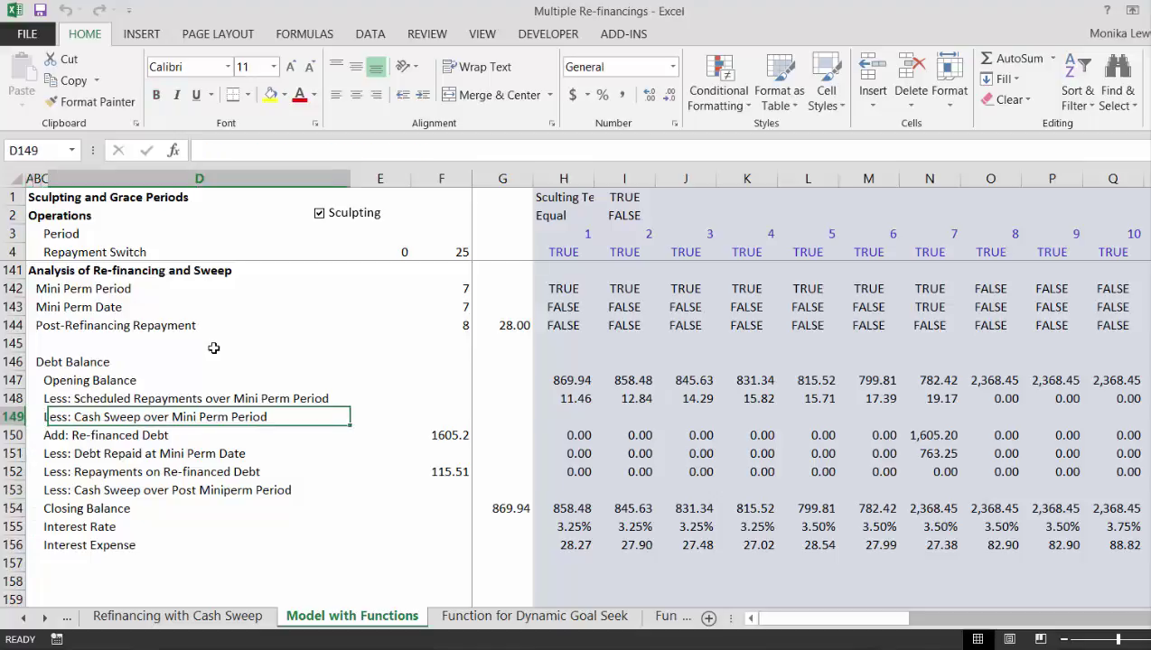
pyautogui.press('Right')
pyautogui.press('Right')
pyautogui.press('Right')
pyautogui.press('Right')
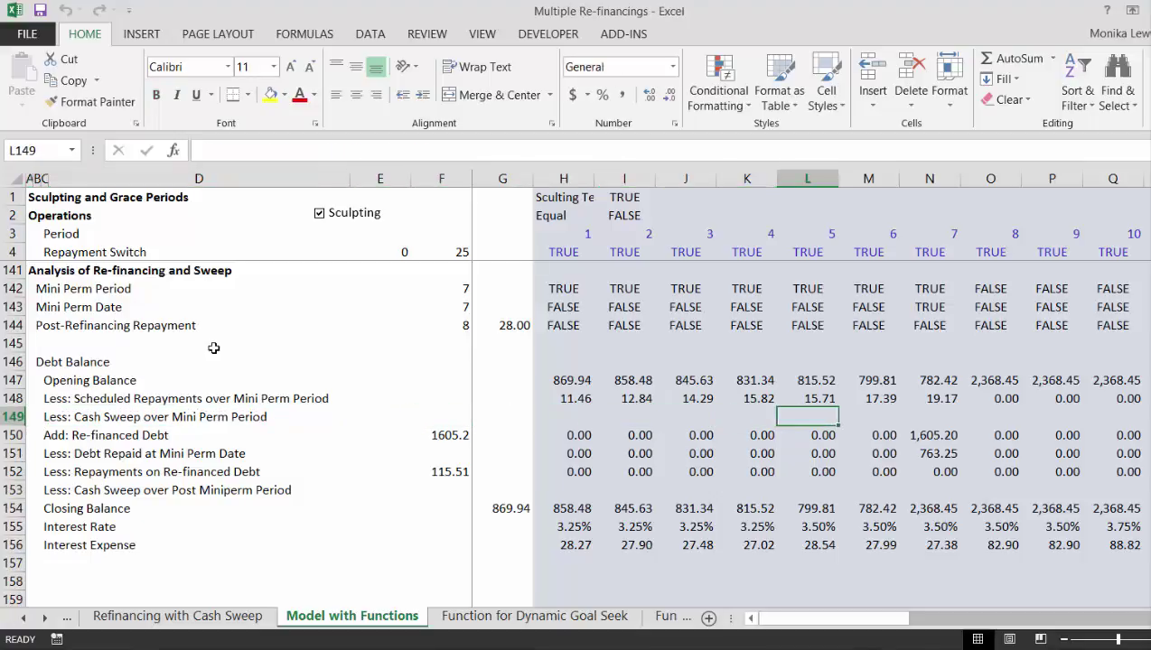
pyautogui.press('Down')
pyautogui.press('Right')
pyautogui.press('Right')
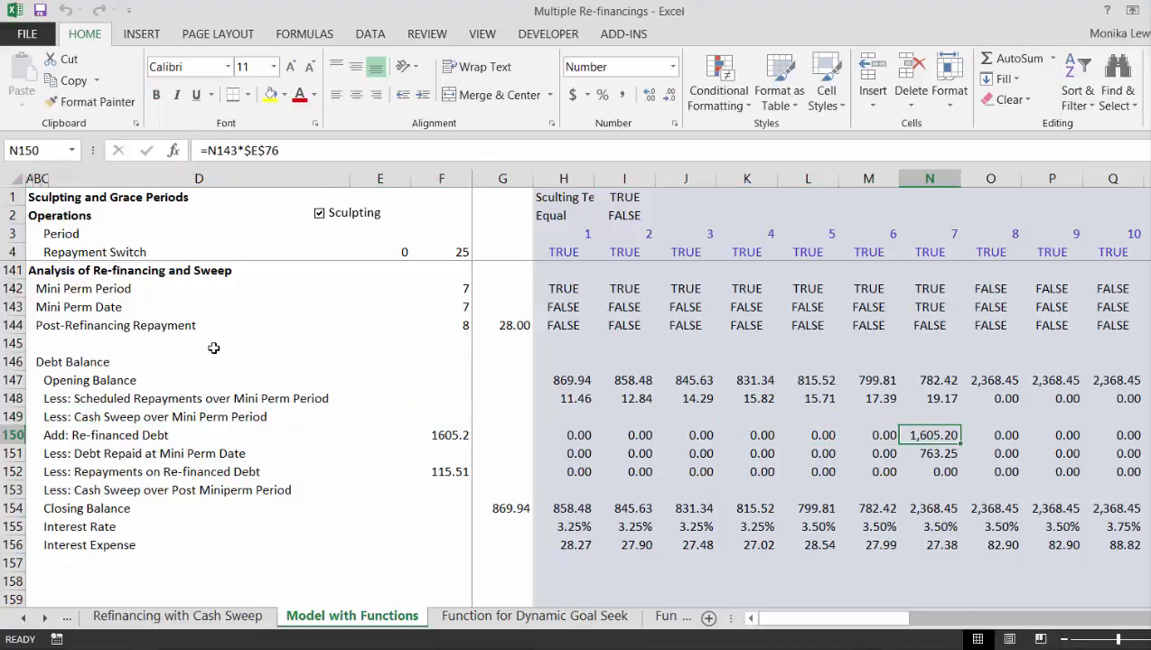
pyautogui.press('Up')
pyautogui.press('Up')
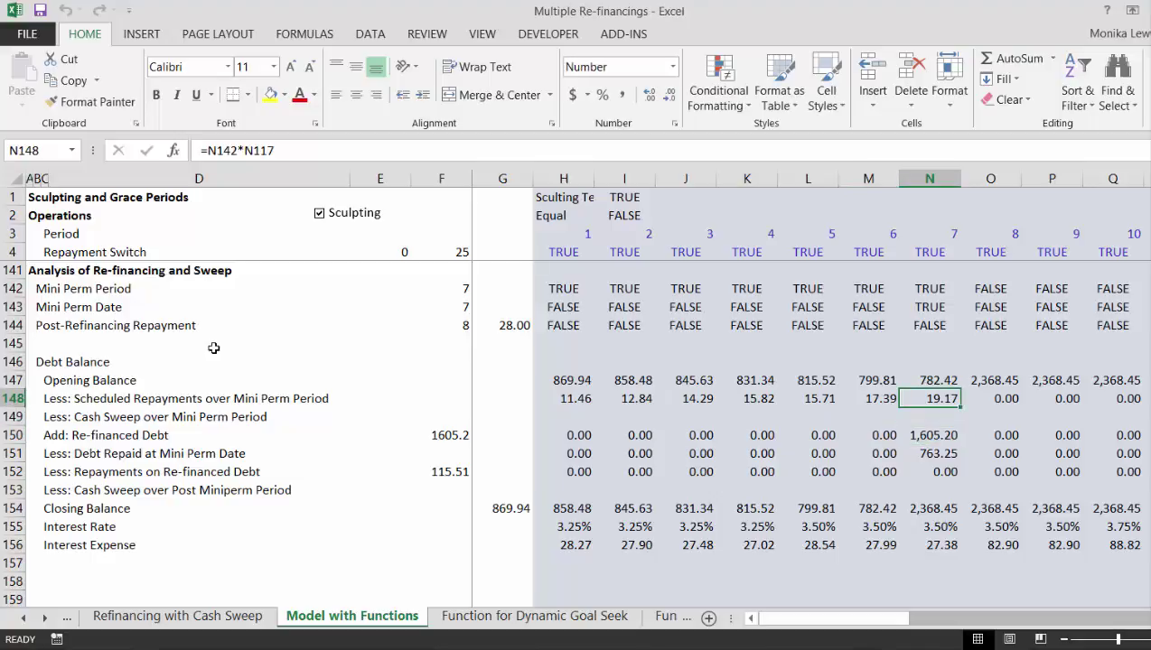
pyautogui.press('Down')
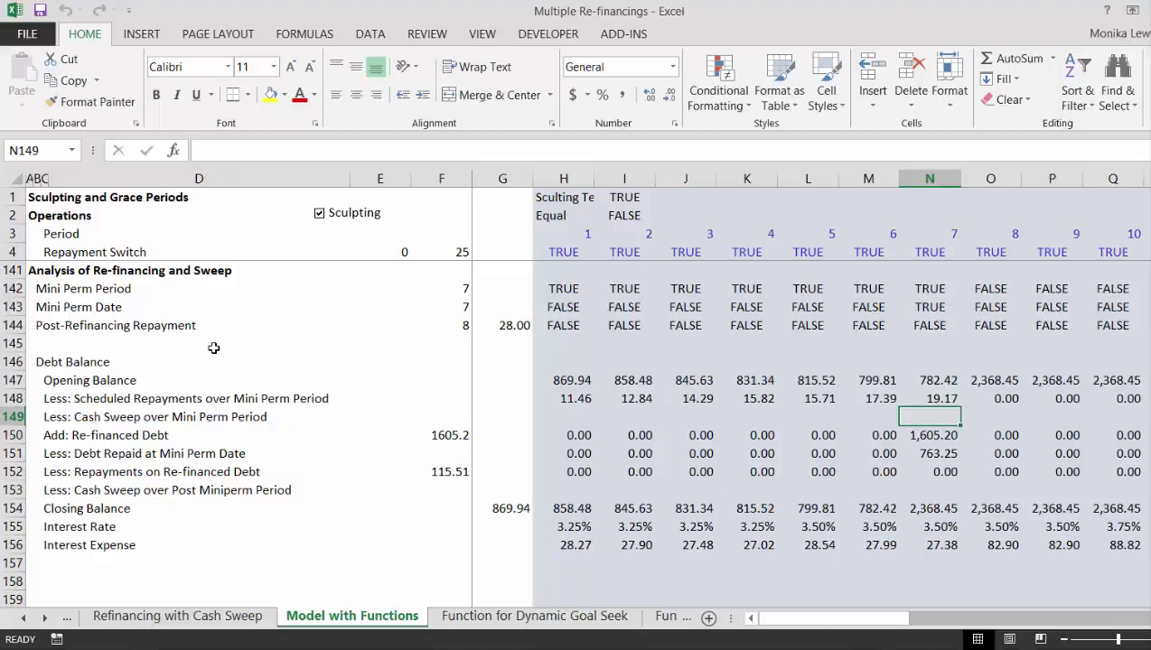
pyautogui.press('Down')
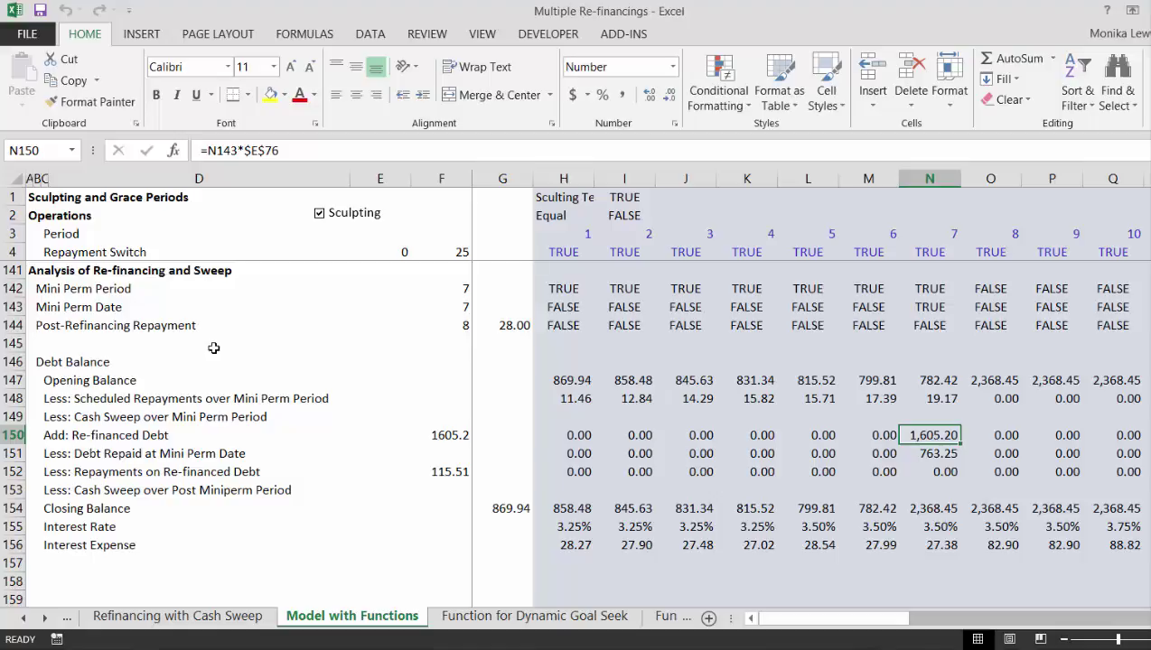
pyautogui.press('Down')
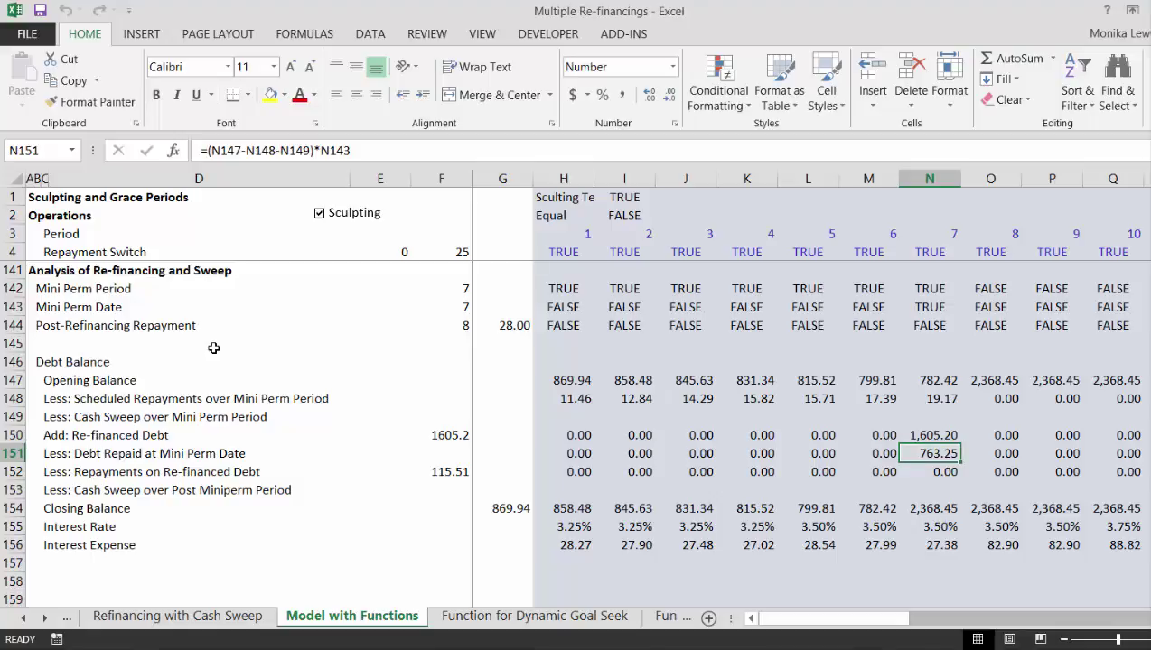
pyautogui.press('Up')
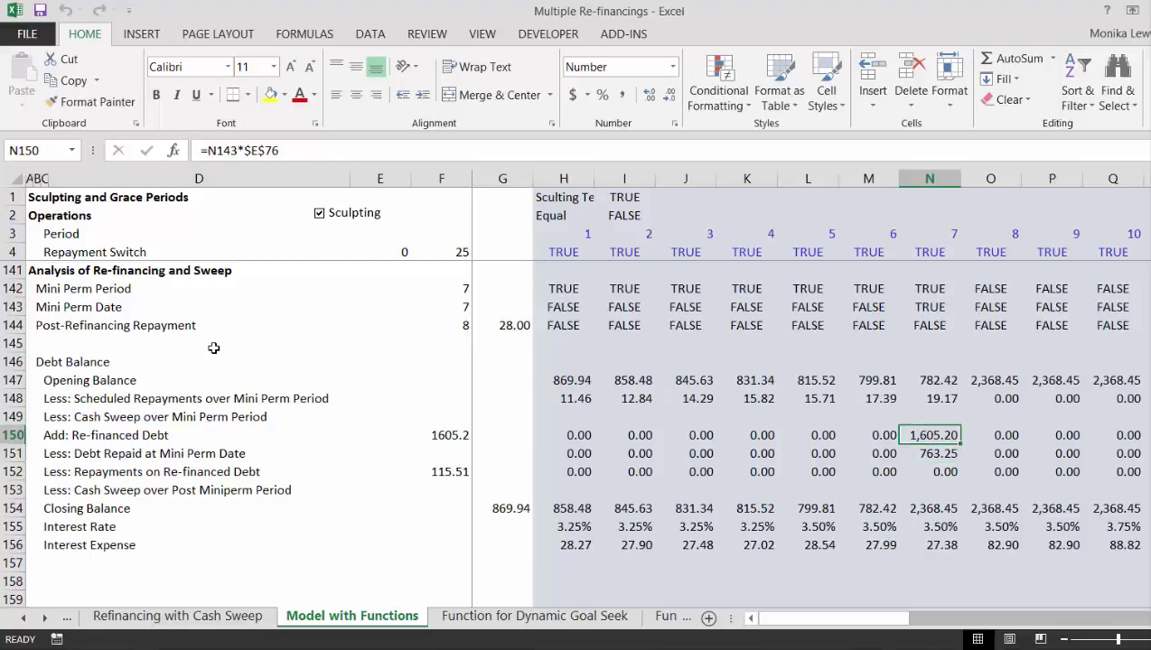
pyautogui.press('Down')
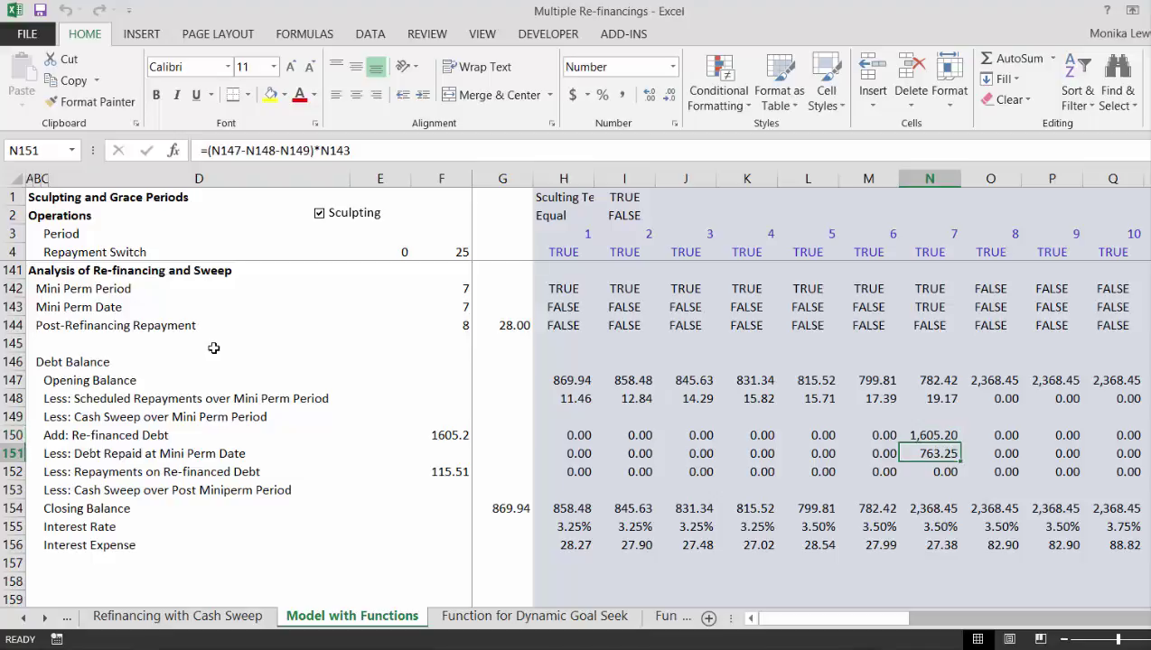
# Step: Check the Repayments on Re-financed Debt formulas in row 152 from period 7 to 11, tracing the cells referenced by N152
pyautogui.press('Down')
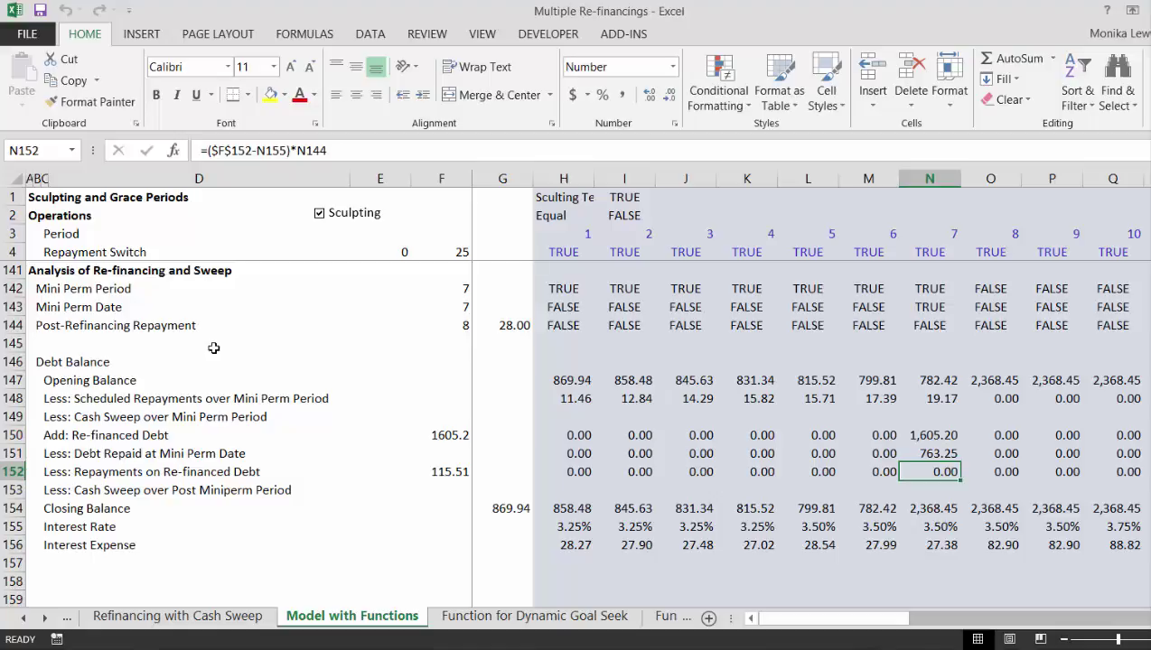
pyautogui.press('Right')
pyautogui.press('Right')
pyautogui.press('Right')
pyautogui.press('Right')
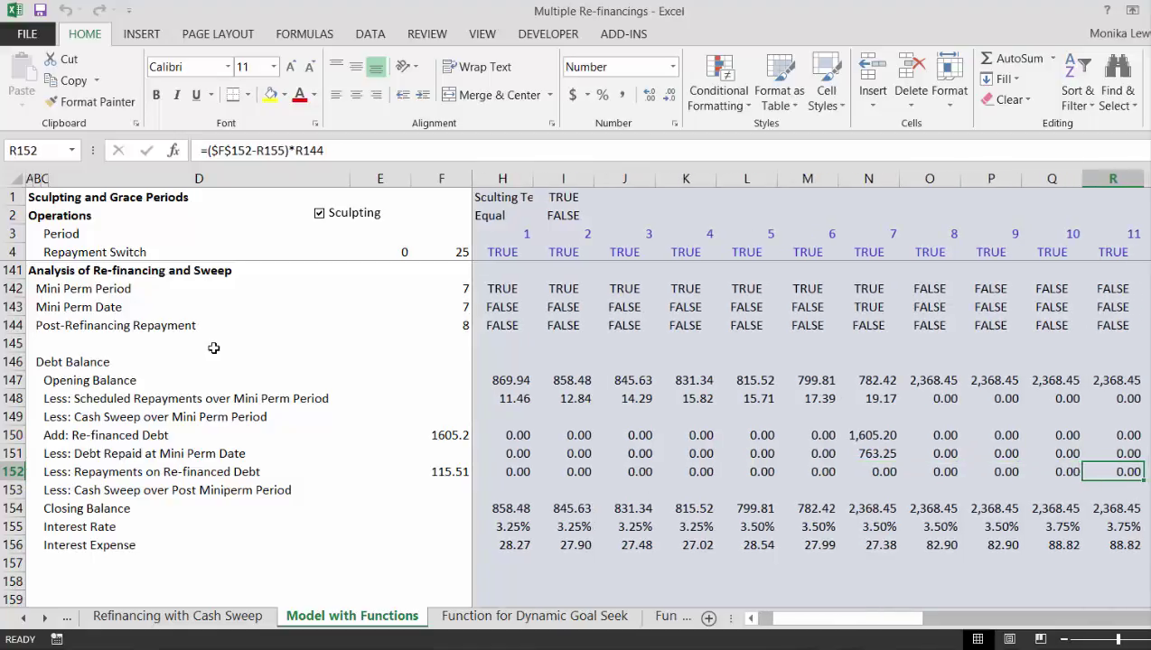
pyautogui.press('Left')
pyautogui.press('Left')
pyautogui.press('Left')
pyautogui.press('Left')
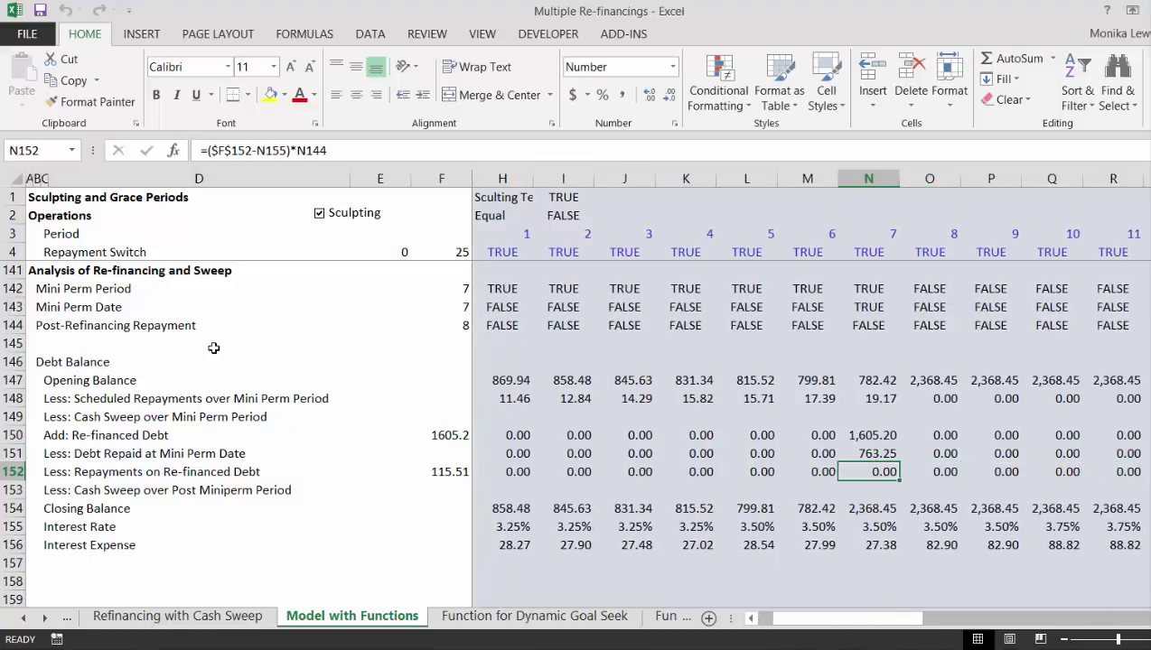
pyautogui.press('F2')
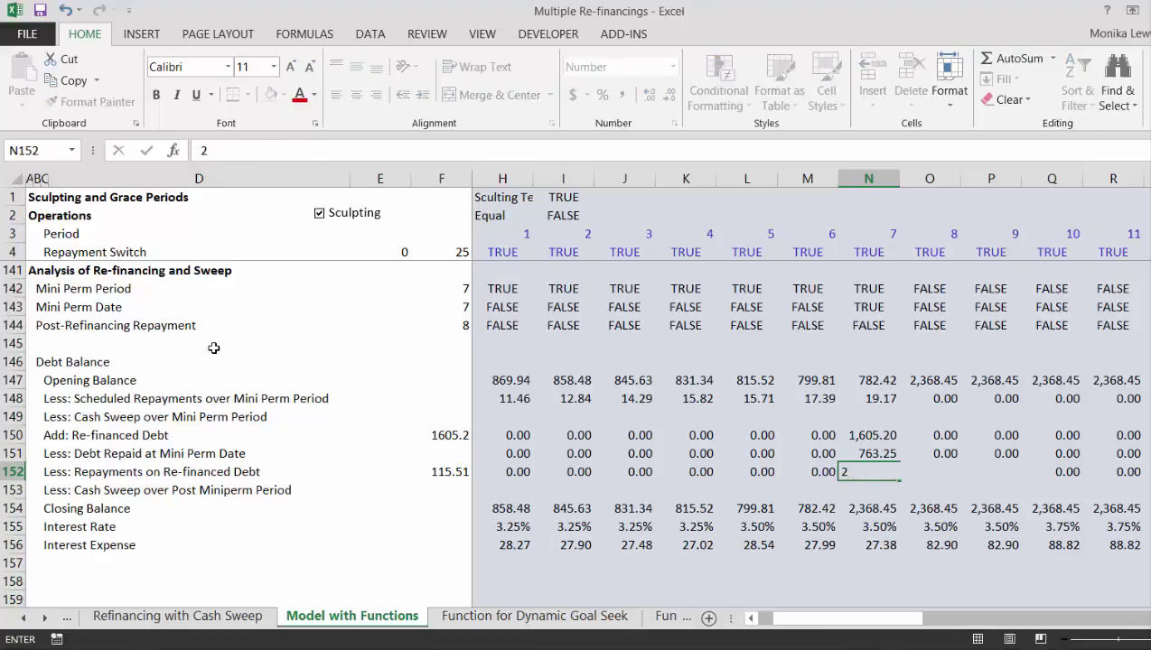
pyautogui.press('Escape')
pyautogui.press('F2')
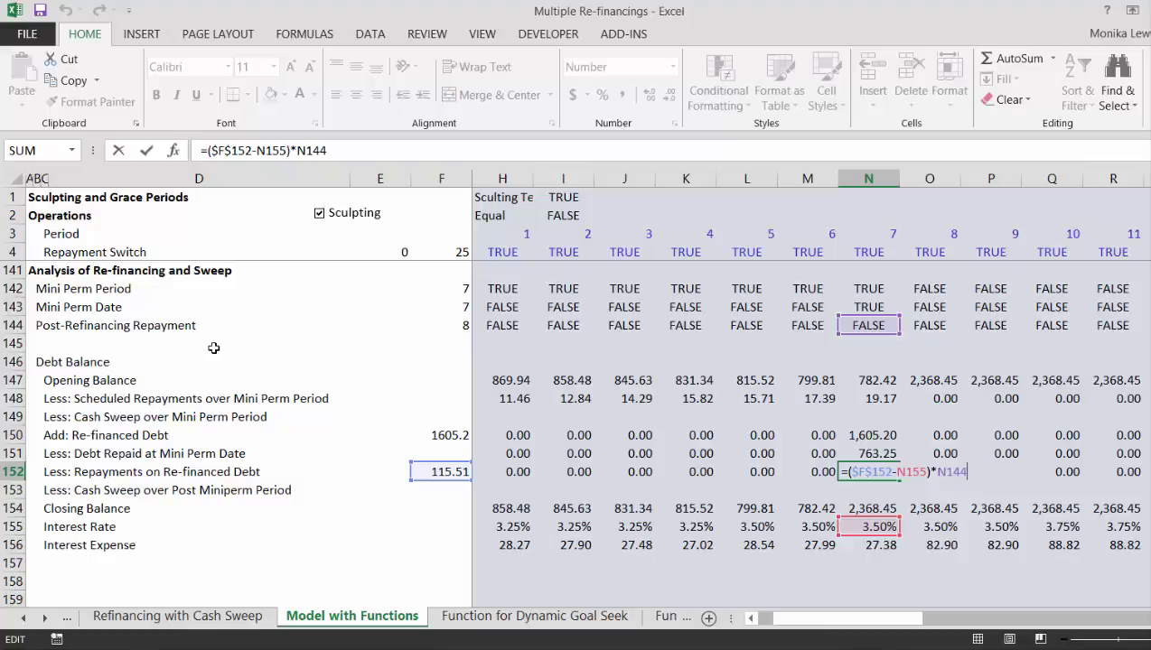
pyautogui.press('Escape')
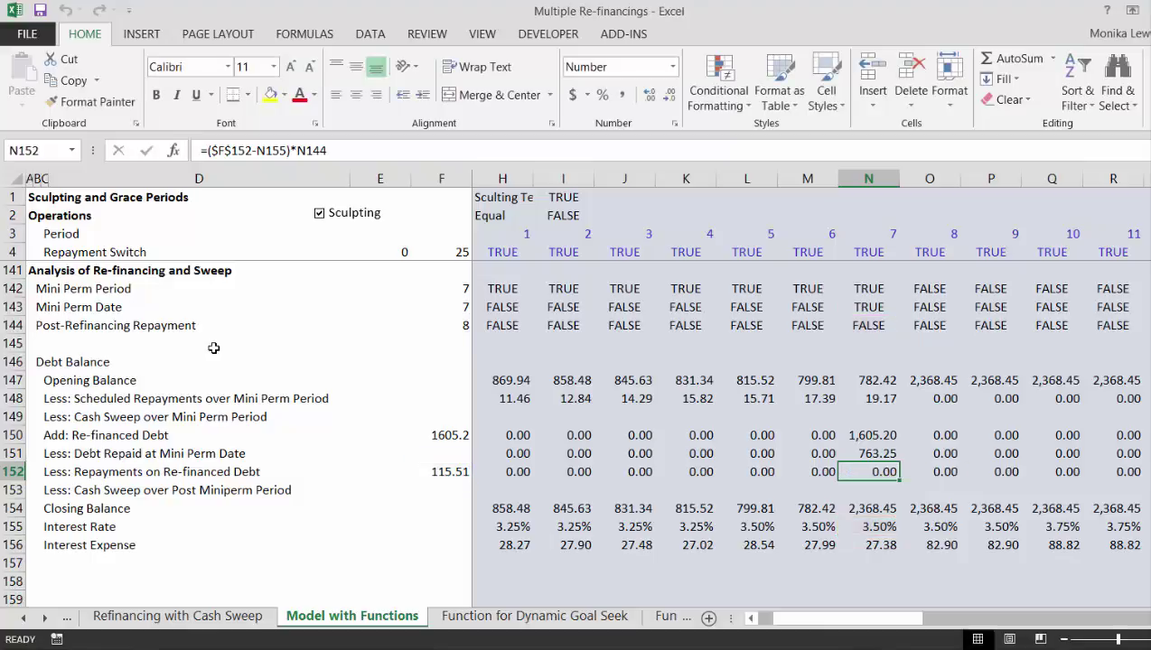
# Step: Examine the Post-Refinancing Repayment switch formulas in row 144 across the first periods and the column G end period
pyautogui.click(622, 327)
pyautogui.press('Left')
pyautogui.press('Left')
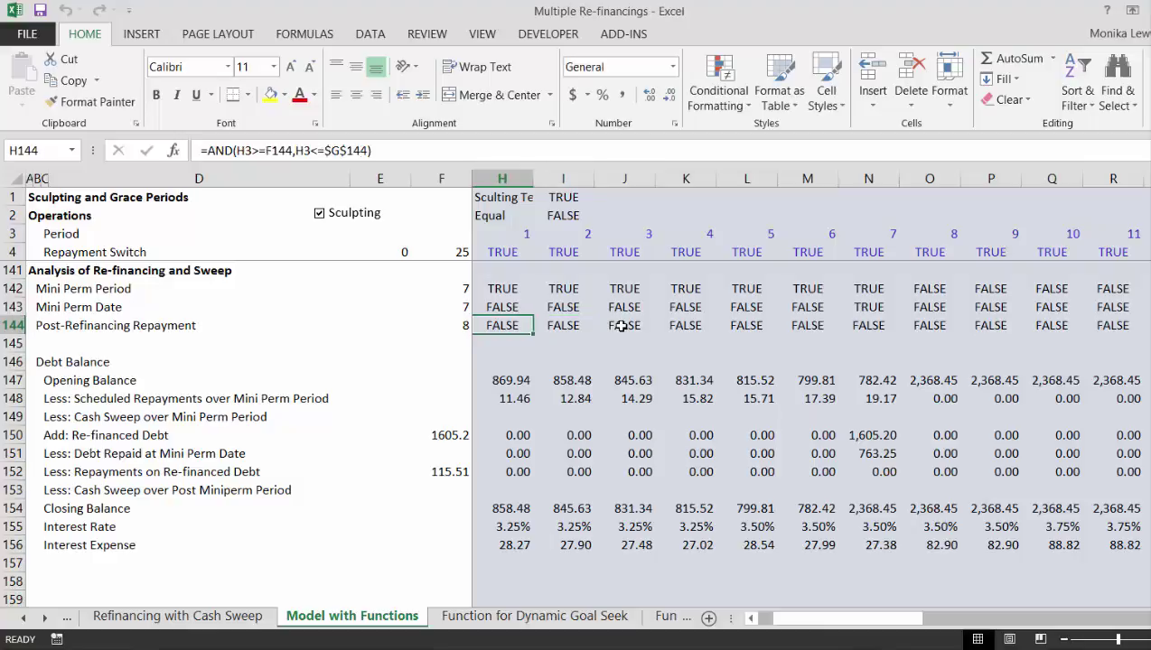
pyautogui.press('Right')
pyautogui.press('Right')
pyautogui.press('Right')
pyautogui.press('Left')
pyautogui.press('Left')
pyautogui.press('Left')
pyautogui.press('Left')
pyautogui.press('Left')
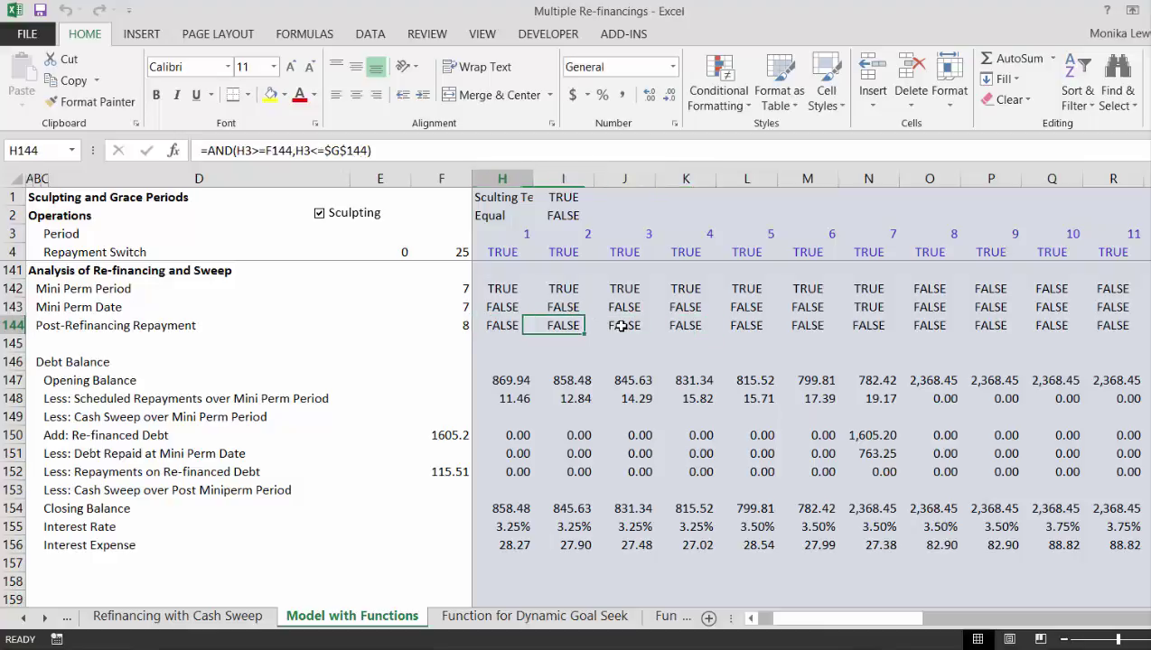
pyautogui.press('Left')
pyautogui.press('Right')
pyautogui.press('Right')
pyautogui.press('Right')
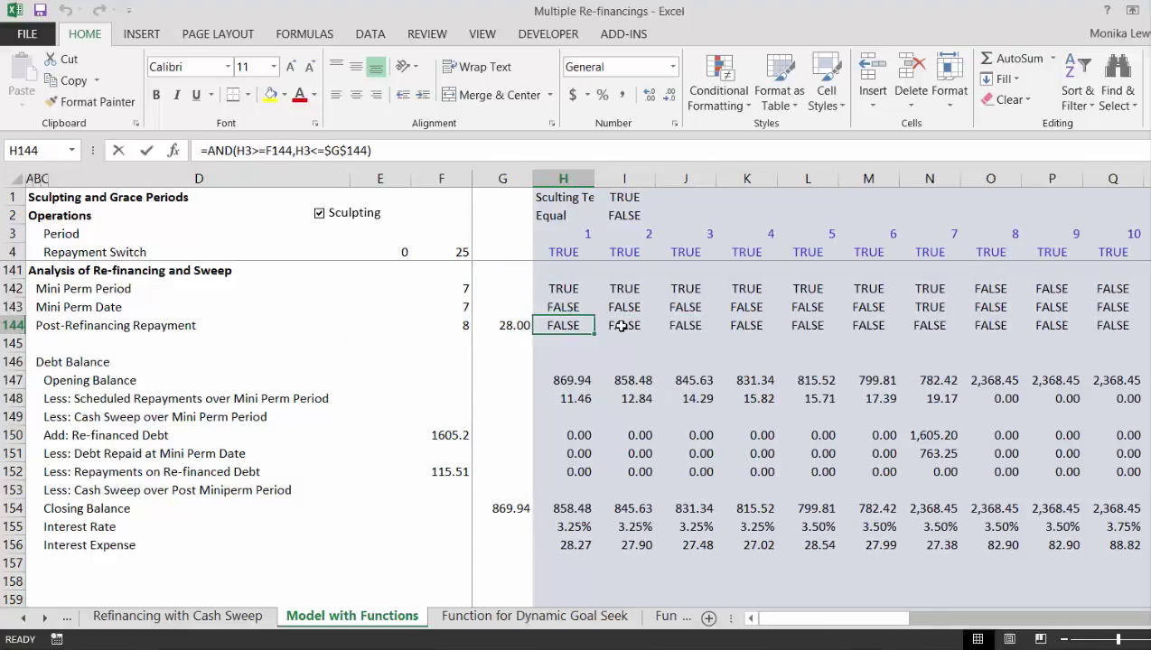
# Step: Make the F144 reference absolute in the H144 switch formula and copy it across all periods of row 144
pyautogui.press('F2')
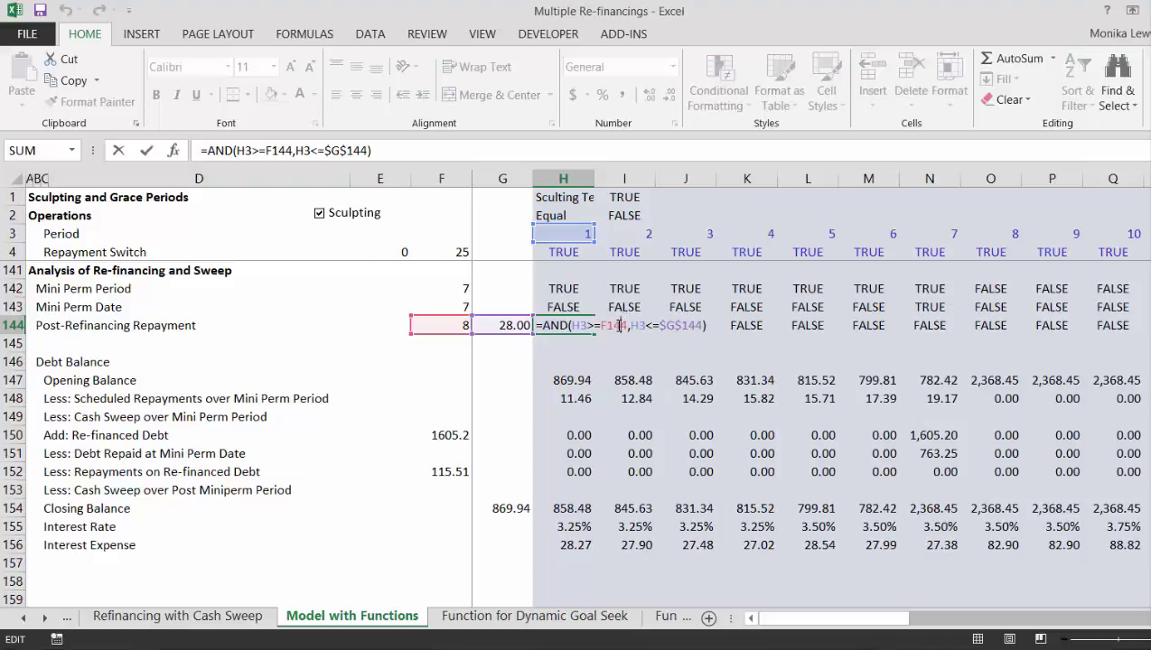
pyautogui.click(618, 325)
pyautogui.press('F4')
pyautogui.hotkey('ctrl', 'Return')
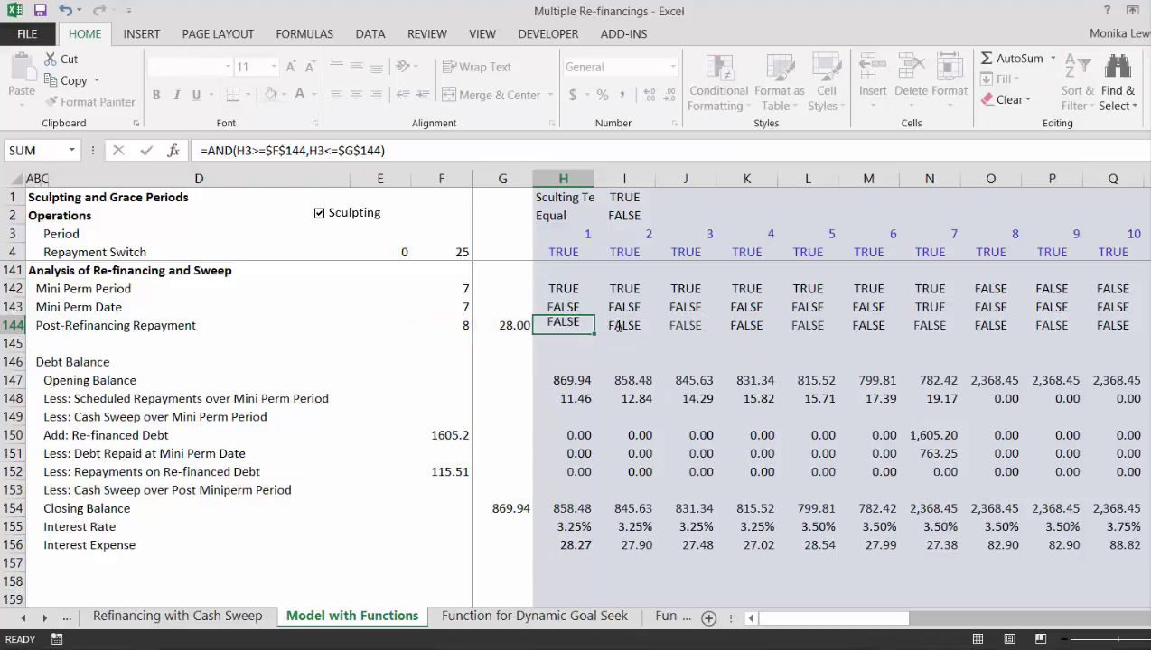
pyautogui.hotkey('ctrl', 'shift', 'Right')
pyautogui.hotkey('ctrl', 'r')
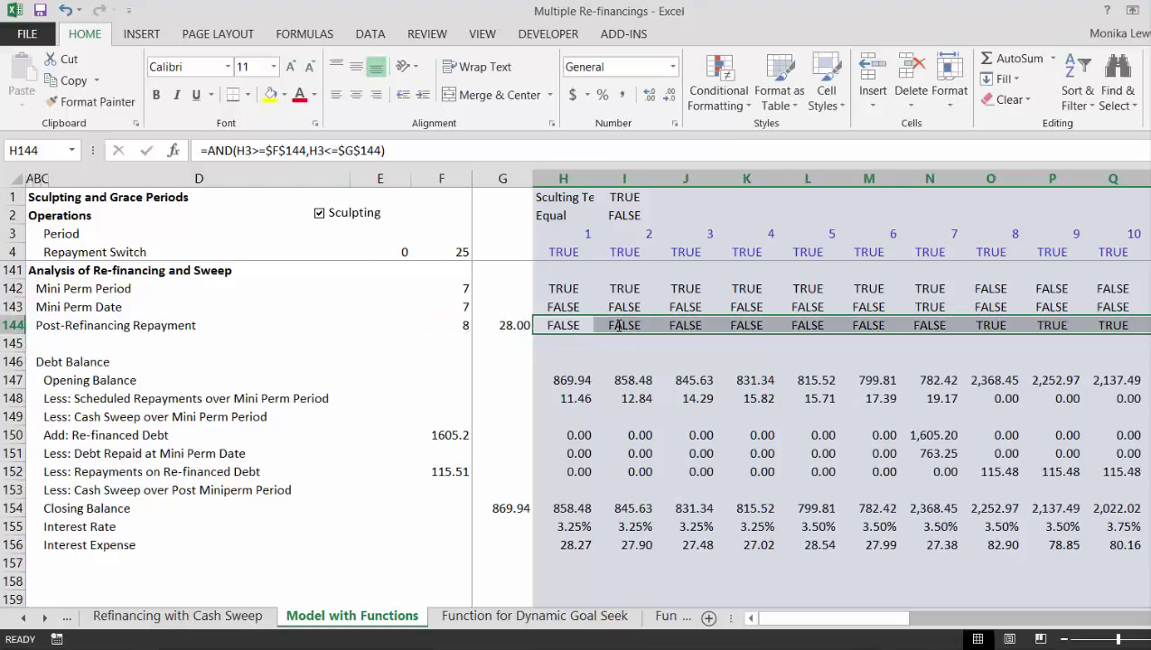
# Step: Examine the Closing Balance in row 154 from the first period through the final periods and return to the start
pyautogui.press('Down')
pyautogui.press('Down')
pyautogui.press('Down')
pyautogui.press('Down')
pyautogui.press('Down')
pyautogui.press('Down')
pyautogui.press('Down')
pyautogui.press('Down')
pyautogui.press('Down')
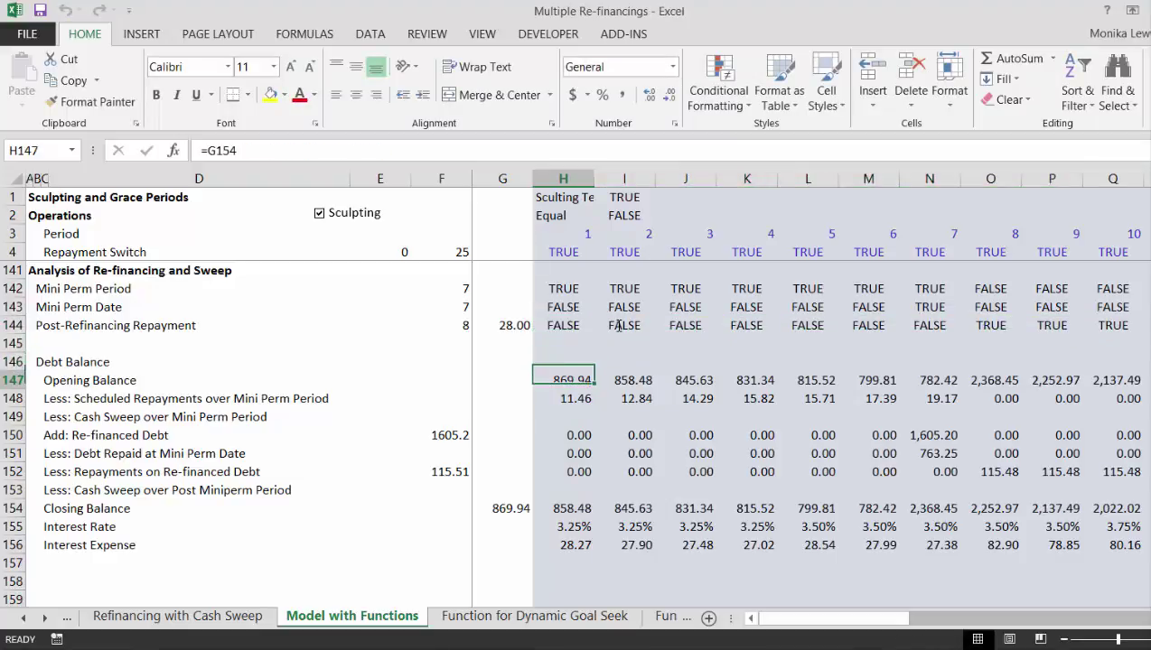
pyautogui.press('Down')
pyautogui.press('Right')
pyautogui.press('Right')
pyautogui.press('Right')
pyautogui.press('Right')
pyautogui.press('Right')
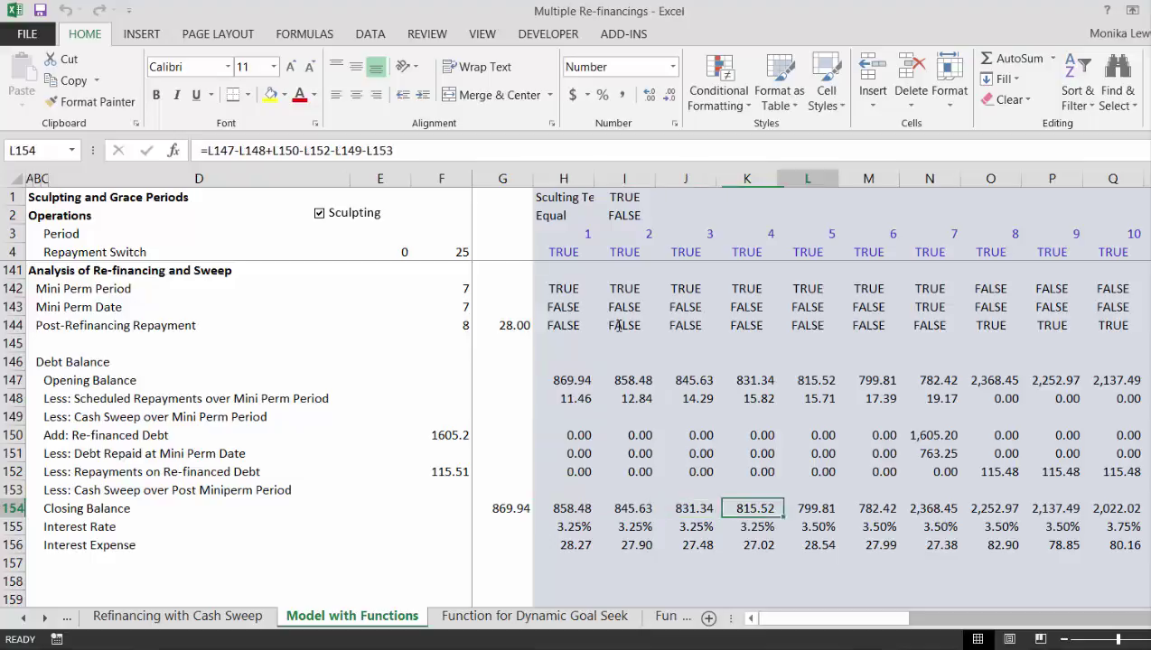
pyautogui.press('Right')
pyautogui.press('Right')
pyautogui.press('Right')
pyautogui.press('Right')
pyautogui.press('Right')
pyautogui.press('Right')
pyautogui.press('Right')
pyautogui.press('Right')
pyautogui.press('Right')
pyautogui.press('Right')
pyautogui.press('Right')
pyautogui.press('Right')
pyautogui.press('Right')
pyautogui.press('Right')
pyautogui.press('Right')
pyautogui.press('Right')
pyautogui.press('Right')
pyautogui.press('Right')
pyautogui.press('Right')
pyautogui.press('Right')
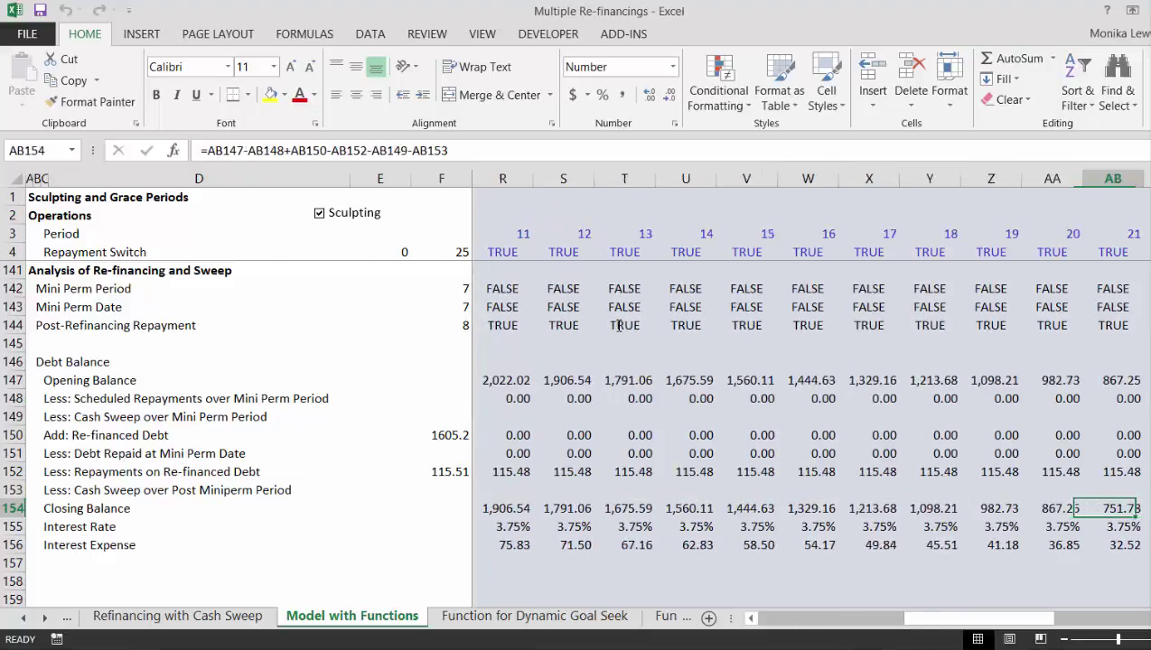
pyautogui.press('Right')
pyautogui.press('Right')
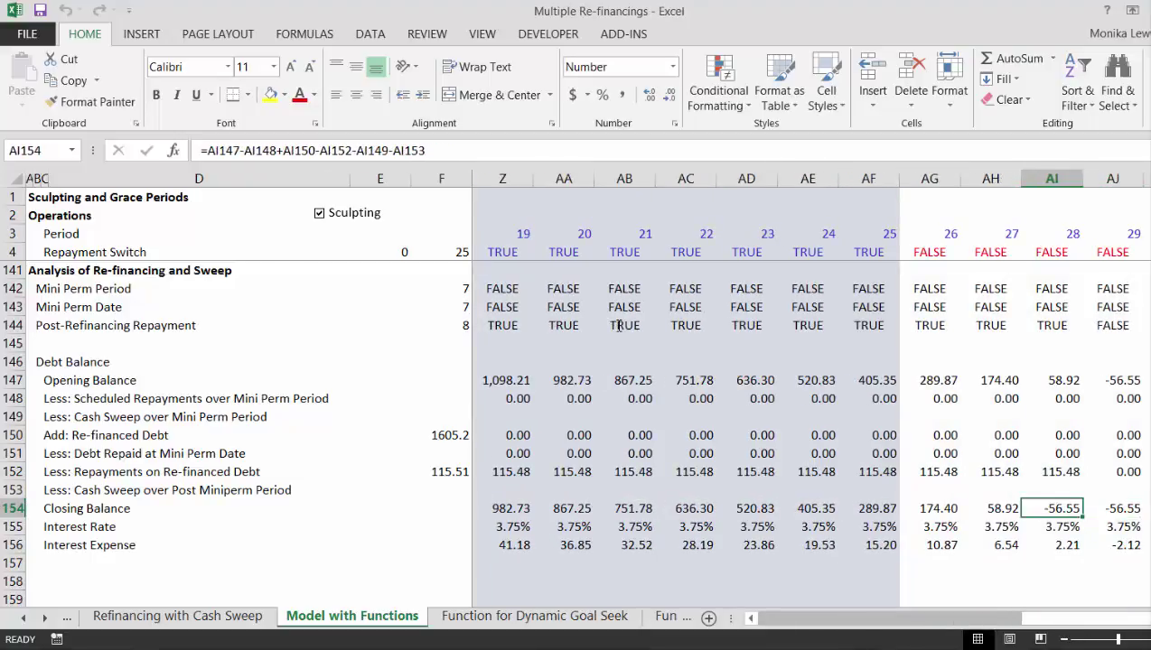
pyautogui.press('Right')
pyautogui.press('Right')
pyautogui.press('Left')
pyautogui.press('Left')
pyautogui.press('Left')
pyautogui.press('Left')
pyautogui.press('Left')
pyautogui.press('Left')
pyautogui.press('Left')
pyautogui.press('Left')
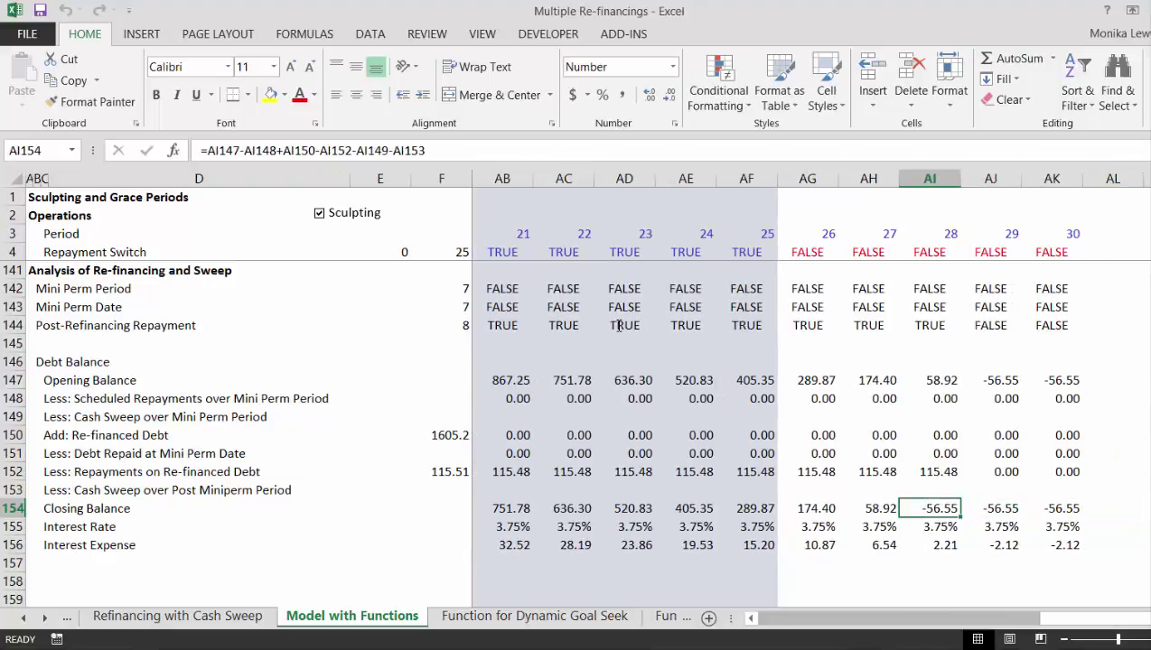
pyautogui.hotkey('ctrl', 'Left')
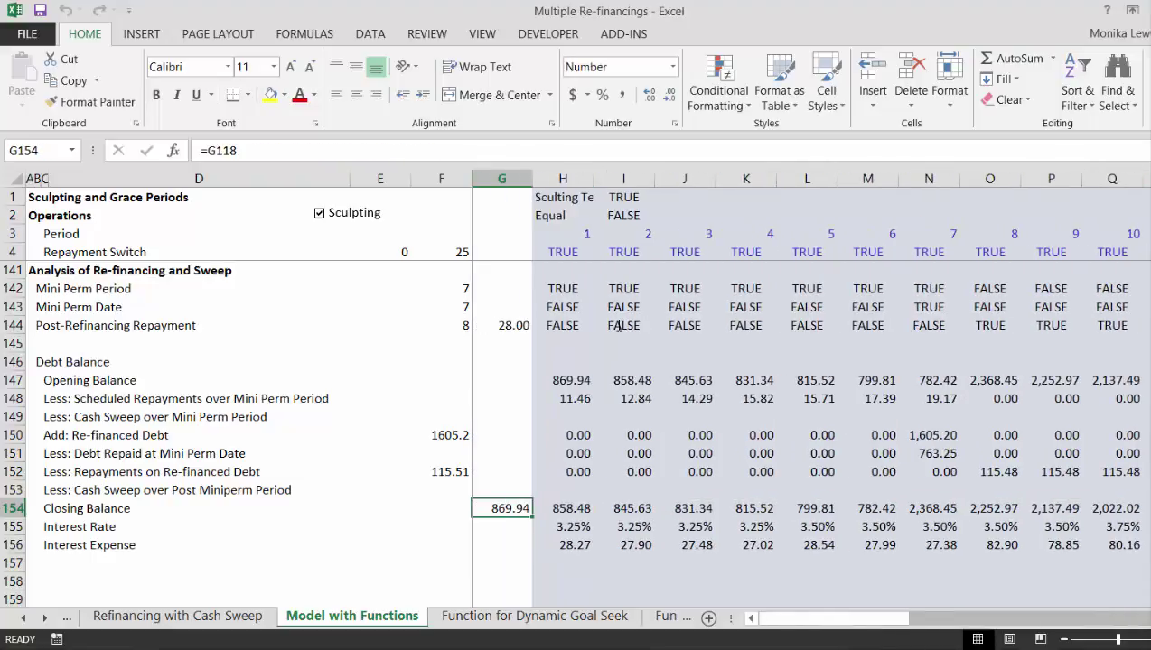
# Step: Cap the re-financed debt repayment in H152 at the opening balance with =MIN(($F$152-H155)*H144,H147) and copy it across all periods
pyautogui.press('Up')
pyautogui.press('Up')
pyautogui.press('Right')
pyautogui.press('F2')
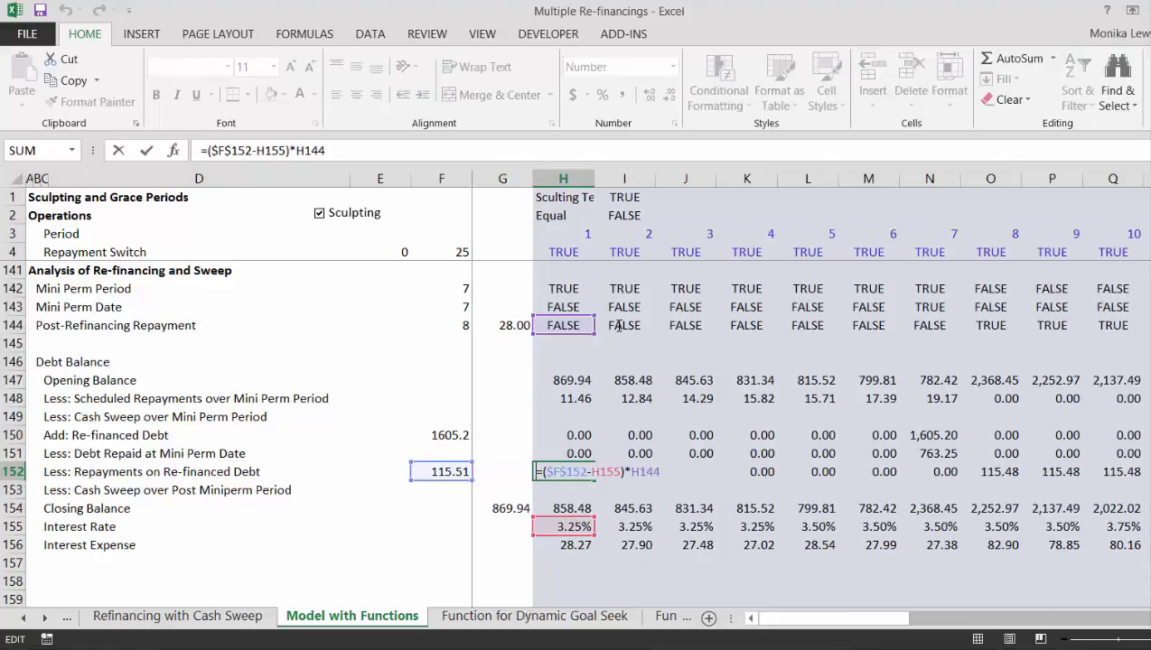
pyautogui.write('min(')
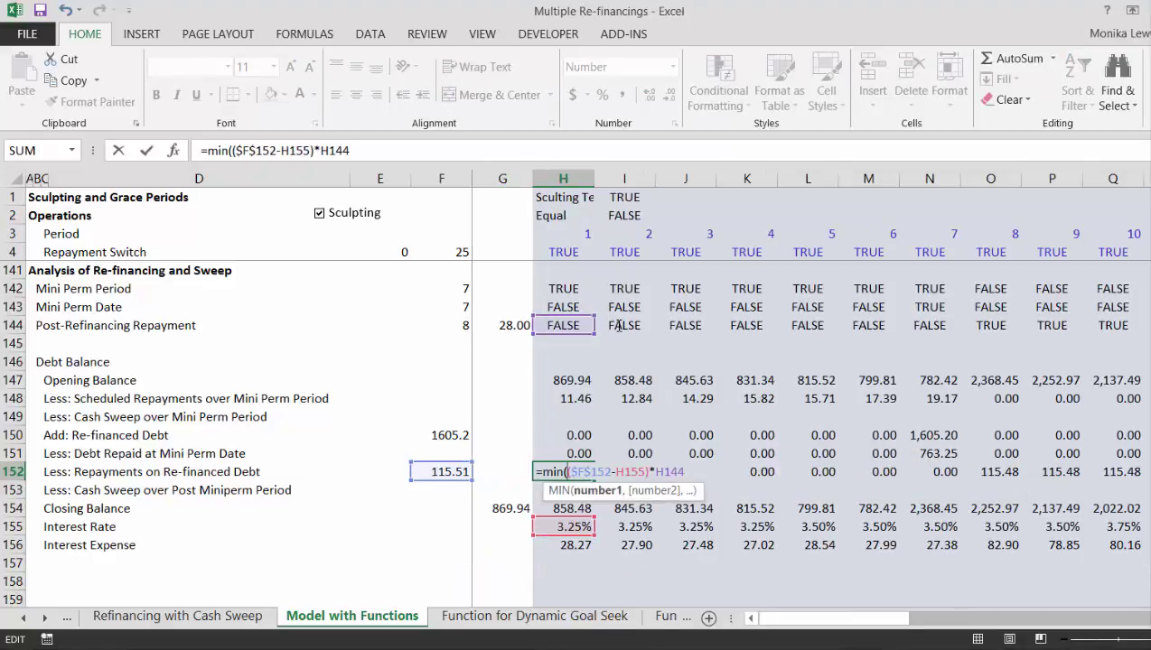
pyautogui.click(694, 471)
pyautogui.write(',')
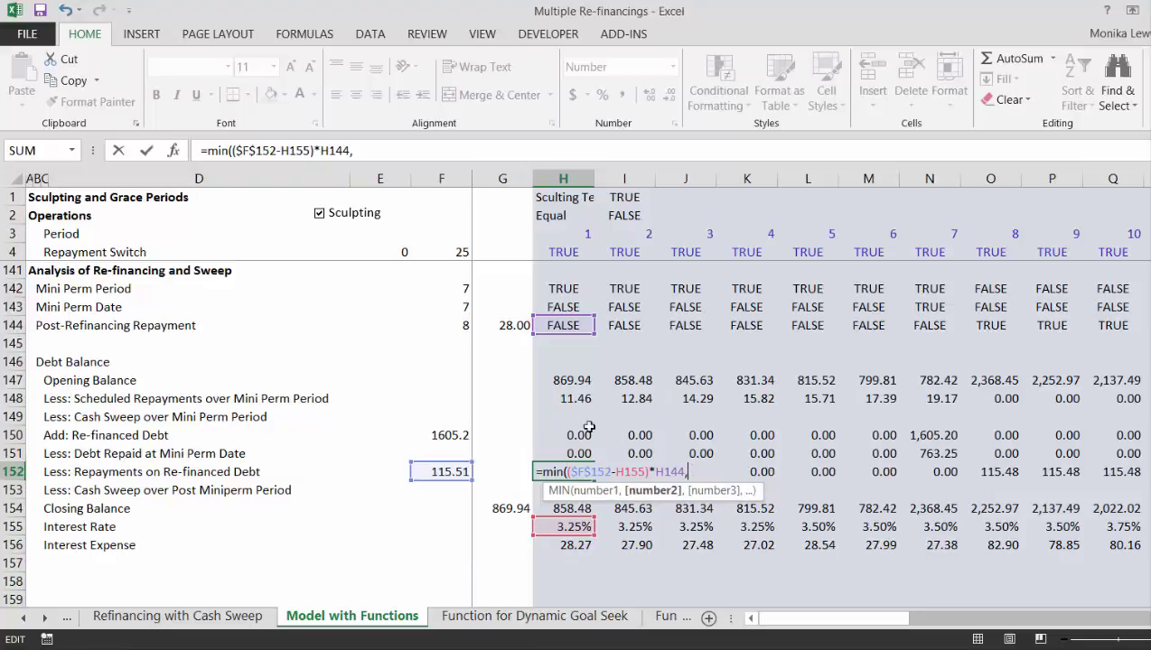
pyautogui.click(560, 381)
pyautogui.press('Return')
pyautogui.press('Return')
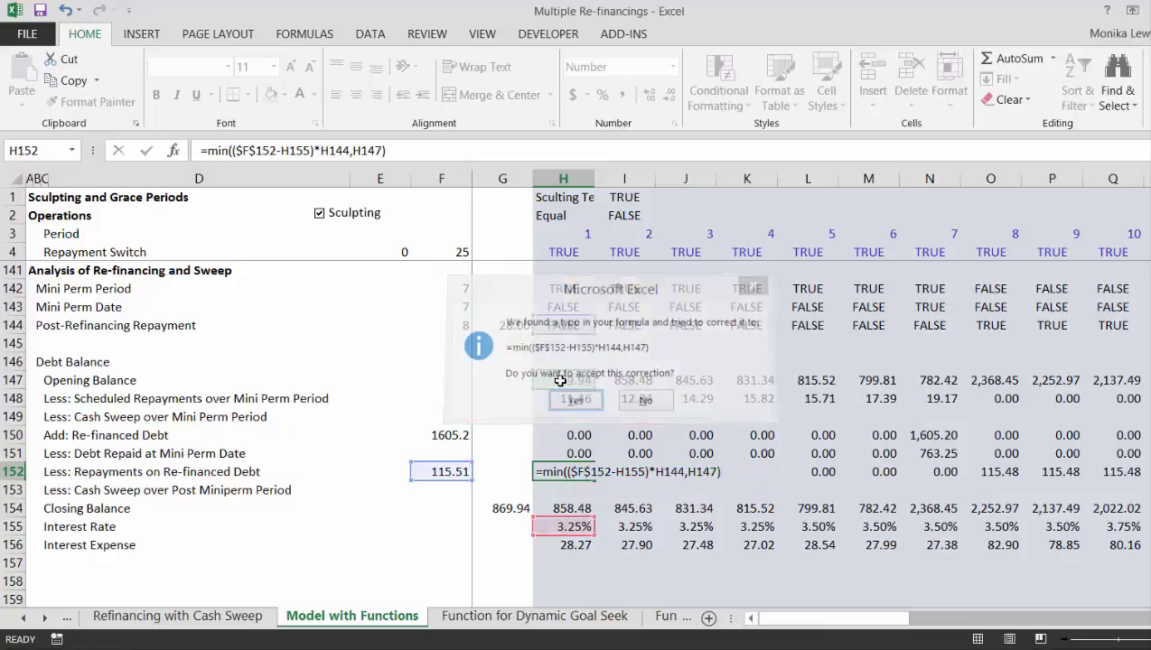
pyautogui.press('Up')
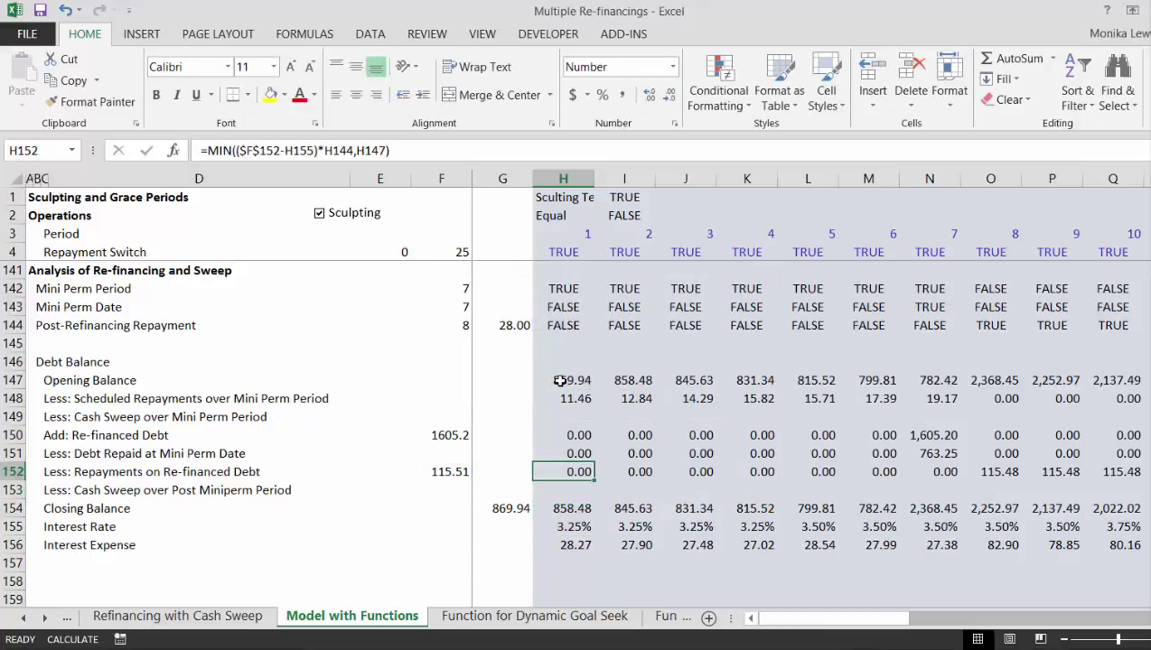
pyautogui.hotkey('ctrl', 'shift', 'Right')
pyautogui.hotkey('ctrl', 'r')
# Step: Check the capped Repayments on Re-financed Debt in row 152 through the final periods and back to the first period
pyautogui.press('Right')
pyautogui.press('Right')
pyautogui.press('Right')
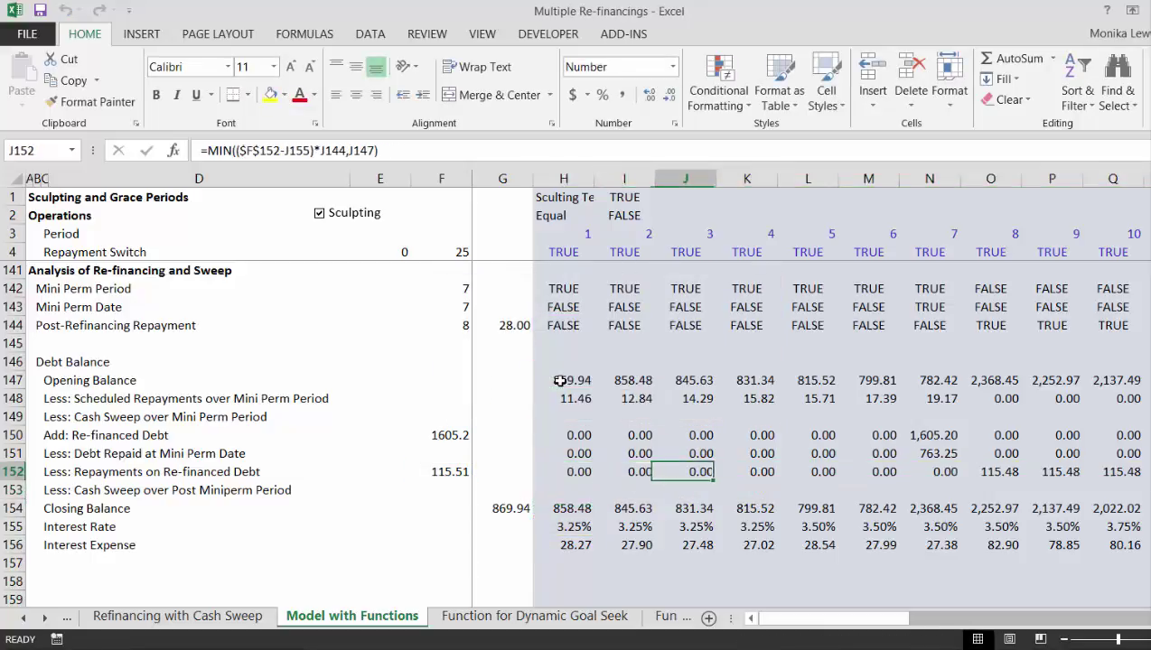
pyautogui.press('Right')
pyautogui.press('Right')
pyautogui.press('Right')
pyautogui.press('Right')
pyautogui.press('Right')
pyautogui.press('Right')
pyautogui.press('Right')
pyautogui.press('Right')
pyautogui.press('Right')
pyautogui.press('Right')
pyautogui.press('Right')
pyautogui.press('Right')
pyautogui.press('Right')
pyautogui.press('Right')
pyautogui.press('Right')
pyautogui.press('Right')
pyautogui.press('Right')
pyautogui.press('Right')
pyautogui.press('Right')
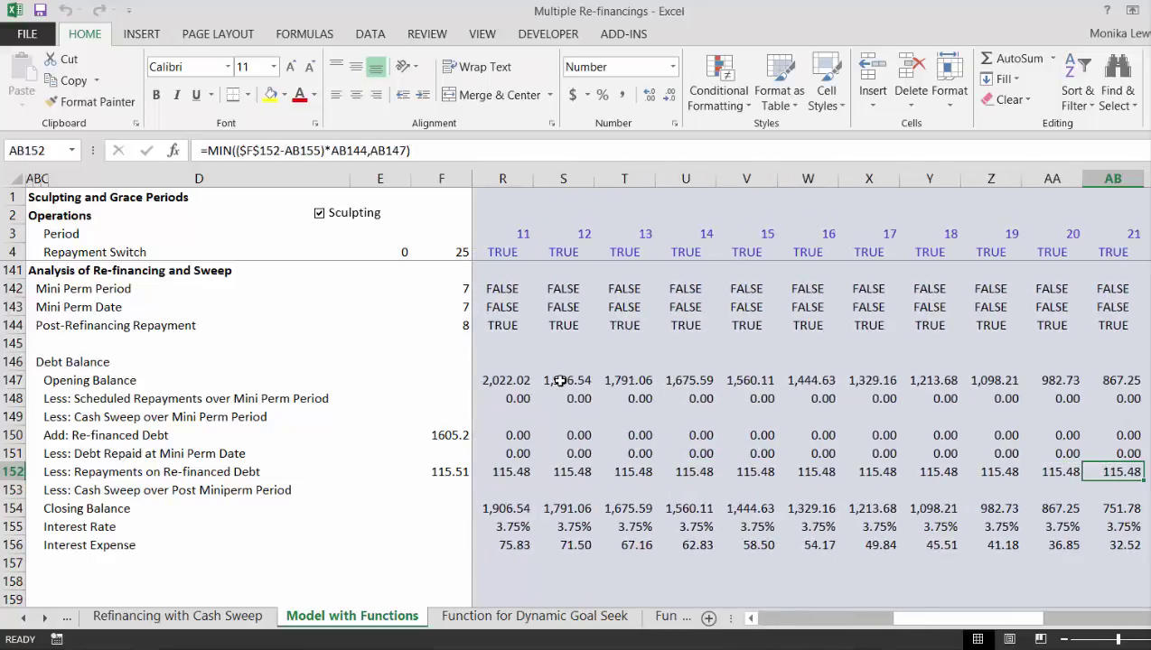
pyautogui.press('Right')
pyautogui.press('Right')
pyautogui.press('Right')
pyautogui.press('Right')
pyautogui.press('Right')
pyautogui.press('Right')
pyautogui.press('Right')
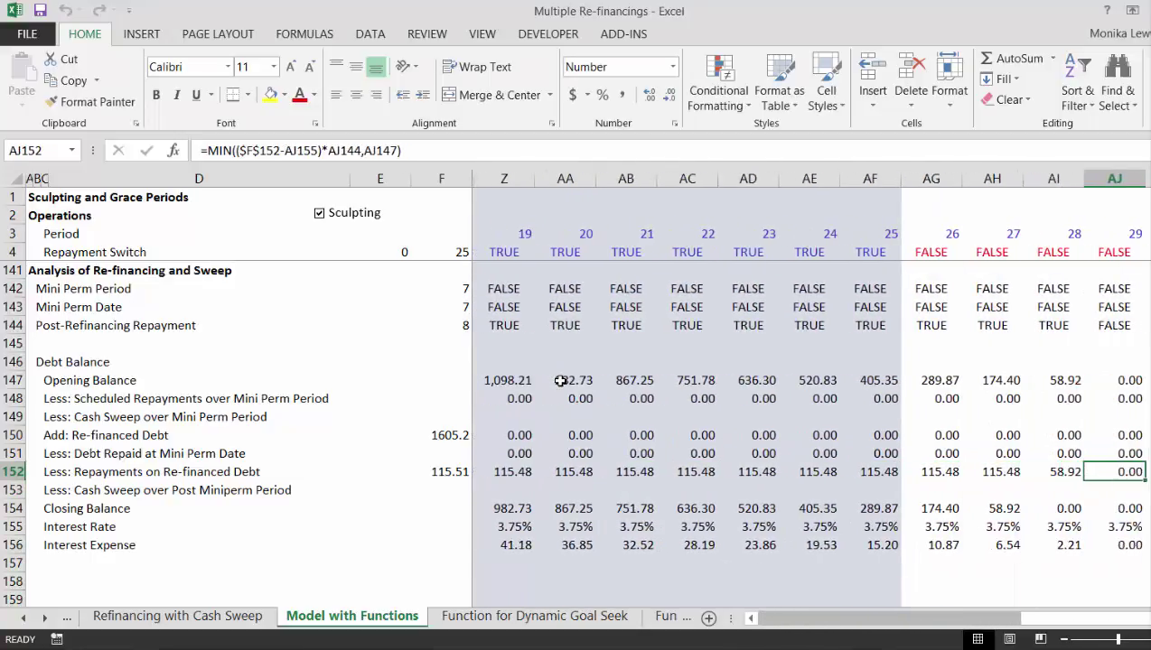
pyautogui.press('Left')
pyautogui.press('Left')
pyautogui.press('Left')
pyautogui.press('Left')
pyautogui.press('Left')
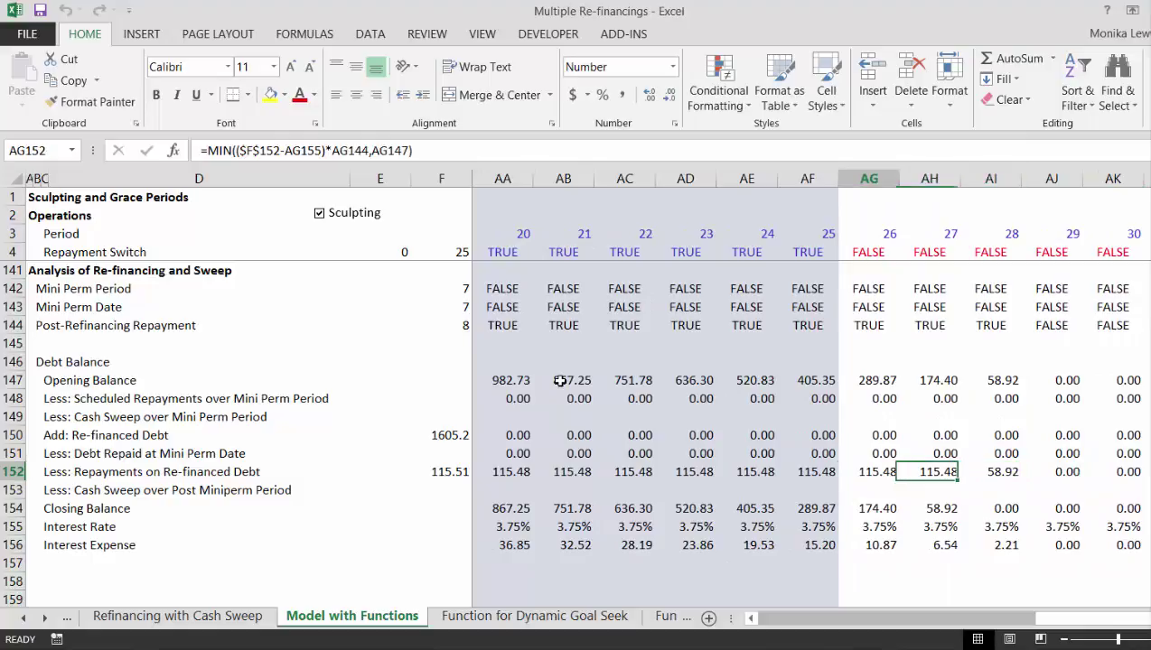
pyautogui.press('Left')
pyautogui.press('Left')
pyautogui.press('Left')
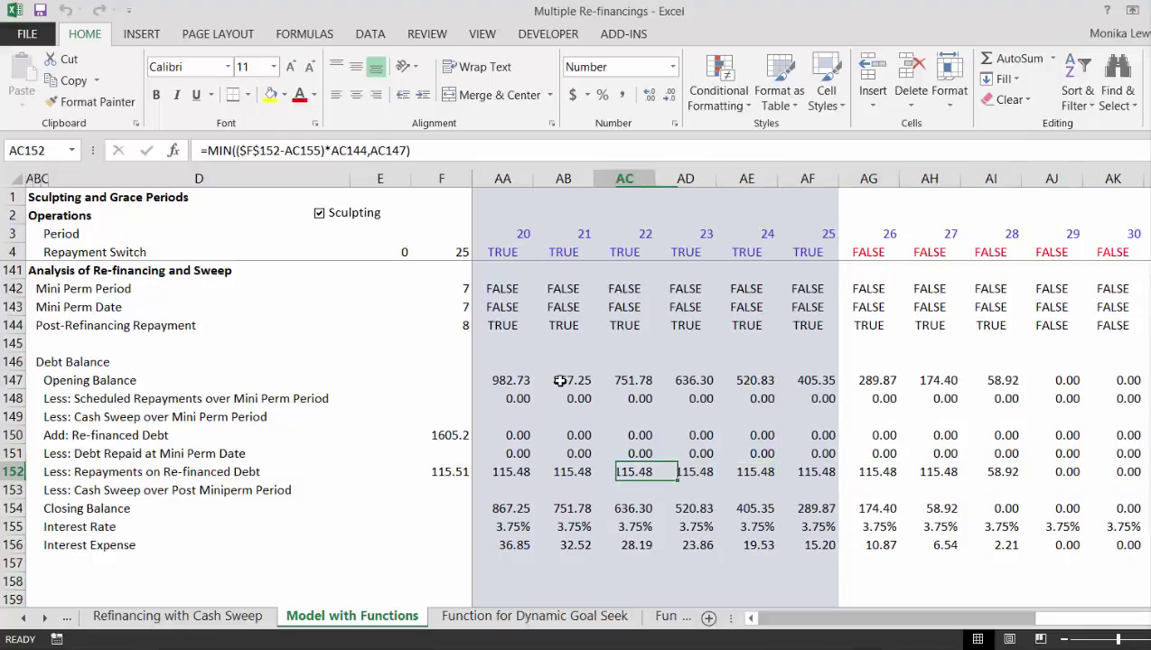
pyautogui.press('Left')
pyautogui.press('Left')
pyautogui.press('Left')
pyautogui.press('Left')
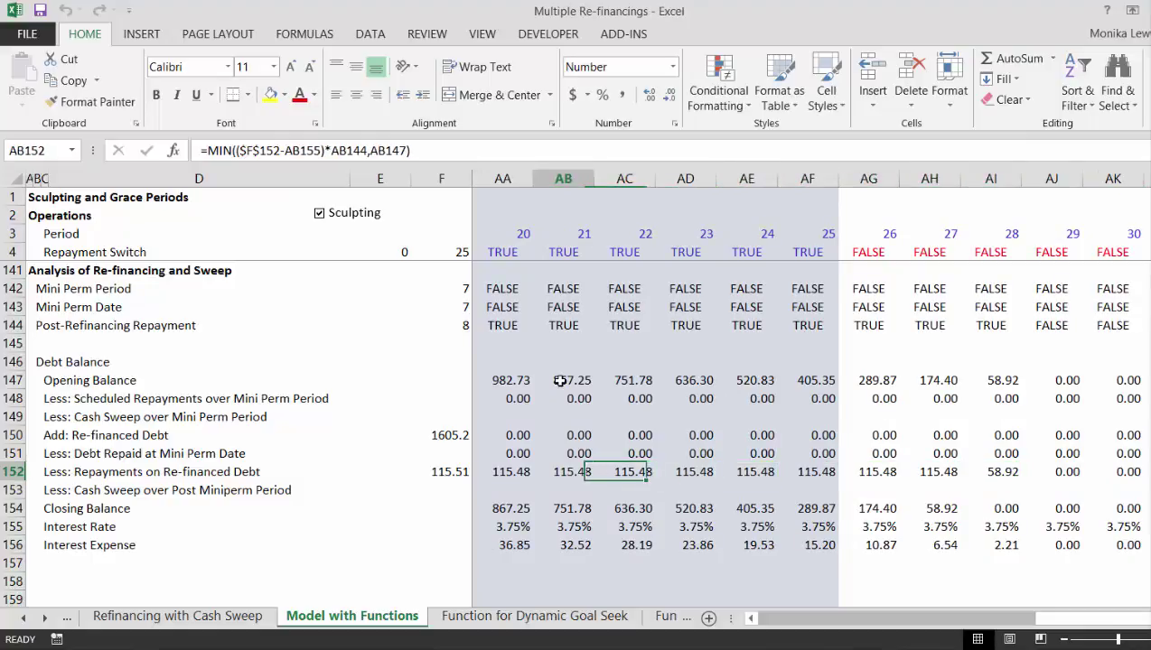
pyautogui.press('Left')
pyautogui.press('Left')
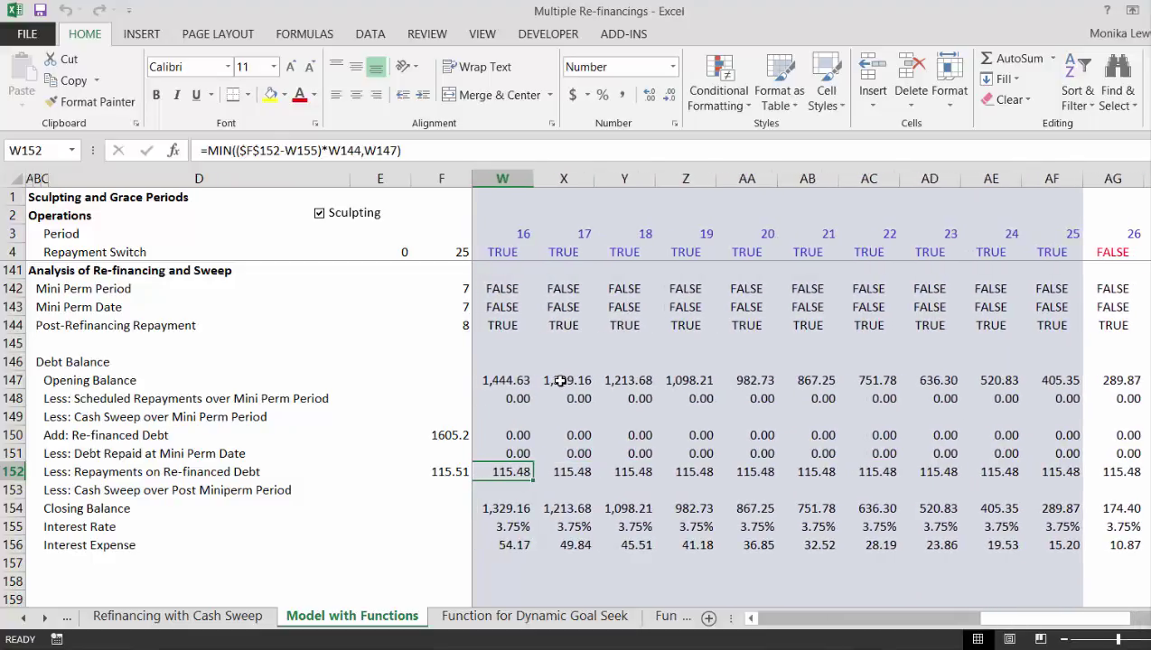
pyautogui.press('Left')
pyautogui.press('Left')
pyautogui.press('Left')
pyautogui.press('Left')
pyautogui.press('Left')
pyautogui.press('Left')
pyautogui.press('Left')
pyautogui.press('Left')
pyautogui.press('Left')
pyautogui.press('Left')
pyautogui.press('Left')
pyautogui.press('Left')
pyautogui.press('Left')
pyautogui.press('Left')
pyautogui.press('Left')
pyautogui.press('Left')
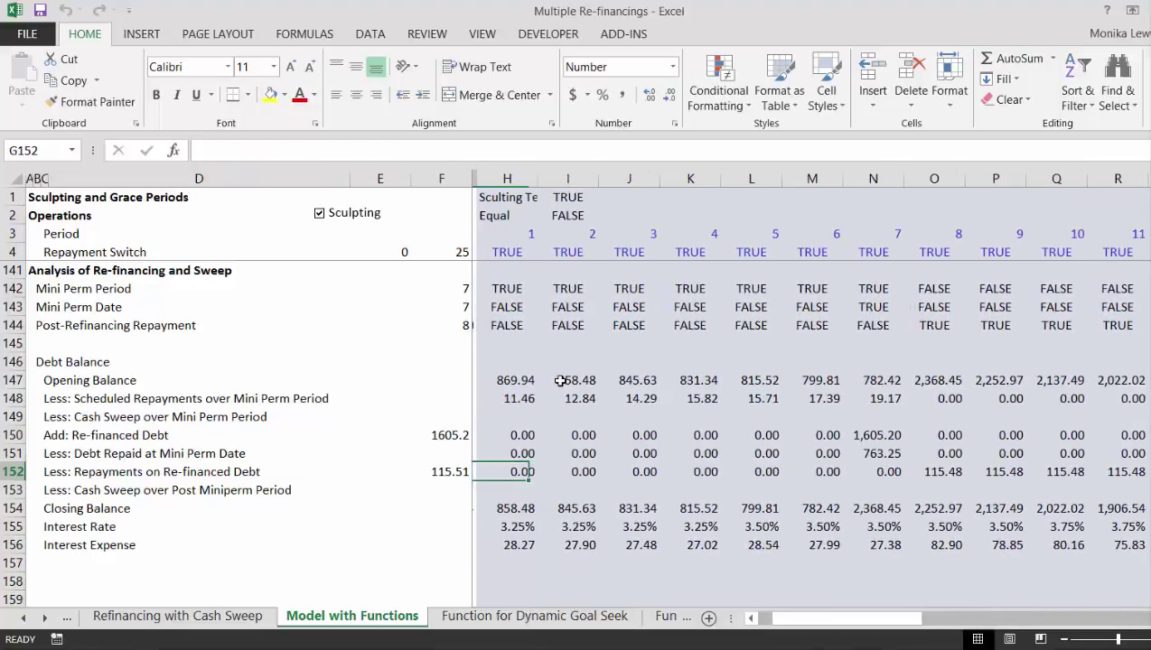
# Step: Replace the interest rate reference in H152 with the interest expense H156 and copy the corrected formula across row 152
pyautogui.press('Right')
pyautogui.press('F2')
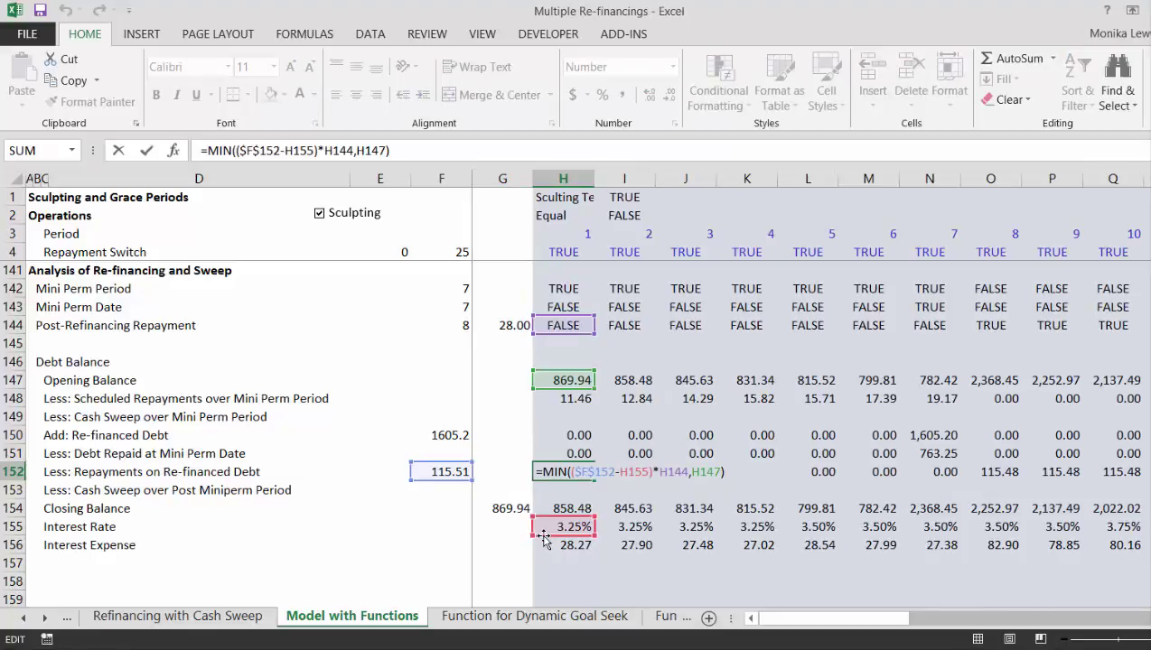
pyautogui.moveTo(542, 536); pyautogui.dragTo(544, 553)
pyautogui.hotkey('ctrl', 'Return')
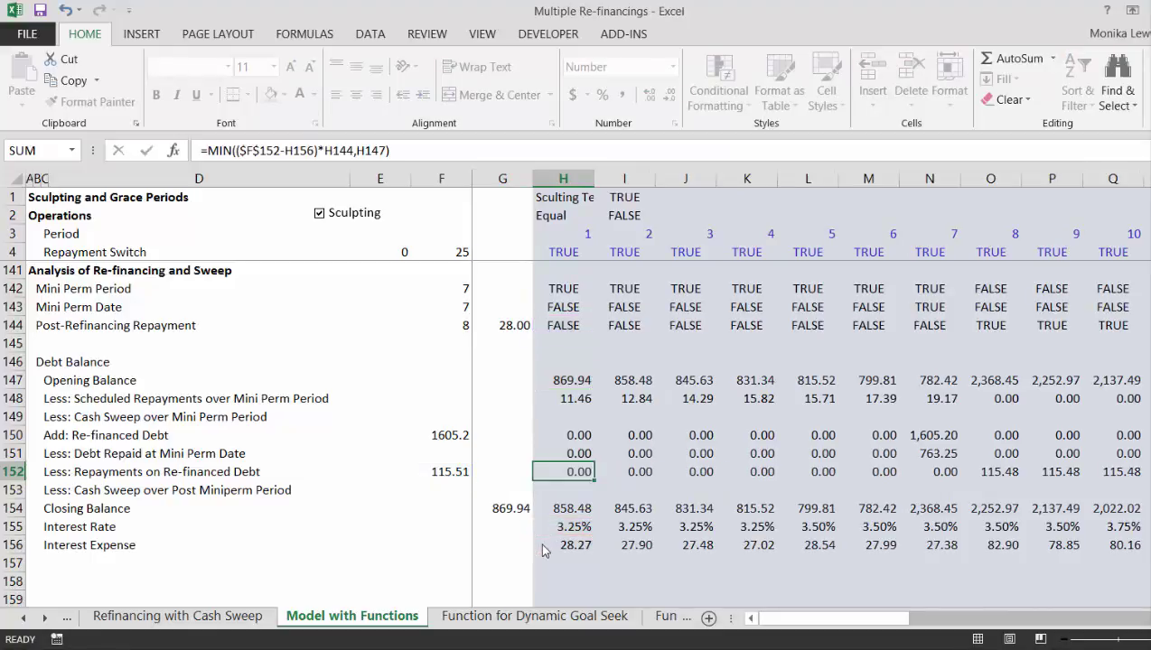
pyautogui.press('Down')
pyautogui.press('Down')
pyautogui.press('Up')
pyautogui.press('Up')
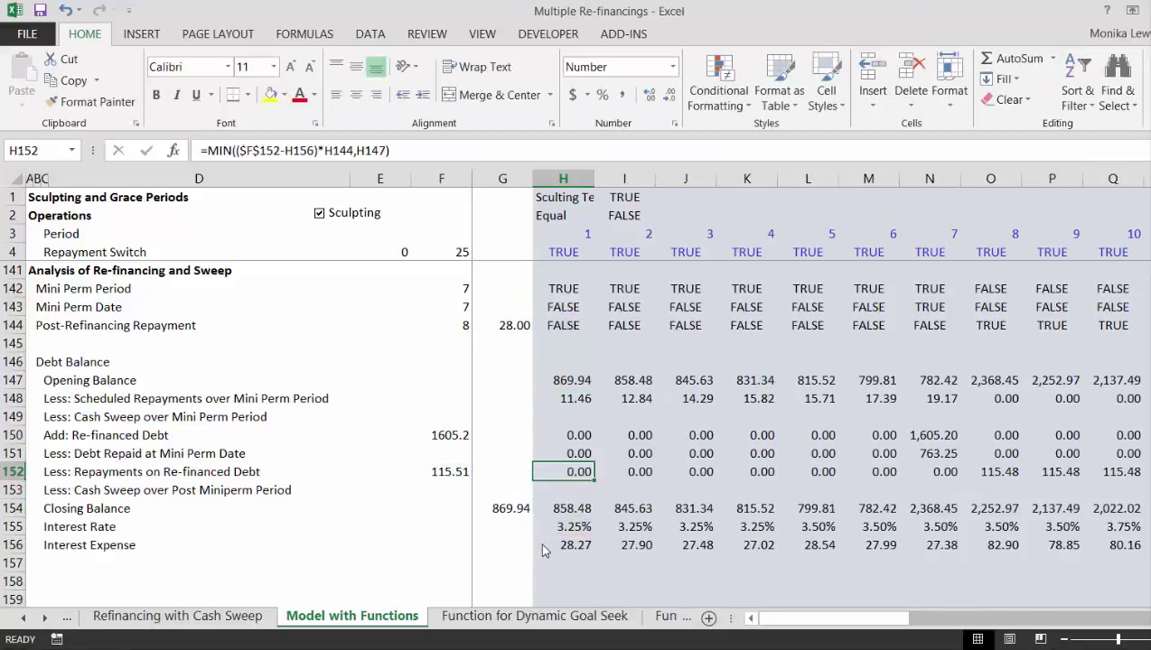
pyautogui.hotkey('ctrl', 'shift', 'Right')
pyautogui.hotkey('ctrl', 'r')
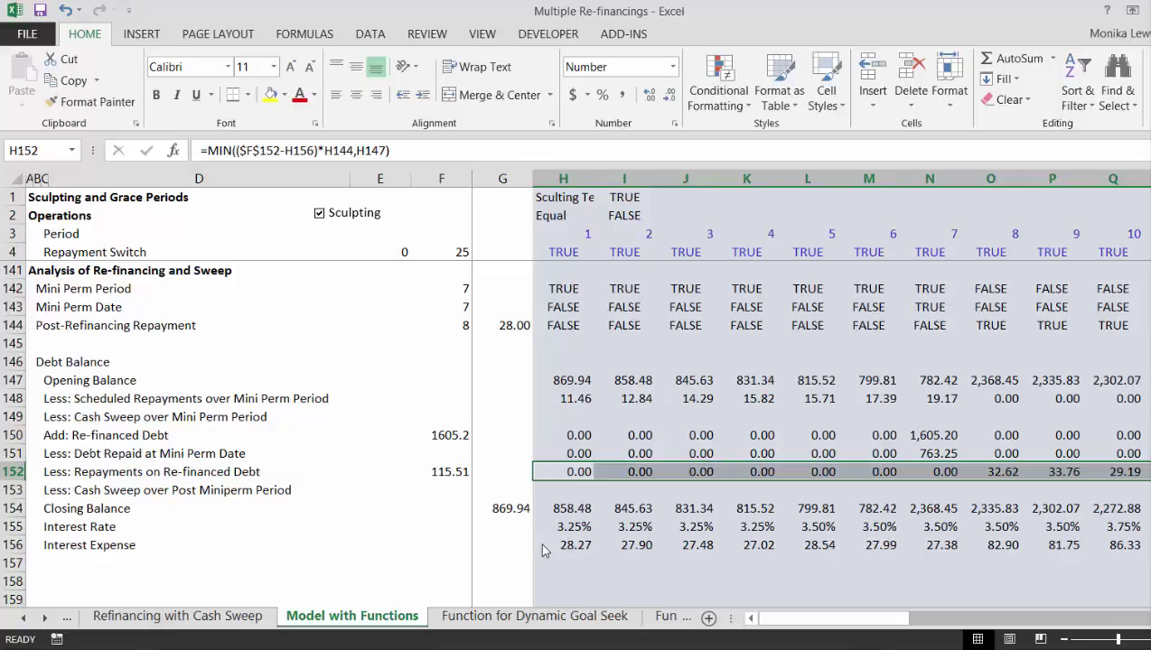
# Step: Check the Repayments on Re-financed Debt in row 152 from the first period through period 28 and the final periods
pyautogui.press('Right')
pyautogui.press('Right')
pyautogui.press('Right')
pyautogui.press('Right')
pyautogui.press('Right')
pyautogui.press('Right')
pyautogui.press('Right')
pyautogui.press('Right')
pyautogui.press('Right')
pyautogui.press('Right')
pyautogui.press('Right')
pyautogui.press('Right')
pyautogui.press('Right')
pyautogui.press('Right')
pyautogui.press('Right')
pyautogui.press('Right')
pyautogui.press('Right')
pyautogui.press('Right')
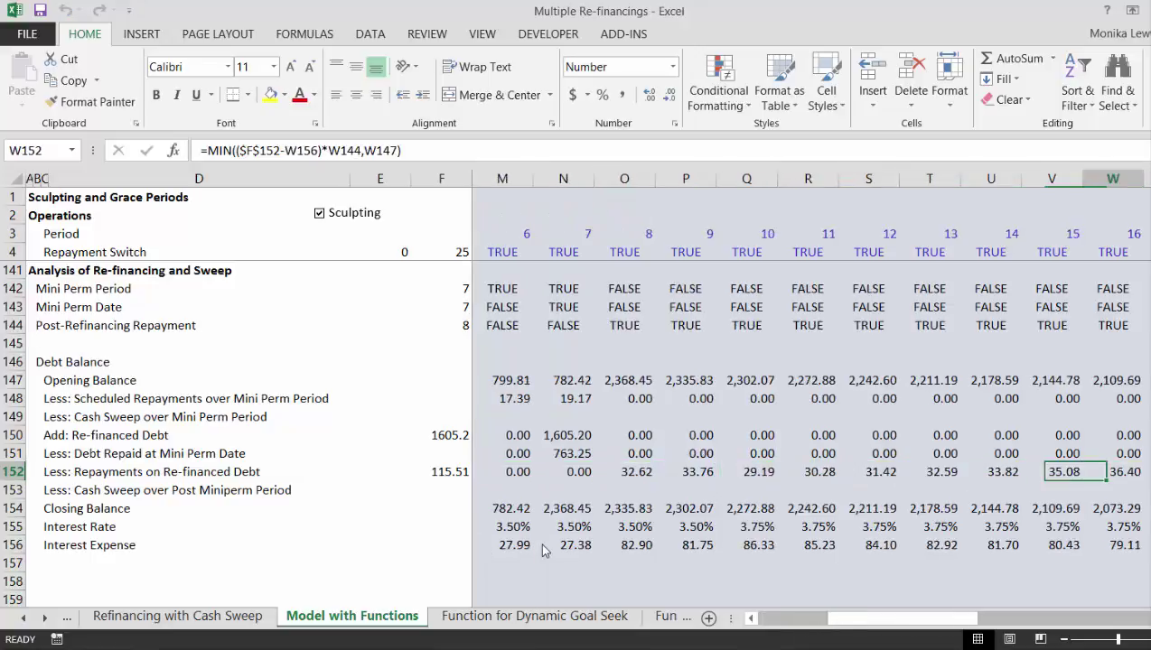
pyautogui.press('Right')
pyautogui.press('Right')
pyautogui.press('Right')
pyautogui.press('Right')
pyautogui.press('Right')
pyautogui.press('Right')
pyautogui.press('Right')
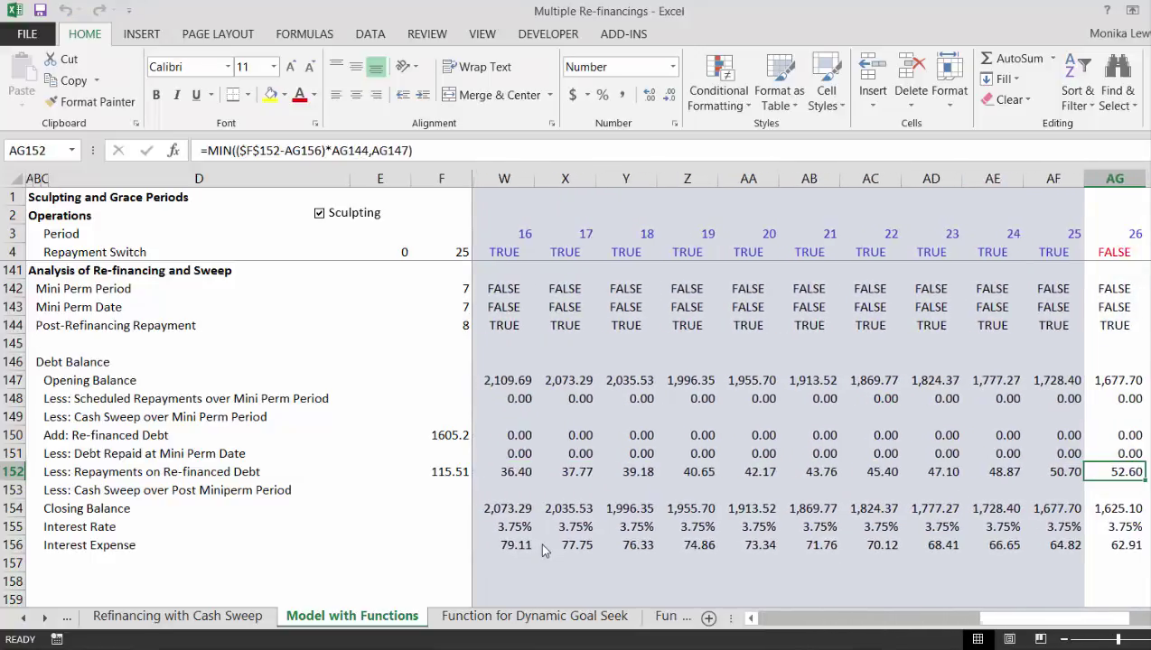
pyautogui.press('Left')
pyautogui.press('Left')
pyautogui.press('Left')
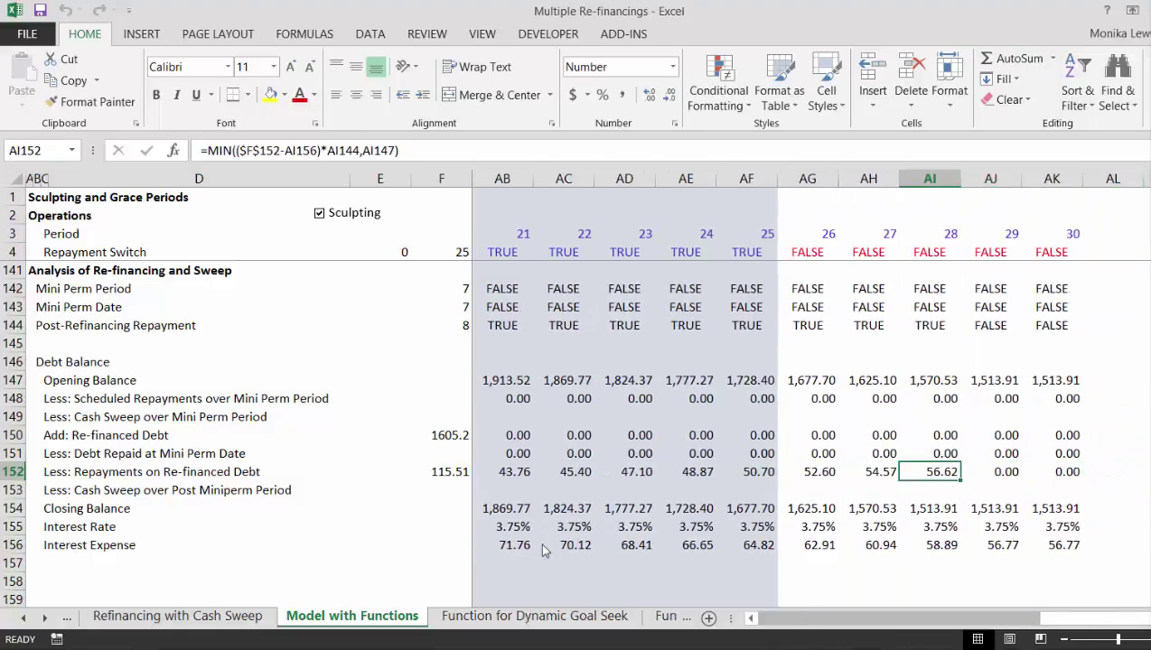
# Step: Inspect the Closing Balance in row 154 at period 28 and trace it back to the first period
pyautogui.press('Down')
pyautogui.press('Down')
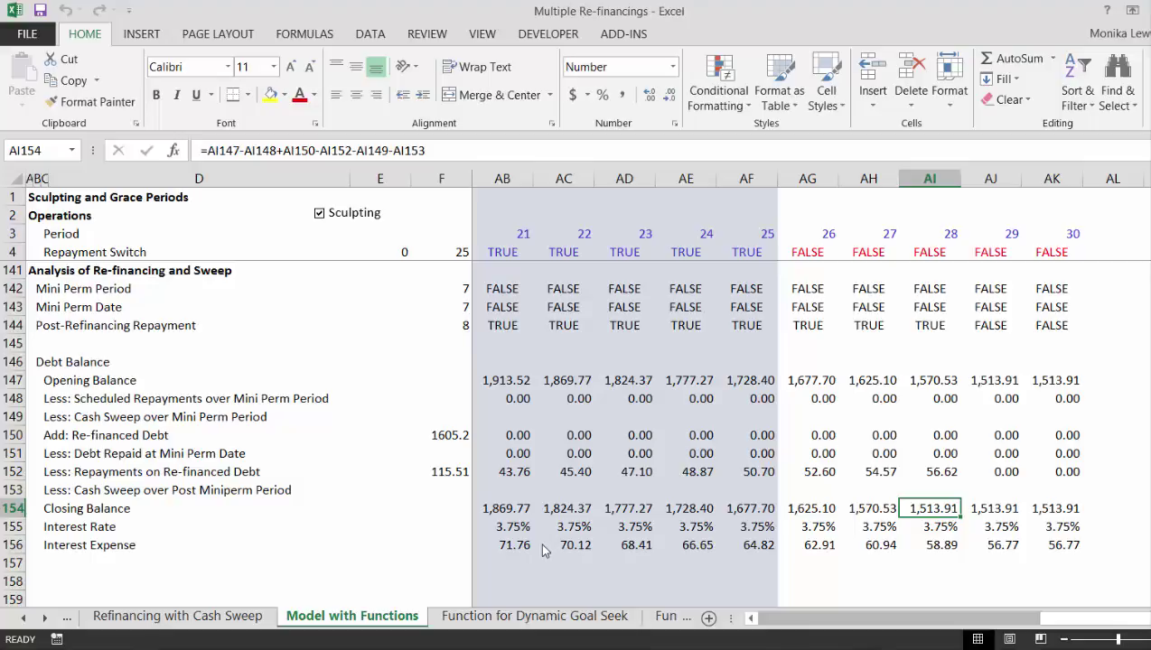
pyautogui.press('Left')
pyautogui.press('Left')
pyautogui.press('Left')
pyautogui.press('Left')
pyautogui.press('Left')
pyautogui.press('Left')
pyautogui.press('Left')
pyautogui.press('Left')
pyautogui.press('Left')
pyautogui.press('Left')
pyautogui.press('Left')
pyautogui.press('Left')
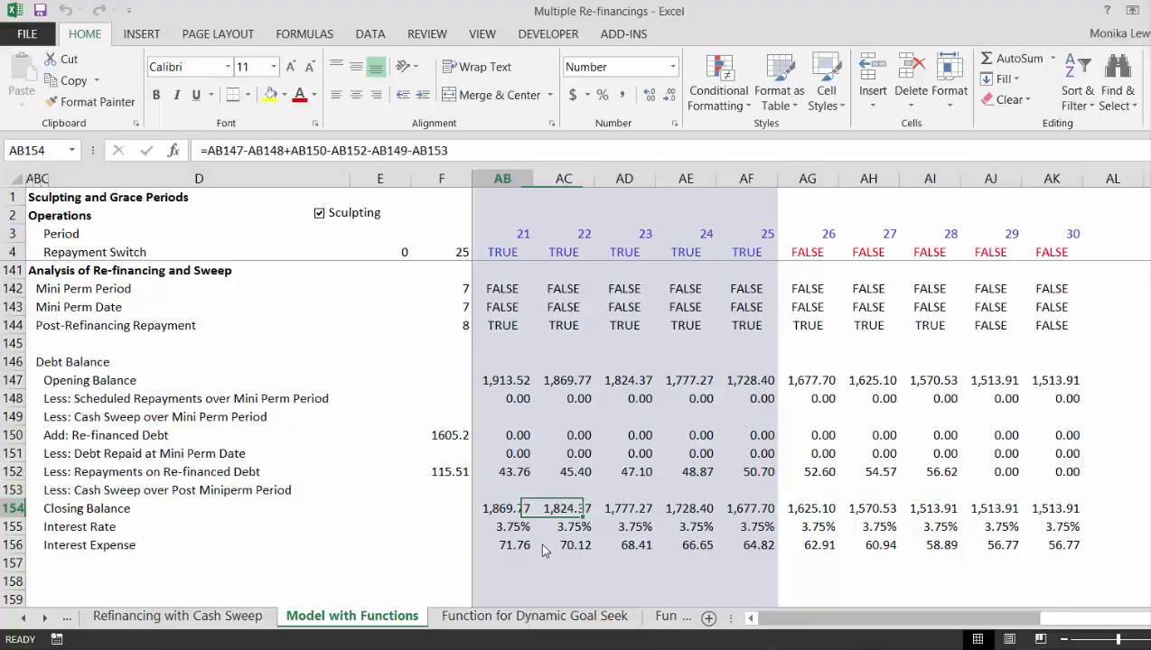
pyautogui.press('Left')
pyautogui.press('Left')
pyautogui.press('Left')
pyautogui.press('Left')
pyautogui.press('Left')
pyautogui.press('Left')
pyautogui.press('Left')
pyautogui.press('Left')
pyautogui.press('Left')
pyautogui.press('Left')
pyautogui.press('Left')
pyautogui.press('Left')
pyautogui.press('Left')
pyautogui.press('Left')
pyautogui.press('Left')
pyautogui.press('Left')
pyautogui.press('Left')
pyautogui.press('Left')
pyautogui.press('Left')
pyautogui.press('Left')
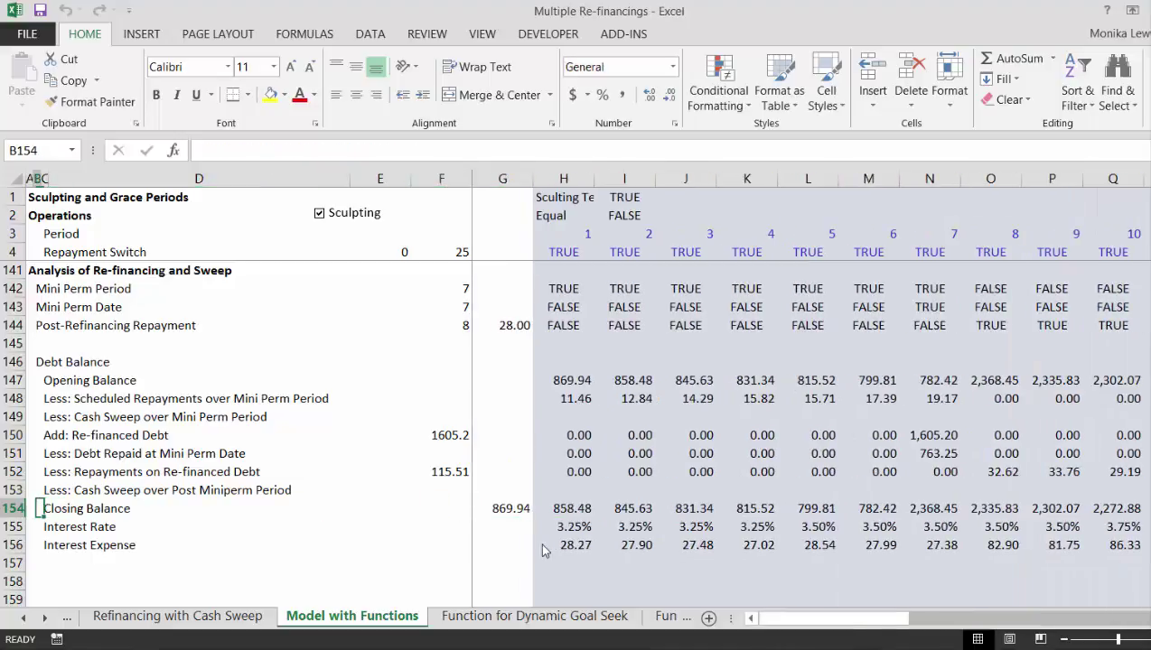
# Step: Review the original Debt and Profit and Loss sections and return to the empty rows beneath the re-financing Interest Expense
pyautogui.press('Down')
pyautogui.press('Down')
pyautogui.press('Down')
pyautogui.press('Down')
pyautogui.press('Down')
pyautogui.press('Down')
pyautogui.press('Down')
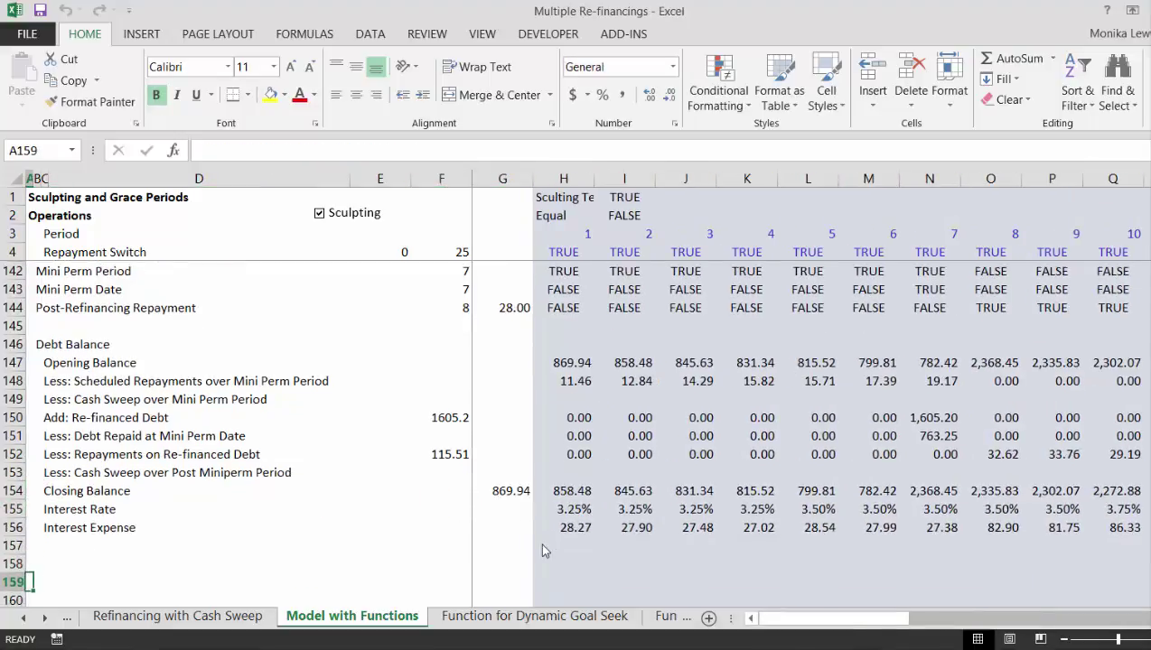
pyautogui.press('Up')
pyautogui.press('Up')
pyautogui.press('Up')
pyautogui.press('Up')
pyautogui.press('Up')
pyautogui.press('Up')
pyautogui.press('Up')
pyautogui.press('Up')
pyautogui.press('Up')
pyautogui.press('Up')
pyautogui.press('Up')
pyautogui.press('Up')
pyautogui.press('Up')
pyautogui.press('Up')
pyautogui.press('Up')
pyautogui.press('Up')
pyautogui.press('Up')
pyautogui.press('Up')
pyautogui.press('Up')
pyautogui.press('Up')
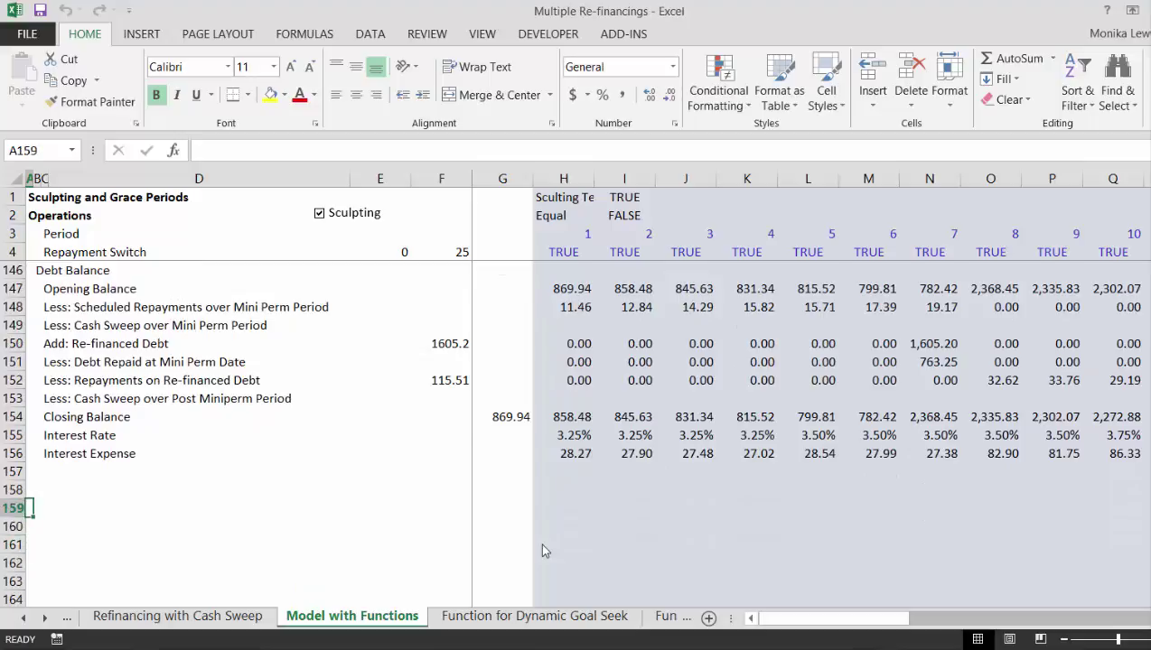
pyautogui.press('Up')
pyautogui.press('Up')
pyautogui.press('Up')
pyautogui.press('Up')
pyautogui.press('Up')
pyautogui.press('Up')
pyautogui.press('Up')
pyautogui.press('Up')
pyautogui.press('Up')
pyautogui.press('Up')
pyautogui.press('Up')
pyautogui.press('Up')
pyautogui.press('Up')
pyautogui.press('Up')
pyautogui.press('Up')
pyautogui.press('Up')
pyautogui.press('Up')
pyautogui.press('Up')
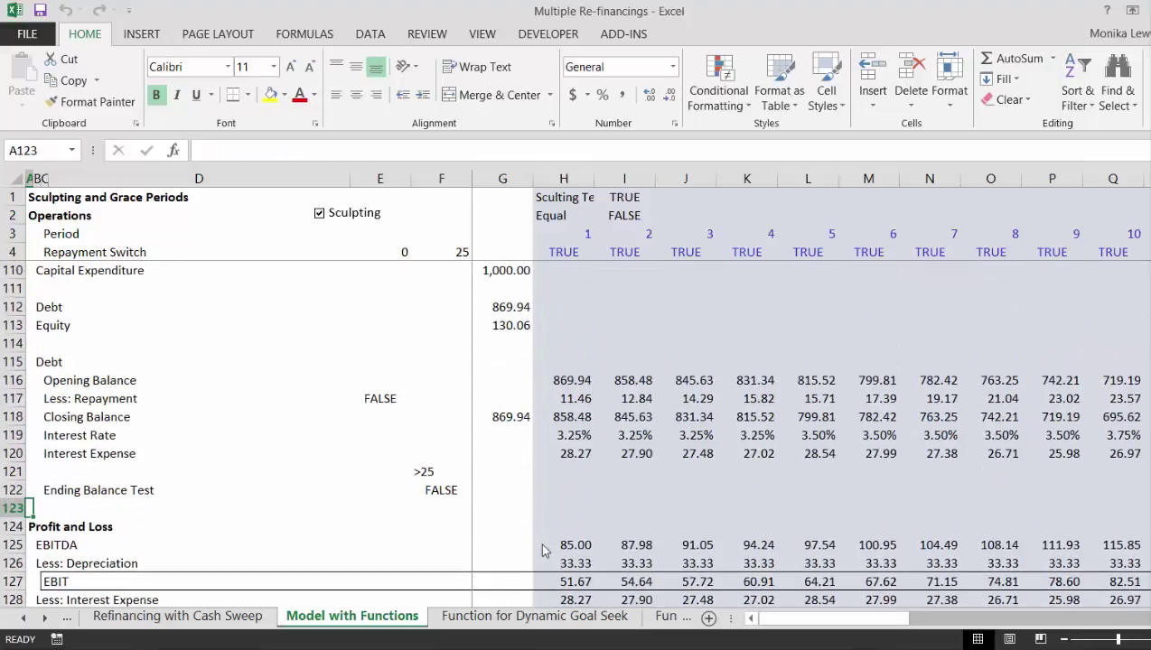
pyautogui.press('Down')
pyautogui.press('Down')
pyautogui.press('Down')
pyautogui.press('Down')
pyautogui.press('Down')
pyautogui.press('Down')
pyautogui.press('Down')
pyautogui.press('Down')
pyautogui.press('Down')
pyautogui.press('Down')
pyautogui.press('Down')
pyautogui.press('Down')
pyautogui.press('Down')
pyautogui.press('Down')
pyautogui.press('Down')
pyautogui.press('Down')
pyautogui.press('Down')
pyautogui.press('Down')
pyautogui.press('Down')
pyautogui.press('Down')
pyautogui.press('Down')
pyautogui.press('Down')
pyautogui.press('Down')
pyautogui.press('Down')
pyautogui.press('Down')
pyautogui.press('Down')
pyautogui.press('Down')
pyautogui.press('Down')
pyautogui.press('Down')
pyautogui.press('Down')
pyautogui.press('Down')
pyautogui.press('Down')
pyautogui.press('Down')
pyautogui.press('Down')
pyautogui.press('Down')
pyautogui.press('Down')
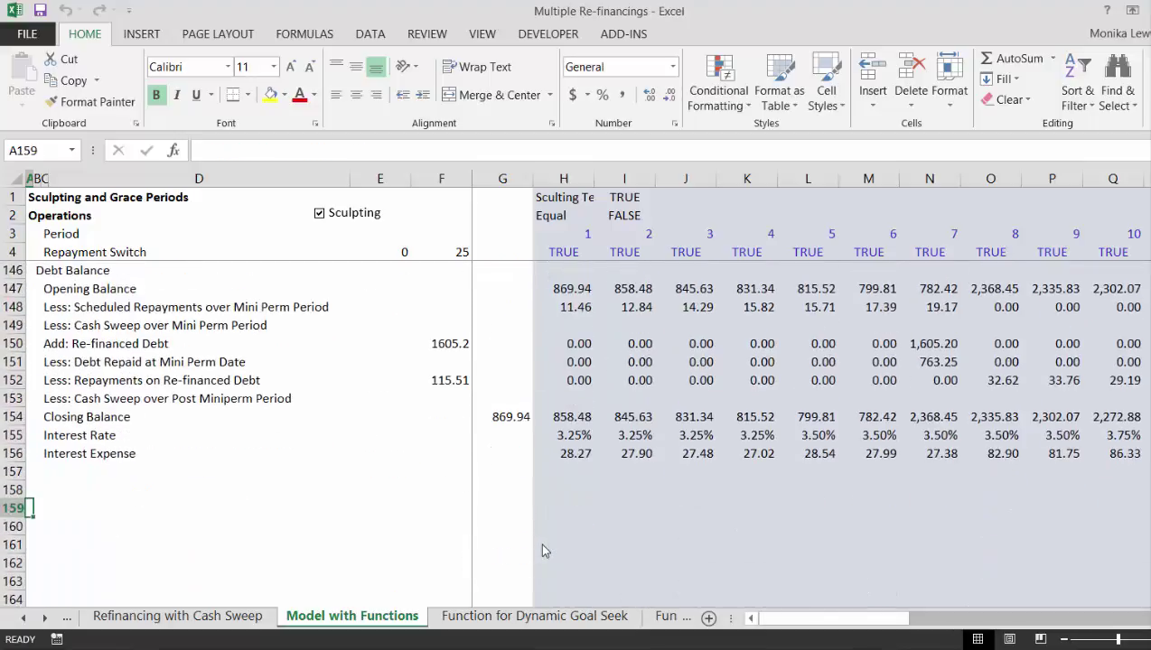
# Step: Enter the section heading "Profit and Loss with Mini-Perm and Refinancing" in A158, below the re-financing debt balance
pyautogui.press('Up')
pyautogui.write('Prof')
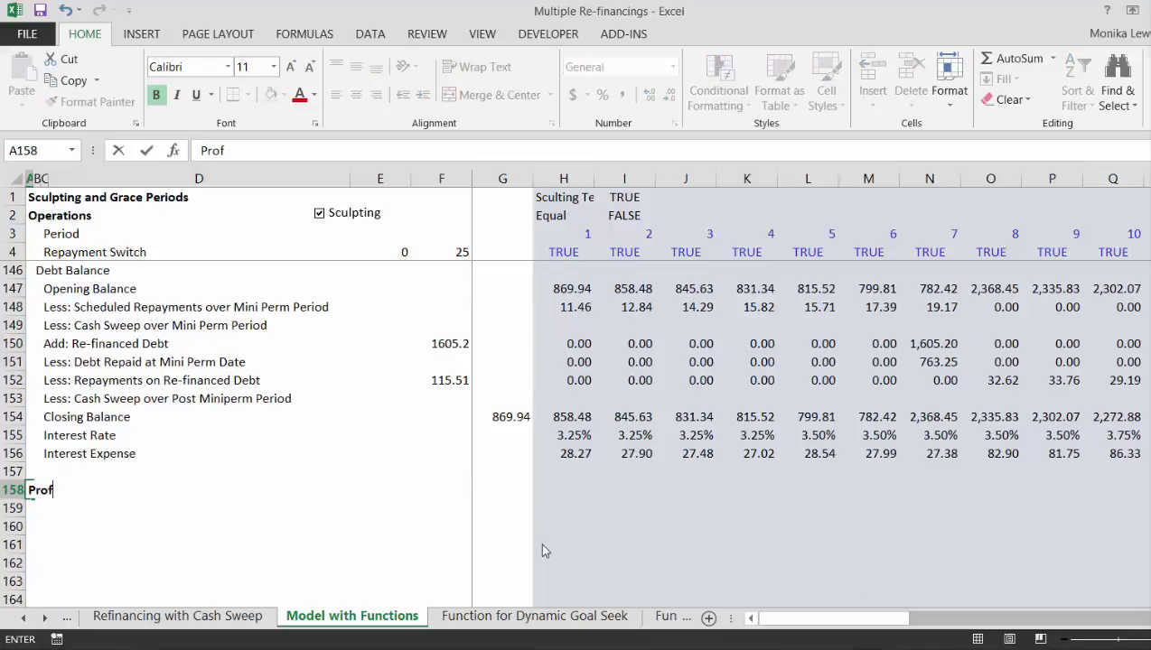
pyautogui.write('it andL')
pyautogui.press('BackSpace')
pyautogui.write('Loss wit')
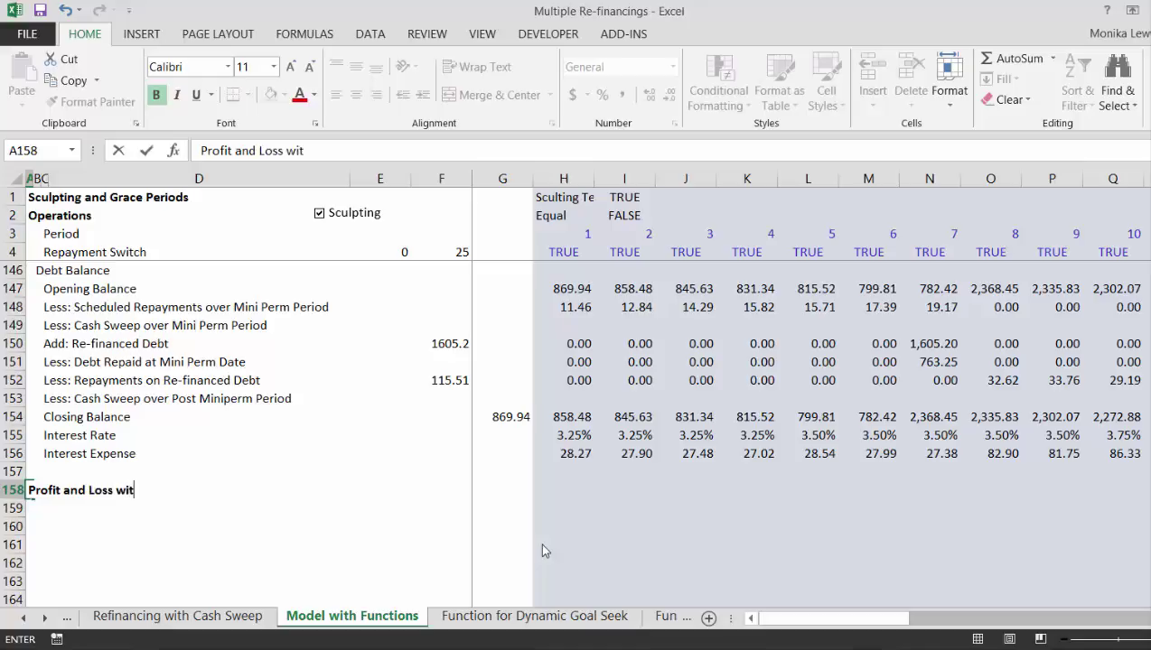
pyautogui.write('h Mini-Per')
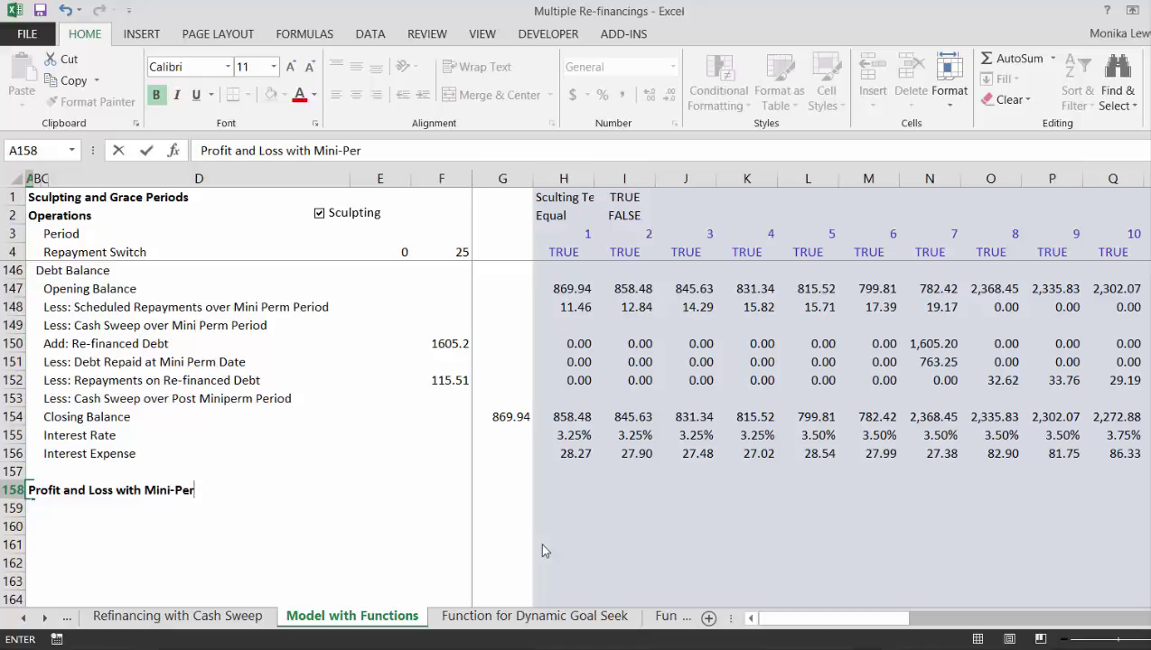
pyautogui.write('m and Re')
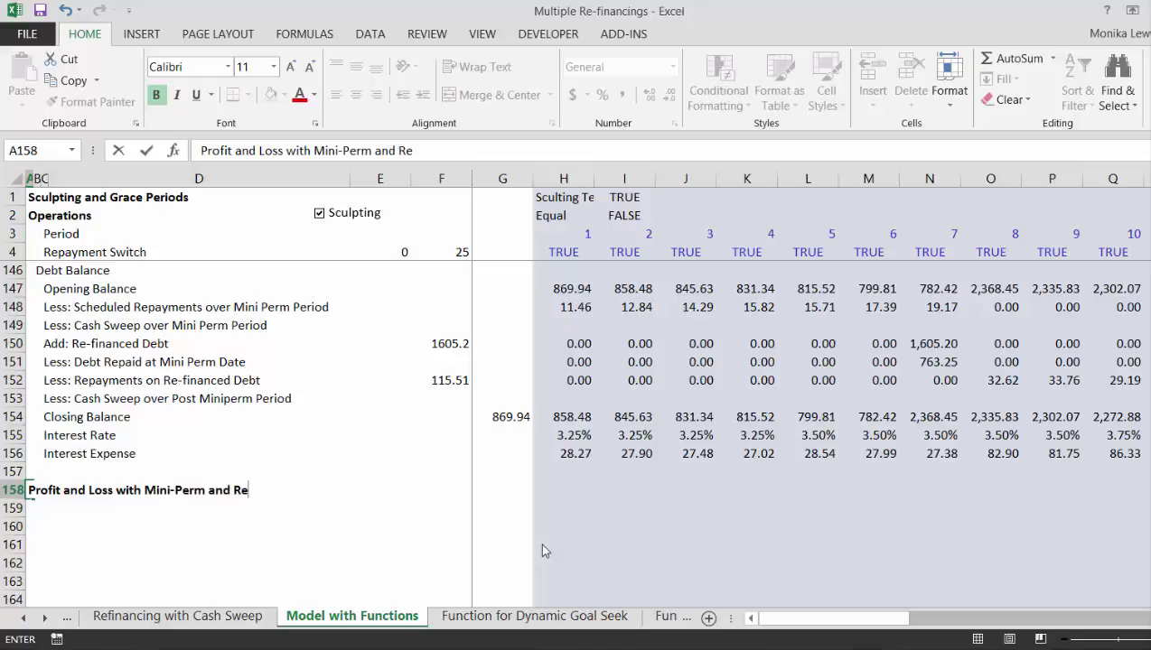
pyautogui.write('financing')
pyautogui.press('Return')
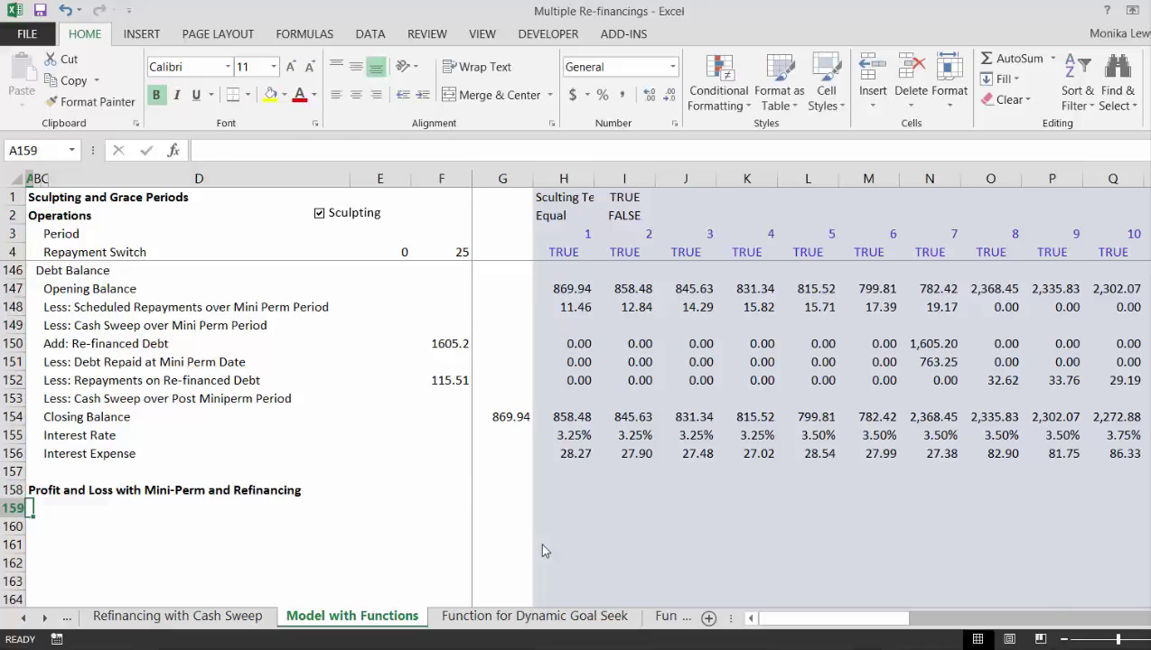
pyautogui.hotkey('ctrl', 'Up')
pyautogui.hotkey('ctrl', 'Up')
pyautogui.press('Up')
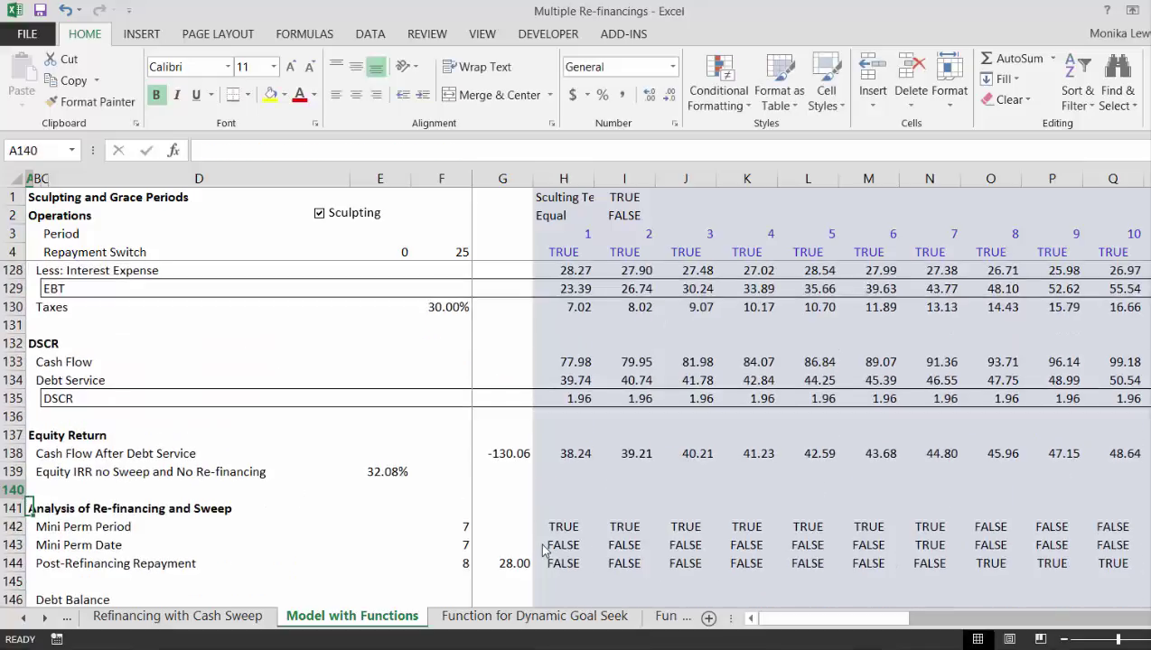
pyautogui.hotkey('ctrl', 'Up')
pyautogui.press('Up')
pyautogui.hotkey('ctrl', 'Up')
pyautogui.press('Up')
pyautogui.press('Up')
pyautogui.press('Up')
pyautogui.press('Up')
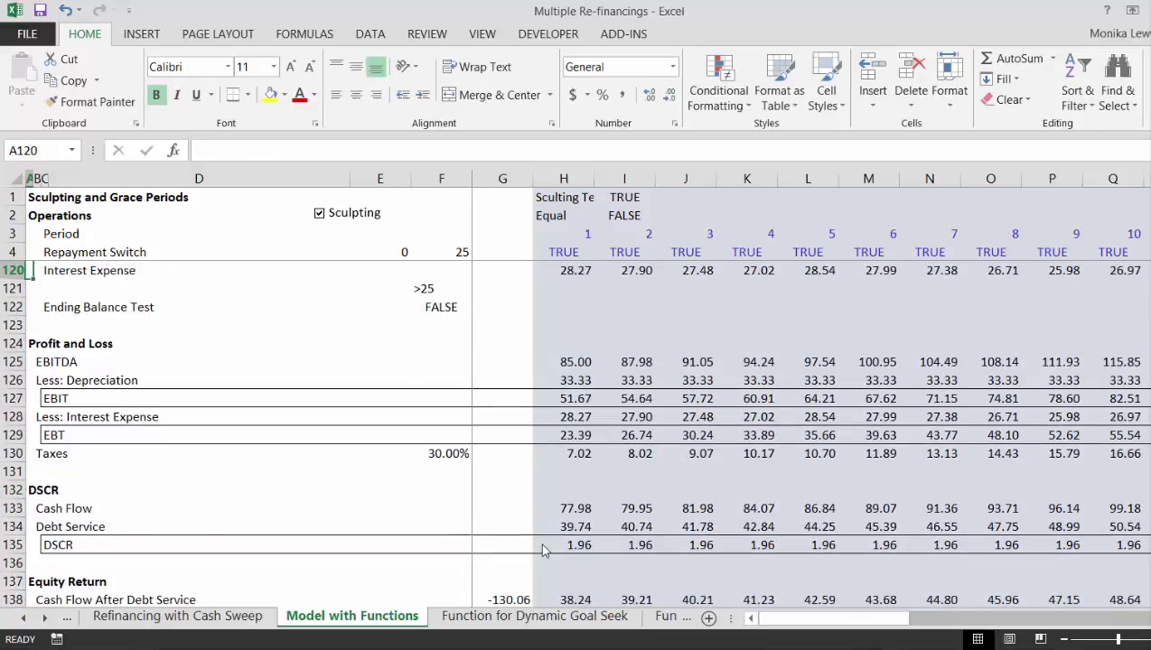
pyautogui.press('Down')
pyautogui.press('Down')
pyautogui.press('Down')
pyautogui.press('Down')
pyautogui.press('Down')
pyautogui.press('Right')
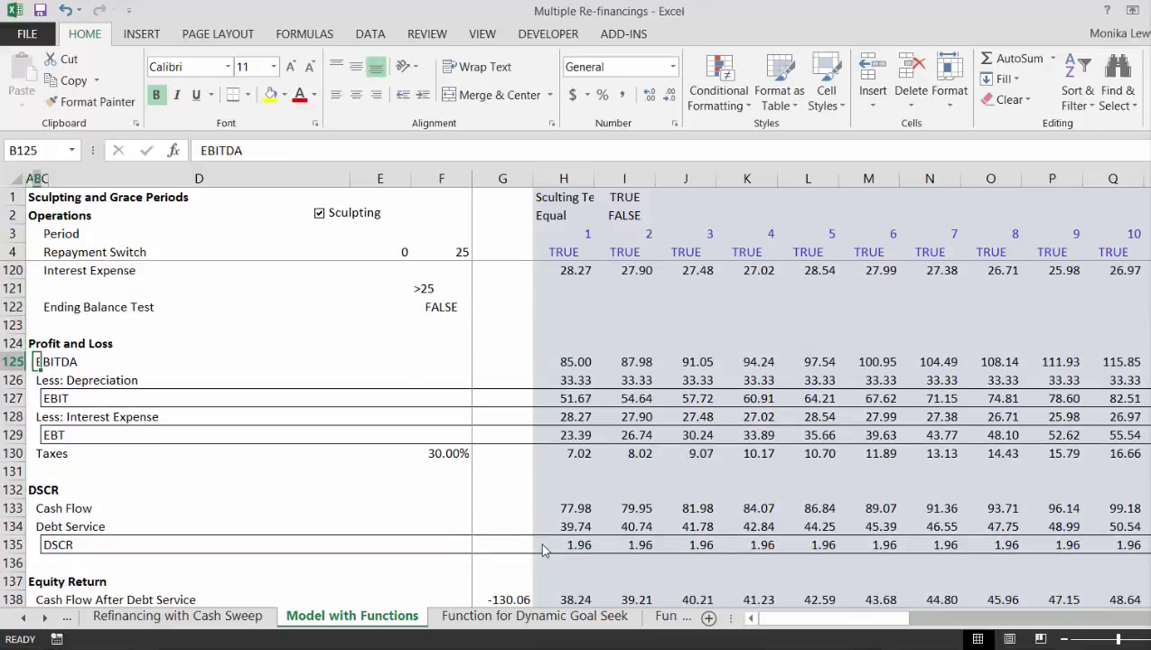
pyautogui.hotkey('shift', 'Down')
pyautogui.hotkey('shift', 'Down')
pyautogui.hotkey('shift', 'Down')
pyautogui.hotkey('shift', 'Down')
pyautogui.hotkey('shift', 'Down')
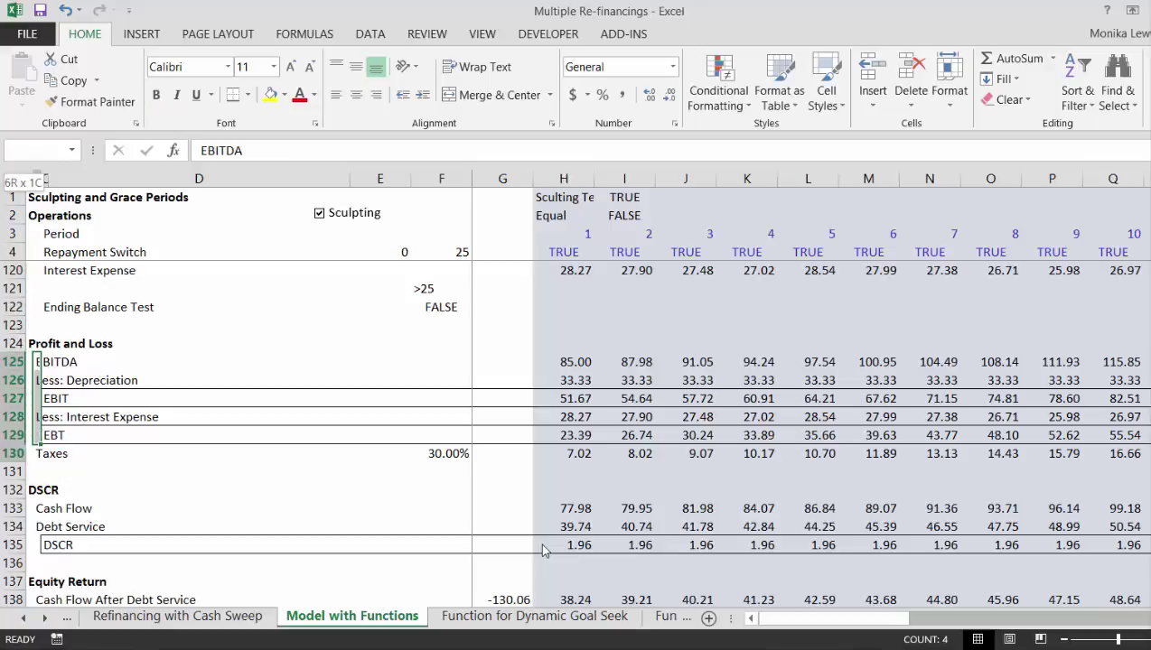
pyautogui.hotkey('shift', 'Right')
pyautogui.hotkey('ctrl', 'c')
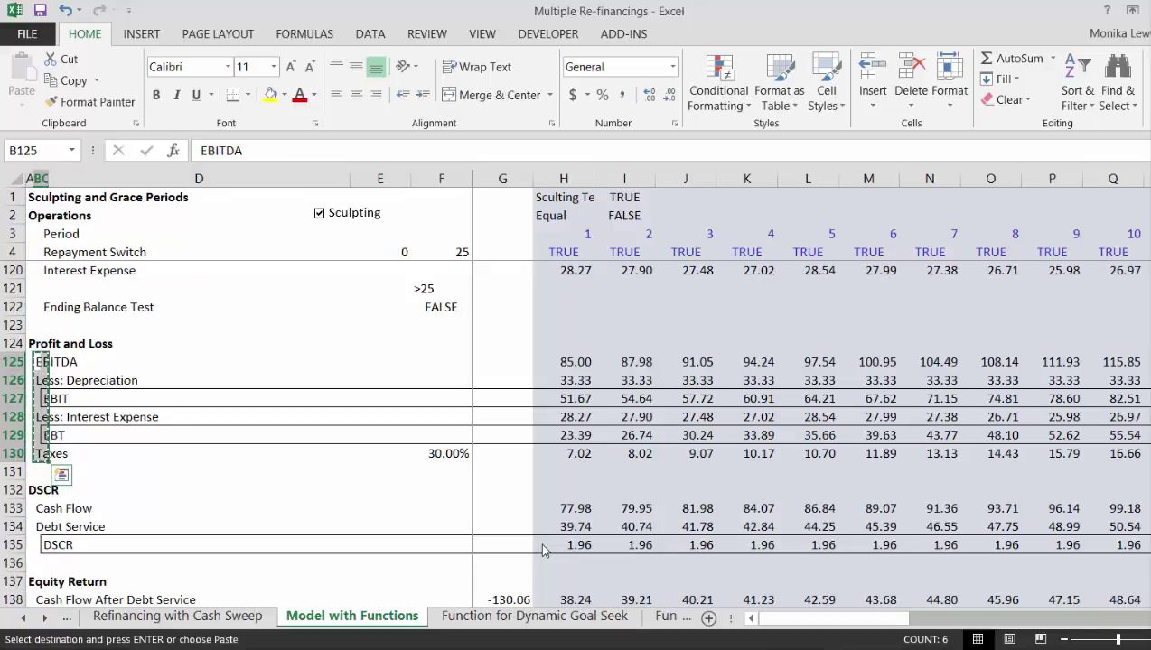
pyautogui.press('pagedown')
pyautogui.press('pagedown')
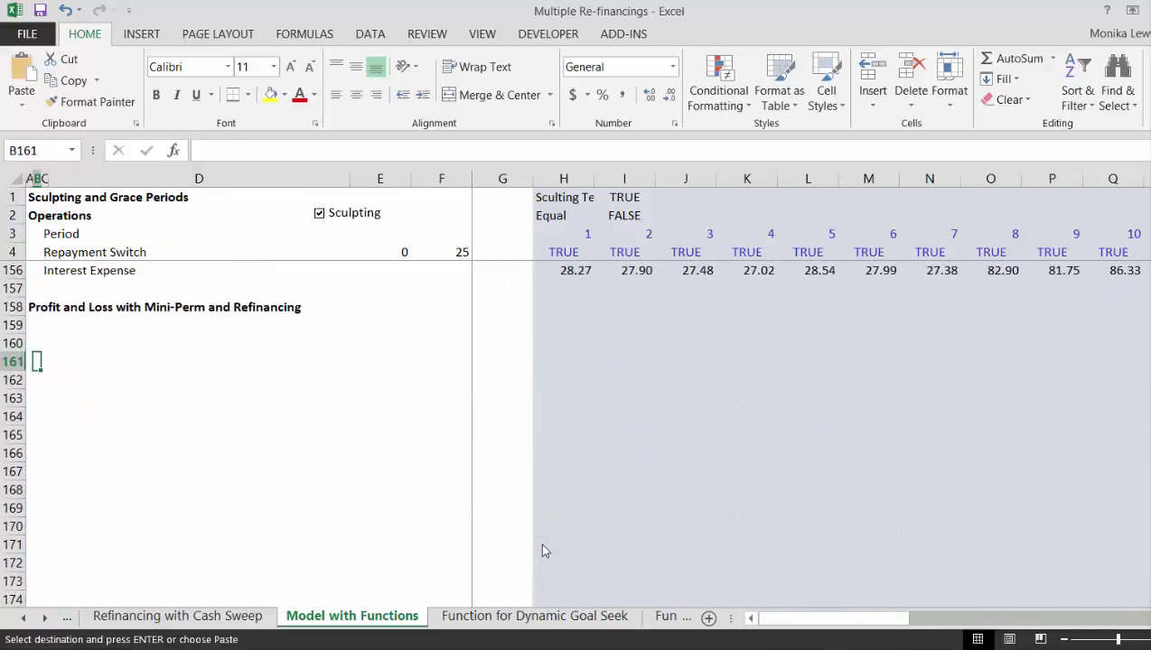
pyautogui.press('Up')
pyautogui.press('Up')
pyautogui.write('v')
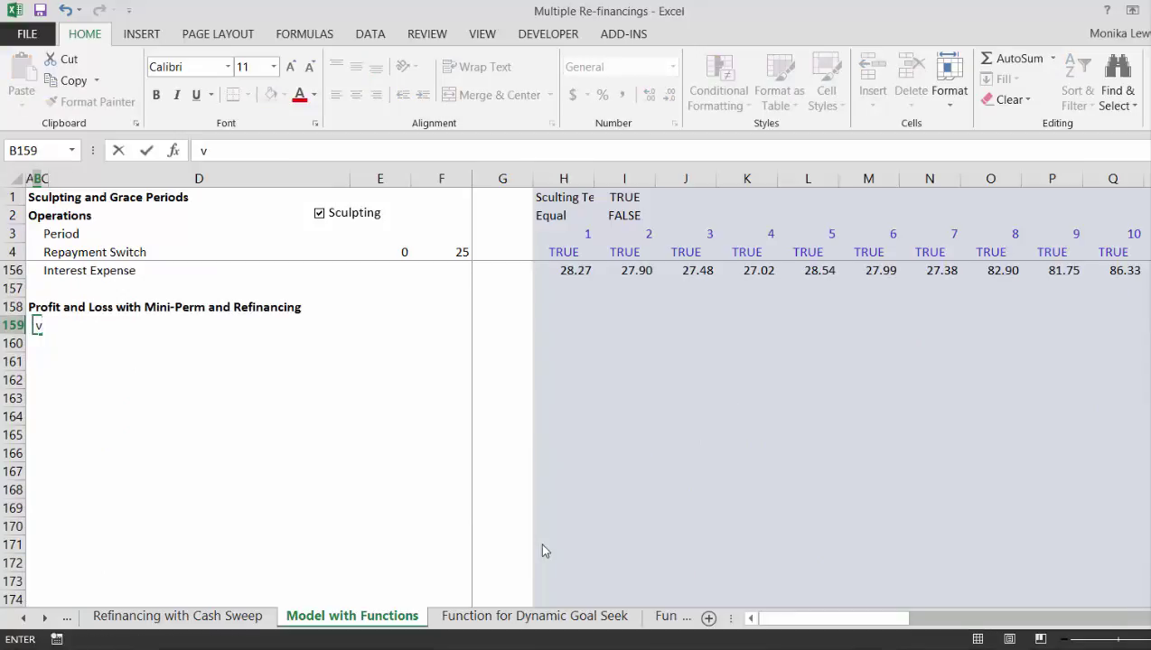
pyautogui.press('Escape')
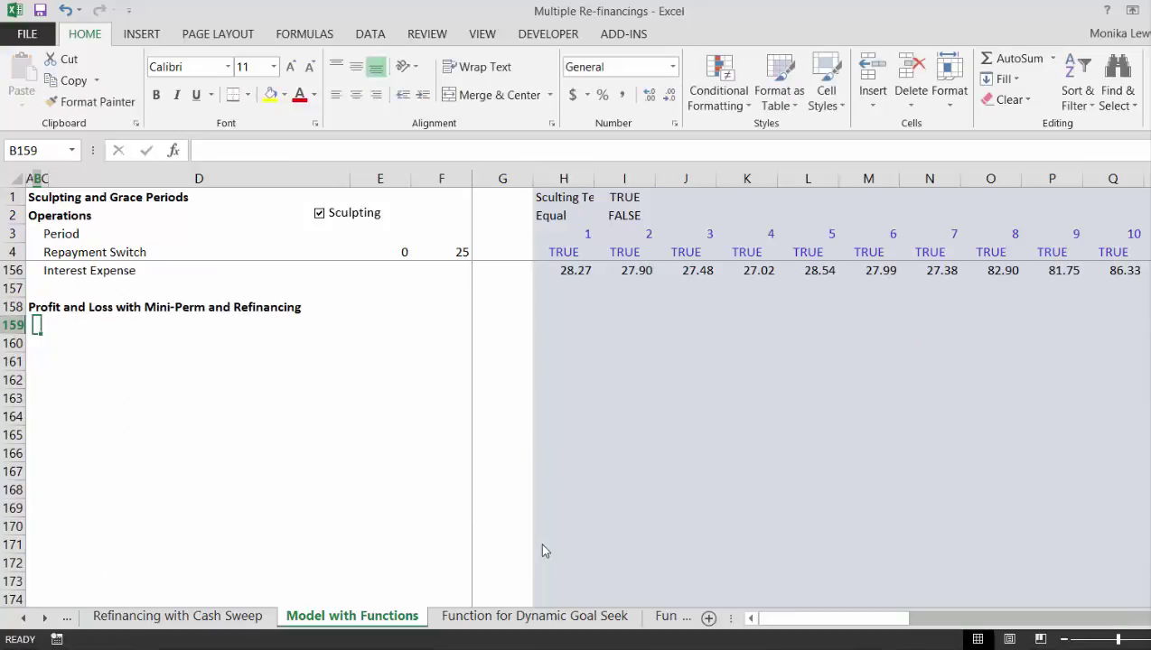
# Step: Copy the original Profit and Loss row labels in B125:C130, EBITDA through Taxes, to B159 under the mini-perm and refinancing heading
pyautogui.press('Up')
pyautogui.press('Up')
pyautogui.press('Up')
pyautogui.press('Up')
pyautogui.press('Up')
pyautogui.press('Up')
pyautogui.press('Up')
pyautogui.press('Up')
pyautogui.press('Up')
pyautogui.press('Up')
pyautogui.press('Up')
pyautogui.press('Up')
pyautogui.press('Up')
pyautogui.press('Up')
pyautogui.press('Up')
pyautogui.press('Up')
pyautogui.press('Up')
pyautogui.press('Up')
pyautogui.press('Up')
pyautogui.press('Up')
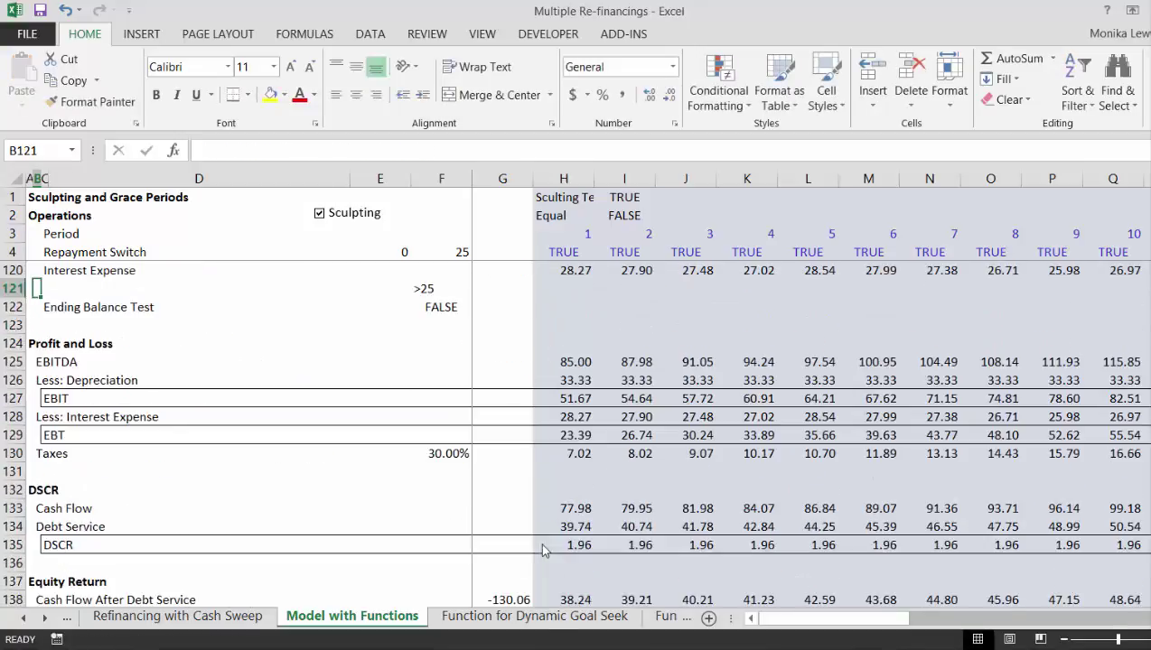
pyautogui.press('Down')
pyautogui.press('Down')
pyautogui.press('Down')
pyautogui.press('Down')
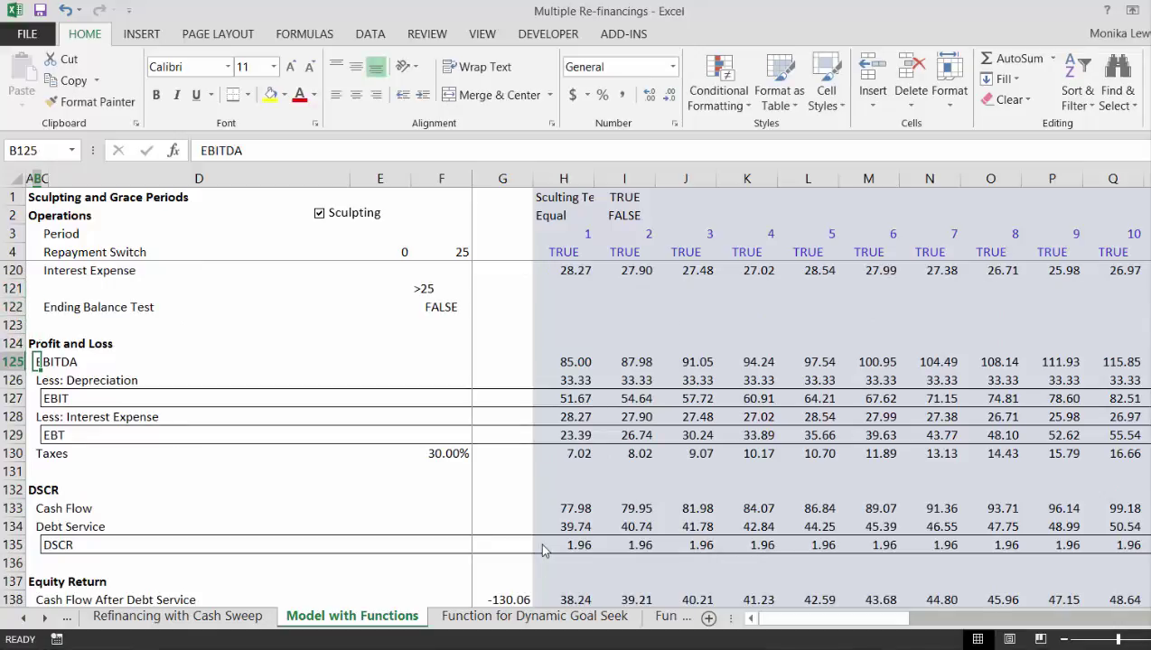
pyautogui.hotkey('shift', 'Down')
pyautogui.hotkey('shift', 'Down')
pyautogui.hotkey('shift', 'Down')
pyautogui.hotkey('shift', 'Down')
pyautogui.hotkey('shift', 'Down')
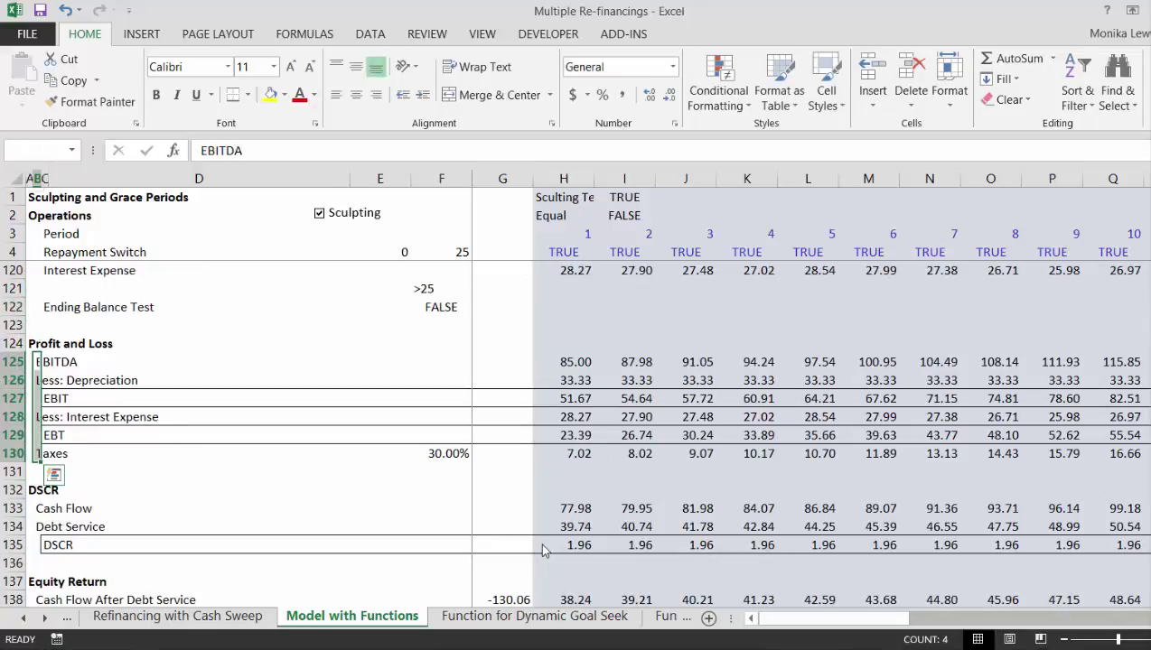
pyautogui.hotkey('ctrl', 'c')
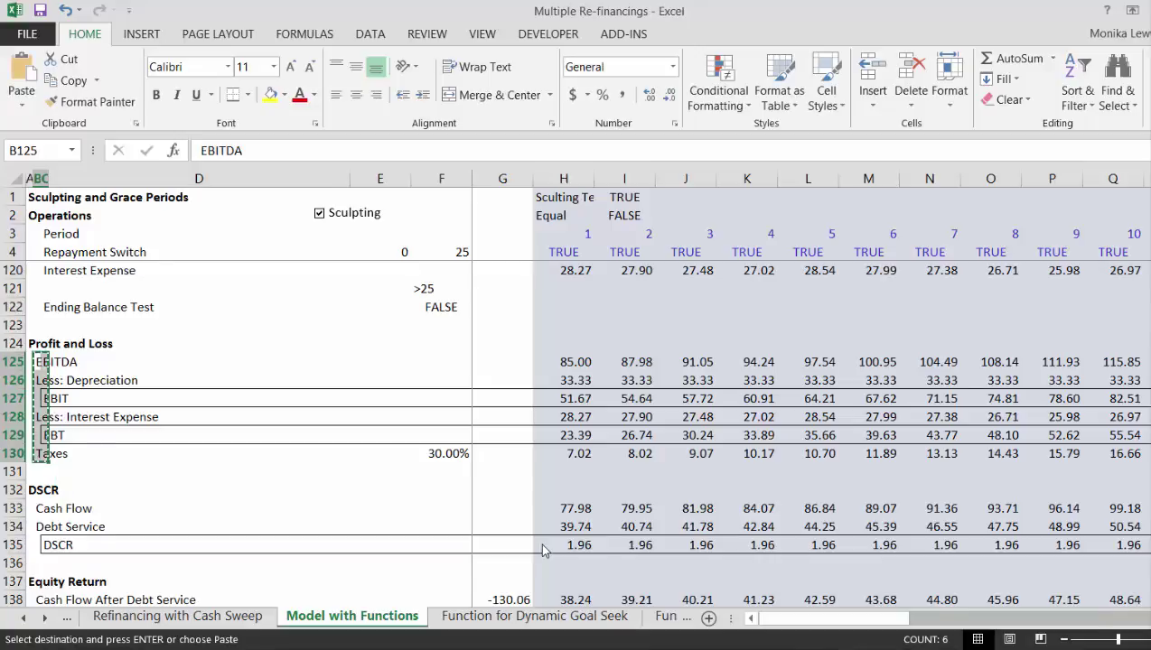
pyautogui.press('pagedown')
pyautogui.press('pagedown')
pyautogui.press('Up')
pyautogui.press('Up')
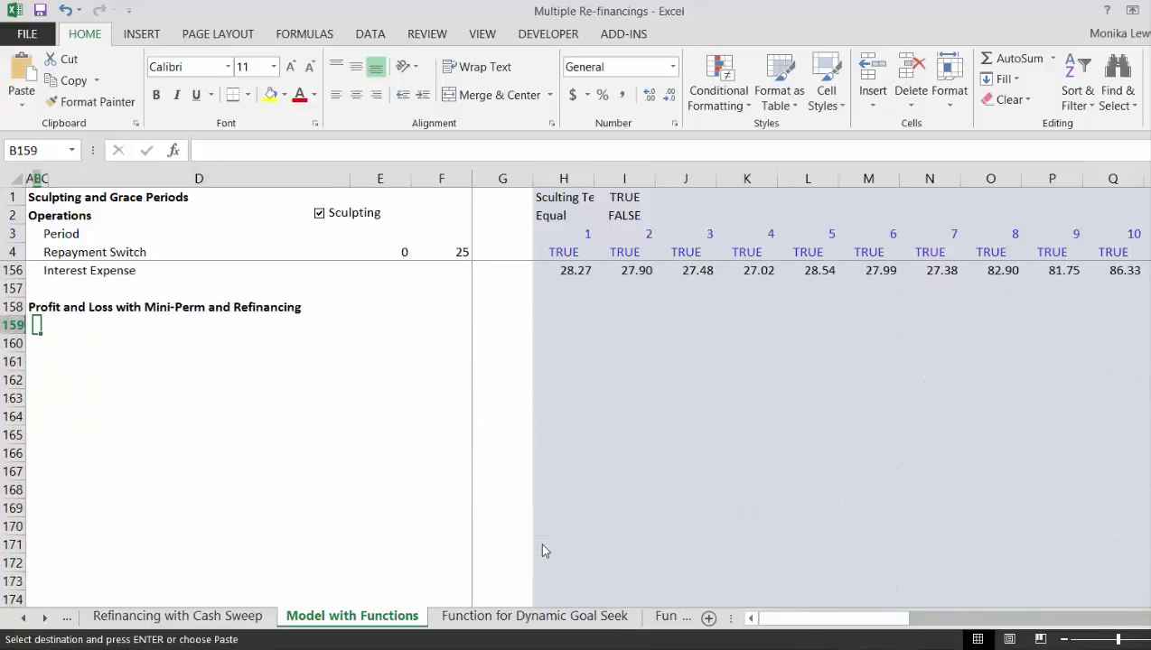
pyautogui.hotkey('ctrl', 'v')
# Step: Enter the label "Net Income" in C165, directly beneath the copied Taxes row
pyautogui.press('Down')
pyautogui.press('Down')
pyautogui.press('Down')
pyautogui.press('Down')
pyautogui.press('Down')
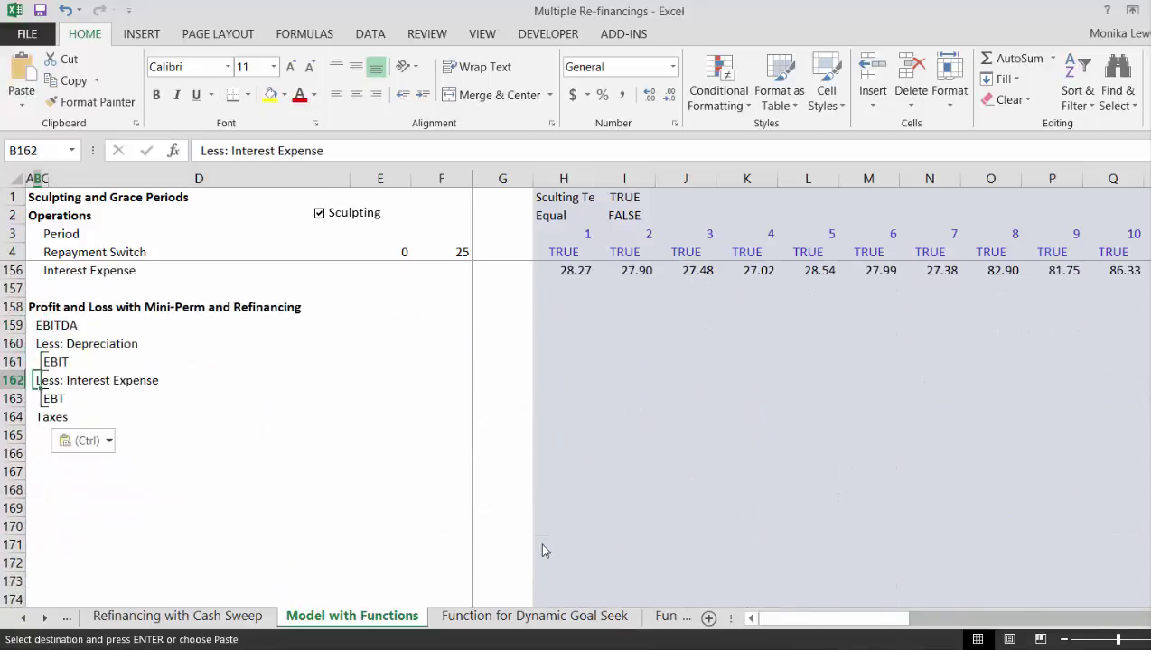
pyautogui.press('Down')
pyautogui.press('Escape')
pyautogui.write('N')
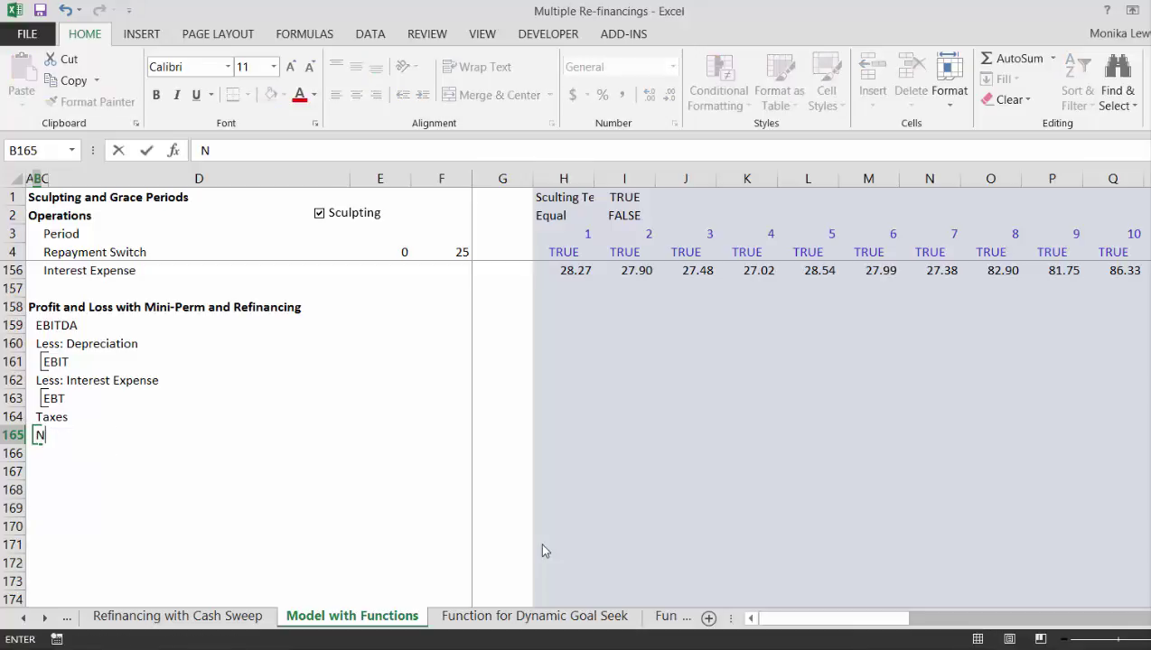
pyautogui.write('e')
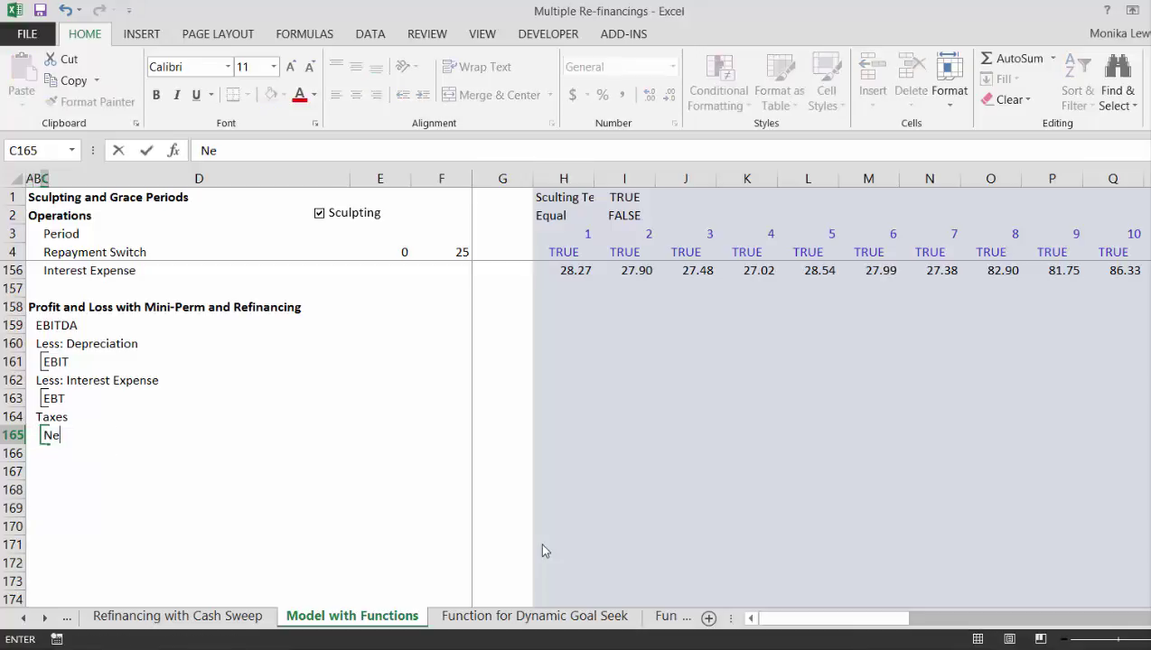
pyautogui.write('t Inco')
pyautogui.press('BackSpace')
pyautogui.press('BackSpace')
pyautogui.write('ncome')
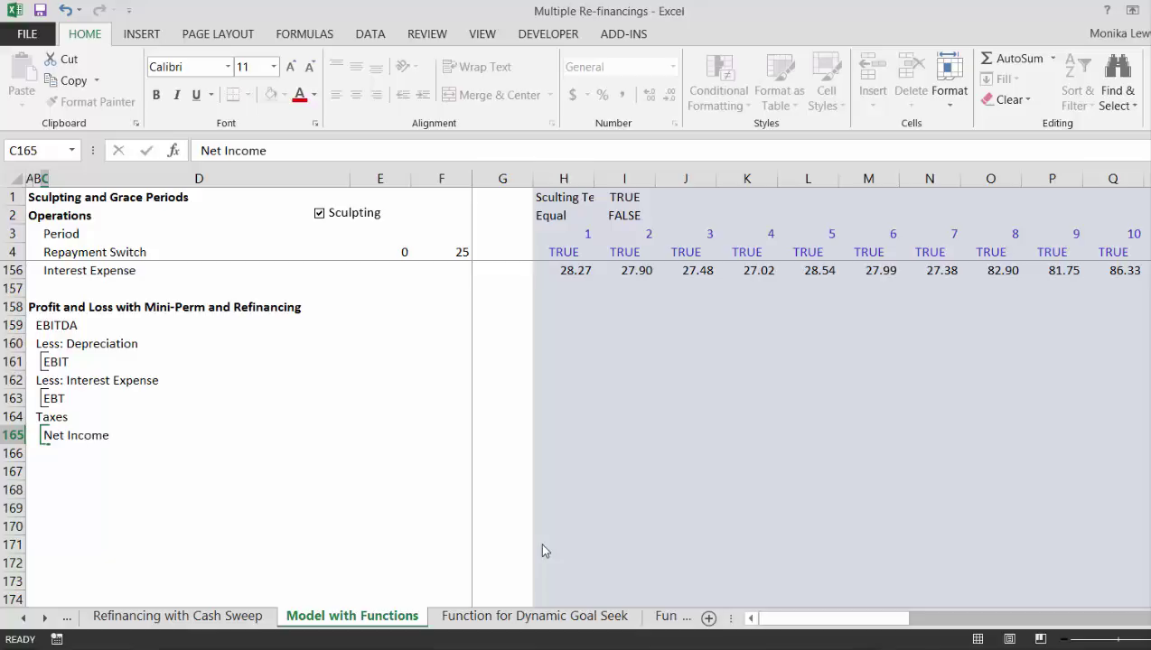
pyautogui.press('Return')
pyautogui.press('Down')
pyautogui.press('Left')
pyautogui.press('Left')
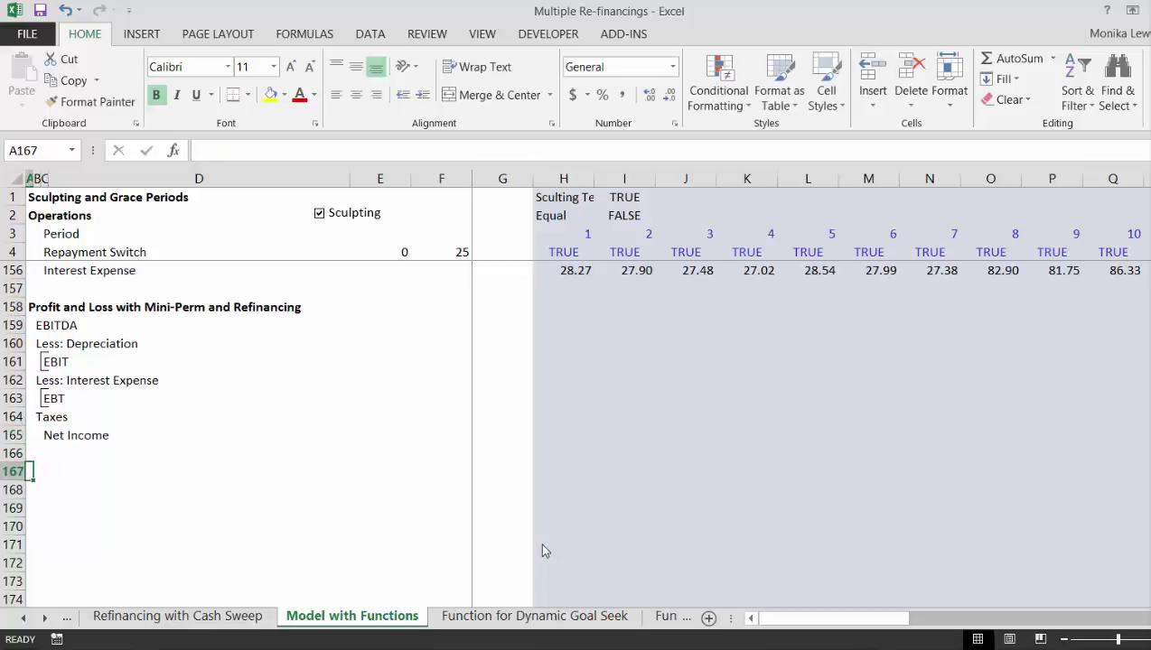
pyautogui.press('Down')
pyautogui.press('Up')
pyautogui.press('pageup')
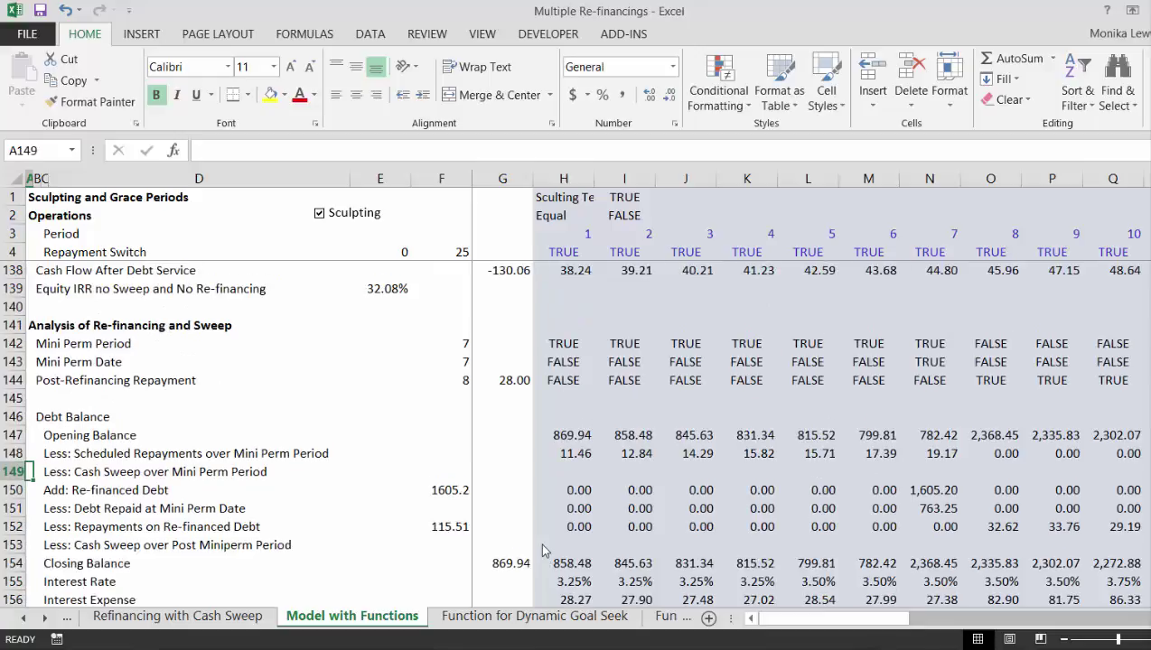
pyautogui.press('pagedown')
pyautogui.press('Up')
pyautogui.press('Up')
pyautogui.press('Up')
pyautogui.press('Up')
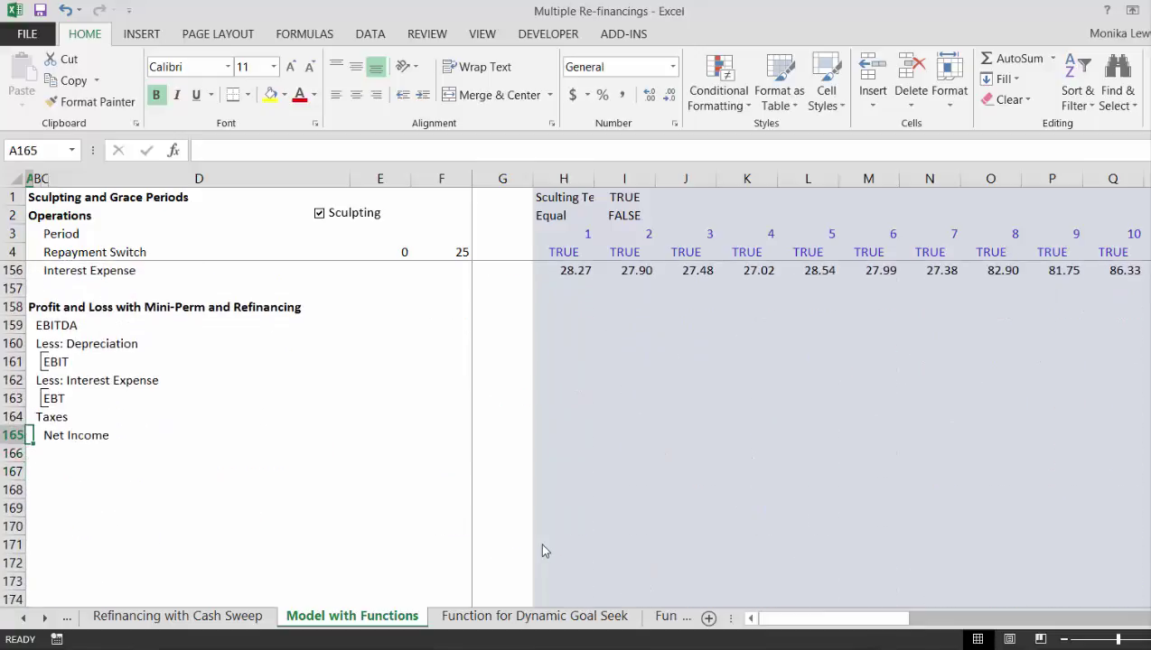
pyautogui.press('pageup')
pyautogui.press('pagedown')
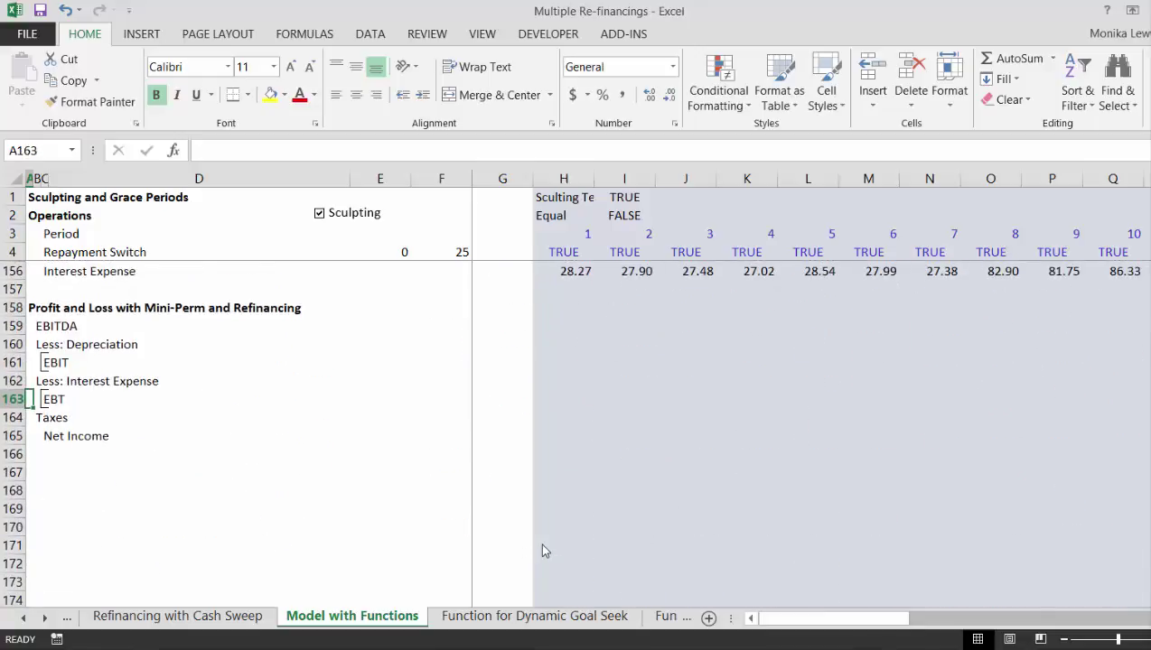
# Step: Copy the section heading in A158 to A167, below the new Net Income row
pyautogui.press('Up')
pyautogui.press('Up')
pyautogui.press('Up')
pyautogui.press('Up')
pyautogui.press('Up')
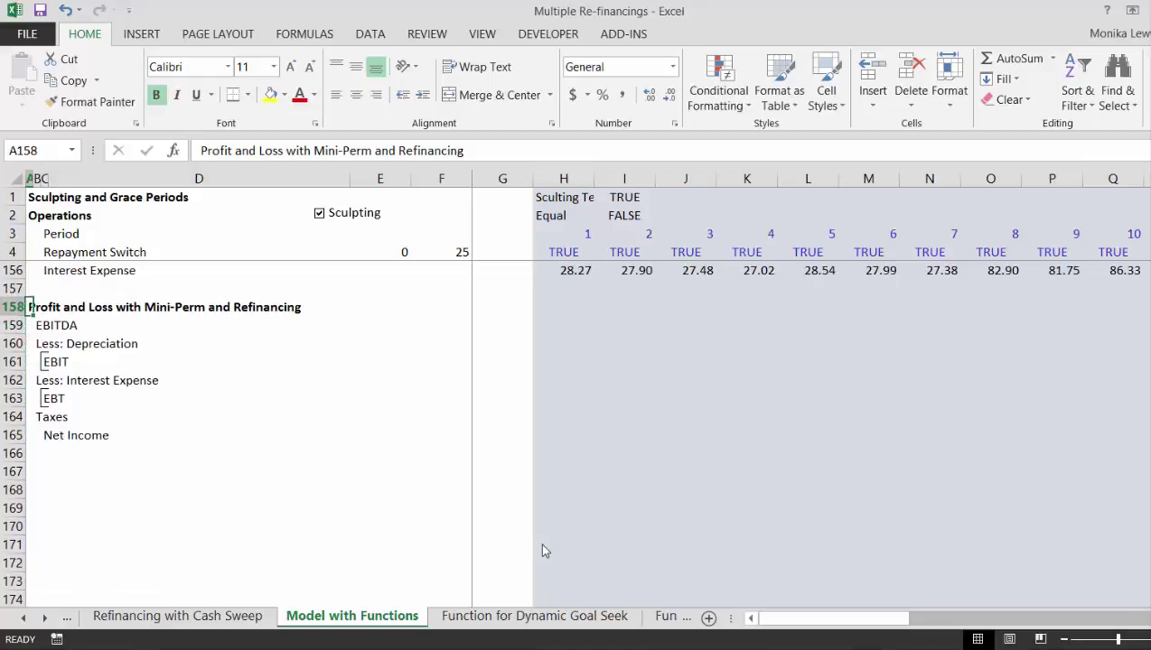
pyautogui.hotkey('ctrl', 'c')
pyautogui.press('Down')
pyautogui.press('Down')
pyautogui.press('Down')
pyautogui.press('Down')
pyautogui.press('Down')
pyautogui.press('Down')
pyautogui.press('Down')
pyautogui.press('Down')
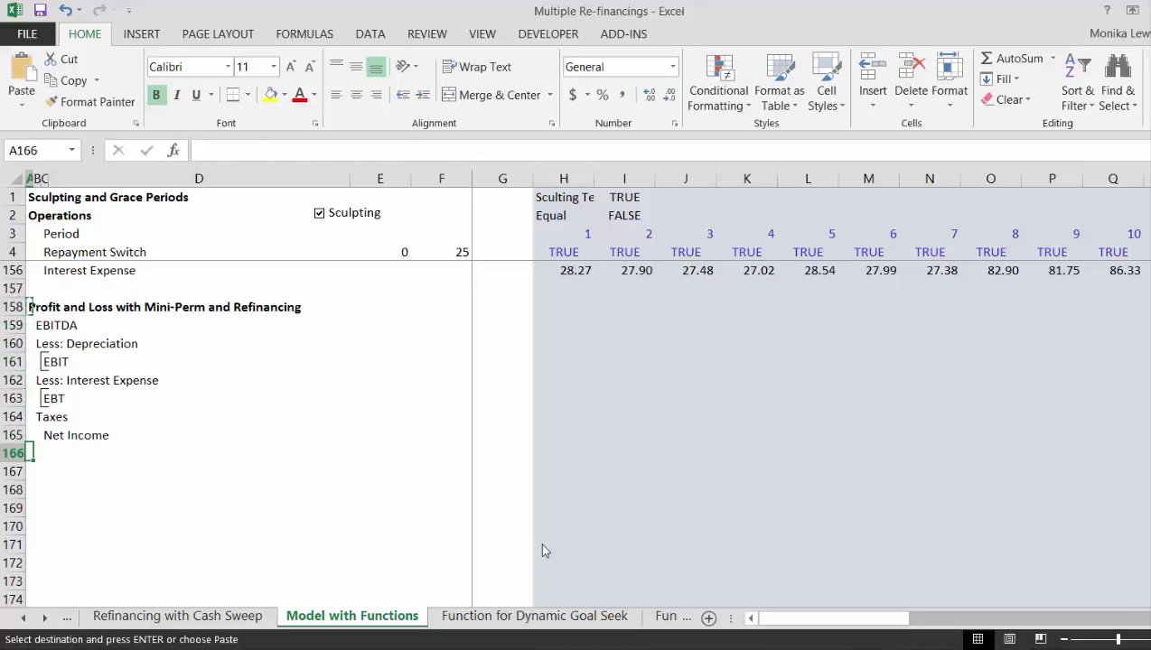
pyautogui.press('Down')
pyautogui.hotkey('ctrl', 'v')
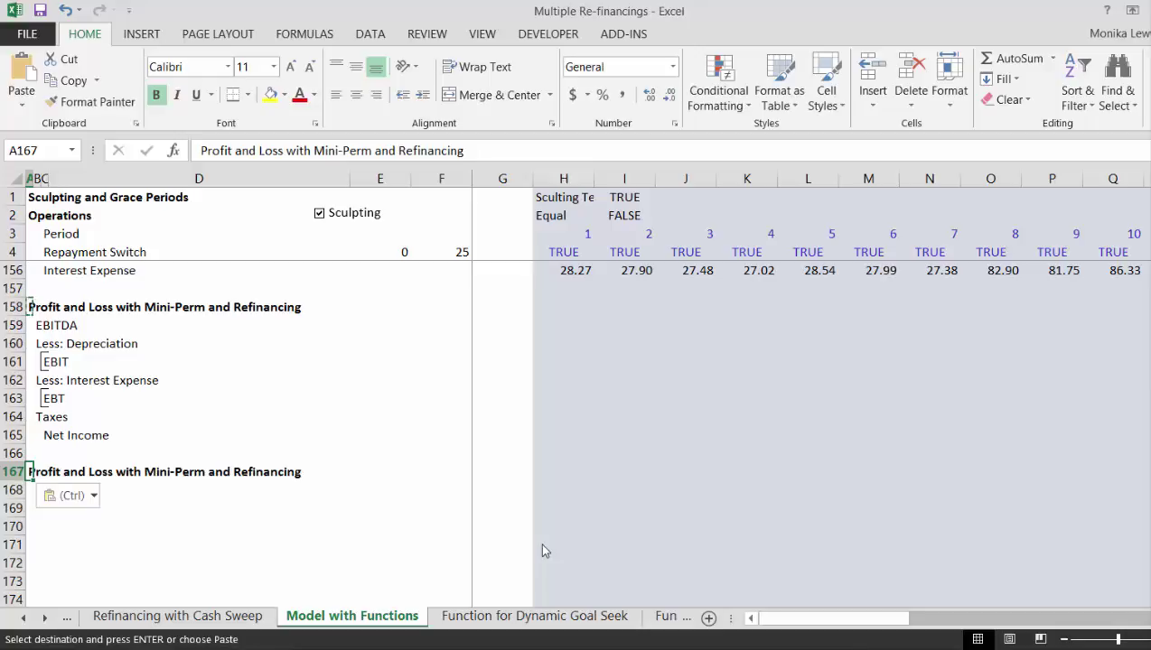
# Step: Change the copied heading in A167 to "Cash Flow with Mini-Perm and Refinancing"
pyautogui.press('Escape')
pyautogui.press('F2')
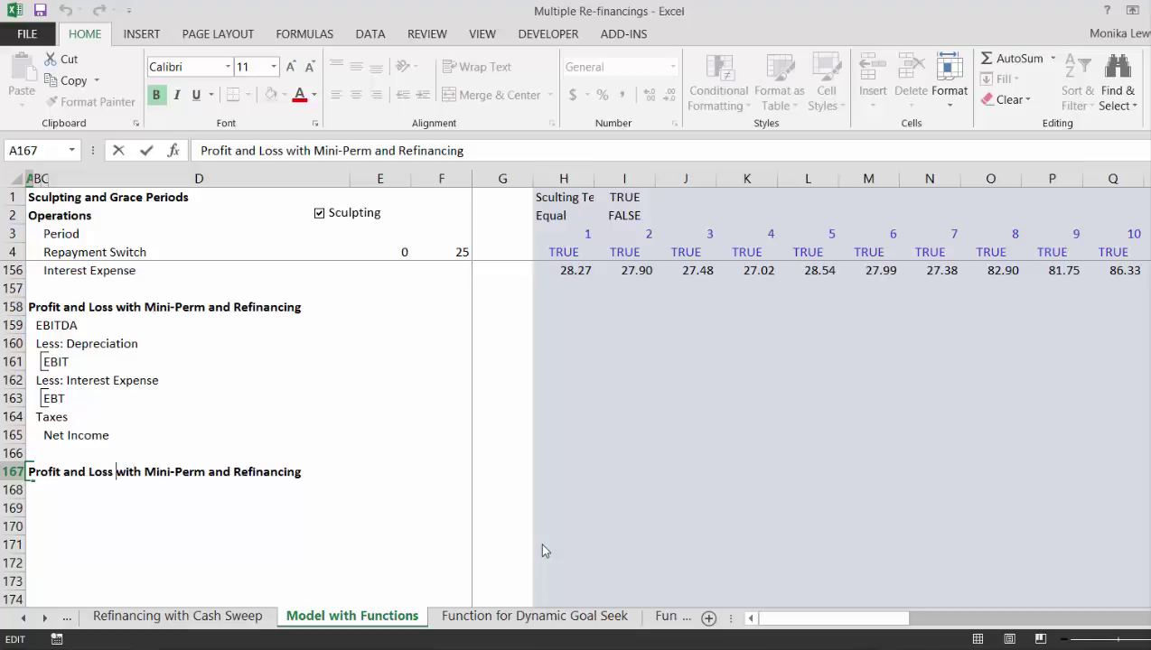
pyautogui.press('BackSpace')
pyautogui.press('BackSpace')
pyautogui.press('BackSpace')
pyautogui.press('BackSpace')
pyautogui.press('BackSpace')
pyautogui.press('BackSpace')
pyautogui.press('BackSpace')
pyautogui.press('BackSpace')
pyautogui.press('BackSpace')
pyautogui.press('BackSpace')
pyautogui.press('BackSpace')
pyautogui.press('BackSpace')
pyautogui.press('BackSpace')
pyautogui.press('BackSpace')
pyautogui.press('BackSpace')
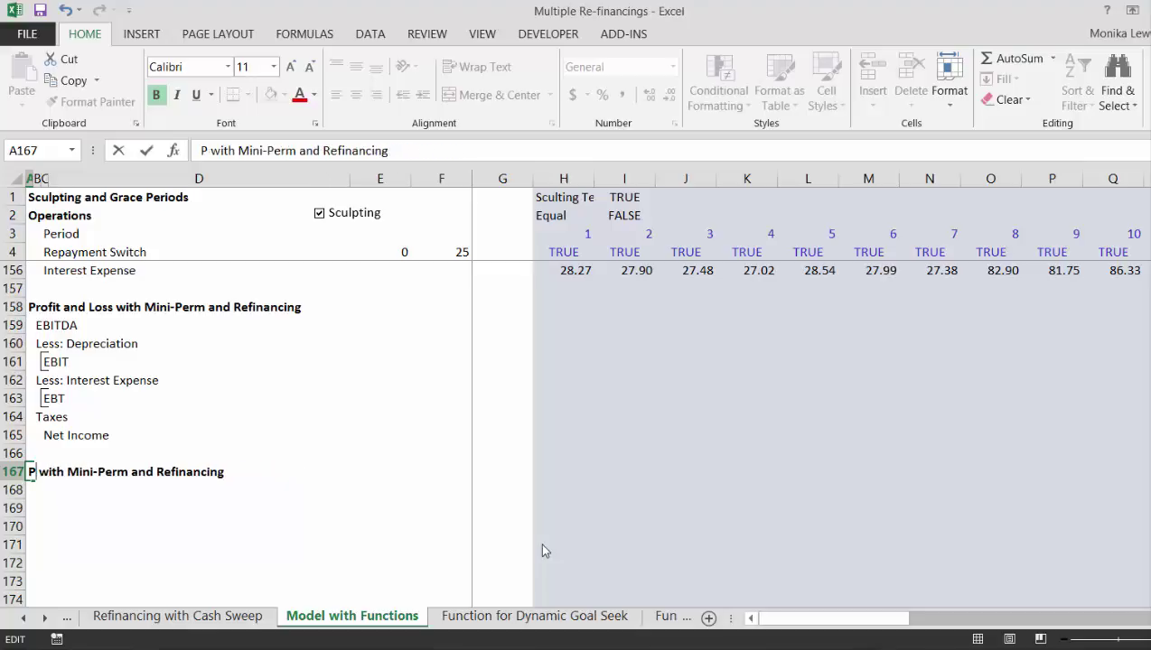
pyautogui.write('Cash')
pyautogui.write(' Flow')
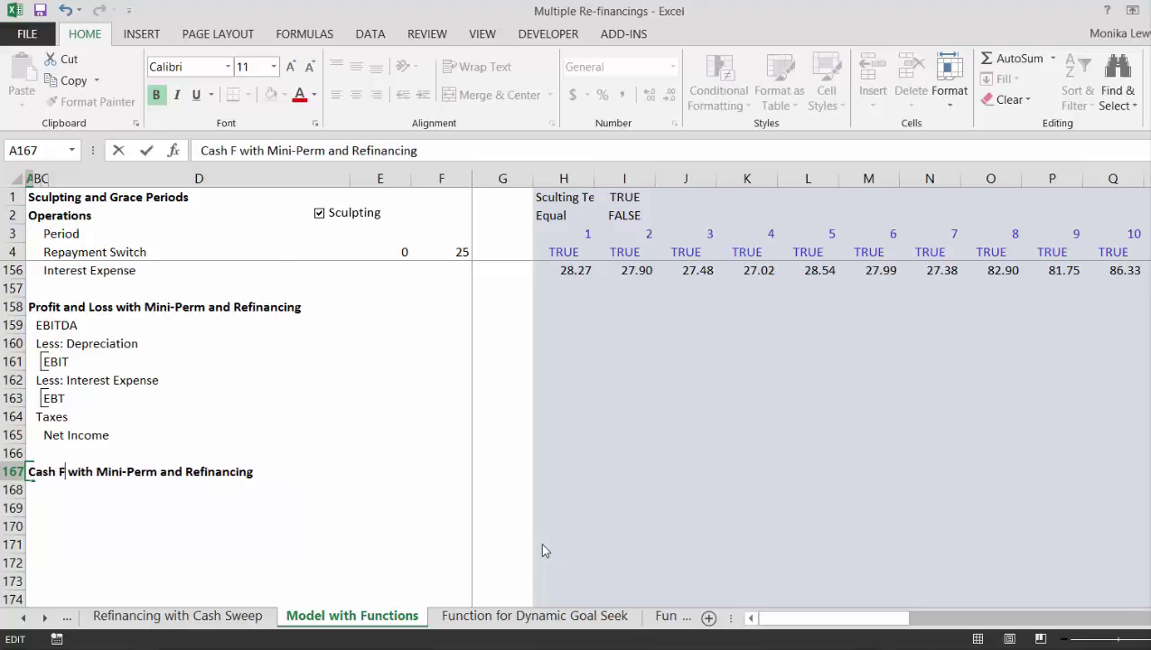
pyautogui.hotkey('ctrl', 'Return')
# Step: Enter the cash flow row labels "EBITDA", "Less: Taxes" and "CFADS" in C168, C169 and C170
pyautogui.press('Down')
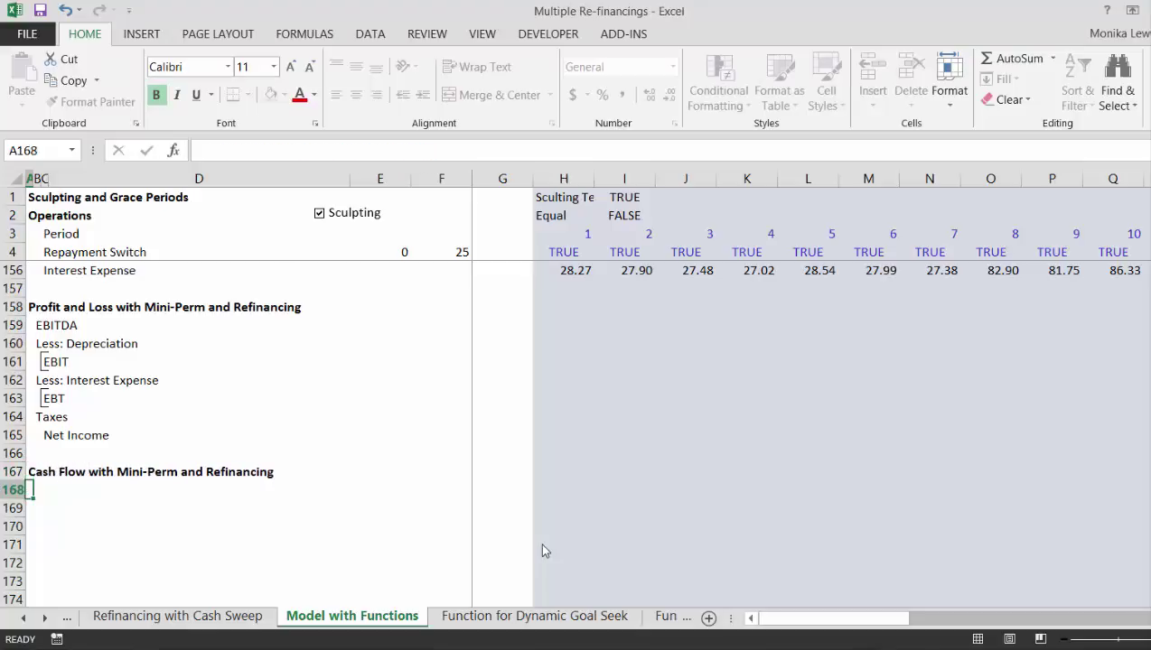
pyautogui.press('Right')
pyautogui.press('Right')
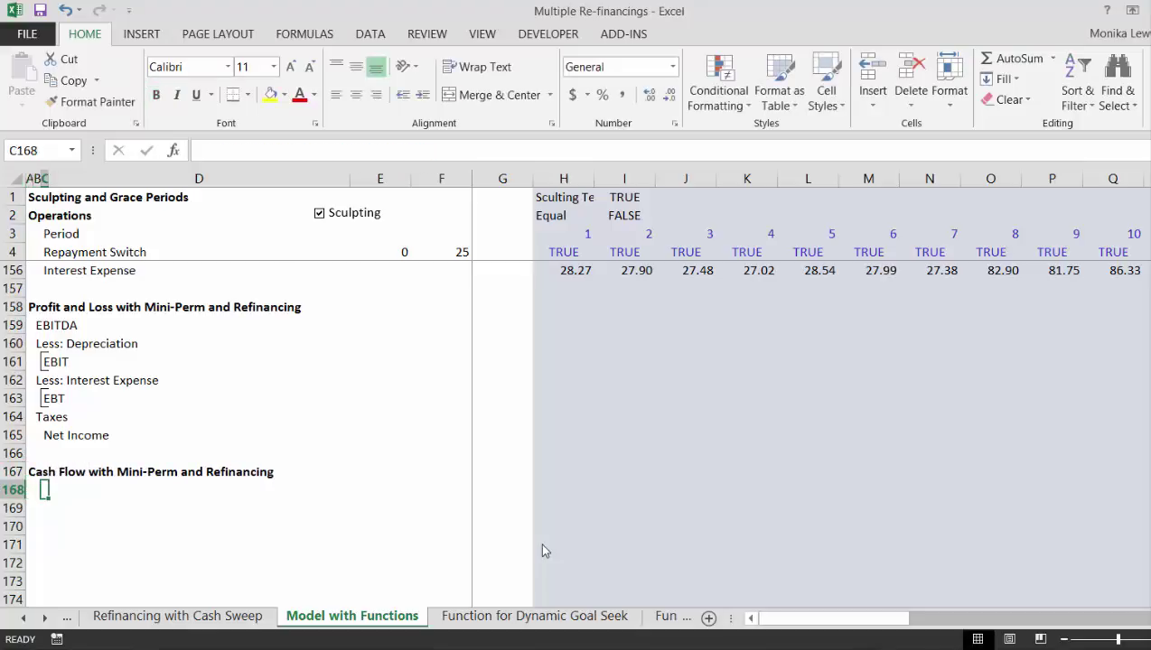
pyautogui.write('EBITDA')
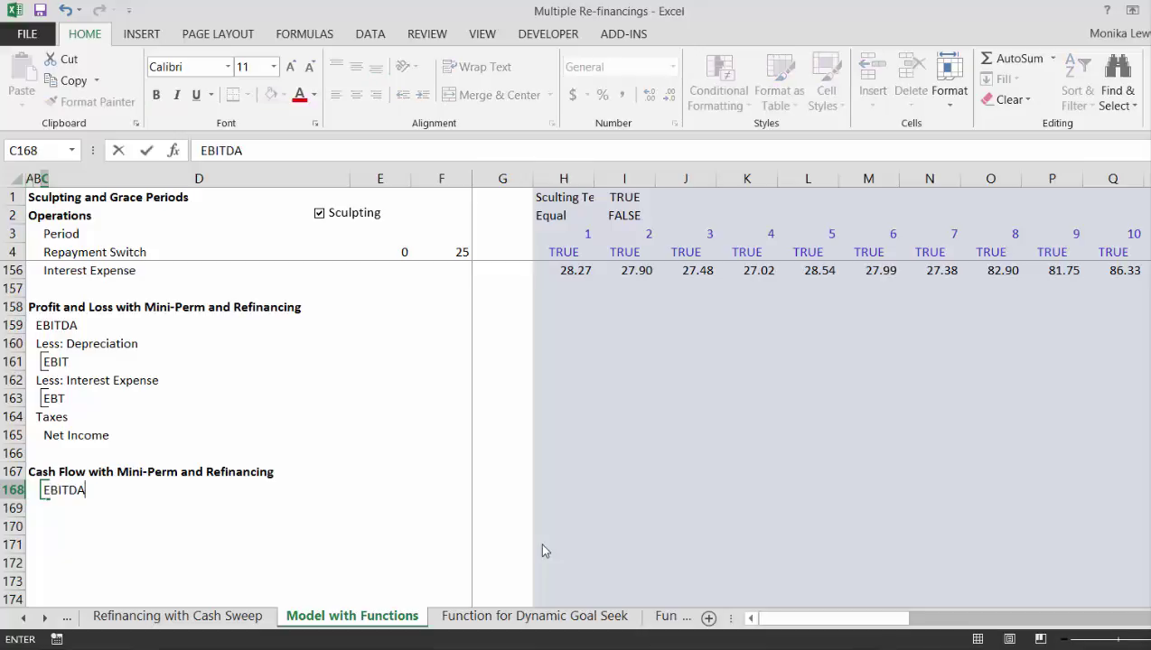
pyautogui.press('Return')
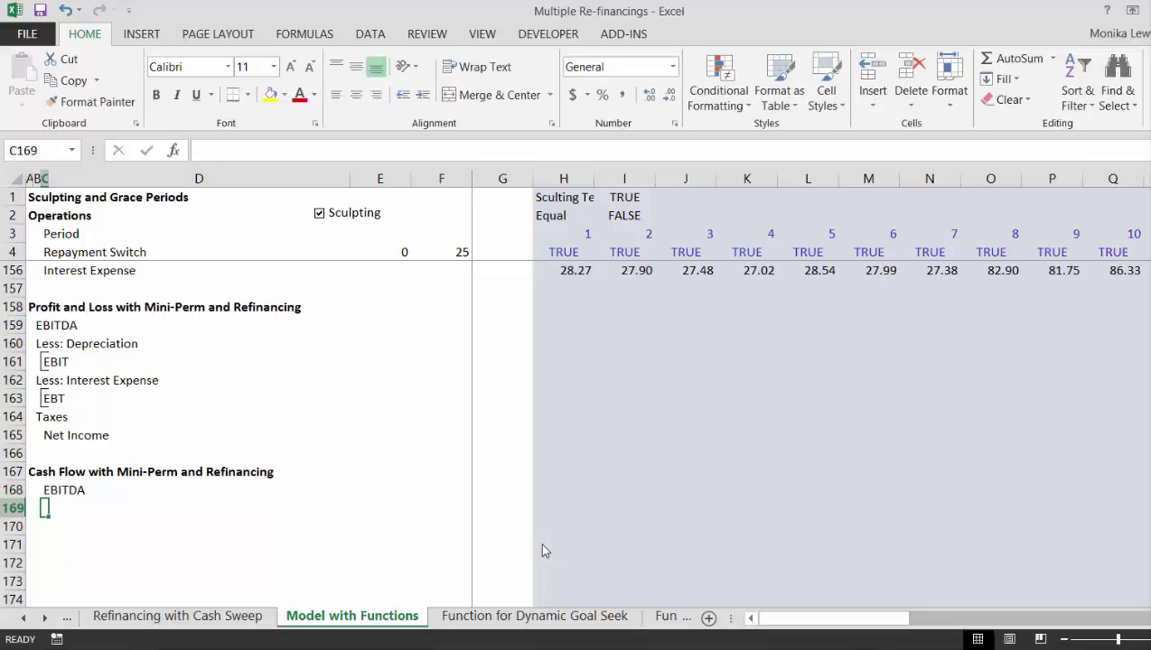
pyautogui.write('Les')
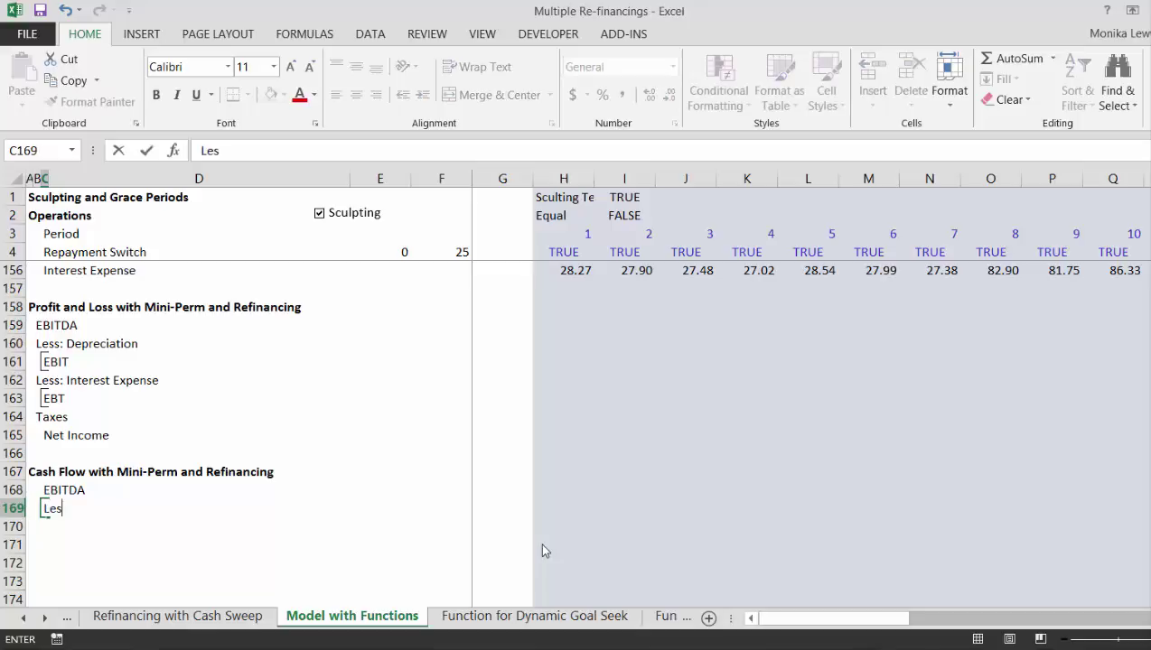
pyautogui.write('s: Taxes')
pyautogui.hotkey('ctrl', 'Return')
pyautogui.press('Down')
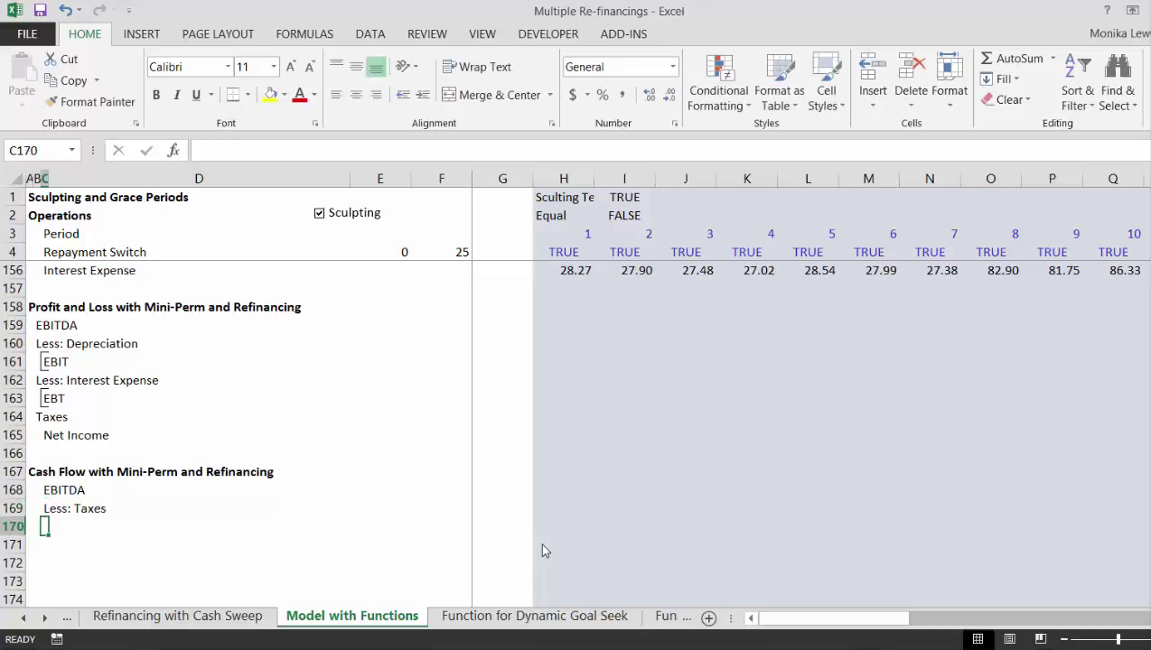
pyautogui.write('CF')
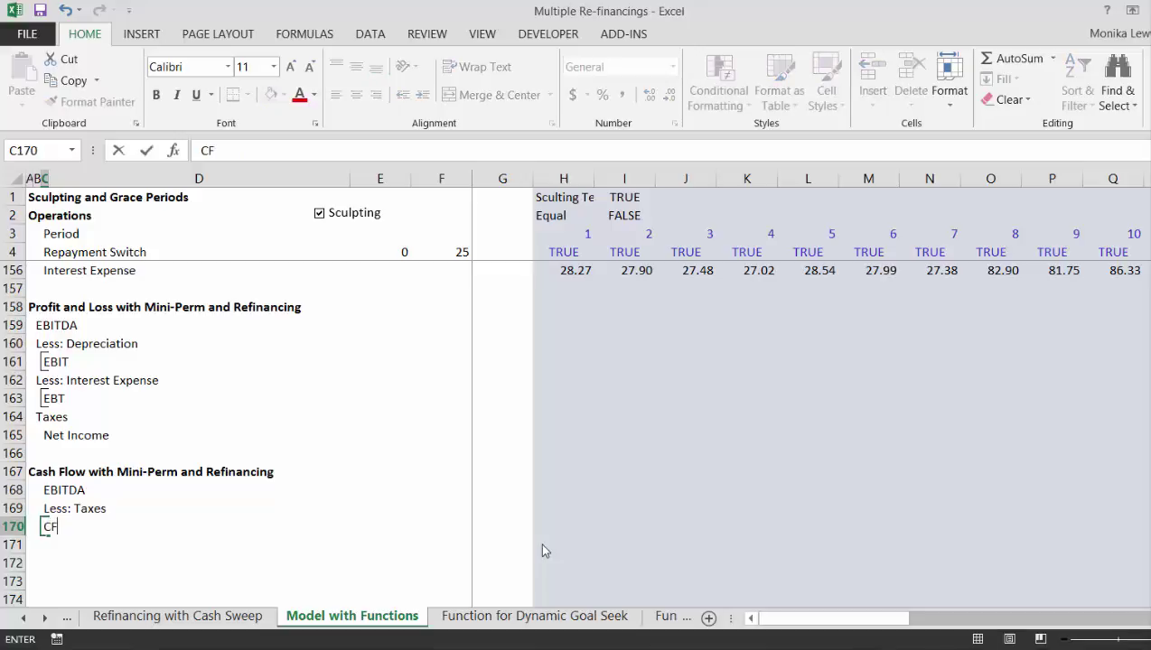
pyautogui.write('ADS')
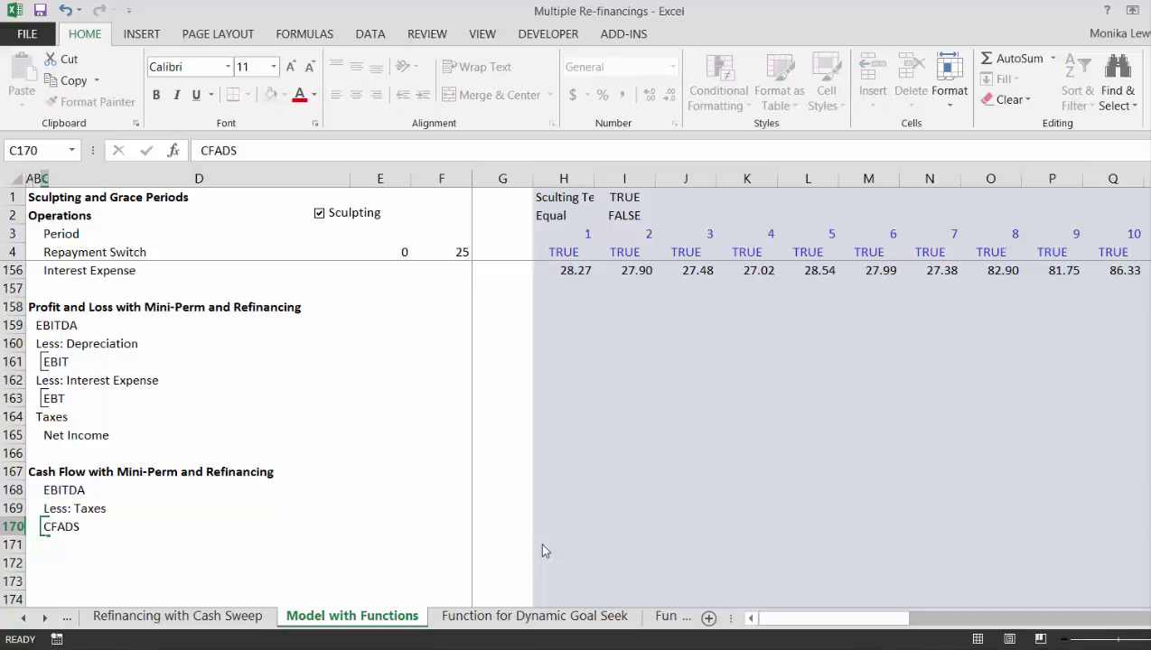
# Step: Enter the cash flow labels "Less: Mini-perm Repayment" in C171 and "Less: Interest" in C172
pyautogui.press('Return')
pyautogui.write('L')
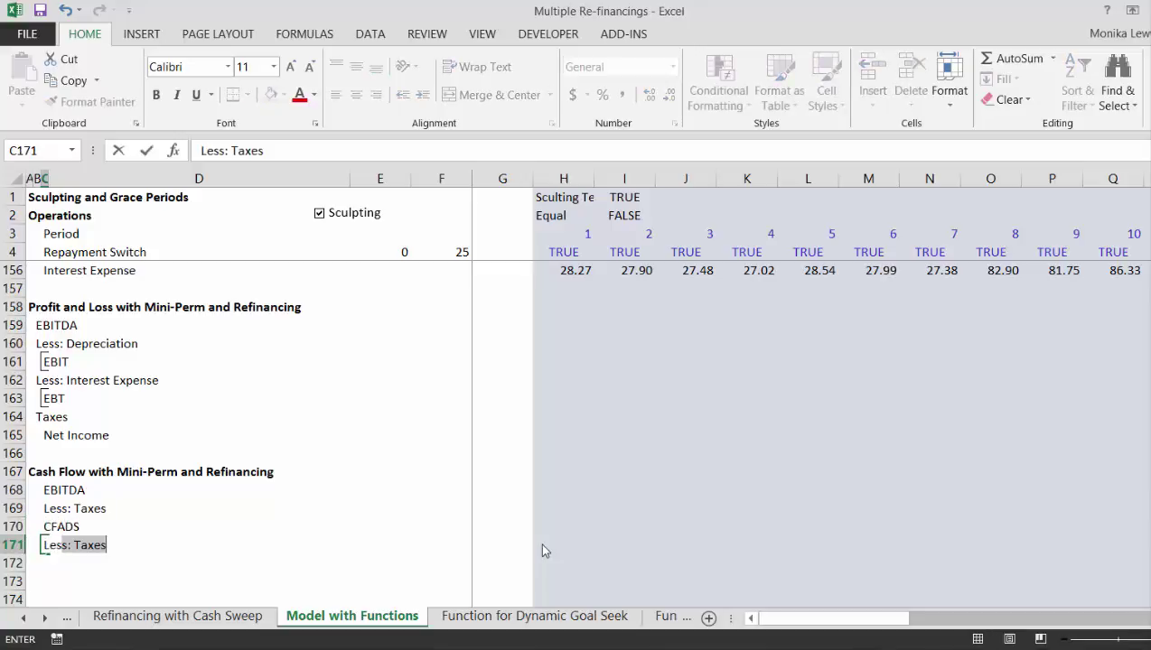
pyautogui.write('ess: Mini')
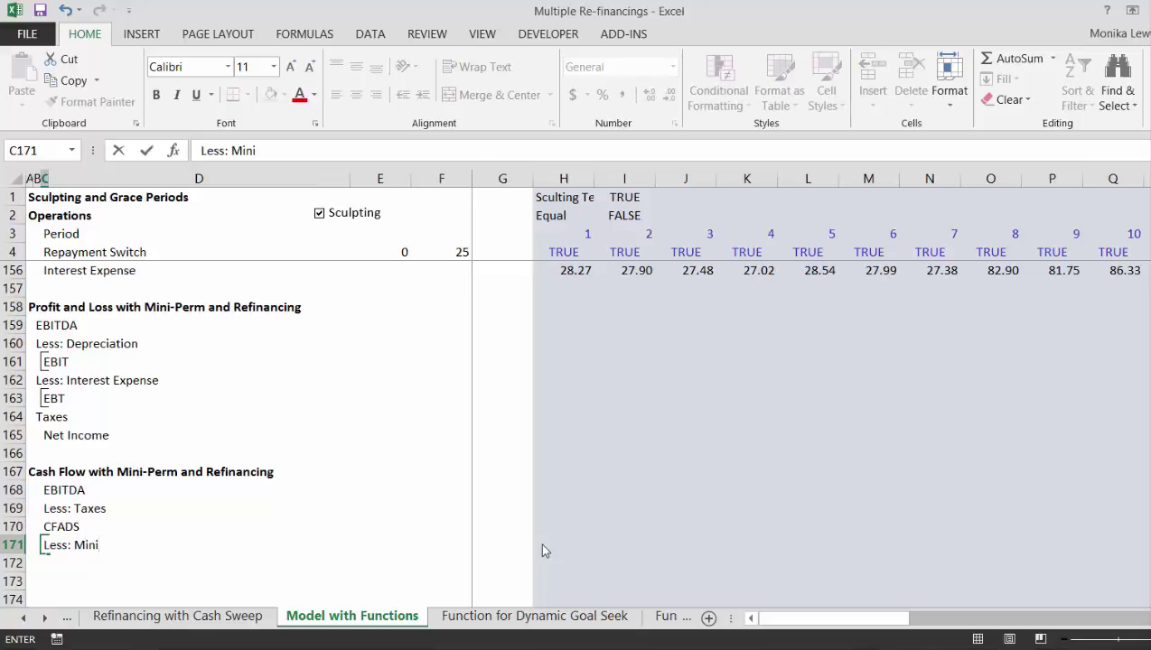
pyautogui.write('-perm Repayme')
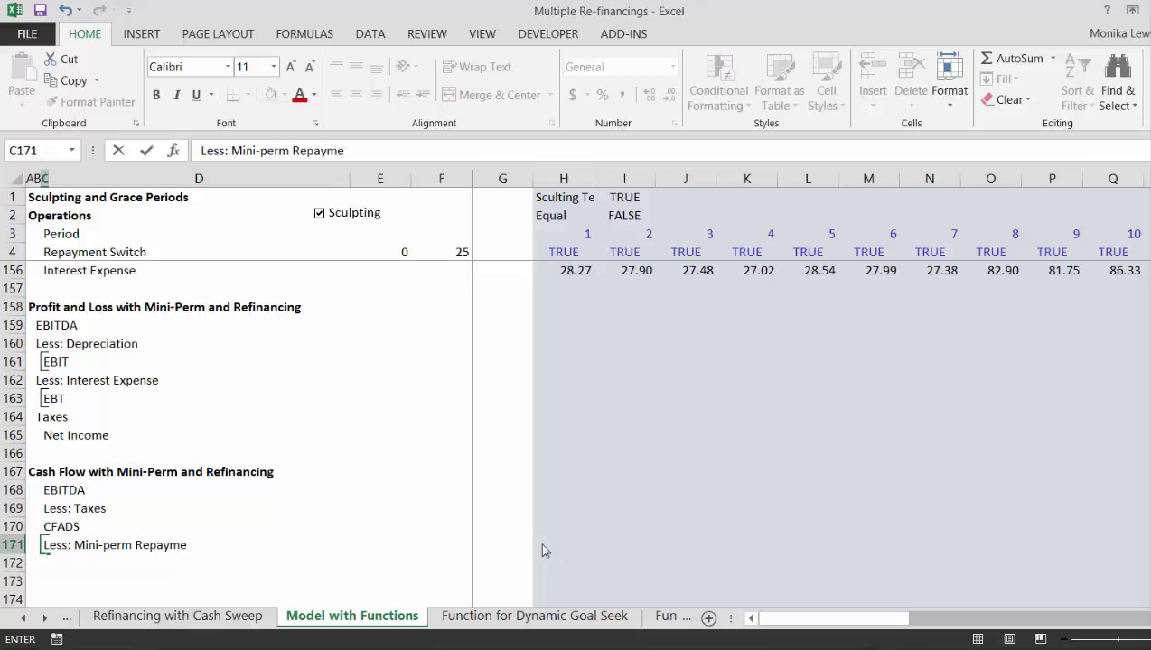
pyautogui.write('nt')
pyautogui.press('Return')
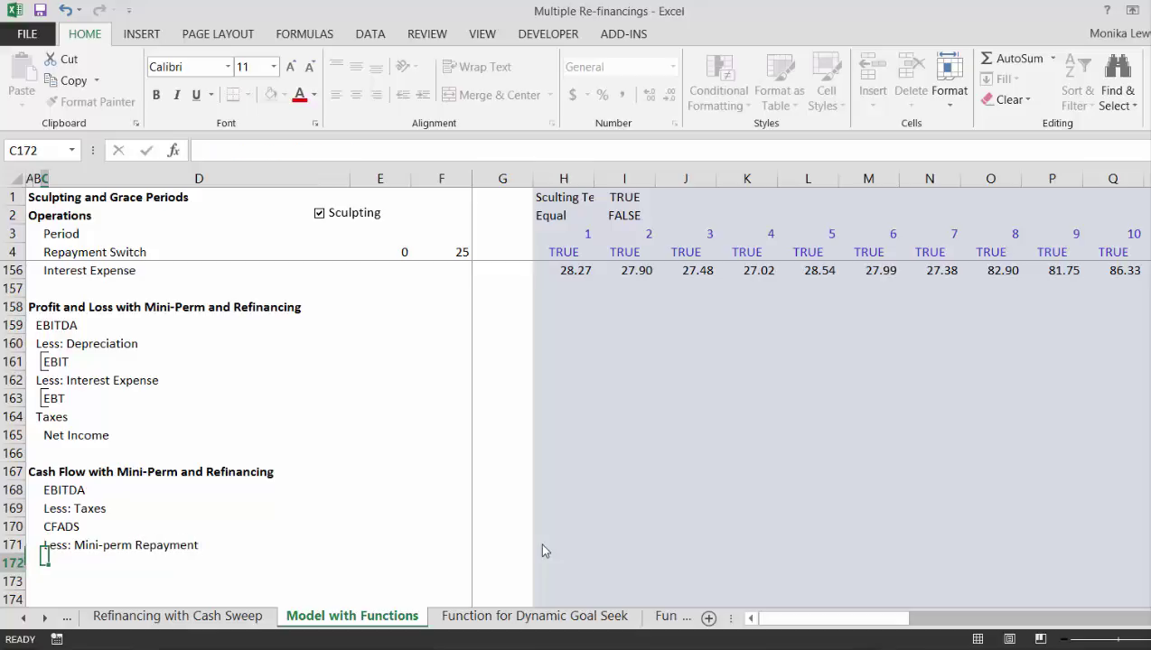
pyautogui.write('Less')
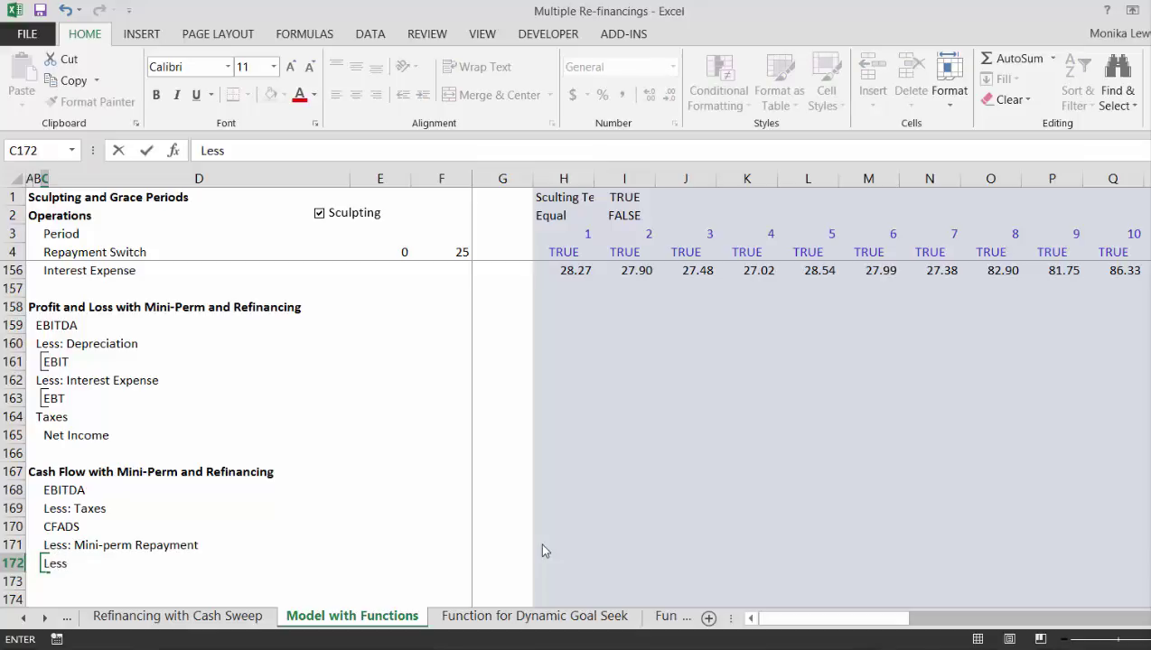
pyautogui.write(': Interest')
pyautogui.hotkey('ctrl', 'Return')
pyautogui.press('Return')
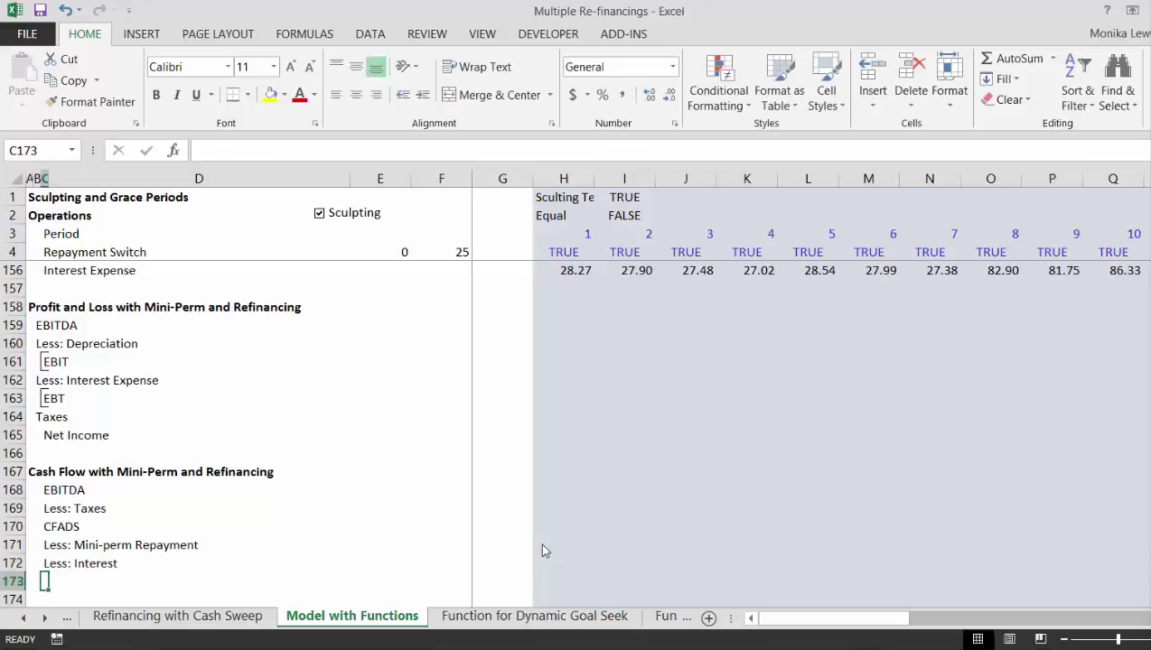
# Step: Enter the label "Net Cash Flow" in C173, directly beneath the interest row
pyautogui.write('Net Cash')
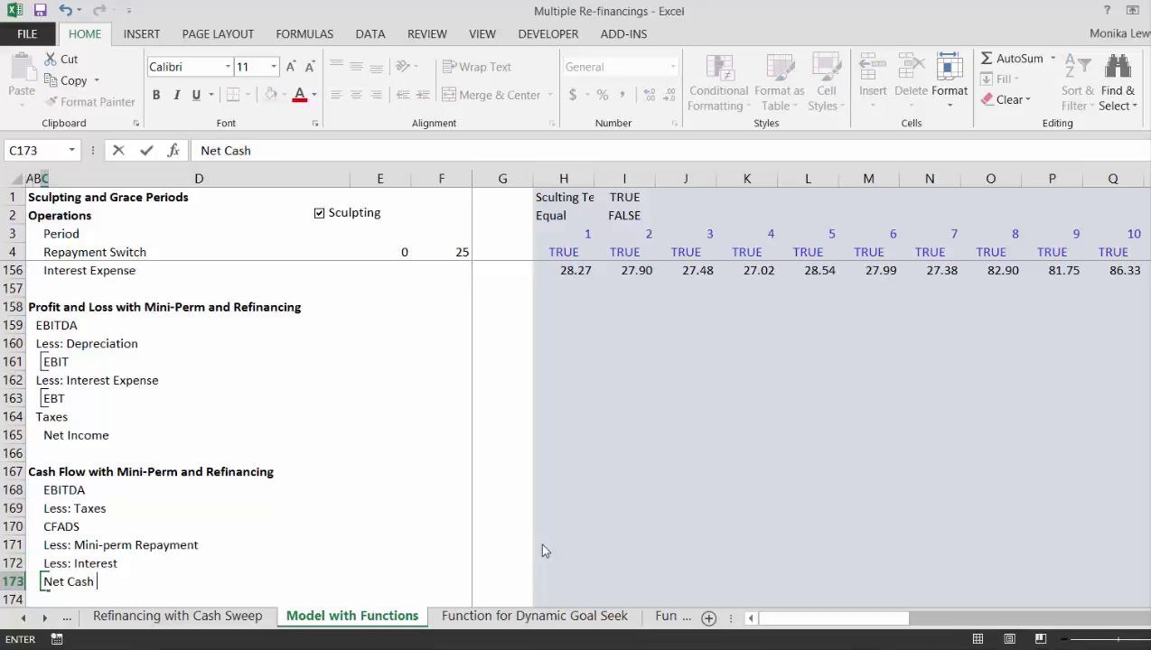
pyautogui.write(' Flow')
pyautogui.press('Return')
pyautogui.press('Return')
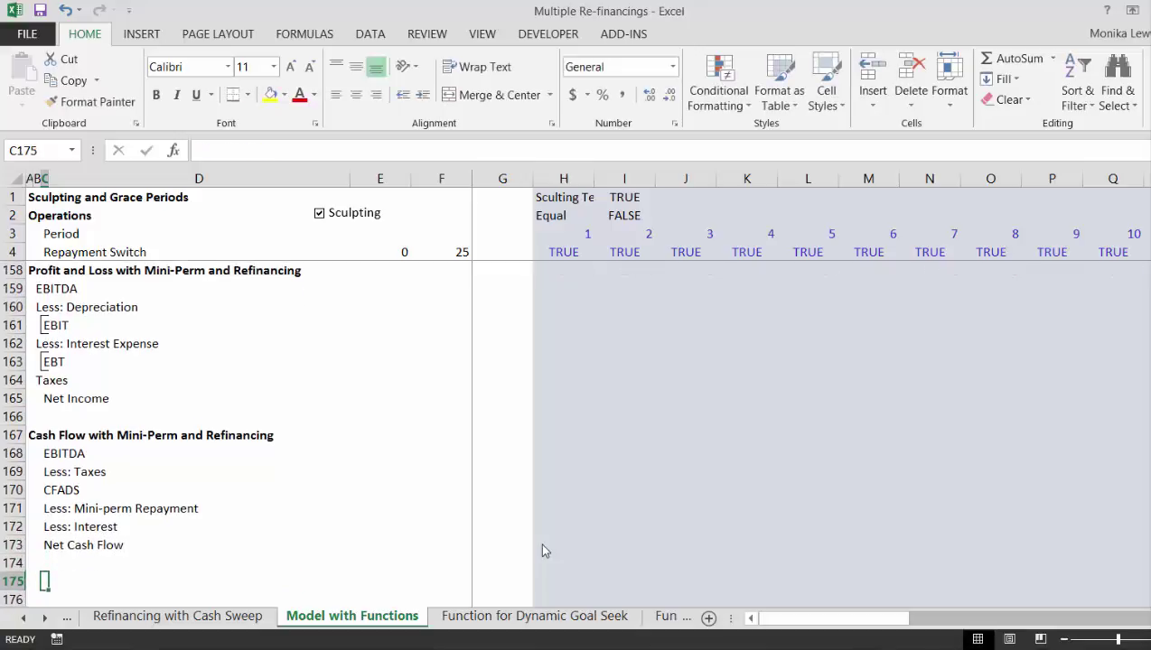
# Step: Enter the label "Less: Sweep Durining Mini-Perm" in C174, directly beneath Net Cash Flow
pyautogui.press('Up')
pyautogui.press('Up')
pyautogui.press('Down')
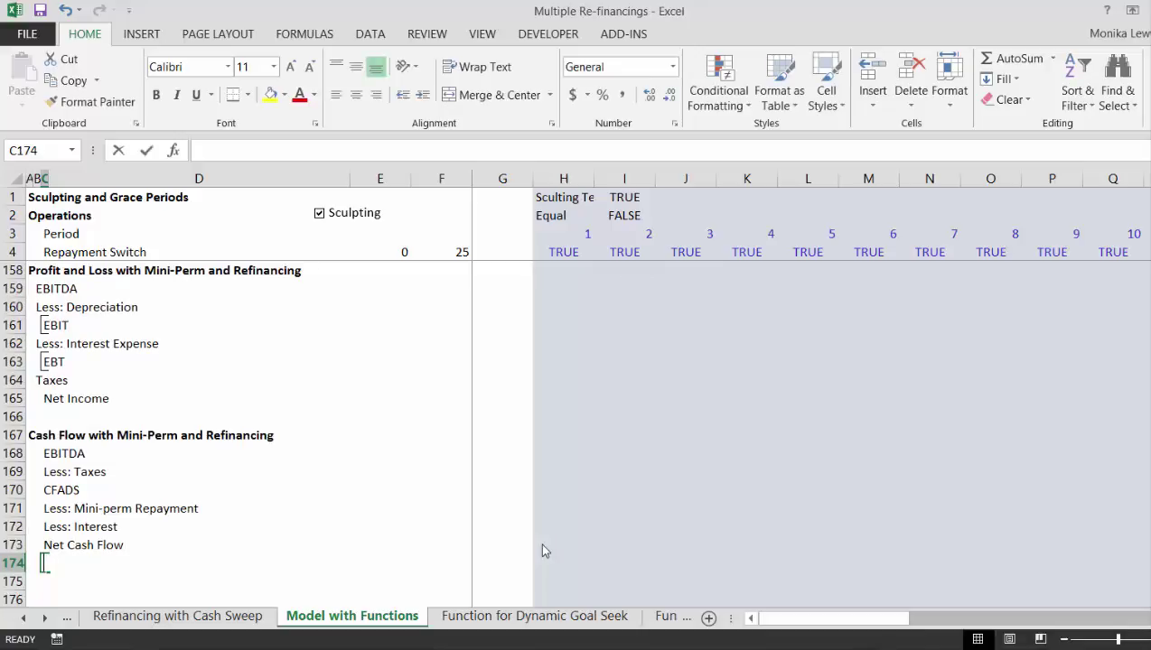
pyautogui.write('Less: S')
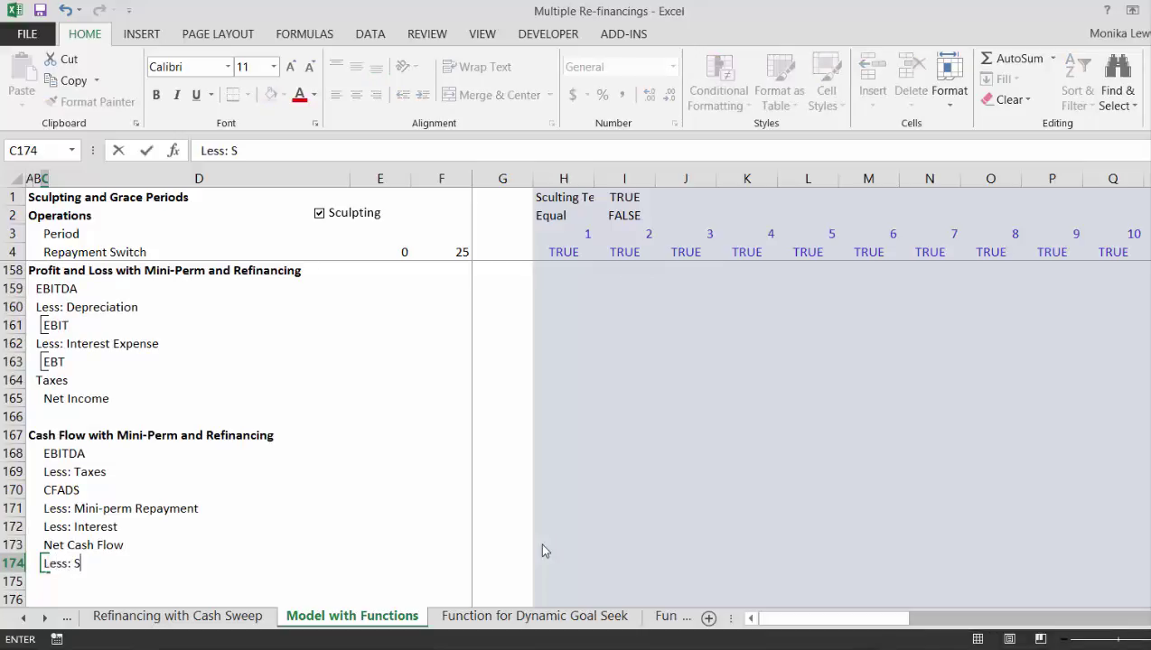
pyautogui.write('wee')
pyautogui.press('BackSpace')
pyautogui.press('BackSpace')
pyautogui.press('BackSpace')
pyautogui.press('BackSpace')
pyautogui.write('Swe')
pyautogui.press('BackSpace')
pyautogui.write('eep Durin')
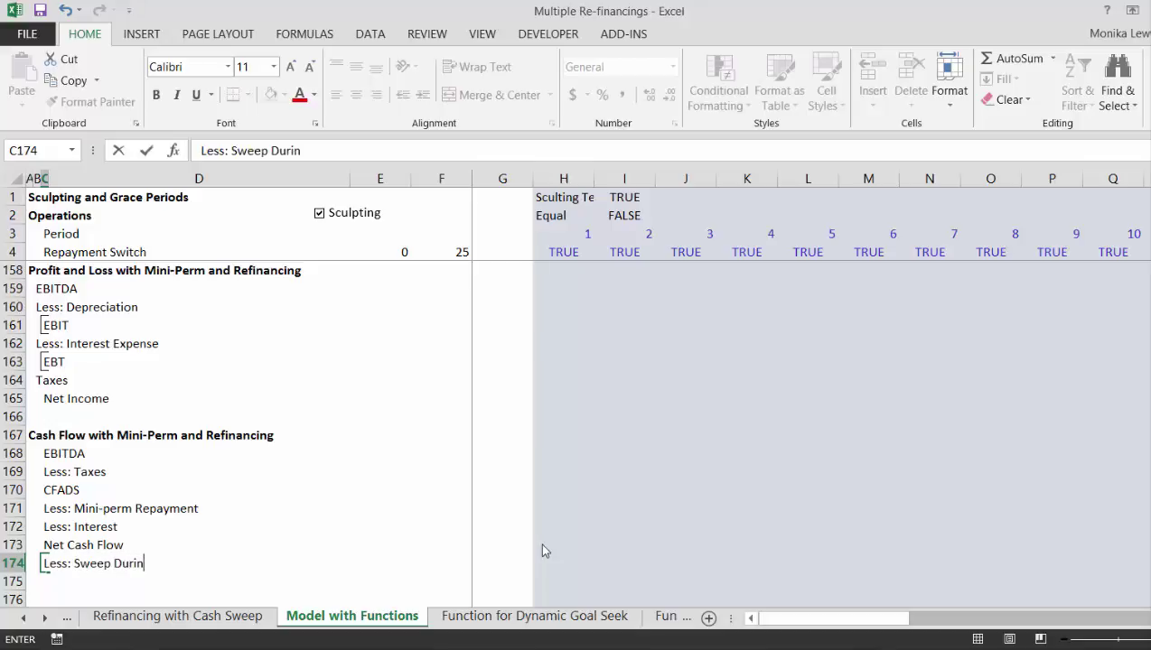
pyautogui.write('ing Mini-')
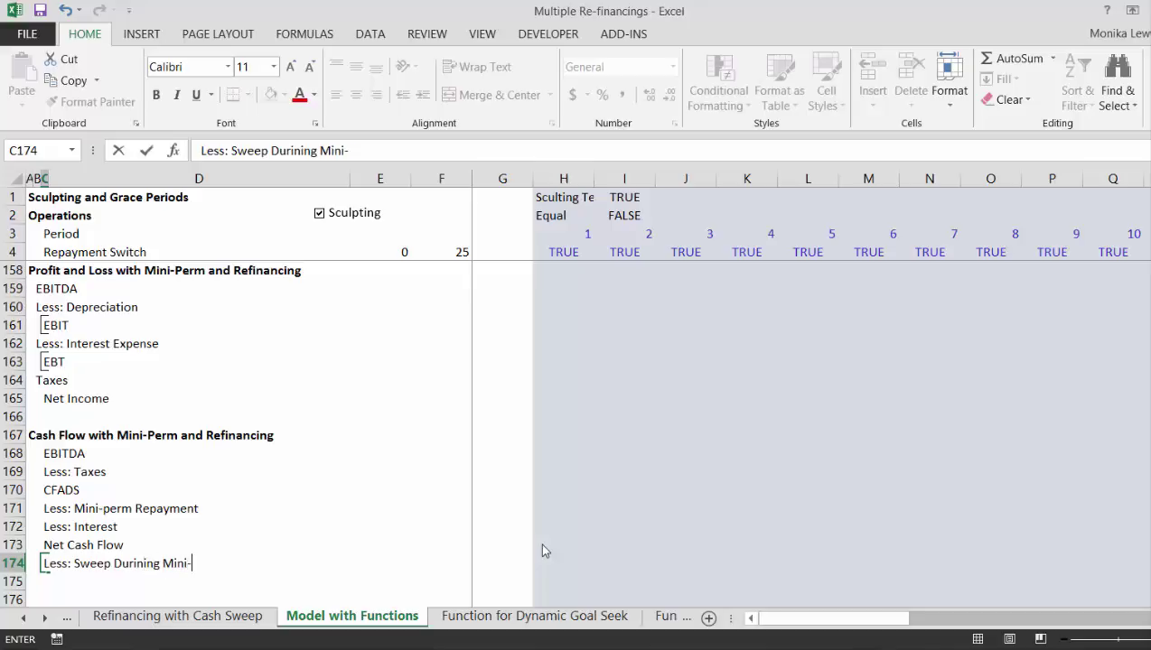
pyautogui.write('Perm')
pyautogui.hotkey('ctrl', 'Return')
pyautogui.press('Down')
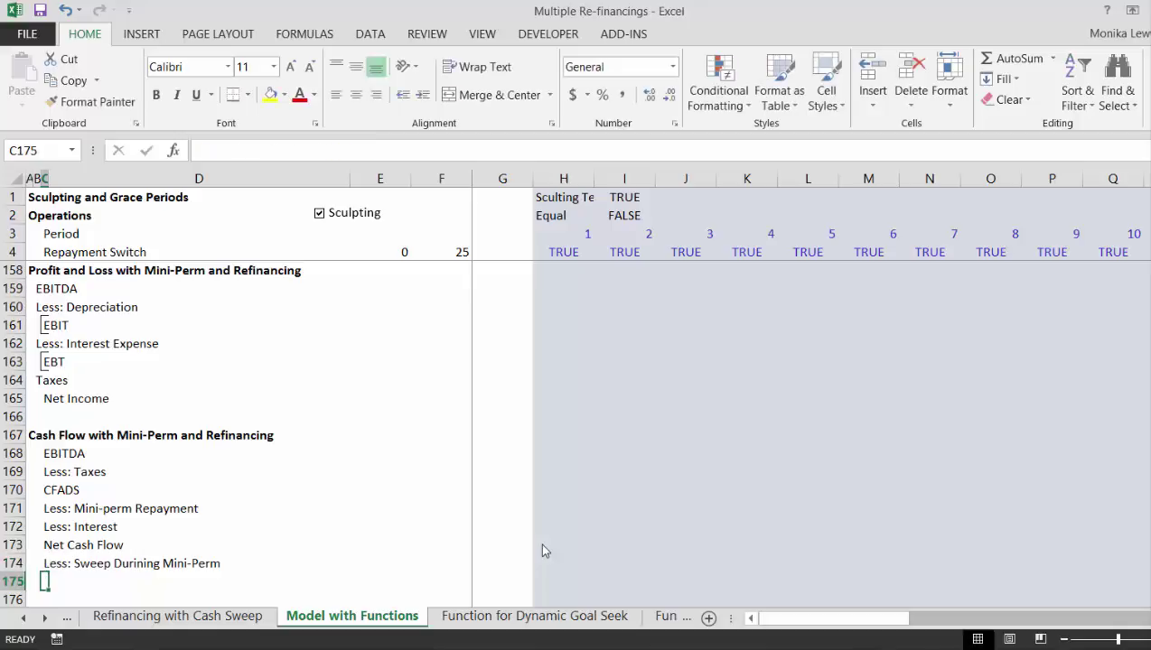
# Step: Enter the label "Less: Sweep Post Mini-Perm" in C175
pyautogui.write('Less: S')
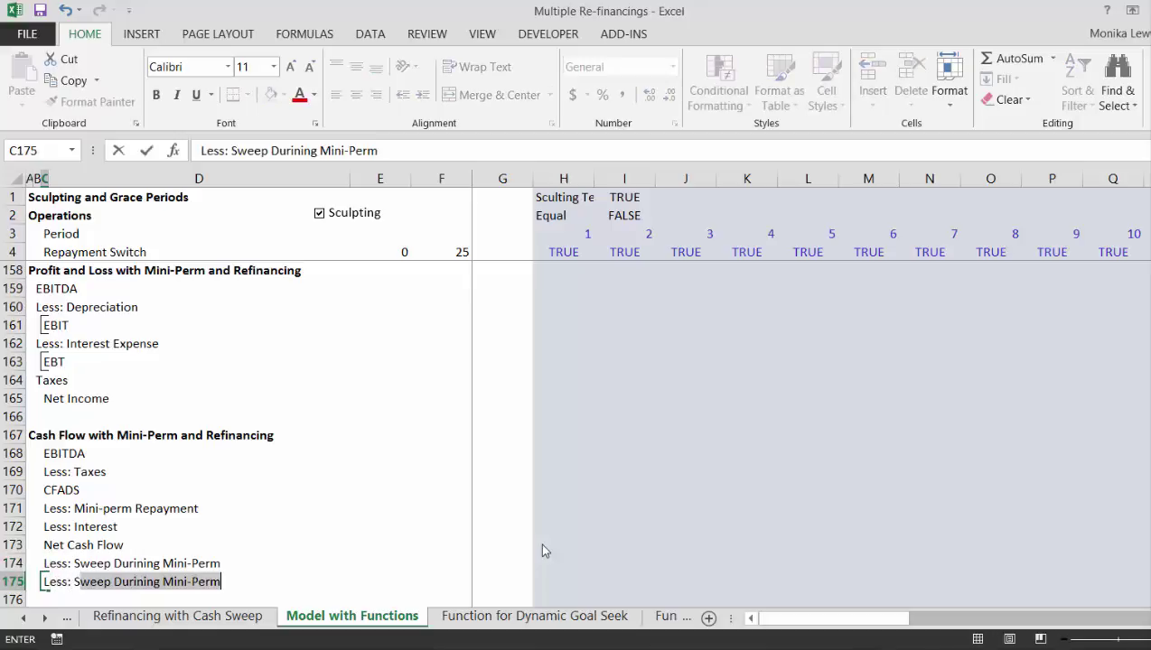
pyautogui.write('weep Post ')
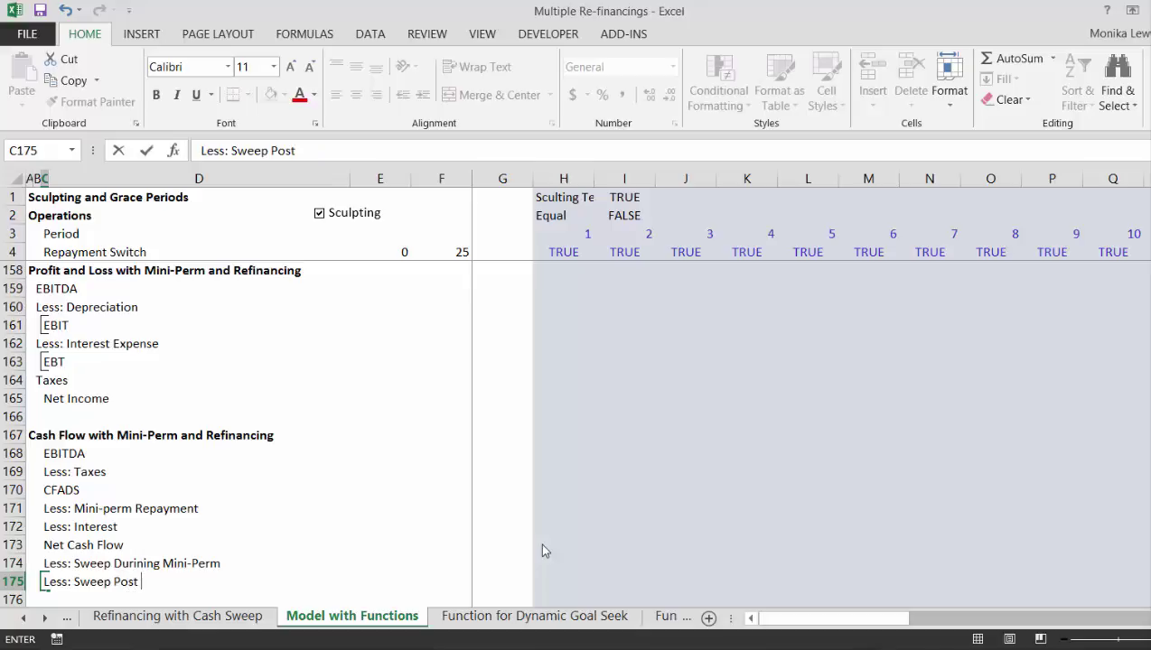
pyautogui.write('Mini-Perm')
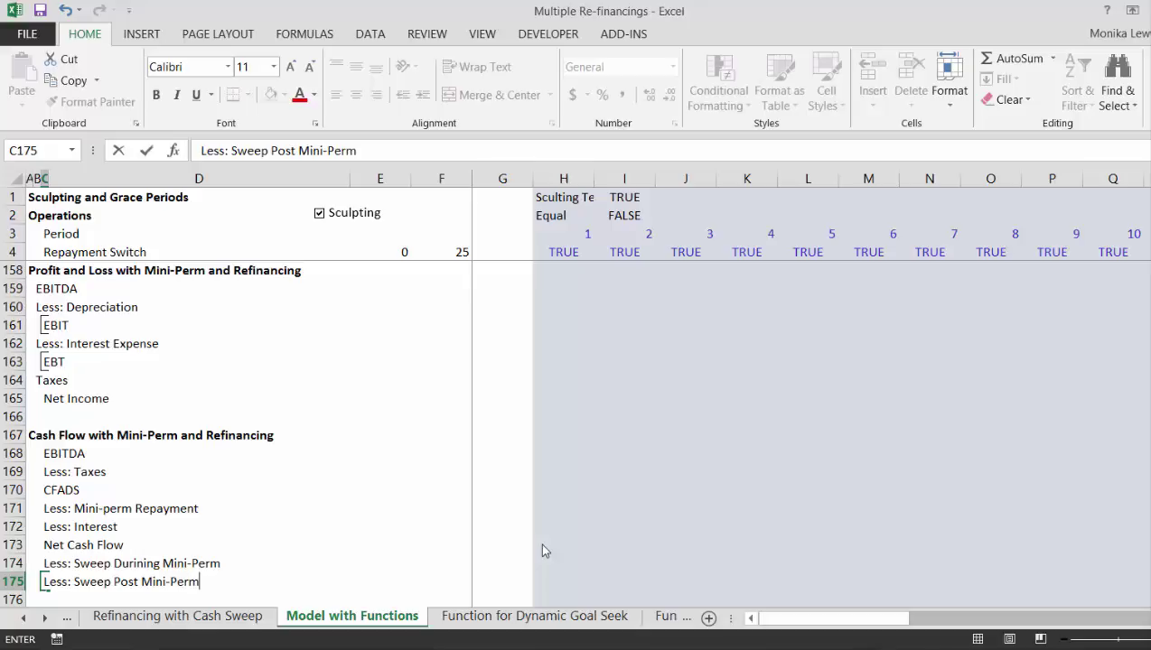
pyautogui.hotkey('ctrl', 'Return')
pyautogui.press('Down')
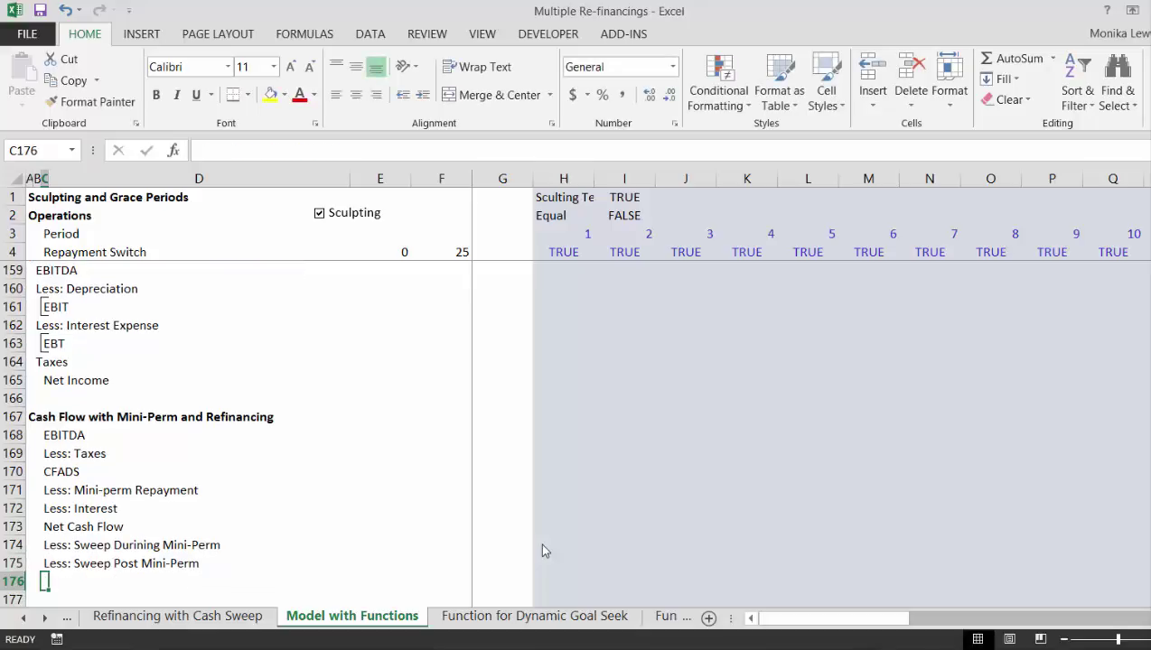
# Step: Enter the labels "Net Cash Flow" in C176 and "Cash Flow at Re-financing" in C177
pyautogui.write('Net Cash ')
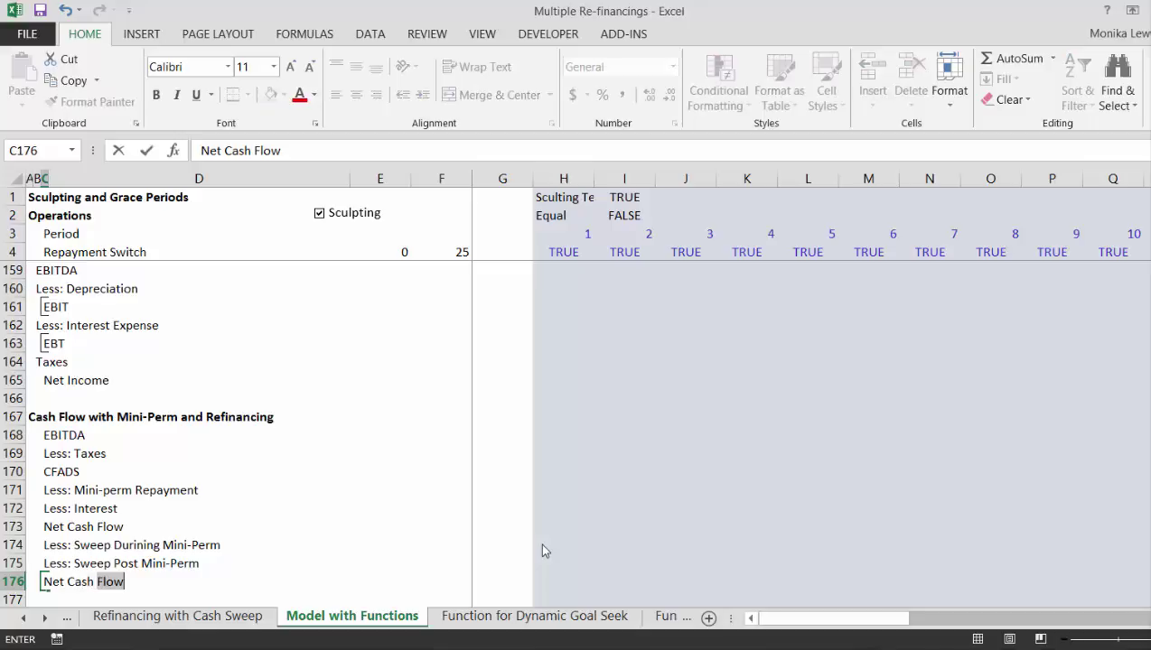
pyautogui.write('Flow')
pyautogui.press('Return')
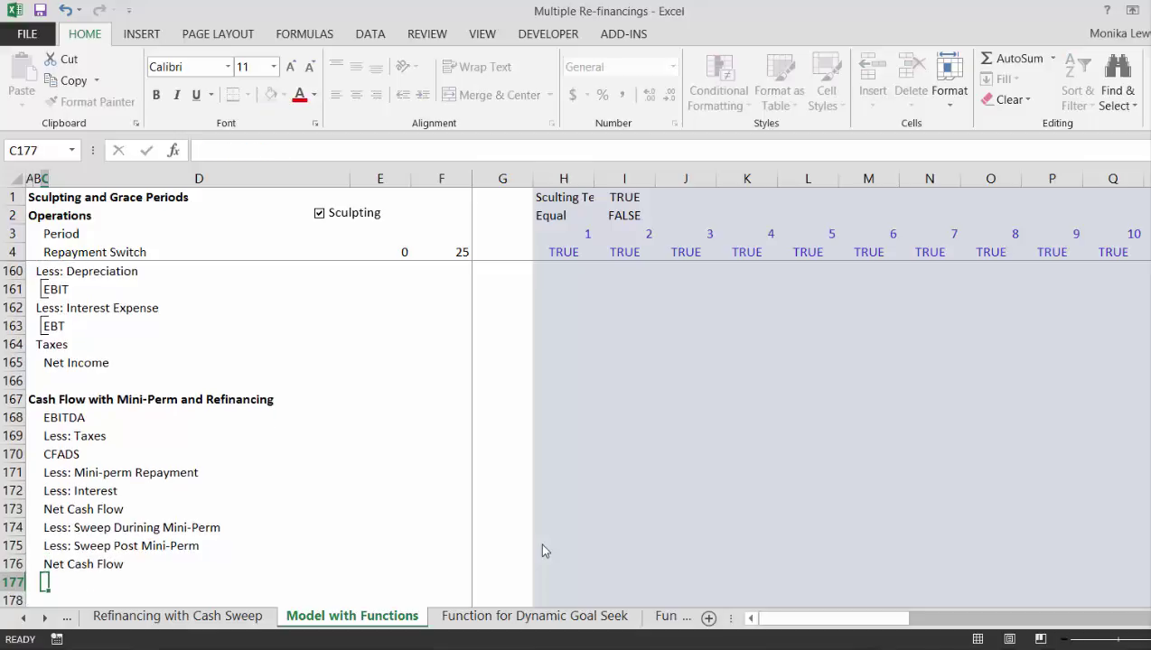
pyautogui.write('Cash F')
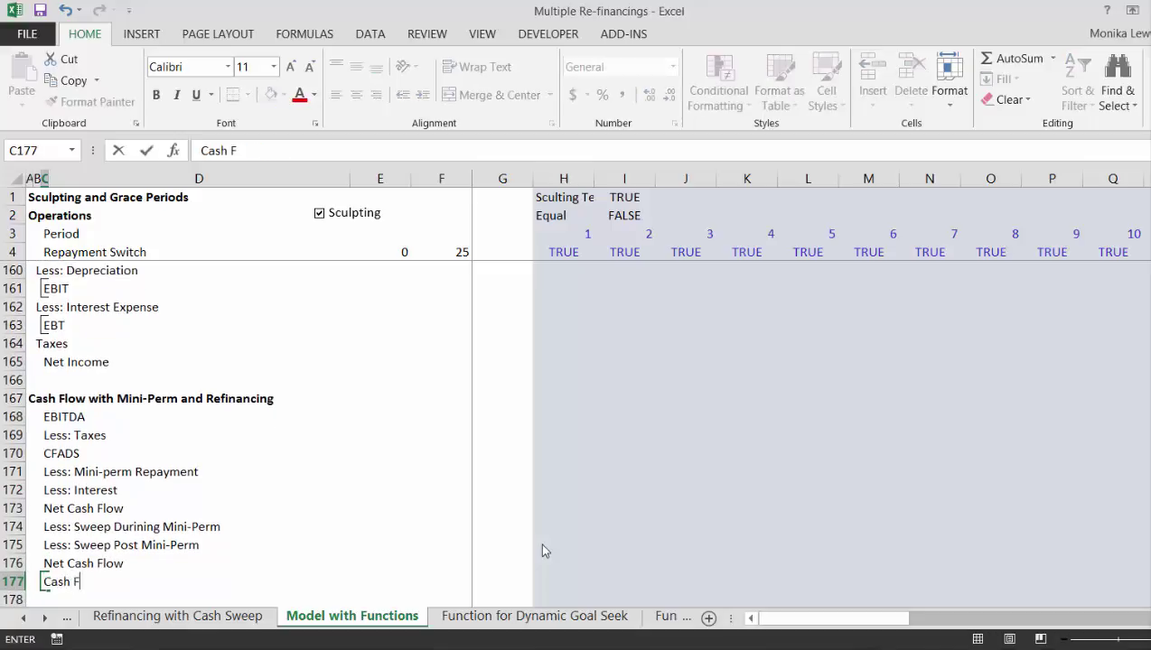
pyautogui.write('low at R')
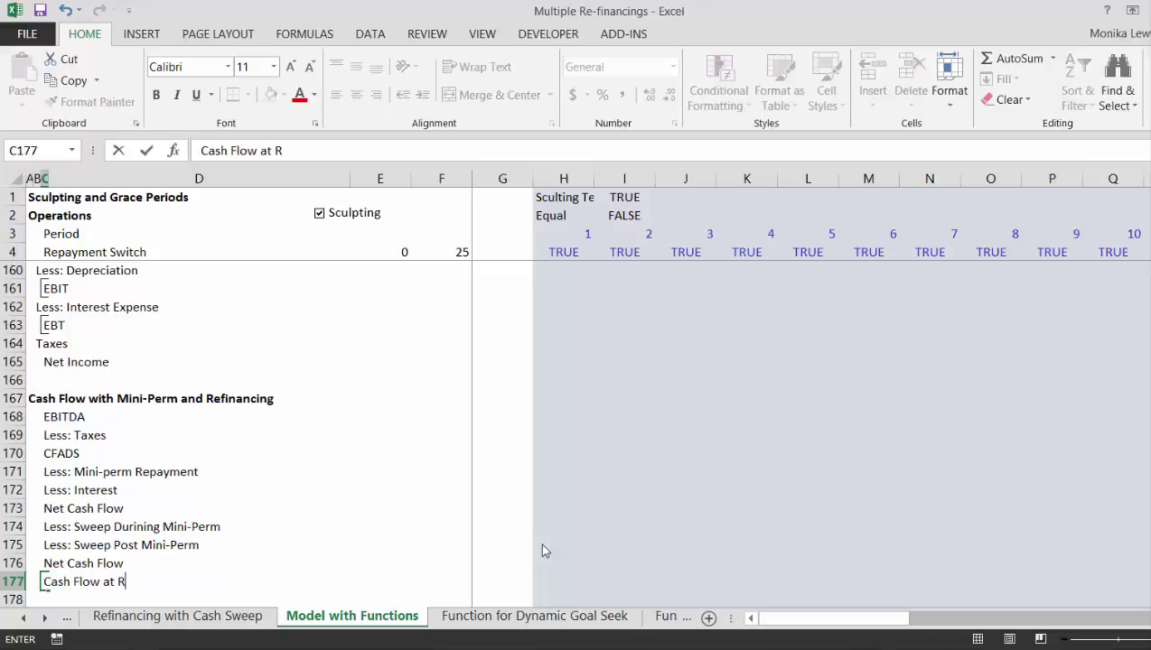
pyautogui.write('e-financi')
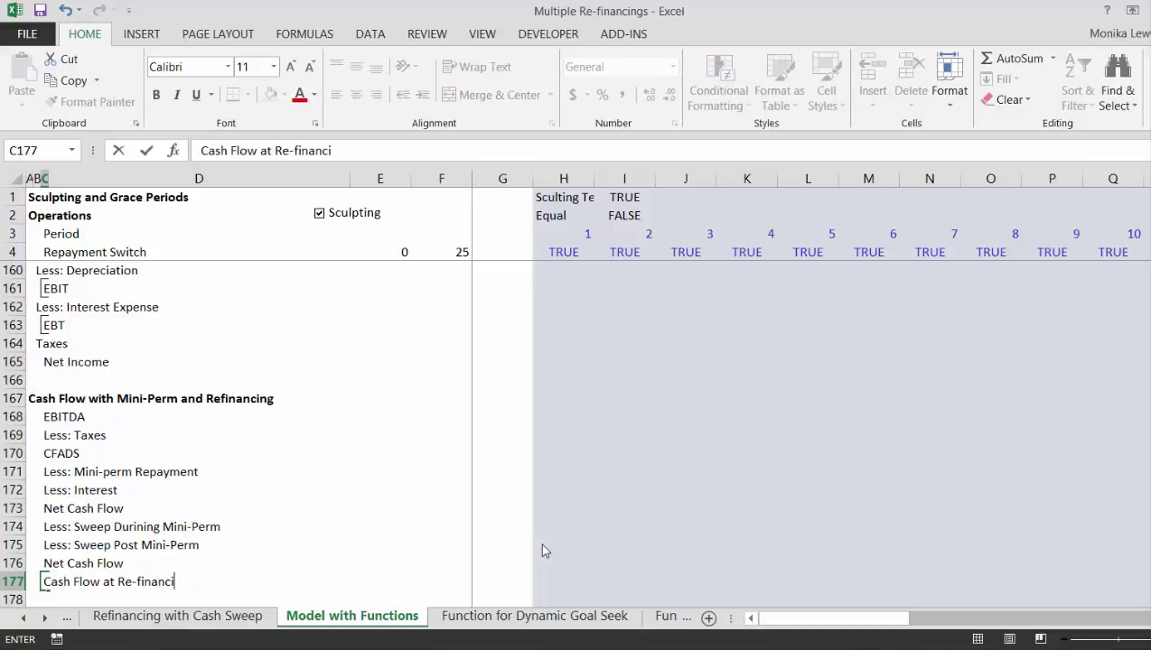
pyautogui.write('ng')
pyautogui.press('Return')
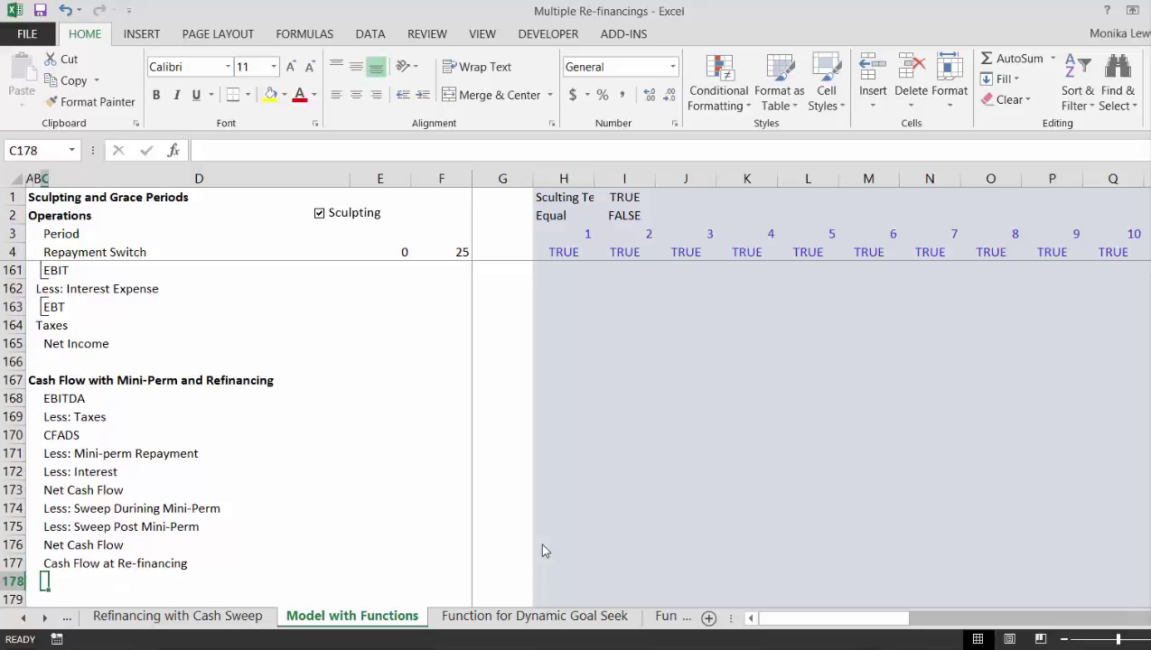
# Step: Enter the label "Net Equity Cash Flow" in C178 as the last cash flow row
pyautogui.write('Net Equit')
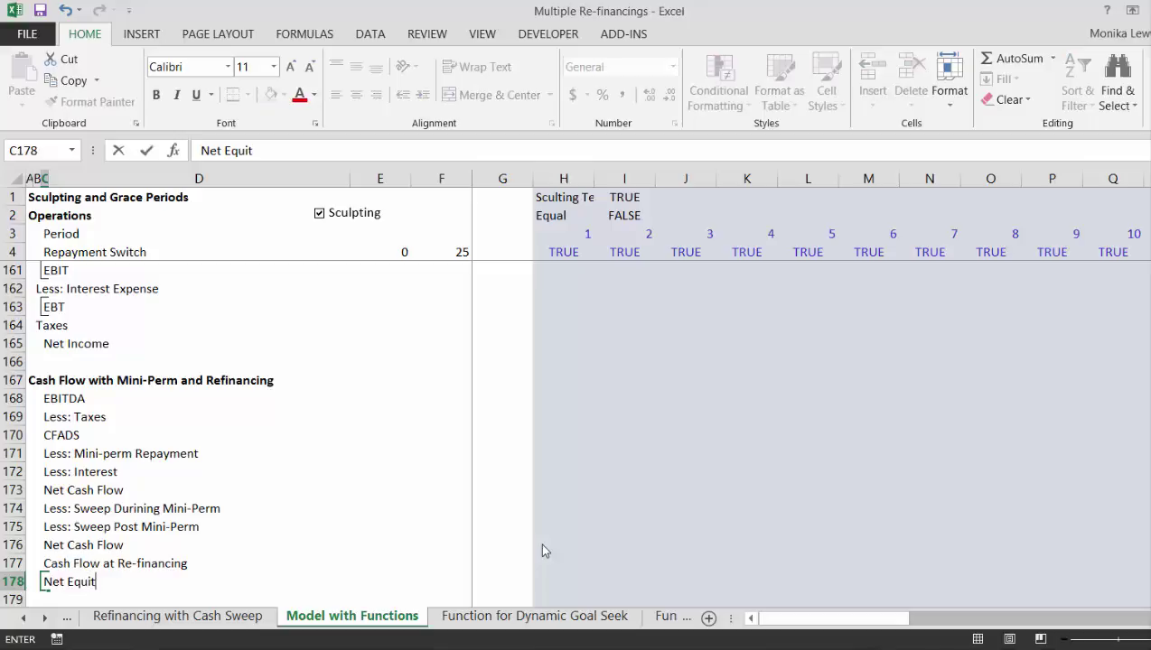
pyautogui.write('Cash Flow')
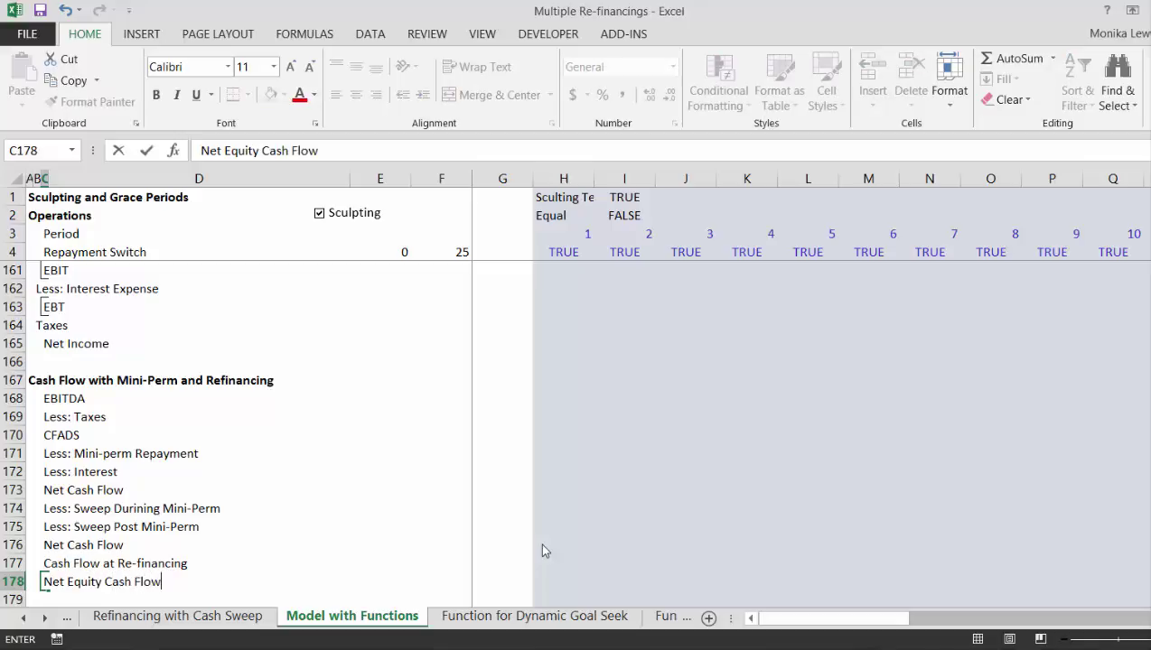
pyautogui.press('Return')
pyautogui.press('Return')
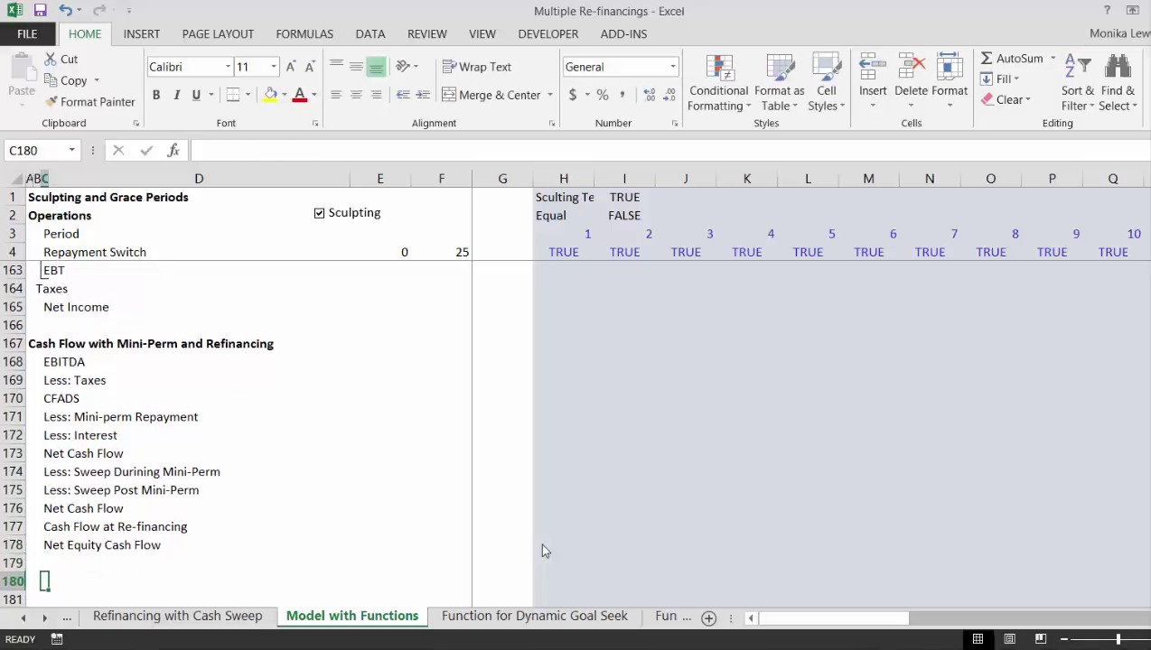
# Step: Enter the label "Equity IRR with Mini-Perm" in C180, leaving row 179 blank
pyautogui.write('Eq')
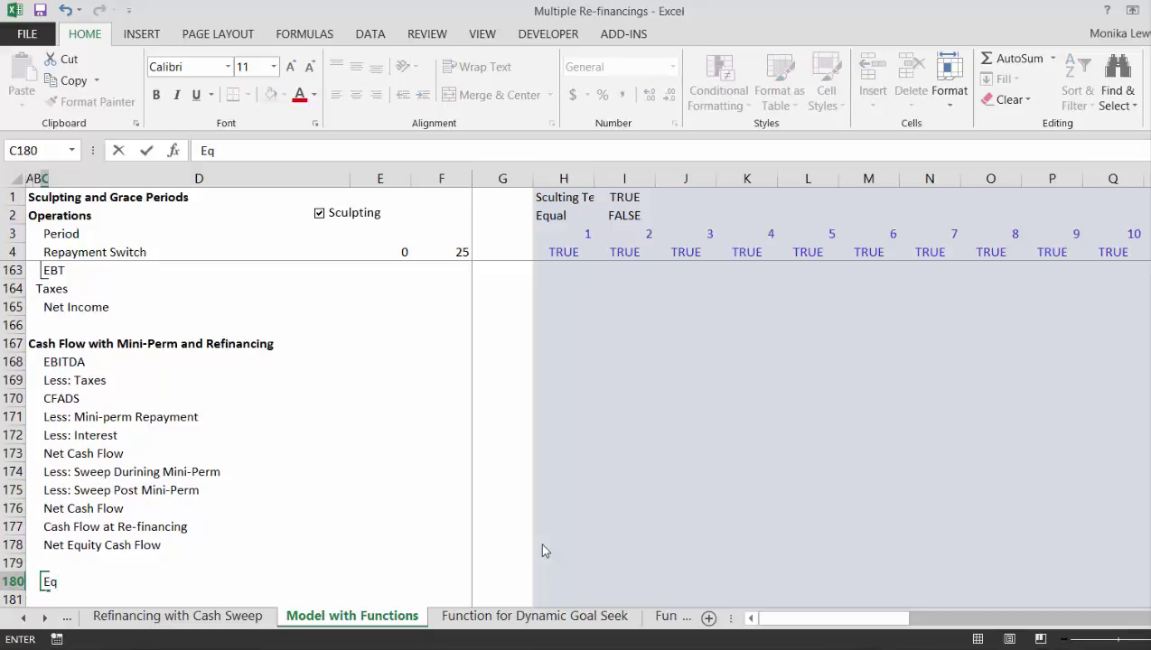
pyautogui.write('uity IRR')
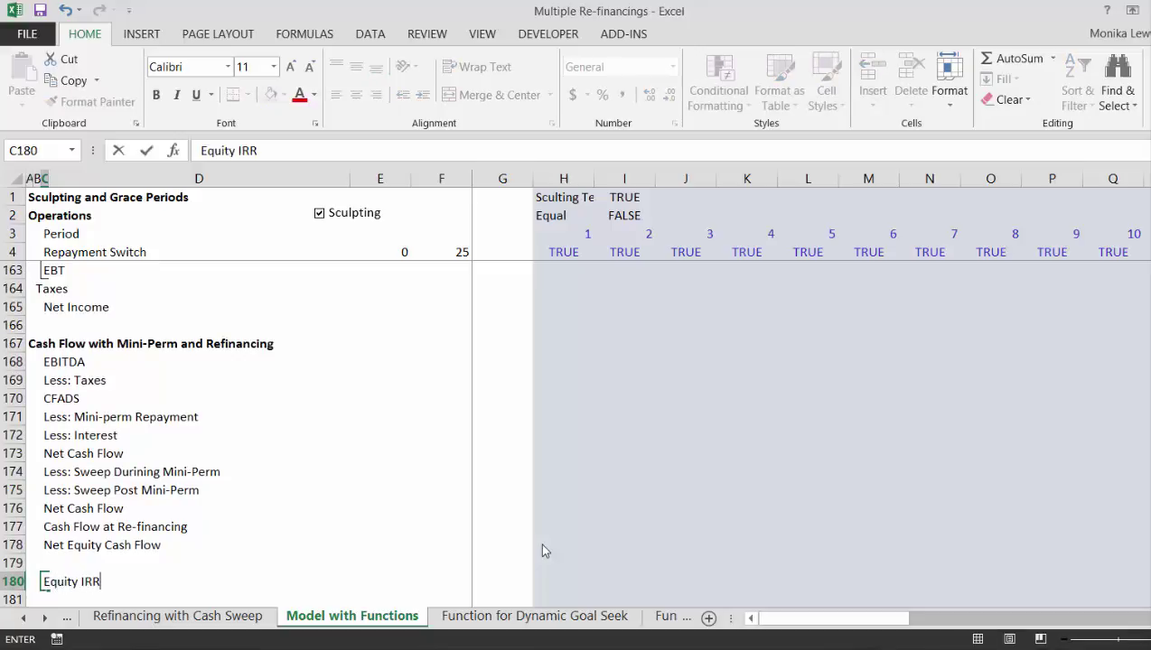
pyautogui.write(' with Mini')
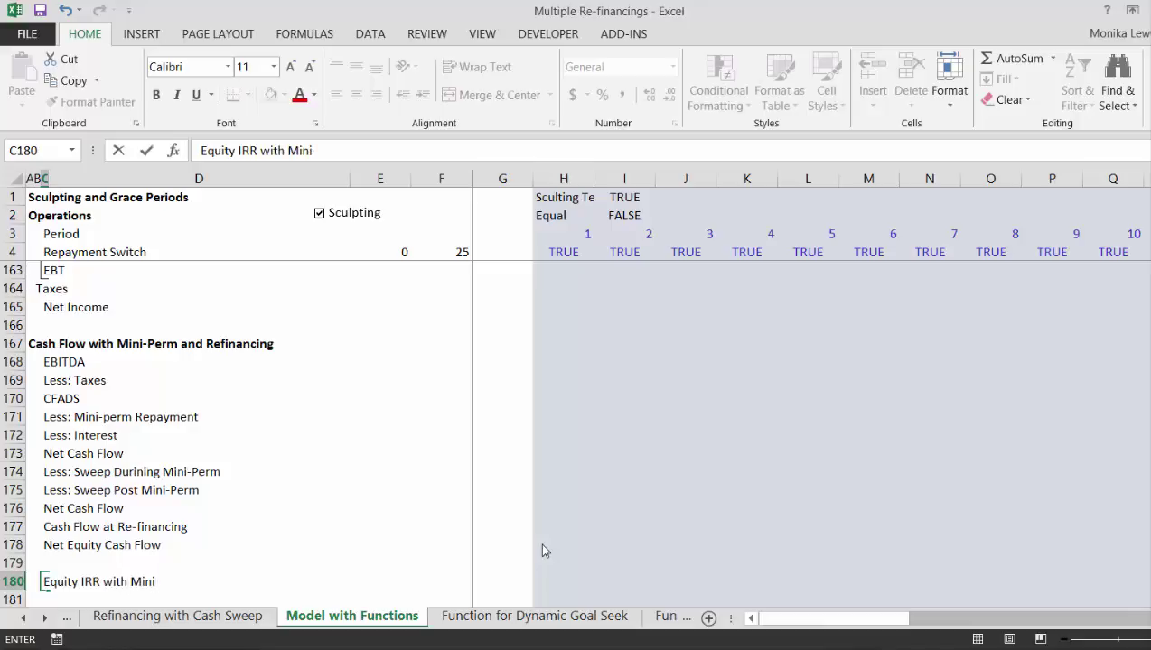
pyautogui.write('-Perm')
pyautogui.hotkey('ctrl', 'Return')
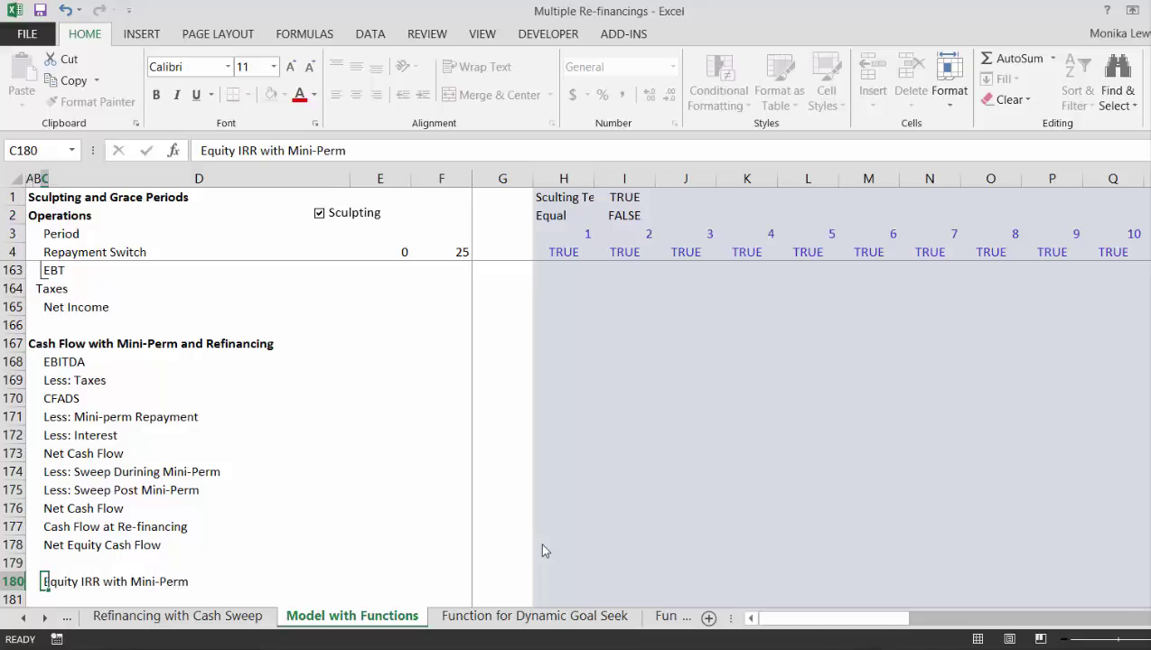
# Step: Review the rows from the equity IRR label back up to the re-financing and sweep analysis section
pyautogui.press('Down')
pyautogui.press('Up')
pyautogui.press('Up')
pyautogui.press('Up')
pyautogui.press('Up')
pyautogui.press('Up')
pyautogui.press('Up')
pyautogui.press('Up')
pyautogui.press('Up')
pyautogui.press('Up')
pyautogui.press('Up')
pyautogui.press('Up')
pyautogui.press('Up')
pyautogui.press('Up')
pyautogui.press('Up')
pyautogui.press('Up')
pyautogui.press('Up')
pyautogui.press('Up')
pyautogui.press('Up')
pyautogui.press('Up')
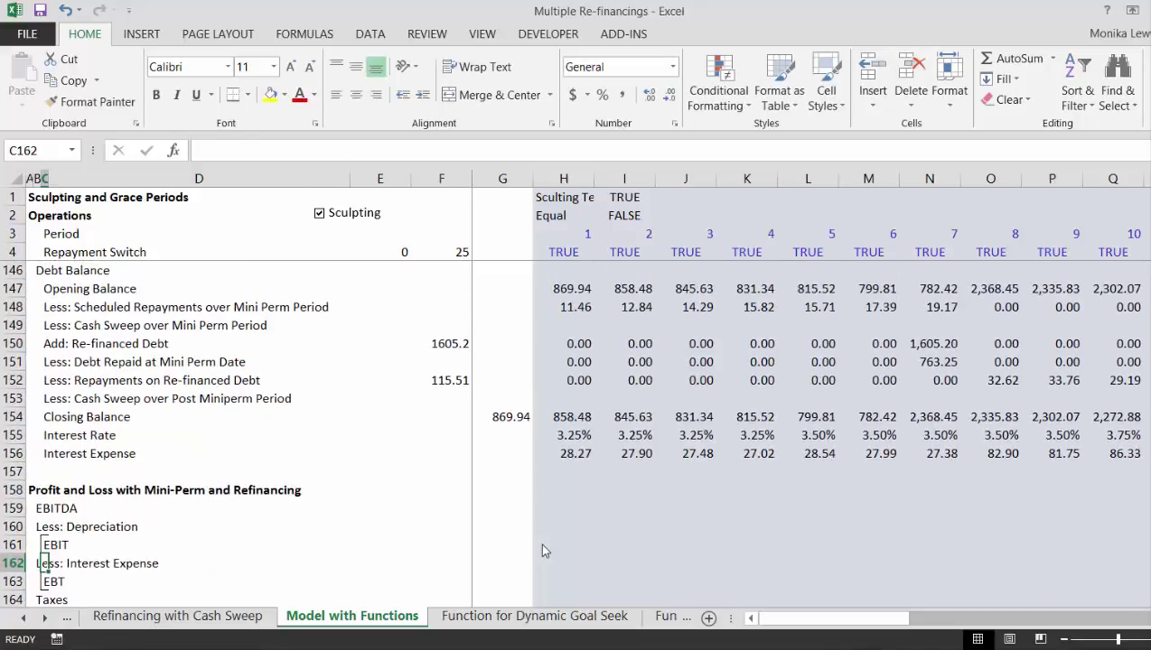
pyautogui.press('Up')
pyautogui.press('Up')
pyautogui.press('Up')
pyautogui.press('Up')
pyautogui.press('Up')
pyautogui.press('Up')
pyautogui.press('Up')
pyautogui.press('Up')
pyautogui.press('Up')
pyautogui.press('Up')
pyautogui.press('Up')
pyautogui.press('Up')
pyautogui.press('Up')
pyautogui.press('Up')
pyautogui.press('Up')
pyautogui.press('Up')
pyautogui.press('Up')
pyautogui.press('Up')
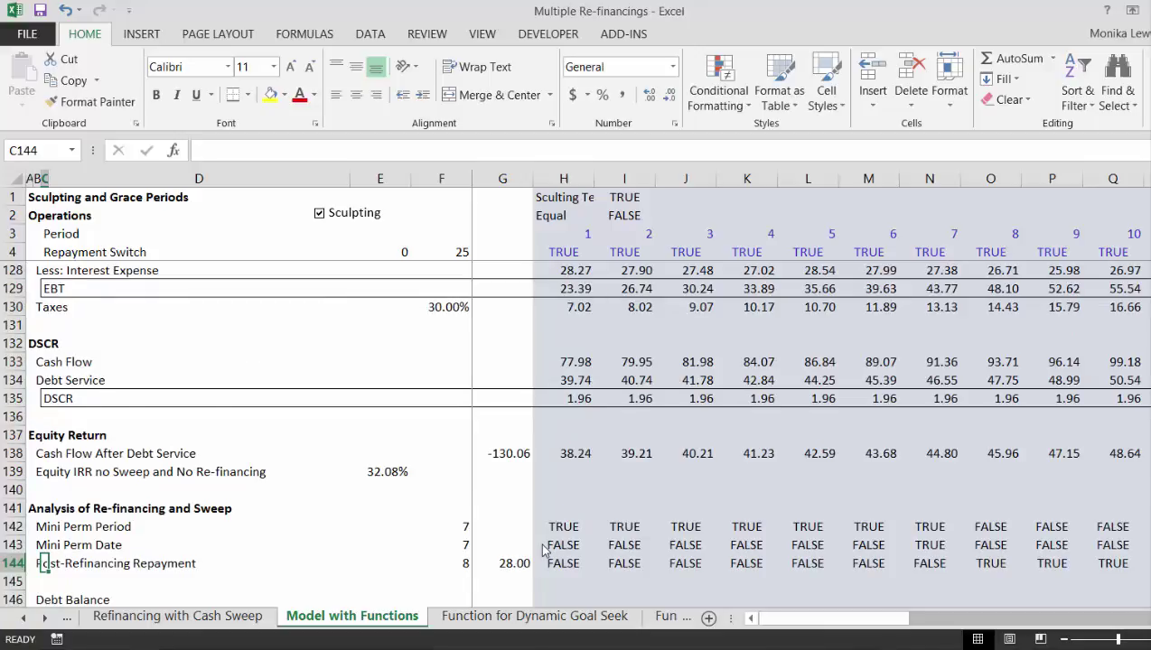
pyautogui.press('Down')
pyautogui.press('Down')
pyautogui.press('Down')
pyautogui.press('Down')
pyautogui.press('Down')
pyautogui.press('Down')
pyautogui.press('Down')
pyautogui.press('Down')
pyautogui.press('Down')
pyautogui.press('Down')
pyautogui.press('Down')
pyautogui.press('Down')
pyautogui.press('Down')
pyautogui.press('Down')
pyautogui.press('Down')
pyautogui.press('Down')
pyautogui.press('Down')
pyautogui.press('Down')
pyautogui.press('Up')
pyautogui.press('Up')
pyautogui.press('Up')
pyautogui.press('Up')
pyautogui.press('Up')
pyautogui.press('Up')
pyautogui.press('Up')
pyautogui.press('Up')
pyautogui.press('Up')
pyautogui.press('Up')
pyautogui.press('Up')
pyautogui.press('Up')
pyautogui.press('Up')
pyautogui.press('Up')
pyautogui.press('Up')
pyautogui.press('Up')
pyautogui.press('Up')
pyautogui.press('Up')
pyautogui.press('Down')
pyautogui.press('Down')
pyautogui.press('Down')
pyautogui.press('Down')
pyautogui.press('Down')
pyautogui.press('Down')
pyautogui.press('Down')
pyautogui.press('Down')
pyautogui.press('Down')
pyautogui.press('Down')
pyautogui.press('Down')
pyautogui.press('Down')
pyautogui.press('Down')
pyautogui.press('Down')
pyautogui.press('Down')
pyautogui.press('Down')
pyautogui.press('Down')
pyautogui.press('Down')
pyautogui.press('Down')
pyautogui.press('Down')
pyautogui.press('Down')
pyautogui.press('Down')
pyautogui.press('Down')
pyautogui.press('Down')
pyautogui.press('Down')
pyautogui.press('Down')
pyautogui.press('Down')
pyautogui.press('Down')
pyautogui.press('Down')
pyautogui.press('Down')
pyautogui.press('Down')
pyautogui.press('Down')
pyautogui.press('Down')
pyautogui.press('Down')
pyautogui.press('Down')
pyautogui.press('Down')
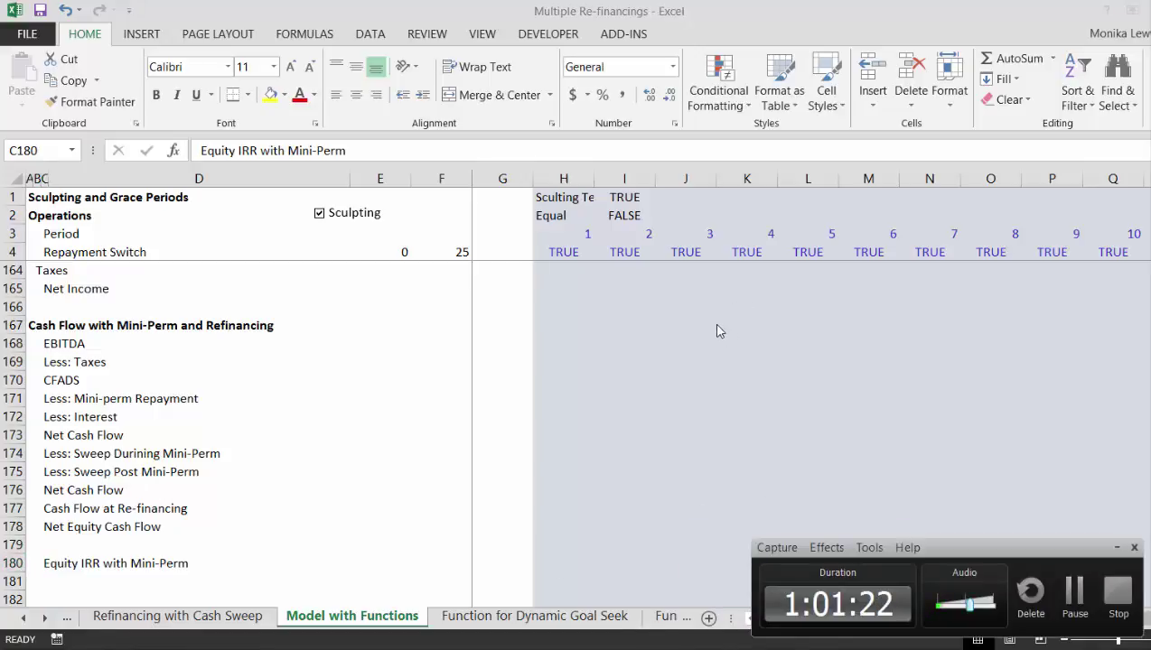
pyautogui.click(1073, 596)
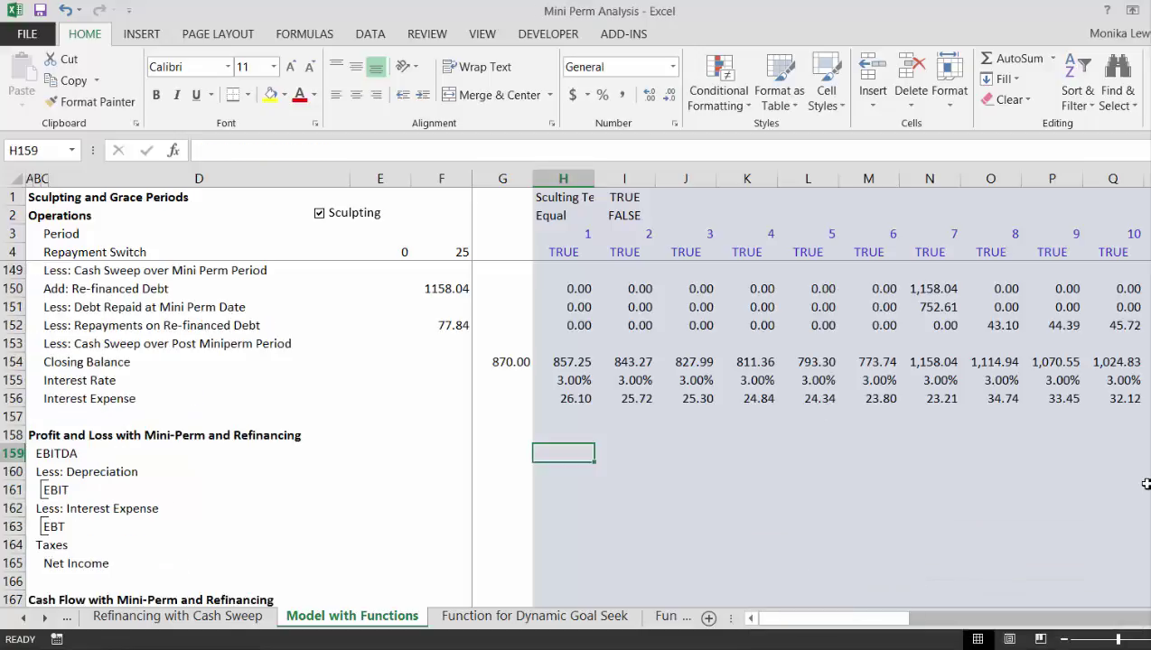
# Step: Examine the mini-perm timing flags and the debt balance rows, including the formula for repayments on re-financed debt, in the first period
pyautogui.press('Up')
pyautogui.press('Up')
pyautogui.press('Up')
pyautogui.press('Up')
pyautogui.press('Up')
pyautogui.press('Up')
pyautogui.press('Up')
pyautogui.press('Up')
pyautogui.press('Up')
pyautogui.press('Up')
pyautogui.press('Up')
pyautogui.press('Up')
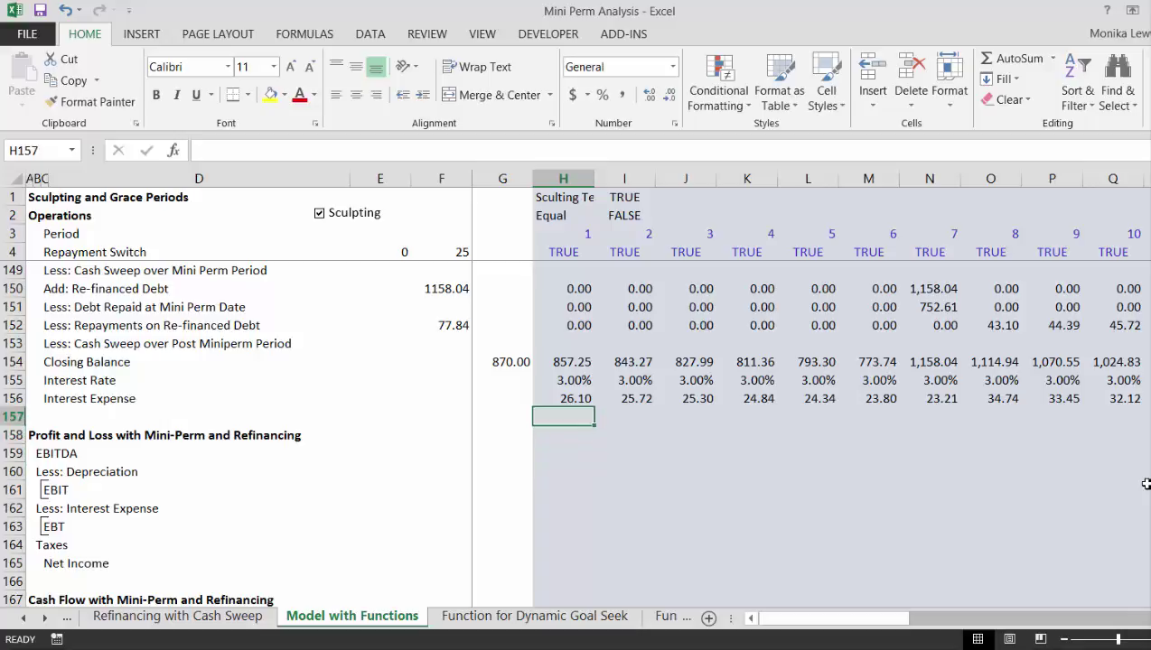
pyautogui.press('Up')
pyautogui.press('Up')
pyautogui.press('Up')
pyautogui.press('Up')
pyautogui.press('Down')
pyautogui.press('Down')
pyautogui.press('Down')
pyautogui.press('Down')
pyautogui.press('Down')
pyautogui.press('Down')
pyautogui.press('Down')
pyautogui.press('Down')
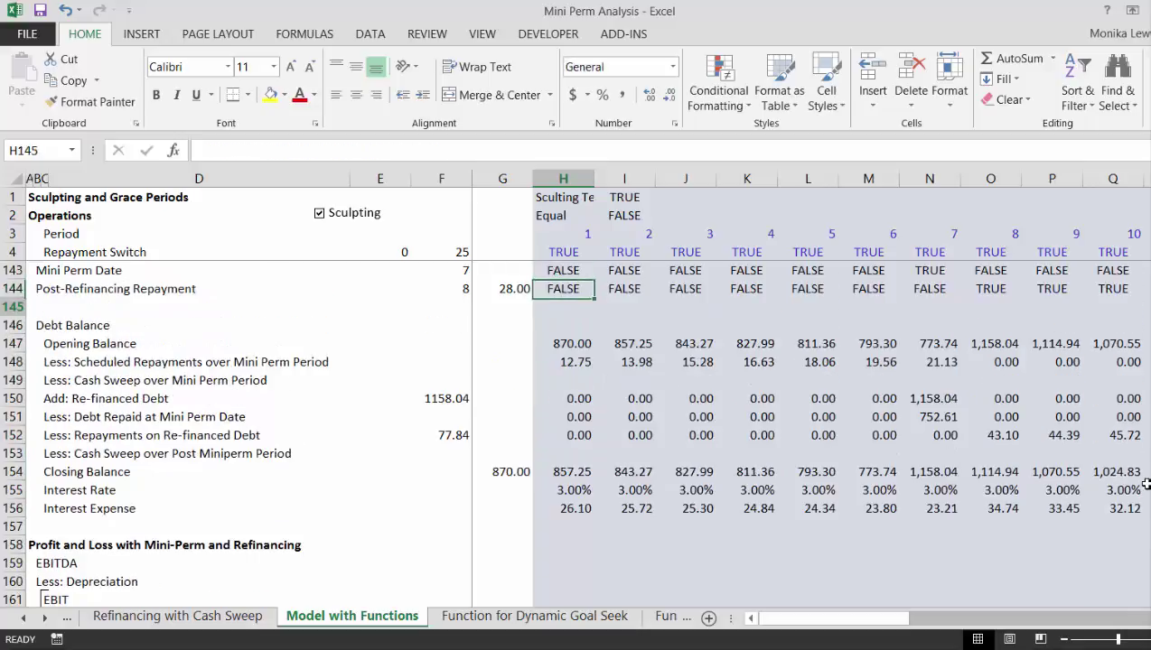
pyautogui.press('Down')
pyautogui.press('Down')
pyautogui.press('Up')
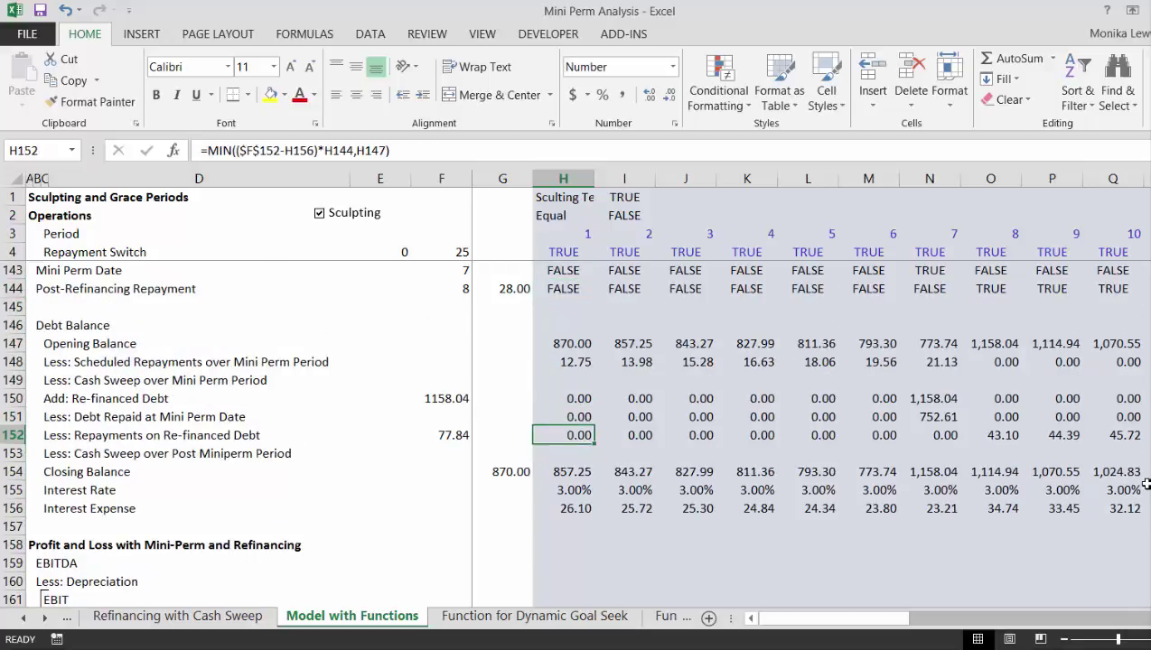
# Step: Examine the closing balance row of the mini-perm debt across all periods through period 29, checking how the re-financed debt is repaid
pyautogui.press('Down')
pyautogui.press('Down')
pyautogui.press('Right')
pyautogui.press('Right')
pyautogui.press('Right')
pyautogui.press('Right')
pyautogui.press('Right')
pyautogui.press('Right')
pyautogui.press('Right')
pyautogui.press('Right')
pyautogui.press('Right')
pyautogui.press('Right')
pyautogui.press('Right')
pyautogui.press('Right')
pyautogui.press('Right')
pyautogui.press('Right')
pyautogui.press('Right')
pyautogui.press('Right')
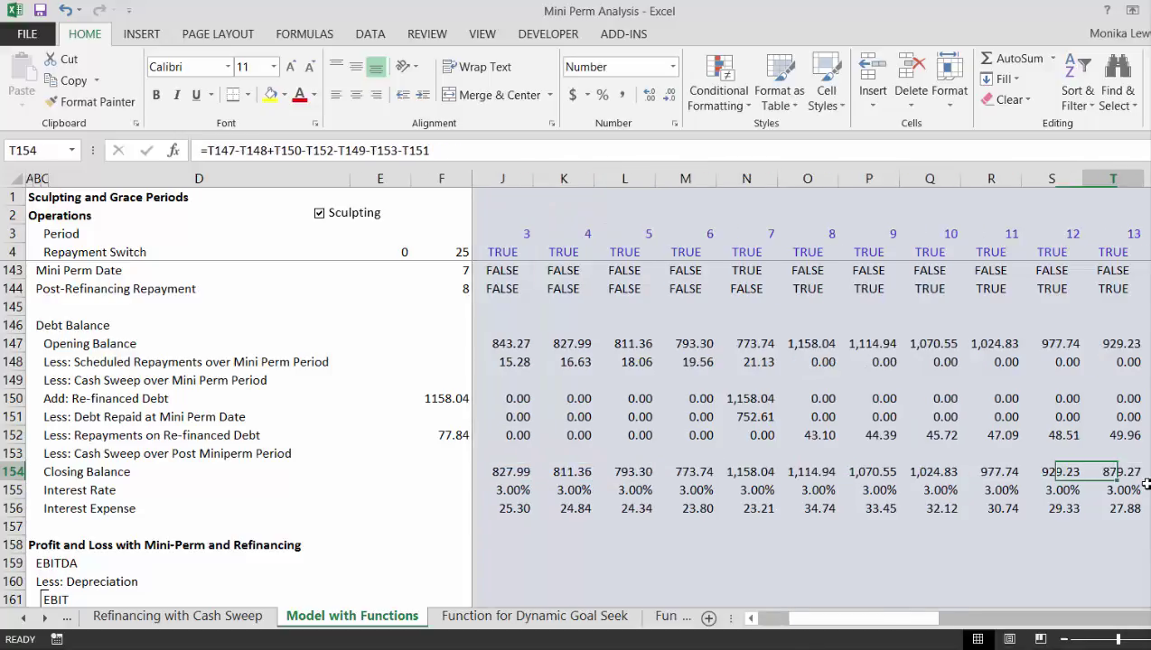
pyautogui.press('Right')
pyautogui.press('Right')
pyautogui.press('Right')
pyautogui.press('Right')
pyautogui.press('Right')
pyautogui.press('Right')
pyautogui.press('Right')
pyautogui.press('Right')
pyautogui.press('Right')
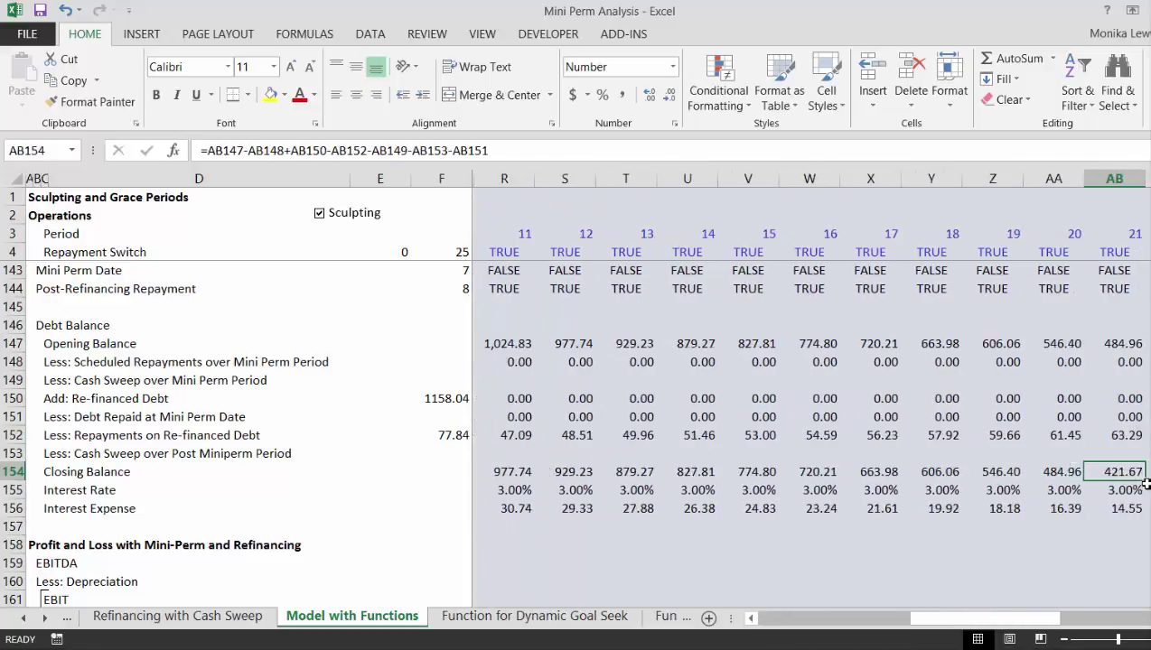
pyautogui.press('Right')
pyautogui.press('Right')
pyautogui.press('Right')
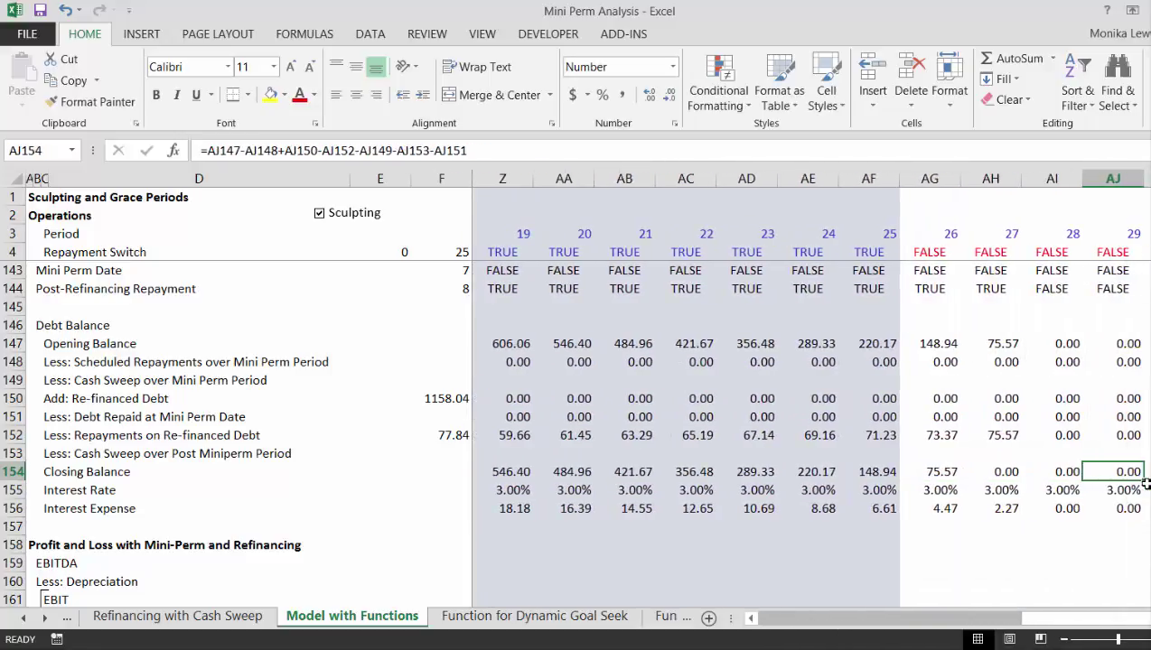
pyautogui.press('Left')
pyautogui.press('Left')
pyautogui.press('Left')
pyautogui.press('Left')
pyautogui.press('Left')
pyautogui.press('Left')
pyautogui.press('Left')
pyautogui.press('Left')
pyautogui.press('Left')
pyautogui.press('Left')
pyautogui.press('Left')
pyautogui.press('Left')
pyautogui.press('Left')
pyautogui.press('Left')
pyautogui.press('Left')
pyautogui.press('Left')
pyautogui.press('Left')
pyautogui.press('Left')
pyautogui.press('Left')
pyautogui.press('Left')
pyautogui.press('Left')
pyautogui.press('Left')
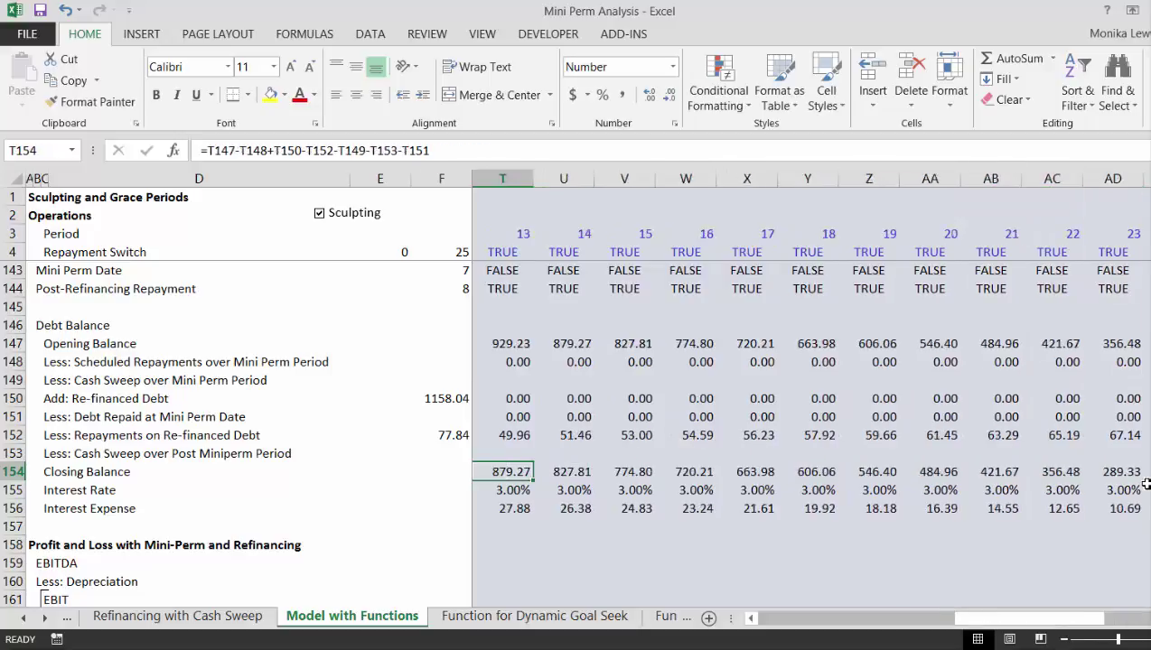
pyautogui.press('Left')
pyautogui.press('Left')
pyautogui.press('Left')
pyautogui.press('Left')
pyautogui.press('Left')
pyautogui.press('Left')
pyautogui.press('Left')
pyautogui.press('Left')
pyautogui.press('Left')
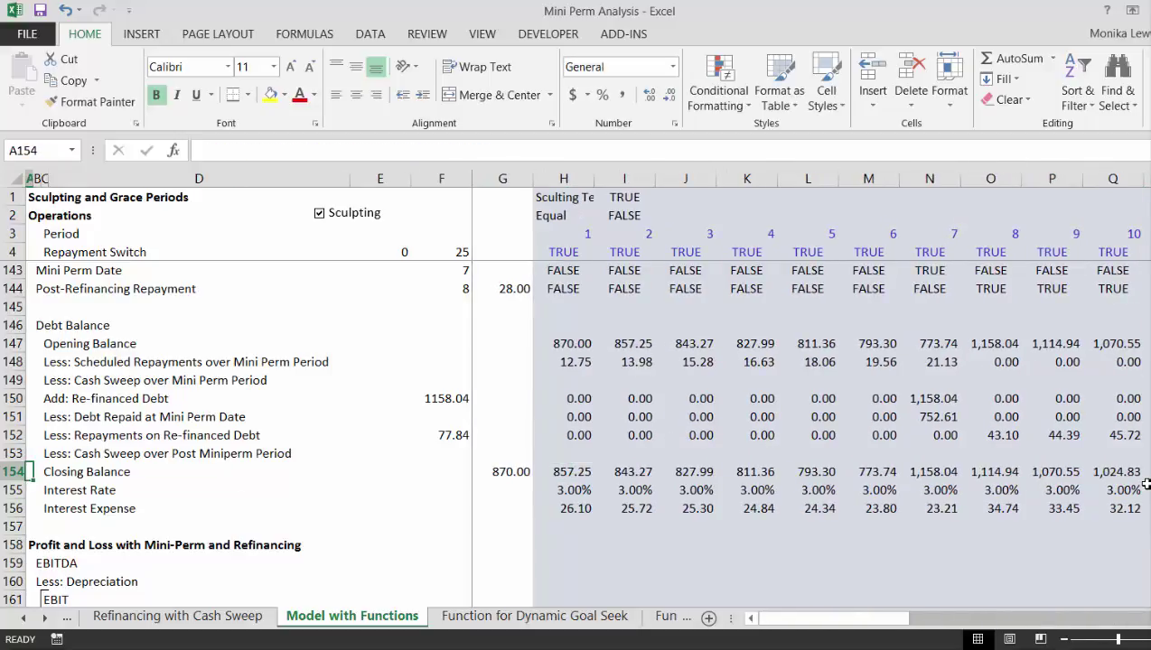
# Step: Start a formula in H159 that links first-period EBITDA in the mini-perm profit and loss to the operations section
pyautogui.press('Down')
pyautogui.press('Down')
pyautogui.press('Down')
pyautogui.press('Down')
pyautogui.press('Down')
pyautogui.press('Down')
pyautogui.press('Down')
pyautogui.press('Down')
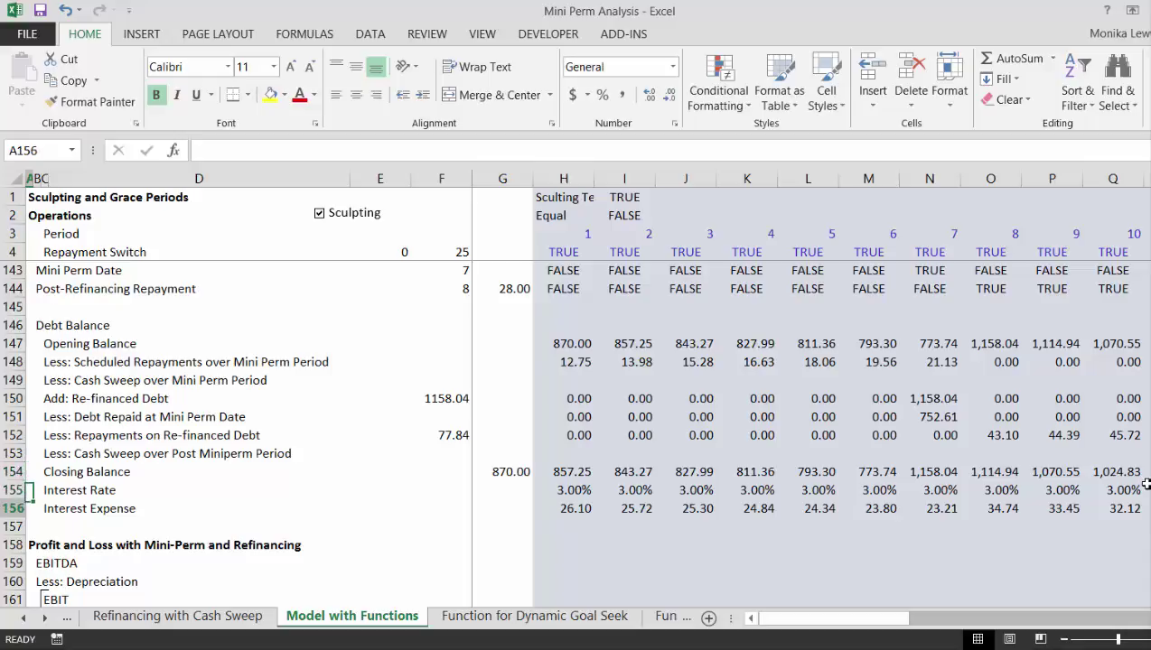
pyautogui.press('Down')
pyautogui.press('Down')
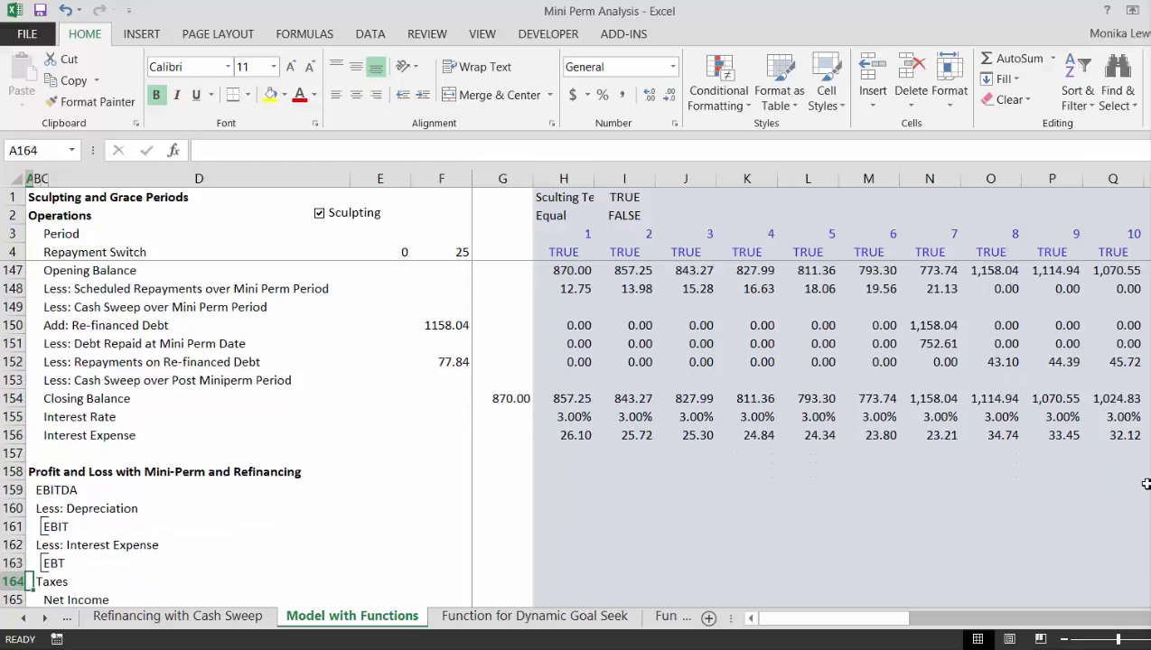
pyautogui.press('Up')
pyautogui.press('Up')
pyautogui.press('Up')
pyautogui.press('Up')
pyautogui.press('Up')
pyautogui.press('Right')
pyautogui.press('Right')
pyautogui.press('Right')
pyautogui.press('Right')
pyautogui.press('Right')
pyautogui.press('Right')
pyautogui.press('Right')
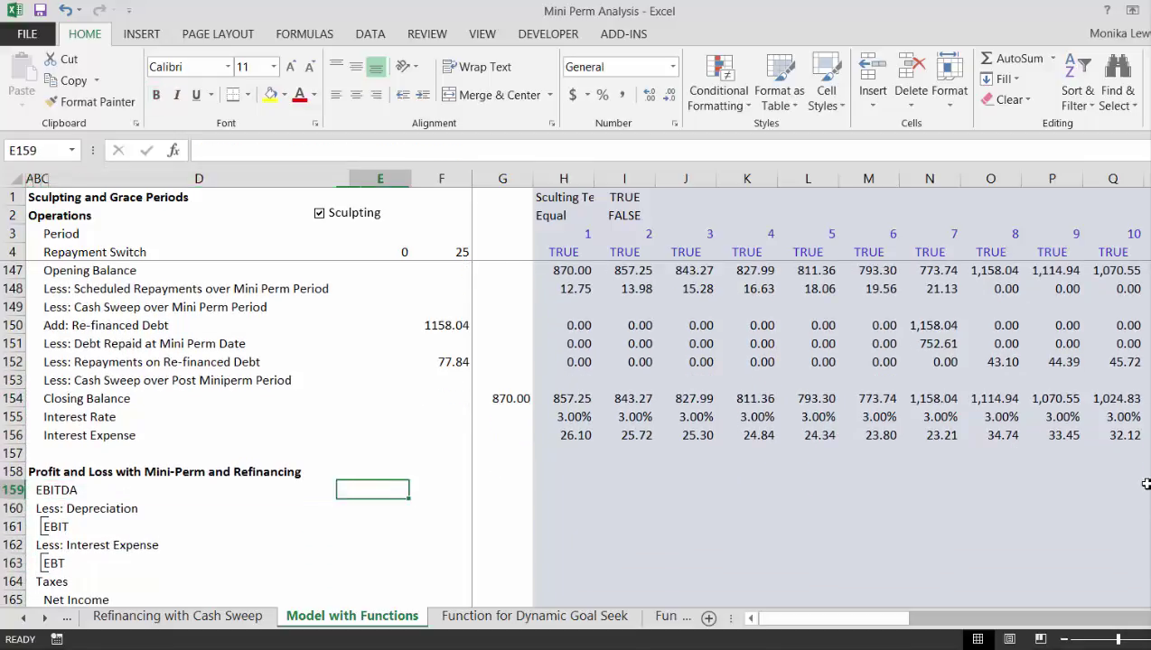
pyautogui.write('=')
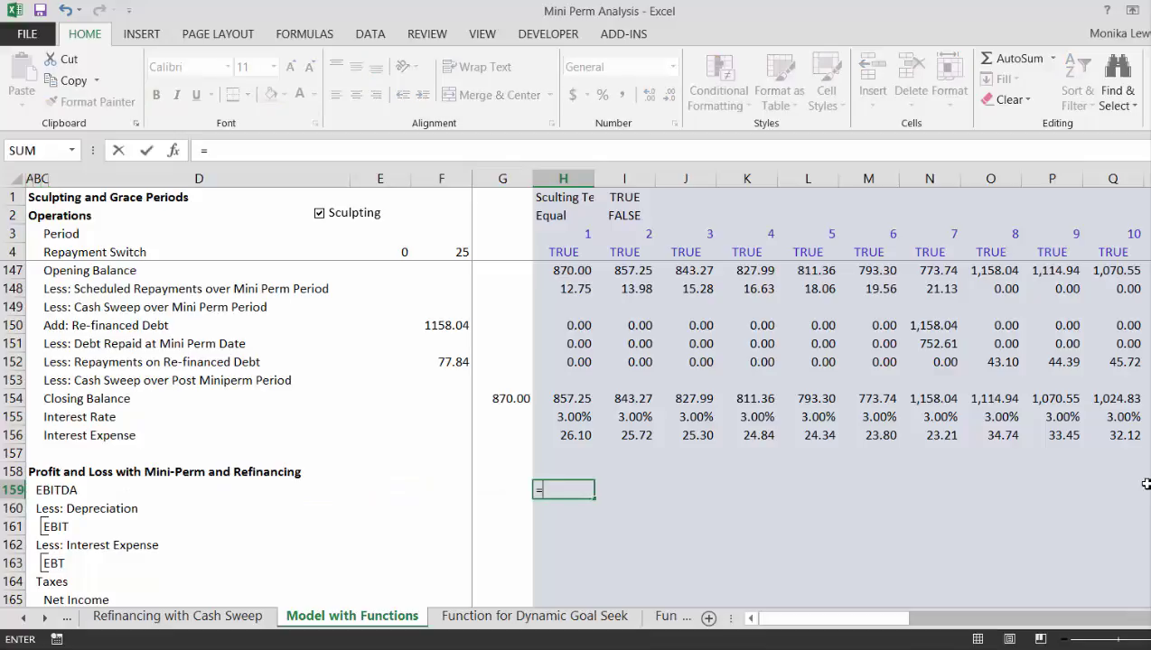
pyautogui.press('Up')
pyautogui.press('Up')
pyautogui.press('Up')
pyautogui.press('Up')
pyautogui.press('Up')
pyautogui.press('Up')
pyautogui.press('Up')
pyautogui.press('Up')
pyautogui.press('Up')
pyautogui.press('Up')
pyautogui.press('Up')
pyautogui.press('Up')
pyautogui.press('Up')
pyautogui.press('Up')
pyautogui.press('Up')
pyautogui.press('Up')
pyautogui.press('Up')
pyautogui.press('Up')
pyautogui.press('Up')
pyautogui.press('Up')
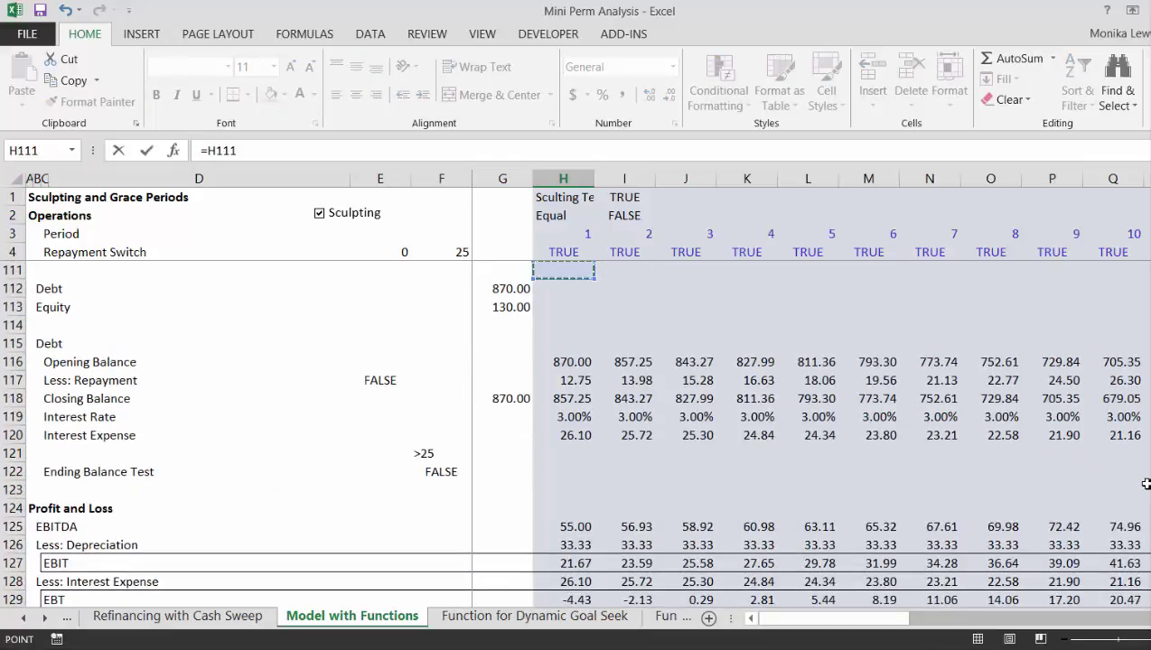
pyautogui.press('Up')
pyautogui.press('Up')
pyautogui.press('Up')
pyautogui.press('Up')
pyautogui.press('Up')
pyautogui.press('Up')
pyautogui.press('Up')
pyautogui.press('Up')
pyautogui.press('Up')
pyautogui.press('Up')
pyautogui.press('Up')
pyautogui.press('Up')
pyautogui.press('Up')
pyautogui.press('Up')
pyautogui.press('Up')
pyautogui.press('Up')
pyautogui.press('Up')
pyautogui.press('Up')
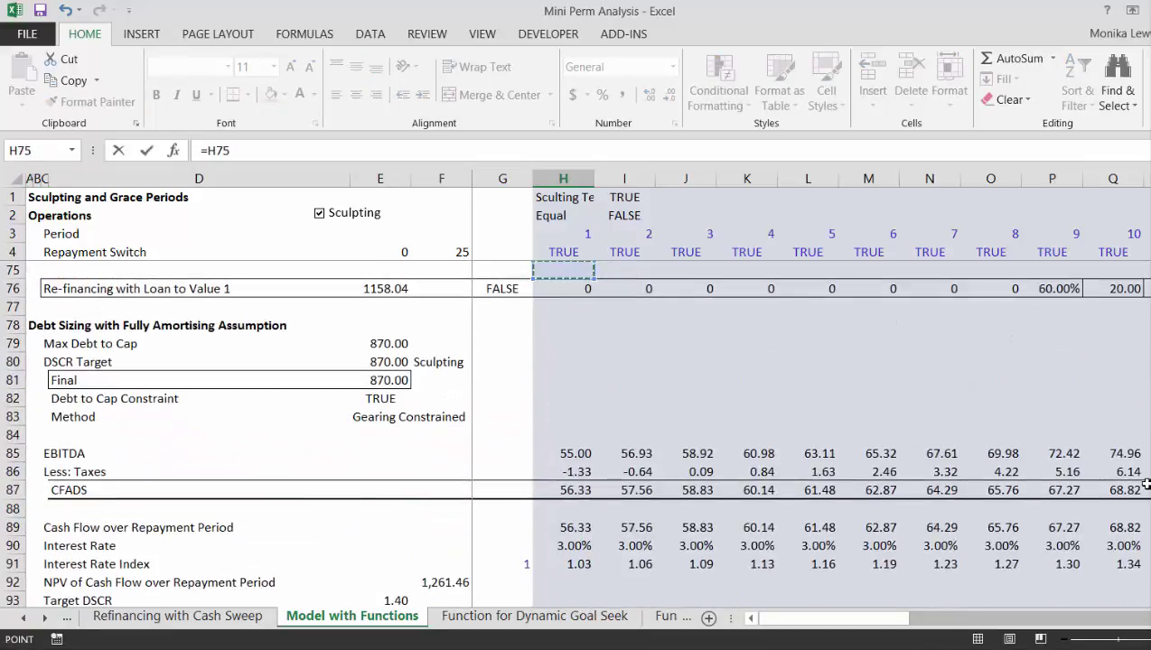
pyautogui.press('Up')
pyautogui.press('Up')
pyautogui.press('Up')
pyautogui.press('Up')
pyautogui.press('Up')
pyautogui.press('Up')
pyautogui.press('Up')
pyautogui.press('Up')
pyautogui.press('Up')
pyautogui.press('Up')
pyautogui.press('Up')
pyautogui.press('Up')
pyautogui.press('Up')
pyautogui.press('Up')
pyautogui.press('Up')
pyautogui.press('Up')
pyautogui.press('Up')
pyautogui.press('Up')
pyautogui.press('Up')
pyautogui.press('Up')
pyautogui.press('Up')
pyautogui.press('Up')
pyautogui.press('Up')
pyautogui.press('Up')
pyautogui.press('Up')
pyautogui.press('Up')
pyautogui.press('Up')
pyautogui.press('Up')
pyautogui.press('Up')
pyautogui.press('Up')
pyautogui.press('Up')
pyautogui.press('Up')
pyautogui.press('Up')
pyautogui.press('Up')
pyautogui.press('Up')
pyautogui.press('Up')
pyautogui.press('Up')
pyautogui.press('Up')
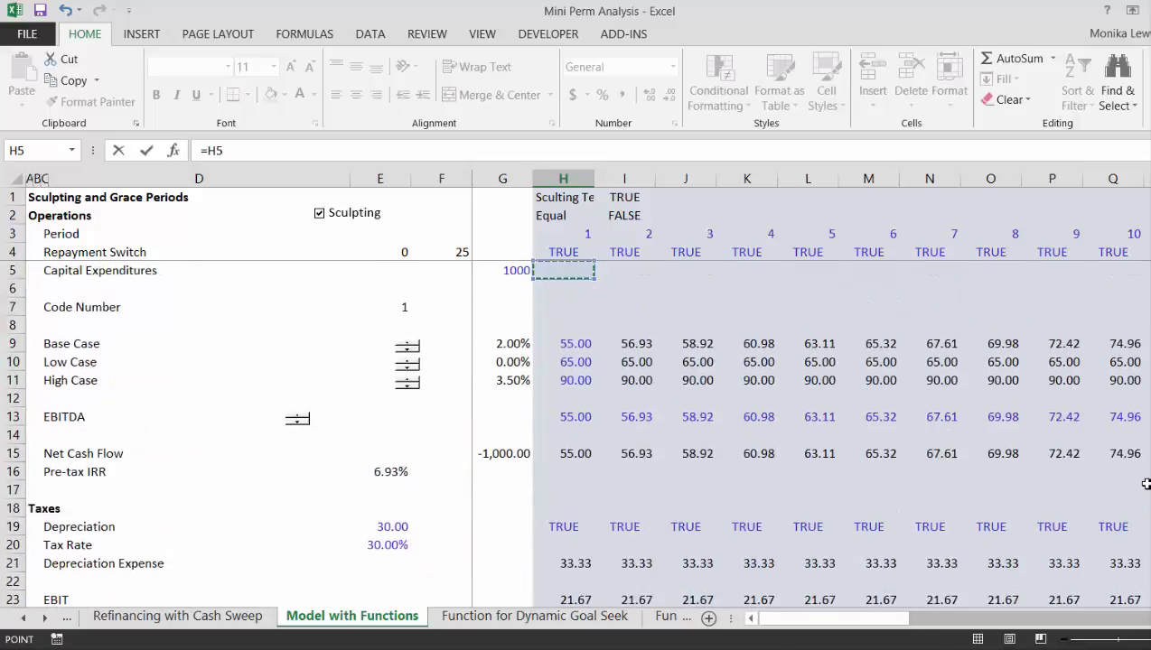
# Step: Finish the H159 formula so first-period EBITDA links to the EBITDA row of the operations section
pyautogui.press('Down')
pyautogui.press('Down')
pyautogui.press('Down')
pyautogui.press('Down')
pyautogui.press('Down')
pyautogui.press('Down')
pyautogui.press('Down')
pyautogui.press('Down')
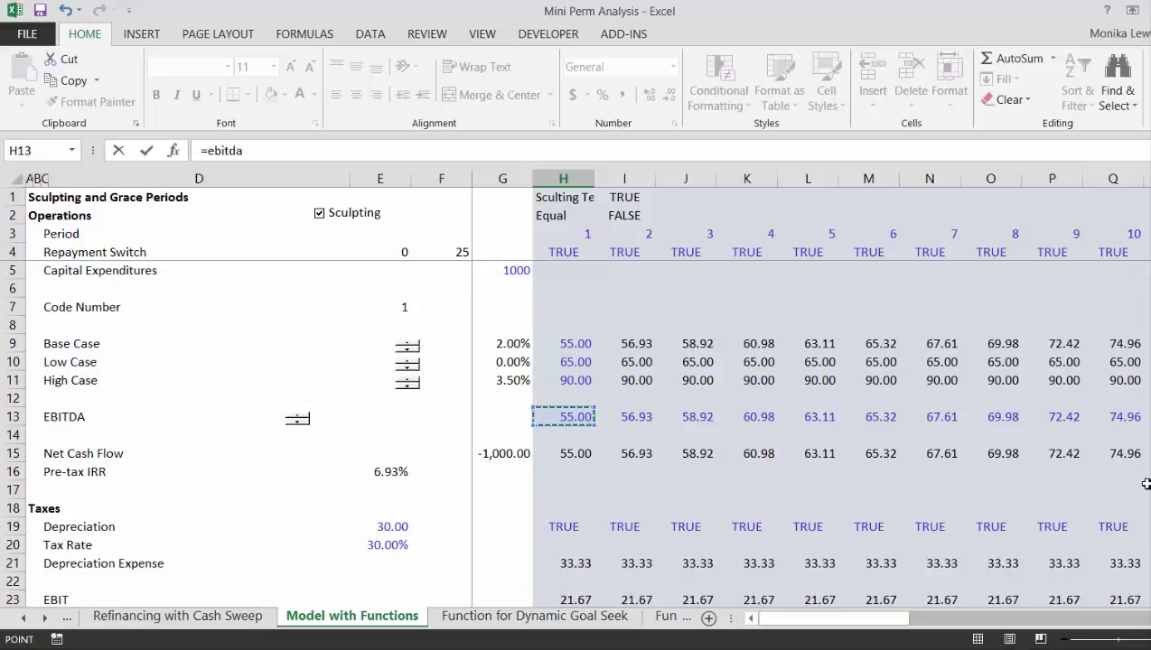
pyautogui.press('Return')
pyautogui.press('Up')
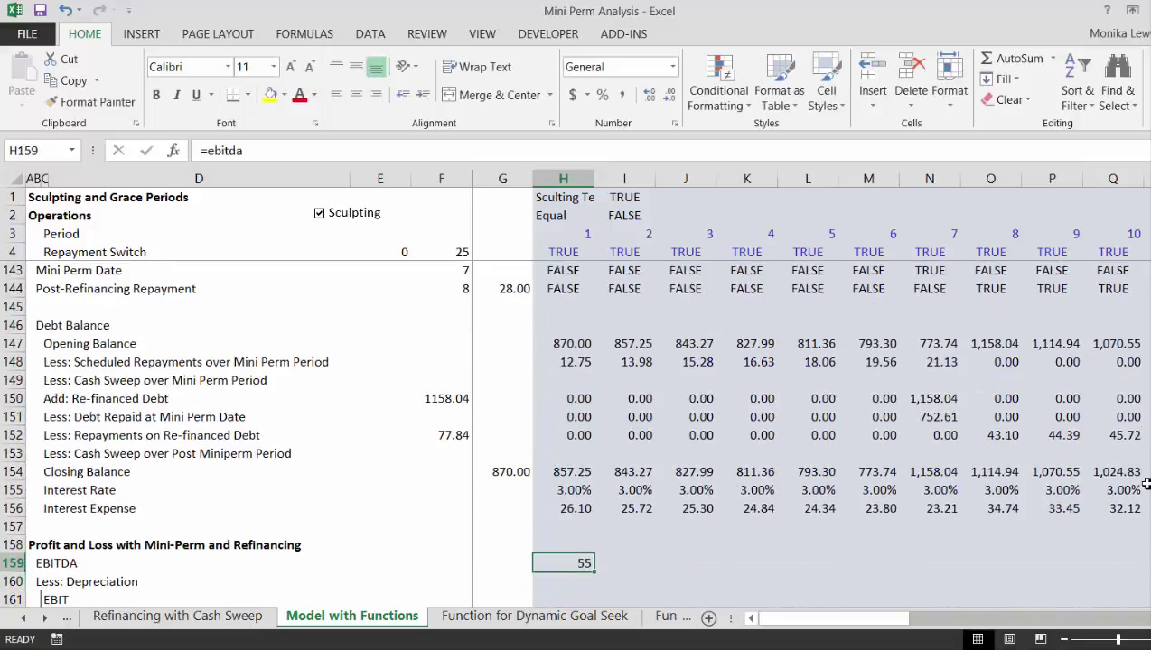
# Step: Link first-period depreciation in H160 to the depreciation expense in H21 of the taxes section
pyautogui.press('Down')
pyautogui.write('=')
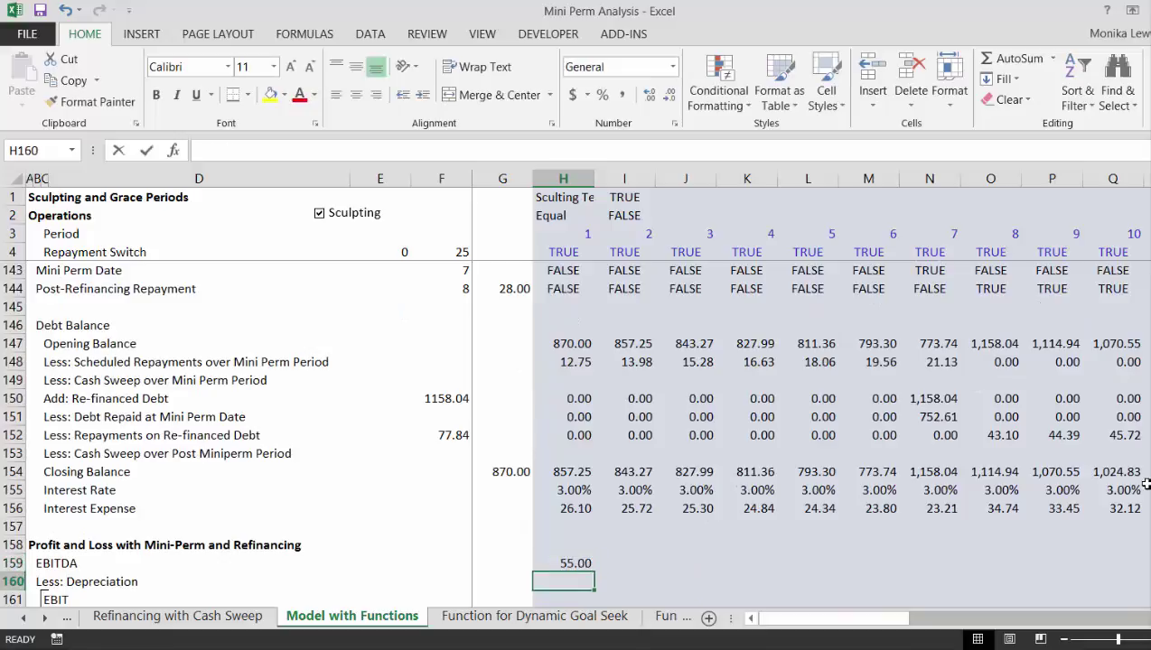
pyautogui.press('Up')
pyautogui.press('Up')
pyautogui.press('Up')
pyautogui.press('Up')
pyautogui.press('Up')
pyautogui.press('Up')
pyautogui.press('Up')
pyautogui.press('Up')
pyautogui.press('Up')
pyautogui.press('Up')
pyautogui.press('Up')
pyautogui.press('Up')
pyautogui.press('Up')
pyautogui.press('Up')
pyautogui.press('Up')
pyautogui.press('Up')
pyautogui.press('Up')
pyautogui.press('Up')
pyautogui.press('Up')
pyautogui.press('Up')
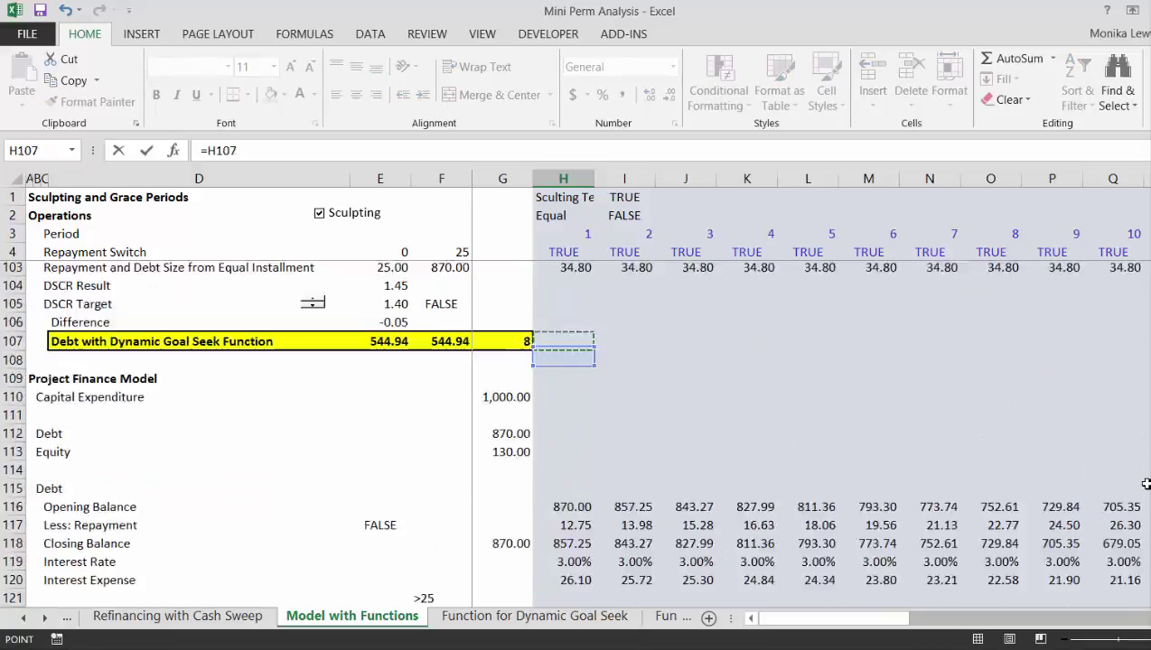
pyautogui.press('Up')
pyautogui.press('Up')
pyautogui.press('Up')
pyautogui.press('Up')
pyautogui.press('Up')
pyautogui.press('Up')
pyautogui.press('Up')
pyautogui.press('Up')
pyautogui.press('Up')
pyautogui.press('Up')
pyautogui.press('Up')
pyautogui.press('Up')
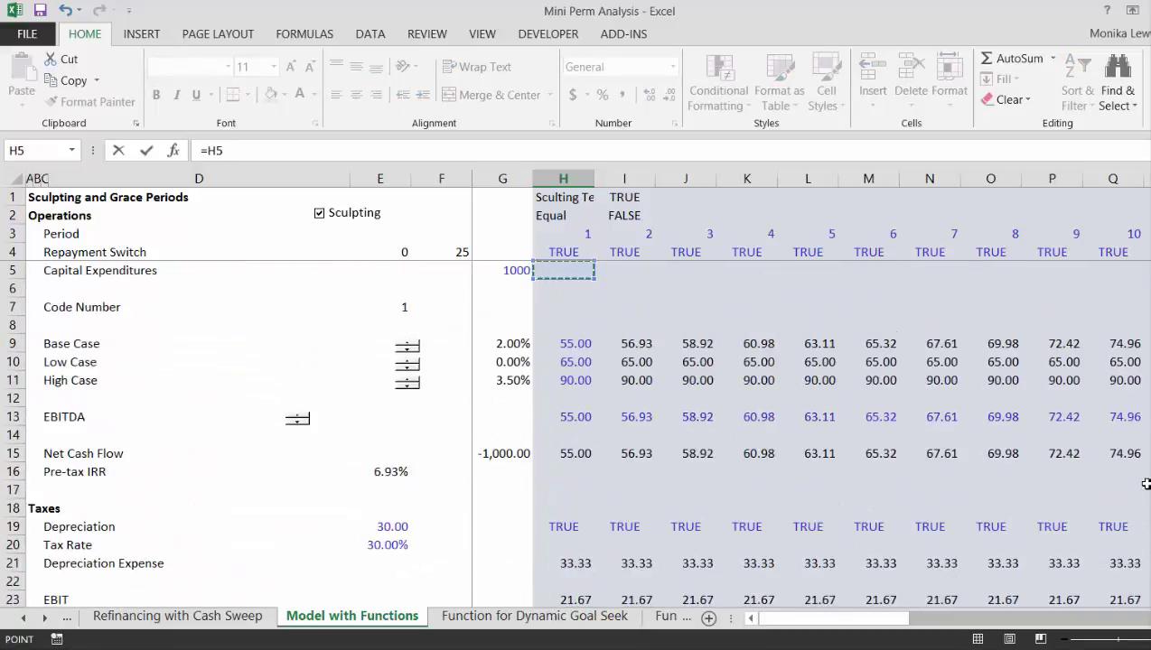
pyautogui.press('Down')
pyautogui.press('Down')
pyautogui.press('Down')
pyautogui.press('Down')
pyautogui.press('Down')
pyautogui.press('Down')
pyautogui.press('Down')
pyautogui.press('Down')
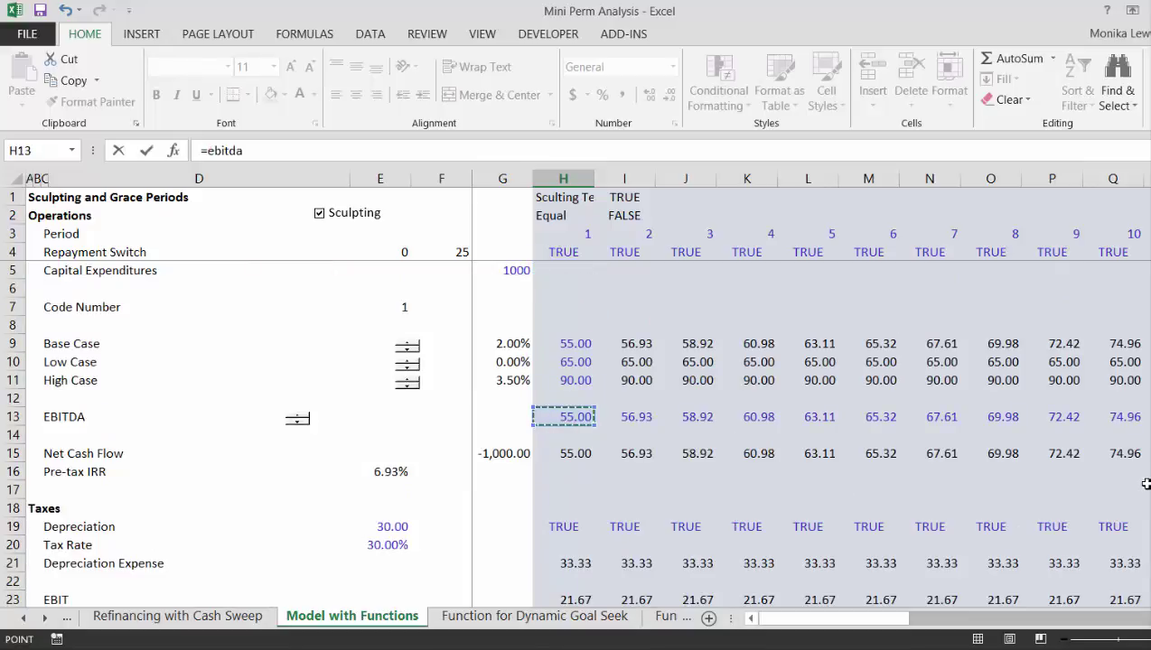
pyautogui.press('Down')
pyautogui.press('Down')
pyautogui.press('Down')
pyautogui.press('Down')
pyautogui.press('Down')
pyautogui.press('Down')
pyautogui.press('Down')
pyautogui.press('Down')
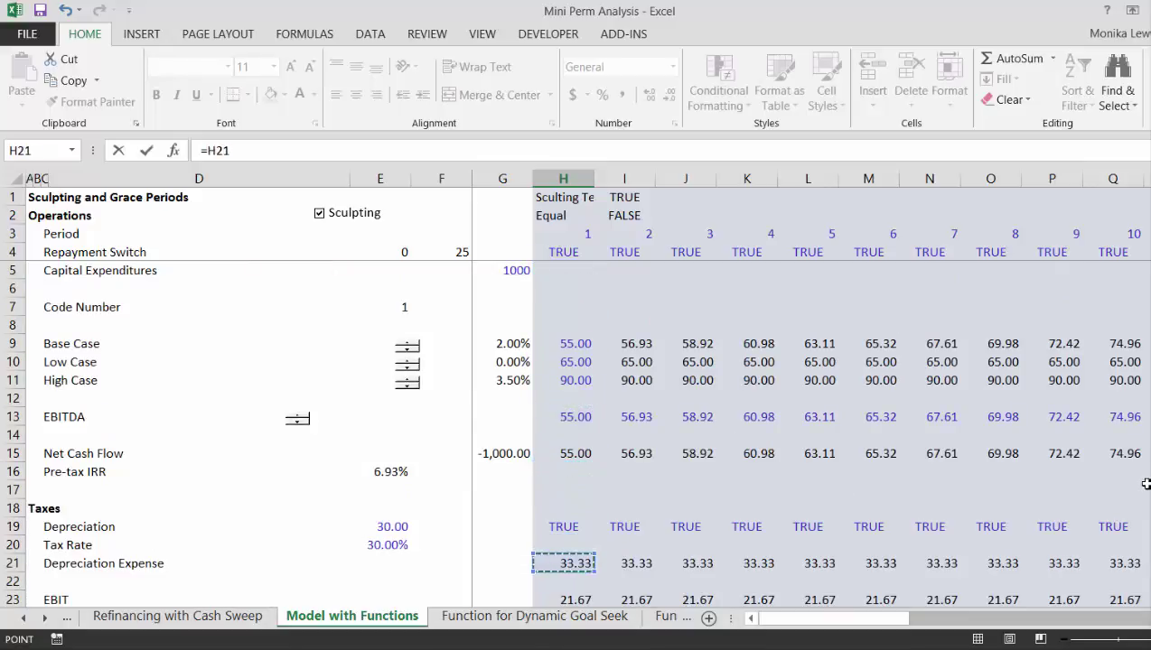
pyautogui.press('Return')
# Step: Calculate first-period EBIT in H161 as EBITDA less depreciation, =H159-H160
pyautogui.write('=')
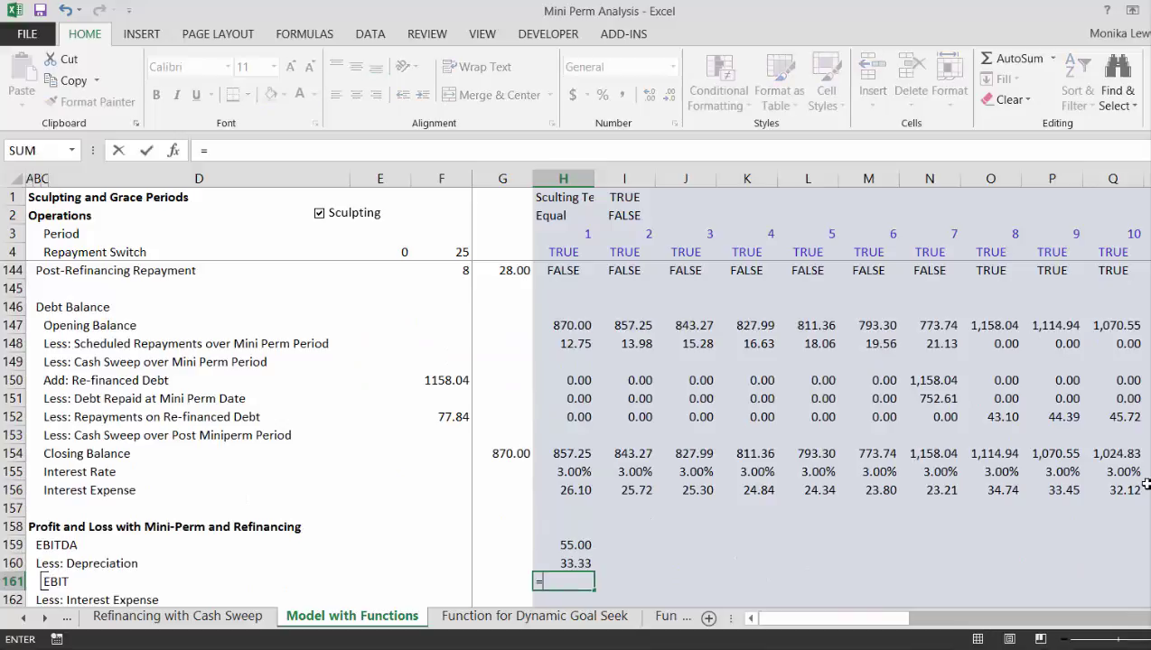
pyautogui.press('Up')
pyautogui.press('Up')
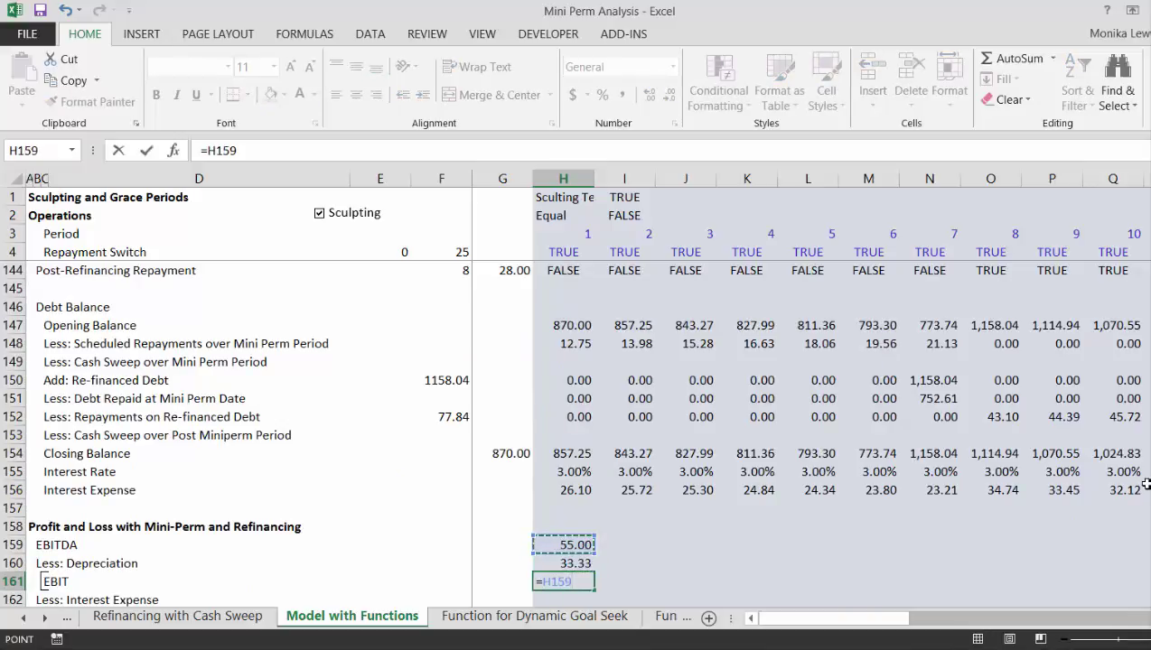
pyautogui.write('-')
pyautogui.press('Up')
pyautogui.press('Return')
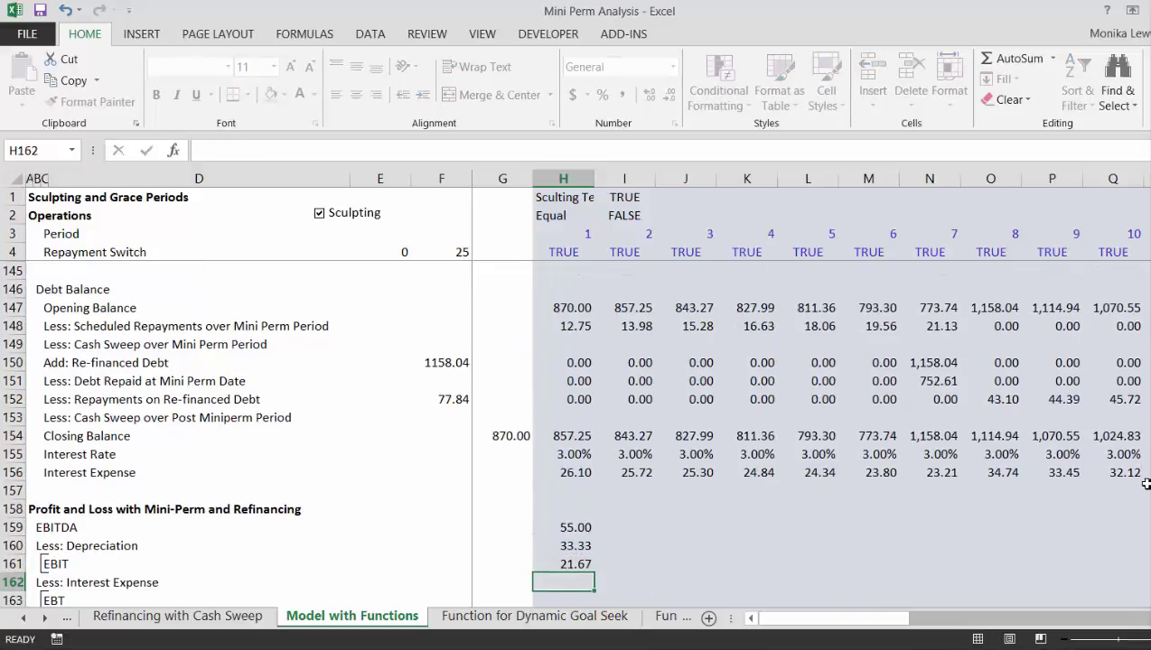
# Step: Link first-period interest expense in H162 to the mini-perm debt's interest expense in H156
pyautogui.write('=')
pyautogui.press('Up')
pyautogui.press('Up')
pyautogui.press('Up')
pyautogui.press('Up')
pyautogui.press('Up')
pyautogui.press('Up')
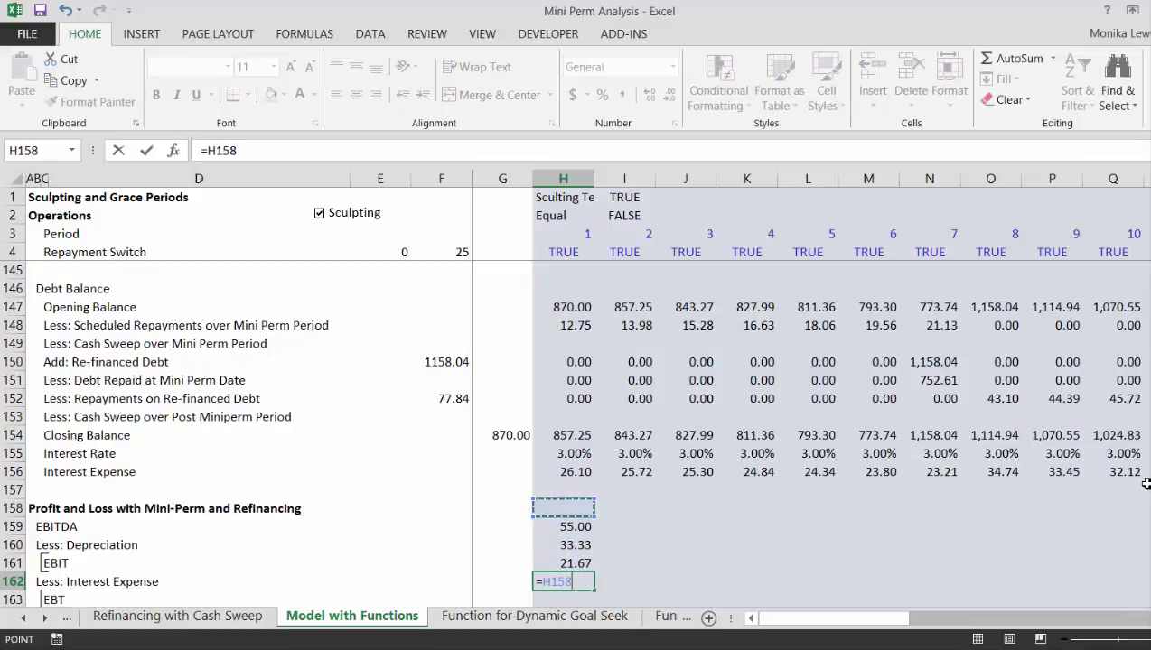
pyautogui.press('Return')
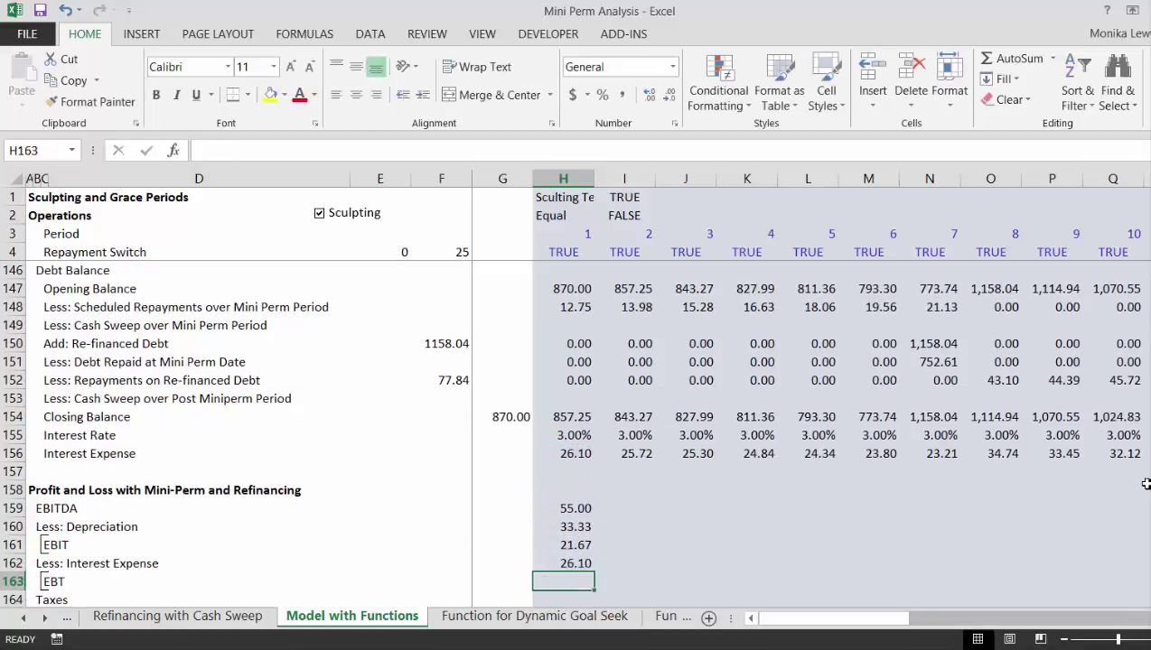
# Step: Calculate first-period EBT in H163 as EBIT less interest expense, =H161-H162
pyautogui.write('=')
pyautogui.press('Up')
pyautogui.press('Up')
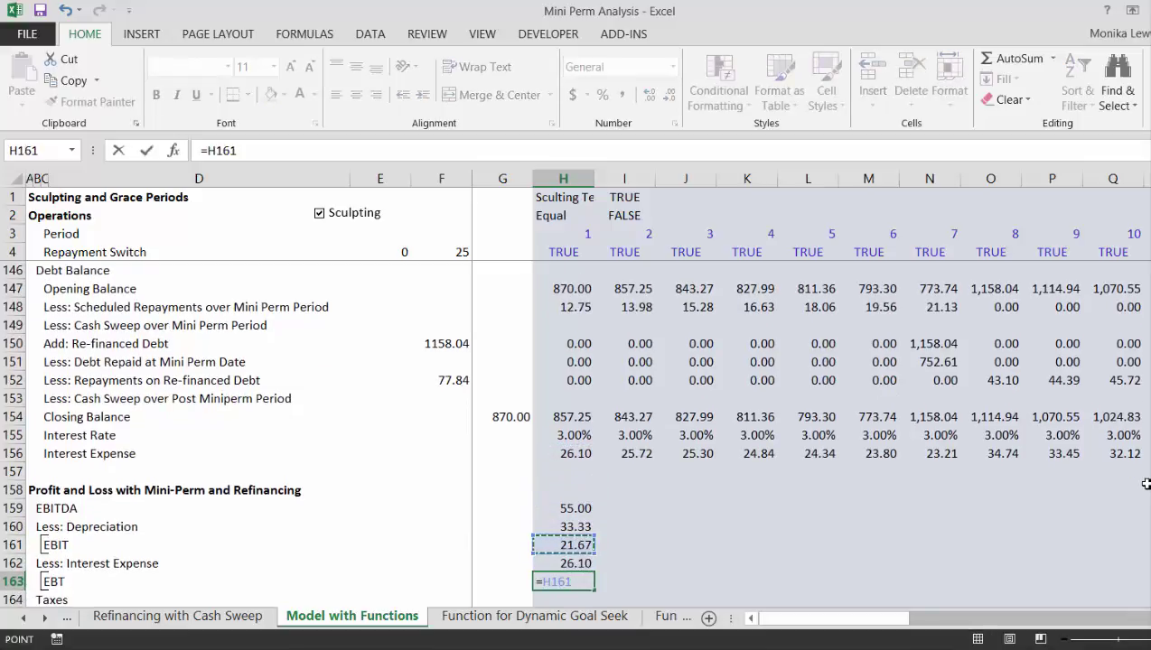
pyautogui.write('-')
pyautogui.press('Up')
pyautogui.press('Return')
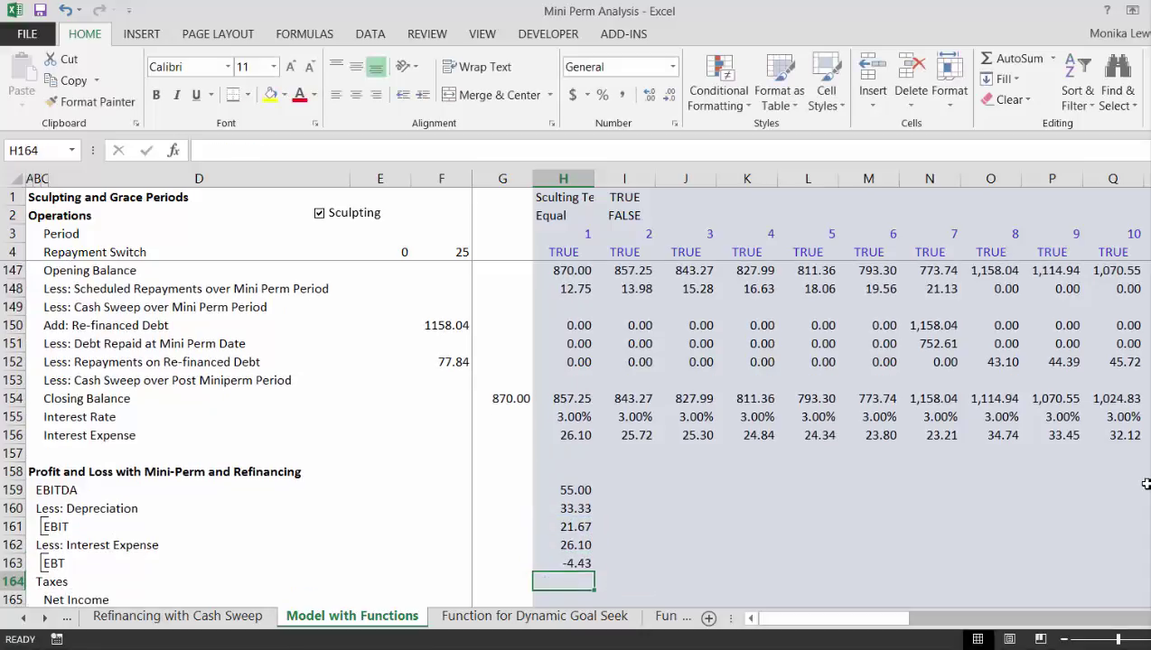
# Step: Bring the tax rate into F164 of the taxes row with a link to E20
pyautogui.press('Left')
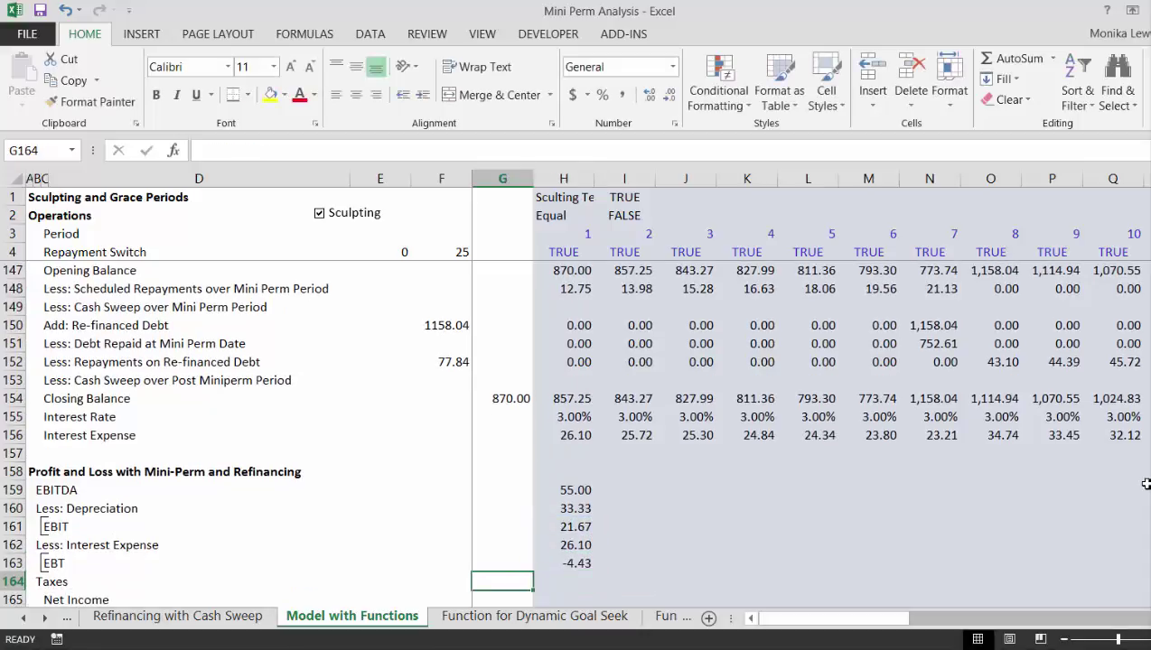
pyautogui.press('Left')
pyautogui.press('Left')
pyautogui.press('Right')
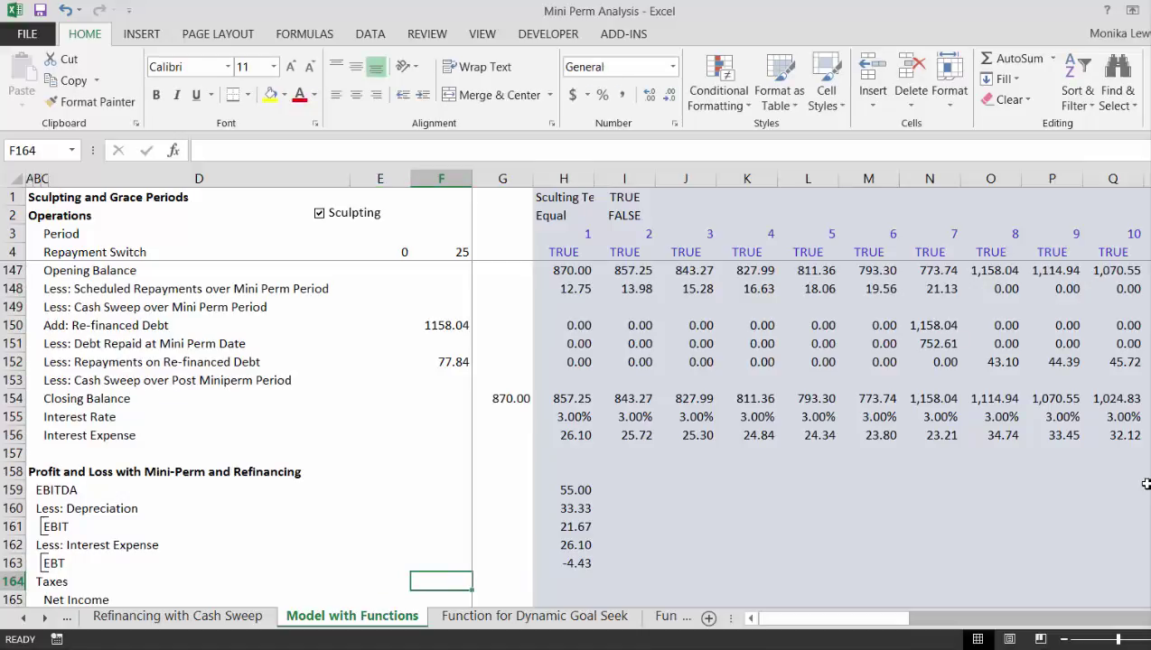
pyautogui.write('=')
pyautogui.press('pageup')
pyautogui.press('pageup')
pyautogui.press('pageup')
pyautogui.press('pageup')
pyautogui.press('pageup')
pyautogui.press('pageup')
pyautogui.press('pageup')
pyautogui.press('pageup')
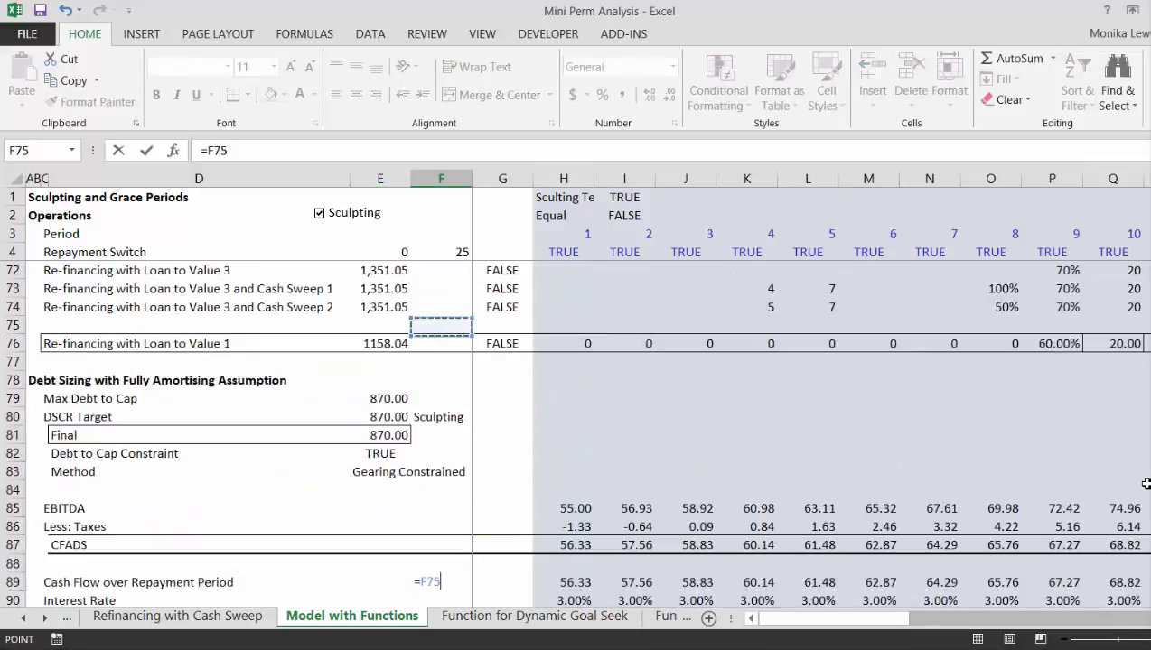
pyautogui.press('pageup')
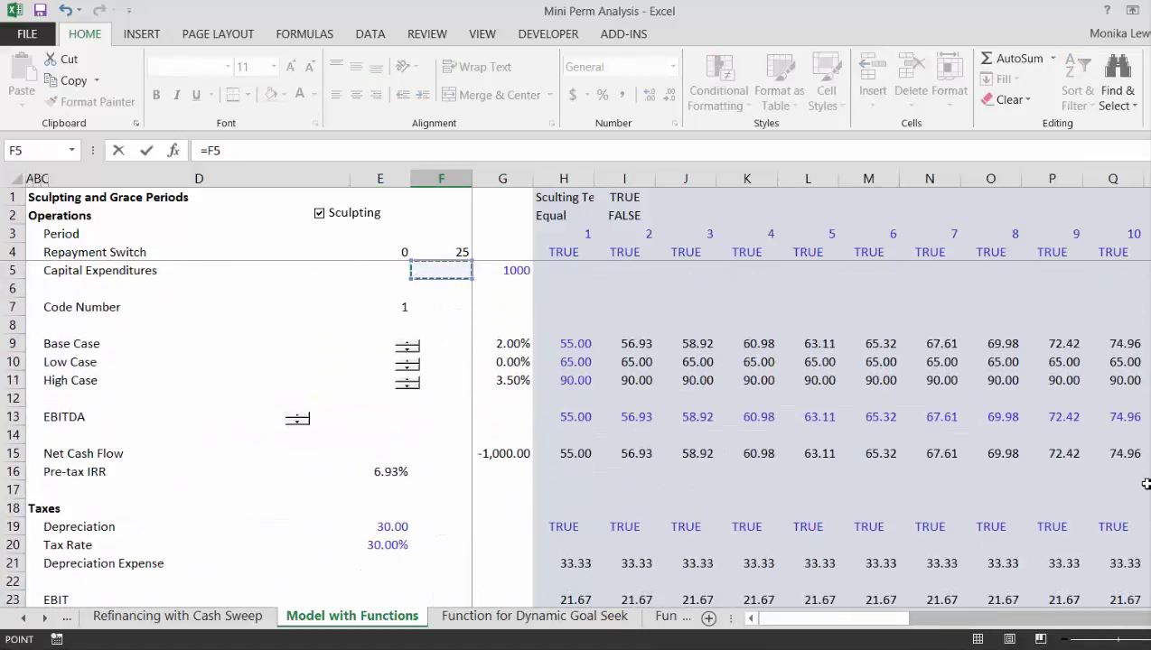
pyautogui.press('Down')
pyautogui.press('Down')
pyautogui.press('Down')
pyautogui.press('Down')
pyautogui.press('Down')
pyautogui.press('Down')
pyautogui.press('Down')
pyautogui.press('Down')
pyautogui.press('Down')
pyautogui.press('Down')
pyautogui.press('Down')
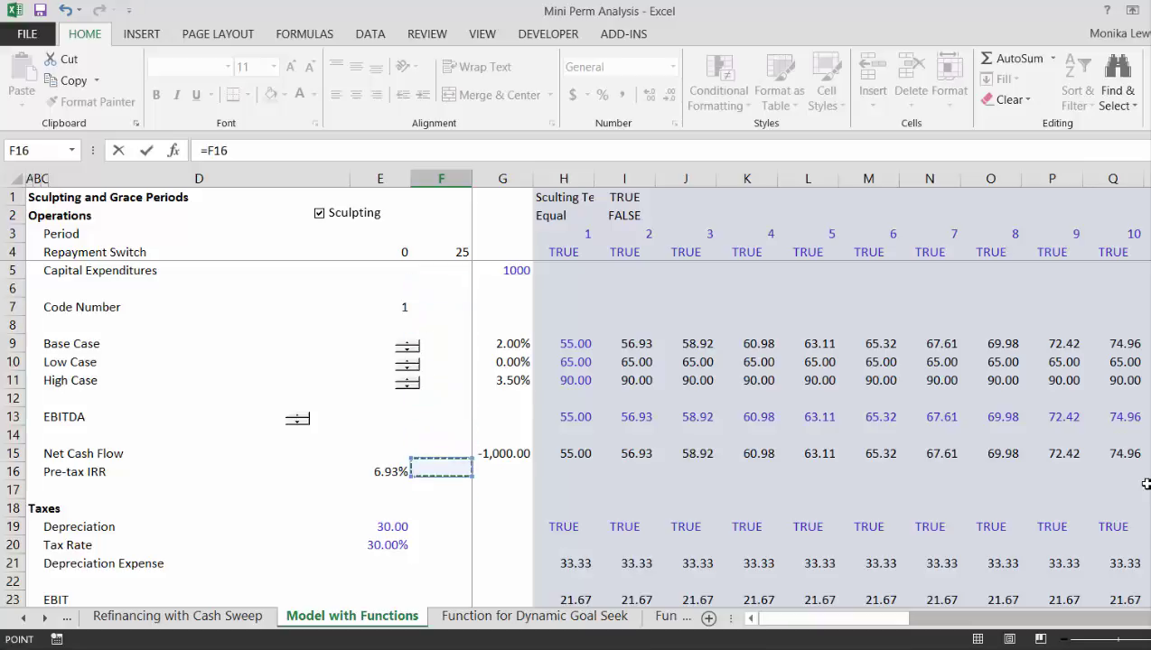
pyautogui.press('Down')
pyautogui.press('Down')
pyautogui.press('Down')
pyautogui.press('Down')
pyautogui.press('Left')
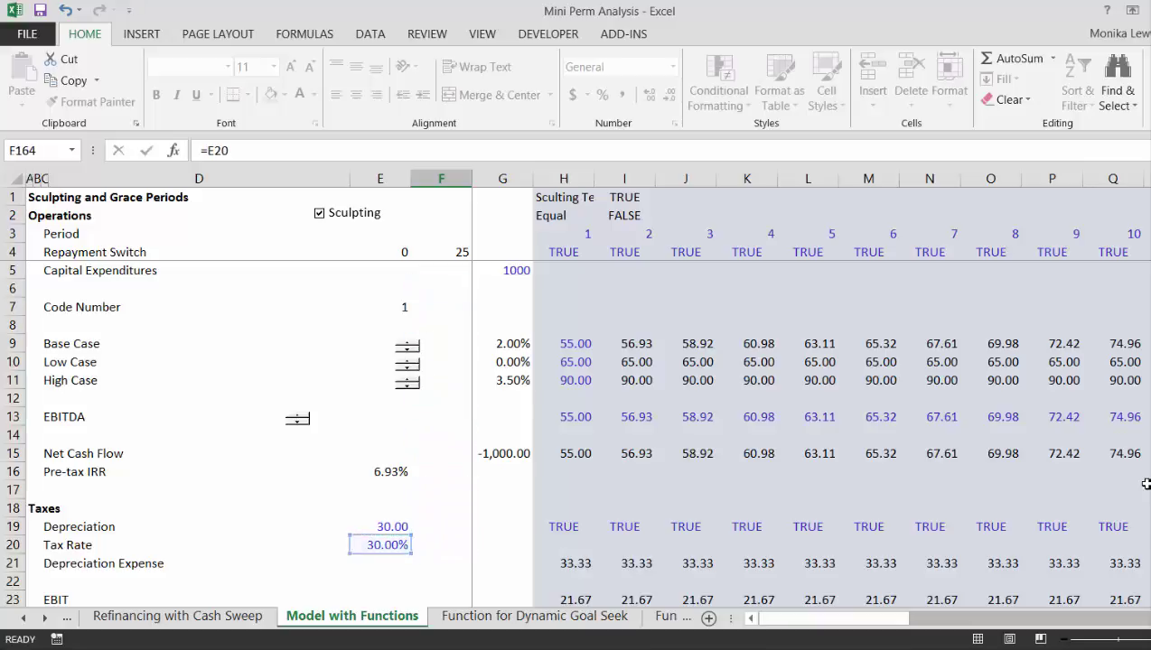
pyautogui.press('Return')
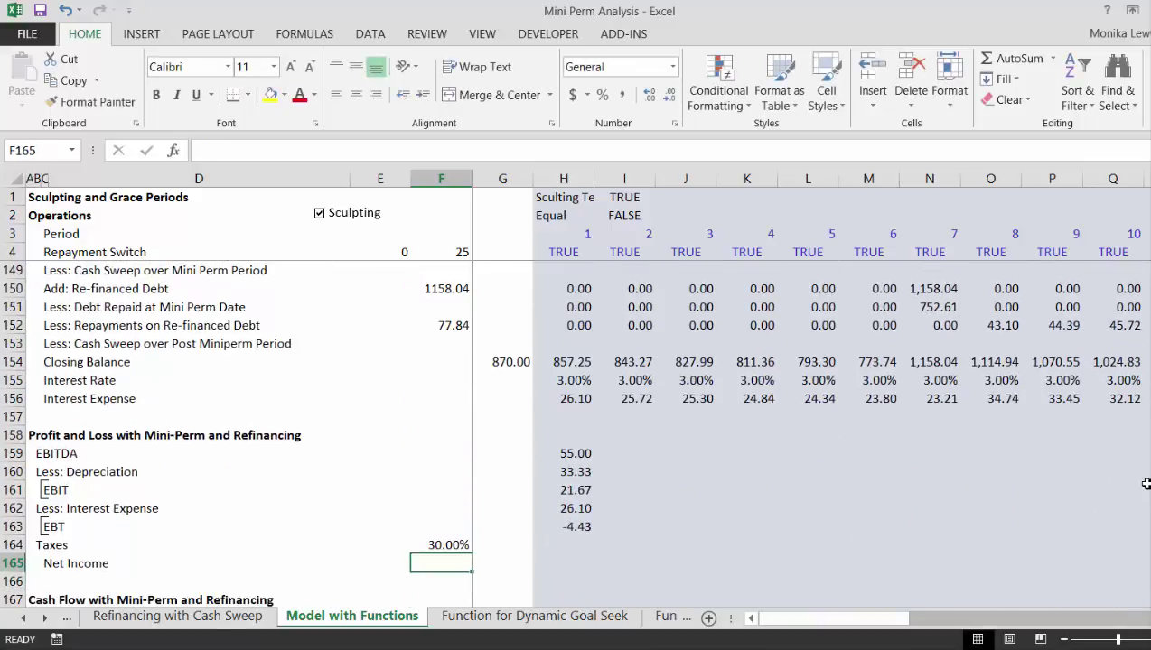
# Step: Enter =H162-H163 as the first-period taxes in H164
pyautogui.press('Up')
pyautogui.press('Right')
pyautogui.press('Right')
pyautogui.write('=')
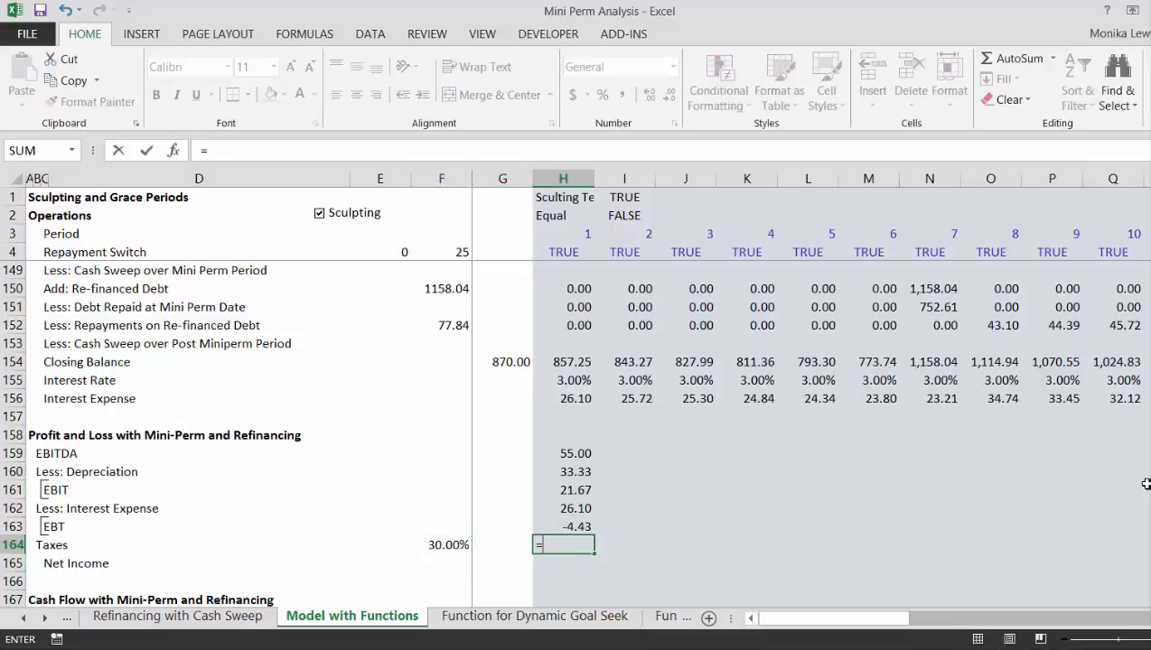
pyautogui.press('Up')
pyautogui.press('Up')
pyautogui.write('-')
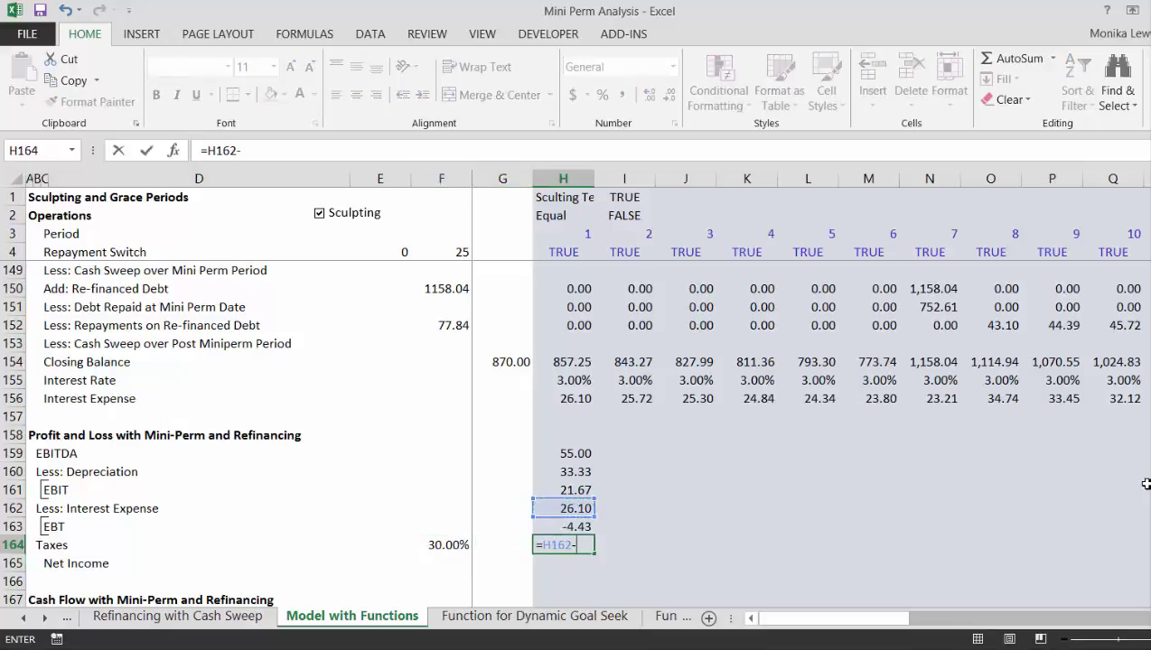
pyautogui.press('Up')
pyautogui.press('Return')
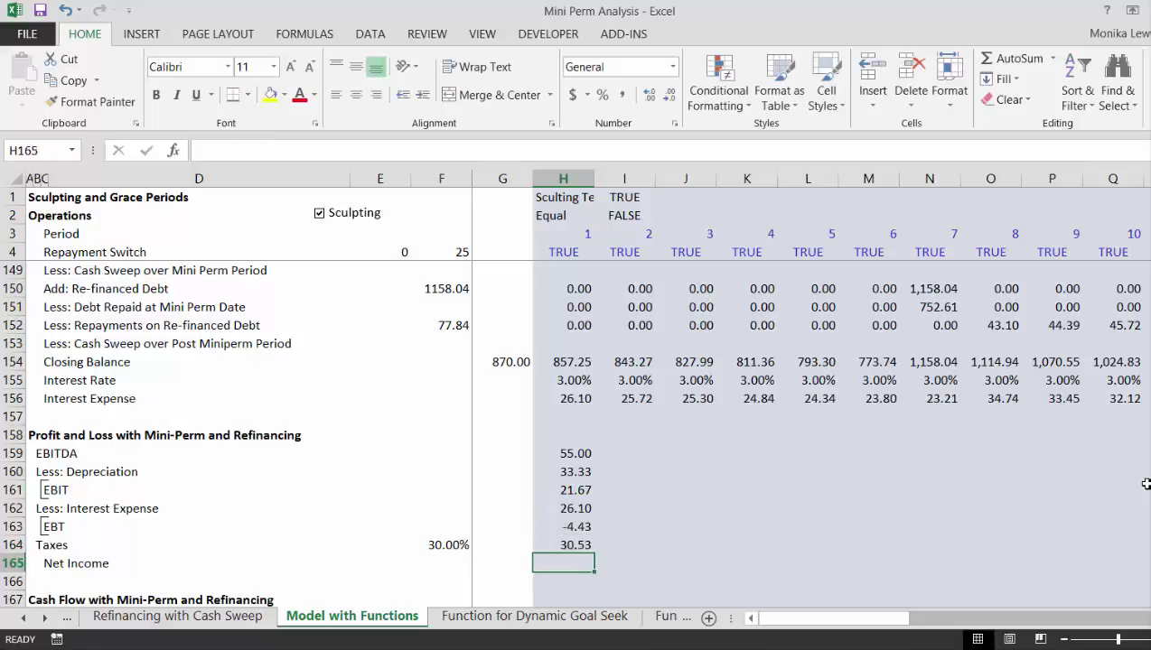
pyautogui.write('=')
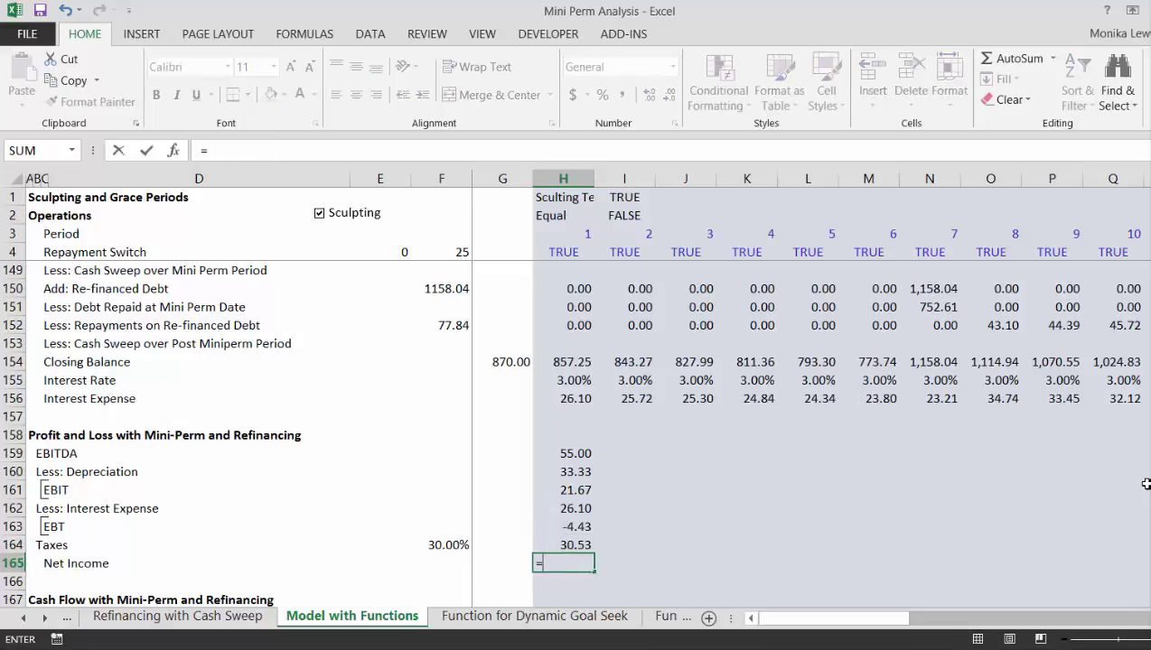
pyautogui.press('Up')
pyautogui.press('Up')
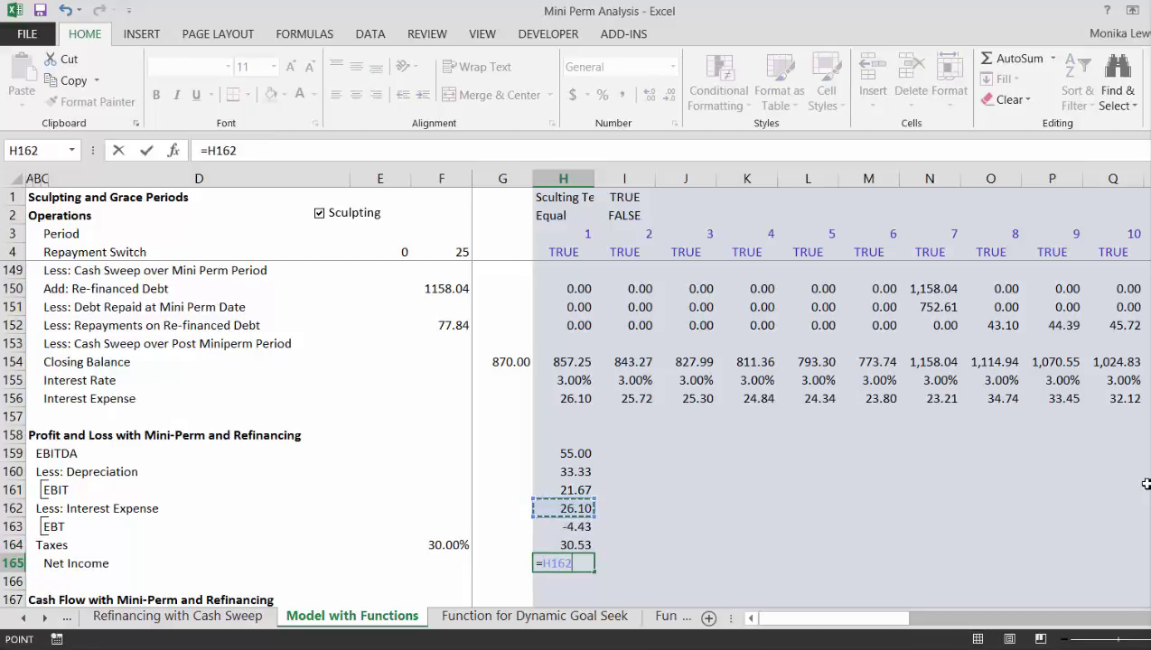
pyautogui.press('Down')
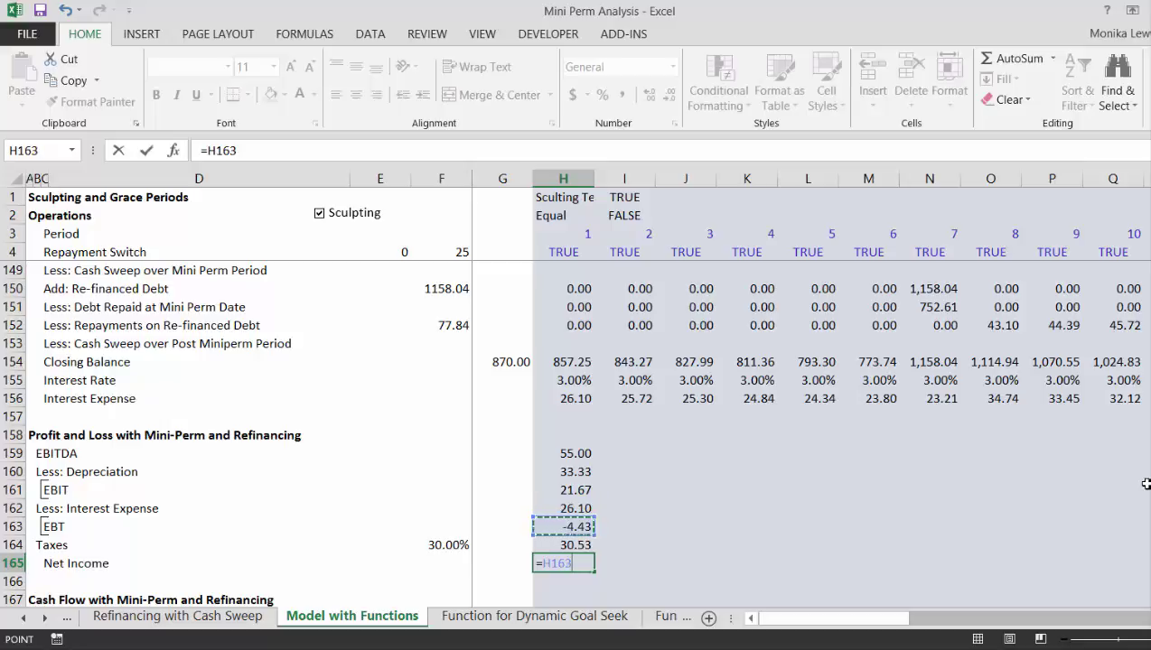
pyautogui.press('Up')
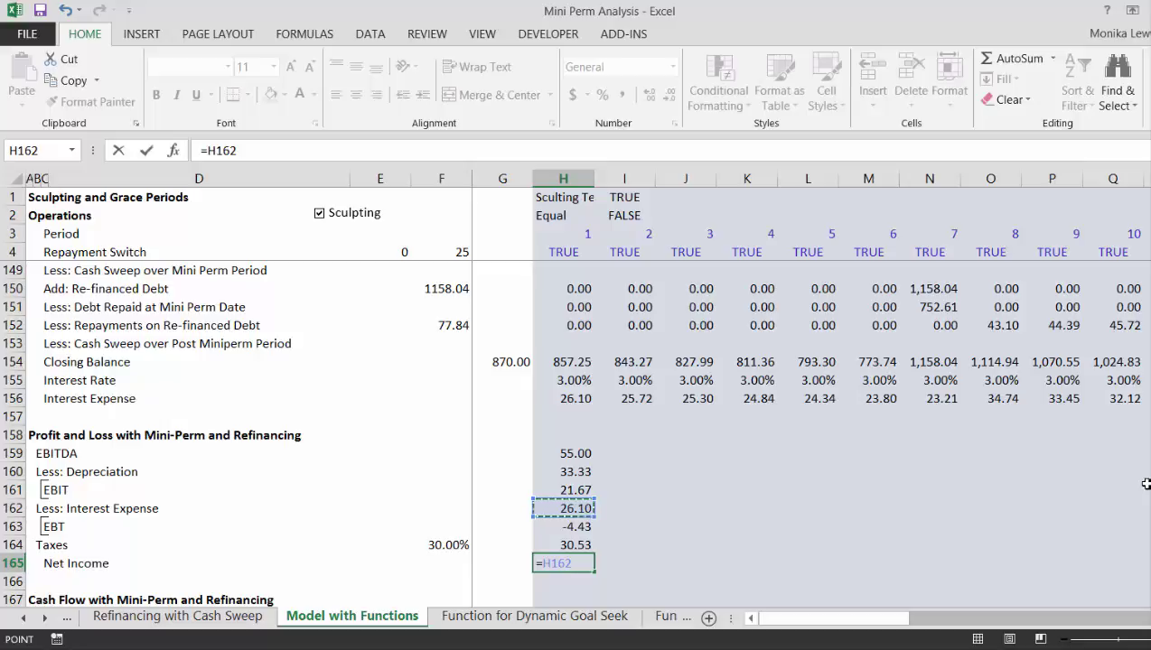
pyautogui.press('Escape')
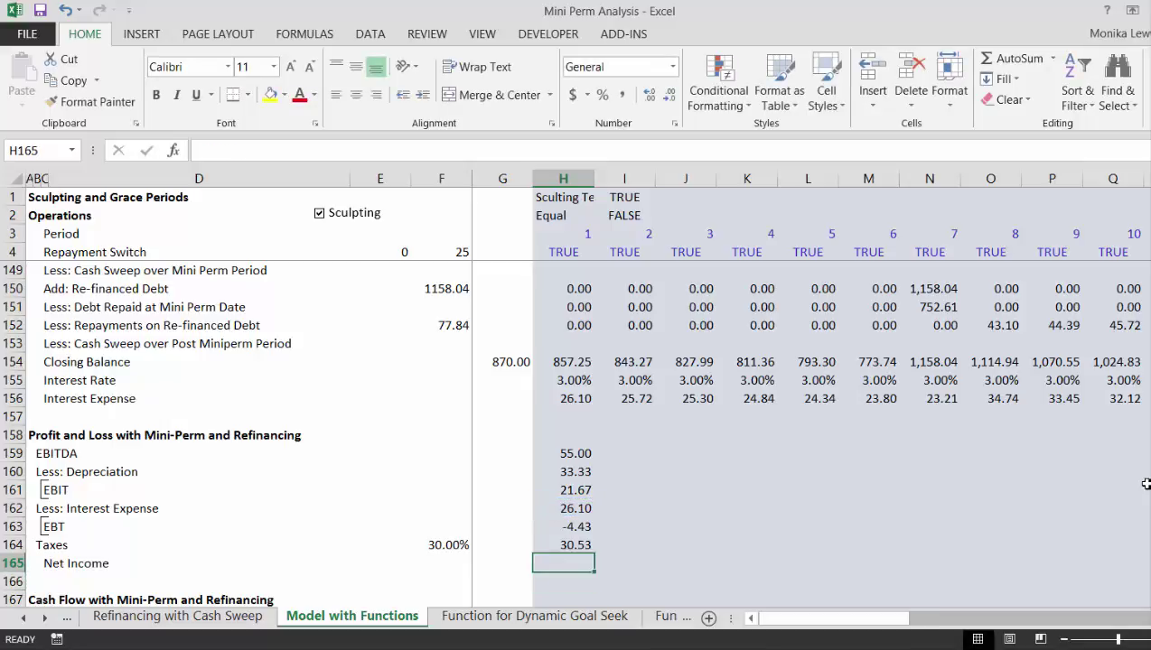
# Step: Check the EBT formula in H163 and replace first-period taxes in H164 with tax rate times EBT, =$F$164*H163
pyautogui.press('Up')
pyautogui.press('Up')
pyautogui.press('F2')
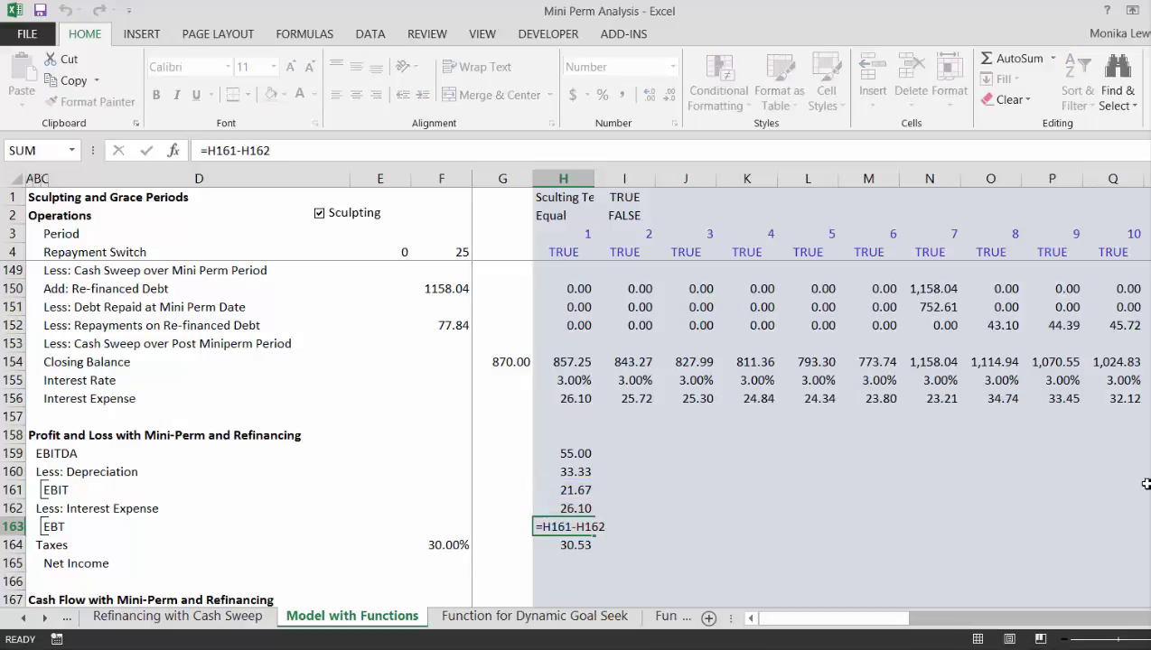
pyautogui.press('Return')
pyautogui.write('=')
pyautogui.press('Left')
pyautogui.press('Left')
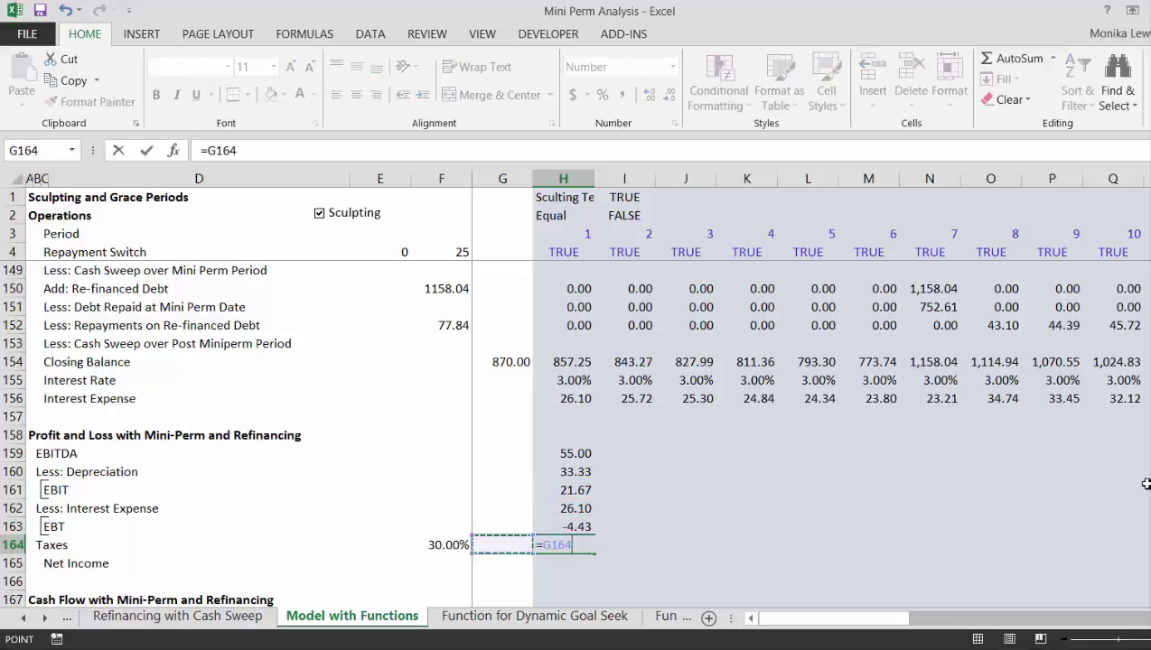
pyautogui.press('F4')
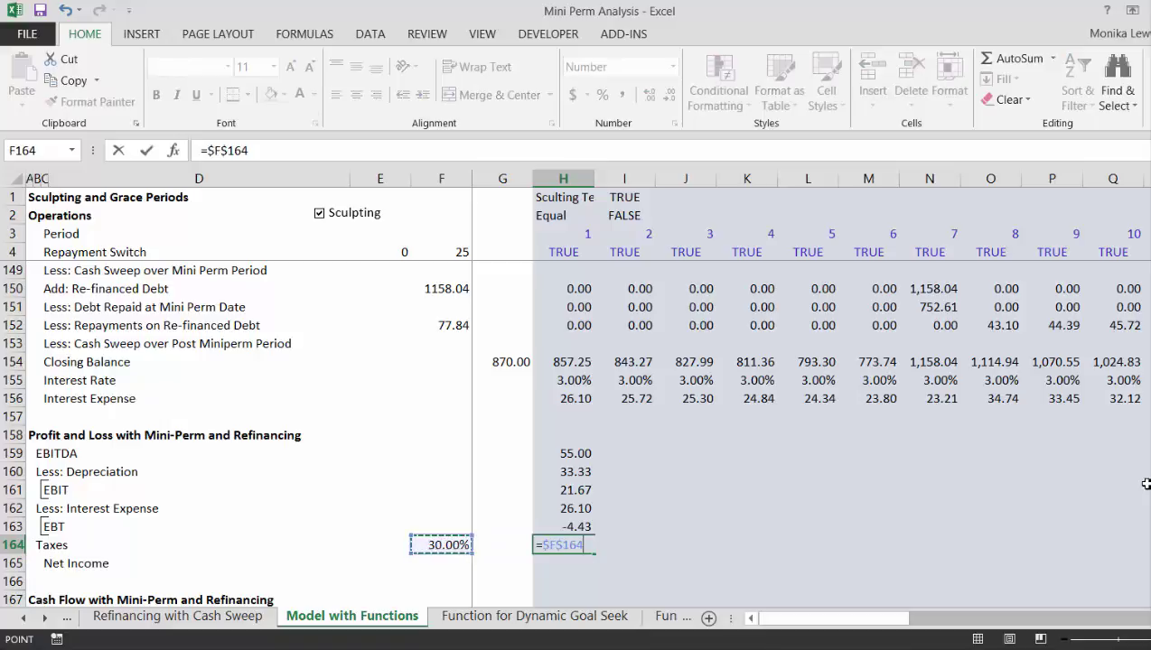
pyautogui.write('*')
pyautogui.press('Up')
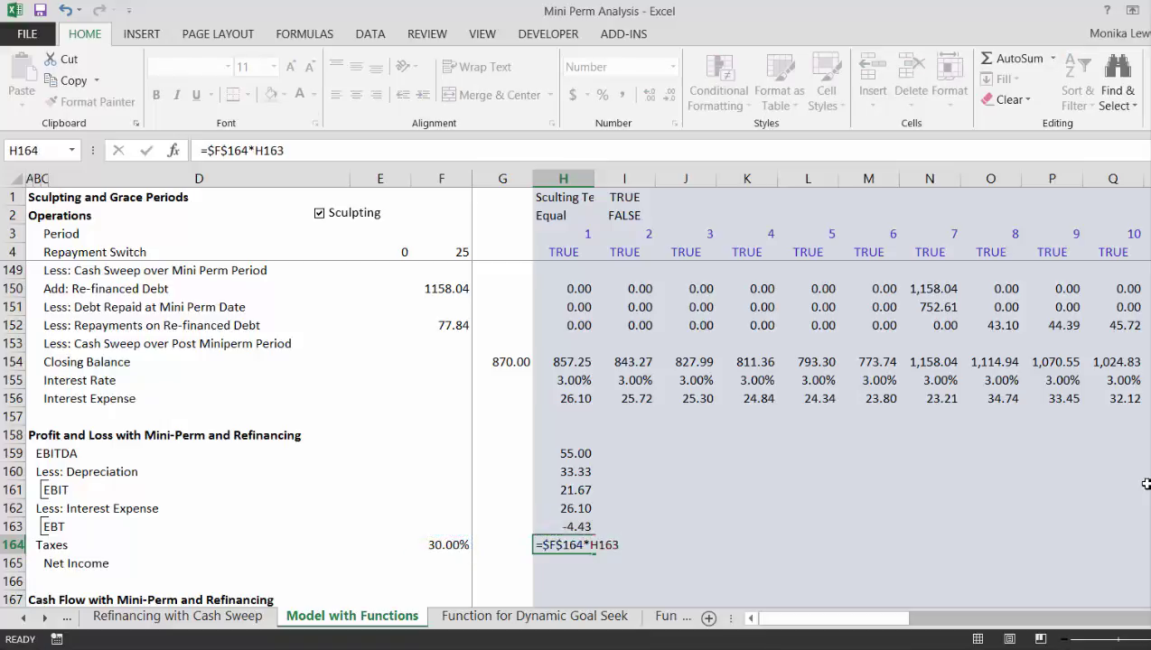
pyautogui.press('Return')
# Step: Calculate first-period net income in H165 as EBT less taxes, =H163-H164
pyautogui.write('=')
pyautogui.press('Up')
pyautogui.press('Up')
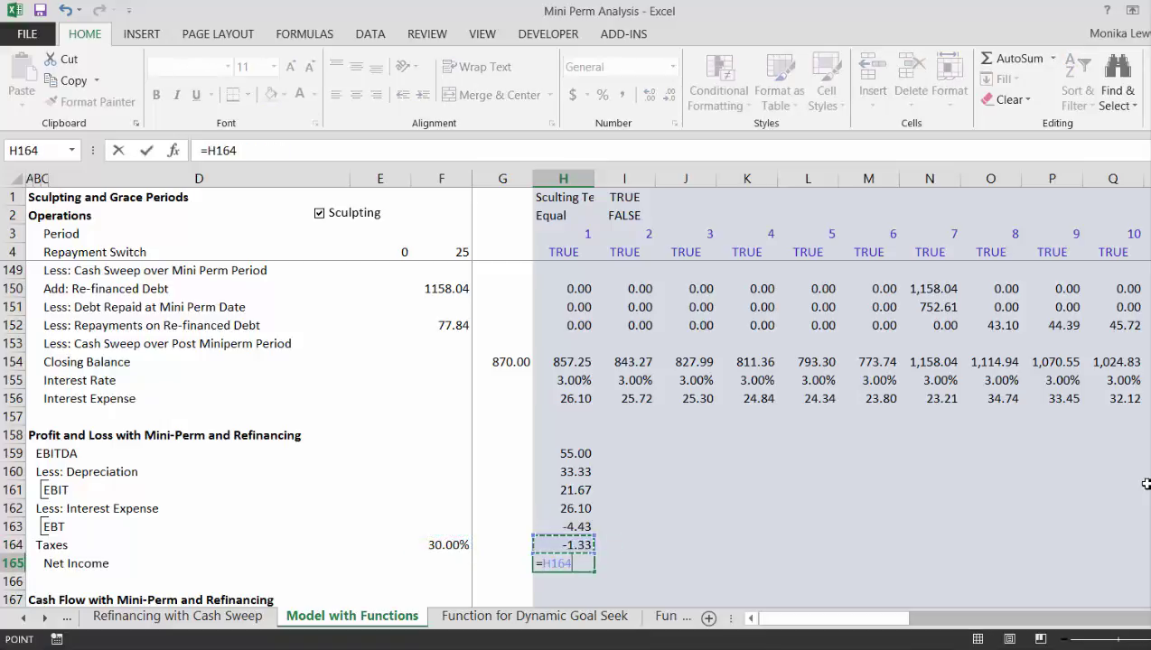
pyautogui.write('-')
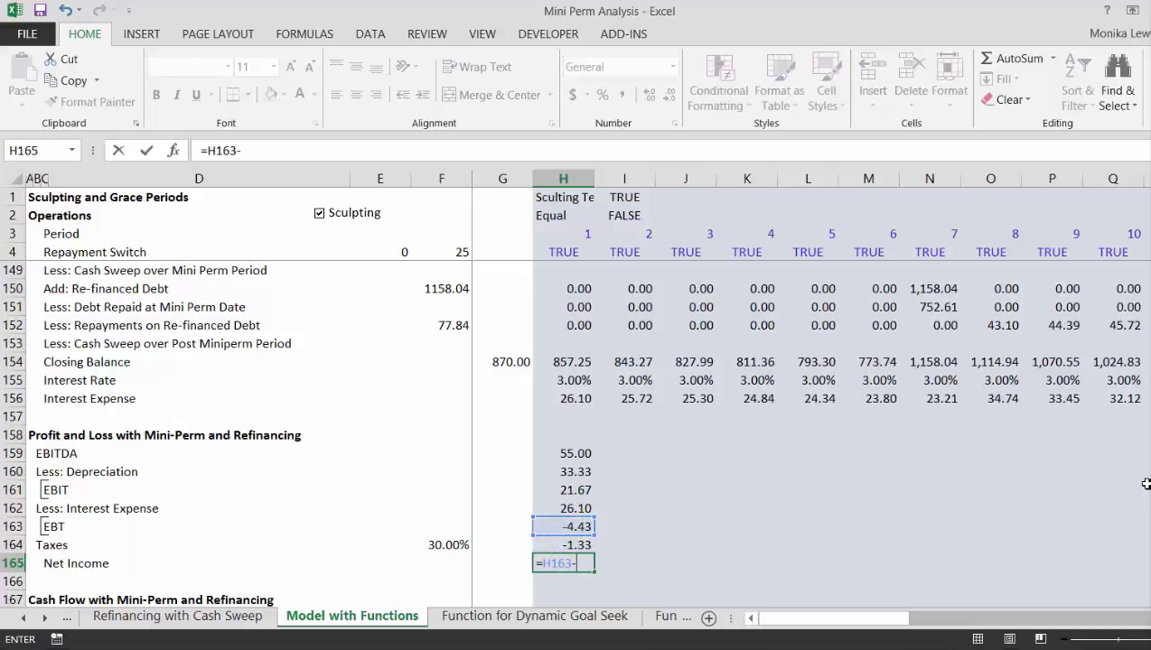
pyautogui.press('Down')
pyautogui.press('Return')
# Step: Link first-period EBITDA in H168 of the mini-perm cash flow to the profit and loss EBITDA in H159
pyautogui.press('Down')
pyautogui.press('Down')
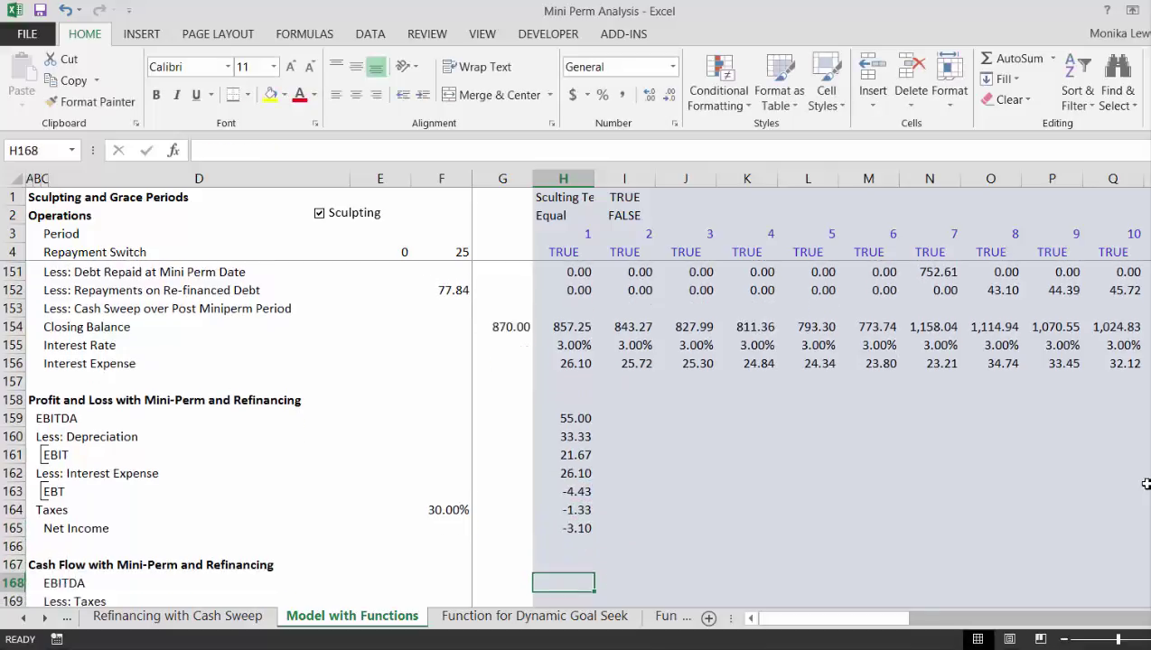
pyautogui.press('Down')
pyautogui.press('Up')
pyautogui.write('=')
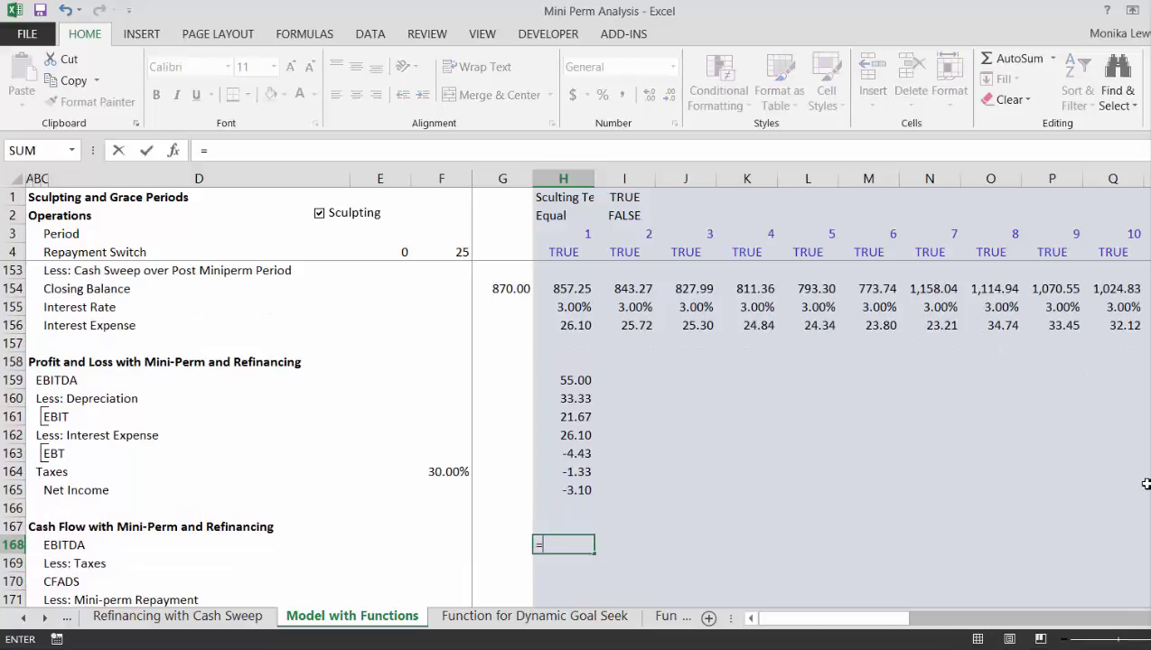
pyautogui.press('Up')
pyautogui.press('Up')
pyautogui.press('Up')
pyautogui.press('Up')
pyautogui.press('Up')
pyautogui.press('Up')
pyautogui.press('Up')
pyautogui.press('Up')
pyautogui.press('Up')
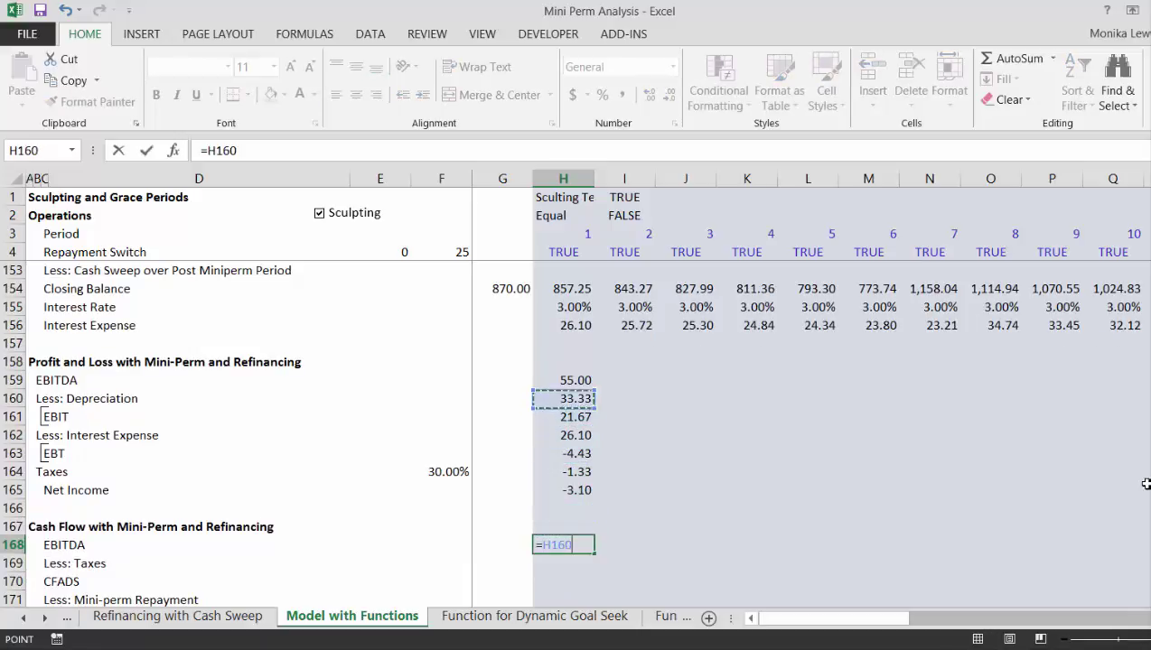
pyautogui.press('Return')
# Step: Link first-period taxes in H169 of the cash flow to the taxes row of the profit and loss
pyautogui.write('=')
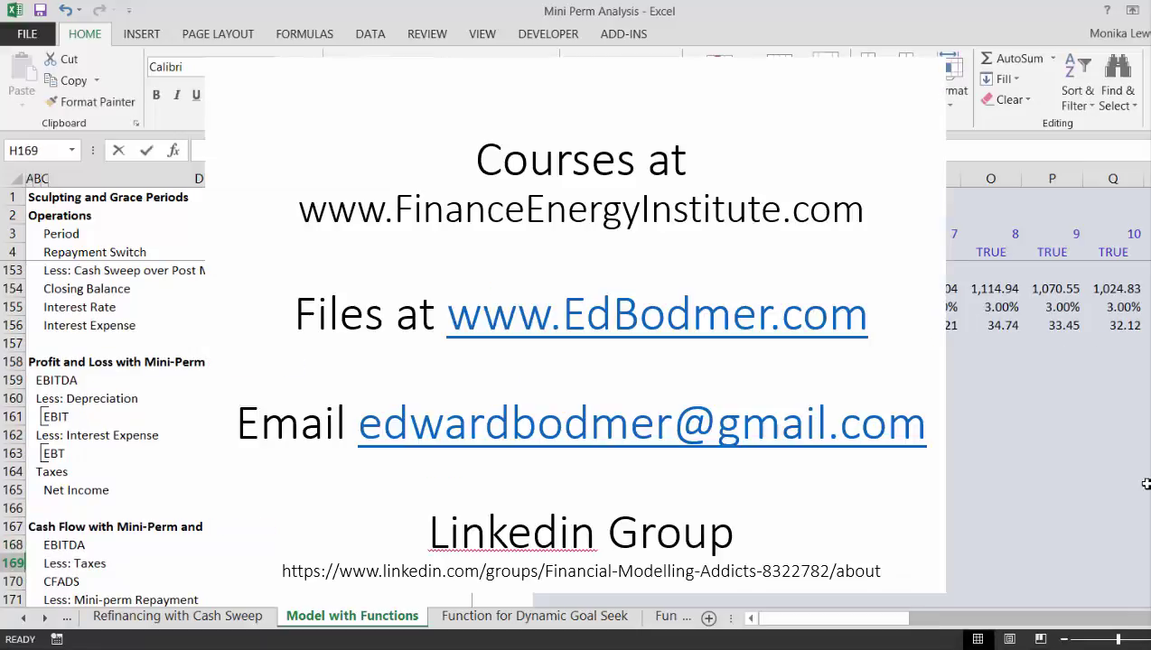
pyautogui.press('Up')
pyautogui.press('Up')
pyautogui.press('Up')
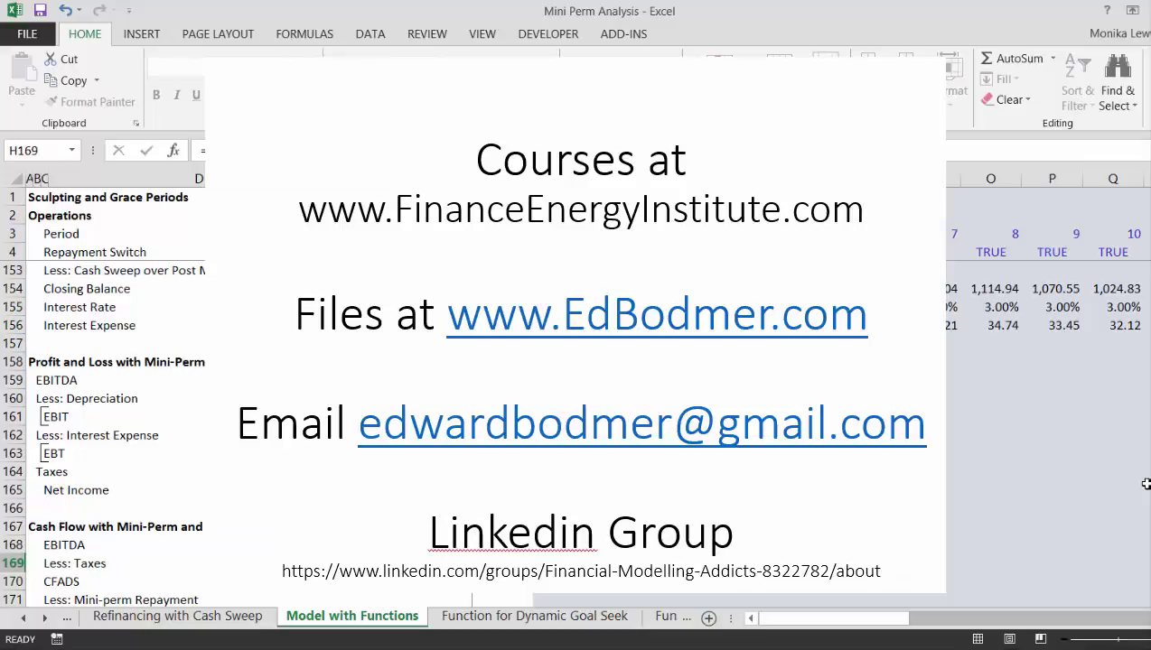
pyautogui.press('Return')
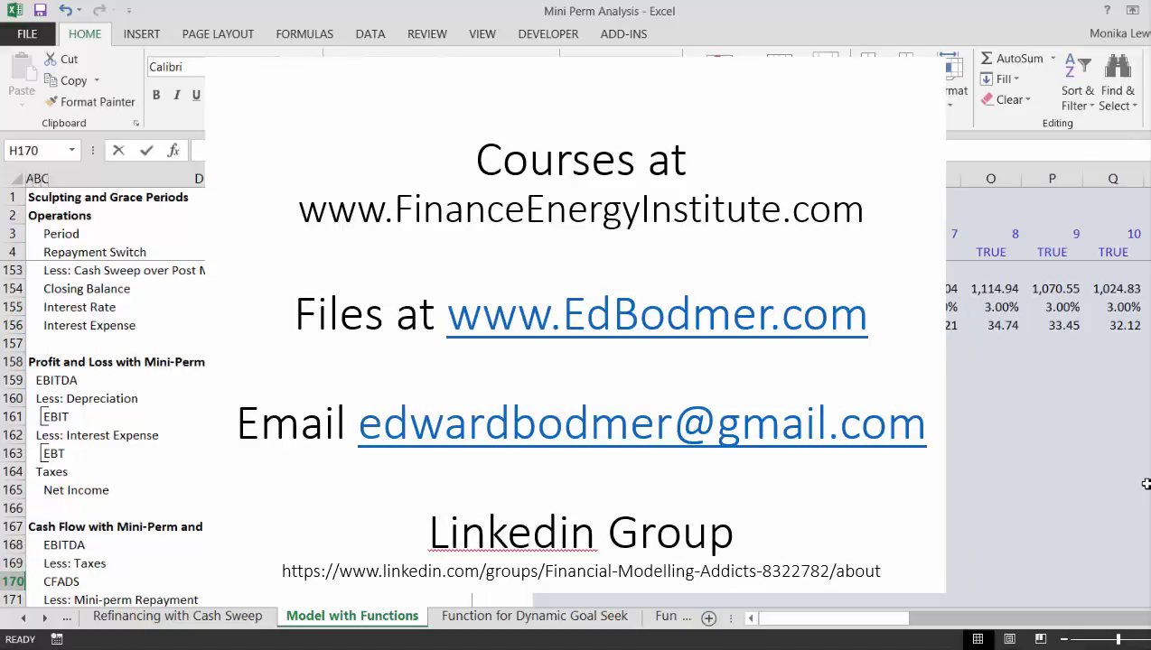
# Step: Calculate first-period CFADS in H170 as EBITDA less taxes, =H168-H169
pyautogui.write('=')
pyautogui.press('Up')
pyautogui.press('Up')
pyautogui.write('=')
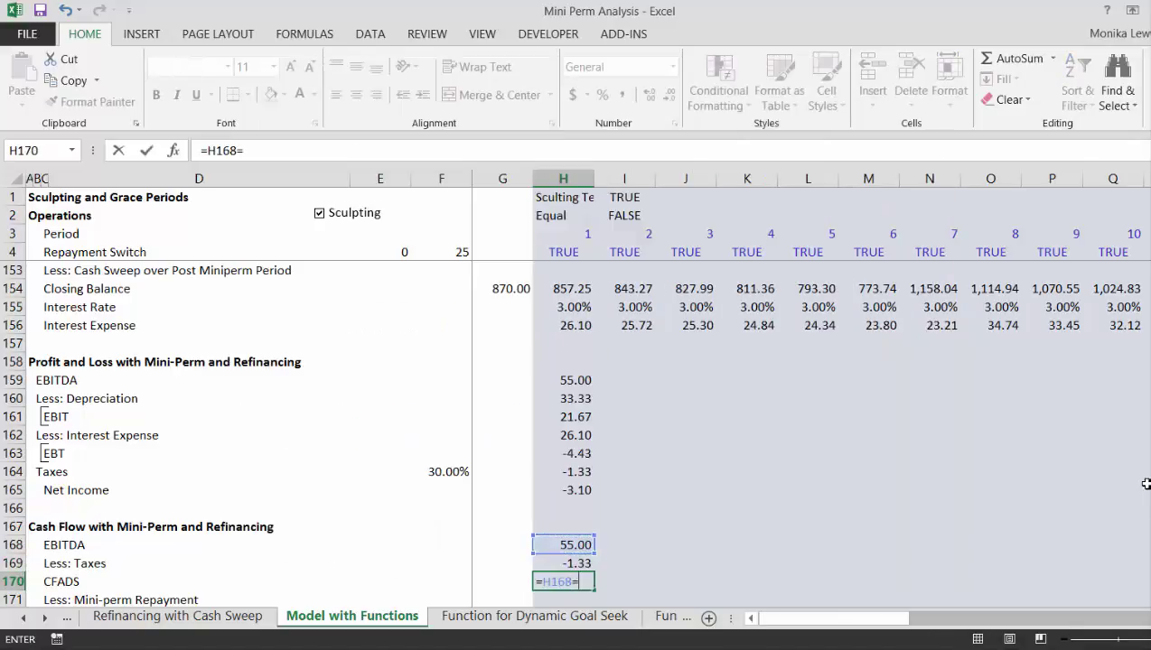
pyautogui.press('Up')
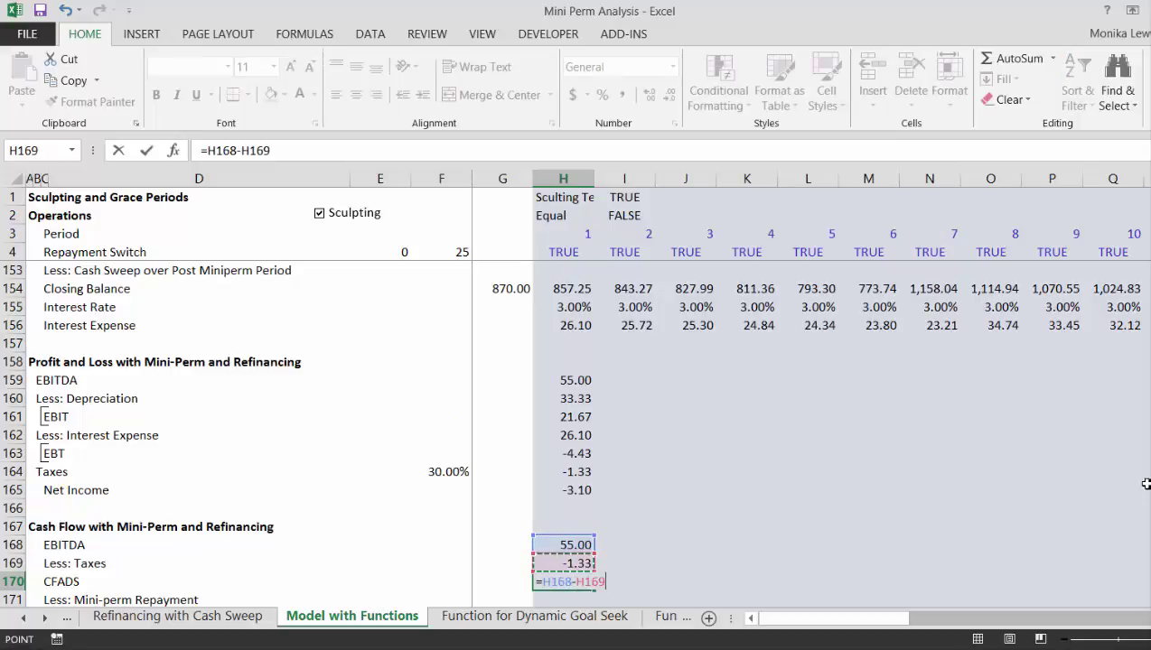
pyautogui.press('Return')
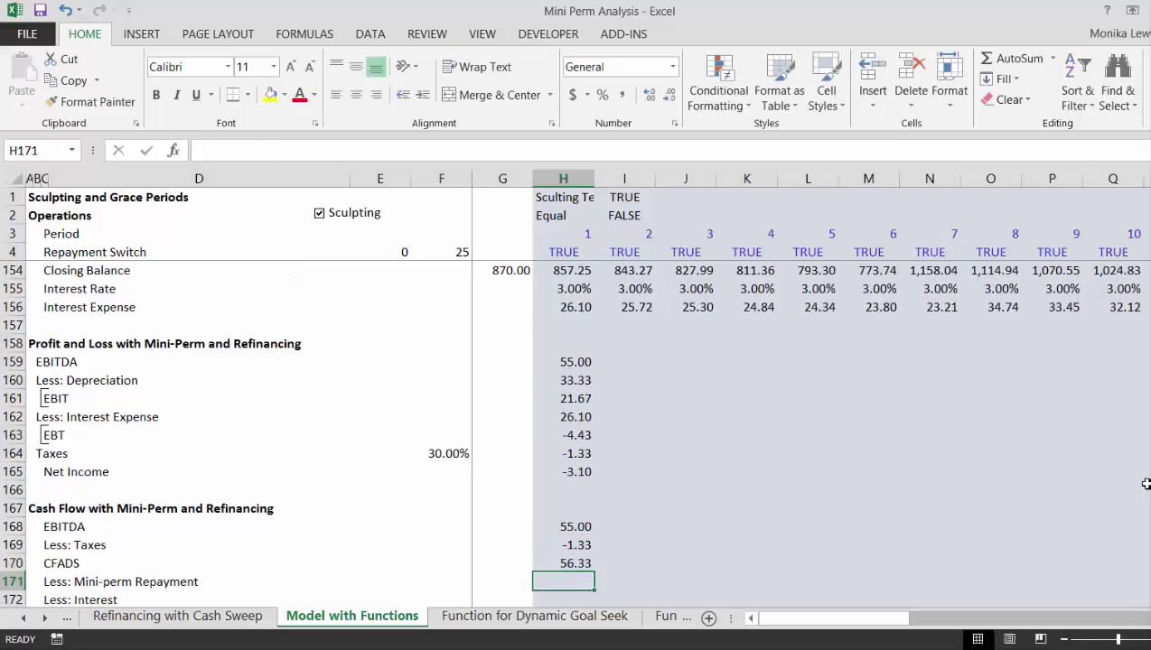
# Step: Link the first-period mini-perm repayment in H171 to the scheduled repayments over the mini-perm period, =H148
pyautogui.write('=')
pyautogui.press('Up')
pyautogui.press('Up')
pyautogui.press('Up')
pyautogui.press('Up')
pyautogui.press('Up')
pyautogui.press('Up')
pyautogui.press('Up')
pyautogui.press('Up')
pyautogui.press('Up')
pyautogui.press('Up')
pyautogui.press('Up')
pyautogui.press('Up')
pyautogui.press('Up')
pyautogui.press('Up')
pyautogui.press('Up')
pyautogui.press('Up')
pyautogui.press('Up')
pyautogui.press('Up')
pyautogui.press('Up')
pyautogui.press('Up')
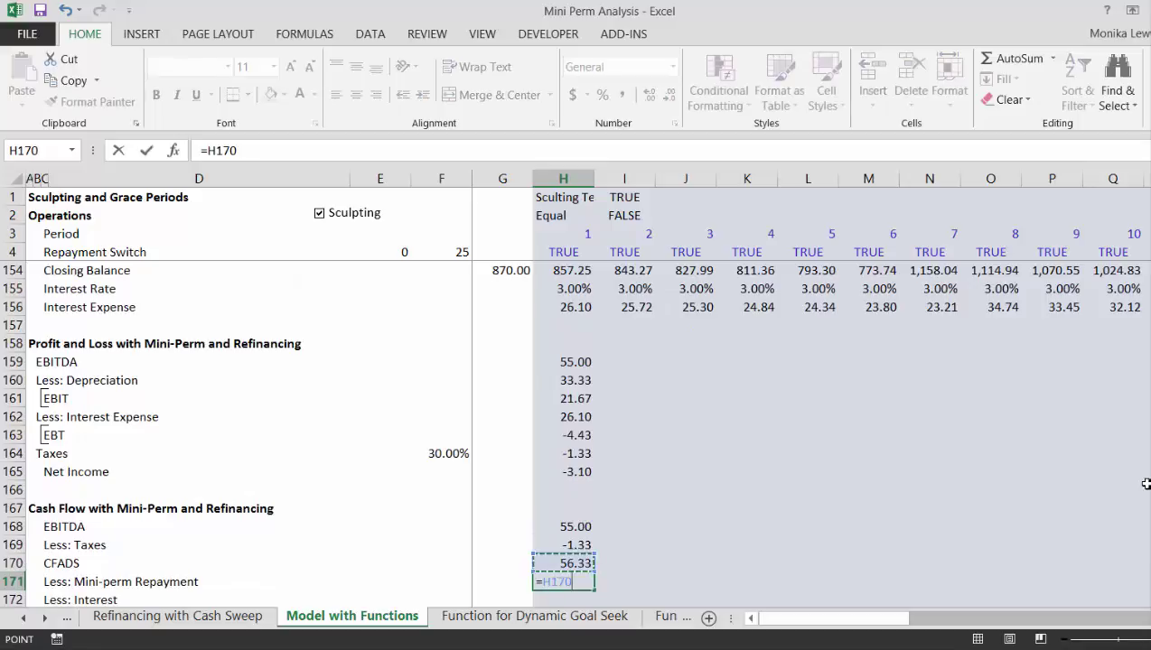
pyautogui.press('Up')
pyautogui.press('Up')
pyautogui.press('Up')
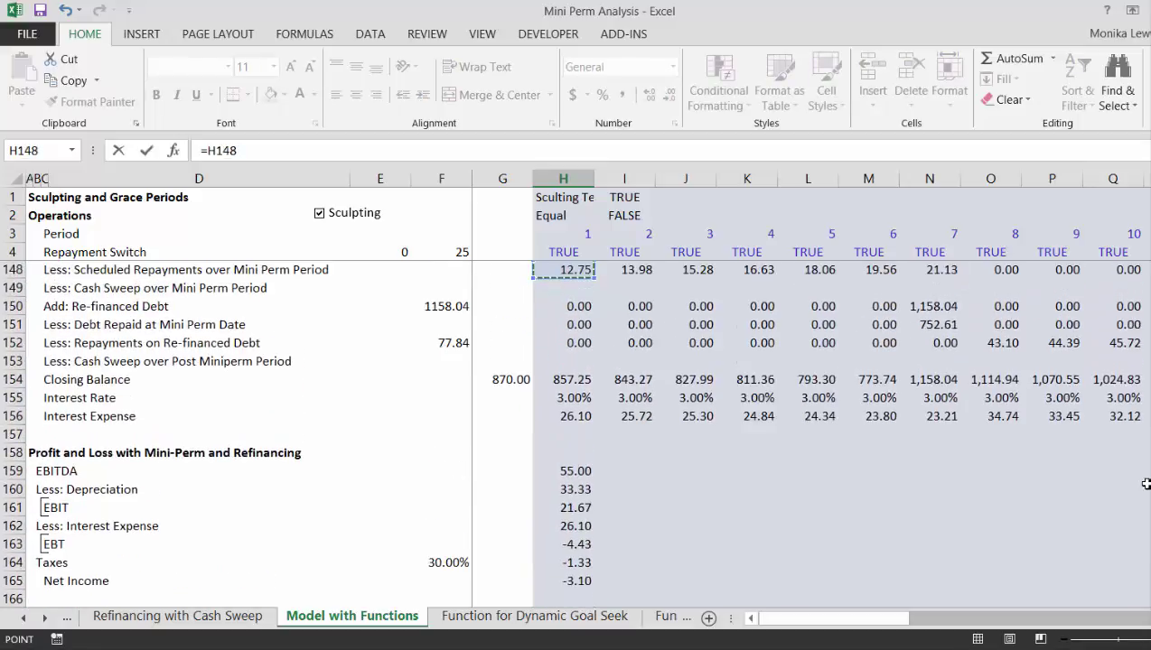
pyautogui.press('Down')
pyautogui.press('Down')
pyautogui.press('Down')
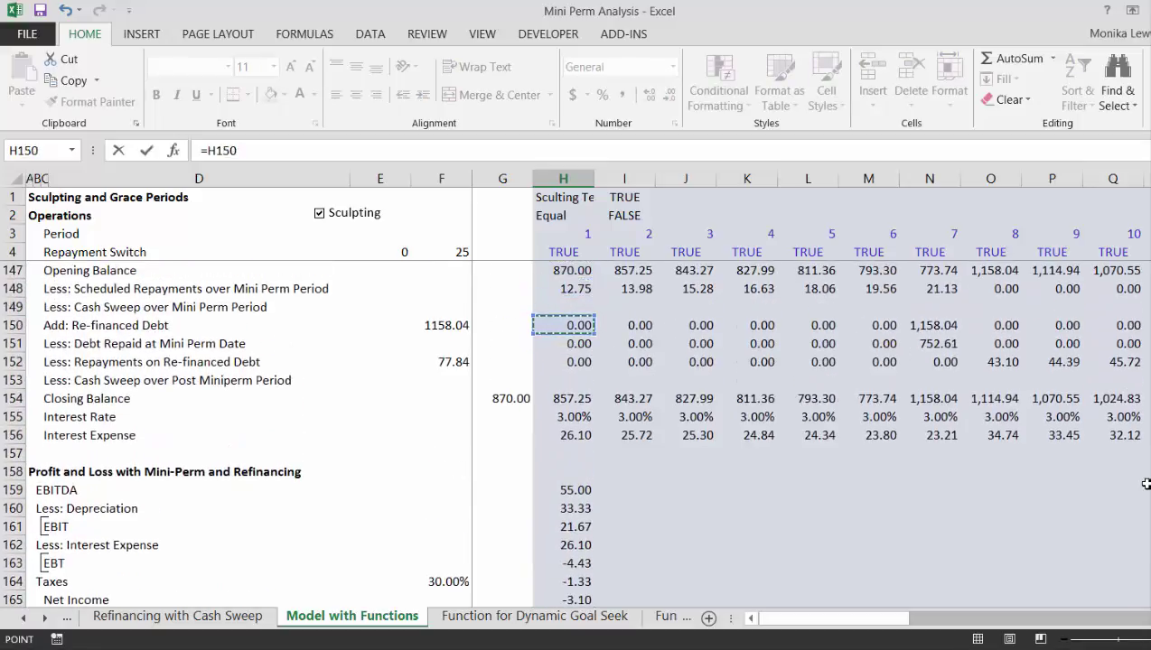
pyautogui.press('Up')
pyautogui.press('Up')
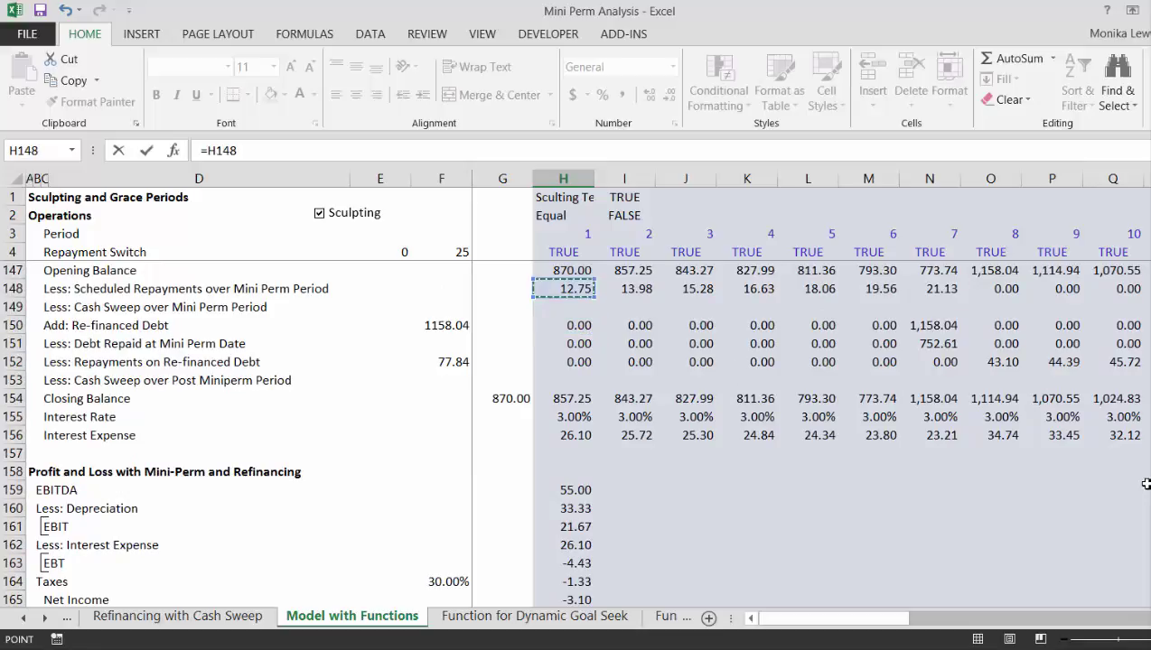
pyautogui.press('Return')
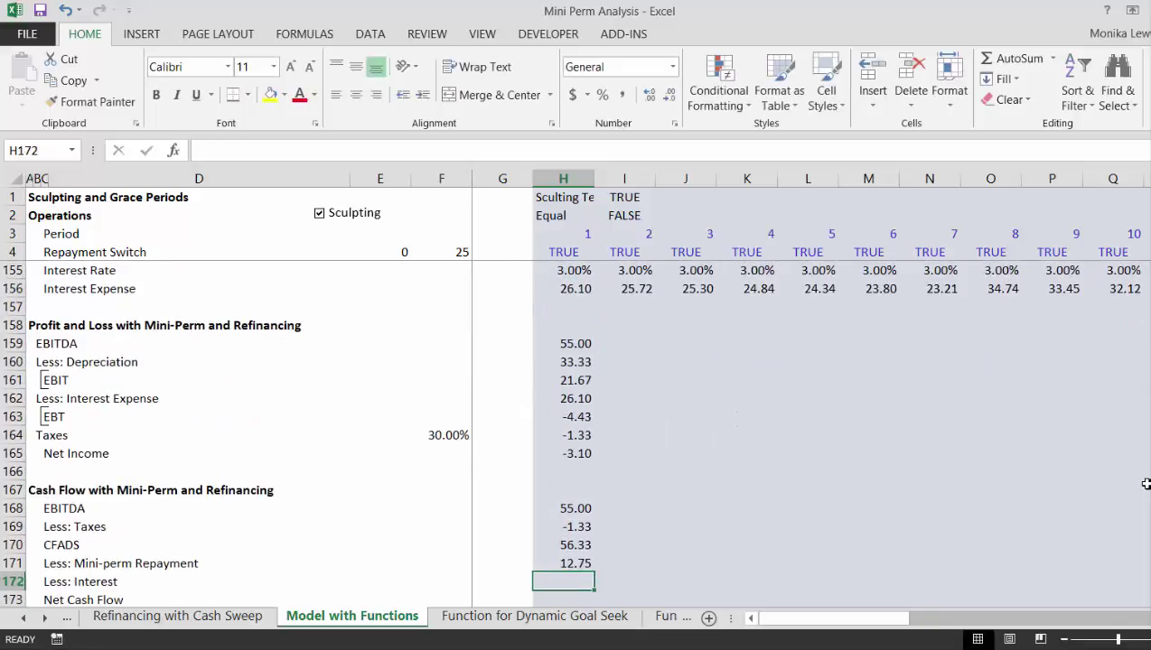
# Step: Link first-period interest in H172 of the cash flow to the debt schedule's interest expense, =H156
pyautogui.write('=')
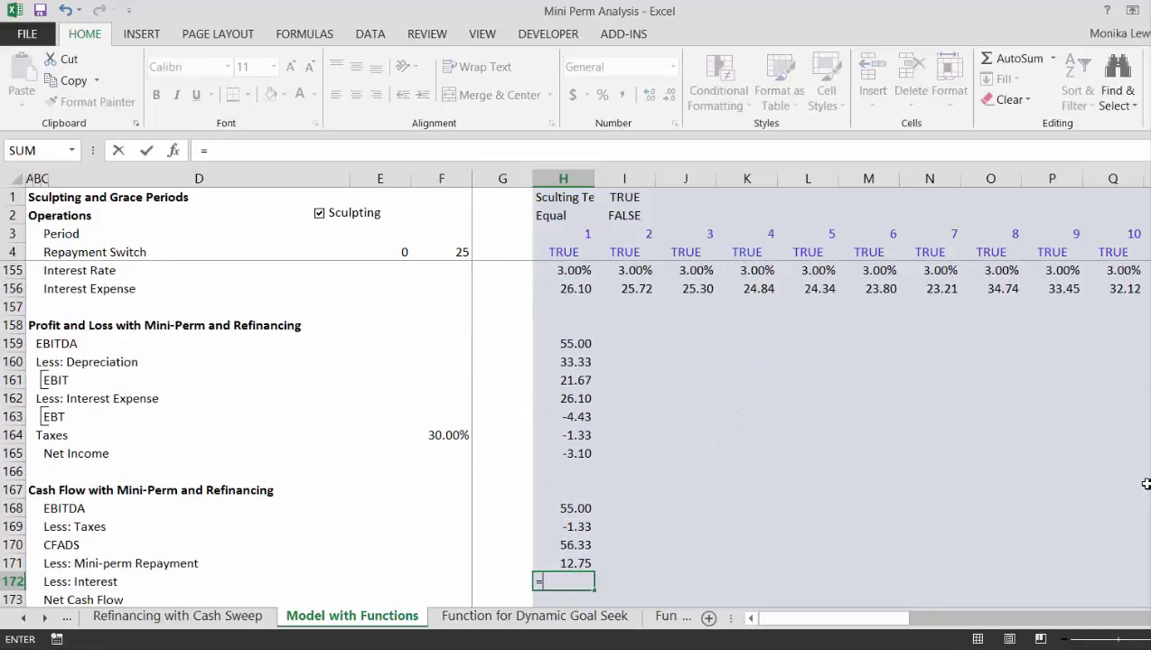
pyautogui.press('Up')
pyautogui.press('Up')
pyautogui.press('Up')
pyautogui.press('Up')
pyautogui.press('Up')
pyautogui.press('Up')
pyautogui.press('Up')
pyautogui.press('Up')
pyautogui.press('Up')
pyautogui.press('Up')
pyautogui.press('Up')
pyautogui.press('Up')
pyautogui.press('Up')
pyautogui.press('Up')
pyautogui.press('Up')
pyautogui.press('Up')
pyautogui.press('Up')
pyautogui.press('Up')
pyautogui.press('Up')
pyautogui.press('Up')
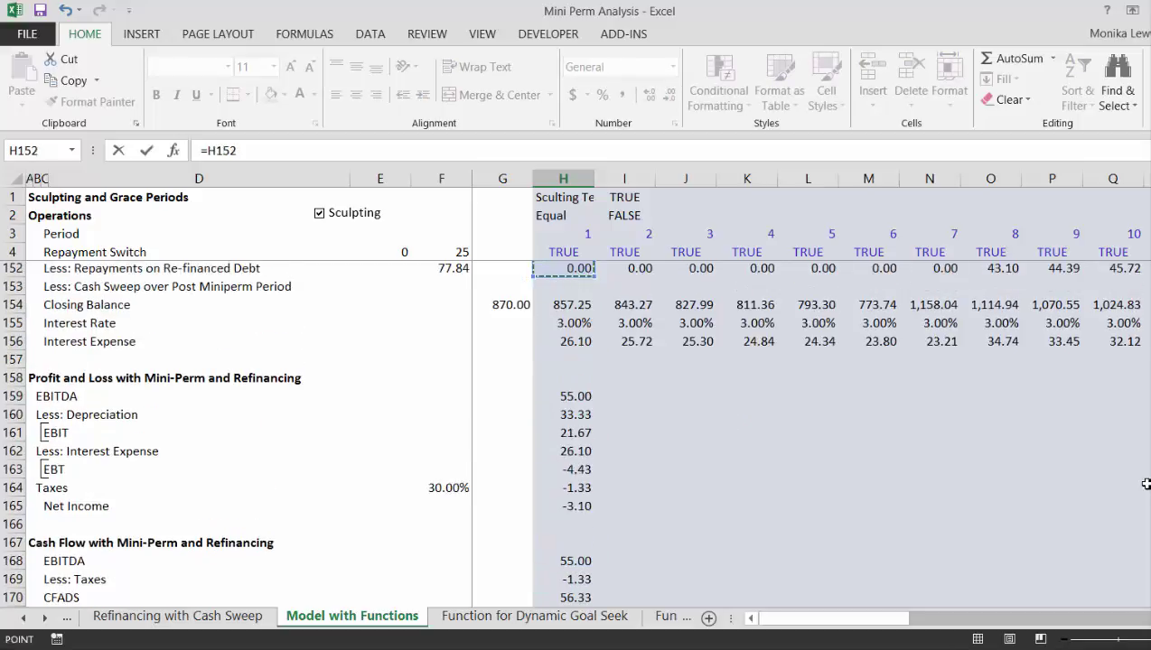
pyautogui.press('Down')
pyautogui.press('Down')
pyautogui.press('Down')
pyautogui.press('Down')
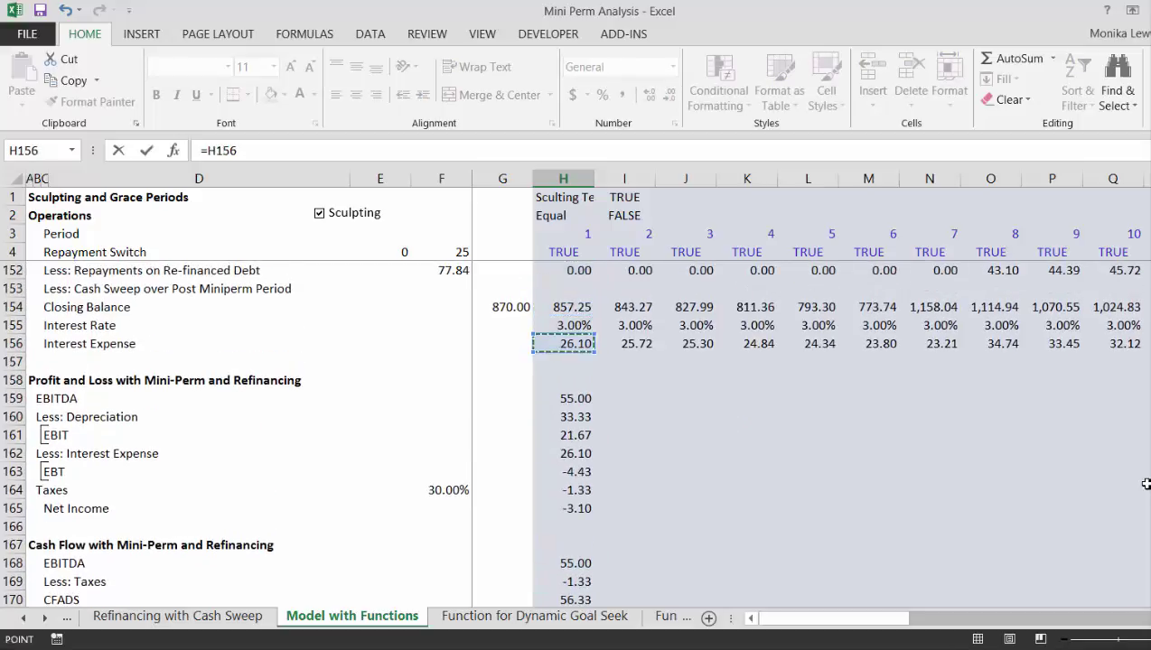
pyautogui.press('Return')
# Step: Insert a blank row at row 172, above the Less: Interest row of the cash flow
pyautogui.press('Down')
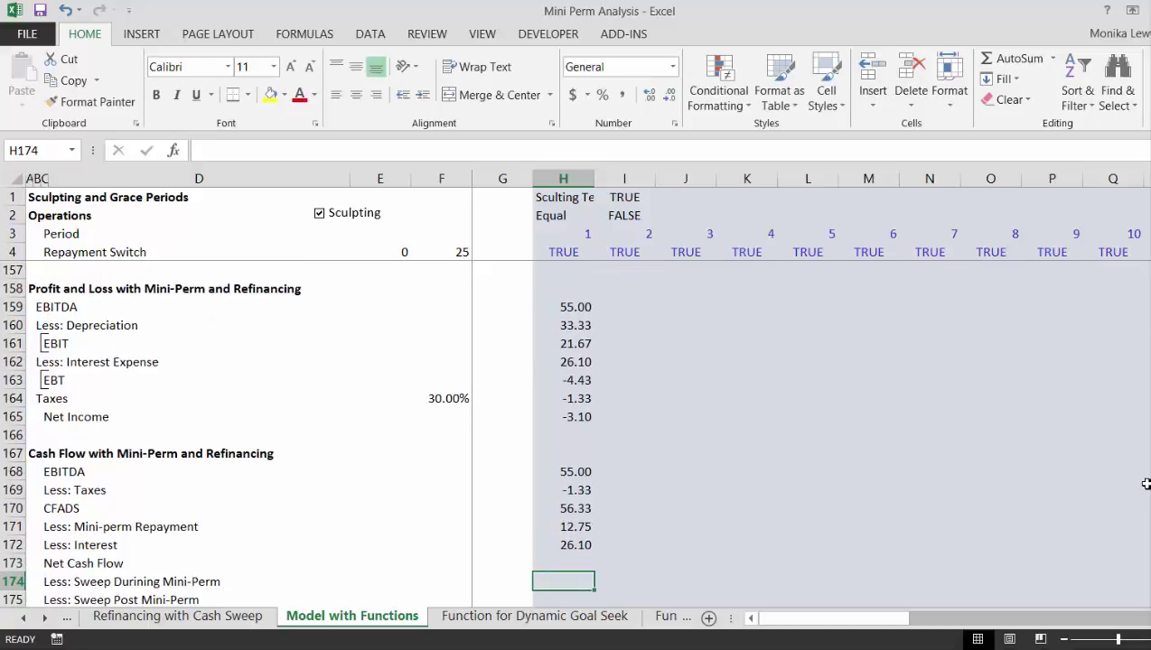
pyautogui.press('Up')
pyautogui.press('Up')
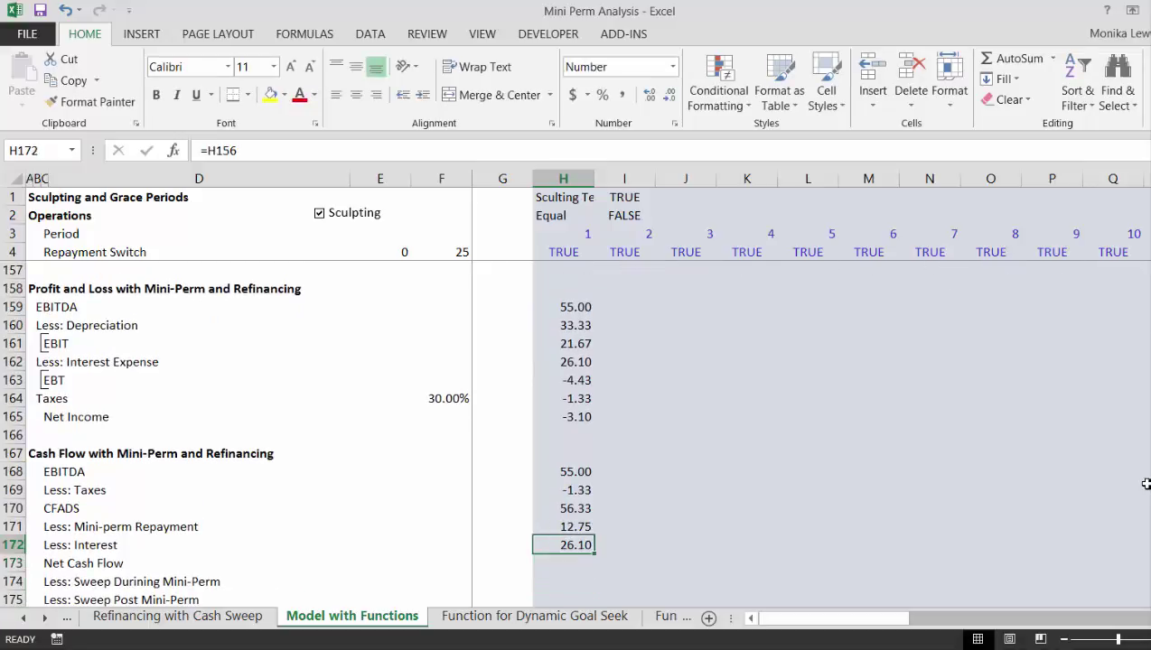
pyautogui.hotkey('shift', 'space')
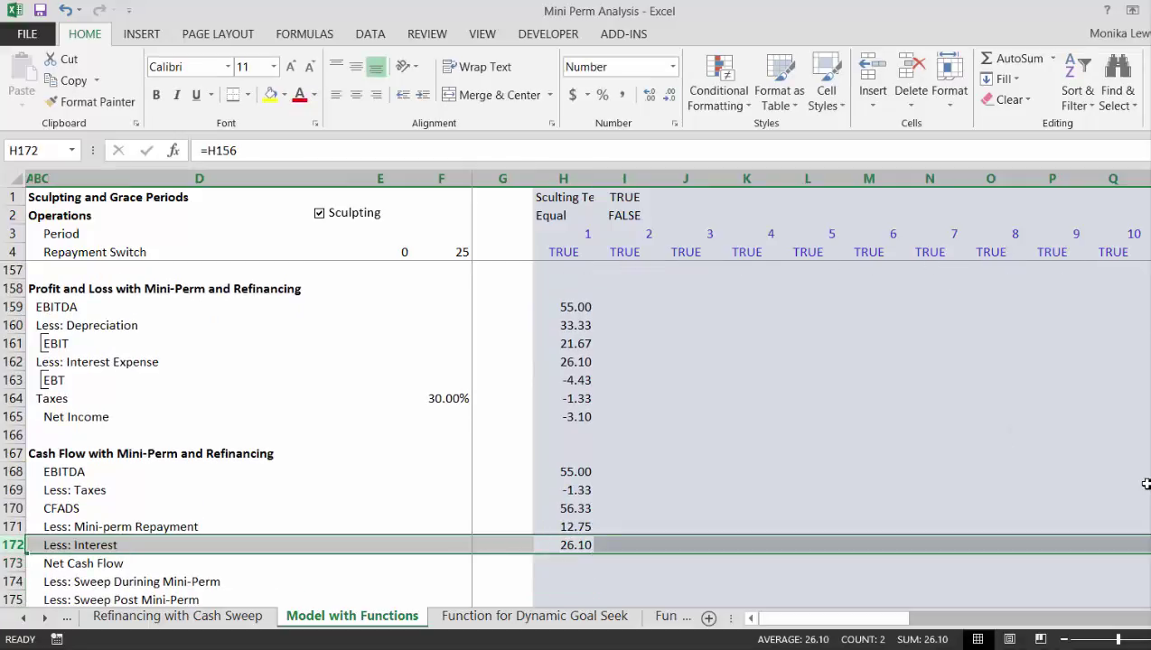
pyautogui.hotkey('ctrl', 'shift', '+')
# Step: Label the new row in C172 as "Less: Post Mini-perm Repayment"
pyautogui.press('Left')
pyautogui.press('Left')
pyautogui.press('Left')
pyautogui.press('Left')
pyautogui.press('Left')
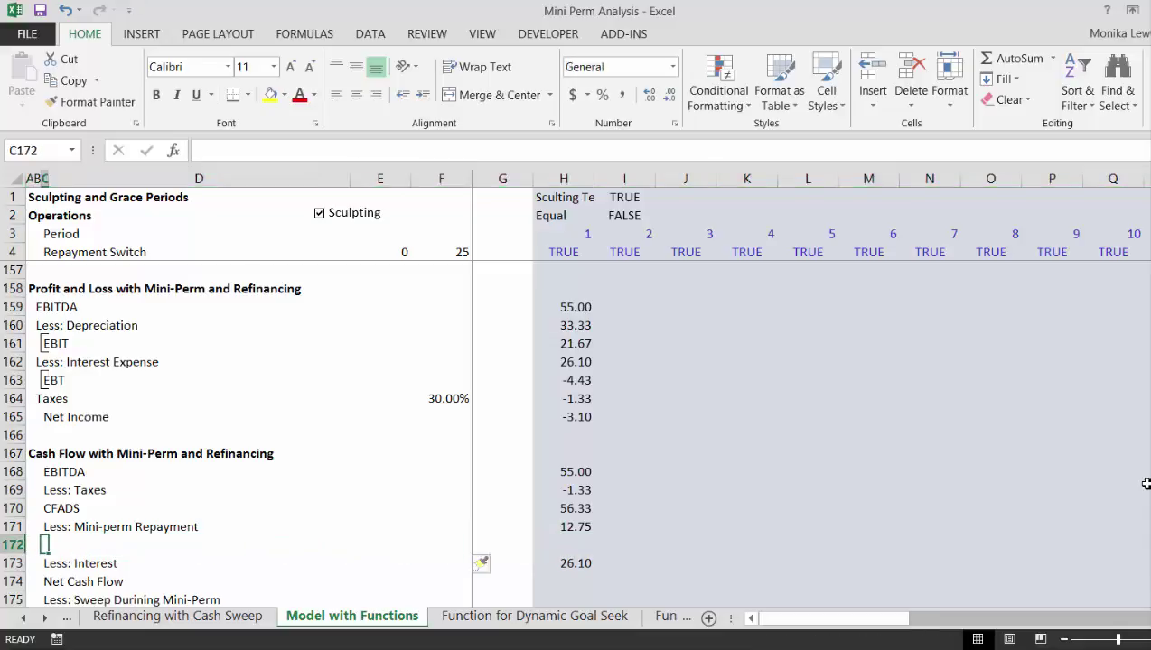
pyautogui.press('F2')
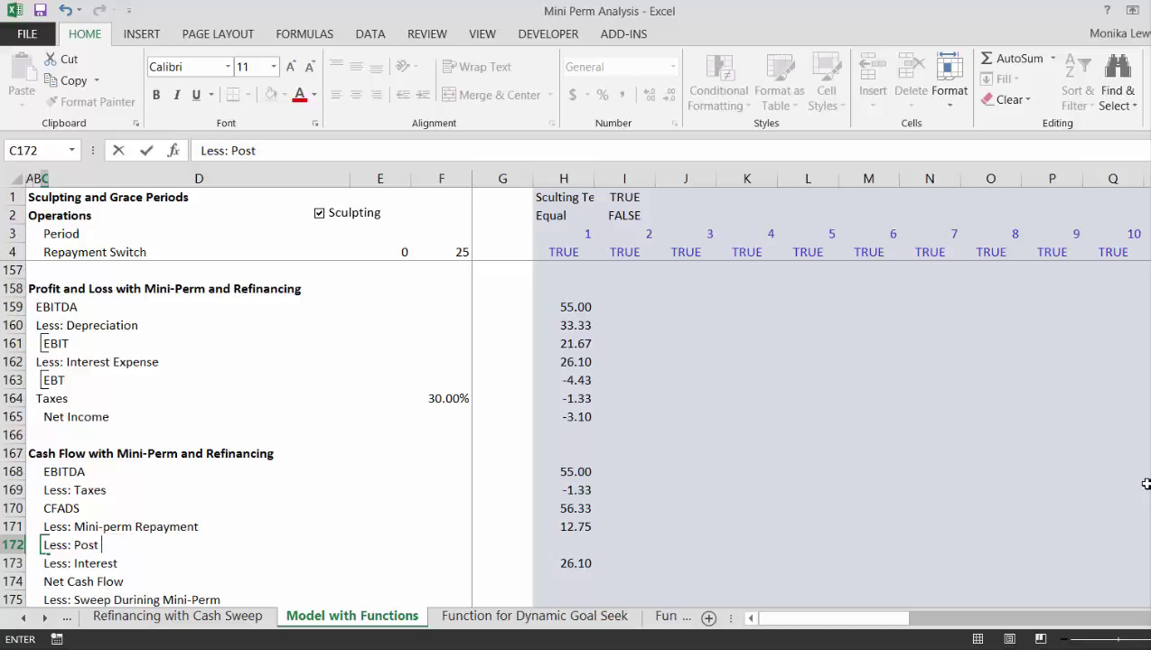
pyautogui.write('Mini-pe')
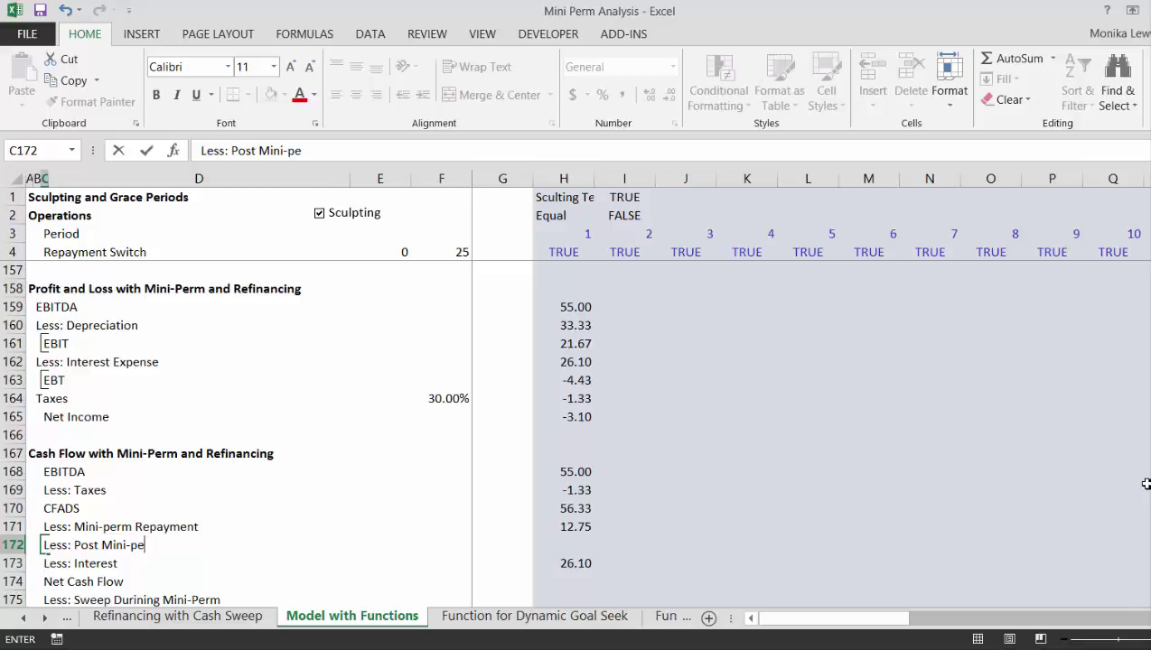
pyautogui.write('rm Repa')
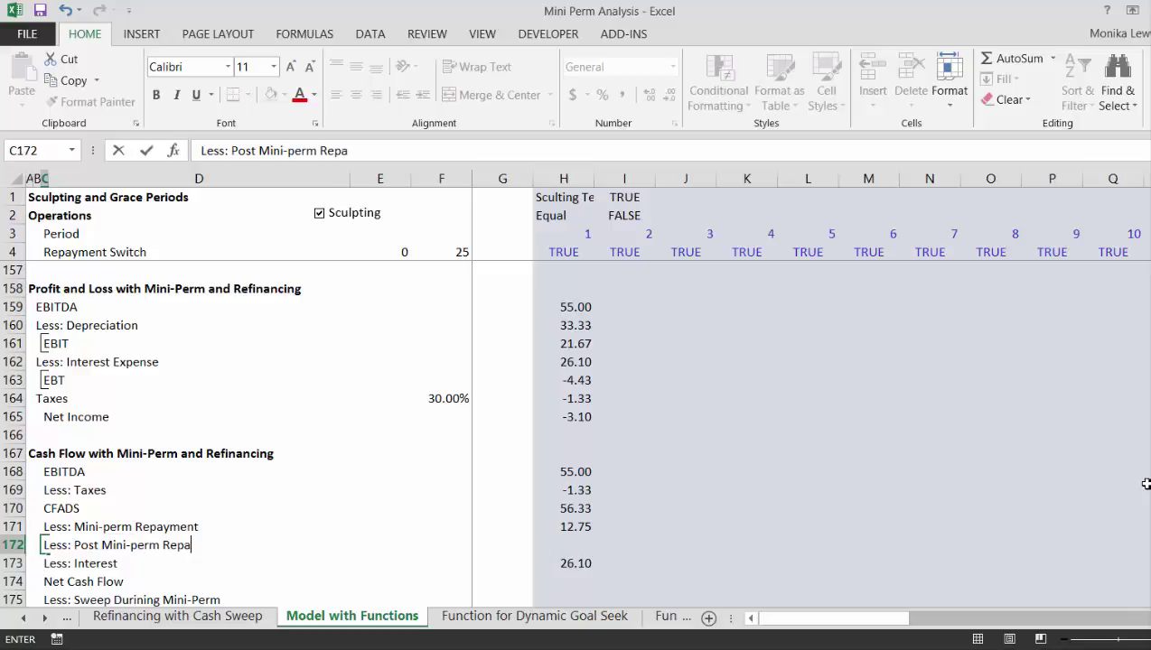
pyautogui.write('yment')
pyautogui.press('Return')
pyautogui.press('Up')
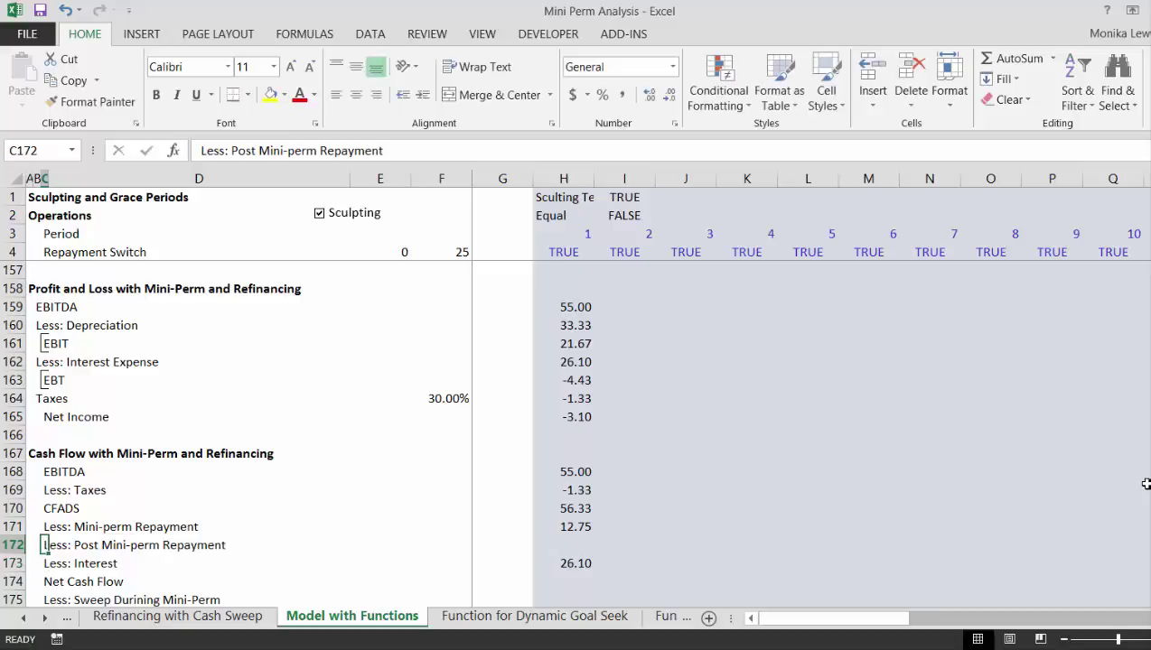
# Step: Link the first-period post mini-perm repayment in H172 to the repayments on re-financed debt, =H152
pyautogui.press('Right')
pyautogui.press('Right')
pyautogui.press('Right')
pyautogui.press('Right')
pyautogui.press('Right')
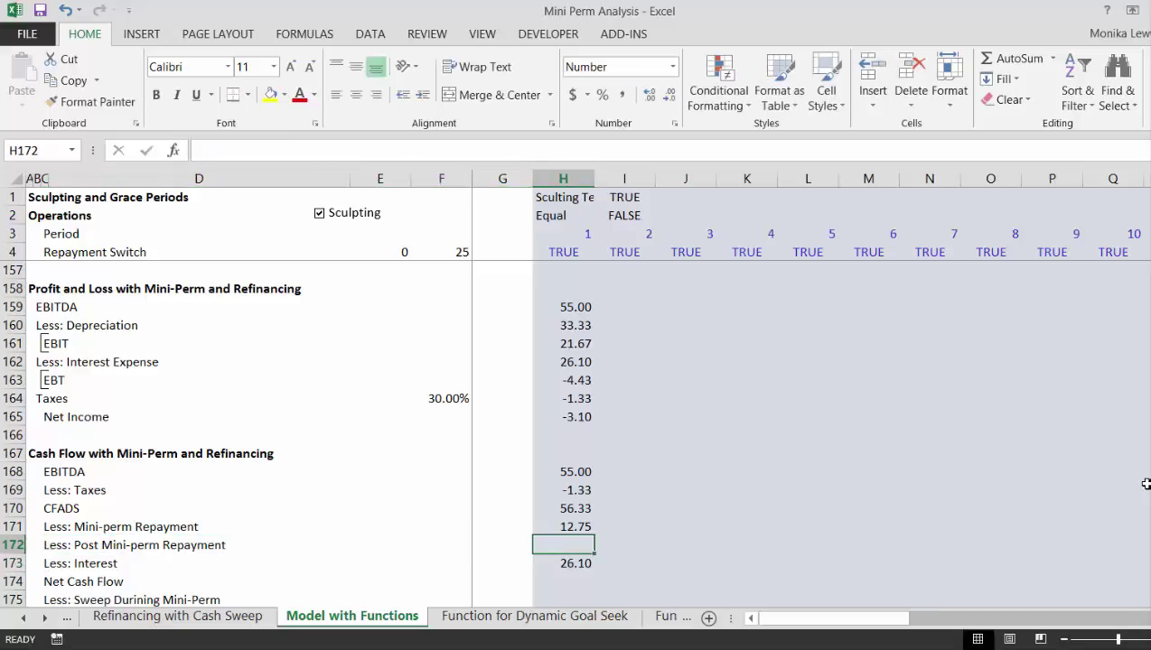
pyautogui.write('=')
pyautogui.press('Up')
pyautogui.press('Up')
pyautogui.press('Up')
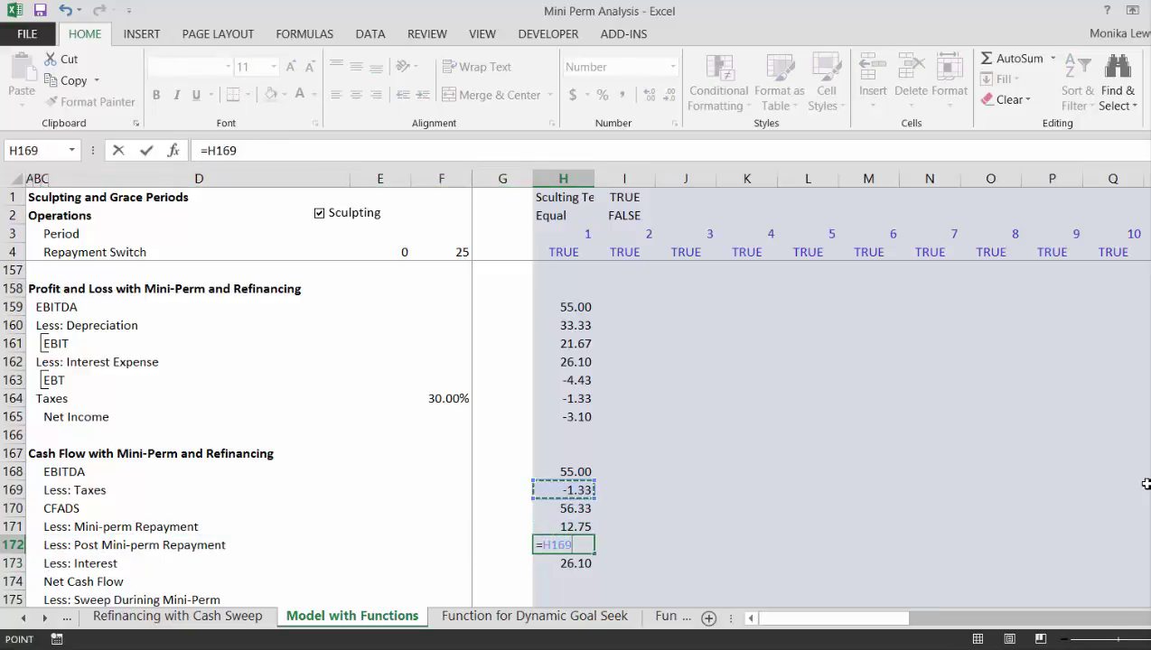
pyautogui.press('Up')
pyautogui.press('Up')
pyautogui.press('Up')
pyautogui.press('Up')
pyautogui.press('Up')
pyautogui.press('Up')
pyautogui.press('Up')
pyautogui.press('Up')
pyautogui.press('Up')
pyautogui.press('Up')
pyautogui.press('Up')
pyautogui.press('Up')
pyautogui.press('Up')
pyautogui.press('Up')
pyautogui.press('Up')
pyautogui.press('Up')
pyautogui.press('Up')
pyautogui.press('Up')
pyautogui.press('Up')
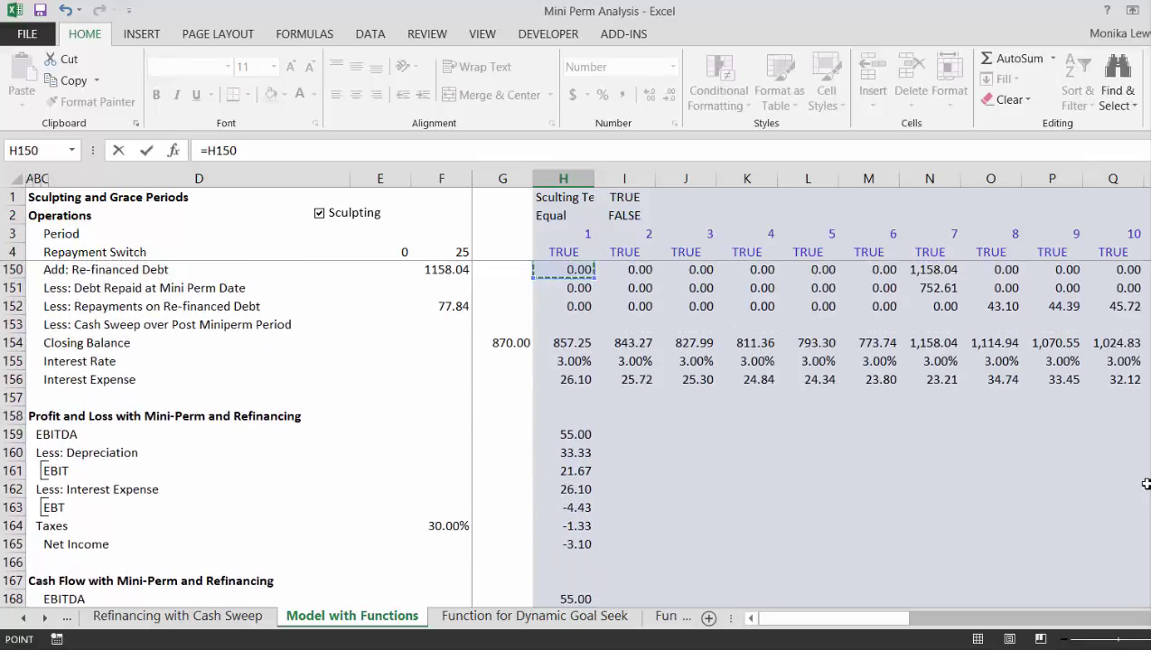
pyautogui.press('Up')
pyautogui.press('Down')
pyautogui.press('Down')
pyautogui.press('Down')
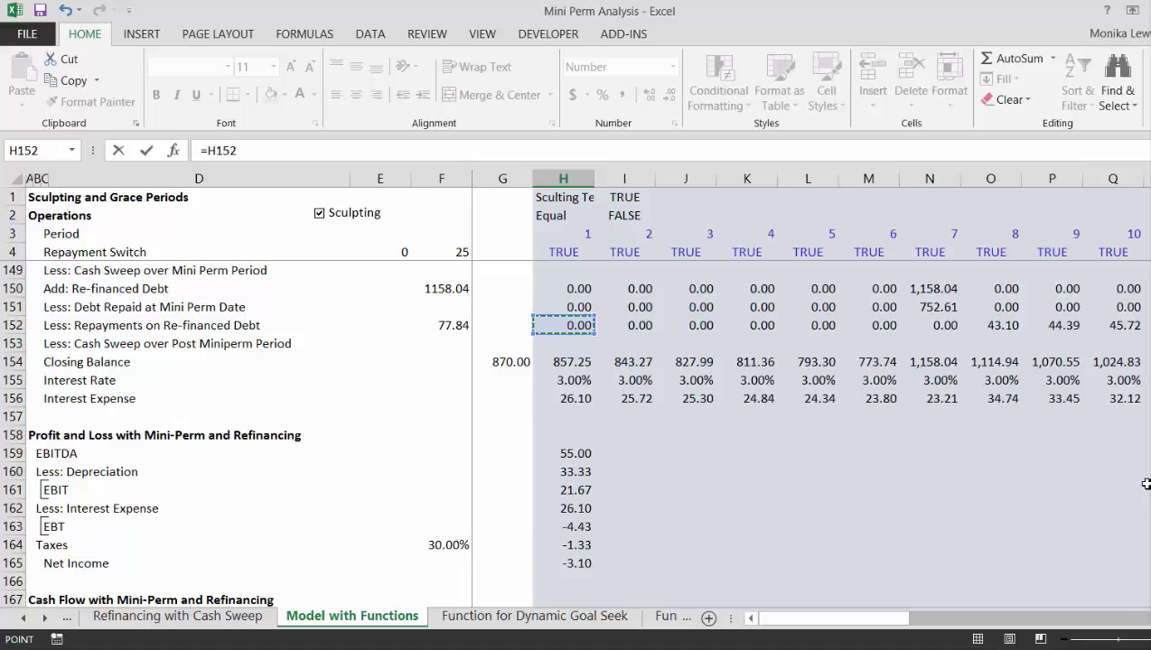
pyautogui.press('Down')
pyautogui.press('Up')
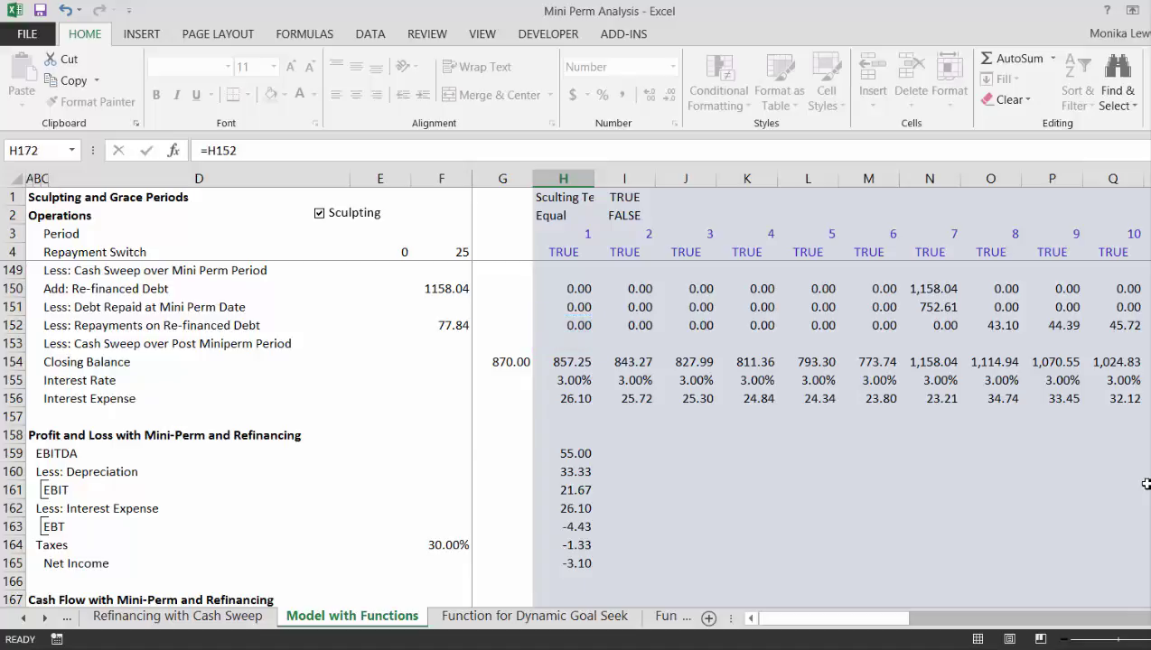
pyautogui.press('Down')
pyautogui.press('Down')
pyautogui.press('Down')
pyautogui.press('Down')
pyautogui.hotkey('ctrl', 'Return')
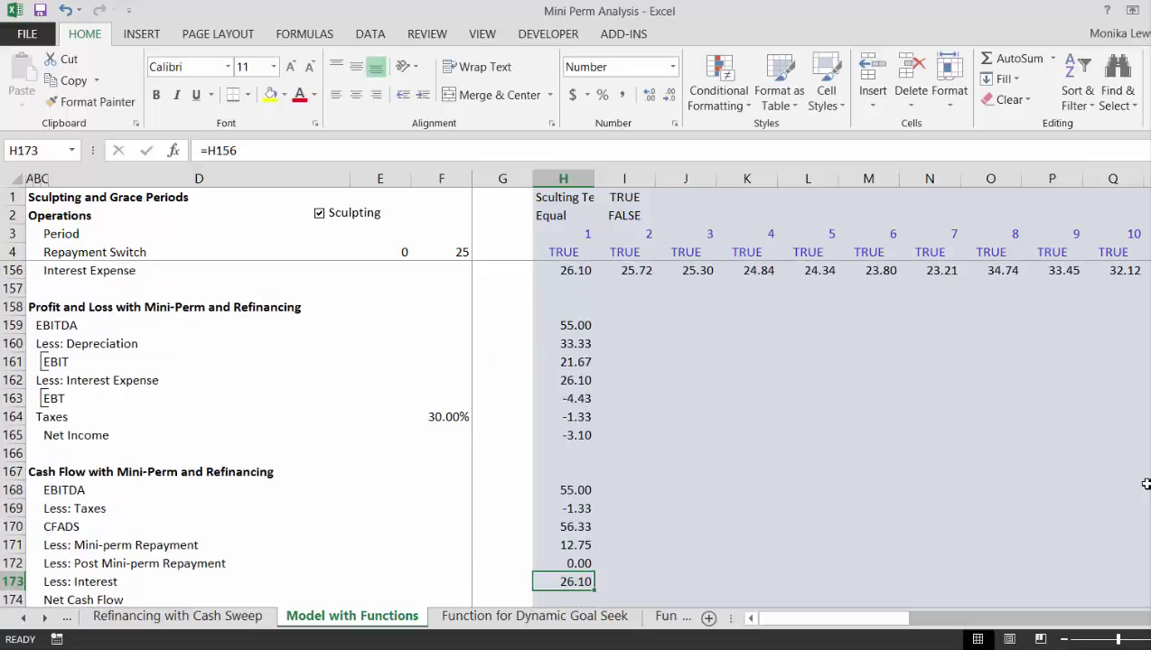
# Step: Calculate first-period Net Cash Flow in H174 as CFADS less both repayments and interest, =H170-H171-H172-H173
pyautogui.press('Down')
pyautogui.write('=')
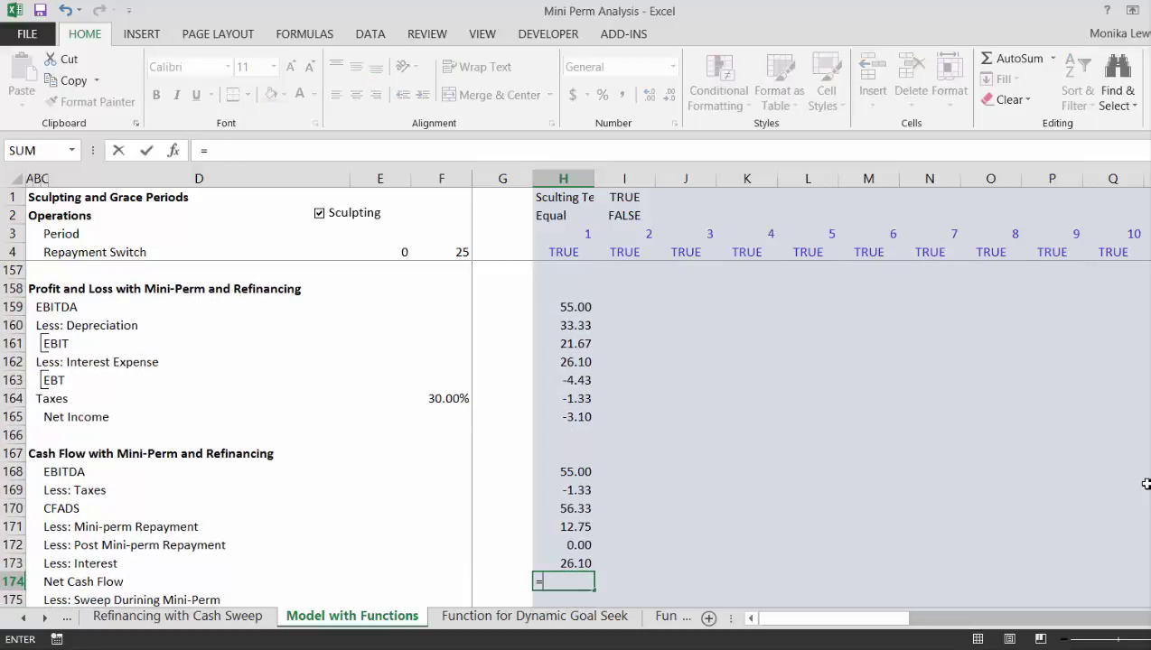
pyautogui.press('Up')
pyautogui.press('Up')
pyautogui.press('Up')
pyautogui.press('Up')
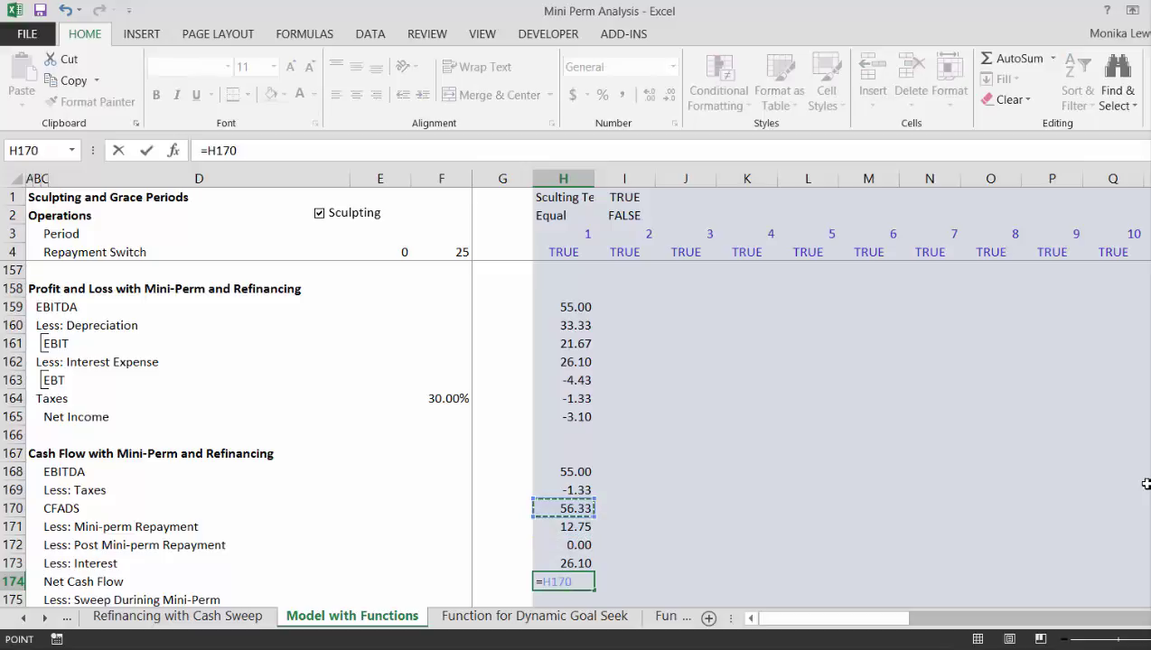
pyautogui.write('-')
pyautogui.press('Up')
pyautogui.press('Up')
pyautogui.press('Up')
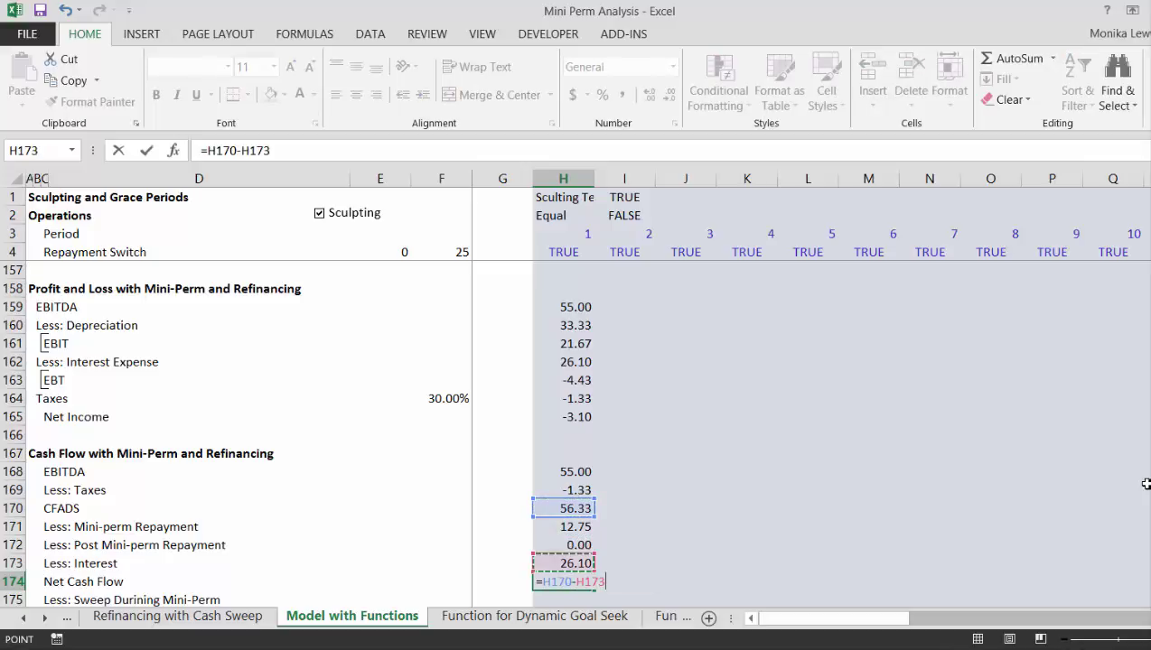
pyautogui.write('-')
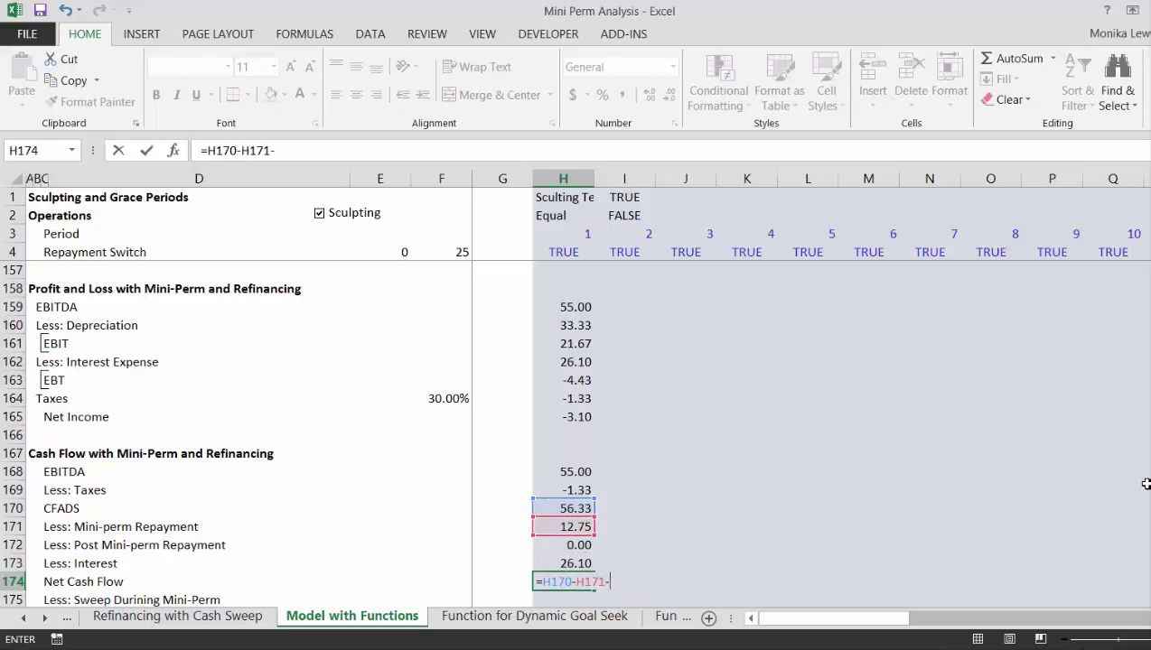
pyautogui.press('Up')
pyautogui.press('Up')
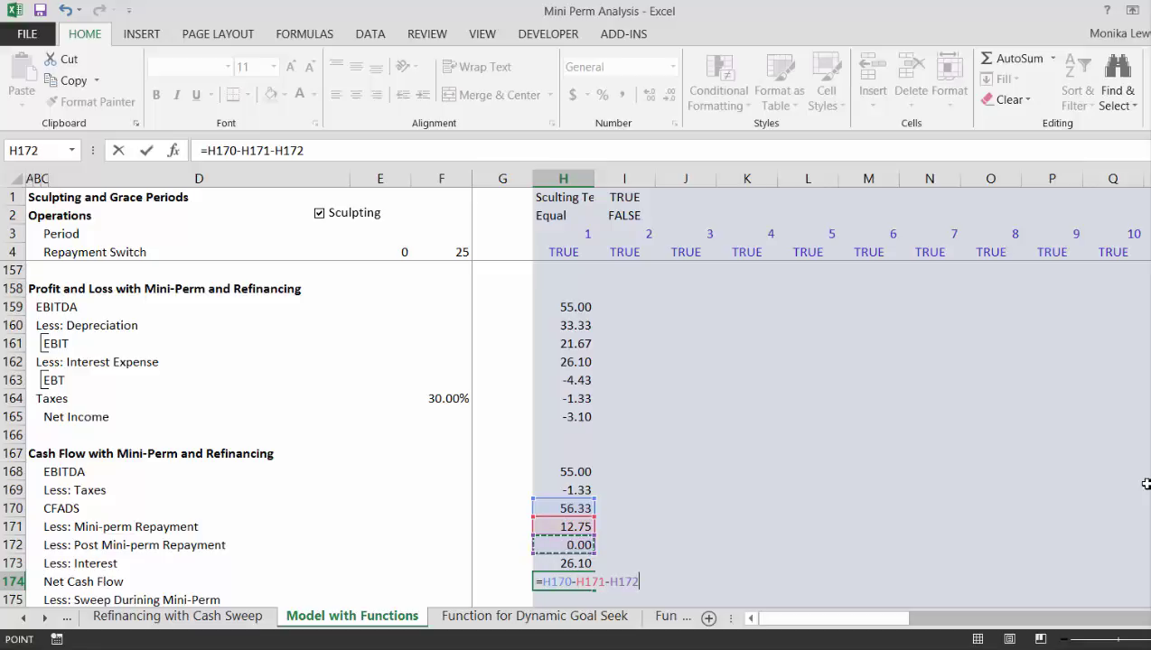
pyautogui.write('-')
pyautogui.press('Up')
pyautogui.press('Return')
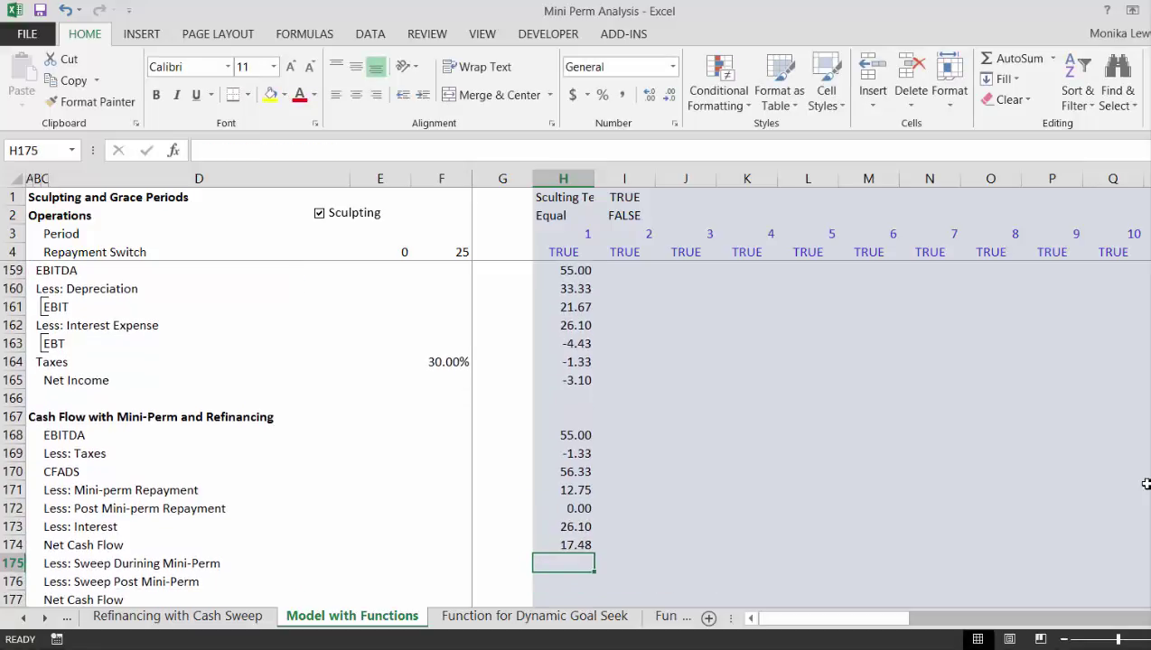
# Step: Link F175 of the Less: Sweep During Mini-Perm row to the selected scenario's Sweep Pct, =O76, and format it as a percentage
pyautogui.press('Left')
pyautogui.press('Left')
pyautogui.press('Left')
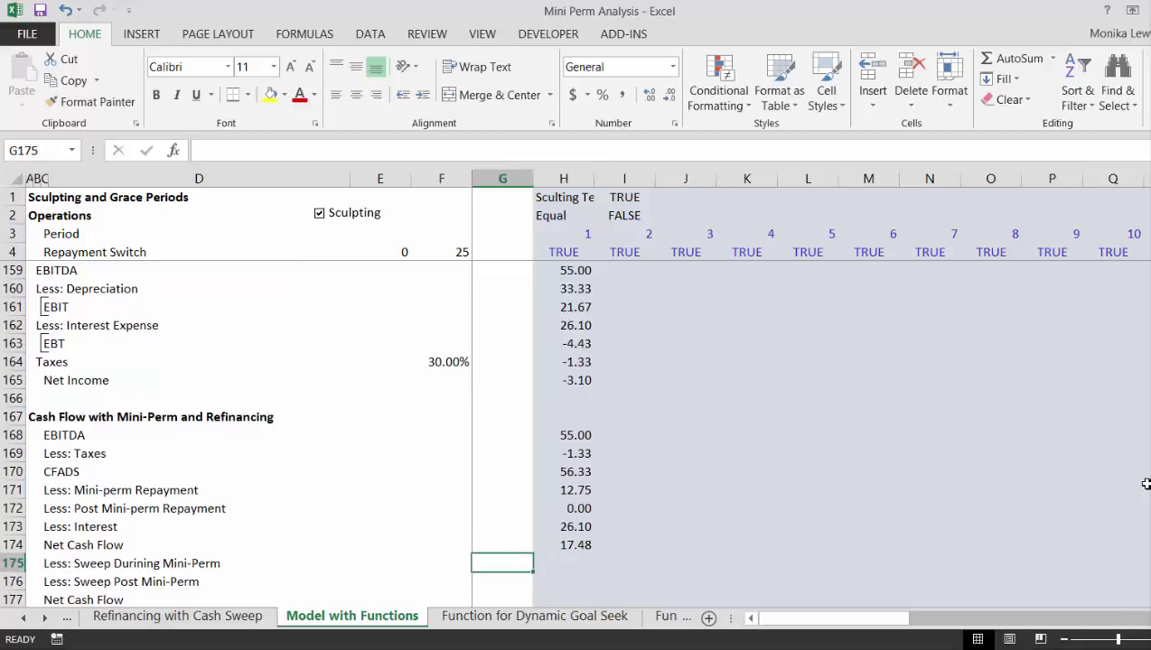
pyautogui.press('Right')
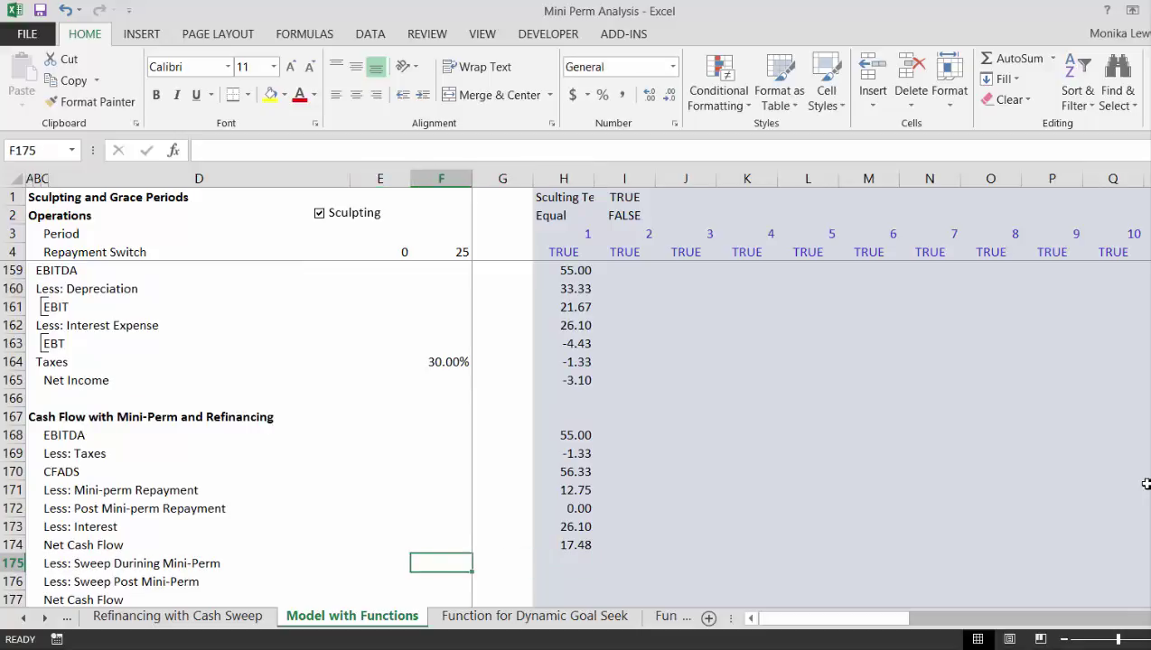
pyautogui.write('=')
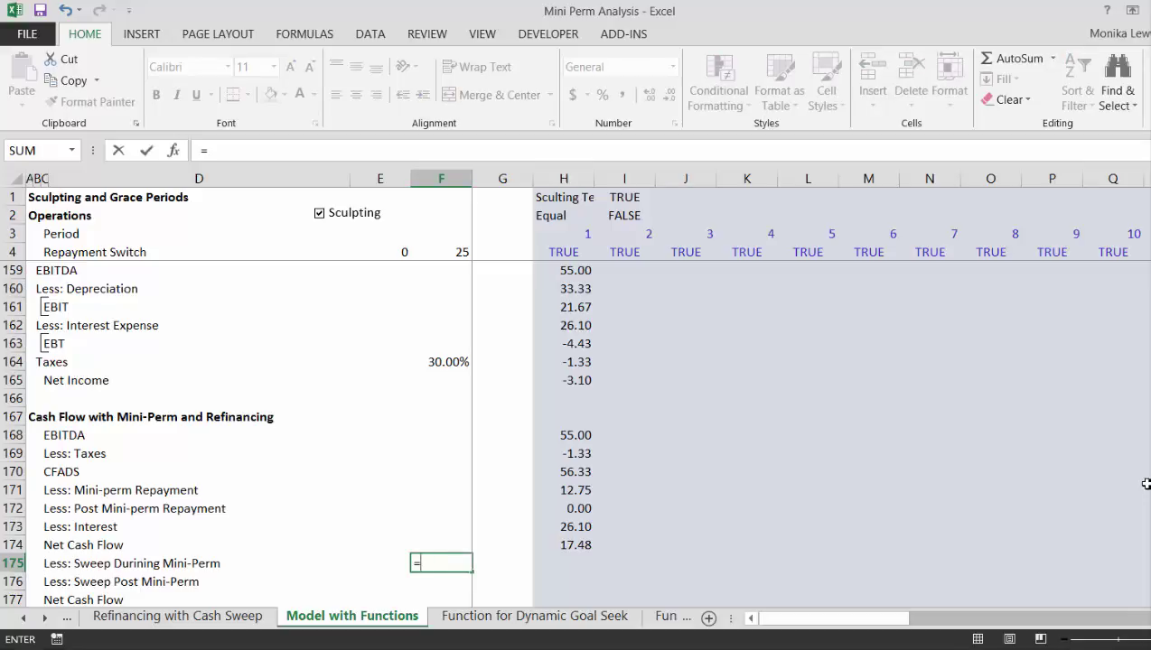
pyautogui.press('pageup')
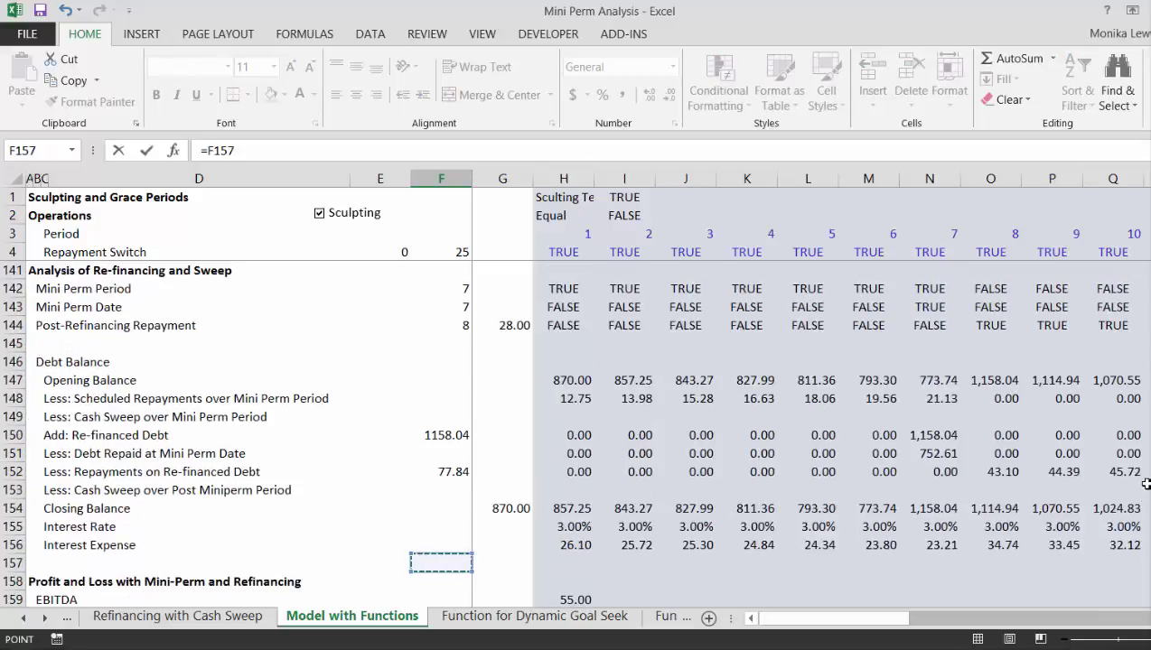
pyautogui.press('pageup')
pyautogui.press('pageup')
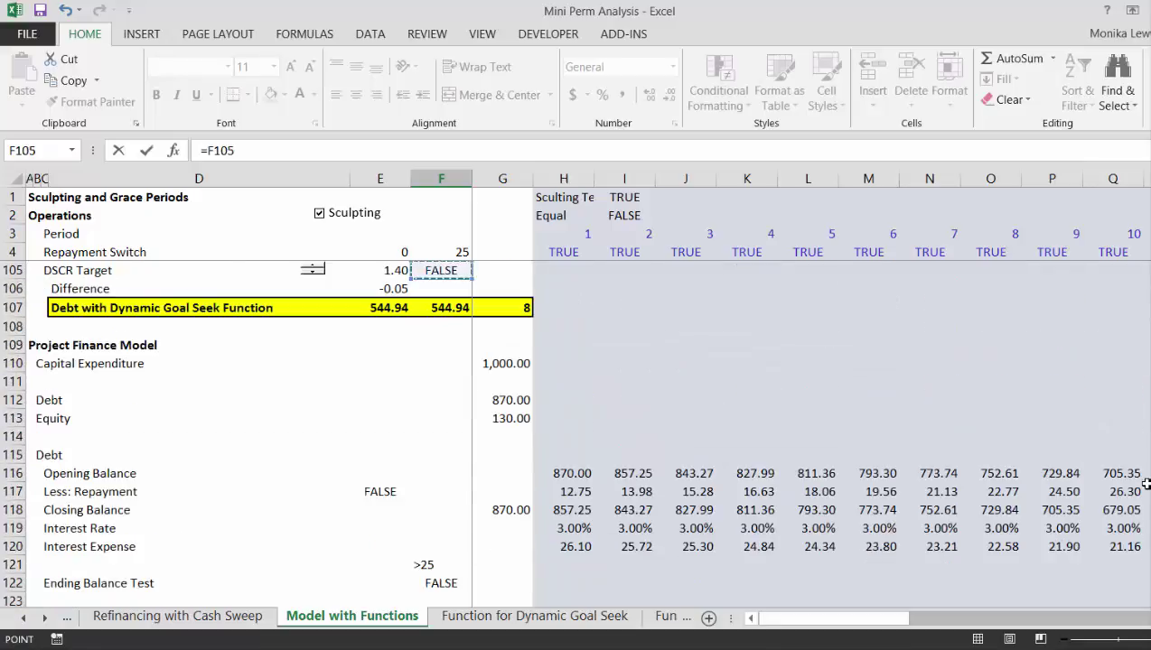
pyautogui.press('pageup')
pyautogui.press('pageup')
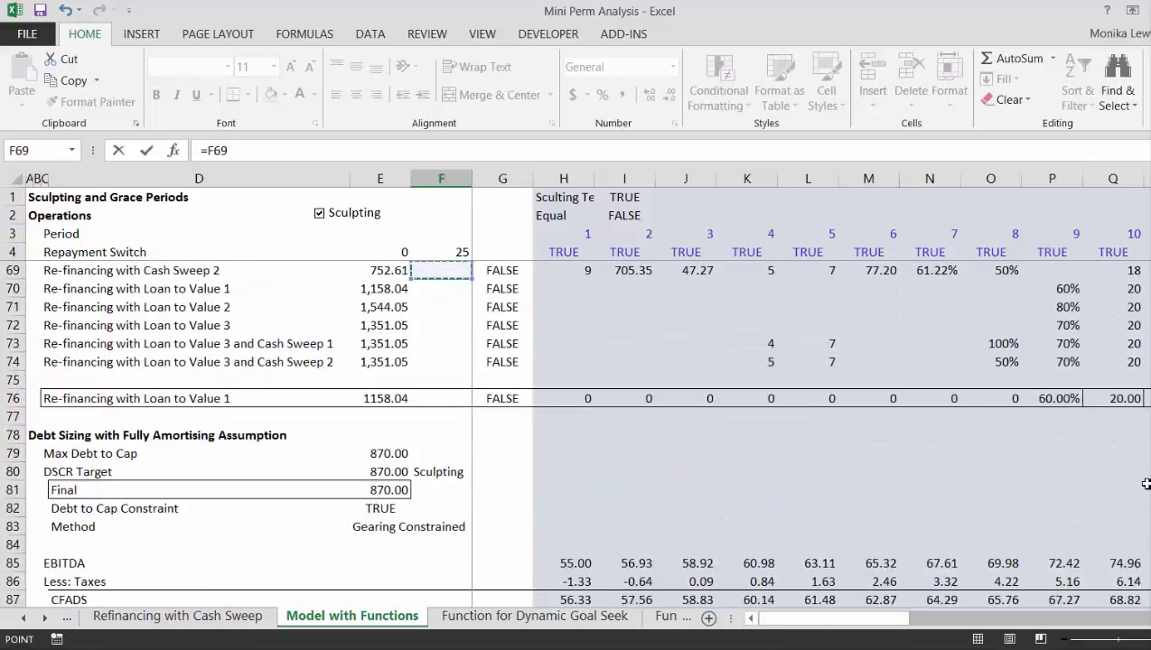
pyautogui.press('Down')
pyautogui.press('Down')
pyautogui.press('Down')
pyautogui.press('Down')
pyautogui.press('Down')
pyautogui.press('Down')
pyautogui.press('Down')
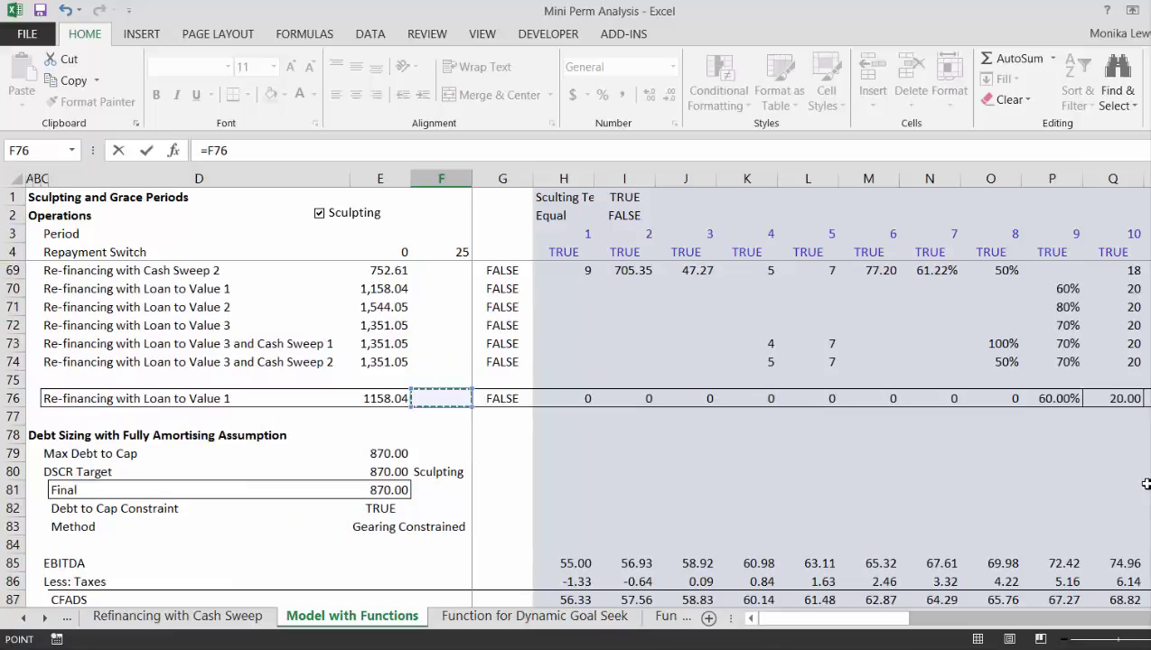
pyautogui.press('Right')
pyautogui.press('Right')
pyautogui.press('Right')
pyautogui.press('Up')
pyautogui.press('Up')
pyautogui.press('Up')
pyautogui.press('Up')
pyautogui.press('Up')
pyautogui.press('Up')
pyautogui.press('Up')
pyautogui.press('Up')
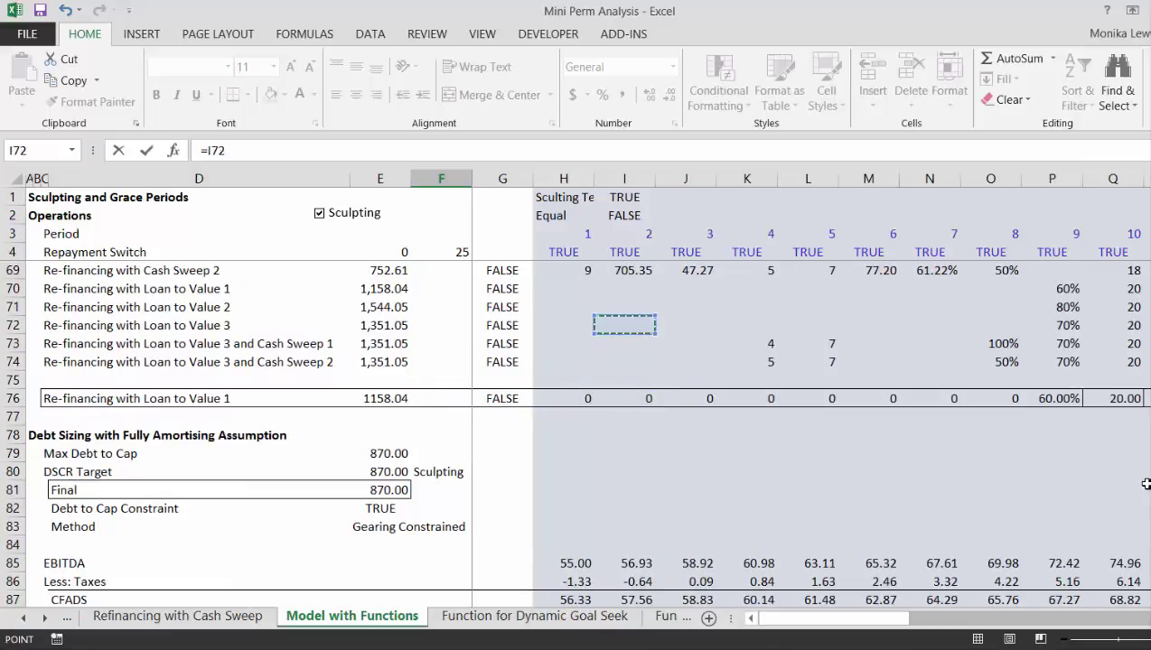
pyautogui.press('Up')
pyautogui.press('Up')
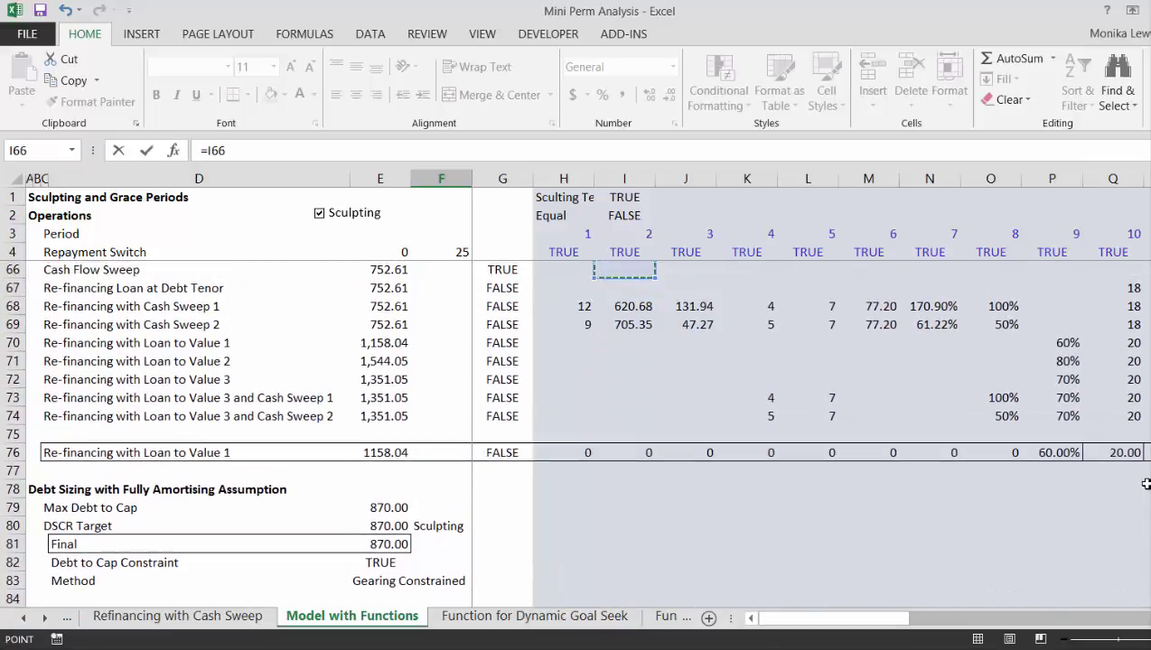
pyautogui.press('Right')
pyautogui.press('Right')
pyautogui.press('Right')
pyautogui.press('Right')
pyautogui.press('Right')
pyautogui.press('Right')
pyautogui.press('Up')
pyautogui.press('Up')
pyautogui.press('Up')
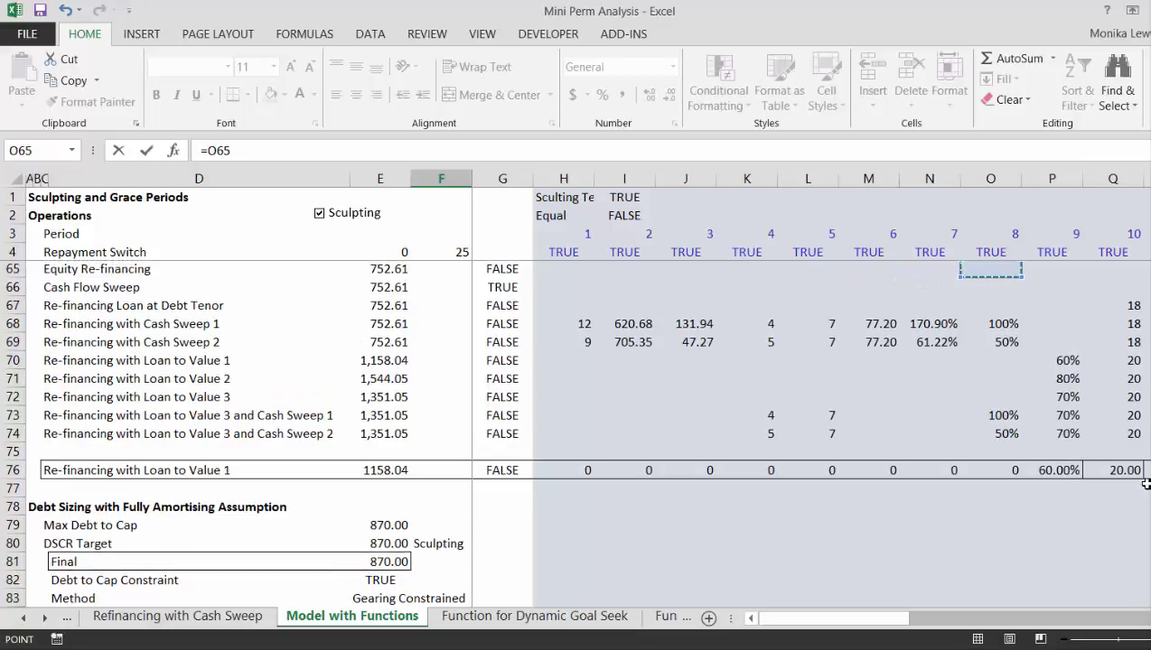
pyautogui.press('Down')
pyautogui.press('Down')
pyautogui.press('Down')
pyautogui.press('Down')
pyautogui.press('Down')
pyautogui.press('Down')
pyautogui.press('Down')
pyautogui.press('Down')
pyautogui.press('Down')
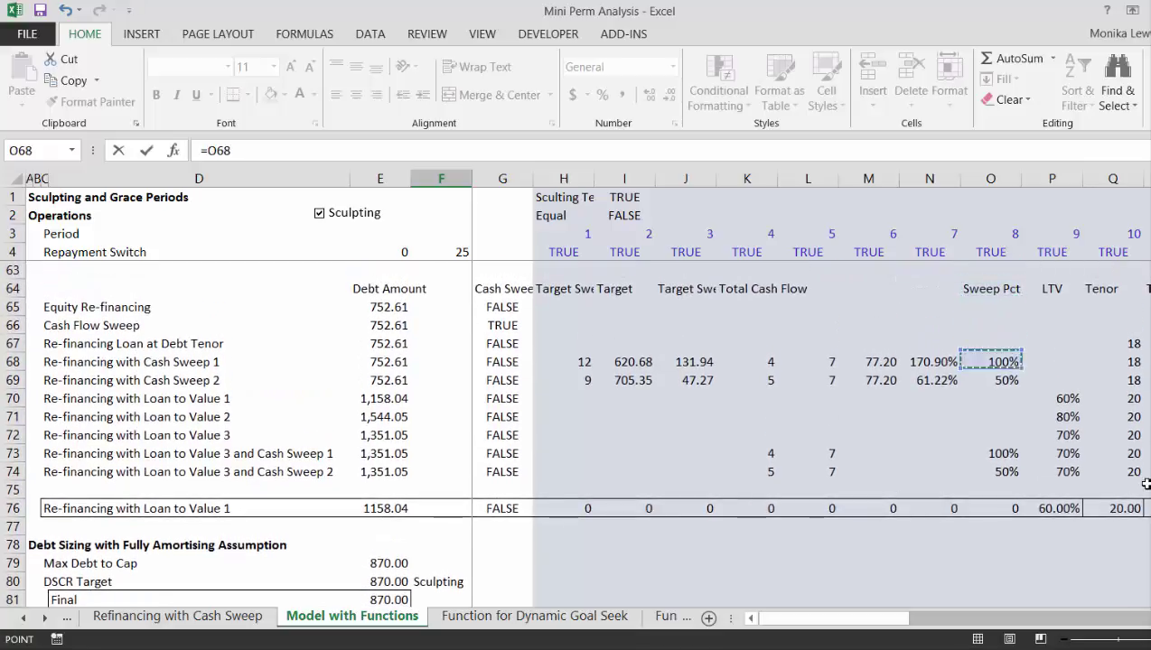
pyautogui.press('Down')
pyautogui.press('Down')
pyautogui.press('Down')
pyautogui.press('Down')
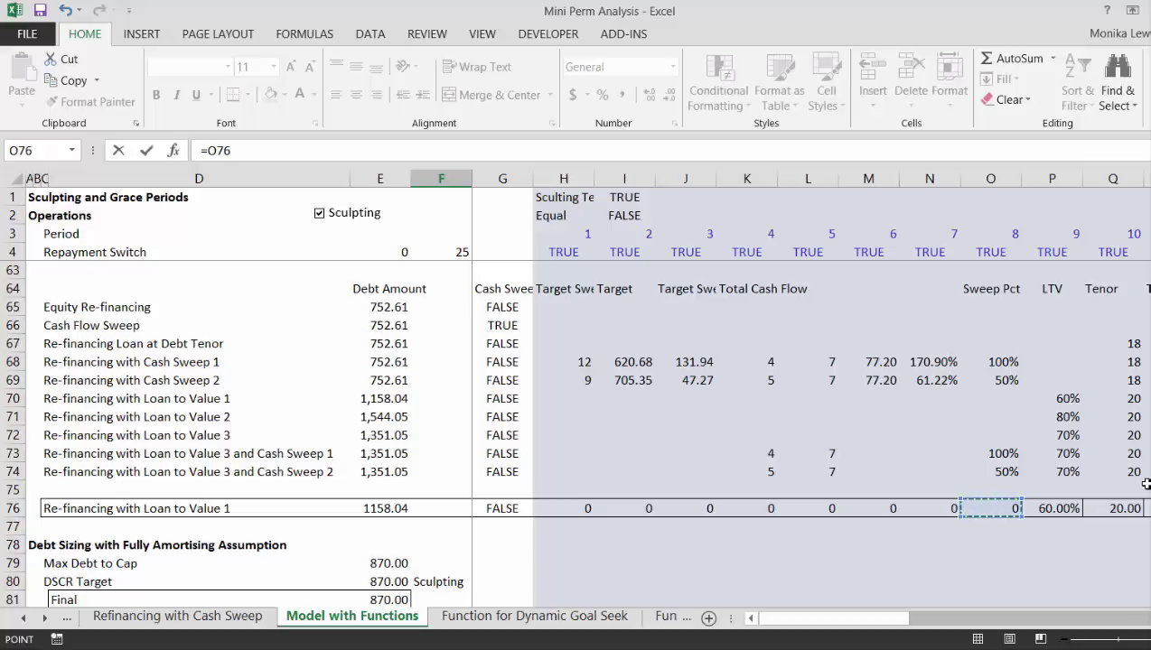
pyautogui.press('Return')
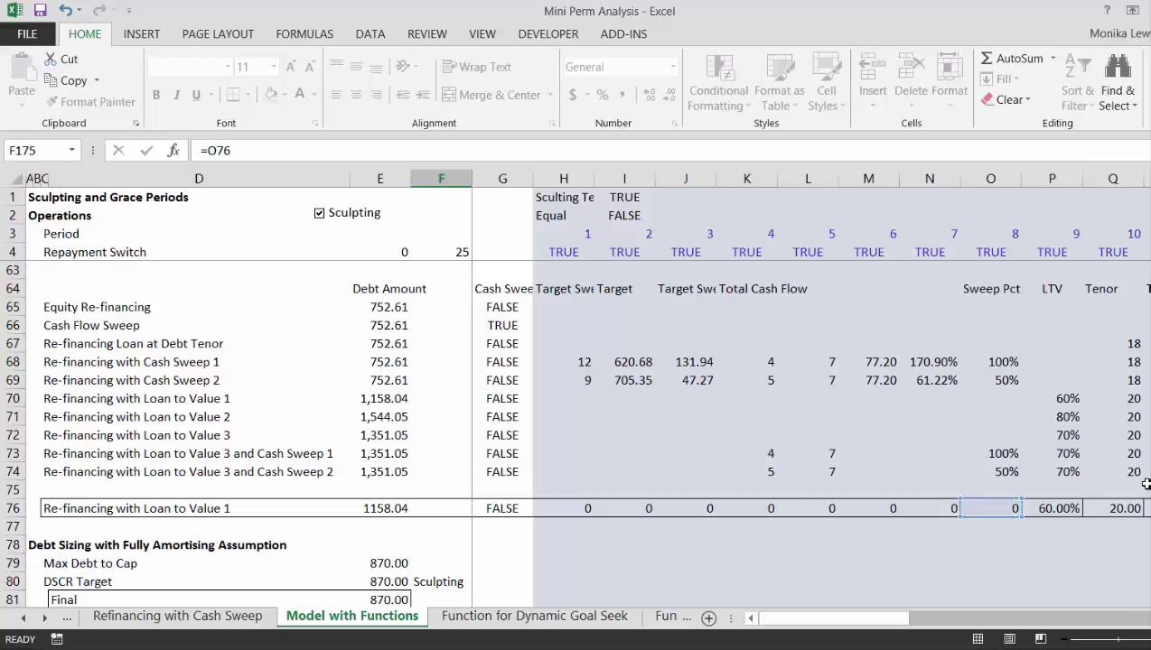
pyautogui.press('Up')
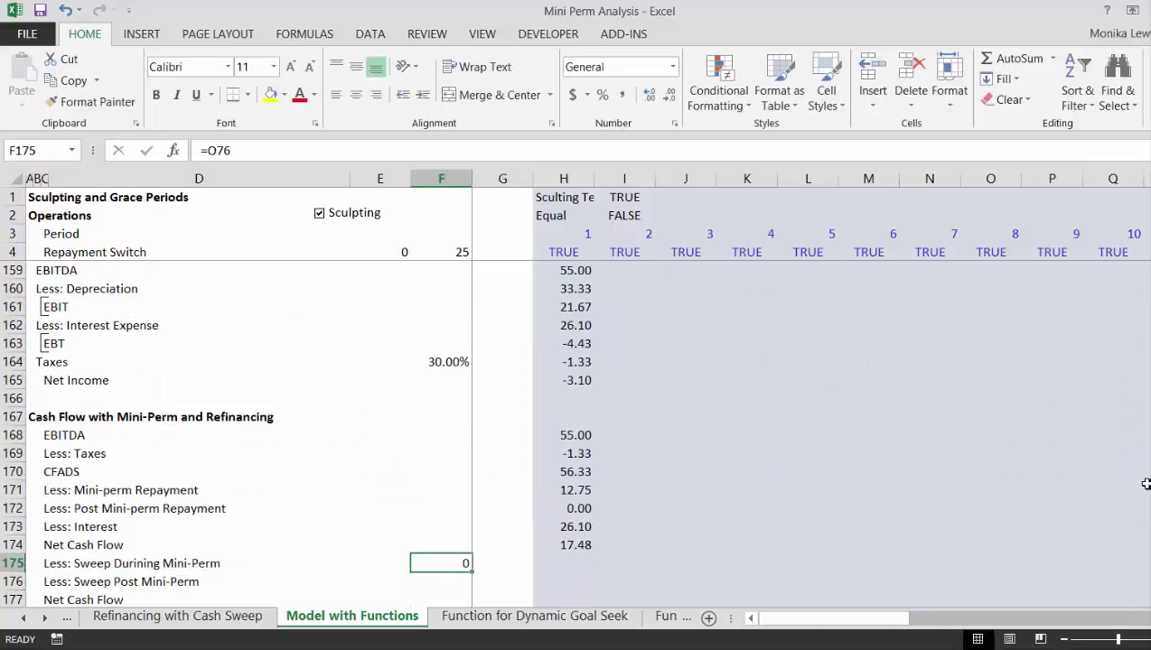
pyautogui.hotkey('ctrl', 'shift', '5')
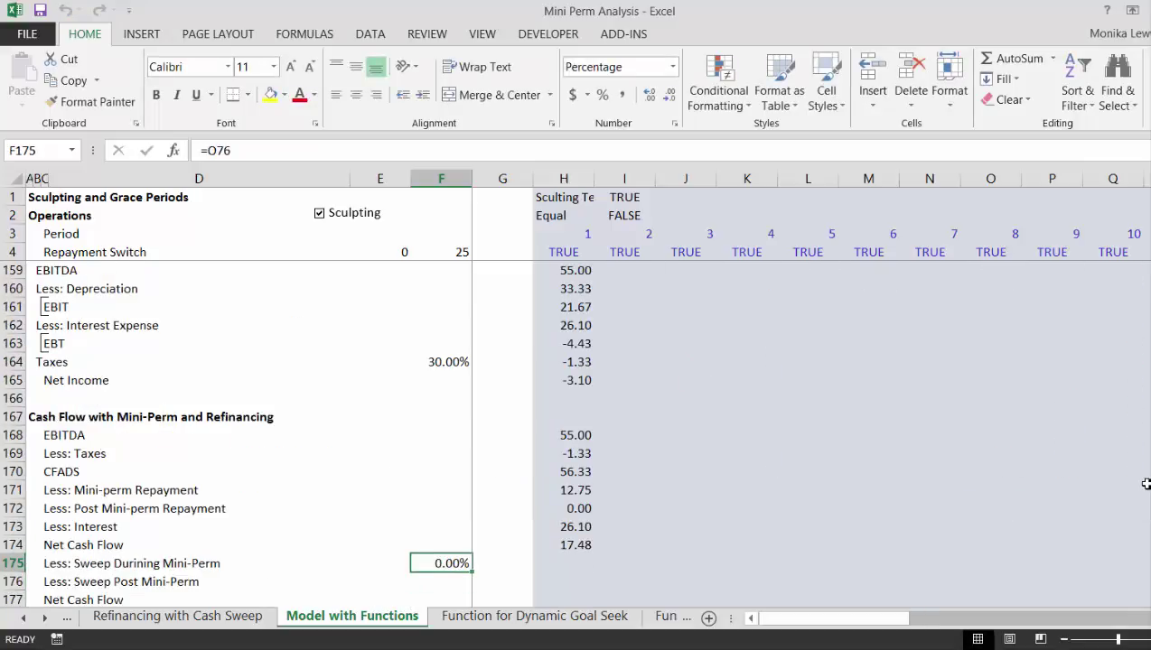
# Step: Insert a blank row at row 168, above EBITDA in the Cash Flow with Mini-Perm and Refinancing section
pyautogui.press('Right')
pyautogui.press('Right')
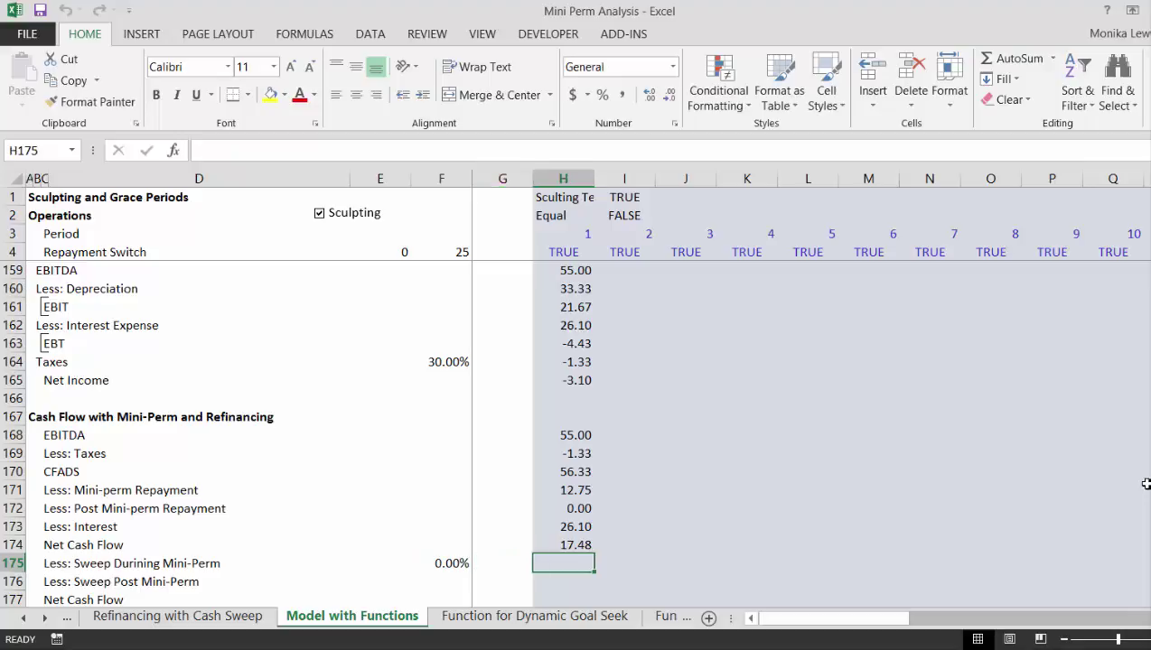
pyautogui.press('Up')
pyautogui.press('Up')
pyautogui.press('Up')
pyautogui.press('Up')
pyautogui.press('Up')
pyautogui.press('Up')
pyautogui.press('Up')
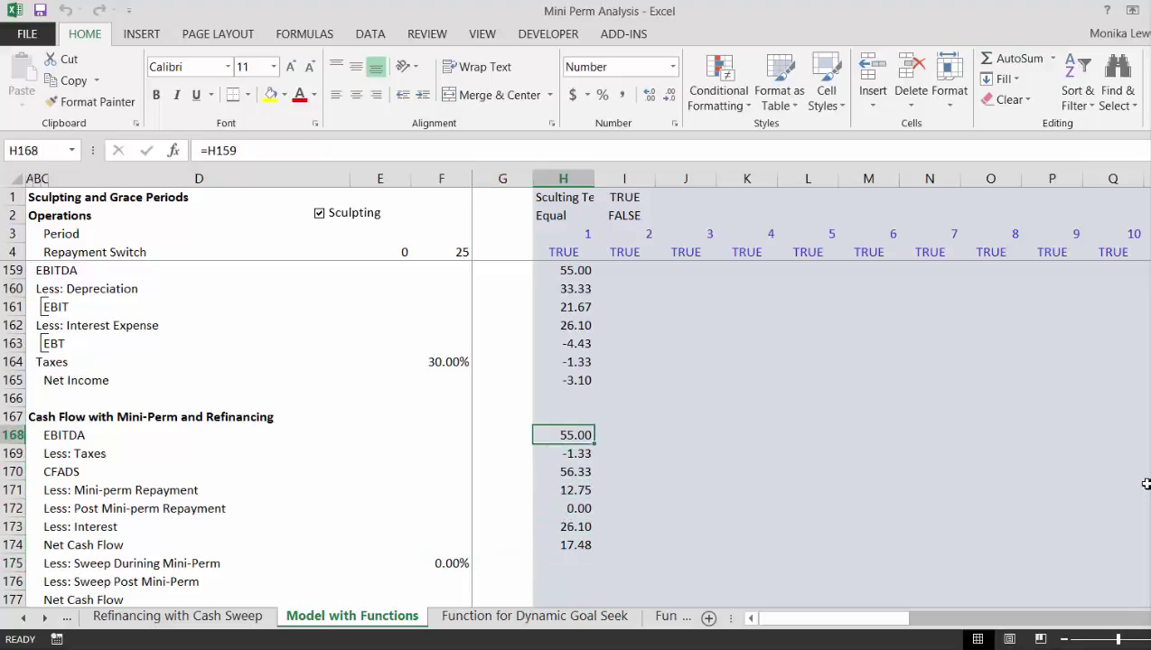
pyautogui.hotkey('shift', 'space')
pyautogui.hotkey('ctrl', 'shift', '+')
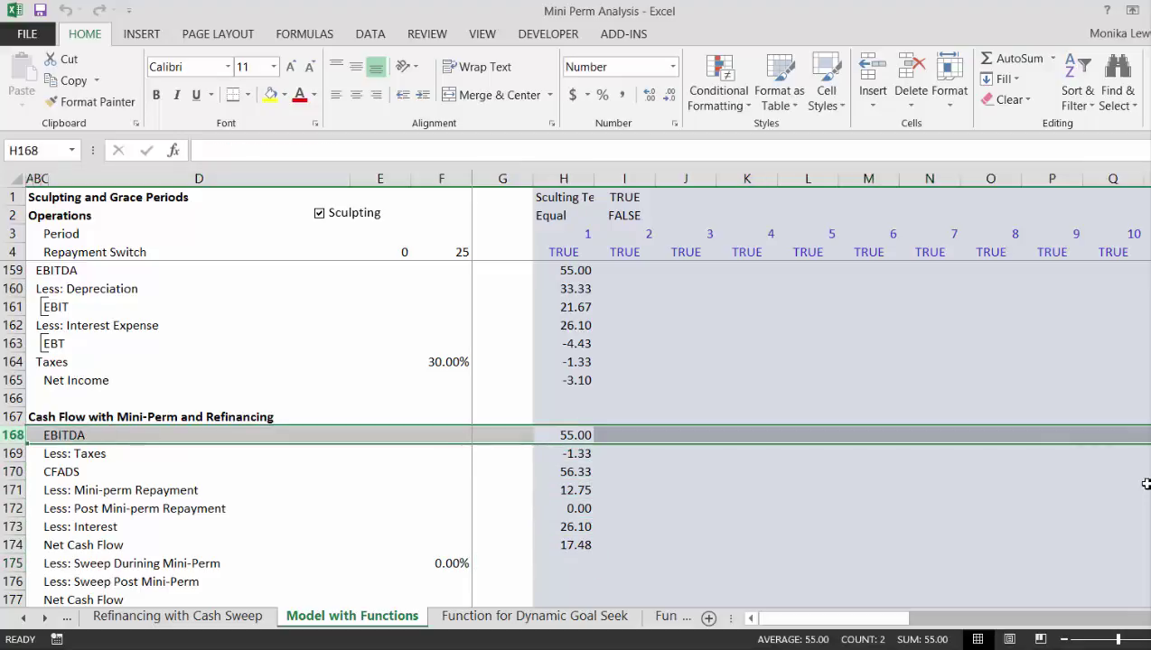
# Step: Label the new row in C168 as "Pre-Mini Perm Sweep Switch"
pyautogui.press('Left')
pyautogui.press('Left')
pyautogui.press('Left')
pyautogui.press('Left')
pyautogui.press('Left')
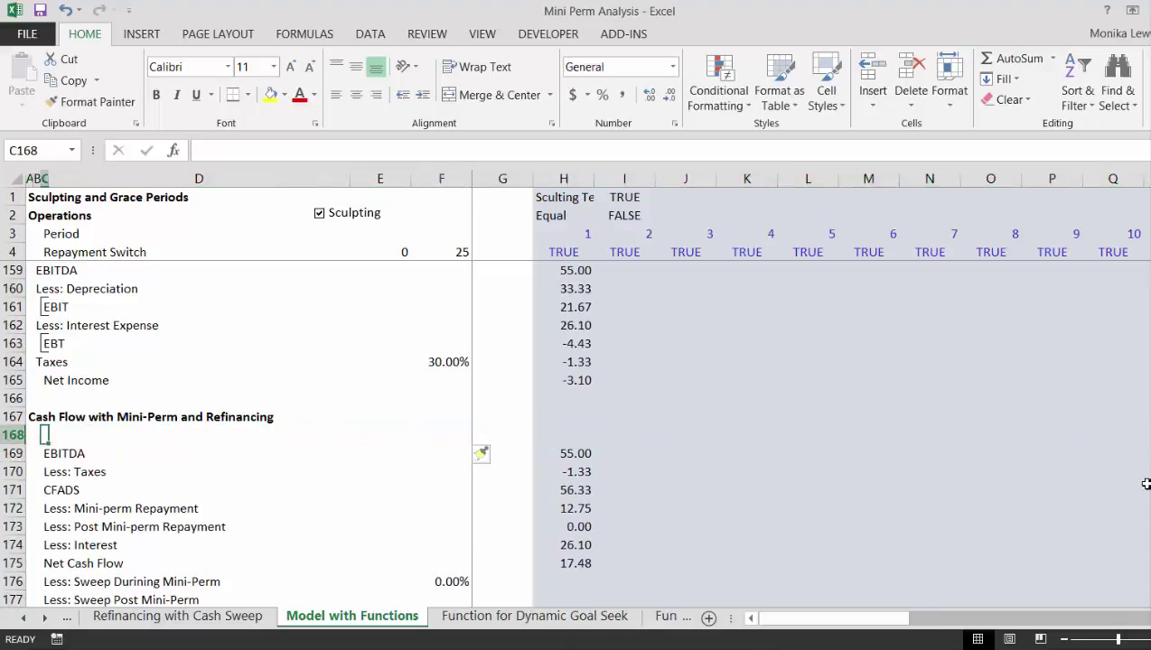
pyautogui.write('Pre-')
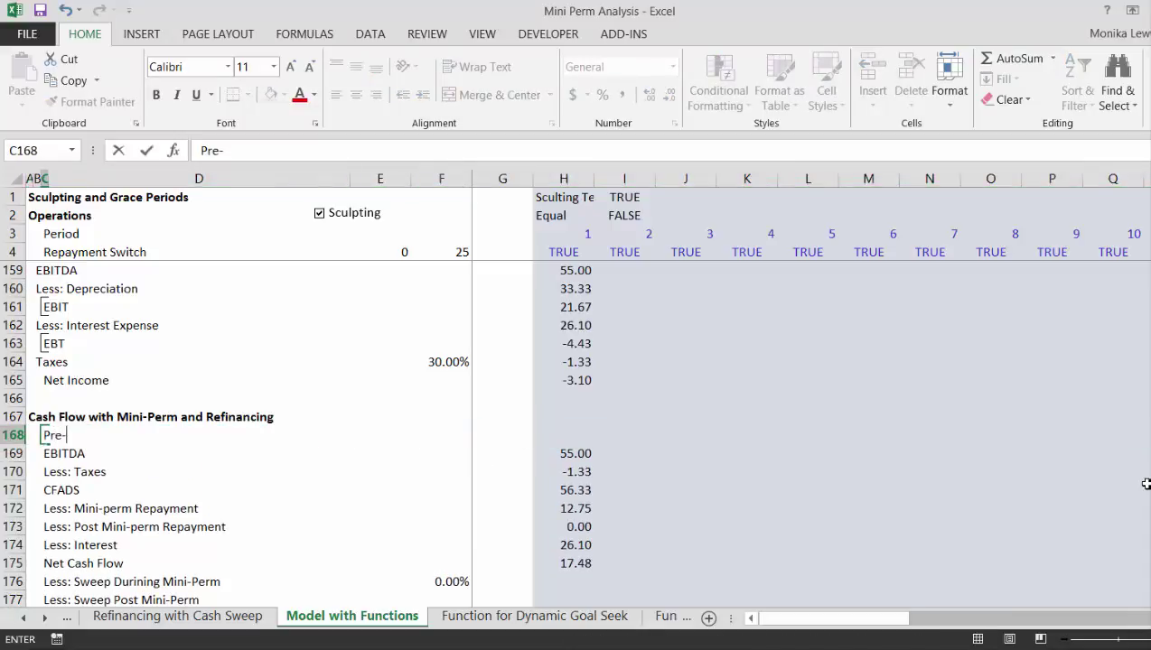
pyautogui.write('Mini Perm')
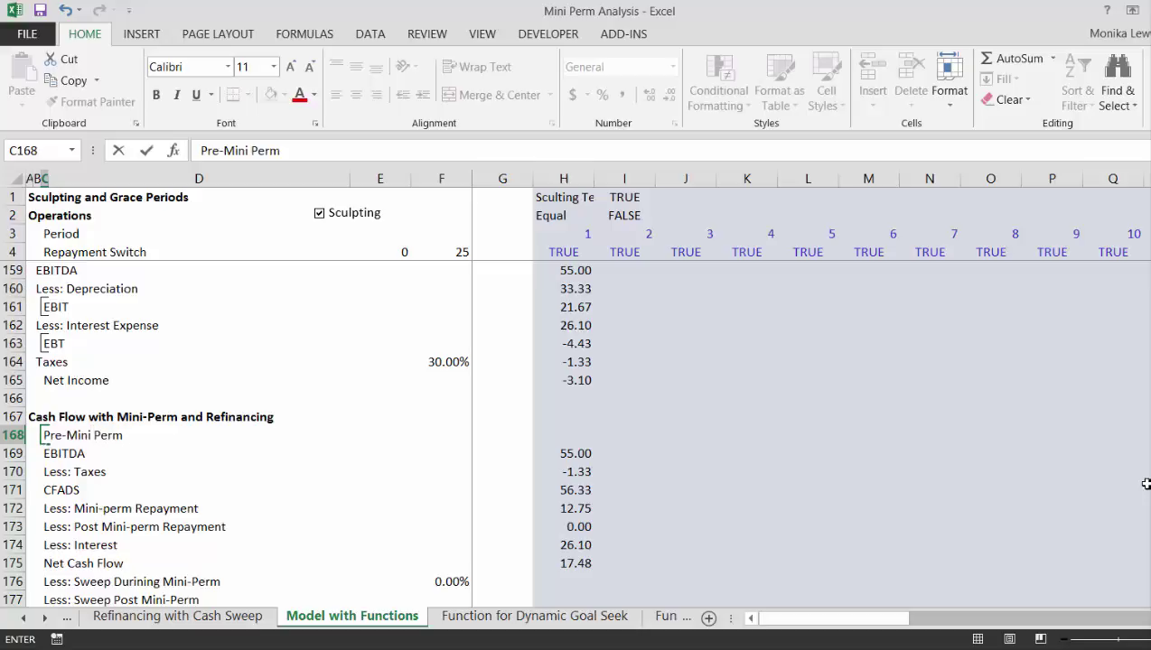
pyautogui.write(' Sweep Switch')
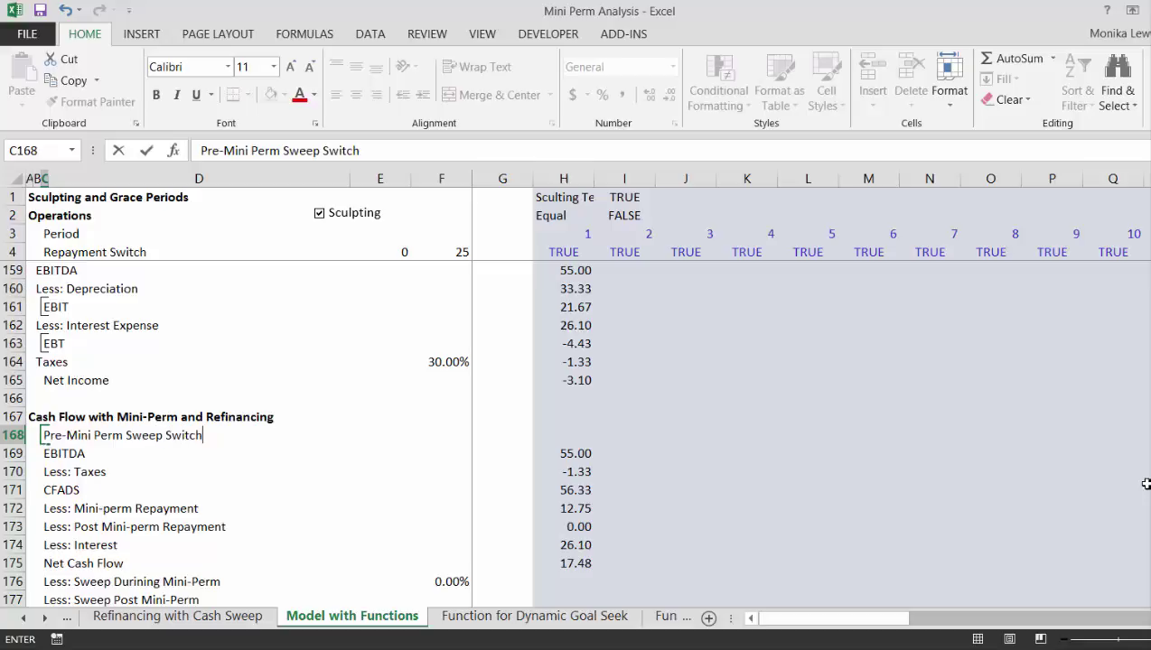
pyautogui.press('Return')
pyautogui.press('Up')
pyautogui.press('Right')
pyautogui.press('Right')
pyautogui.press('Right')
pyautogui.press('Right')
pyautogui.press('Right')
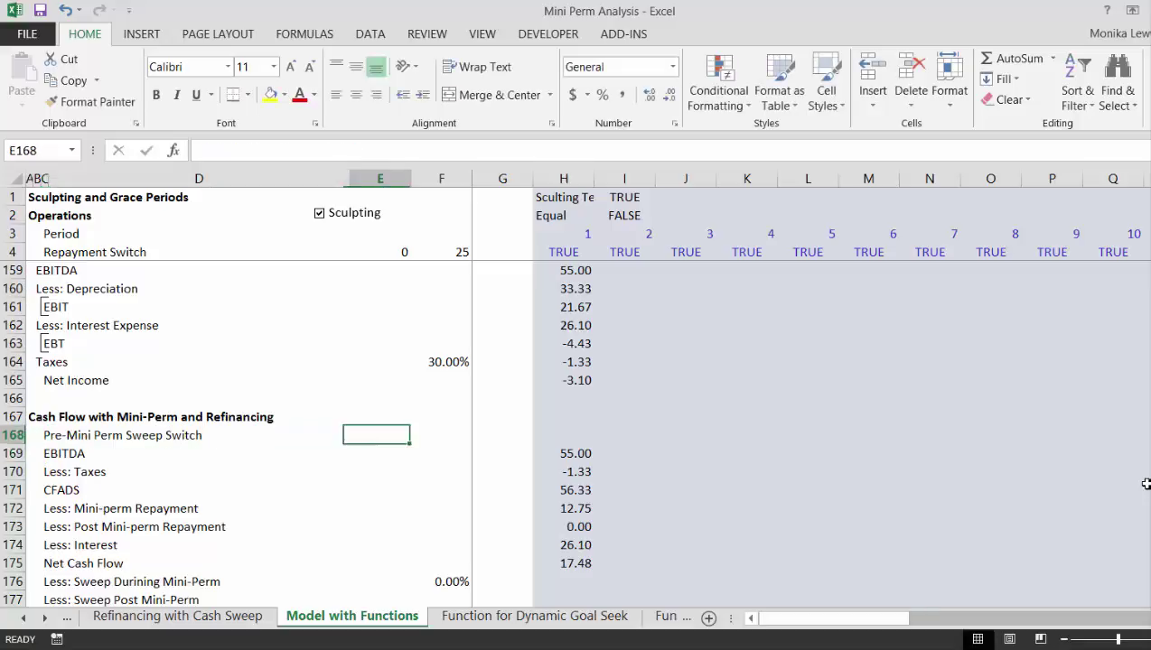
pyautogui.write('=')
pyautogui.press('Up')
pyautogui.press('Up')
pyautogui.press('Up')
pyautogui.press('Up')
pyautogui.press('Up')
pyautogui.press('Up')
pyautogui.press('Up')
pyautogui.press('Up')
pyautogui.press('Up')
pyautogui.press('Up')
pyautogui.press('Up')
pyautogui.press('Up')
pyautogui.press('Up')
pyautogui.press('Up')
pyautogui.press('Up')
pyautogui.press('Up')
pyautogui.press('Up')
pyautogui.press('Up')
pyautogui.press('Up')
pyautogui.press('Up')
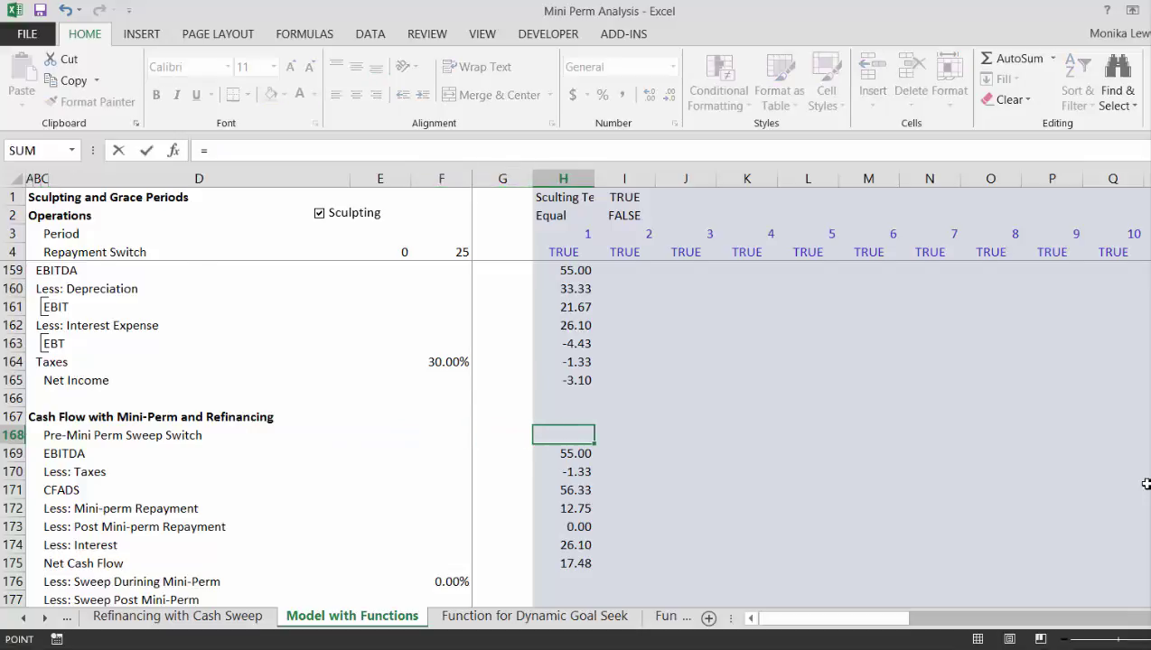
pyautogui.press('Up')
pyautogui.press('Up')
pyautogui.press('Up')
pyautogui.press('Up')
pyautogui.press('Up')
pyautogui.press('Up')
pyautogui.press('Up')
pyautogui.press('Up')
pyautogui.press('Up')
pyautogui.press('Up')
pyautogui.press('Up')
pyautogui.press('Up')
pyautogui.press('Up')
pyautogui.press('Up')
pyautogui.press('Up')
pyautogui.press('Up')
pyautogui.press('Up')
pyautogui.press('Up')
pyautogui.press('Up')
pyautogui.press('Up')
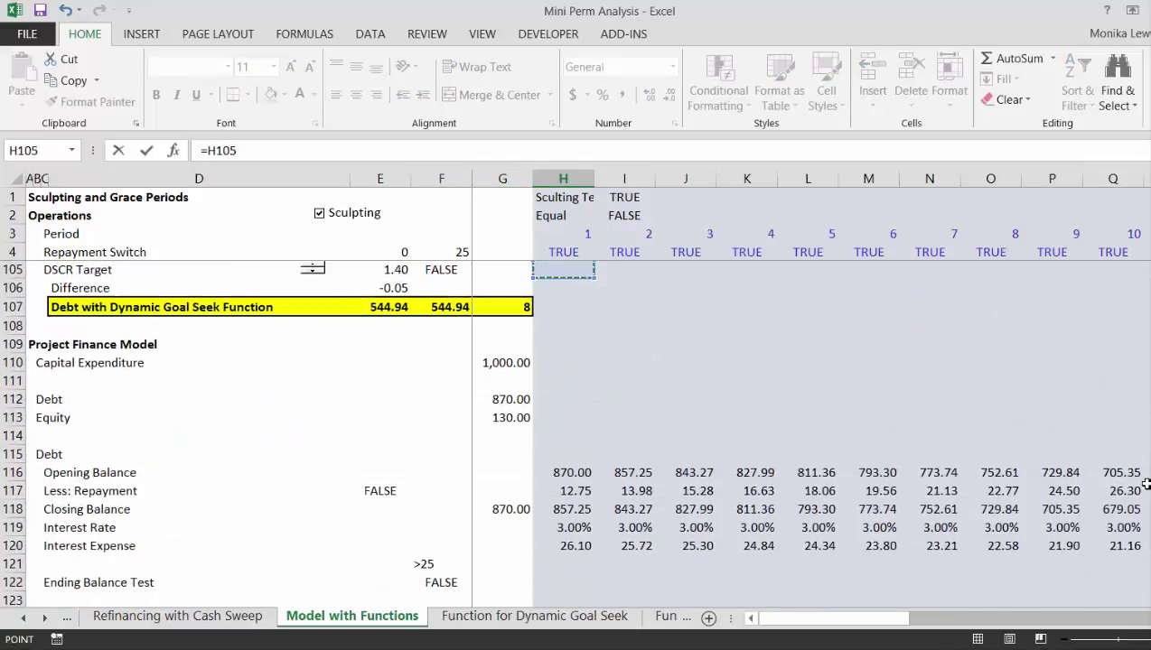
pyautogui.press('Up')
pyautogui.press('Up')
pyautogui.press('Up')
pyautogui.press('Up')
pyautogui.press('Up')
pyautogui.press('Up')
pyautogui.press('Up')
pyautogui.press('Up')
pyautogui.press('Up')
pyautogui.press('Up')
pyautogui.press('Up')
pyautogui.press('Up')
pyautogui.press('Up')
pyautogui.press('Up')
pyautogui.press('Up')
pyautogui.press('Up')
pyautogui.press('Up')
pyautogui.press('Up')
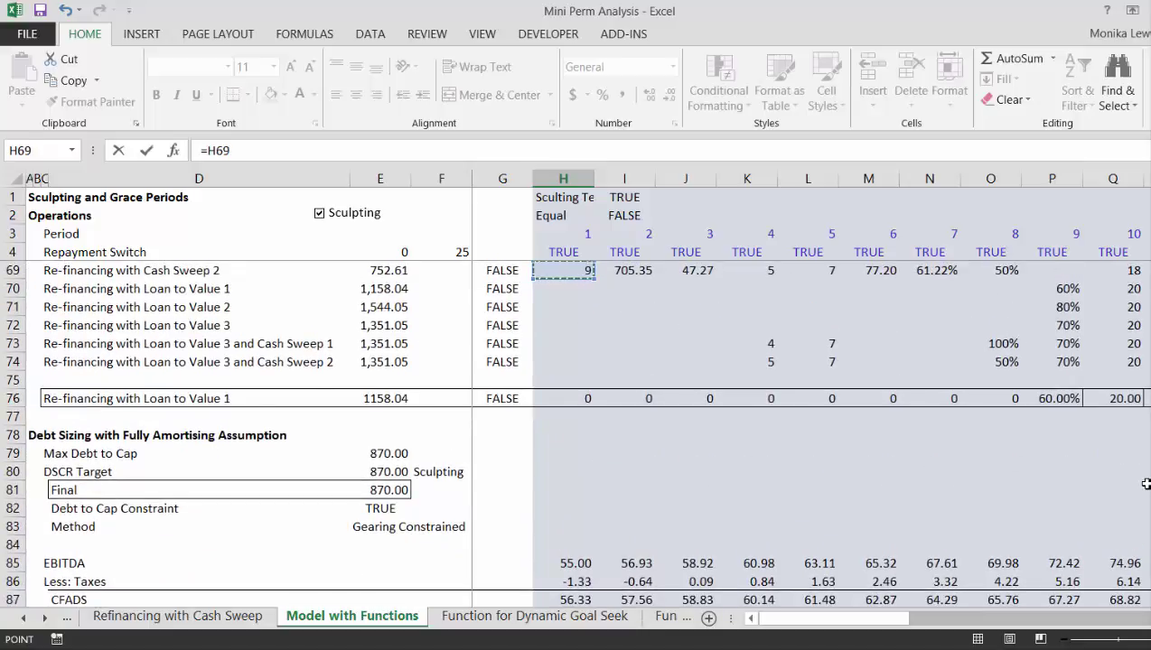
pyautogui.press('Up')
pyautogui.press('Up')
pyautogui.press('Down')
pyautogui.press('Down')
pyautogui.press('Down')
pyautogui.press('Down')
pyautogui.press('Down')
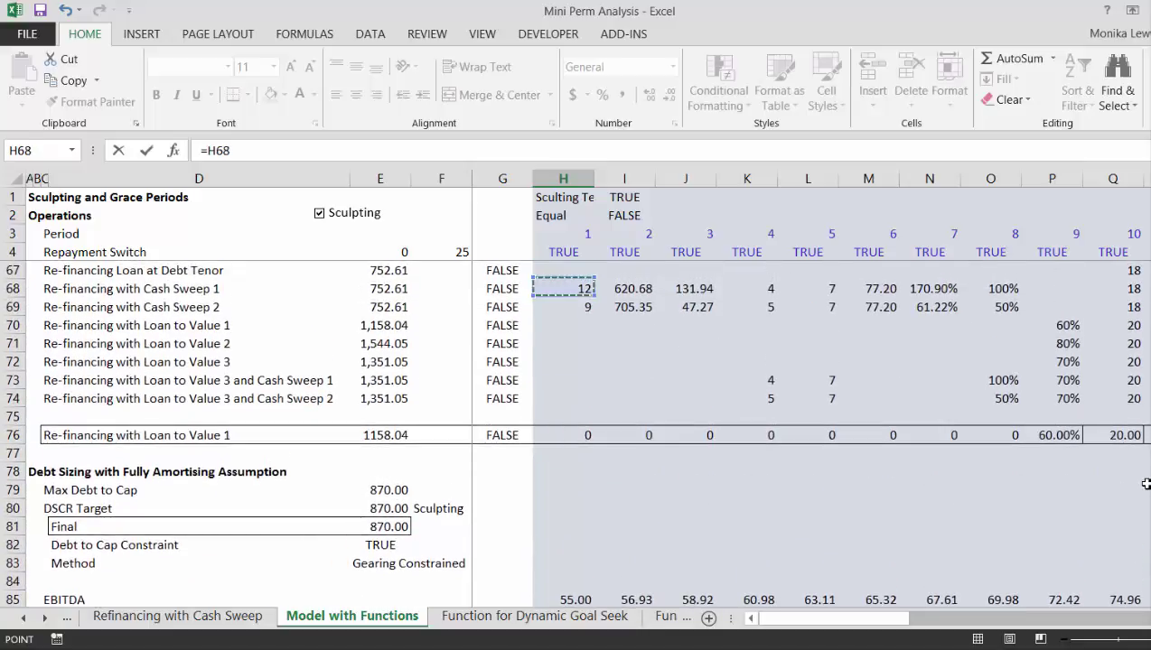
pyautogui.press('Down')
pyautogui.press('Down')
pyautogui.press('Down')
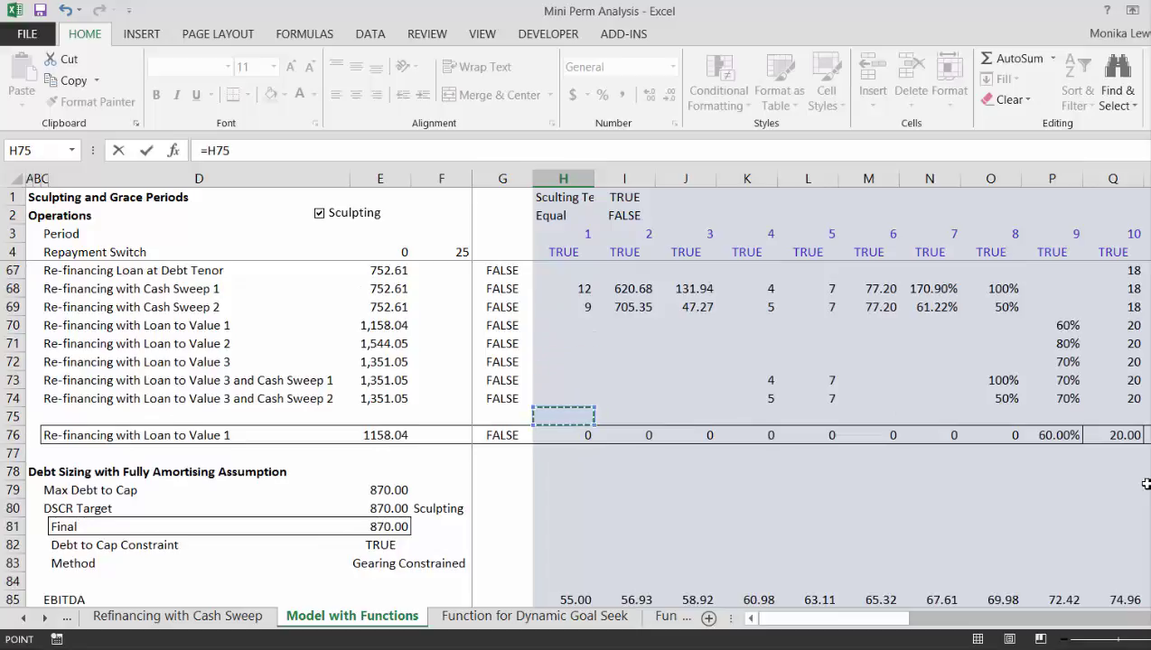
pyautogui.press('Down')
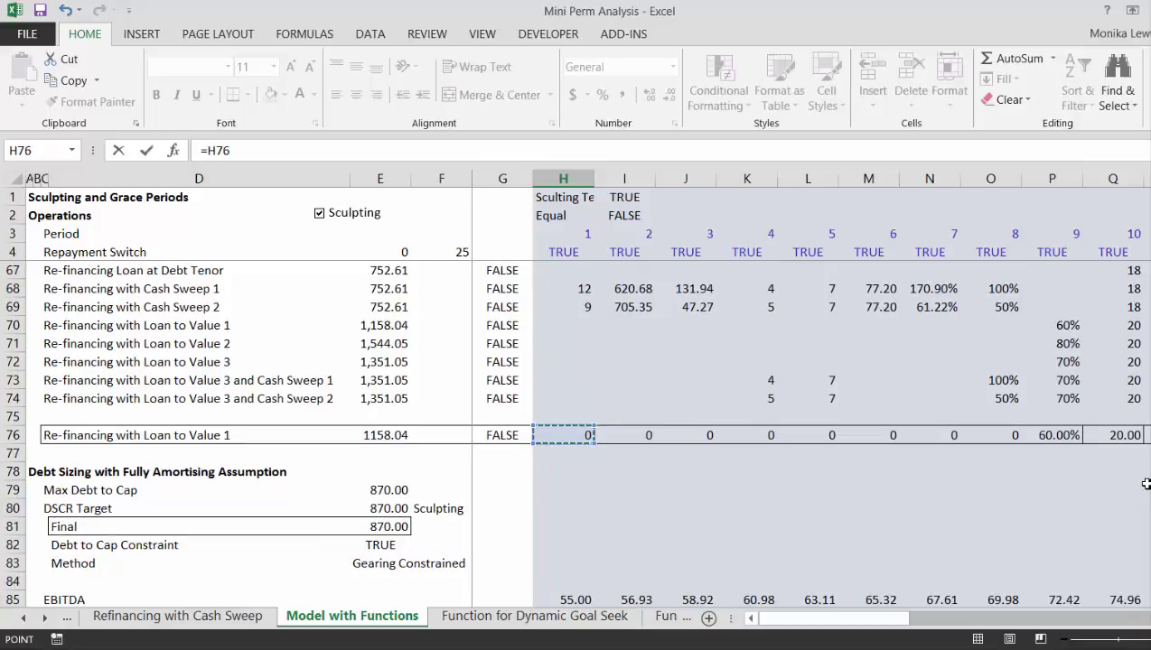
pyautogui.press('Escape')
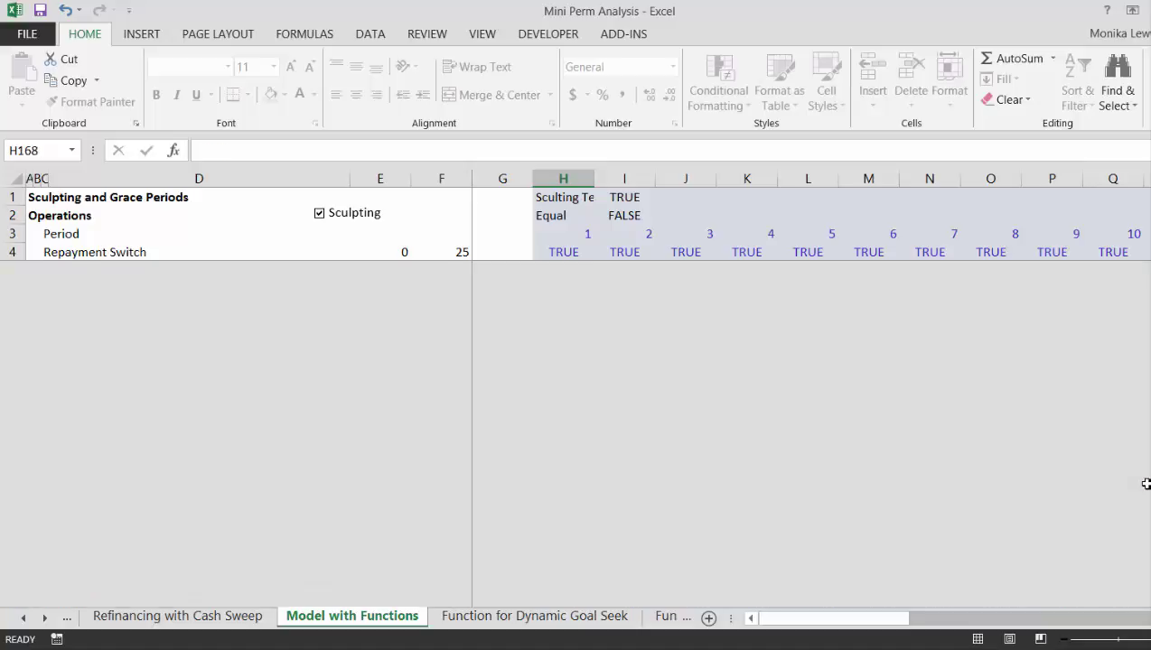
# Step: Link F168 of the Pre-Mini Perm Sweep Switch row to column K of the selected re-financing scenario row, =K76
pyautogui.press('Left')
pyautogui.press('Left')
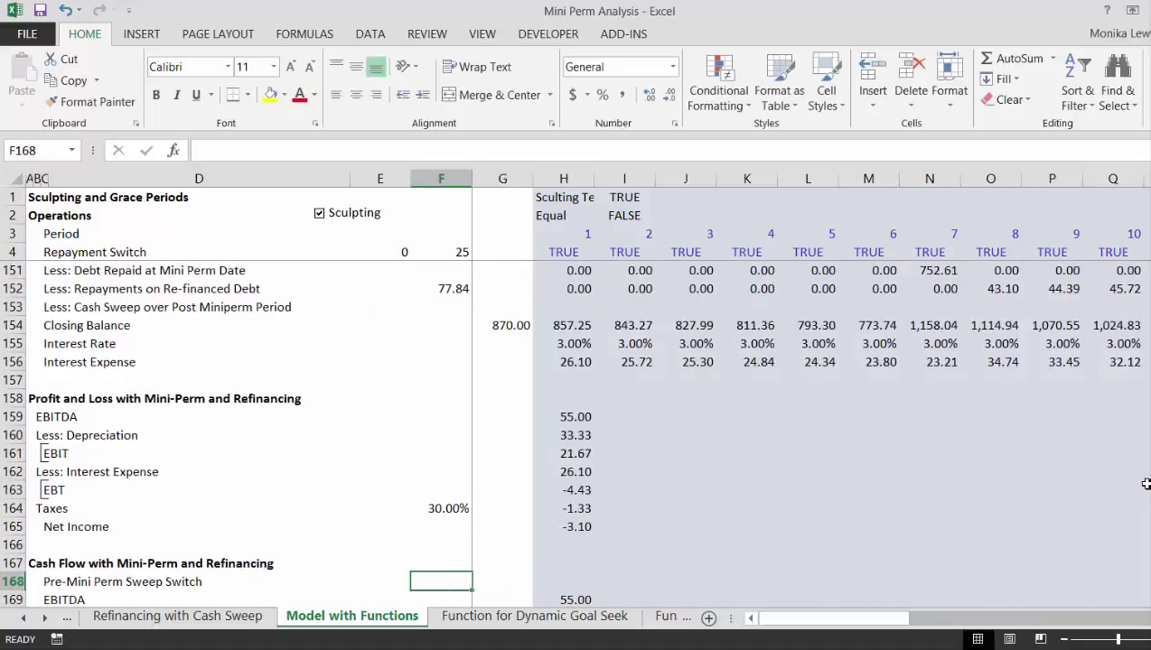
pyautogui.write('=')
pyautogui.press('pageup')
pyautogui.press('pageup')
pyautogui.press('pageup')
pyautogui.press('pageup')
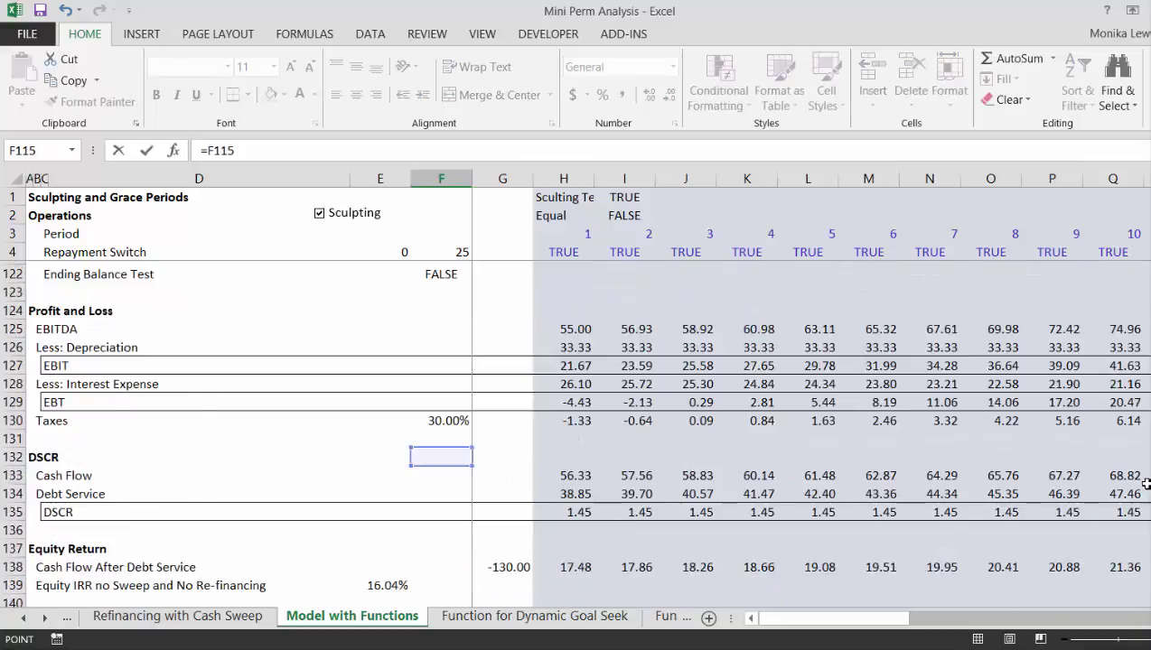
pyautogui.press('pageup')
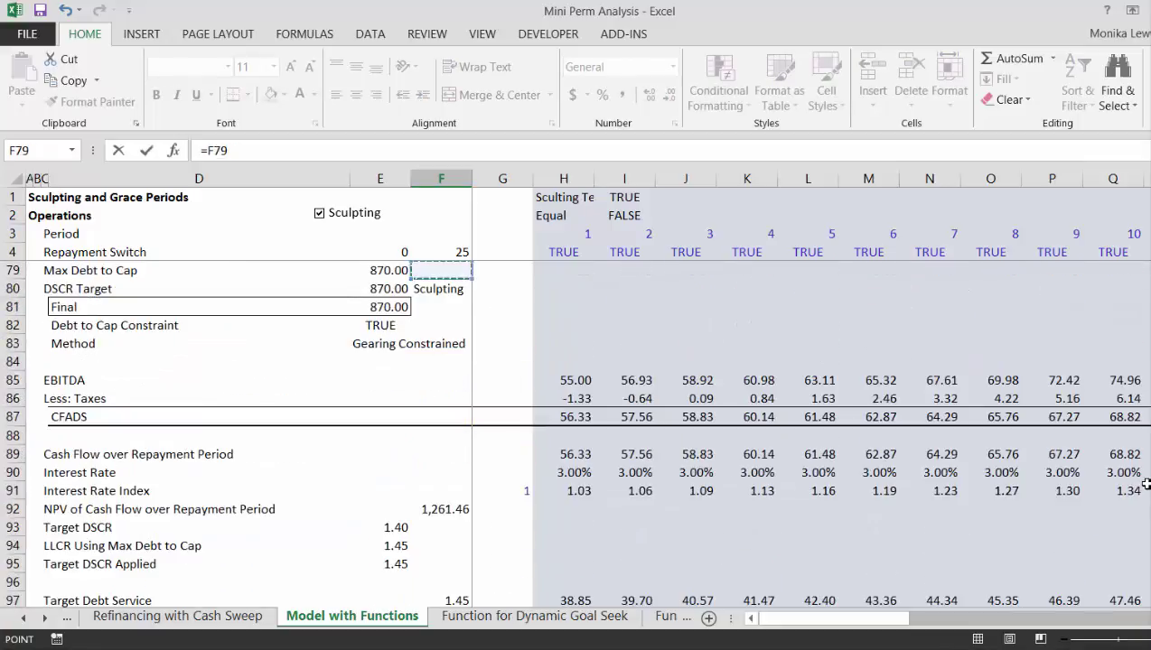
pyautogui.press('pageup')
pyautogui.press('Down')
pyautogui.press('Down')
pyautogui.press('Down')
pyautogui.press('Down')
pyautogui.press('Down')
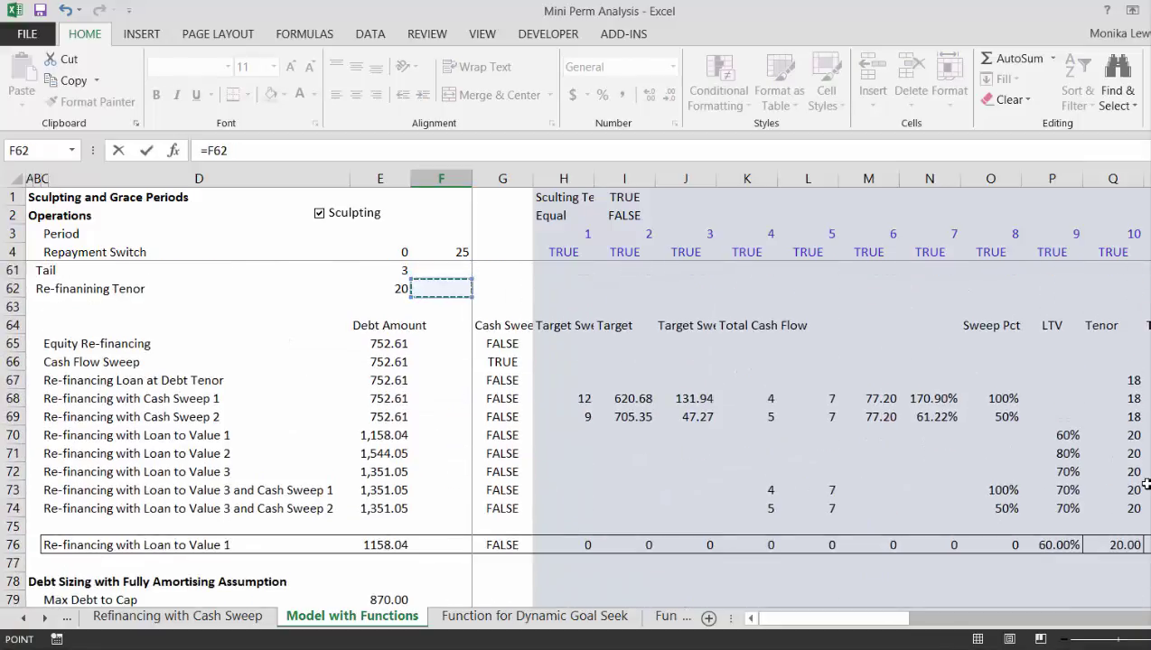
pyautogui.press('Down')
pyautogui.press('Down')
pyautogui.press('Down')
pyautogui.press('Down')
pyautogui.press('Down')
pyautogui.press('Down')
pyautogui.press('Down')
pyautogui.press('Down')
pyautogui.press('Down')
pyautogui.press('Down')
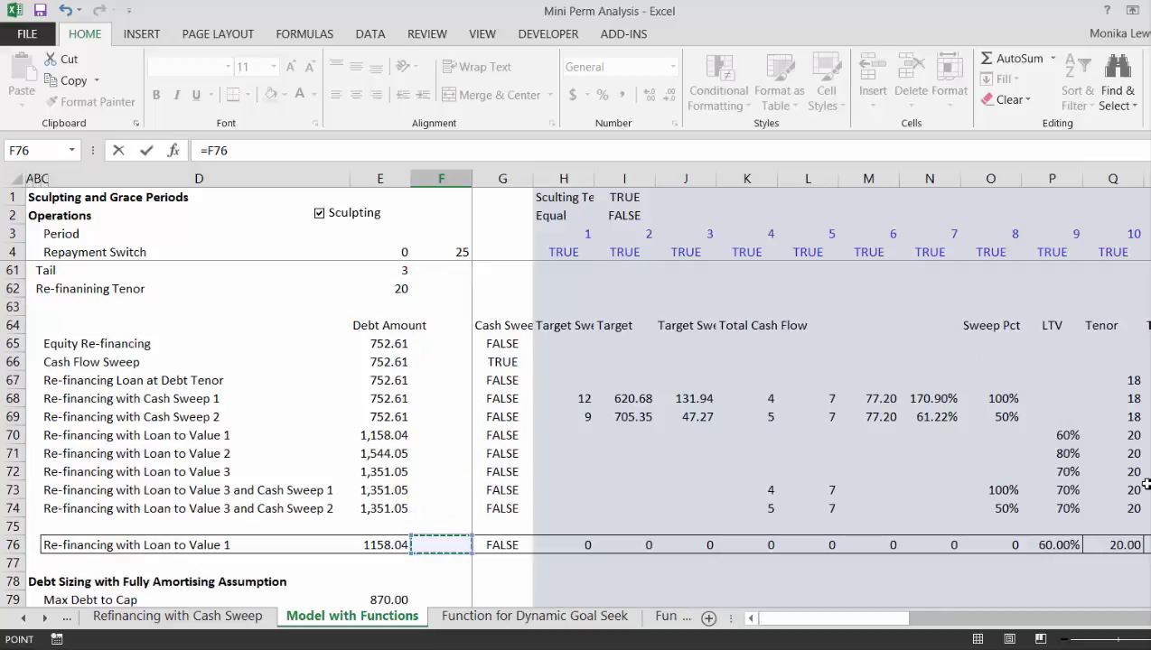
pyautogui.press('Right')
pyautogui.press('Right')
pyautogui.press('Right')
pyautogui.press('Right')
pyautogui.press('Right')
pyautogui.press('Return')
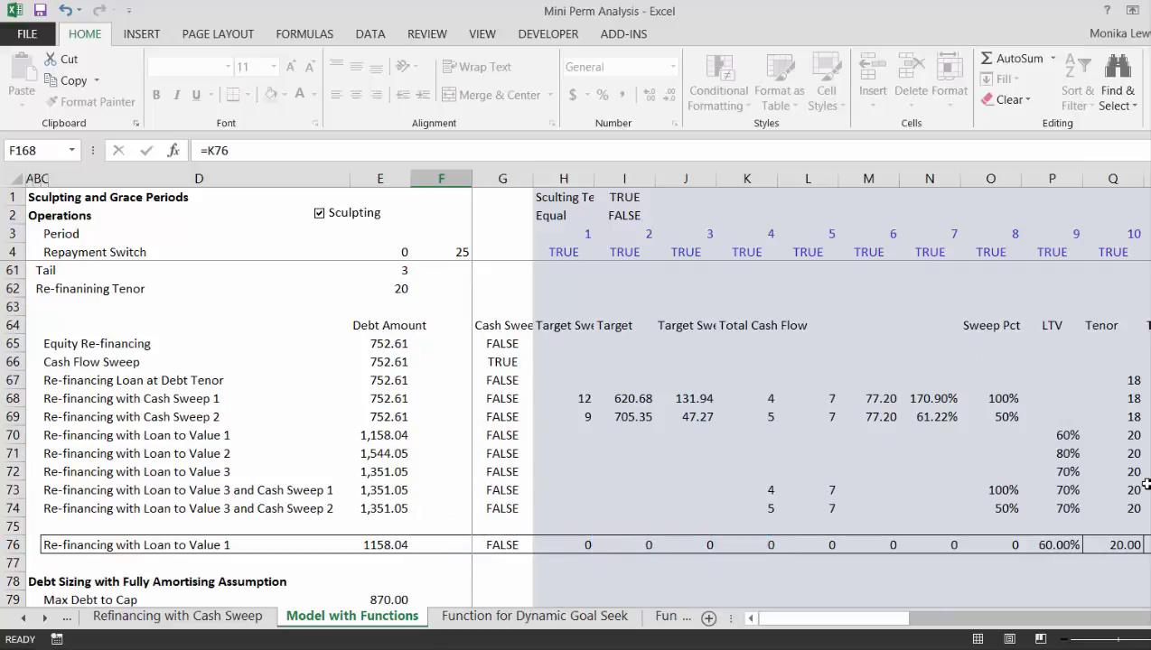
# Step: Link the end period of the Pre-Mini Perm Sweep Switch in G168 to cell L76
pyautogui.press('Up')
pyautogui.press('Right')
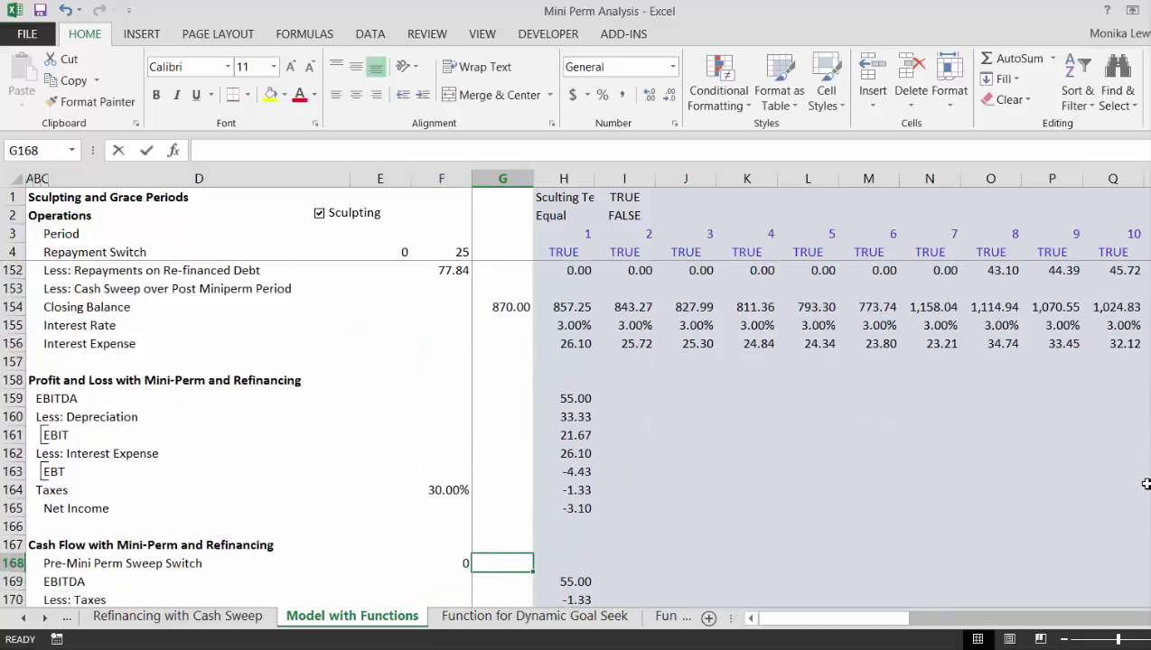
pyautogui.write('=')
pyautogui.hotkey('ctrl', 'Up')
pyautogui.hotkey('ctrl', 'Up')
pyautogui.hotkey('ctrl', 'Up')
pyautogui.hotkey('ctrl', 'Up')
pyautogui.hotkey('ctrl', 'Up')
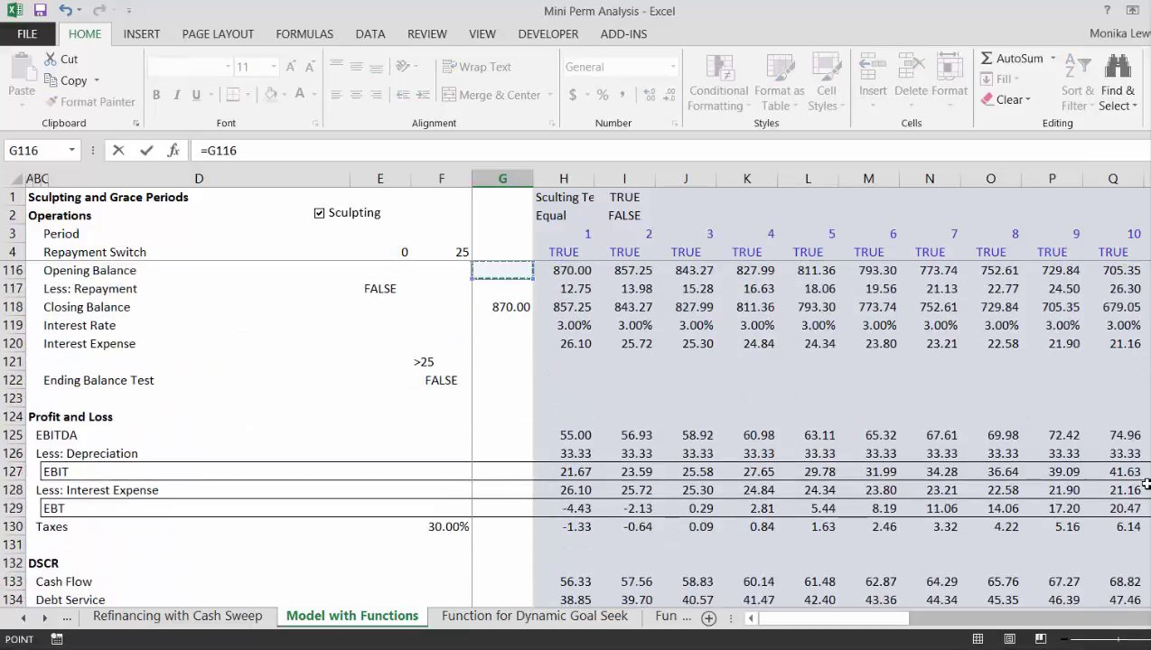
pyautogui.hotkey('ctrl', 'Up')
pyautogui.hotkey('ctrl', 'Up')
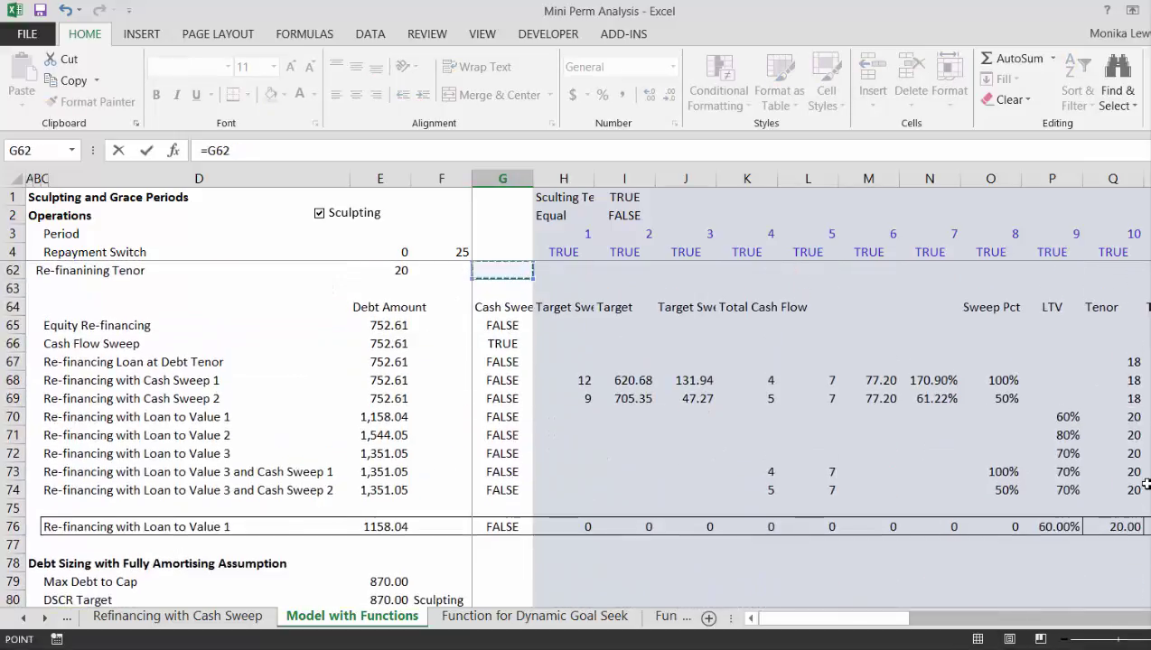
pyautogui.click(823, 527)
pyautogui.press('Return')
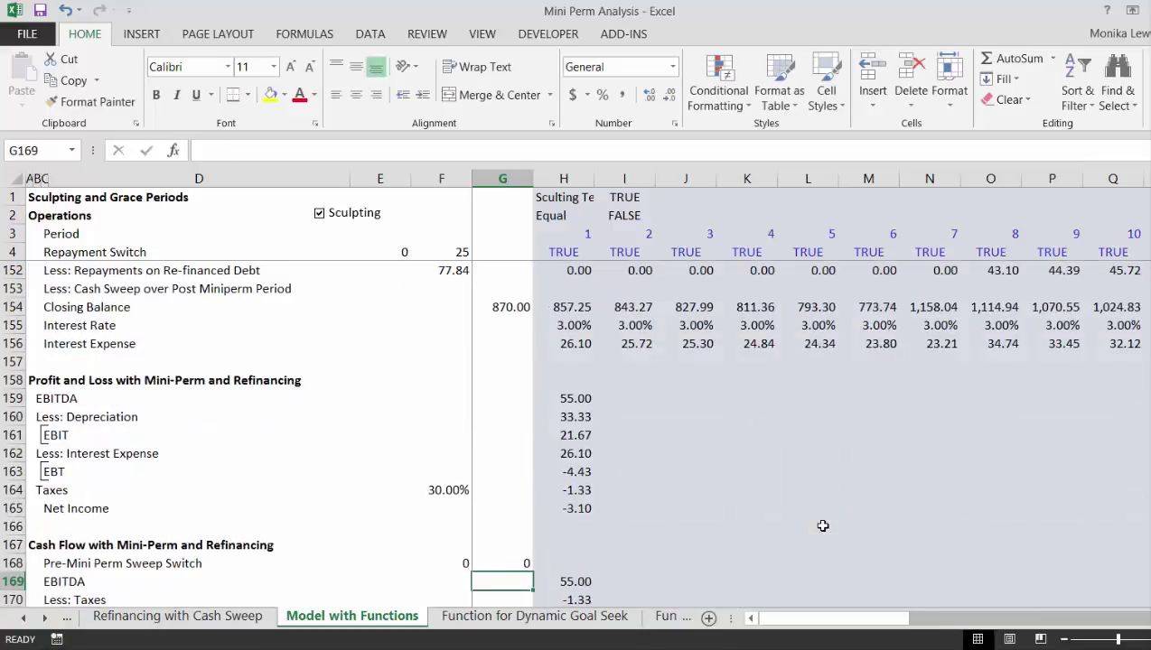
# Step: Begin an AND formula in H168 whose first condition is H3>=F168, testing the period against the sweep's start
pyautogui.press('Up')
pyautogui.press('Right')
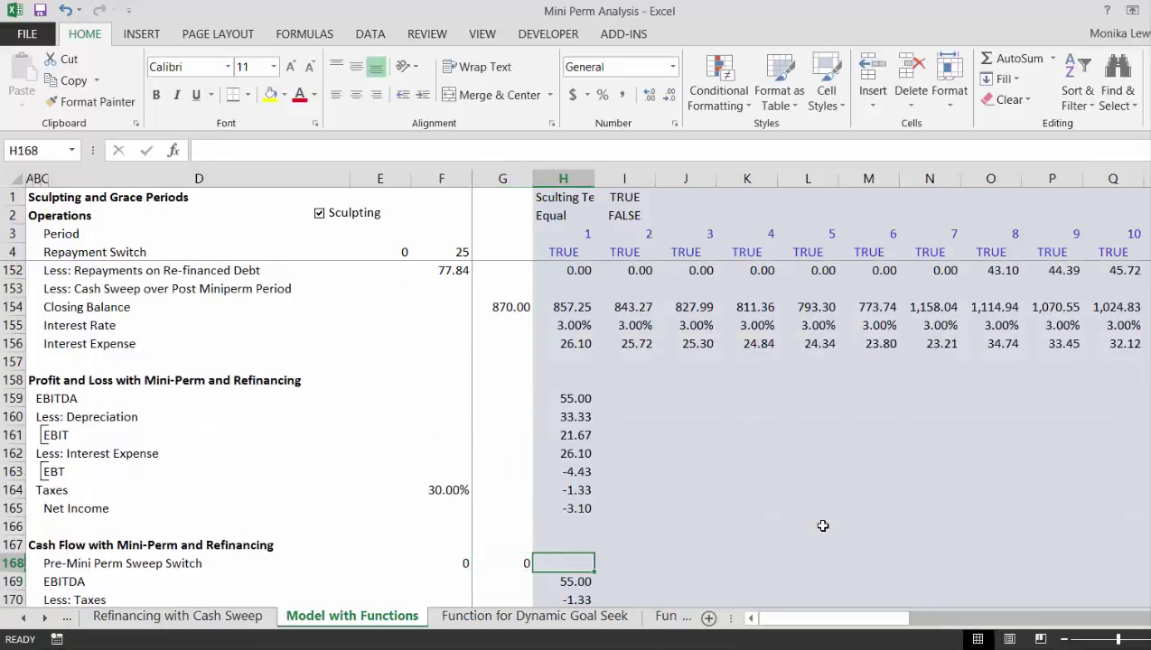
pyautogui.write('=an(')
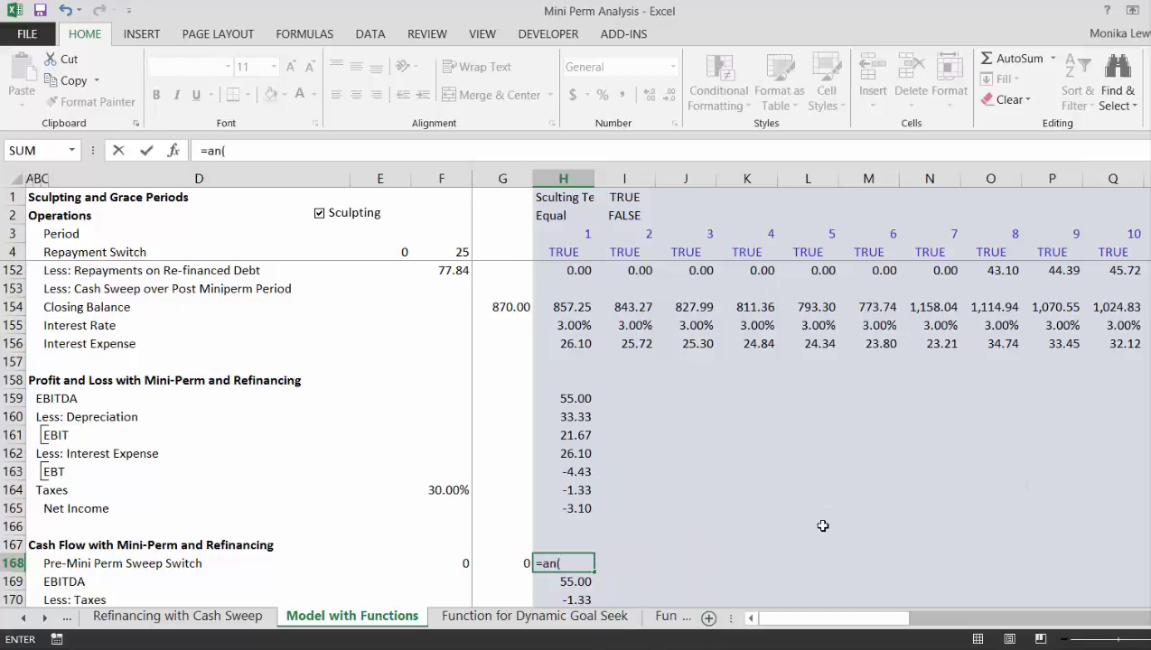
pyautogui.press('BackSpace')
pyautogui.write('d(')
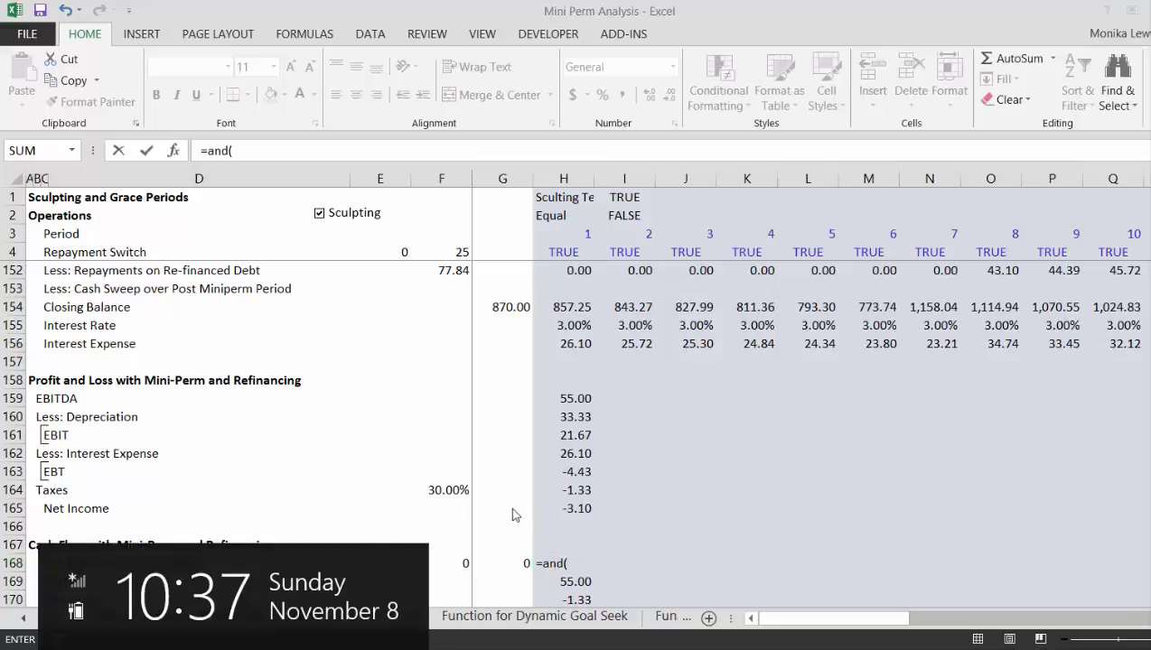
pyautogui.click(566, 238)
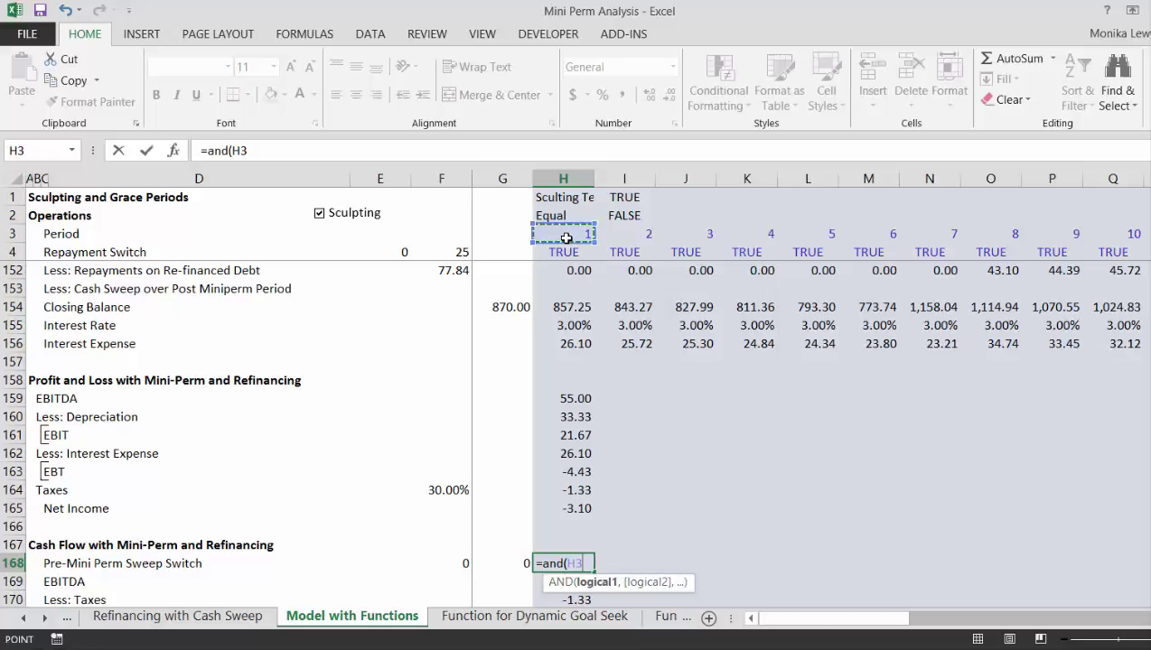
pyautogui.write('>=')
pyautogui.press('Left')
pyautogui.press('Left')
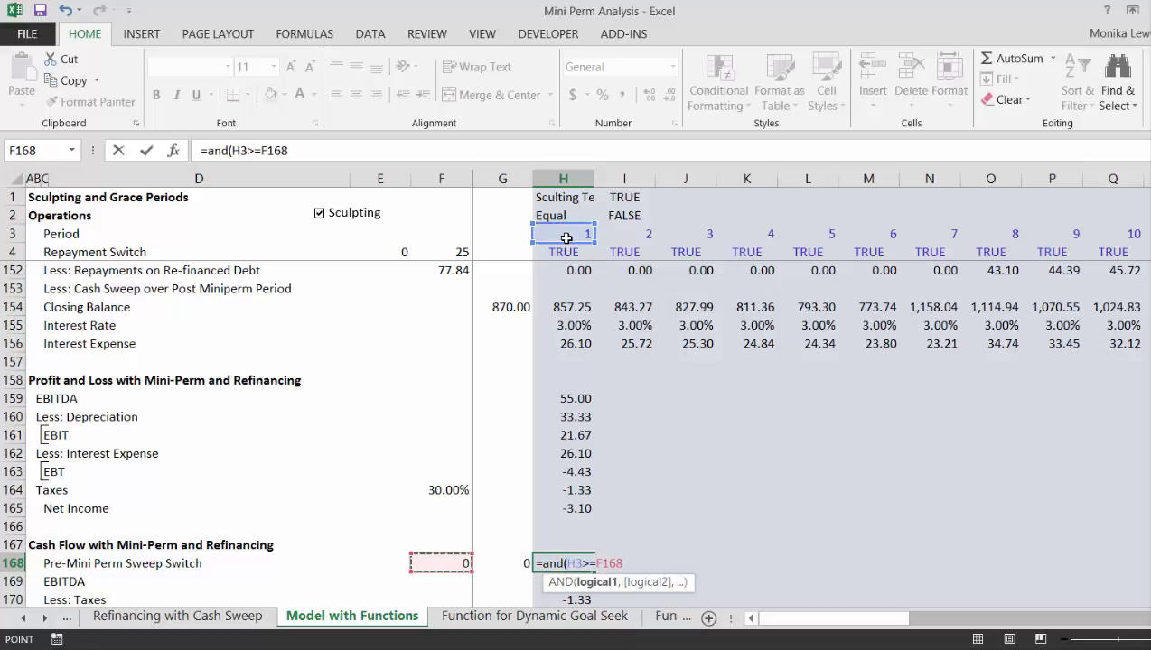
pyautogui.write(',')
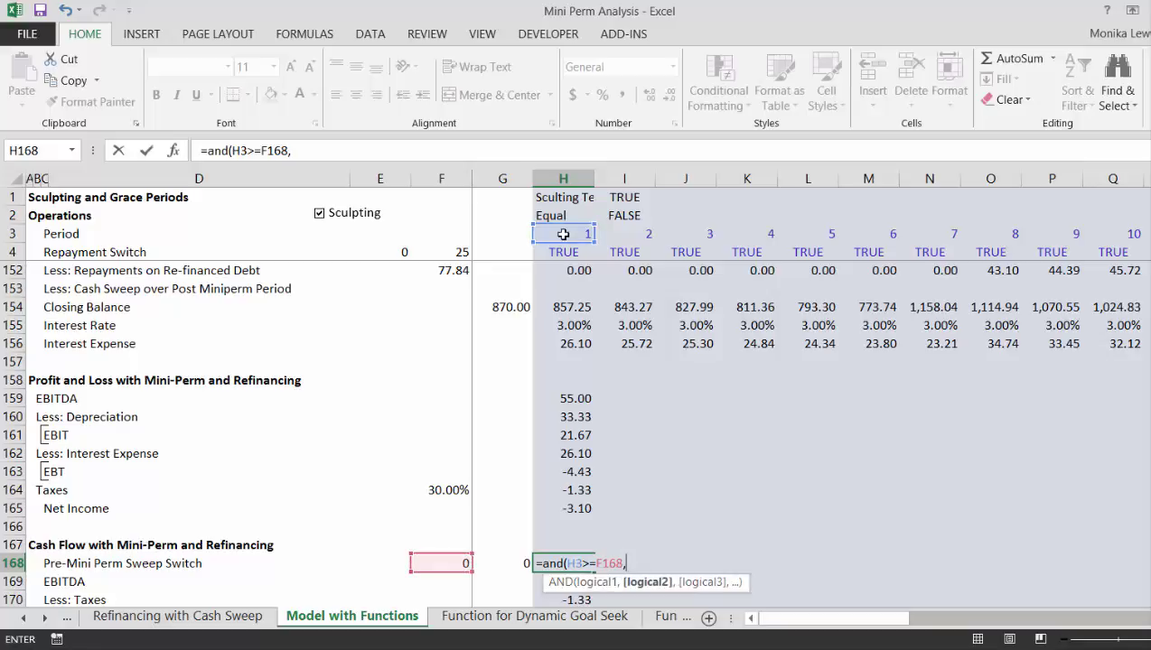
# Step: Complete the AND formula in H168 with the second condition H3<=G168, using an absolute reference to G168
pyautogui.click(562, 234)
pyautogui.write('<')
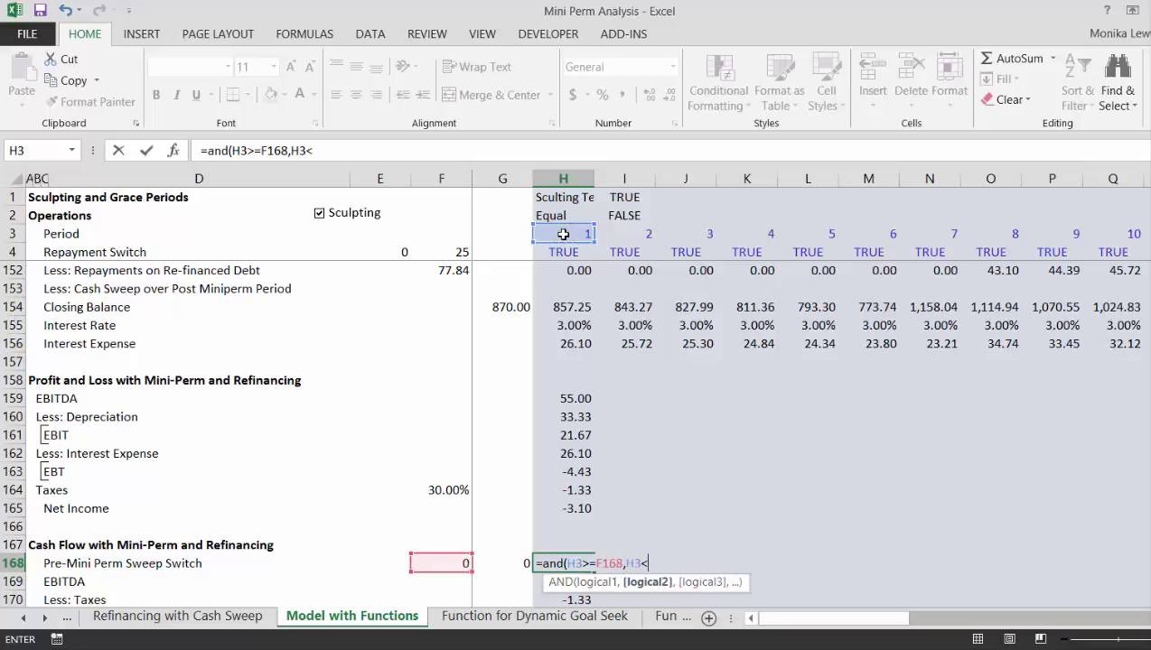
pyautogui.write('=')
pyautogui.press('Left')
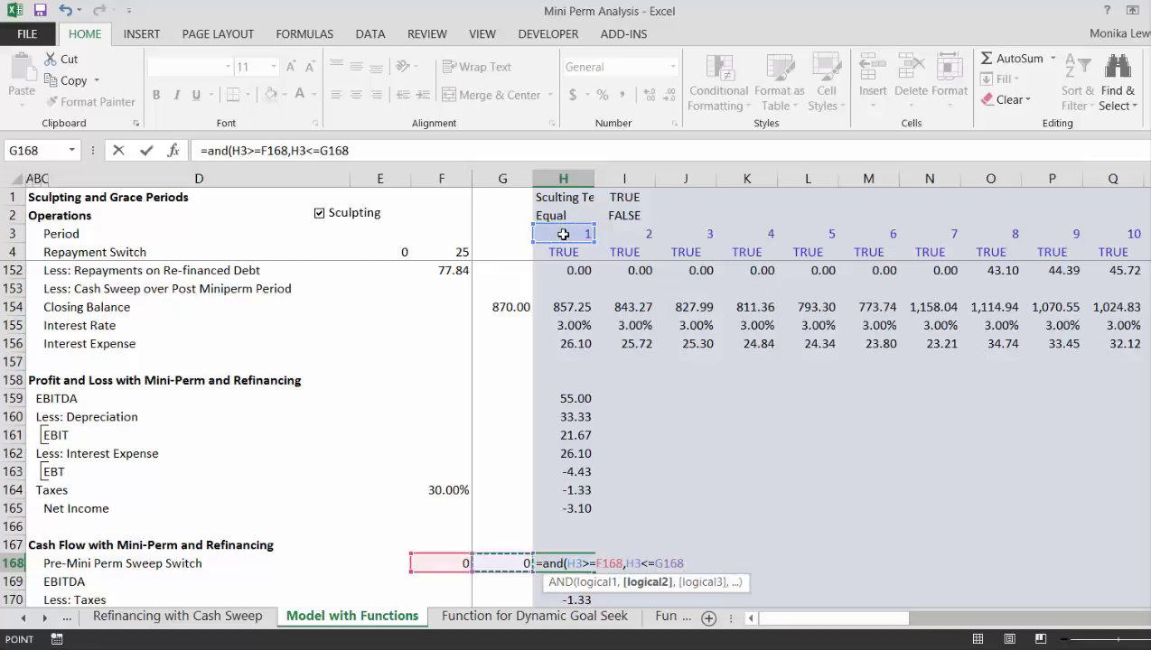
pyautogui.press('F4')
pyautogui.press('Return')
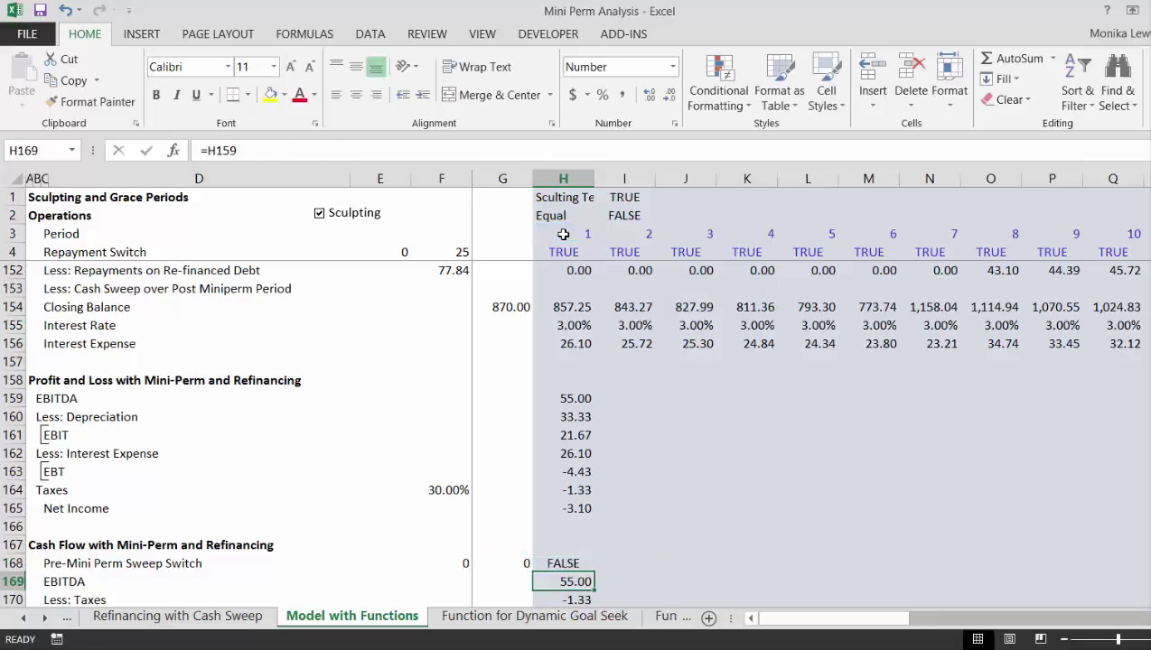
# Step: Enter =$F$176*H175*H168 in H176 to calculate the sweep during the mini-perm from percentage, net cash flow and switch
pyautogui.press('Up')
pyautogui.press('Down')
pyautogui.press('Down')
pyautogui.press('Down')
pyautogui.press('Down')
pyautogui.press('Down')
pyautogui.press('Down')
pyautogui.press('Down')
pyautogui.press('Down')
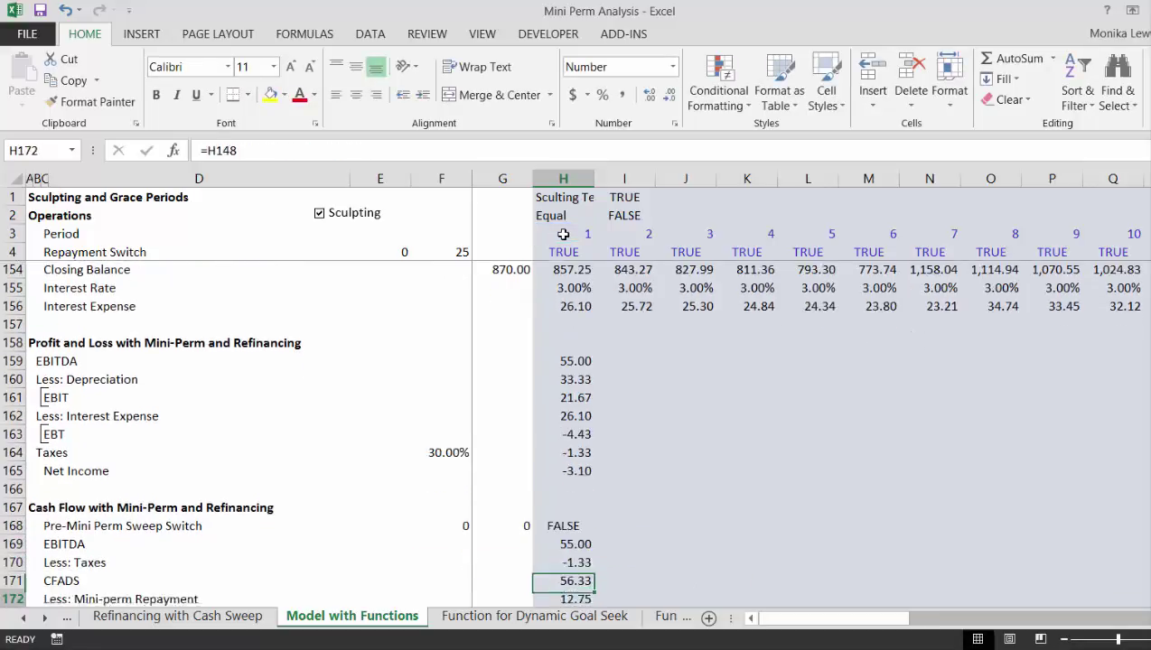
pyautogui.press('Down')
pyautogui.press('Up')
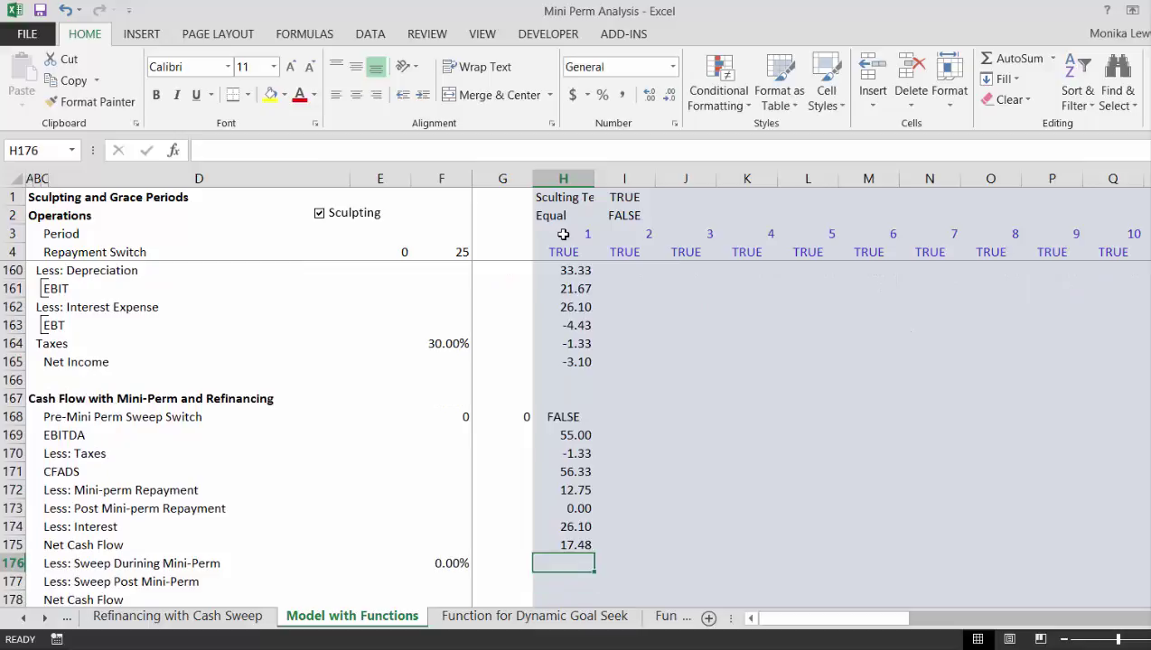
pyautogui.write('=')
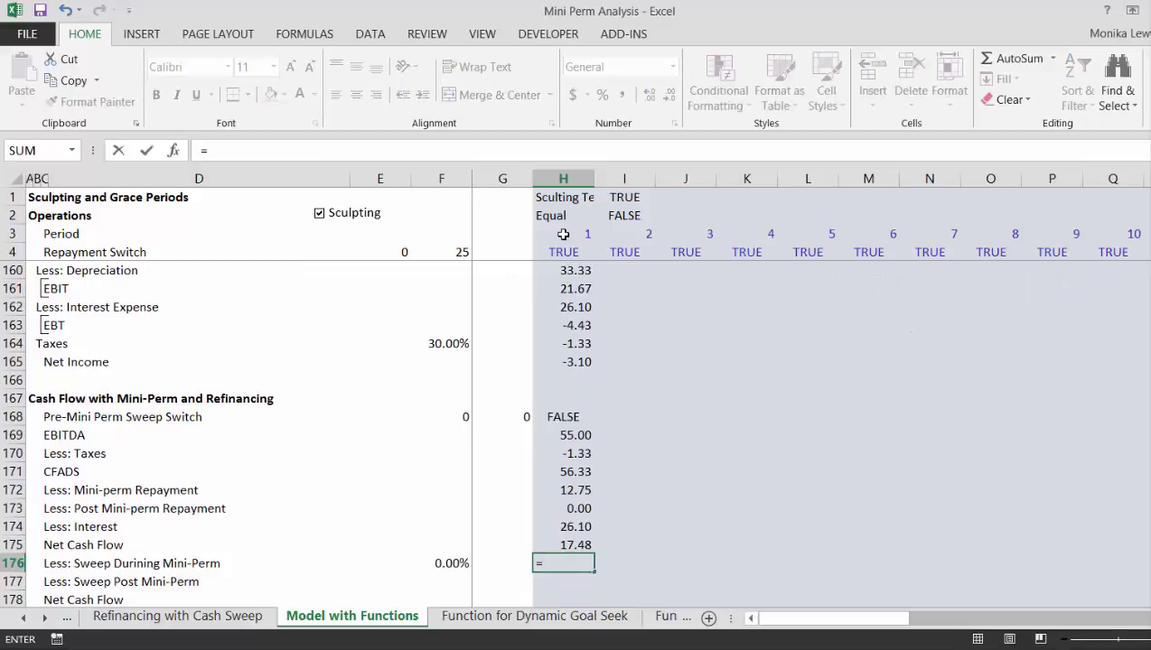
pyautogui.press('Left')
pyautogui.press('Left')
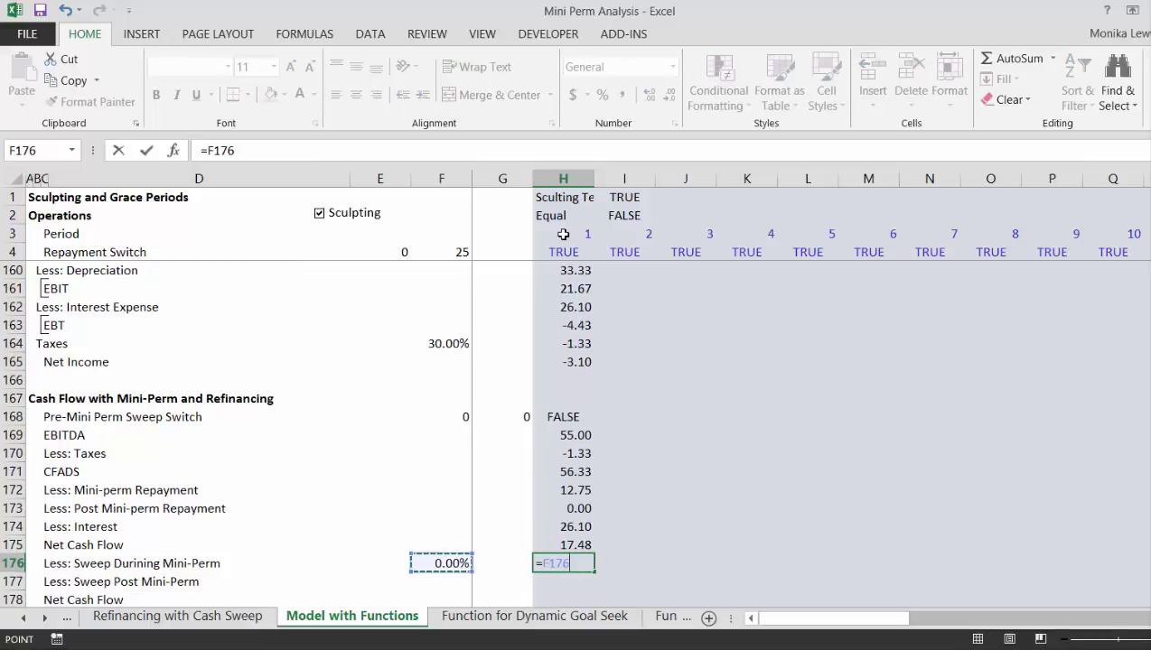
pyautogui.press('F4')
pyautogui.write('*')
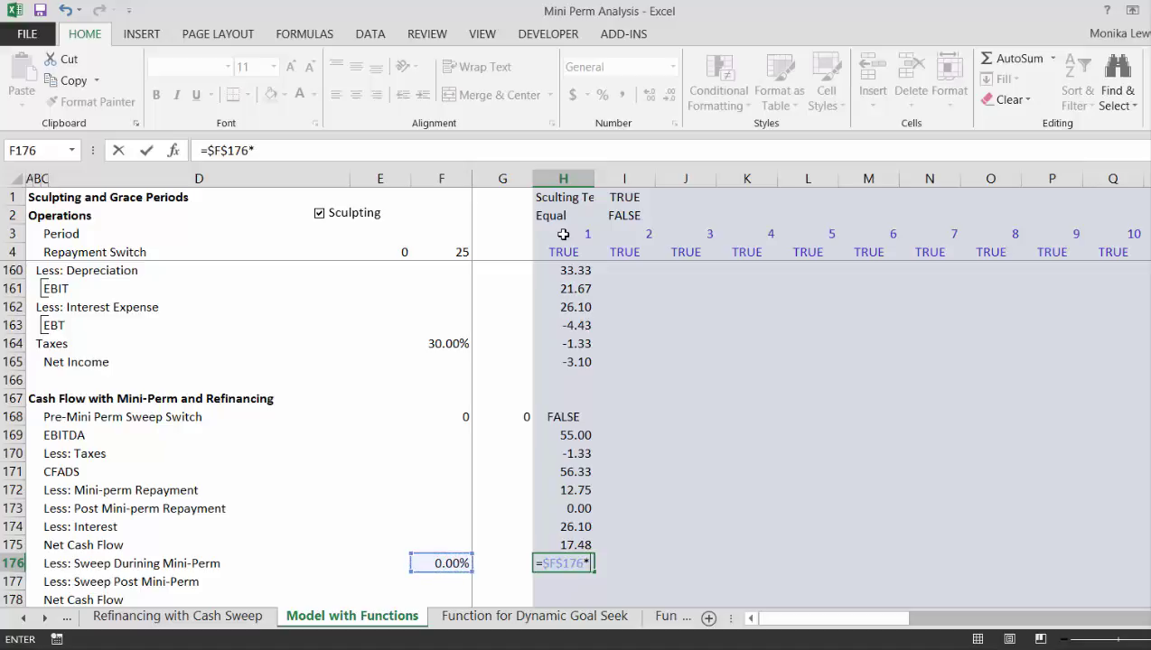
pyautogui.press('Up')
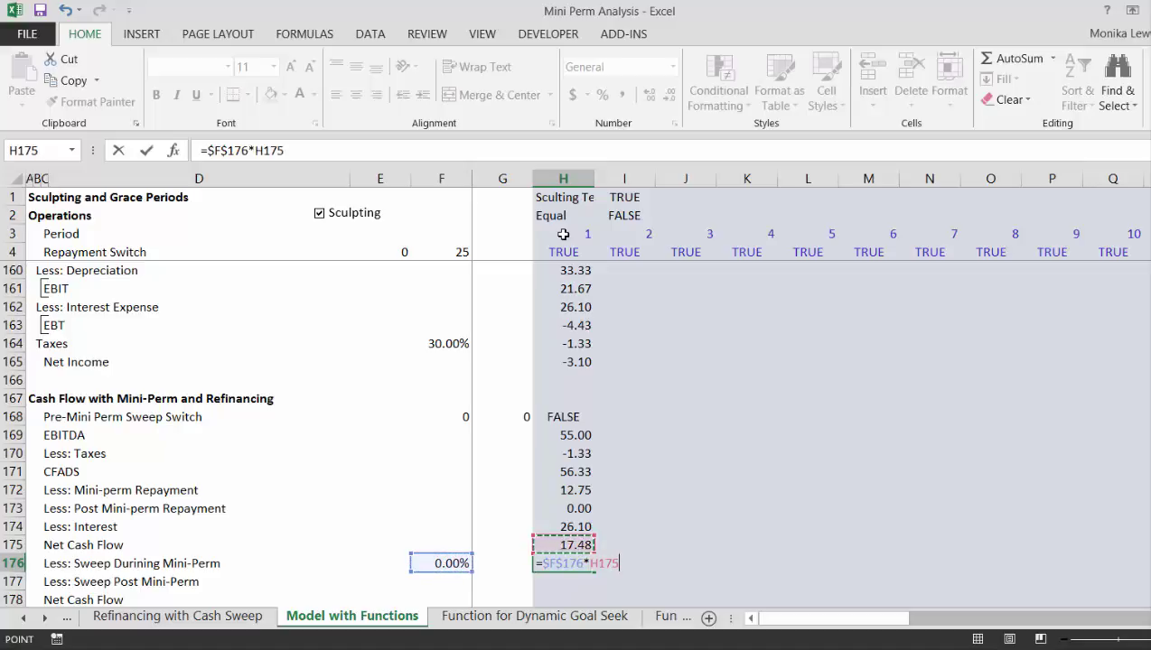
pyautogui.write('*')
pyautogui.press('Up')
pyautogui.press('Up')
pyautogui.press('Up')
pyautogui.press('Up')
pyautogui.press('Up')
pyautogui.press('Up')
pyautogui.press('Up')
pyautogui.press('Up')
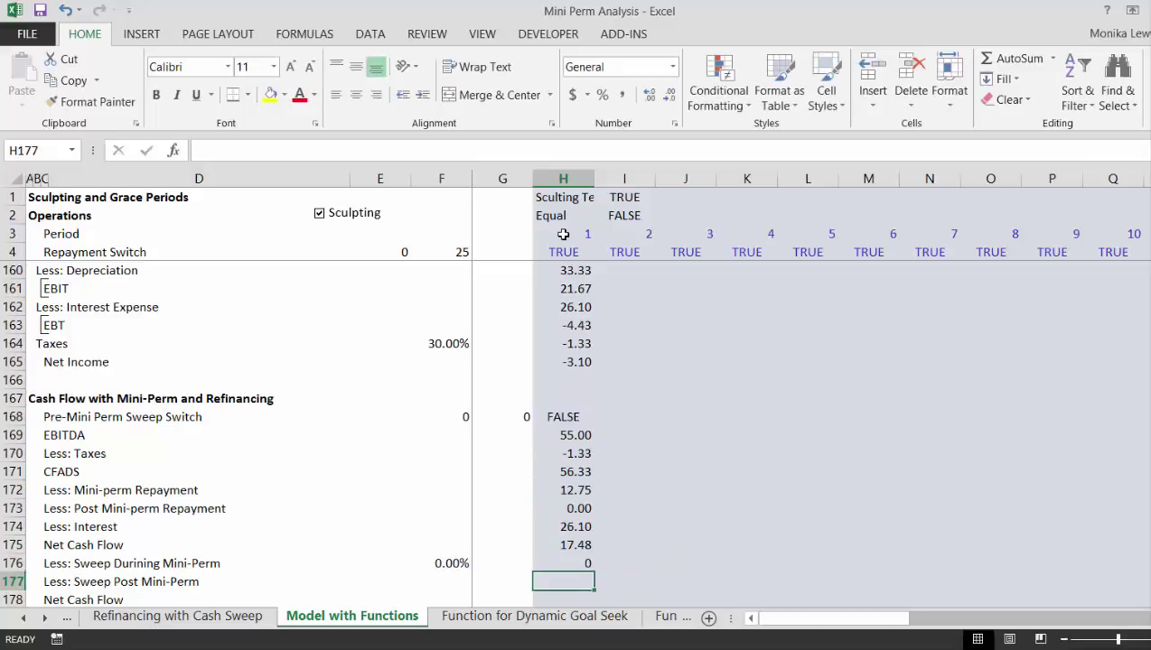
# Step: Cap the sweep in H176 at the remaining debt by changing the formula to =MIN($F$176*H175*H168,H147-H148)
pyautogui.press('Up')
pyautogui.press('F2')
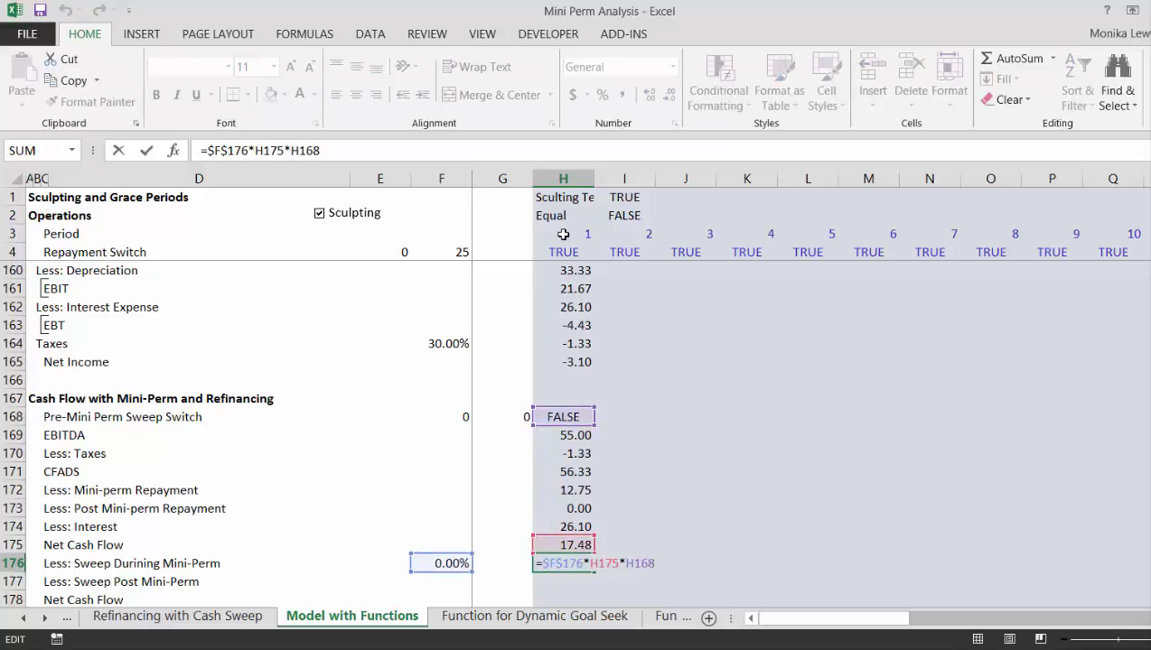
pyautogui.write('min(')
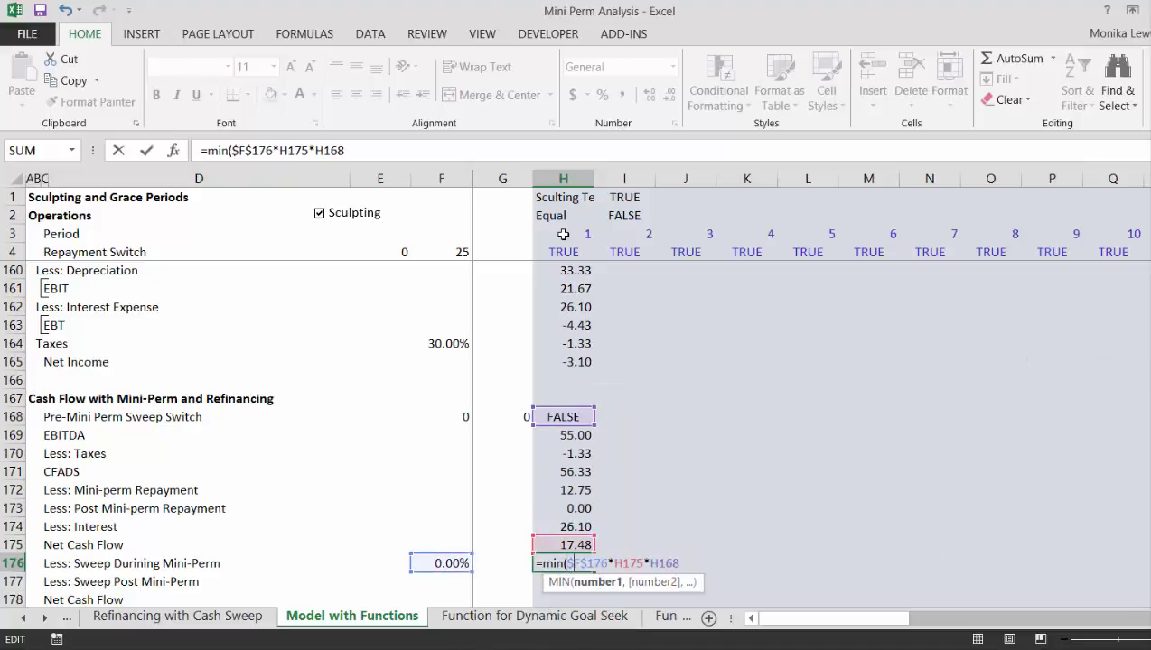
pyautogui.write(',')
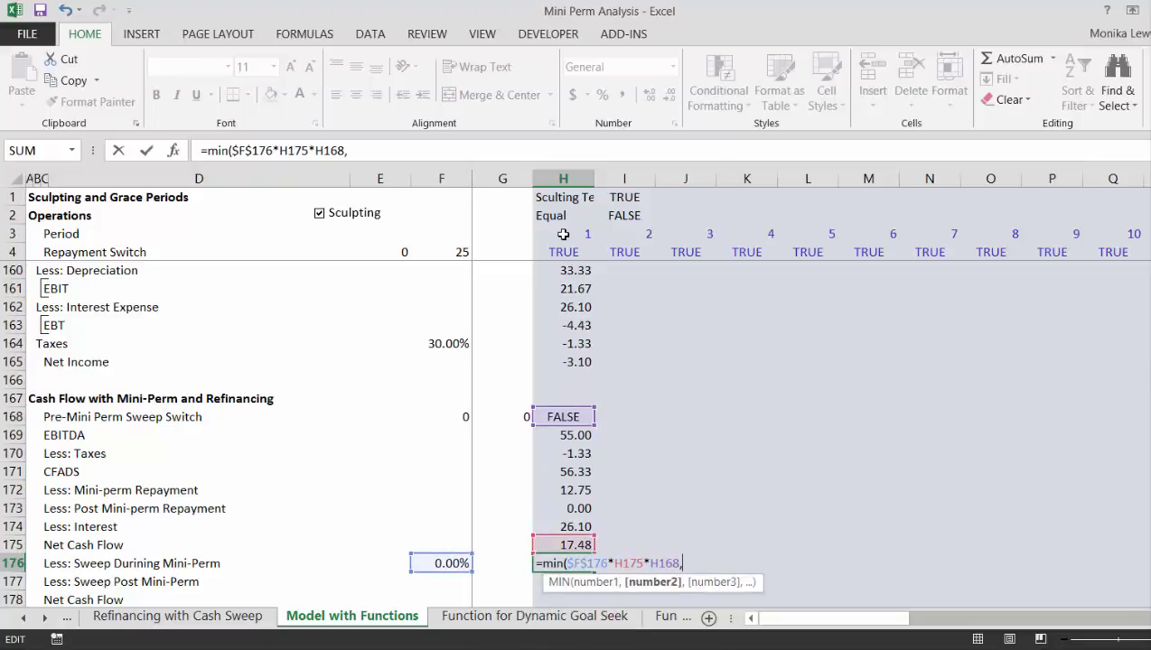
pyautogui.click(570, 288)
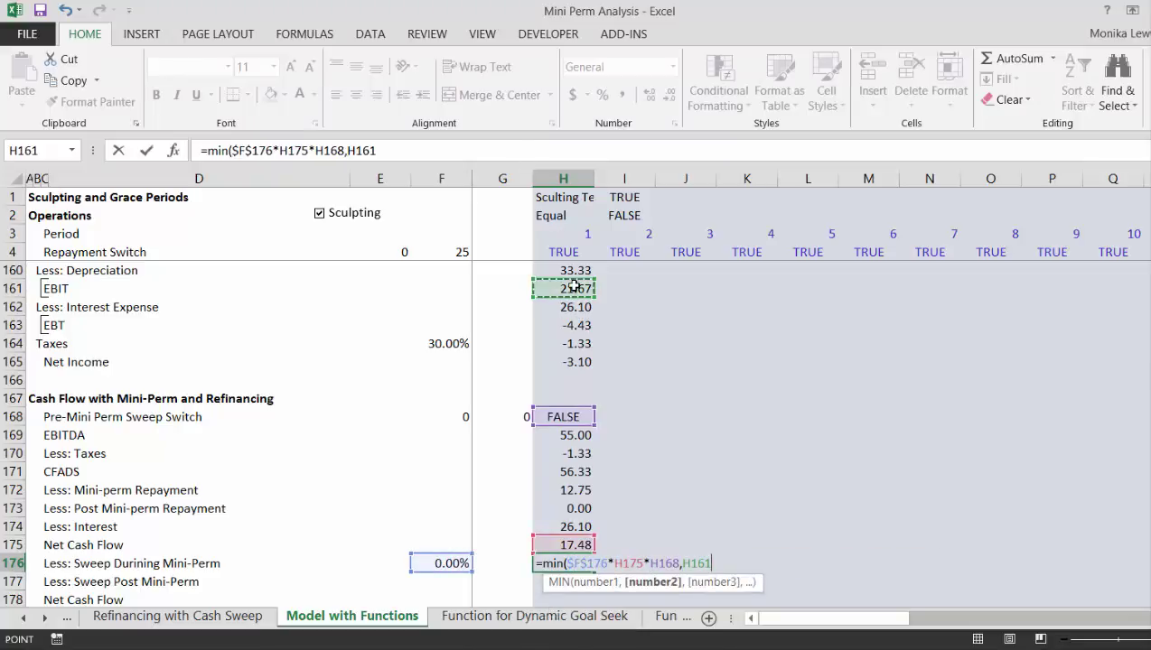
pyautogui.press('Up')
pyautogui.press('Up')
pyautogui.press('Up')
pyautogui.press('Up')
pyautogui.press('Up')
pyautogui.press('Up')
pyautogui.press('Up')
pyautogui.press('Up')
pyautogui.press('Up')
pyautogui.press('Up')
pyautogui.press('Up')
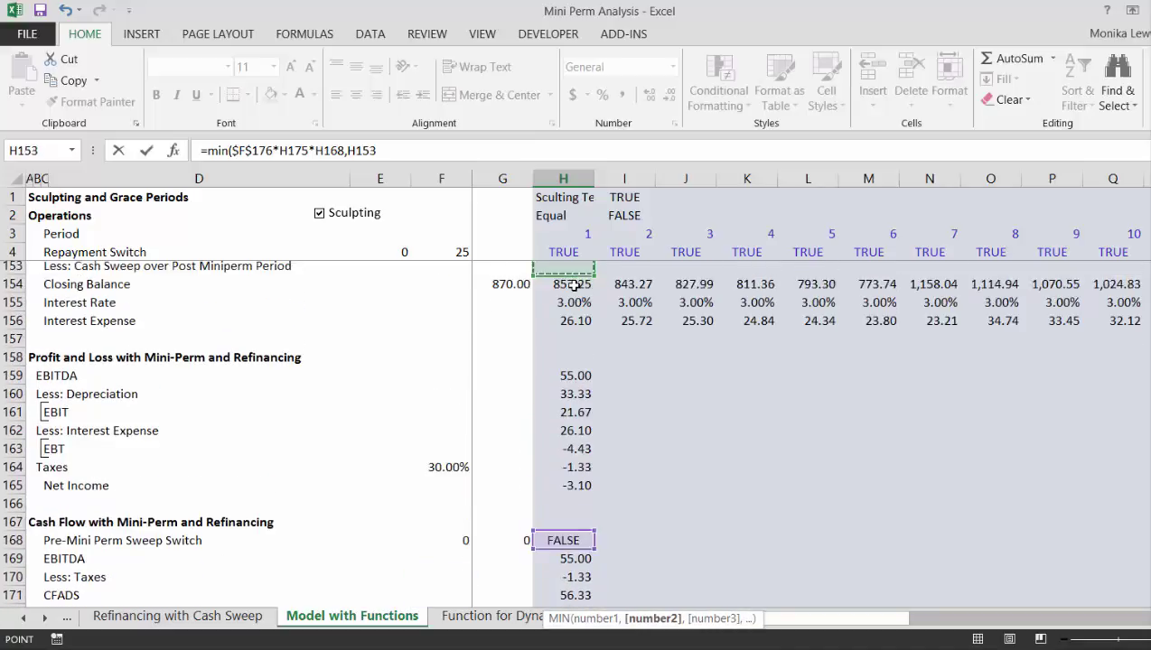
pyautogui.press('Up')
pyautogui.press('Up')
pyautogui.press('Up')
pyautogui.press('Up')
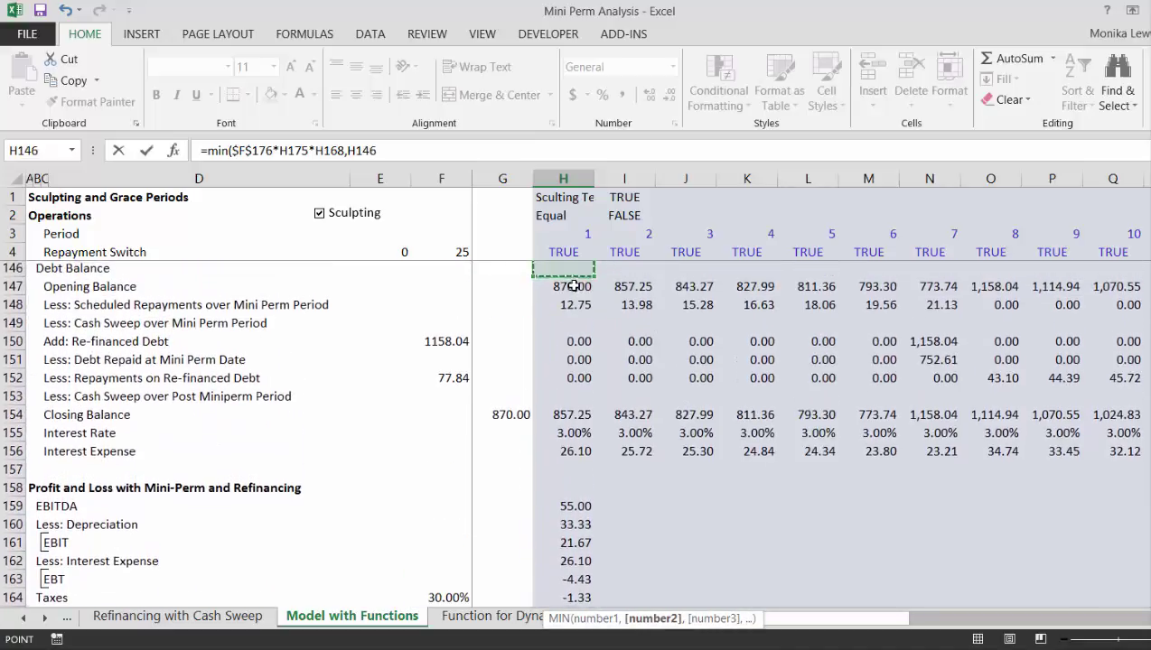
pyautogui.press('Down')
pyautogui.write('-')
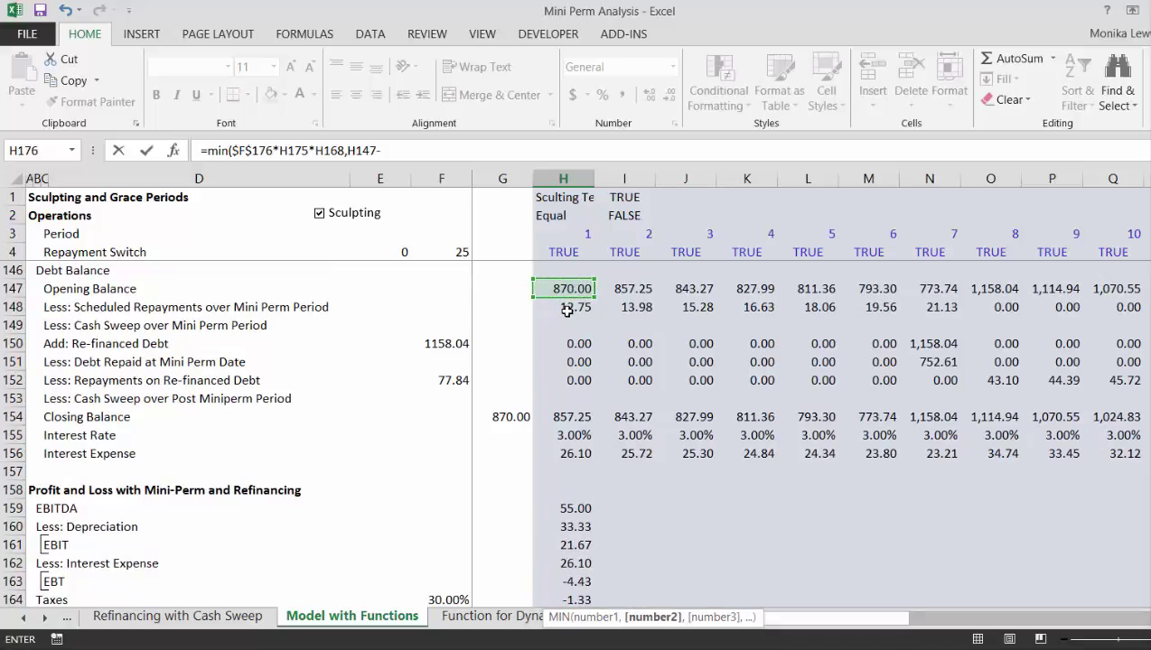
pyautogui.click(566, 310)
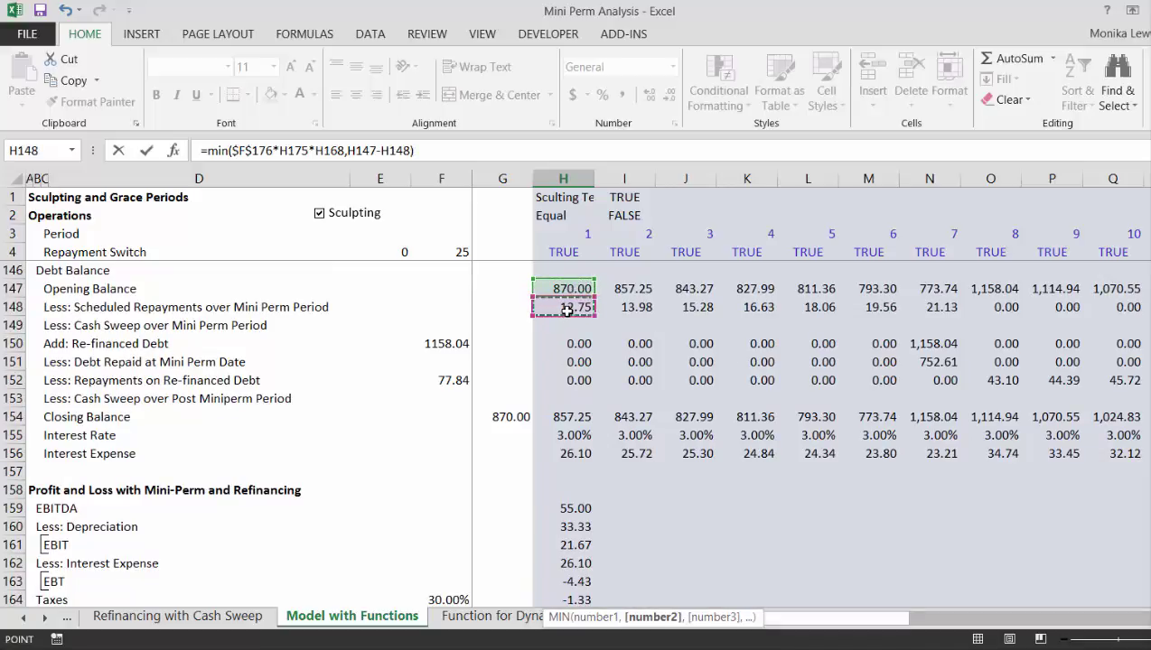
pyautogui.hotkey('ctrl', 'Return')
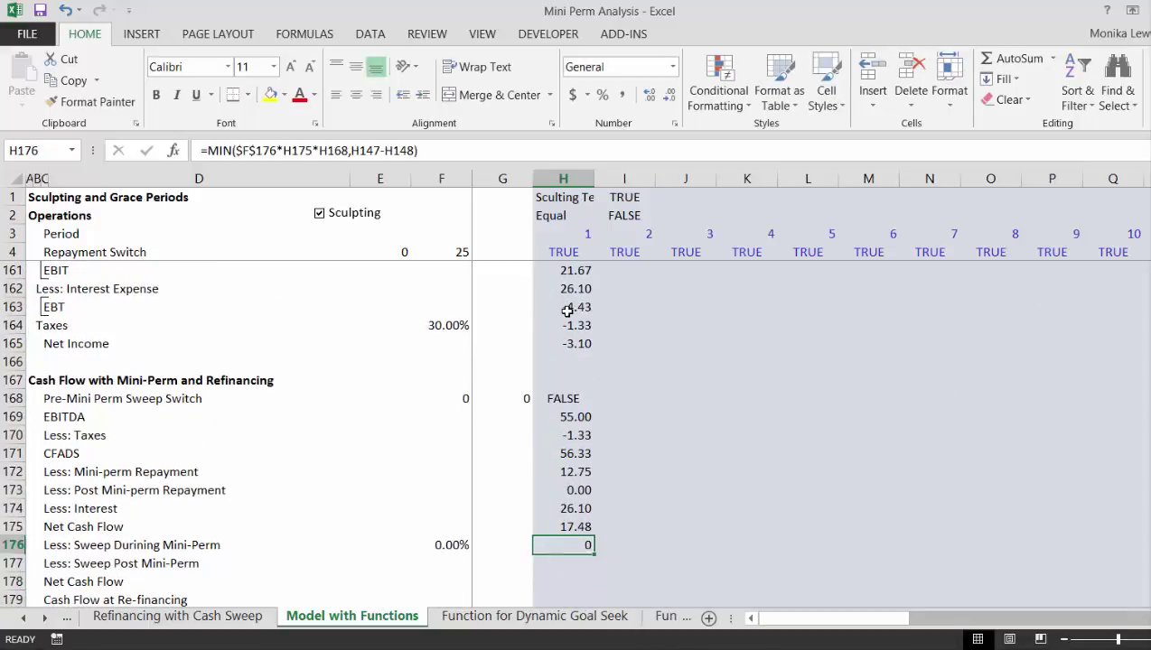
# Step: Wrap the mini-perm sweep formula in H176 in a MAX function, reading =MAX(MIN($F$176*H175*H168,H147-H148),)
pyautogui.press('Up')
pyautogui.press('Down')
pyautogui.press('F2')
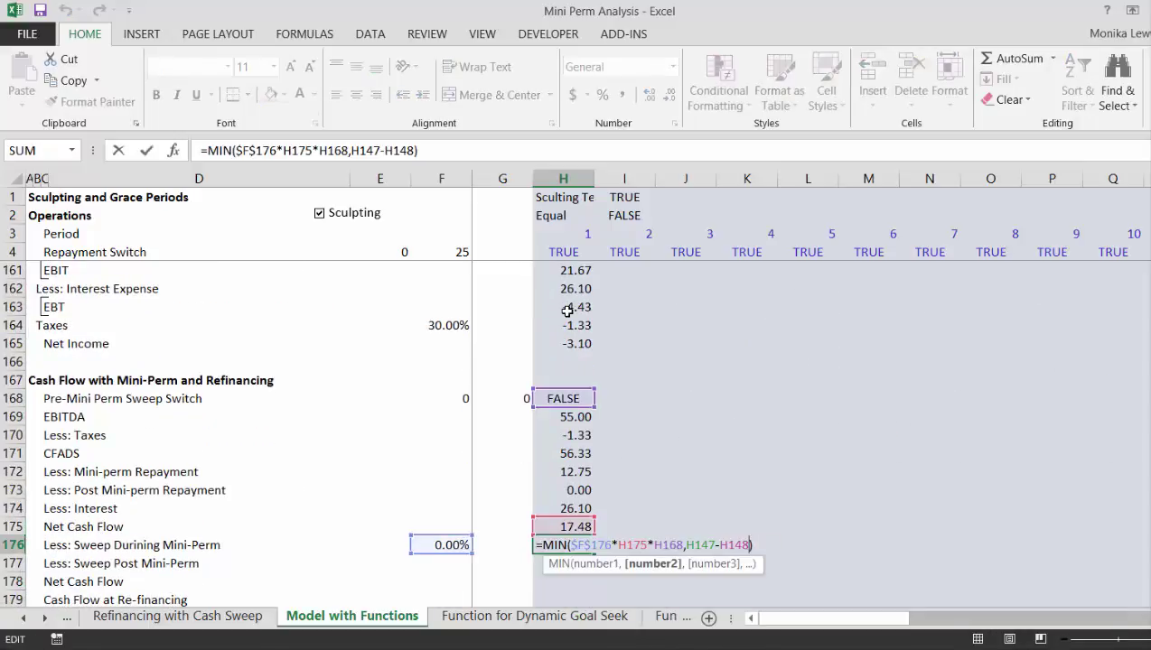
pyautogui.press('Left')
pyautogui.press('Left')
pyautogui.press('Left')
pyautogui.press('Left')
pyautogui.press('Left')
pyautogui.press('Left')
pyautogui.press('Left')
pyautogui.press('Left')
pyautogui.press('Left')
pyautogui.press('Left')
pyautogui.press('Left')
pyautogui.press('Left')
pyautogui.press('Left')
pyautogui.press('Left')
pyautogui.press('Home')
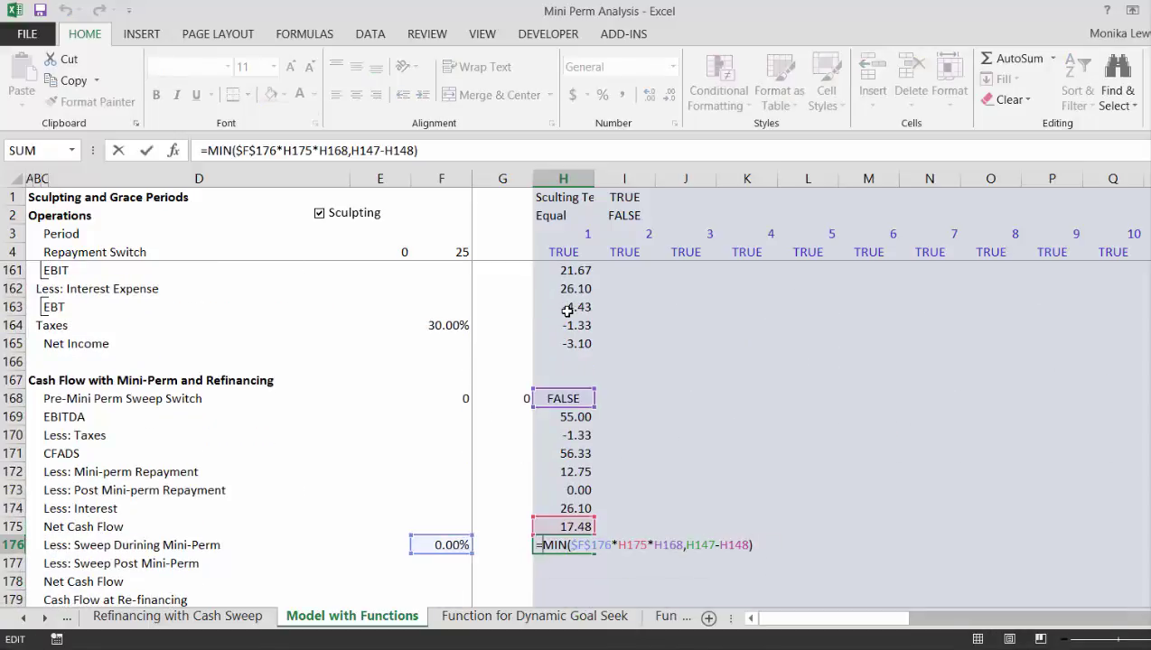
pyautogui.write('max(')
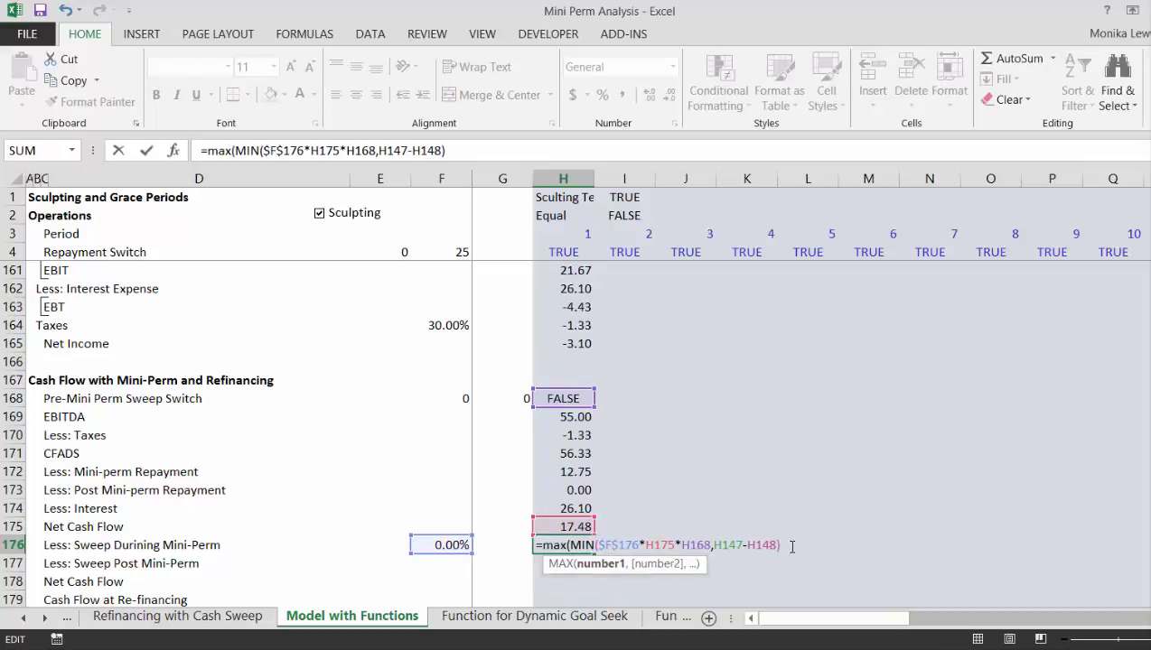
pyautogui.write(',')
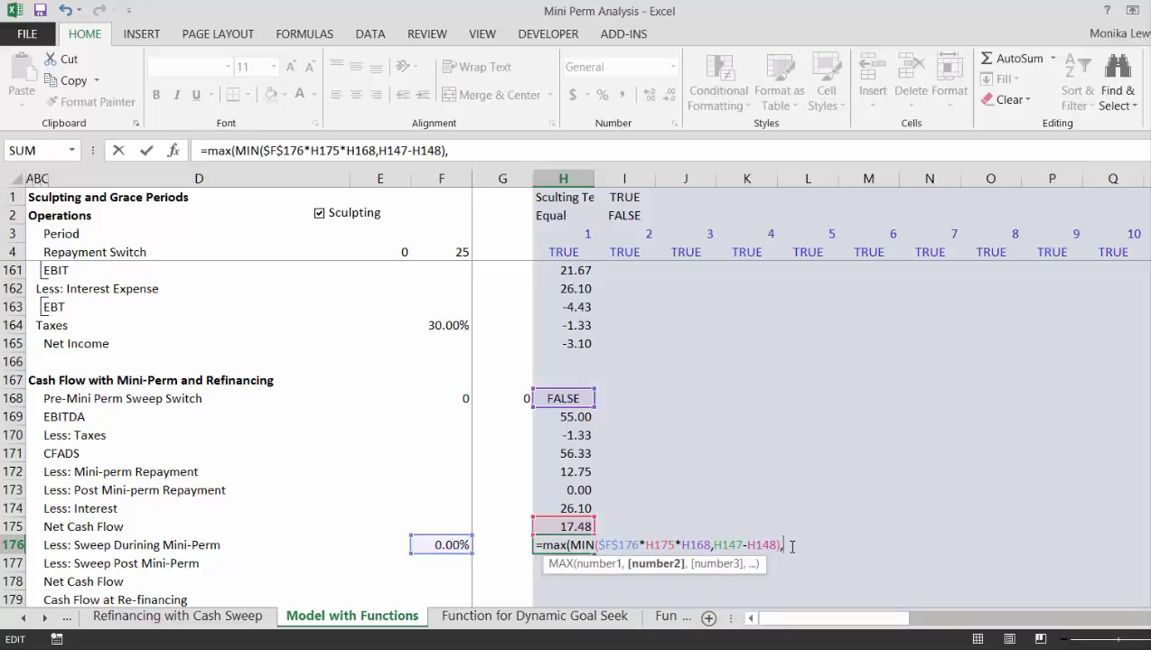
pyautogui.press('Return')
pyautogui.press('Up')
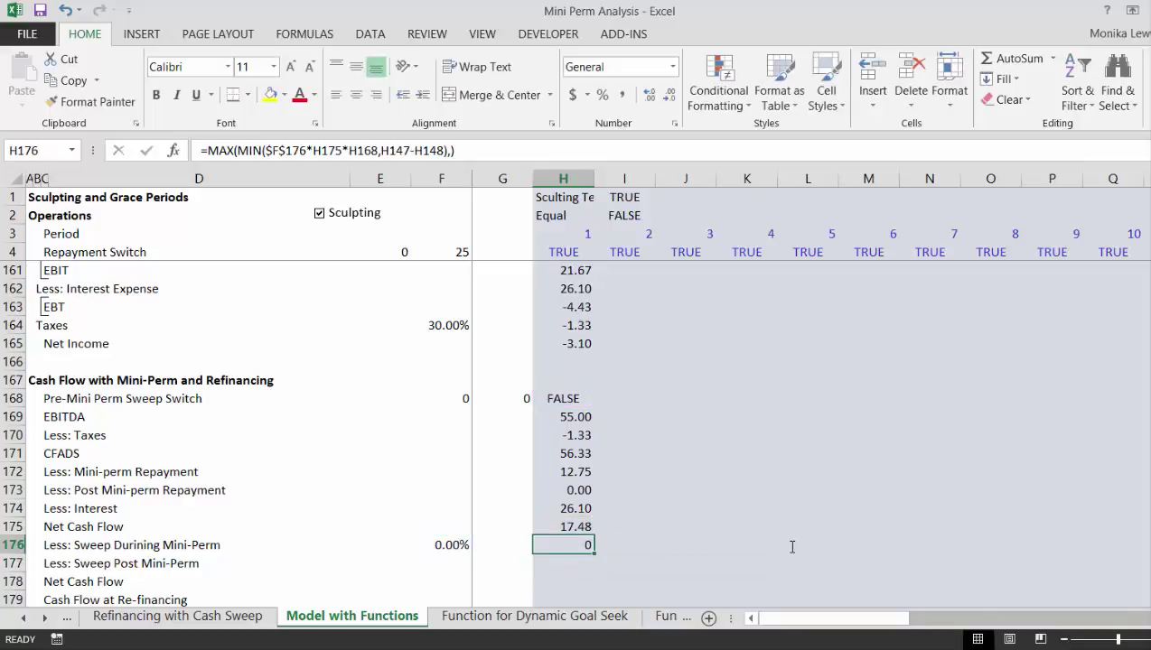
# Step: Add 0 as the second argument of the MAX function in H176 and give the cell a two-decimal number format
pyautogui.press('F2')
pyautogui.click(789, 545)
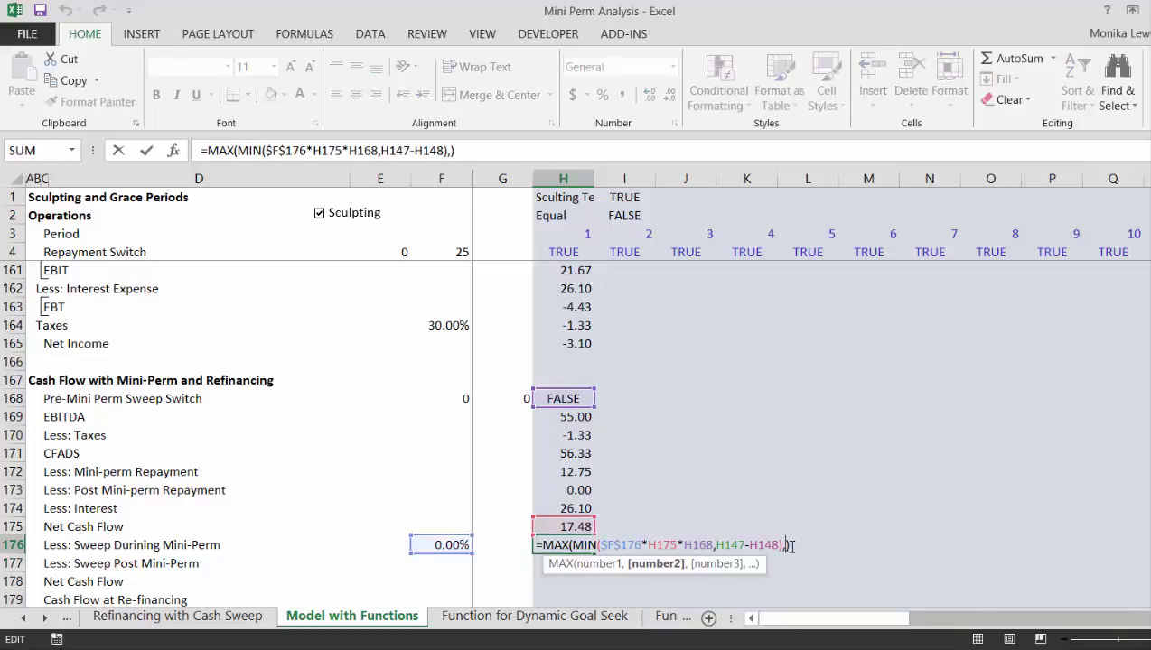
pyautogui.write('0')
pyautogui.press('Return')
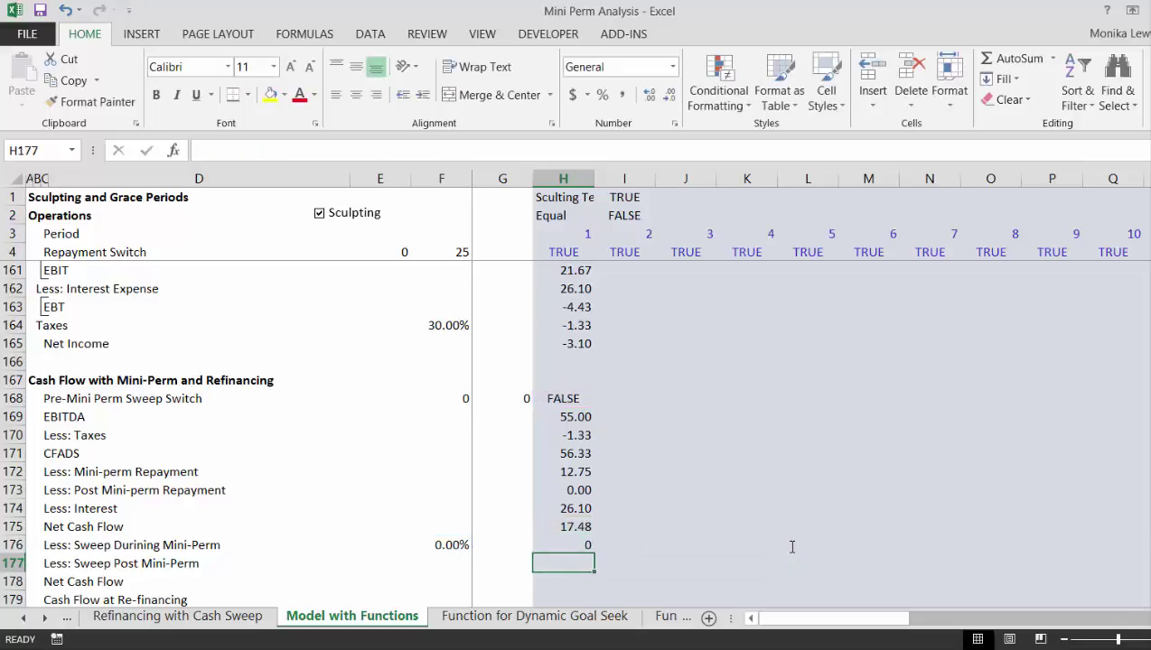
pyautogui.press('Up')
pyautogui.hotkey('ctrl', 'shift', '1')
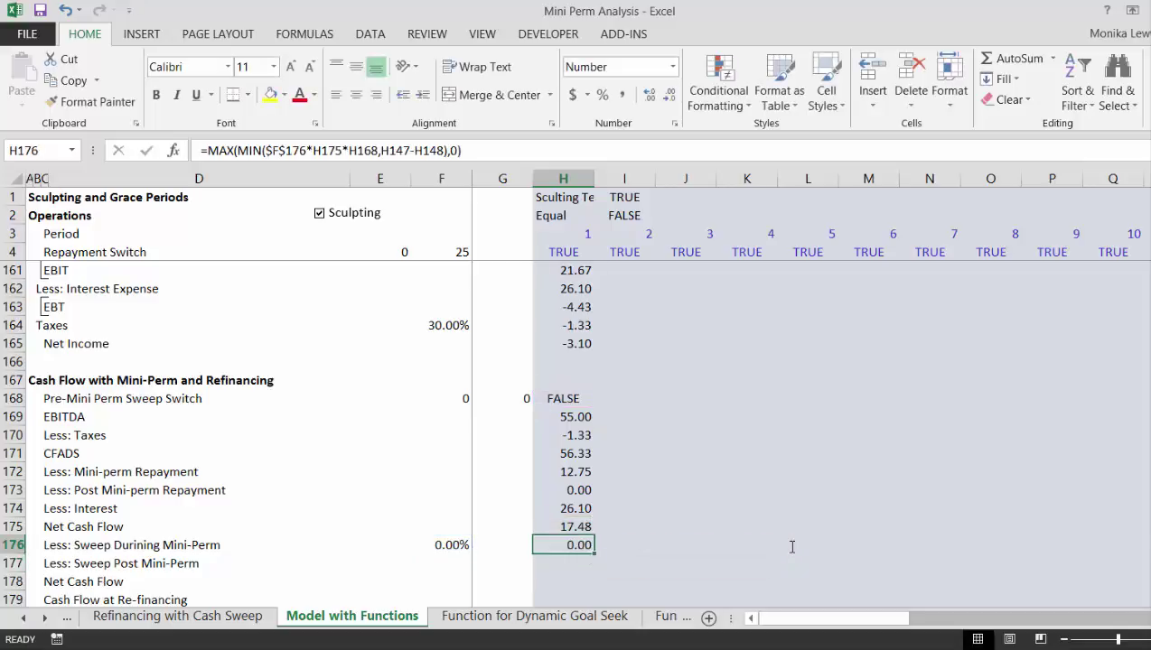
# Step: Change the Cash Sweep column heading in G64 of the re-financing assumptions table to Post Sweep
pyautogui.press('Down')
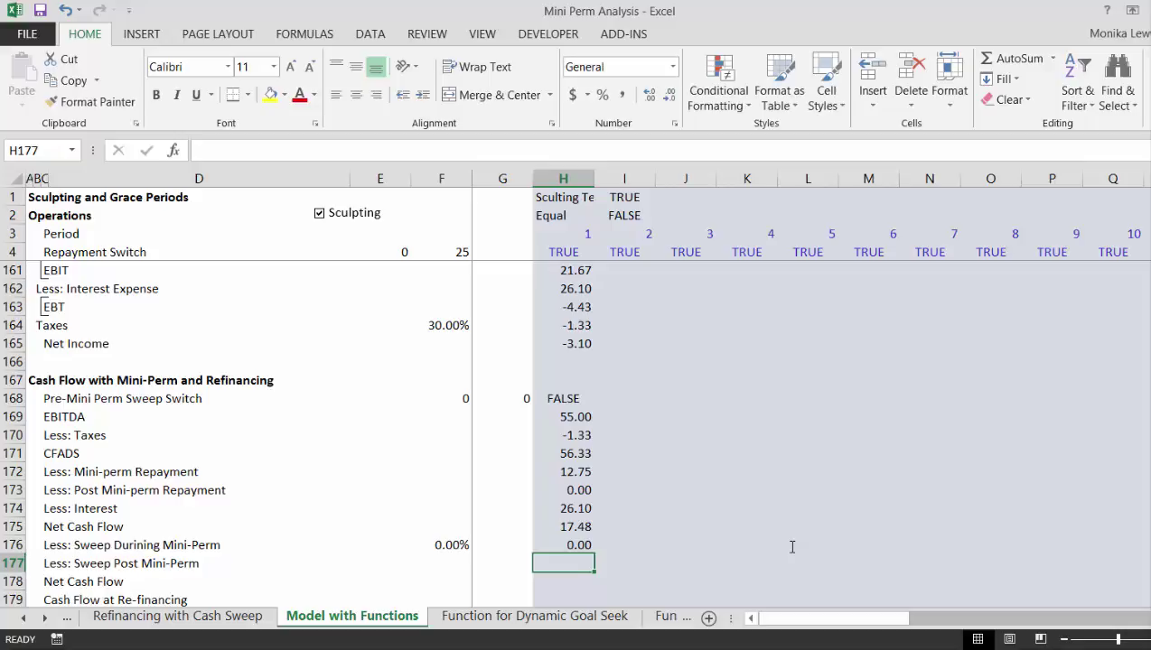
pyautogui.press('Left')
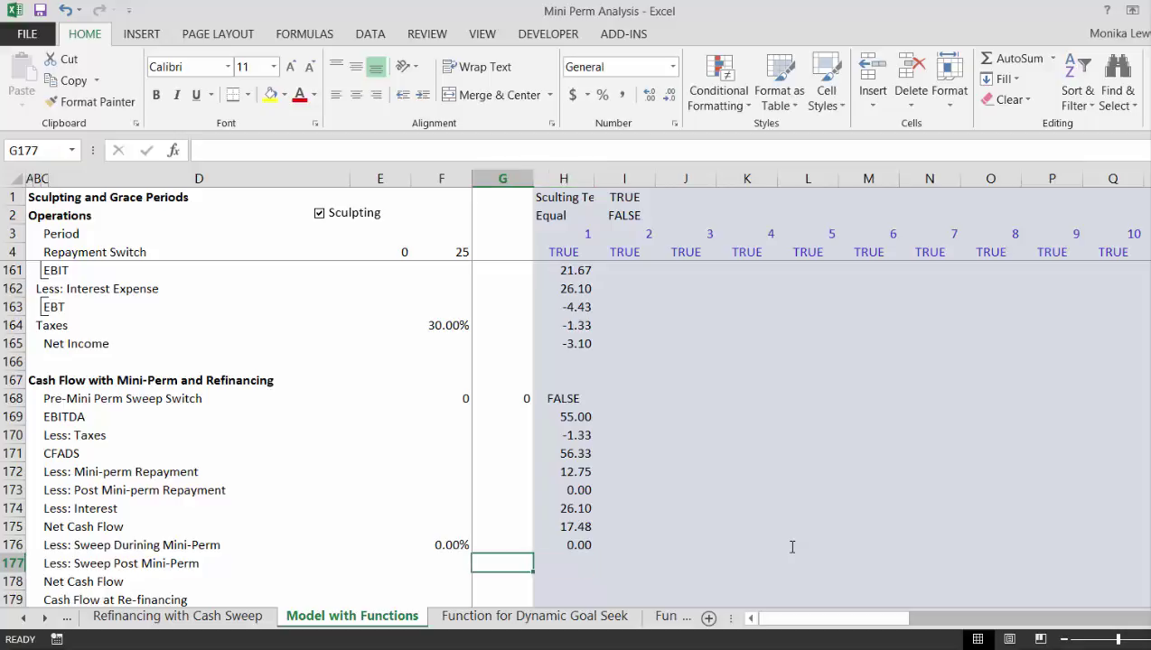
pyautogui.press('Left')
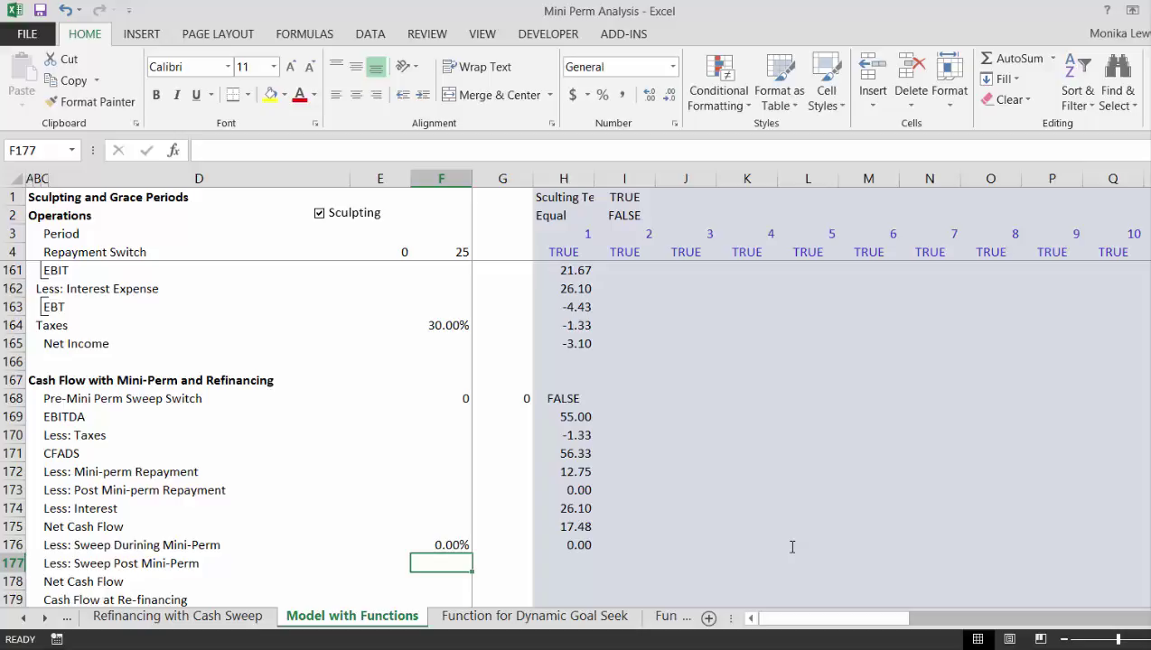
pyautogui.press('pageup')
pyautogui.press('pageup')
pyautogui.press('pageup')
pyautogui.press('pageup')
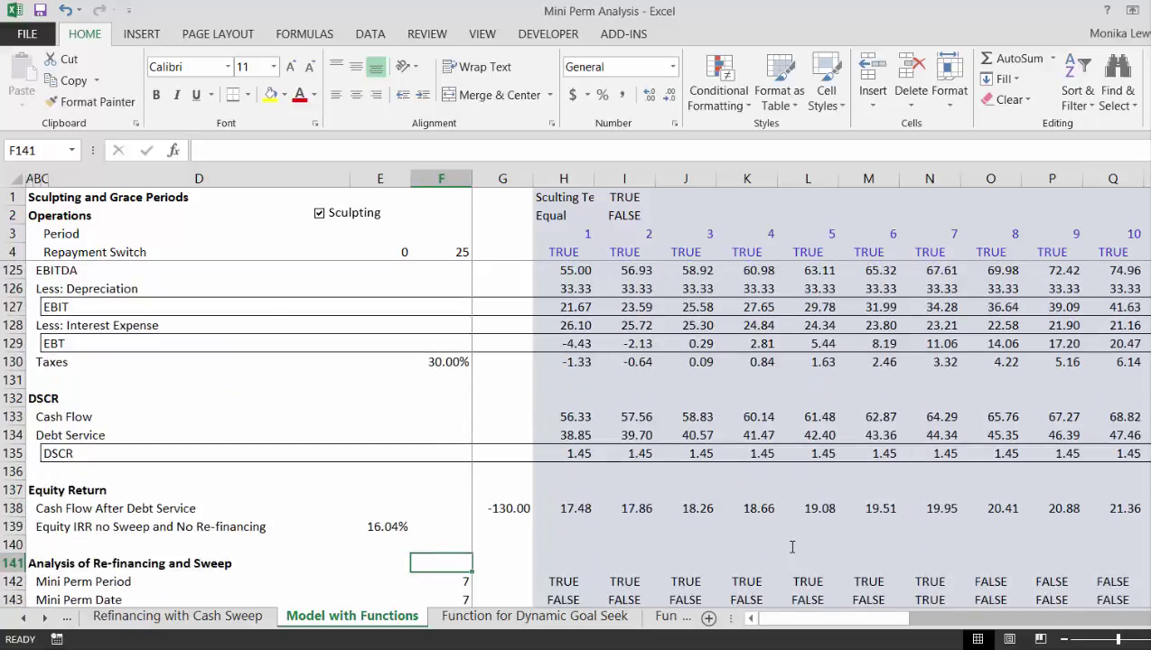
pyautogui.press('pageup')
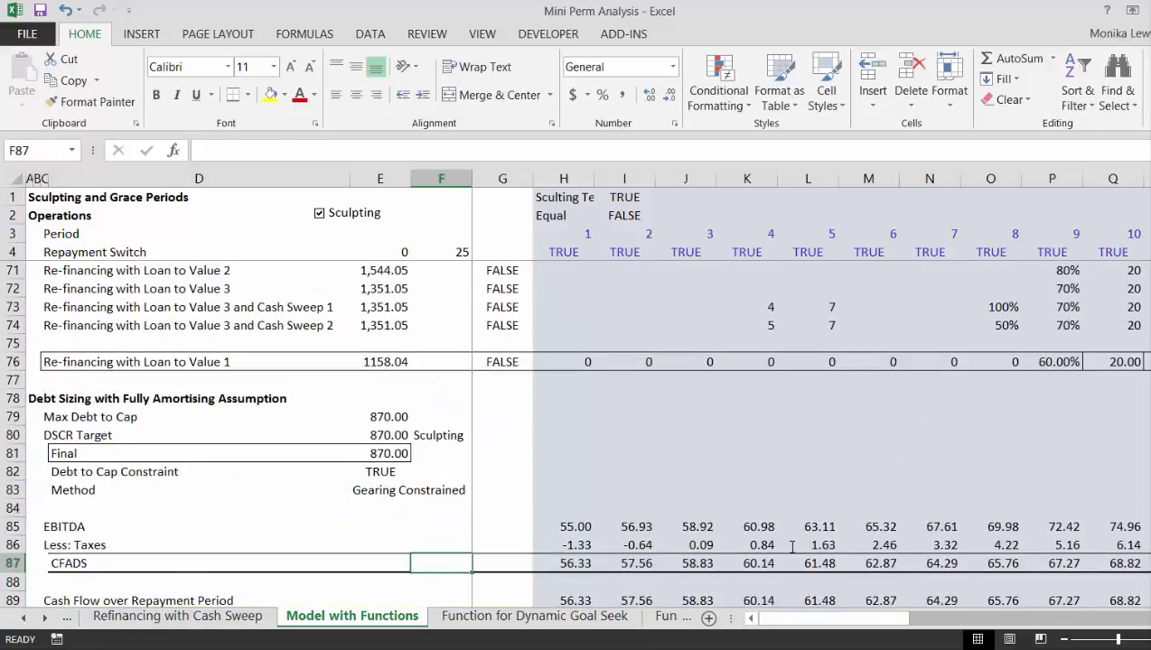
pyautogui.press('pageup')
pyautogui.press('Down')
pyautogui.press('Down')
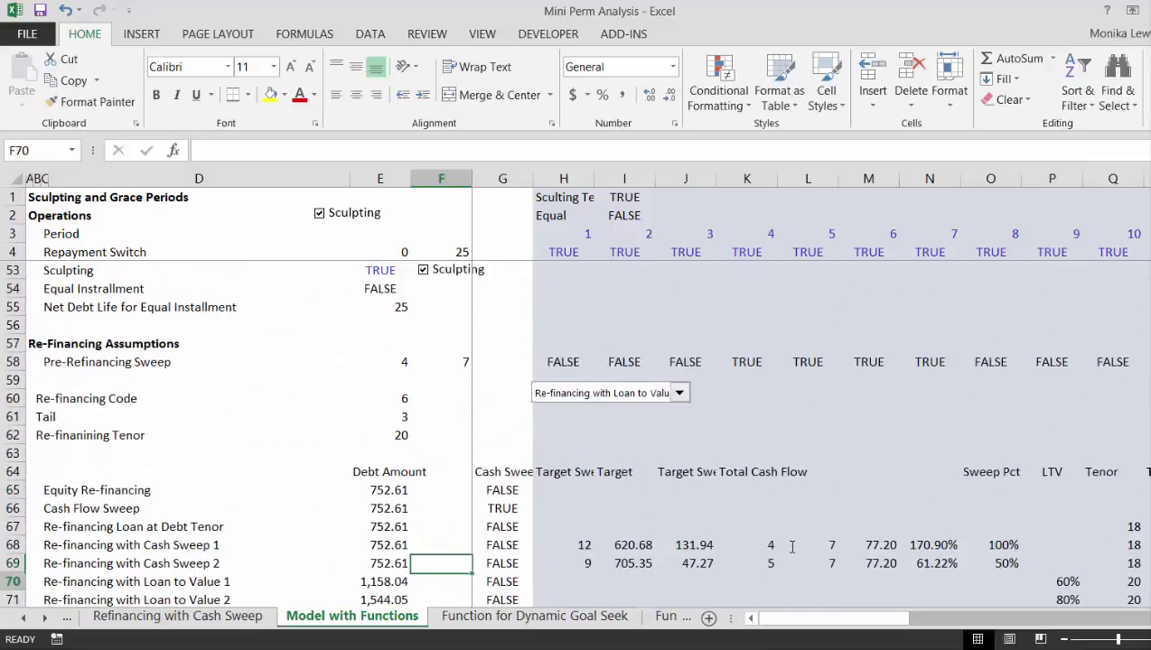
pyautogui.press('Up')
pyautogui.press('Up')
pyautogui.press('Up')
pyautogui.press('Up')
pyautogui.press('Up')
pyautogui.press('Up')
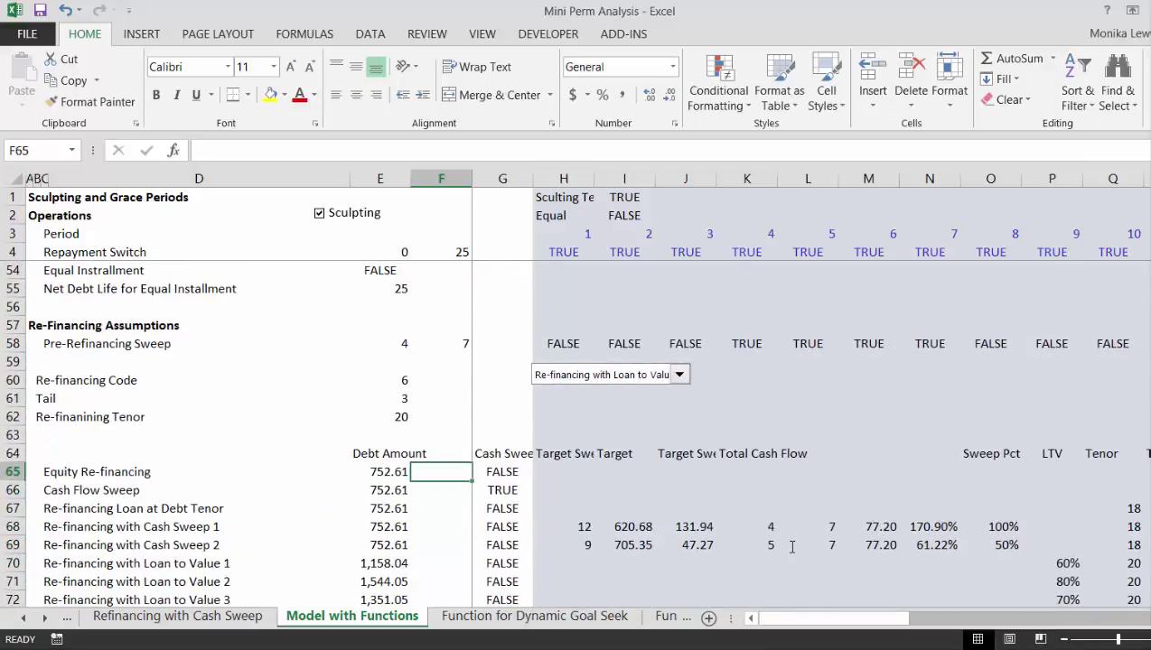
pyautogui.press('Right')
pyautogui.press('Up')
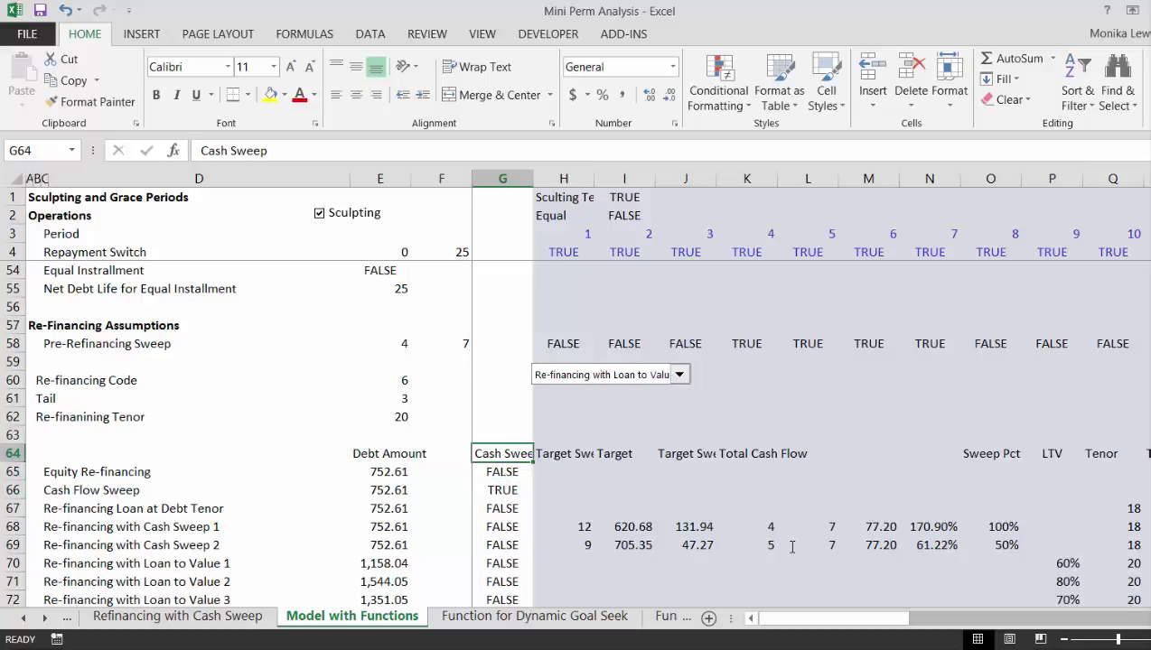
pyautogui.write('Po')
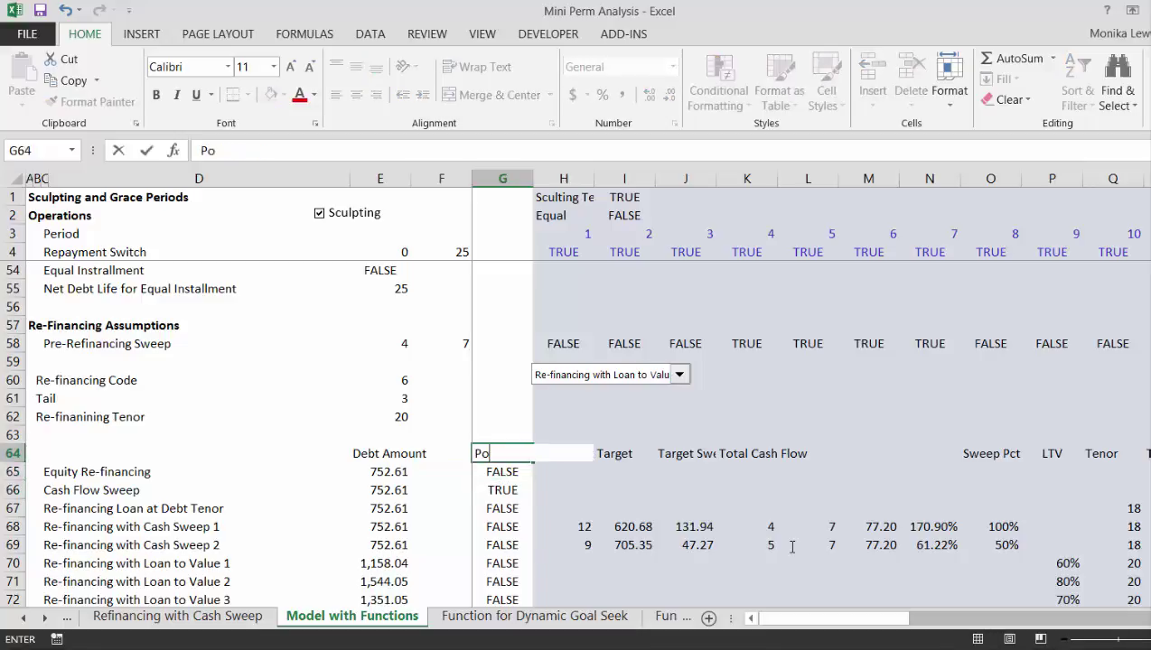
pyautogui.write('st M')
pyautogui.press('BackSpace')
pyautogui.press('BackSpace')
pyautogui.write('Sw')
pyautogui.press('Return')
pyautogui.press('Return')
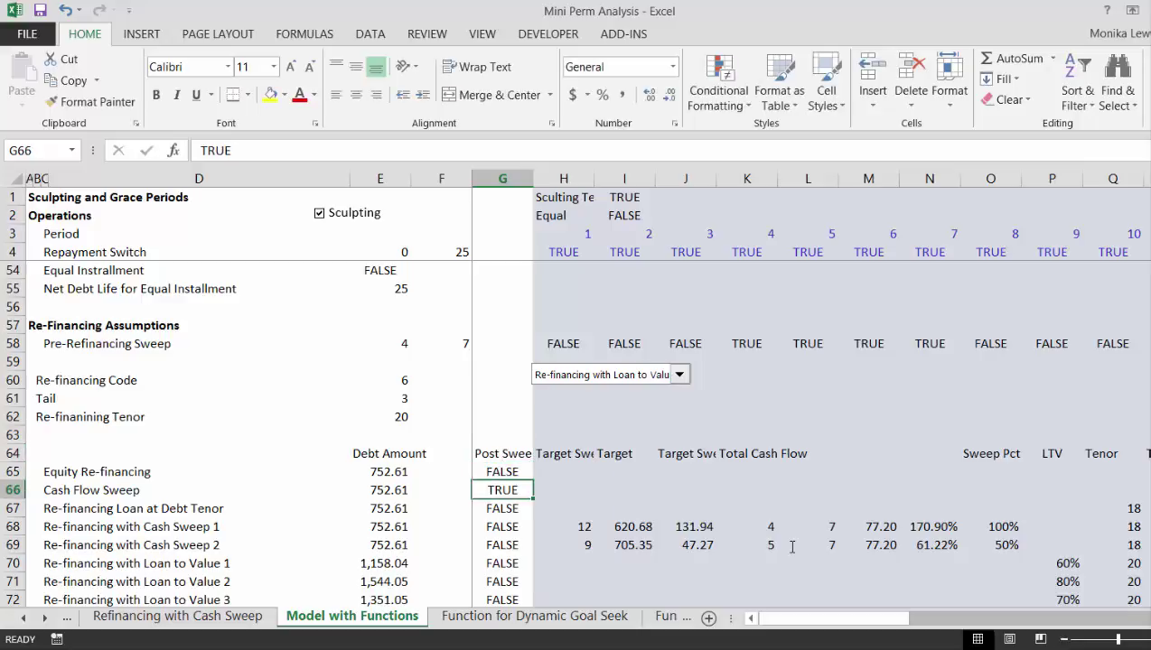
# Step: Enter post-sweep values of 0 for Equity Re-financing, 1 for Cash Flow Sweep and 0 for Re-financing Loan at Debt Tenor in G65:G67
pyautogui.press('Up')
pyautogui.write('0')
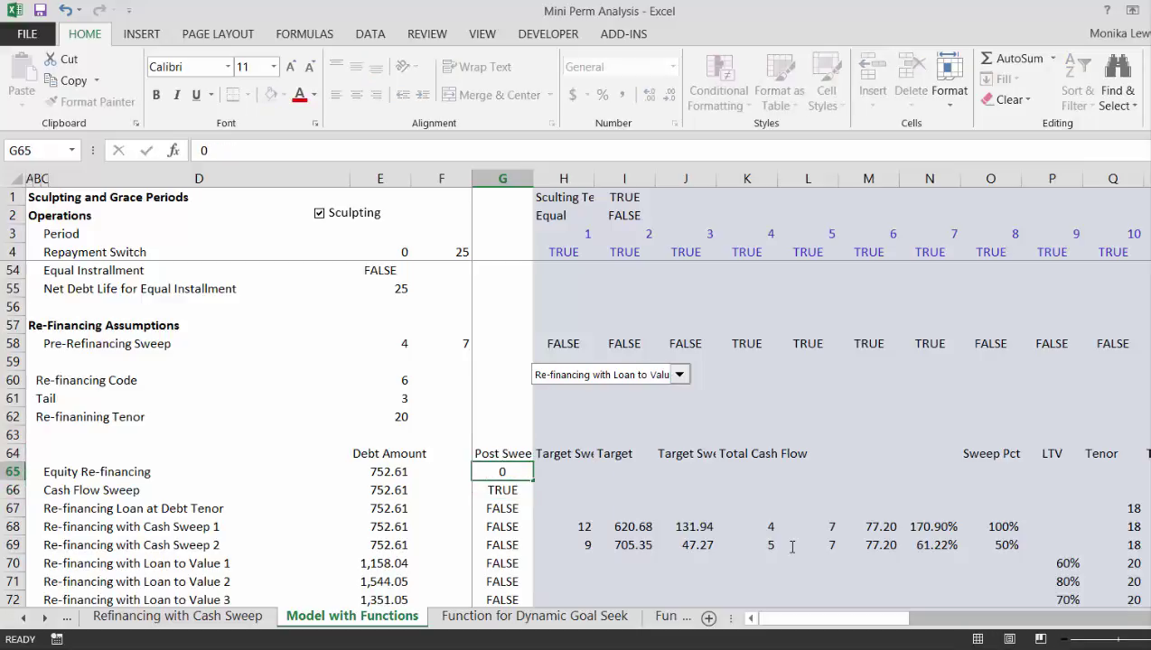
pyautogui.press('Return')
pyautogui.write('10')
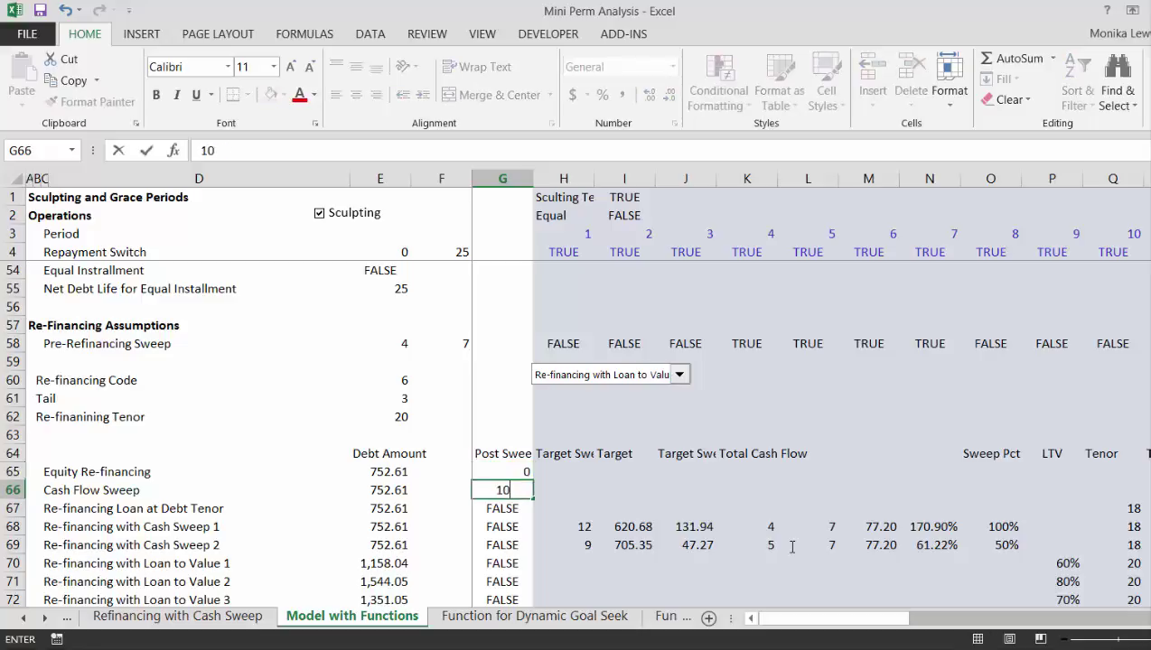
pyautogui.press('Return')
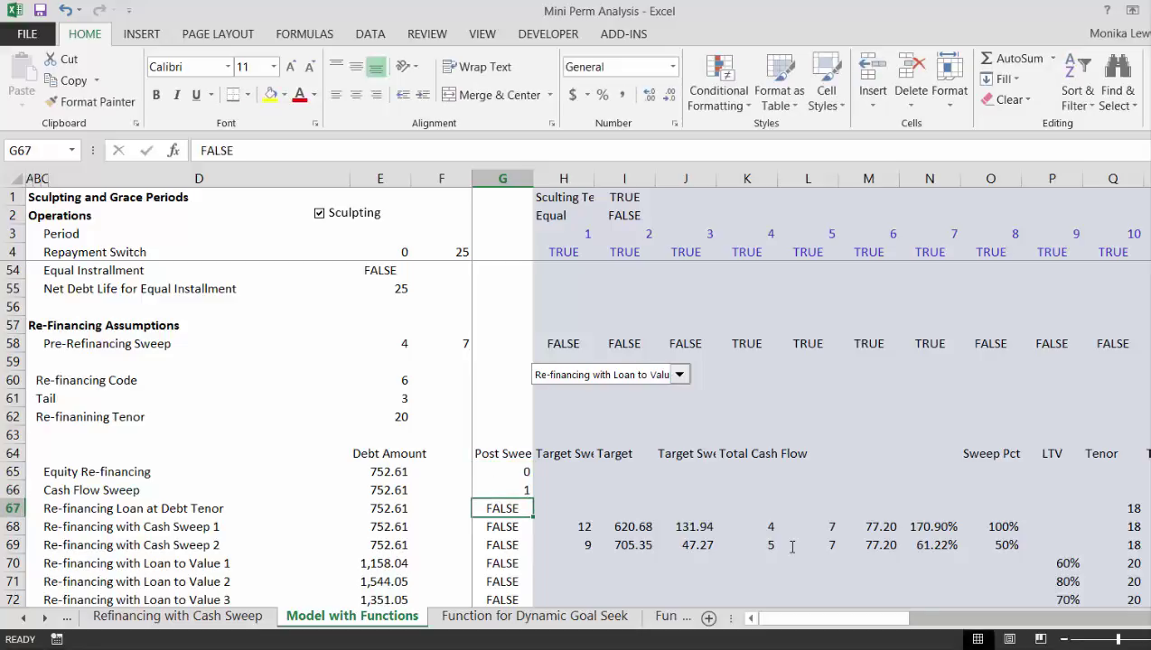
pyautogui.write('0')
pyautogui.press('Return')
# Step: Fill the 0 in G67 down through G74 for the remaining re-financing cases
pyautogui.press('Up')
pyautogui.press('Up')
pyautogui.press('Up')
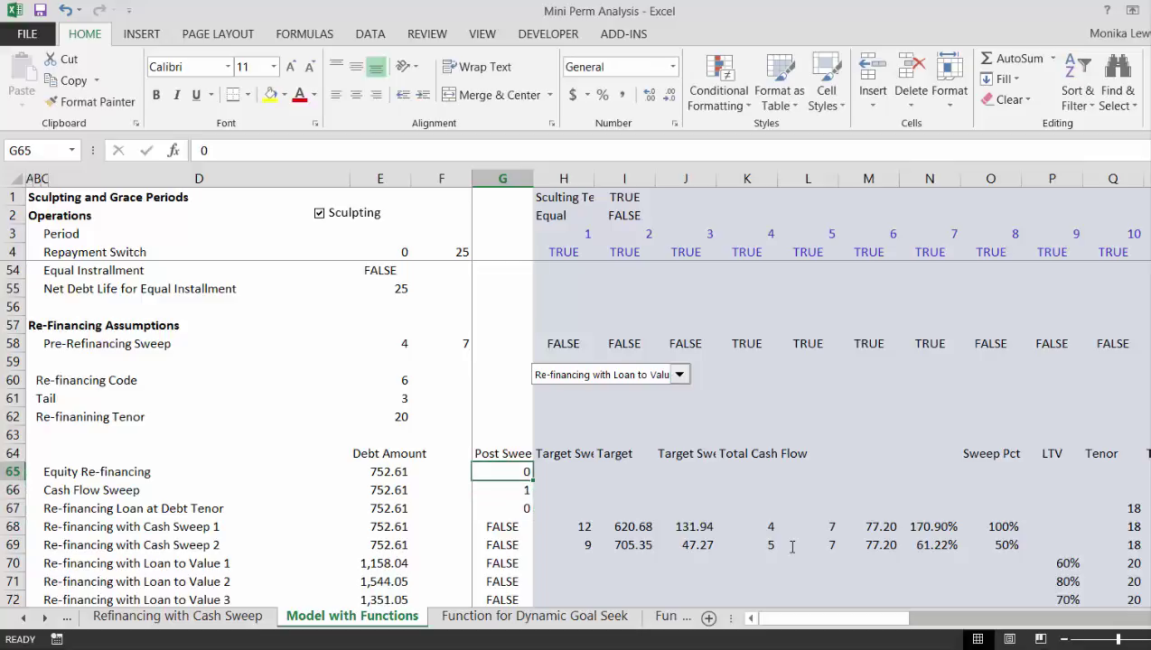
pyautogui.hotkey('shift', 'Down')
pyautogui.hotkey('shift', 'Down')
pyautogui.press('Down')
pyautogui.press('Down')
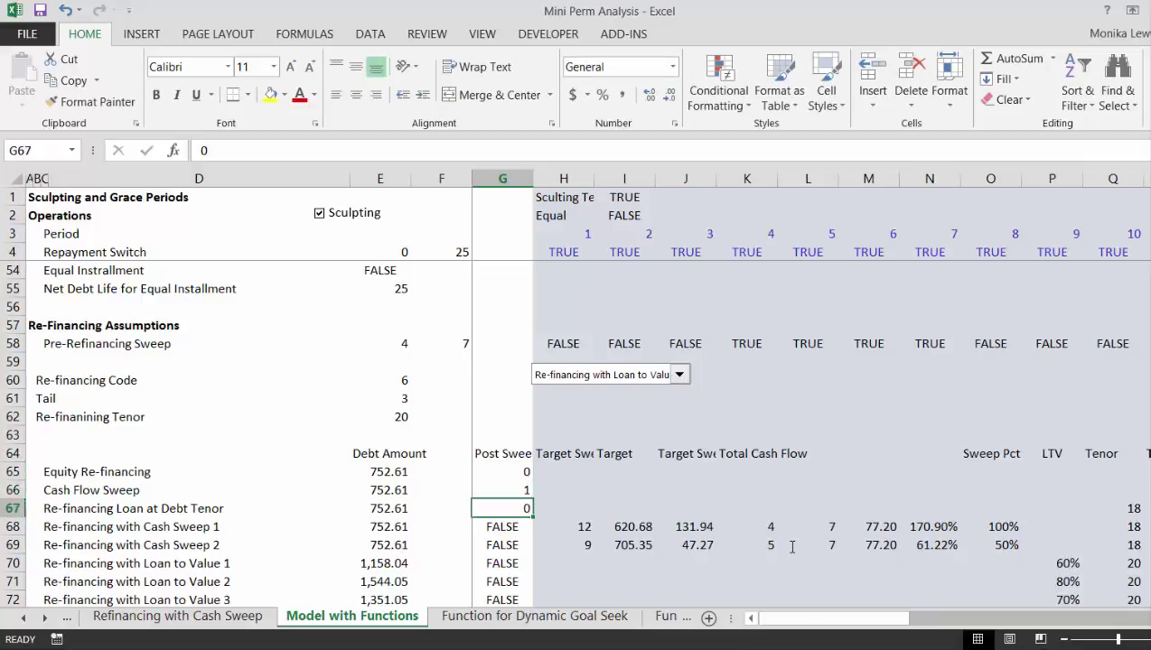
pyautogui.hotkey('shift', 'Down')
pyautogui.hotkey('shift', 'Down')
pyautogui.hotkey('shift', 'Down')
pyautogui.hotkey('shift', 'Down')
pyautogui.hotkey('shift', 'Down')
pyautogui.hotkey('shift', 'Down')
pyautogui.hotkey('shift', 'Down')
pyautogui.hotkey('shift', 'Down')
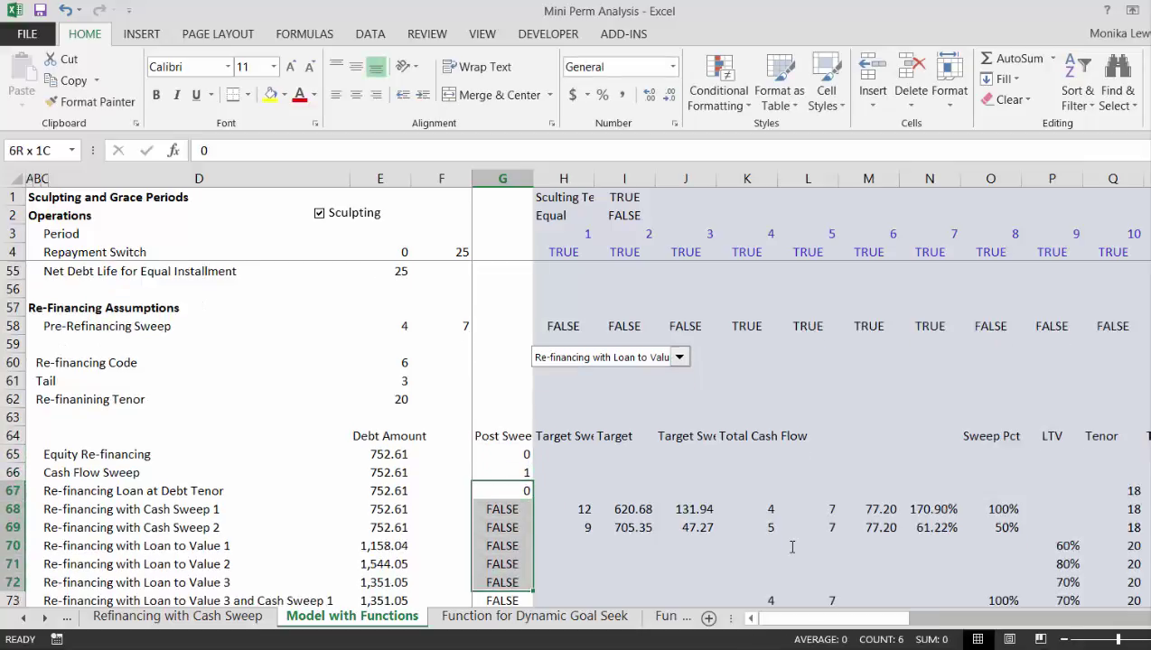
pyautogui.hotkey('shift', 'Down')
pyautogui.hotkey('shift', 'Up')
pyautogui.hotkey('shift', 'Up')
pyautogui.hotkey('shift', 'Up')
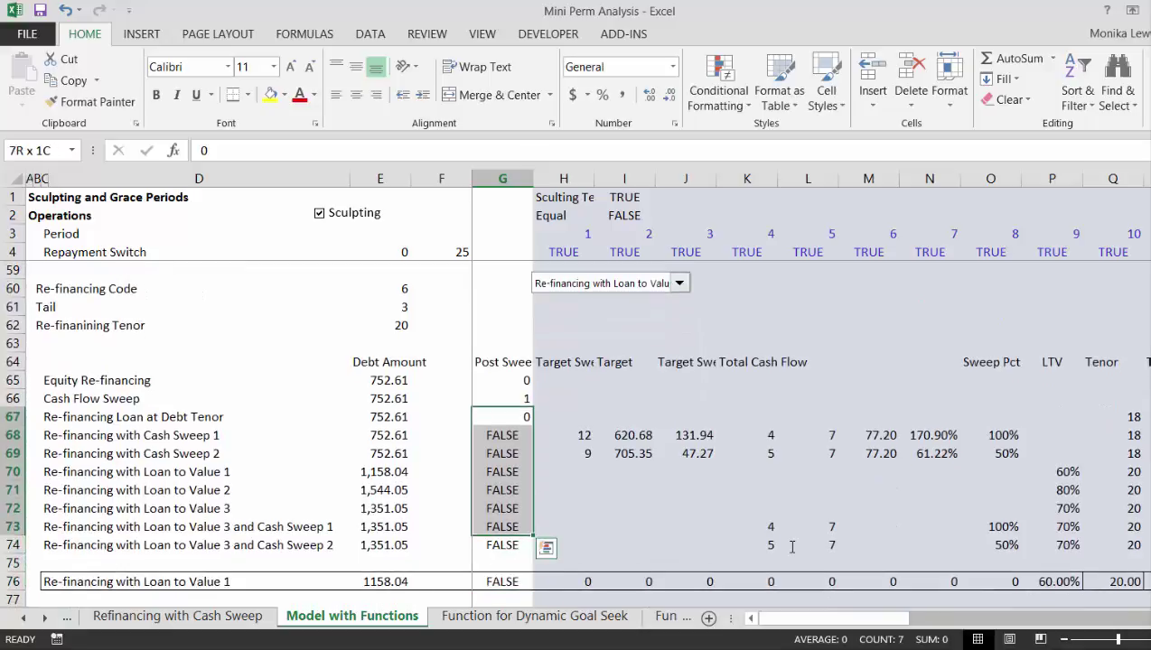
pyautogui.hotkey('shift', 'Down')
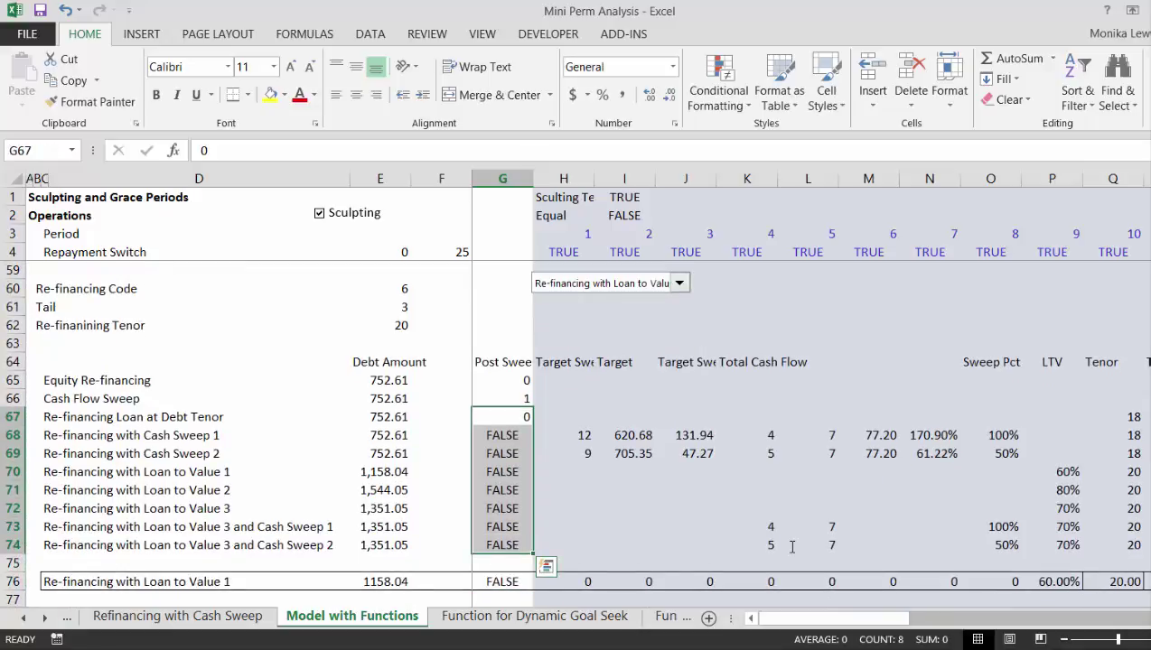
# Step: Format the post-sweep values in G65:G74 and the selected-case result in G76 as percentages
pyautogui.press('Up')
pyautogui.press('Up')
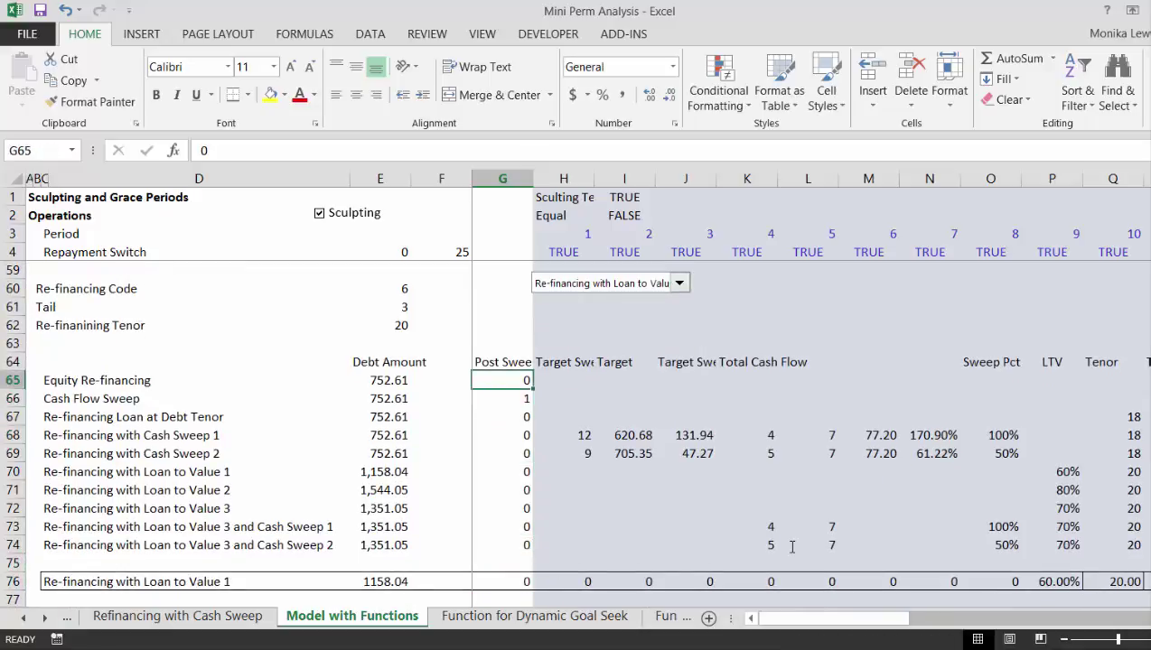
pyautogui.hotkey('ctrl', 'shift', 'Down')
pyautogui.hotkey('ctrl', 'shift', '5')
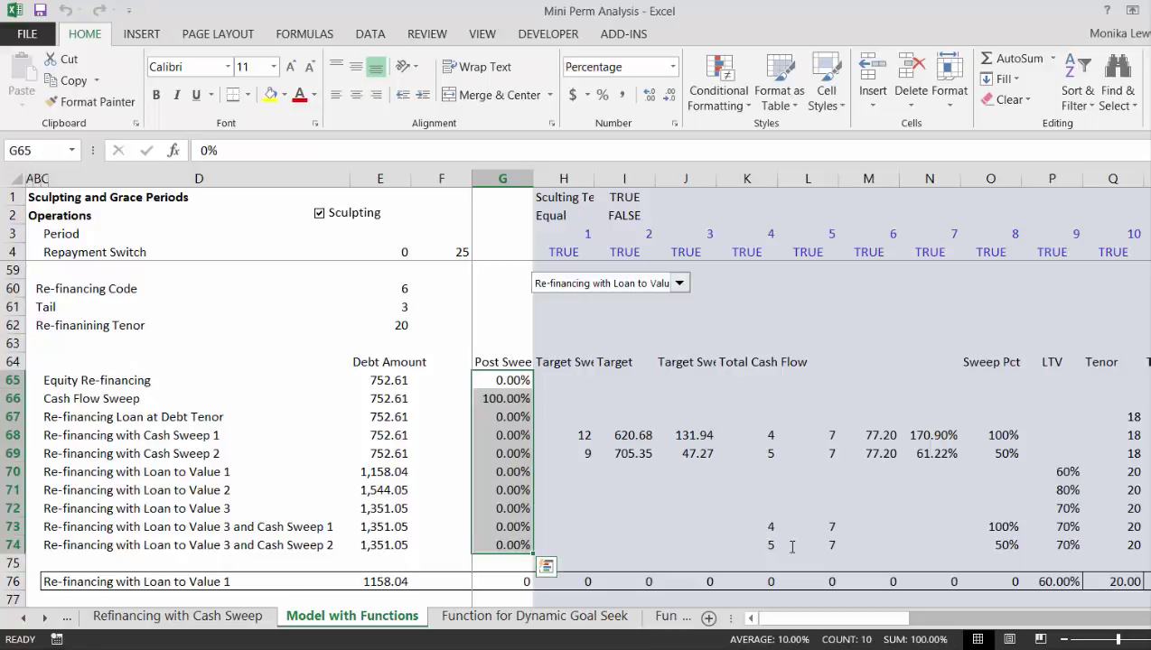
pyautogui.press('Down')
pyautogui.press('Down')
pyautogui.press('Down')
pyautogui.press('Down')
pyautogui.press('Down')
pyautogui.press('Down')
pyautogui.press('Down')
pyautogui.press('Down')
pyautogui.press('Down')
pyautogui.press('Down')
pyautogui.press('Down')
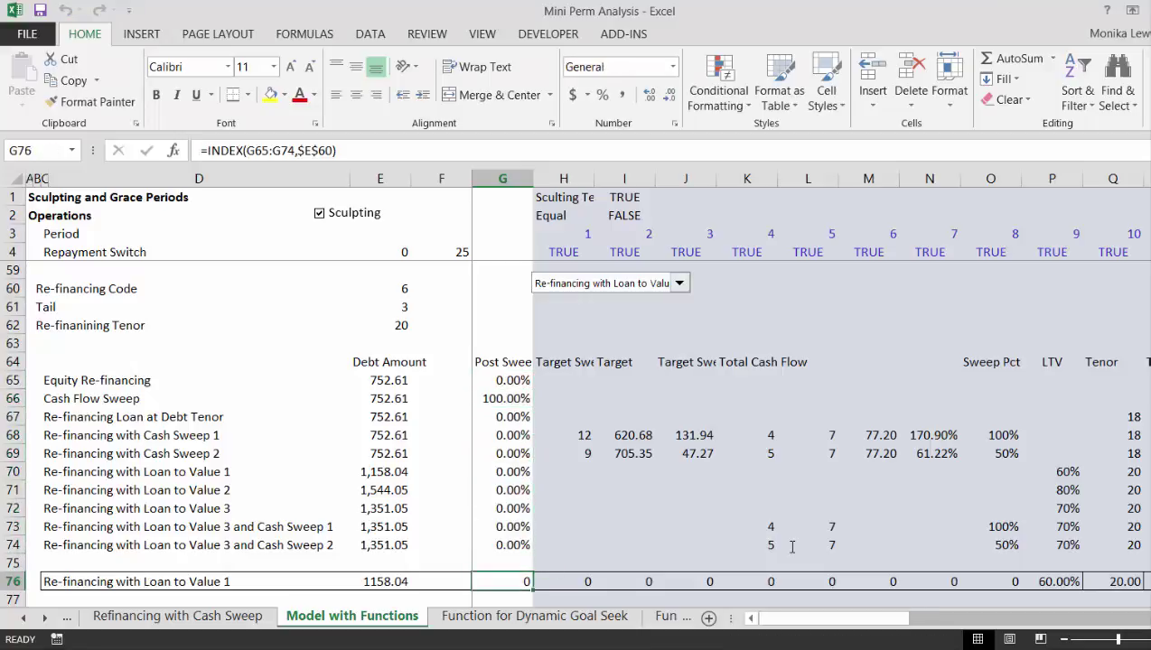
pyautogui.hotkey('ctrl', 'shift', '5')
# Step: Link the post mini-perm sweep percentage in F177 to the selected-case Post Sweep value with =G76
pyautogui.press('Down')
pyautogui.press('pagedown')
pyautogui.press('pagedown')
pyautogui.press('pagedown')
pyautogui.press('pagedown')
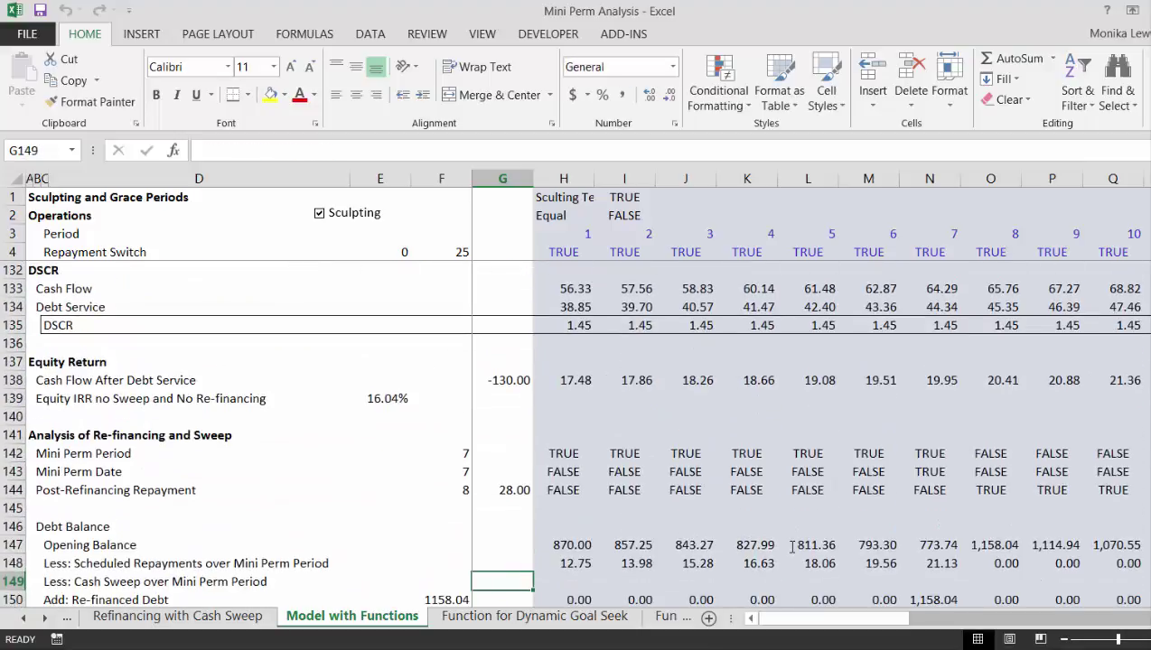
pyautogui.press('pagedown')
pyautogui.press('pagedown')
pyautogui.press('pageup')
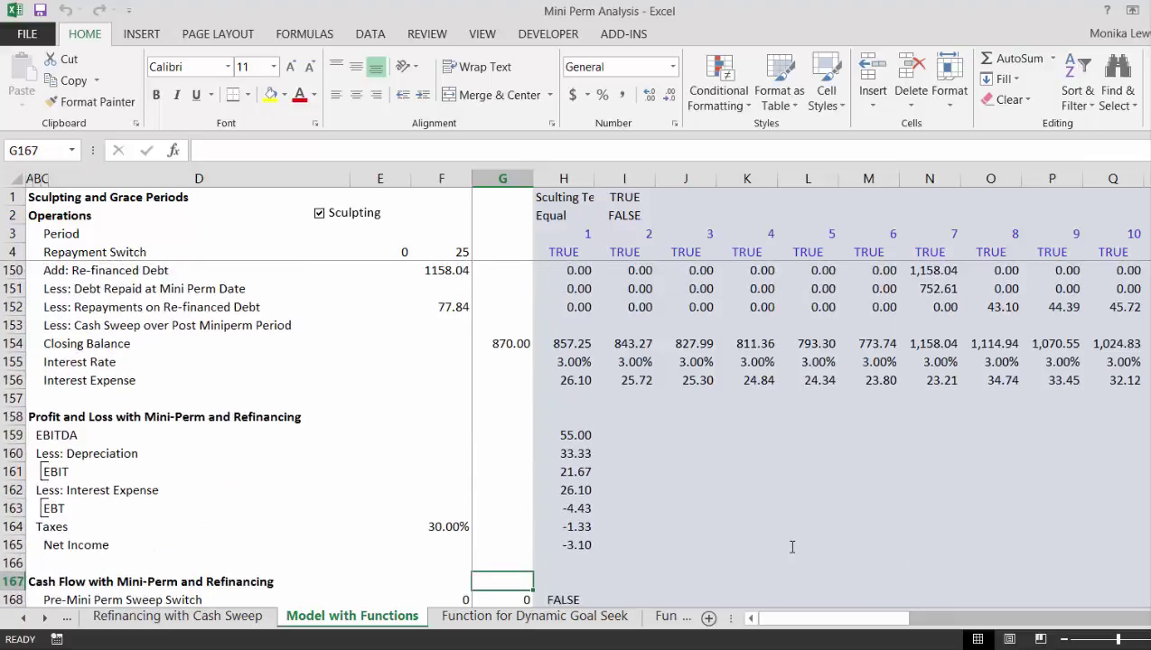
pyautogui.press('pagedown')
pyautogui.press('Up')
pyautogui.press('Up')
pyautogui.press('Up')
pyautogui.press('Up')
pyautogui.press('Up')
pyautogui.press('Up')
pyautogui.press('Up')
pyautogui.press('Up')
pyautogui.press('Up')
pyautogui.press('Up')
pyautogui.press('Up')
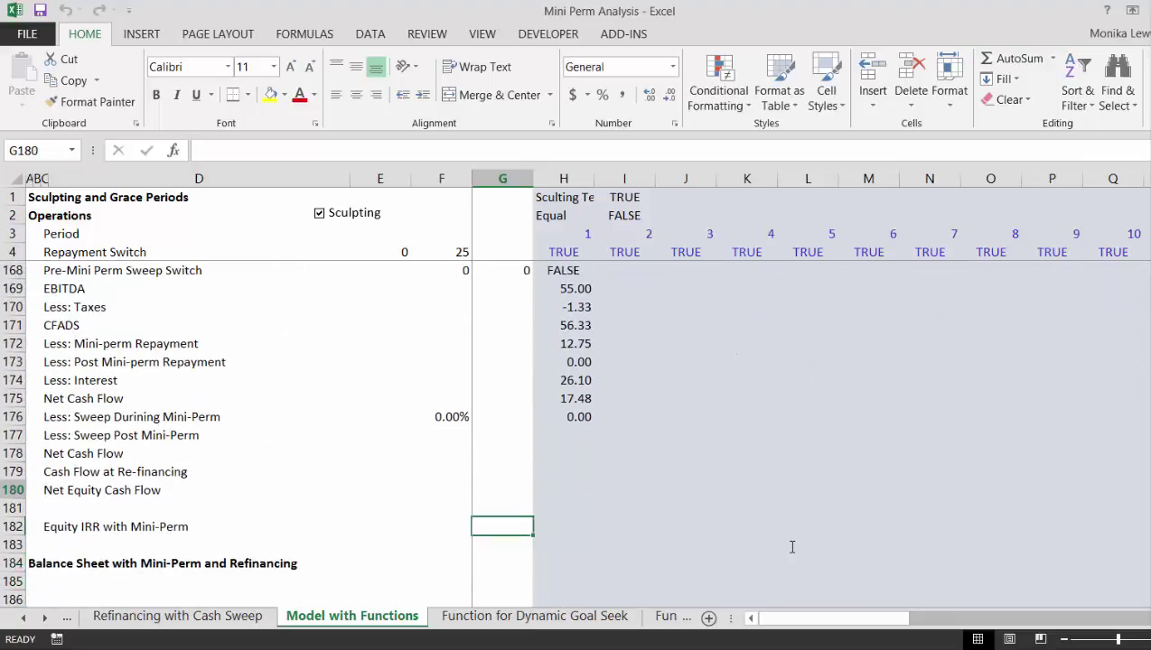
pyautogui.press('Down')
pyautogui.press('Down')
pyautogui.press('Down')
pyautogui.press('Left')
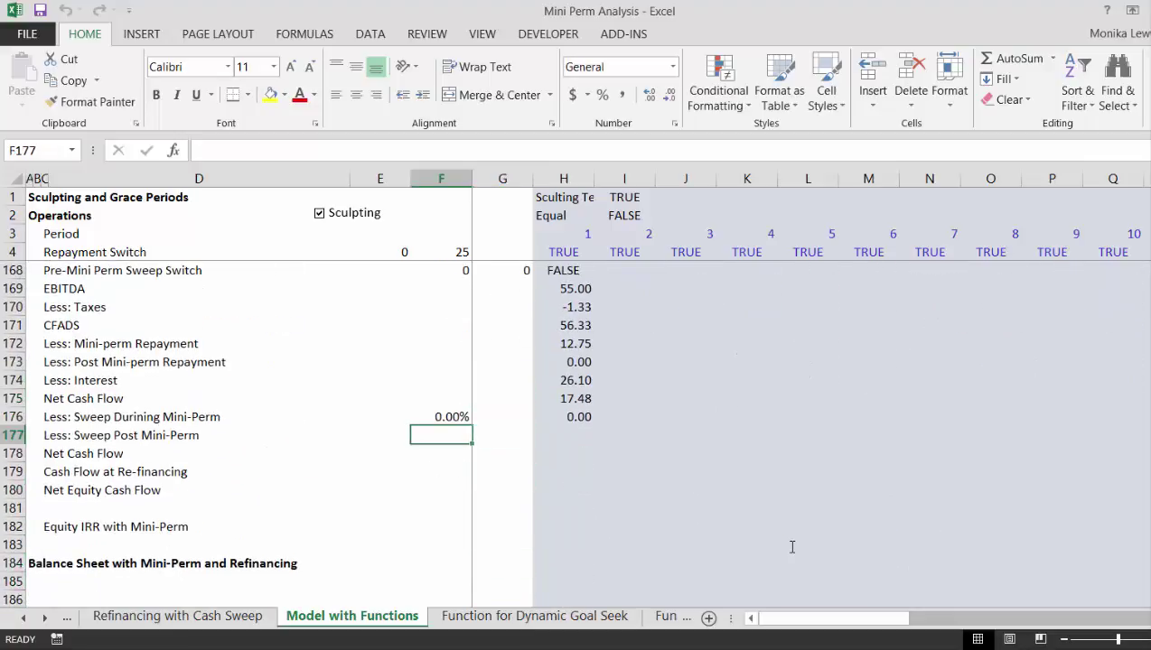
pyautogui.write('=')
pyautogui.press('Up')
pyautogui.press('Up')
pyautogui.press('Up')
pyautogui.press('Up')
pyautogui.press('Up')
pyautogui.press('Up')
pyautogui.press('Up')
pyautogui.press('Up')
pyautogui.press('Up')
pyautogui.press('Up')
pyautogui.press('Up')
pyautogui.press('Up')
pyautogui.press('Up')
pyautogui.press('Up')
pyautogui.press('Up')
pyautogui.press('Up')
pyautogui.press('Up')
pyautogui.press('Up')
pyautogui.press('Up')
pyautogui.press('Up')
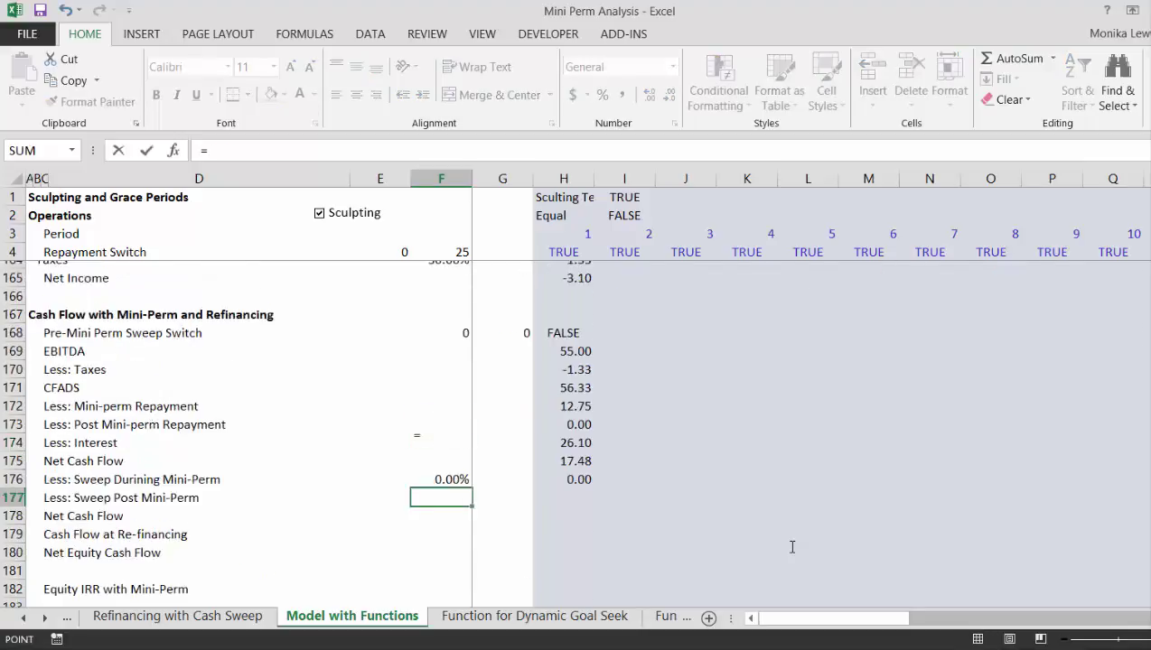
pyautogui.press('Up')
pyautogui.press('Up')
pyautogui.press('Up')
pyautogui.press('Up')
pyautogui.press('Up')
pyautogui.press('Up')
pyautogui.press('Up')
pyautogui.press('Up')
pyautogui.press('Up')
pyautogui.press('Up')
pyautogui.press('Up')
pyautogui.press('Up')
pyautogui.press('Up')
pyautogui.press('Up')
pyautogui.press('Up')
pyautogui.press('Up')
pyautogui.press('Up')
pyautogui.press('Up')
pyautogui.press('Up')
pyautogui.press('Up')
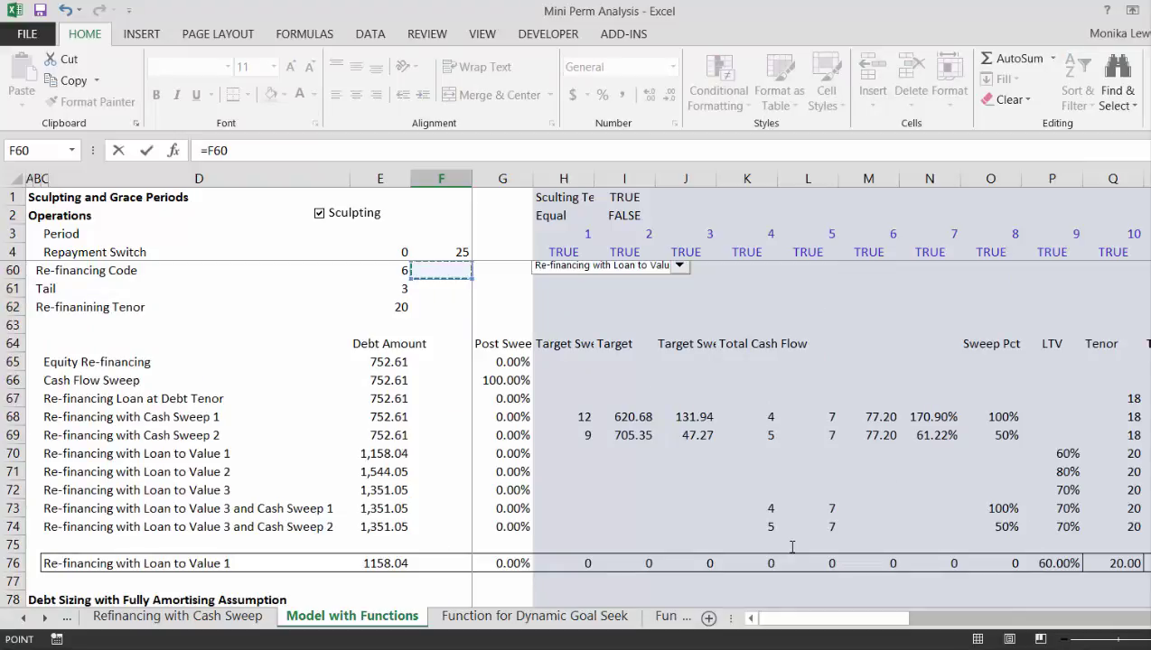
pyautogui.press('Down')
pyautogui.press('Down')
pyautogui.press('Down')
pyautogui.press('Down')
pyautogui.press('Down')
pyautogui.press('Down')
pyautogui.press('Down')
pyautogui.press('Down')
pyautogui.press('Down')
pyautogui.press('Down')
pyautogui.press('Down')
pyautogui.press('Down')
pyautogui.press('Down')
pyautogui.press('Down')
pyautogui.press('Down')
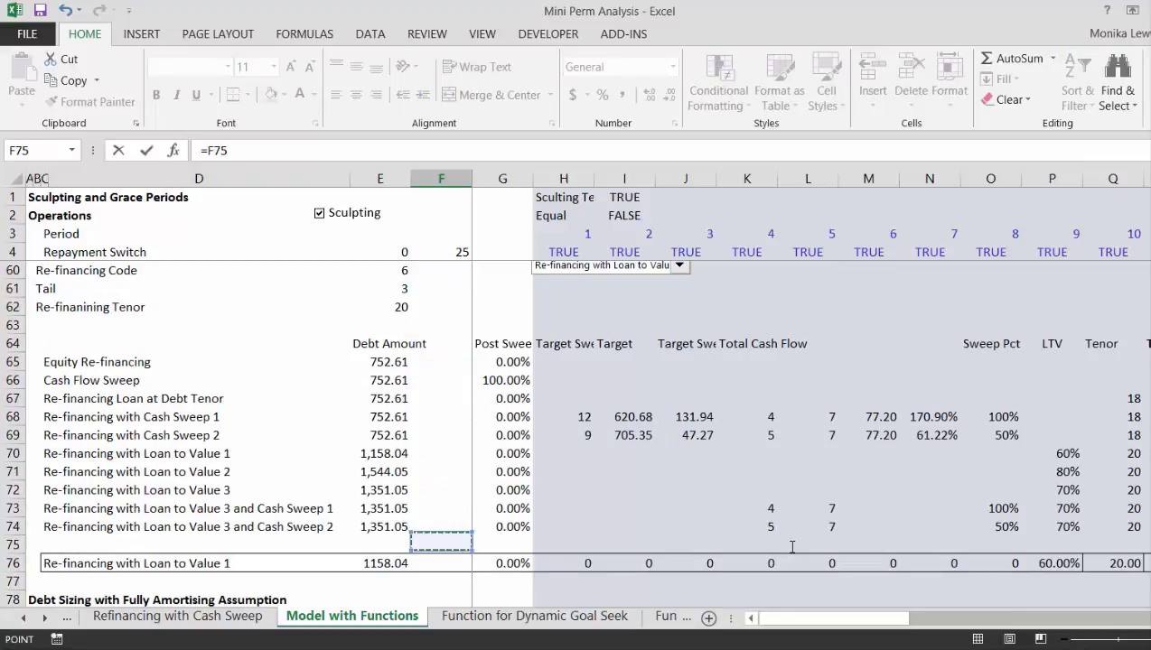
pyautogui.press('Down')
pyautogui.press('Right')
pyautogui.press('Return')
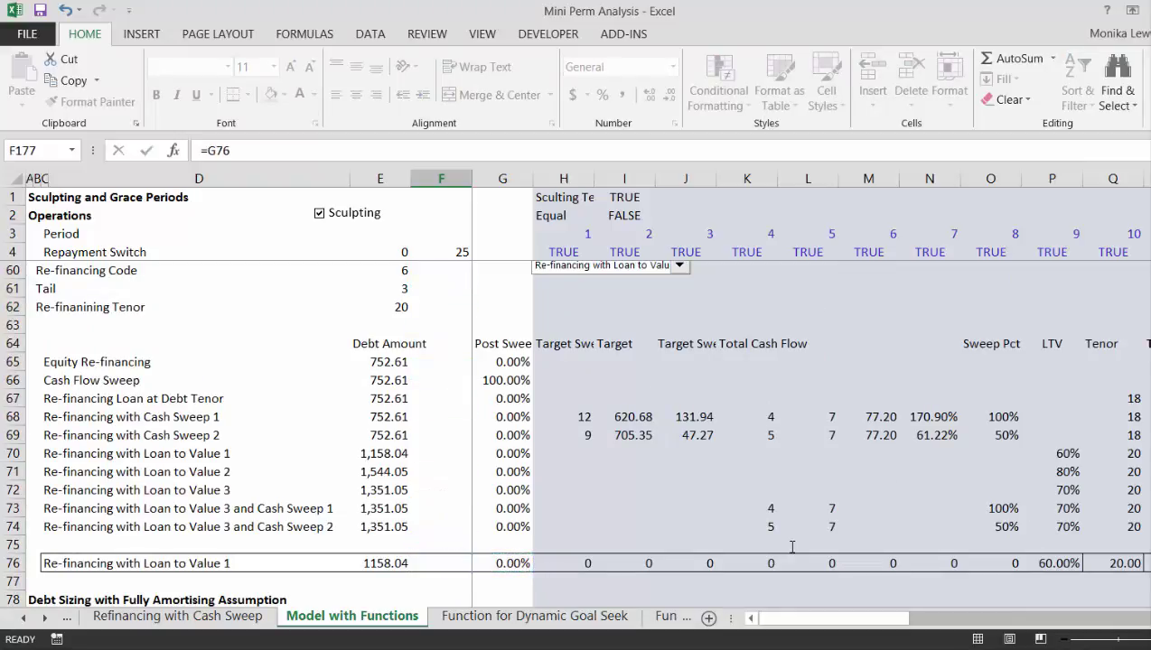
pyautogui.press('Up')
pyautogui.press('Right')
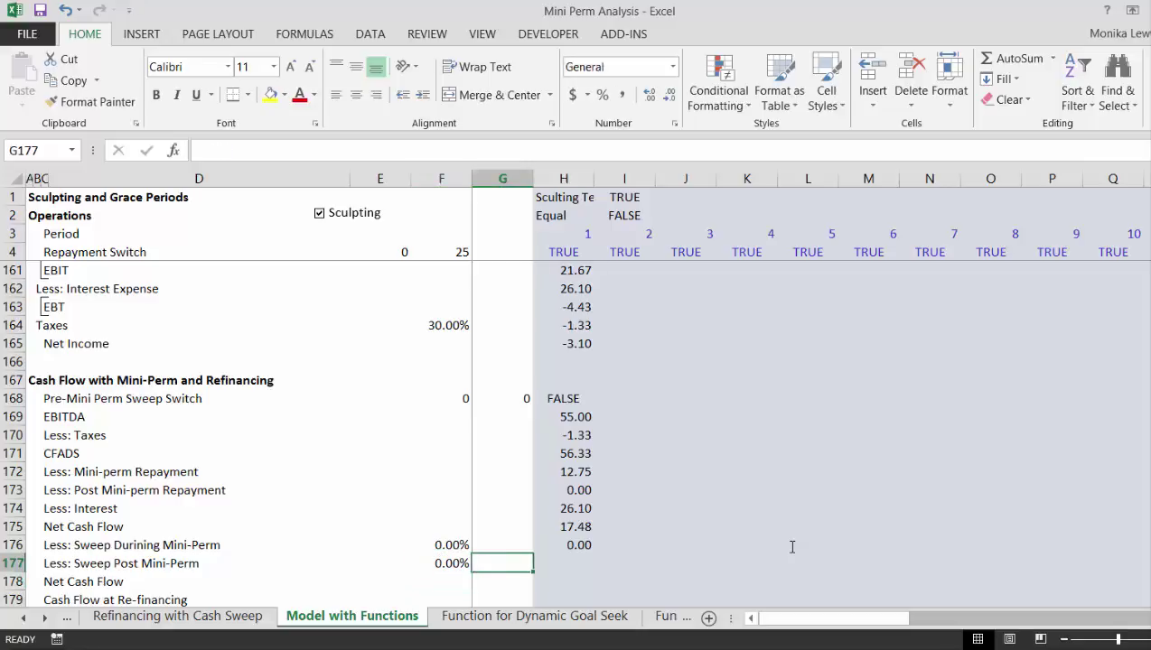
pyautogui.press('Right')
pyautogui.write('=')
pyautogui.press('Up')
pyautogui.press('Up')
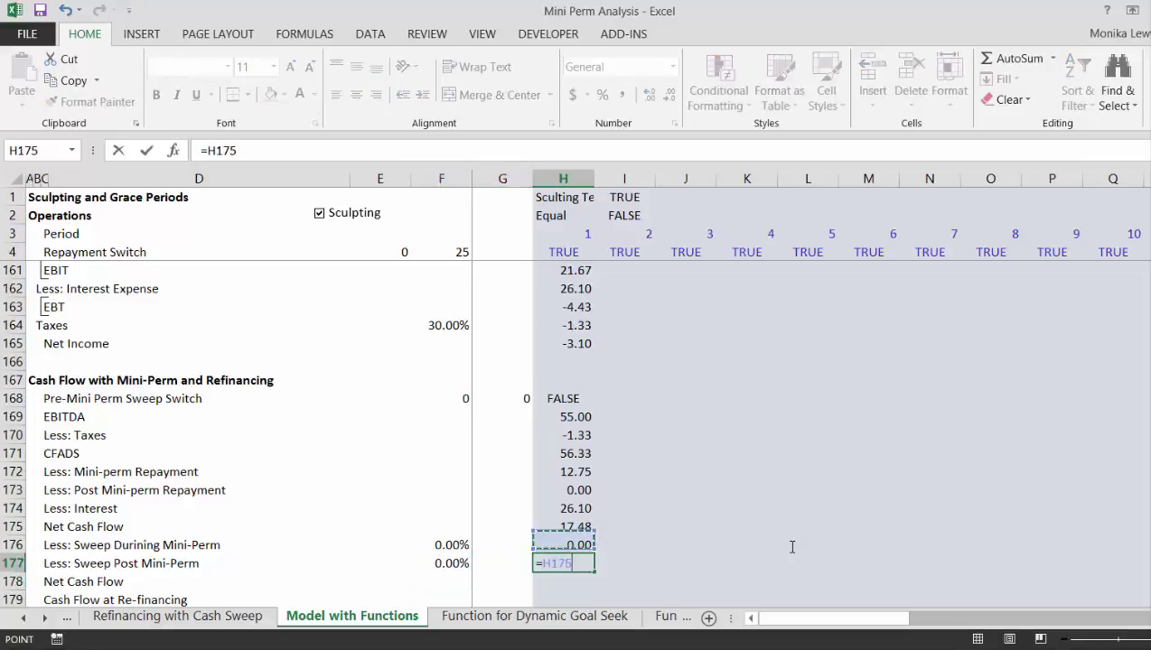
pyautogui.write('8')
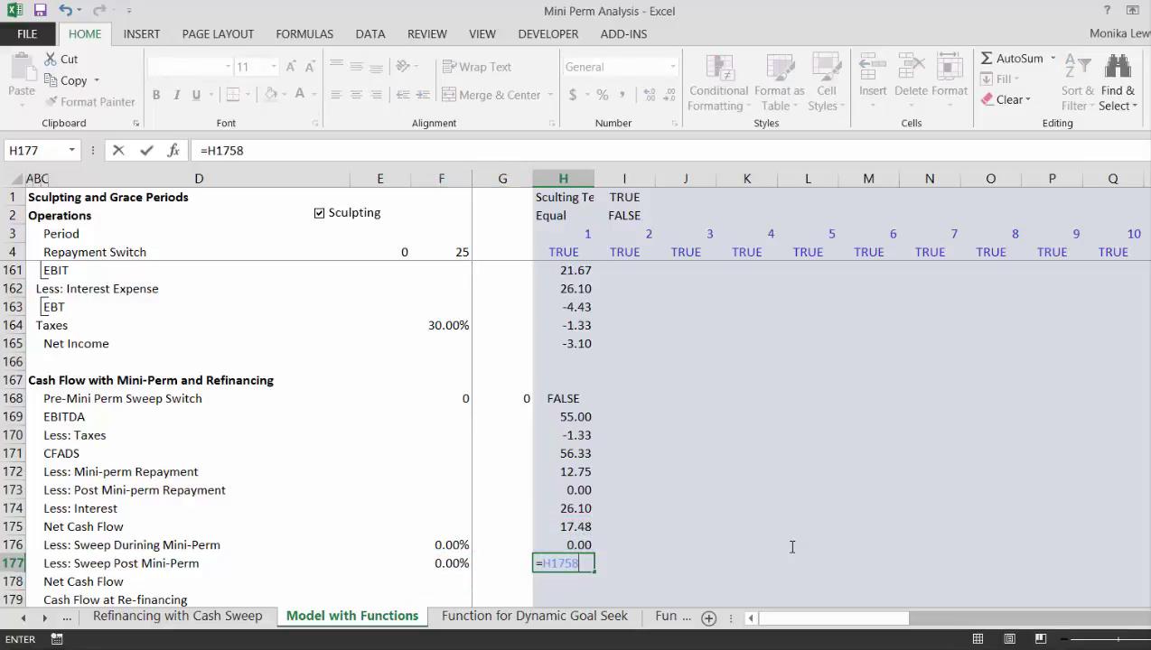
pyautogui.press('BackSpace')
pyautogui.press('BackSpace')
pyautogui.press('BackSpace')
pyautogui.press('BackSpace')
pyautogui.press('BackSpace')
pyautogui.press('BackSpace')
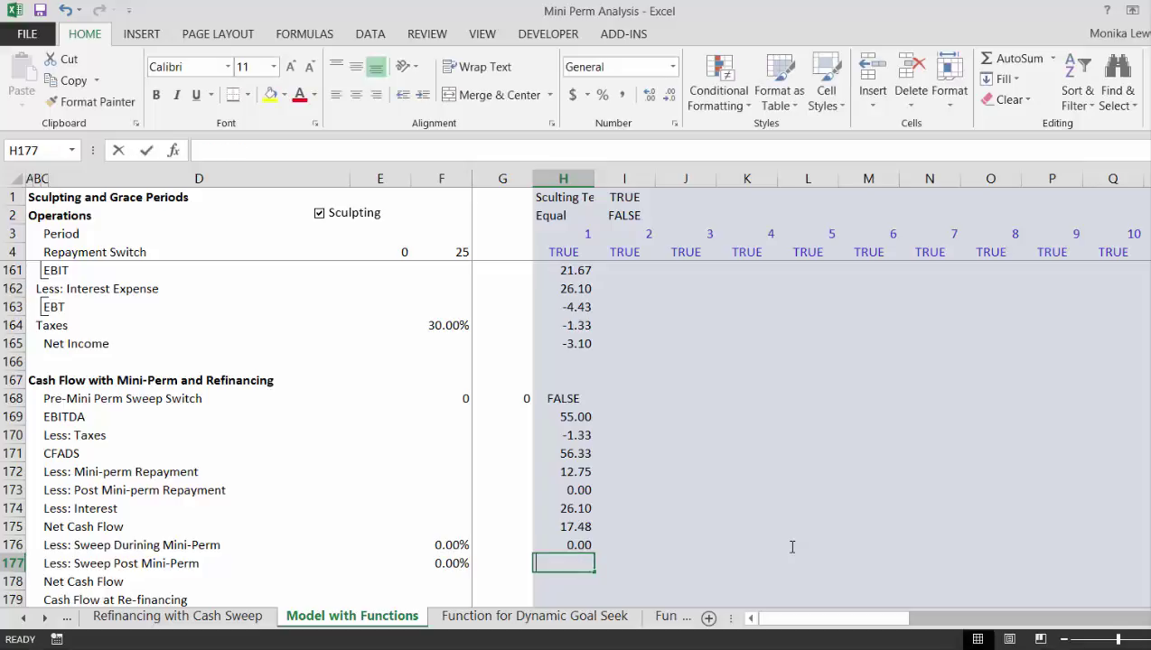
# Step: Calculate the Sweep Post Mini-Perm in H177 from the sweep percentage, net cash flow and post-refinancing repayment switch with =$F$177*H175*H144
pyautogui.write('=')
pyautogui.press('Left')
pyautogui.press('Left')
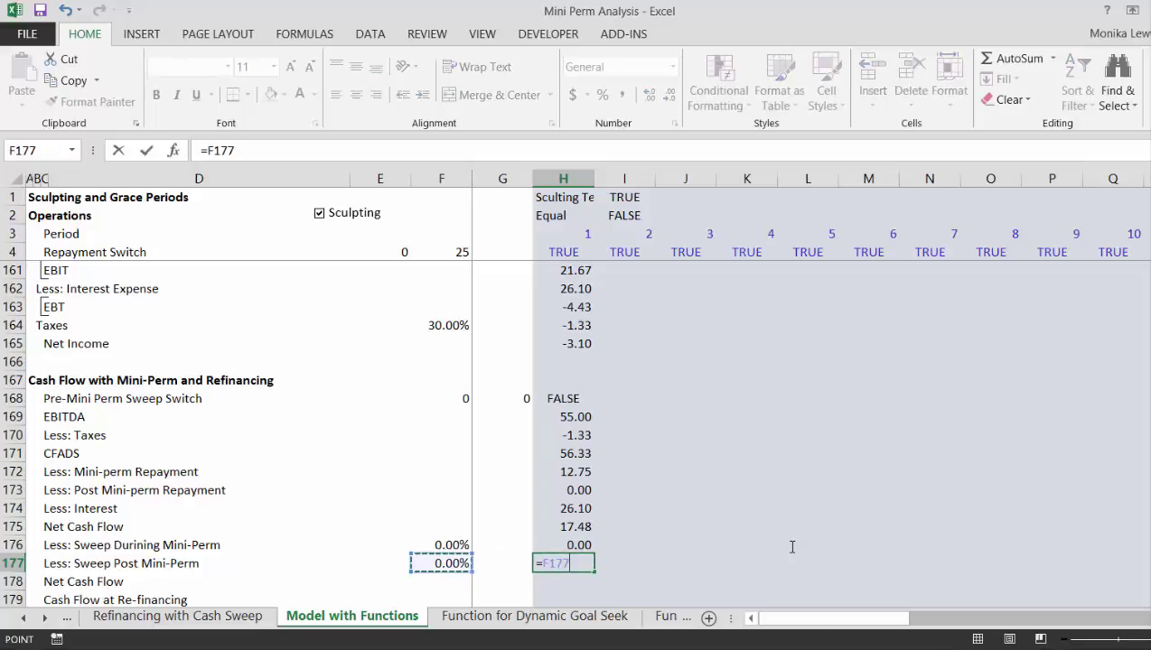
pyautogui.press('F4')
pyautogui.write('*')
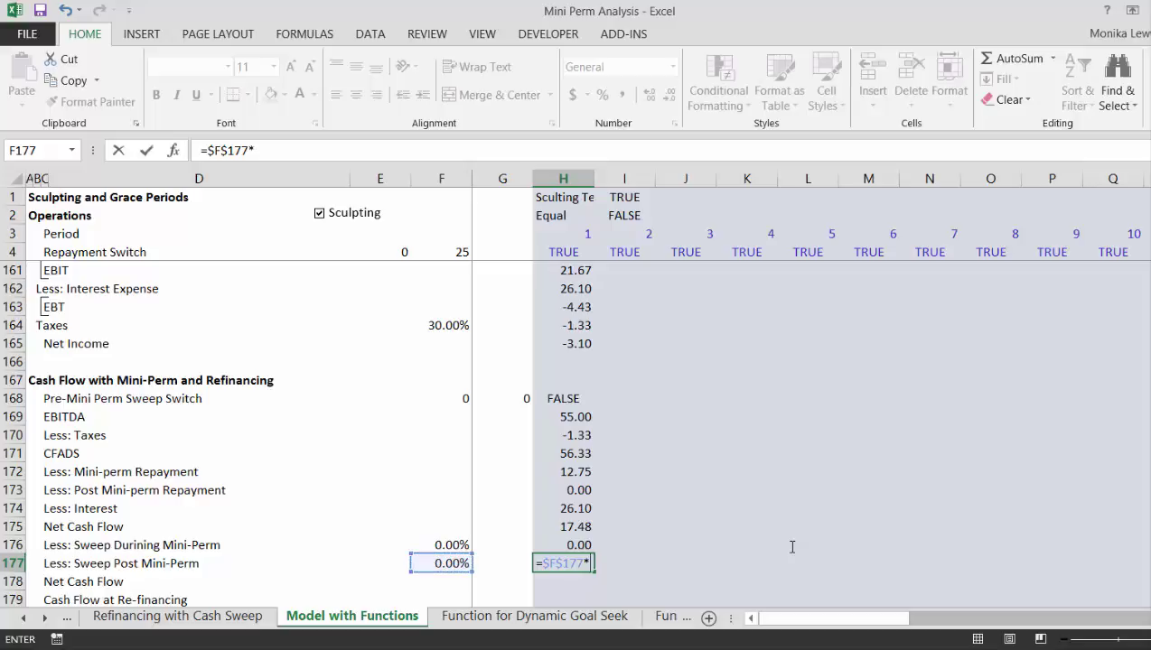
pyautogui.press('Up')
pyautogui.press('Up')
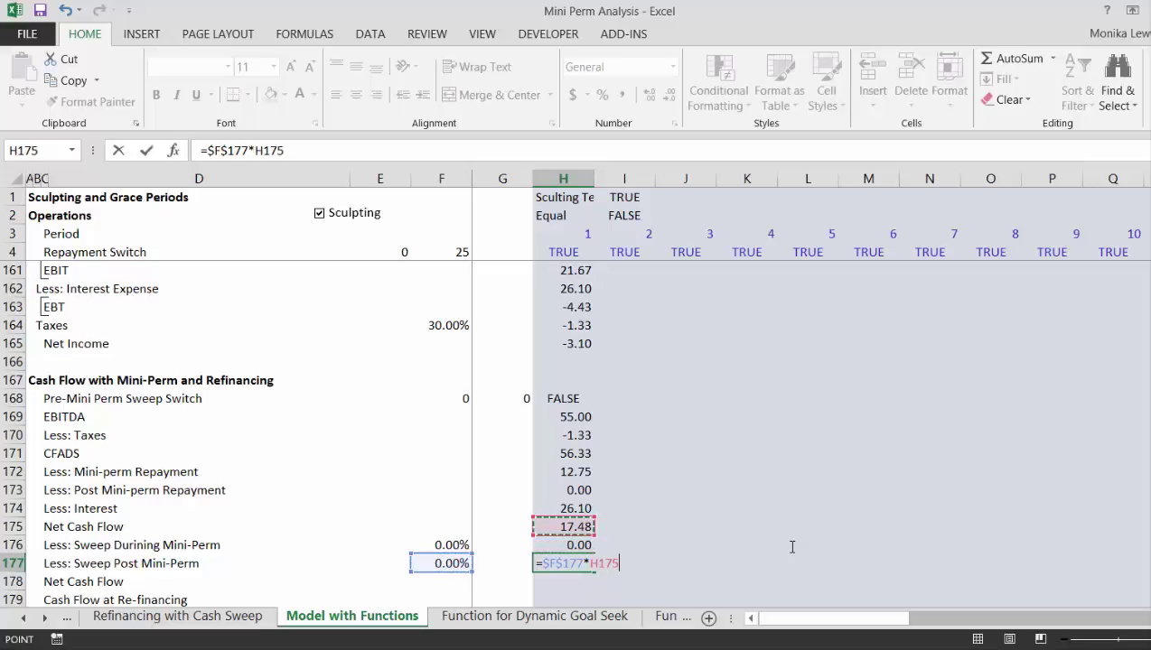
pyautogui.write('*')
pyautogui.press('Up')
pyautogui.press('Up')
pyautogui.press('Up')
pyautogui.press('Up')
pyautogui.press('Up')
pyautogui.press('Up')
pyautogui.press('Up')
pyautogui.press('Up')
pyautogui.press('Up')
pyautogui.press('Up')
pyautogui.press('Up')
pyautogui.press('Up')
pyautogui.press('Up')
pyautogui.press('Up')
pyautogui.press('Up')
pyautogui.press('Up')
pyautogui.press('Up')
pyautogui.press('Up')
pyautogui.press('Up')
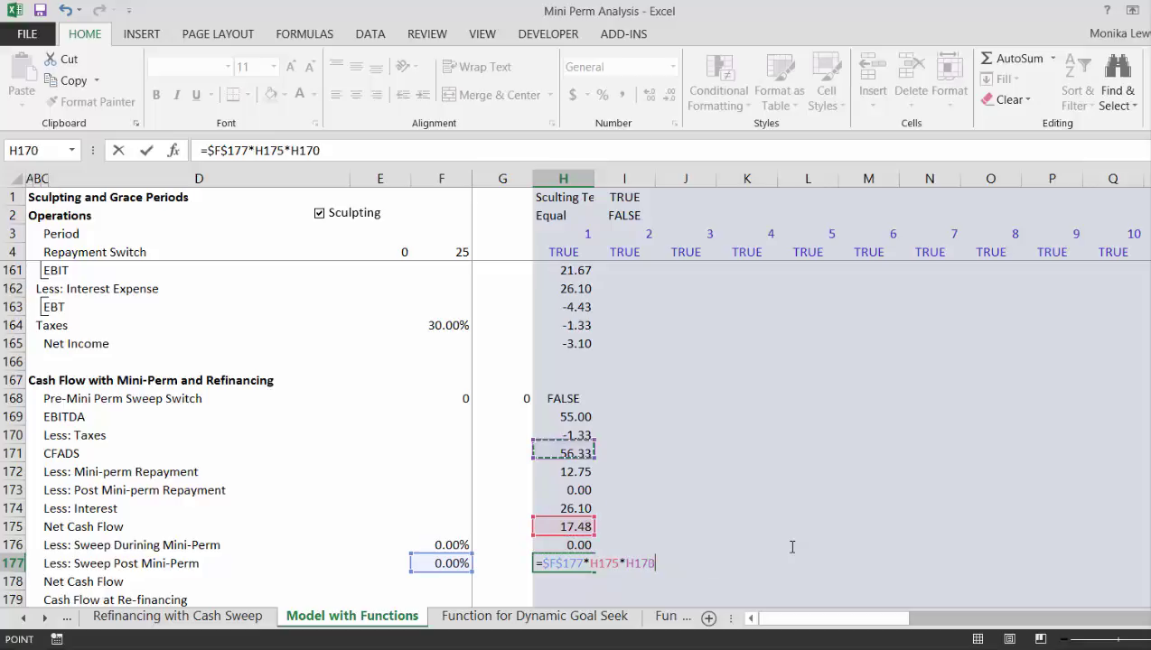
pyautogui.press('Up')
pyautogui.press('Up')
pyautogui.press('Up')
pyautogui.press('Up')
pyautogui.press('Up')
pyautogui.press('Up')
pyautogui.press('Up')
pyautogui.press('Up')
pyautogui.press('Up')
pyautogui.press('Up')
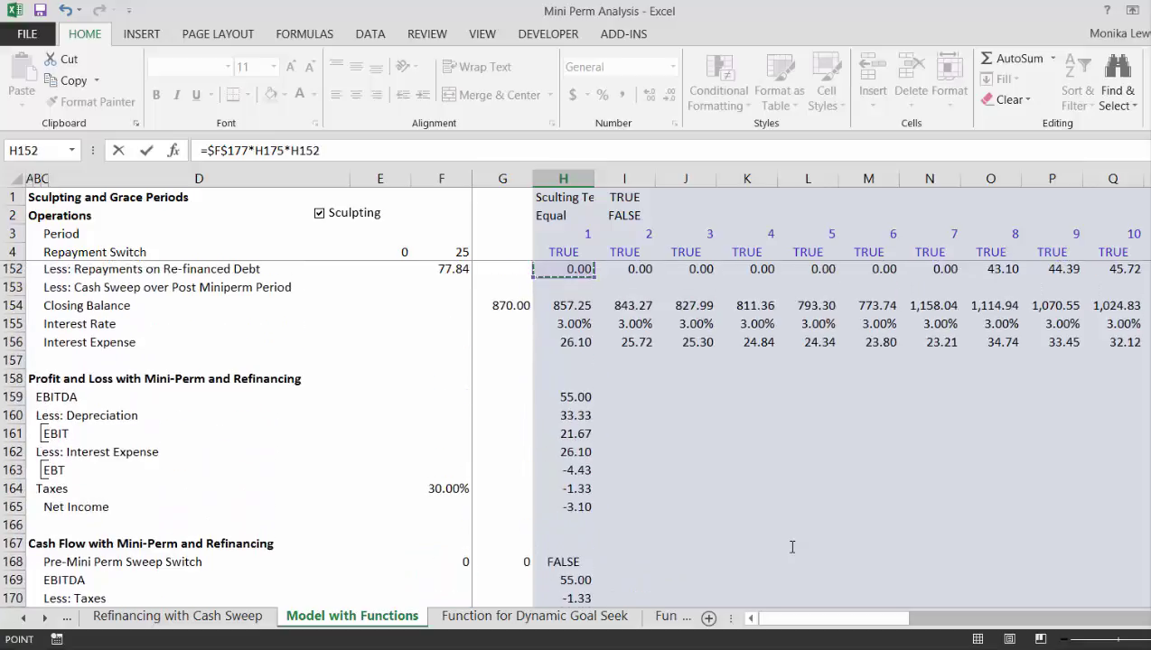
pyautogui.press('Up')
pyautogui.press('Up')
pyautogui.press('Up')
pyautogui.press('Up')
pyautogui.press('Up')
pyautogui.press('Up')
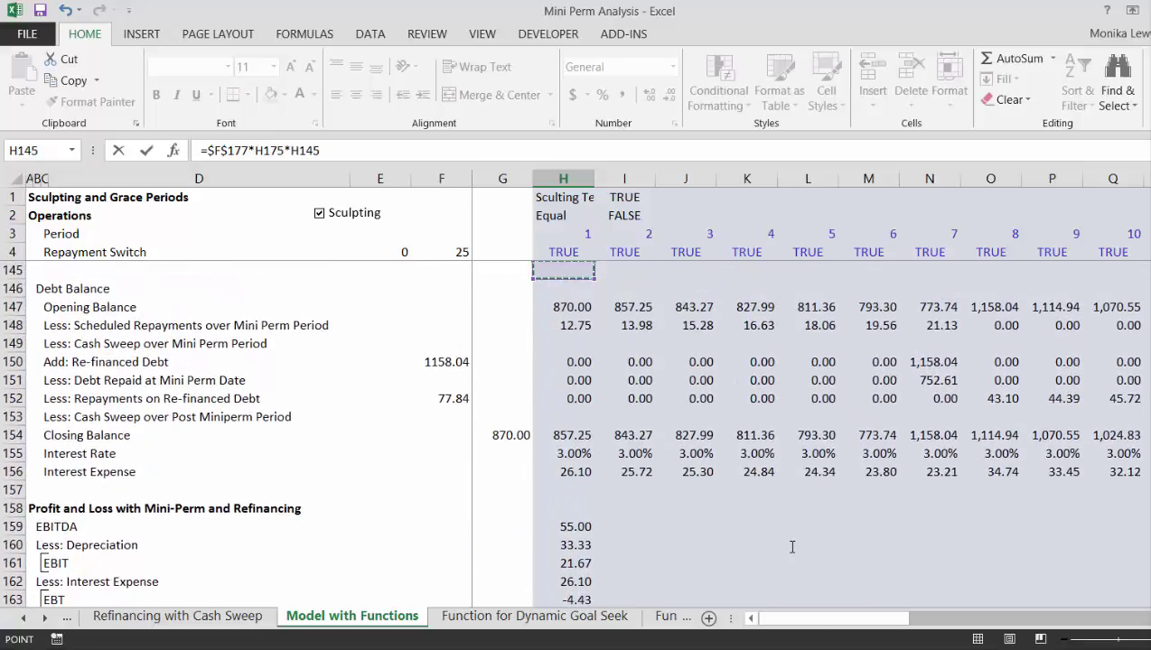
pyautogui.press('Down')
pyautogui.press('Down')
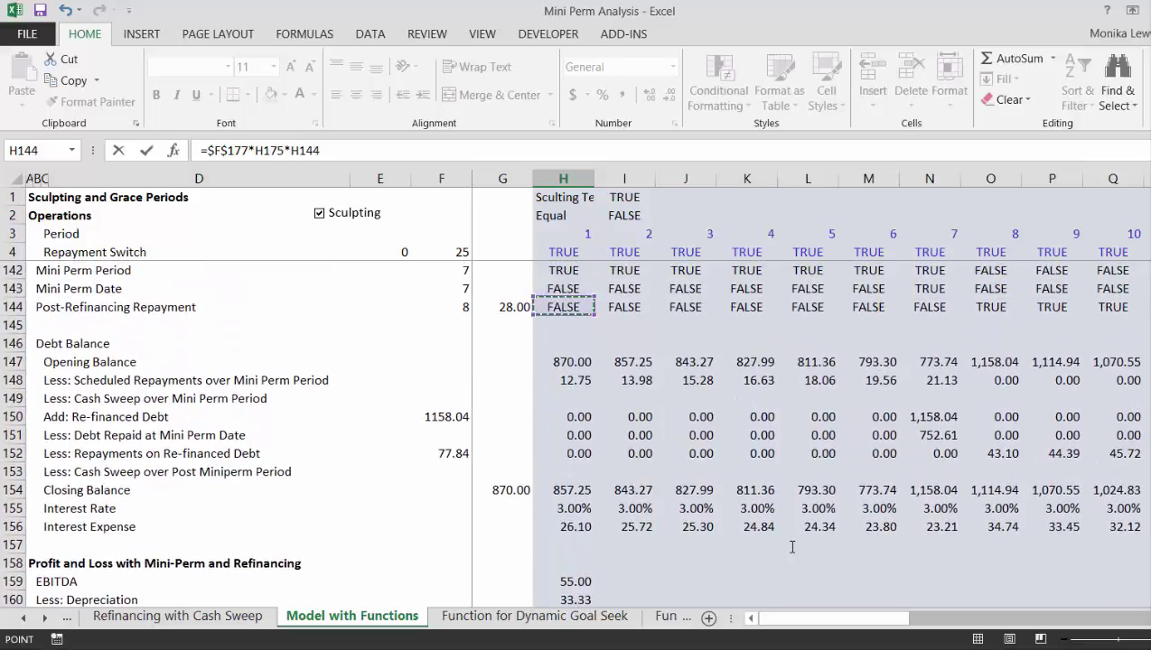
pyautogui.hotkey('ctrl', 'Return')
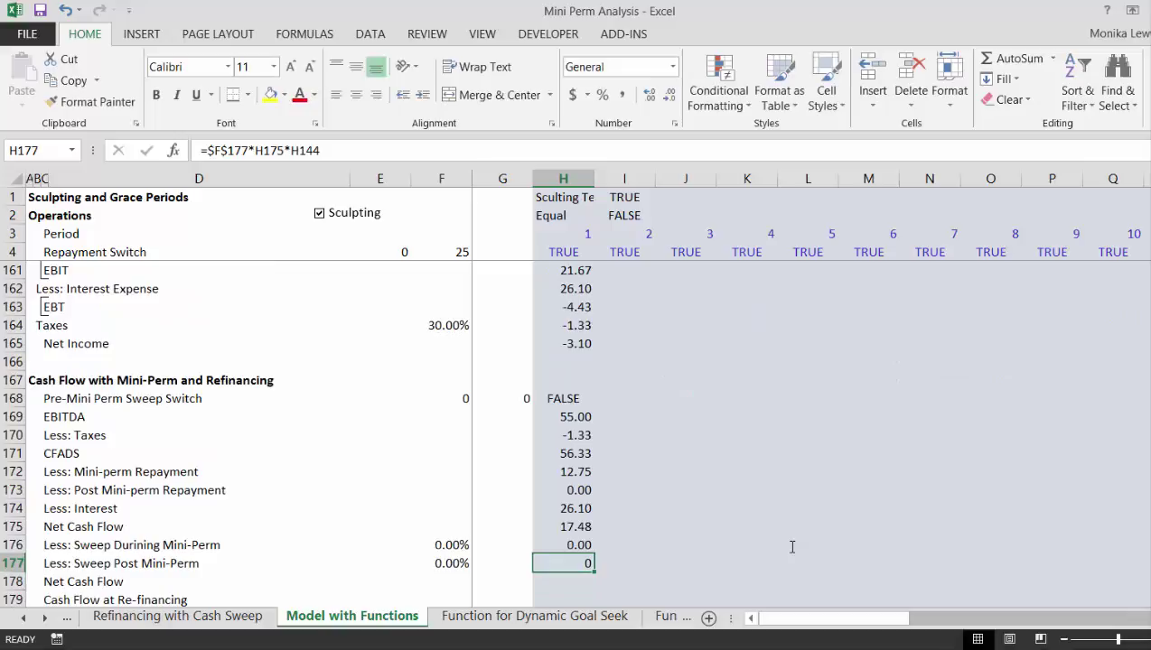
# Step: Cap the Sweep Post Mini-Perm in H177 at opening balance less re-financed debt repayments with =MIN($F$177*H175*H144,H147-H152)
pyautogui.press('F2')
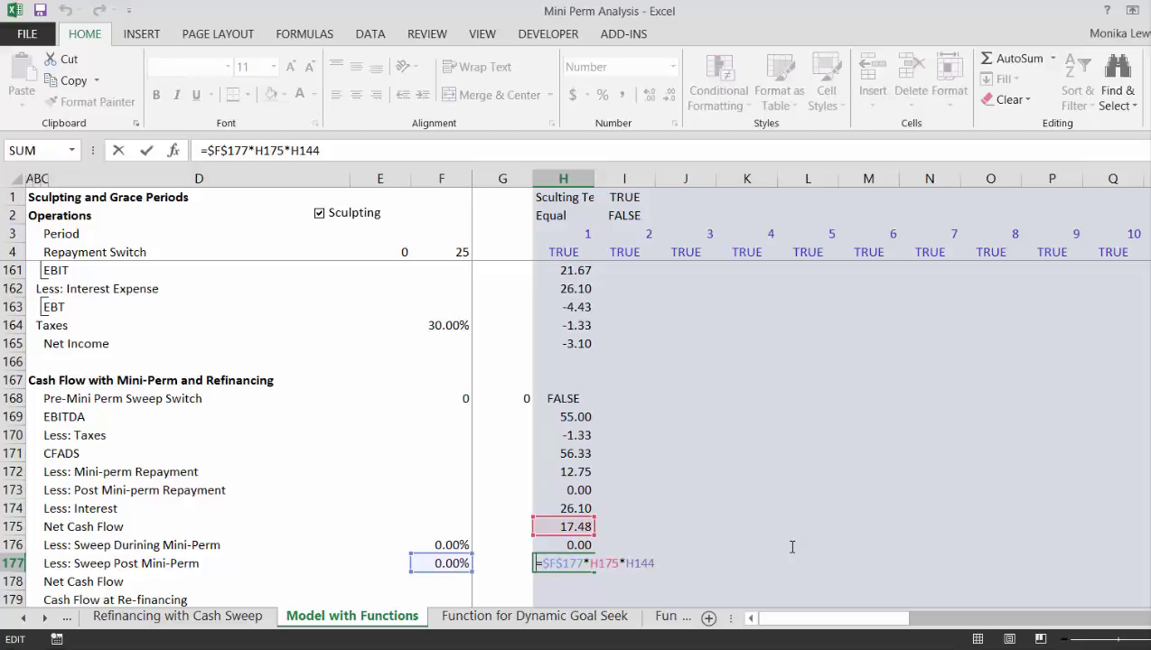
pyautogui.write('min')
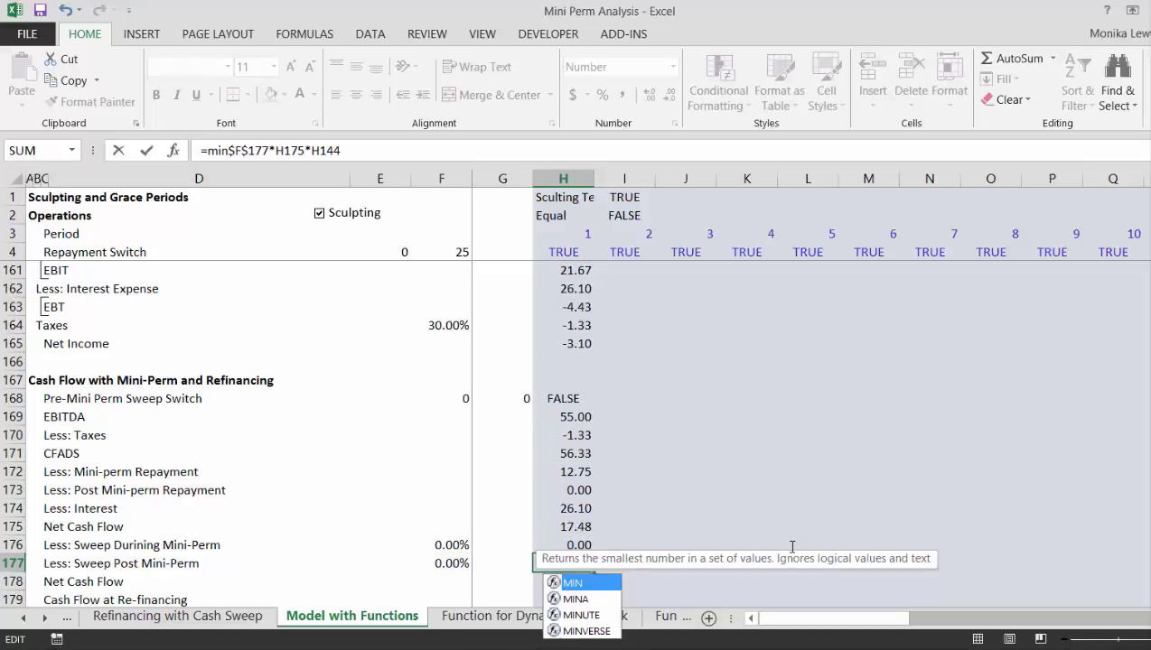
pyautogui.write('(')
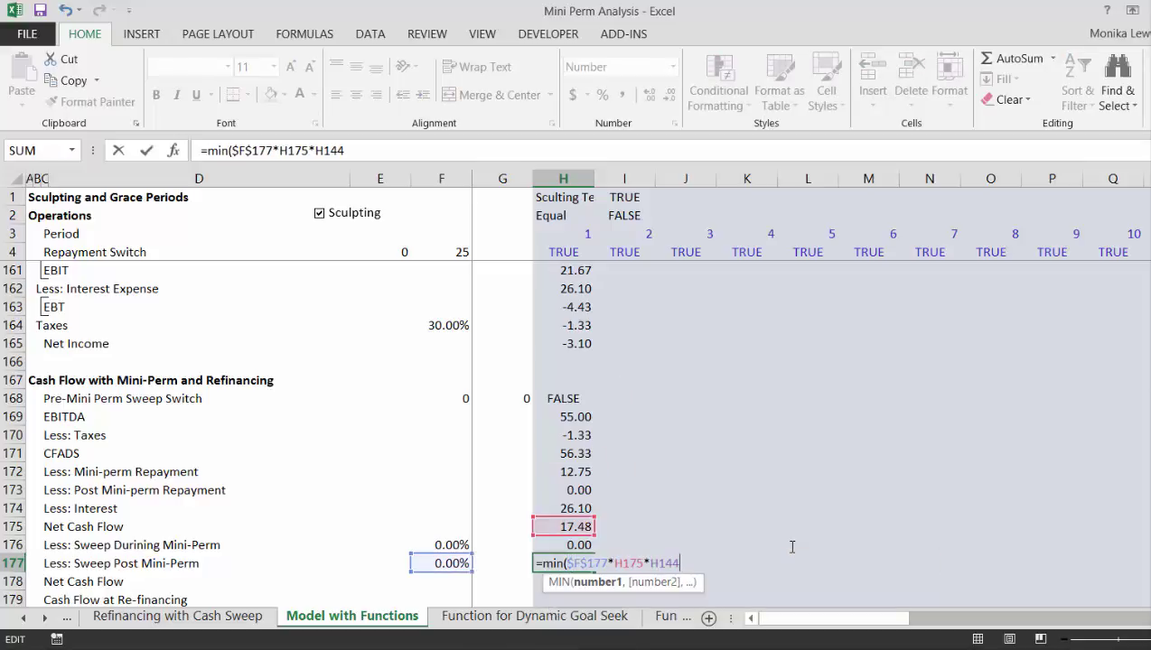
pyautogui.write(',')
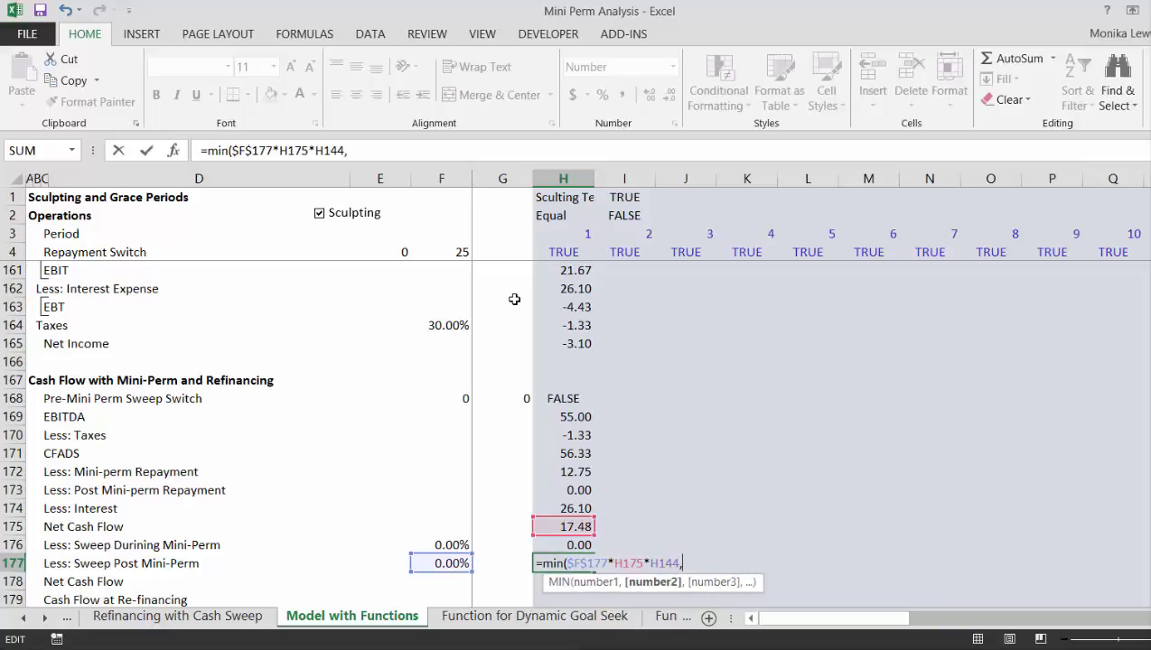
pyautogui.click(563, 290)
pyautogui.press('Up')
pyautogui.press('Up')
pyautogui.press('Up')
pyautogui.press('Up')
pyautogui.press('Up')
pyautogui.press('Up')
pyautogui.press('Up')
pyautogui.press('Up')
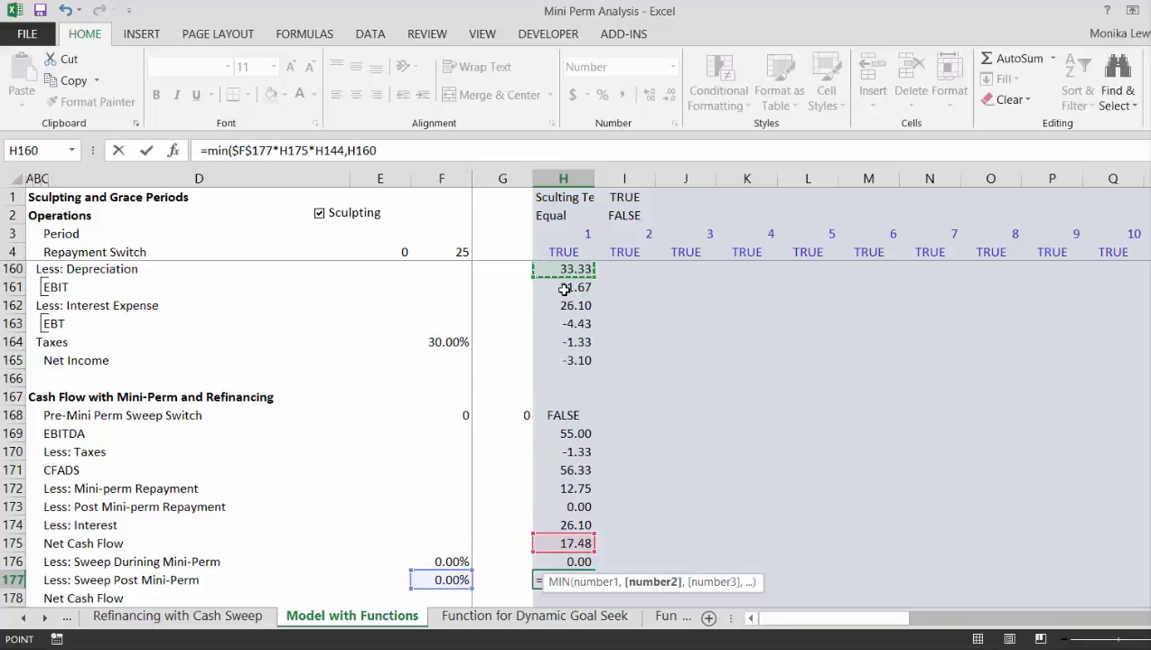
pyautogui.press('Up')
pyautogui.press('Up')
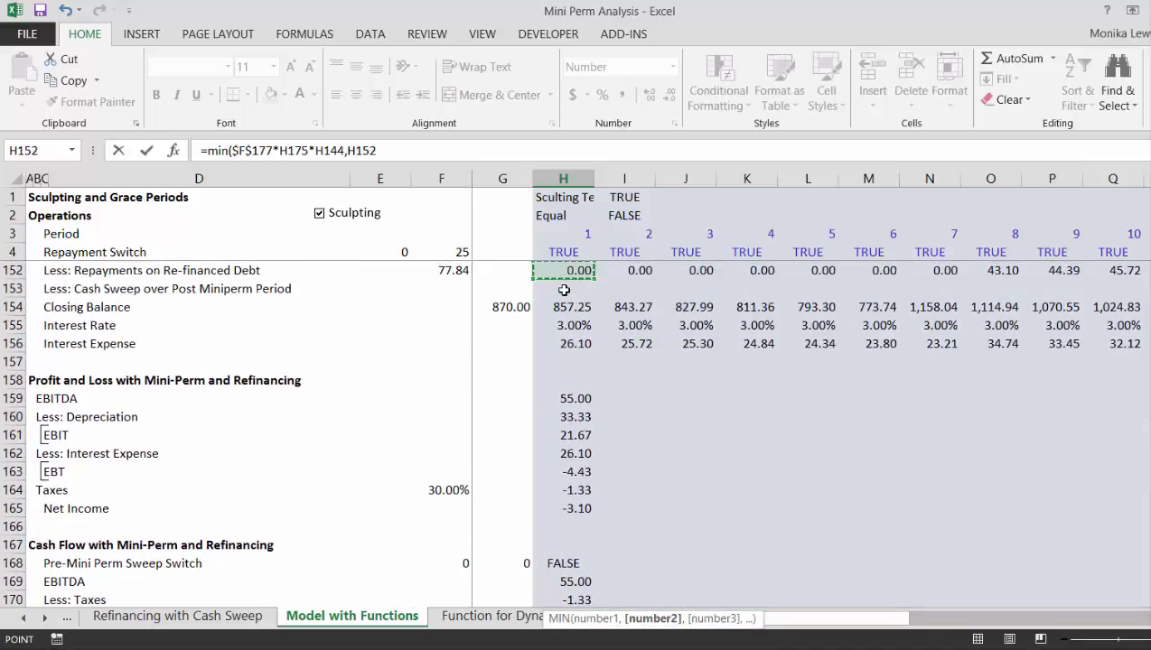
pyautogui.press('Up')
pyautogui.press('Up')
pyautogui.press('Up')
pyautogui.press('Up')
pyautogui.press('Up')
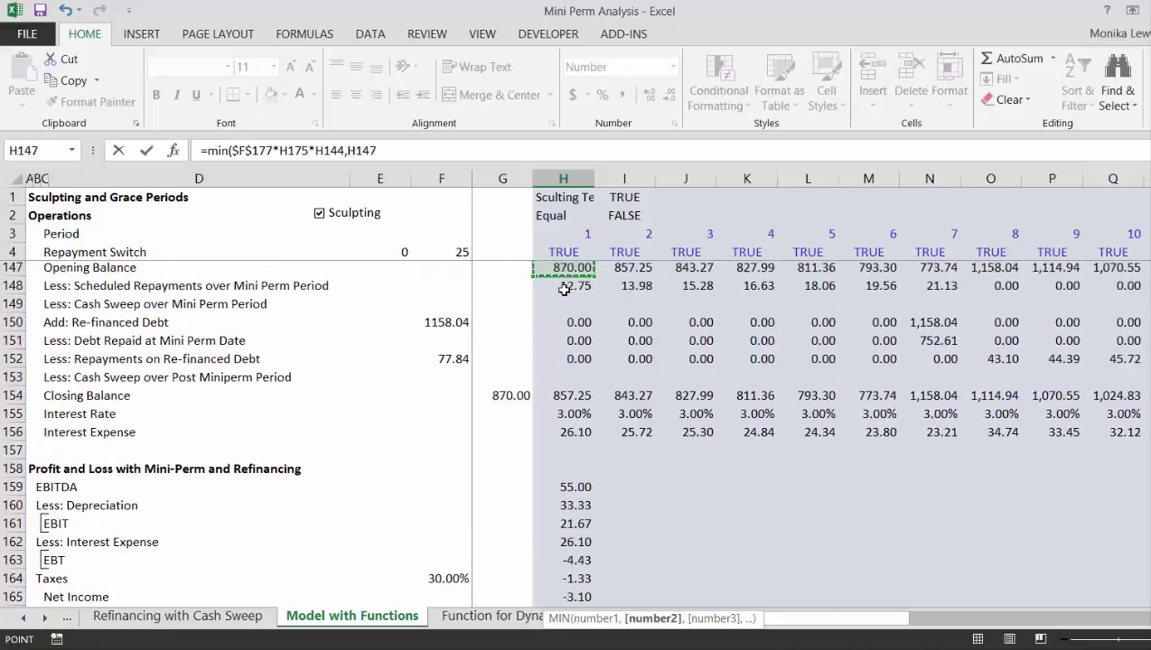
pyautogui.press('Up')
pyautogui.press('Down')
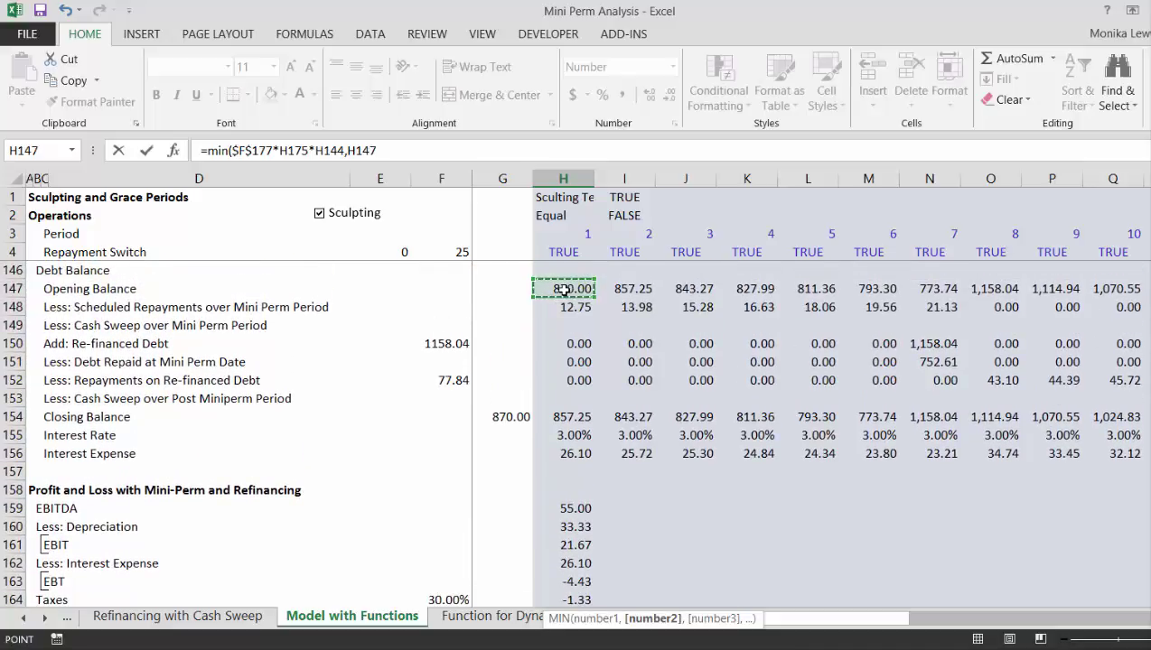
pyautogui.write('-')
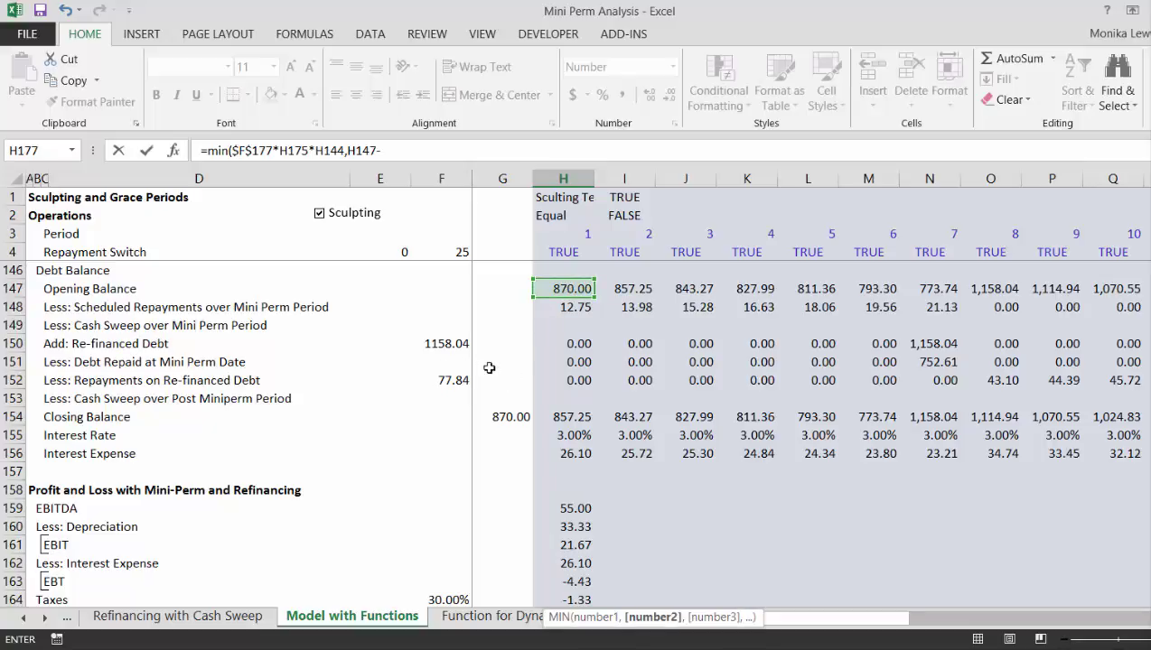
pyautogui.click(568, 361)
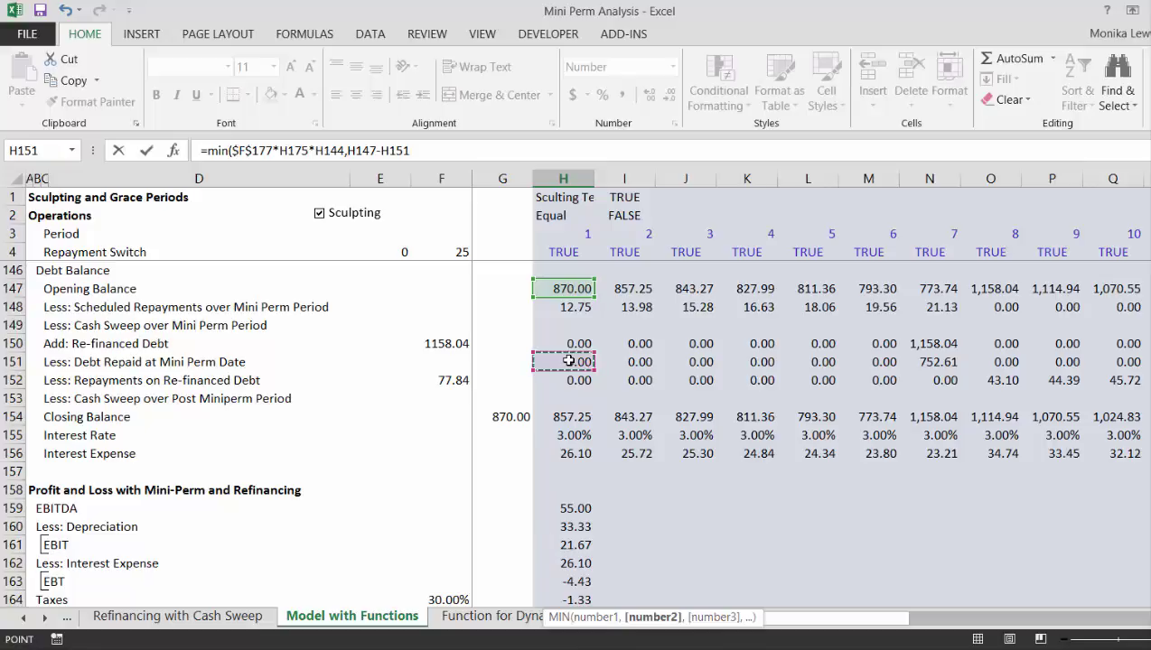
pyautogui.press('Down')
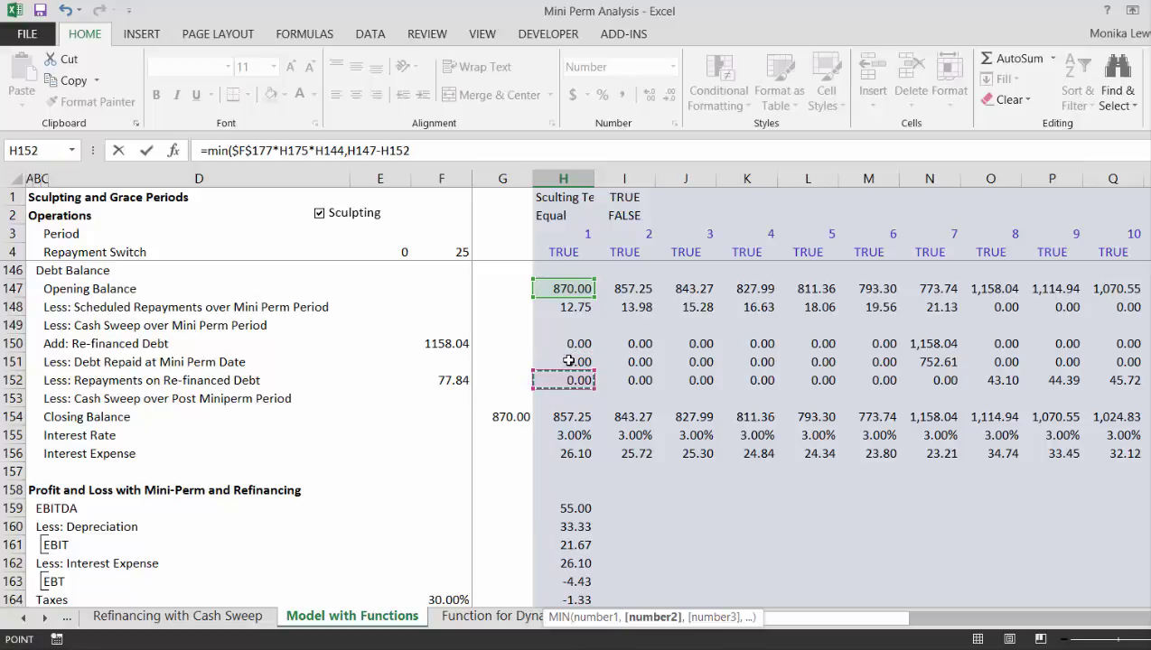
pyautogui.write(')')
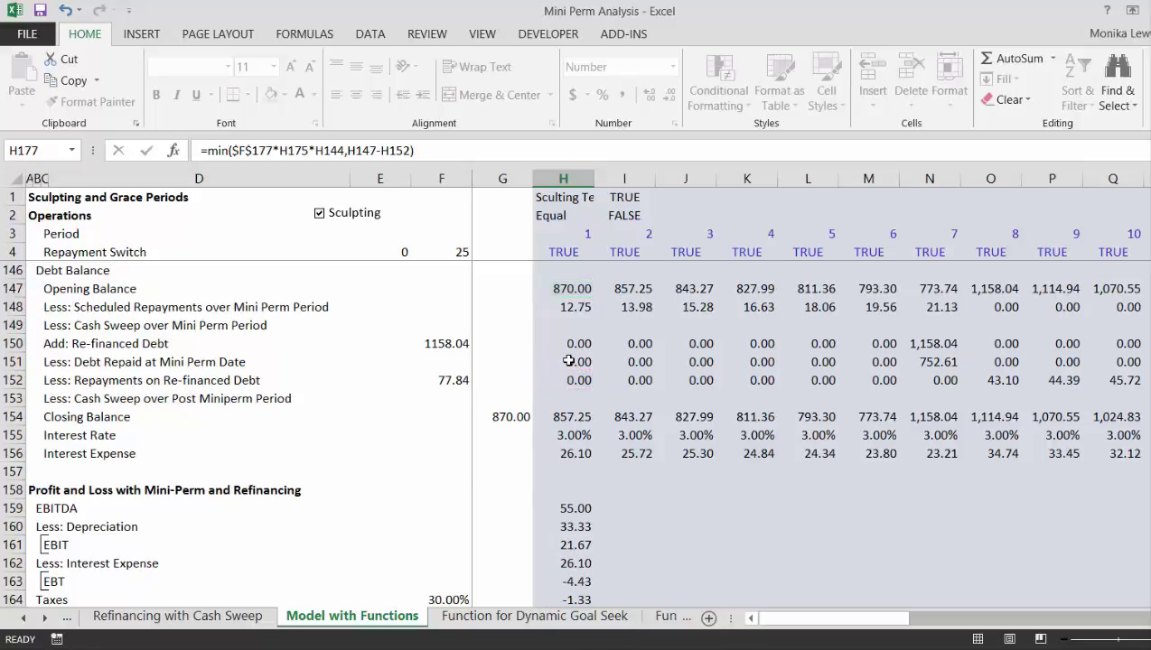
pyautogui.press('Return')
# Step: Floor the Sweep Post Mini-Perm in H177 at zero by wrapping it as =MAX(MIN($F$177*H175*H144,H147-H152),0)
pyautogui.press('Up')
pyautogui.press('F2')
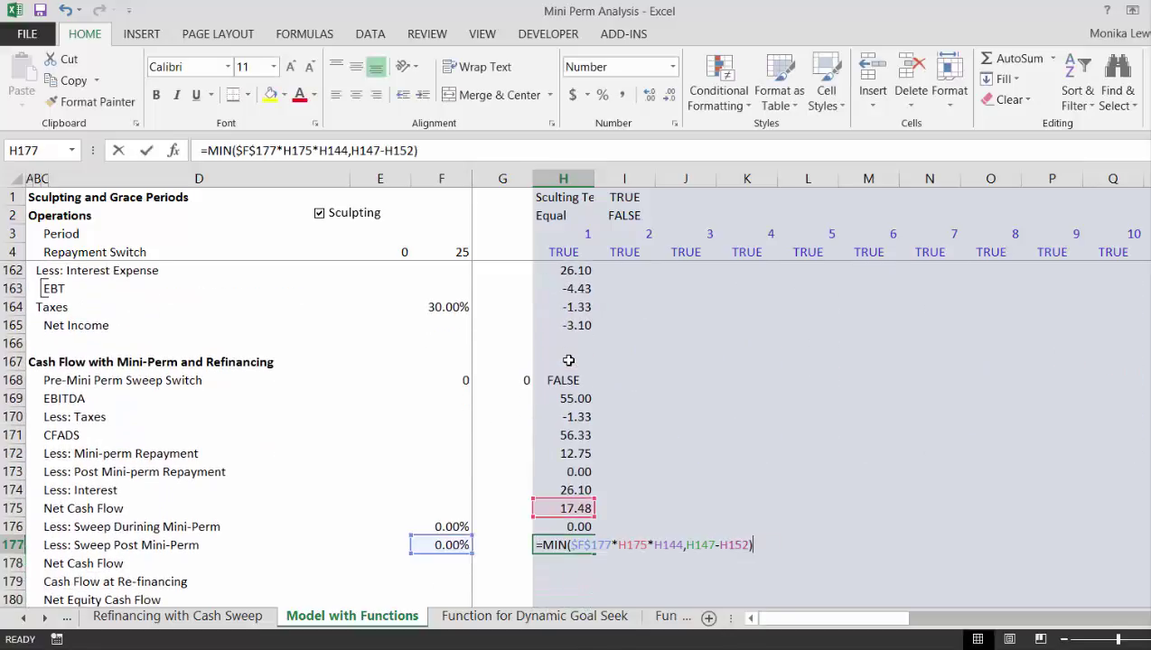
pyautogui.press('Left')
pyautogui.press('Left')
pyautogui.press('Left')
pyautogui.press('Left')
pyautogui.press('Left')
pyautogui.press('Left')
pyautogui.press('Left')
pyautogui.press('Left')
pyautogui.press('Left')
pyautogui.press('Left')
pyautogui.press('Left')
pyautogui.press('Left')
pyautogui.press('Left')
pyautogui.press('Left')
pyautogui.press('Left')
pyautogui.press('Left')
pyautogui.press('Left')
pyautogui.press('Left')
pyautogui.press('Left')
pyautogui.press('Left')
pyautogui.press('Left')
pyautogui.press('Left')
pyautogui.press('Left')
pyautogui.press('Left')
pyautogui.press('Left')
pyautogui.press('Left')
pyautogui.press('Left')
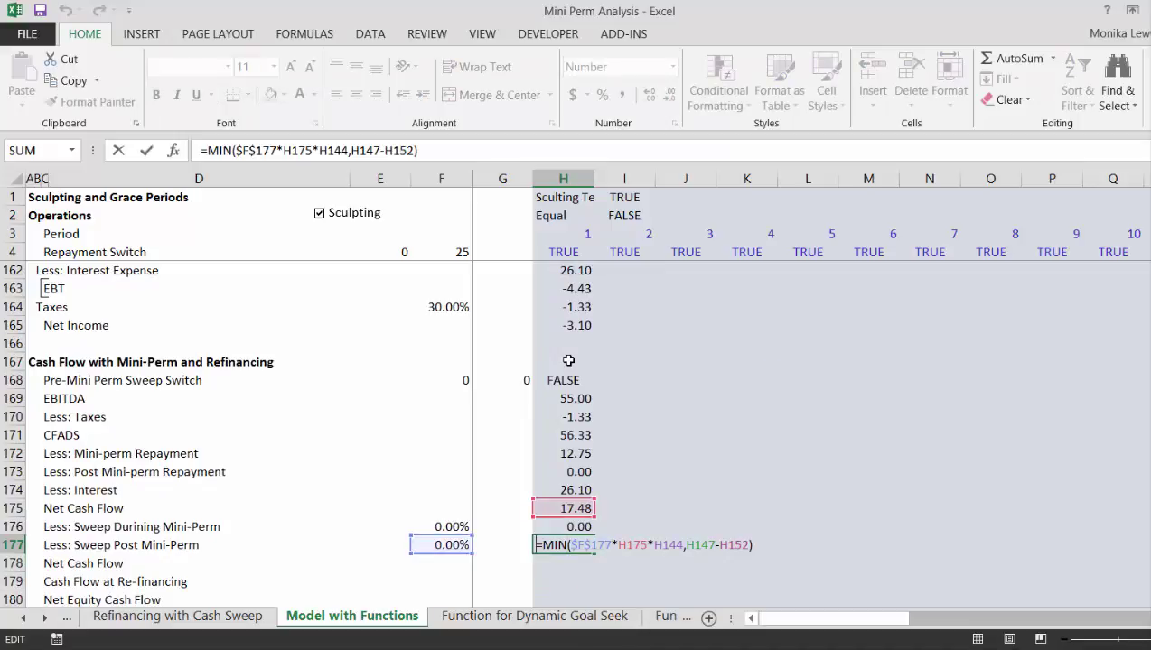
pyautogui.write('mo')
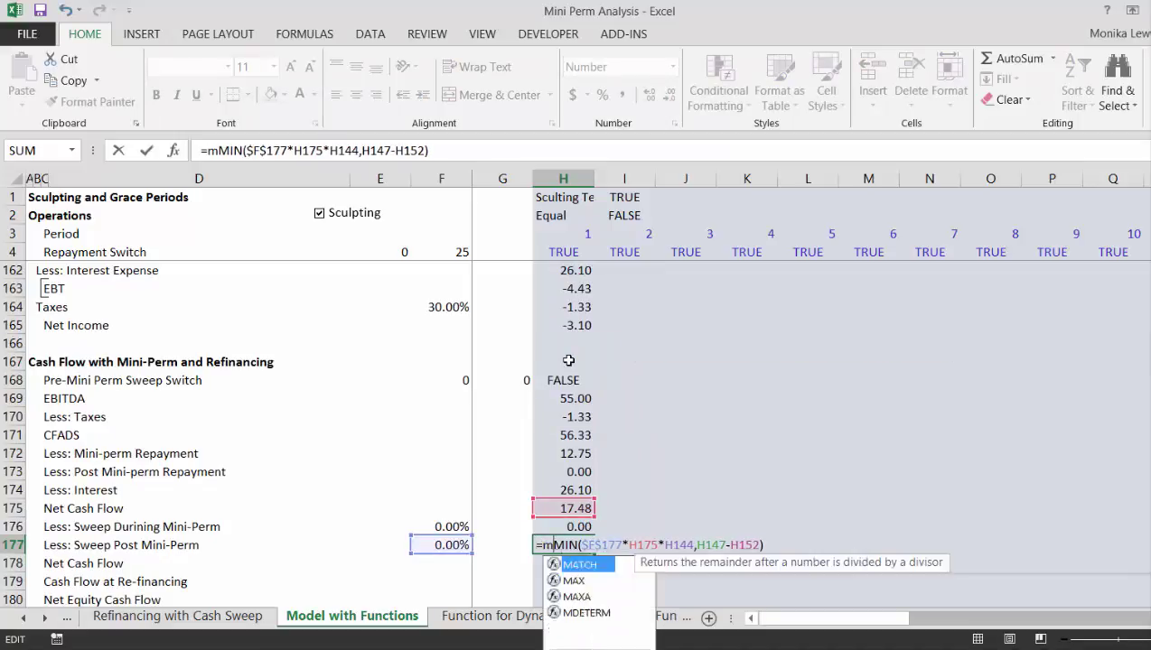
pyautogui.press('BackSpace')
pyautogui.write('ax(')
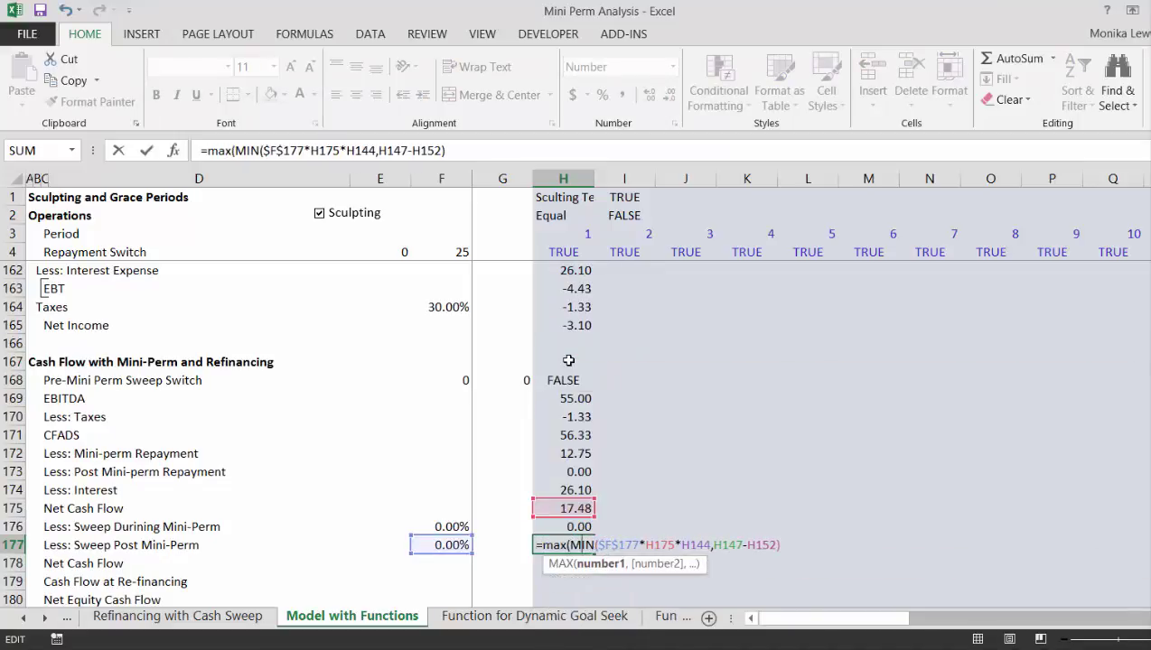
pyautogui.press('Right')
pyautogui.press('Right')
pyautogui.press('Right')
pyautogui.press('Right')
pyautogui.press('Right')
pyautogui.press('Right')
pyautogui.press('Right')
pyautogui.press('Right')
pyautogui.press('Right')
pyautogui.press('Right')
pyautogui.press('Right')
pyautogui.press('Right')
pyautogui.press('Right')
pyautogui.press('Right')
pyautogui.press('Right')
pyautogui.press('Right')
pyautogui.press('Right')
pyautogui.press('Right')
pyautogui.press('Right')
pyautogui.press('Right')
pyautogui.write(',')
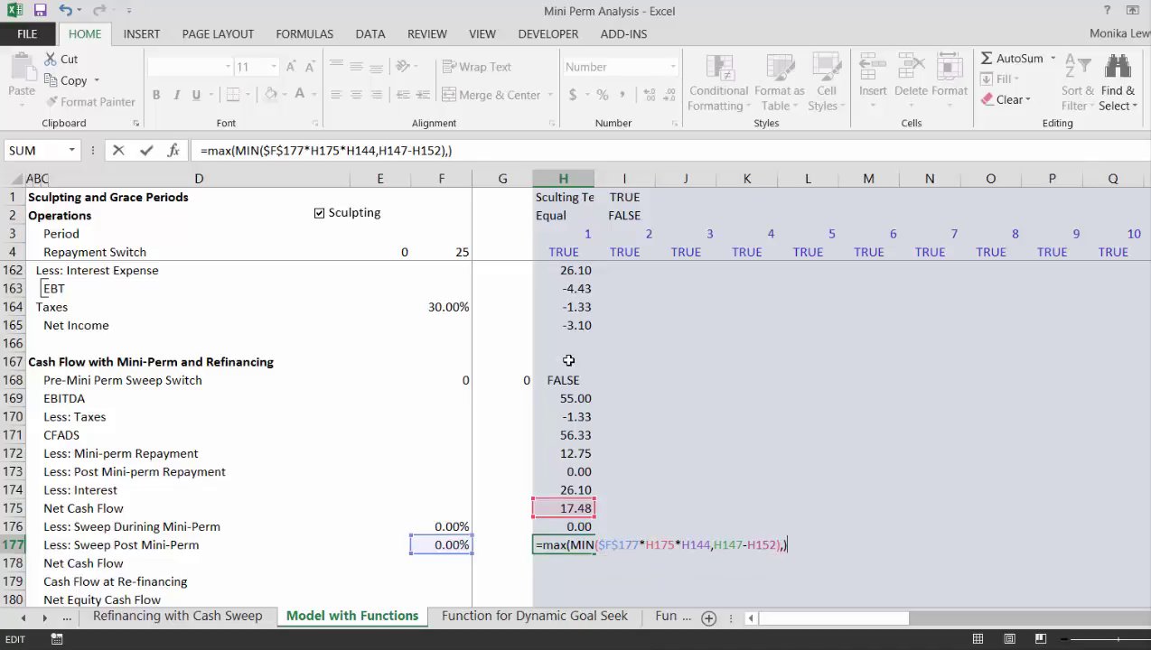
pyautogui.press('Return')
pyautogui.press('Up')
pyautogui.press('F2')
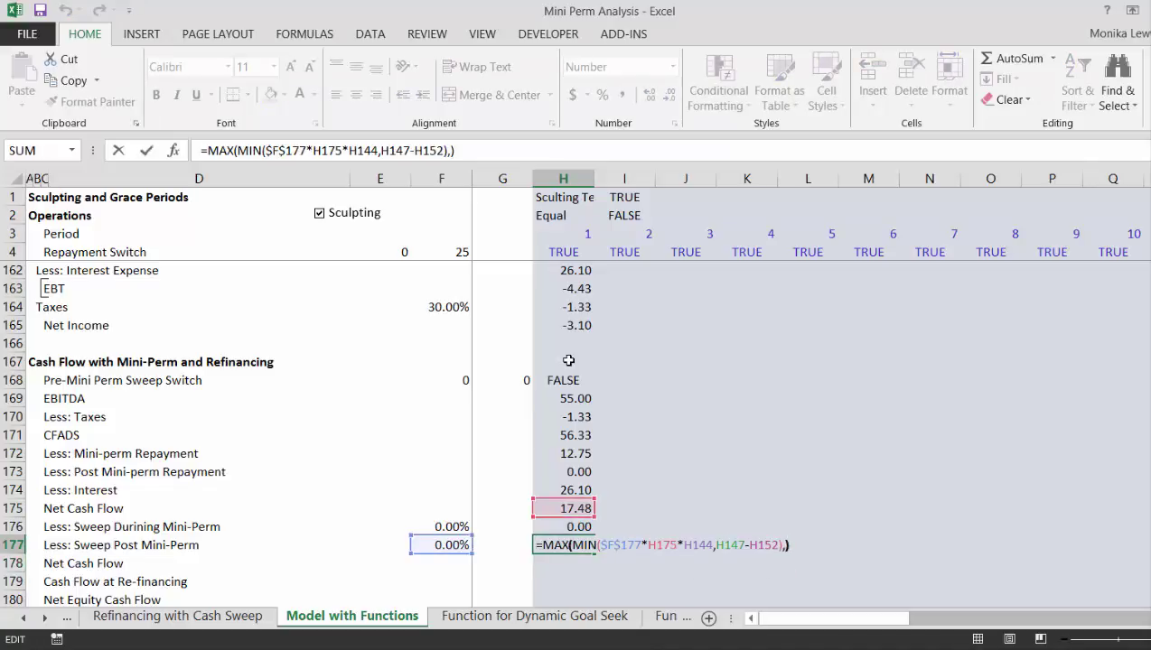
pyautogui.write('0')
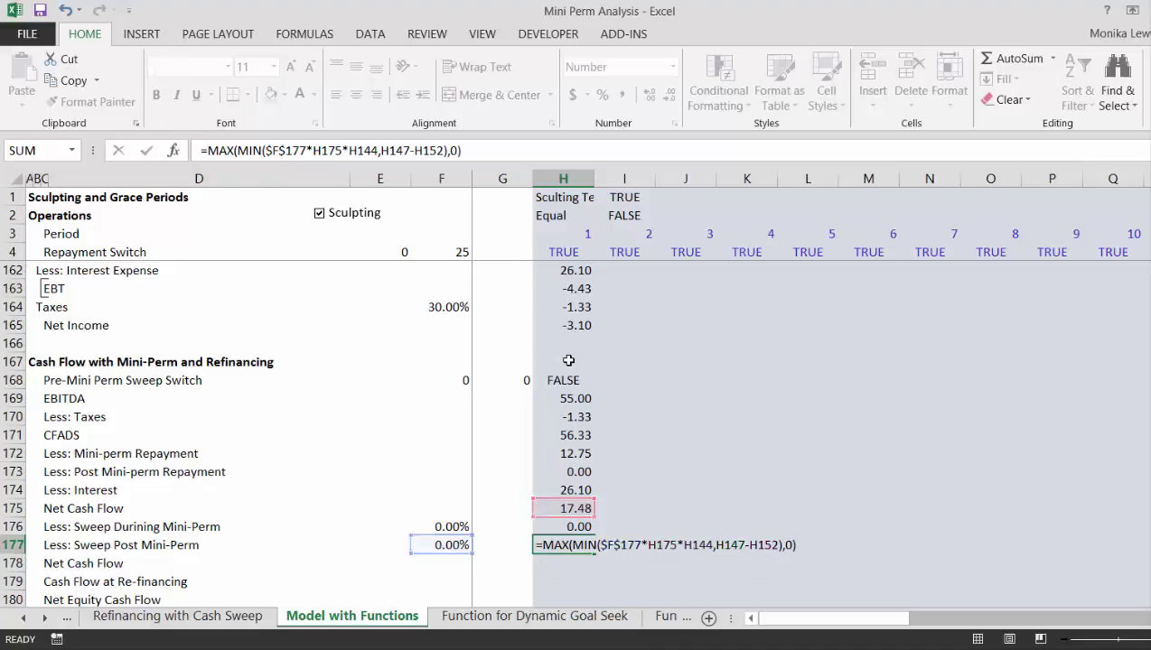
pyautogui.press('Return')
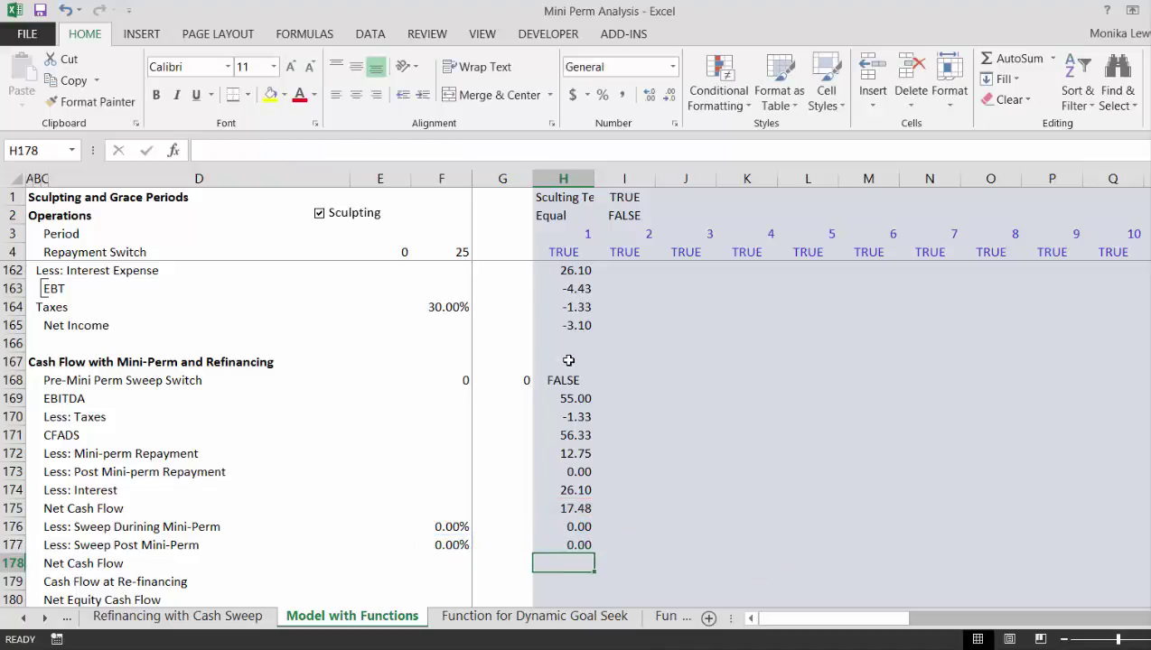
# Step: Calculate the Net Cash Flow after both sweeps in H178 with =H175-H176-H177
pyautogui.write('=')
pyautogui.press('Up')
pyautogui.press('Up')
pyautogui.press('Up')
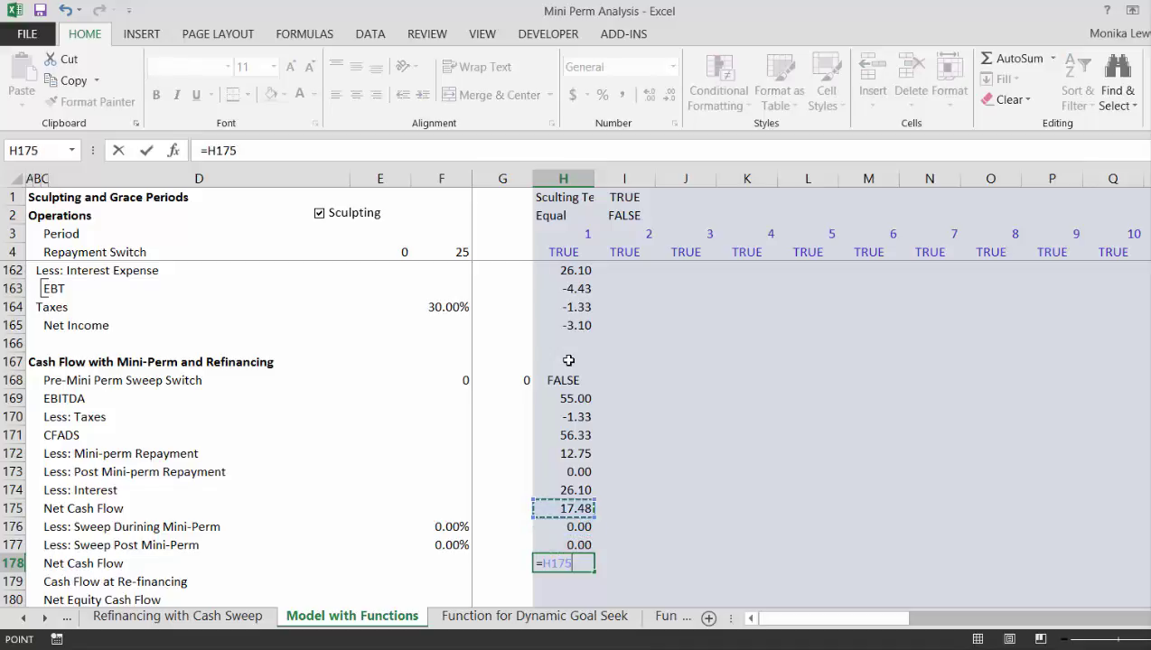
pyautogui.write('-')
pyautogui.press('Up')
pyautogui.press('Up')
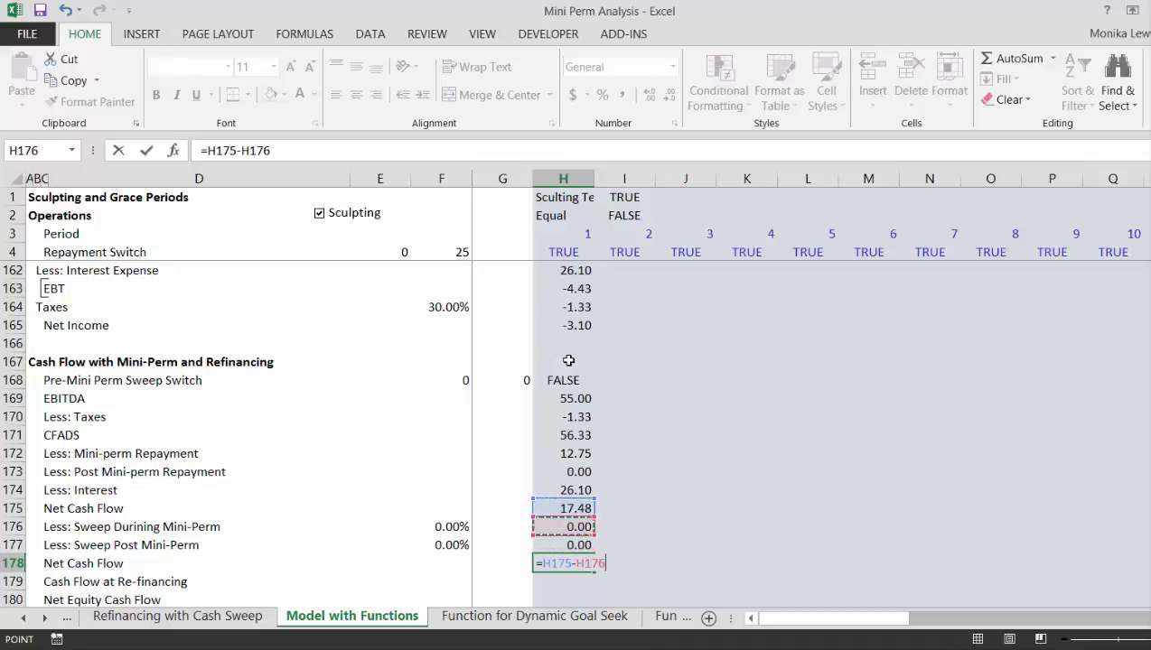
pyautogui.write('-')
pyautogui.press('Up')
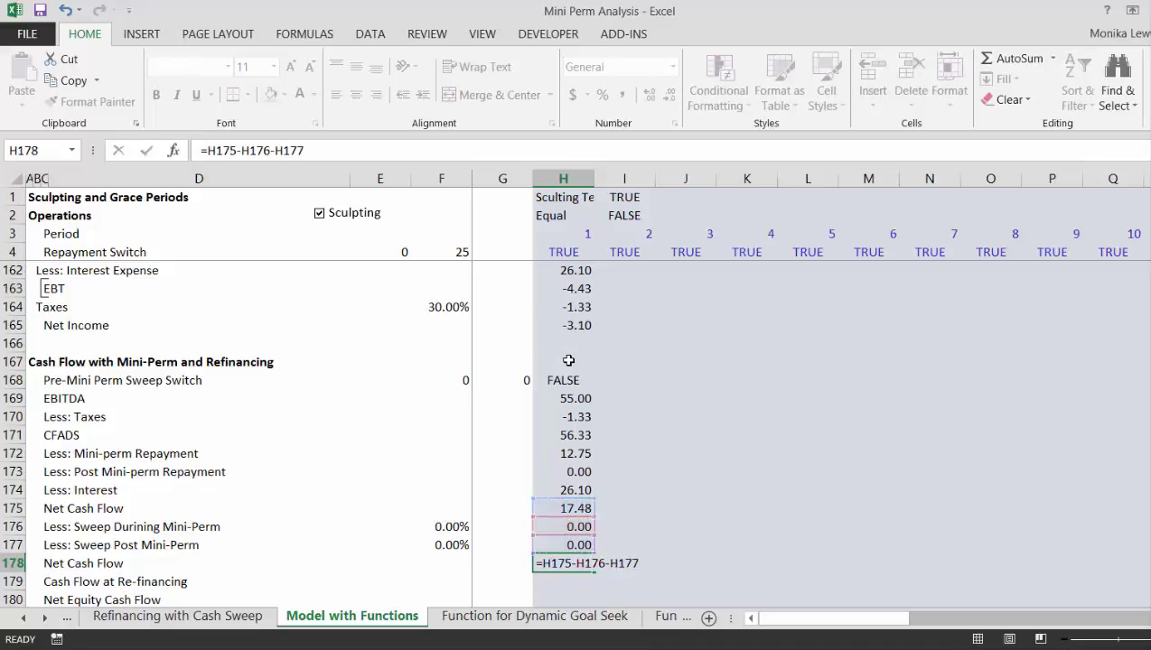
pyautogui.hotkey('ctrl', 'Return')
# Step: Calculate the Cash Flow at Re-financing in H179 as re-financed debt less debt repaid at the mini-perm date, =H150-H151
pyautogui.press('Down')
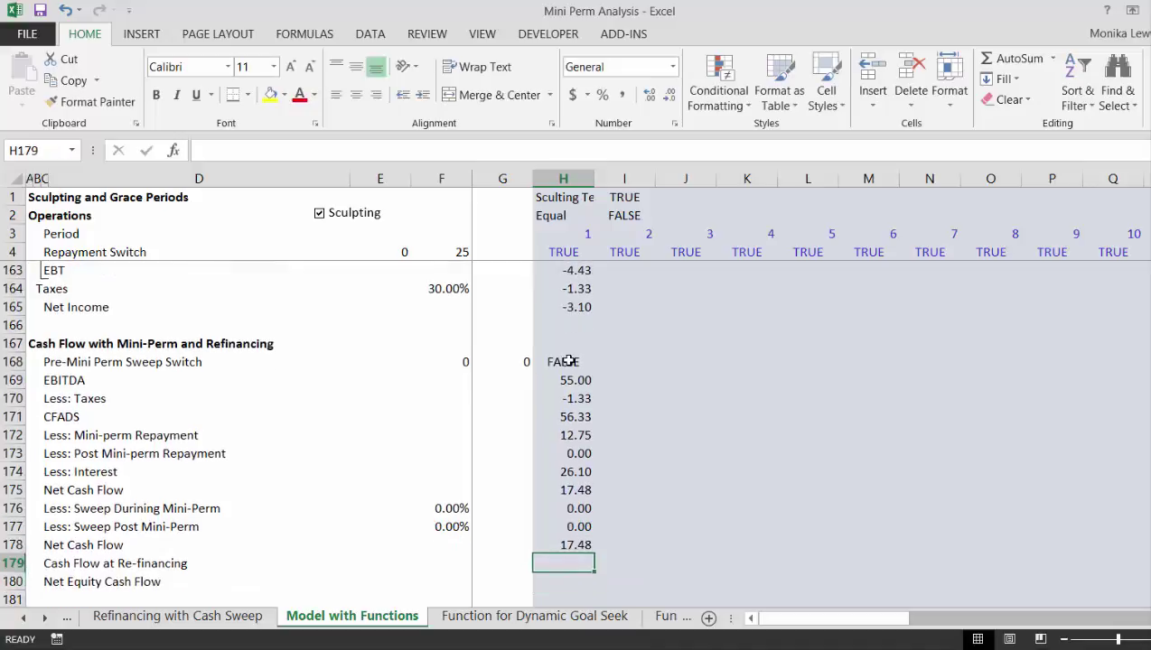
pyautogui.write('=')
pyautogui.press('Up')
pyautogui.press('Up')
pyautogui.press('Up')
pyautogui.press('Up')
pyautogui.press('Up')
pyautogui.press('Up')
pyautogui.press('Up')
pyautogui.press('Up')
pyautogui.press('Up')
pyautogui.press('Up')
pyautogui.press('Up')
pyautogui.press('Up')
pyautogui.press('Up')
pyautogui.press('Up')
pyautogui.press('Up')
pyautogui.press('Up')
pyautogui.press('Up')
pyautogui.press('Up')
pyautogui.press('Up')
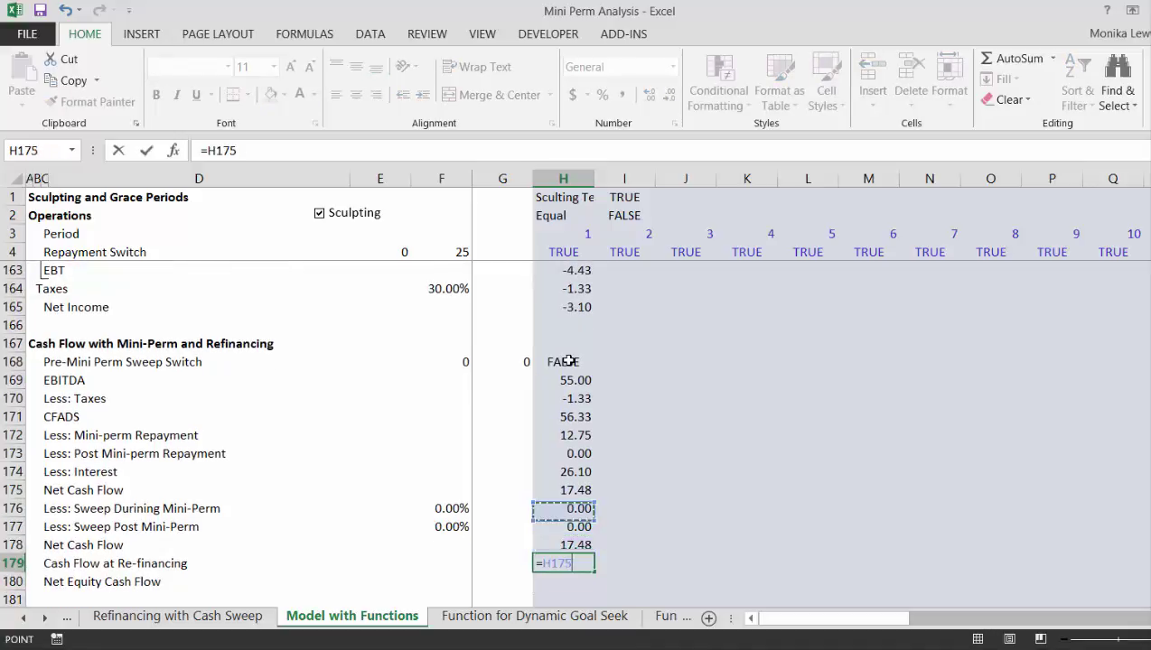
pyautogui.press('Up')
pyautogui.press('Up')
pyautogui.press('Up')
pyautogui.press('Up')
pyautogui.press('Up')
pyautogui.press('Up')
pyautogui.press('Up')
pyautogui.press('Up')
pyautogui.press('Up')
pyautogui.press('Up')
pyautogui.press('Up')
pyautogui.press('Up')
pyautogui.press('Up')
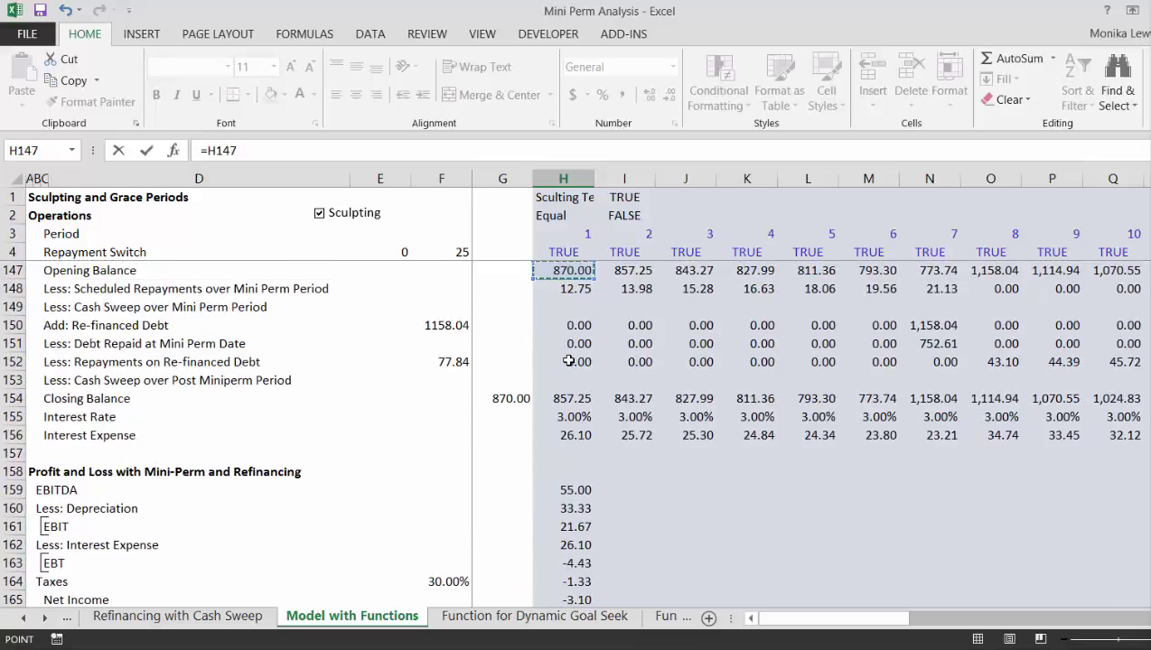
pyautogui.press('Down')
pyautogui.press('Down')
pyautogui.press('Down')
pyautogui.press('Down')
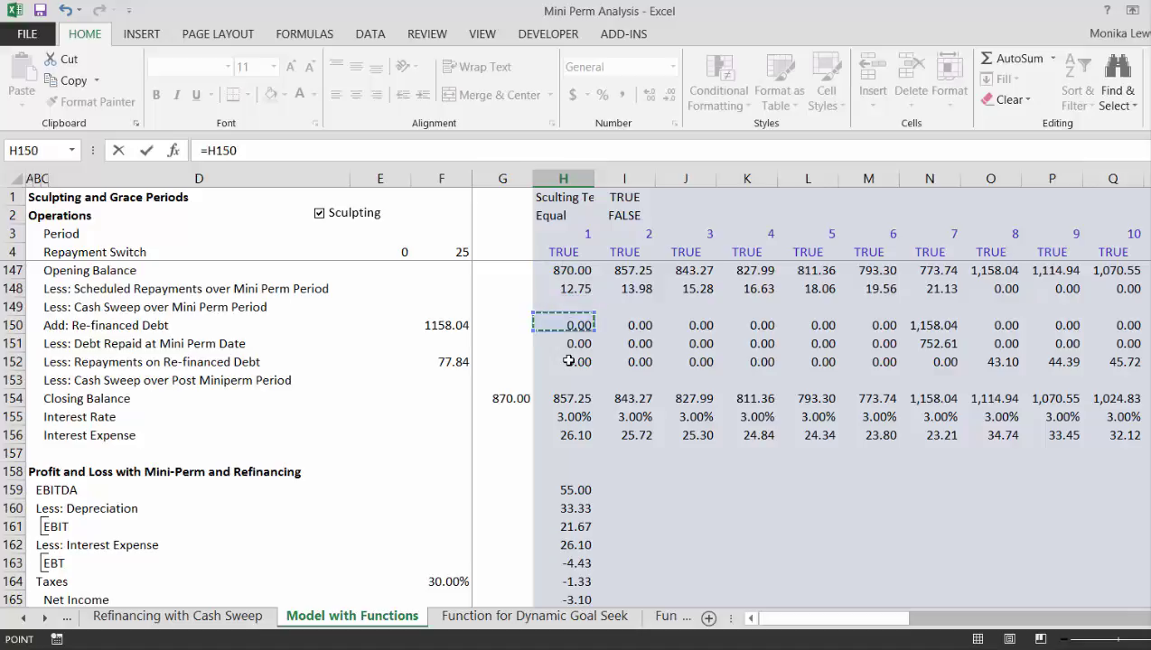
pyautogui.press('Up')
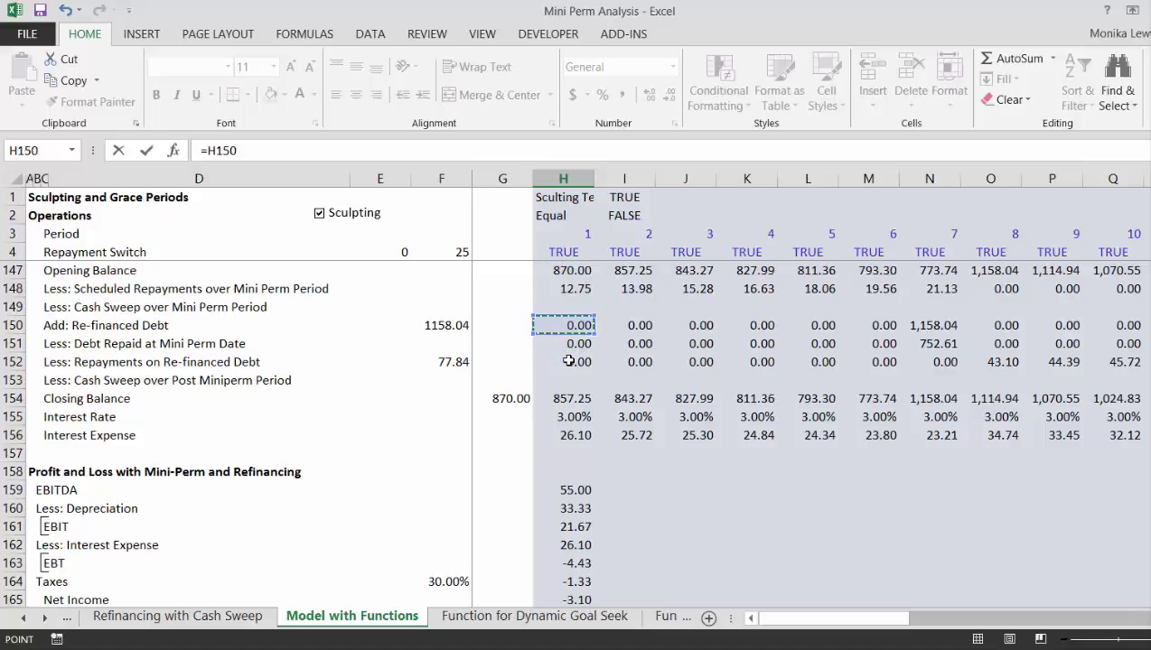
pyautogui.write('-')
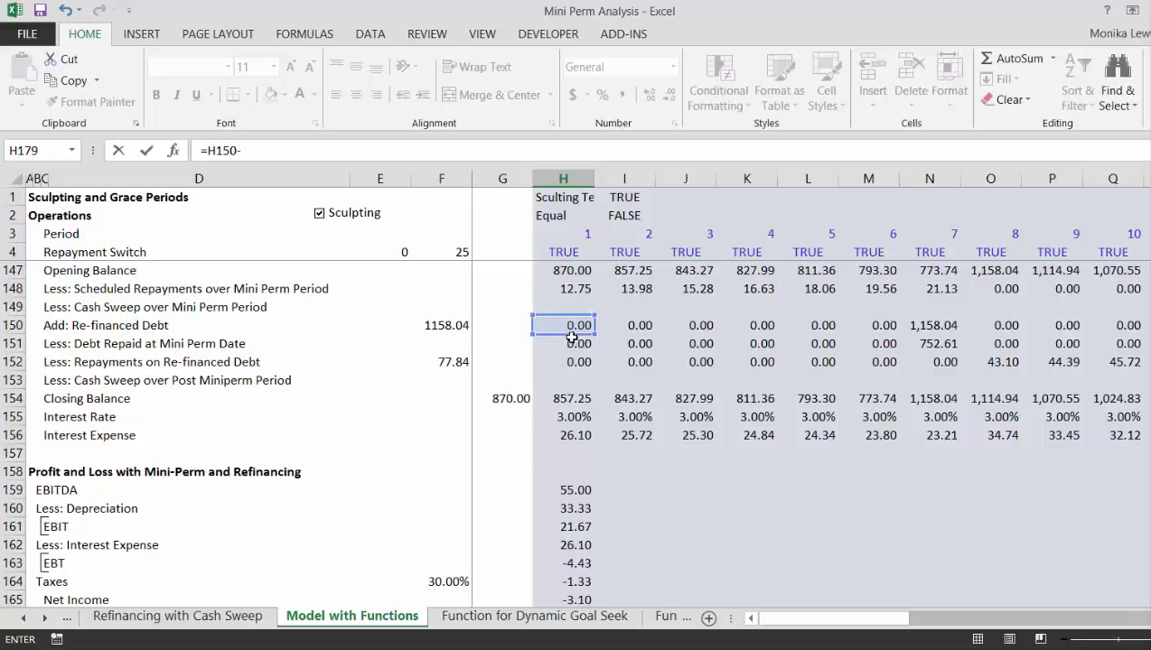
pyautogui.click(570, 341)
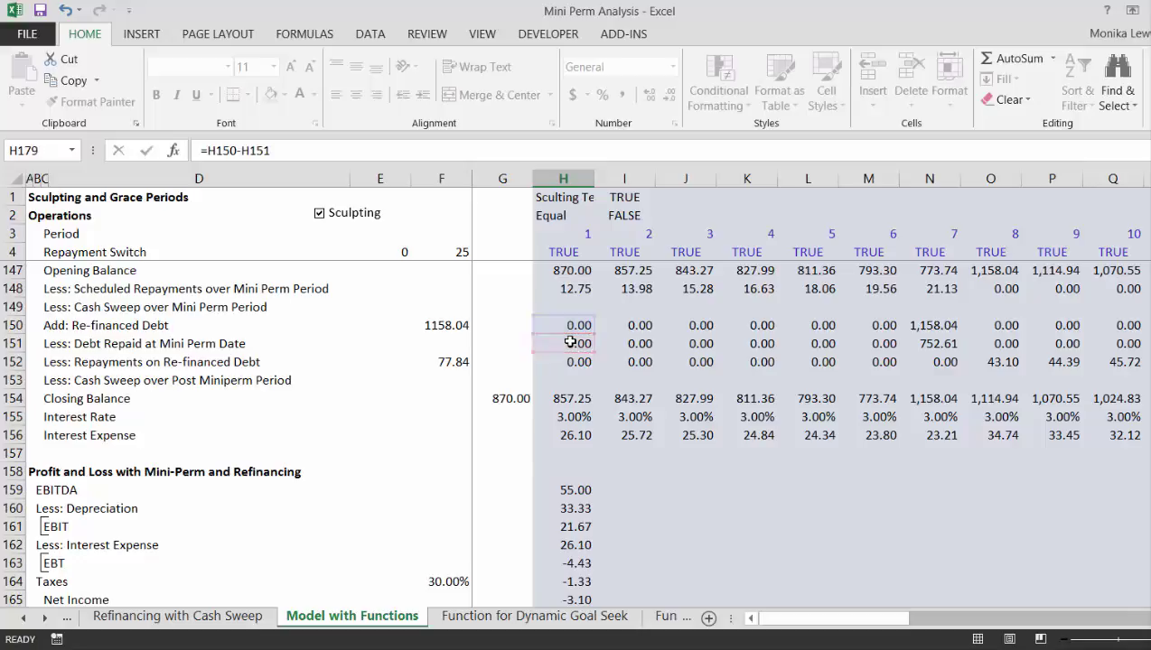
pyautogui.press('Return')
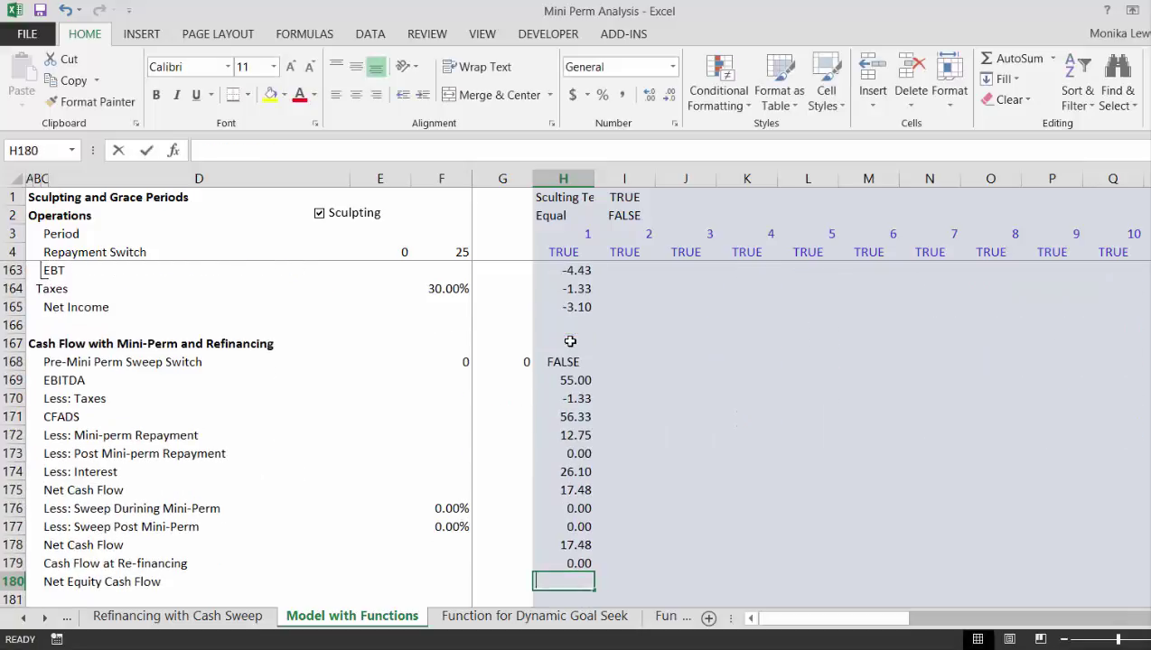
# Step: Enter the Net Equity Cash Flow formula in H180 as =H178-H179
pyautogui.write('=')
pyautogui.press('Up')
pyautogui.press('Up')
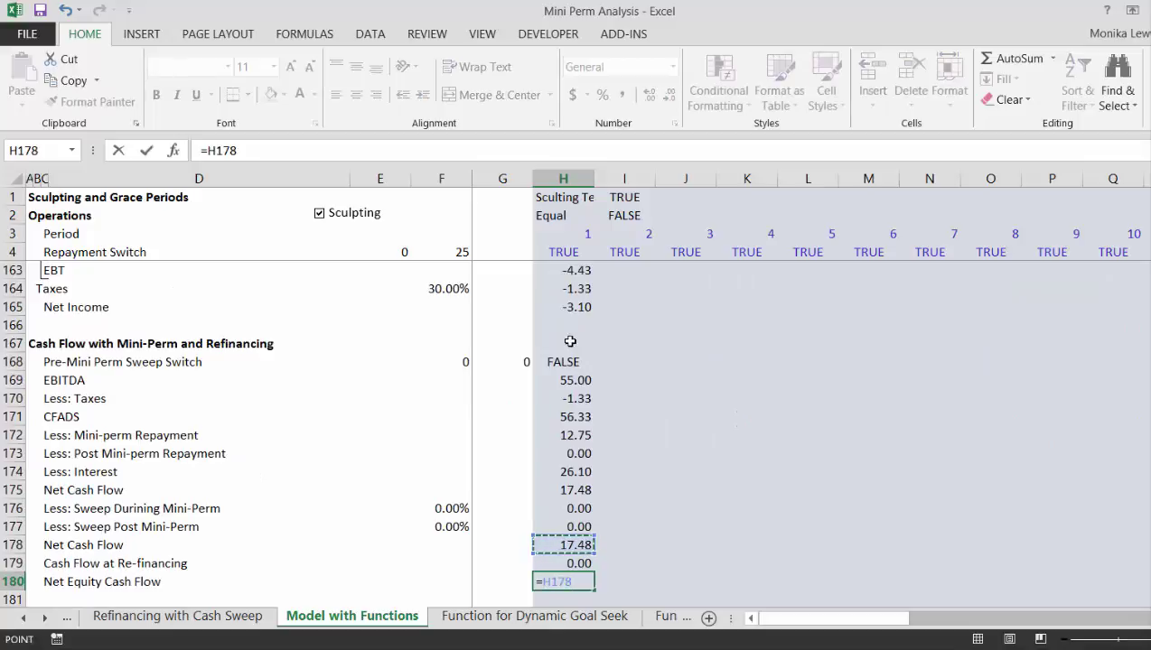
pyautogui.write('-')
pyautogui.press('Up')
pyautogui.press('Return')
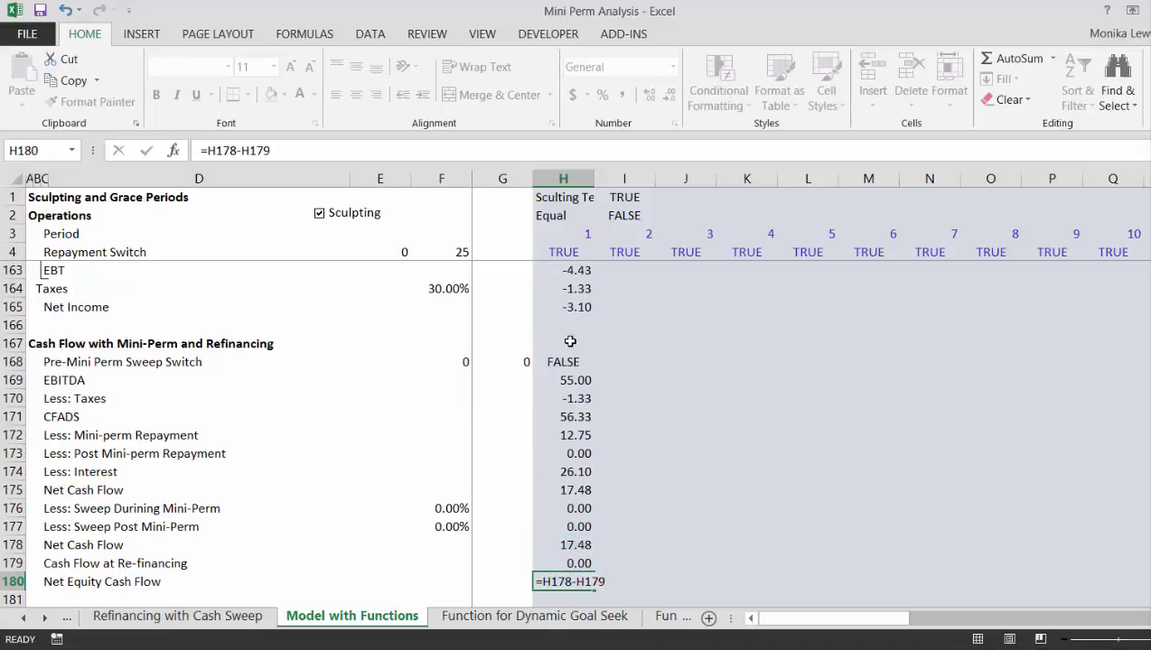
# Step: Correct the Net Equity Cash Flow formula in H180 by replacing the minus operator between H178 and H179
pyautogui.press('Up')
pyautogui.press('F2')
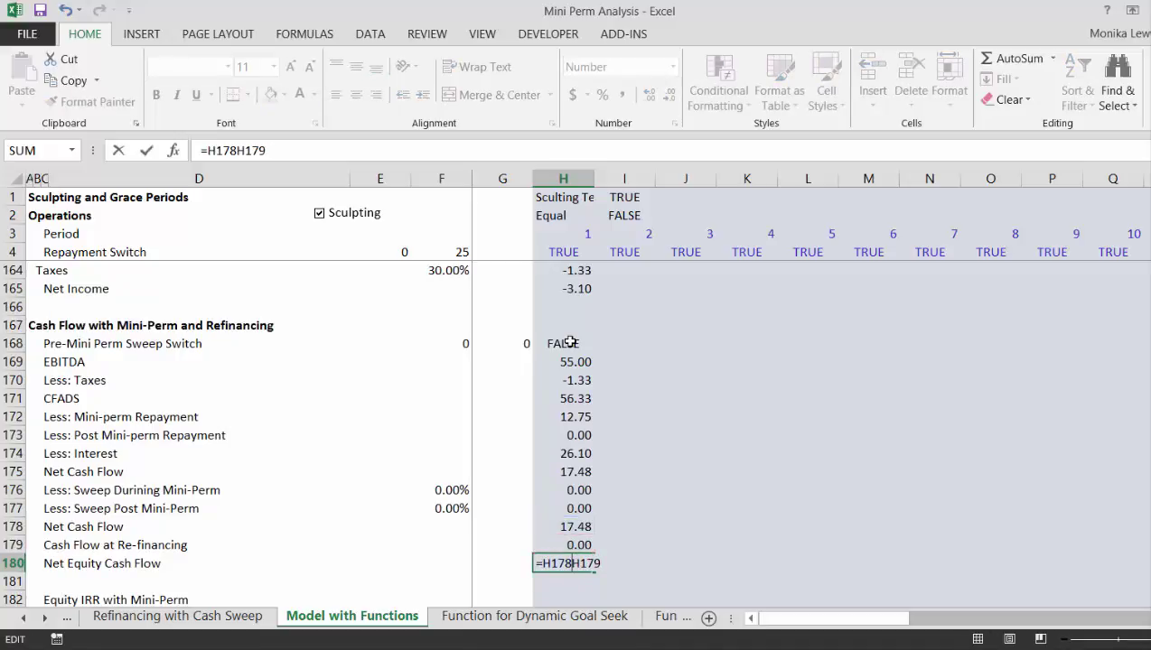
pyautogui.press('Return')
pyautogui.press('Up')
pyautogui.press('Up')
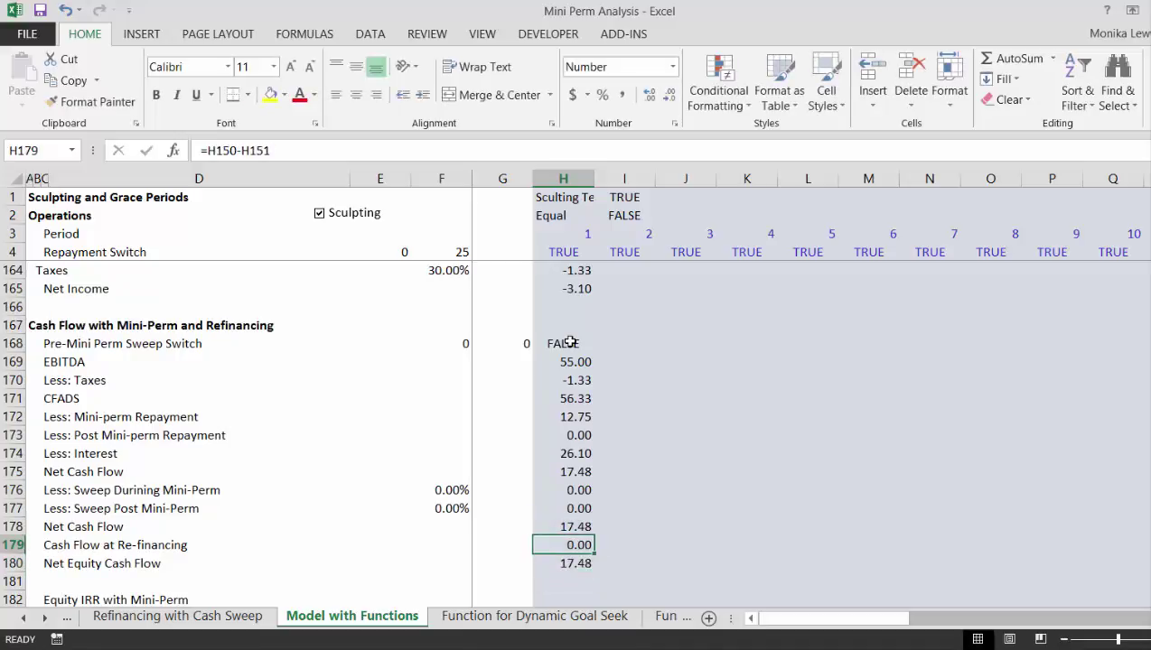
# Step: Relabel the refinancing cash flow line in C179 as "Add: Cash Flow at Re-financing"
pyautogui.press('Left')
pyautogui.press('Left')
pyautogui.press('Left')
pyautogui.press('Left')
pyautogui.press('Left')
pyautogui.press('Left')
pyautogui.press('Right')
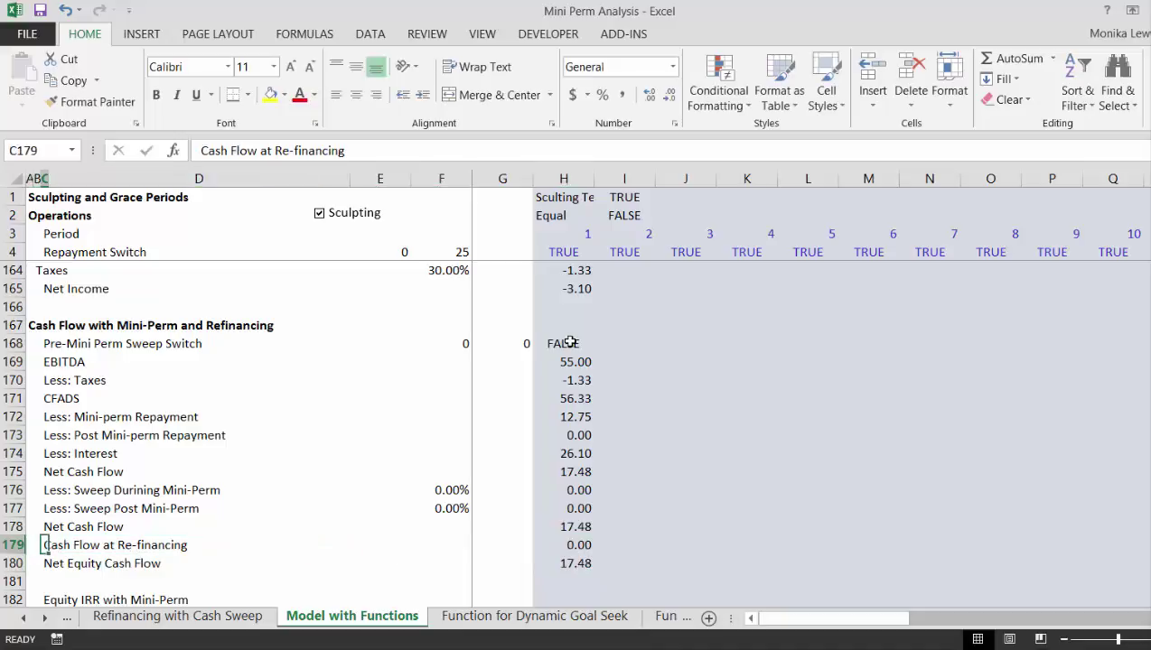
pyautogui.press('F2')
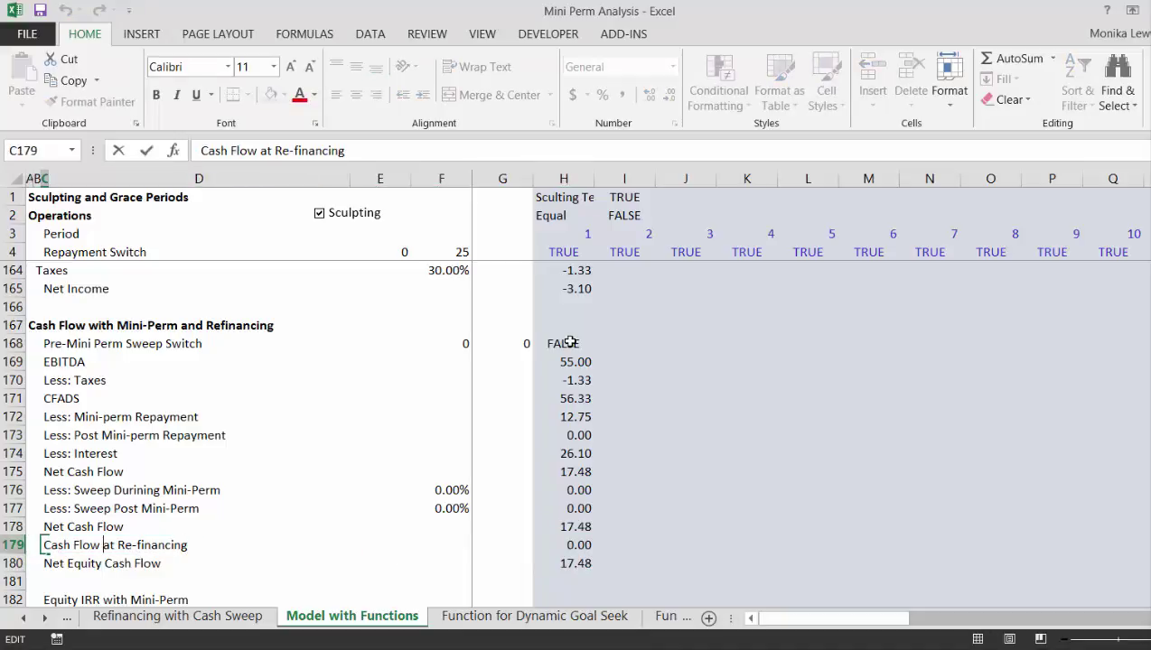
pyautogui.write('Add')
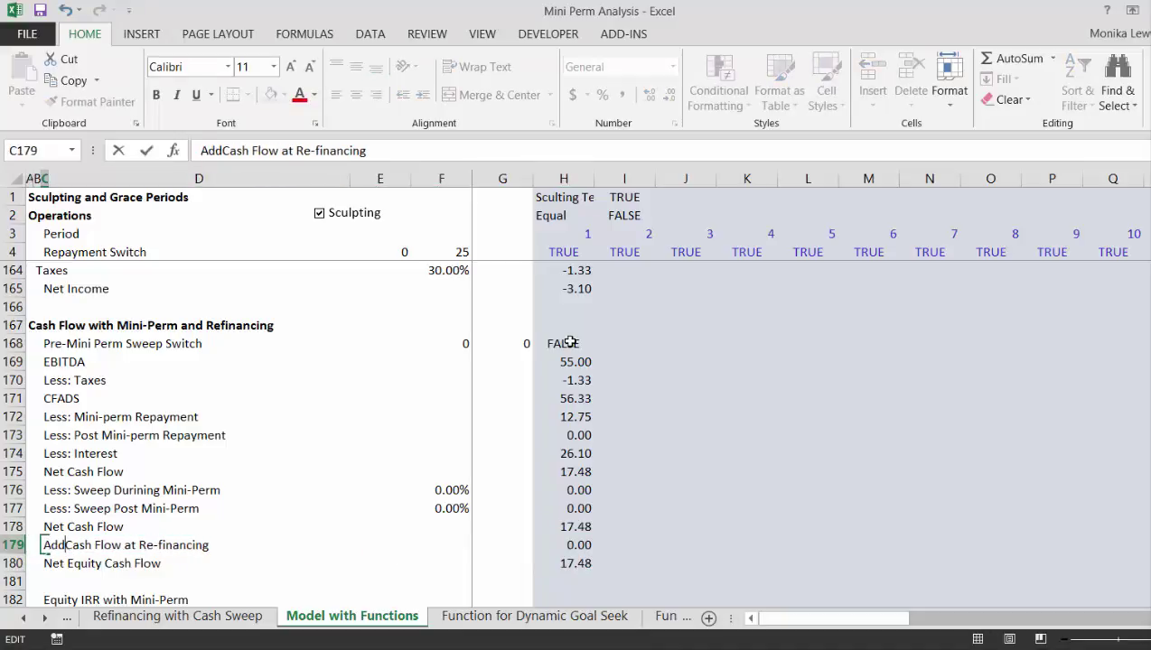
pyautogui.write(':')
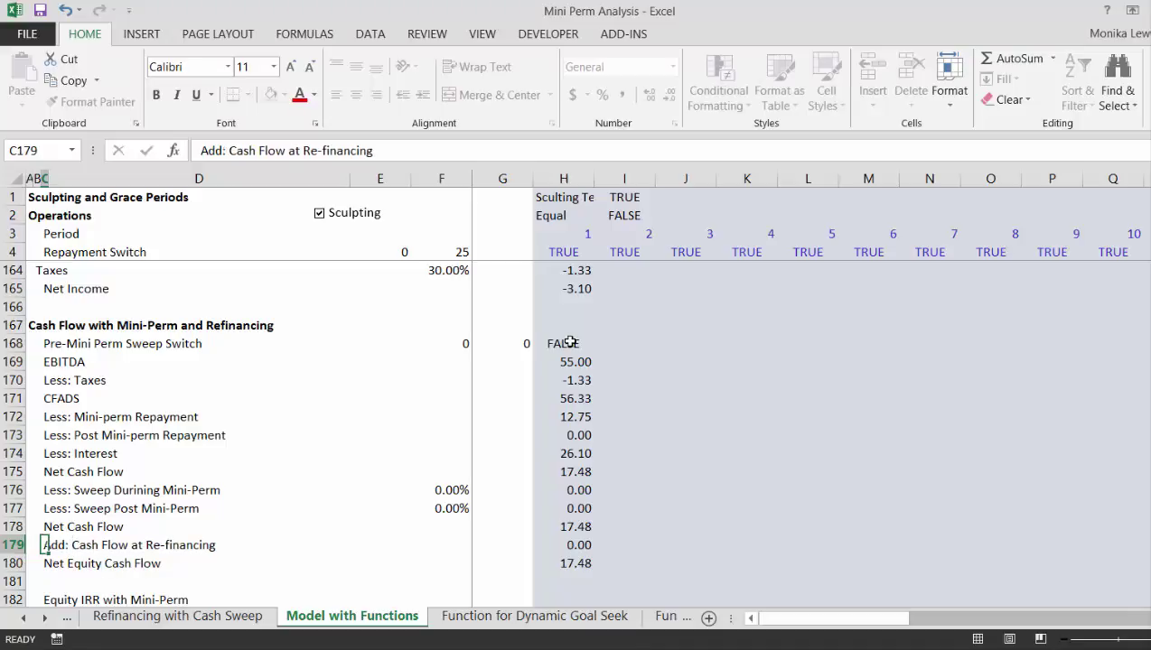
pyautogui.press('Return')
# Step: Copy the profit and loss and cash flow formulas in H159:H180 across all remaining periods
pyautogui.press('Right')
pyautogui.press('Right')
pyautogui.press('Right')
pyautogui.press('Right')
pyautogui.press('Right')
pyautogui.press('Up')
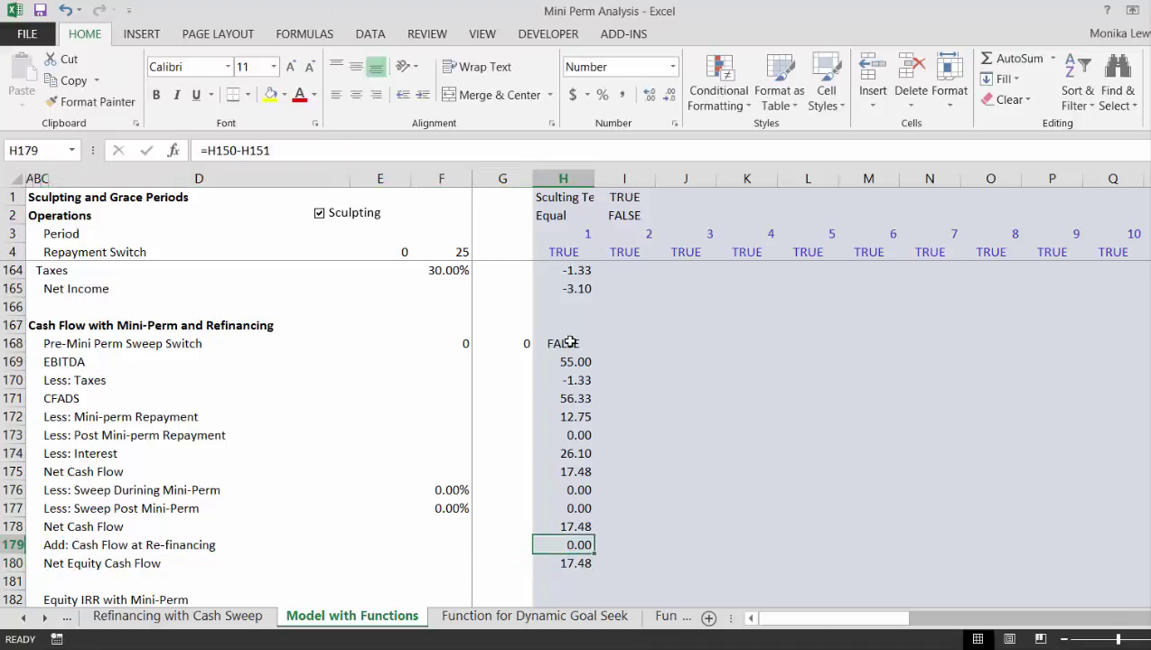
pyautogui.press('Up')
pyautogui.press('Up')
pyautogui.press('Up')
pyautogui.press('Up')
pyautogui.press('Up')
pyautogui.press('Up')
pyautogui.press('Up')
pyautogui.press('Up')
pyautogui.press('Up')
pyautogui.press('Up')
pyautogui.press('Up')
pyautogui.press('Up')
pyautogui.press('Up')
pyautogui.press('Up')
pyautogui.press('Up')
pyautogui.press('Up')
pyautogui.press('Up')
pyautogui.press('Up')
pyautogui.press('Up')
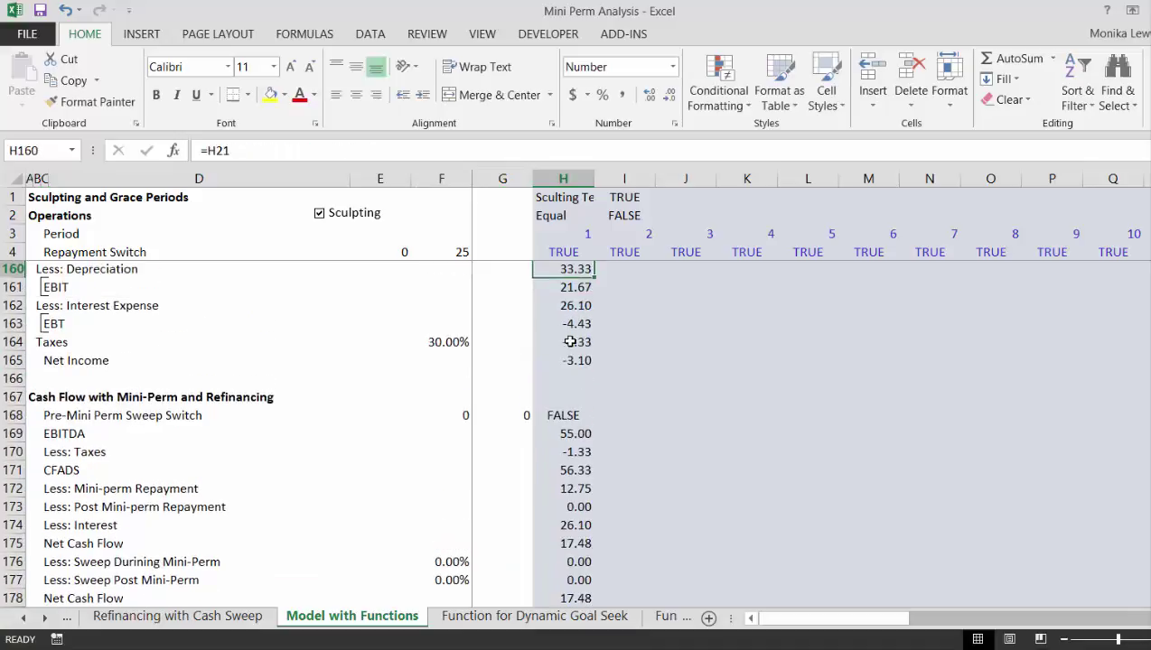
pyautogui.press('Up')
pyautogui.press('Up')
pyautogui.press('Up')
pyautogui.press('Down')
pyautogui.press('Down')
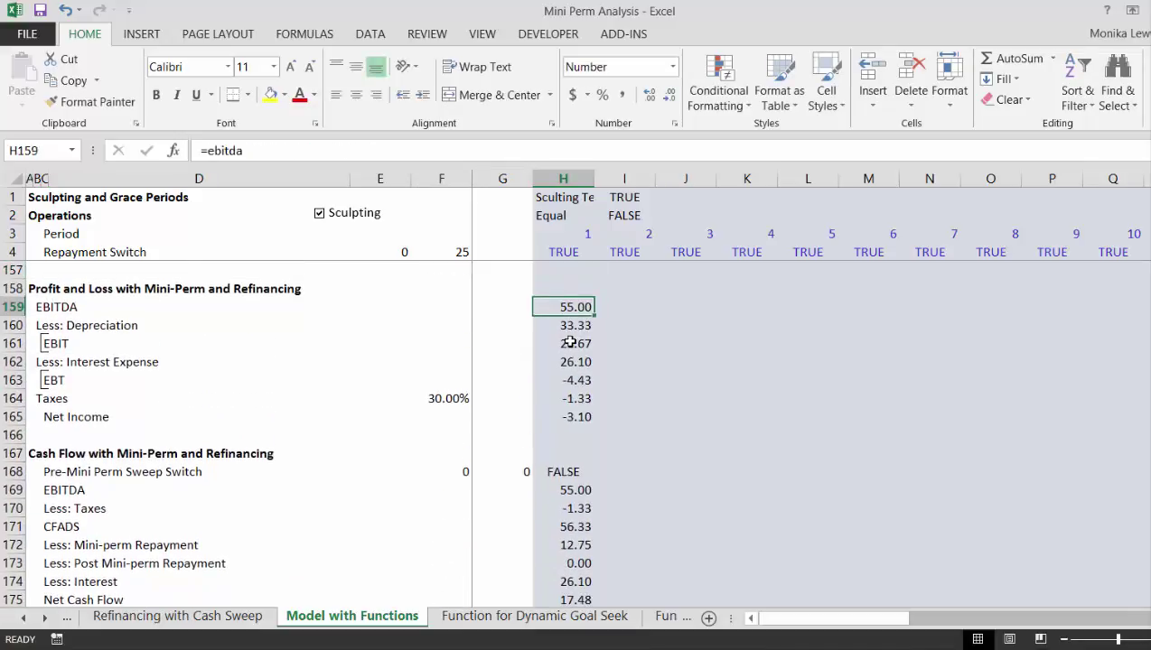
pyautogui.hotkey('shift', 'Down')
pyautogui.hotkey('shift', 'Down')
pyautogui.hotkey('shift', 'Down')
pyautogui.hotkey('shift', 'Down')
pyautogui.hotkey('shift', 'Down')
pyautogui.hotkey('shift', 'Down')
pyautogui.hotkey('shift', 'Down')
pyautogui.hotkey('shift', 'Down')
pyautogui.hotkey('shift', 'Down')
pyautogui.hotkey('shift', 'Down')
pyautogui.hotkey('shift', 'Down')
pyautogui.hotkey('shift', 'Down')
pyautogui.hotkey('shift', 'Down')
pyautogui.hotkey('shift', 'Down')
pyautogui.hotkey('shift', 'Down')
pyautogui.hotkey('shift', 'Down')
pyautogui.hotkey('shift', 'Down')
pyautogui.hotkey('shift', 'Down')
pyautogui.hotkey('shift', 'Down')
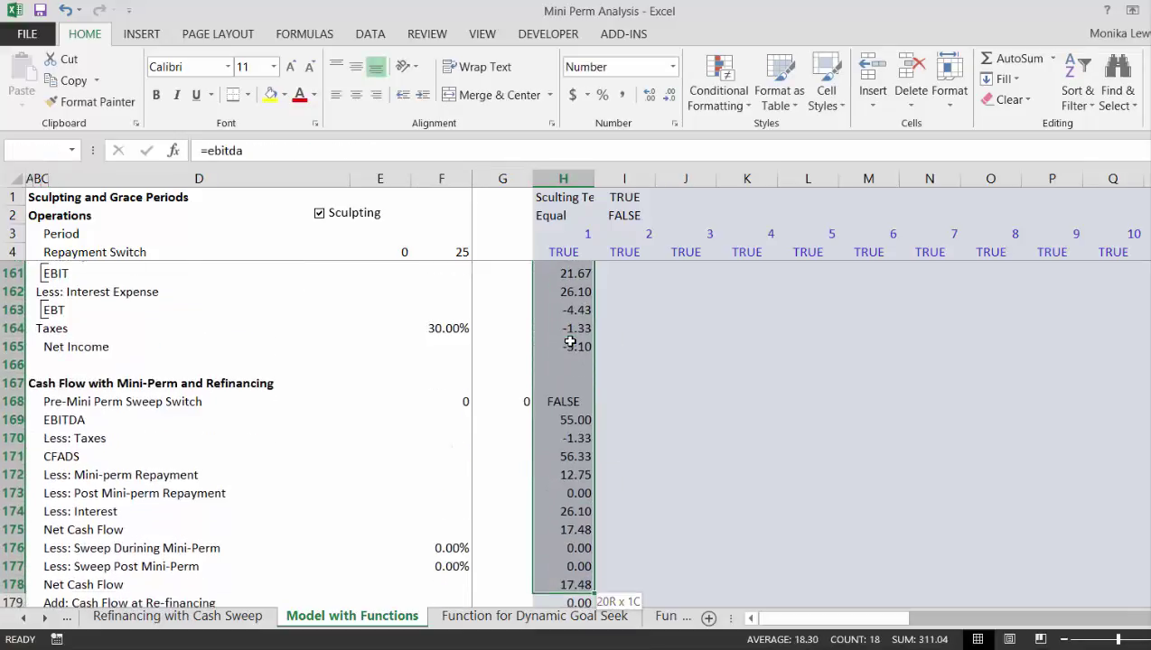
pyautogui.hotkey('shift', 'Down')
pyautogui.hotkey('shift', 'Down')
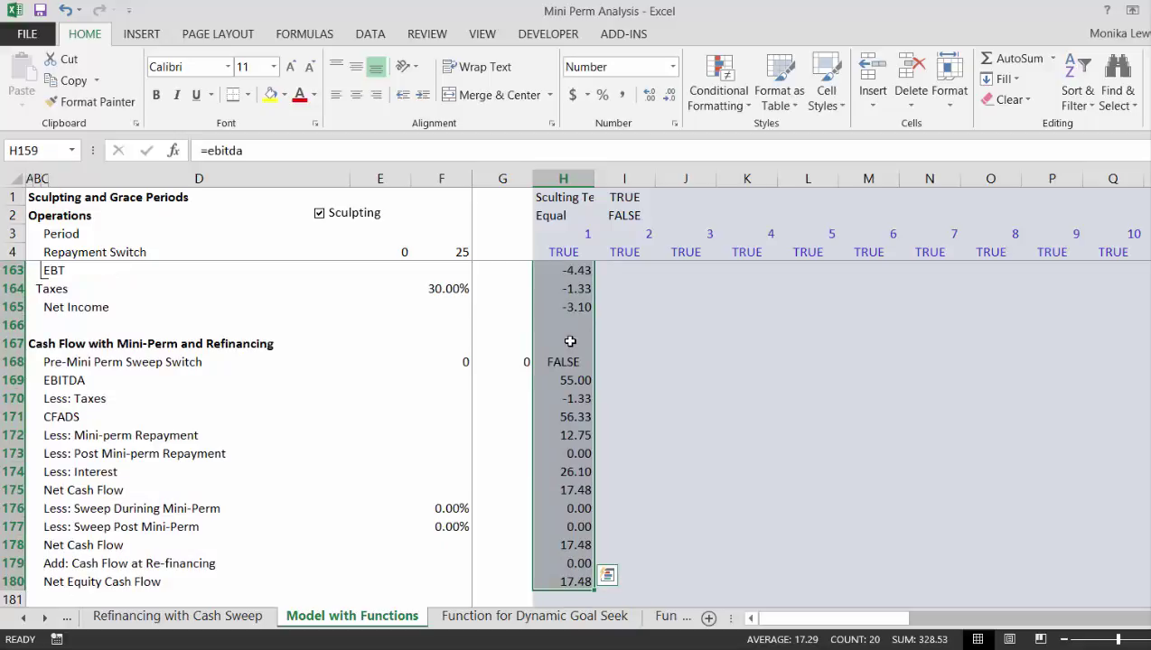
pyautogui.hotkey('ctrl', 'shift', 'r')
# Step: Put an outline border around the EBIT row 161 from its label in column C through the last period
pyautogui.press('Left')
pyautogui.press('Left')
pyautogui.press('Up')
pyautogui.press('Up')
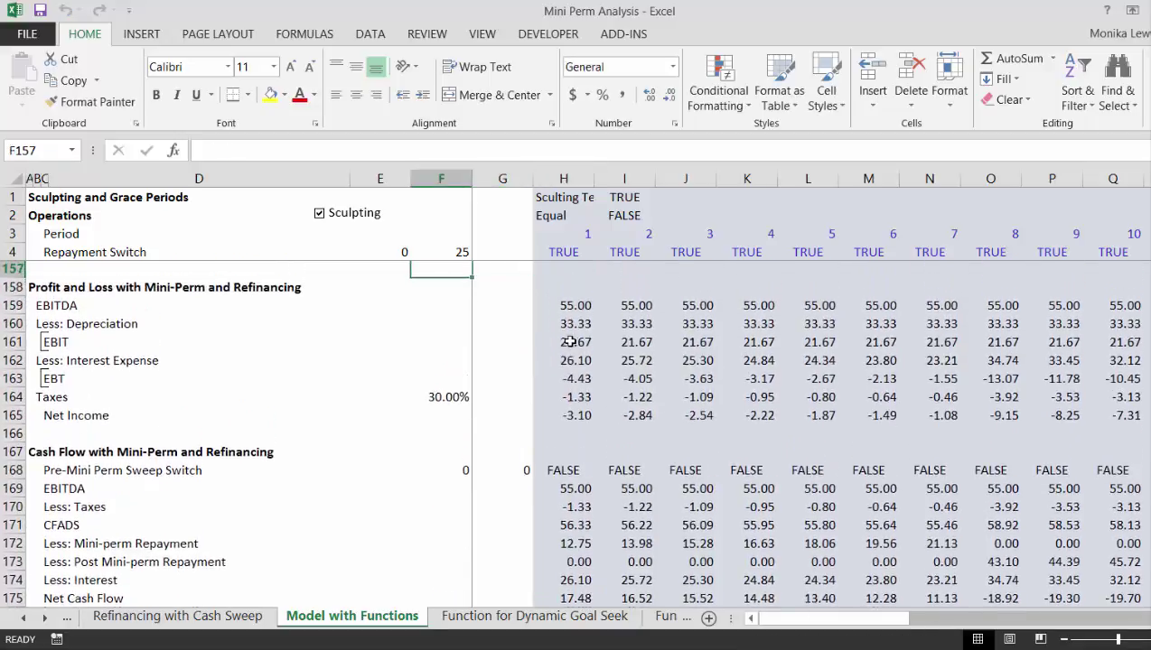
pyautogui.press('Down')
pyautogui.press('Down')
pyautogui.press('Down')
pyautogui.press('Down')
pyautogui.press('Left')
pyautogui.press('Left')
pyautogui.press('Left')
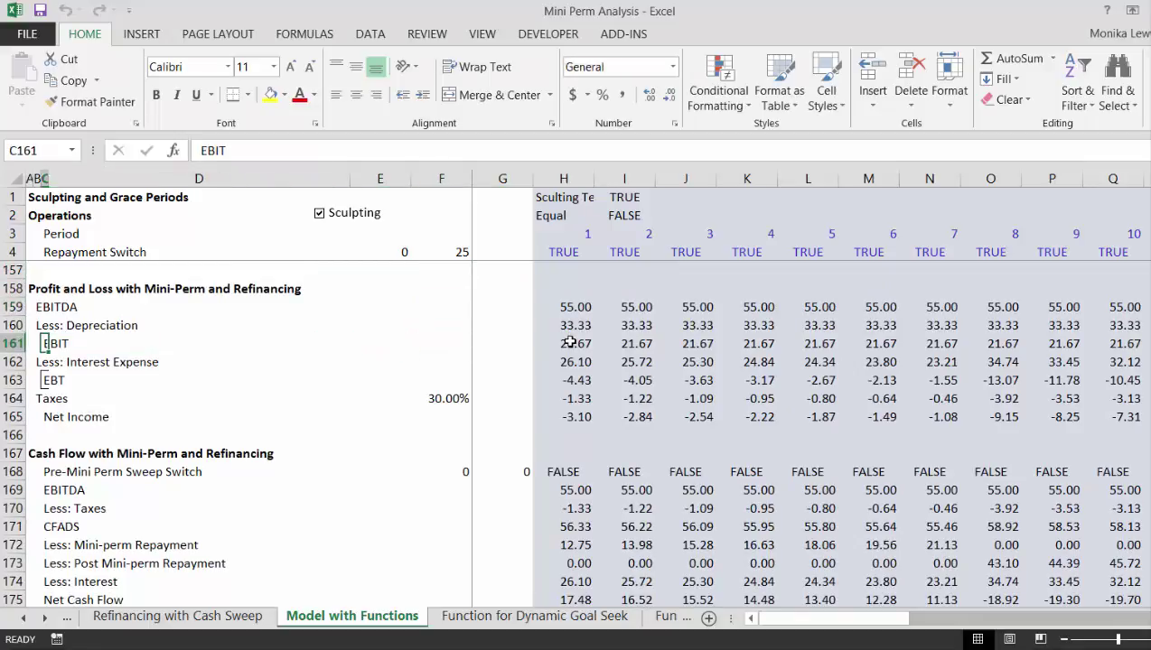
pyautogui.hotkey('ctrl', 'shift', 'Right')
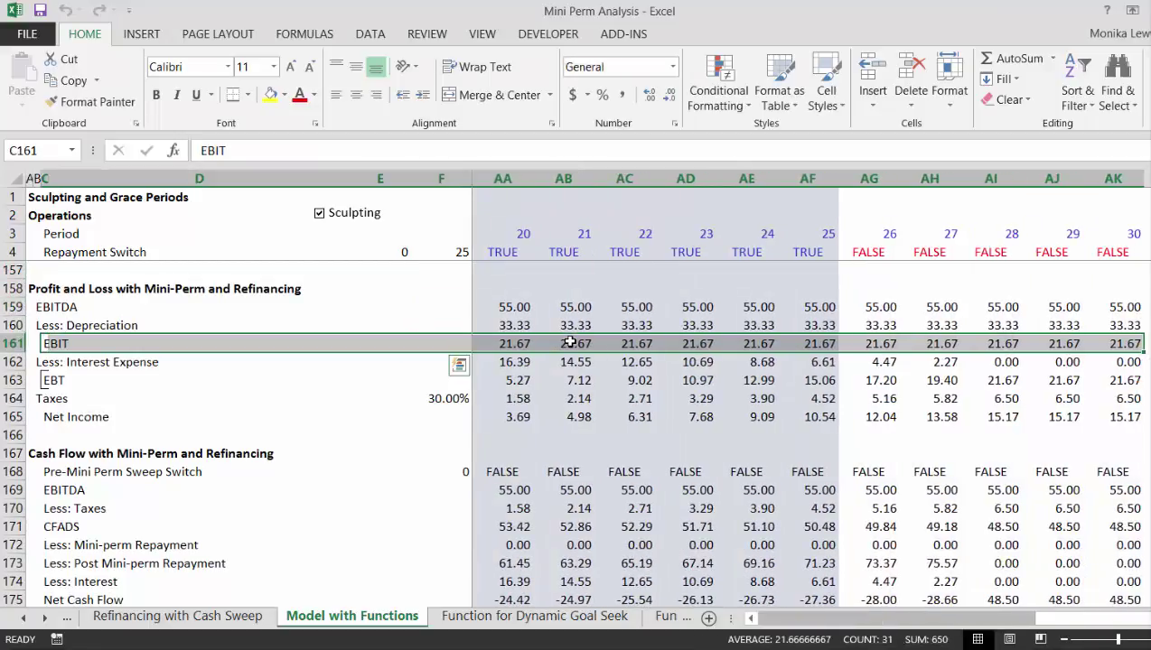
pyautogui.hotkey('ctrl', 'c')
# Step: Outline the EBT row 163 with the same border, from column C through AK
pyautogui.press('Down')
pyautogui.press('Down')
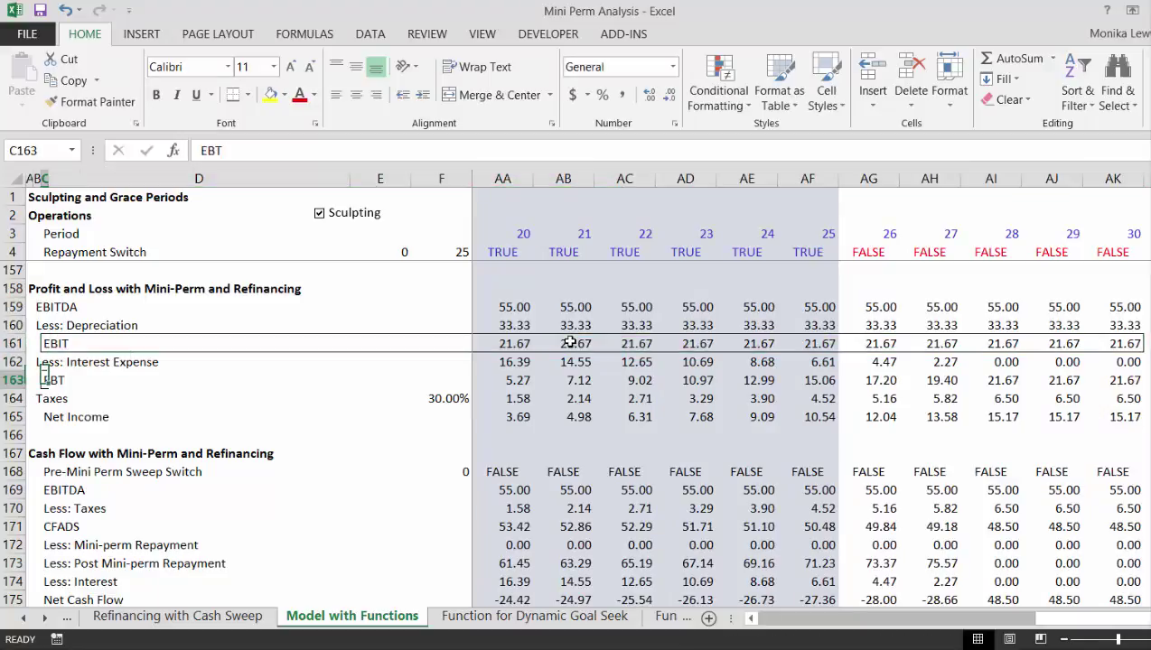
pyautogui.hotkey('ctrl', 'shift', 'Right')
pyautogui.hotkey('ctrl', 'v')
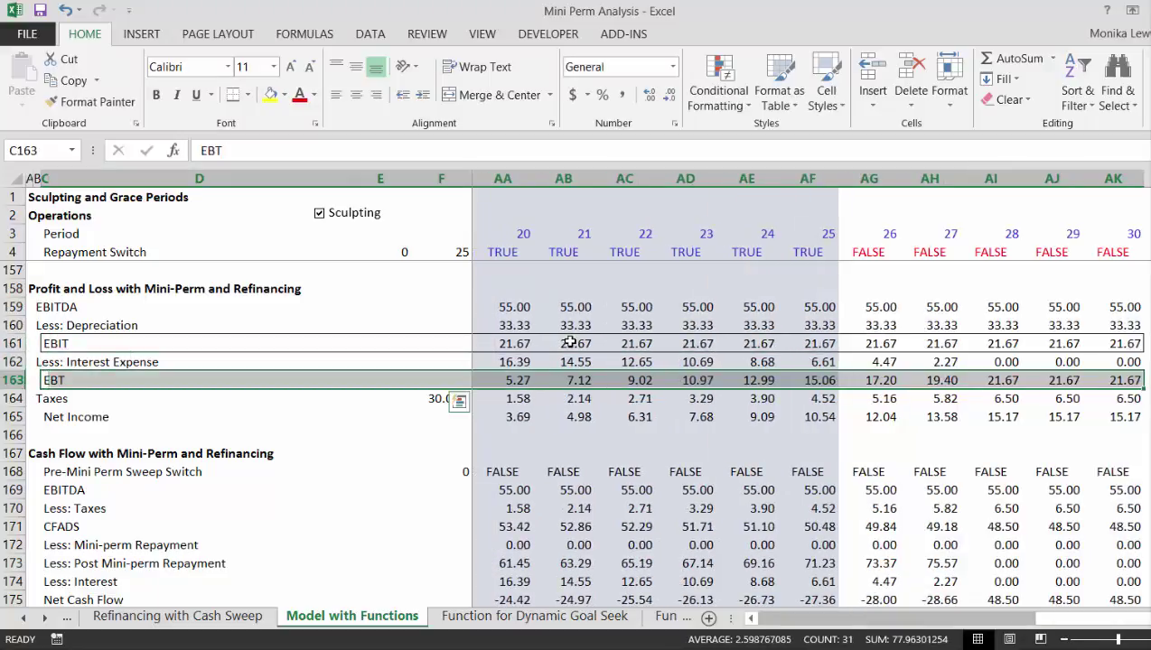
# Step: Add an outline border around the CFADS row 171 from column C through AK
pyautogui.press('Down')
pyautogui.press('Down')
pyautogui.press('Down')
pyautogui.press('Down')
pyautogui.press('Down')
pyautogui.press('Down')
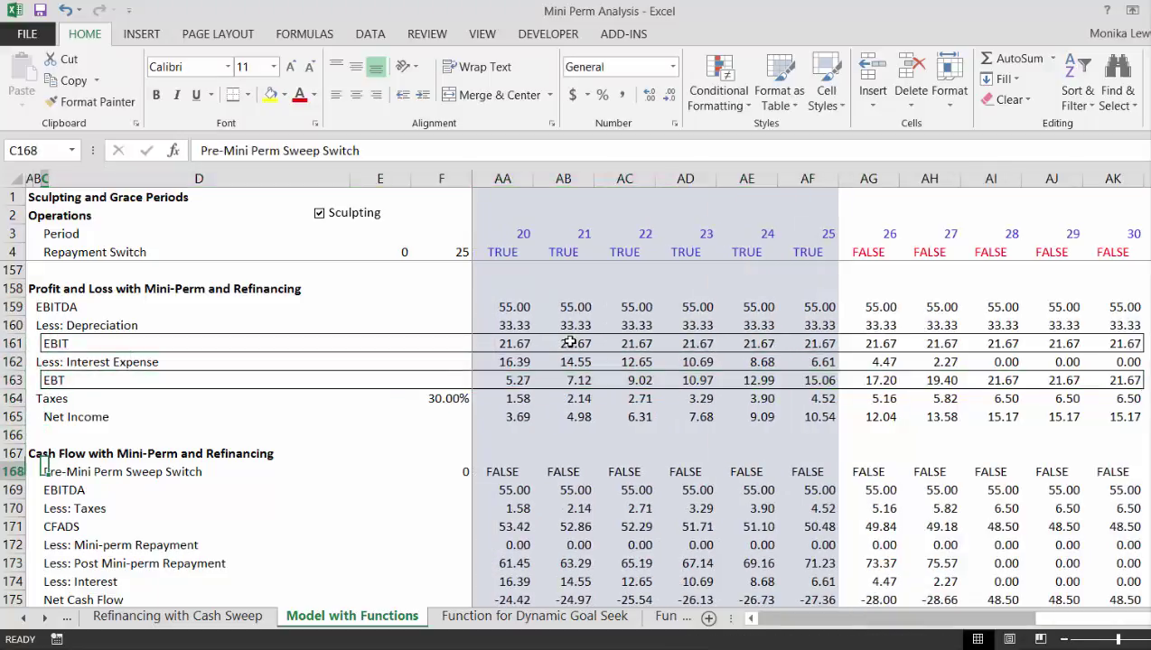
pyautogui.press('Down')
pyautogui.press('Down')
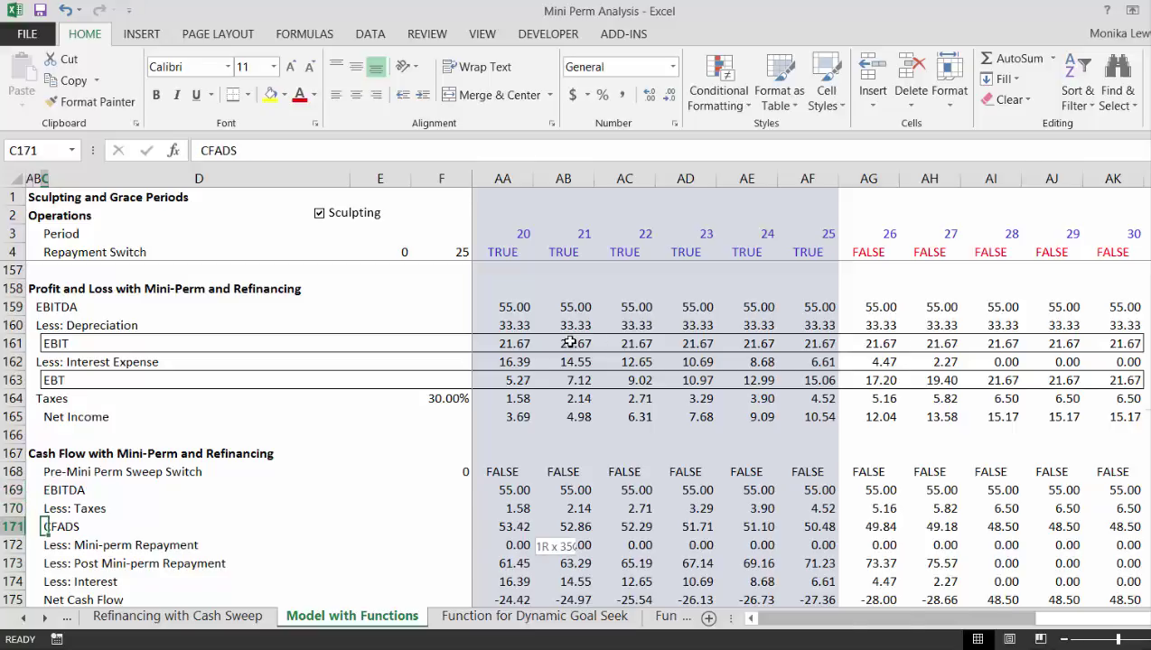
pyautogui.hotkey('ctrl', 'shift', 'Right')
pyautogui.hotkey('ctrl', 'v')
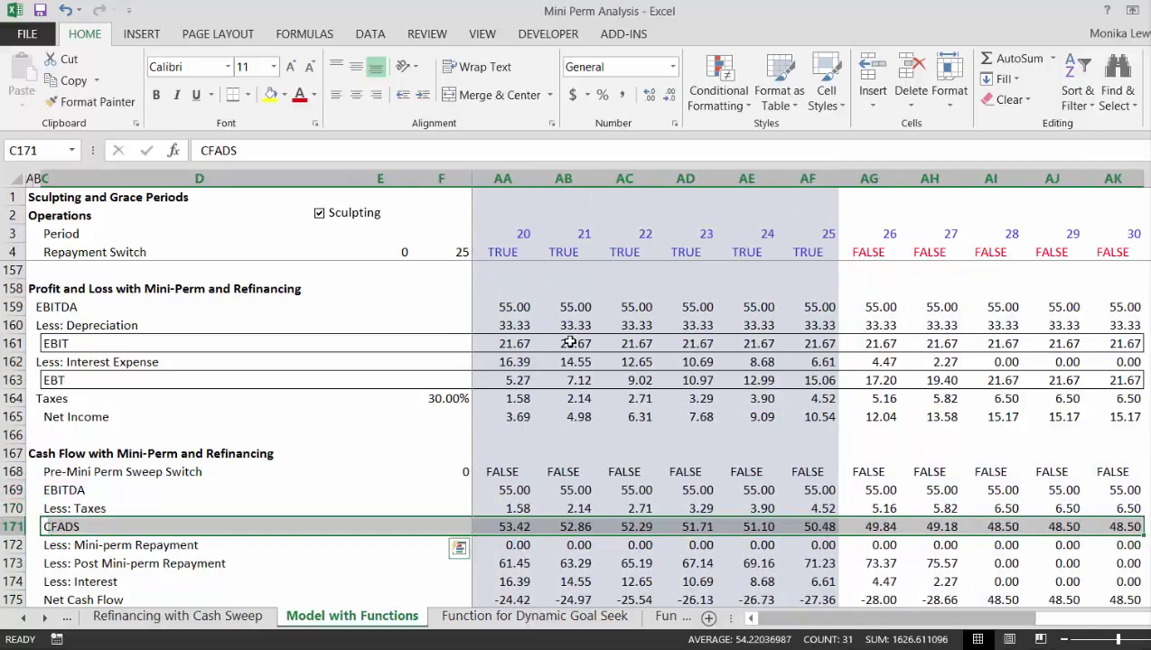
# Step: Outline the Net Cash Flow row 175, above the sweeps, with a border from column C through AK
pyautogui.press('Down')
pyautogui.press('Down')
pyautogui.press('Down')
pyautogui.press('Down')
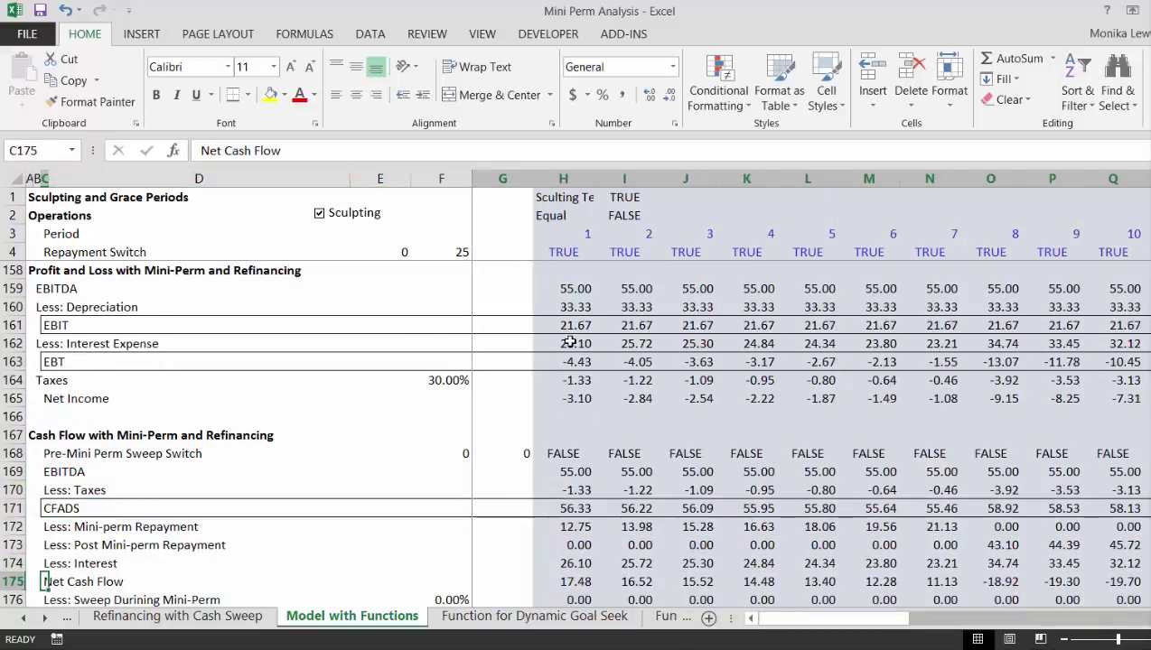
pyautogui.hotkey('ctrl', 'shift', 'Right')
pyautogui.hotkey('ctrl', 'v')
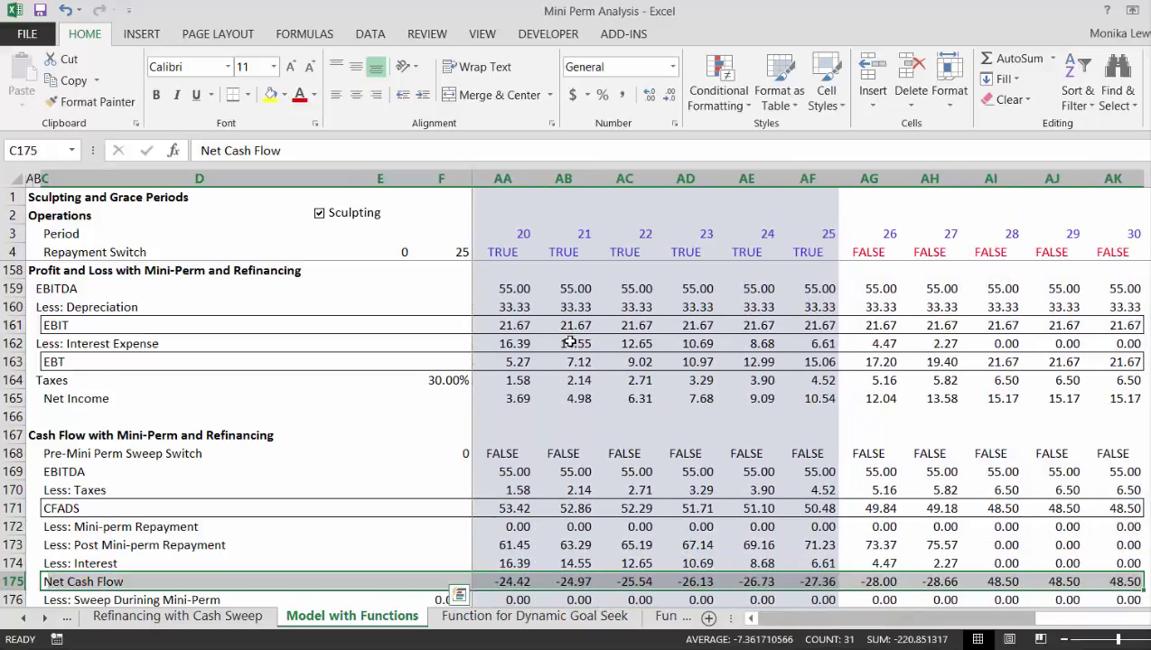
# Step: Outline the post-sweep Net Cash Flow row 178 with a border from column C through AK
pyautogui.press('Down')
pyautogui.press('Down')
pyautogui.press('Down')
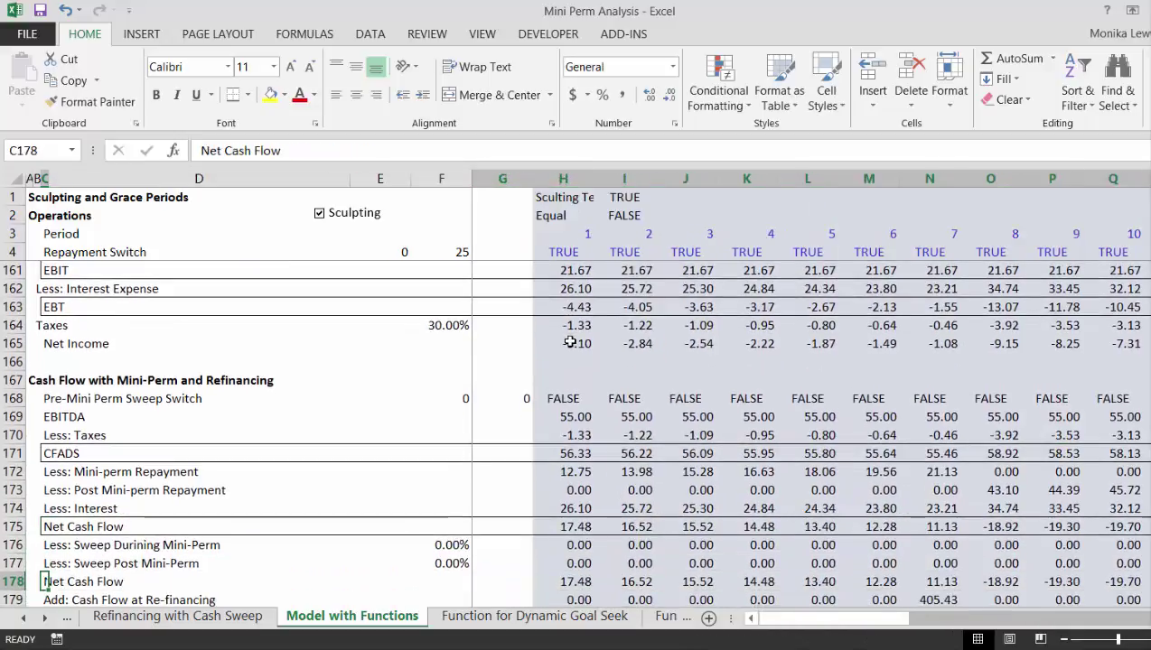
pyautogui.hotkey('ctrl', 'shift', 'Right')
pyautogui.hotkey('ctrl', 'v')
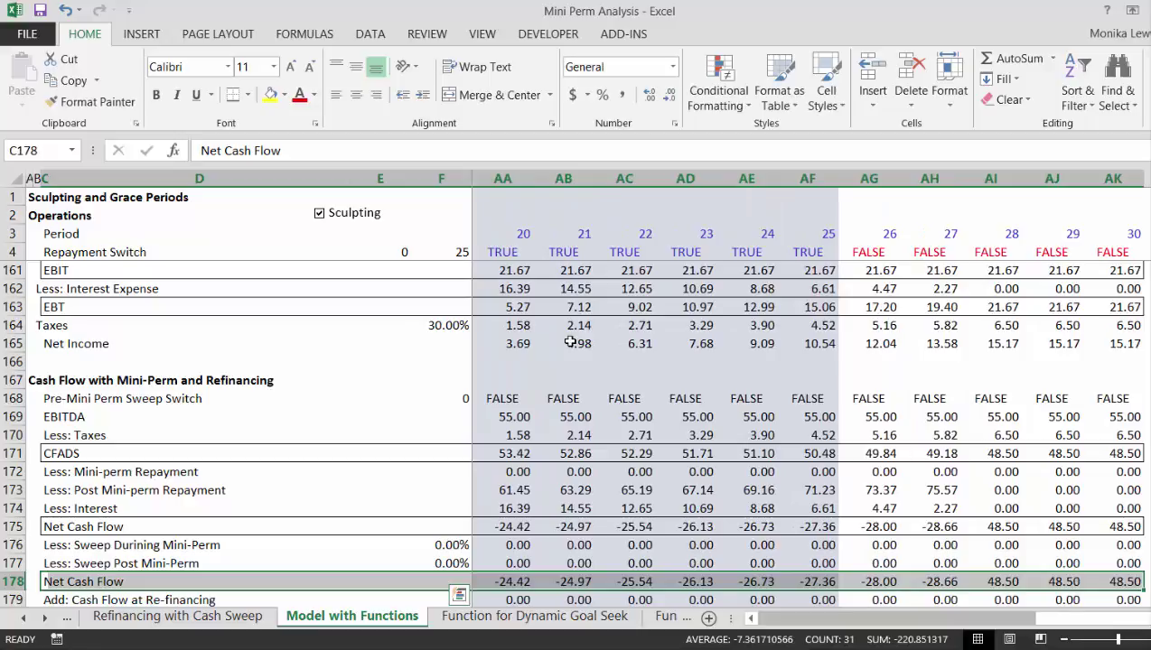
# Step: Put an outline border around the Net Equity Cash Flow row 180 from column C through AK
pyautogui.press('Down')
pyautogui.press('Down')
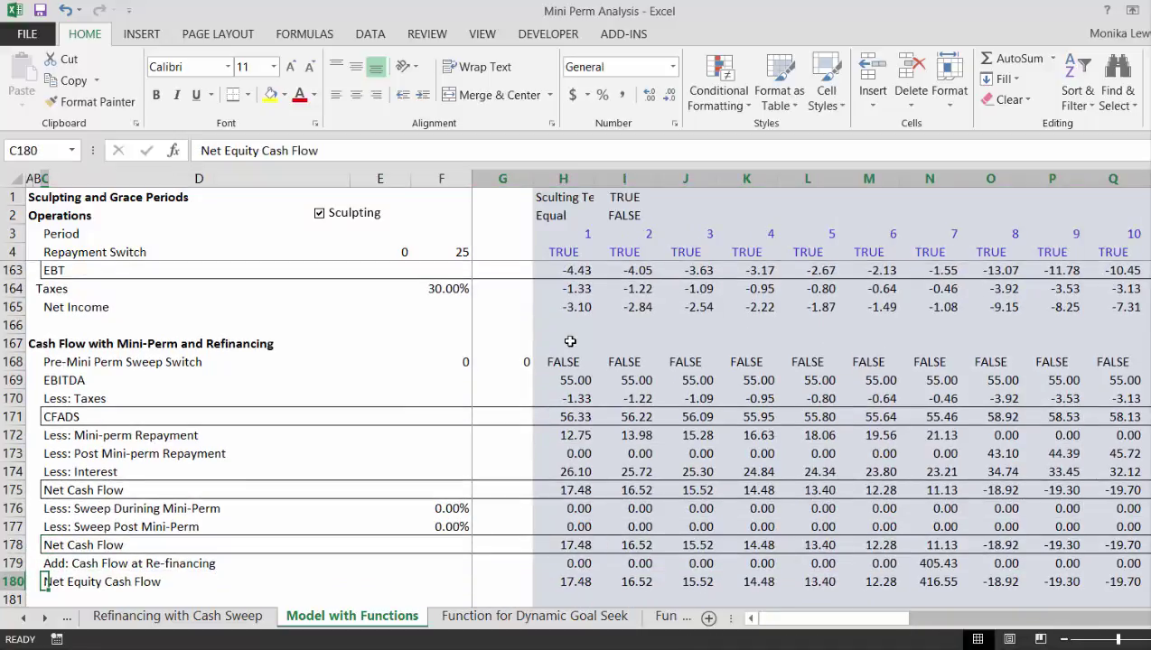
pyautogui.hotkey('ctrl', 'shift', 'Right')
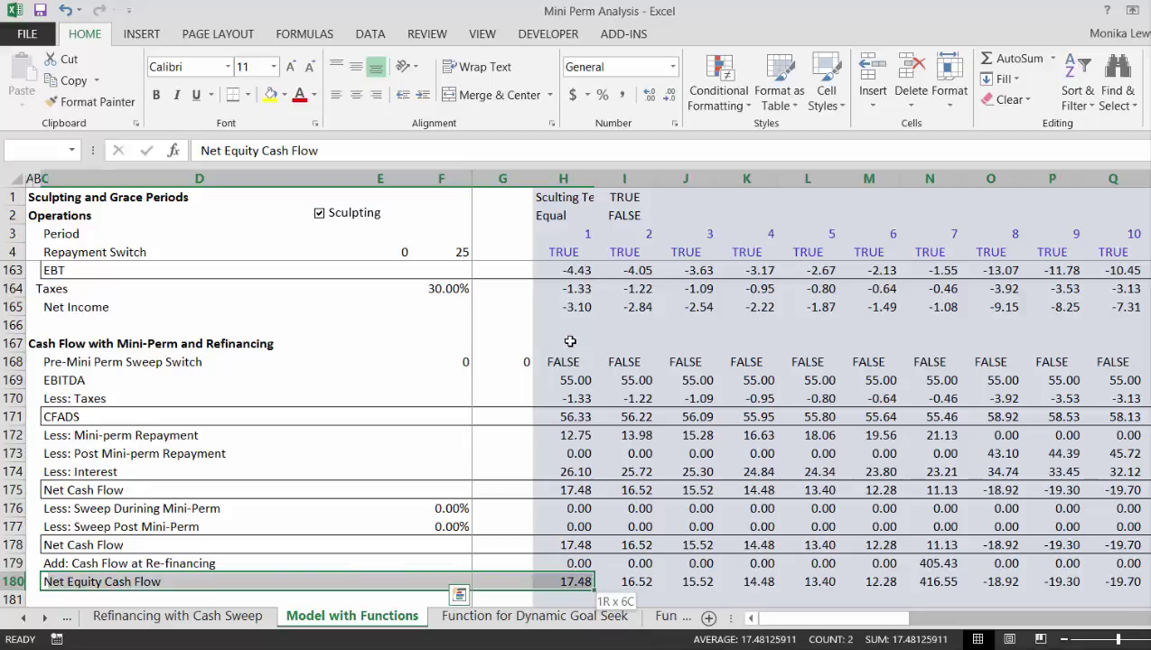
pyautogui.hotkey('ctrl', 'shift', 'Right')
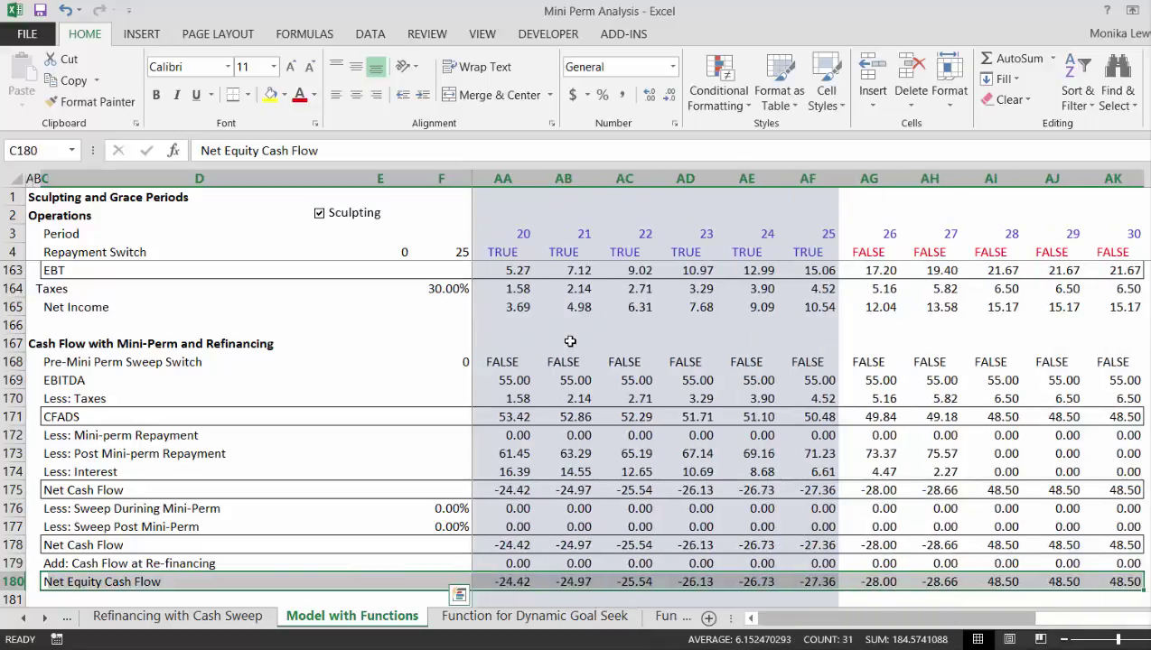
pyautogui.press('Down')
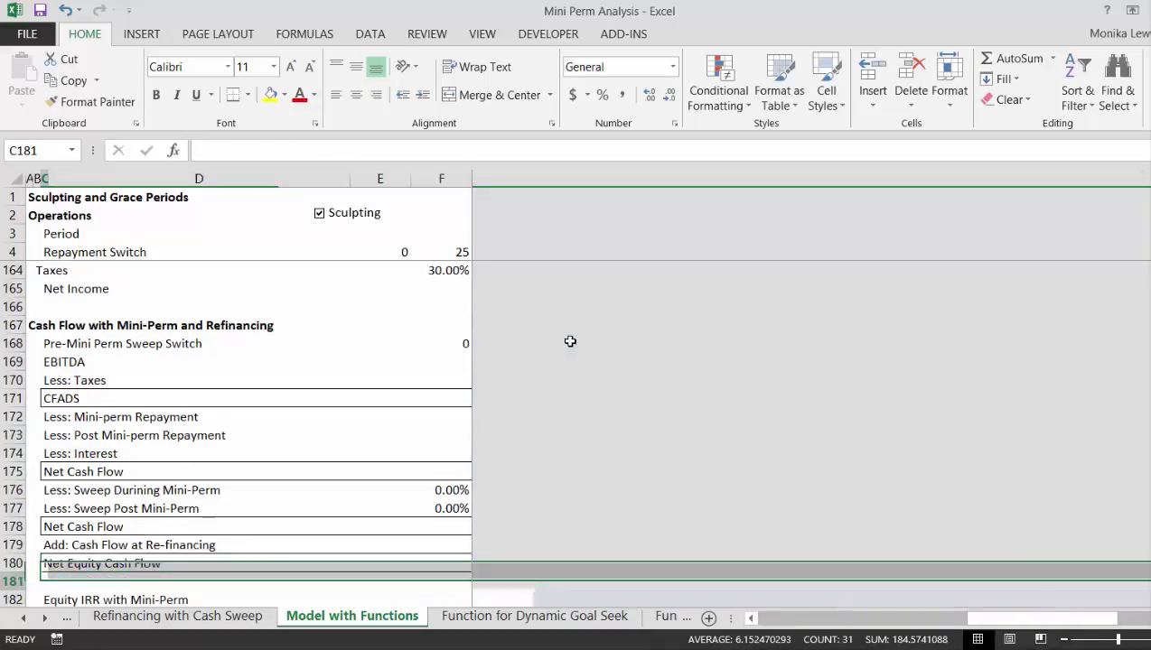
# Step: Examine the refinancing cash flow, interest and post mini-perm repayment around periods 7 and 8 in rows 172 to 180
pyautogui.press('Left')
pyautogui.press('Left')
pyautogui.press('Down')
pyautogui.press('Down')
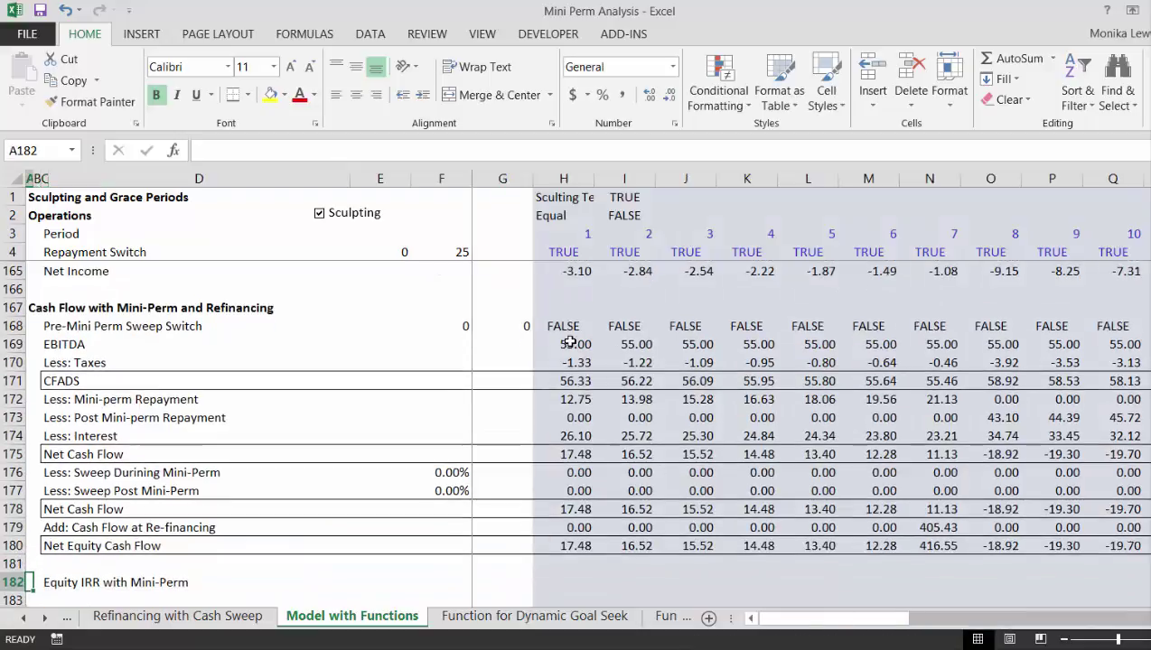
pyautogui.press('Up')
pyautogui.press('Up')
pyautogui.press('Up')
pyautogui.press('Up')
pyautogui.press('Right')
pyautogui.press('Right')
pyautogui.press('Right')
pyautogui.press('Right')
pyautogui.press('Right')
pyautogui.press('Right')
pyautogui.press('Right')
pyautogui.press('Right')
pyautogui.press('Right')
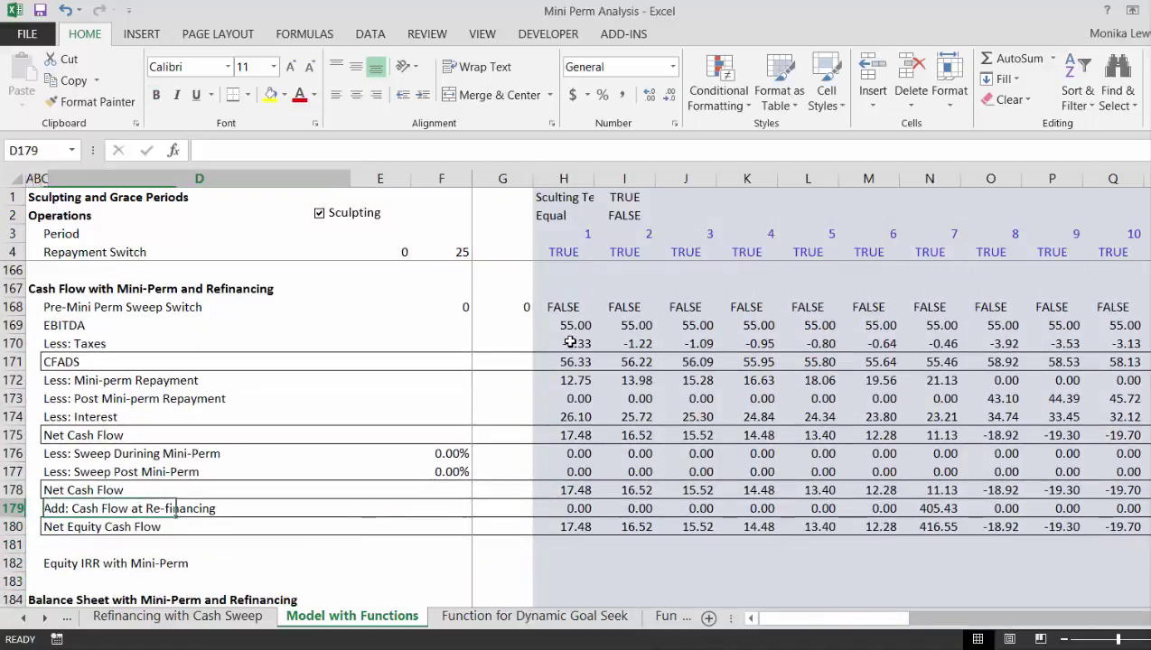
pyautogui.press('Right')
pyautogui.press('Right')
pyautogui.press('Right')
pyautogui.press('Right')
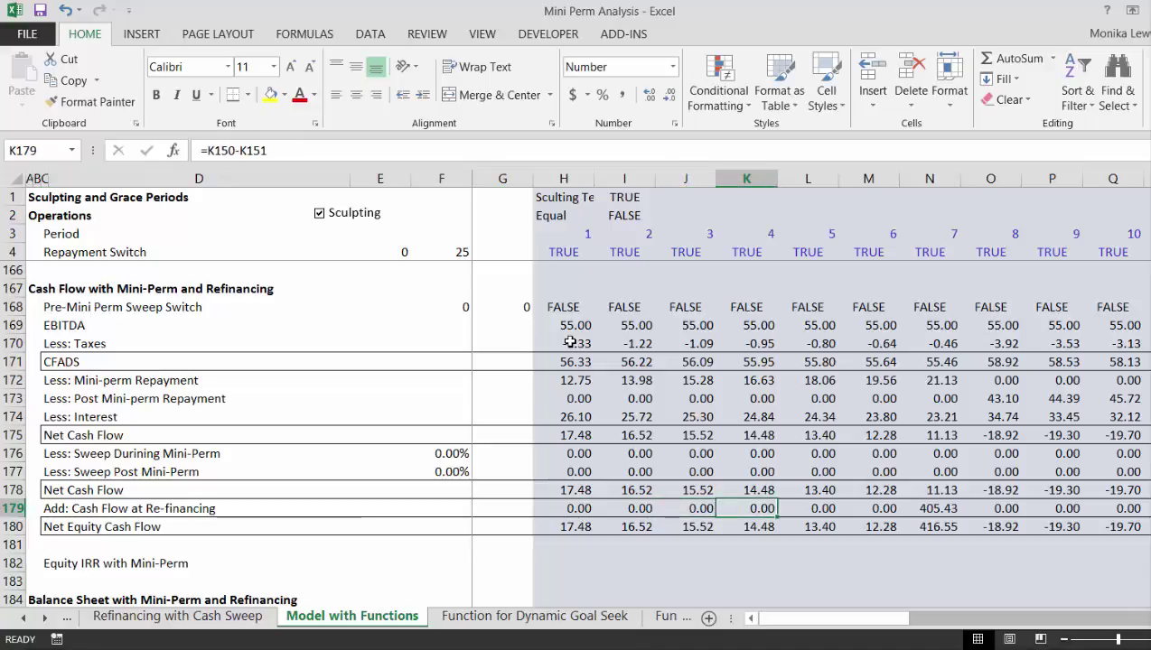
pyautogui.press('Up')
pyautogui.press('Up')
pyautogui.press('Up')
pyautogui.press('Up')
pyautogui.press('Up')
pyautogui.press('Up')
pyautogui.press('Up')
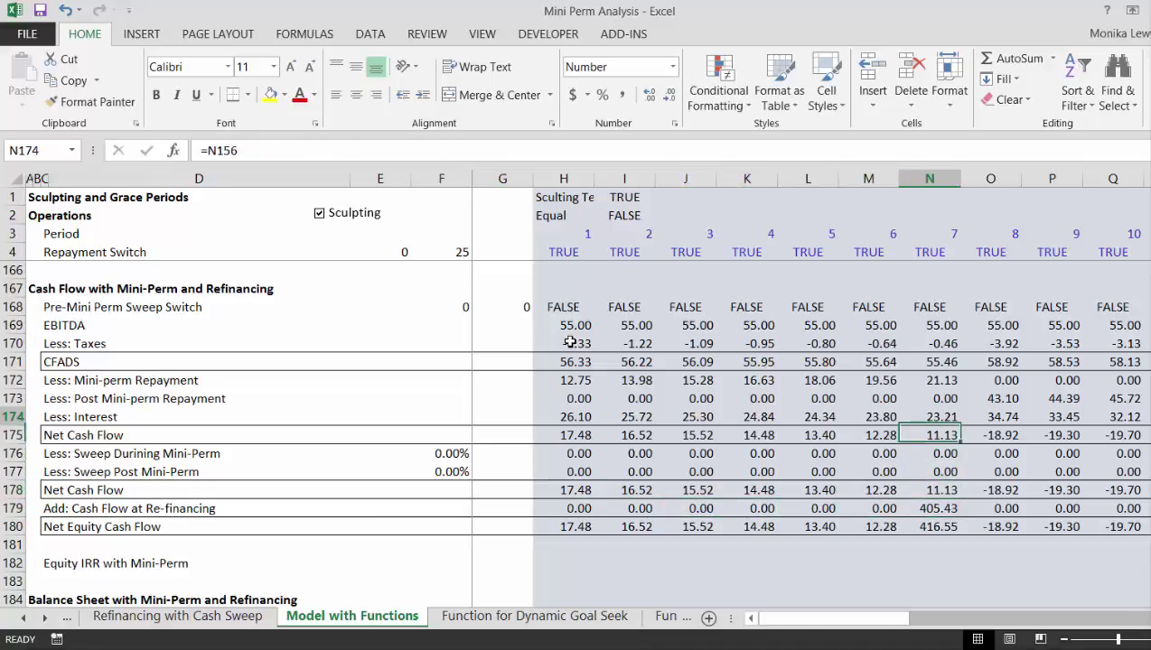
pyautogui.press('Down')
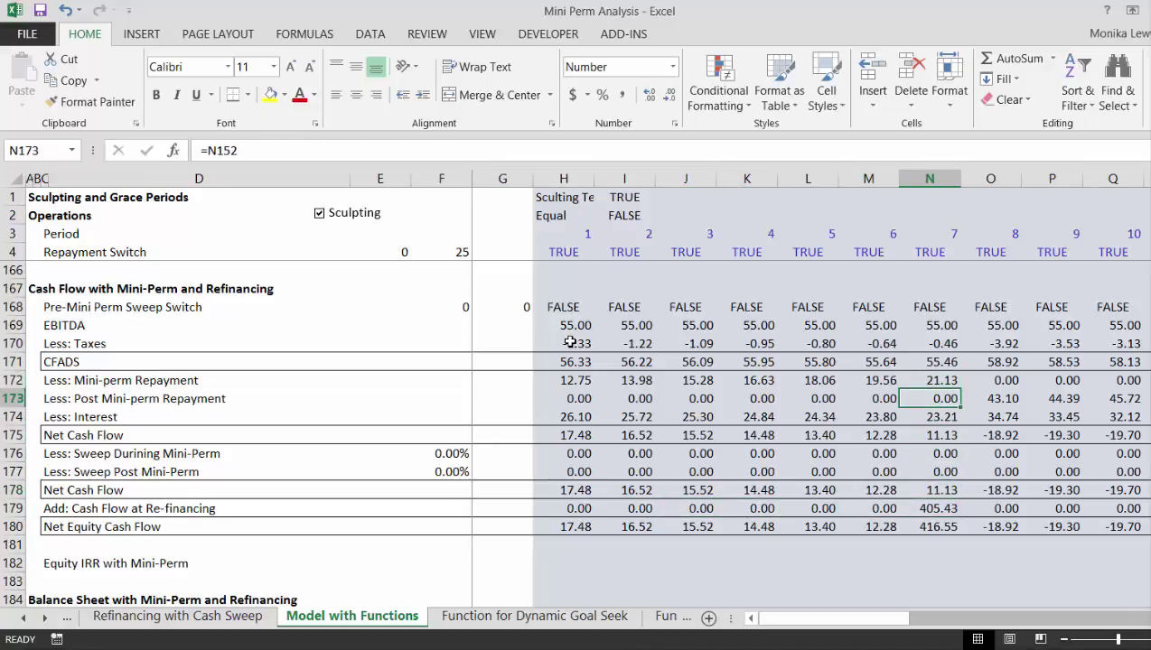
pyautogui.press('Right')
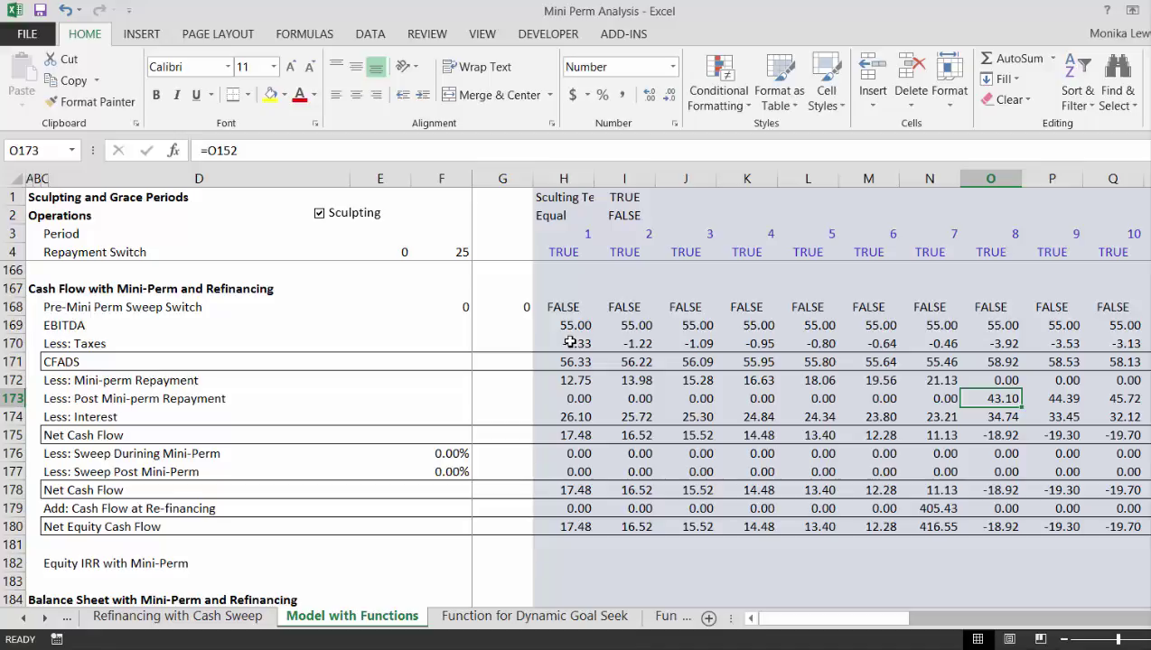
# Step: Trace the period 8 post mini-perm repayment and interest back to the refinanced debt balance, rows 147 to 156, and inspect period 7's refinanced debt
pyautogui.press('Up')
pyautogui.press('Up')
pyautogui.press('Up')
pyautogui.press('Up')
pyautogui.press('Up')
pyautogui.press('Up')
pyautogui.press('Up')
pyautogui.press('Up')
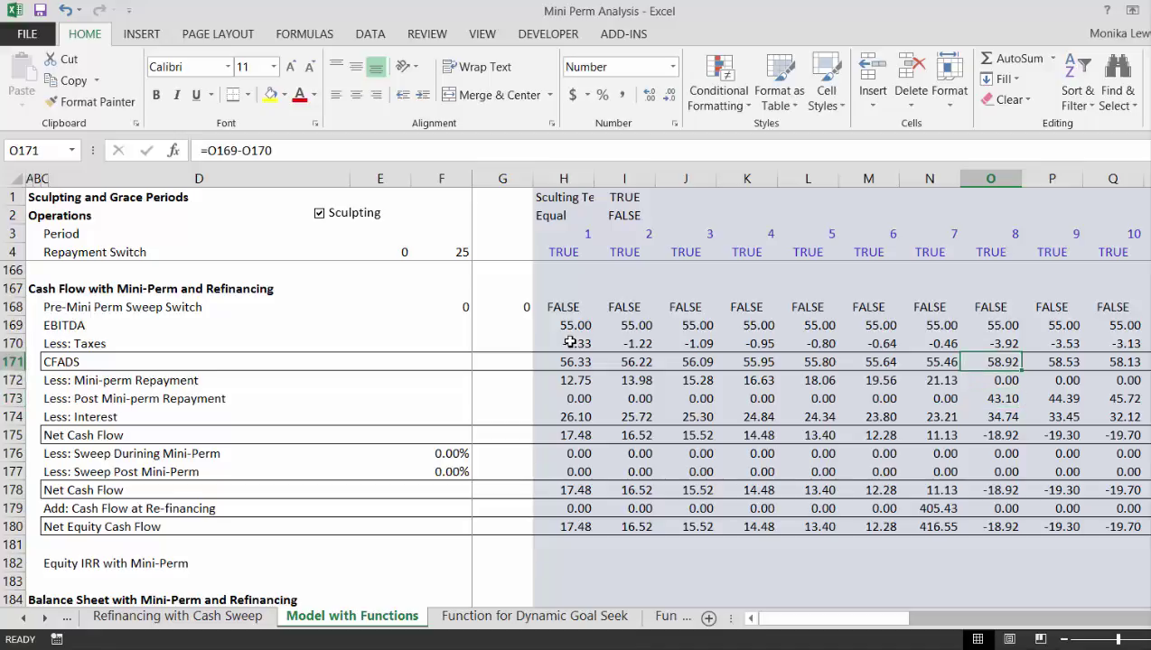
pyautogui.press('Up')
pyautogui.press('Up')
pyautogui.press('Up')
pyautogui.press('Up')
pyautogui.press('Up')
pyautogui.press('Up')
pyautogui.press('Up')
pyautogui.press('Up')
pyautogui.press('Up')
pyautogui.press('Up')
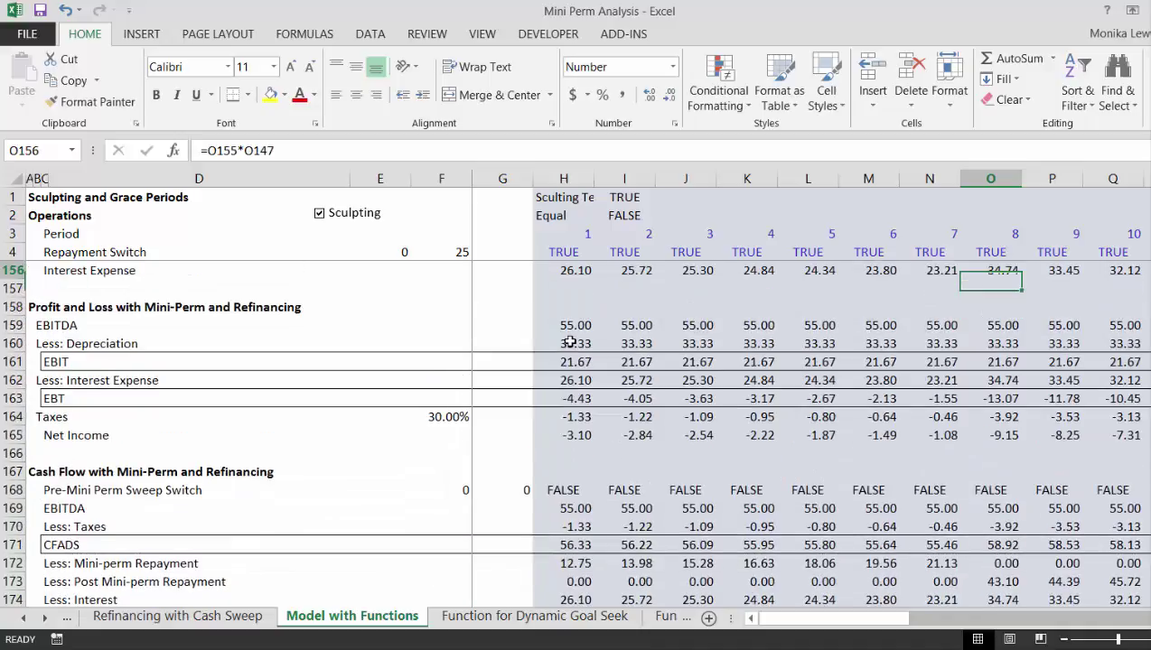
pyautogui.press('Up')
pyautogui.press('Up')
pyautogui.press('Up')
pyautogui.press('Up')
pyautogui.press('Up')
pyautogui.press('Up')
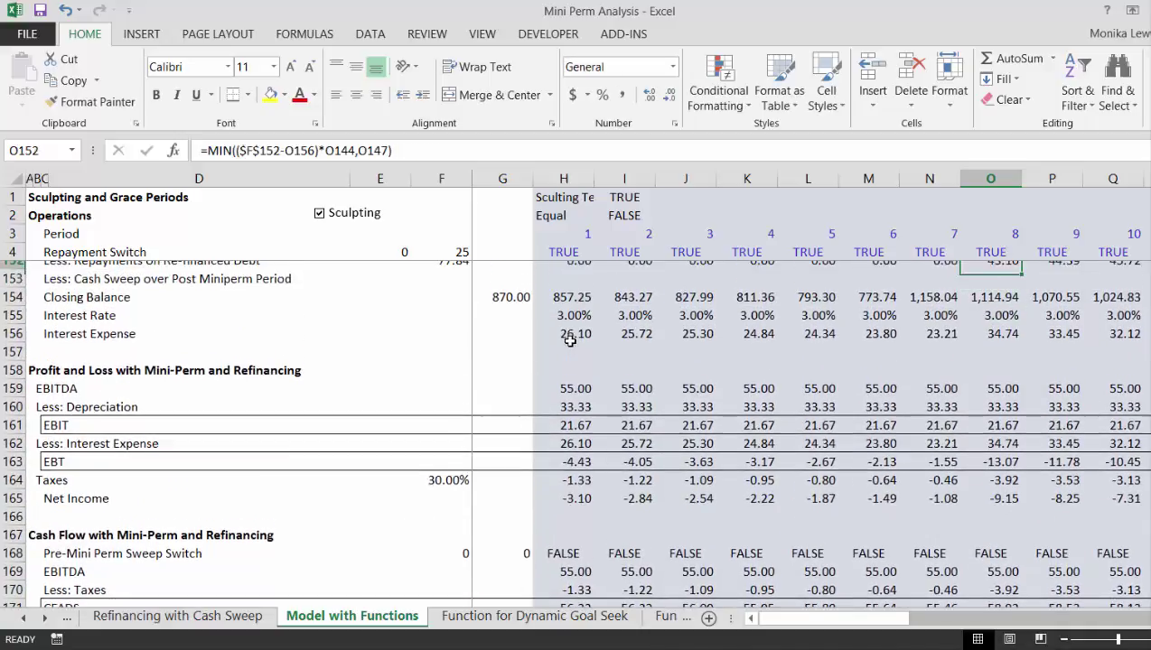
pyautogui.press('Down')
pyautogui.press('Down')
pyautogui.press('Down')
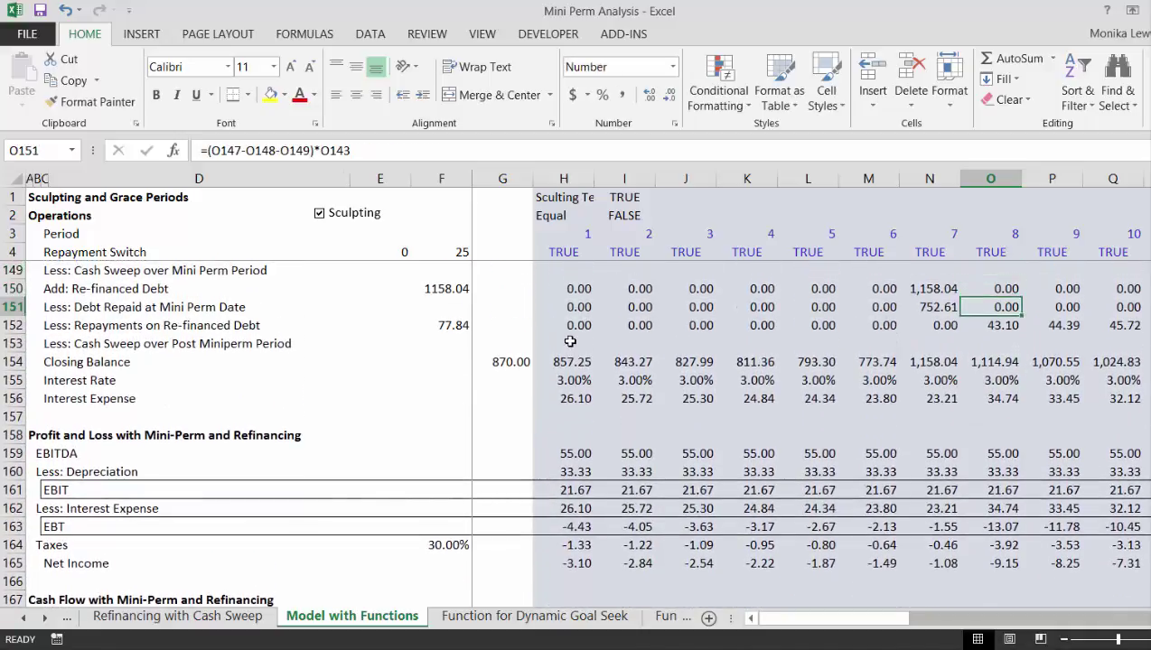
pyautogui.press('Left')
pyautogui.press('Up')
pyautogui.press('Up')
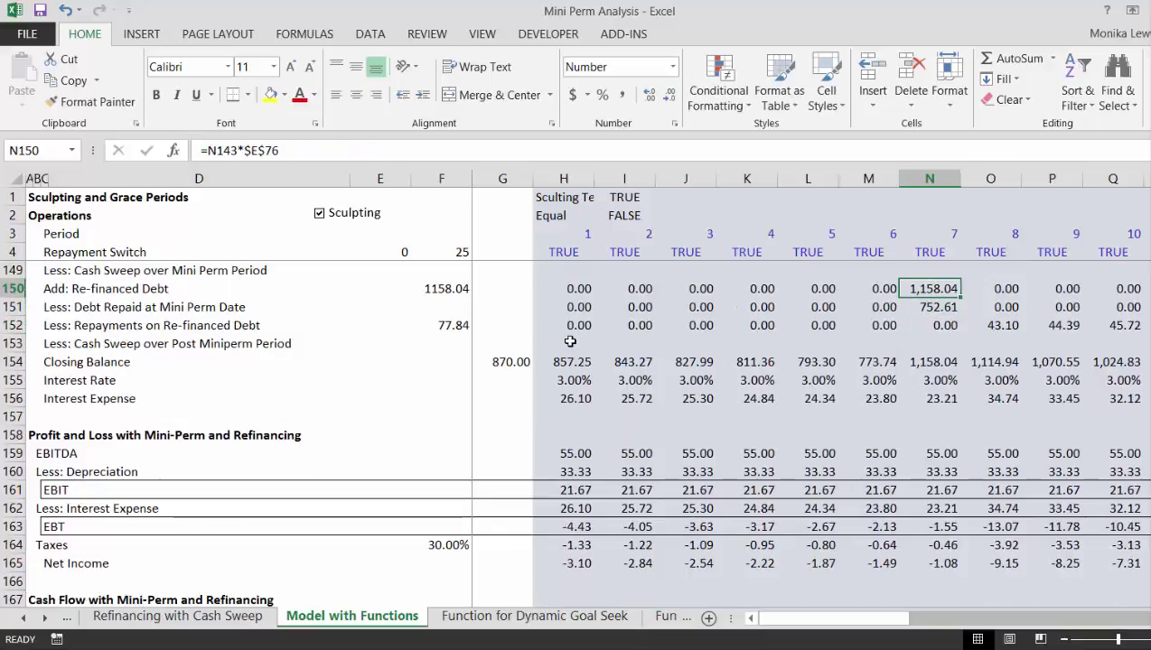
# Step: Review the mini-perm cash flow down to the Equity IRR row, comparing the refinancing period 7 with the periods after it
pyautogui.press('Down')
pyautogui.press('Down')
pyautogui.press('Down')
pyautogui.press('Down')
pyautogui.press('Down')
pyautogui.press('Down')
pyautogui.press('Down')
pyautogui.press('Down')
pyautogui.press('Down')
pyautogui.press('Down')
pyautogui.press('Down')
pyautogui.press('Down')
pyautogui.press('Down')
pyautogui.press('Down')
pyautogui.press('Down')
pyautogui.press('Down')
pyautogui.press('Down')
pyautogui.press('Down')
pyautogui.press('Down')
pyautogui.press('Down')
pyautogui.press('Down')
pyautogui.press('Down')
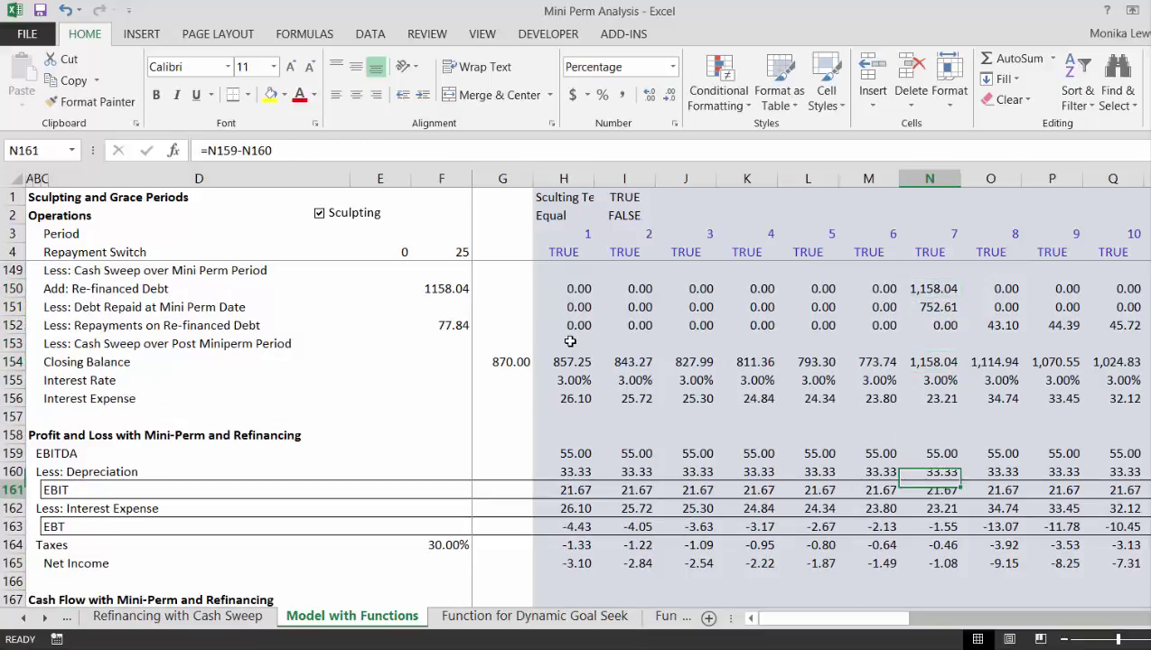
pyautogui.press('Down')
pyautogui.press('Down')
pyautogui.press('Down')
pyautogui.press('Down')
pyautogui.press('Down')
pyautogui.press('Down')
pyautogui.press('Down')
pyautogui.press('Down')
pyautogui.press('Down')
pyautogui.press('Down')
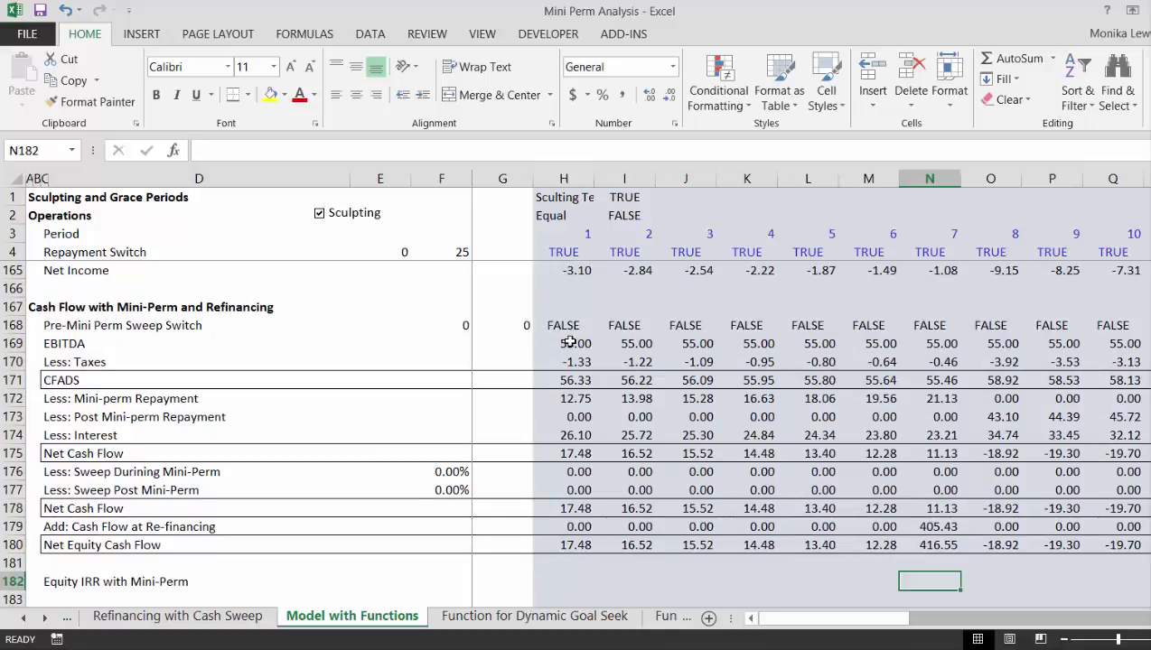
pyautogui.press('Right')
pyautogui.press('Right')
pyautogui.press('Right')
pyautogui.press('Left')
pyautogui.press('Left')
pyautogui.press('Left')
pyautogui.press('Down')
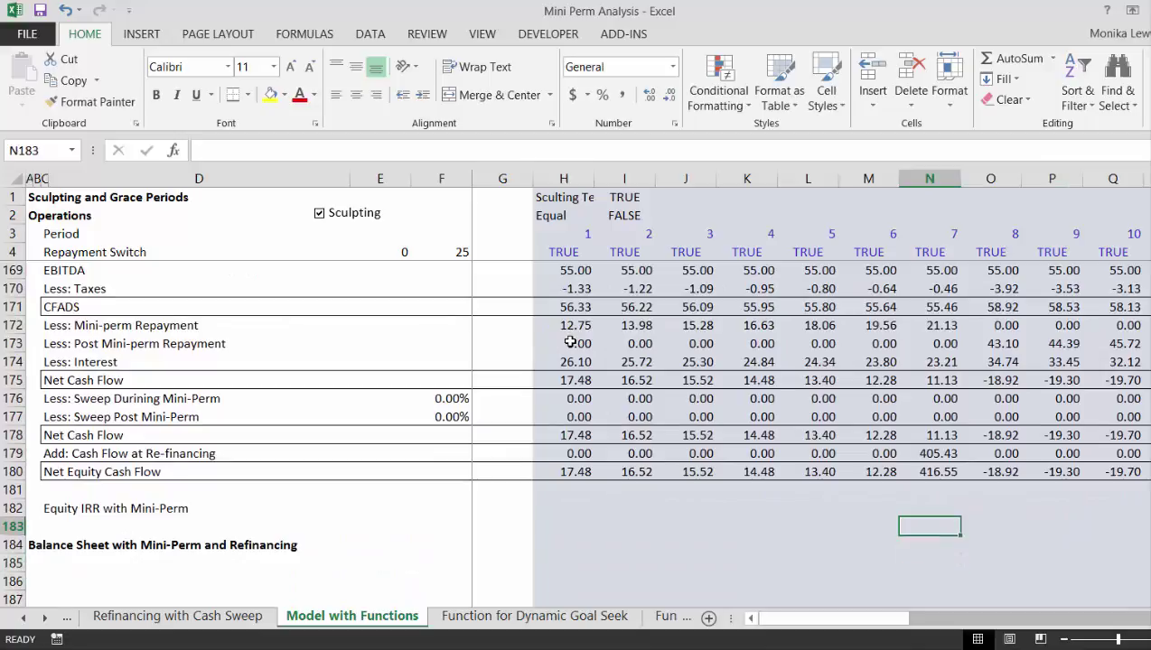
# Step: Enter the initial equity amount in Net Equity Cash Flow cell G180 with the formula =-G138, referring to Cash Flow After Debt Service
pyautogui.press('Left')
pyautogui.press('Left')
pyautogui.press('Left')
pyautogui.press('Left')
pyautogui.press('Left')
pyautogui.press('Left')
pyautogui.press('Left')
pyautogui.press('Left')
pyautogui.press('Left')
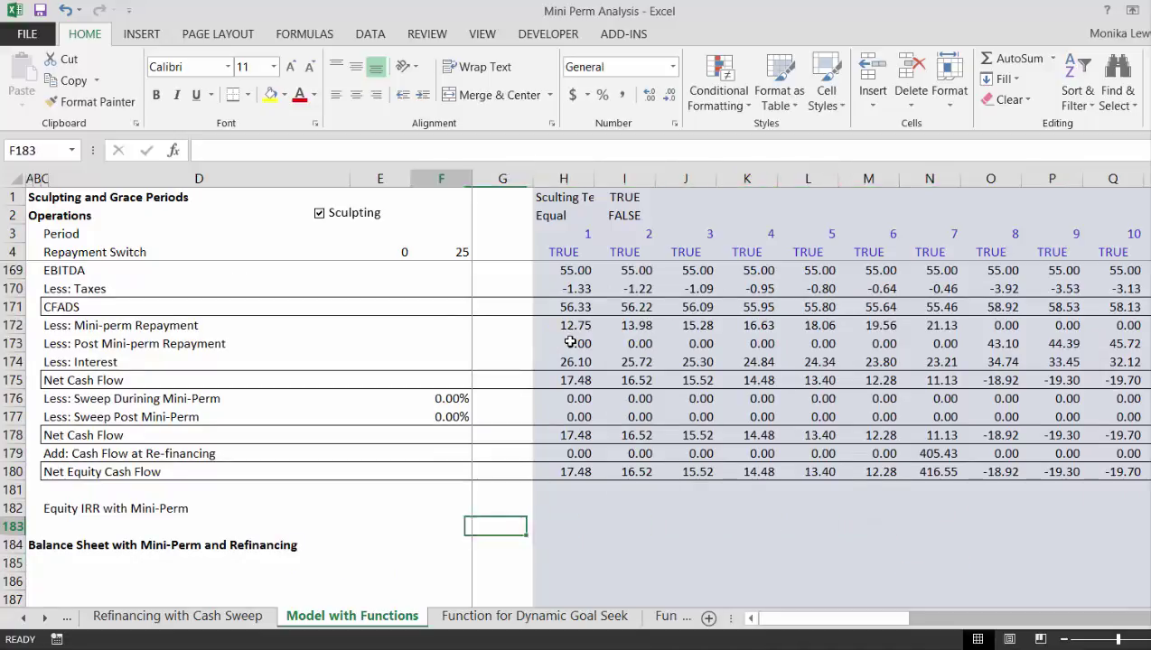
pyautogui.press('Up')
pyautogui.press('Up')
pyautogui.press('Up')
pyautogui.press('Up')
pyautogui.press('Right')
pyautogui.press('Down')
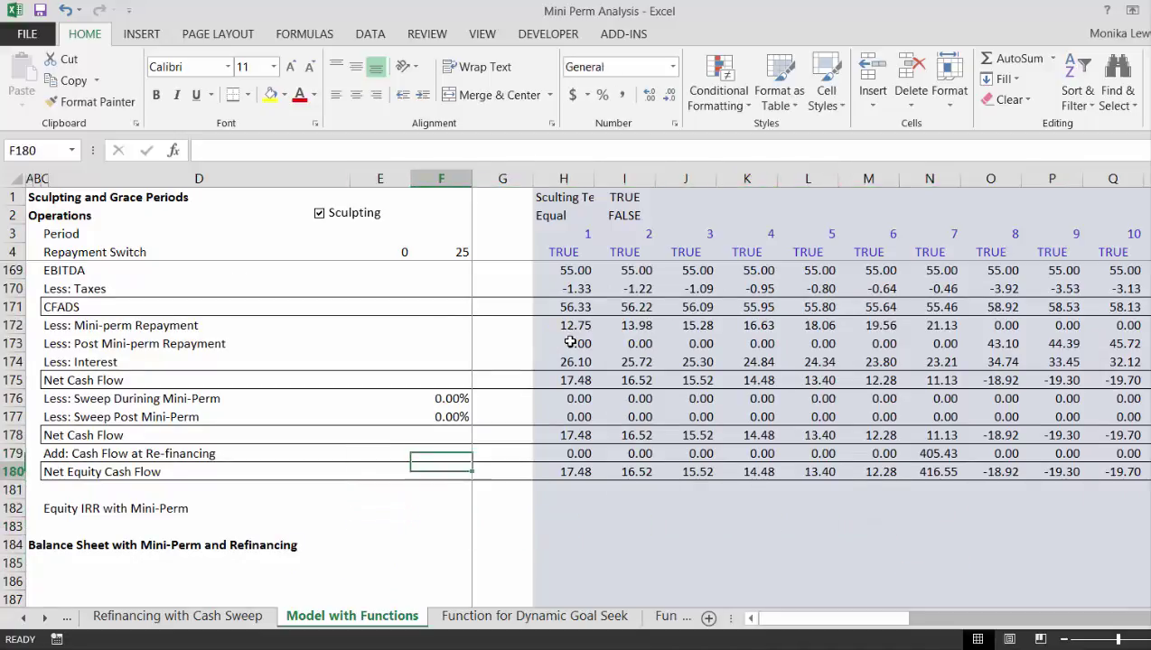
pyautogui.press('Right')
pyautogui.write('=')
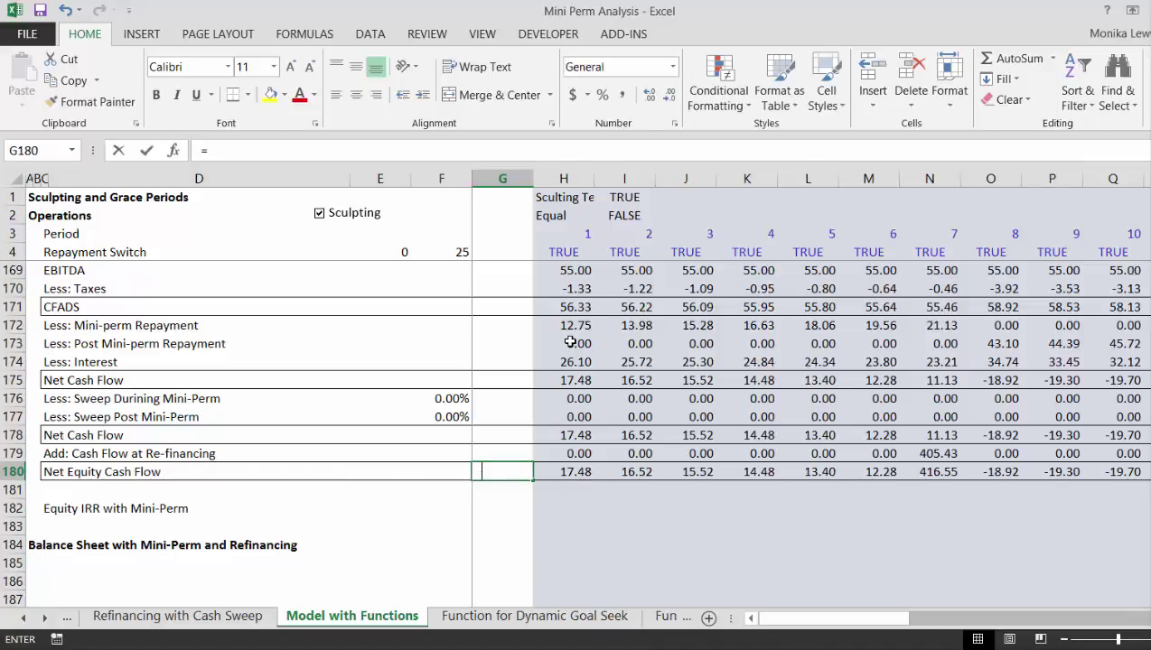
pyautogui.write('-')
pyautogui.press('Up')
pyautogui.press('Up')
pyautogui.press('Up')
pyautogui.press('Up')
pyautogui.press('Up')
pyautogui.press('Up')
pyautogui.press('Up')
pyautogui.press('Up')
pyautogui.press('Up')
pyautogui.press('Up')
pyautogui.press('Up')
pyautogui.press('Up')
pyautogui.press('Up')
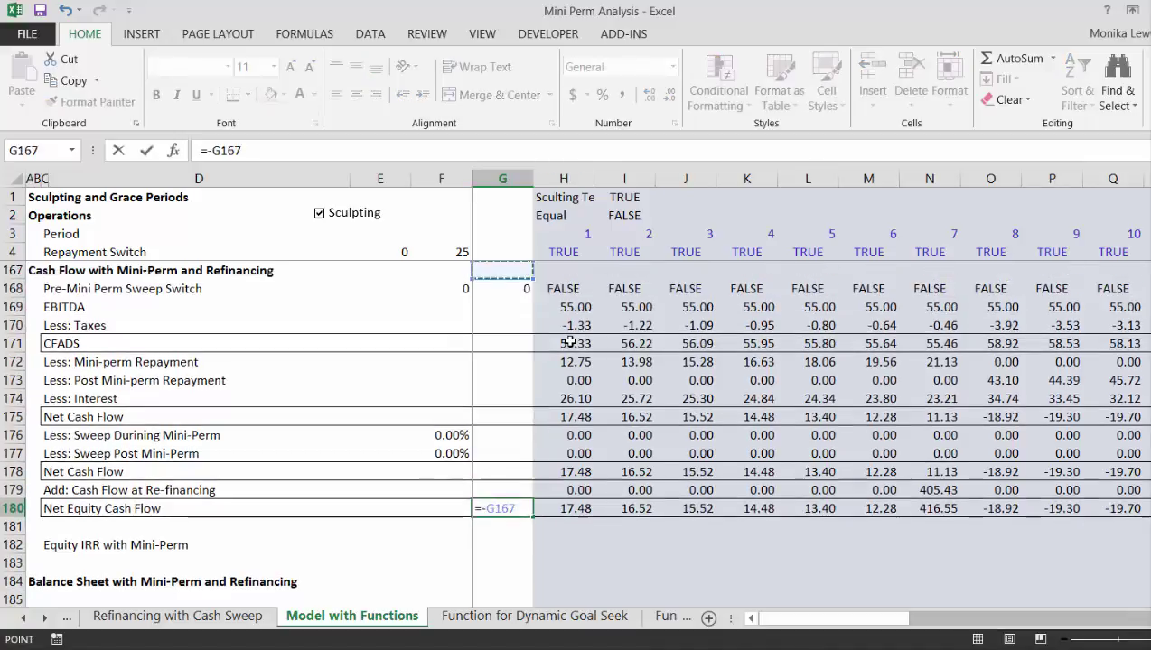
pyautogui.press('Up')
pyautogui.press('Up')
pyautogui.press('Up')
pyautogui.press('Up')
pyautogui.press('Up')
pyautogui.press('Up')
pyautogui.press('Up')
pyautogui.press('Up')
pyautogui.press('Up')
pyautogui.press('Up')
pyautogui.press('Up')
pyautogui.press('Up')
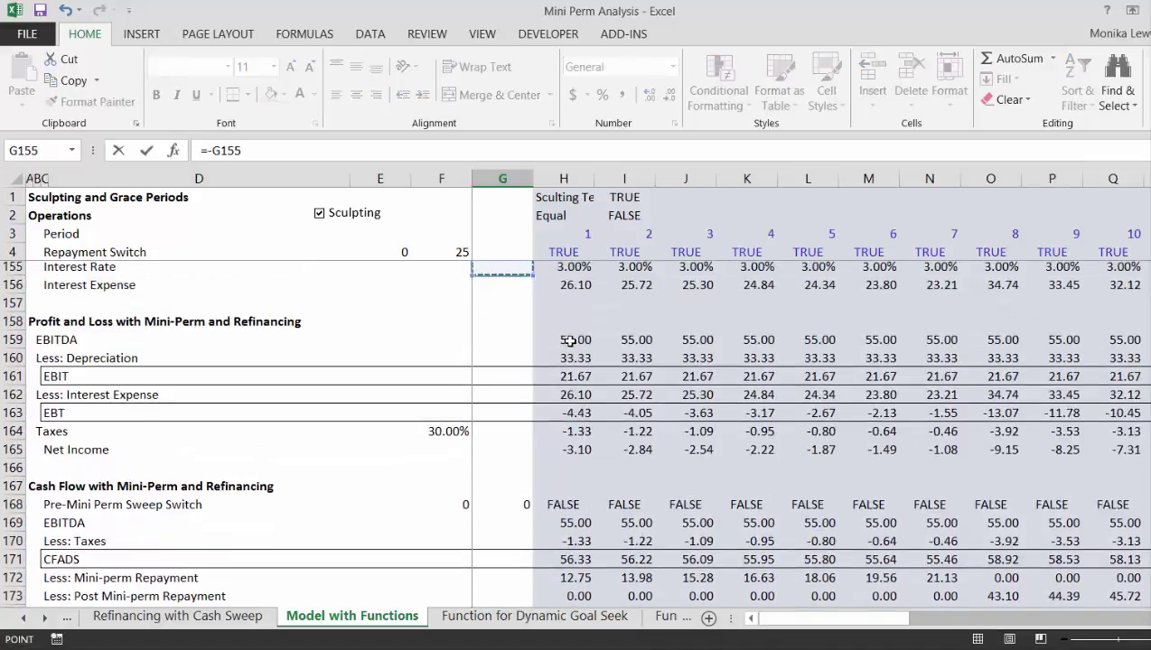
pyautogui.press('Up')
pyautogui.press('Up')
pyautogui.press('Up')
pyautogui.press('Up')
pyautogui.press('Up')
pyautogui.press('Up')
pyautogui.press('Up')
pyautogui.press('Up')
pyautogui.press('Up')
pyautogui.press('Up')
pyautogui.press('Up')
pyautogui.press('Up')
pyautogui.press('Up')
pyautogui.press('Up')
pyautogui.press('Up')
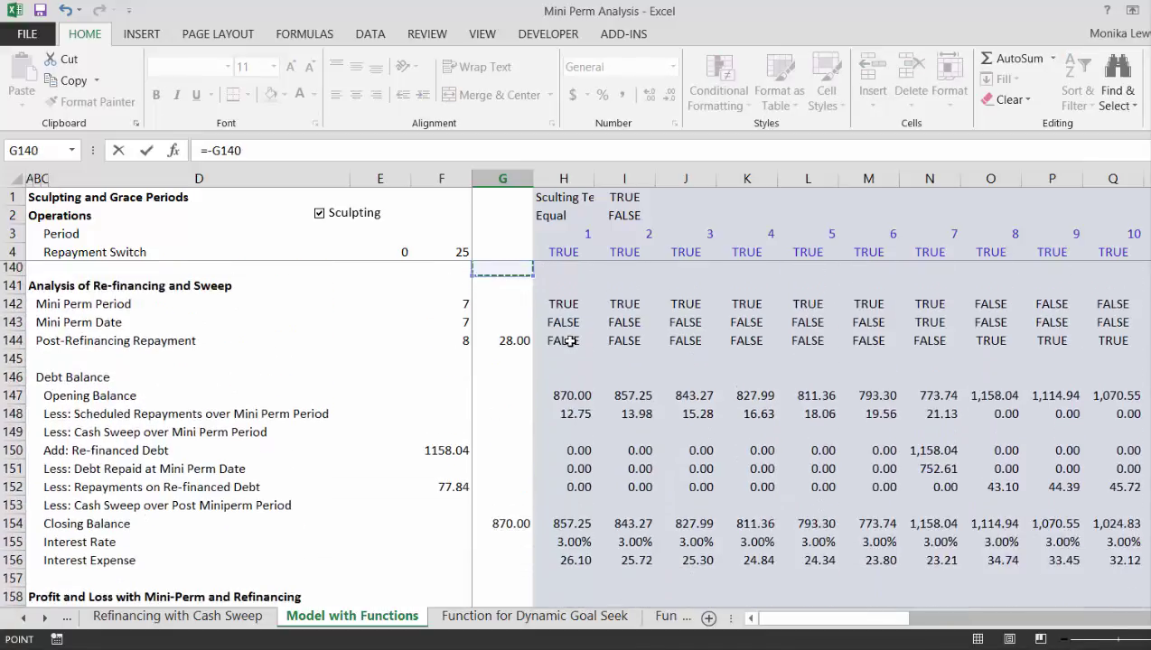
pyautogui.press('Up')
pyautogui.press('Up')
pyautogui.press('Up')
pyautogui.press('Up')
pyautogui.press('Down')
pyautogui.press('Down')
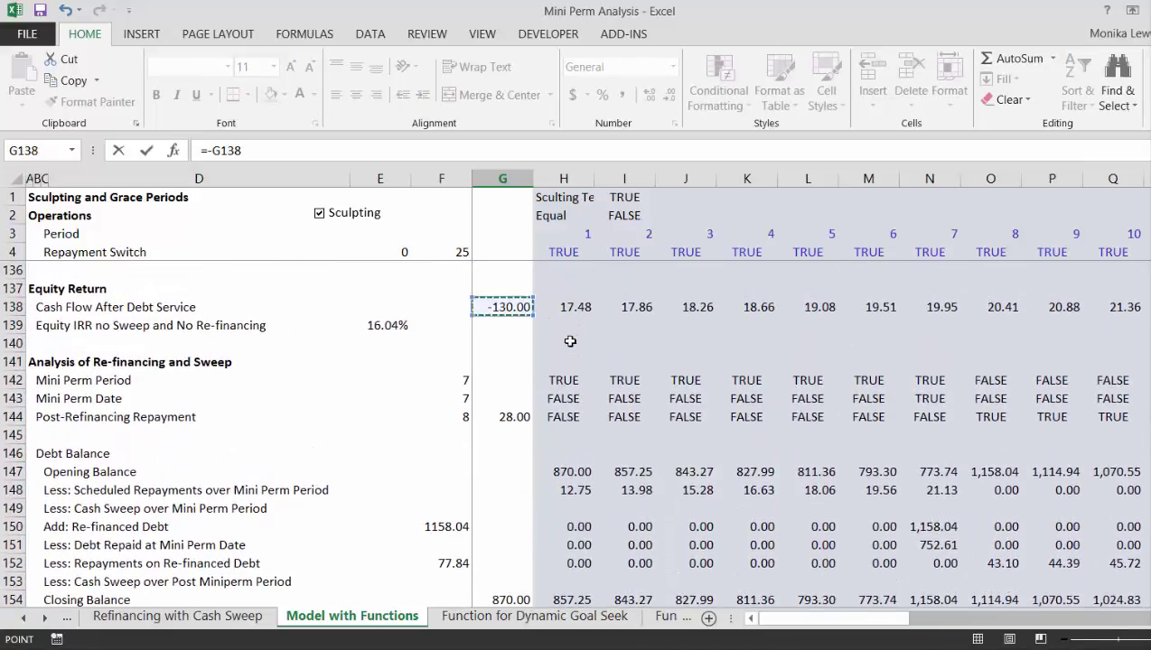
pyautogui.press('Return')
# Step: Calculate the Equity IRR with Mini-Perm in F182 using IRR over the entire Net Equity Cash Flow row, 180:180
pyautogui.press('Down')
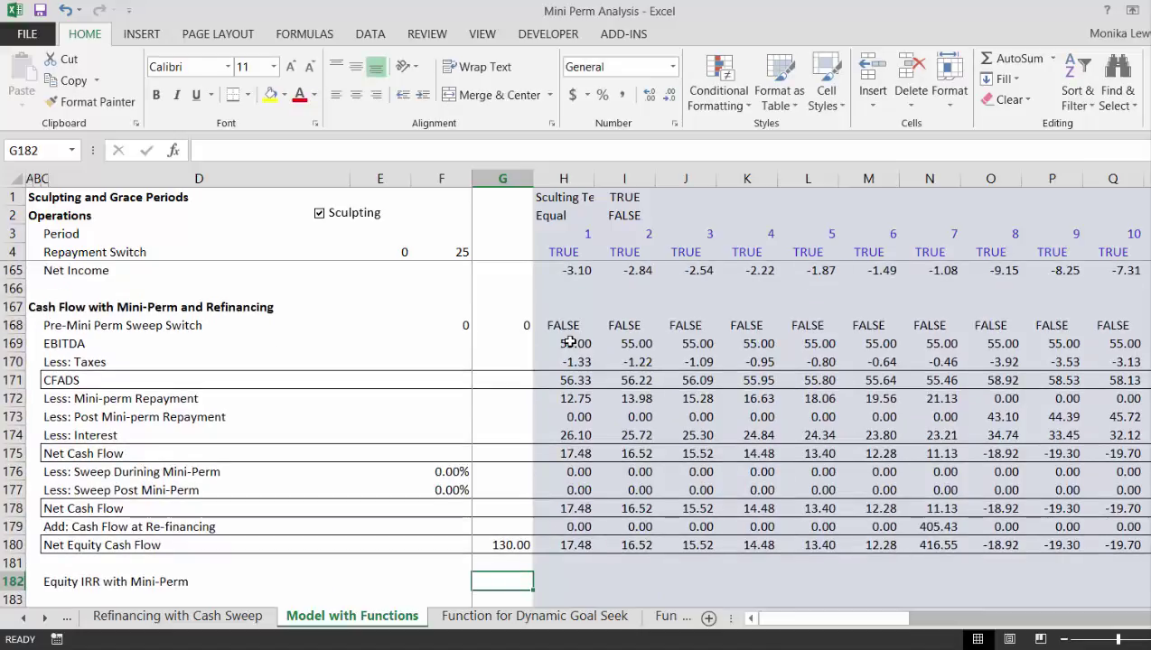
pyautogui.press('Left')
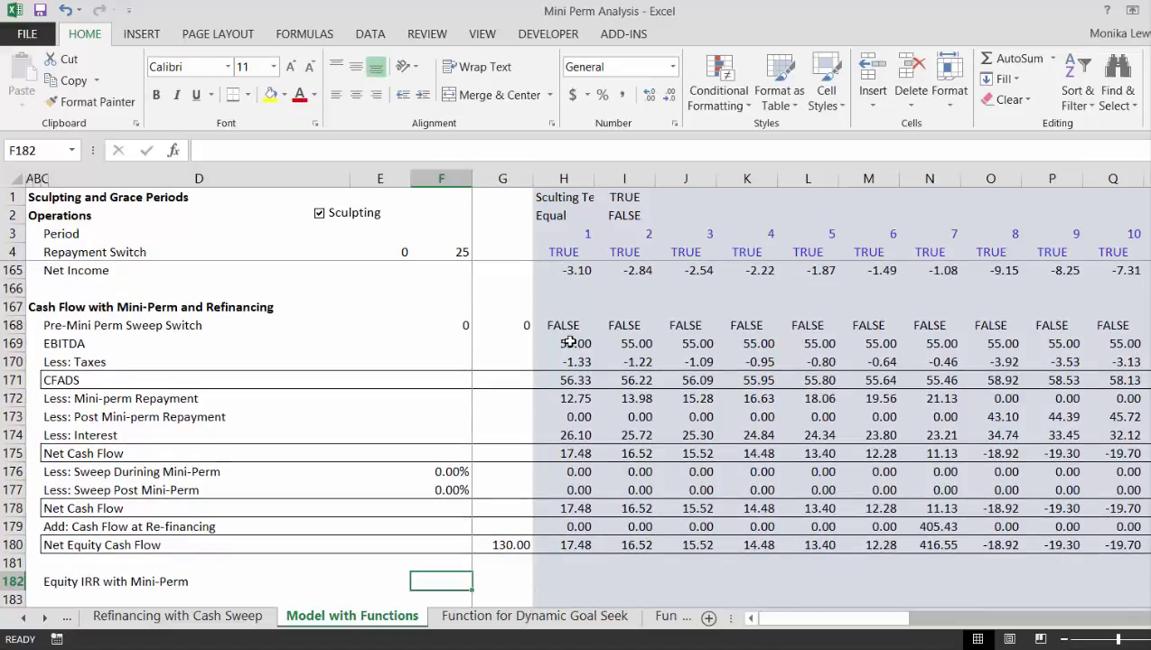
pyautogui.write('=irr(')
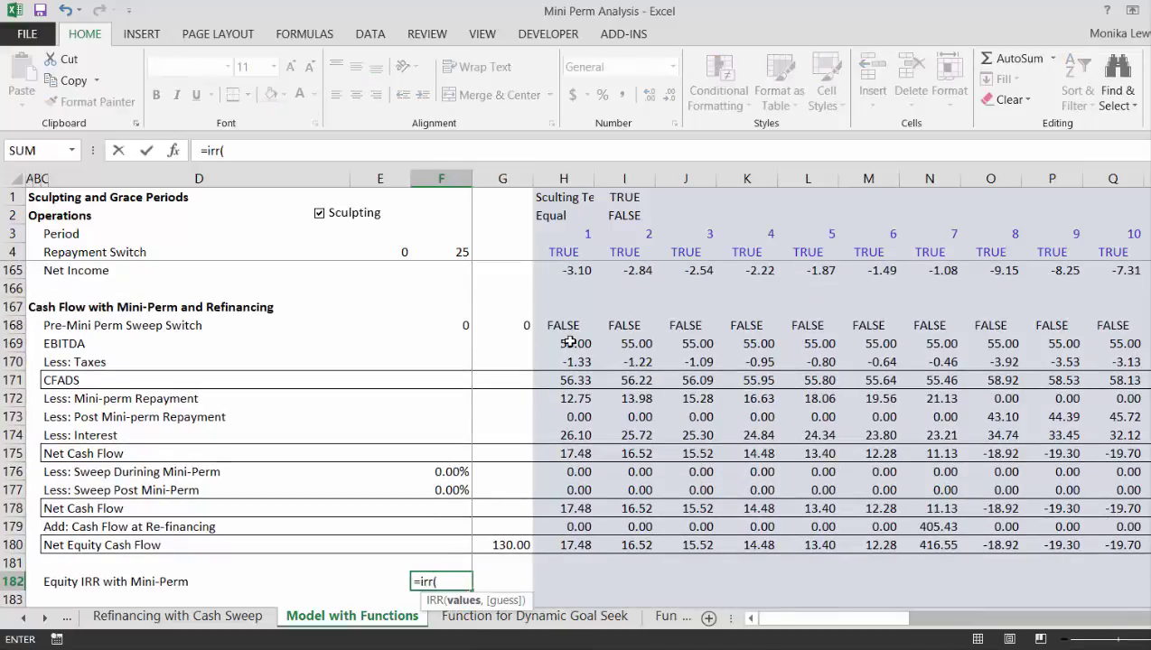
pyautogui.press('Up')
pyautogui.press('Up')
pyautogui.hotkey('shift', 'space')
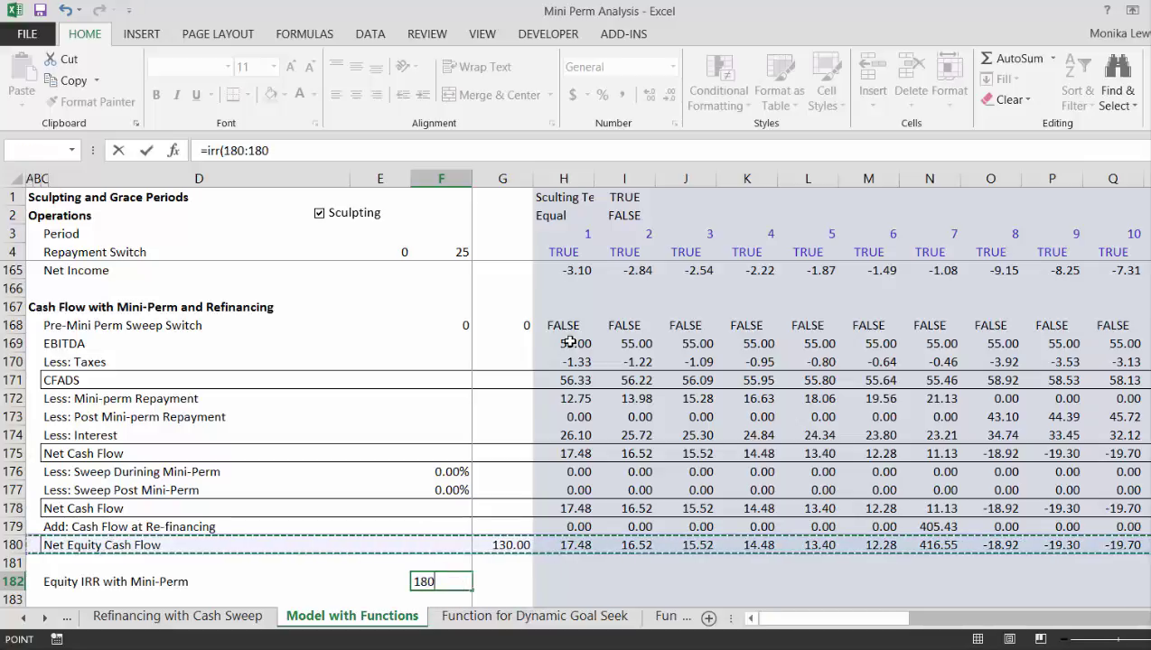
pyautogui.hotkey('ctrl', 'Return')
# Step: Remove the minus sign from the formula in Net Equity Cash Flow cell G180 so it reads =G138
pyautogui.press('Up')
pyautogui.press('Up')
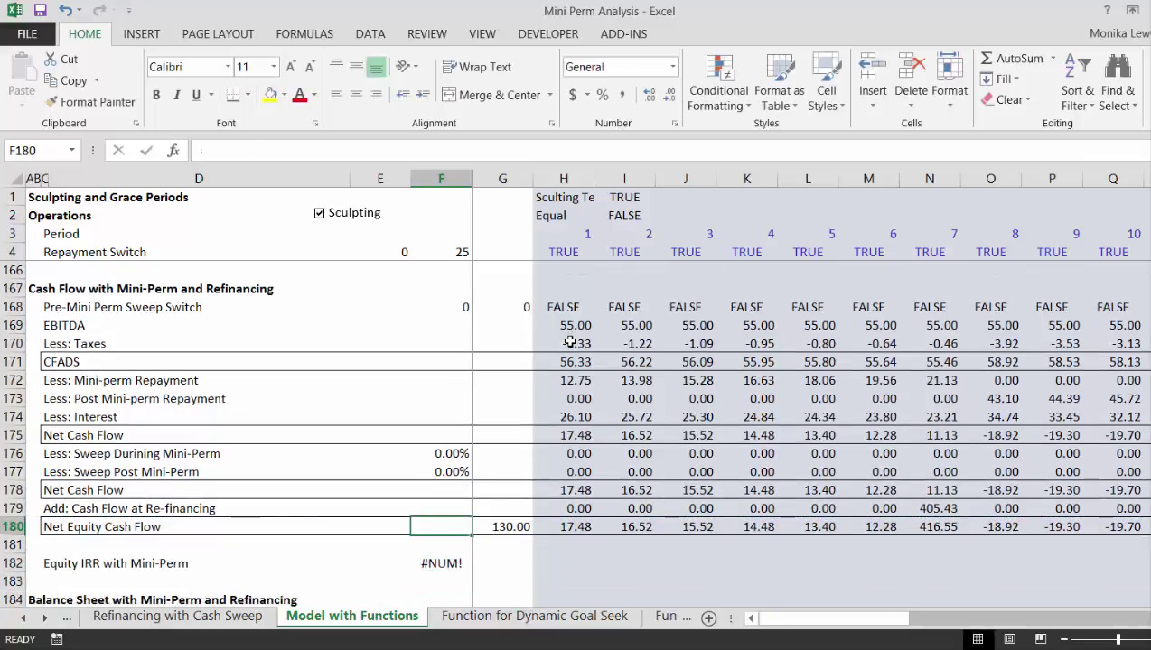
pyautogui.press('Right')
pyautogui.press('F2')
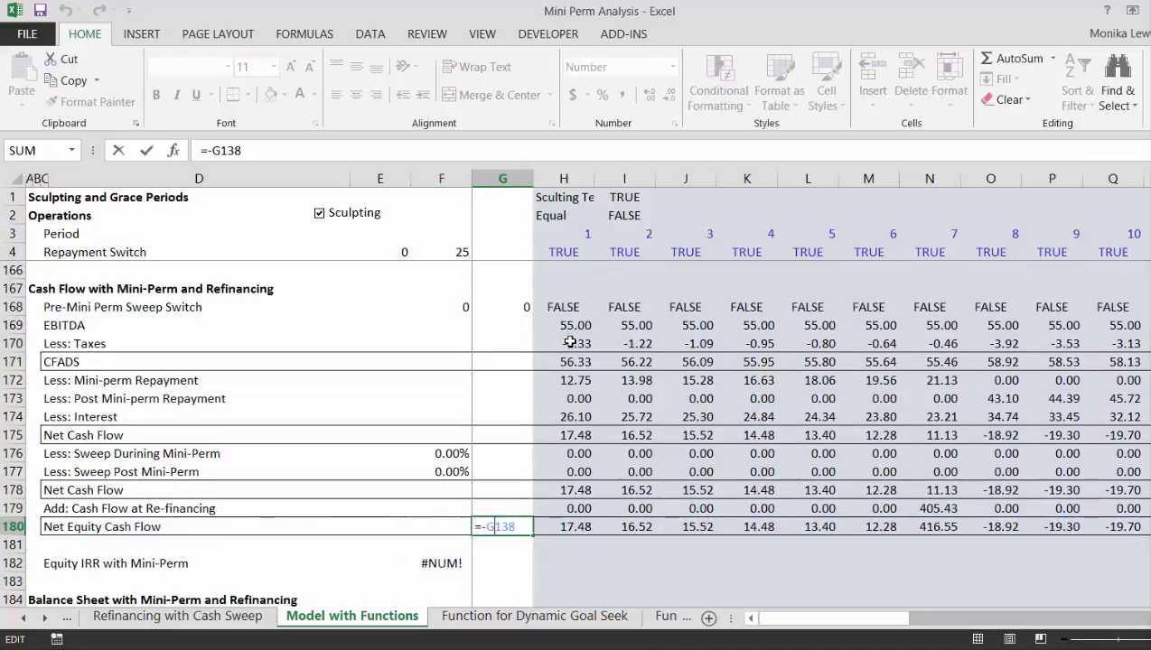
pyautogui.press('BackSpace')
pyautogui.press('Return')
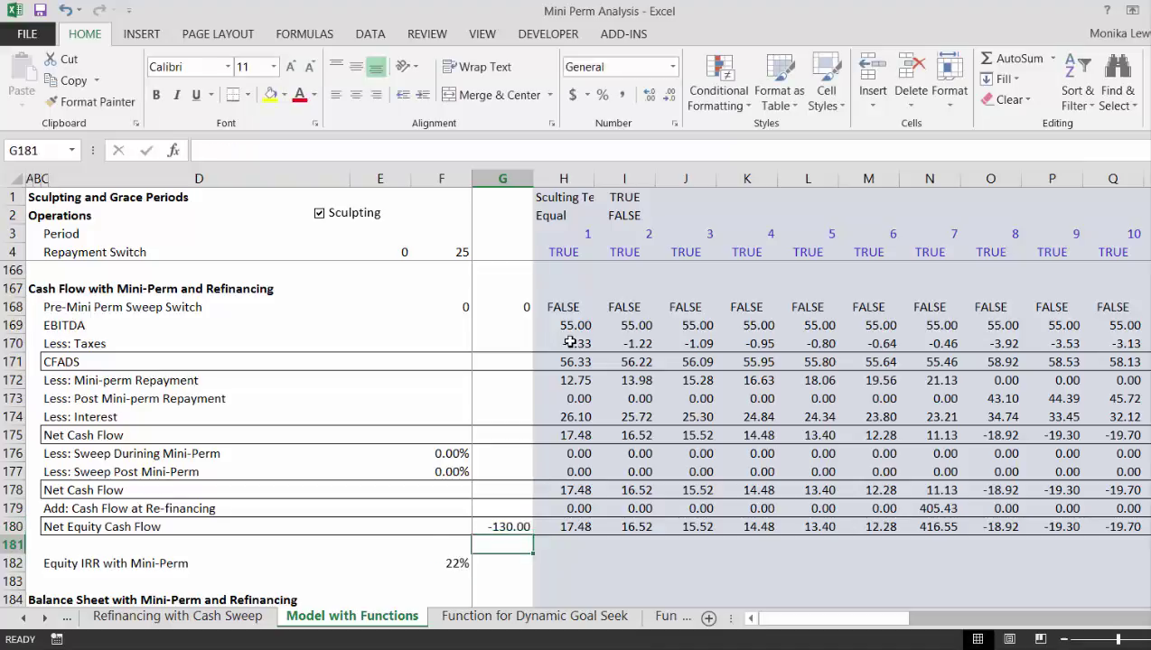
# Step: Format the Equity IRR with Mini-Perm in F182 as a percentage with two decimal places
pyautogui.press('Down')
pyautogui.press('Left')
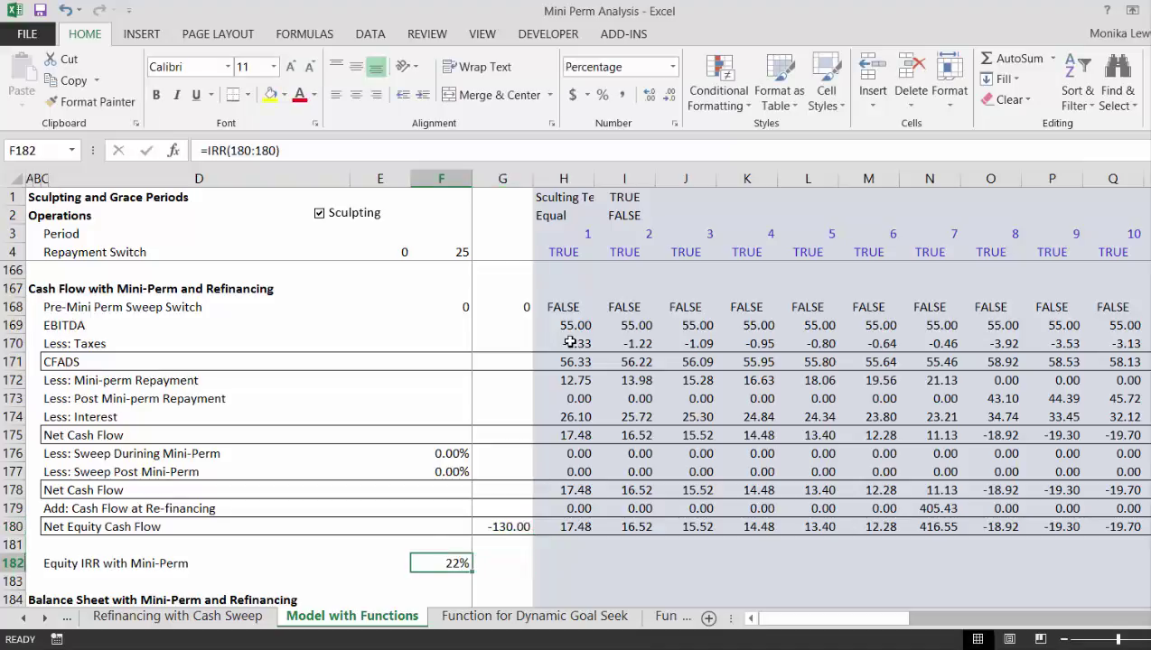
pyautogui.press('Down')
pyautogui.press('Down')
pyautogui.press('Down')
pyautogui.press('Down')
pyautogui.press('Down')
pyautogui.press('Down')
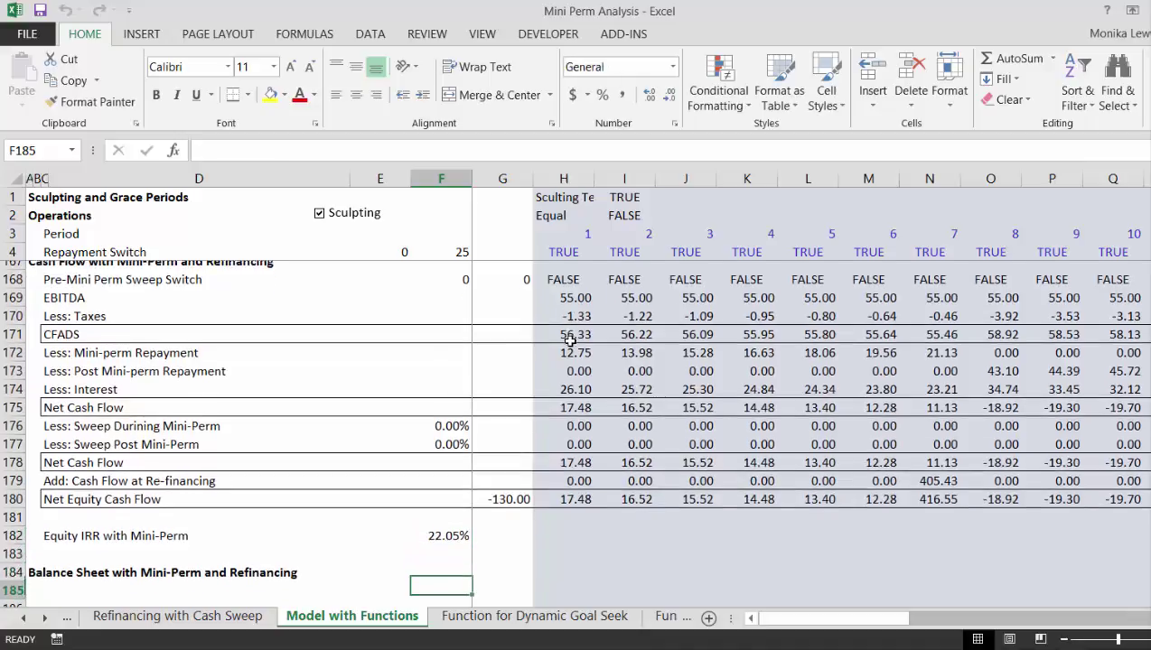
pyautogui.press('Up')
pyautogui.press('Up')
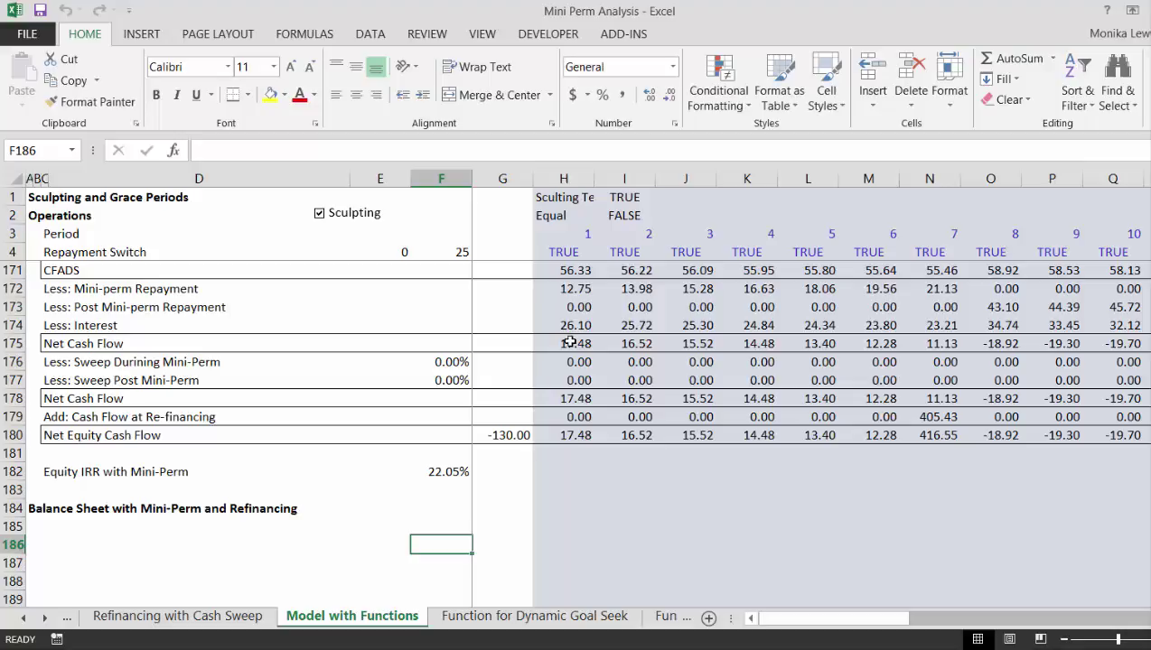
# Step: Review the net income and cash flow rows above the Balance Sheet with Mini-Perm and Refinancing section
pyautogui.press('Up')
pyautogui.press('Up')
pyautogui.press('Up')
pyautogui.press('Up')
pyautogui.press('Up')
pyautogui.press('Up')
pyautogui.press('Up')
pyautogui.press('Up')
pyautogui.press('Up')
pyautogui.press('Up')
pyautogui.press('Up')
pyautogui.press('Up')
pyautogui.press('Up')
pyautogui.press('Up')
pyautogui.press('Up')
pyautogui.press('Up')
pyautogui.press('Up')
pyautogui.press('Up')
pyautogui.press('Up')
pyautogui.press('Up')
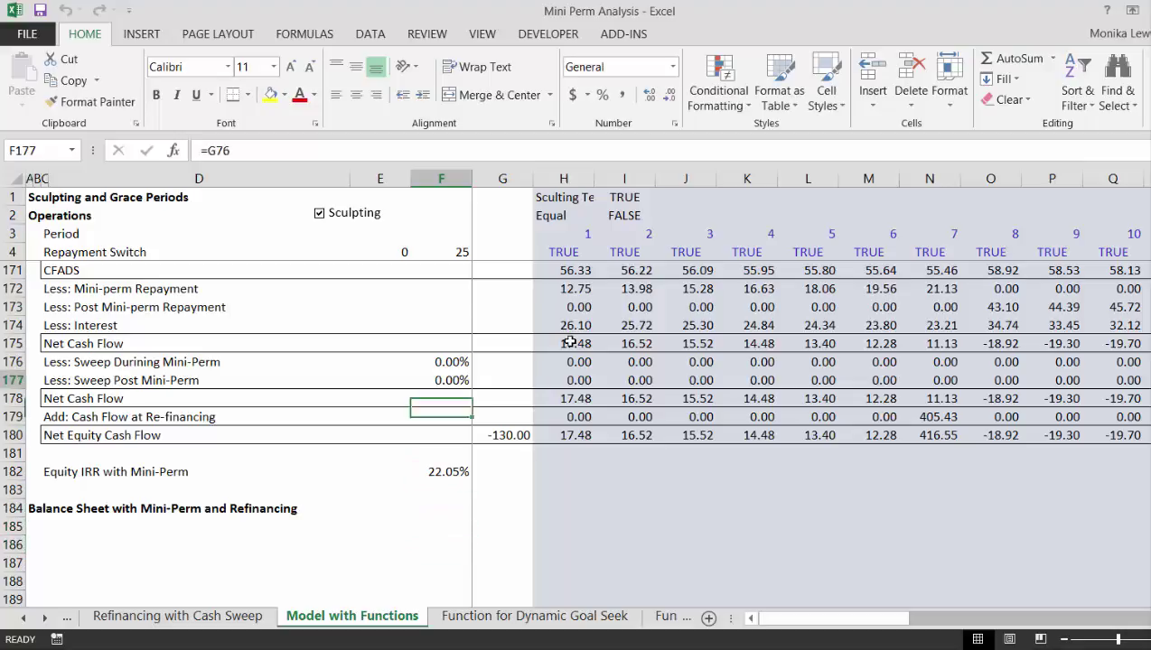
pyautogui.press('Down')
pyautogui.press('Down')
pyautogui.press('Down')
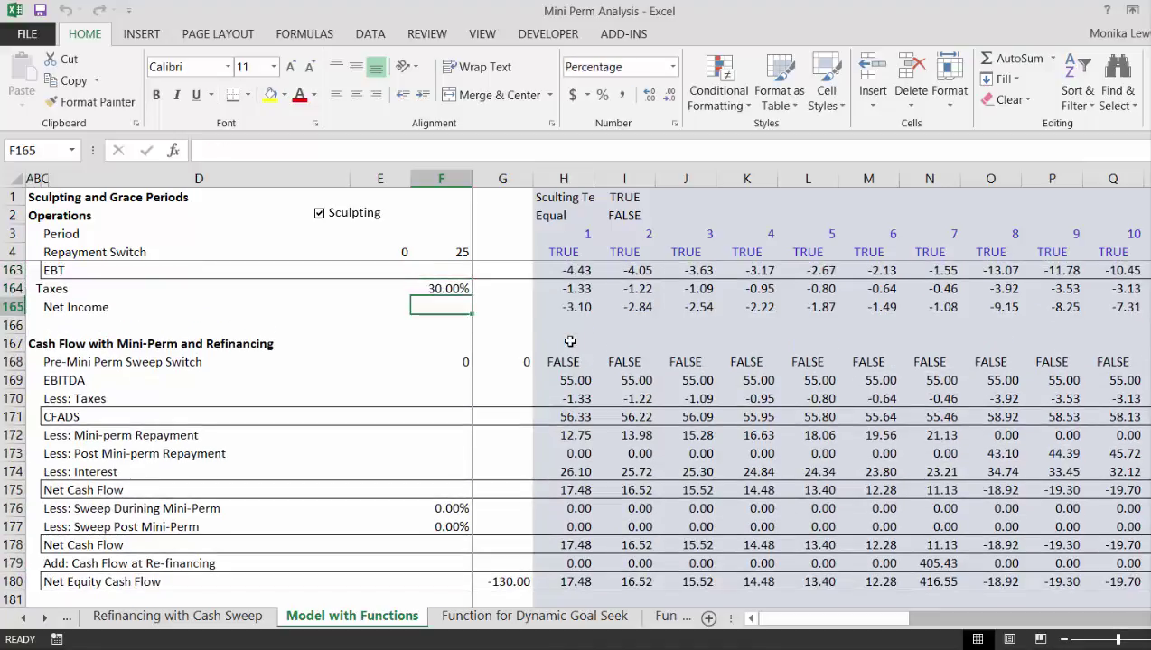
pyautogui.press('Down')
pyautogui.press('Down')
pyautogui.press('Down')
pyautogui.press('Down')
pyautogui.press('Down')
pyautogui.press('Down')
pyautogui.press('Down')
pyautogui.press('Down')
pyautogui.press('Down')
pyautogui.press('Down')
pyautogui.press('Down')
pyautogui.press('Down')
pyautogui.press('Down')
pyautogui.press('Down')
pyautogui.press('Down')
pyautogui.press('Down')
pyautogui.press('Down')
pyautogui.press('Down')
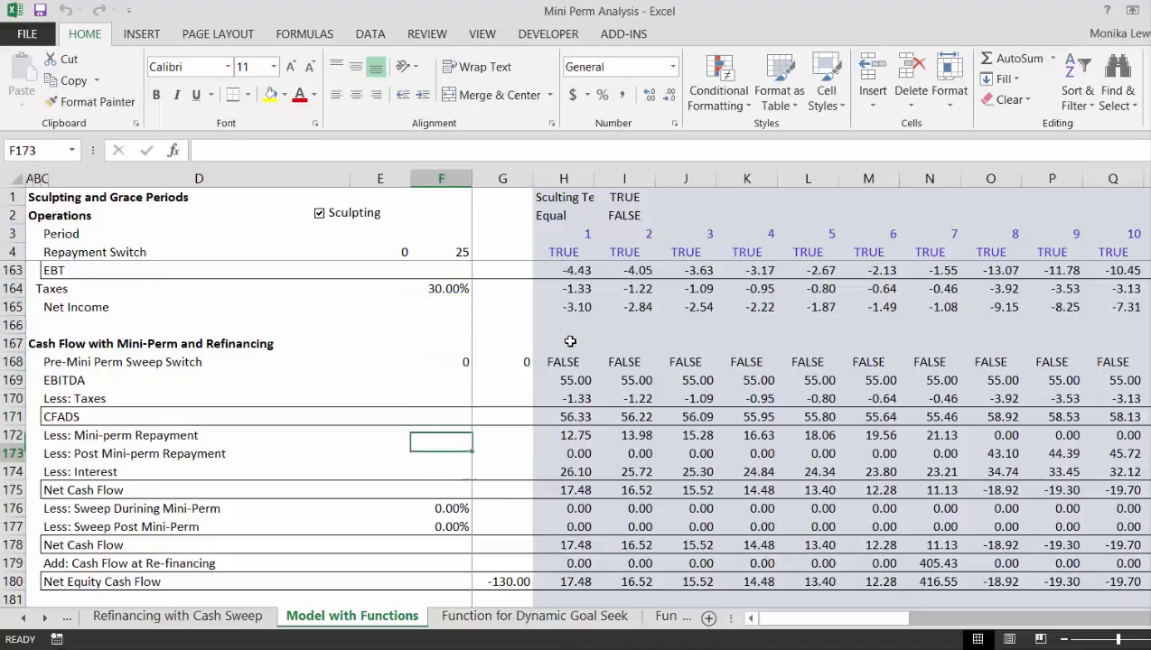
pyautogui.press('Down')
pyautogui.press('Down')
pyautogui.press('Down')
pyautogui.press('Down')
# Step: Enter the subheading Equity Balance in C185 under Balance Sheet with Mini-Perm and Refinancing
pyautogui.press('Left')
pyautogui.press('Up')
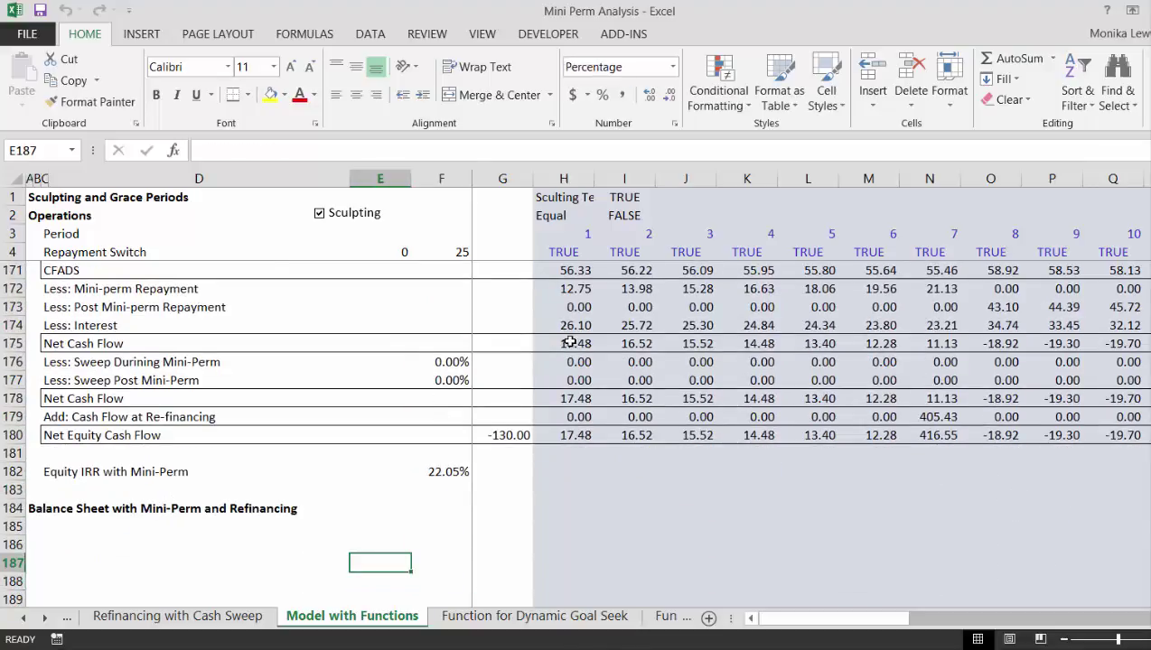
pyautogui.press('Up')
pyautogui.press('Left')
pyautogui.press('Up')
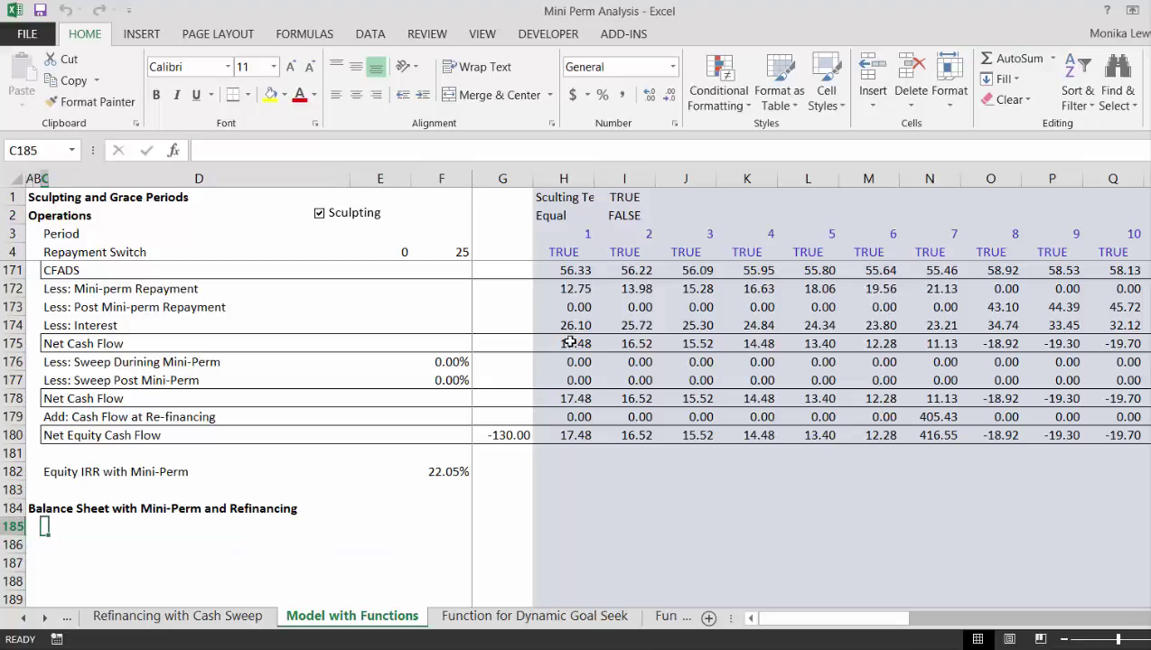
pyautogui.write('Equ')
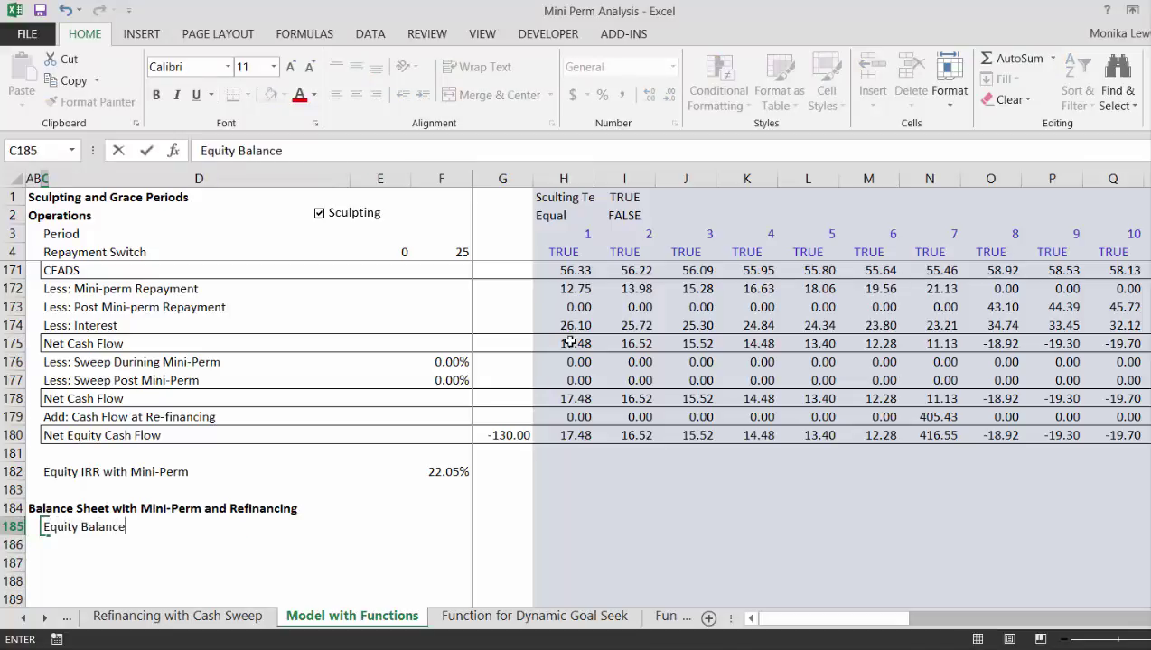
pyautogui.write('ity Balance')
pyautogui.press('Return')
# Step: Enter the label Opening Balance in D186, indented under Equity Balance
pyautogui.press('Right')
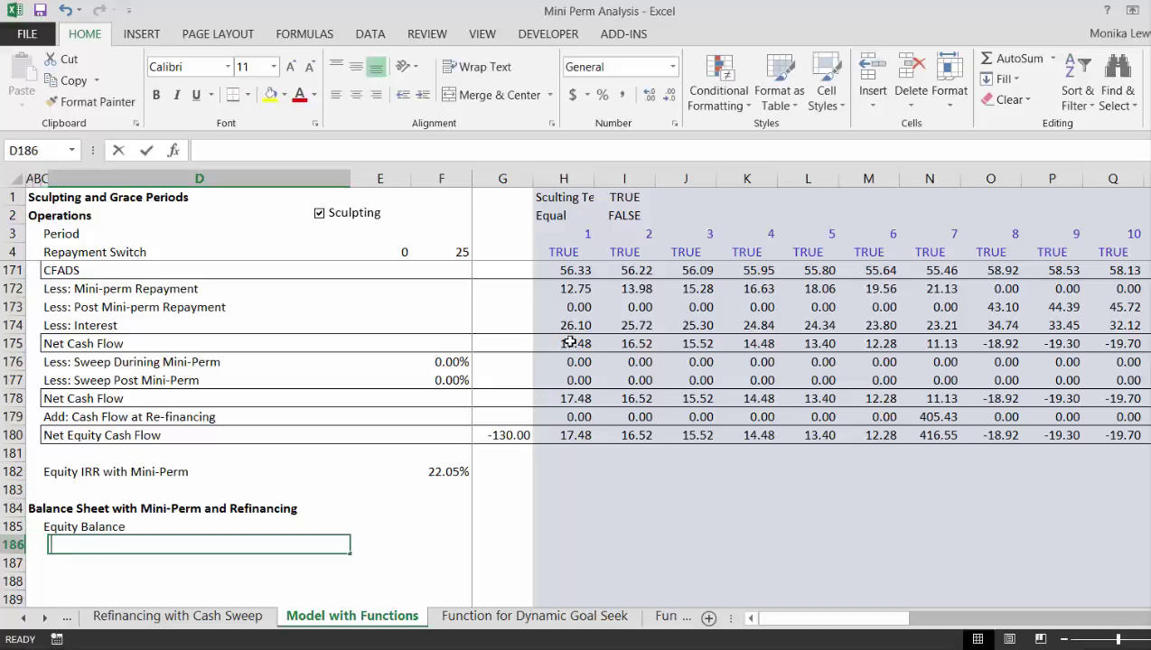
pyautogui.write('Opening Ba')
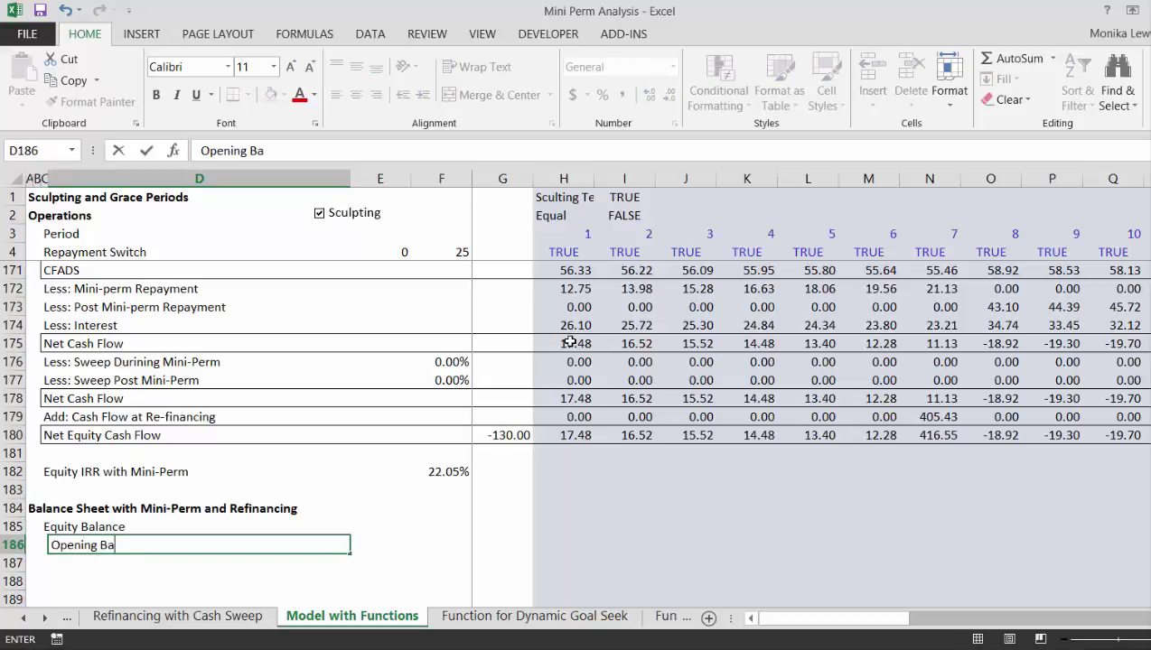
pyautogui.press('Return')
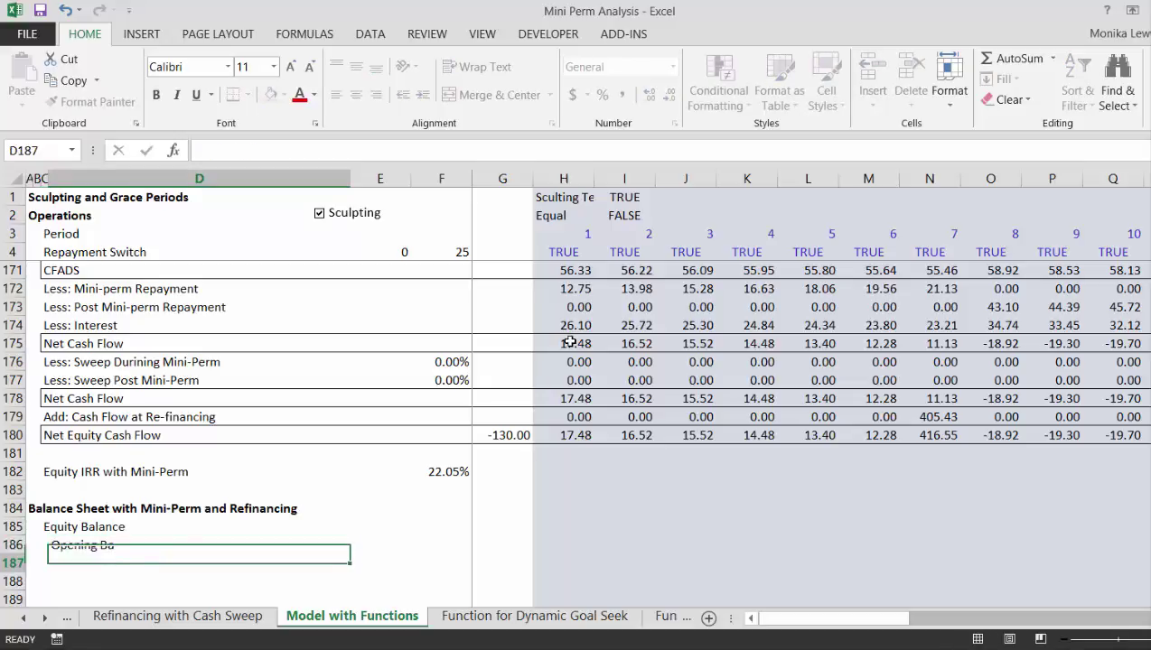
pyautogui.write('a')
pyautogui.press('Up')
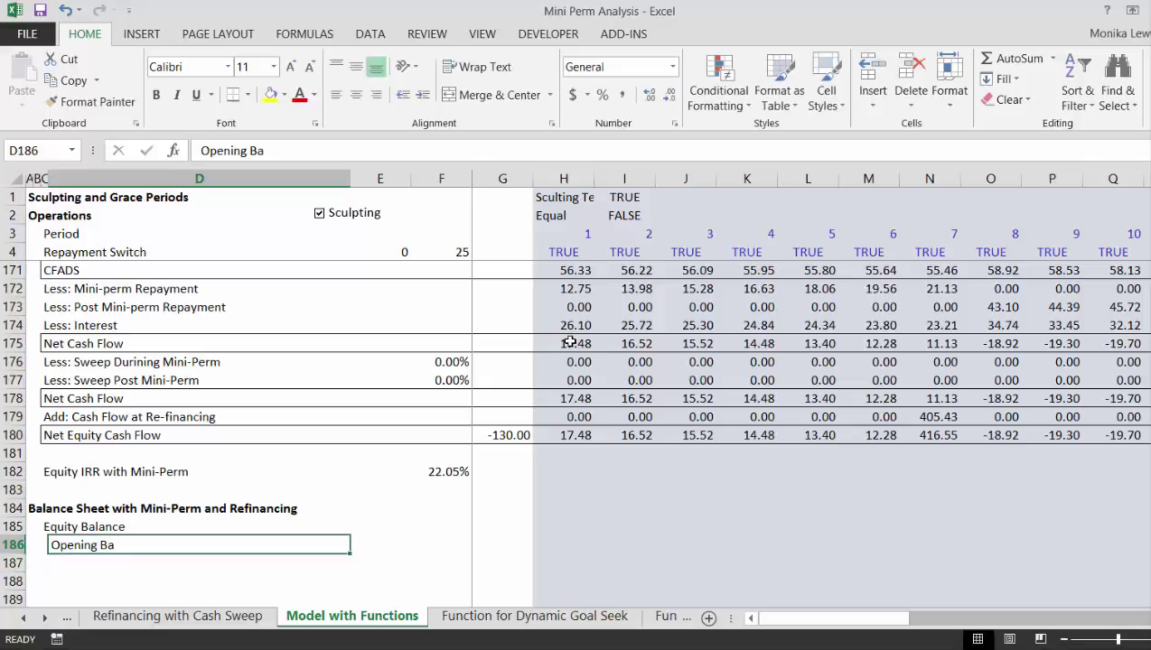
pyautogui.press('F2')
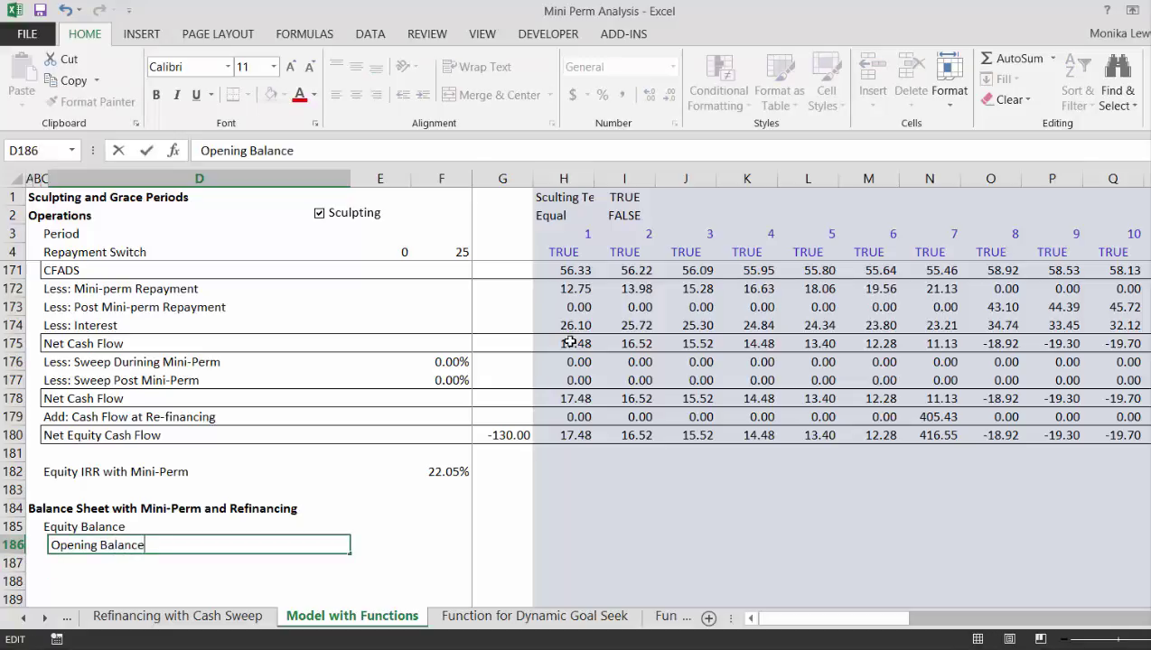
pyautogui.press('Return')
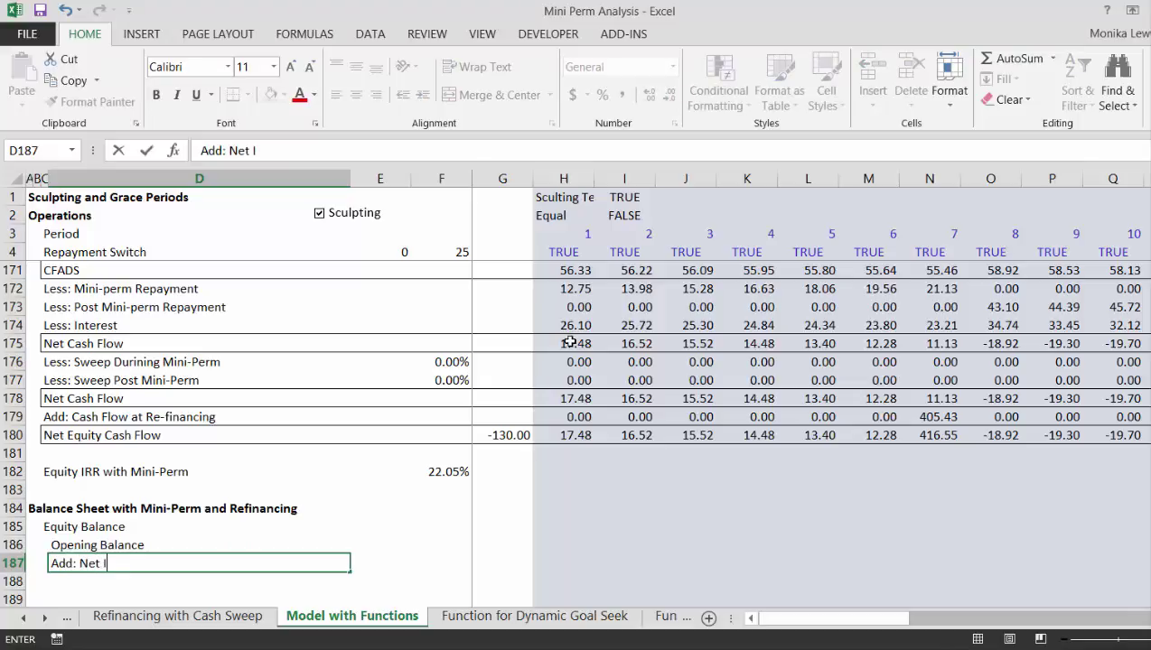
# Step: Label D187 "Add: Net Income" and D188 "Add: Equity Contributions" below Opening Balance
pyautogui.press('Down')
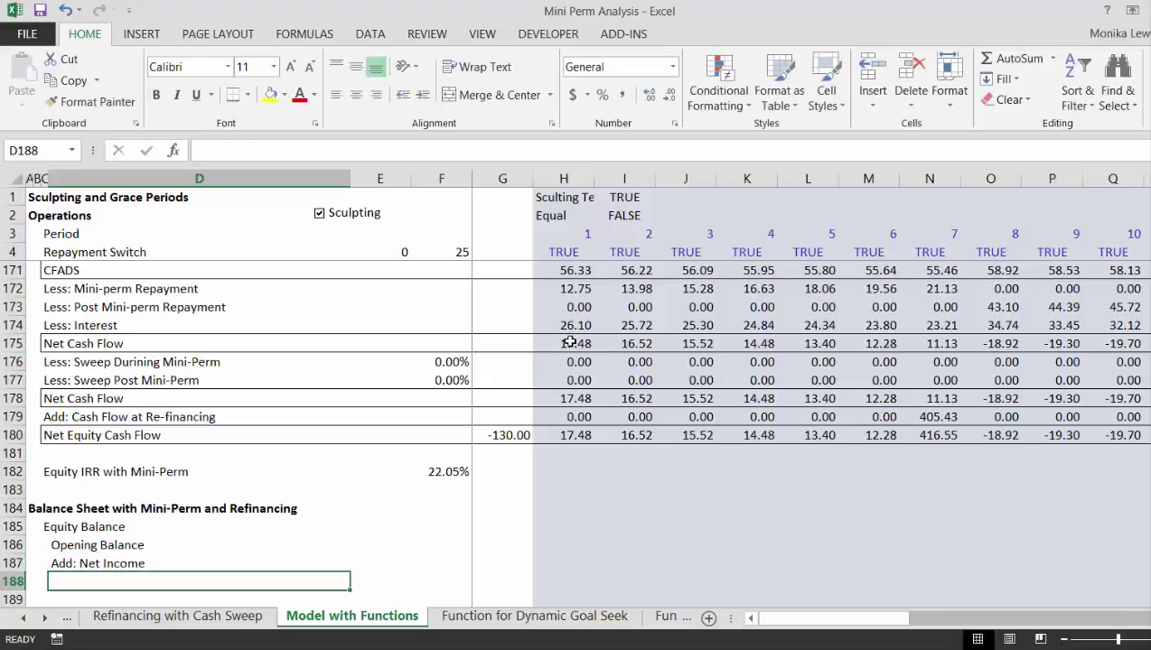
pyautogui.hotkey('ctrl', "'")
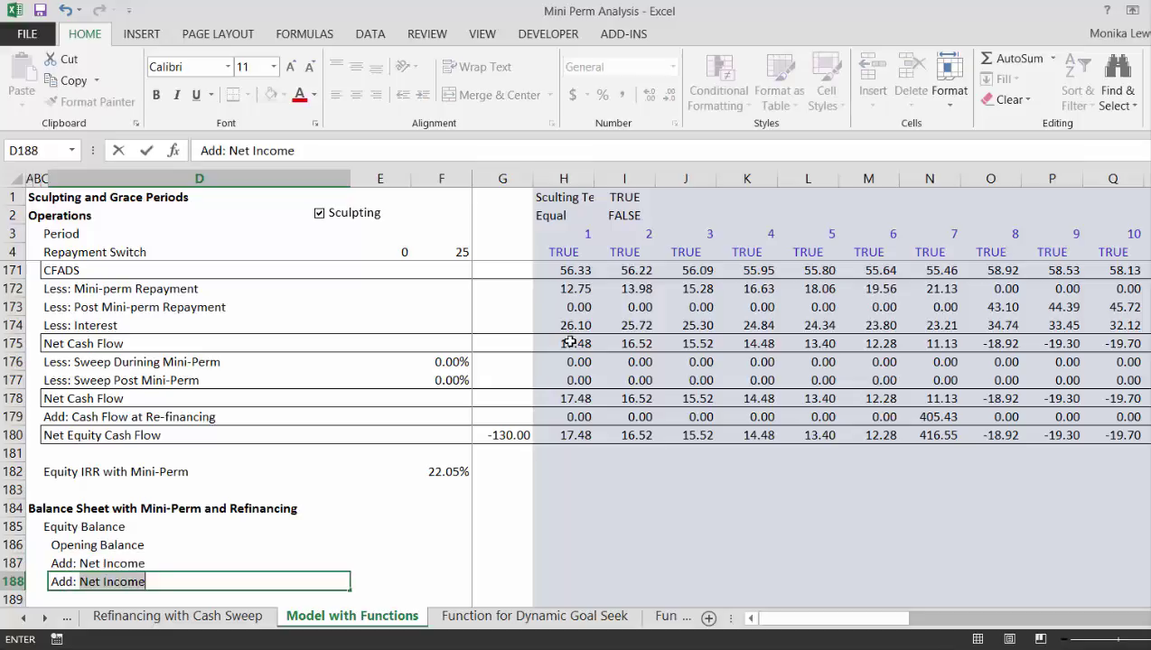
pyautogui.write('Equity Contributions')
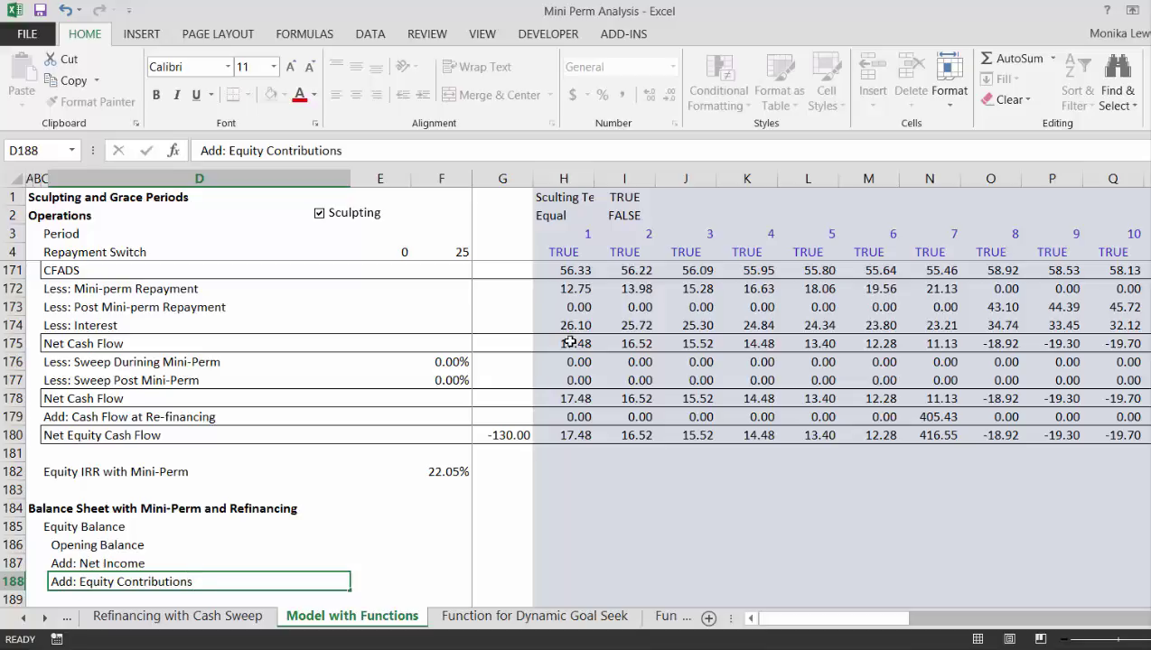
pyautogui.press('Down')
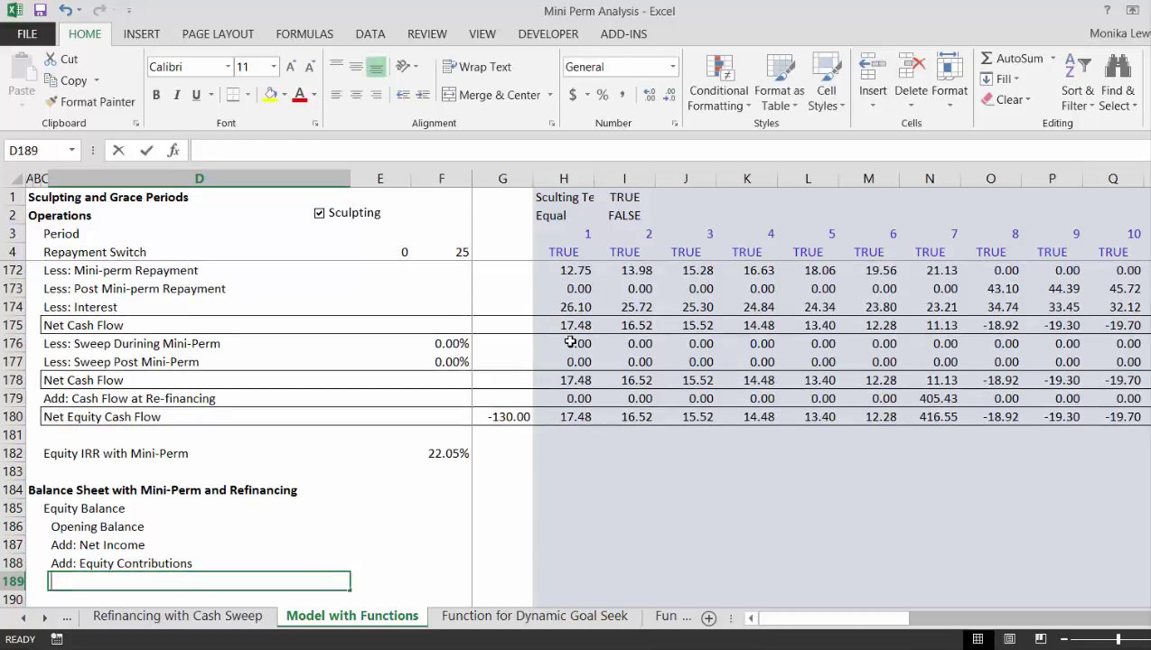
# Step: Complete the equity account labels with "Less: Dividends" in D189 and "Closing Balance" in D190
pyautogui.write('Less: Dividends')
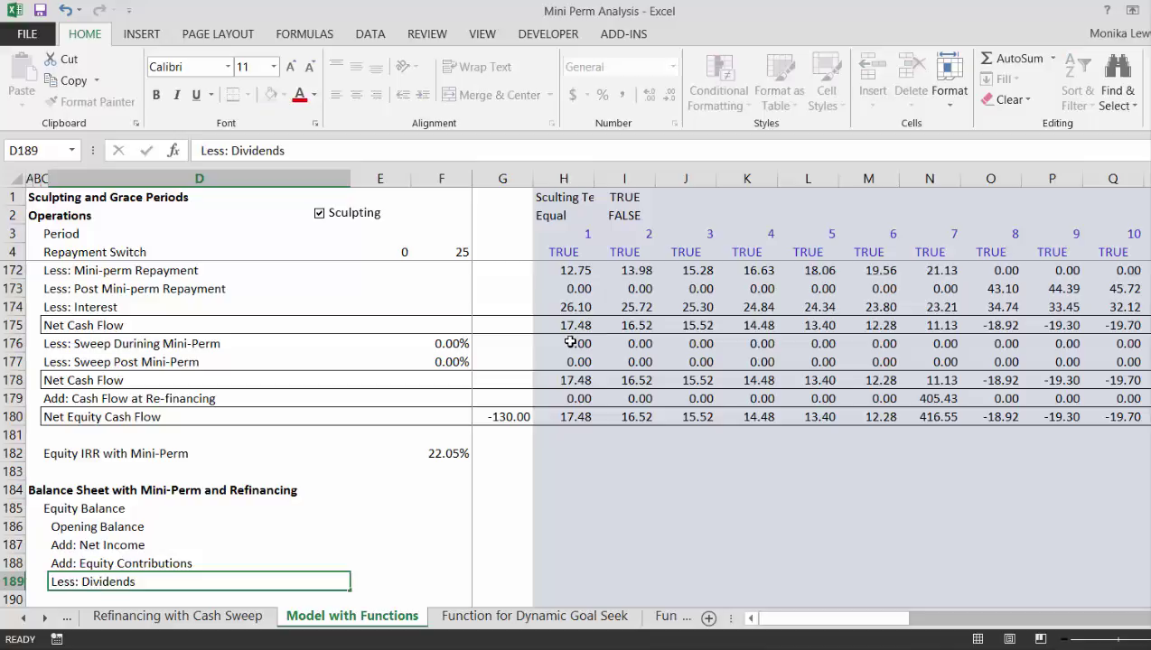
pyautogui.press('Return')
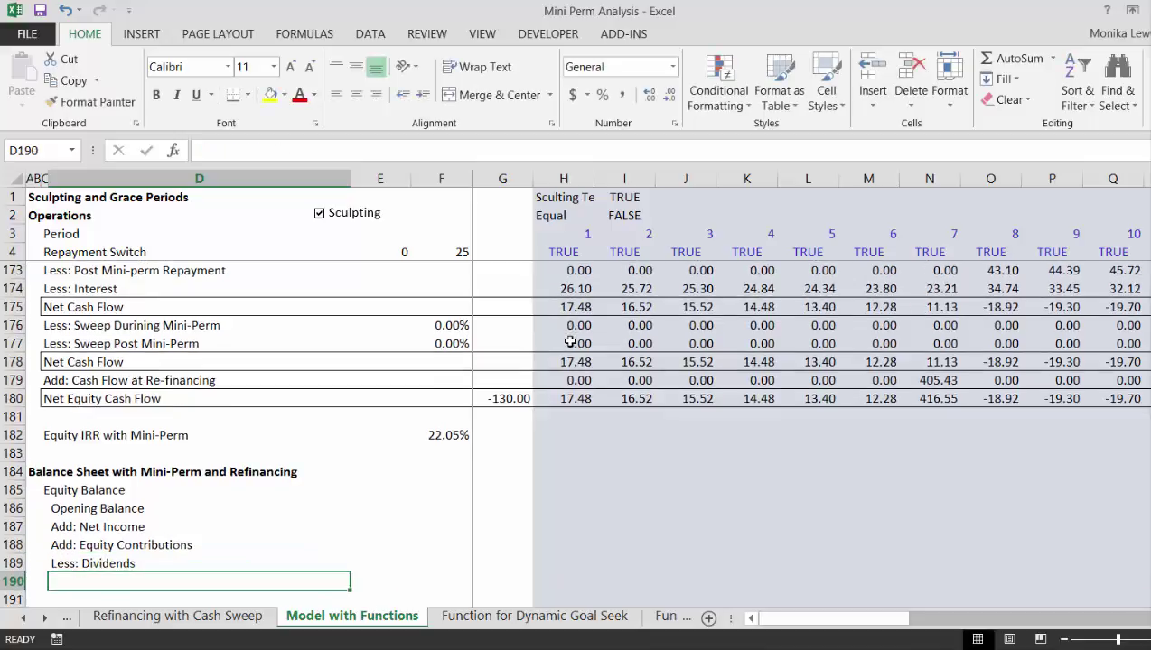
pyautogui.write('Closing Balance')
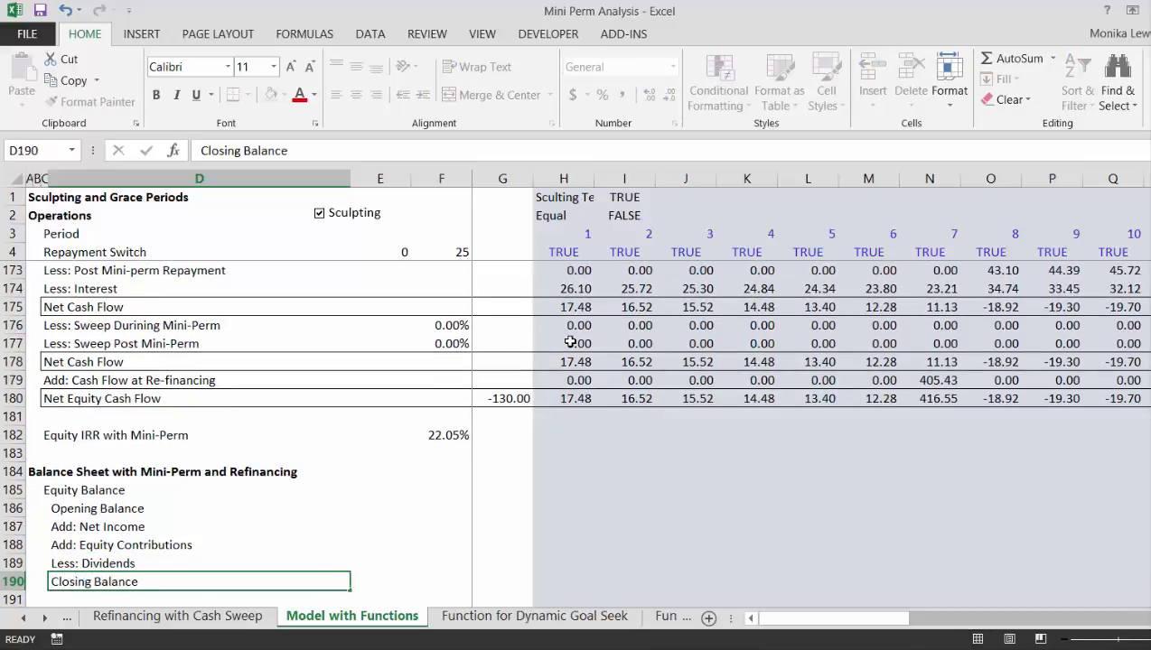
pyautogui.press('Return')
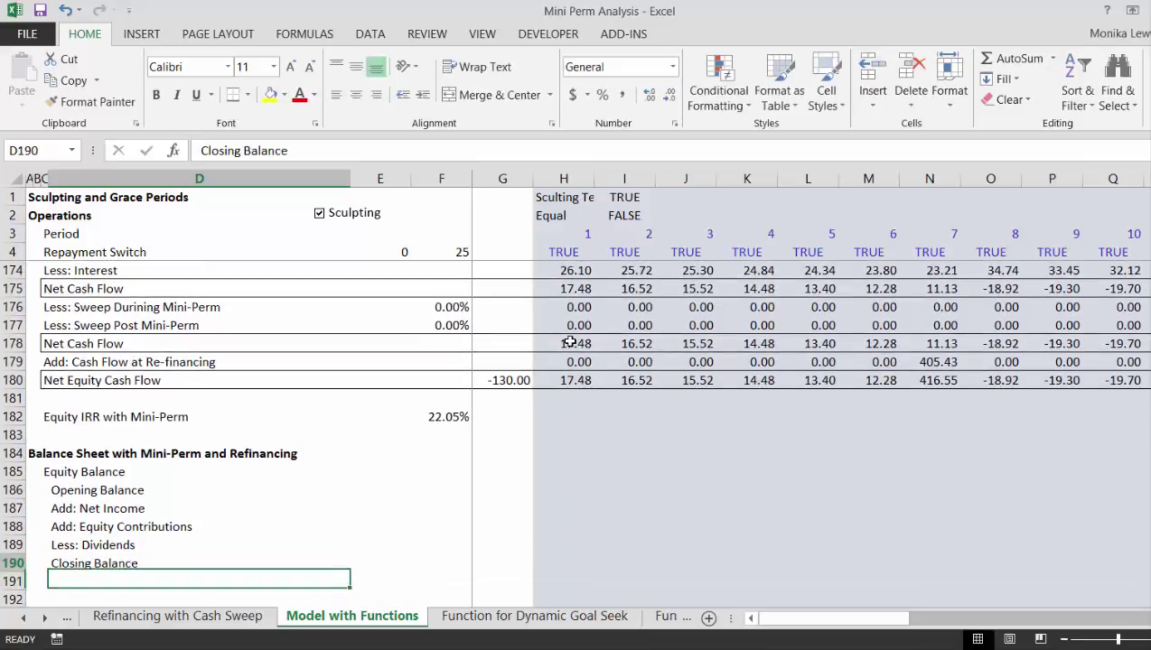
# Step: Link the first-period Opening Balance in H186 to the prior period's Closing Balance with the formula =G190
pyautogui.press('Up')
pyautogui.press('Right')
pyautogui.press('Right')
pyautogui.press('Right')
pyautogui.press('Up')
pyautogui.press('Up')
pyautogui.press('Up')
pyautogui.press('Up')
pyautogui.press('Up')
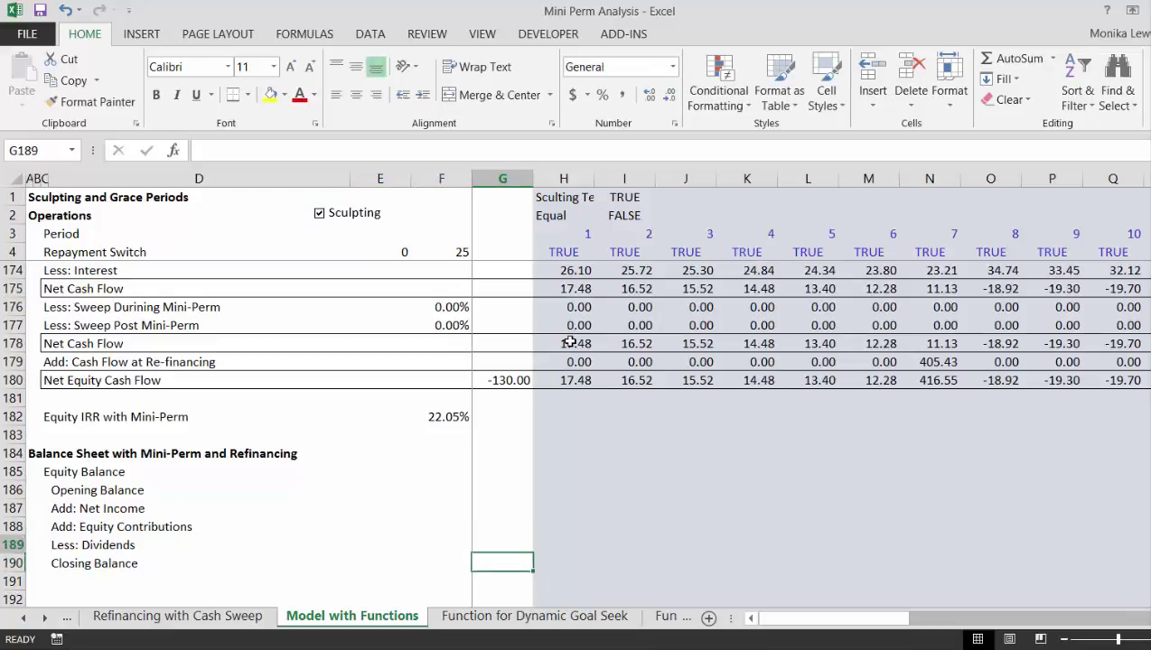
pyautogui.press('Down')
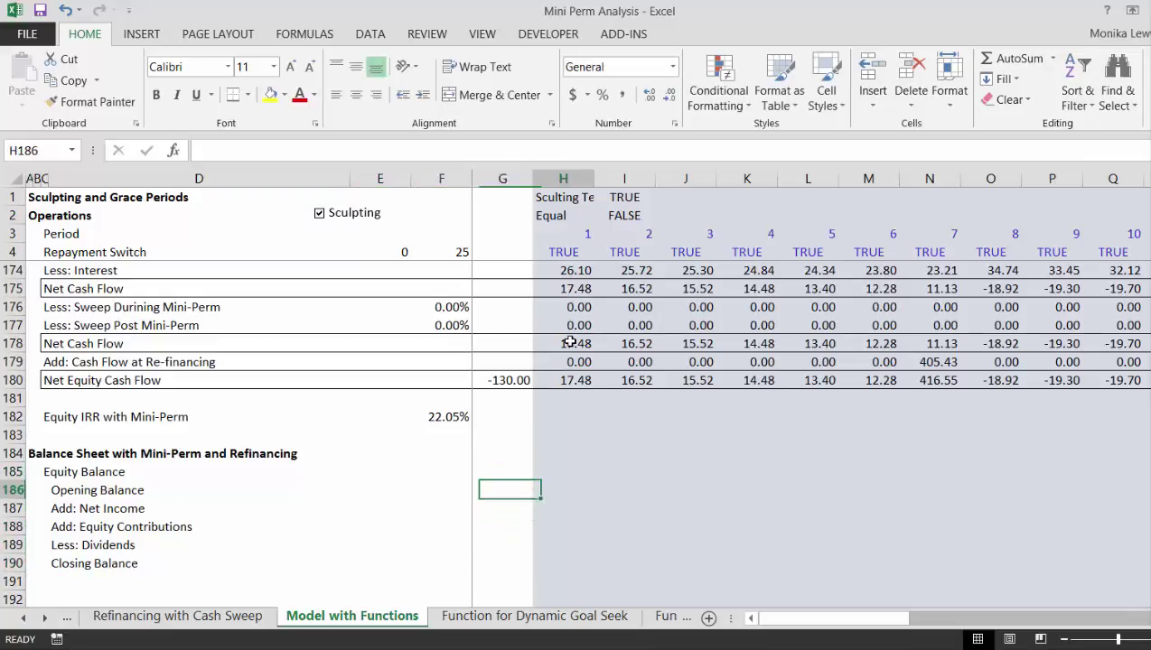
pyautogui.press('Right')
pyautogui.write('=')
pyautogui.press('Down')
pyautogui.press('Down')
pyautogui.press('Down')
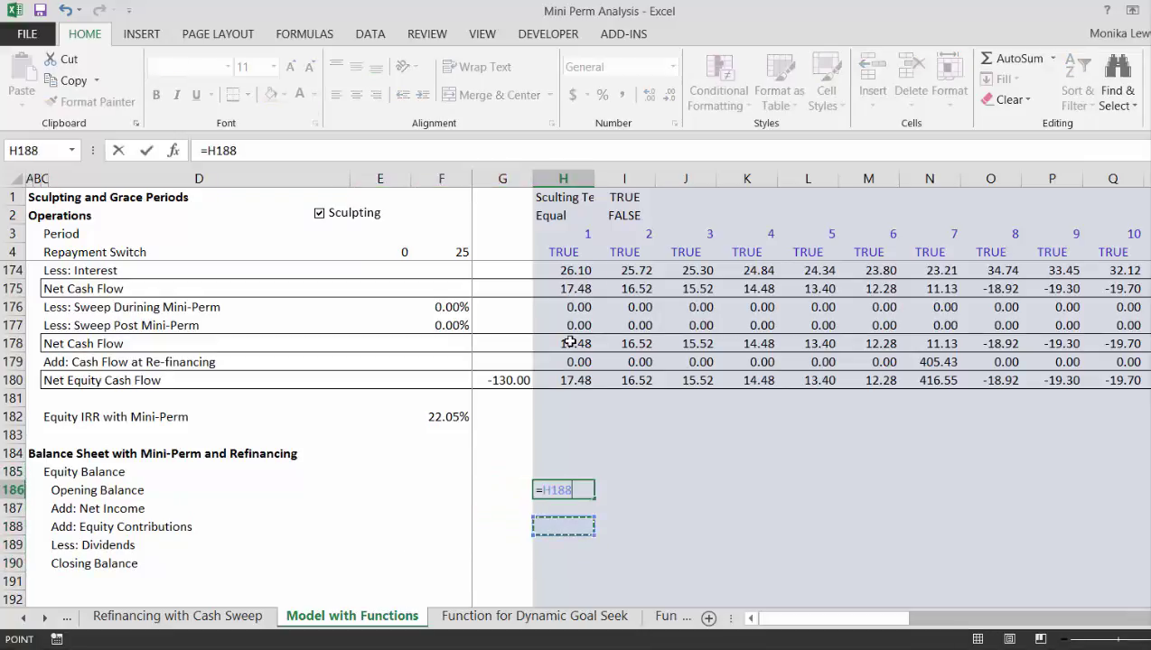
pyautogui.press('Left')
pyautogui.press('Down')
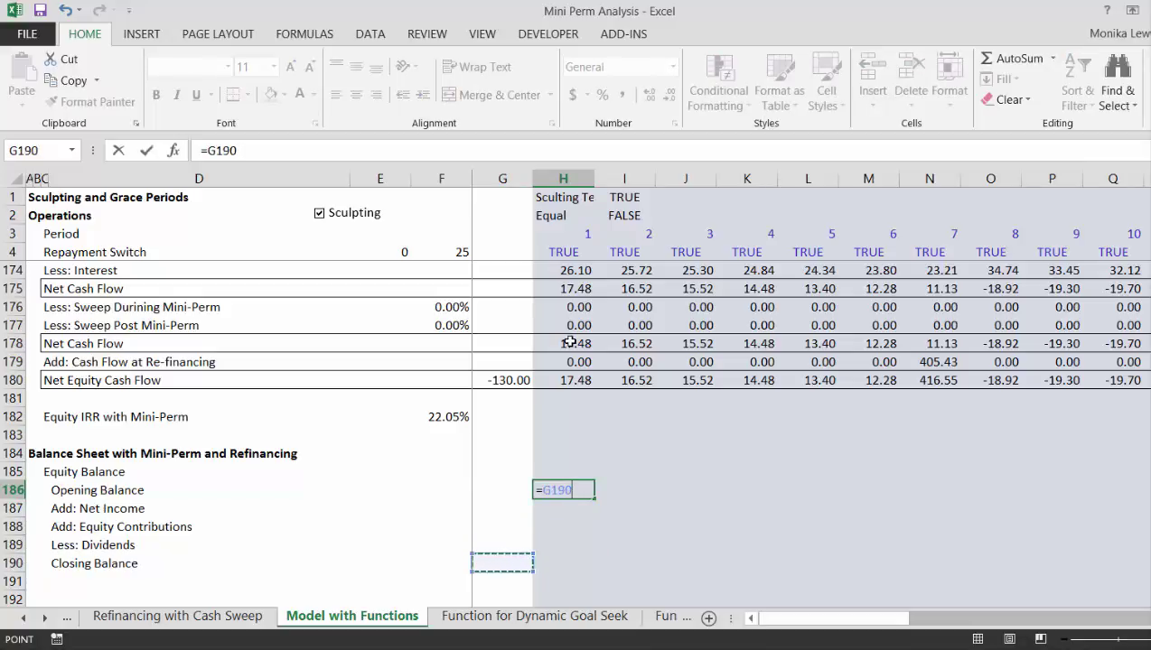
pyautogui.press('Return')
# Step: Link Add: Net Income in H187 to the Net Income row of the income statement with =H165
pyautogui.write('=')
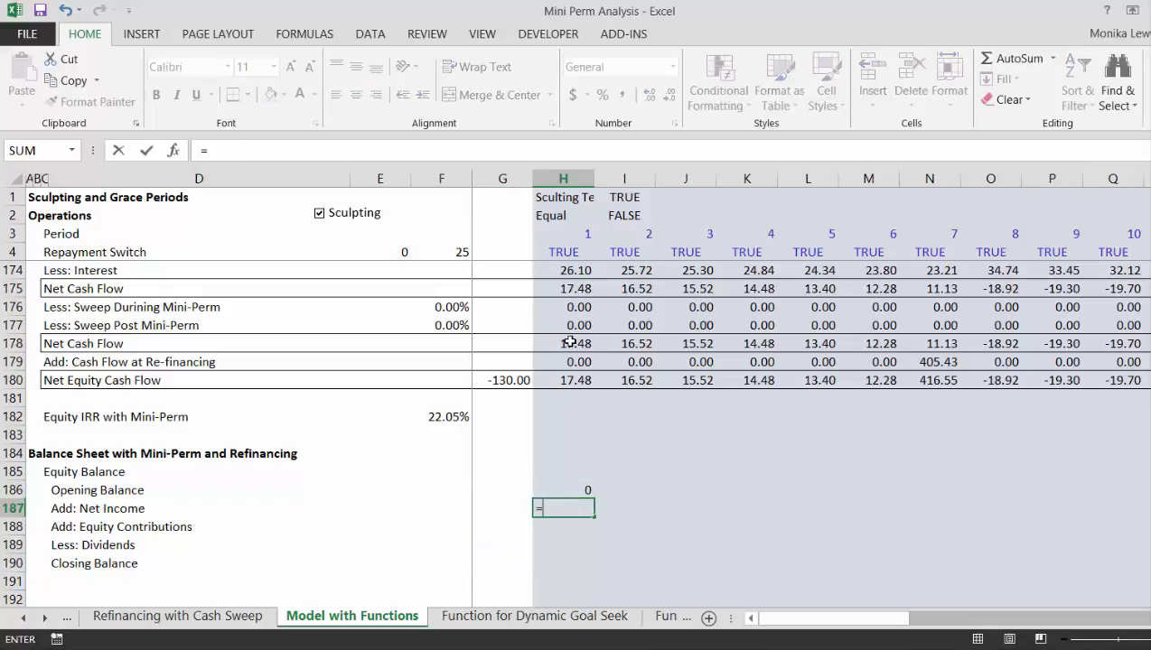
pyautogui.press('Up')
pyautogui.press('Up')
pyautogui.press('Up')
pyautogui.press('Up')
pyautogui.press('Up')
pyautogui.press('Up')
pyautogui.press('Up')
pyautogui.press('Up')
pyautogui.press('Up')
pyautogui.press('Up')
pyautogui.press('Up')
pyautogui.press('Up')
pyautogui.press('Up')
pyautogui.press('Up')
pyautogui.press('Up')
pyautogui.press('Up')
pyautogui.press('Up')
pyautogui.press('Up')
pyautogui.press('Up')
pyautogui.press('Up')
pyautogui.press('Up')
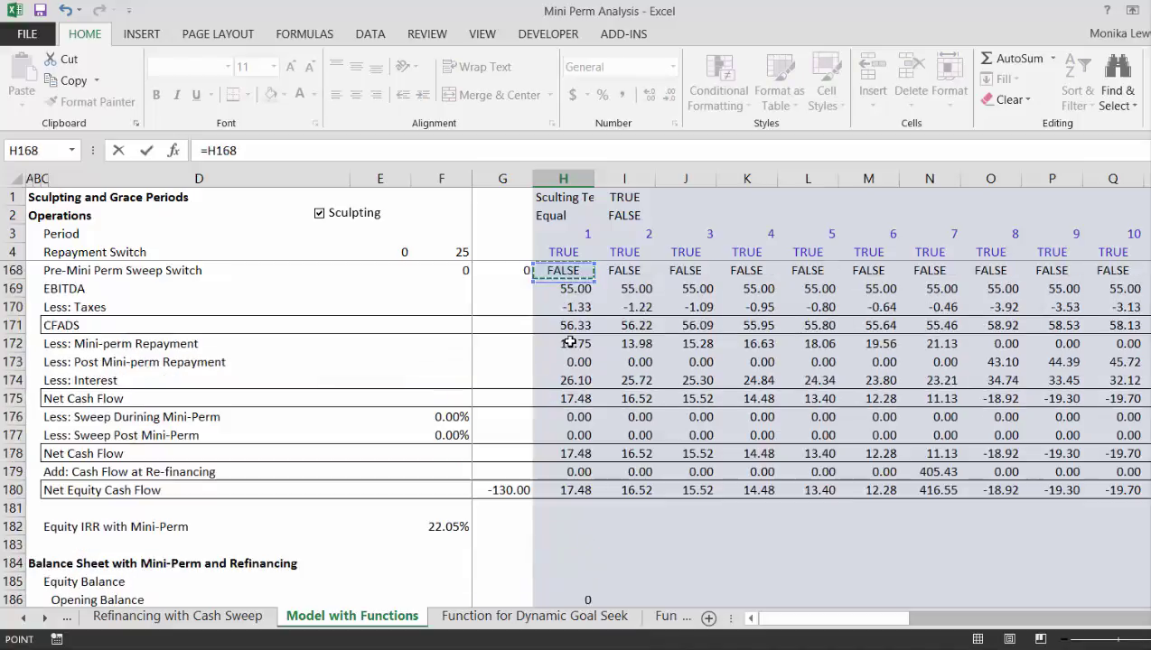
pyautogui.press('Up')
pyautogui.press('Up')
pyautogui.press('Up')
pyautogui.press('Down')
pyautogui.press('Down')
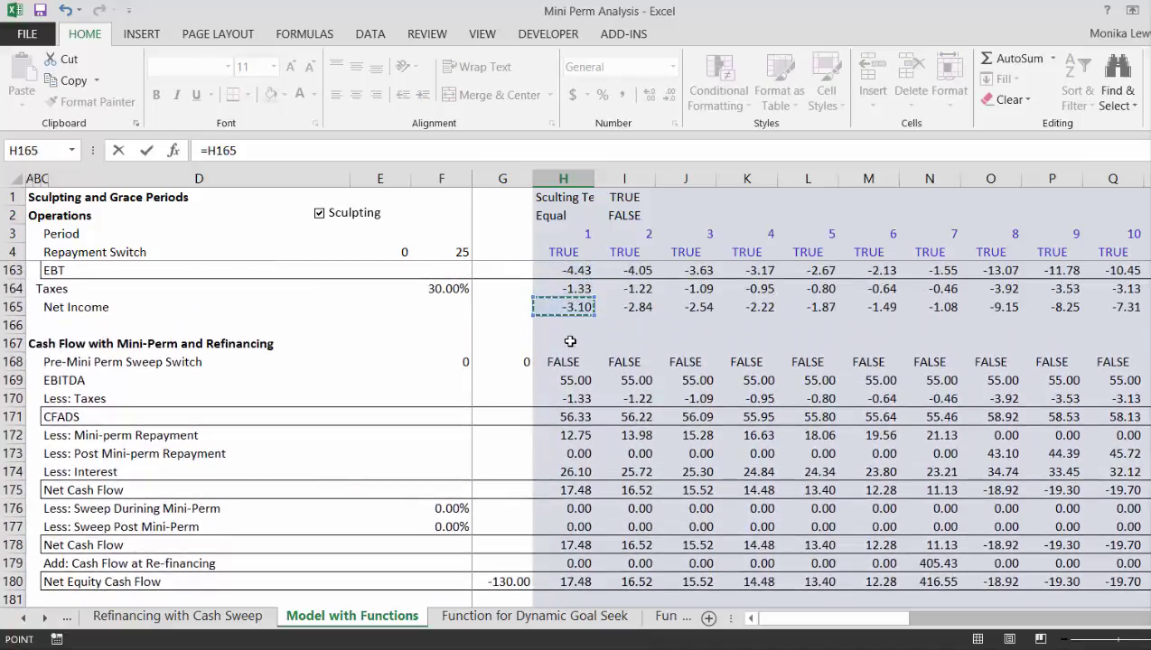
pyautogui.hotkey('ctrl', 'Return')
pyautogui.press('Return')
pyautogui.write('=')
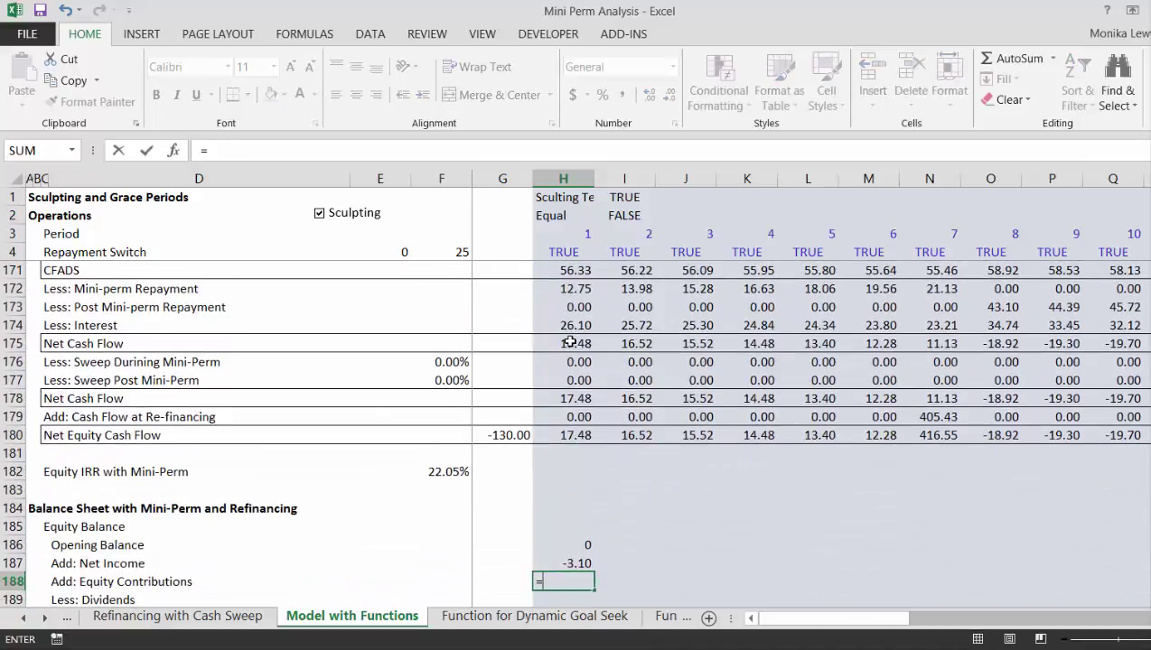
pyautogui.press('Up')
pyautogui.press('Up')
pyautogui.press('Up')
pyautogui.press('Up')
pyautogui.press('Up')
pyautogui.press('Up')
pyautogui.press('Up')
pyautogui.press('Up')
pyautogui.press('Up')
pyautogui.press('Up')
pyautogui.press('Up')
pyautogui.press('Up')
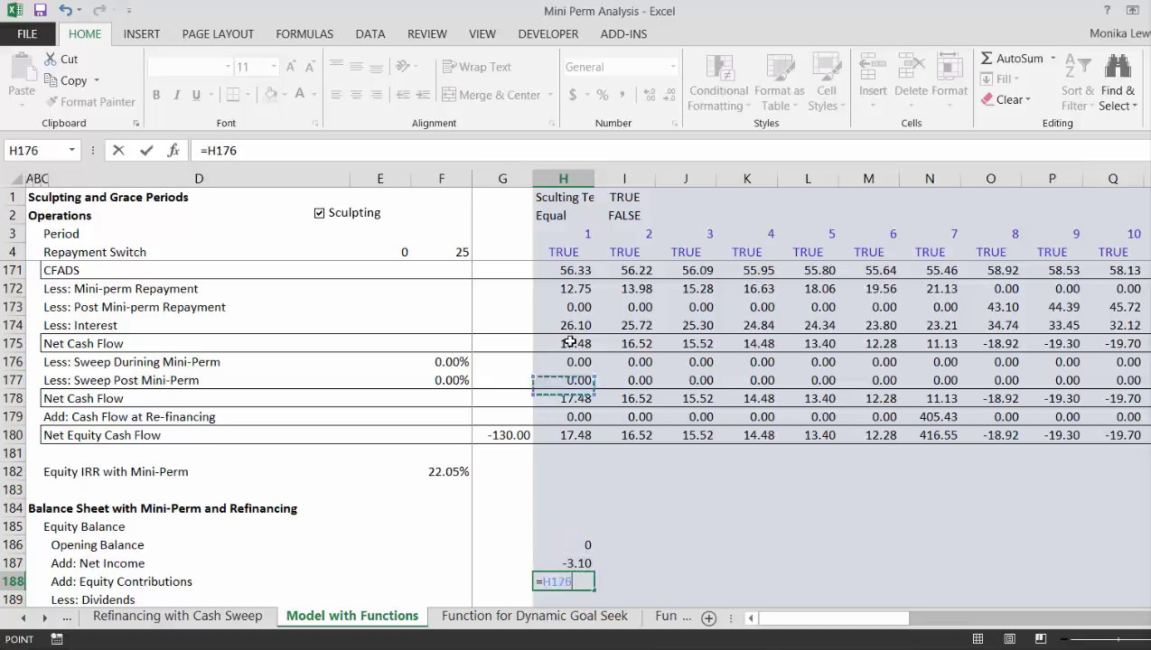
pyautogui.press('Escape')
# Step: Copy the Opening Balance and Net Income formulas from H186:H187 into G186:G187
pyautogui.press('Up')
pyautogui.press('Up')
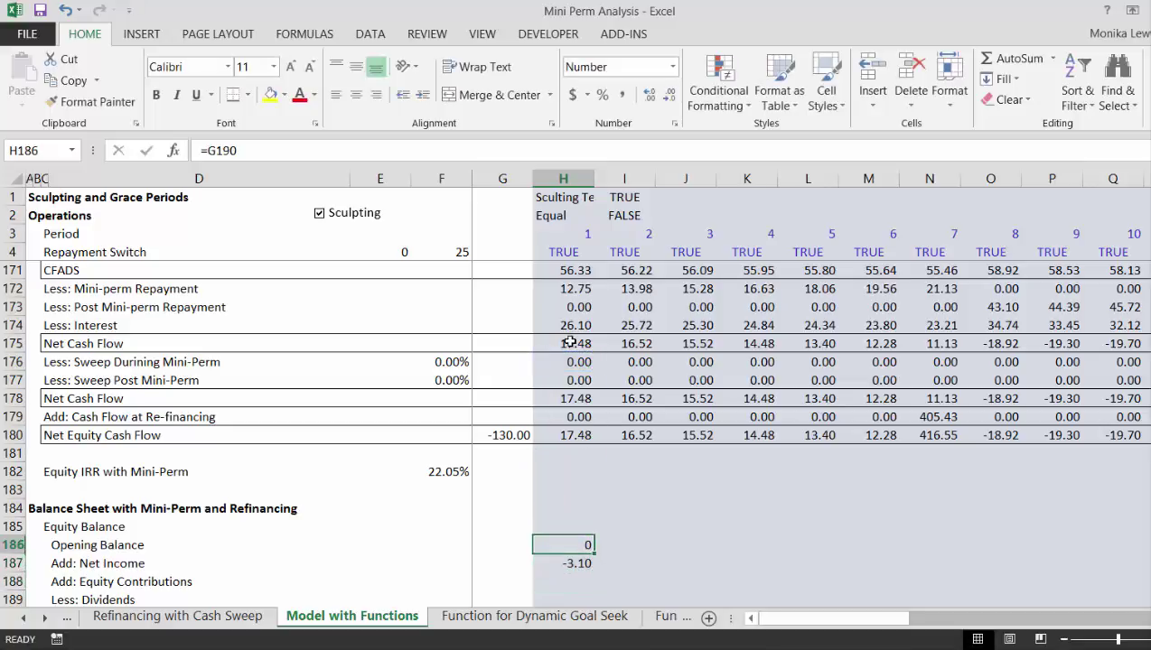
pyautogui.hotkey('shift', 'Down')
pyautogui.hotkey('ctrl', 'c')
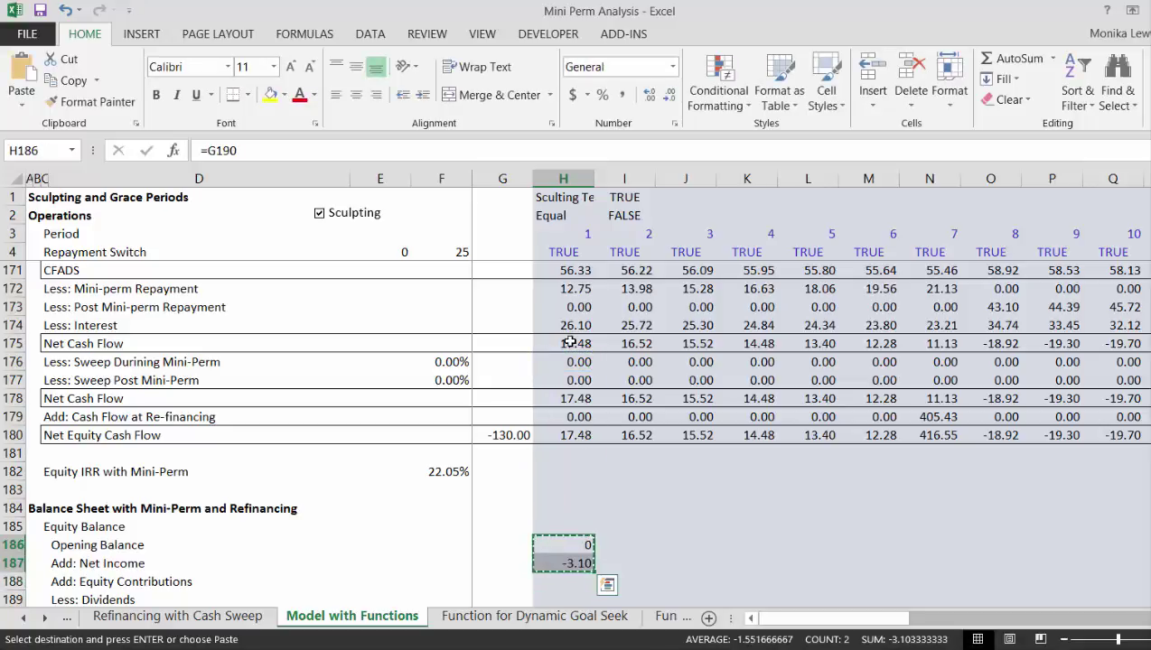
pyautogui.hotkey('ctrl', 'q')
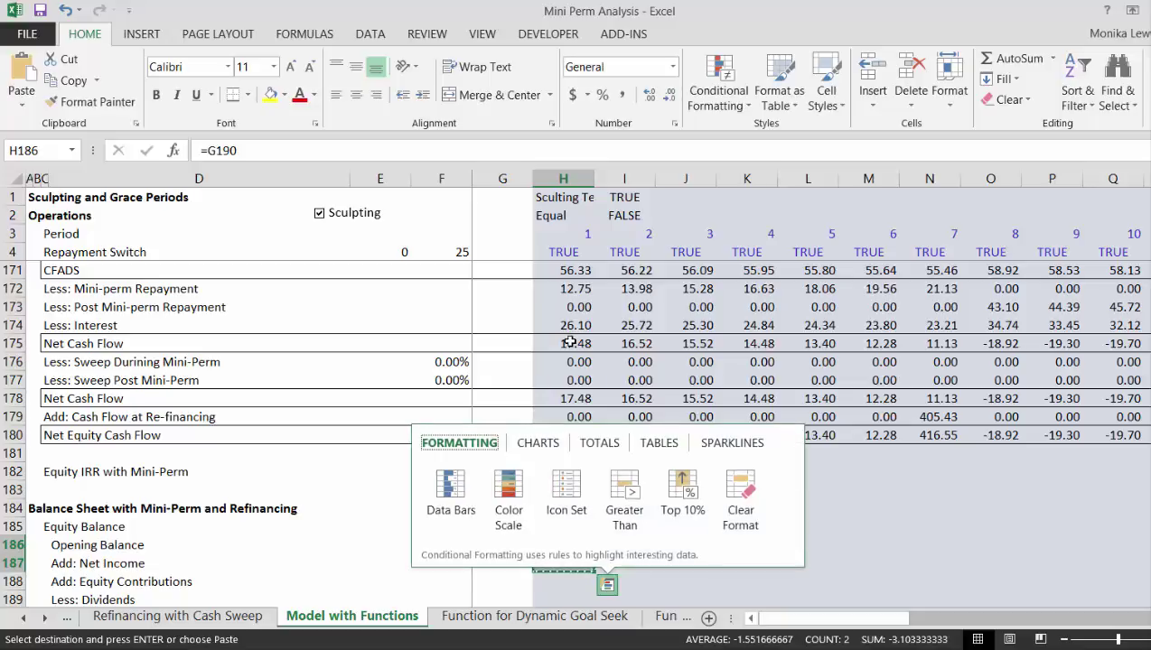
pyautogui.press('Escape')
pyautogui.press('Escape')
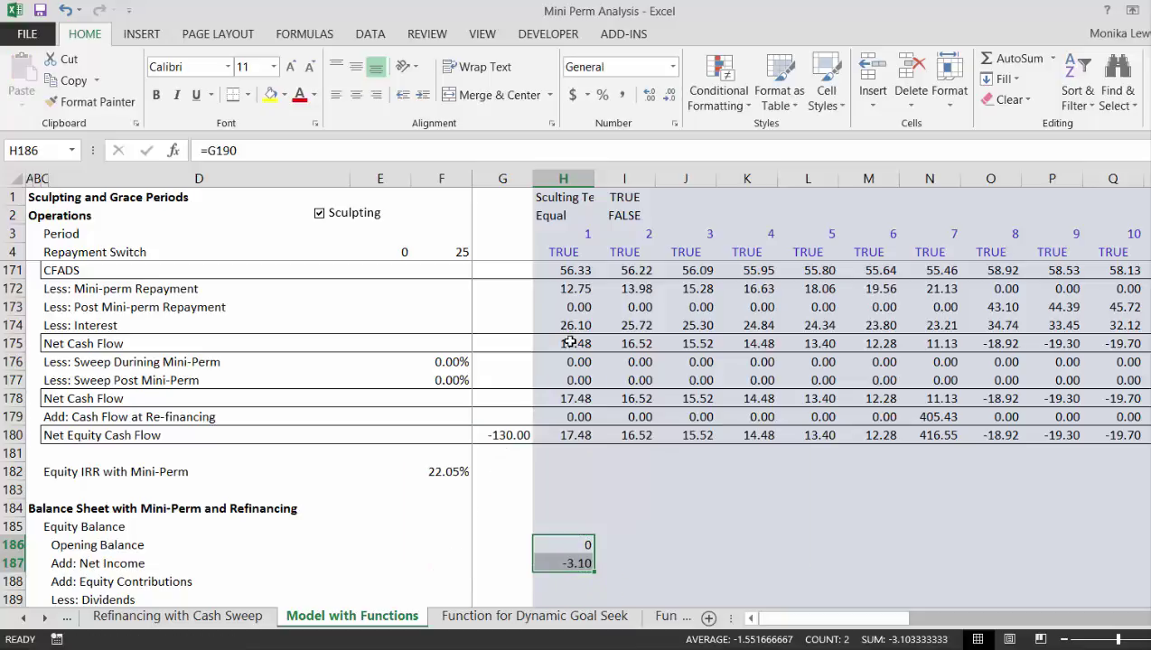
pyautogui.hotkey('ctrl', 'c')
pyautogui.press('Left')
pyautogui.hotkey('ctrl', 'v')
pyautogui.press('Down')
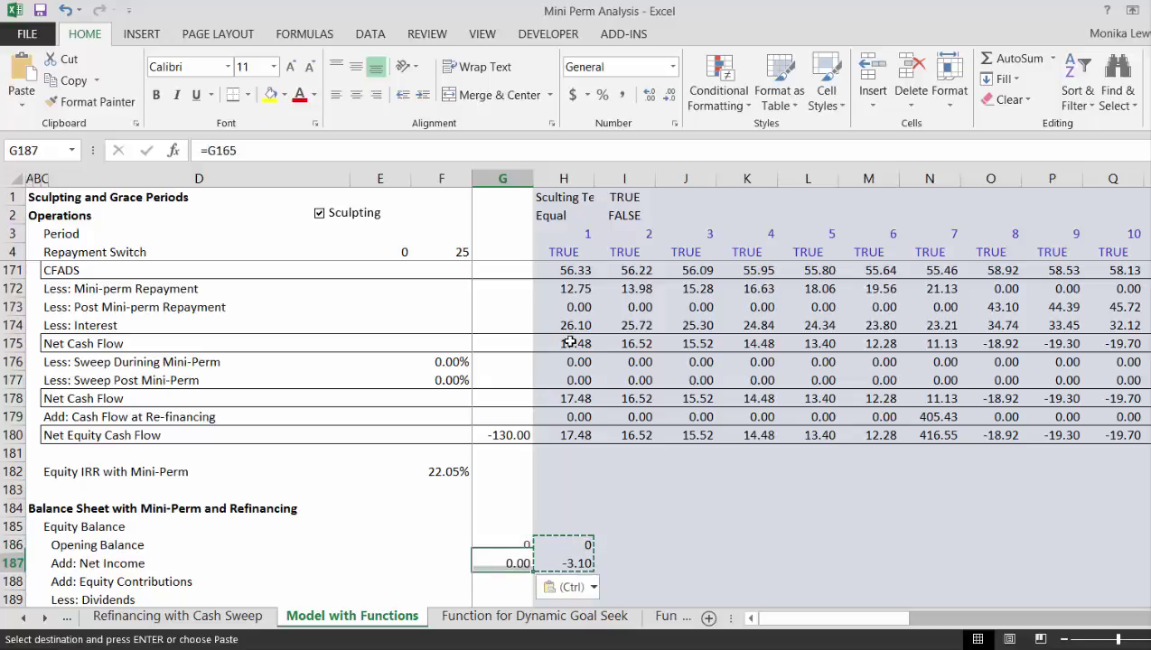
pyautogui.press('Down')
pyautogui.press('Down')
pyautogui.press('Up')
pyautogui.press('Escape')
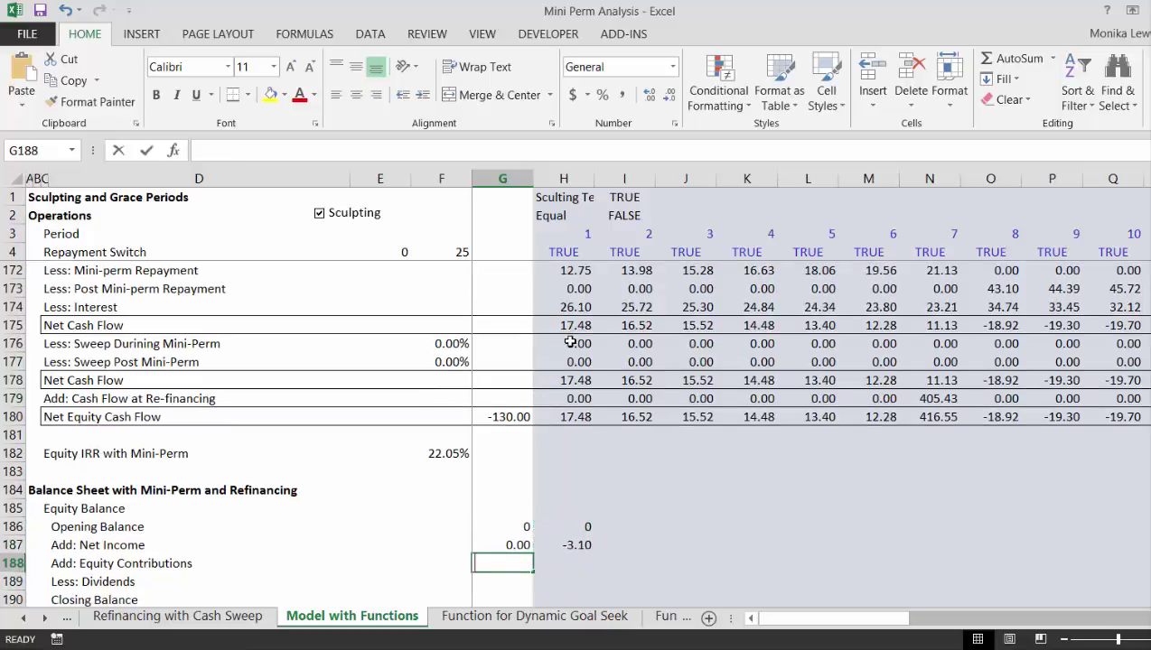
# Step: Link Add: Equity Contributions in G188 to the negative of the Net Equity Cash Flow with =-G180
pyautogui.write('=-')
pyautogui.press('Up')
pyautogui.press('Up')
pyautogui.press('Up')
pyautogui.press('Up')
pyautogui.press('Up')
pyautogui.press('Up')
pyautogui.press('Up')
pyautogui.press('Up')
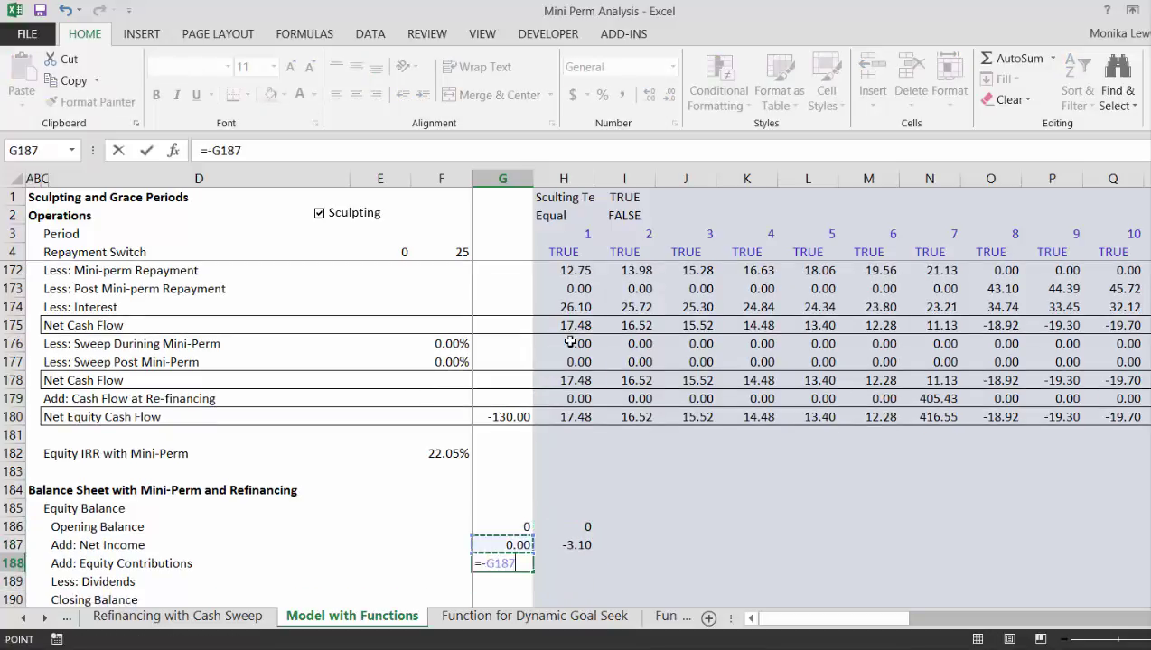
pyautogui.press('Return')
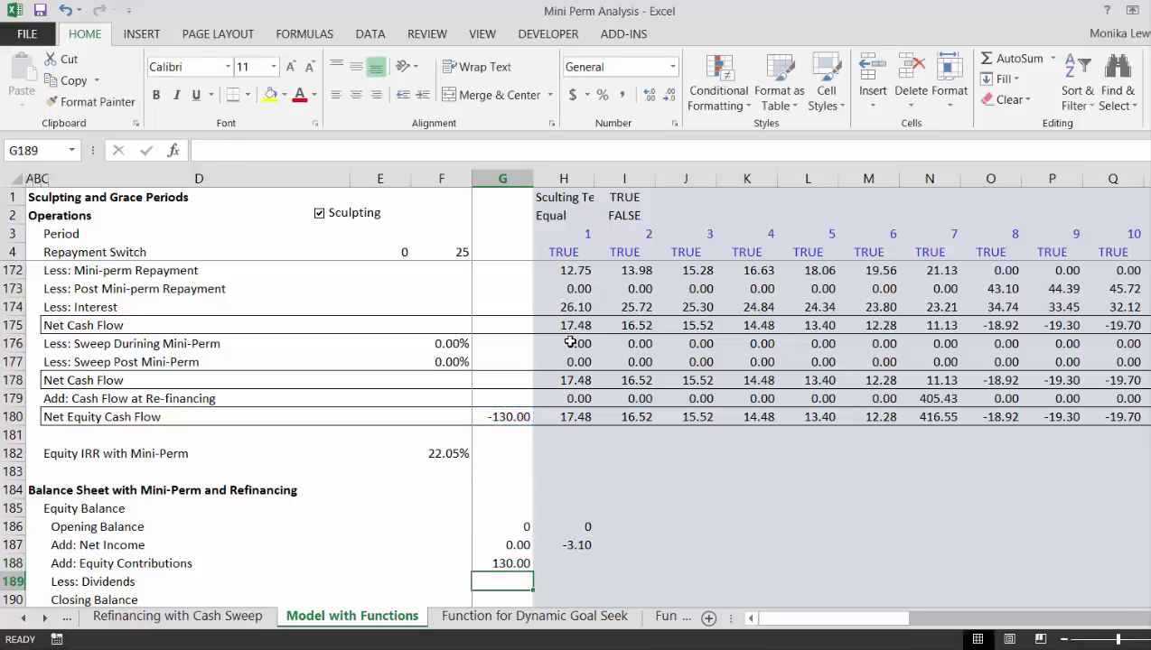
pyautogui.write('=')
pyautogui.press('Up')
pyautogui.press('Up')
pyautogui.press('Up')
pyautogui.press('Up')
pyautogui.press('Up')
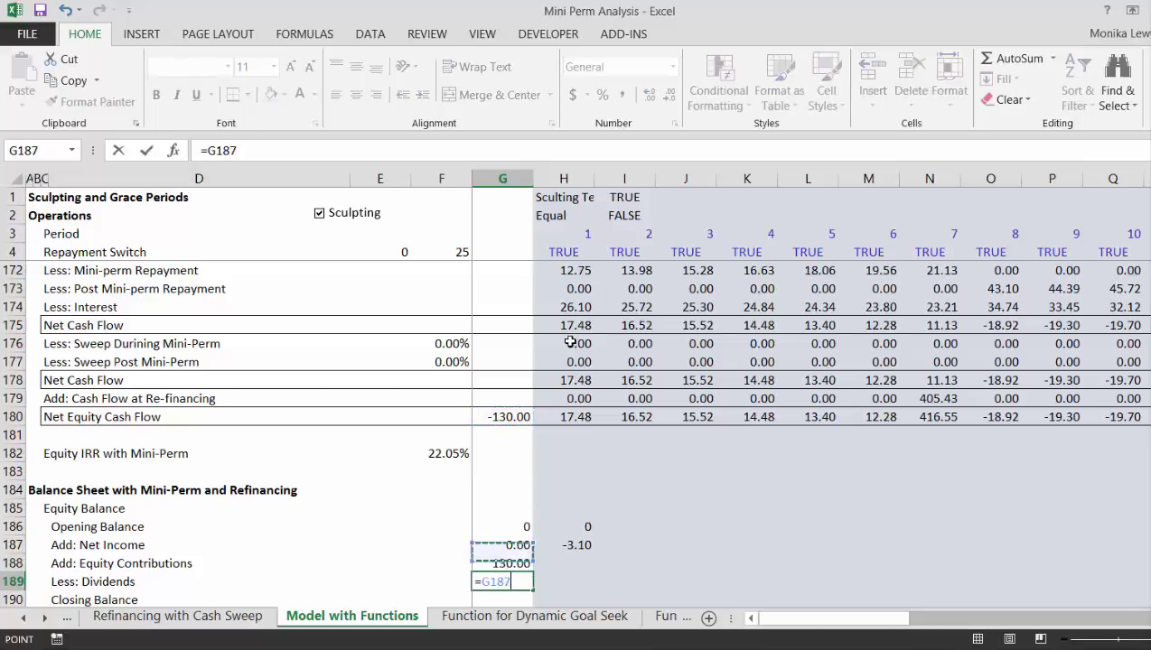
pyautogui.press('Escape')
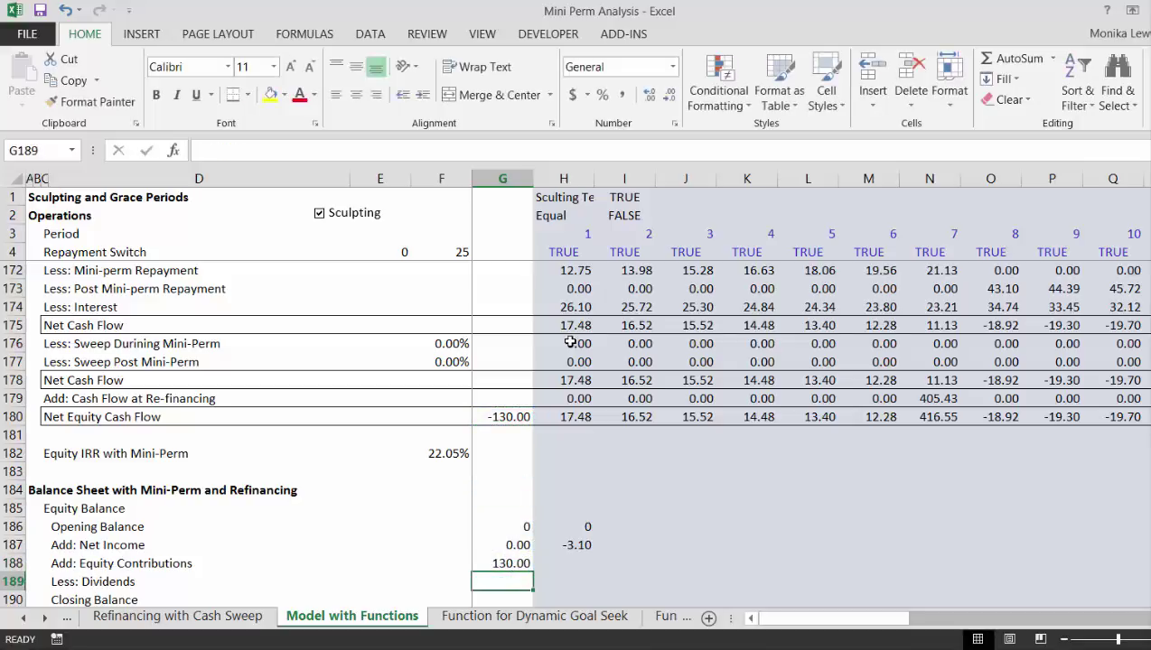
# Step: Link the first-period Less: Dividends in H189 to the Net Equity Cash Flow with =H180
pyautogui.press('Right')
pyautogui.write('=')
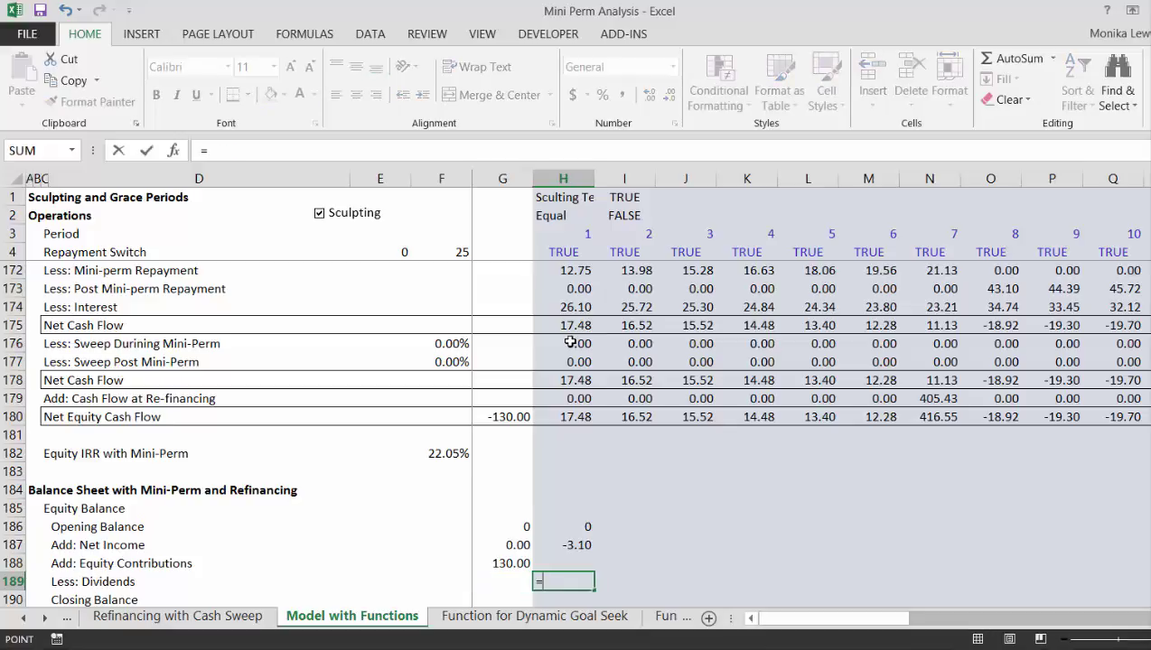
pyautogui.press('Up')
pyautogui.press('Up')
pyautogui.press('Up')
pyautogui.press('Up')
pyautogui.press('Up')
pyautogui.press('Up')
pyautogui.press('Up')
pyautogui.press('Up')
pyautogui.press('Up')
pyautogui.press('Return')
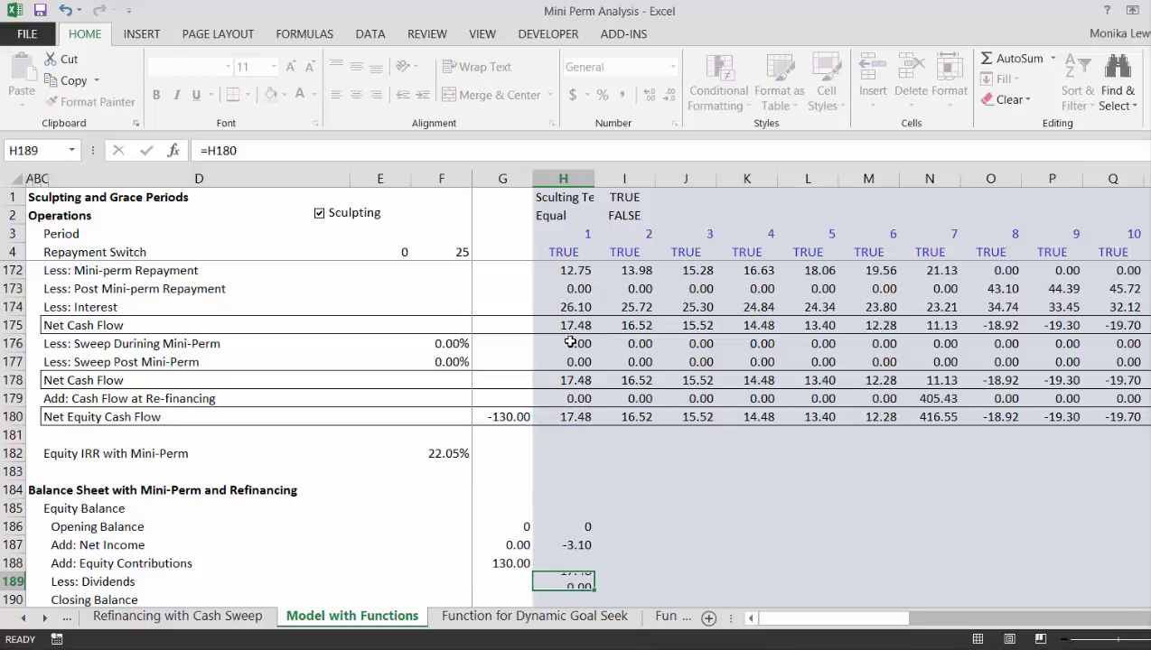
# Step: Calculate the equity Closing Balance in G190 with the formula =G186+G187+G188-G189
pyautogui.press('Left')
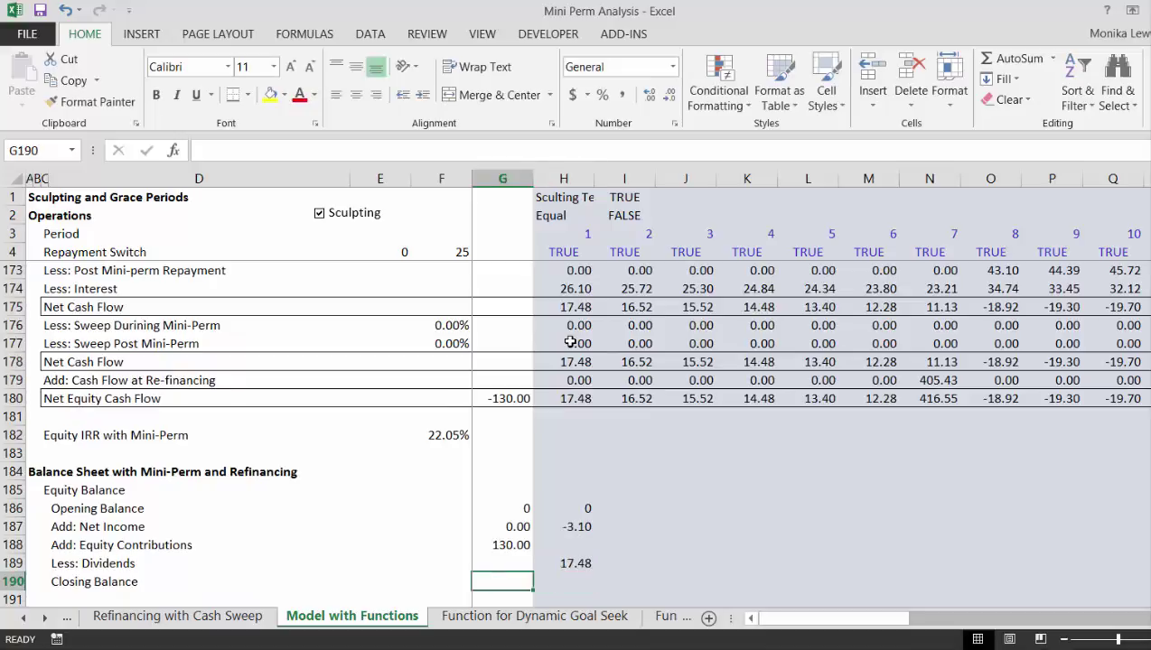
pyautogui.write('=')
pyautogui.press('Up')
pyautogui.press('Up')
pyautogui.press('Up')
pyautogui.press('Up')
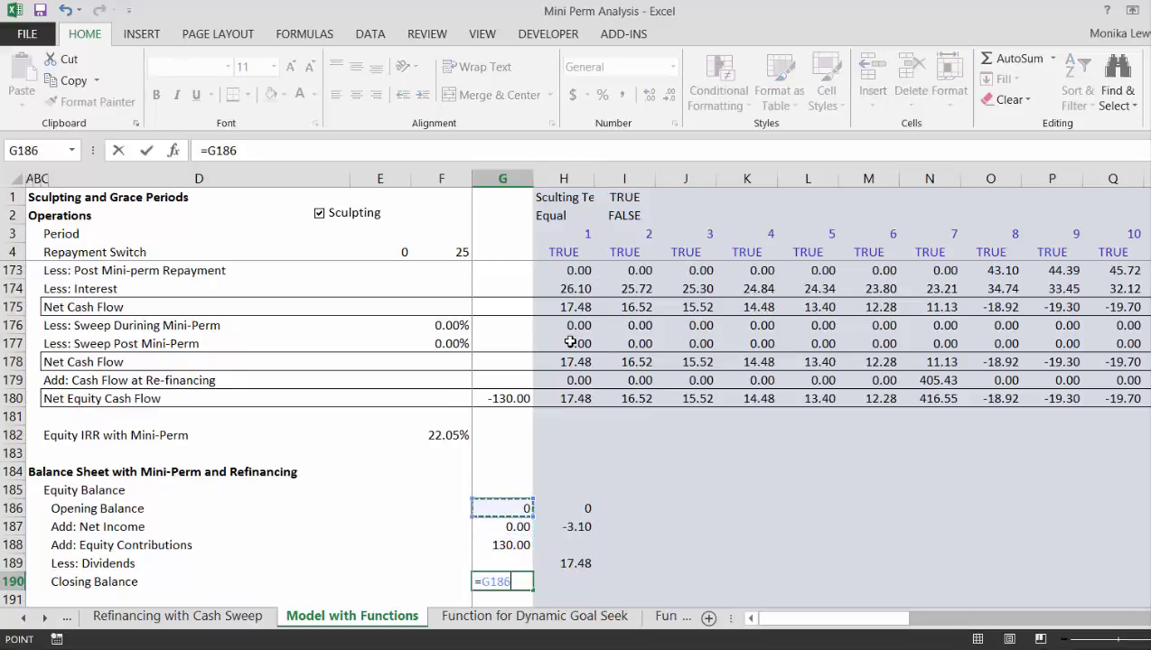
pyautogui.write('+')
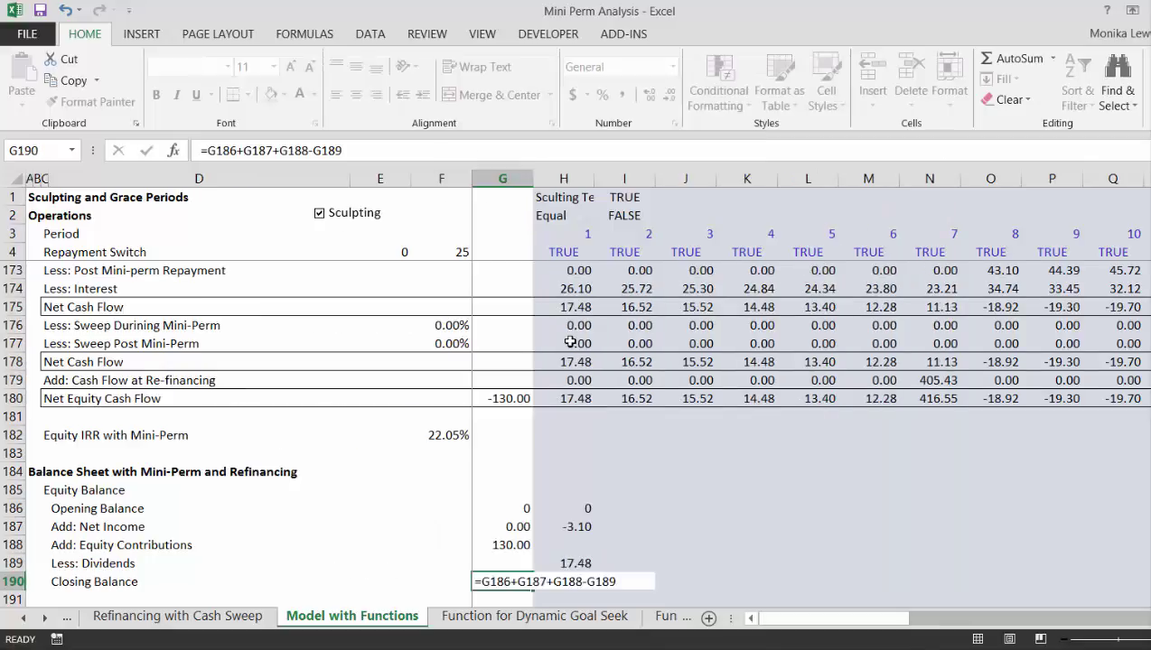
pyautogui.press('Return')
# Step: Copy the Closing Balance formula from G190 into H190
pyautogui.press('Up')
pyautogui.press('Up')
pyautogui.press('Up')
pyautogui.press('Up')
pyautogui.press('Up')
pyautogui.hotkey('shift', 'Down')
pyautogui.hotkey('shift', 'Down')
pyautogui.hotkey('shift', 'Down')
pyautogui.hotkey('shift', 'Down')
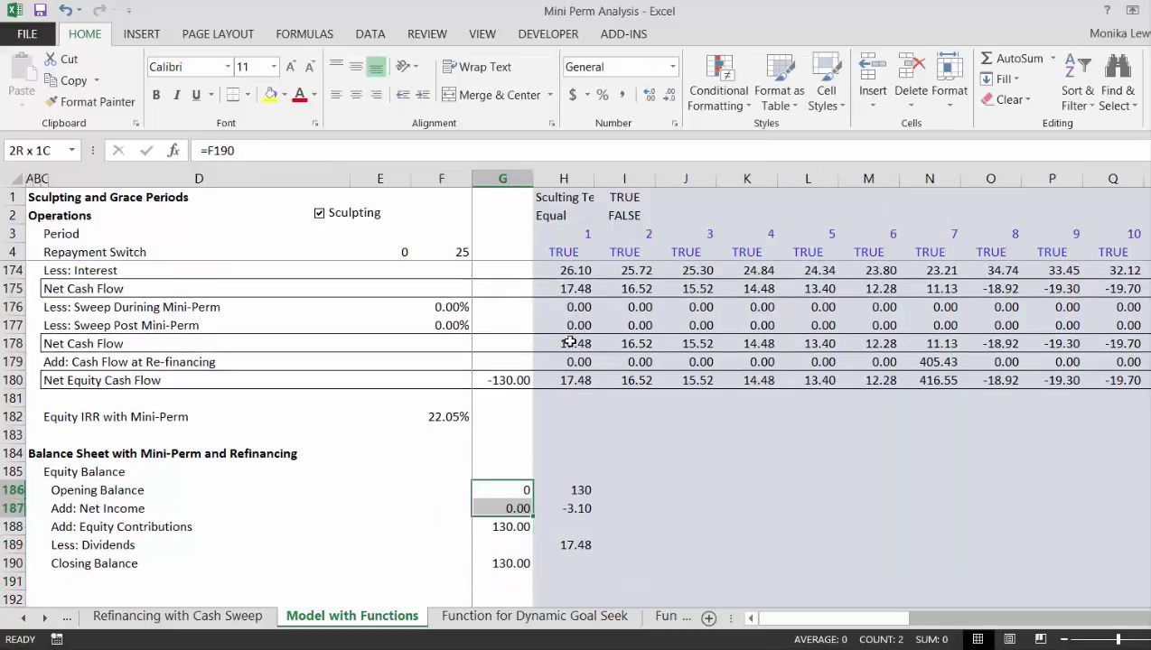
pyautogui.press('Down')
pyautogui.press('Down')
pyautogui.press('Down')
pyautogui.press('Down')
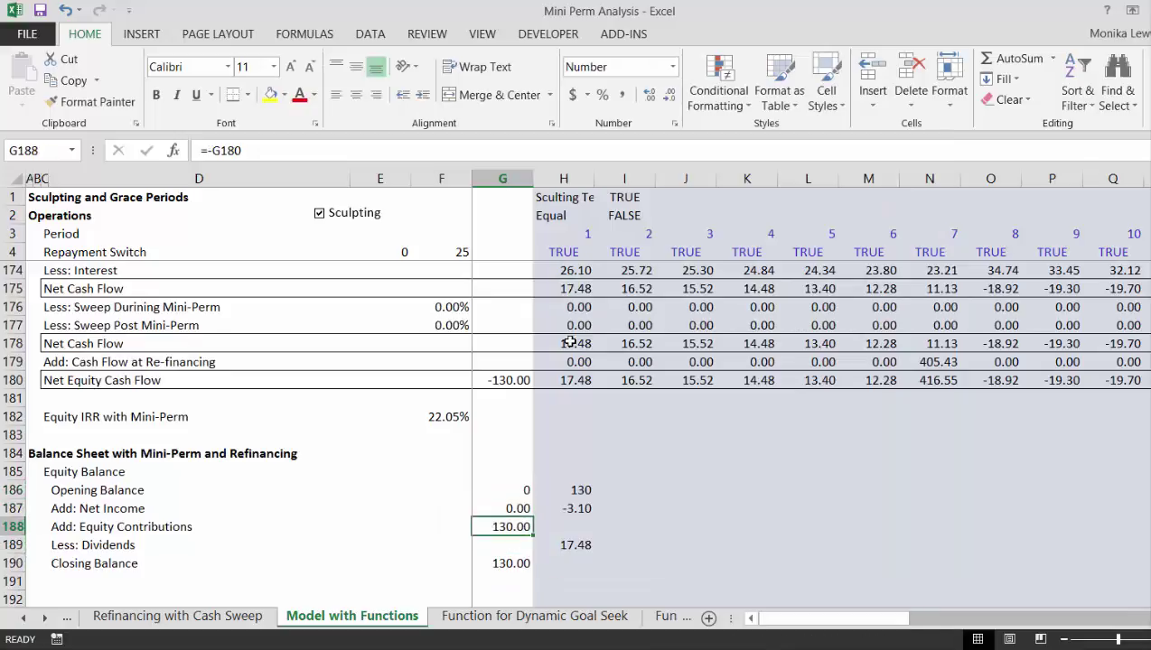
pyautogui.hotkey('ctrl', 'c')
pyautogui.press('Right')
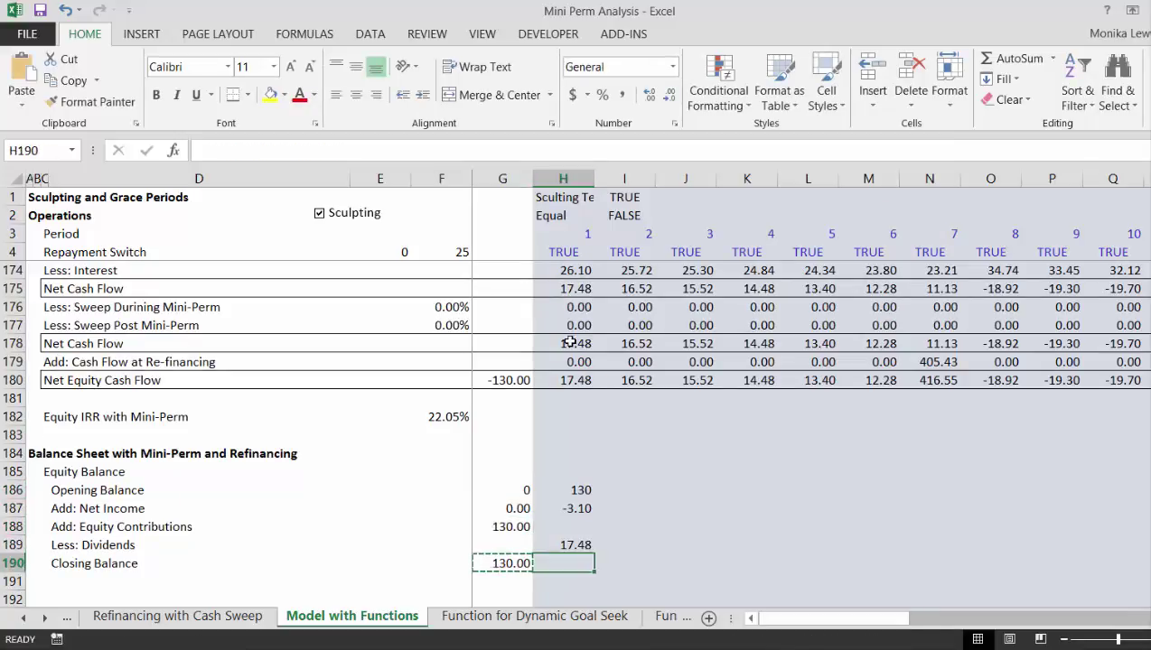
pyautogui.hotkey('ctrl', 'v')
# Step: Format the equity account cells H186:H190 as numbers with two decimals and fill their formulas across the remaining periods
pyautogui.press('Up')
pyautogui.press('Up')
pyautogui.press('Up')
pyautogui.press('Up')
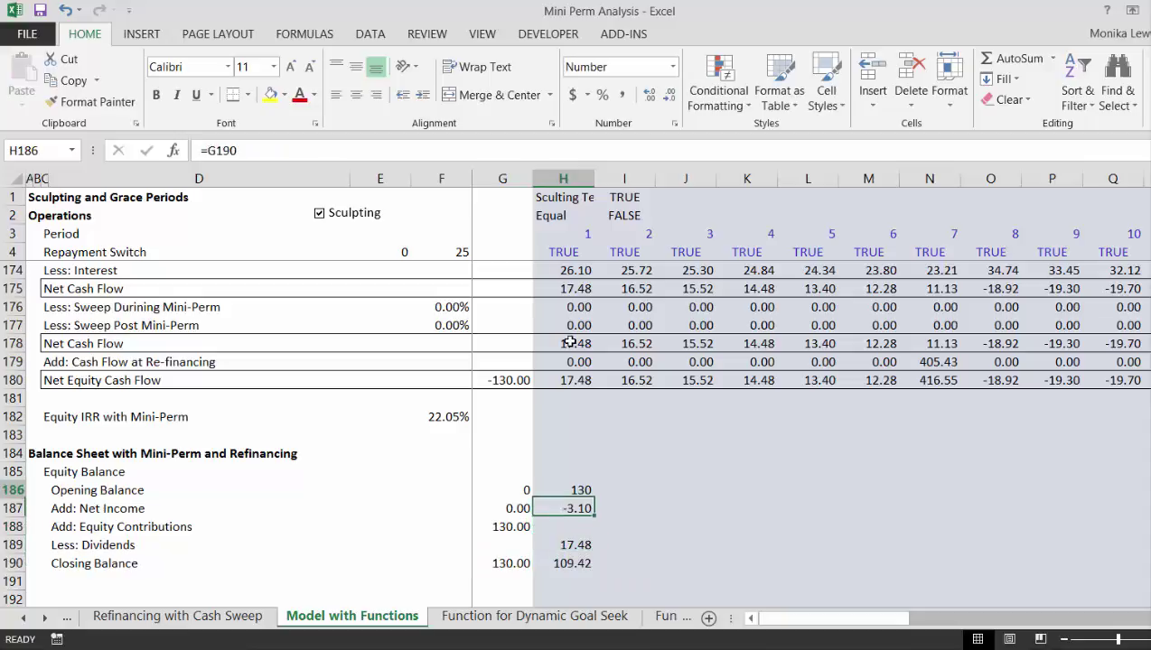
pyautogui.hotkey('shift', 'Down')
pyautogui.hotkey('shift', 'Down')
pyautogui.hotkey('shift', 'Down')
pyautogui.hotkey('shift', 'Down')
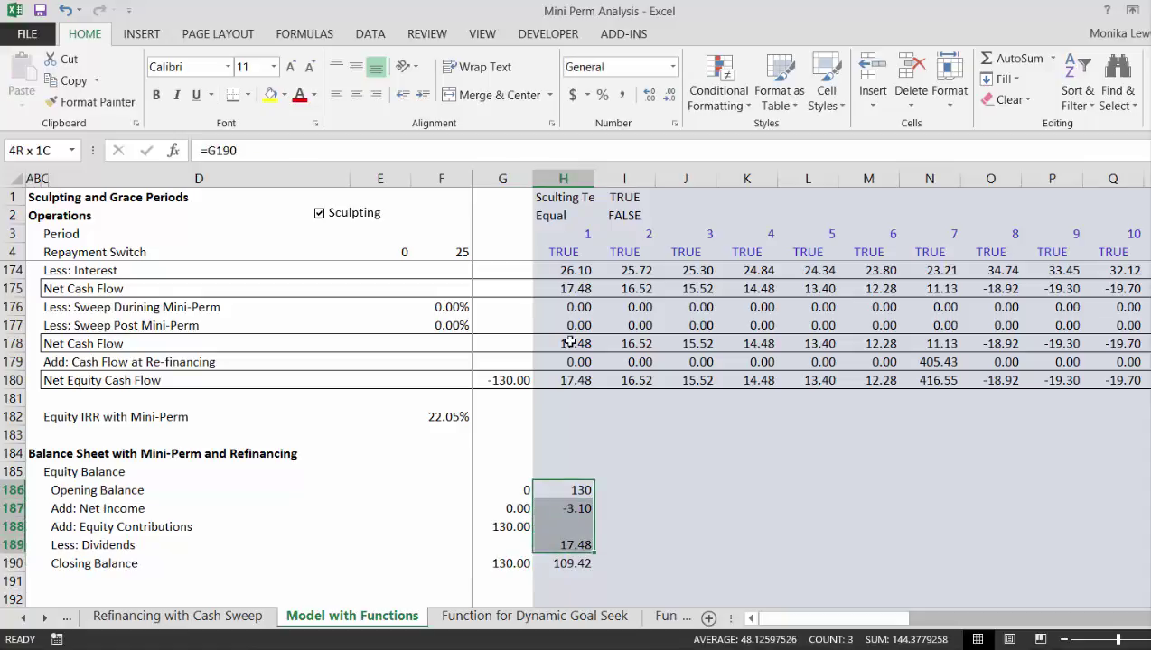
pyautogui.hotkey('ctrl', 'shift', '1')
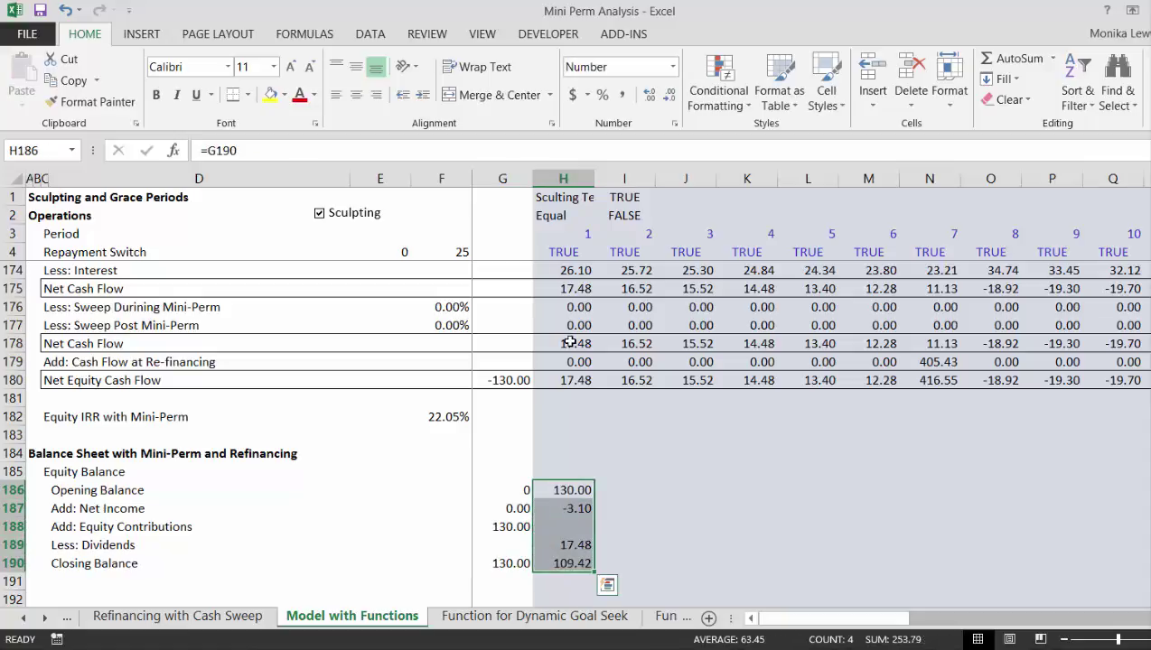
pyautogui.hotkey('ctrl', 'shift', 'r')
# Step: Add the label "Net Plant" in D192, below the equity balance account
pyautogui.press('Down')
pyautogui.press('Down')
pyautogui.press('Down')
pyautogui.press('Down')
pyautogui.press('Down')
pyautogui.press('Down')
pyautogui.press('Down')
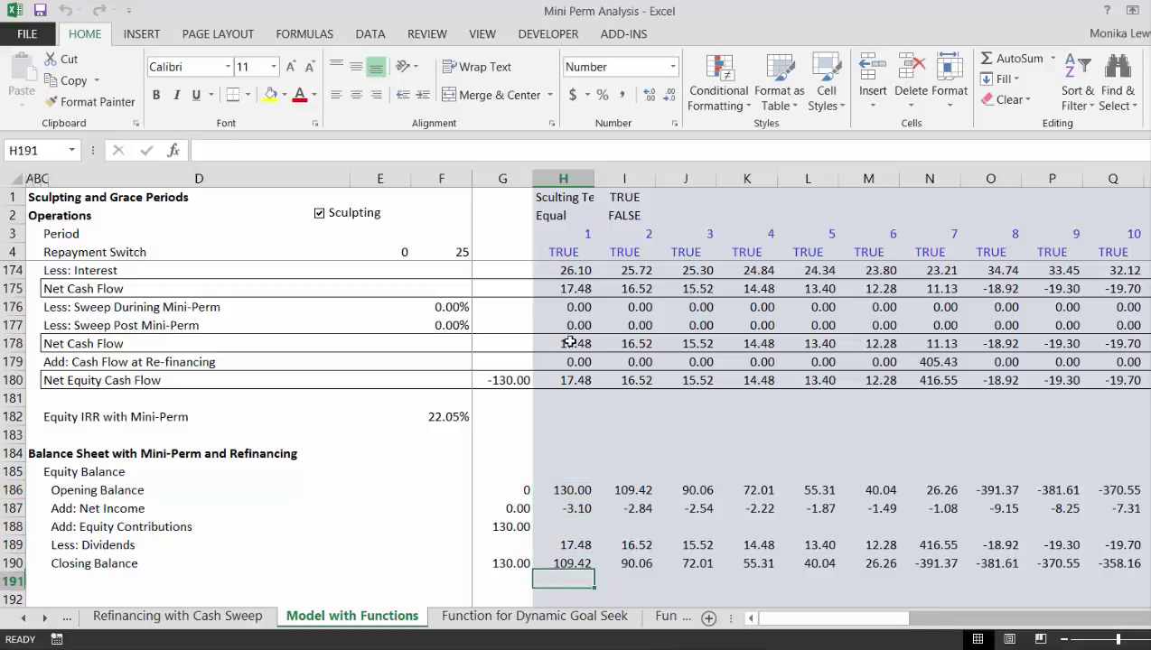
pyautogui.press('Left')
pyautogui.press('Left')
pyautogui.press('Left')
pyautogui.press('Left')
pyautogui.press('Left')
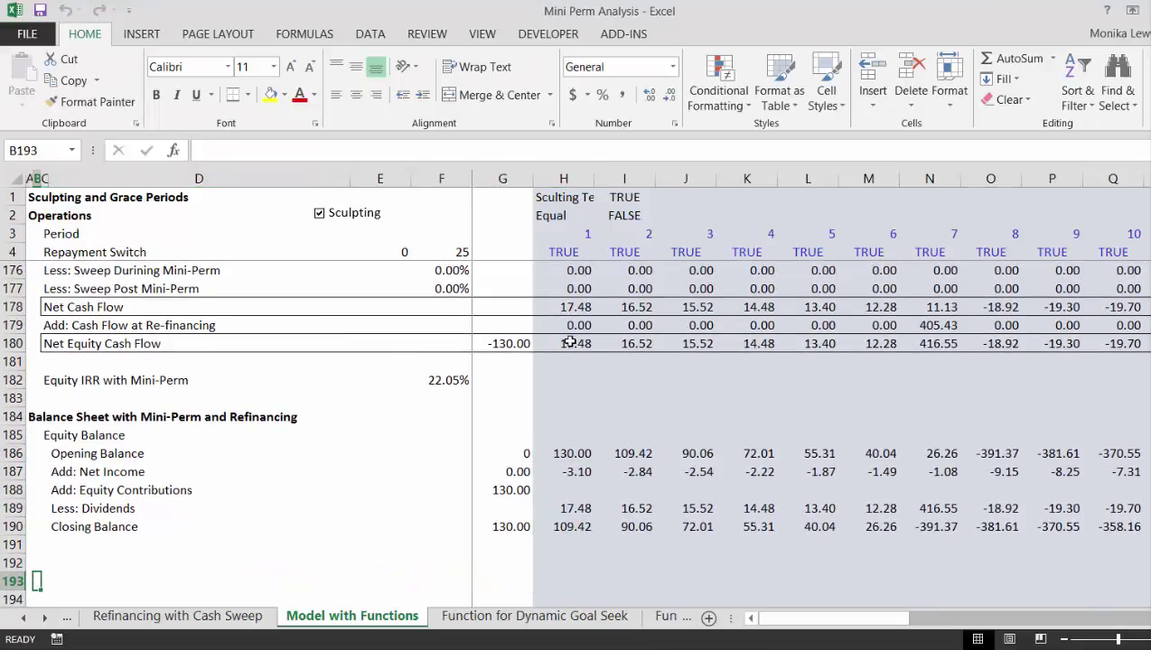
pyautogui.press('Up')
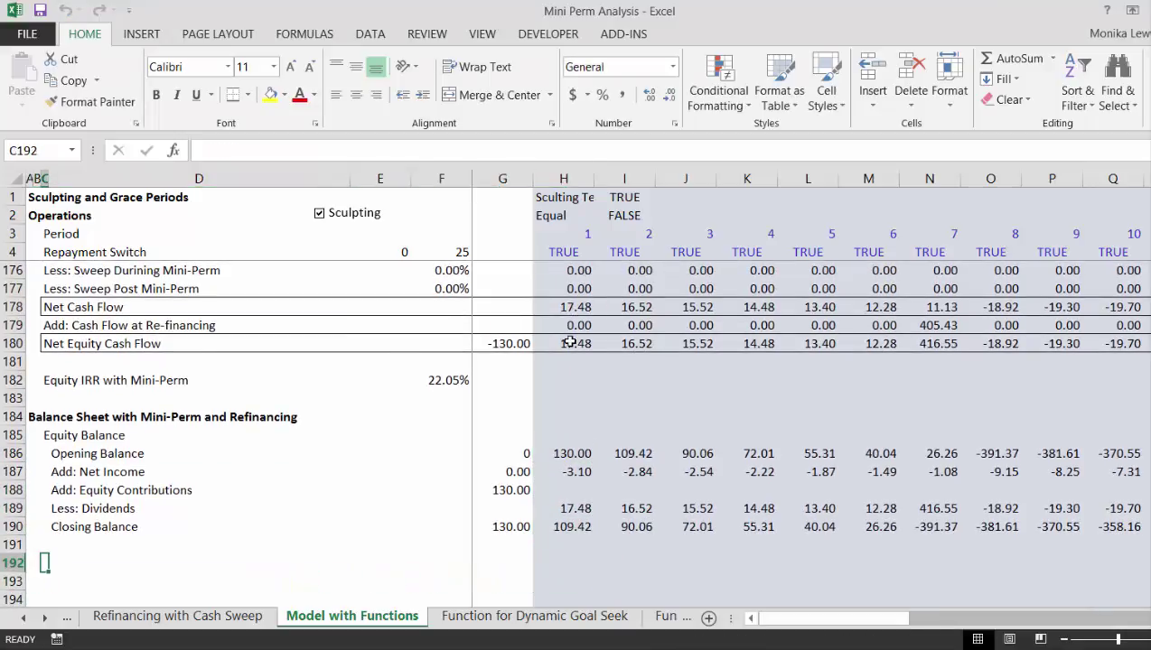
pyautogui.press('Right')
pyautogui.write('Ne')
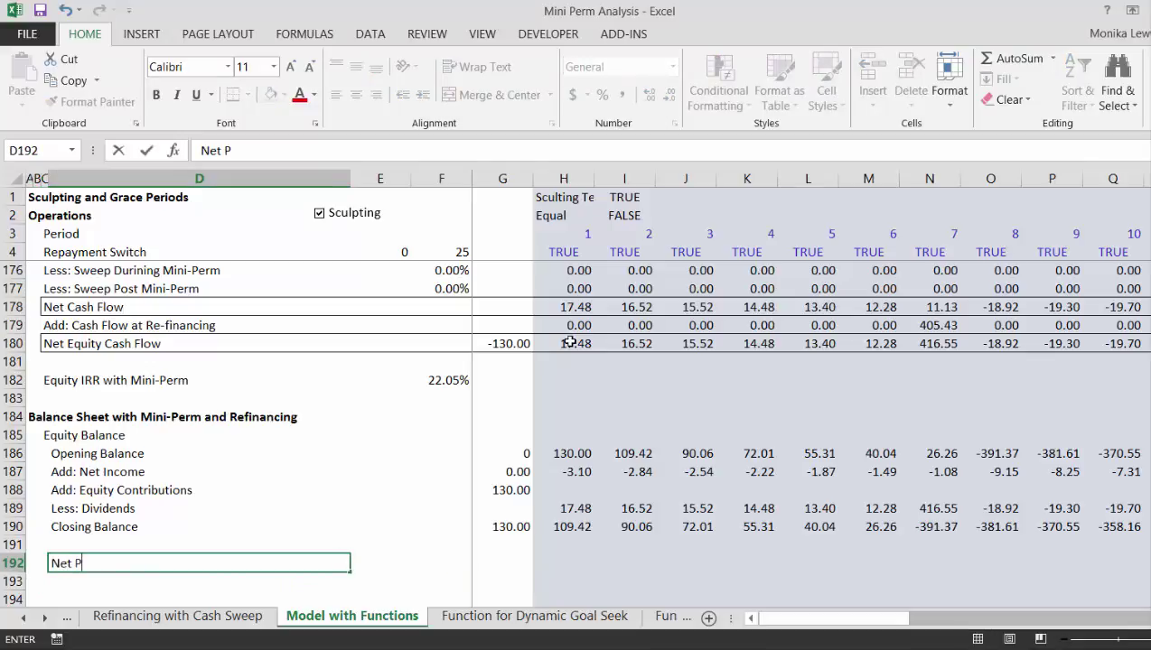
pyautogui.press('Return')
# Step: Add the labels "Debt" in D194 and "Equity" in D195 to the balance sheet
pyautogui.press('Down')
pyautogui.press('Down')
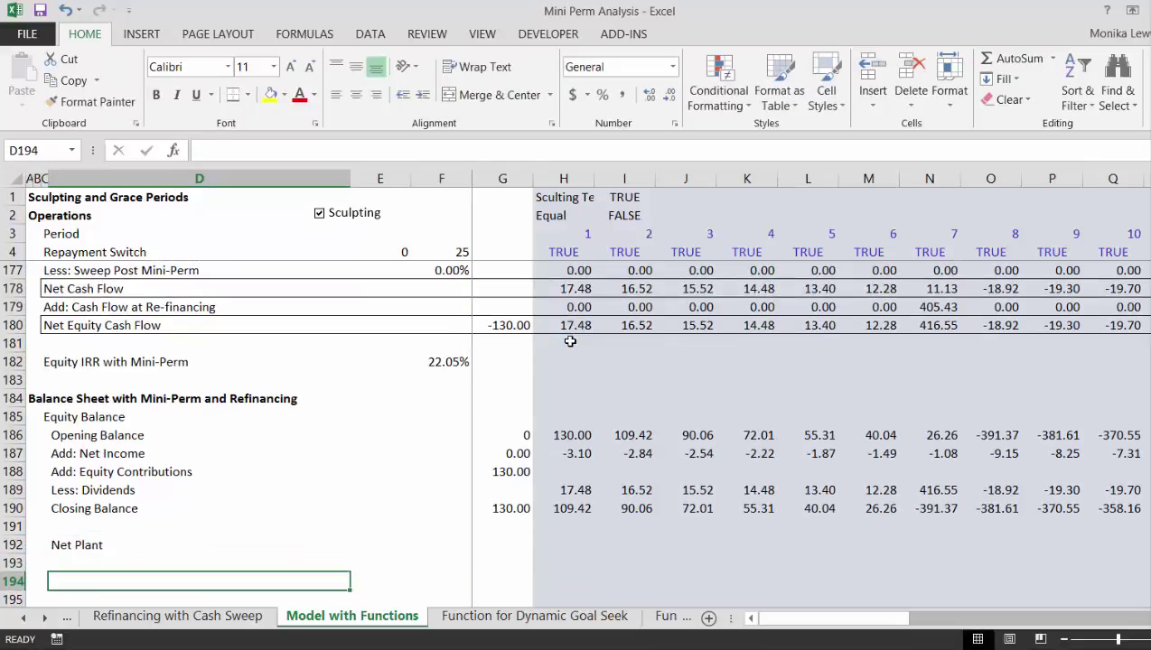
pyautogui.press('Up')
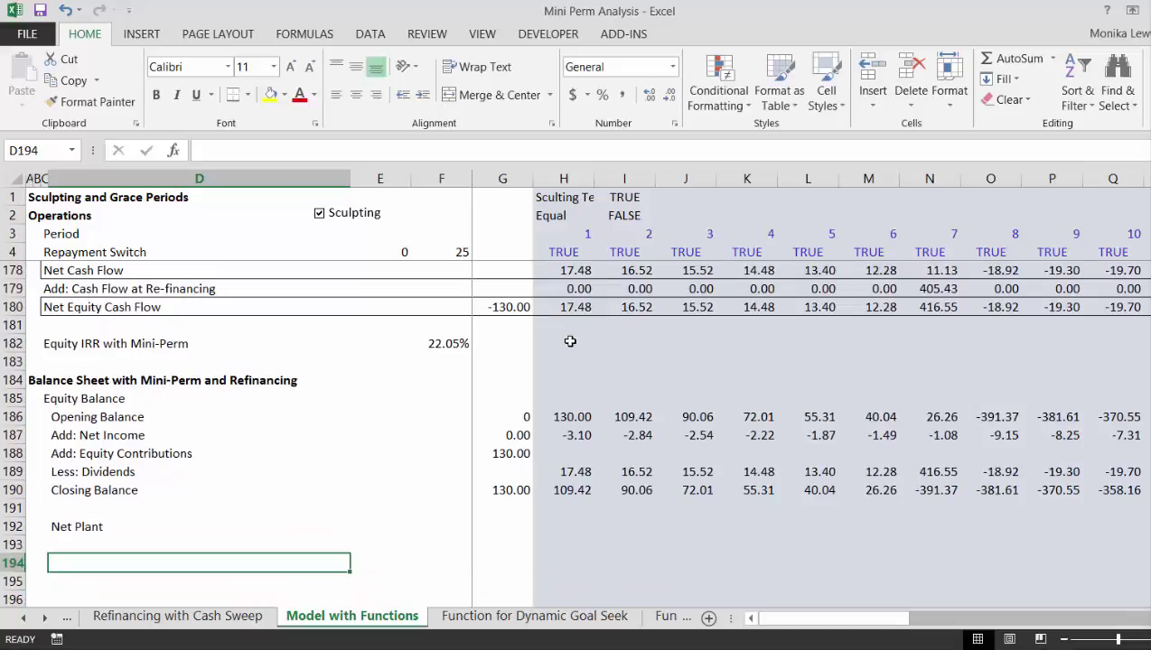
pyautogui.write('Debt')
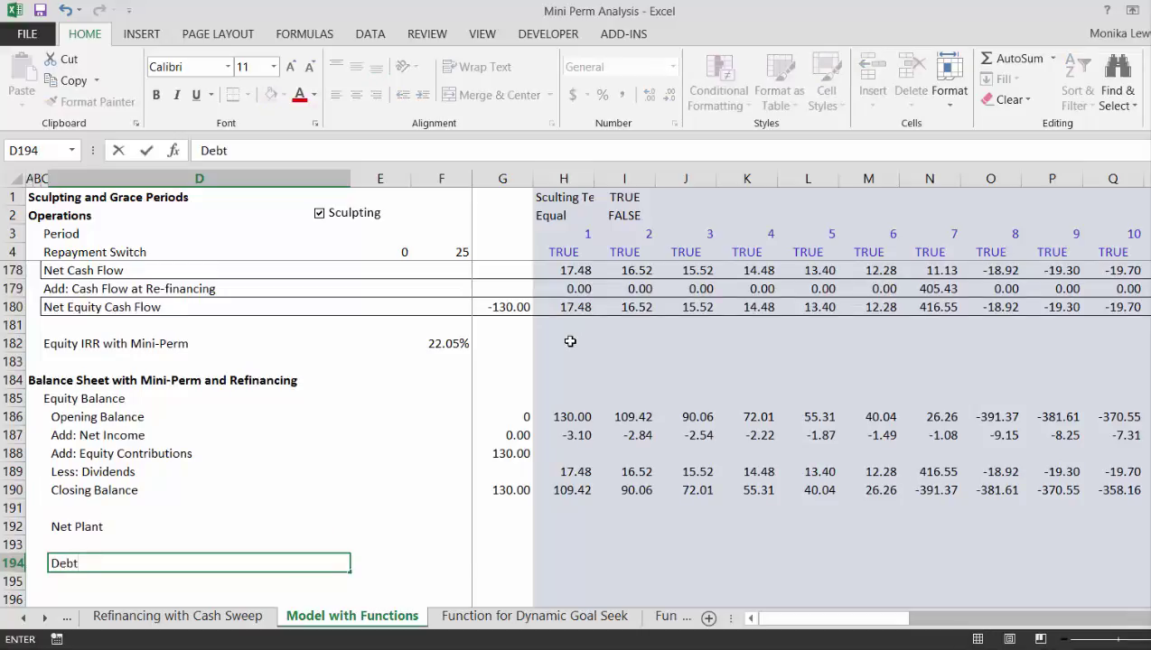
pyautogui.press('Return')
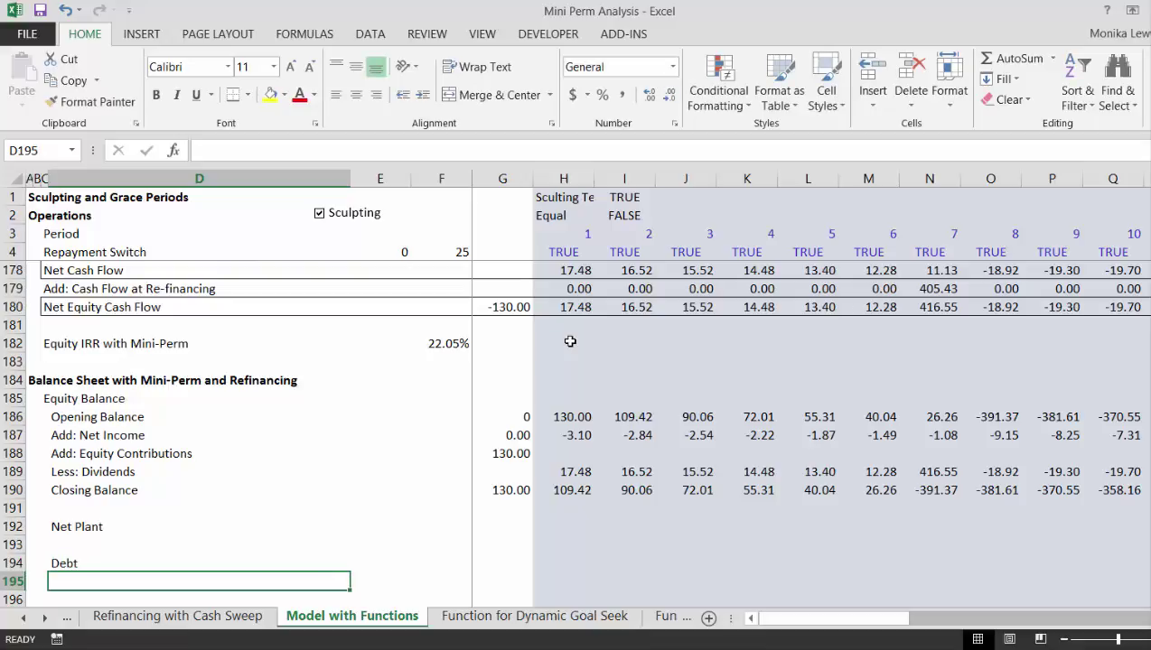
pyautogui.write('Equity')
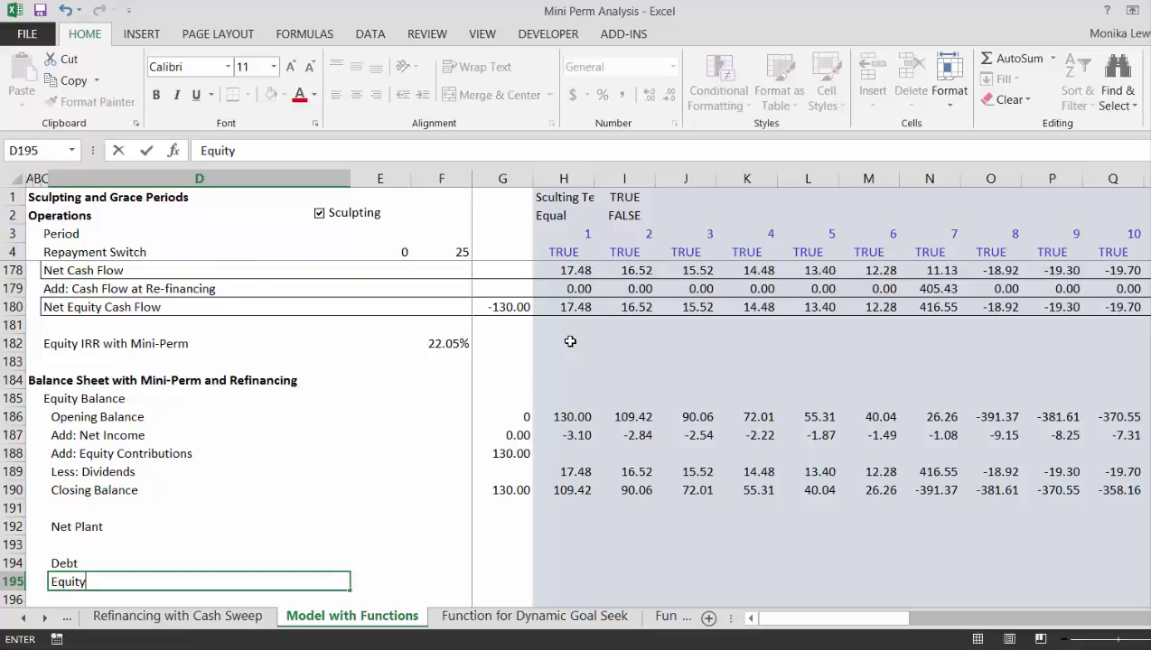
pyautogui.press('Return')
# Step: Add the label "Total" in D196, directly below Equity
pyautogui.press('Return')
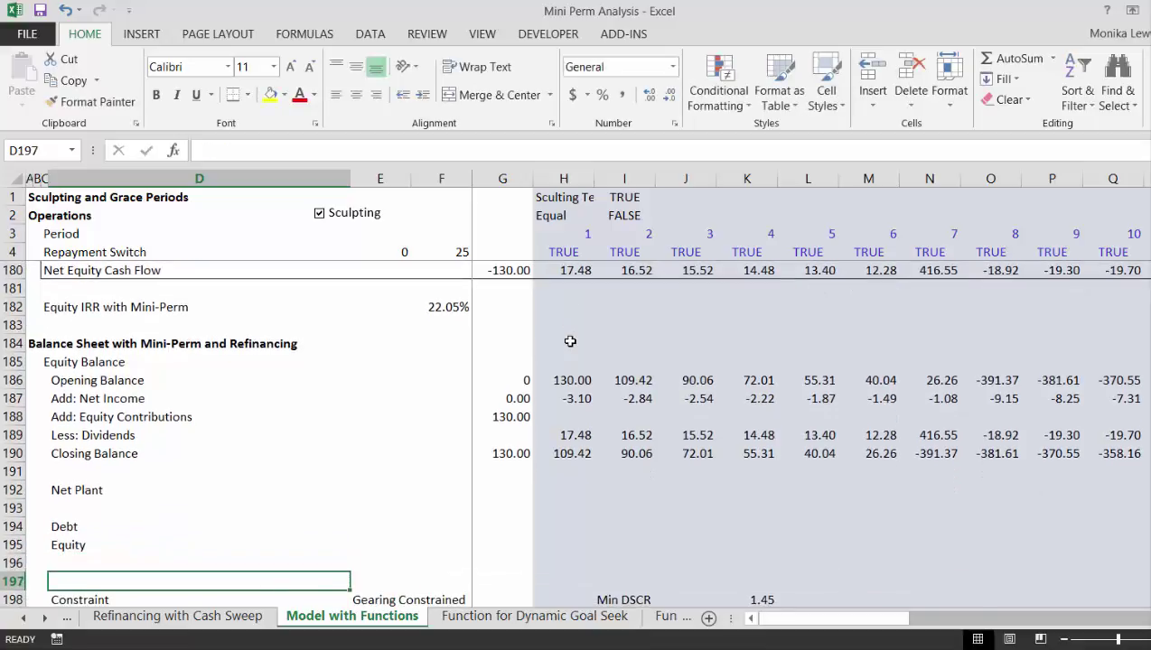
pyautogui.press('Up')
pyautogui.write('T')
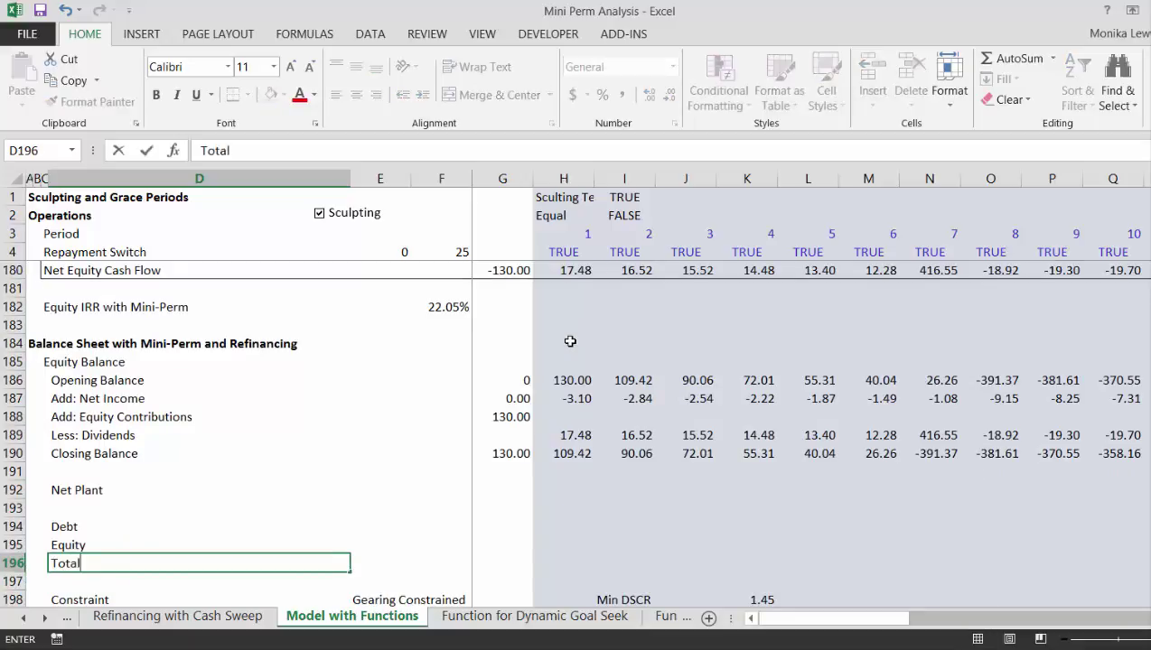
pyautogui.write('otal')
pyautogui.press('Return')
# Step: Insert a blank row at row 197, between the Total line and the Constraint section
pyautogui.press('Up')
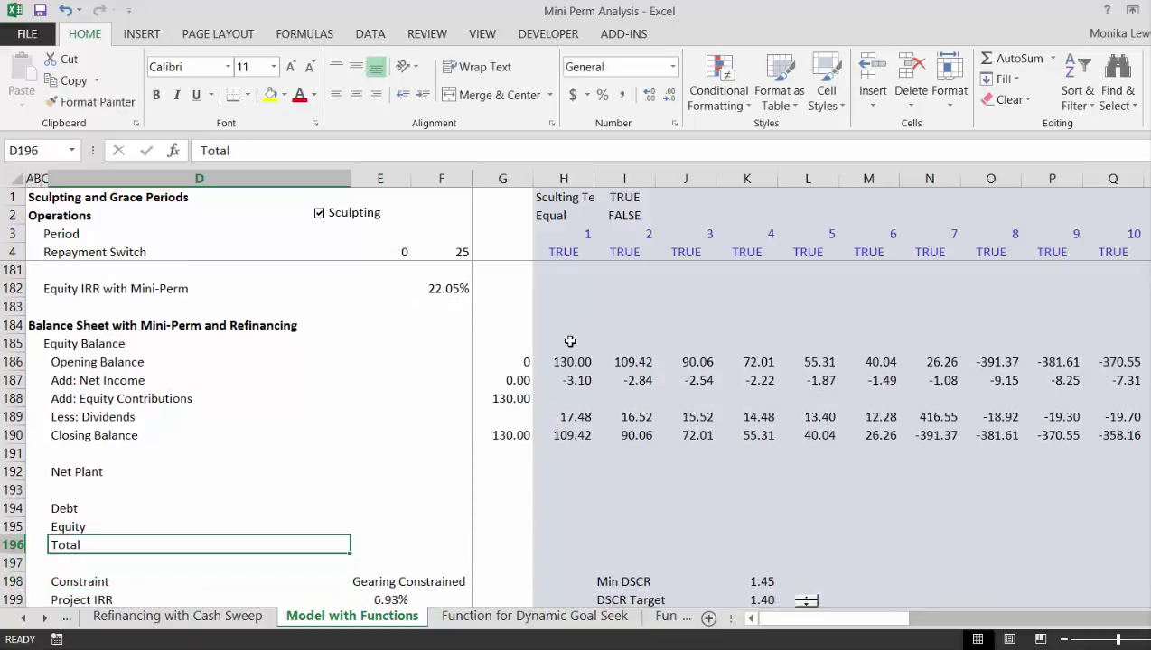
pyautogui.press('Down')
pyautogui.hotkey('shift', 'space')
pyautogui.hotkey('ctrl', 'shift', '+')
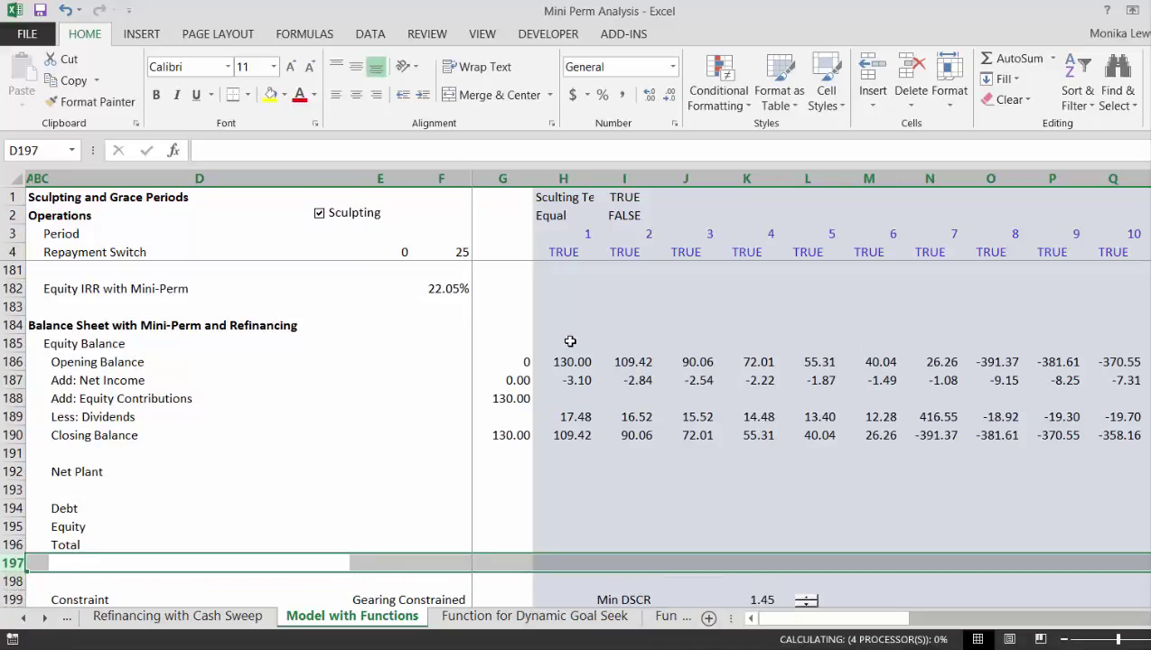
# Step: Insert blank space at row 166, between Net Income and the Cash Flow with Mini-Perm and Refinancing section
pyautogui.press('Up')
pyautogui.press('Up')
pyautogui.press('Up')
pyautogui.press('Up')
pyautogui.press('Up')
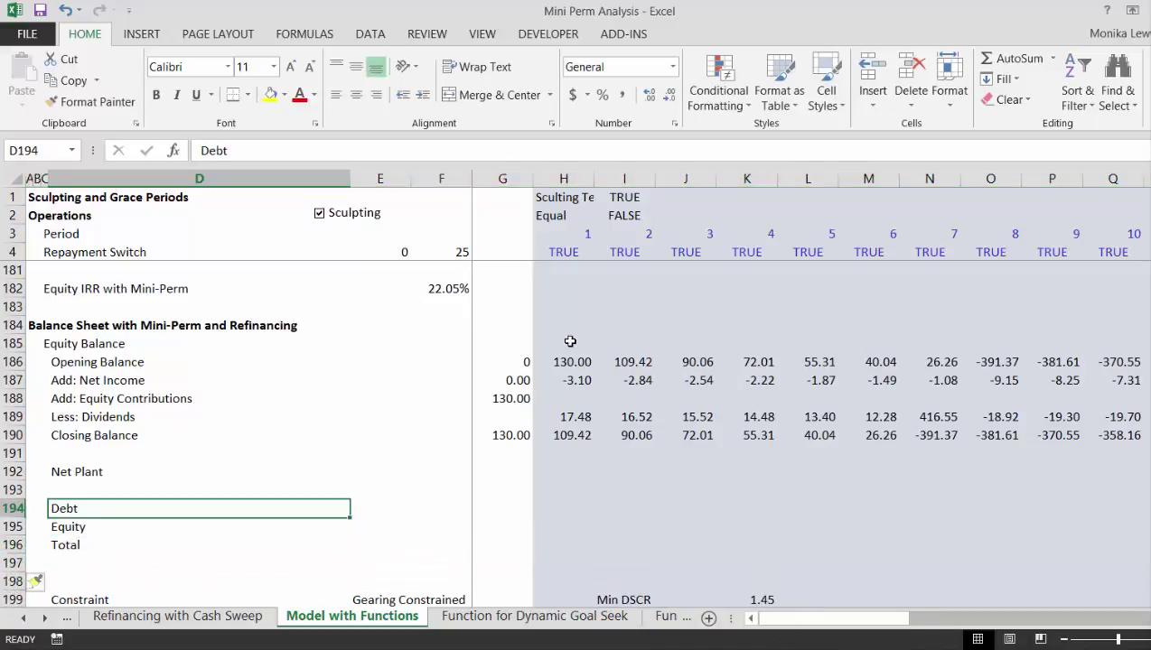
pyautogui.press('Right')
pyautogui.press('Right')
pyautogui.press('Right')
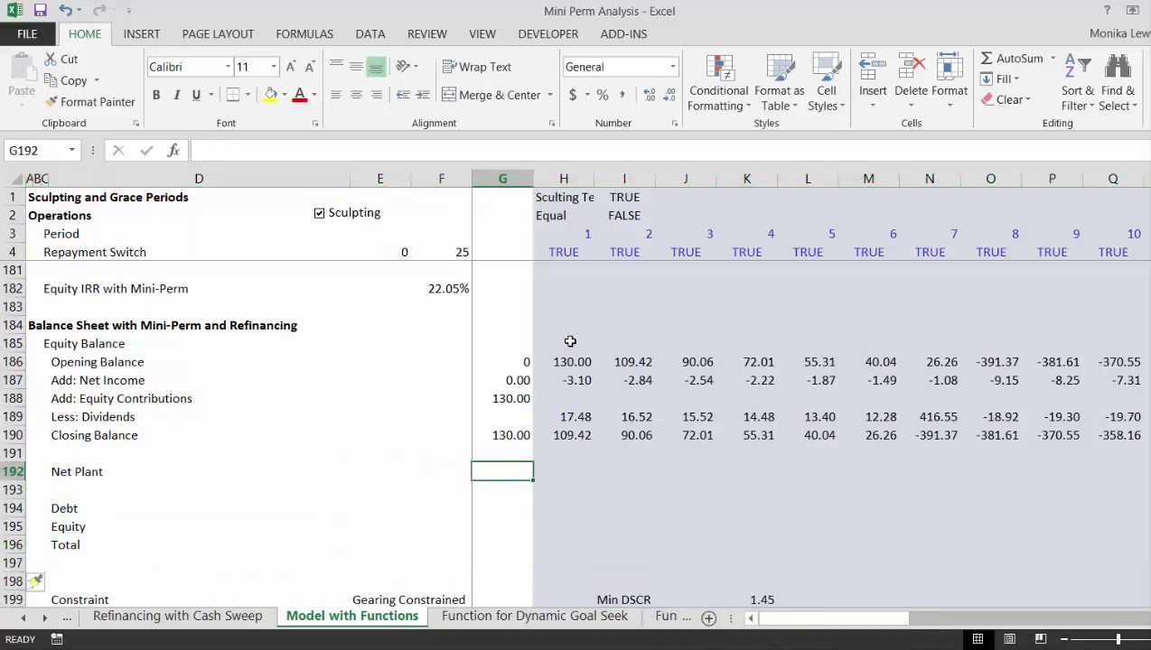
pyautogui.press('Up')
pyautogui.press('Up')
pyautogui.press('Up')
pyautogui.press('Up')
pyautogui.press('Up')
pyautogui.press('Up')
pyautogui.press('Up')
pyautogui.press('Up')
pyautogui.press('Up')
pyautogui.press('Up')
pyautogui.press('Up')
pyautogui.press('Up')
pyautogui.press('Up')
pyautogui.press('Up')
pyautogui.press('Up')
pyautogui.press('Up')
pyautogui.press('Up')
pyautogui.press('Up')
pyautogui.press('Up')
pyautogui.press('Up')
pyautogui.press('Up')
pyautogui.press('Up')
pyautogui.press('Up')
pyautogui.press('Up')
pyautogui.press('Up')
pyautogui.press('Up')
pyautogui.press('Up')
pyautogui.press('Up')
pyautogui.press('Up')
pyautogui.press('Up')
pyautogui.press('Up')
pyautogui.press('Up')
pyautogui.press('Up')
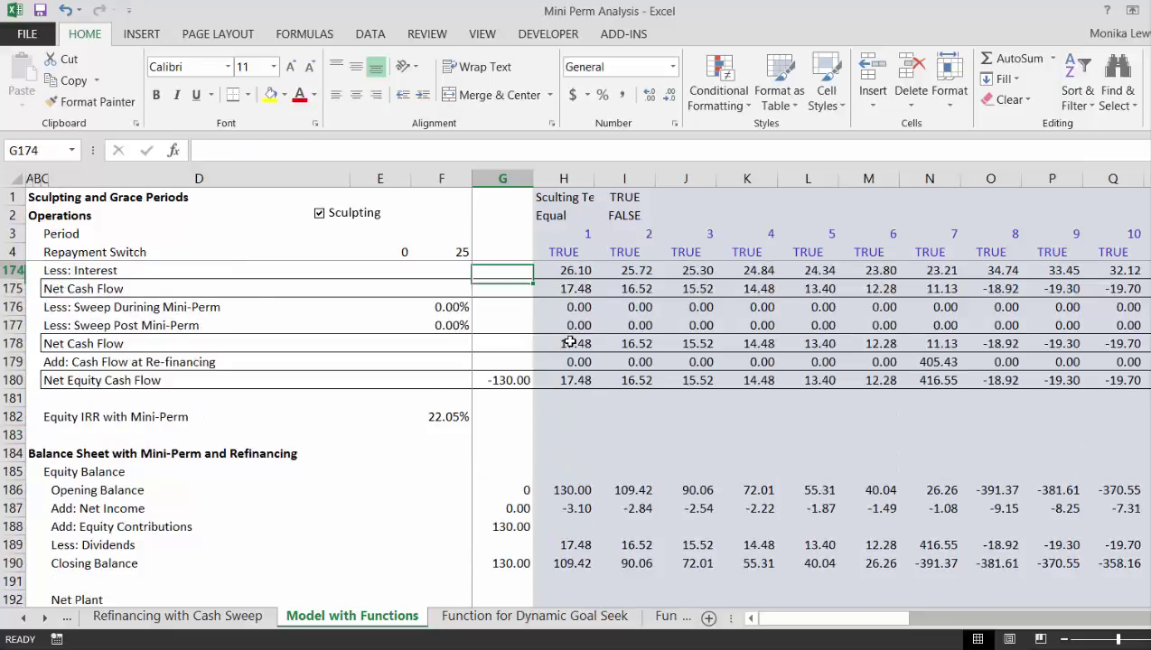
pyautogui.press('Up')
pyautogui.press('Up')
pyautogui.press('Up')
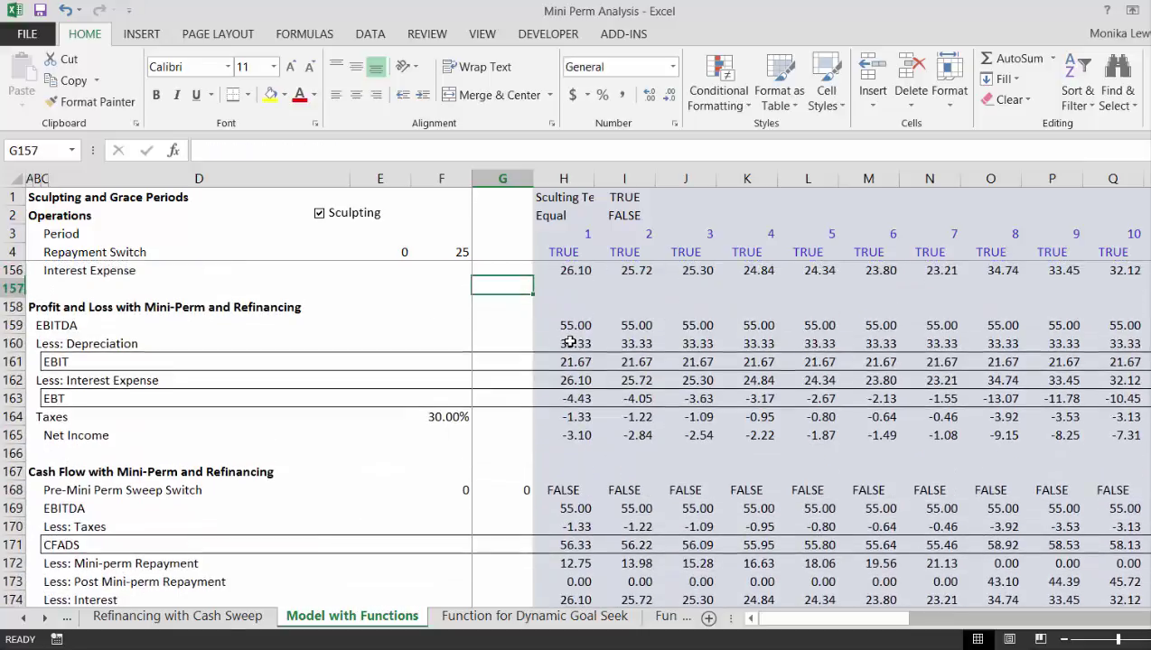
pyautogui.press('Down')
pyautogui.press('Down')
pyautogui.press('Down')
pyautogui.press('Down')
pyautogui.press('Down')
pyautogui.press('Down')
pyautogui.press('Down')
pyautogui.press('Down')
pyautogui.press('Down')
pyautogui.press('Down')
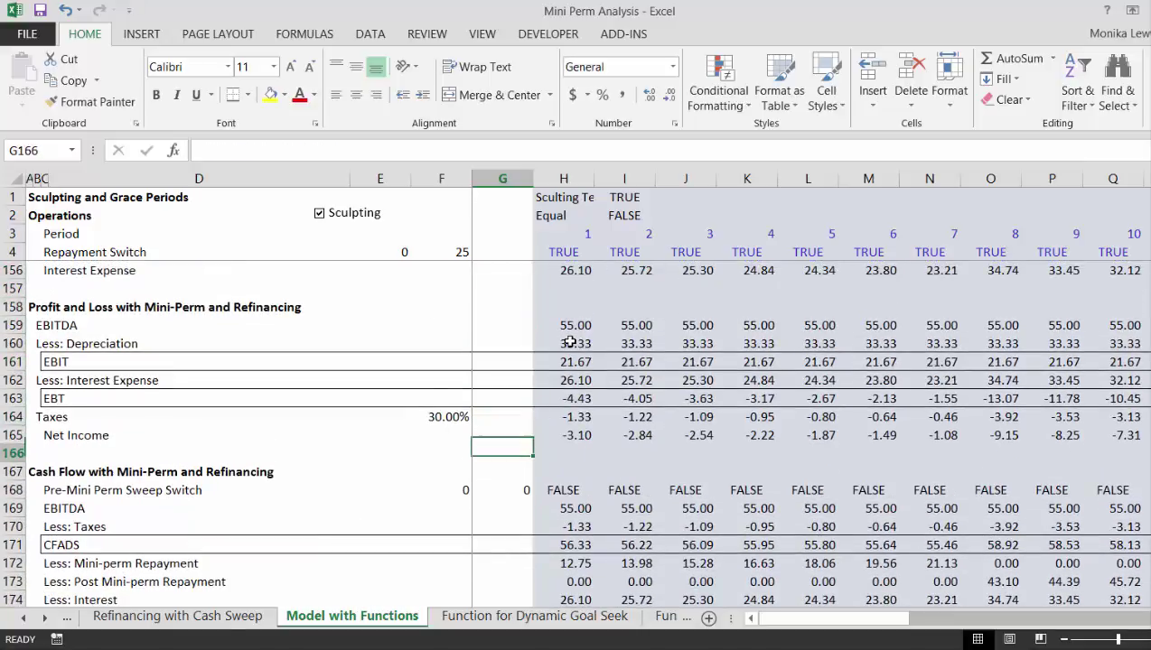
pyautogui.hotkey('ctrl', 'space')
pyautogui.press('Left')
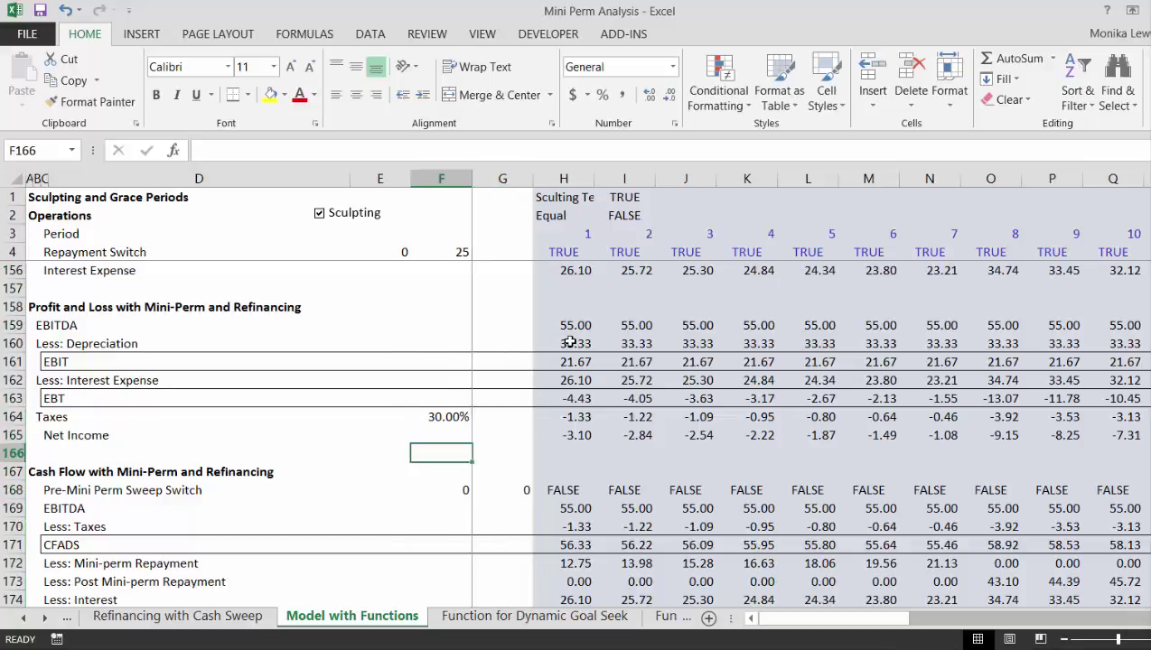
pyautogui.hotkey('shift', 'space')
pyautogui.hotkey('ctrl', 'shift', '=')
pyautogui.hotkey('ctrl', 'shift', '=')
pyautogui.hotkey('ctrl', 'shift', '=')
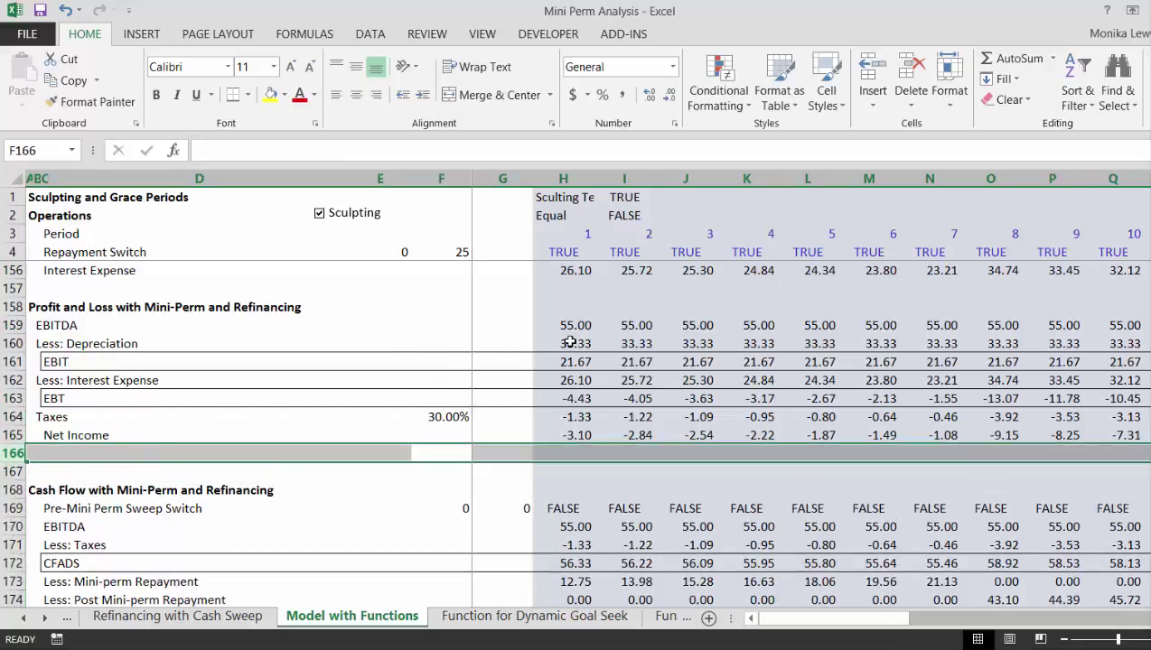
# Step: Add the label "Net Plant" in C167, below Net Income in the profit and loss section
pyautogui.press('Down')
pyautogui.press('Left')
pyautogui.press('Left')
pyautogui.press('Left')
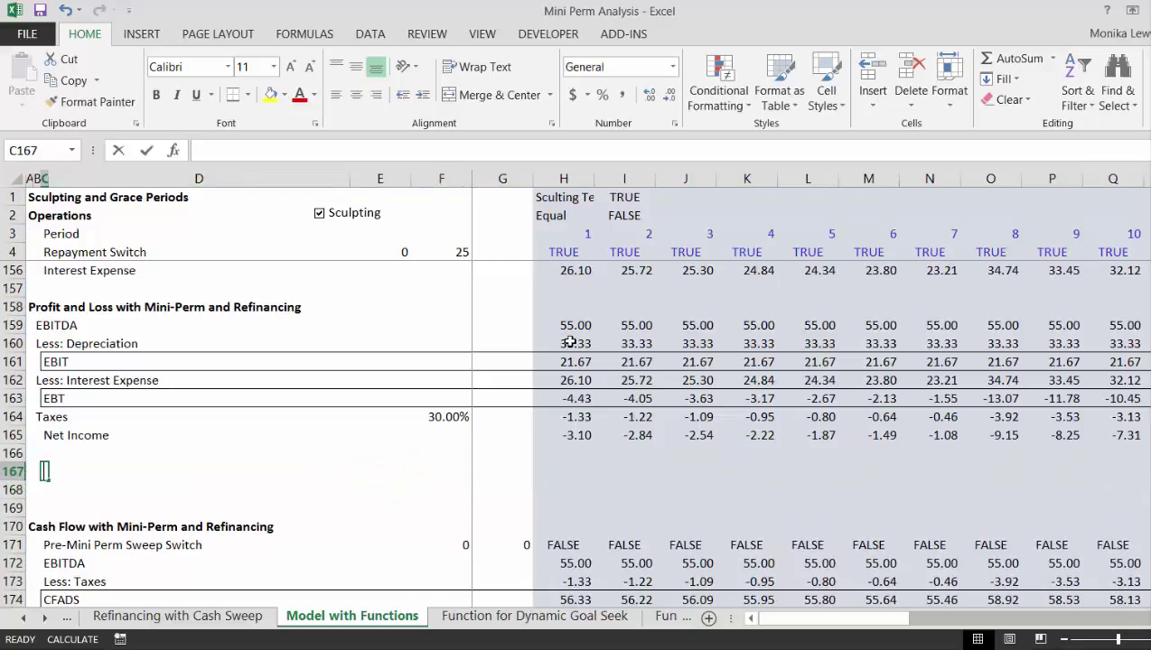
pyautogui.write('Net Plant')
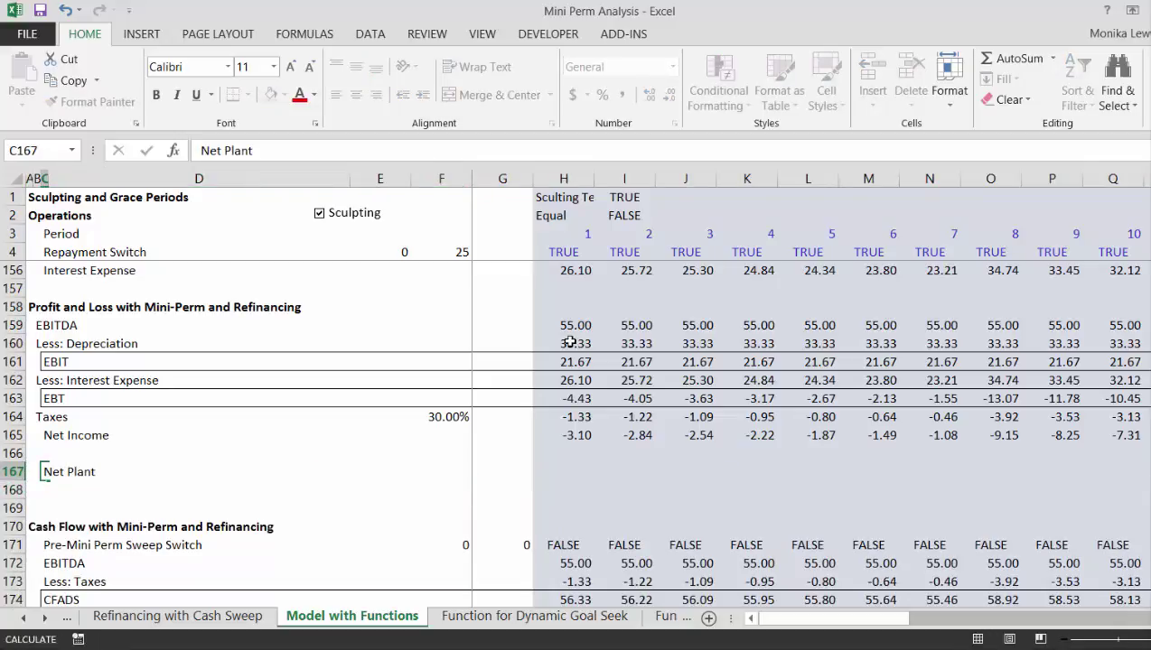
# Step: Delete the surplus blank row 169 above the Cash Flow with Mini-Perm and Refinancing heading
pyautogui.press('Down')
pyautogui.press('Down')
pyautogui.hotkey('shift', 'space')
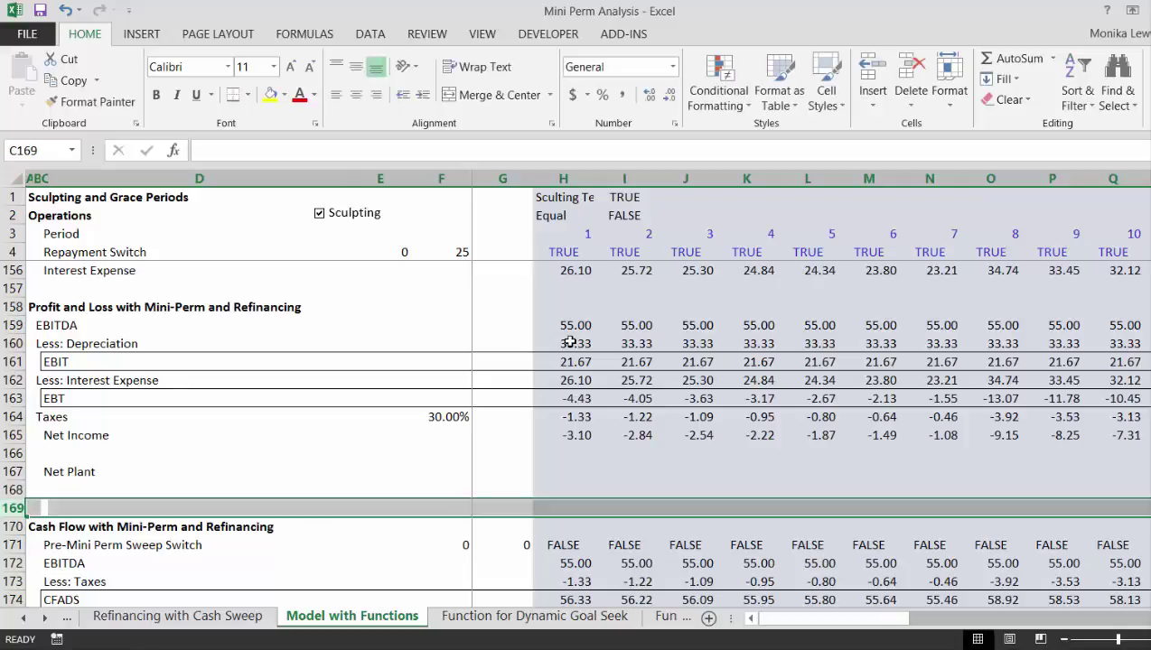
pyautogui.hotkey('ctrl', '-')
# Step: Set the opening Net Plant in G167 equal to the Capital Expenditure in G110
pyautogui.press('Up')
pyautogui.press('Up')
pyautogui.press('Right')
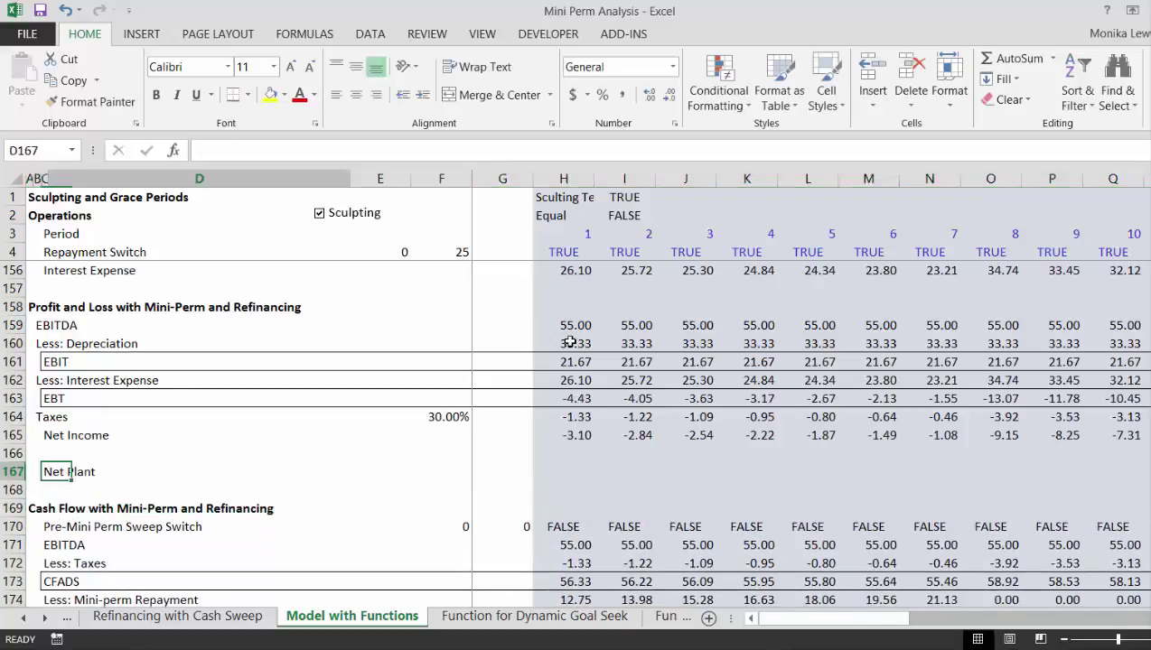
pyautogui.press('Right')
pyautogui.press('Right')
pyautogui.press('Right')
pyautogui.write('=')
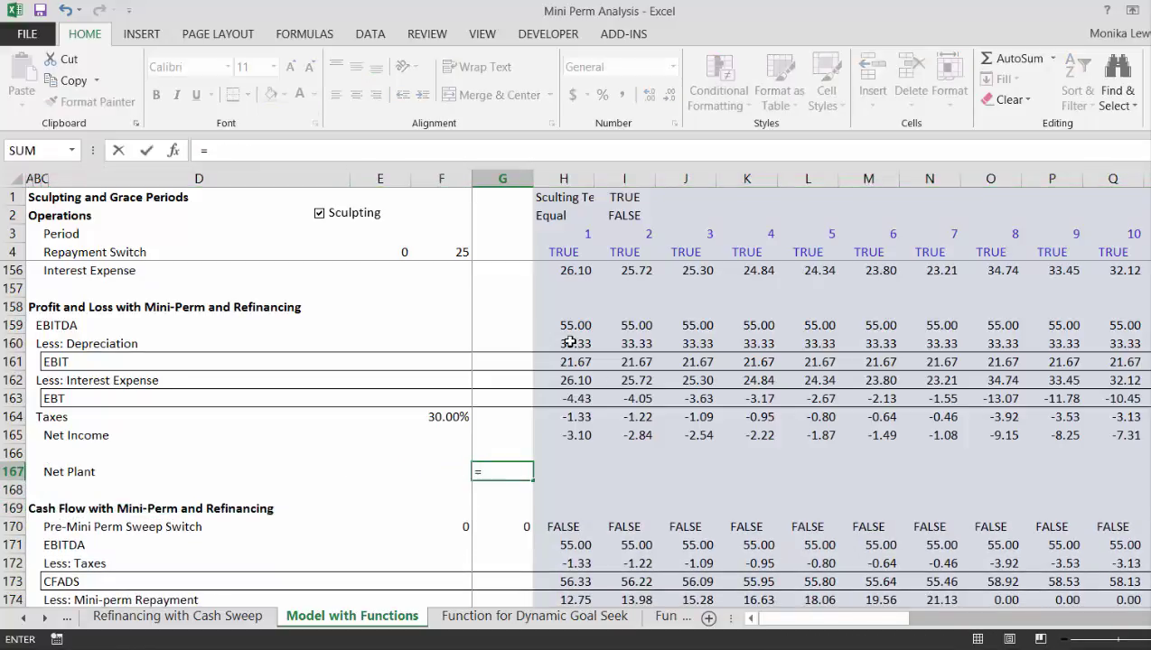
pyautogui.press('Up')
pyautogui.press('Up')
pyautogui.press('Up')
pyautogui.press('Up')
pyautogui.press('Up')
pyautogui.press('Up')
pyautogui.press('Up')
pyautogui.press('Up')
pyautogui.press('Up')
pyautogui.press('Up')
pyautogui.press('Up')
pyautogui.press('Up')
pyautogui.press('Up')
pyautogui.press('Up')
pyautogui.press('Up')
pyautogui.press('Up')
pyautogui.press('Up')
pyautogui.press('Up')
pyautogui.press('Up')
pyautogui.press('Up')
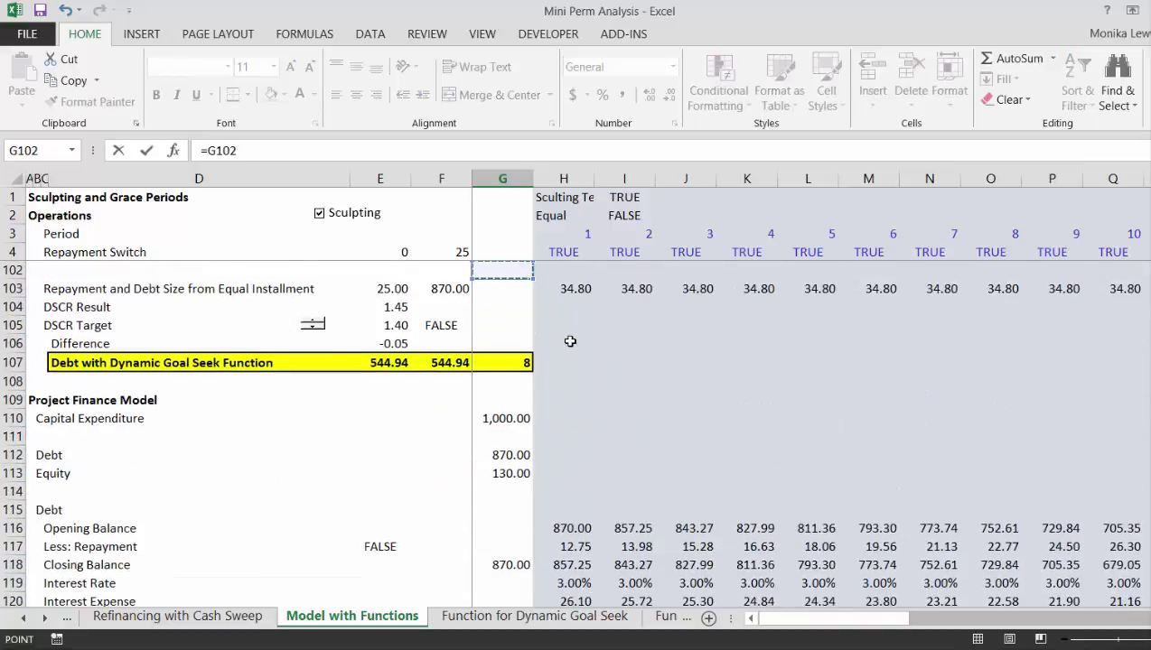
pyautogui.press('Down')
pyautogui.press('Down')
pyautogui.press('Down')
pyautogui.press('Down')
pyautogui.press('Down')
pyautogui.press('Down')
pyautogui.press('Down')
pyautogui.press('Down')
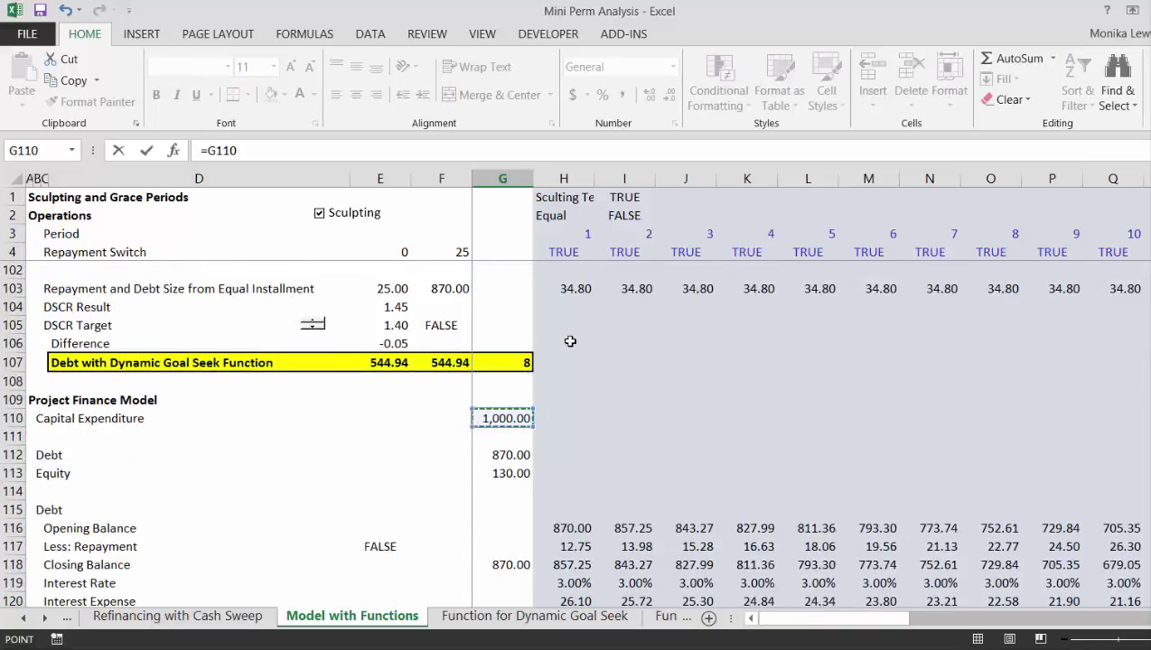
pyautogui.press('Return')
# Step: Calculate the first period's Net Plant in H167 as the prior balance less depreciation, =G167-H160
pyautogui.press('Up')
pyautogui.press('Right')
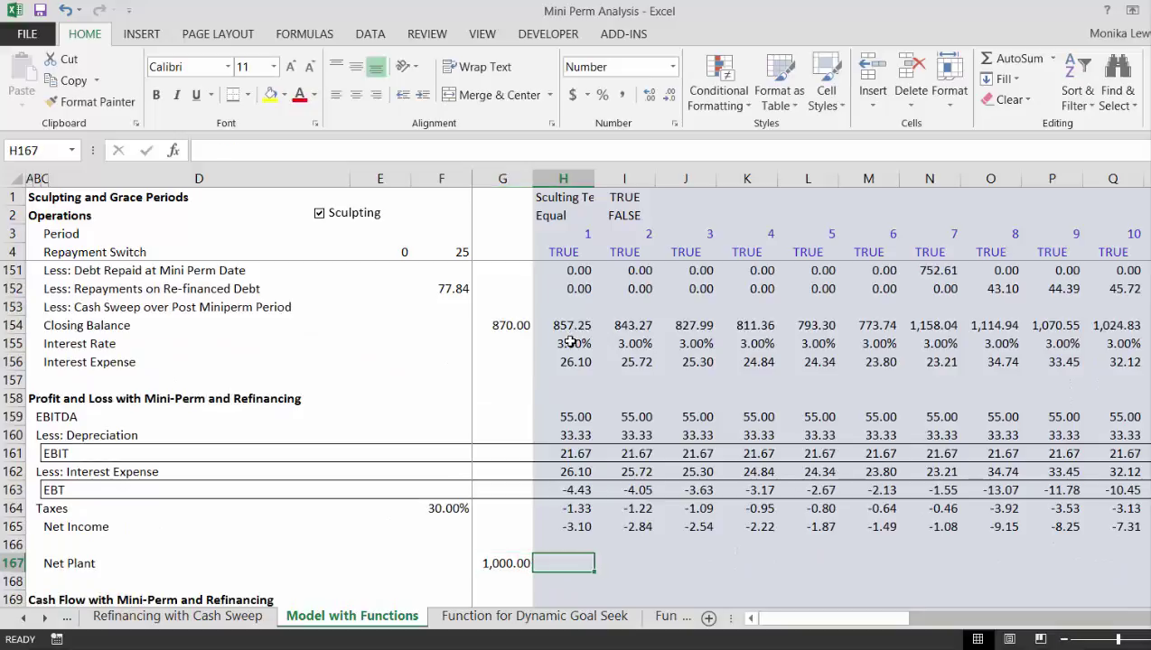
pyautogui.write('=')
pyautogui.press('Left')
pyautogui.write('-')
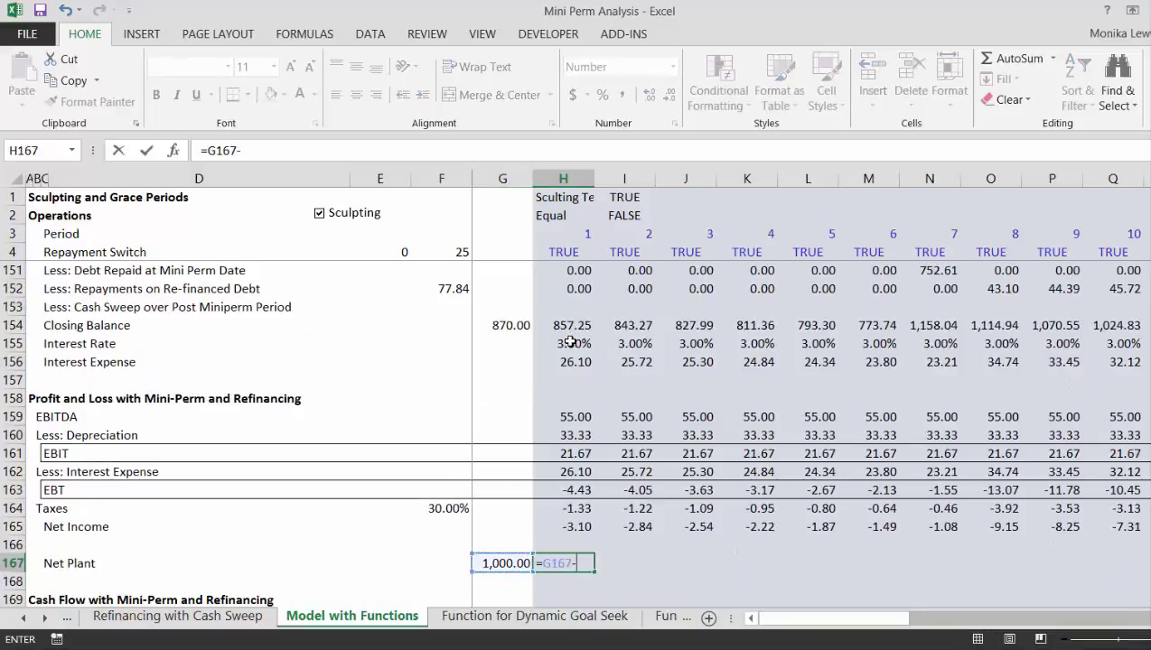
pyautogui.press('Up')
pyautogui.press('Up')
pyautogui.press('Up')
pyautogui.press('Up')
pyautogui.press('Up')
pyautogui.press('Up')
pyautogui.press('Up')
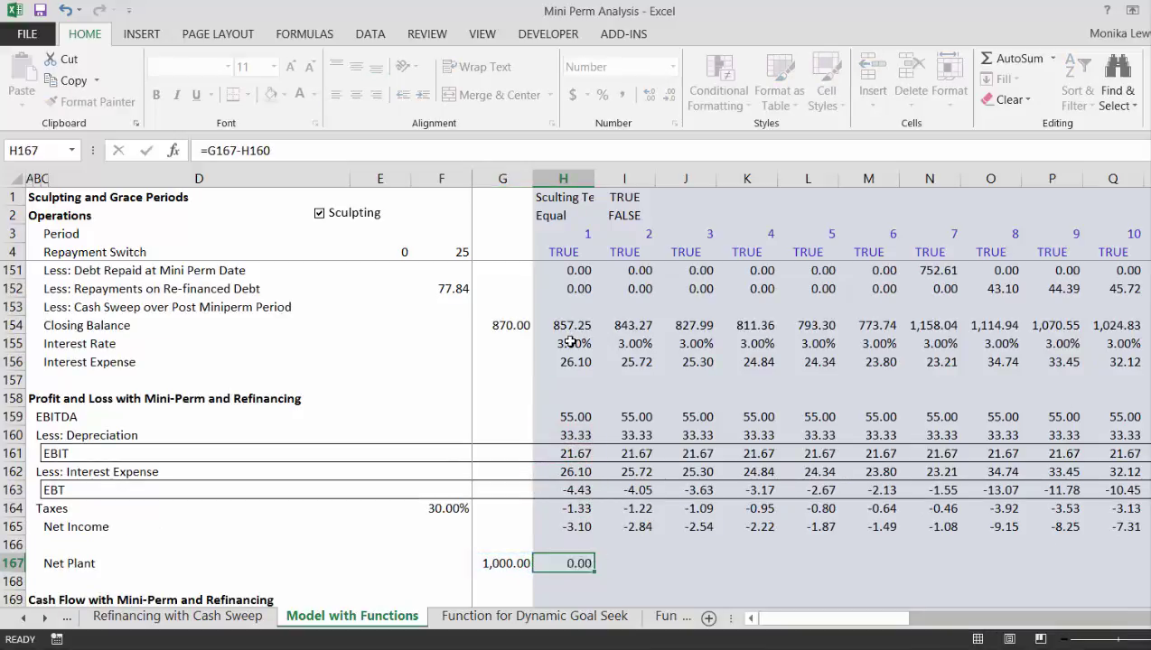
pyautogui.press('Return')
# Step: Copy the Net Plant formula from H167 across all remaining periods in row 167
pyautogui.press('Up')
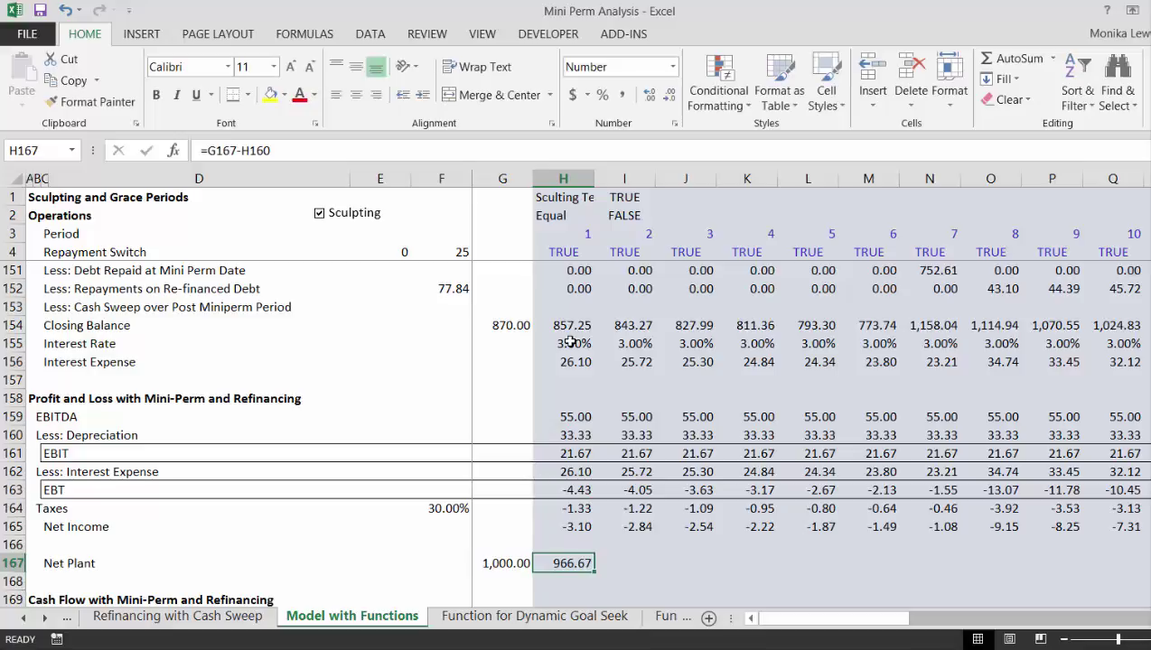
pyautogui.hotkey('ctrl', 'shift', 'Right')
pyautogui.hotkey('ctrl', 'r')
# Step: Link the balance sheet's opening Net Plant in G194 to the Net Plant value in G167
pyautogui.press('Down')
pyautogui.press('Down')
pyautogui.press('Down')
pyautogui.press('Down')
pyautogui.press('Down')
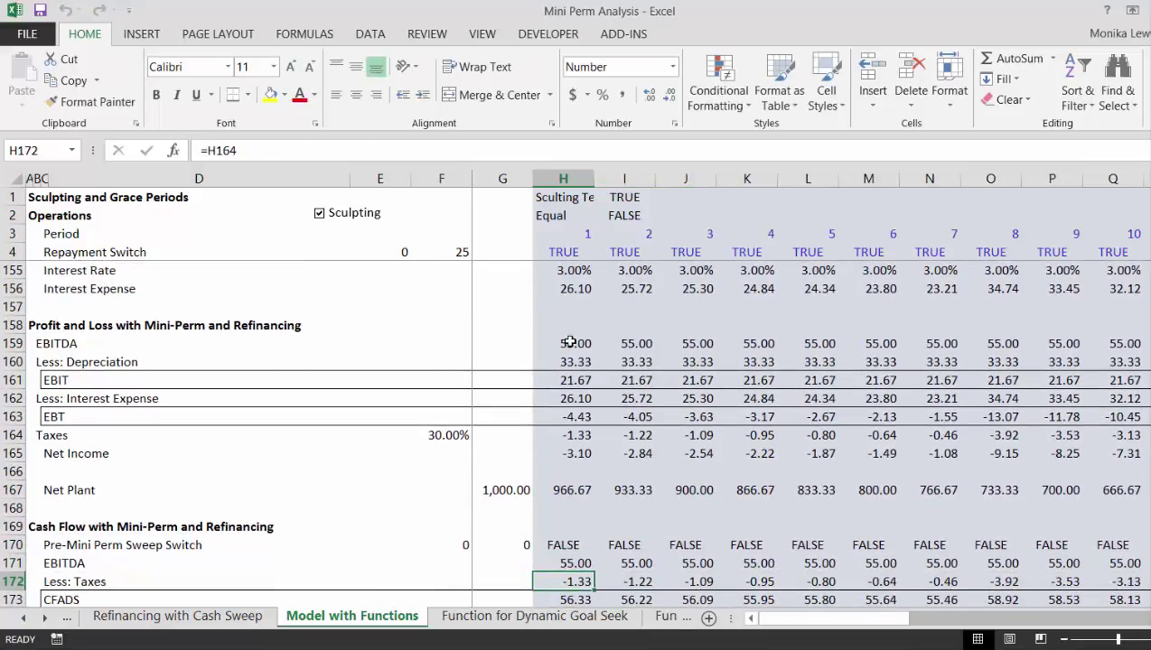
pyautogui.press('Down')
pyautogui.press('Down')
pyautogui.press('Down')
pyautogui.press('Down')
pyautogui.press('Down')
pyautogui.press('Down')
pyautogui.press('Down')
pyautogui.press('Down')
pyautogui.press('Down')
pyautogui.press('Down')
pyautogui.press('Down')
pyautogui.press('Down')
pyautogui.press('Down')
pyautogui.press('Down')
pyautogui.press('Down')
pyautogui.press('Down')
pyautogui.press('Down')
pyautogui.press('Down')
pyautogui.press('Down')
pyautogui.press('Down')
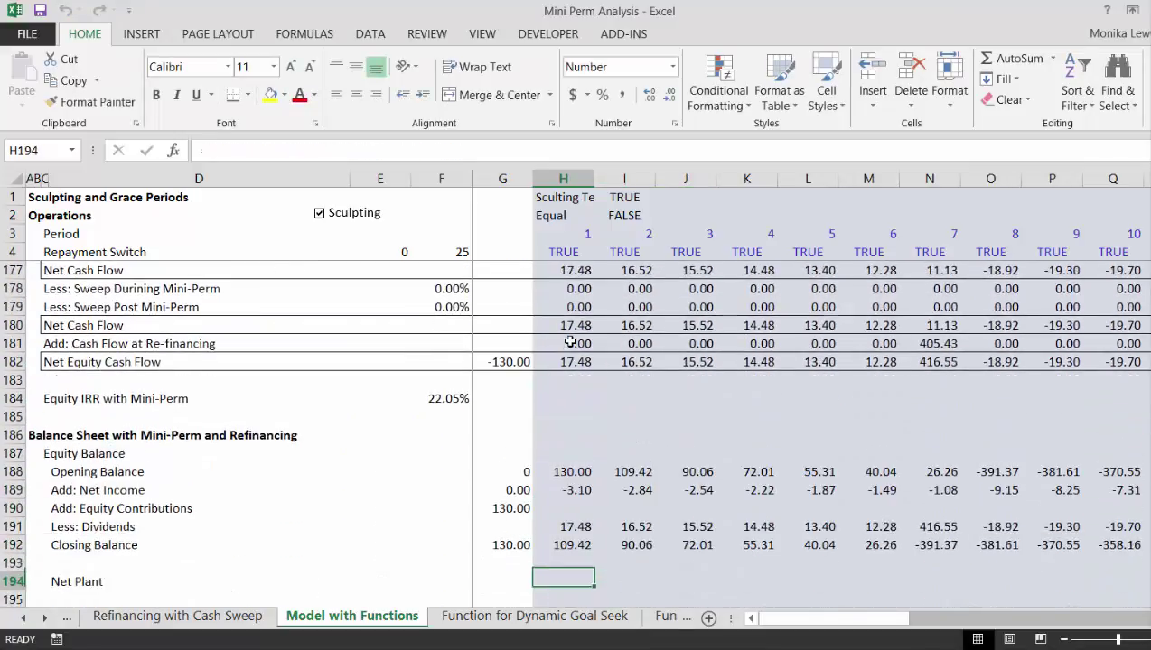
pyautogui.press('Down')
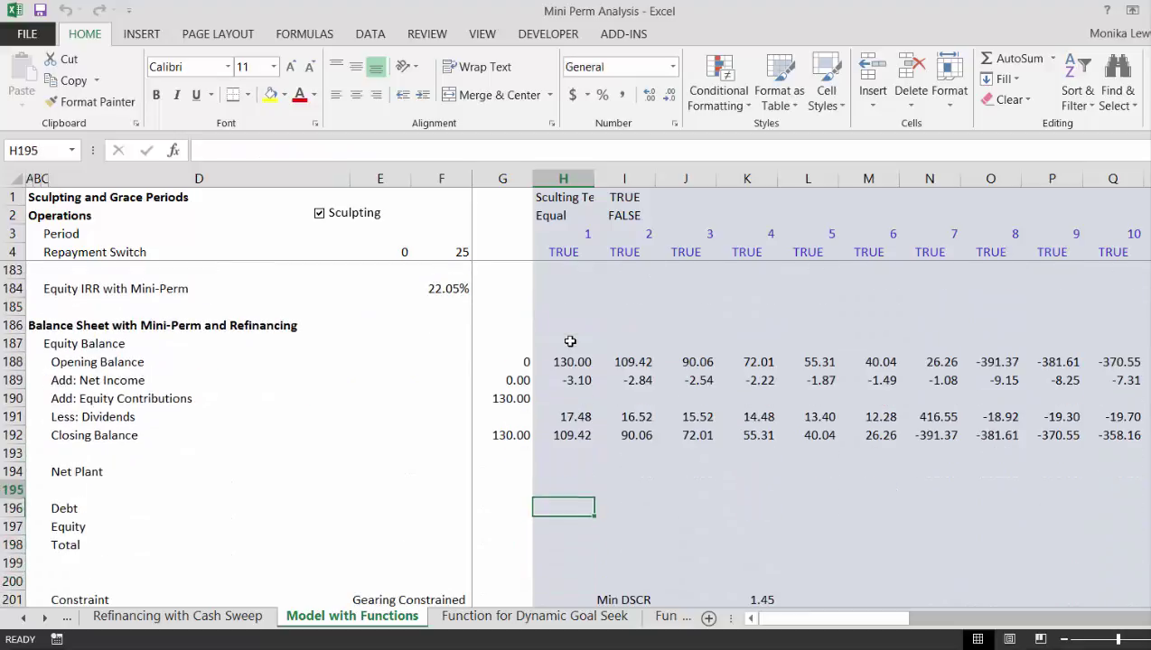
pyautogui.press('Left')
pyautogui.press('Up')
pyautogui.press('Left')
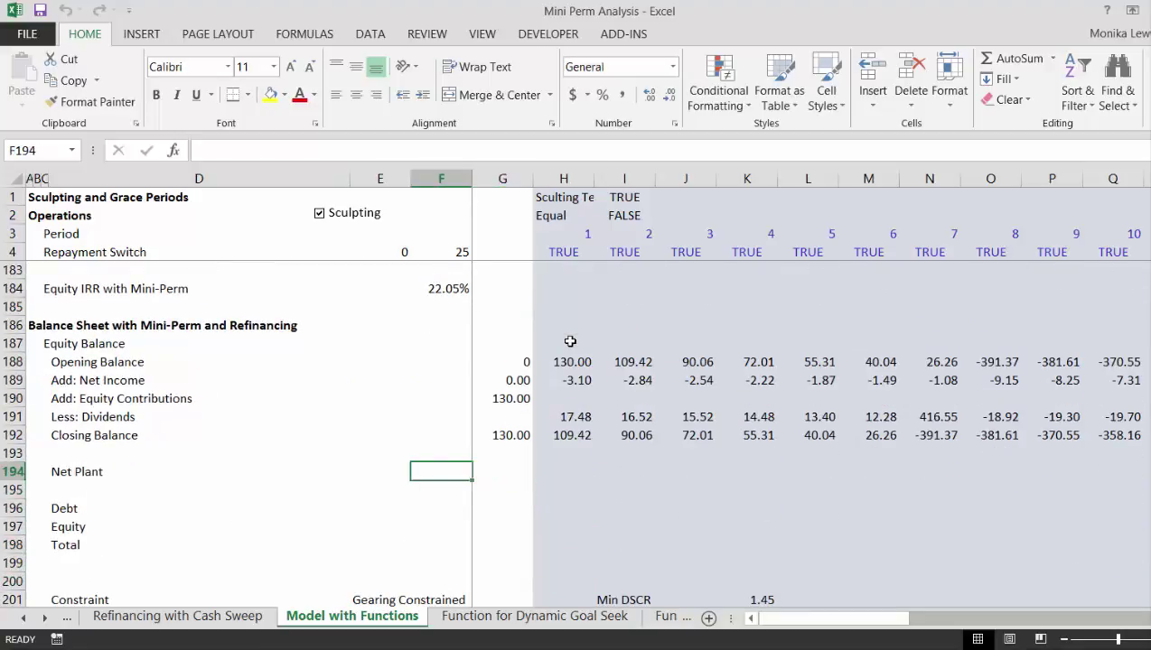
pyautogui.press('Right')
pyautogui.write('=')
pyautogui.press('Up')
pyautogui.press('Up')
pyautogui.press('Up')
pyautogui.press('Up')
pyautogui.press('Up')
pyautogui.press('Up')
pyautogui.press('Up')
pyautogui.press('Up')
pyautogui.press('Up')
pyautogui.press('Up')
pyautogui.press('Up')
pyautogui.press('Up')
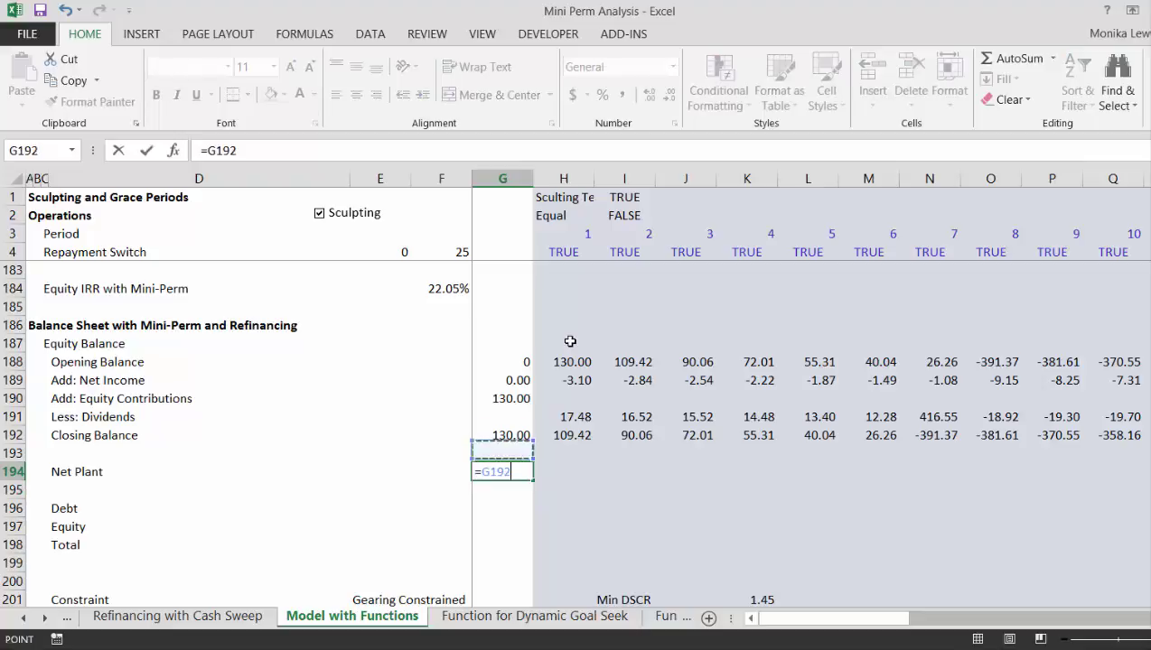
pyautogui.press('Up')
pyautogui.press('Up')
pyautogui.press('Up')
pyautogui.press('Up')
pyautogui.press('Up')
pyautogui.press('Up')
pyautogui.press('Up')
pyautogui.press('Up')
pyautogui.press('Up')
pyautogui.press('Up')
pyautogui.press('Up')
pyautogui.press('Up')
pyautogui.press('Up')
pyautogui.press('Up')
pyautogui.press('Up')
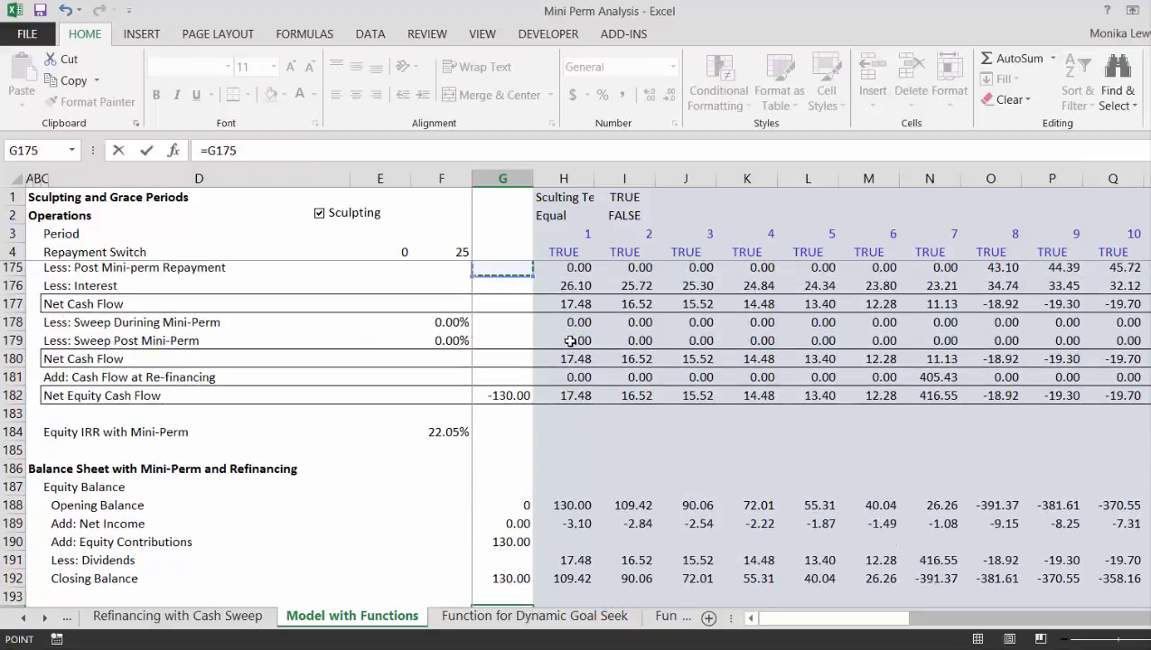
pyautogui.press('Up')
pyautogui.press('Up')
pyautogui.press('Up')
pyautogui.press('Up')
pyautogui.press('Up')
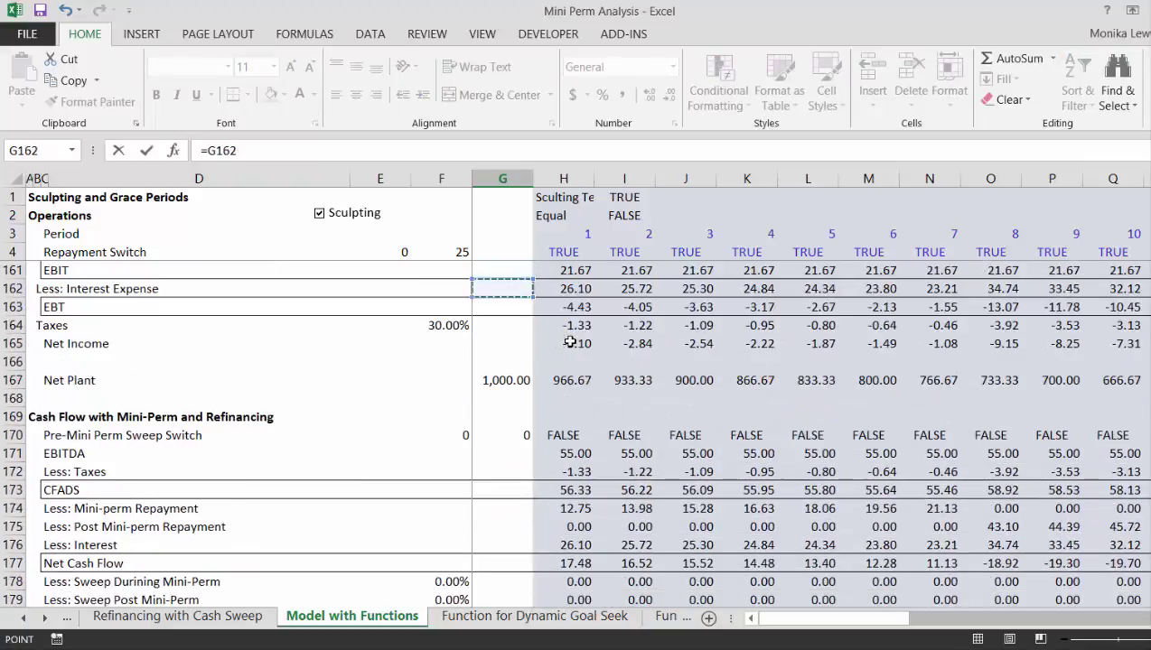
pyautogui.press('Down')
pyautogui.press('Down')
pyautogui.press('Down')
pyautogui.press('Down')
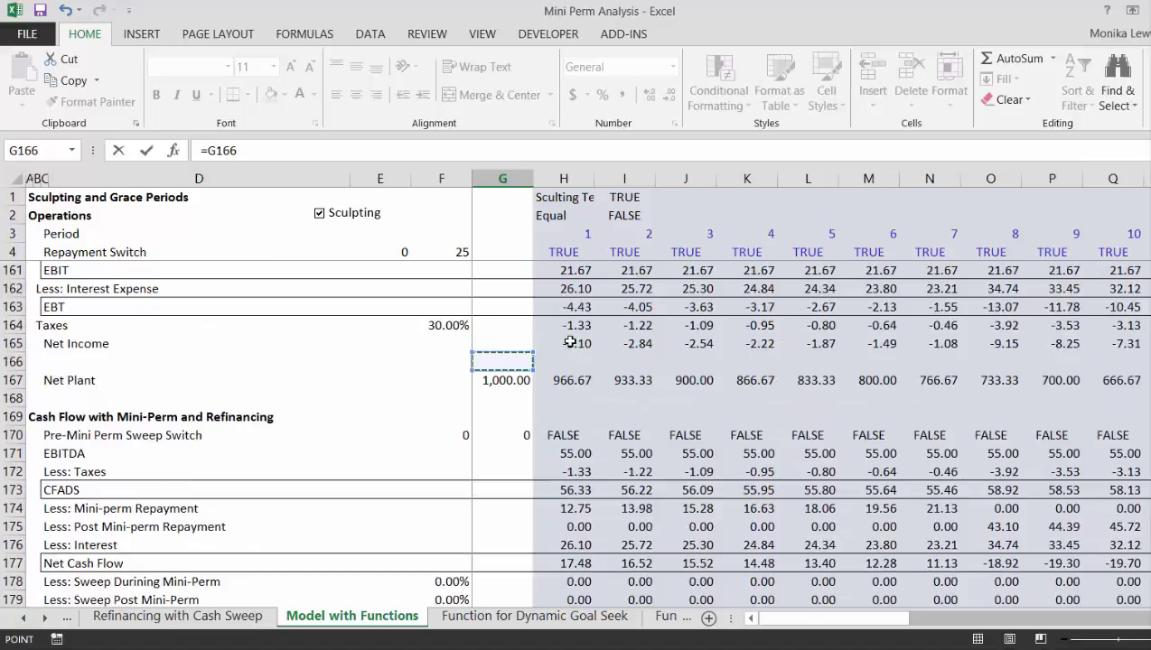
pyautogui.press('Down')
pyautogui.press('Return')
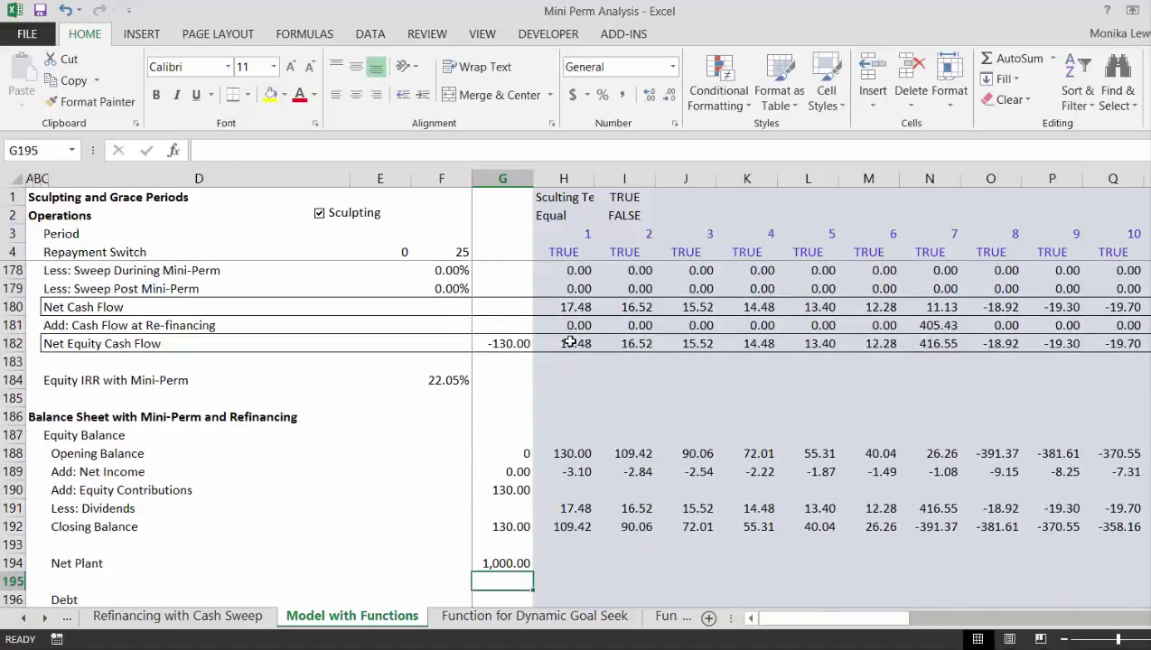
# Step: Link the balance sheet's opening Debt in G196 to the debt schedule's Closing Balance in G154
pyautogui.press('Down')
pyautogui.write('=')
pyautogui.press('Up')
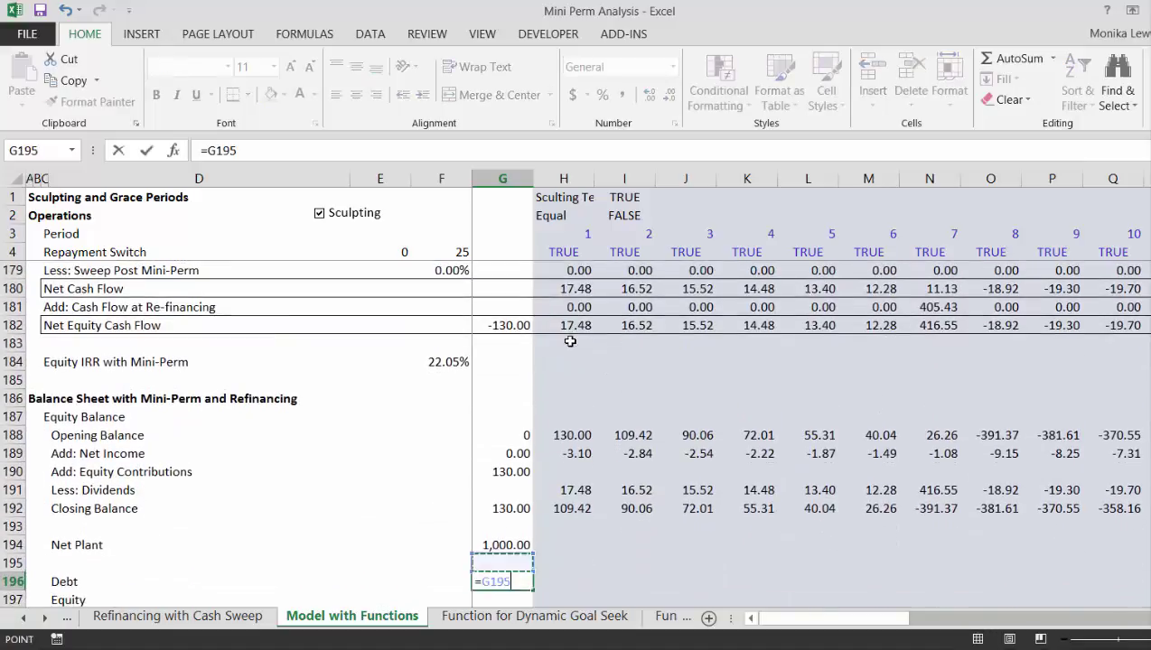
pyautogui.press('Up')
pyautogui.press('Up')
pyautogui.press('Up')
pyautogui.press('Up')
pyautogui.press('Up')
pyautogui.press('Up')
pyautogui.press('Up')
pyautogui.press('Up')
pyautogui.press('Up')
pyautogui.press('Up')
pyautogui.press('Up')
pyautogui.press('Up')
pyautogui.press('Up')
pyautogui.press('Up')
pyautogui.press('Up')
pyautogui.press('Up')
pyautogui.press('Up')
pyautogui.press('Up')
pyautogui.press('Up')
pyautogui.press('Up')
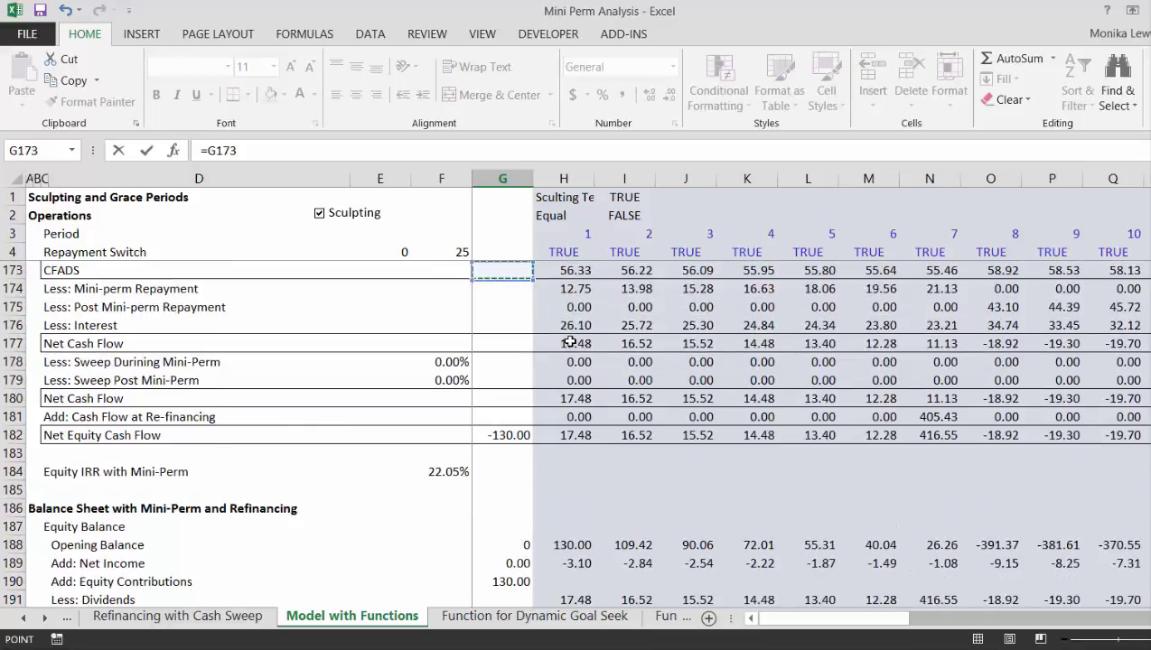
pyautogui.press('Up')
pyautogui.press('Up')
pyautogui.press('Up')
pyautogui.press('Up')
pyautogui.press('Up')
pyautogui.press('Up')
pyautogui.press('Up')
pyautogui.press('Up')
pyautogui.press('Up')
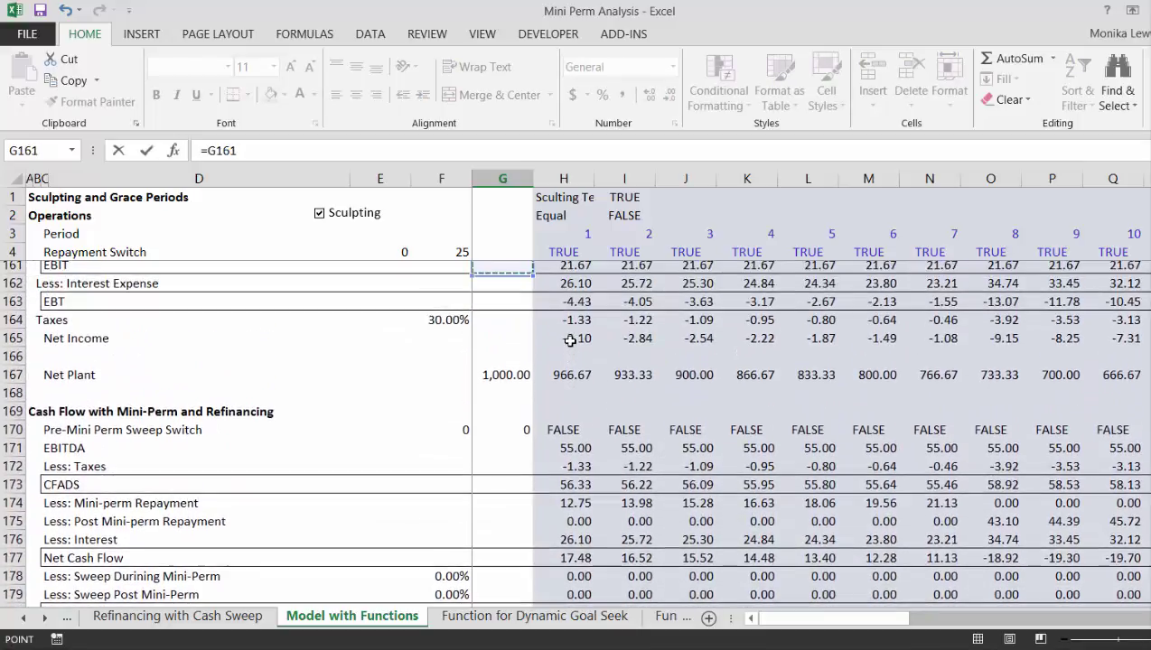
pyautogui.press('Up')
pyautogui.press('Up')
pyautogui.press('Up')
pyautogui.press('Up')
pyautogui.press('Up')
pyautogui.press('Up')
pyautogui.press('Up')
pyautogui.press('Up')
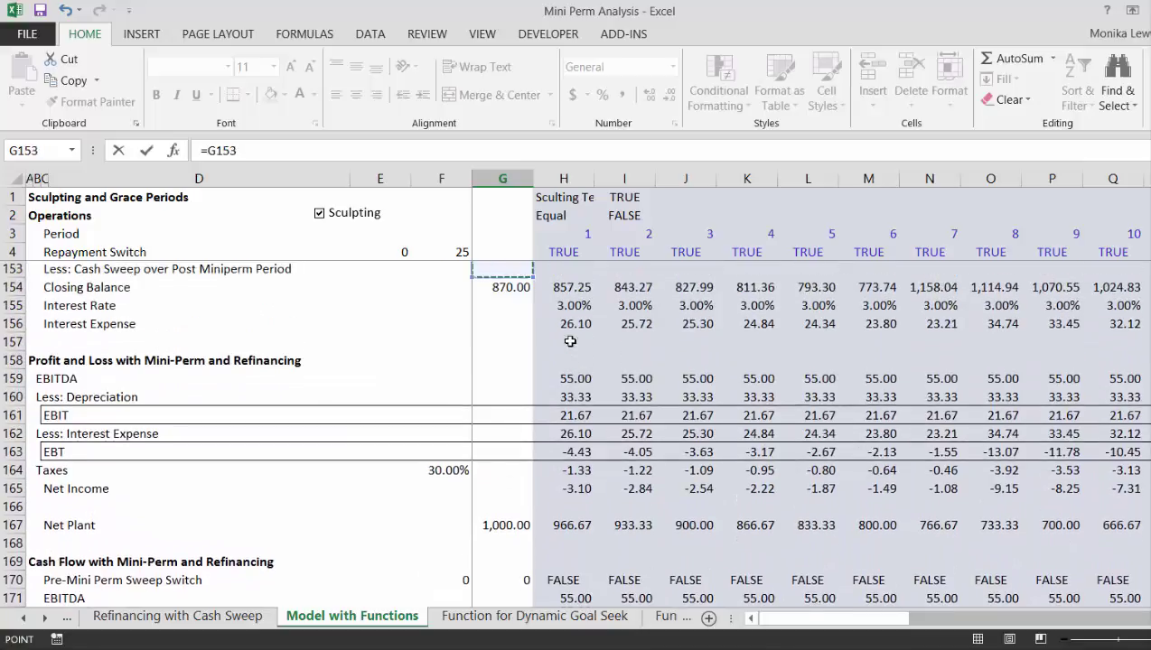
pyautogui.press('Down')
pyautogui.press('Down')
pyautogui.press('Down')
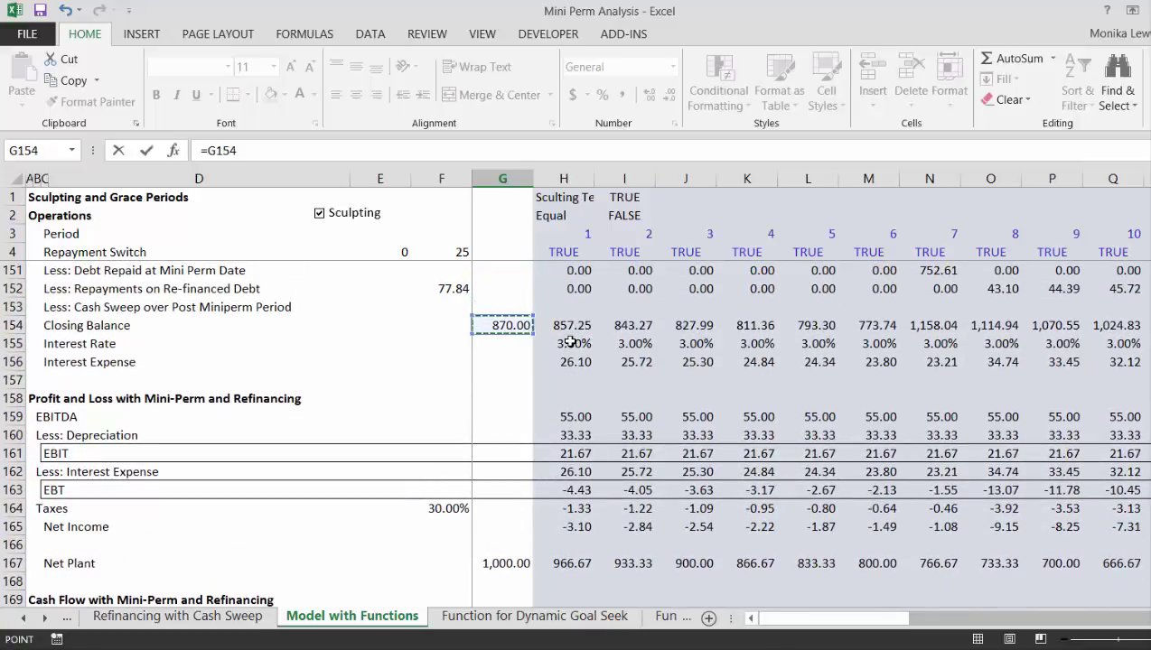
pyautogui.press('Return')
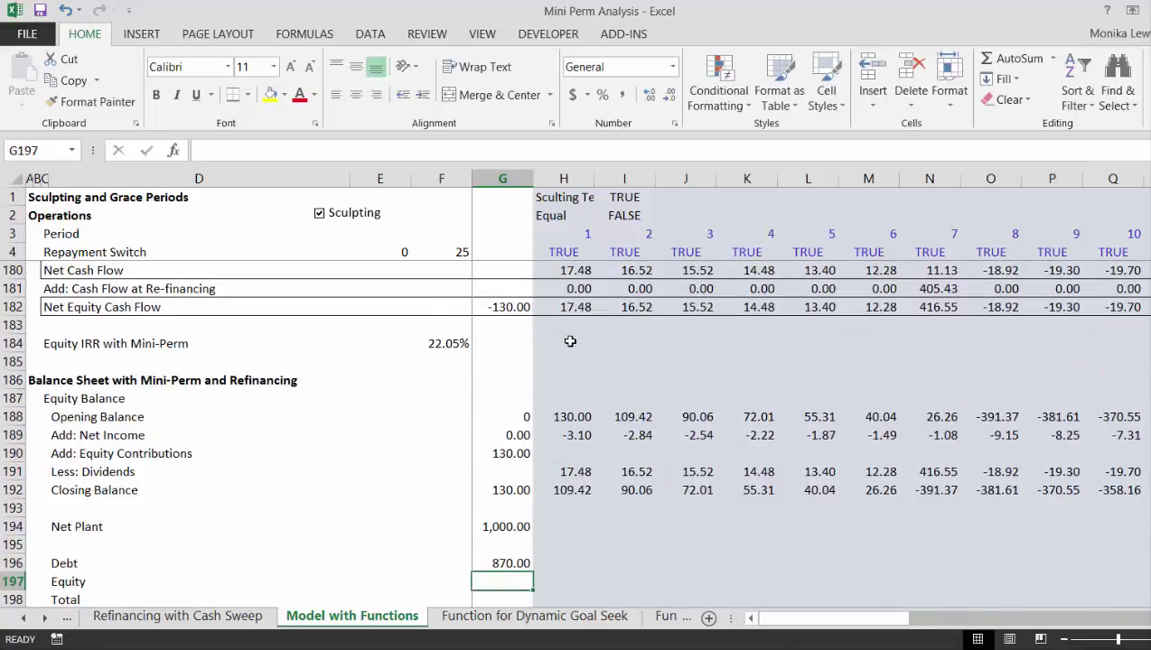
# Step: Link the opening Equity in G197 to the equity Closing Balance in G192 and calculate the Total in G198 as =SUM(G196:G197)
pyautogui.write('=')
pyautogui.press('Up')
pyautogui.press('Up')
pyautogui.press('Up')
pyautogui.press('Up')
pyautogui.press('Up')
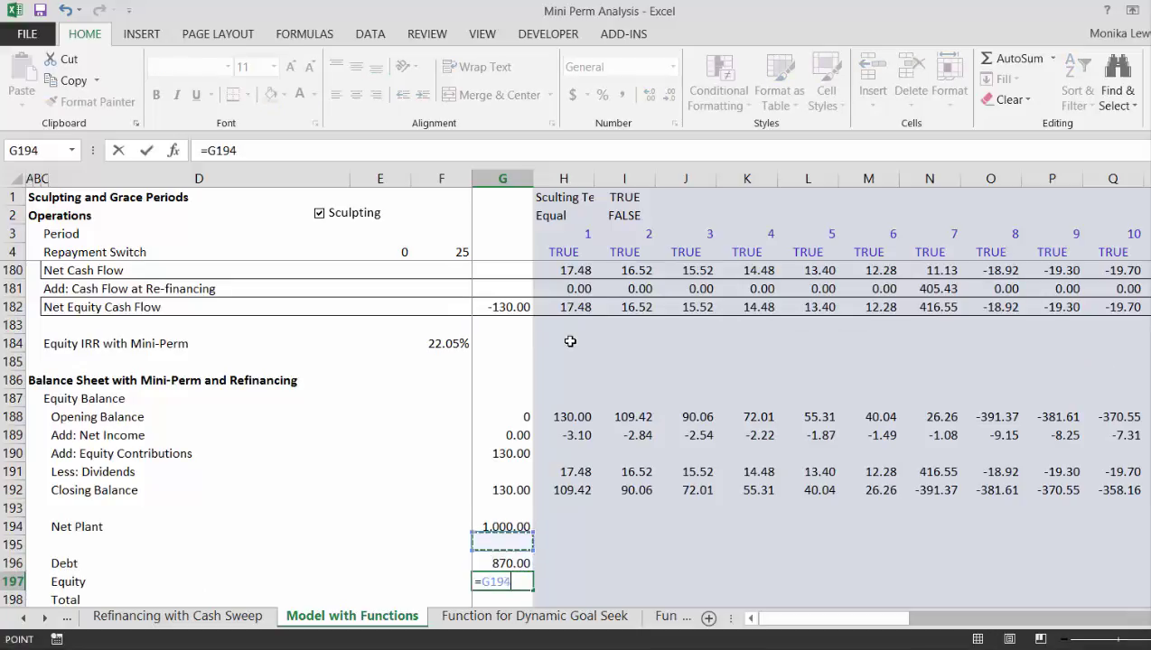
pyautogui.press('Return')
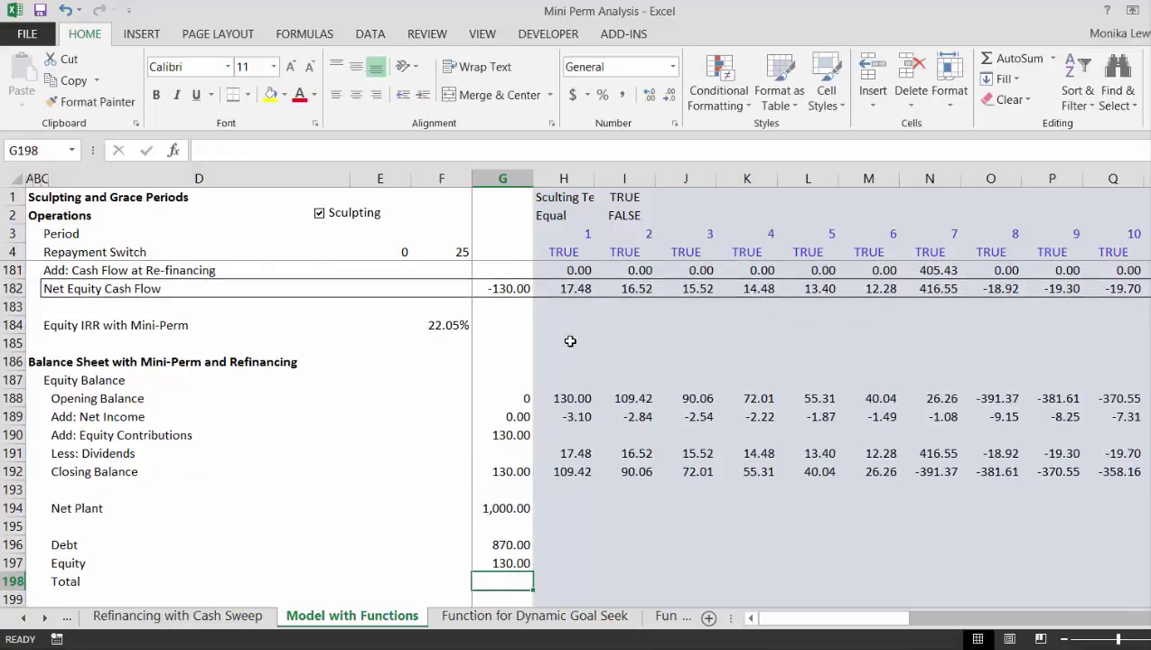
pyautogui.hotkey('alt', '=')
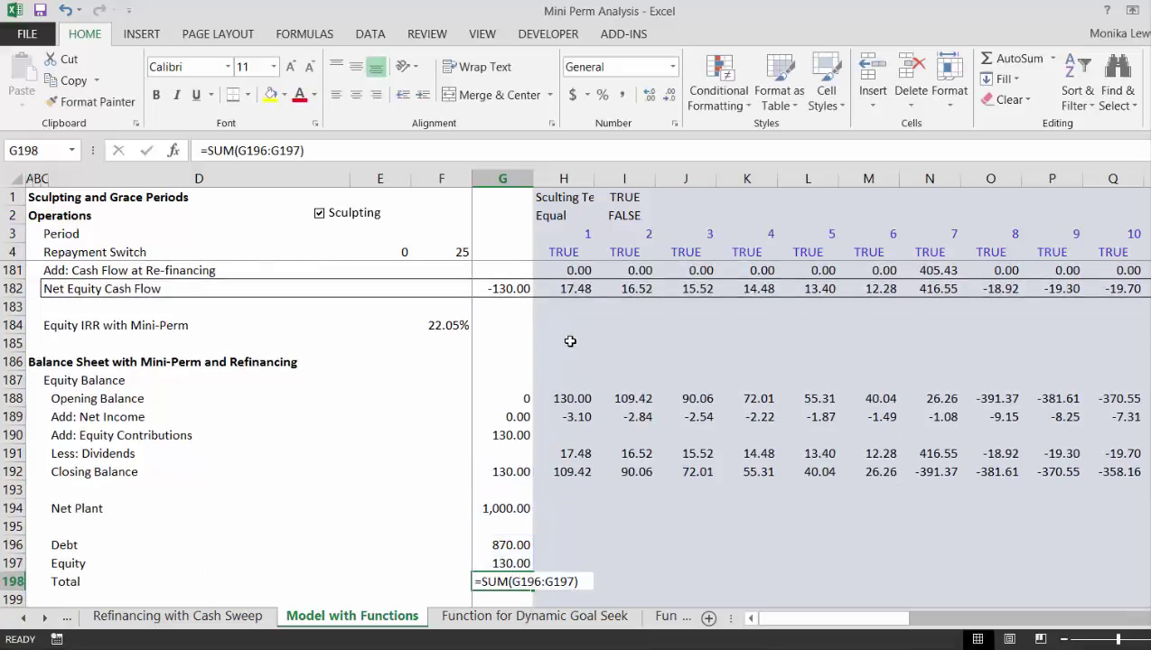
pyautogui.press('Return')
# Step: Copy the Net Plant, Debt, Equity and Total formulas in G194:G198 across all remaining periods
pyautogui.press('Up')
pyautogui.press('Up')
pyautogui.press('Up')
pyautogui.press('Up')
pyautogui.press('Up')
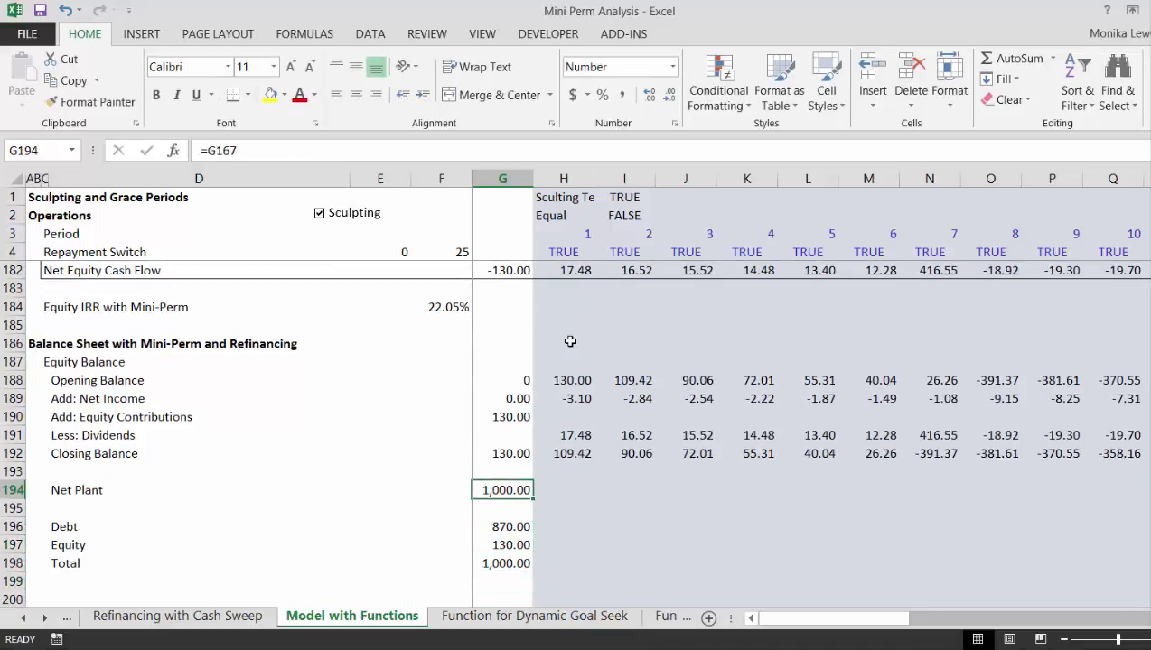
pyautogui.hotkey('shift', 'Down')
pyautogui.hotkey('shift', 'Down')
pyautogui.hotkey('shift', 'Down')
pyautogui.hotkey('shift', 'Down')
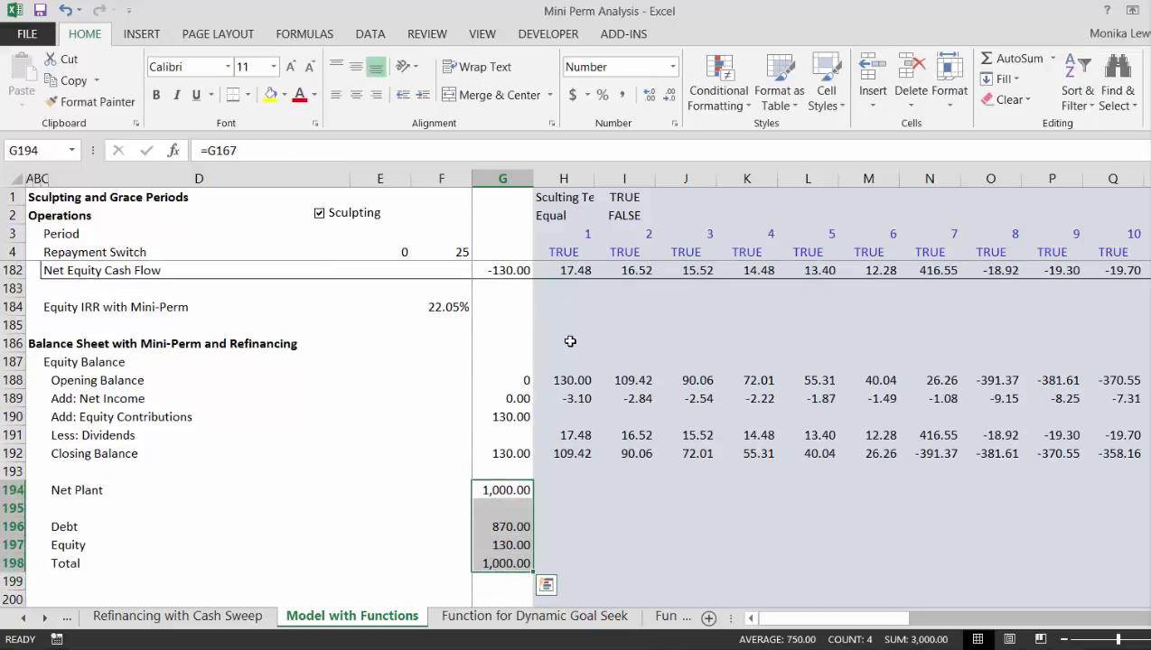
pyautogui.hotkey('ctrl', 'shift', 'r')
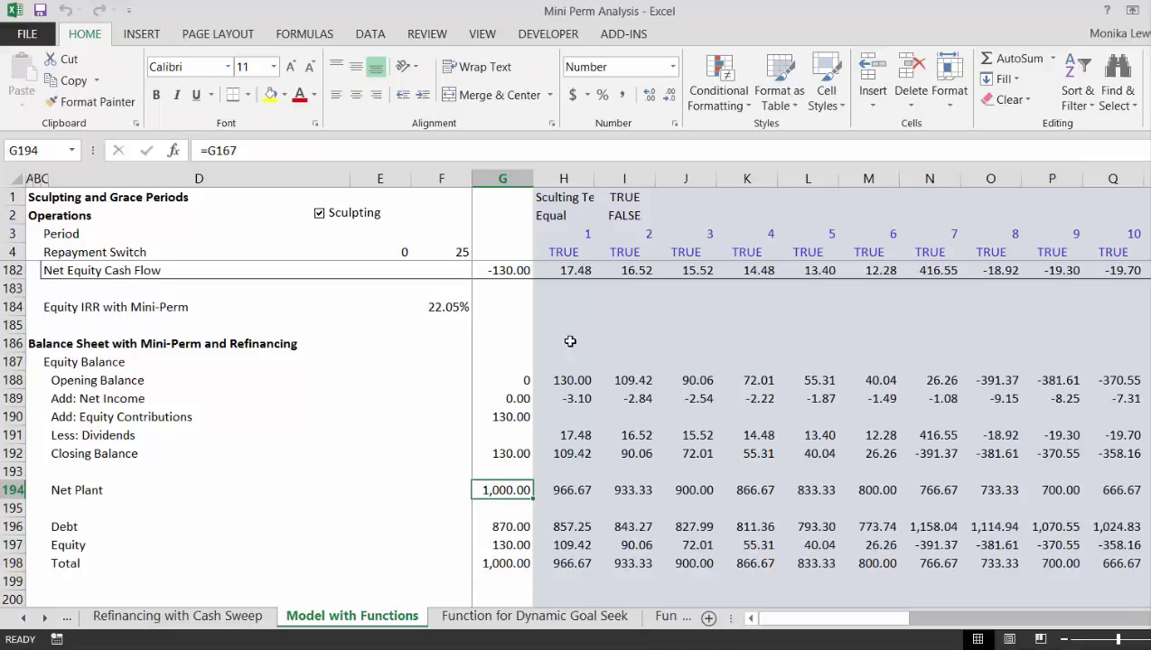
# Step: Examine the balance sheet across all periods through period 30, comparing Net Plant with the Total of debt and equity
pyautogui.press('Right')
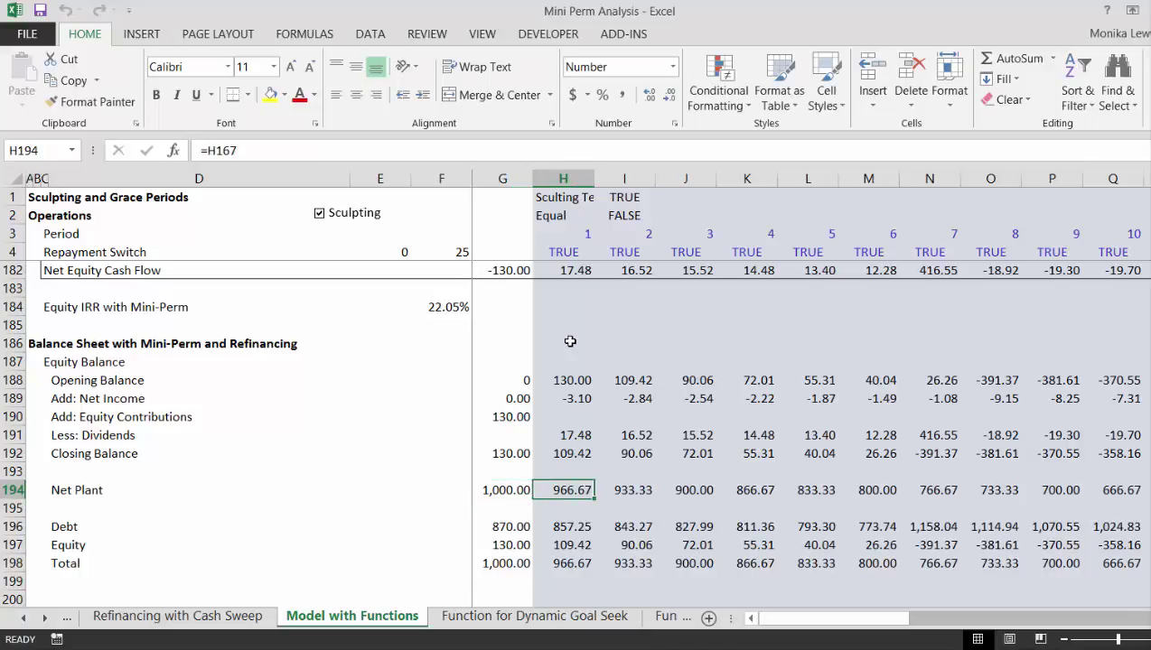
pyautogui.press('Right')
pyautogui.press('Right')
pyautogui.press('Right')
pyautogui.press('Right')
pyautogui.press('Right')
pyautogui.press('Right')
pyautogui.press('Right')
pyautogui.press('Right')
pyautogui.press('Right')
pyautogui.press('Right')
pyautogui.press('Right')
pyautogui.press('Right')
pyautogui.press('Right')
pyautogui.press('Right')
pyautogui.press('Right')
pyautogui.press('Right')
pyautogui.press('Right')
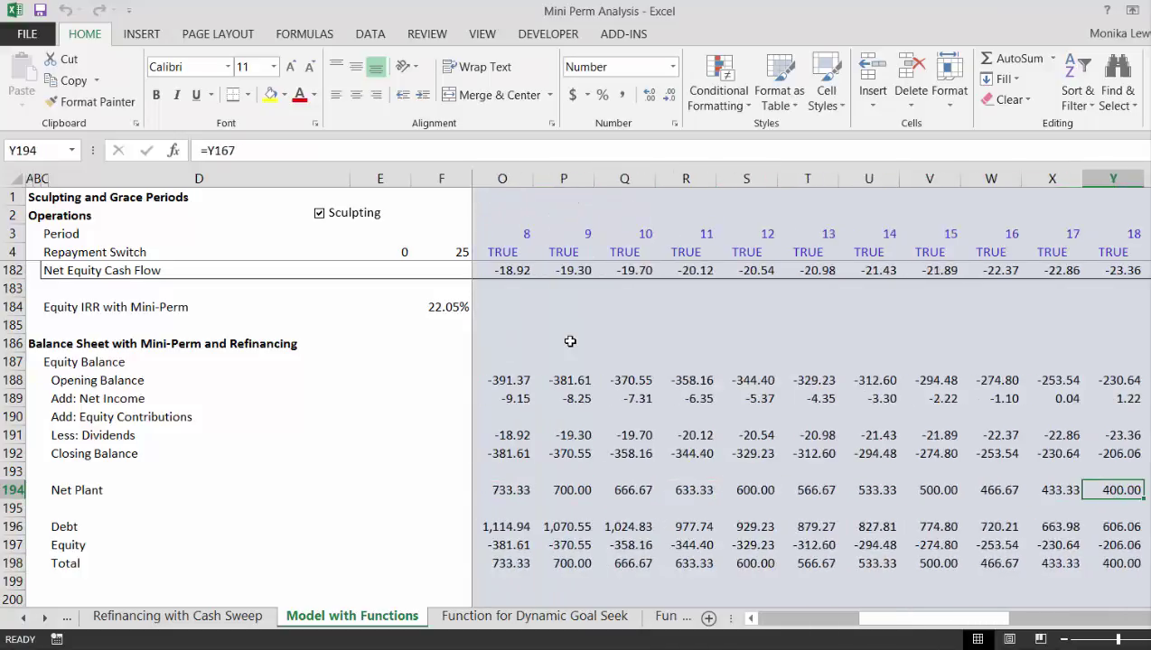
pyautogui.press('Right')
pyautogui.press('Right')
pyautogui.press('Right')
pyautogui.press('Right')
pyautogui.press('Right')
pyautogui.press('Right')
pyautogui.press('Right')
pyautogui.press('Right')
pyautogui.press('Right')
pyautogui.press('Right')
pyautogui.press('Right')
pyautogui.press('Right')
pyautogui.press('Right')
pyautogui.press('Right')
pyautogui.press('Right')
pyautogui.press('Right')
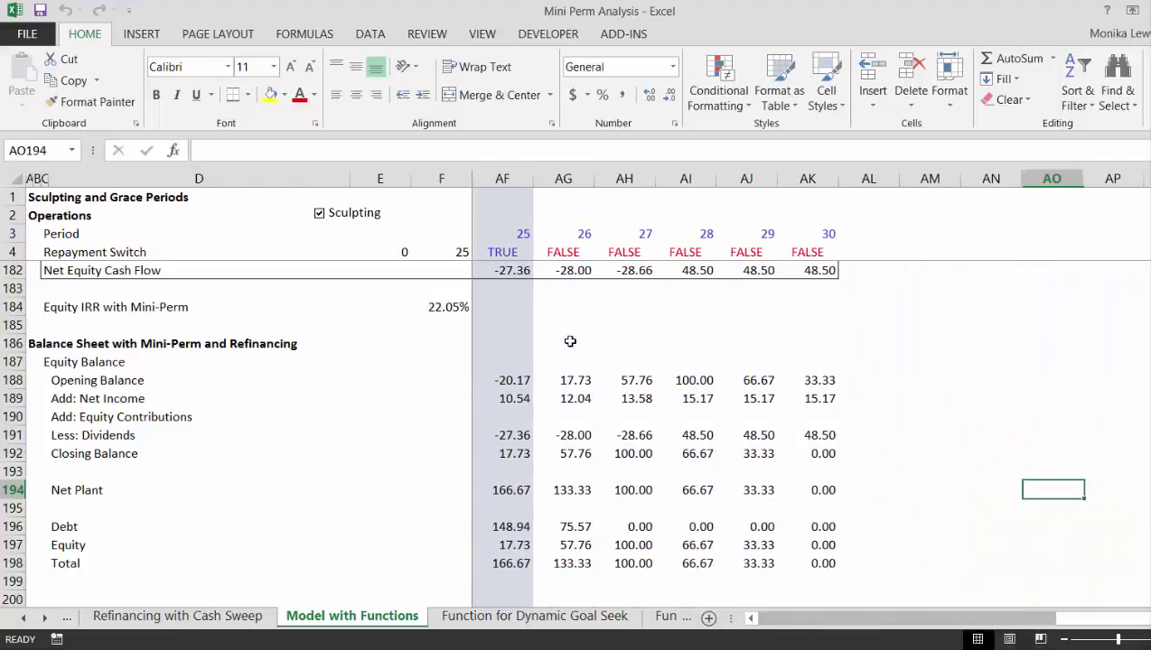
pyautogui.press('Left')
pyautogui.press('Left')
pyautogui.press('Home')
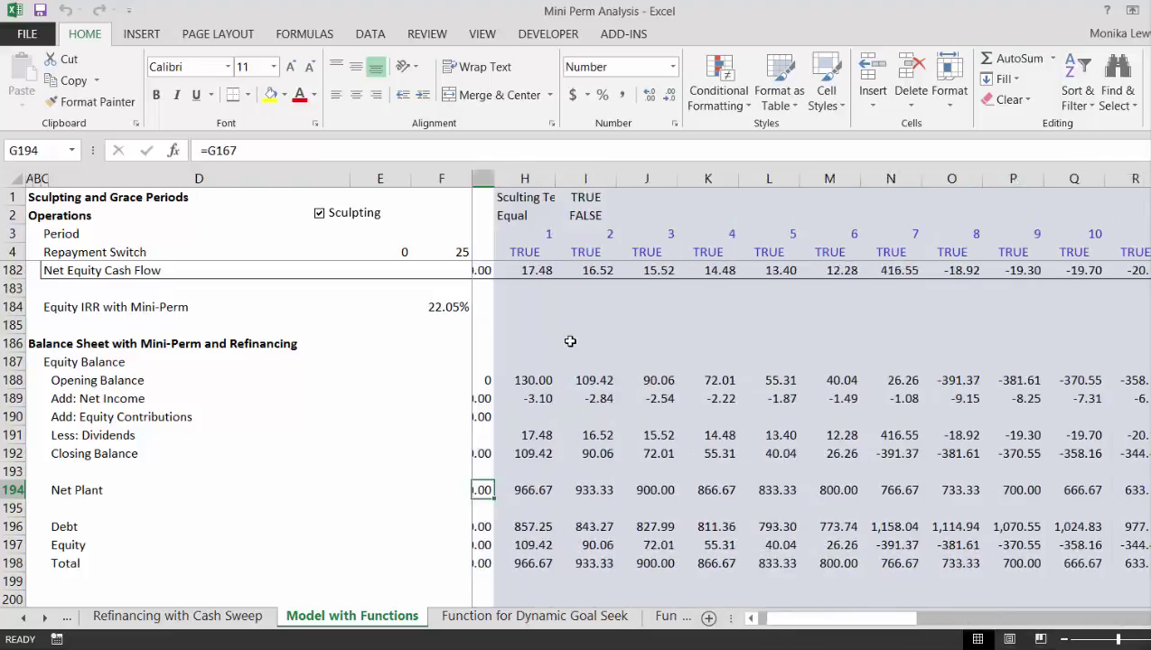
# Step: Insert a blank row at row 199 beneath the Total and enter the label Difference in D200
pyautogui.press('Down')
pyautogui.press('Down')
pyautogui.press('Down')
pyautogui.press('Down')
pyautogui.press('Down')
pyautogui.press('Down')
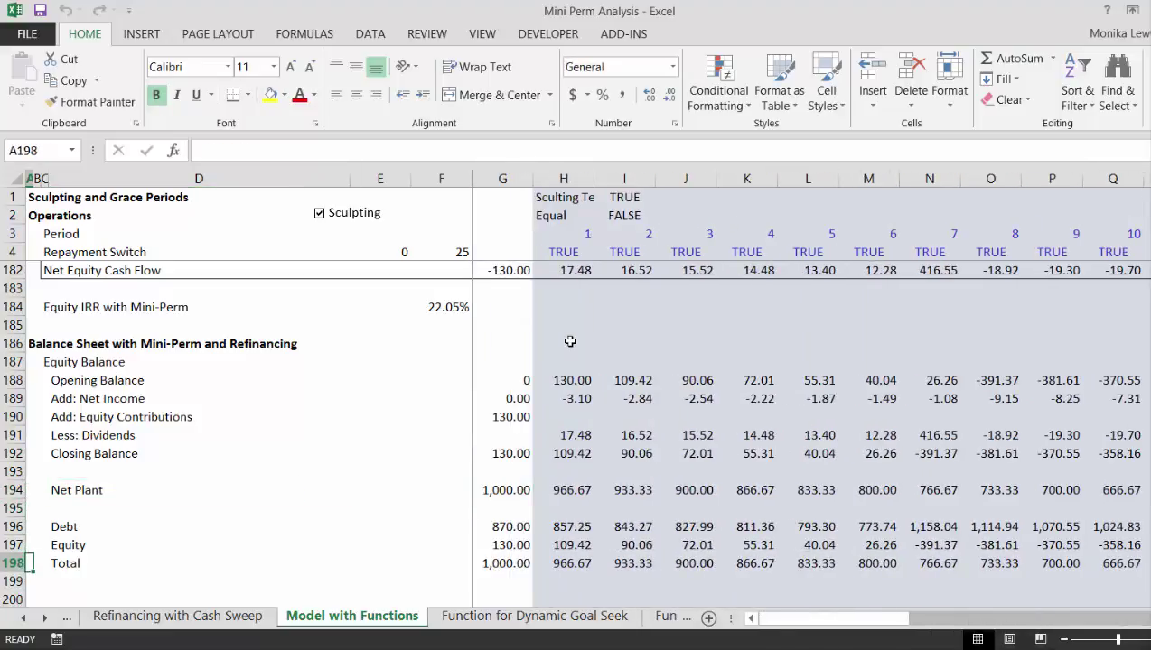
pyautogui.press('Up')
pyautogui.hotkey('ctrl', 'shift', 'Up')
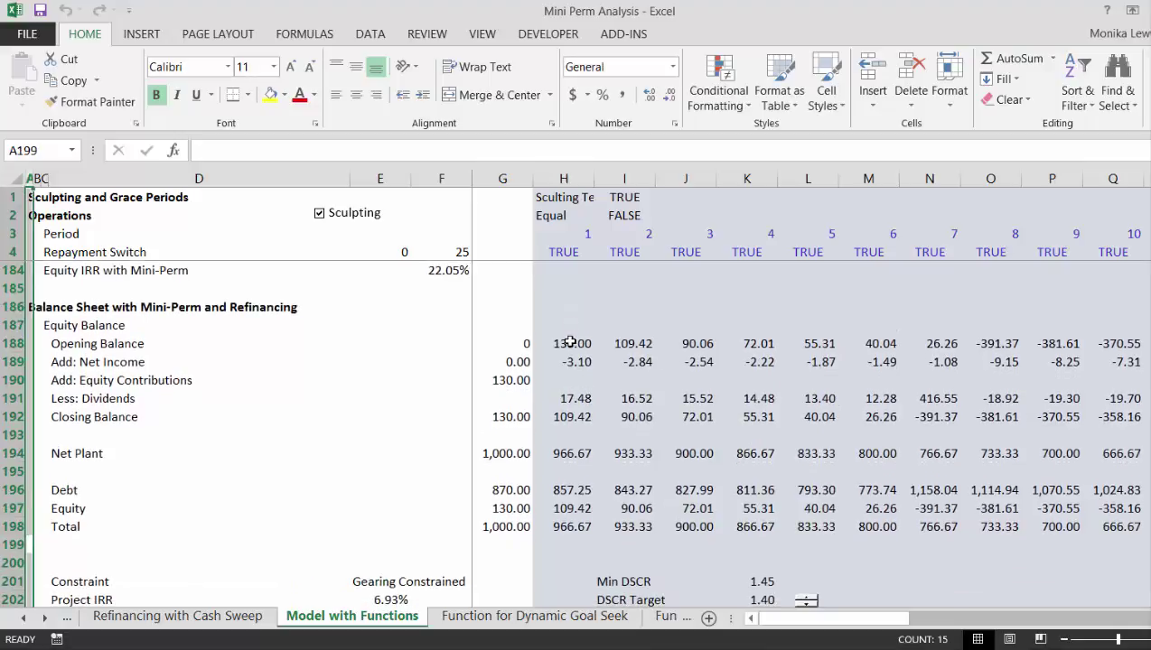
pyautogui.hotkey('ctrl', 'shift', 'Down')
pyautogui.hotkey('shift', 'space')
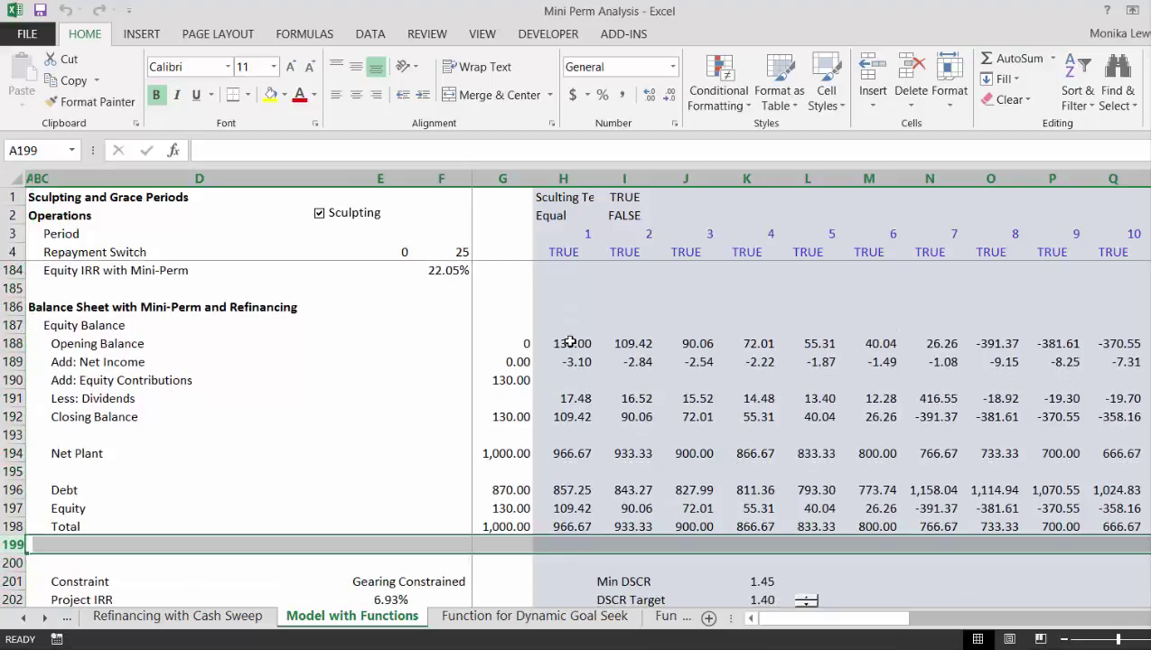
pyautogui.hotkey('ctrl', 'shift', '+')
pyautogui.press('Right')
pyautogui.press('Right')
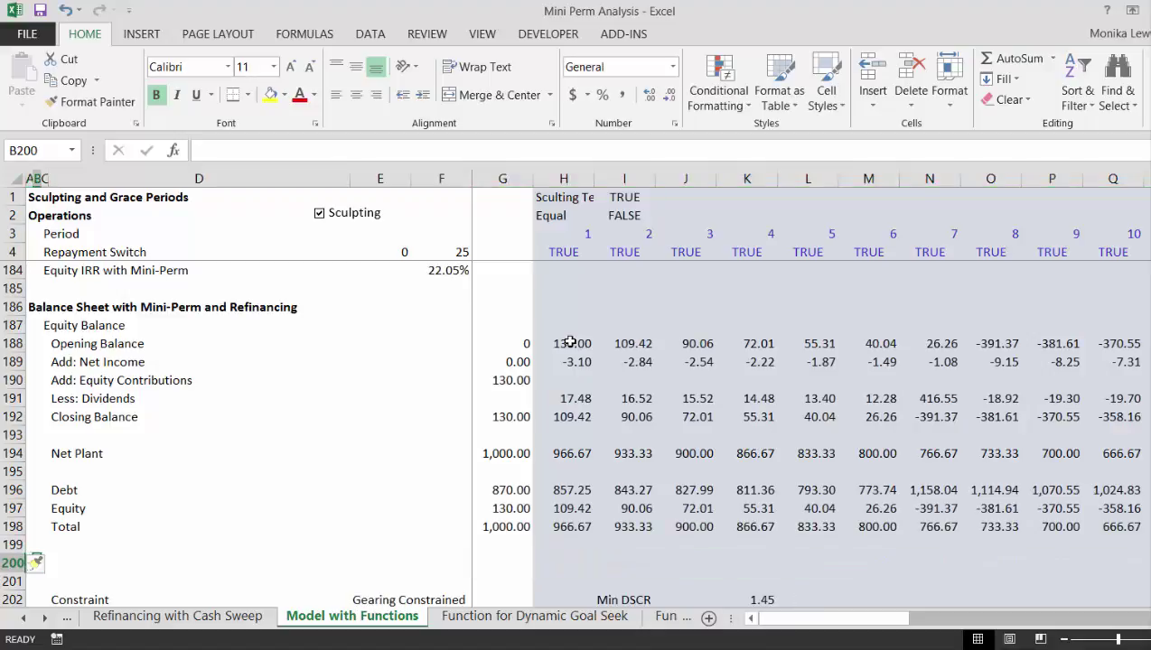
pyautogui.press('Right')
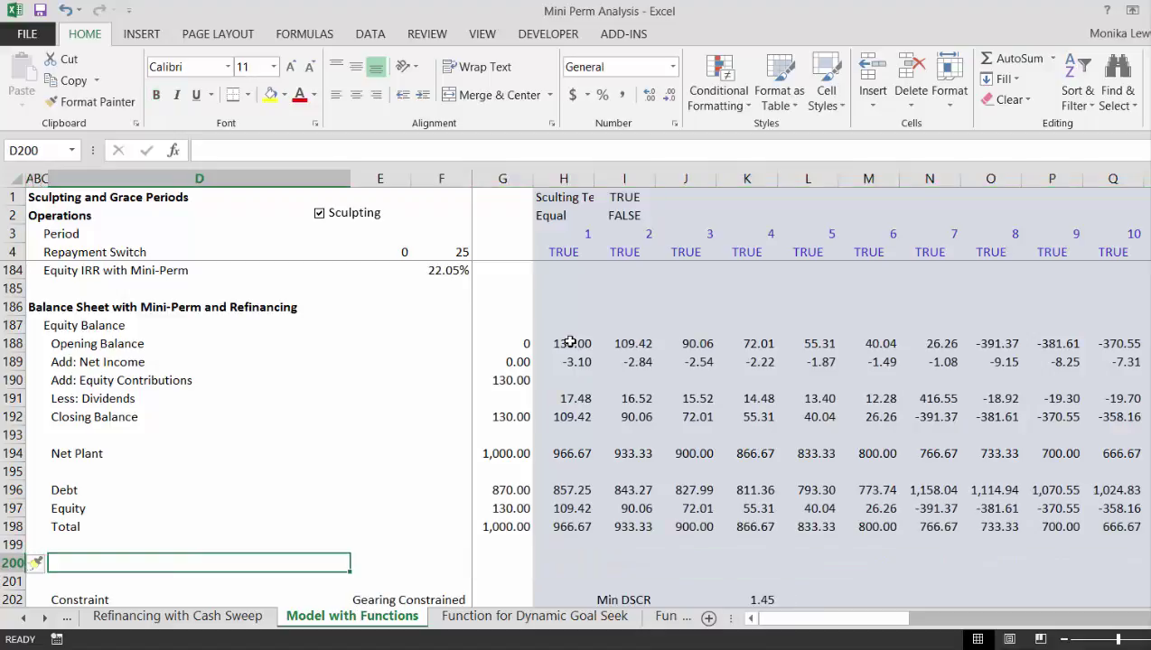
pyautogui.write('Deif')
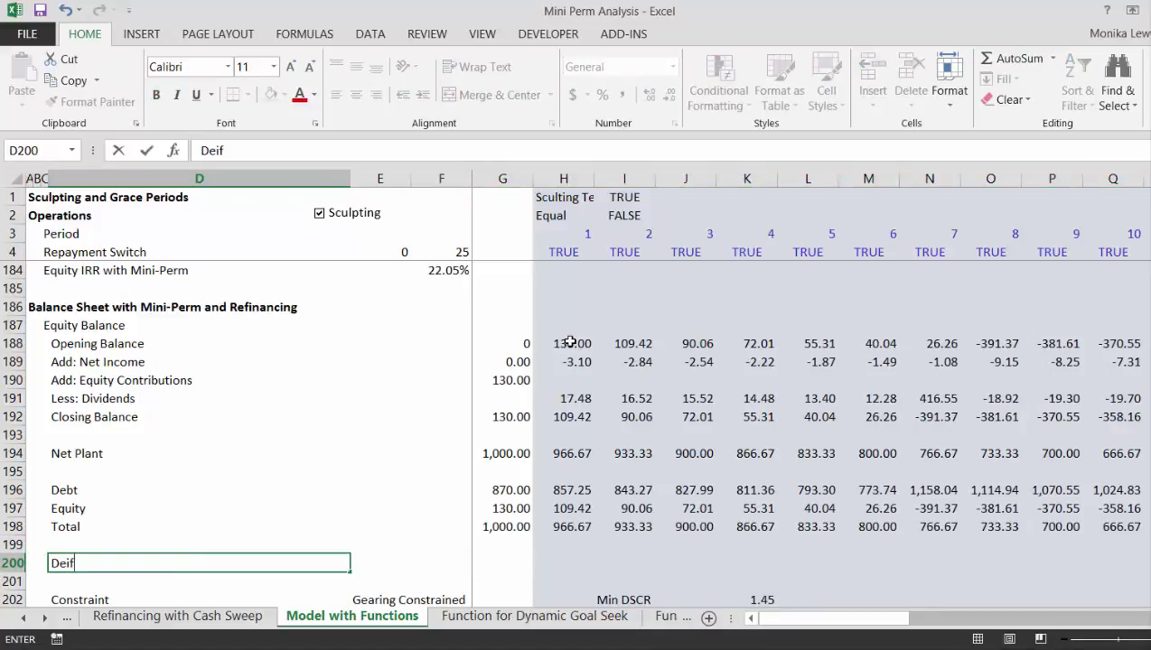
pyautogui.write('ference')
pyautogui.hotkey('alt', 'Return')
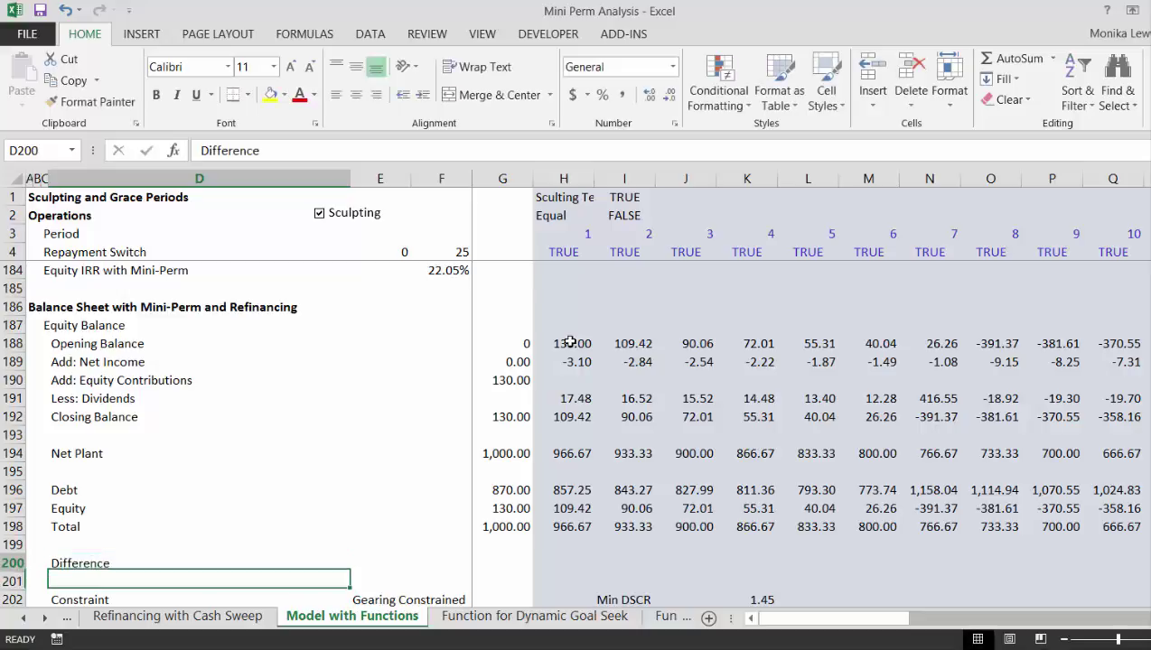
# Step: Calculate the opening Difference in G200 as the Total less Net Plant, =G198-G194
pyautogui.press('BackSpace')
pyautogui.press('Right')
pyautogui.press('Right')
pyautogui.press('Right')
pyautogui.write('=')
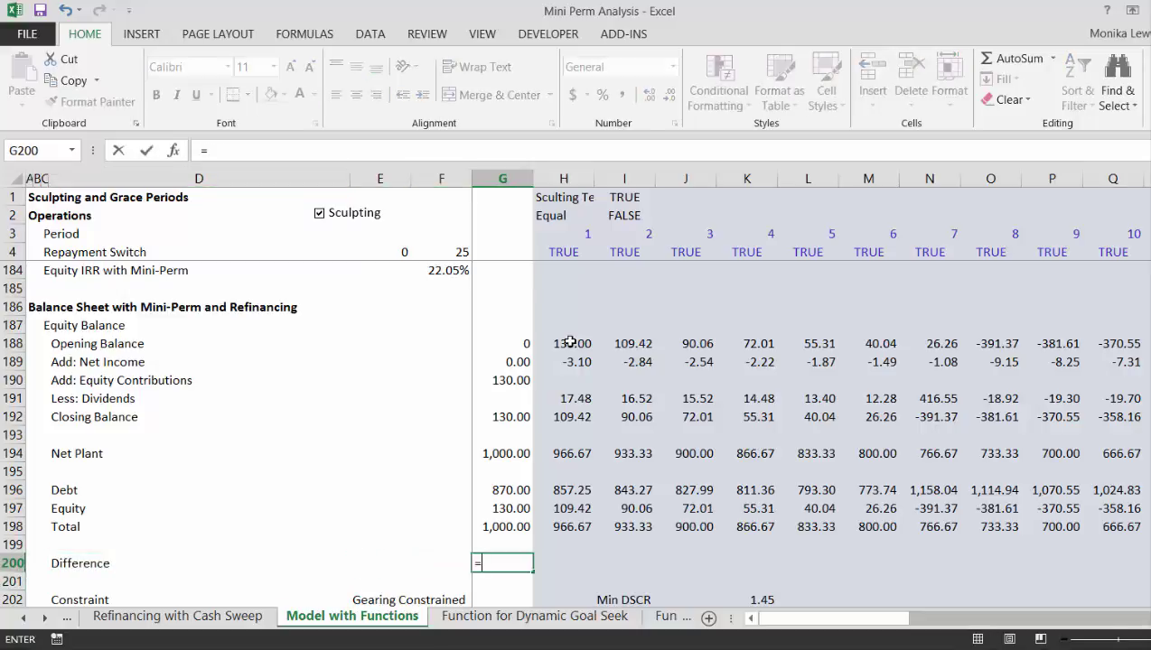
pyautogui.press('Up')
pyautogui.press('Up')
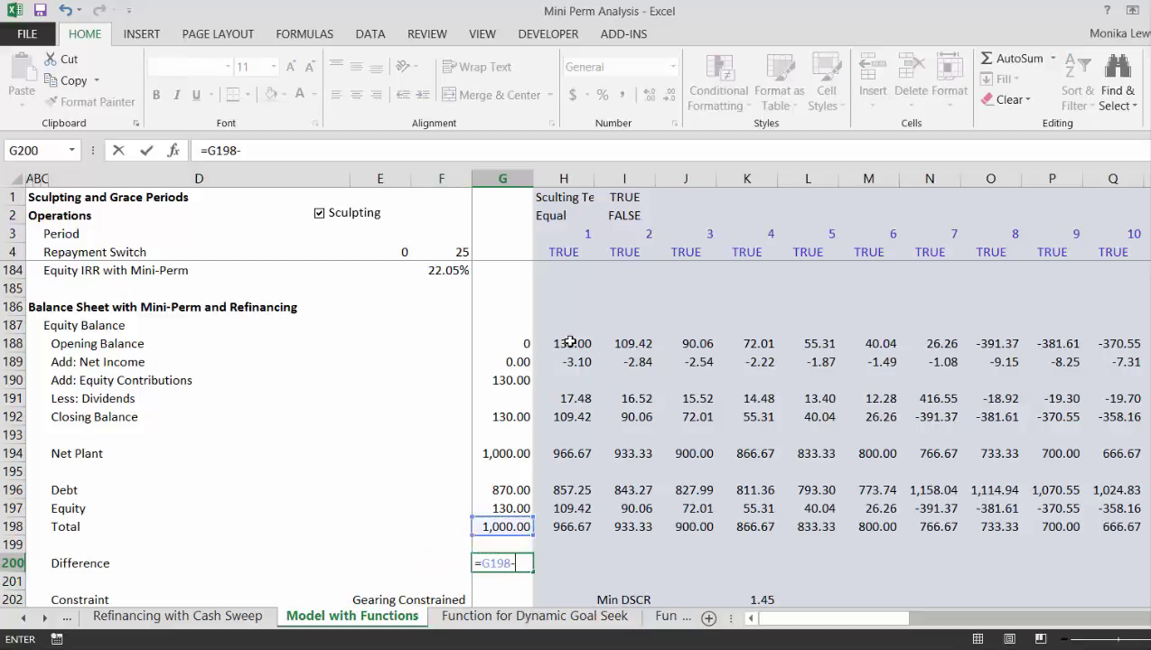
pyautogui.write('-')
pyautogui.press('Up')
pyautogui.press('Up')
pyautogui.press('Up')
pyautogui.press('Up')
pyautogui.press('Up')
pyautogui.press('Up')
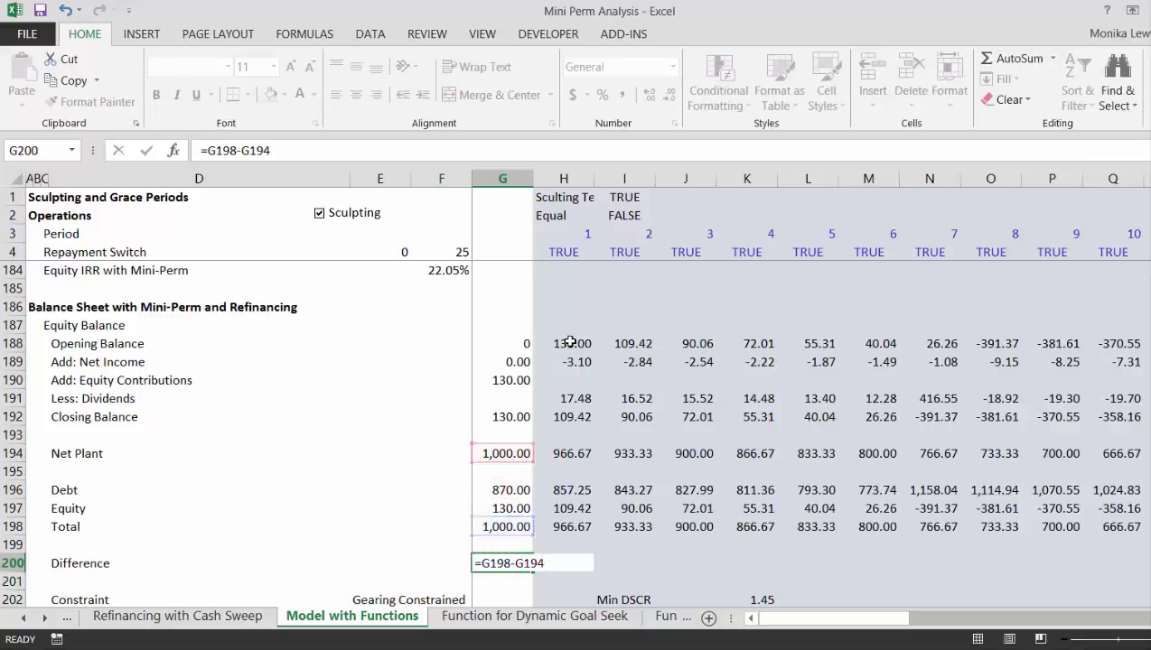
pyautogui.press('Return')
# Step: Copy the Difference formula from G200 across all remaining periods in row 200
pyautogui.press('Up')
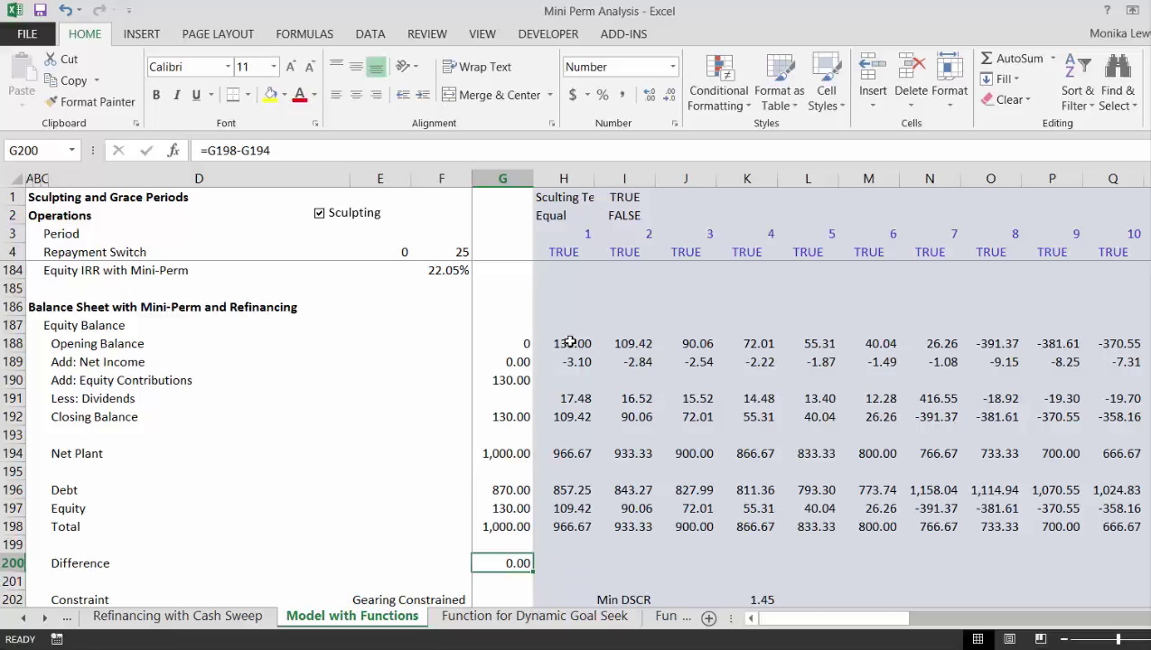
pyautogui.hotkey('ctrl', 'shift', 'Right')
pyautogui.hotkey('ctrl', 'r')
pyautogui.press('Down')
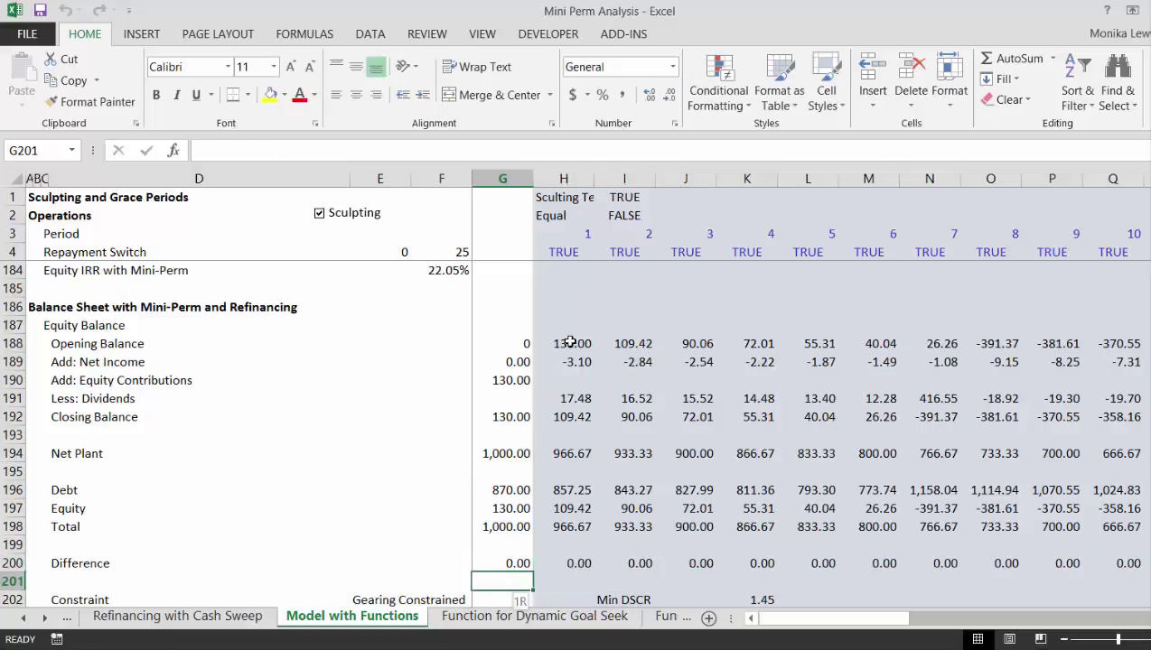
# Step: Insert a new row beneath the Difference line and enter the label Test in D201
pyautogui.hotkey('shift', 'space')
pyautogui.hotkey('ctrl', 'shift', '+')
pyautogui.press('Left')
pyautogui.press('Left')
pyautogui.press('Left')
pyautogui.press('Left')
pyautogui.press('Left')
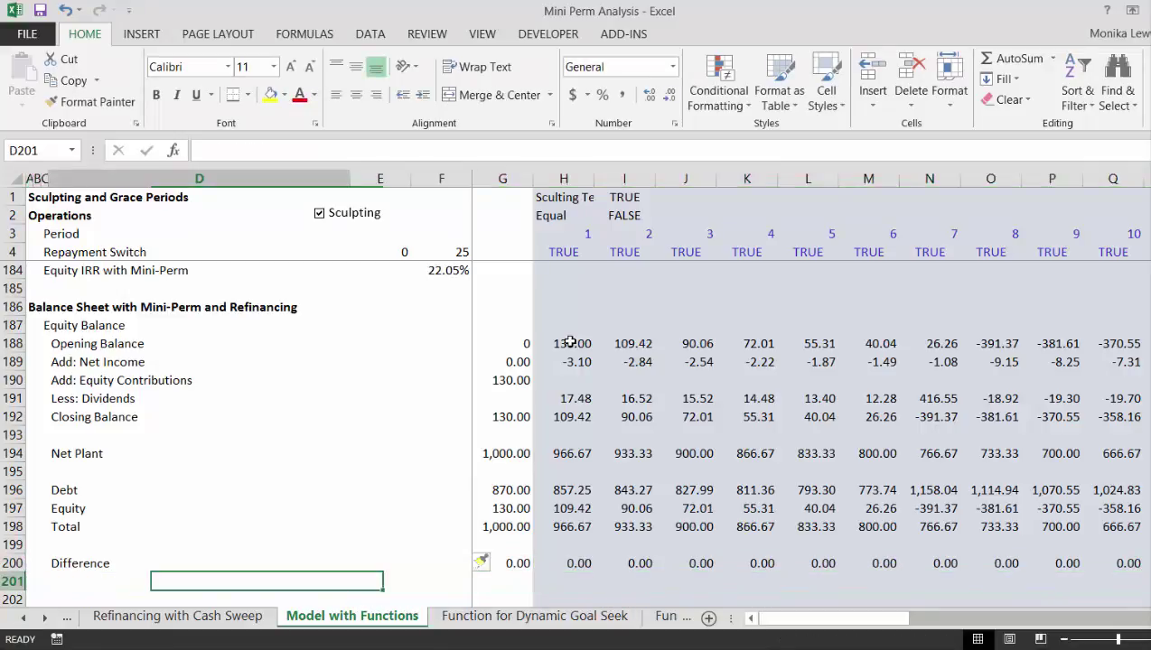
pyautogui.press('Right')
pyautogui.press('Right')
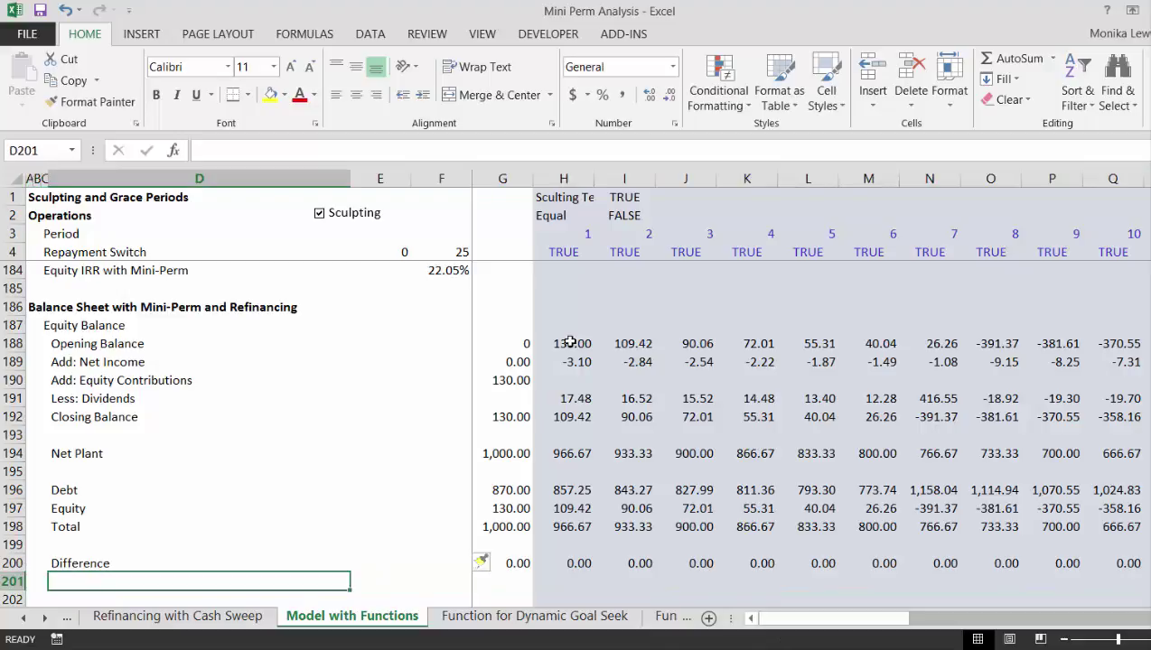
pyautogui.write('Test')
pyautogui.press('Return')
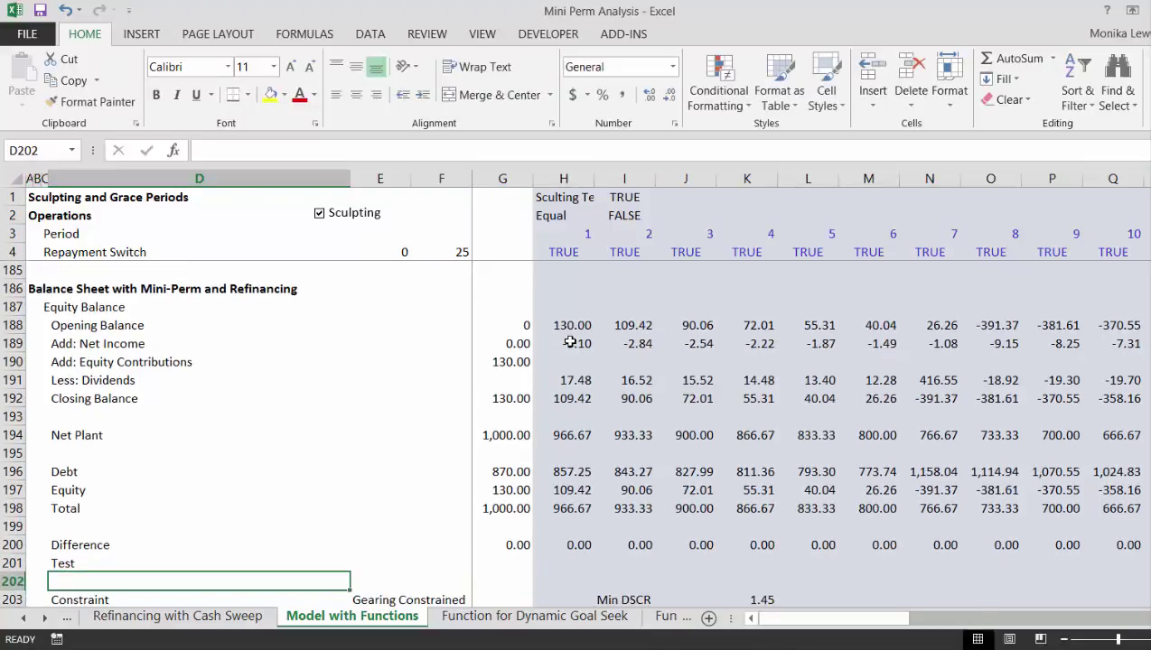
# Step: Enter the balance check formula =G200=0 in G201 to test whether the opening Difference is zero
pyautogui.press('Up')
pyautogui.press('Right')
pyautogui.press('Right')
pyautogui.press('Right')
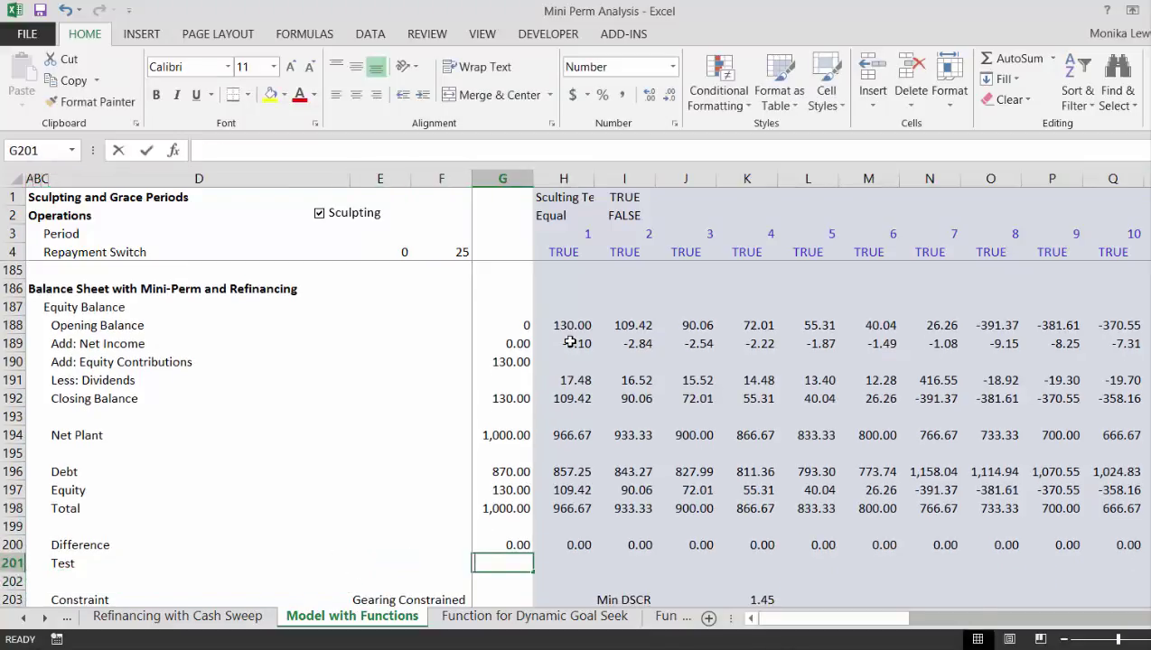
pyautogui.write('=')
pyautogui.press('Up')
pyautogui.write('=')
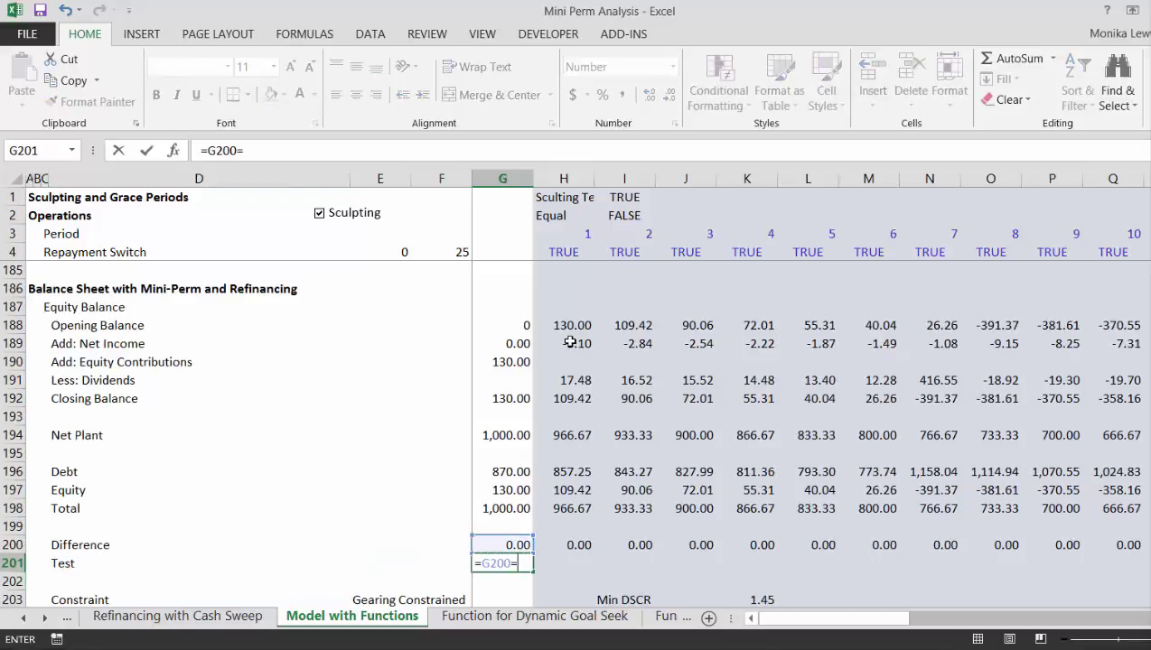
pyautogui.press('Return')
# Step: Copy the balance check formula from G201 across all remaining periods in row 201
pyautogui.press('Up')
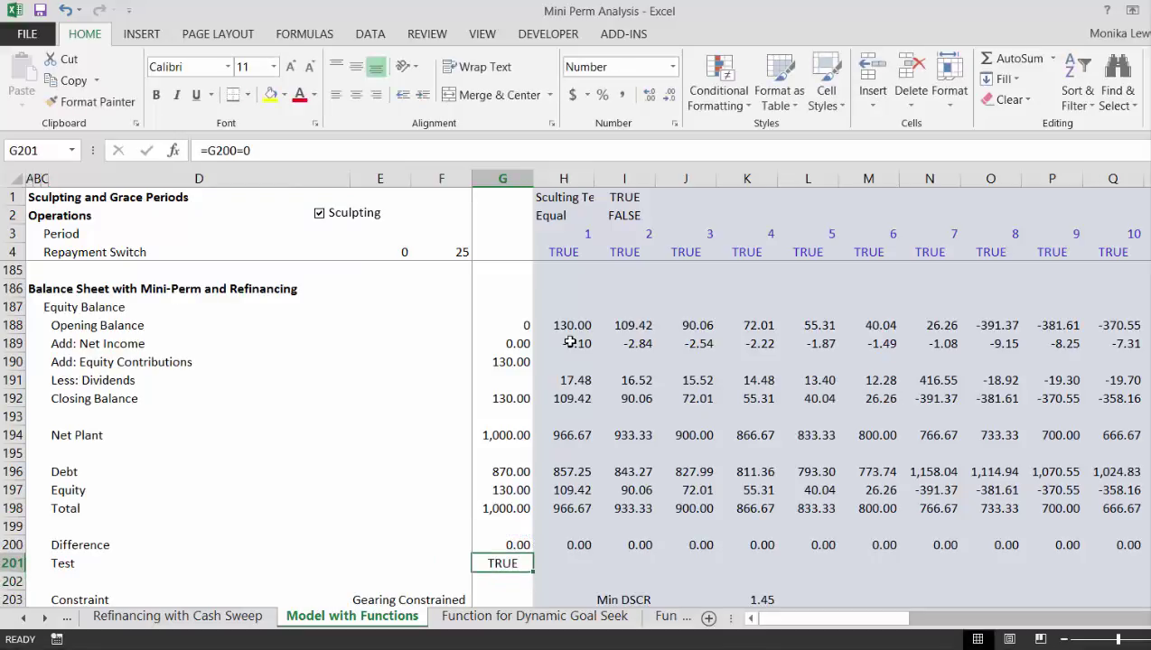
pyautogui.hotkey('ctrl', 'shift', 'r')
pyautogui.press('Right')
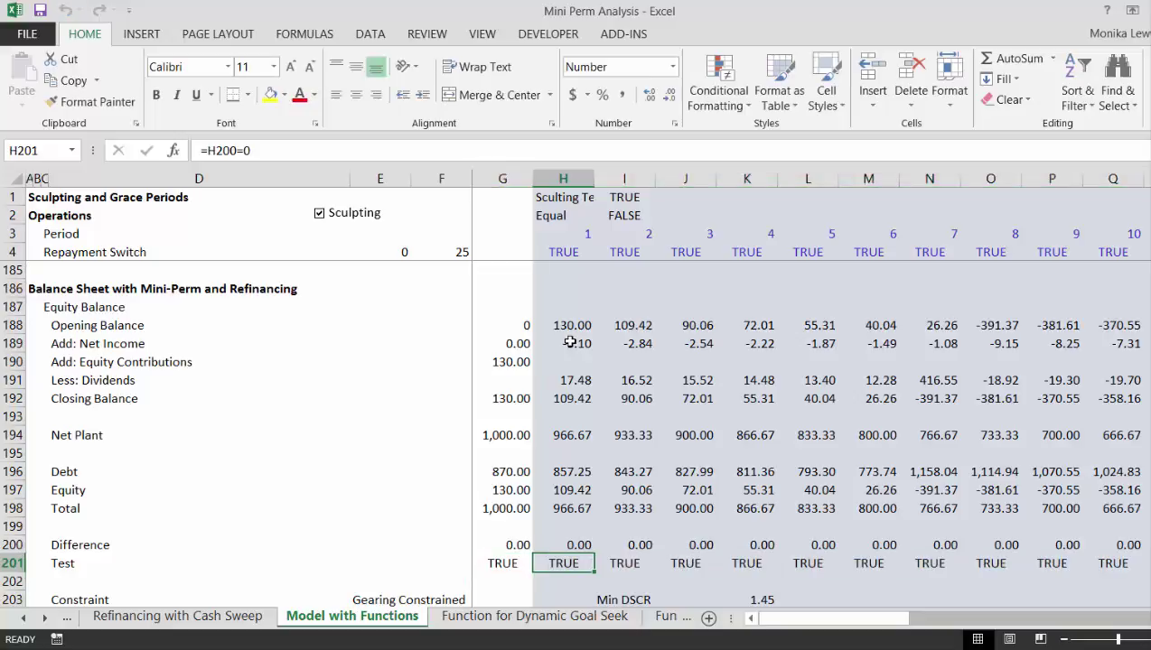
# Step: Examine the Test results across all periods in row 201 and the balance check formula in G201
pyautogui.hotkey('ctrl', 'Right')
pyautogui.hotkey('ctrl', 'Left')
pyautogui.press('Left')
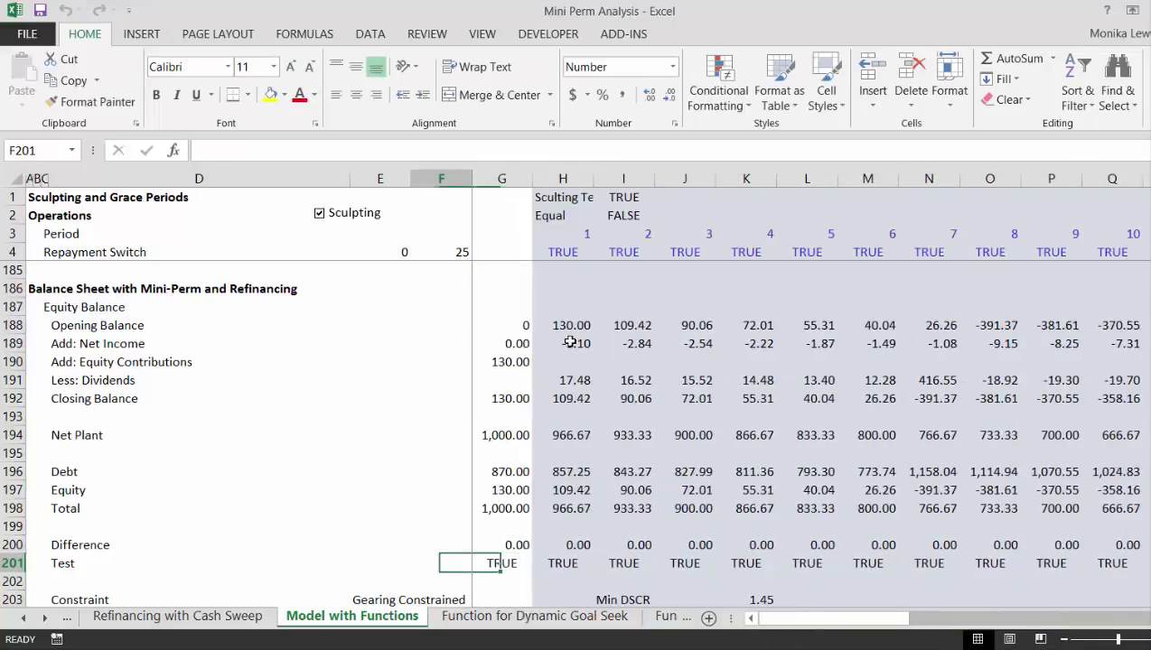
pyautogui.press('Left')
pyautogui.press('Right')
pyautogui.press('Right')
pyautogui.press('F2')
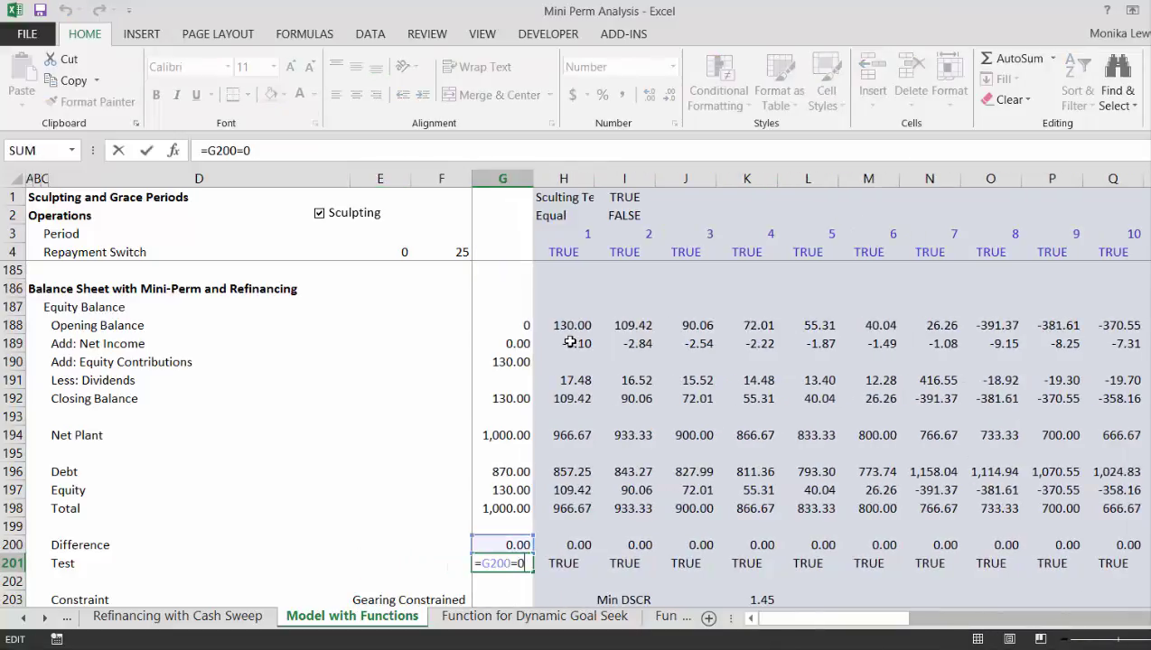
pyautogui.press('Escape')
# Step: Round the Difference formula in G200 to three decimals with =ROUND(G198-G194,3) and extend it across the remaining periods in row 200
pyautogui.press('Up')
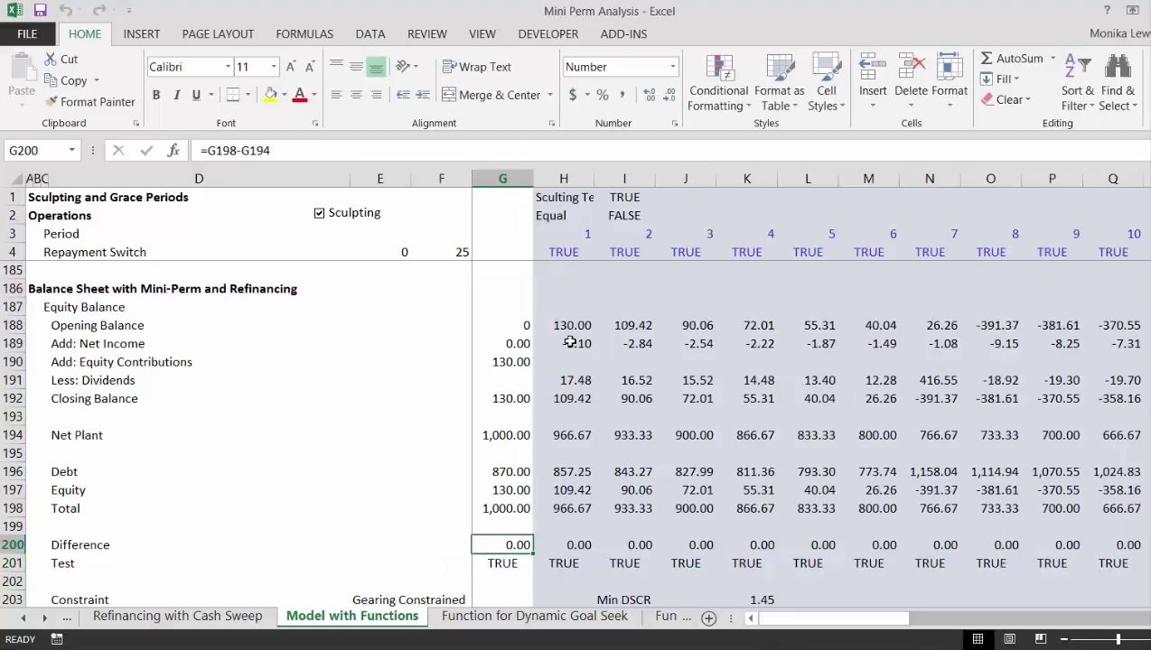
pyautogui.press('F2')
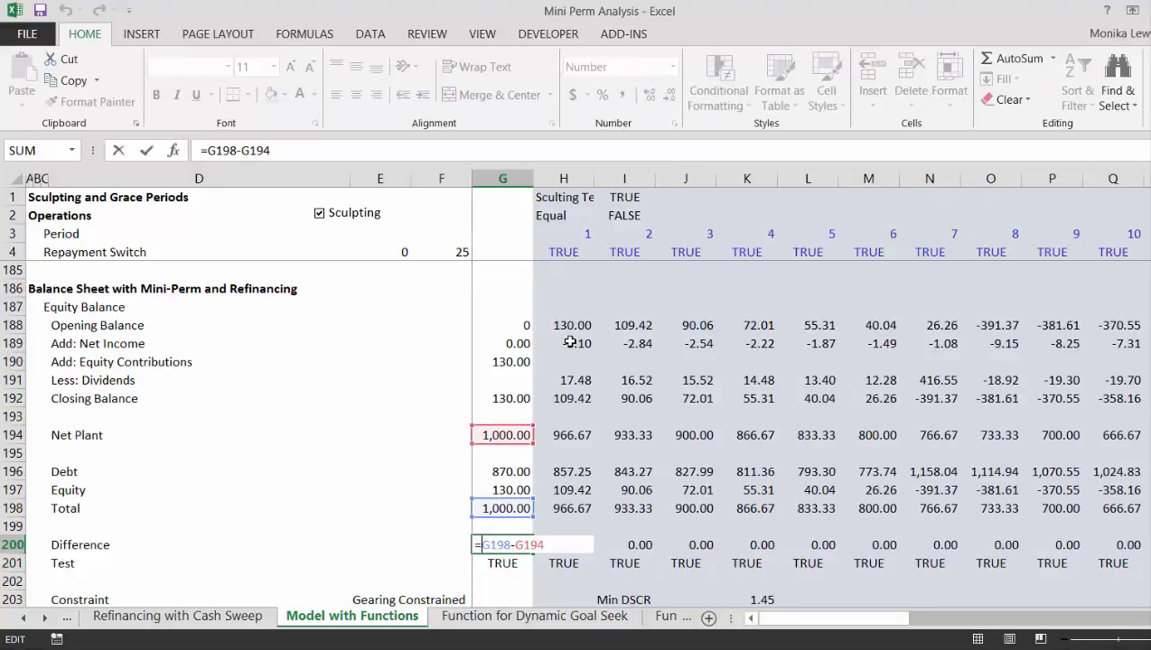
pyautogui.write('round(')
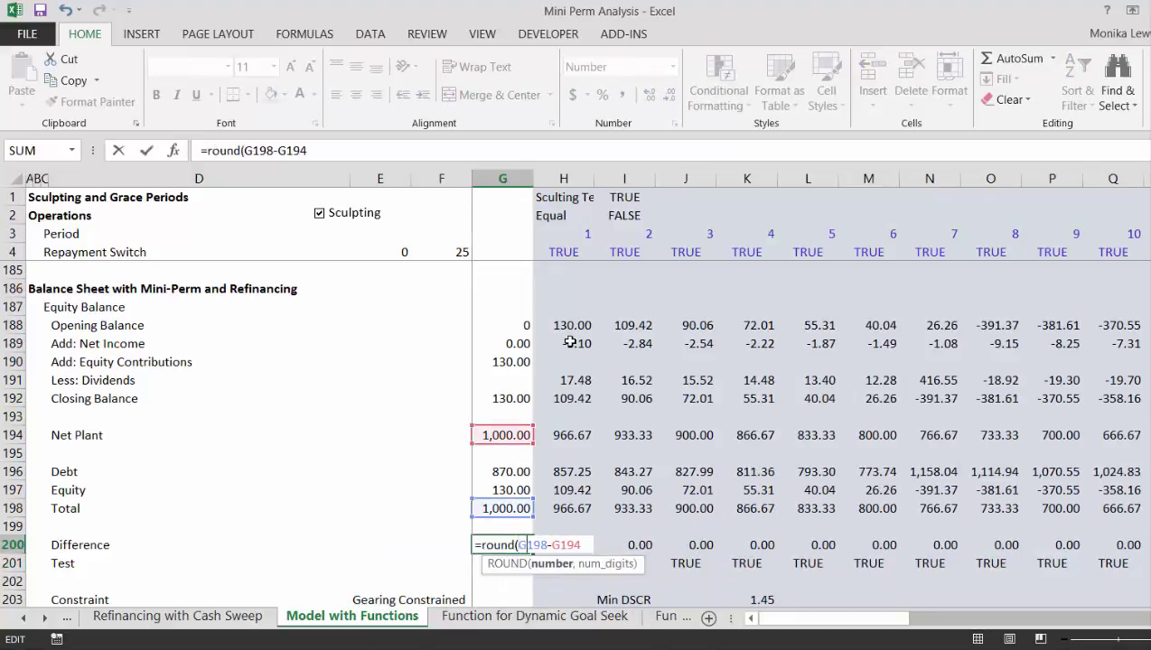
pyautogui.write(',')
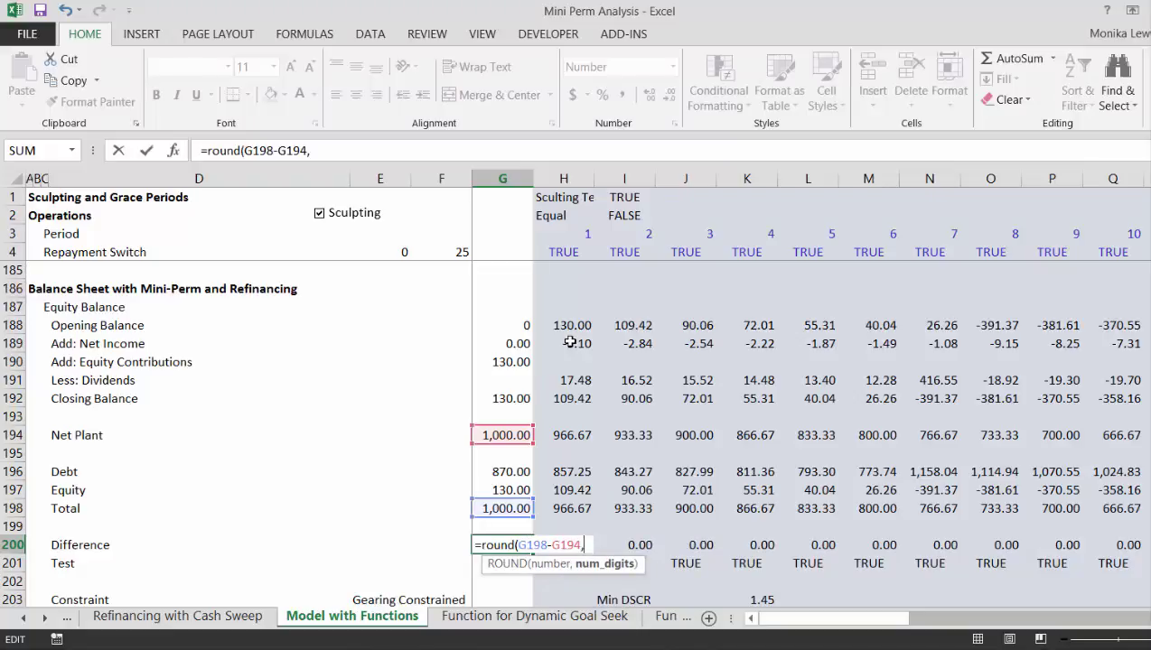
pyautogui.write('3)')
pyautogui.press('Return')
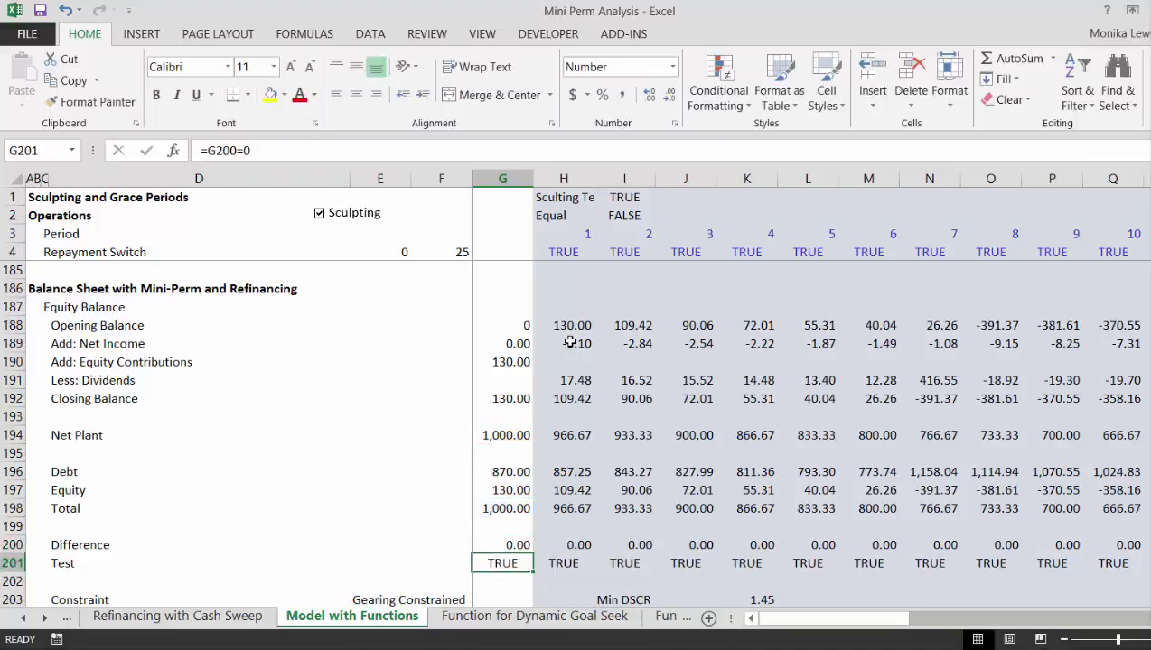
pyautogui.press('Up')
pyautogui.hotkey('ctrl', 'shift', 'Right')
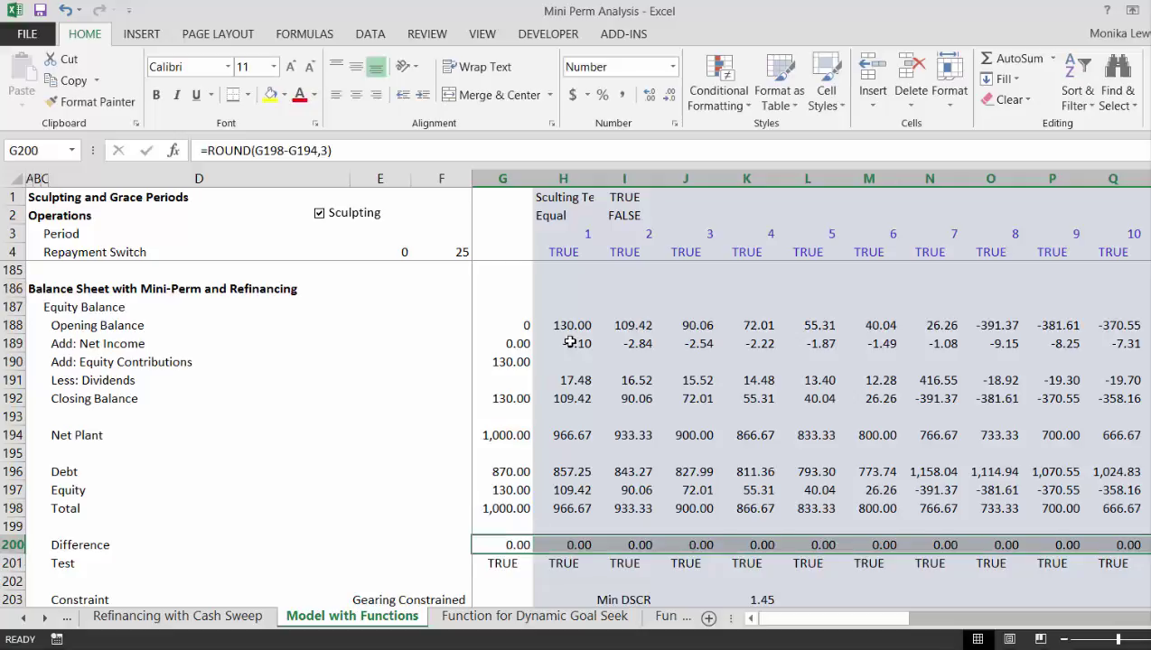
# Step: Examine the results summary, cash flow and debt service chart, and target equity IRR inputs below the balance sheet
pyautogui.press('Down')
pyautogui.press('Down')
pyautogui.press('Down')
pyautogui.press('Down')
pyautogui.press('Down')
pyautogui.press('Down')
pyautogui.press('Down')
pyautogui.press('Down')
pyautogui.press('Down')
pyautogui.press('Down')
pyautogui.press('Down')
pyautogui.press('Down')
pyautogui.press('Down')
pyautogui.press('Down')
pyautogui.press('Down')
pyautogui.press('Down')
pyautogui.press('Down')
pyautogui.press('Down')
pyautogui.press('Down')
pyautogui.press('Down')
pyautogui.press('Down')
pyautogui.press('Down')
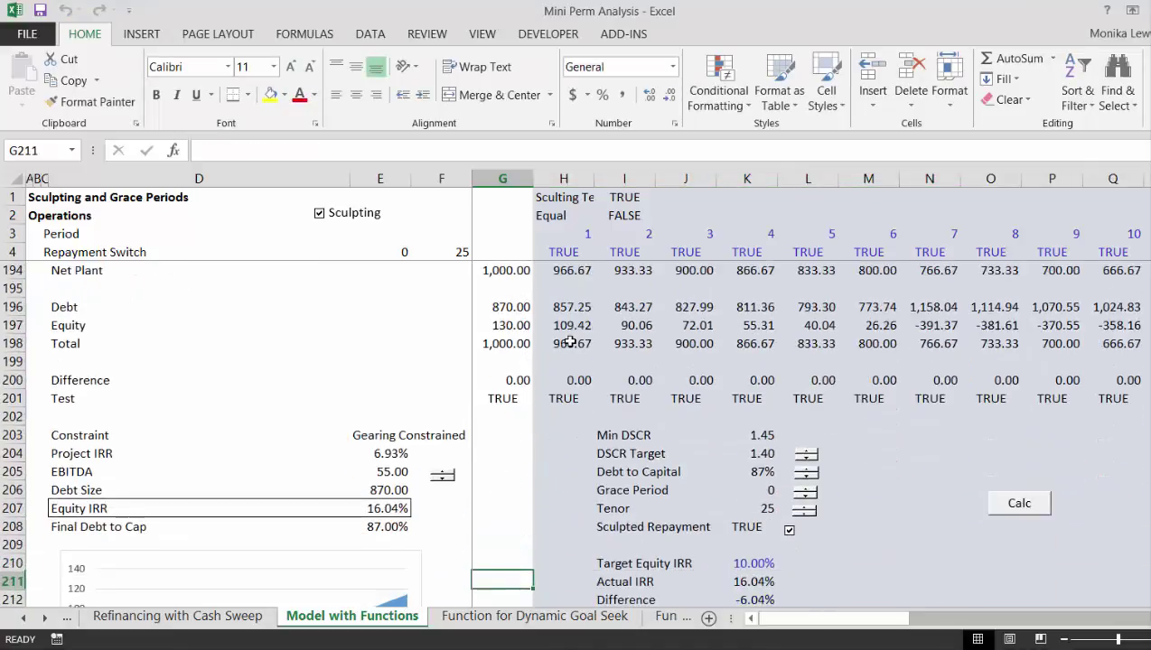
pyautogui.press('Down')
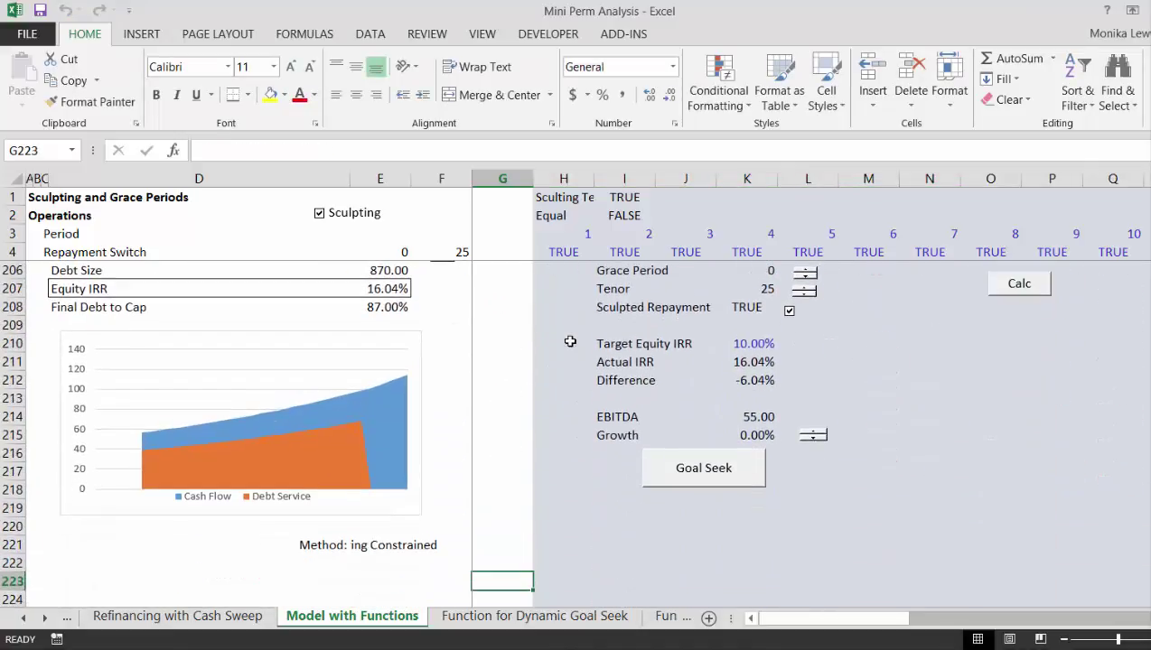
pyautogui.press('Up')
pyautogui.press('Up')
pyautogui.press('Left')
pyautogui.press('Left')
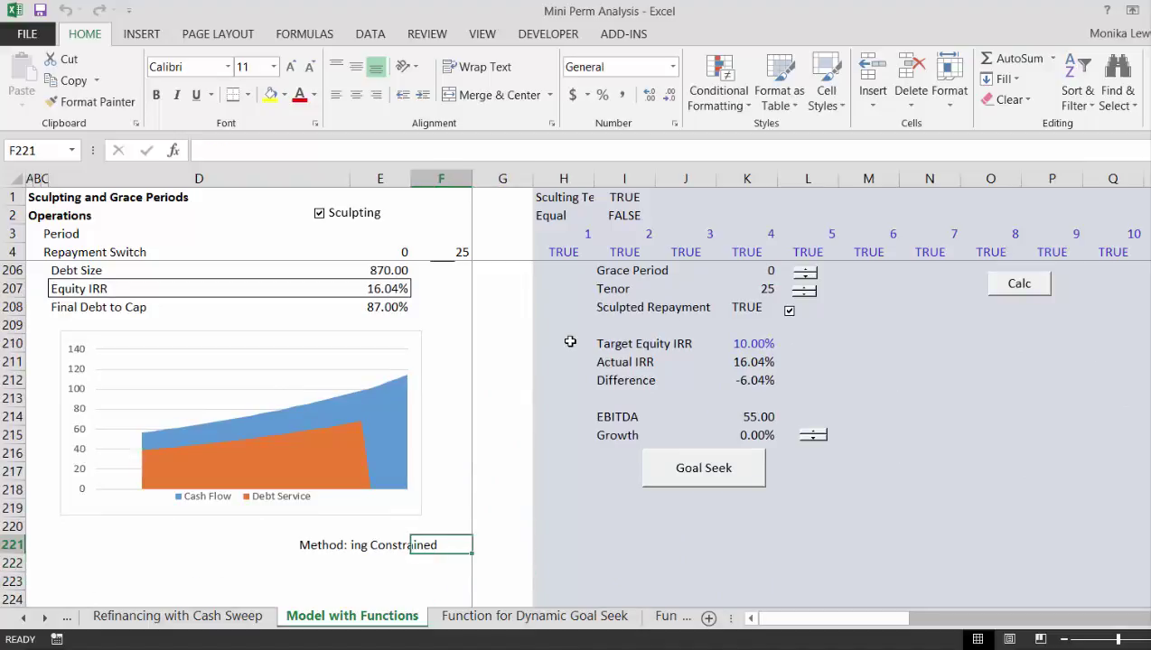
pyautogui.press('Up')
pyautogui.press('Up')
pyautogui.press('Up')
pyautogui.press('Up')
pyautogui.press('Up')
pyautogui.press('Up')
pyautogui.press('Up')
pyautogui.press('Up')
pyautogui.press('Up')
pyautogui.press('Up')
pyautogui.press('Up')
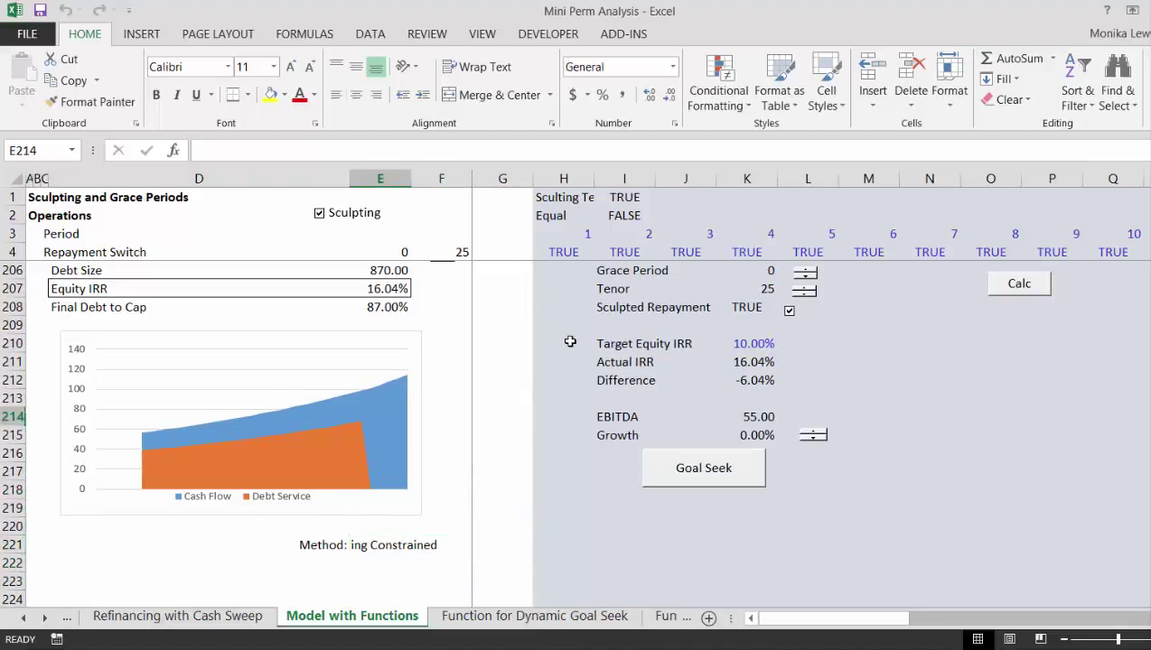
pyautogui.press('Up')
pyautogui.press('Right')
pyautogui.press('Right')
pyautogui.press('Right')
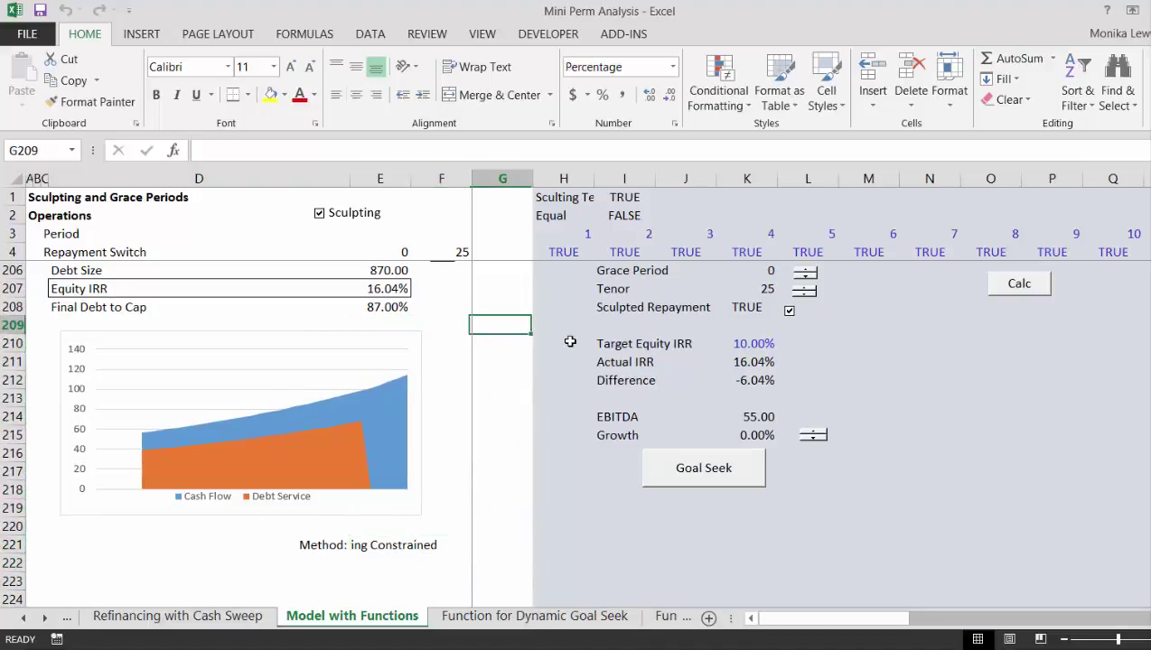
pyautogui.press('Down')
pyautogui.press('Right')
pyautogui.press('Right')
pyautogui.press('Right')
pyautogui.press('Right')
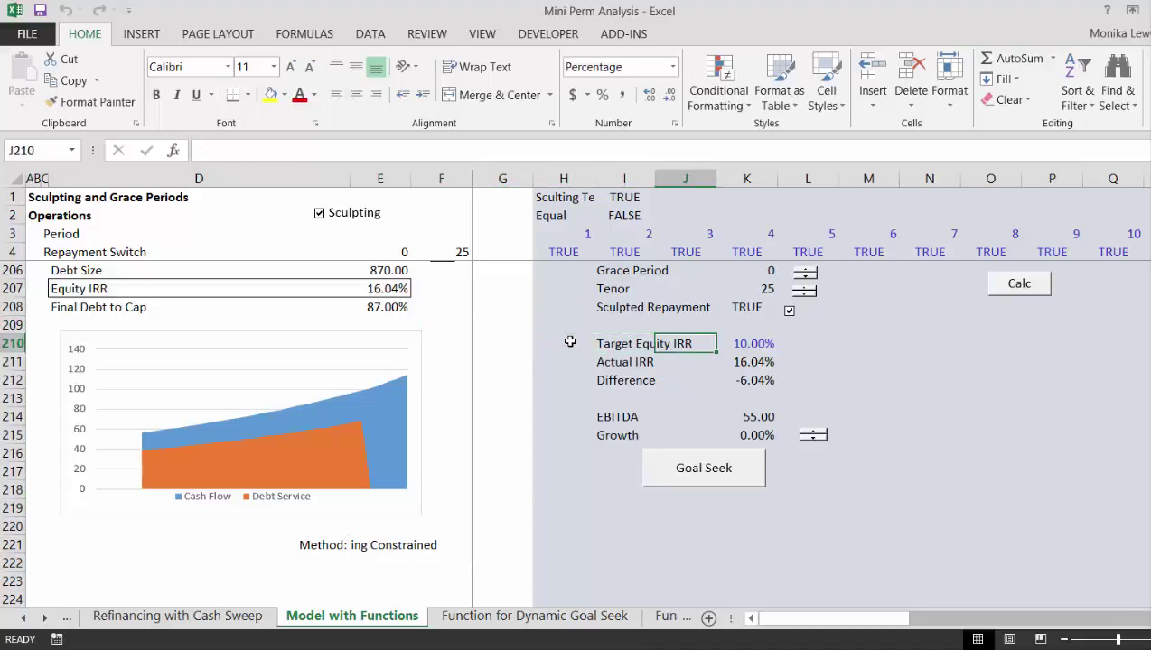
pyautogui.press('Left')
pyautogui.press('Left')
pyautogui.press('Home')
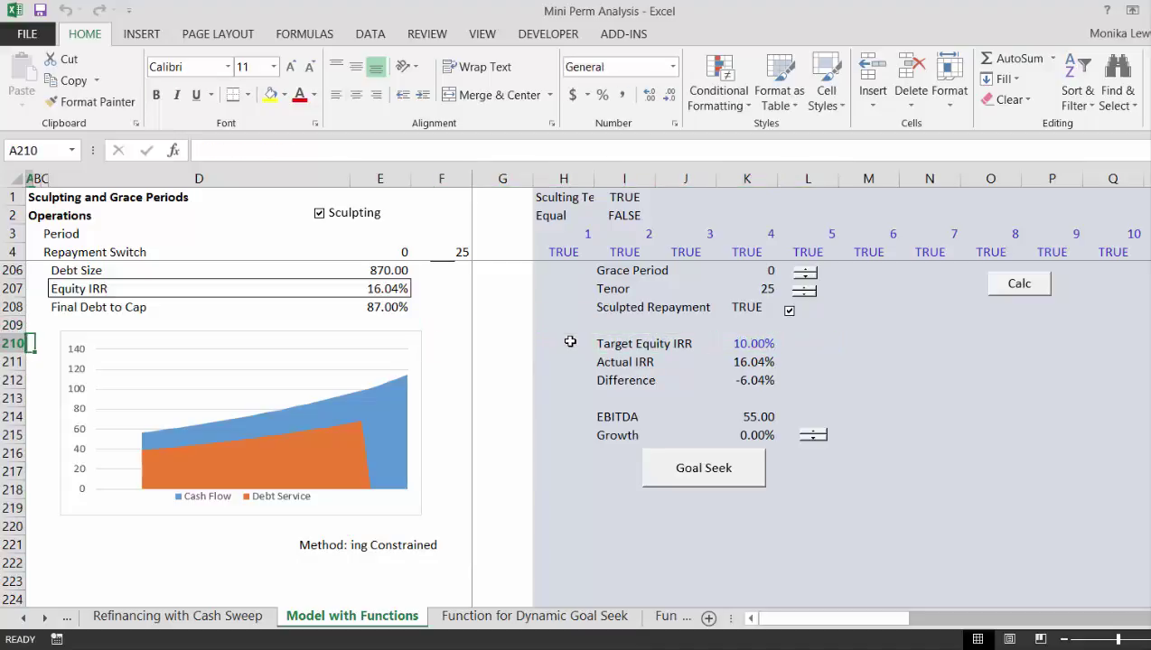
pyautogui.press('Down')
pyautogui.press('Down')
pyautogui.press('Down')
pyautogui.press('Down')
pyautogui.press('Down')
pyautogui.press('Down')
pyautogui.press('Down')
pyautogui.press('Down')
pyautogui.press('Down')
pyautogui.press('Down')
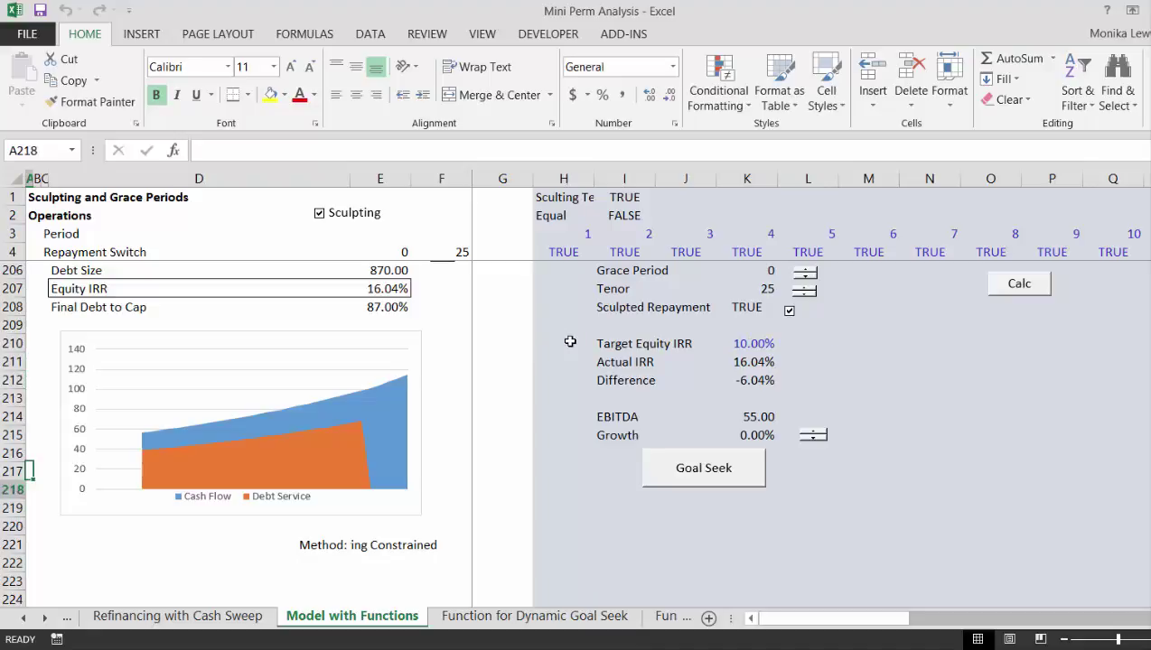
# Step: Review the balance sheet, cash flow and profit and loss sections with mini-perm and refinancing, working back up the sheet
pyautogui.press('Up')
pyautogui.press('Up')
pyautogui.press('Up')
pyautogui.press('Up')
pyautogui.press('Up')
pyautogui.press('Up')
pyautogui.press('Up')
pyautogui.press('Up')
pyautogui.press('Up')
pyautogui.press('Up')
pyautogui.press('Up')
pyautogui.press('Up')
pyautogui.press('Up')
pyautogui.press('Up')
pyautogui.press('Up')
pyautogui.press('Up')
pyautogui.press('Up')
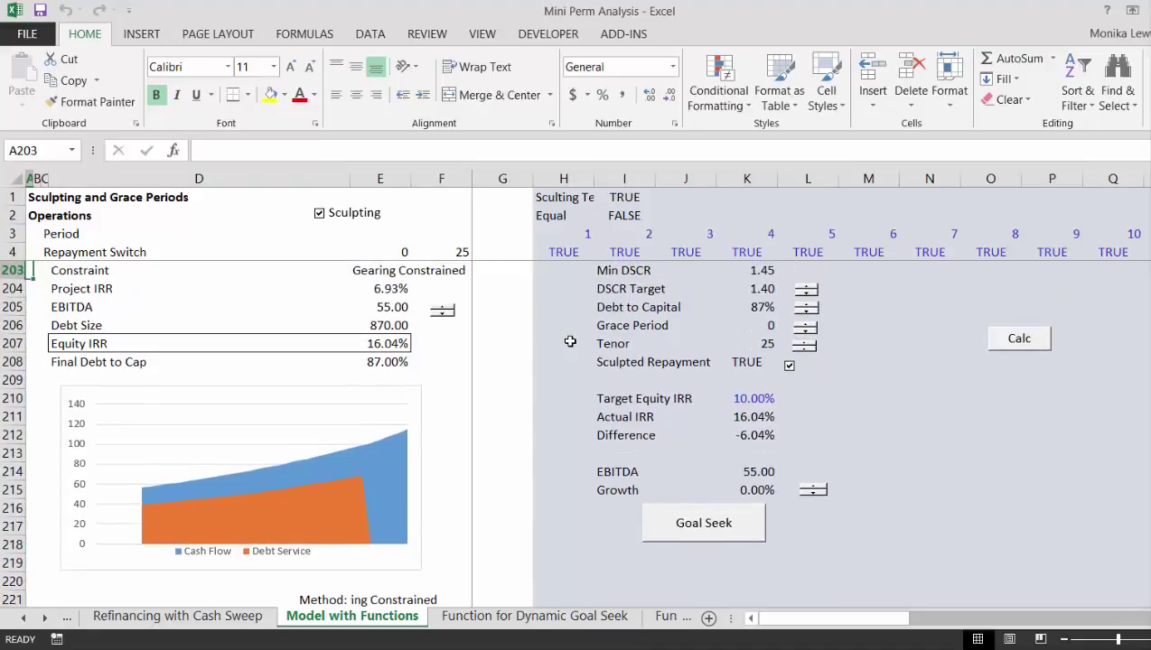
pyautogui.press('Up')
pyautogui.press('Up')
pyautogui.press('Up')
pyautogui.press('Up')
pyautogui.press('Up')
pyautogui.press('Up')
pyautogui.press('Up')
pyautogui.press('Up')
pyautogui.press('Up')
pyautogui.press('Up')
pyautogui.press('Up')
pyautogui.press('Up')
pyautogui.press('Up')
pyautogui.press('Up')
pyautogui.press('Up')
pyautogui.press('Up')
pyautogui.press('Up')
pyautogui.press('Up')
pyautogui.press('Up')
pyautogui.press('Up')
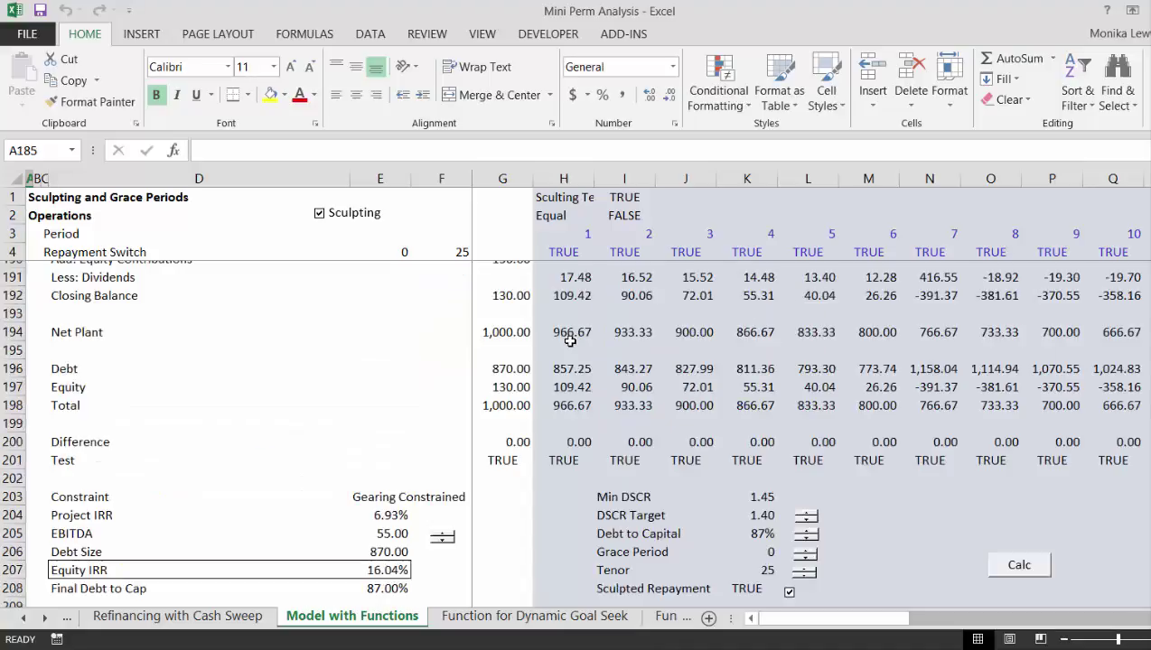
pyautogui.press('Up')
pyautogui.press('Up')
pyautogui.press('Up')
pyautogui.press('Up')
pyautogui.press('Up')
pyautogui.press('Up')
pyautogui.press('Up')
pyautogui.press('Up')
pyautogui.press('Up')
pyautogui.press('Up')
pyautogui.press('Up')
pyautogui.press('Up')
pyautogui.press('Up')
pyautogui.press('Up')
pyautogui.press('Up')
pyautogui.press('Up')
pyautogui.press('Up')
pyautogui.press('Up')
pyautogui.press('Up')
pyautogui.press('Up')
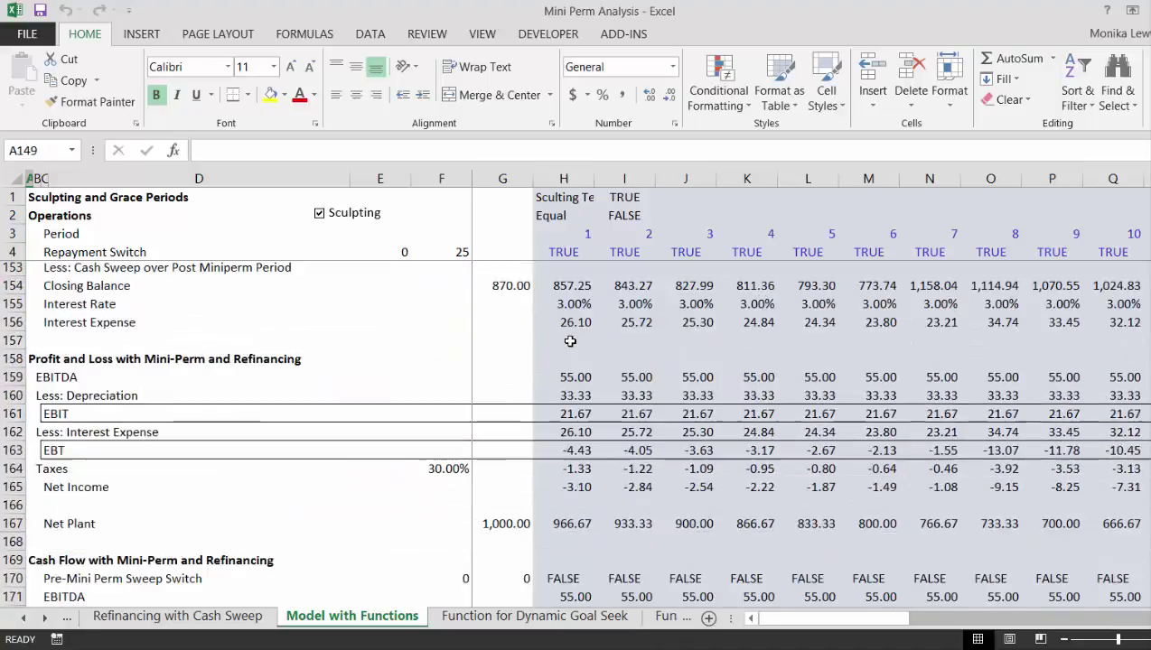
# Step: Examine the DSCR, Equity Return and Analysis of Re-financing and Sweep sections around rows 131 to 149
pyautogui.press('Down')
pyautogui.press('Down')
pyautogui.press('Down')
pyautogui.press('Down')
pyautogui.press('Down')
pyautogui.press('Down')
pyautogui.press('Down')
pyautogui.press('Down')
pyautogui.press('Down')
pyautogui.press('Down')
pyautogui.press('Down')
pyautogui.press('Down')
pyautogui.press('Down')
pyautogui.press('Down')
pyautogui.press('Down')
pyautogui.press('Down')
pyautogui.press('Down')
pyautogui.press('Down')
pyautogui.press('Down')
pyautogui.press('Down')
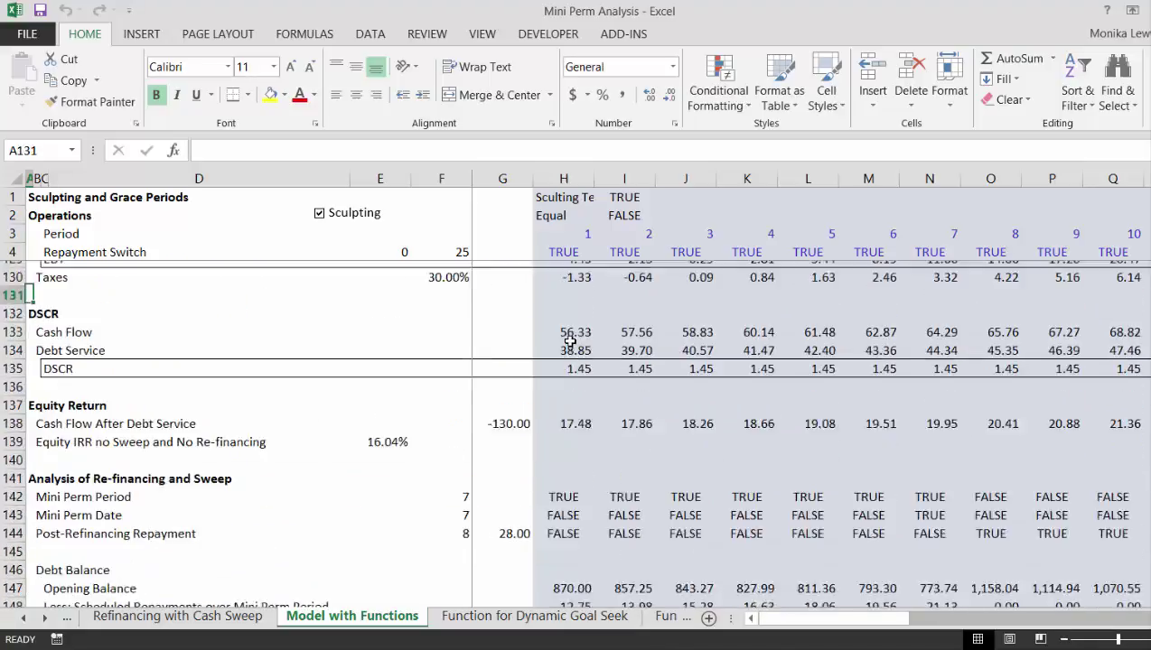
pyautogui.press('Down')
pyautogui.press('Down')
pyautogui.press('Down')
pyautogui.press('Down')
pyautogui.press('Down')
pyautogui.press('Down')
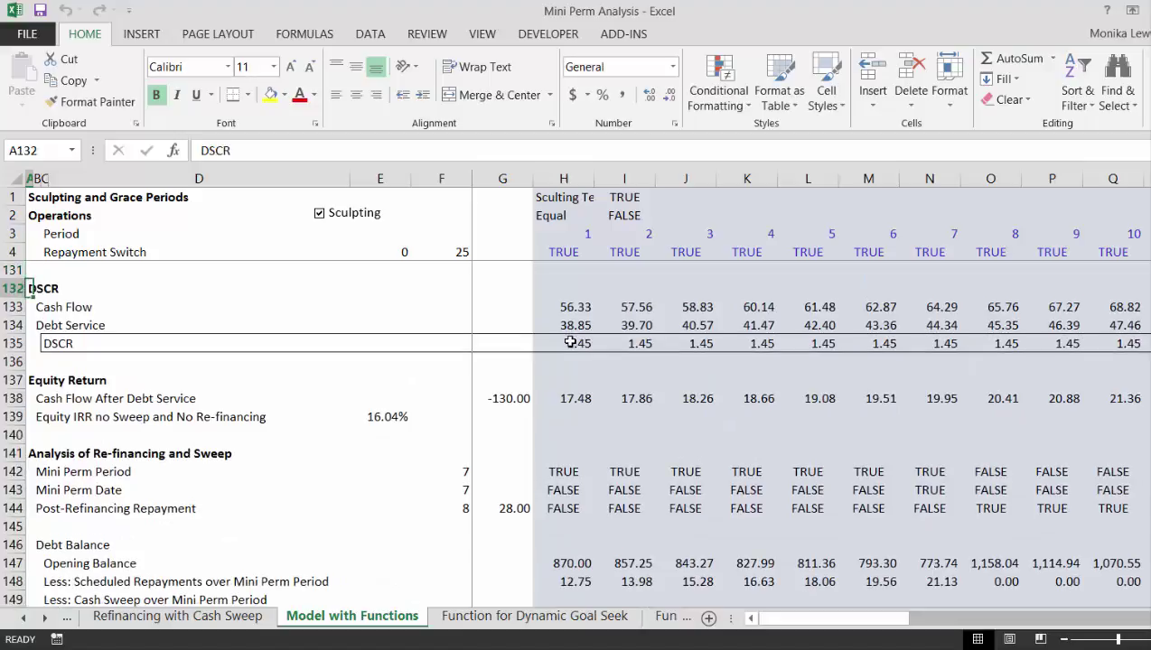
# Step: Examine the debt balance schedule over the mini-perm and refinanced periods, down to the interest expense row 156
pyautogui.press('Down')
pyautogui.press('Down')
pyautogui.press('Down')
pyautogui.press('Down')
pyautogui.press('Down')
pyautogui.press('Down')
pyautogui.press('Down')
pyautogui.press('Down')
pyautogui.press('Down')
pyautogui.press('Down')
pyautogui.press('Down')
pyautogui.press('Down')
pyautogui.press('Down')
pyautogui.press('Down')
pyautogui.press('Down')
pyautogui.press('Down')
pyautogui.press('Down')
pyautogui.press('Down')
pyautogui.press('Down')
pyautogui.press('Down')
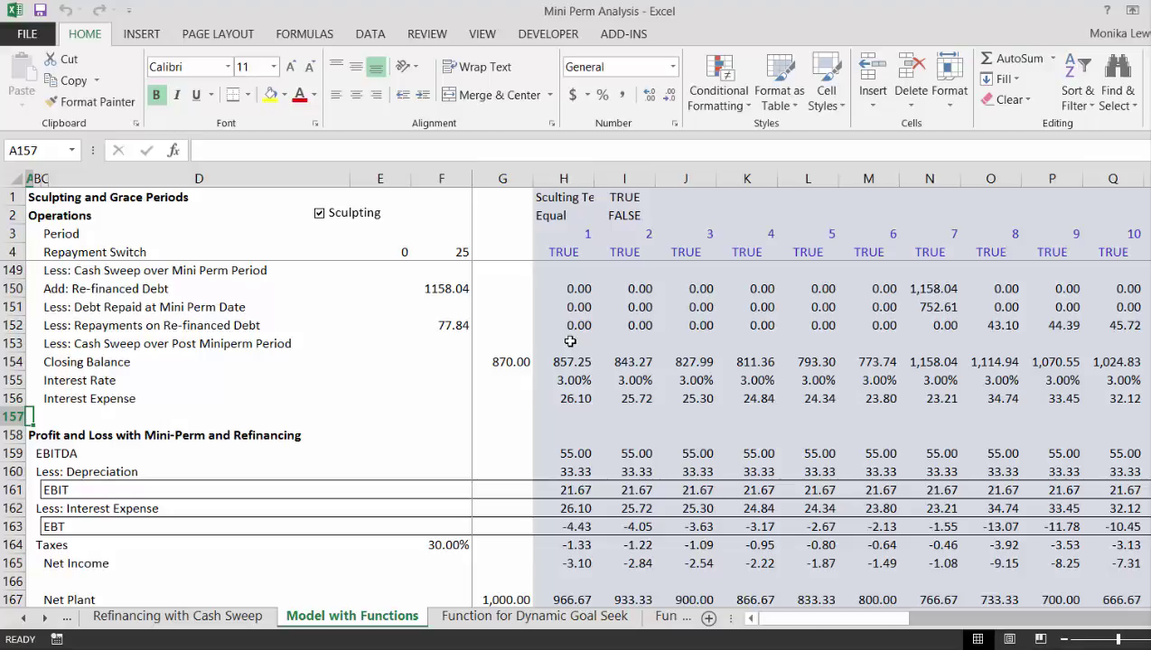
# Step: Examine the Profit and Loss and Cash Flow with Mini-Perm and Refinancing sections, down to the Equity IRR with Mini-Perm in row 184
pyautogui.press('Down')
pyautogui.press('Down')
pyautogui.press('Down')
pyautogui.press('Down')
pyautogui.press('Down')
pyautogui.press('Down')
pyautogui.press('Down')
pyautogui.press('Down')
pyautogui.press('Down')
pyautogui.press('Down')
pyautogui.press('Down')
pyautogui.press('Down')
pyautogui.press('Down')
pyautogui.press('Down')
pyautogui.press('Down')
pyautogui.press('Down')
pyautogui.press('Down')
pyautogui.press('Down')
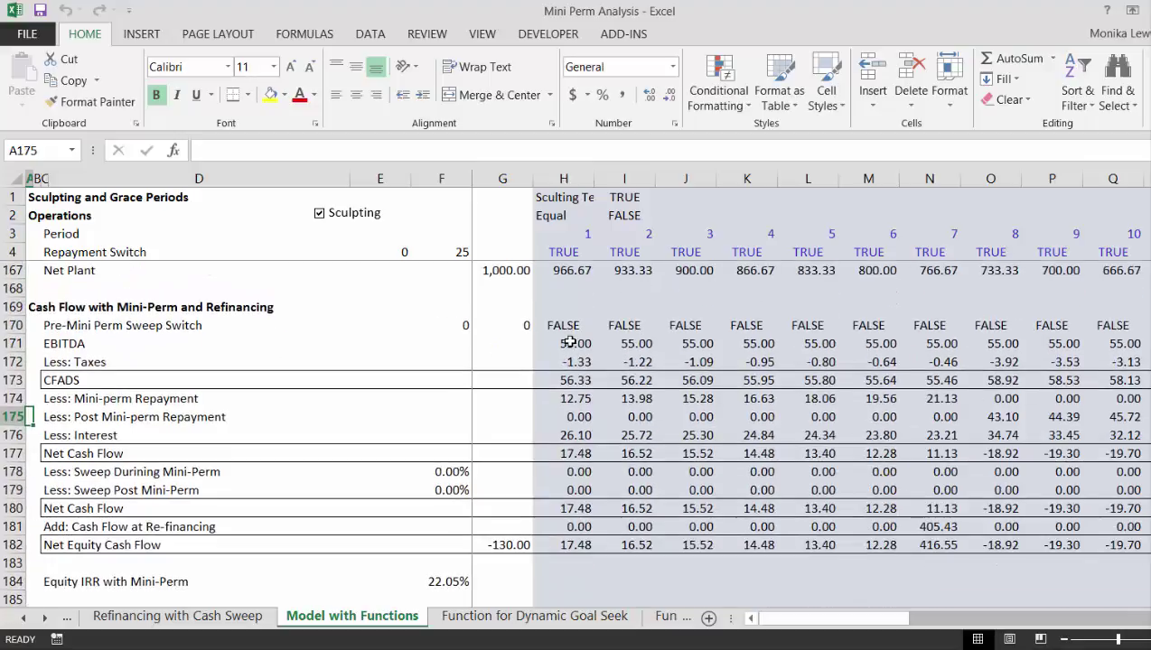
pyautogui.press('Down')
pyautogui.press('Down')
pyautogui.press('Down')
pyautogui.press('Down')
pyautogui.press('Down')
pyautogui.press('Down')
pyautogui.press('Down')
pyautogui.press('Down')
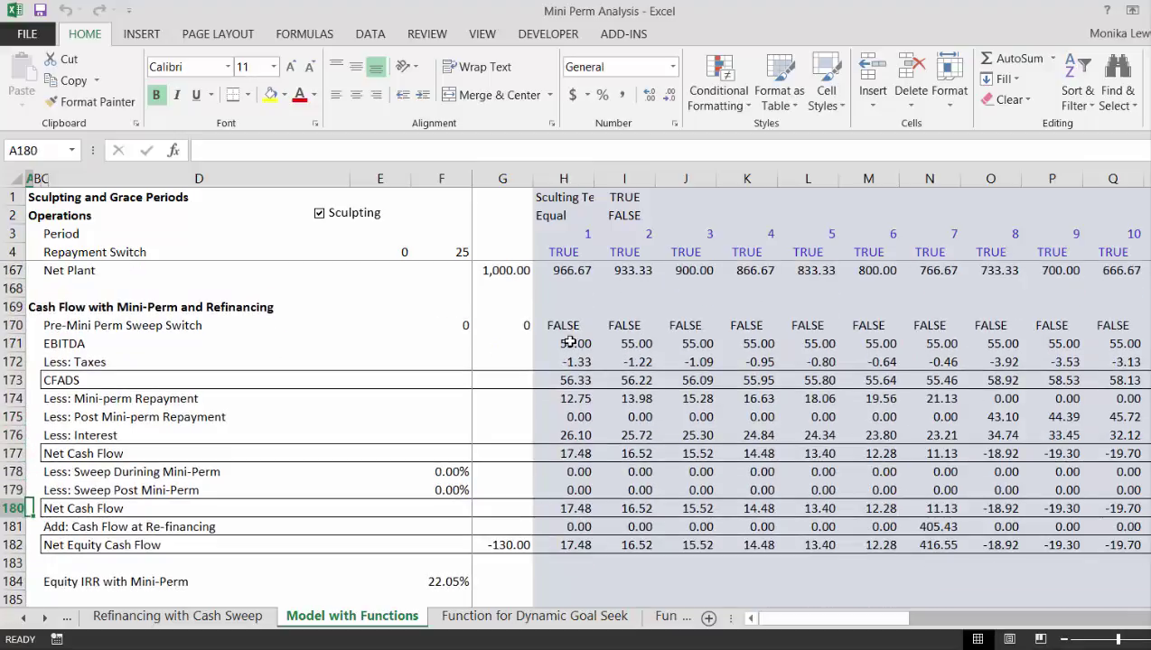
pyautogui.press('Down')
pyautogui.press('Down')
pyautogui.press('Up')
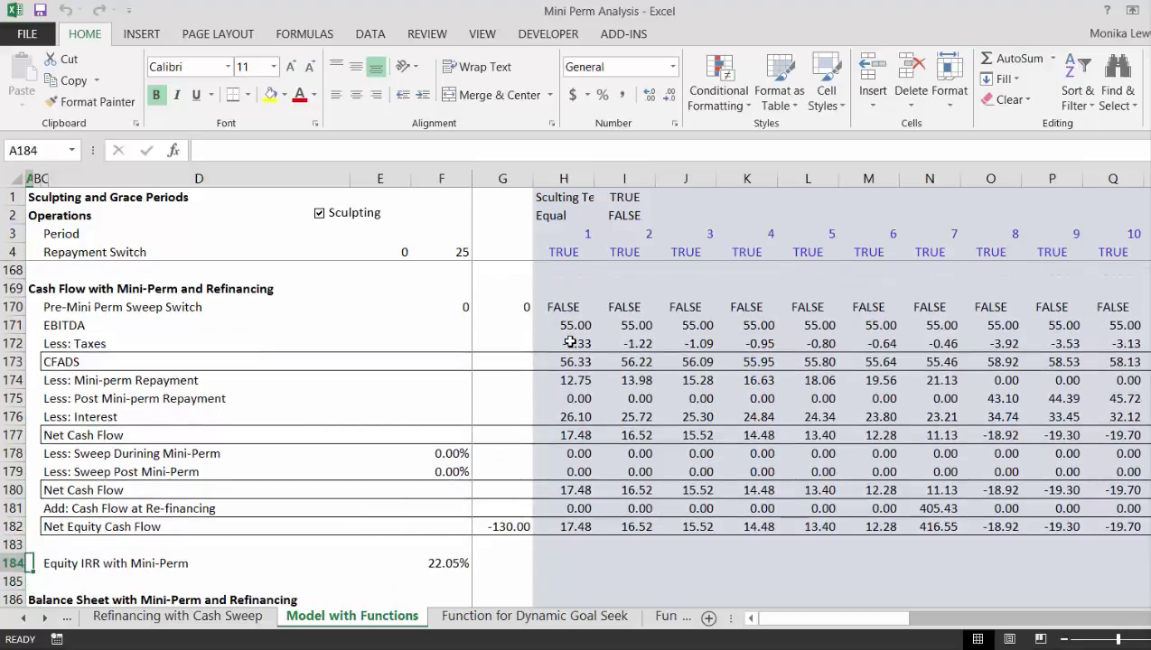
# Step: Review the model back up through the project finance and debt sizing sections to the Re-Financing Assumptions heading in row 57
pyautogui.press('Up')
pyautogui.press('Up')
pyautogui.press('Up')
pyautogui.press('Up')
pyautogui.press('Up')
pyautogui.press('Up')
pyautogui.press('Up')
pyautogui.press('Up')
pyautogui.press('Up')
pyautogui.press('Up')
pyautogui.press('Up')
pyautogui.press('Up')
pyautogui.press('Up')
pyautogui.press('Up')
pyautogui.press('Up')
pyautogui.press('Up')
pyautogui.press('Up')
pyautogui.press('Up')
pyautogui.press('Up')
pyautogui.press('Up')
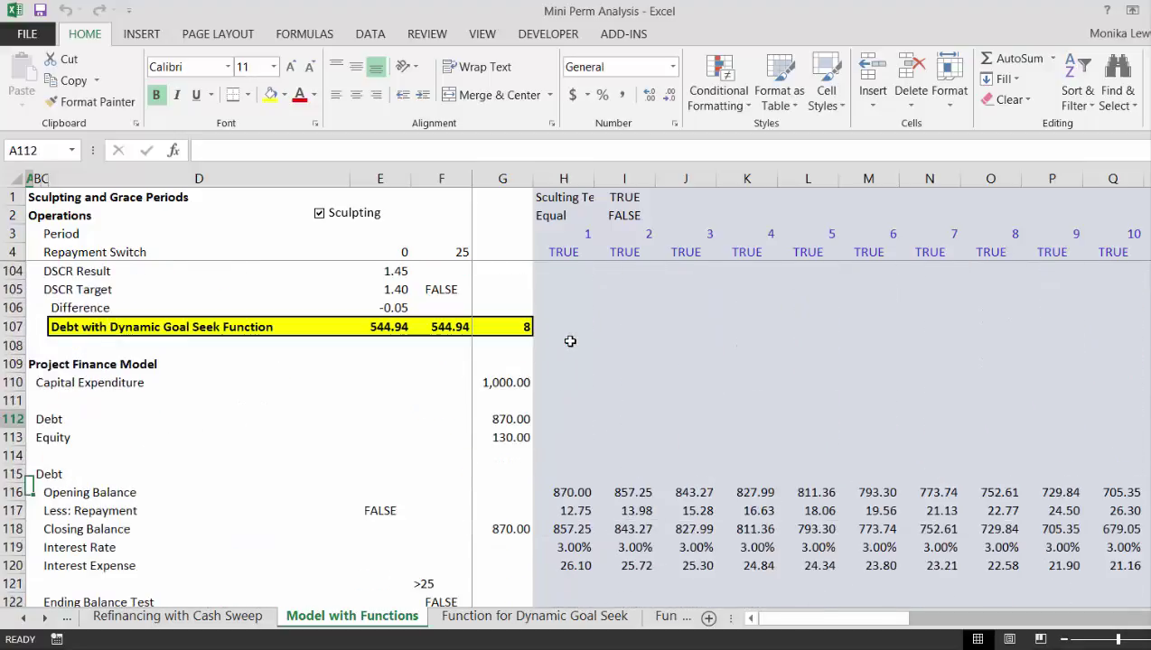
pyautogui.press('Up')
pyautogui.press('Up')
pyautogui.press('Up')
pyautogui.press('Up')
pyautogui.press('Up')
pyautogui.press('Up')
pyautogui.press('Up')
pyautogui.press('Up')
pyautogui.press('Up')
pyautogui.press('Up')
pyautogui.press('Up')
pyautogui.press('Up')
pyautogui.press('Up')
pyautogui.press('Up')
pyautogui.press('Up')
pyautogui.press('Up')
pyautogui.press('Up')
pyautogui.press('Up')
pyautogui.press('Up')
pyautogui.press('Up')
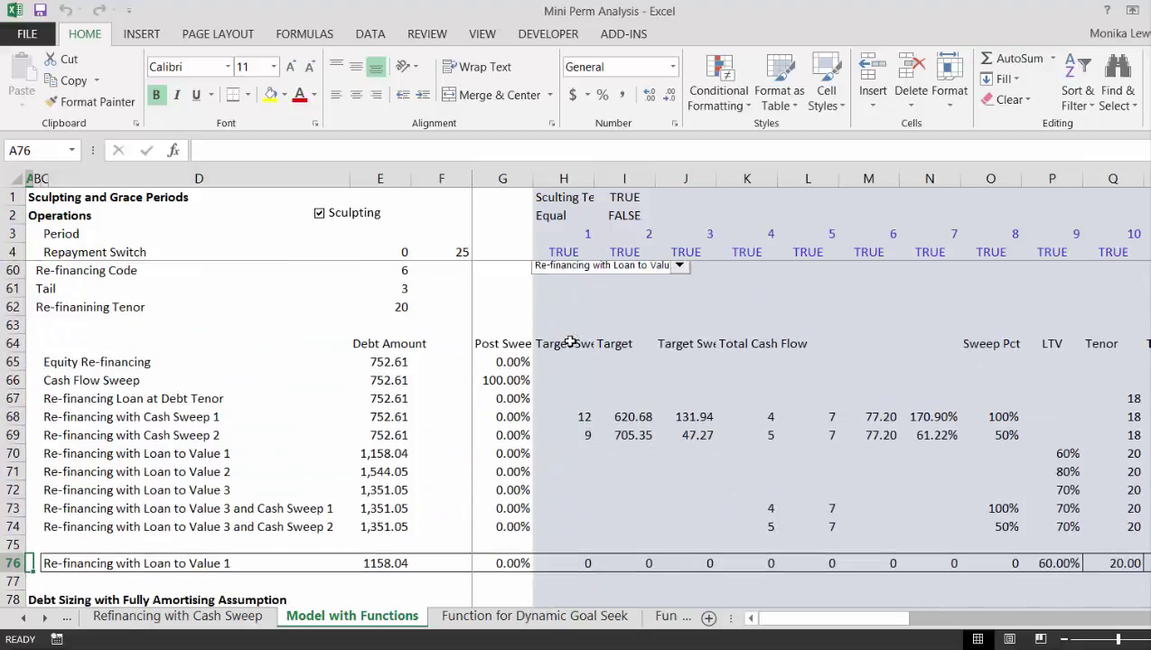
pyautogui.press('Up')
pyautogui.press('Up')
pyautogui.press('Up')
pyautogui.press('Up')
pyautogui.press('Up')
pyautogui.press('Up')
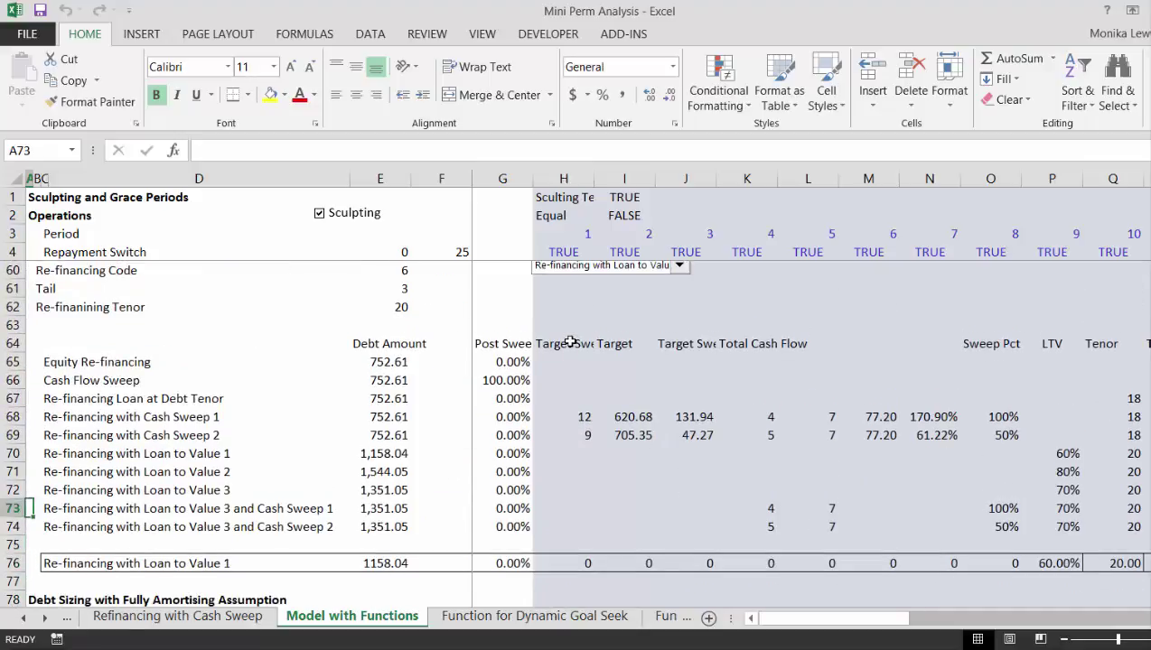
pyautogui.press('Up')
pyautogui.press('Up')
pyautogui.press('Up')
pyautogui.press('Up')
pyautogui.press('Up')
pyautogui.press('Up')
pyautogui.press('Up')
pyautogui.press('Up')
pyautogui.press('Up')
pyautogui.press('Up')
pyautogui.press('Up')
pyautogui.press('Up')
pyautogui.press('Up')
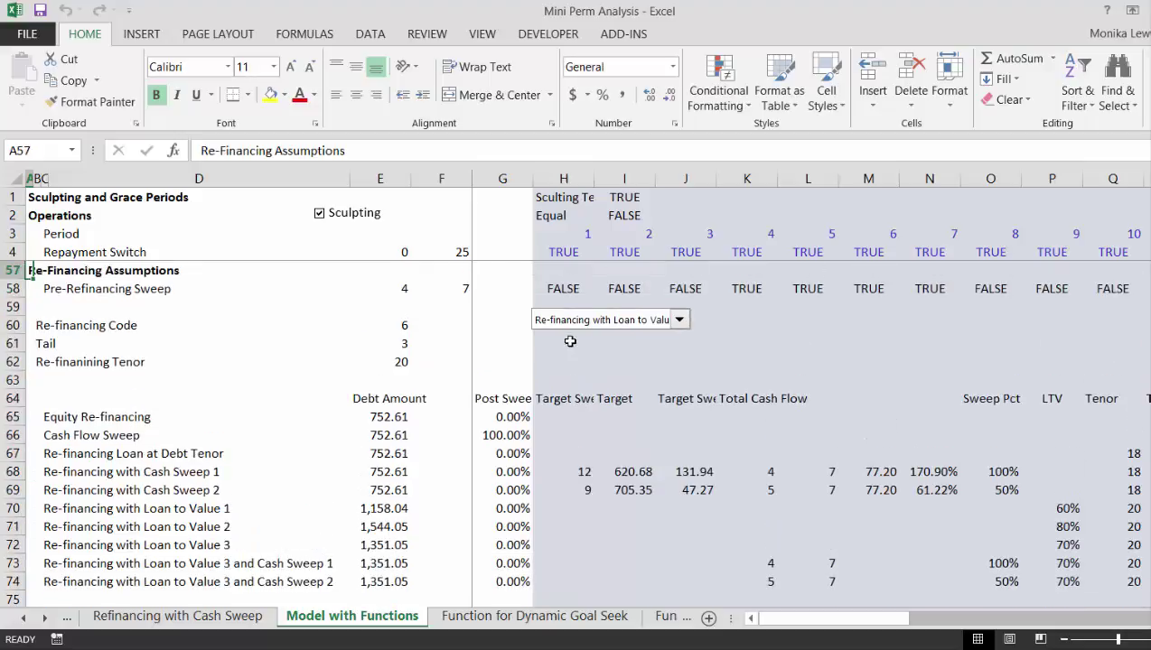
# Step: Copy the re-financing option drop-down into the frozen header rows, placing it beside the Period label in row 3 and widening it to show the full option name
pyautogui.rightClick(593, 327)
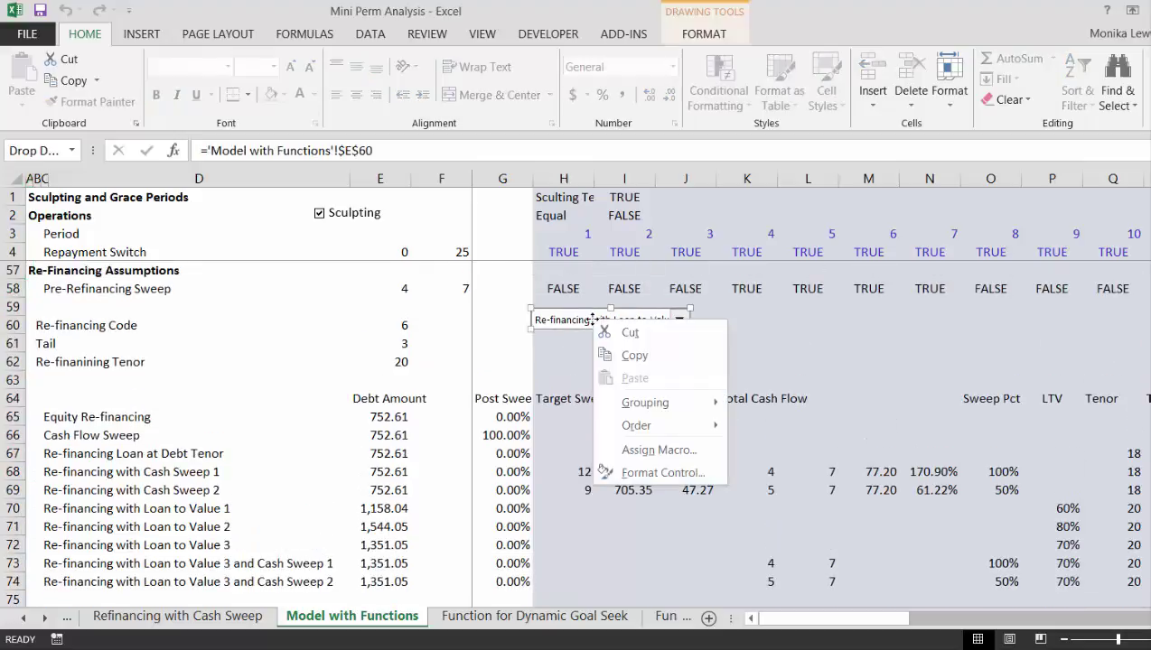
pyautogui.click(632, 356)
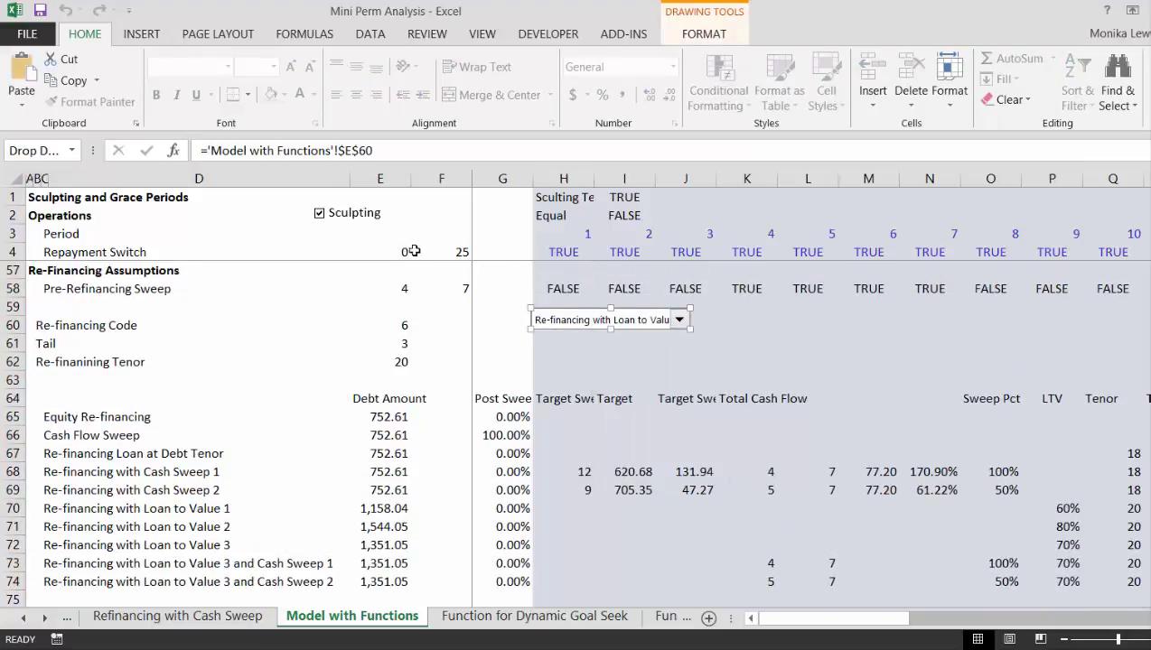
pyautogui.click(261, 247)
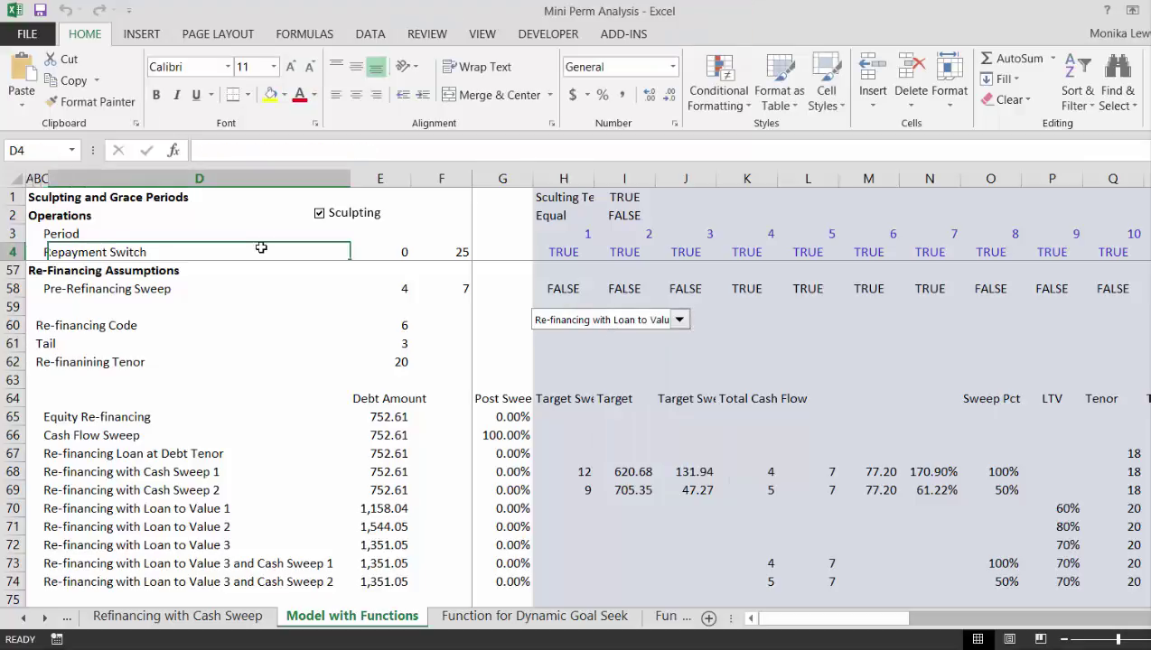
pyautogui.press('Up')
pyautogui.press('Right')
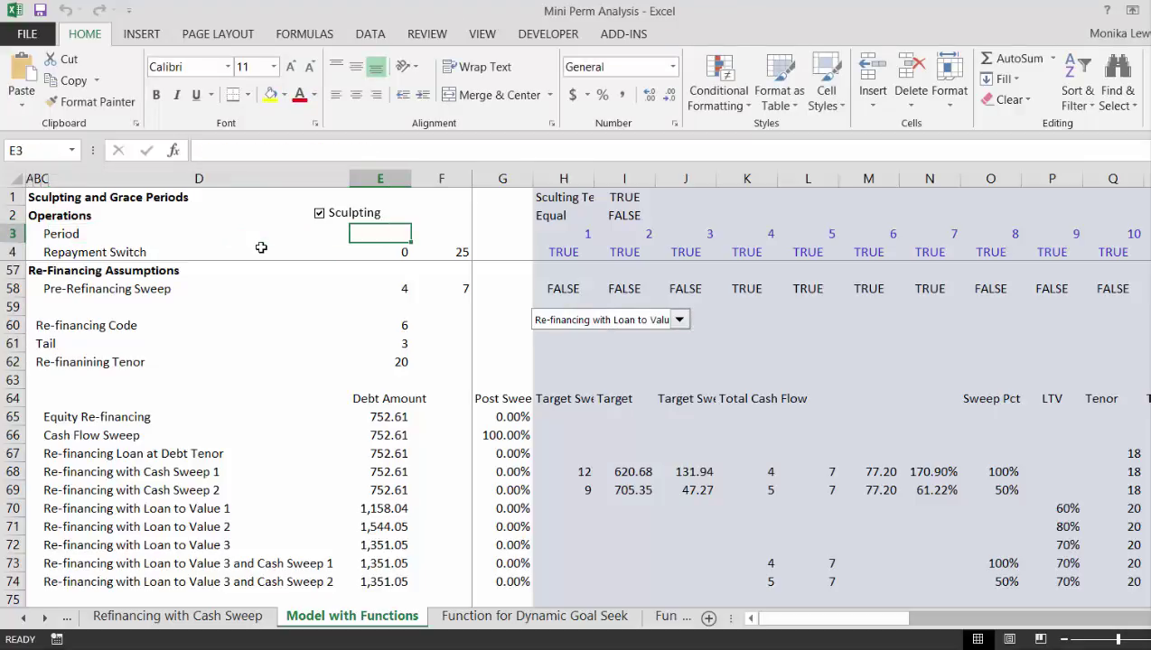
pyautogui.press('Left')
pyautogui.keyDown('ctrl'); pyautogui.click(261, 248); pyautogui.keyUp('ctrl')
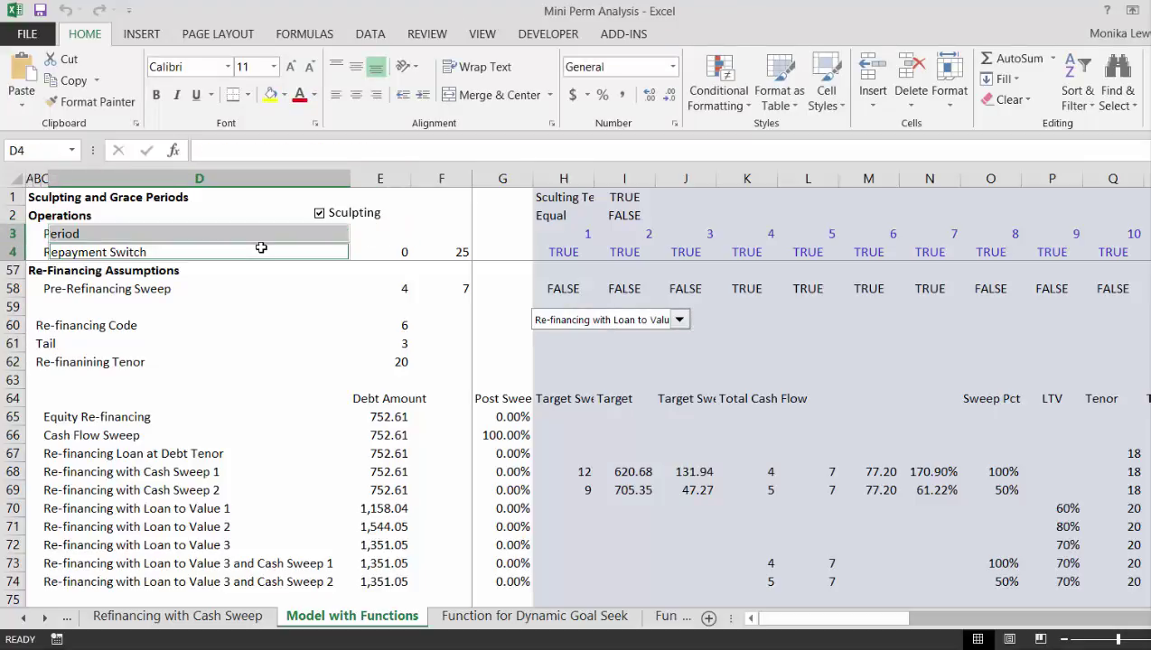
pyautogui.click(261, 235)
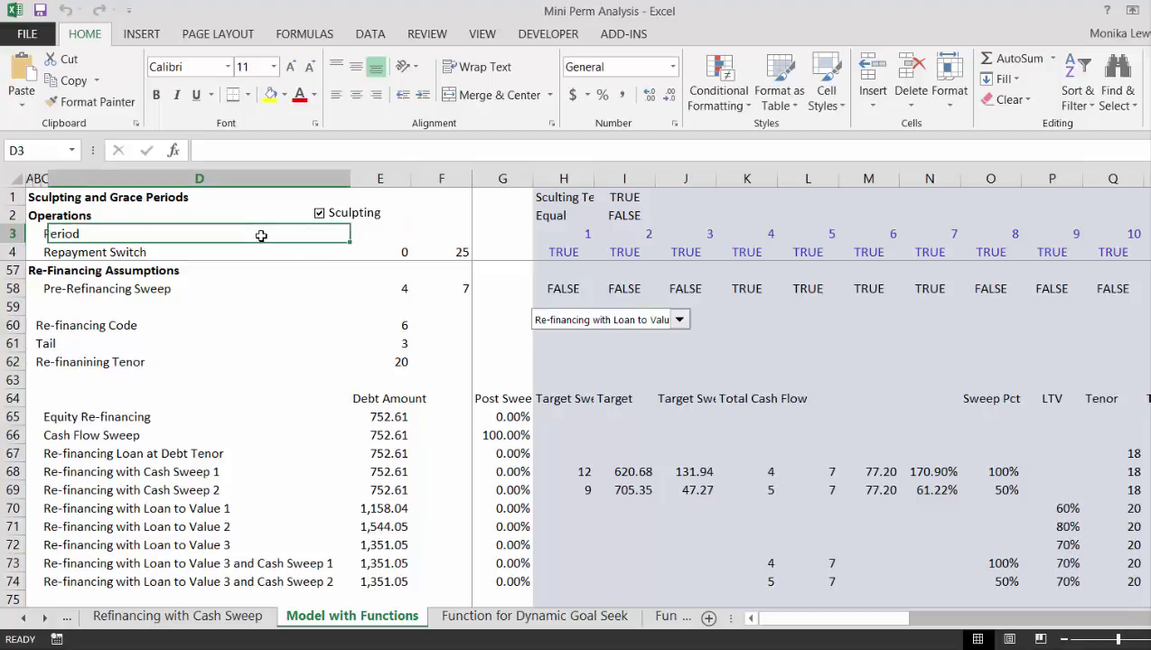
pyautogui.press('Right')
pyautogui.press('Left')
pyautogui.hotkey('ctrl', 'v')
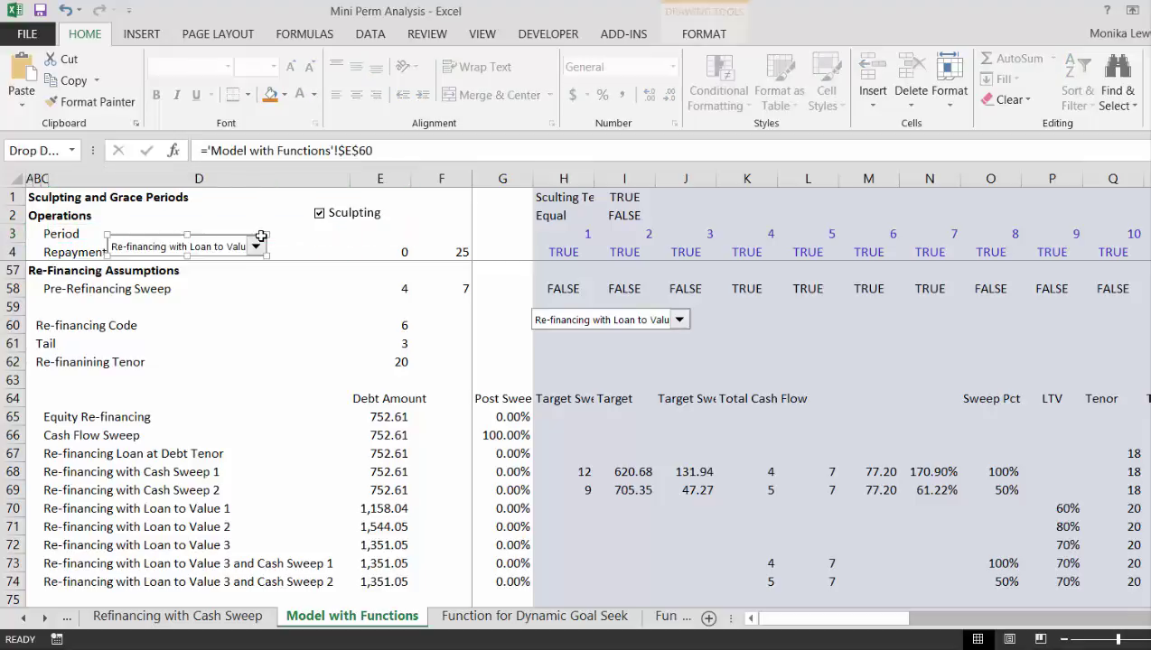
pyautogui.moveTo(216, 251); pyautogui.dragTo(411, 242)
pyautogui.click(334, 280)
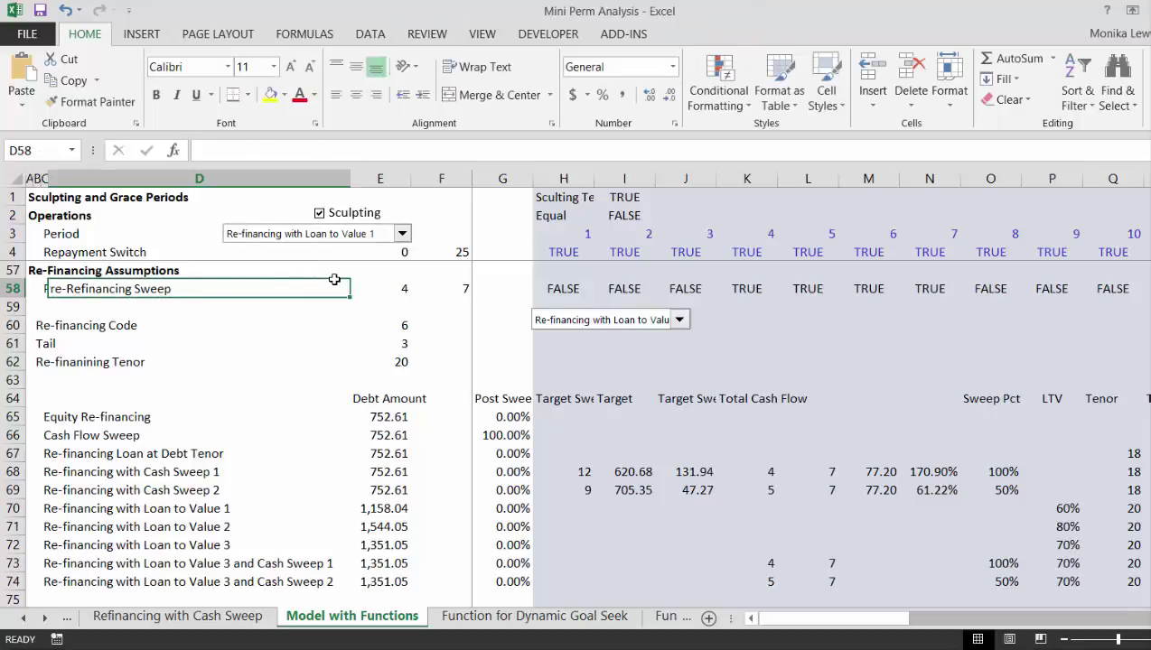
# Step: Review the model from the Re-Financing Assumptions down through the project finance and mini-perm cash flow sections to the Equity IRR with Mini-Perm
pyautogui.press('Return')
pyautogui.press('Up')
pyautogui.press('Up')
pyautogui.press('Up')
pyautogui.press('Up')
pyautogui.press('Up')
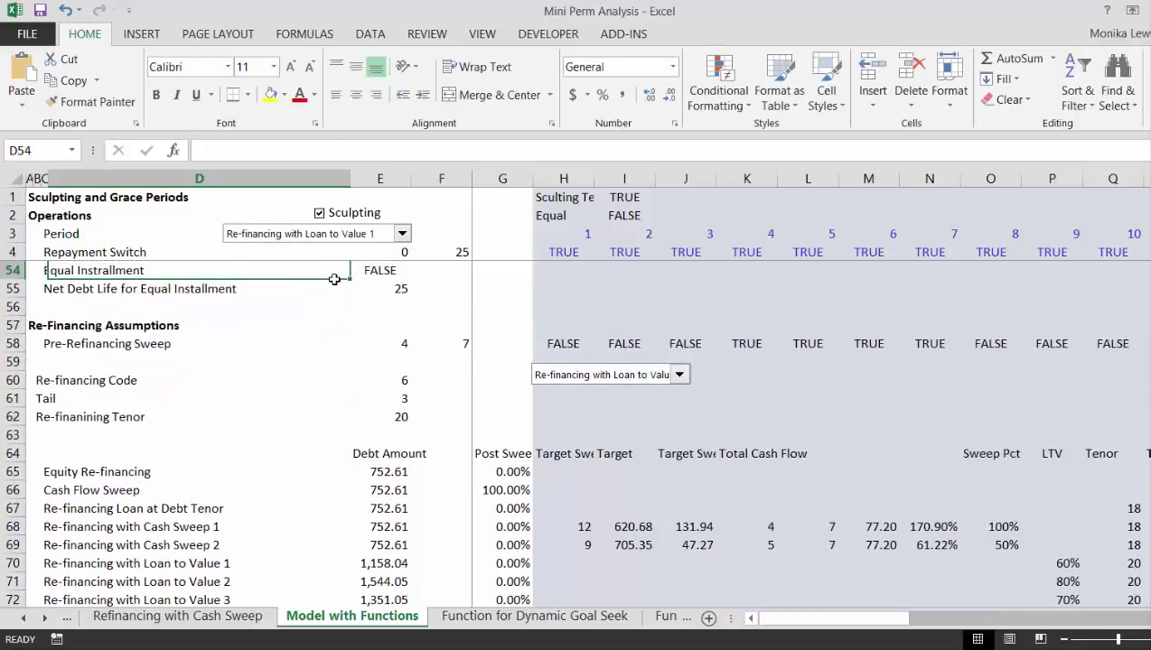
pyautogui.press('Down')
pyautogui.press('Down')
pyautogui.press('Down')
pyautogui.press('Down')
pyautogui.press('Down')
pyautogui.press('Down')
pyautogui.press('Down')
pyautogui.press('Down')
pyautogui.press('Down')
pyautogui.press('Down')
pyautogui.press('Down')
pyautogui.press('Down')
pyautogui.press('Down')
pyautogui.press('Down')
pyautogui.press('Down')
pyautogui.press('Down')
pyautogui.press('Down')
pyautogui.press('Down')
pyautogui.press('Down')
pyautogui.press('Down')
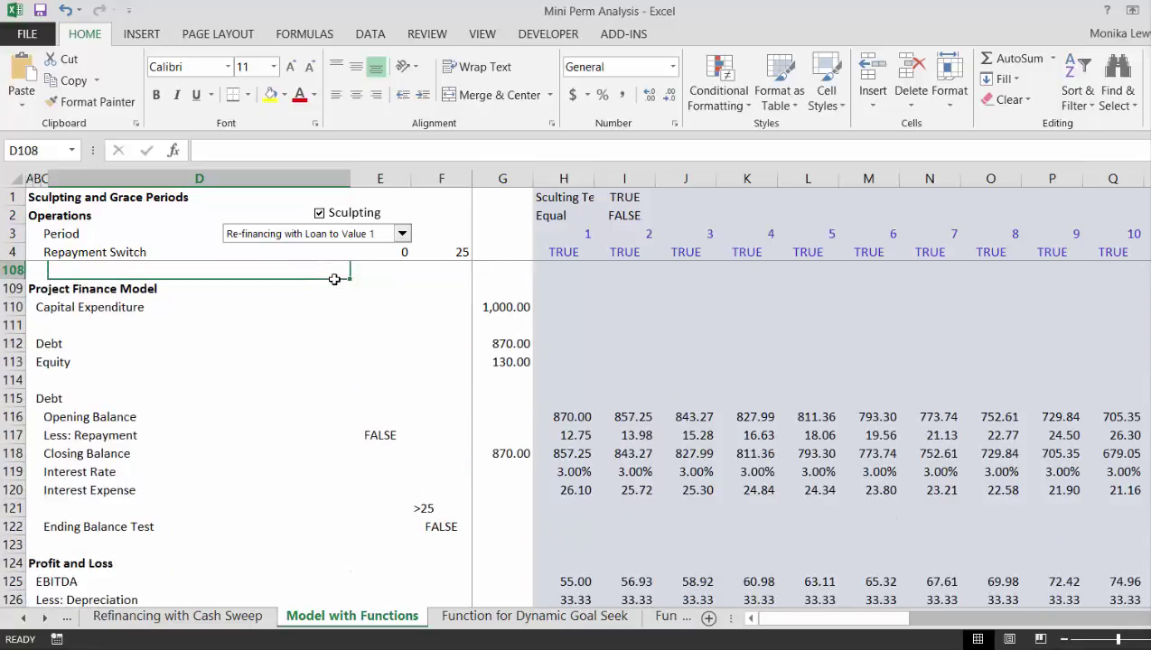
pyautogui.press('Down')
pyautogui.press('Down')
pyautogui.press('Down')
pyautogui.press('Down')
pyautogui.press('Down')
pyautogui.press('Down')
pyautogui.press('Down')
pyautogui.press('Down')
pyautogui.press('Down')
pyautogui.press('Down')
pyautogui.press('Down')
pyautogui.press('Down')
pyautogui.press('Down')
pyautogui.press('Down')
pyautogui.press('Down')
pyautogui.press('Down')
pyautogui.press('Down')
pyautogui.press('Down')
pyautogui.press('Down')
pyautogui.press('Down')
pyautogui.press('Down')
pyautogui.press('Down')
pyautogui.press('Down')
pyautogui.press('Down')
pyautogui.press('Down')
pyautogui.press('Down')
pyautogui.press('Down')
pyautogui.press('Down')
pyautogui.press('Down')
pyautogui.press('Down')
pyautogui.press('Down')
pyautogui.press('Down')
pyautogui.press('Down')
pyautogui.press('Down')
pyautogui.press('Down')
pyautogui.press('Down')
pyautogui.press('Down')
pyautogui.press('Down')
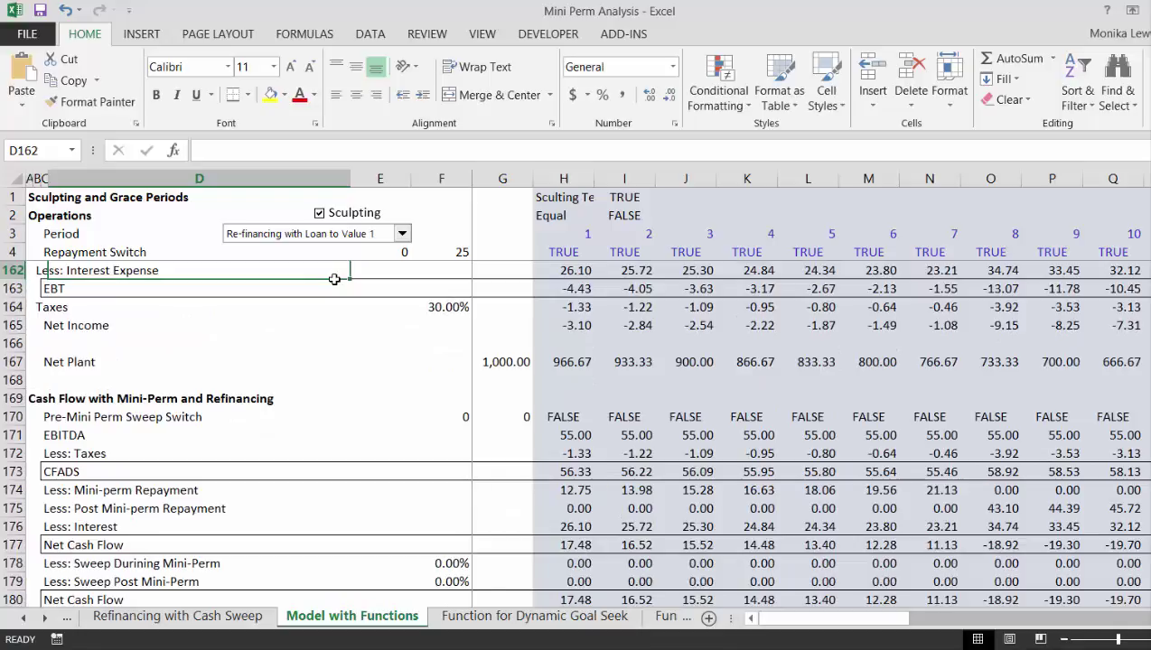
pyautogui.press('Down')
pyautogui.press('Down')
pyautogui.press('Down')
pyautogui.press('Down')
pyautogui.press('Down')
pyautogui.press('Down')
pyautogui.press('Down')
pyautogui.press('Down')
pyautogui.press('Down')
pyautogui.press('Down')
pyautogui.press('Down')
pyautogui.press('Down')
pyautogui.press('Down')
pyautogui.press('Down')
pyautogui.press('Down')
pyautogui.press('Down')
pyautogui.press('Down')
pyautogui.press('Down')
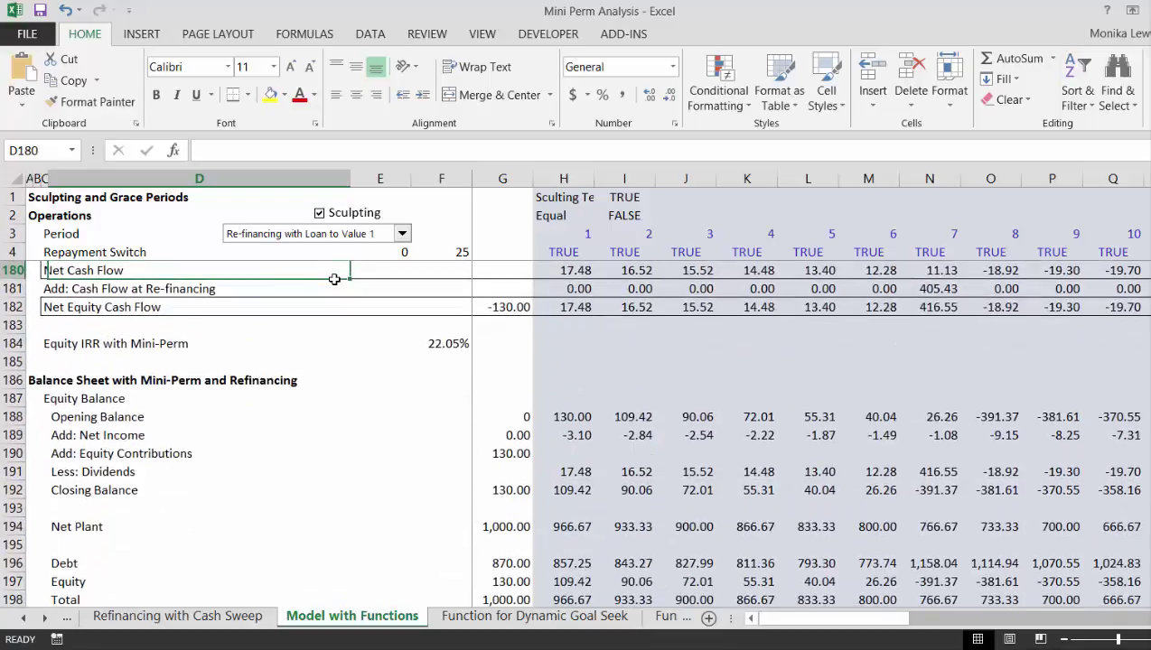
# Step: Switch the re-financing option in the frozen header to Equity Re-financing and check the Equity IRR with Mini-Perm
pyautogui.click(402, 234)
pyautogui.press('Up')
pyautogui.press('Up')
pyautogui.press('Up')
pyautogui.press('Up')
pyautogui.press('Up')
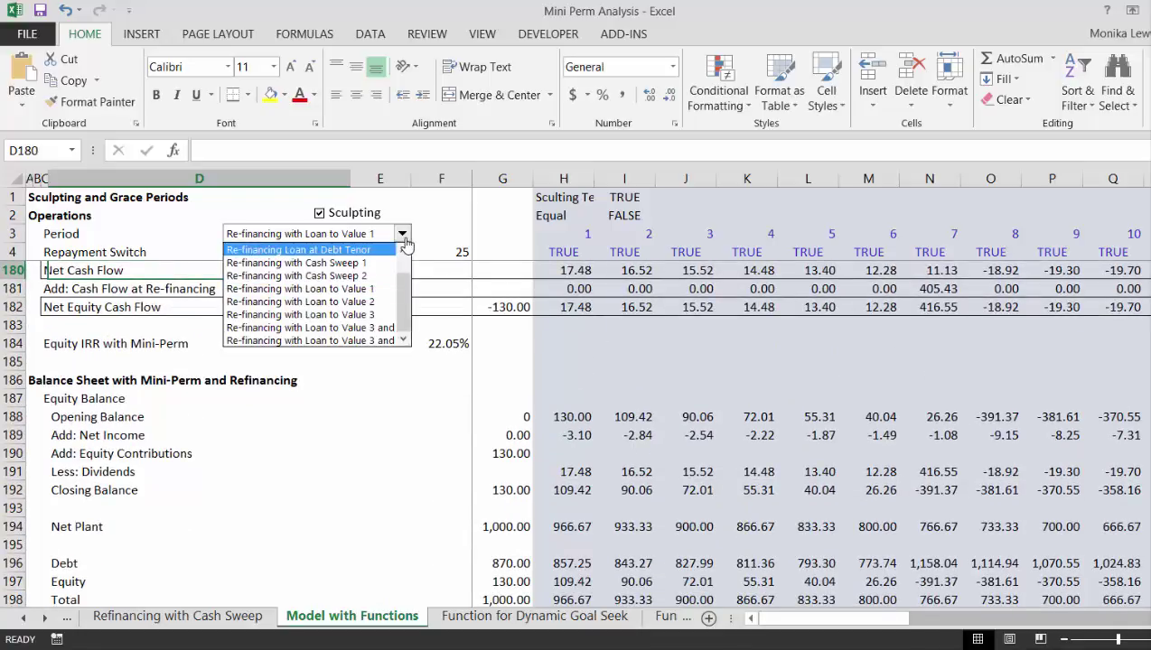
pyautogui.press('Return')
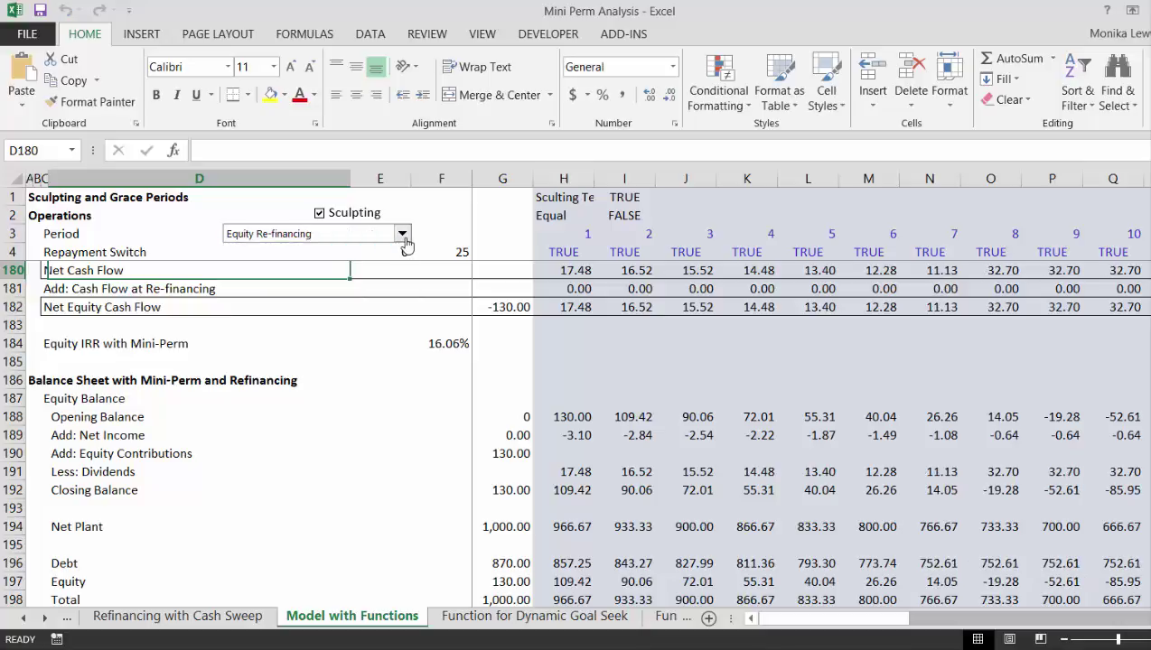
# Step: Test the Cash Flow Sweep option followed by Re-financing Loan at Debt Tenor, checking the equity IRR for each
pyautogui.click(402, 235)
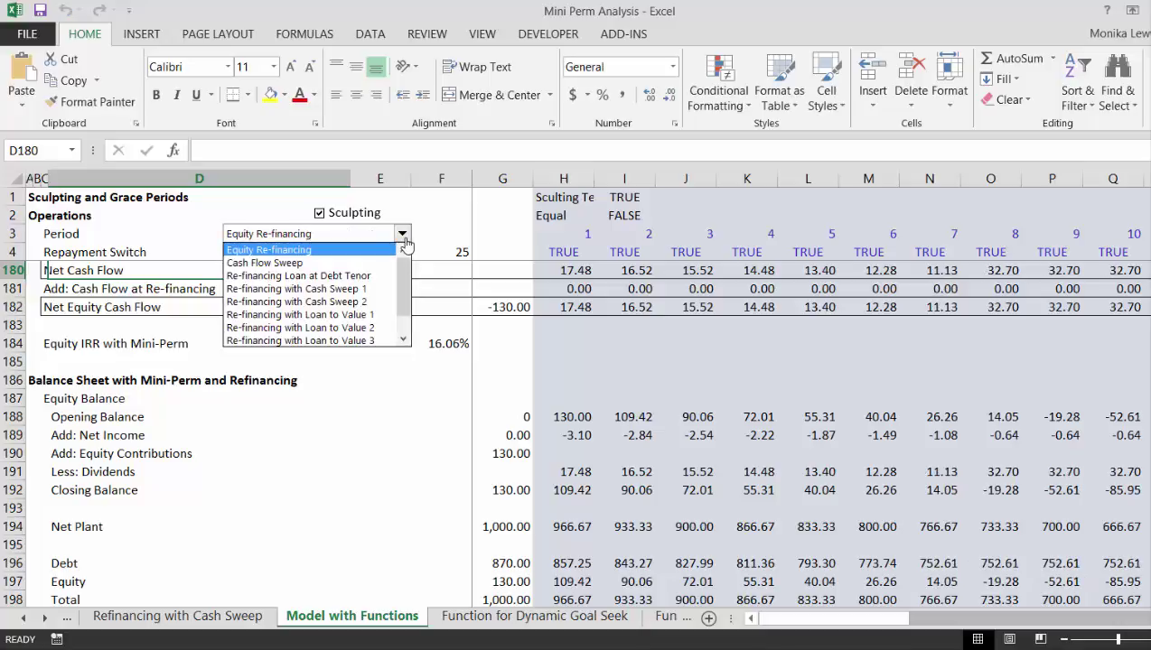
pyautogui.press('Down')
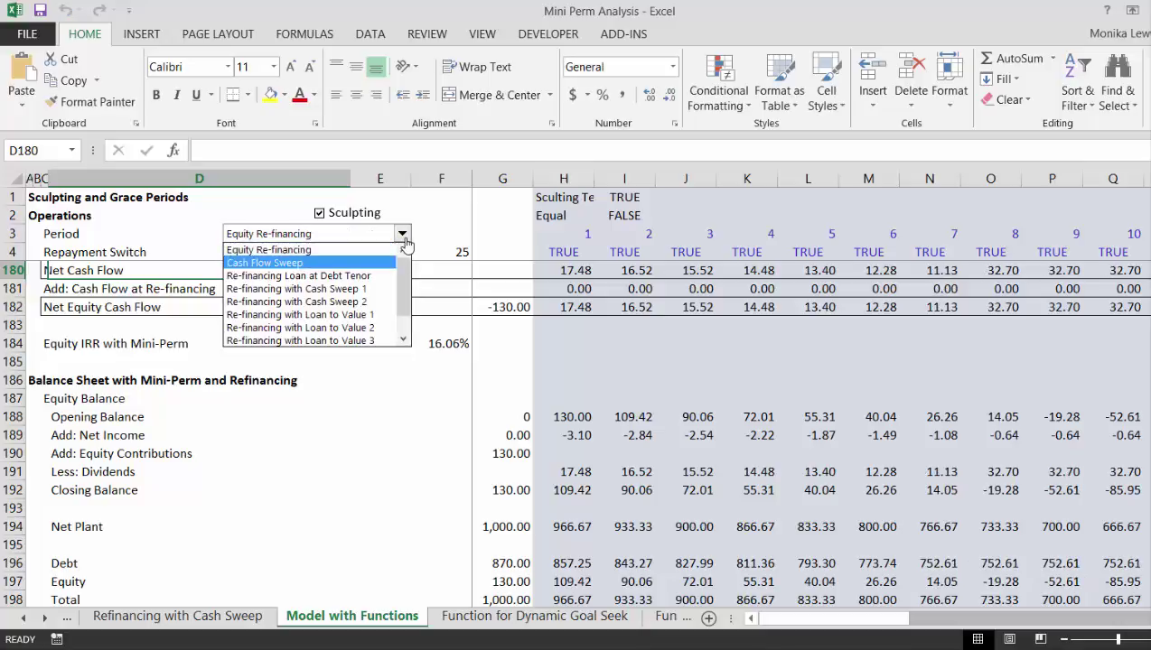
pyautogui.press('Return')
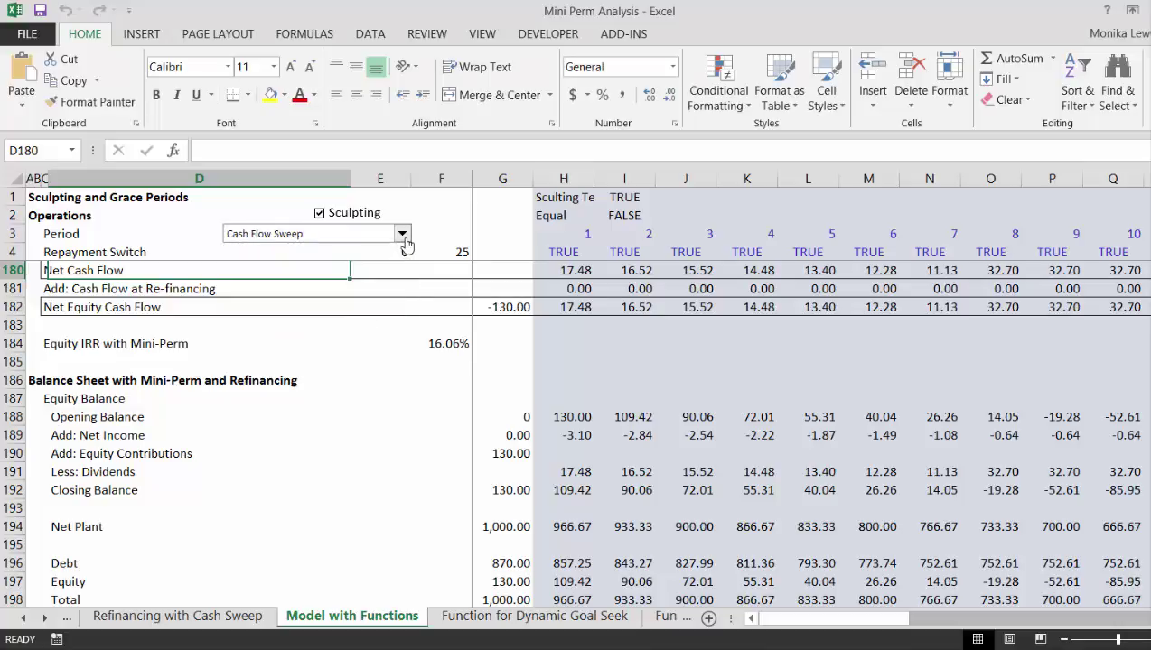
pyautogui.click(404, 237)
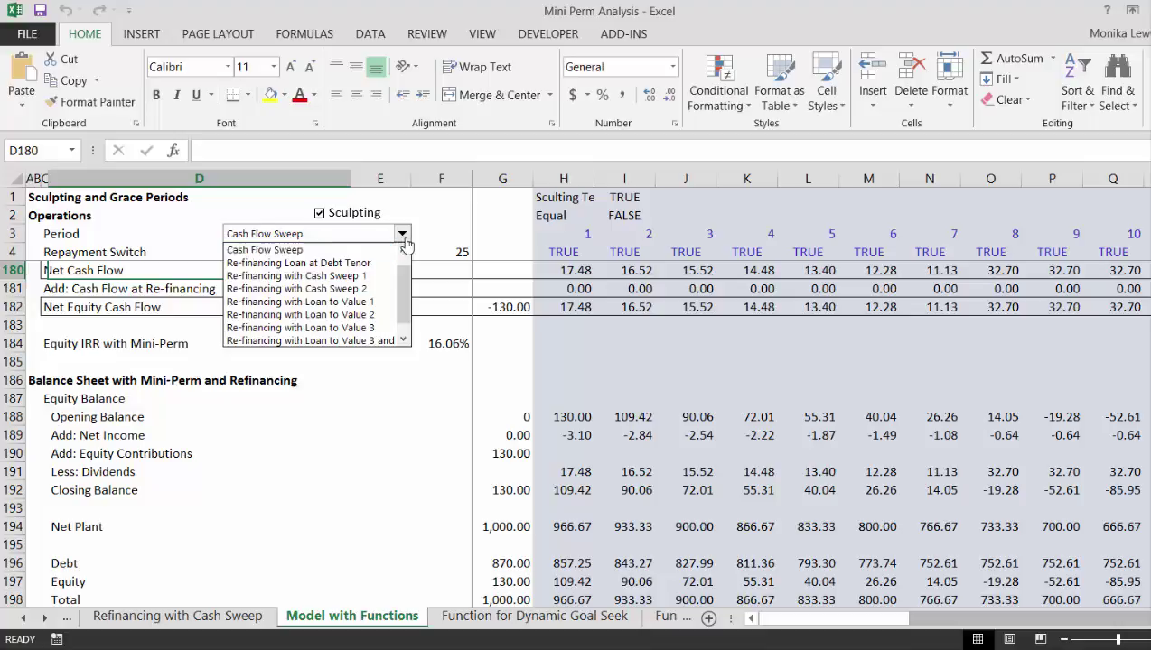
pyautogui.press('Escape')
pyautogui.press('Down')
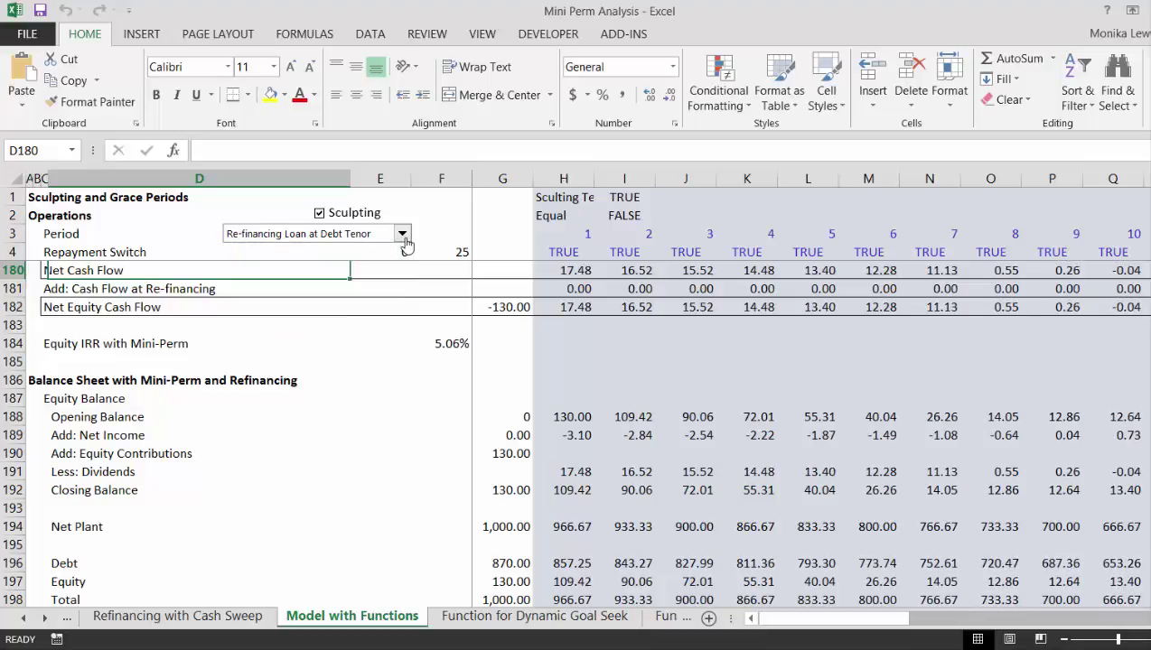
# Step: Step the re-financing option through Cash Sweep 1 and Cash Sweep 2 to Re-financing with Loan to Value 1, comparing the equity IRR
pyautogui.click(404, 237)
pyautogui.press('Down')
pyautogui.press('Return')
pyautogui.click(404, 237)
pyautogui.press('Escape')
pyautogui.click(405, 239)
pyautogui.press('Down')
pyautogui.press('Return')
# Step: Try Re-financing with Loan to Value 2 and Loan to Value 3 in the option selector, comparing the equity IRR
pyautogui.click(402, 235)
pyautogui.press('Down')
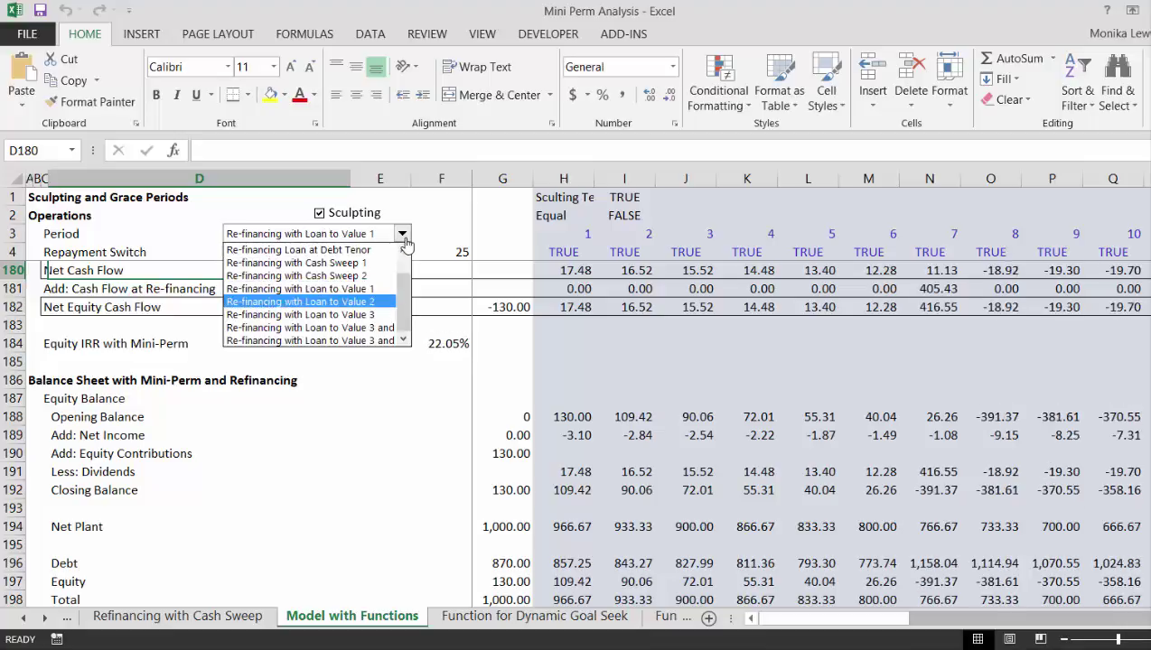
pyautogui.press('Return')
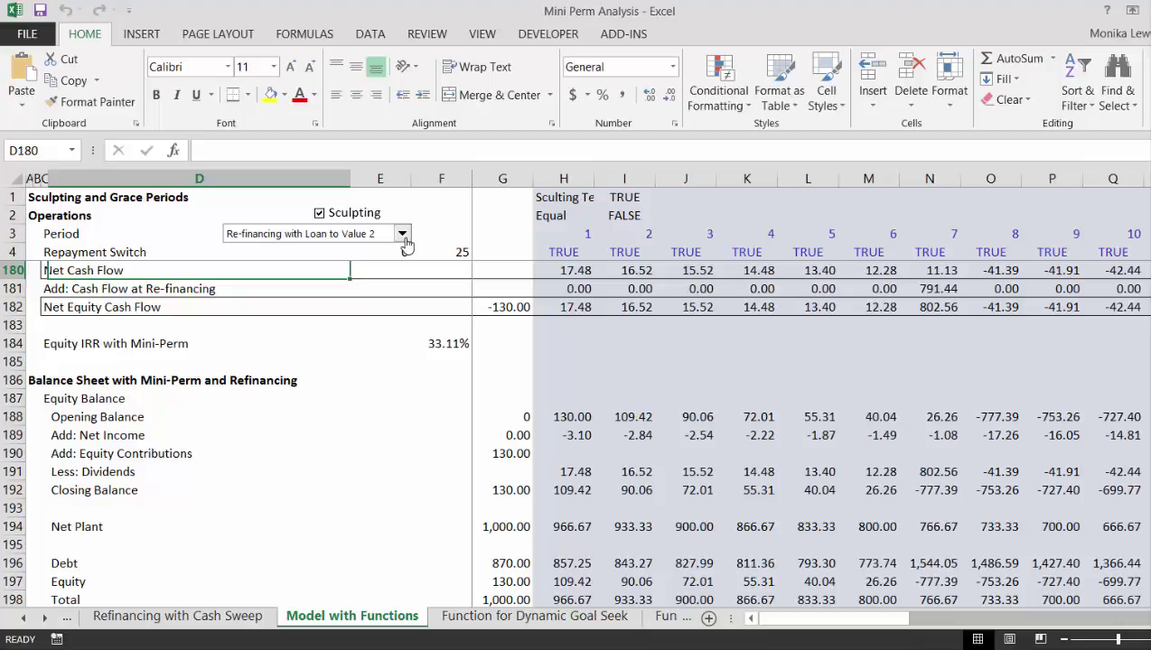
pyautogui.click(402, 235)
pyautogui.click(402, 235)
# Step: Advance the re-financing option past Loan to Value 3 and Cash Sweep 1 to Re-financing with Loan to Value 3 and Cash Sweep 2
pyautogui.click(402, 235)
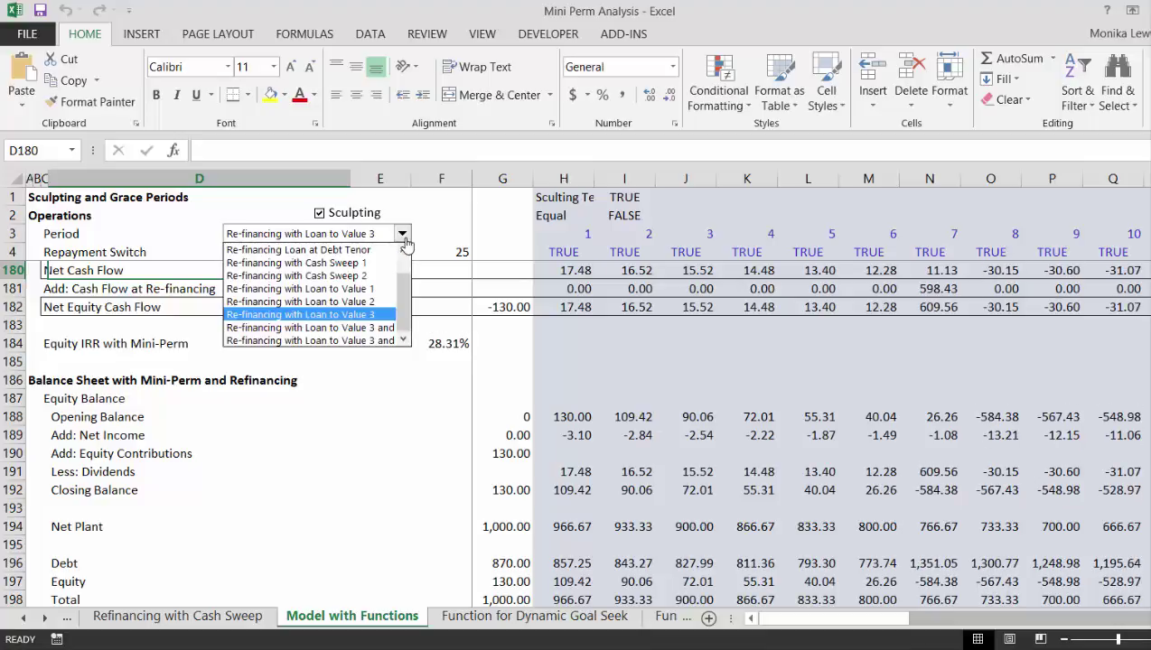
pyautogui.click(403, 237)
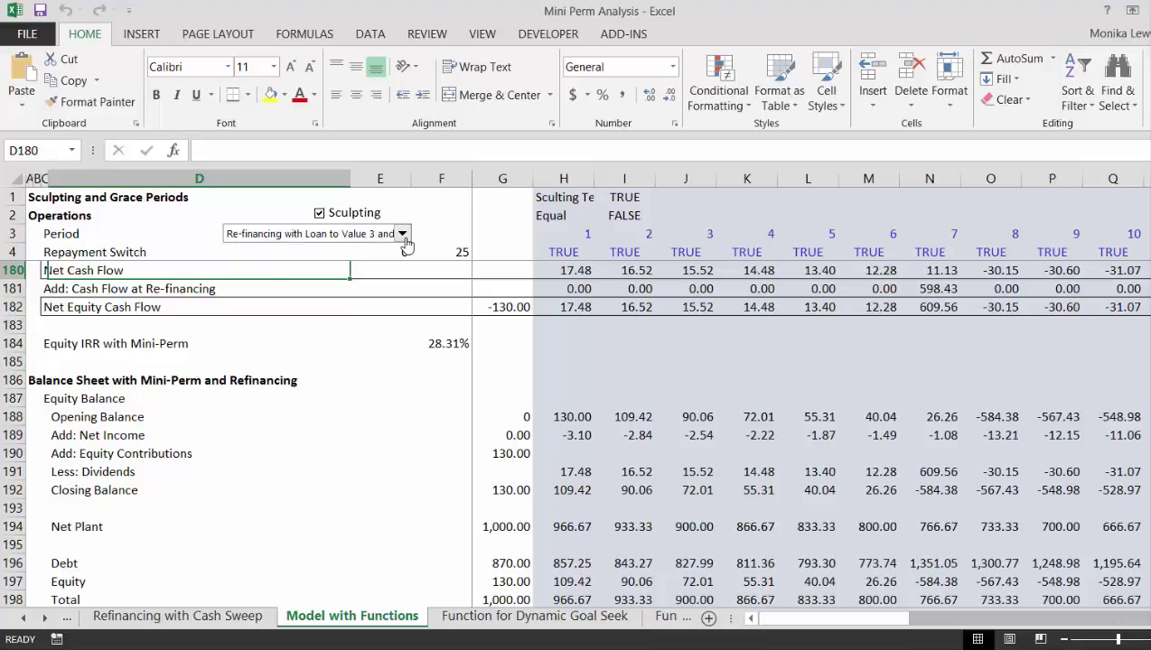
pyautogui.click(403, 236)
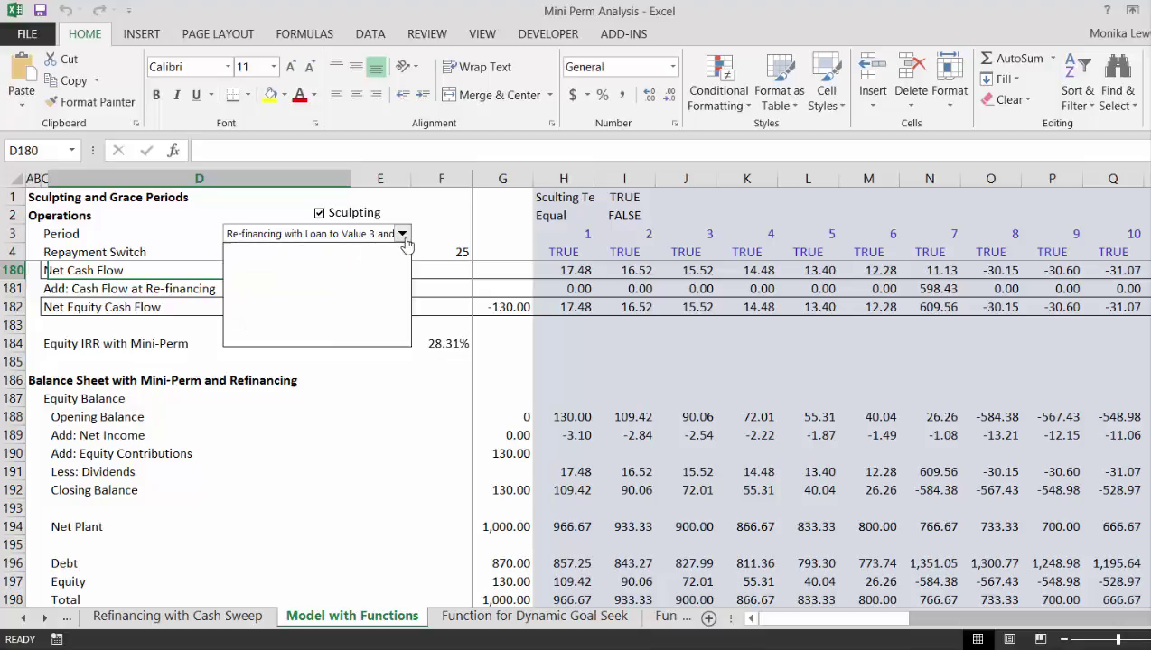
pyautogui.click(403, 237)
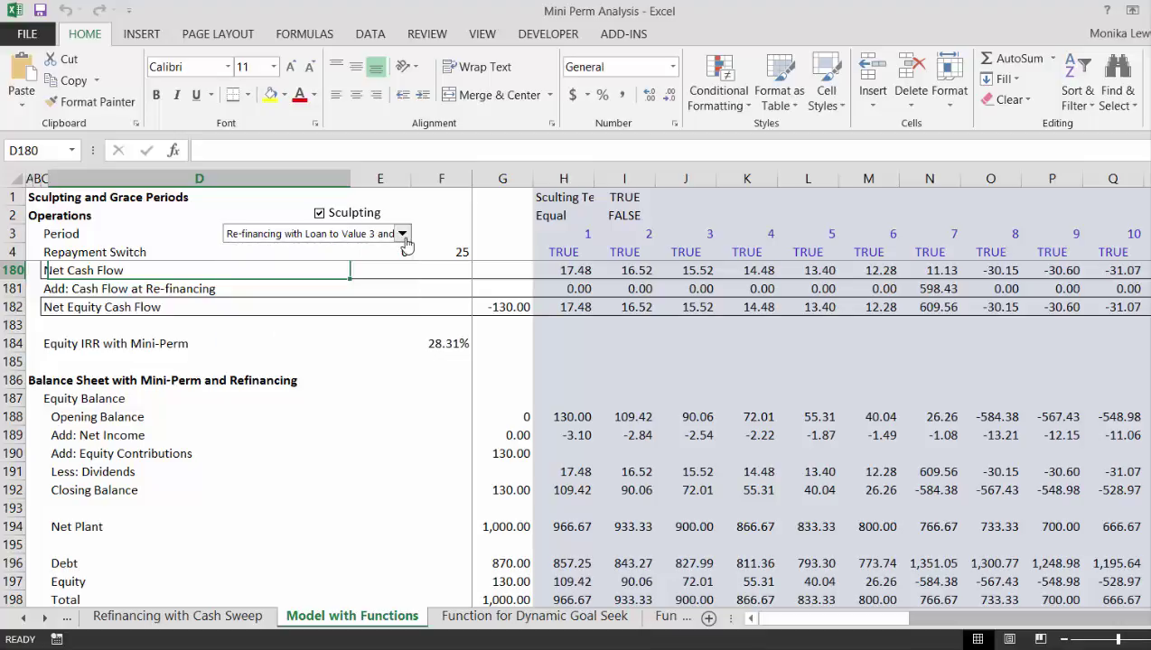
# Step: Examine the mini-perm cash flow sweep rows and the Profit and Loss section, going back up to the Debt Balance heading in row 146
pyautogui.press('Up')
pyautogui.press('Up')
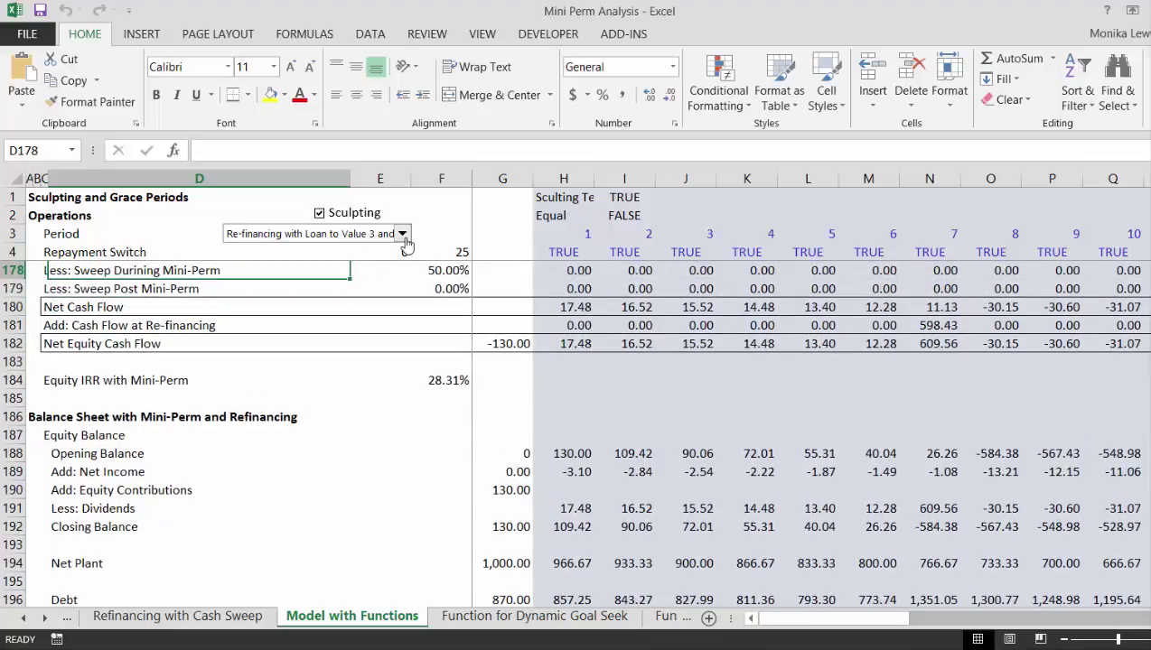
pyautogui.press('Up')
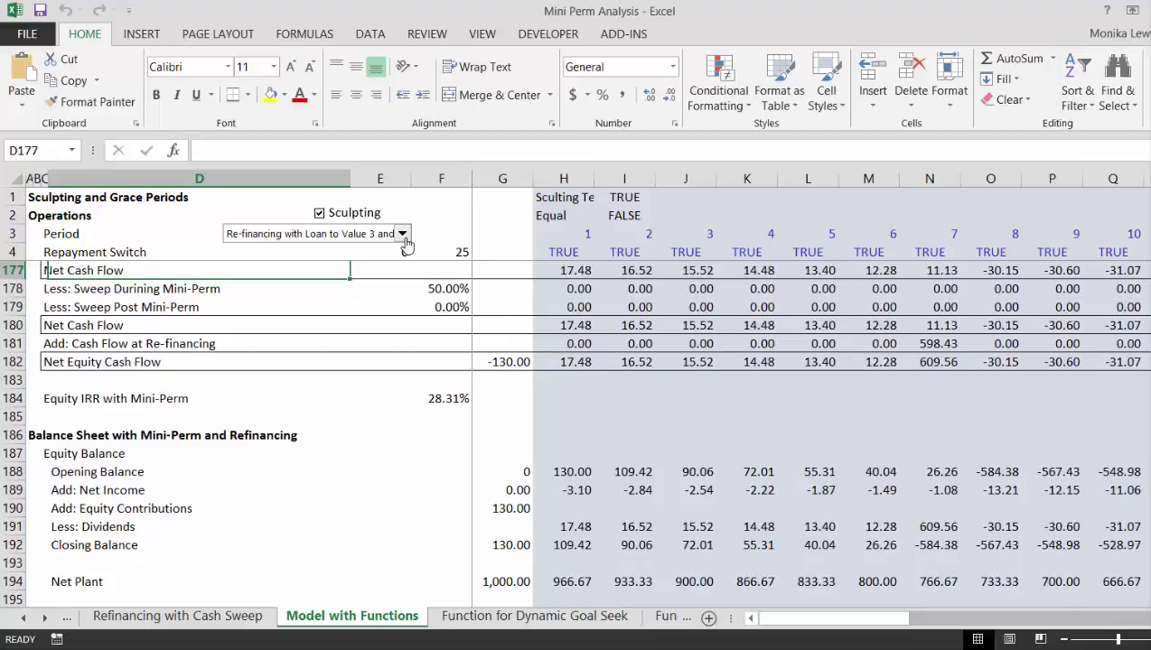
pyautogui.press('Up')
pyautogui.press('Up')
pyautogui.press('Up')
pyautogui.press('Up')
pyautogui.press('Up')
pyautogui.press('Up')
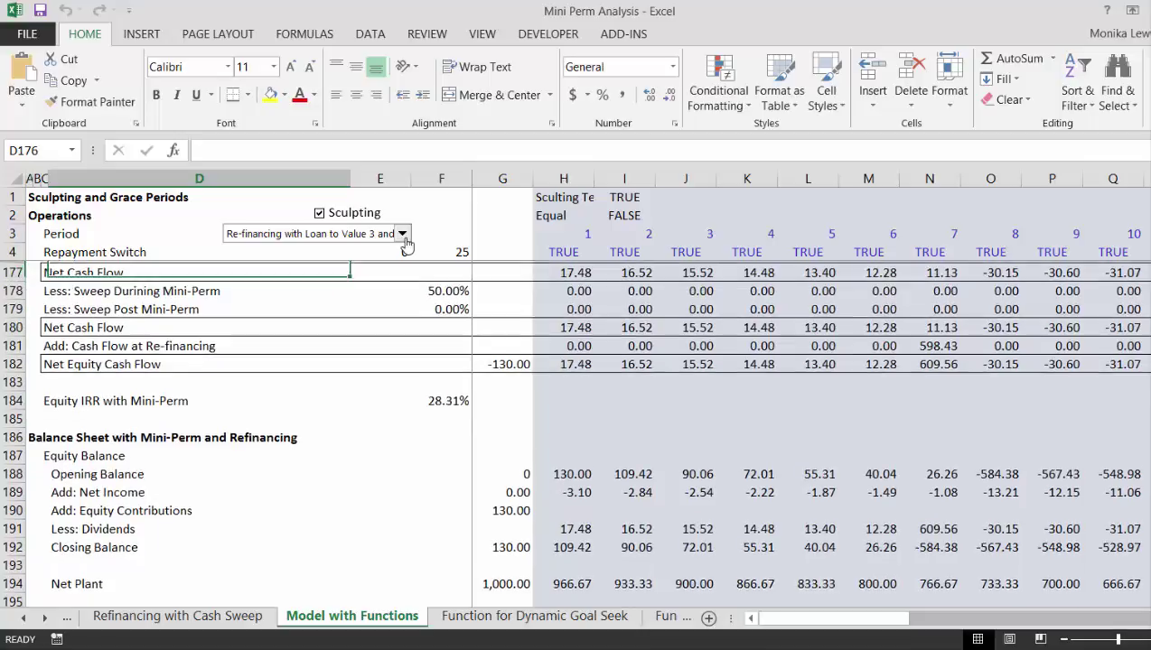
pyautogui.press('Up')
pyautogui.press('Up')
pyautogui.press('Up')
pyautogui.press('Up')
pyautogui.press('Up')
pyautogui.press('Up')
pyautogui.press('Up')
pyautogui.press('Up')
pyautogui.press('Up')
pyautogui.press('Up')
pyautogui.press('Up')
pyautogui.press('Up')
pyautogui.press('Up')
pyautogui.press('Up')
pyautogui.press('Up')
pyautogui.press('Up')
pyautogui.press('Up')
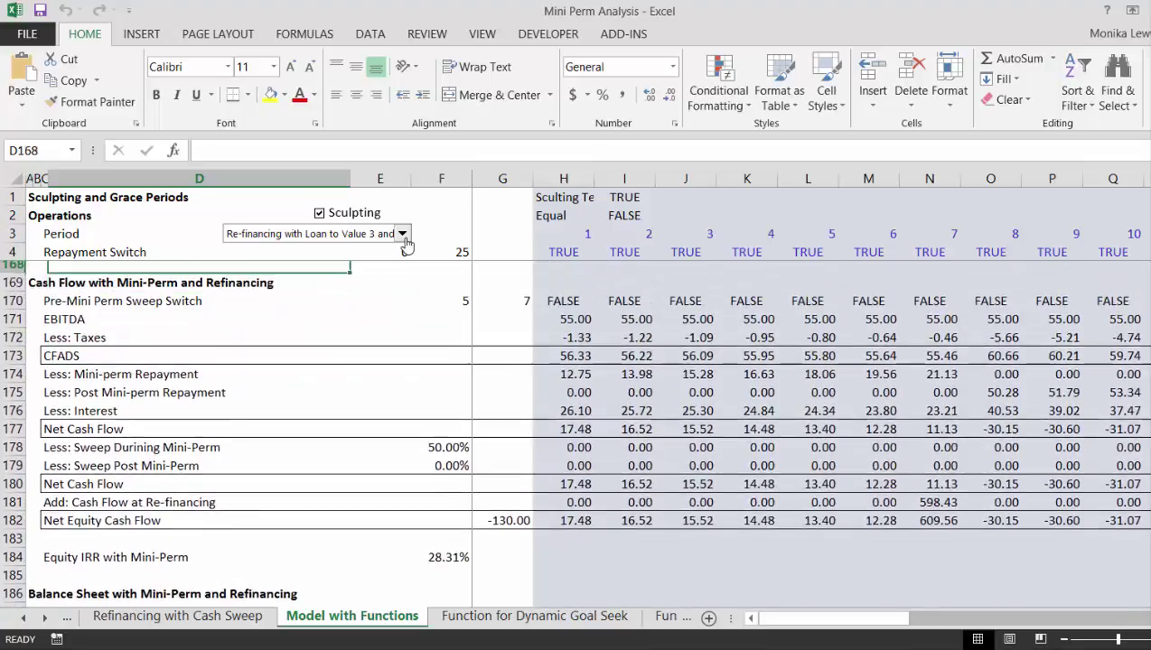
pyautogui.press('Up')
pyautogui.press('Up')
pyautogui.press('Up')
pyautogui.press('Up')
pyautogui.press('Up')
pyautogui.press('Up')
pyautogui.press('Up')
pyautogui.press('Up')
pyautogui.press('Up')
pyautogui.press('Up')
pyautogui.press('Up')
pyautogui.press('Up')
pyautogui.press('Up')
pyautogui.press('Up')
pyautogui.press('Up')
pyautogui.press('Up')
pyautogui.press('Up')
pyautogui.press('Up')
pyautogui.press('Up')
pyautogui.press('Up')
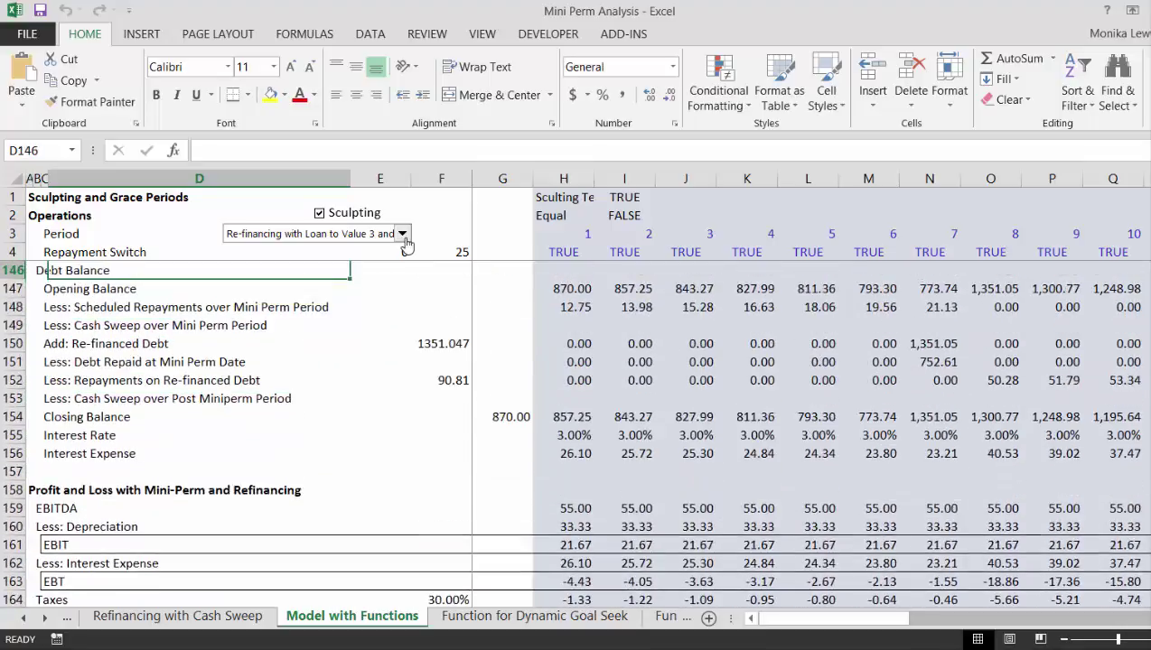
# Step: Go back up from the Debt Balance heading to the original debt schedule's repayment row 117 and examine the schedule without refinancing
pyautogui.press('Up')
pyautogui.press('Up')
pyautogui.press('Up')
pyautogui.press('Up')
pyautogui.press('Up')
pyautogui.press('Up')
pyautogui.press('Up')
pyautogui.press('Up')
pyautogui.press('Up')
pyautogui.press('Up')
pyautogui.press('Up')
pyautogui.press('Up')
pyautogui.press('Up')
pyautogui.press('Up')
pyautogui.press('Up')
pyautogui.press('Up')
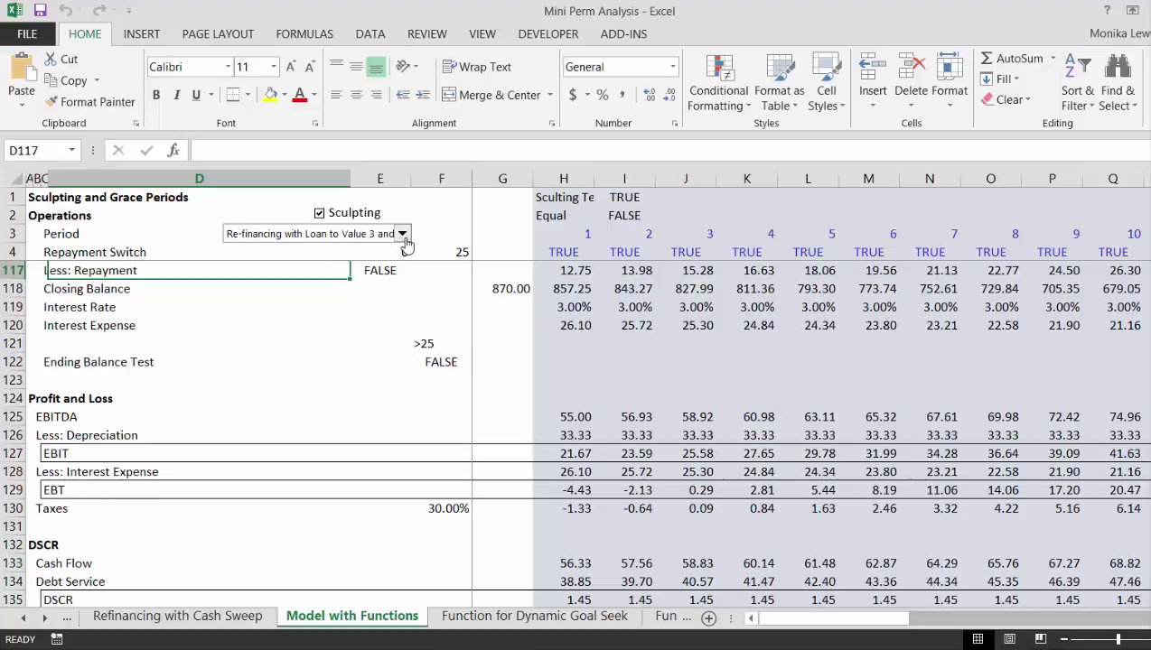
# Step: Examine the original Profit and Loss, DSCR and Equity Return sections, continuing down to the refinancing Opening Balance in row 147
pyautogui.press('Down')
pyautogui.press('Down')
pyautogui.press('Down')
pyautogui.press('Down')
pyautogui.press('Down')
pyautogui.press('Down')
pyautogui.press('Down')
pyautogui.press('Down')
pyautogui.press('Down')
pyautogui.press('Down')
pyautogui.press('Down')
pyautogui.press('Down')
pyautogui.press('Down')
pyautogui.press('Down')
pyautogui.press('Down')
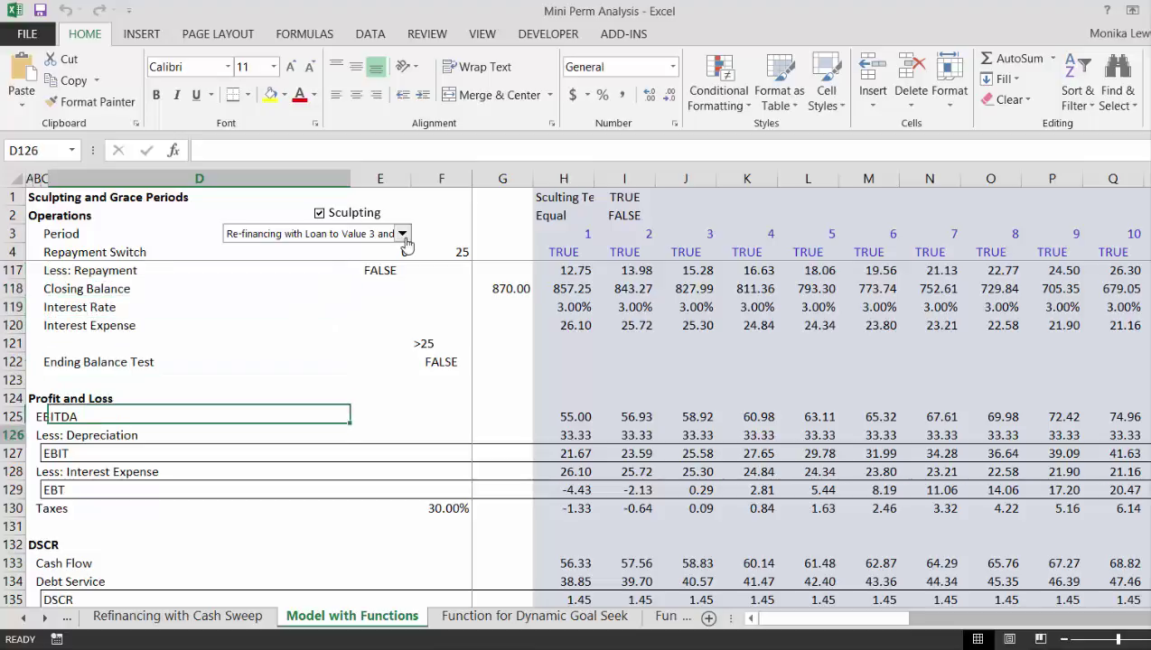
pyautogui.press('Down')
pyautogui.press('Down')
pyautogui.press('Down')
pyautogui.press('Down')
pyautogui.press('Down')
pyautogui.press('Down')
pyautogui.press('Down')
pyautogui.press('Down')
pyautogui.press('Down')
pyautogui.press('Down')
pyautogui.press('Down')
pyautogui.press('Down')
pyautogui.press('Down')
pyautogui.press('Down')
pyautogui.press('Down')
pyautogui.press('Down')
pyautogui.press('Down')
pyautogui.press('Down')
pyautogui.press('Down')
pyautogui.press('Down')
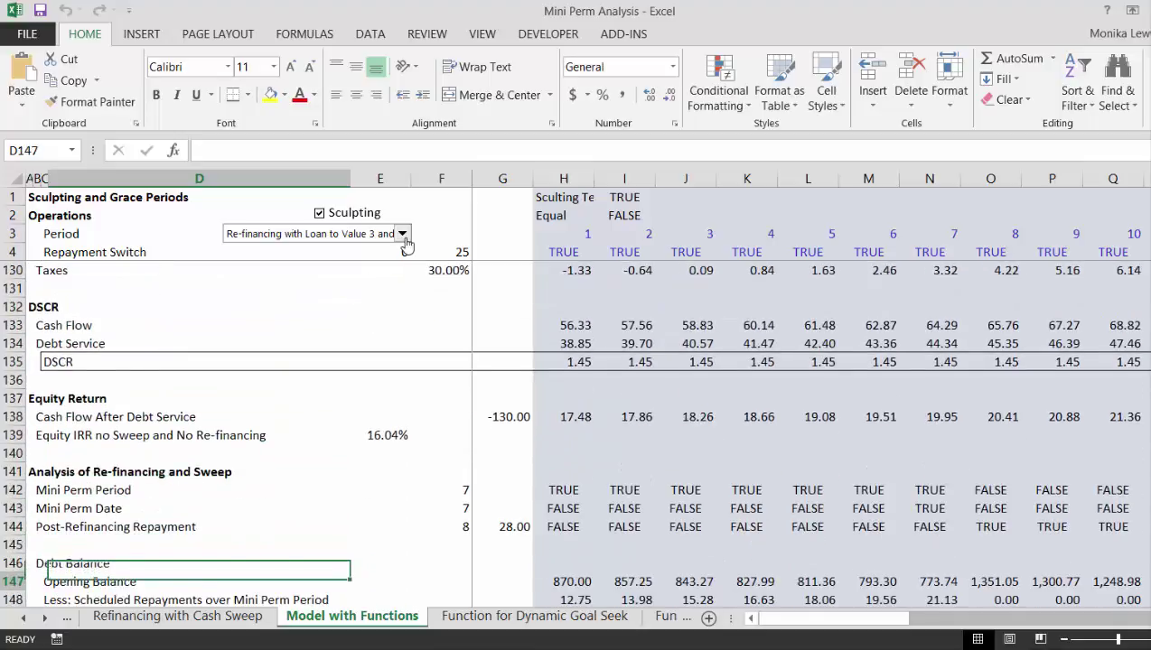
# Step: Examine the refinanced debt balance and the Profit and Loss with Mini-Perm and Refinancing, down to the Pre-Mini Perm Sweep Switch in row 170
pyautogui.press('Down')
pyautogui.press('Down')
pyautogui.press('Down')
pyautogui.press('Down')
pyautogui.press('Down')
pyautogui.press('Down')
pyautogui.press('Down')
pyautogui.press('Down')
pyautogui.press('Down')
pyautogui.press('Down')
pyautogui.press('Down')
pyautogui.press('Down')
pyautogui.press('Down')
pyautogui.press('Down')
pyautogui.press('Down')
pyautogui.press('Down')
pyautogui.press('Down')
pyautogui.press('Down')
pyautogui.press('Down')
pyautogui.press('Down')
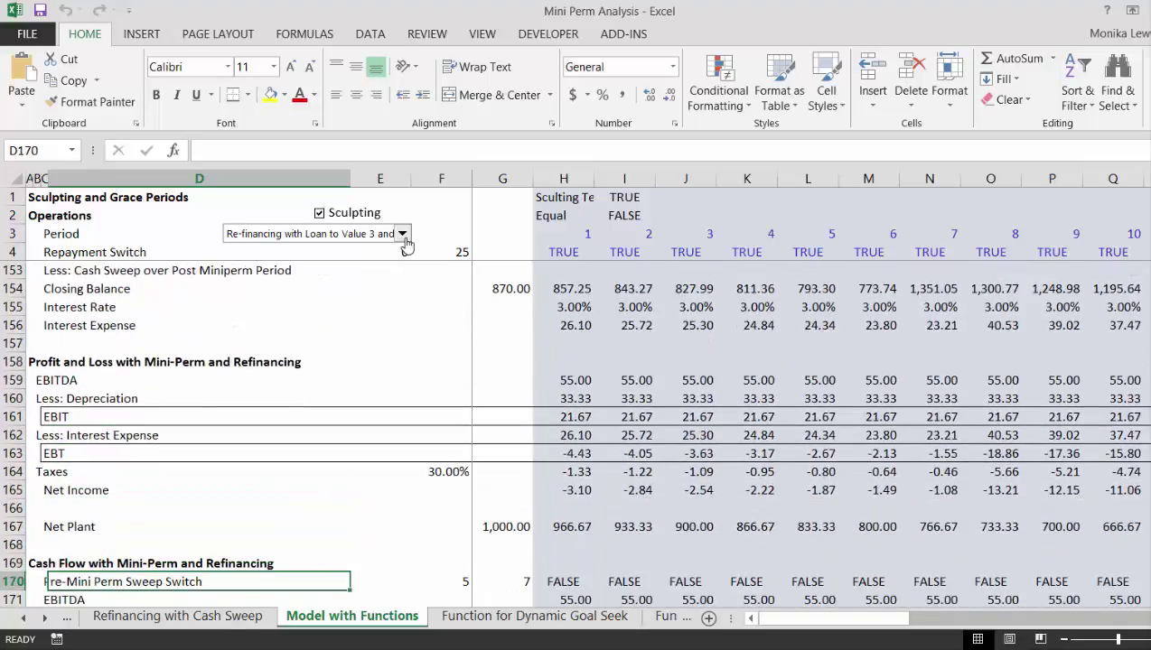
# Step: Review the Cash Flow with Mini-Perm and Refinancing and its equity IRR, ending at the Balance Sheet heading in row 186
pyautogui.press('Down')
pyautogui.press('Down')
pyautogui.press('Down')
pyautogui.press('Down')
pyautogui.press('Down')
pyautogui.press('Down')
pyautogui.press('Down')
pyautogui.press('Down')
pyautogui.press('Down')
pyautogui.press('Down')
pyautogui.press('Down')
pyautogui.press('Down')
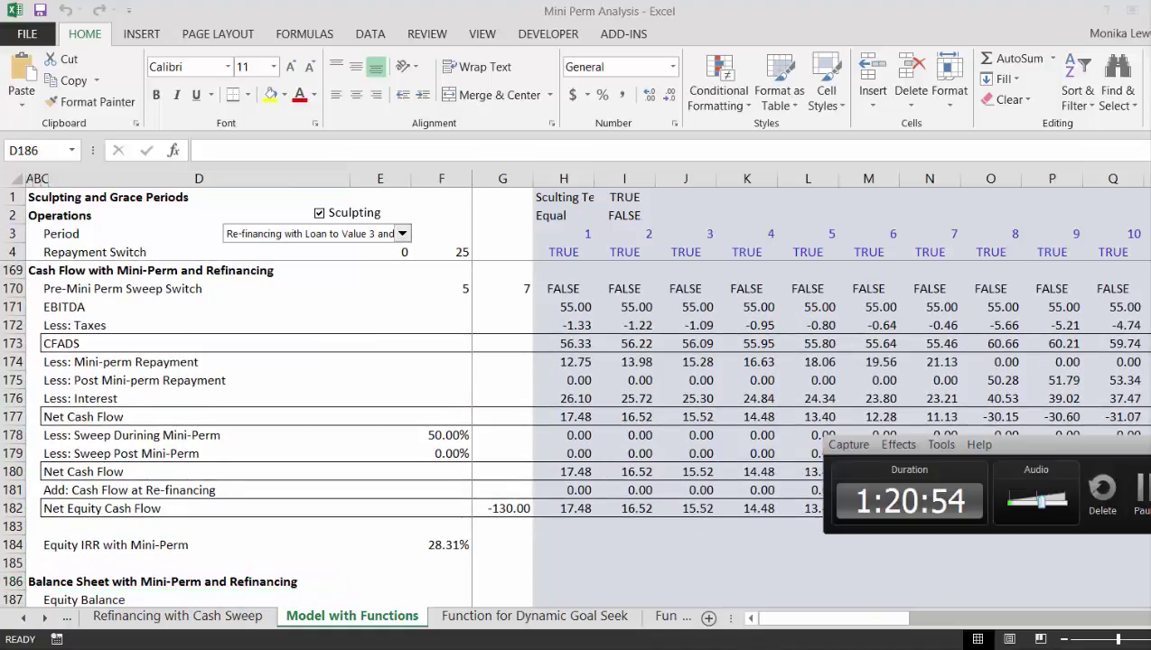
pyautogui.press('F9')
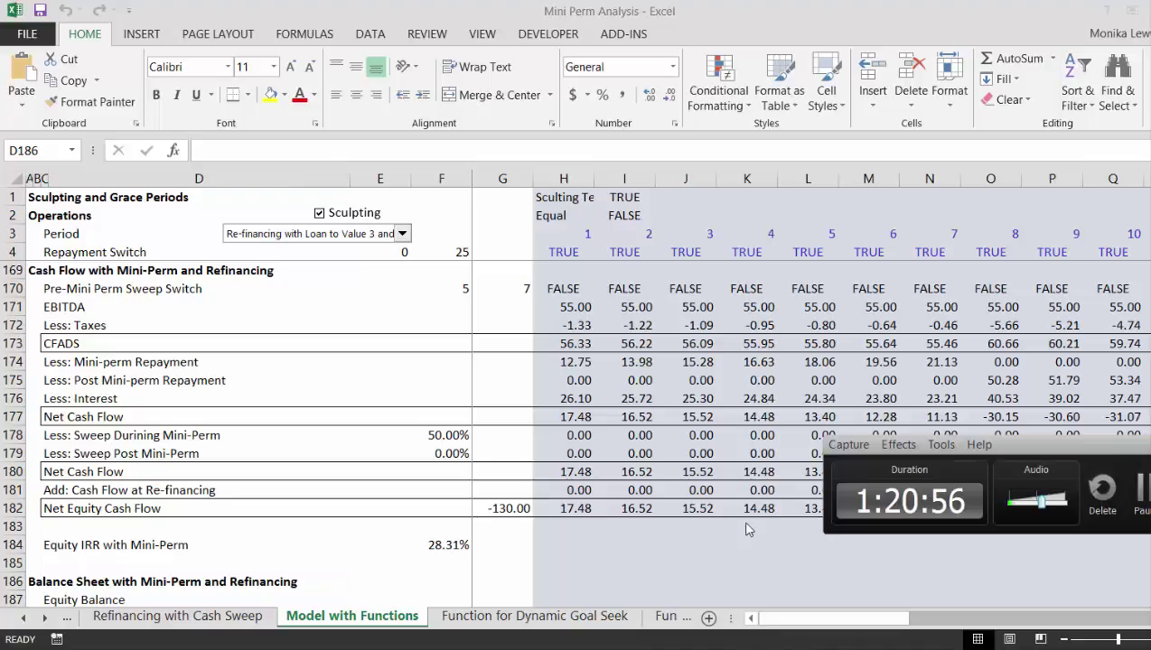